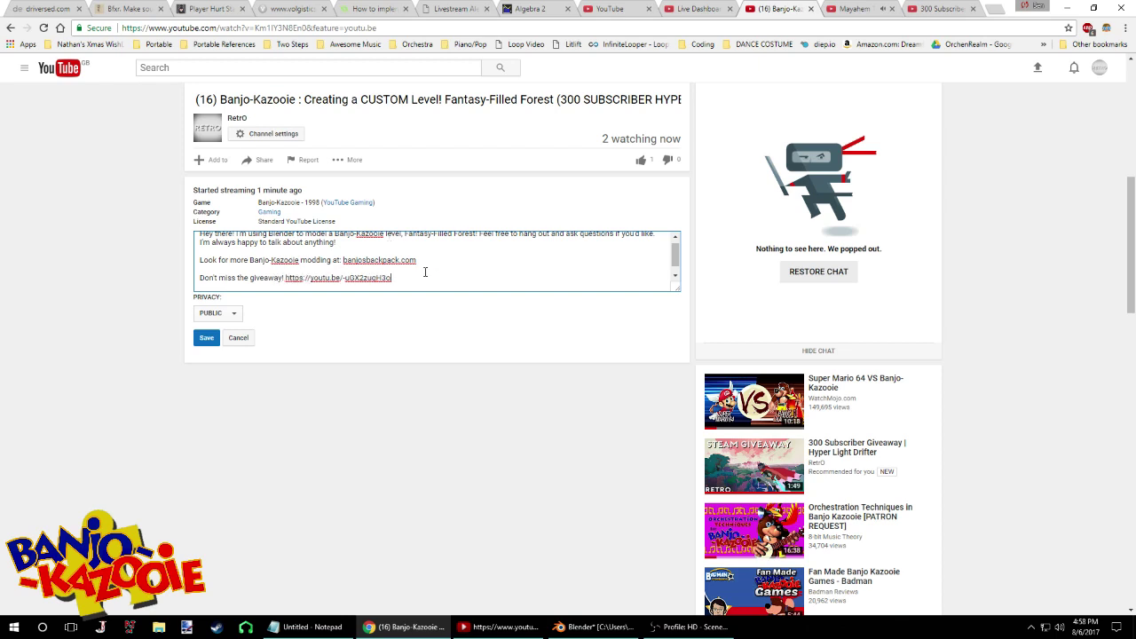
text(Join my Discord! https://discord.gg/aDwz9cB)
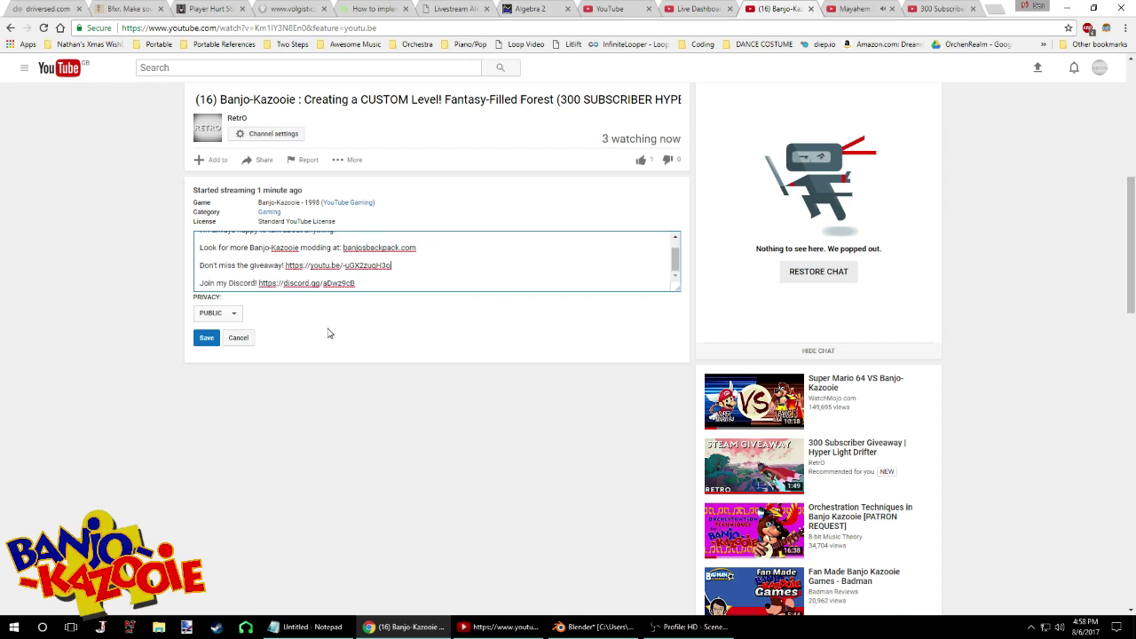
click(205, 338)
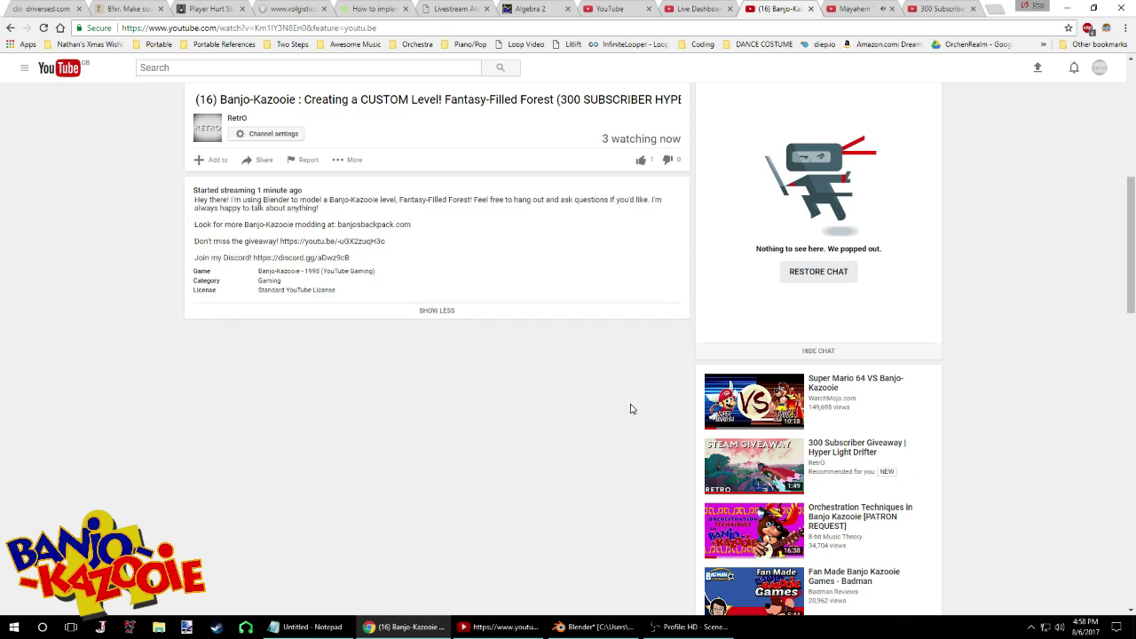
Remove the parenthesised 300 subscriber text from the end of the stream title and save the title
scroll(633, 413, up, 3)
click(612, 400)
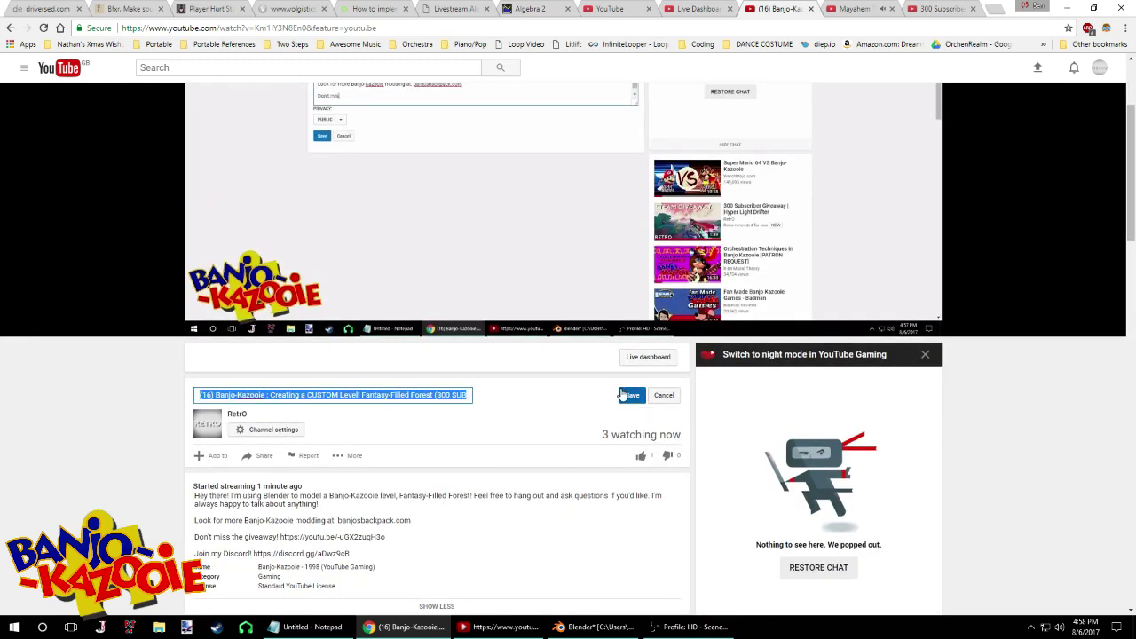
click(434, 397)
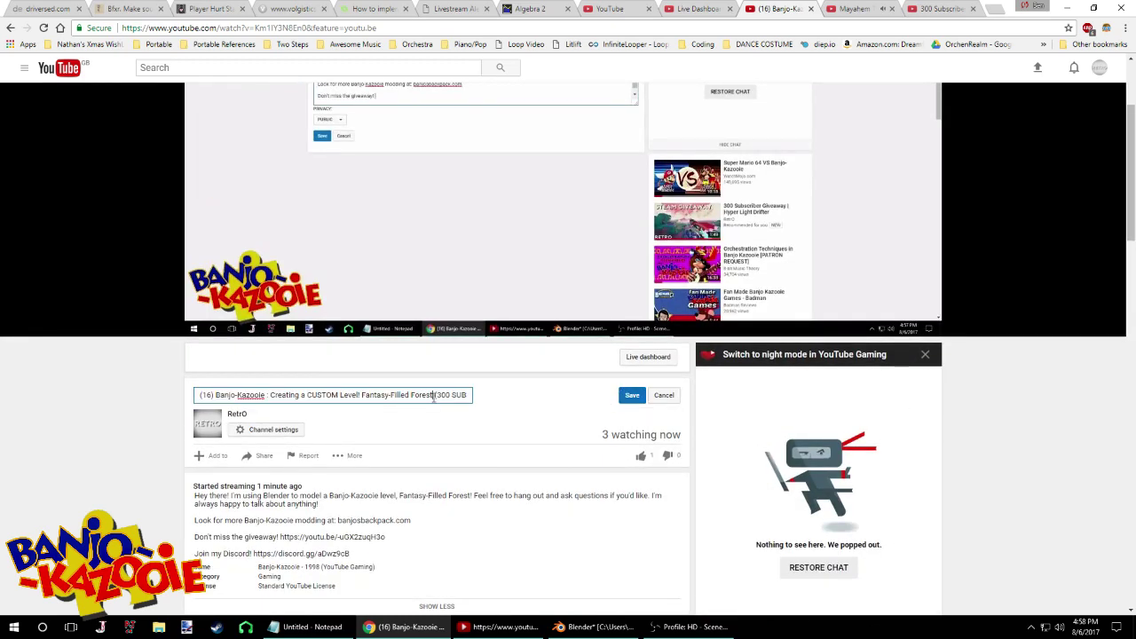
click(632, 395)
scroll(515, 460, up, 2)
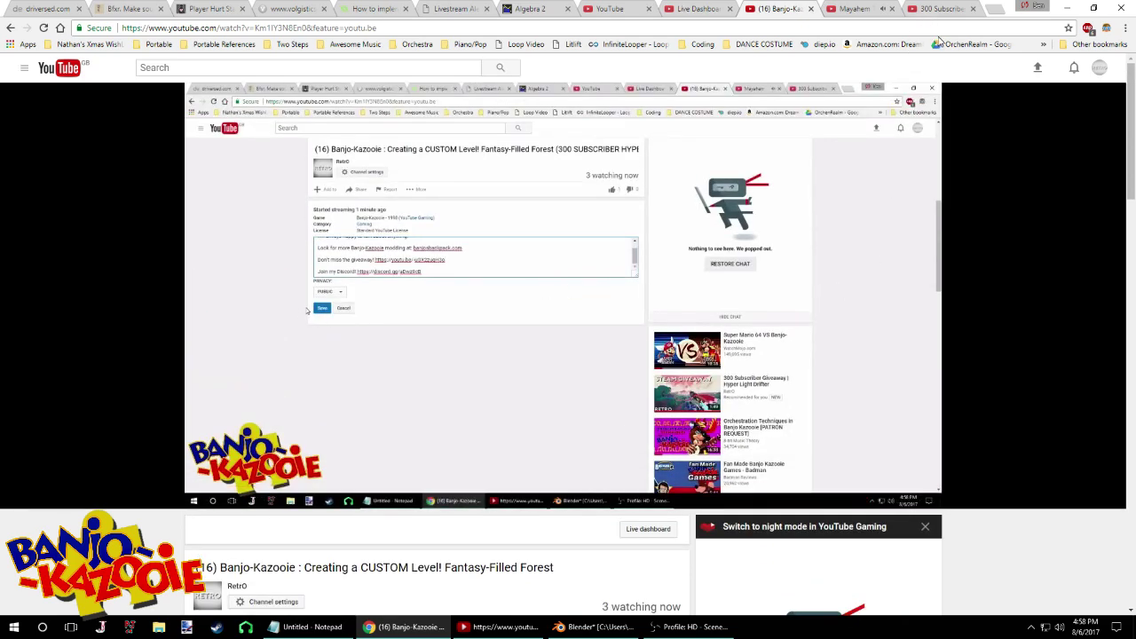
Review the 300 Subscriber Giveaway video page, checking the frame at 0:31 and the full description
click(942, 10)
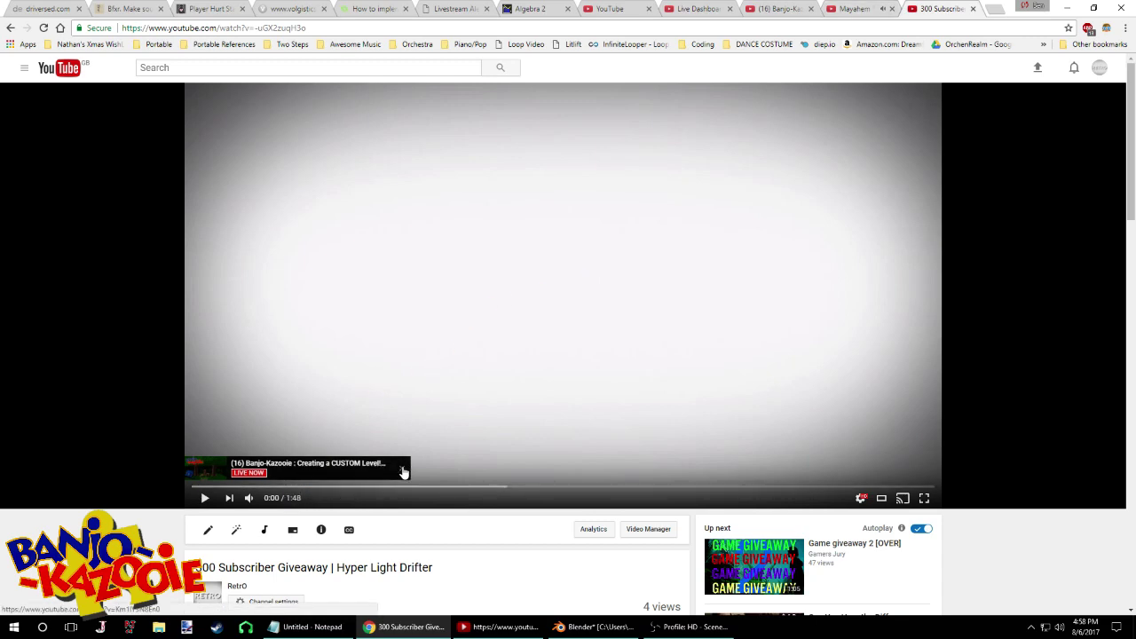
click(400, 469)
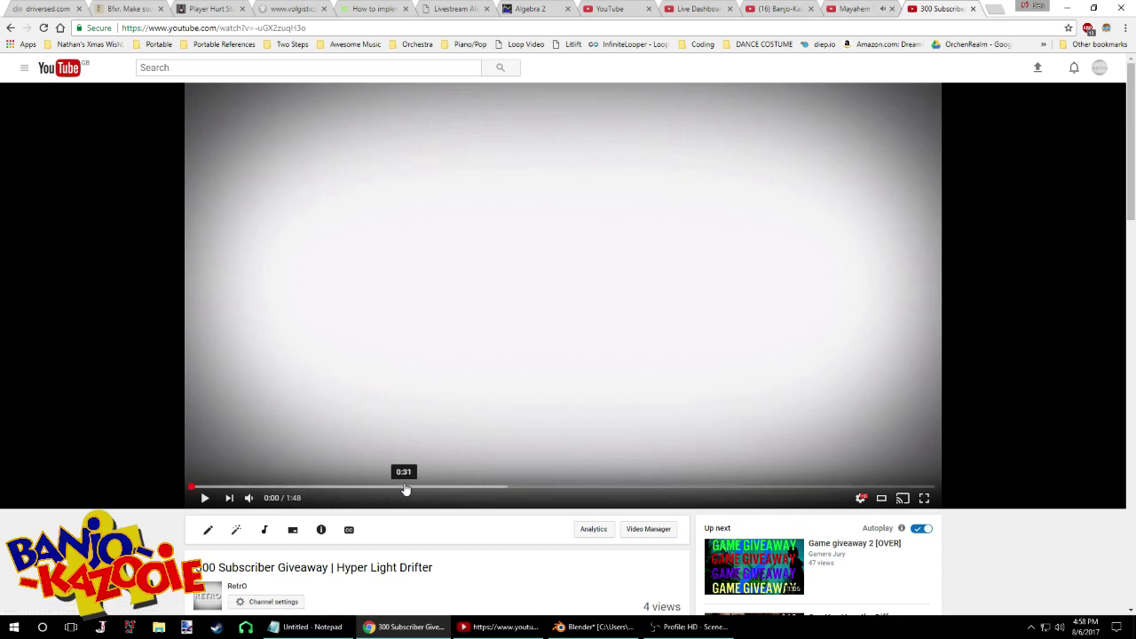
click(404, 488)
scroll(485, 257, down, 3)
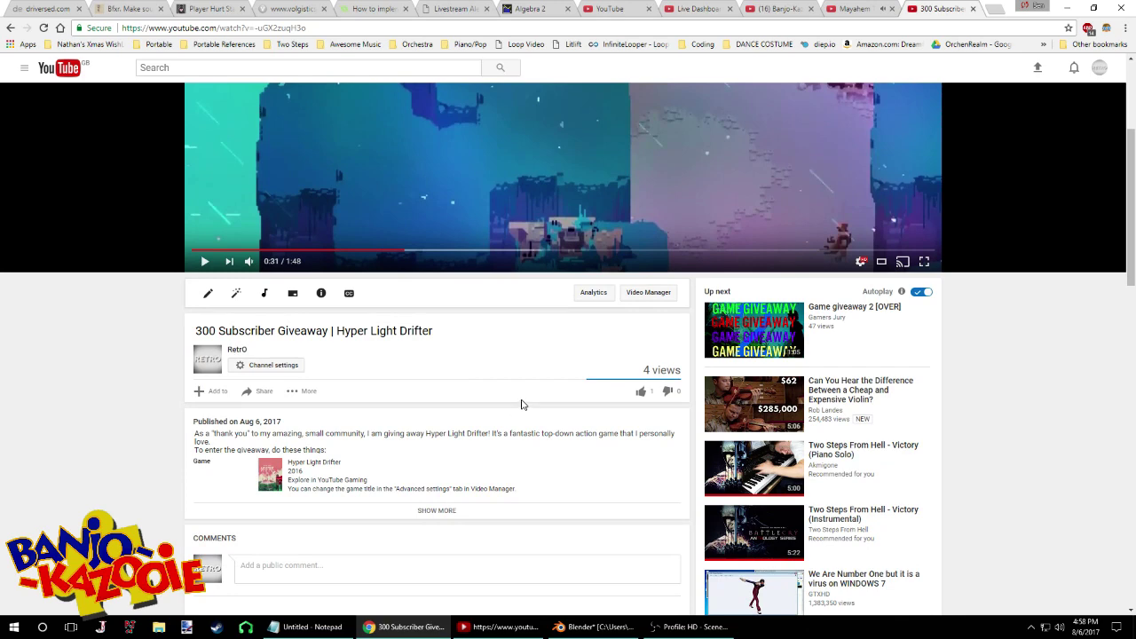
scroll(511, 420, down, 3)
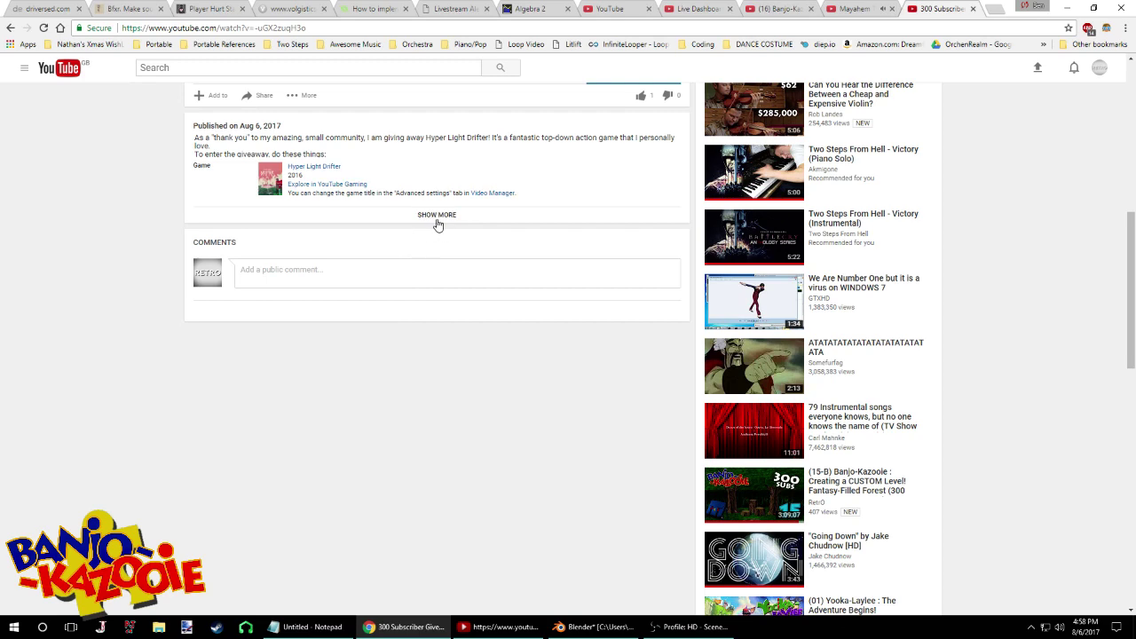
click(437, 215)
scroll(517, 289, up, 6)
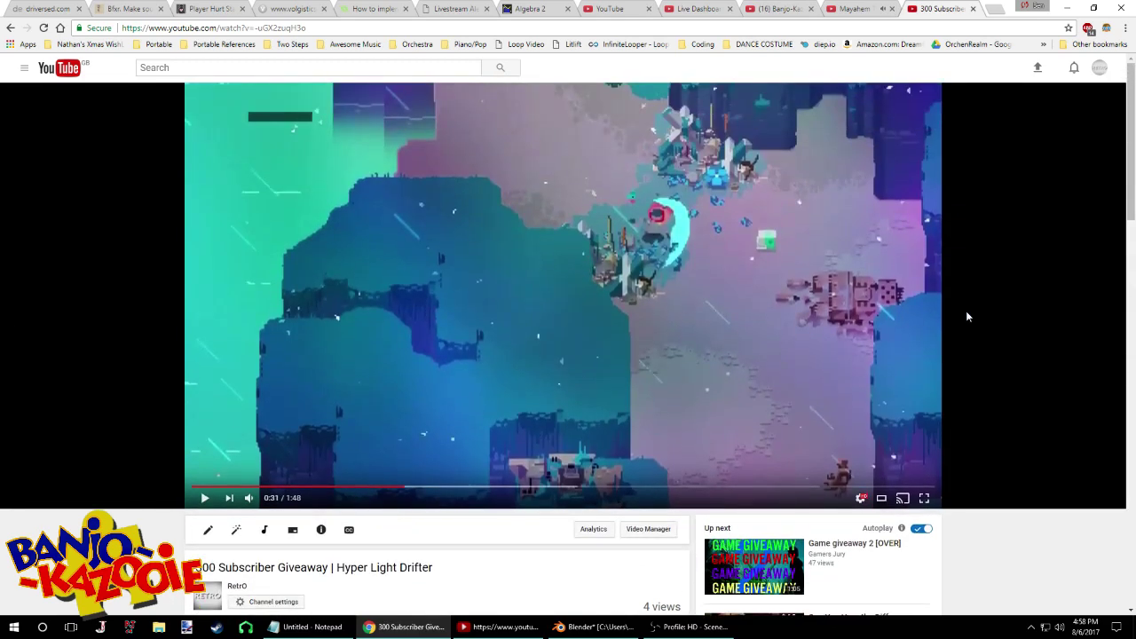
scroll(966, 317, down, 2)
scroll(986, 321, up, 2)
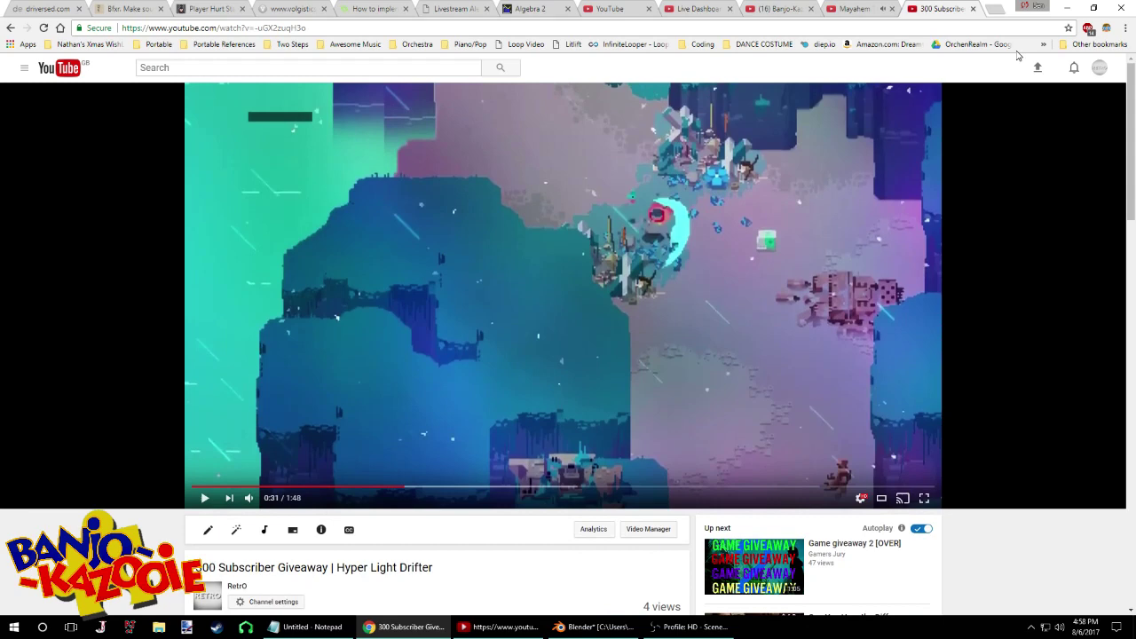
Close the giveaway page and switch from the browser to the tower model in Blender
click(974, 8)
click(1068, 7)
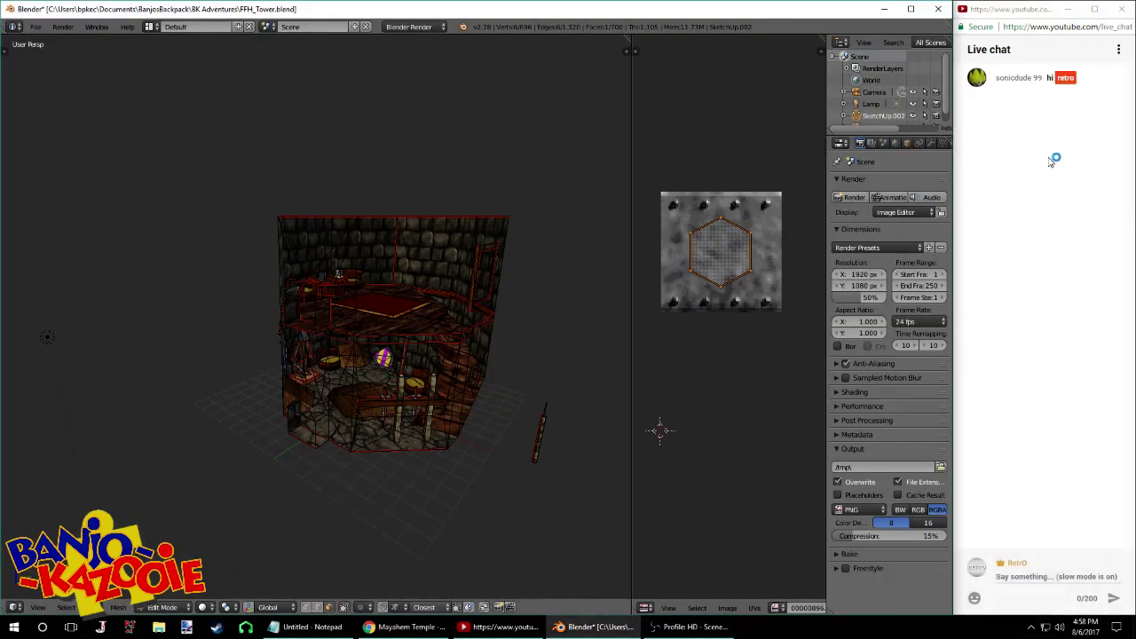
click(1051, 317)
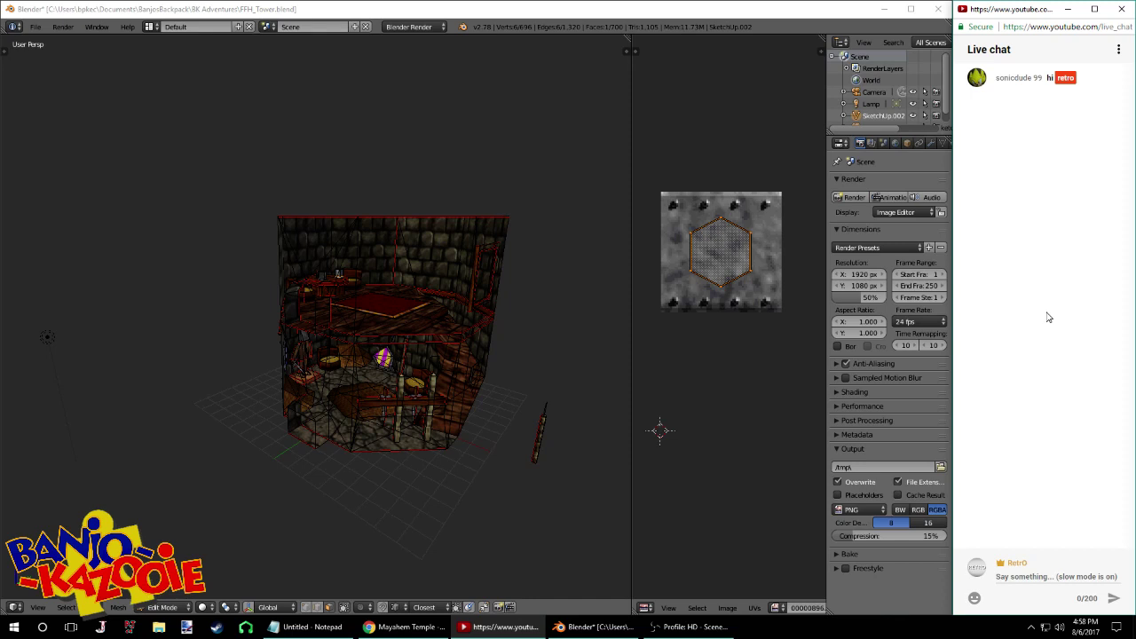
Save the tower model, overwriting FFH_Tower.blend
middle_drag(519, 297, 405, 277)
key(ctrl+s)
click(404, 276)
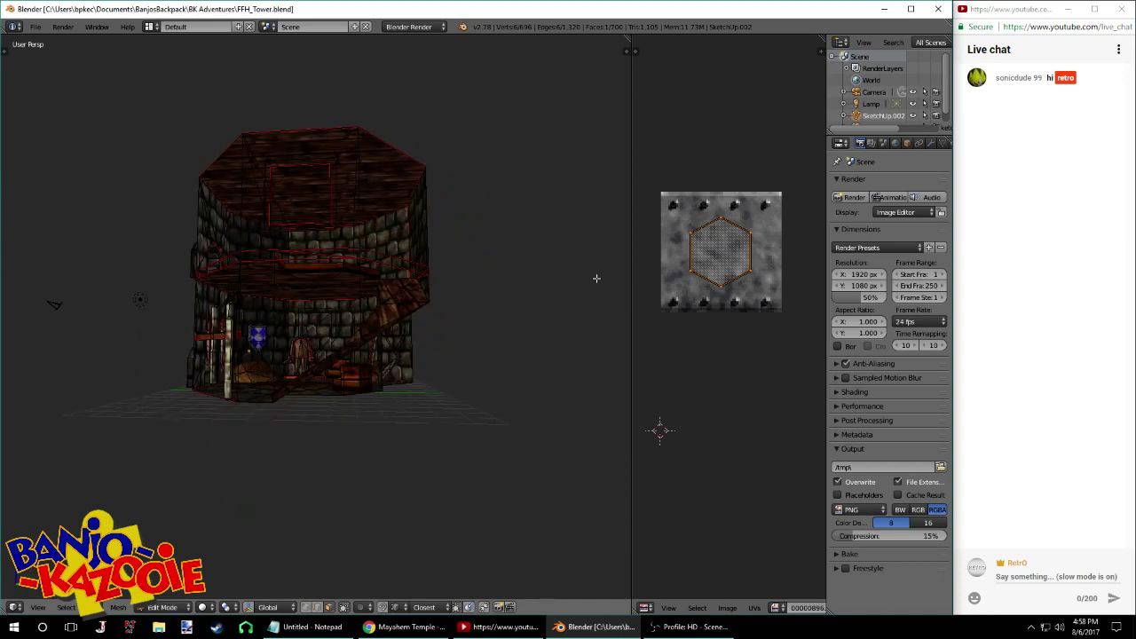
Examine the tower's upper floor, rug and walls from several angles and distances, re-saving FFH_Tower.blend along the way
scroll(328, 263, up, 10)
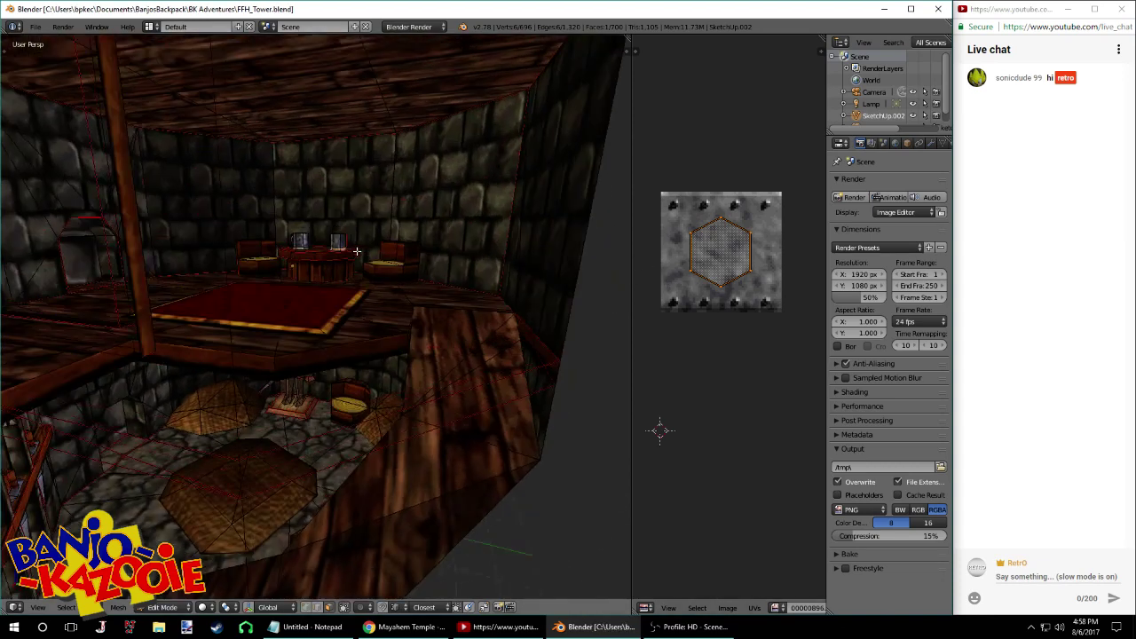
key(ctrl+s)
click(342, 264)
middle_drag(343, 264, 394, 236)
scroll(381, 249, down, 5)
key(ctrl+s)
scroll(496, 225, up, 5)
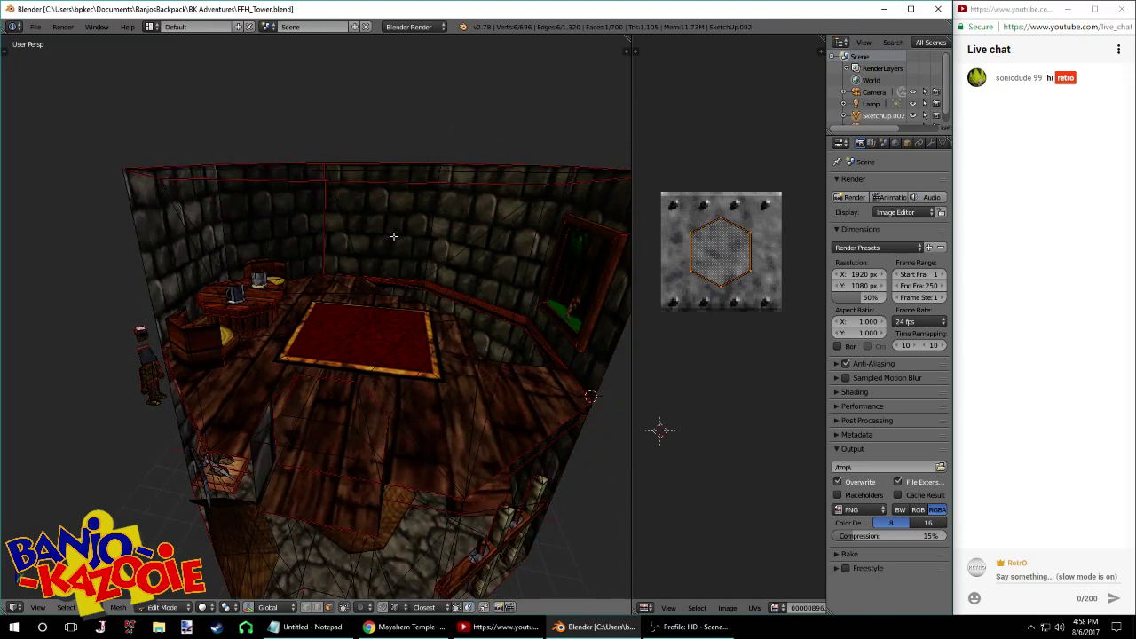
middle_drag(420, 311, 369, 341)
scroll(369, 319, up, 3)
click(448, 298)
scroll(436, 296, down, 6)
key(ctrl+s)
click(451, 254)
scroll(354, 245, up, 3)
scroll(180, 264, up, 4)
scroll(186, 242, up, 3)
middle_drag(298, 261, 402, 384)
key(ctrl+s)
click(373, 326)
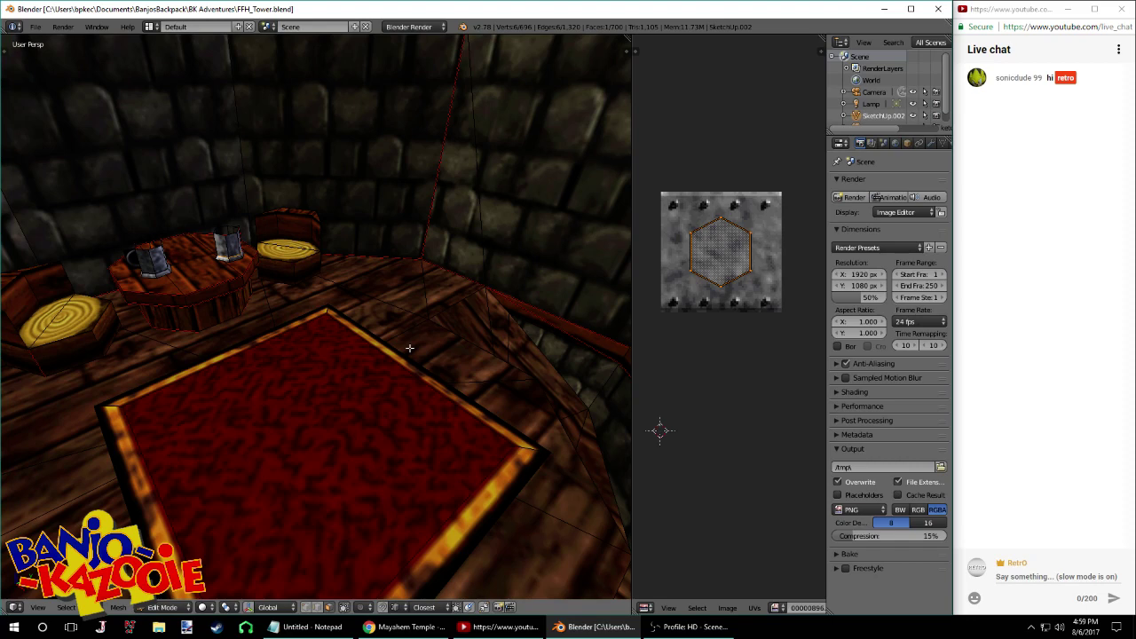
scroll(409, 348, down, 4)
middle_drag(409, 351, 414, 369)
key(ctrl+s)
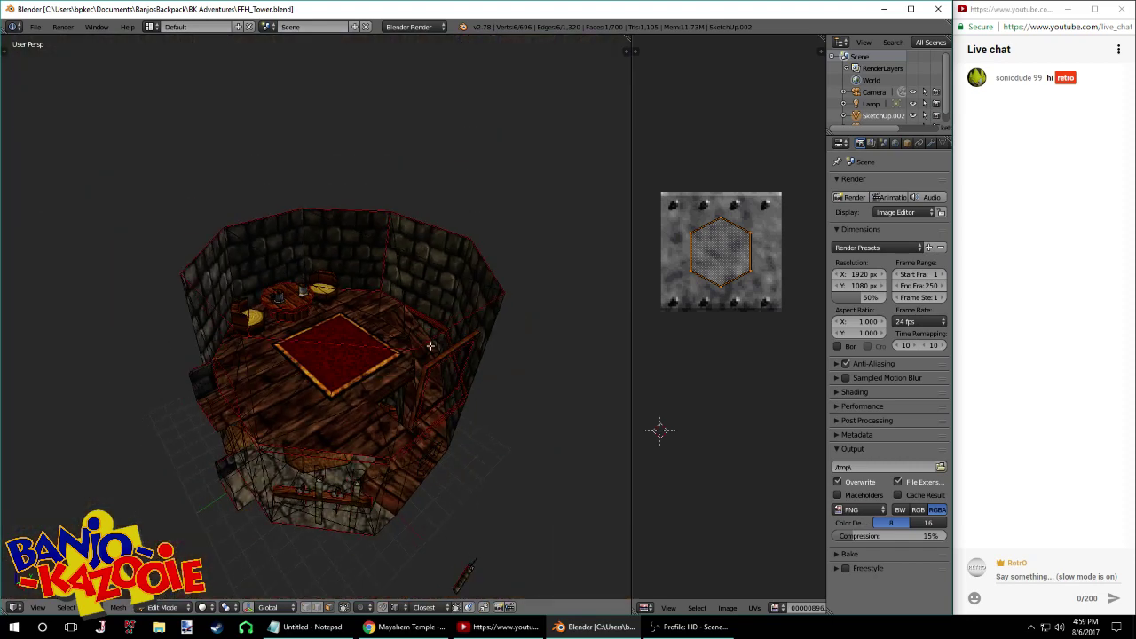
scroll(431, 346, up, 5)
middle_drag(431, 344, 492, 414)
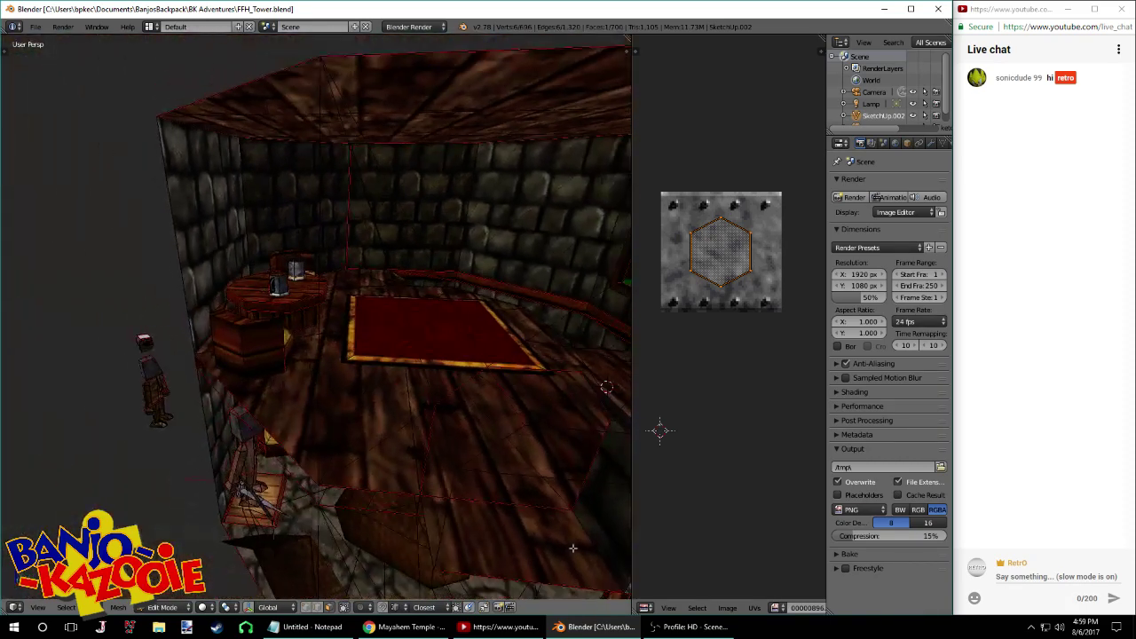
Lower the system volume and inspect the upper room's table, mugs and chairs from inside and above, re-saving the file
key(XF86AudioLowerVolume)
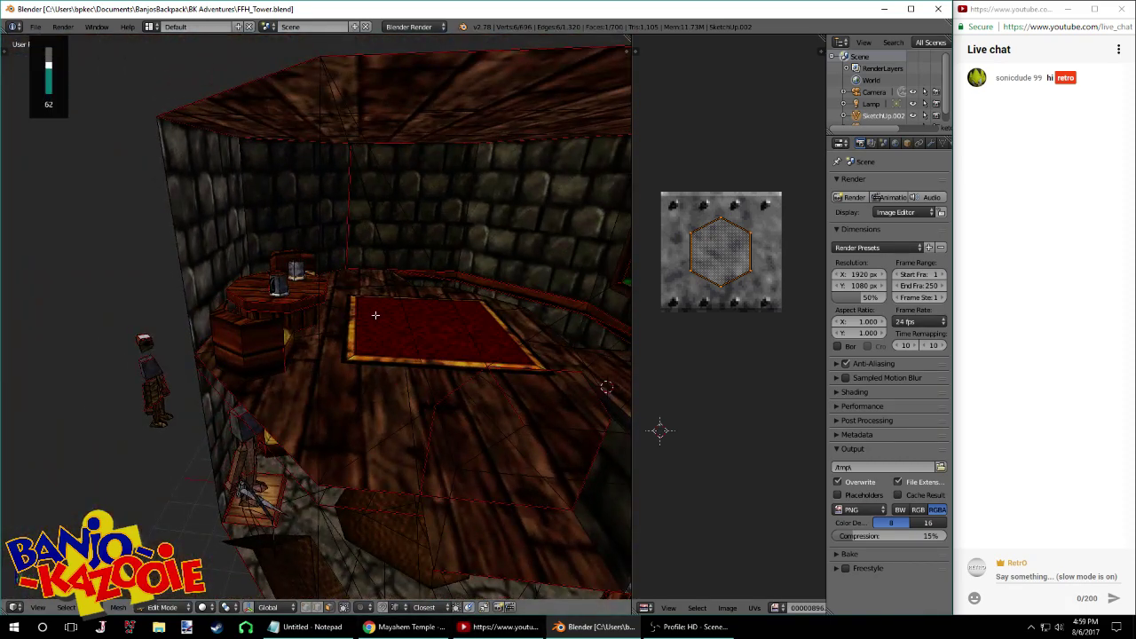
middle_drag(494, 310, 527, 385)
key(ctrl+s)
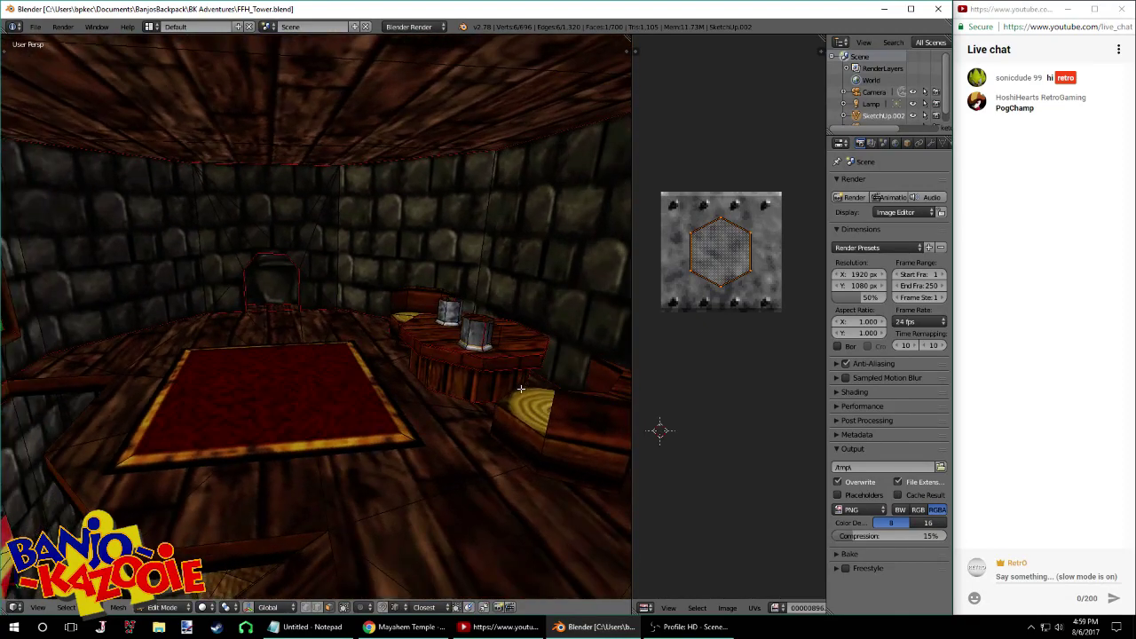
middle_drag(433, 400, 262, 442)
key(ctrl+s)
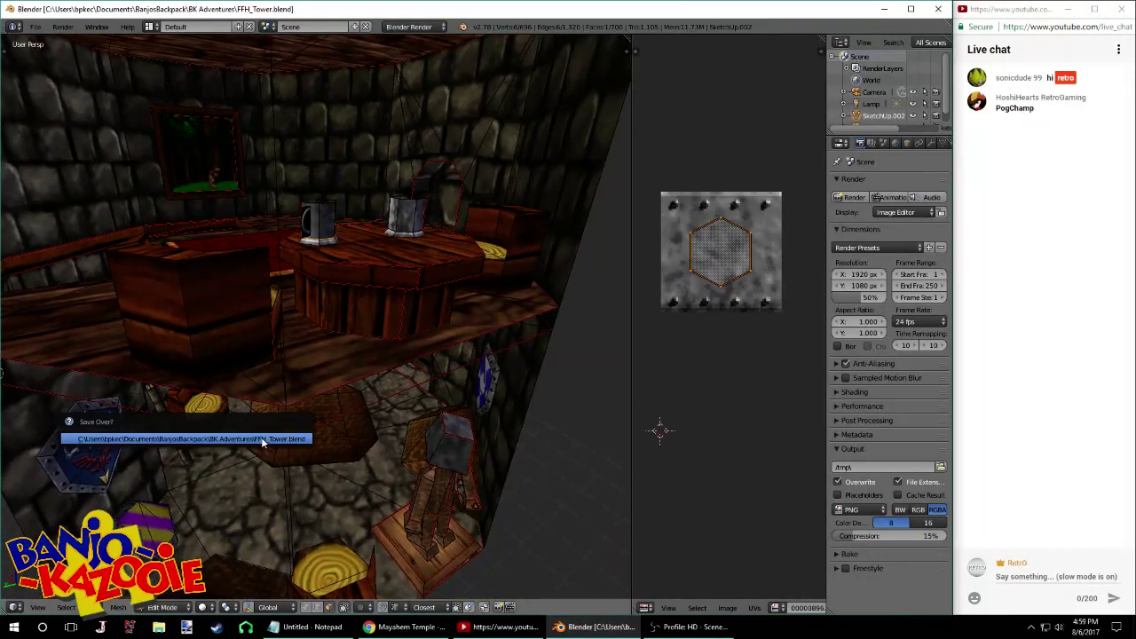
middle_drag(234, 388, 386, 335)
scroll(293, 349, down, 8)
scroll(386, 335, up, 1)
key(ctrl+s)
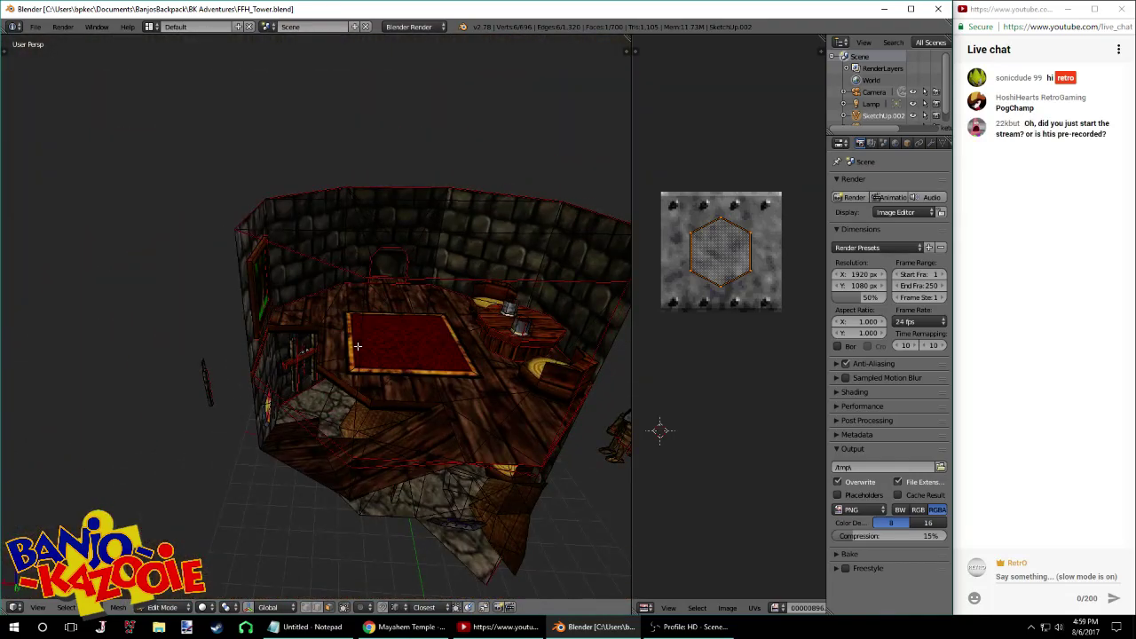
middle_drag(357, 347, 340, 353)
key(ctrl+s)
scroll(425, 321, up, 10)
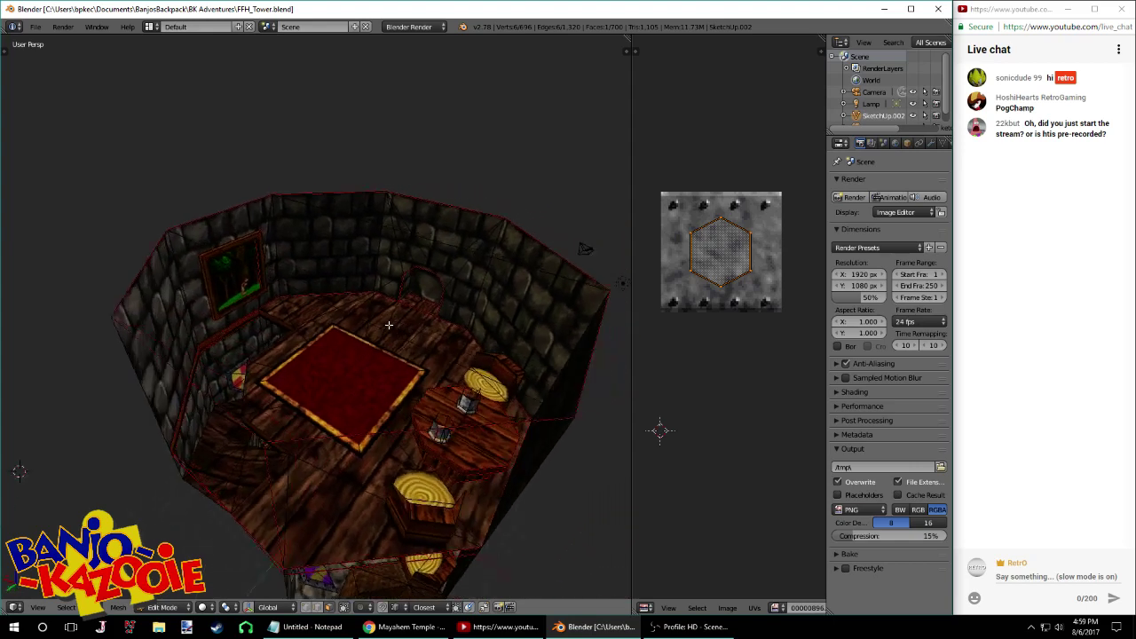
middle_drag(376, 295, 360, 380)
mouse_move(373, 301)
middle_down()
mouse_move(337, 332)
mouse_move(246, 343)
mouse_move(365, 319)
mouse_move(448, 265)
mouse_move(277, 306)
mouse_move(321, 337)
mouse_move(380, 304)
mouse_move(495, 278)
middle_up()
key(ctrl+s)
click(246, 343)
drag(998, 125, 1091, 124)
middle_drag(548, 350, 354, 225)
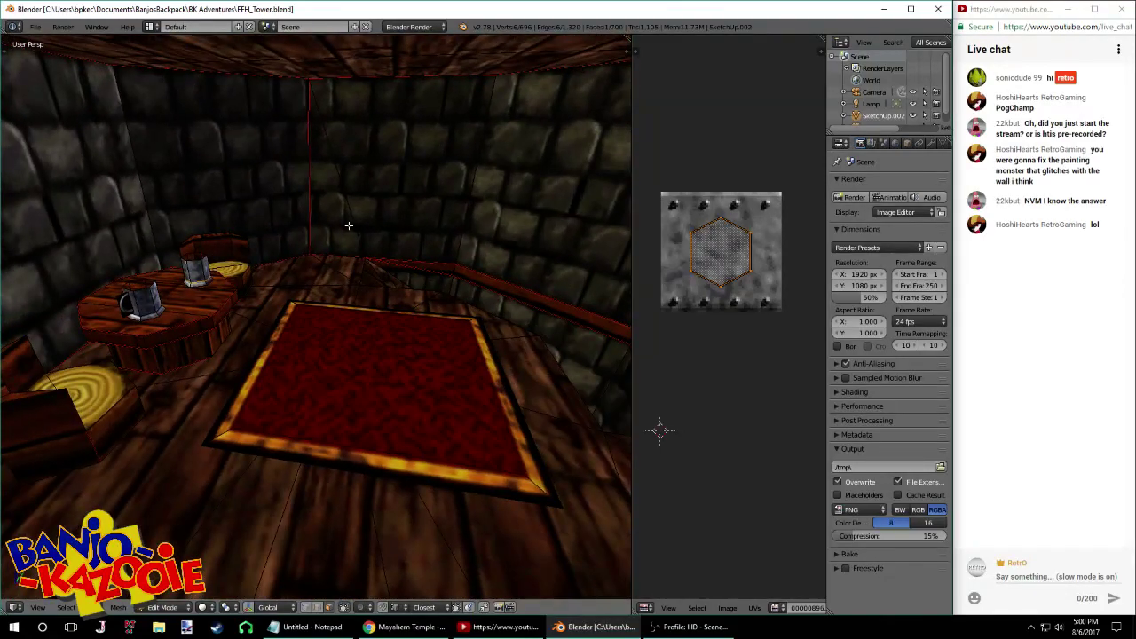
Examine the framed painting on the upper wall and the furnishings on the lower floor, and save the file
mouse_move(460, 312)
shift+middle_down()
mouse_move(355, 297)
mouse_move(520, 313)
mouse_move(373, 293)
shift+middle_up()
mouse_move(480, 246)
middle_down()
mouse_move(418, 263)
mouse_move(265, 262)
middle_up()
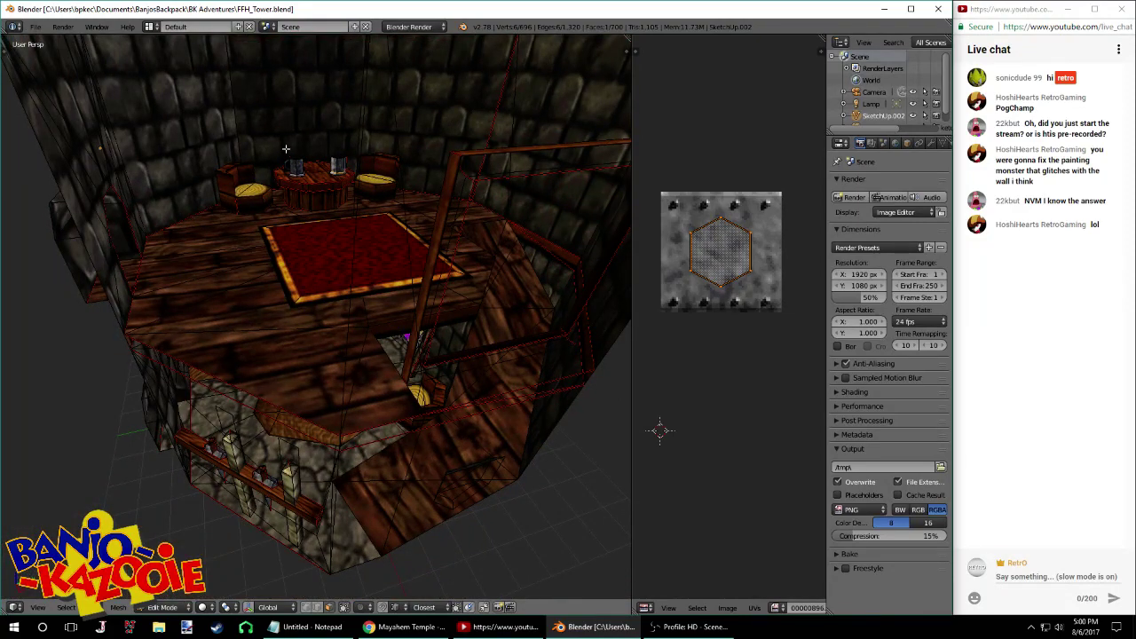
shift+middle_drag(285, 148, 322, 238)
scroll(398, 253, up, 3)
middle_drag(399, 254, 284, 205)
mouse_move(444, 275)
middle_down()
mouse_move(264, 282)
mouse_move(301, 275)
middle_up()
scroll(291, 197, up, 3)
middle_drag(291, 197, 329, 244)
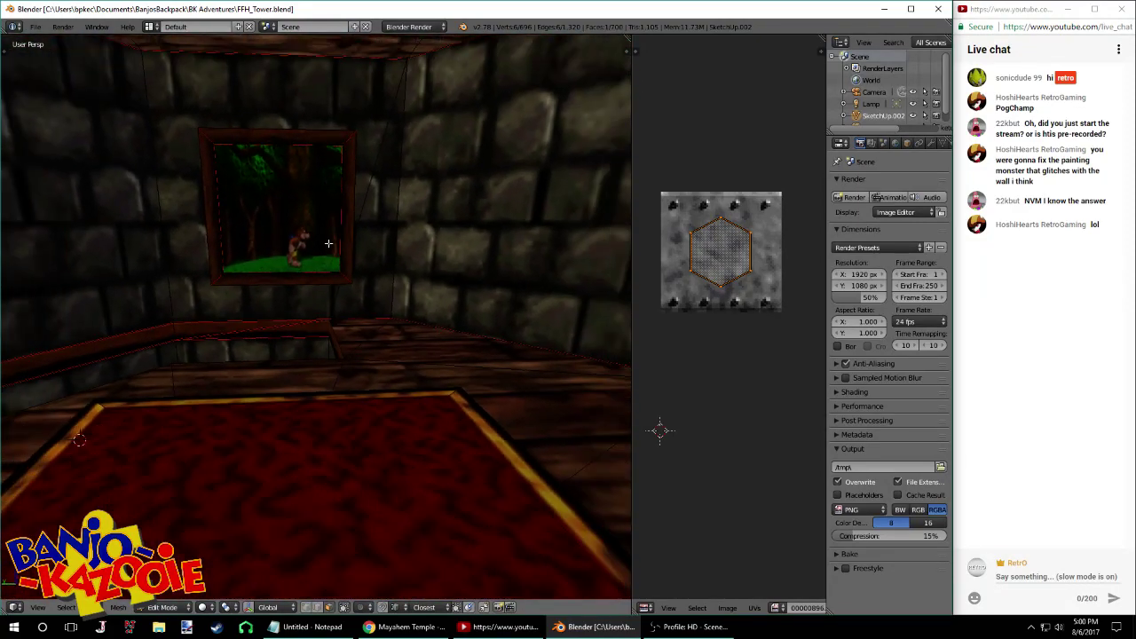
scroll(358, 286, down, 4)
mouse_move(358, 286)
middle_down()
mouse_move(556, 271)
mouse_move(369, 247)
mouse_move(366, 309)
mouse_move(520, 307)
middle_up()
key(ctrl+s)
click(520, 308)
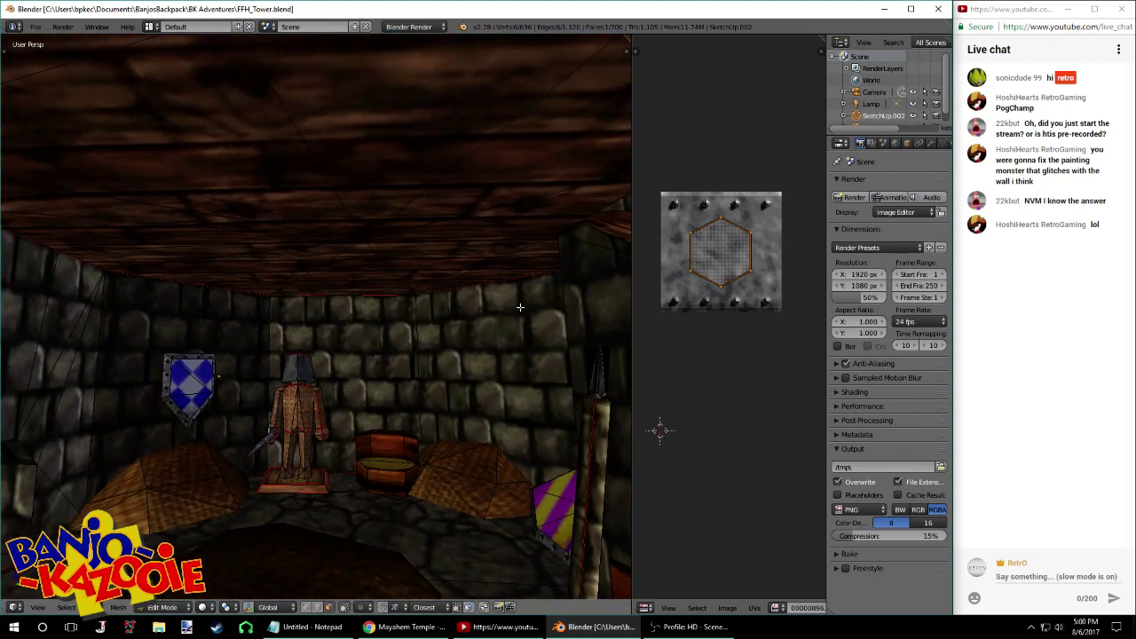
Add a cube to the tower mesh while viewing it from above
middle_drag(347, 264, 259, 323)
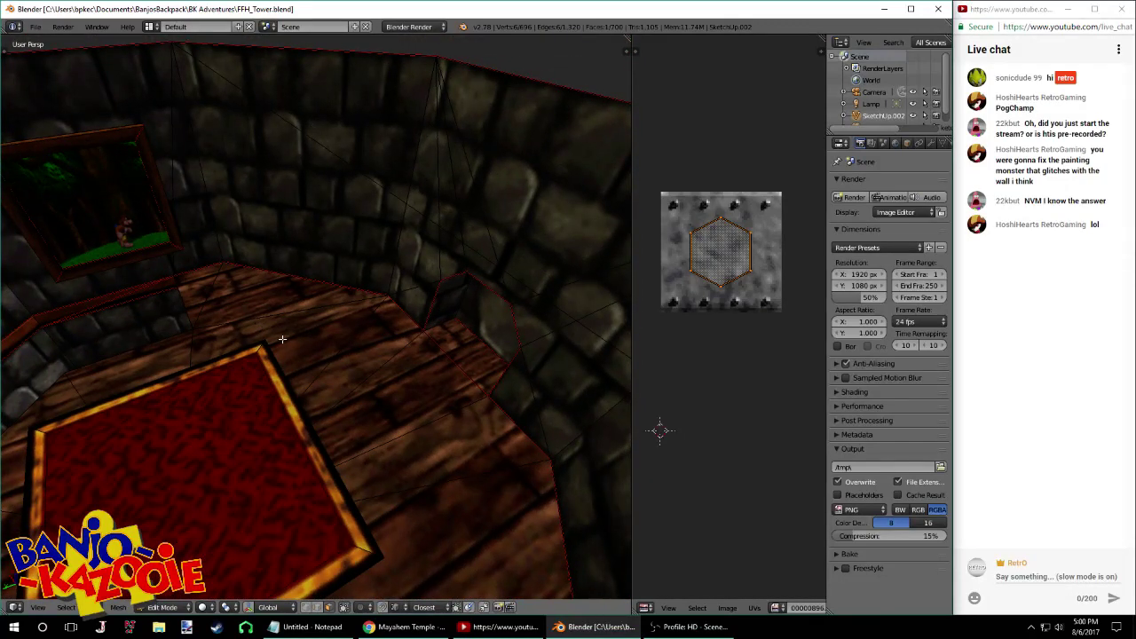
key(KP_7)
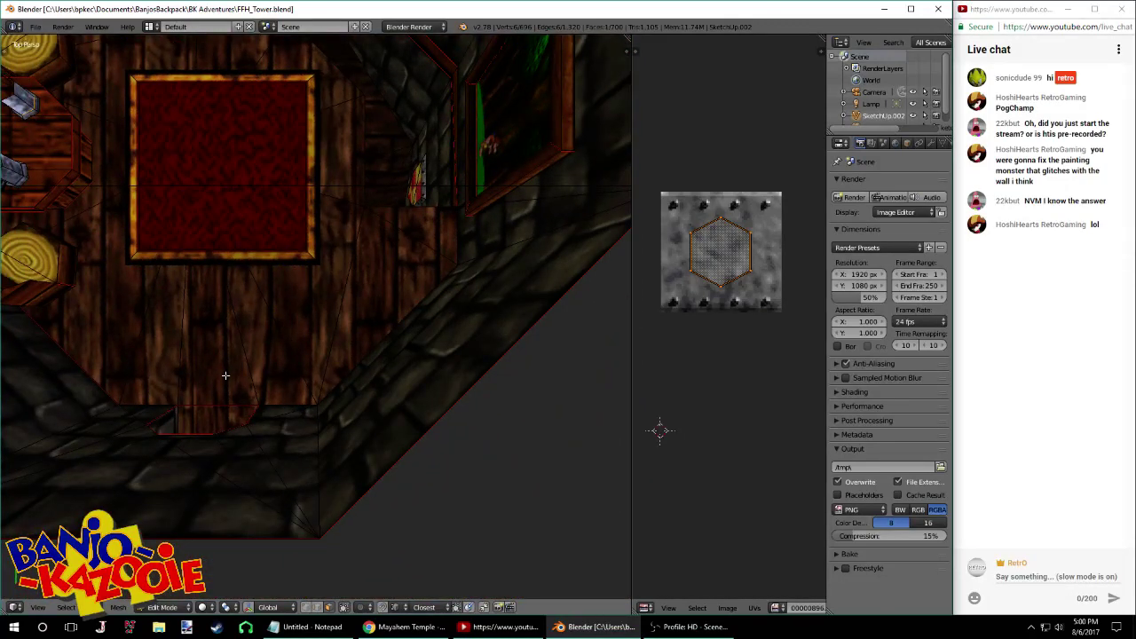
key(shift+a)
click(224, 379)
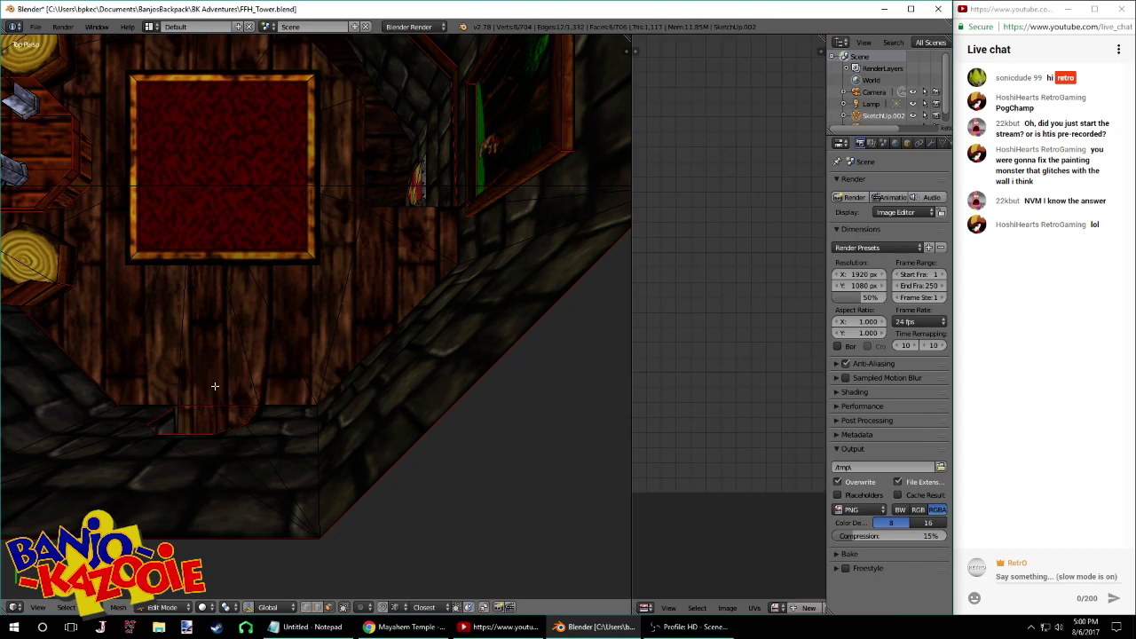
Move the new cube along the Y and X axes to place it within the tower's outline beside the rug
scroll(417, 269, down, 6)
scroll(416, 269, down, 6)
scroll(443, 213, up, 5)
key(g)
key(x)
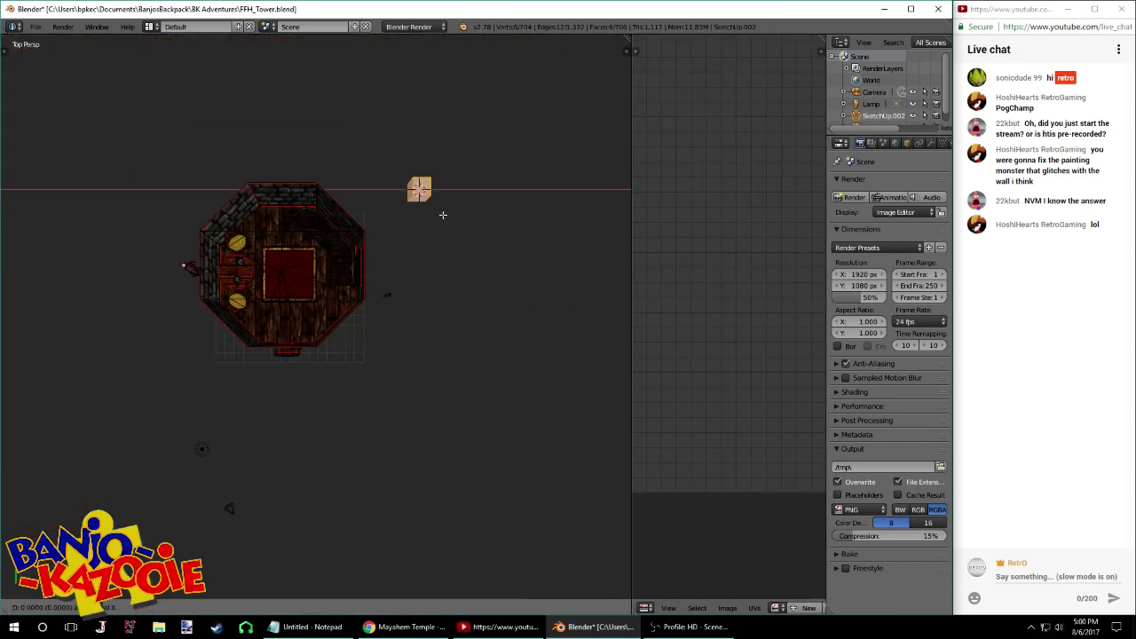
key(y)
click(309, 319)
key(g)
key(x)
click(341, 320)
Raise the cube about 7.1 units along the Z axis and check its height against the upper room
key(g)
key(z)
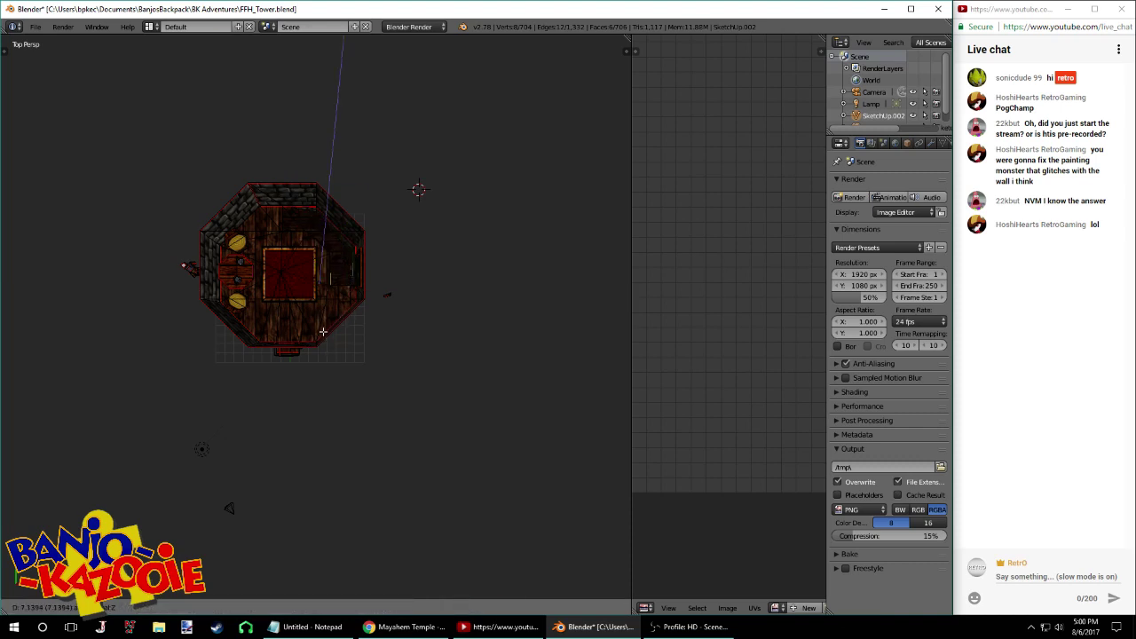
click(323, 332)
middle_drag(323, 332, 322, 272)
scroll(322, 272, up, 6)
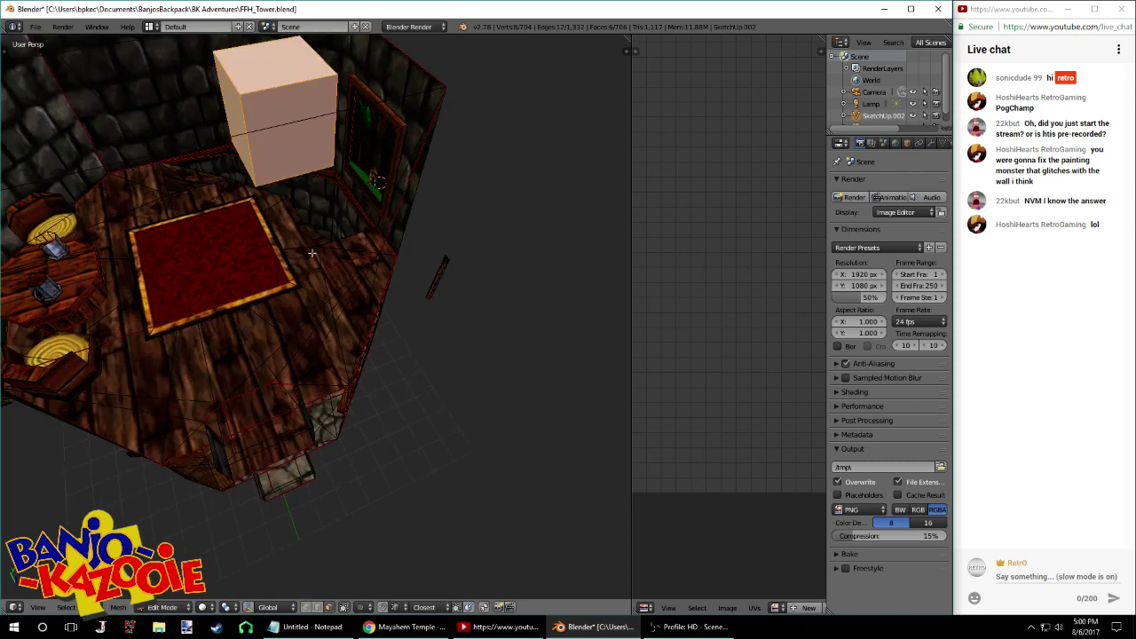
Move the cube along the Z axis to bring it down to the upper room's floor level
key(g)
key(z)
click(353, 380)
middle_drag(353, 380, 318, 258)
middle_drag(318, 333, 317, 368)
key(g)
key(z)
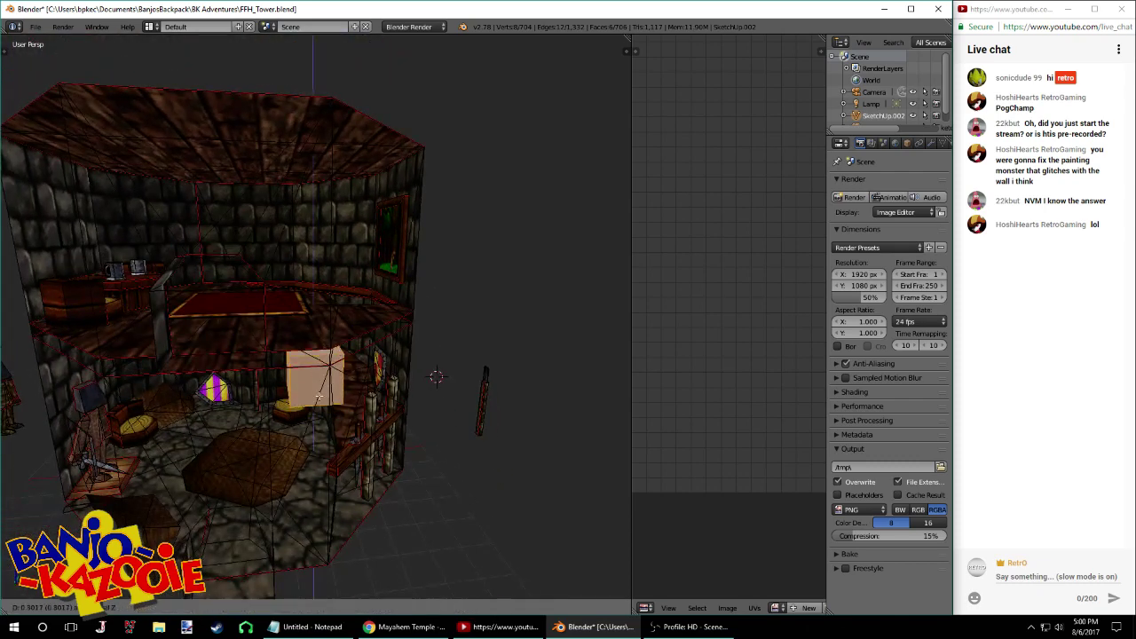
click(329, 348)
key(g)
key(z)
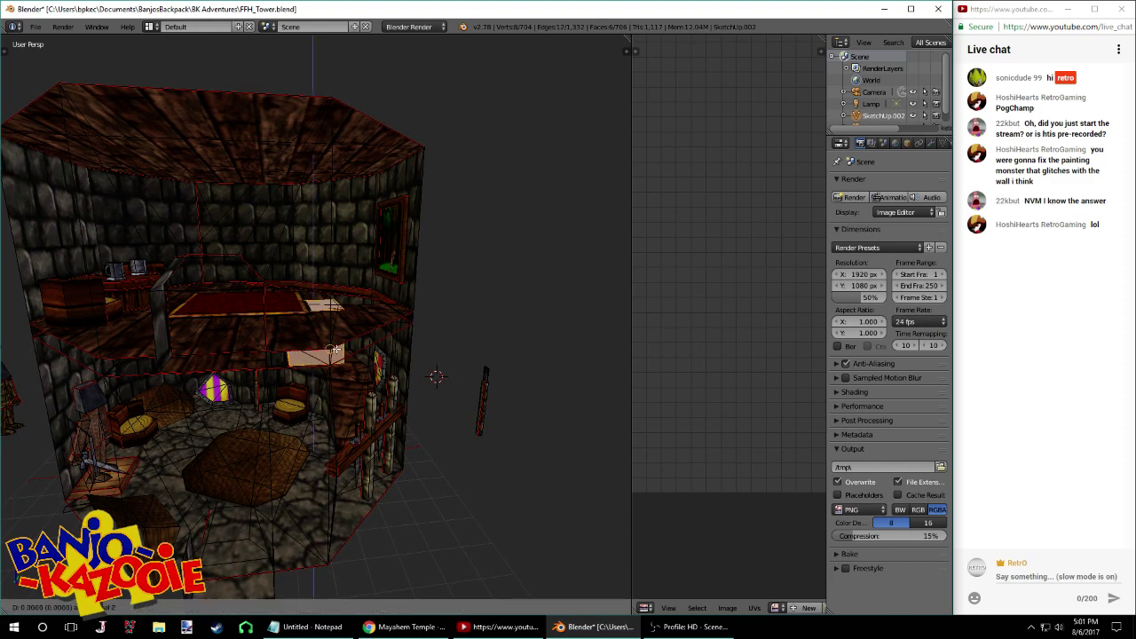
right_click(330, 348)
Fine-tune the cube's height so it rests on the upper floor near the rug, and scale it down
middle_drag(330, 348, 385, 319)
key(g)
key(z)
right_click(305, 262)
key(g)
key(z)
click(321, 283)
scroll(418, 315, up, 3)
key(s)
click(386, 306)
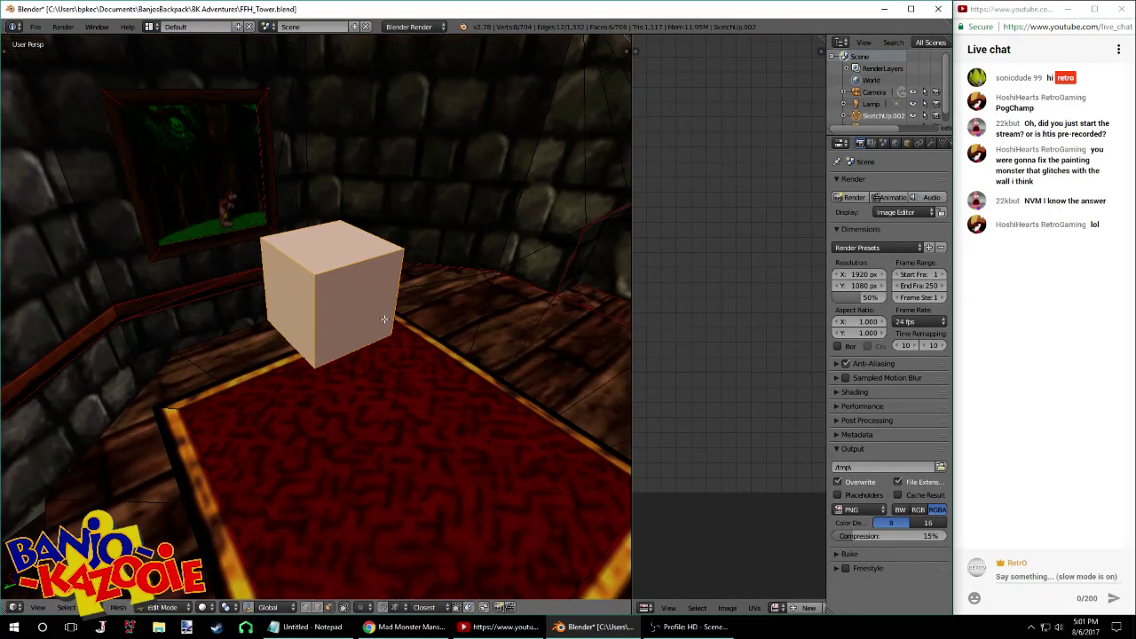
Rotate the cube about the Z axis to turn one of its sides towards the rug
key(r)
key(z)
click(384, 319)
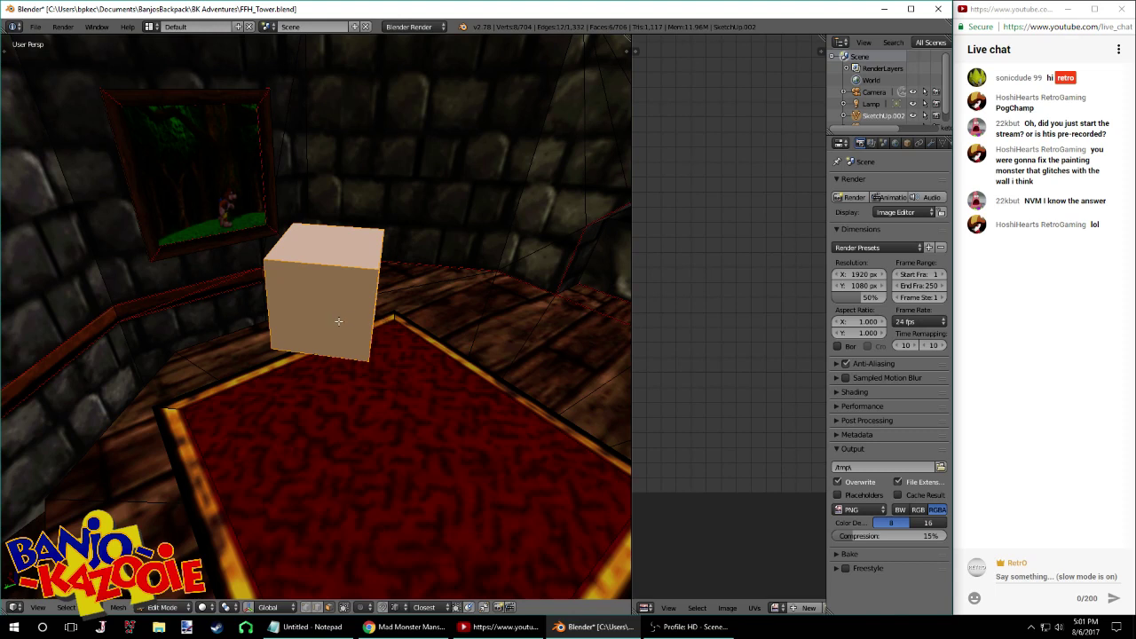
Move the cube along the X and Y axes into the space between the painting and the back wall, and save the file
middle_drag(337, 320, 343, 344)
key(g)
key(x)
click(323, 291)
key(g)
key(y)
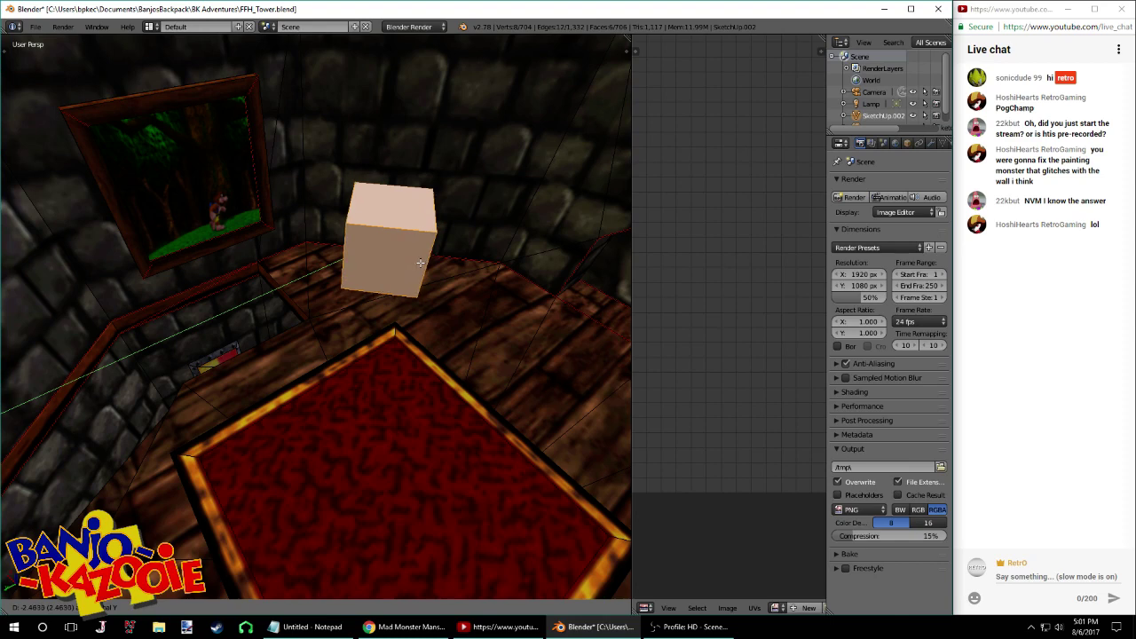
click(421, 263)
middle_drag(420, 262, 373, 265)
key(g)
key(x)
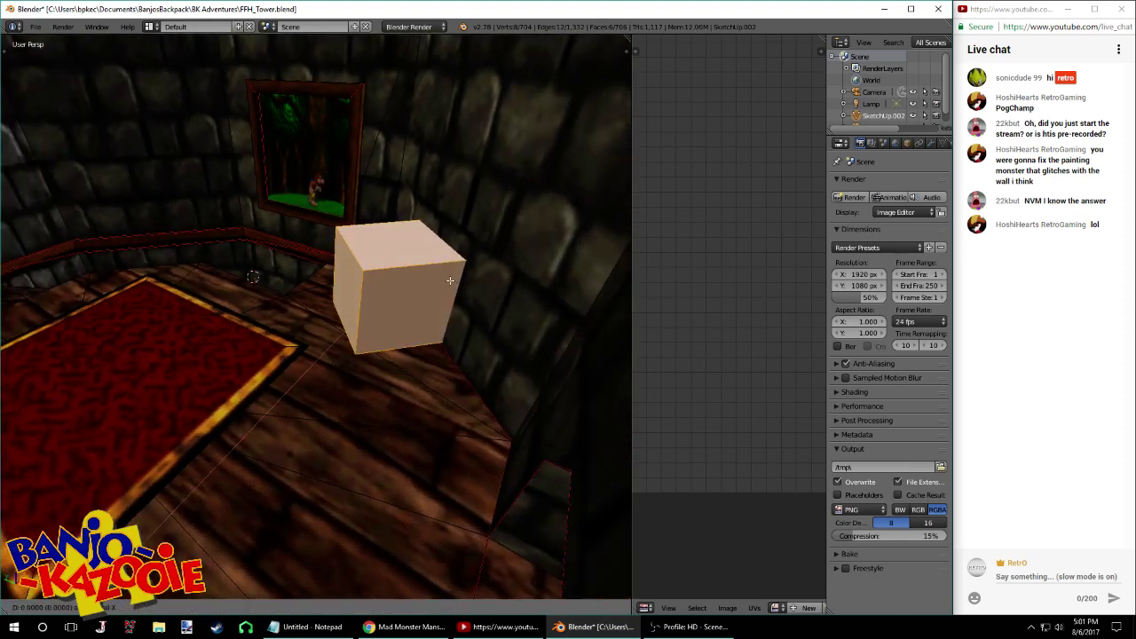
click(449, 281)
key(ctrl+s)
mouse_move(471, 277)
middle_down()
mouse_move(492, 277)
mouse_move(319, 252)
mouse_move(419, 235)
mouse_move(411, 274)
mouse_move(418, 228)
mouse_move(450, 202)
mouse_move(412, 245)
mouse_move(464, 264)
middle_up()
click(491, 275)
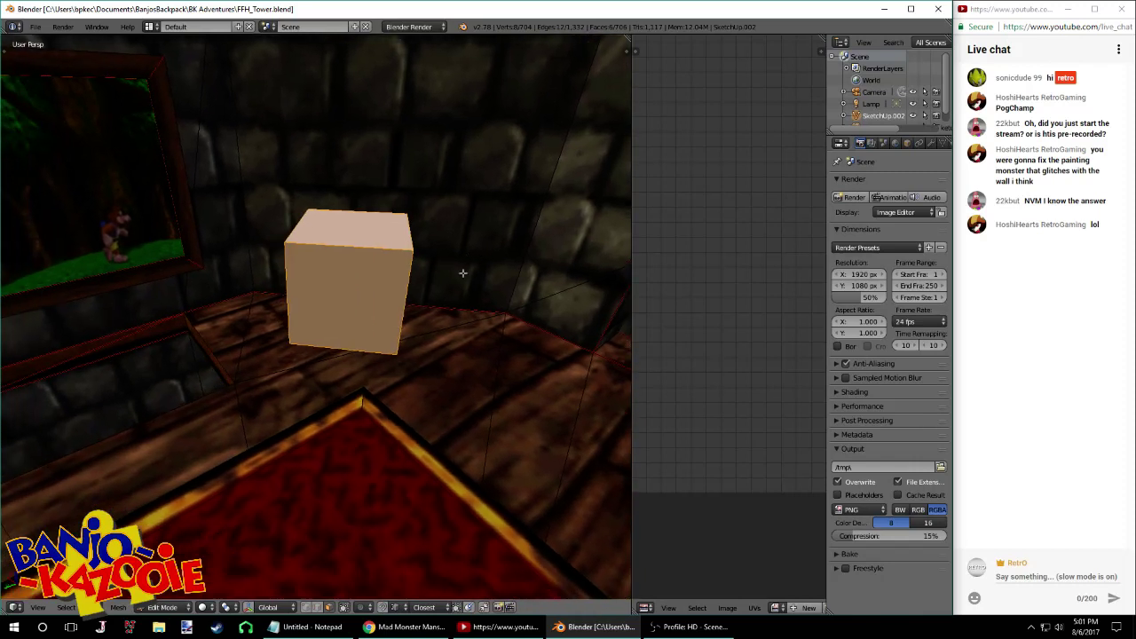
Nudge the cube about 0.18 units along the Y axis towards the painting
key(g)
key(x)
key(y)
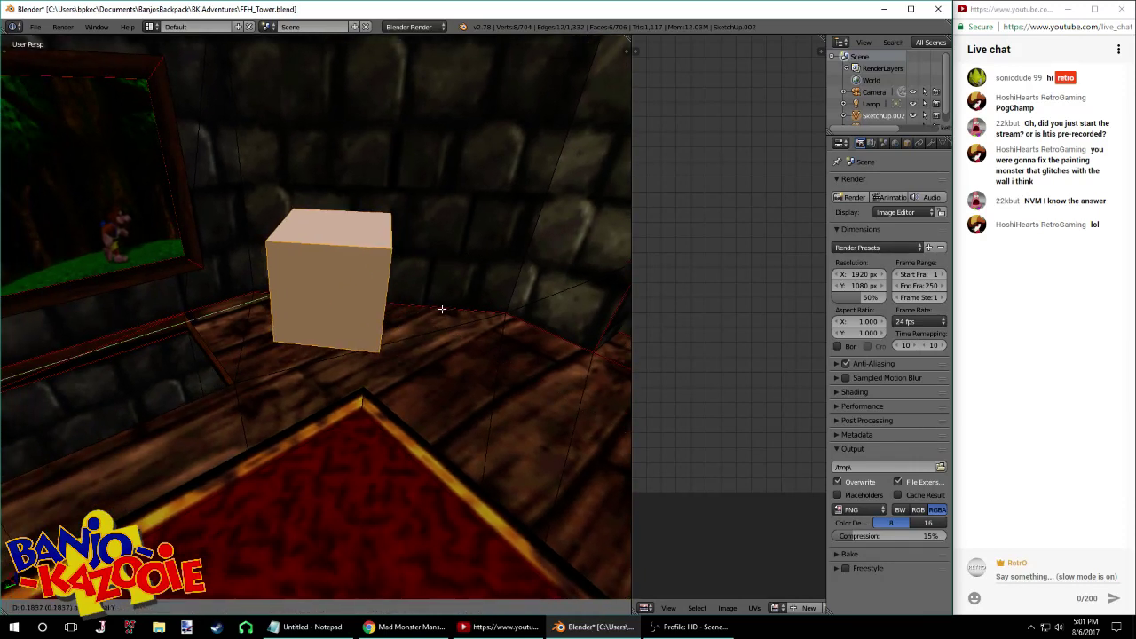
click(420, 301)
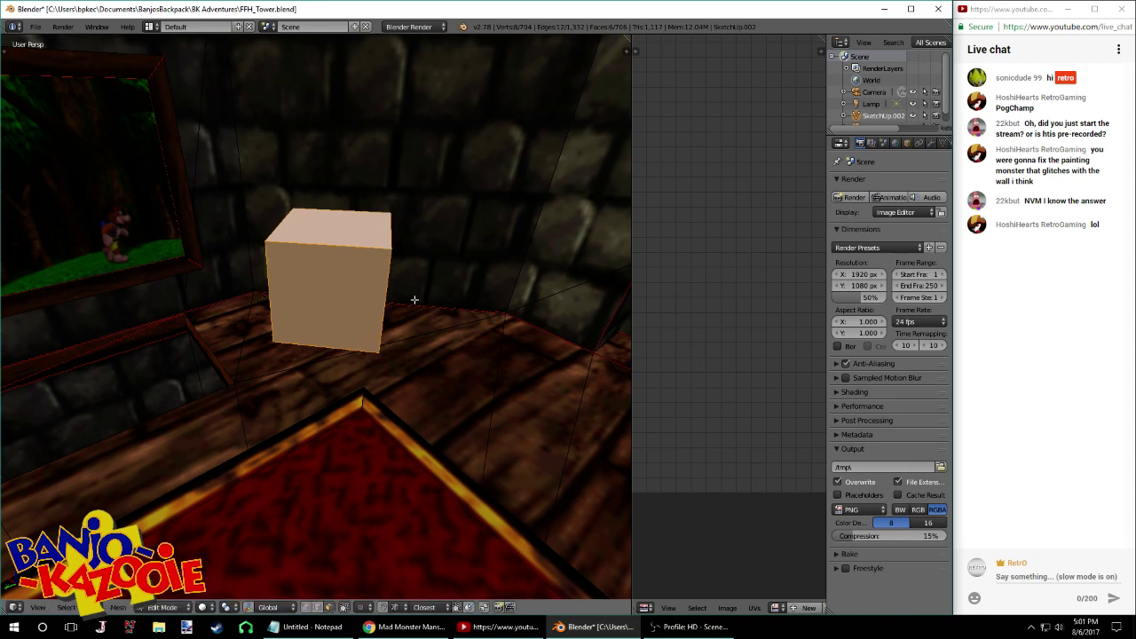
Duplicate the cube and move the copy along the X and Y axes to sit beside the original
middle_drag(417, 300, 352, 332)
key(shift+d)
key(x)
click(395, 330)
key(g)
key(y)
click(441, 308)
key(g)
key(x)
click(458, 311)
Scale the duplicate cube down and lower it along the Z axis onto the wooden floor
key(s)
click(475, 310)
middle_drag(475, 310, 396, 301)
key(g)
key(z)
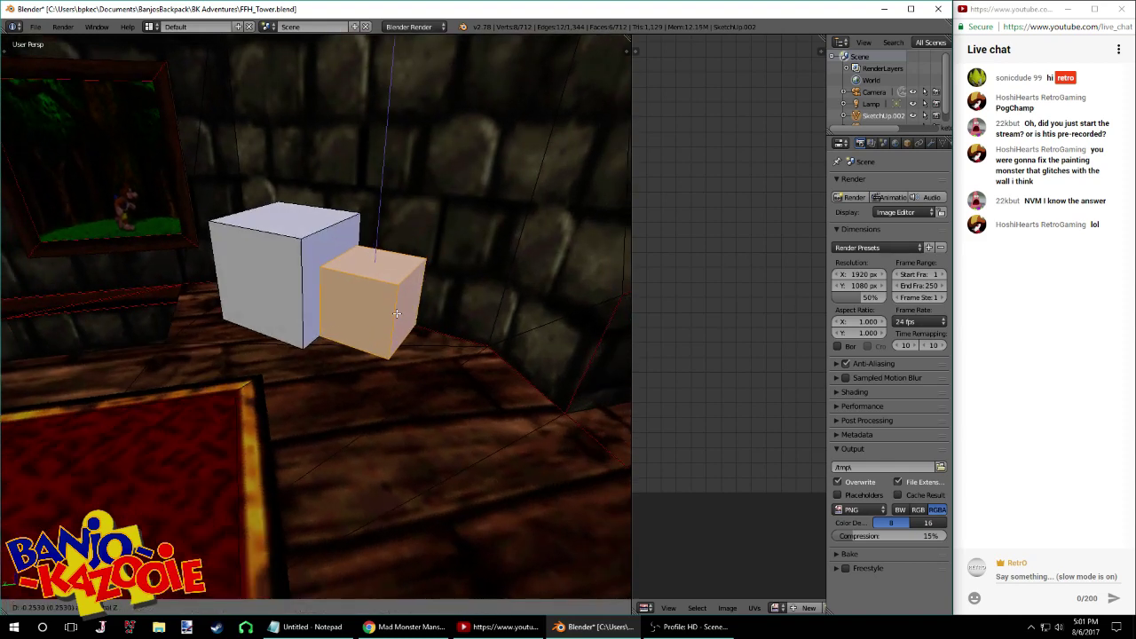
click(481, 340)
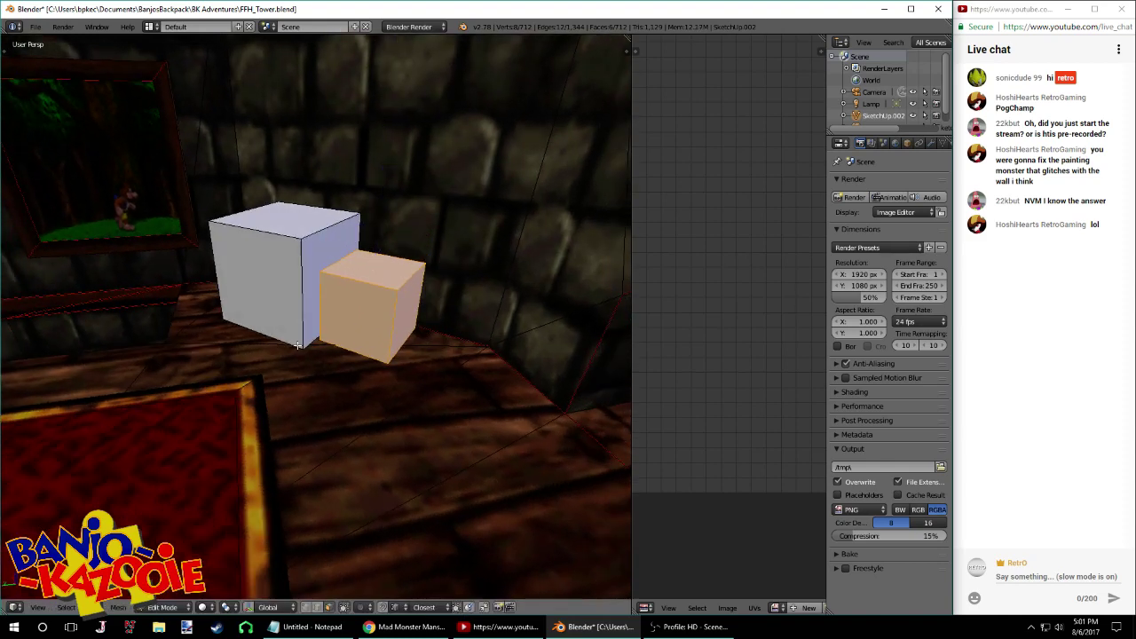
Select the whole larger cube and raise it slightly along the Z axis
right_click(285, 303)
key(ctrl+l)
key(g)
key(z)
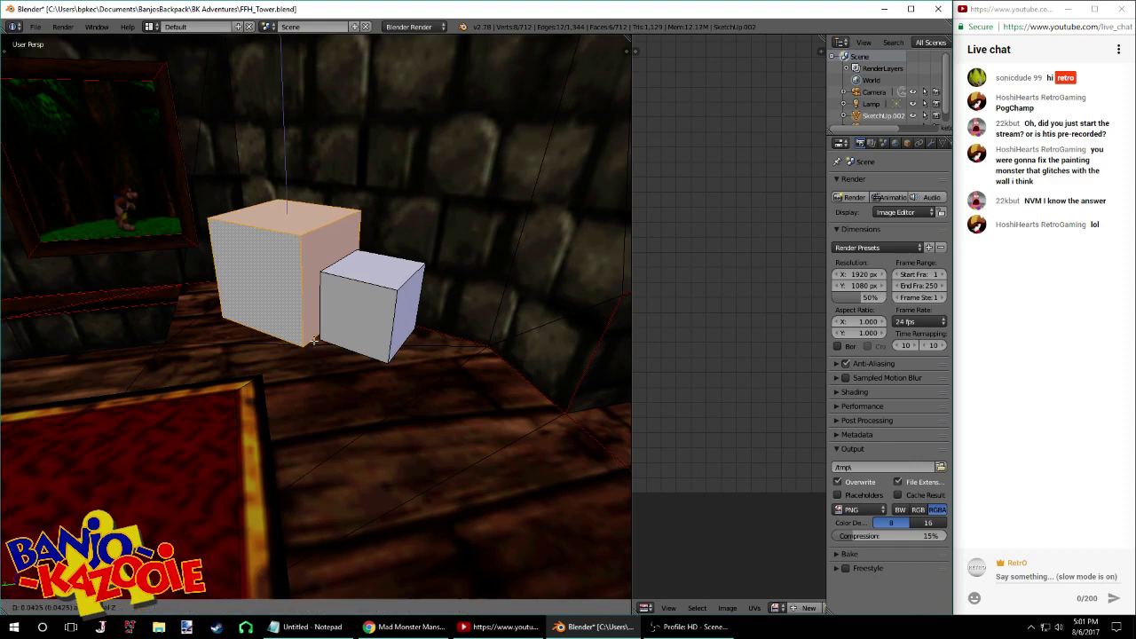
click(434, 326)
Select only the smaller cube's linked geometry and save the file
key(a)
key(l)
mouse_move(389, 295)
middle_down()
mouse_move(421, 327)
mouse_move(392, 309)
middle_up()
scroll(383, 305, up, 2)
key(ctrl+s)
click(392, 308)
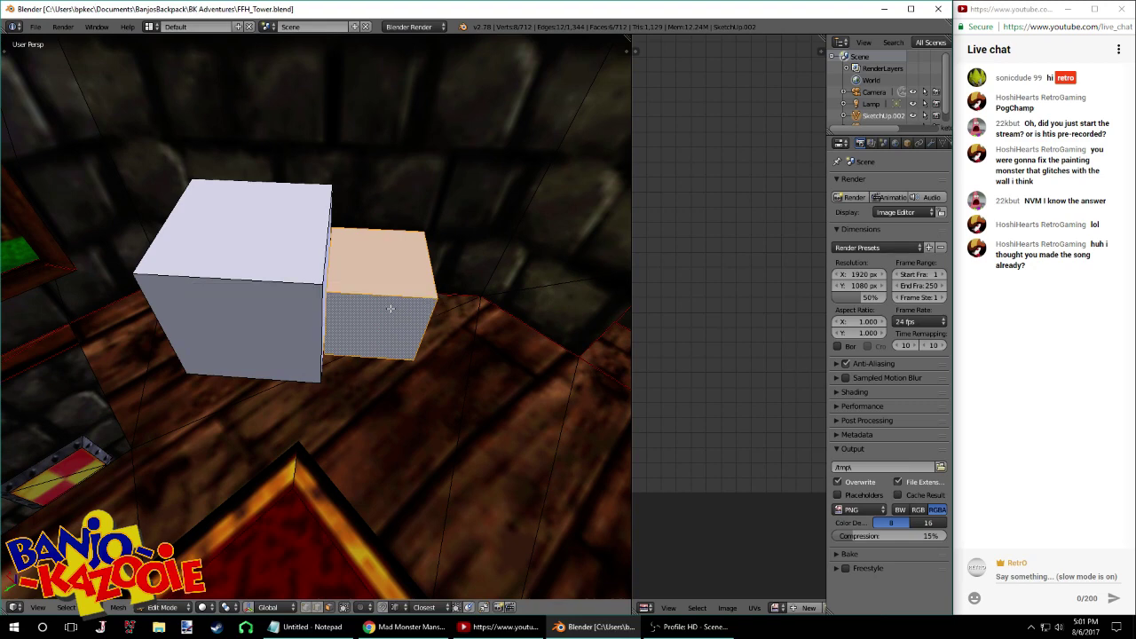
Move the smaller cube along the X axis until its side meets the larger cube
scroll(360, 290, up, 5)
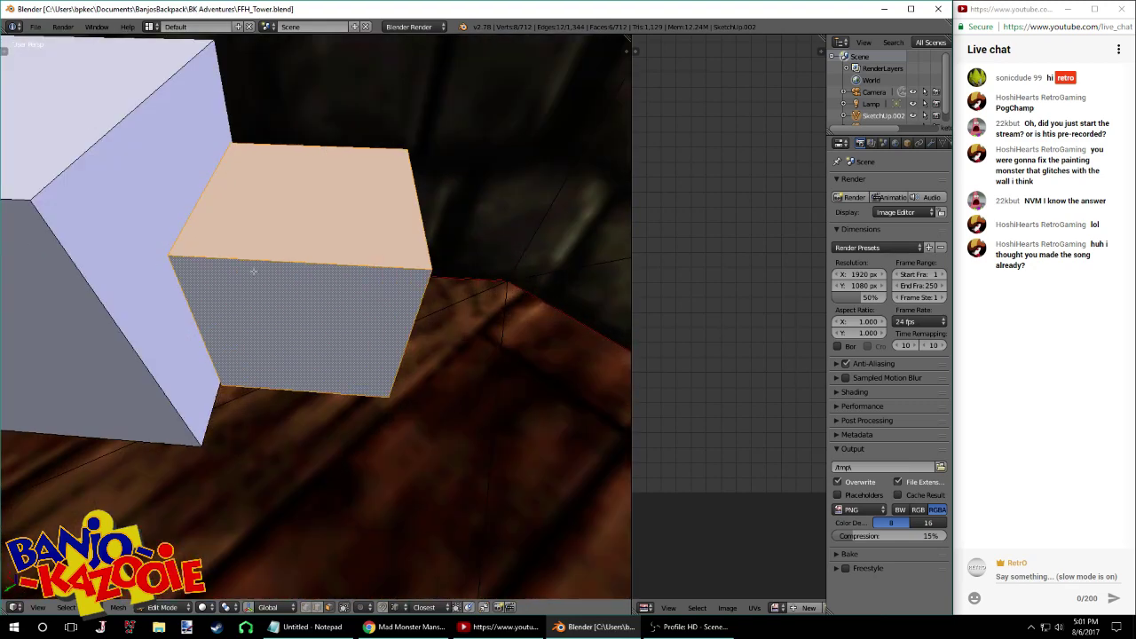
middle_drag(310, 287, 368, 322)
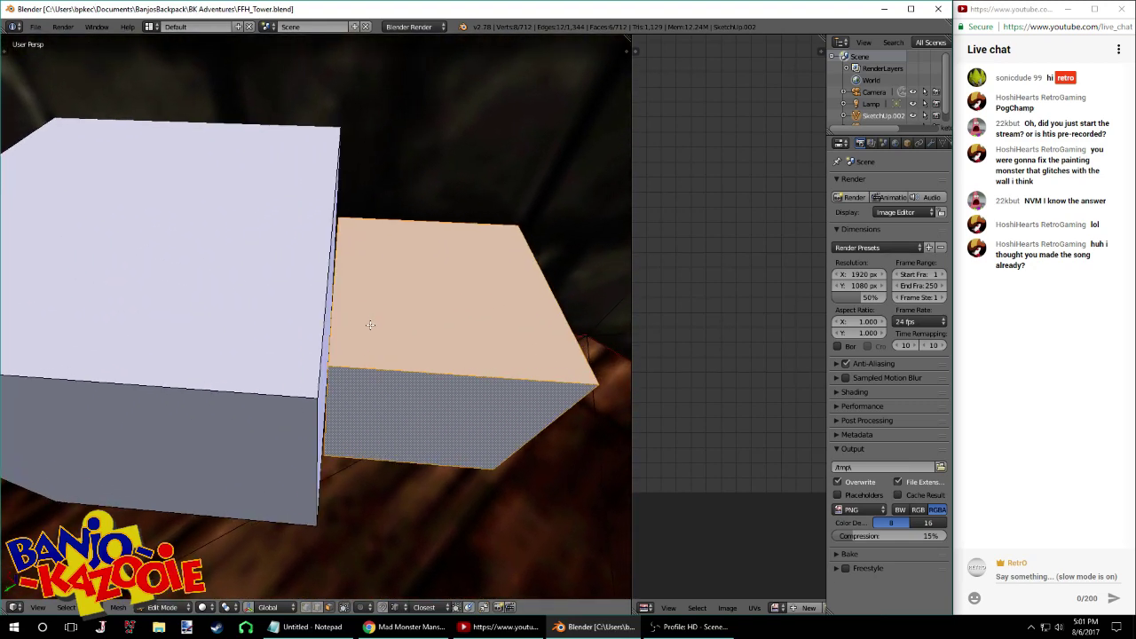
key(g)
click(423, 355)
middle_drag(424, 352, 322, 328)
key(g)
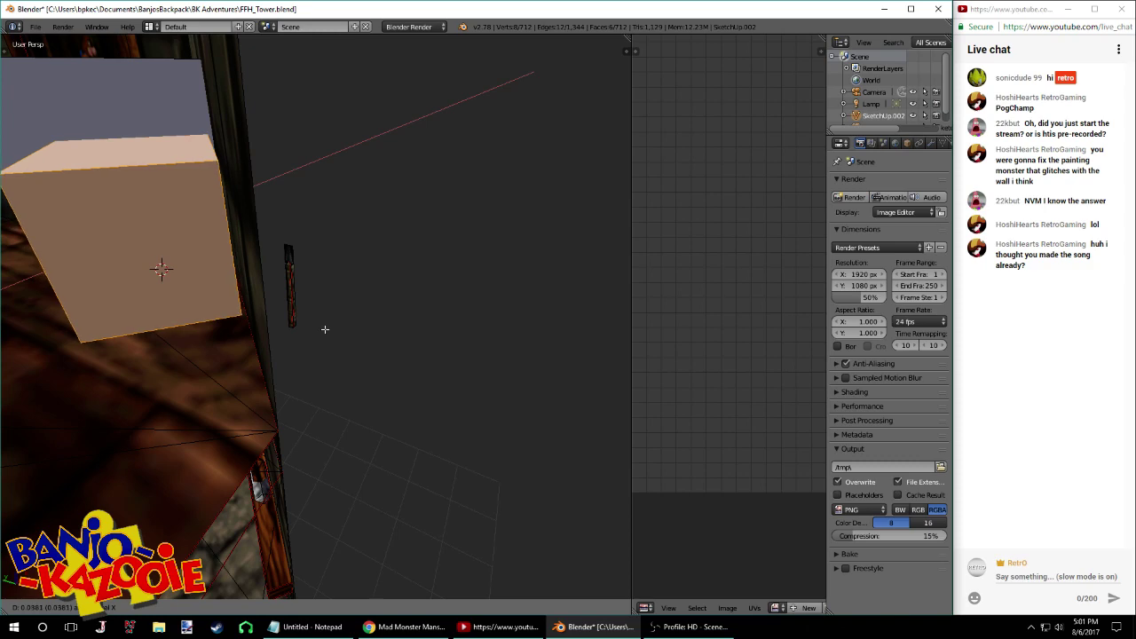
click(310, 328)
middle_drag(310, 329, 323, 311)
Move the smaller cube about 0.1 units along the Y axis and save the file
key(g)
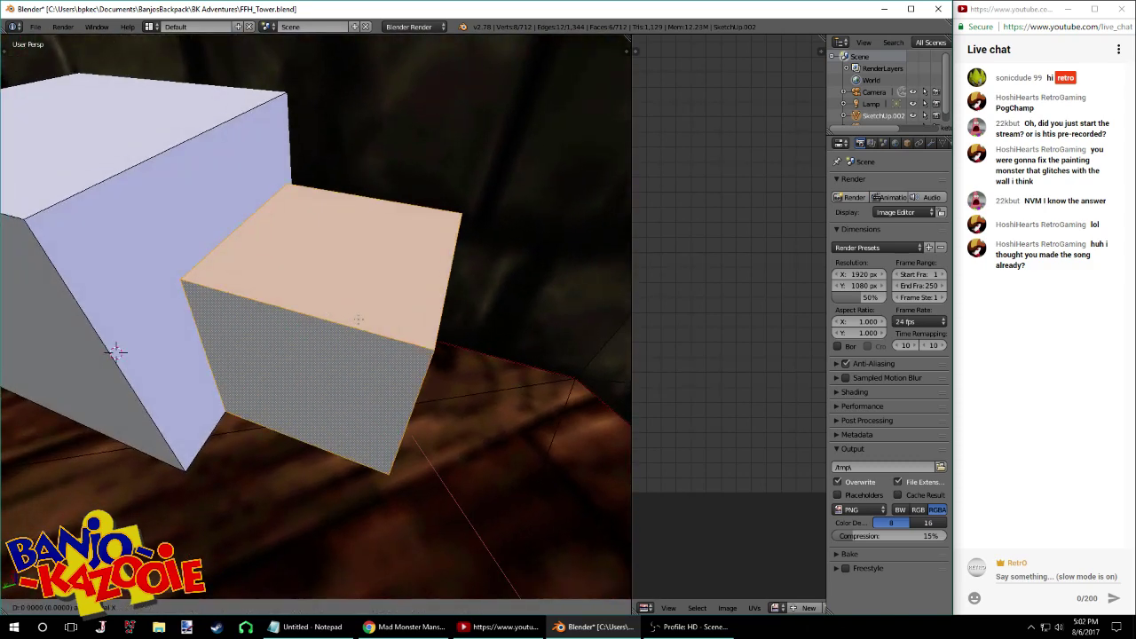
key(y)
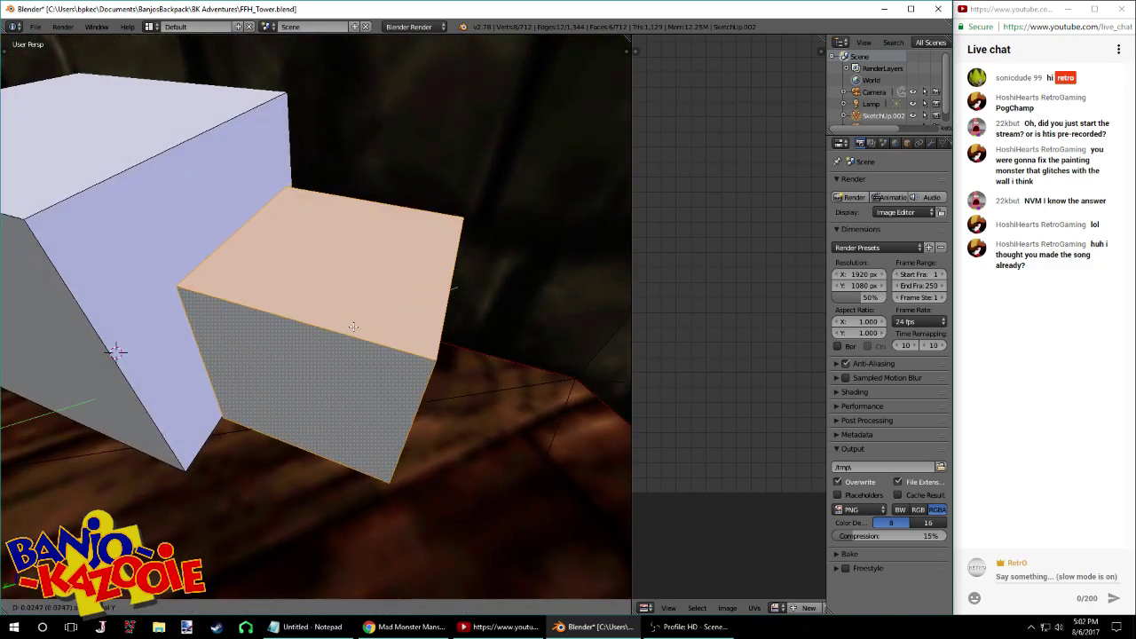
key(x)
key(y)
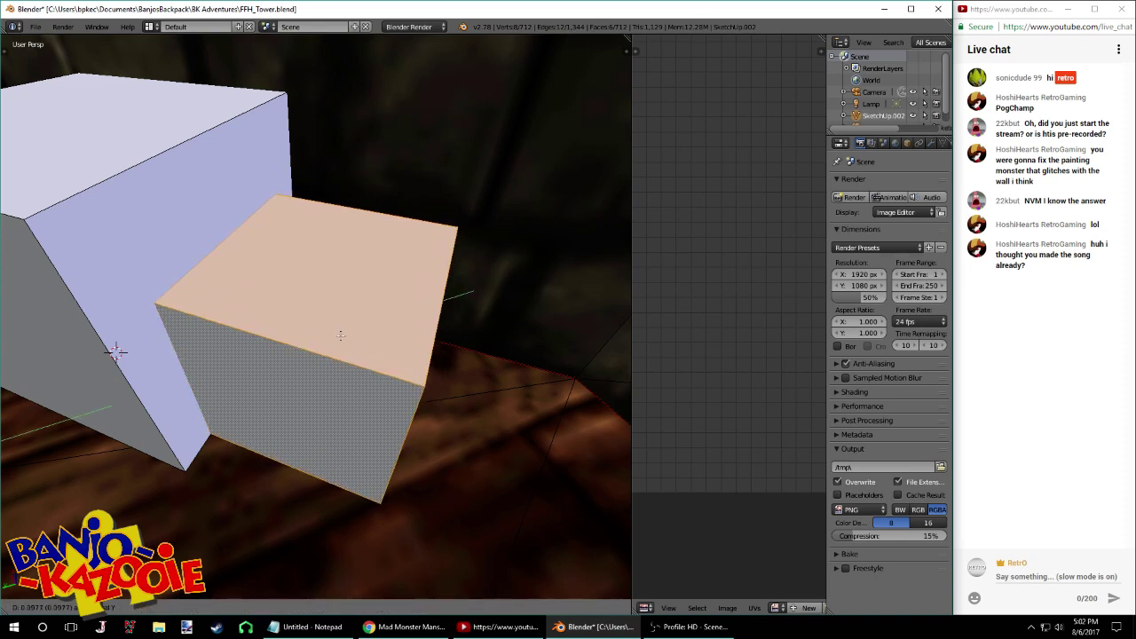
click(344, 334)
key(ctrl+s)
click(343, 334)
Delete the larger cube's back face, viewed from outside the tower
middle_drag(343, 334, 160, 230)
scroll(368, 323, down, 11)
key(Tab)
scroll(352, 296, up, 8)
key(Tab)
right_click(259, 261)
scroll(192, 224, down, 5)
scroll(192, 224, up, 5)
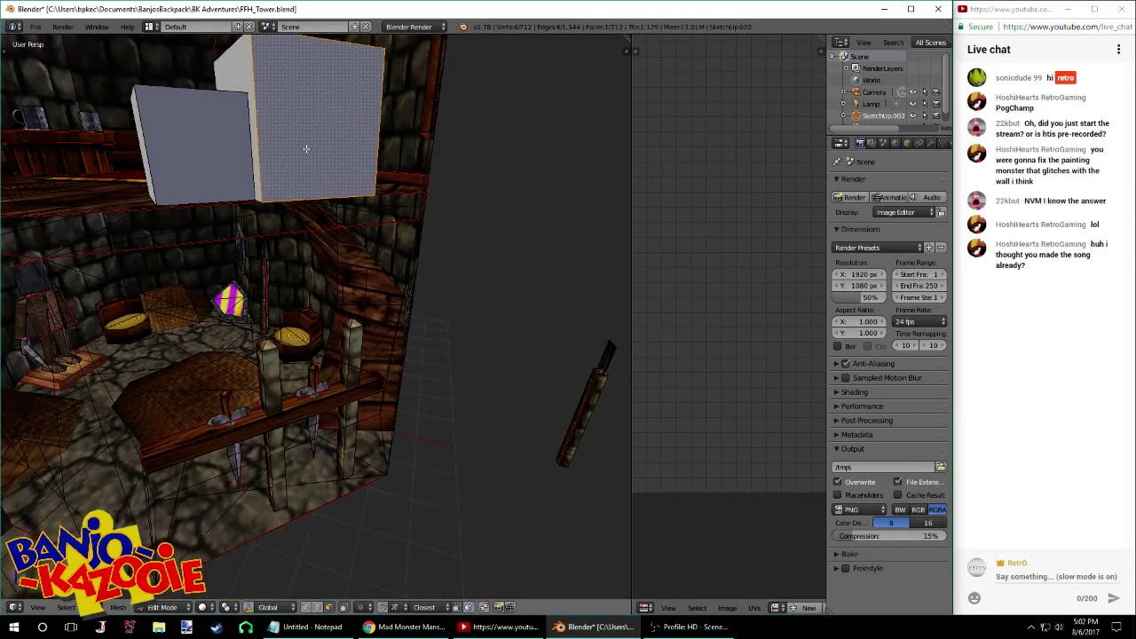
shift+right_click(193, 157)
key(ctrl+z)
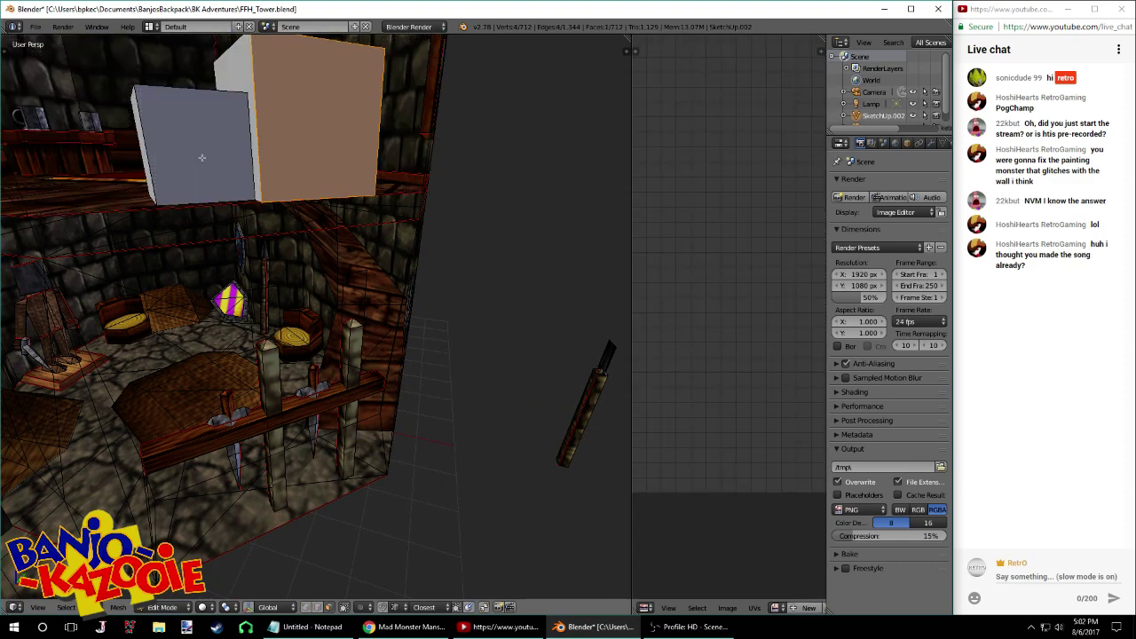
key(x)
click(181, 185)
Delete the hidden bottom faces of both cubes from beneath the floor
middle_drag(180, 185, 285, 157)
scroll(306, 212, up, 3)
right_click(197, 189)
right_click(162, 186)
right_click(198, 120)
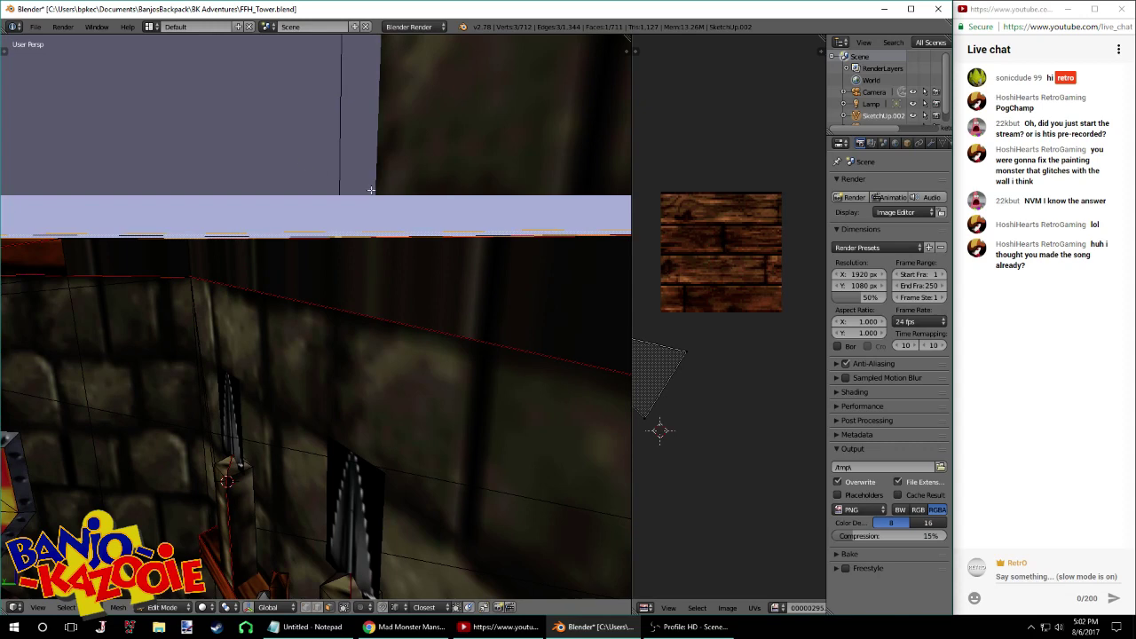
right_click(371, 189)
key(x)
click(364, 201)
middle_drag(365, 205, 394, 198)
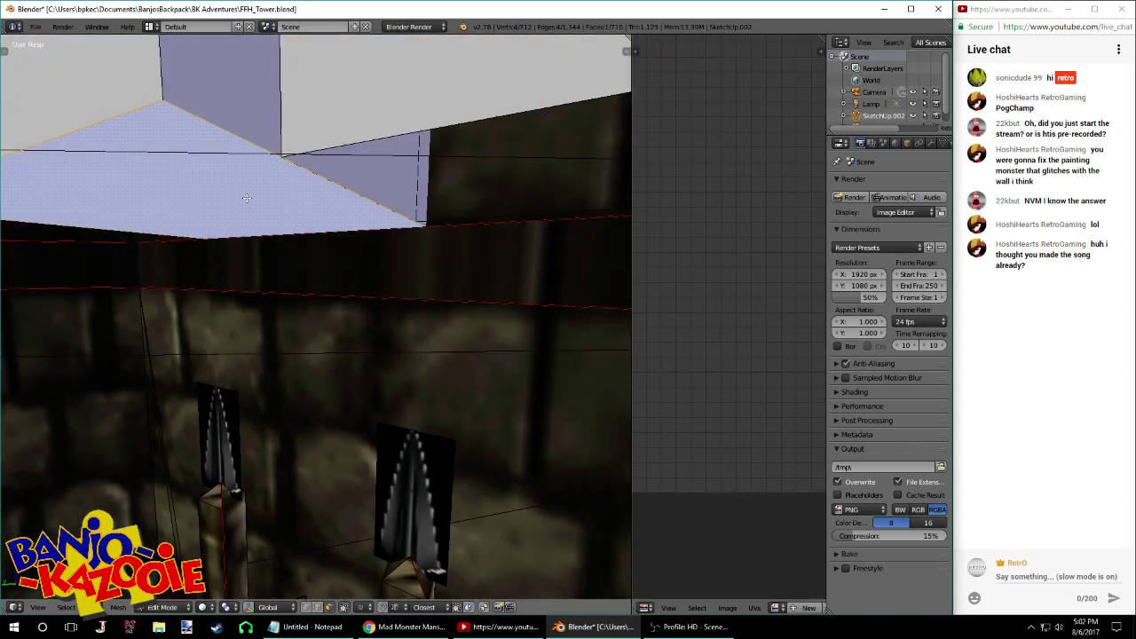
key(x)
click(231, 172)
Try to unwrap all remaining linked faces of the larger cube without marked seams
middle_drag(251, 183, 270, 238)
scroll(270, 238, down, 8)
right_click(306, 251)
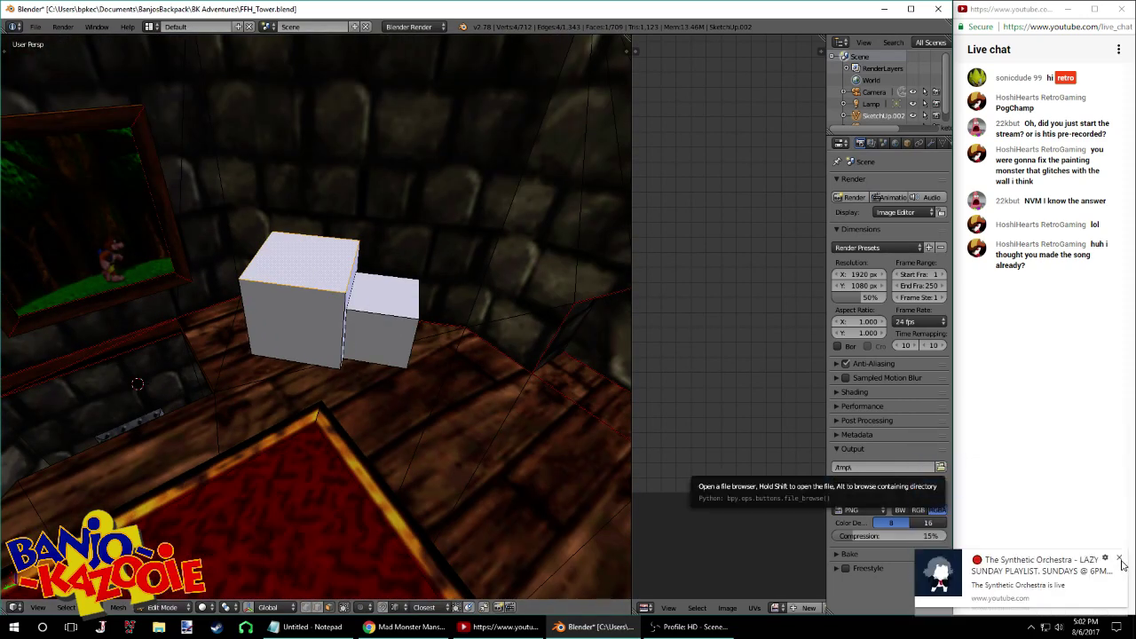
middle_drag(418, 324, 388, 319)
click(1119, 557)
click(1120, 557)
key(ctrl+l)
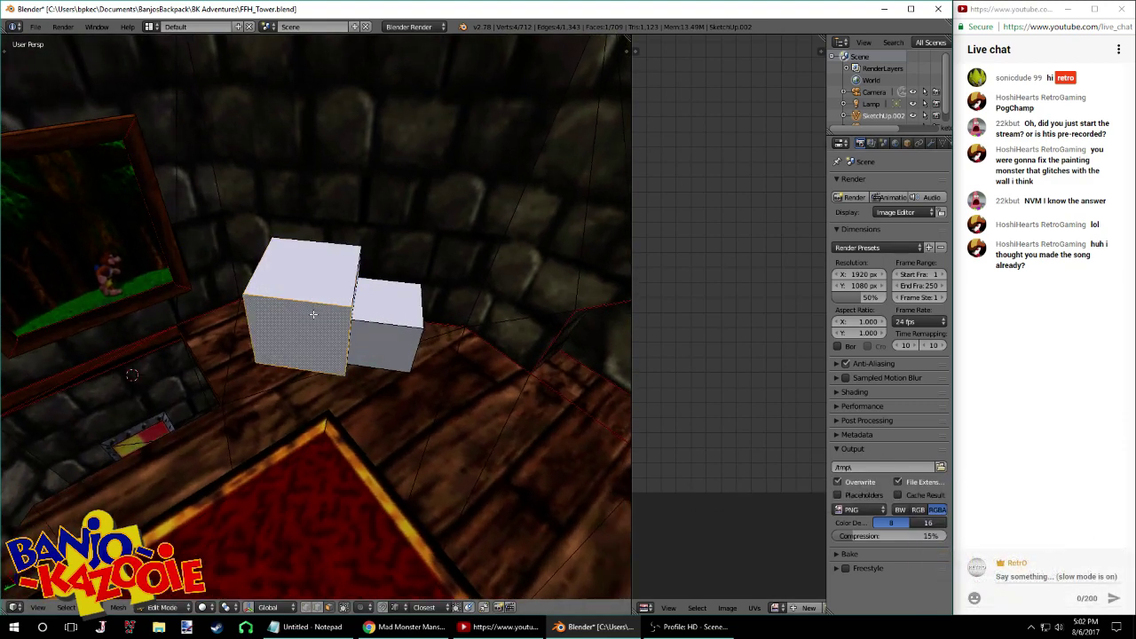
key(u)
click(315, 314)
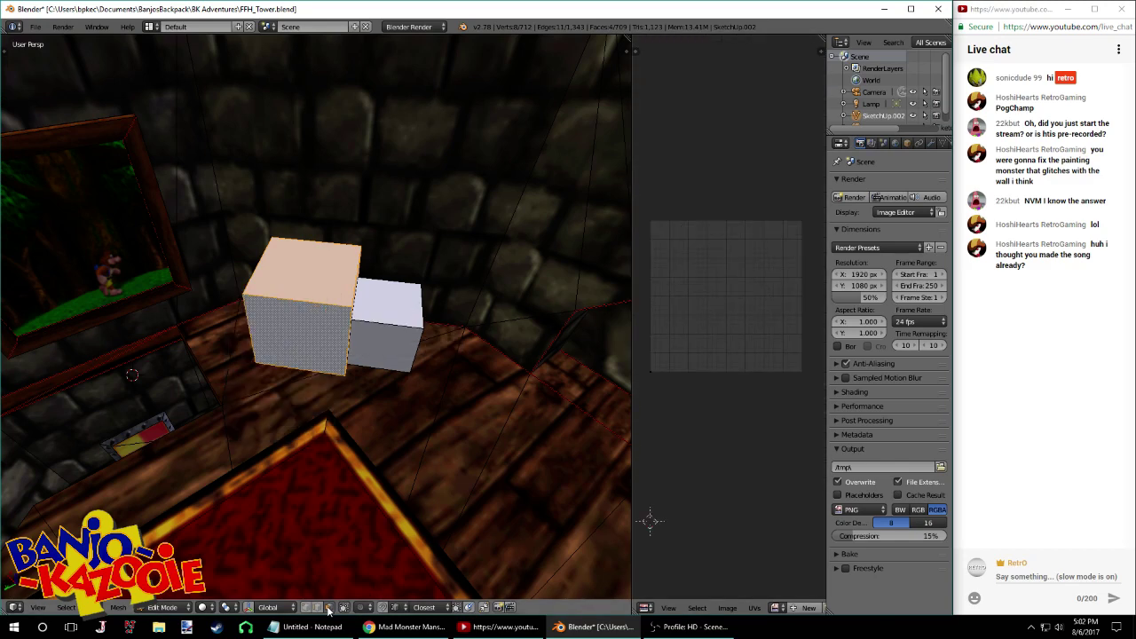
Mark seams on the larger cube's vertical edges and unwrap its remaining faces
middle_drag(349, 376, 390, 305)
right_click(317, 310)
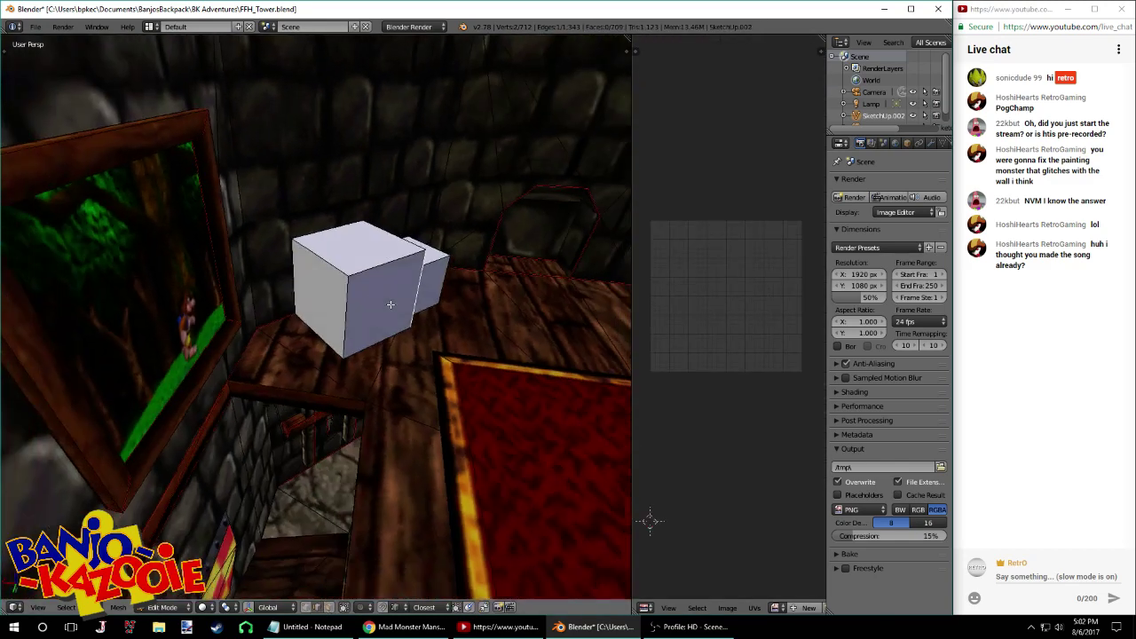
key(ctrl+e)
click(691, 626)
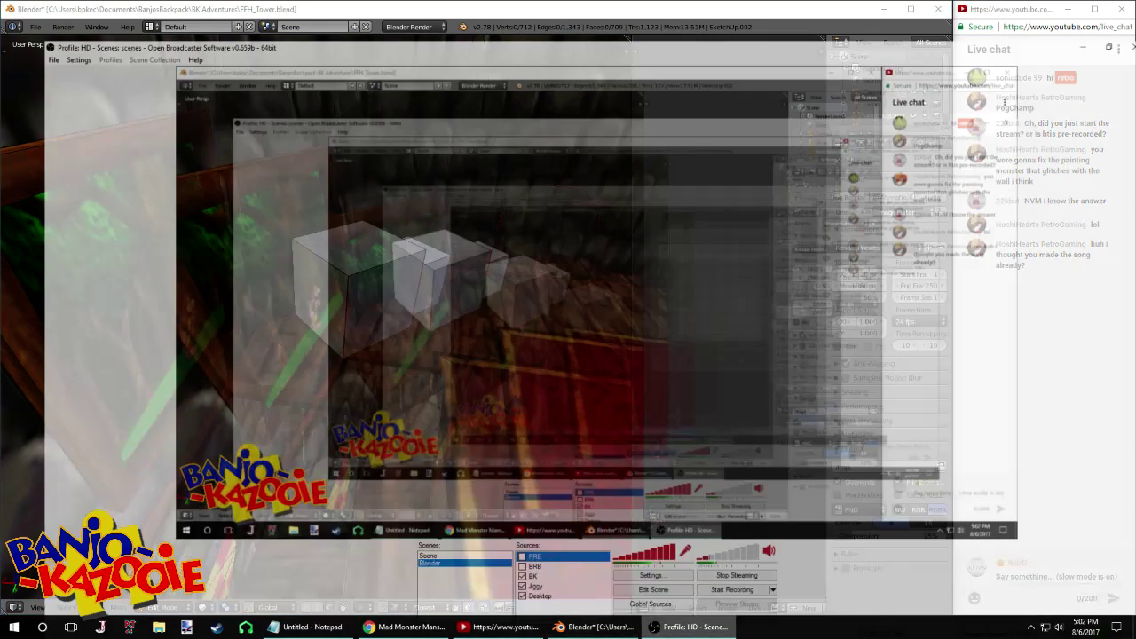
click(691, 627)
key(u)
click(367, 249)
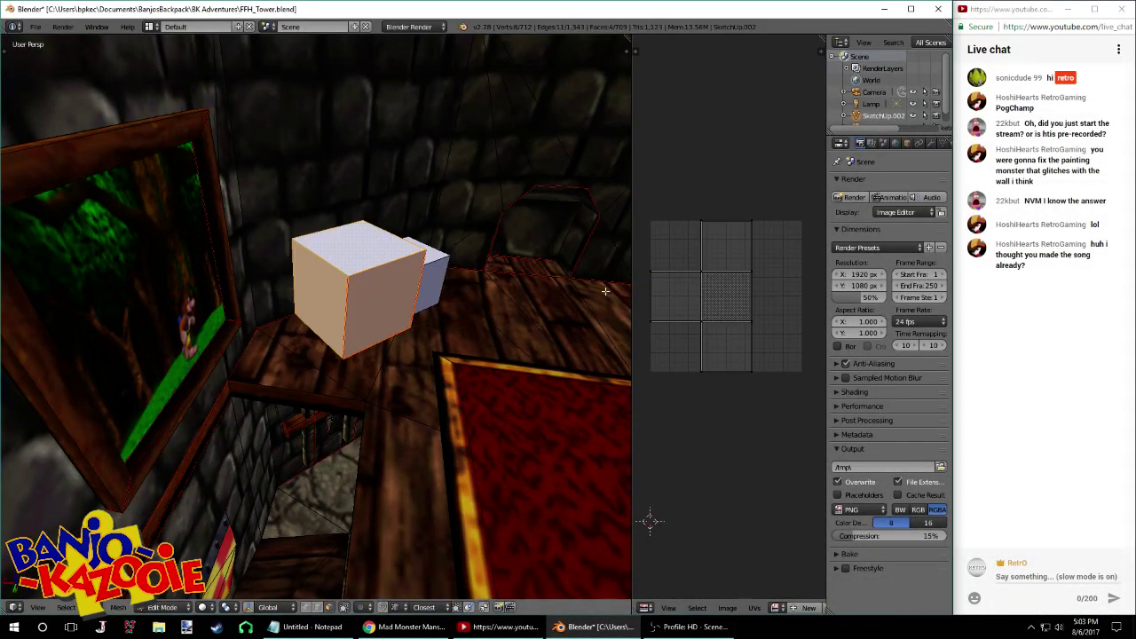
Delete the smaller cube's side face hidden against the larger cube
middle_drag(629, 296, 839, 406)
middle_drag(516, 342, 395, 331)
right_click(393, 328)
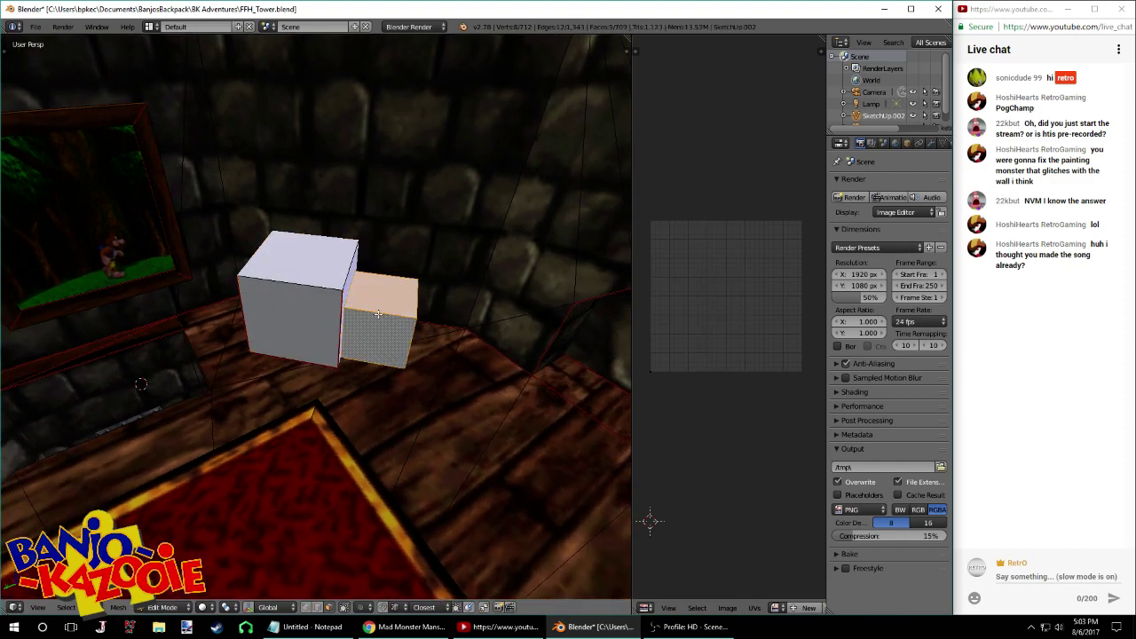
scroll(378, 313, up, 5)
mouse_move(469, 299)
middle_down()
mouse_move(586, 274)
mouse_move(447, 286)
mouse_move(480, 295)
middle_up()
right_click(446, 288)
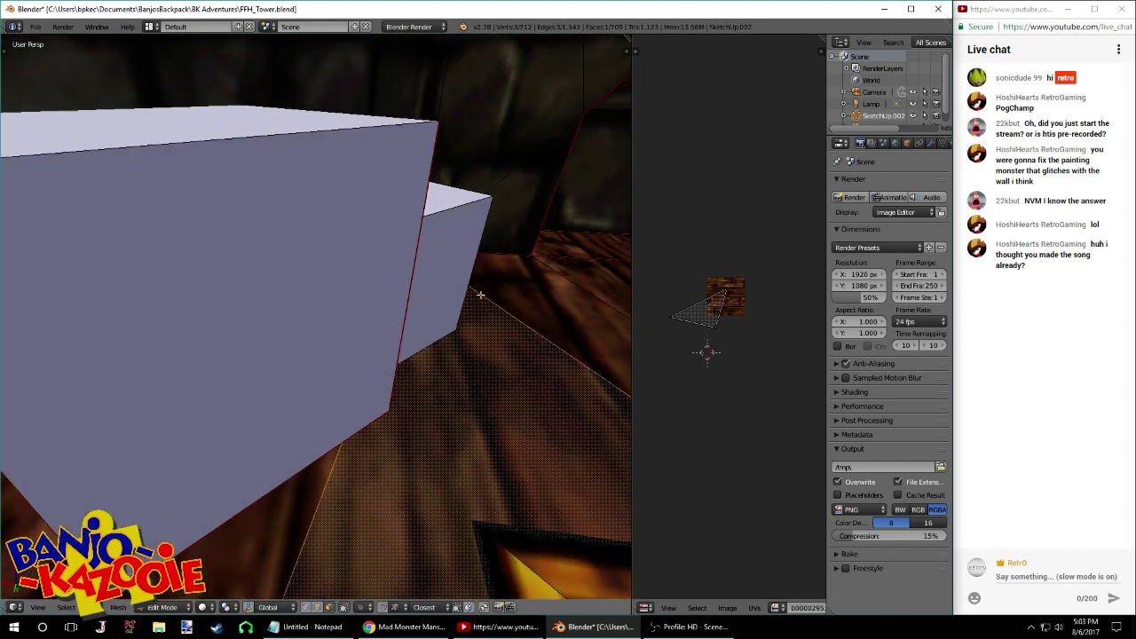
scroll(479, 295, down, 5)
right_click(415, 256)
key(x)
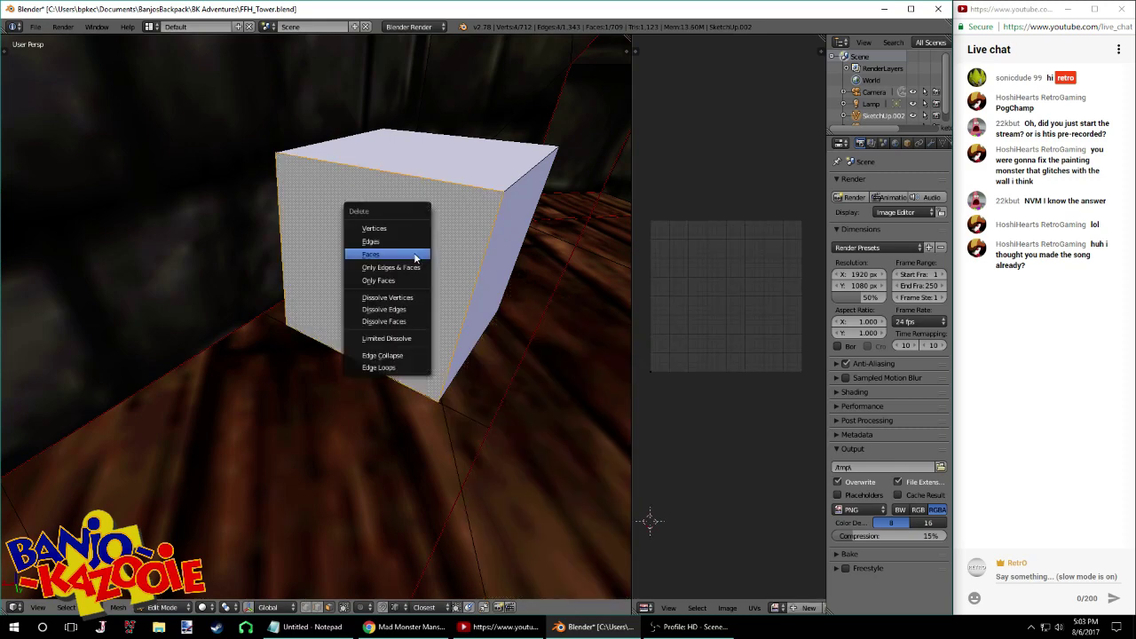
click(398, 254)
middle_drag(399, 254, 316, 257)
right_click(316, 257)
key(l)
key(u)
click(321, 257)
key(ctrl+z)
Mark seams on the smaller cube's vertical edges and unwrap its remaining faces
click(318, 609)
middle_drag(332, 357, 327, 358)
right_click(356, 304)
middle_drag(357, 304, 369, 325)
key(ctrl+e)
click(375, 261)
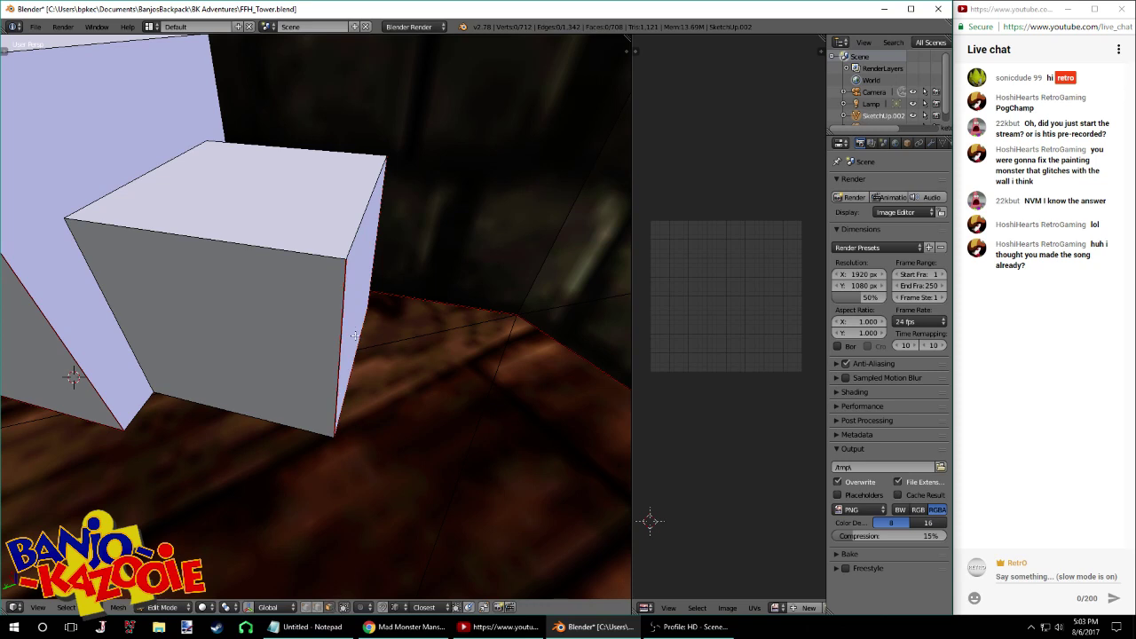
key(l)
key(u)
click(355, 306)
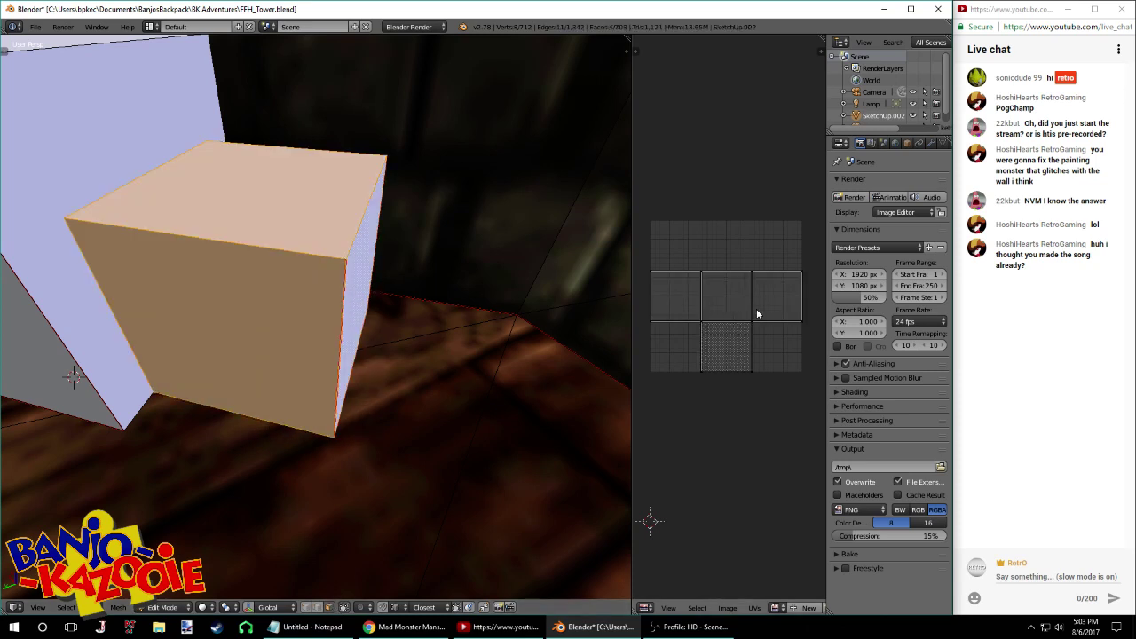
Start opening an image for the smaller cube and browse to the Sorted Textures/BKSorted/Wood folder
click(727, 612)
click(742, 573)
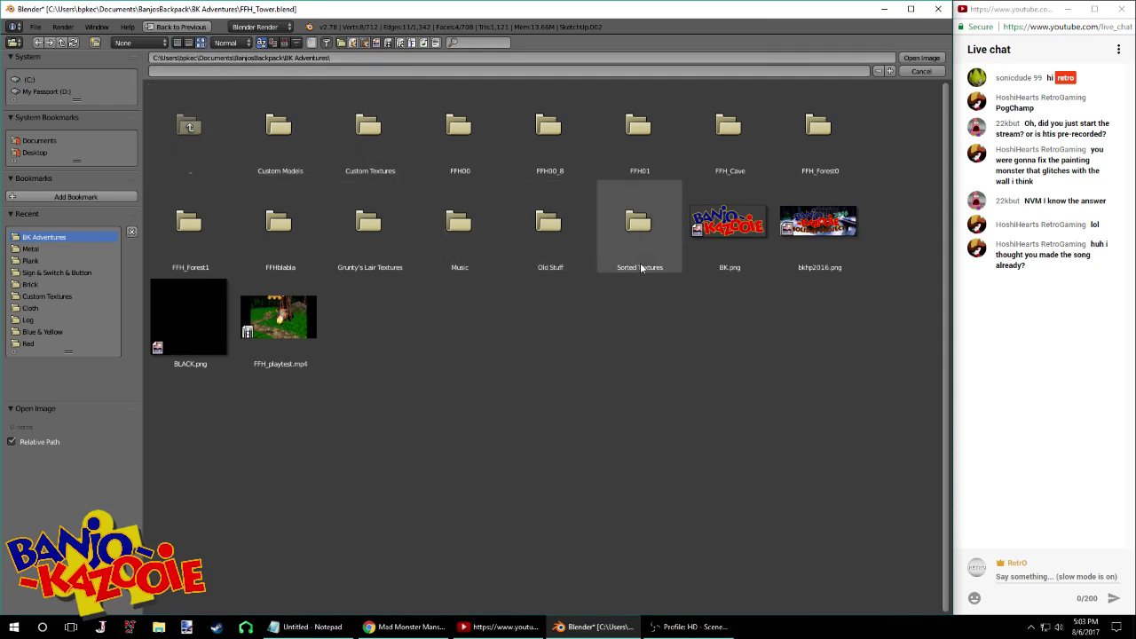
click(643, 260)
click(291, 152)
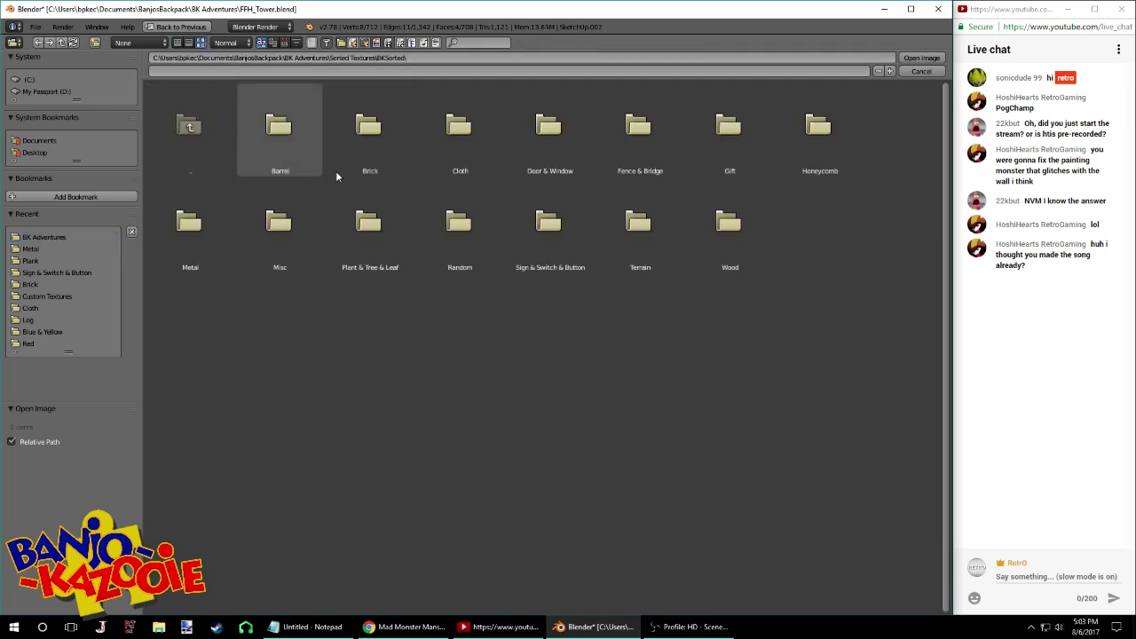
click(729, 260)
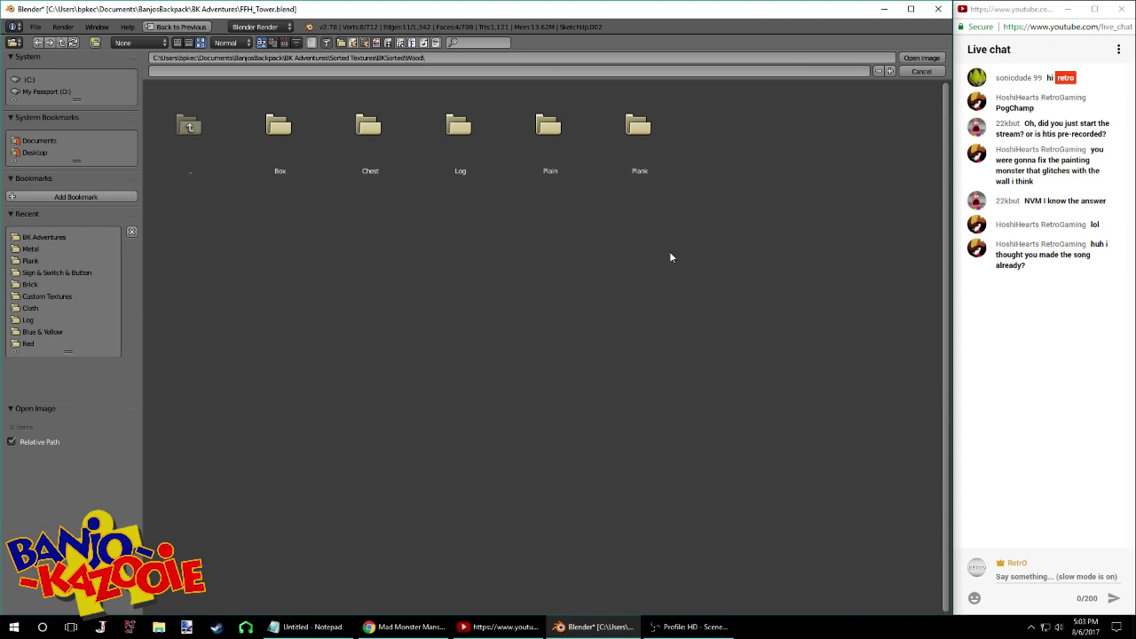
Examine the wood textures in the Plank folder for one that suits the smaller cube
click(617, 170)
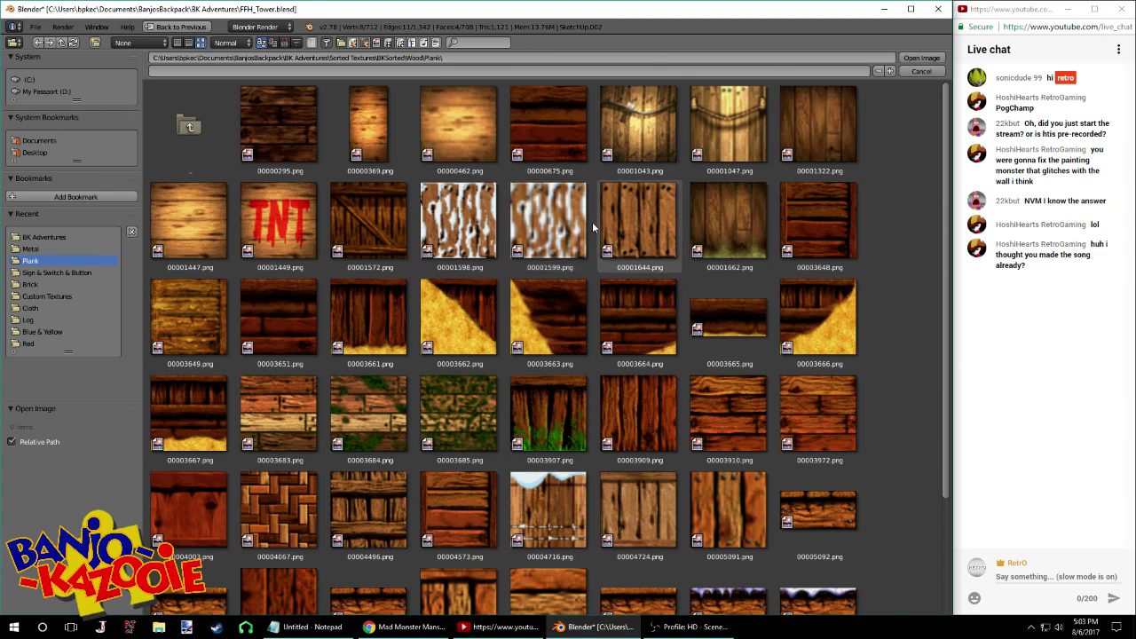
scroll(595, 271, down, 2)
scroll(595, 271, down, 1)
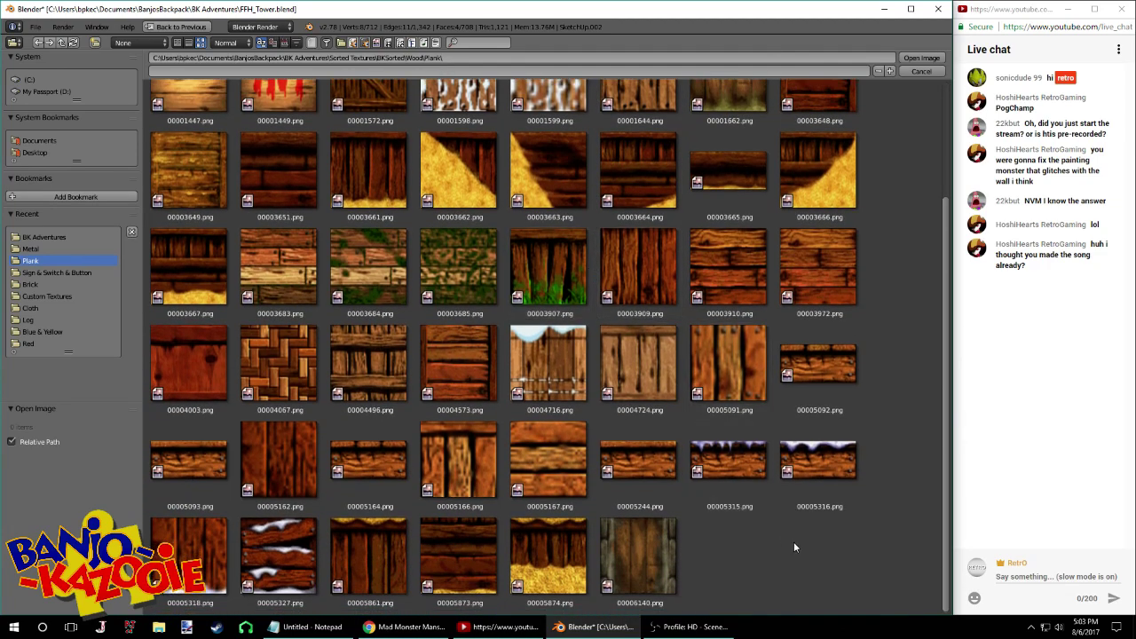
scroll(799, 555, up, 2)
scroll(622, 336, down, 3)
scroll(620, 337, up, 3)
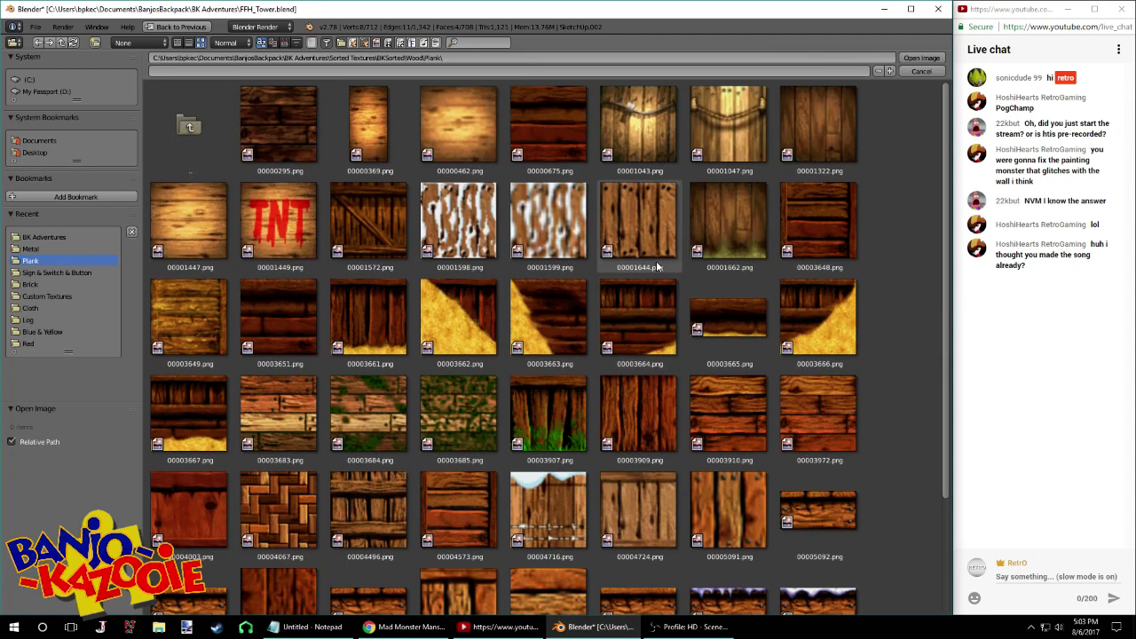
scroll(683, 253, down, 3)
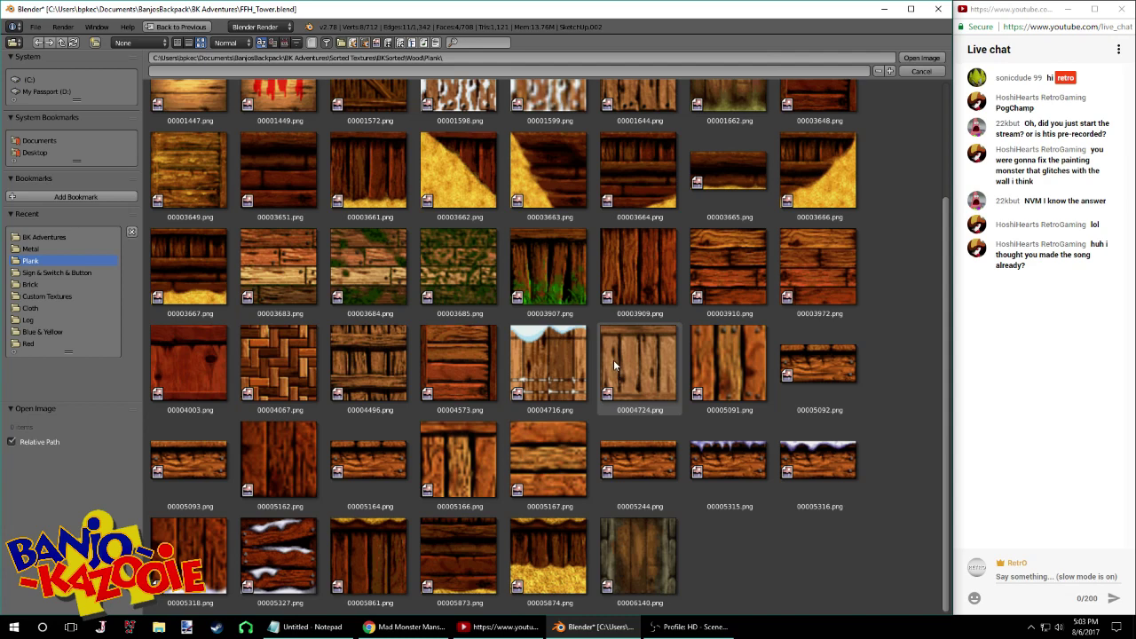
scroll(497, 222, up, 3)
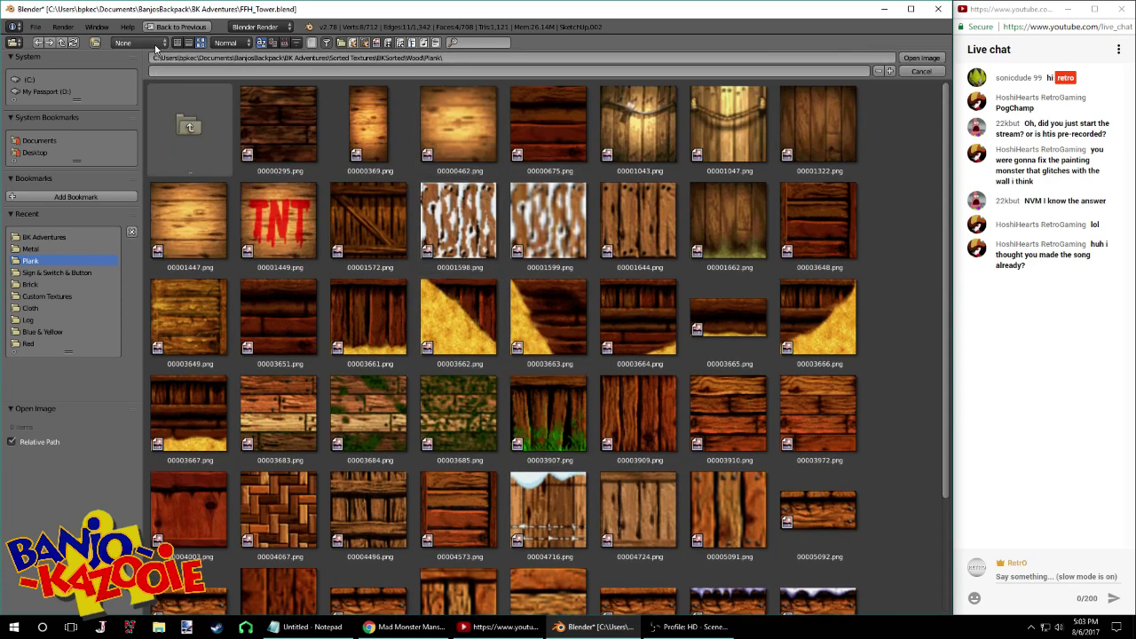
Apply the crate texture 00003658.png from the Wood/Box folder to the smaller cube
click(60, 41)
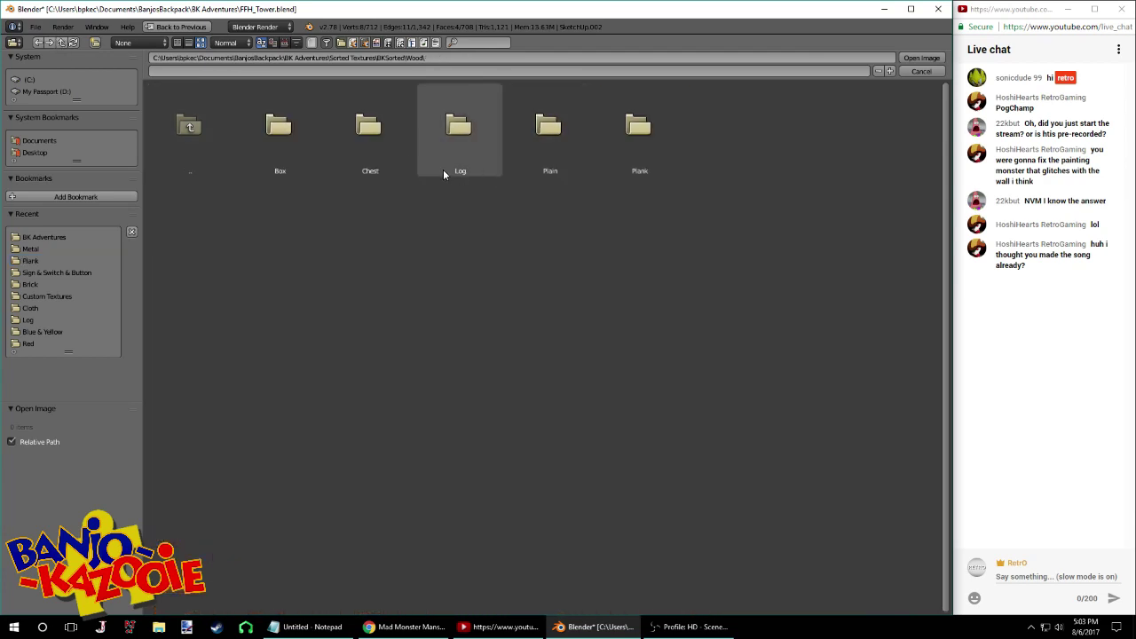
click(267, 155)
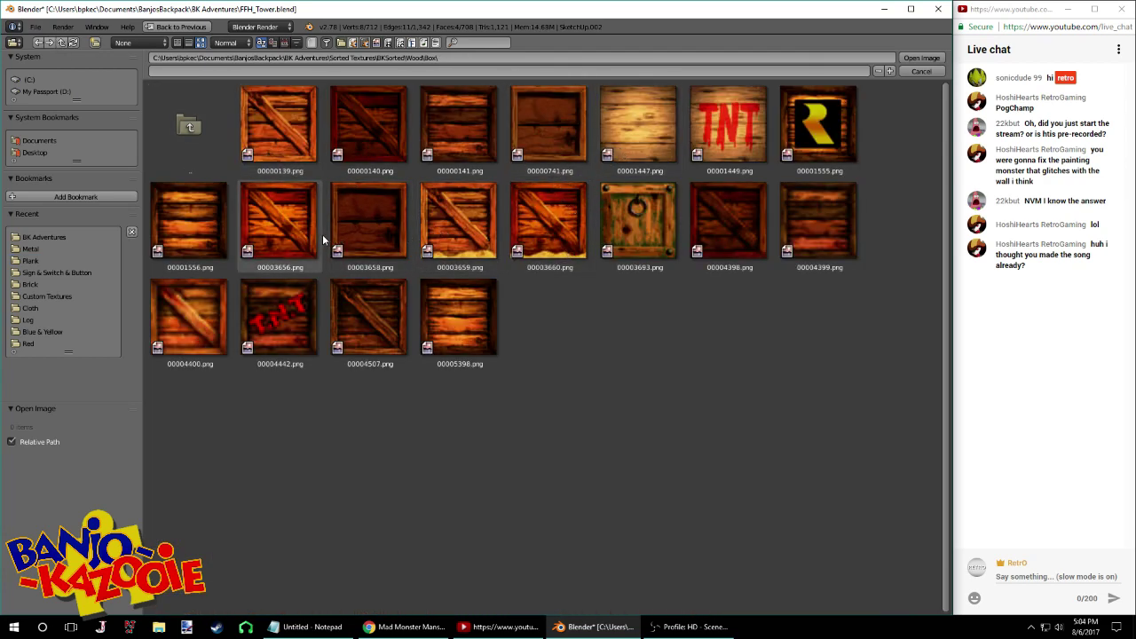
double_click(371, 236)
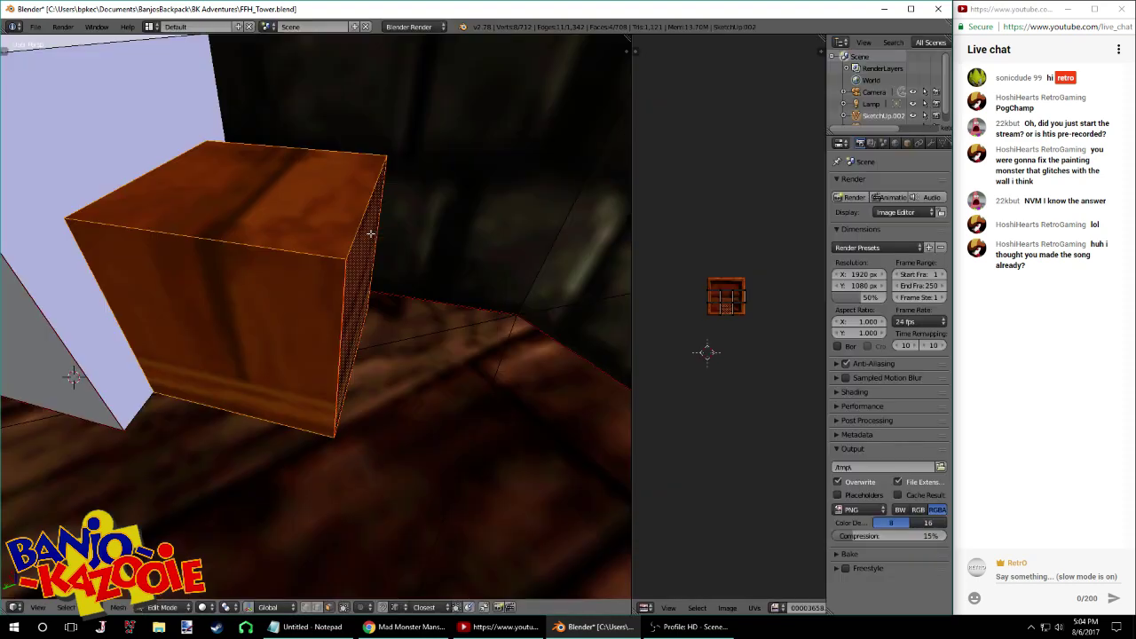
Scale up the smaller cube's UV layout to roughly the crate texture's size per face and widen the UV editor
scroll(702, 296, up, 5)
key(s)
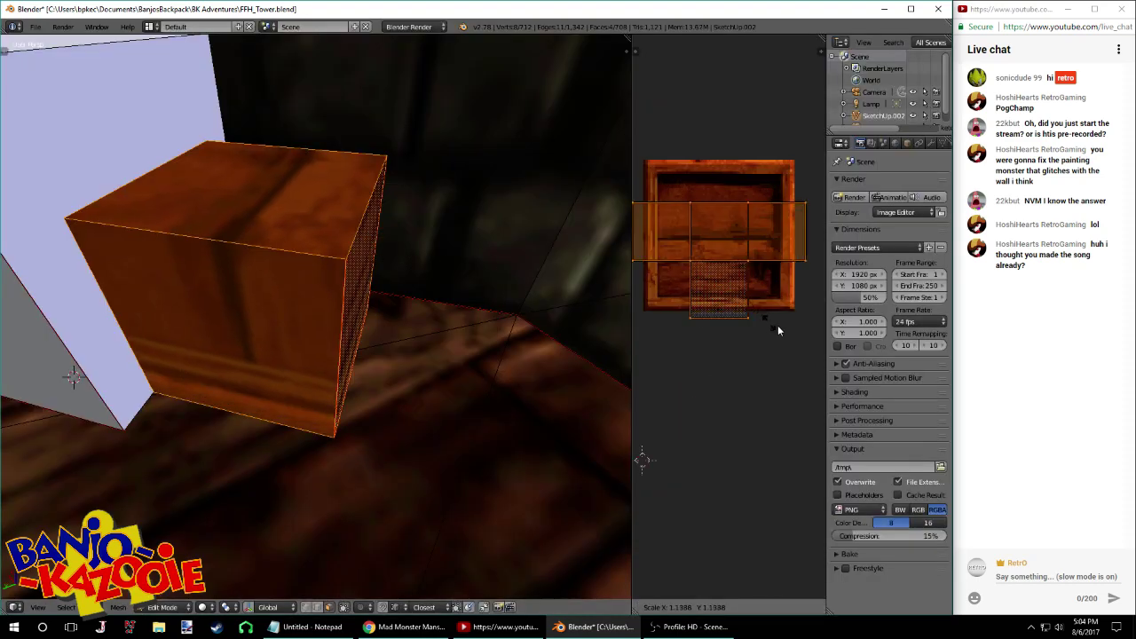
click(694, 350)
drag(632, 499, 295, 524)
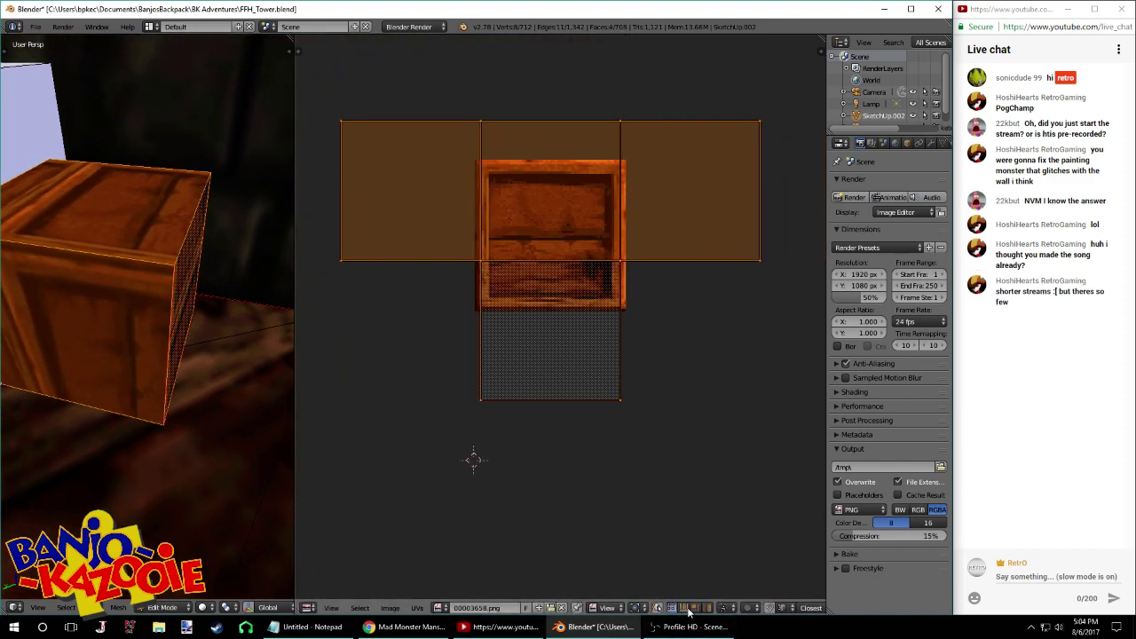
Set UV snapping to grid increments and move the UV layout so its middle face lies over the crate texture
click(660, 608)
click(658, 610)
click(781, 609)
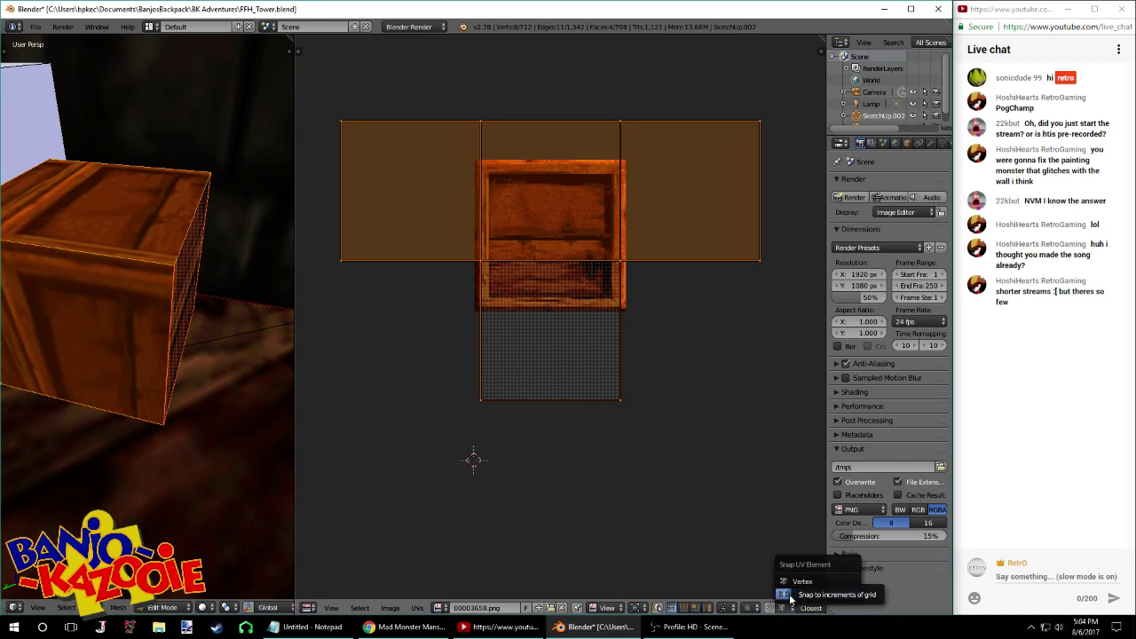
click(799, 594)
key(g)
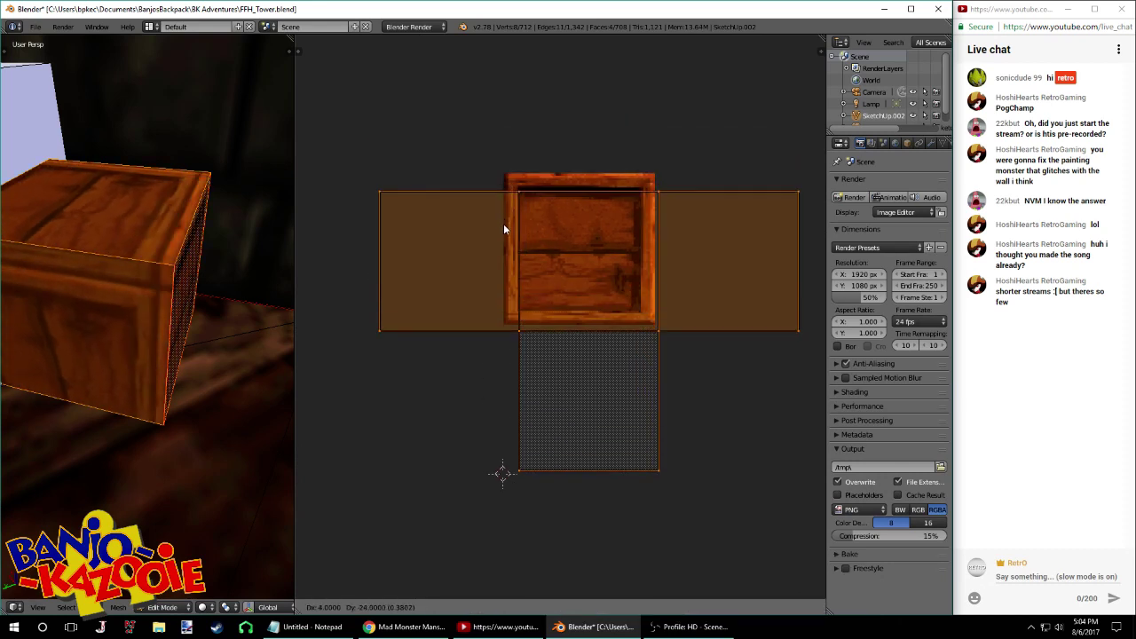
click(634, 206)
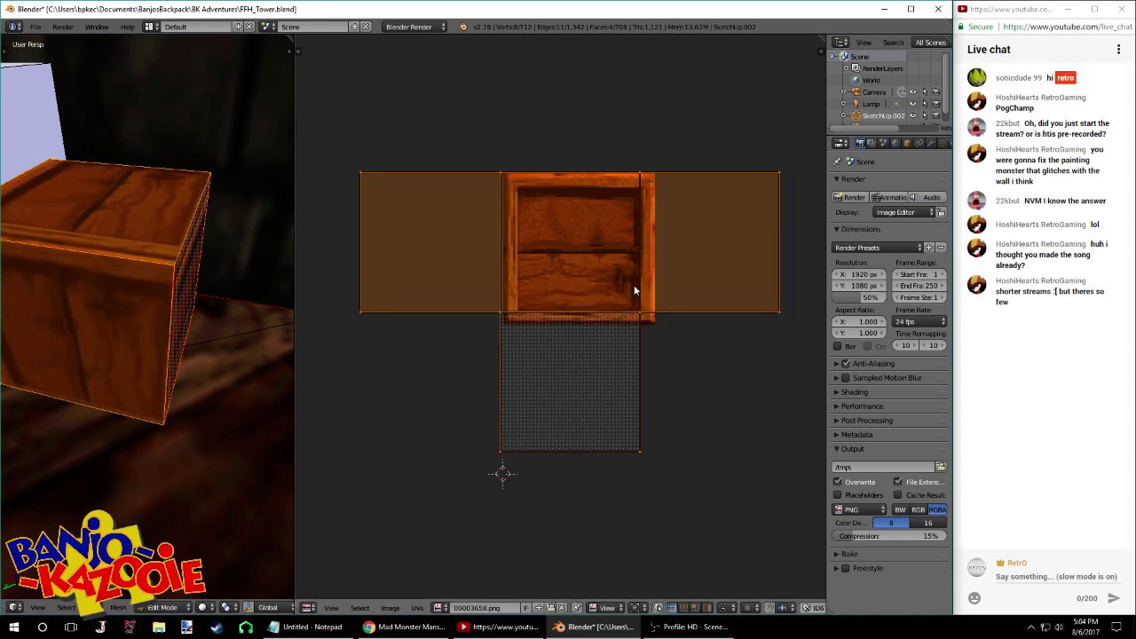
Scale and reposition the UV layout, including along Y, so the middle face matches the crate texture's borders
key(s)
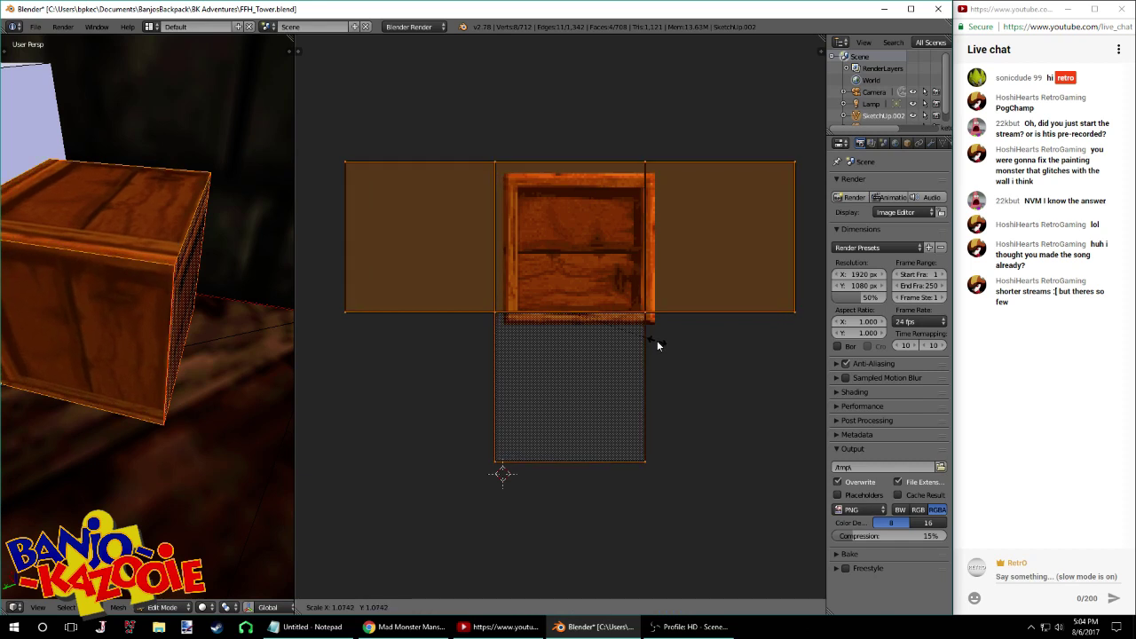
click(661, 337)
key(g)
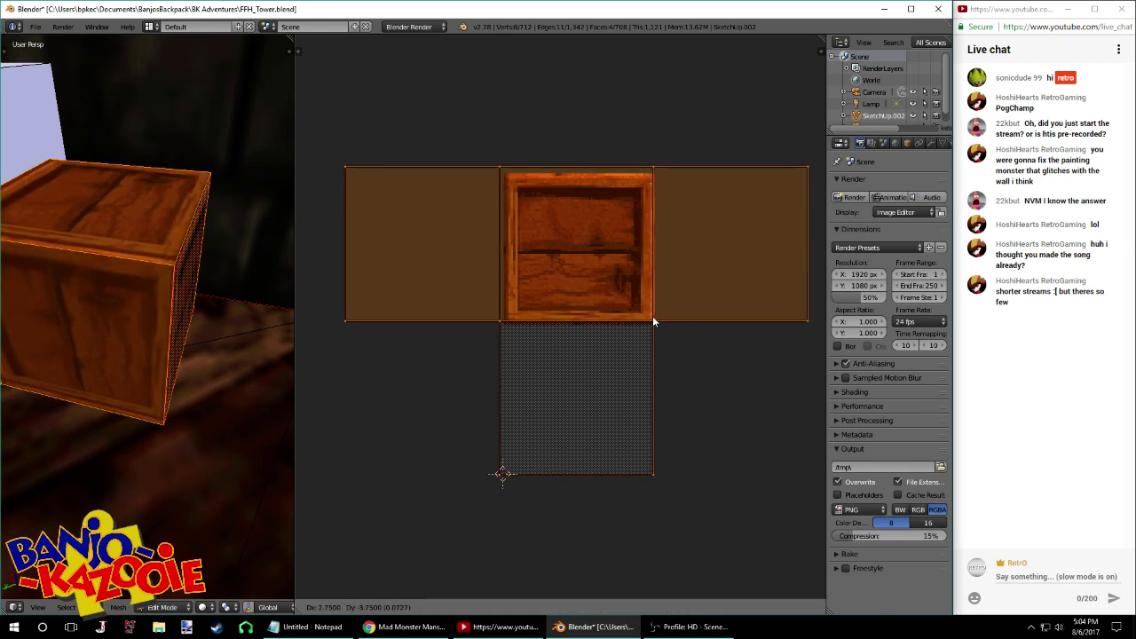
click(653, 319)
scroll(644, 194, up, 2)
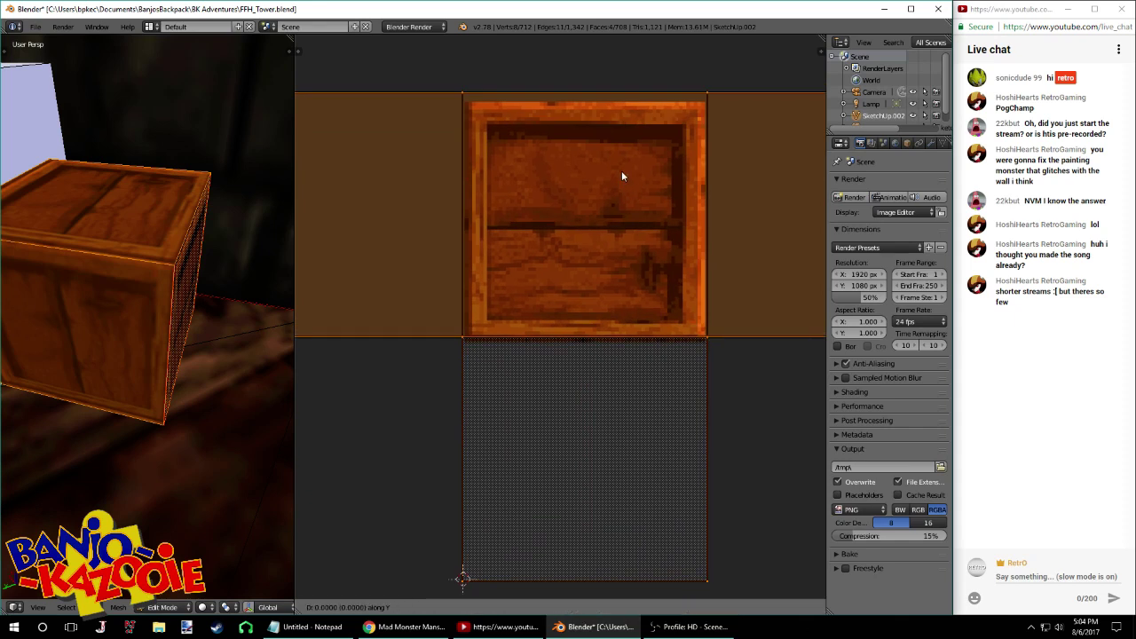
middle_drag(621, 171, 622, 178)
key(s)
key(y)
click(697, 272)
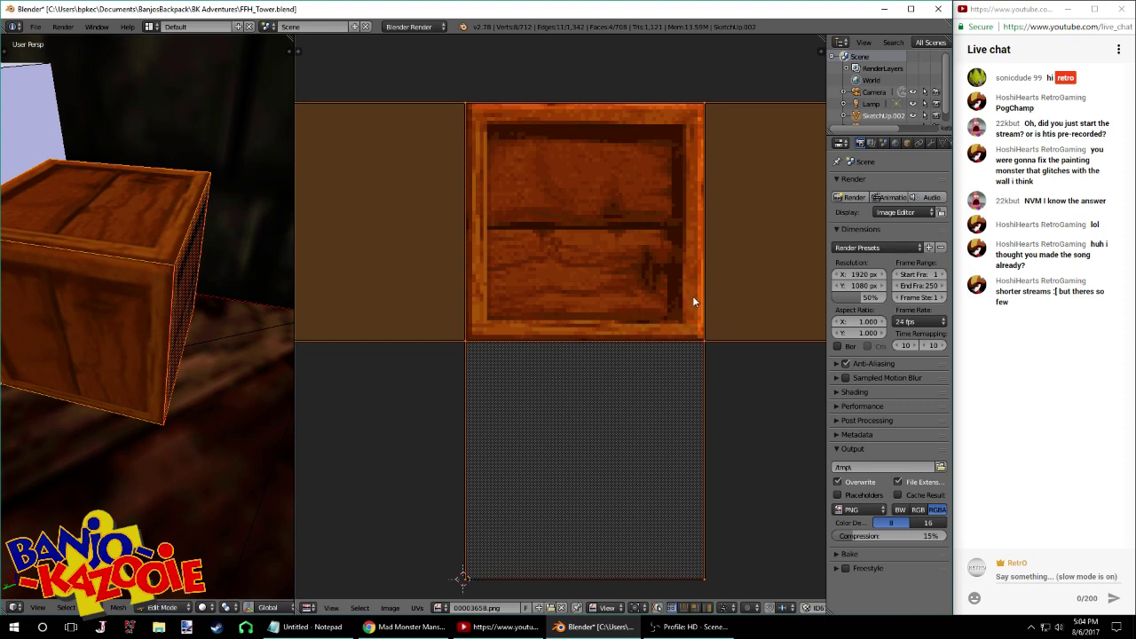
scroll(710, 306, up, 2)
middle_drag(786, 344, 775, 355)
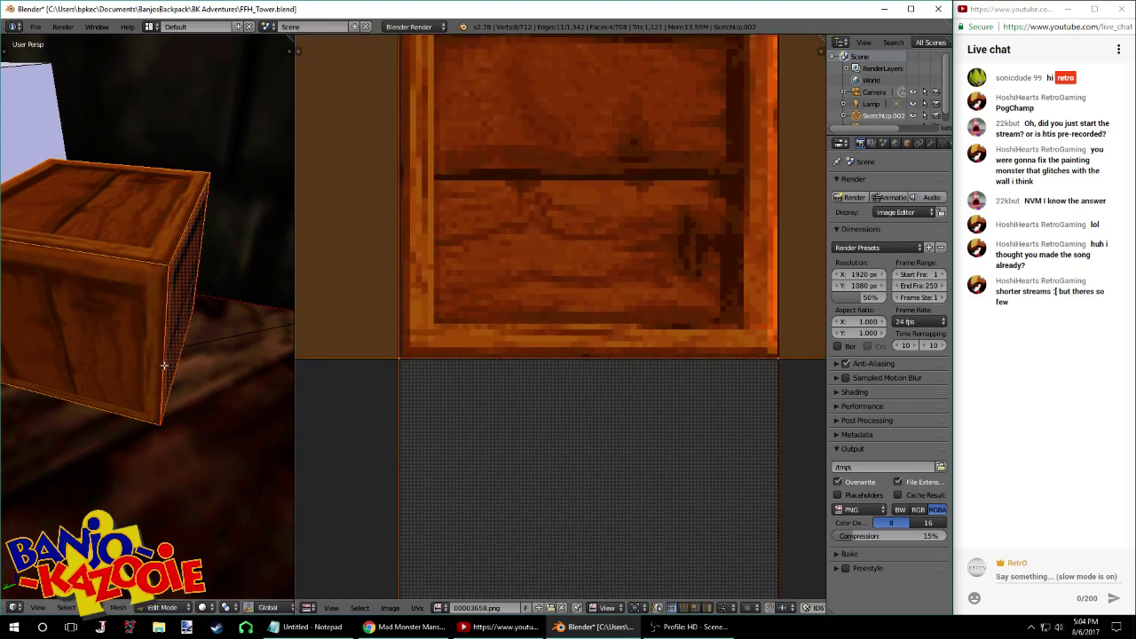
Inspect the textured smaller crate in Object Mode with a wider 3D view, and return to Edit Mode
key(Tab)
scroll(158, 337, down, 3)
middle_drag(182, 312, 181, 291)
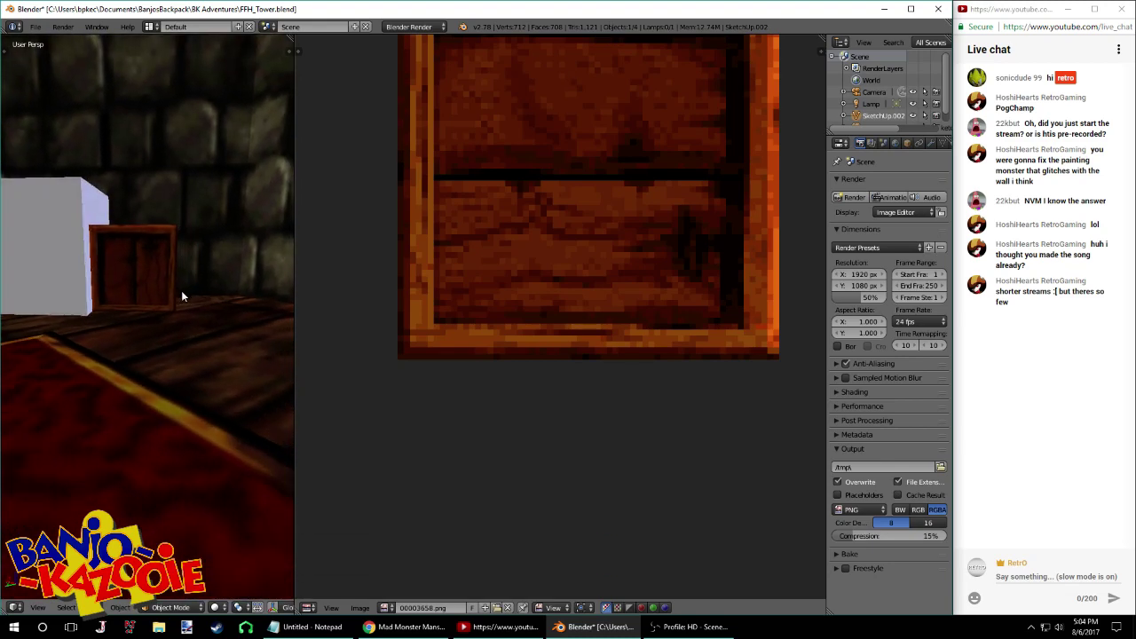
drag(294, 292, 475, 306)
scroll(559, 328, down, 3)
middle_drag(426, 328, 320, 324)
key(Tab)
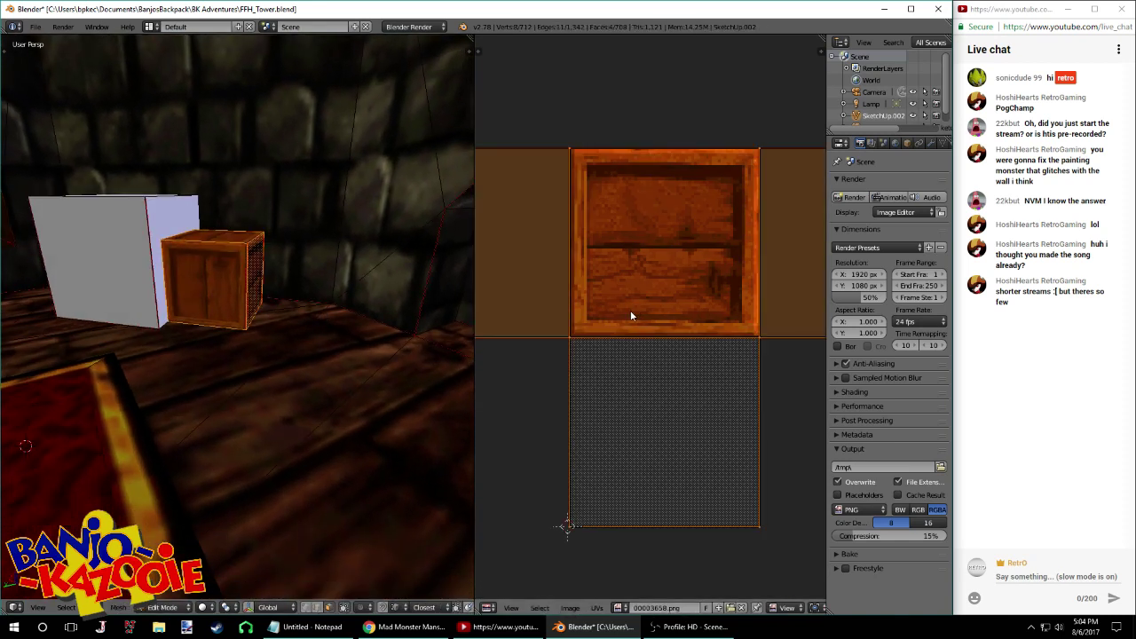
scroll(650, 265, down, 4)
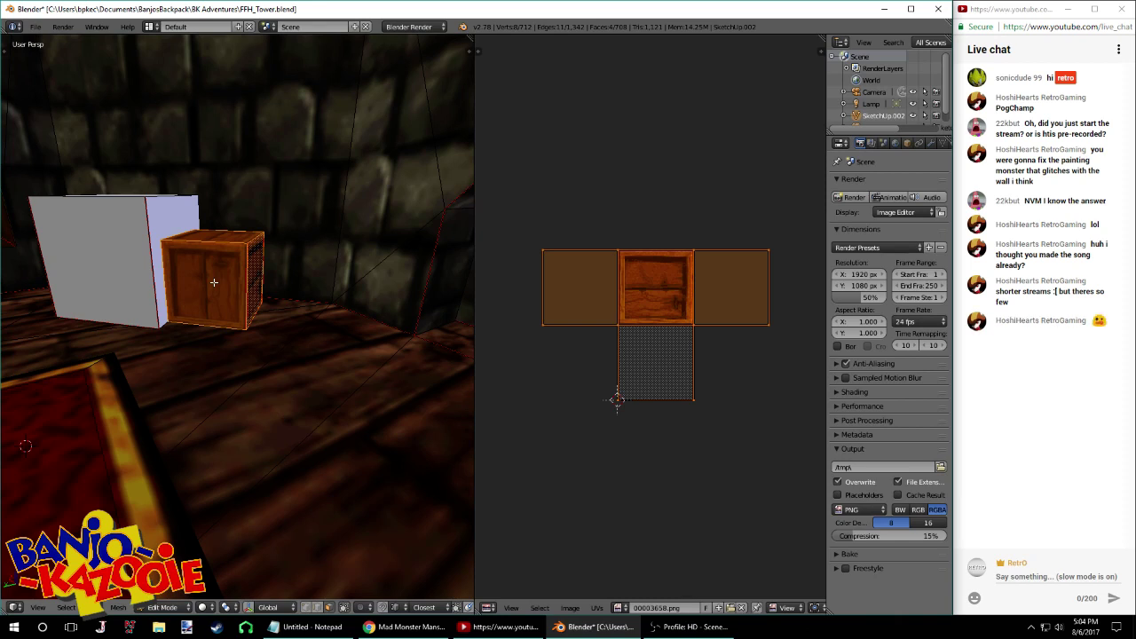
Select the smaller crate's top face and rotate its UVs by 90 degrees
middle_drag(249, 269, 222, 278)
right_click(234, 275)
right_click(208, 283)
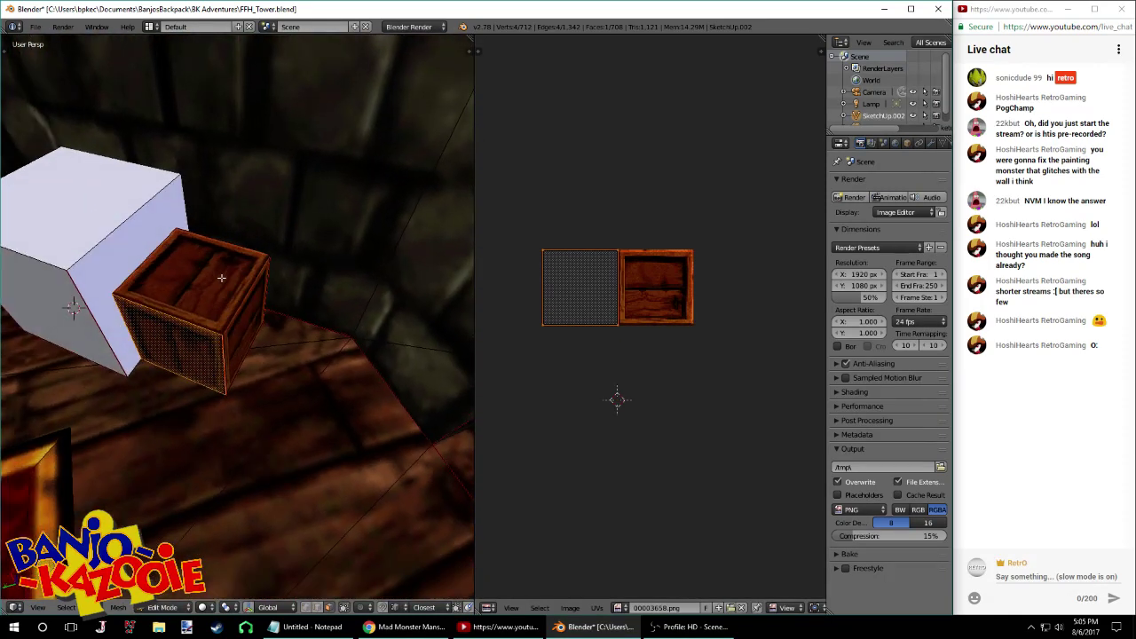
right_click(221, 278)
key(r)
key(9)
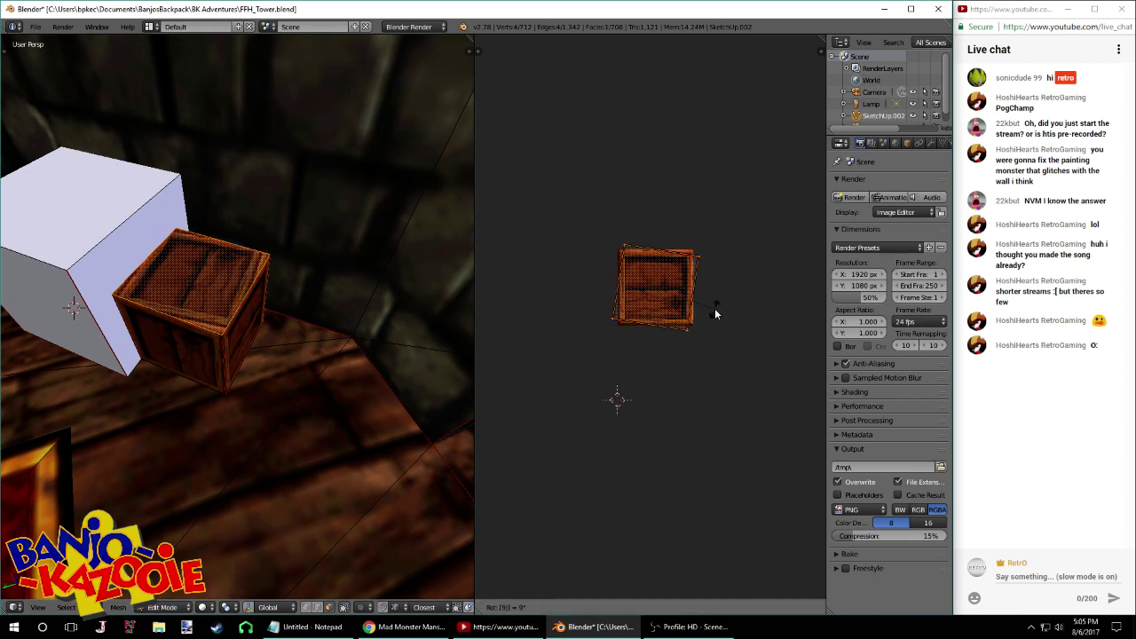
key(Escape)
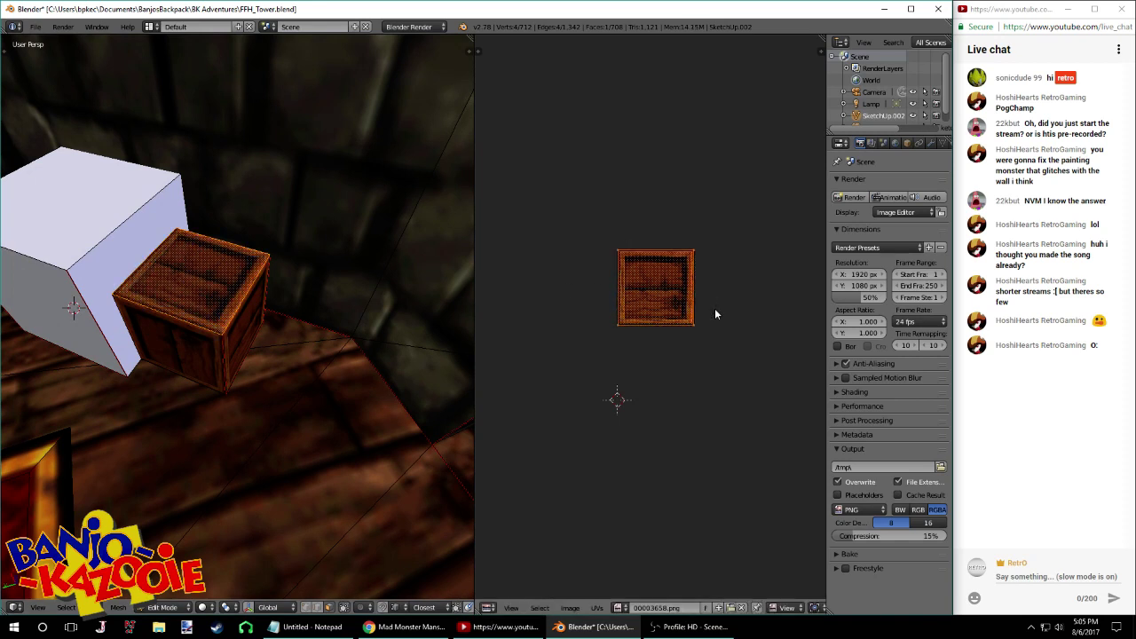
middle_drag(308, 308, 304, 293)
text(r90)
key(Return)
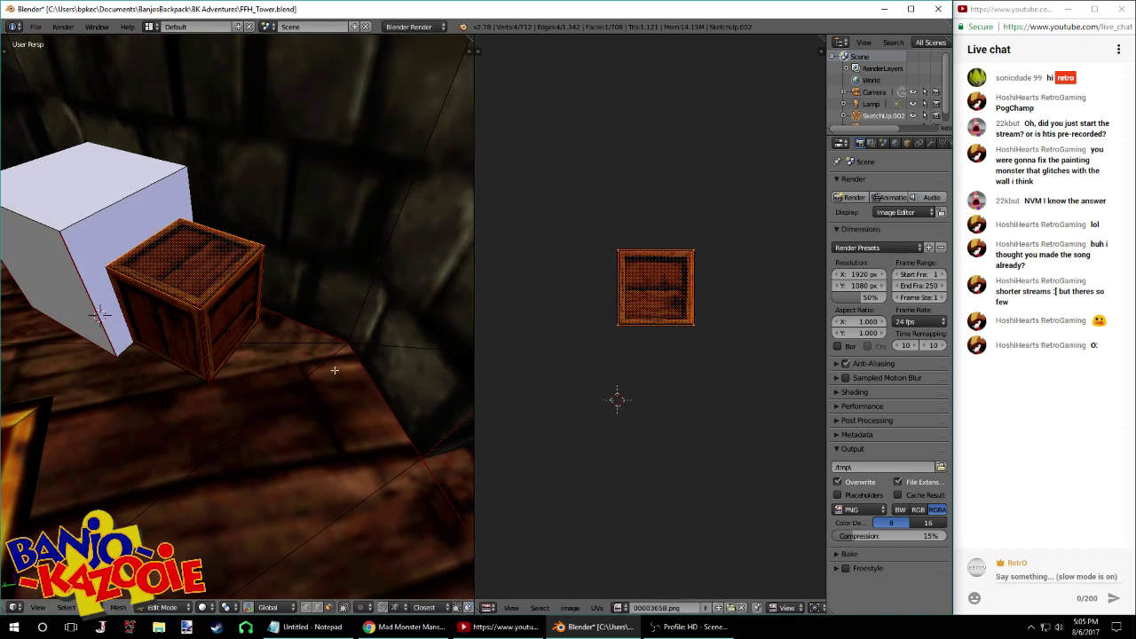
Rotate the UVs of the smaller crate's front face by 90 degrees and select the opposite side face
shift+right_click(179, 339)
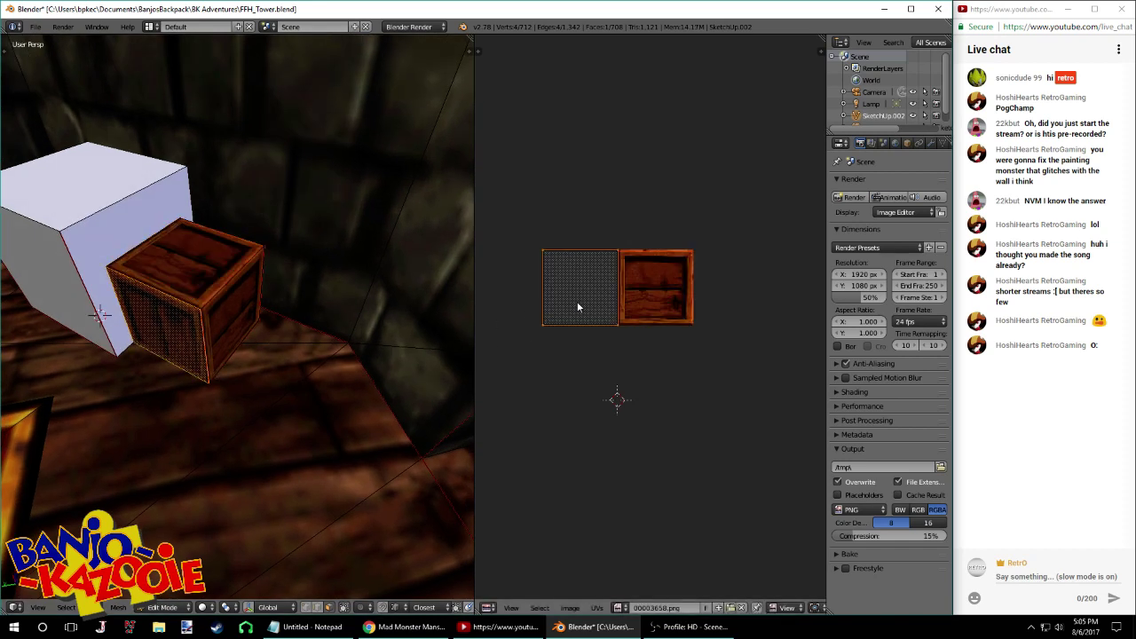
text(r90)
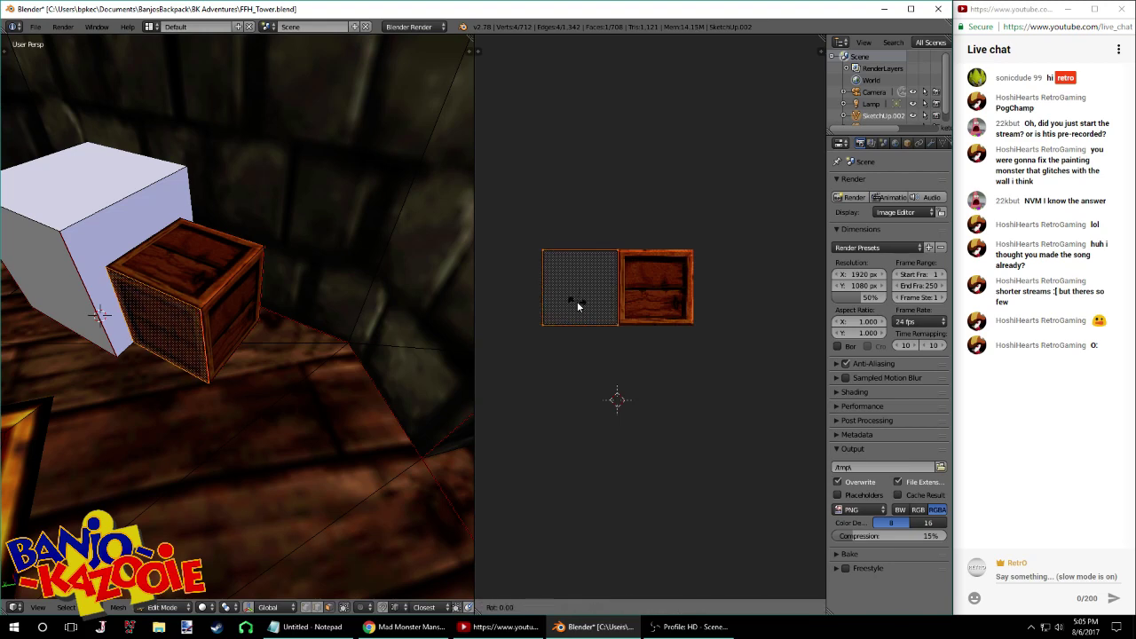
key(Return)
middle_drag(309, 297, 236, 296)
scroll(236, 296, up, 4)
right_click(187, 212)
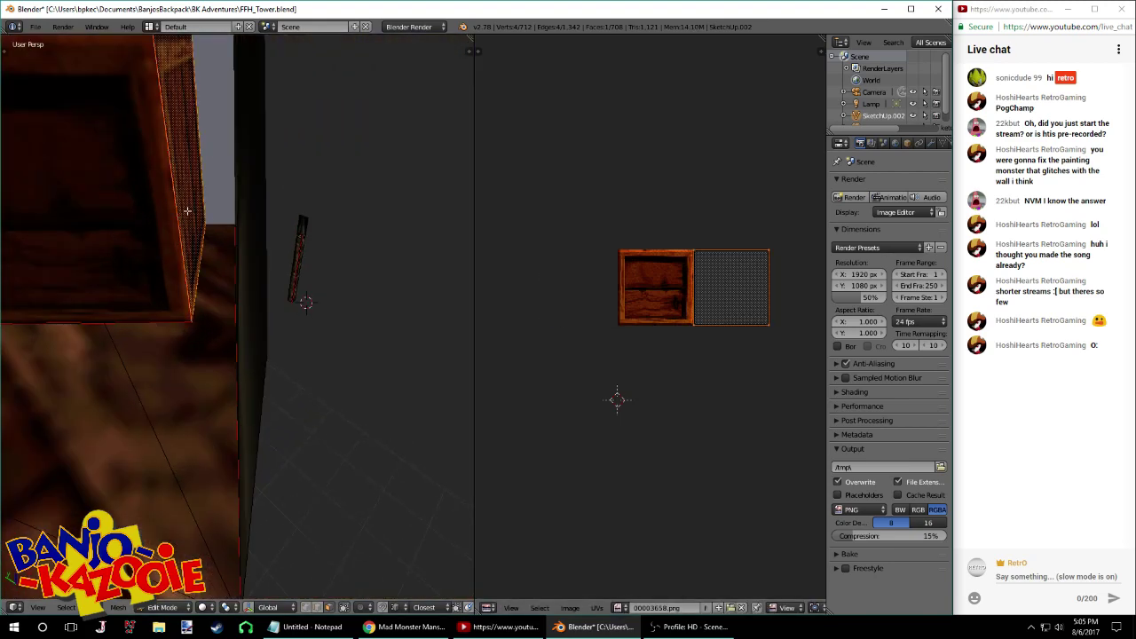
middle_drag(324, 211, 203, 222)
scroll(644, 334, down, 1)
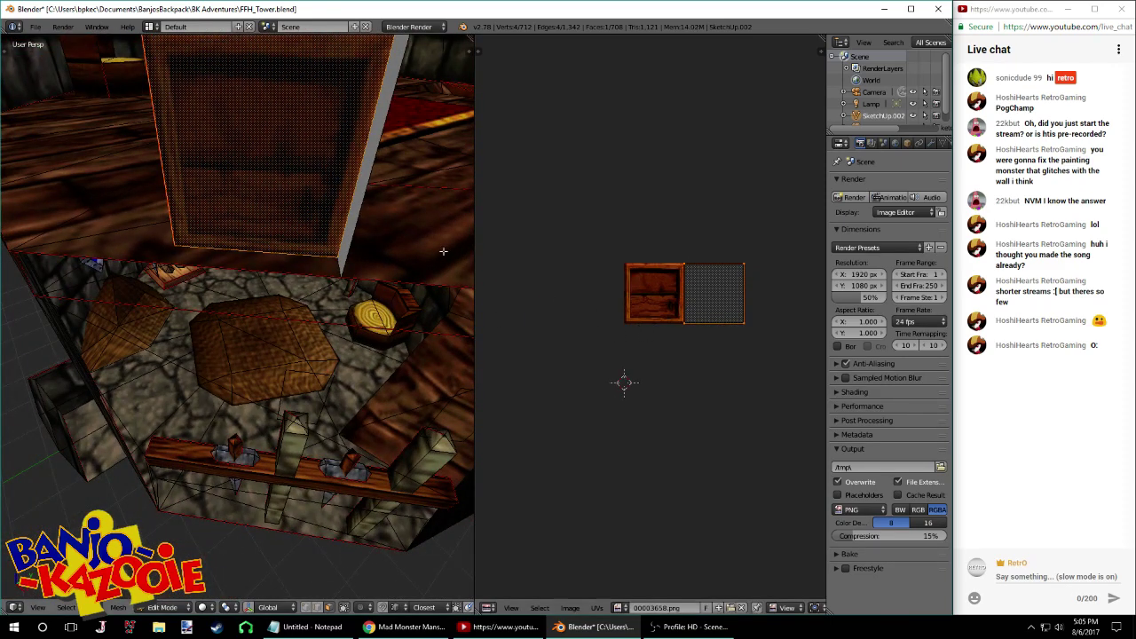
Select all linked faces of the larger cube and unwrap them
middle_drag(380, 256, 157, 257)
scroll(236, 248, down, 5)
right_click(140, 260)
key(ctrl+l)
key(u)
click(142, 263)
Open the image 00004507.png from the BKSorted/Wood/Box texture folder as the larger crate's texture
click(570, 607)
click(603, 583)
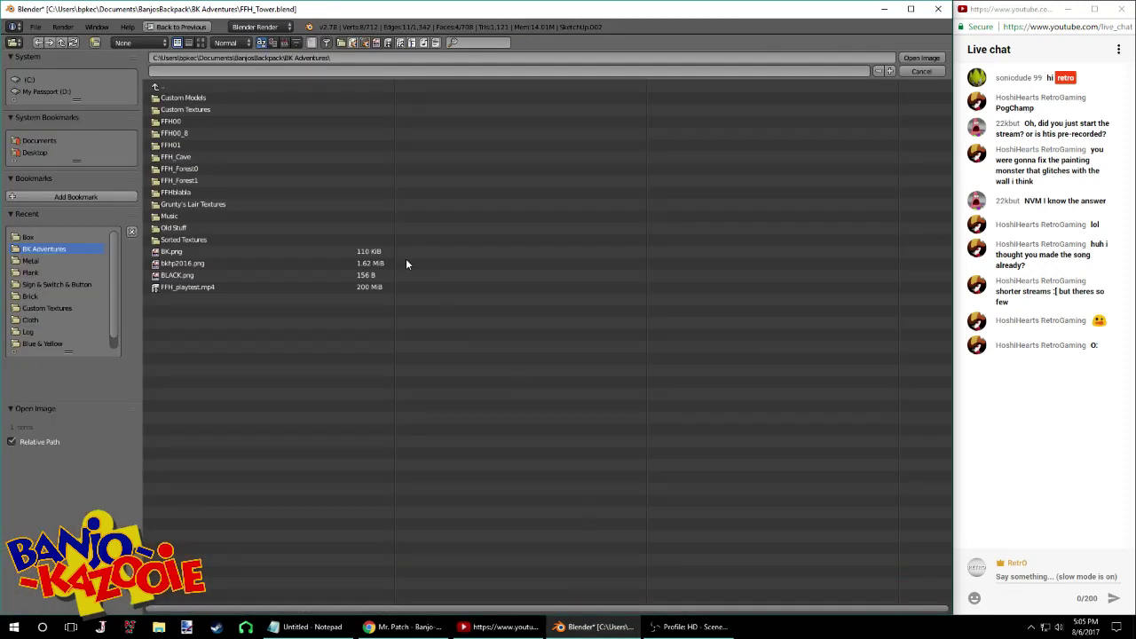
click(188, 43)
click(201, 43)
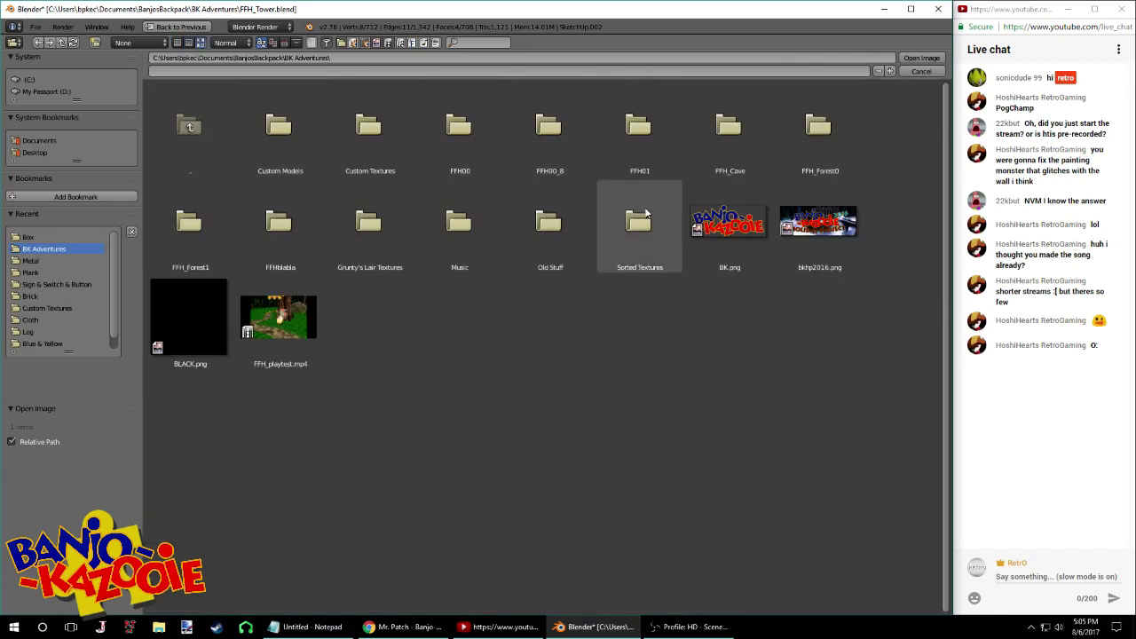
double_click(607, 225)
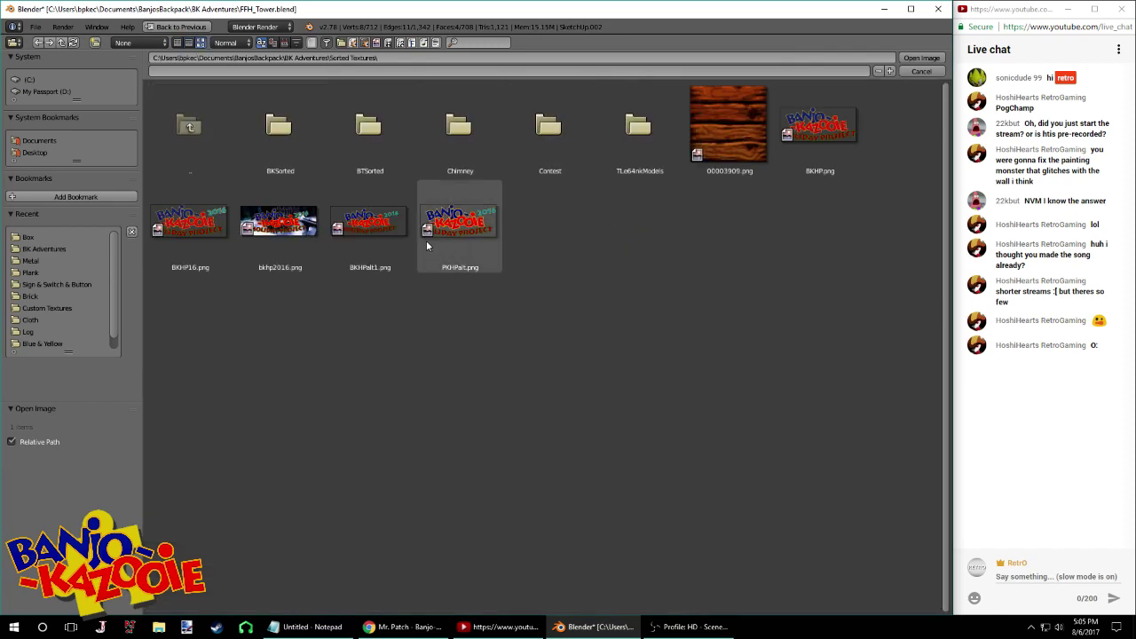
double_click(424, 155)
double_click(732, 230)
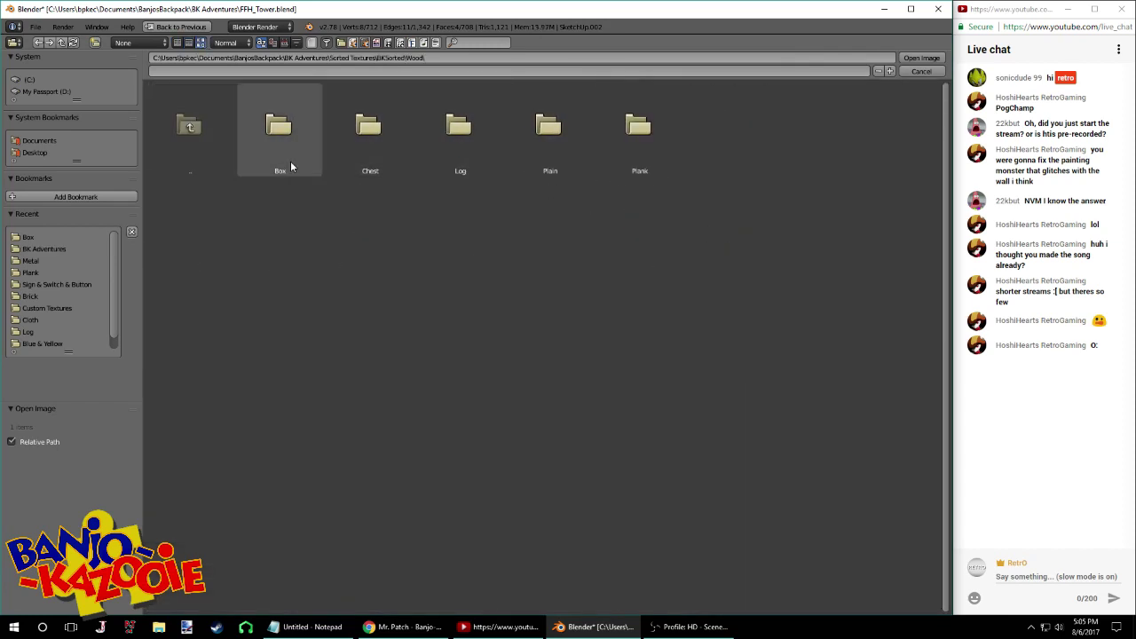
double_click(292, 165)
double_click(355, 343)
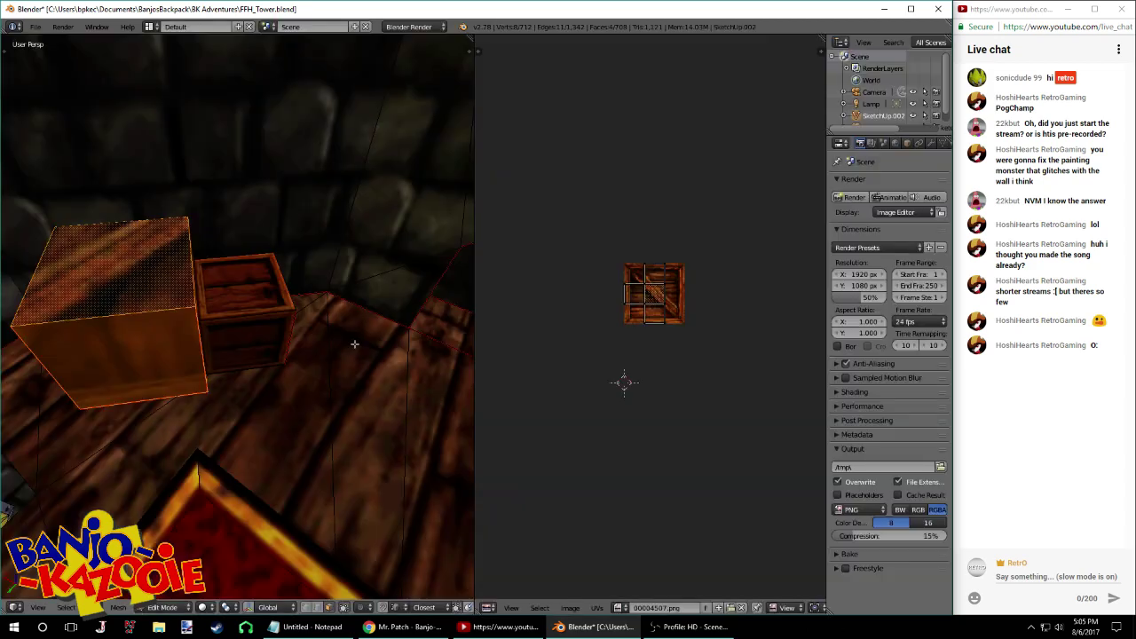
Scale up the larger crate's UVs and move them so one face roughly covers the whole crate image
scroll(623, 321, up, 5)
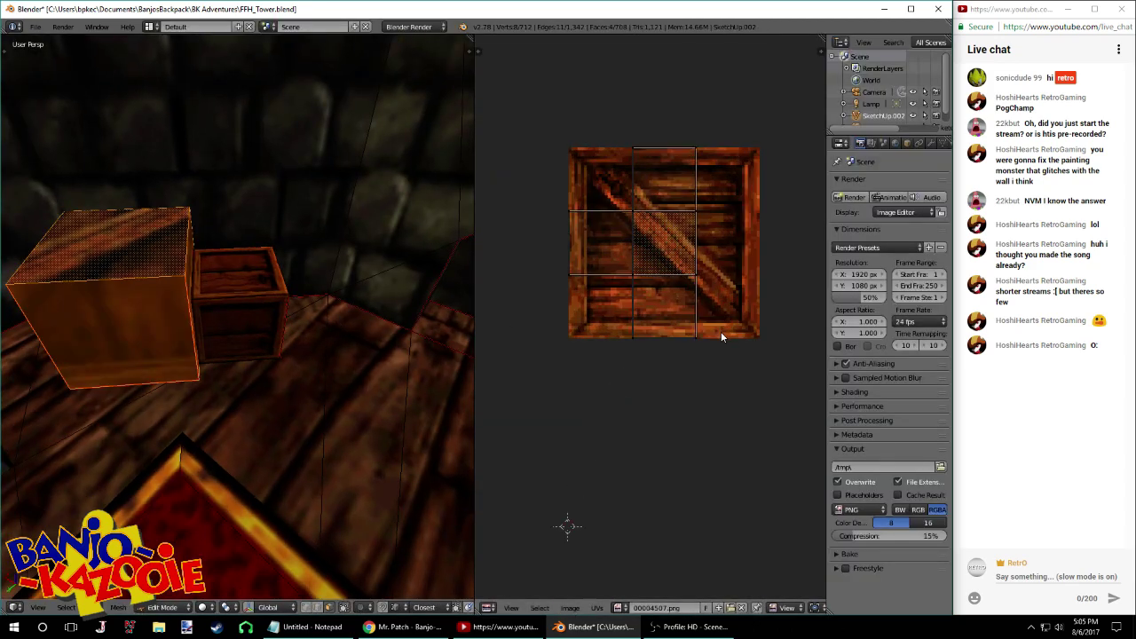
key(s)
click(593, 382)
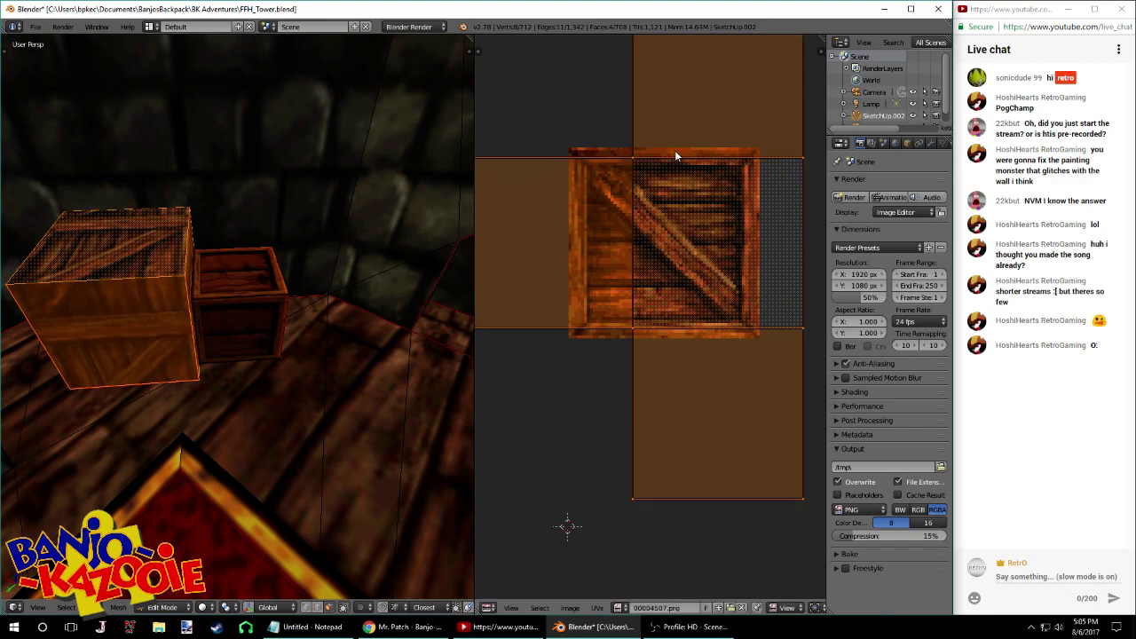
key(g)
click(599, 150)
key(s)
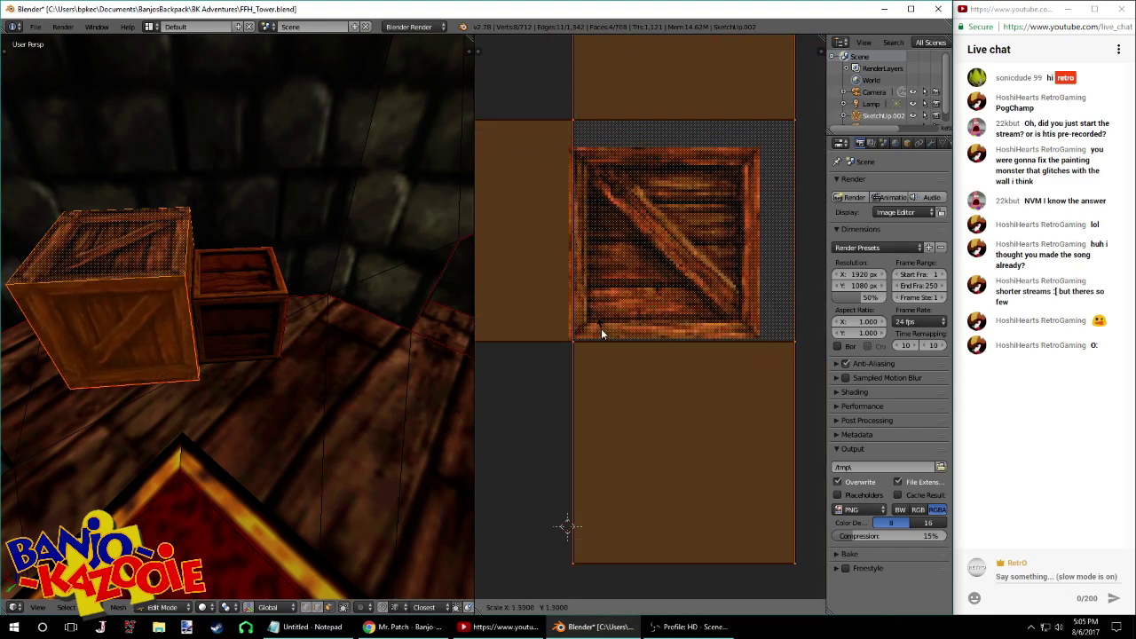
click(600, 328)
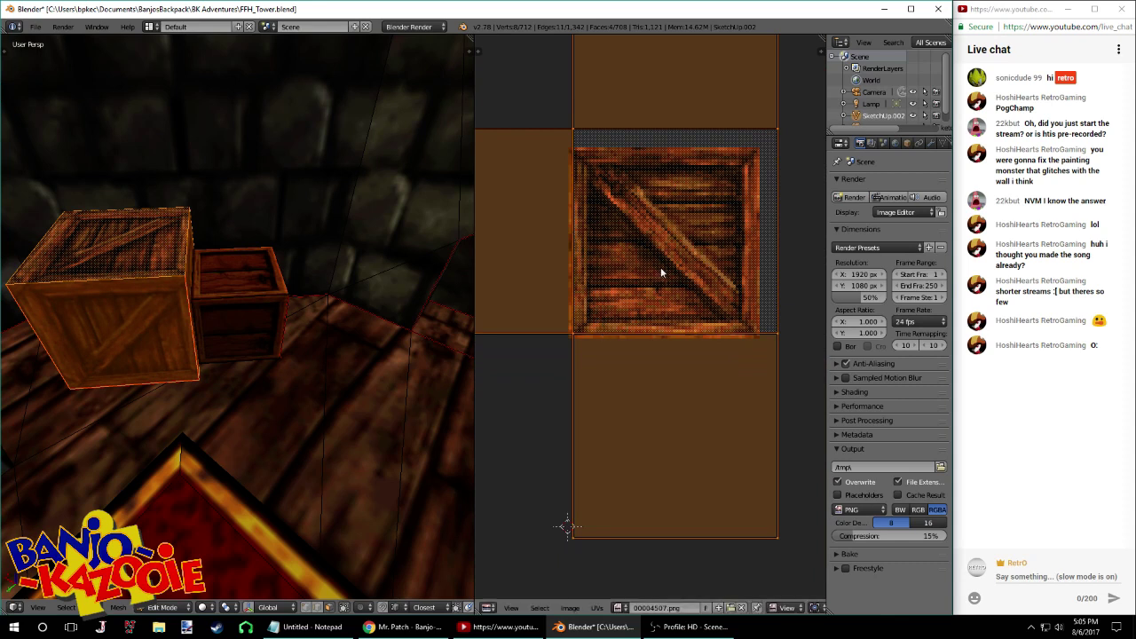
key(g)
click(658, 257)
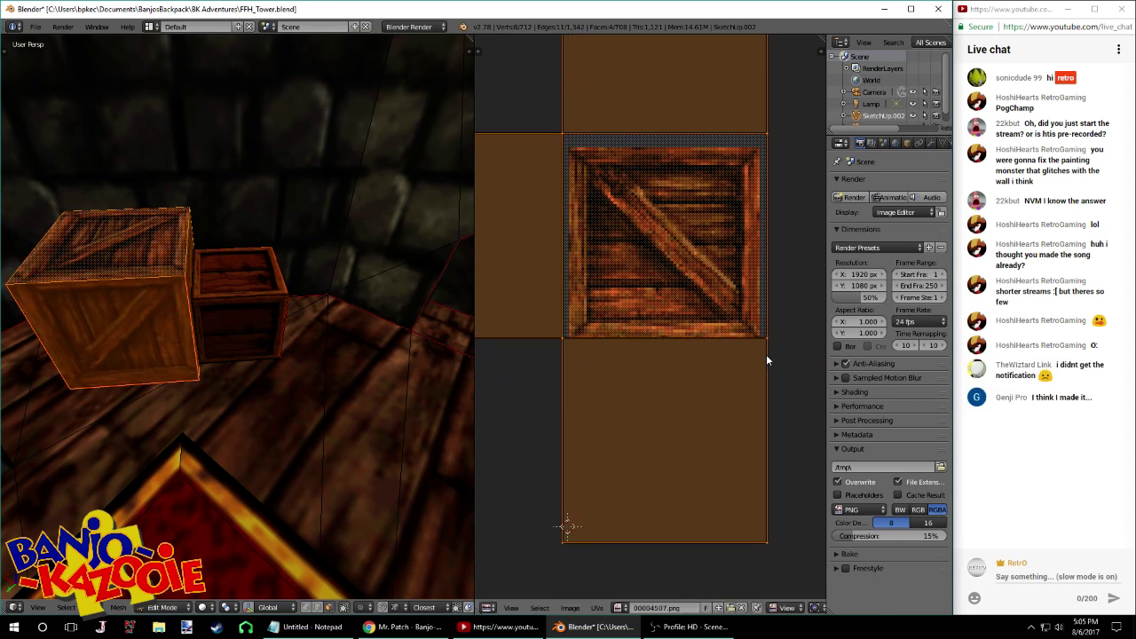
Fine-tune the scale and position of the larger crate's UVs to align the face edges with the crate image's borders
key(s)
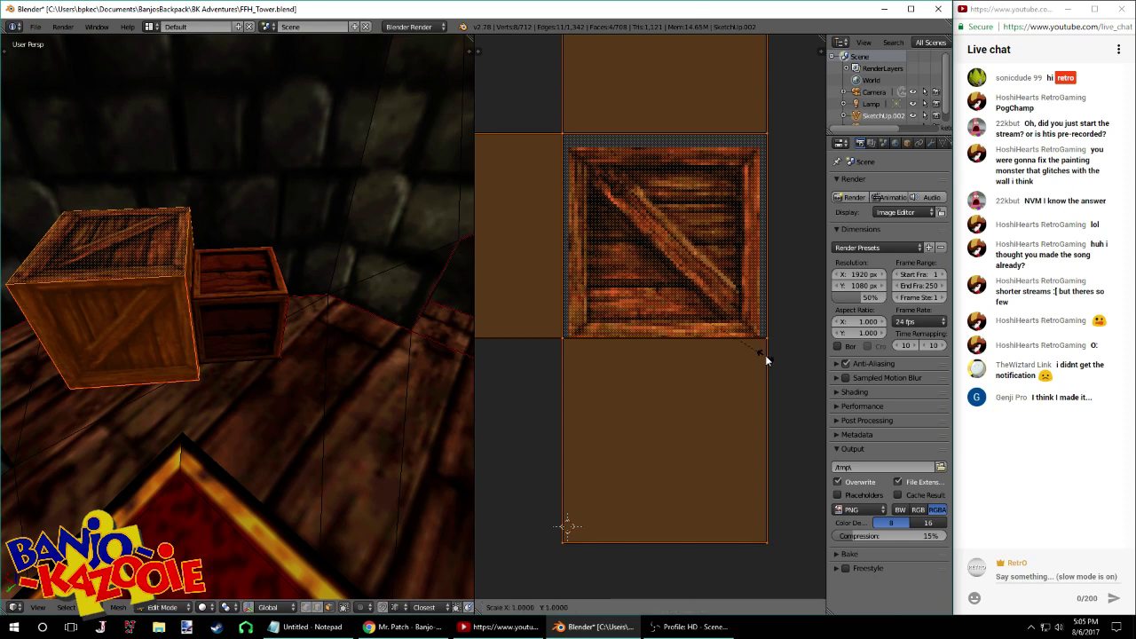
click(752, 339)
key(g)
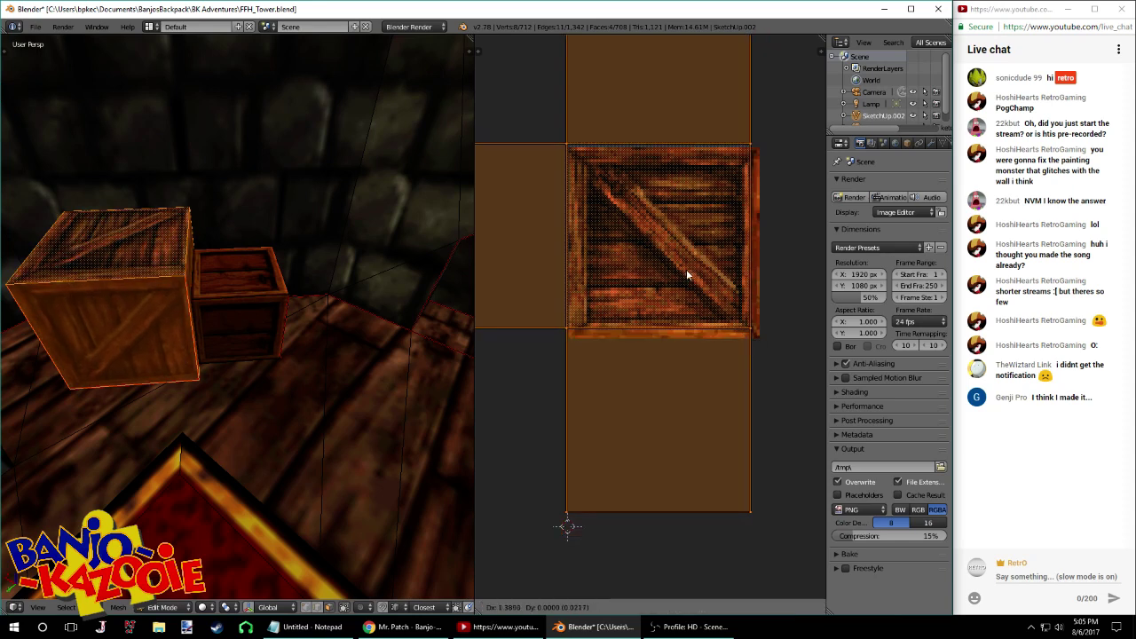
click(702, 284)
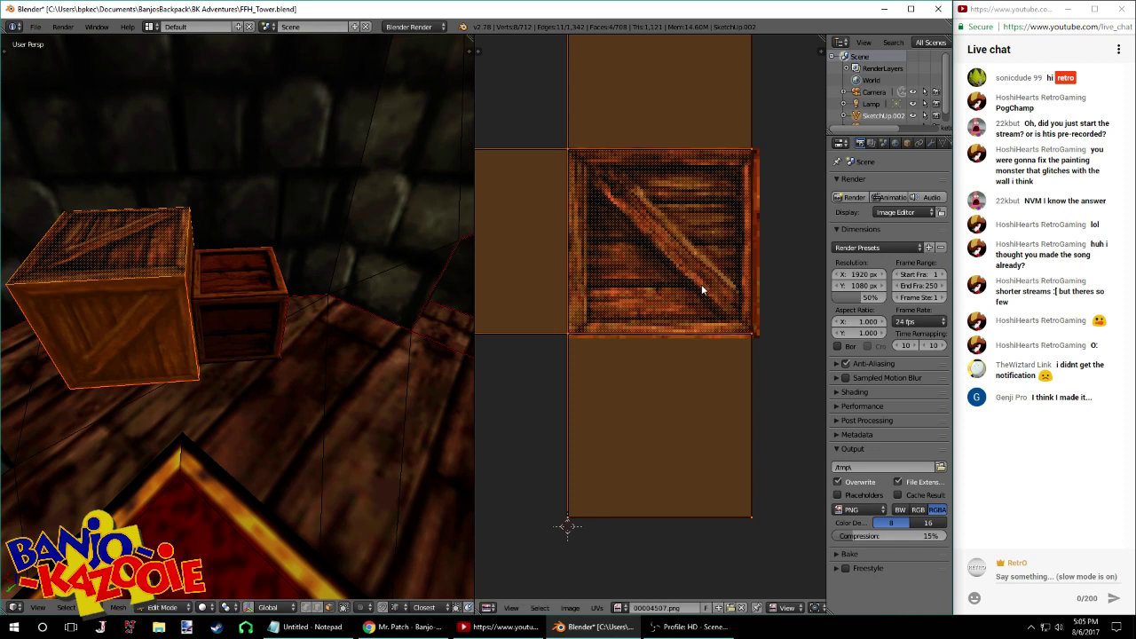
key(s)
click(757, 340)
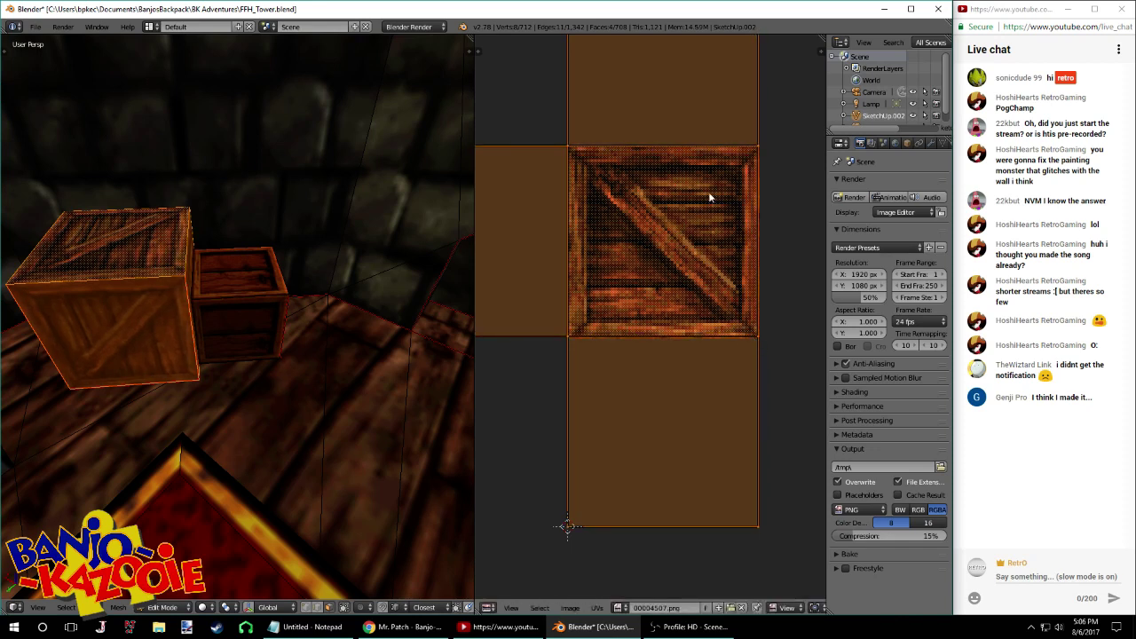
scroll(702, 197, up, 2)
key(g)
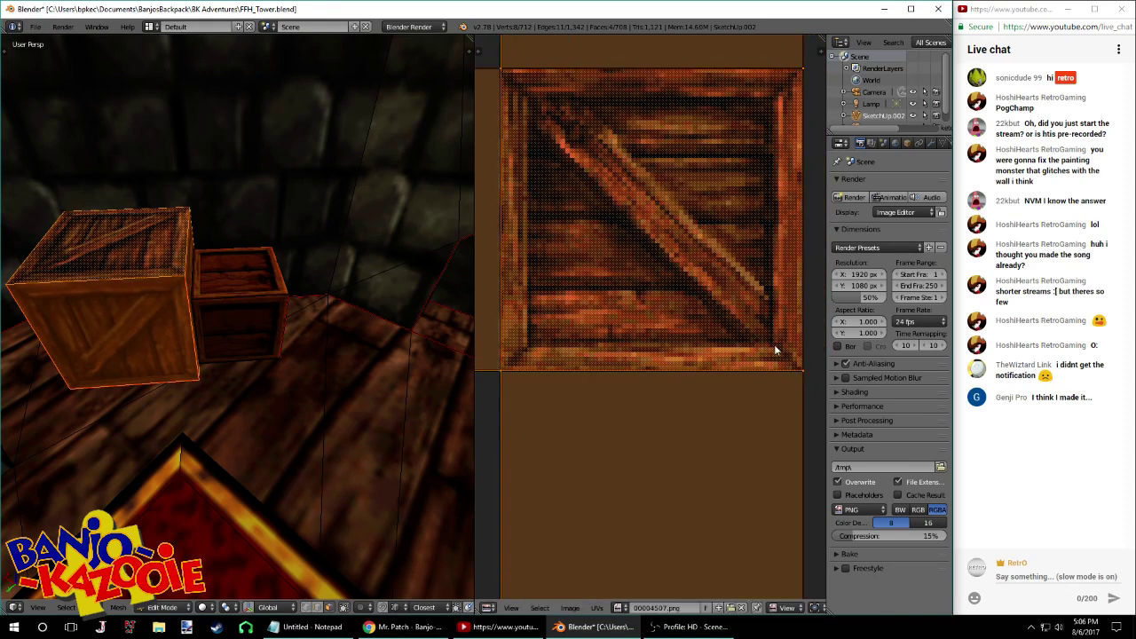
right_click(710, 325)
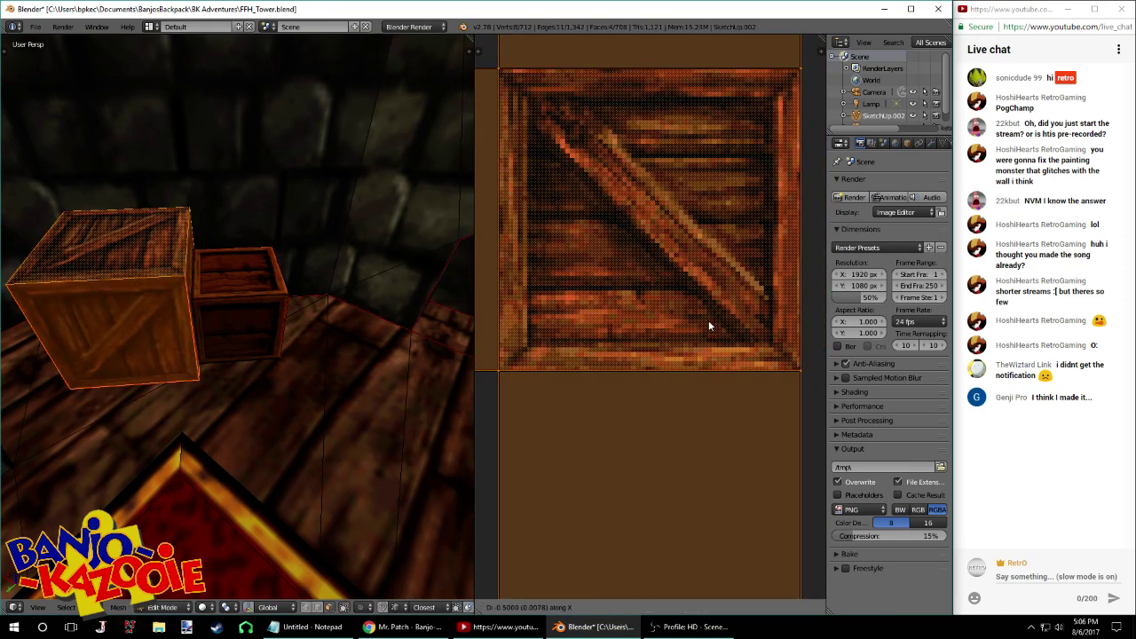
Check the larger crate in Object Mode, then select its front face in Edit Mode and rotate the face's UVs by 90 degrees
key(Tab)
mouse_move(245, 322)
middle_down()
mouse_move(164, 326)
mouse_move(335, 287)
mouse_move(225, 289)
middle_up()
key(Tab)
middle_drag(324, 283, 269, 277)
right_click(249, 284)
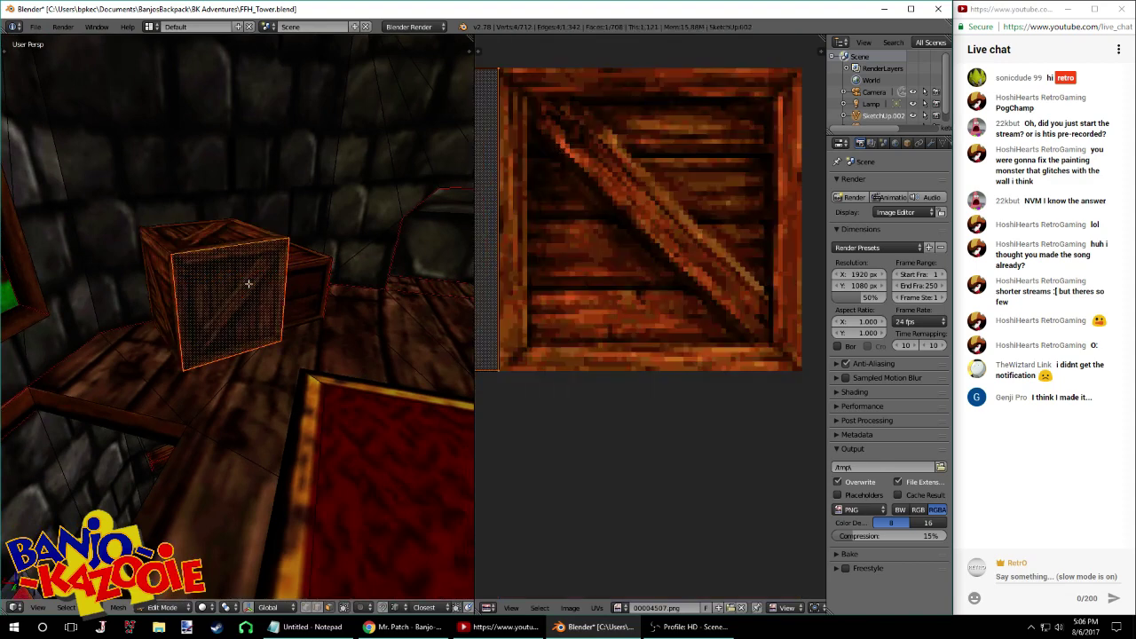
scroll(595, 289, down, 3)
text(r90)
key(Return)
Rotate the UVs of the larger crate's adjacent side face by 90 degrees and view the result in Object Mode
middle_drag(319, 277, 231, 270)
right_click(232, 271)
text(r890)
key(Return)
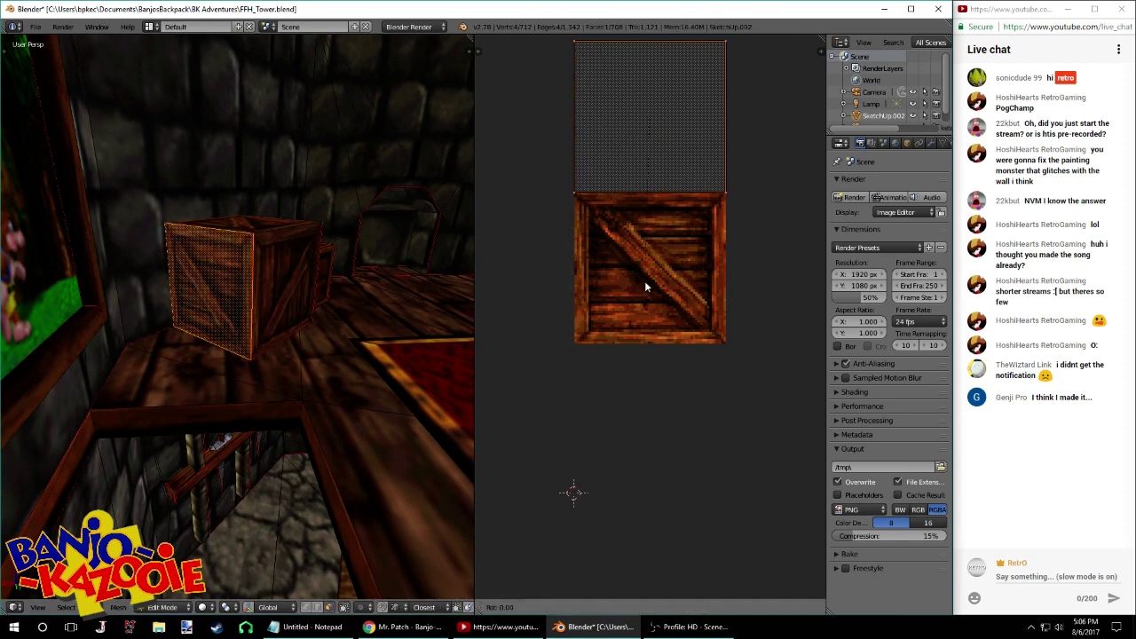
key(Tab)
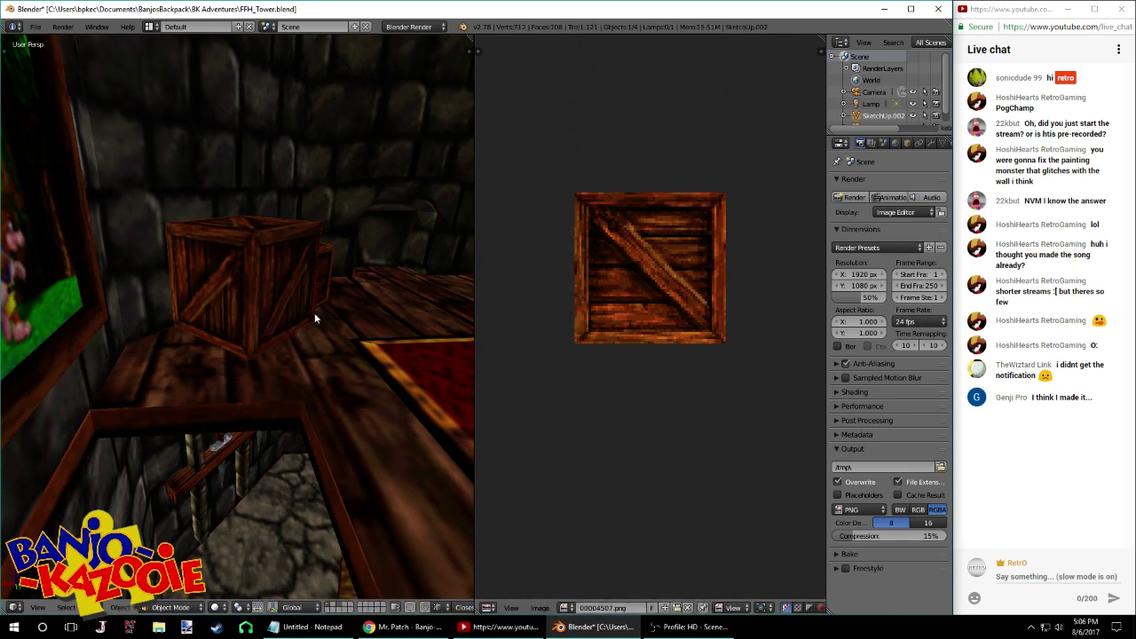
Rotate the UVs of the larger crate's side face and front face by another 90 degrees each
key(Tab)
key(r)
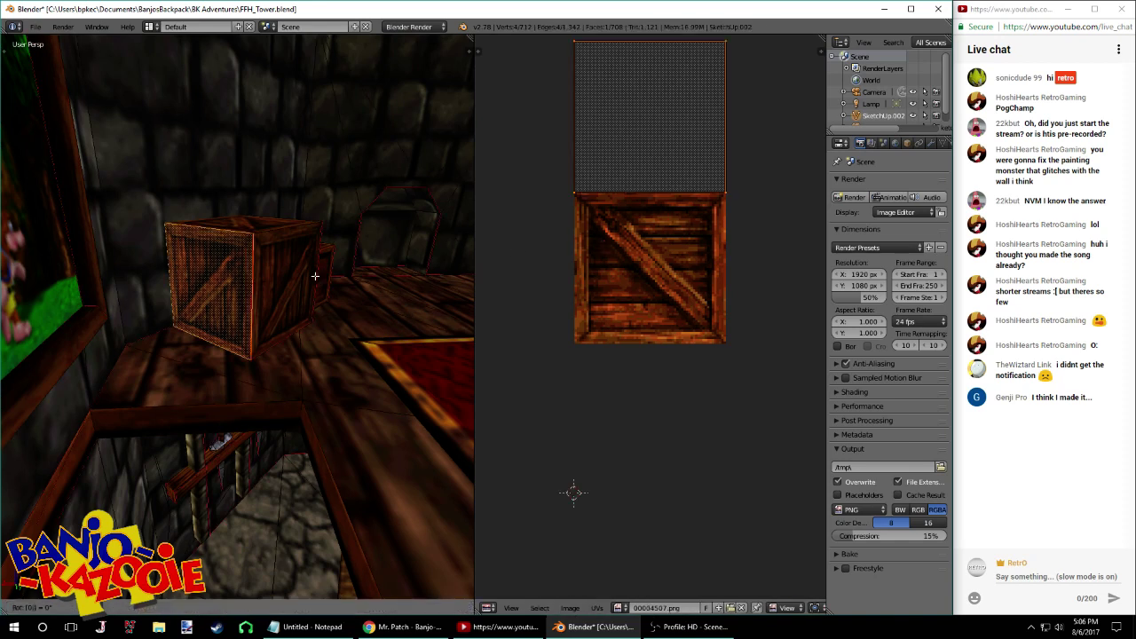
key(Escape)
middle_drag(546, 294, 541, 299)
text(r90)
key(Return)
right_click(285, 296)
middle_drag(673, 266, 671, 265)
text(r90)
key(Return)
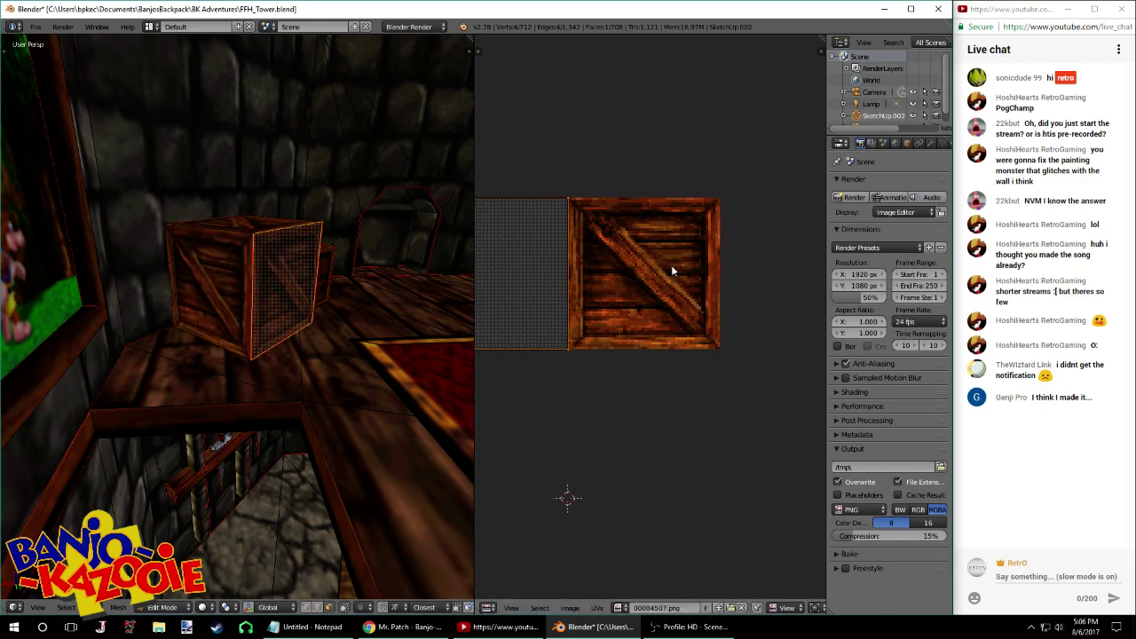
Rotate the UVs of the larger crate's top face by 90 degrees and save the file over the existing one
middle_drag(297, 309, 205, 347)
right_click(190, 274)
middle_drag(572, 286, 580, 285)
text(r9)
key(Escape)
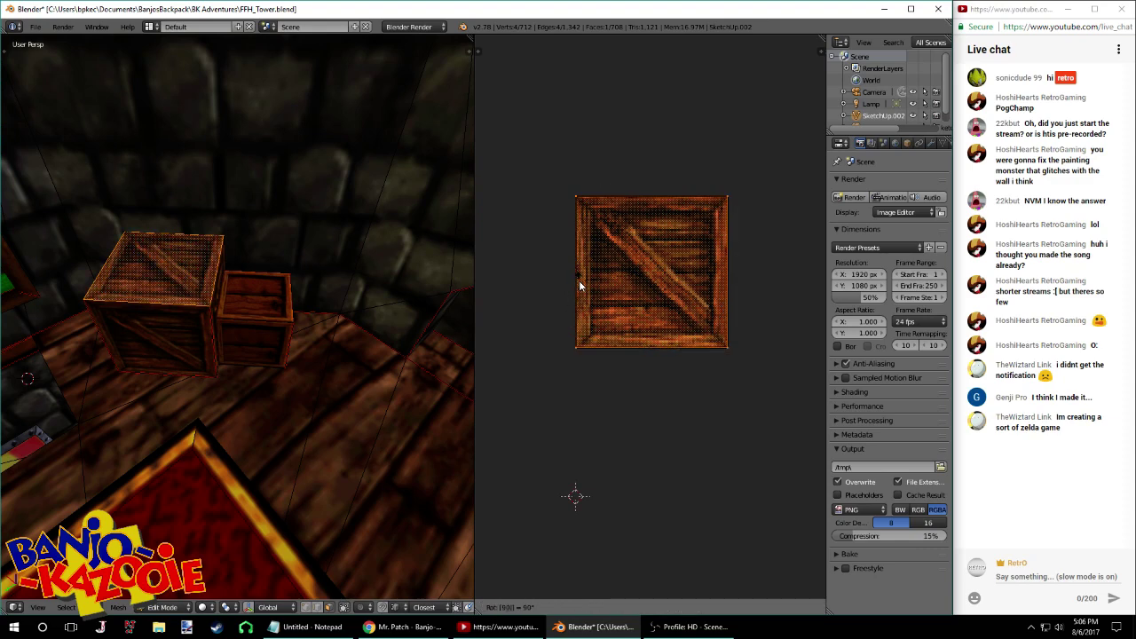
key(ctrl+s)
click(216, 374)
Replace the smaller crate's texture on all its faces with 00004400.png from the Box folder and return to Object Mode
key(Tab)
middle_drag(188, 325, 199, 270)
scroll(266, 292, down, 10)
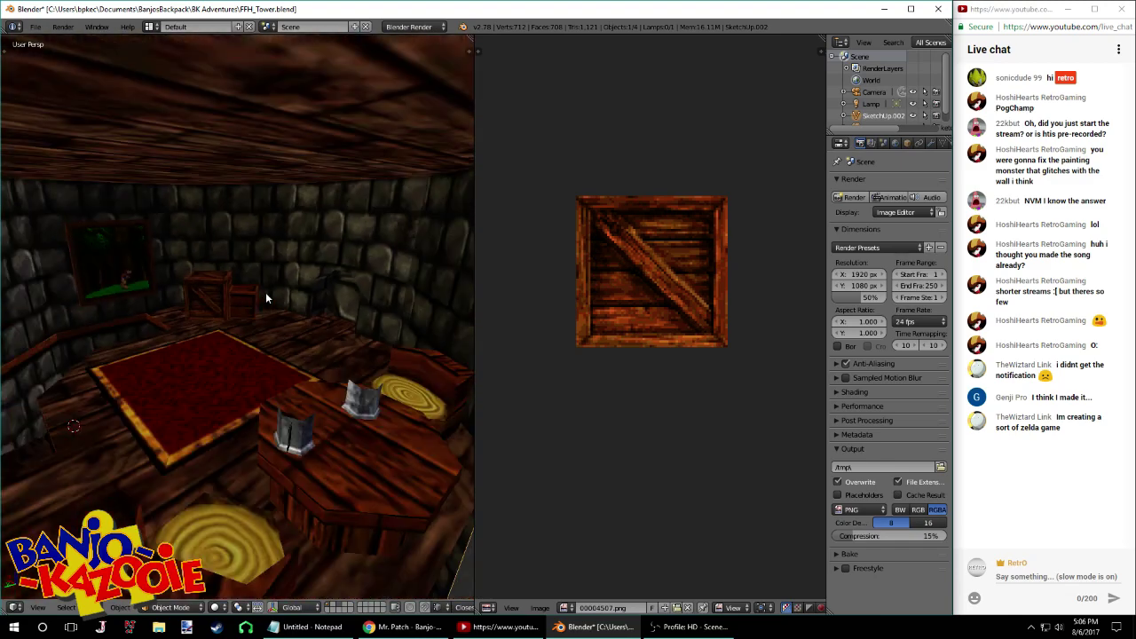
scroll(259, 293, up, 8)
key(Tab)
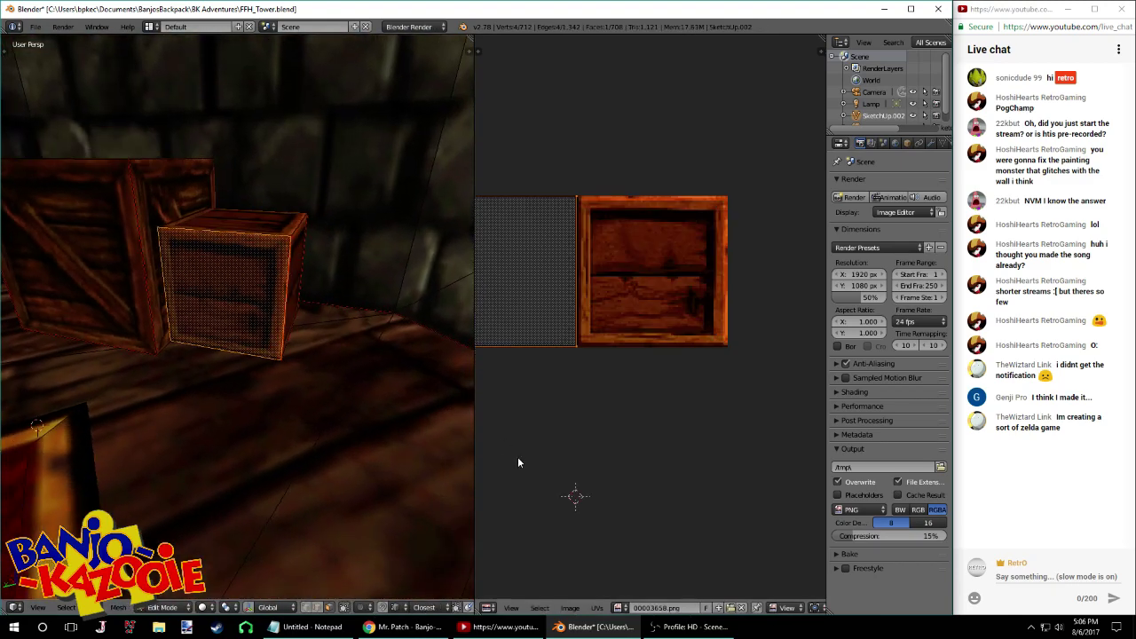
key(a)
click(573, 609)
click(586, 573)
click(203, 42)
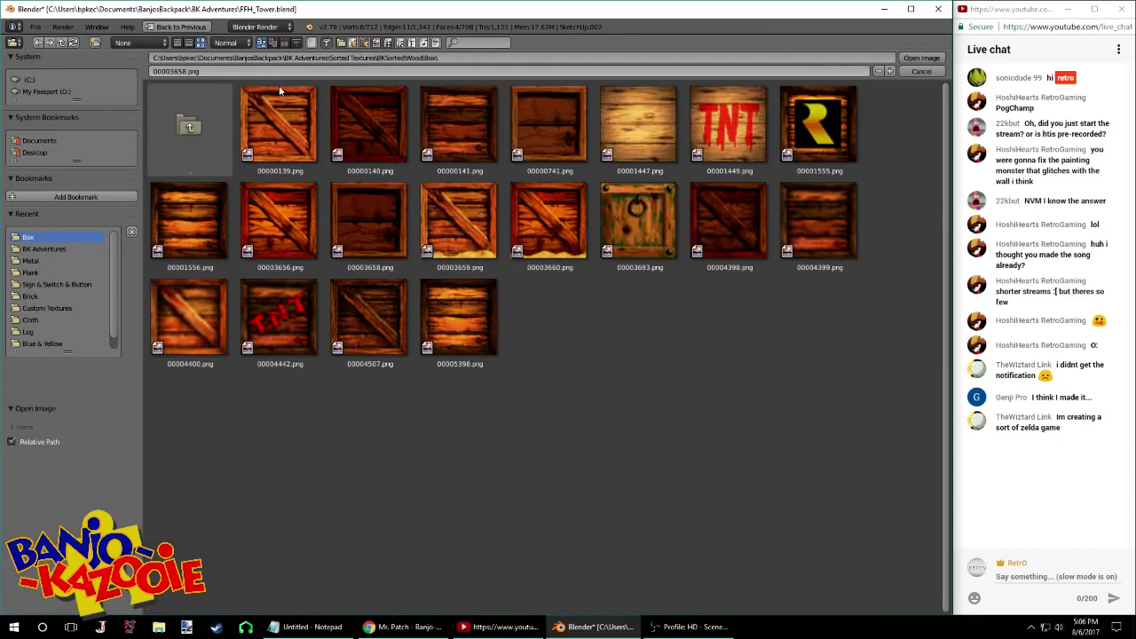
double_click(224, 308)
key(Tab)
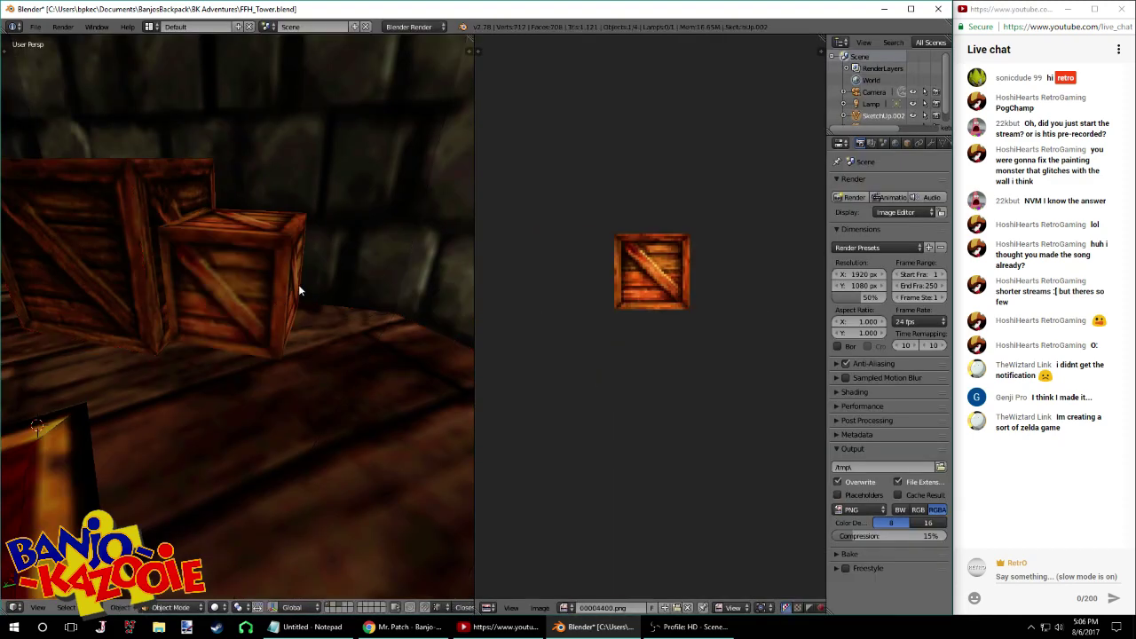
Inspect both textured crates within the tower room and save the file over the existing one
scroll(298, 284, down, 5)
mouse_move(299, 283)
middle_down()
mouse_move(212, 300)
mouse_move(221, 267)
mouse_move(169, 274)
mouse_move(377, 303)
mouse_move(16, 326)
mouse_move(286, 308)
mouse_move(327, 323)
mouse_move(348, 297)
mouse_move(128, 324)
mouse_move(68, 295)
mouse_move(127, 210)
mouse_move(77, 193)
middle_up()
scroll(212, 301, up, 5)
key(ctrl+s)
click(254, 286)
scroll(273, 292, down, 8)
scroll(347, 297, up, 6)
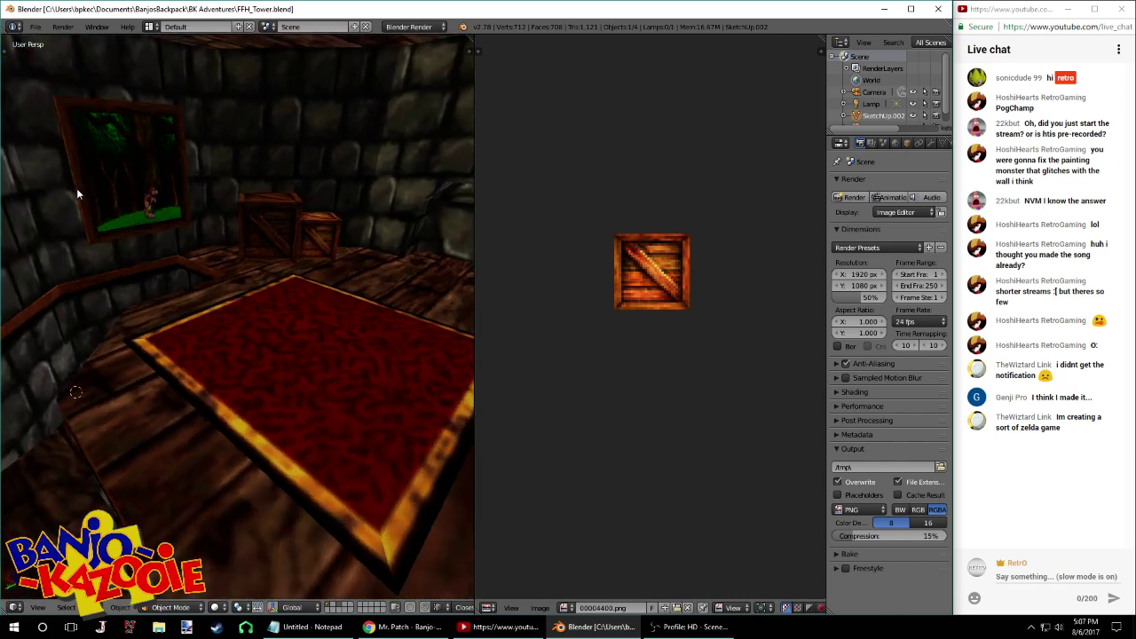
middle_drag(140, 338, 355, 497)
Switch to Chrome to check the live stream page, bring back the music video page, and return to Blender
click(443, 627)
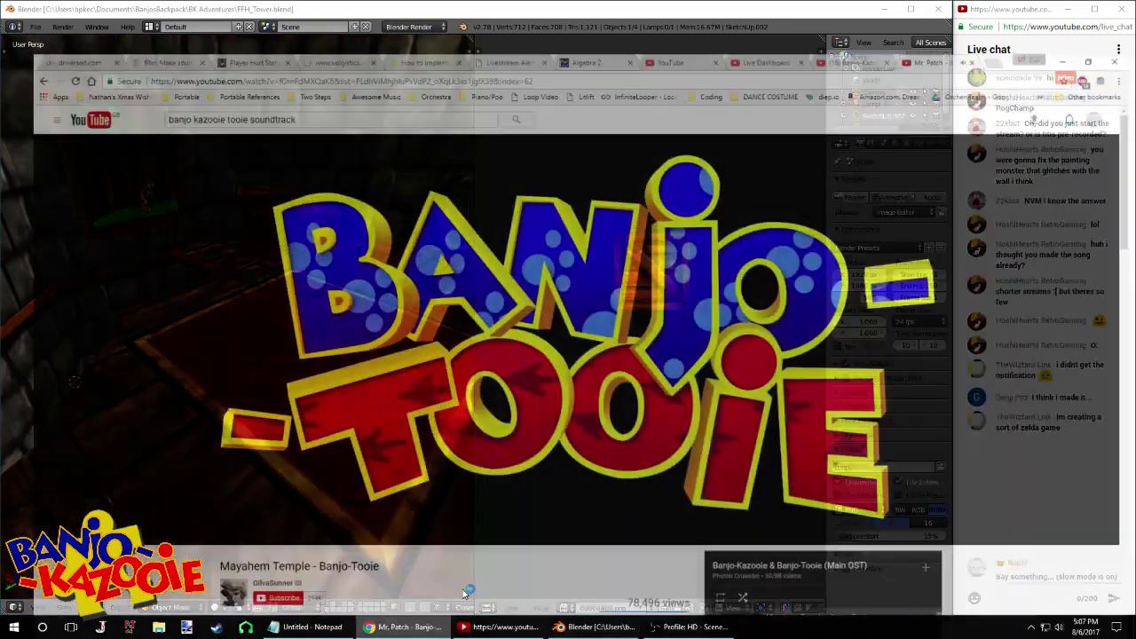
click(850, 10)
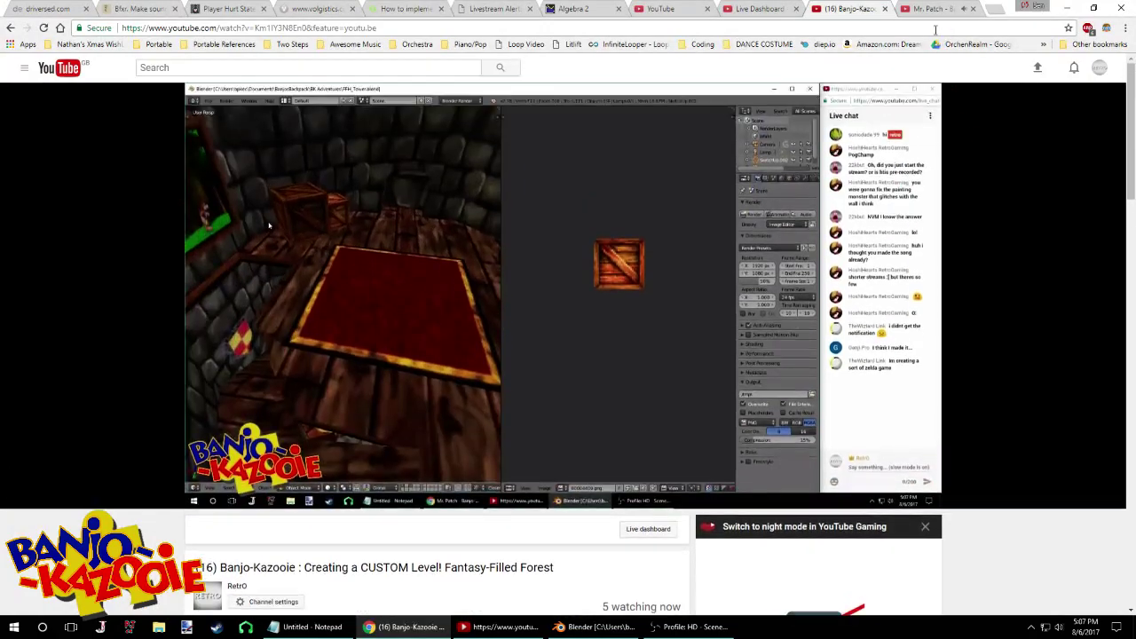
click(931, 10)
click(1067, 8)
Widen the 3D viewport at the UV editor's expense and view the room's table and mugs from above
middle_drag(435, 293, 341, 327)
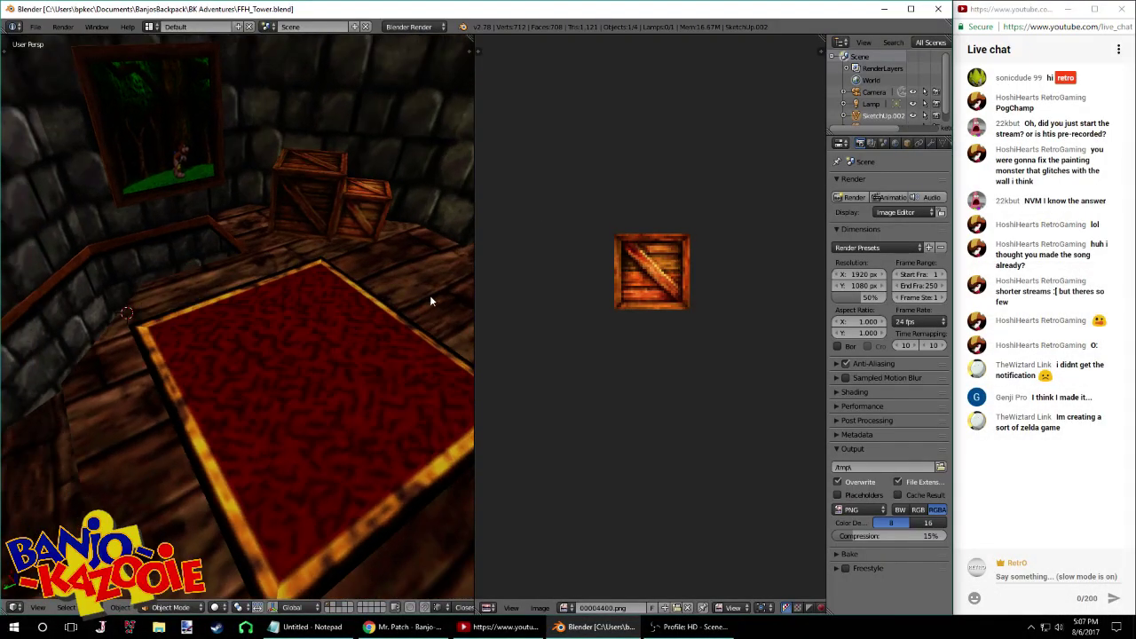
drag(472, 272, 626, 328)
middle_drag(612, 341, 271, 320)
scroll(351, 336, up, 7)
scroll(286, 324, down, 10)
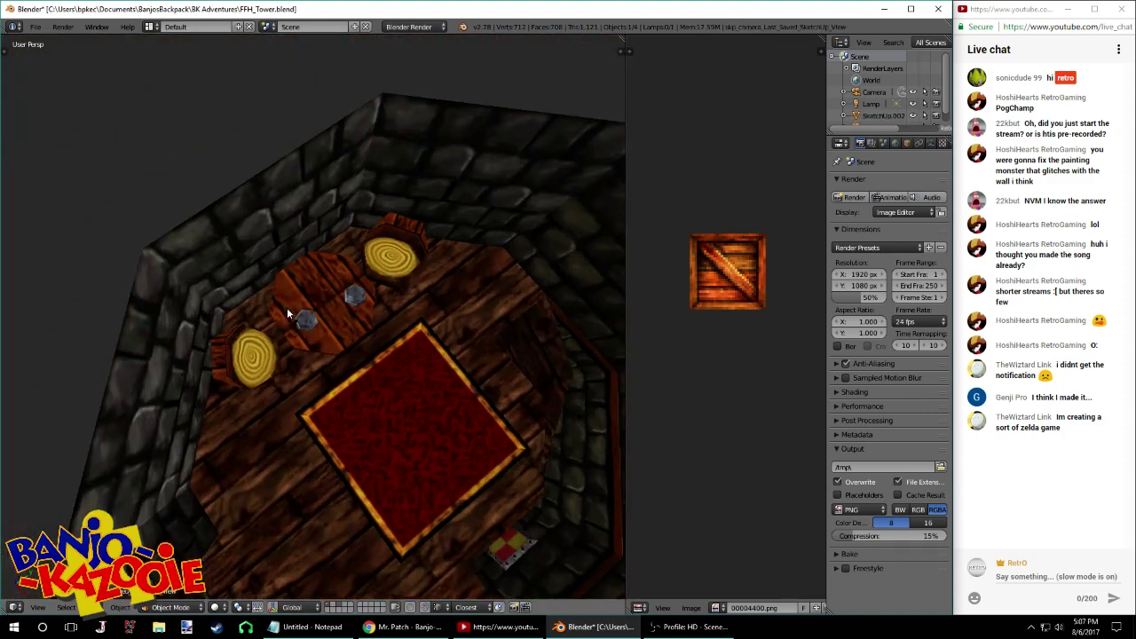
Enter Edit Mode and select the hexagonal bottom face inside the metal mug on the table
key(Tab)
scroll(287, 313, up, 6)
right_click(305, 340)
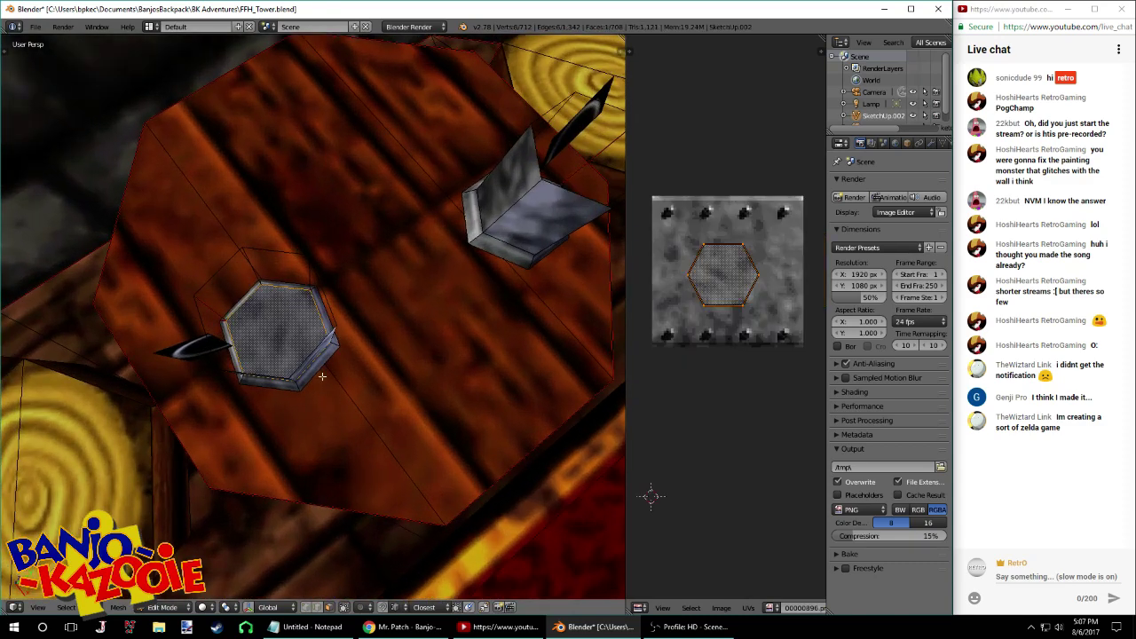
middle_drag(280, 326, 339, 556)
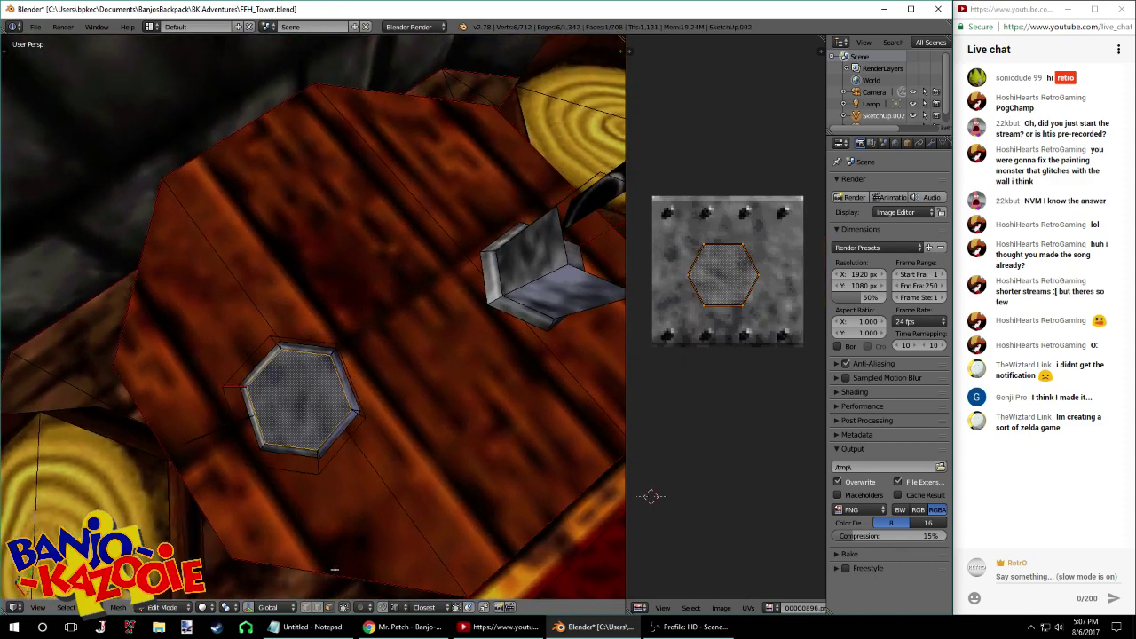
Remove doubled vertices across the whole mesh, and select the hexagonal bottom face inside the mug
click(307, 609)
scroll(275, 400, up, 3)
right_click(269, 365)
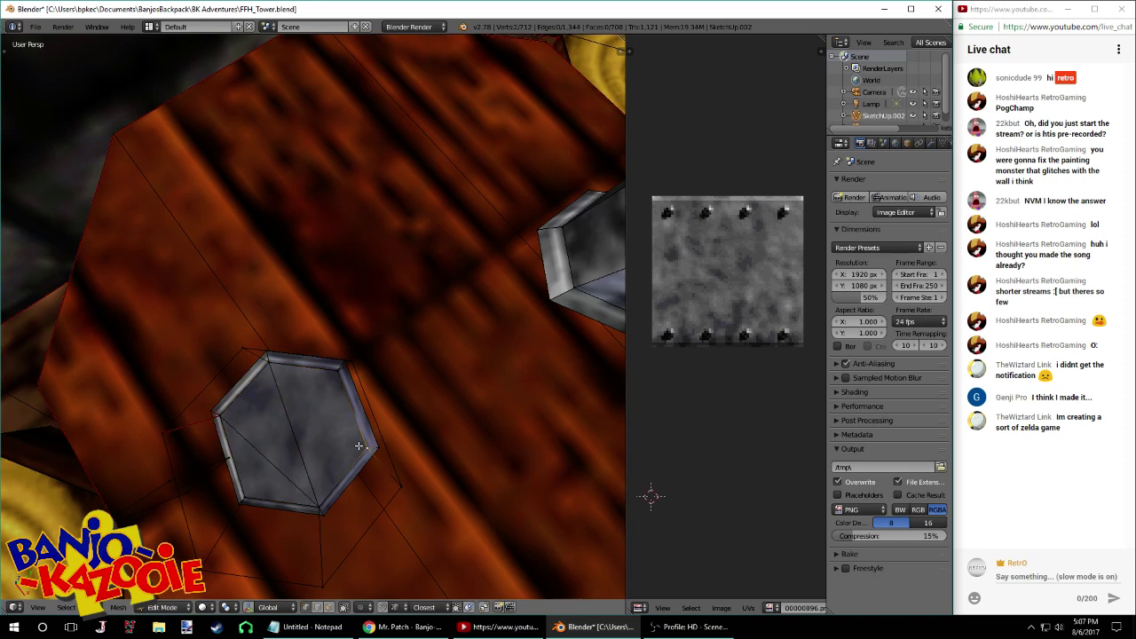
middle_drag(283, 370, 674, 343)
middle_drag(248, 263, 402, 396)
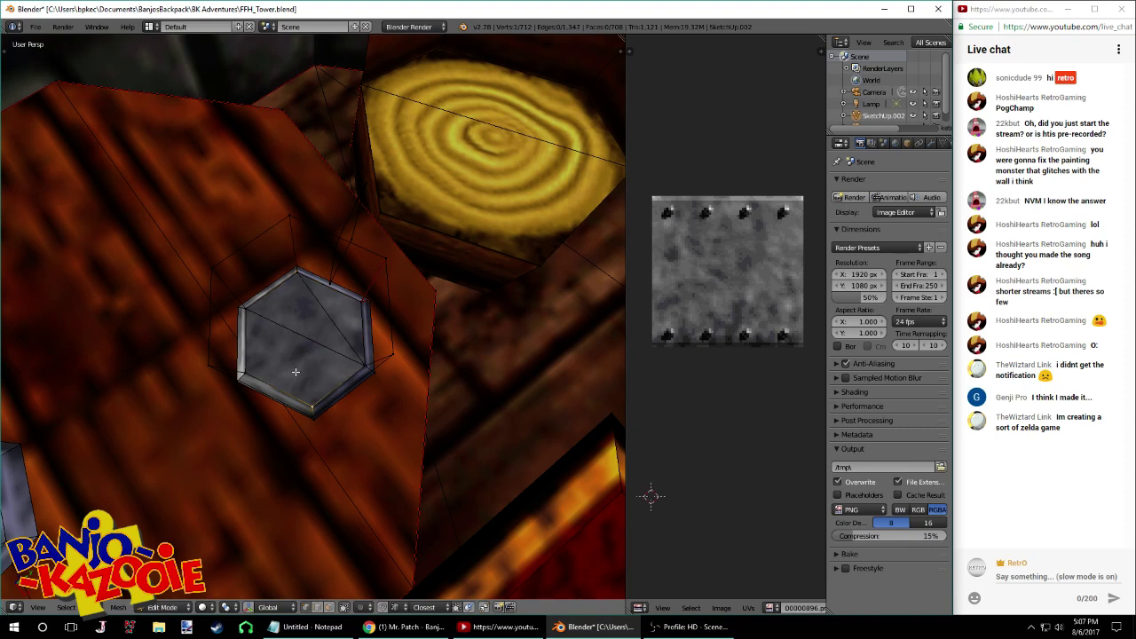
key(a)
key(w)
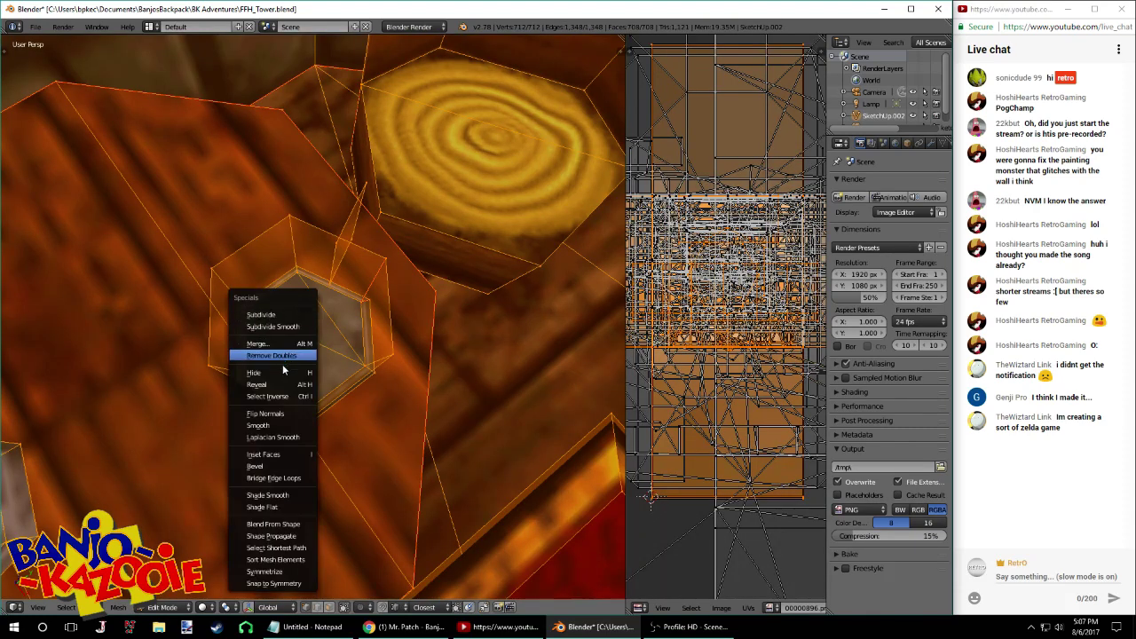
click(280, 356)
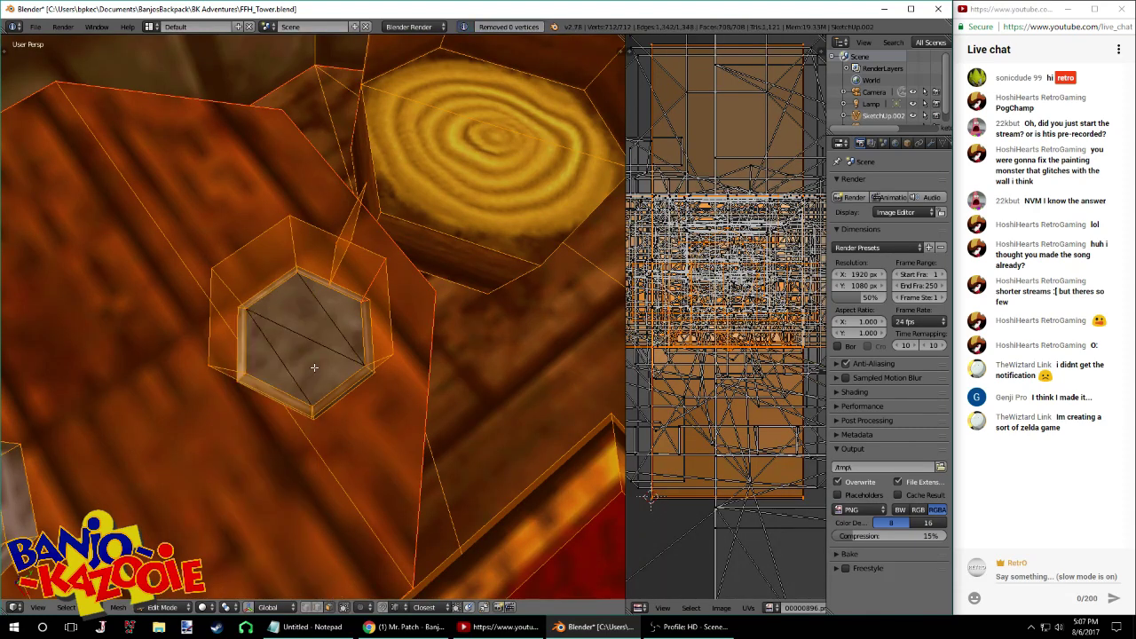
right_click(314, 366)
key(g)
key(z)
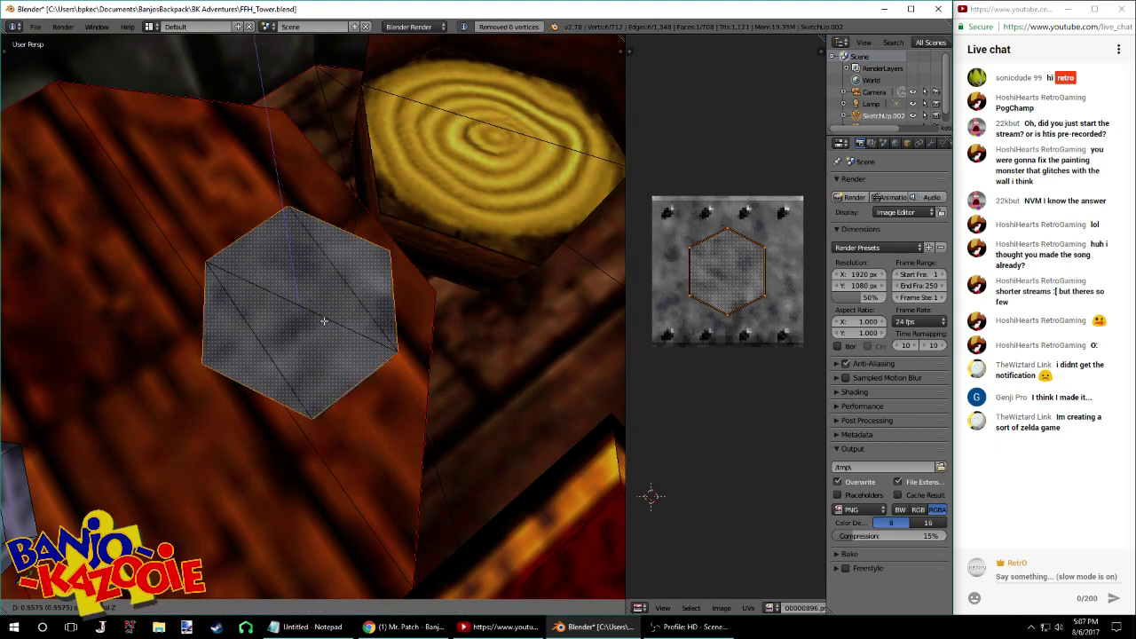
click(355, 261)
Delete the hexagonal bottom faces inside both metal mugs on the table
key(x)
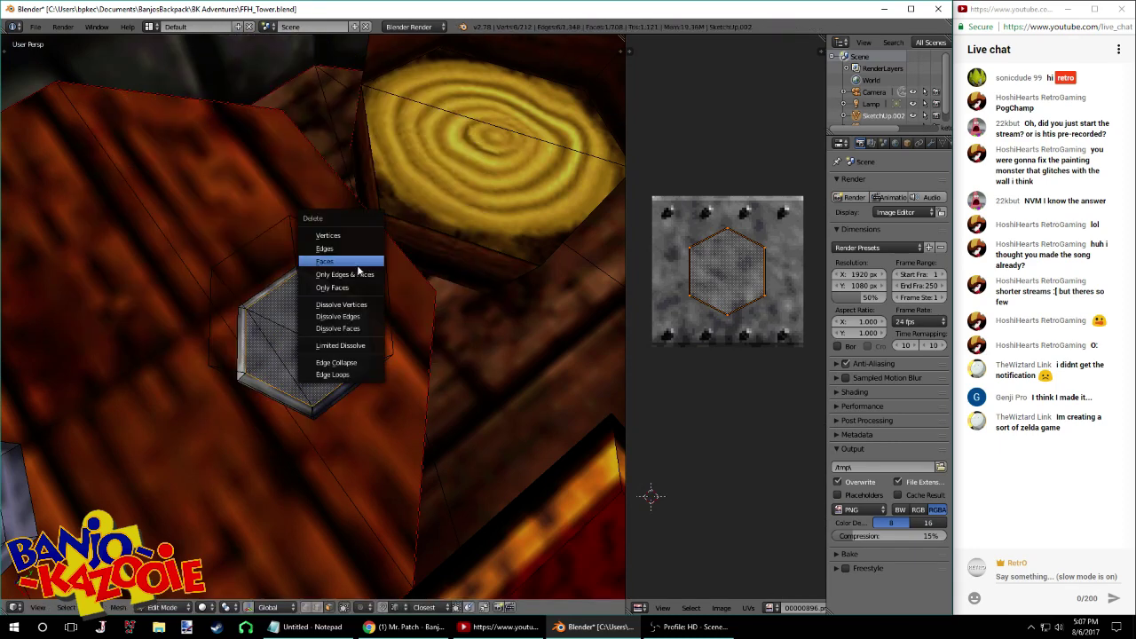
click(348, 262)
middle_drag(348, 264, 216, 382)
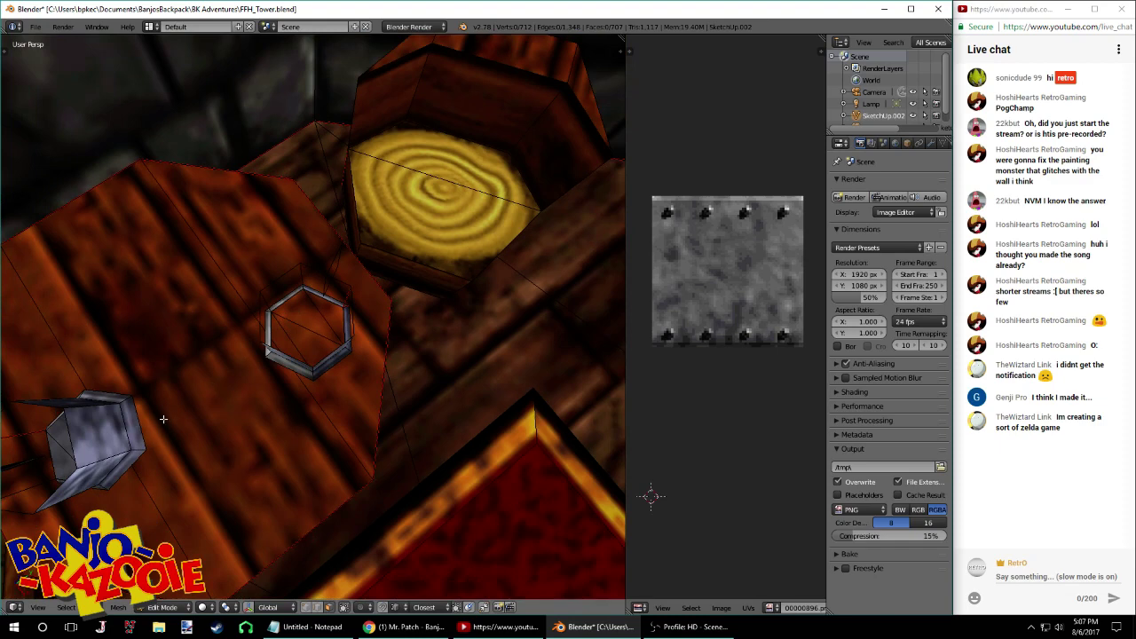
middle_drag(153, 421, 293, 355)
right_click(271, 386)
key(x)
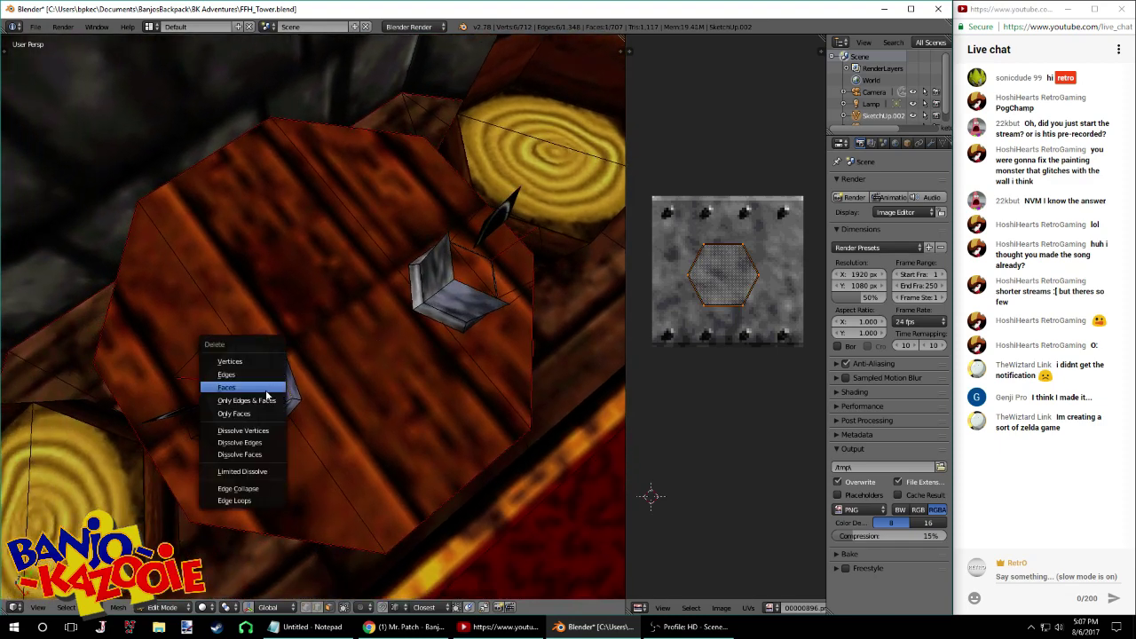
click(266, 388)
Fill the hexagonal opening of the mug whose bottom was deleted last with triangular faces
middle_drag(253, 502, 253, 415)
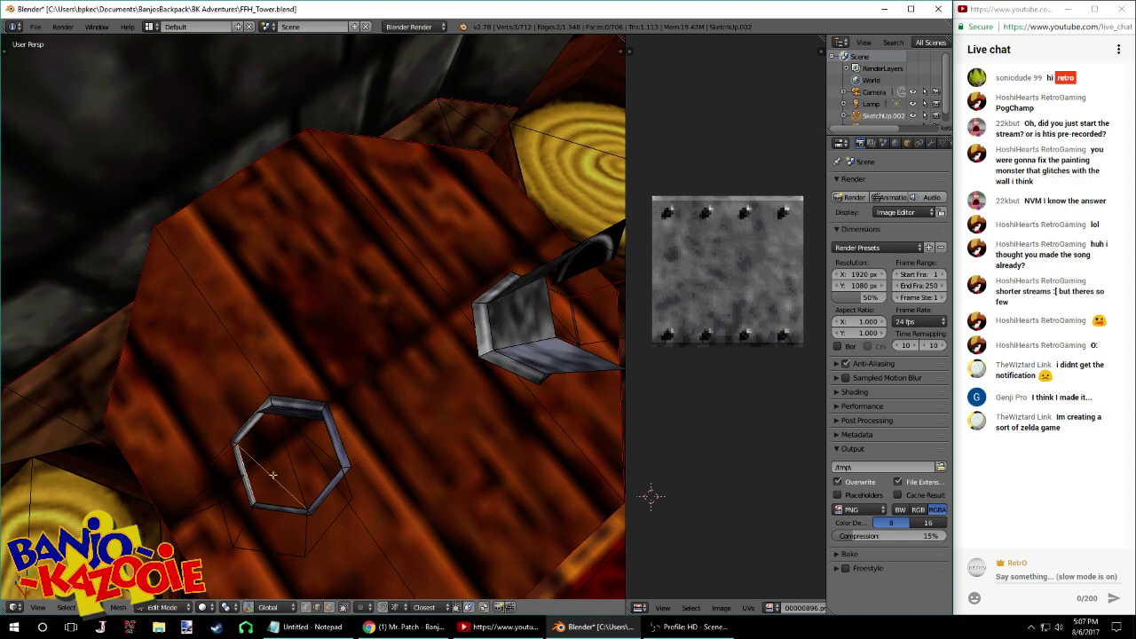
middle_drag(267, 477, 347, 375)
key(f)
middle_drag(360, 385, 391, 389)
right_click(407, 387)
shift+right_click(419, 380)
key(f)
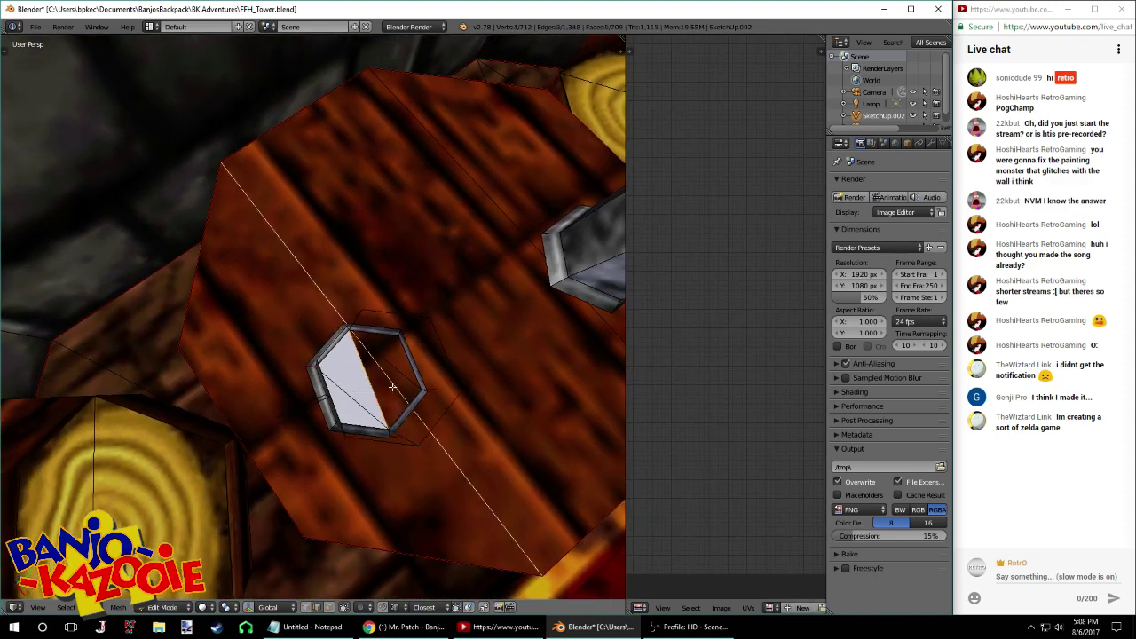
key(ctrl+z)
right_click(390, 390)
right_click(384, 397)
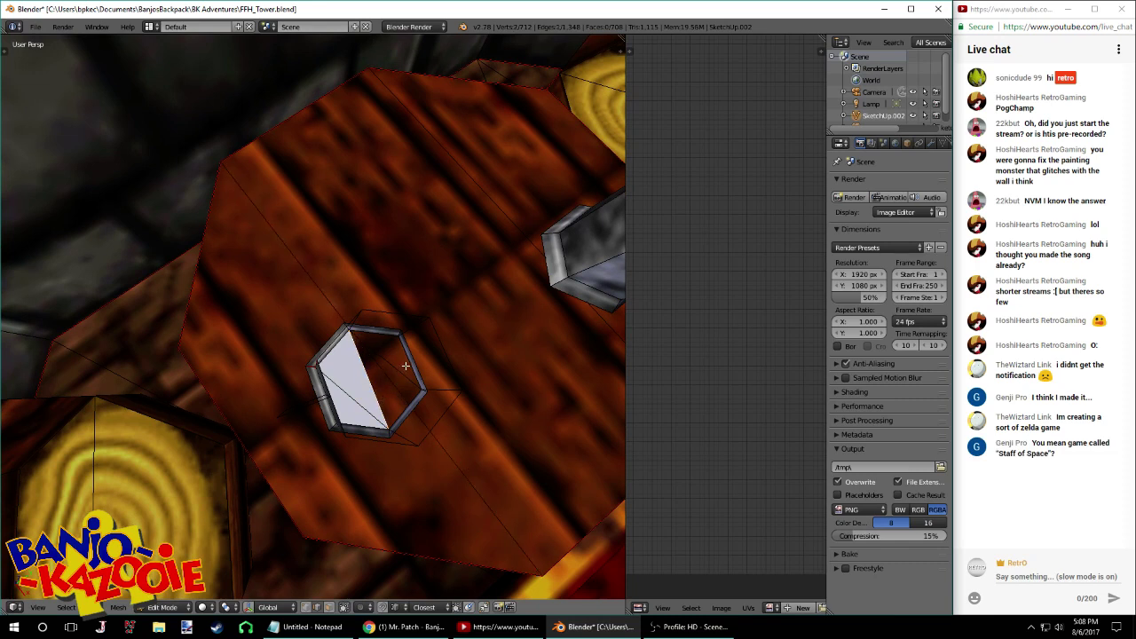
key(f)
Flip the normal of the face just filled inside the mug
middle_drag(512, 325, 601, 305)
key(space)
text(flip)
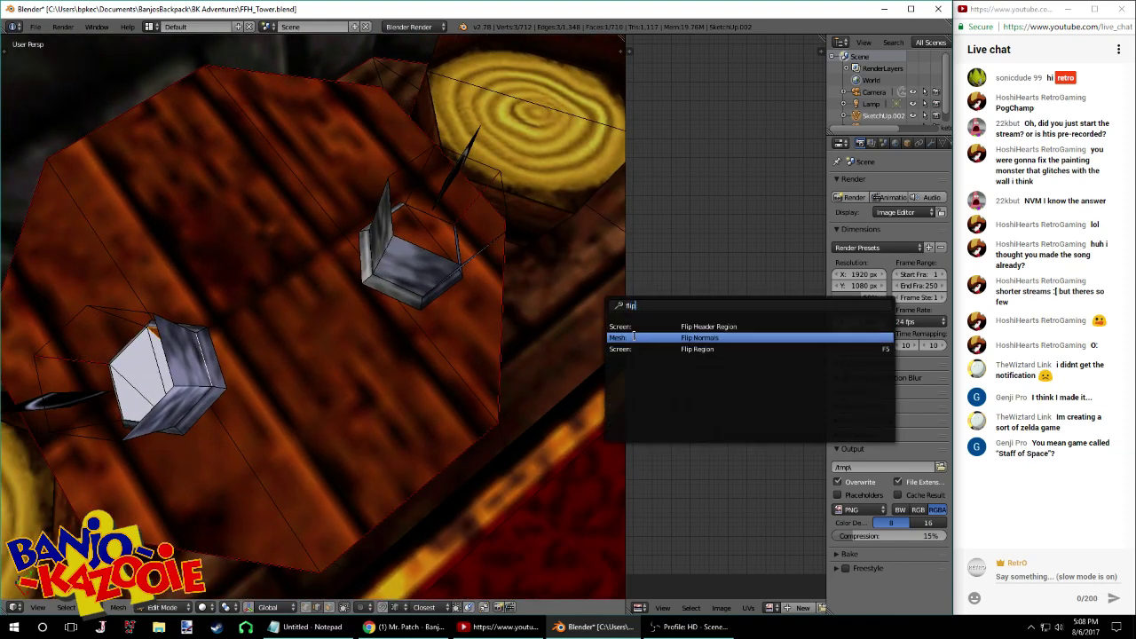
click(643, 339)
Start filling the other mug's hexagonal opening with triangular faces and flip the new face's normal
middle_drag(576, 340, 298, 365)
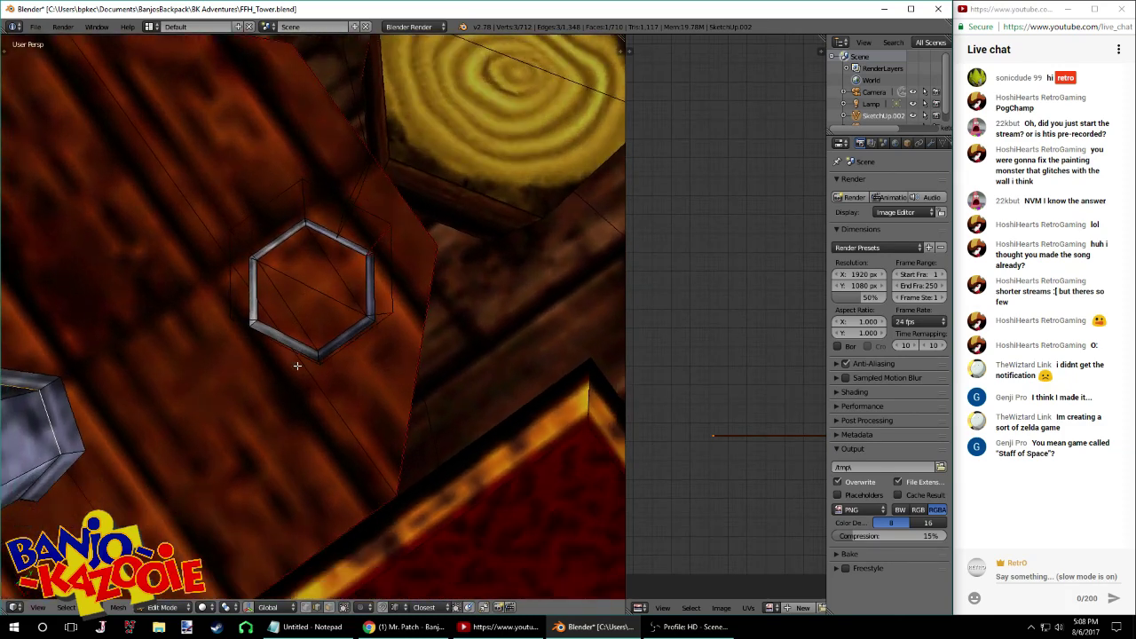
shift+right_click(269, 280)
right_click(269, 281)
shift+right_click(299, 283)
key(f)
key(space)
key(Return)
Fill the remaining triangles of the second mug's hexagonal bottom, flipping the normal of the inverted face
right_click(299, 282)
shift+right_click(336, 264)
key(f)
key(space)
key(Return)
right_click(339, 264)
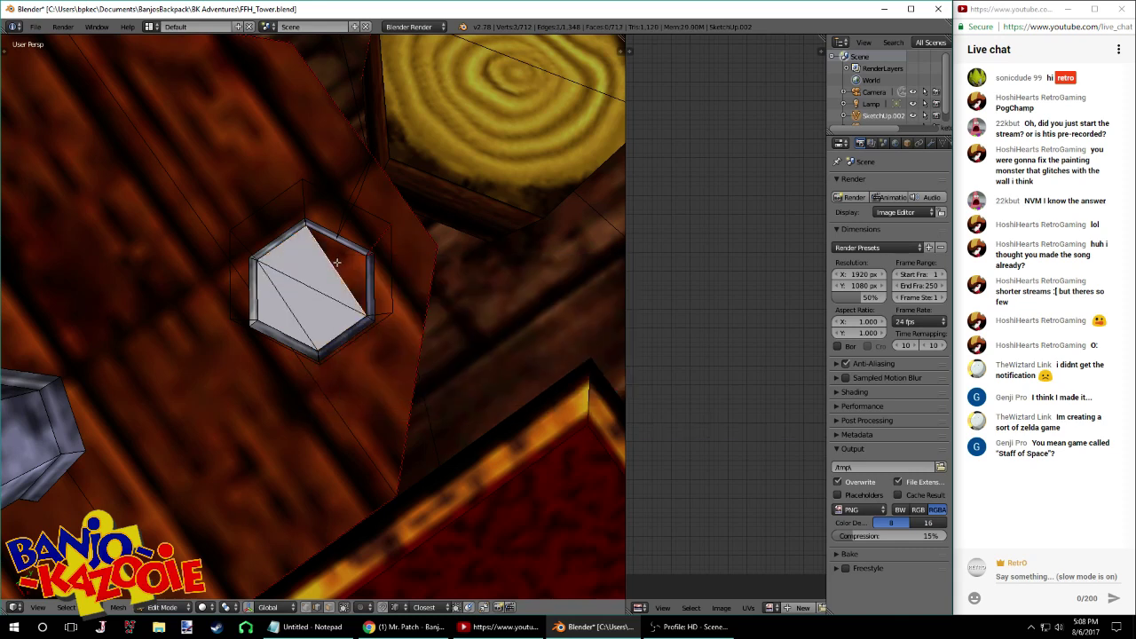
key(f)
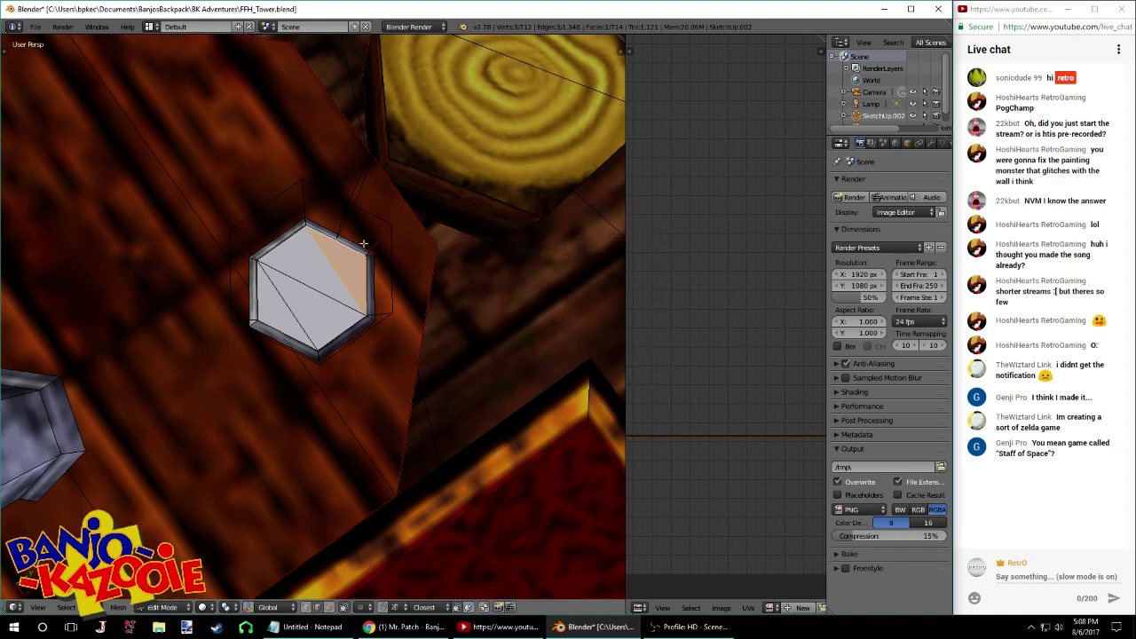
Save the file over the existing one and inspect both mugs on the table
key(ctrl+s)
click(366, 239)
scroll(365, 237, down, 4)
middle_drag(357, 311, 342, 437)
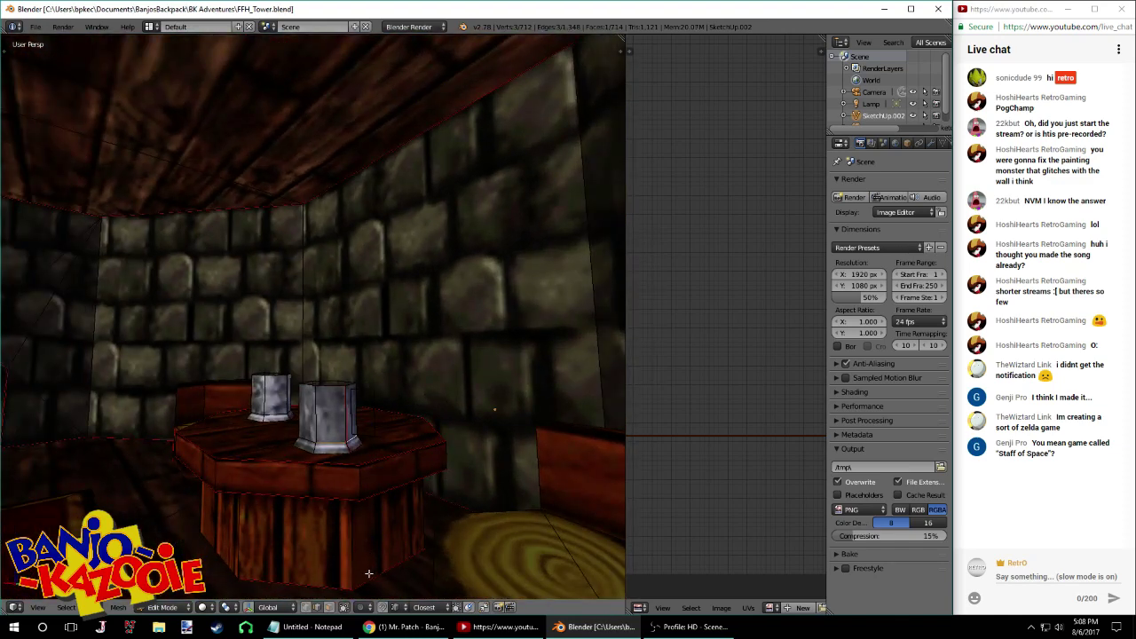
middle_drag(267, 404, 322, 418)
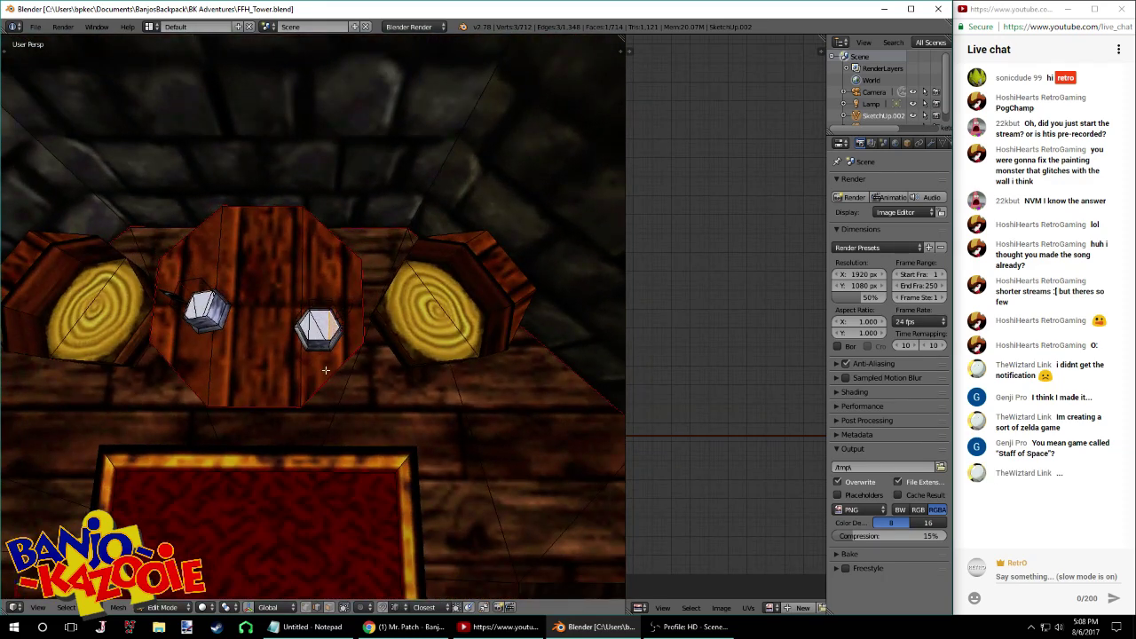
Switch to face selection, select the four bottom triangles of the mug filled last, and unwrap them
click(318, 609)
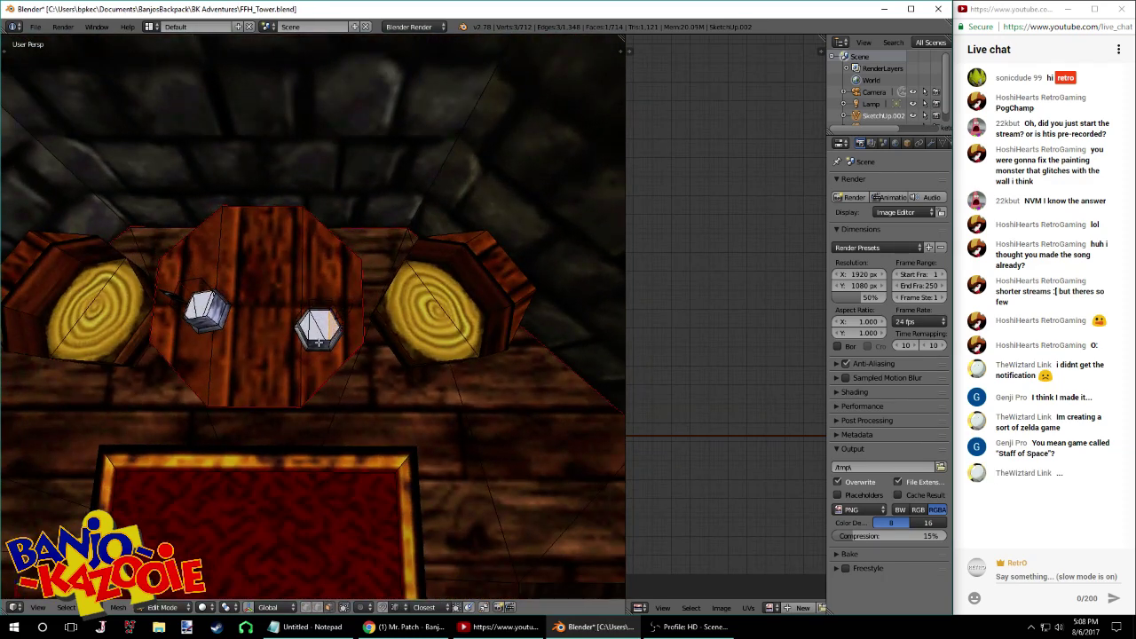
scroll(318, 343, up, 5)
right_click(319, 325)
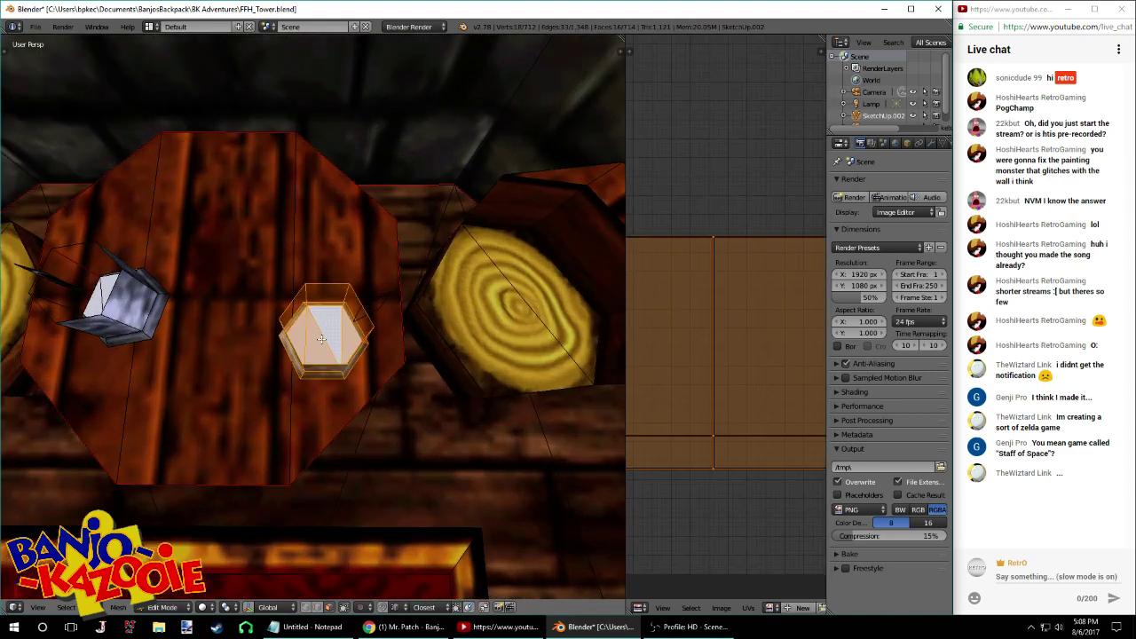
key(a)
right_click(320, 340)
shift+right_click(329, 334)
shift+right_click(301, 334)
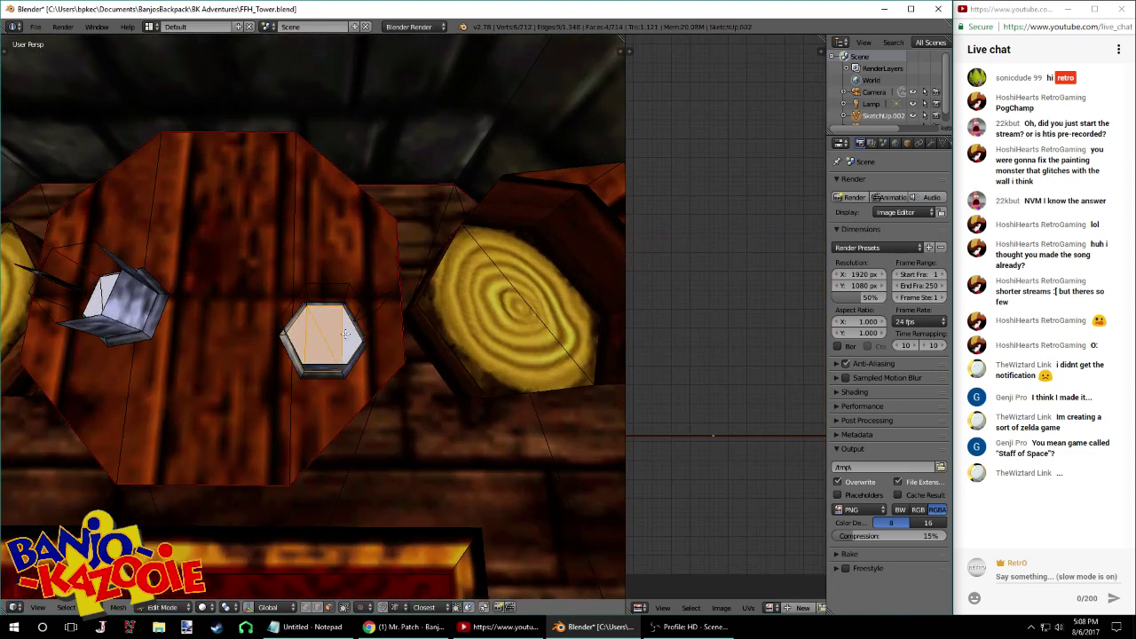
key(u)
click(345, 334)
Texture the unwrapped mug bottom with 00000915.png from the Metal texture folder
key(Home)
click(721, 607)
click(742, 585)
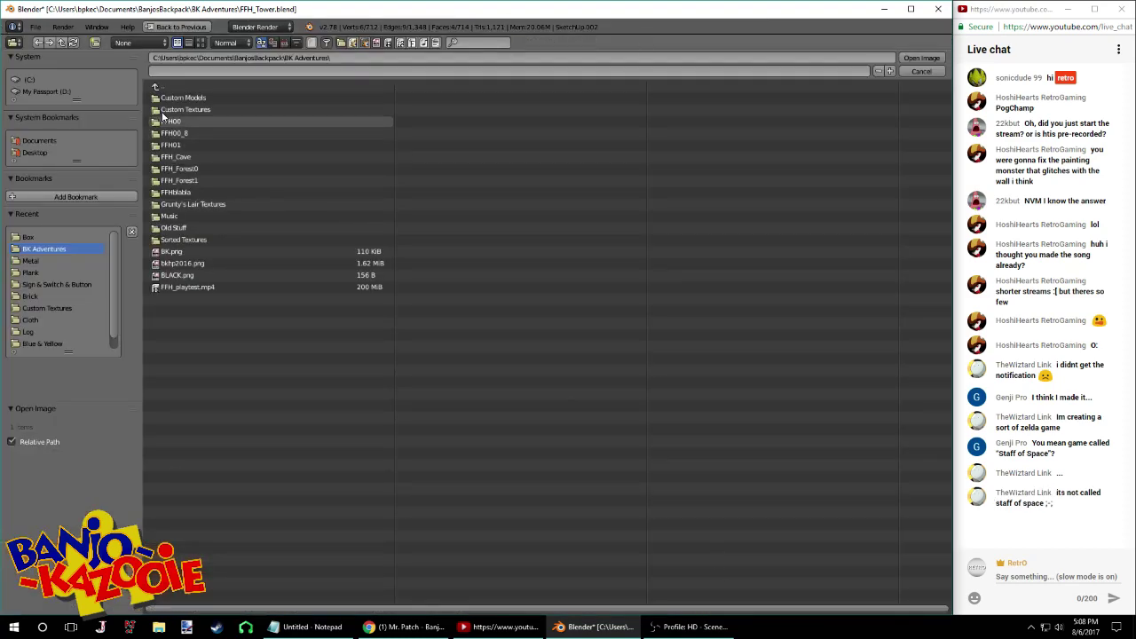
click(200, 41)
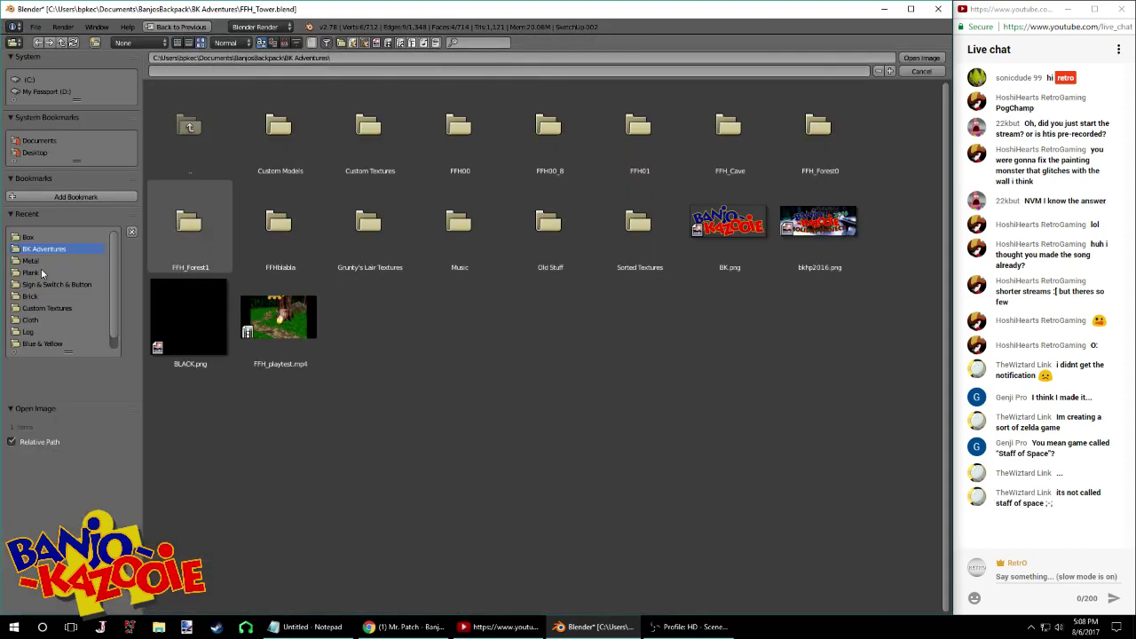
click(42, 262)
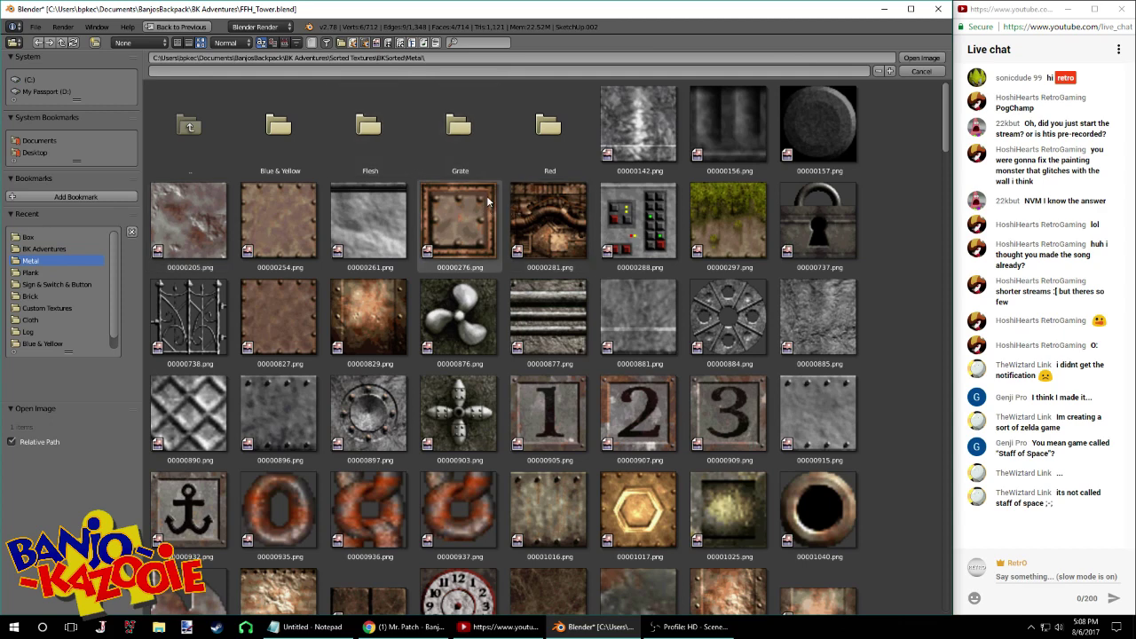
scroll(491, 206, down, 3)
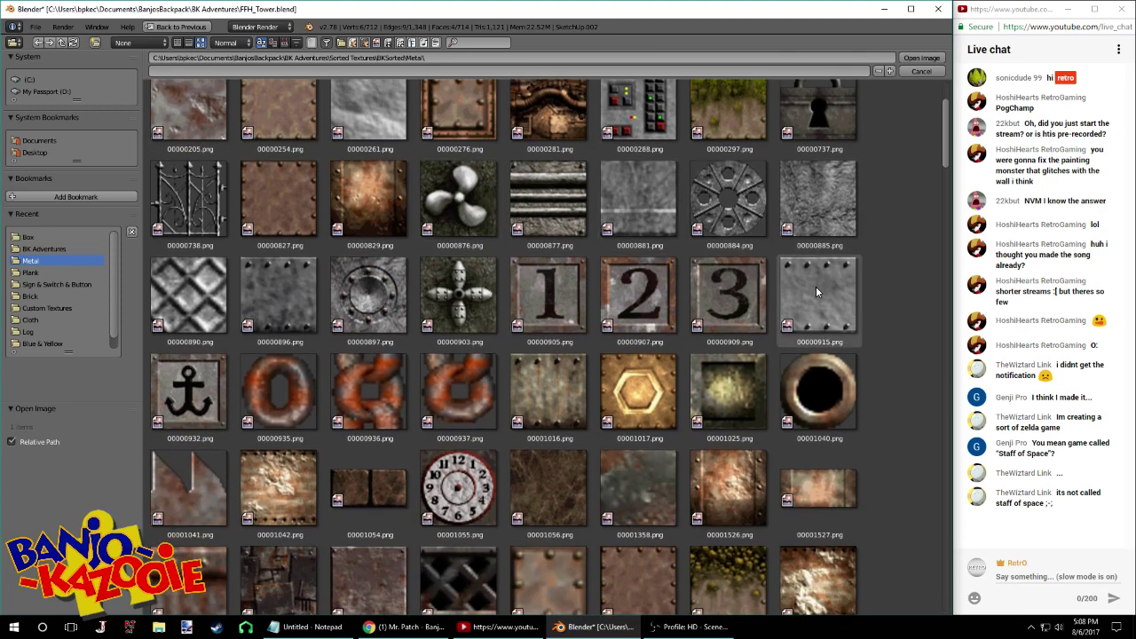
double_click(816, 286)
Scale the mug bottom's UVs down so they fit between the rivets of the metal plate texture
scroll(750, 369, up, 5)
key(s)
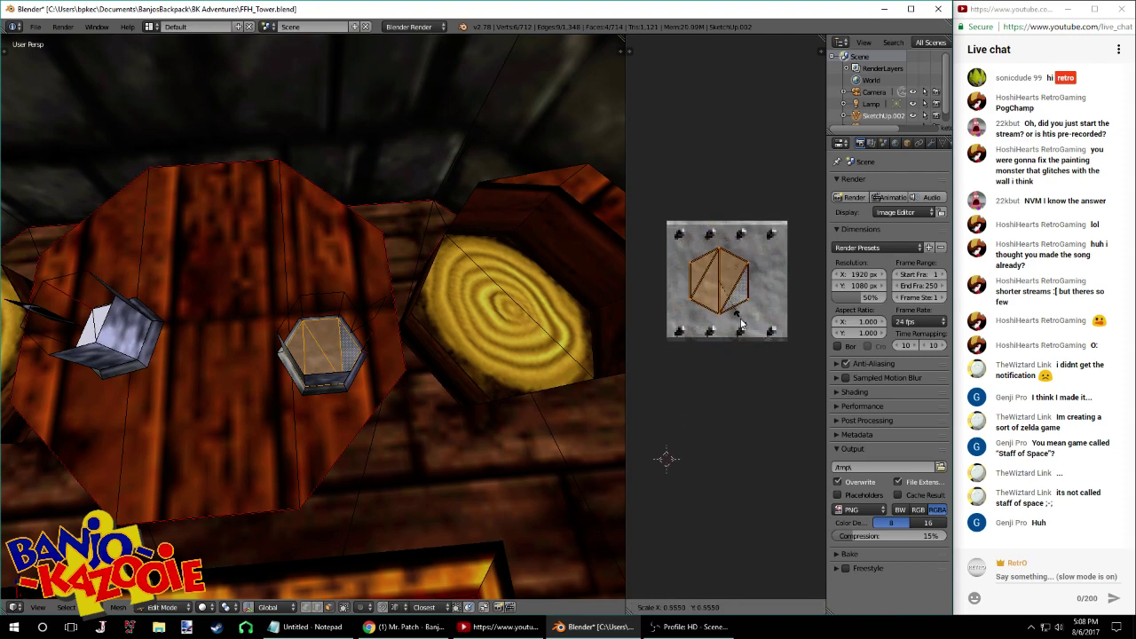
click(732, 310)
key(Tab)
middle_drag(408, 328, 665, 459)
Select the four bottom triangles of the other, untextured mug and unwrap them
key(Tab)
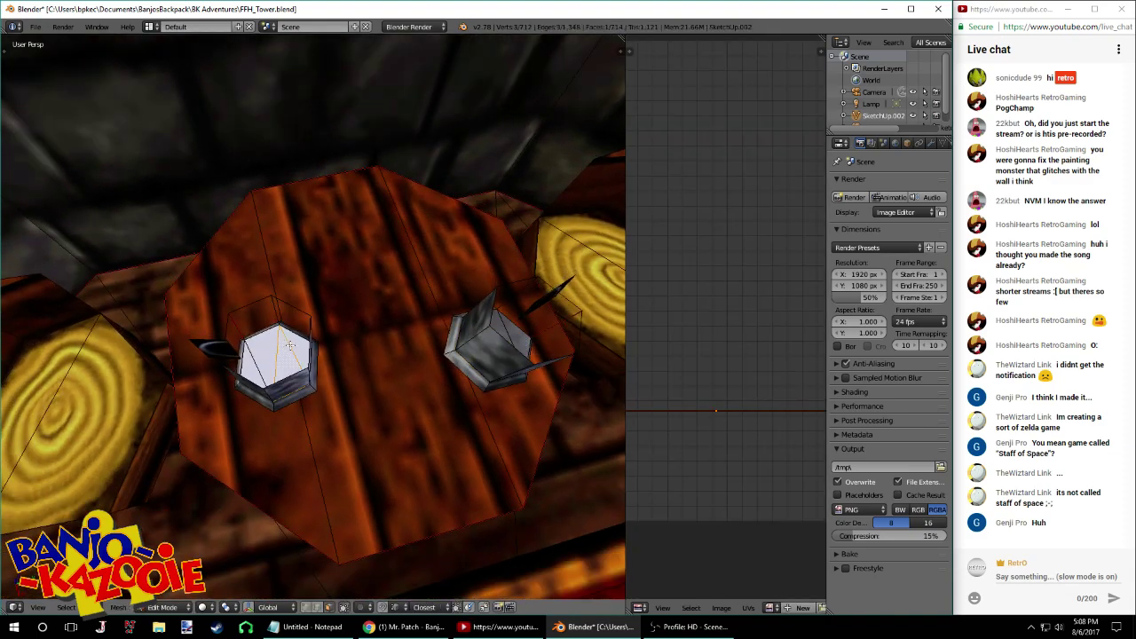
shift+right_click(294, 340)
shift+right_click(267, 354)
shift+right_click(249, 362)
key(u)
click(249, 358)
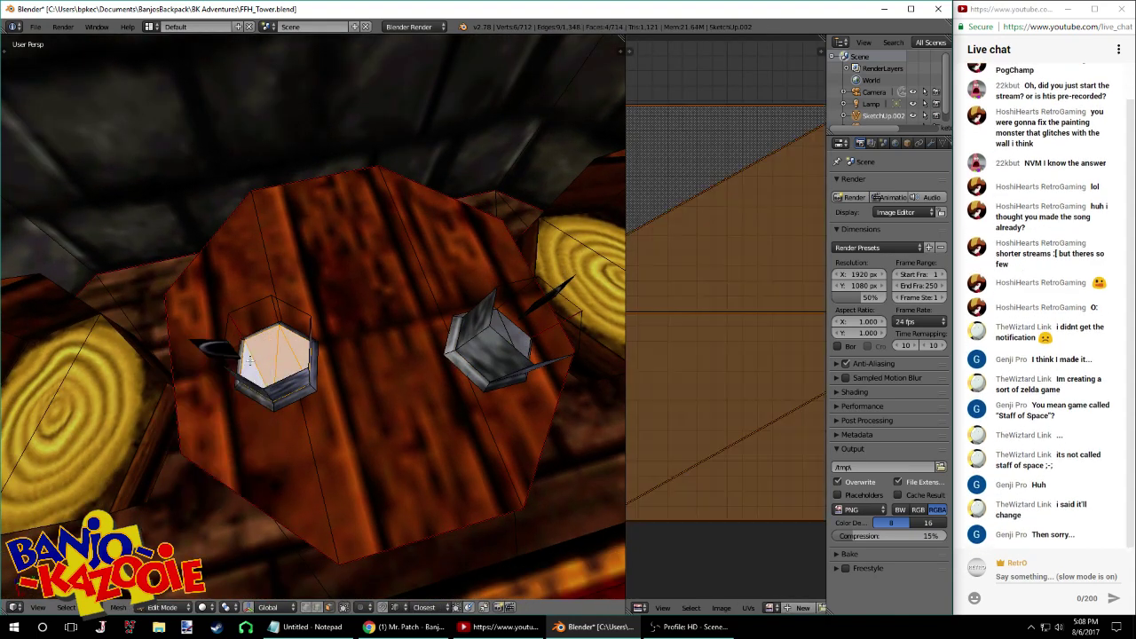
Add a textured face of the finished mug to the selection and scale the new UVs down to about 0.46
middle_drag(250, 359, 352, 362)
shift+right_click(352, 363)
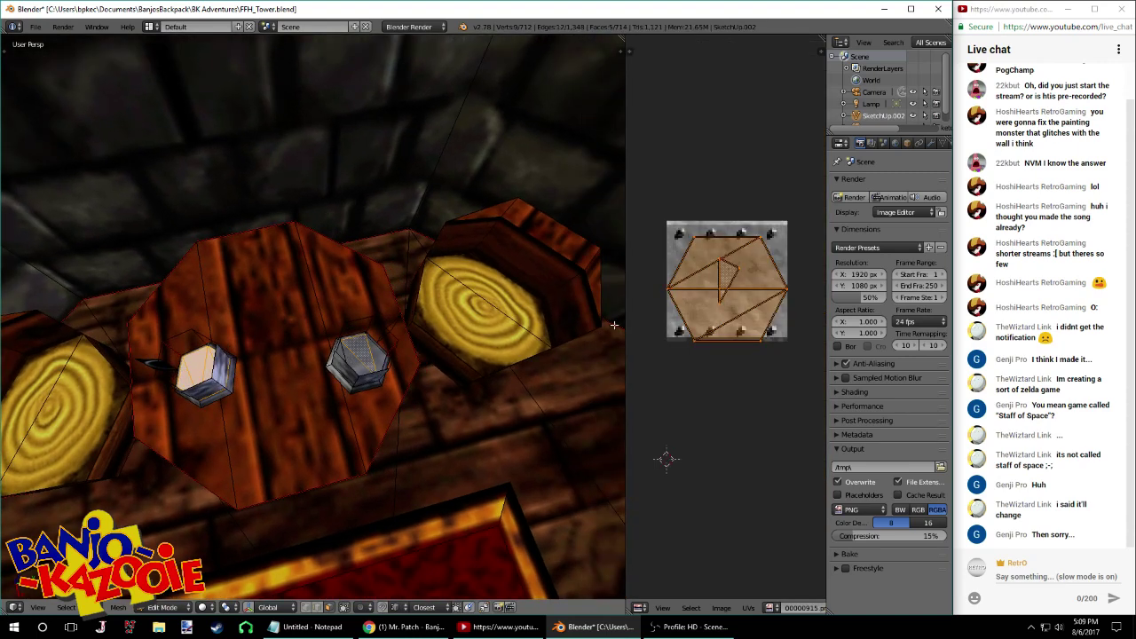
key(a)
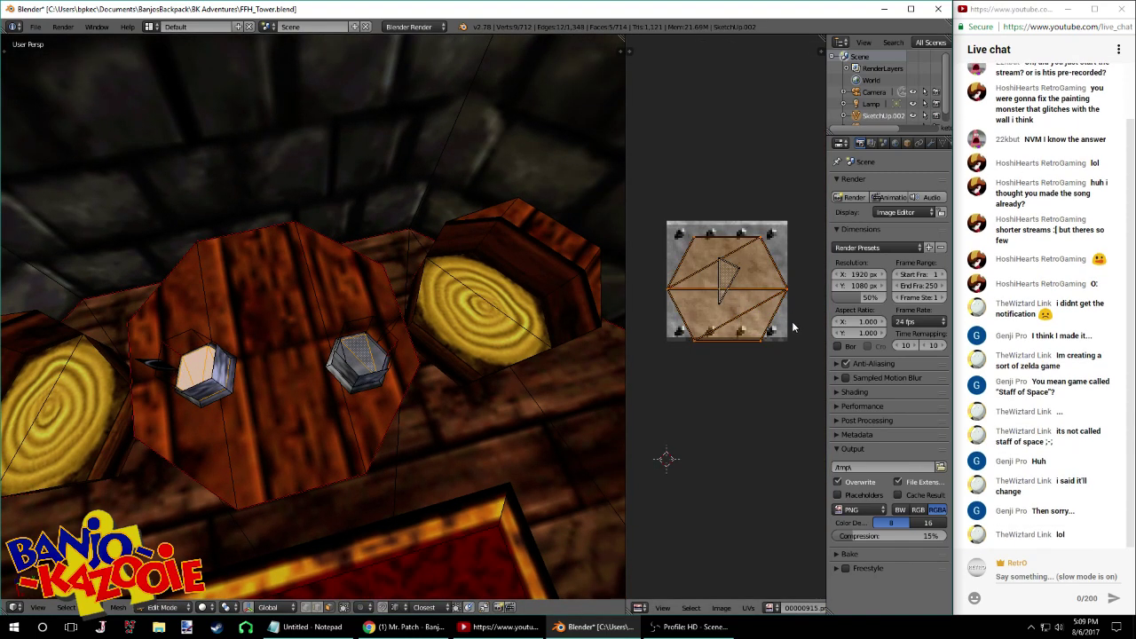
key(s)
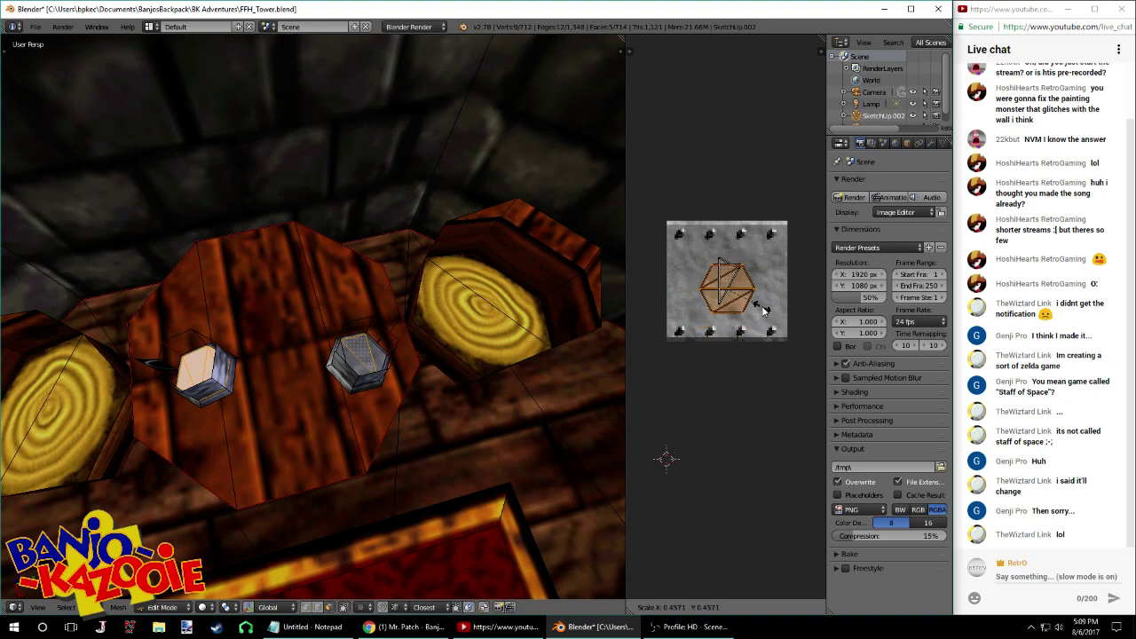
click(764, 310)
Apply the metal plate image 00000915.png to the second mug's bottom faces
click(710, 607)
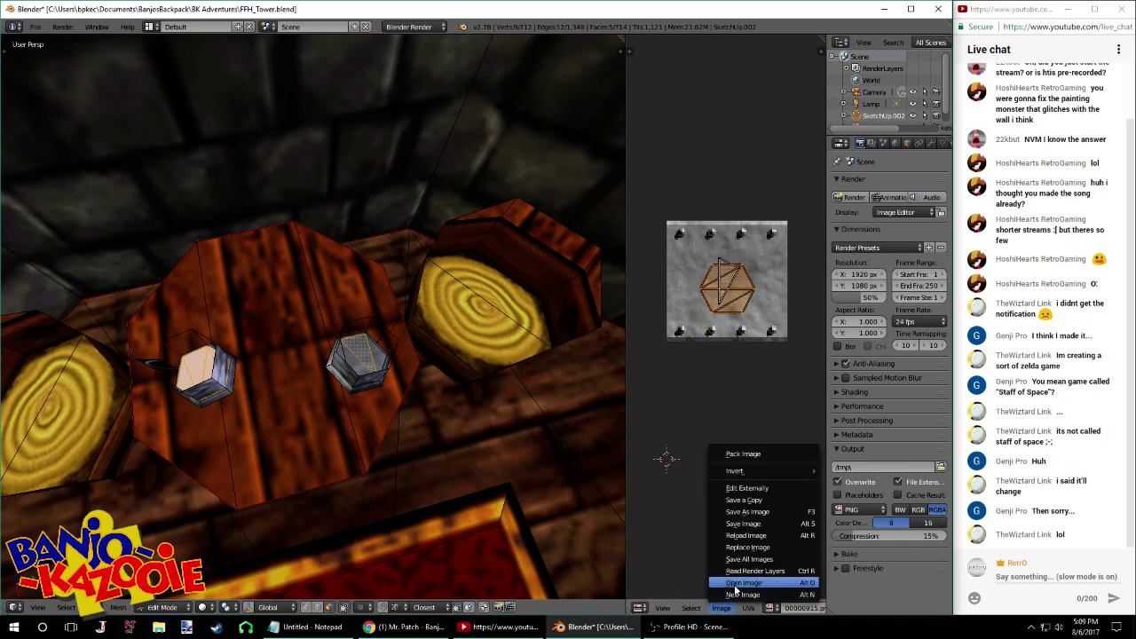
click(728, 583)
click(200, 43)
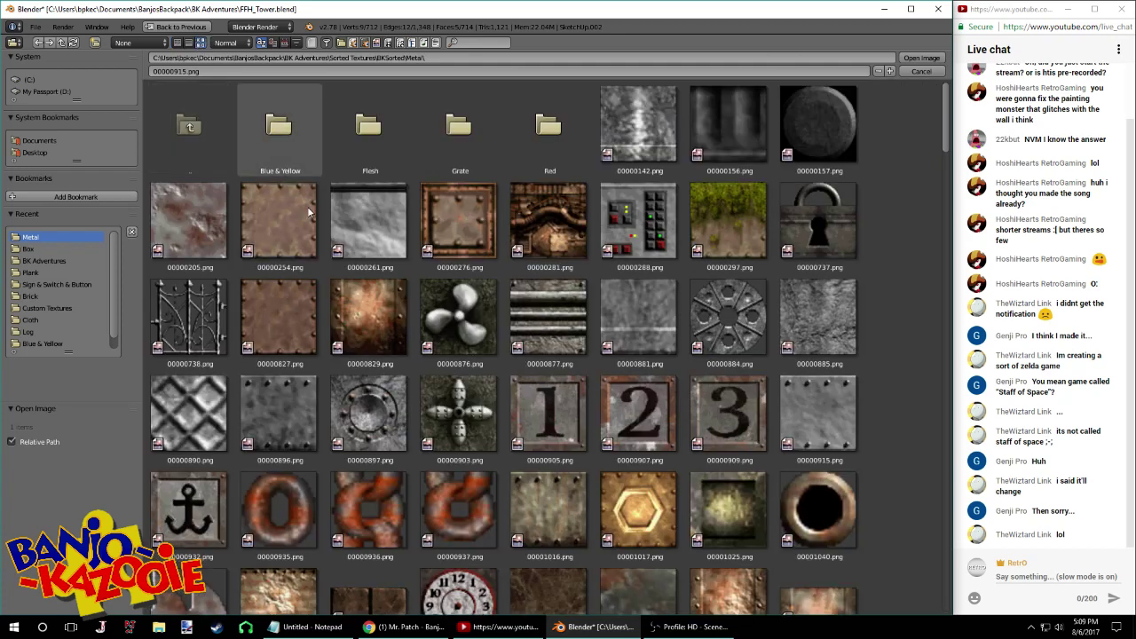
double_click(829, 394)
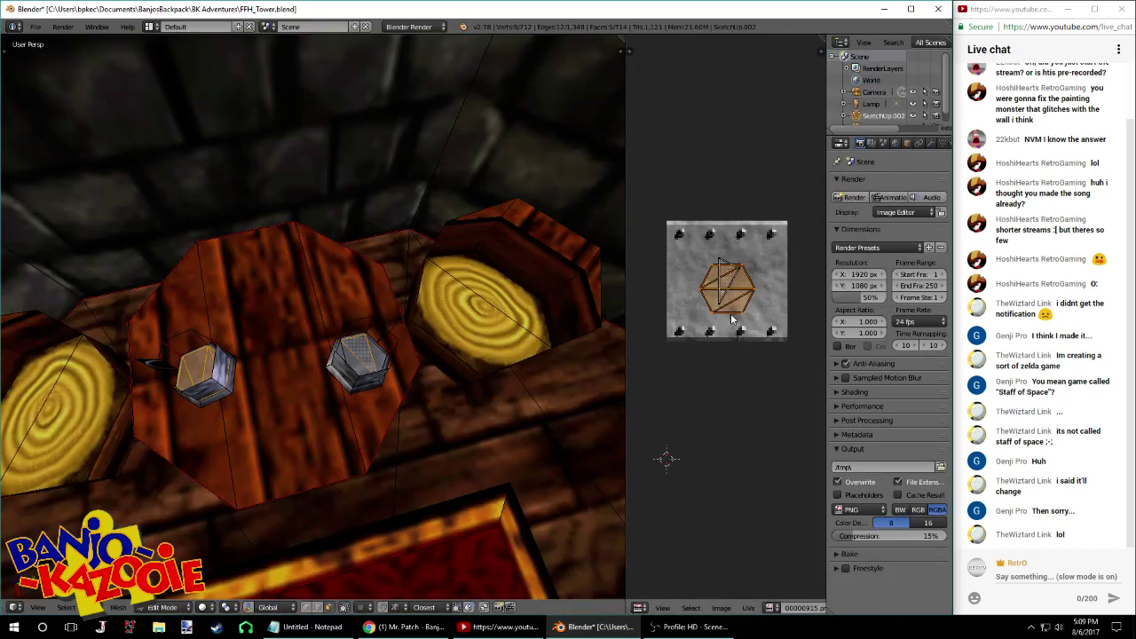
Save the file over the existing one with both mug bottoms textured
middle_drag(548, 341, 404, 248)
scroll(399, 333, down, 3)
key(ctrl+s)
click(400, 333)
Inspect the mugs up close from table level and save the file over the existing one again
key(Tab)
middle_drag(347, 353, 361, 429)
scroll(383, 379, up, 4)
scroll(440, 294, up, 4)
right_click(391, 529)
middle_drag(391, 528, 415, 481)
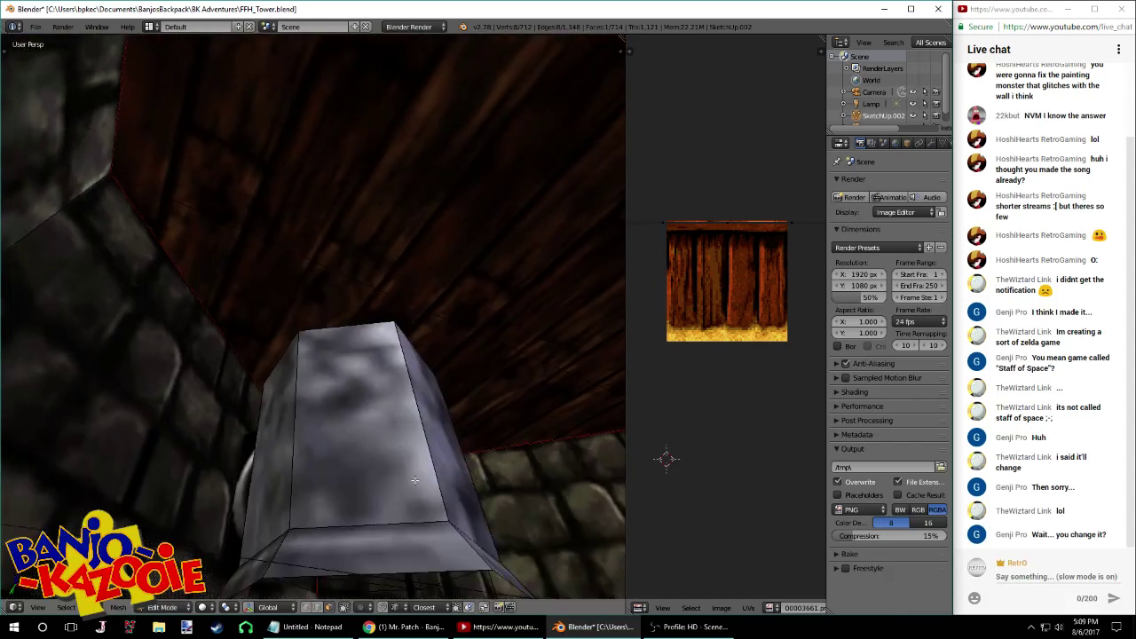
right_click(382, 576)
middle_drag(381, 575, 380, 593)
middle_drag(365, 365, 309, 385)
key(ctrl+s)
click(402, 412)
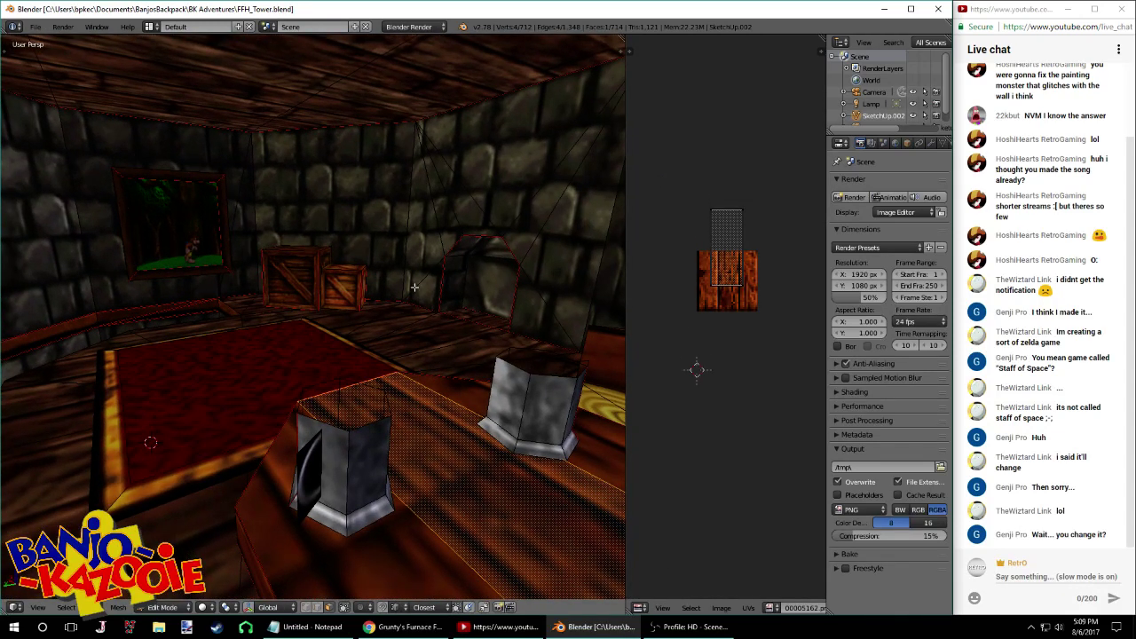
Examine the wall-mounted weapon rack and check which faces are linked to the second spear's bamboo shaft
middle_drag(415, 288, 507, 305)
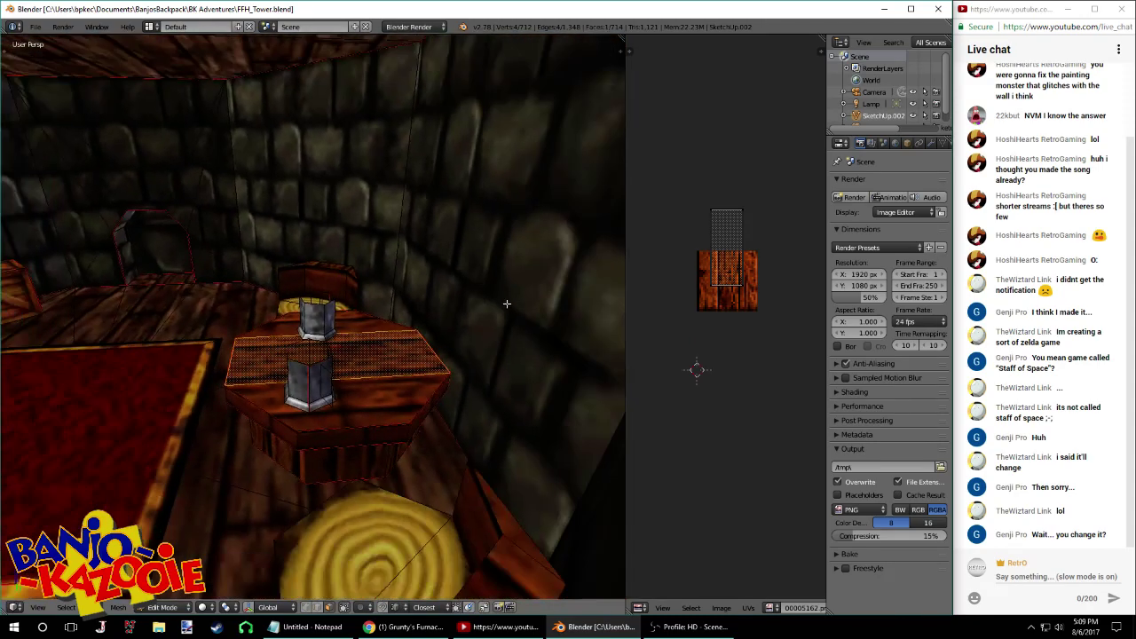
scroll(497, 319, down, 4)
middle_drag(330, 408, 171, 290)
scroll(293, 301, up, 4)
middle_drag(355, 483, 295, 515)
scroll(320, 505, up, 2)
click(328, 609)
right_click(393, 338)
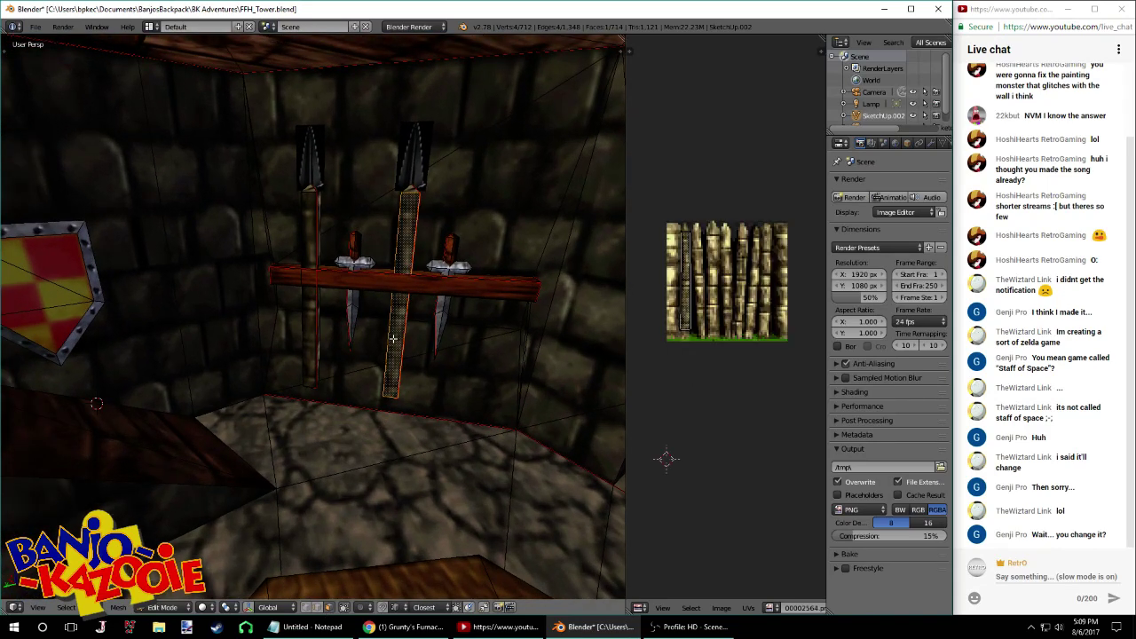
key(l)
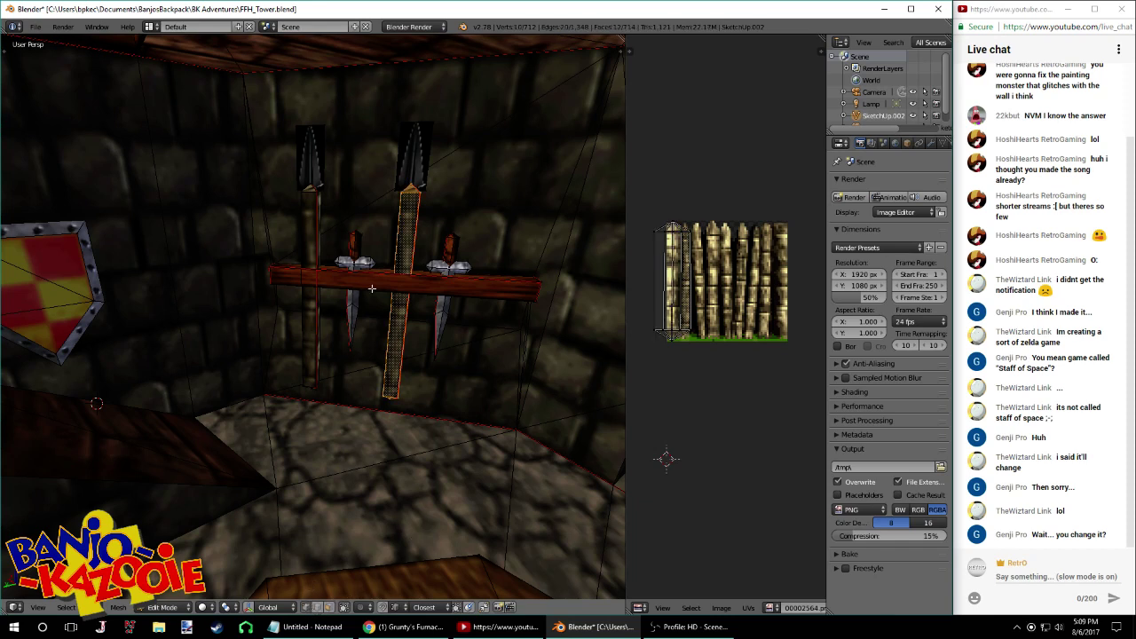
key(a)
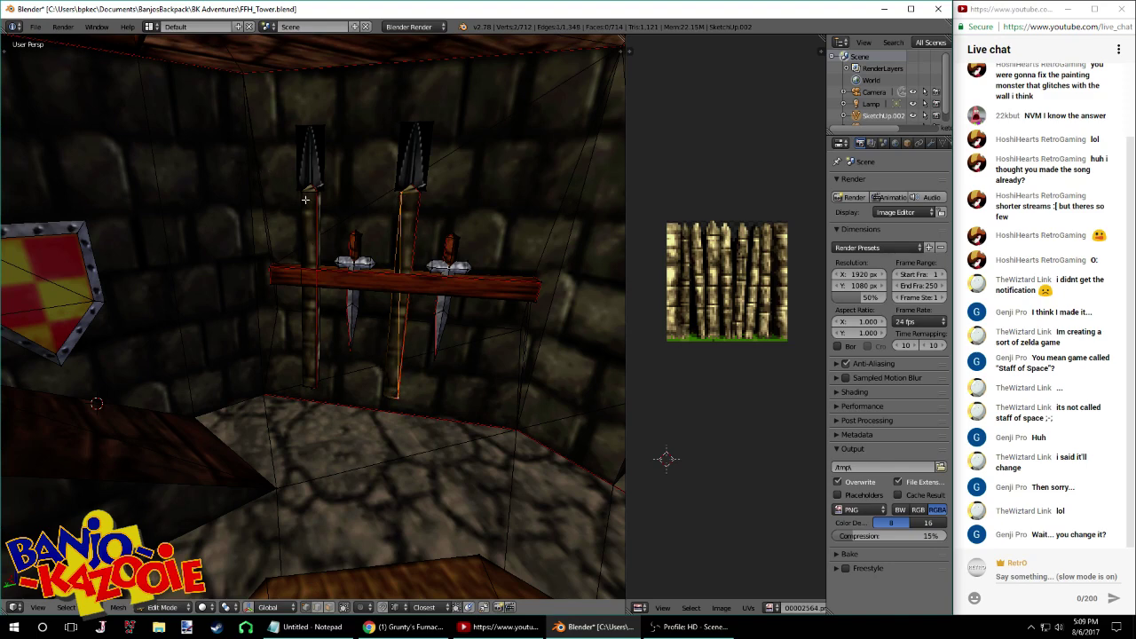
Save the tower file over the existing one
middle_drag(305, 200, 344, 255)
middle_drag(411, 263, 380, 302)
click(222, 302)
middle_drag(312, 339, 303, 275)
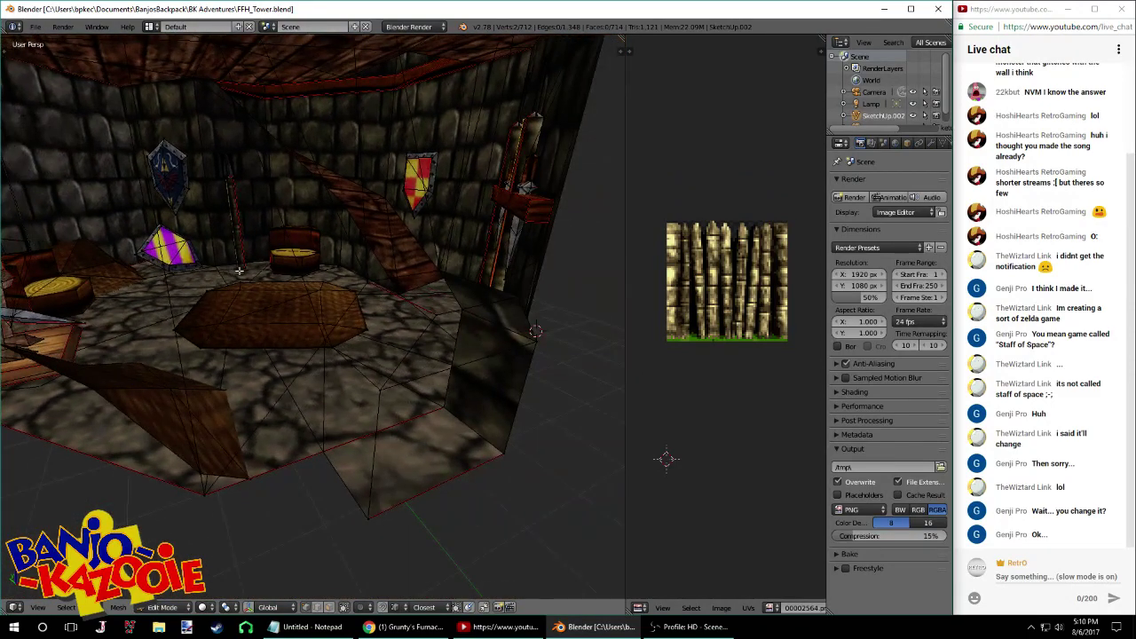
scroll(400, 339, up, 4)
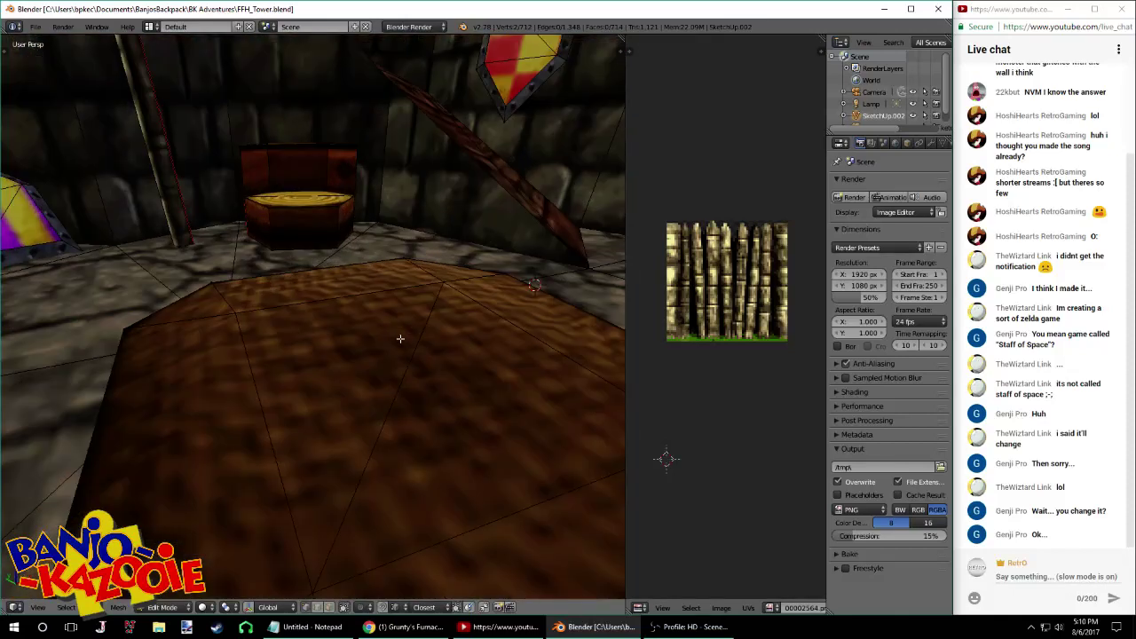
middle_drag(415, 346, 414, 380)
click(329, 609)
right_click(390, 359)
key(g)
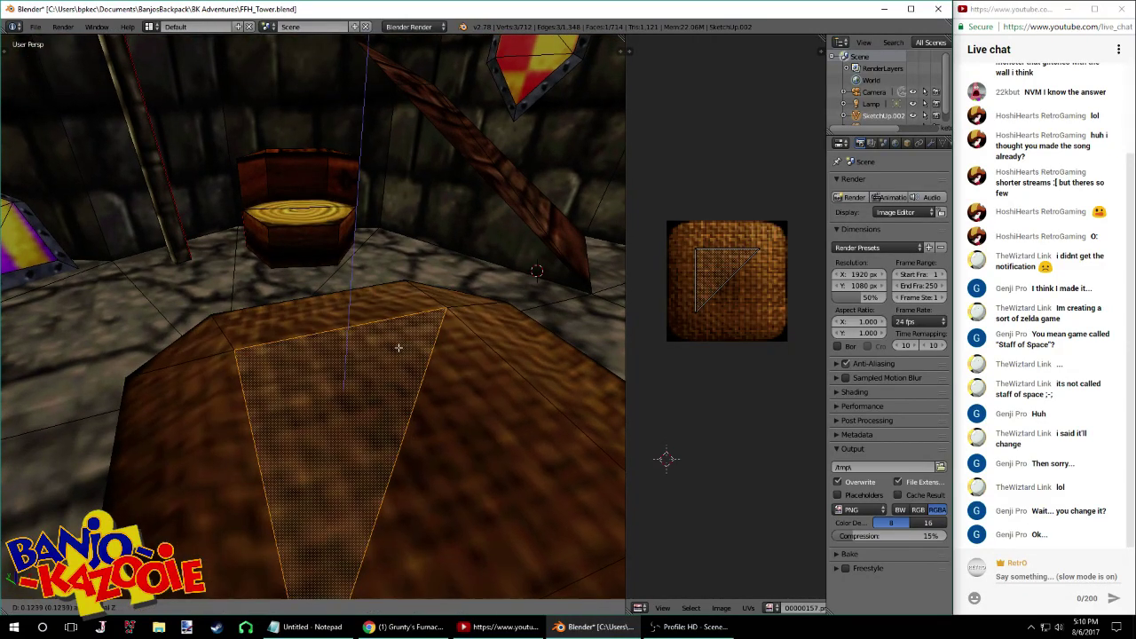
right_click(401, 335)
Select a sloped edge face of the brown woven mound and save the file over the existing one again
middle_drag(468, 311, 293, 310)
right_click(296, 310)
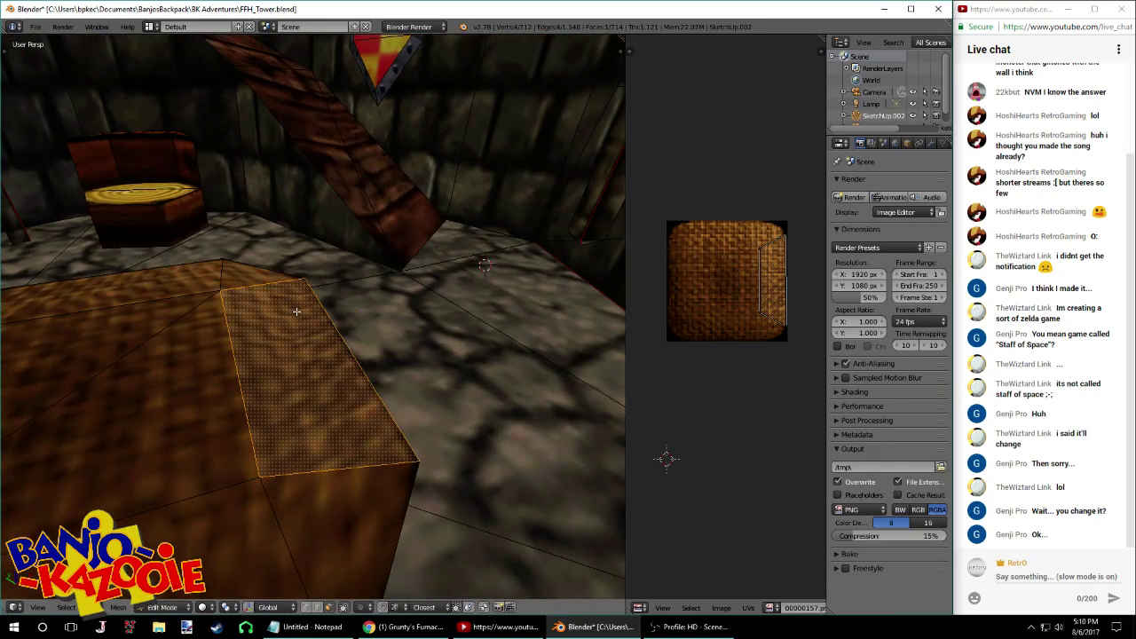
middle_drag(297, 311, 258, 360)
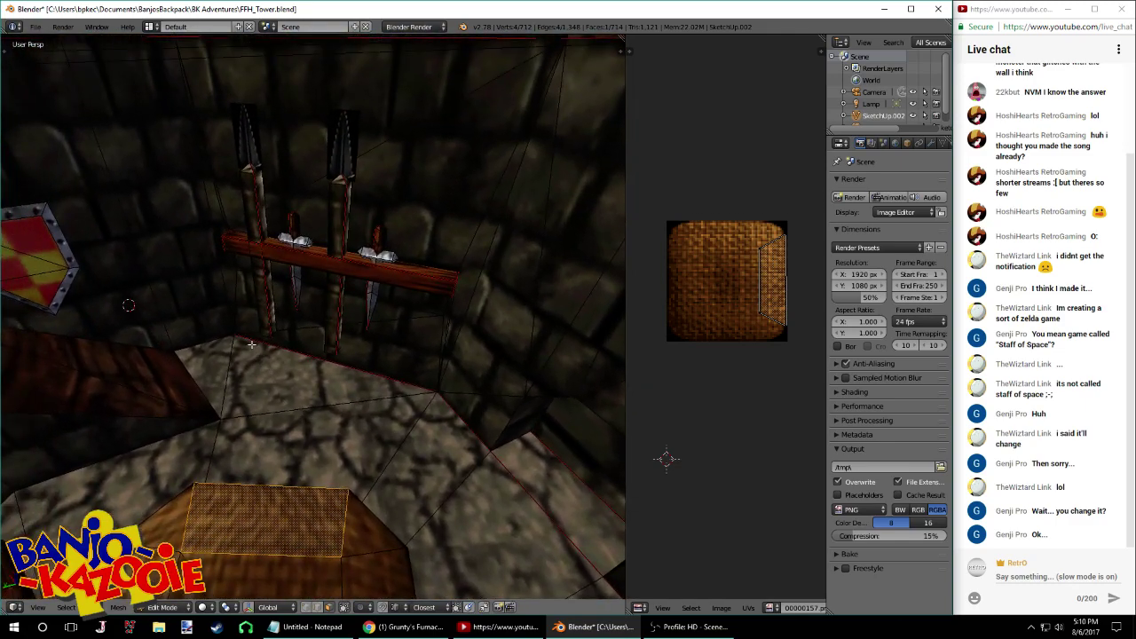
key(ctrl+s)
click(249, 336)
middle_drag(263, 304, 373, 258)
Export the model in Wavefront format as FFH_Tower.obj in the BK Adventures folder, replacing the old export
click(37, 27)
mouse_move(73, 251)
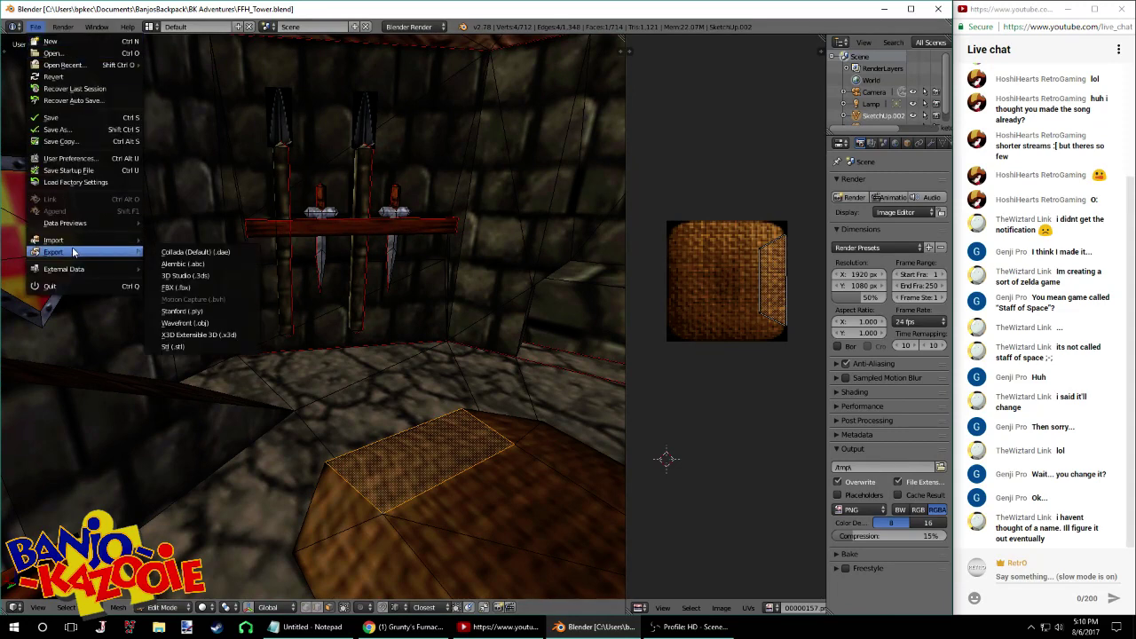
click(206, 323)
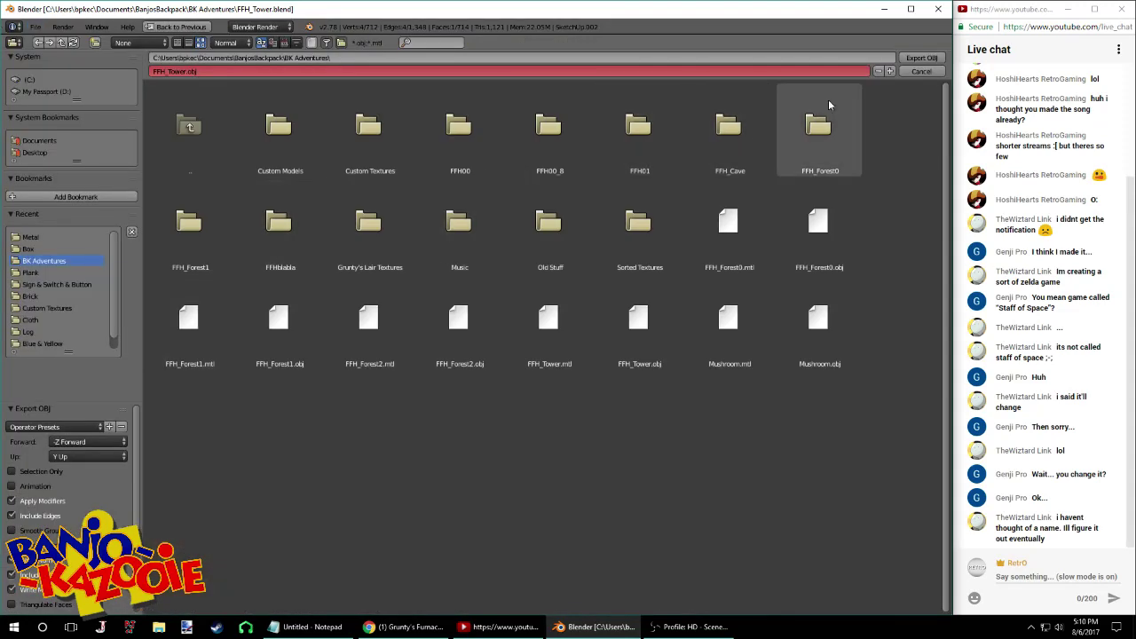
click(928, 58)
Launch Banjo's Backpack from the desktop, open its Model Importer and load FFH_Tower.obj from the BK Adventures folder
key(super+d)
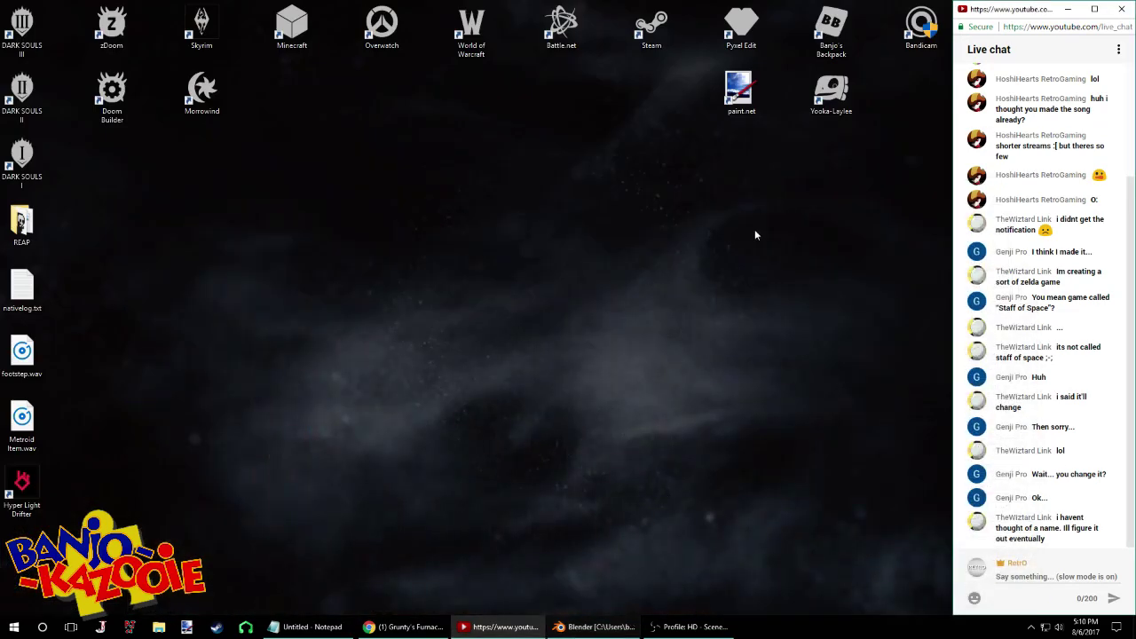
click(845, 41)
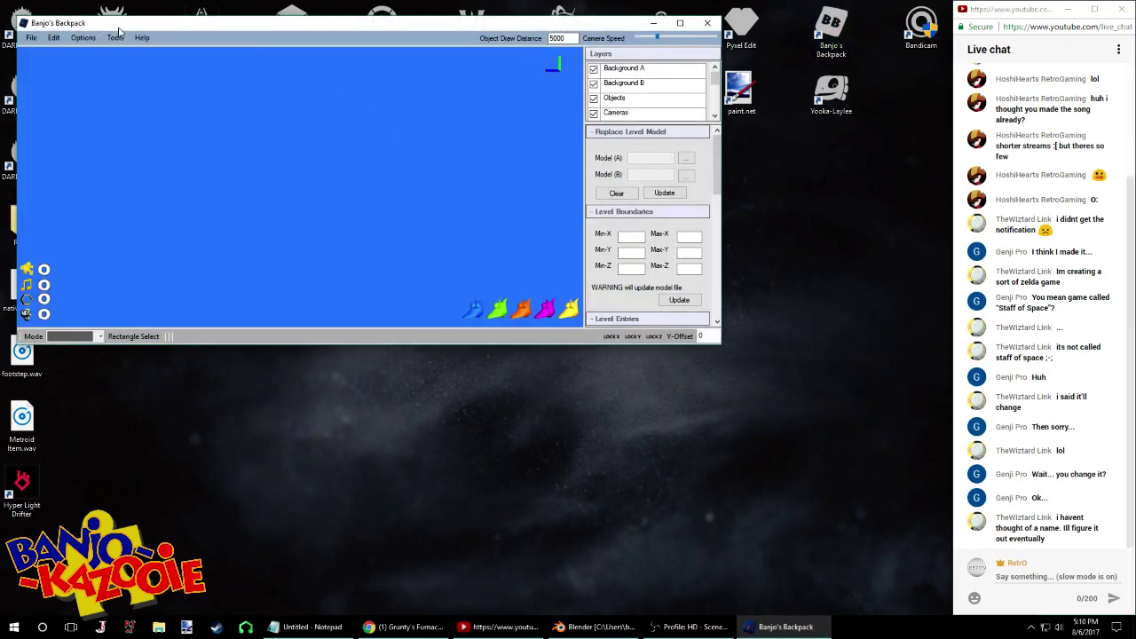
click(116, 38)
click(160, 65)
click(77, 84)
click(93, 95)
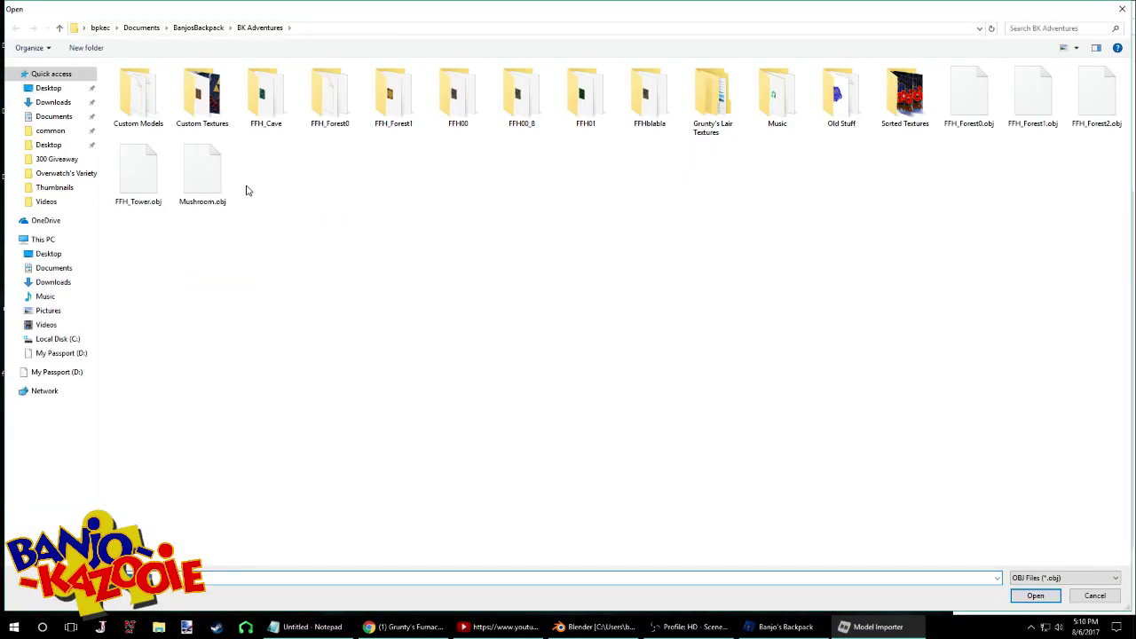
double_click(153, 203)
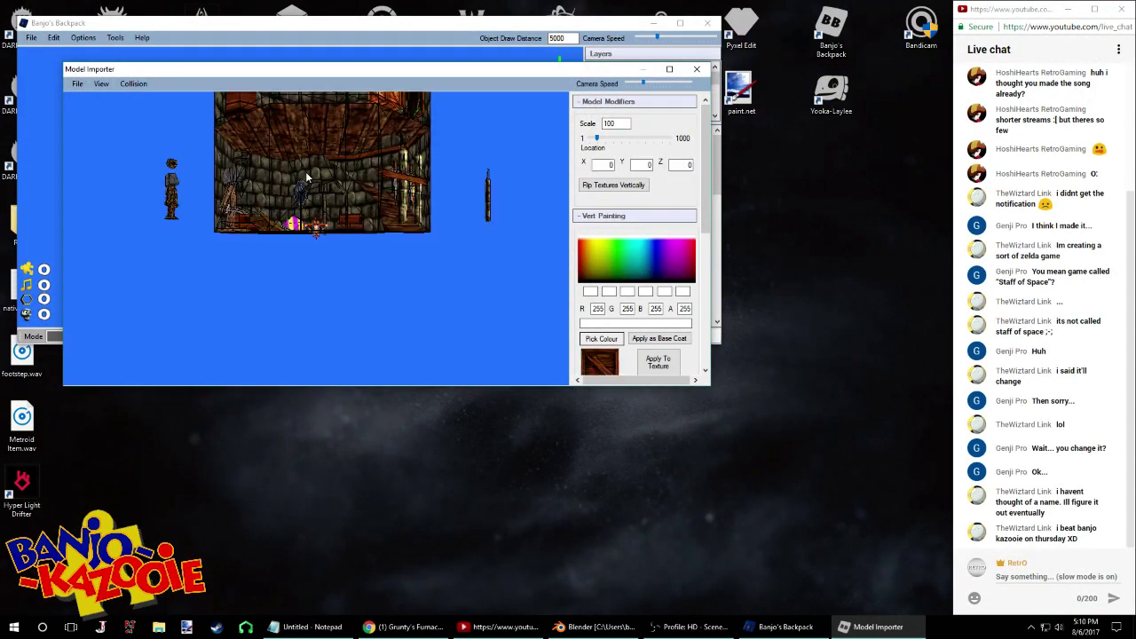
Maximise the Model Importer window with the tower's lower room in view
key(w)
right_drag(373, 232, 328, 285)
key(s)
scroll(327, 280, down, 4)
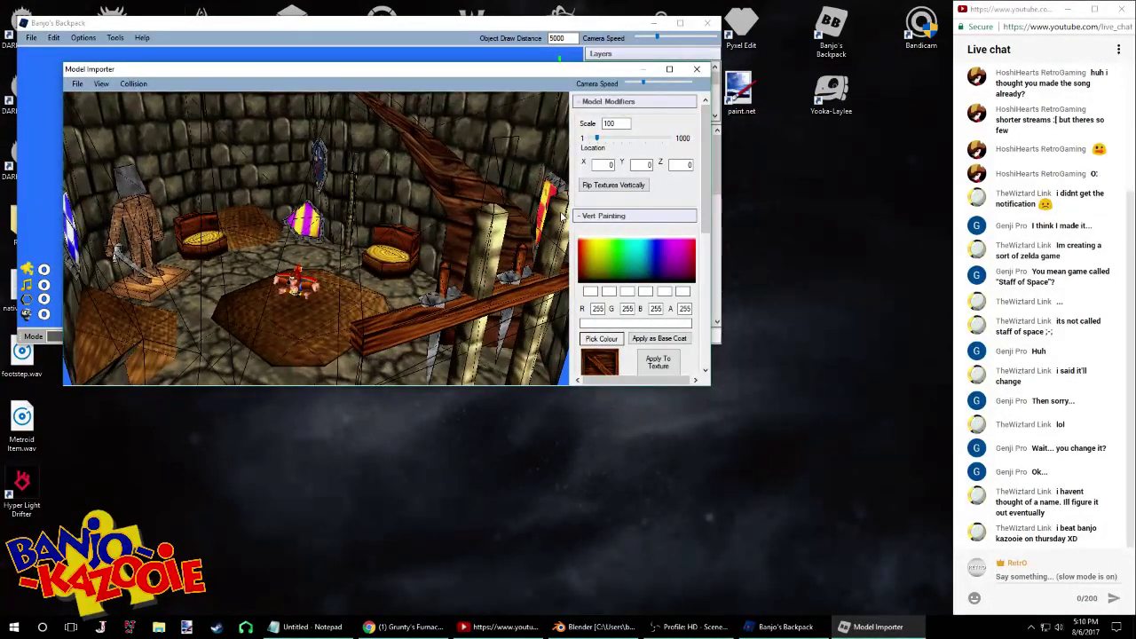
double_click(510, 69)
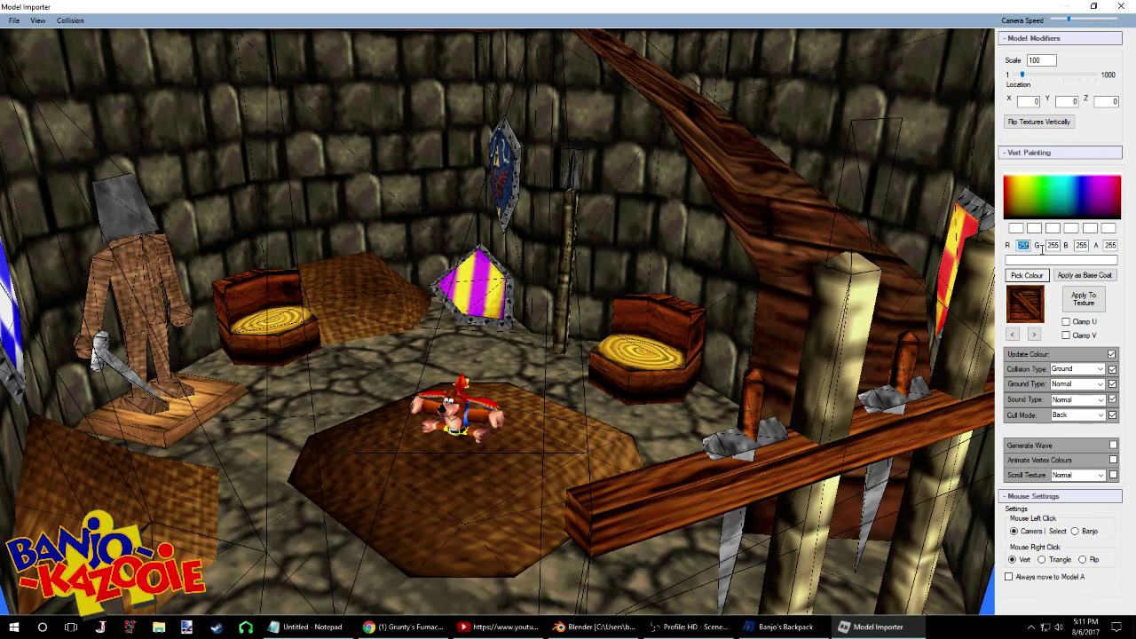
Set the vertex colour to RGB 200, 200, 200 and apply it as the base coat of the whole model
text(200)
key(Tab)
text(200)
key(Tab)
text(20)
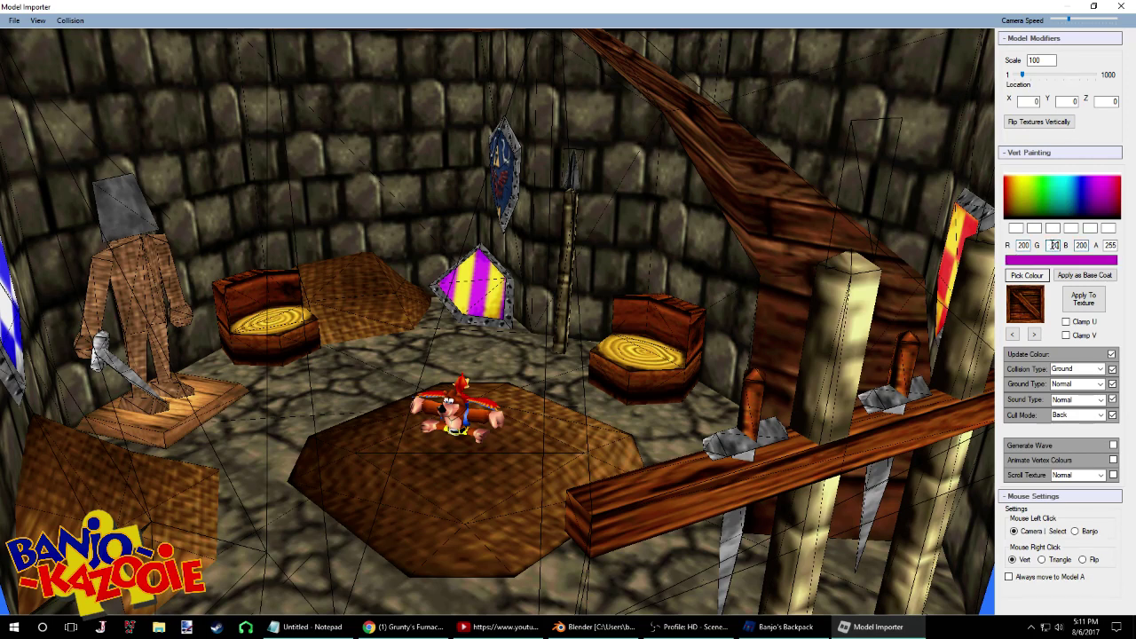
click(1085, 276)
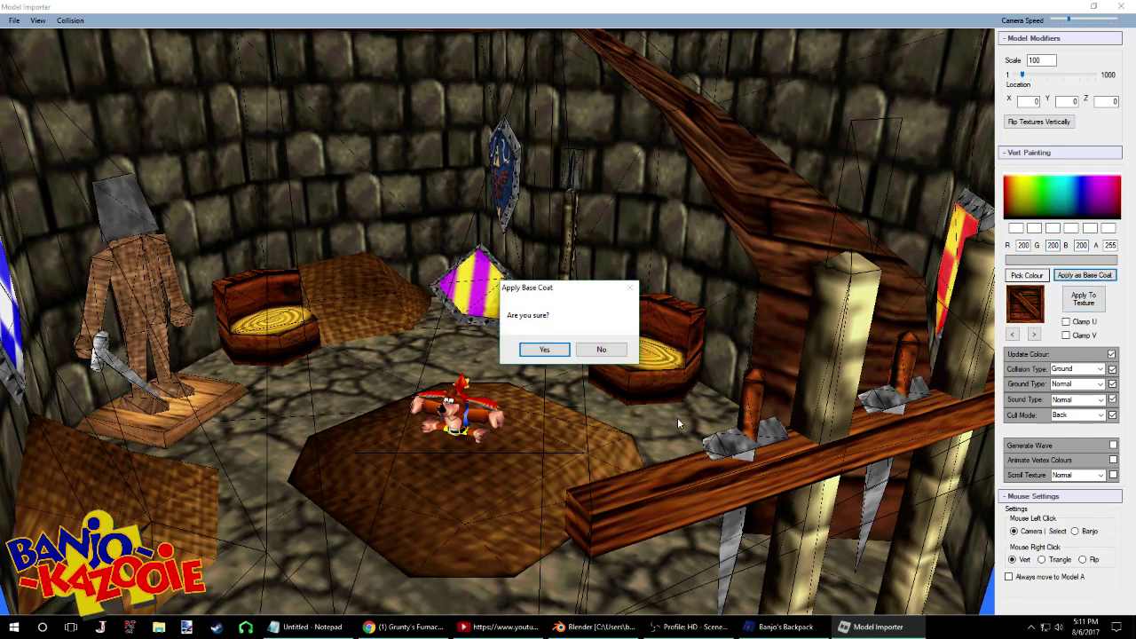
click(552, 355)
Store black and the RGB 200 grey as the first two palette colours and make black the active paint colour
drag(637, 366, 843, 371)
key(w)
key(s)
key(w)
click(1014, 216)
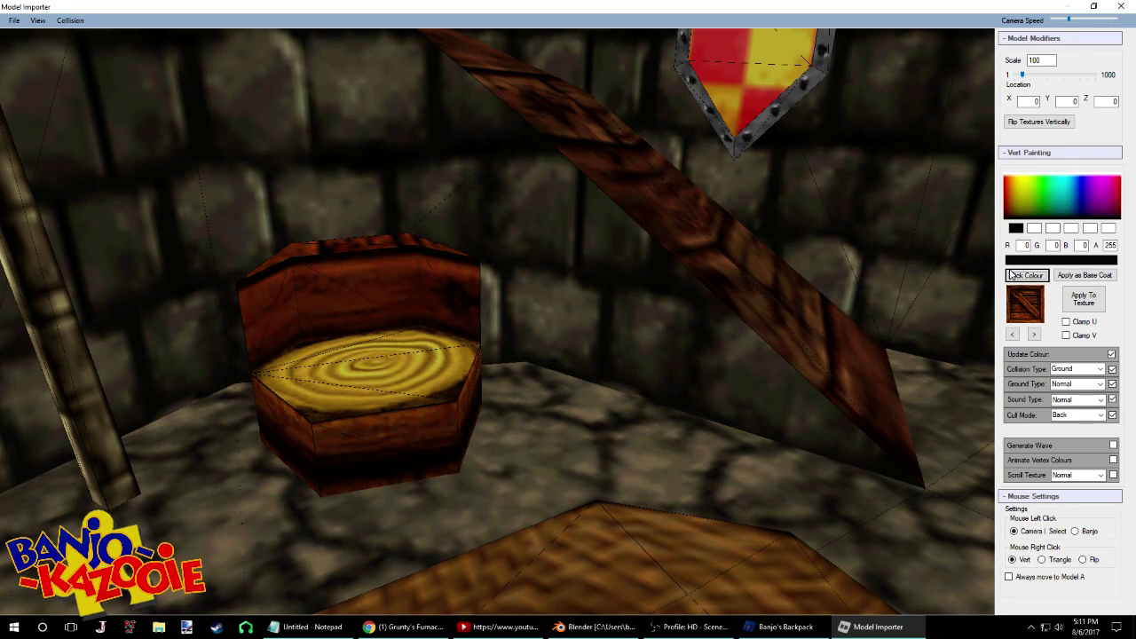
click(758, 354)
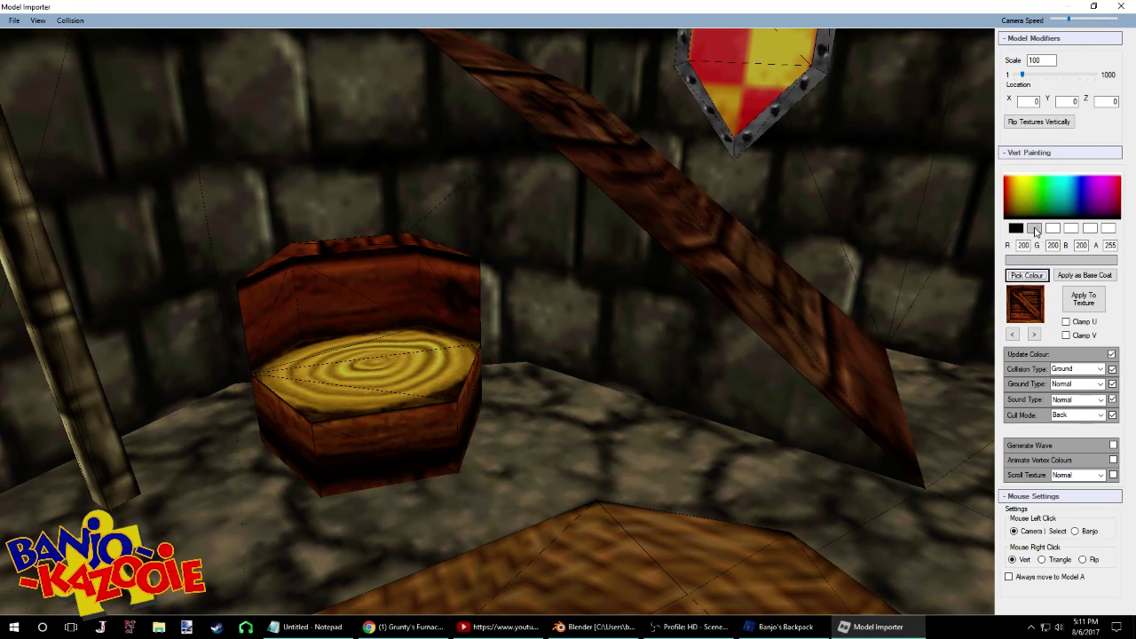
click(1016, 229)
Inspect the shading around the weapon rack and the upper room's painting, carpet and crates
drag(764, 377, 897, 347)
drag(755, 294, 759, 285)
key(w)
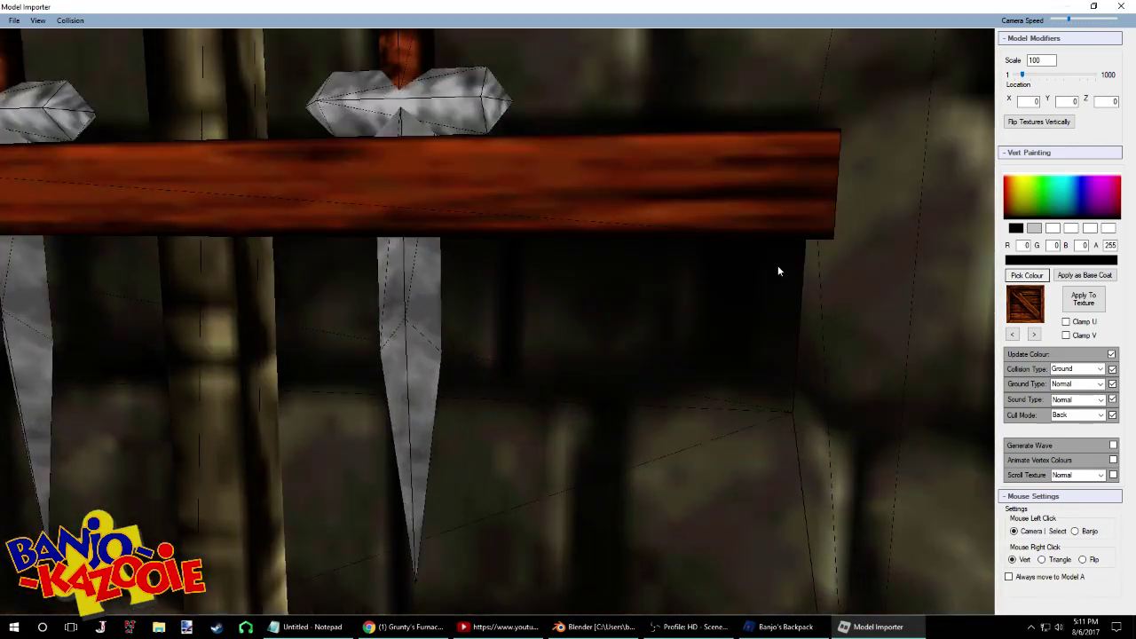
key(s)
drag(642, 282, 529, 298)
scroll(524, 284, up, 6)
scroll(559, 271, up, 4)
scroll(561, 266, up, 4)
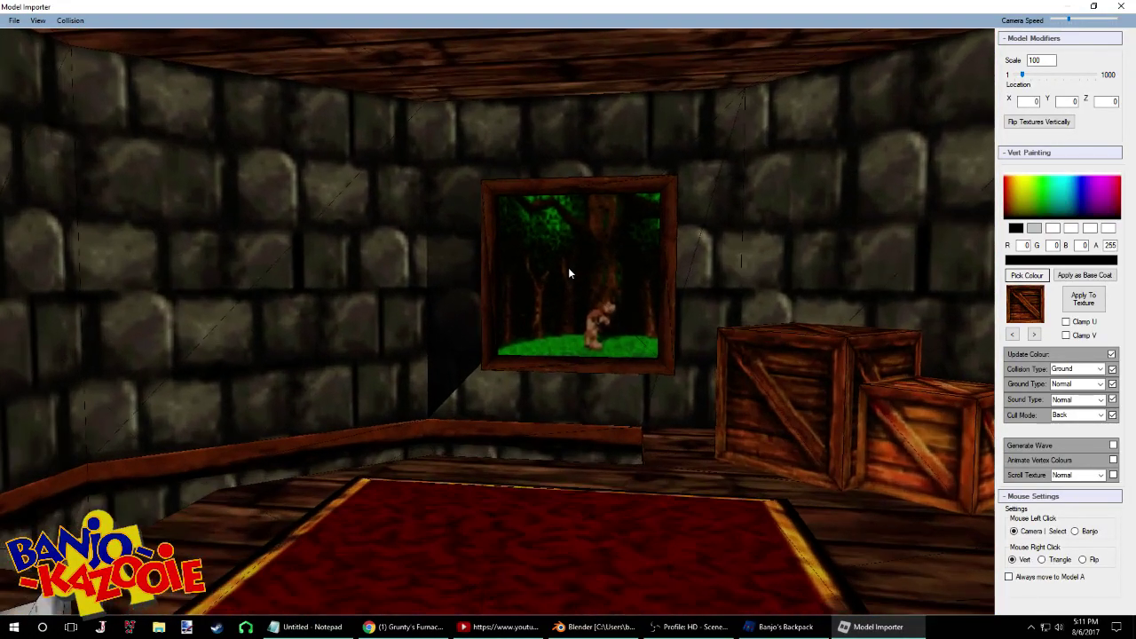
scroll(568, 267, up, 4)
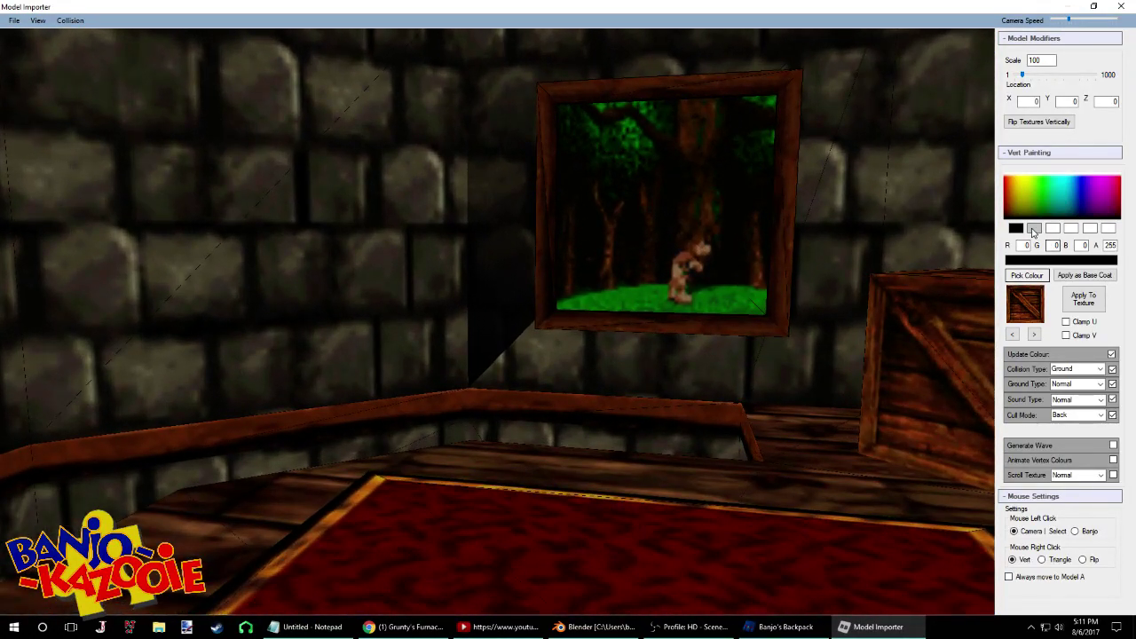
Look over the room and examine the helmeted dummy with the sword and the objects around it
key(s)
drag(984, 242, 769, 298)
key(s)
key(w)
key(s)
key(w)
key(s)
scroll(771, 298, up, 3)
key(s)
drag(551, 235, 857, 305)
key(w)
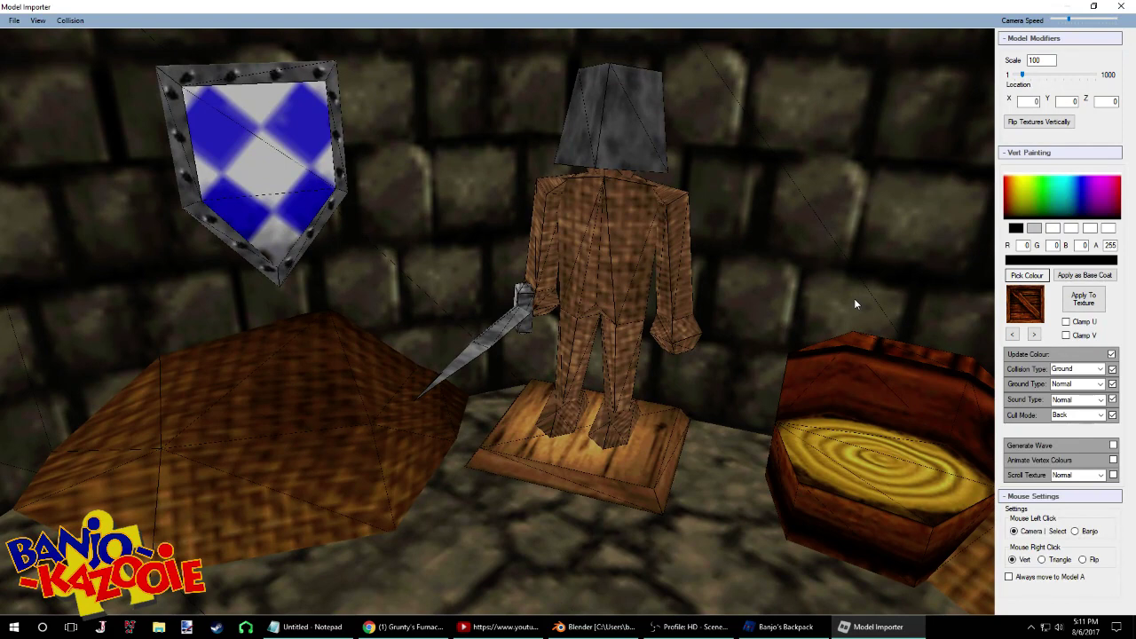
Paint the vertices between the dummy's legs black
drag(855, 305, 727, 250)
drag(689, 192, 853, 253)
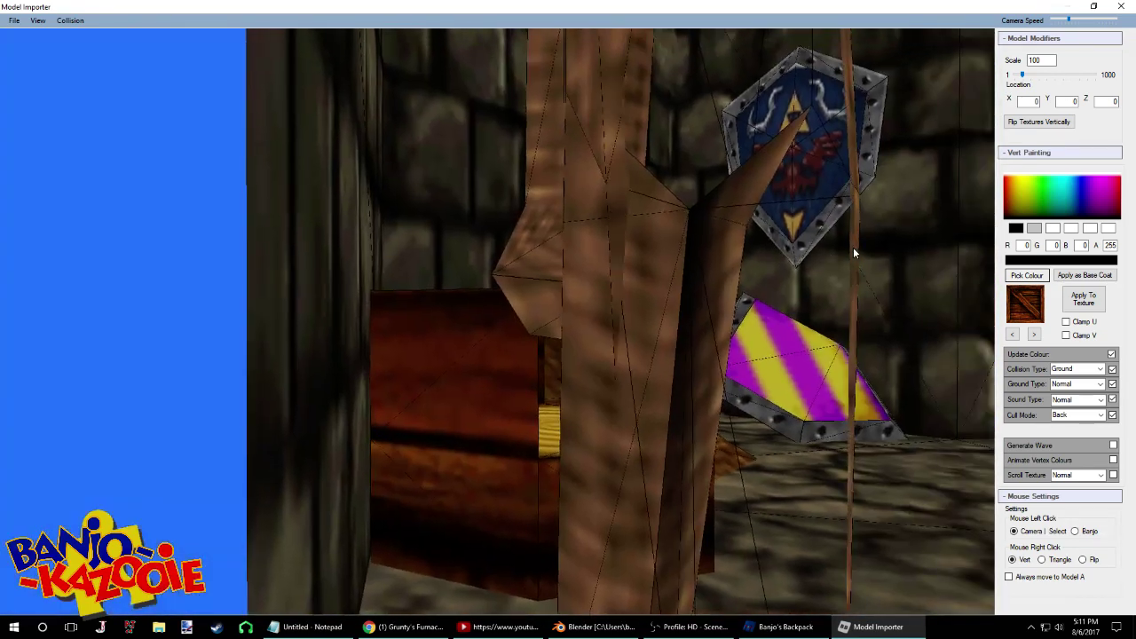
mouse_move(674, 227)
mouse_down()
mouse_move(751, 219)
mouse_move(631, 231)
mouse_up()
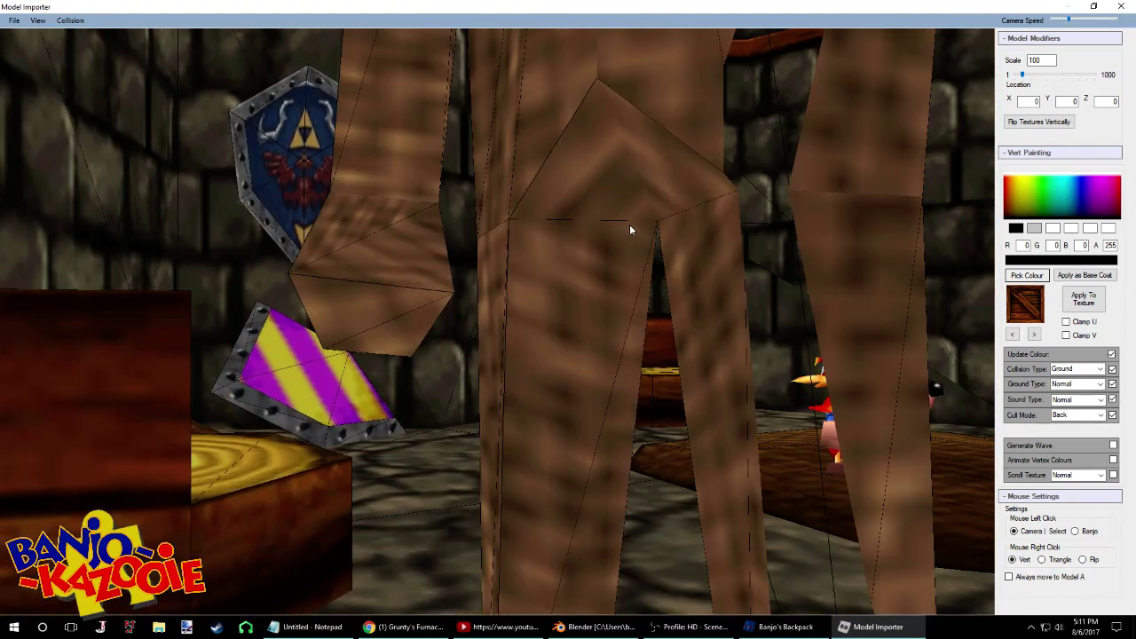
right_click(639, 213)
right_click(666, 217)
right_click(646, 227)
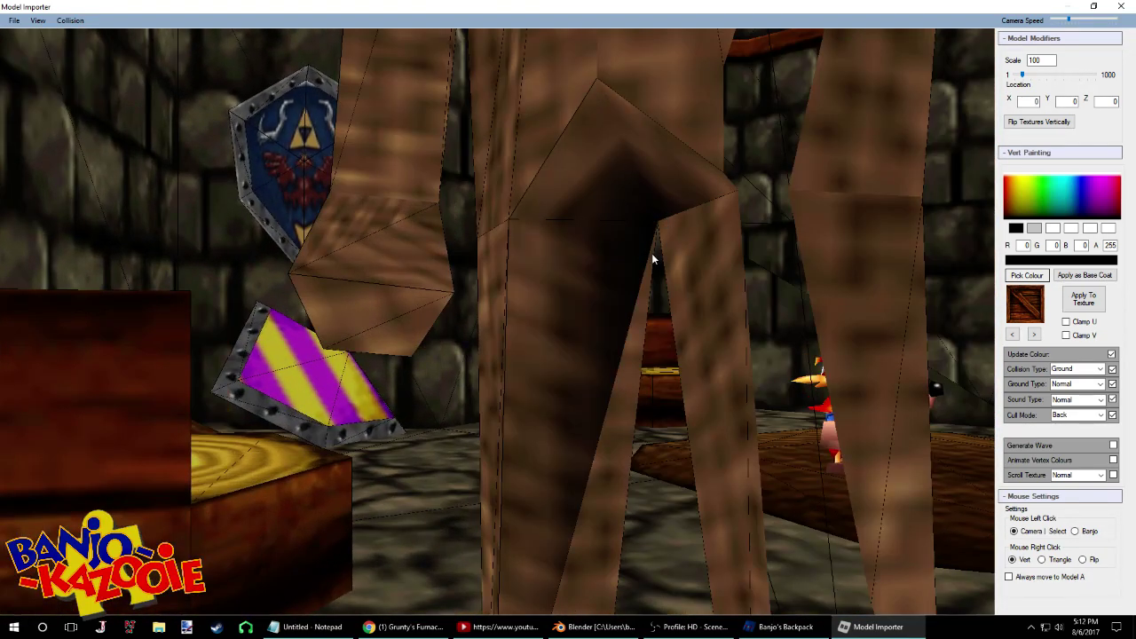
right_click(650, 255)
right_click(674, 234)
Set the vertex paint colour to RGB 160, 160, 160
mouse_move(674, 233)
mouse_down()
mouse_move(694, 249)
mouse_move(761, 265)
mouse_move(583, 235)
mouse_move(379, 248)
mouse_move(880, 255)
mouse_up()
key(s)
key(d)
key(w)
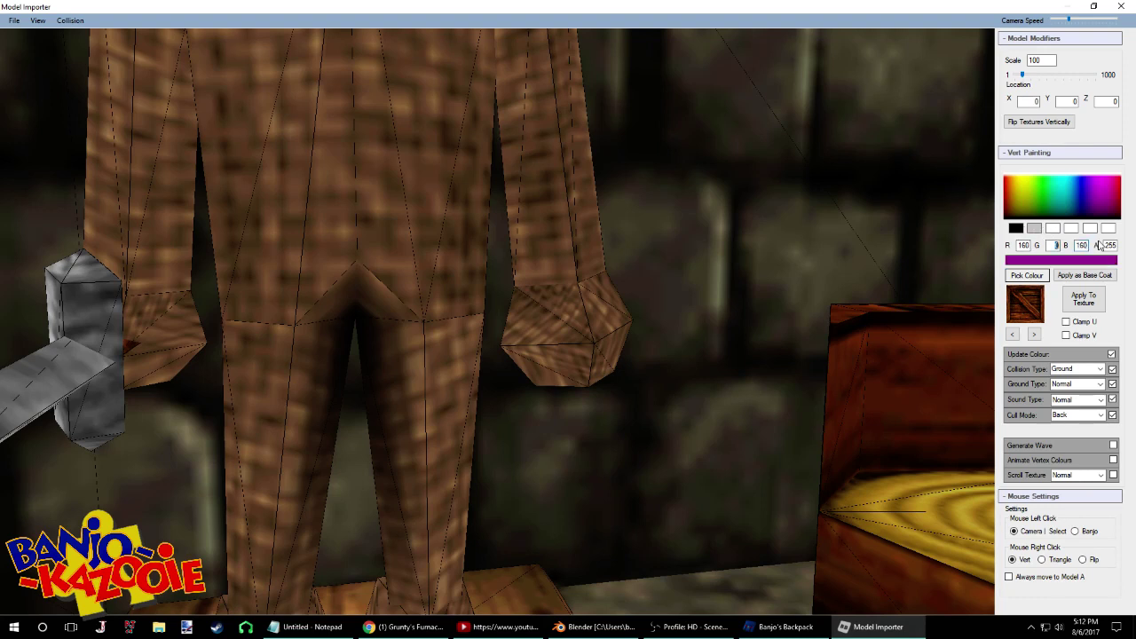
key(s)
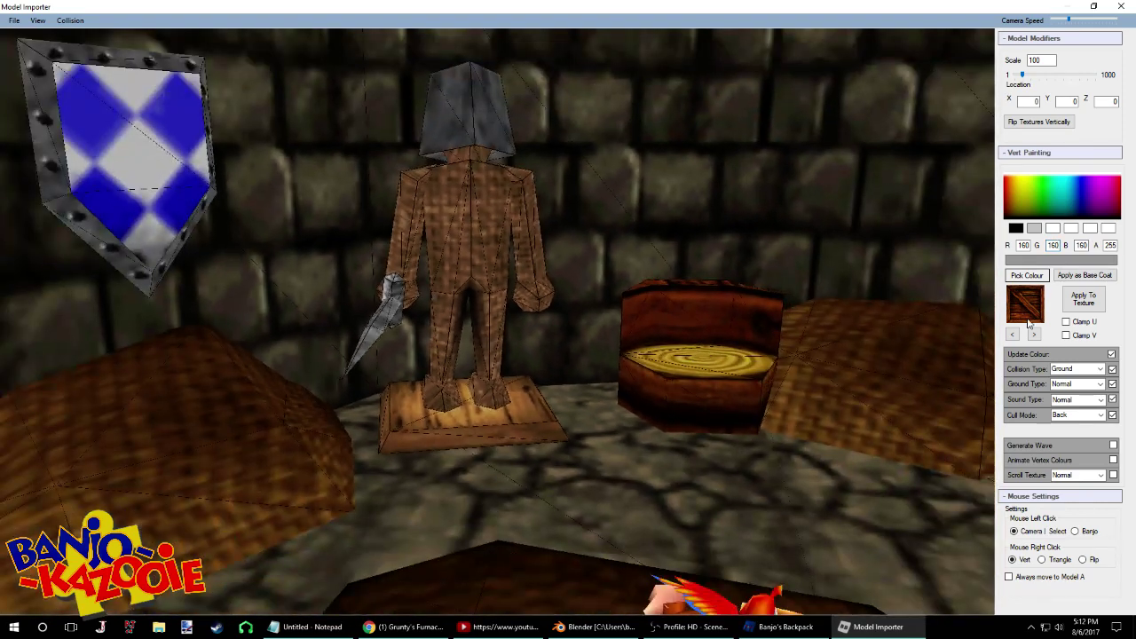
Find the dummy's brown woven cloth among the model's textures and apply the RGB 160 grey to everything using it
click(1034, 335)
click(1034, 335)
click(1035, 335)
click(1035, 335)
click(1035, 335)
click(1034, 335)
click(1035, 335)
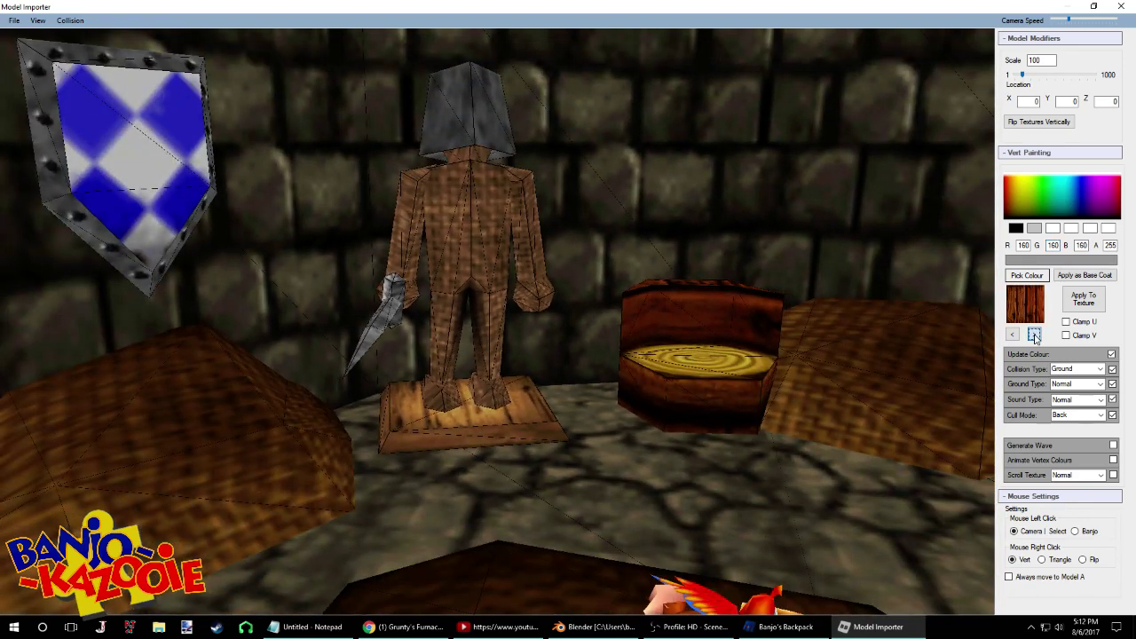
click(1035, 335)
click(1035, 335)
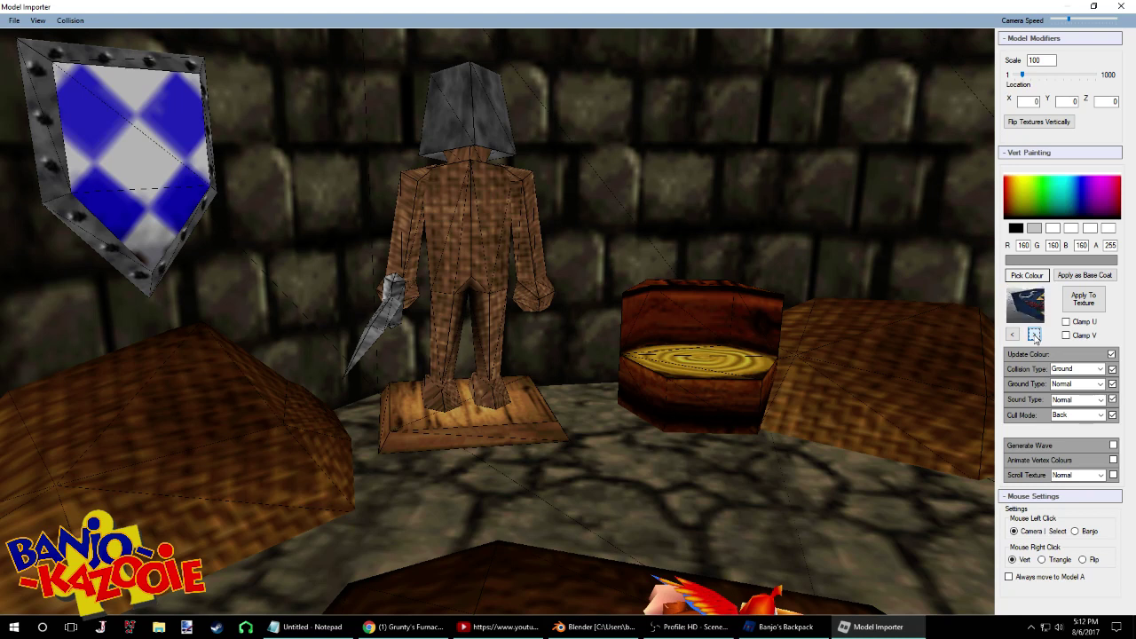
click(1035, 335)
click(1034, 334)
click(1033, 332)
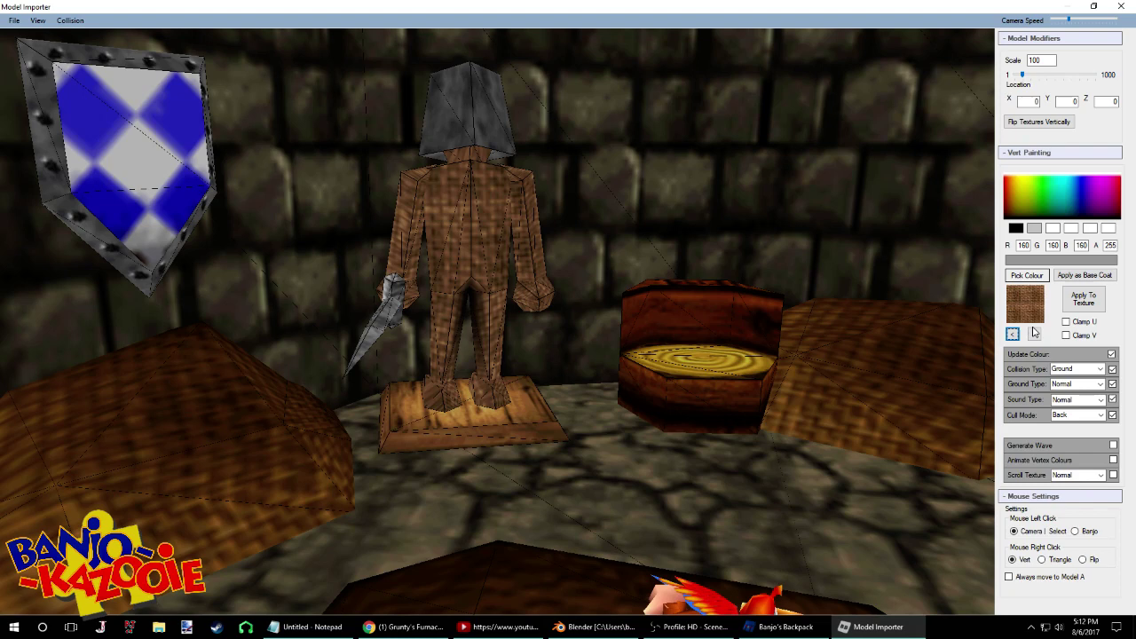
click(1084, 301)
key(w)
drag(782, 322, 778, 293)
key(s)
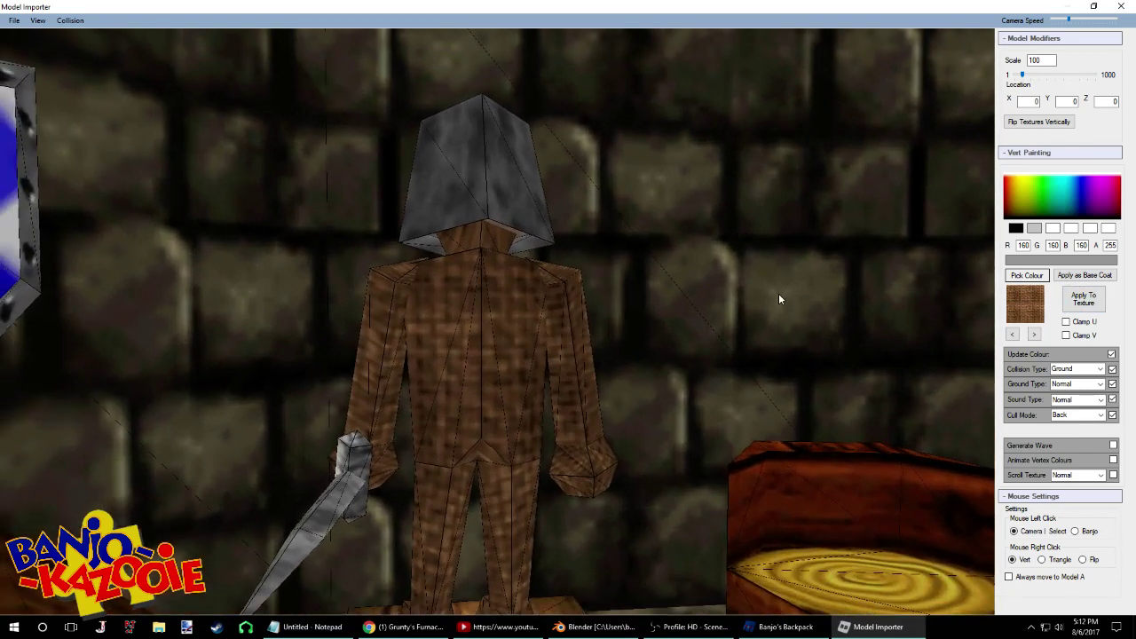
key(w)
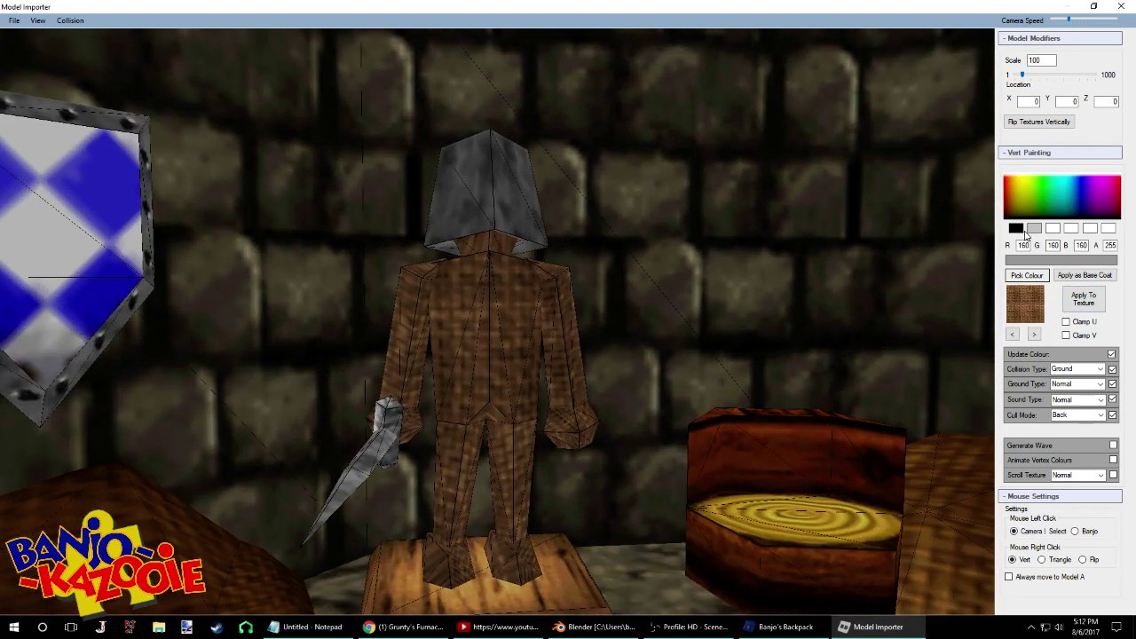
Paint the dummy's front crotch and inner leg vertices black
drag(729, 325, 709, 366)
key(w)
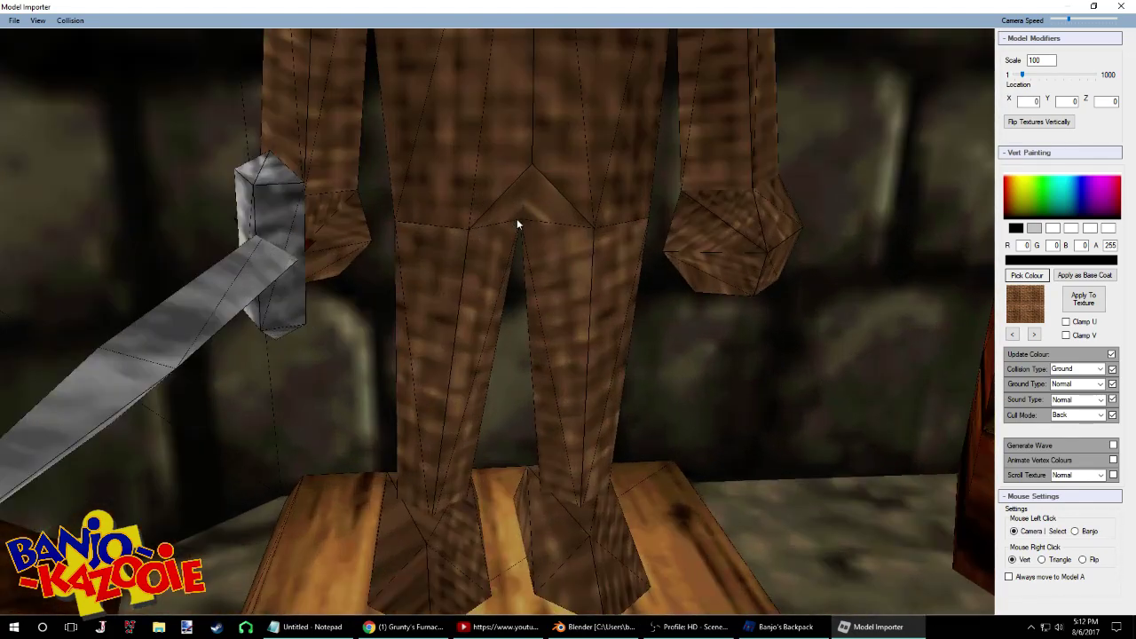
right_click(511, 236)
right_click(512, 253)
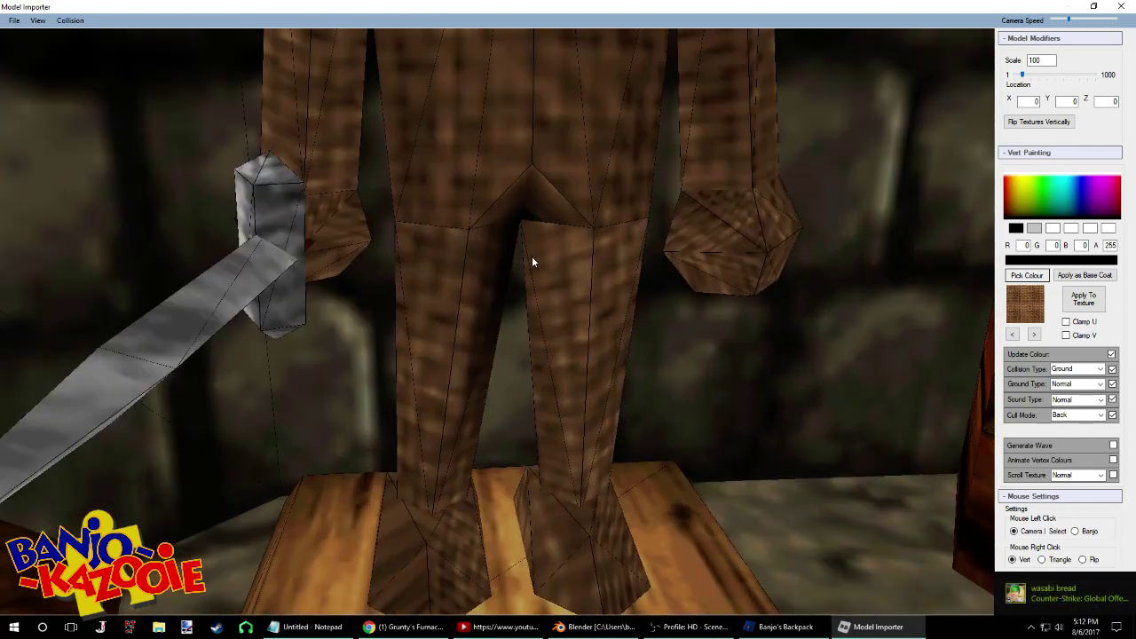
right_click(533, 258)
right_click(527, 262)
Paint the vertices at the top of the dummy's inner legs black from behind
drag(527, 262, 977, 234)
key(a)
drag(591, 271, 653, 220)
right_click(584, 217)
right_click(579, 220)
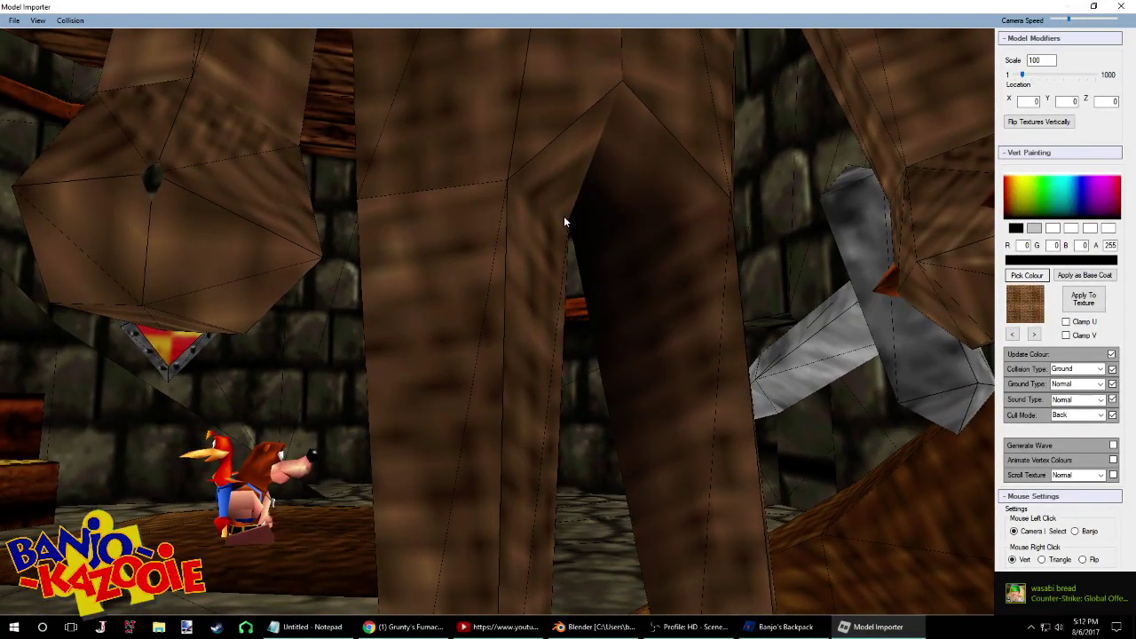
right_click(563, 220)
right_click(561, 238)
drag(565, 261, 596, 214)
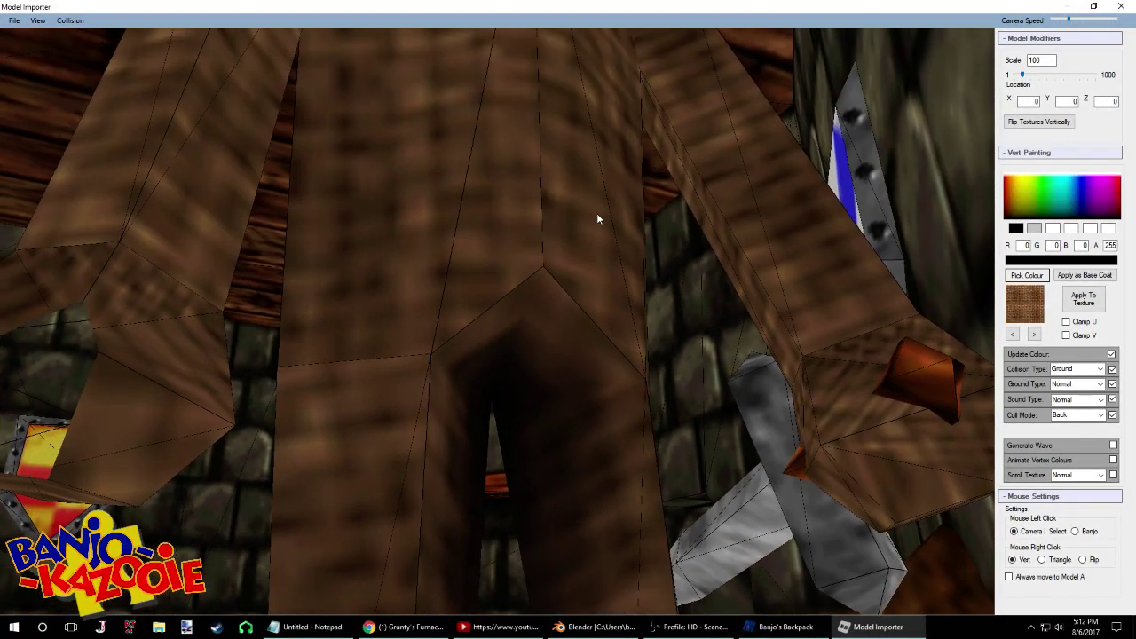
Paint the vertices above the leg gap on the dummy's back black, including the hip on the side without the sword
right_click(545, 288)
right_click(527, 292)
right_click(546, 271)
right_click(553, 261)
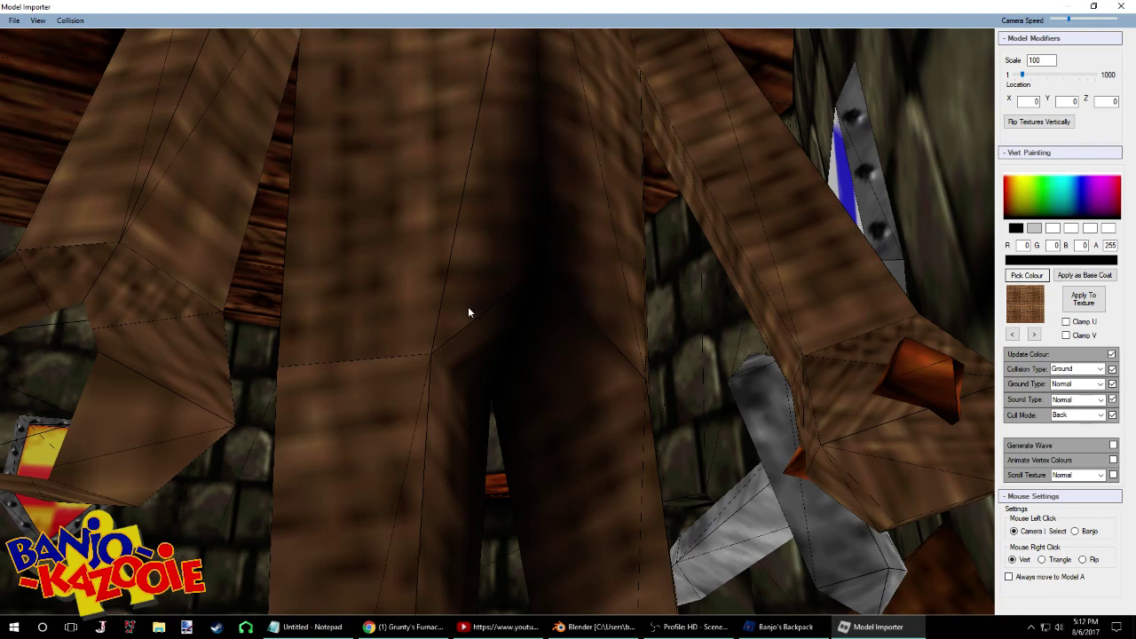
right_click(471, 306)
right_click(427, 353)
right_click(427, 357)
right_click(431, 372)
right_click(439, 368)
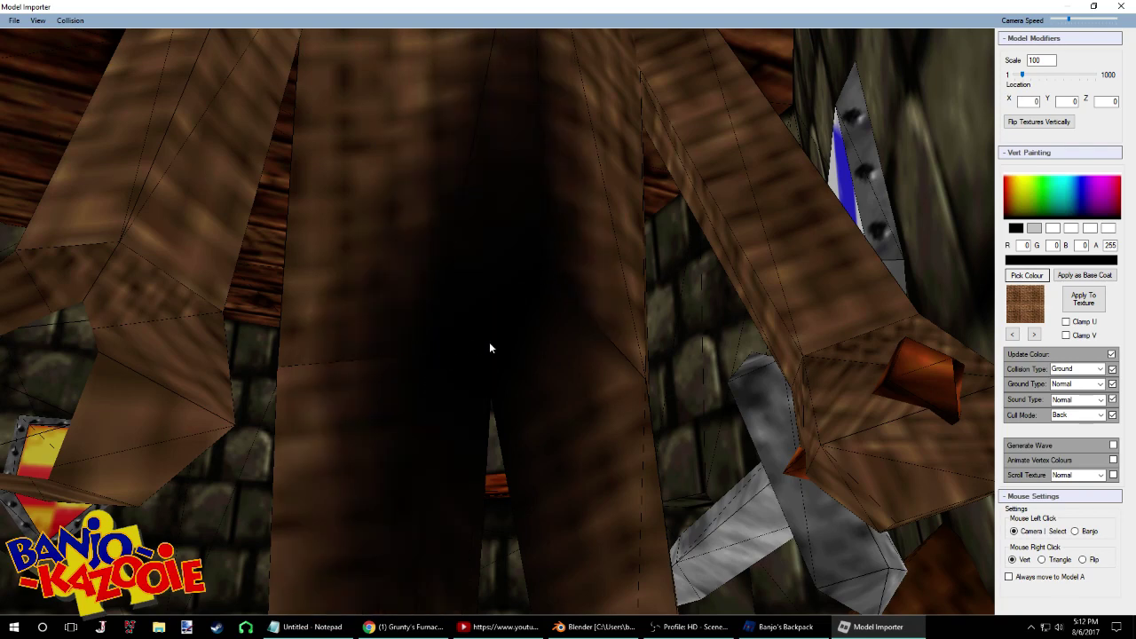
Paint the rear hip vertices on the dummy's sword side black
right_click(634, 369)
right_click(634, 369)
drag(634, 370, 533, 354)
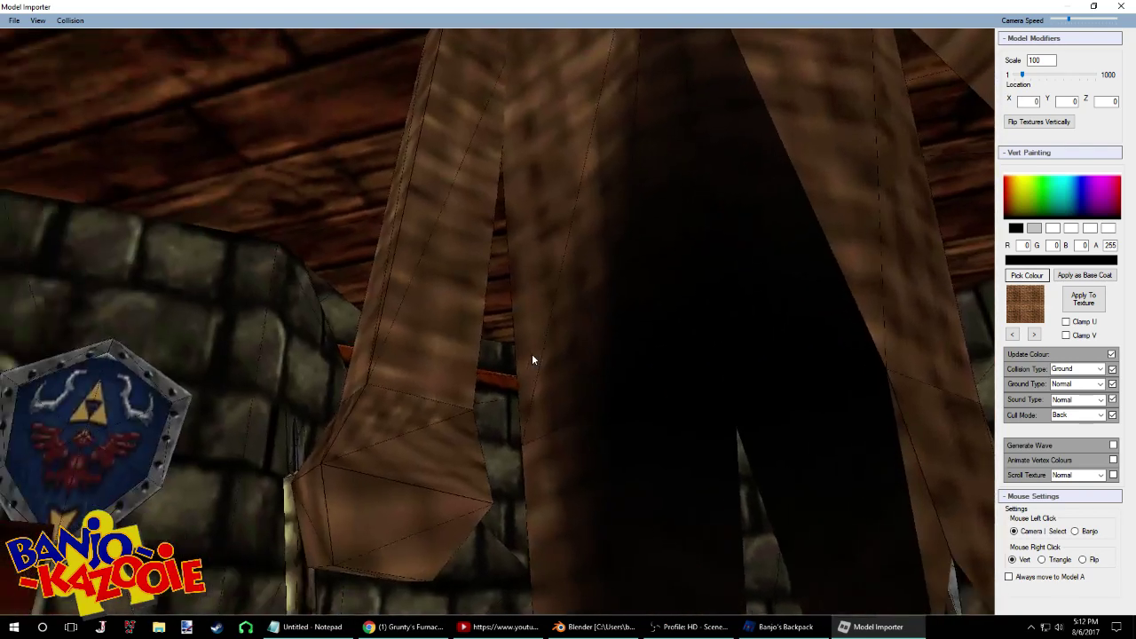
key(d)
key(a)
right_click(515, 328)
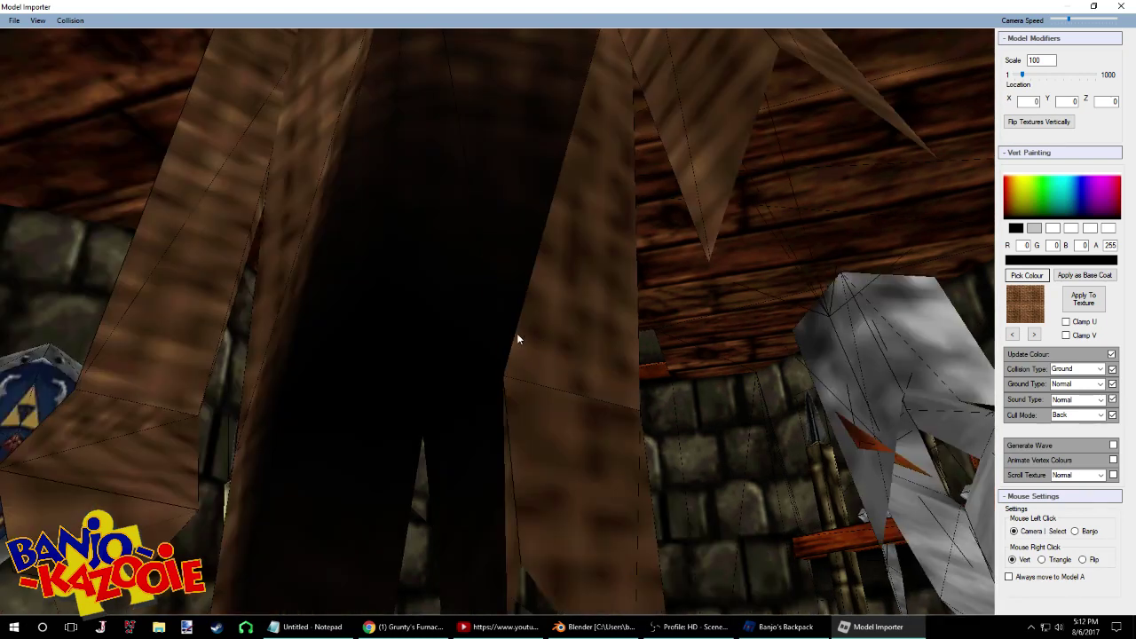
right_click(517, 409)
right_click(508, 427)
Paint the vertices where the dummy's neck meets the inside of the helmet black
key(s)
mouse_move(510, 426)
mouse_down()
mouse_move(524, 446)
mouse_move(661, 444)
mouse_move(692, 410)
mouse_up()
key(a)
key(w)
key(w)
key(w)
key(s)
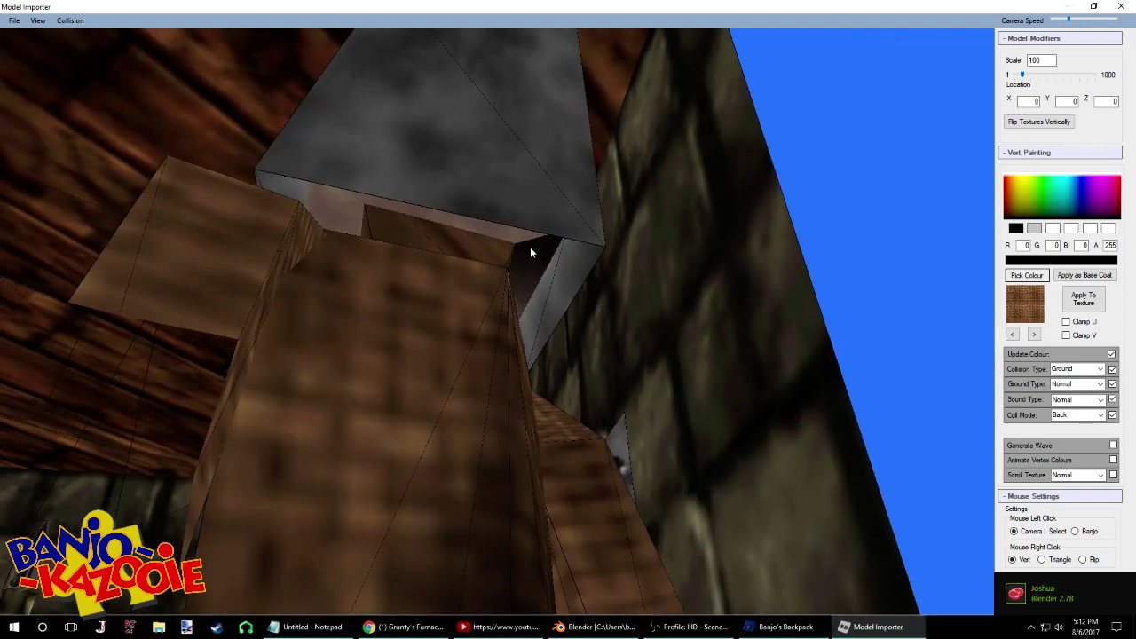
drag(330, 200, 650, 299)
right_click(452, 286)
right_click(452, 286)
Paint the remaining upper neck vertices inside the helmet black
mouse_move(452, 286)
mouse_down()
mouse_move(464, 288)
mouse_move(442, 307)
mouse_move(707, 320)
mouse_move(372, 328)
mouse_up()
right_click(432, 300)
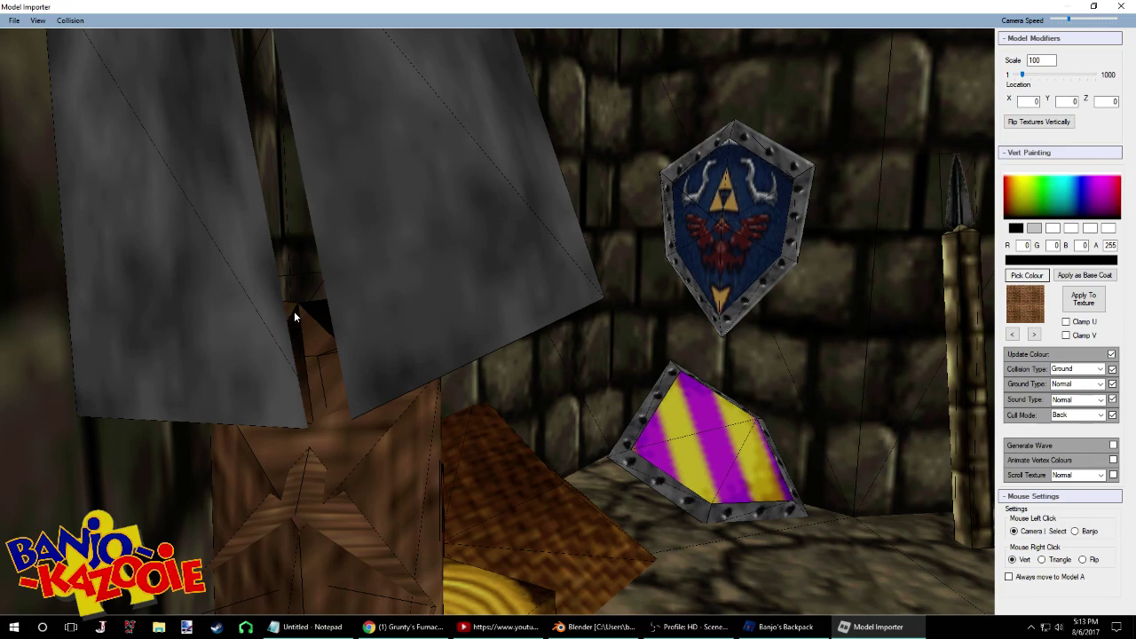
drag(301, 310, 407, 334)
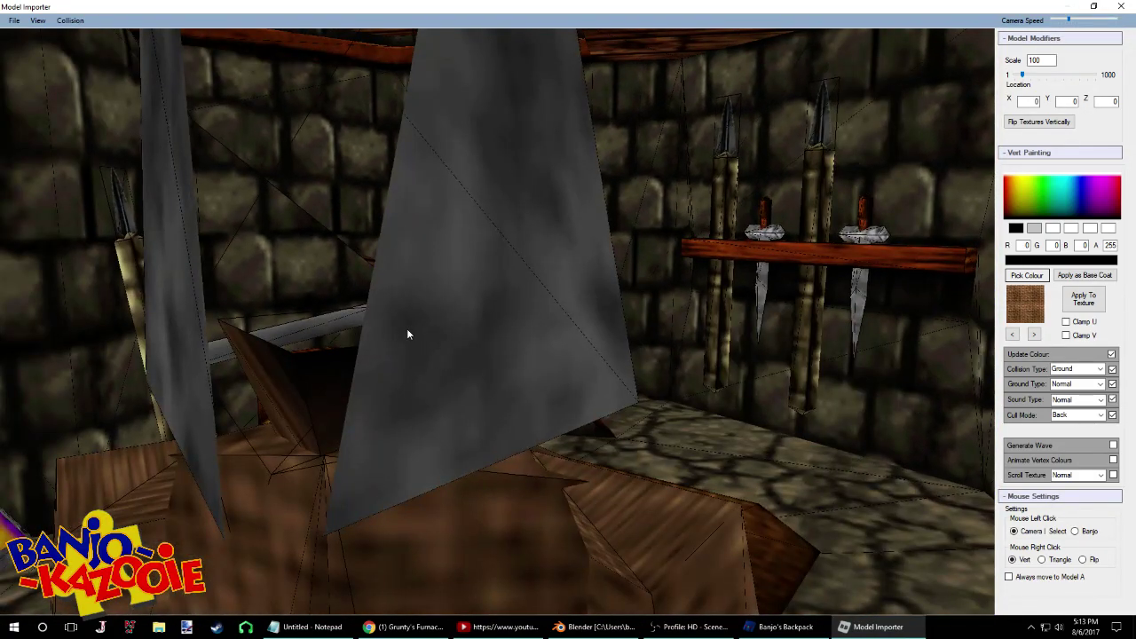
right_click(236, 338)
right_click(227, 339)
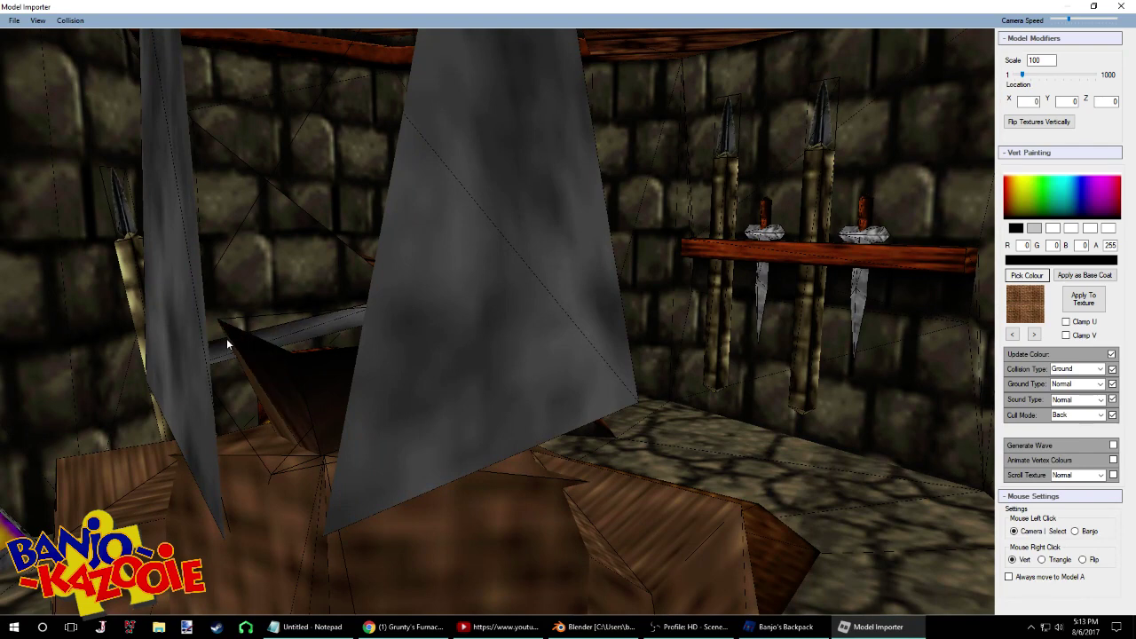
right_click(235, 338)
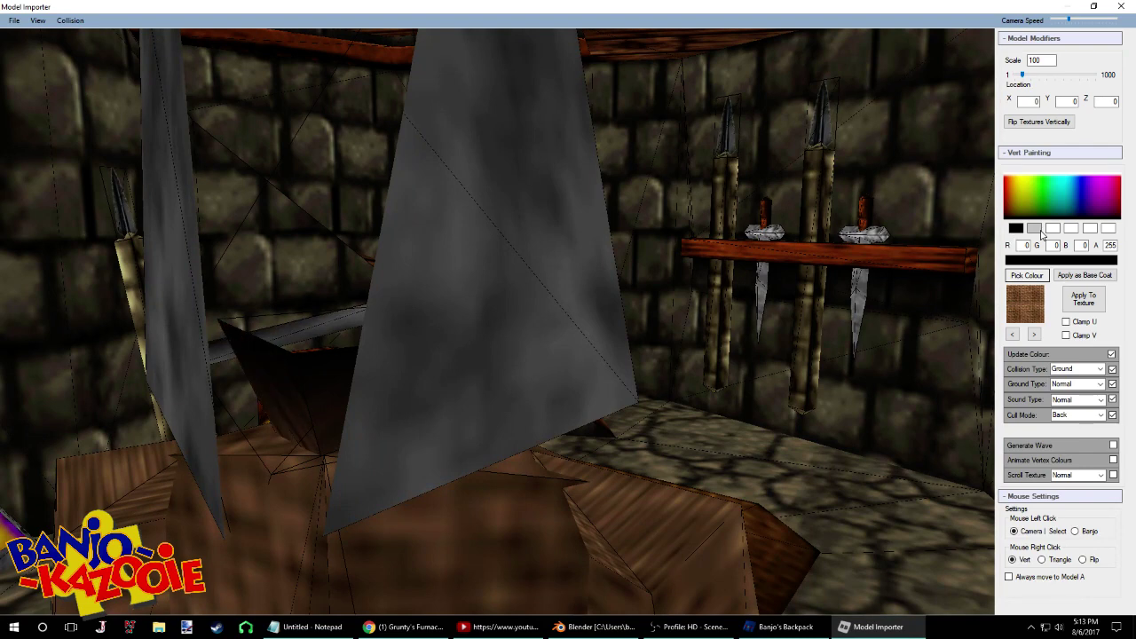
Repaint the darkened corner of the helmet's lower edge with RGB 200, 200, 200
click(1039, 231)
drag(621, 282, 529, 284)
key(s)
mouse_move(475, 327)
mouse_down()
mouse_move(501, 320)
mouse_move(475, 324)
mouse_up()
key(w)
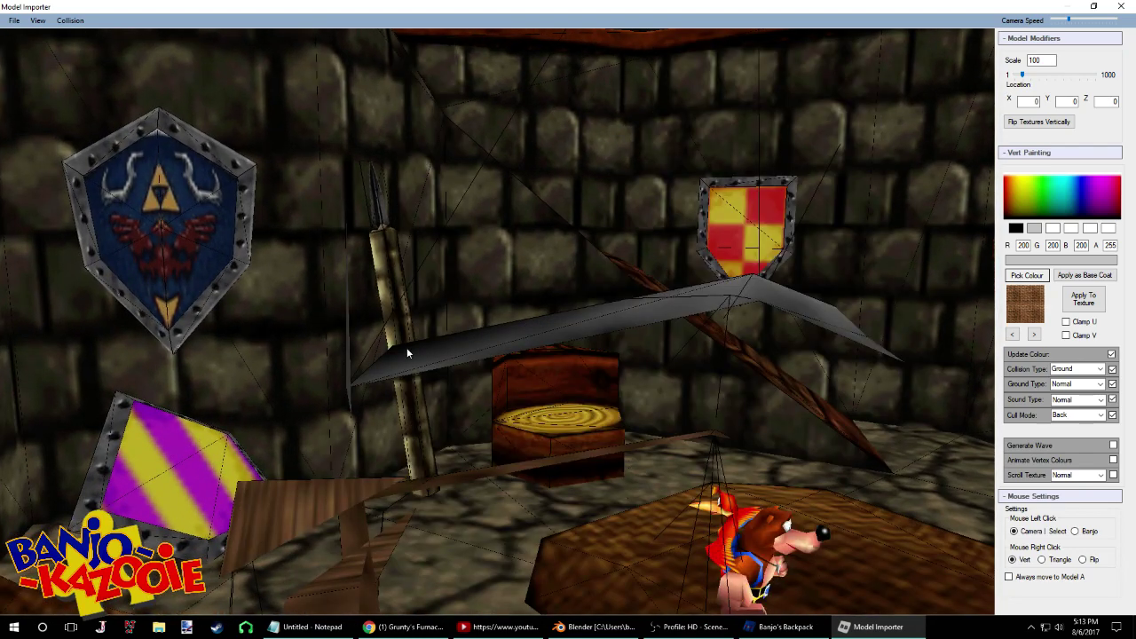
right_click(407, 347)
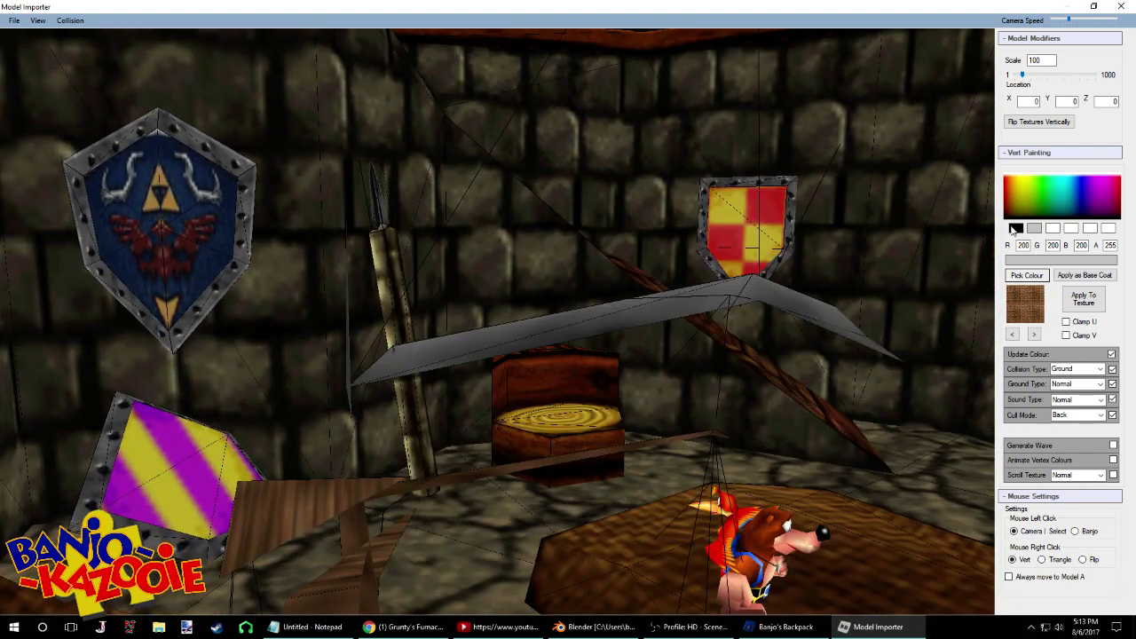
Check the stream's YouTube live chat and return to the dummy in the Model Importer
click(502, 627)
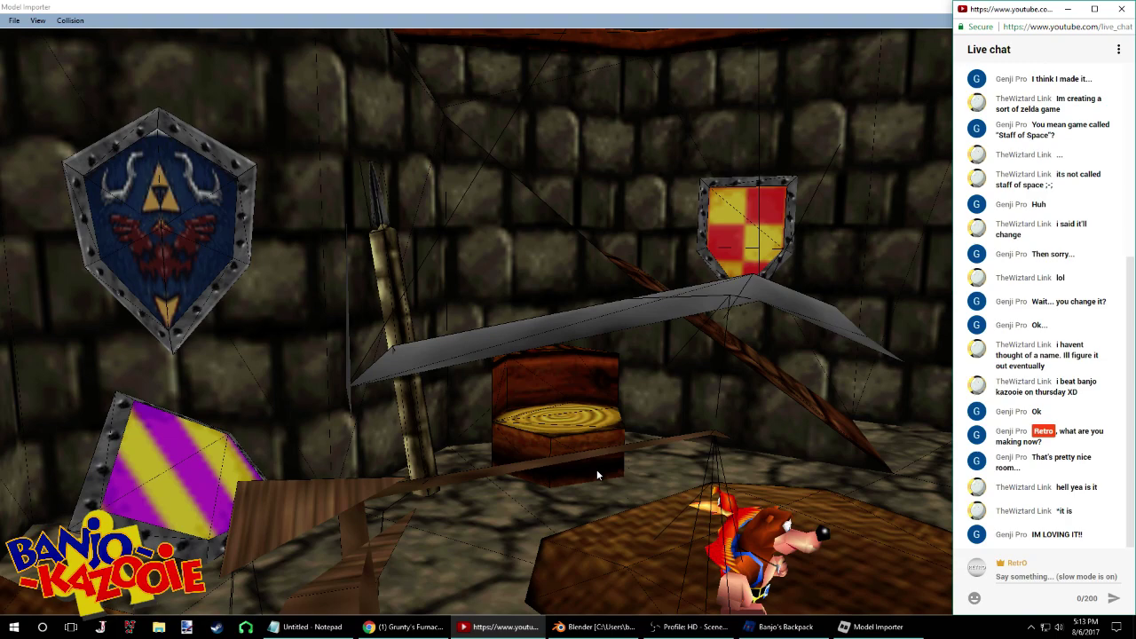
key(w)
drag(565, 373, 531, 375)
key(w)
key(s)
key(s)
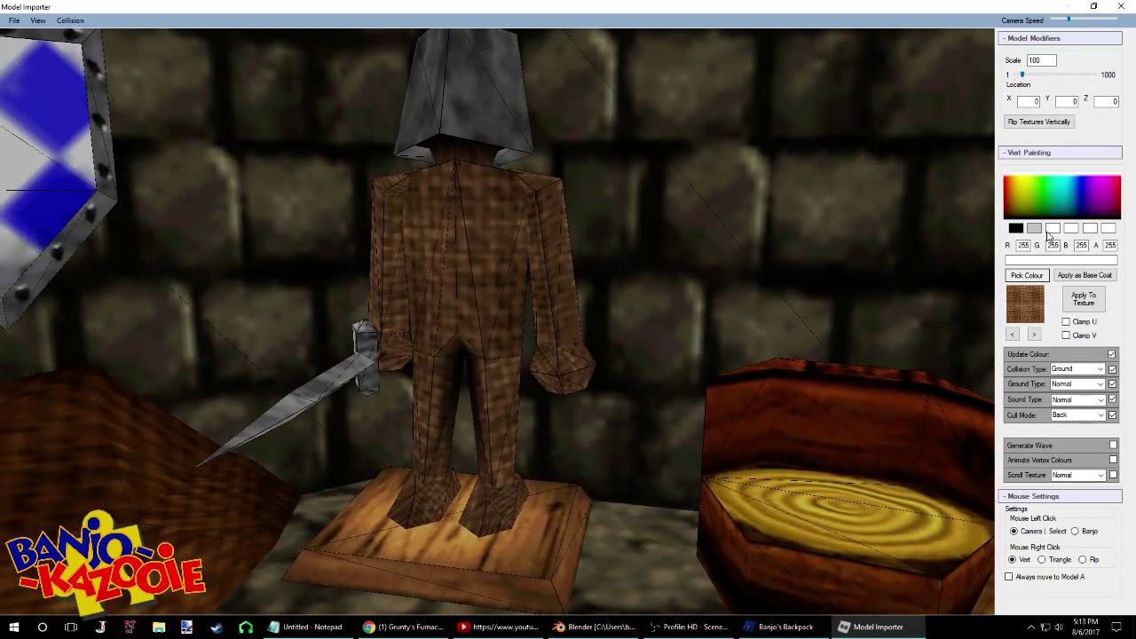
Sample RGB 160 grey from the dummy's body into the third swatch, then touch up the neck and the helmet's front edge
click(503, 308)
drag(908, 303, 863, 267)
drag(554, 282, 508, 250)
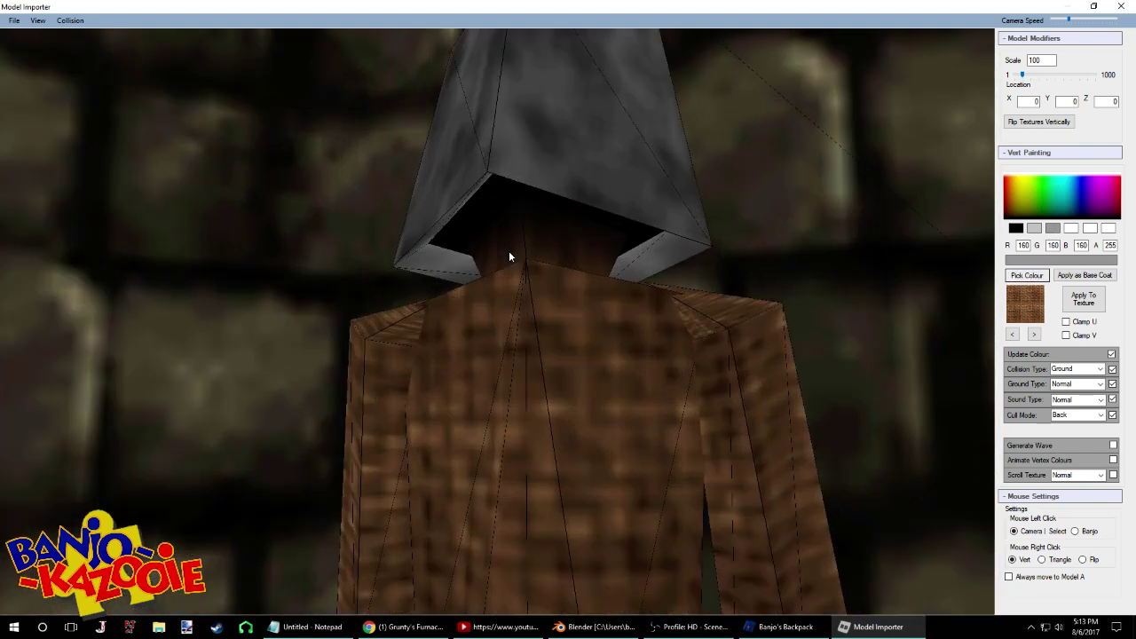
right_click(501, 176)
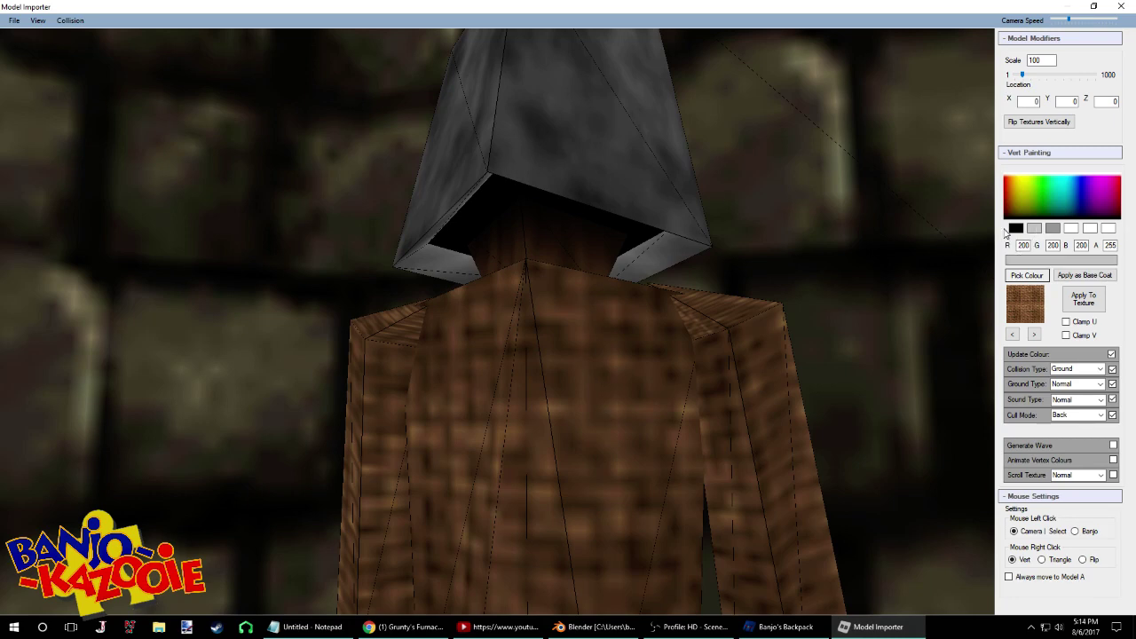
right_click(492, 171)
Paint the chest vertex beside the dummy's sword-arm shoulder black
click(506, 627)
mouse_move(632, 322)
mouse_down()
mouse_move(637, 353)
mouse_move(721, 358)
mouse_move(755, 342)
mouse_move(711, 299)
mouse_move(709, 317)
mouse_up()
key(s)
key(w)
key(a)
key(w)
key(d)
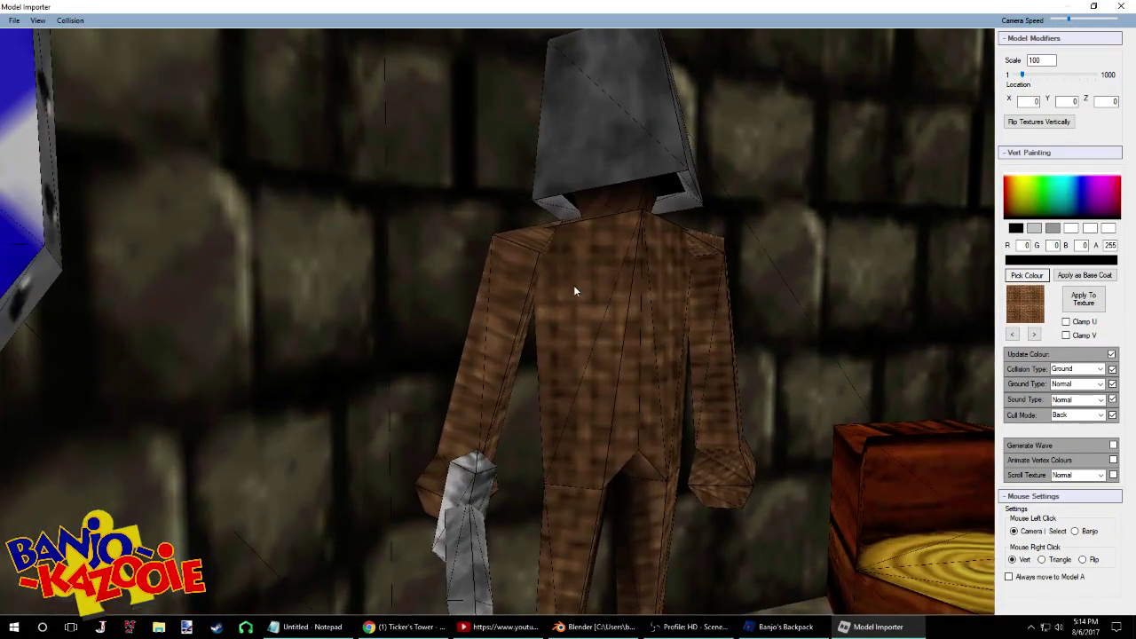
right_click(557, 255)
key(d)
drag(557, 259, 538, 264)
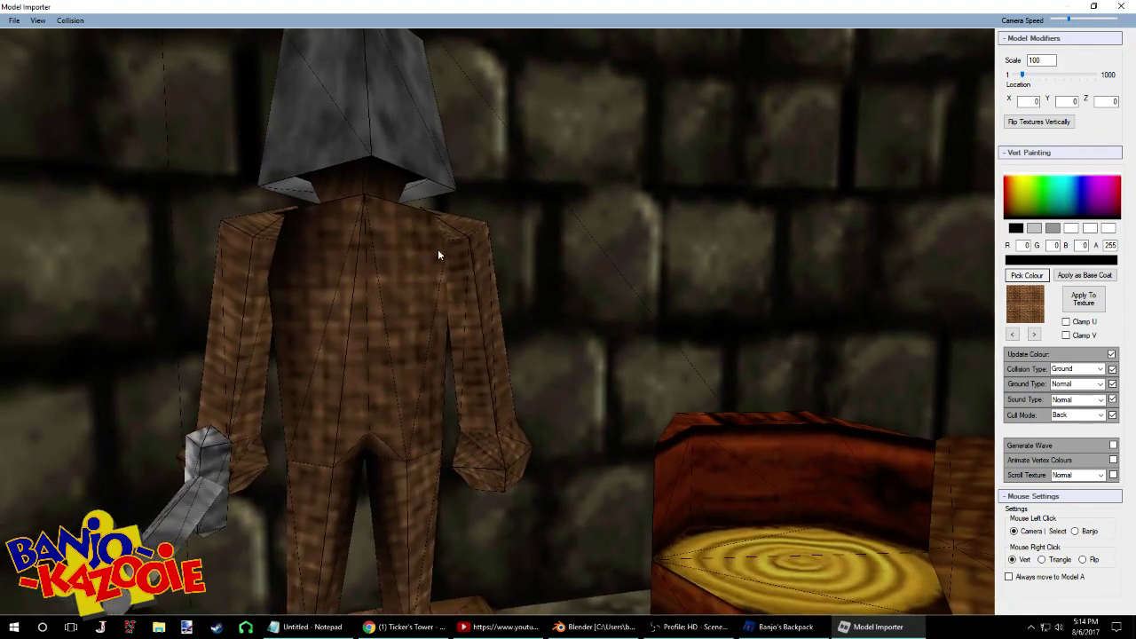
Paint the chest vertices at both of the dummy's armpits black
right_click(436, 254)
right_click(444, 277)
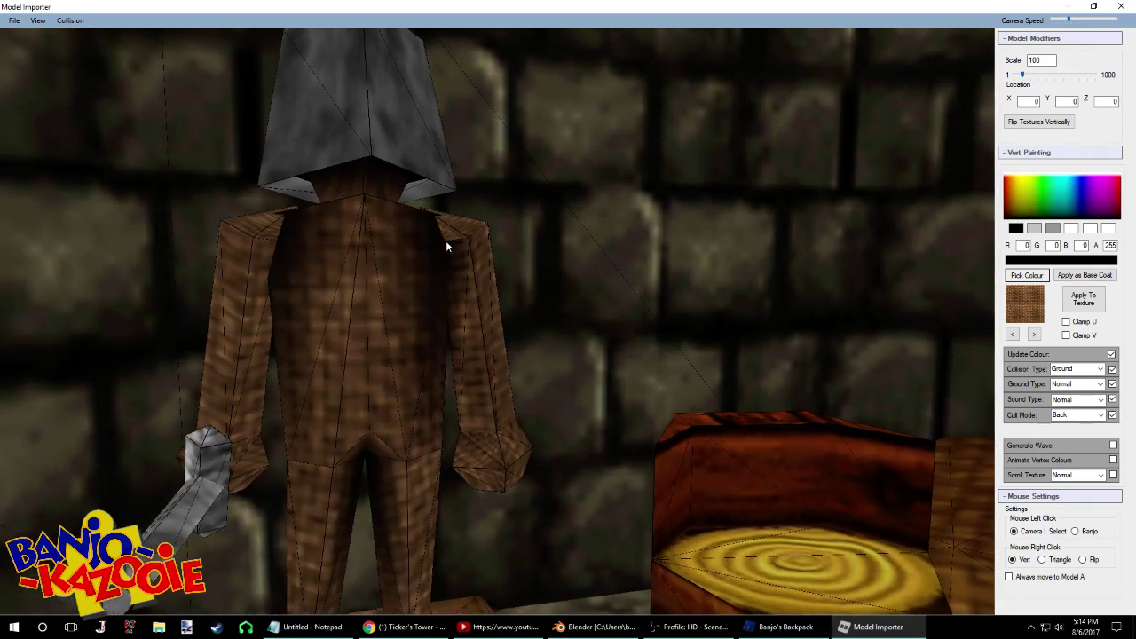
right_click(273, 250)
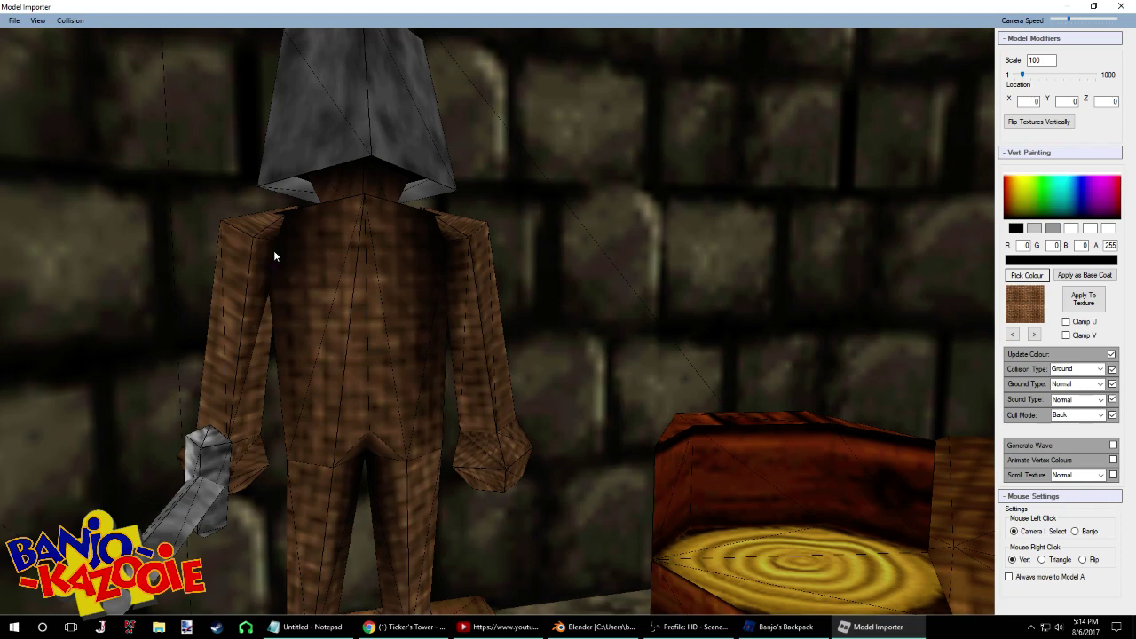
right_click(268, 297)
mouse_move(268, 297)
mouse_down()
mouse_move(363, 249)
mouse_move(313, 244)
mouse_move(352, 249)
mouse_up()
Try black shading on the vertices at the dummy's collar and upper chest centre
right_click(346, 240)
right_click(337, 229)
right_click(348, 239)
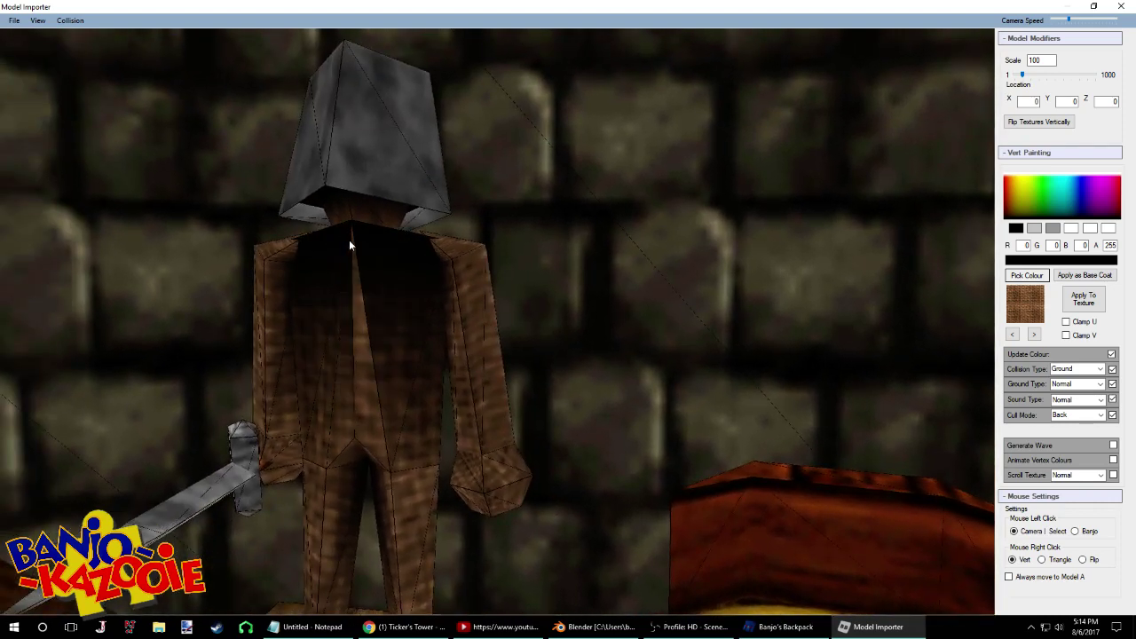
right_click(350, 245)
scroll(352, 245, down, 10)
mouse_move(351, 245)
mouse_down()
mouse_move(361, 274)
mouse_move(367, 265)
mouse_up()
scroll(362, 272, up, 5)
scroll(366, 261, up, 3)
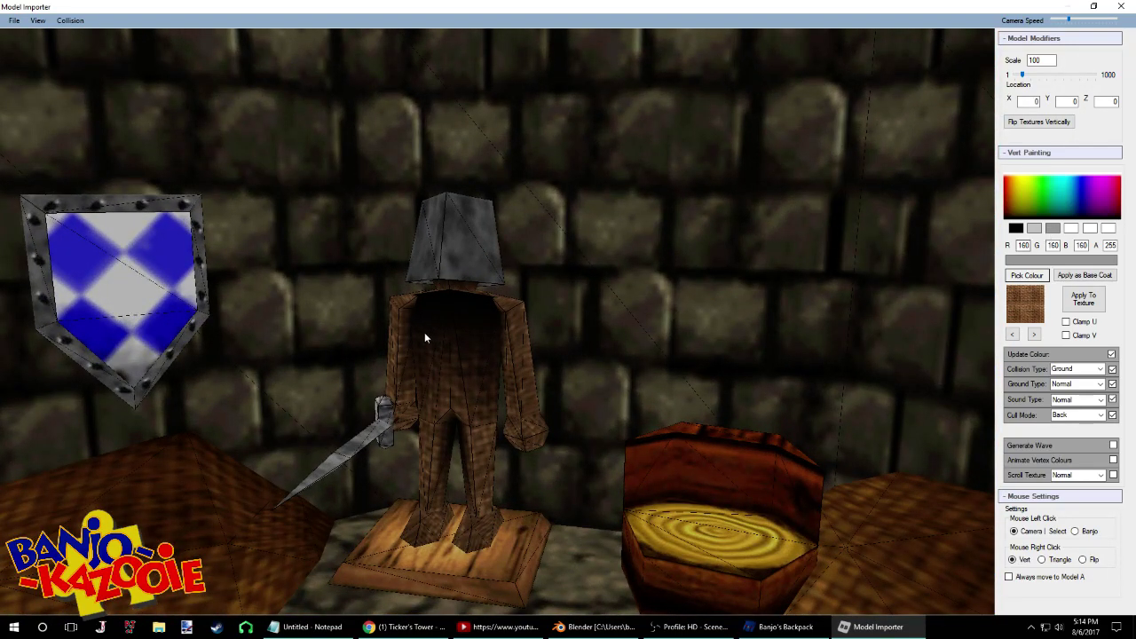
scroll(435, 323, up, 3)
Repaint the dummy's collar and upper chest centre vertices with RGB 160, 160, 160
right_click(455, 287)
right_click(450, 290)
right_click(448, 290)
right_click(447, 292)
right_click(443, 298)
drag(443, 298, 623, 292)
scroll(623, 292, down, 8)
scroll(621, 291, up, 3)
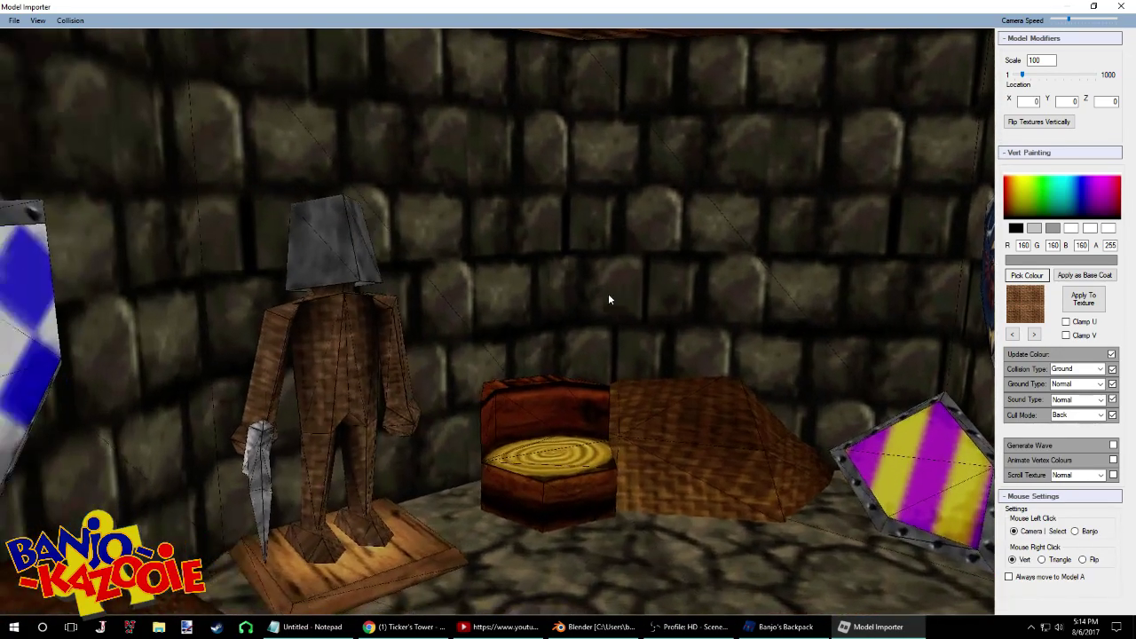
Paint the torso vertices around the dummy's sword-arm shoulder and armpit black from the side and back
drag(645, 248, 705, 277)
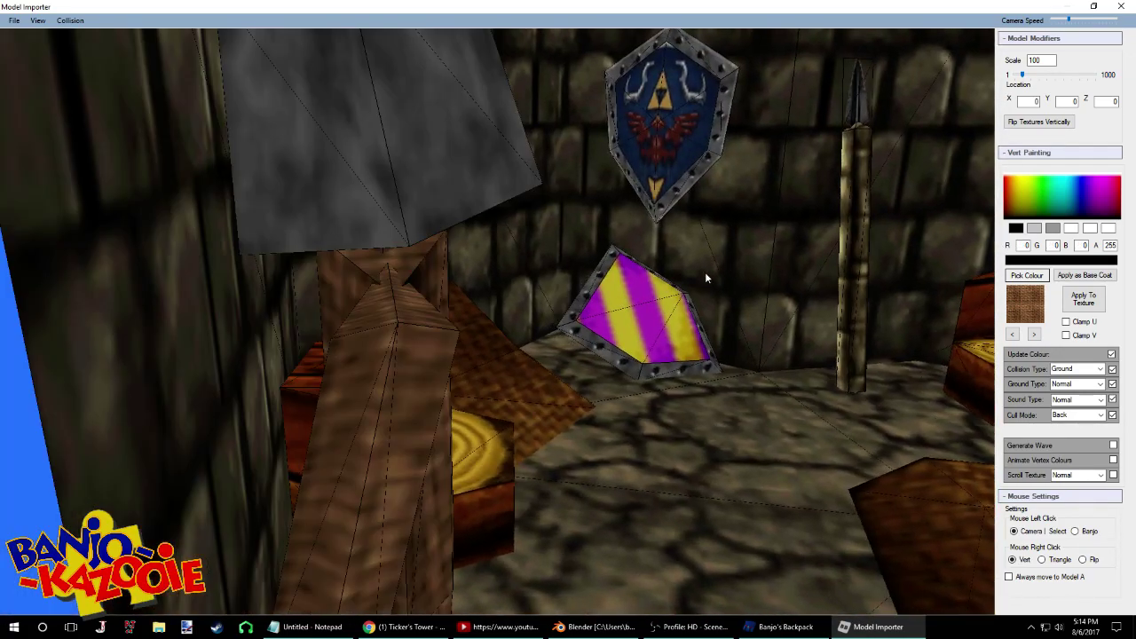
right_click(392, 281)
right_click(389, 278)
right_click(376, 274)
right_click(370, 277)
drag(367, 278, 596, 300)
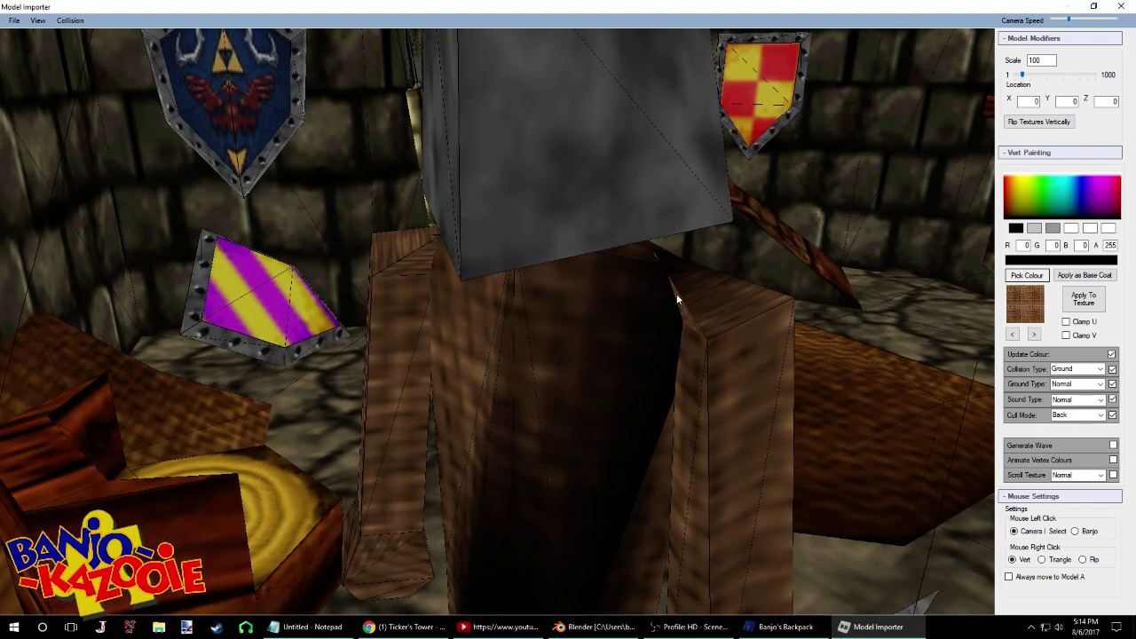
right_click(656, 255)
right_click(683, 336)
Paint the torso and inner shoulder vertices beside the dummy's empty-handed arm black from the back
drag(725, 356, 759, 349)
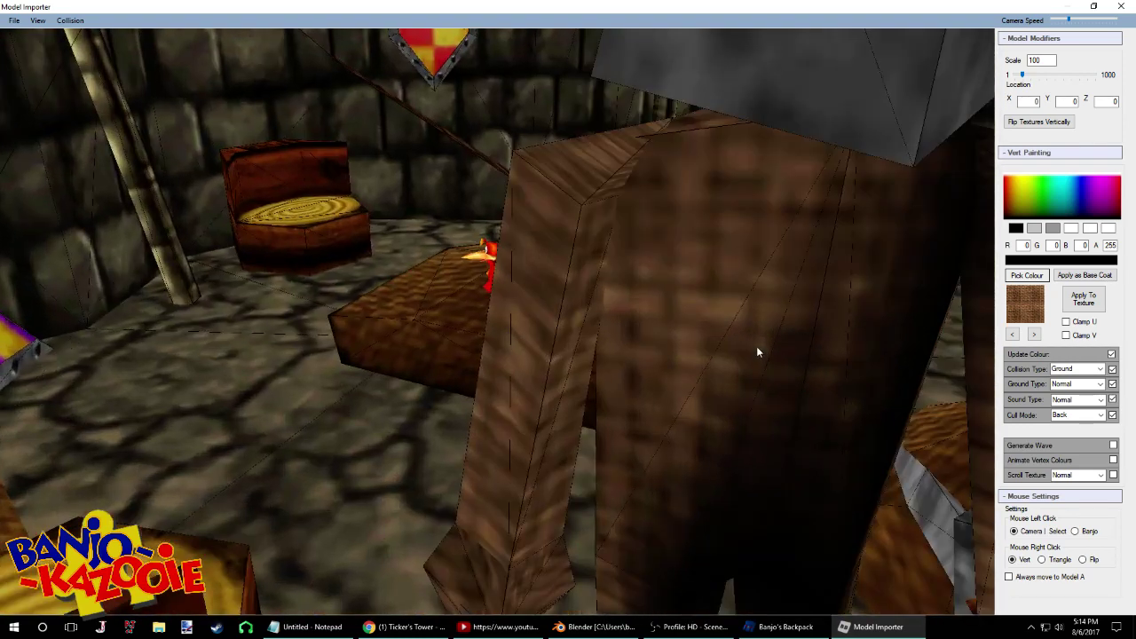
right_click(613, 232)
right_click(611, 226)
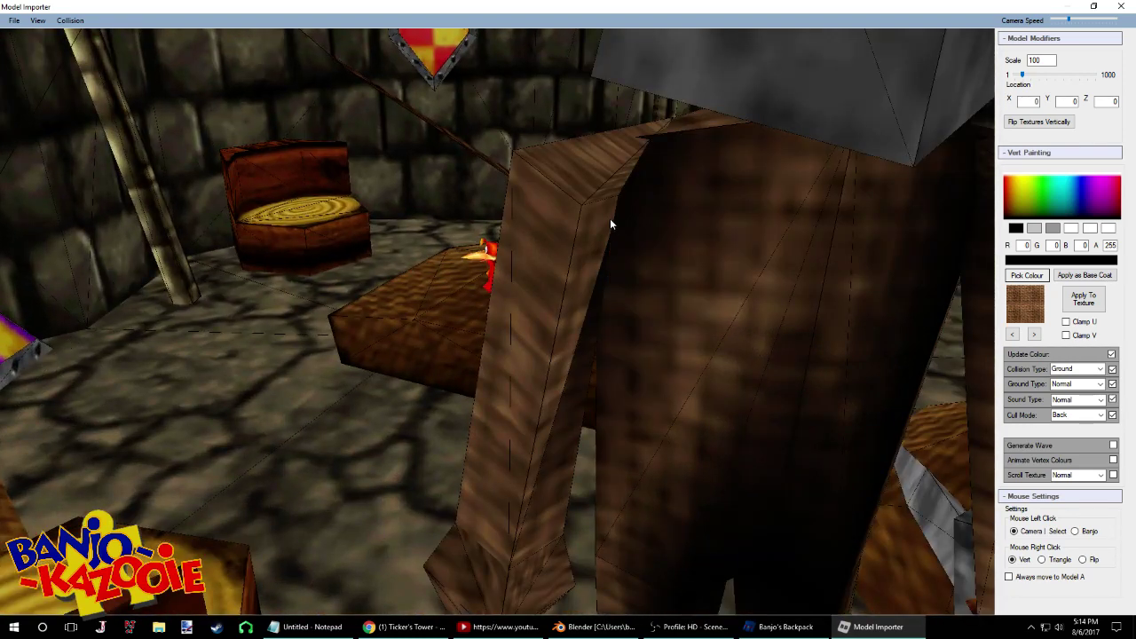
right_click(611, 217)
right_click(642, 148)
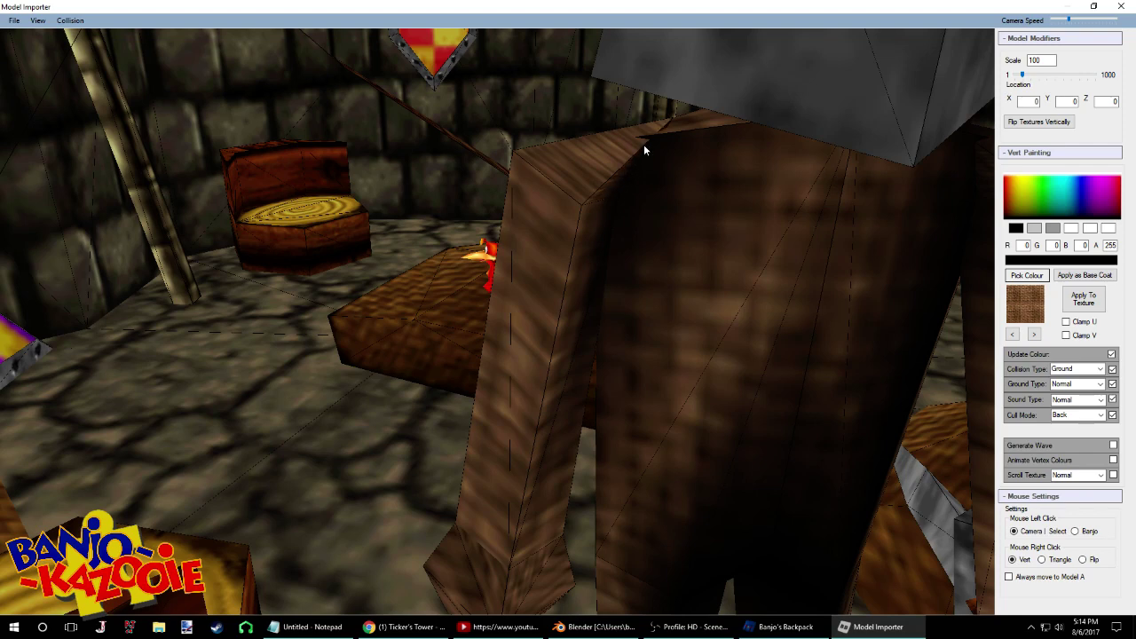
right_click(664, 130)
Examine the dummy's shading from the side, the front and close up around the hands and legs
mouse_move(666, 130)
mouse_down()
mouse_move(698, 166)
mouse_move(856, 161)
mouse_up()
drag(724, 173, 728, 185)
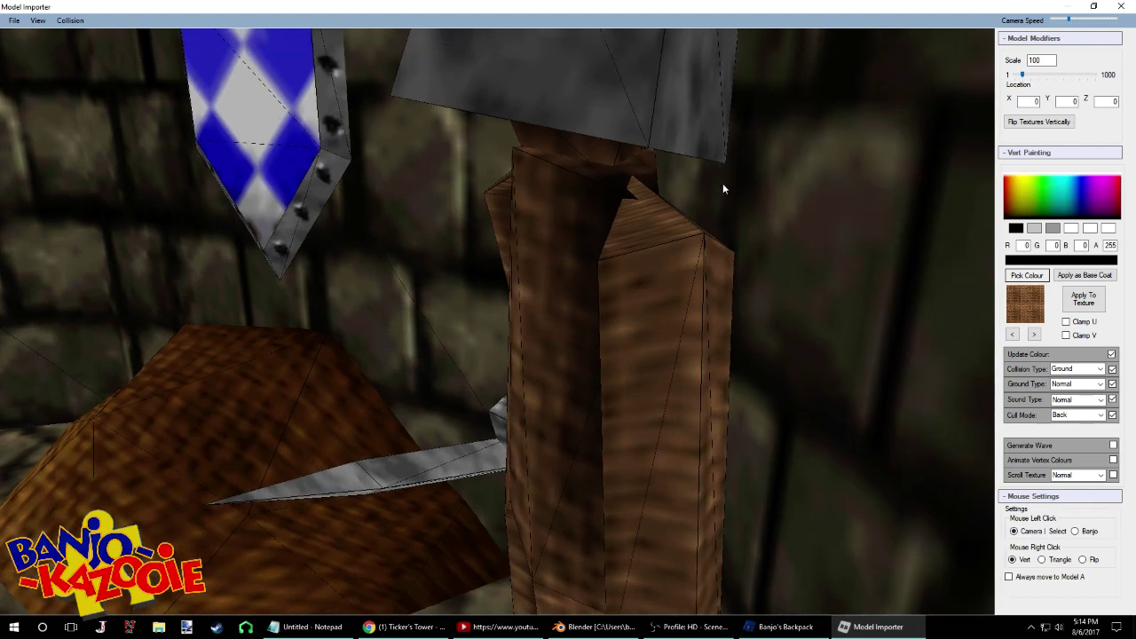
drag(633, 183, 753, 186)
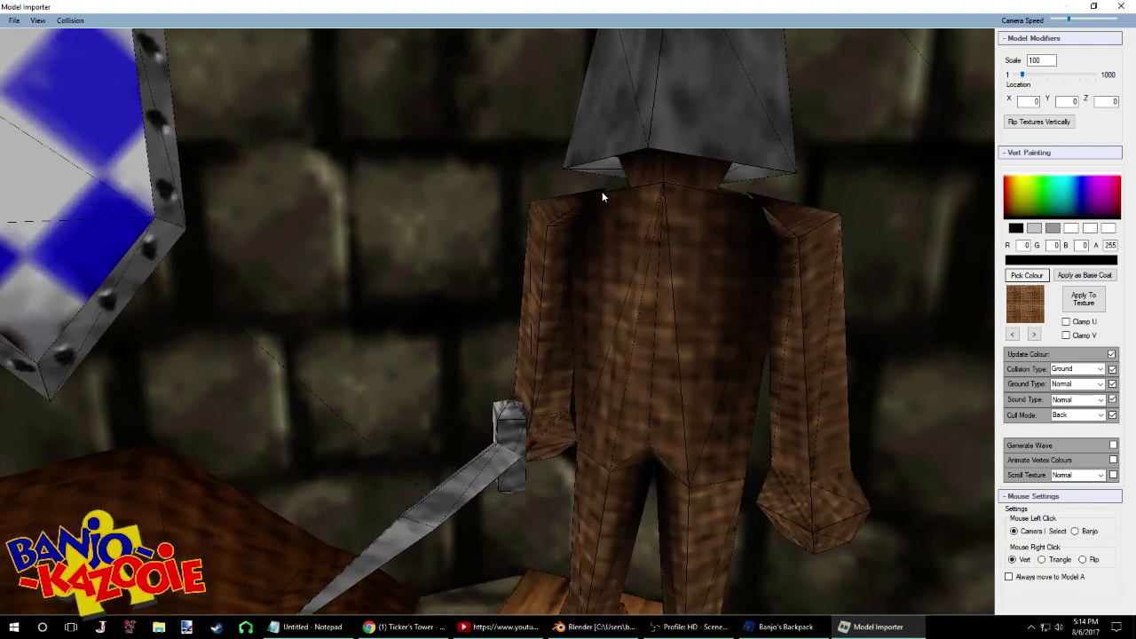
key(s)
drag(749, 196, 723, 270)
key(w)
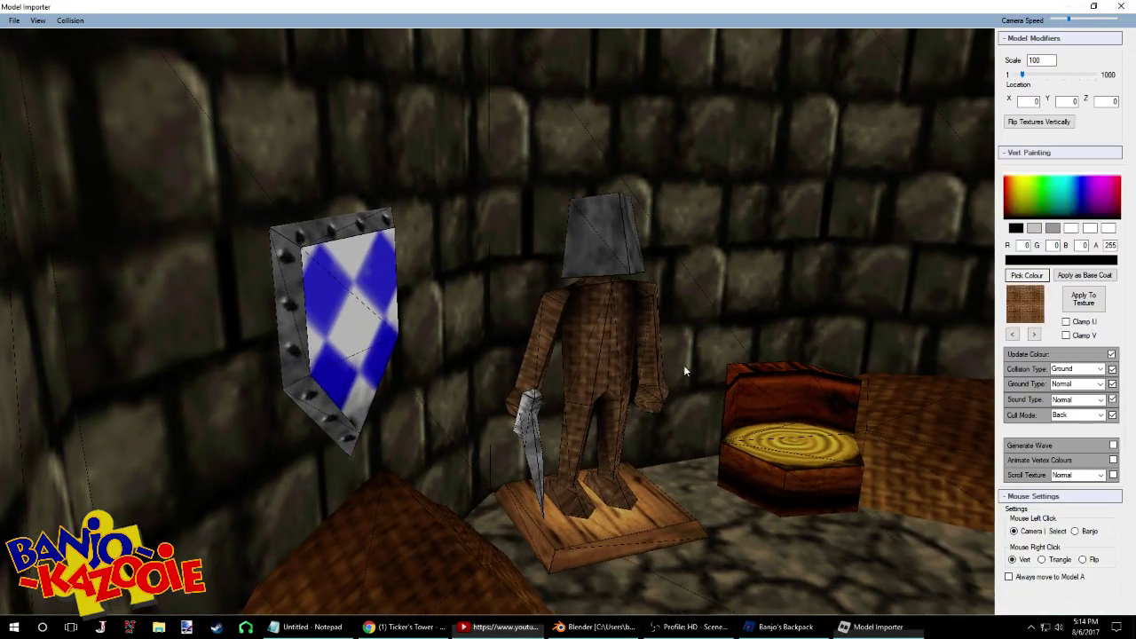
key(d)
drag(684, 371, 677, 284)
key(w)
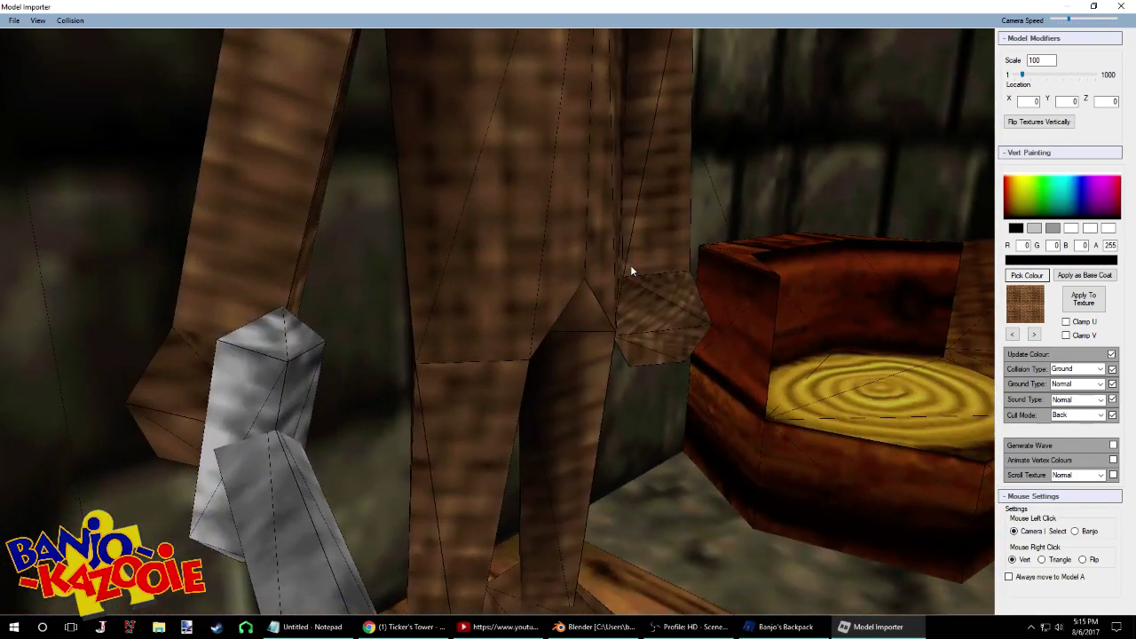
Paint the inner wrist and upper hand vertices of the dummy's empty-handed arm black
right_click(623, 272)
right_click(625, 278)
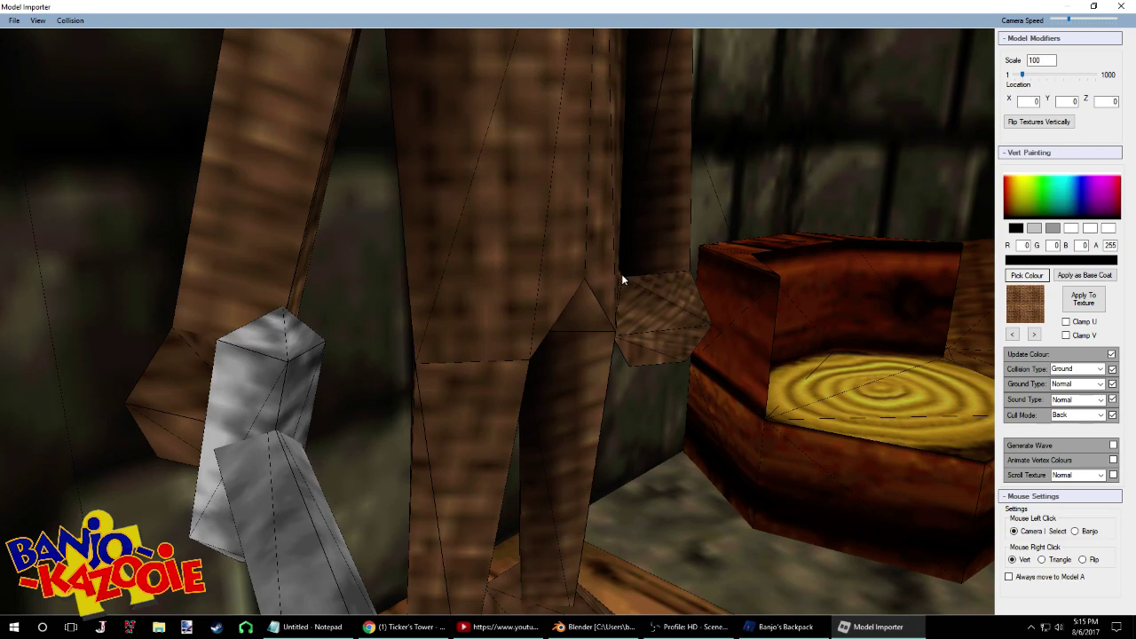
right_click(628, 281)
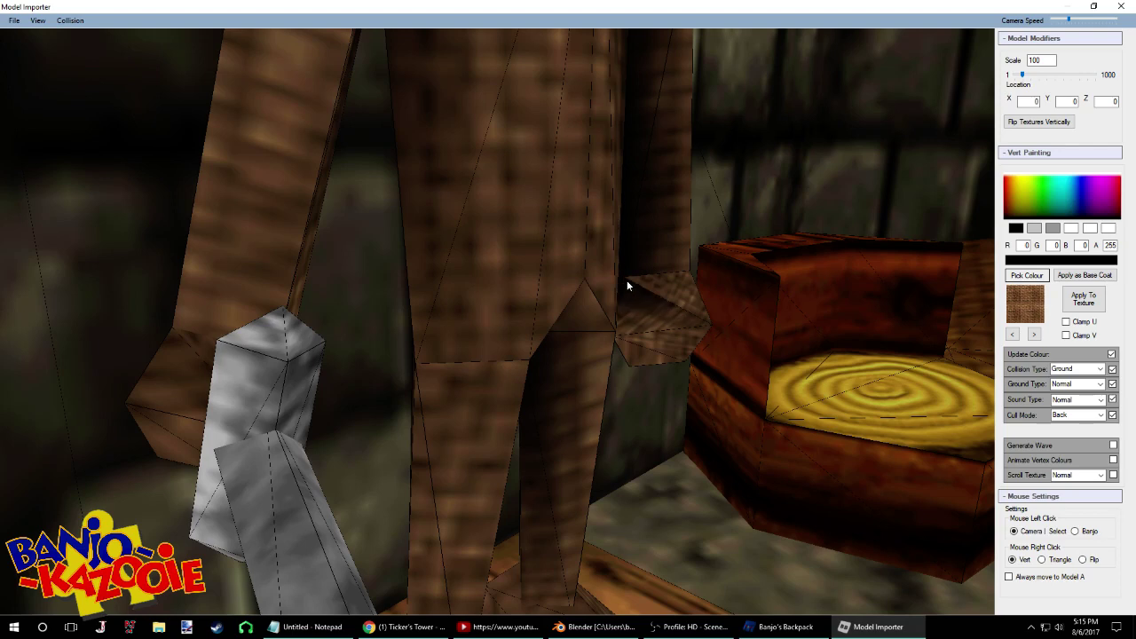
right_click(627, 282)
Examine the shading of the dummy's torso, arms and legs from a distance and close up from the front
key(s)
mouse_move(625, 279)
mouse_down()
mouse_move(503, 282)
mouse_move(479, 271)
mouse_move(594, 276)
mouse_up()
key(w)
key(a)
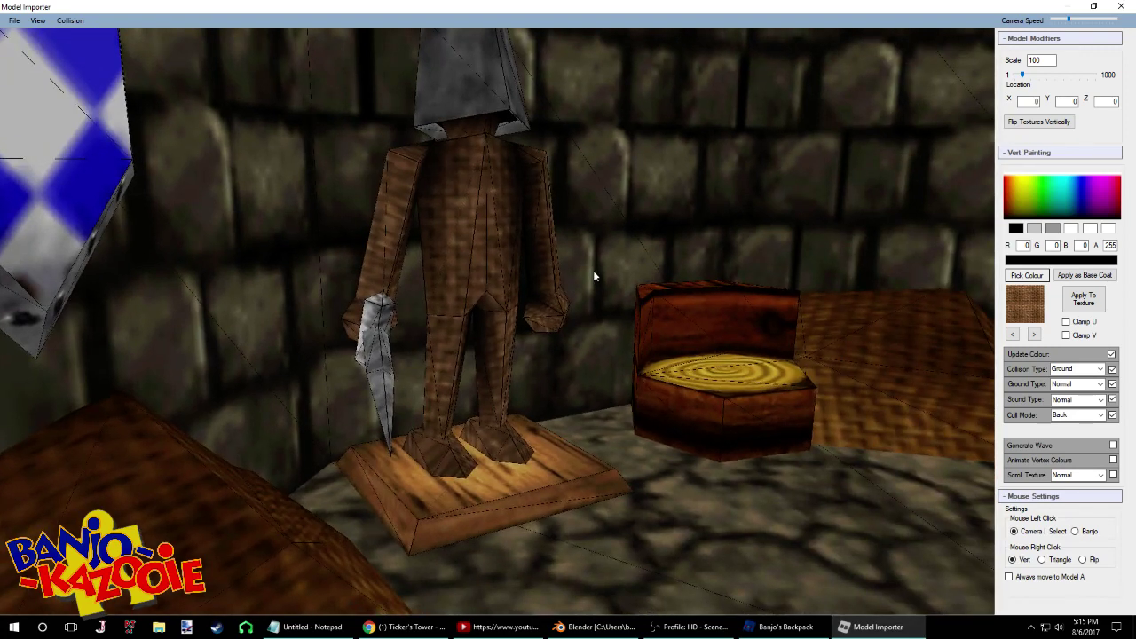
key(w)
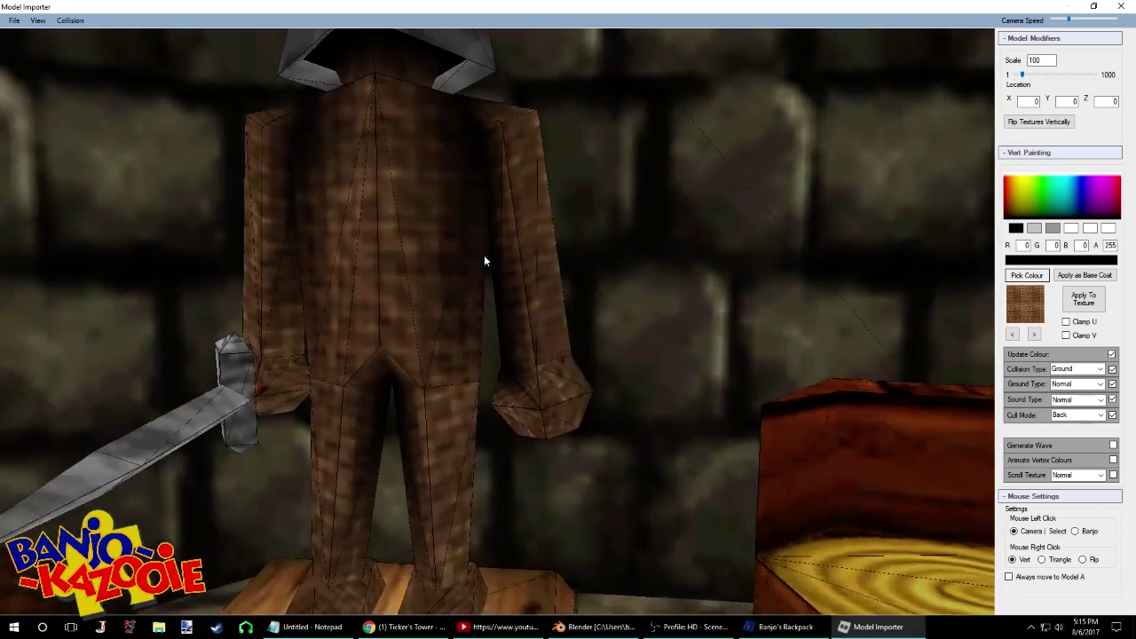
key(a)
drag(482, 259, 523, 271)
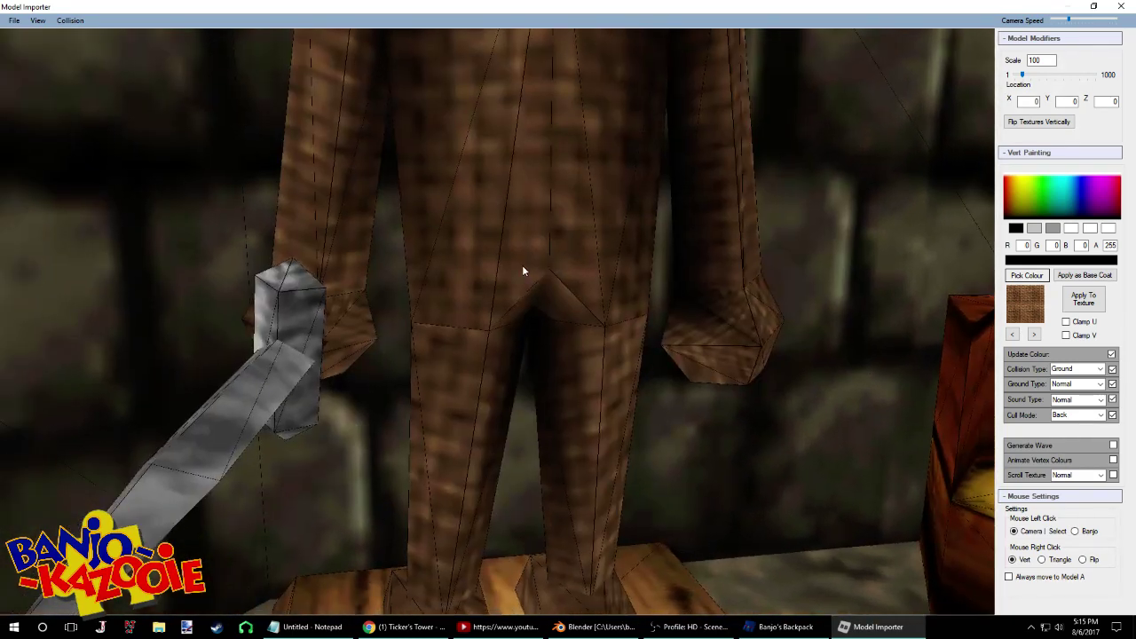
key(a)
key(d)
drag(388, 310, 365, 309)
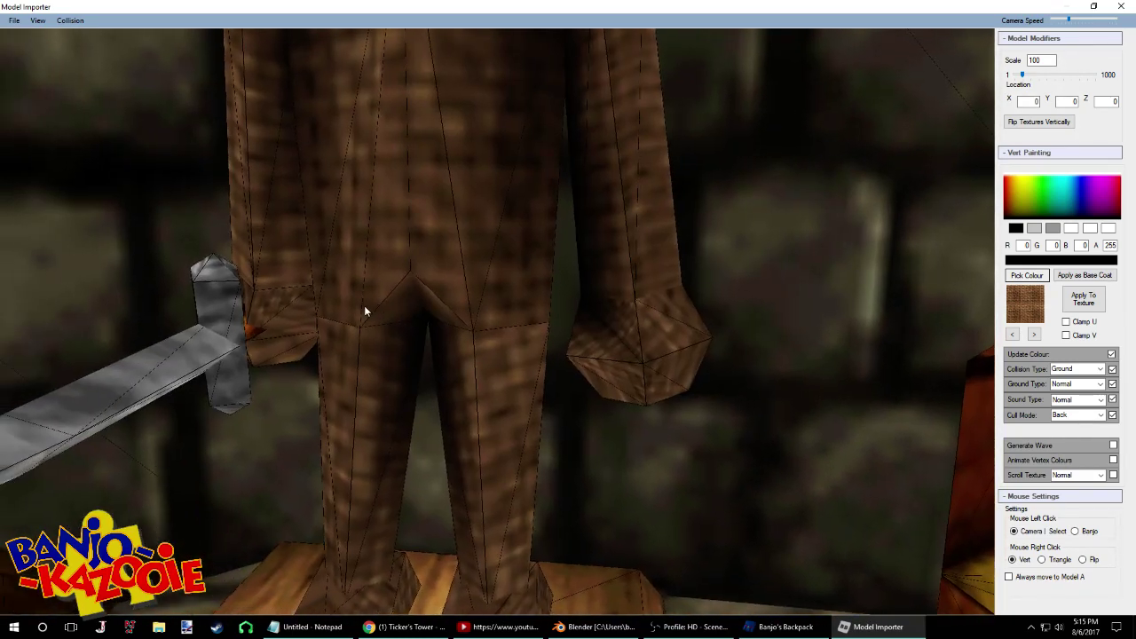
key(a)
key(d)
key(a)
drag(375, 309, 645, 309)
Repaint the wrist and forearm edge vertices of the dummy's empty-handed arm with RGB 160, 160, 160
click(1054, 229)
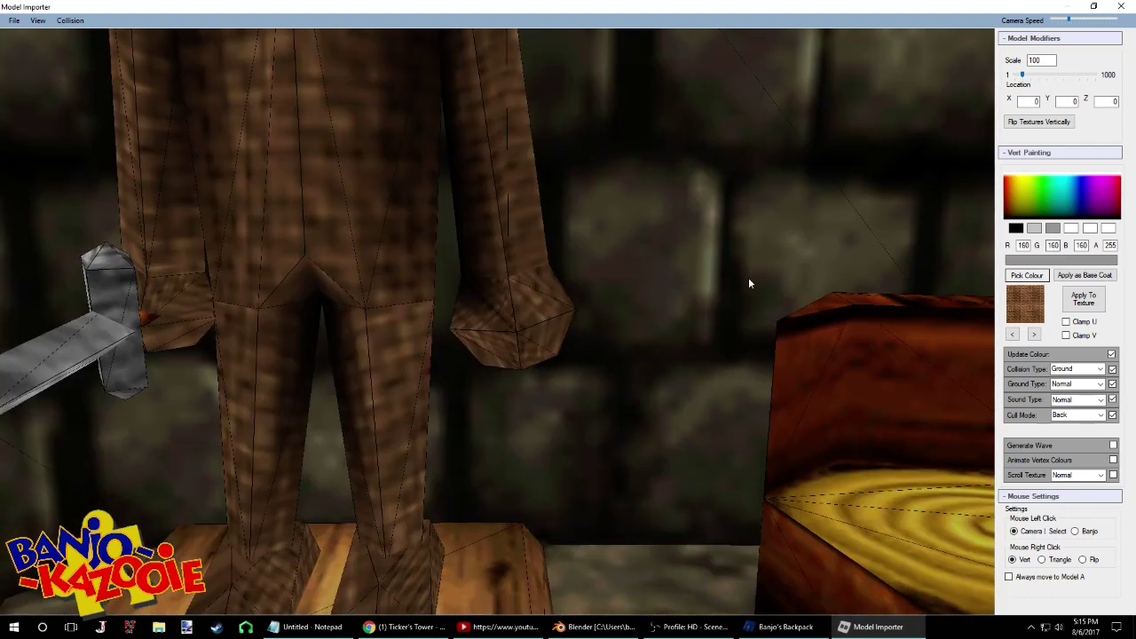
right_click(466, 276)
right_click(465, 276)
right_click(456, 195)
mouse_move(457, 194)
mouse_down()
mouse_move(564, 242)
mouse_move(585, 236)
mouse_up()
scroll(584, 234, up, 3)
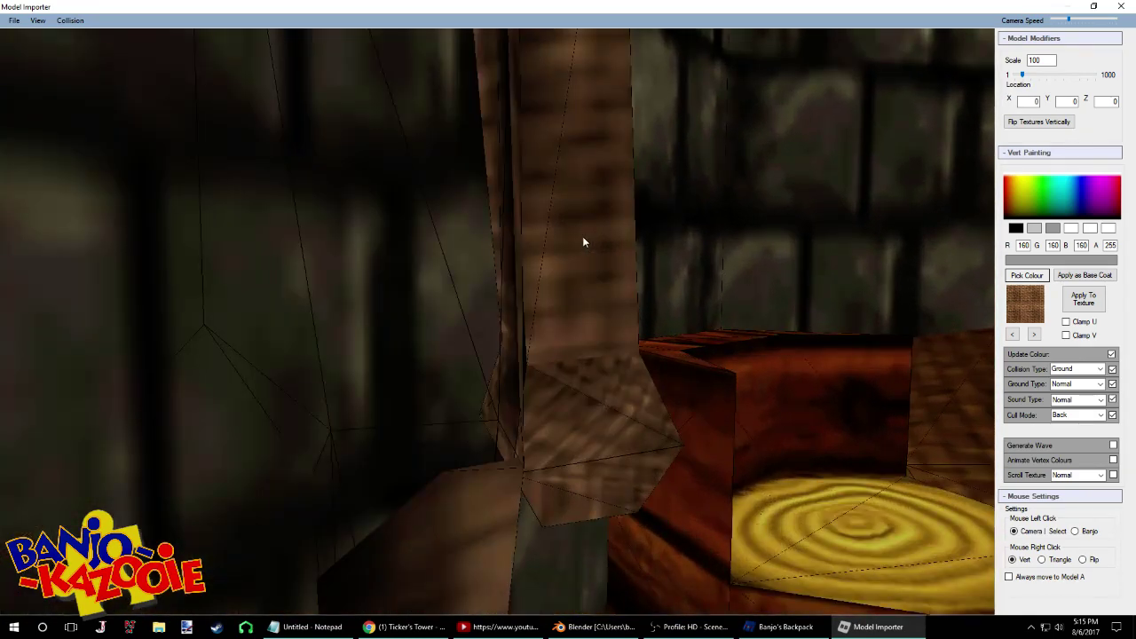
right_click(524, 362)
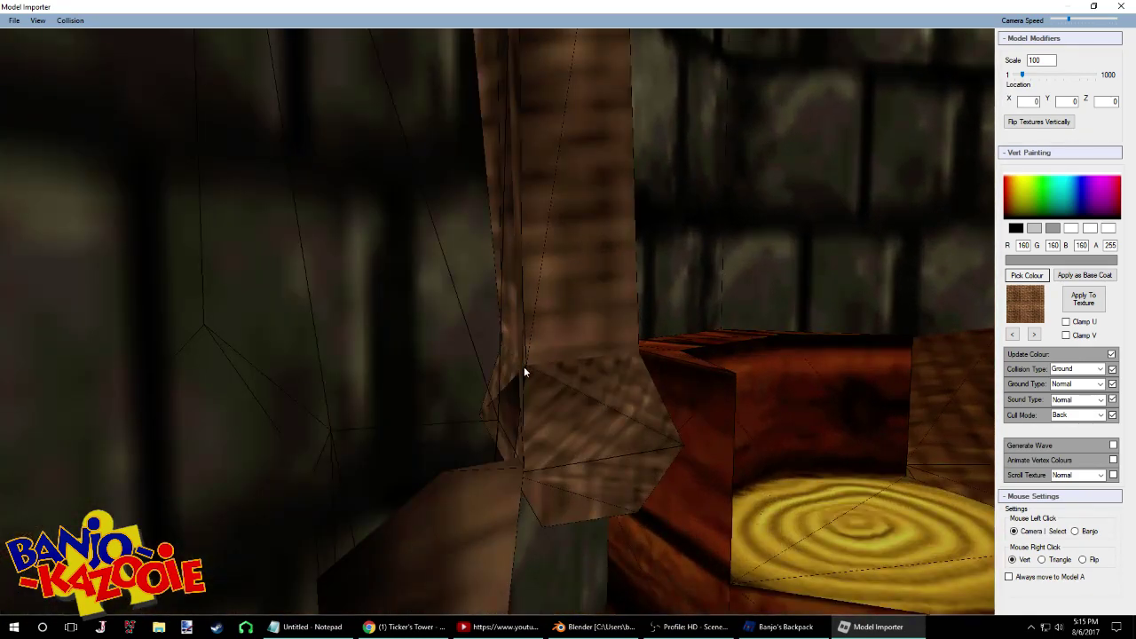
right_click(524, 376)
Paint the inward-facing forearm and wrist vertices of the dummy's arms black, including the sword arm
click(1016, 229)
mouse_move(672, 284)
mouse_down()
mouse_move(520, 297)
mouse_move(438, 287)
mouse_move(571, 437)
mouse_move(641, 443)
mouse_move(531, 433)
mouse_move(385, 461)
mouse_move(377, 456)
mouse_move(413, 410)
mouse_move(379, 387)
mouse_up()
right_click(557, 432)
right_click(561, 445)
key(s)
key(w)
key(d)
mouse_move(275, 367)
mouse_down()
mouse_move(274, 406)
mouse_move(609, 406)
mouse_move(556, 401)
mouse_move(535, 444)
mouse_move(435, 456)
mouse_move(345, 439)
mouse_move(503, 389)
mouse_up()
right_click(528, 423)
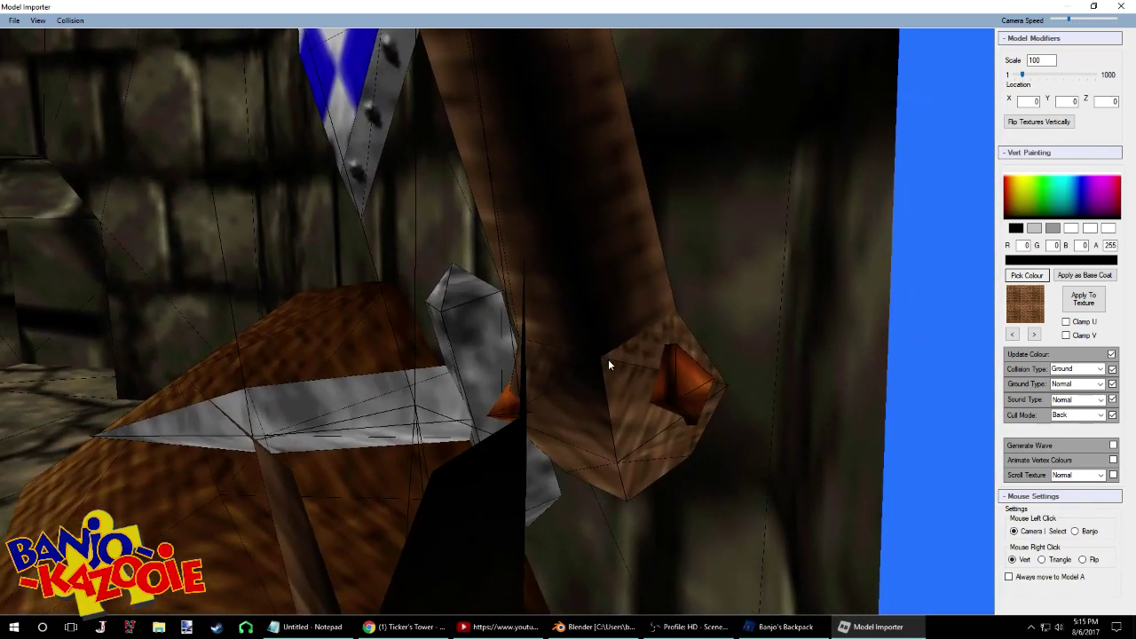
Look over the whole dummy from the front and check the YouTube live chat
drag(603, 388, 829, 376)
key(s)
key(w)
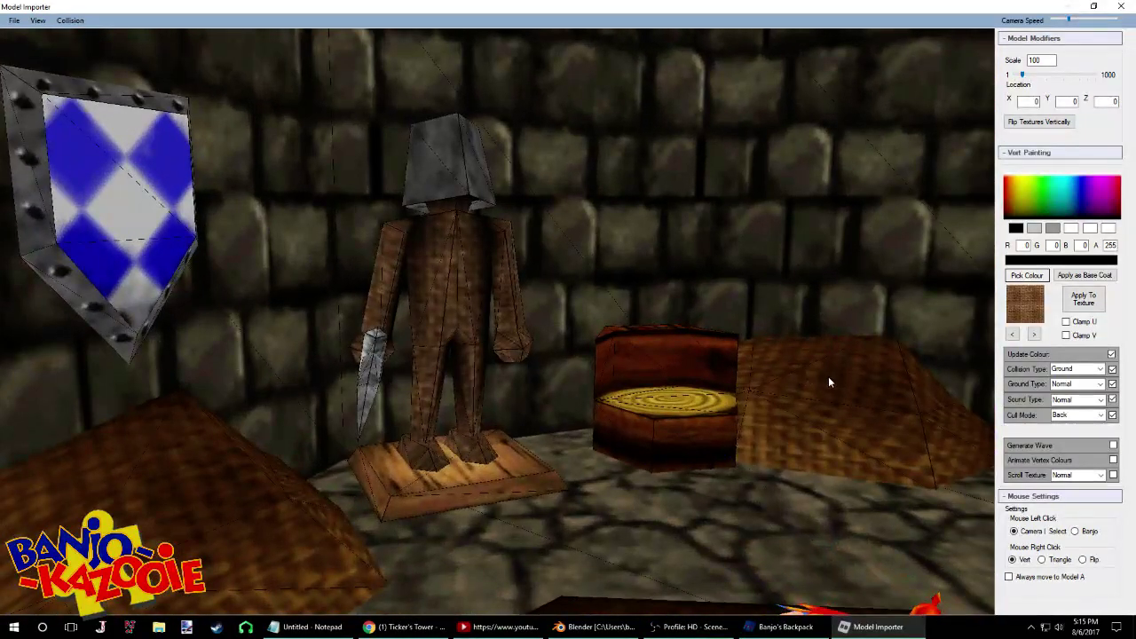
click(502, 627)
Paint corner vertices on the stacked wooden crates beside the framed picture with RGB 160, 160, 160
mouse_move(662, 374)
mouse_down()
mouse_move(589, 362)
mouse_move(630, 391)
mouse_move(595, 370)
mouse_move(545, 434)
mouse_move(505, 425)
mouse_move(655, 424)
mouse_move(634, 418)
mouse_move(702, 413)
mouse_move(705, 379)
mouse_move(766, 376)
mouse_move(913, 405)
mouse_move(746, 393)
mouse_move(935, 322)
mouse_up()
key(s)
key(w)
key(s)
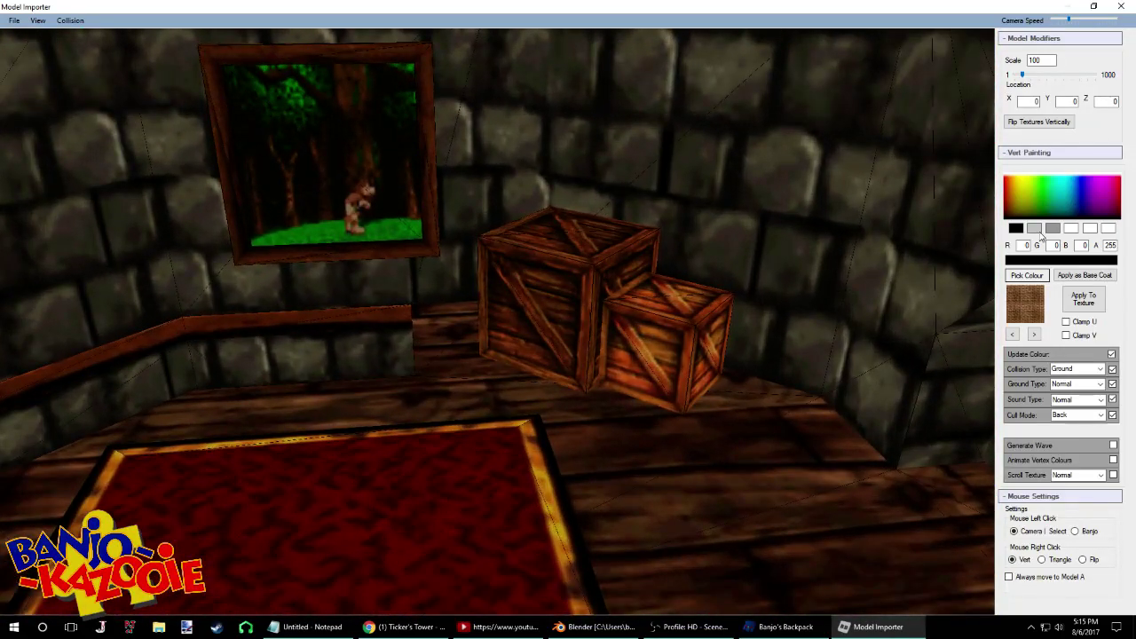
click(1054, 230)
mouse_move(770, 294)
mouse_down()
mouse_move(684, 304)
mouse_move(873, 309)
mouse_move(352, 357)
mouse_up()
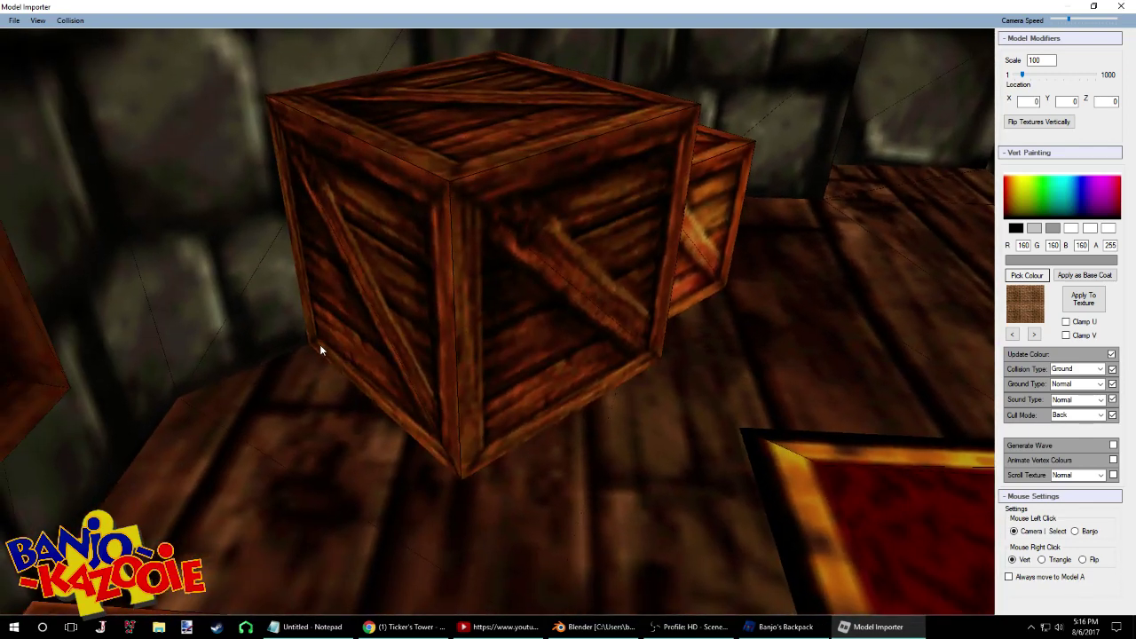
mouse_move(372, 348)
mouse_down()
mouse_move(373, 338)
mouse_move(240, 325)
mouse_move(410, 311)
mouse_move(421, 290)
mouse_move(407, 314)
mouse_up()
right_click(442, 307)
key(w)
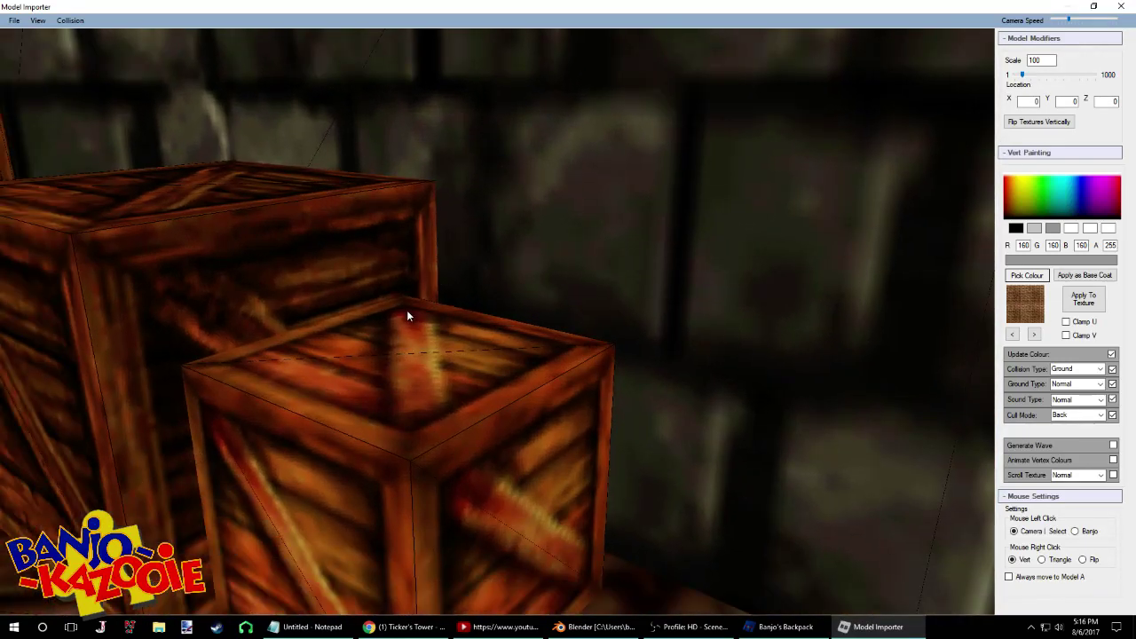
right_click(413, 234)
mouse_move(420, 248)
mouse_down()
mouse_move(383, 209)
mouse_move(451, 276)
mouse_up()
right_click(504, 199)
Shade the smaller crate's front and wall-side corner vertices with the same RGB 160 grey
drag(313, 106, 539, 148)
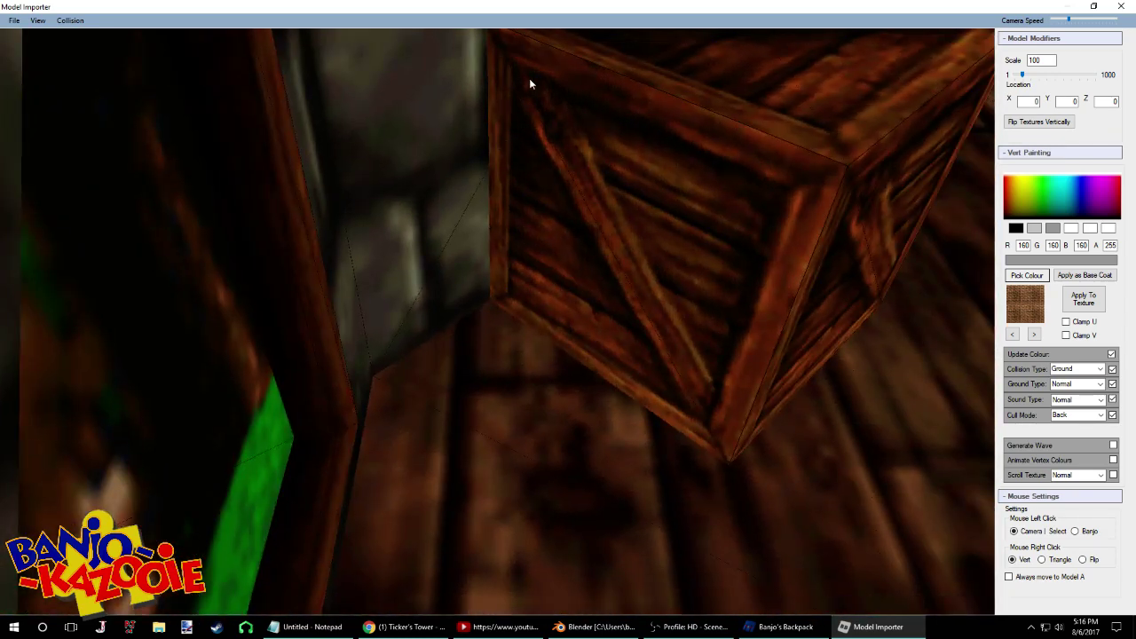
key(s)
drag(535, 298, 269, 269)
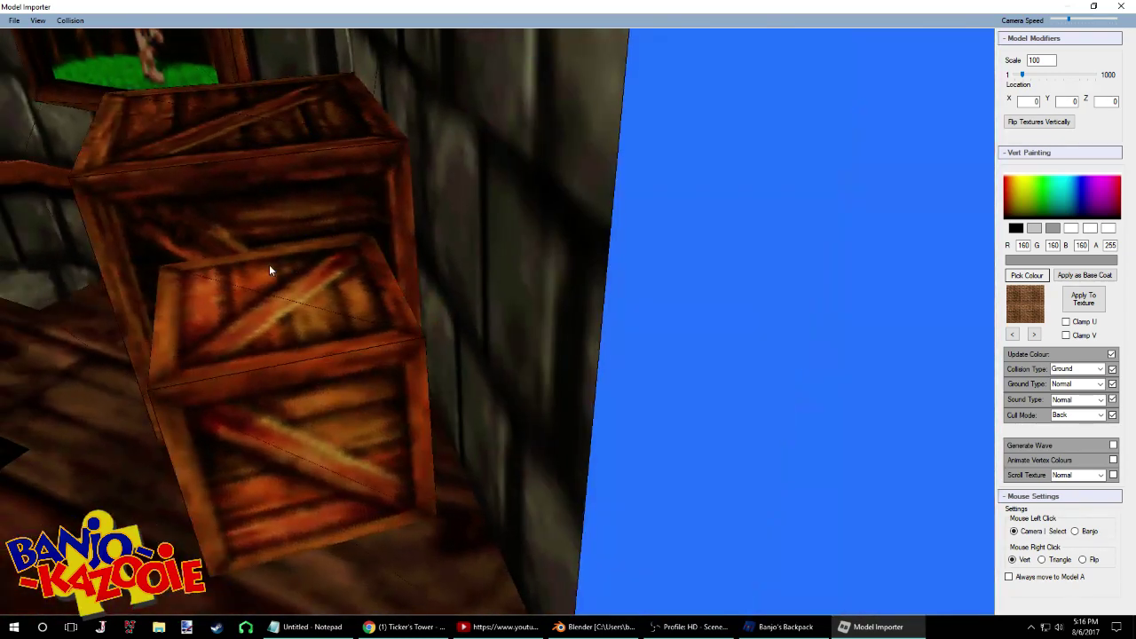
key(w)
drag(363, 269, 306, 396)
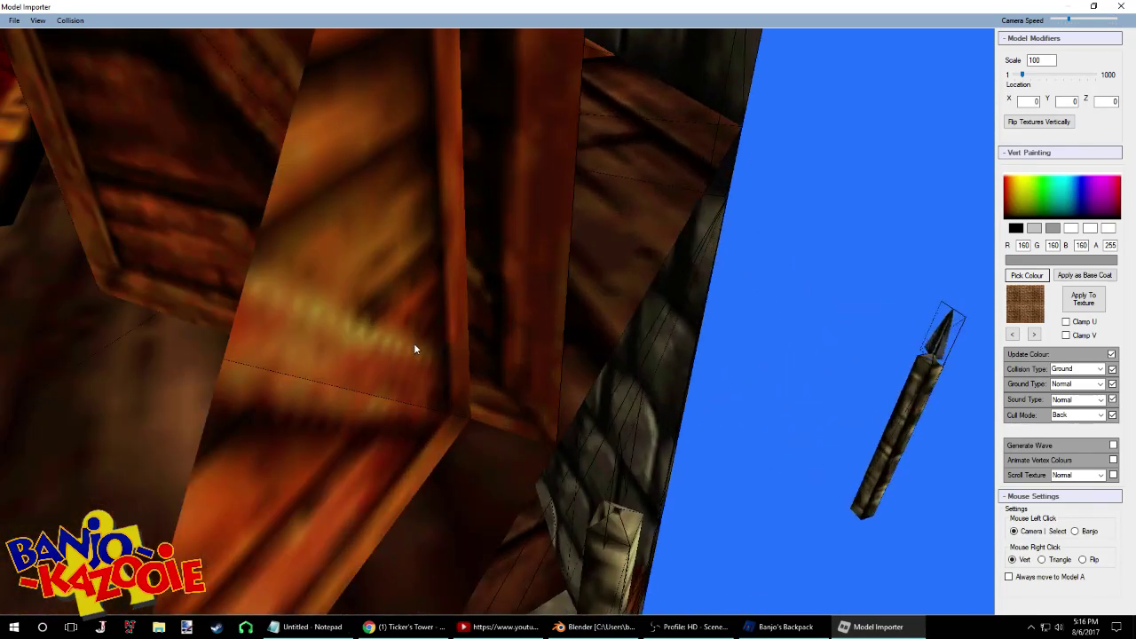
drag(414, 348, 388, 316)
right_click(408, 418)
drag(412, 391, 384, 389)
right_click(162, 307)
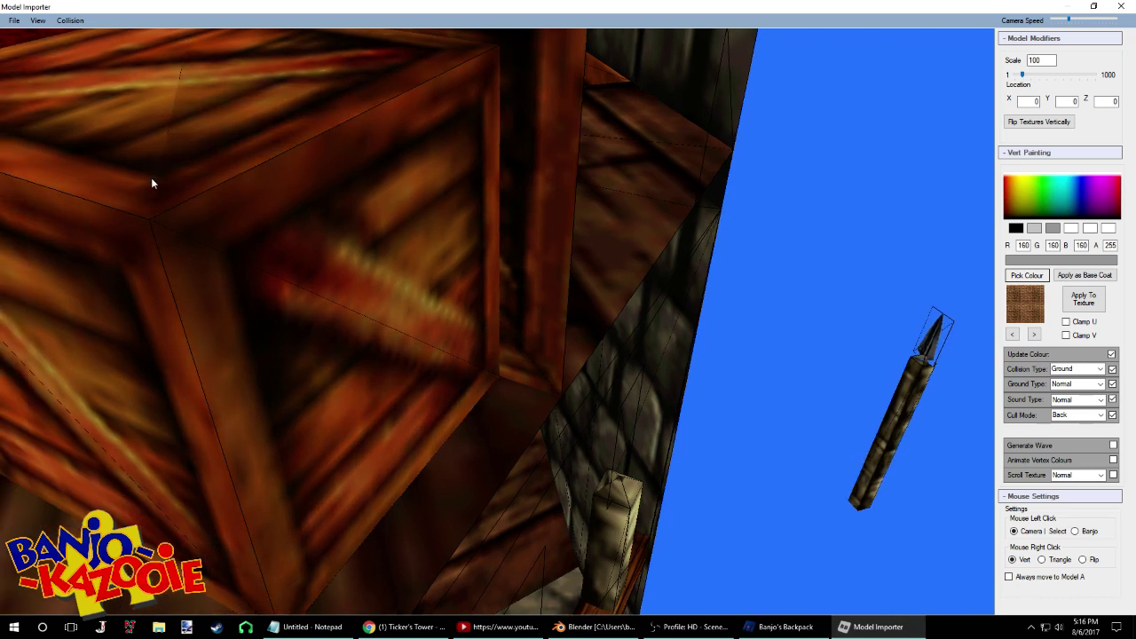
Set the paint colour to RGB 200, 200, 200 with cull mode None, applied per triangle, for the mugs on the table
key(s)
drag(437, 70, 730, 312)
key(w)
key(s)
key(w)
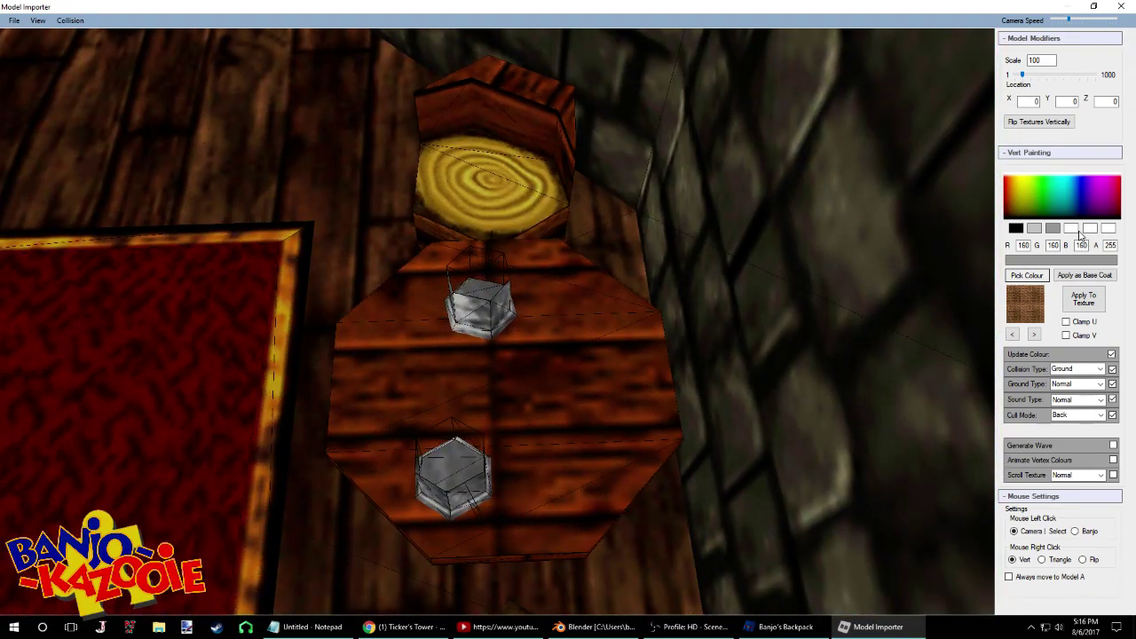
click(1035, 230)
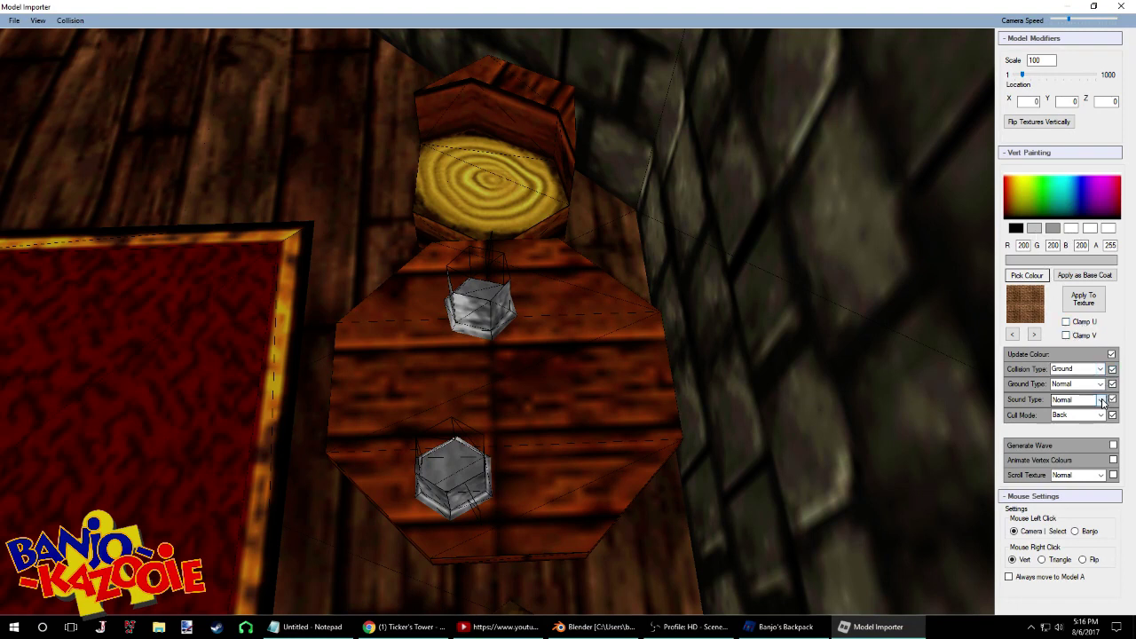
click(1101, 414)
click(1074, 437)
drag(634, 383, 209, 360)
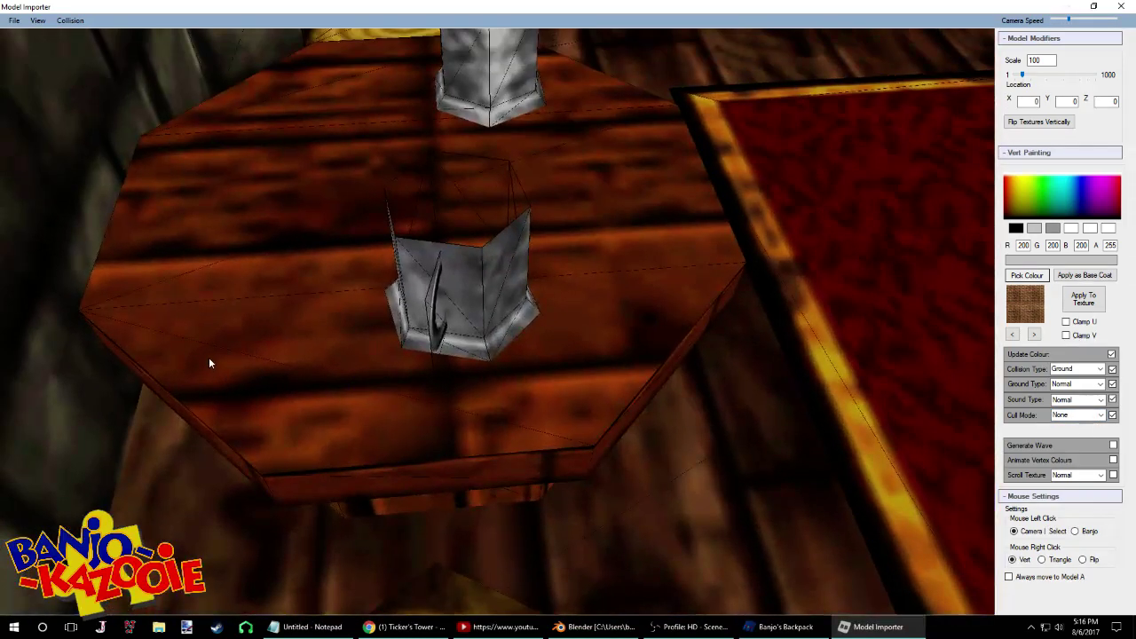
click(1048, 559)
Apply the RGB 200 colour and no-cull setting to the wall triangles of both metal mugs from all around
drag(512, 284, 333, 230)
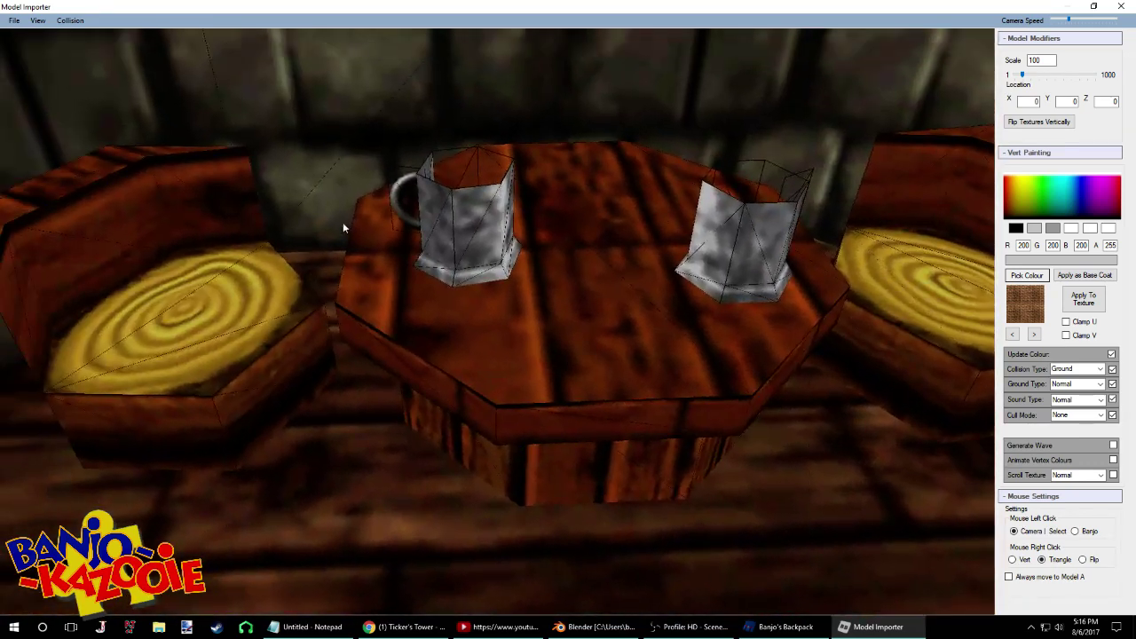
drag(492, 233, 266, 214)
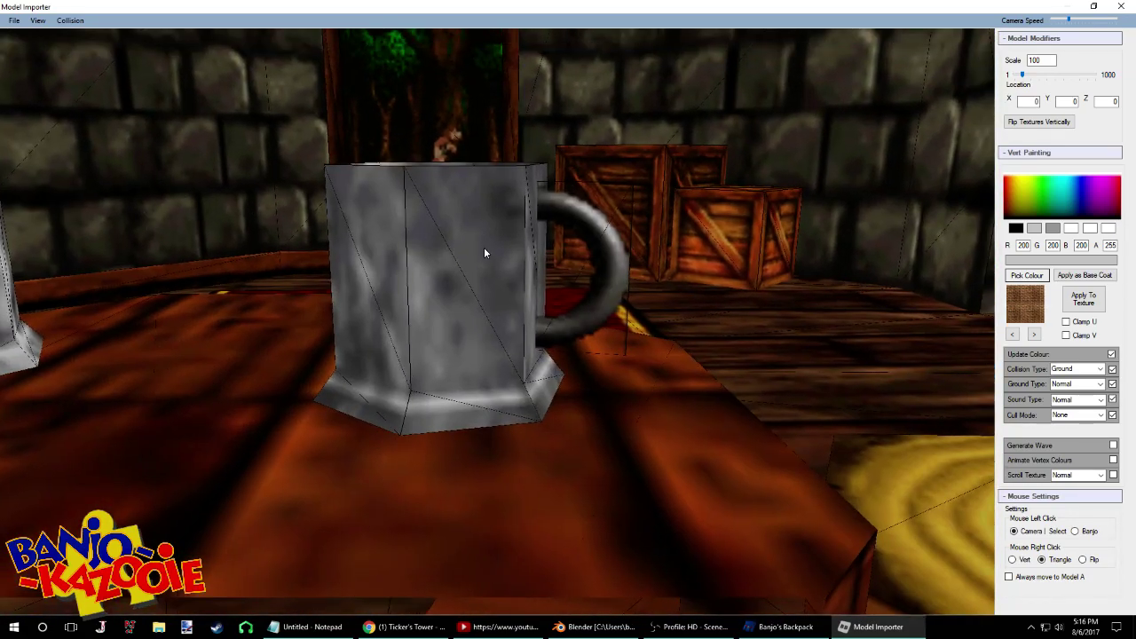
drag(526, 293, 777, 348)
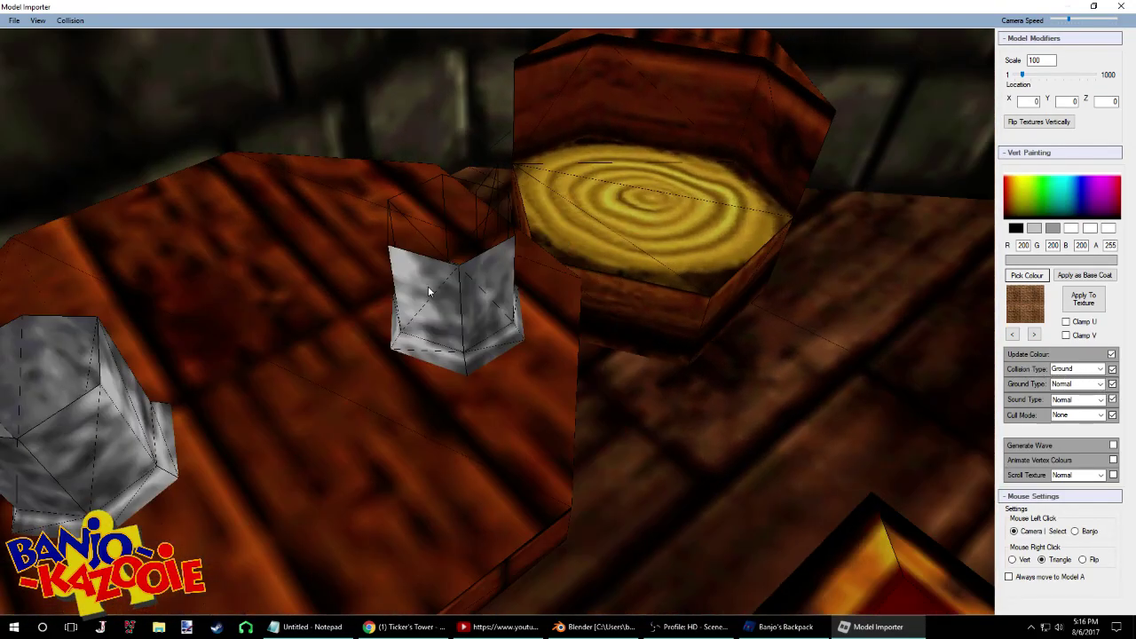
drag(472, 311, 719, 262)
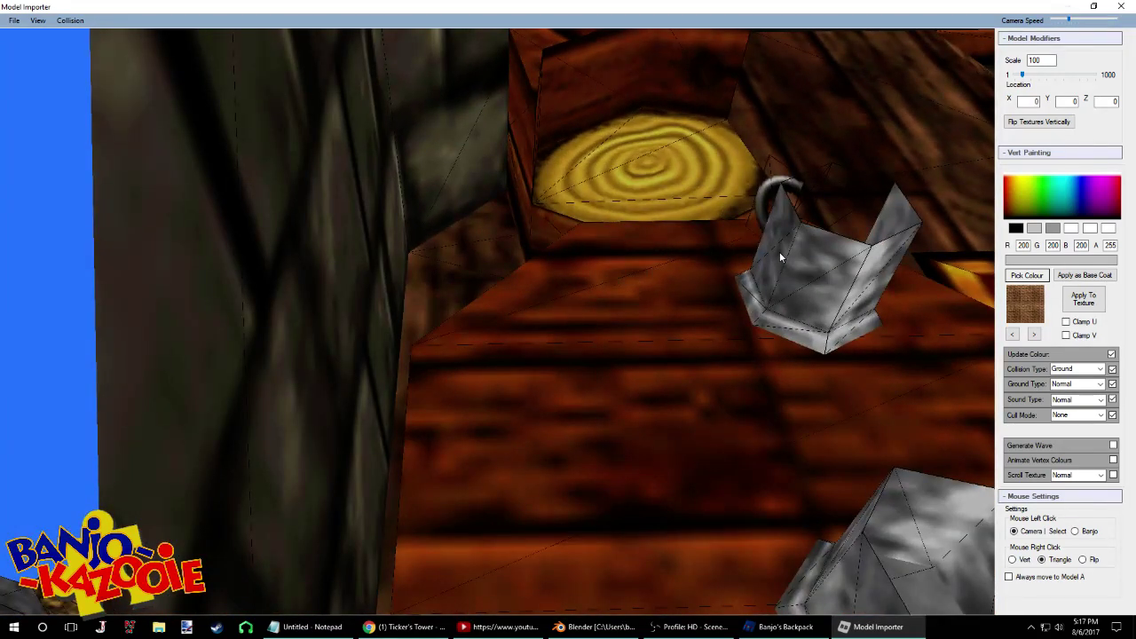
drag(870, 300, 982, 249)
drag(707, 242, 240, 345)
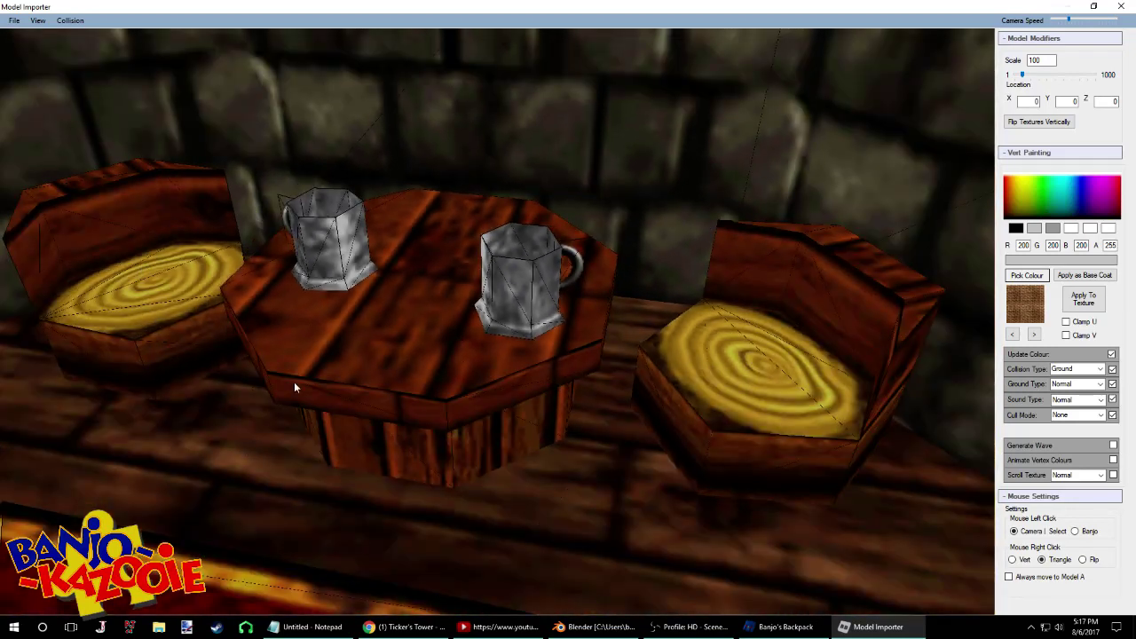
Check the messages in the YouTube live chat window
click(499, 627)
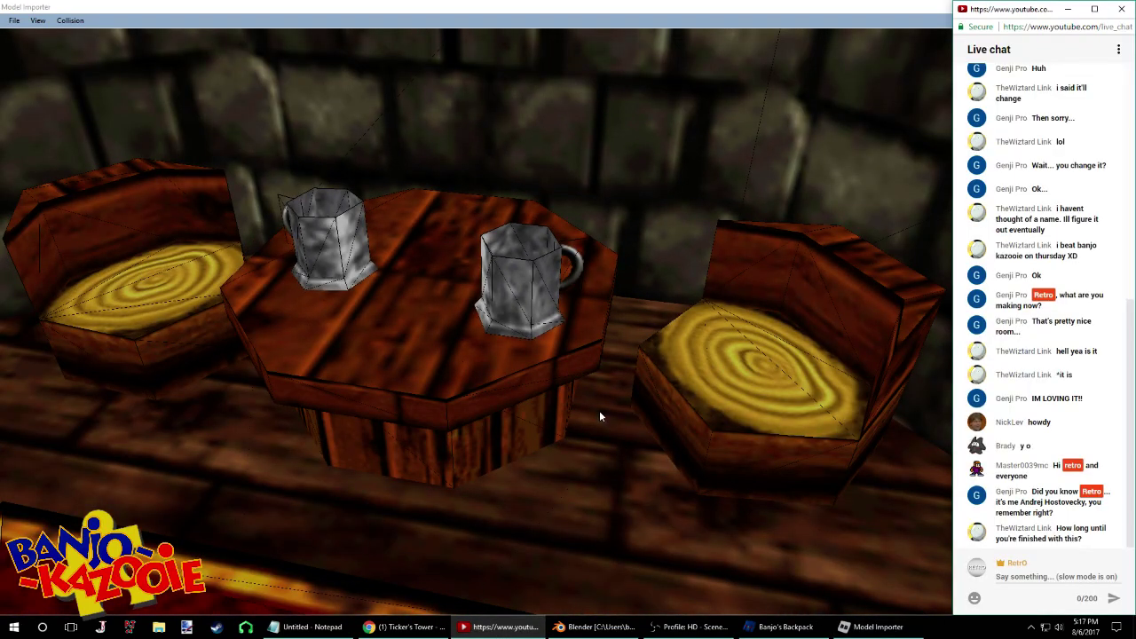
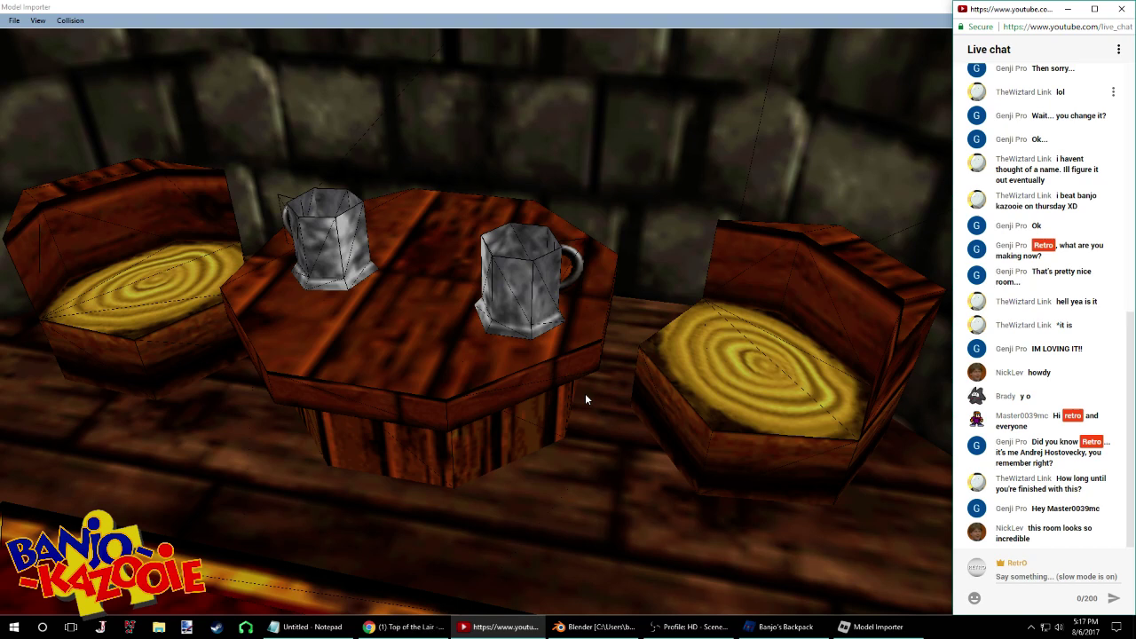
Try to paint the side wall of the stone doorway recess near the crates black
key(s)
mouse_move(607, 390)
mouse_down()
mouse_move(568, 374)
mouse_move(593, 385)
mouse_move(710, 338)
mouse_move(700, 372)
mouse_move(419, 366)
mouse_move(352, 349)
mouse_up()
key(w)
key(s)
key(w)
click(1015, 229)
scroll(538, 355, up, 2)
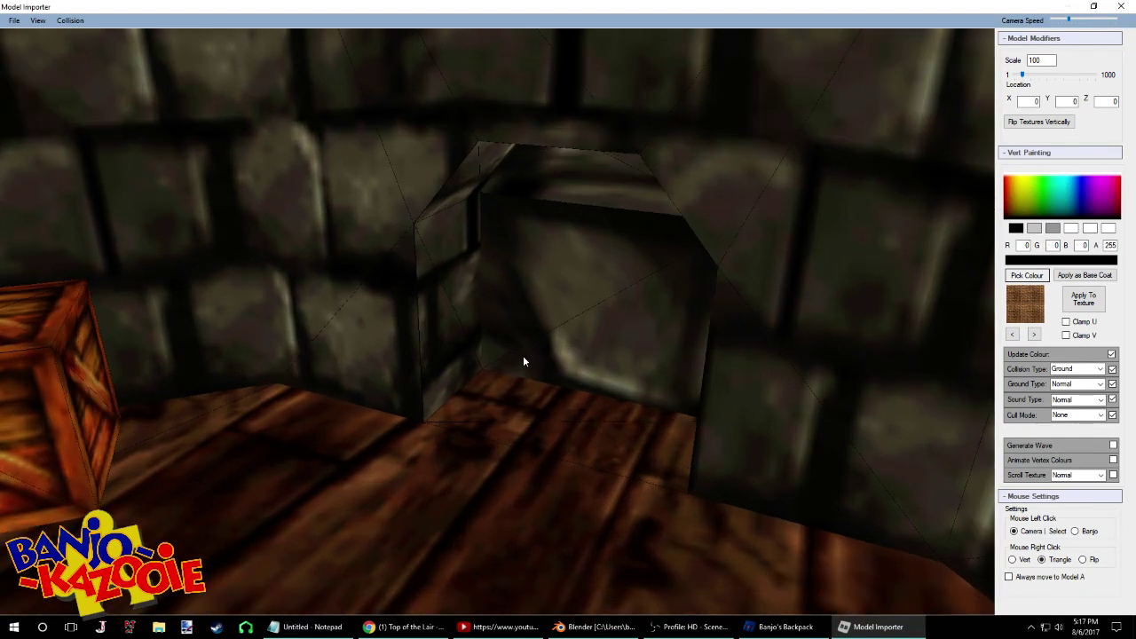
right_click(472, 367)
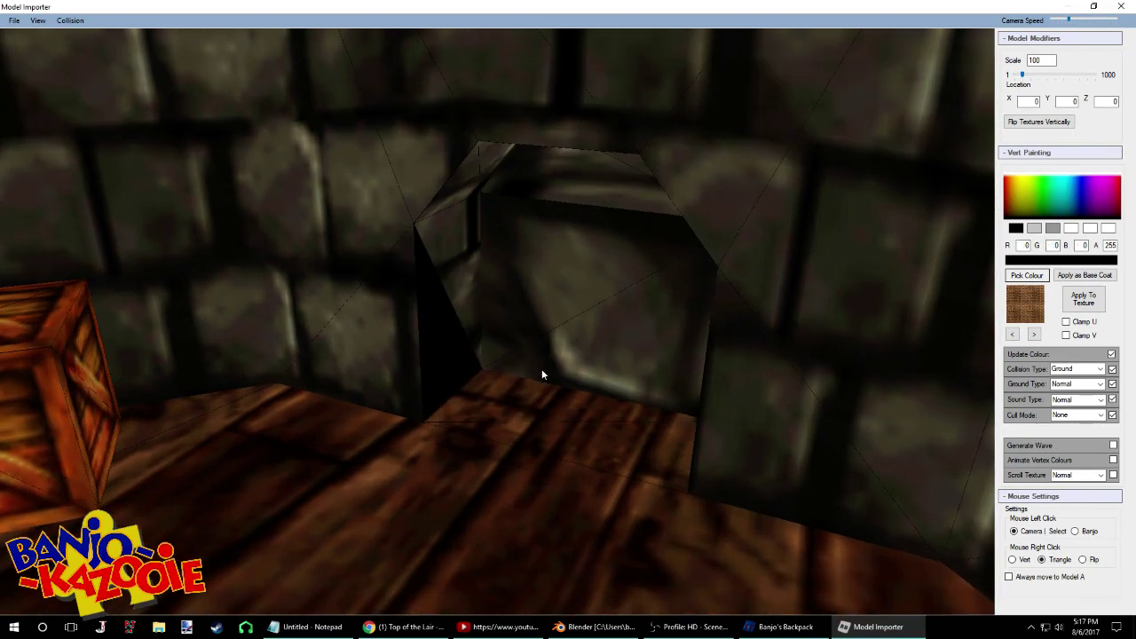
Switch to per-vertex painting and repaint the blackened side wall vertices of the doorway recess with RGB 200, 200, 200
click(1034, 228)
click(1013, 561)
right_click(423, 266)
right_click(441, 397)
Paint the vertices along the inner corner between the doorway recess's side wall and back wall black
click(1020, 226)
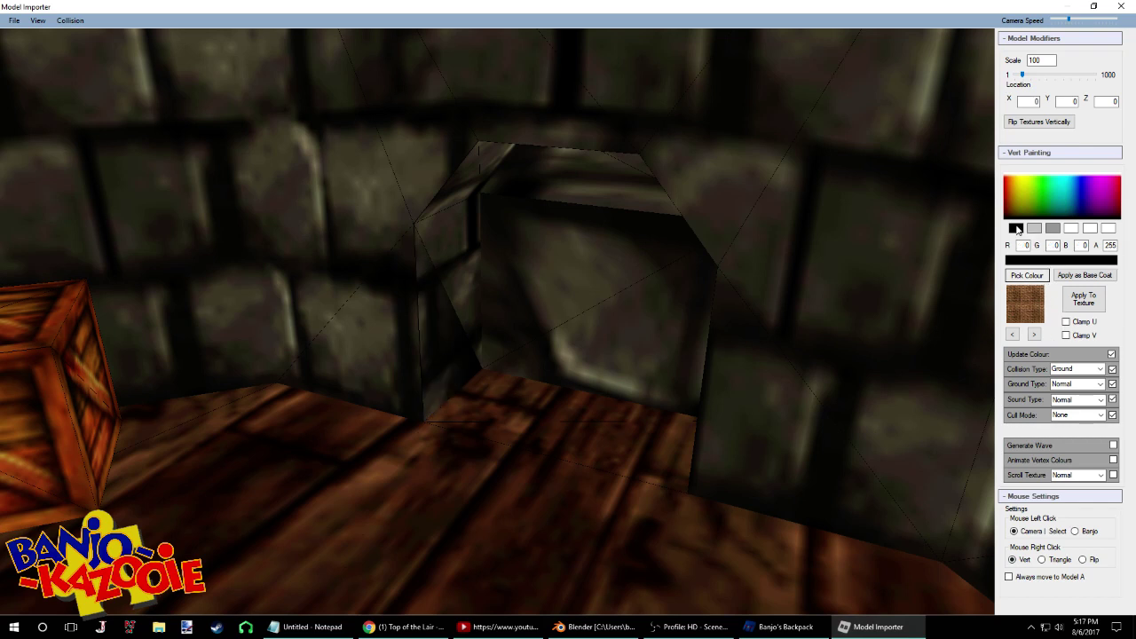
right_click(462, 311)
right_click(479, 219)
right_click(477, 195)
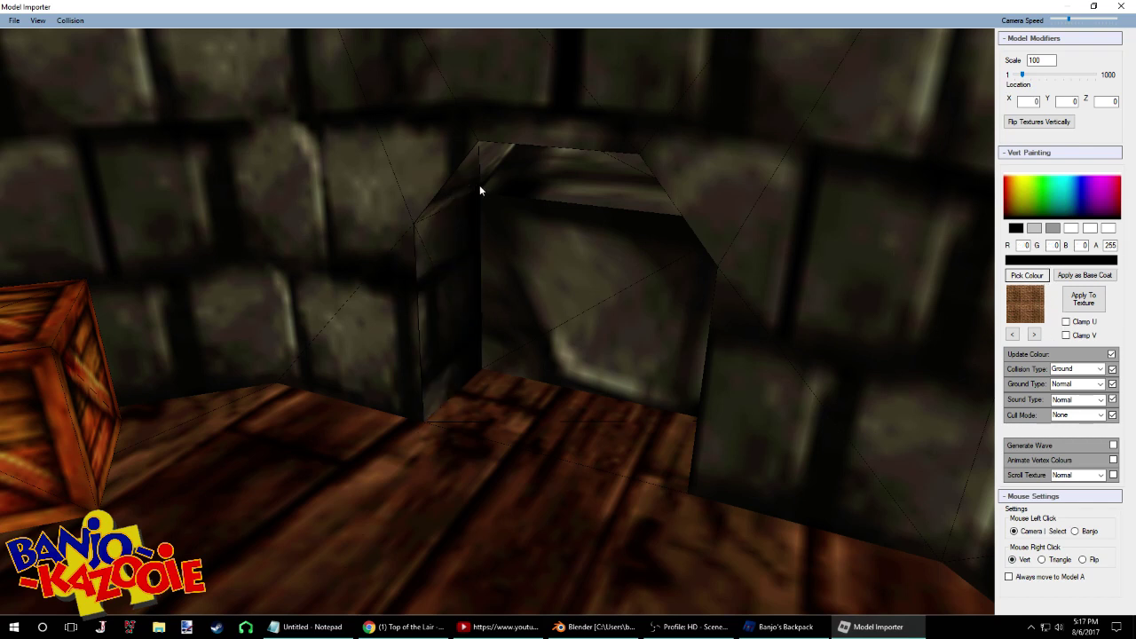
right_click(489, 192)
right_click(491, 209)
scroll(493, 230, up, 3)
right_click(491, 389)
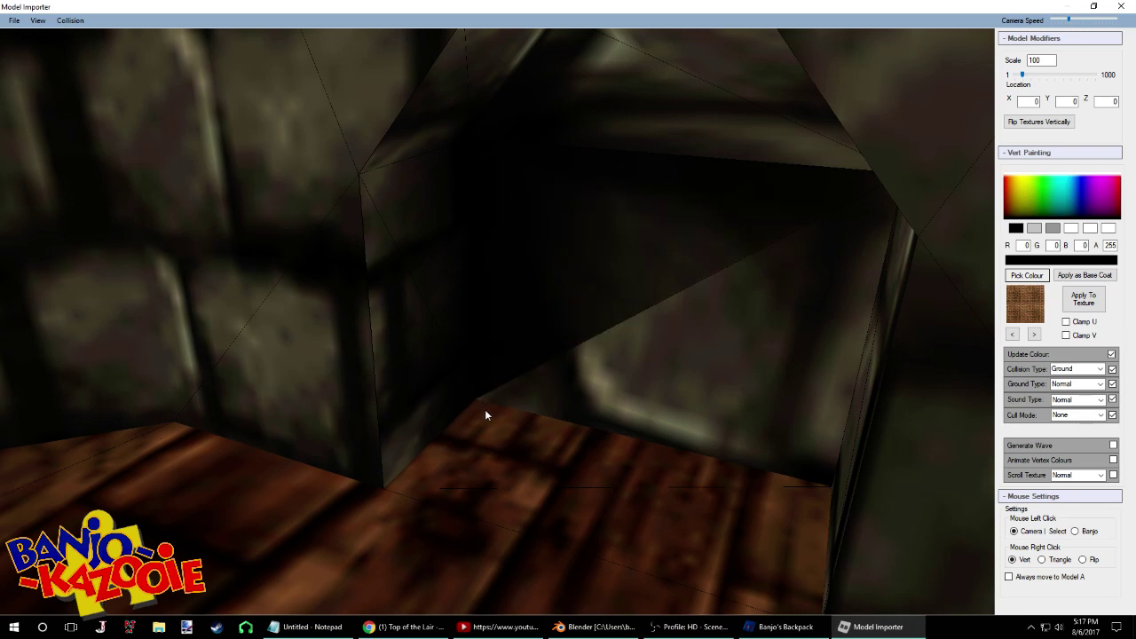
Paint the rear floor vertices and the remaining back wall vertices of the doorway recess black
right_click(485, 410)
right_click(519, 404)
drag(520, 402, 640, 410)
right_click(655, 397)
right_click(661, 391)
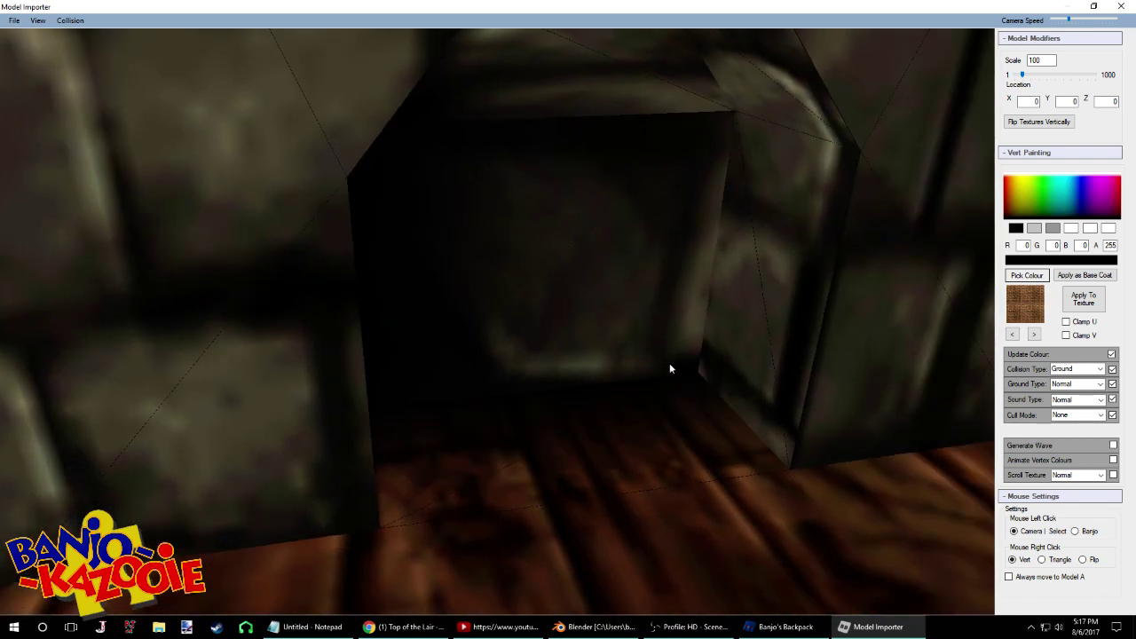
right_click(668, 357)
right_click(609, 214)
right_click(689, 128)
right_click(692, 103)
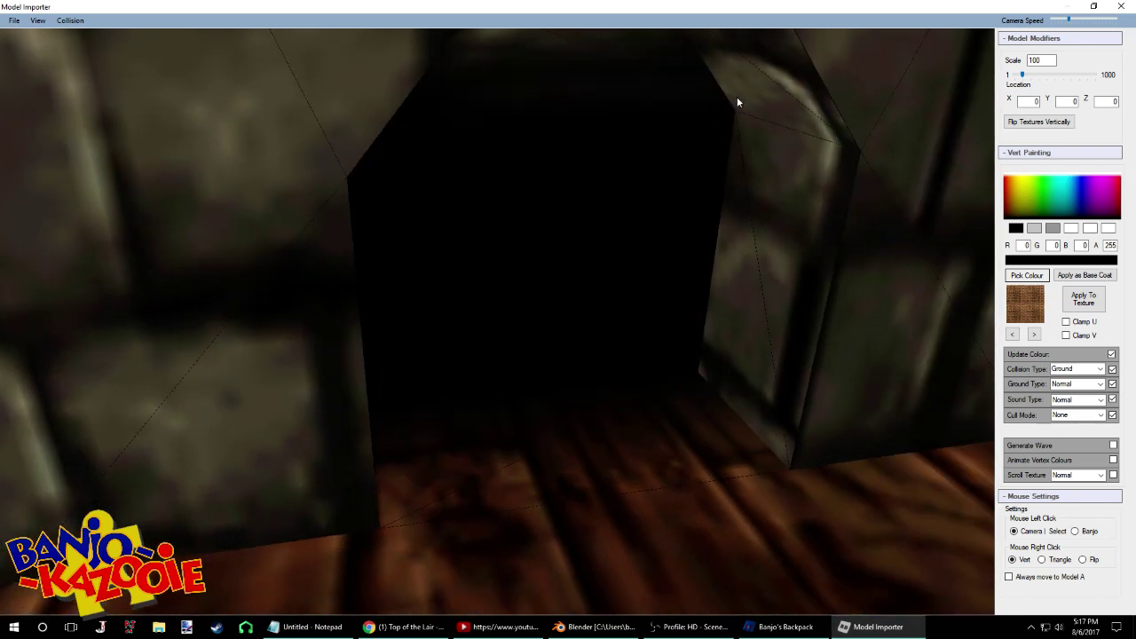
Paint the inner vertices of the wooden-floored doorway recess's unshaded side wall black, along its corner with the back wall
right_click(743, 138)
right_click(742, 147)
right_click(717, 380)
Paint the rear vertices of the same doorway recess's ceiling black at both upper corners
mouse_move(691, 312)
mouse_down()
mouse_move(708, 293)
mouse_move(649, 206)
mouse_move(658, 237)
mouse_up()
right_click(513, 220)
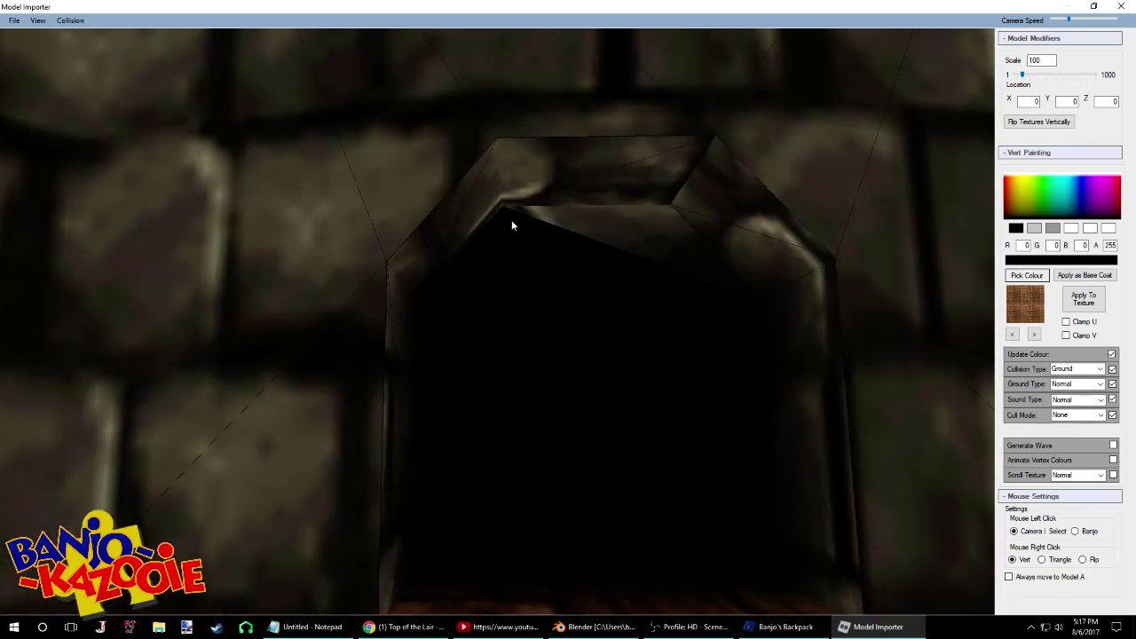
right_click(510, 212)
right_click(503, 199)
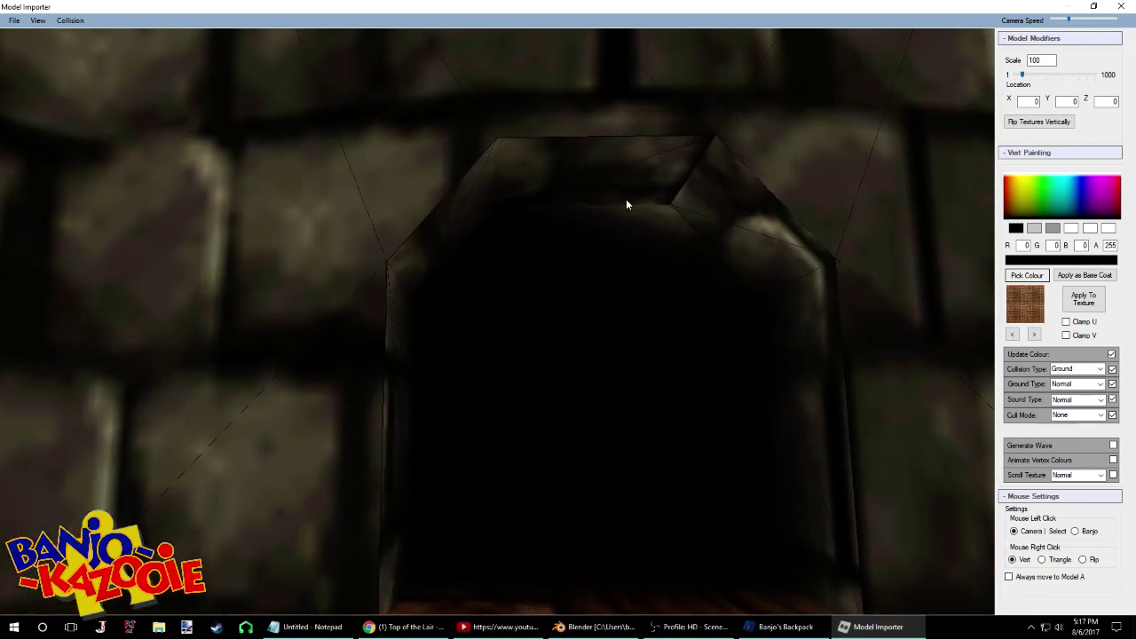
right_click(667, 198)
right_click(681, 215)
right_click(676, 215)
Paint the lower rear corner vertices of the stone-floored doorway recess on the ground floor black
drag(750, 275, 729, 393)
key(s)
key(w)
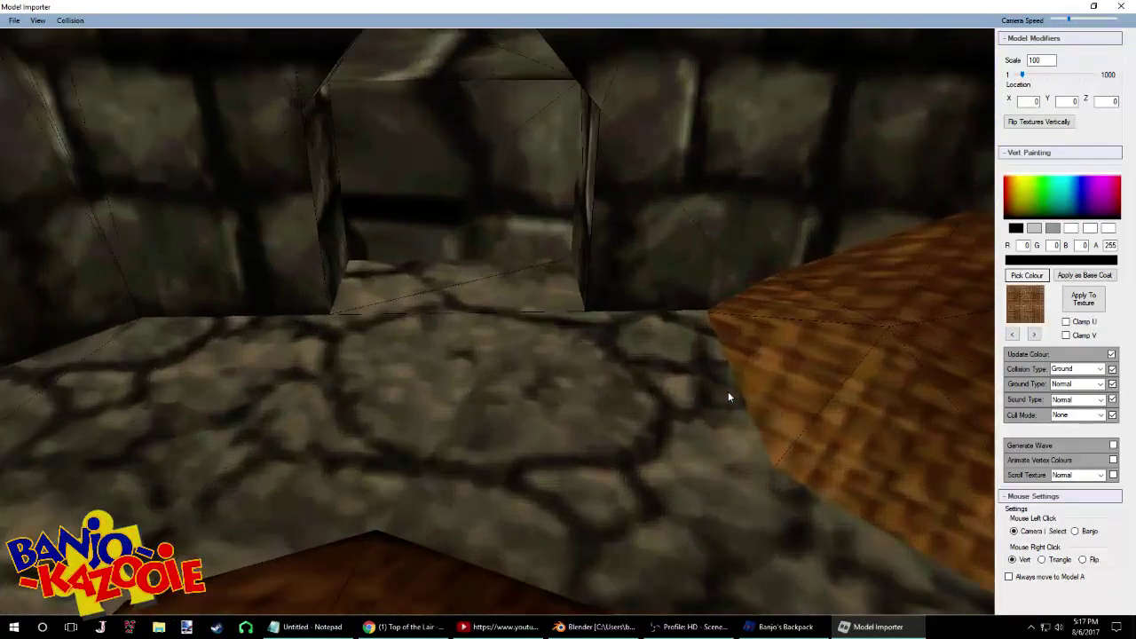
right_click(689, 388)
right_click(695, 381)
right_click(681, 377)
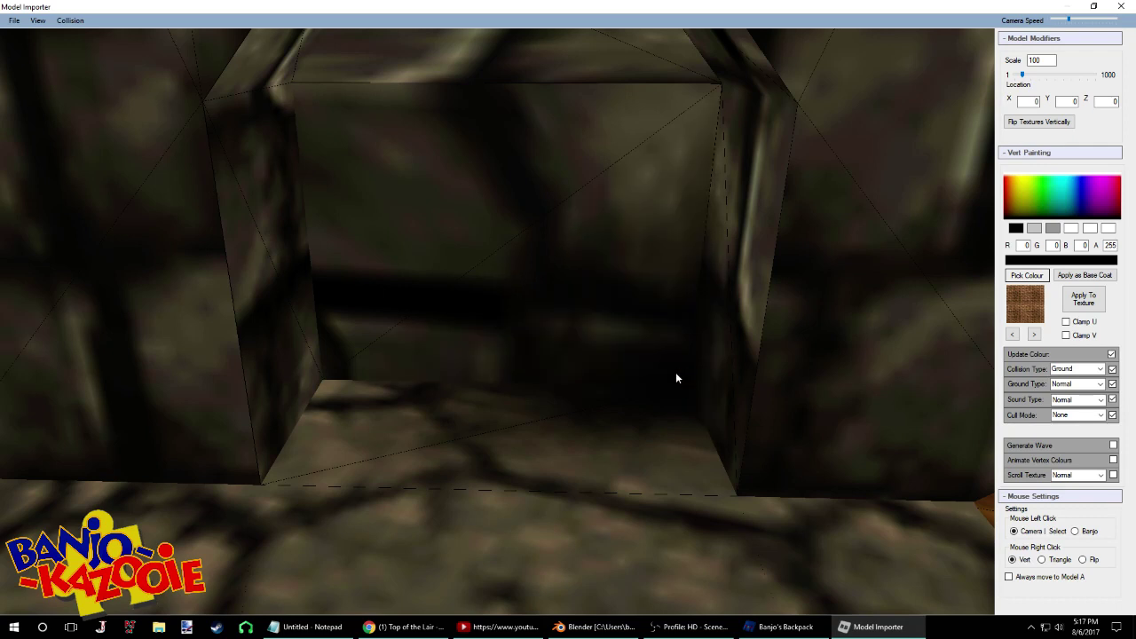
right_click(345, 372)
right_click(321, 364)
right_click(317, 360)
right_click(317, 359)
right_click(344, 391)
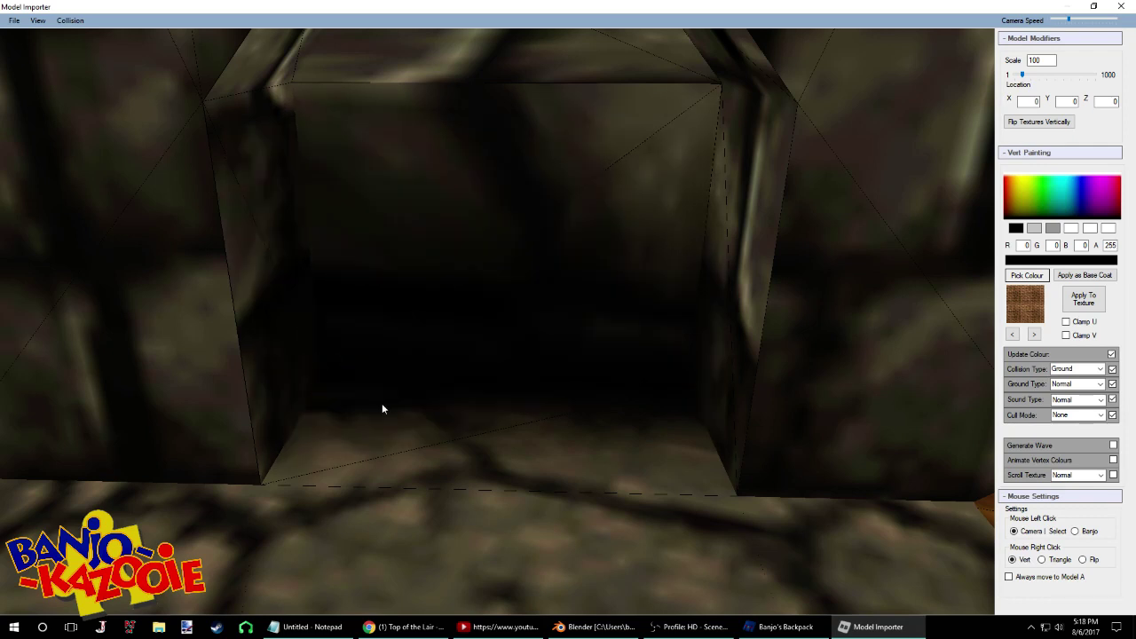
Paint the back wall's vertices black at both points where the ground-floor recess's side walls meet its sloped ceiling
right_click(302, 81)
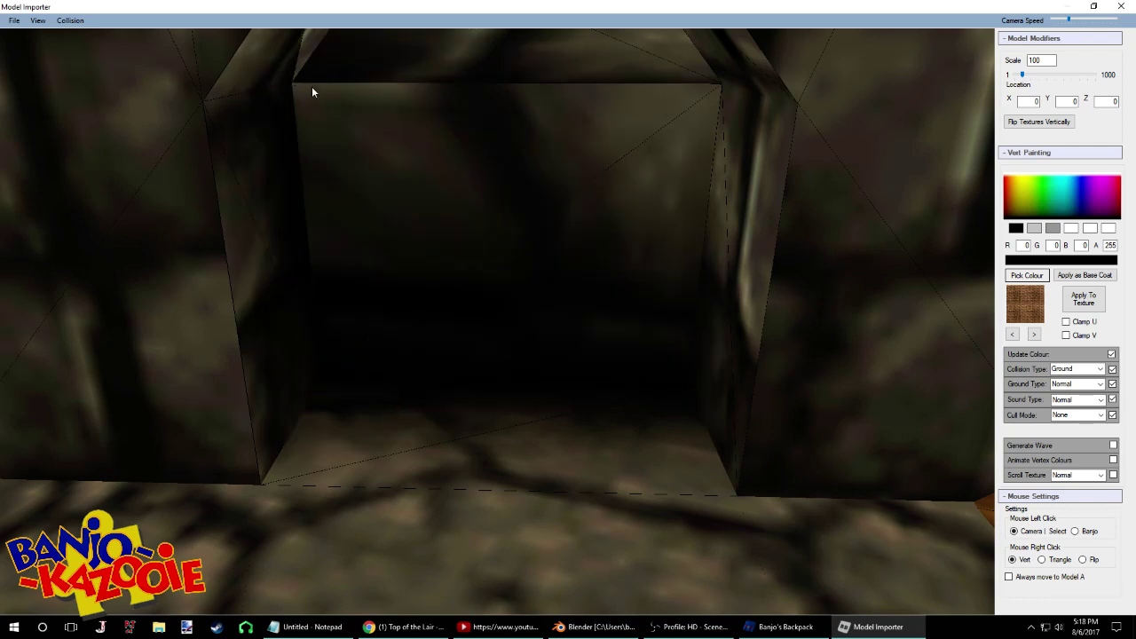
right_click(298, 73)
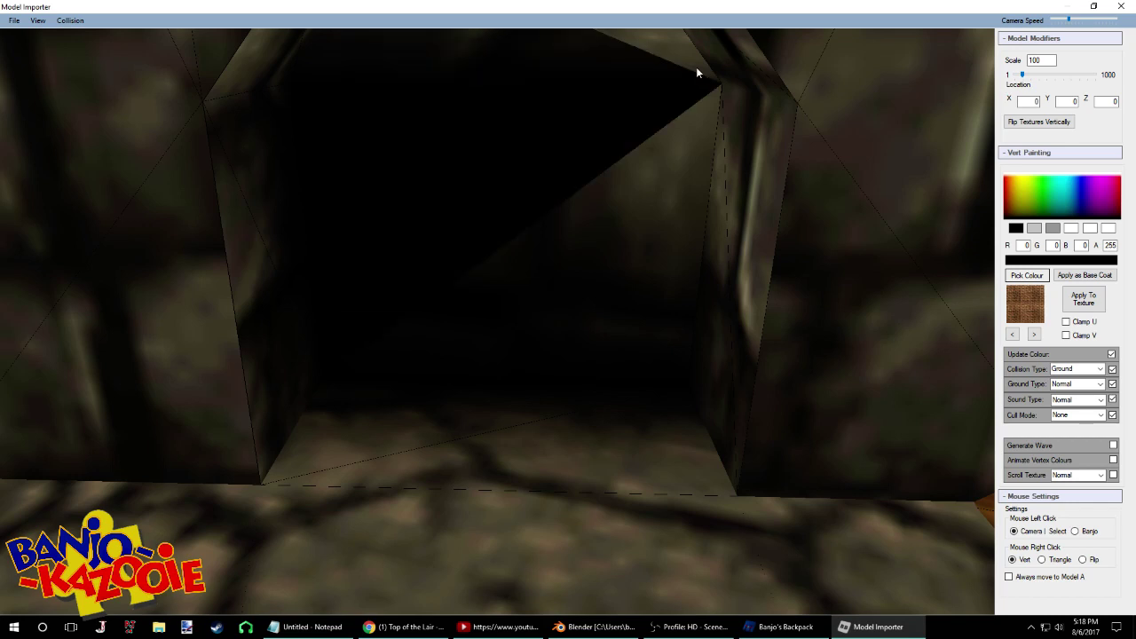
right_click(714, 112)
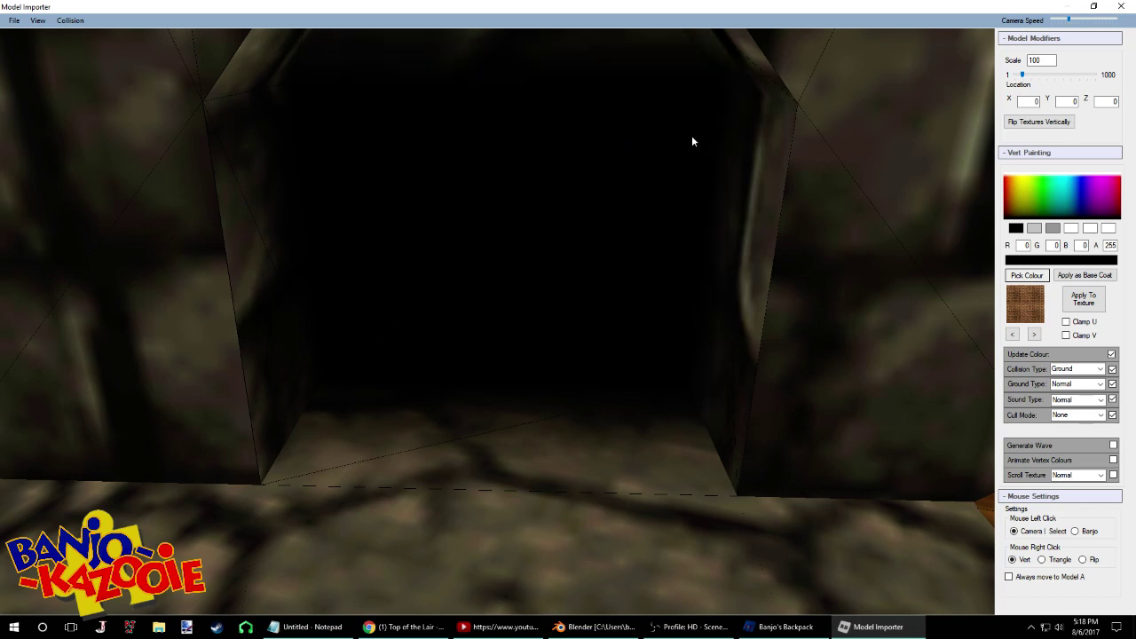
Paint the rear ceiling vertices of the ground-floor doorway recess black at both upper corners
drag(692, 137, 695, 108)
key(w)
right_click(627, 87)
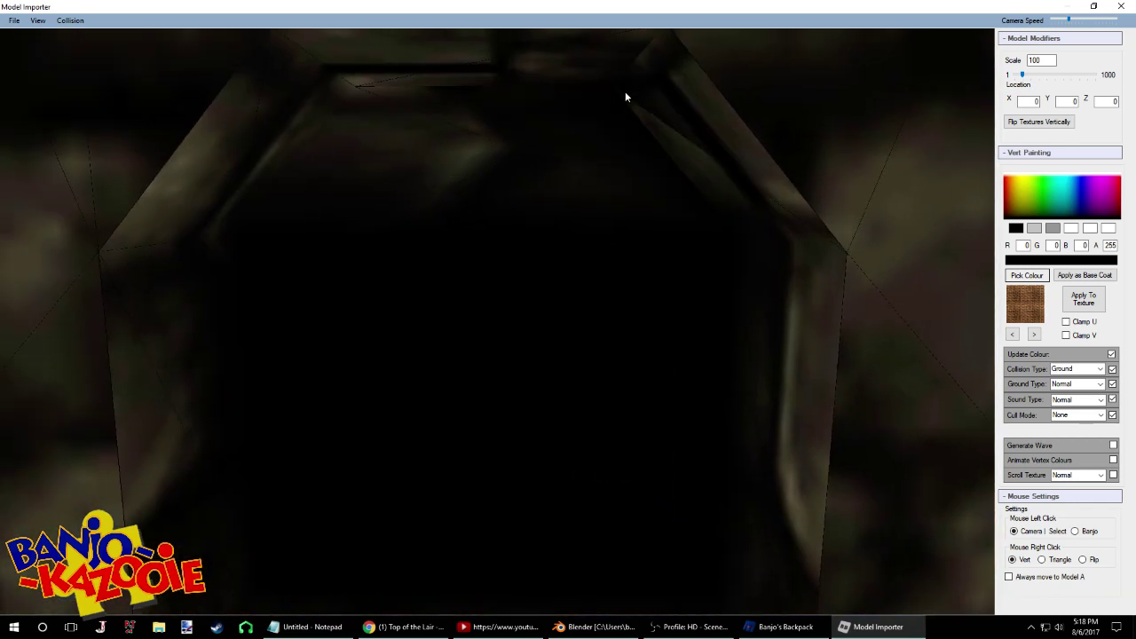
right_click(625, 95)
right_click(381, 94)
right_click(379, 86)
right_click(376, 87)
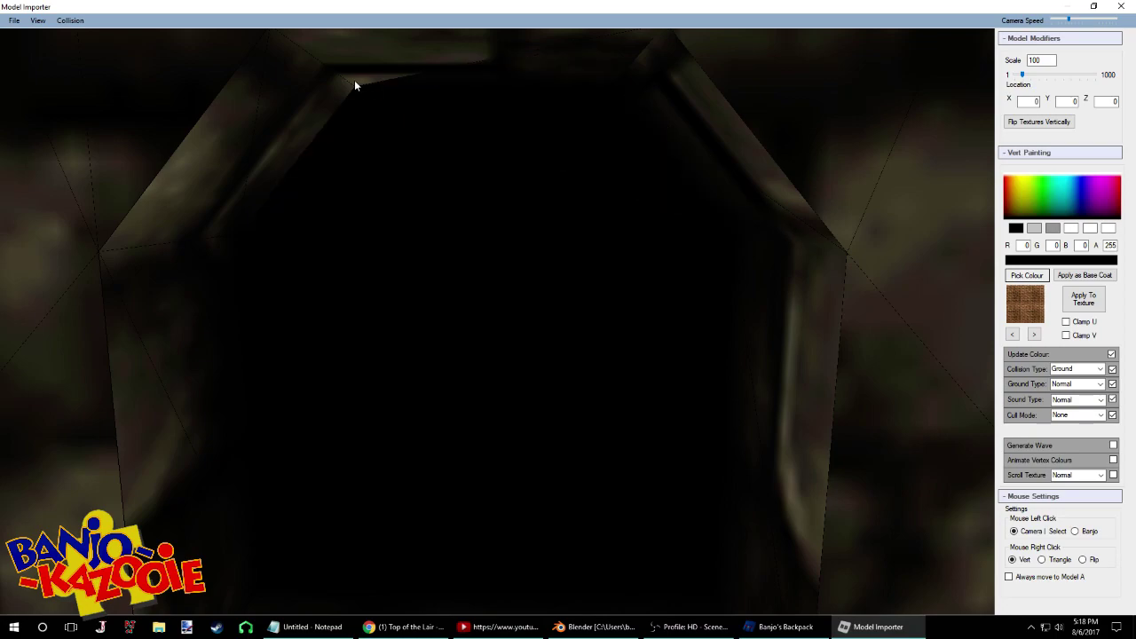
right_click(356, 83)
right_click(345, 91)
Check the live chat and examine the shaded ground-floor doorway and the rest of the tower interior
drag(350, 94, 548, 193)
key(s)
click(499, 627)
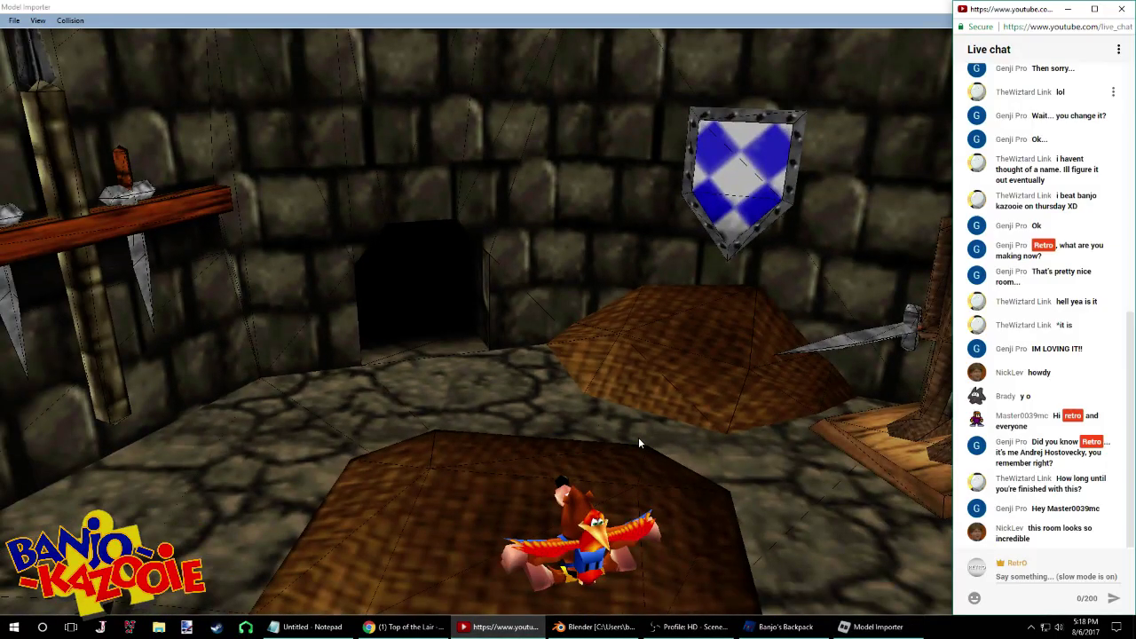
key(s)
drag(667, 338, 929, 332)
key(a)
drag(675, 344, 762, 358)
key(s)
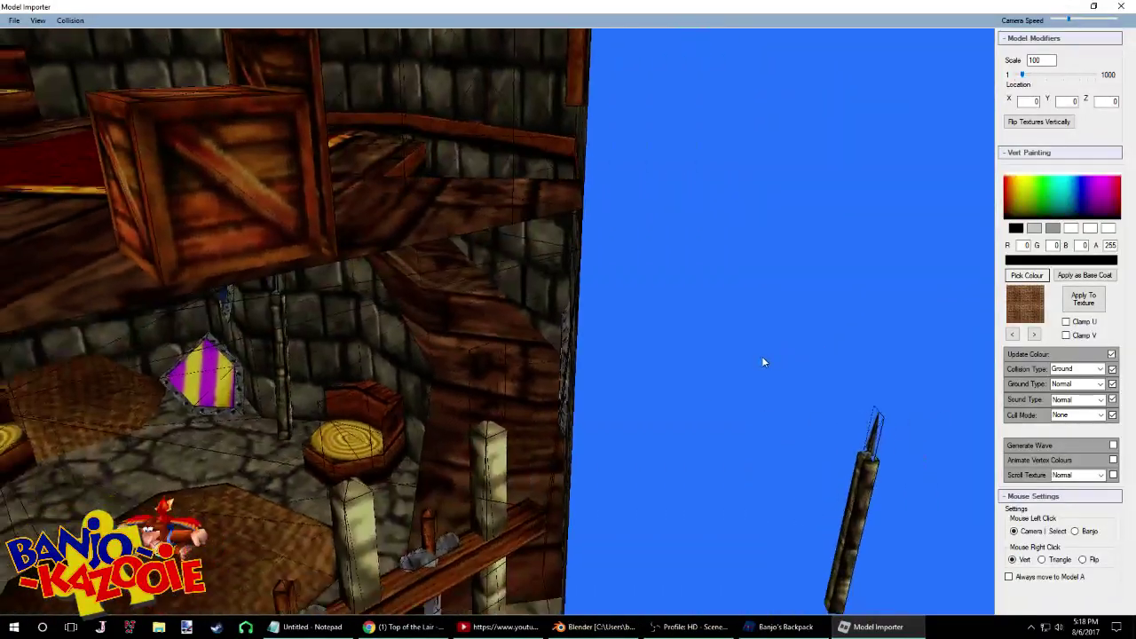
key(w)
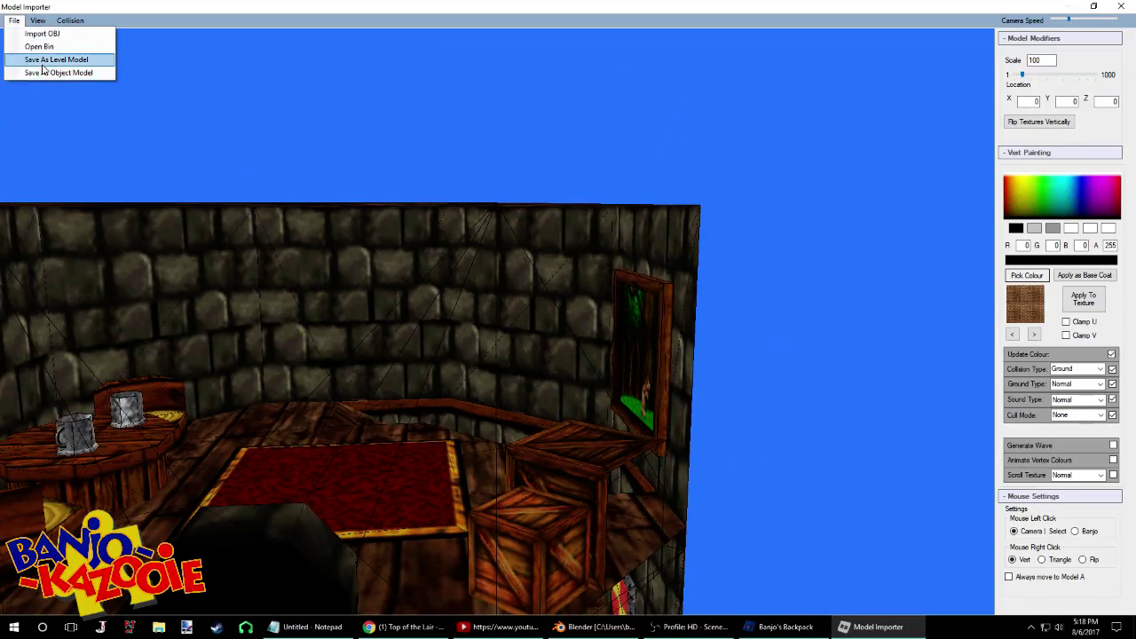
Save the painted tower as a level model, replacing the existing binFFH_Tower.bin
key(ctrl+s)
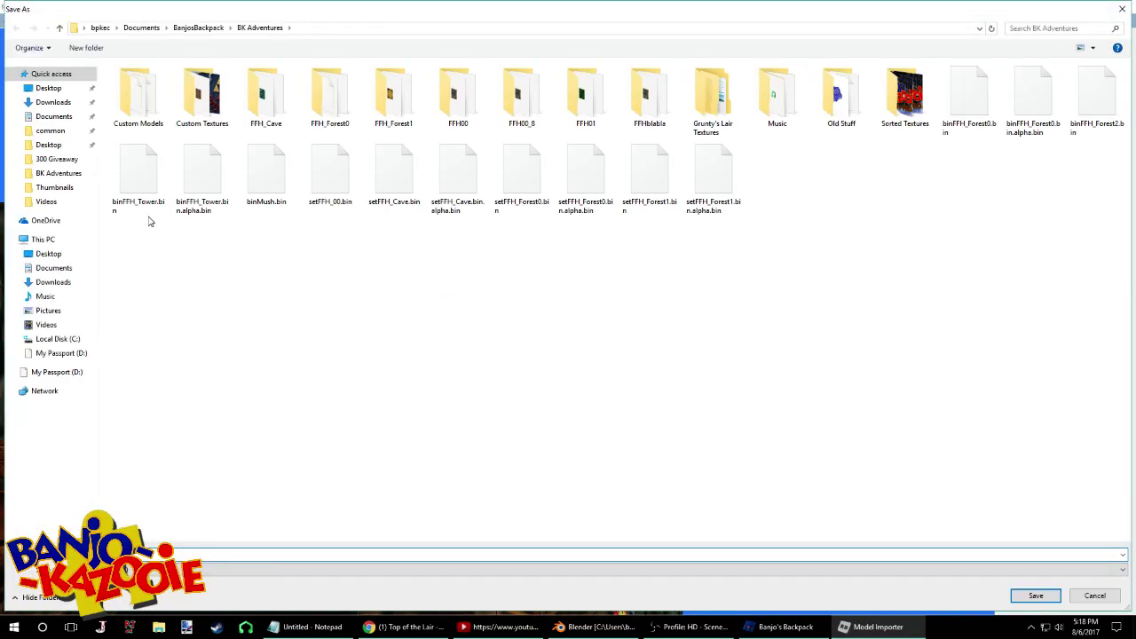
double_click(129, 201)
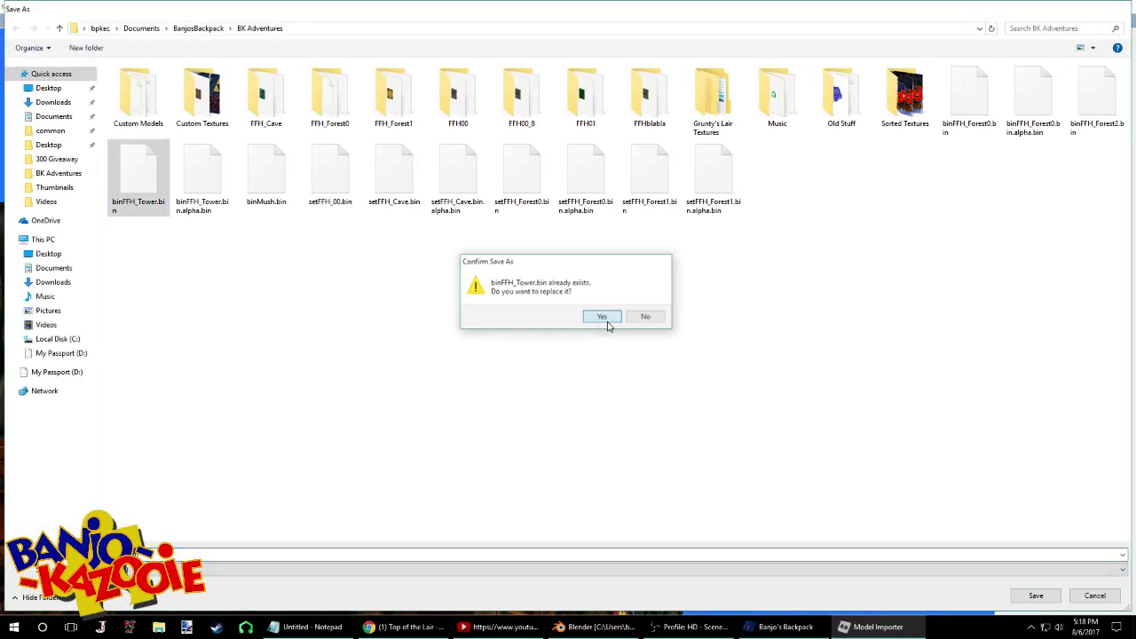
click(607, 321)
click(661, 358)
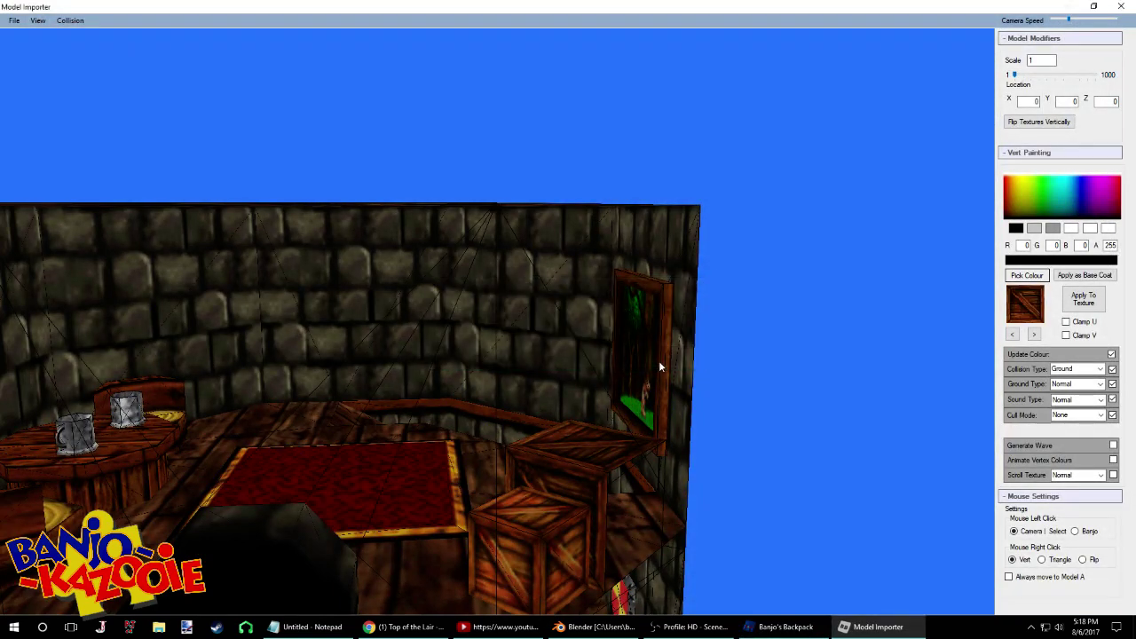
Close the model importer and open the tower level's setup file from the ROM in Banjo's Backpack
key(w)
drag(680, 346, 793, 344)
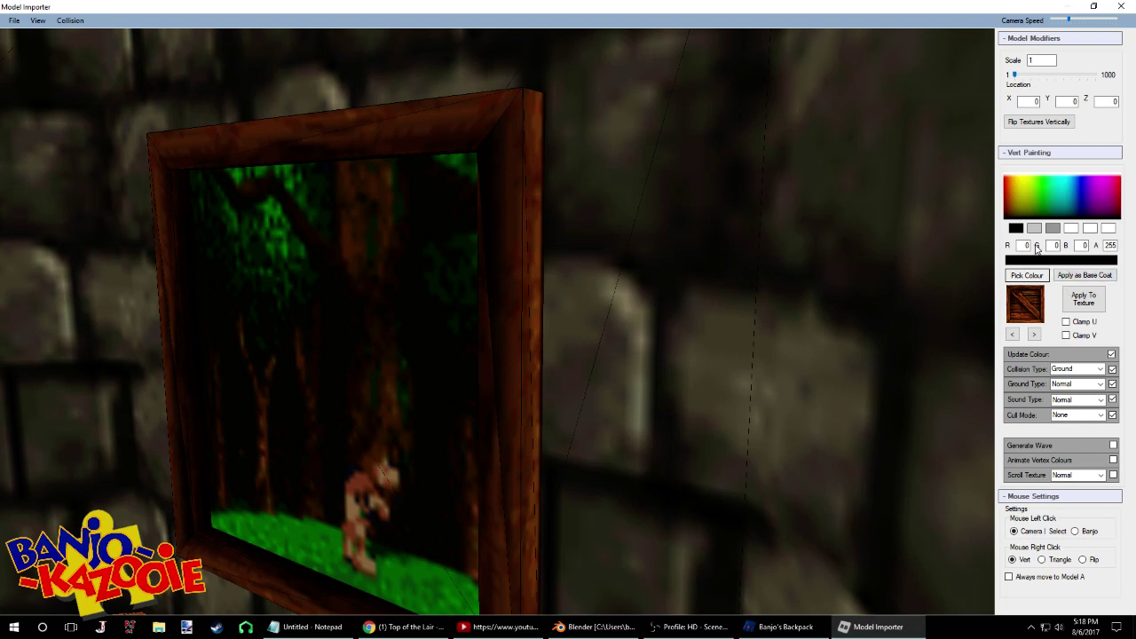
click(1119, 6)
click(31, 38)
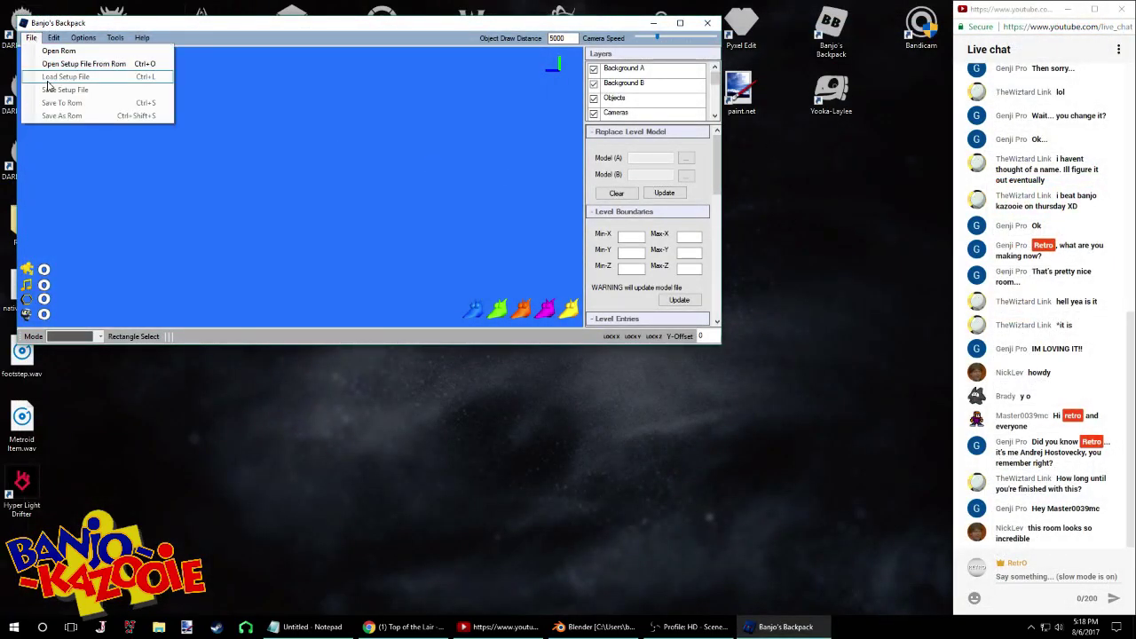
click(73, 64)
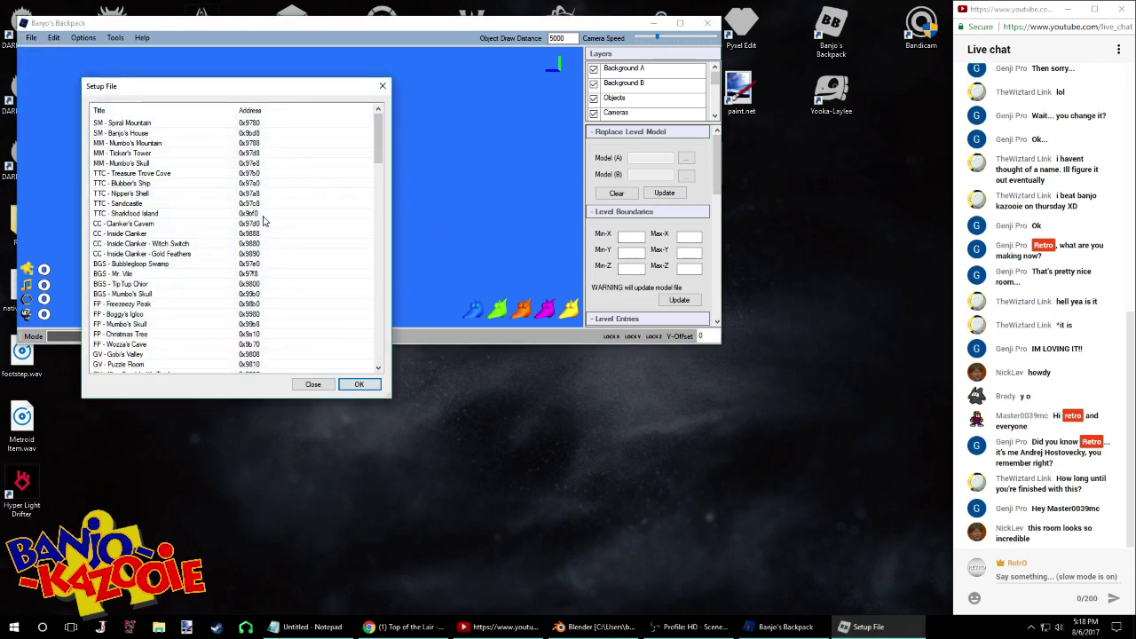
scroll(263, 221, down, 3)
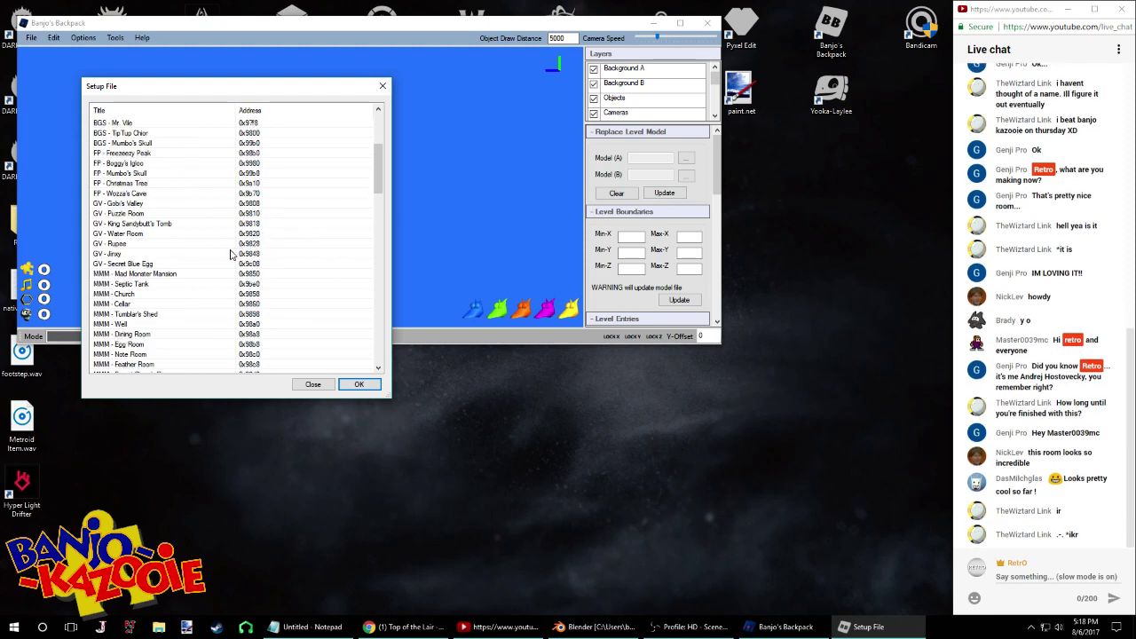
scroll(204, 240, up, 10)
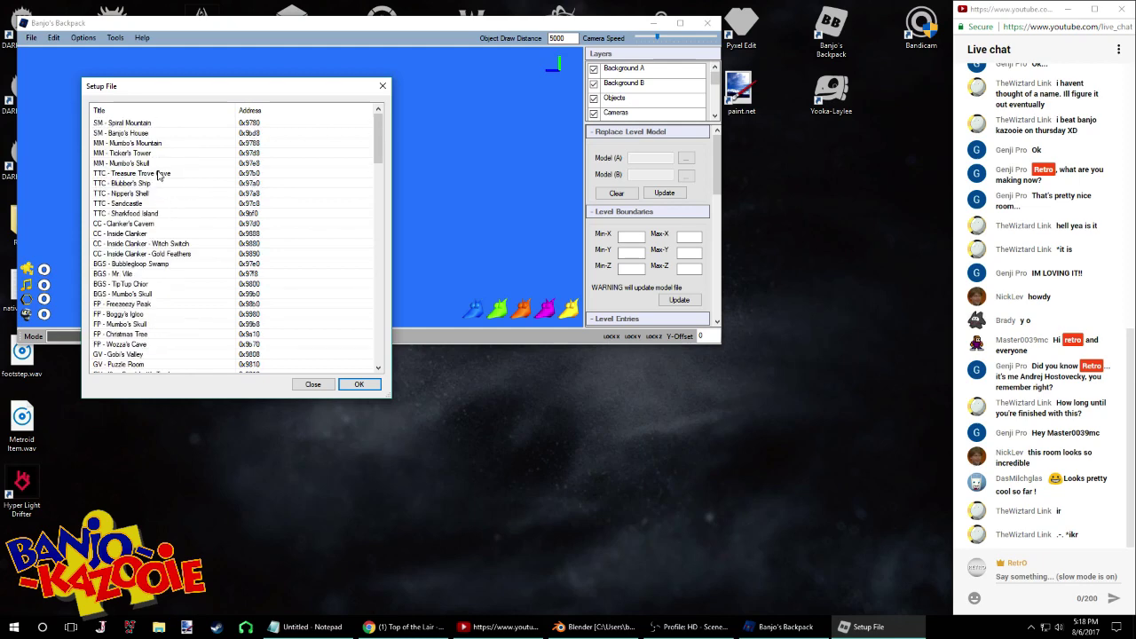
double_click(142, 167)
Examine the loaded tower level, including the portraits on the upper floor walls
right_drag(355, 216, 370, 270)
key(s)
key(w)
key(s)
key(s)
key(w)
drag(370, 268, 187, 228)
key(w)
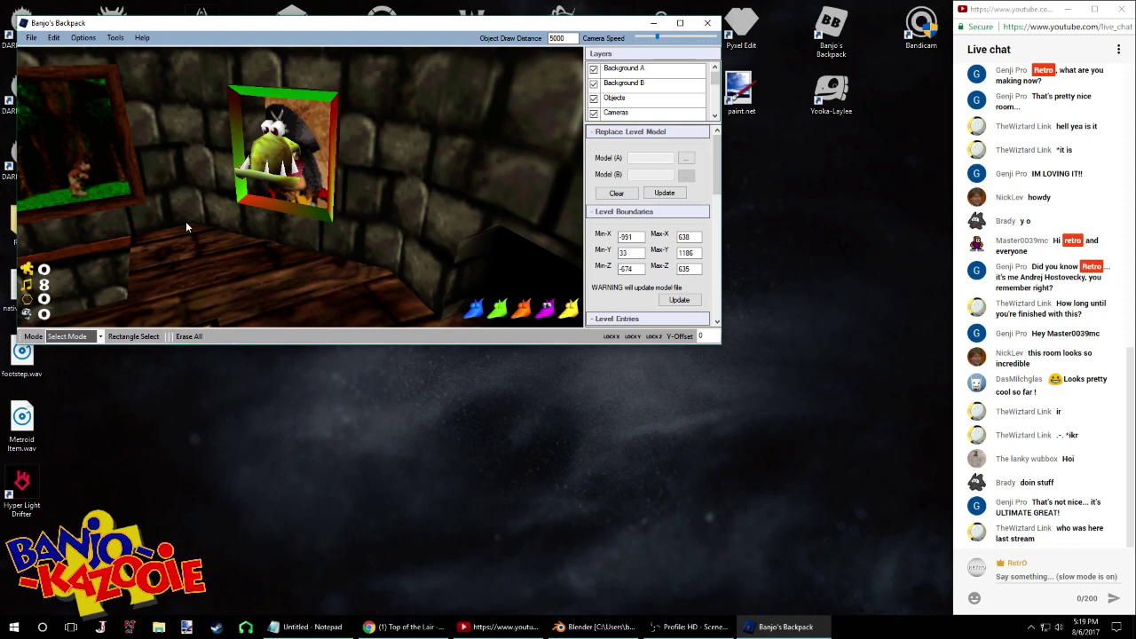
key(s)
drag(238, 205, 281, 221)
key(w)
key(w)
Choose binFFH_Tower.bin as the level's replacement Model (A)
scroll(281, 221, down, 5)
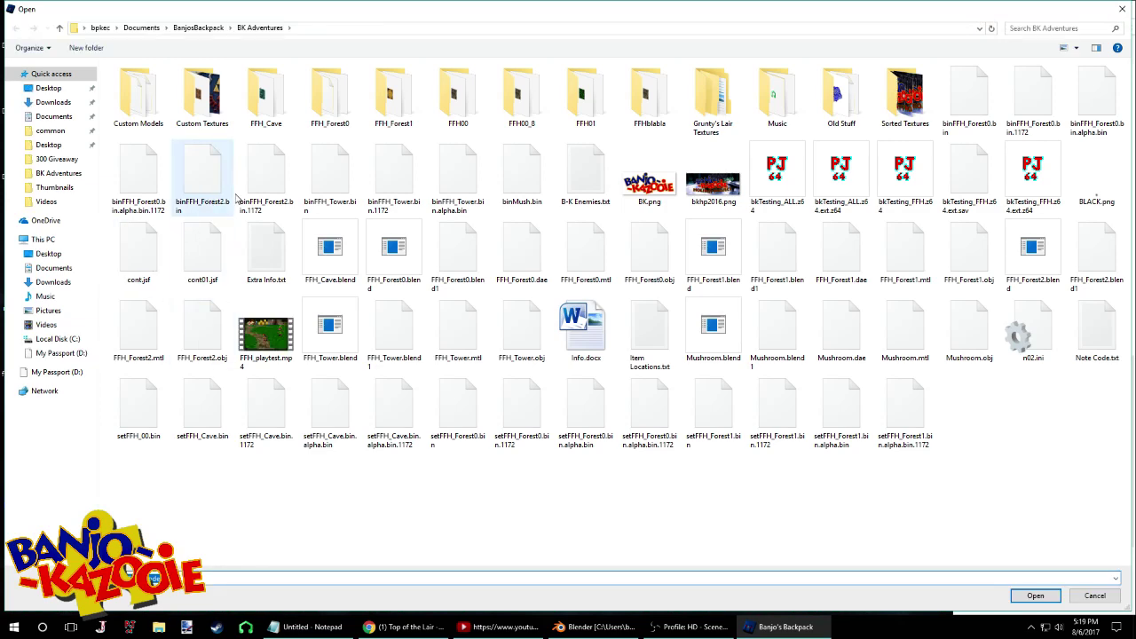
double_click(346, 193)
Examine both floors of the tower level and its placed notes and pictures from inside and outside
key(w)
drag(348, 193, 269, 132)
key(s)
key(w)
key(w)
key(s)
key(s)
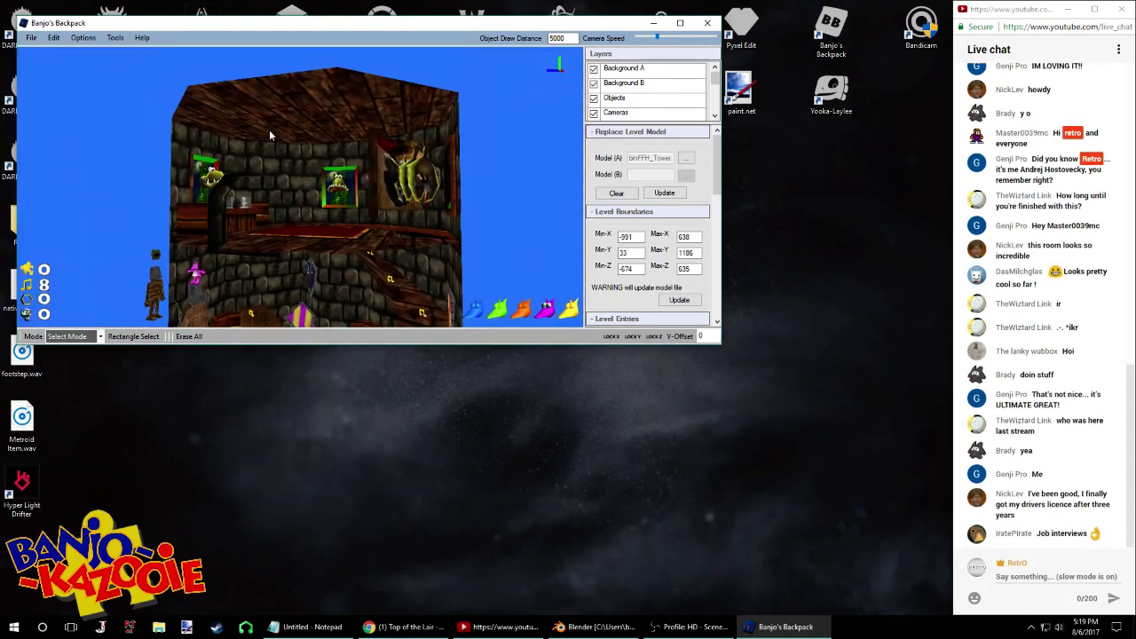
key(w)
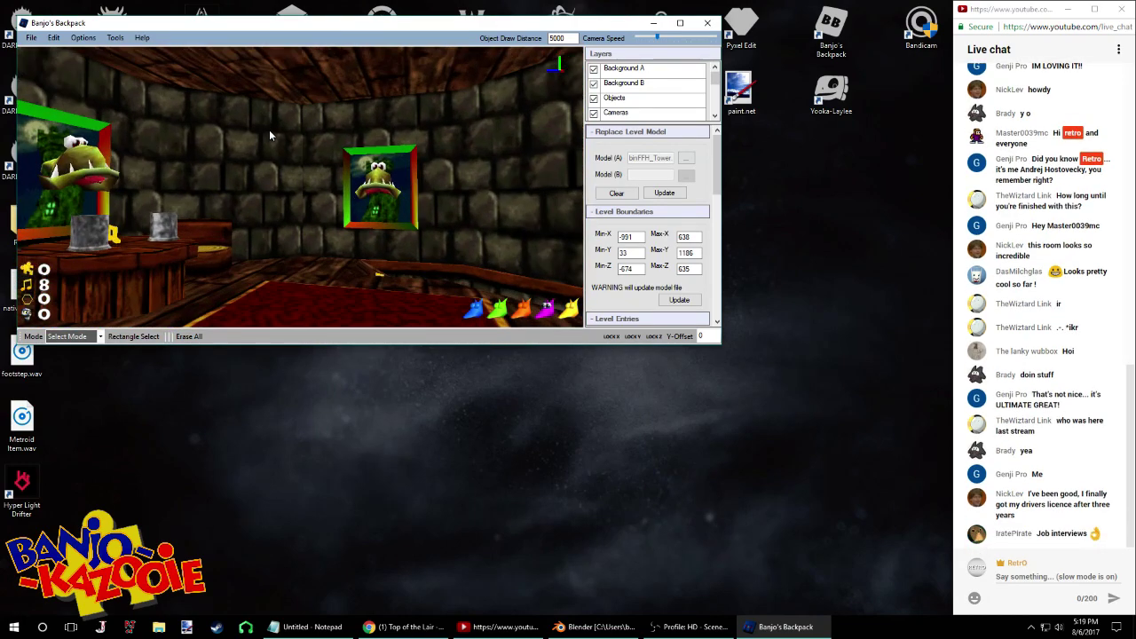
key(s)
key(d)
key(w)
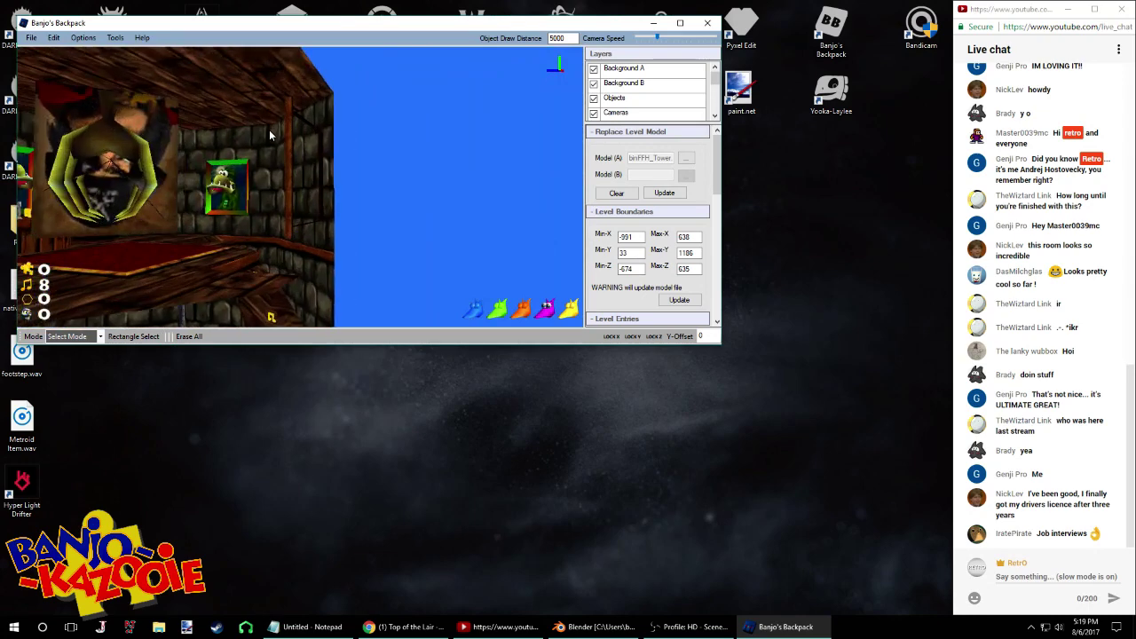
key(a)
key(s)
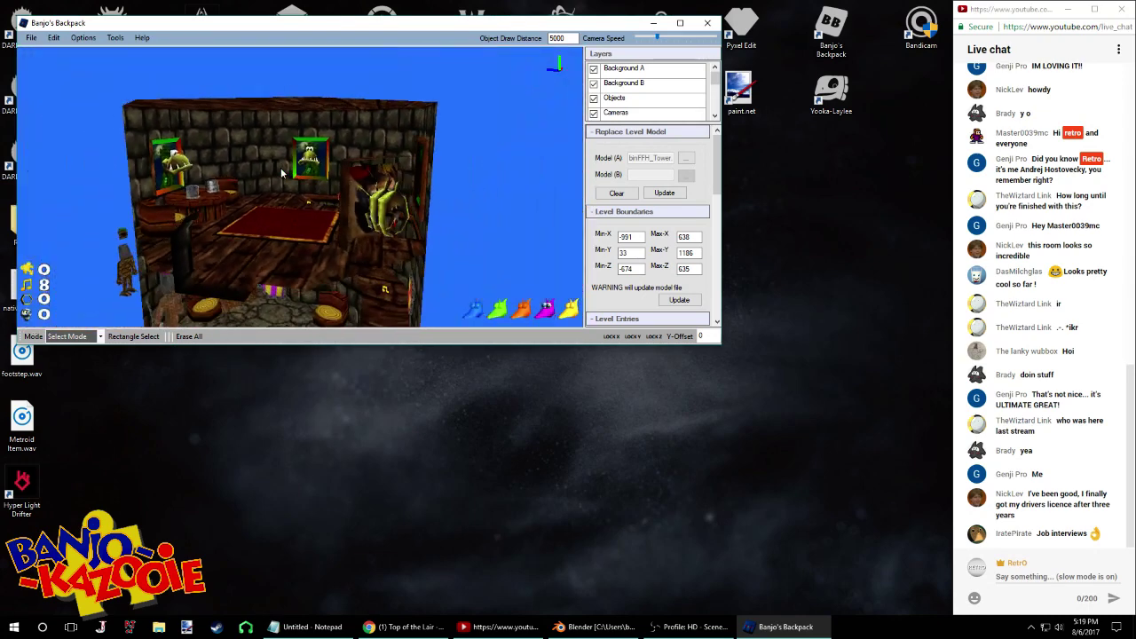
key(w)
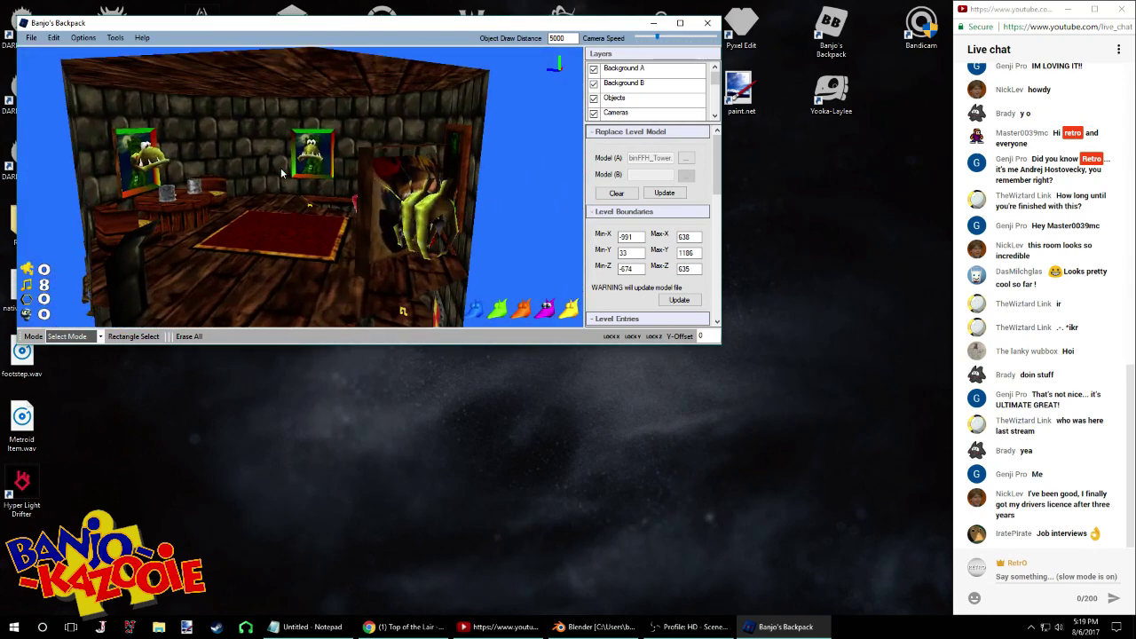
right_drag(282, 169, 289, 146)
key(w)
key(w)
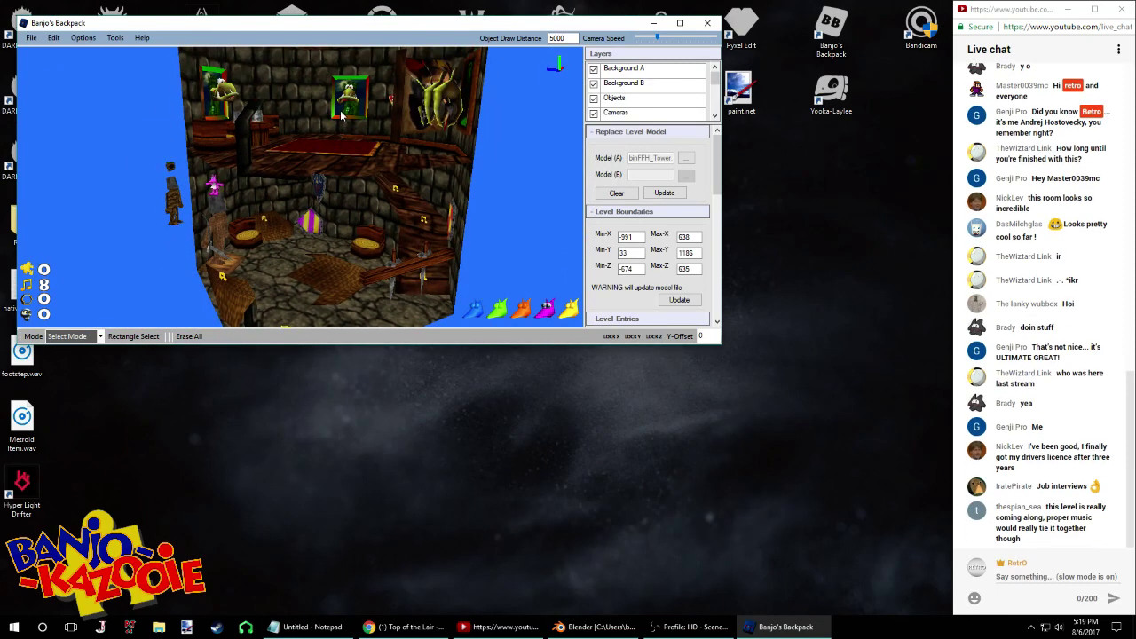
Update the level with the chosen replacement tower model
click(31, 38)
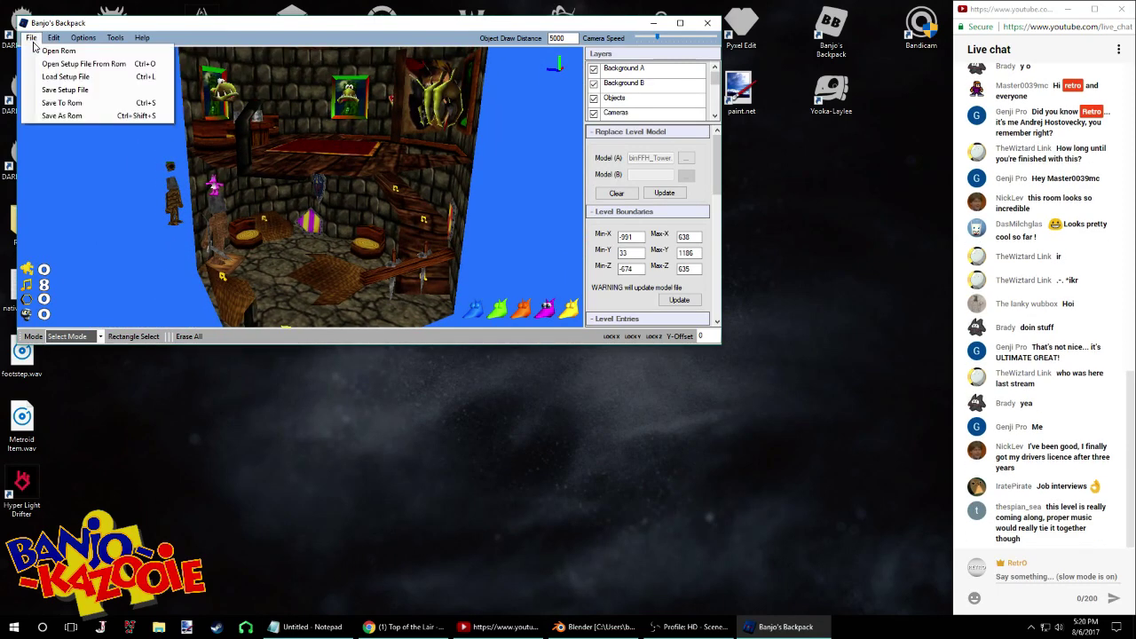
click(34, 41)
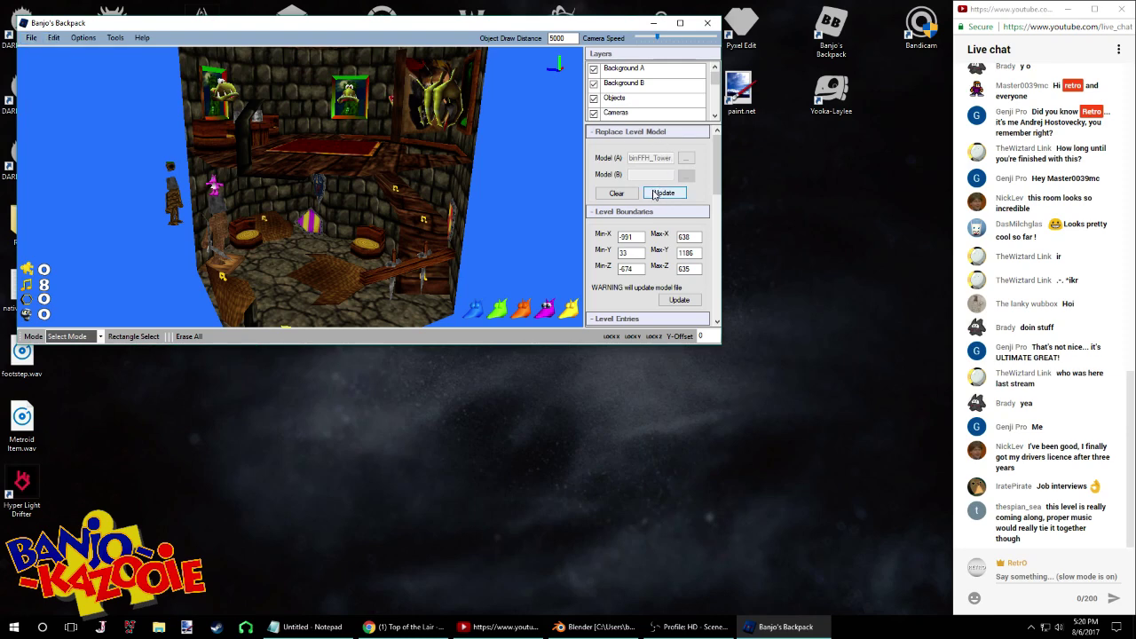
click(663, 194)
Save the updated tower level to the ROM
drag(434, 185, 60, 28)
key(w)
key(w)
click(31, 39)
click(51, 103)
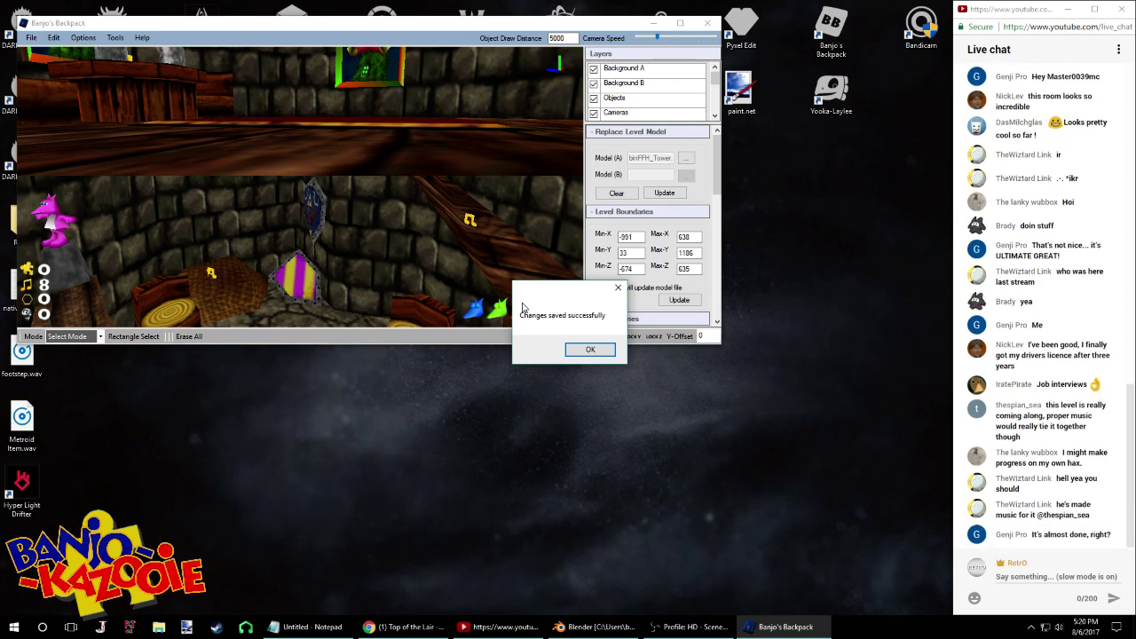
click(573, 354)
Look over the saved tower level from above and from a distance
key(s)
right_drag(374, 164, 287, 103)
key(w)
key(s)
key(w)
key(w)
key(s)
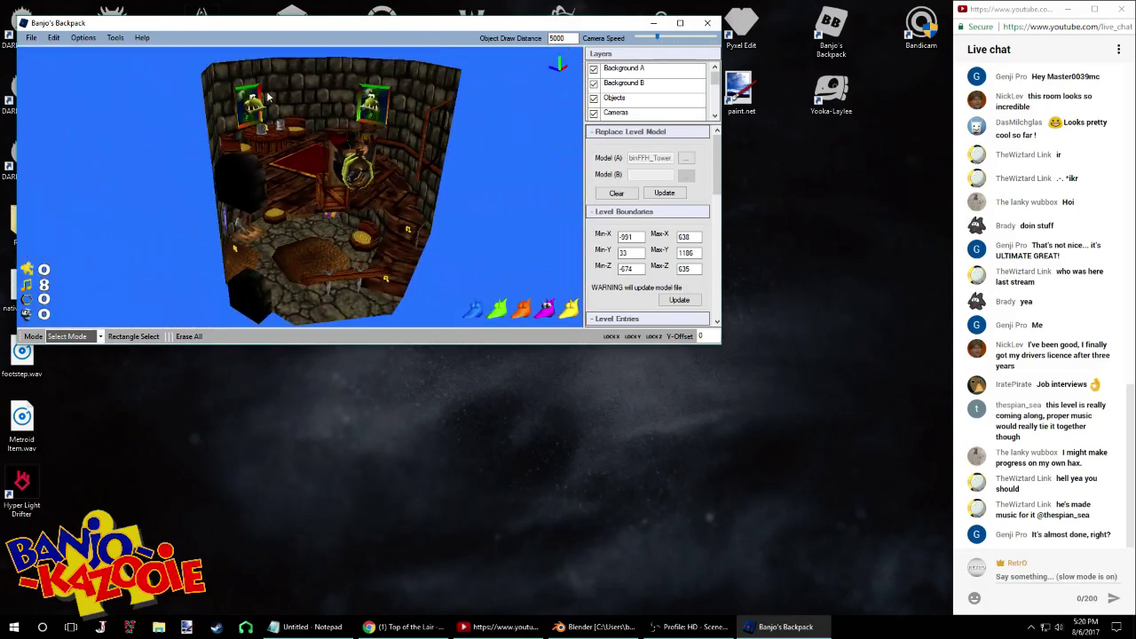
key(s)
drag(113, 29, 136, 41)
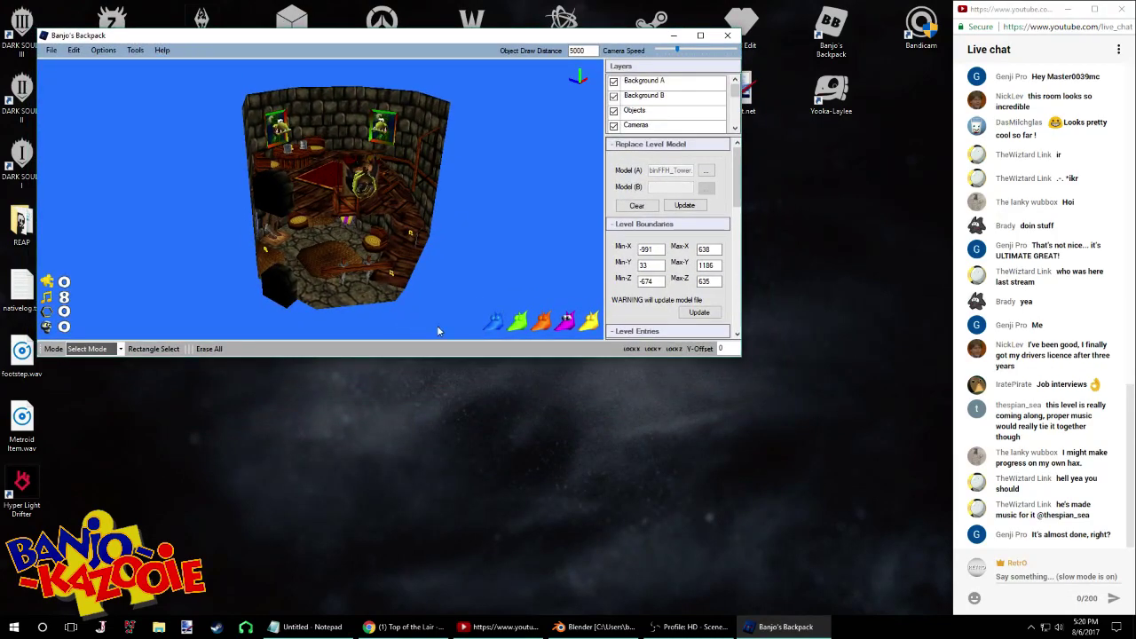
click(432, 627)
click(404, 628)
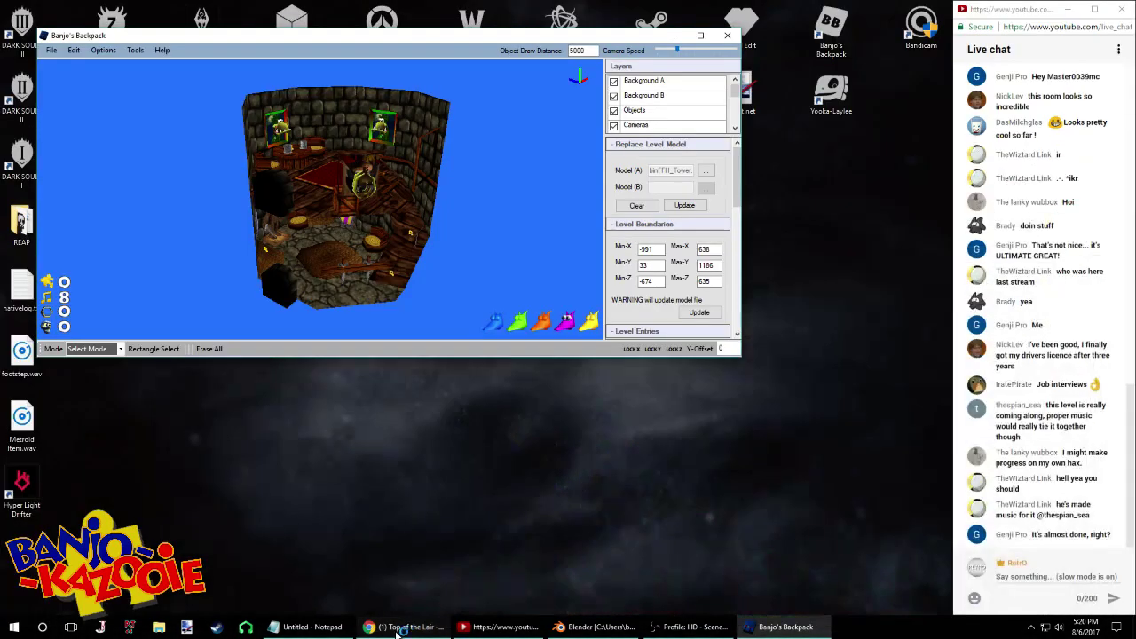
drag(459, 41, 525, 161)
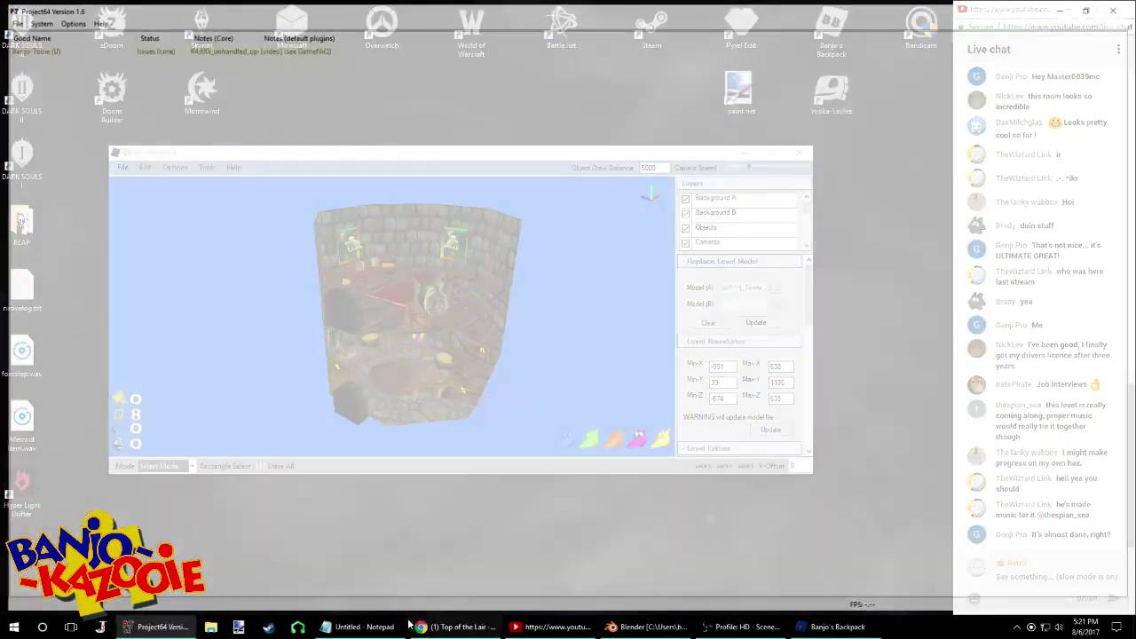
Pause the Top of the Lair soundtrack video in Chrome and return to the Project64 emulator
click(464, 625)
key(space)
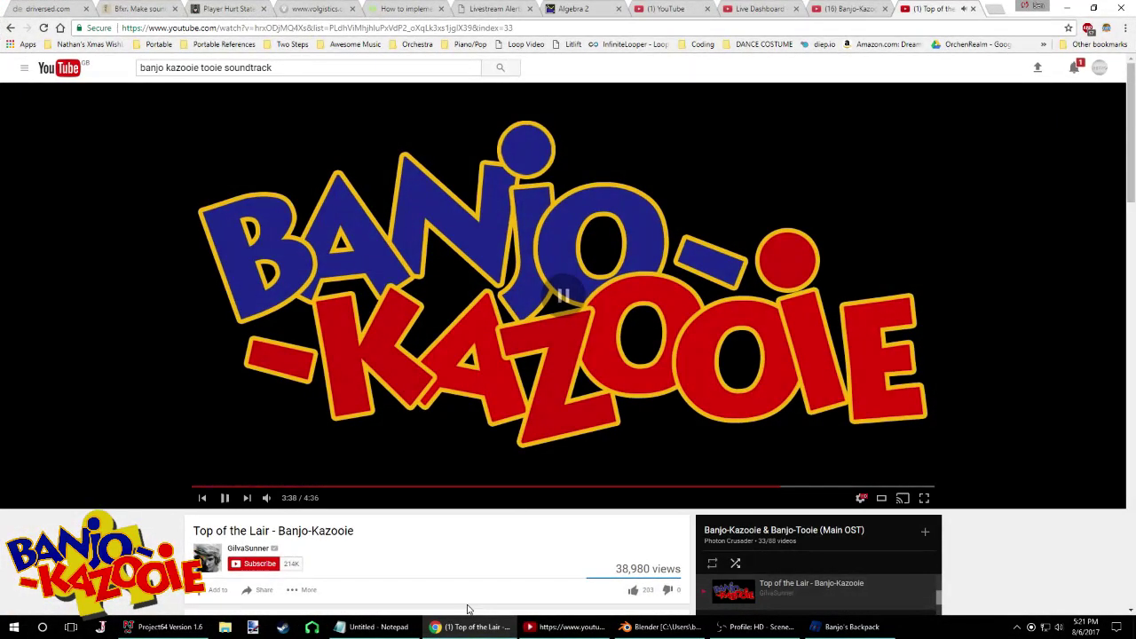
click(464, 623)
Launch the most recent Banjo-Kazooie ROM in Project64 and enable syncing the game to audio
click(9, 18)
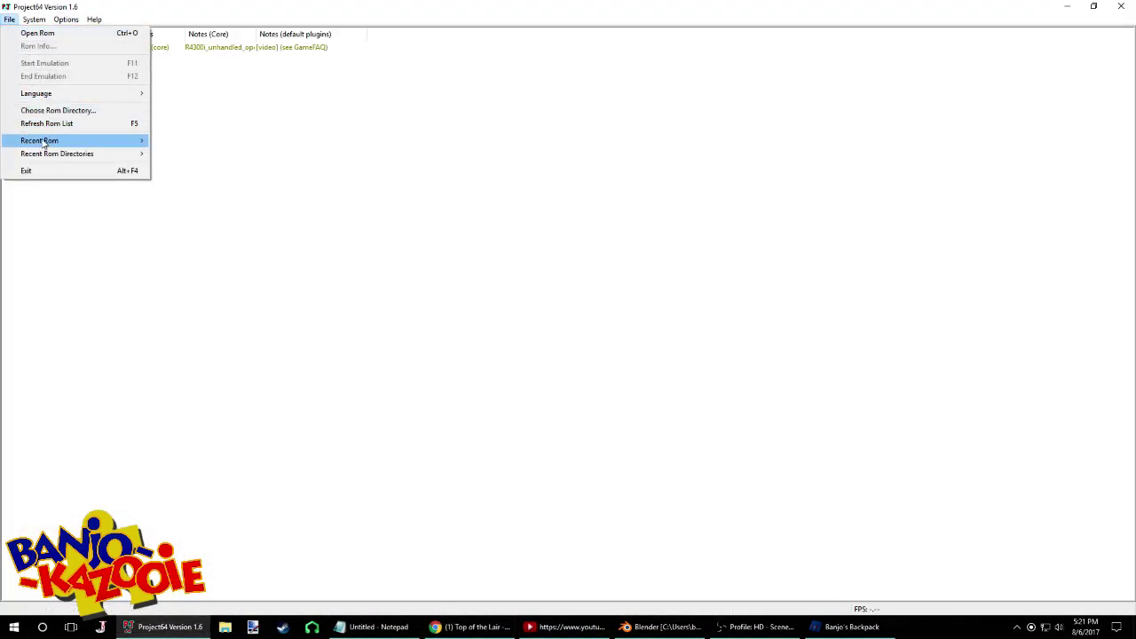
mouse_move(42, 140)
click(210, 140)
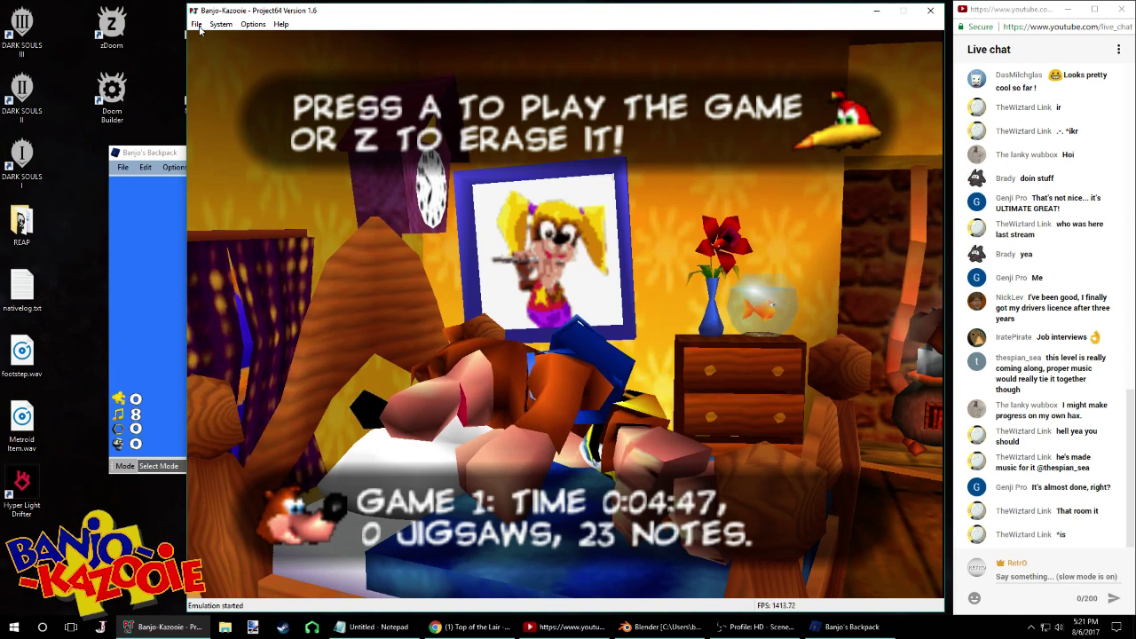
click(256, 24)
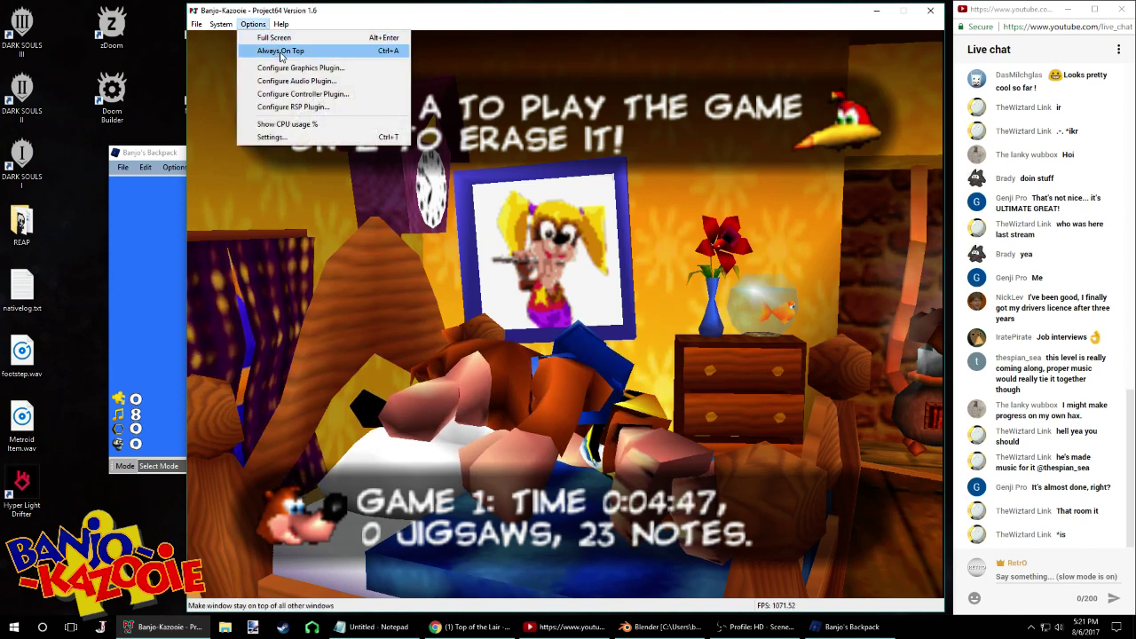
click(289, 74)
click(552, 328)
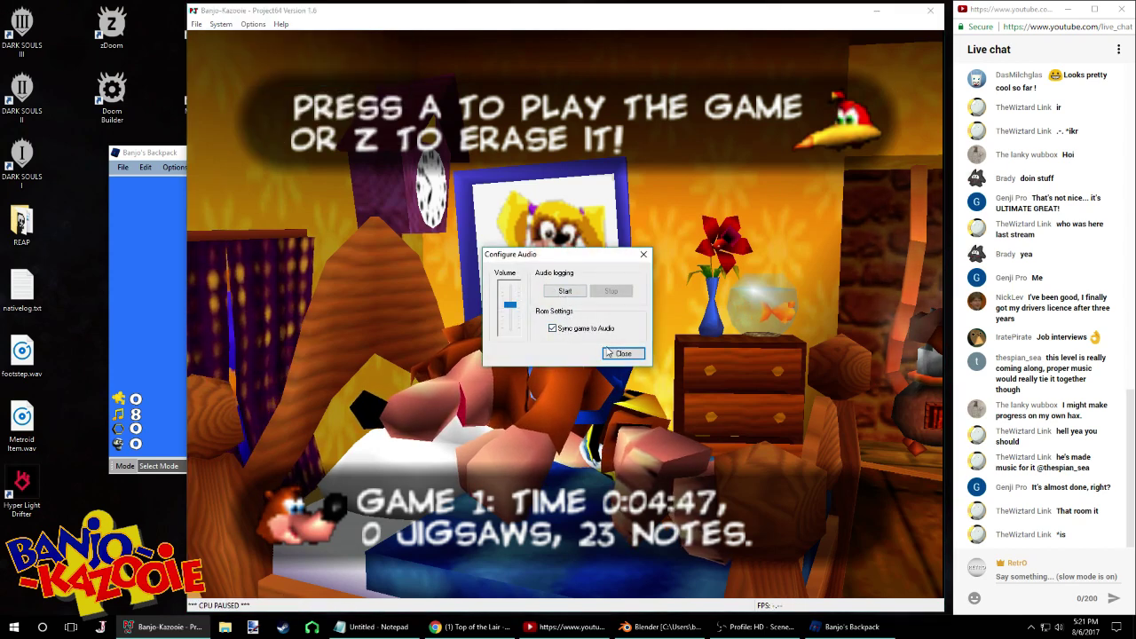
click(623, 353)
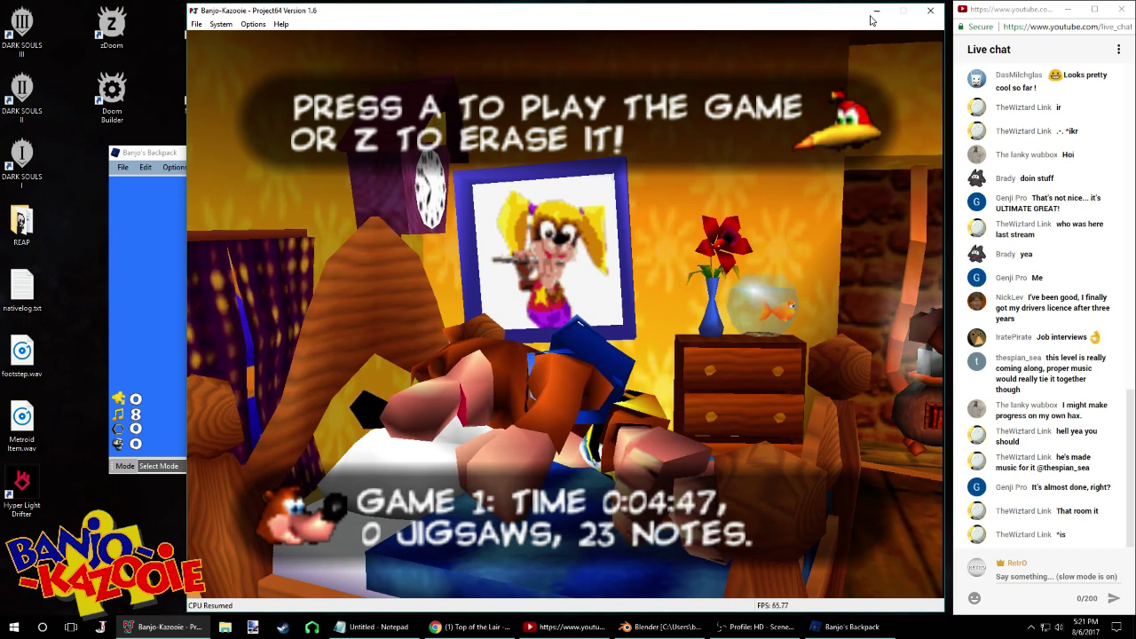
Close the emulator, start Project64 again and reload the most recent ROM
key(alt+F4)
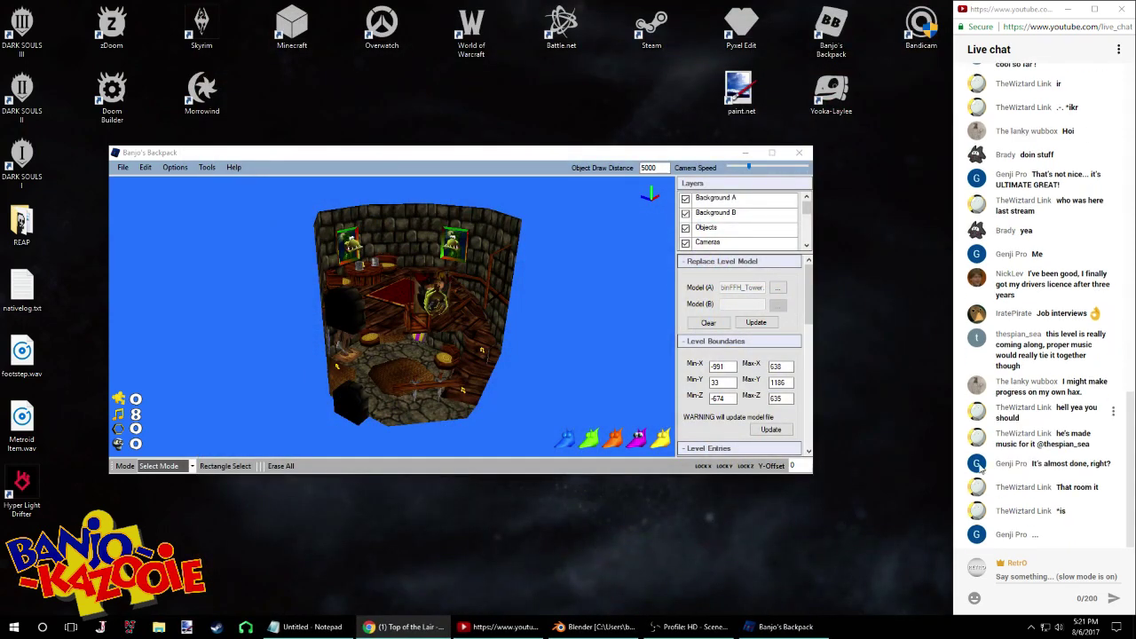
click(129, 627)
click(10, 20)
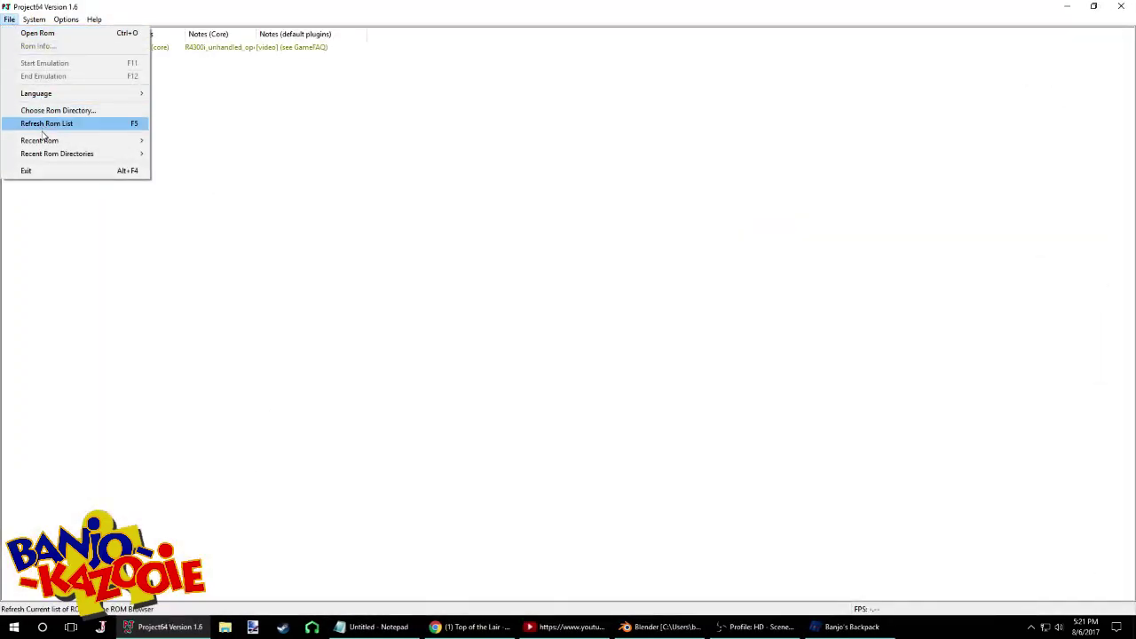
mouse_move(76, 139)
click(178, 142)
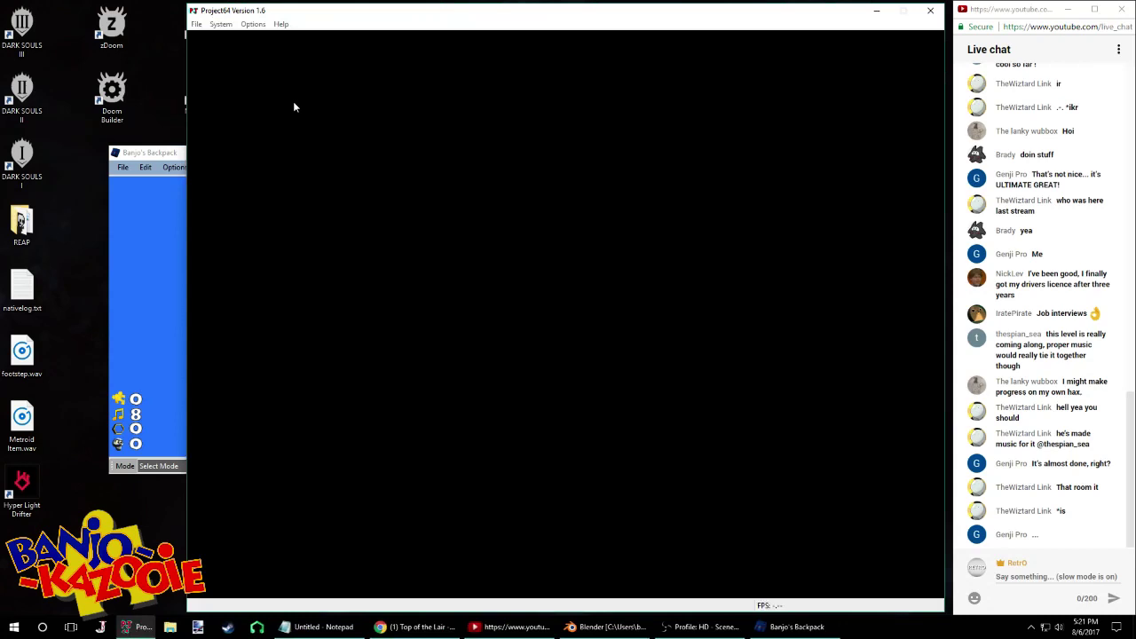
Review the Player 1 input configuration for the XBOX 360 controller and accept it before playtesting
click(253, 25)
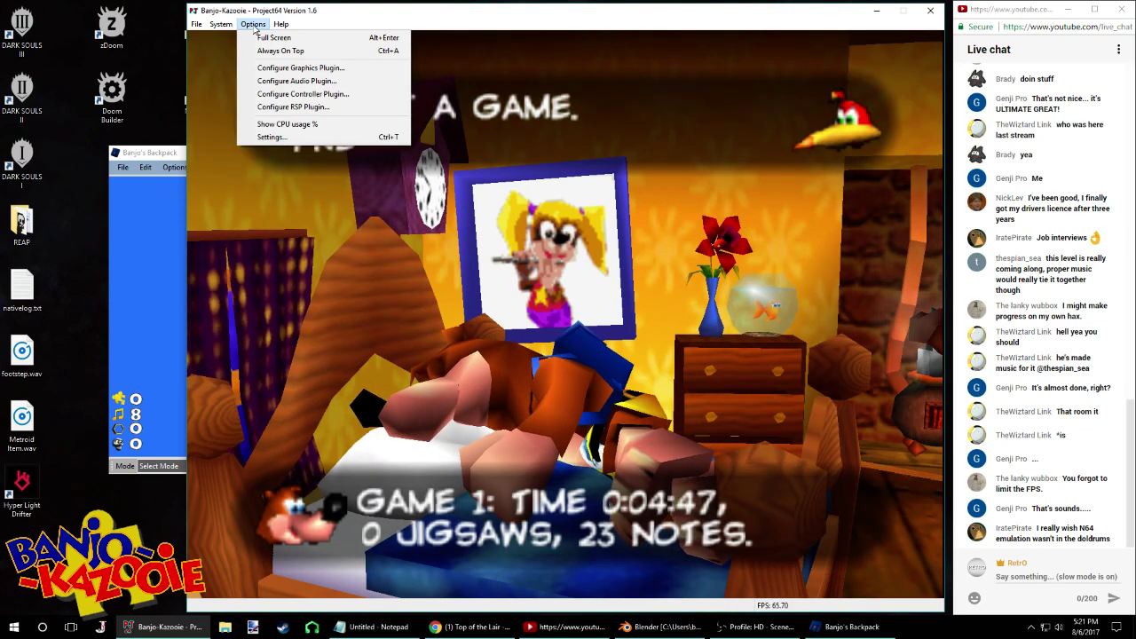
click(298, 94)
click(320, 75)
click(302, 91)
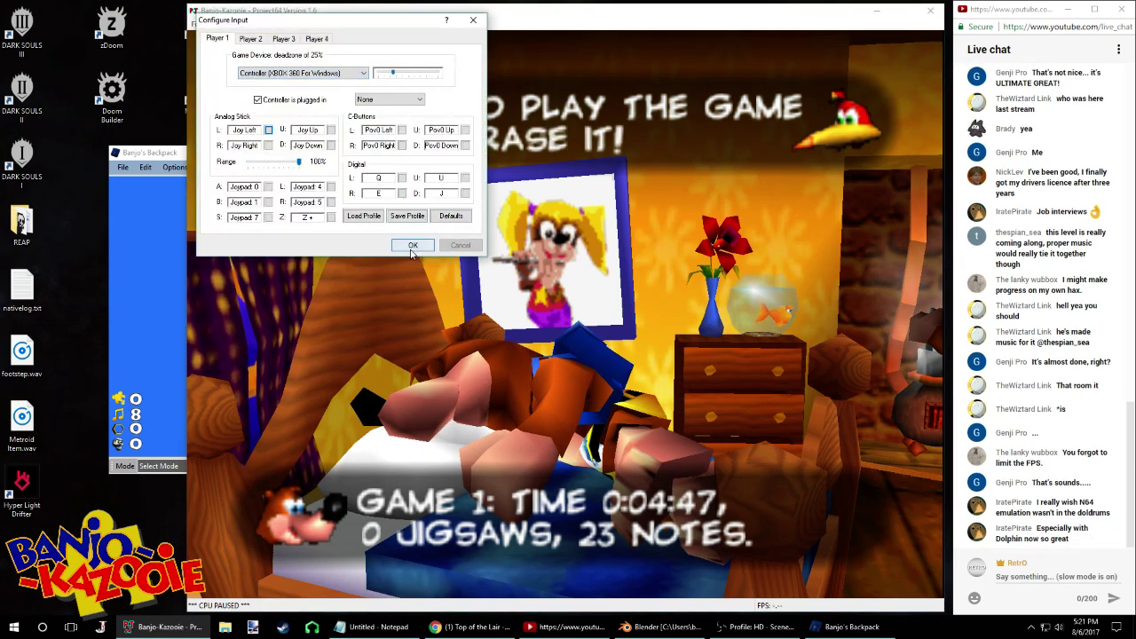
click(413, 245)
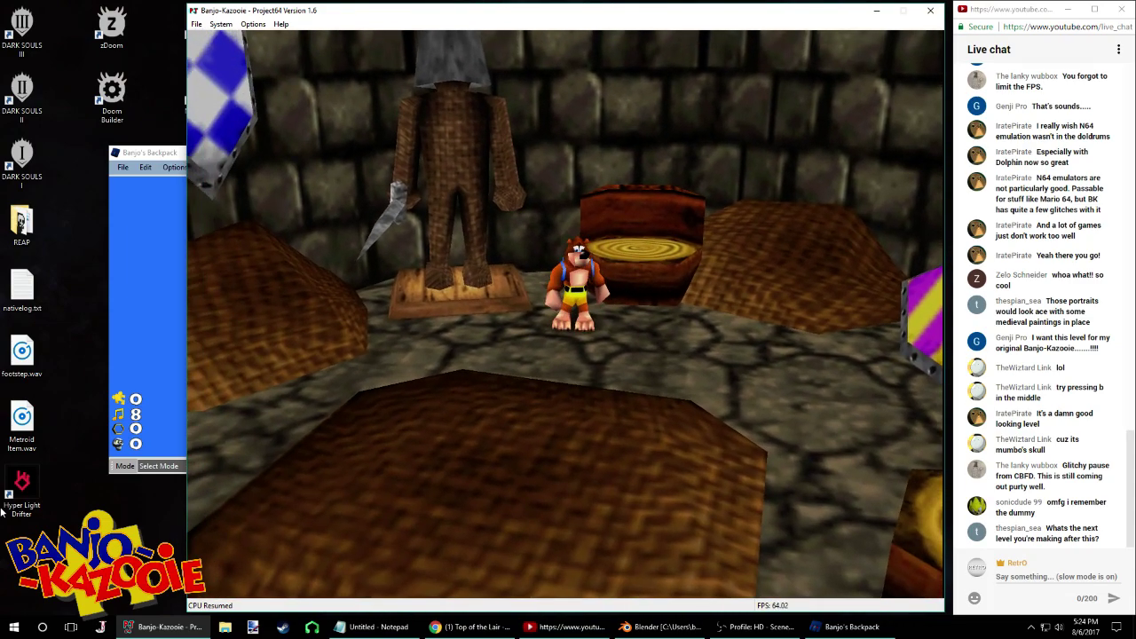
End the playtest by closing Project64 and close the Banjo's Backpack editor
click(930, 11)
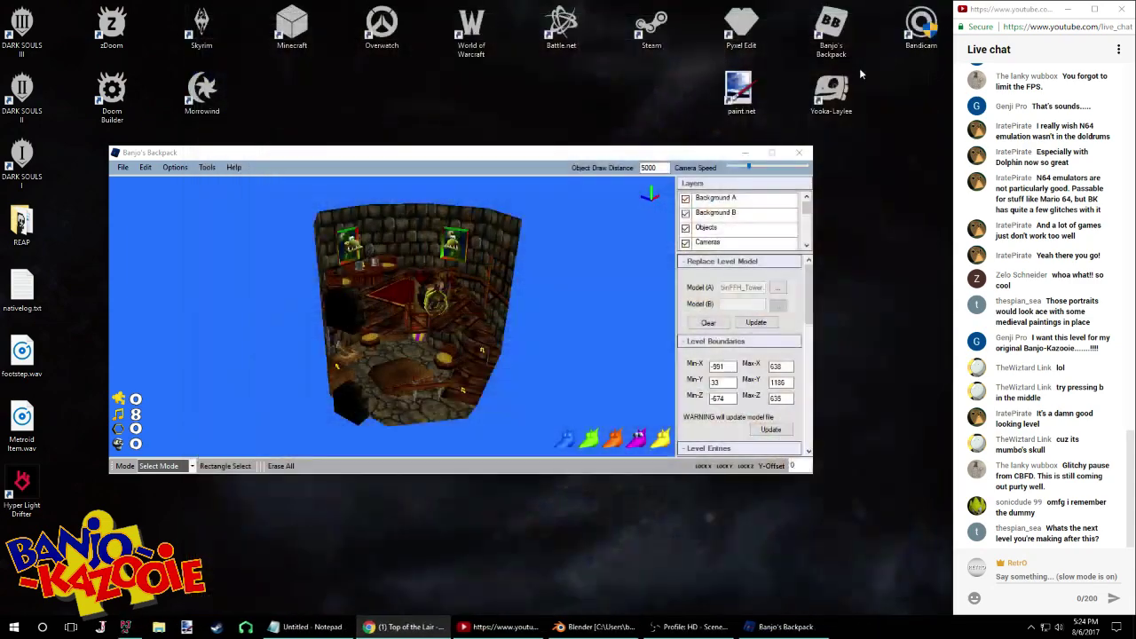
drag(535, 158, 547, 187)
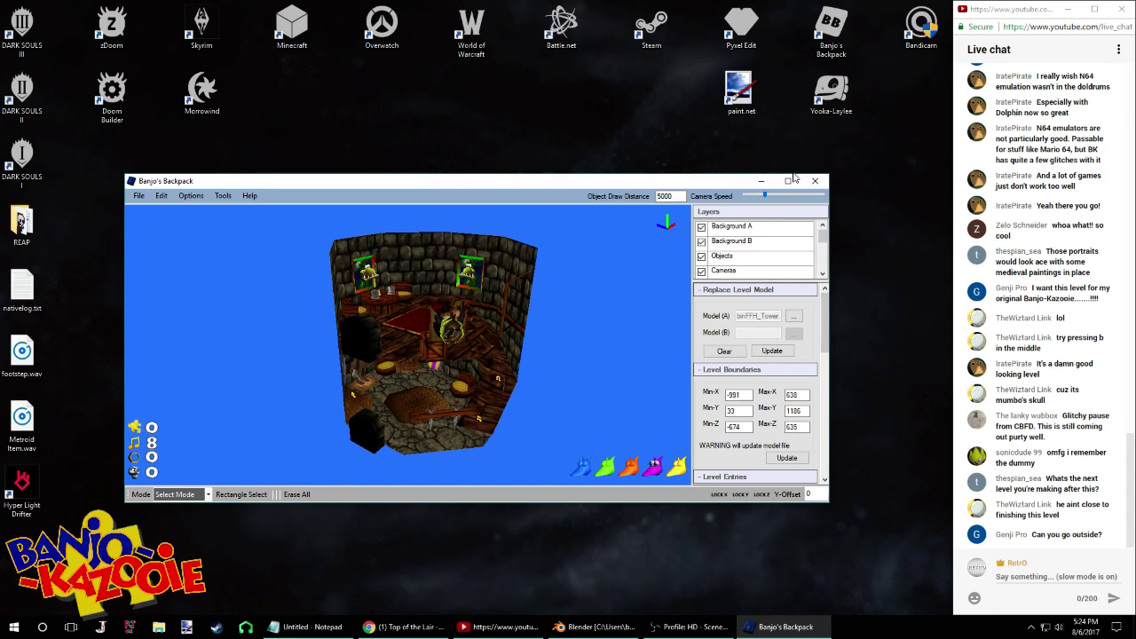
double_click(486, 189)
click(1120, 6)
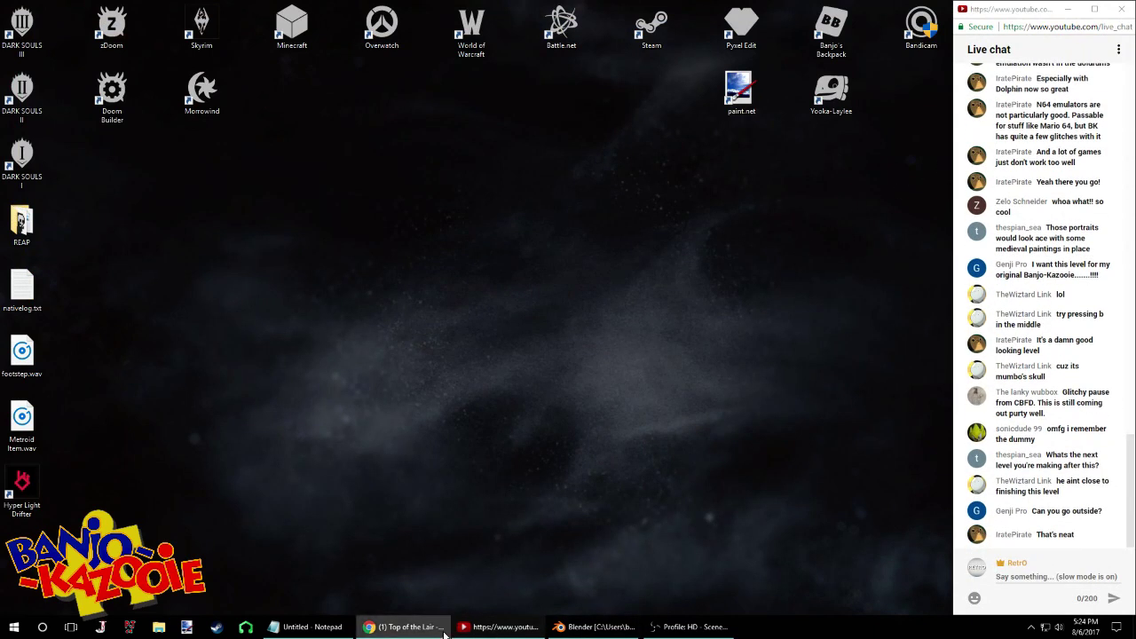
Go to the Top of the Lair soundtrack video in Chrome and return to the FFH_Tower scene in Blender
click(507, 633)
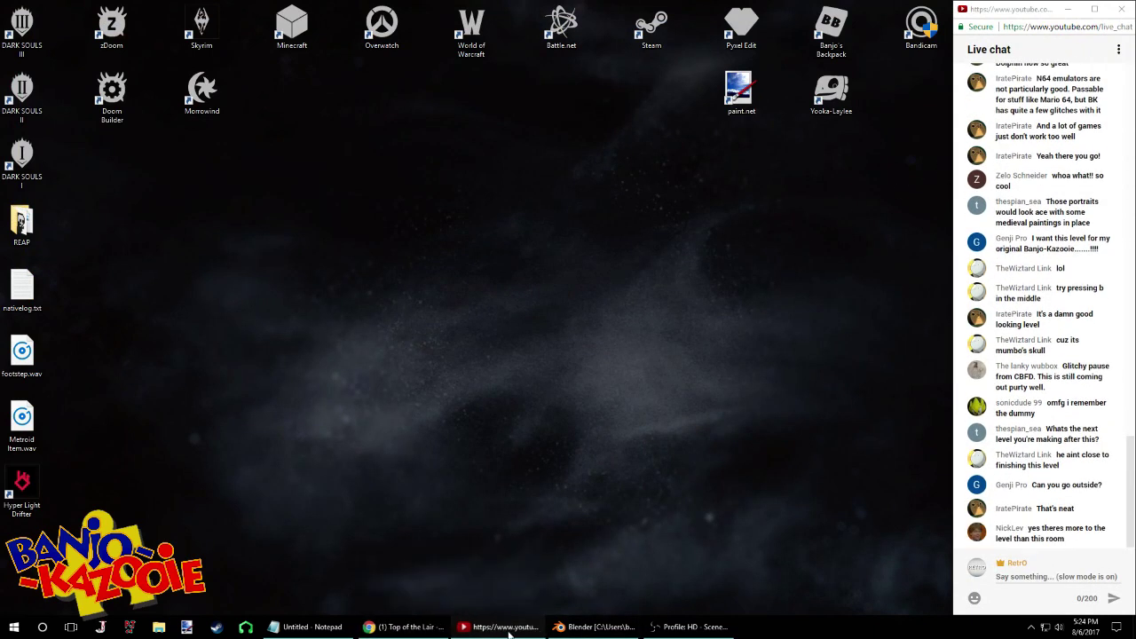
click(616, 631)
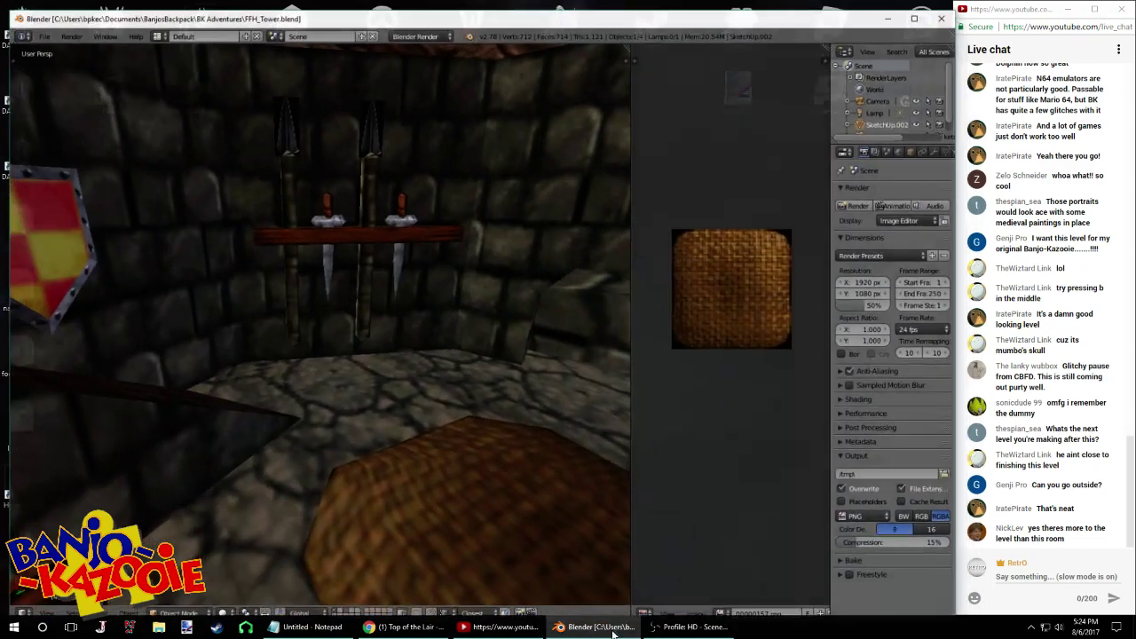
click(435, 630)
click(848, 8)
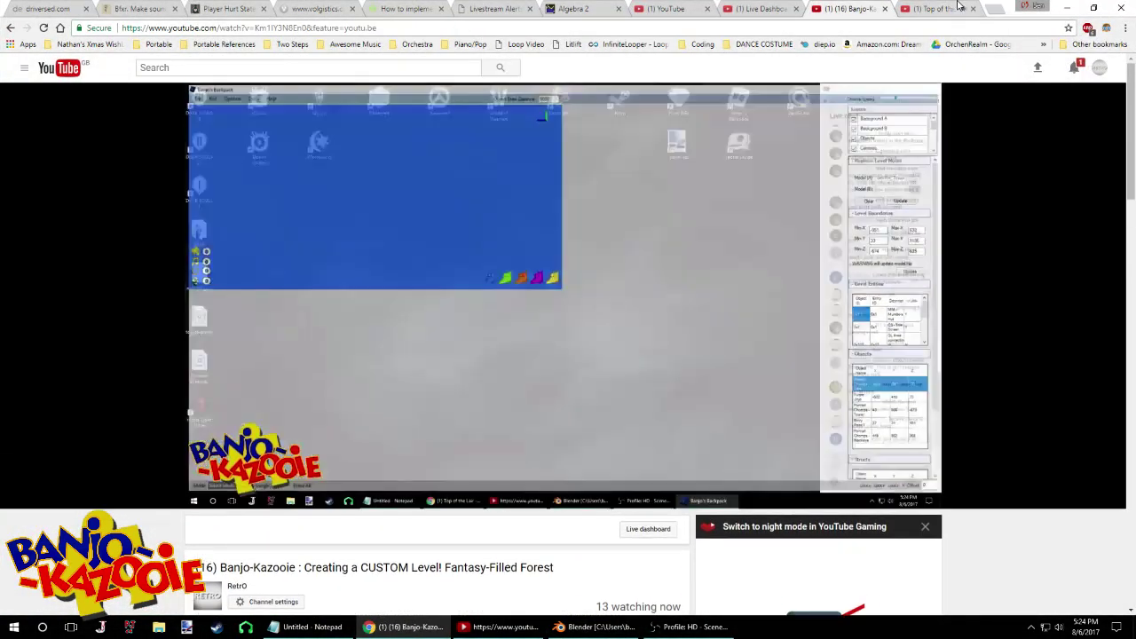
click(958, 5)
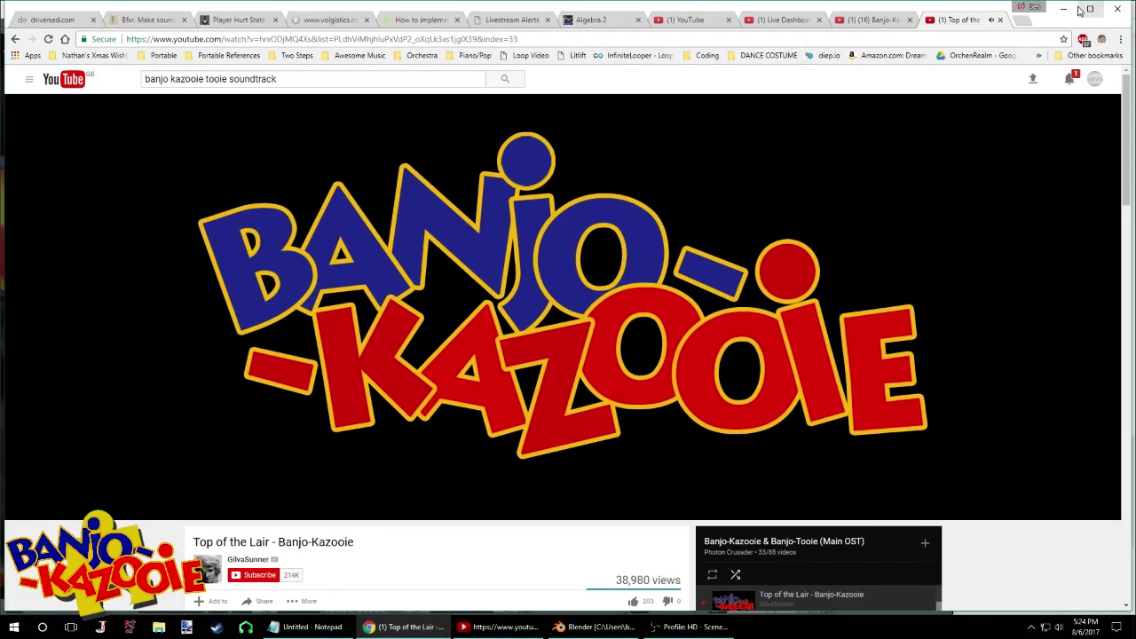
key(alt+Tab)
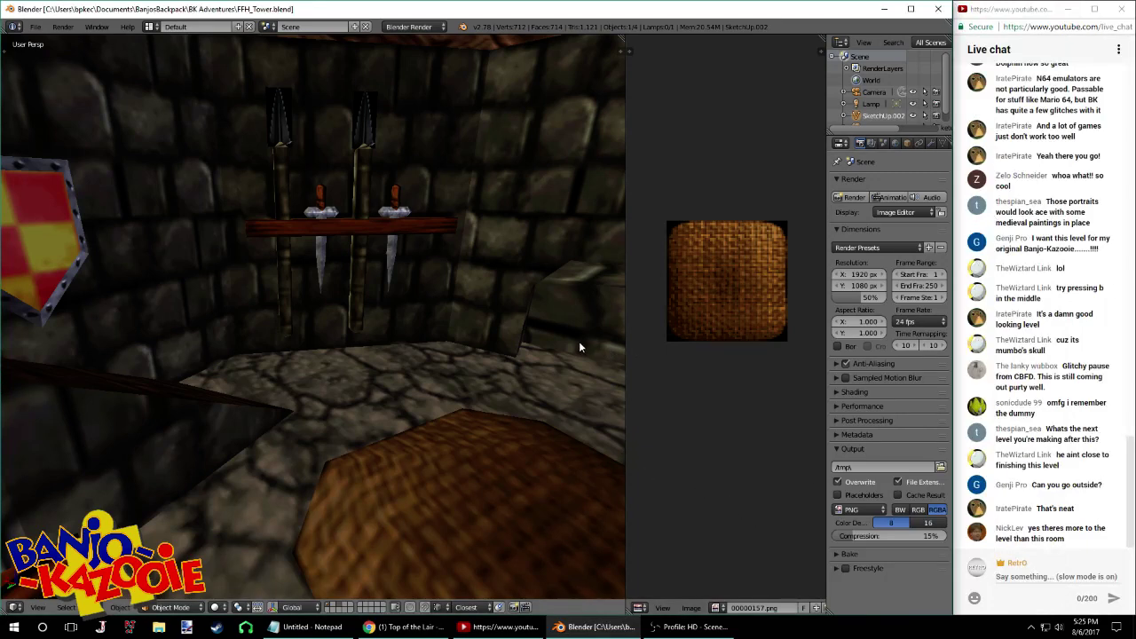
Save the tower scene over the existing FFH_Tower.blend file
scroll(579, 343, down, 9)
scroll(493, 322, up, 4)
key(ctrl+s)
click(492, 321)
middle_drag(492, 326, 331, 253)
click(38, 29)
click(37, 30)
middle_drag(298, 171, 329, 221)
key(ctrl+s)
click(322, 219)
key(ctrl+s)
click(329, 221)
middle_drag(430, 249, 359, 210)
scroll(286, 225, up, 3)
key(ctrl+s)
click(359, 210)
click(35, 27)
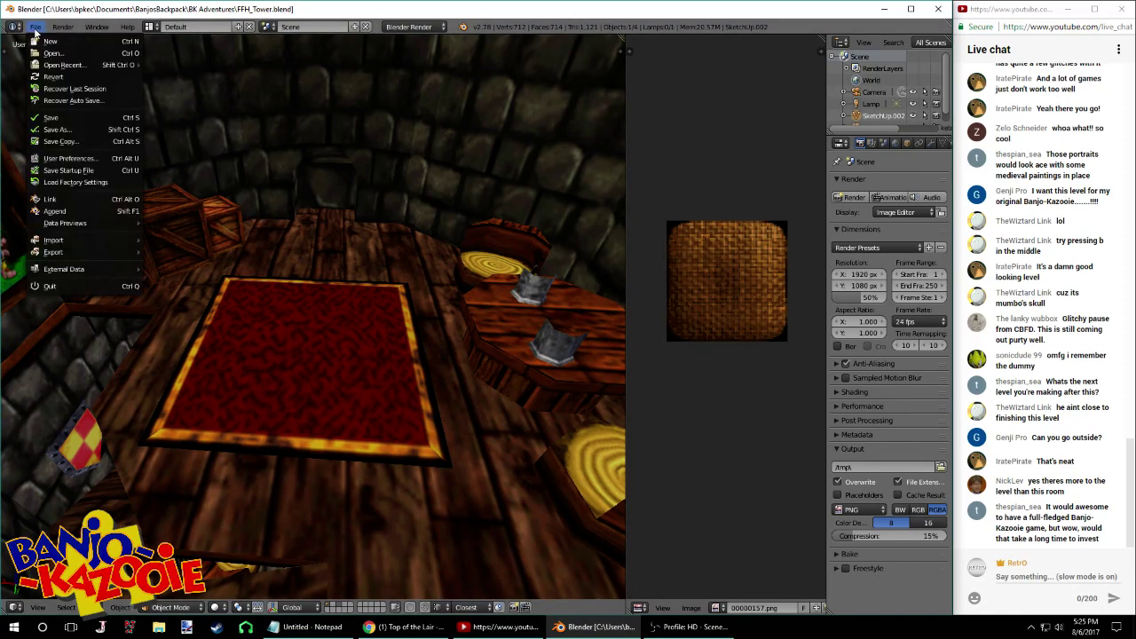
Examine the weapon rack on the tower's lower wall and check the texture on its wooden plank
middle_drag(298, 230, 266, 218)
scroll(266, 222, up, 5)
middle_drag(373, 315, 144, 360)
scroll(441, 300, up, 2)
scroll(506, 312, up, 2)
scroll(265, 315, down, 5)
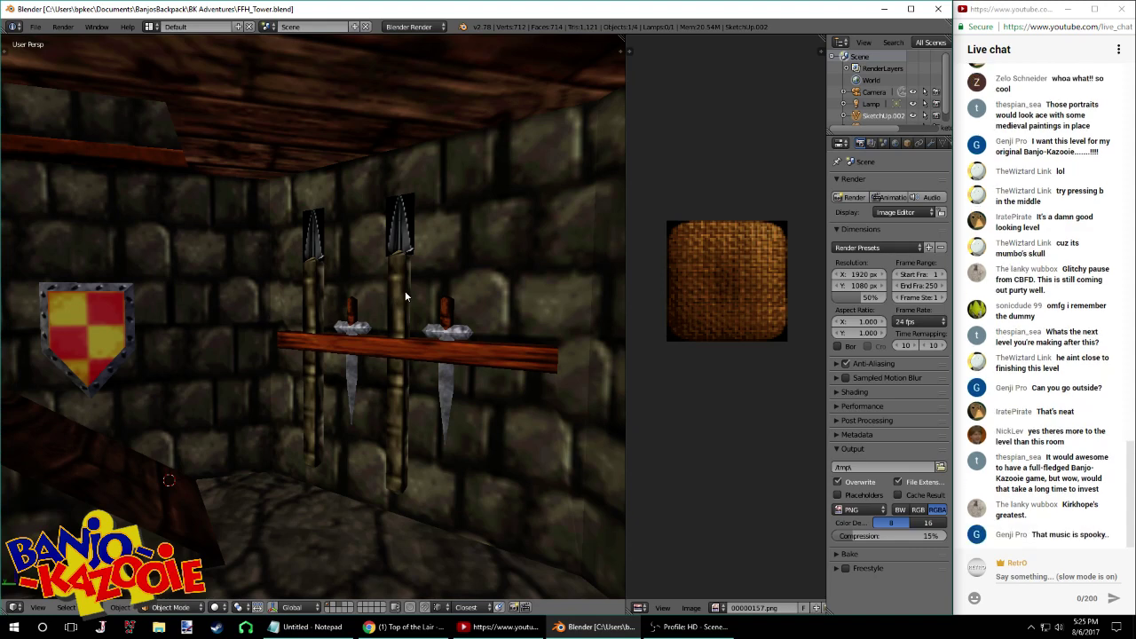
middle_drag(405, 290, 400, 306)
key(Tab)
right_click(389, 317)
key(Tab)
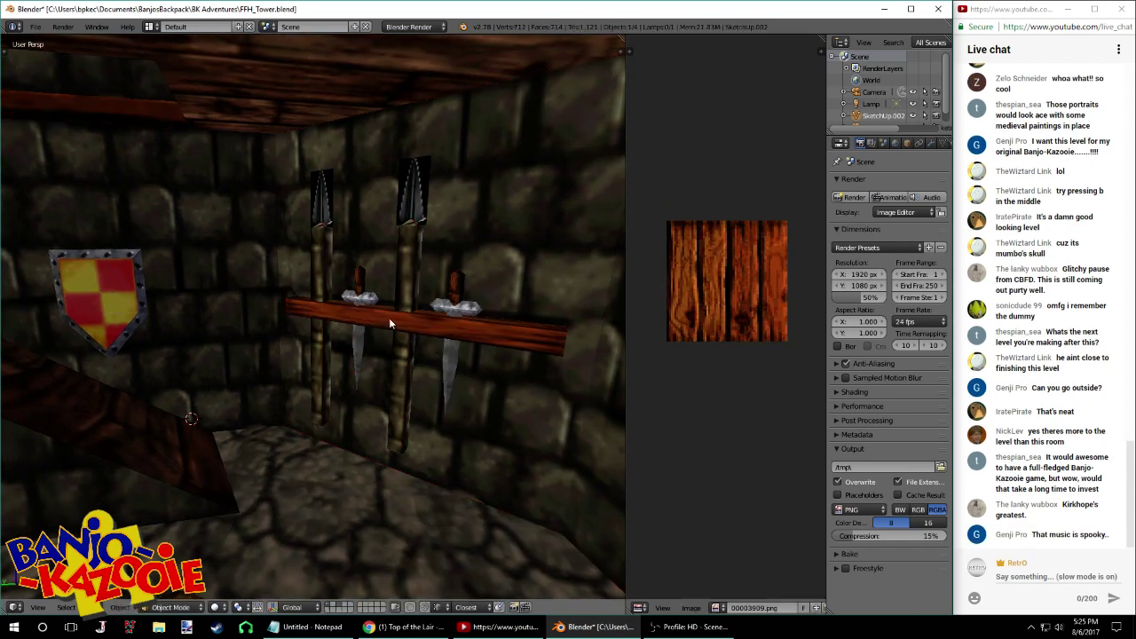
Select the shaft face of the nearer spear and examine its mapping on the 00002564.png fence texture
middle_drag(400, 282, 395, 324)
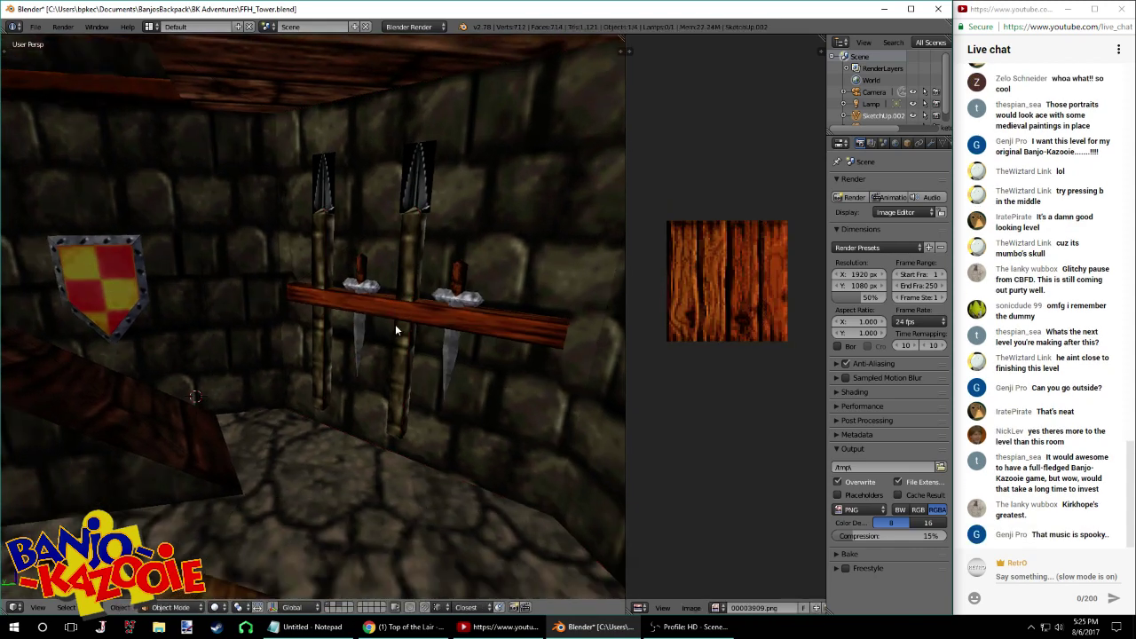
key(Tab)
right_click(413, 271)
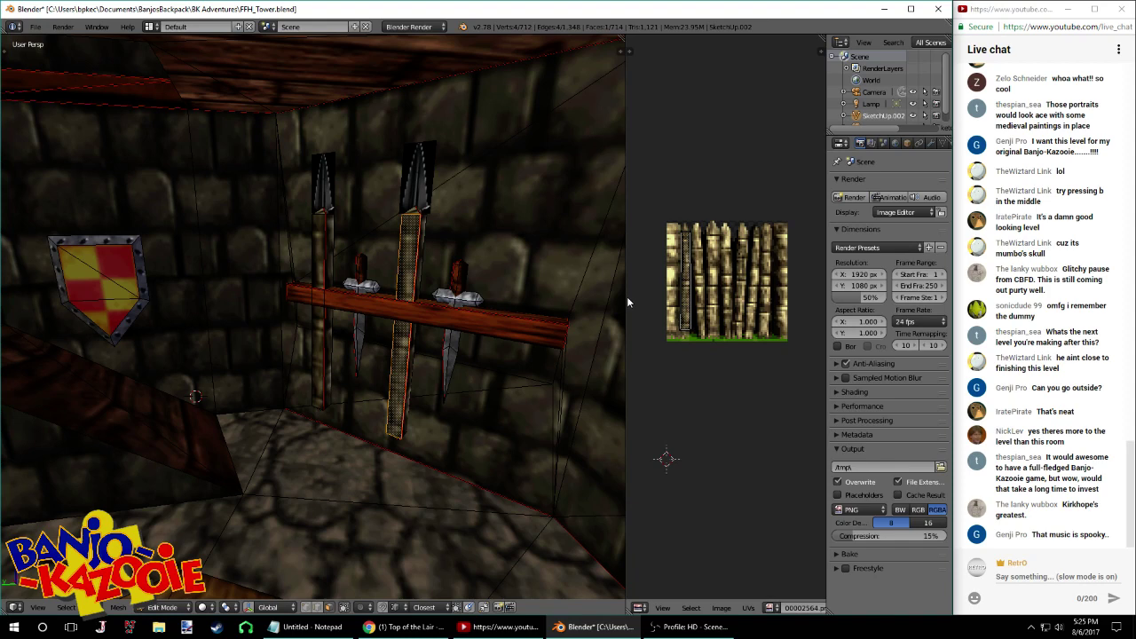
drag(627, 296, 510, 319)
scroll(727, 202, up, 4)
middle_drag(704, 187, 674, 363)
scroll(656, 215, up, 5)
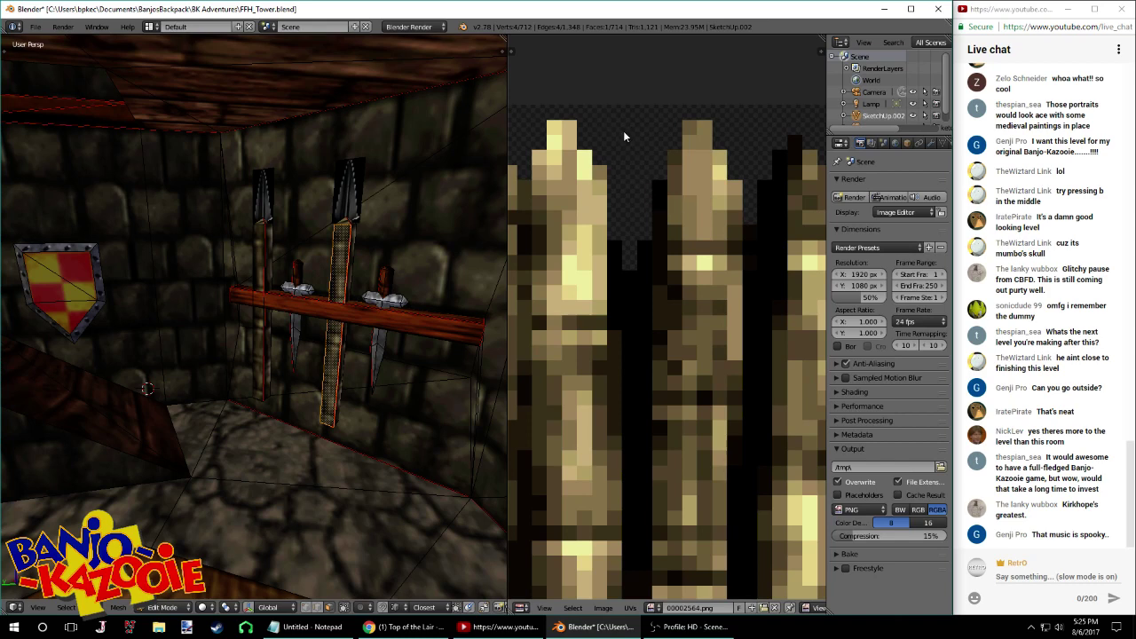
scroll(648, 156, down, 5)
scroll(609, 345, down, 1)
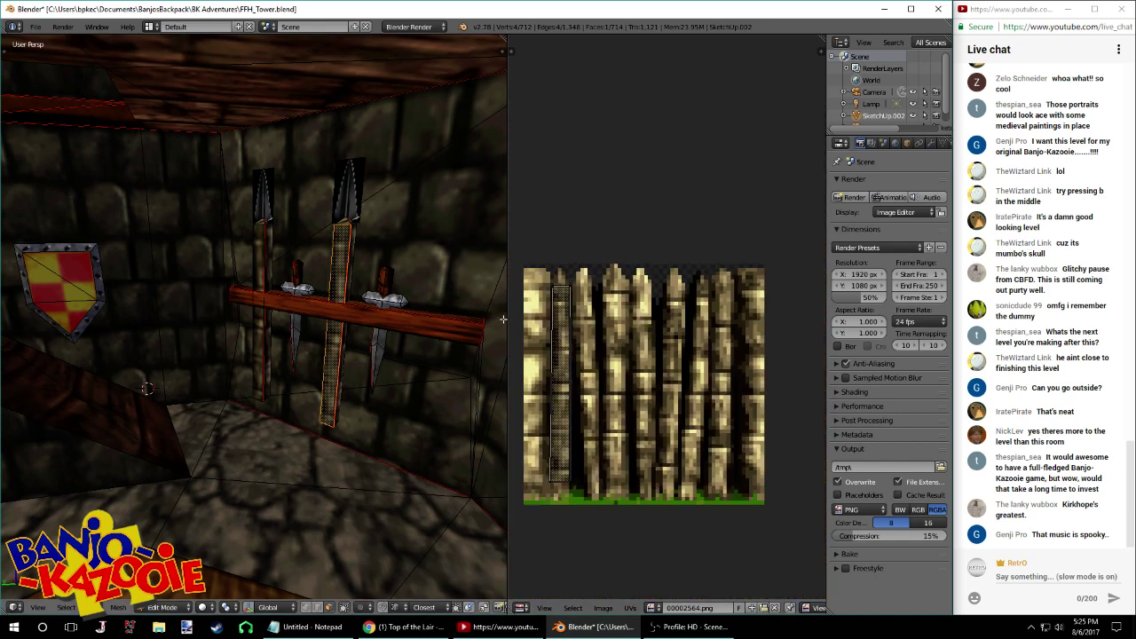
Widen the 3D view beside the texture editor and save the tower scene with the spear shaft selected
drag(507, 320, 584, 306)
middle_drag(438, 142, 449, 295)
key(ctrl+s)
click(449, 248)
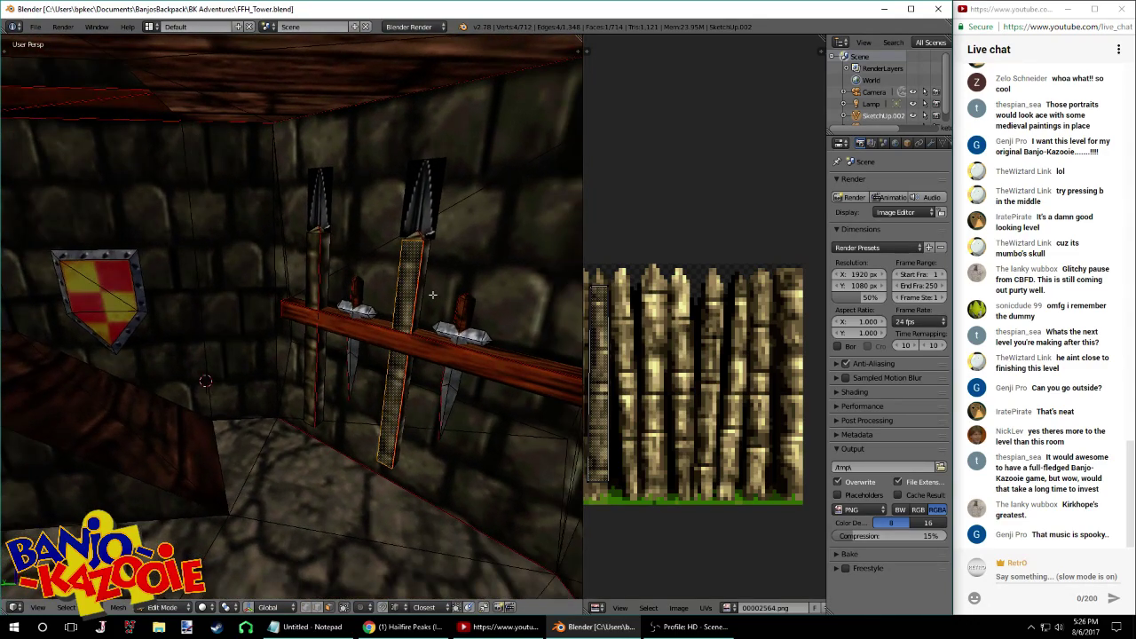
Open the BK Adventures project folder in File Explorer
click(160, 625)
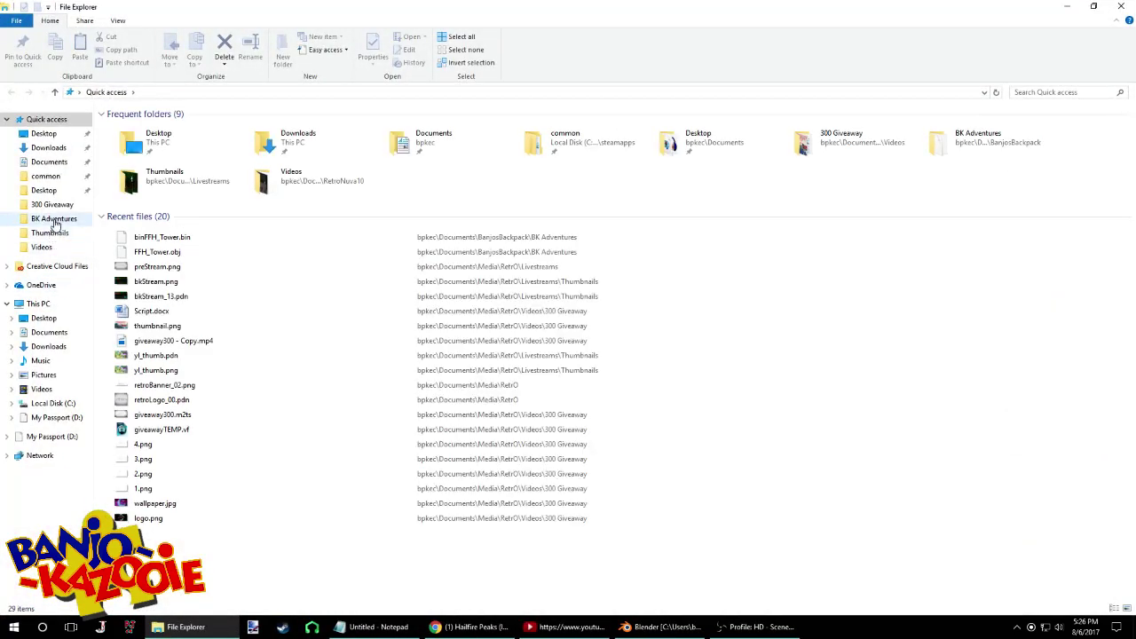
click(56, 218)
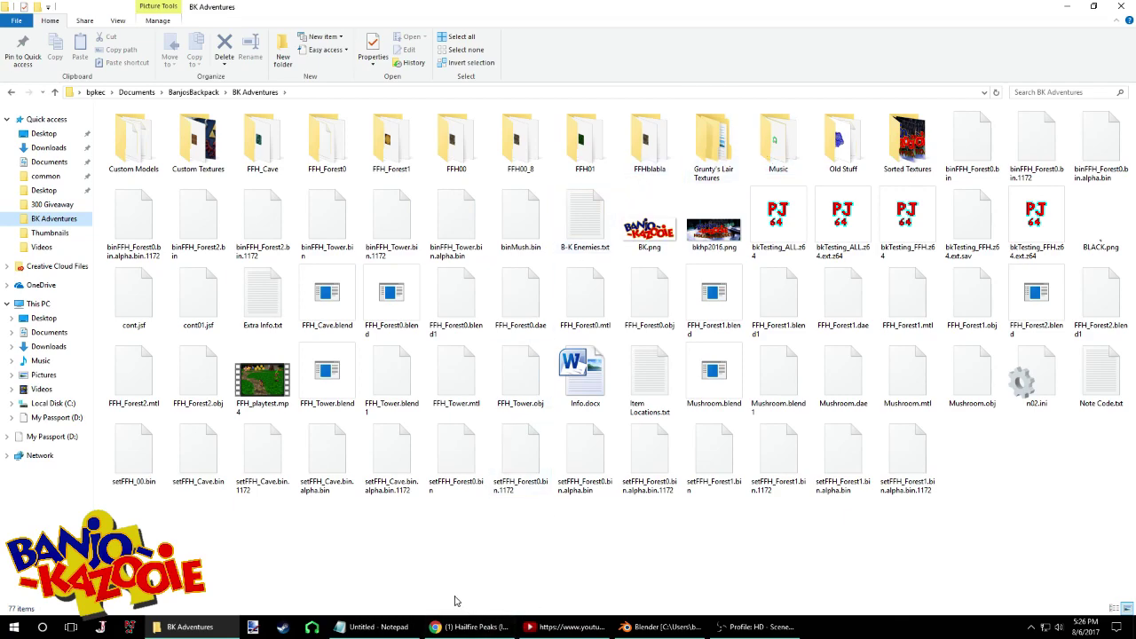
click(209, 627)
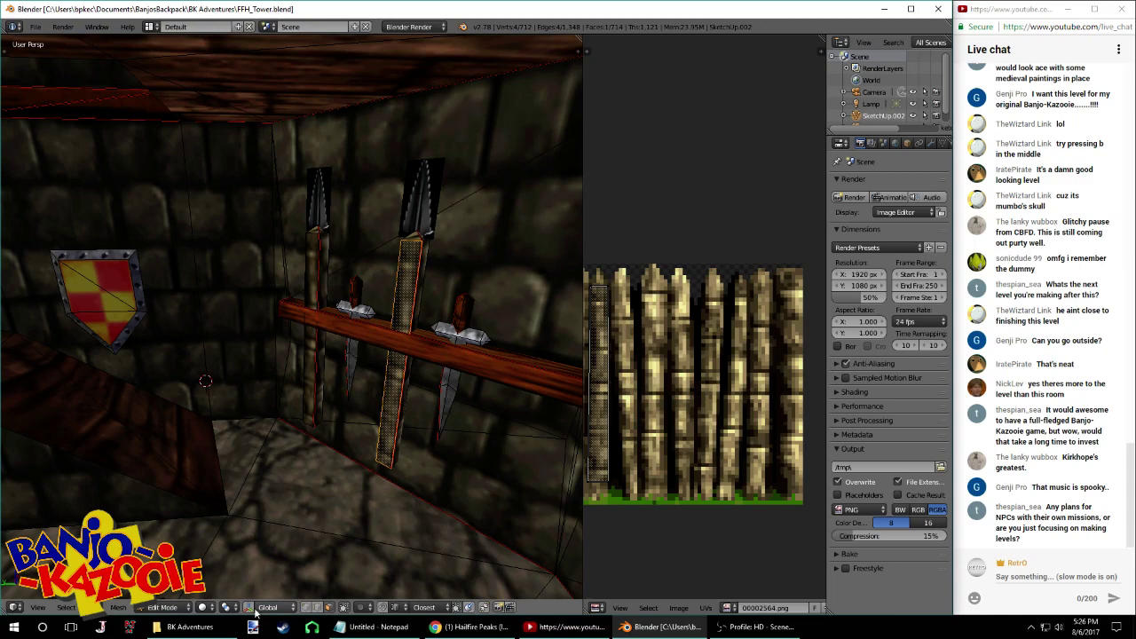
click(213, 627)
click(213, 627)
click(213, 626)
click(214, 626)
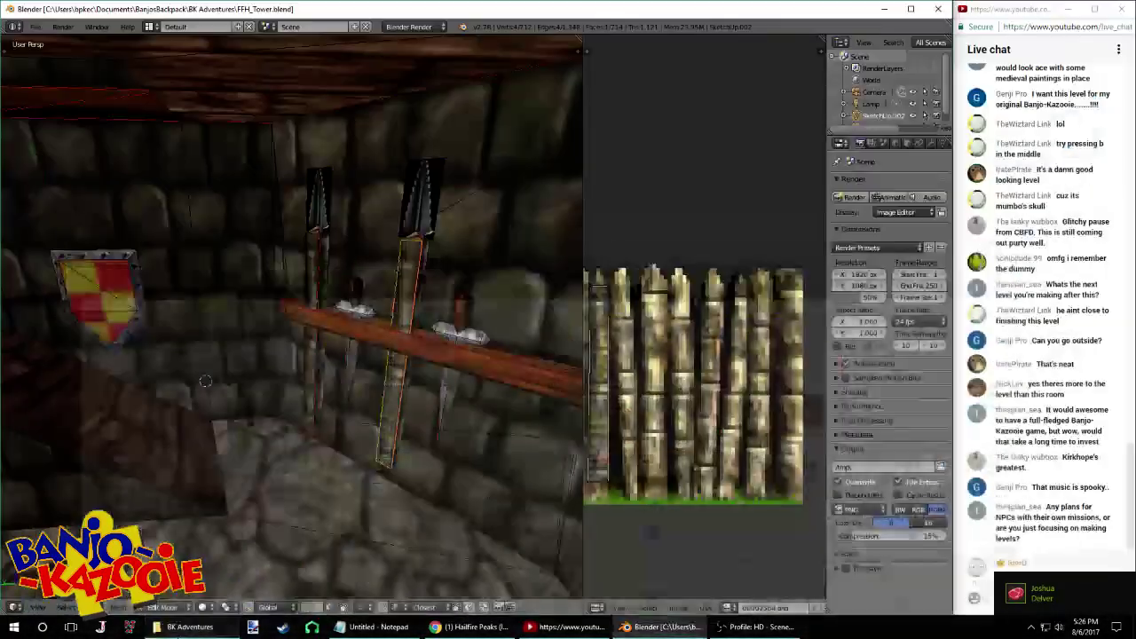
Find and copy the fence texture 00002564.png in the Sorted Textures > BKSorted > Wood > Log folder
click(190, 627)
click(190, 627)
click(171, 625)
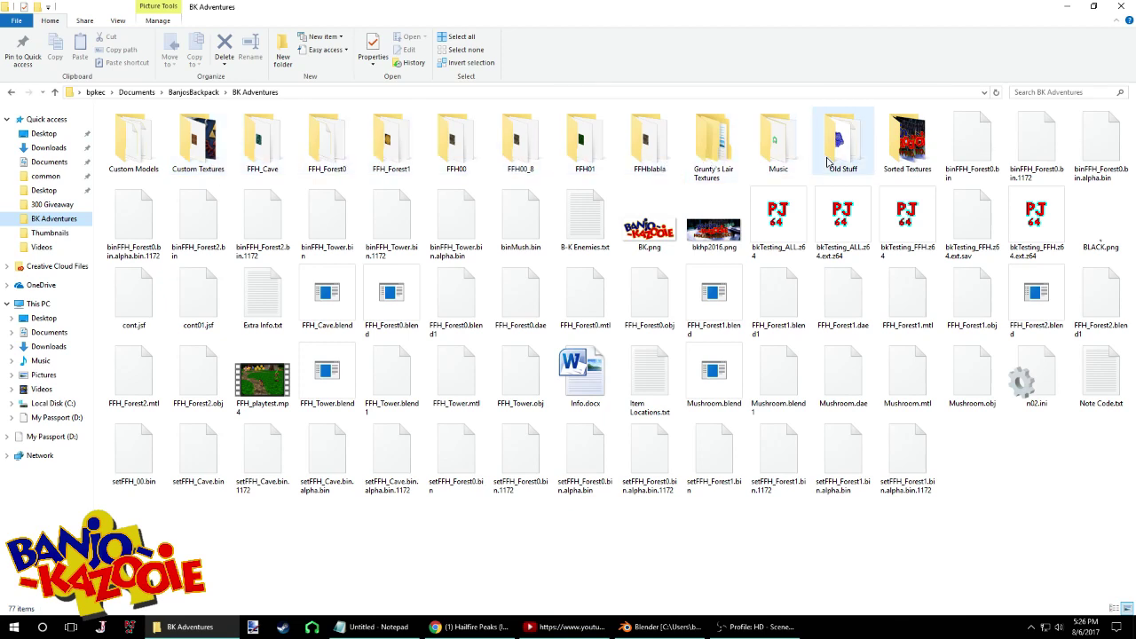
double_click(908, 142)
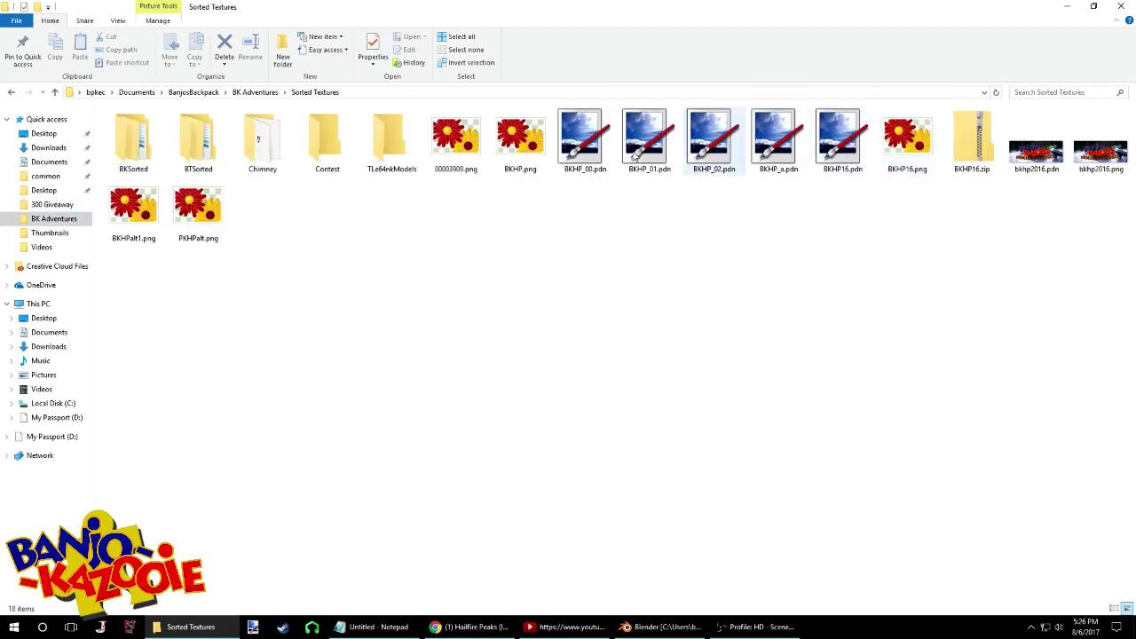
double_click(142, 168)
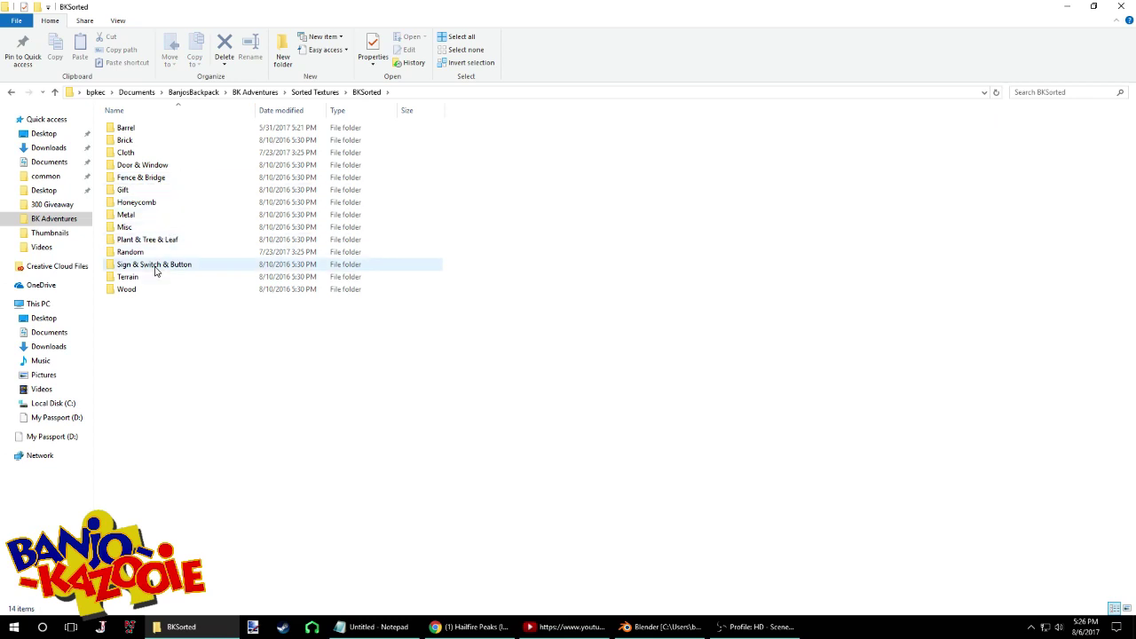
double_click(145, 288)
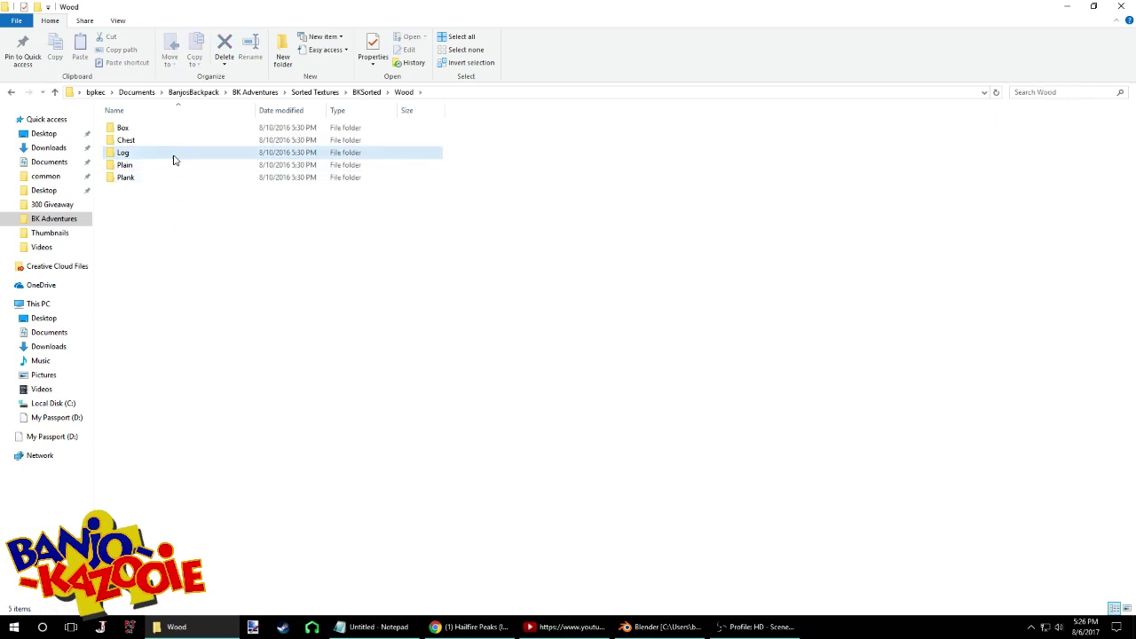
double_click(175, 155)
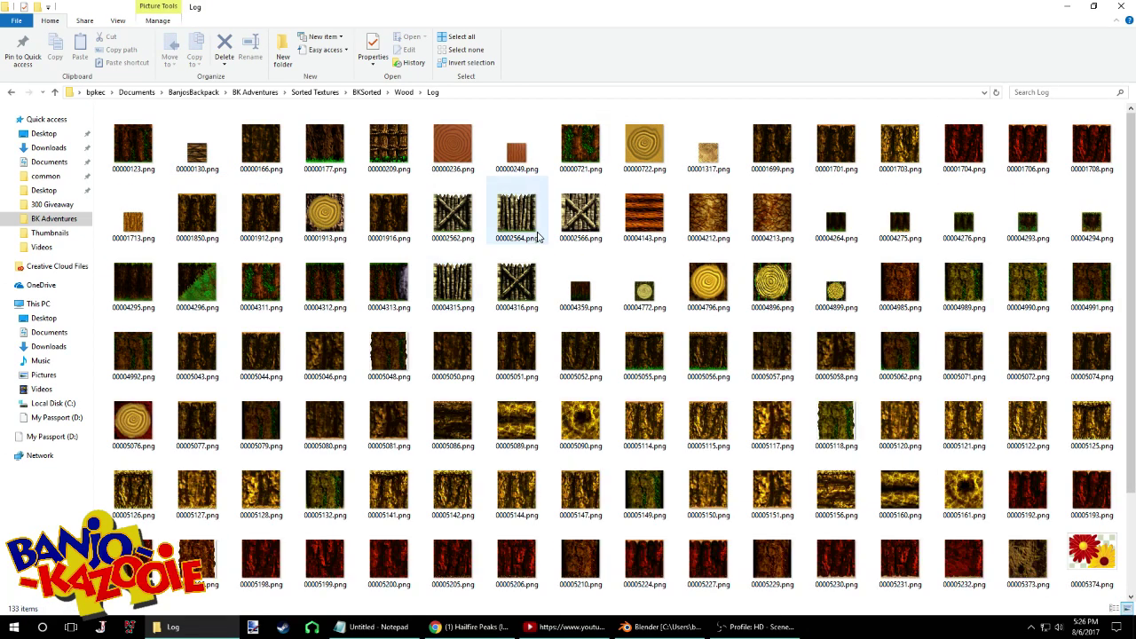
click(521, 231)
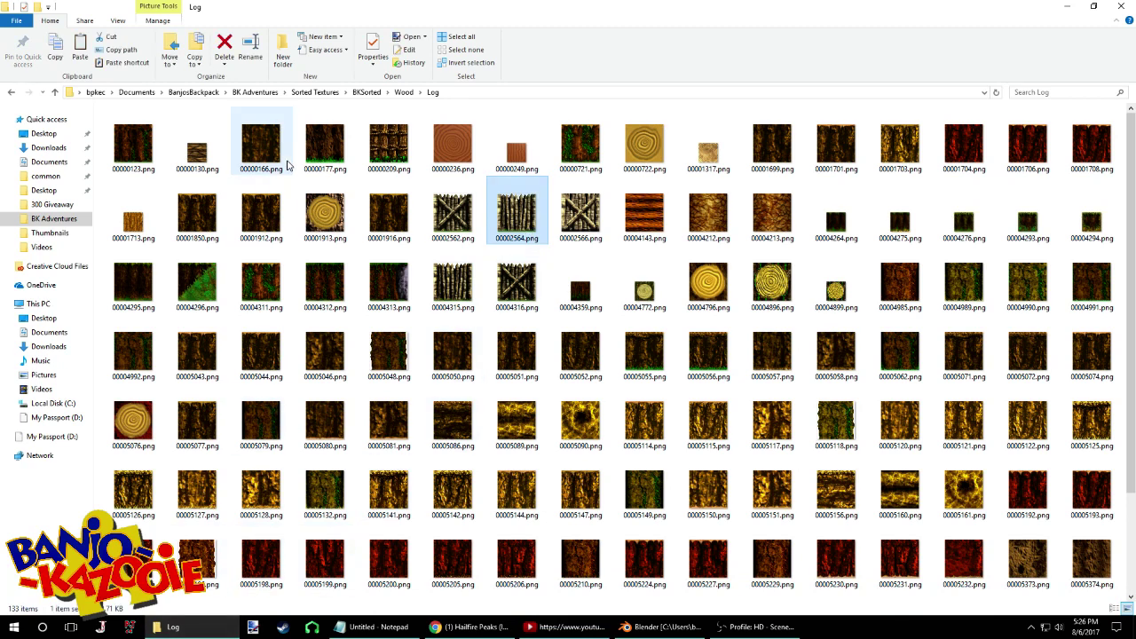
Paste 00002564.png into the Custom Textures folder of BK Adventures and open that copy for editing in paint.net
click(310, 92)
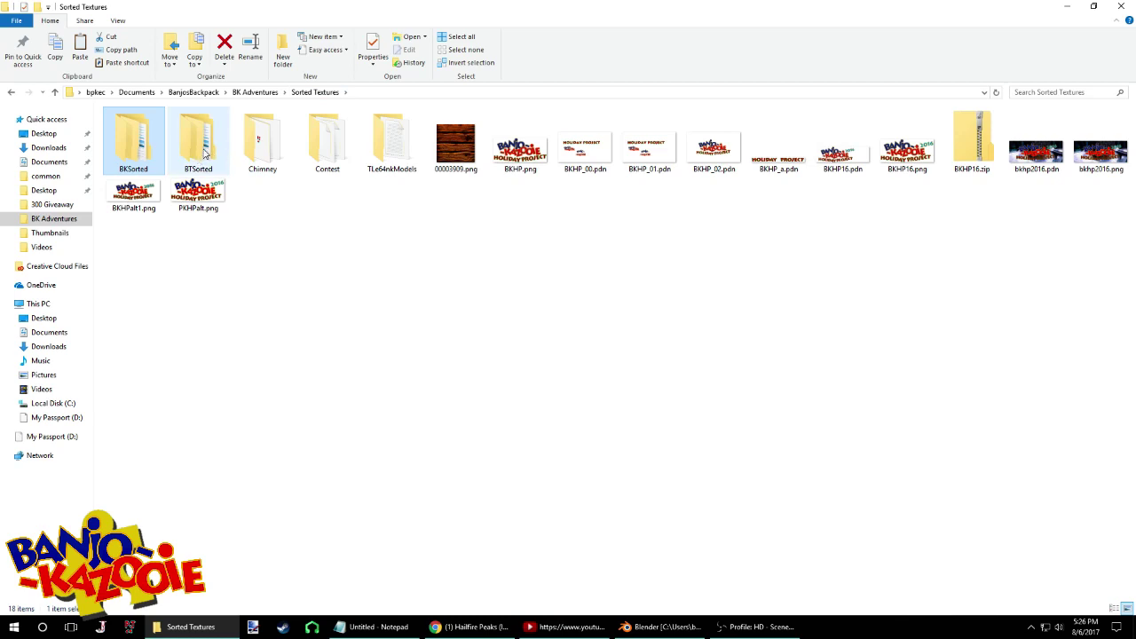
click(254, 92)
double_click(196, 149)
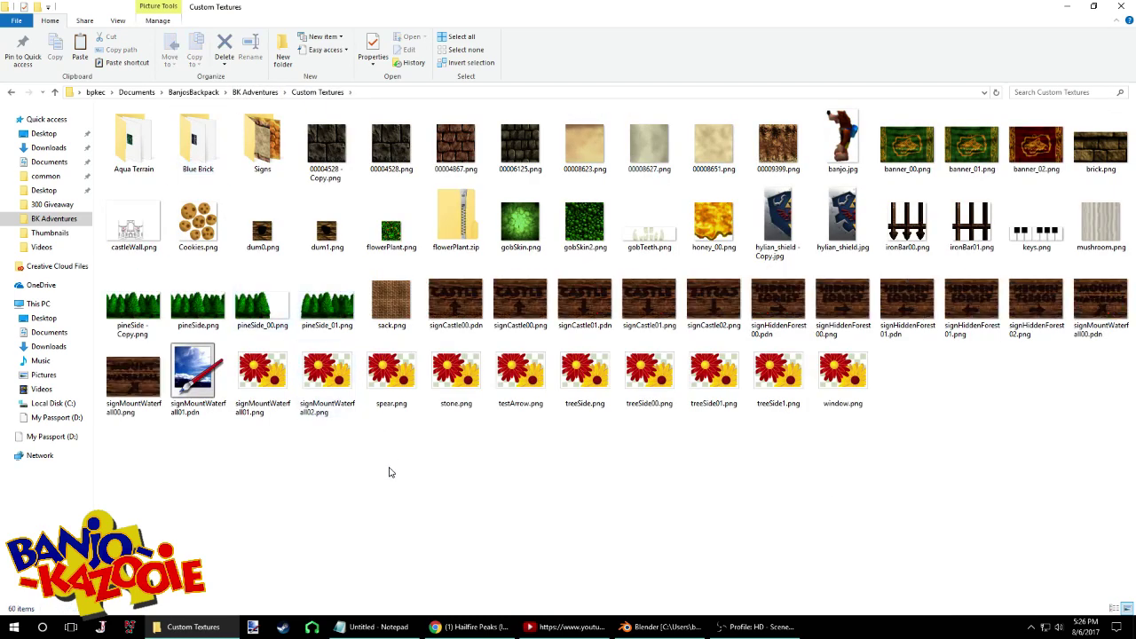
click(325, 156)
right_click(325, 156)
click(460, 516)
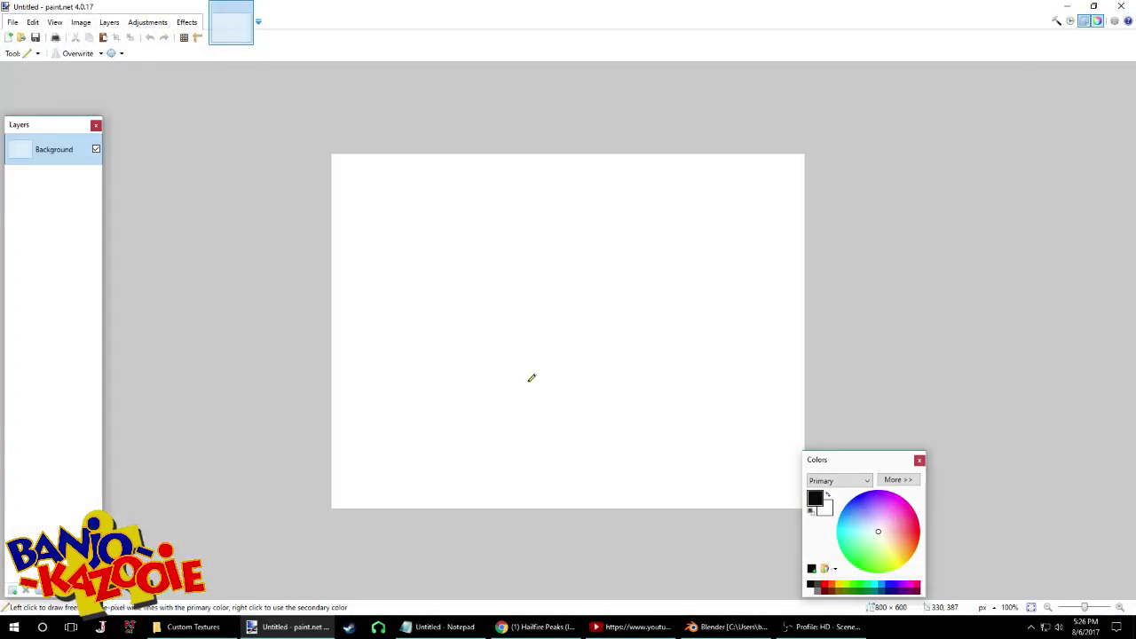
Paint black over the transparent areas along the fence texture's upper edge and between its stake tips with a 2-pixel brush
ctrl+scroll(614, 305, up, 6)
key(l)
key(p)
key(b)
mouse_move(552, 259)
mouse_down()
mouse_move(534, 284)
mouse_move(489, 289)
mouse_move(492, 299)
mouse_move(473, 253)
mouse_move(434, 241)
mouse_move(440, 256)
mouse_move(391, 237)
mouse_move(374, 277)
mouse_move(368, 247)
mouse_up()
key(ctrl+z)
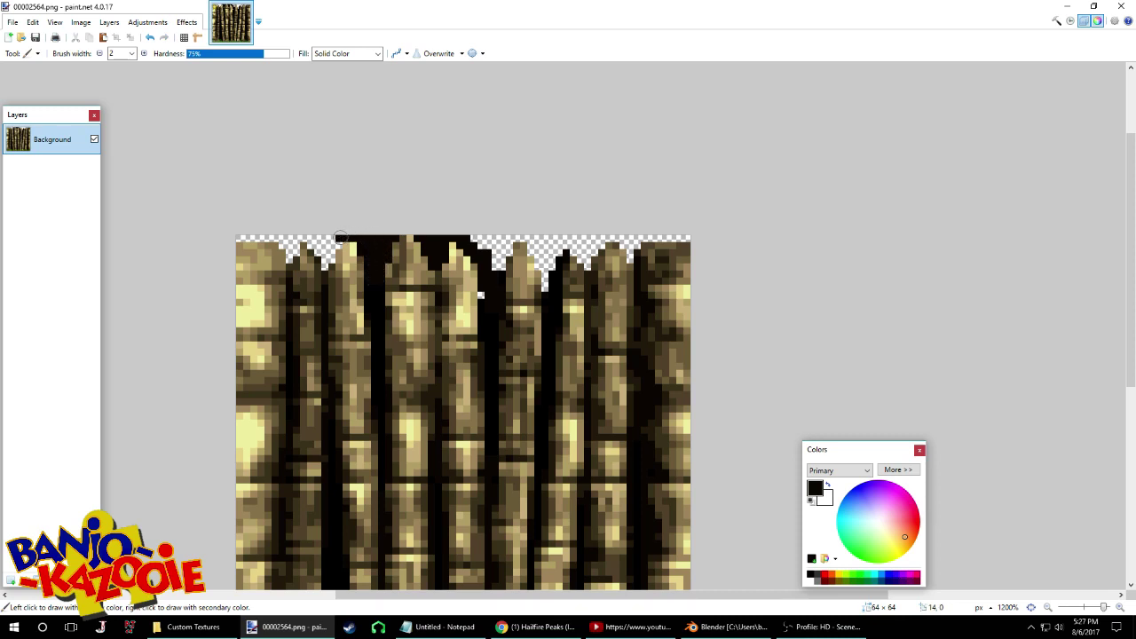
drag(326, 264, 305, 233)
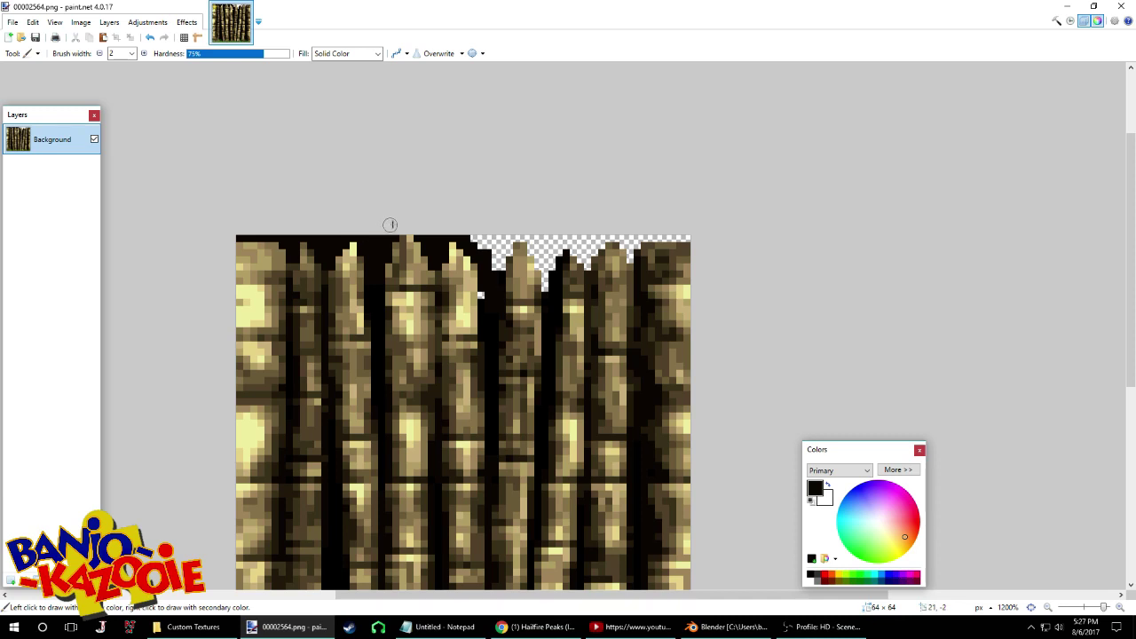
mouse_move(481, 267)
mouse_down()
mouse_move(482, 293)
mouse_move(489, 240)
mouse_move(485, 251)
mouse_up()
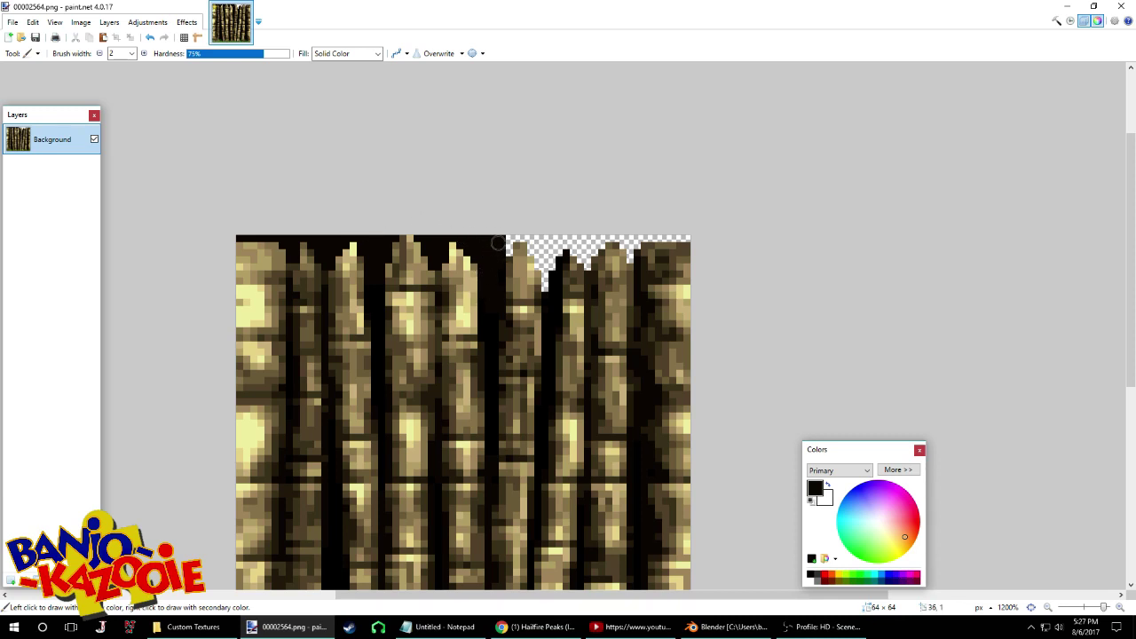
drag(519, 232, 692, 234)
click(629, 240)
Dismiss the desktop notifications covering the image editor
click(1120, 344)
click(1121, 413)
click(1121, 415)
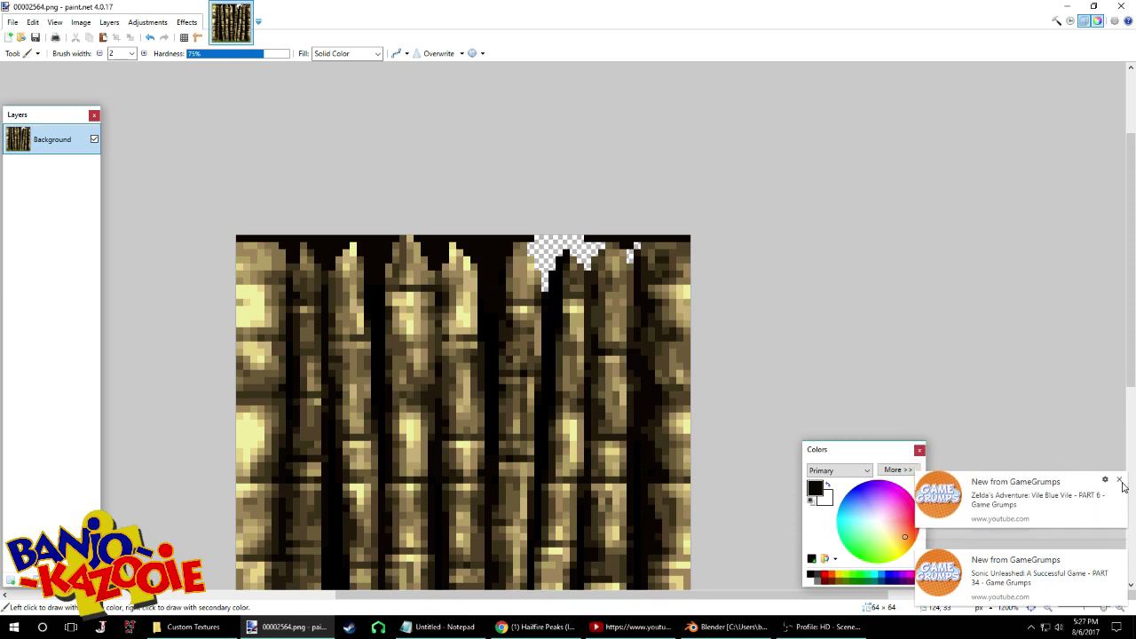
click(1121, 559)
Paint the last transparent gaps between the fence's right-hand stake tips black and switch to the Rectangle Select tool
click(634, 248)
mouse_move(631, 257)
mouse_down()
mouse_move(556, 239)
mouse_move(545, 254)
mouse_up()
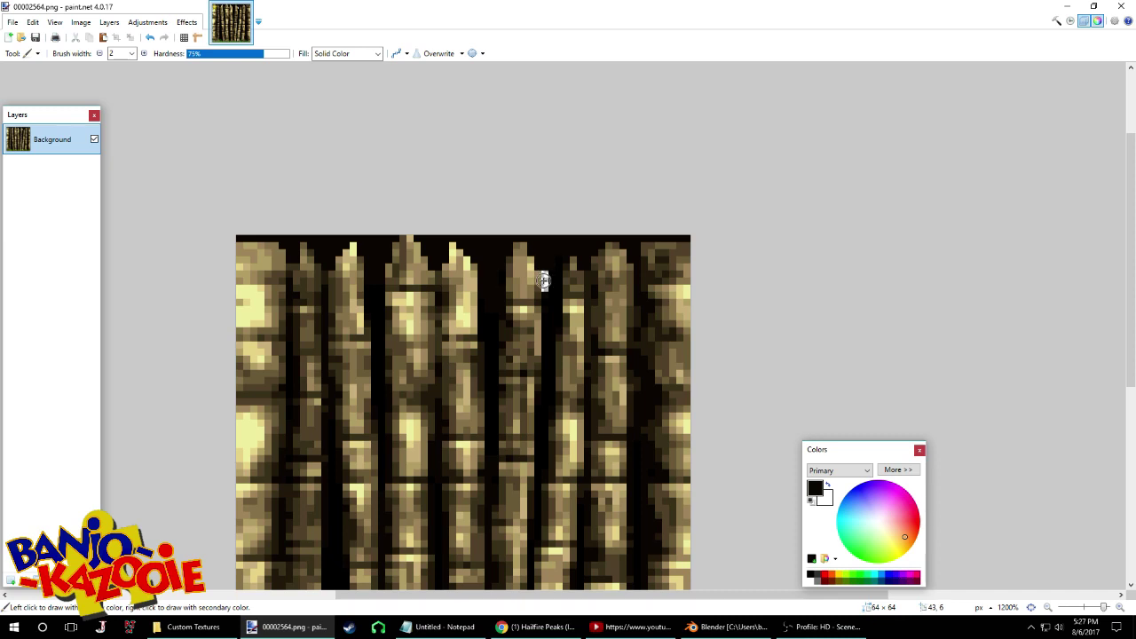
ctrl+scroll(550, 279, down, 3)
key(s)
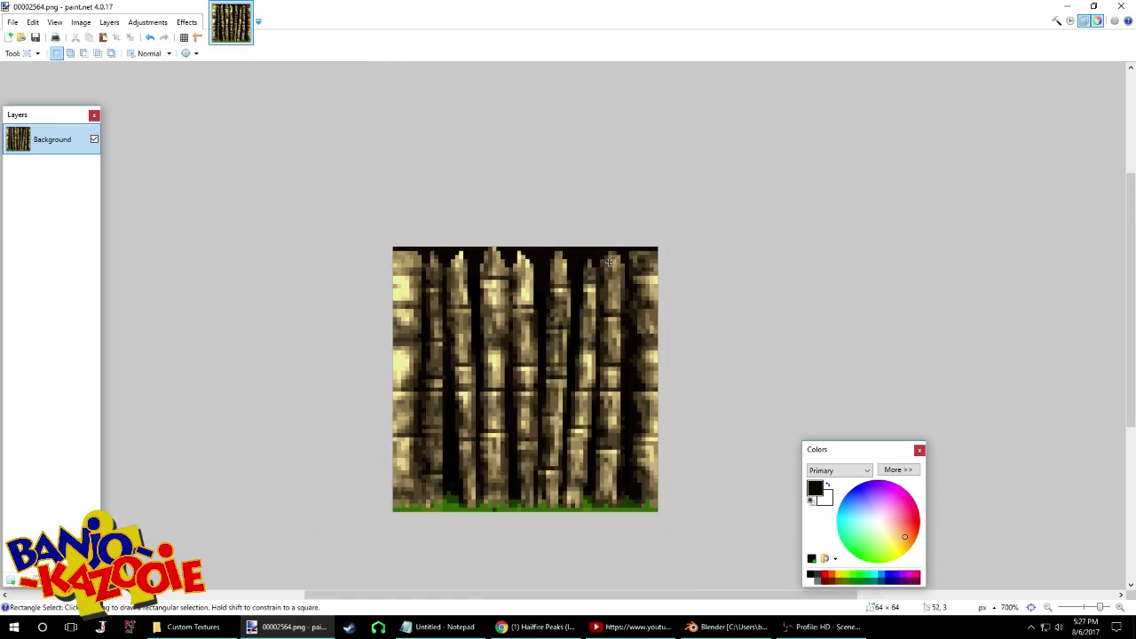
Switch to the streaming software and show the "RETRO will return shortly" break scene
click(816, 626)
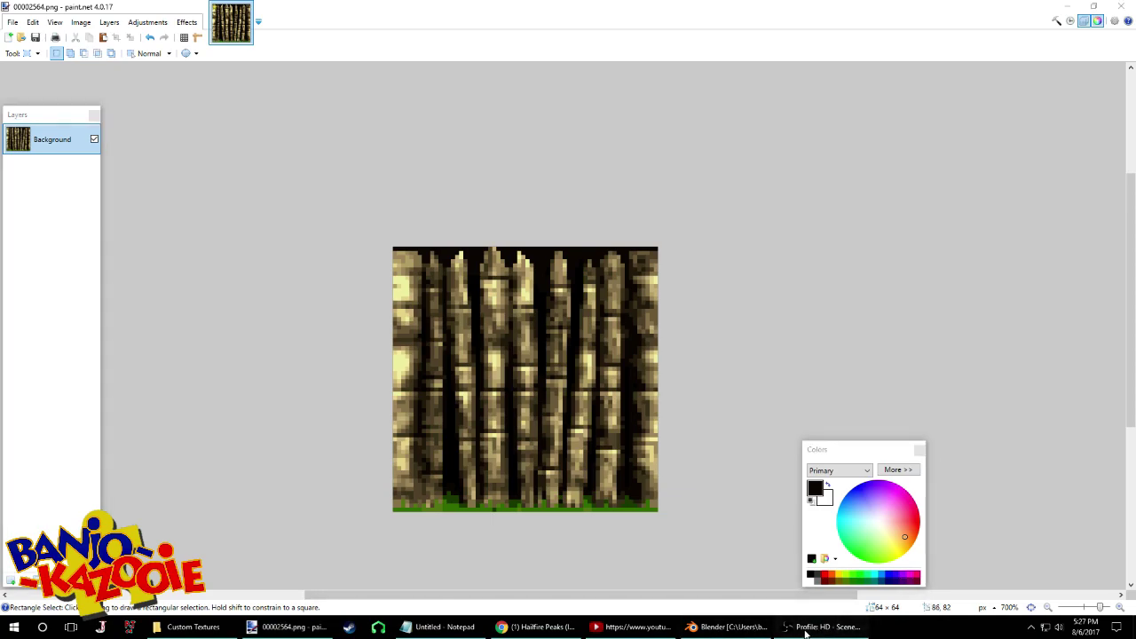
click(808, 627)
click(490, 539)
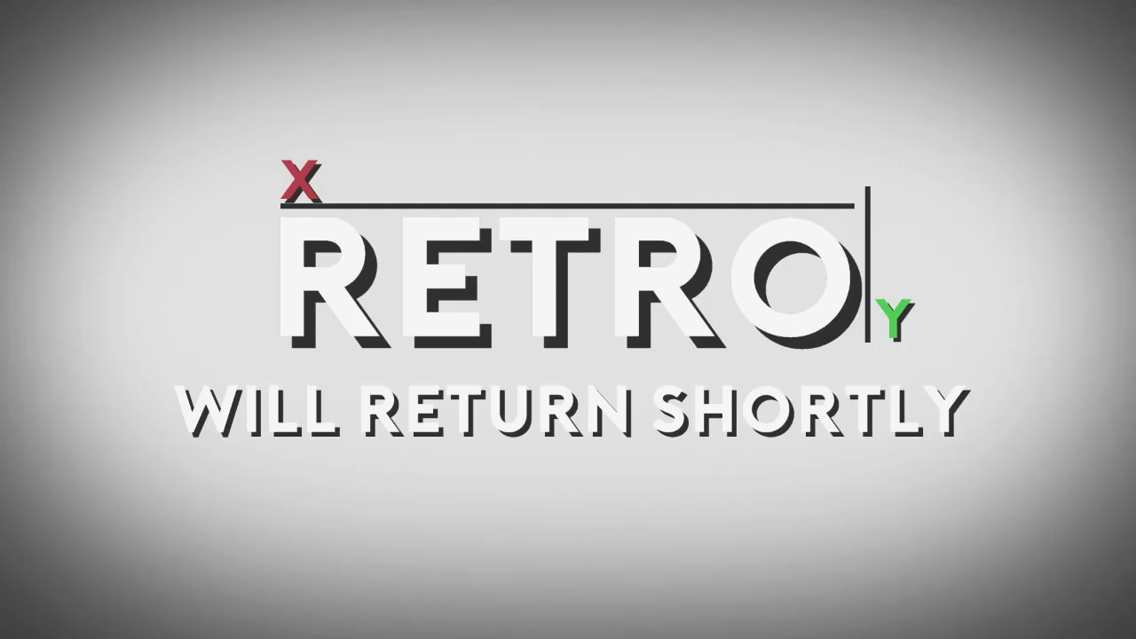
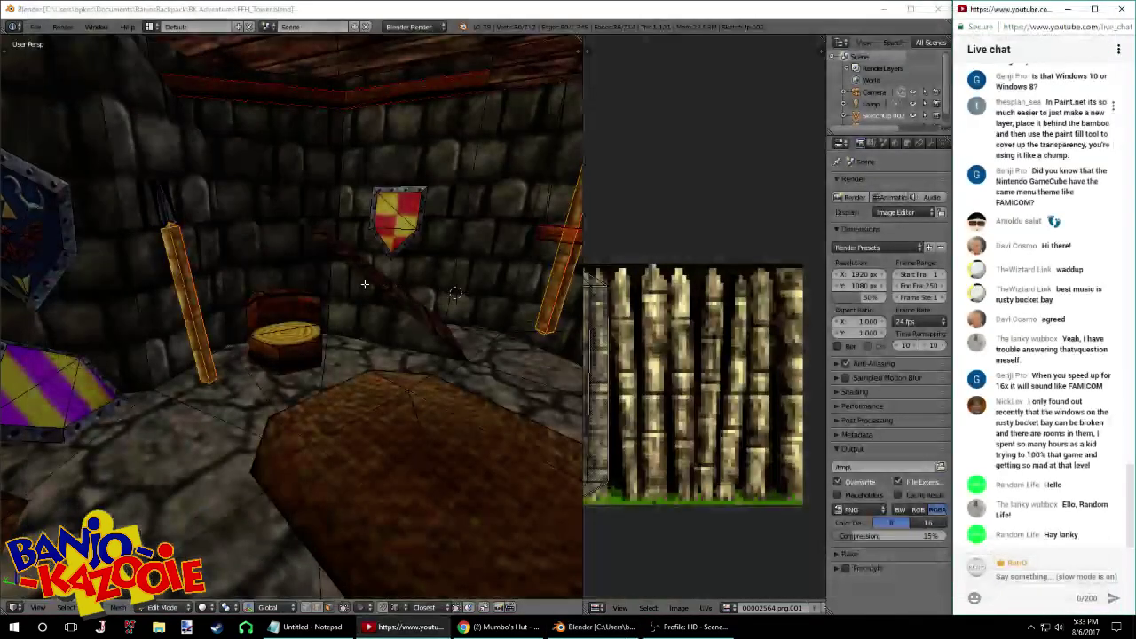
Select the spearhead face beside the blue shield in Blender and check its spear.png texture mapping
middle_drag(455, 292, 382, 280)
scroll(259, 293, down, 10)
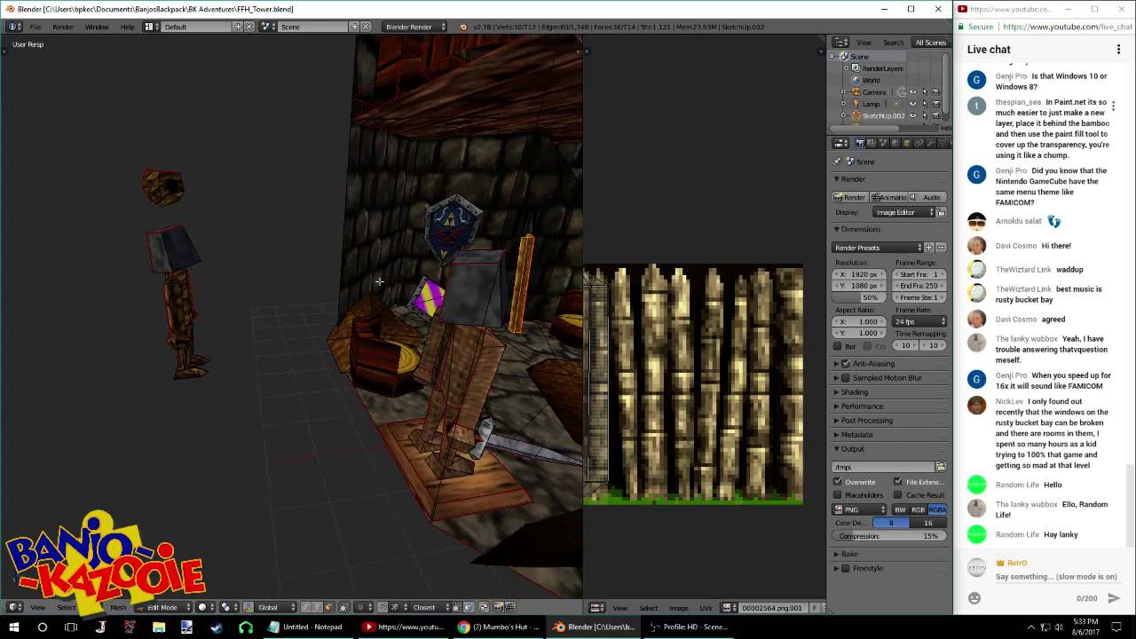
right_click(180, 261)
scroll(427, 283, up, 6)
middle_drag(533, 297, 393, 298)
right_click(407, 293)
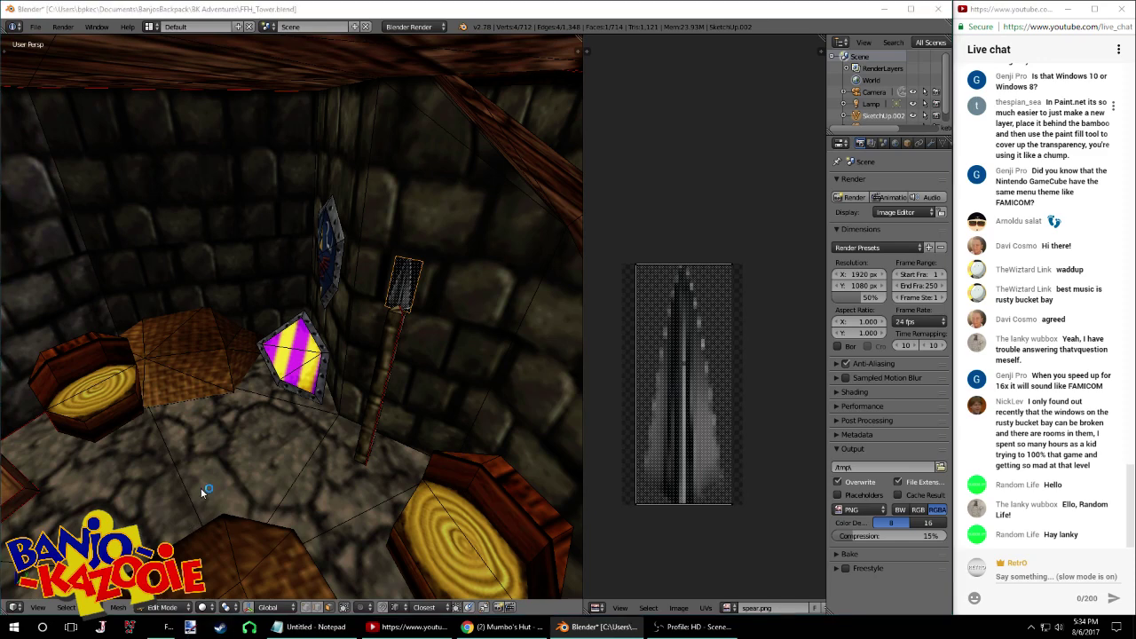
Duplicate spear.png in the Custom Textures folder and open the copy for editing in paint.net
key(super+e)
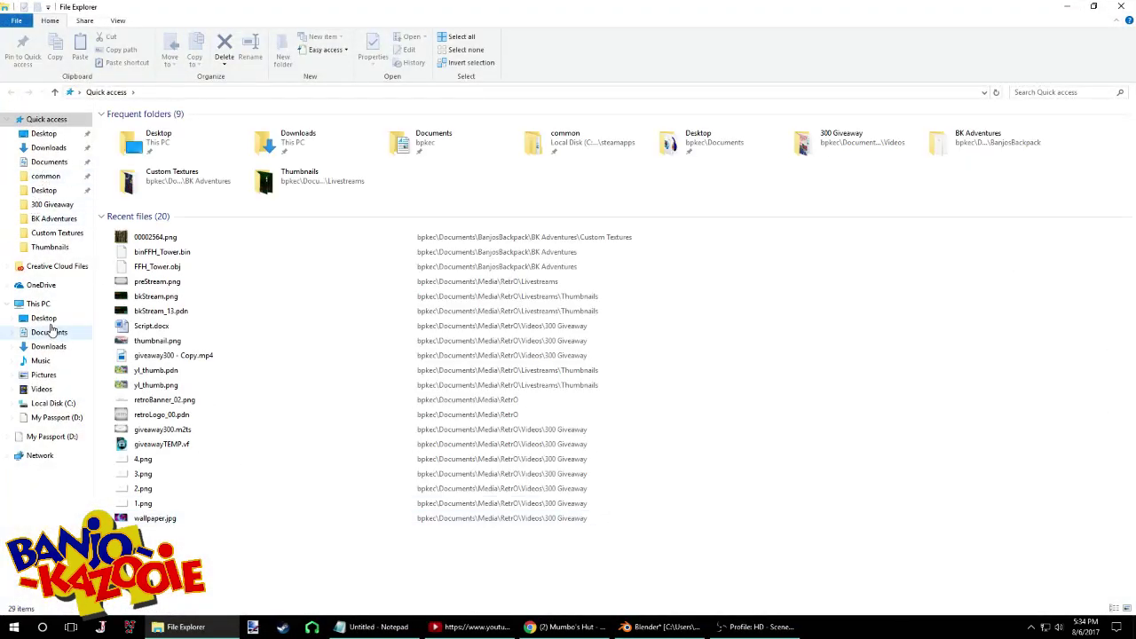
click(60, 234)
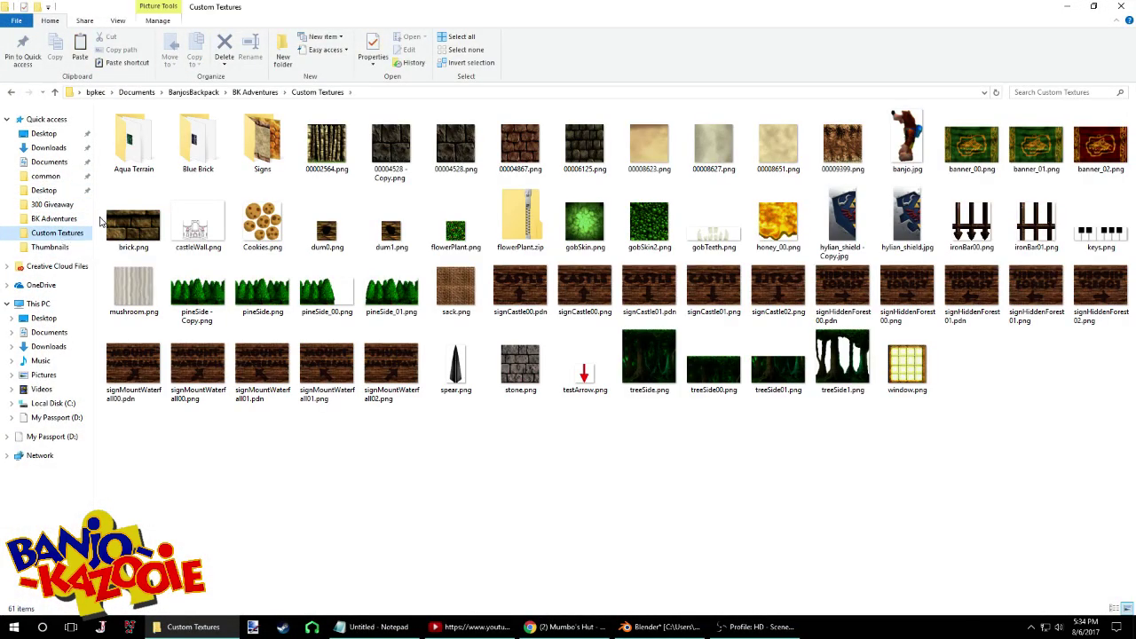
click(456, 364)
key(ctrl+c)
key(ctrl+v)
right_click(502, 379)
click(455, 364)
right_click(461, 363)
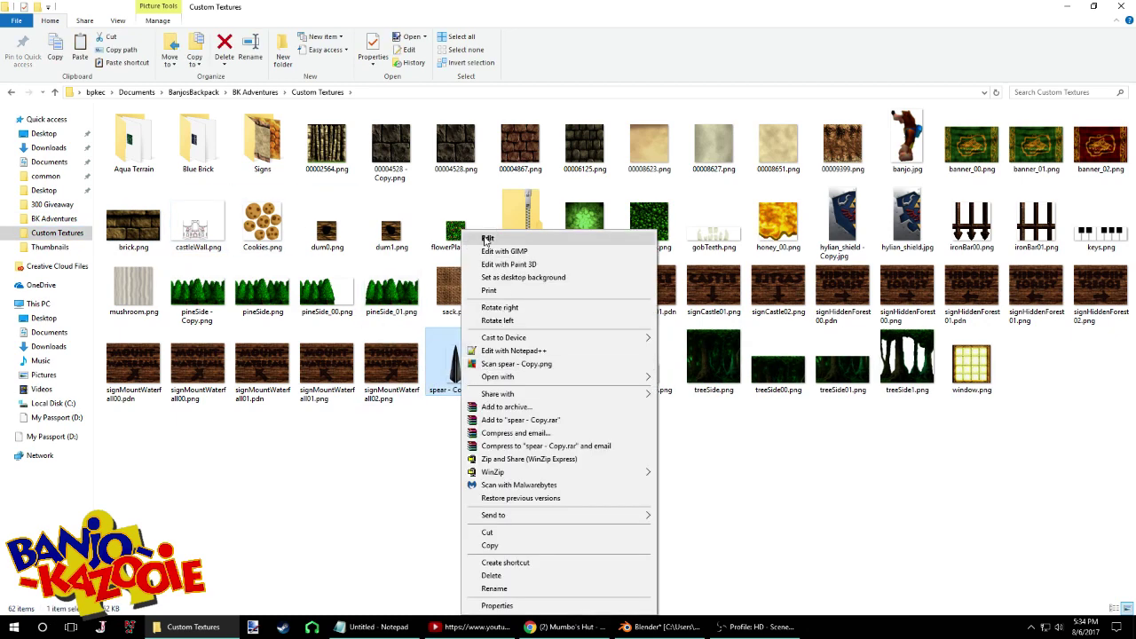
click(488, 238)
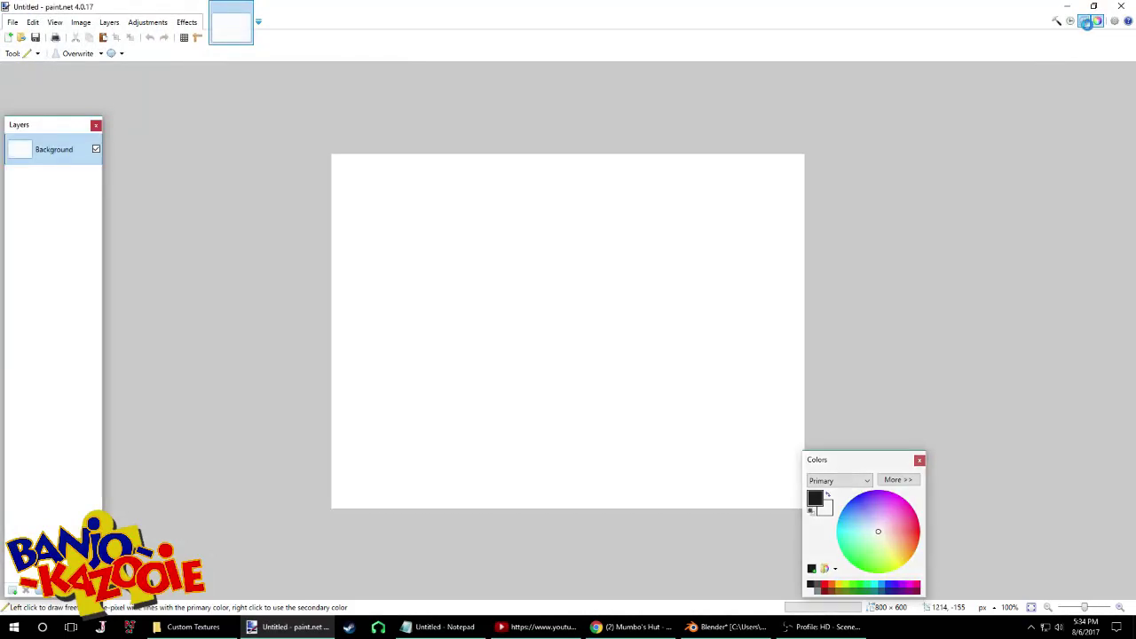
Expand the color settings and set the primary color to magenta with red 255 and blue 255
click(895, 479)
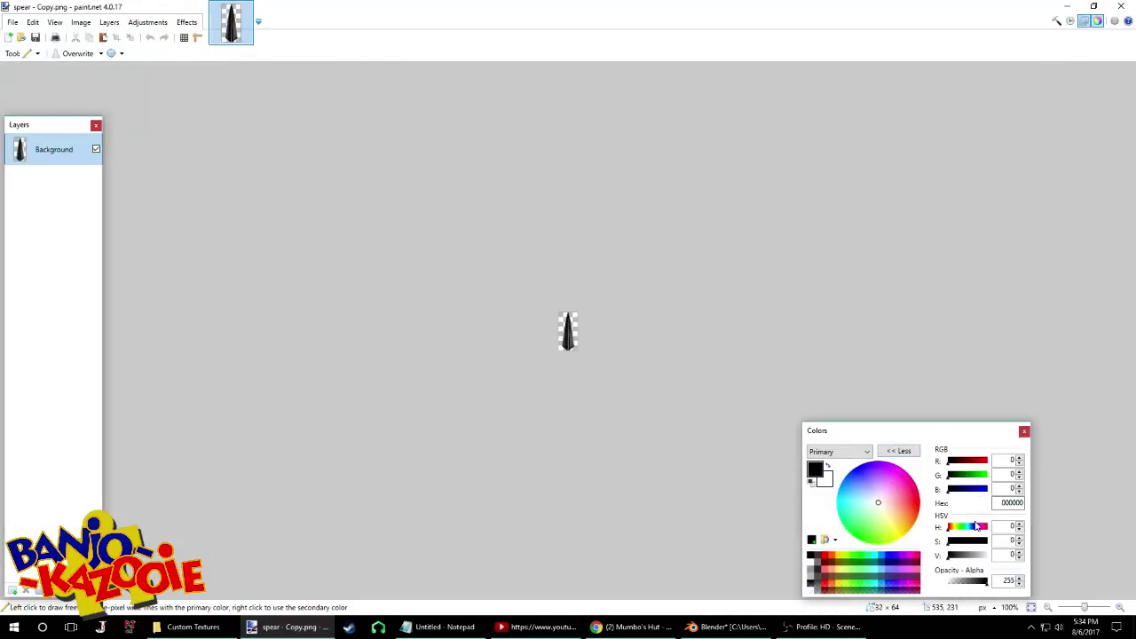
click(1008, 460)
text(255)
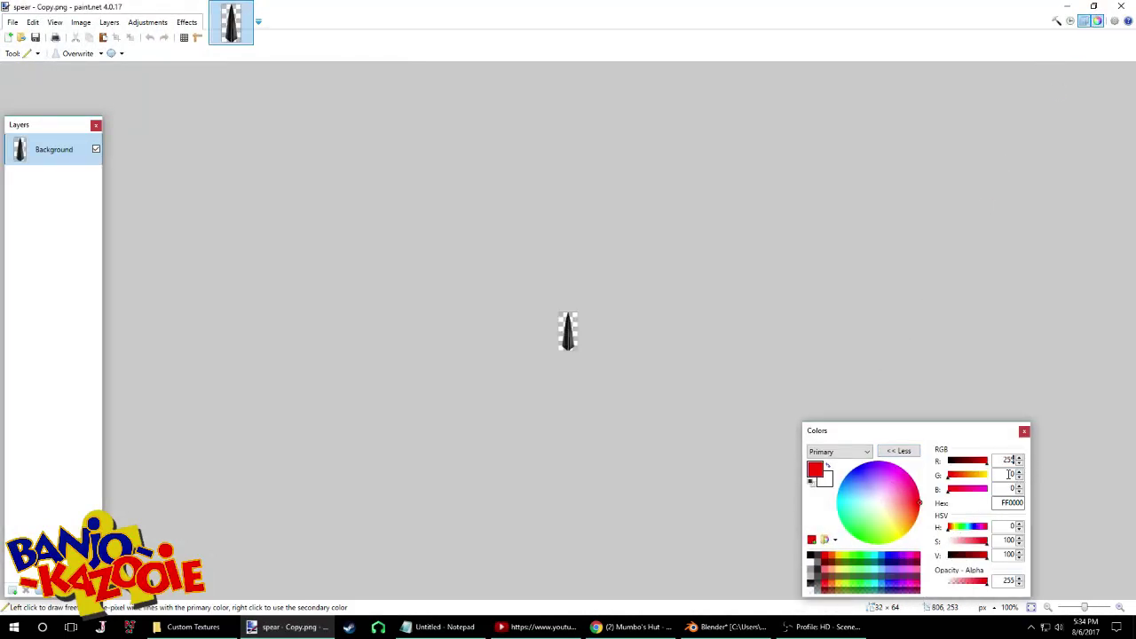
click(1009, 489)
text(255)
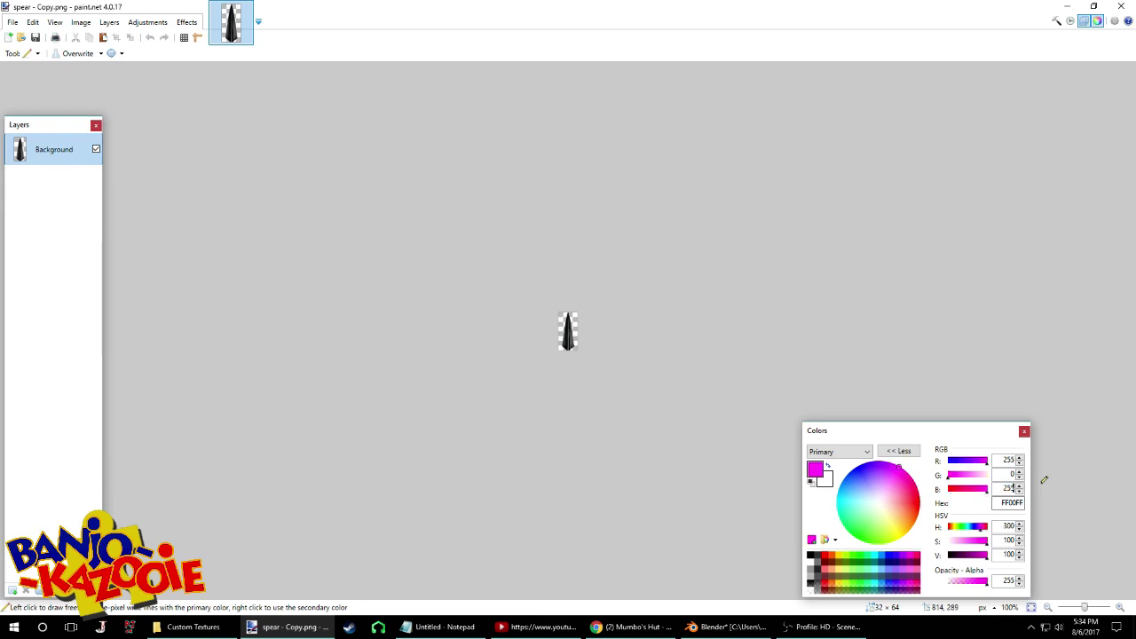
Add a new layer to the spear image and place it beneath the Background layer
click(12, 590)
drag(49, 153, 49, 186)
ctrl+scroll(613, 302, up, 6)
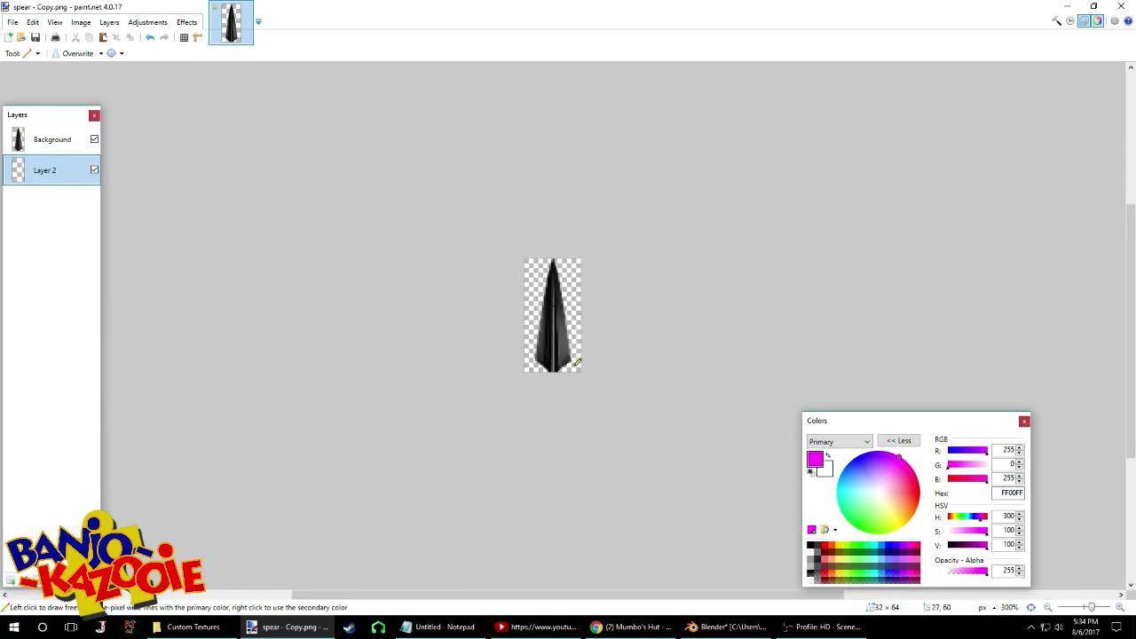
Fill the lower layer with magenta and examine the spearhead's semi-transparent edge pixels against it
key(f)
click(558, 285)
key(s)
ctrl+scroll(588, 396, down, 5)
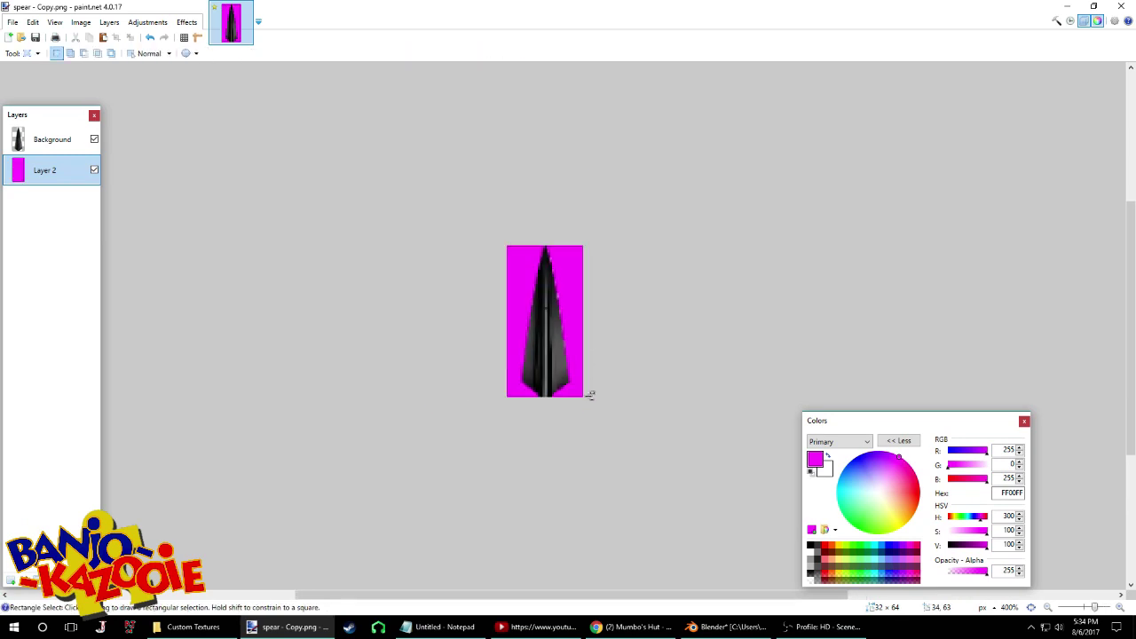
ctrl+scroll(578, 393, up, 2)
ctrl+scroll(563, 379, up, 8)
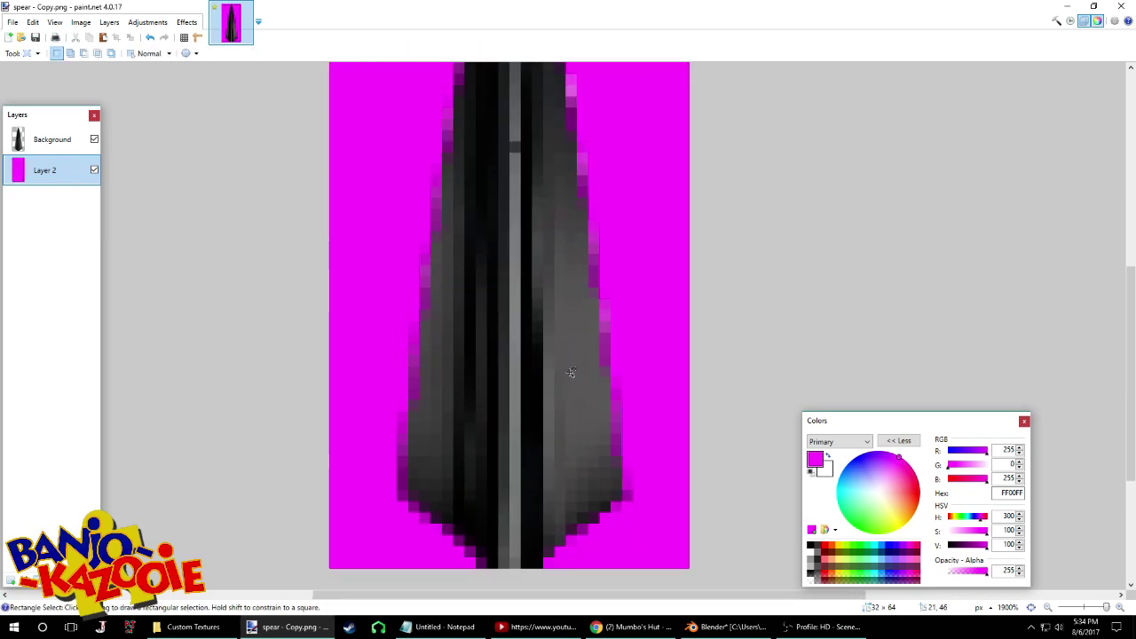
ctrl+scroll(573, 371, down, 4)
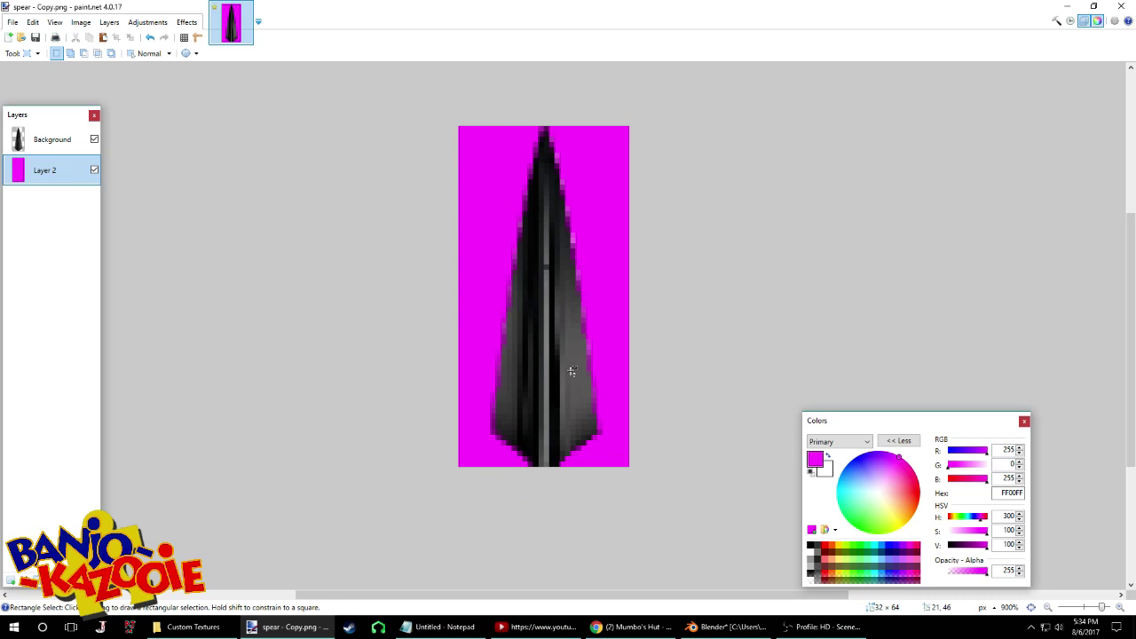
ctrl+scroll(572, 371, down, 2)
ctrl+scroll(564, 324, up, 2)
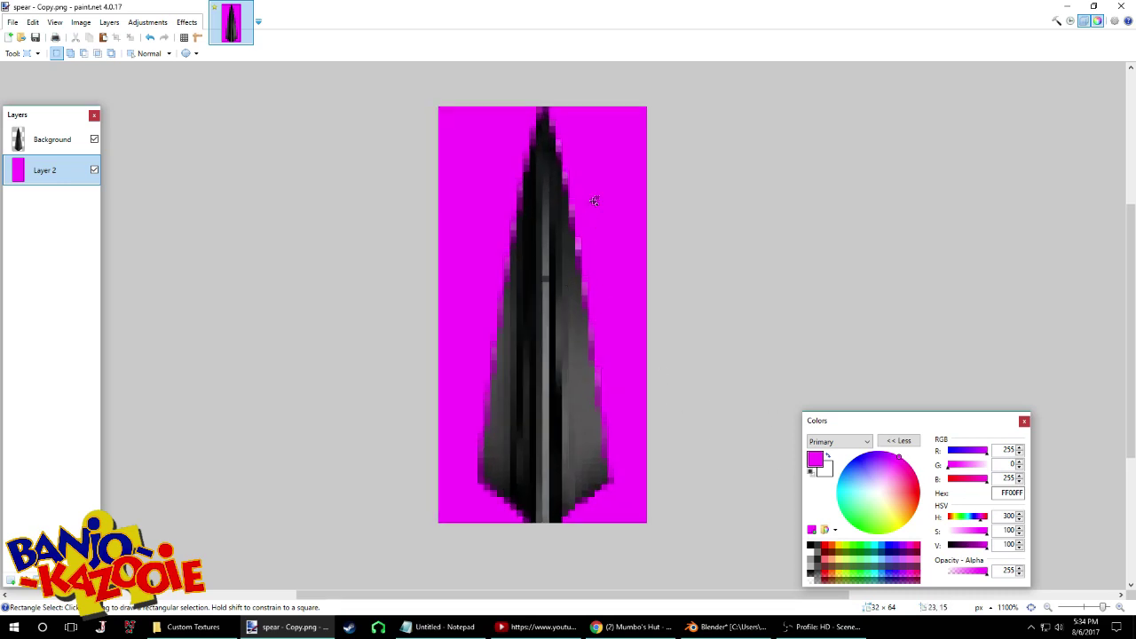
Clear the magenta from the lower layer and set the primary color to dark grey 383838
key(f)
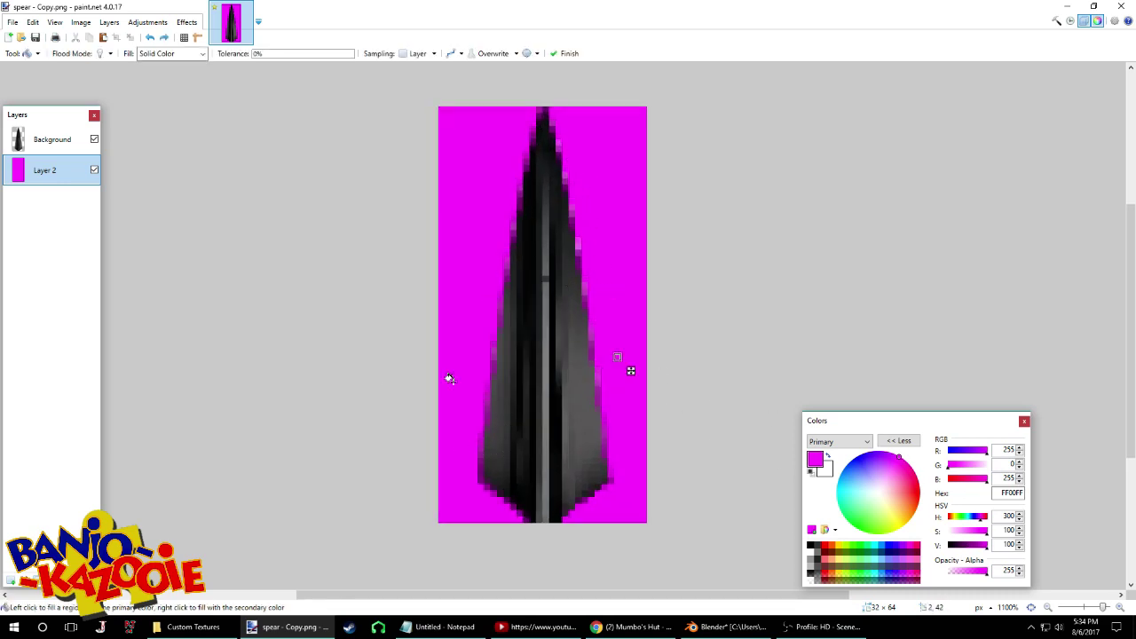
right_click(463, 371)
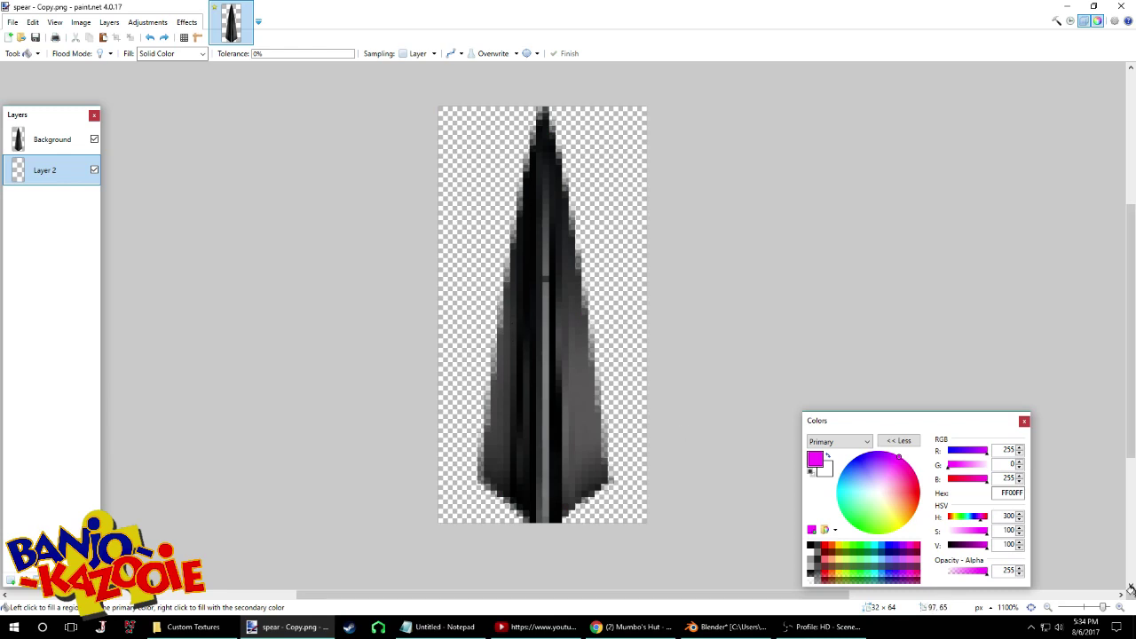
drag(966, 547, 884, 558)
mouse_move(959, 531)
mouse_down()
mouse_move(934, 532)
mouse_move(958, 552)
mouse_up()
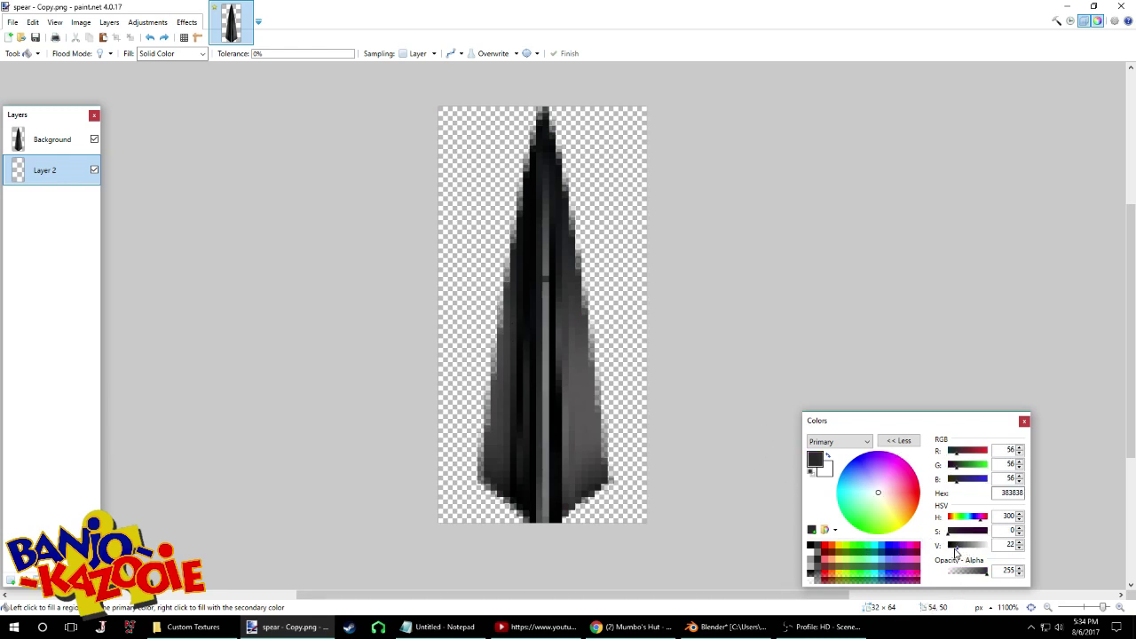
Fill the layer beneath the spearhead image with the dark grey 383838
click(618, 347)
key(s)
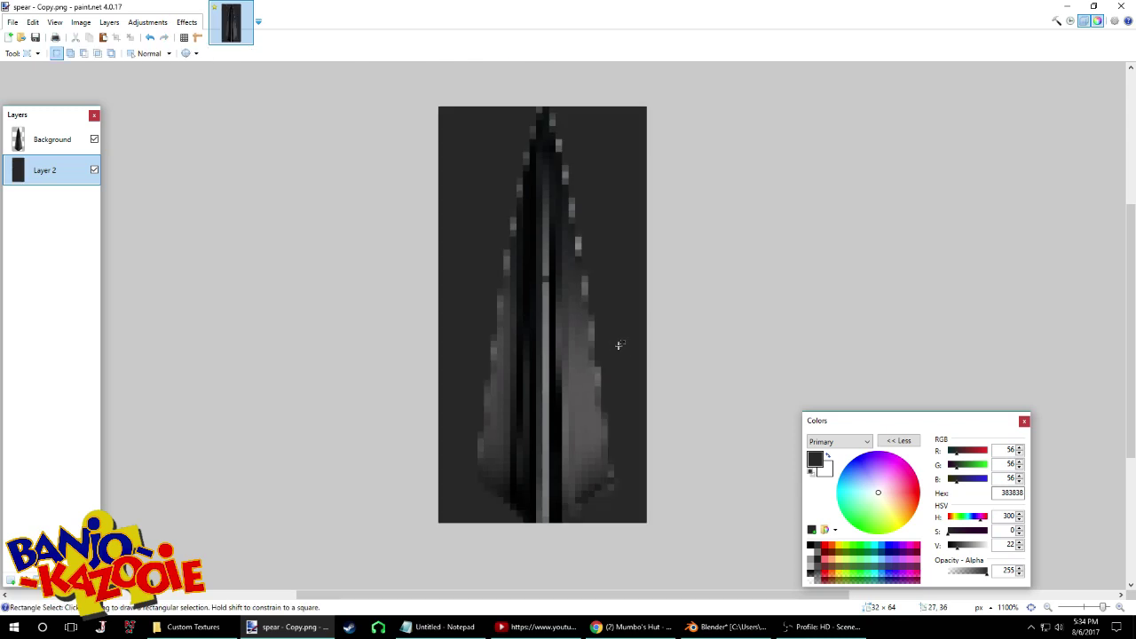
double_click(60, 158)
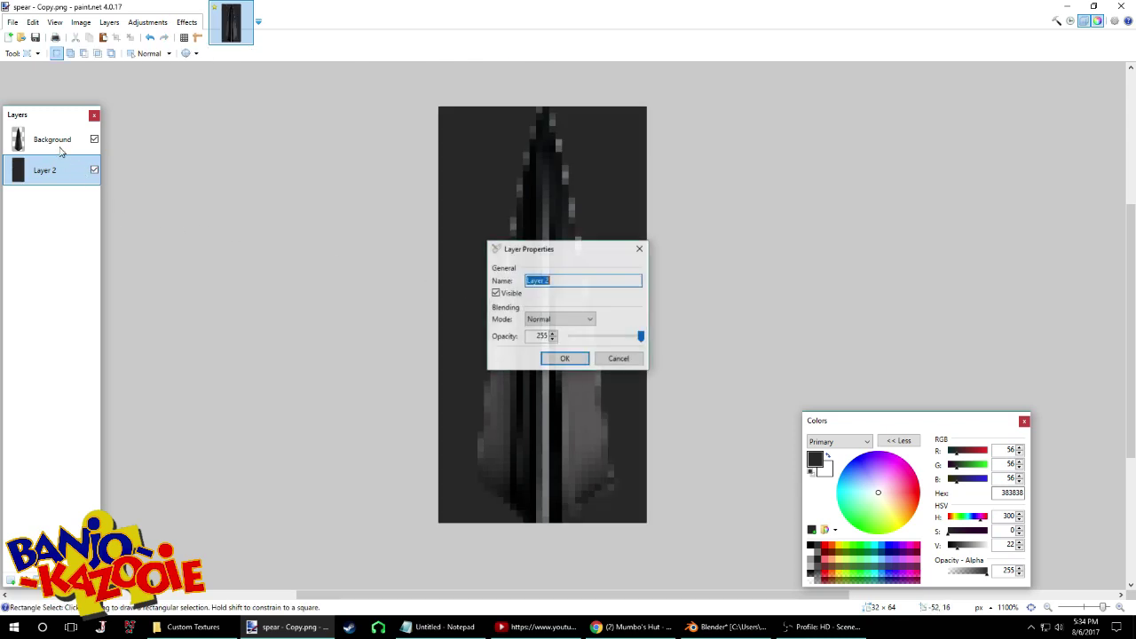
click(625, 362)
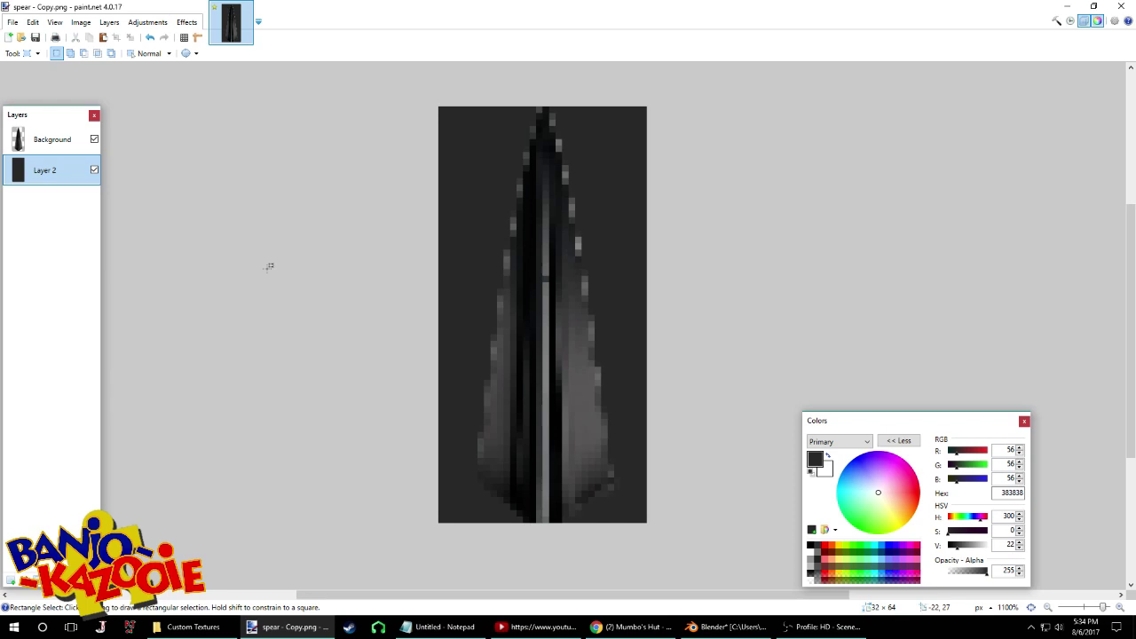
double_click(46, 174)
click(624, 357)
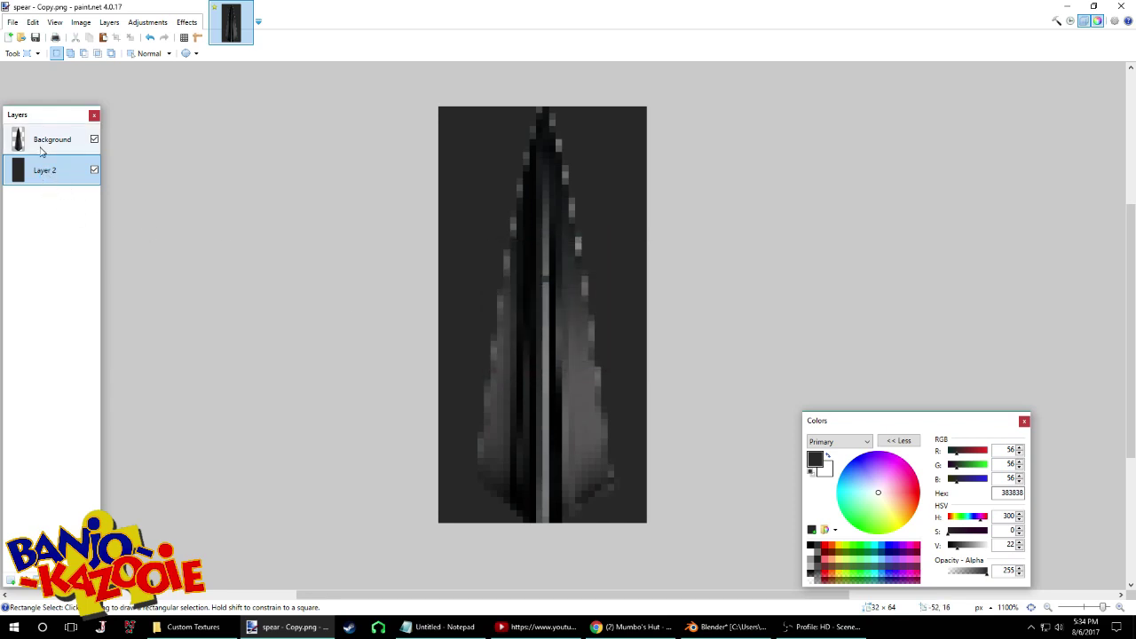
Save the filled spear - Copy.png texture and close the image editor
click(44, 149)
key(ctrl+s)
key(Return)
click(1124, 5)
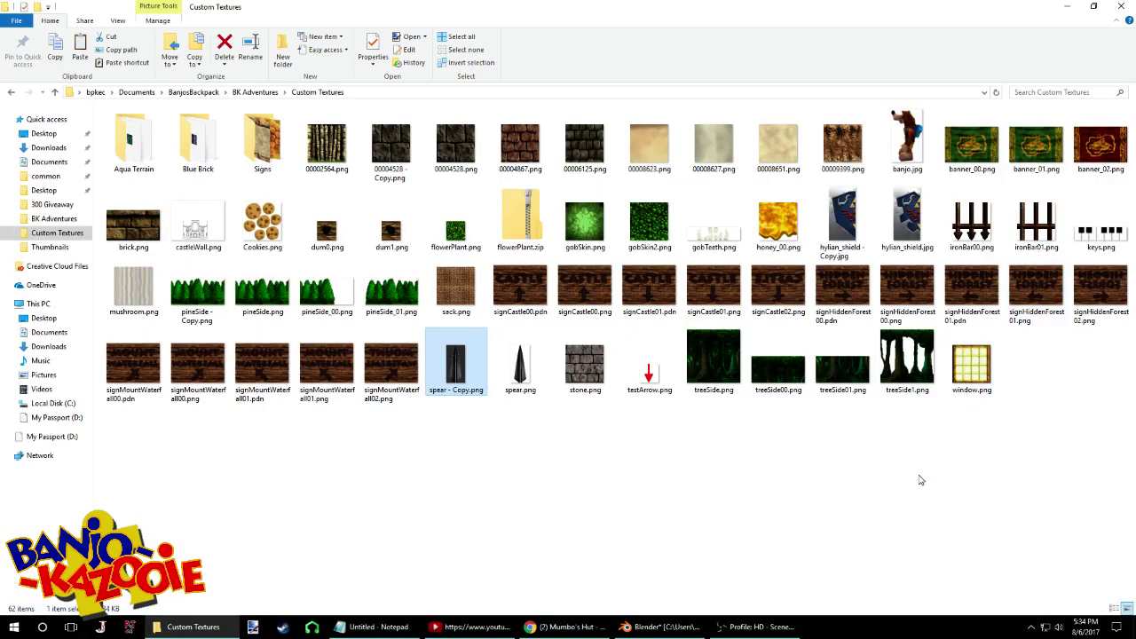
Switch to Blender and add the two rack spears' head faces to the selected standing spearhead face
click(922, 479)
click(753, 628)
click(753, 627)
click(664, 630)
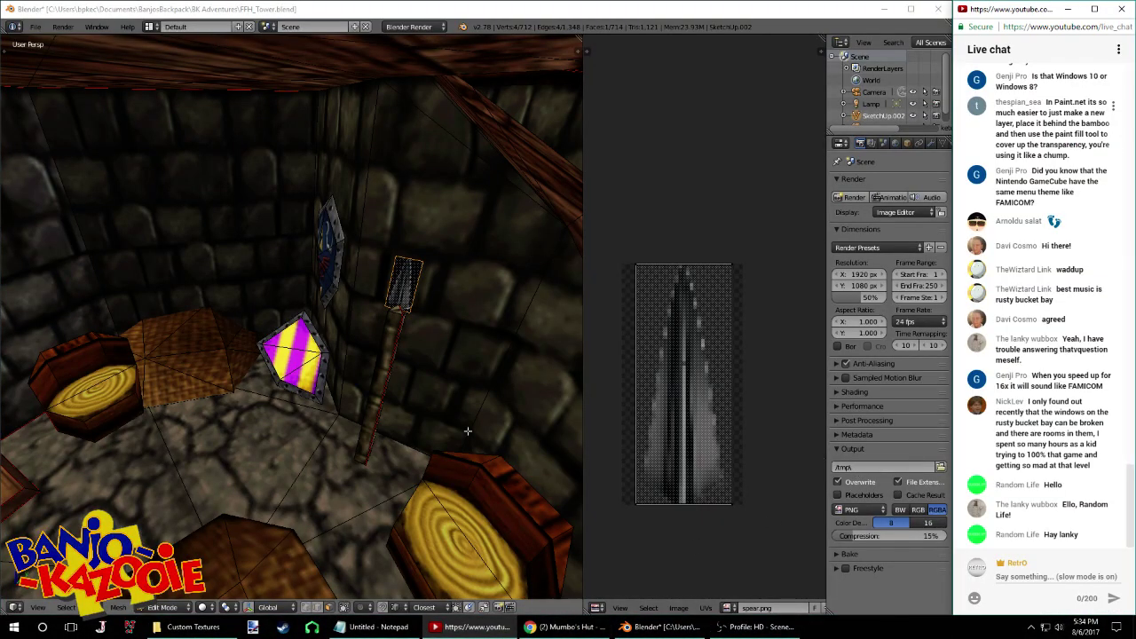
scroll(333, 387, down, 5)
middle_drag(457, 361, 468, 290)
scroll(382, 358, up, 4)
shift+right_click(444, 195)
shift+right_click(386, 205)
scroll(372, 228, down, 4)
middle_drag(372, 230, 298, 234)
Open spear - Copy.png from the Custom Textures folder as the texture of the three selected spearhead faces
click(677, 607)
click(711, 583)
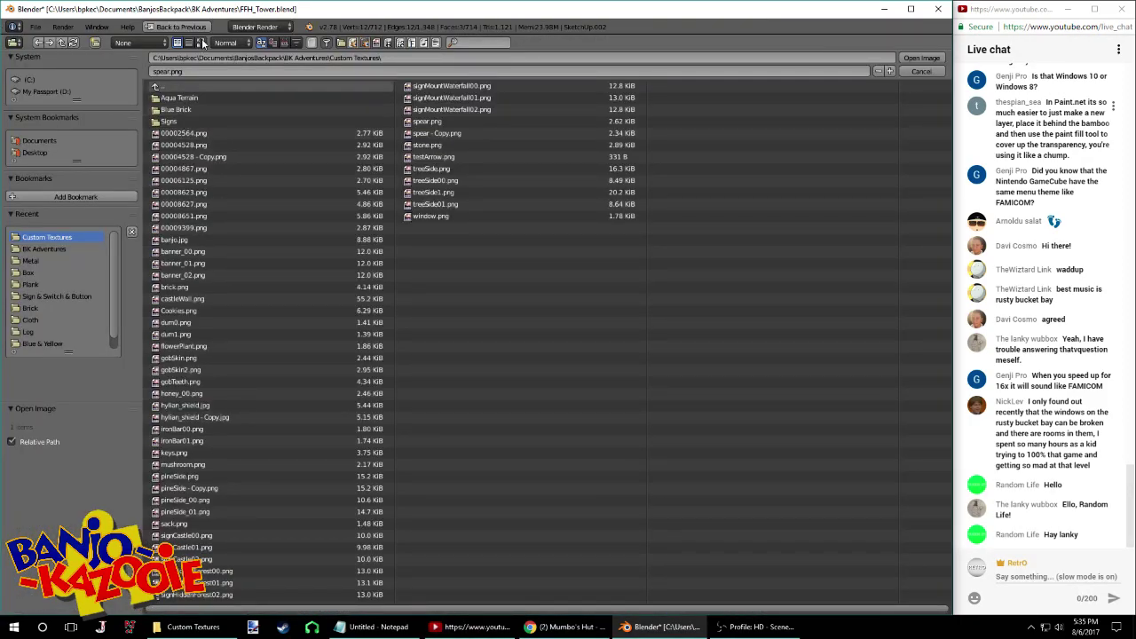
click(200, 43)
scroll(621, 399, down, 3)
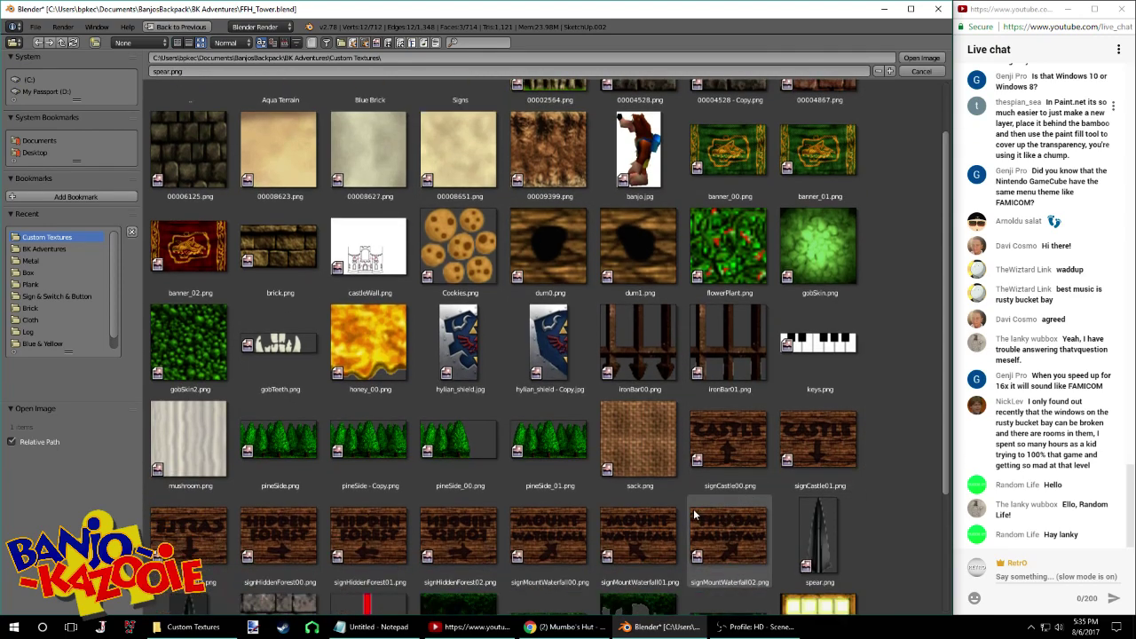
scroll(699, 515, down, 2)
double_click(188, 579)
scroll(286, 344, up, 3)
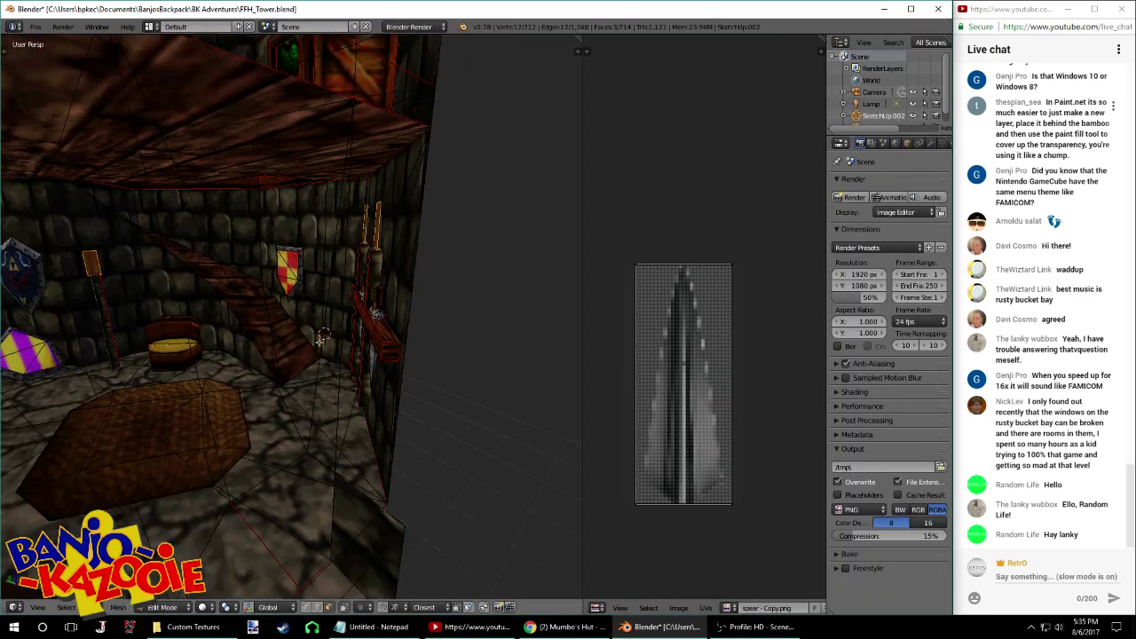
Collapse the top edge of the nearer rack spear's head into a point by scaling it to 0
key(Tab)
middle_drag(536, 319, 503, 311)
mouse_move(441, 233)
shift+middle_down()
mouse_move(362, 266)
mouse_move(448, 245)
shift+middle_up()
scroll(362, 264, up, 4)
key(Tab)
right_click(512, 173)
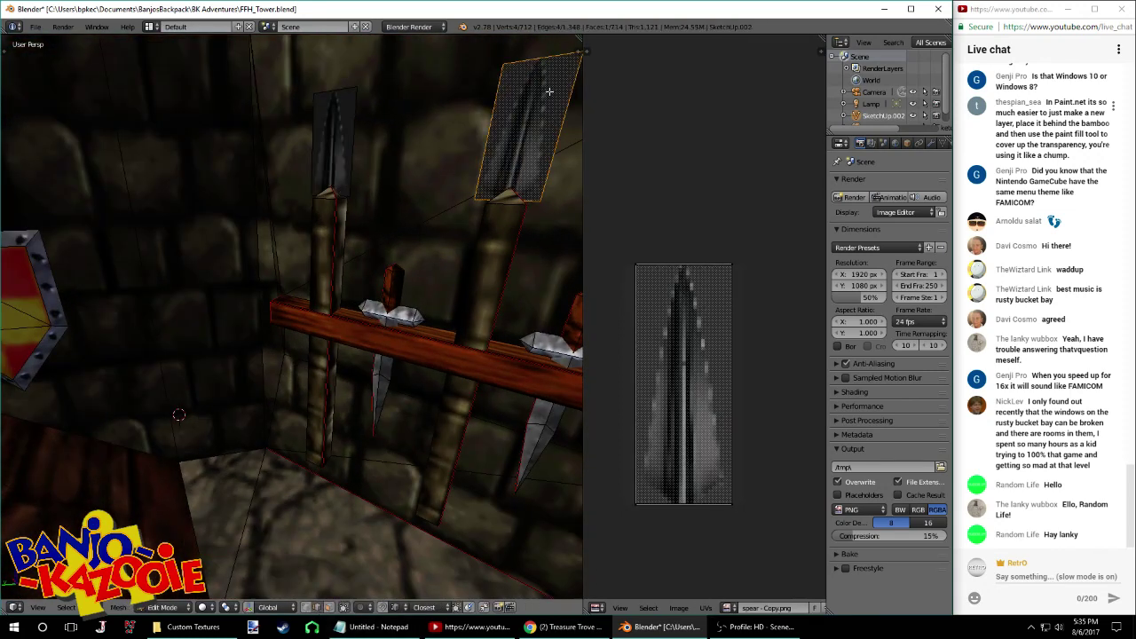
right_click(532, 61)
key(s)
key(0)
key(Return)
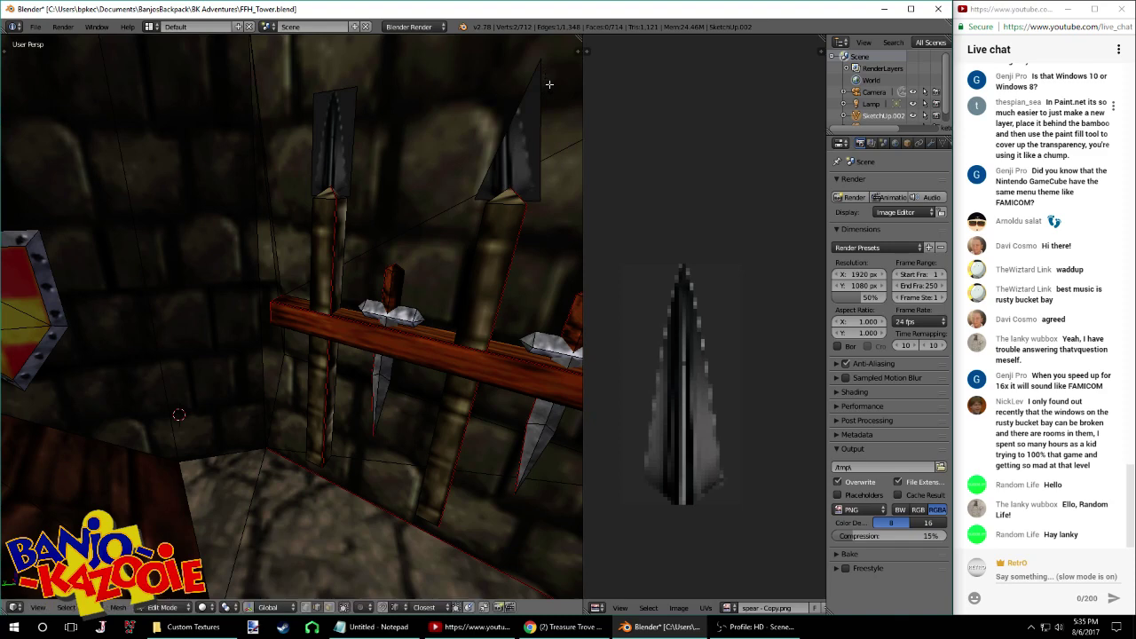
Scale the top edge of the other rack spear's head to 0 to form a point
right_click(342, 90)
key(s)
key(0)
key(Return)
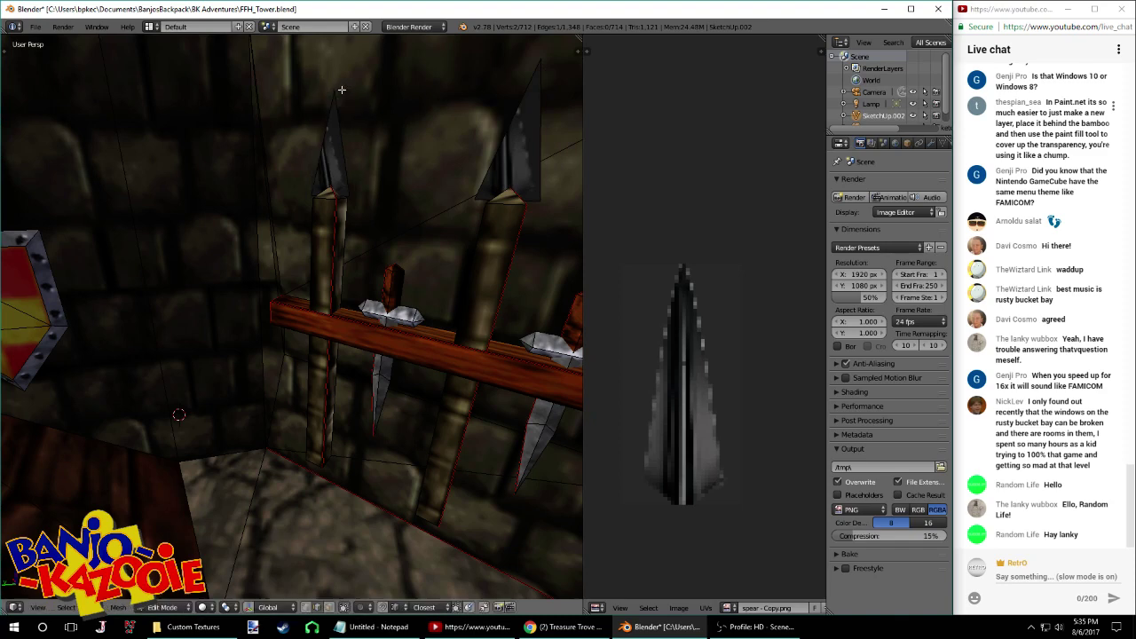
Select two of the pointed spearhead faces one after the other and unwrap each
middle_drag(346, 88, 458, 207)
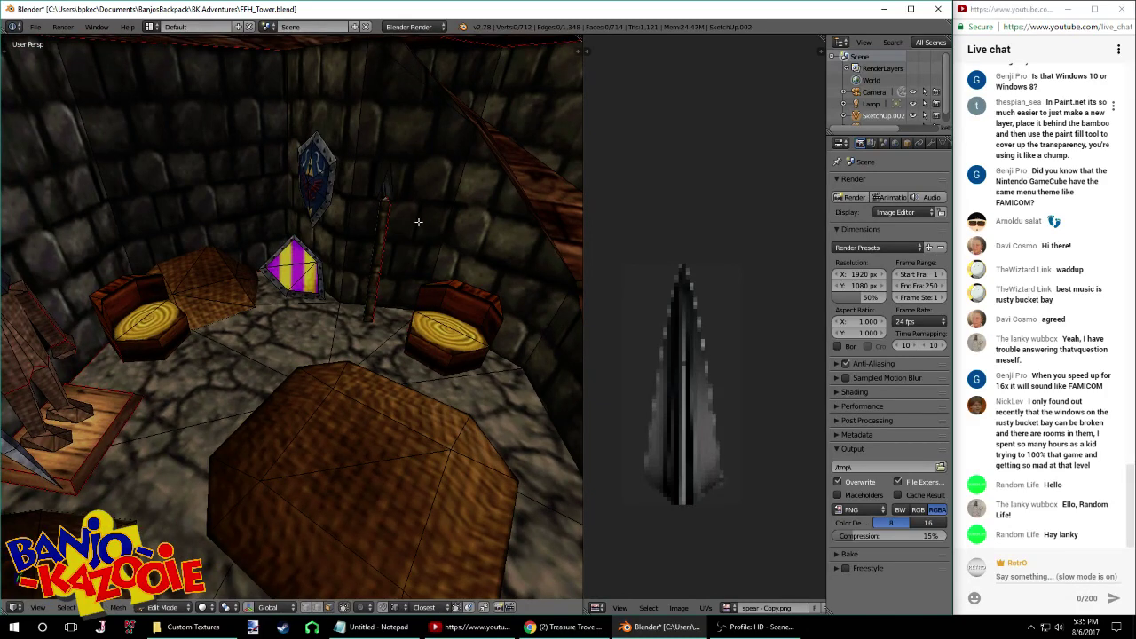
right_click(391, 190)
right_click(390, 190)
middle_drag(391, 190, 441, 165)
right_click(453, 148)
key(u)
click(454, 149)
right_click(396, 142)
key(u)
click(396, 142)
Select the standing spear's head face, shrink its UV triangle and shift it down onto the lower blade of the texture
middle_drag(521, 208, 317, 244)
right_click(370, 191)
right_click(367, 187)
middle_drag(492, 215, 501, 211)
scroll(710, 418, up, 1)
middle_drag(710, 418, 733, 396)
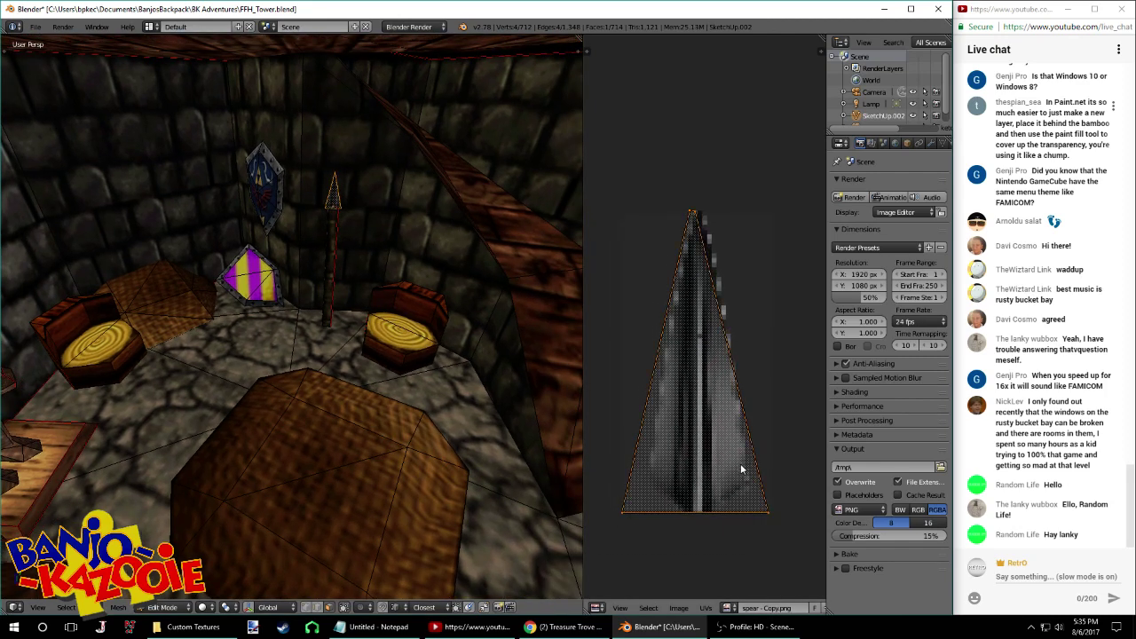
key(s)
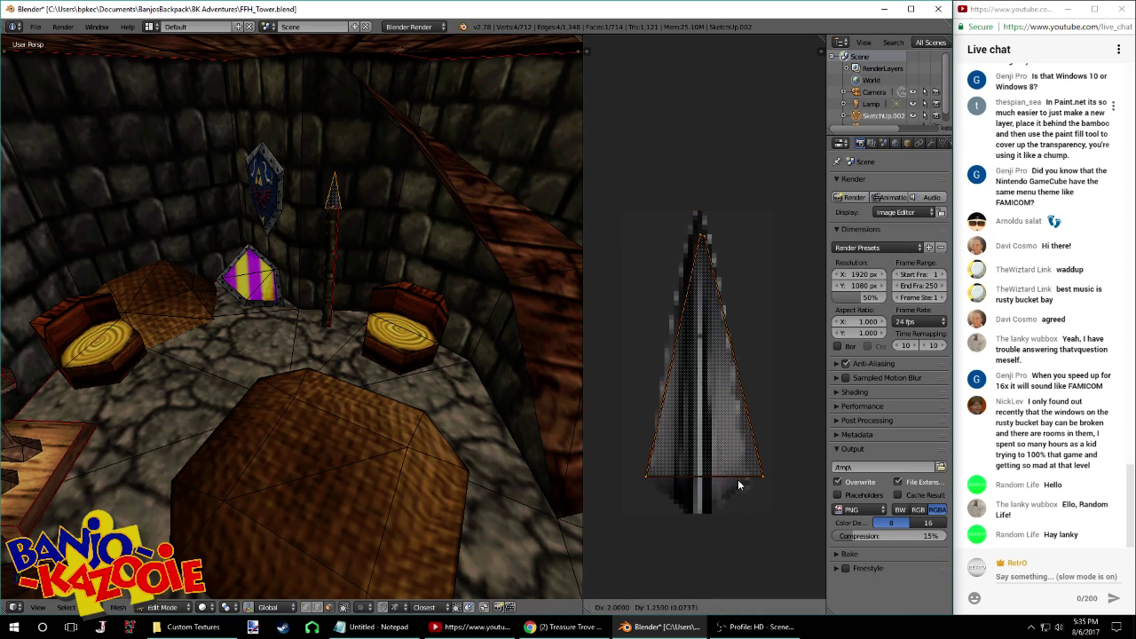
click(736, 476)
key(g)
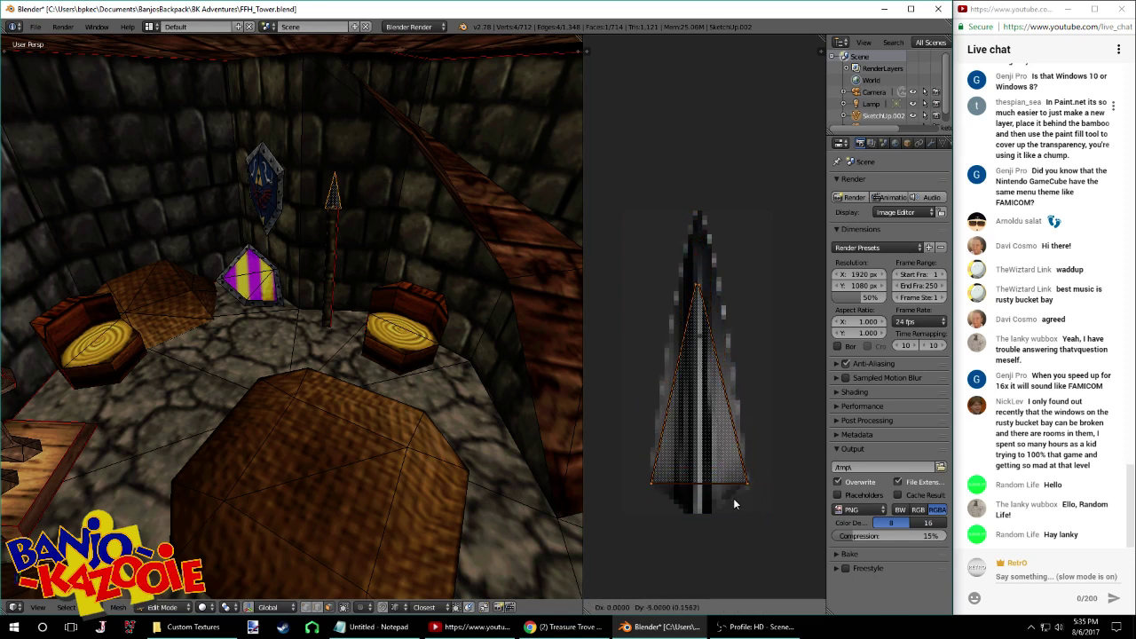
click(734, 498)
Move the top UV points of the spearhead triangle up to the blade's tip in the texture
key(g)
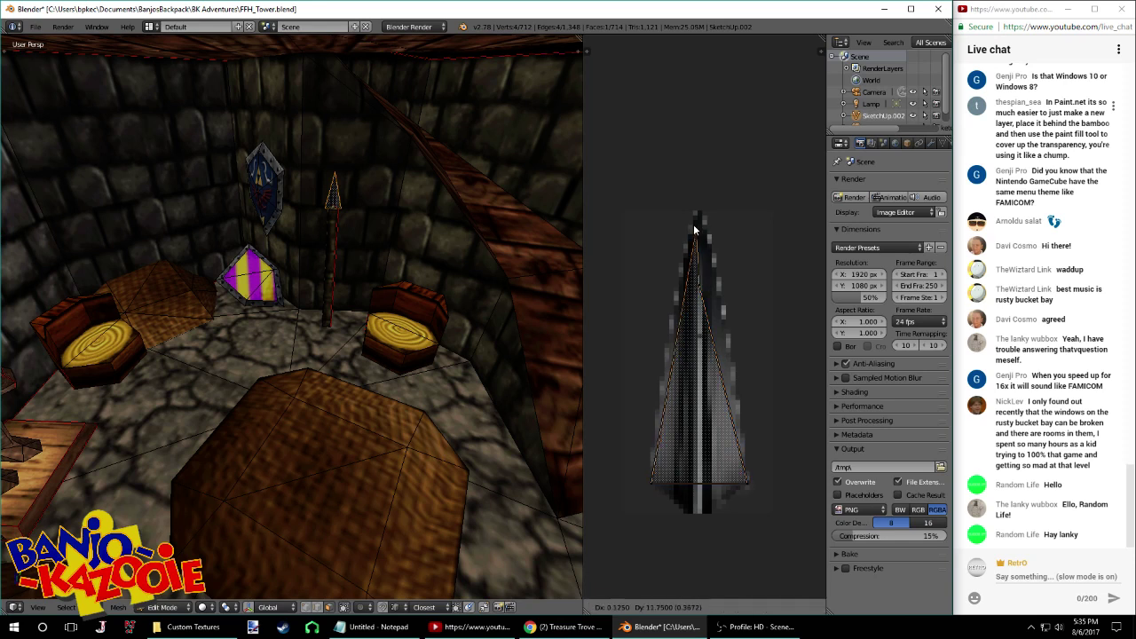
click(701, 264)
key(g)
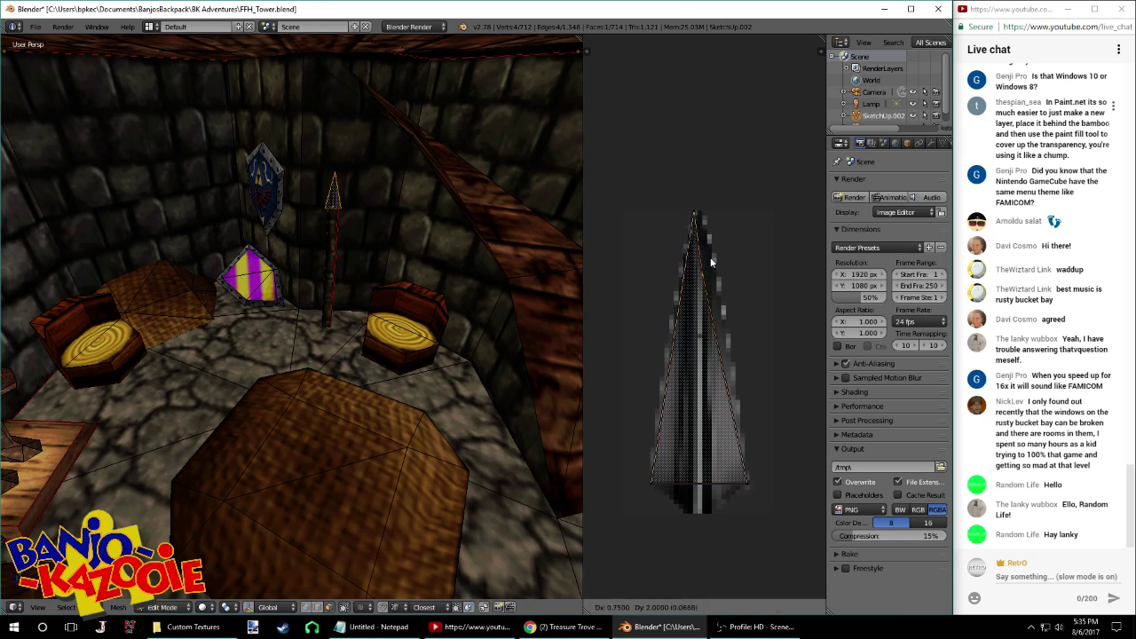
click(697, 216)
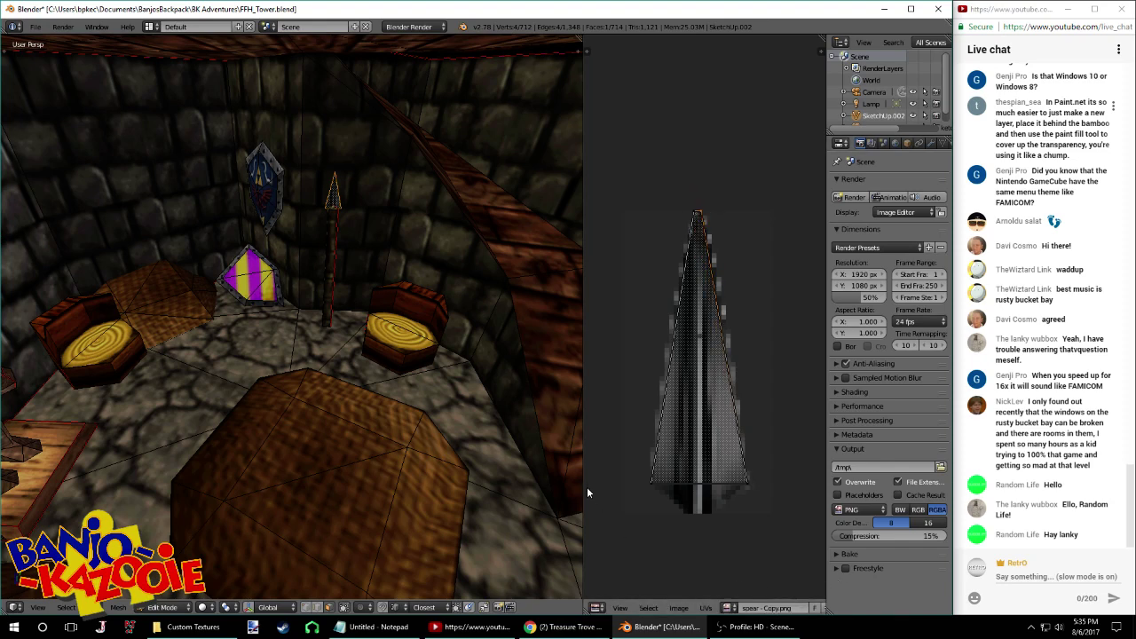
Widen the UV editor, set UV snapping to vertices, and snap the spearhead's two tip UV points together
drag(584, 495, 189, 495)
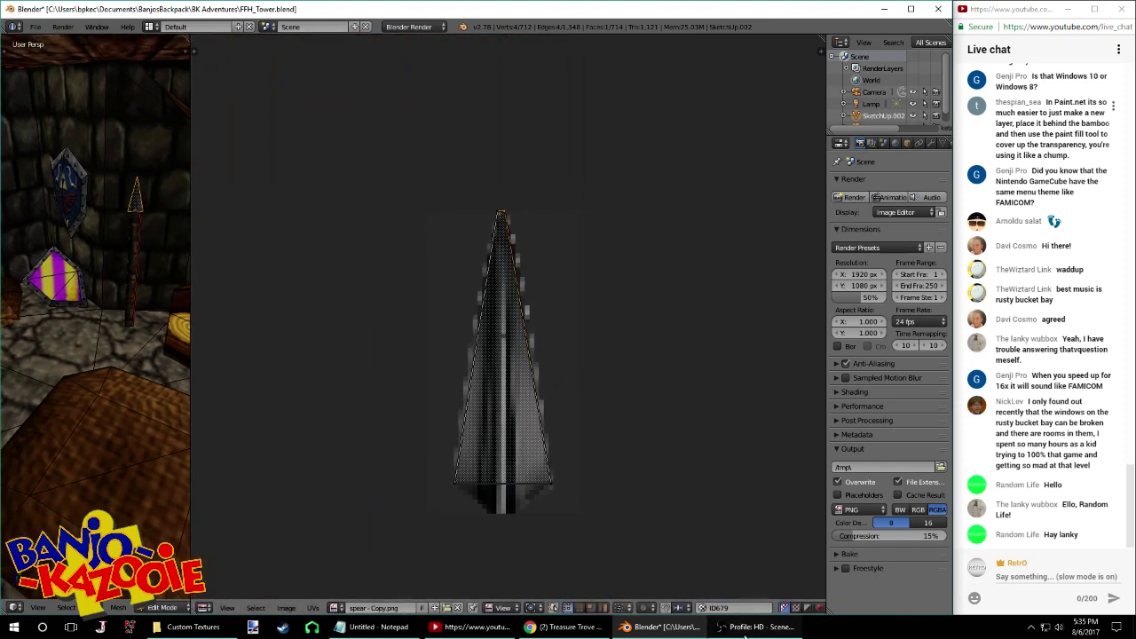
click(681, 608)
click(697, 588)
key(g)
click(504, 217)
key(ctrl+z)
key(g)
click(511, 213)
right_click(506, 207)
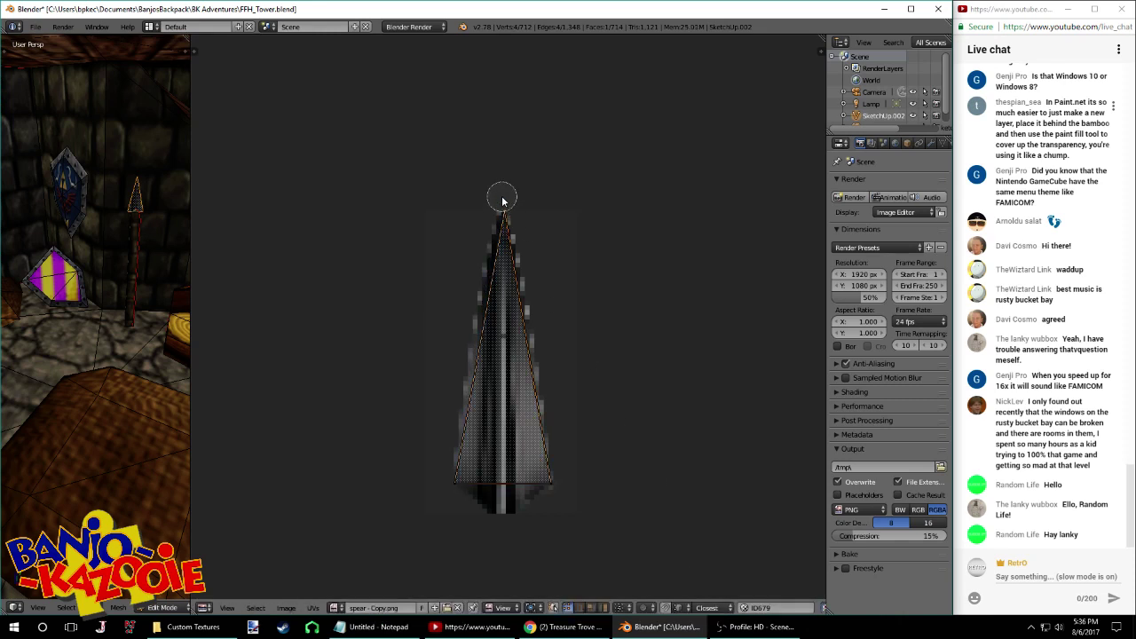
Move the spearhead's upper UV vertex onto the tip of the spear image and look over the spear in a widened 3D view
key(g)
click(510, 230)
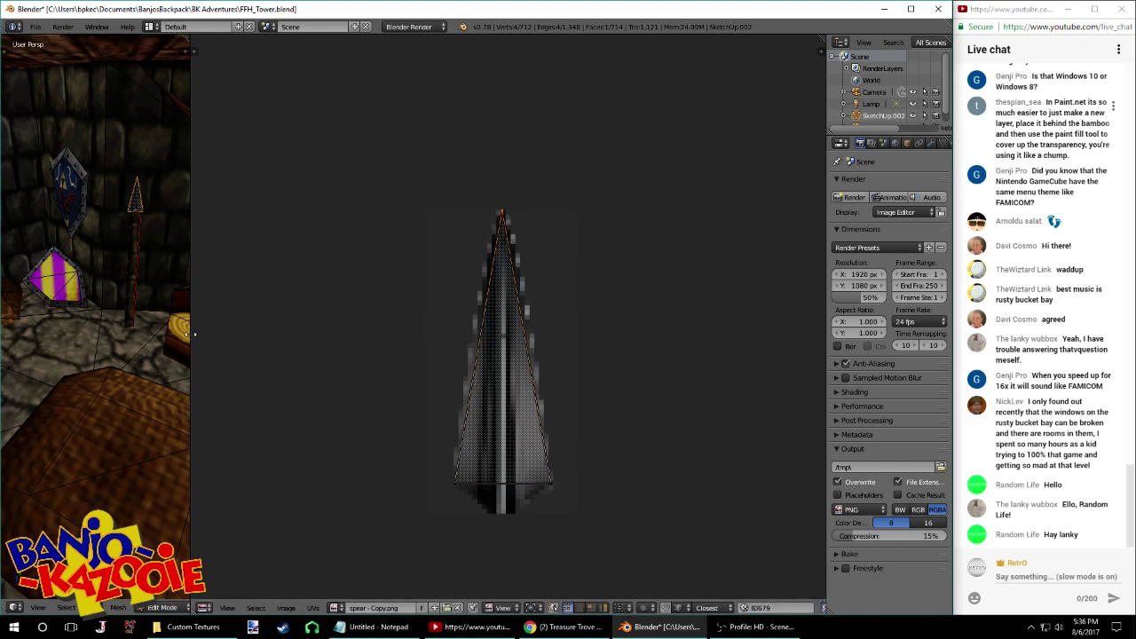
drag(192, 334, 319, 344)
key(Tab)
middle_drag(259, 346, 181, 307)
shift+middle_drag(261, 234, 186, 322)
scroll(159, 287, up, 5)
scroll(187, 322, down, 2)
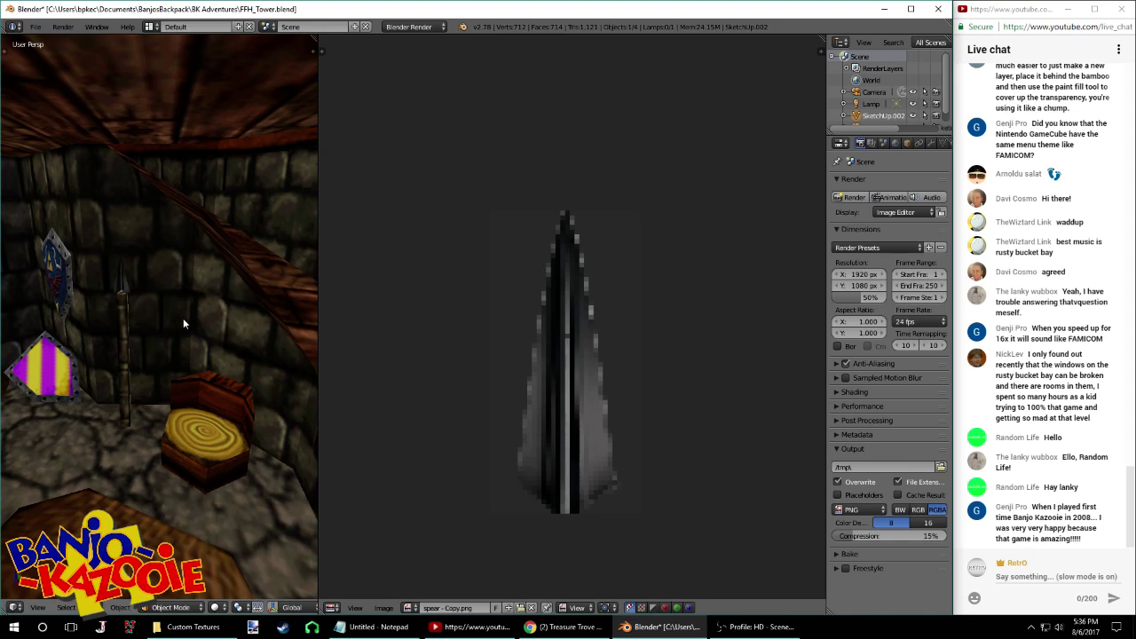
middle_drag(191, 305, 320, 305)
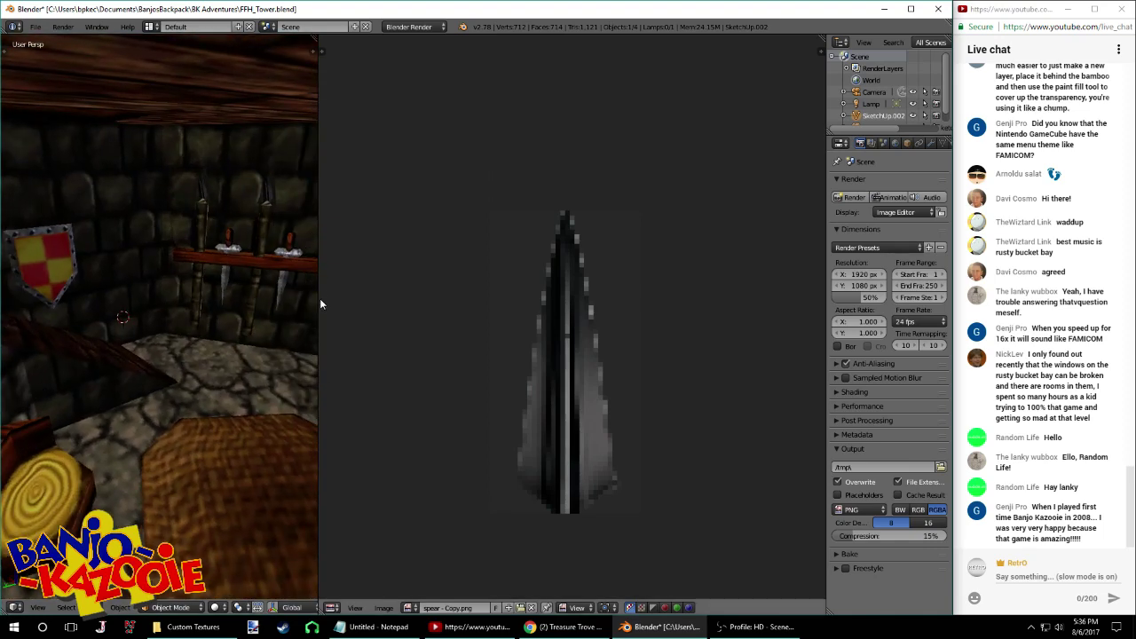
Widen the 3D view further against the image editor and save the tower file over the existing one
drag(319, 303, 508, 293)
middle_drag(351, 308, 226, 384)
key(ctrl+s)
click(286, 390)
Examine the leaning spear, the shields and the weapon rack from several angles inside the tower room
mouse_move(310, 366)
middle_down()
mouse_move(241, 380)
mouse_move(299, 358)
middle_up()
key(Tab)
scroll(300, 358, down, 3)
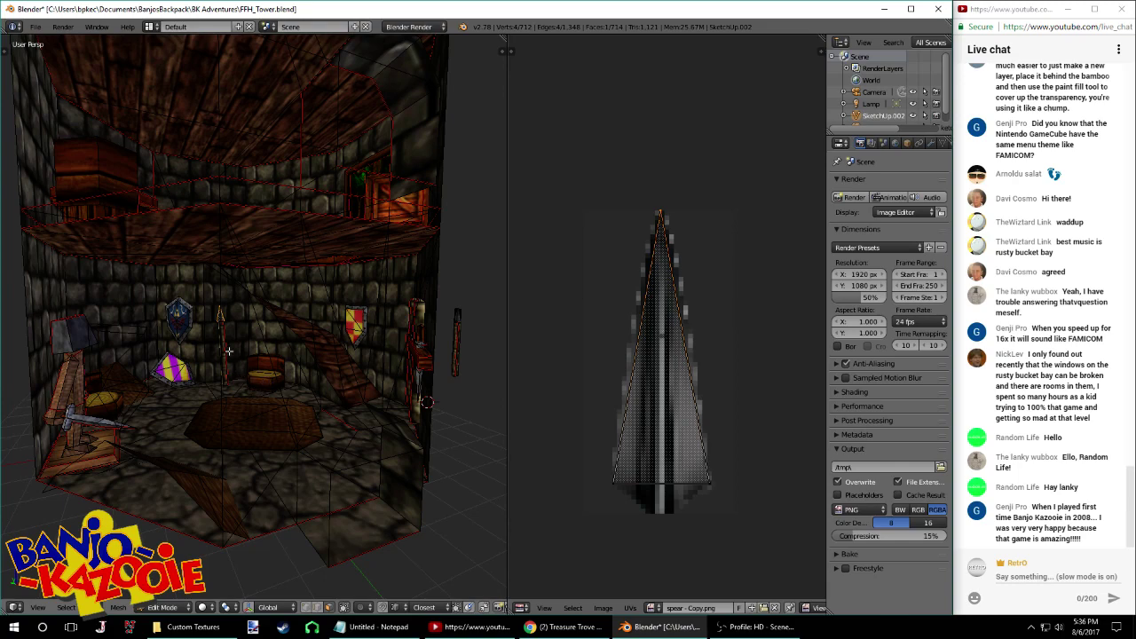
scroll(235, 365, up, 4)
middle_drag(236, 366, 133, 389)
key(Tab)
middle_drag(259, 391, 296, 386)
key(Tab)
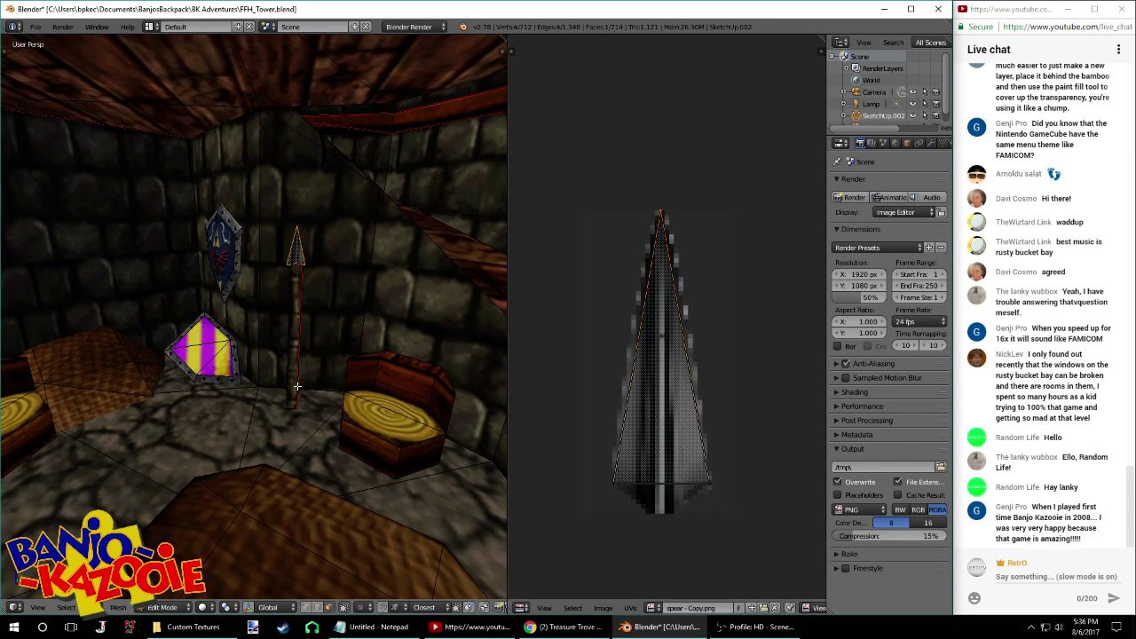
middle_drag(321, 359, 380, 316)
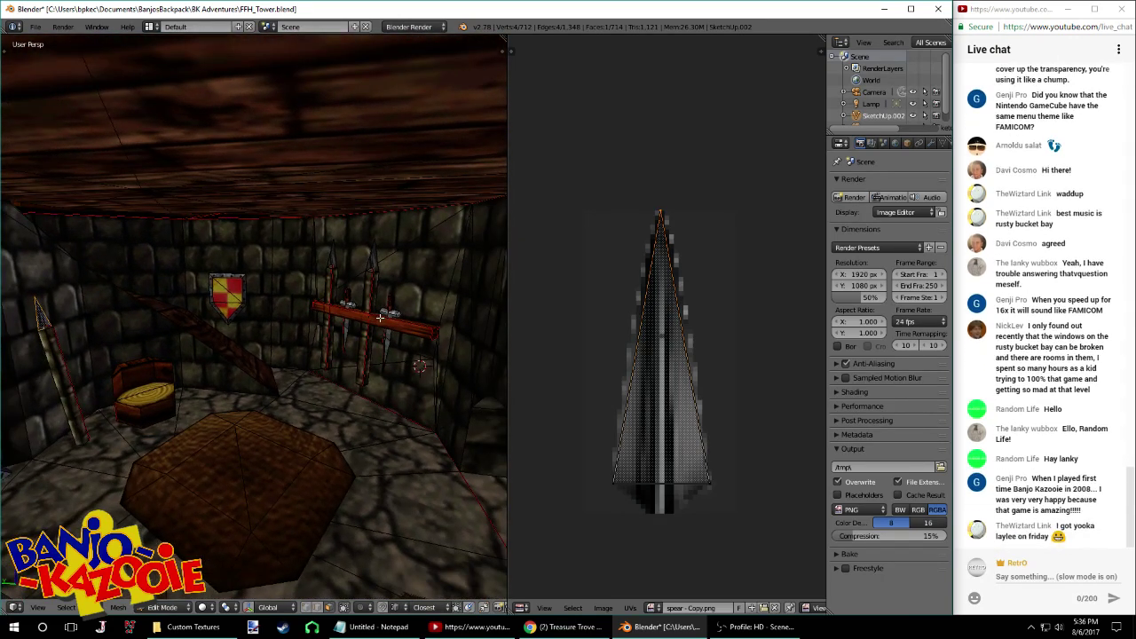
middle_drag(401, 397, 315, 298)
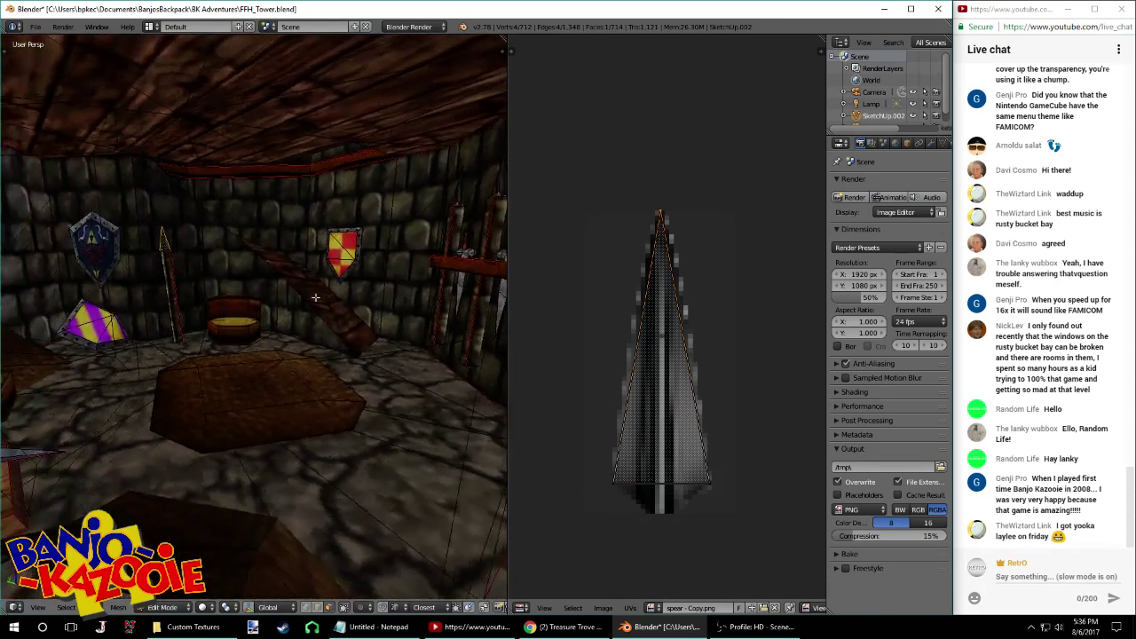
Undo the UV and texture edits on the leaning spear's head one after another
key(ctrl+z)
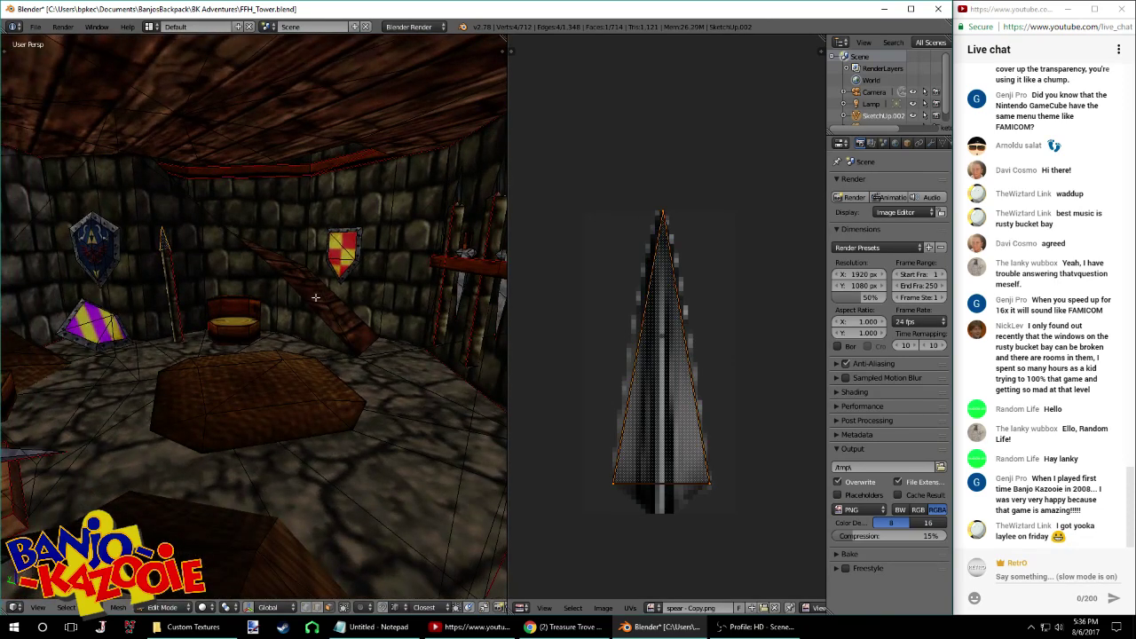
key(ctrl+z)
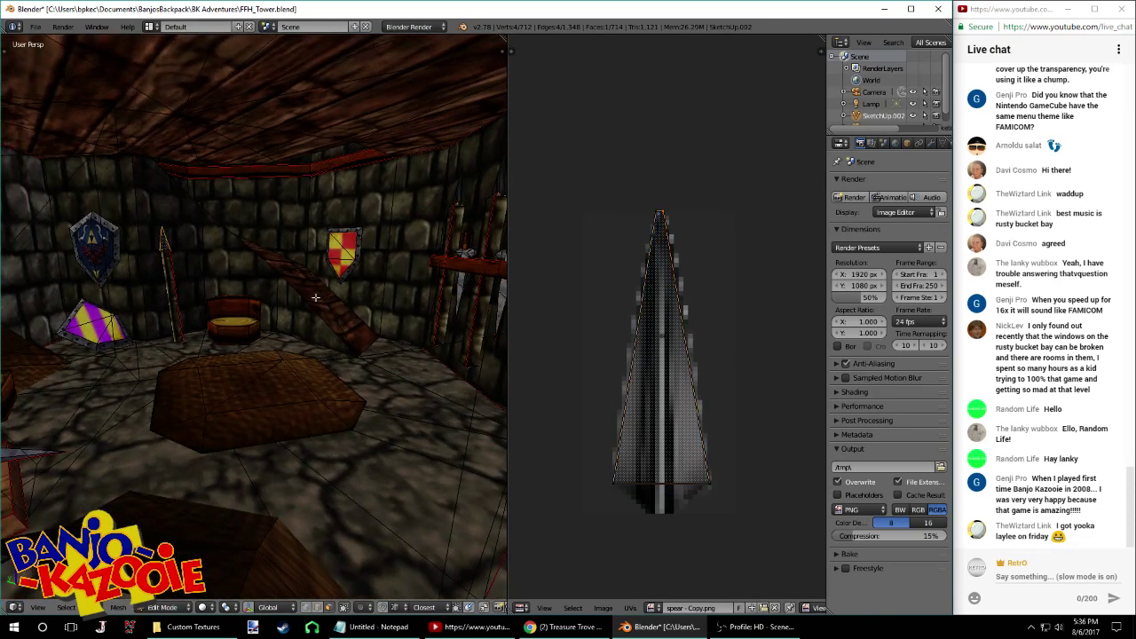
key(ctrl+z)
key(ctrl+z)
key(ctrl+z)
key(ctrl+z)
key(ctrl+z)
key(ctrl+z)
key(ctrl+z)
key(ctrl+z)
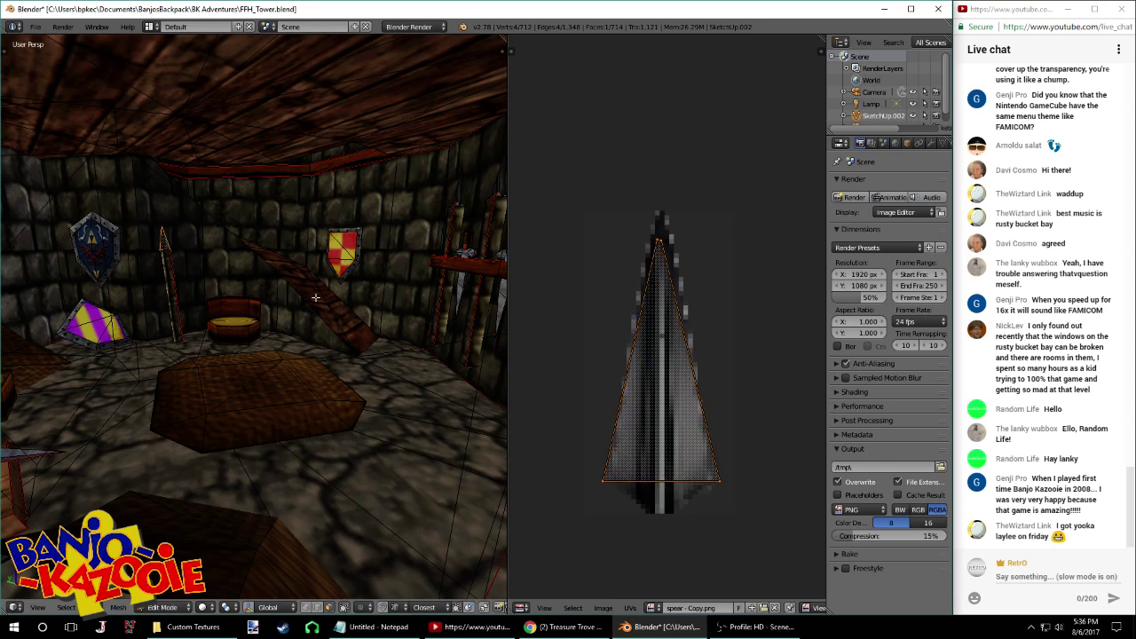
key(ctrl+z)
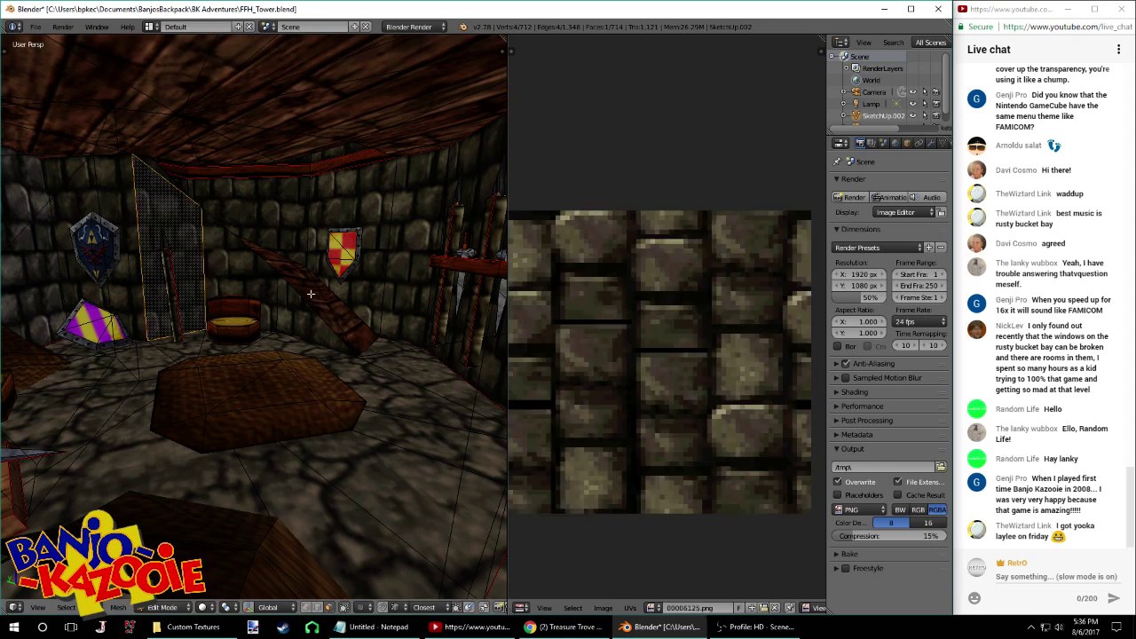
key(ctrl+shift+z)
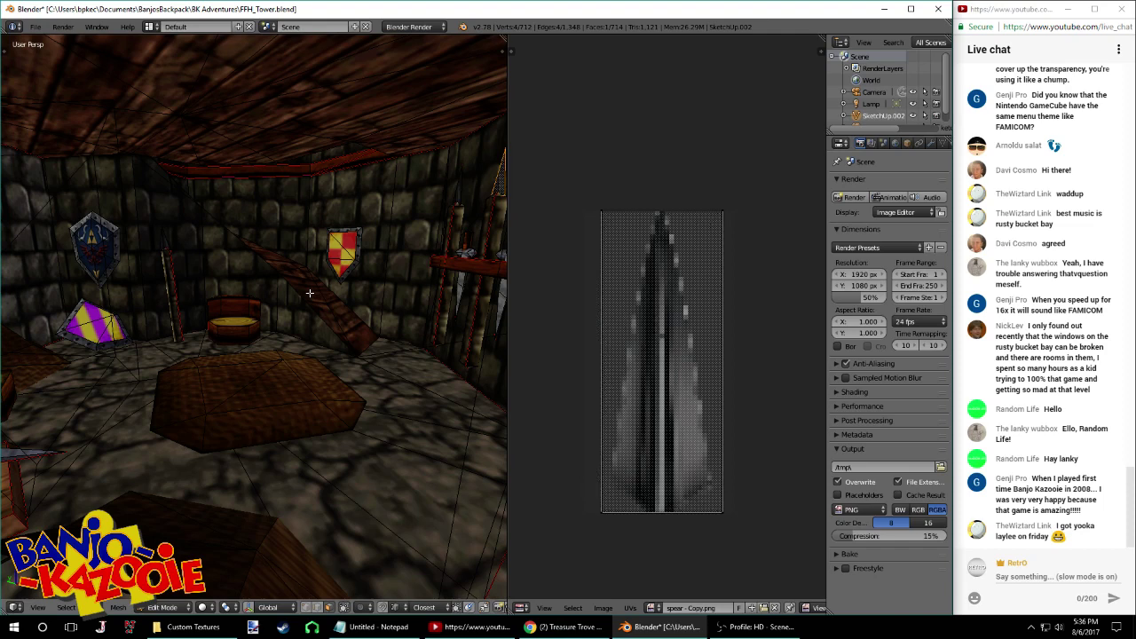
key(a)
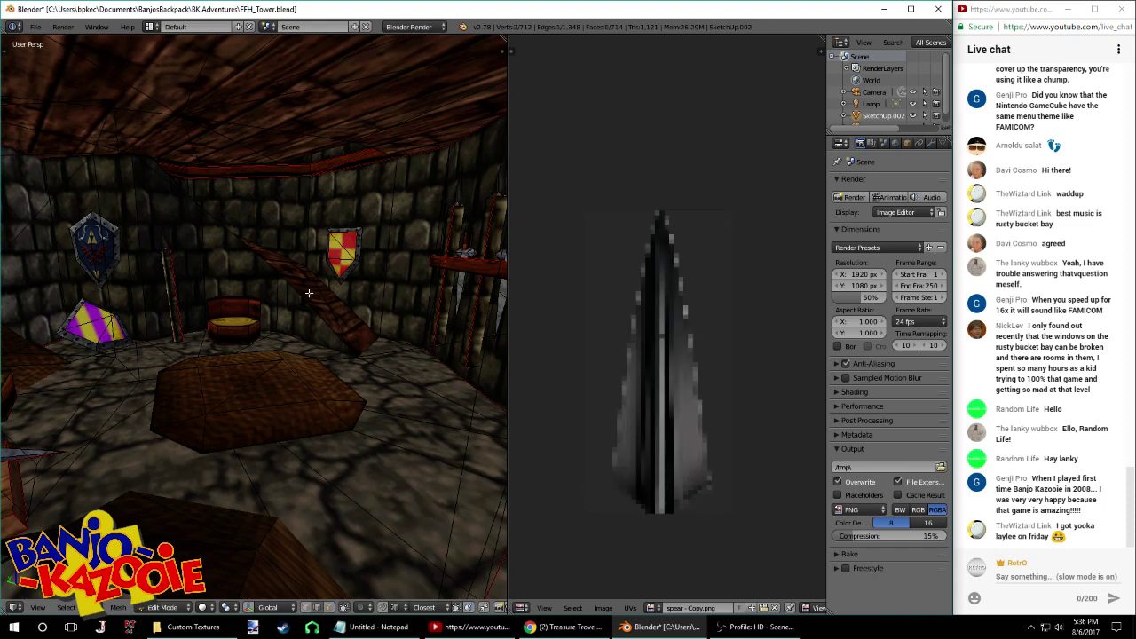
Undo the remaining spearhead texture change back to spear.png and save the tower file
middle_drag(309, 292, 365, 301)
key(ctrl+l)
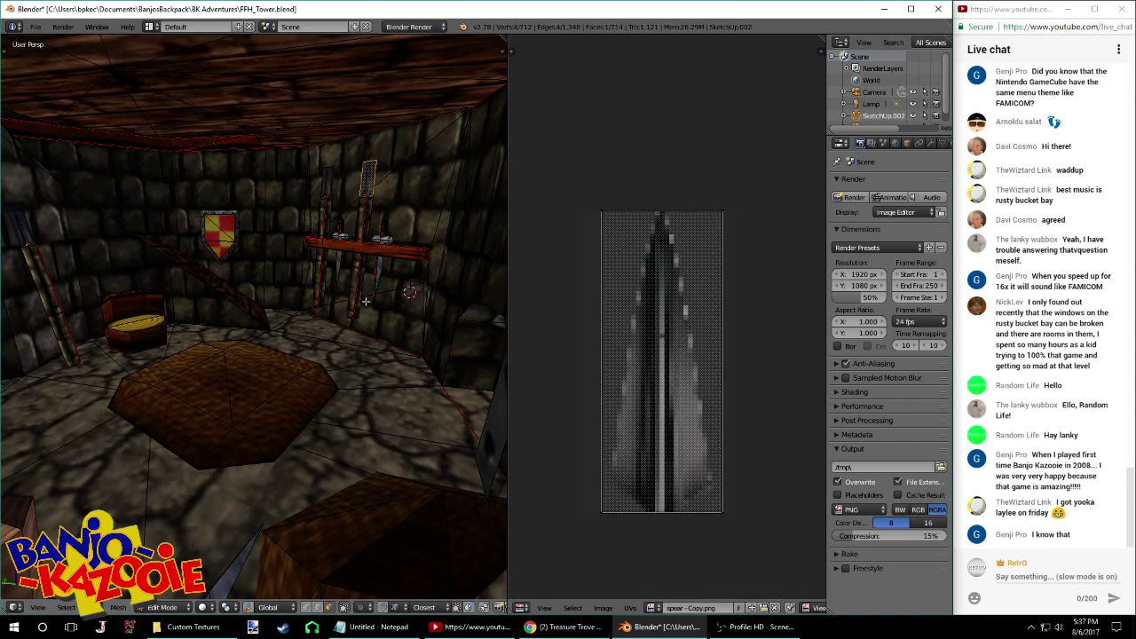
key(ctrl+z)
key(ctrl+s)
middle_drag(365, 302, 269, 263)
click(350, 314)
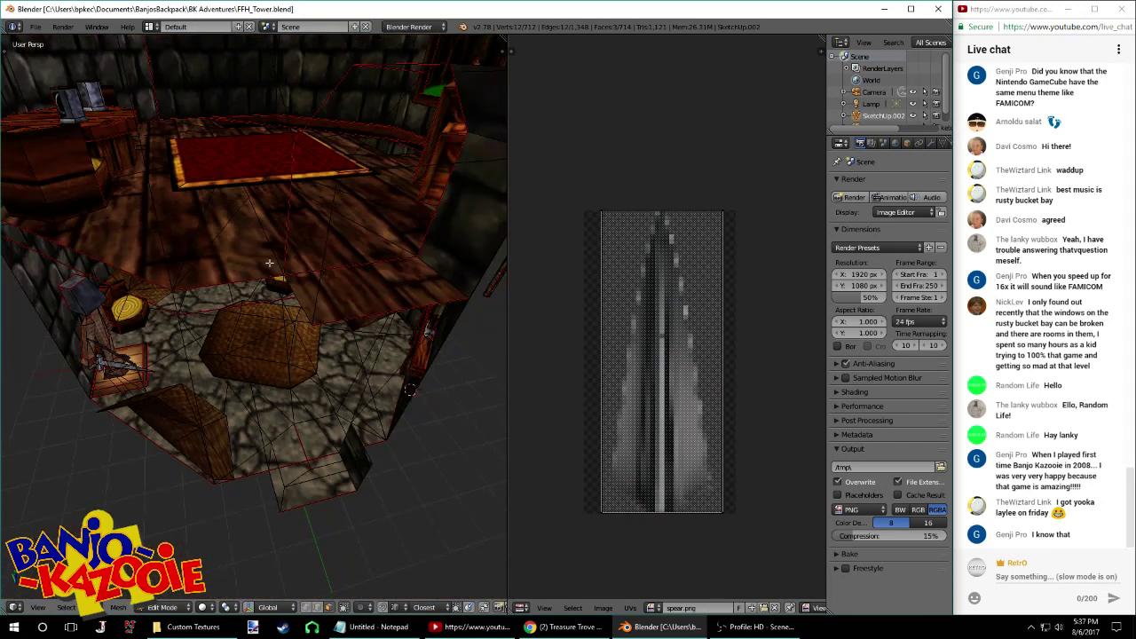
Export the tower model in the Wavefront (.obj) format
click(36, 26)
key(ctrl+s)
click(35, 78)
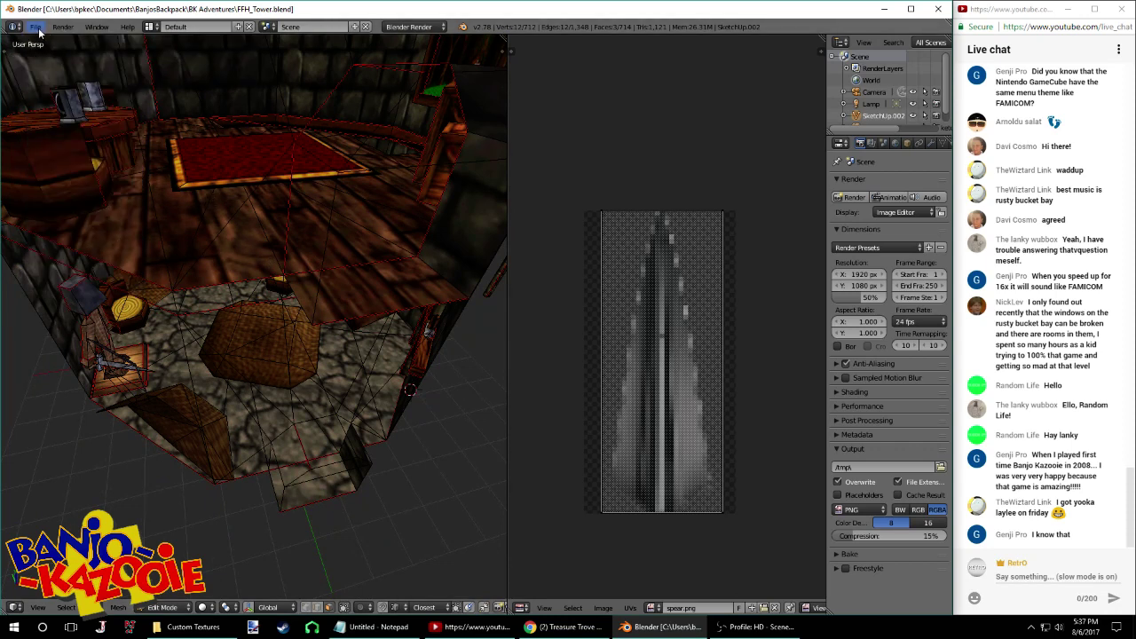
click(35, 26)
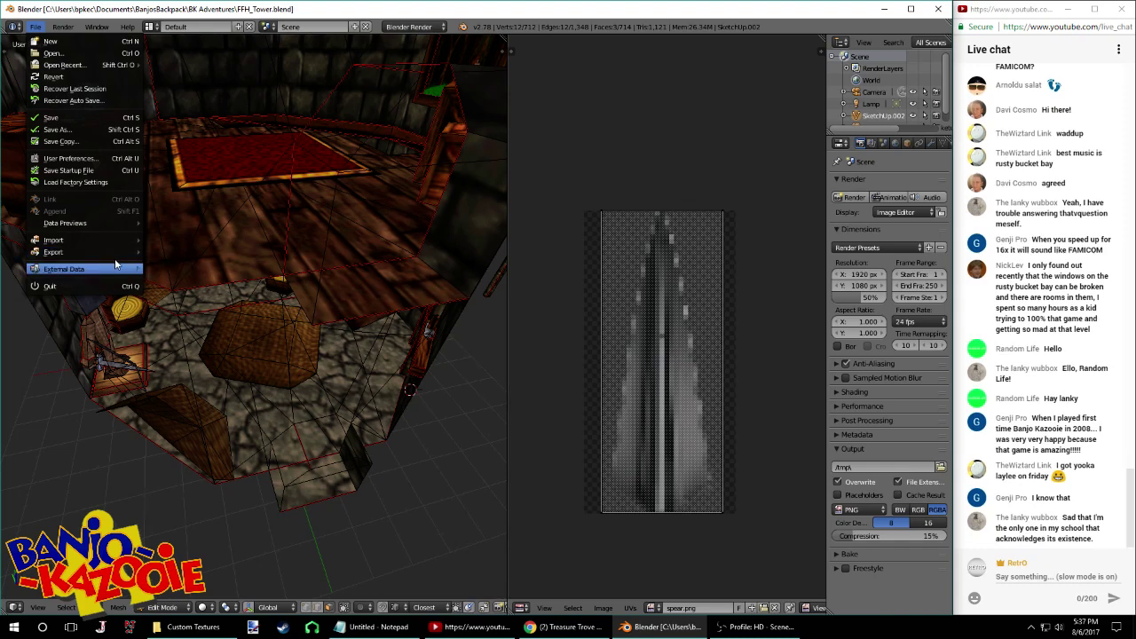
mouse_move(97, 253)
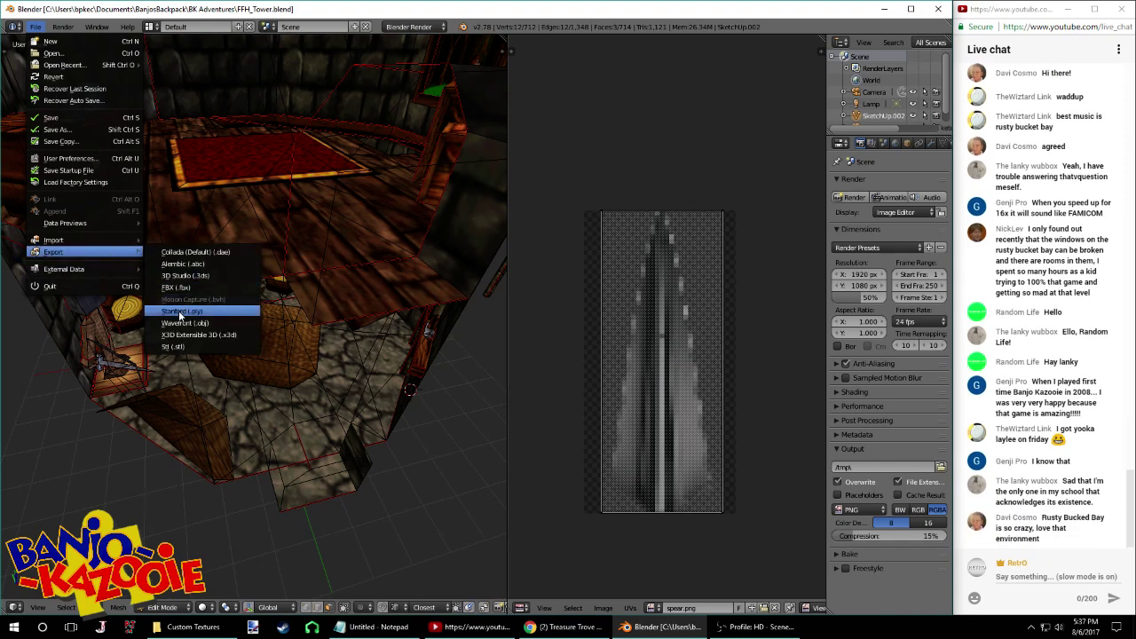
click(184, 323)
click(921, 57)
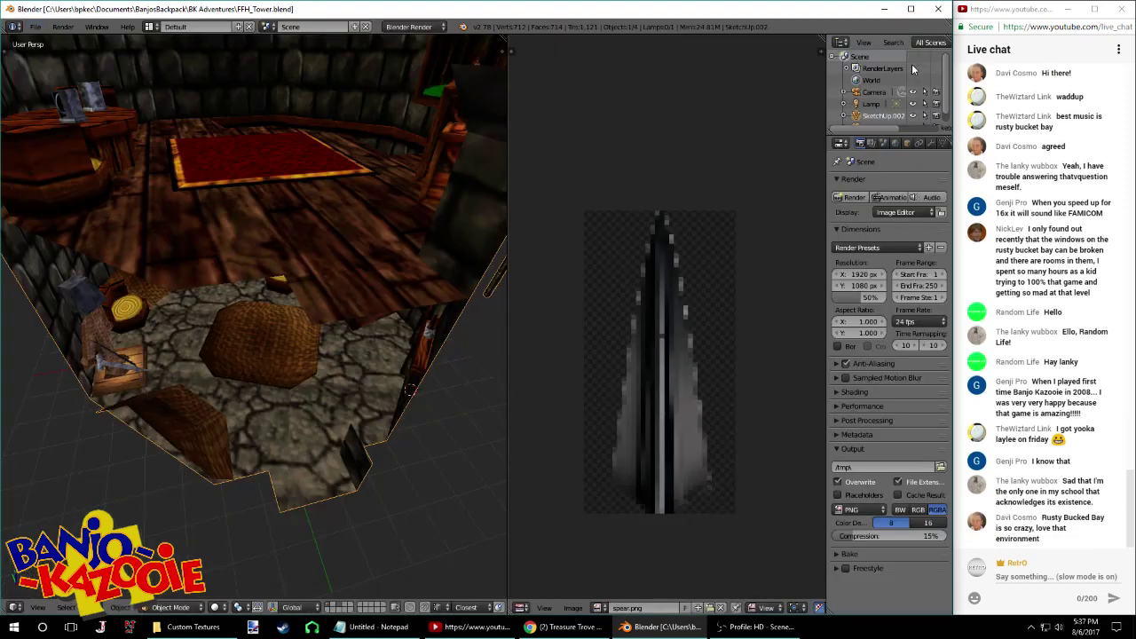
Close the Custom Textures folder window and launch Banjo's Backpack from the desktop
click(653, 631)
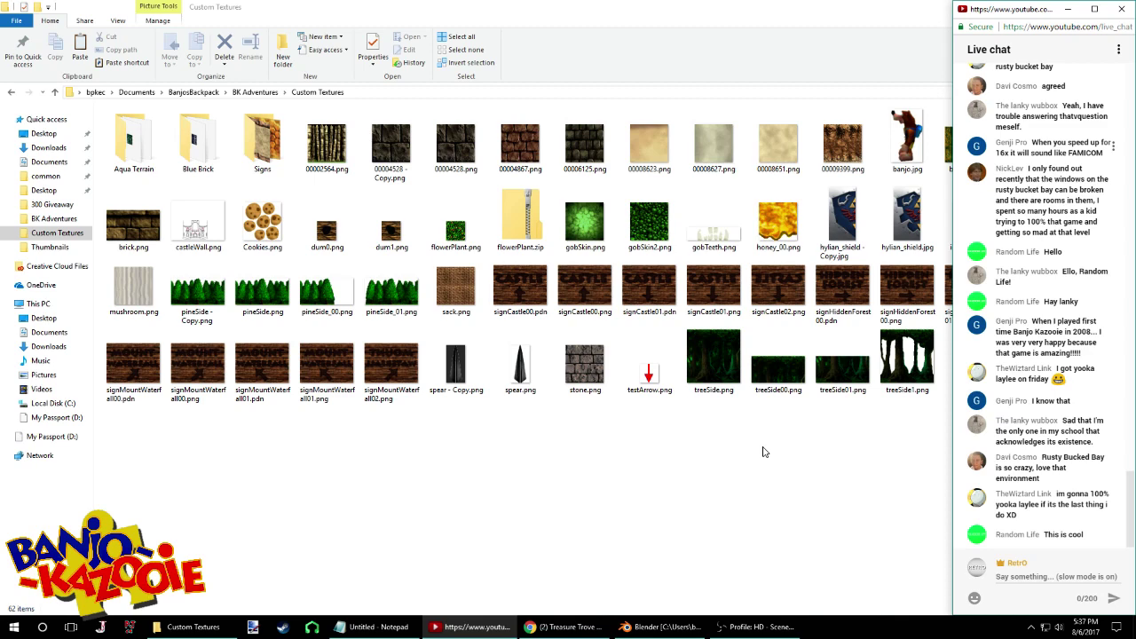
click(763, 452)
click(1124, 6)
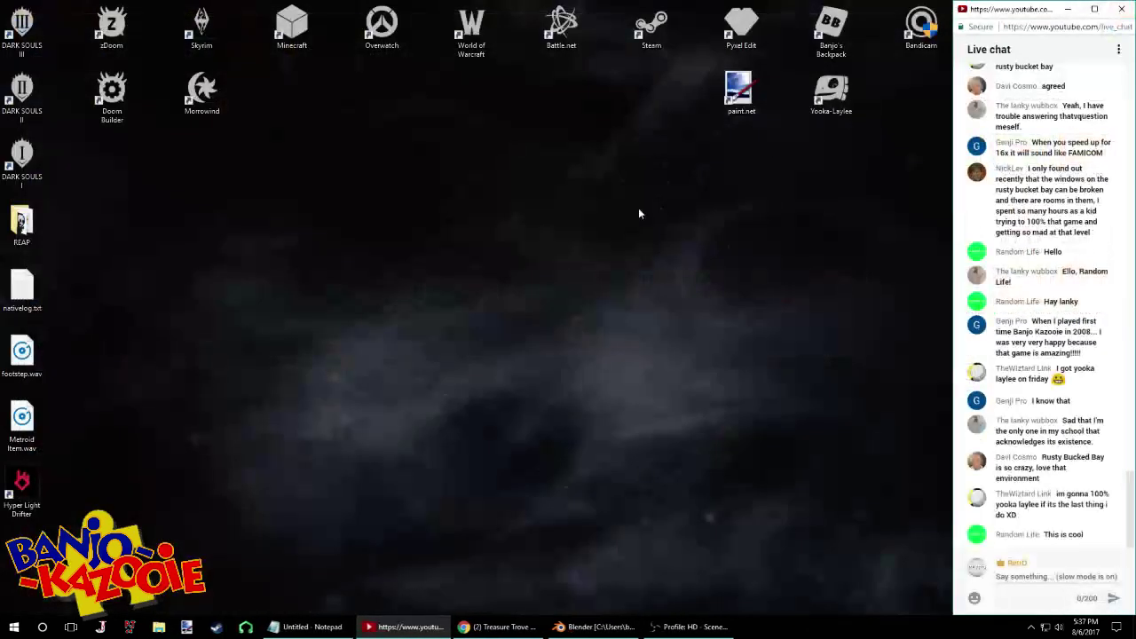
click(656, 401)
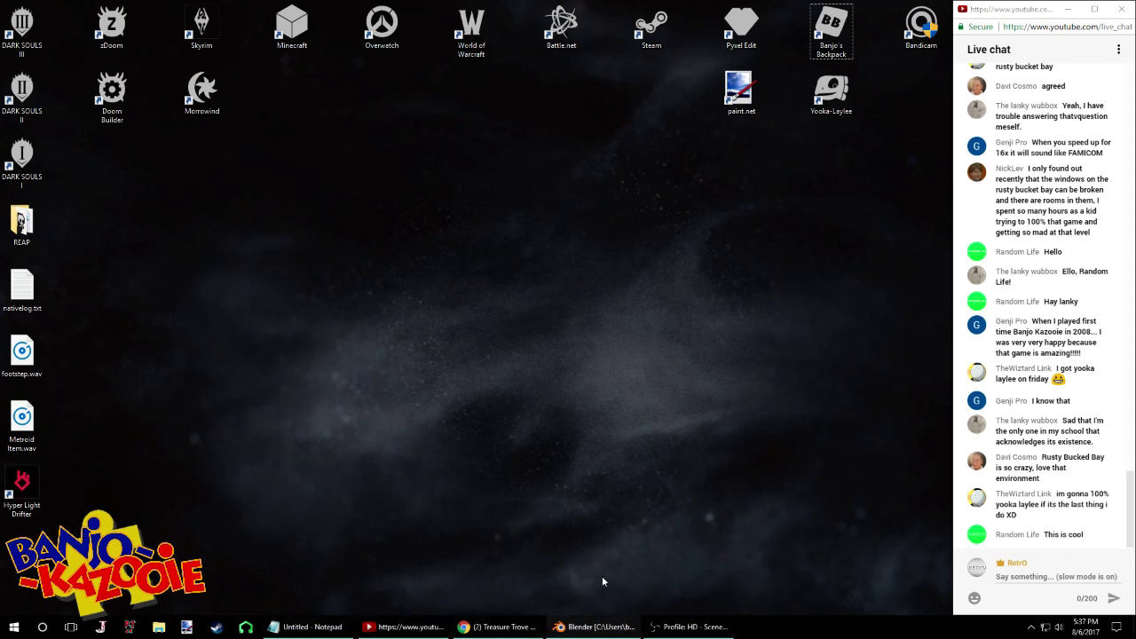
click(846, 53)
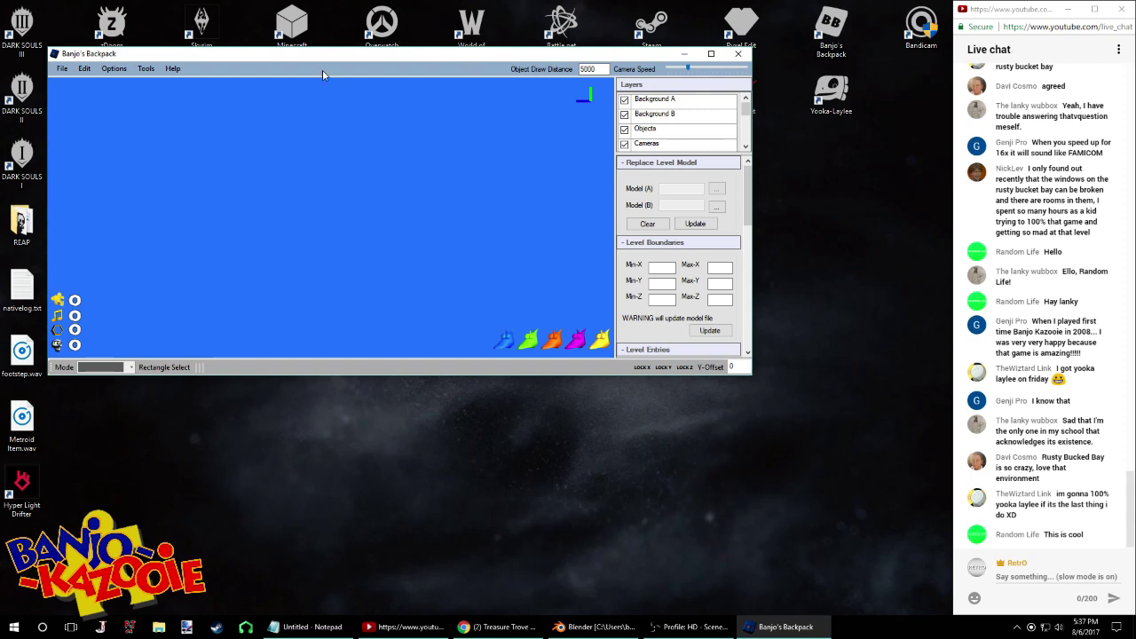
Open one of the CCW (Click Clock Wood) levels through a setup file from the ROM
click(62, 69)
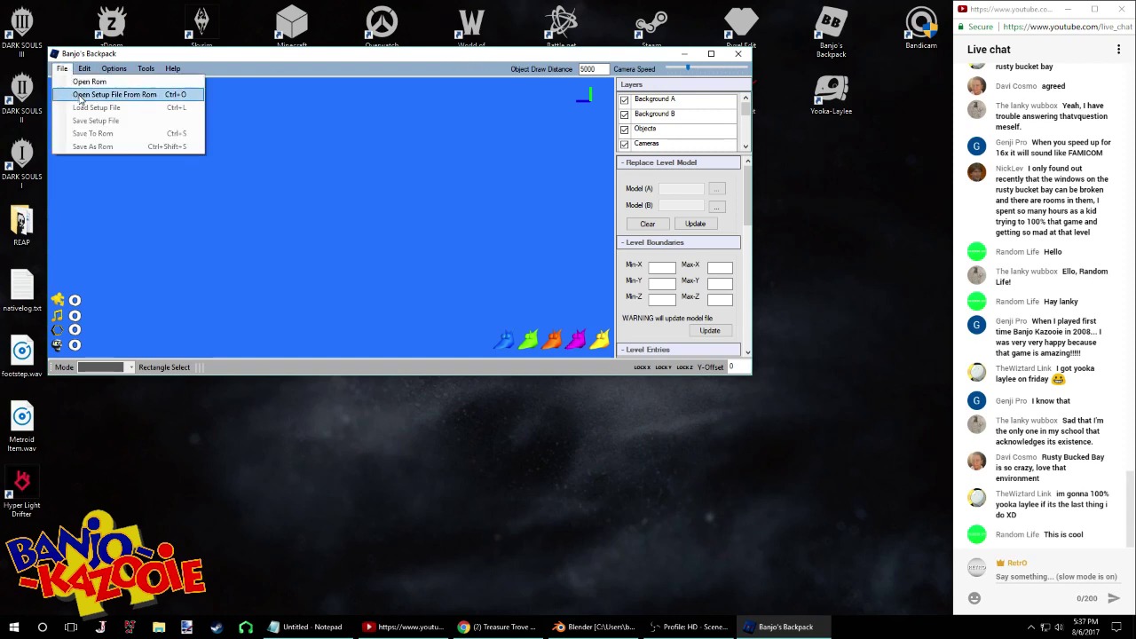
click(83, 95)
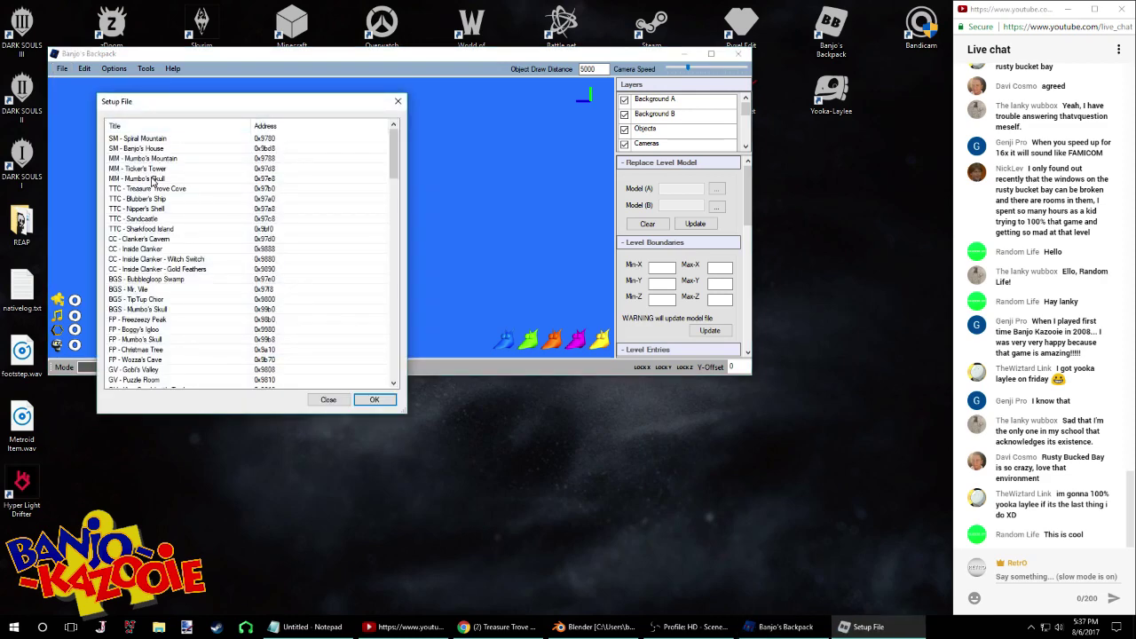
scroll(155, 181, down, 20)
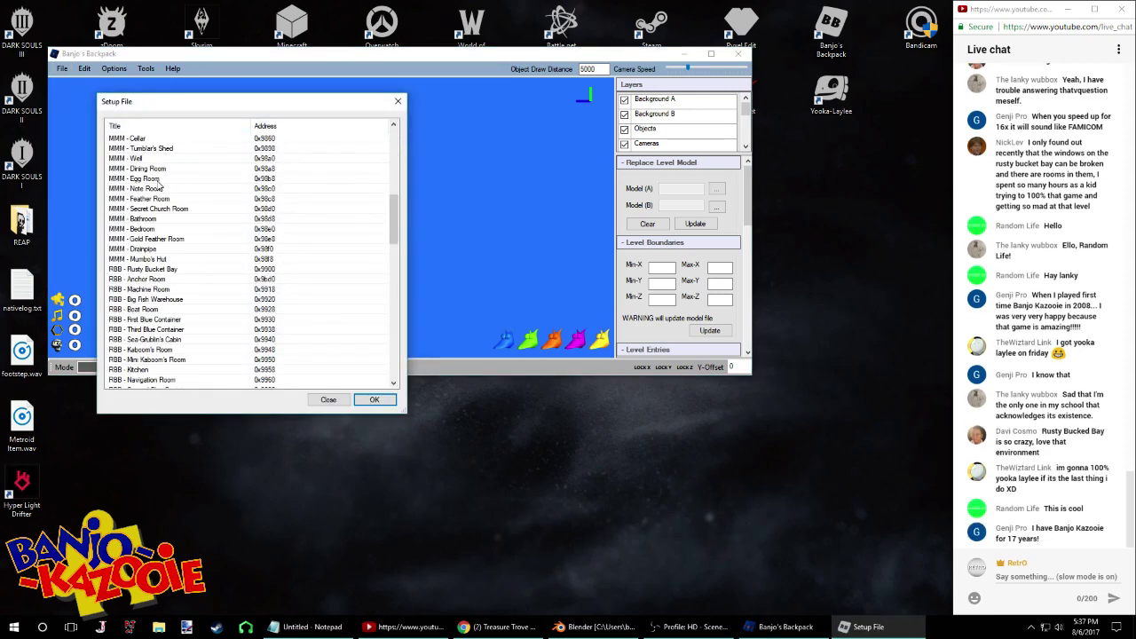
scroll(160, 207, up, 2)
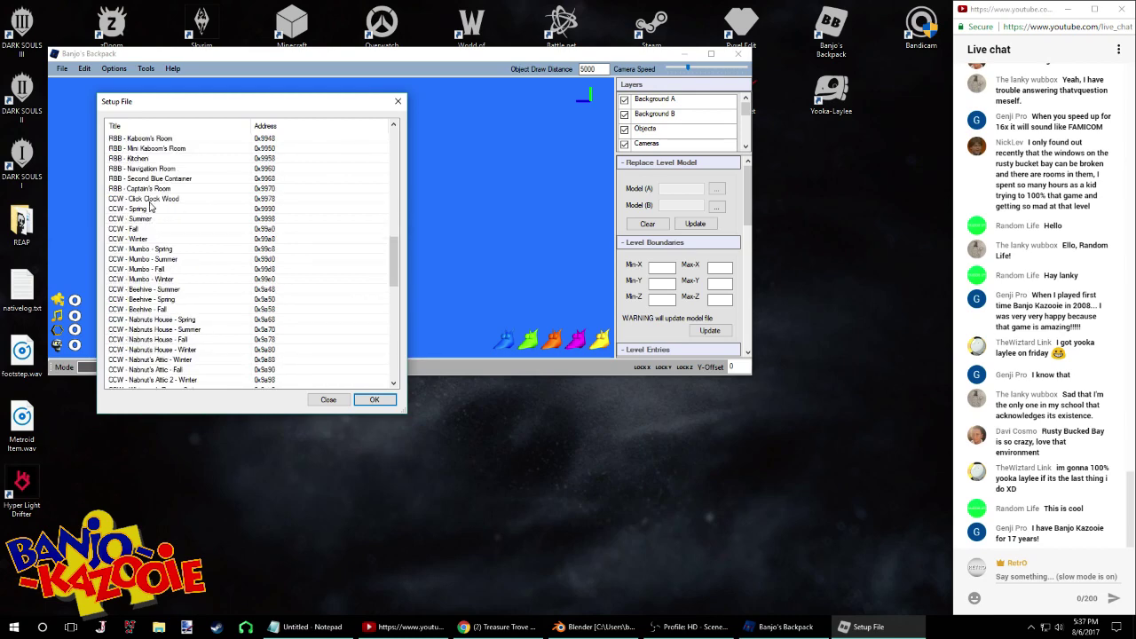
double_click(150, 203)
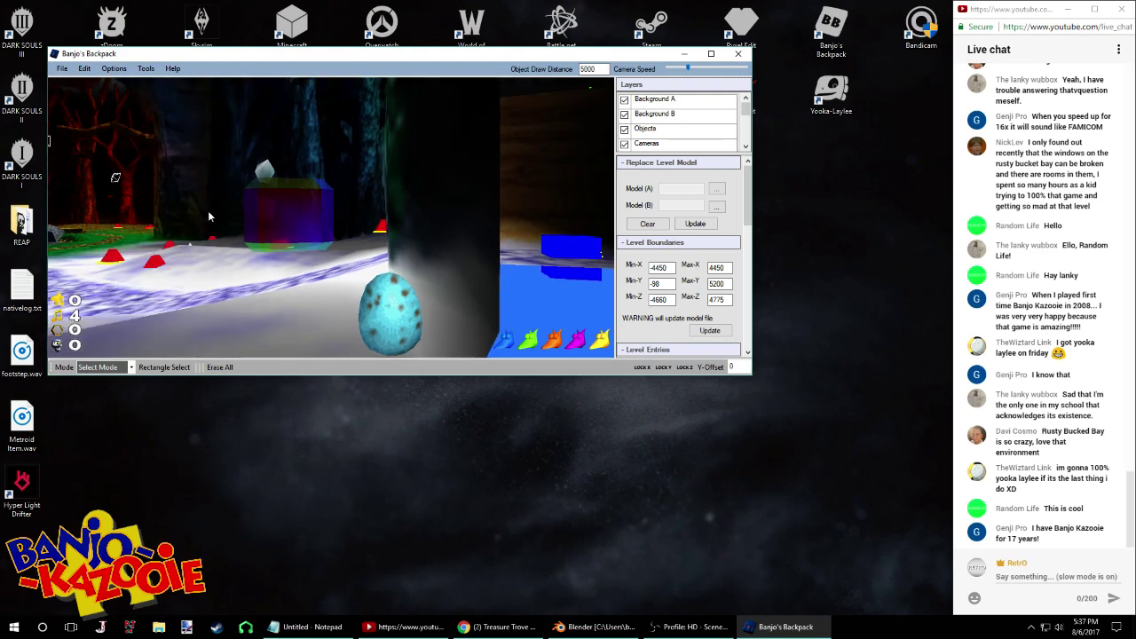
click(62, 68)
click(77, 85)
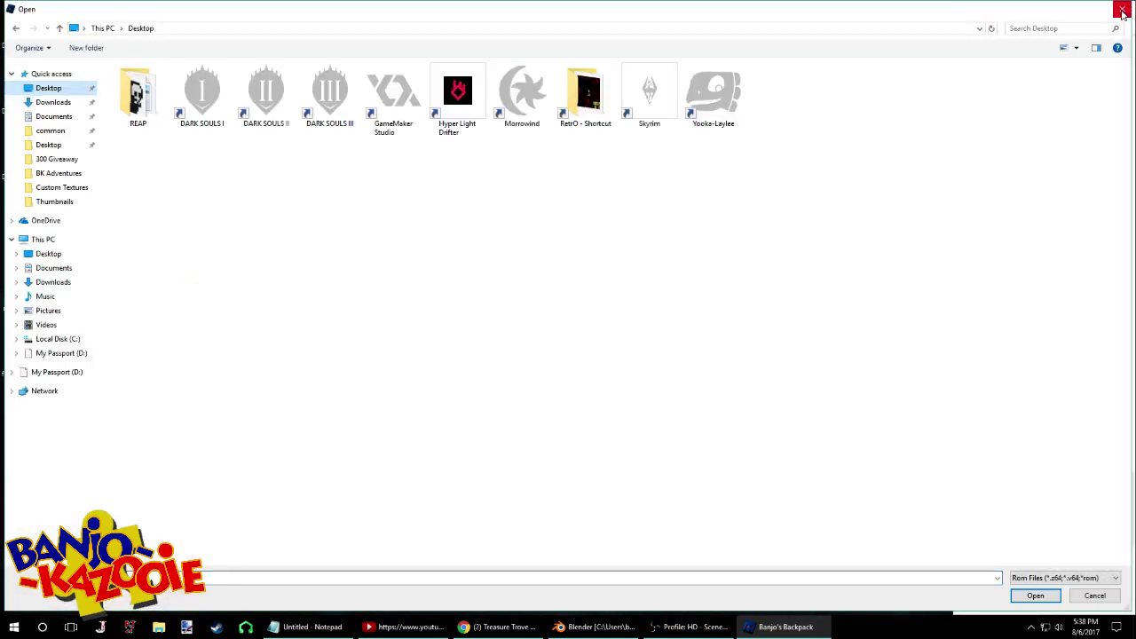
key(Escape)
Open the setup file CCW - Click Clock Wood from the ROM and look around the level
click(63, 68)
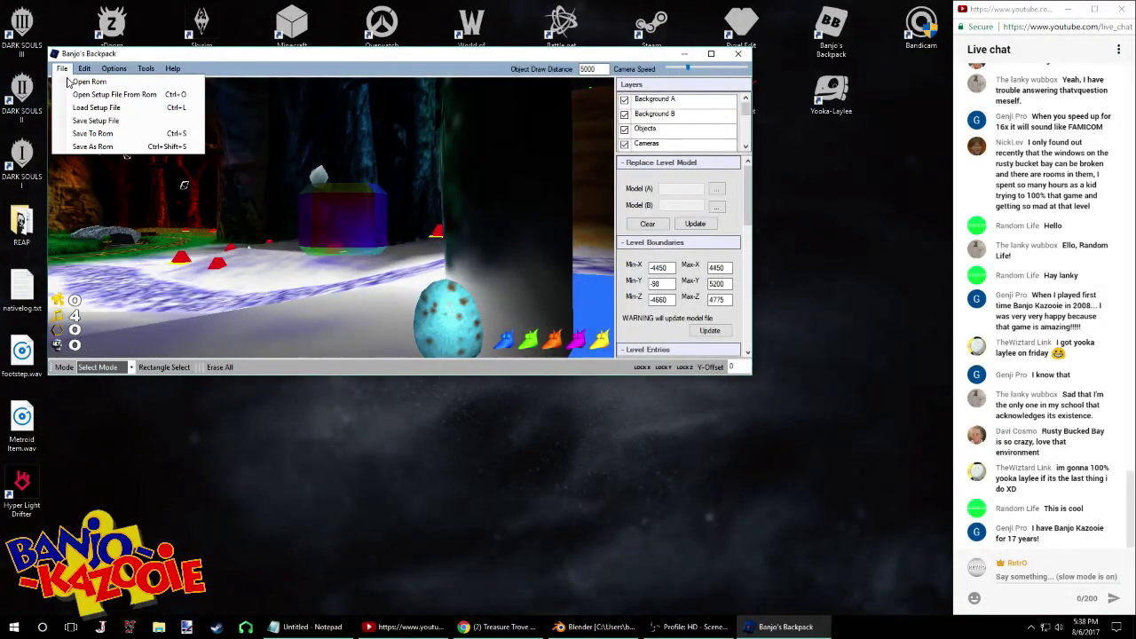
click(98, 94)
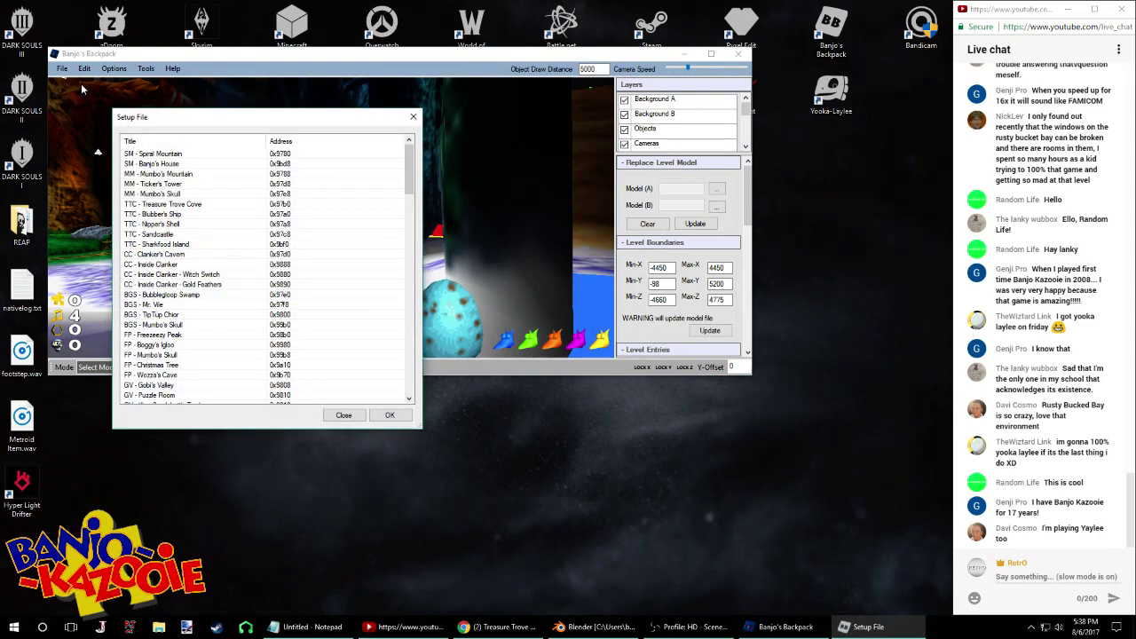
scroll(290, 368, down, 7)
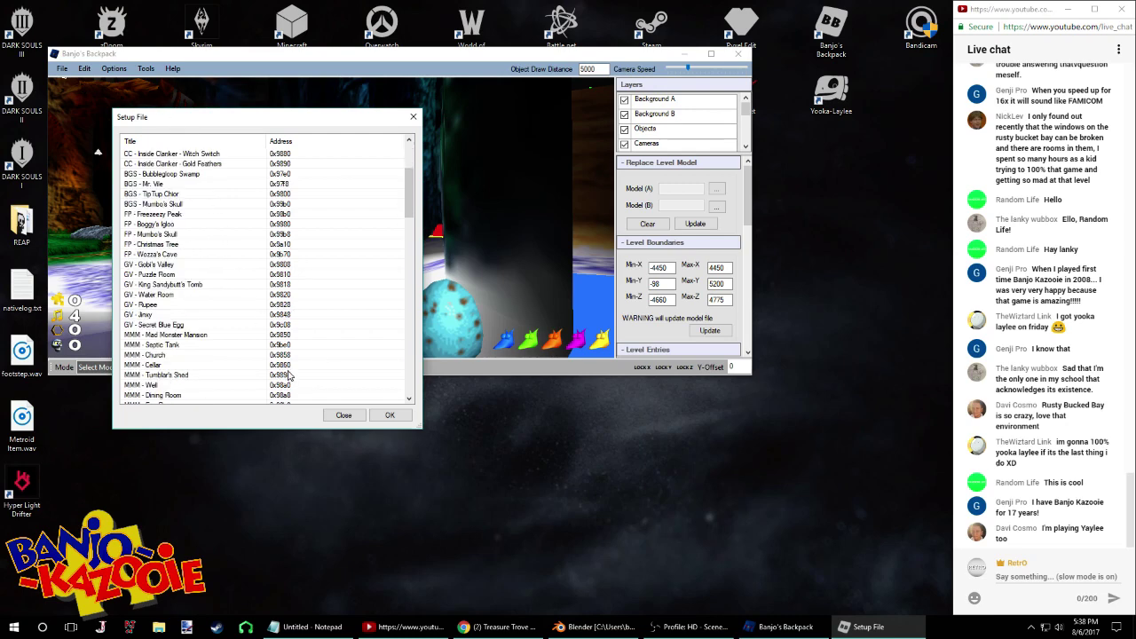
scroll(276, 350, down, 7)
click(244, 333)
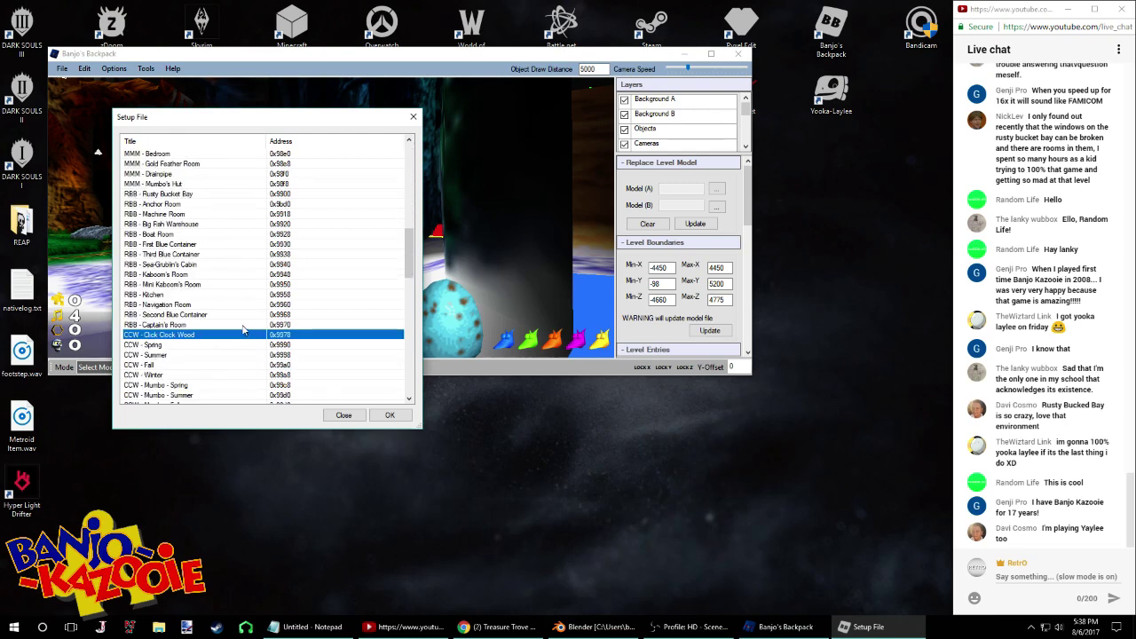
double_click(146, 336)
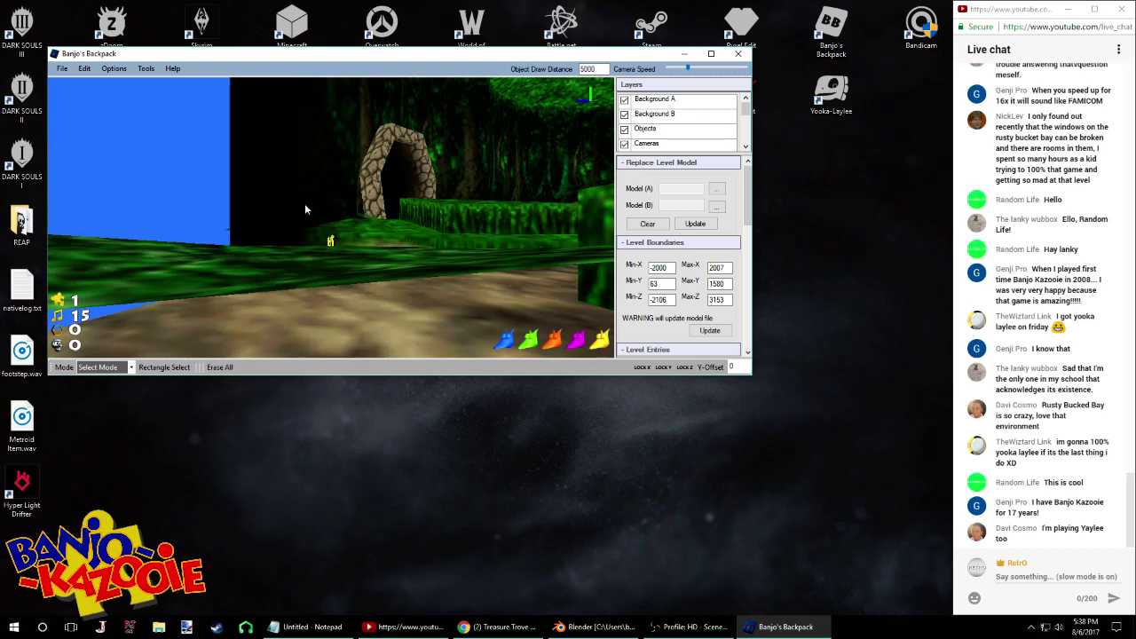
right_drag(304, 211, 422, 197)
Open another CCW setup file from the ROM and fly the camera through the level to look around
click(60, 73)
click(76, 95)
scroll(211, 262, down, 14)
double_click(191, 340)
right_drag(410, 198, 354, 220)
key(s)
drag(354, 221, 398, 142)
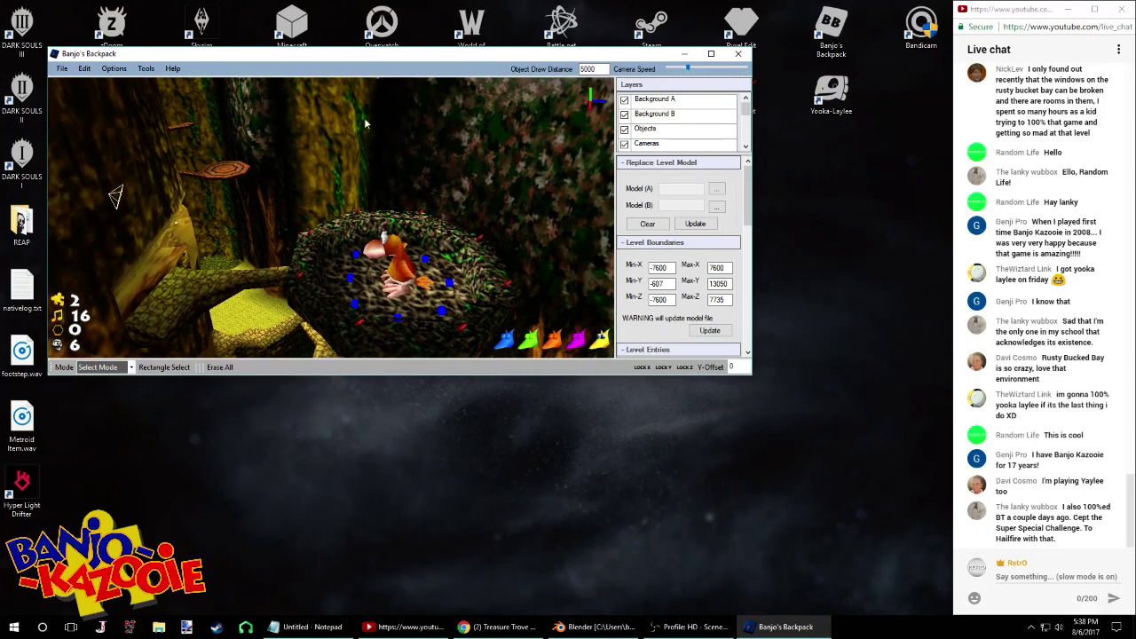
Replace the level model with binFFH_Tower.bin as Model A and binFFH_Tower.bin.alpha.bin as Model B
click(145, 75)
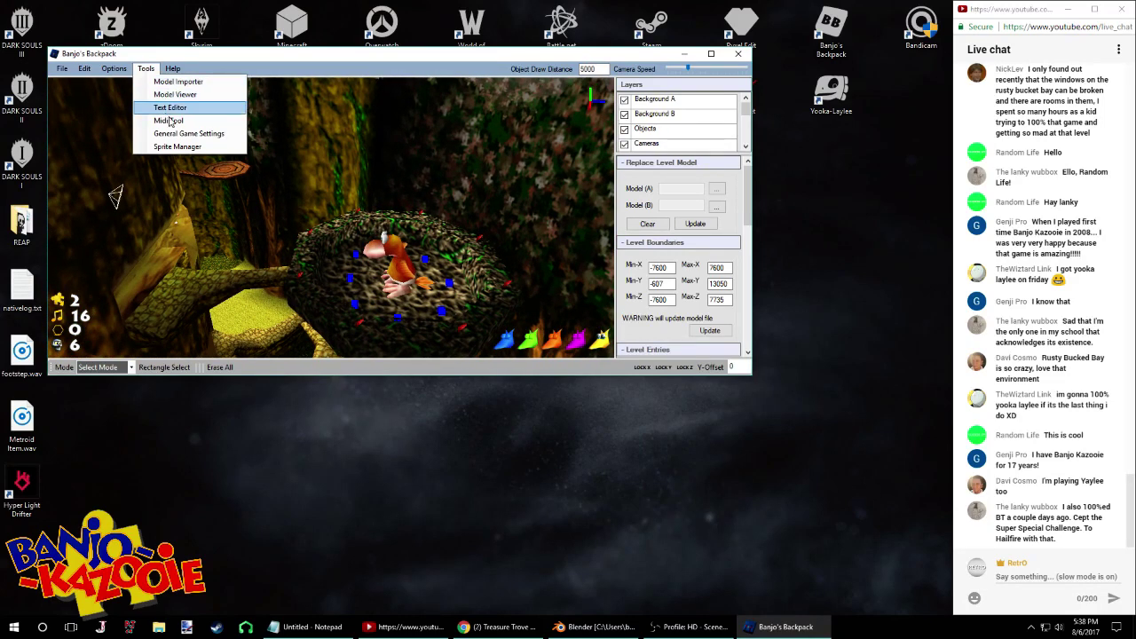
click(717, 188)
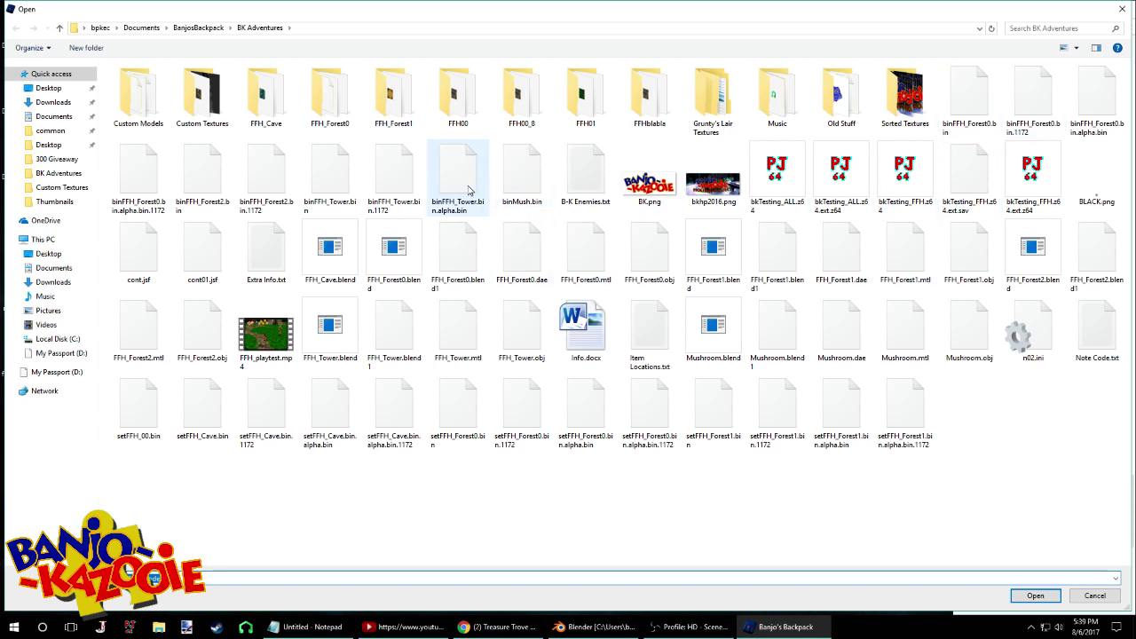
click(358, 202)
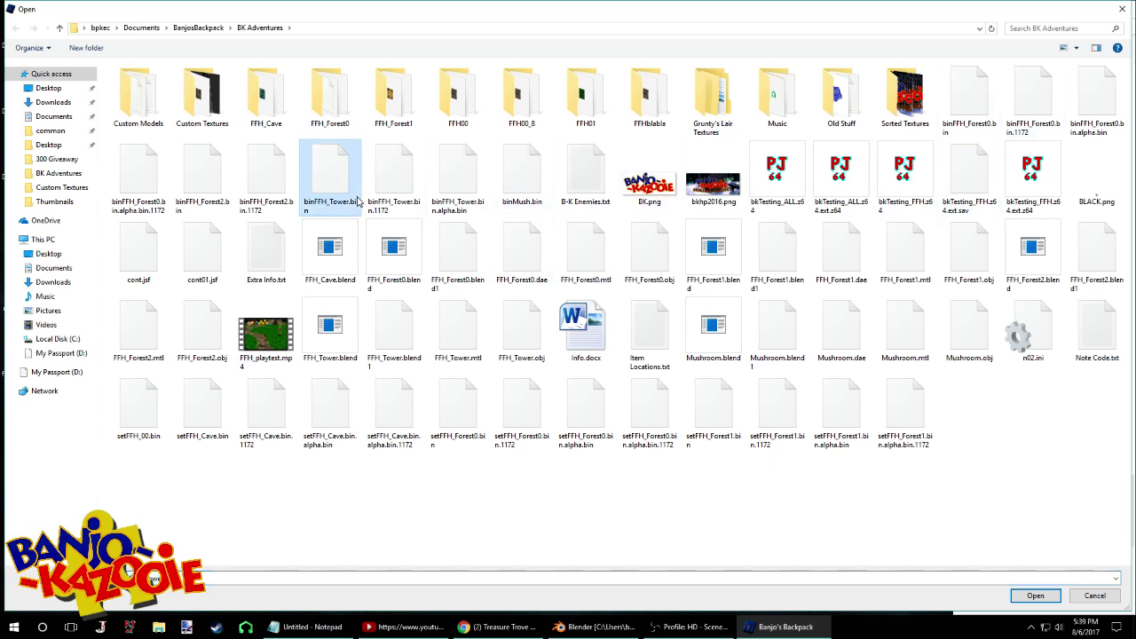
double_click(358, 201)
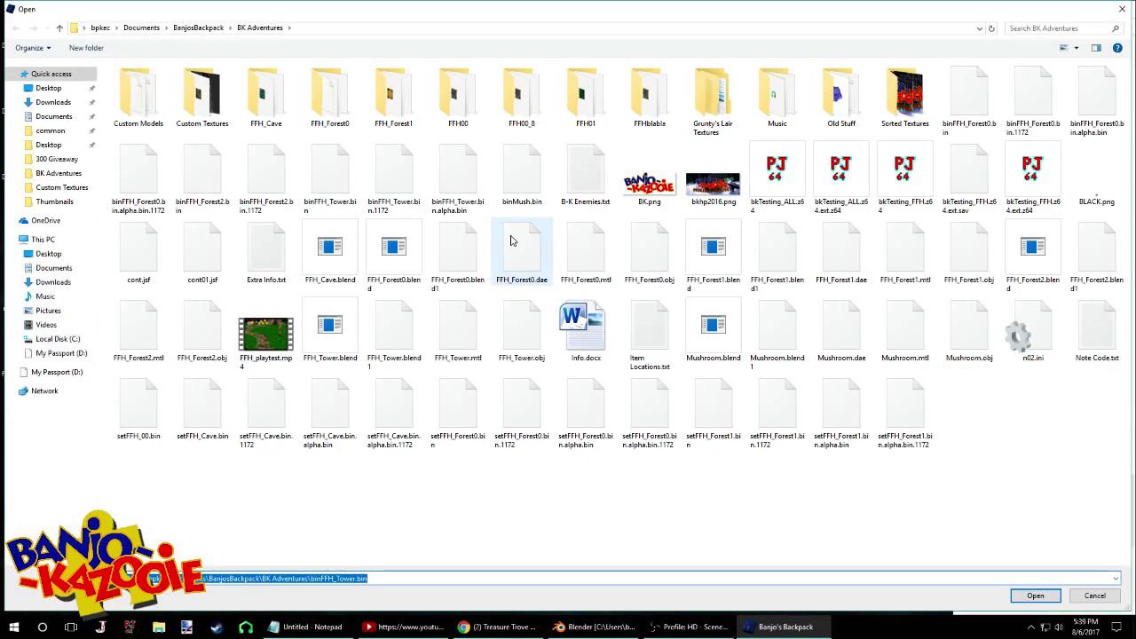
double_click(457, 182)
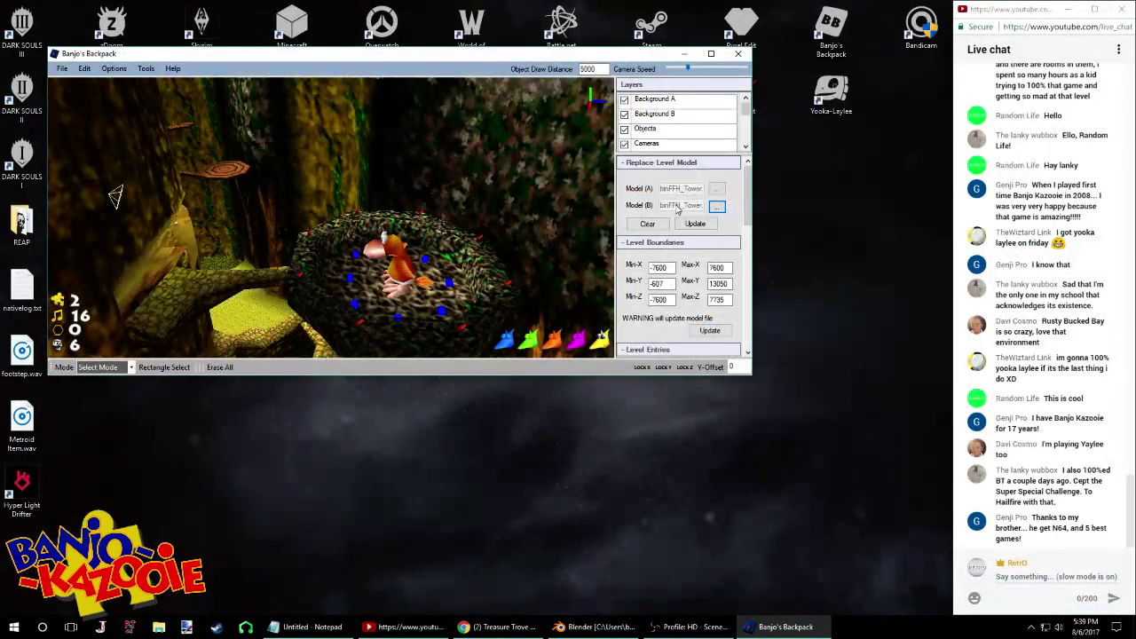
click(695, 224)
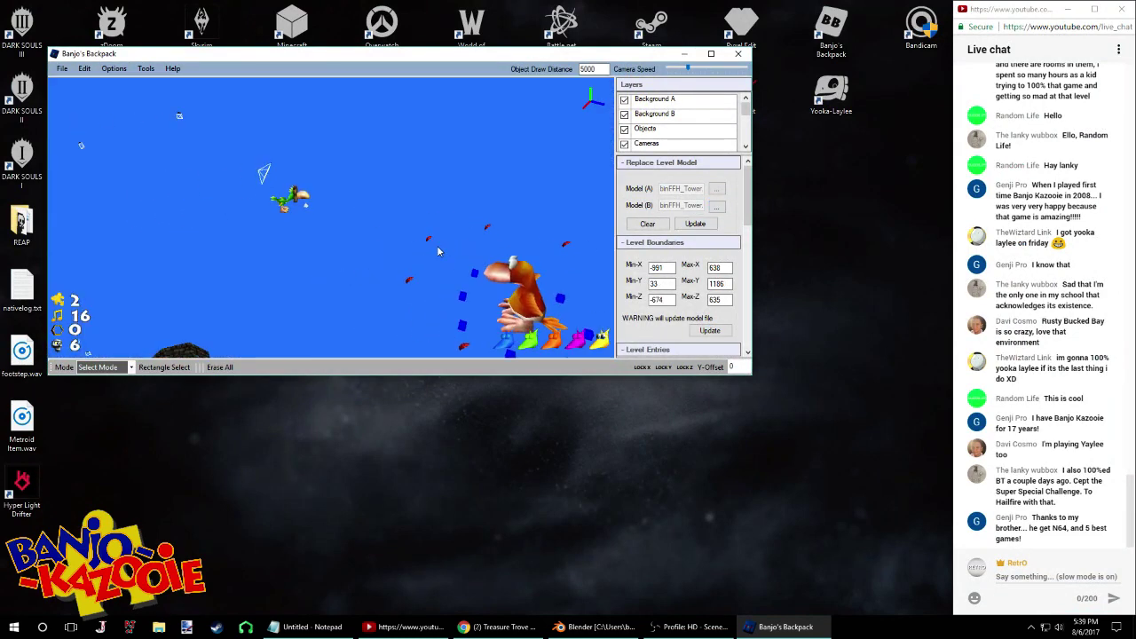
Fly the camera around and into the tower to examine its rooms, furniture and textures
right_drag(372, 288, 494, 240)
key(w)
key(w)
key(w)
key(s)
key(w)
key(s)
key(w)
key(s)
key(w)
key(s)
key(w)
key(s)
key(w)
key(s)
key(s)
key(w)
Erase all existing objects, structs and cameras from the level and confirm
click(62, 68)
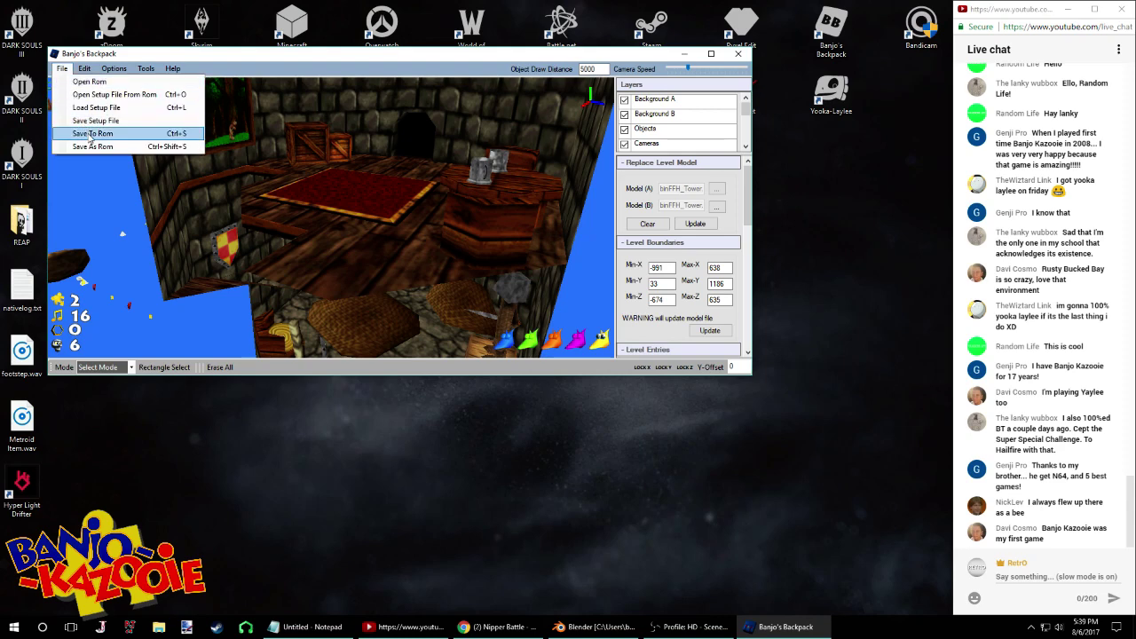
key(Escape)
click(216, 369)
click(589, 350)
click(647, 350)
key(s)
right_drag(514, 211, 282, 298)
key(w)
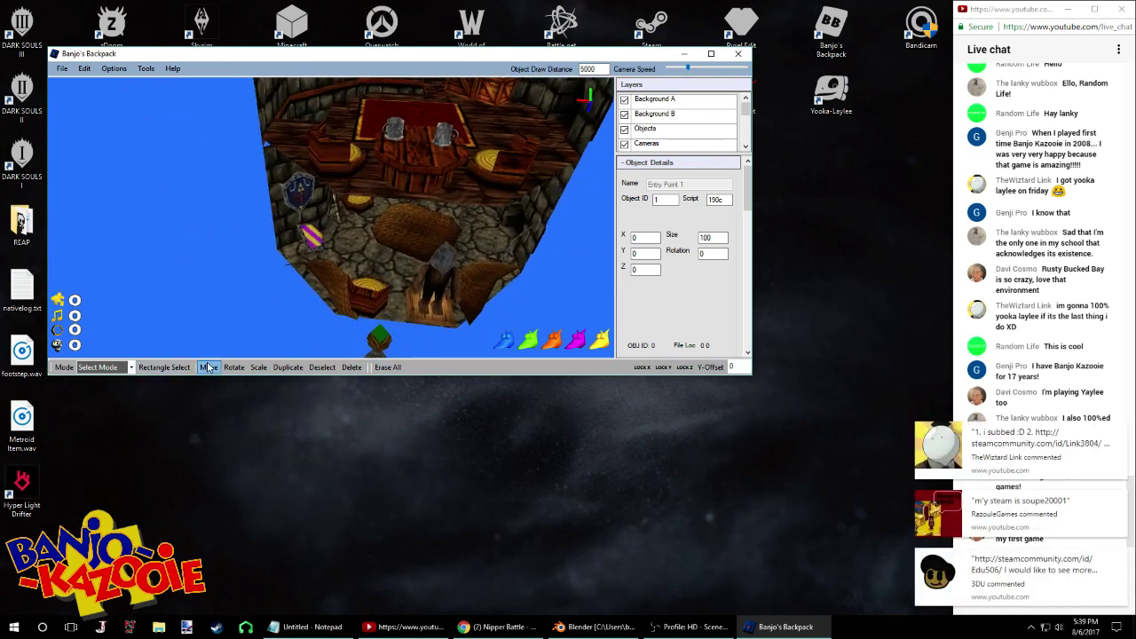
Close the YouTube notification pop-ups covering the live chat
click(1118, 559)
click(1119, 558)
click(1119, 558)
right_drag(497, 266, 633, 266)
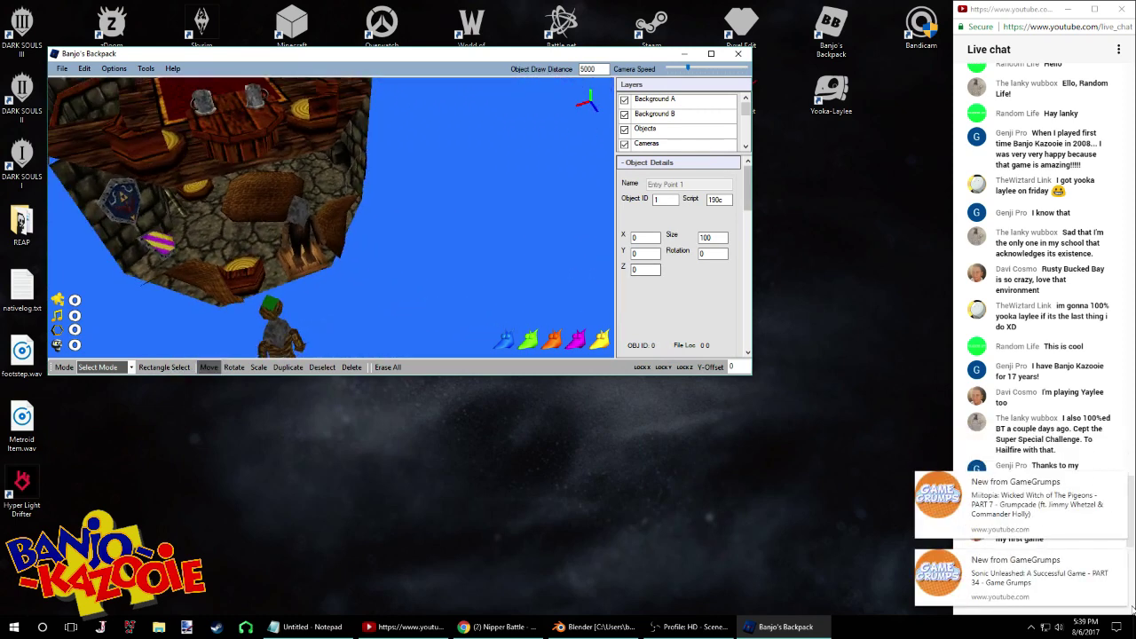
click(1120, 560)
click(1120, 560)
Move Entry Point 1 onto the floor before the lower doorway at about X 33, Y 34, Z 508 and rotate it to about 176
key(w)
right_drag(484, 247, 442, 238)
drag(403, 238, 400, 262)
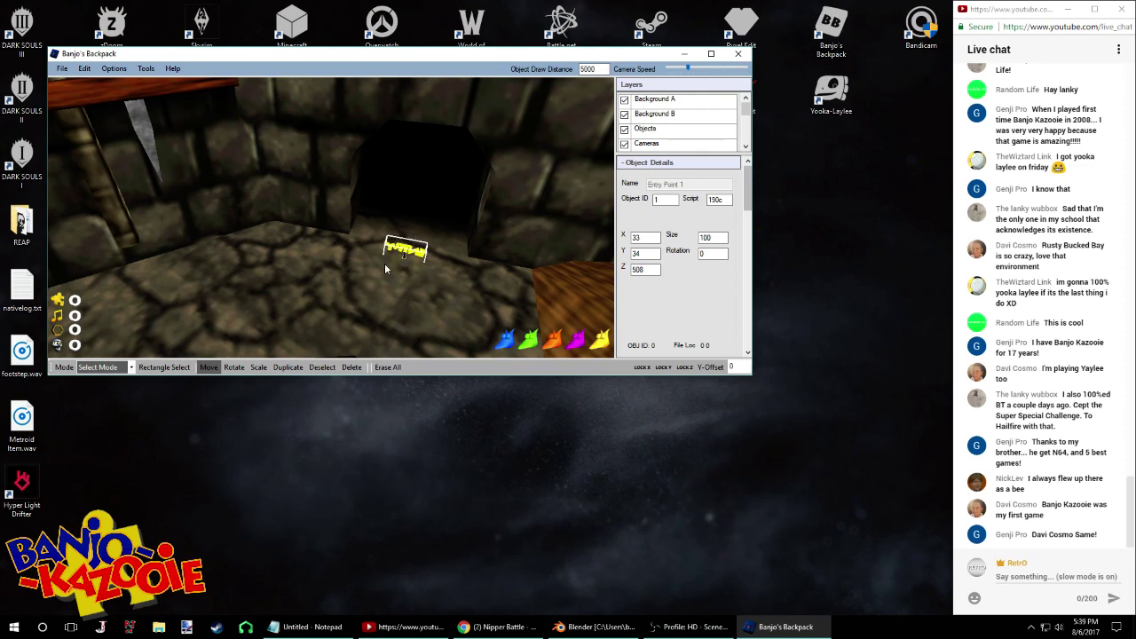
click(228, 375)
drag(502, 280, 379, 299)
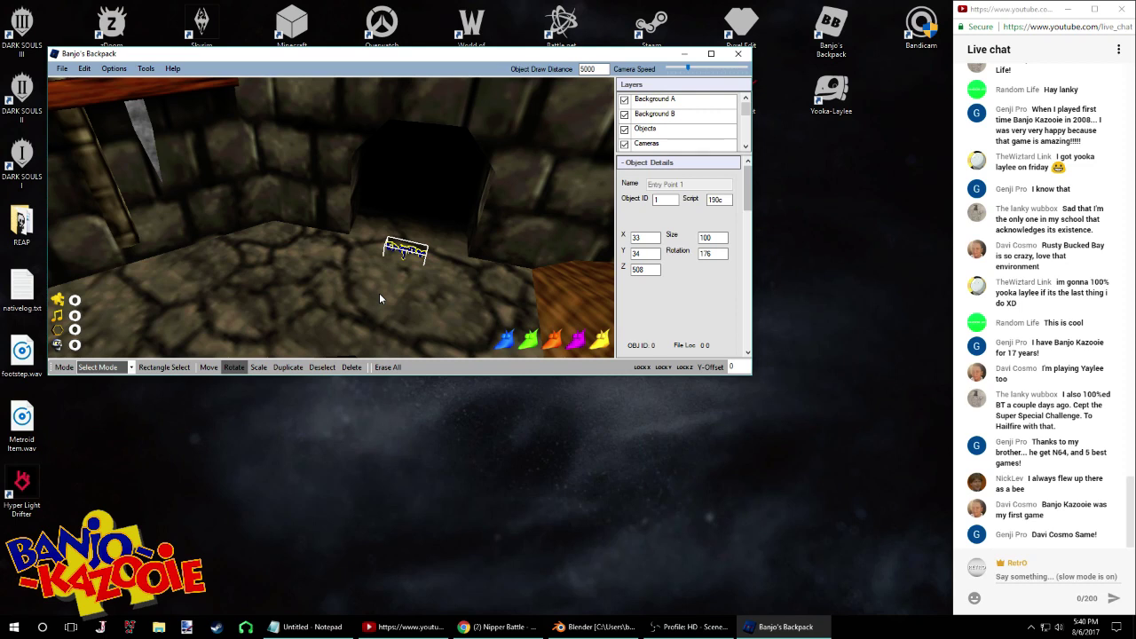
Switch the editor to Create Mode with the tower's upper floor in view
key(s)
right_drag(380, 294, 421, 211)
key(s)
right_drag(129, 112, 153, 320)
click(130, 367)
click(100, 388)
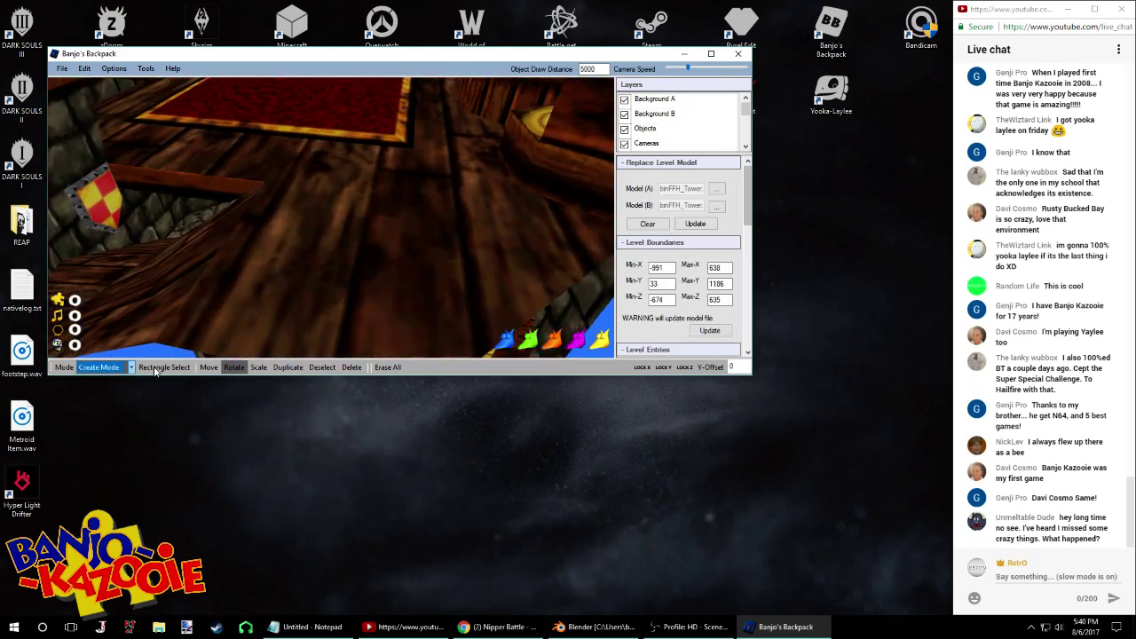
Maximize the editor window with the whole tower in view
right_drag(446, 190, 305, 204)
key(w)
key(s)
key(w)
key(s)
key(s)
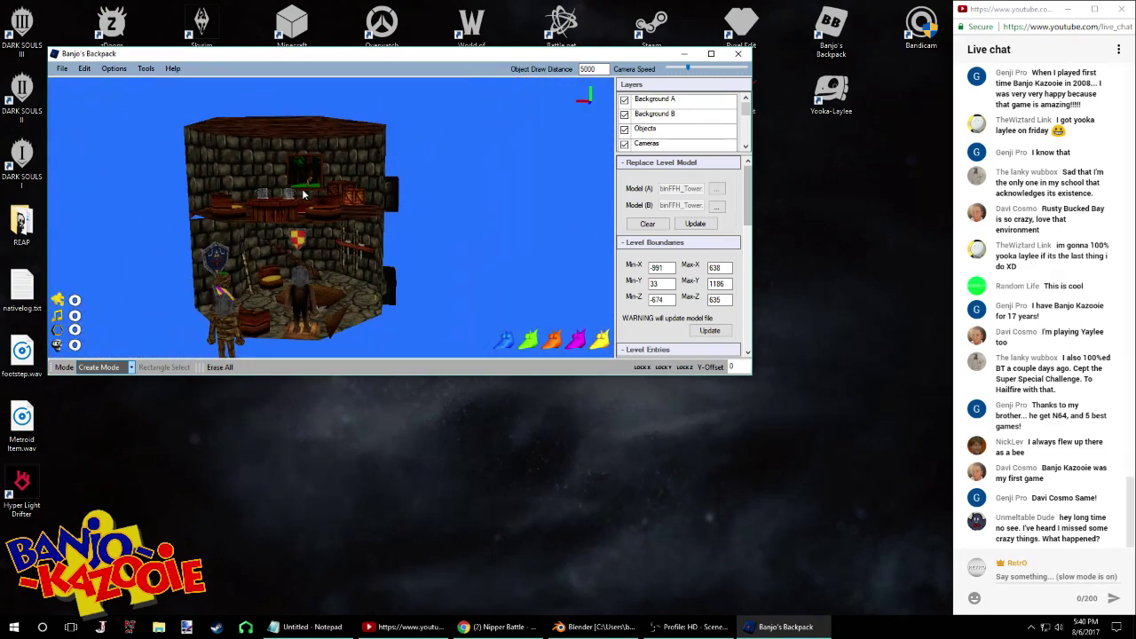
double_click(296, 57)
key(w)
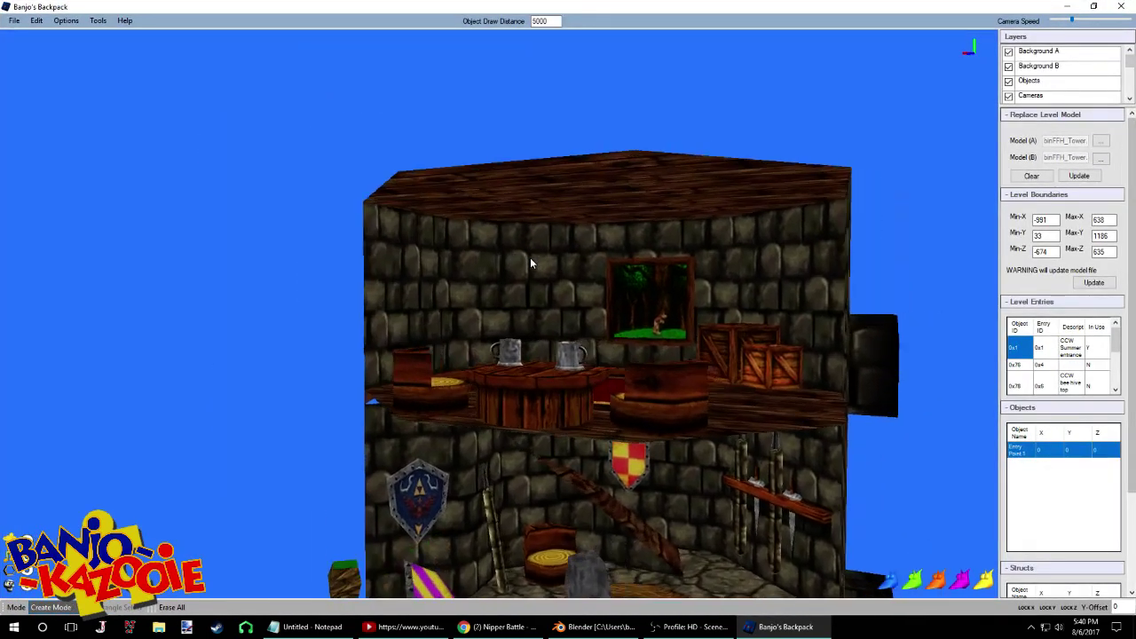
Fly the camera through the tower's upper floor to examine the carpet, table, mugs and crates
right_drag(529, 264, 543, 330)
key(s)
key(w)
key(s)
key(w)
key(s)
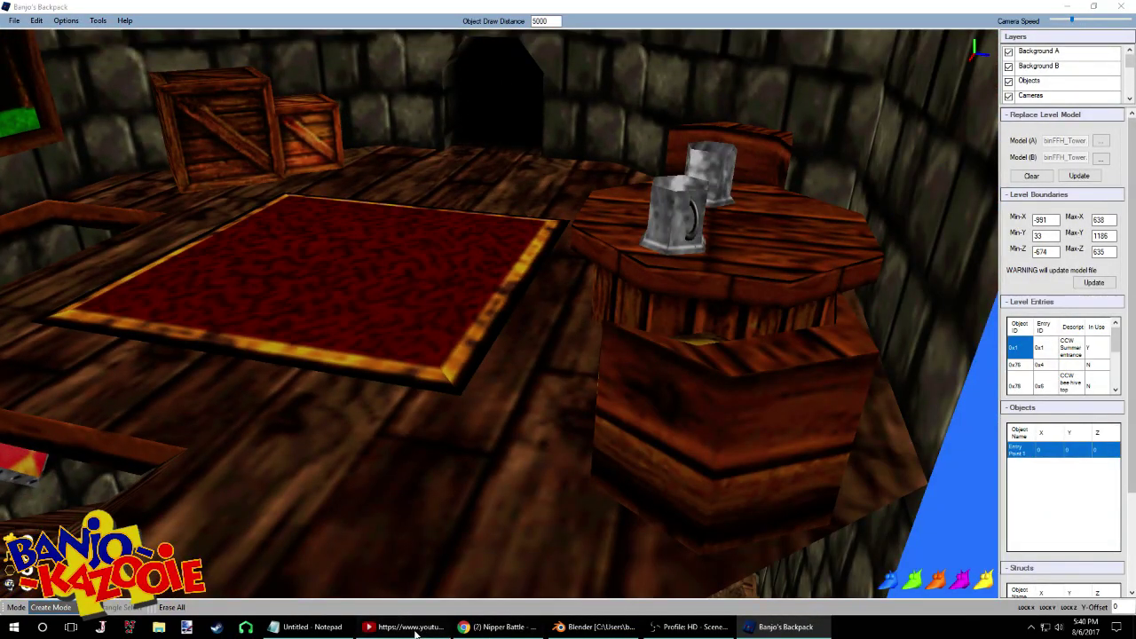
click(416, 630)
right_drag(576, 382, 658, 327)
key(w)
key(s)
key(w)
key(w)
key(s)
click(543, 631)
click(543, 632)
click(542, 633)
click(542, 633)
click(654, 634)
click(654, 633)
Open the setup file MM - Mumbo's Skull from the ROM
right_drag(516, 481, 478, 375)
key(s)
key(s)
click(20, 25)
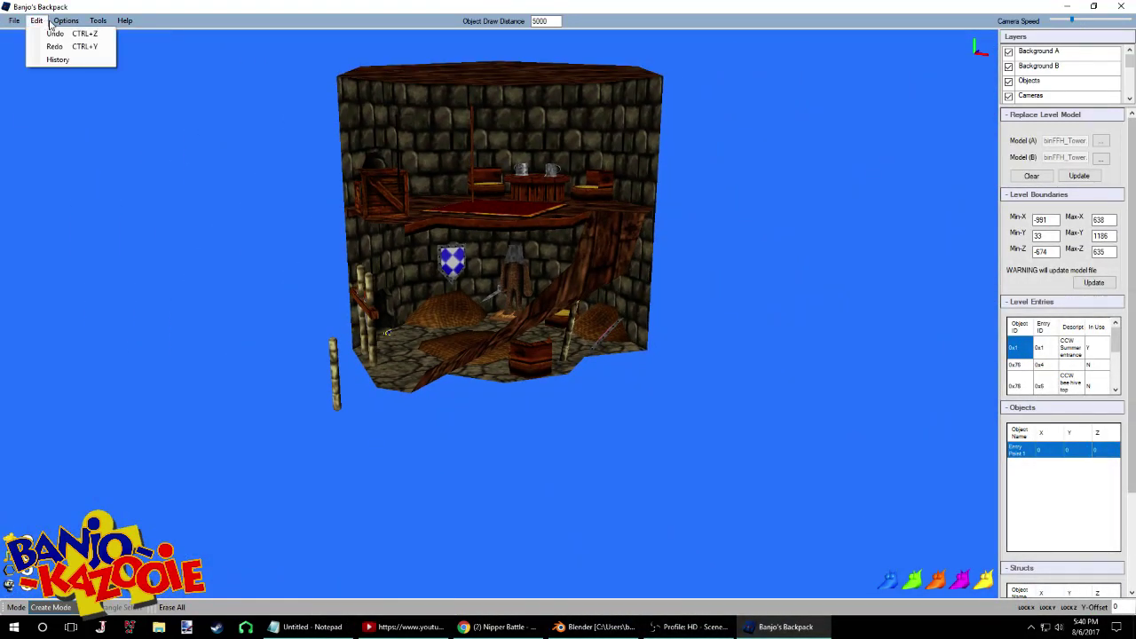
click(46, 52)
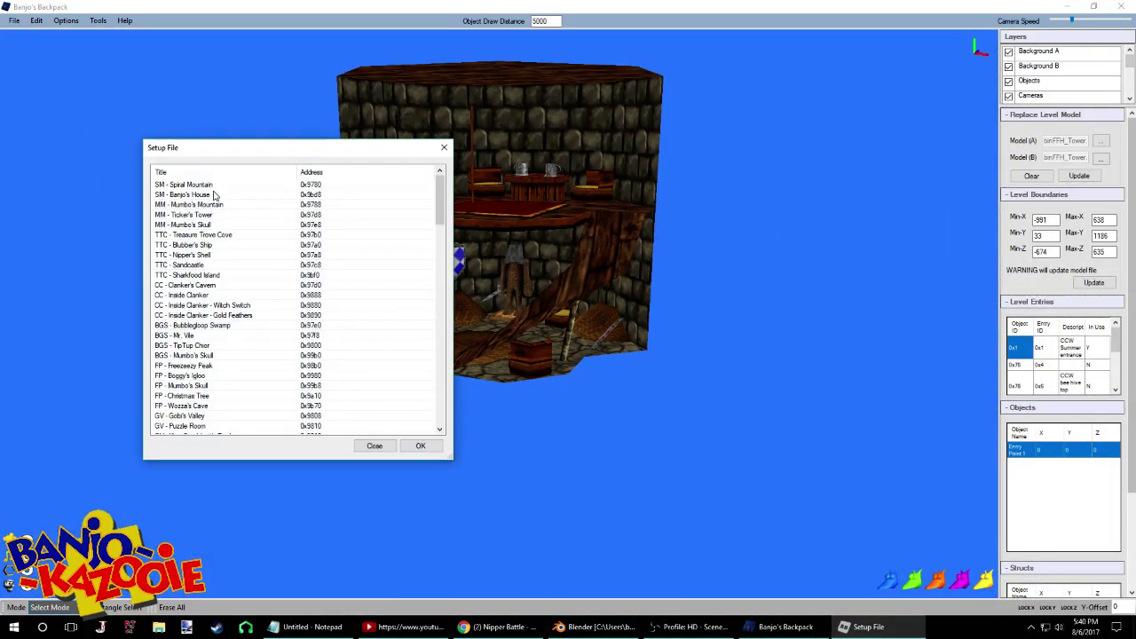
double_click(175, 225)
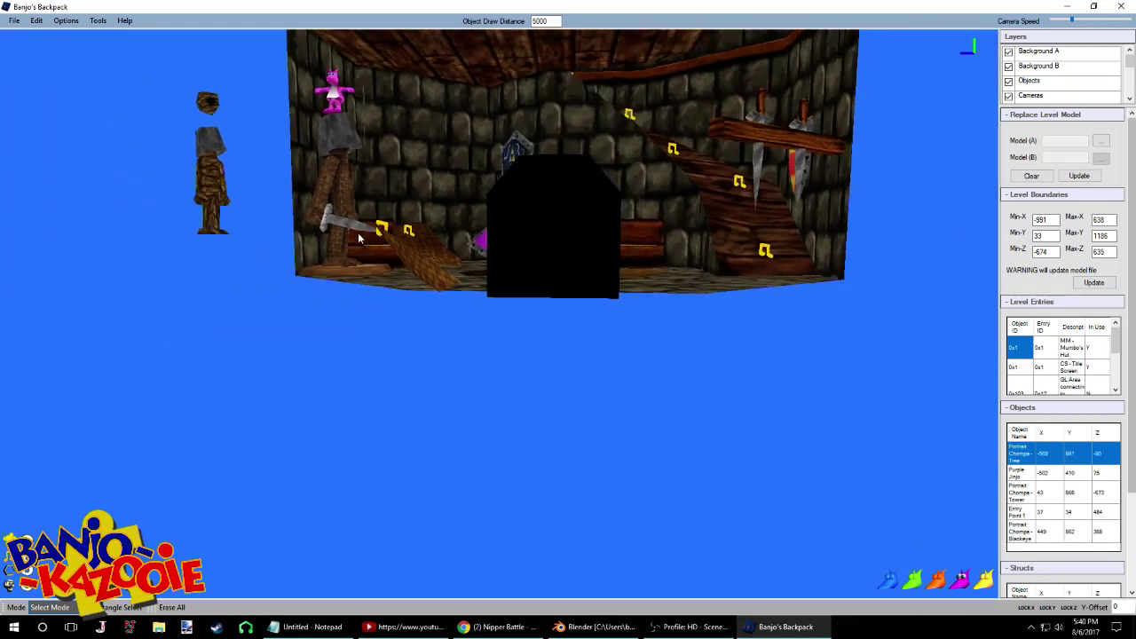
Save the current level's setup file to the Desktop as temp.bin
click(98, 21)
mouse_move(15, 21)
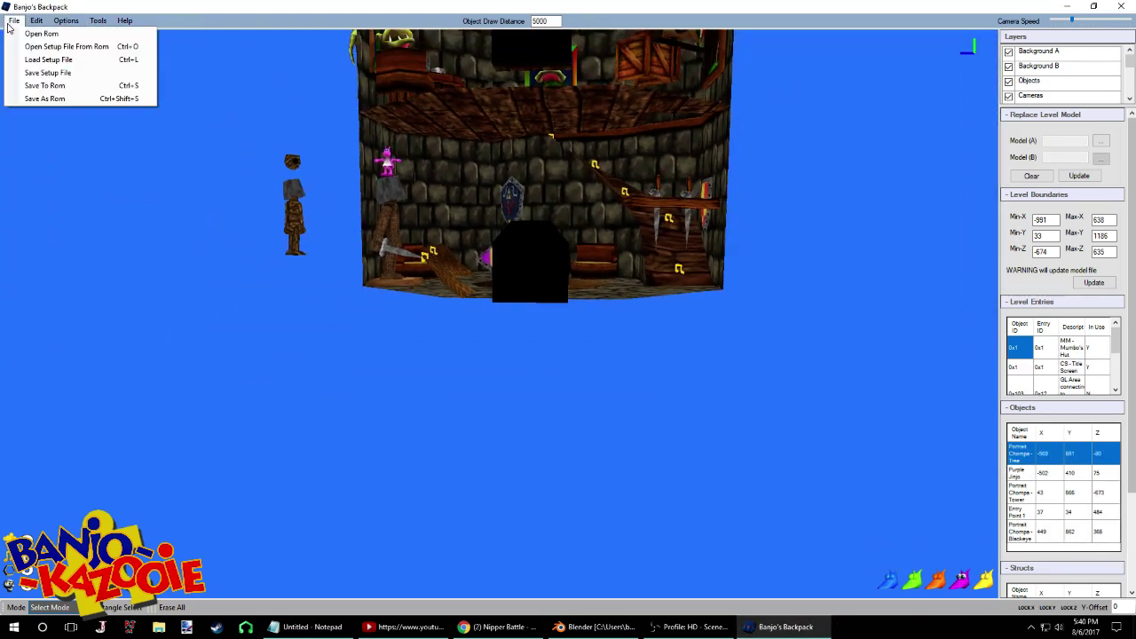
click(41, 73)
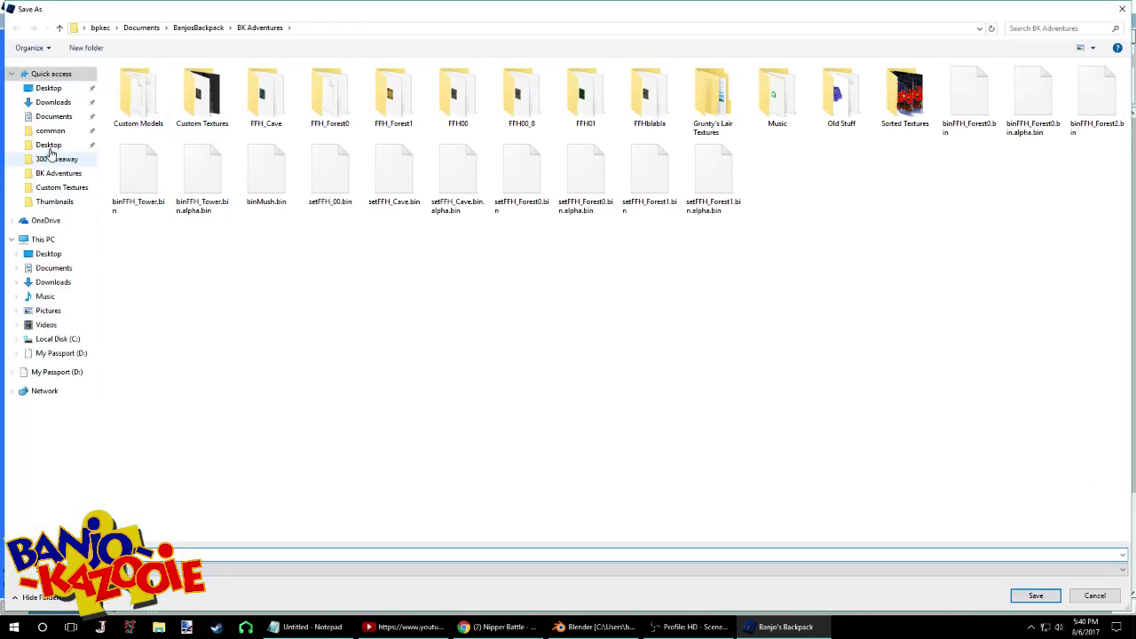
click(49, 88)
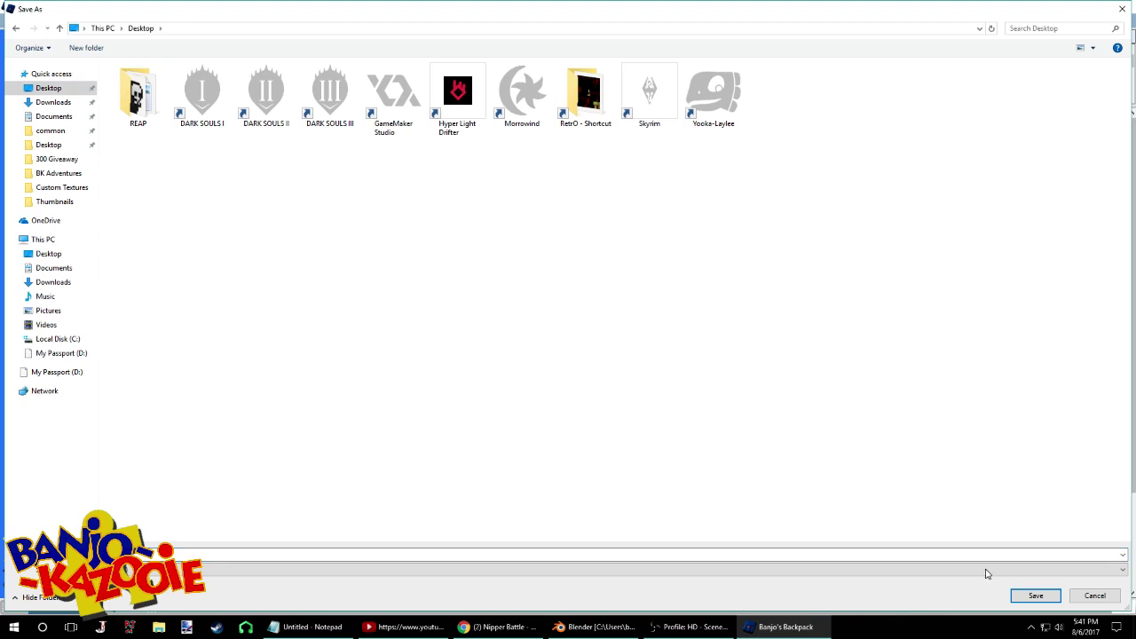
click(1018, 598)
click(578, 349)
Reopen the large CCW (Click Clock Wood) level's setup file from the ROM and look over the level
click(14, 21)
click(53, 46)
scroll(207, 254, down, 20)
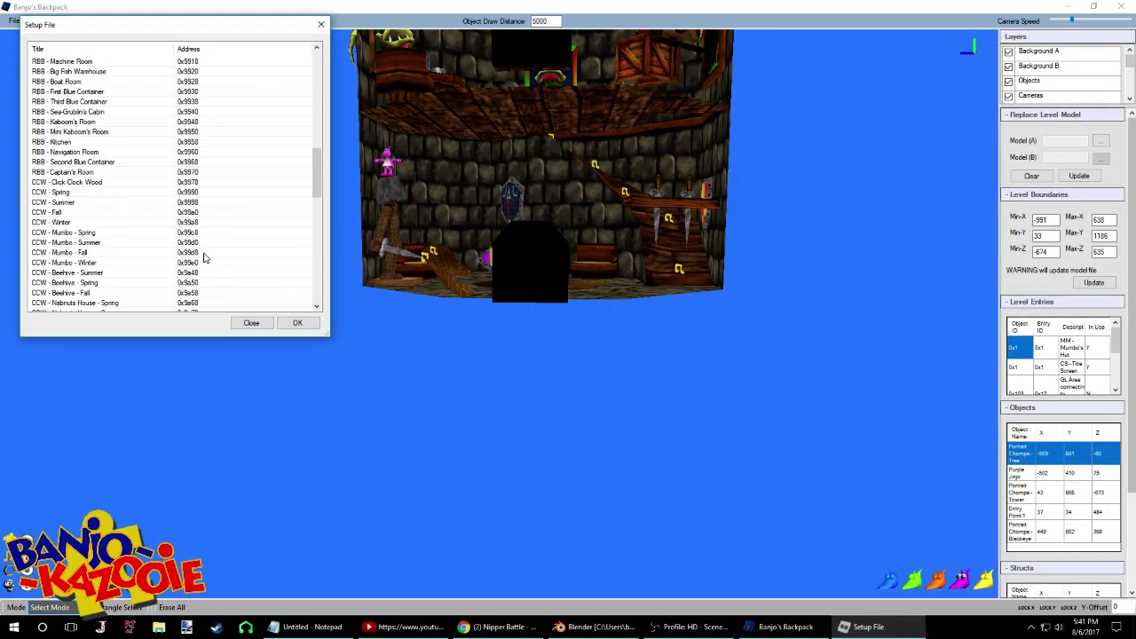
scroll(155, 232, up, 3)
double_click(60, 141)
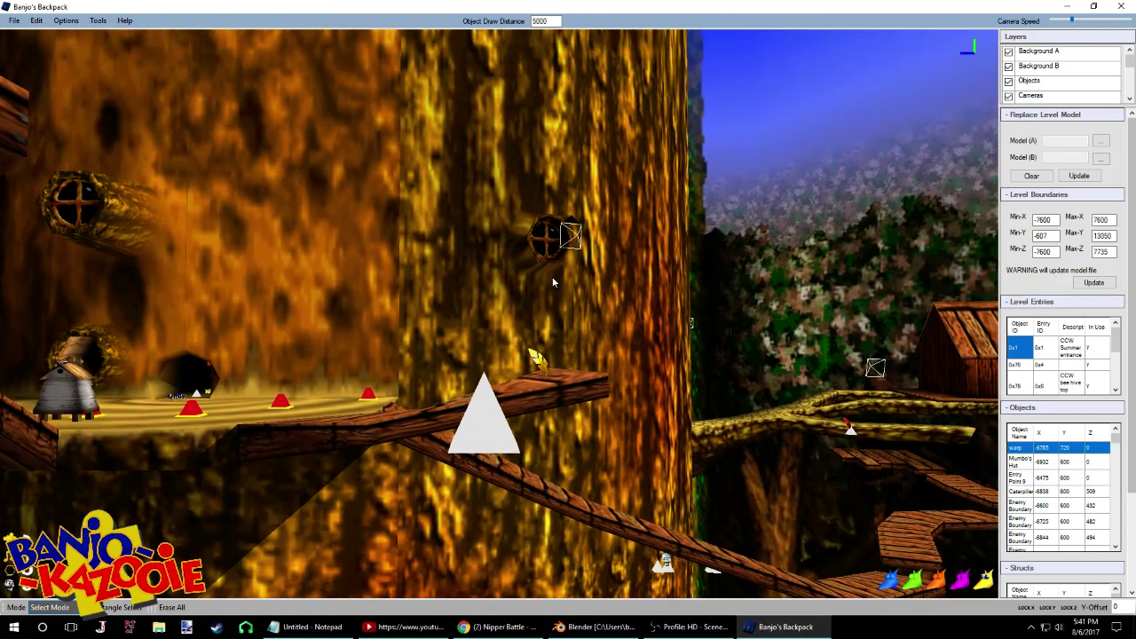
right_drag(552, 276, 561, 317)
key(s)
key(s)
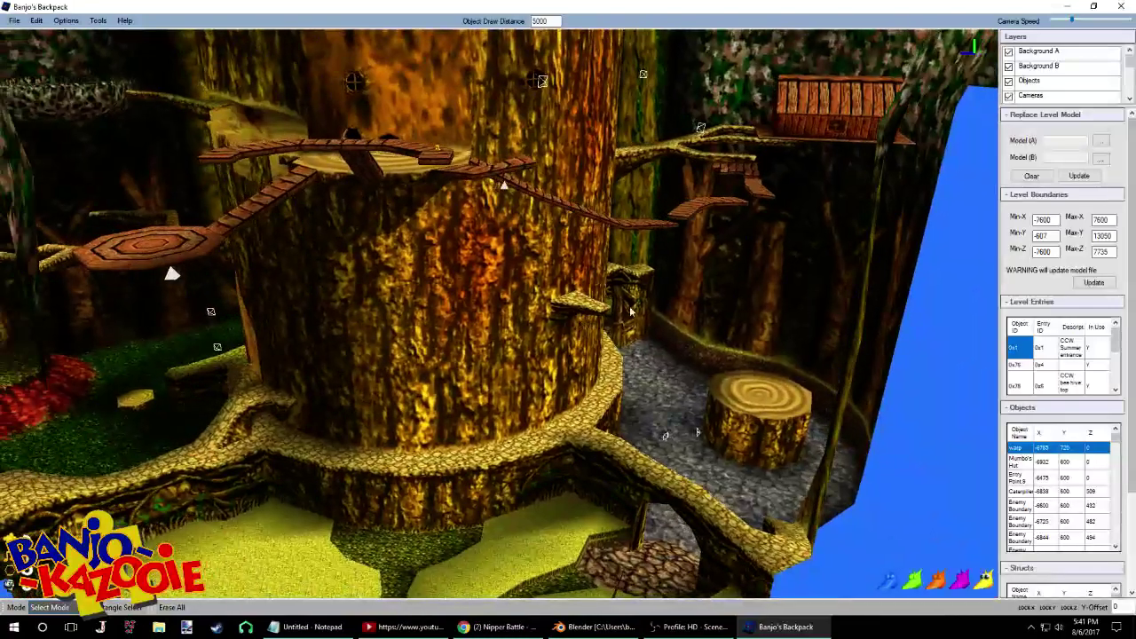
key(w)
Replace the reopened CCW level's model with binFFH_Tower.bin as Model A and binFFH_Tower.bin.alpha.bin as Model B from BK Adventures
click(1101, 145)
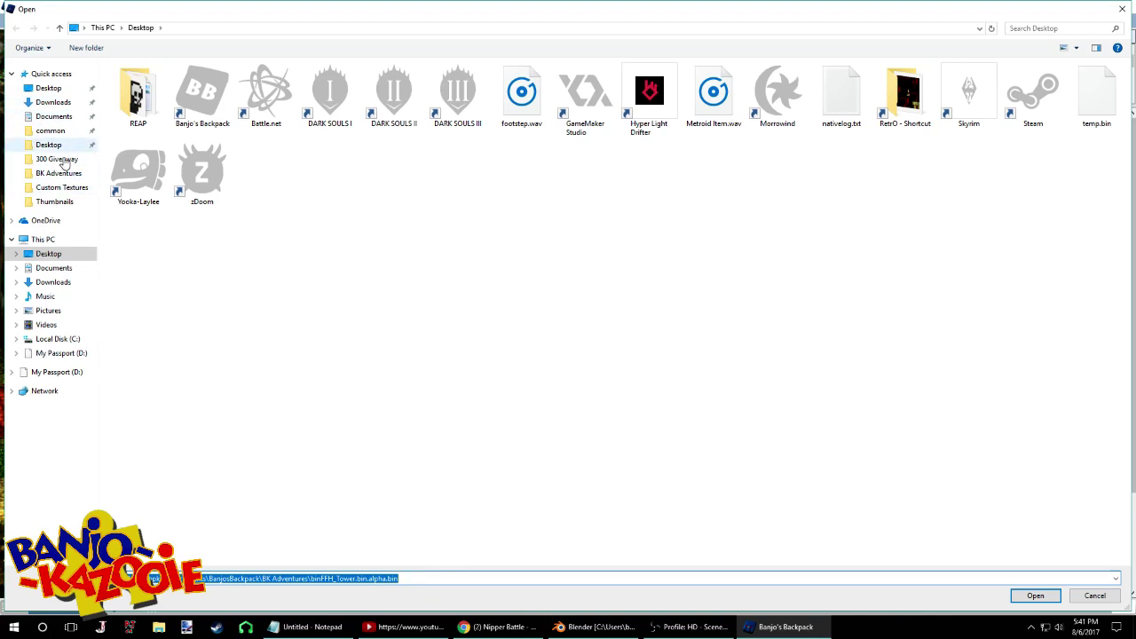
click(58, 173)
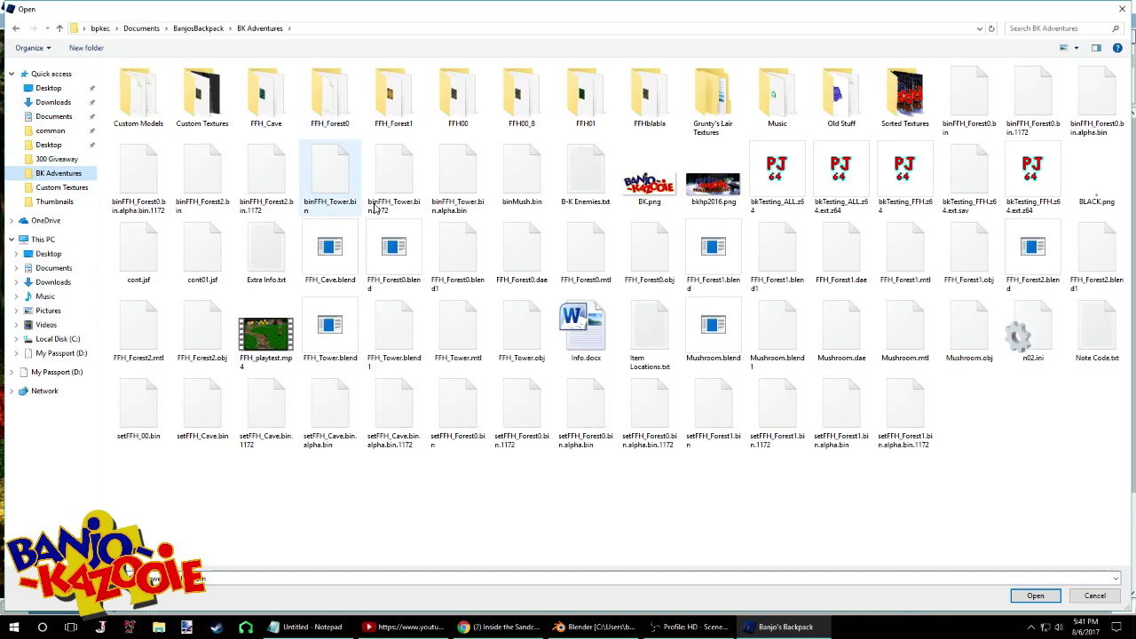
double_click(317, 188)
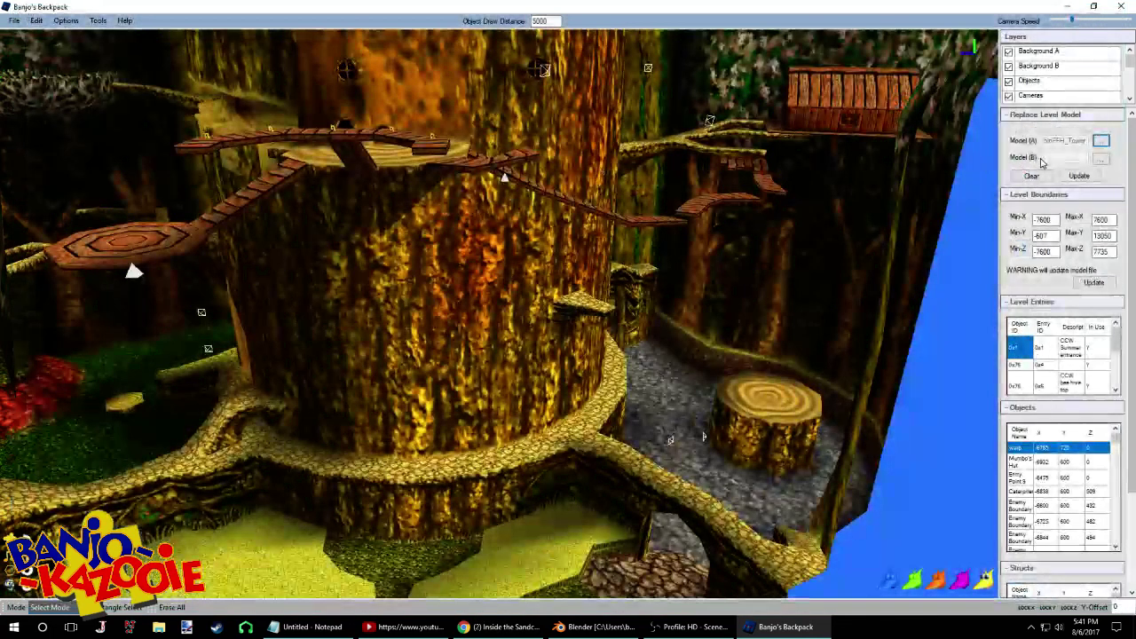
click(1103, 157)
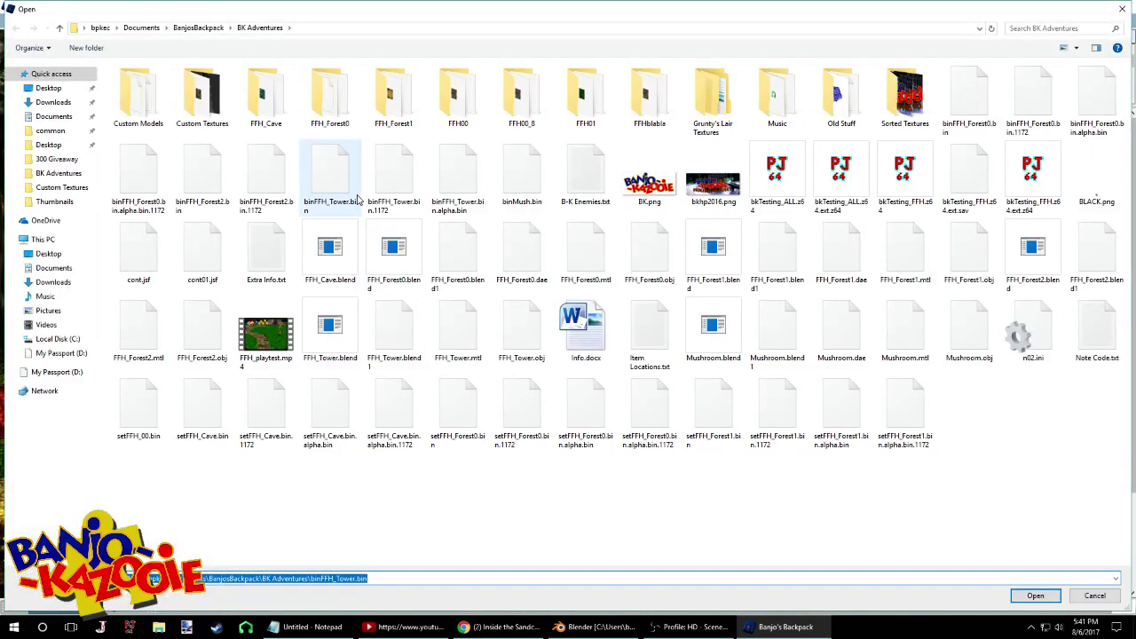
click(470, 187)
double_click(471, 187)
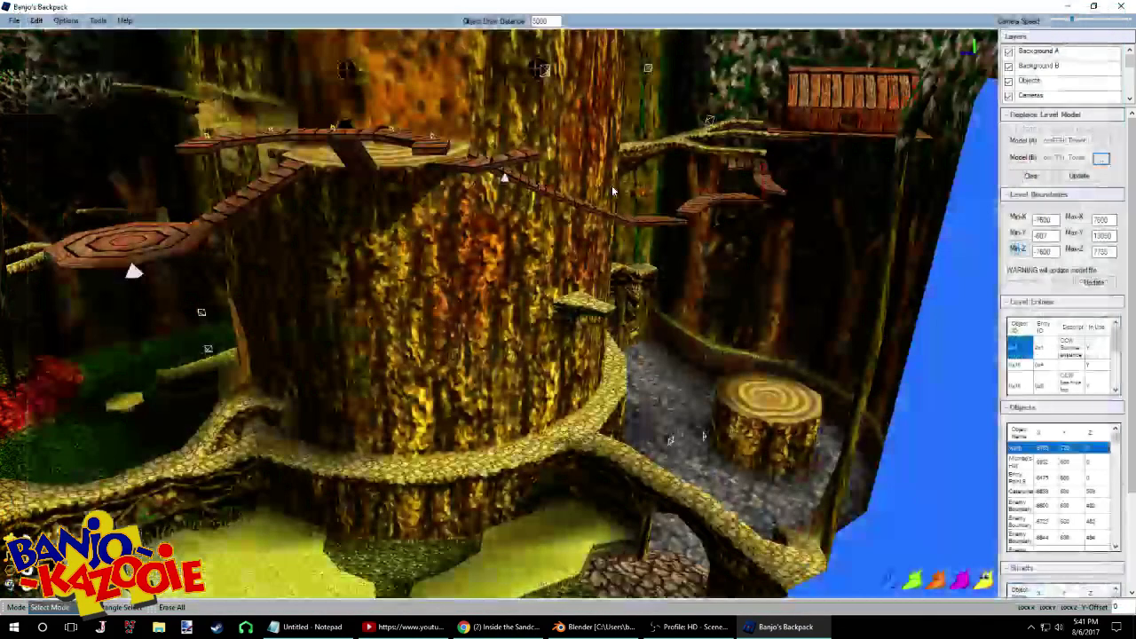
click(1065, 177)
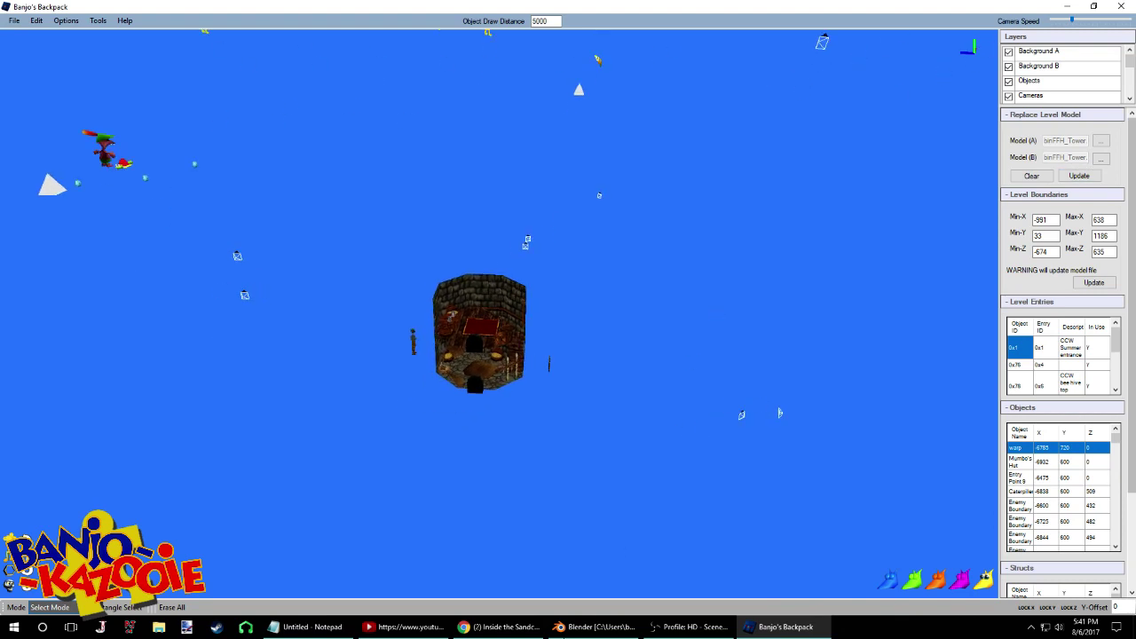
Check the YouTube live chat and return to Banjo's Backpack
click(403, 627)
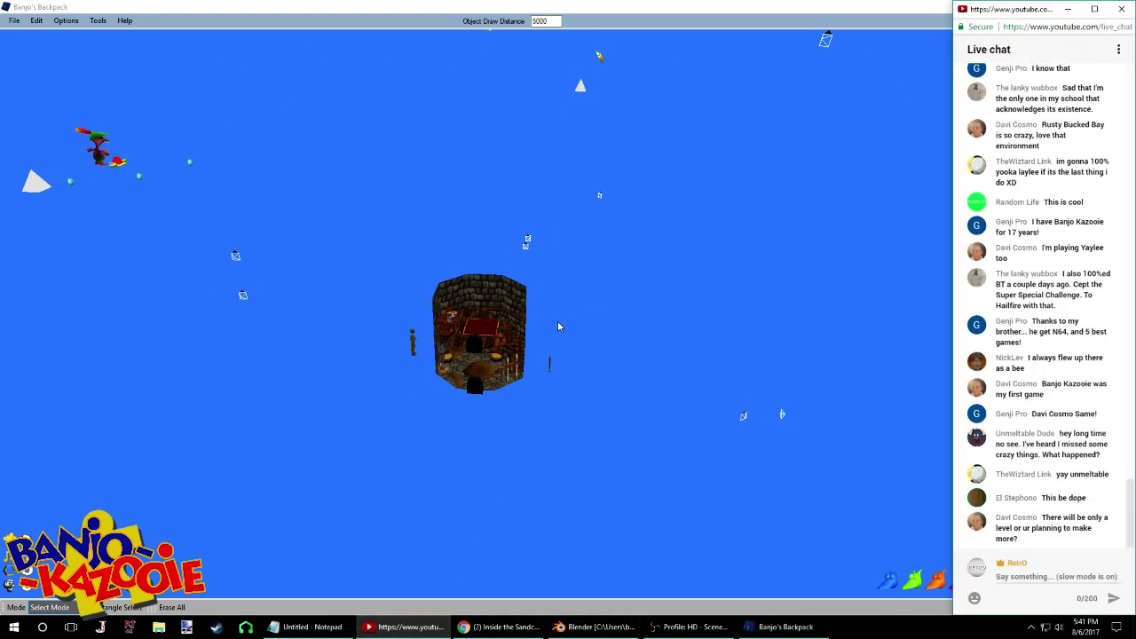
click(528, 332)
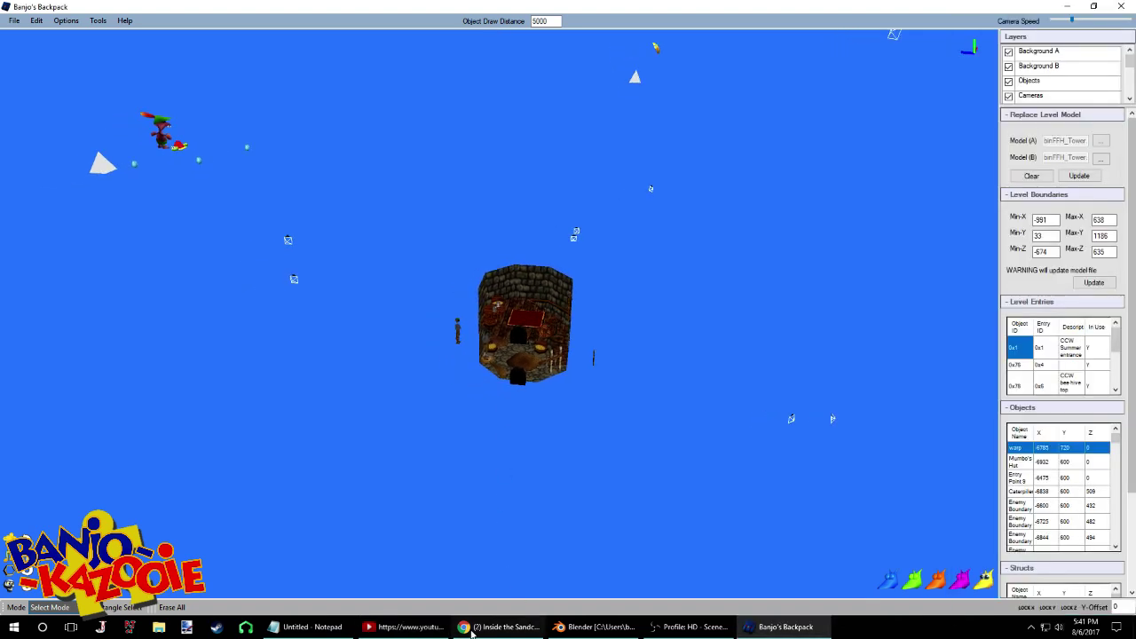
key(alt+Tab)
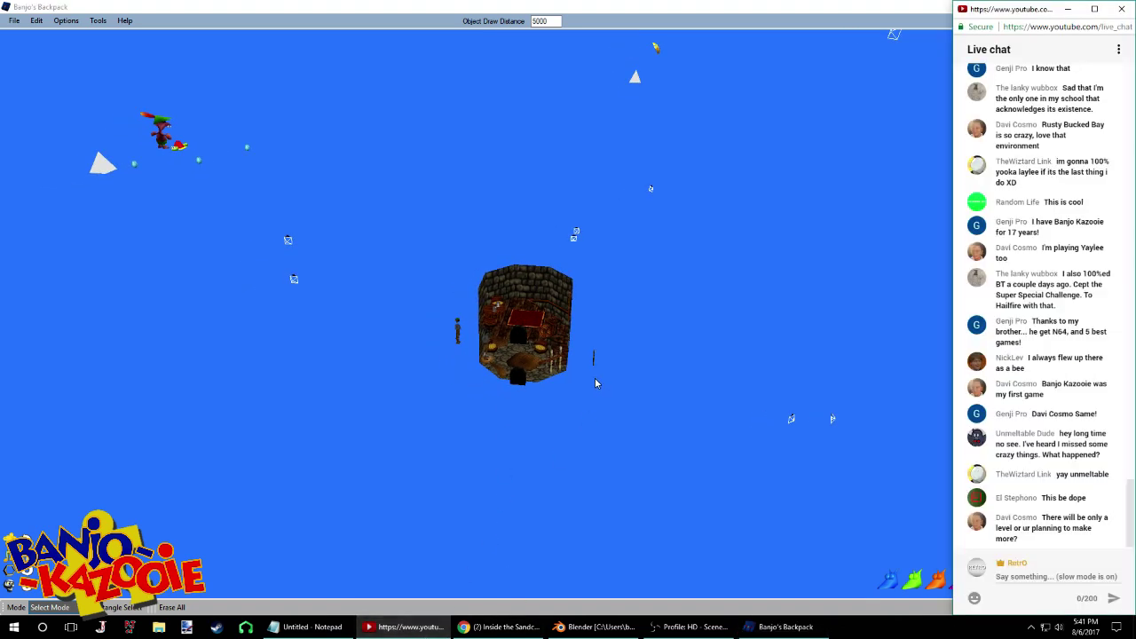
click(592, 376)
Erase everything placed around the tower in the reopened level and confirm
mouse_move(592, 376)
right_down()
mouse_move(586, 385)
mouse_move(597, 385)
right_up()
key(w)
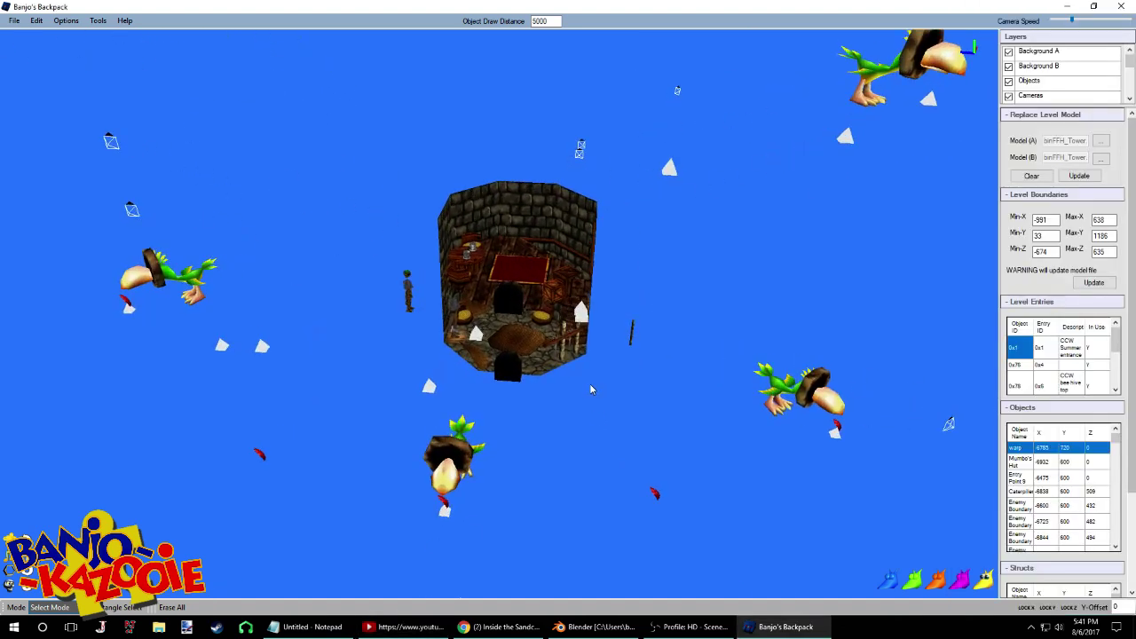
click(172, 608)
click(607, 349)
click(657, 351)
Move Entry Point 1 onto the floor in front of the tower's lower doorway at about X 32, Y 34, Z 495
key(w)
right_drag(595, 322, 568, 352)
click(167, 608)
right_drag(399, 333, 653, 444)
key(a)
drag(491, 271, 523, 287)
key(d)
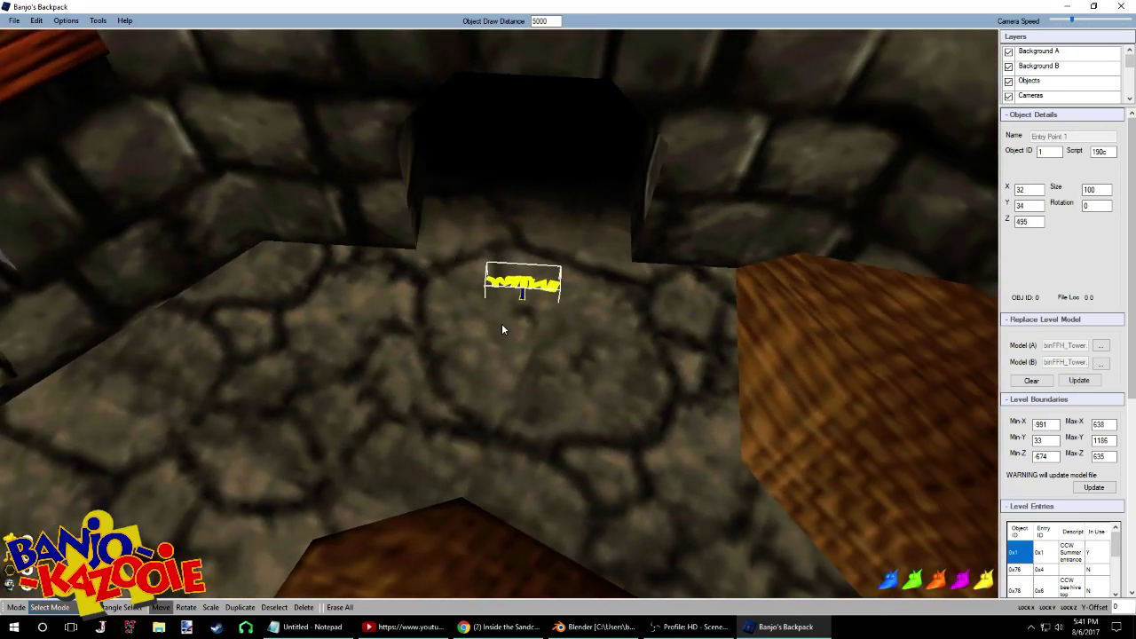
Rotate Entry Point 1 in front of the lower doorway to about 178
drag(488, 396, 397, 365)
mouse_move(397, 365)
right_down()
mouse_move(418, 353)
mouse_move(407, 344)
right_up()
key(s)
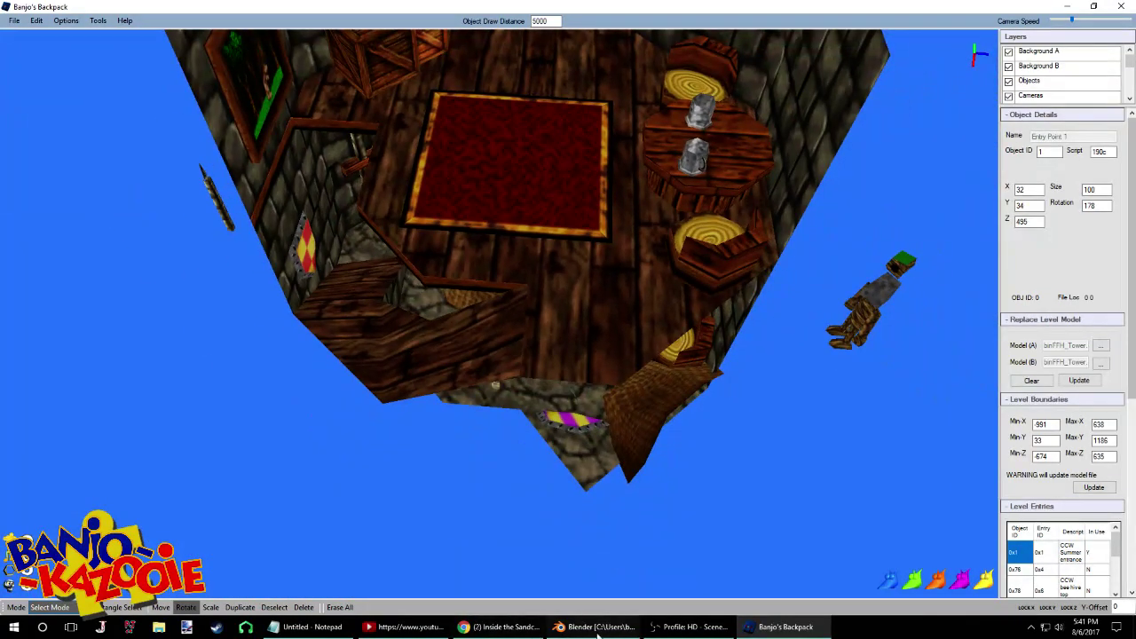
Bring up the YouTube live chat and read the new messages
click(586, 629)
click(785, 627)
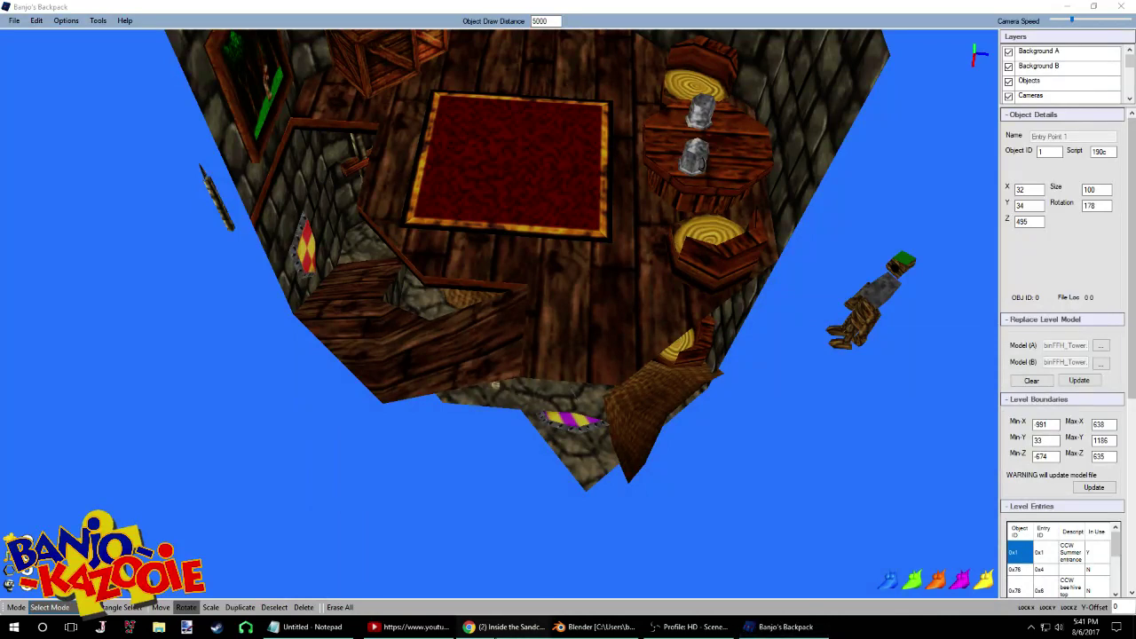
click(404, 627)
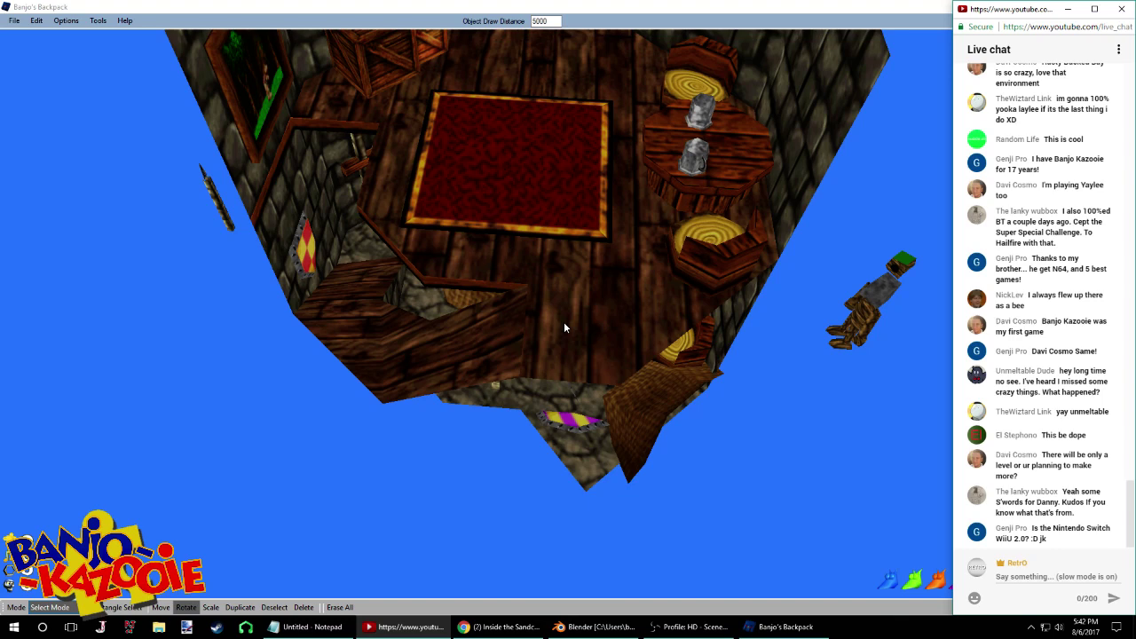
Return to Banjo's Backpack, save the edited tower level to the ROM and dismiss the message
right_drag(502, 283, 474, 224)
key(w)
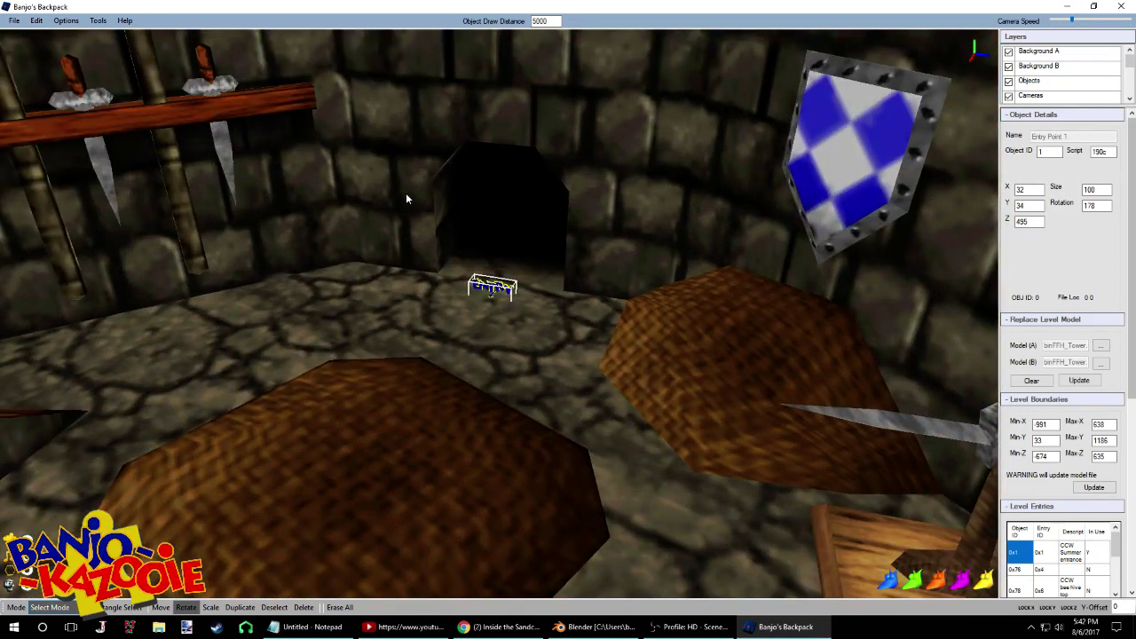
right_drag(406, 199, 400, 213)
key(s)
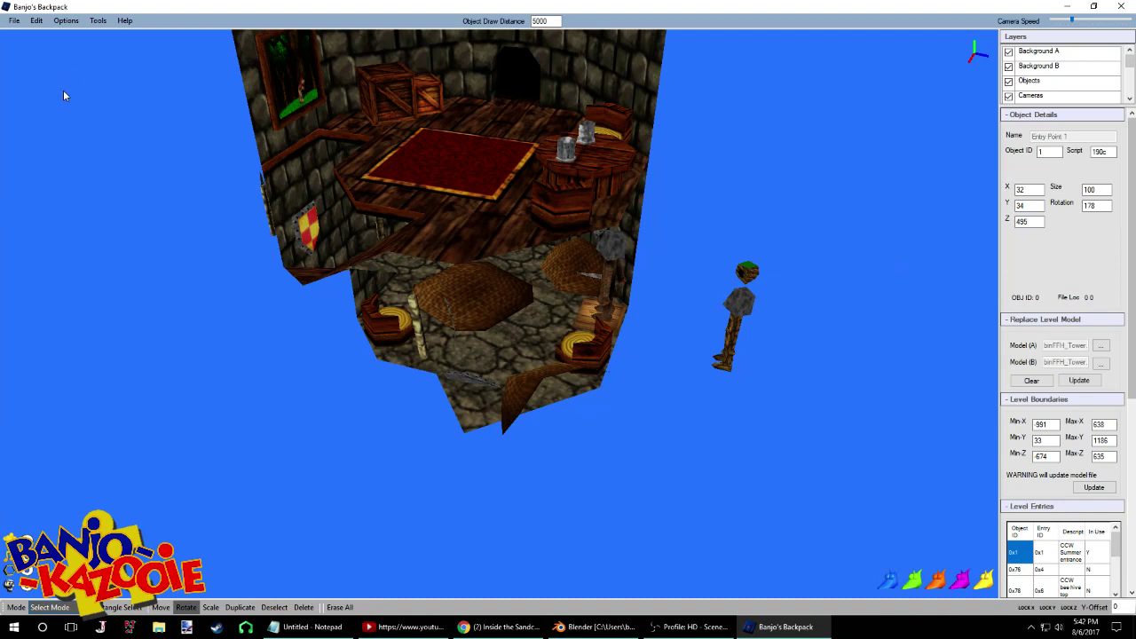
right_drag(409, 255, 312, 218)
key(w)
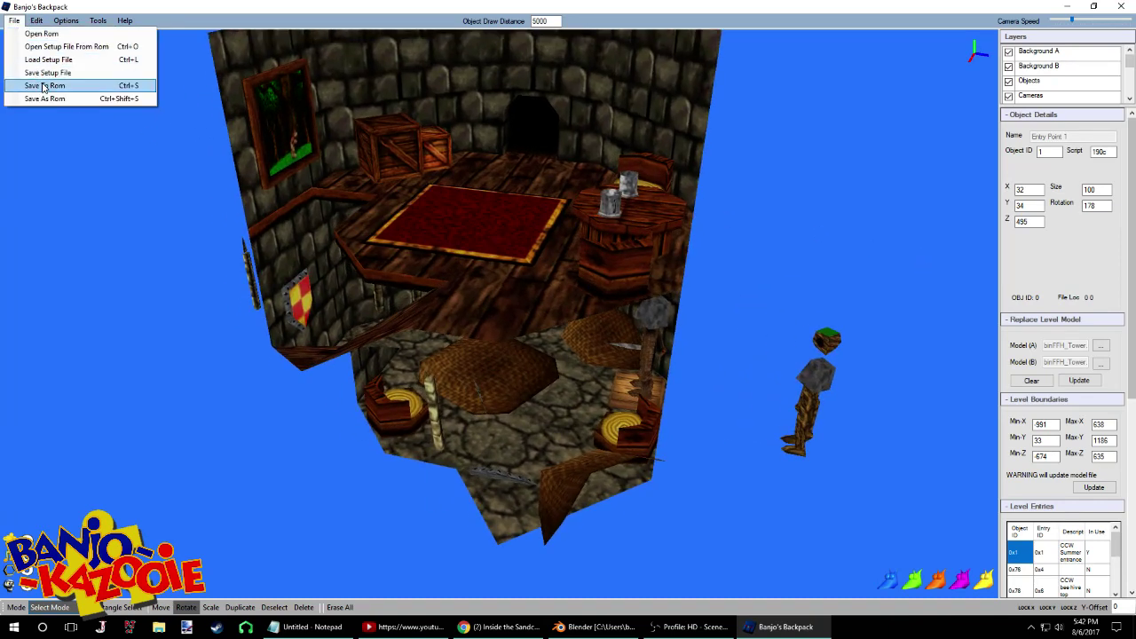
click(43, 86)
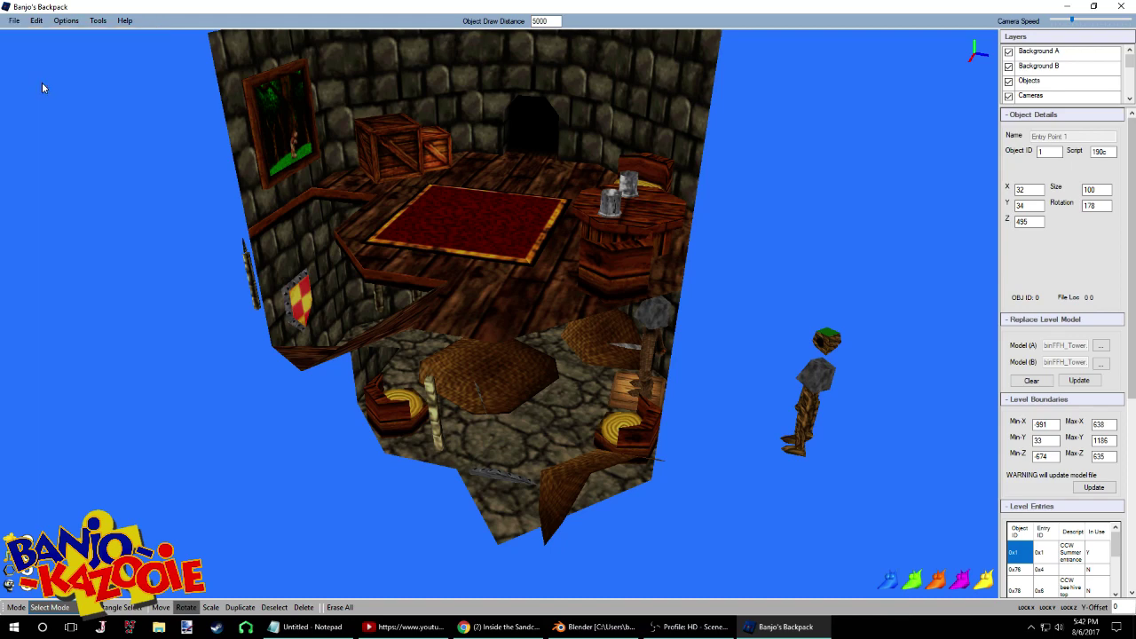
click(590, 349)
Load the saved setup file with the tower's objects from the Desktop into the level
click(14, 21)
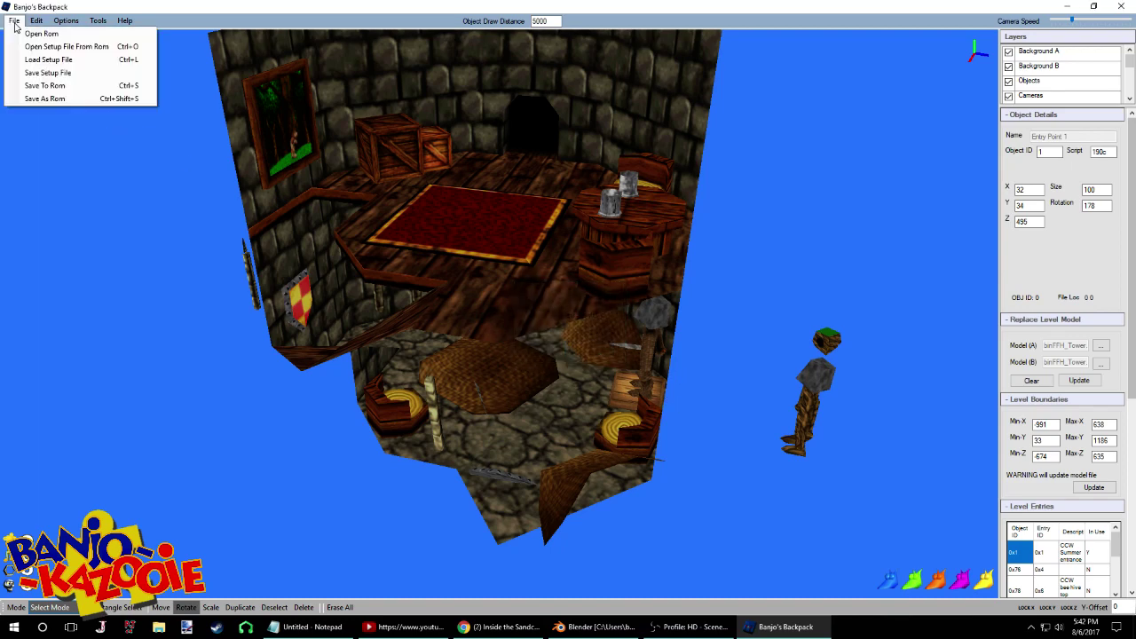
click(49, 72)
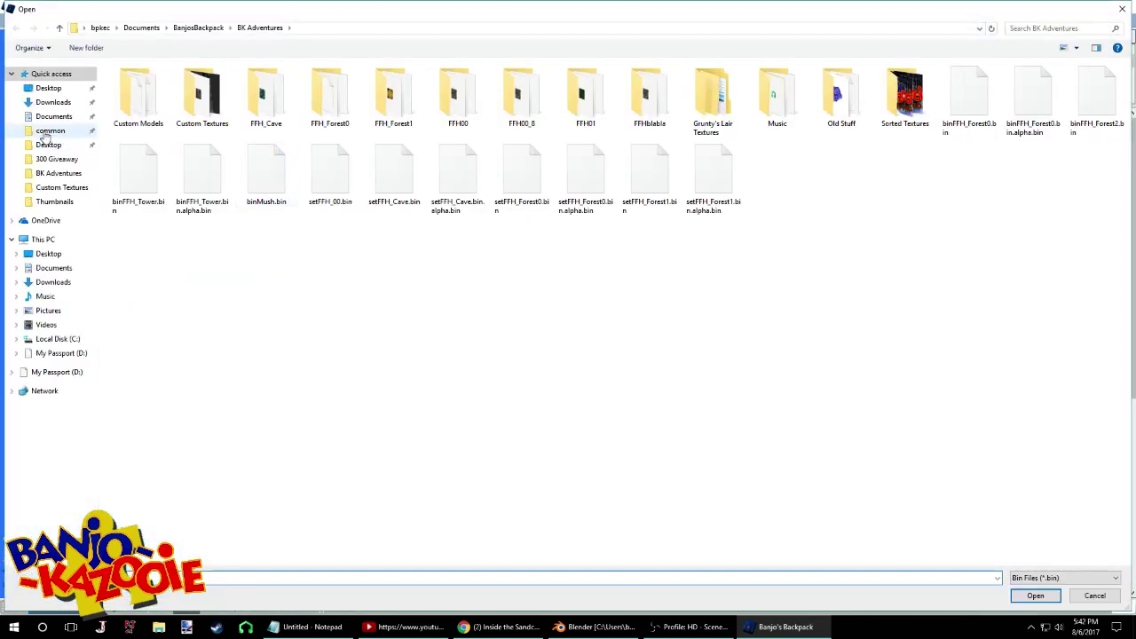
click(55, 91)
double_click(713, 93)
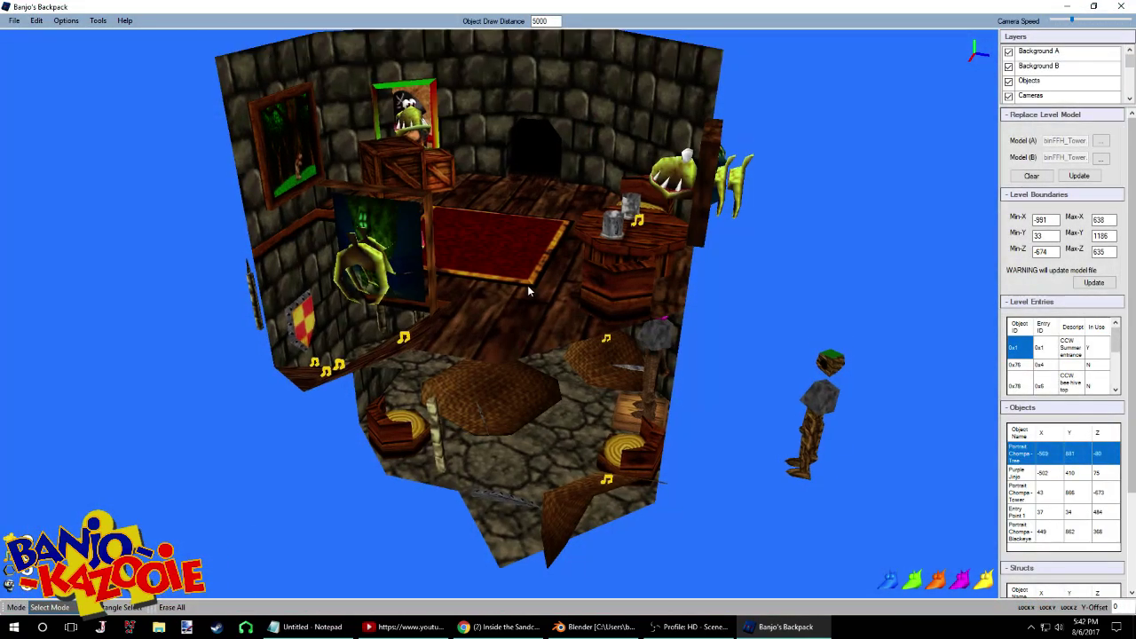
Delete the Portrait Chompa - Blackeye object above the wooden crates on the tower's upper floor
key(w)
right_drag(528, 287, 739, 316)
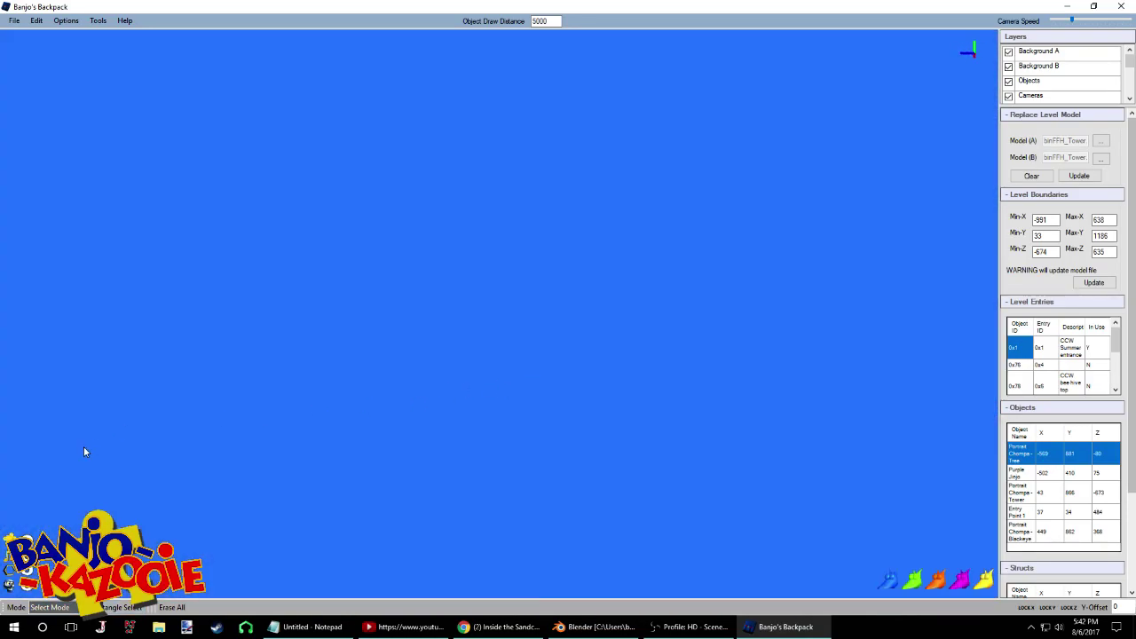
right_drag(85, 452, 779, 405)
click(672, 364)
key(w)
right_drag(672, 365, 625, 344)
key(s)
key(a)
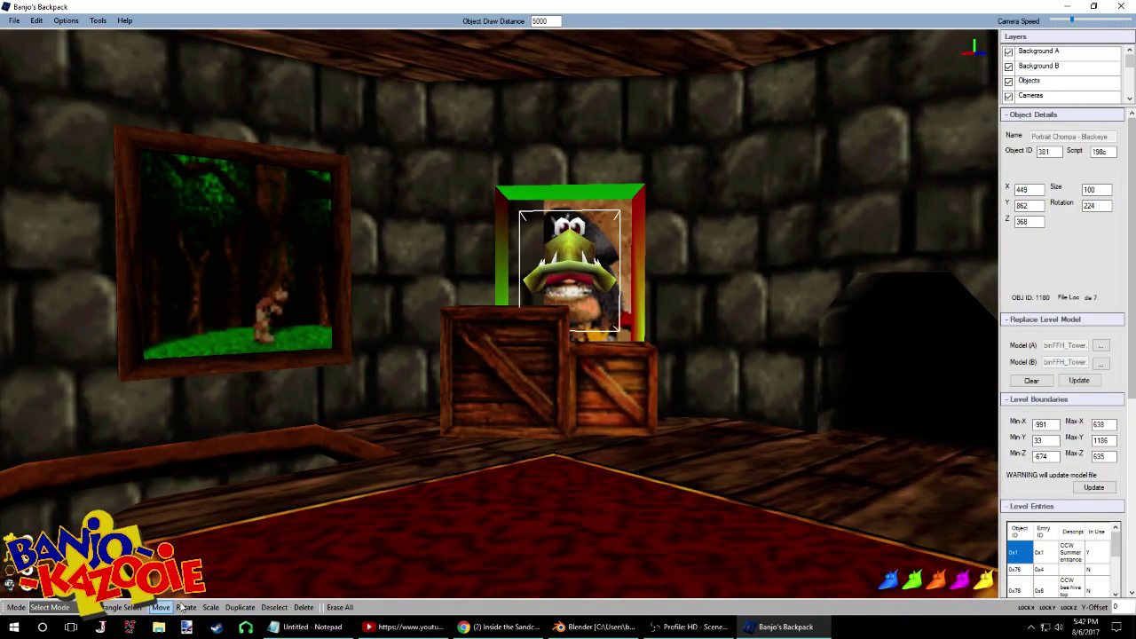
click(303, 607)
Move the Portrait Chompa - Tower lower on its wall to about X 36, Y 810
right_drag(559, 327, 318, 282)
click(450, 266)
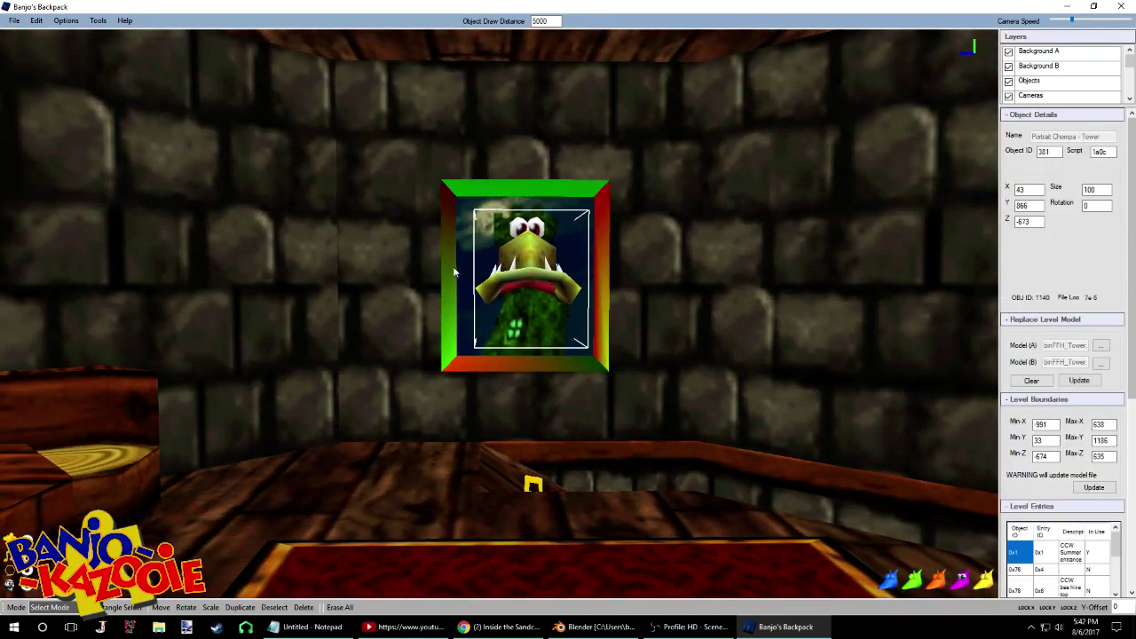
drag(499, 346, 520, 334)
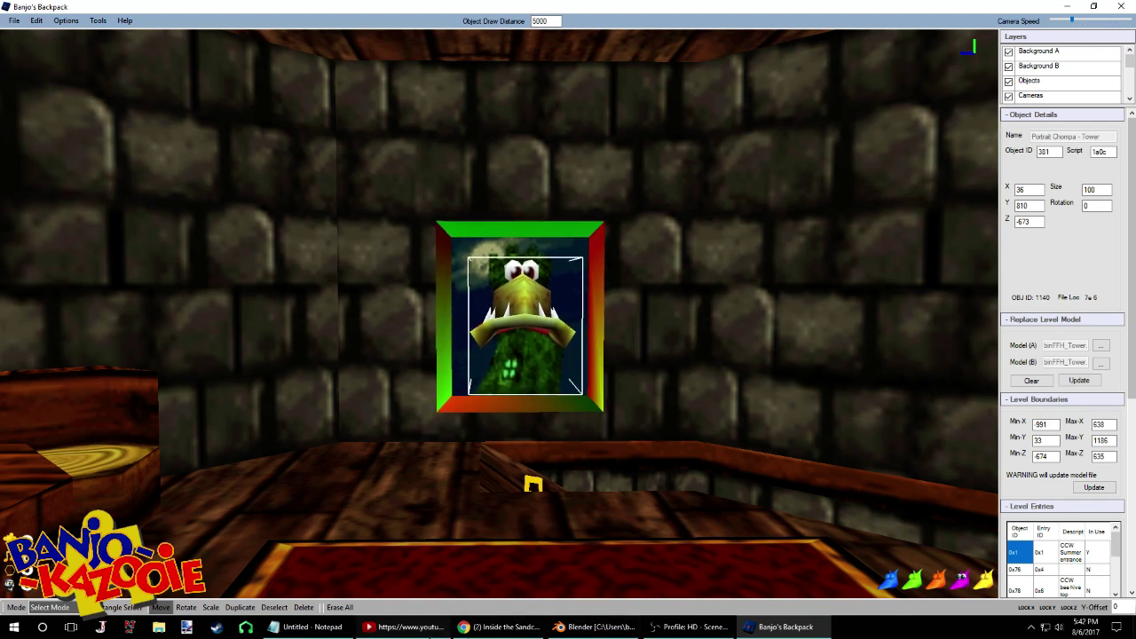
Check the YouTube live chat for new messages while viewing the portraits on the upper floor
click(404, 627)
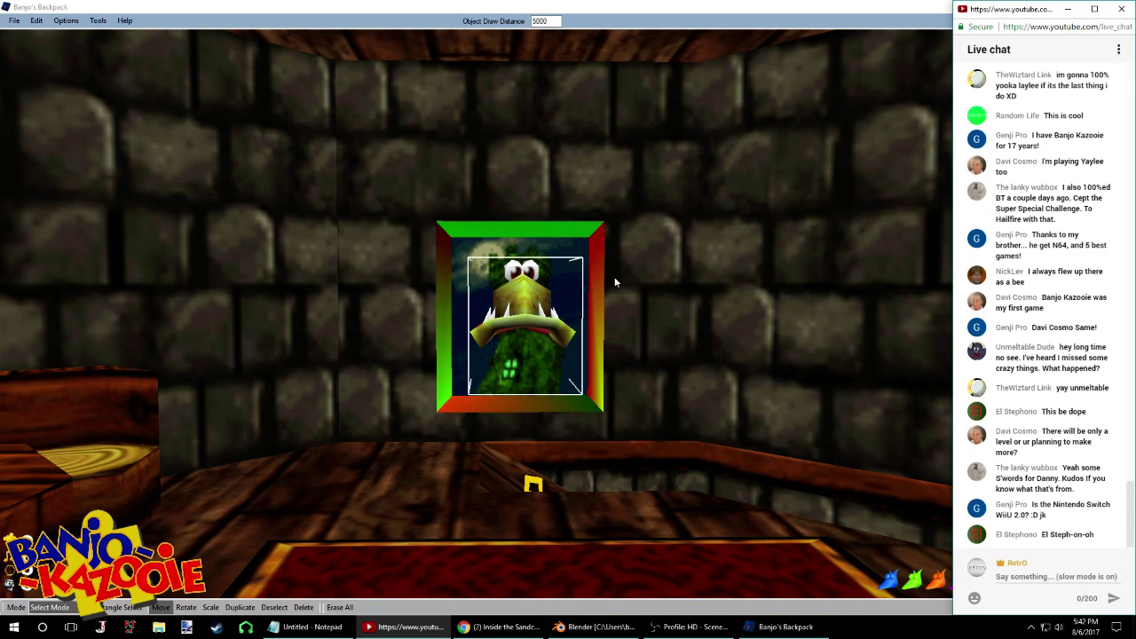
right_drag(589, 270, 497, 399)
key(s)
key(w)
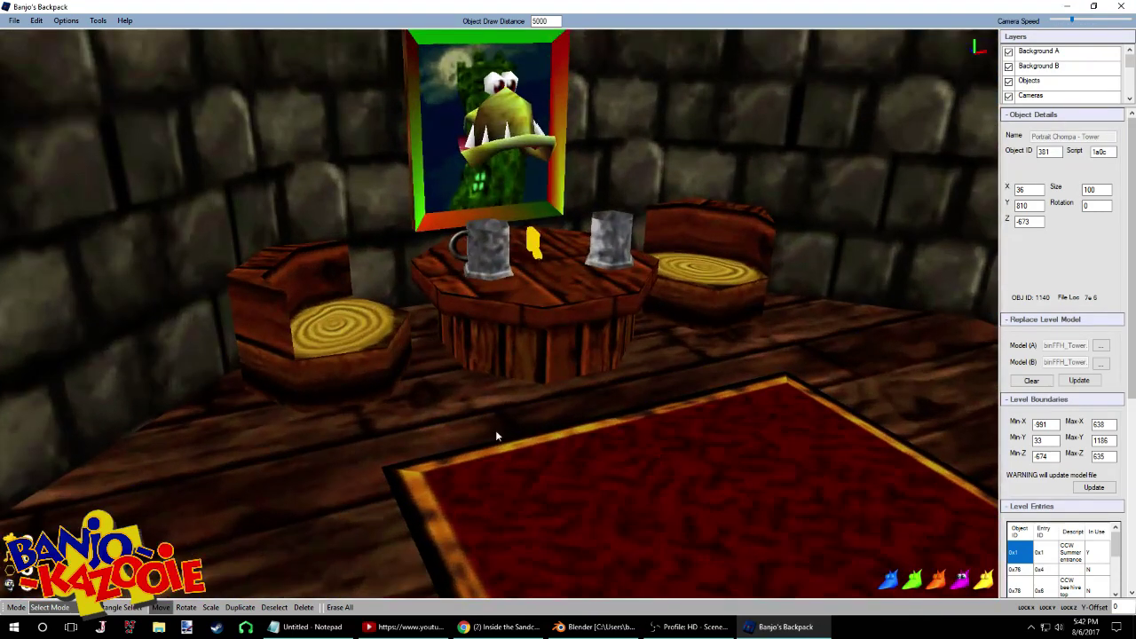
click(422, 626)
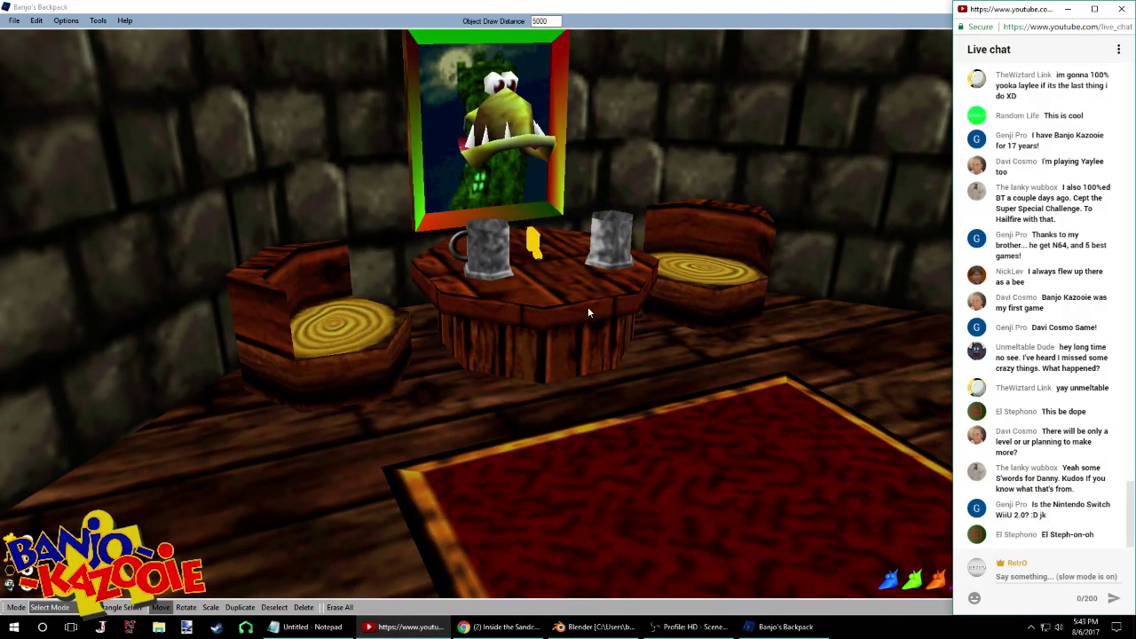
Try the Portrait Chompa - Tree above the table at X -564 and deselect it
right_drag(589, 308, 523, 279)
key(w)
key(s)
key(w)
click(512, 291)
key(d)
key(w)
right_drag(924, 203, 736, 270)
key(a)
scroll(1024, 190, up, 3)
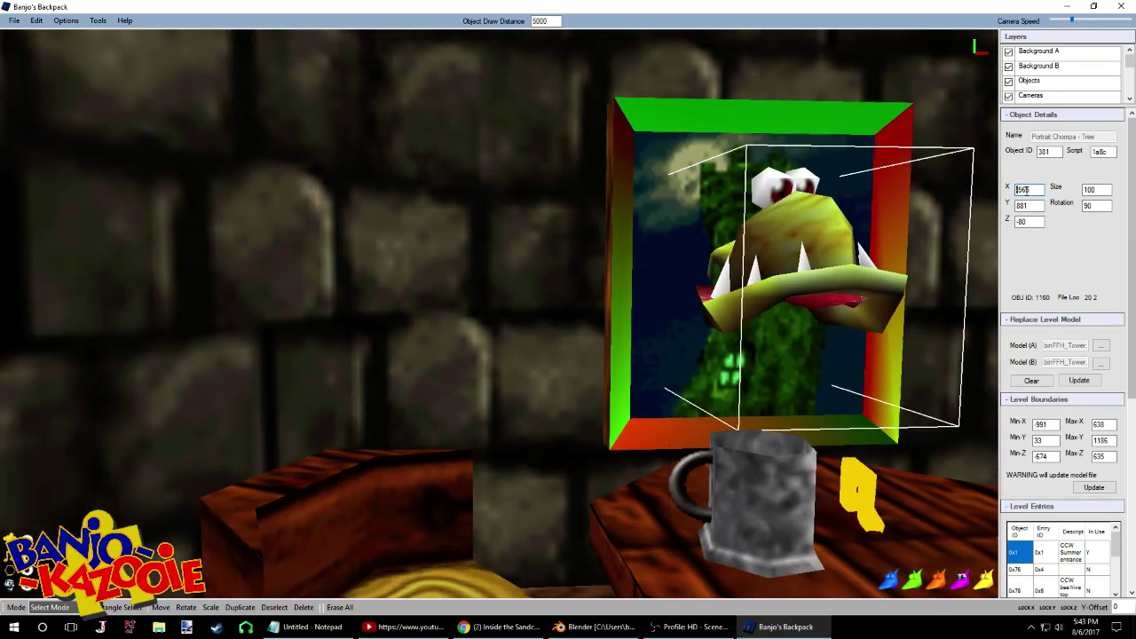
key(a)
right_drag(836, 285, 980, 300)
key(s)
key(d)
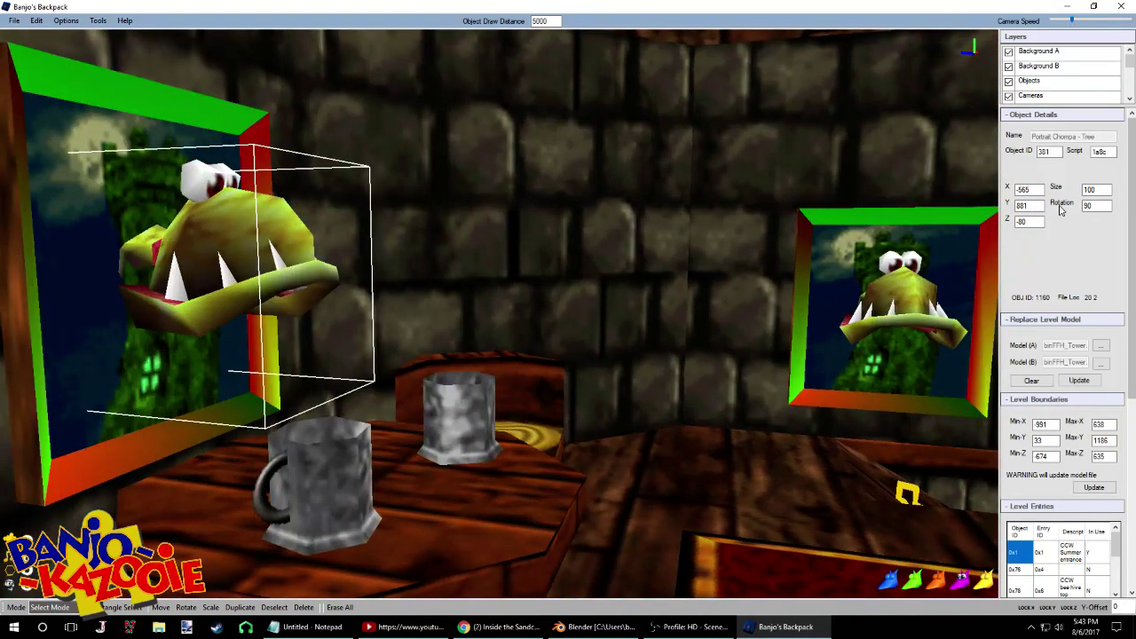
scroll(1034, 189, up, 1)
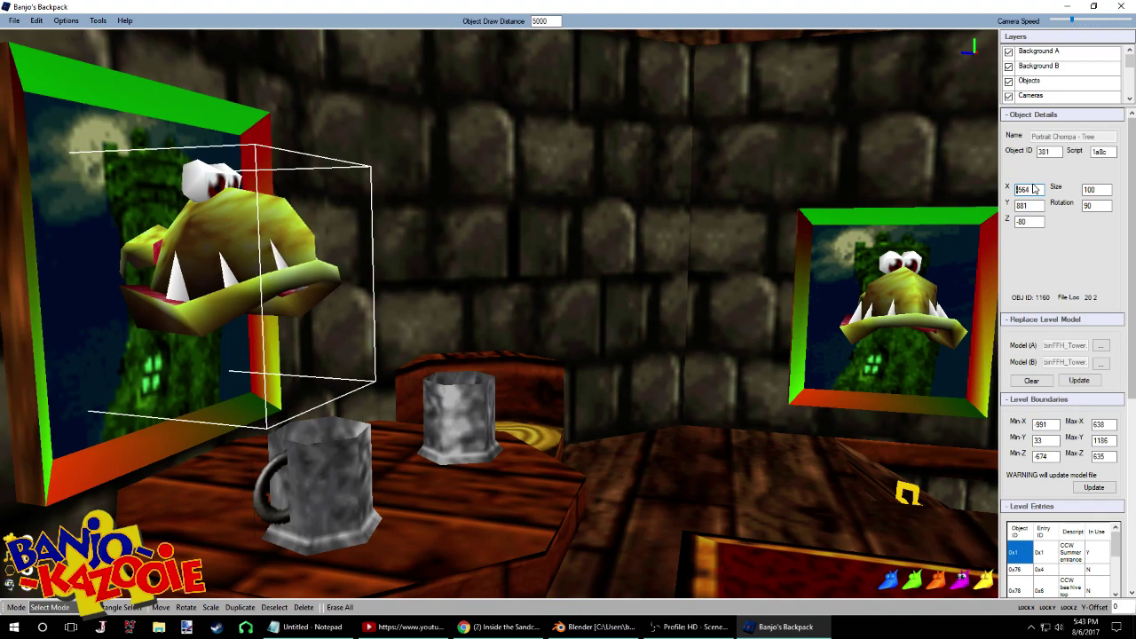
right_drag(857, 277, 774, 306)
click(773, 305)
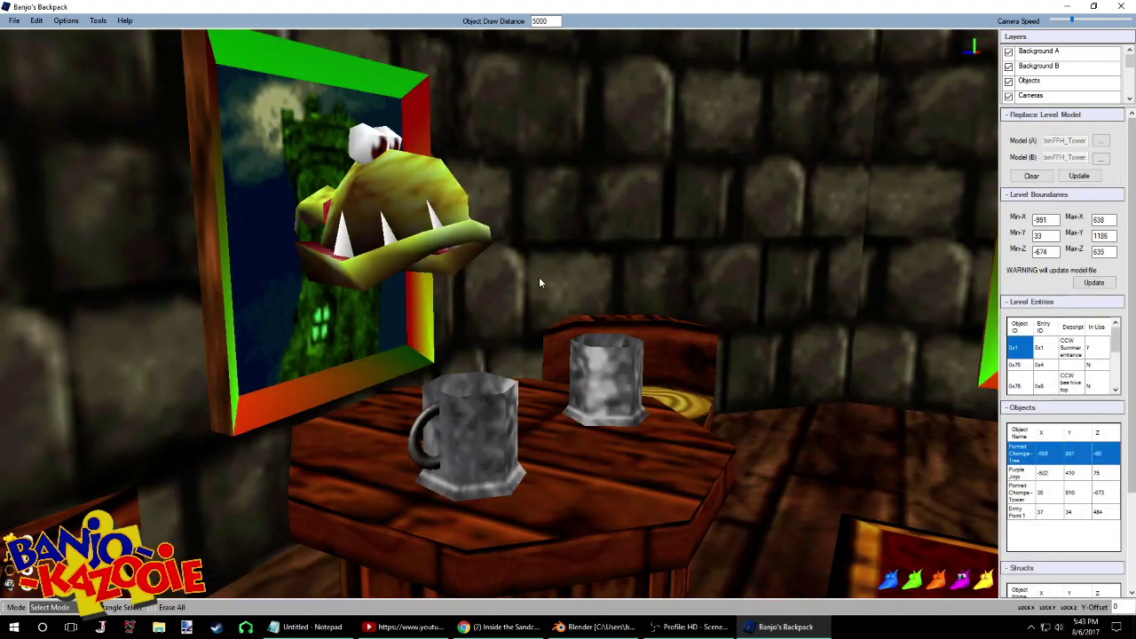
Try small position changes on the Tree and Tower portraits and compare their placement on the walls
key(Left)
key(Left)
key(Left)
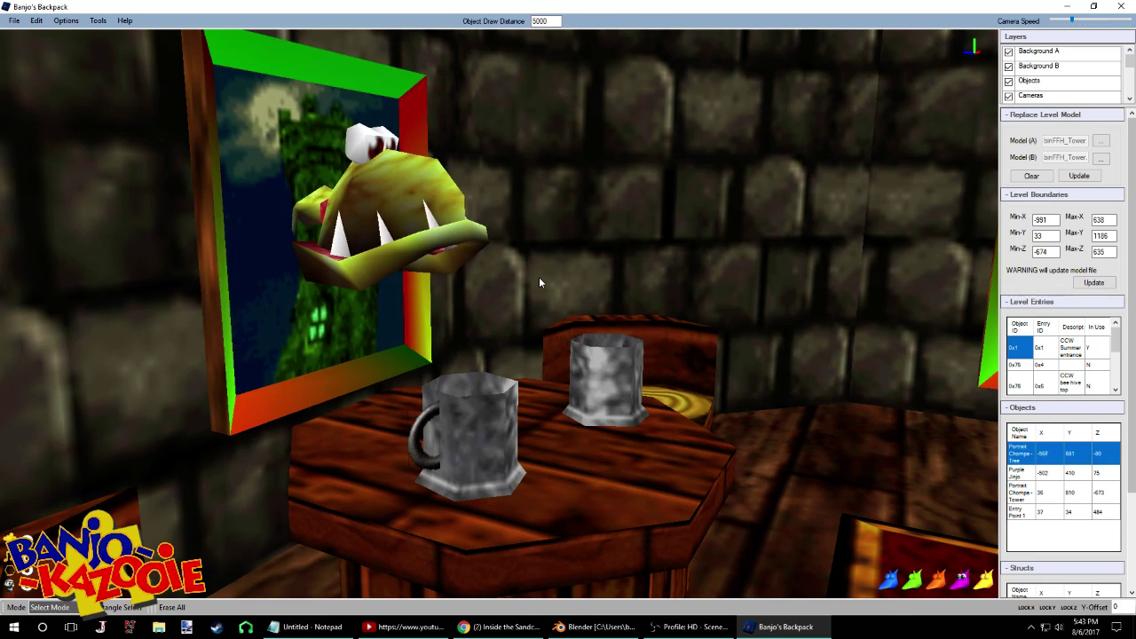
scroll(539, 282, down, 1)
right_drag(540, 279, 595, 271)
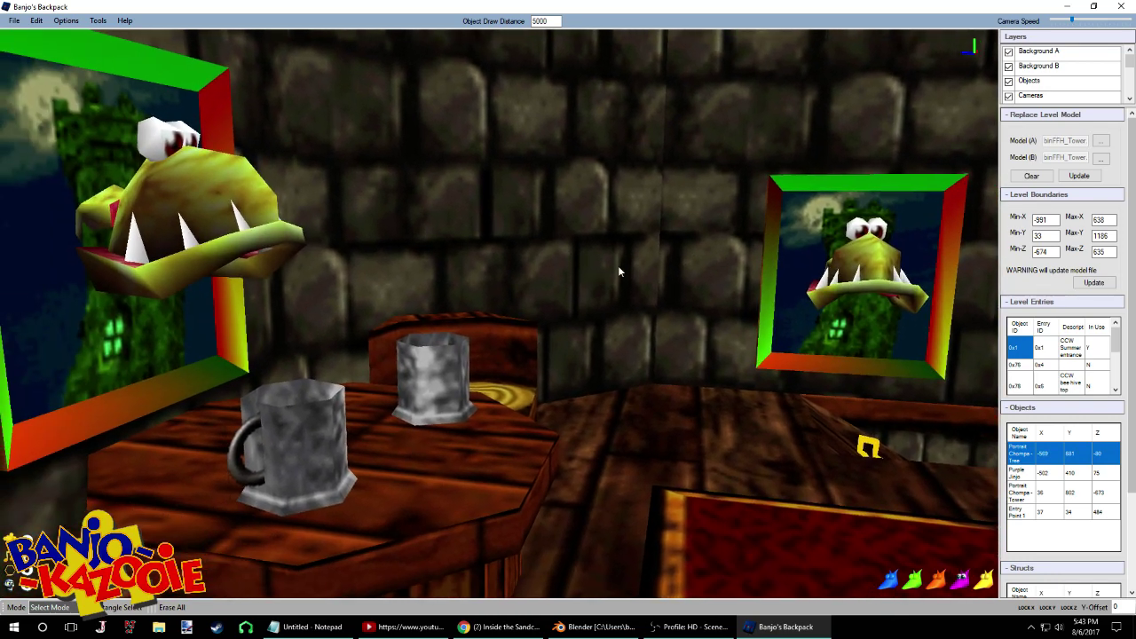
scroll(640, 271, up, 1)
scroll(640, 271, down, 1)
scroll(639, 271, up, 1)
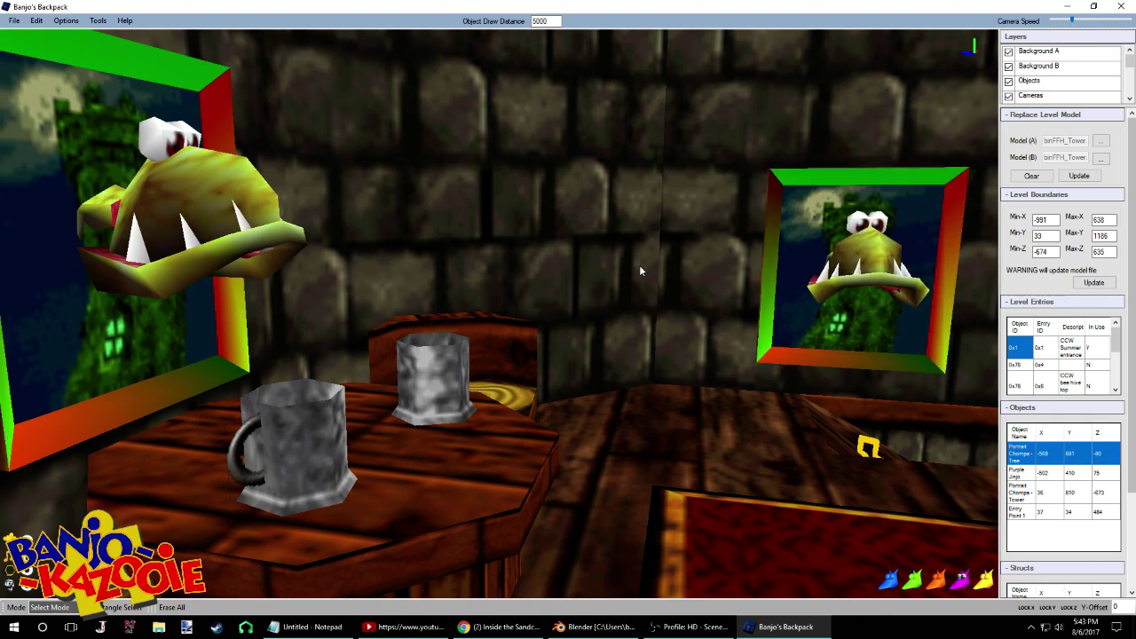
Set the X position of the Portrait Chompa - Tree above the table to -553
right_drag(640, 270, 552, 279)
click(391, 224)
click(1024, 189)
key(Up)
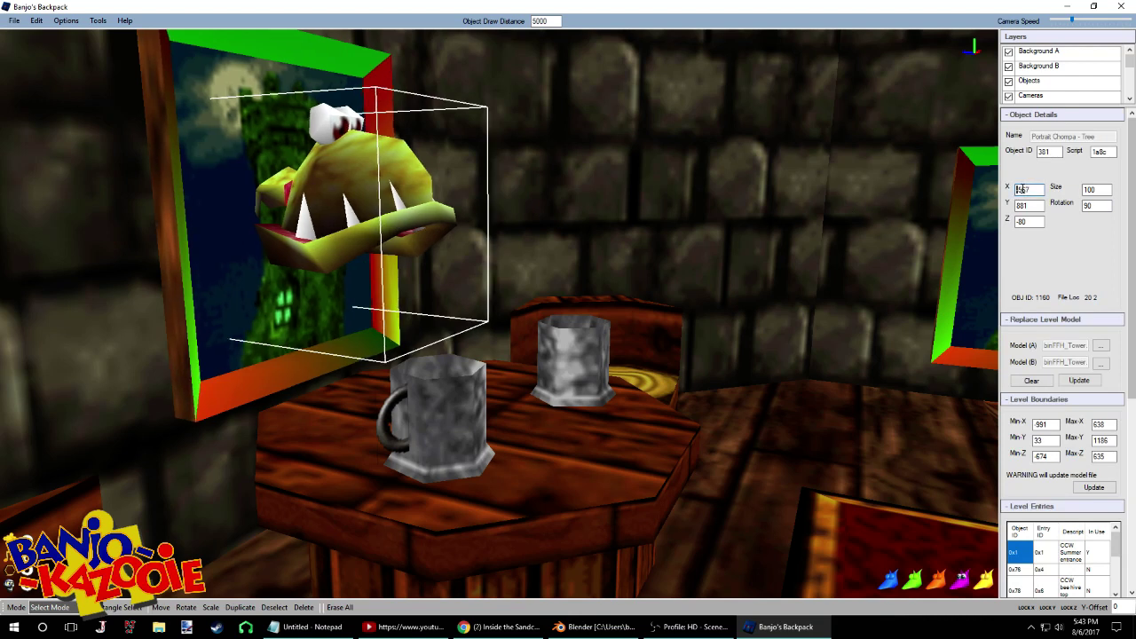
key(Up)
key(Up)
key(Up)
key(Up)
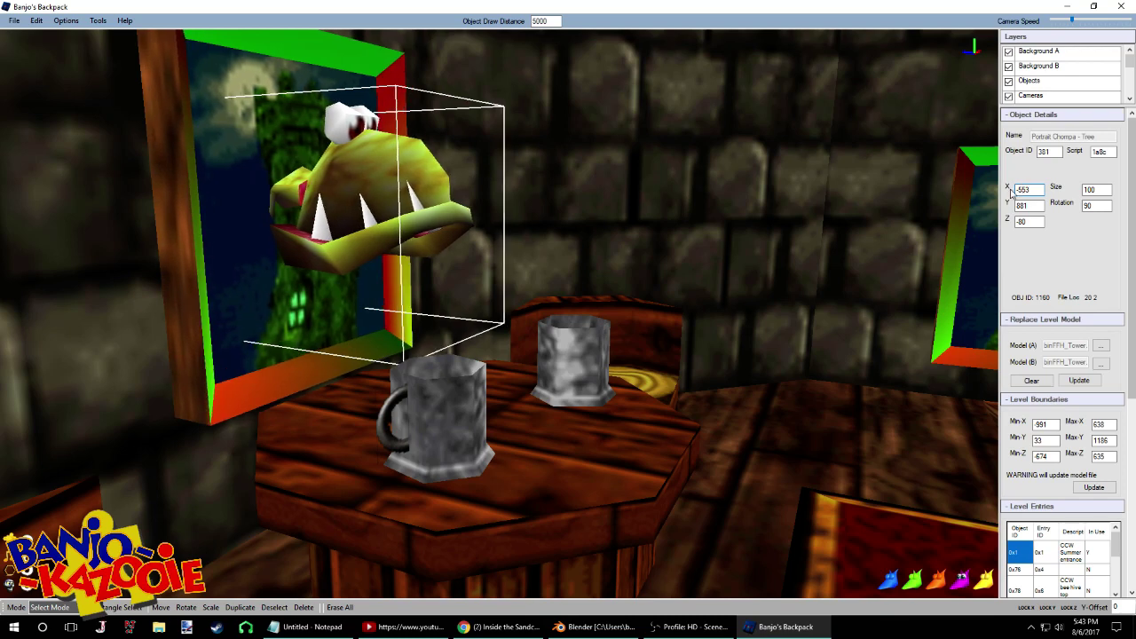
Set the Portrait Chompa - Tower's Y position to 810 and its Z position to -671
key(s)
key(a)
right_drag(700, 413, 659, 372)
key(w)
key(d)
key(d)
key(w)
click(603, 342)
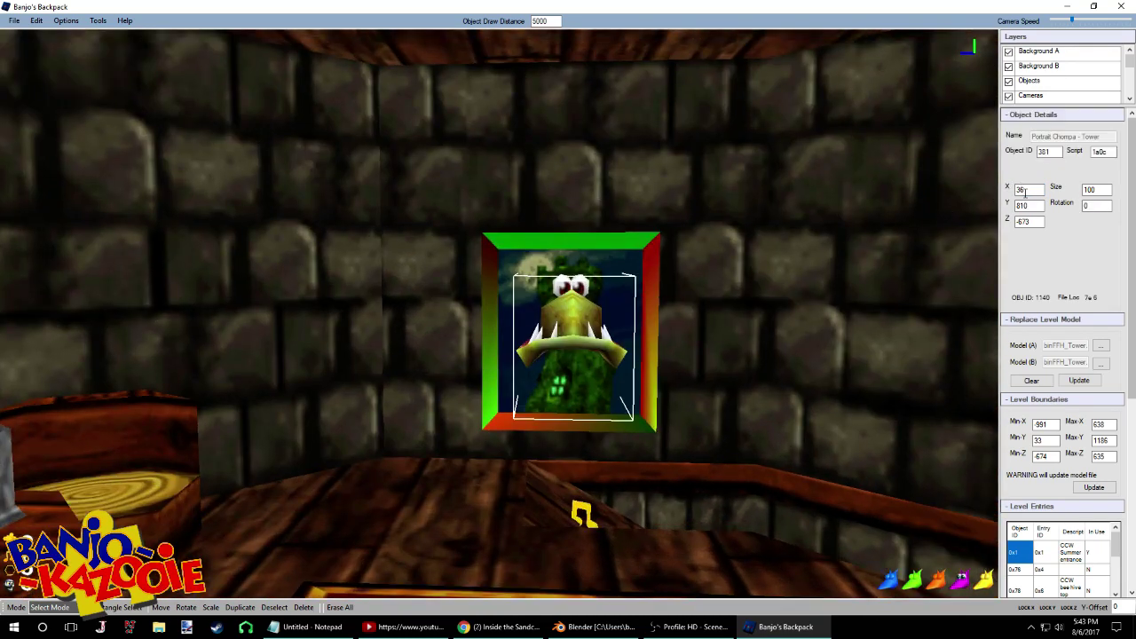
key(Tab)
key(Up)
key(Up)
key(Up)
key(Up)
key(Down)
key(Down)
key(BackSpace)
text(0)
key(Tab)
key(BackSpace)
text(1)
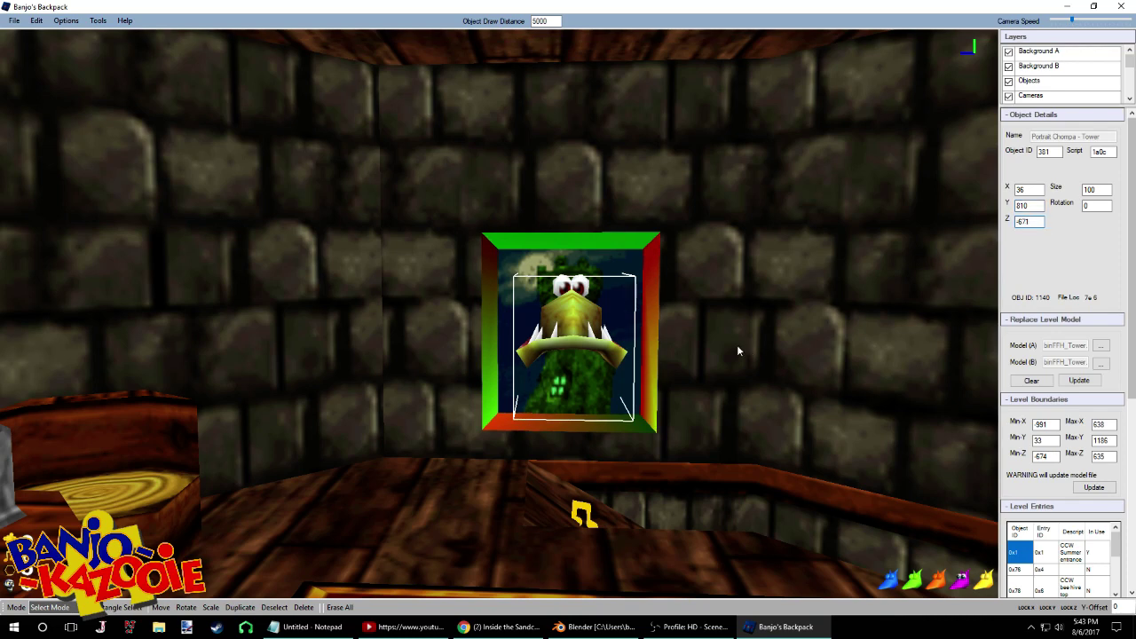
Bring the Portrait Chompa - Tower further out from its wall by setting Z to -657
right_drag(751, 350, 708, 329)
click(1028, 222)
key(Up)
key(Up)
key(Up)
key(Up)
key(Up)
key(Up)
key(Up)
key(Up)
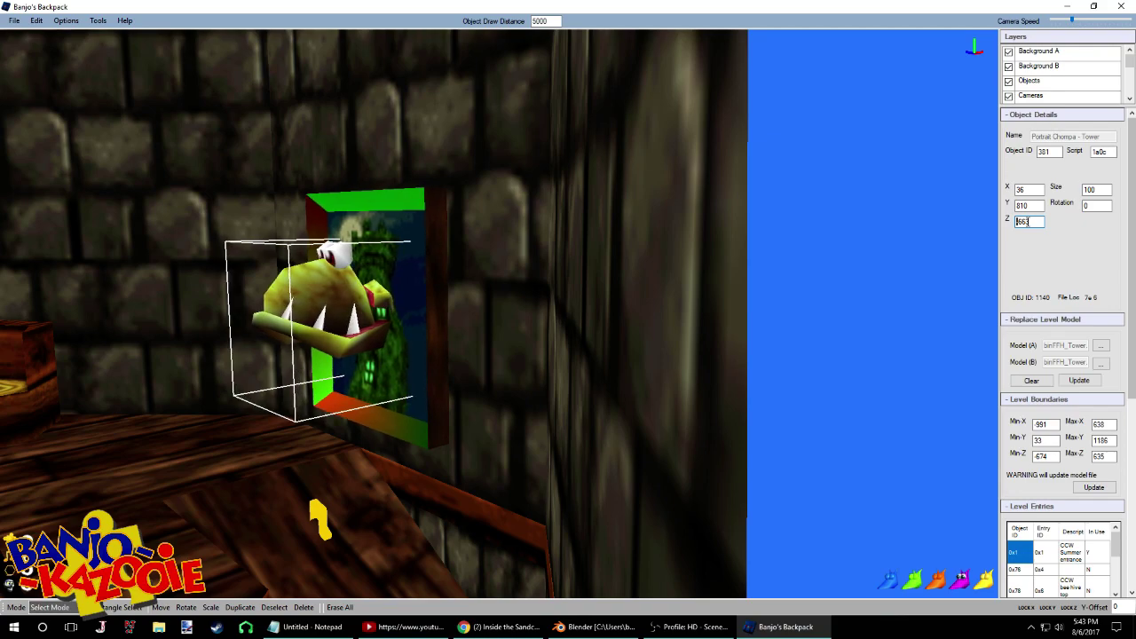
key(BackSpace)
key(BackSpace)
text(57)
Look over the adjusted portraits, read the YouTube live chat and return to Banjo's Backpack
right_drag(407, 386, 448, 532)
click(408, 627)
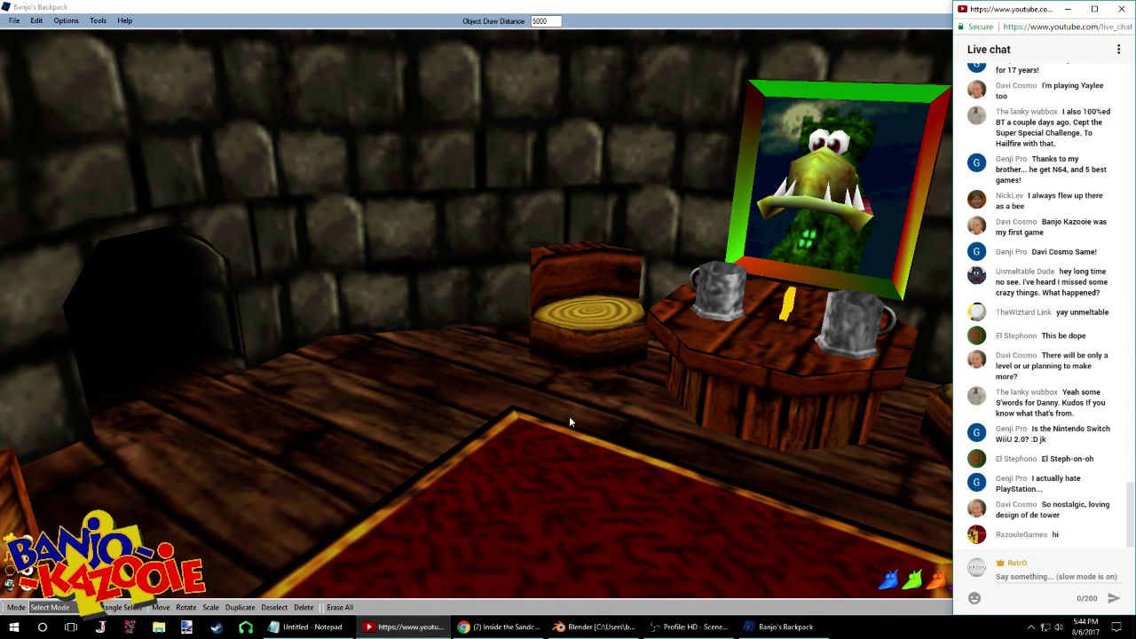
right_drag(64, 81, 321, 122)
Save the level with the repositioned portraits to the ROM and dismiss the message
click(13, 22)
click(56, 87)
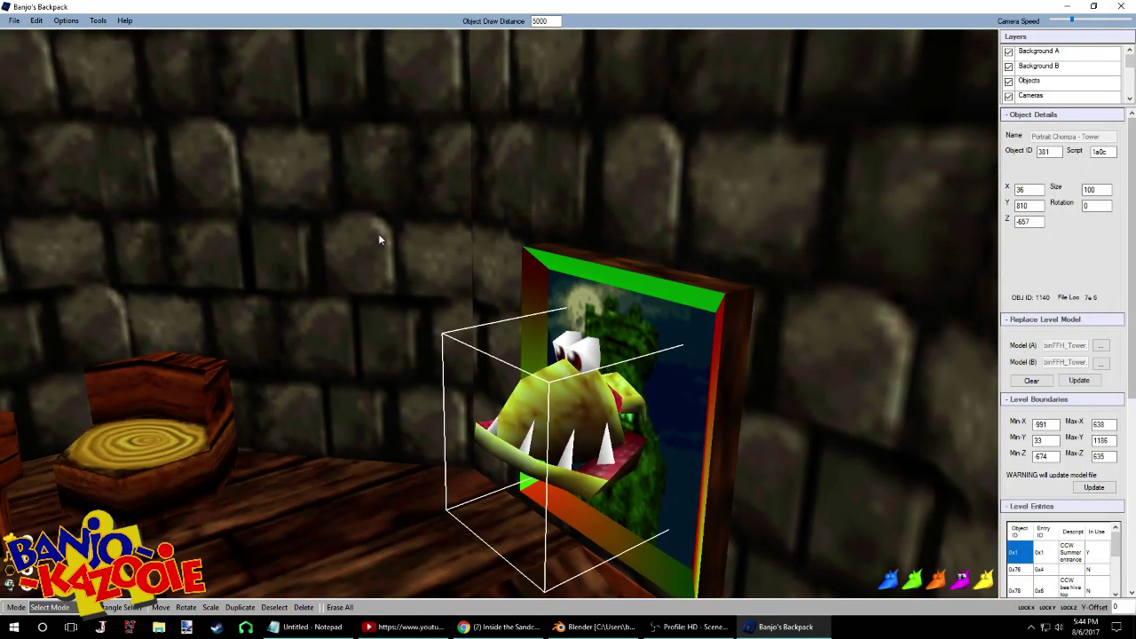
click(590, 352)
Change the game's start level in the General Settings, apply it and save to the ROM
click(98, 20)
click(120, 89)
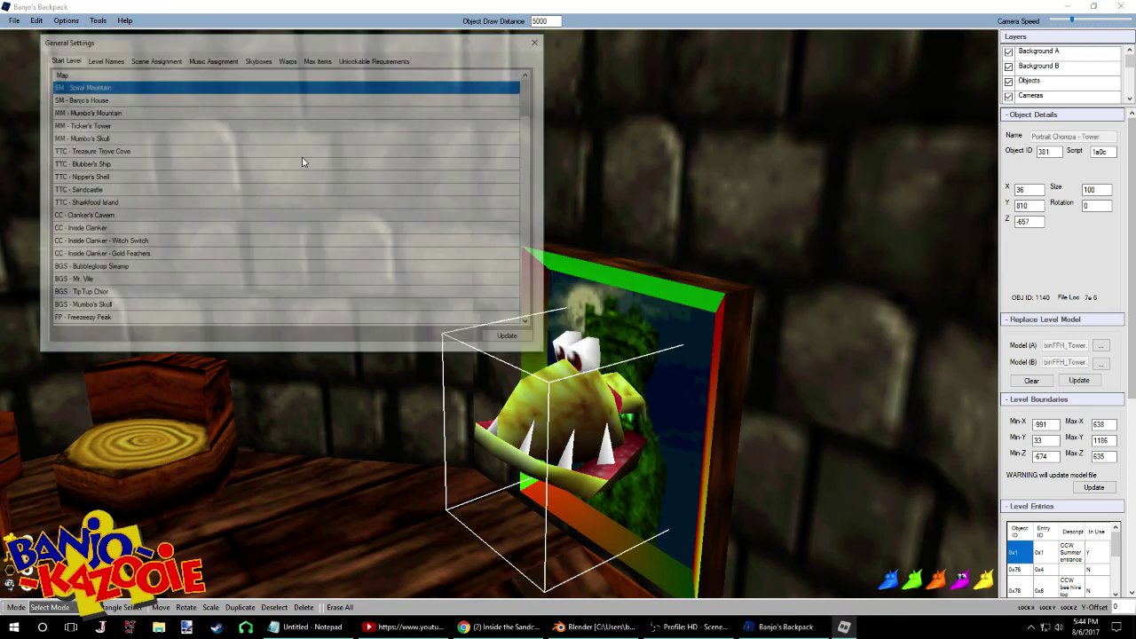
scroll(124, 116, down, 20)
scroll(178, 187, up, 4)
click(76, 152)
click(512, 338)
click(540, 40)
key(ctrl+s)
click(605, 358)
Switch to Project64 and load the recent ROM bkTesting_FFH.z64.ext.z64
key(super+d)
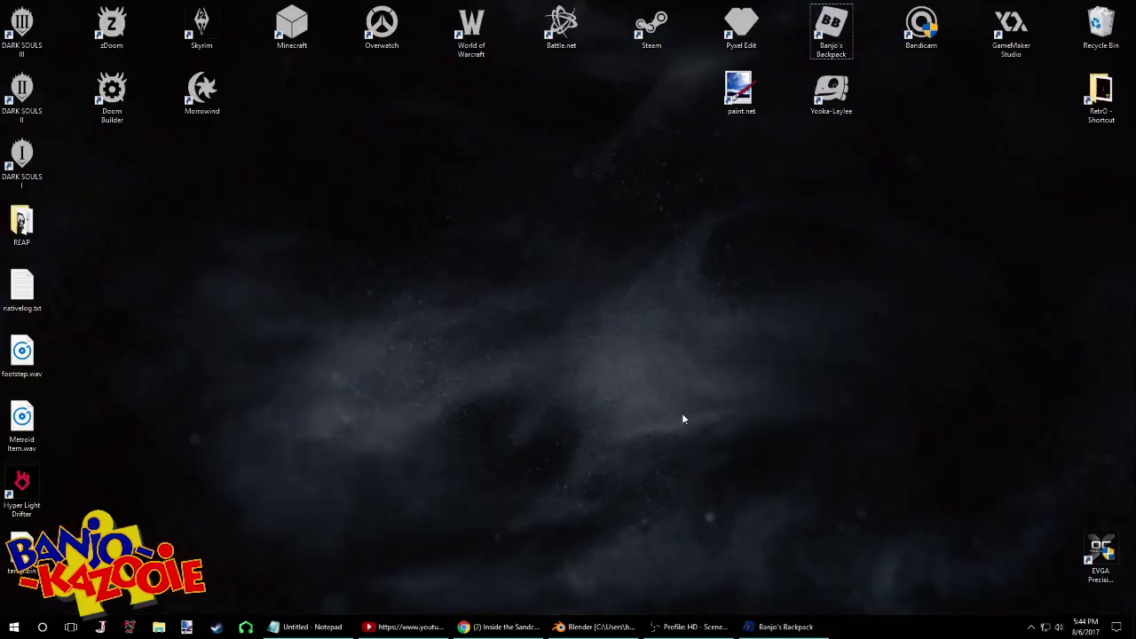
click(496, 627)
click(524, 426)
click(497, 627)
drag(817, 137, 873, 182)
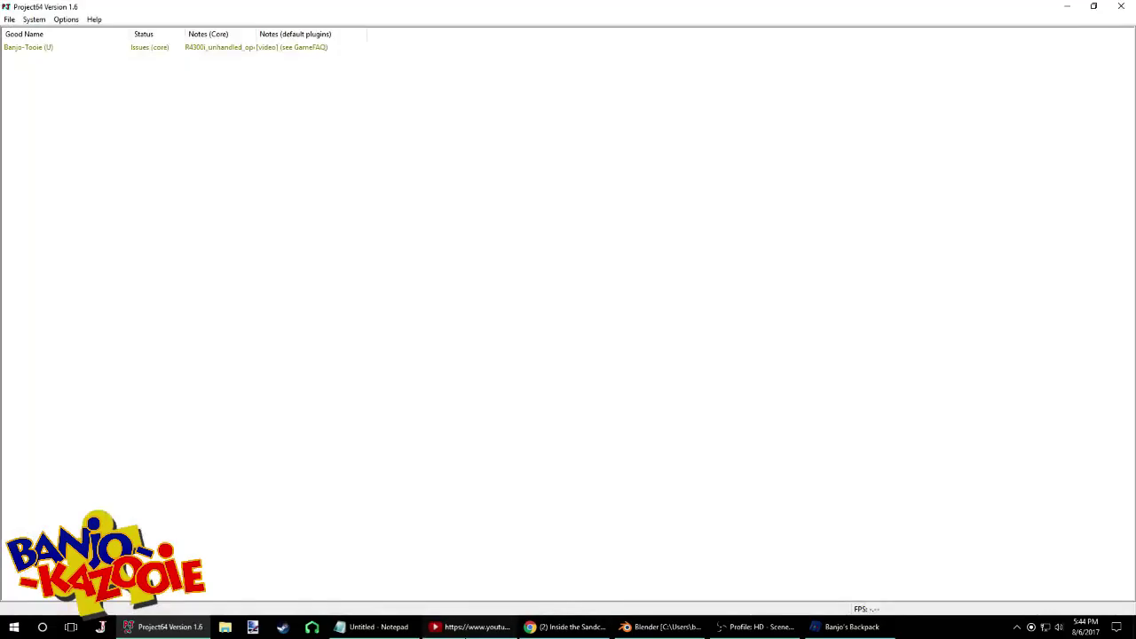
click(8, 18)
mouse_move(60, 141)
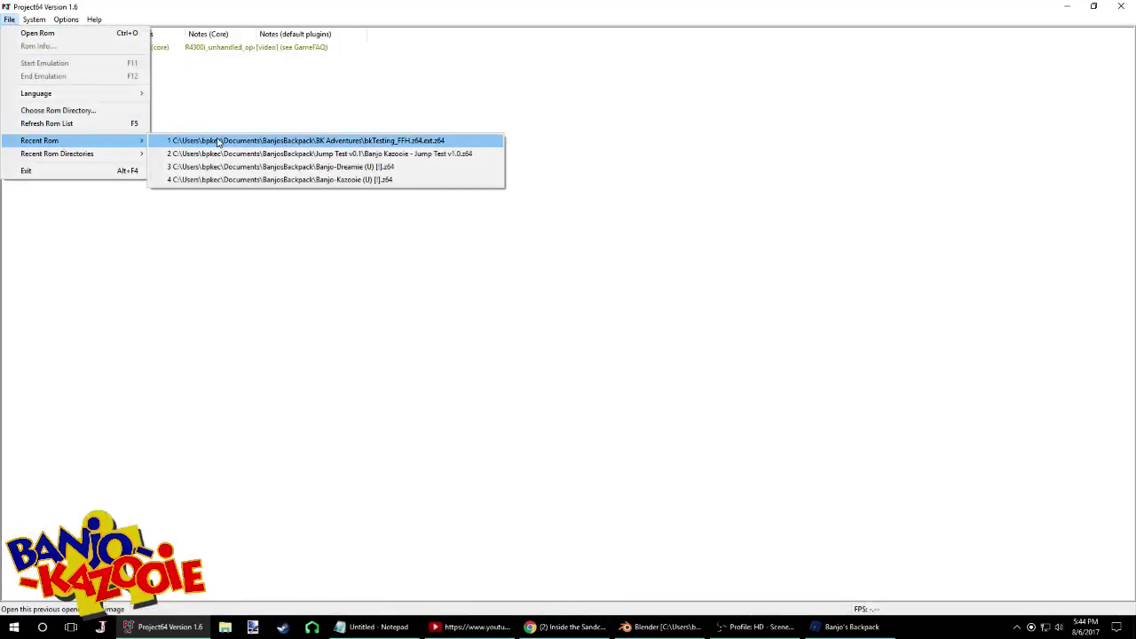
click(215, 142)
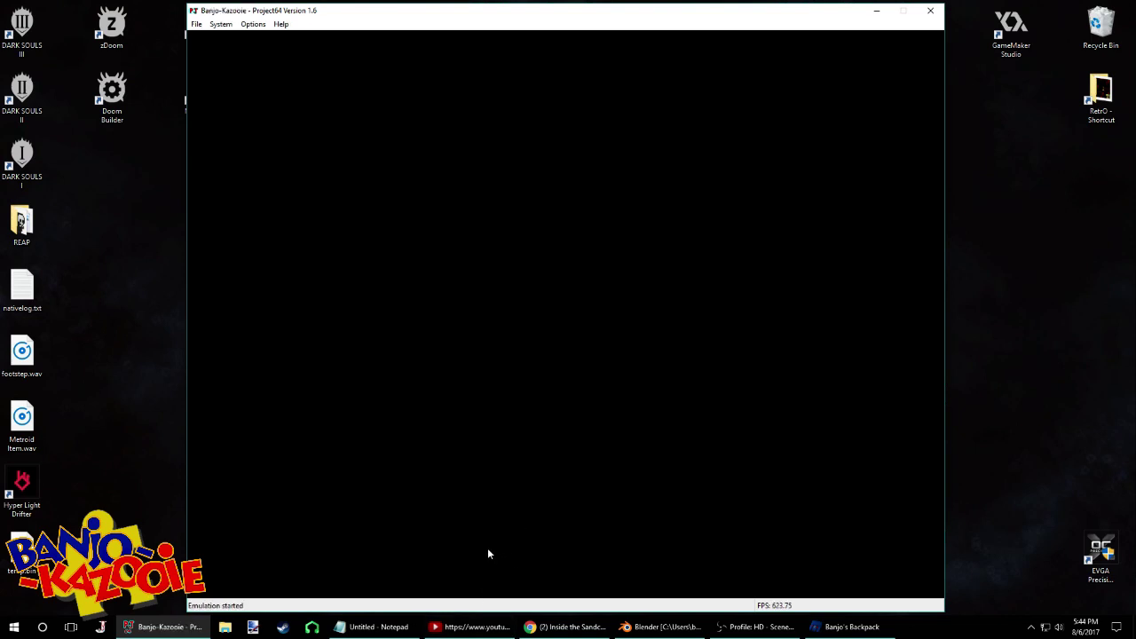
Check the audio plugin configuration of the running game and close it
click(251, 25)
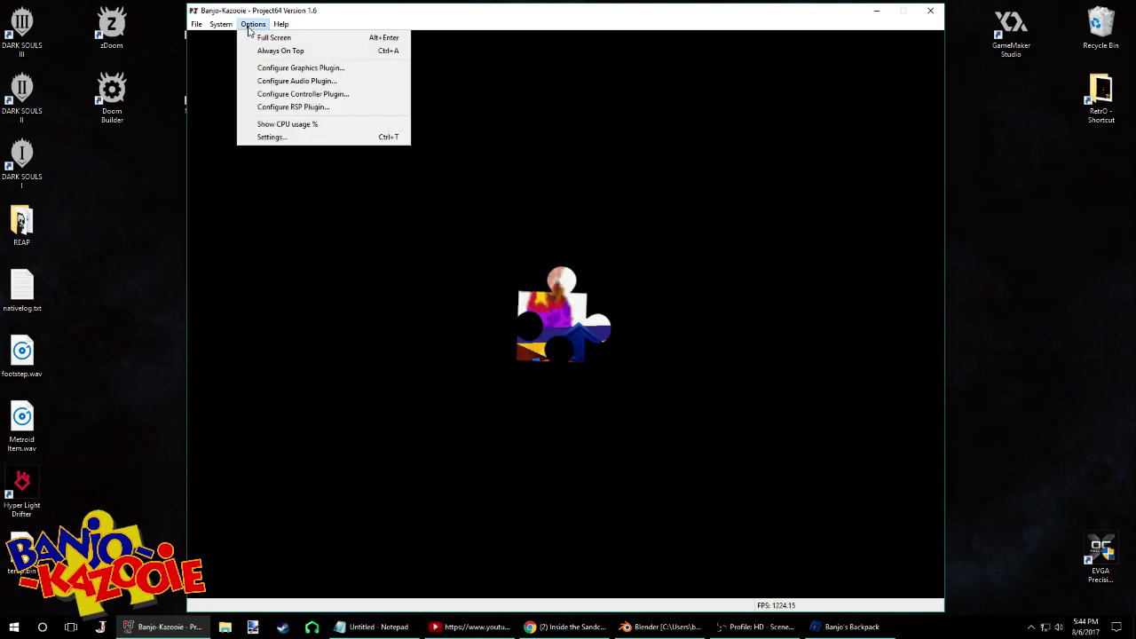
click(295, 81)
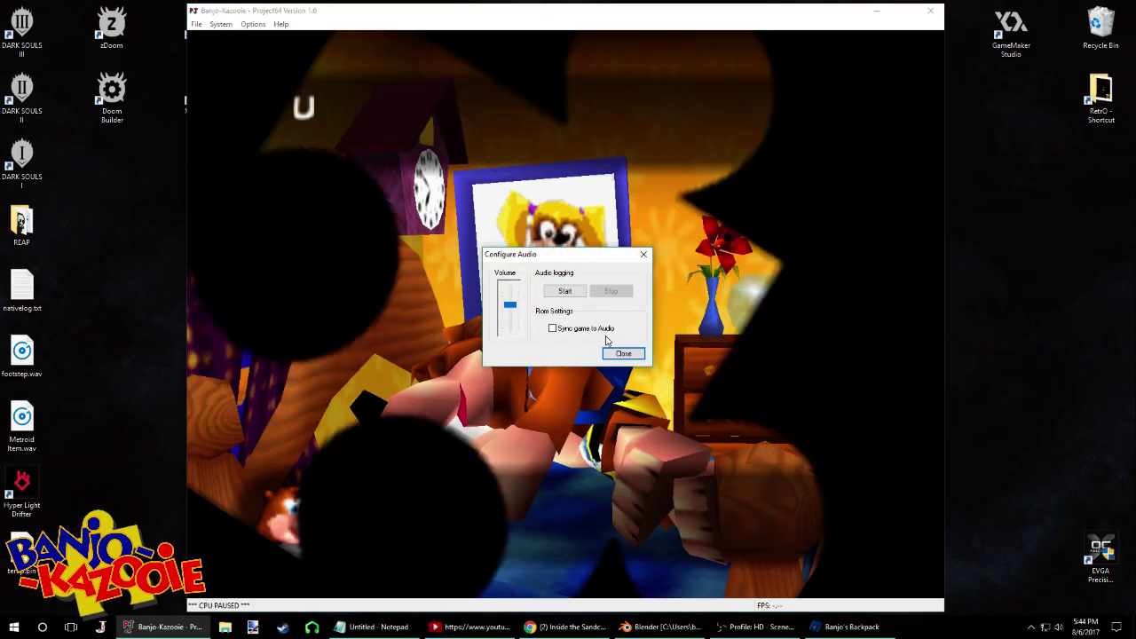
click(624, 354)
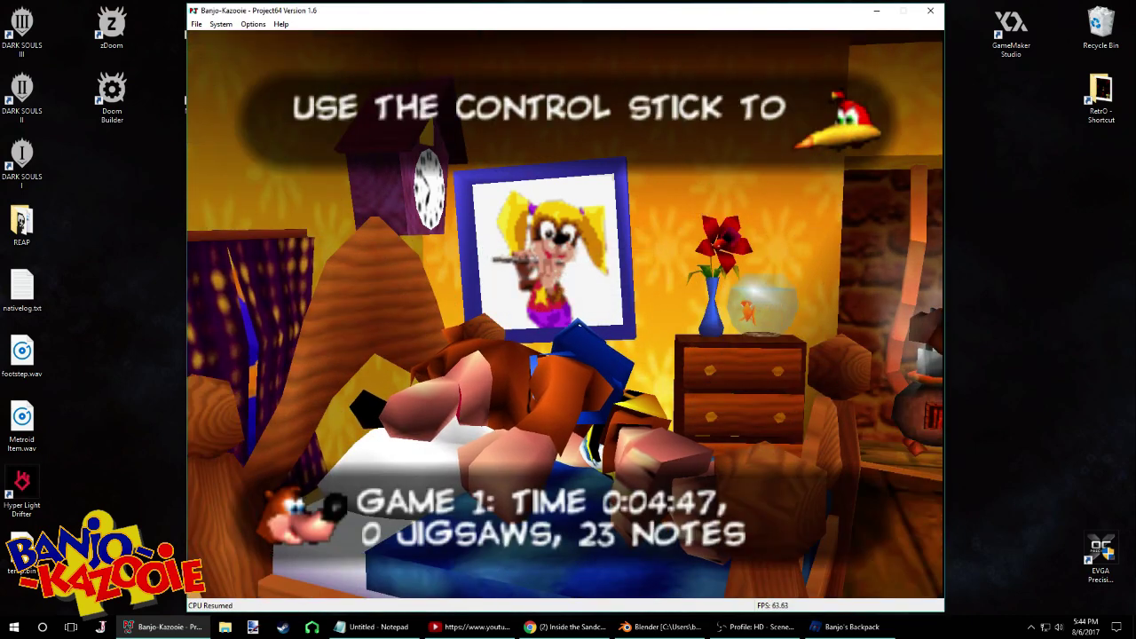
Move to the empty Game 2 slot, bring up the YouTube live chat, play-test the level and close Project64
key(Right)
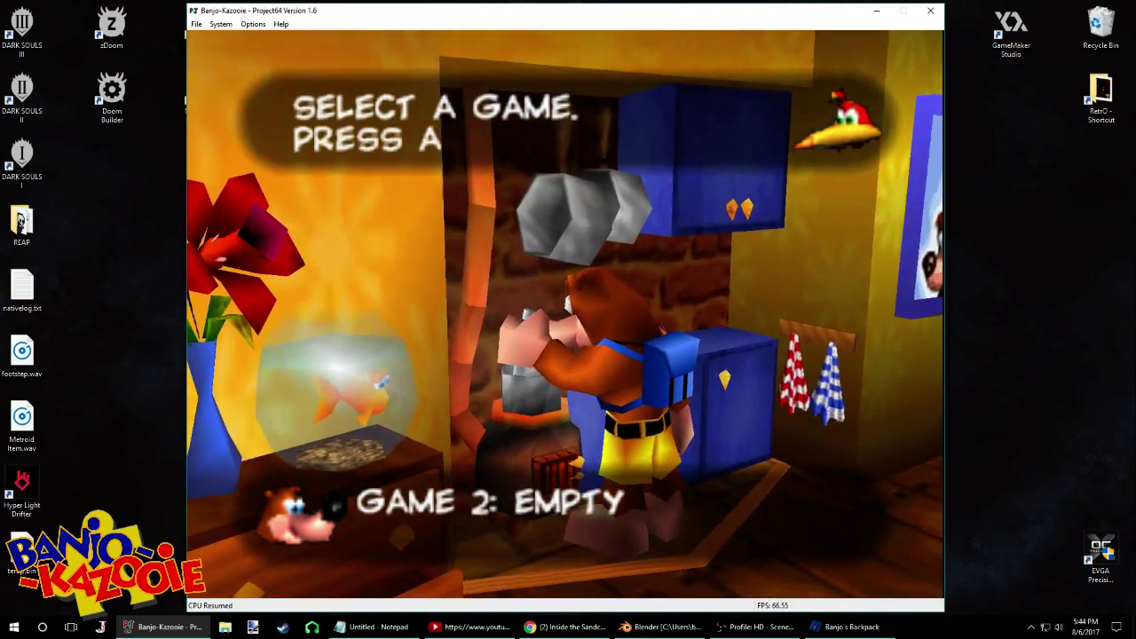
click(470, 627)
click(532, 542)
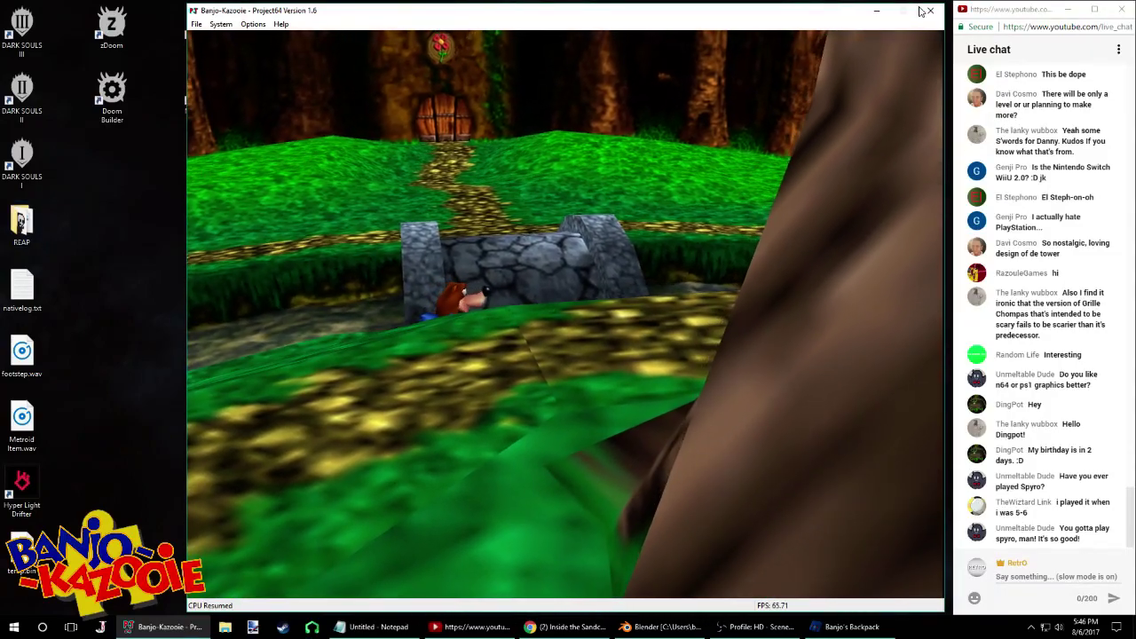
click(930, 9)
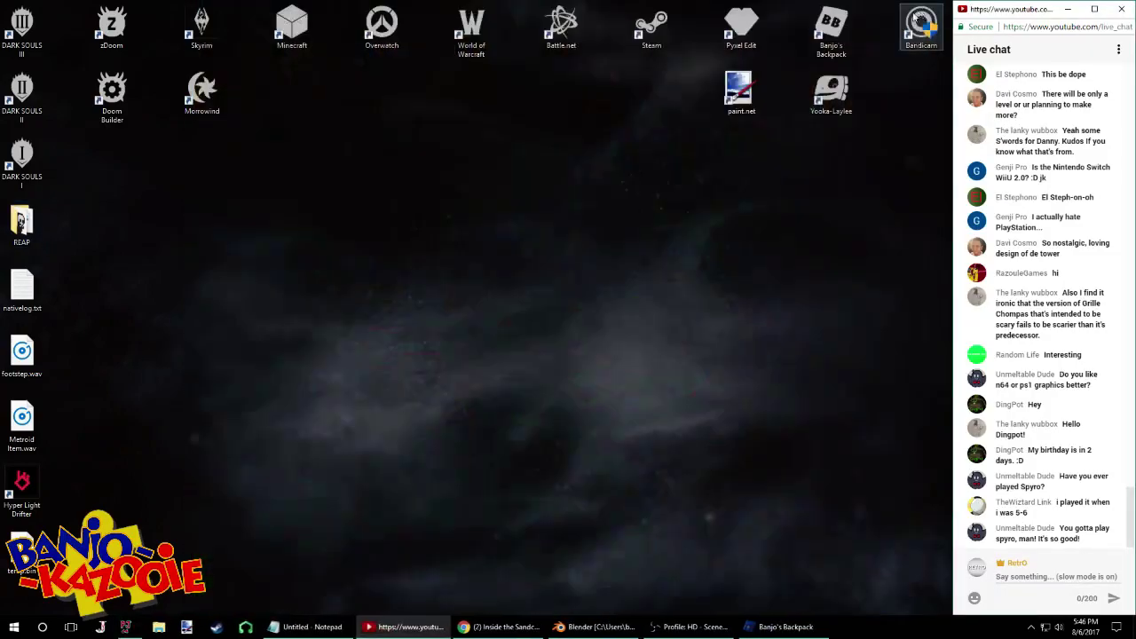
click(1045, 573)
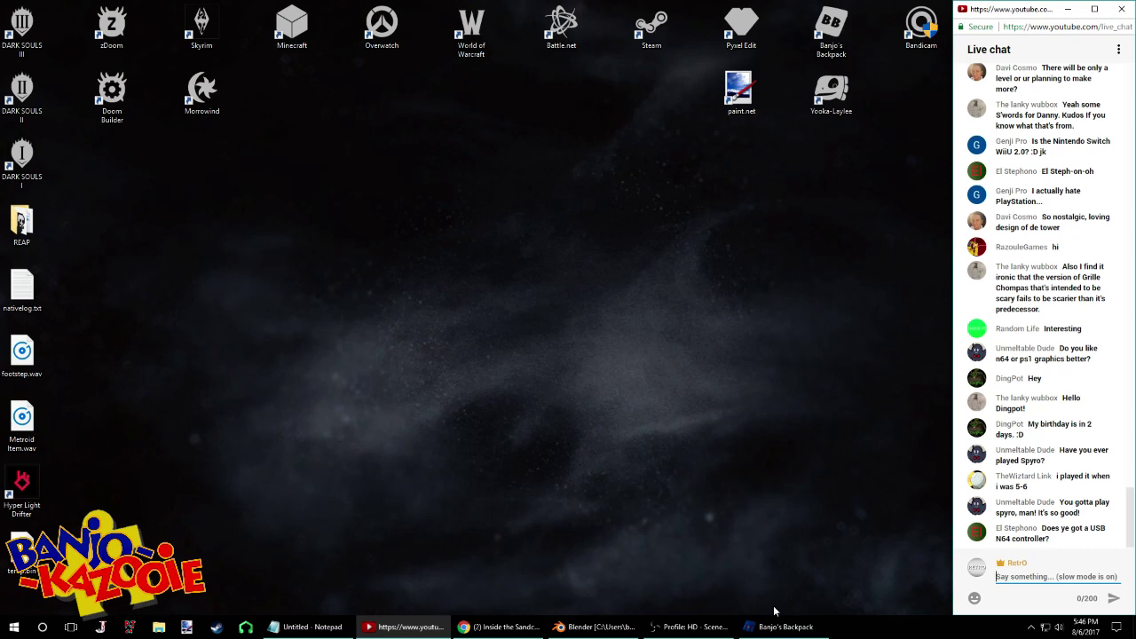
click(787, 621)
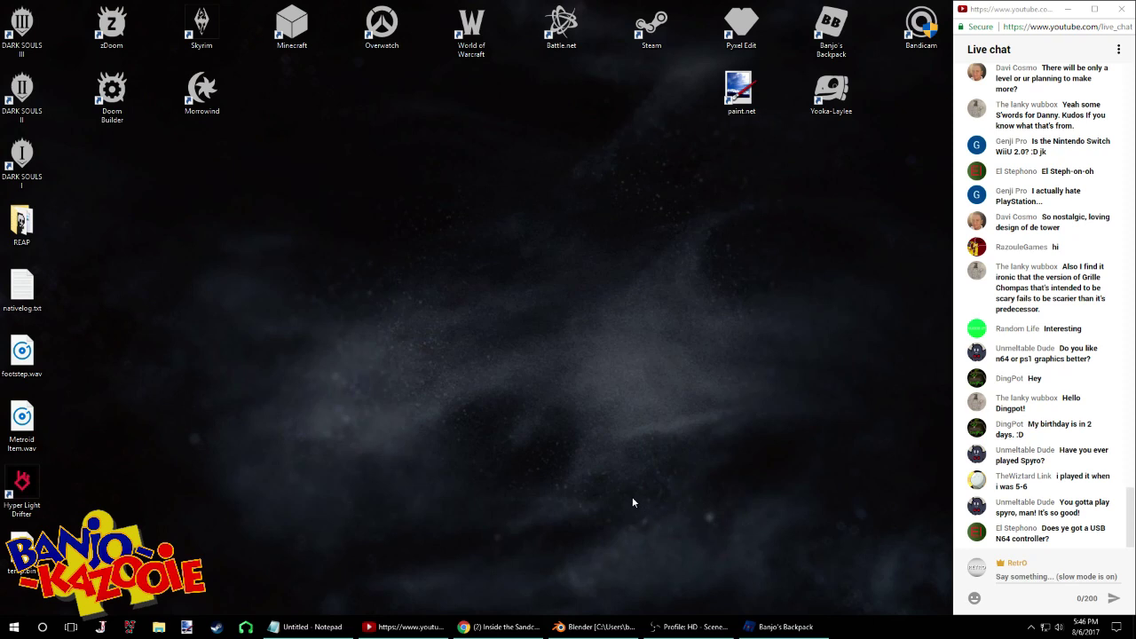
drag(56, 28, 16, 99)
drag(312, 328, 331, 345)
click(831, 91)
click(527, 631)
click(529, 636)
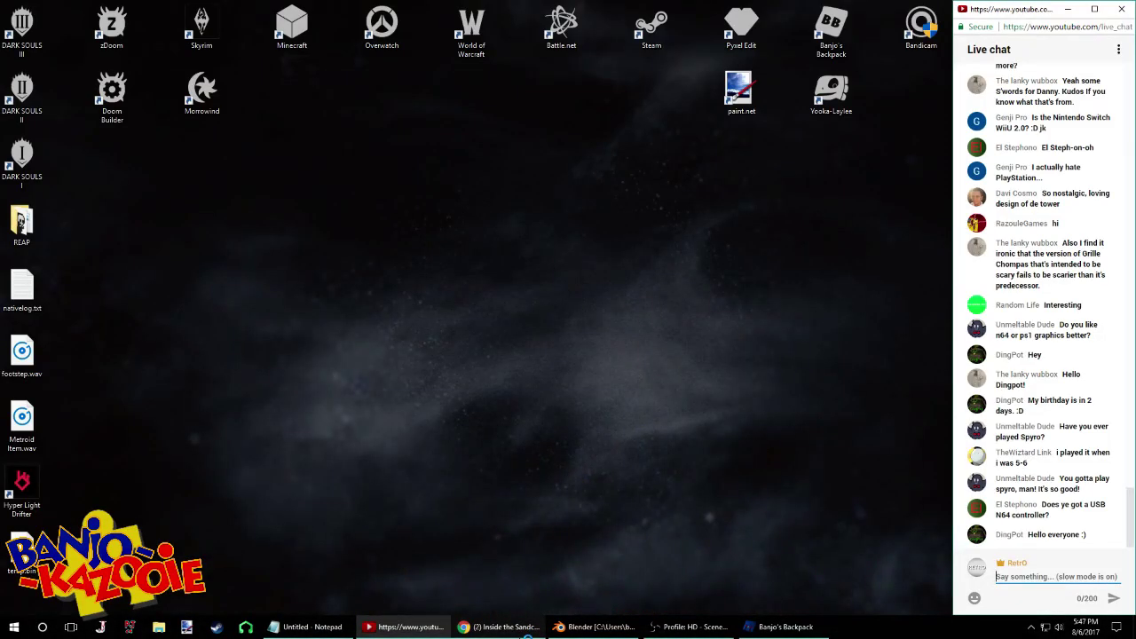
Look over the livestream page in Chrome, return to the Inside the Sandcastle video and minimize the browser
click(502, 626)
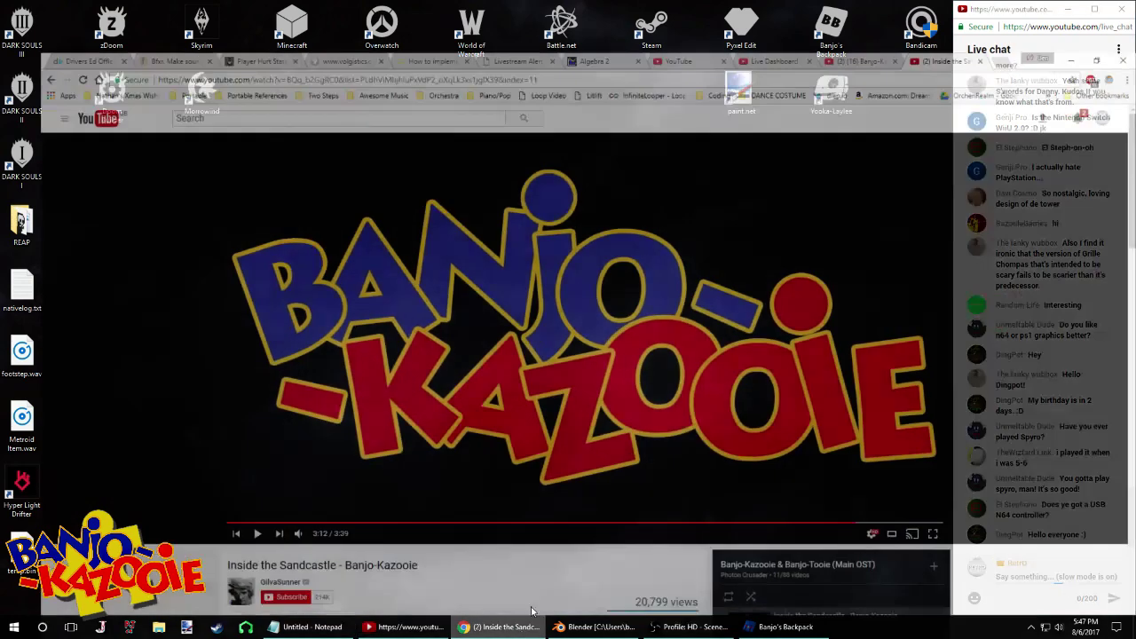
click(848, 8)
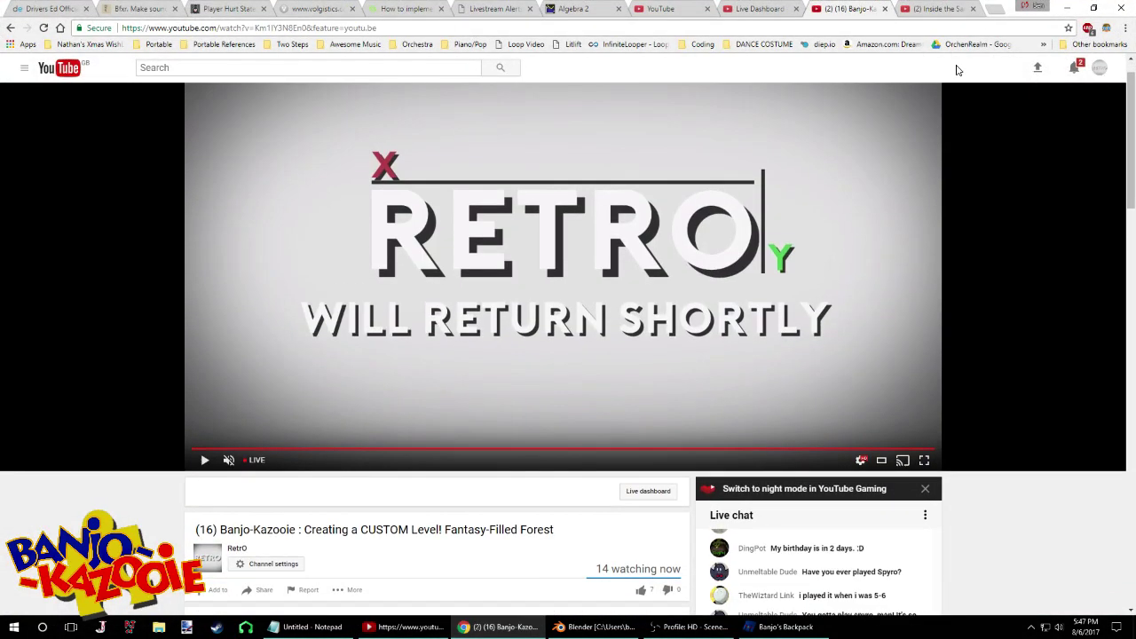
click(936, 8)
click(1067, 8)
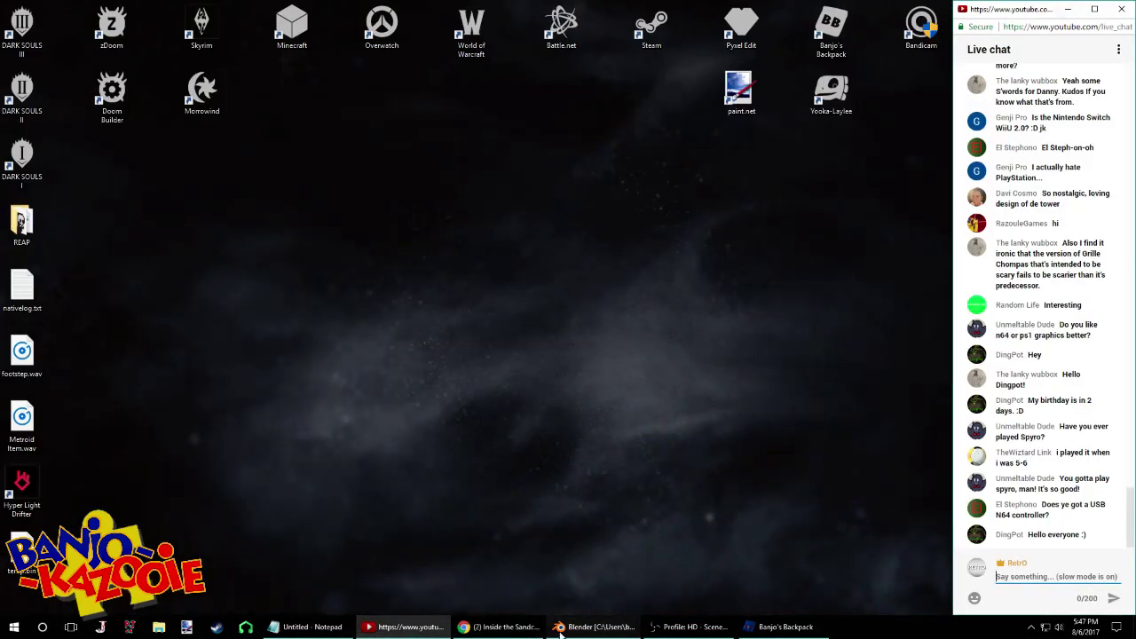
Close the Banjo's Backpack window
click(772, 628)
click(772, 628)
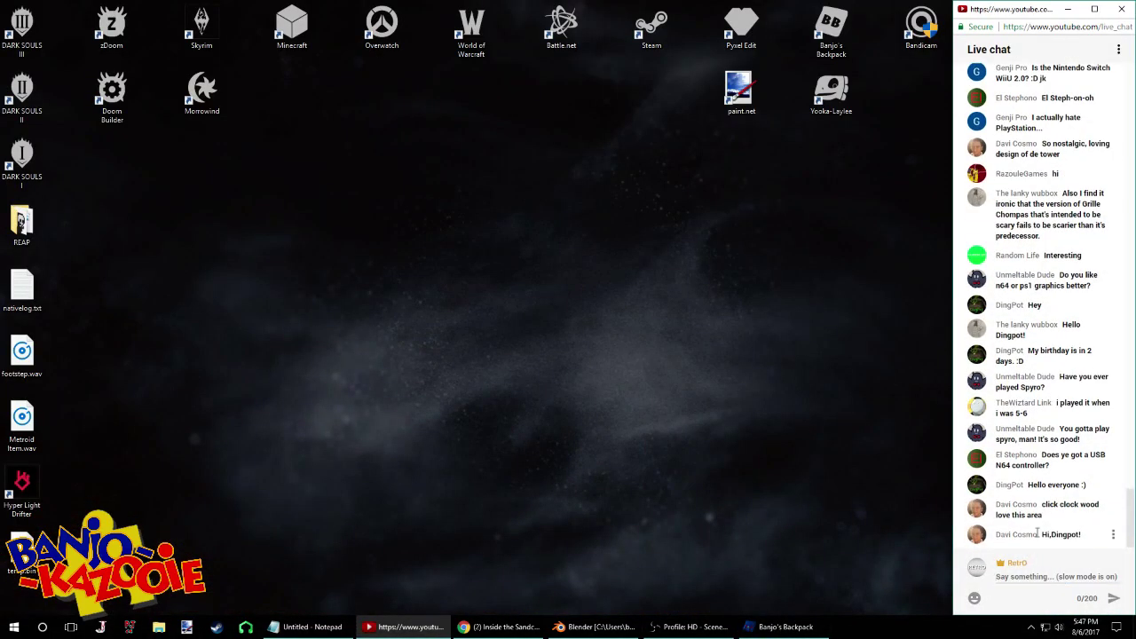
click(777, 627)
click(1122, 7)
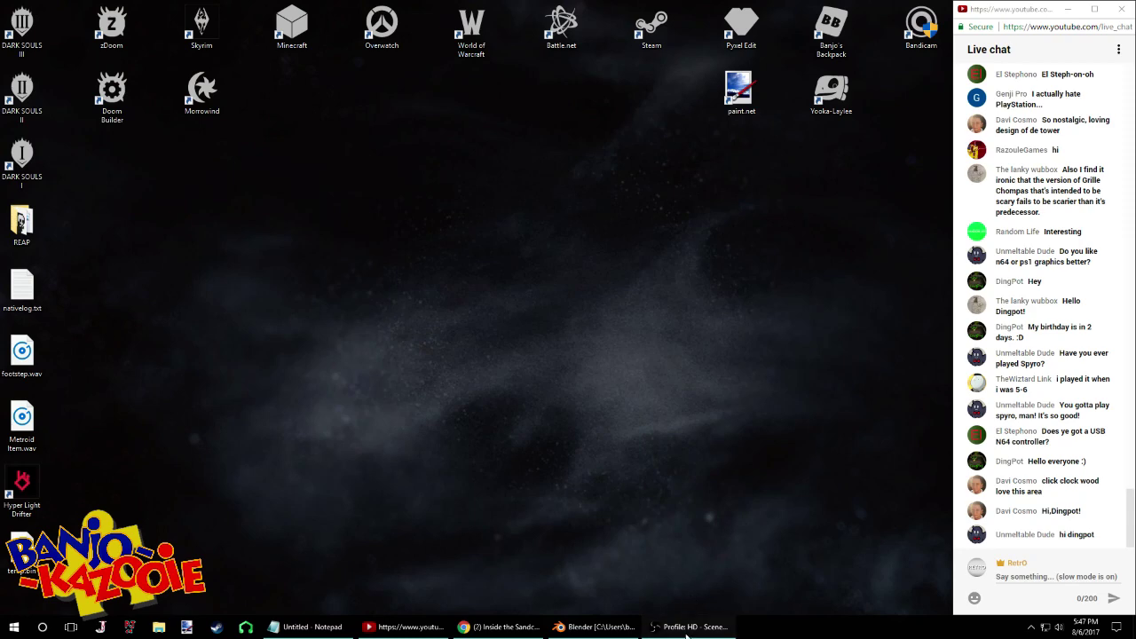
Switch to Blender, widen the 3D view and inspect the FFH_Tower interior model
click(593, 627)
middle_drag(420, 377, 46, 344)
scroll(277, 355, up, 4)
scroll(277, 355, up, 2)
scroll(377, 316, down, 5)
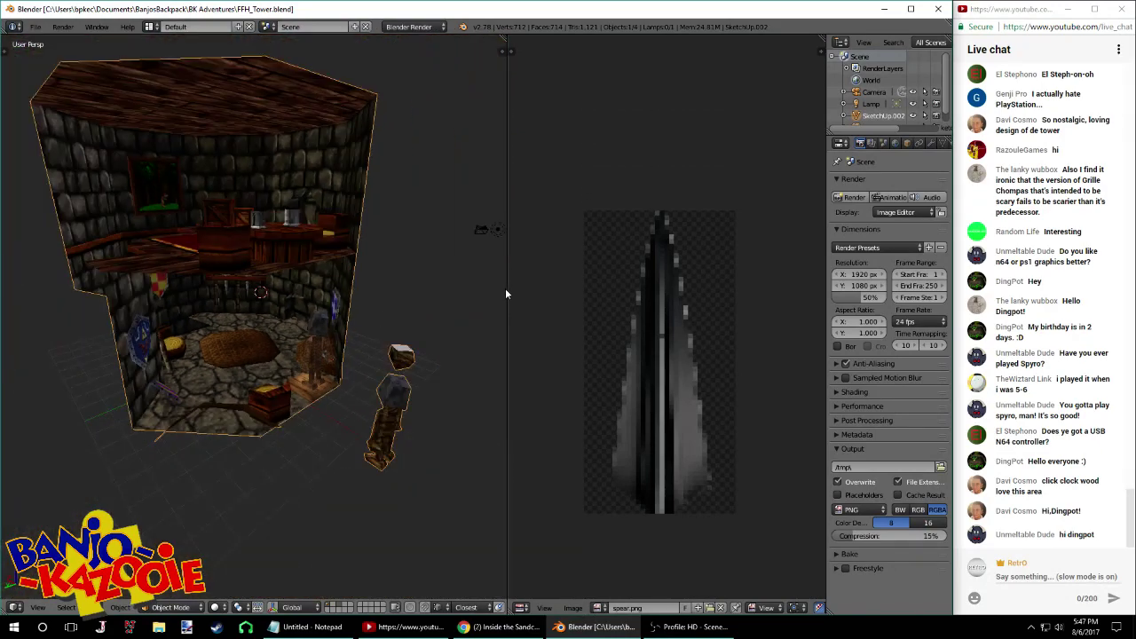
drag(507, 289, 618, 287)
middle_drag(464, 285, 46, 122)
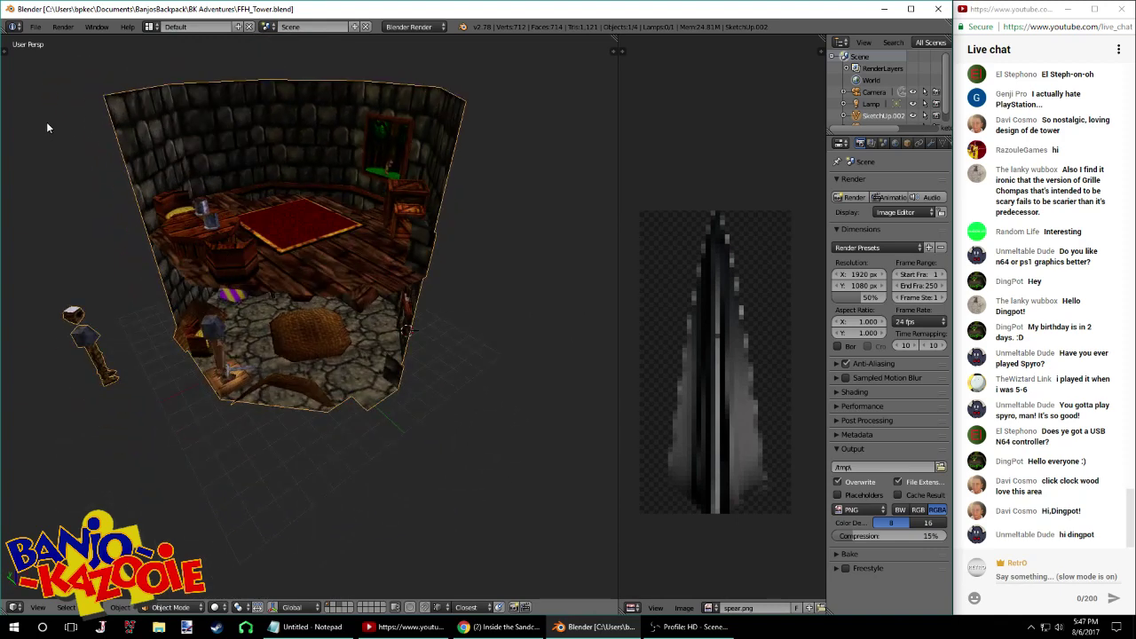
Open the recent file FFH_Forest0.blend and widen the 3D view around the tower on the hill
click(35, 26)
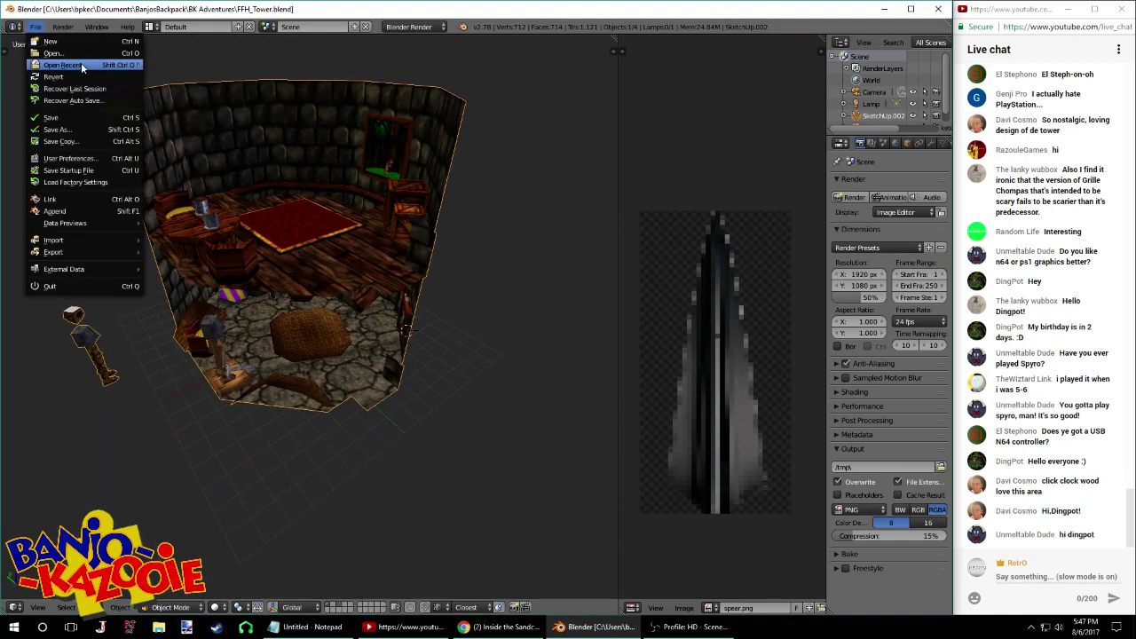
mouse_move(82, 69)
click(192, 81)
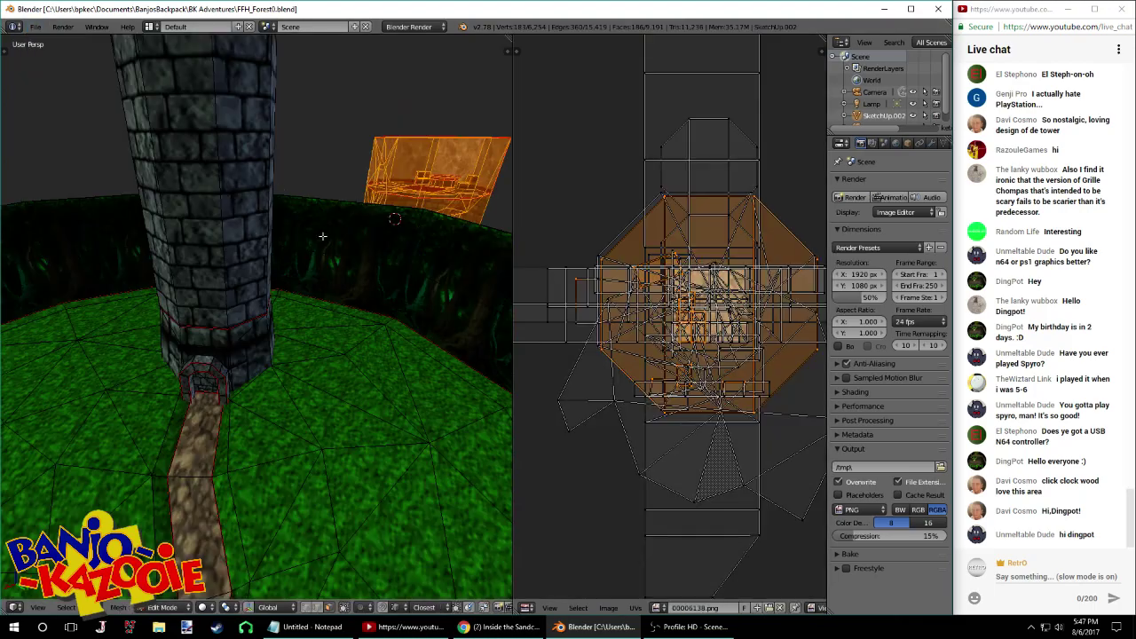
scroll(312, 267, down, 5)
middle_drag(292, 325, 498, 307)
drag(514, 298, 581, 299)
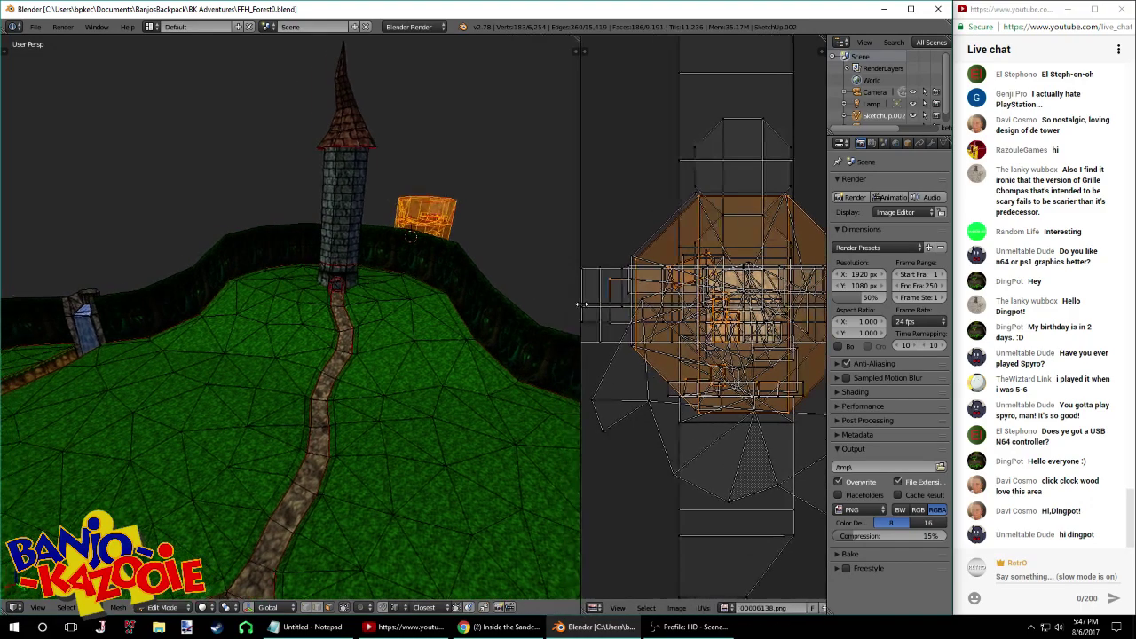
scroll(303, 281, up, 5)
middle_drag(303, 281, 344, 374)
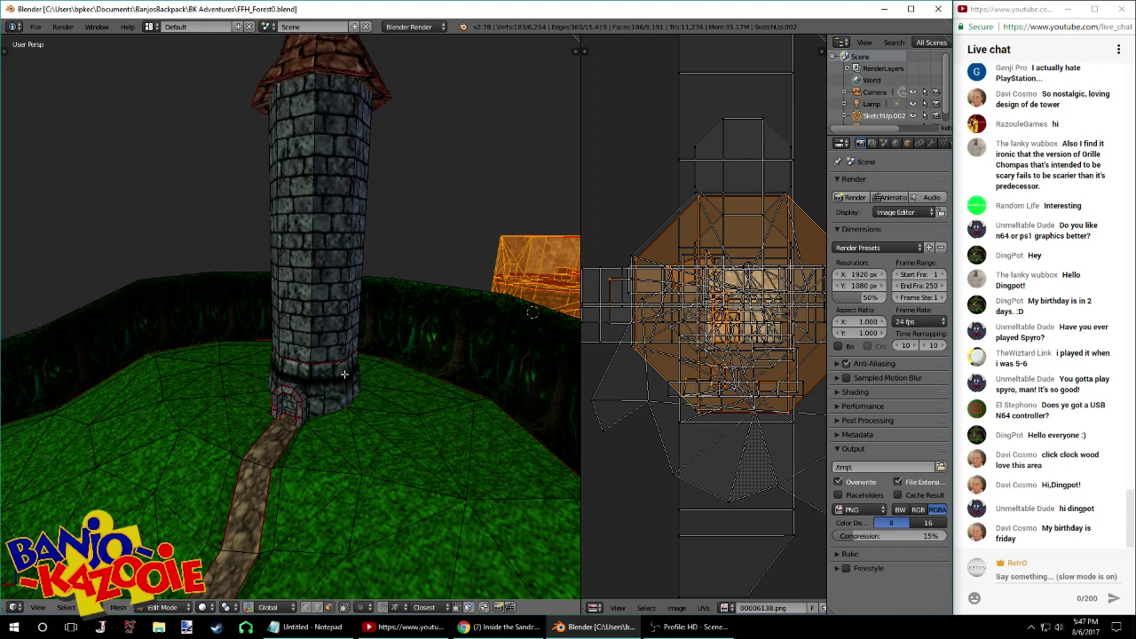
Select the tower's linked upper wall faces and replace their texture with 00006125.png from the Custom Textures folder
right_click(320, 345)
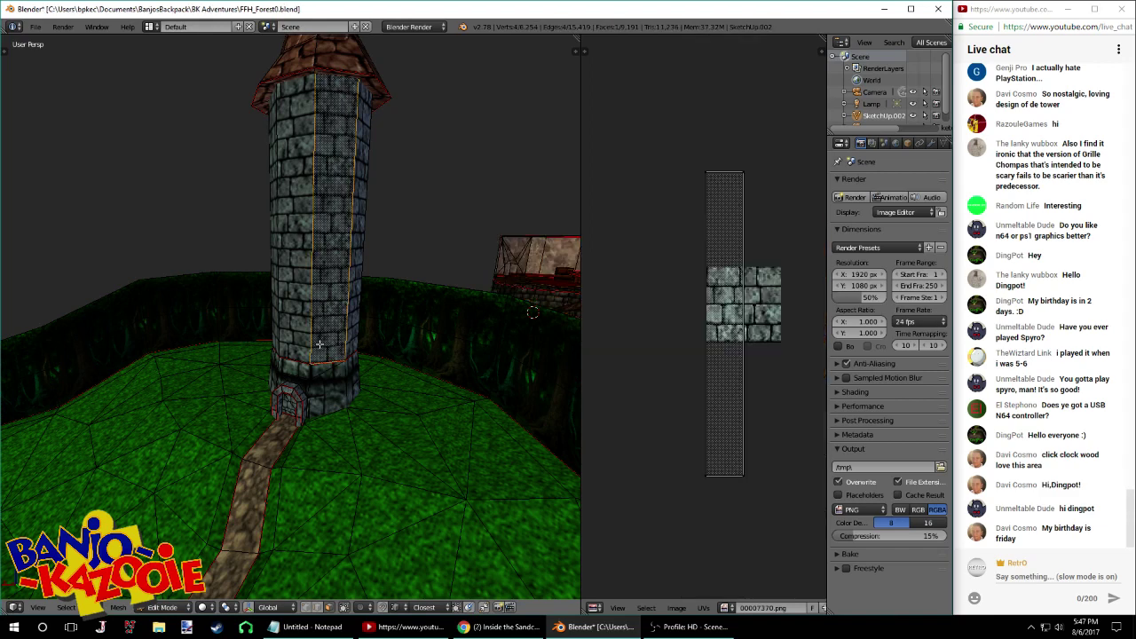
key(l)
click(677, 608)
click(715, 588)
click(201, 42)
scroll(239, 144, down, 1)
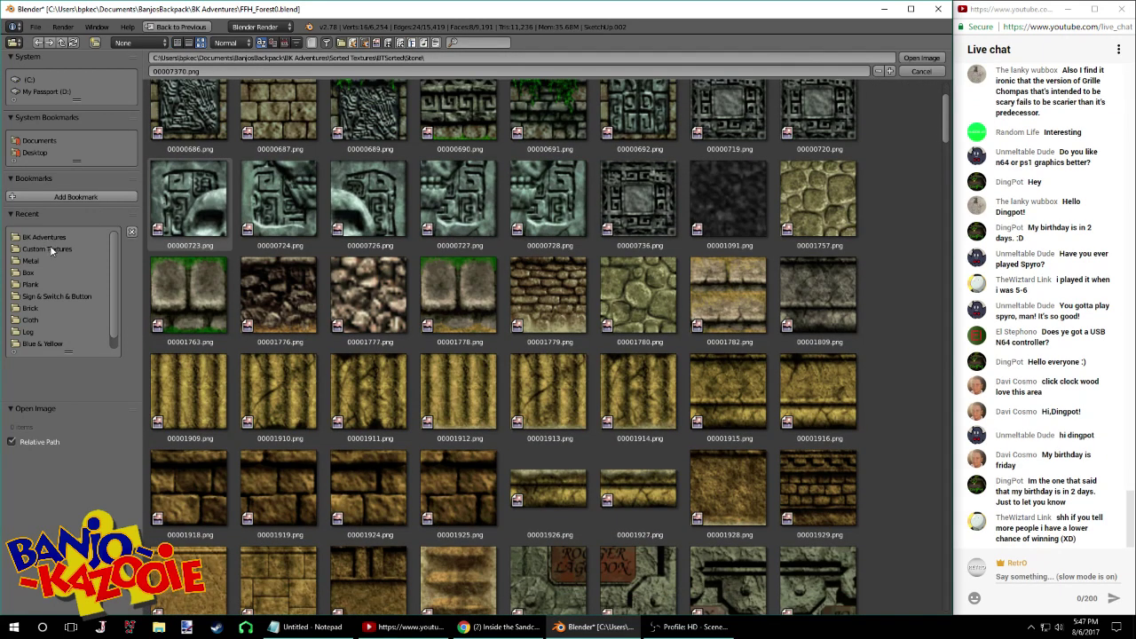
click(49, 250)
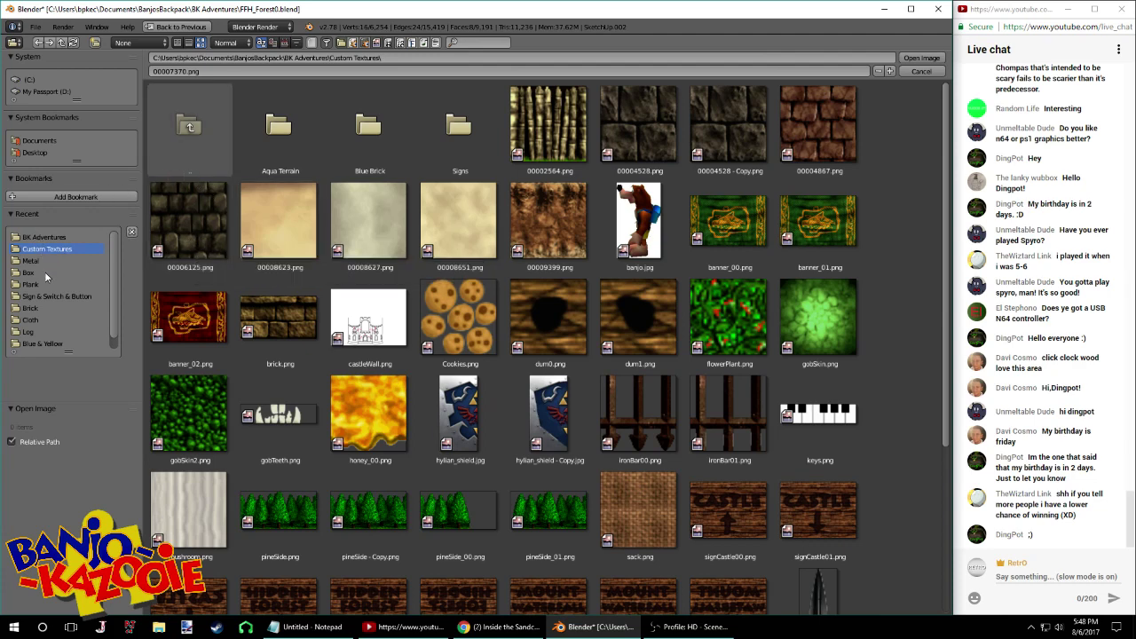
click(47, 307)
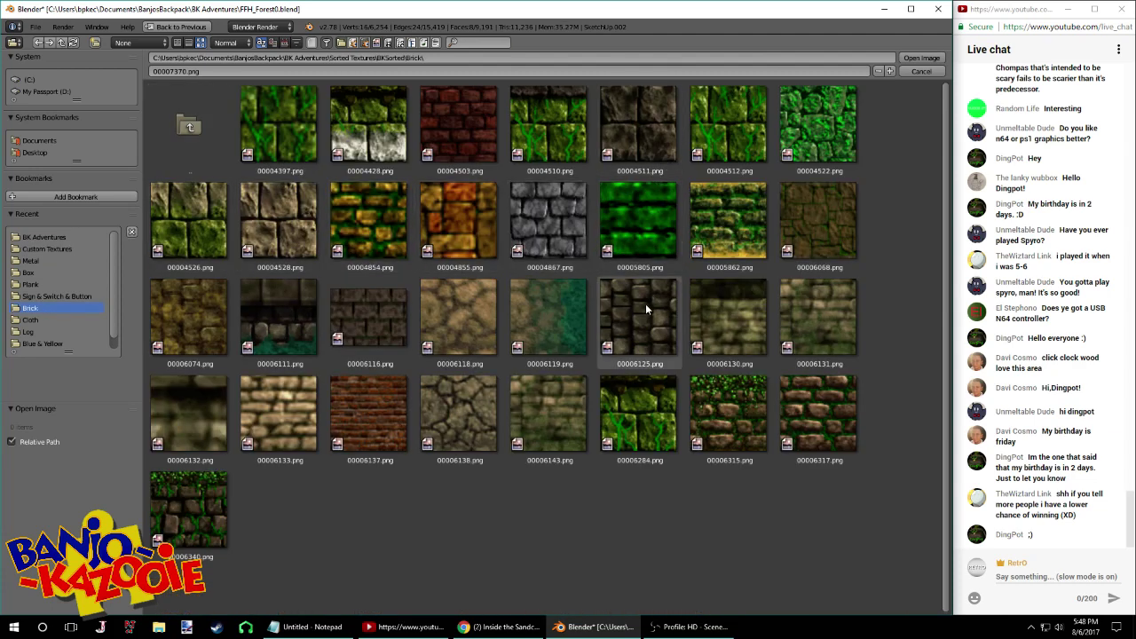
click(50, 238)
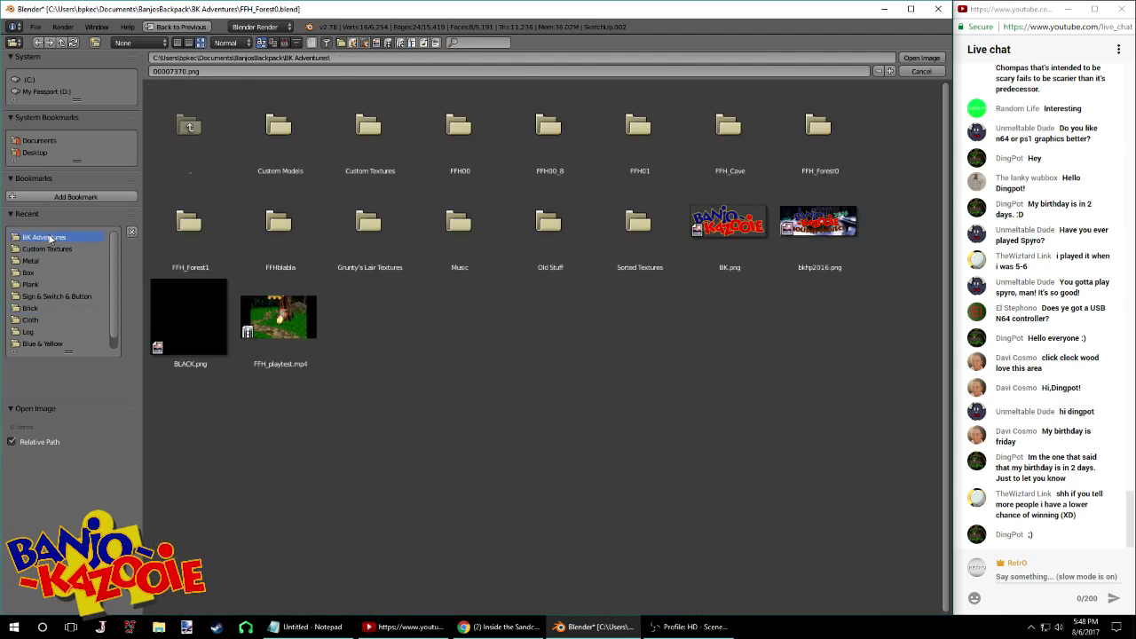
click(53, 249)
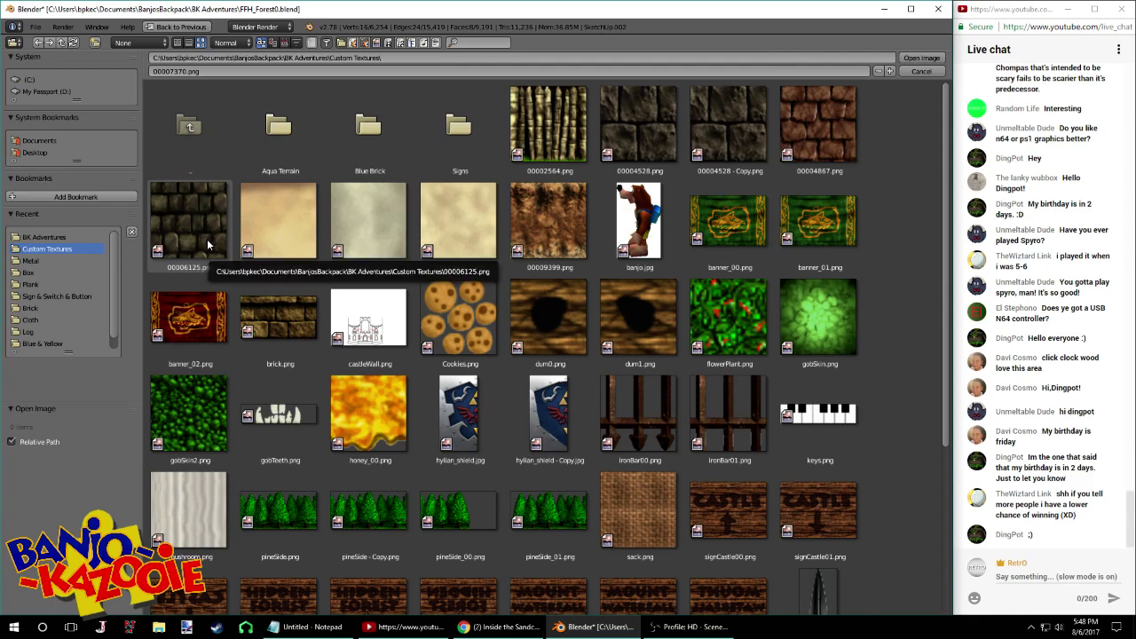
double_click(207, 239)
Try to scale the tower wall's UVs over the new stone texture and check the result on the model
key(Tab)
middle_drag(429, 291, 381, 293)
key(Tab)
key(a)
key(s)
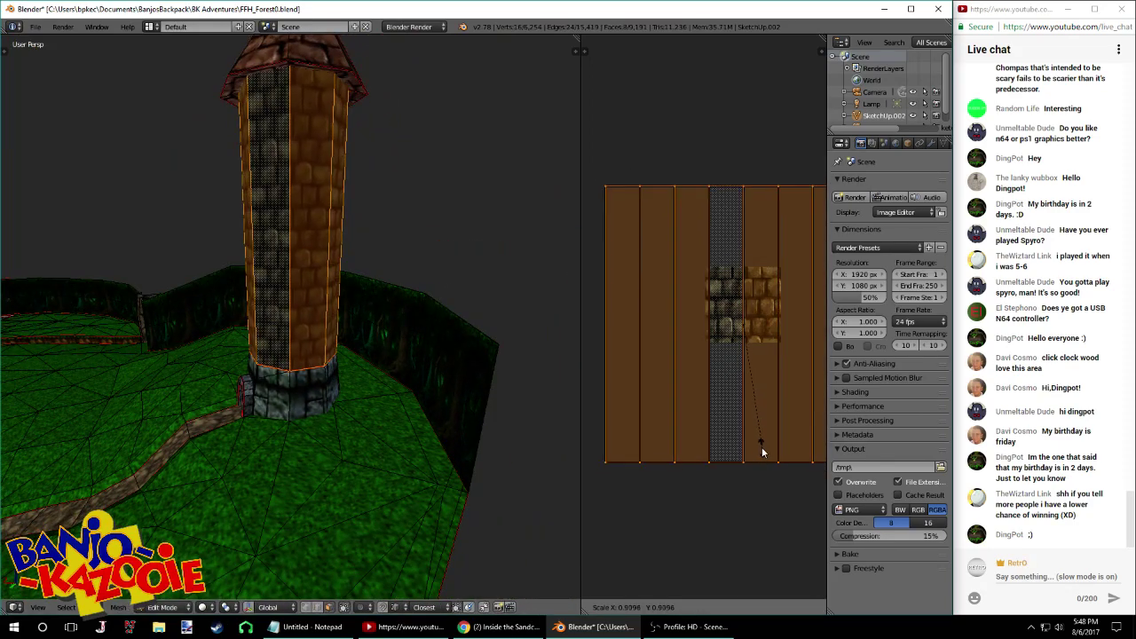
click(745, 399)
key(Tab)
middle_drag(386, 380, 512, 350)
key(Tab)
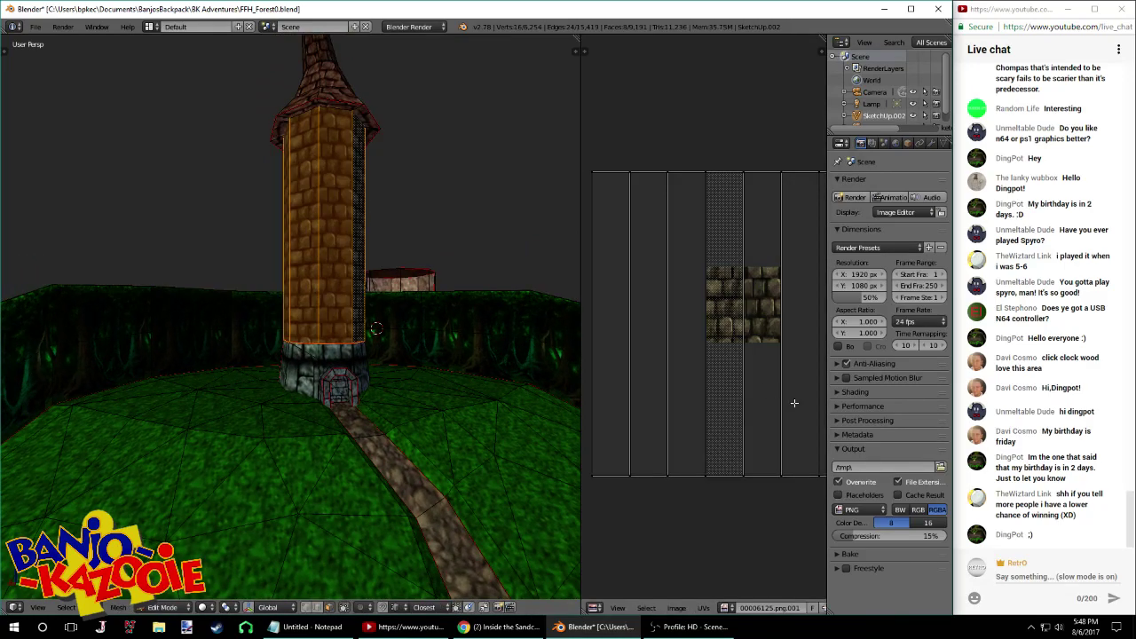
Scale all of the tower wall's UVs to resize the stone pattern and view the tower in Object Mode
key(a)
key(s)
click(777, 451)
key(Tab)
middle_drag(523, 389, 450, 395)
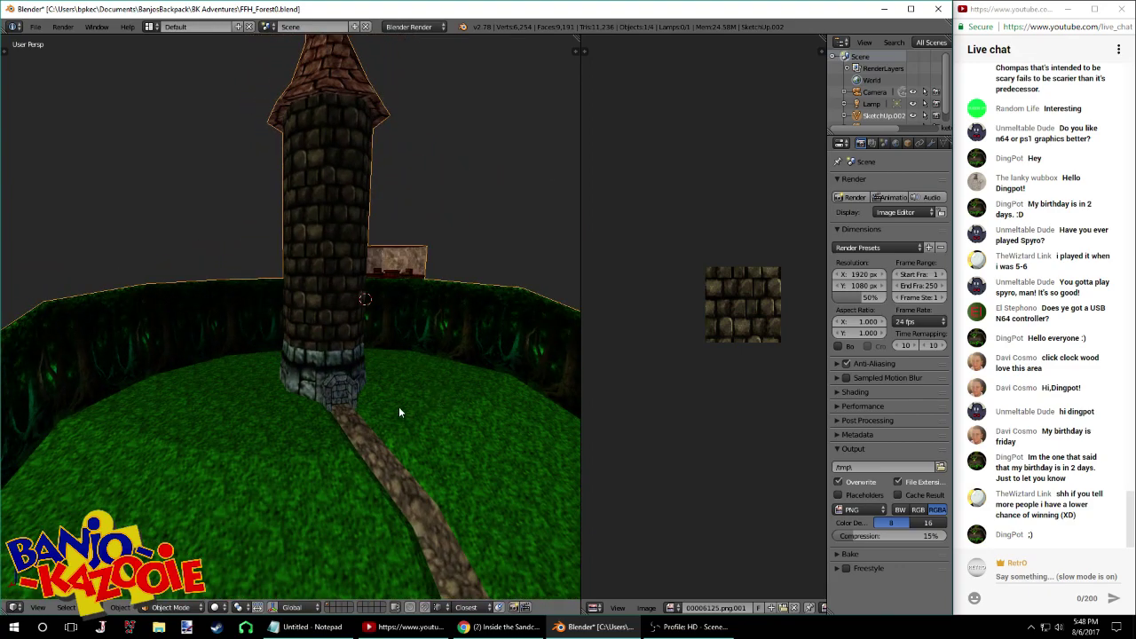
Open File Explorer and place its taskbar entry after the other pinned programs
click(163, 631)
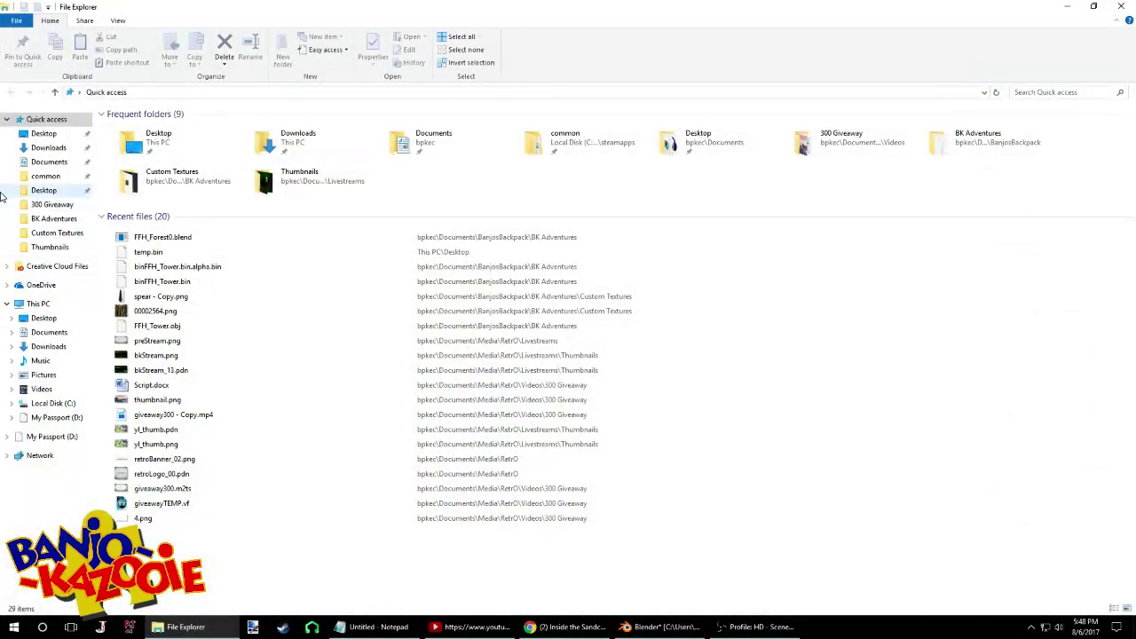
key(alt+Tab)
click(162, 631)
drag(162, 631, 253, 631)
click(253, 630)
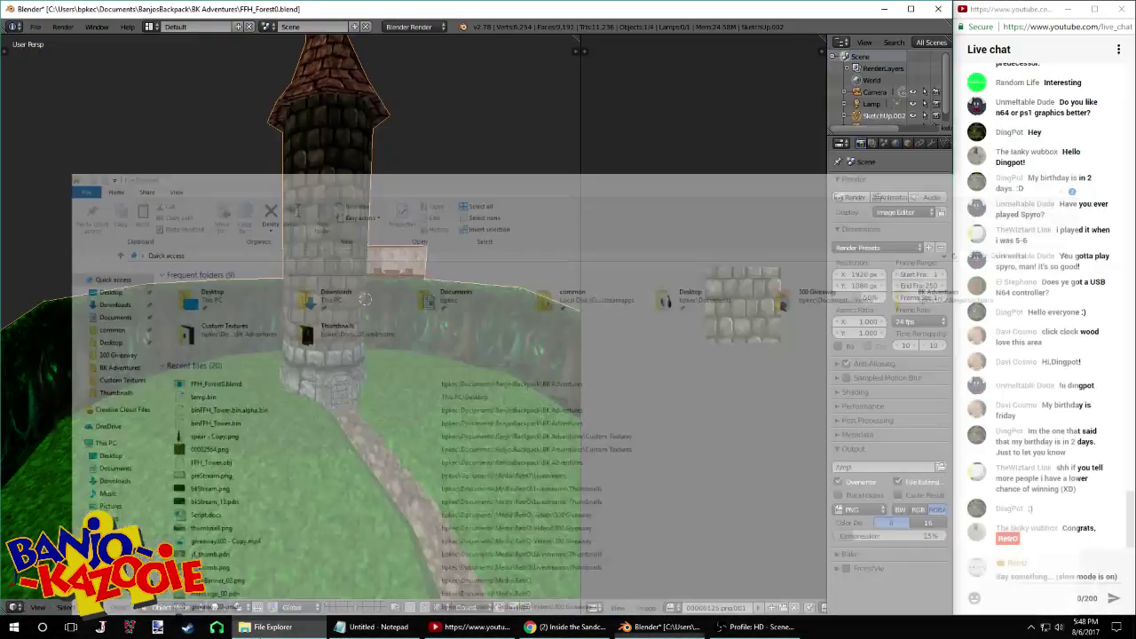
Duplicate 00006125.png in the Custom Textures folder and open the copy in paint.net
click(267, 627)
click(60, 234)
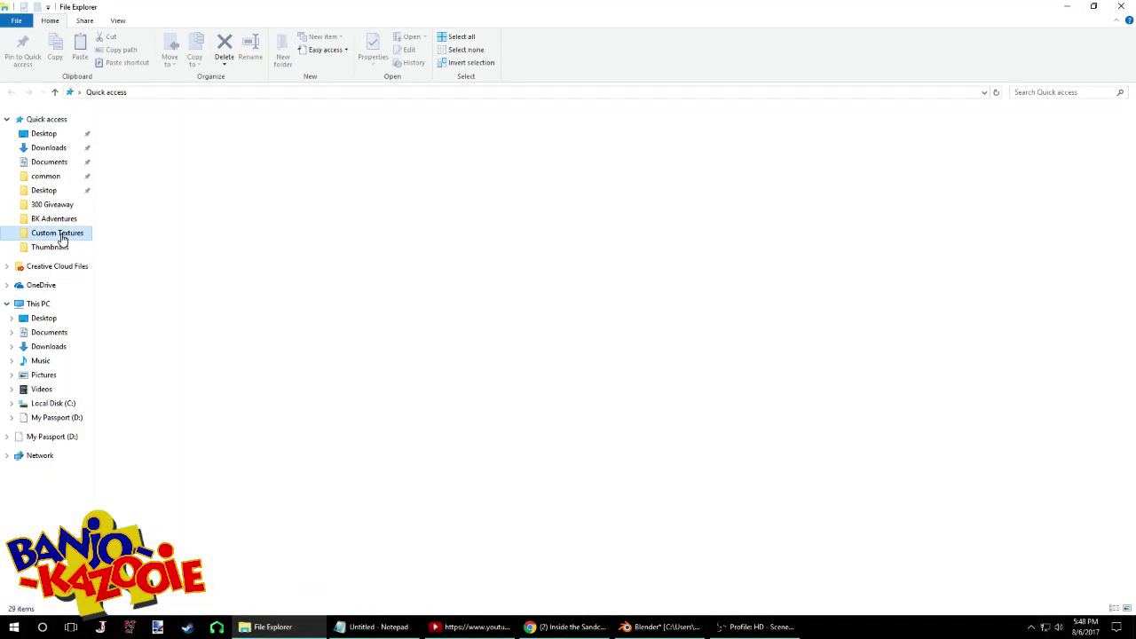
click(564, 160)
click(445, 498)
key(ctrl+v)
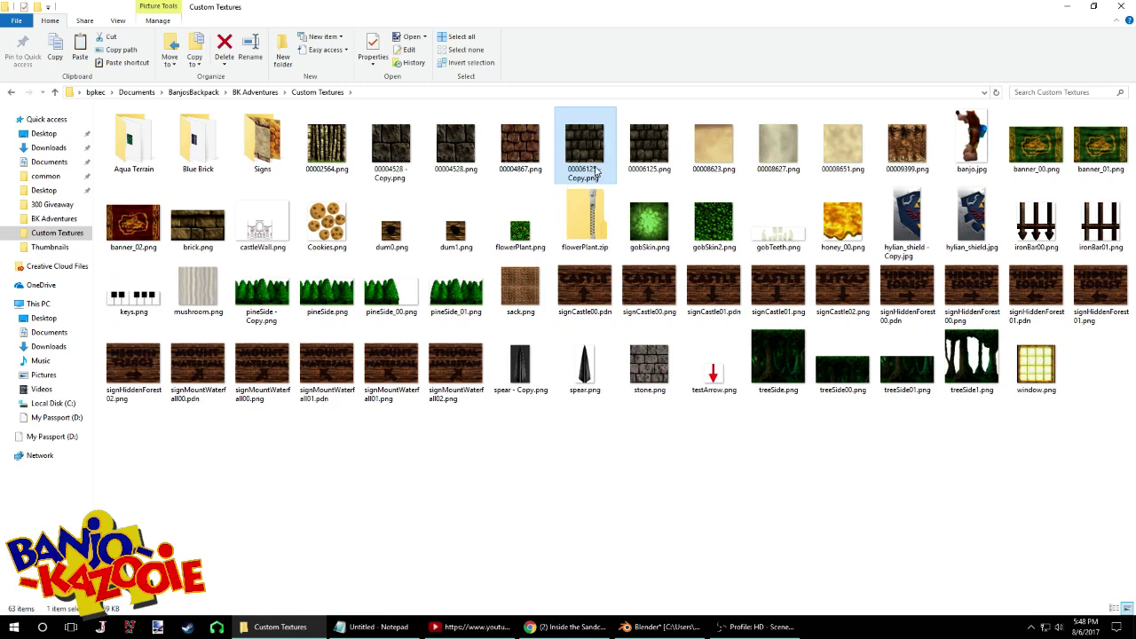
right_click(599, 172)
click(619, 177)
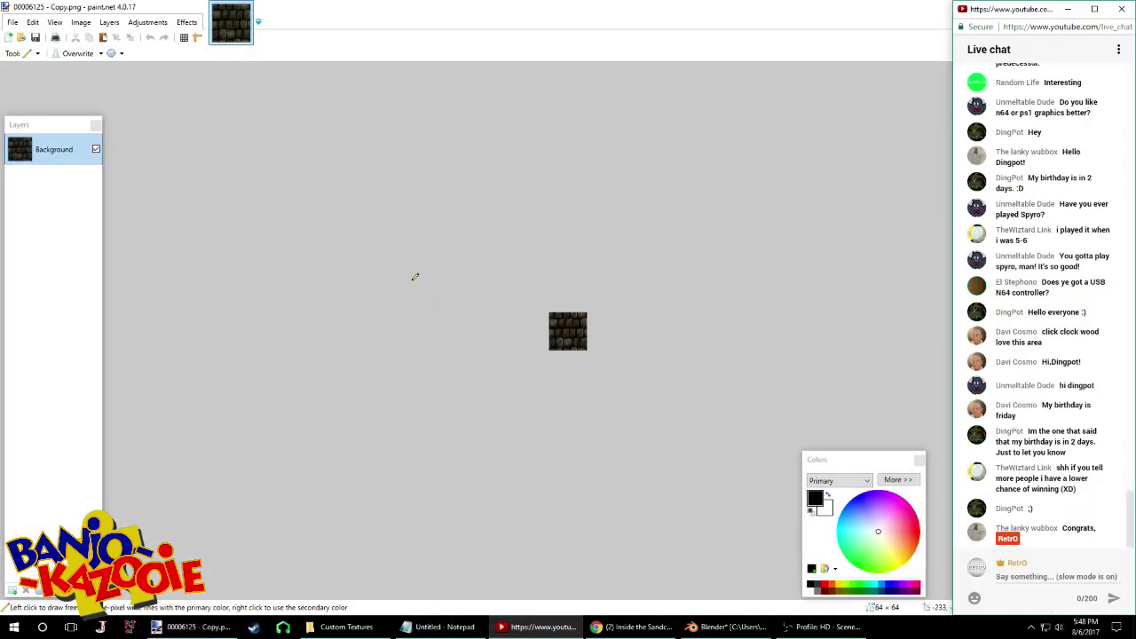
click(148, 22)
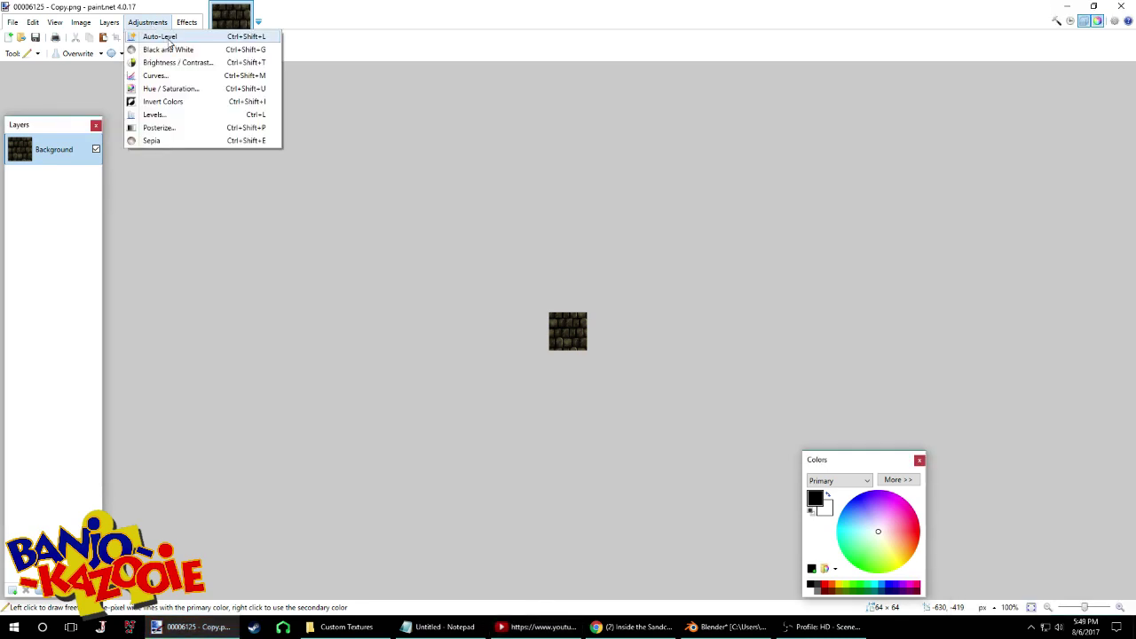
click(171, 89)
drag(466, 250, 737, 364)
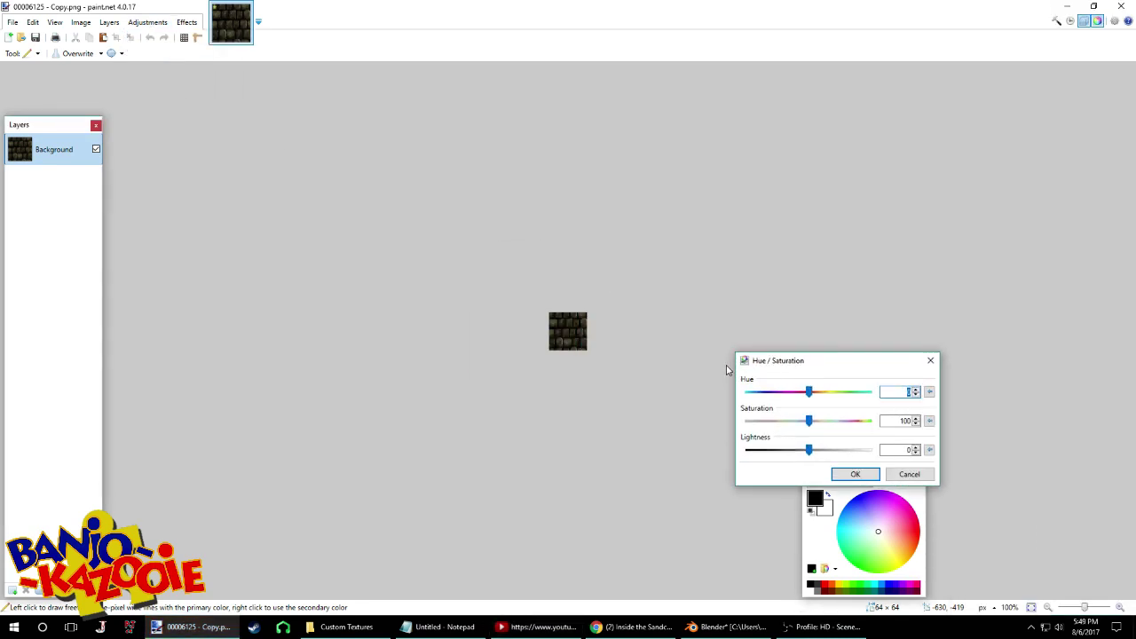
click(929, 473)
Recolour the texture copy with hue 180 and saturation 38, and save the image
ctrl+scroll(622, 296, up, 3)
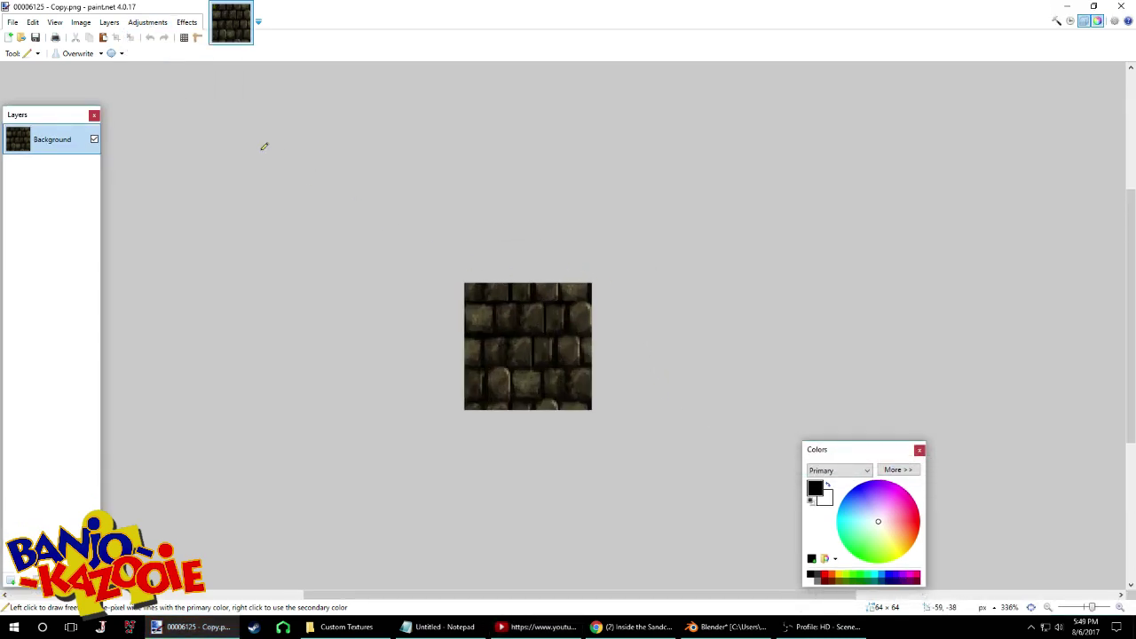
click(134, 25)
click(171, 89)
drag(532, 250, 861, 307)
drag(791, 321, 751, 318)
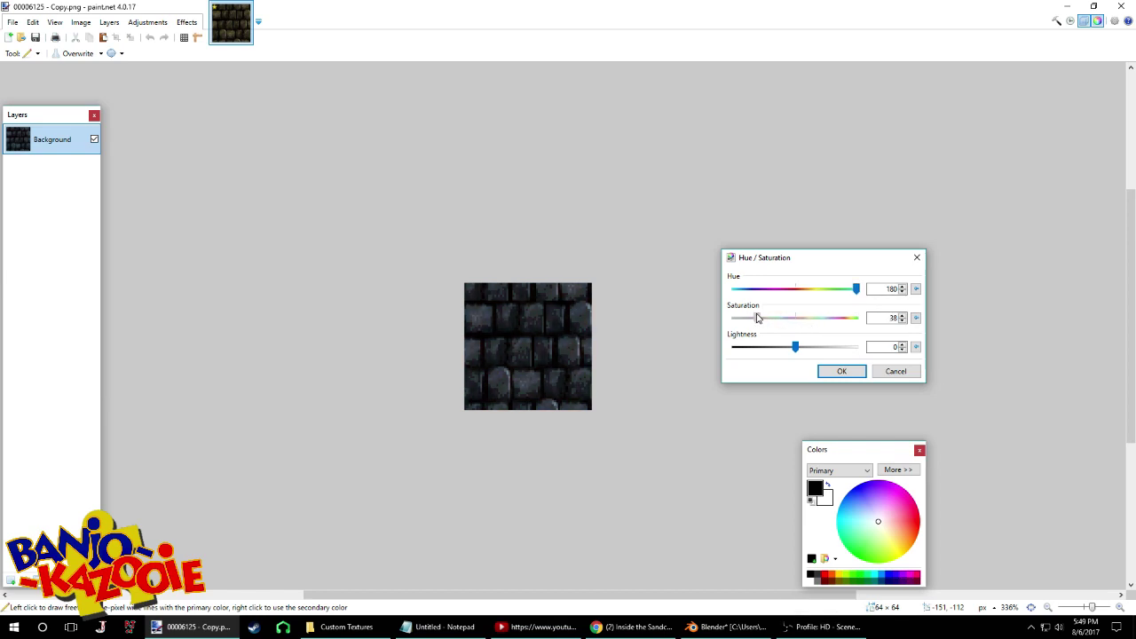
click(826, 371)
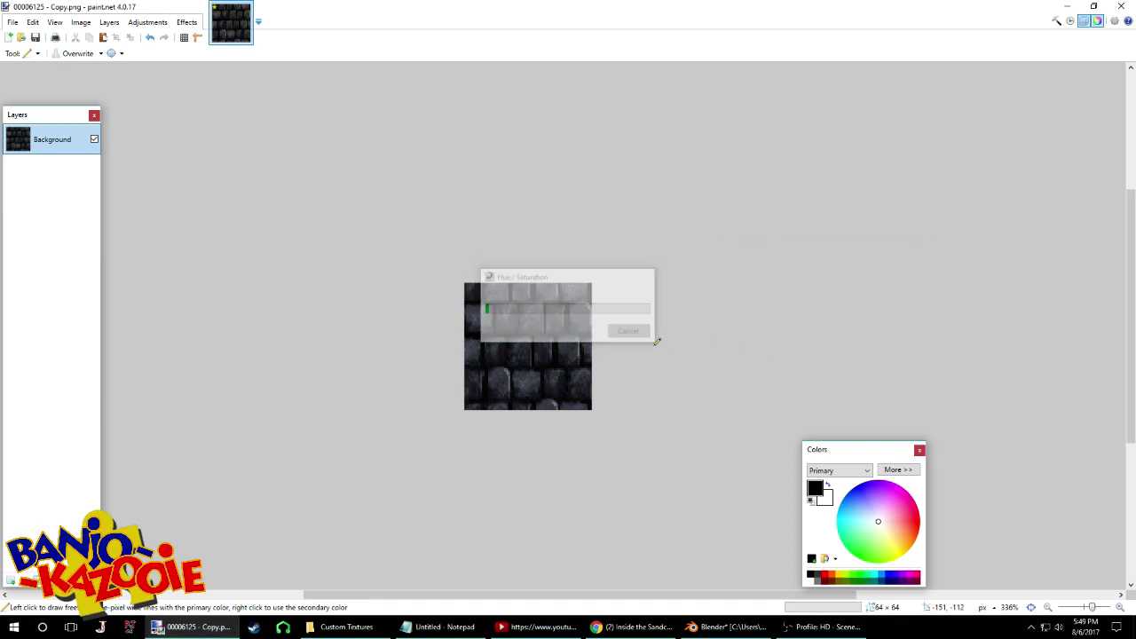
key(ctrl+s)
click(665, 407)
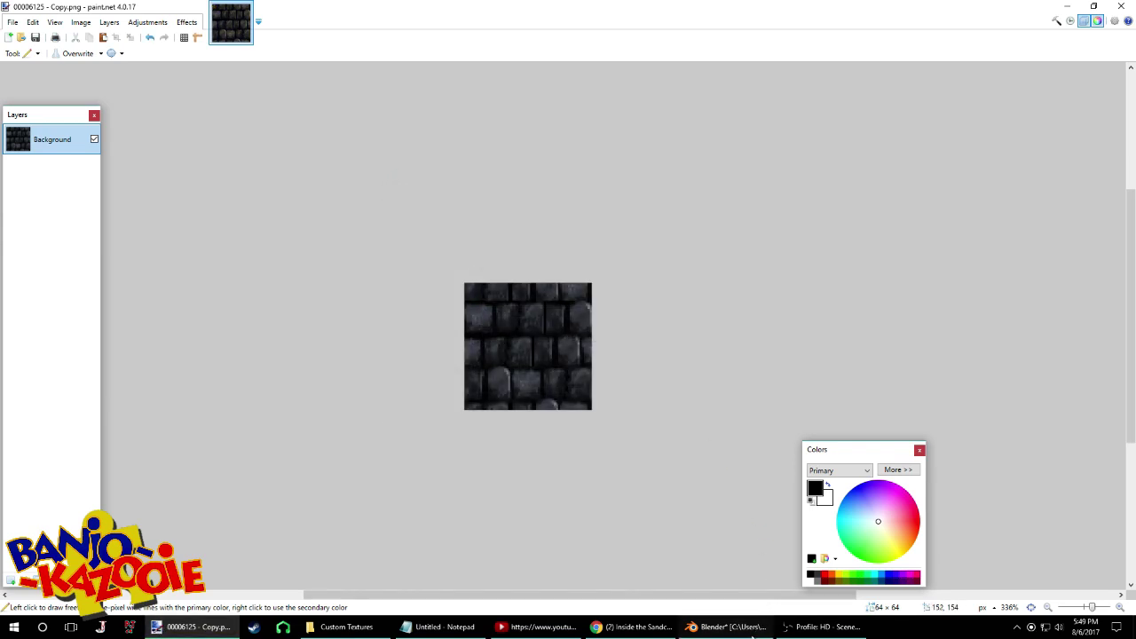
Switch to Blender and replace the selected tower wall faces' texture with 00006125 - Copy.png from Custom Textures
click(727, 626)
click(548, 632)
middle_drag(444, 356, 410, 362)
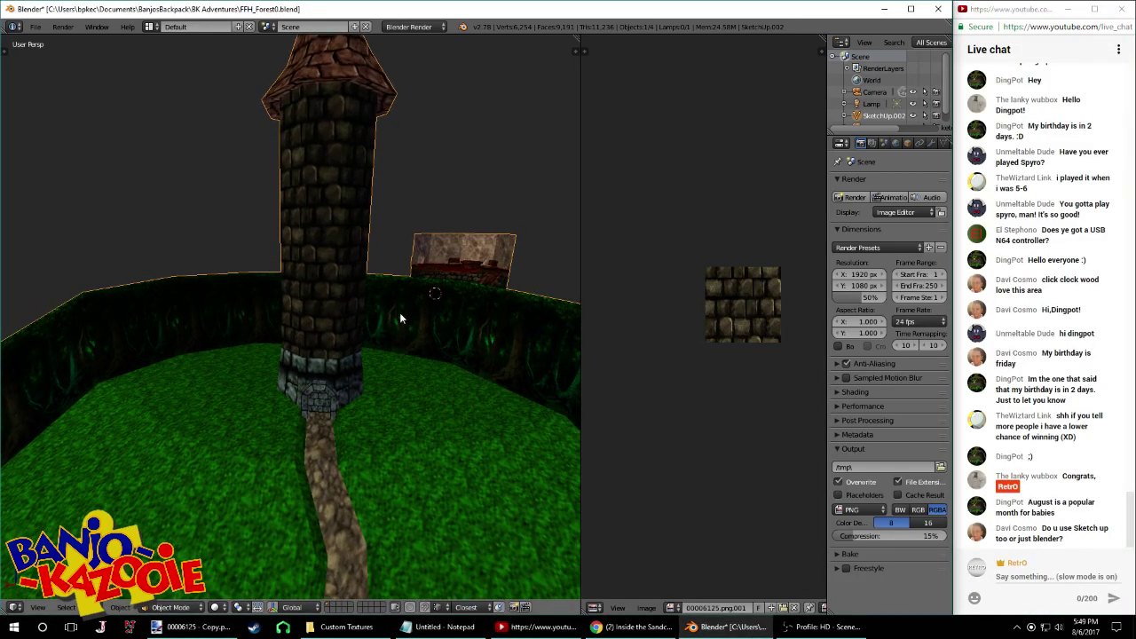
middle_drag(423, 306, 489, 293)
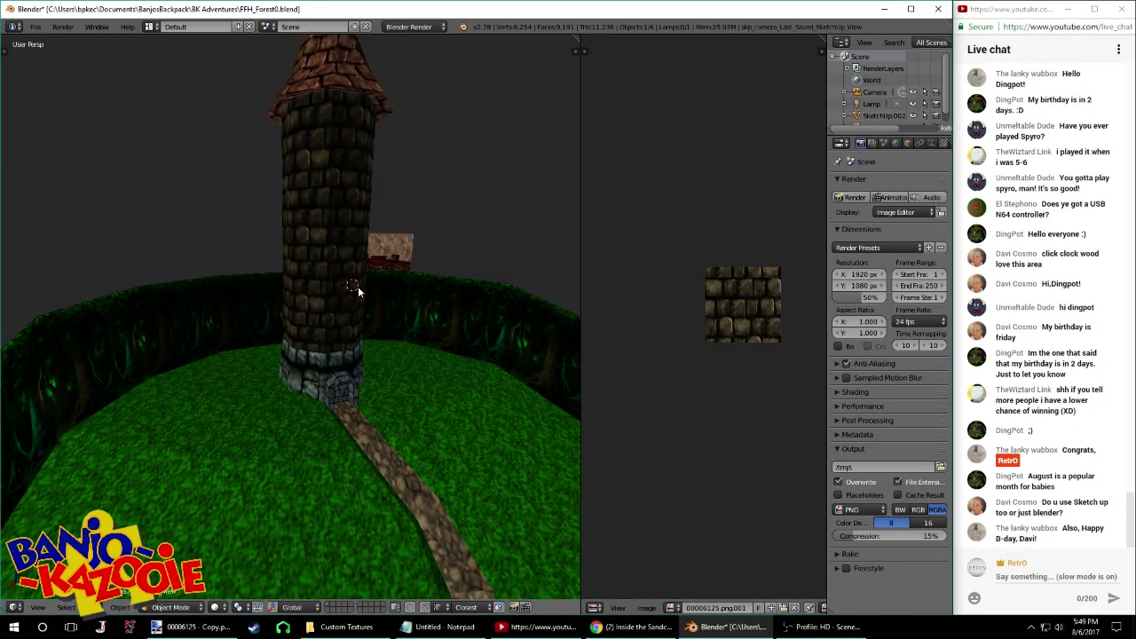
key(Tab)
middle_drag(445, 343, 462, 342)
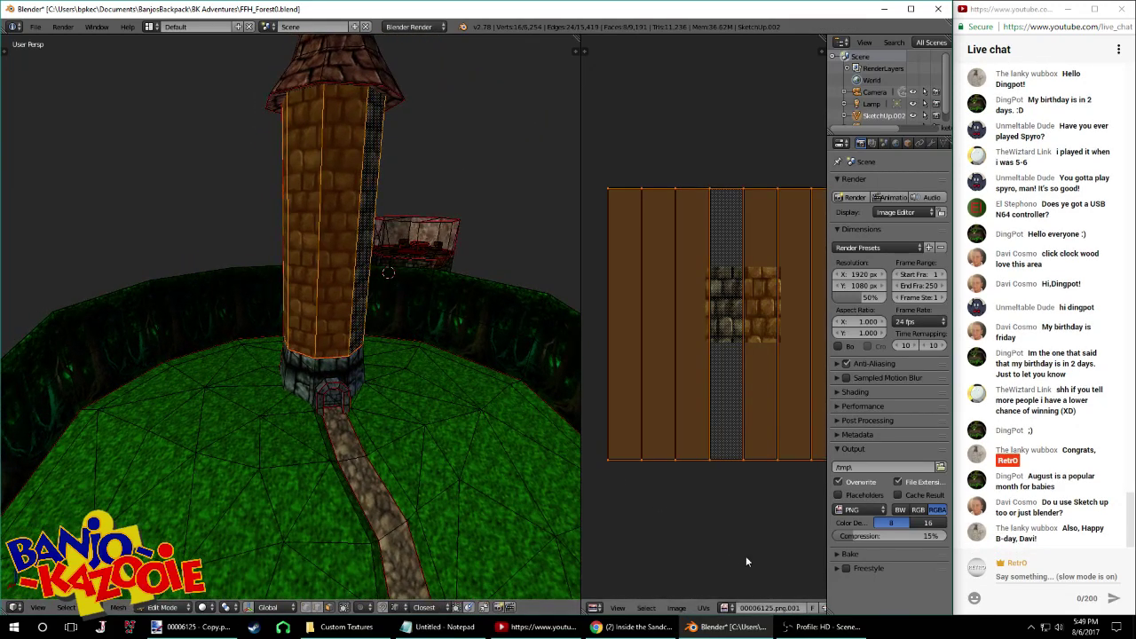
click(679, 609)
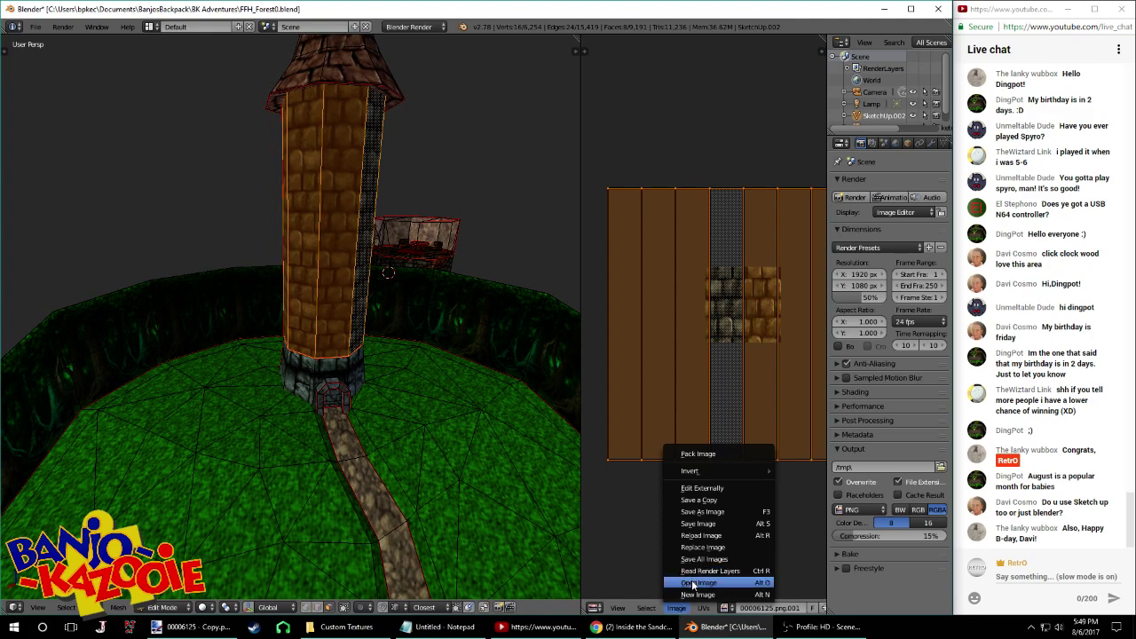
click(688, 572)
click(202, 43)
double_click(280, 227)
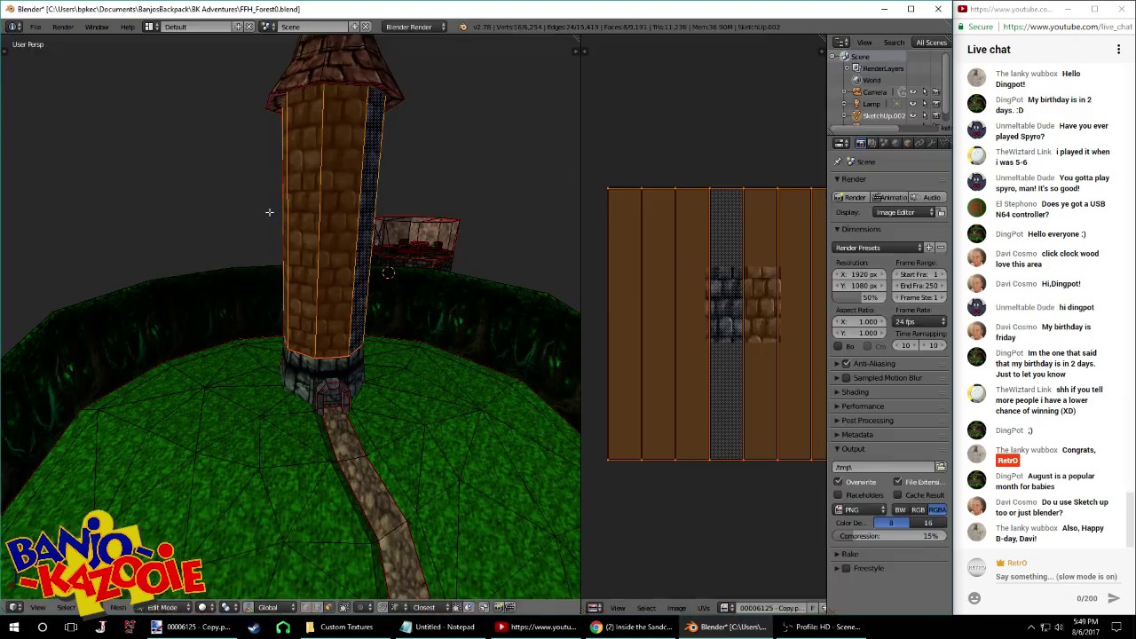
middle_drag(400, 306, 296, 330)
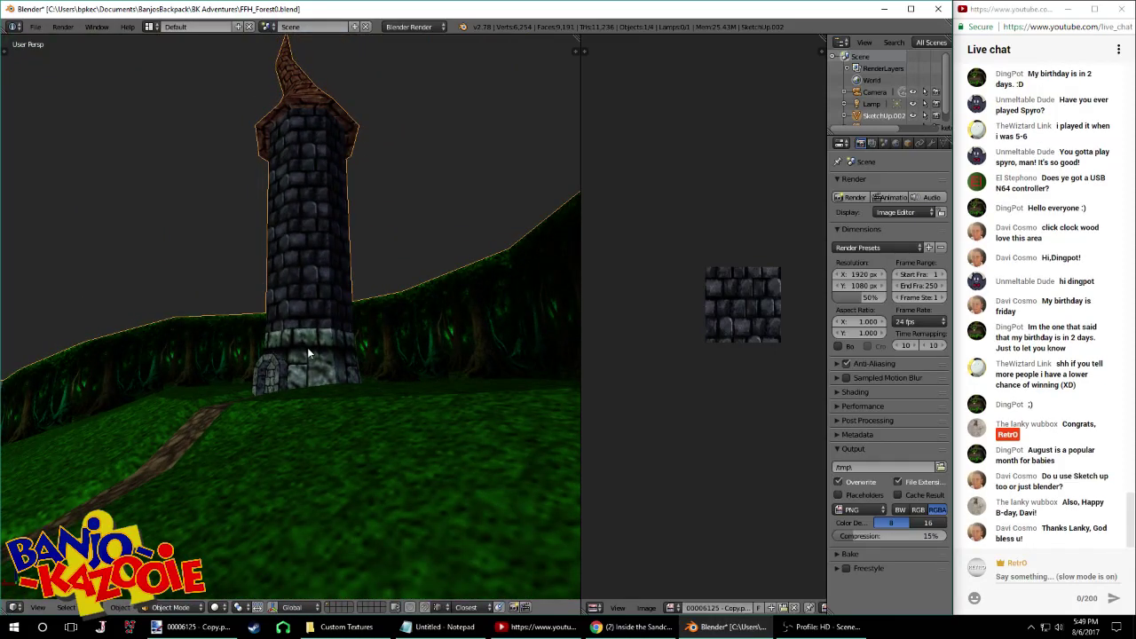
Back in paint.net, undo the texture copy's recolouring and reduce its saturation more moderately with the hue reset to 0
click(191, 627)
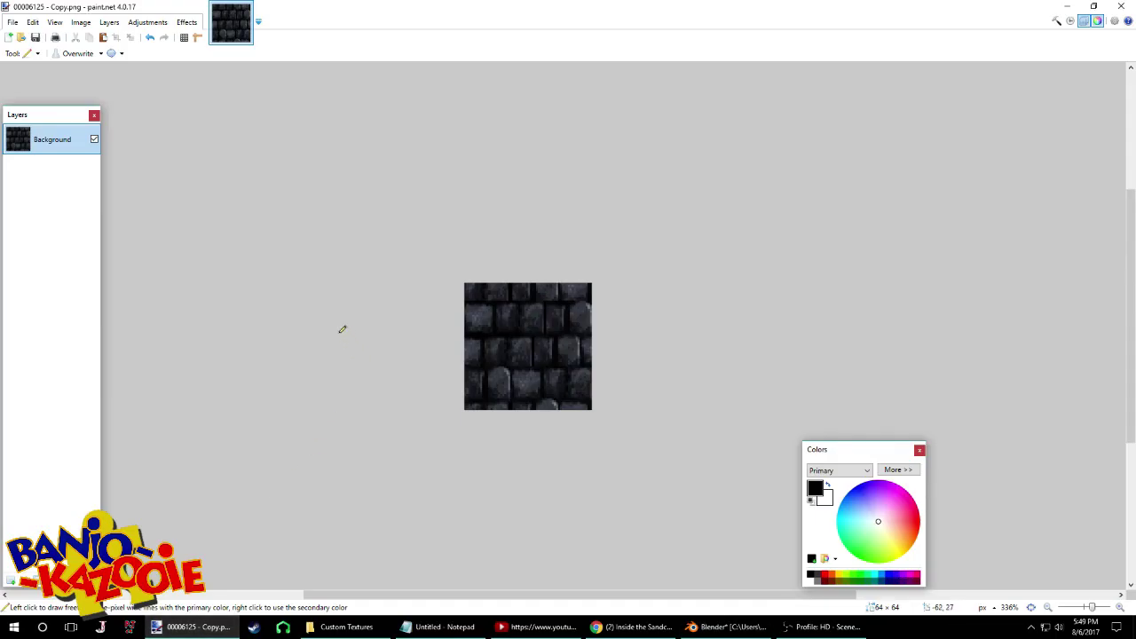
click(148, 22)
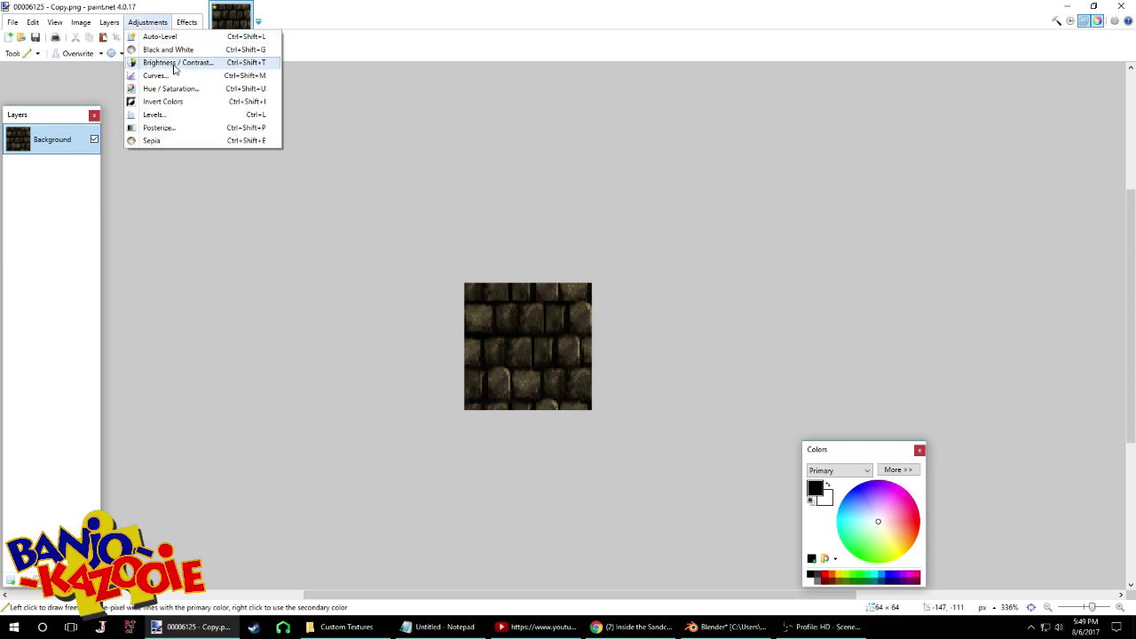
click(171, 94)
click(660, 278)
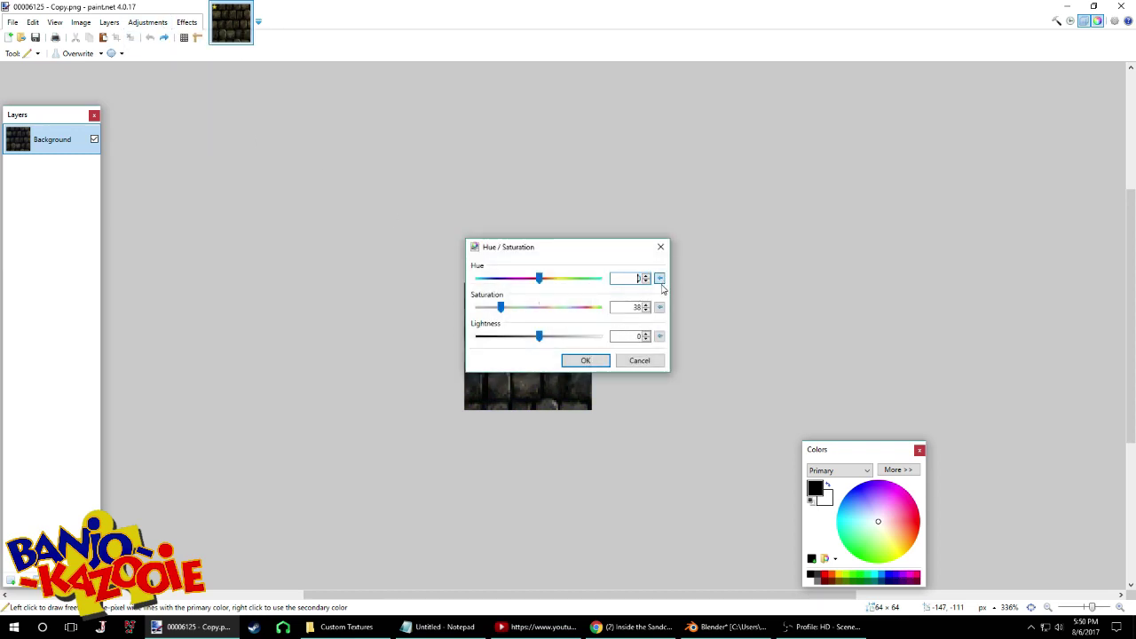
drag(543, 252, 775, 300)
mouse_move(734, 362)
mouse_down()
mouse_move(755, 362)
mouse_move(744, 359)
mouse_up()
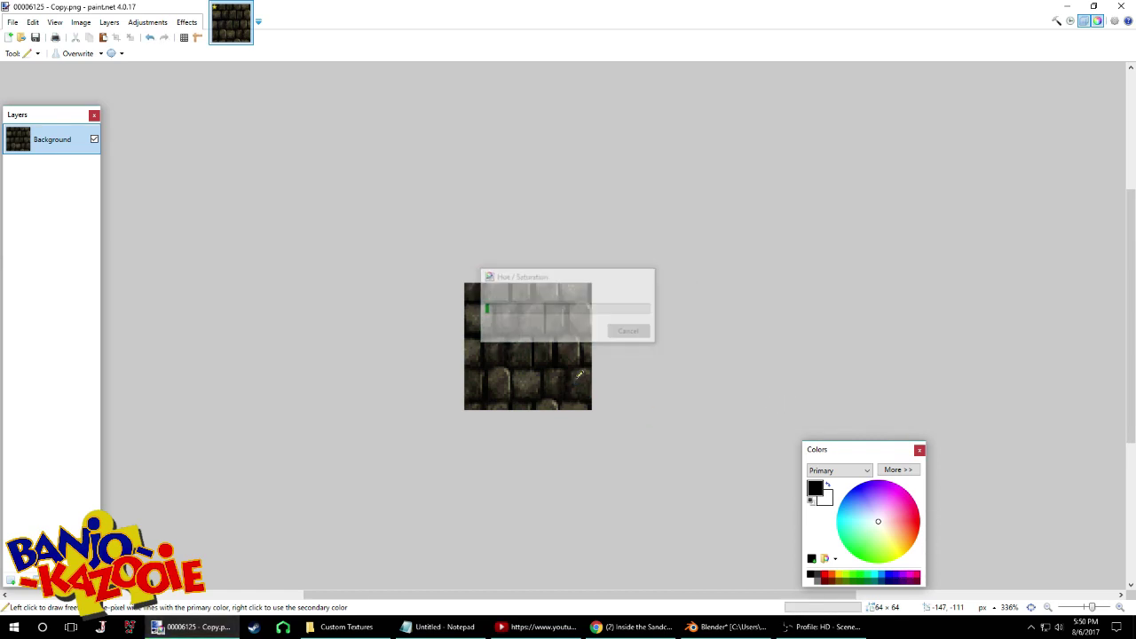
Return to Blender and apply the re-edited 00006125 - Copy.png to the tower wall faces
click(728, 627)
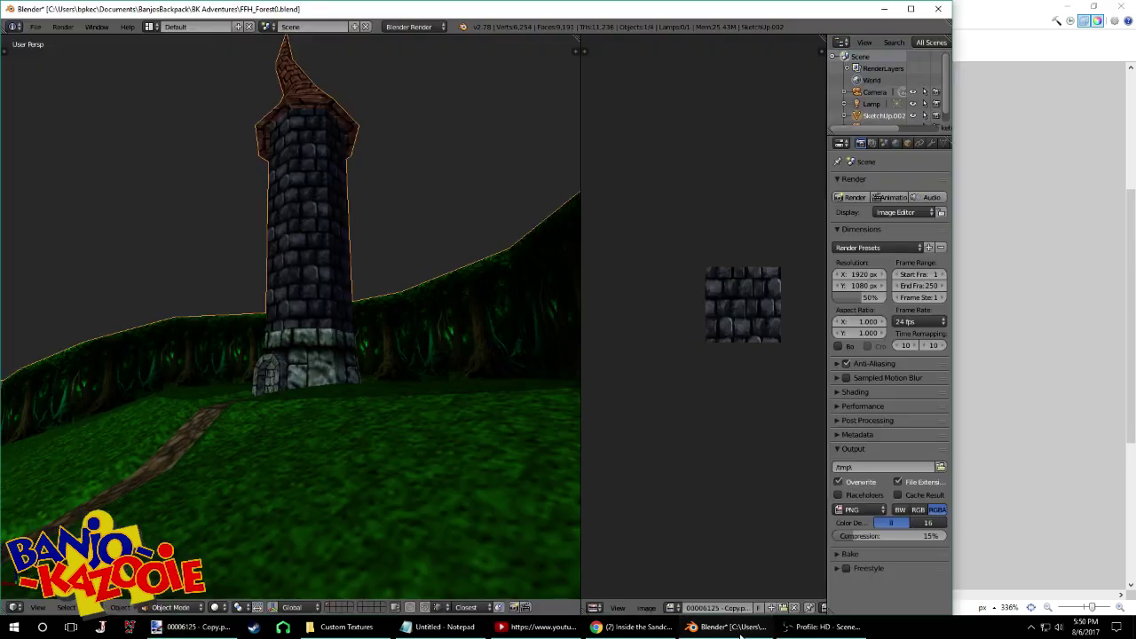
click(647, 609)
click(655, 579)
click(201, 43)
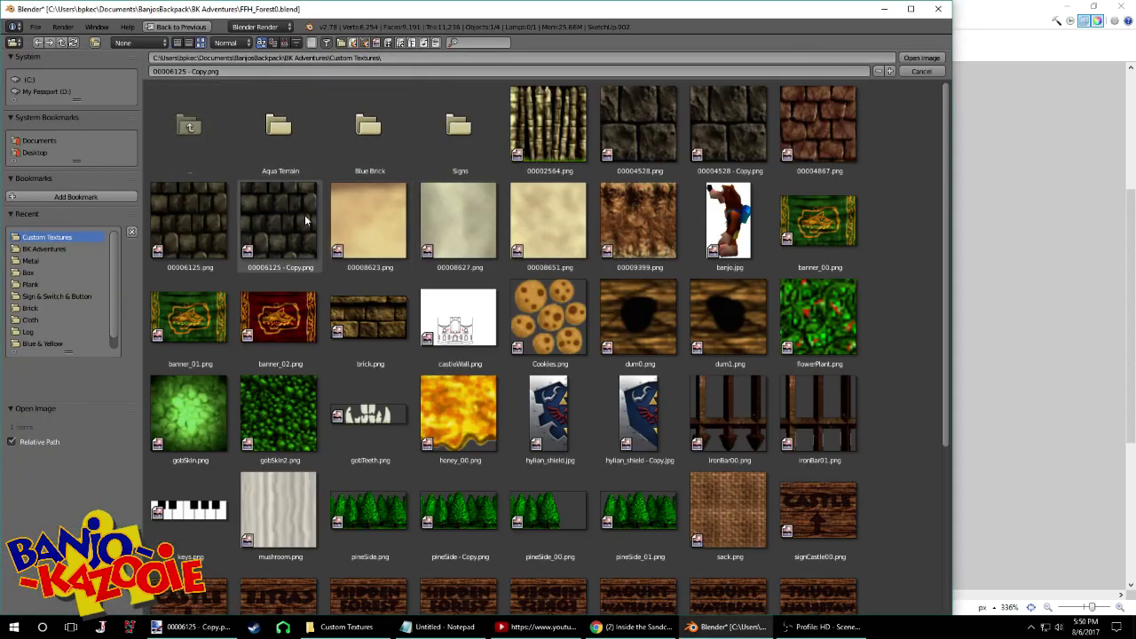
double_click(259, 229)
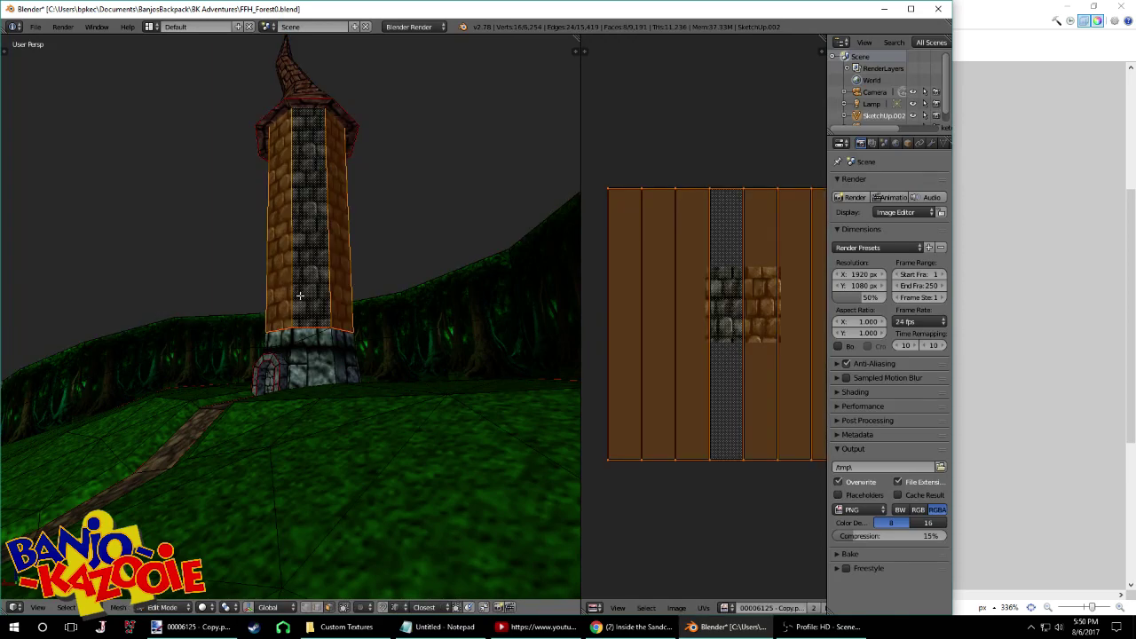
middle_drag(375, 332, 351, 335)
click(538, 626)
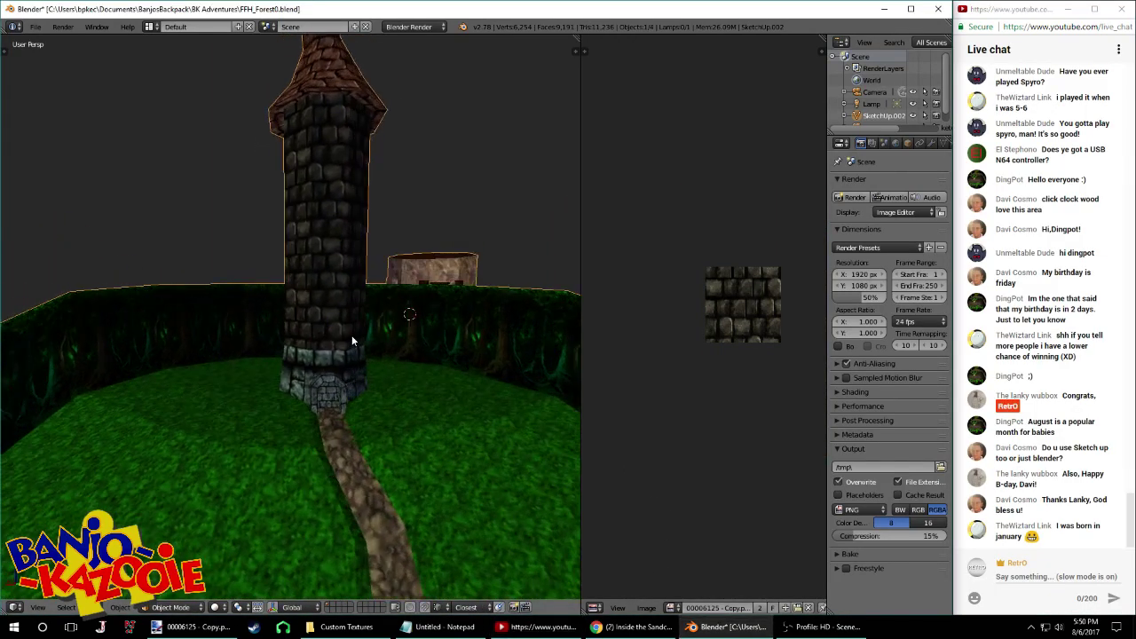
Move all of the tower wall's UVs up along Y by about 10 units and check the brick alignment on the model
middle_drag(312, 253, 406, 308)
scroll(313, 259, up, 6)
key(Tab)
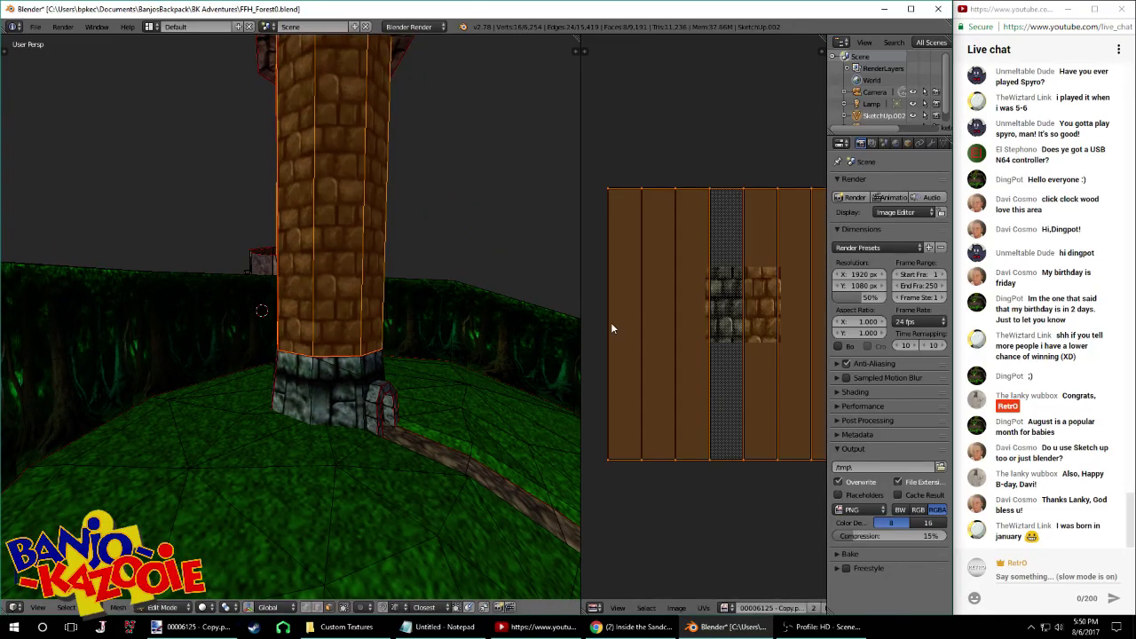
key(a)
key(a)
key(g)
key(y)
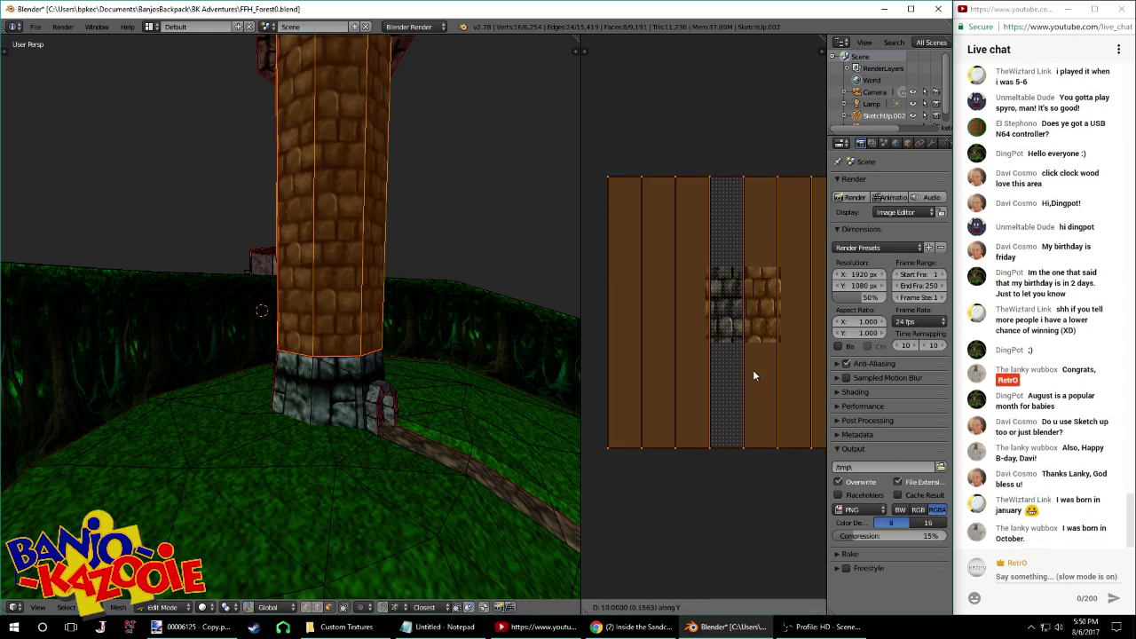
click(753, 371)
key(Tab)
middle_drag(529, 334, 360, 225)
middle_drag(362, 167, 372, 214)
Adjust the tower wall UVs' vertical position again along Y and check the bricks where the wall meets the base
key(Tab)
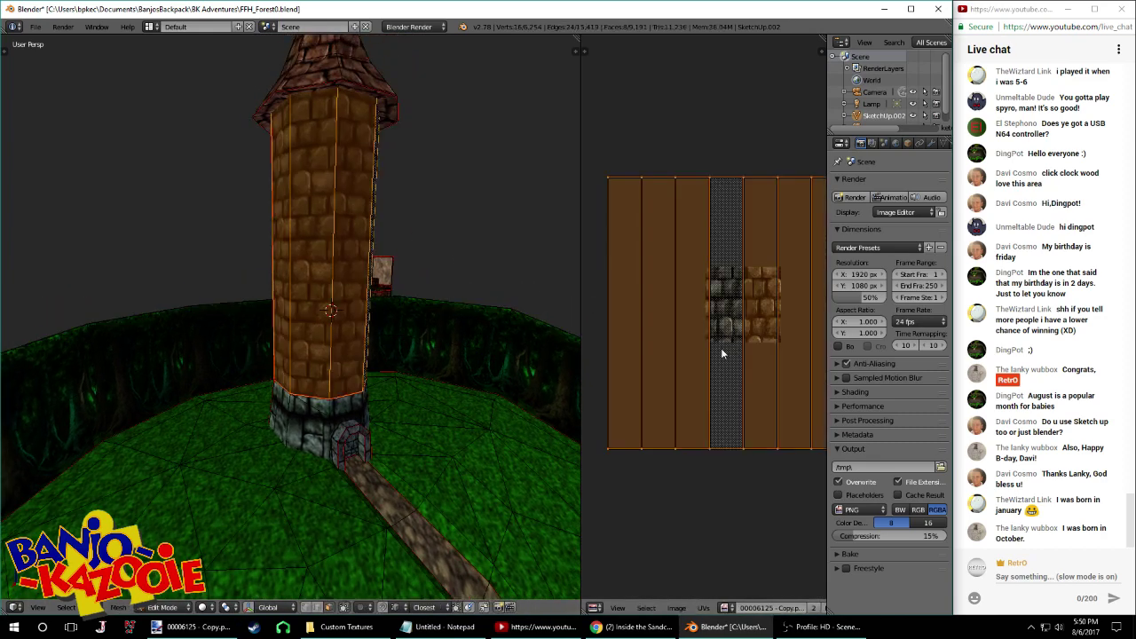
key(g)
key(y)
click(765, 419)
key(Tab)
middle_drag(447, 348, 460, 326)
Scale the tower wall's UVs slightly and shift them down along Y by about 1.5 units
key(Tab)
key(s)
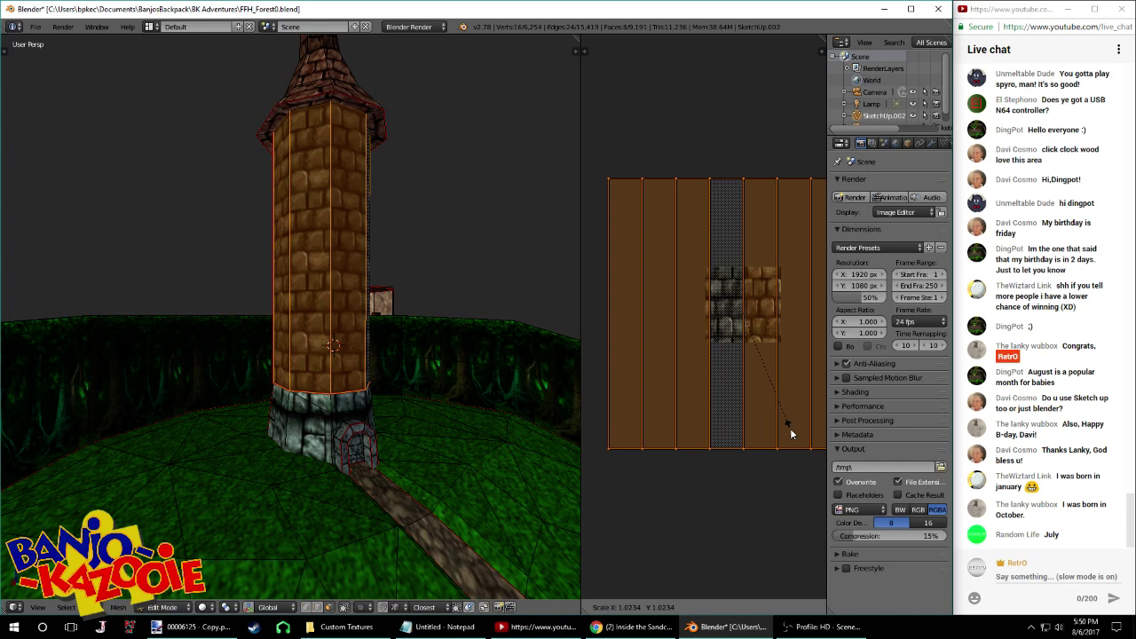
click(790, 429)
key(g)
key(y)
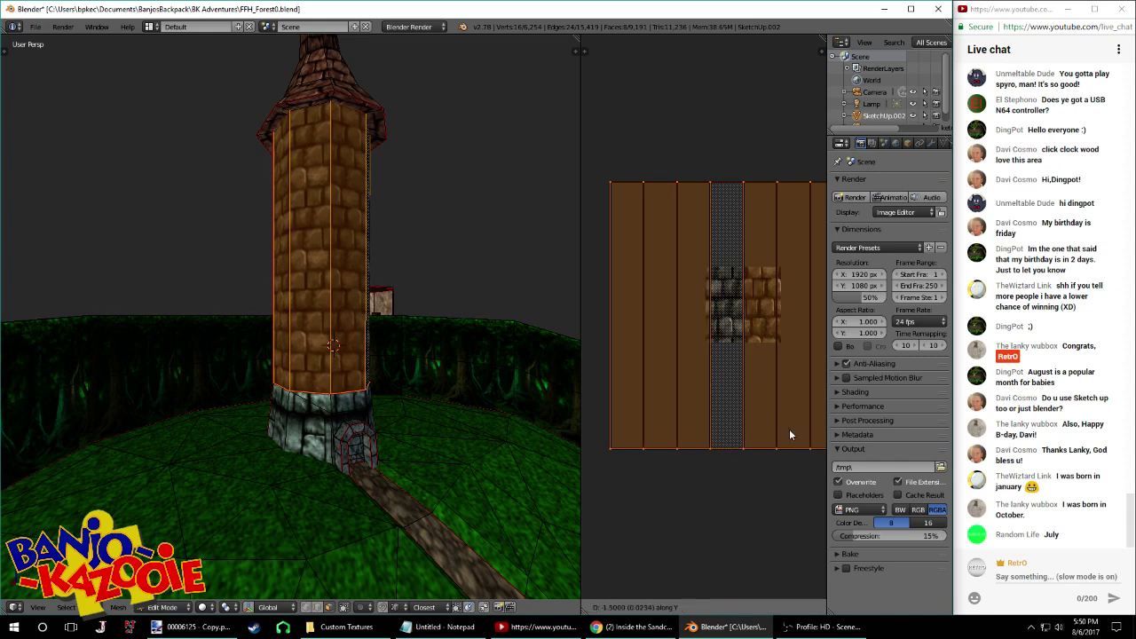
click(789, 430)
Save over FFH_Forest0.blend and inspect the retextured tower in Object Mode
key(Tab)
middle_drag(323, 302, 262, 294)
key(ctrl+s)
click(262, 294)
middle_drag(313, 255, 477, 287)
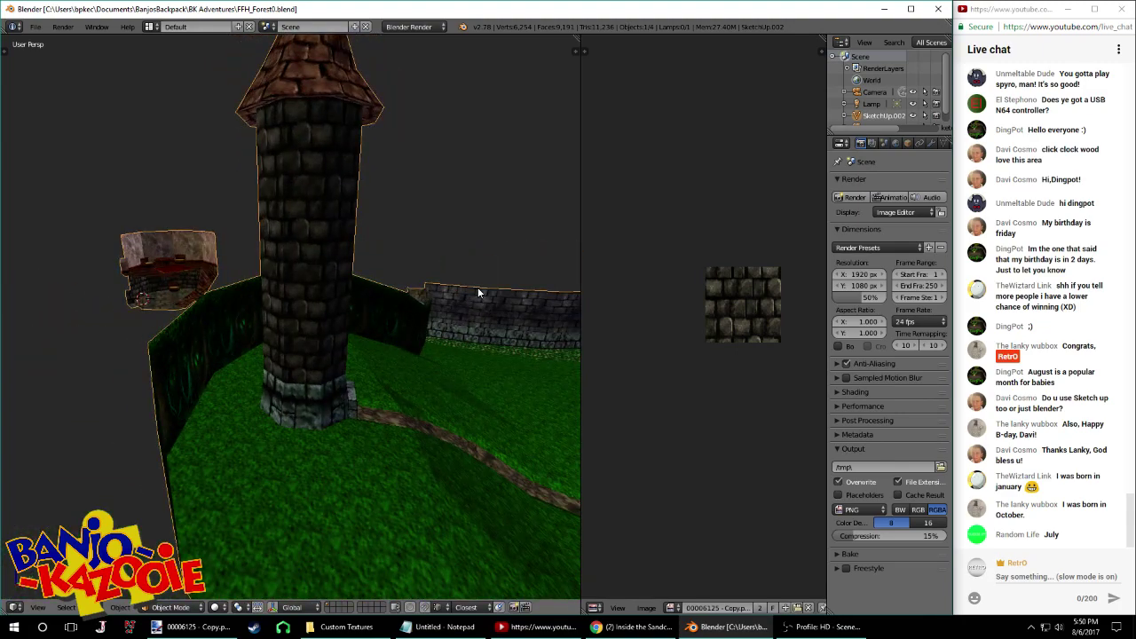
View the tower and its surroundings from near and far, and save over FFH_Forest0.blend again
key(Tab)
key(Tab)
middle_drag(475, 279, 354, 296)
scroll(324, 292, down, 4)
key(Tab)
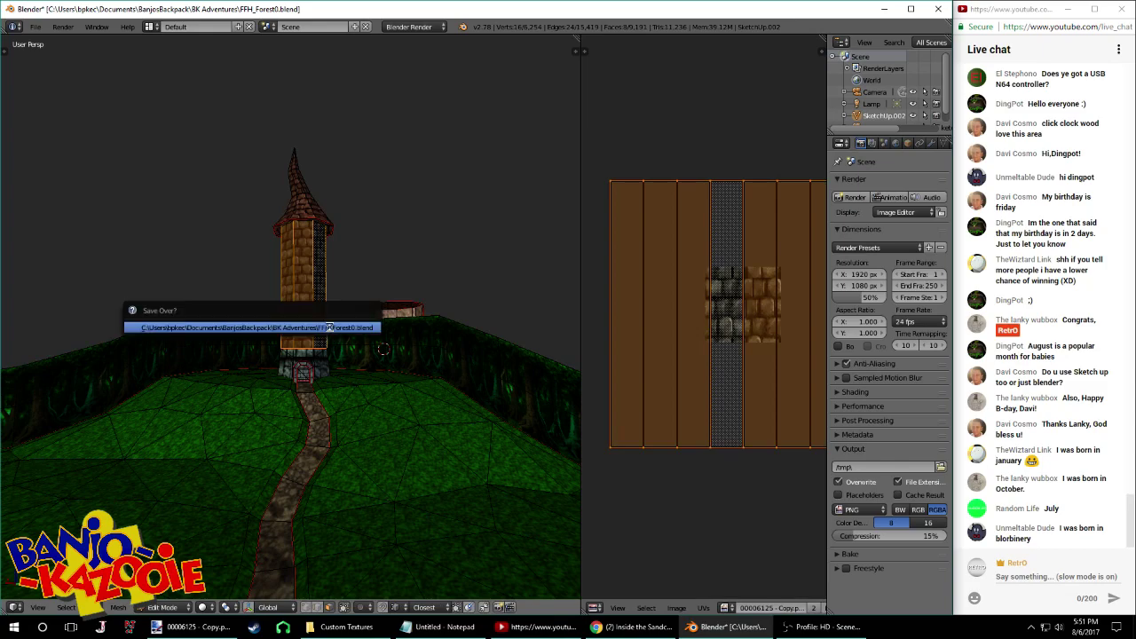
scroll(329, 333, up, 5)
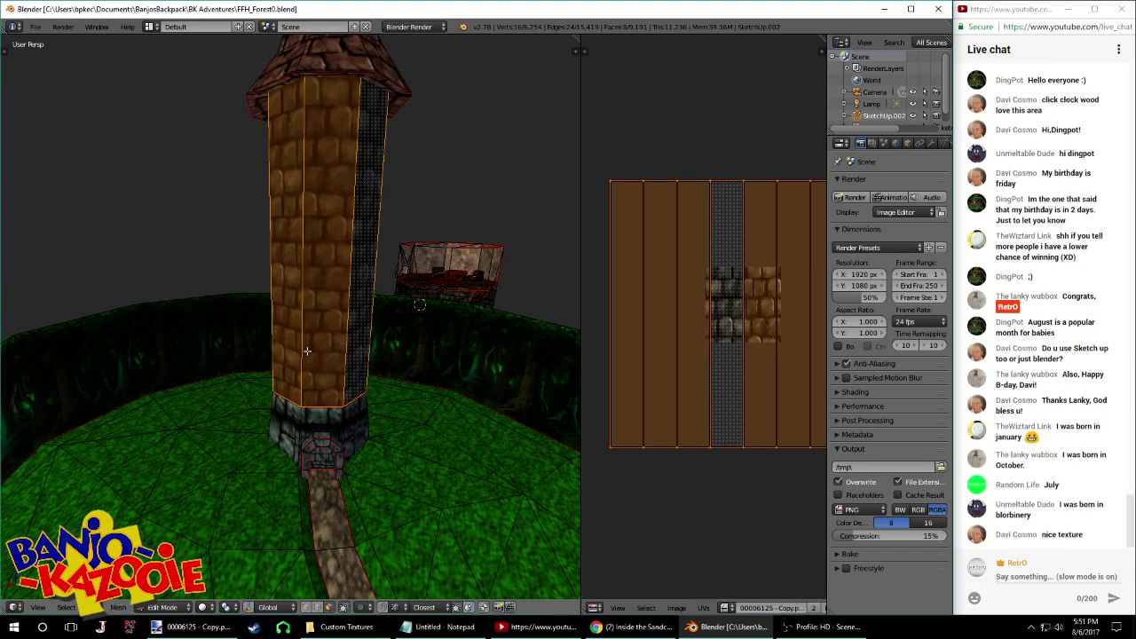
middle_drag(311, 348, 444, 366)
key(Tab)
key(Tab)
Select all linked faces of the tower's stone base around the doorway
mouse_move(355, 382)
middle_down()
mouse_move(333, 390)
mouse_move(352, 359)
middle_up()
scroll(338, 391, up, 4)
right_click(351, 359)
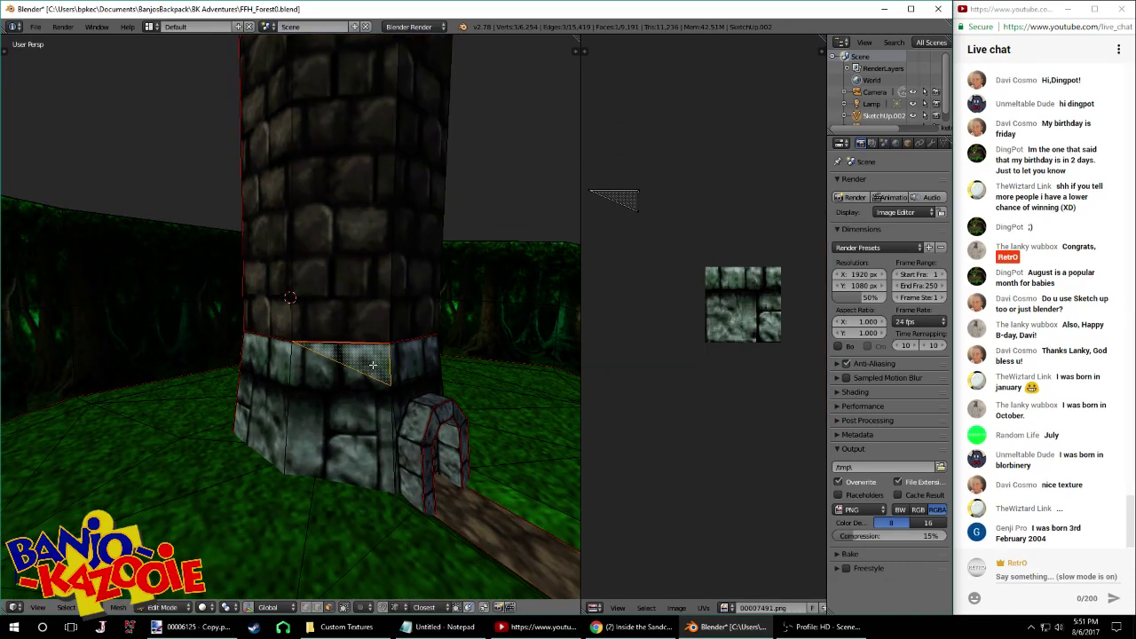
key(l)
middle_drag(373, 332, 312, 359)
scroll(301, 336, down, 4)
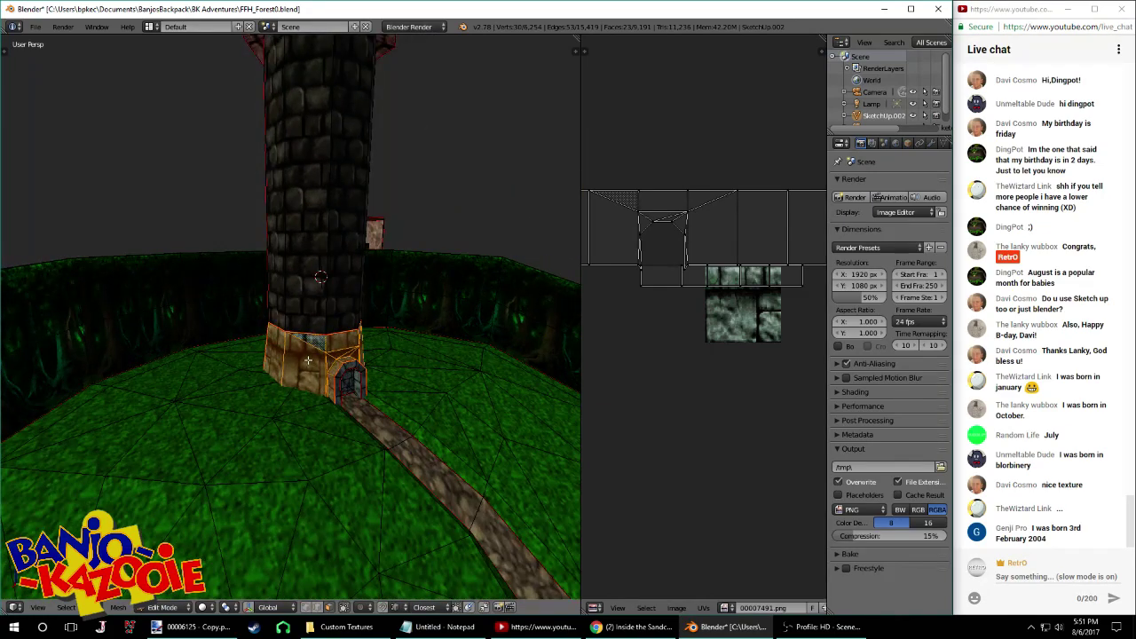
Try the tan stone brick texture 00000687.png from the Stone folder on the tower base and inspect it in Object Mode
click(676, 608)
click(710, 588)
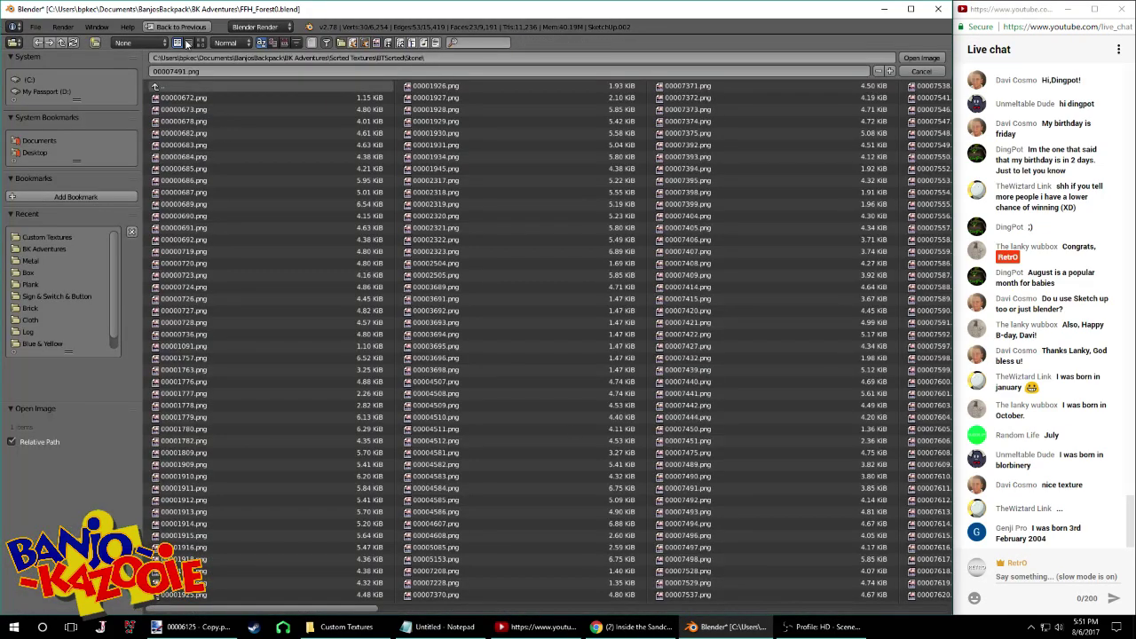
click(202, 43)
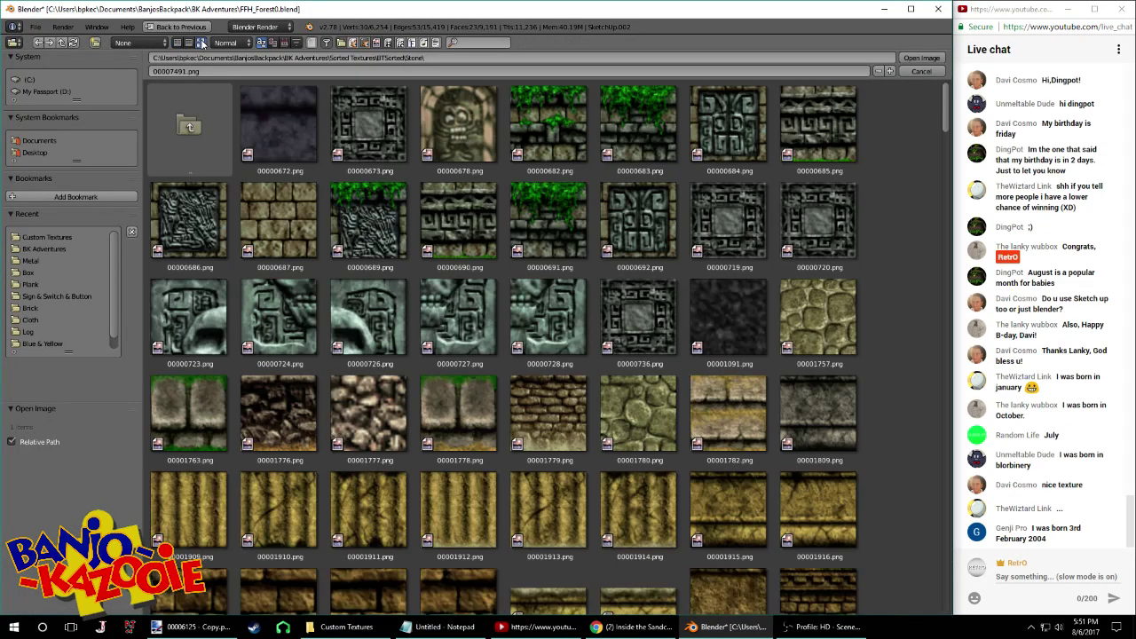
double_click(279, 210)
middle_drag(278, 210, 373, 266)
key(Tab)
Try the banded stone texture 00007374.png on the selected faces of the tower base
click(676, 608)
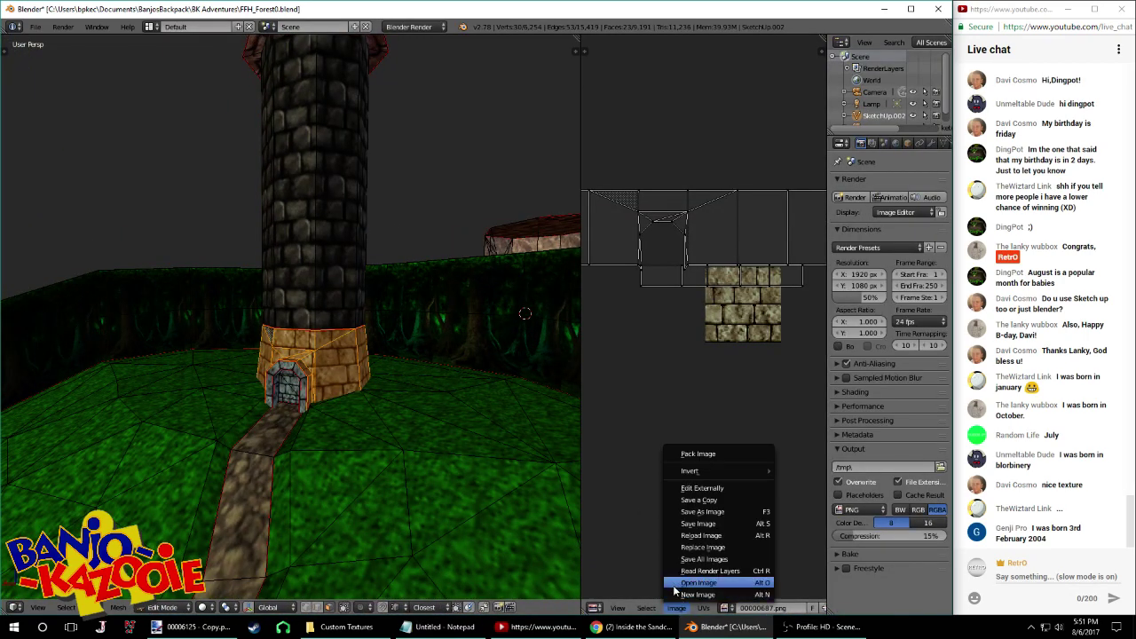
click(711, 579)
click(202, 43)
scroll(338, 176, down, 6)
scroll(433, 302, down, 10)
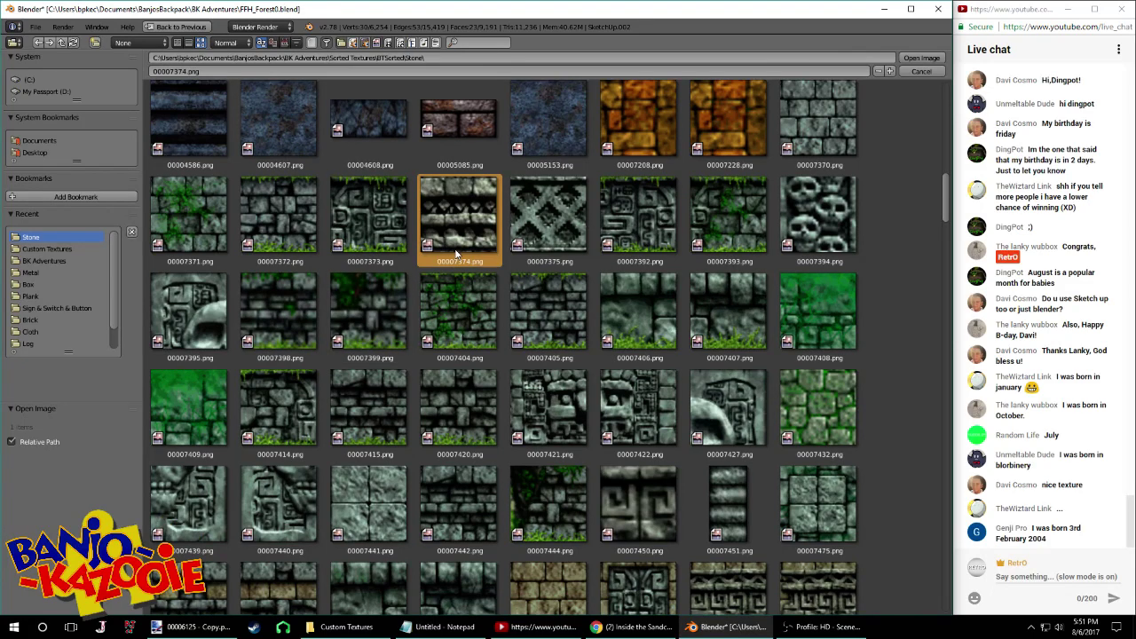
double_click(456, 254)
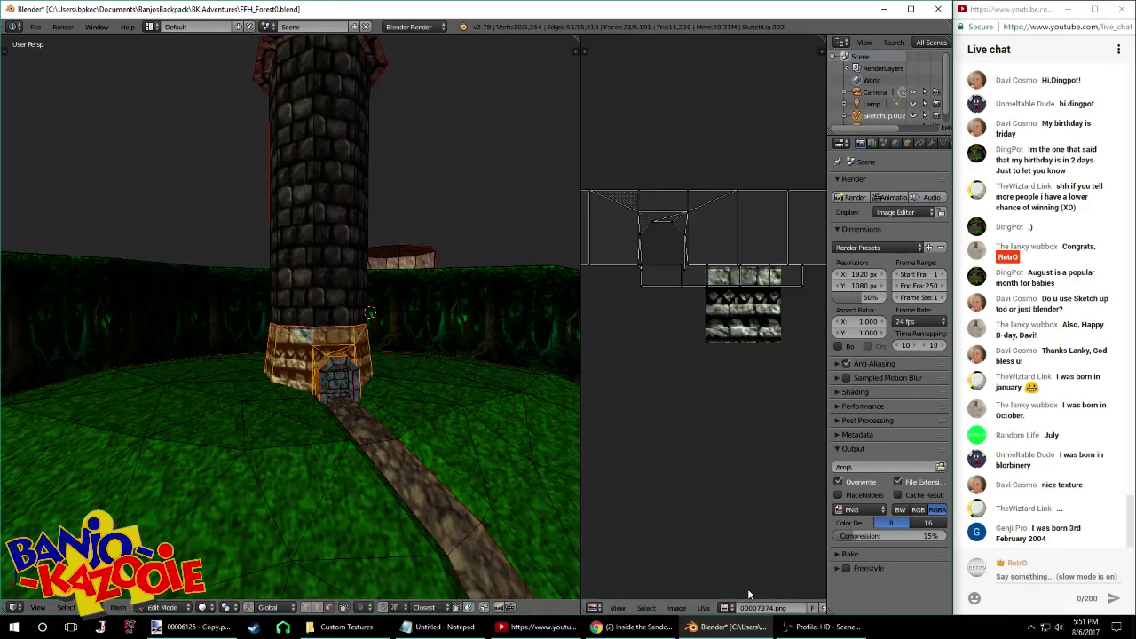
Browse the Stone folder's thumbnails, try the ridged stone texture 00007550.png on the tower base, and inspect it in Object Mode
click(677, 608)
click(693, 583)
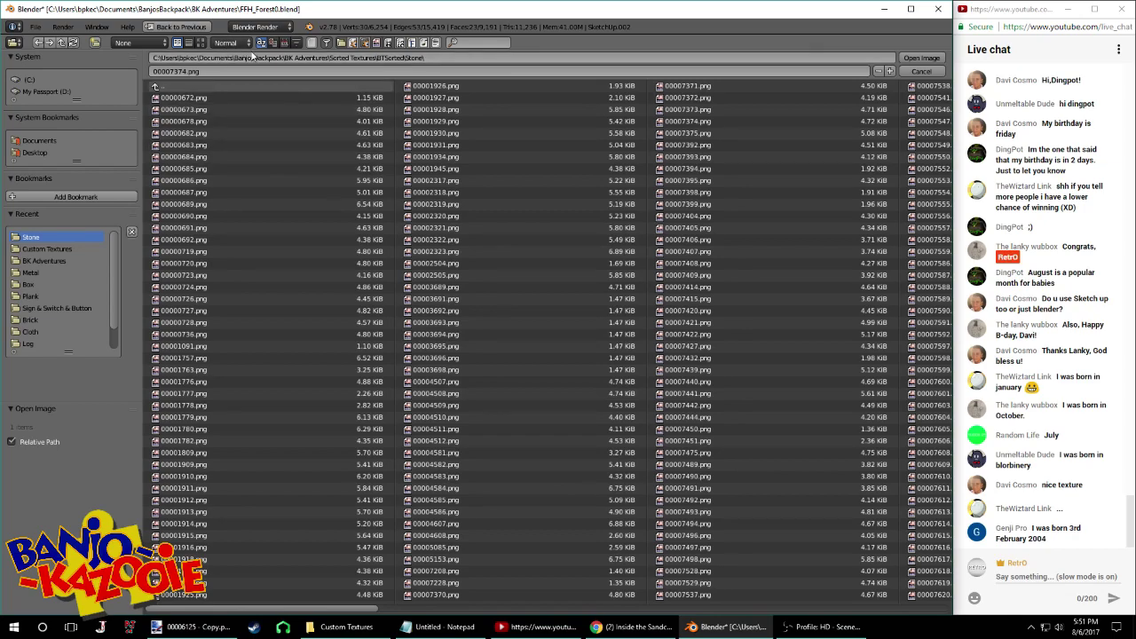
click(202, 43)
scroll(399, 322, down, 5)
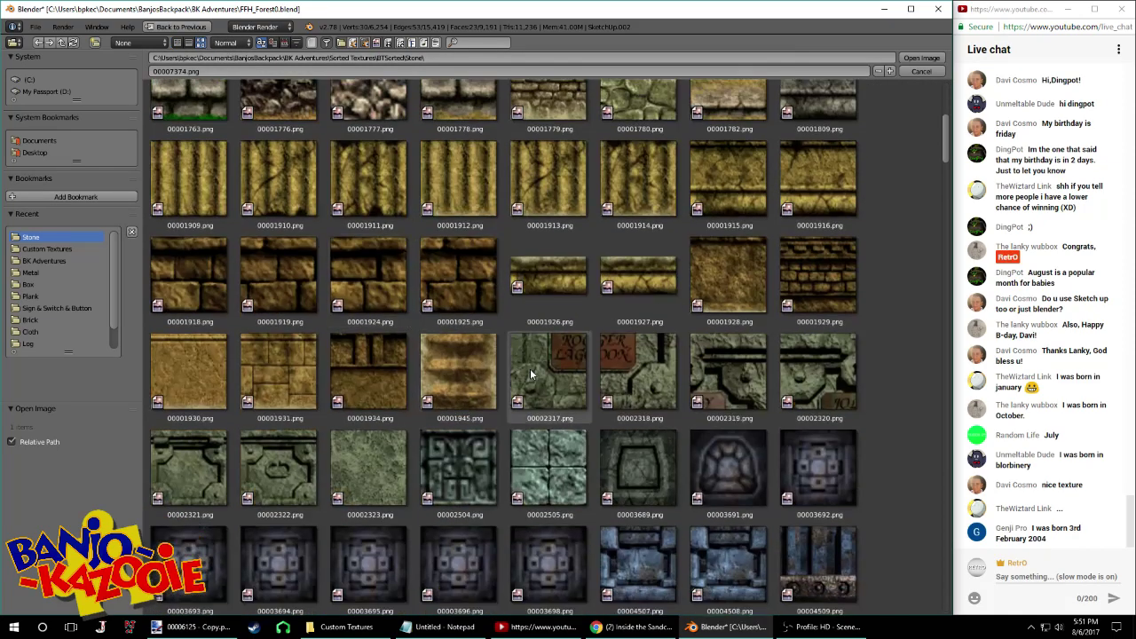
scroll(521, 333, down, 3)
scroll(521, 333, down, 10)
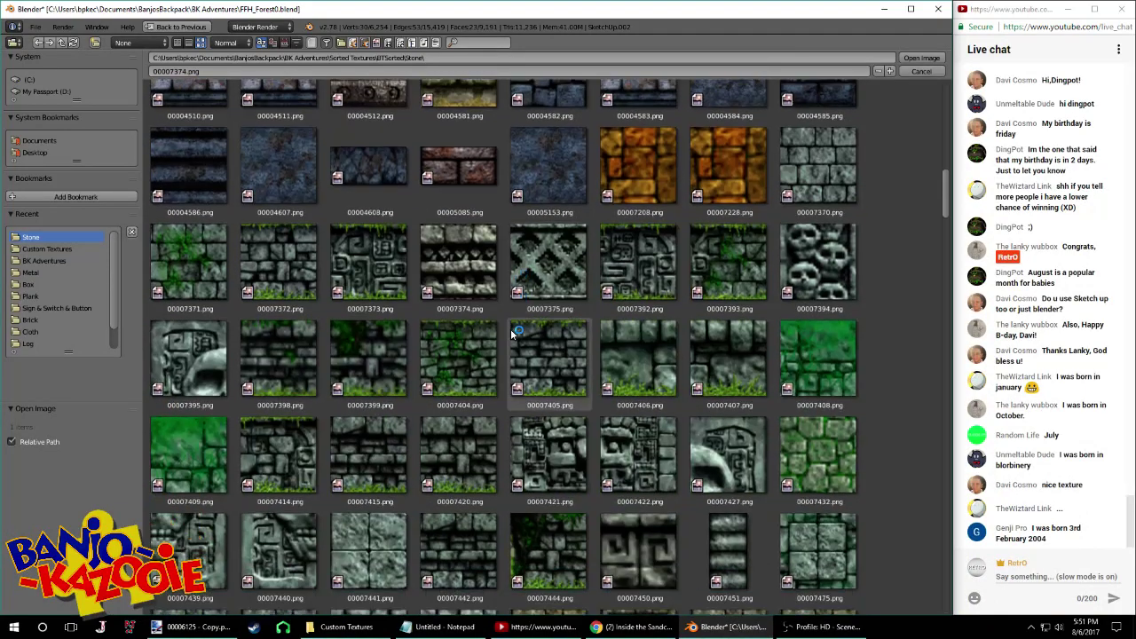
scroll(510, 333, down, 5)
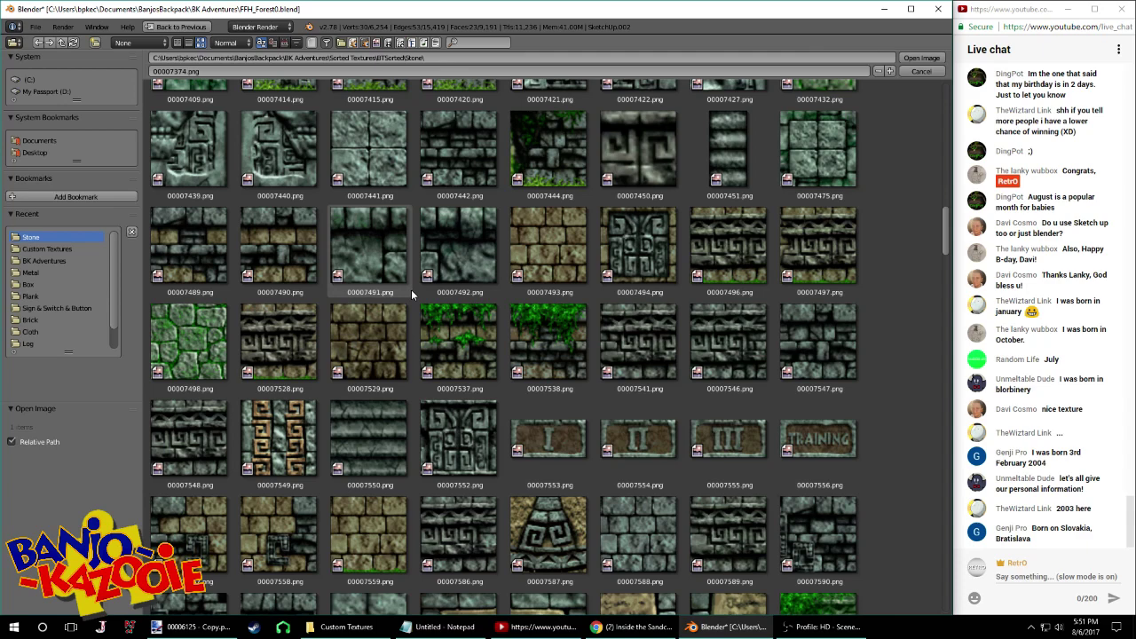
scroll(521, 373, down, 2)
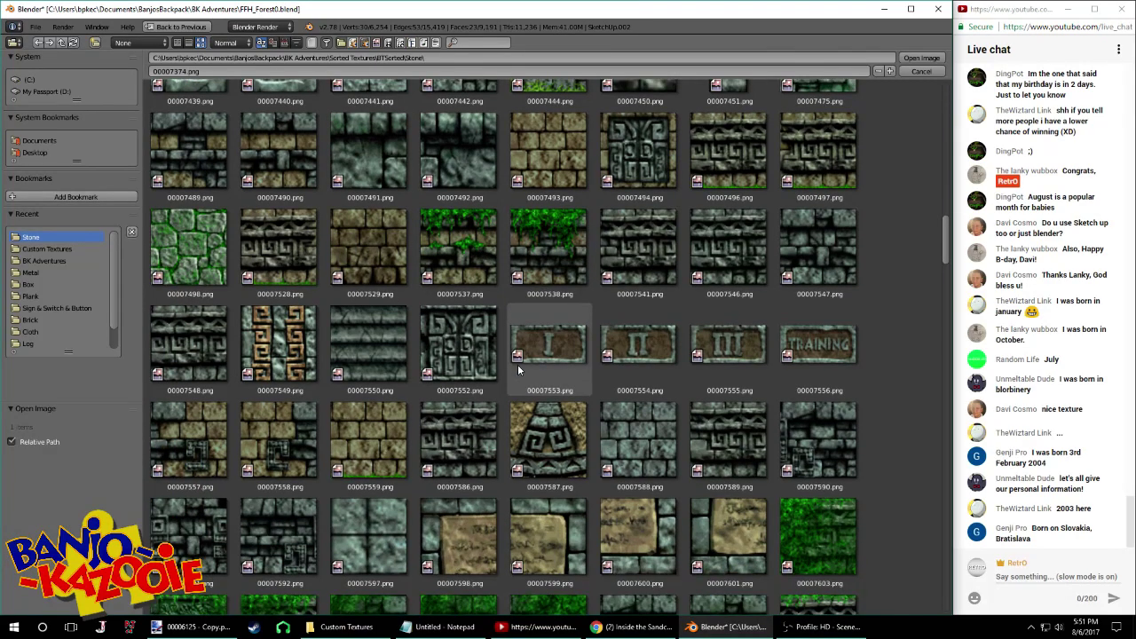
scroll(519, 371, down, 5)
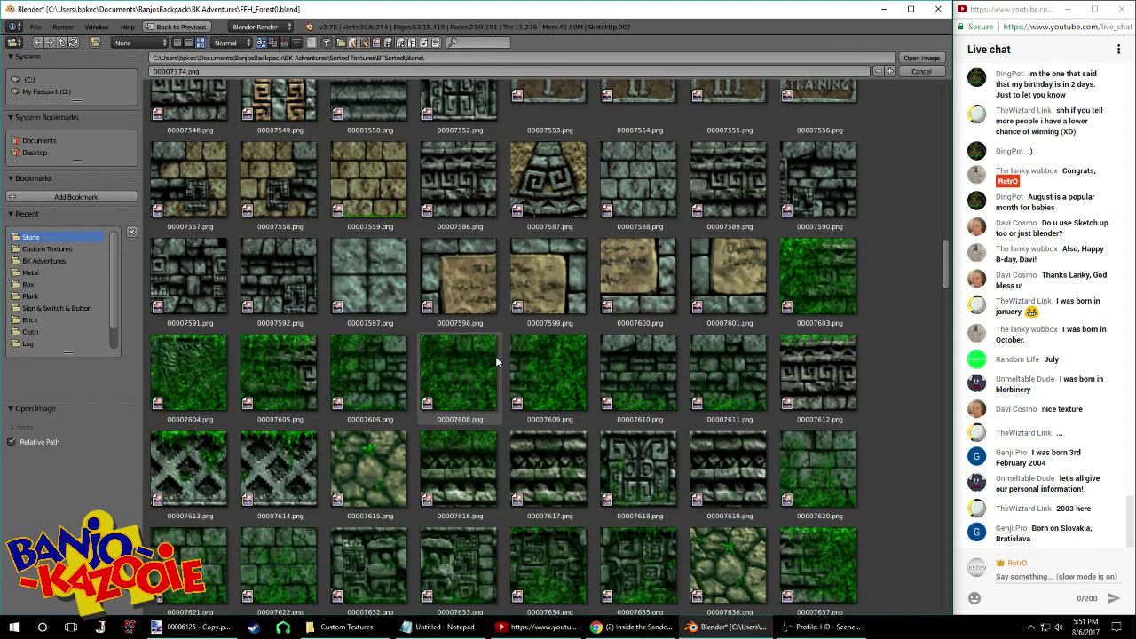
scroll(486, 356, down, 3)
scroll(446, 345, down, 1)
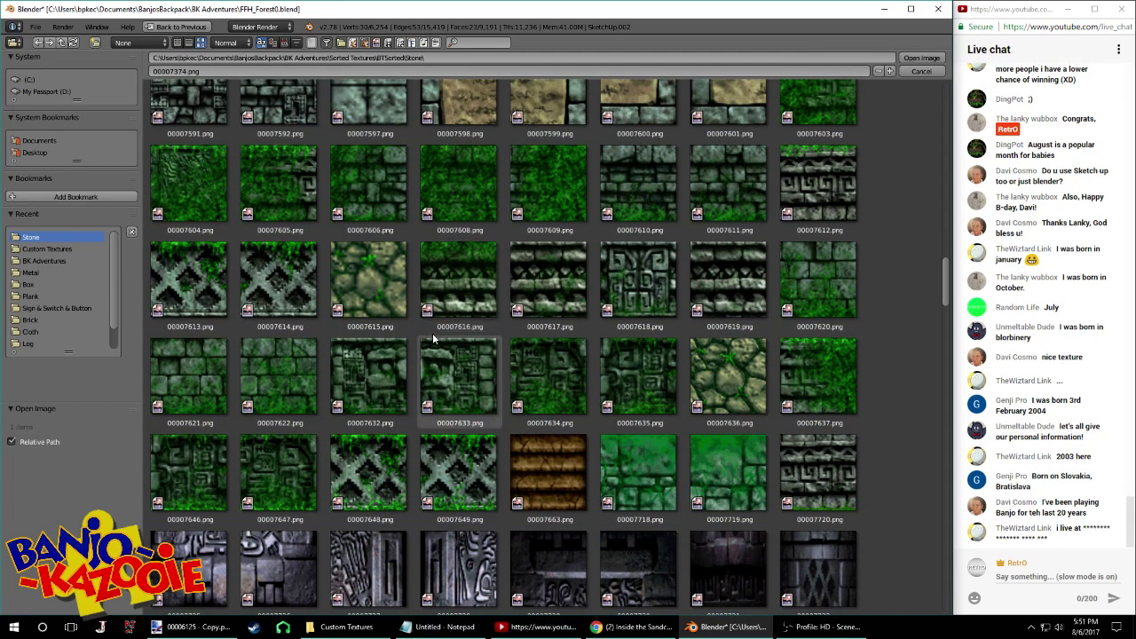
scroll(432, 333, down, 4)
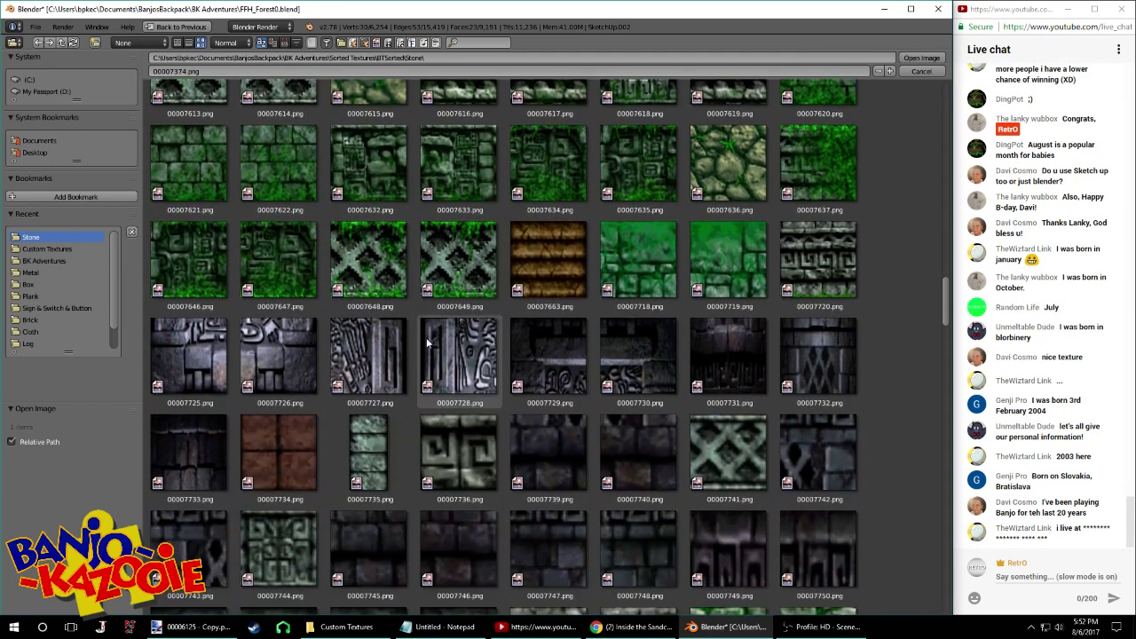
scroll(407, 313, up, 9)
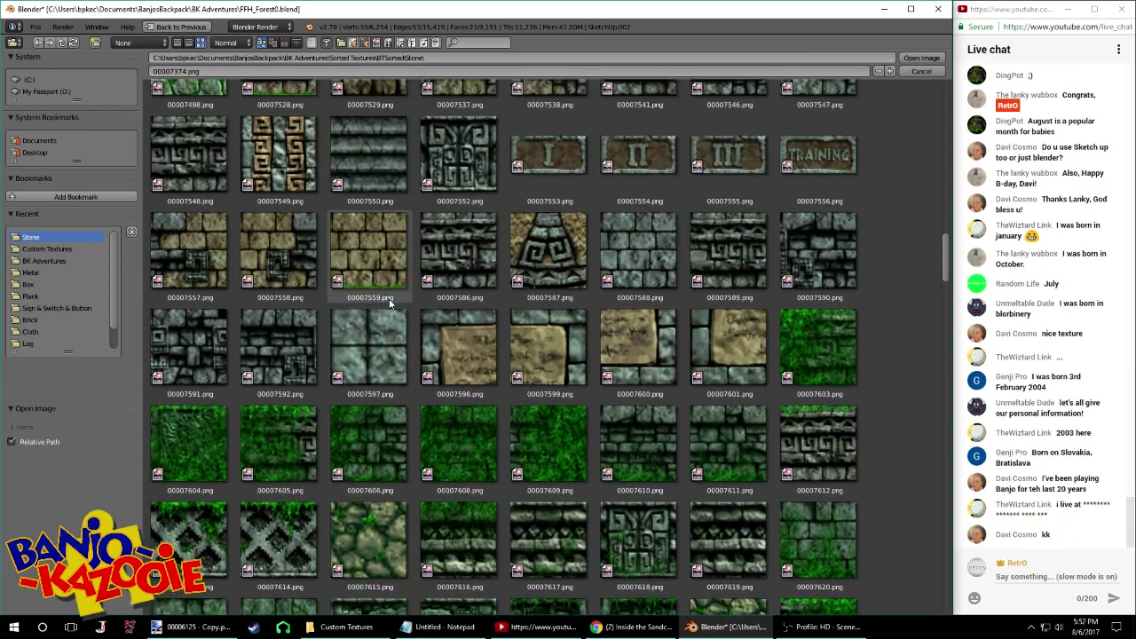
scroll(387, 298, up, 4)
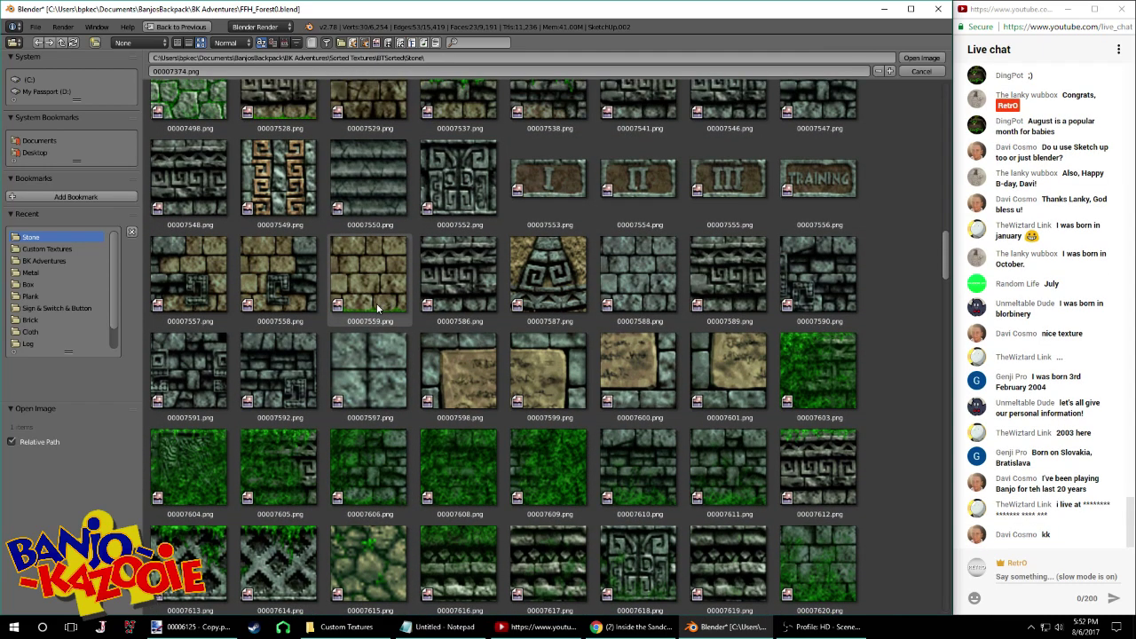
scroll(374, 288, up, 1)
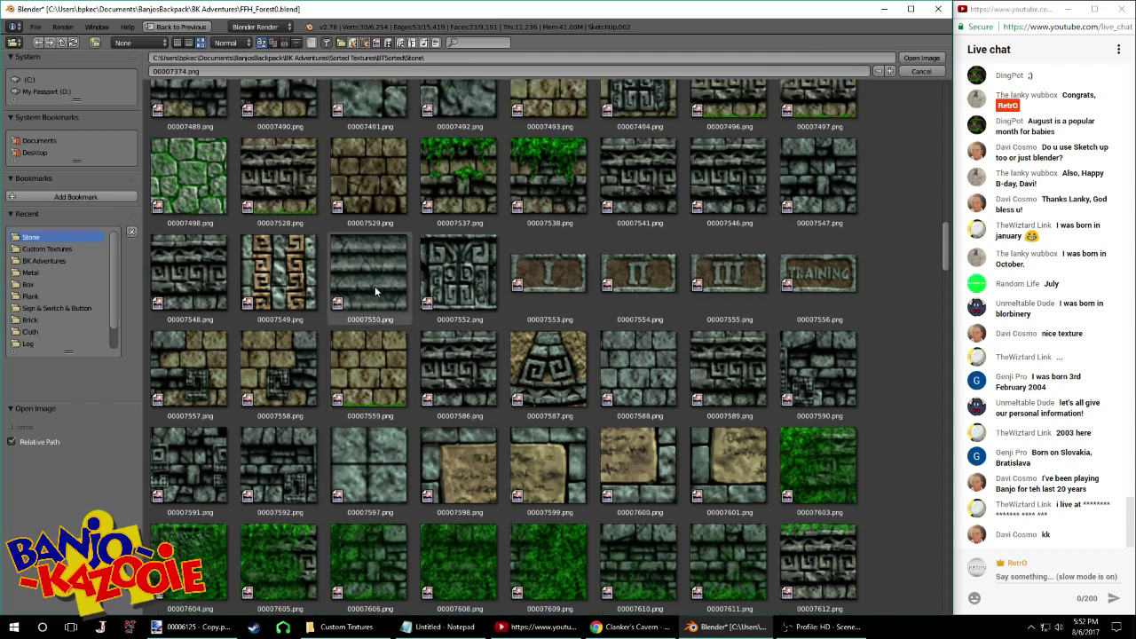
click(375, 285)
double_click(375, 285)
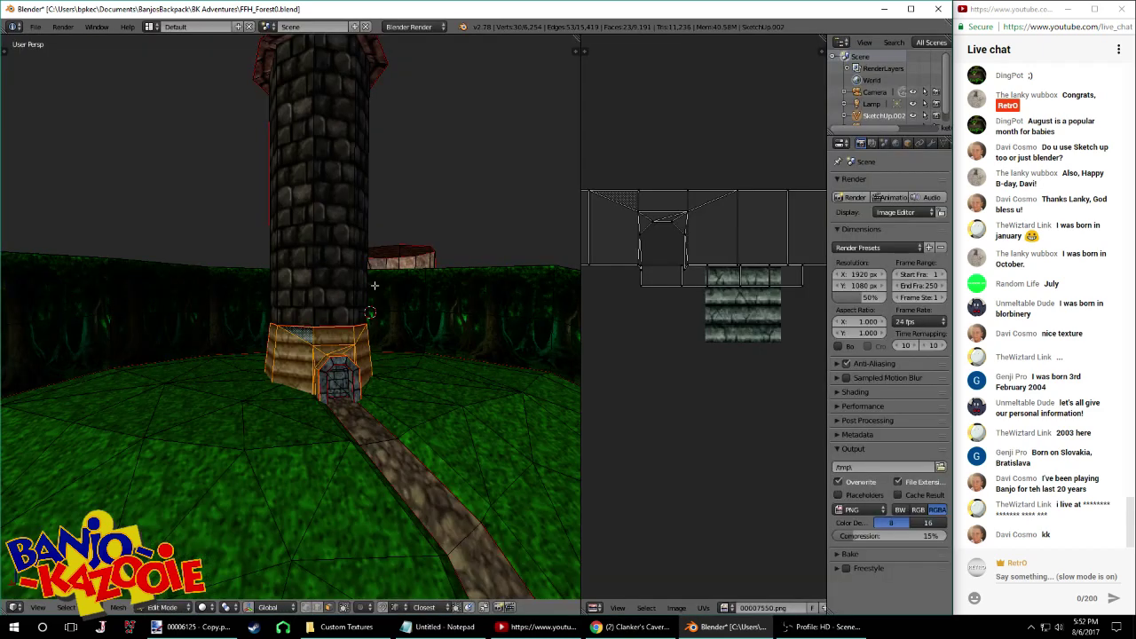
middle_drag(385, 314, 362, 398)
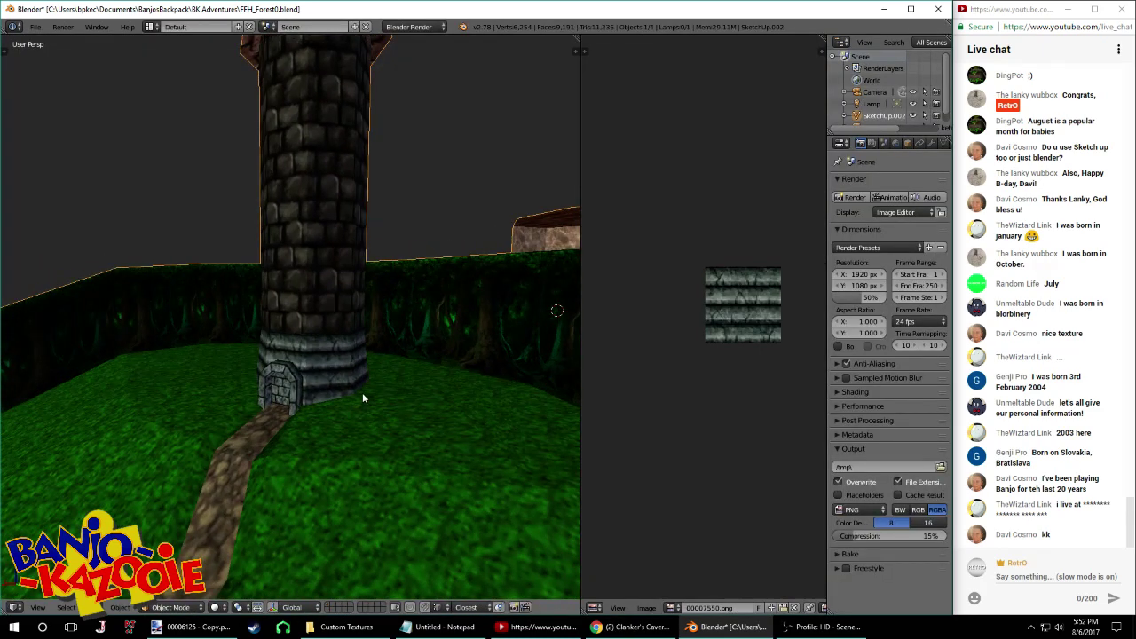
Try the carved stone texture 00007450.png on the tower base and view it from near and far in Object Mode
key(Tab)
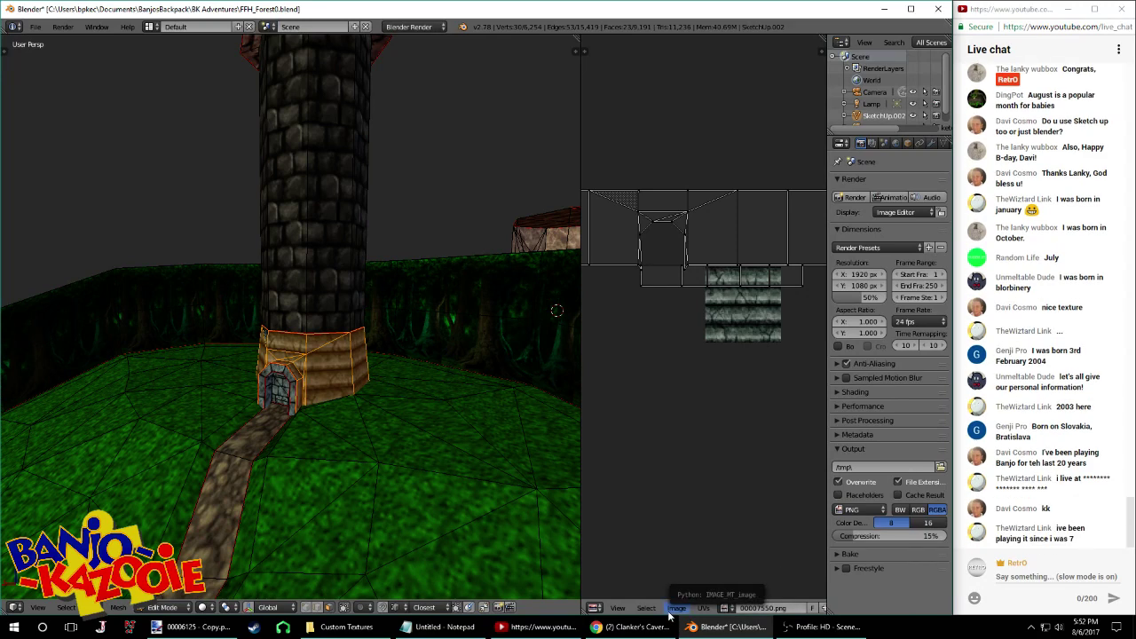
click(675, 608)
click(689, 583)
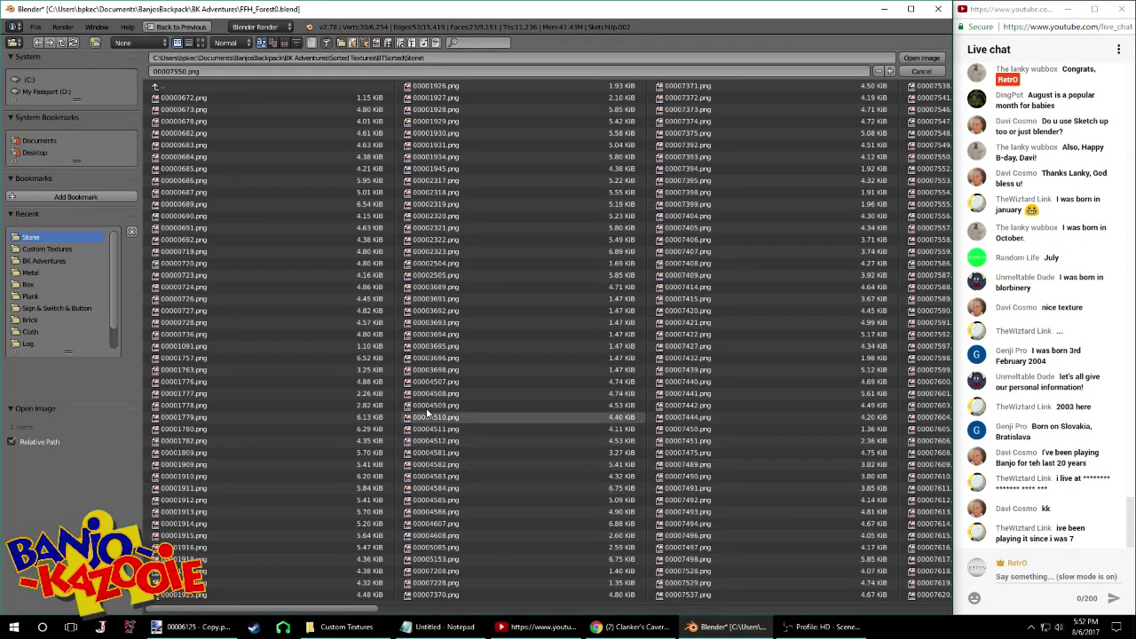
click(201, 43)
scroll(446, 437, down, 10)
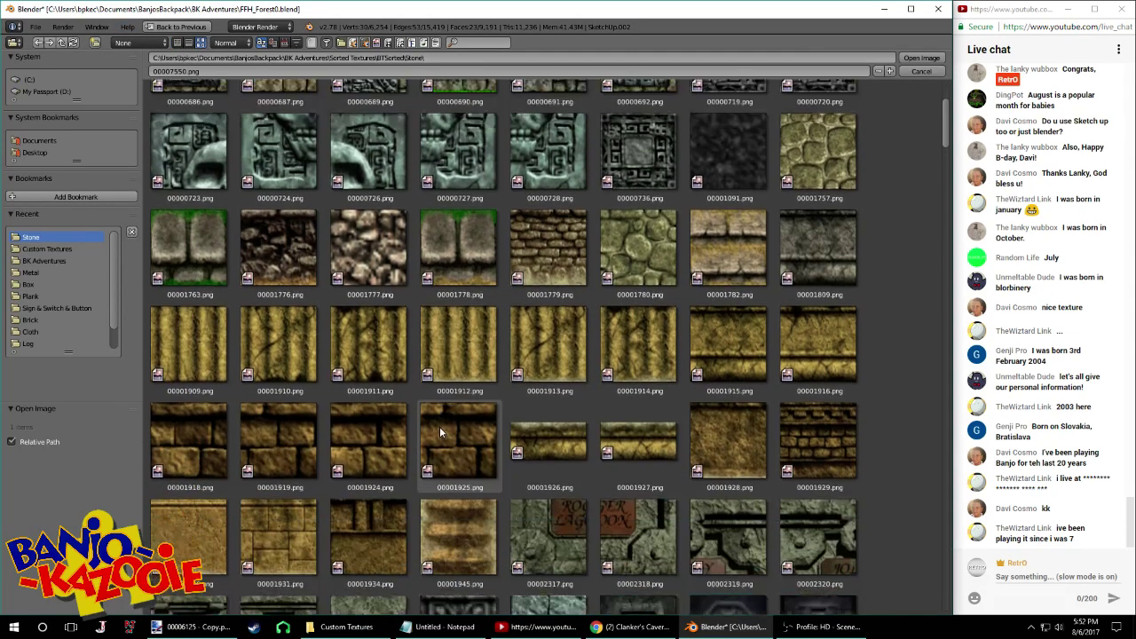
scroll(612, 411, down, 5)
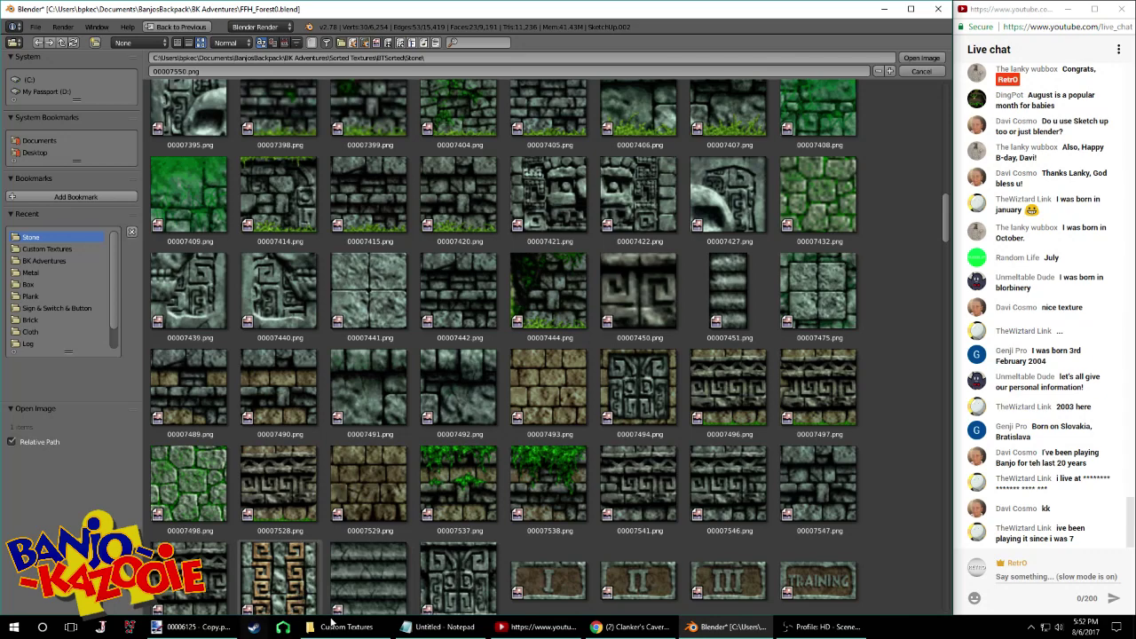
click(325, 625)
click(350, 626)
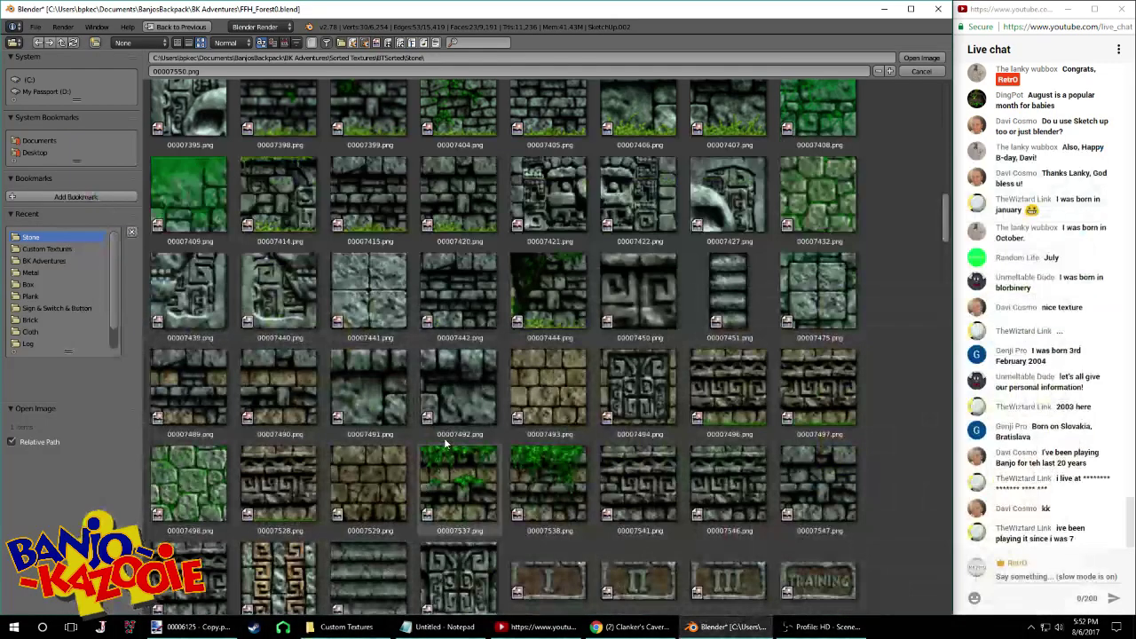
scroll(448, 436, down, 1)
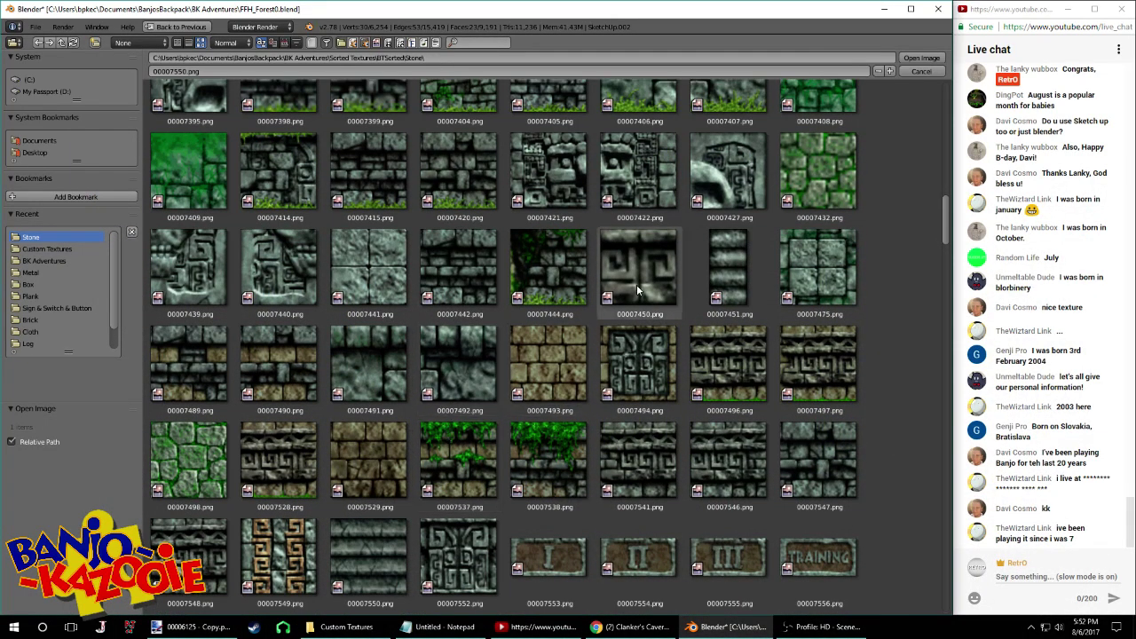
double_click(636, 284)
middle_drag(401, 416, 375, 431)
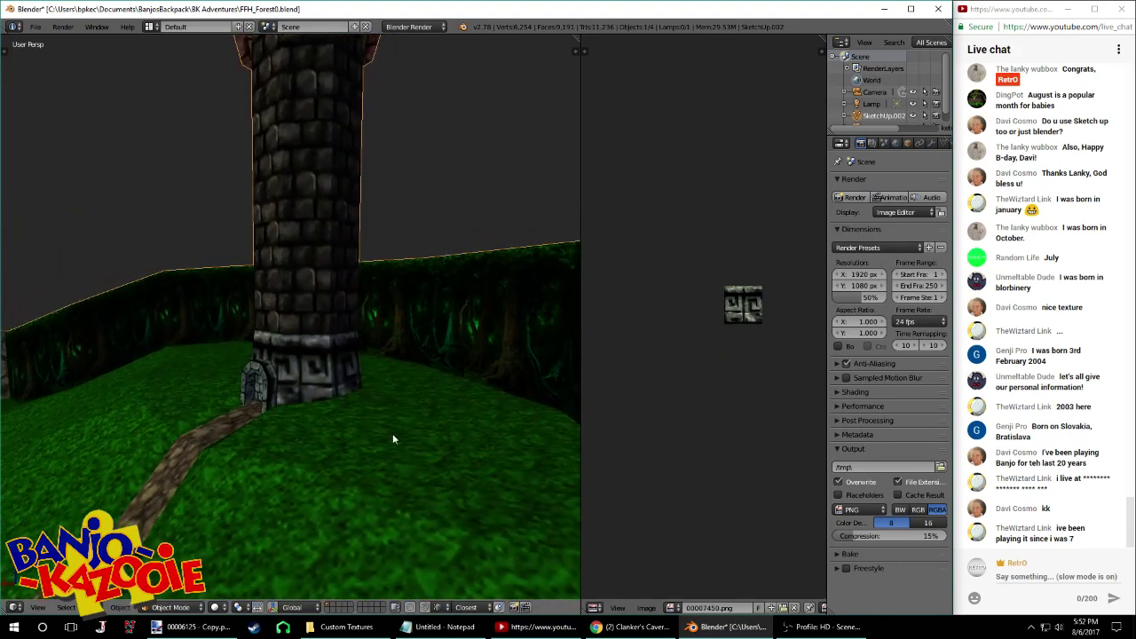
scroll(390, 469, down, 10)
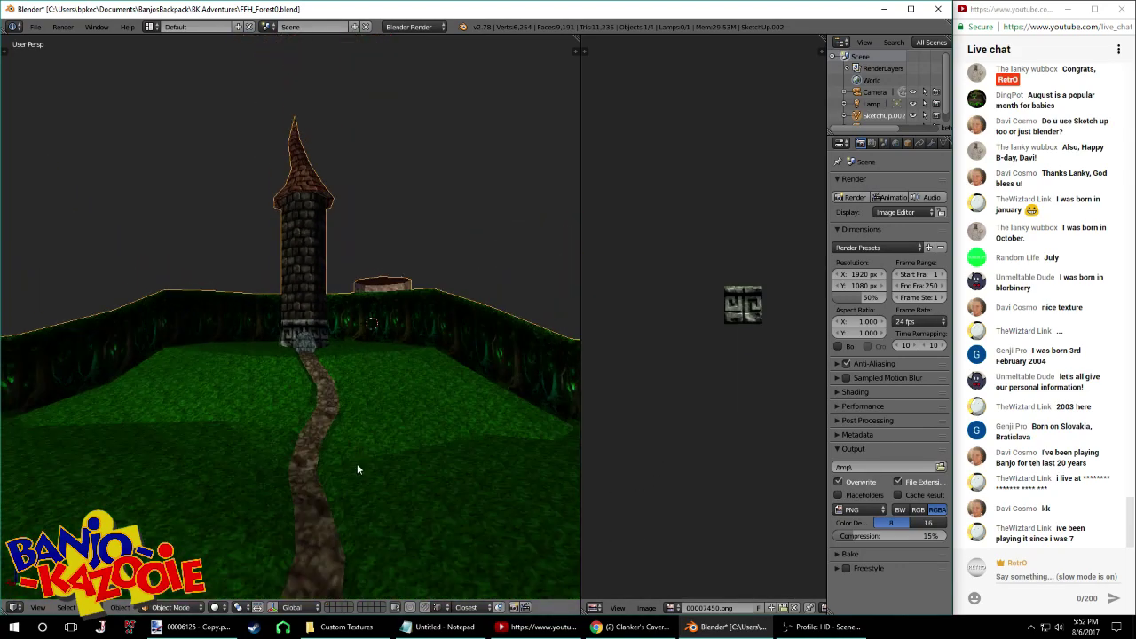
middle_drag(329, 379, 335, 404)
Apply the brown stone brick texture 00007529.png from the Stone folder to the tower base's selected faces
key(Tab)
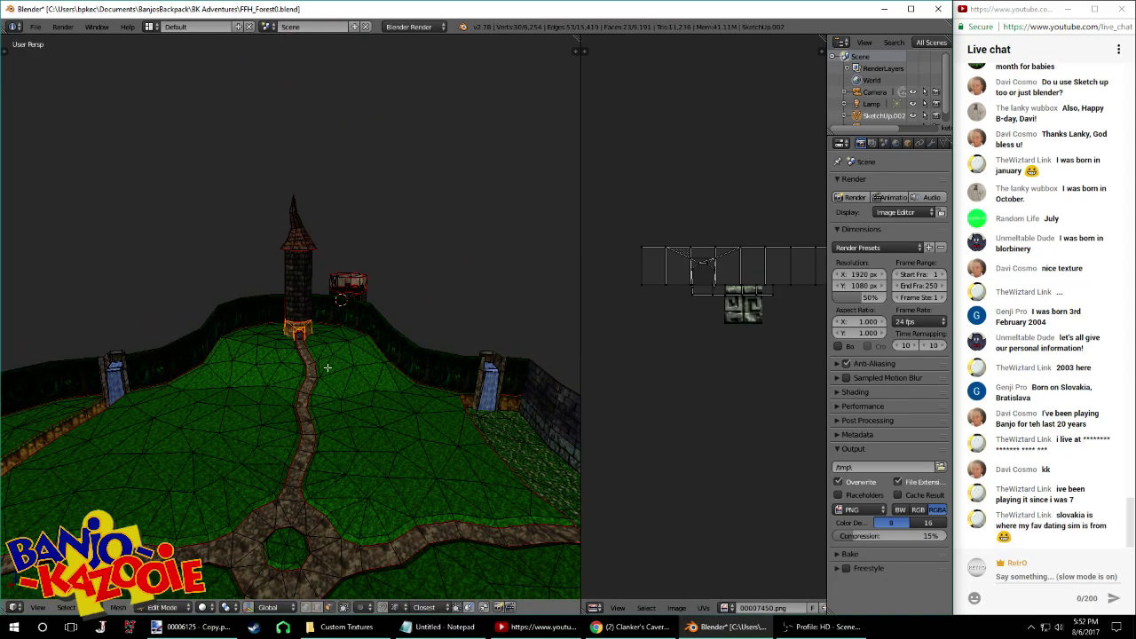
scroll(327, 353, up, 8)
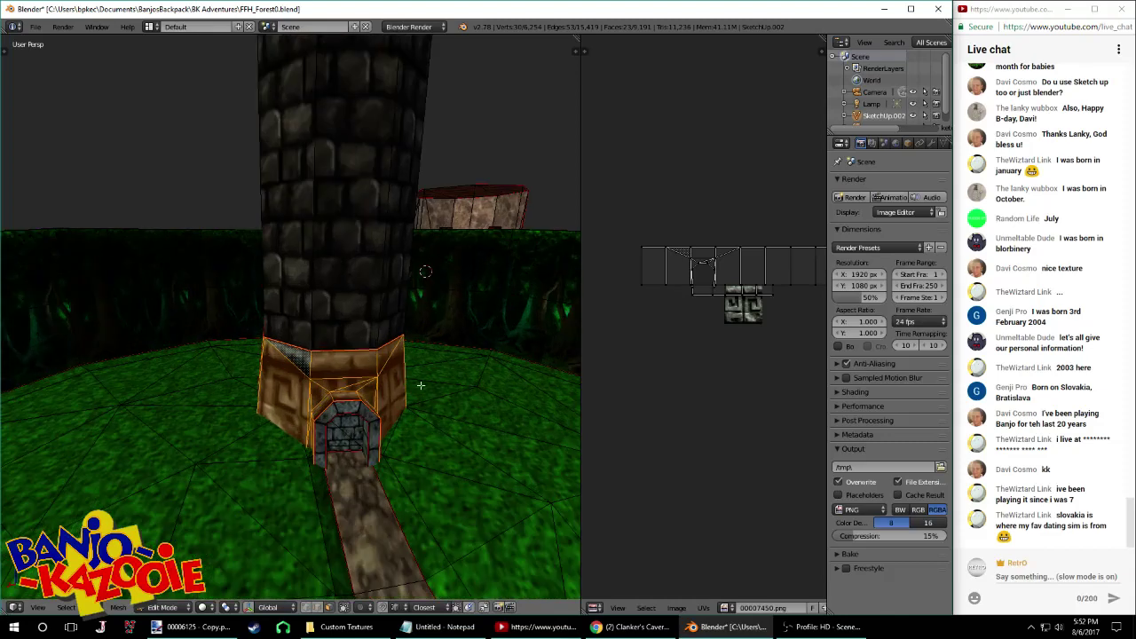
shift+middle_drag(405, 380, 391, 368)
click(677, 608)
click(719, 587)
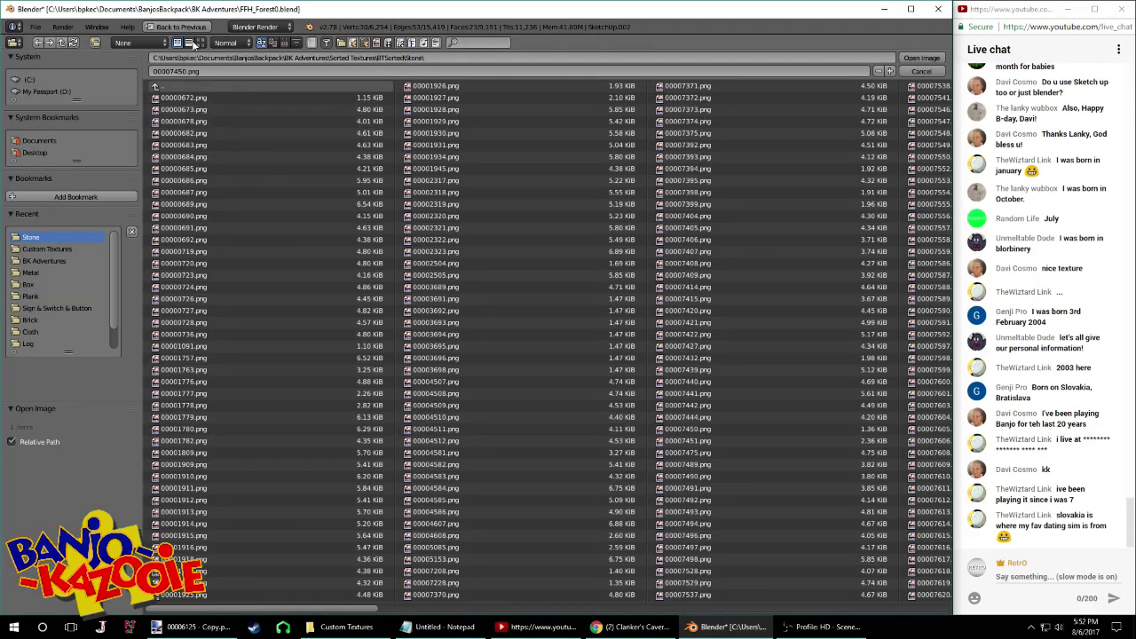
click(200, 43)
scroll(333, 269, down, 8)
scroll(334, 300, down, 15)
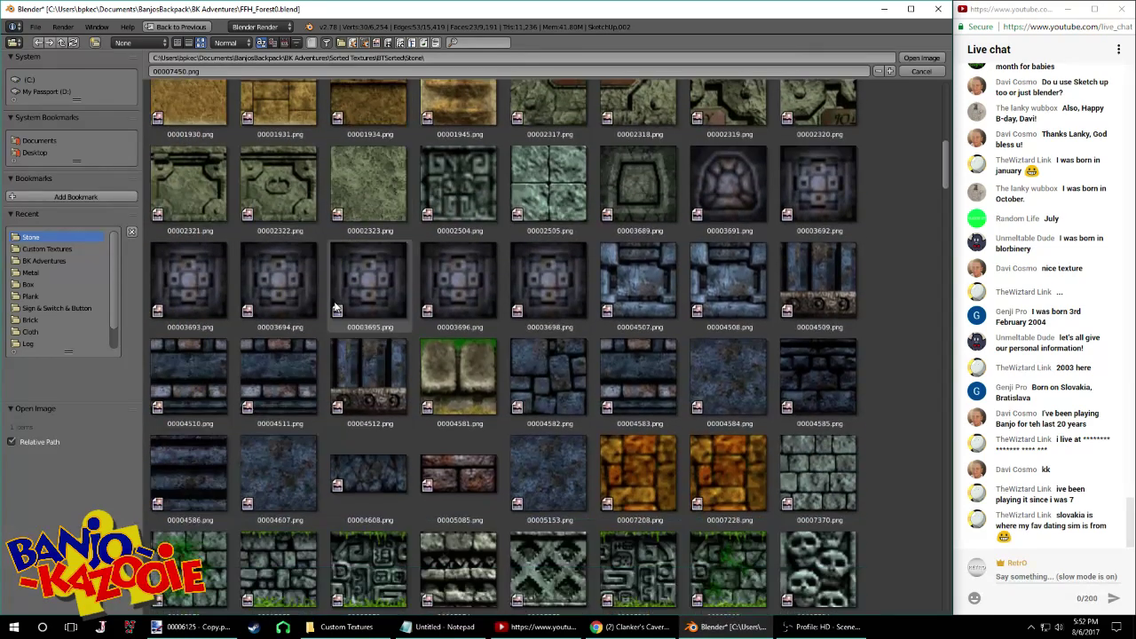
scroll(328, 317, down, 3)
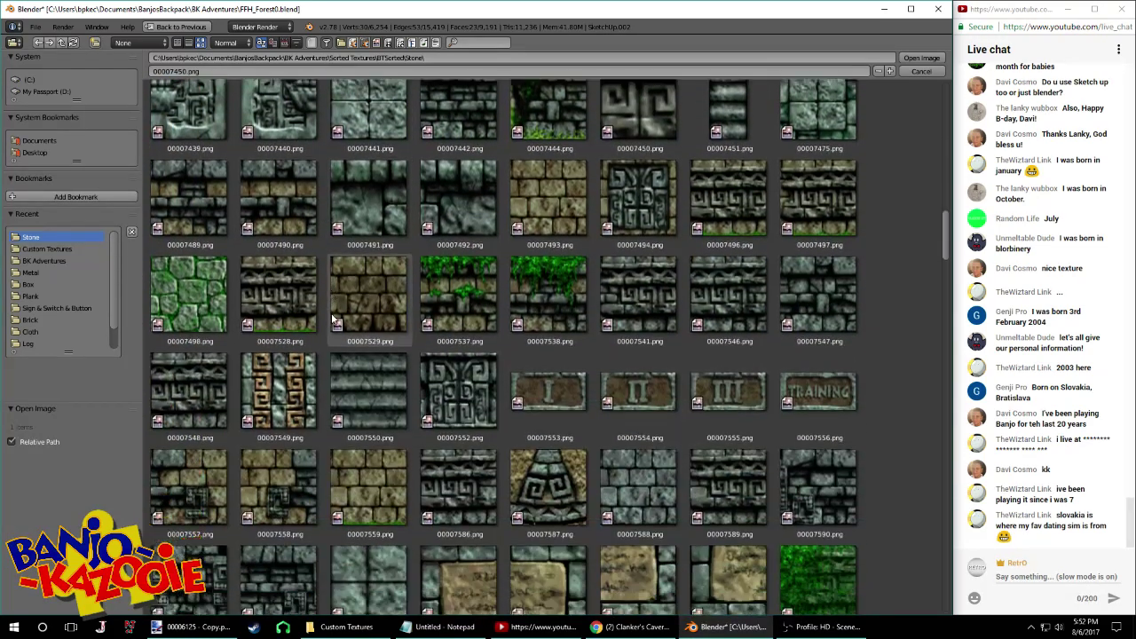
double_click(364, 267)
key(Tab)
key(Tab)
Scale all of the base's UVs down, move them up along Y by about 55 pixels, and check the base in Object Mode
key(a)
key(s)
click(717, 328)
key(g)
key(y)
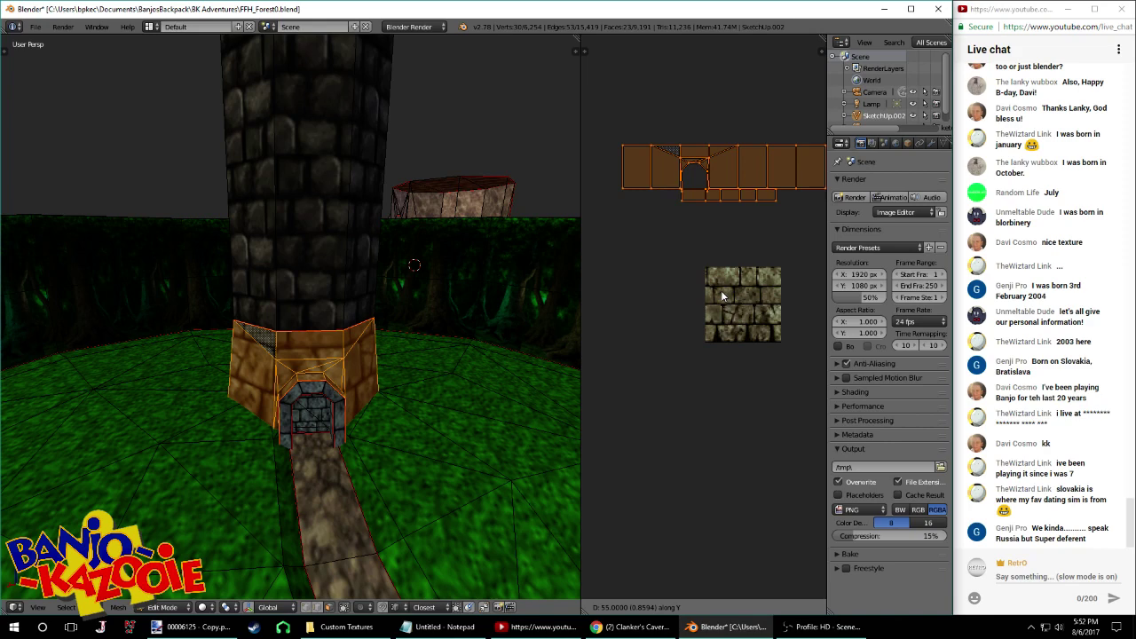
middle_drag(532, 382, 273, 450)
key(Tab)
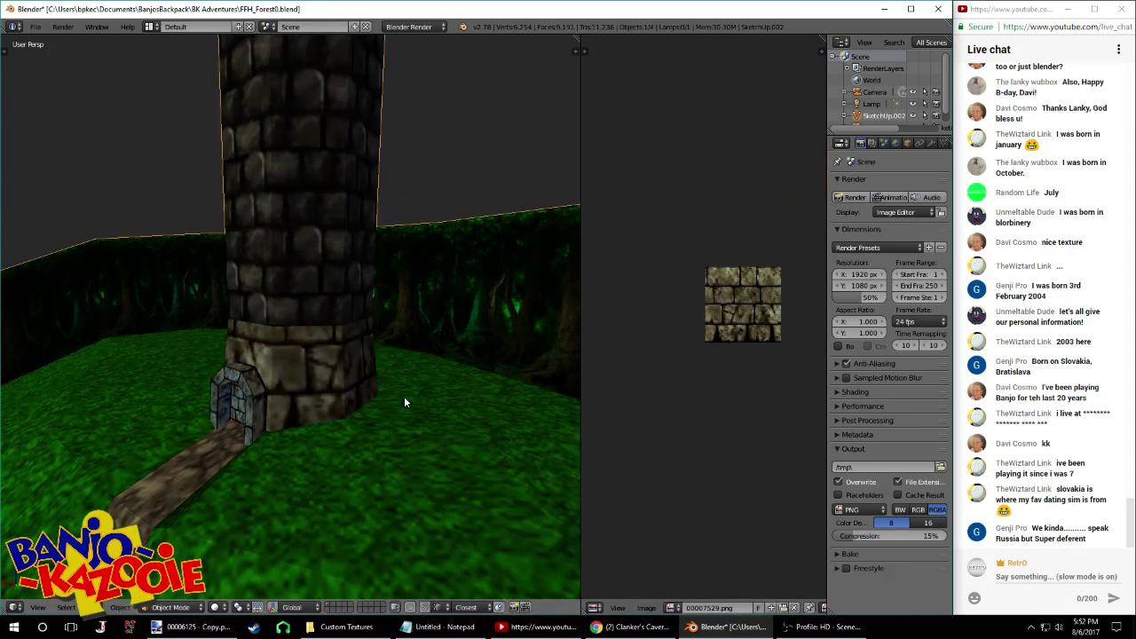
Return to Edit Mode and scale the base's UVs up to make its stone bricks smaller
key(Tab)
key(s)
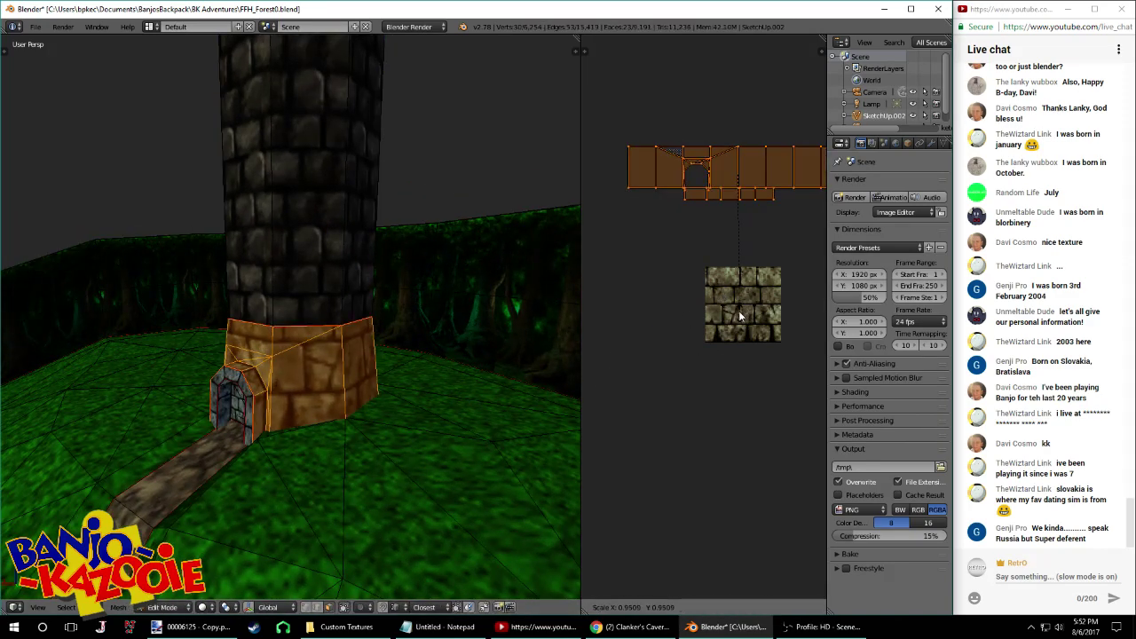
click(821, 373)
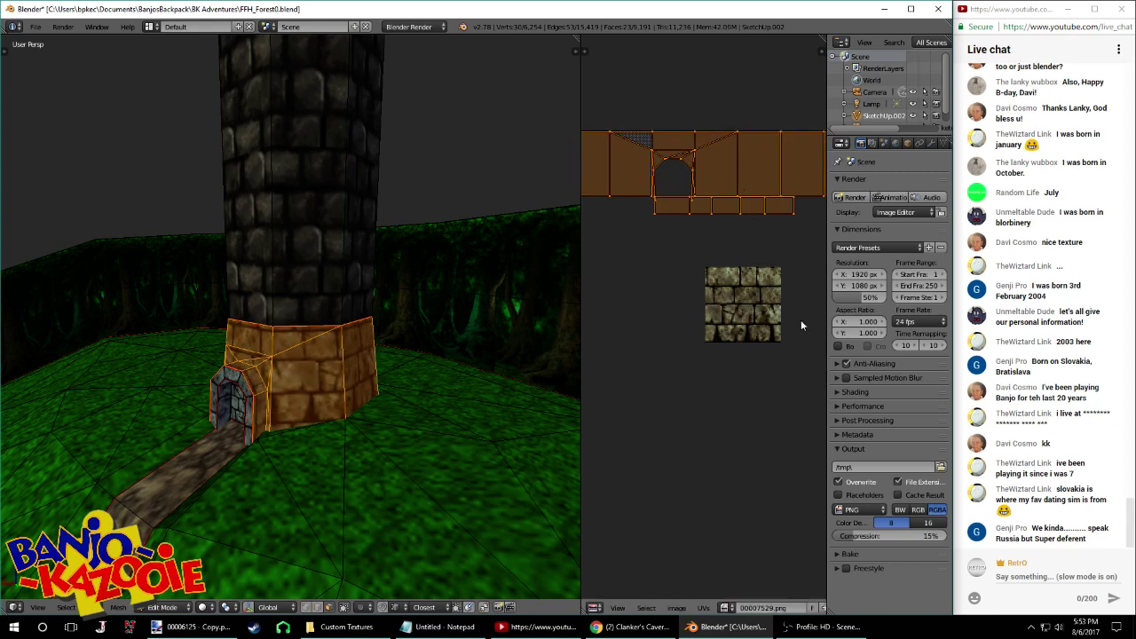
Move the base's UVs down along Y onto the stone brick texture and check the tower from another side in Object Mode
key(g)
key(y)
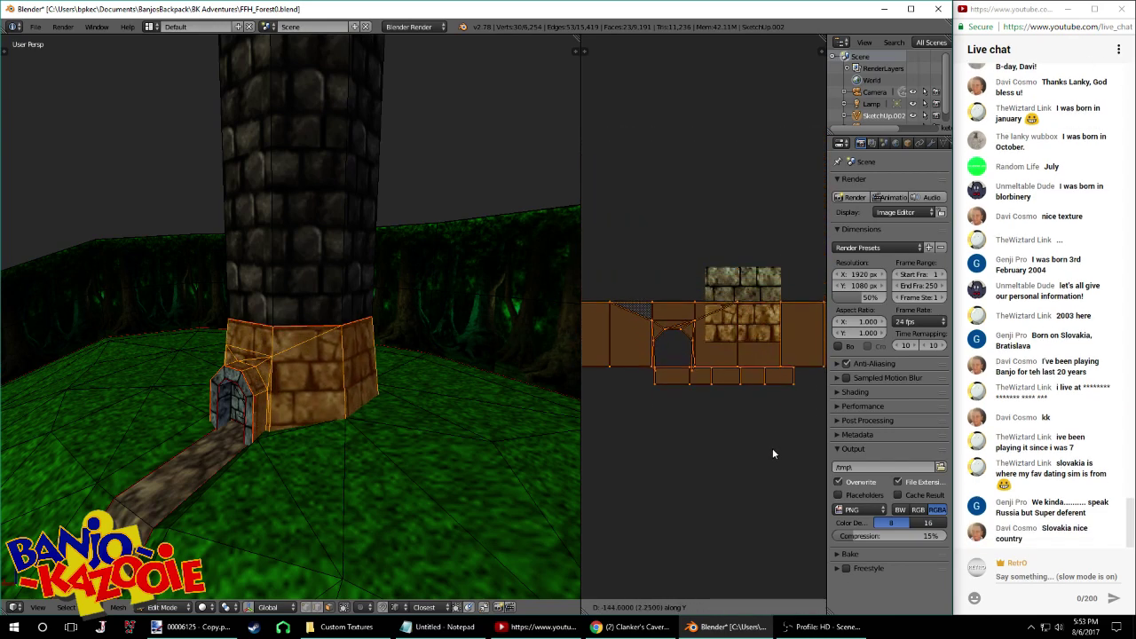
click(784, 422)
key(Tab)
middle_drag(448, 371, 62, 358)
Move the base's UVs up along Y by about 14 pixels and inspect the base and doorway in Object Mode
key(Tab)
key(g)
key(y)
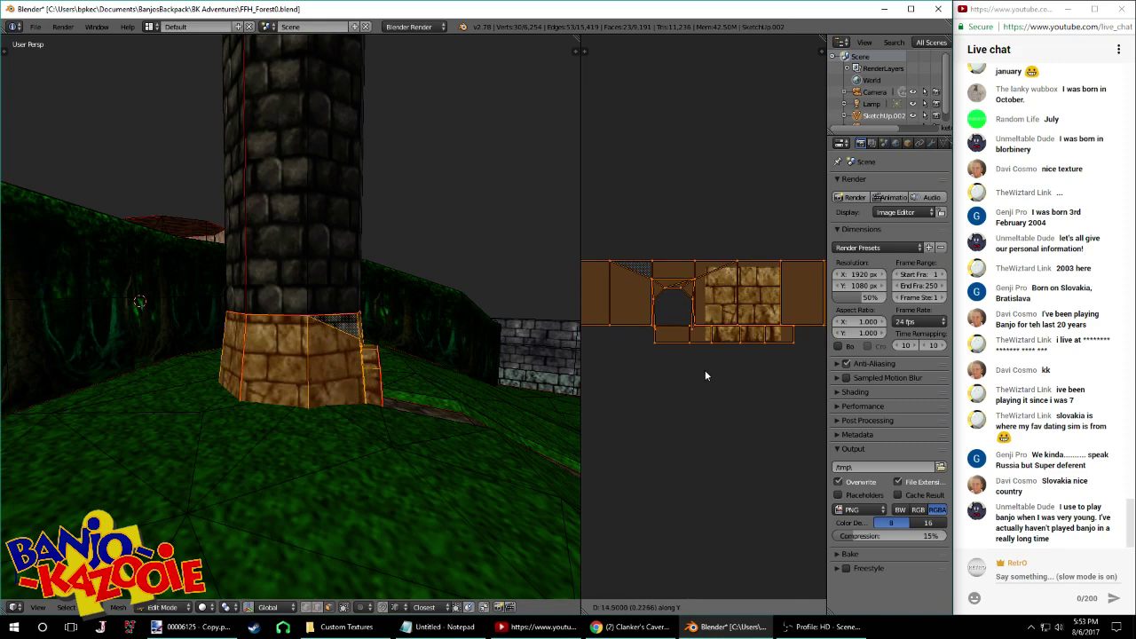
click(703, 368)
key(Tab)
middle_drag(462, 381, 238, 389)
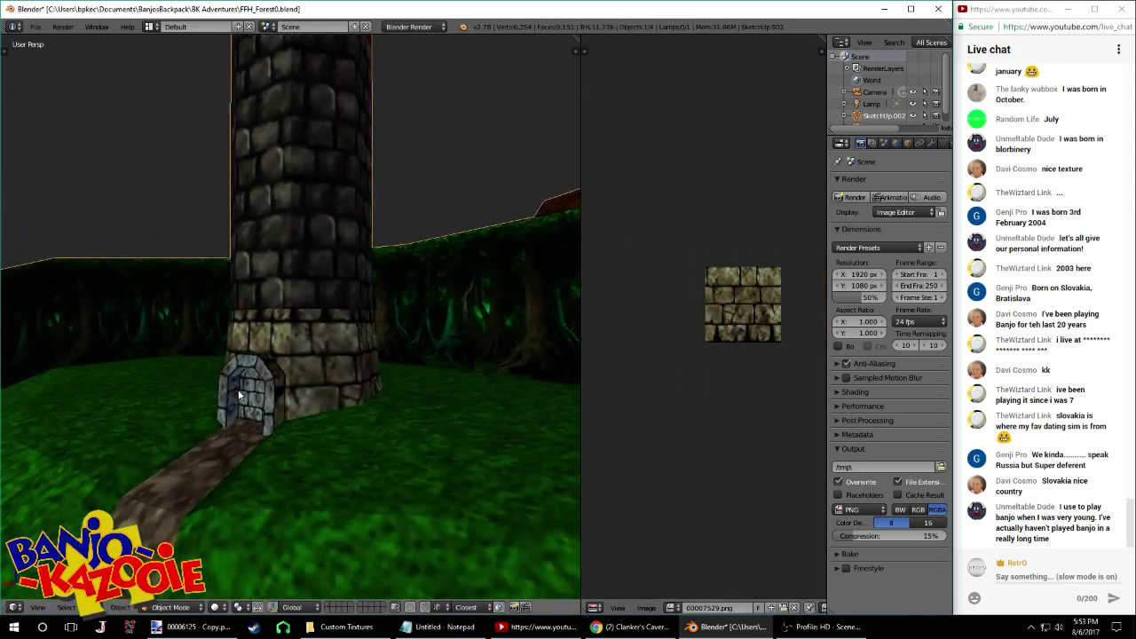
Fine-tune the base's UV position along Y in Edit Mode and view the doorway from the front
key(Tab)
key(g)
key(y)
click(758, 434)
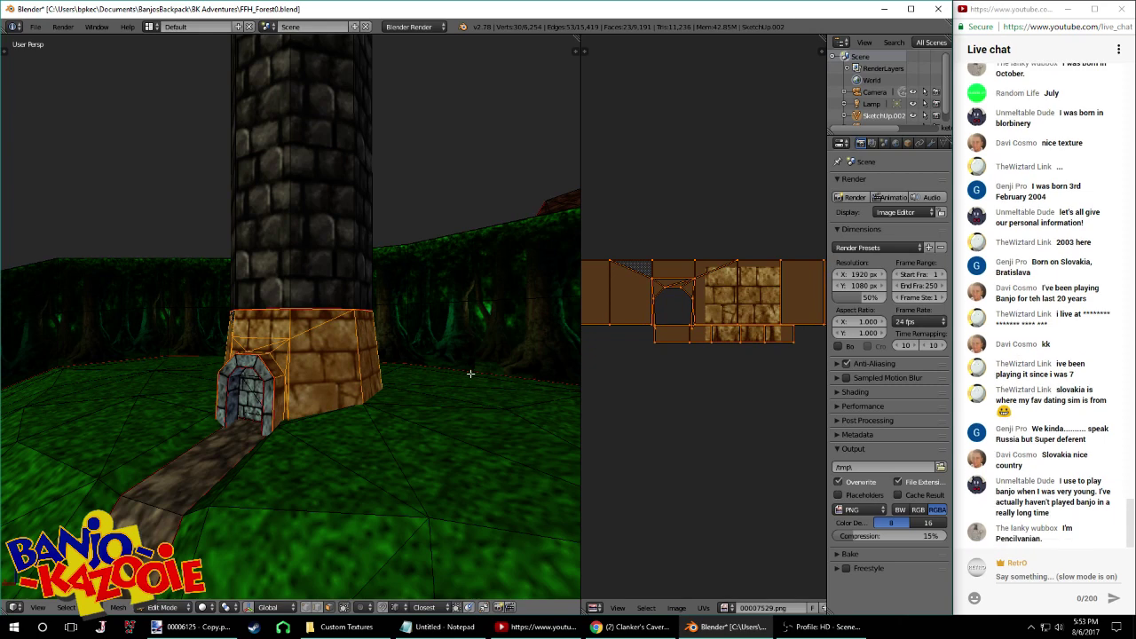
middle_drag(374, 364, 425, 362)
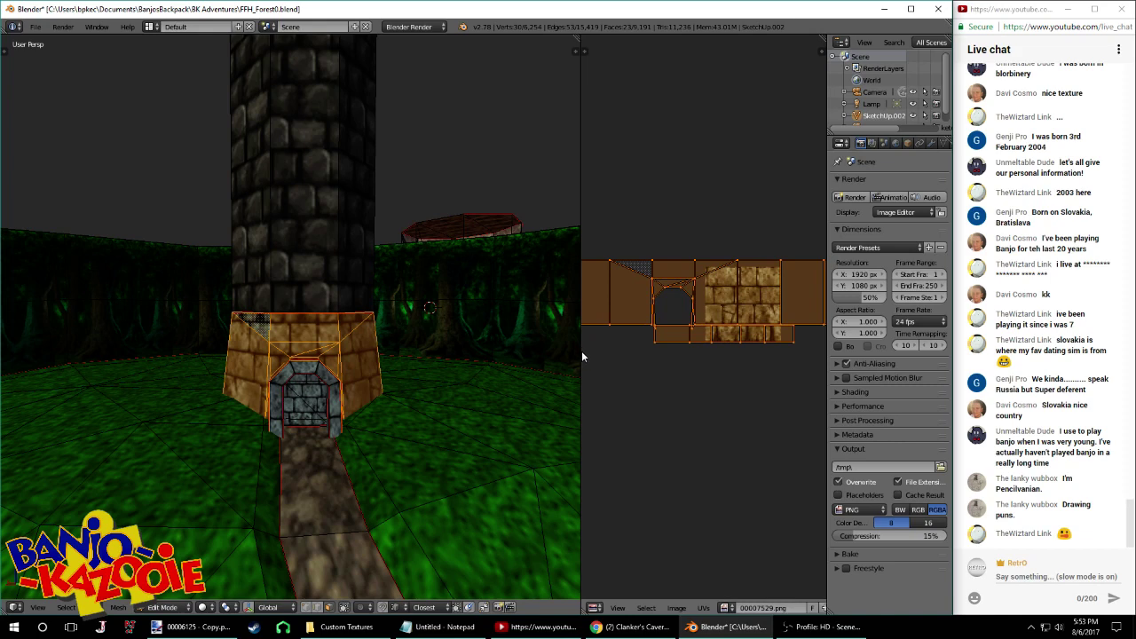
Widen the UV editor, then scale the base's UVs down slightly and align their brick rows along Y
drag(583, 352, 476, 369)
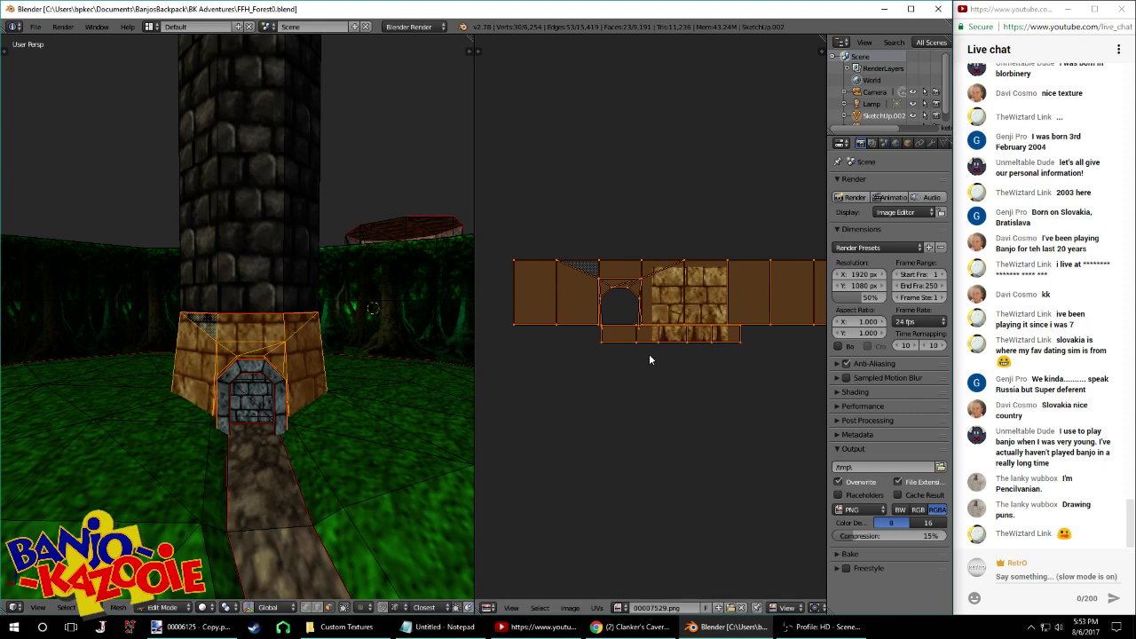
scroll(768, 357, up, 3)
key(s)
click(793, 360)
key(g)
key(y)
click(789, 359)
key(Tab)
mouse_move(314, 334)
middle_down()
mouse_move(175, 328)
mouse_move(304, 335)
middle_up()
key(Tab)
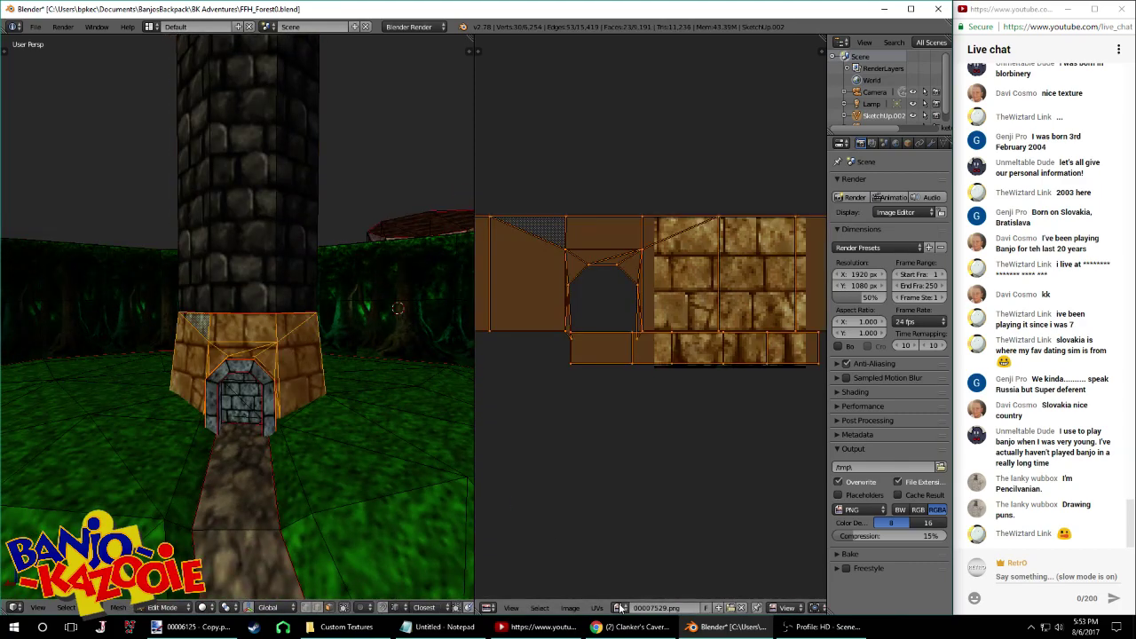
Switch to File Explorer and copy 00007529.png from the Stone folder in Sorted Textures' BTSorted folder
click(365, 635)
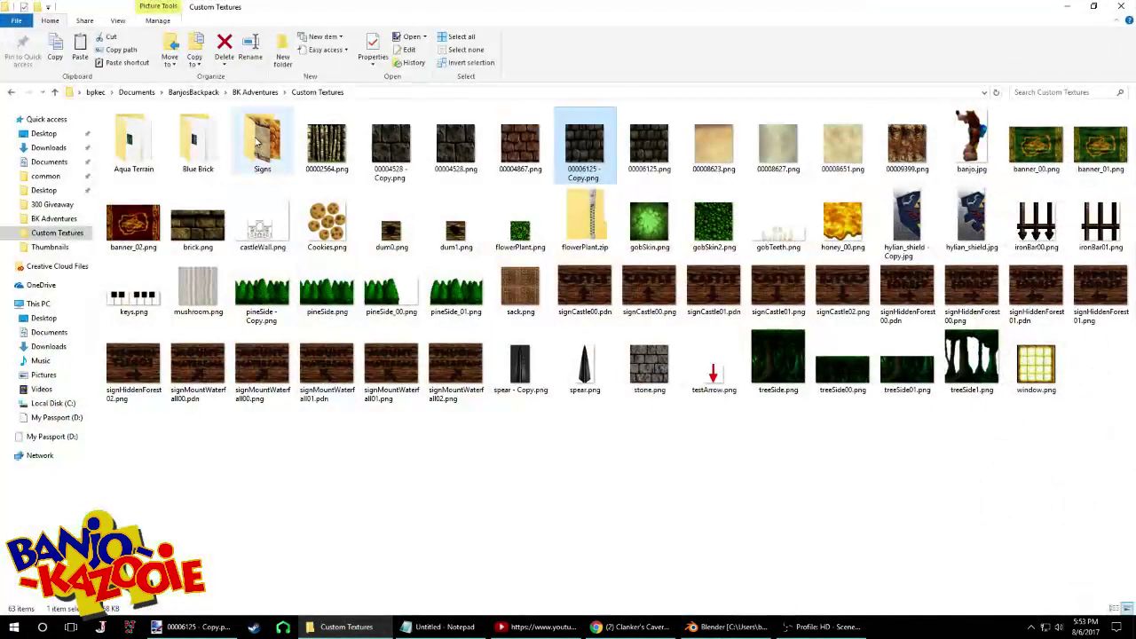
click(264, 92)
click(196, 92)
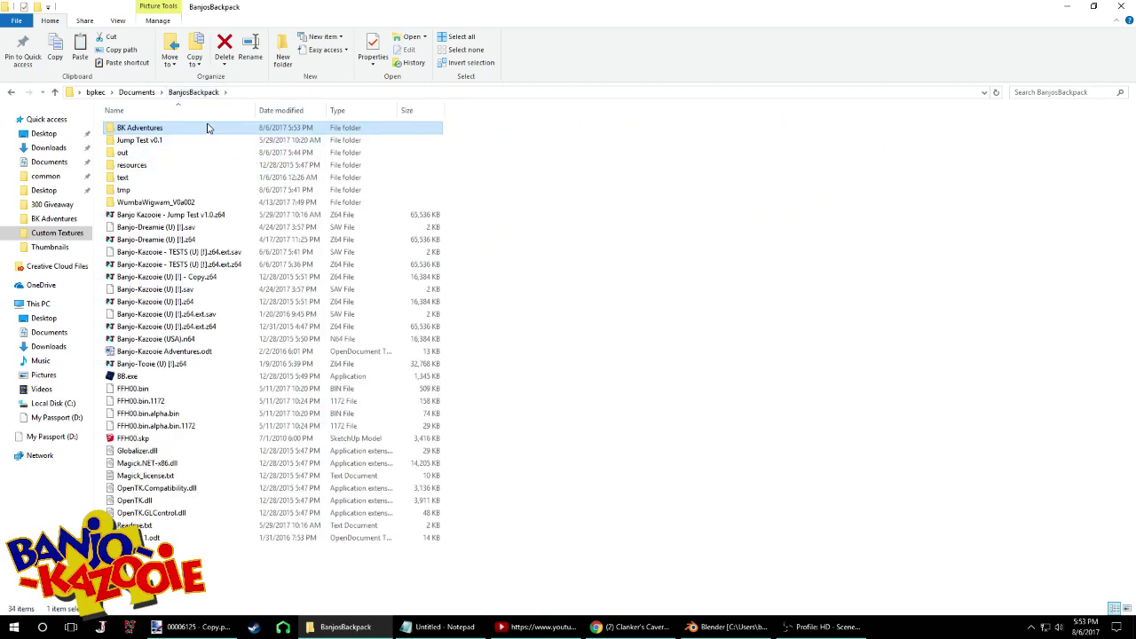
double_click(207, 127)
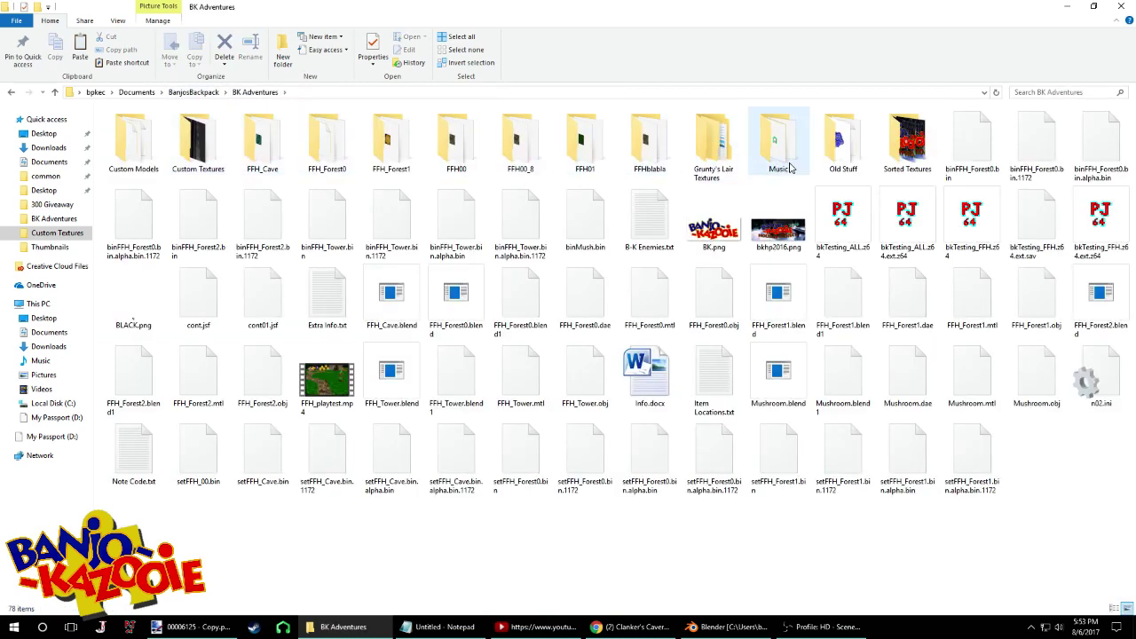
double_click(906, 142)
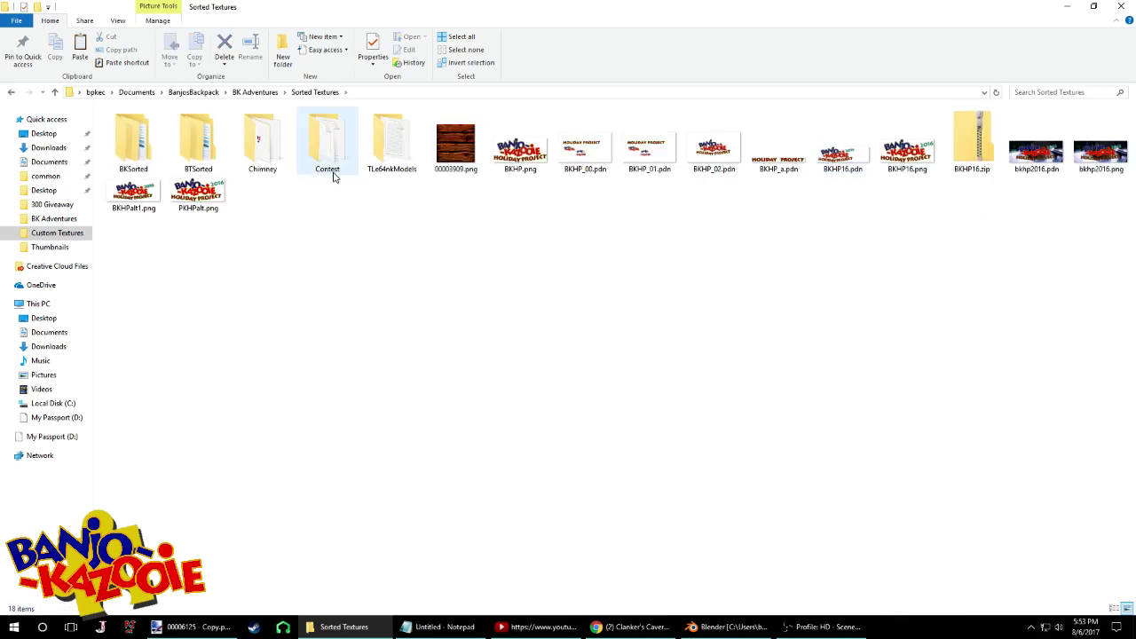
double_click(193, 147)
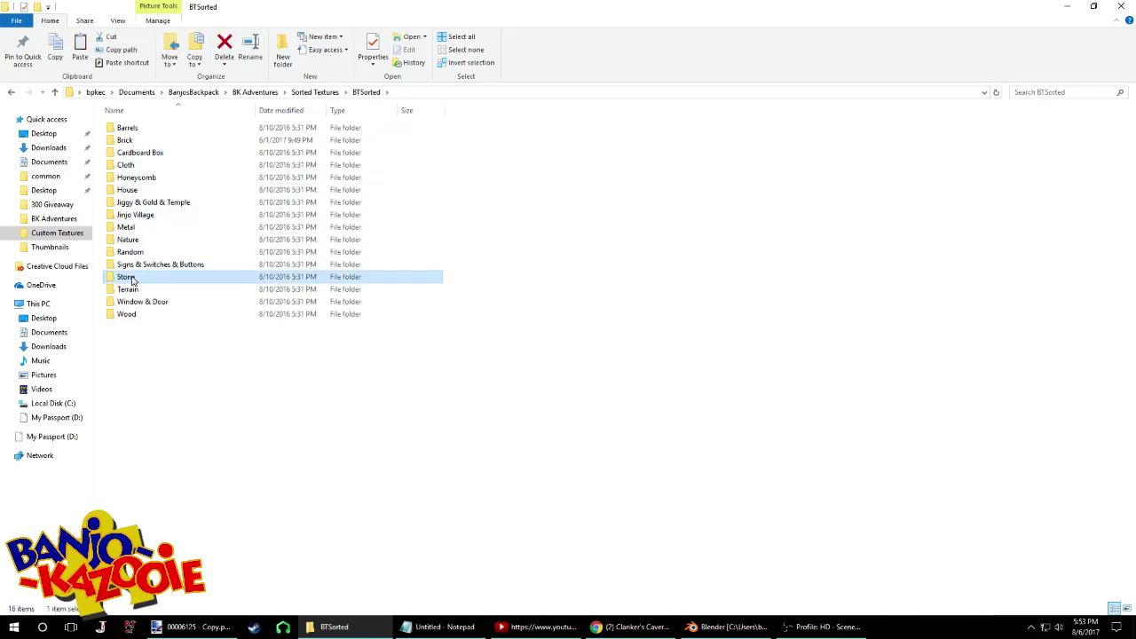
double_click(132, 276)
scroll(643, 169, down, 10)
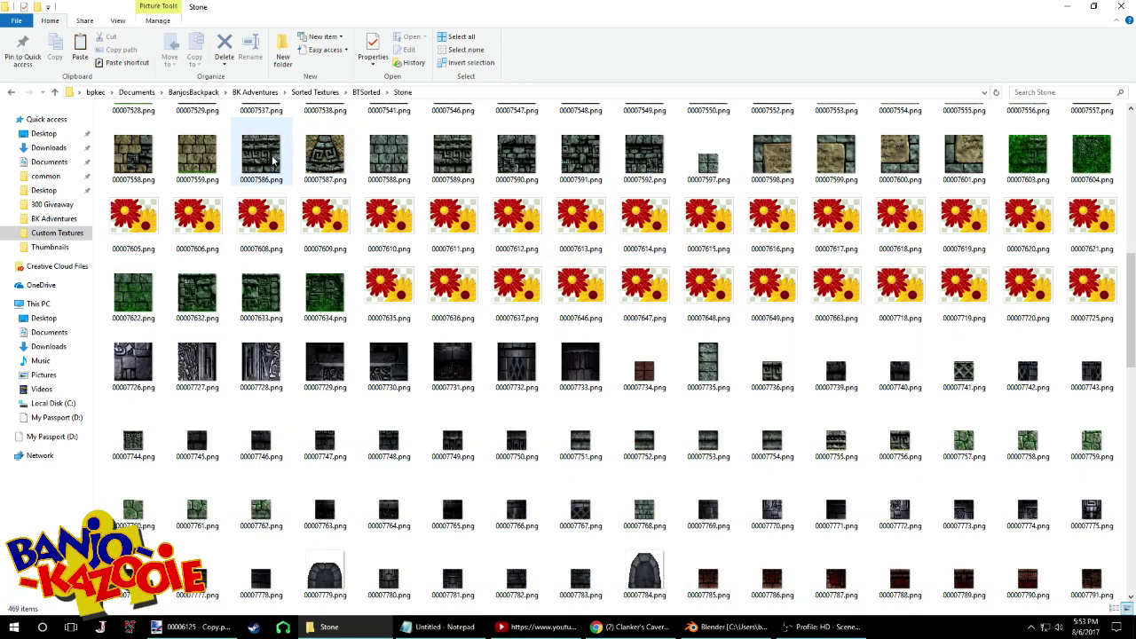
scroll(238, 298, up, 2)
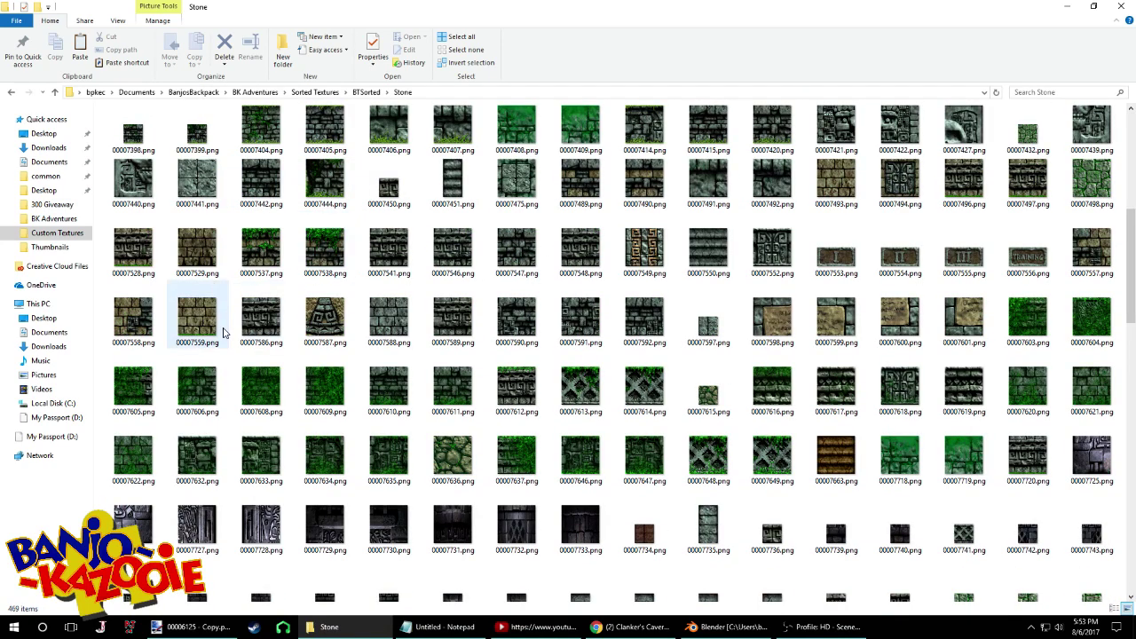
click(217, 271)
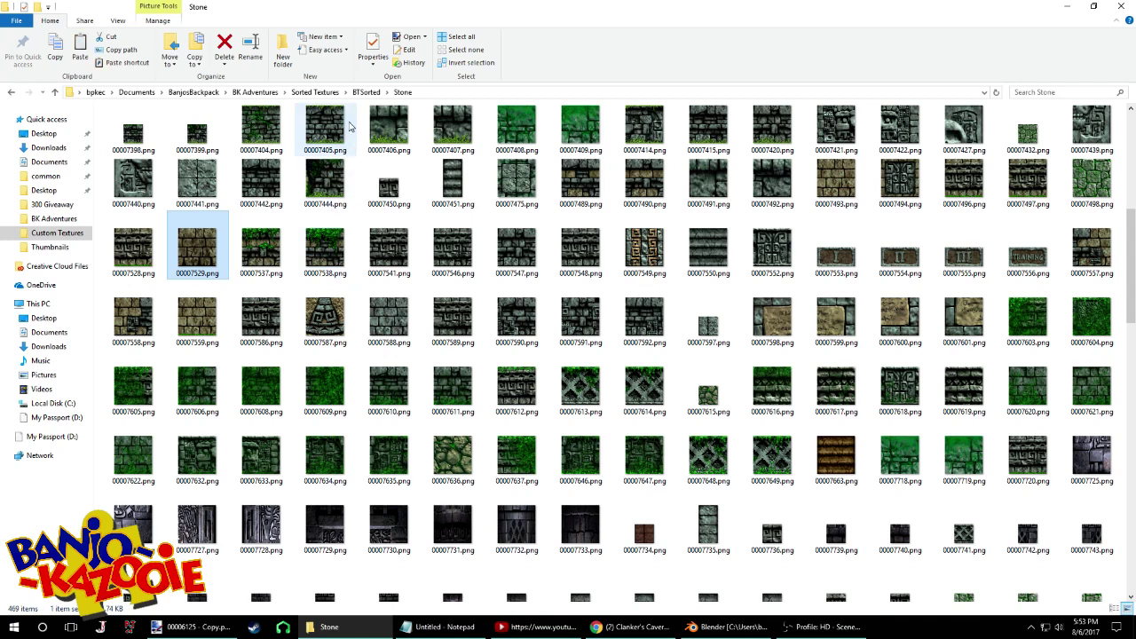
Paste 00007529.png into BK Adventures' Custom Textures folder and open the copy for editing in paint.net
click(366, 93)
click(316, 92)
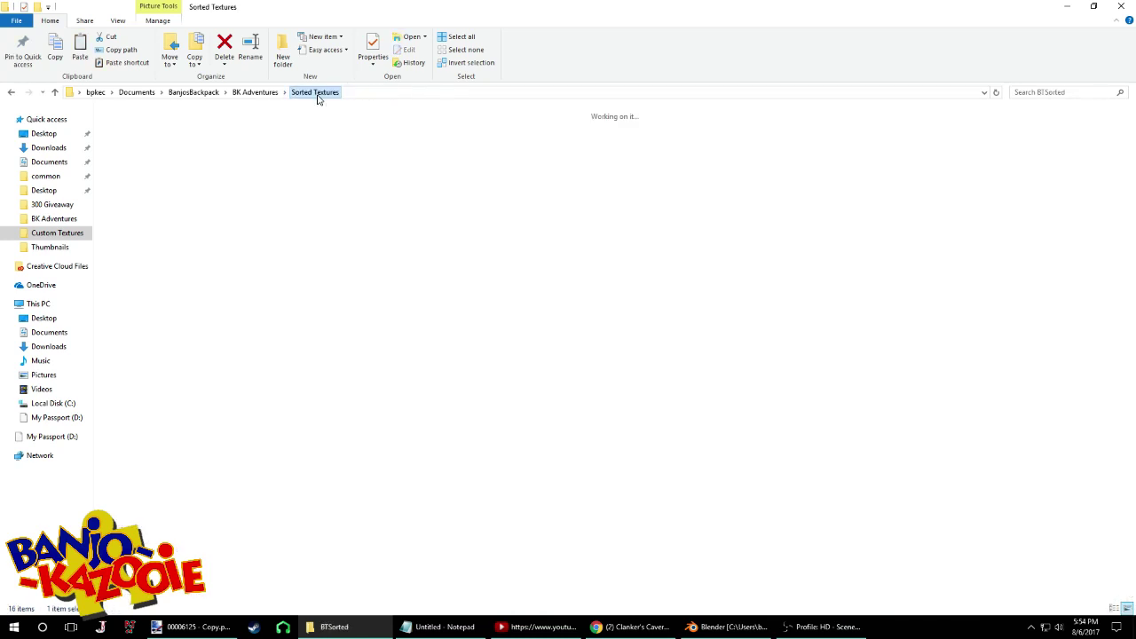
click(314, 305)
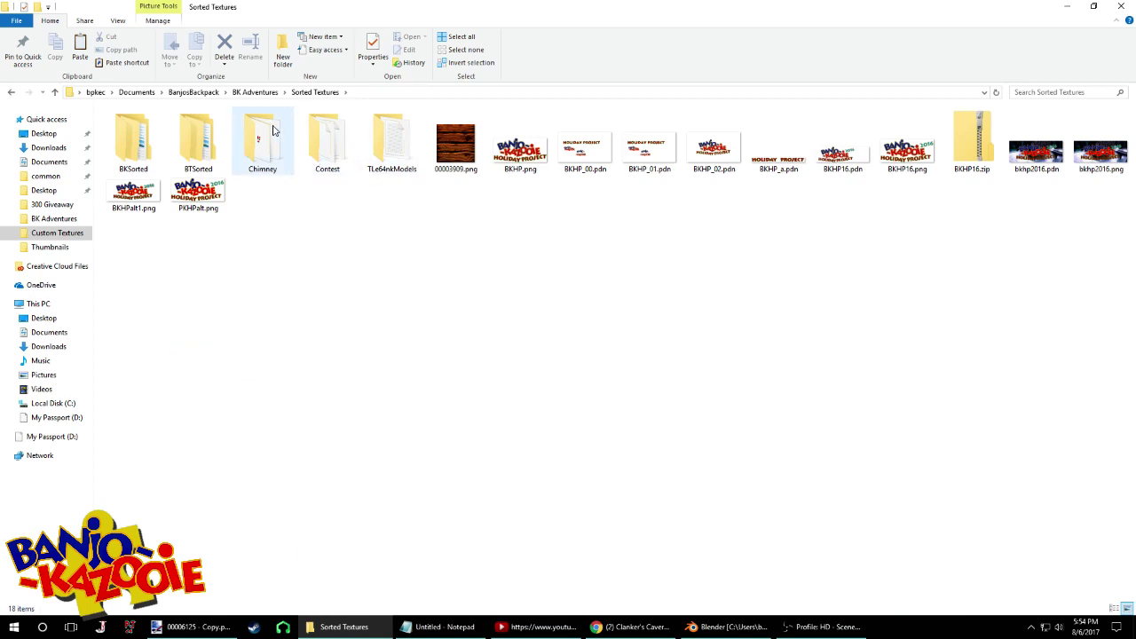
click(255, 93)
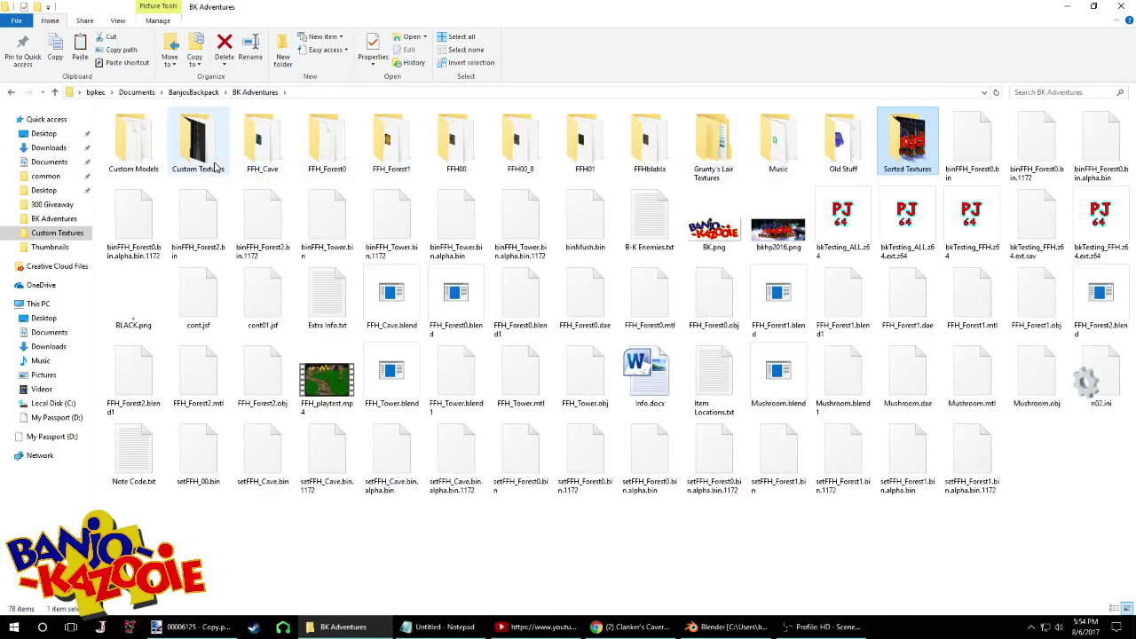
double_click(207, 162)
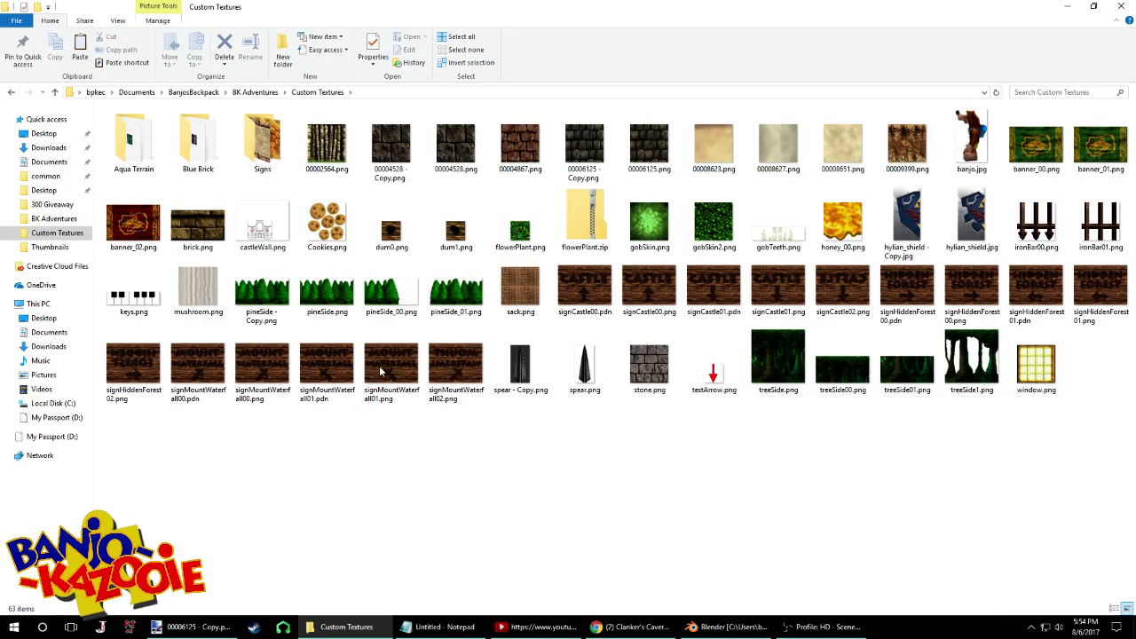
right_click(688, 158)
click(712, 175)
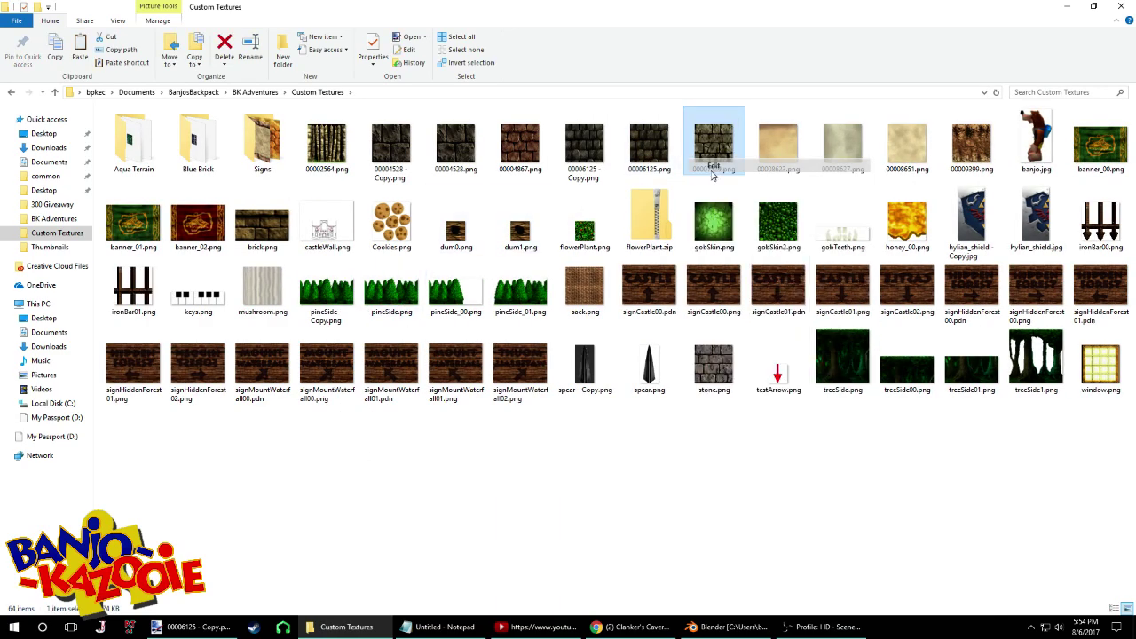
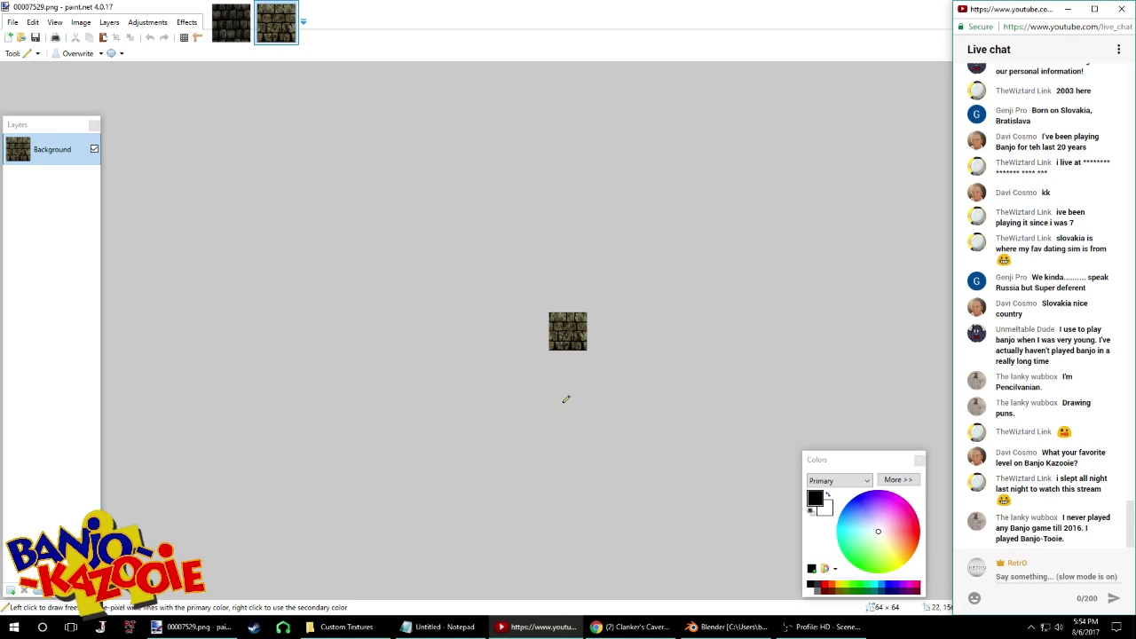
Recolour the brick texture with Hue / Saturation, using saturation 54, lightness about -29 and a slight hue shift
click(621, 386)
ctrl+scroll(569, 369, up, 8)
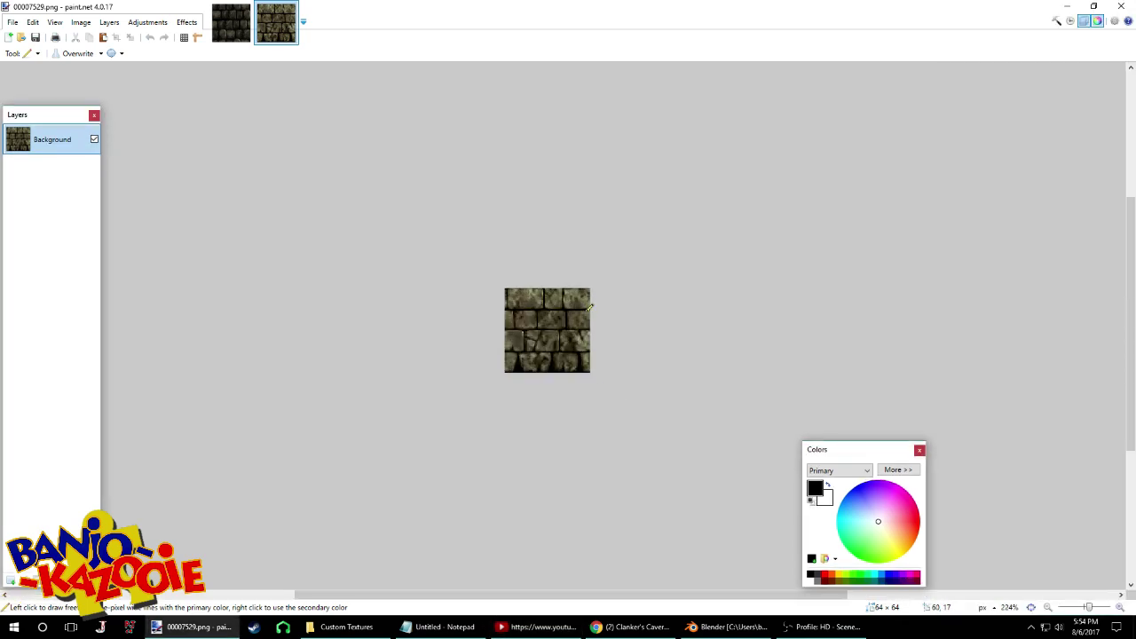
click(147, 22)
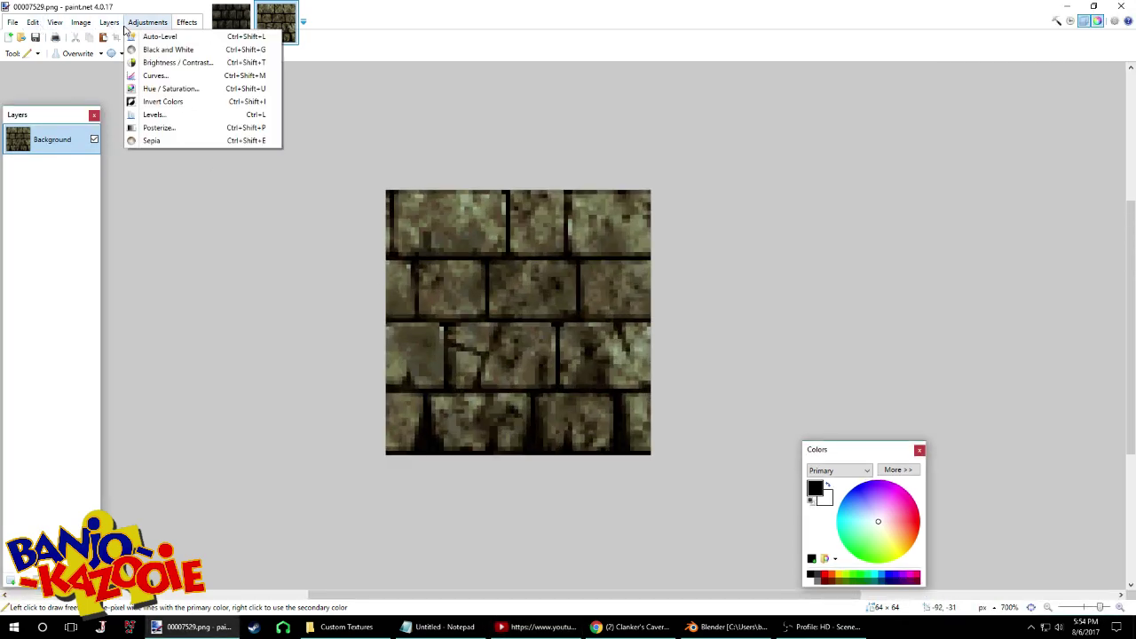
click(160, 86)
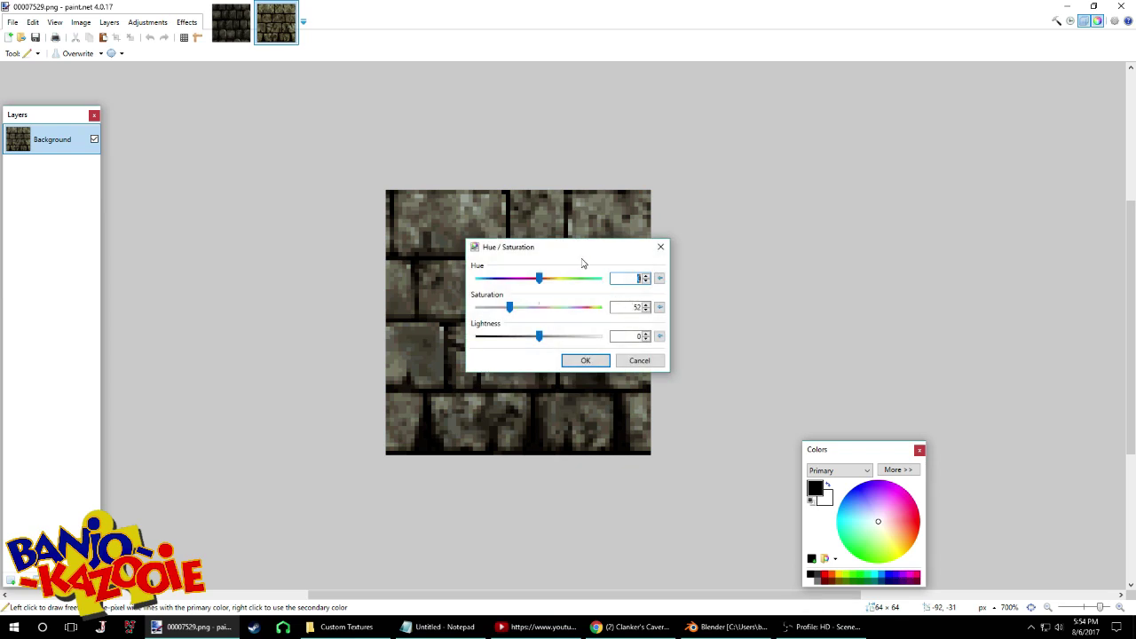
drag(569, 250, 709, 274)
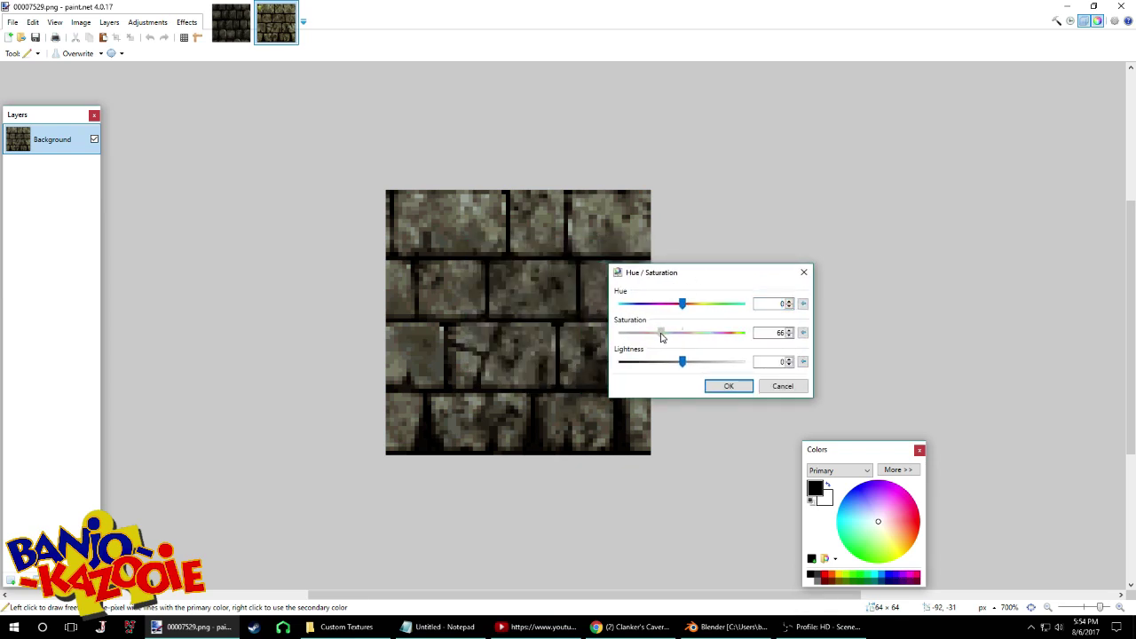
drag(687, 366, 666, 361)
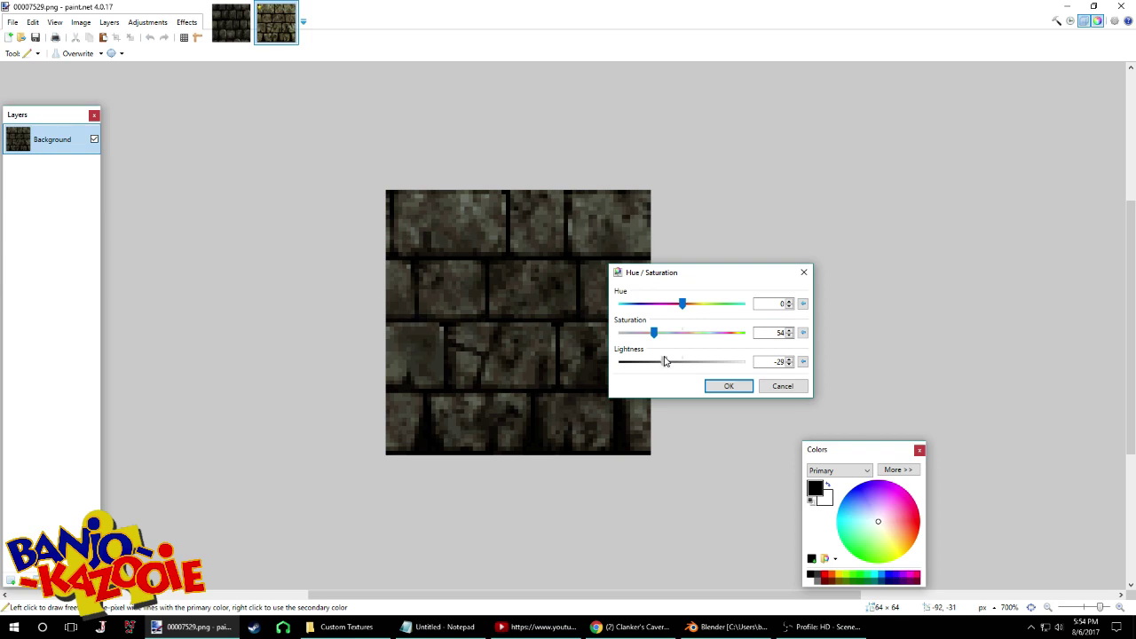
drag(678, 311, 679, 312)
click(732, 384)
Compare the recoloured bricks with the other open wall texture and save 00007529.png with auto-detected bit depth
click(240, 31)
click(270, 21)
key(s)
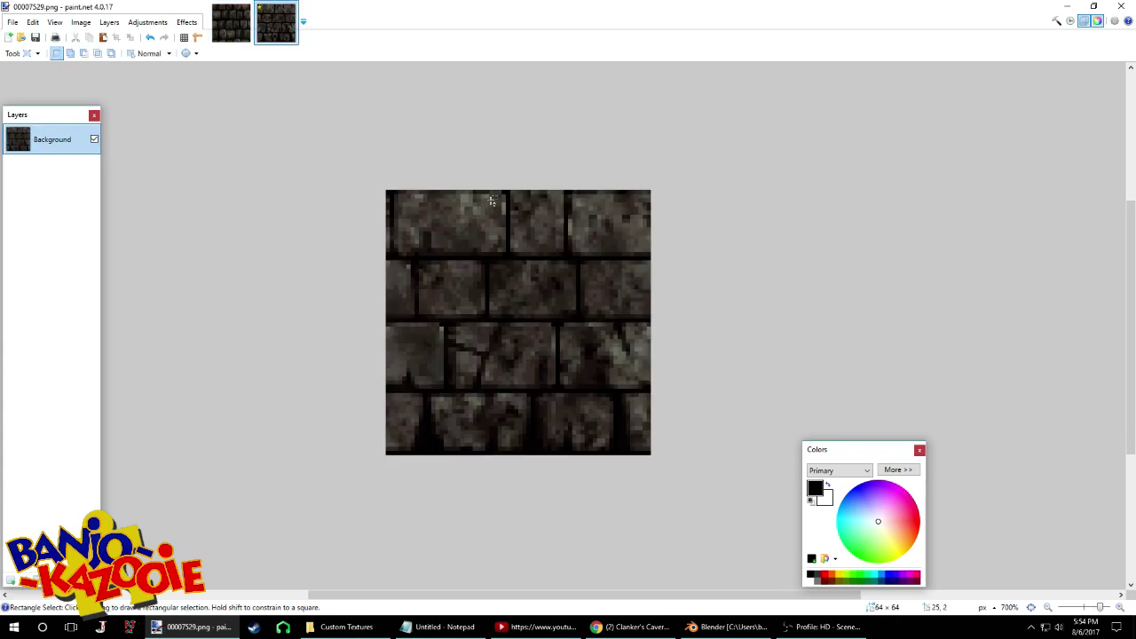
key(ctrl+s)
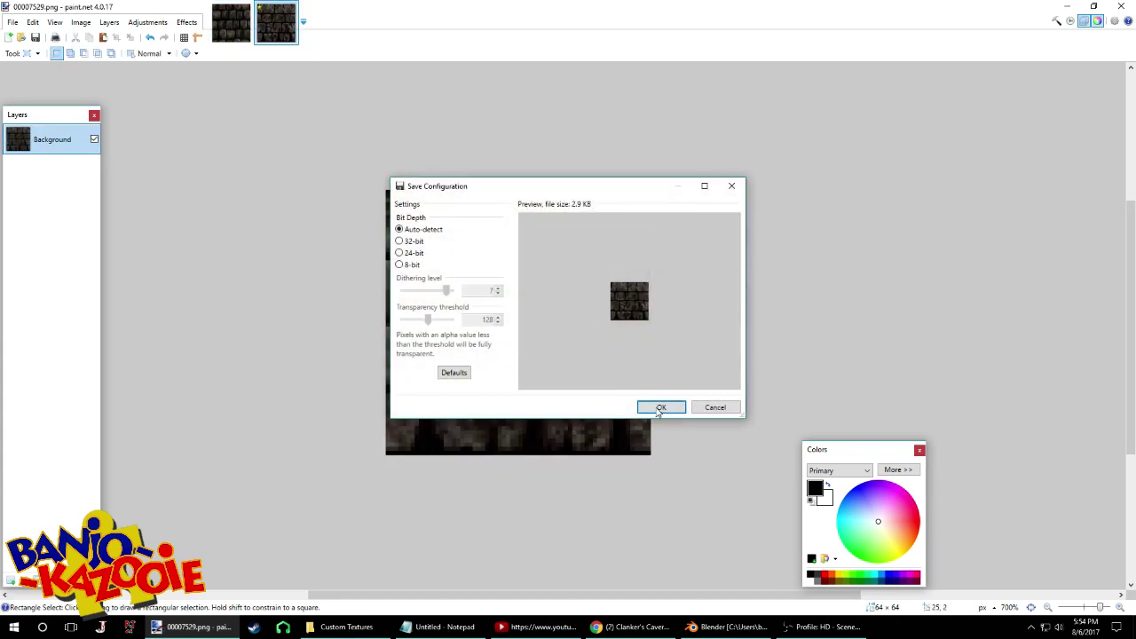
click(659, 409)
Switch back to Blender and apply the recoloured 00007529.png from Custom Textures to the tower base's selected faces
click(573, 631)
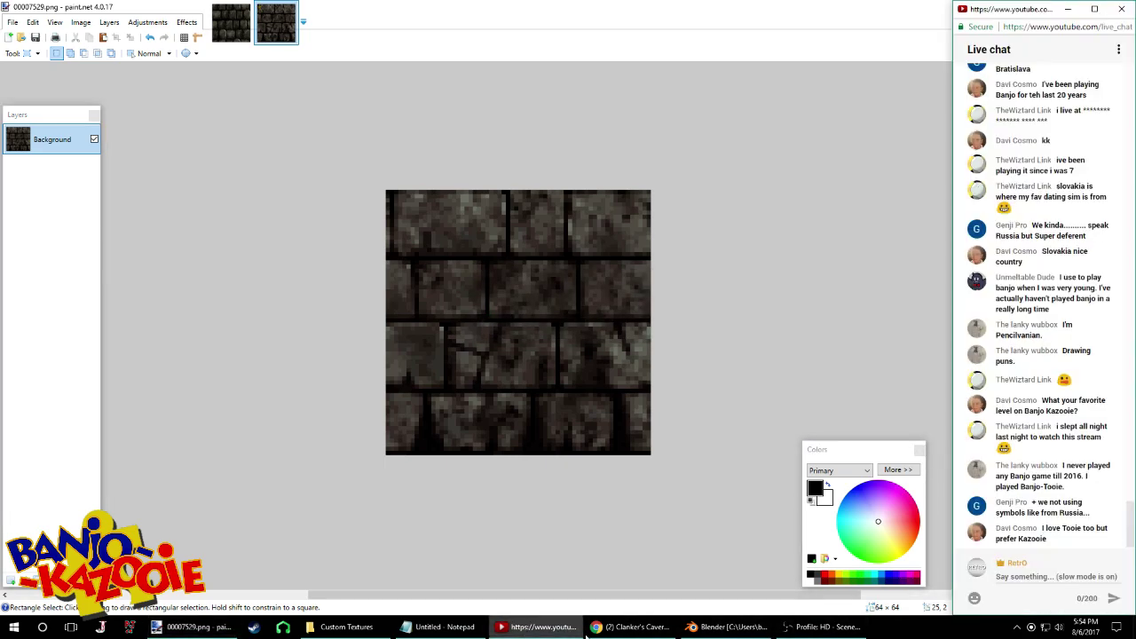
click(728, 627)
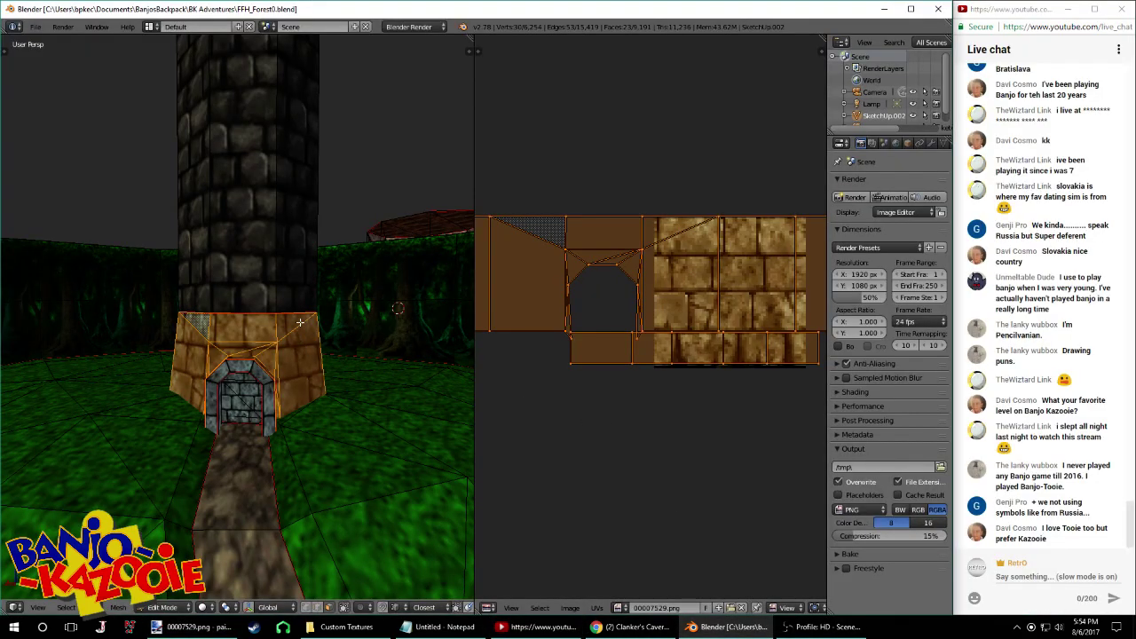
middle_drag(299, 300, 264, 313)
middle_drag(345, 325, 269, 316)
mouse_move(386, 327)
middle_down()
mouse_move(402, 333)
mouse_move(366, 332)
mouse_move(390, 346)
middle_up()
click(569, 608)
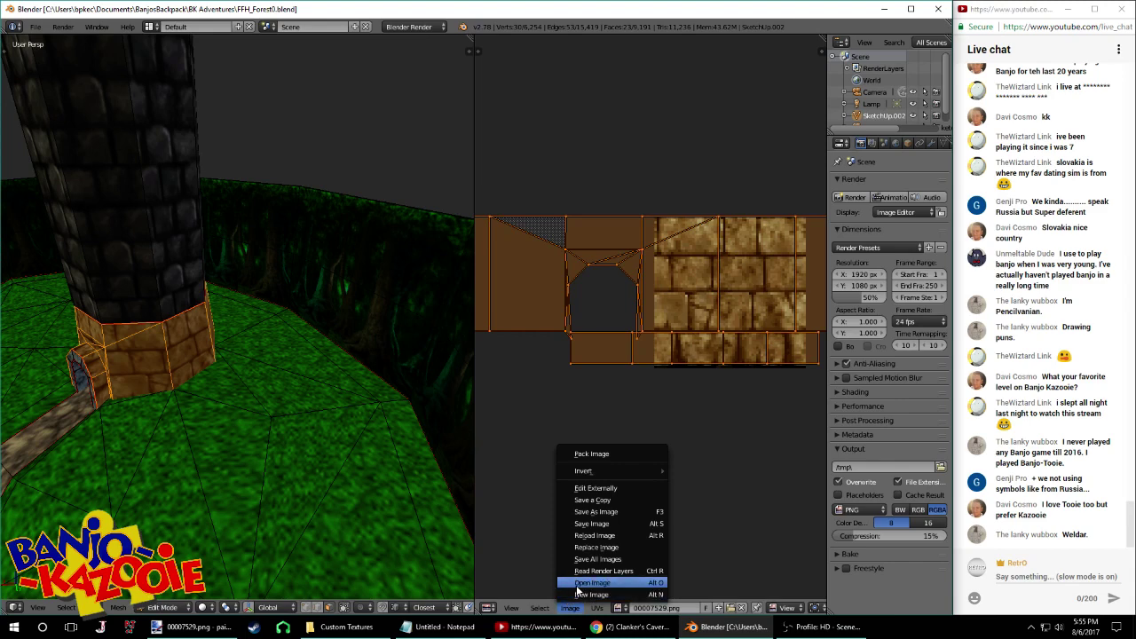
click(586, 589)
click(201, 43)
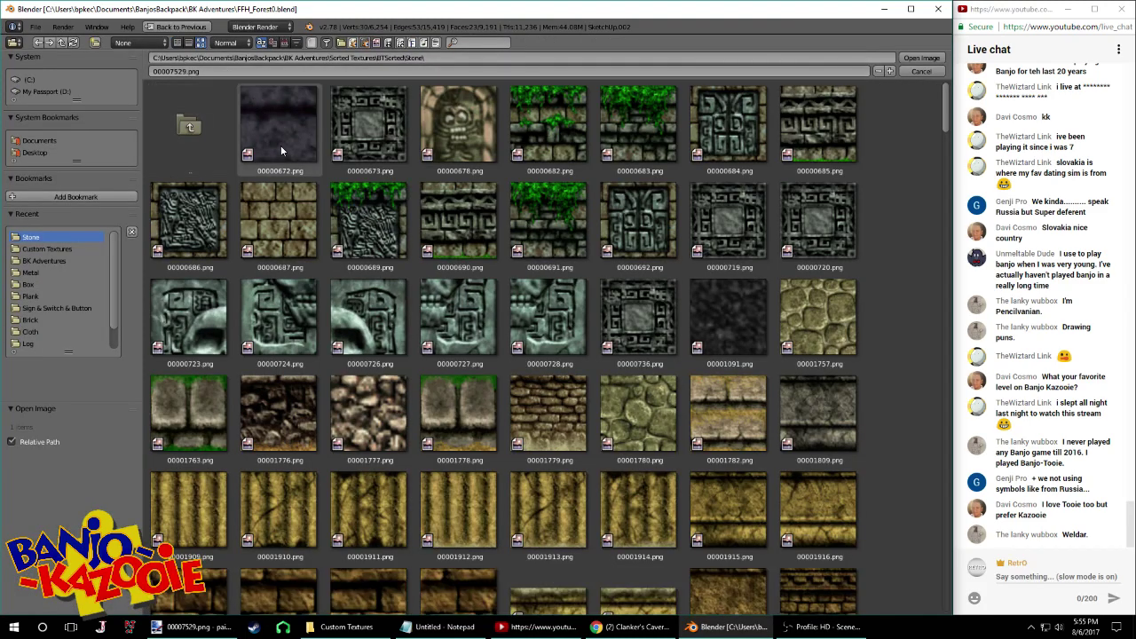
click(61, 250)
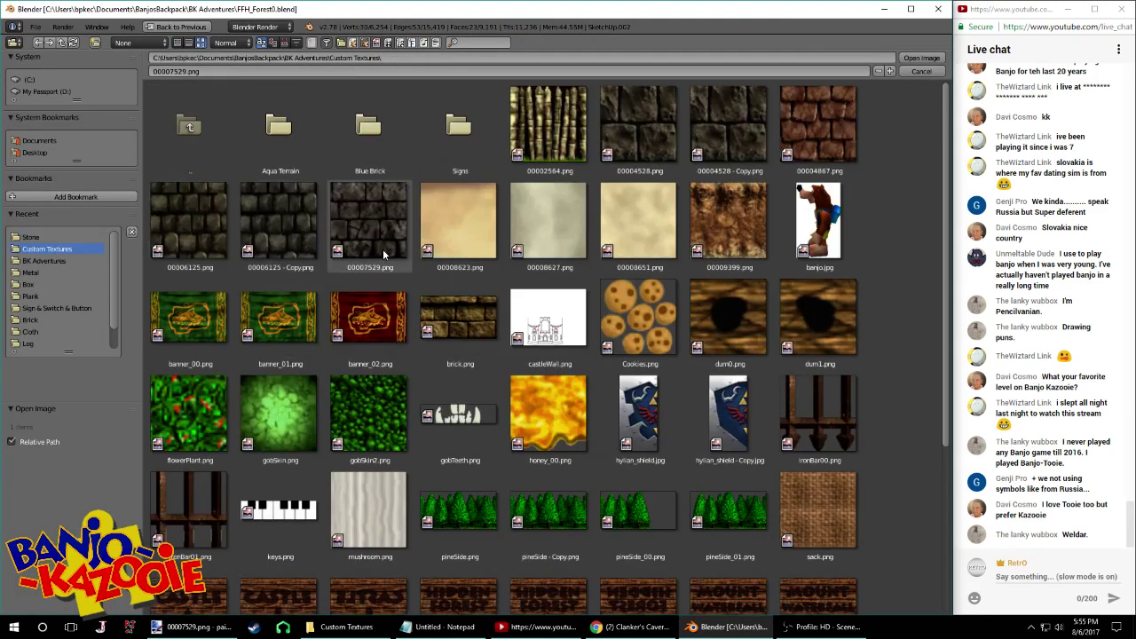
double_click(360, 230)
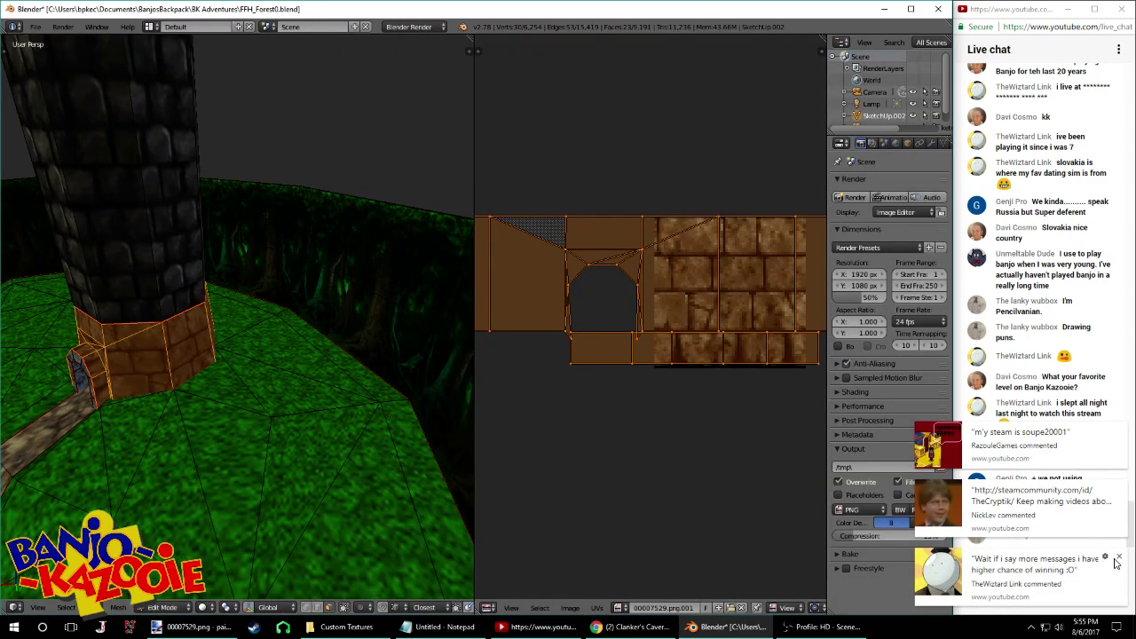
Dismiss the pop-up YouTube comment notifications covering the live chat
click(1120, 561)
click(1120, 560)
click(1120, 559)
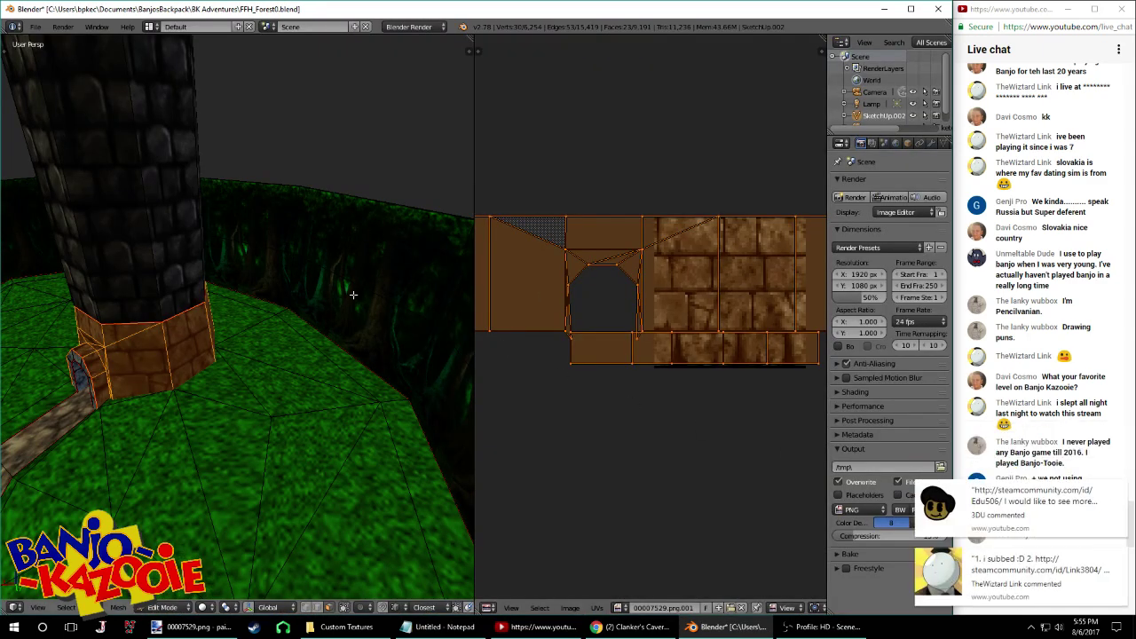
Dismiss the remaining comment notifications and view the retextured tower in Object Mode
middle_drag(347, 282, 357, 260)
click(1121, 558)
click(1121, 558)
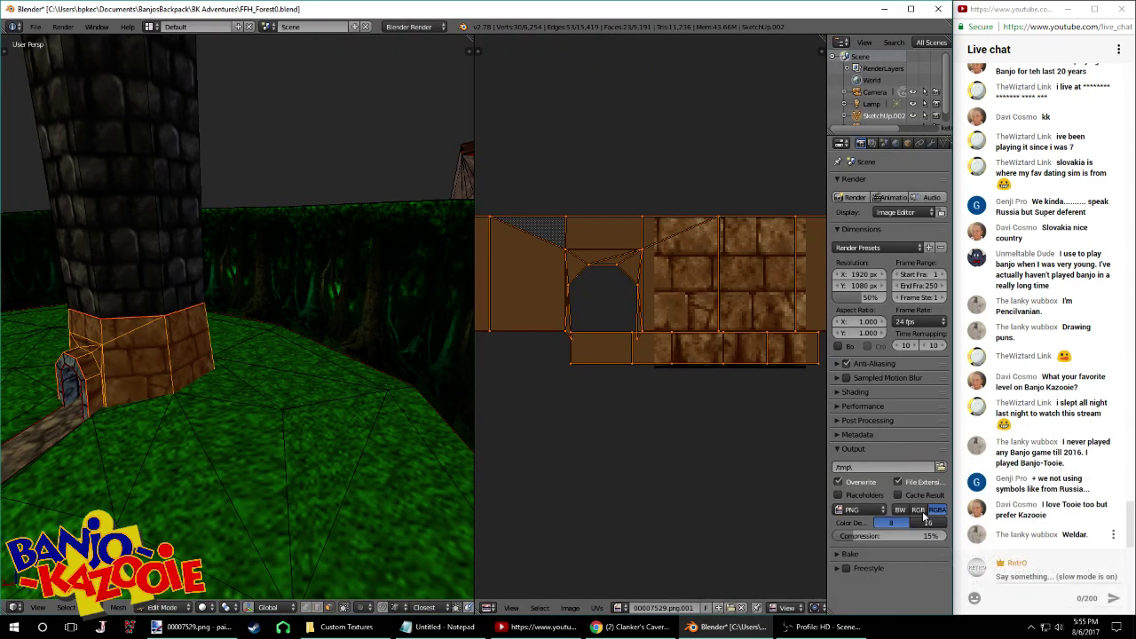
middle_drag(488, 404, 546, 396)
key(Tab)
middle_drag(281, 348, 452, 332)
scroll(372, 341, down, 4)
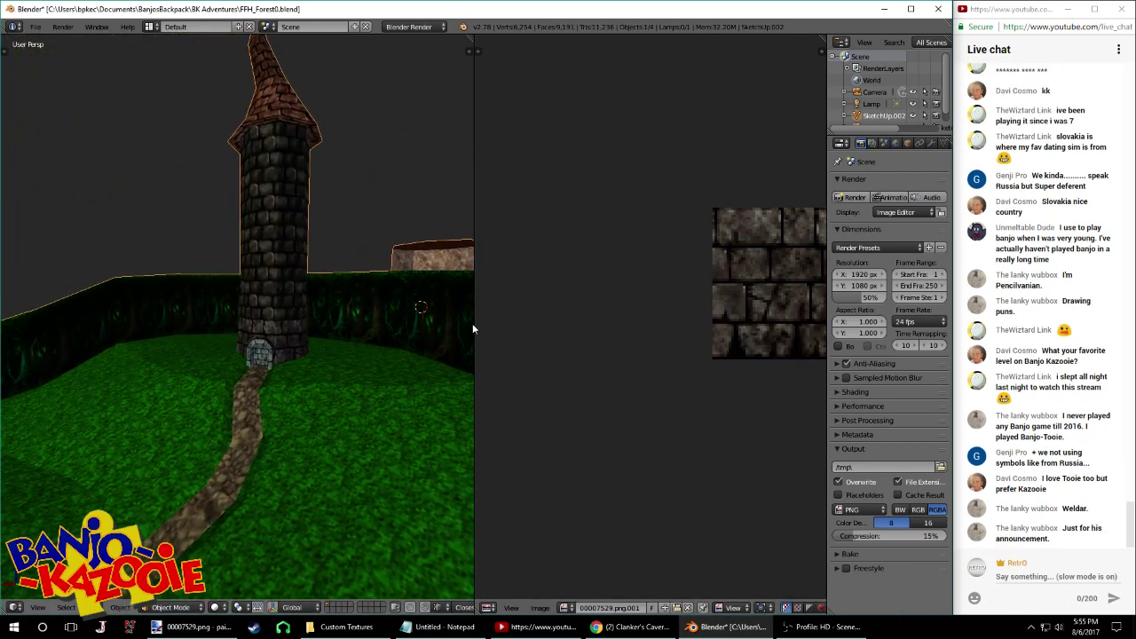
Widen the 3D view to check the whole tower and save over FFH_Forest0.blend
drag(472, 329, 623, 364)
scroll(389, 324, up, 4)
middle_drag(387, 320, 288, 270)
scroll(367, 355, down, 3)
scroll(315, 275, down, 6)
scroll(320, 274, up, 4)
key(ctrl+s)
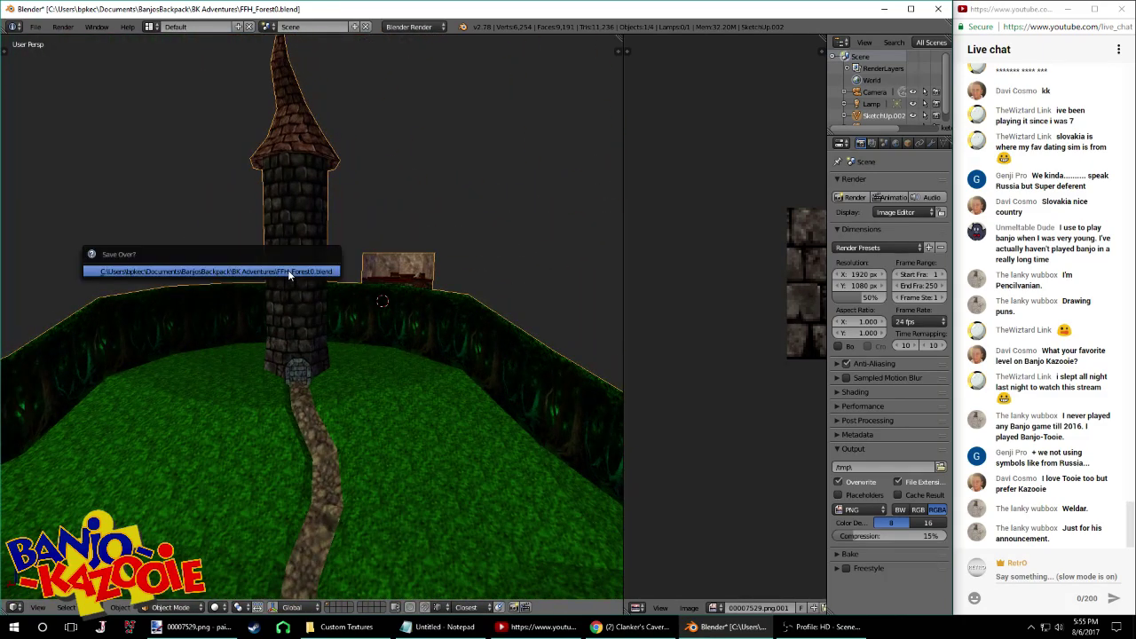
click(288, 270)
Switch to paint.net, recolour 00007529.png with Hue / Saturation using hue -21, saturation 55 and lightness -21, and save it
click(191, 627)
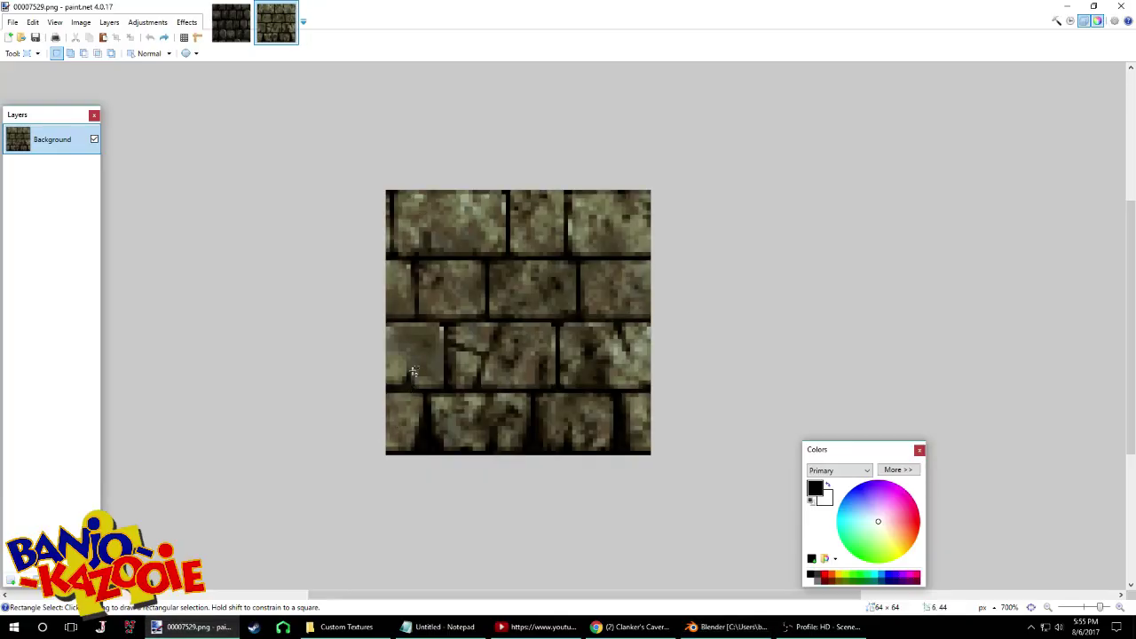
click(147, 22)
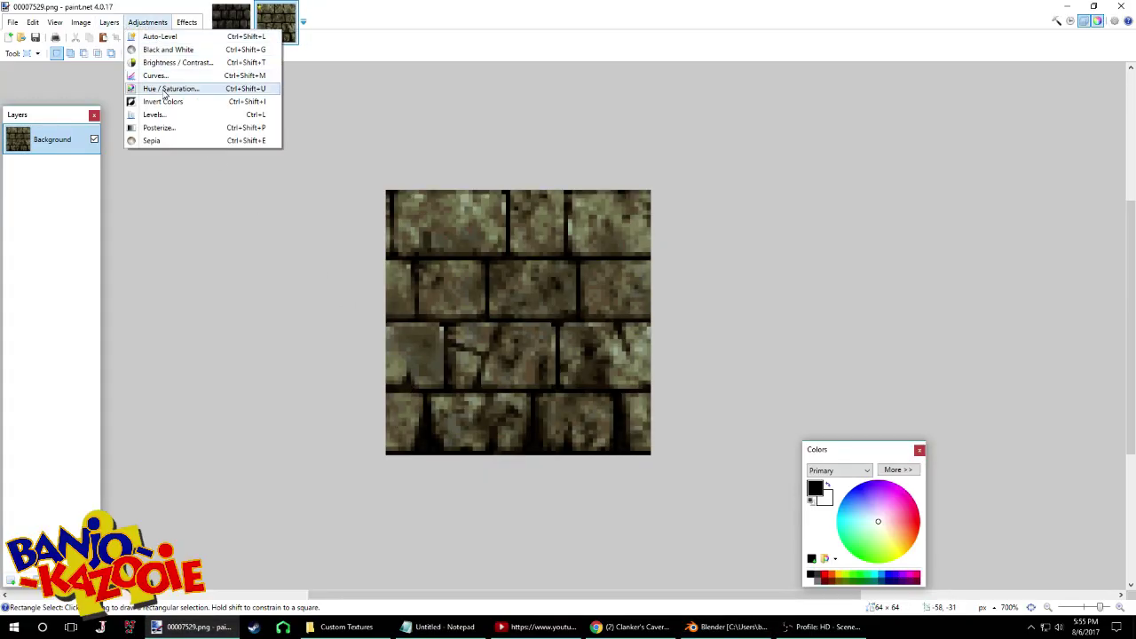
click(153, 88)
drag(519, 258, 597, 259)
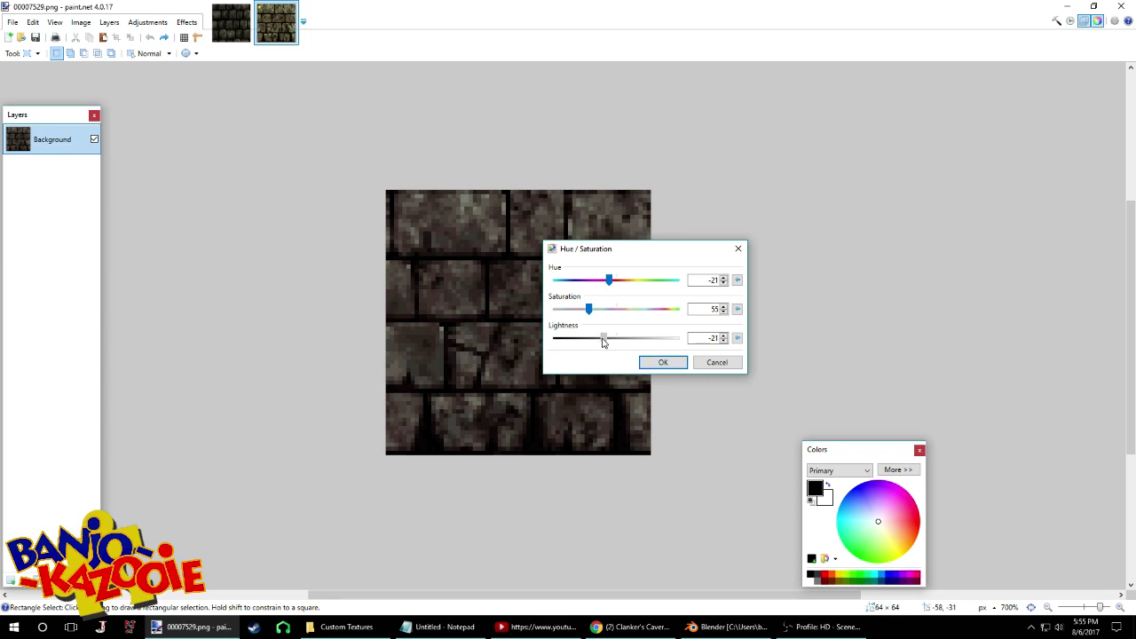
click(657, 363)
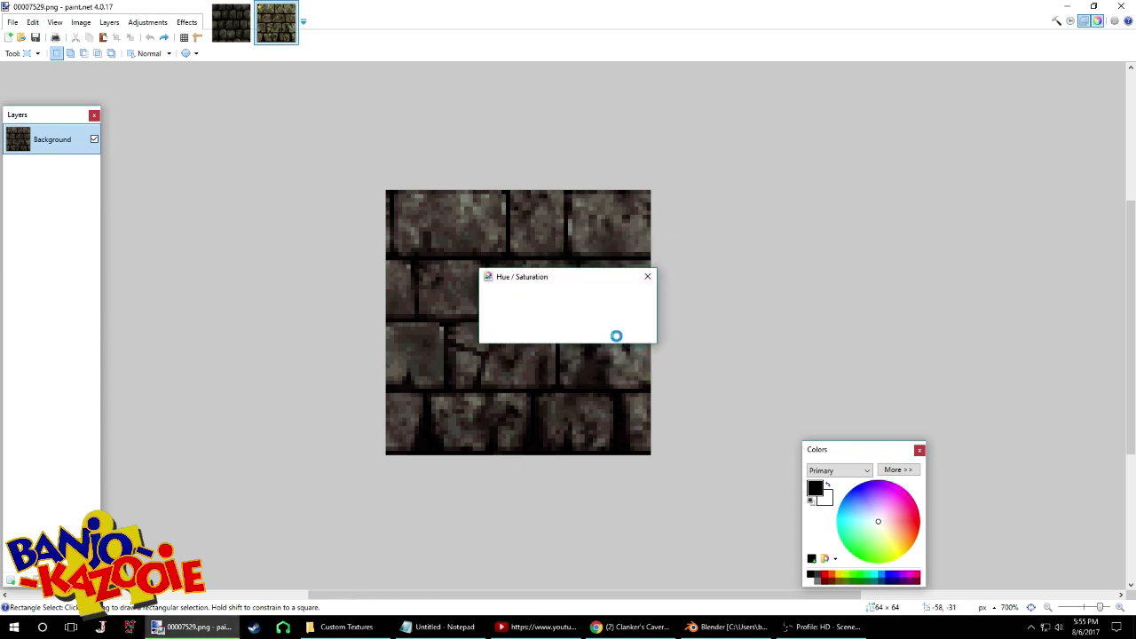
key(ctrl+s)
Switch to Blender, try opening the updated 00007529.png on the tower base's faces, and undo
click(821, 627)
click(646, 632)
click(648, 632)
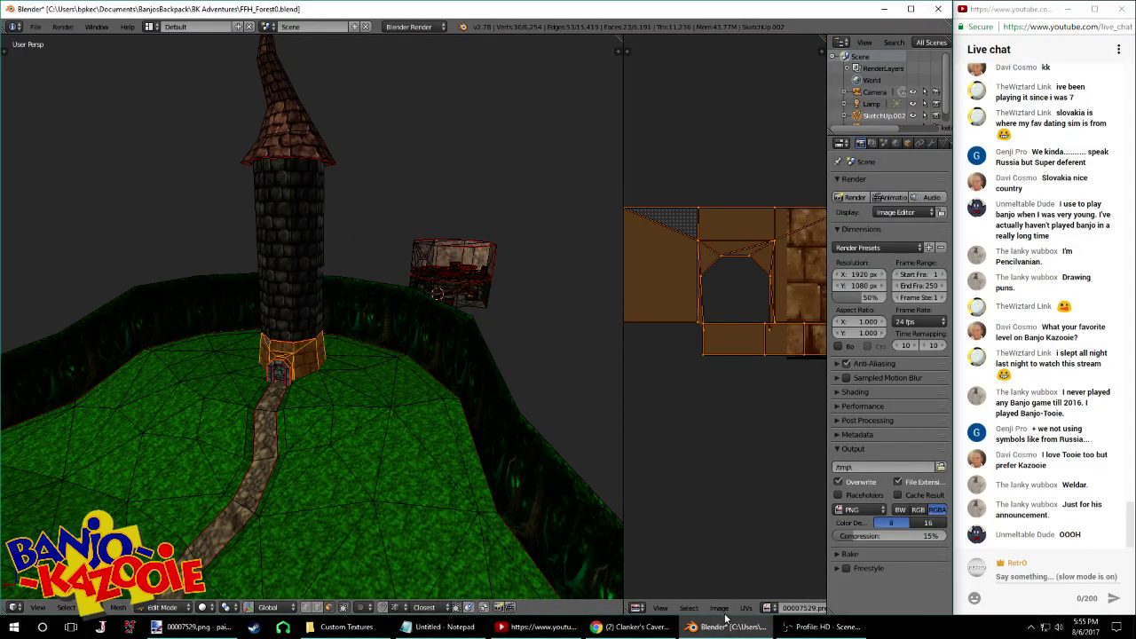
click(719, 607)
click(737, 588)
click(201, 43)
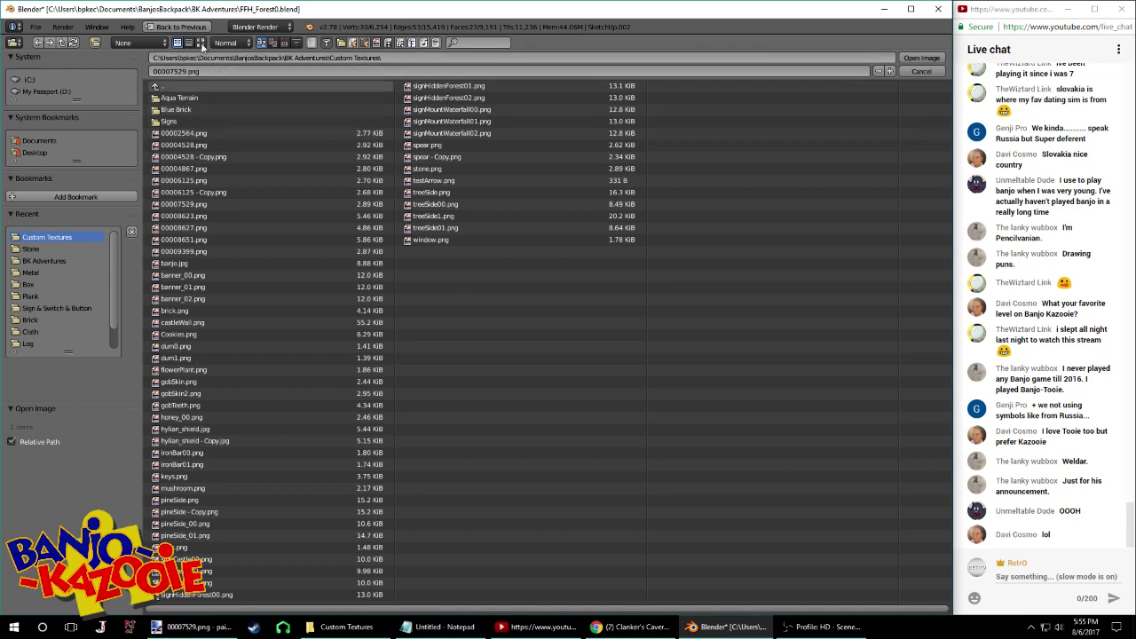
double_click(359, 232)
mouse_move(334, 280)
middle_down()
mouse_move(321, 287)
mouse_move(353, 276)
middle_up()
key(Tab)
scroll(353, 276, up, 3)
key(ctrl+z)
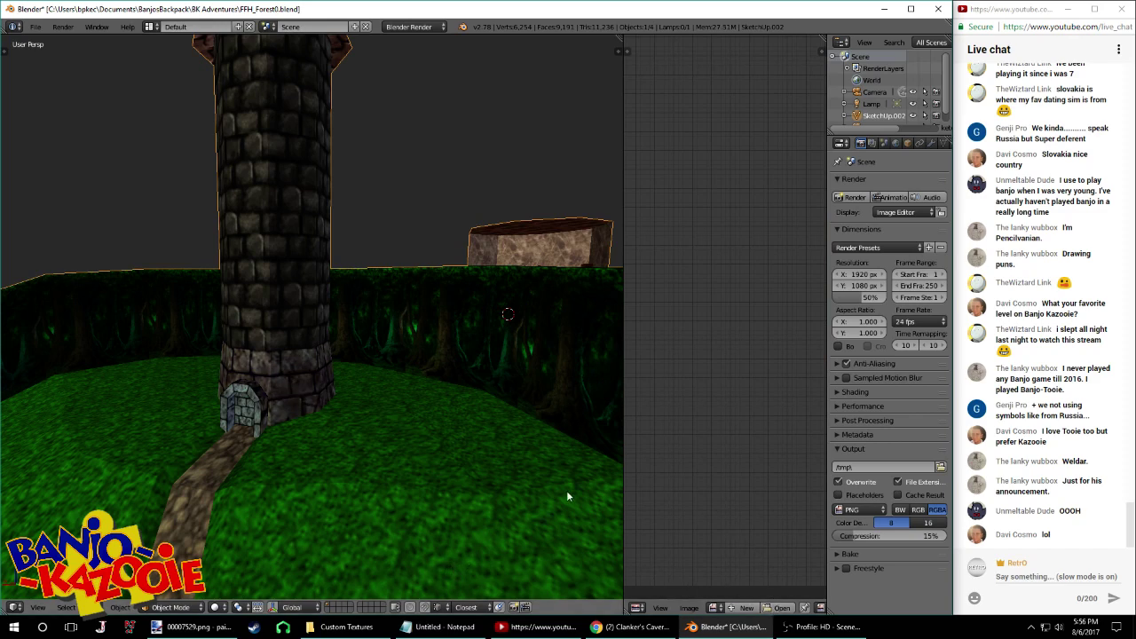
drag(624, 417, 448, 417)
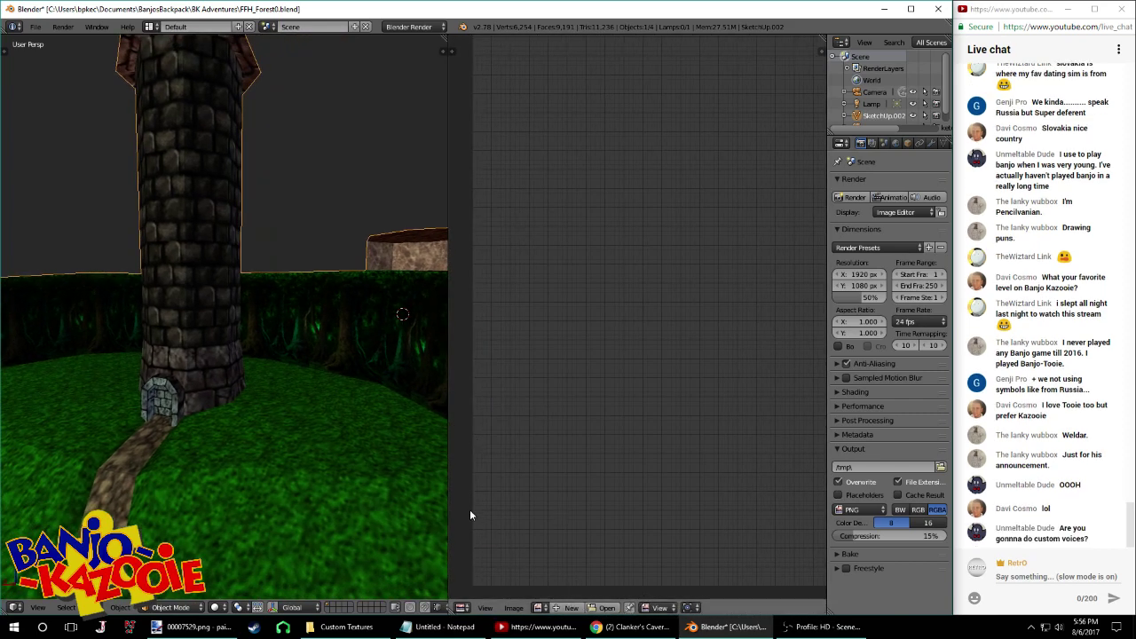
drag(449, 503, 423, 497)
click(490, 609)
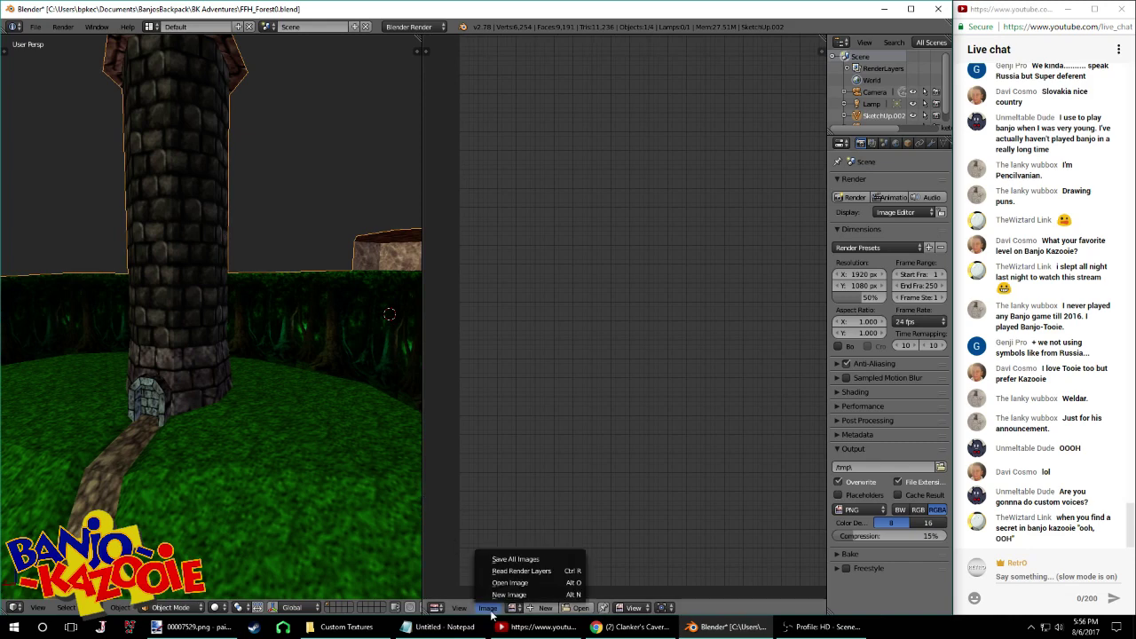
click(516, 581)
key(Escape)
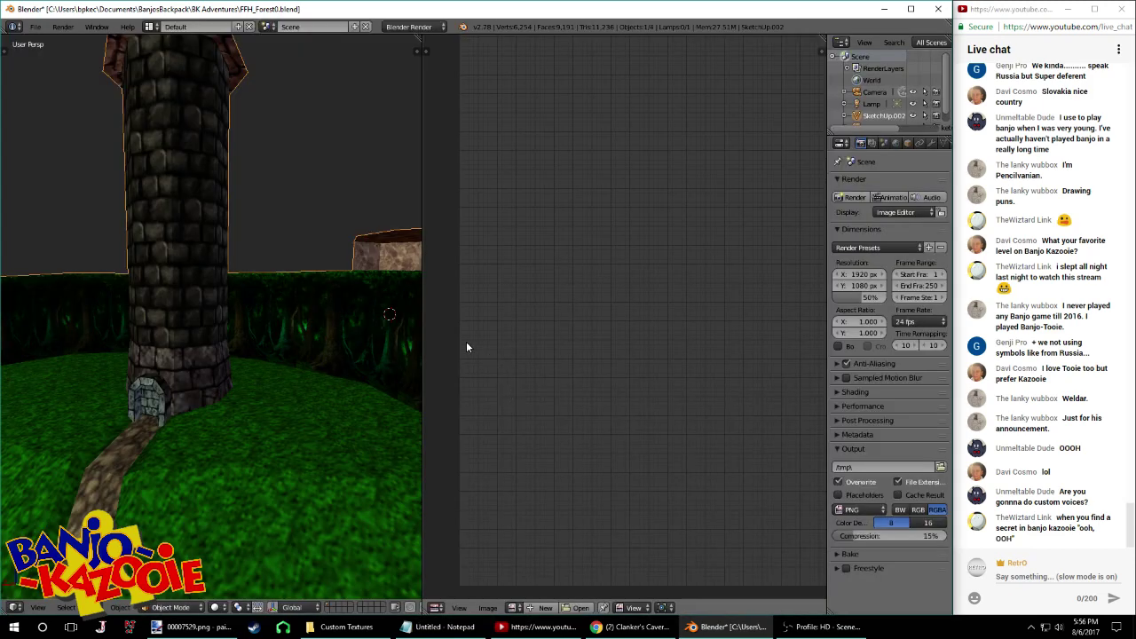
Select the tower base's linked faces in Edit Mode and apply the recoloured 00007529.png from Custom Textures to them
key(Tab)
right_click(186, 365)
key(l)
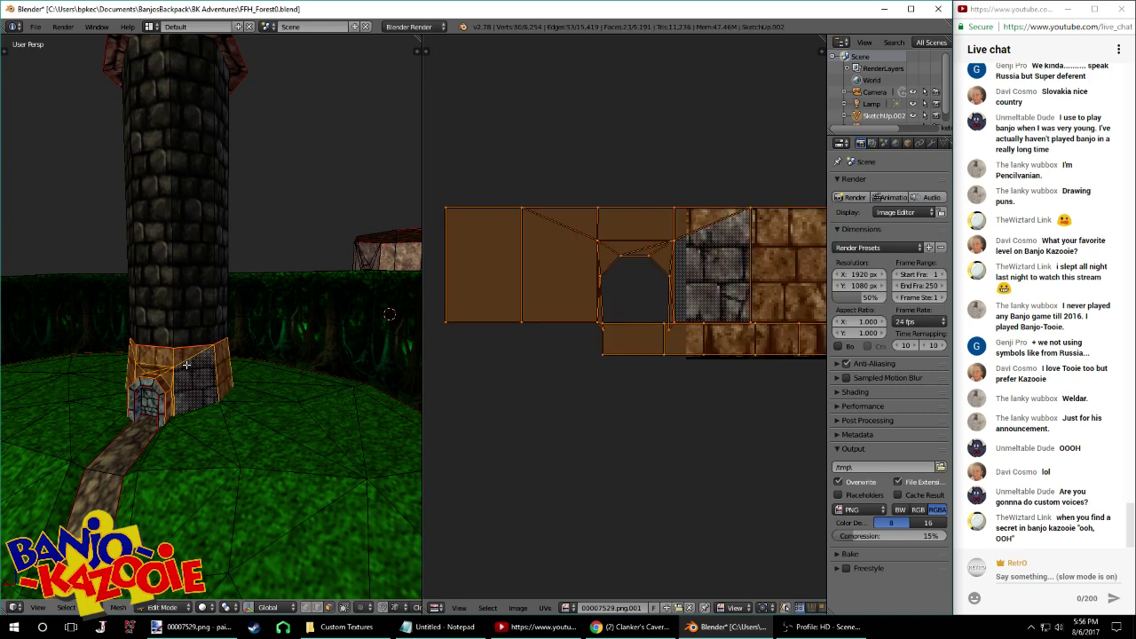
click(678, 608)
click(310, 42)
click(355, 225)
double_click(356, 222)
key(Tab)
Compare the tower base with the recoloured brick image in paint.net, return to Blender and save over FFH_Forest0.blend
middle_drag(317, 296, 129, 385)
click(194, 627)
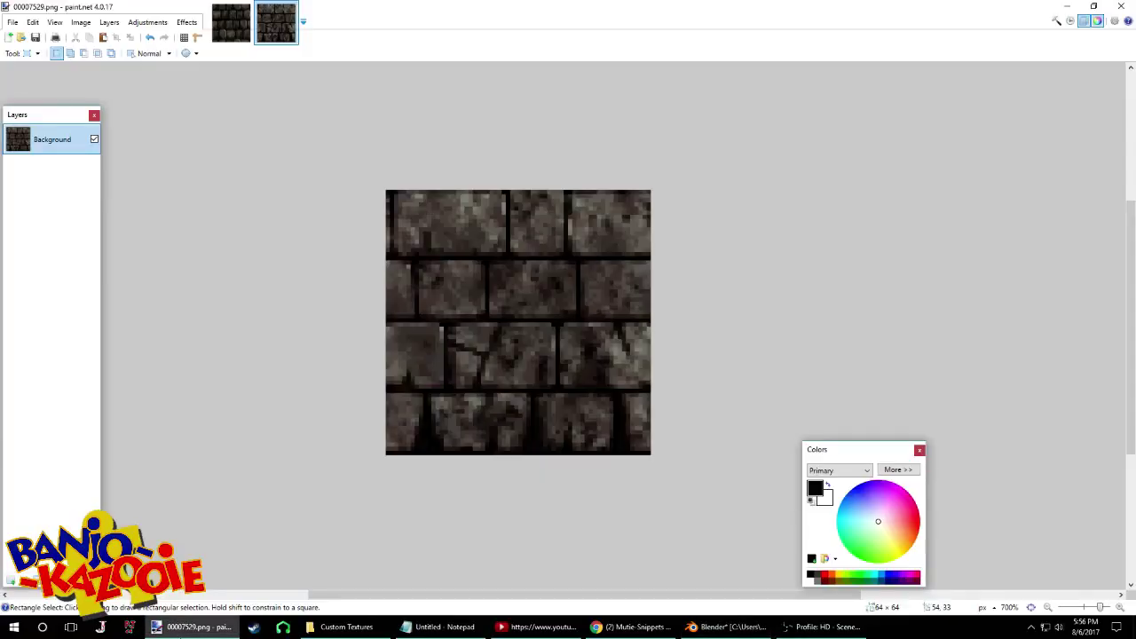
scroll(198, 384, down, 2)
key(alt+Tab)
middle_drag(215, 398, 387, 351)
key(ctrl+s)
click(386, 352)
middle_drag(308, 442, 405, 298)
scroll(259, 347, down, 5)
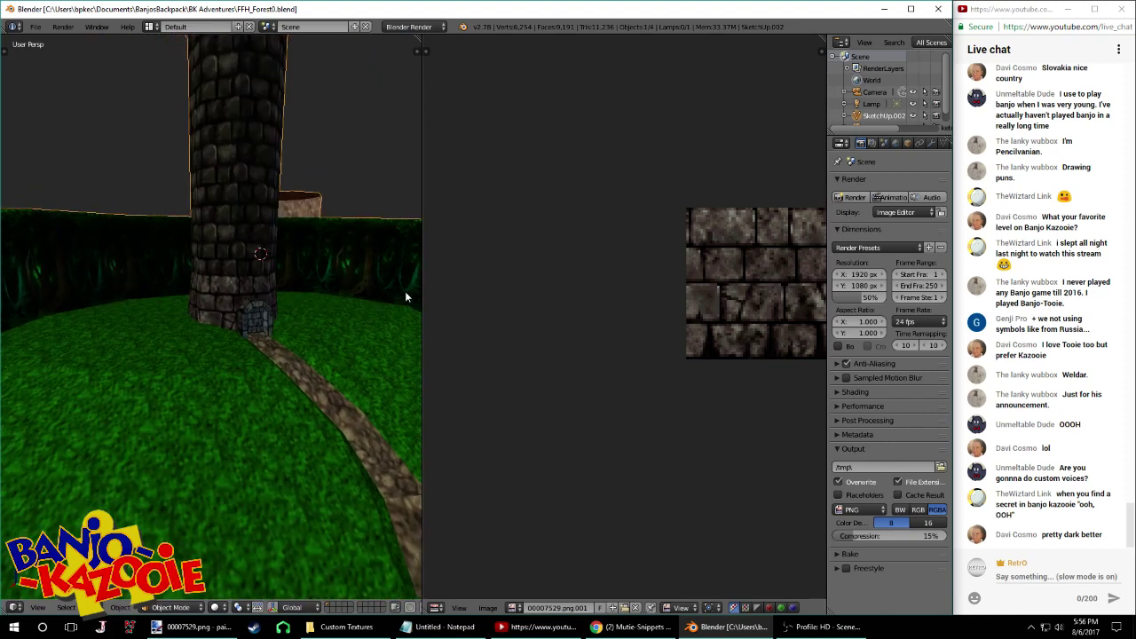
Widen the 3D view, examine the base bricks around the doorway up close, and save over FFH_Forest0.blend
drag(424, 279, 589, 304)
middle_drag(589, 305, 384, 317)
key(Tab)
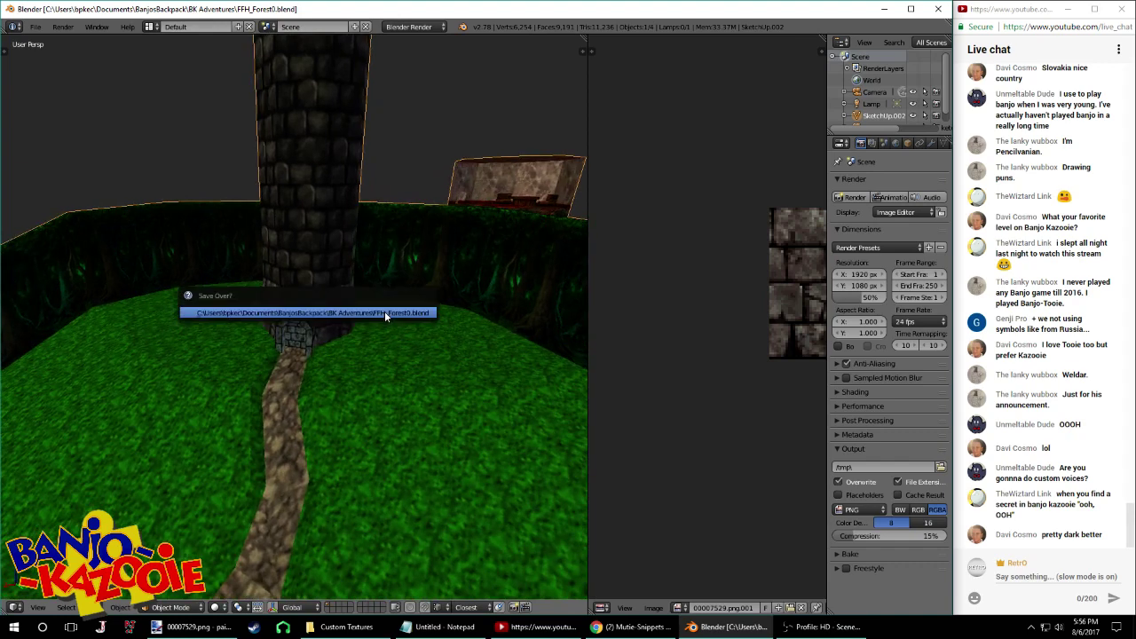
middle_drag(340, 282, 323, 309)
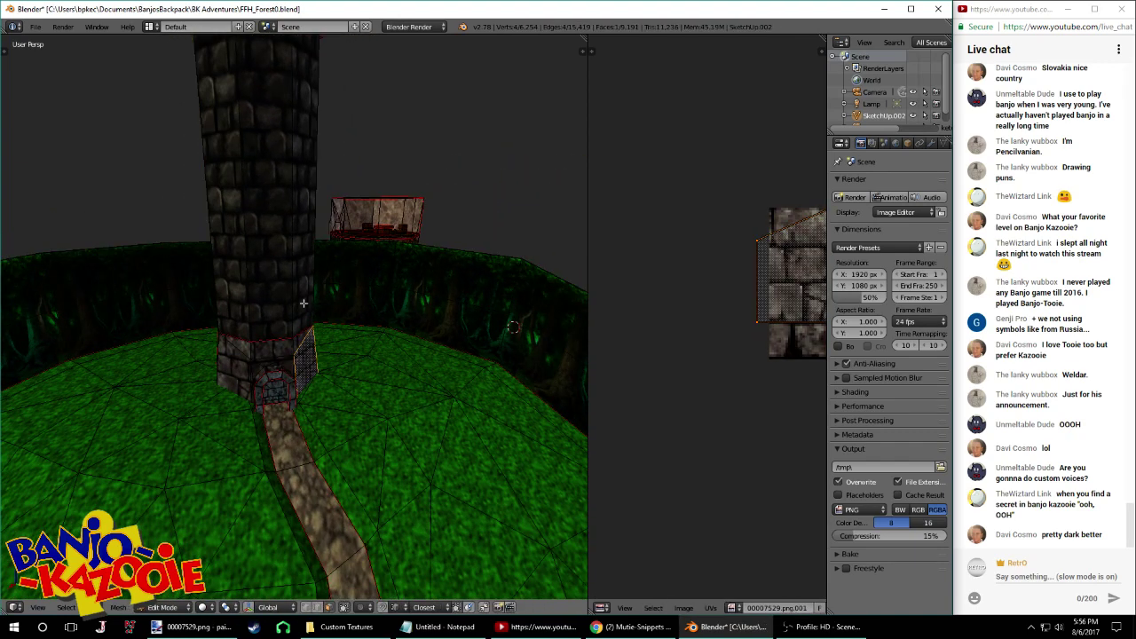
middle_drag(300, 301, 213, 336)
middle_drag(214, 334, 263, 293)
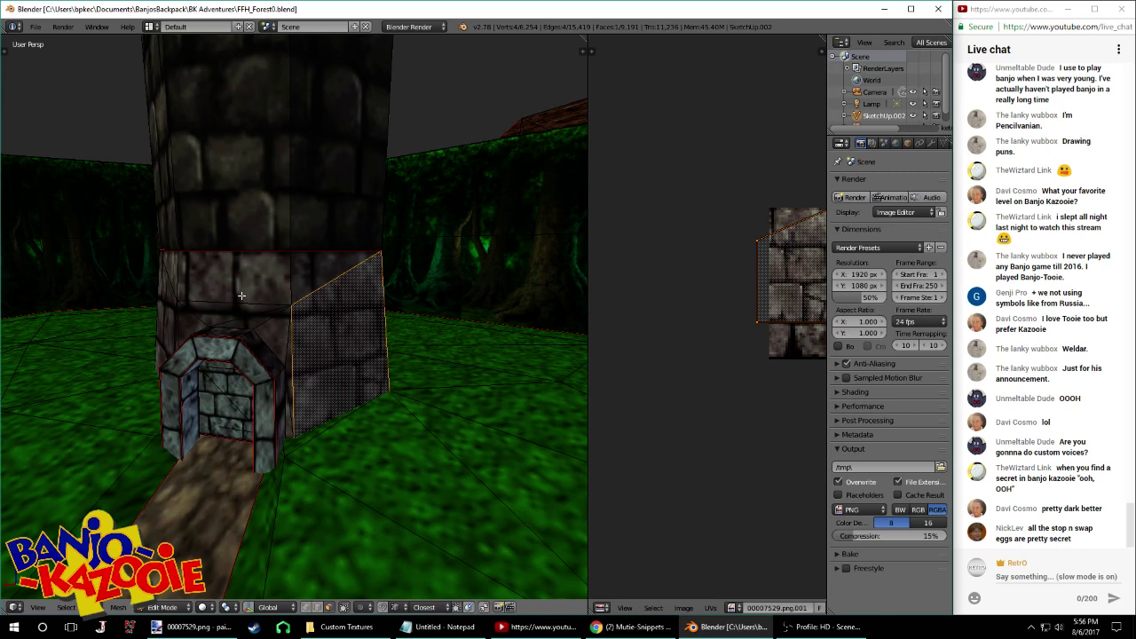
middle_drag(218, 310, 212, 311)
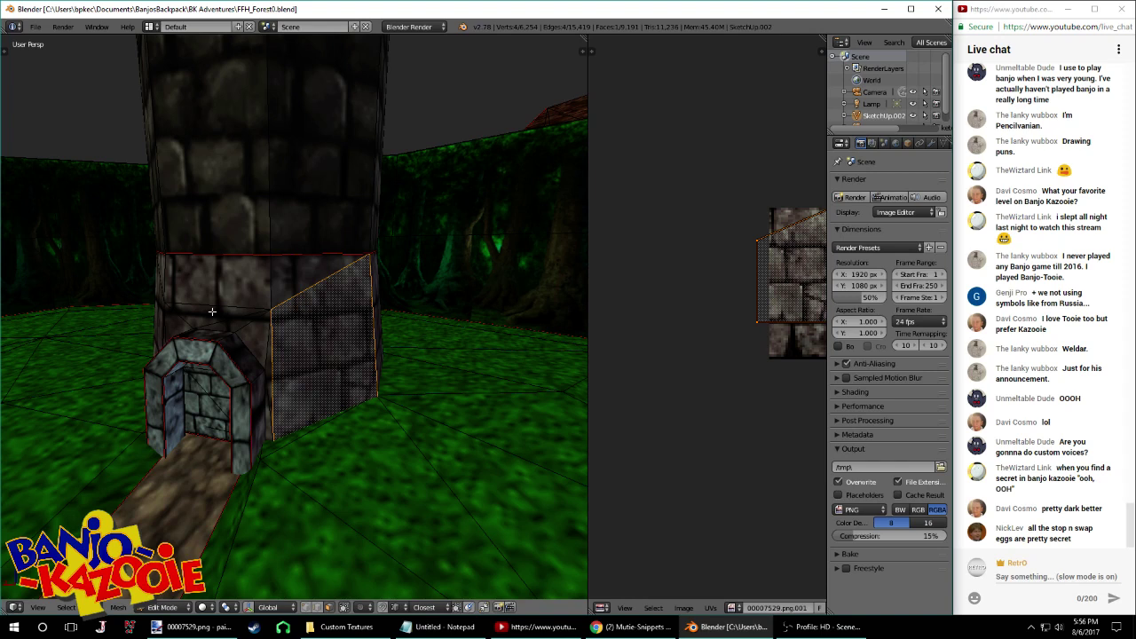
key(Tab)
middle_drag(212, 372, 255, 324)
key(Tab)
key(ctrl+s)
click(382, 423)
click(382, 422)
key(ctrl+s)
click(274, 329)
Check the full tower from the front in Object and Edit Mode and save the blend file again
scroll(274, 329, down, 5)
scroll(322, 288, up, 4)
middle_drag(324, 287, 376, 278)
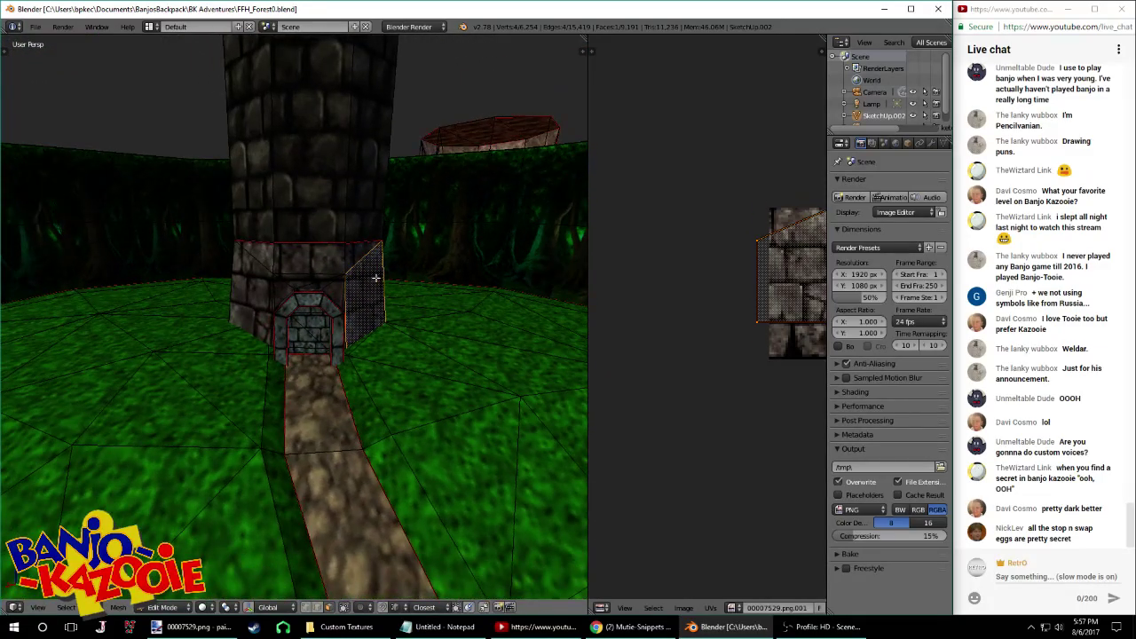
scroll(375, 278, down, 4)
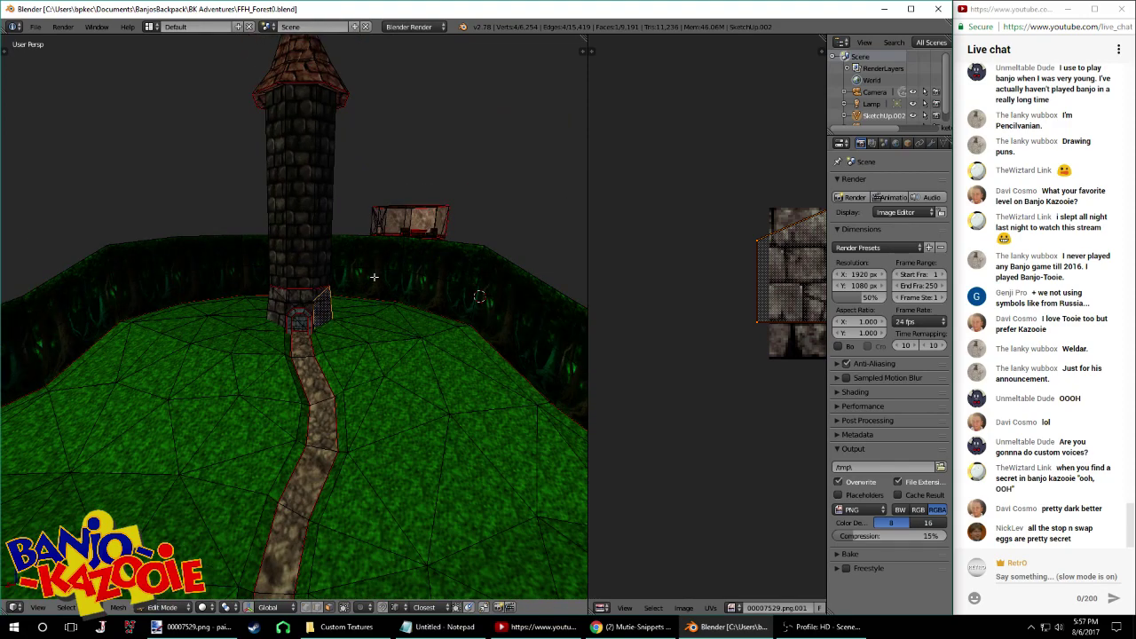
key(Tab)
middle_drag(374, 277, 332, 352)
key(Tab)
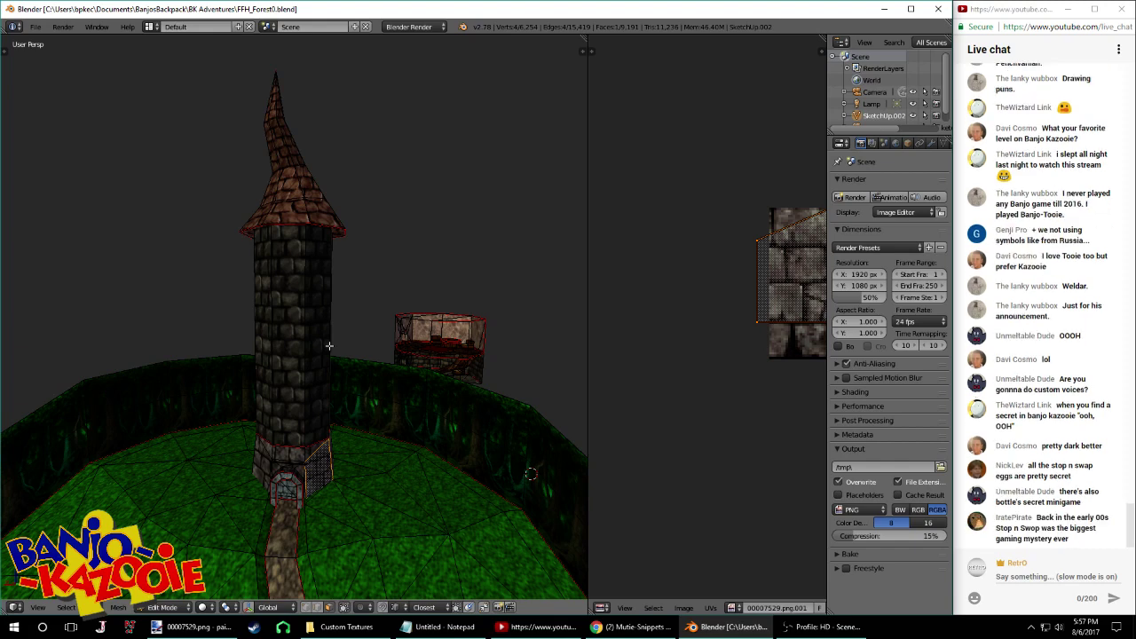
key(ctrl+s)
click(329, 347)
Select a roof face to check its texture and view the tower from below in Object Mode
middle_drag(326, 327, 316, 243)
right_click(263, 265)
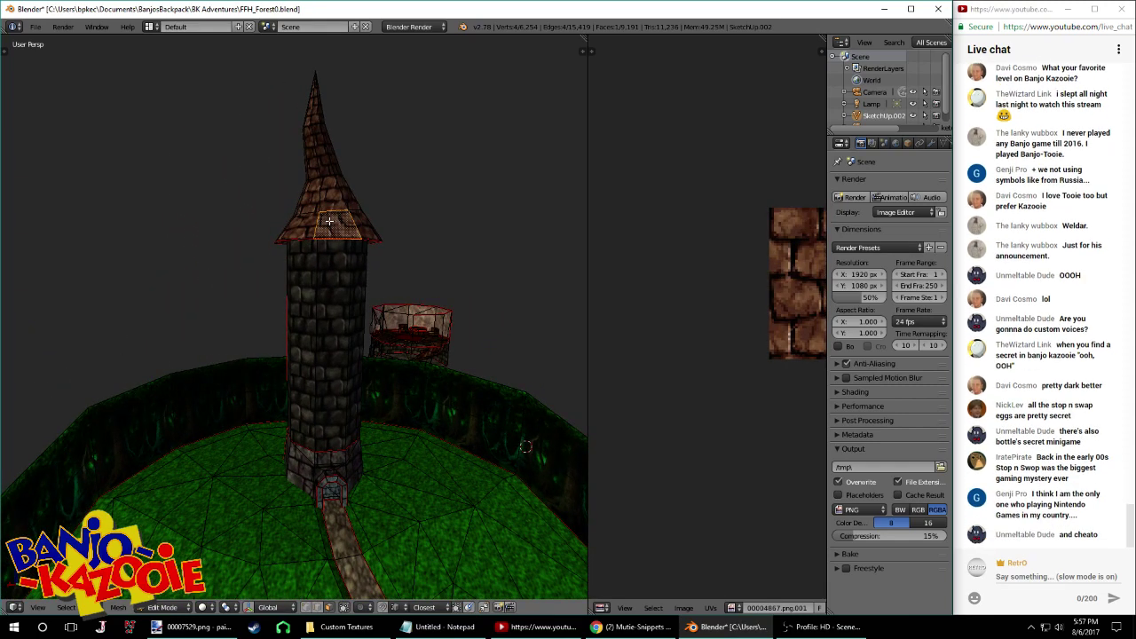
key(Tab)
middle_drag(342, 320, 336, 302)
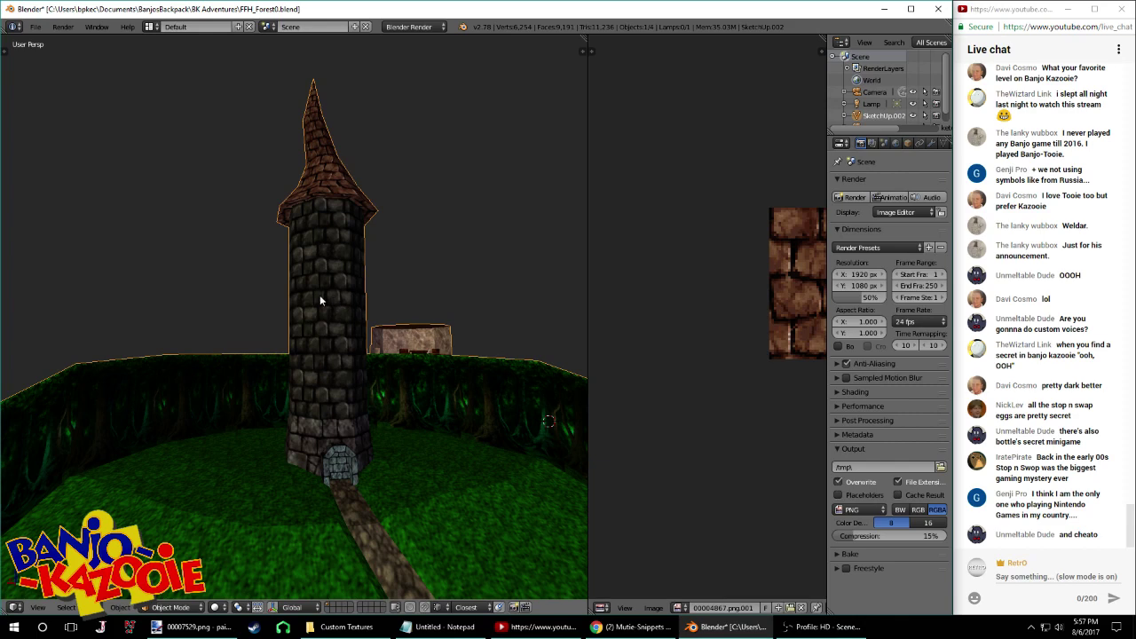
Try deleting the faces of the separate furnished room beyond the forest wall, and undo the deletion
key(Tab)
middle_drag(350, 313, 303, 368)
mouse_move(527, 346)
middle_down()
mouse_move(434, 323)
mouse_move(351, 330)
middle_up()
right_click(400, 323)
key(z)
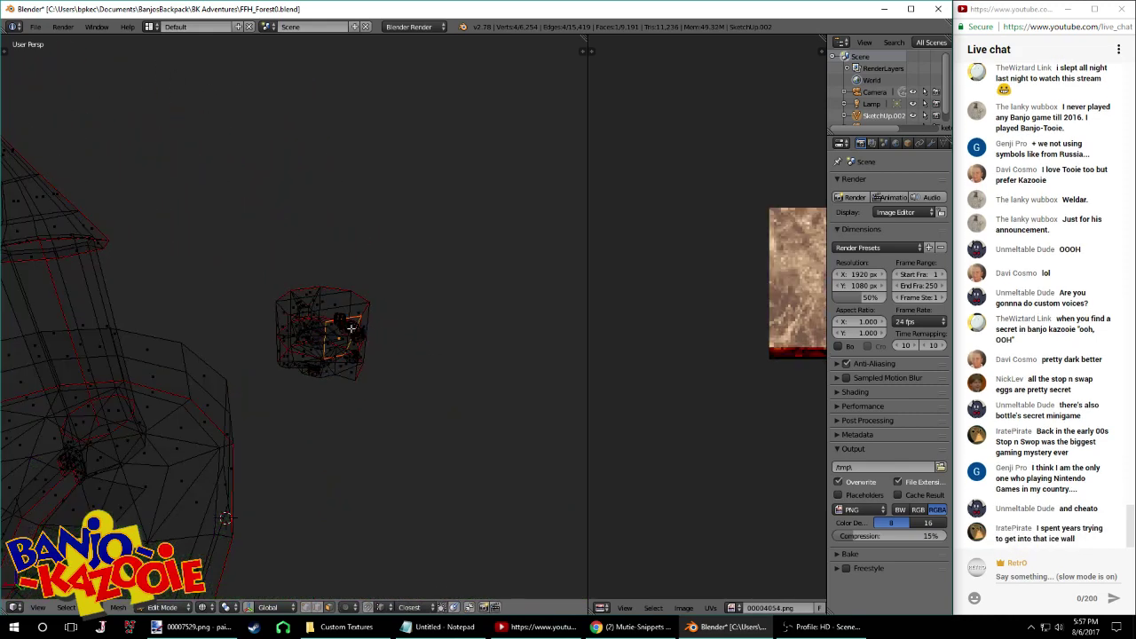
mouse_move(364, 320)
mouse_down()
mouse_move(325, 394)
mouse_move(292, 398)
mouse_move(305, 279)
mouse_move(293, 366)
mouse_up()
key(x)
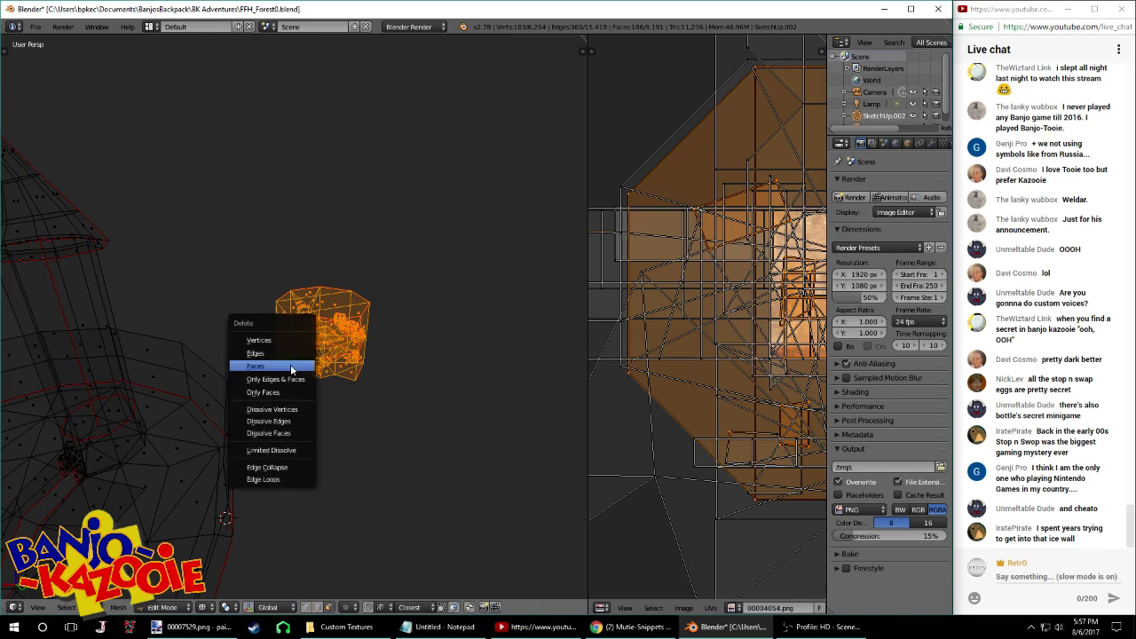
click(291, 367)
key(z)
middle_drag(274, 373, 352, 308)
key(ctrl+z)
scroll(381, 316, up, 4)
key(ctrl+z)
Select the entire furnished room beyond the forest wall in wireframe, delete its faces, and save over FFH_Forest0.blend
scroll(353, 307, down, 4)
middle_drag(350, 398, 325, 310)
scroll(325, 308, up, 6)
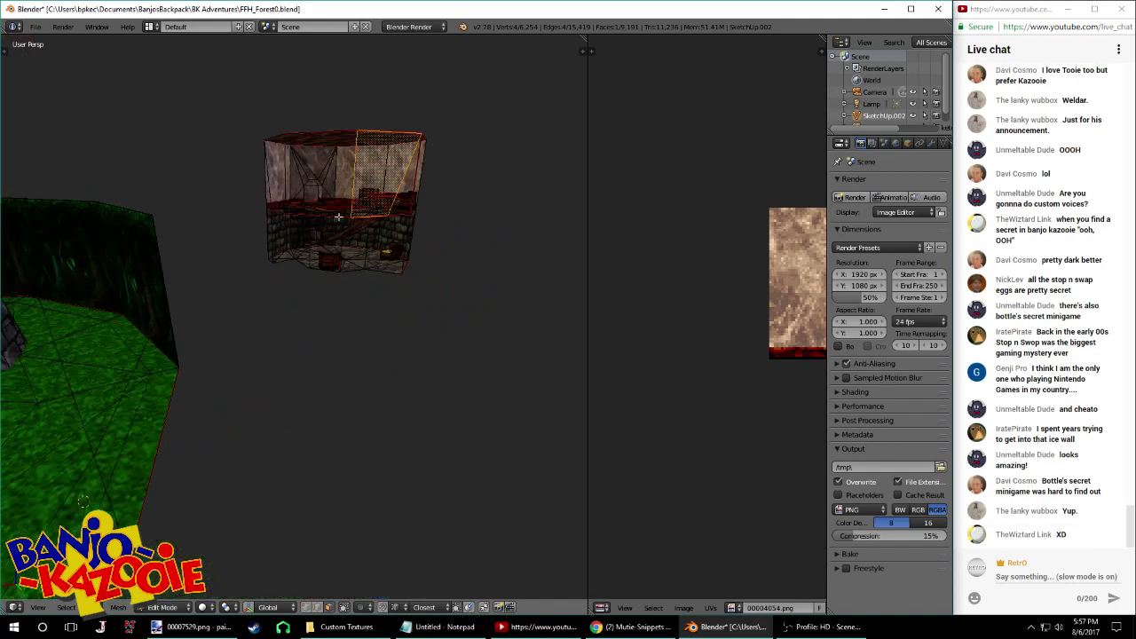
middle_drag(347, 180, 369, 307)
scroll(560, 239, up, 4)
scroll(418, 271, down, 3)
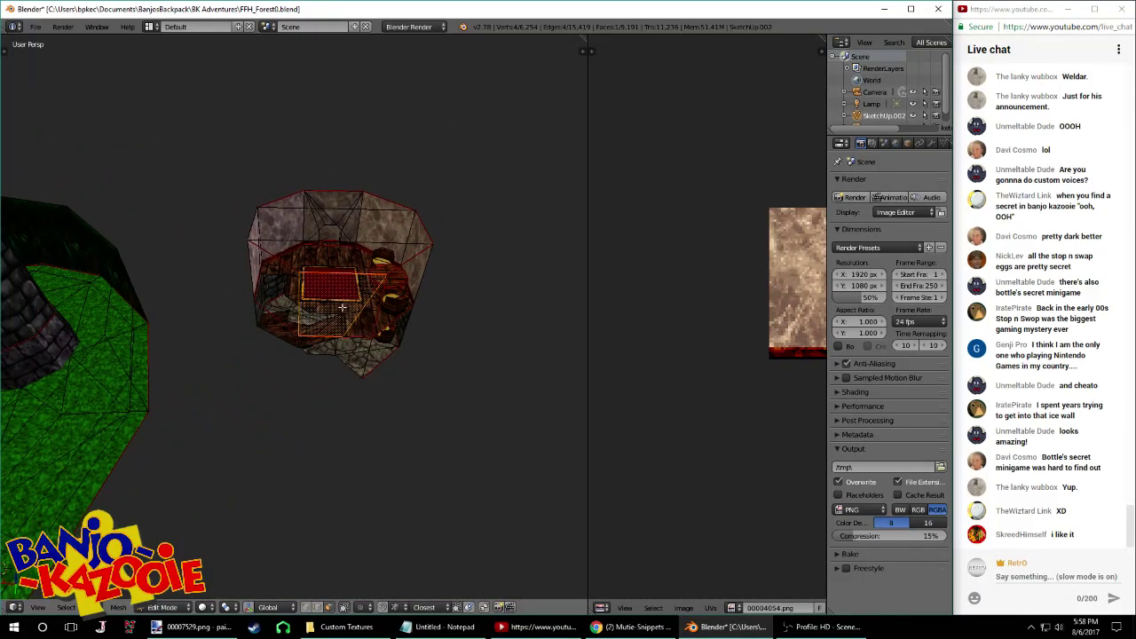
key(z)
key(c)
mouse_move(324, 276)
mouse_down()
mouse_move(298, 311)
mouse_move(268, 302)
mouse_move(287, 195)
mouse_move(382, 267)
mouse_move(317, 385)
mouse_move(351, 234)
mouse_up()
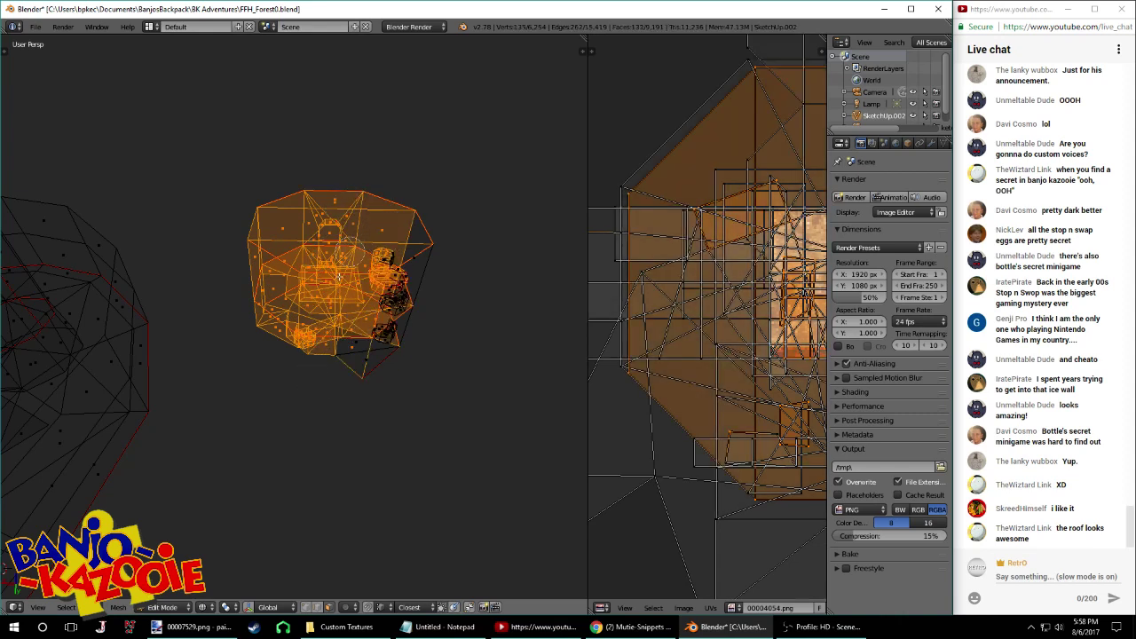
mouse_move(381, 348)
mouse_down()
mouse_move(426, 274)
mouse_move(408, 240)
mouse_up()
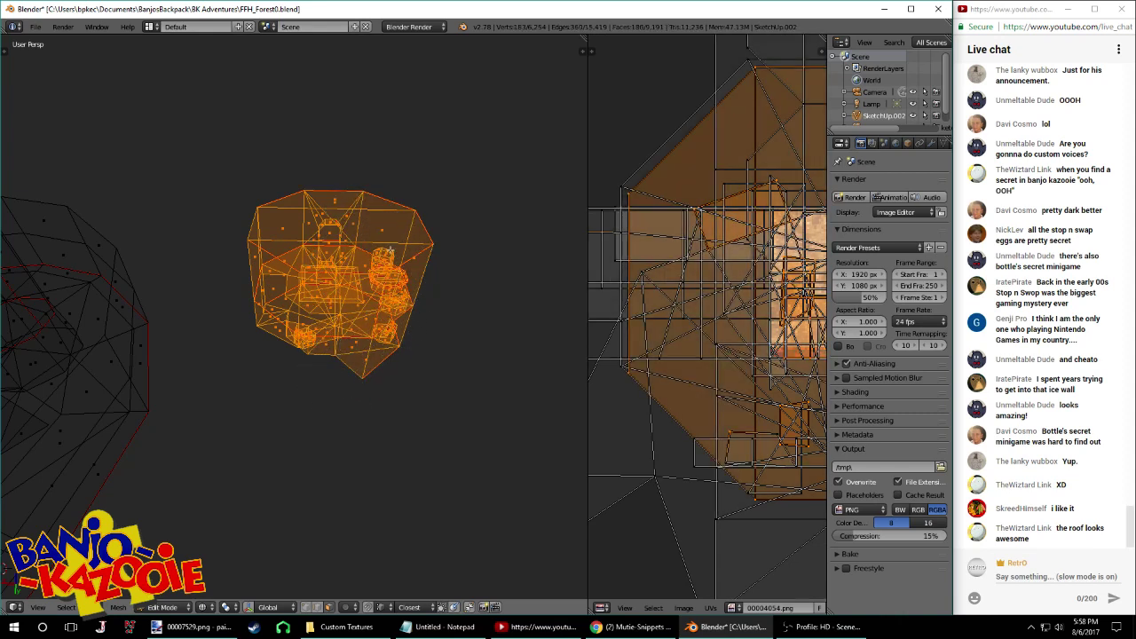
key(x)
click(391, 255)
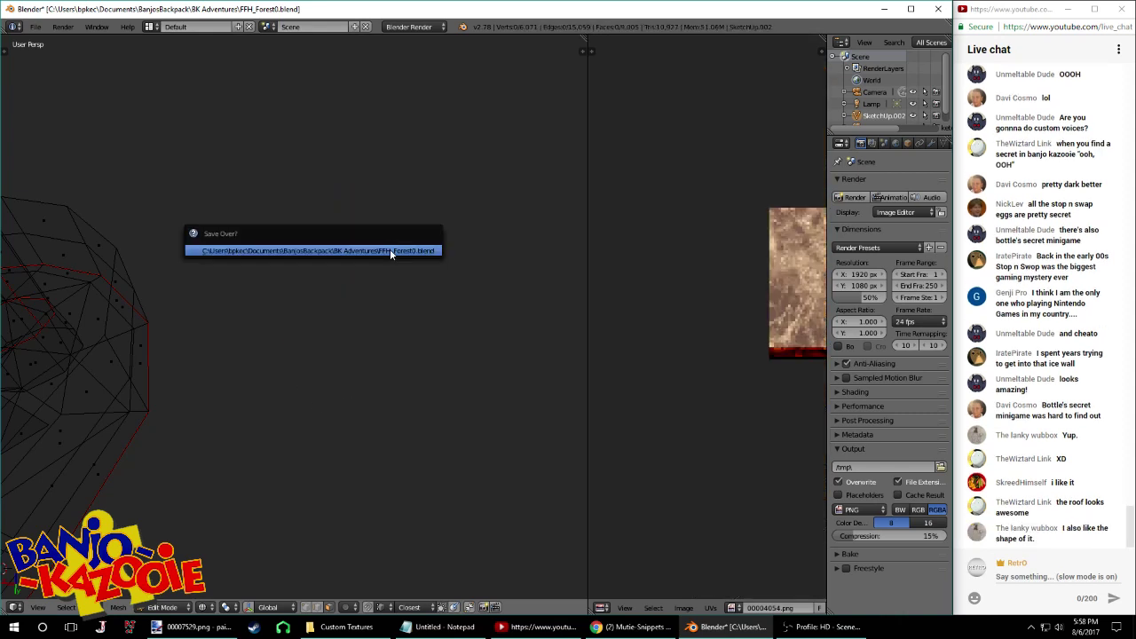
Return the 3D view from wireframe to textured display
scroll(377, 405, up, 2)
shift+middle_drag(377, 405, 430, 380)
right_click(427, 380)
key(Tab)
key(Tab)
key(z)
Select a roof face and examine the tower's bent roof from the front and up close
scroll(382, 366, down, 3)
scroll(379, 366, down, 3)
right_click(272, 177)
shift+middle_drag(271, 176, 387, 329)
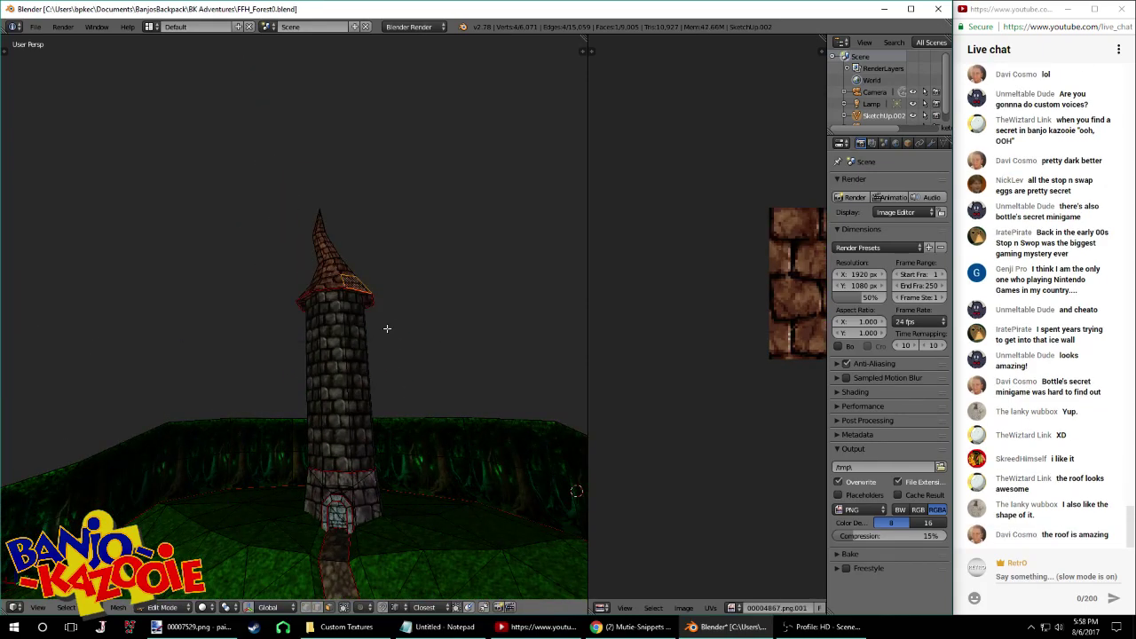
middle_drag(331, 428, 293, 382)
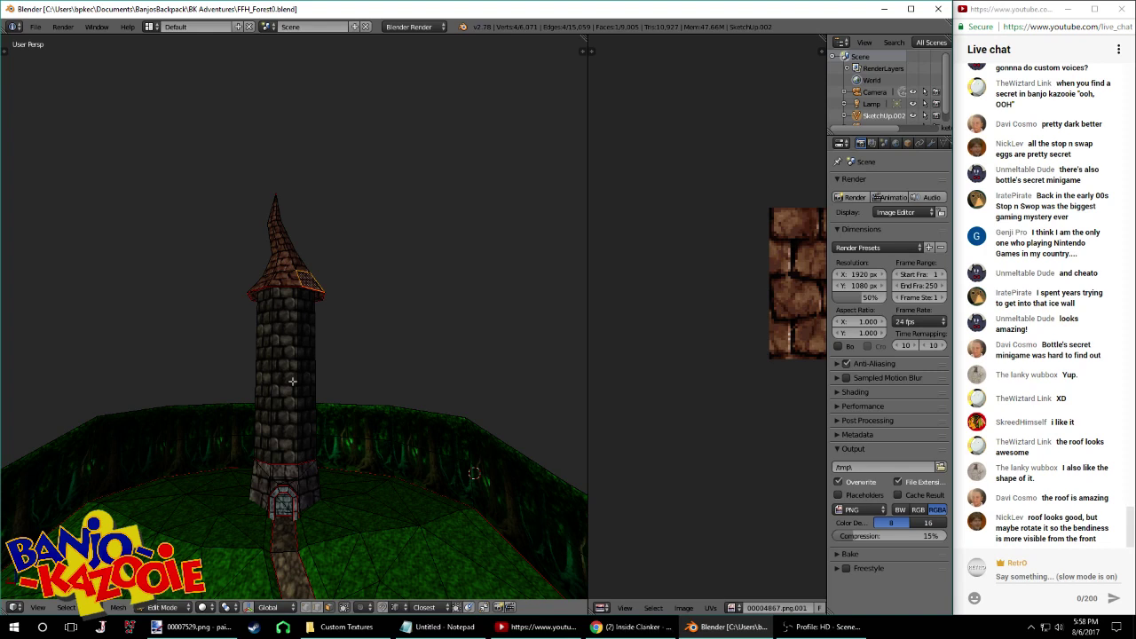
scroll(257, 252, up, 5)
middle_drag(285, 218, 322, 301)
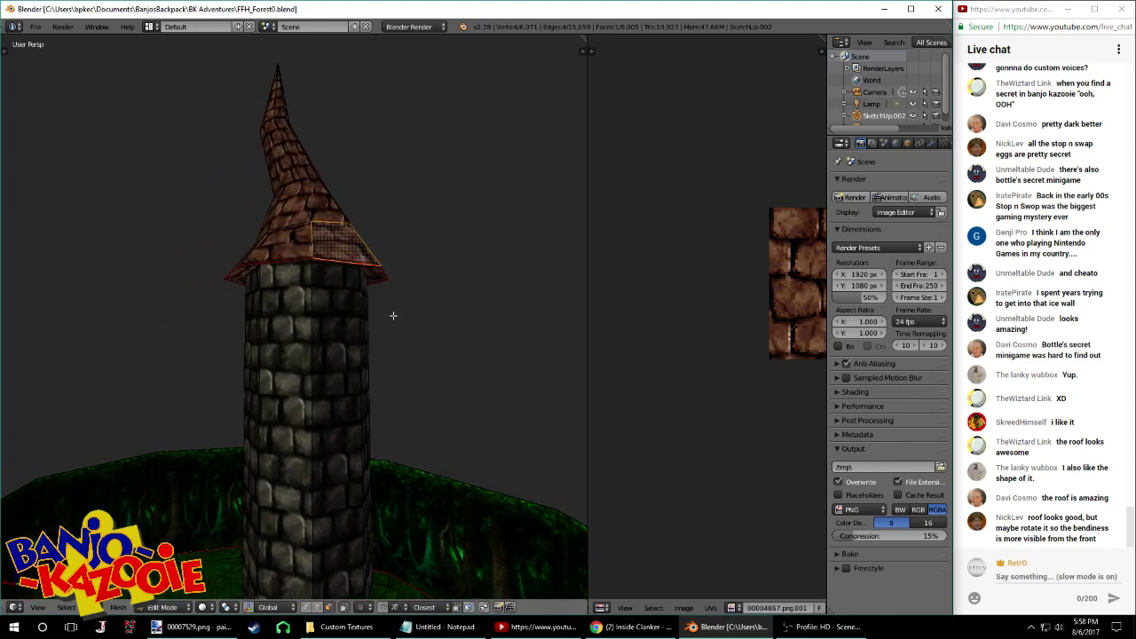
Try rotating the linked tower geometry about the Z axis and check the roof's bend in Object Mode
scroll(409, 332, down, 5)
middle_drag(423, 310, 452, 337)
right_click(312, 317)
key(ctrl+l)
key(r)
key(z)
click(434, 168)
key(Tab)
middle_drag(416, 299, 364, 313)
key(Tab)
scroll(289, 249, down, 5)
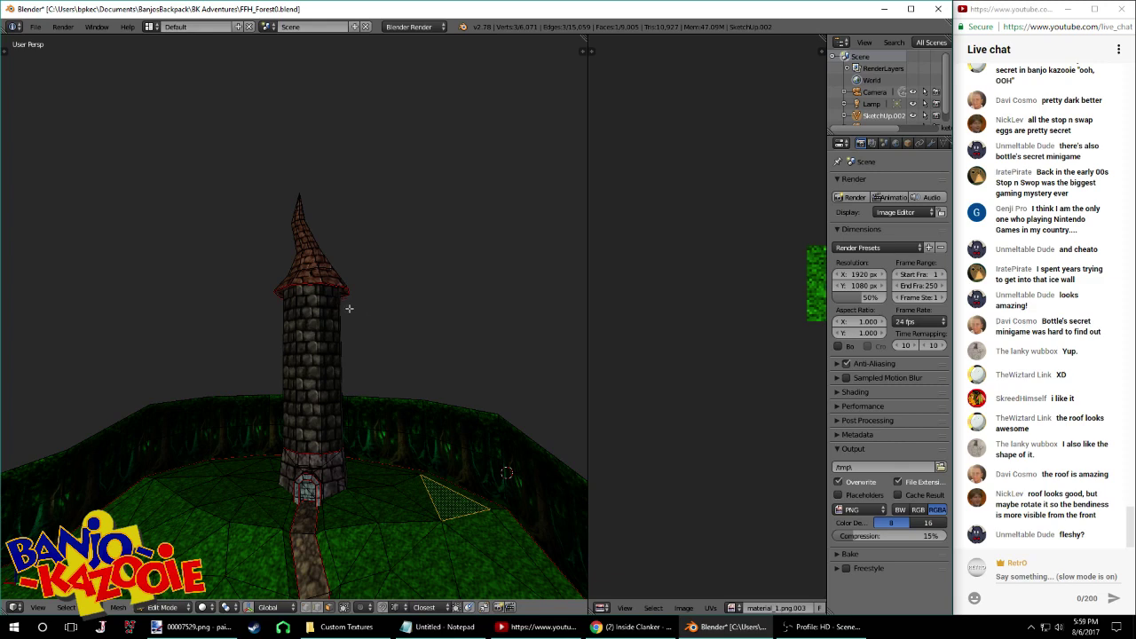
Select the bent roof together with its underside eave ring and dissolve the selected faces
scroll(349, 308, up, 6)
right_click(370, 305)
middle_drag(370, 304, 374, 222)
right_click(350, 135)
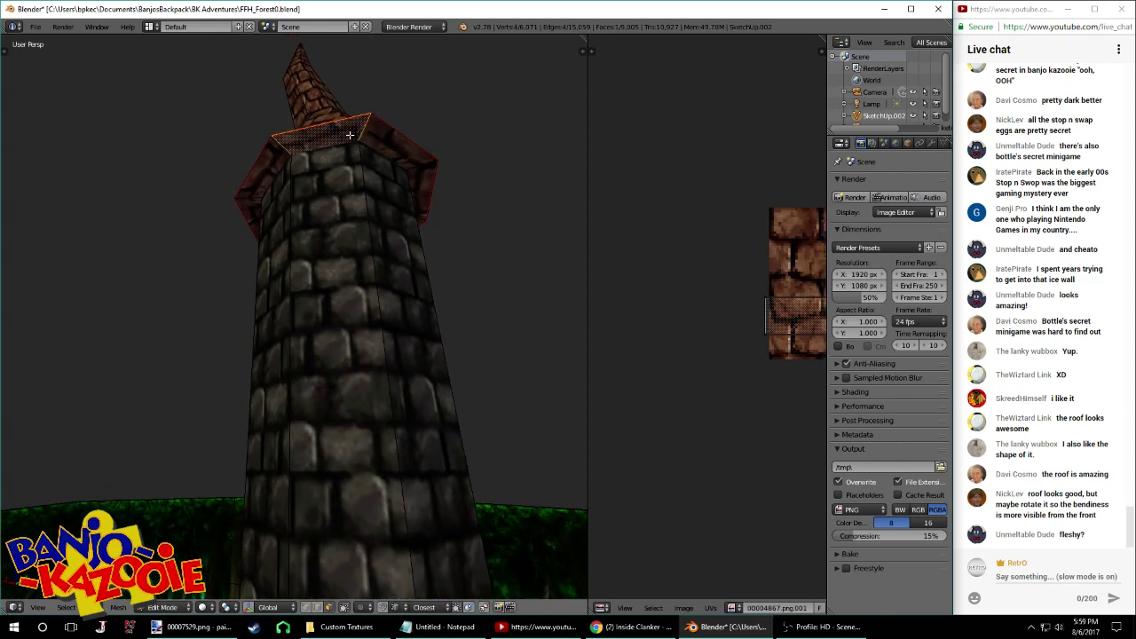
key(l)
middle_drag(350, 135, 360, 178)
key(l)
middle_drag(348, 232, 364, 332)
key(ctrl+x)
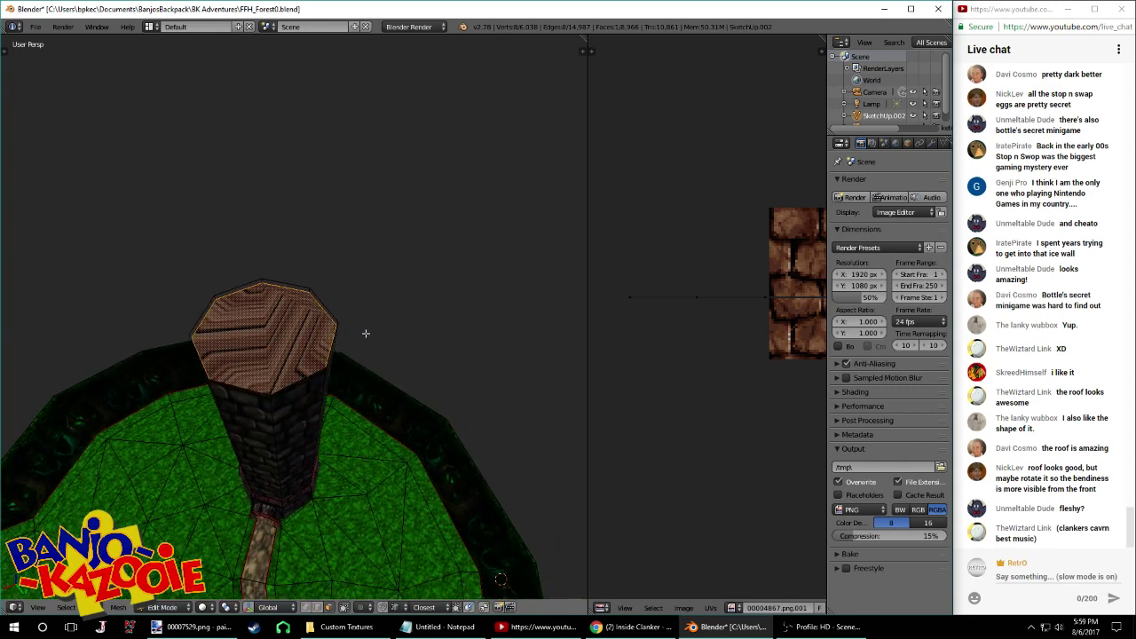
Try to paste the roof geometry back into the mesh, and undo the removal of the roof faces
key(ctrl+v)
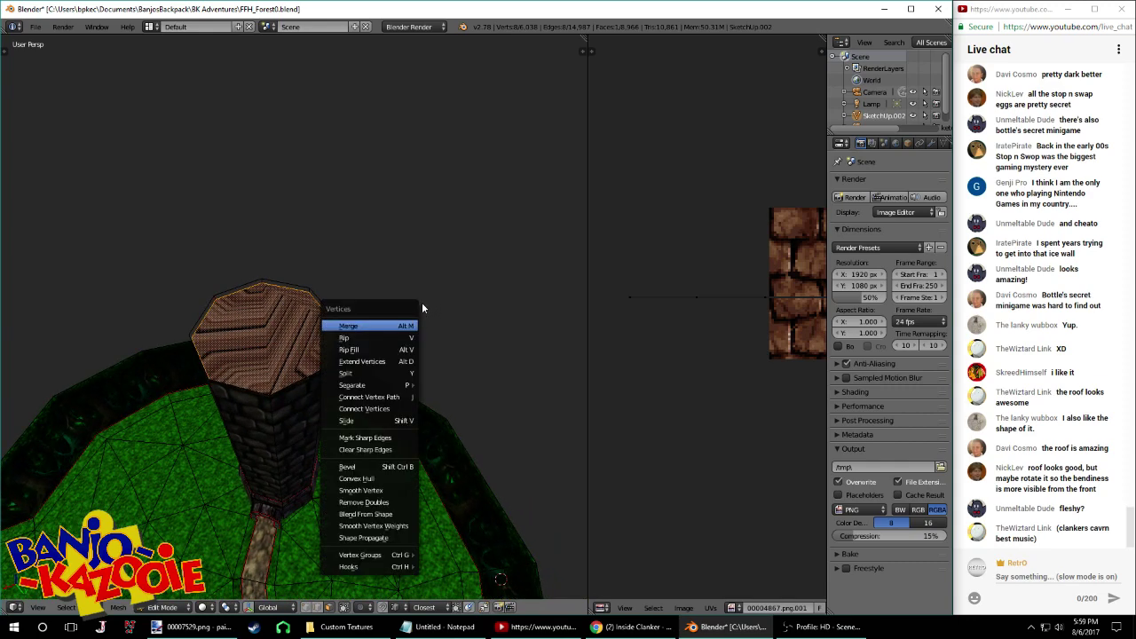
key(Escape)
key(ctrl+v)
key(Escape)
key(ctrl+z)
Examine the roof's underside, its outer faces and the tower wall's upper edge from below and above
middle_drag(411, 311, 351, 269)
right_click(318, 304)
middle_drag(318, 304, 329, 181)
scroll(330, 181, up, 5)
scroll(329, 181, up, 3)
right_click(304, 116)
middle_drag(300, 116, 306, 356)
scroll(299, 233, down, 3)
scroll(297, 302, up, 6)
right_click(304, 350)
scroll(305, 336, down, 5)
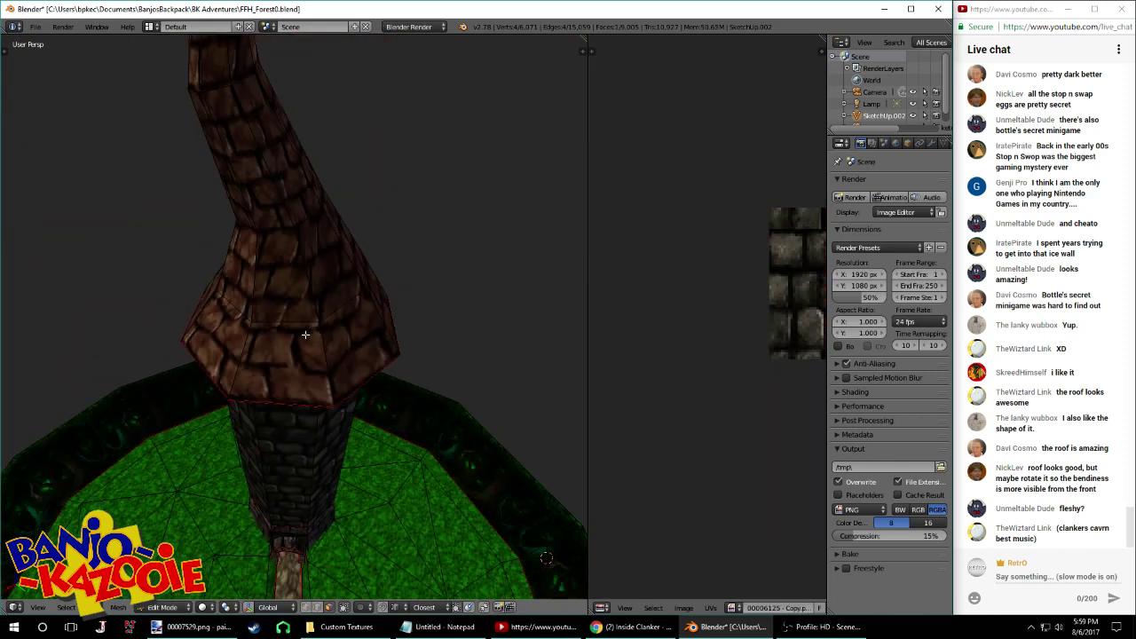
Select all linked faces of the bent roof and its eave ring, and copy them
right_click(305, 307)
key(l)
middle_drag(306, 307, 305, 222)
key(l)
key(ctrl+c)
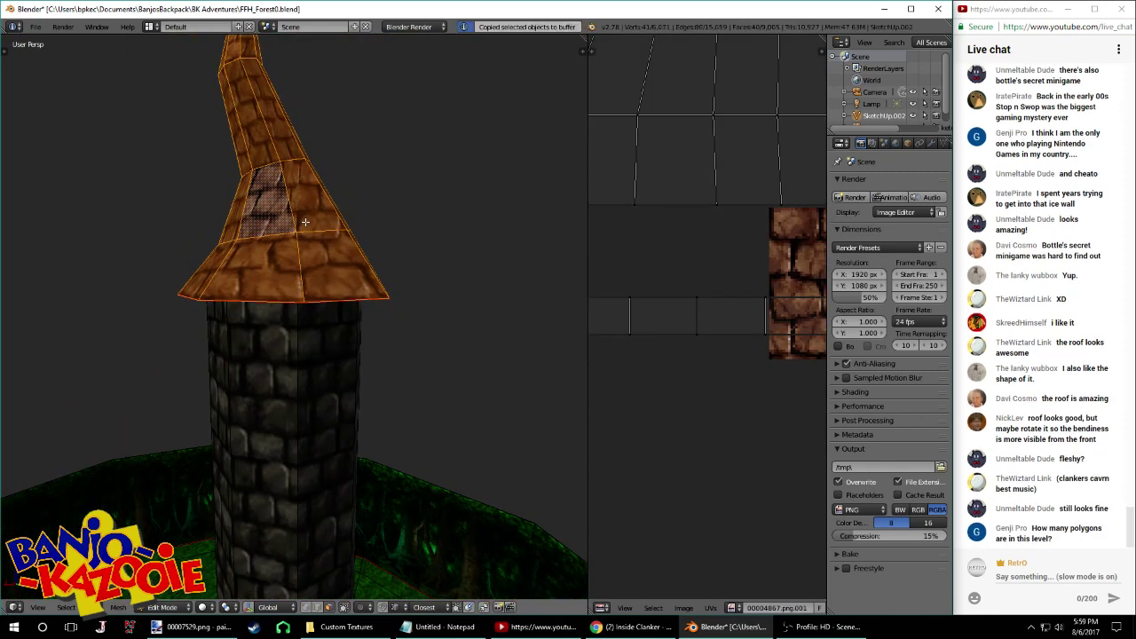
Delete the selected roof faces, try to paste them back, and undo the deletion
key(x)
click(306, 223)
middle_drag(304, 233, 272, 310)
key(ctrl+v)
key(Escape)
key(ctrl+z)
Duplicate the selected roof and eave ring, and place the copy beside the tower along the X axis
key(shift+d)
key(x)
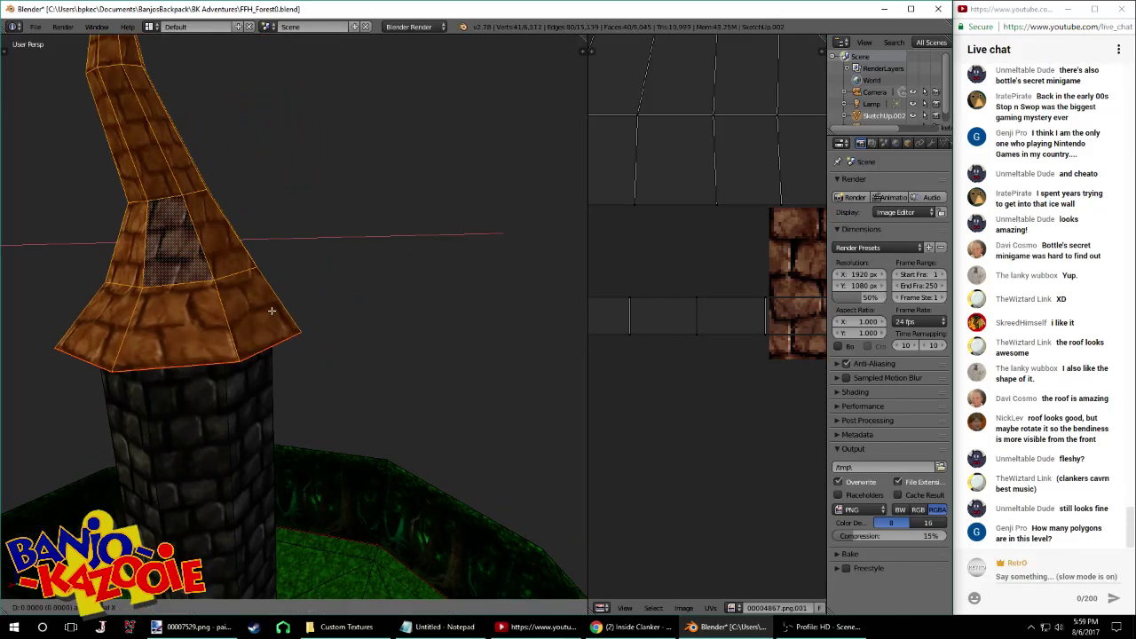
click(394, 293)
Select the original roof's linked faces on the tower and delete them
right_click(202, 300)
key(ctrl+l)
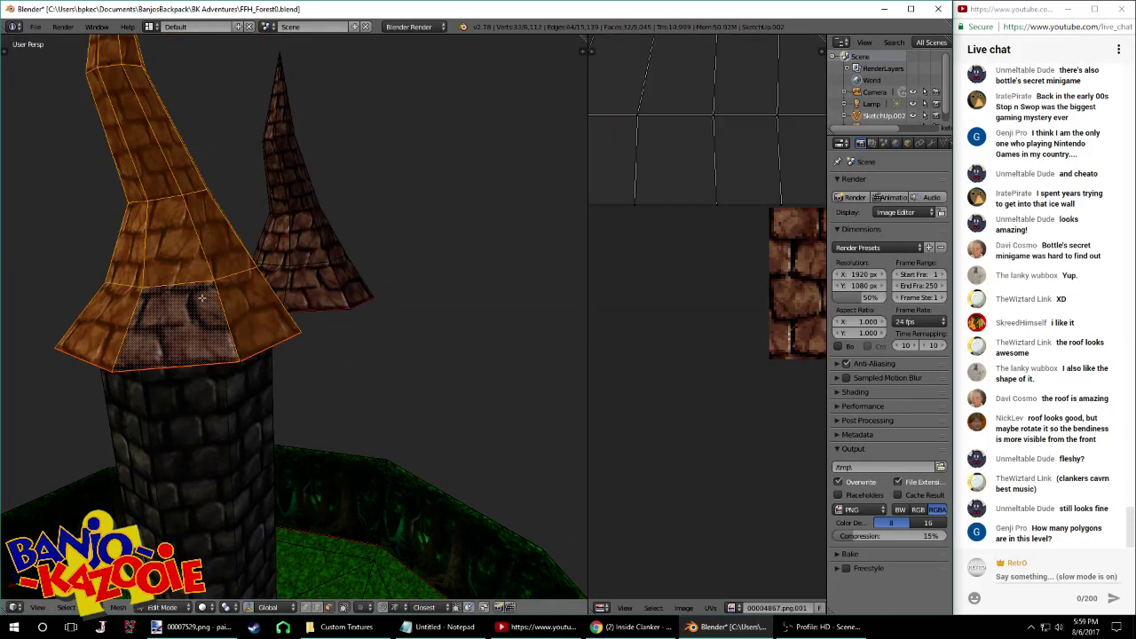
key(x)
click(202, 299)
Select the leftover eave ring around the tower's top and delete its faces
right_click(210, 343)
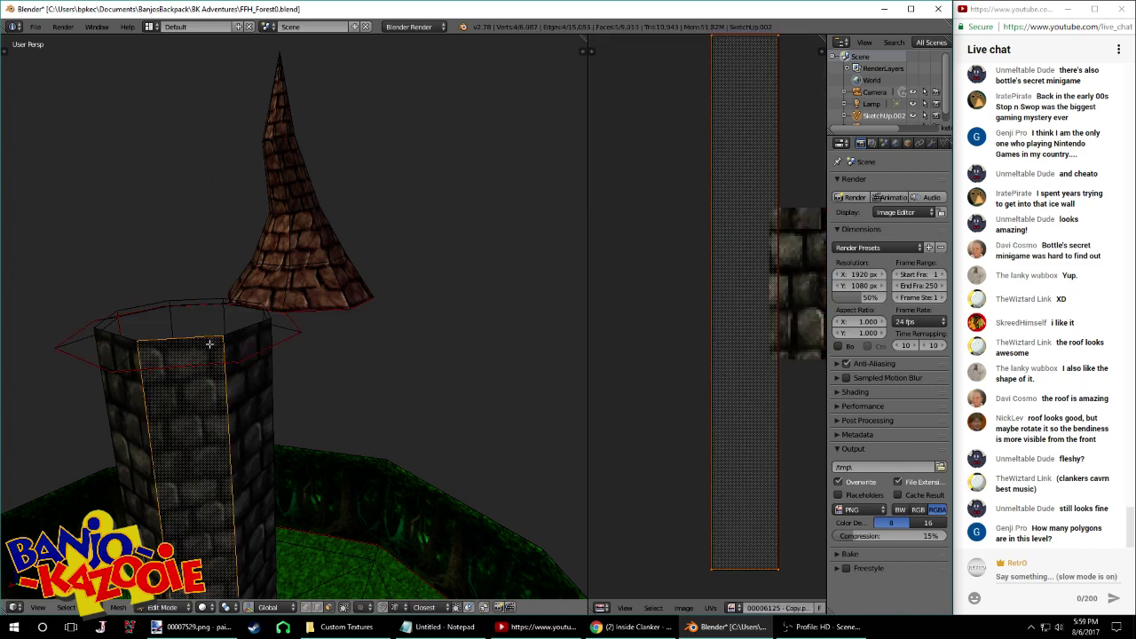
middle_drag(237, 341, 250, 242)
right_click(251, 242)
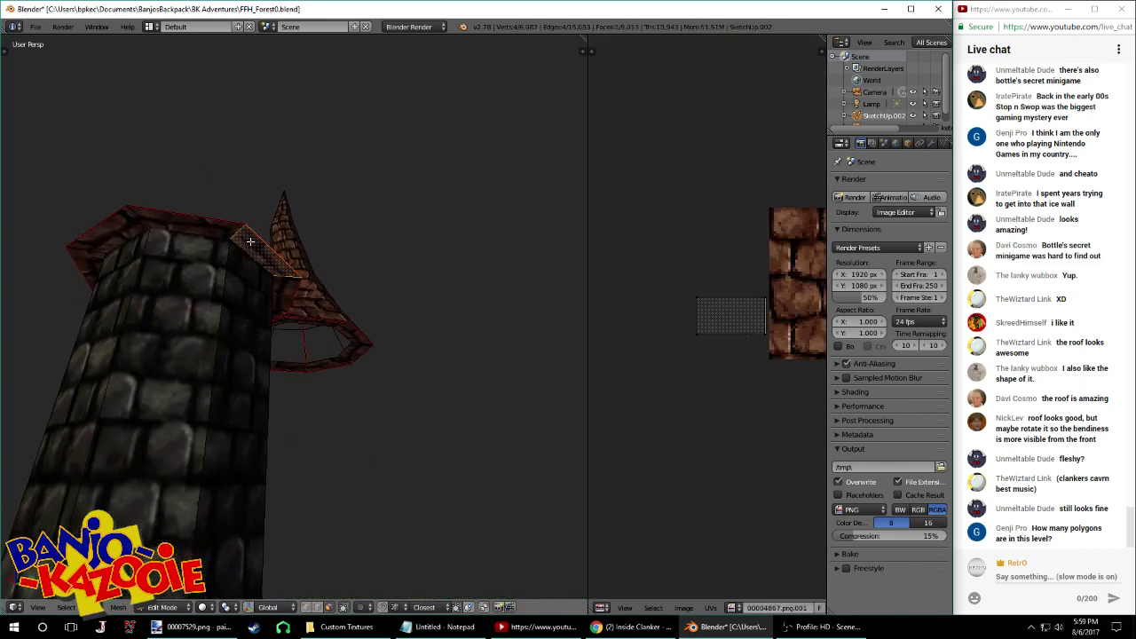
key(l)
key(x)
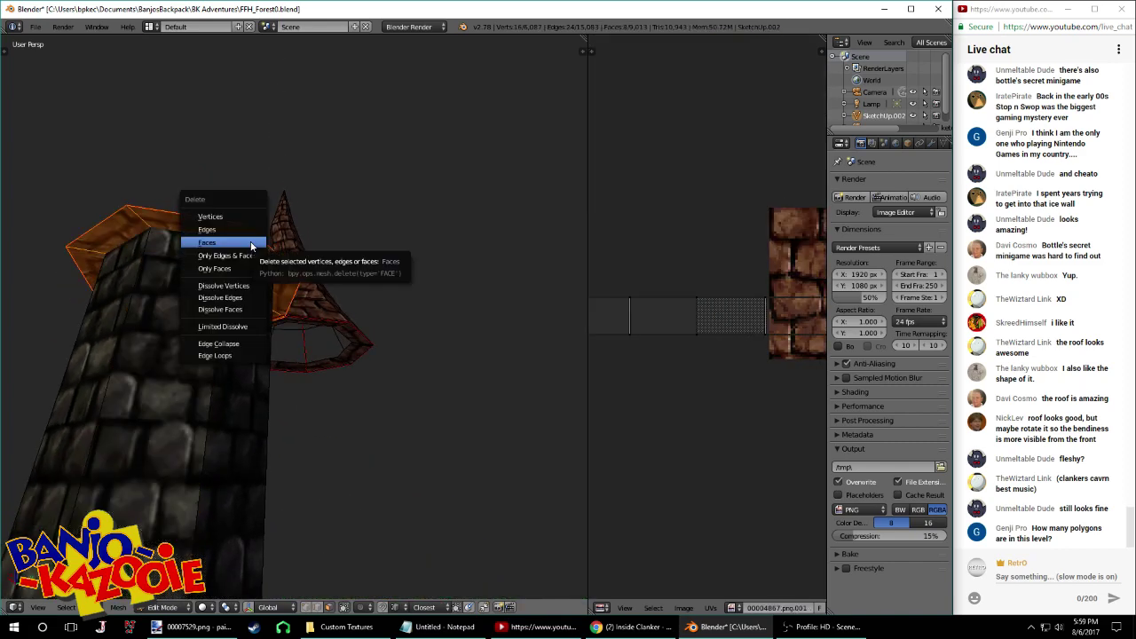
click(251, 241)
middle_drag(250, 242, 384, 378)
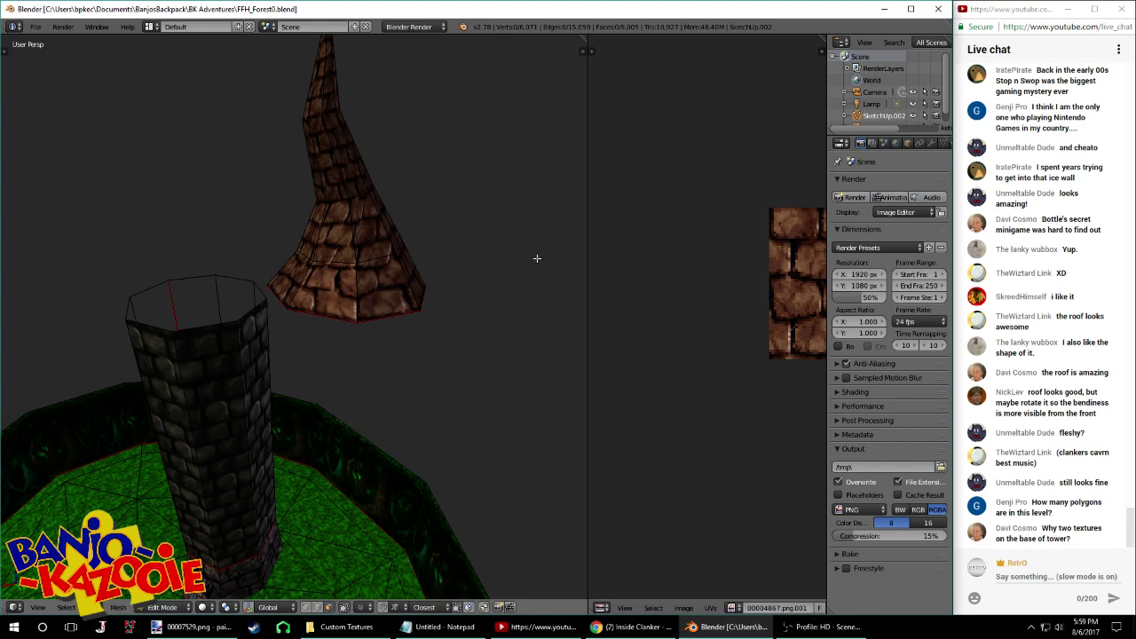
Examine the row of forest level meshes and the level containing the tower and detached roof
scroll(338, 276, down, 6)
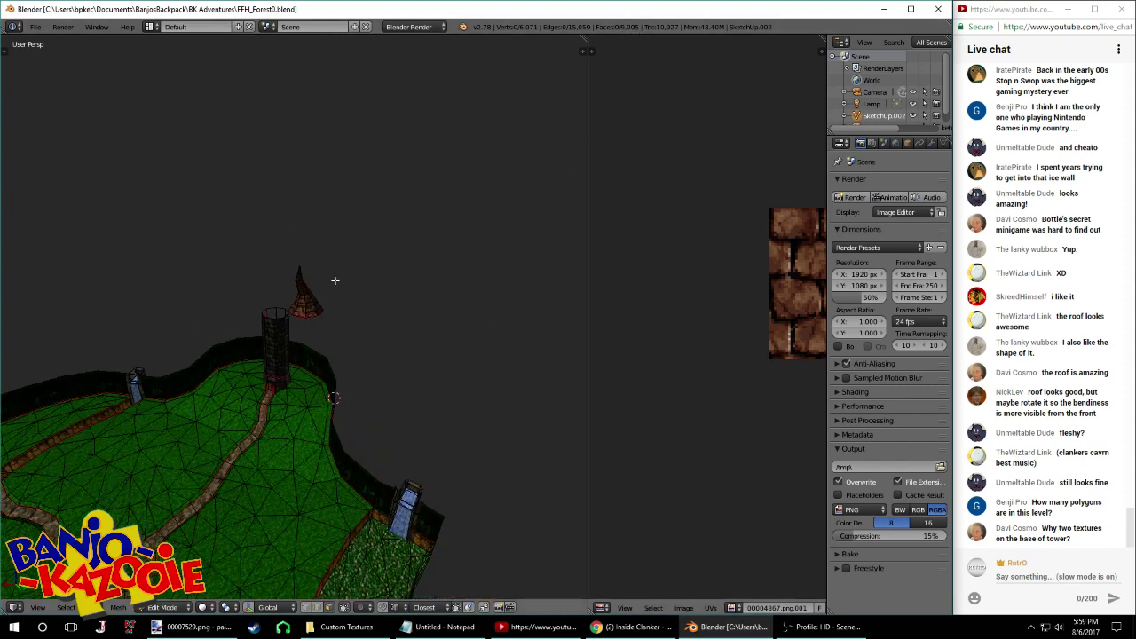
scroll(336, 278, down, 6)
scroll(228, 371, down, 8)
middle_drag(305, 321, 329, 337)
scroll(293, 325, up, 5)
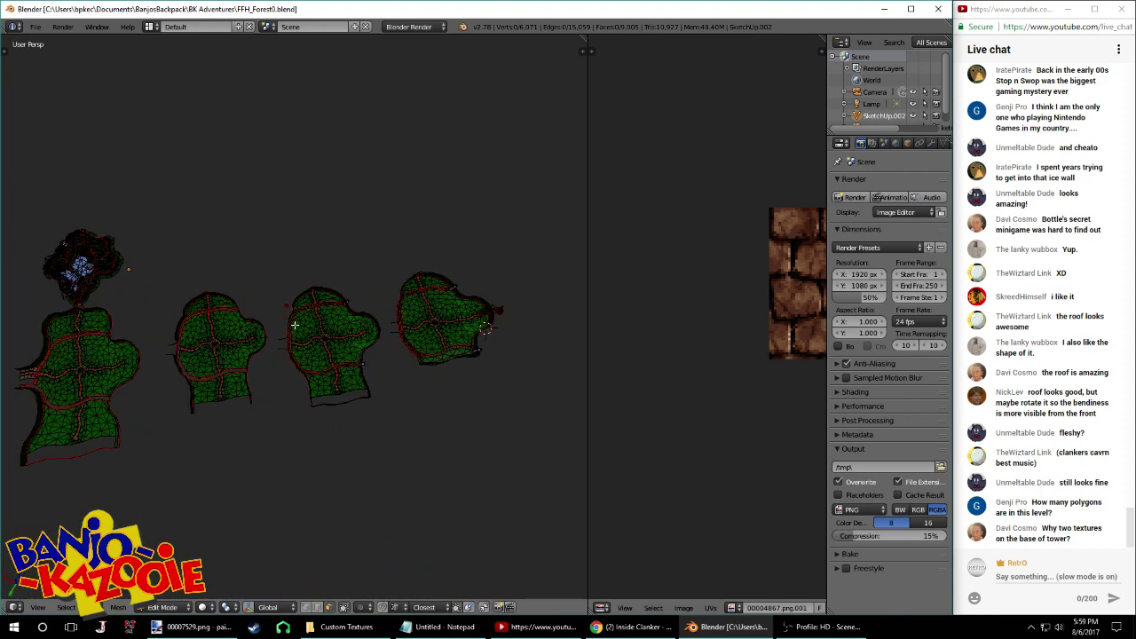
shift+middle_drag(395, 302, 245, 385)
scroll(322, 455, up, 3)
middle_drag(347, 468, 294, 404)
shift+middle_drag(295, 404, 309, 281)
scroll(309, 277, up, 3)
Circle-select the whole forest level with its tower in wireframe to check its face count, and return to textured display
right_click(309, 272)
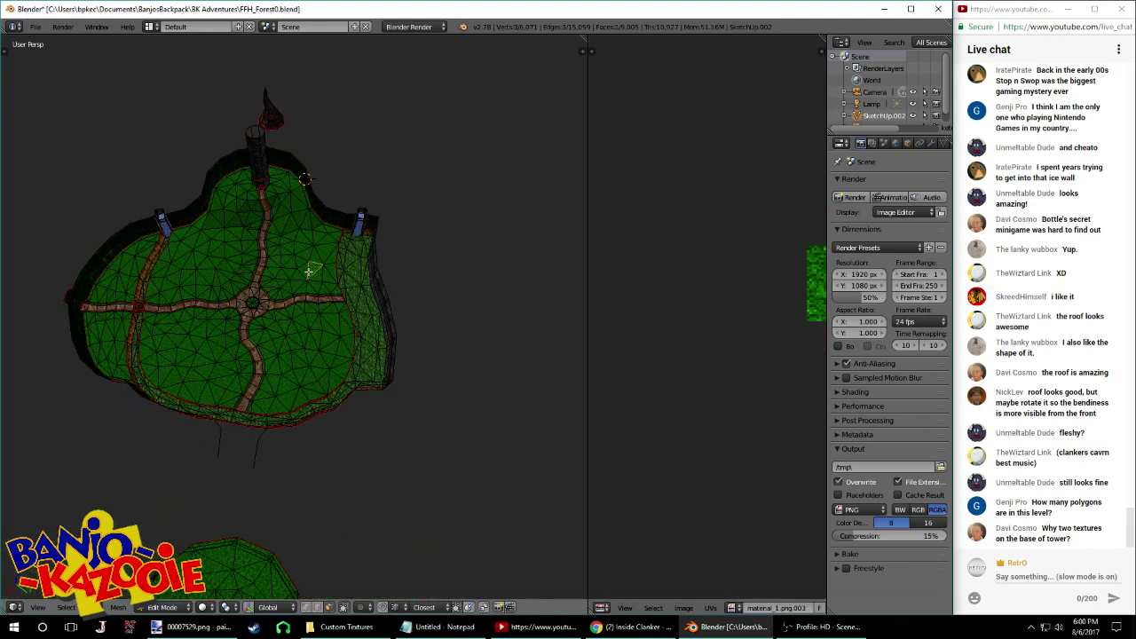
key(z)
scroll(319, 303, down, 6)
mouse_move(319, 302)
mouse_down()
mouse_move(216, 238)
mouse_move(216, 218)
mouse_up()
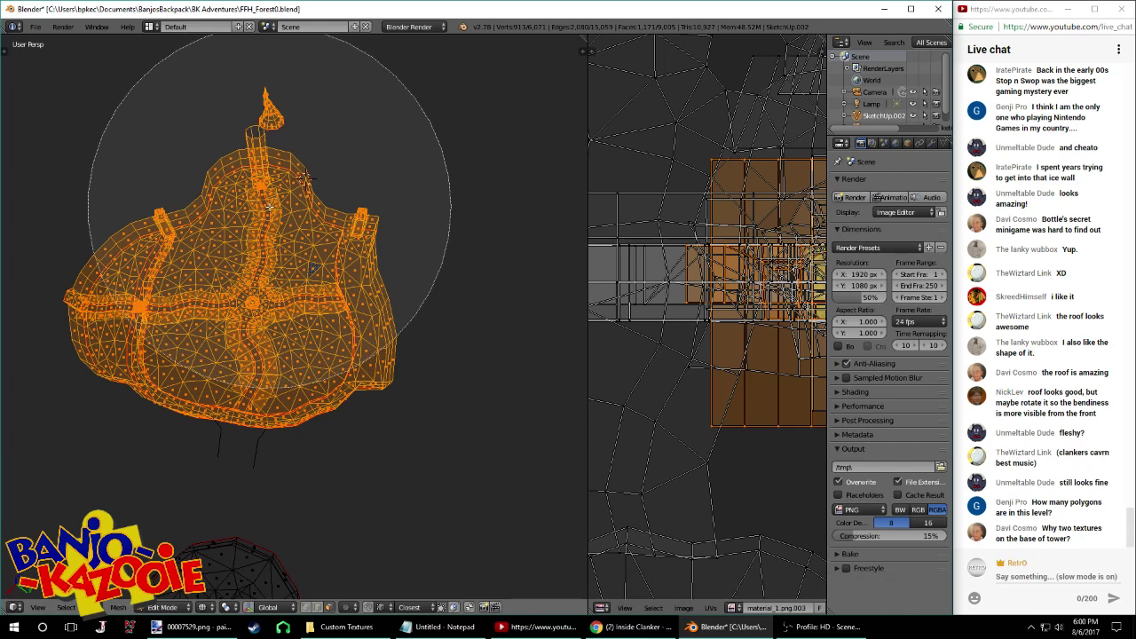
key(Escape)
middle_drag(298, 224, 282, 491)
key(z)
scroll(352, 373, up, 3)
middle_drag(320, 131, 327, 231)
Search the commands for "center" and run Center View to Cursor
key(Tab)
mouse_move(323, 403)
middle_down()
mouse_move(337, 380)
mouse_move(360, 385)
mouse_move(330, 333)
mouse_move(305, 415)
middle_up()
key(Tab)
key(space)
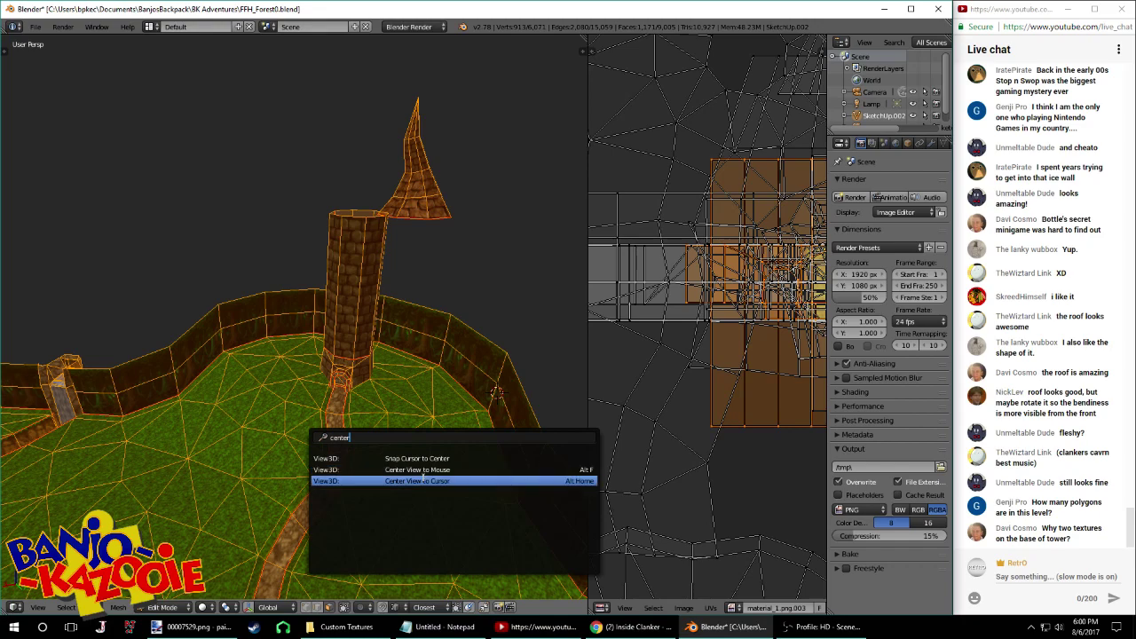
key(Return)
scroll(347, 406, up, 6)
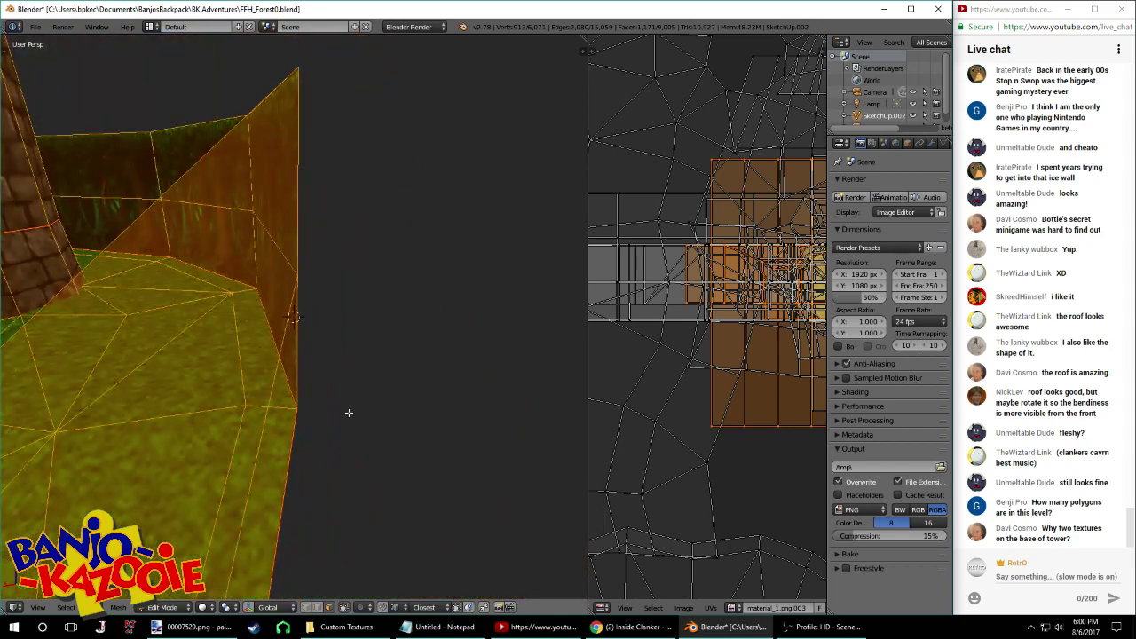
Leave Edit Mode and examine the open tower top, the tower's base and the detached roof
middle_drag(305, 332, 350, 343)
middle_drag(311, 439, 435, 182)
key(Tab)
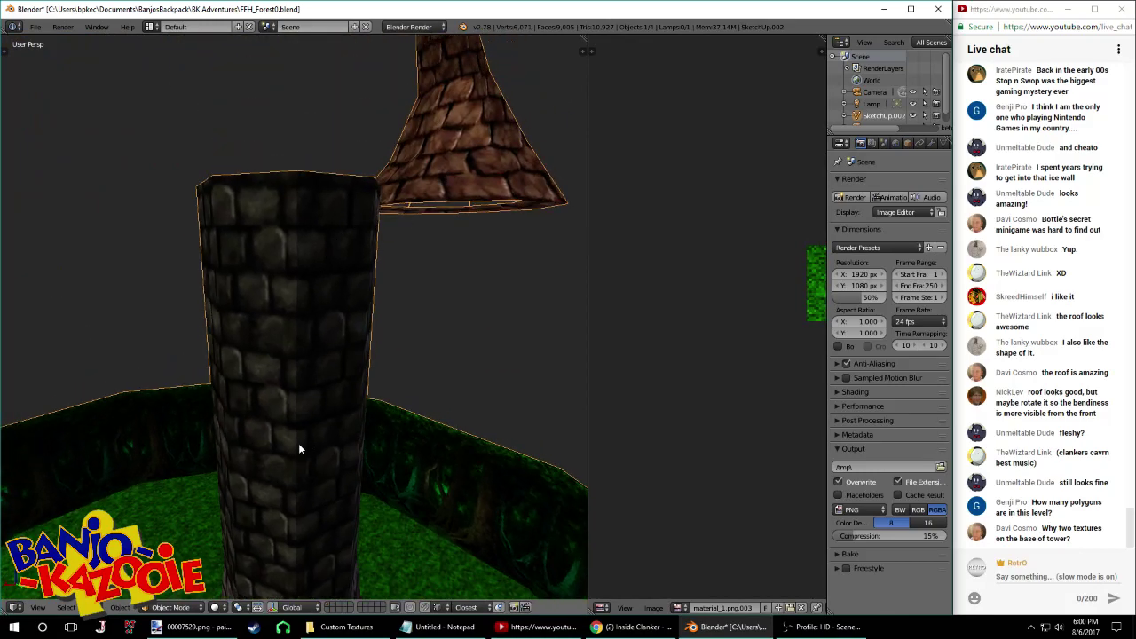
middle_drag(300, 446, 312, 320)
middle_drag(270, 390, 257, 418)
scroll(256, 421, down, 10)
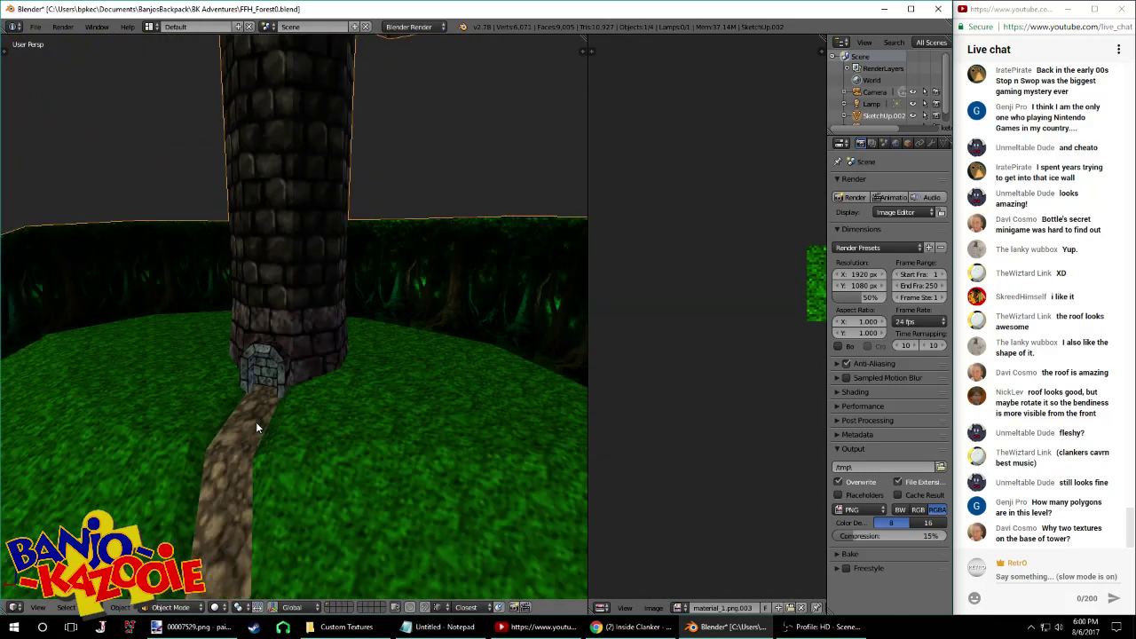
shift+middle_drag(288, 194, 278, 348)
middle_drag(279, 348, 327, 348)
scroll(328, 349, up, 5)
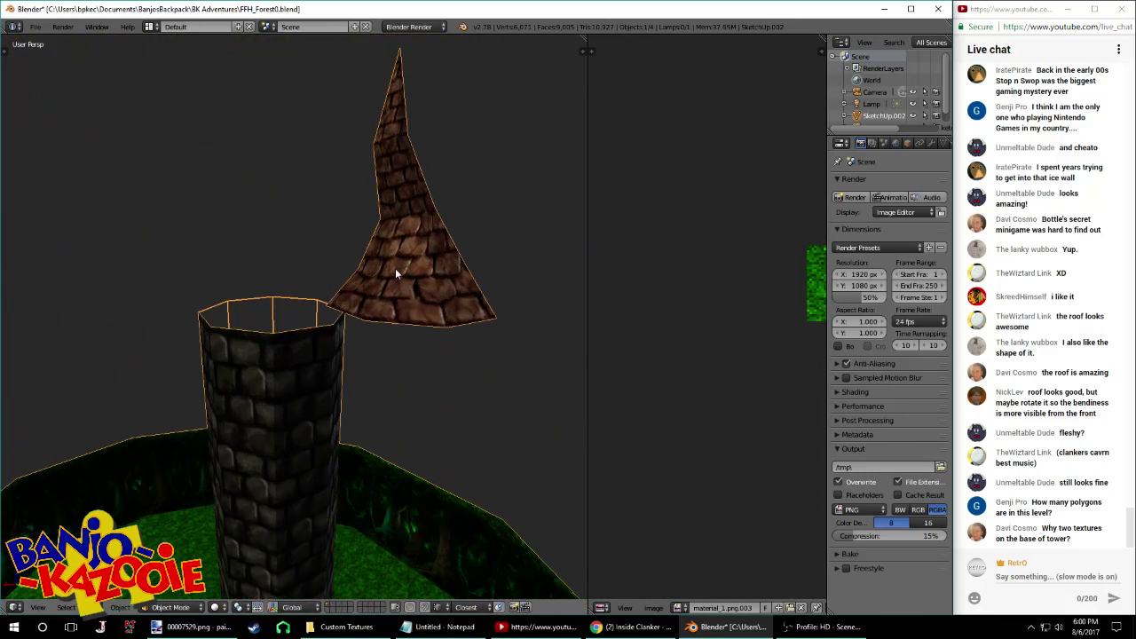
Select the entire detached roof with its eave ring in Edit Mode and rotate it 45° about the Z axis
key(Tab)
right_click(396, 297)
middle_drag(396, 297, 425, 414)
key(ctrl+l)
key(l)
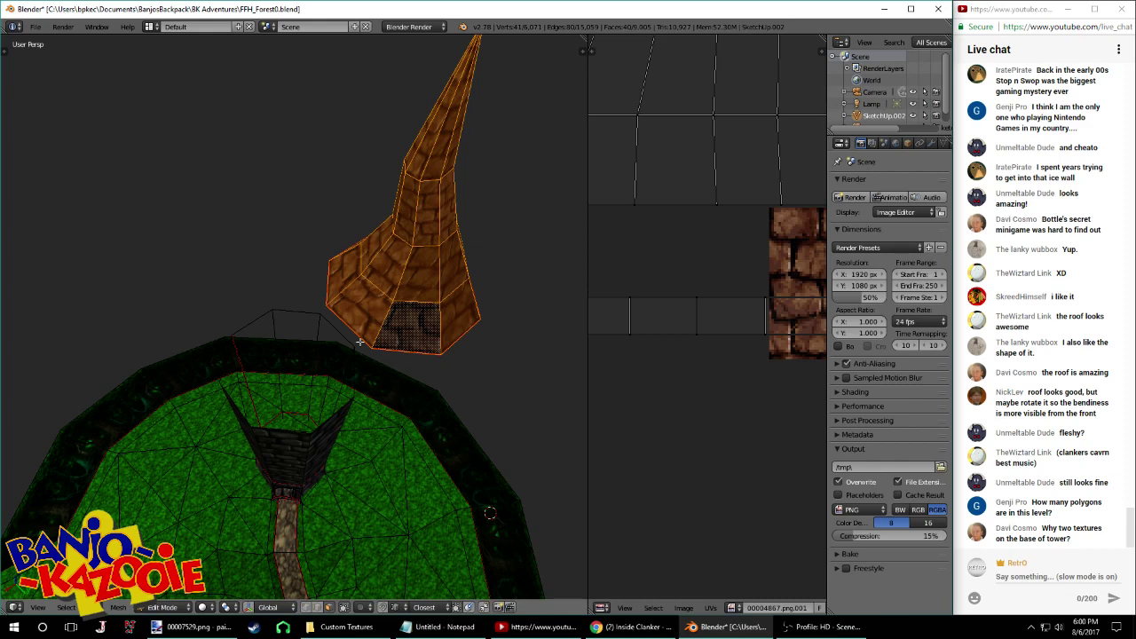
scroll(360, 342, down, 5)
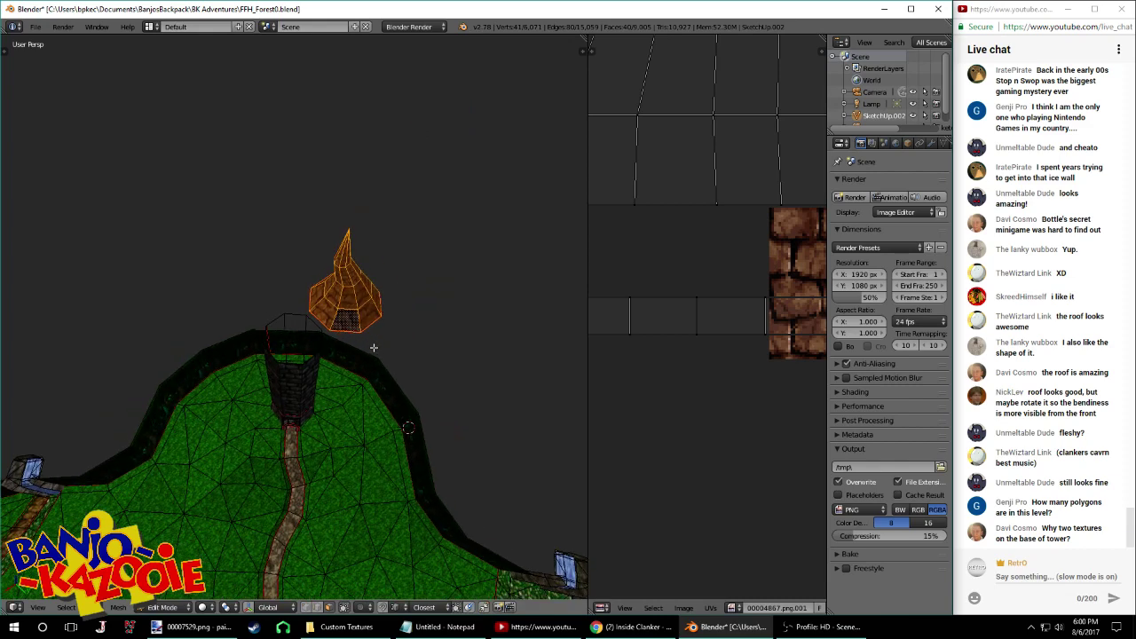
key(r)
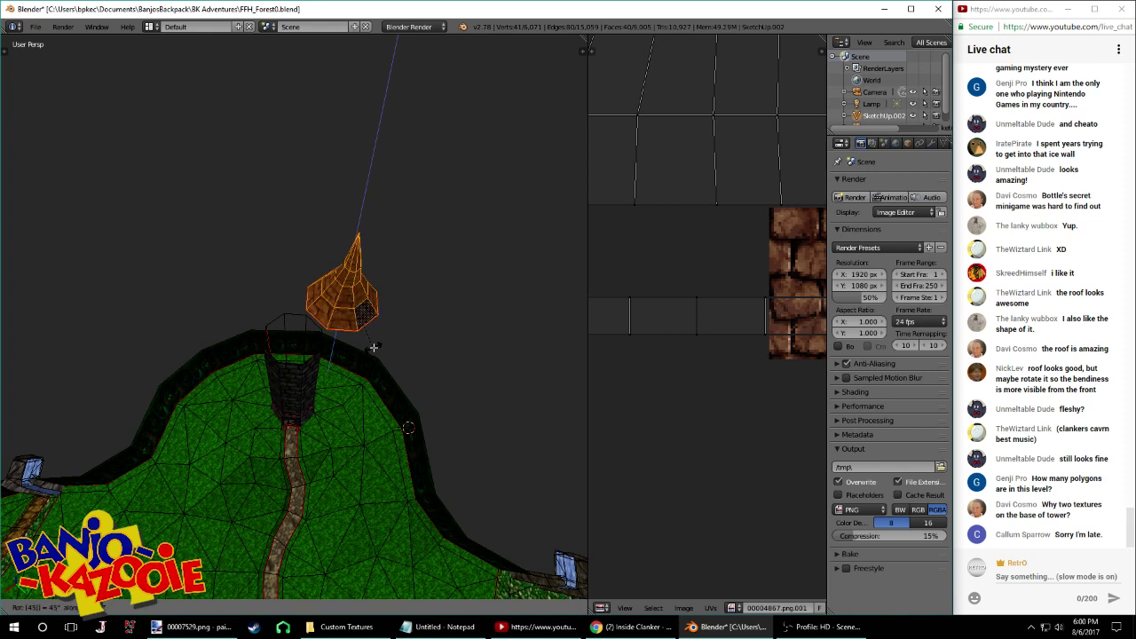
key(Return)
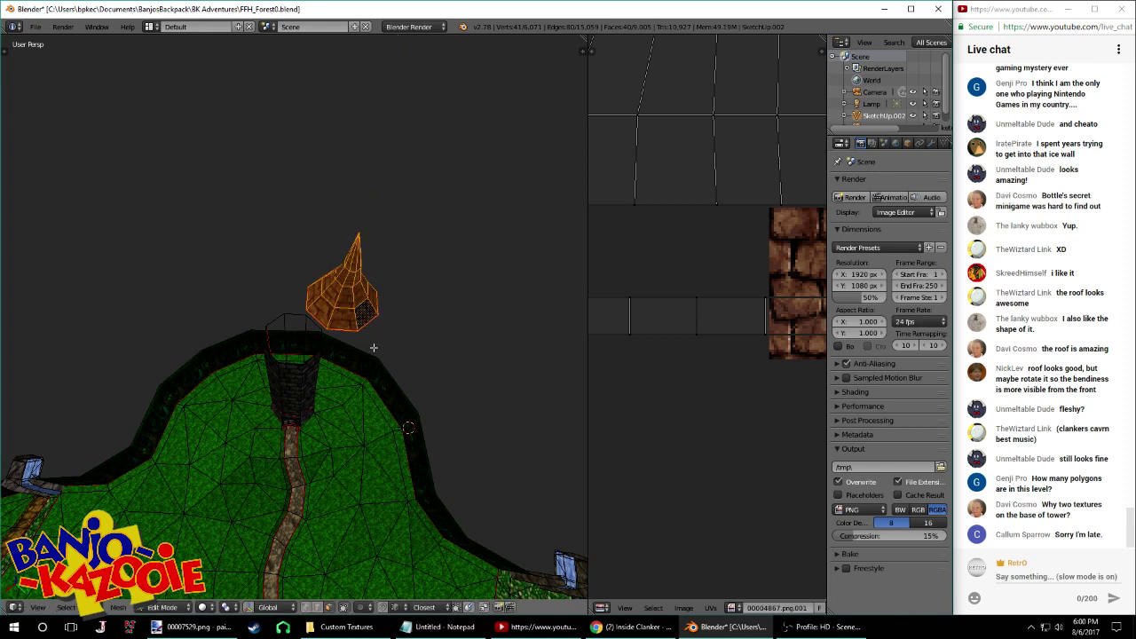
Confirm the detached roof's orientation about the Z axis and move it back onto the top of the tower
middle_drag(351, 327, 356, 282)
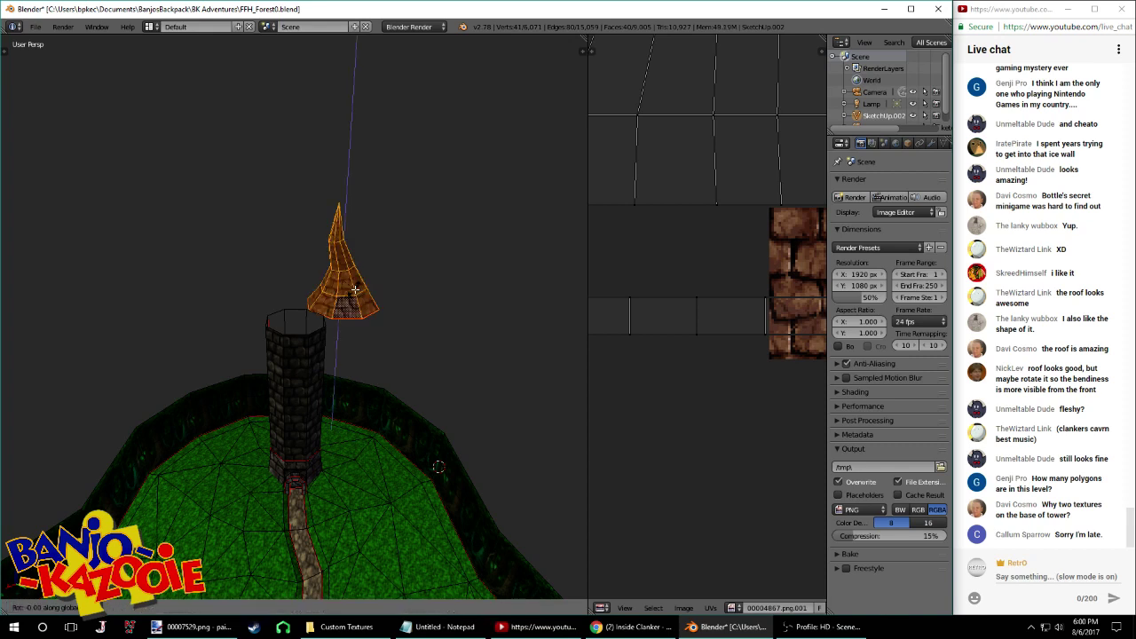
key(Return)
middle_drag(355, 291, 261, 320)
scroll(261, 320, up, 3)
key(g)
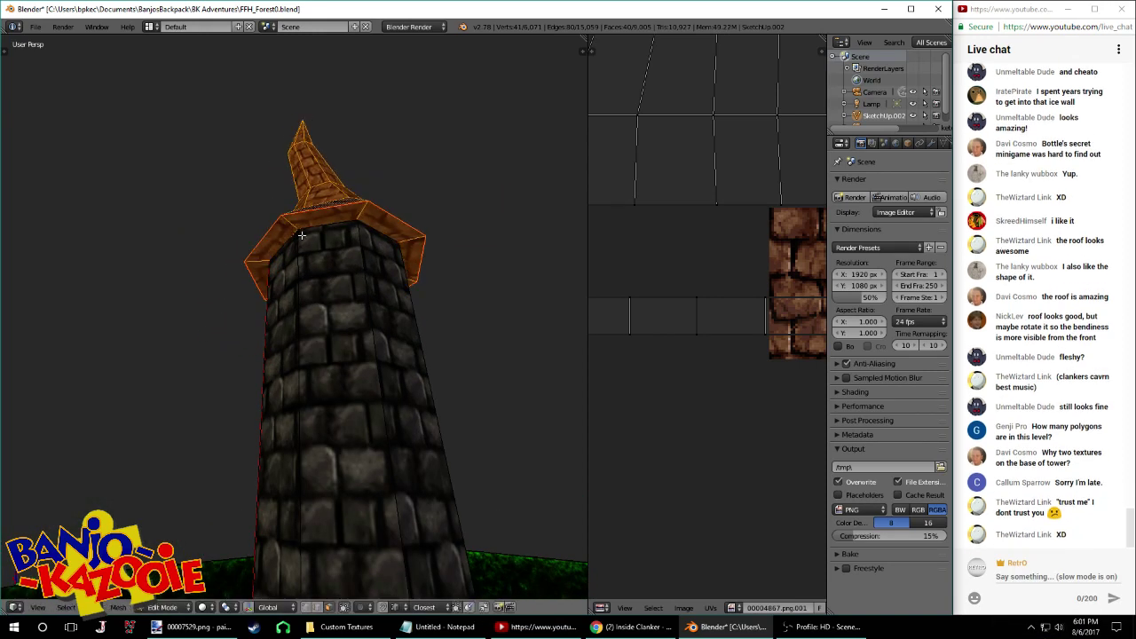
Select the entire mesh and run Remove Doubles on it twice, checking the tower wall in between
middle_drag(380, 242, 347, 266)
key(a)
key(a)
key(w)
click(347, 267)
right_click(341, 255)
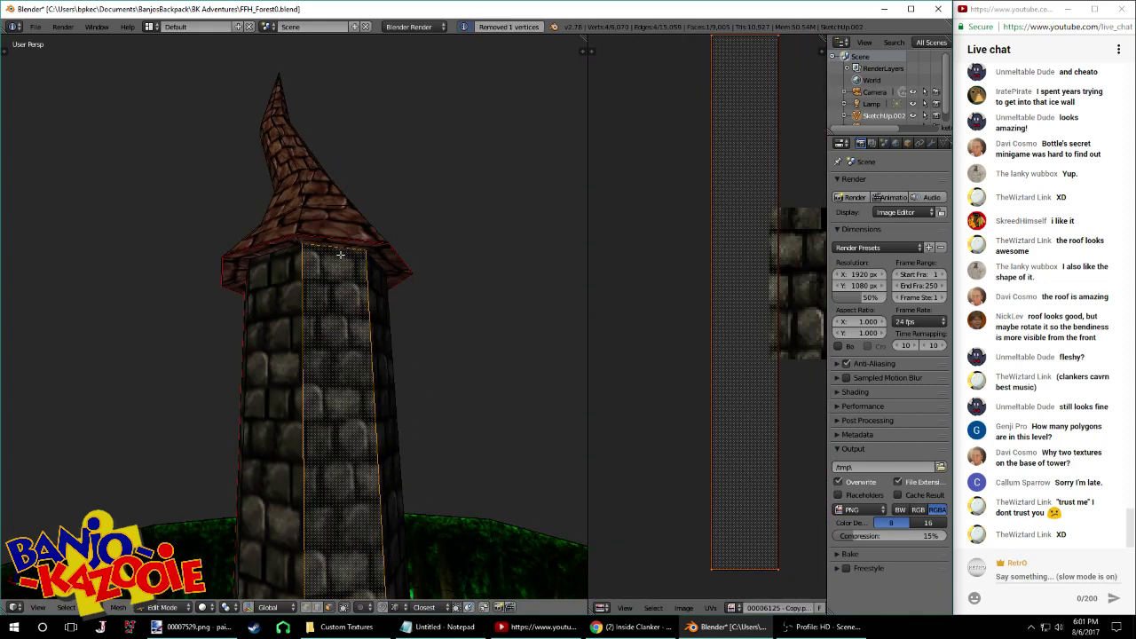
key(a)
key(a)
key(w)
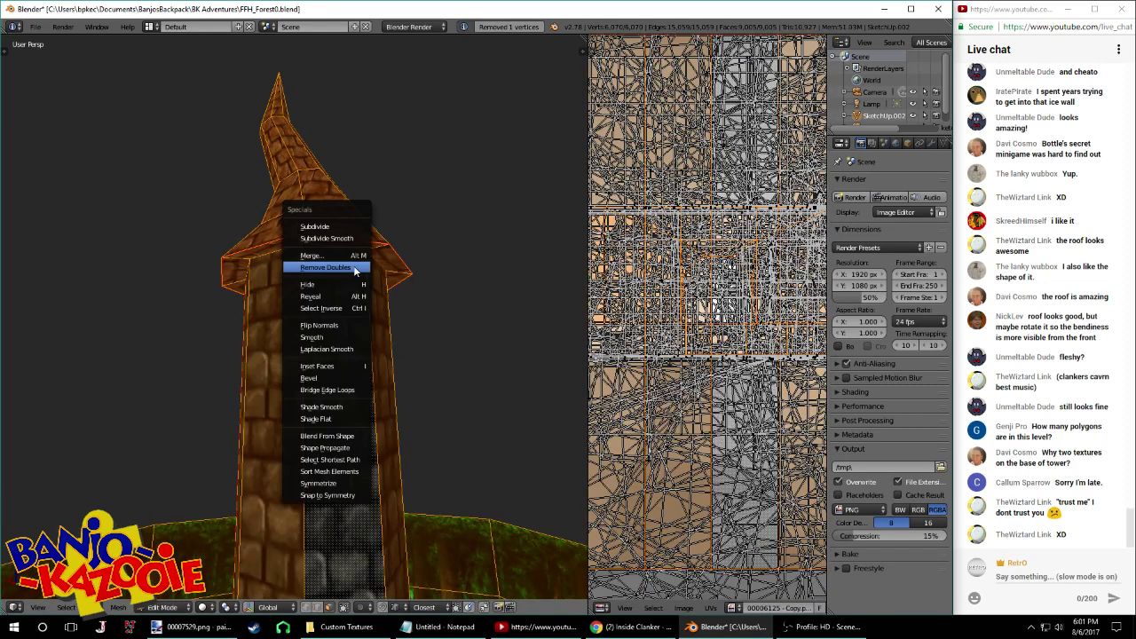
click(354, 267)
Switch to vertex selection and move an inner corner vertex of the roof's eave ring at the tower's top
middle_drag(364, 373, 346, 499)
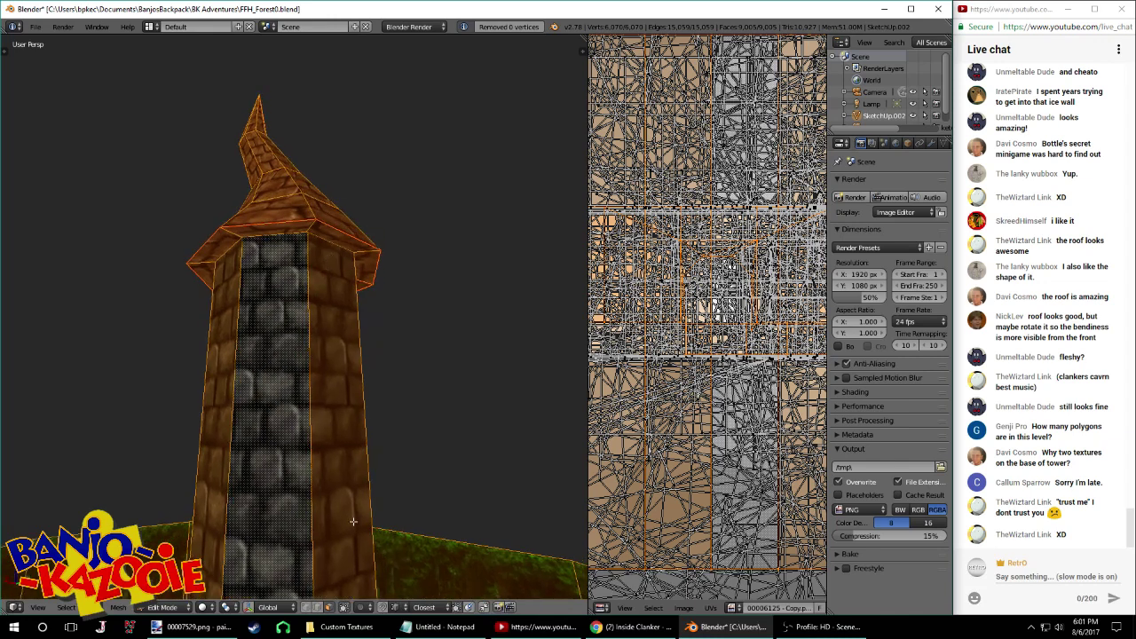
scroll(333, 217, up, 6)
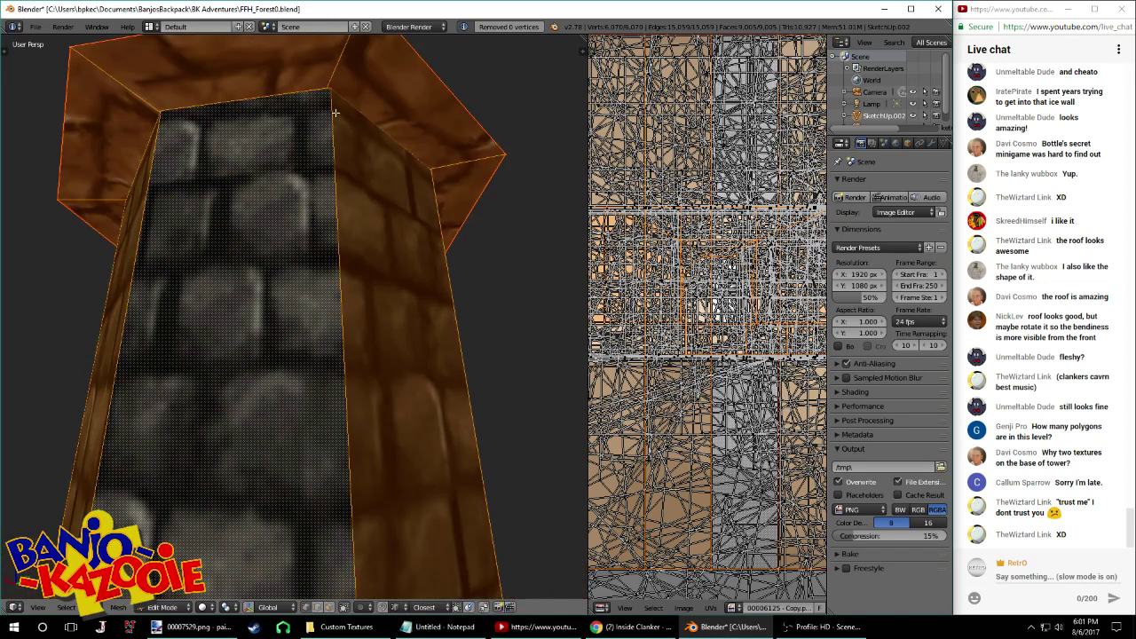
right_click(332, 119)
middle_drag(330, 118, 330, 594)
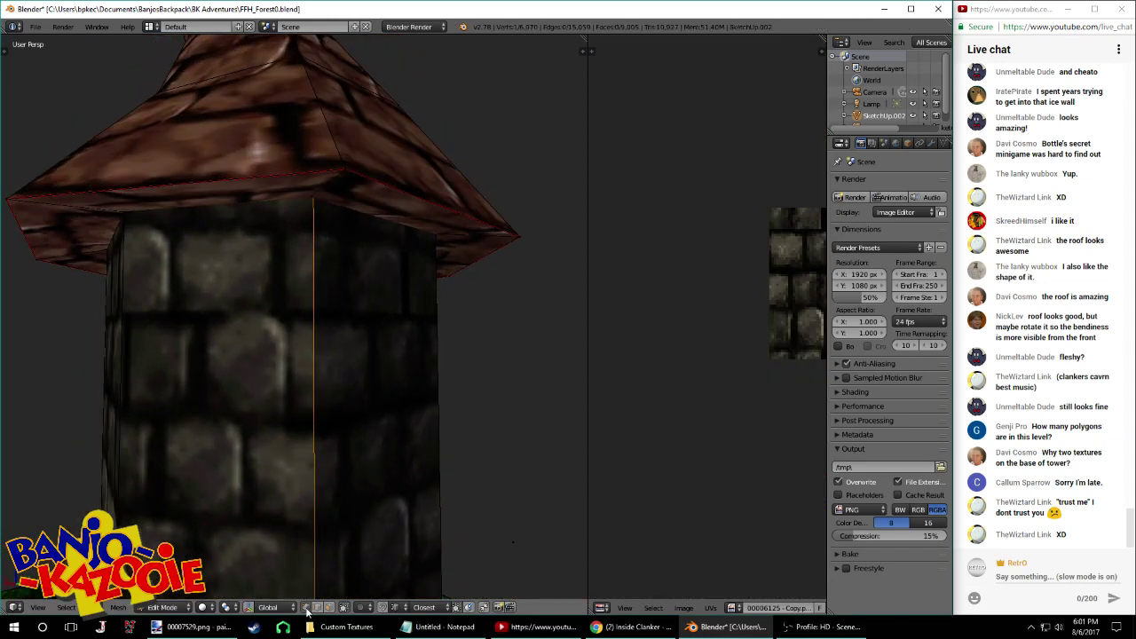
middle_drag(374, 321, 432, 202)
key(g)
click(426, 140)
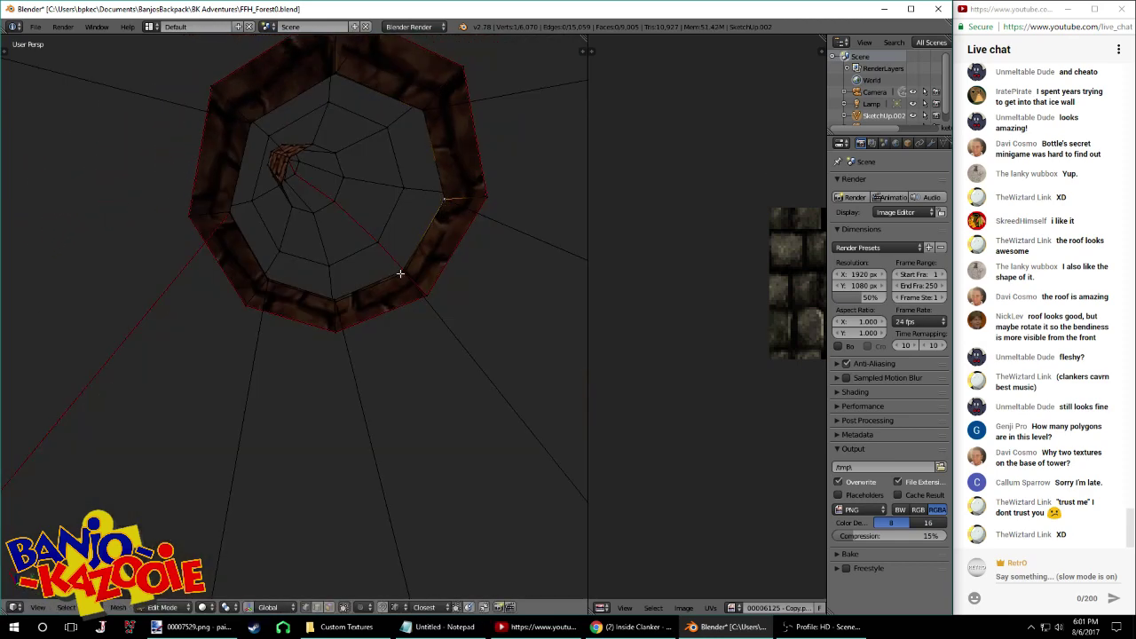
Snap the first inner corner vertices of the roof's eave ring onto the matching corners of the tower wall's top edge
key(g)
key(g)
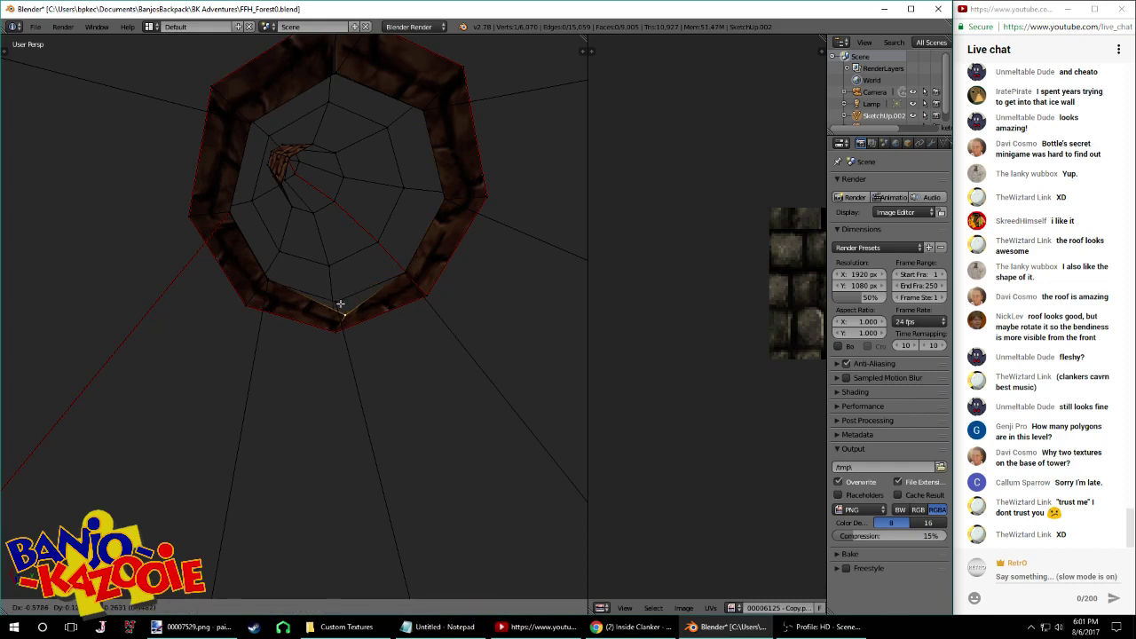
key(g)
click(276, 277)
middle_drag(290, 276, 250, 280)
scroll(251, 280, up, 3)
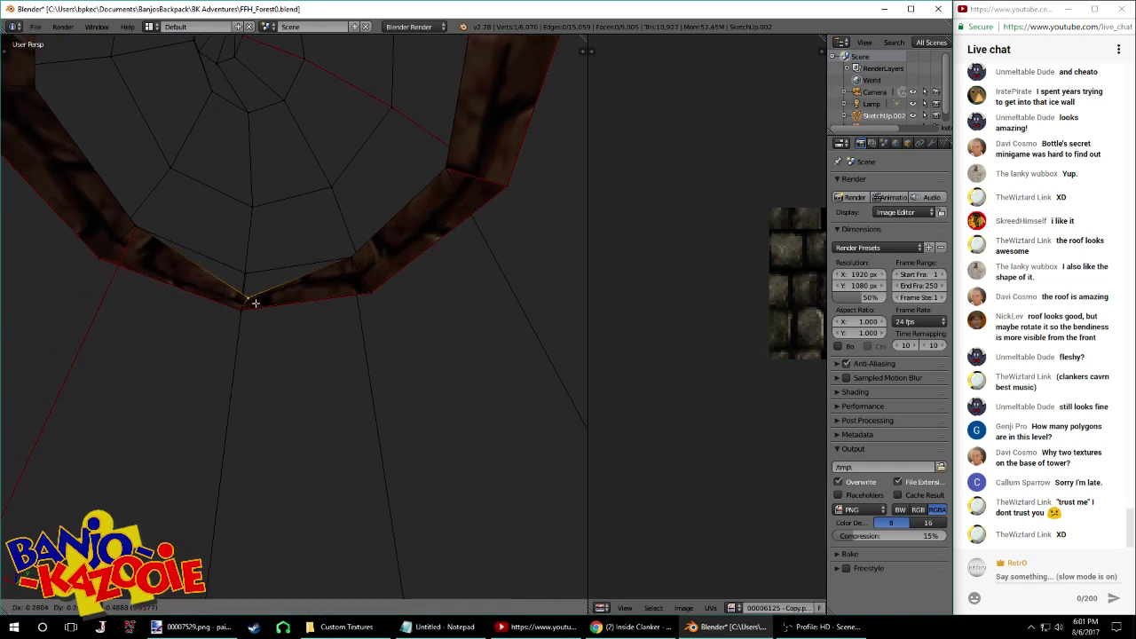
right_click(132, 228)
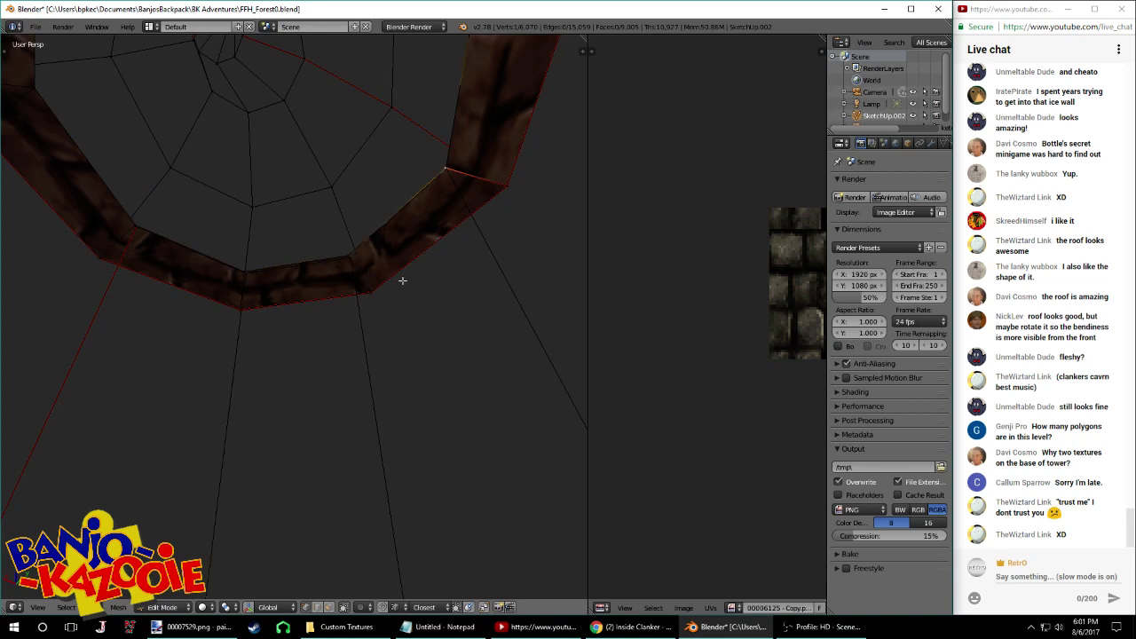
Move the remaining loose inner vertices of the eave ring onto the neighbouring tower wall corners
middle_drag(402, 280, 404, 227)
scroll(404, 228, down, 1)
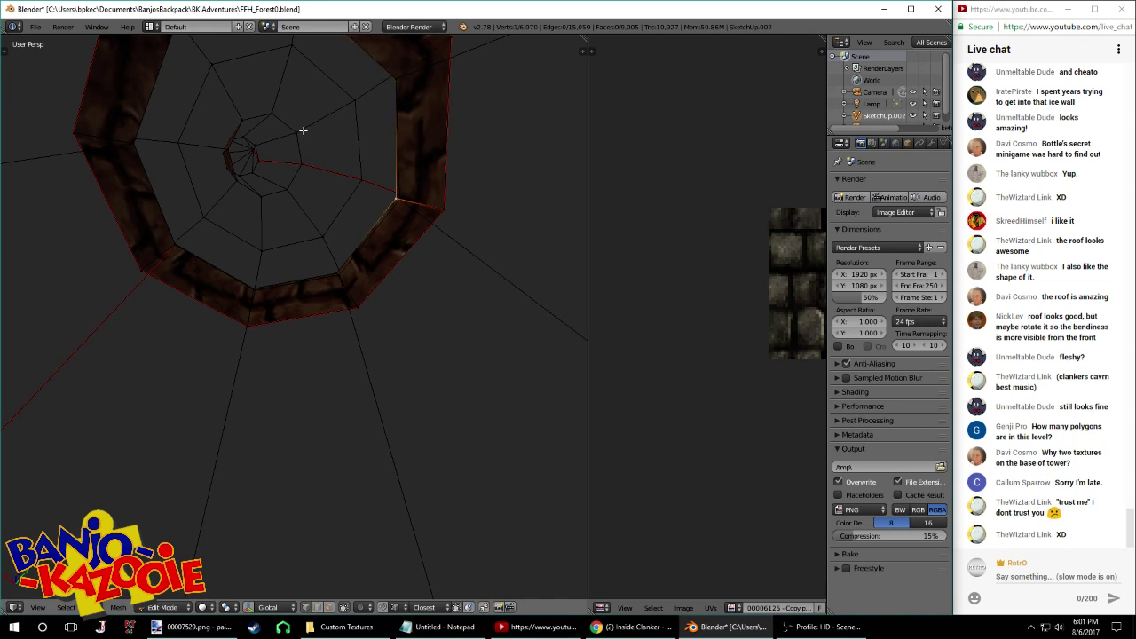
mouse_move(302, 130)
middle_down()
mouse_move(279, 168)
mouse_move(299, 147)
middle_up()
scroll(266, 199, up, 3)
key(g)
click(233, 266)
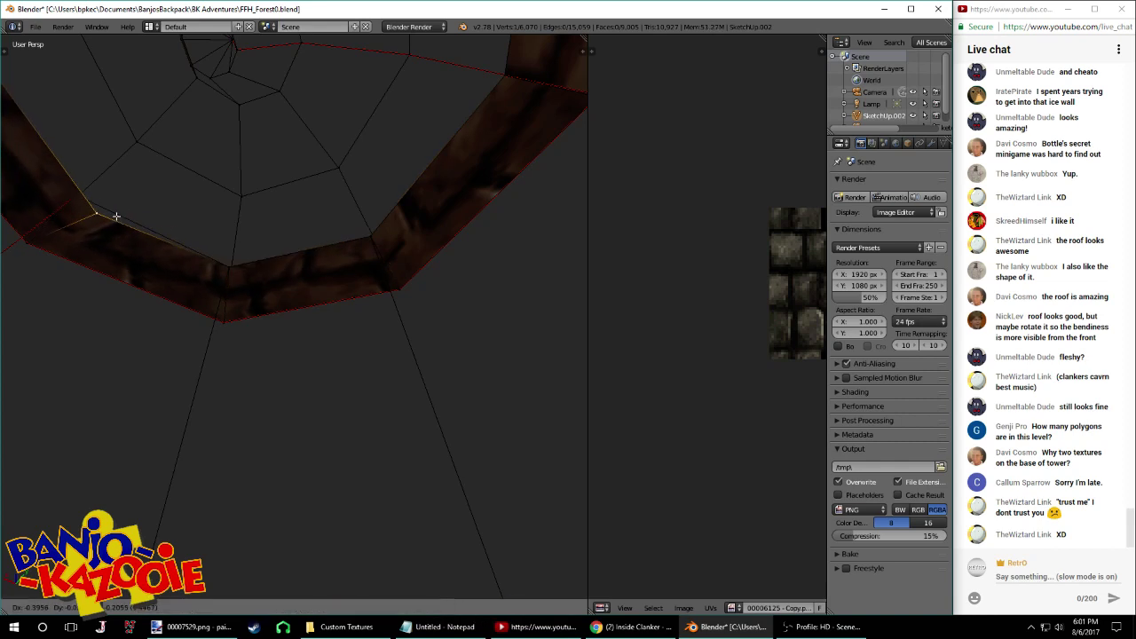
Check one more eave ring vertex, select the entire mesh and merge the overlapping vertices with Remove Doubles
mouse_move(77, 176)
middle_down()
mouse_move(216, 233)
mouse_move(168, 236)
mouse_move(193, 266)
mouse_move(156, 301)
middle_up()
scroll(185, 279, up, 2)
key(g)
right_click(151, 344)
key(a)
key(a)
key(w)
click(151, 344)
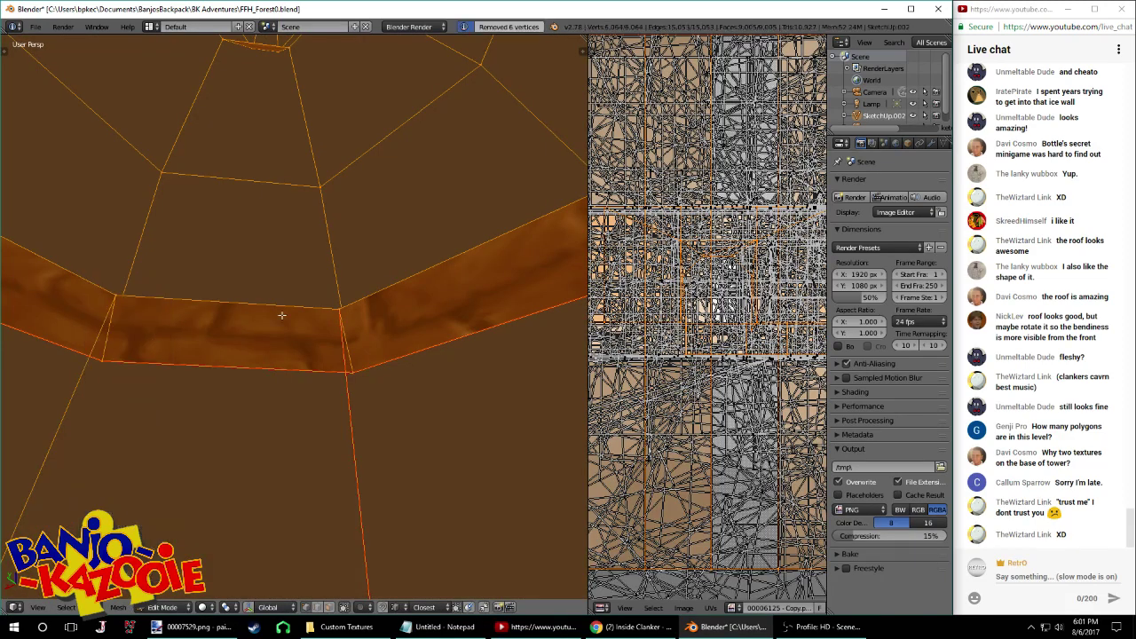
Snap the last detached inner eave vertex to its wall corner and run Remove Doubles on the entire mesh again
right_click(346, 309)
middle_drag(381, 325, 184, 317)
key(g)
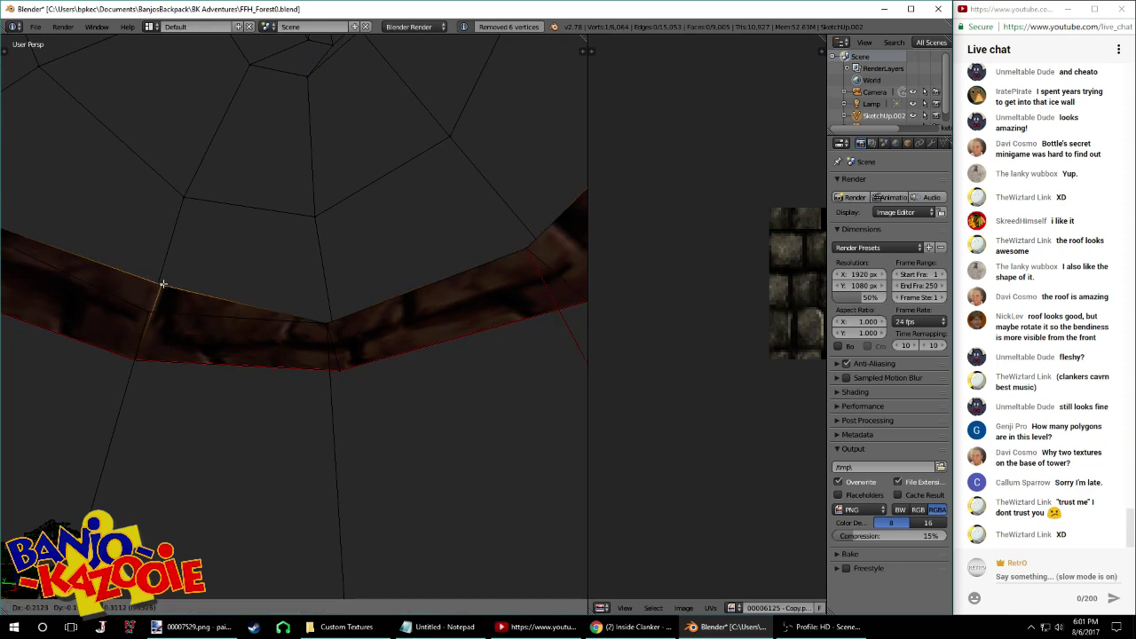
click(153, 313)
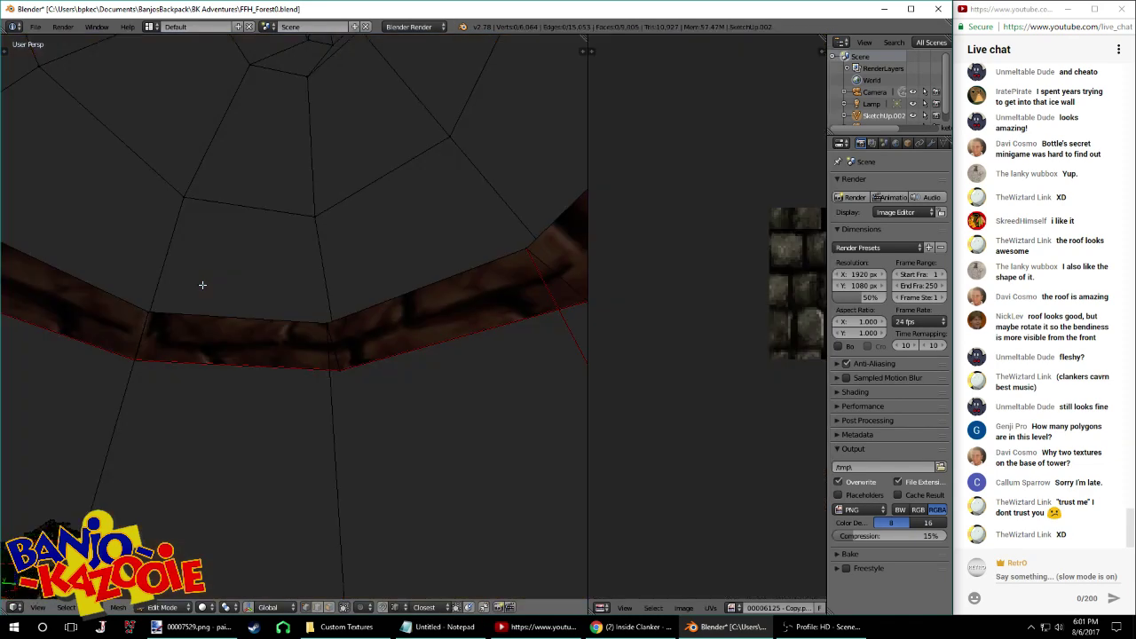
key(a)
key(w)
click(202, 284)
Test-grab inner eave vertices to check the weld to the wall, and save over FFH_Forest0.blend
middle_drag(202, 284, 342, 359)
middle_drag(252, 339, 195, 351)
key(a)
right_click(205, 334)
key(g)
right_click(73, 272)
key(g)
right_click(57, 246)
middle_drag(213, 266, 504, 362)
key(ctrl+s)
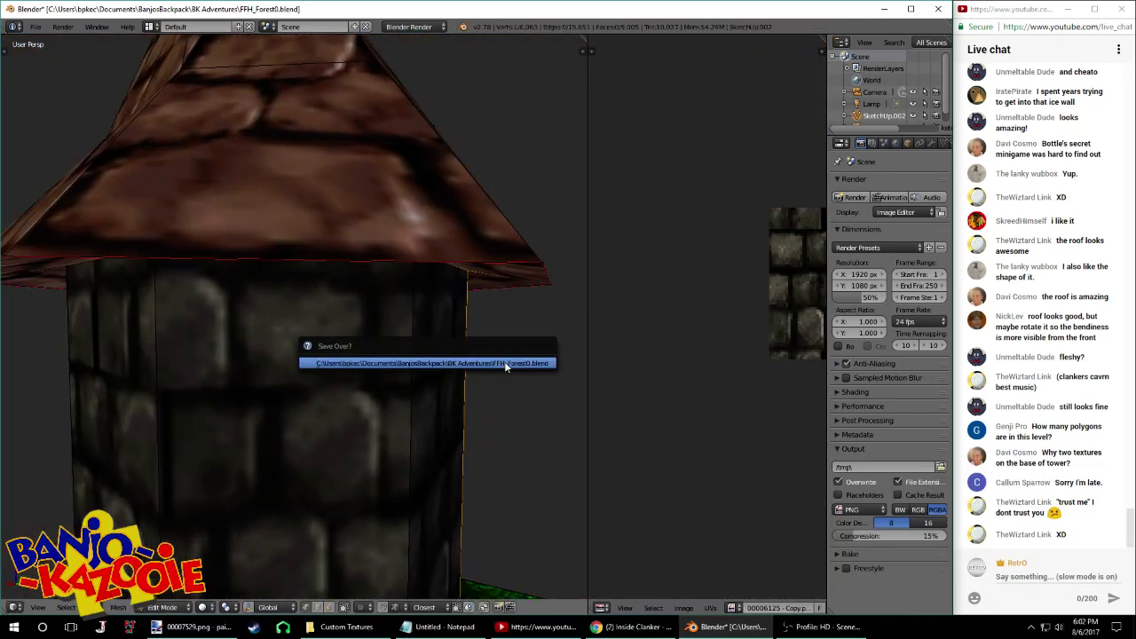
click(506, 366)
Examine the tower with its reattached roof from several sides in Object Mode and Edit Mode
scroll(451, 347, down, 11)
shift+middle_drag(408, 403, 425, 349)
key(Tab)
middle_drag(368, 319, 314, 332)
key(Tab)
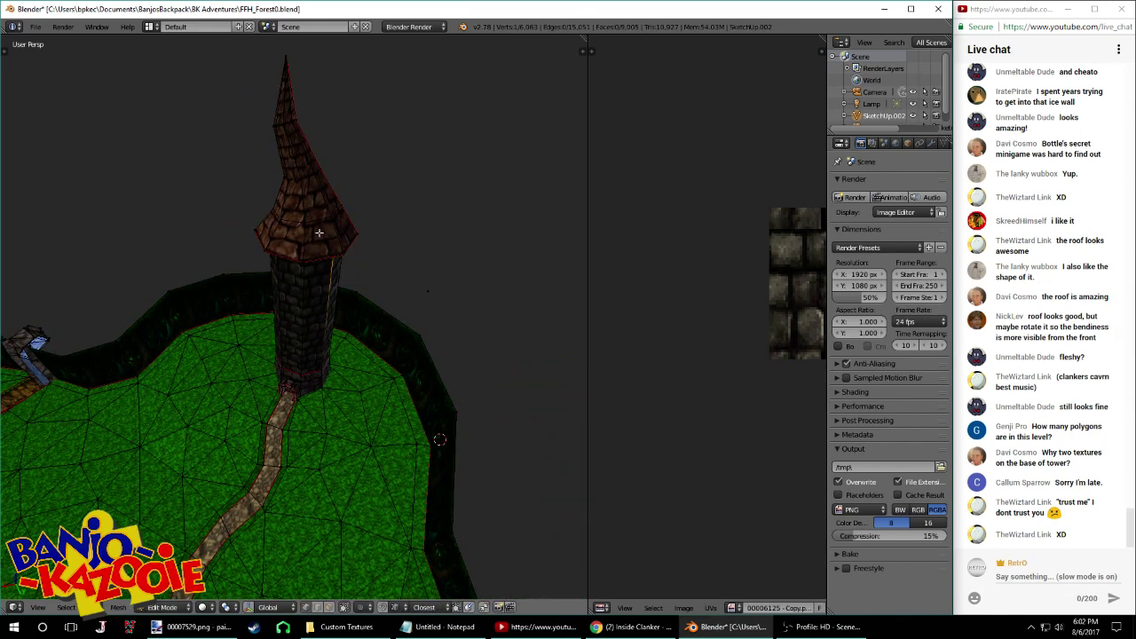
key(a)
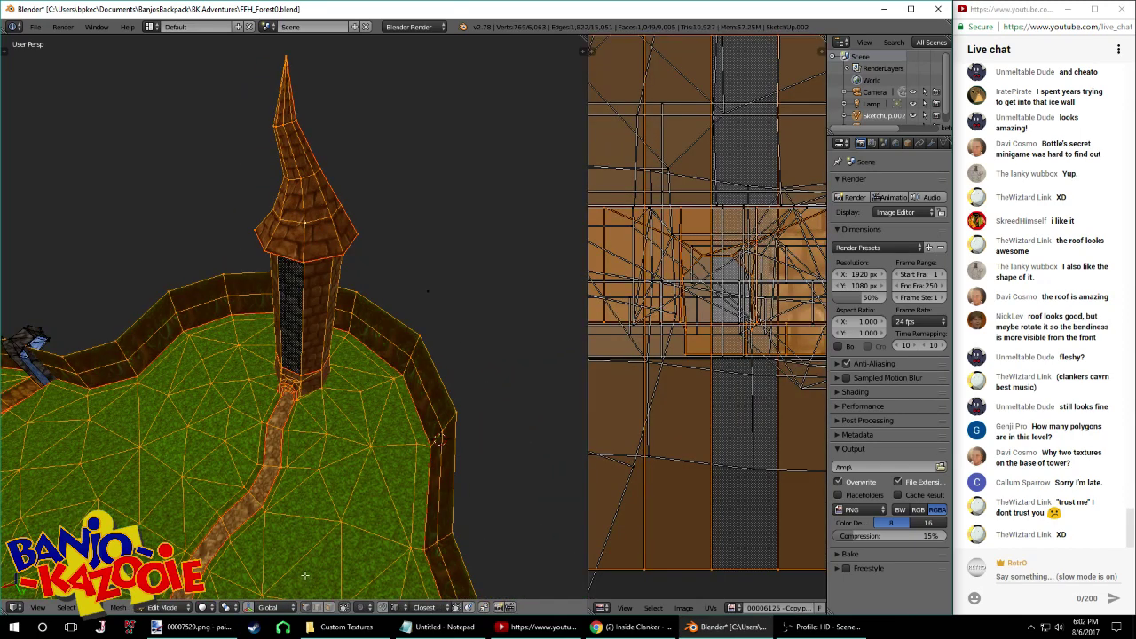
middle_drag(333, 390, 338, 329)
middle_drag(318, 391, 337, 401)
right_click(358, 413)
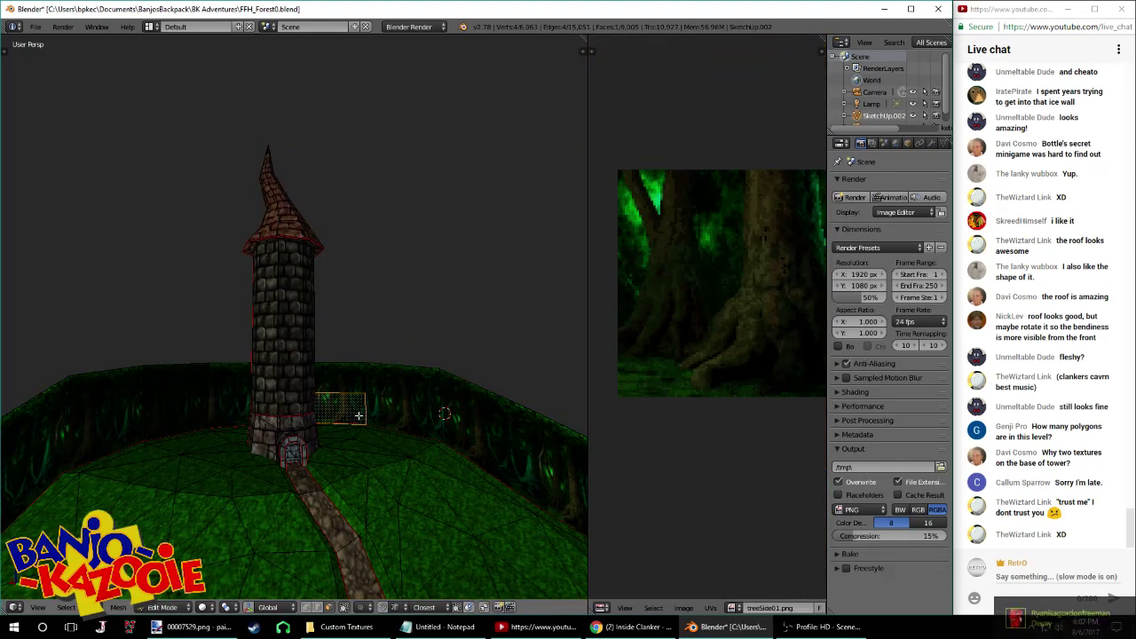
Save the tower with its reattached roof over FFH_Forest0.blend
middle_drag(345, 317, 348, 293)
scroll(290, 272, up, 3)
shift+middle_drag(352, 419, 332, 271)
shift+middle_drag(240, 380, 308, 322)
scroll(299, 394, up, 4)
key(ctrl+s)
click(308, 322)
Select the linked outer arch faces of the tower doorway and replace their image with 00007529.png from Custom Textures
right_click(293, 303)
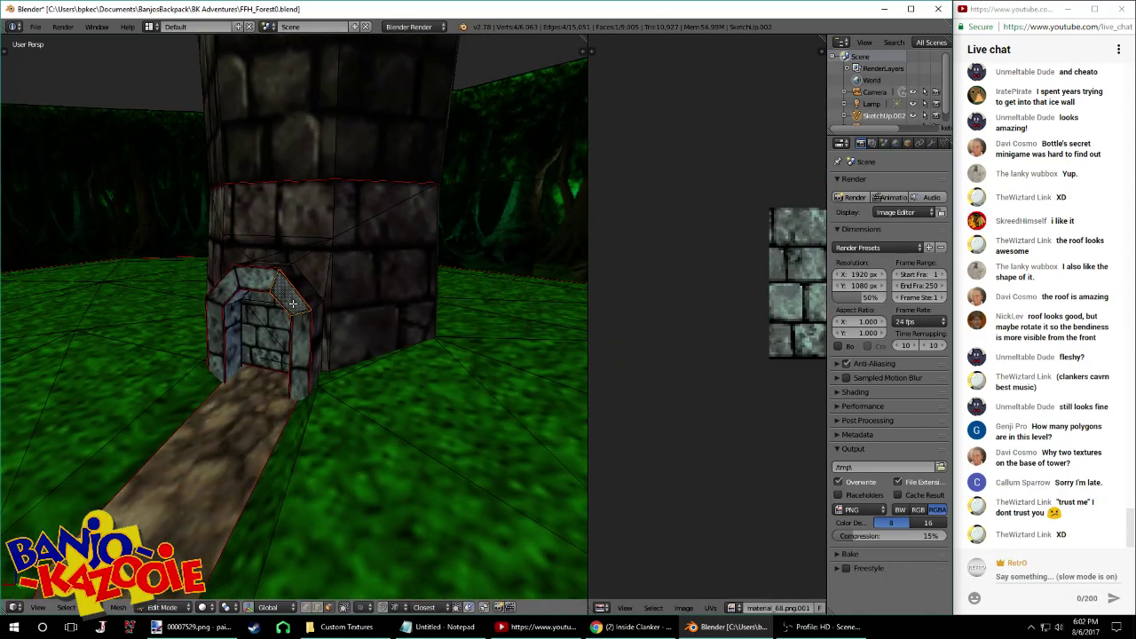
key(l)
scroll(747, 455, down, 3)
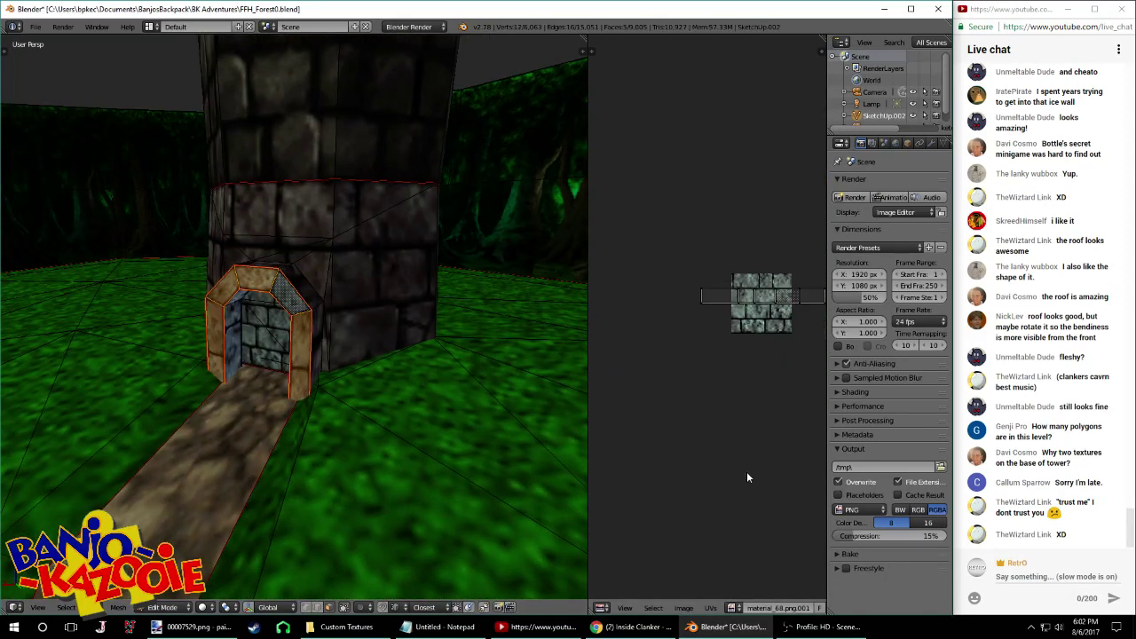
click(689, 607)
click(710, 586)
click(201, 42)
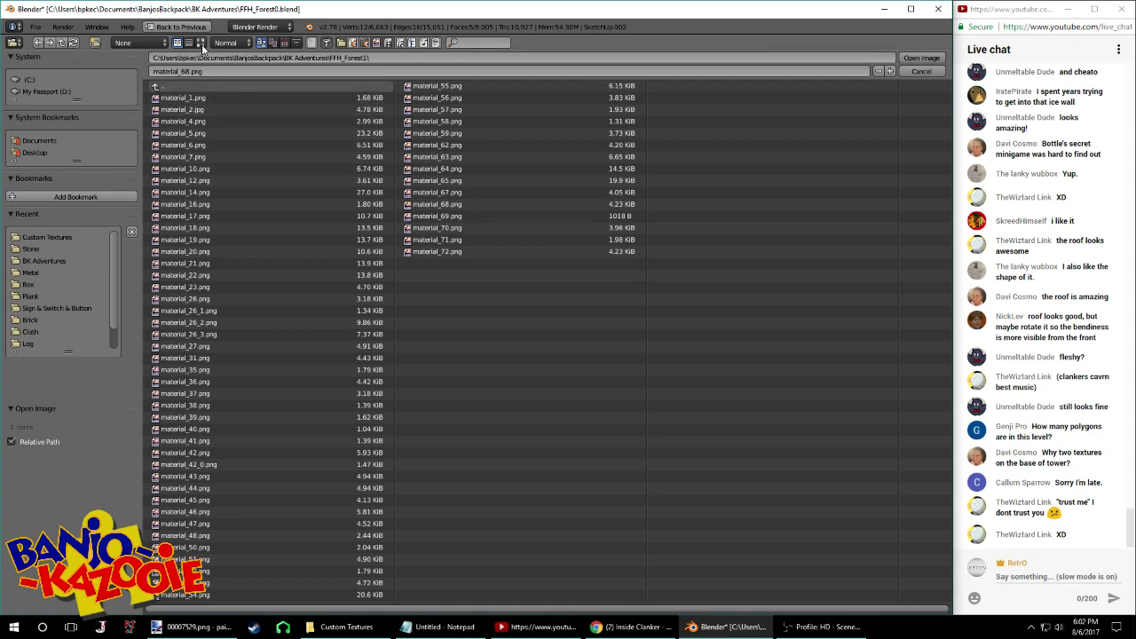
scroll(395, 204, down, 6)
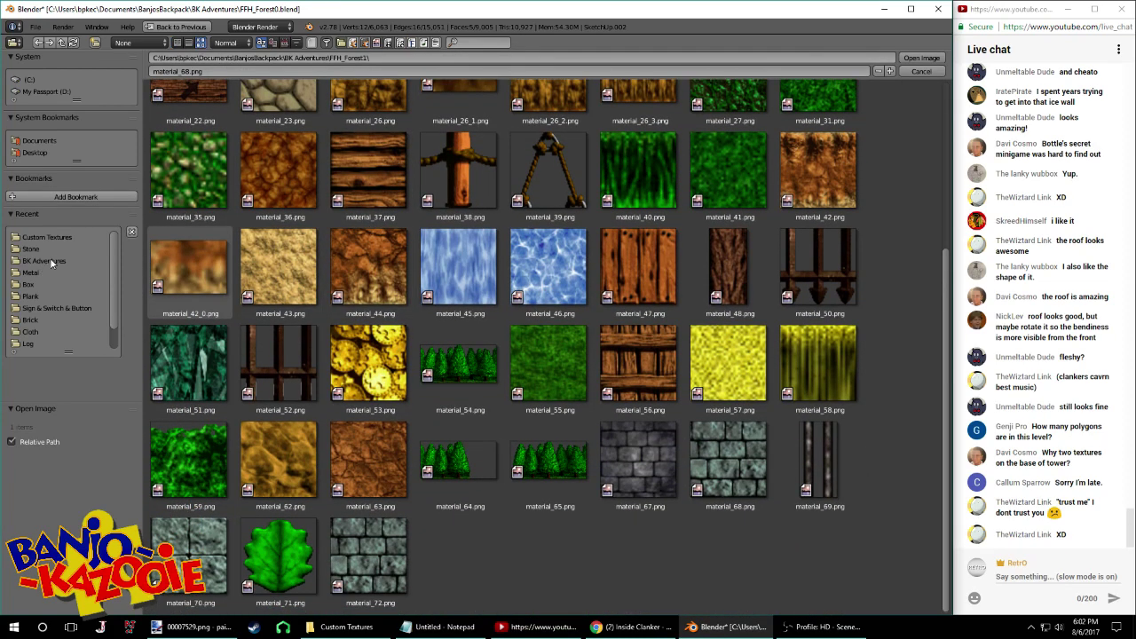
click(70, 238)
double_click(362, 231)
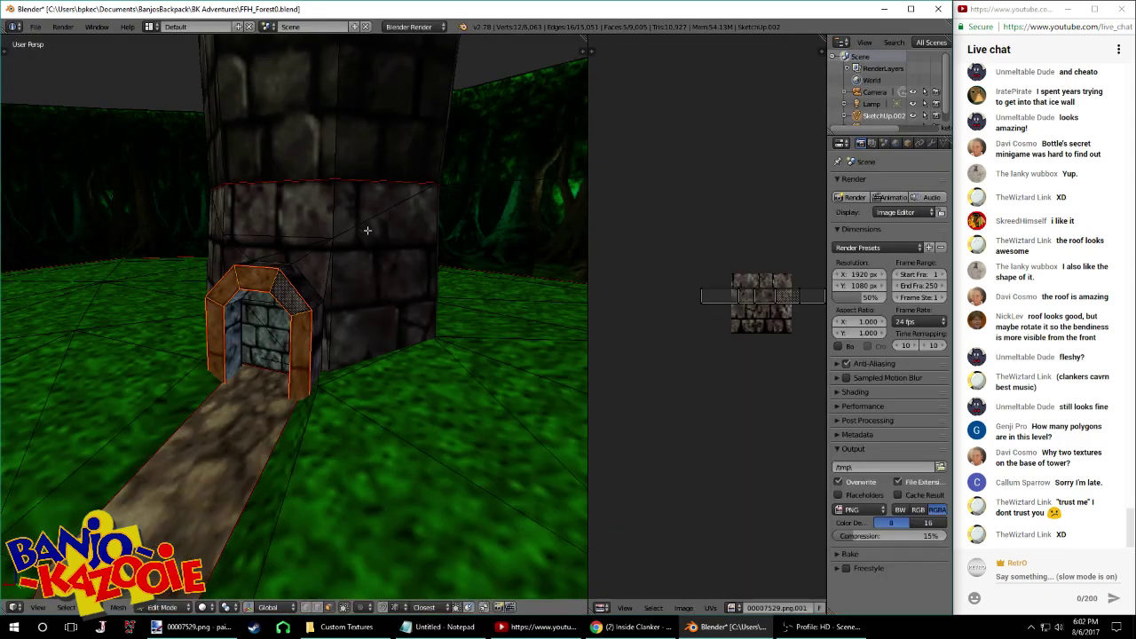
Select the inner faces of the tower doorway and replace their image with 00007529.png from Custom Textures
middle_drag(466, 289, 316, 330)
key(Tab)
key(a)
right_click(240, 327)
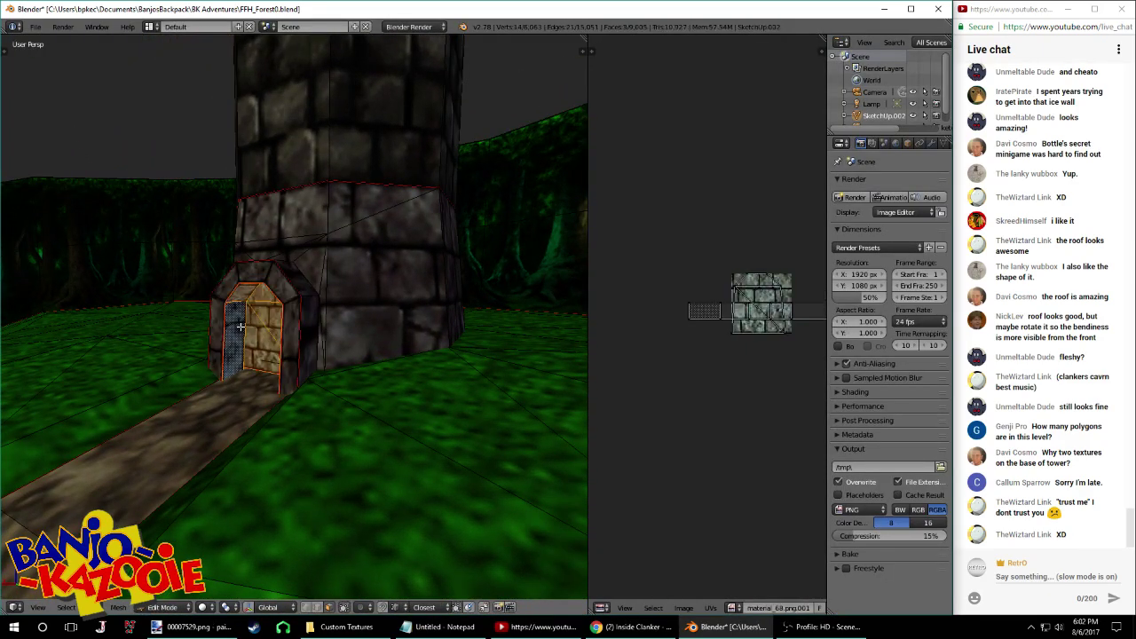
click(683, 609)
click(690, 590)
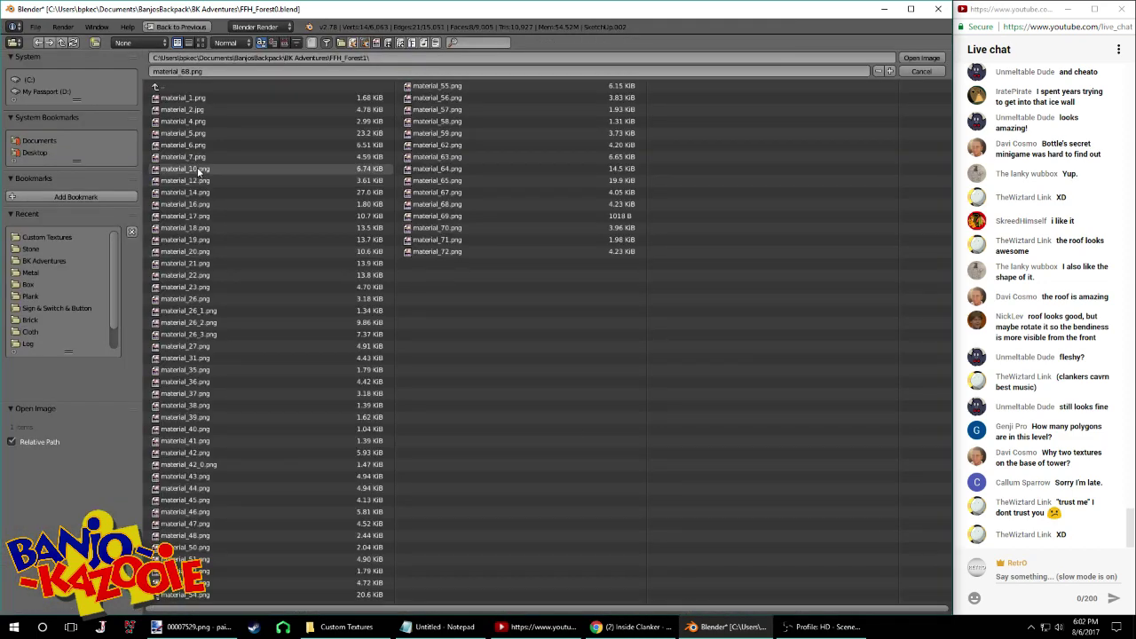
click(201, 43)
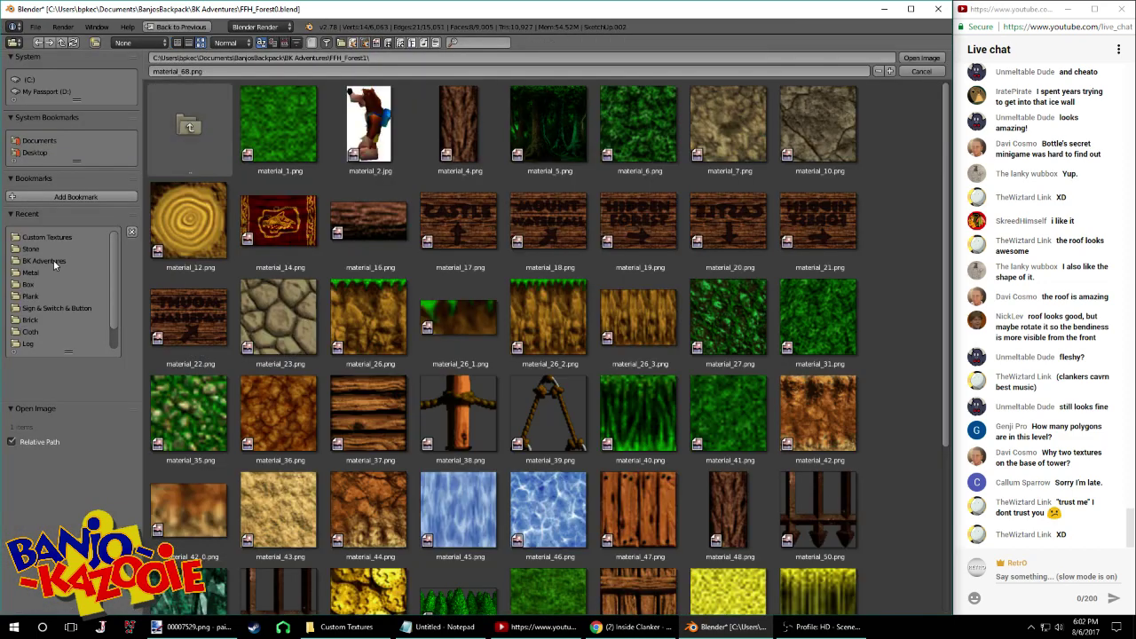
click(62, 237)
double_click(344, 241)
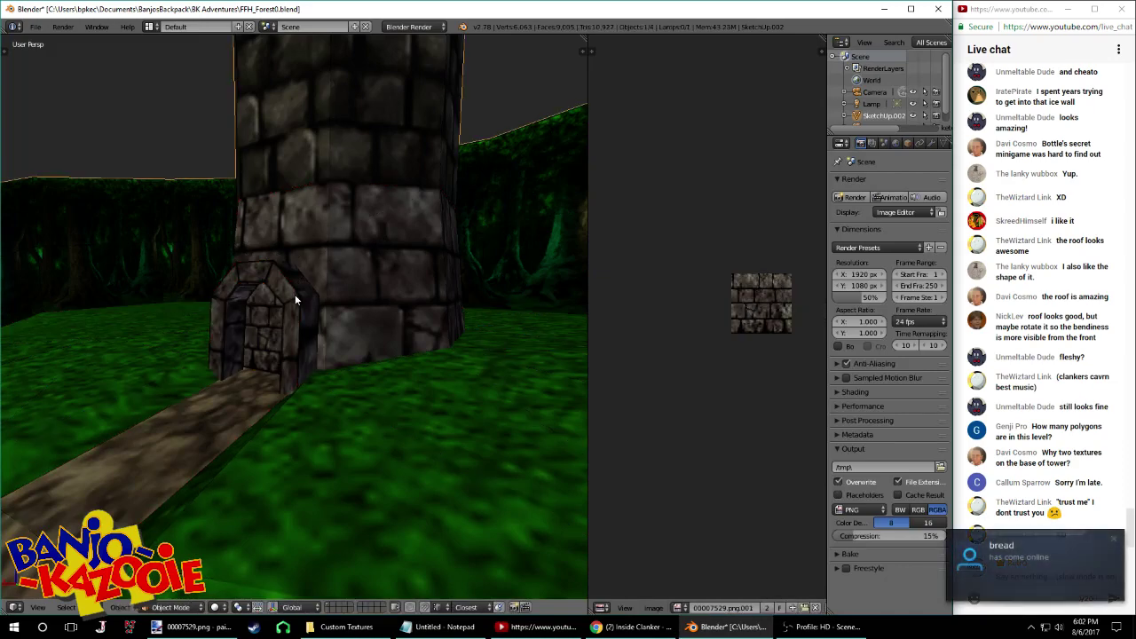
Check the retextured doorway in Object Mode and Edit Mode and save over FFH_Forest0.blend
middle_drag(298, 361, 332, 288)
key(ctrl+s)
click(260, 362)
scroll(282, 267, up, 8)
key(Tab)
scroll(350, 198, down, 4)
scroll(350, 198, up, 4)
key(ctrl+s)
click(332, 288)
Review the whole tower with its path from a distance and save over FFH_Forest0.blend again
middle_drag(346, 211, 352, 263)
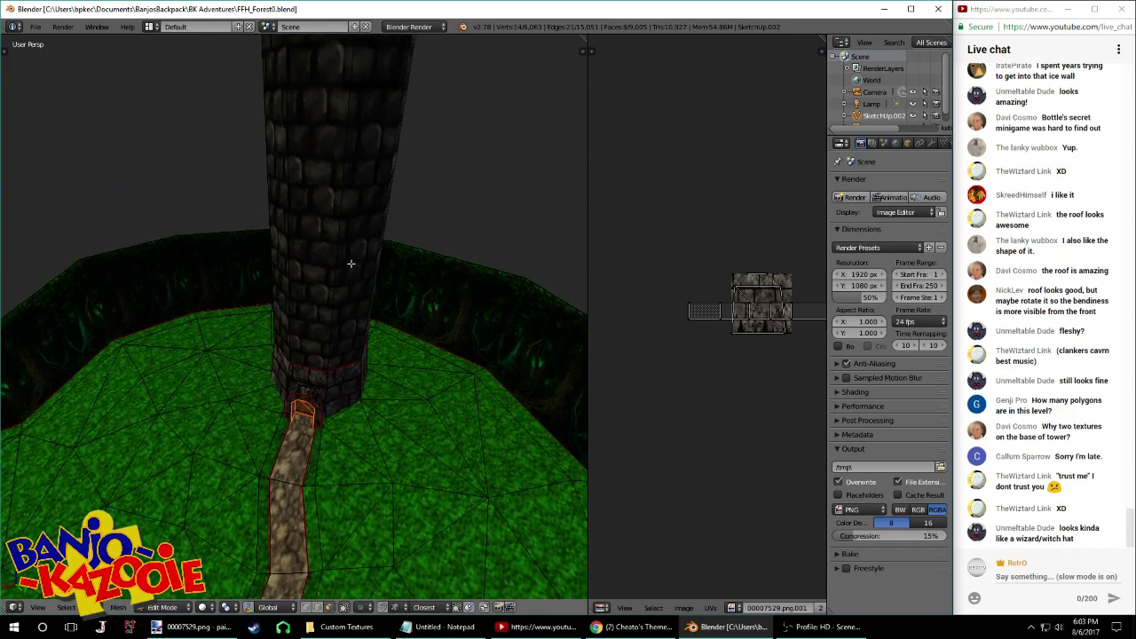
scroll(359, 222, down, 8)
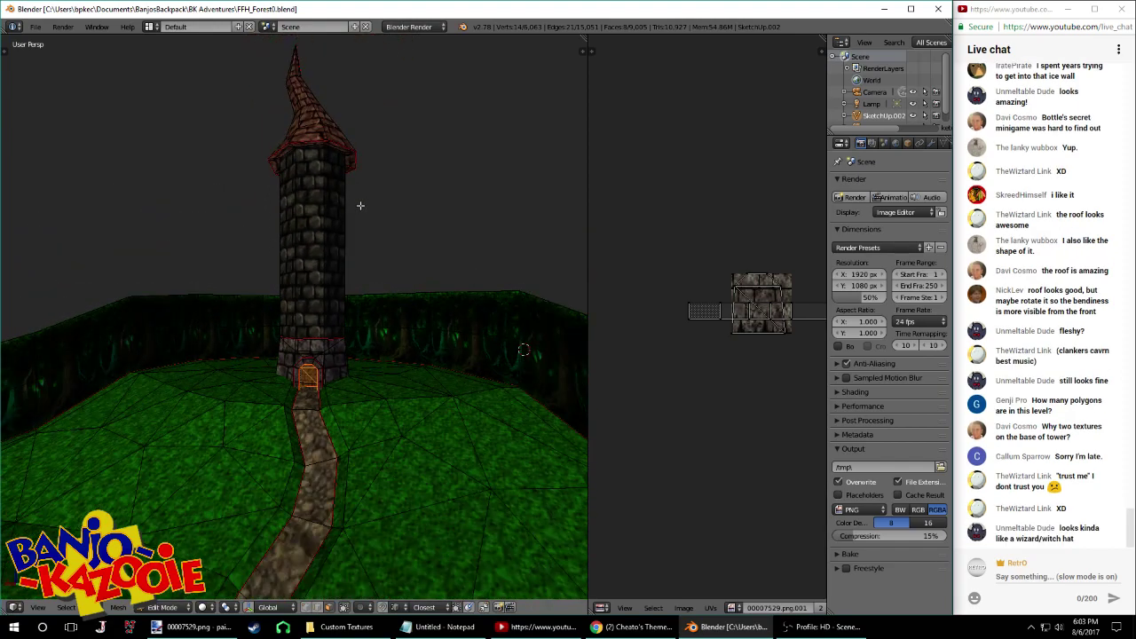
middle_drag(405, 255, 382, 248)
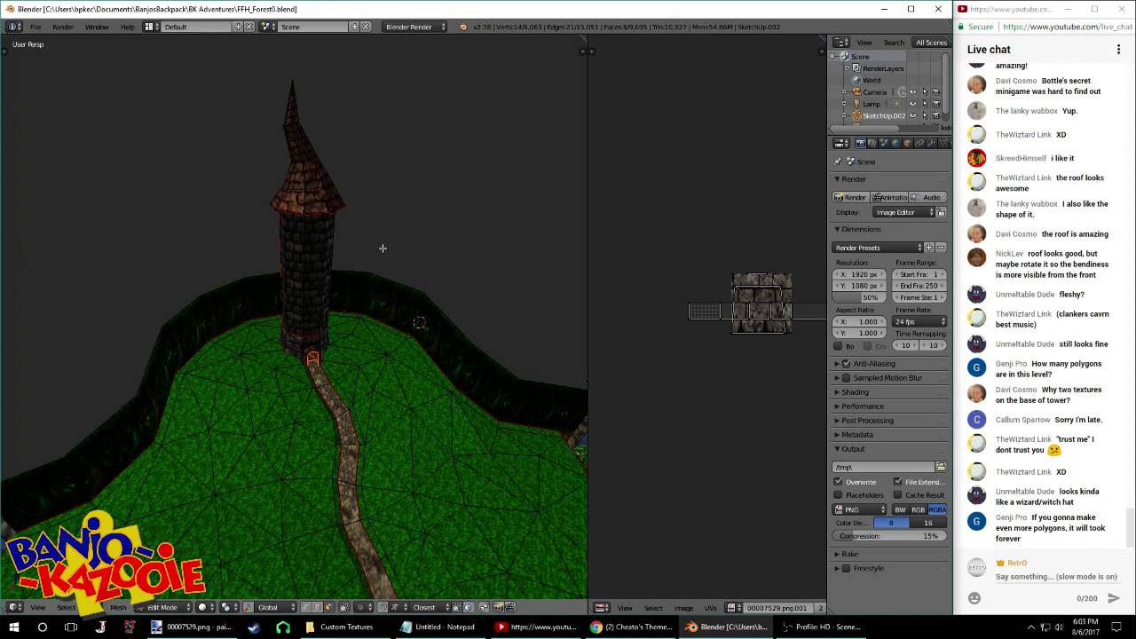
key(ctrl+s)
click(382, 246)
middle_drag(382, 247, 530, 580)
Switch to Chrome, look at the livestream page and the Cheato's Theme video, and return to Blender
click(630, 627)
click(842, 9)
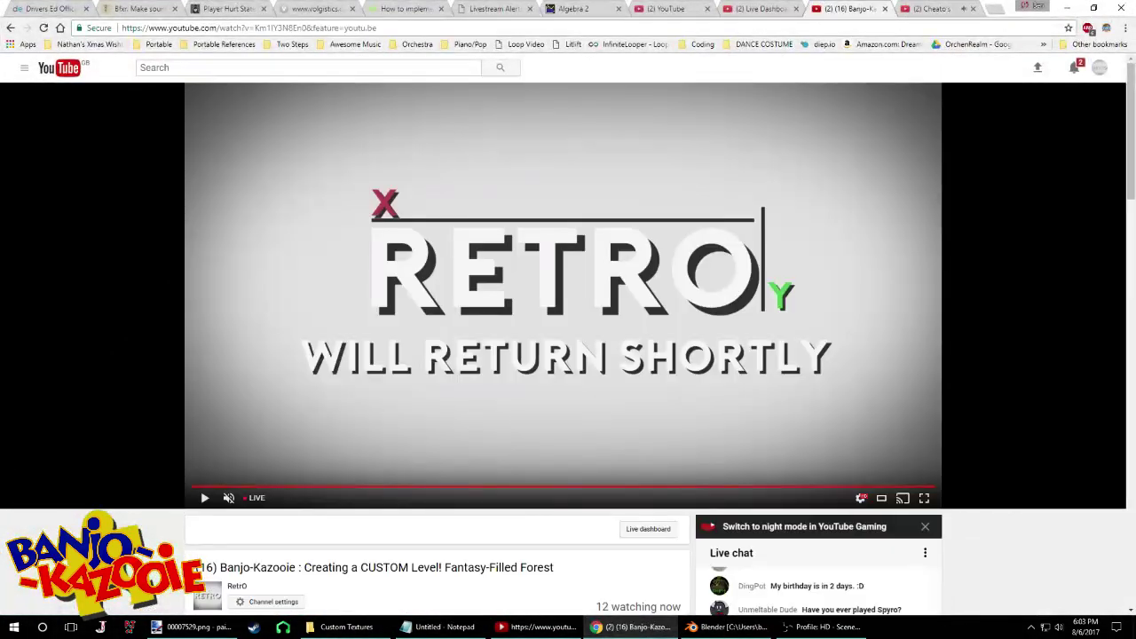
scroll(961, 153, down, 1)
scroll(990, 133, up, 1)
click(959, 10)
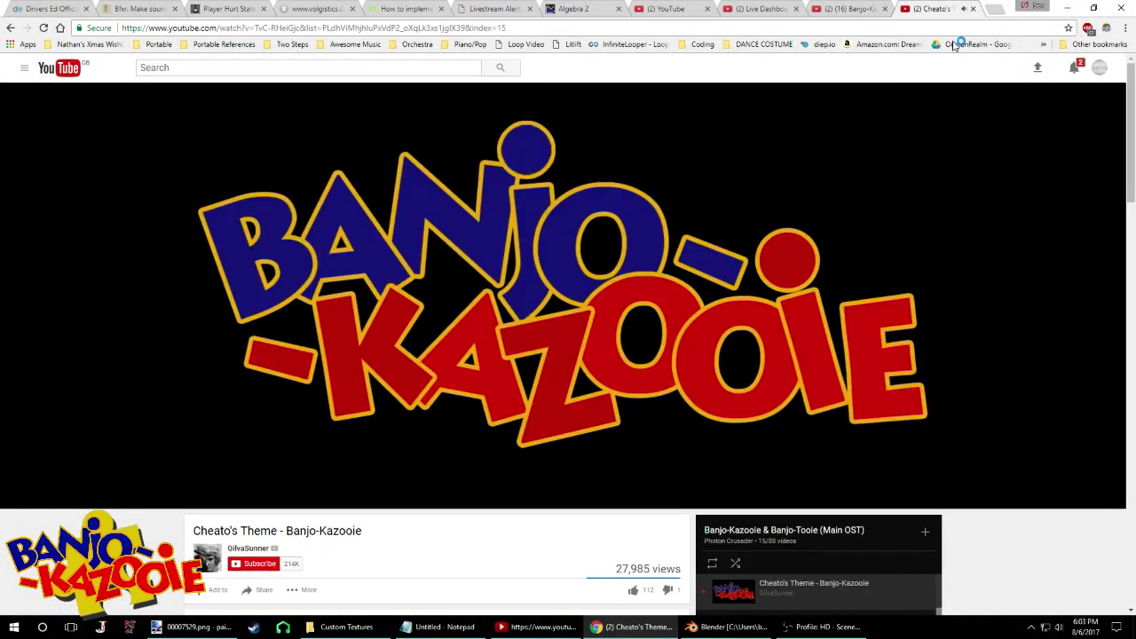
key(alt+Tab)
Inspect the bent roof against the level's front path and save over FFH_Forest0.blend
scroll(331, 342, down, 5)
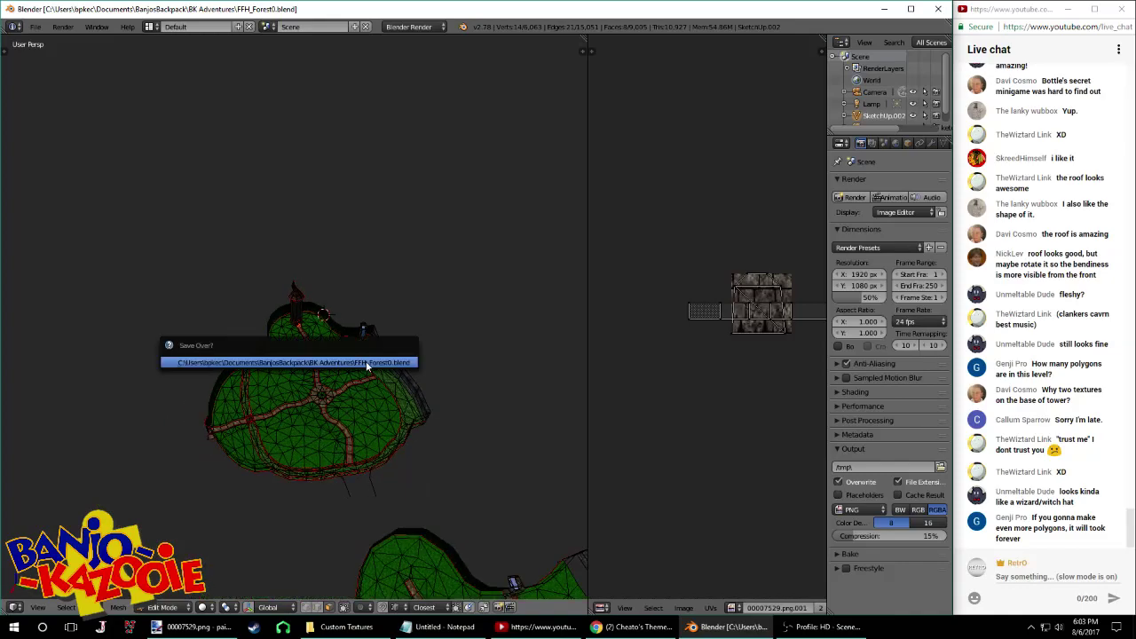
scroll(288, 332, up, 5)
middle_drag(365, 370, 329, 298)
scroll(340, 310, up, 3)
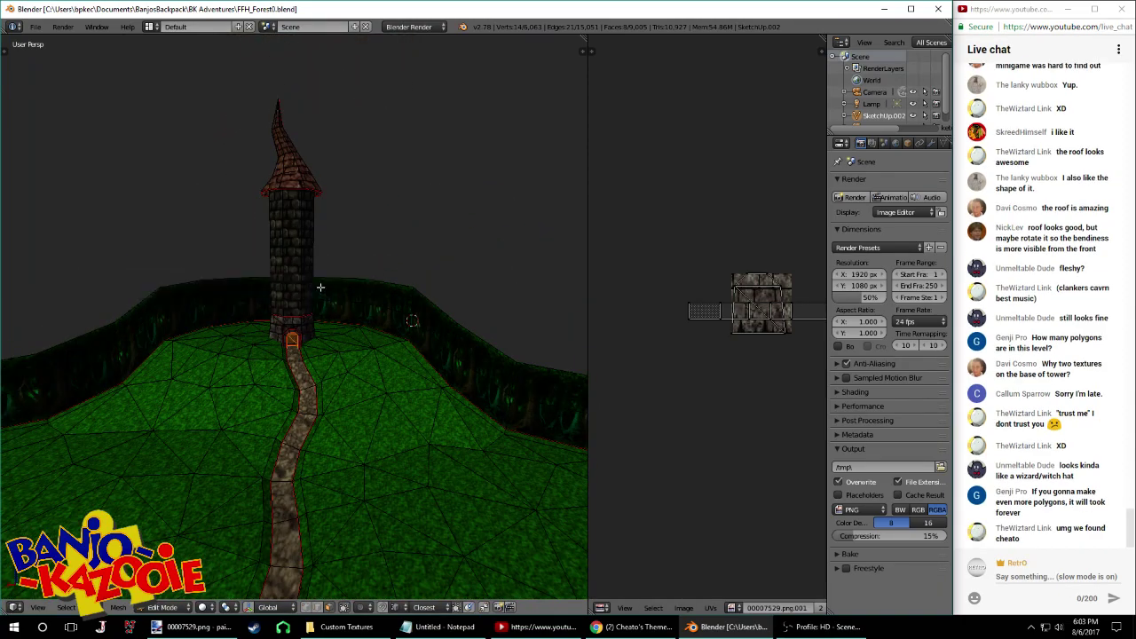
middle_drag(312, 187, 284, 214)
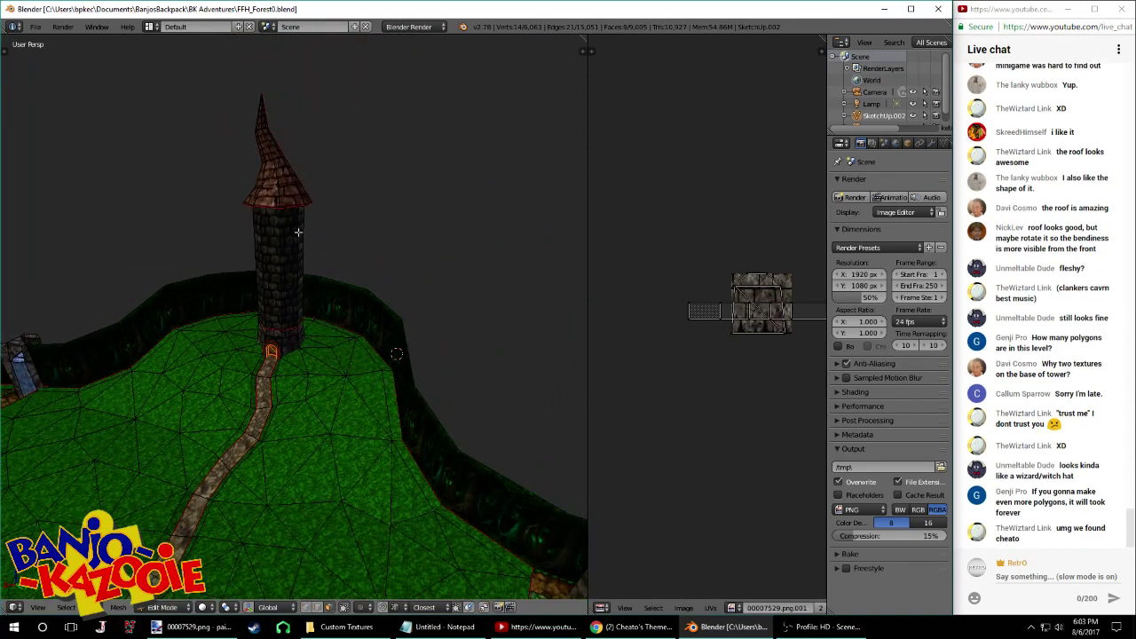
scroll(300, 216, up, 4)
shift+middle_drag(289, 174, 313, 262)
key(ctrl+s)
click(315, 265)
middle_drag(359, 174, 295, 234)
key(ctrl+s)
click(288, 236)
Select all linked faces of the tower's bent roof
right_click(308, 208)
right_click(315, 178)
key(ctrl+l)
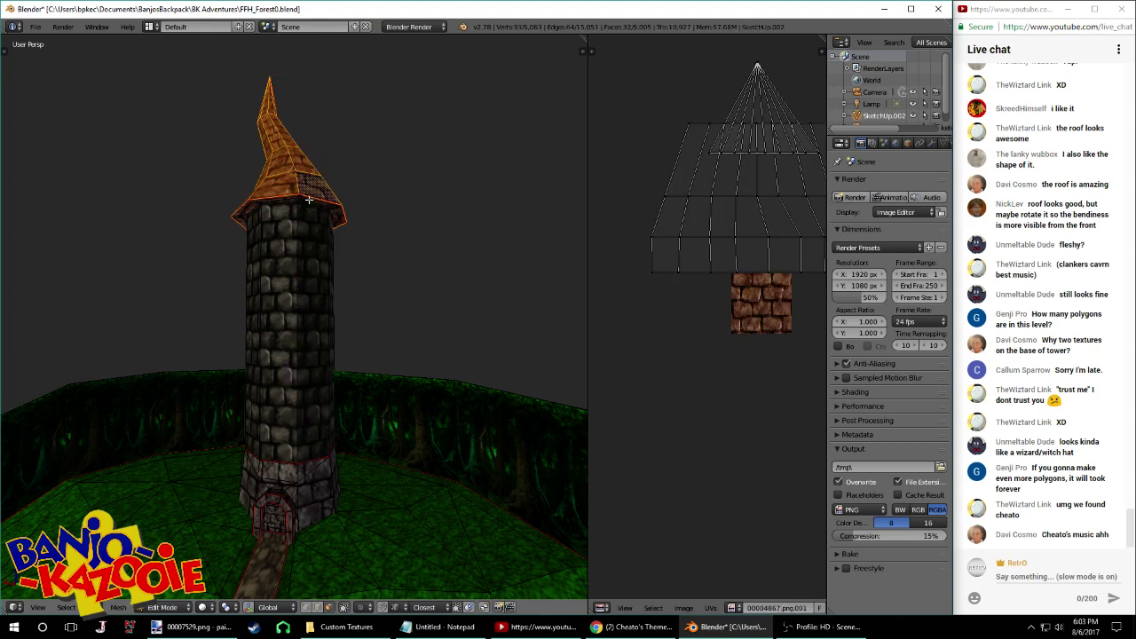
key(l)
Add the eave ring's underside faces all around to the roof selection, leaving the tower wall faces out
shift+right_click(309, 215)
shift+right_click(282, 220)
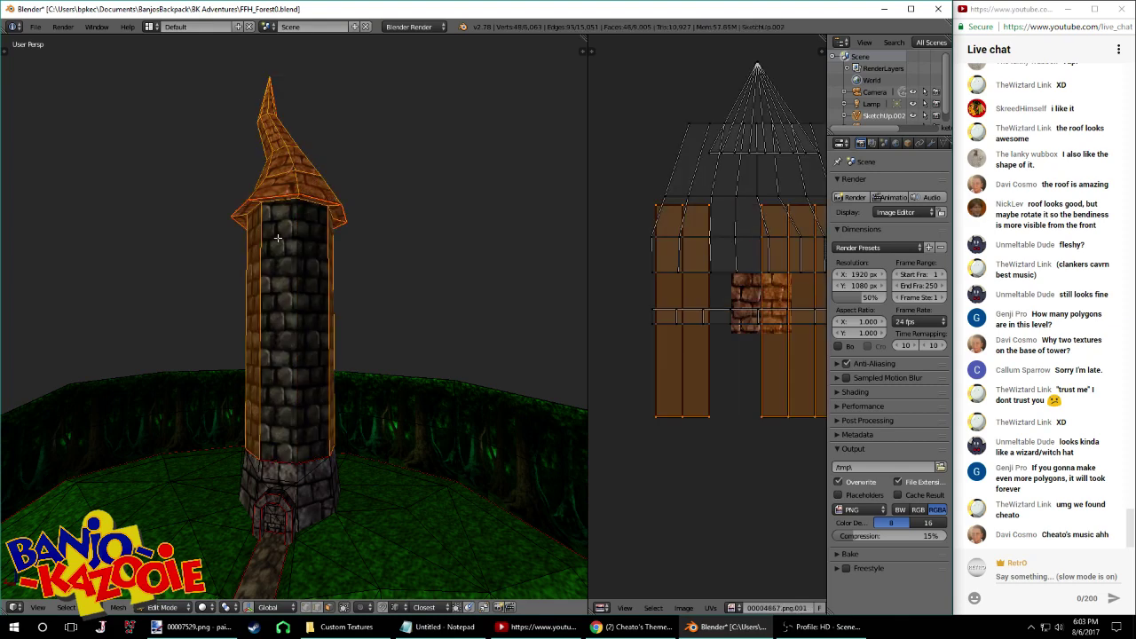
shift+right_click(254, 231)
shift+right_click(280, 285)
middle_drag(310, 261, 147, 294)
shift+right_click(235, 295)
shift+right_click(252, 293)
middle_drag(254, 292, 142, 284)
shift+right_click(307, 282)
middle_drag(318, 283, 351, 271)
shift+right_click(366, 304)
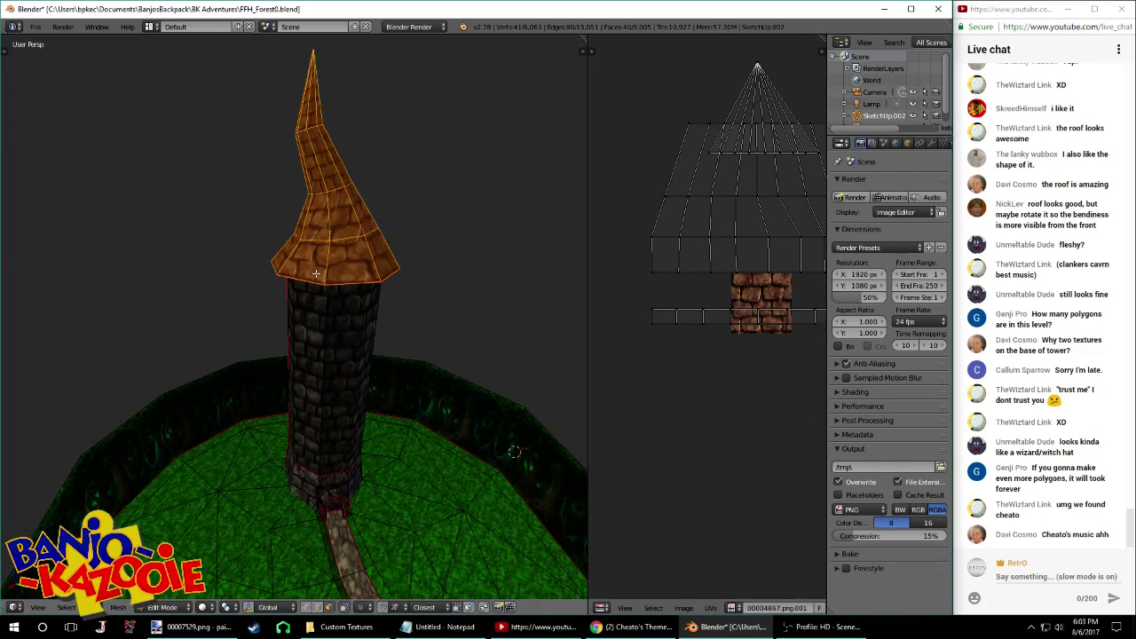
Duplicate the roof with its eave ring and place the copy beside the tower along the Y axis
key(shift+d)
key(x)
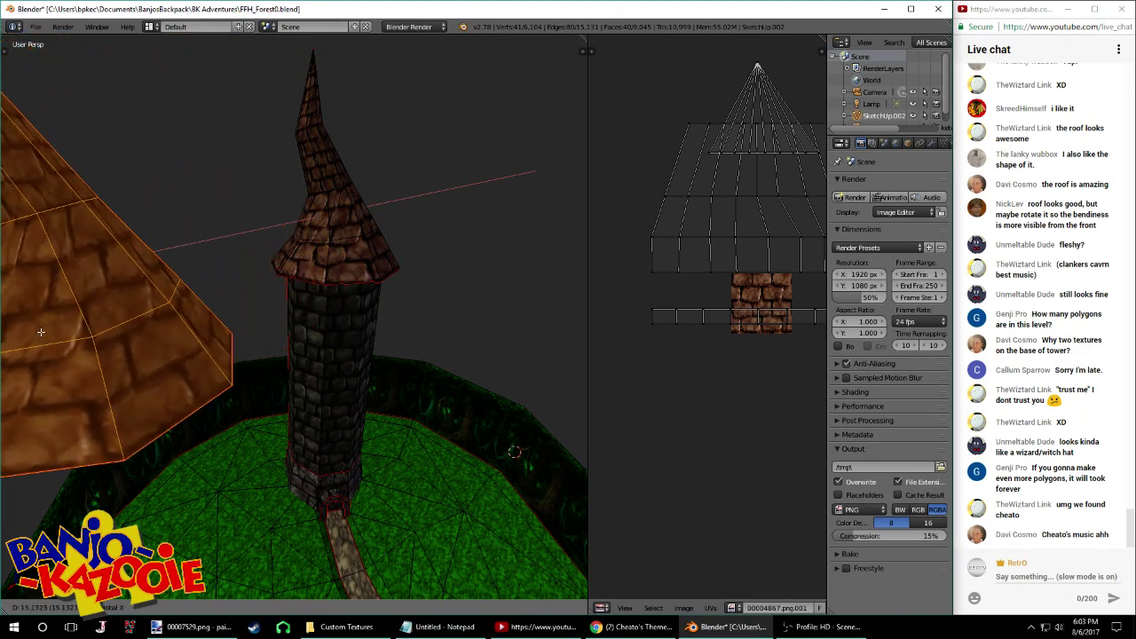
key(y)
click(127, 255)
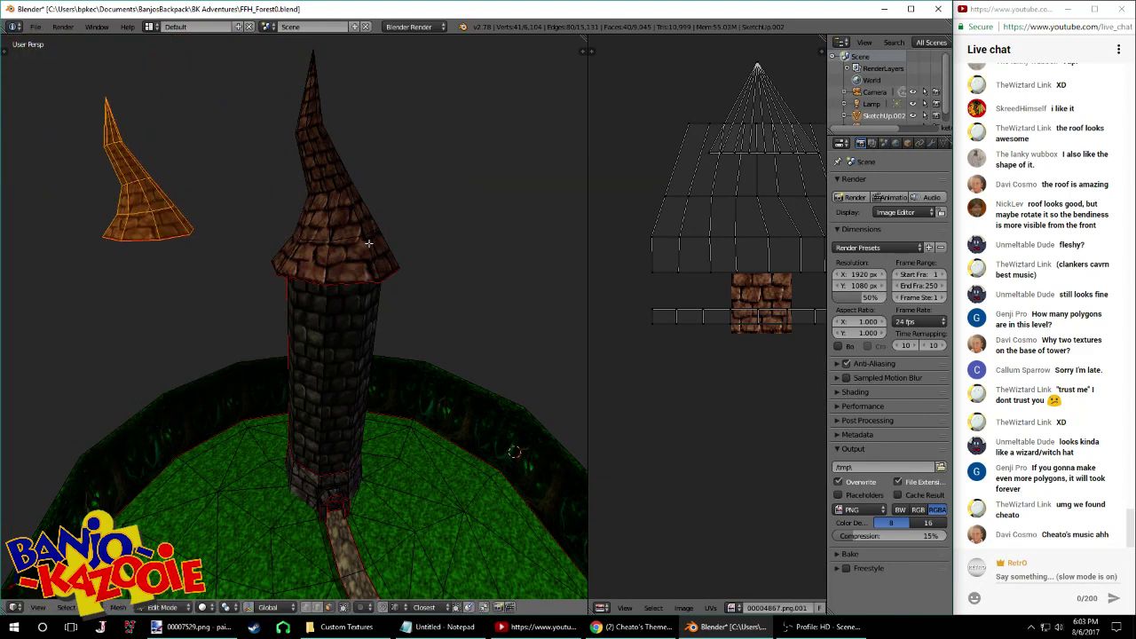
Delete the tower's original bent roof together with its eave ring, keeping the roof copy beside the tower
key(a)
key(l)
middle_drag(361, 247, 336, 196)
shift+right_click(324, 178)
shift+right_click(291, 184)
shift+right_click(276, 207)
shift+right_click(281, 225)
shift+right_click(360, 194)
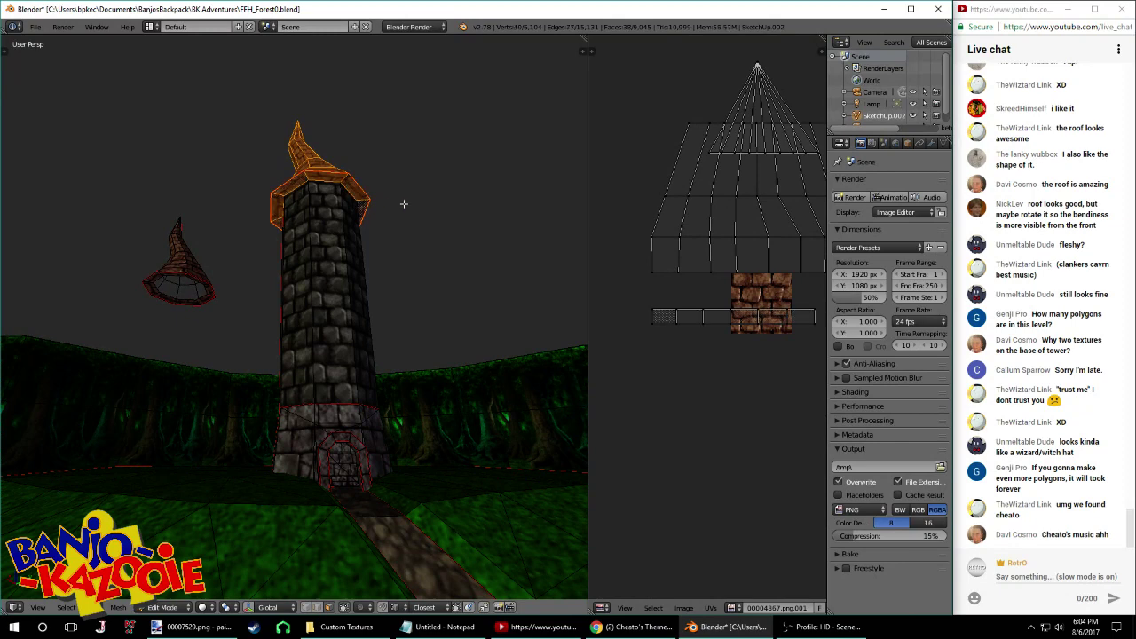
middle_drag(401, 201, 220, 214)
shift+right_click(255, 245)
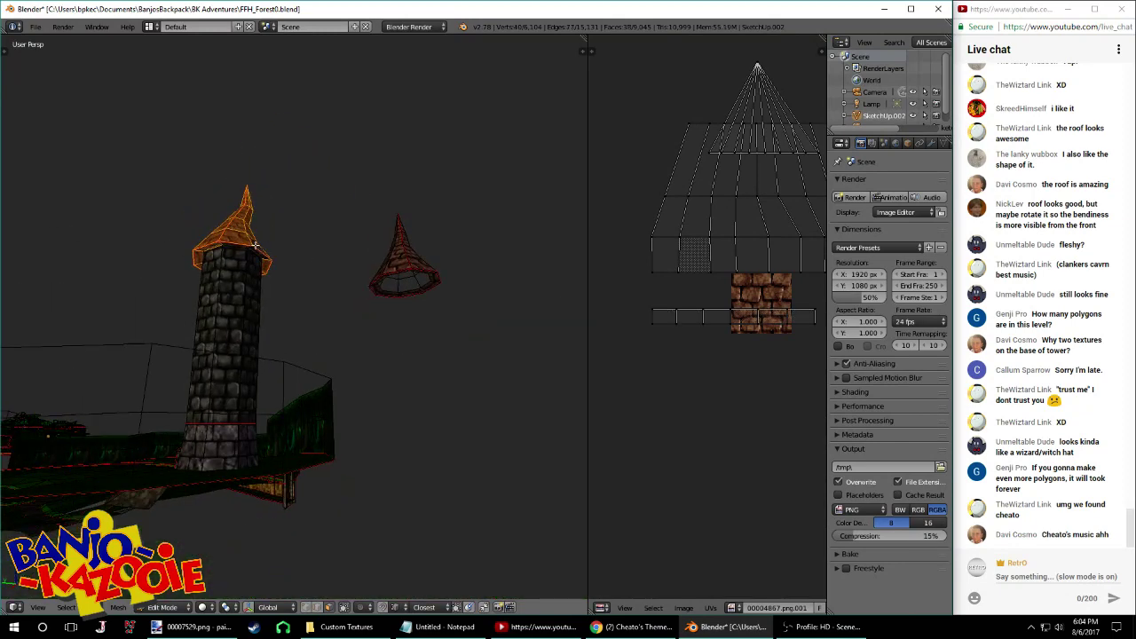
key(x)
click(252, 246)
Select the open top edge loop of the tower wall, lower it along the Z axis, and save over FFH_Forest0.blend
middle_drag(193, 296, 372, 340)
scroll(311, 312, up, 3)
middle_drag(312, 312, 345, 314)
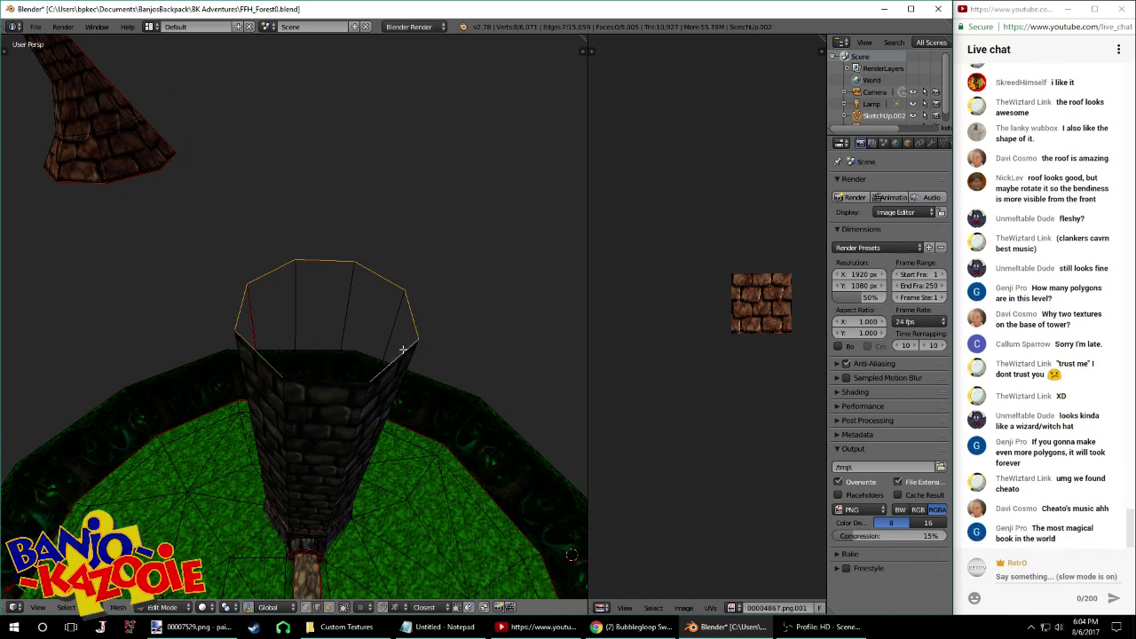
middle_drag(348, 409, 365, 314)
scroll(351, 335, down, 4)
scroll(358, 271, up, 3)
middle_drag(358, 268, 279, 215)
key(g)
key(z)
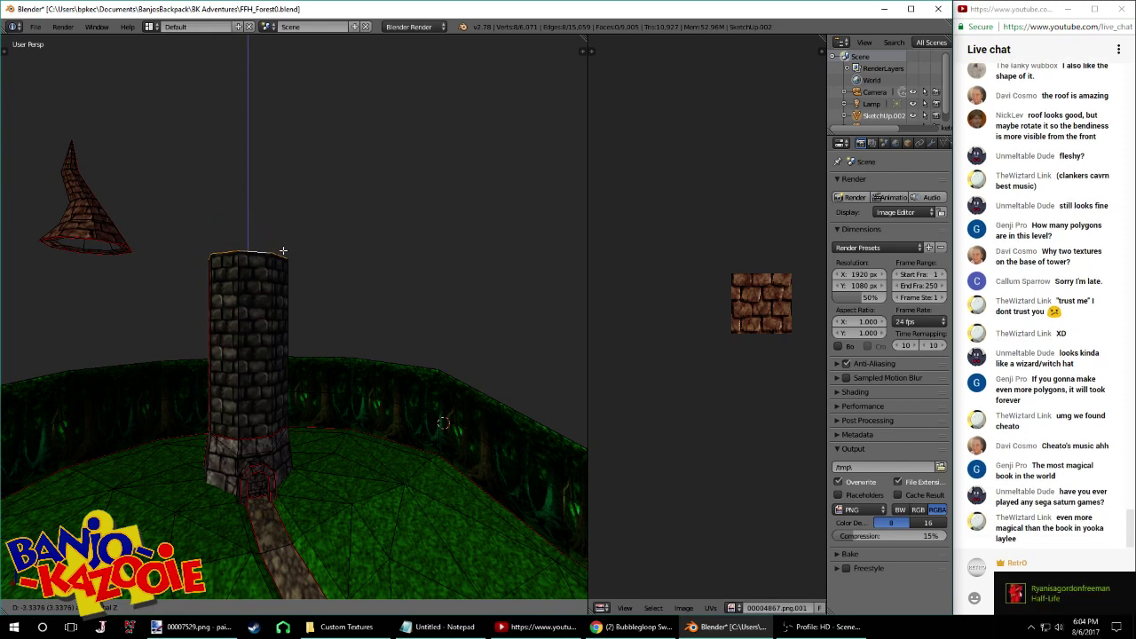
click(292, 238)
middle_drag(313, 230, 277, 303)
key(ctrl+s)
click(273, 248)
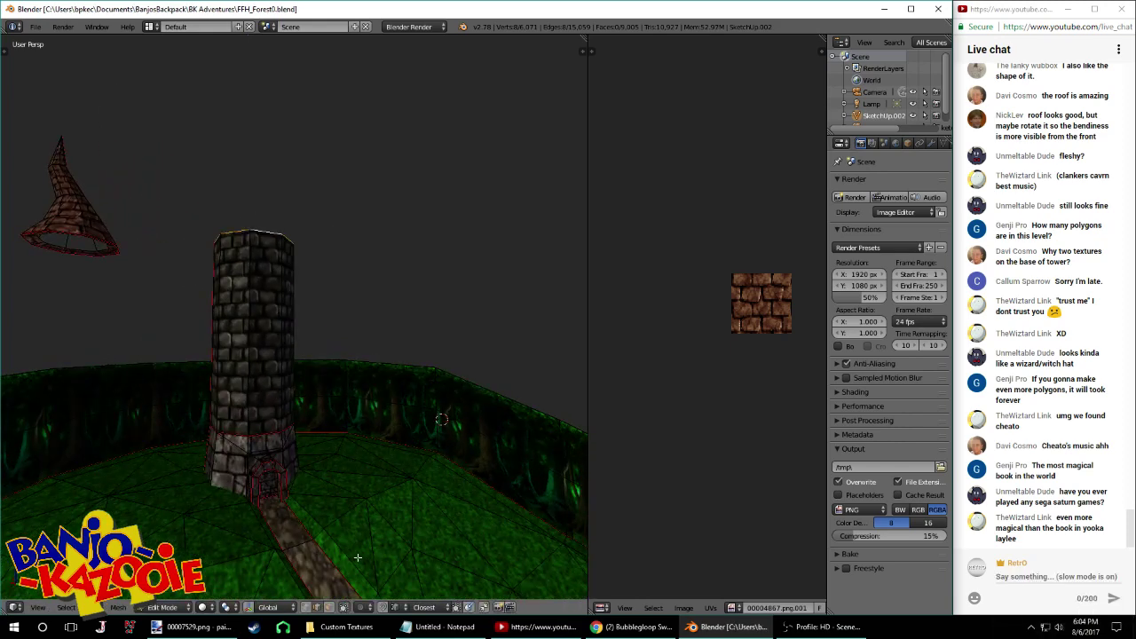
Select all linked faces of the tower's upper wall and shrink their UVs along Y
middle_drag(286, 429, 353, 317)
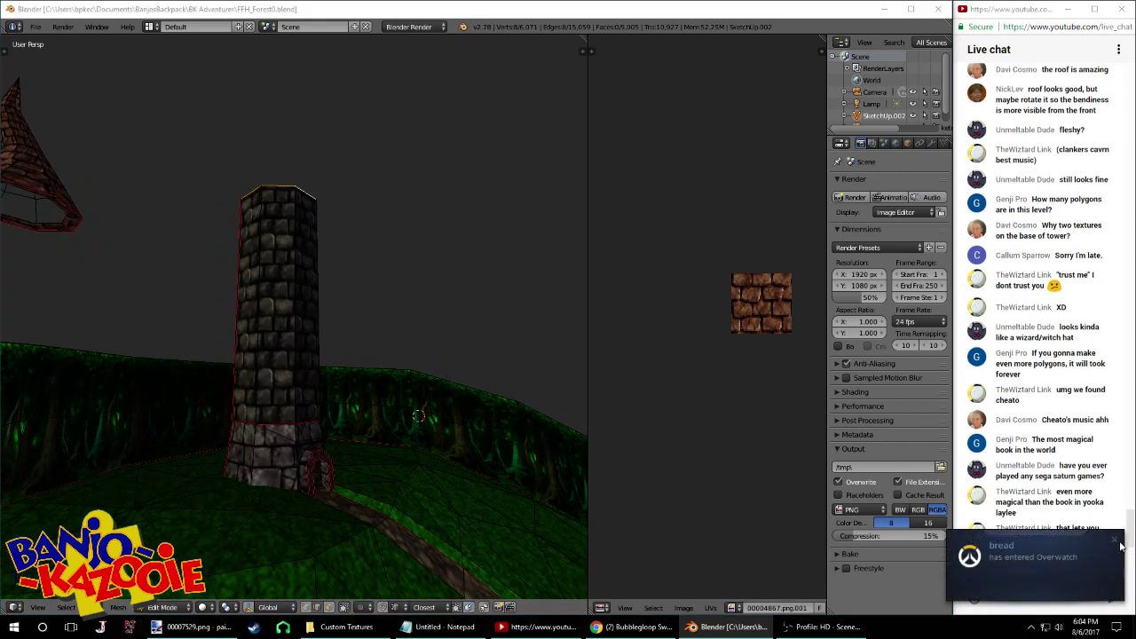
middle_drag(436, 329, 382, 355)
right_click(218, 336)
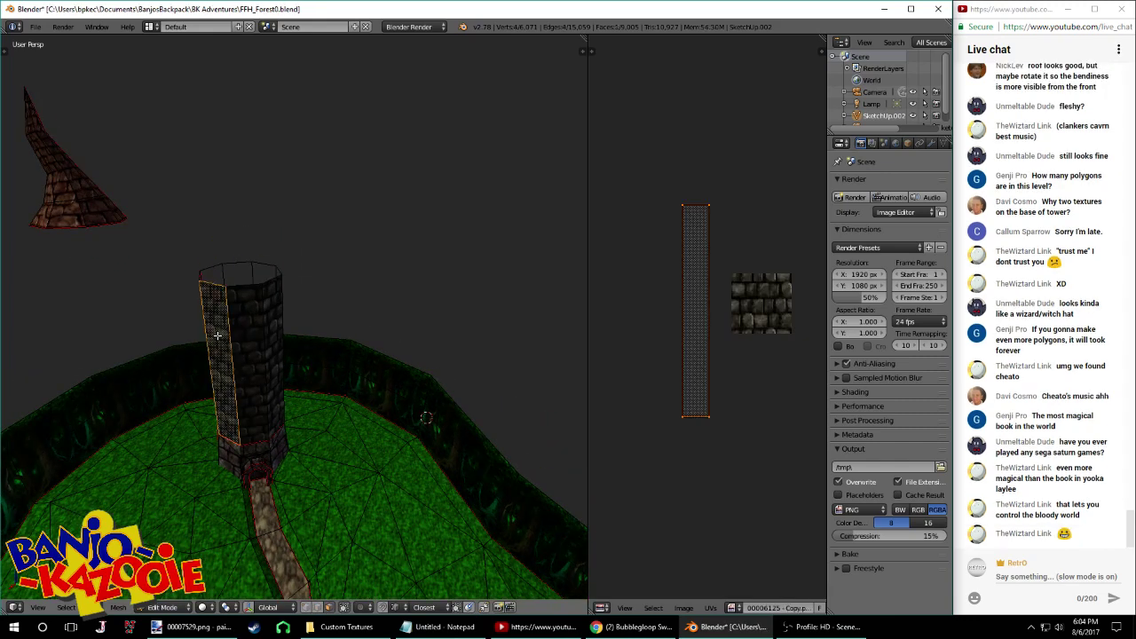
key(l)
key(s)
key(y)
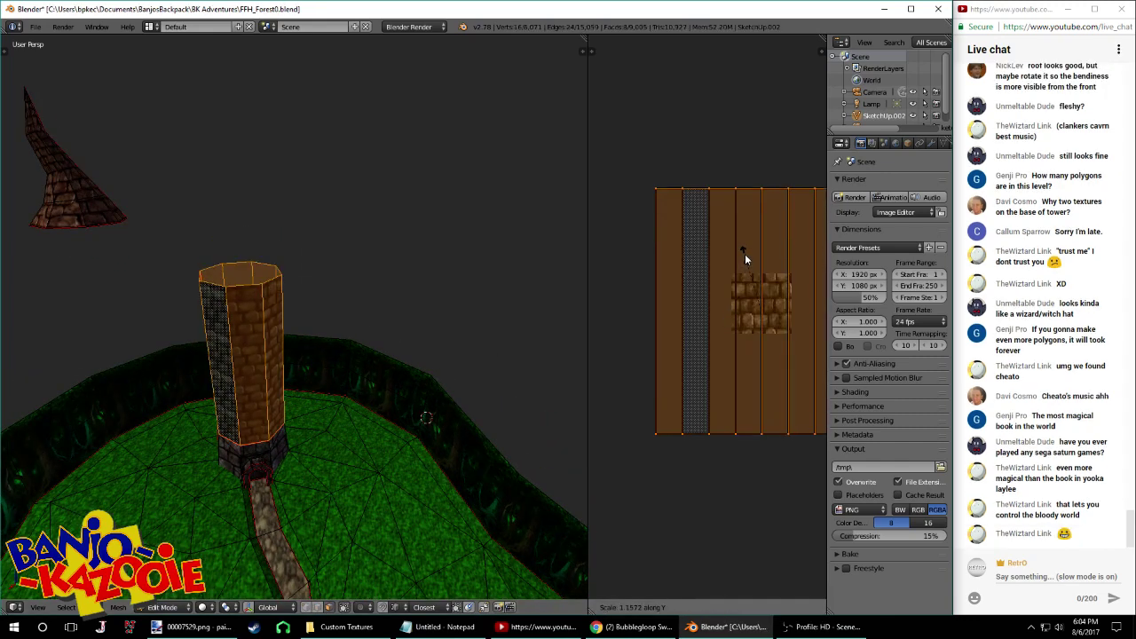
click(745, 268)
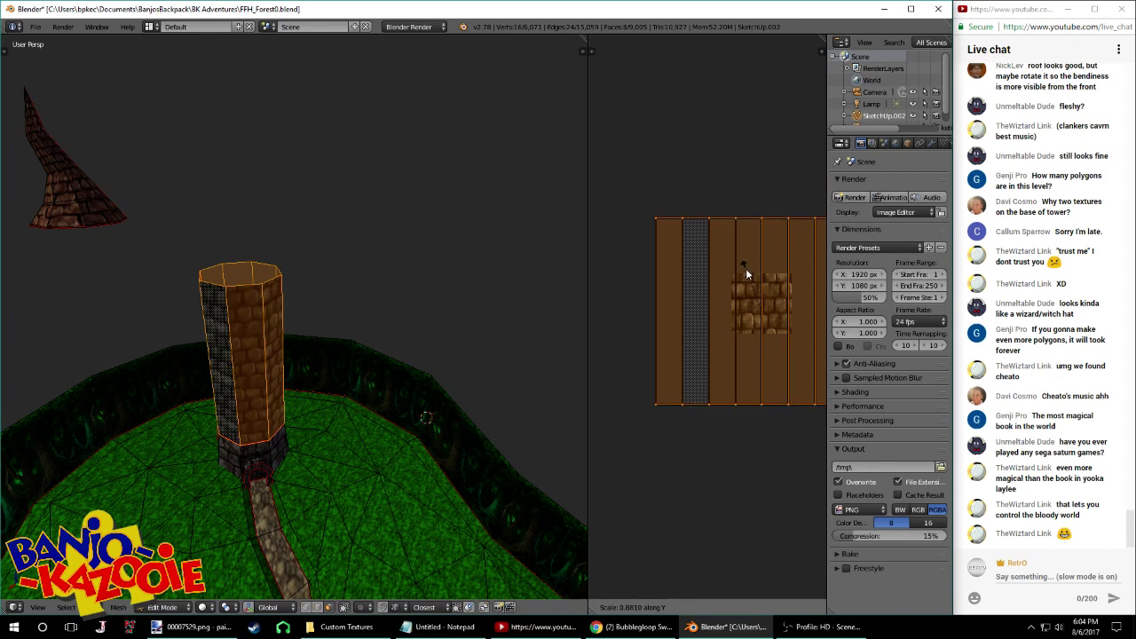
Check the wall texture in Object Mode and scale the wall UVs down a bit further along Y
key(Tab)
middle_drag(568, 329, 591, 283)
key(Tab)
key(s)
key(y)
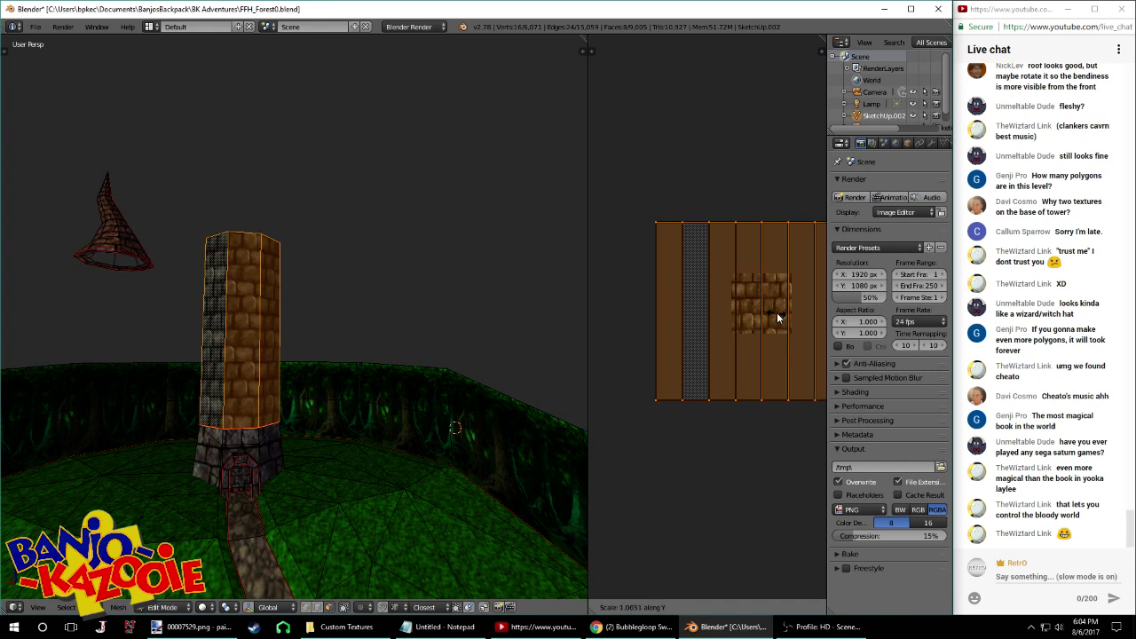
click(776, 310)
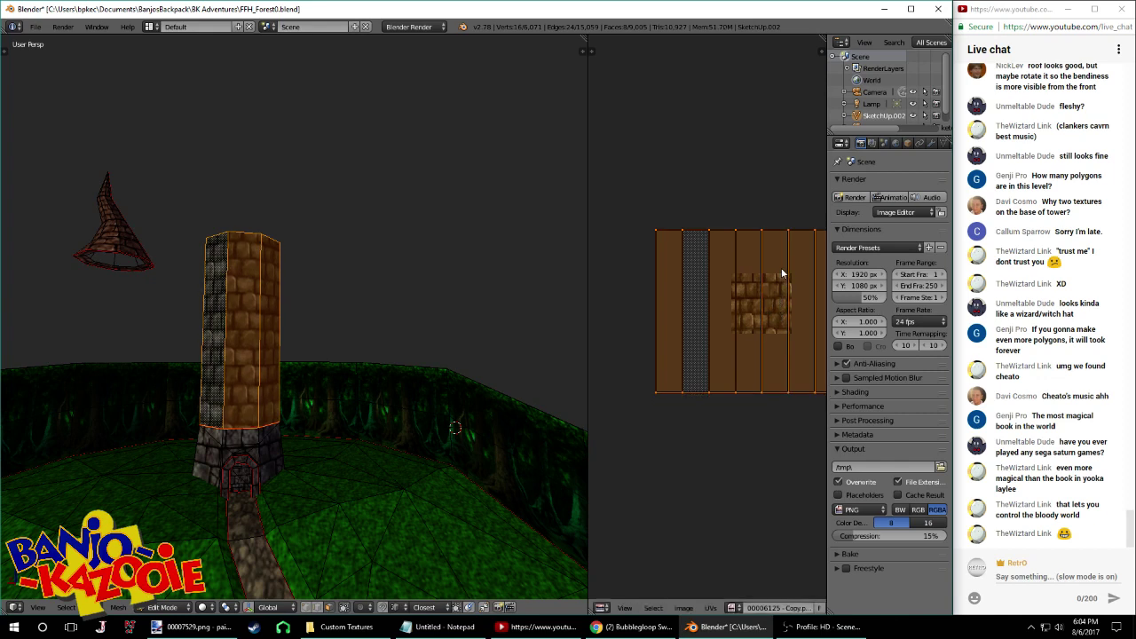
Shift the wall UVs slightly along Y to align the stone rows, and save over FFH_Forest0.blend
scroll(782, 268, up, 2)
key(g)
key(y)
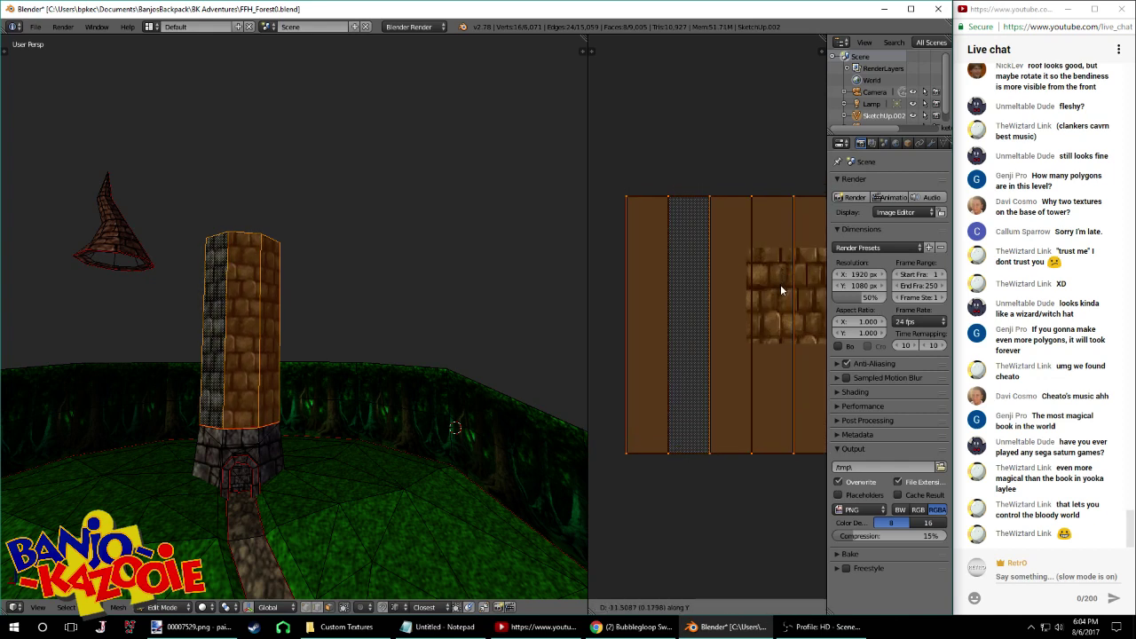
click(780, 286)
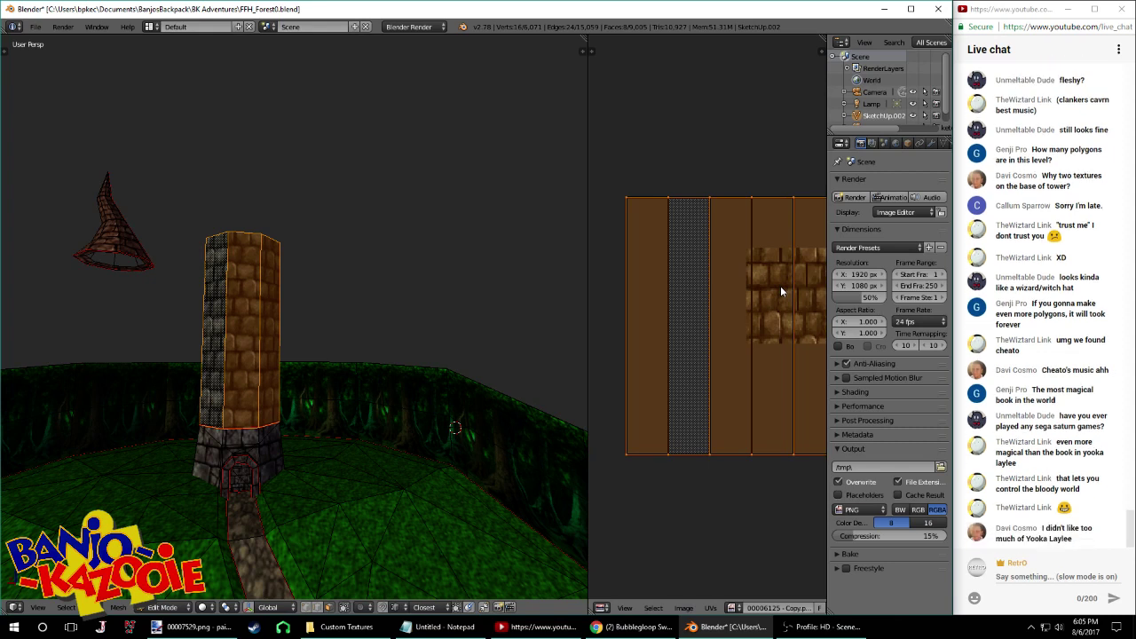
key(Tab)
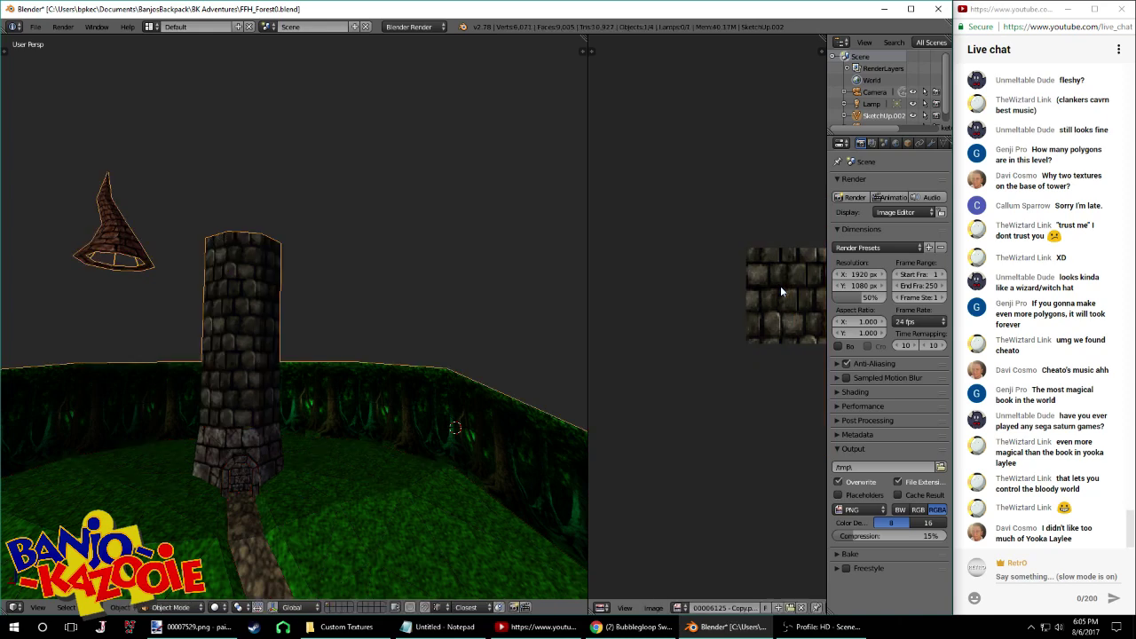
middle_drag(415, 320, 342, 373)
key(ctrl+s)
click(349, 350)
Inspect the tower's open rim from several angles and above, selecting rim edges, and save over FFH_Forest0.blend
key(Tab)
right_click(252, 330)
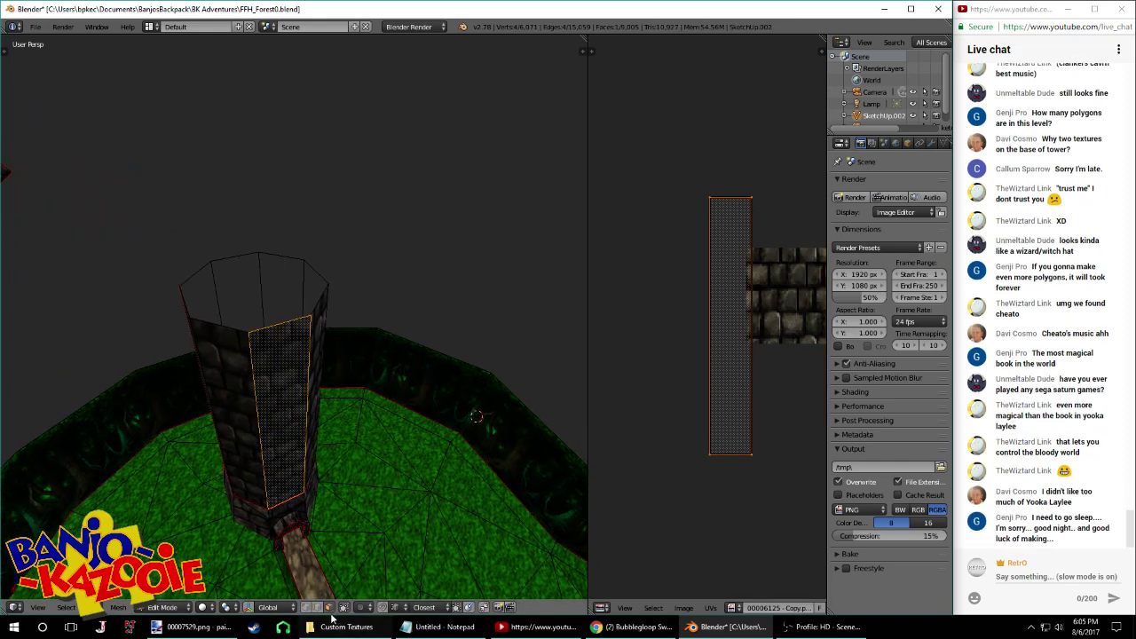
middle_drag(330, 463, 431, 354)
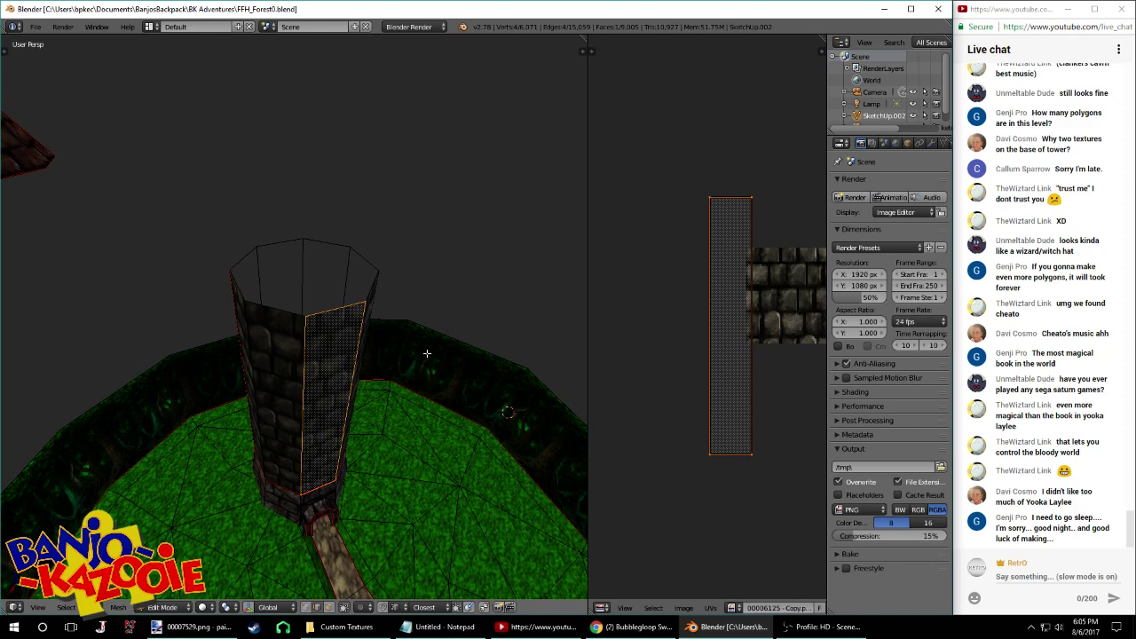
key(ctrl+s)
mouse_move(330, 322)
middle_down()
mouse_move(299, 332)
mouse_move(293, 321)
mouse_move(335, 316)
middle_up()
click(299, 331)
right_click(303, 324)
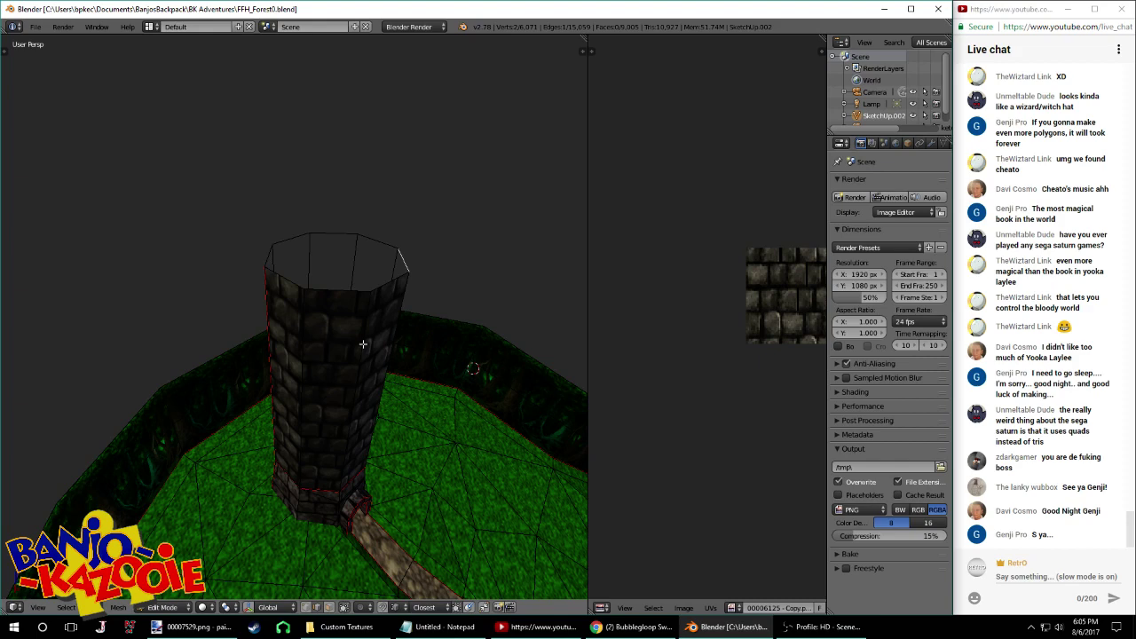
middle_drag(371, 314, 343, 363)
key(ctrl+s)
click(325, 321)
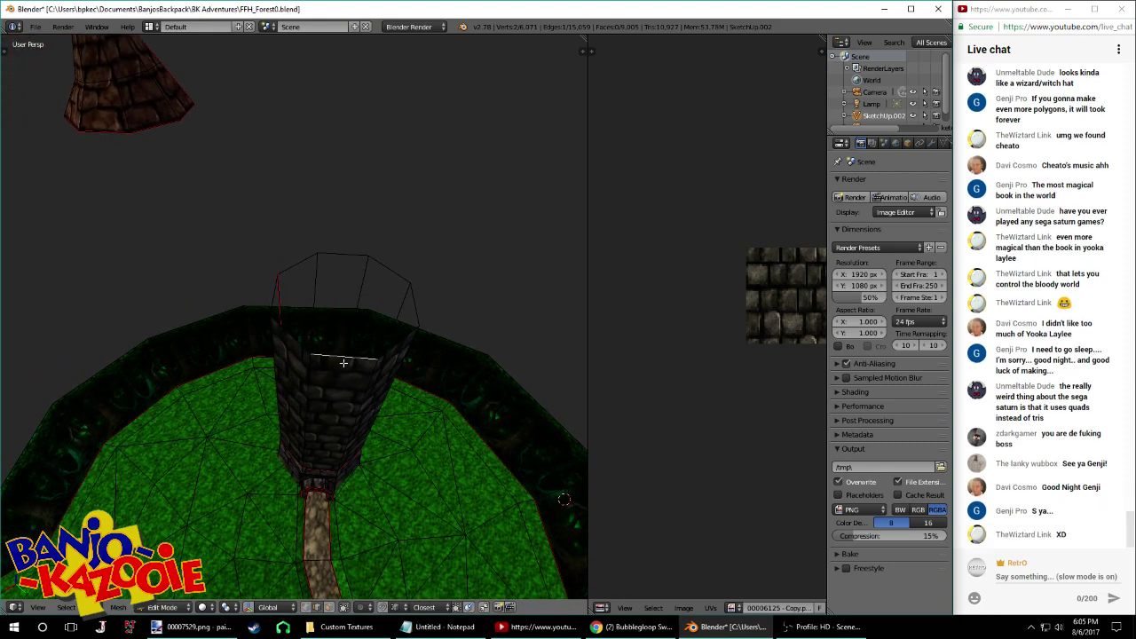
key(KP_7)
shift+middle_drag(330, 292, 311, 339)
key(ctrl+s)
click(312, 339)
Extrude four alternate rim edges of the tower upward along Z as the outer faces of the battlements
scroll(327, 210, up, 2)
scroll(326, 210, up, 1)
mouse_move(326, 210)
shift+middle_down()
mouse_move(347, 257)
mouse_move(359, 256)
mouse_move(337, 255)
mouse_move(326, 270)
mouse_move(196, 228)
mouse_move(352, 203)
mouse_move(359, 169)
mouse_move(318, 202)
shift+middle_up()
middle_drag(242, 175, 375, 198)
right_click(434, 217)
key(e)
key(z)
click(357, 173)
key(e)
key(z)
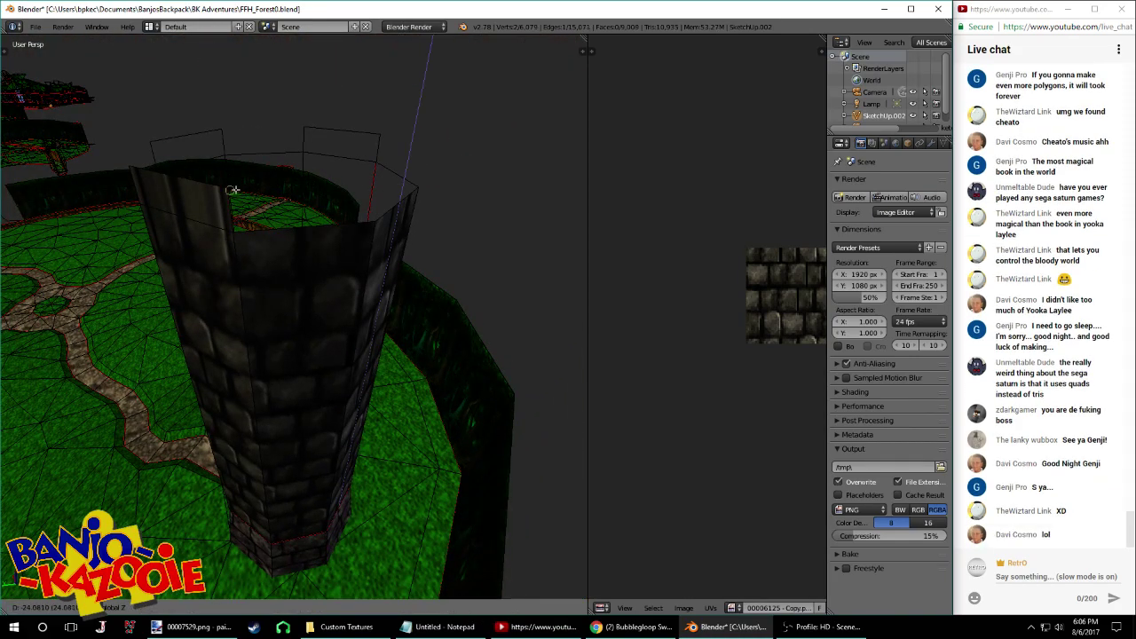
click(242, 191)
Extrude the top edges of the four raised battlement faces and scale them inward in X and Y only
middle_drag(242, 191, 110, 175)
key(KP_7)
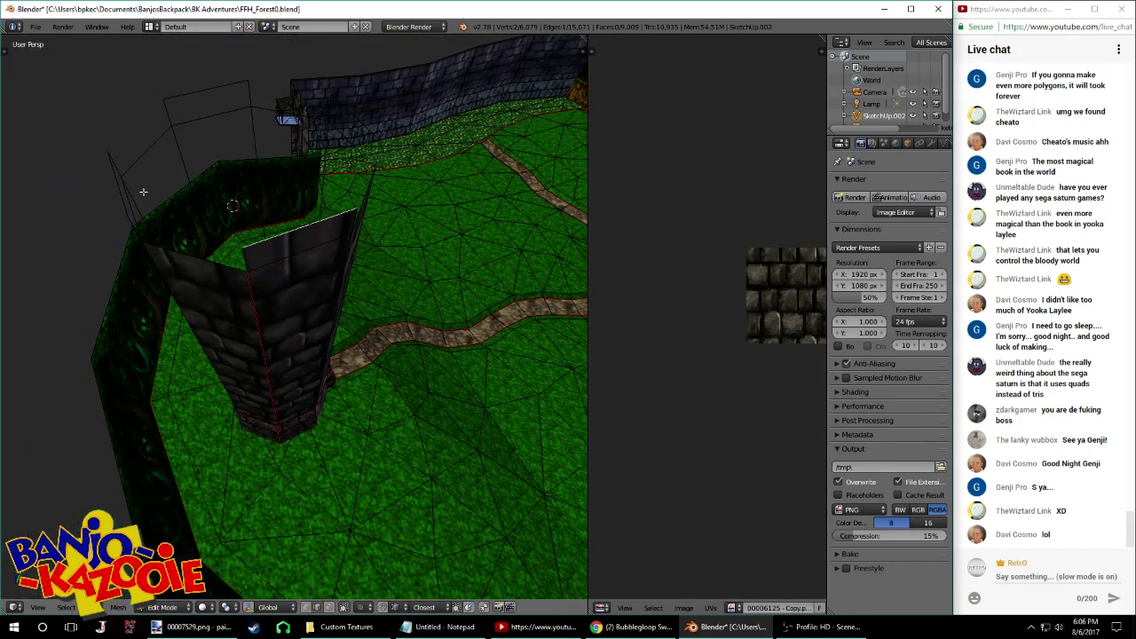
middle_drag(183, 86, 517, 220)
key(s)
key(shift+z)
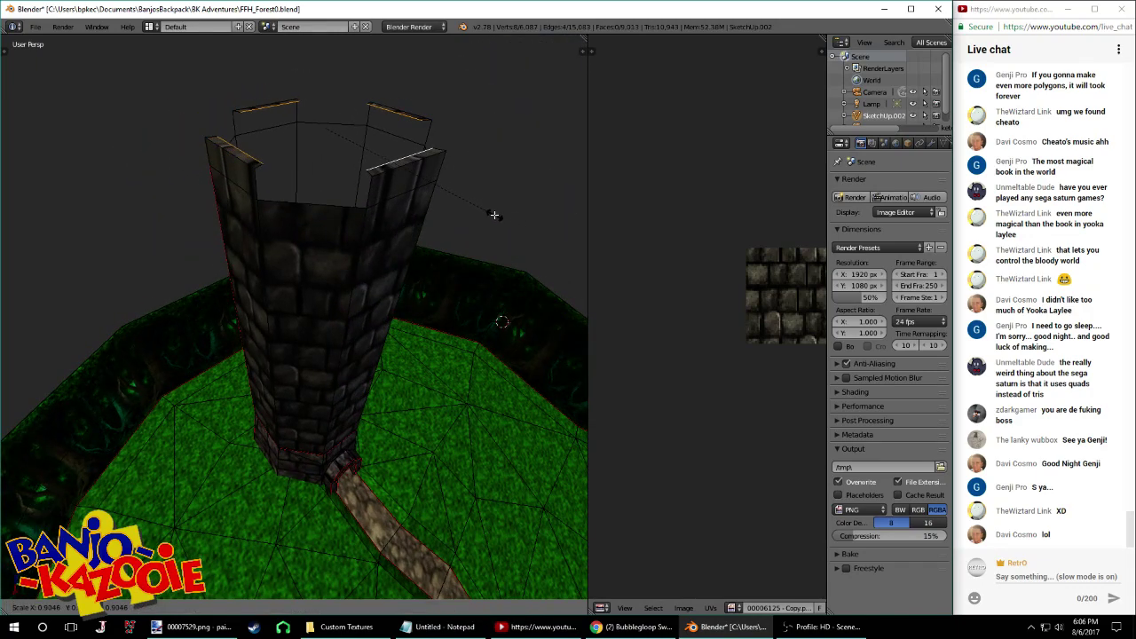
click(447, 198)
Scale the battlements' inner top edges back outward to about 1.10 in X and Y only
middle_drag(447, 198, 436, 264)
key(s)
key(shift+z)
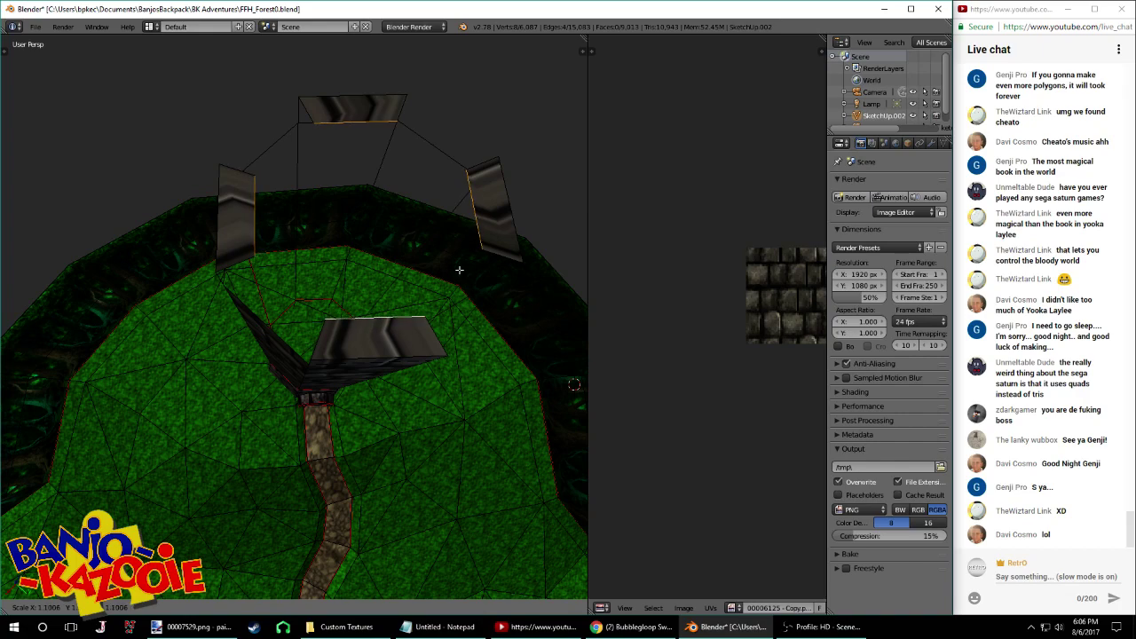
click(459, 269)
Select the inner and side edges of the four battlement tops and extrude them down along Z to the rim
middle_drag(459, 269, 253, 160)
right_click(247, 178)
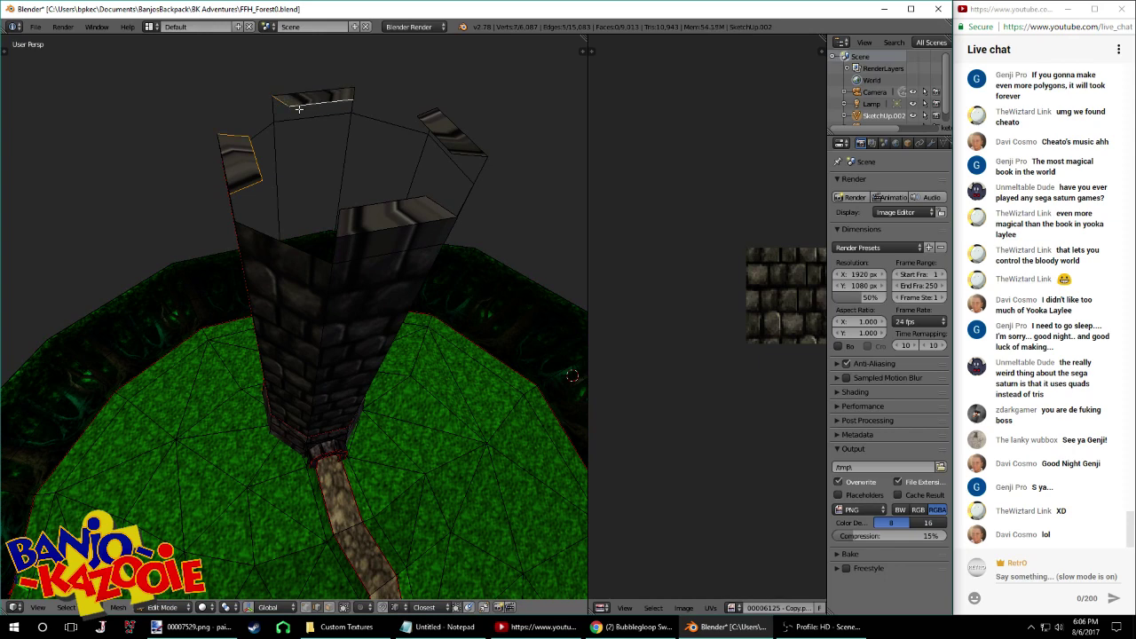
shift+right_click(425, 120)
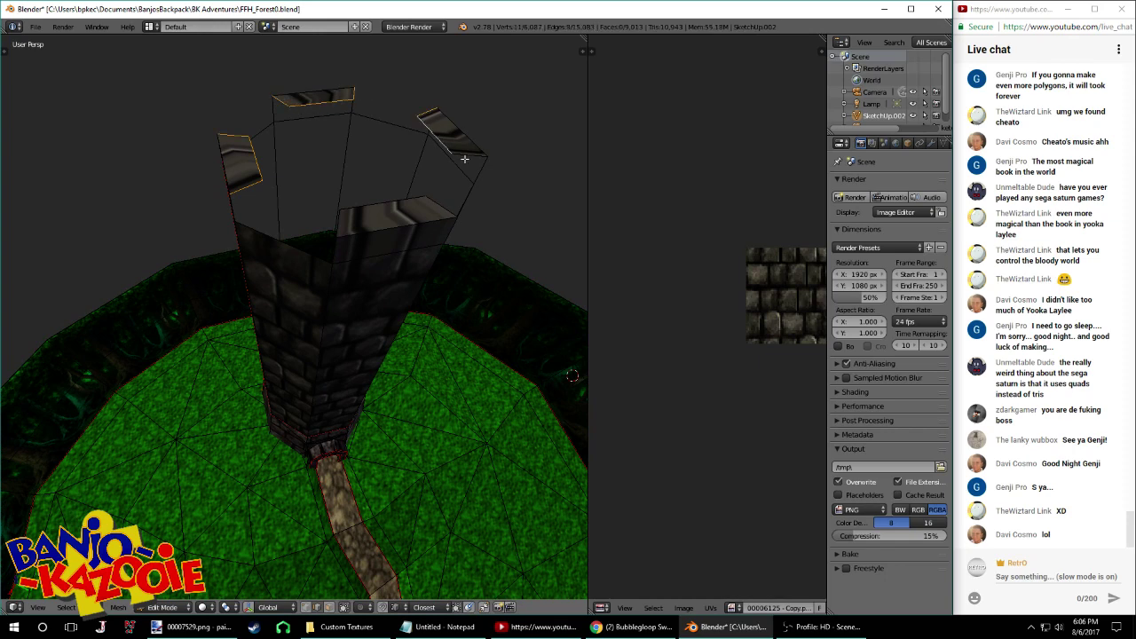
shift+right_click(439, 201)
shift+right_click(411, 198)
middle_drag(376, 210, 282, 211)
key(e)
key(z)
click(383, 174)
Select the whole mesh and remove its doubled vertices
key(a)
key(w)
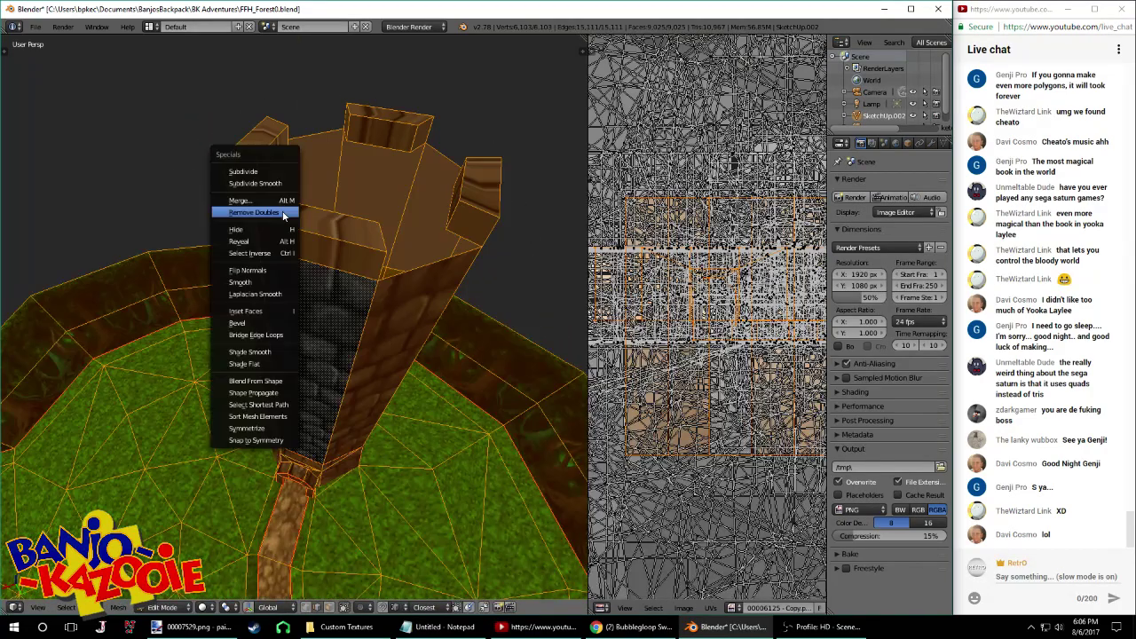
click(266, 213)
key(ctrl+s)
Test-move several battlement edges to check how they are joined, and save over FFH_Forest0.blend
key(g)
right_click(268, 167)
right_click(285, 164)
key(g)
right_click(291, 151)
right_click(287, 144)
key(g)
right_click(322, 135)
key(ctrl+s)
click(321, 134)
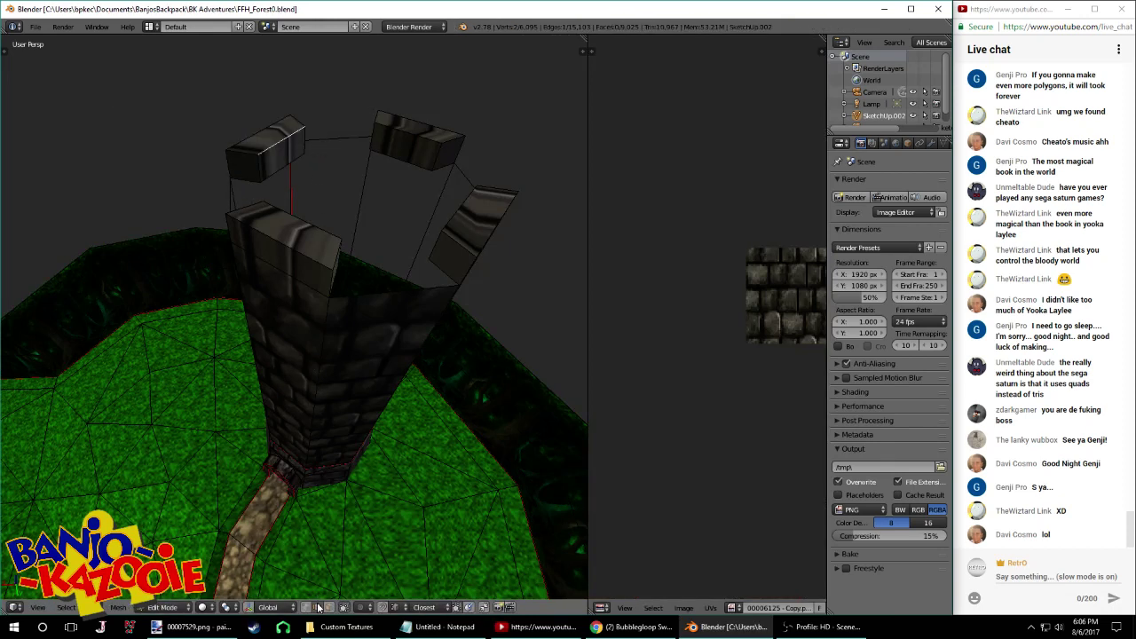
Fill the gaps between neighbouring battlements with faces all around the tower rim
middle_drag(244, 176, 402, 249)
key(f)
right_click(393, 130)
right_click(323, 94)
middle_drag(324, 94, 106, 235)
middle_drag(169, 201, 243, 161)
key(f)
right_click(365, 184)
right_click(344, 138)
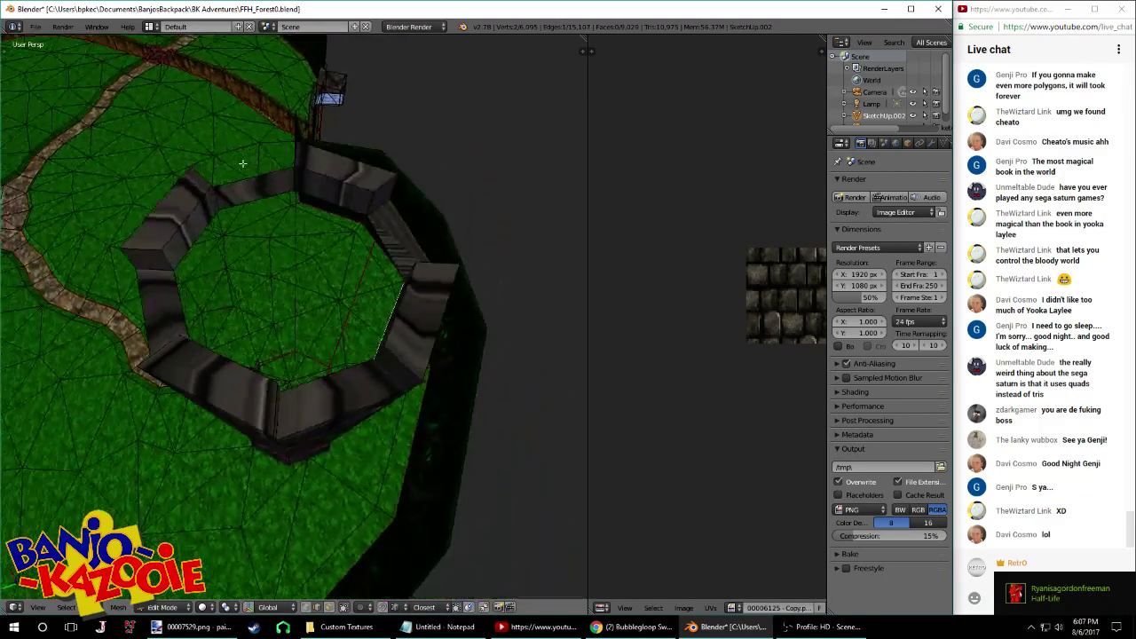
middle_drag(350, 204, 432, 256)
key(f)
middle_drag(343, 287, 237, 250)
key(ctrl+z)
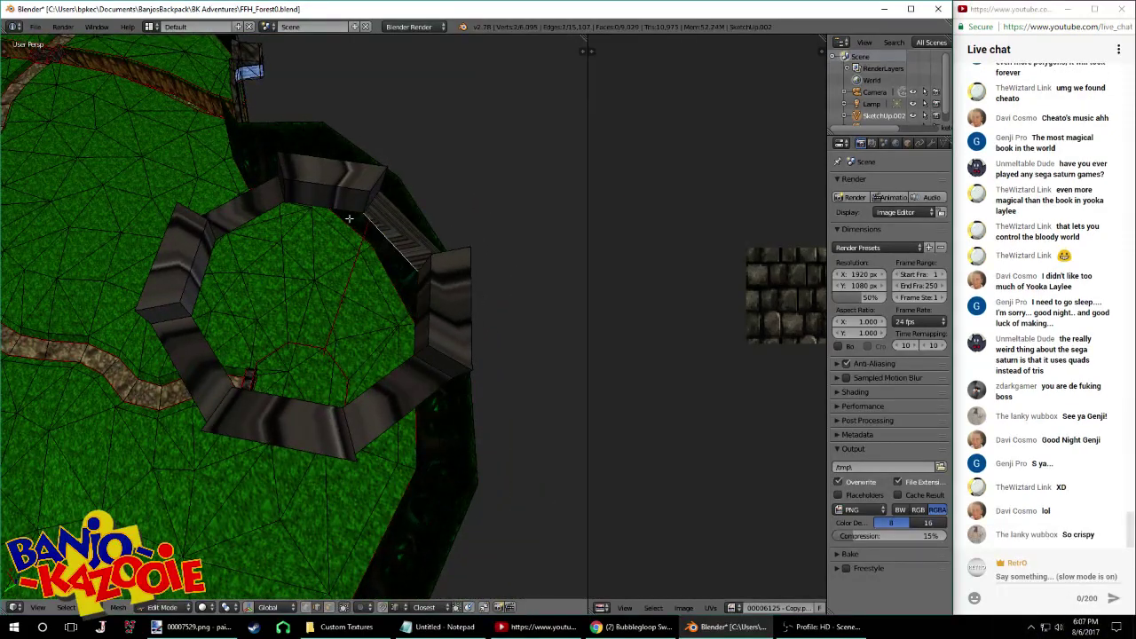
Close the tower top inside the battlement ring with three successive faces
key(f)
right_click(212, 254)
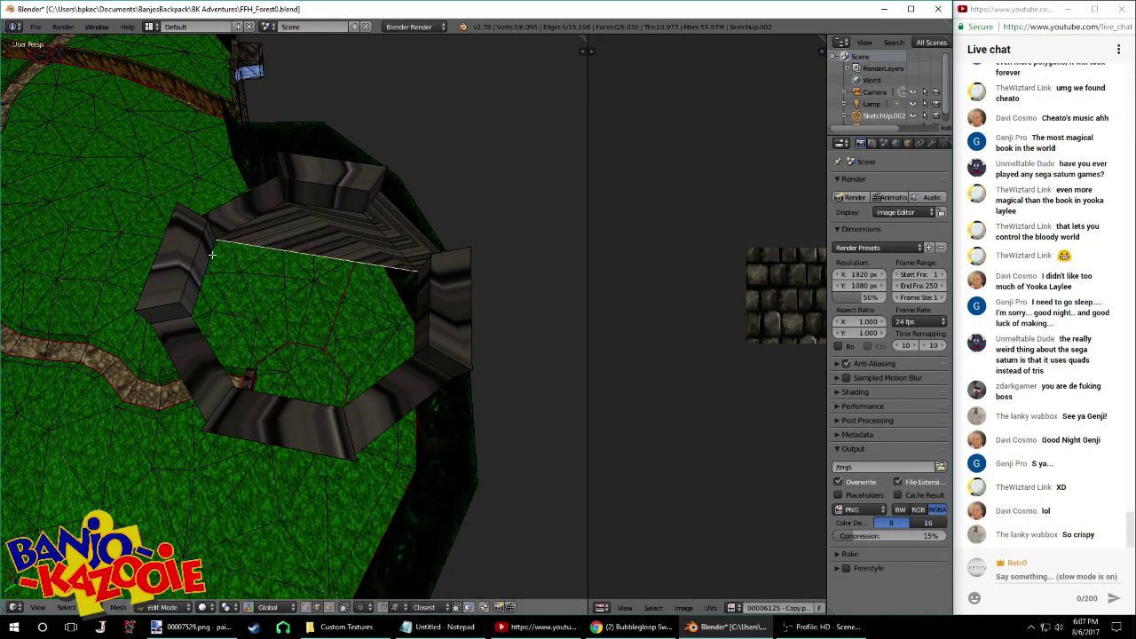
key(f)
right_click(375, 348)
middle_drag(375, 348, 375, 376)
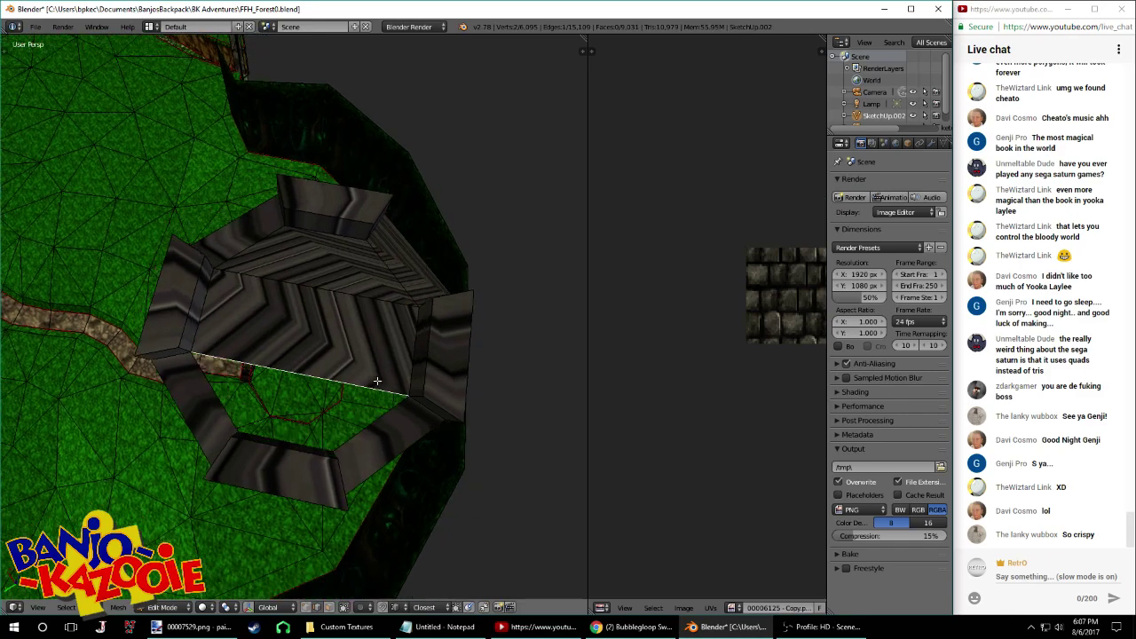
key(f)
Select all geometry again and run Remove Doubles after closing the tower top
key(a)
key(a)
key(u)
click(359, 361)
middle_drag(359, 361, 473, 254)
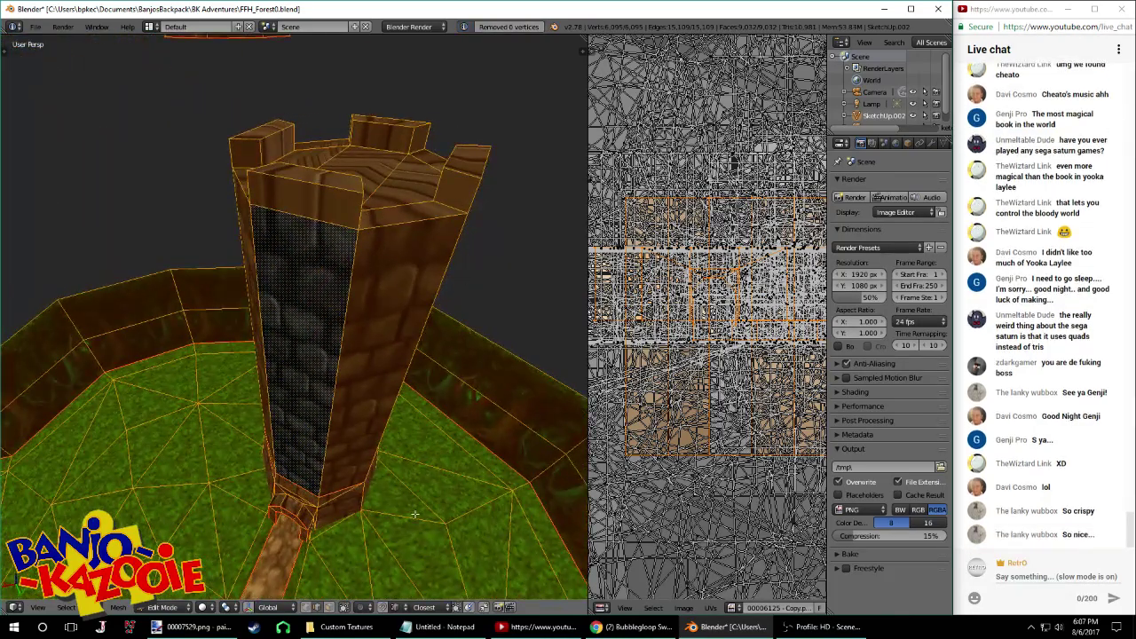
Switch to face selection, select the top faces of all four battlements, and raise them along the Z axis
click(329, 608)
right_click(400, 175)
middle_drag(400, 175, 327, 155)
right_click(272, 133)
shift+right_click(264, 183)
shift+right_click(452, 168)
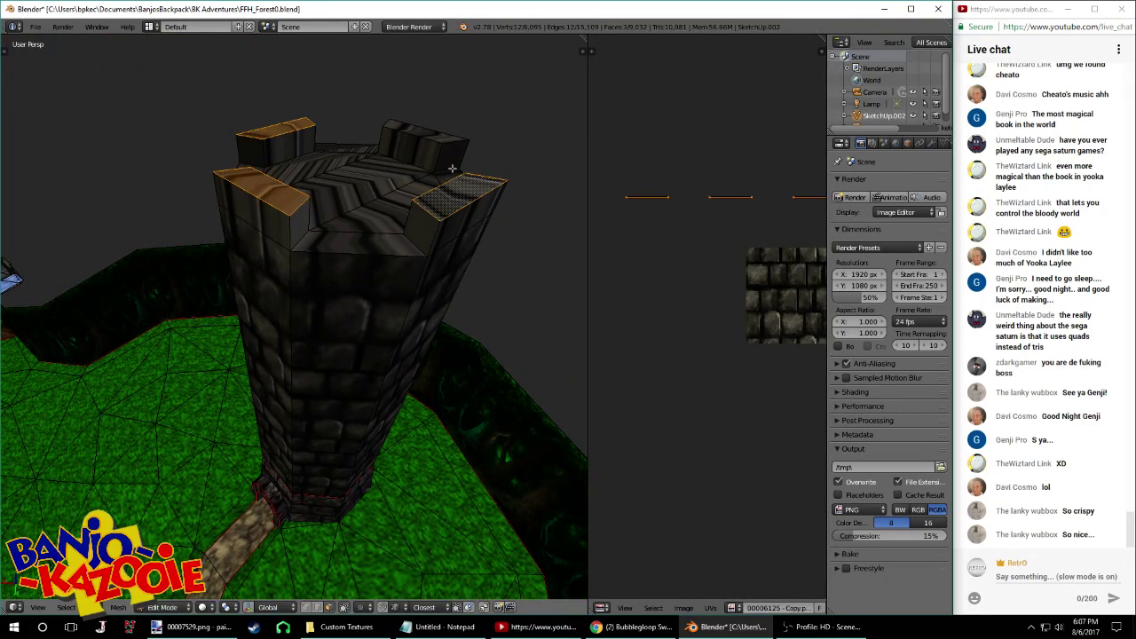
shift+right_click(425, 127)
middle_drag(425, 127, 450, 111)
key(g)
key(z)
click(505, 89)
scroll(450, 111, down, 3)
key(e)
middle_drag(411, 169, 338, 279)
click(432, 153)
Extrude the three floor faces inside the battlement ring slightly and check the tower top in Object Mode
scroll(338, 279, up, 1)
right_click(320, 263)
shift+right_click(333, 307)
shift+right_click(358, 355)
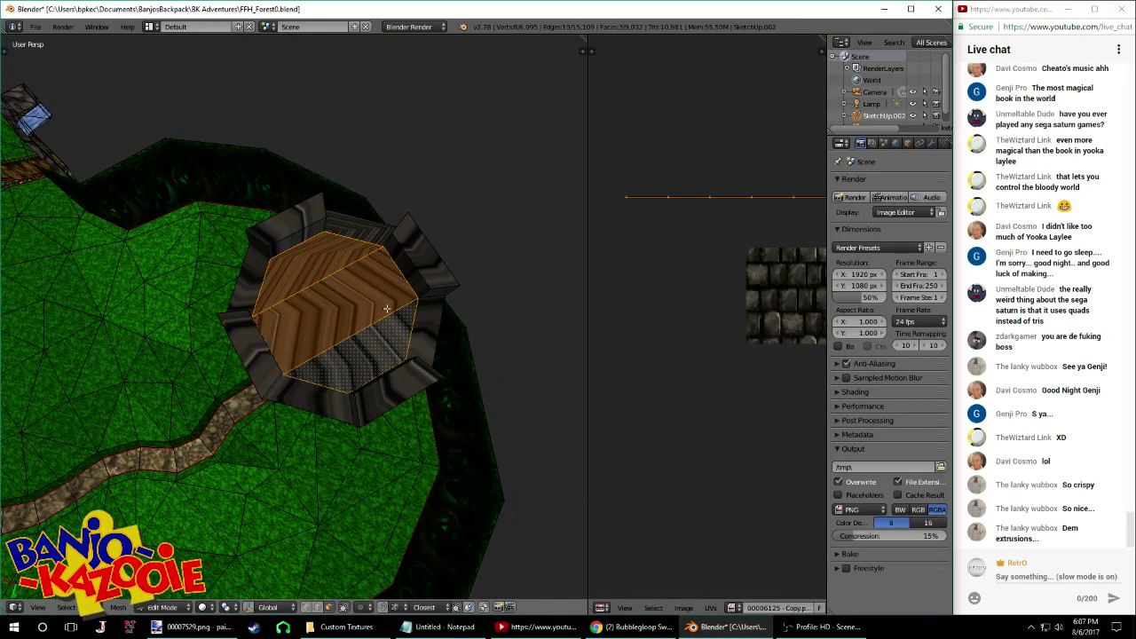
middle_drag(361, 356, 388, 247)
key(e)
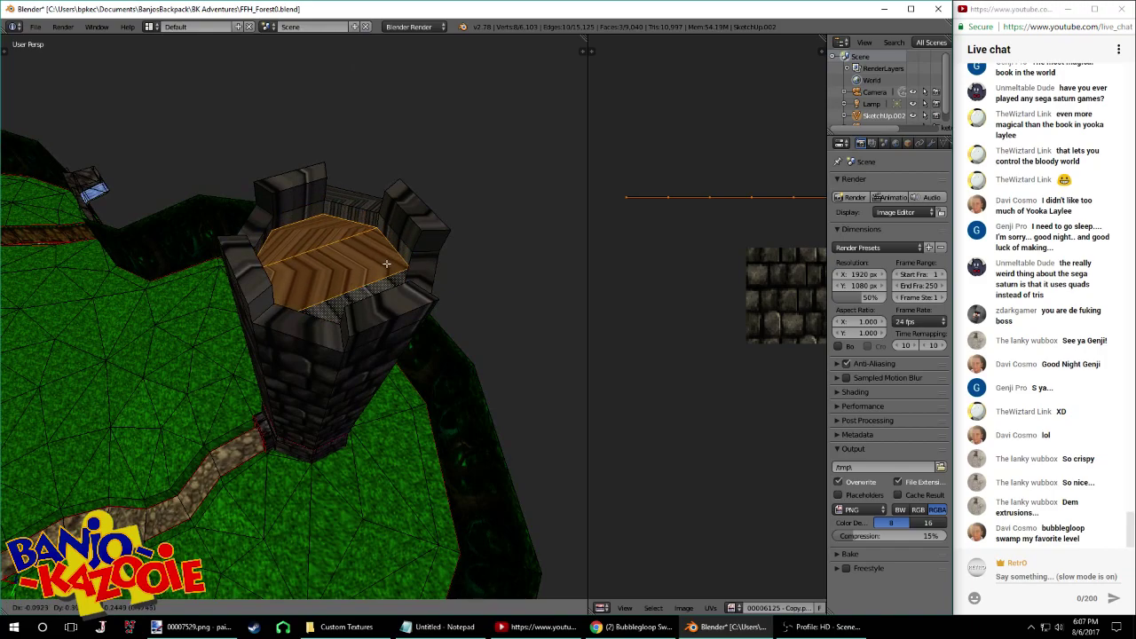
click(391, 255)
middle_drag(392, 255, 288, 147)
scroll(350, 231, up, 2)
key(Tab)
key(Tab)
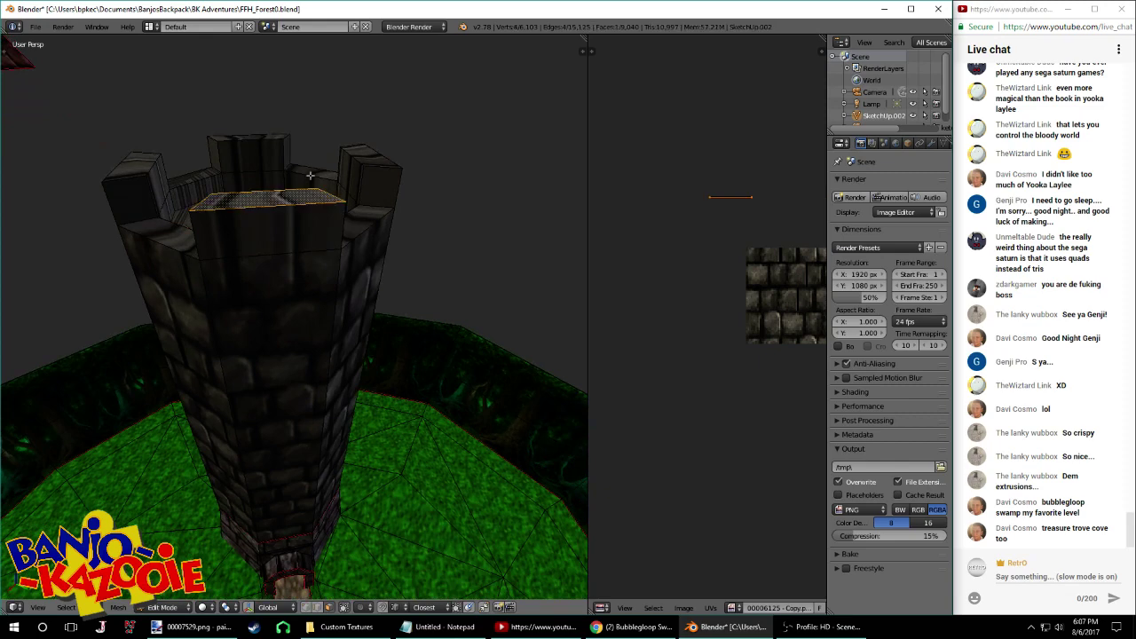
Add the other battlement tops to the selection, adjust their height along the Z axis, and save the file
shift+right_click(255, 138)
shift+right_click(142, 166)
key(g)
key(z)
click(352, 198)
key(ctrl+s)
click(351, 197)
Run Remove Doubles on all geometry, inspect the tower top's linked faces, and save the file again
middle_drag(352, 197, 325, 222)
key(a)
key(a)
key(w)
click(291, 187)
right_click(280, 215)
key(ctrl+l)
middle_drag(361, 268, 363, 233)
key(ctrl+s)
click(381, 213)
Select the outer faces of the four battlements around the tower and unwrap them
right_click(245, 186)
shift+right_click(277, 241)
middle_drag(277, 241, 178, 215)
middle_drag(353, 210, 227, 216)
shift+right_click(353, 221)
shift+right_click(402, 248)
key(u)
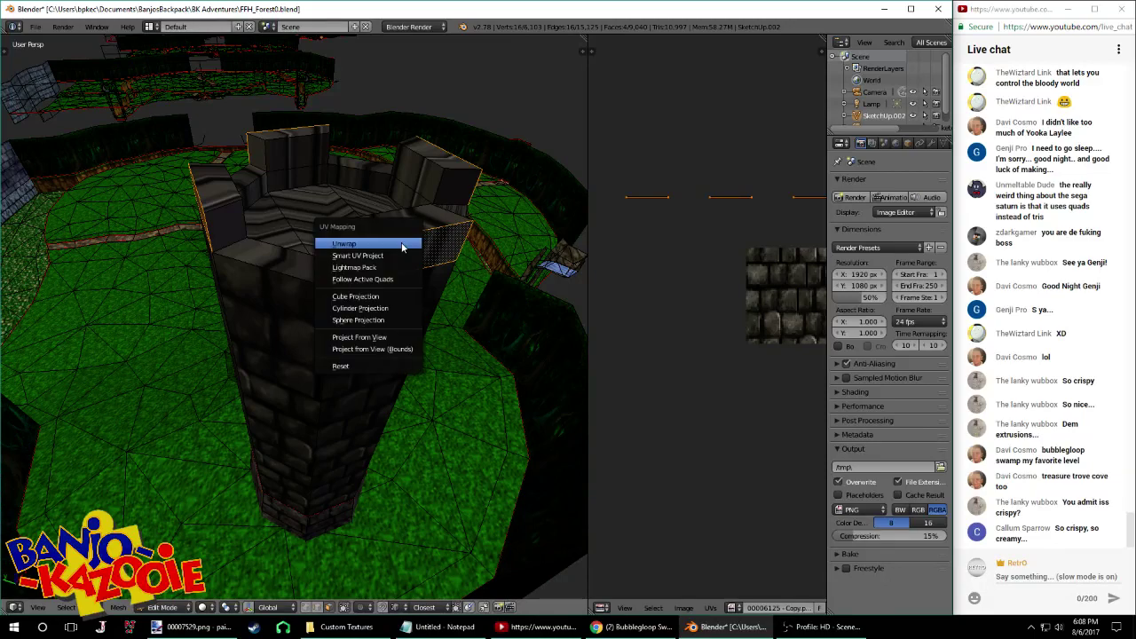
click(402, 246)
Select one battlement's outer face together with the tower wall face directly below it
middle_drag(382, 248, 363, 282)
right_click(316, 281)
shift+right_click(327, 274)
shift+right_click(314, 233)
middle_drag(301, 247, 318, 283)
shift+right_click(318, 257)
shift+right_click(318, 218)
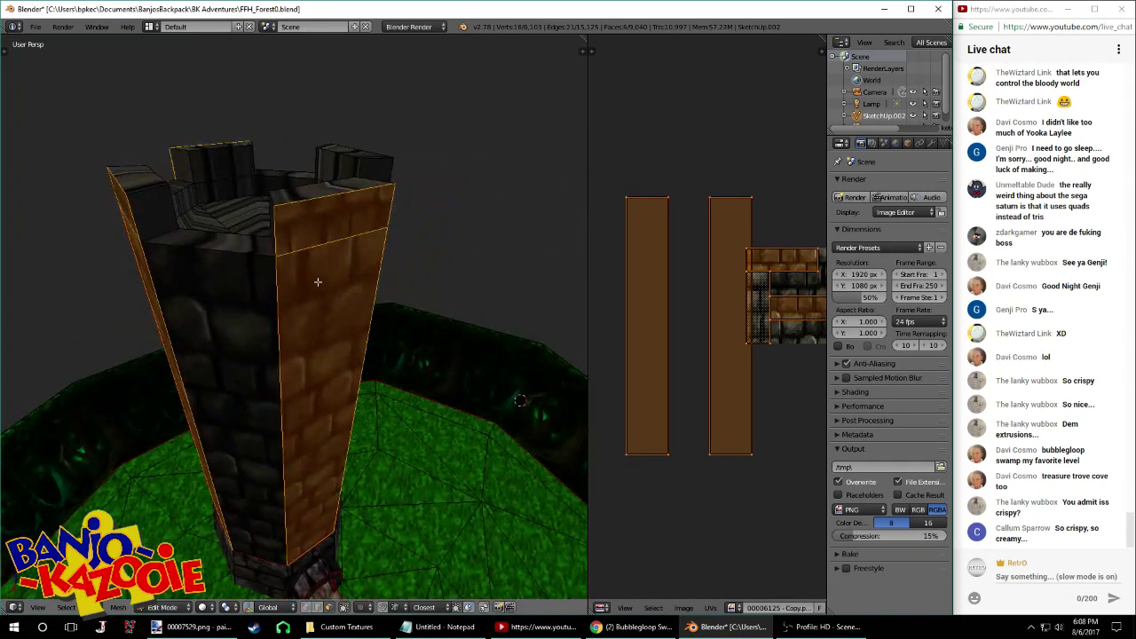
right_click(317, 282)
right_click(773, 307)
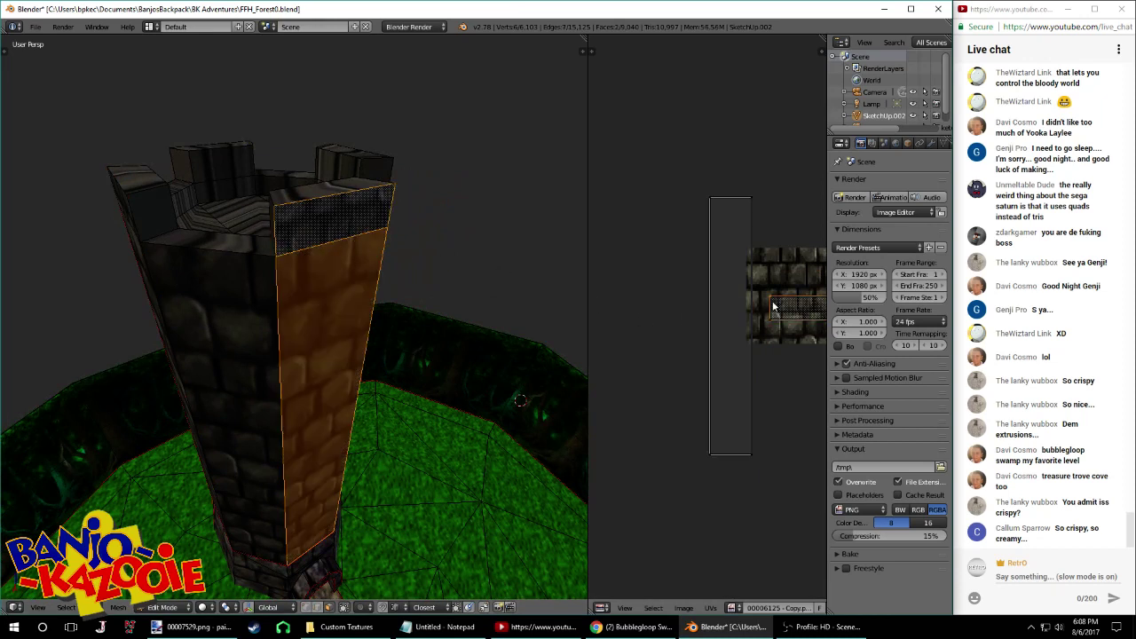
Scale down the battlement face's UV island and place it on top of the wall face's UV strip, with one corner aligned
key(g)
click(729, 192)
scroll(773, 162, up, 3)
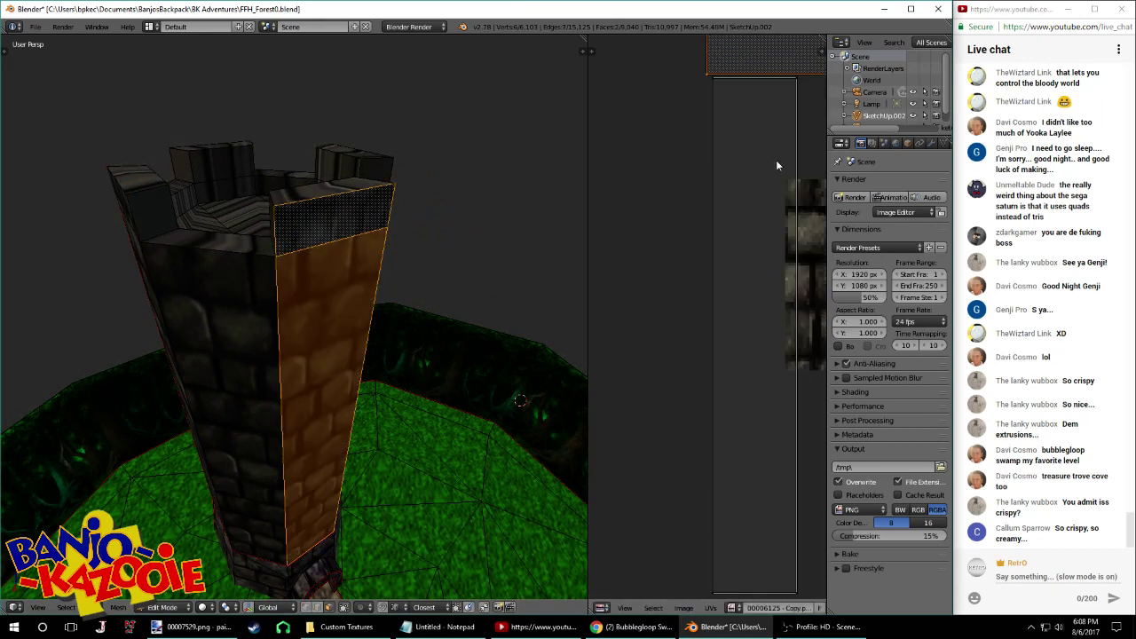
key(s)
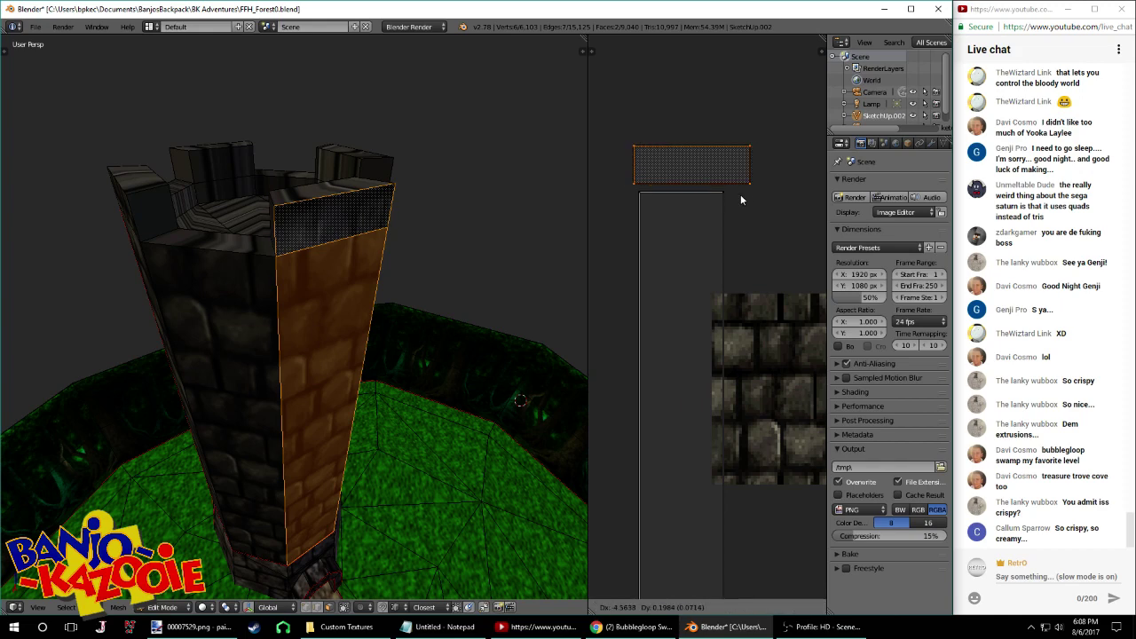
key(g)
click(728, 187)
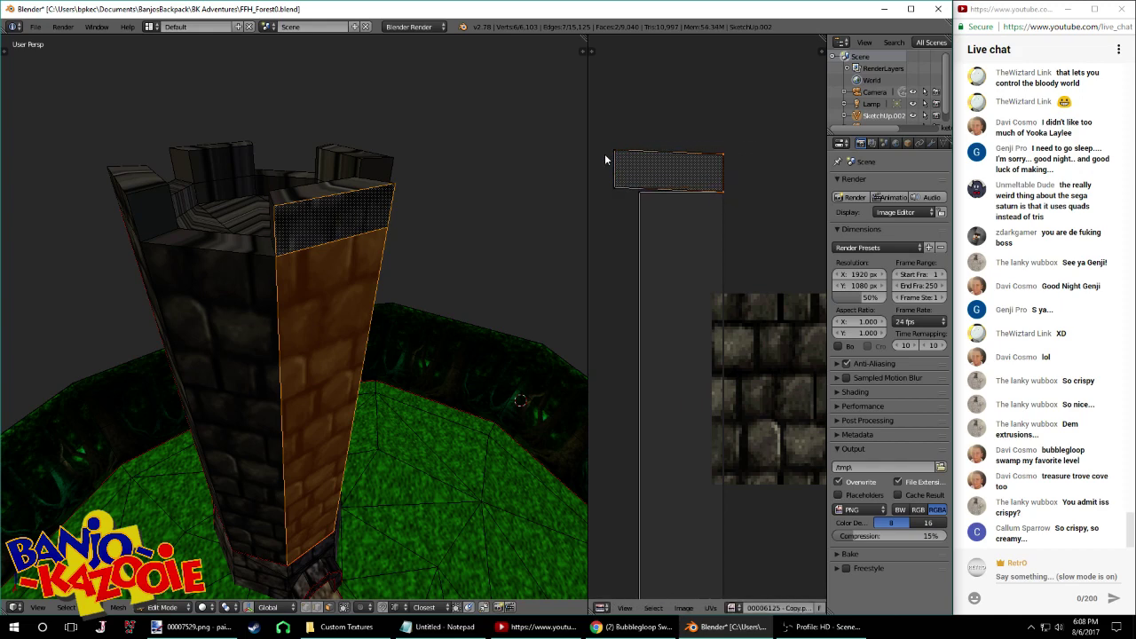
Align the battlement UV's remaining side with the wall strip's edge and check the brick texture in Object Mode
key(g)
click(639, 192)
key(Tab)
middle_drag(394, 278, 445, 275)
key(Tab)
scroll(441, 267, down, 5)
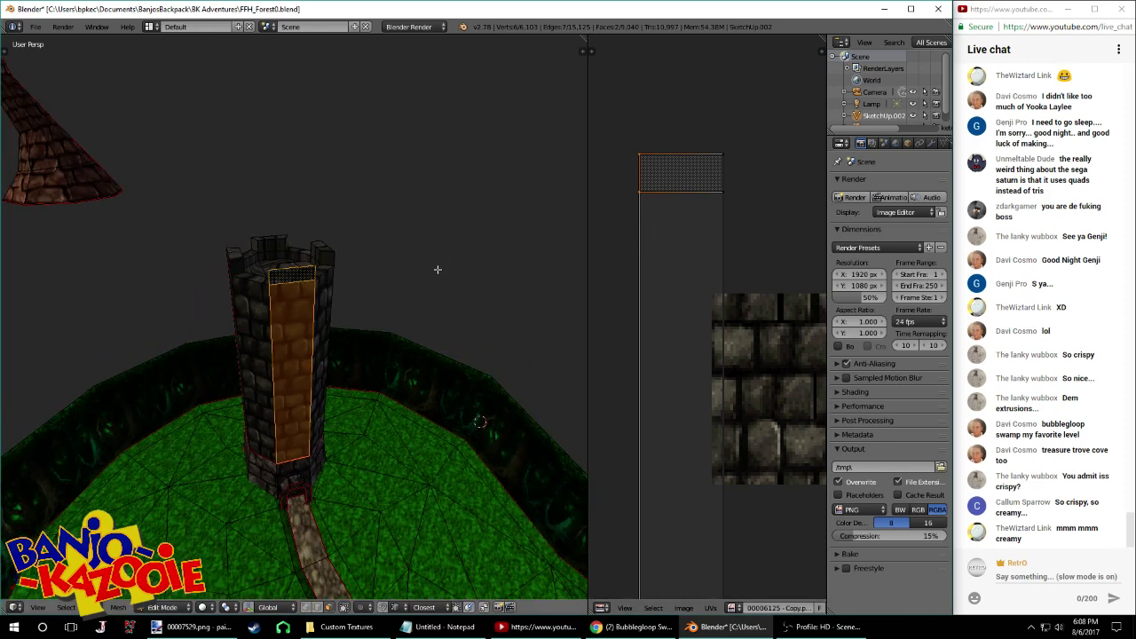
mouse_move(366, 309)
middle_down()
mouse_move(459, 310)
mouse_move(360, 304)
middle_up()
scroll(355, 301, up, 4)
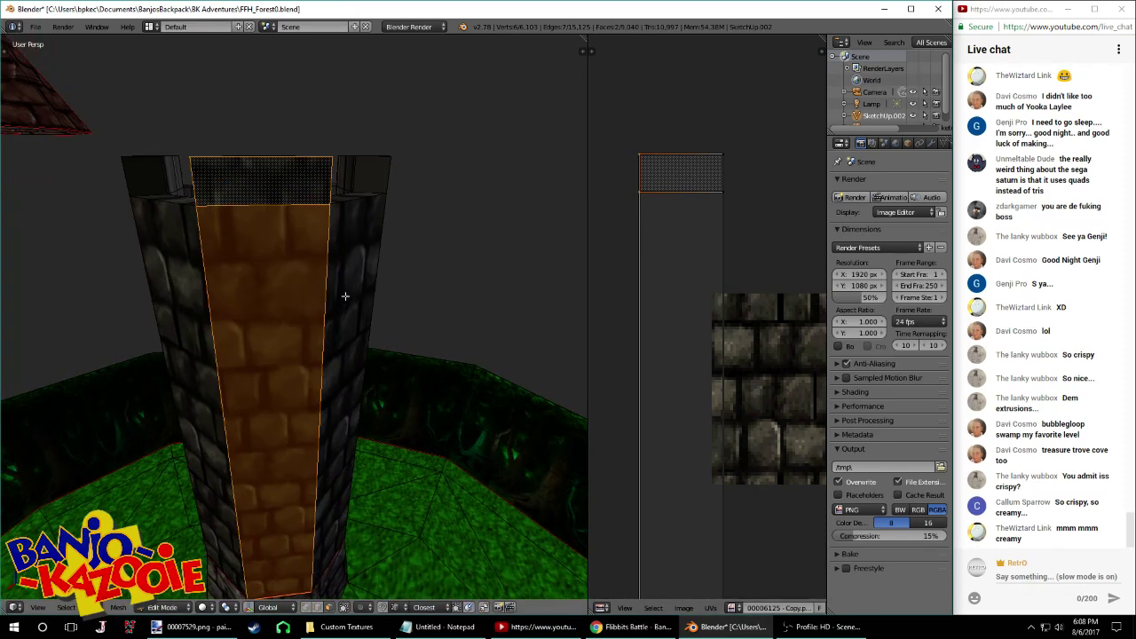
key(Tab)
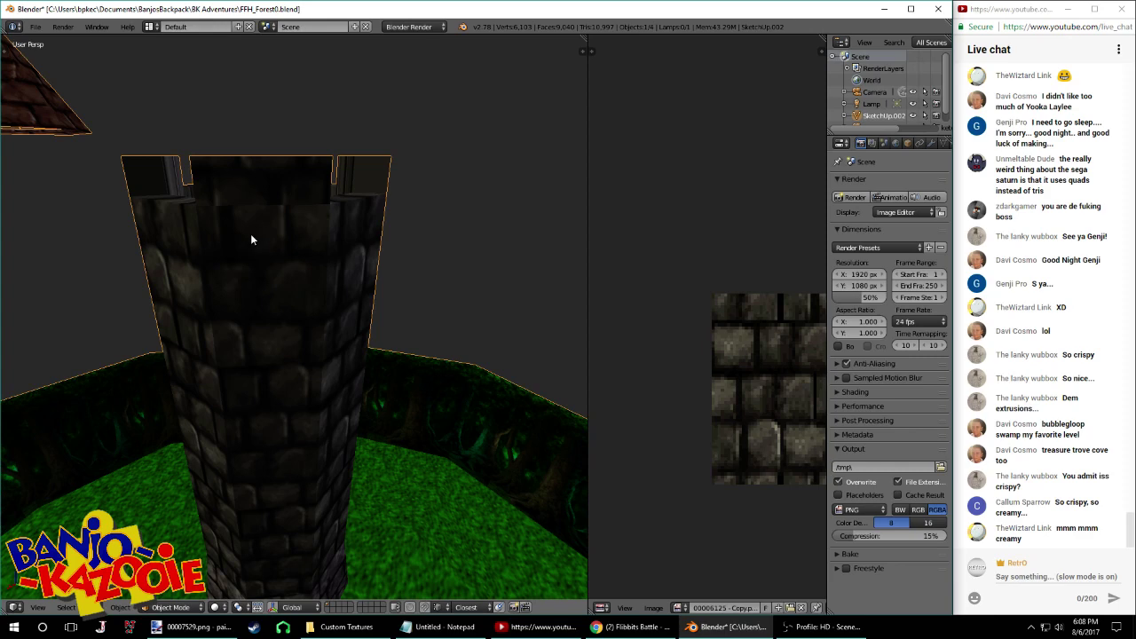
Select the outer faces of all four battlements around the tower in Edit Mode
key(Tab)
right_click(230, 193)
middle_drag(358, 199, 305, 220)
shift+right_click(304, 220)
middle_drag(418, 218, 279, 218)
right_click(361, 234)
middle_drag(470, 230, 380, 227)
shift+right_click(425, 245)
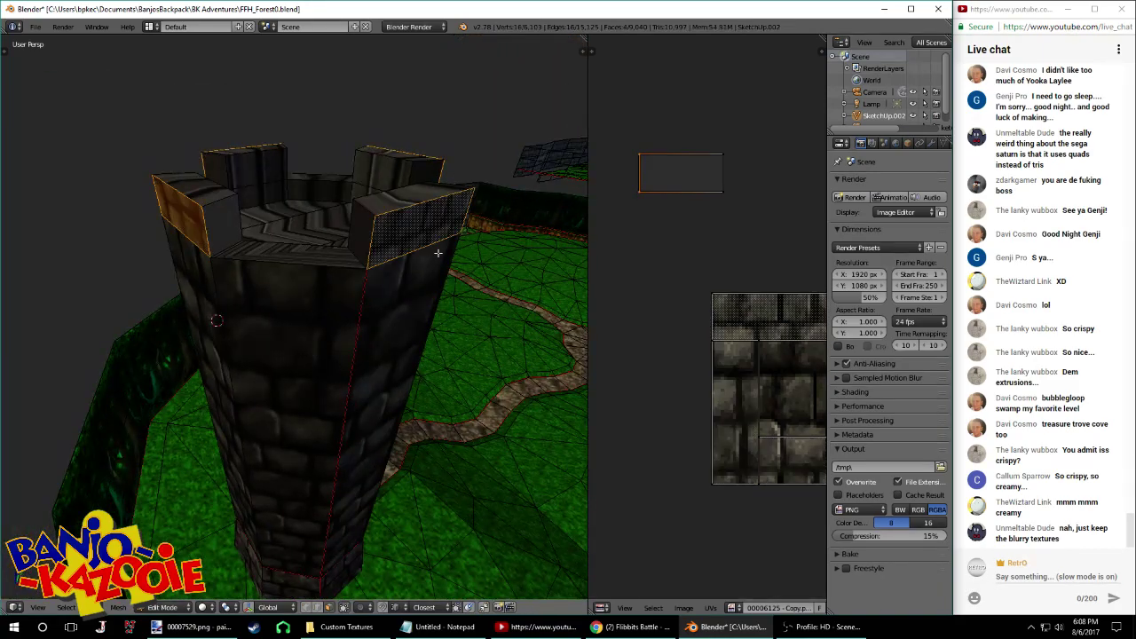
Try to mirror the battlement faces' UVs along the X axis and check the texture in Object Mode
click(653, 608)
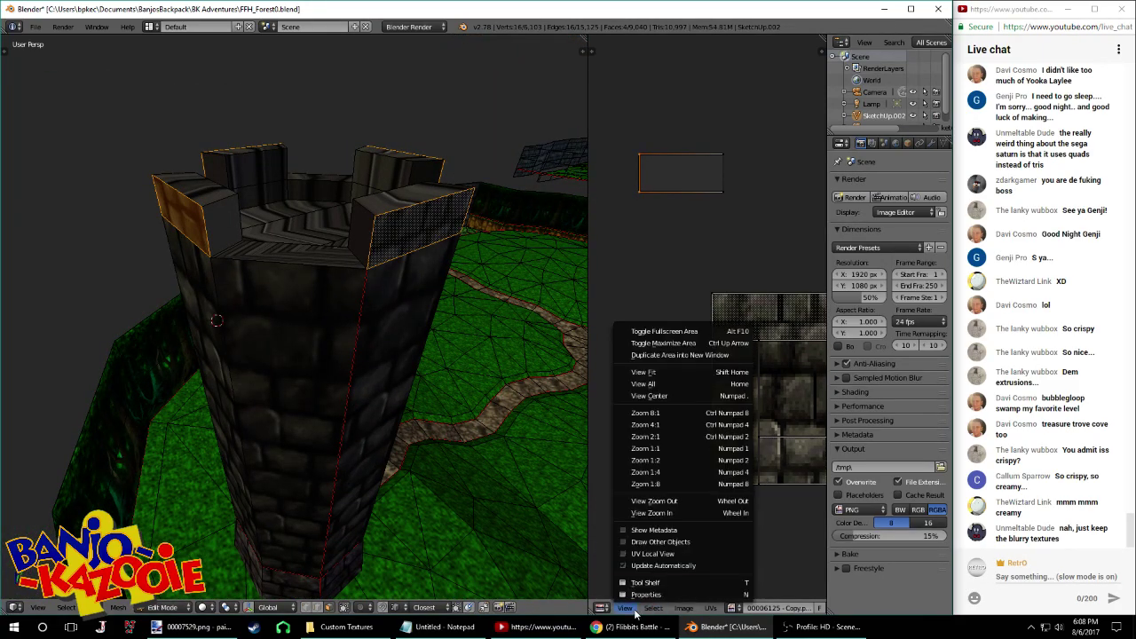
mouse_move(716, 612)
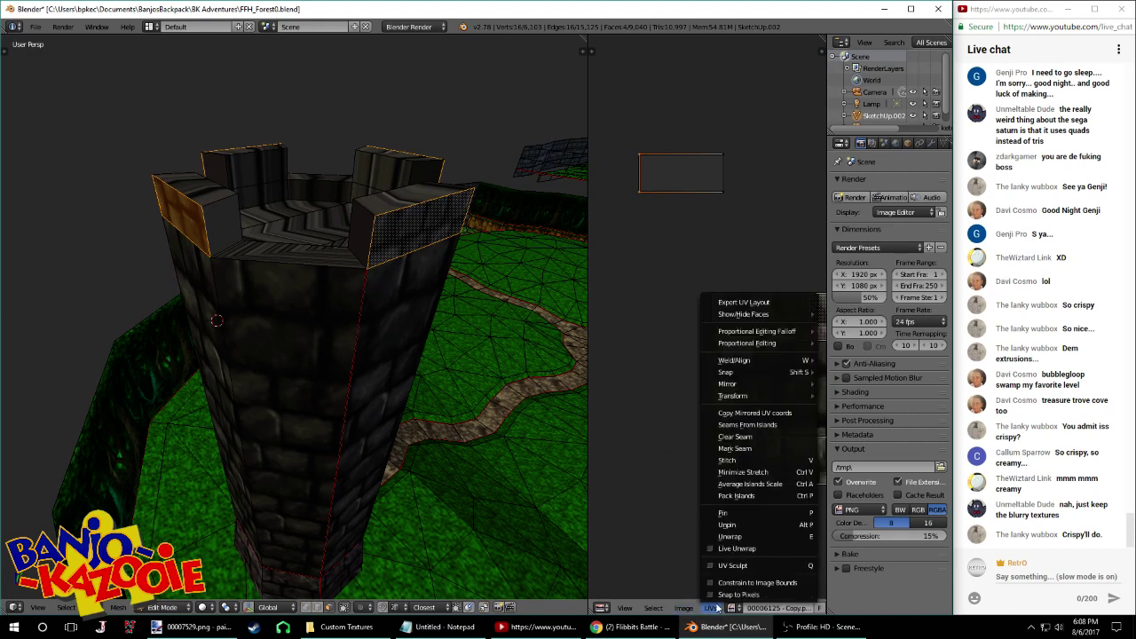
mouse_move(799, 385)
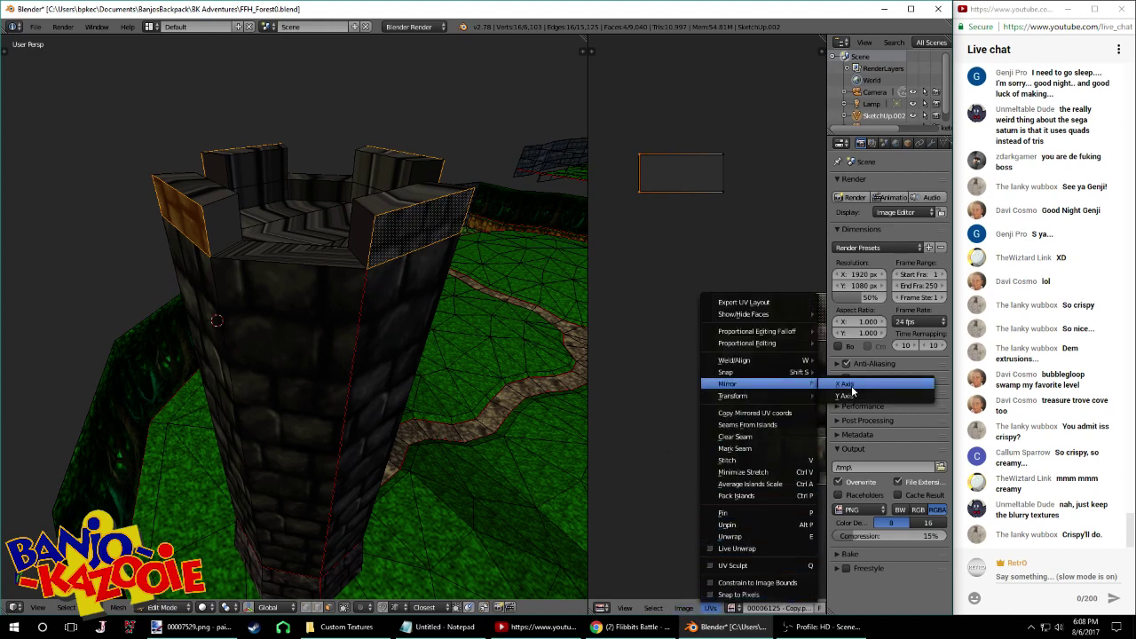
click(851, 388)
middle_drag(484, 341, 302, 304)
key(Tab)
key(Tab)
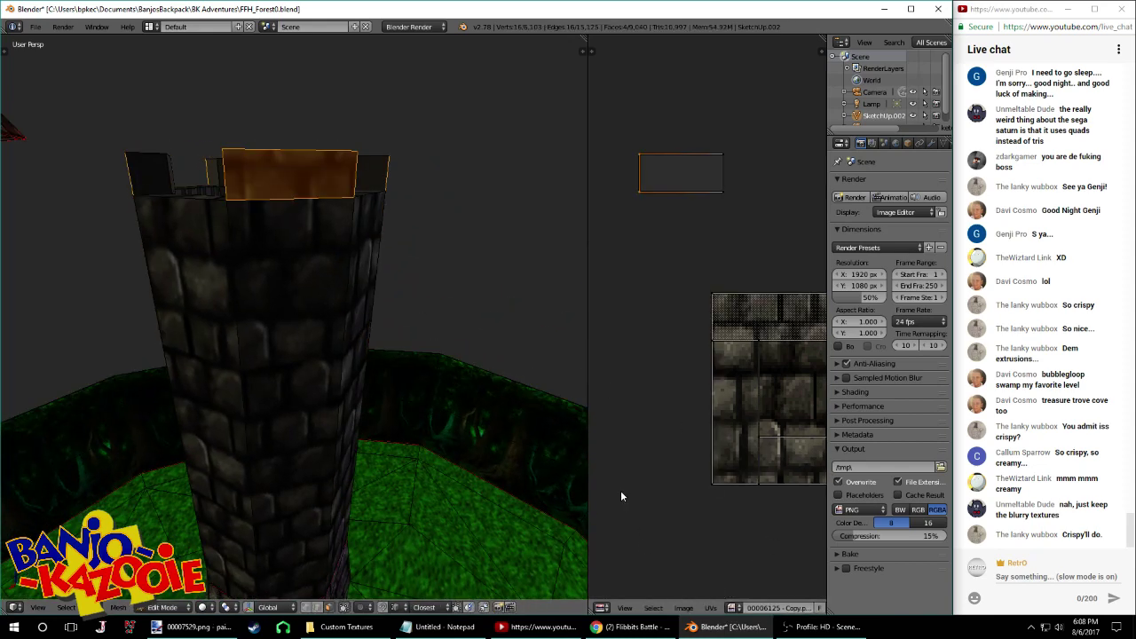
Select all UVs of the battlement faces, mirror them along the X axis, and check the texture in Object Mode
key(a)
middle_drag(684, 349, 675, 352)
key(a)
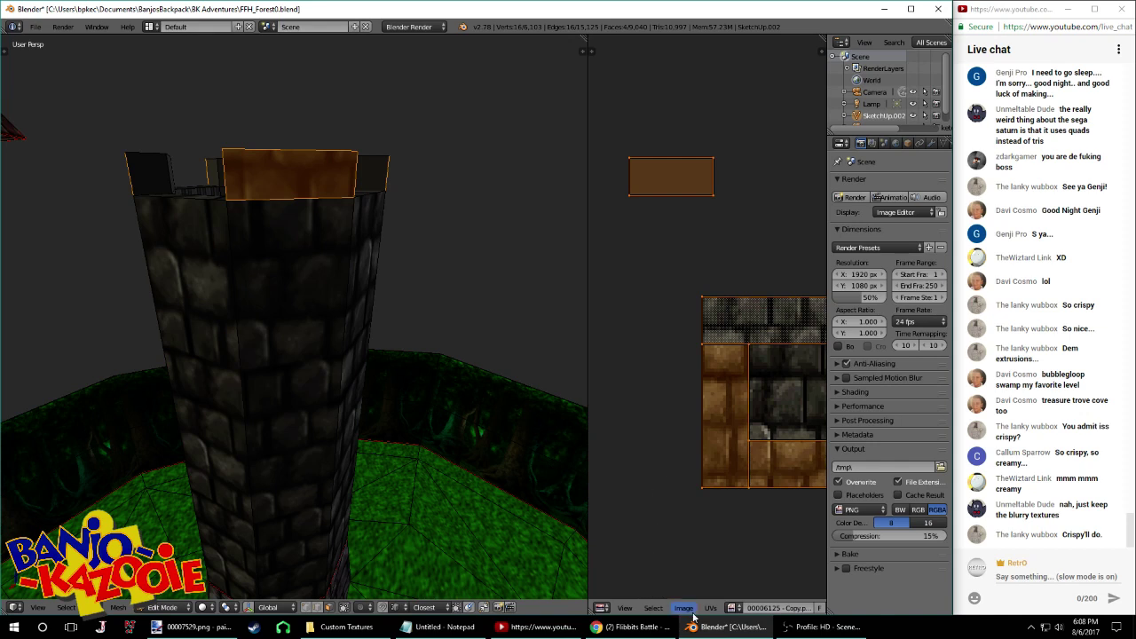
click(710, 609)
mouse_move(748, 385)
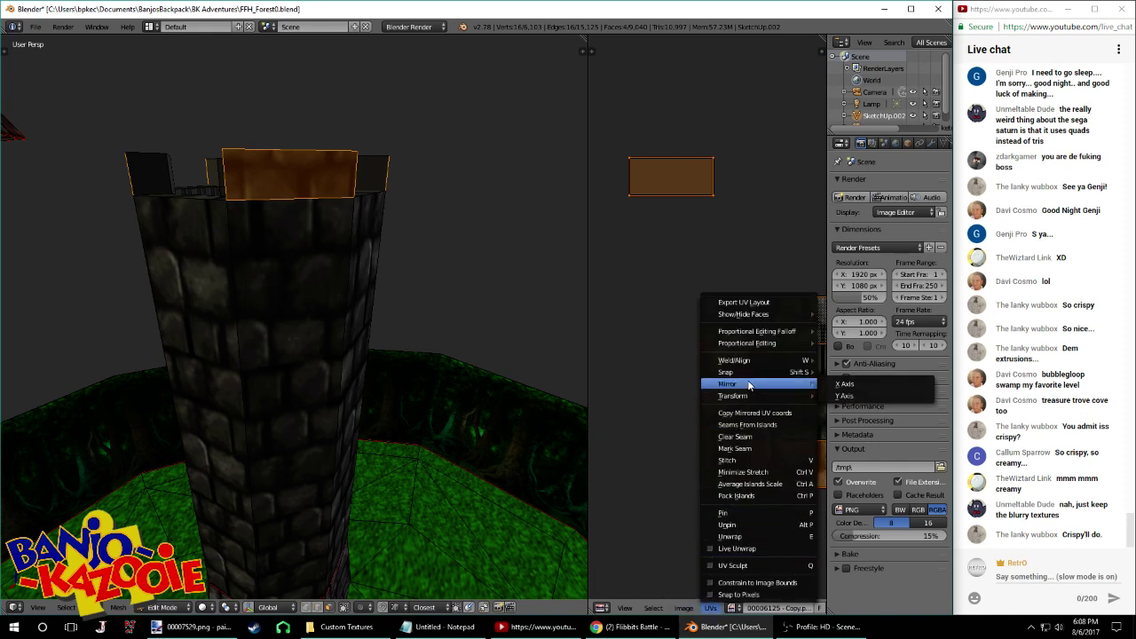
click(844, 383)
key(Tab)
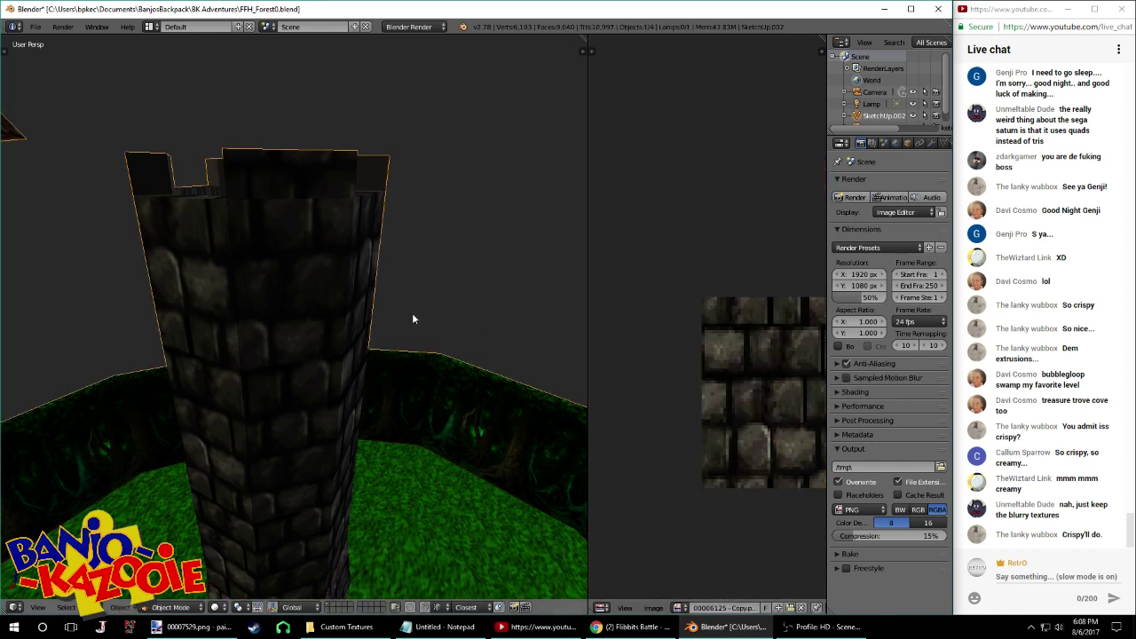
Select the front wall face with the battlement face above it and align the battlement's UV island to the wall strip's upper end
key(Tab)
right_click(294, 231)
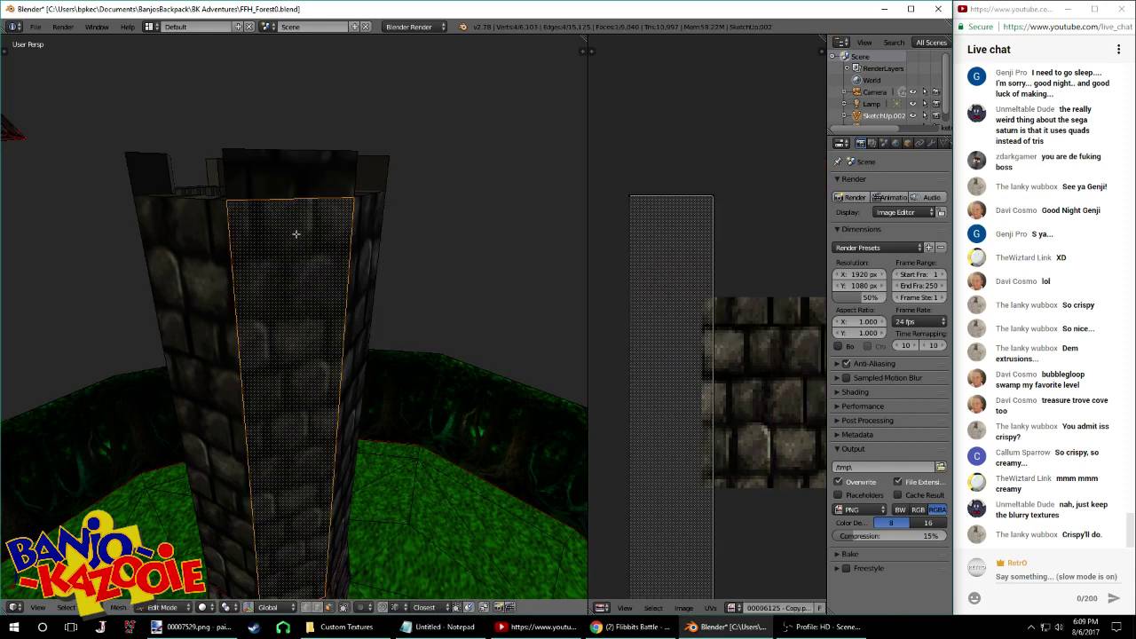
shift+right_click(287, 185)
scroll(779, 237, down, 2)
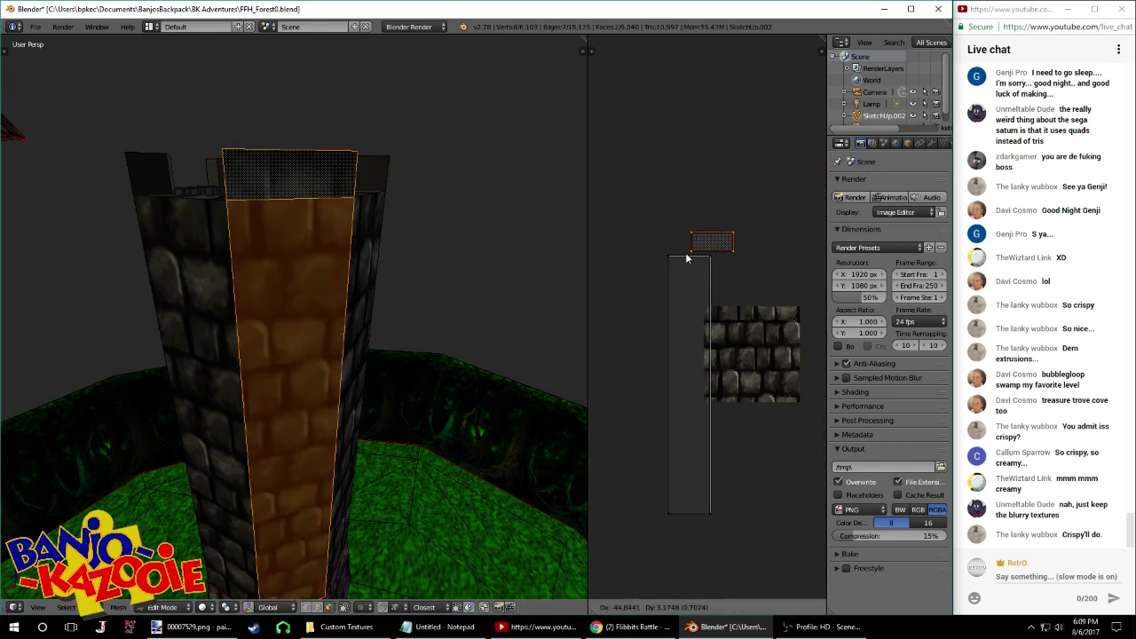
key(Tab)
key(Tab)
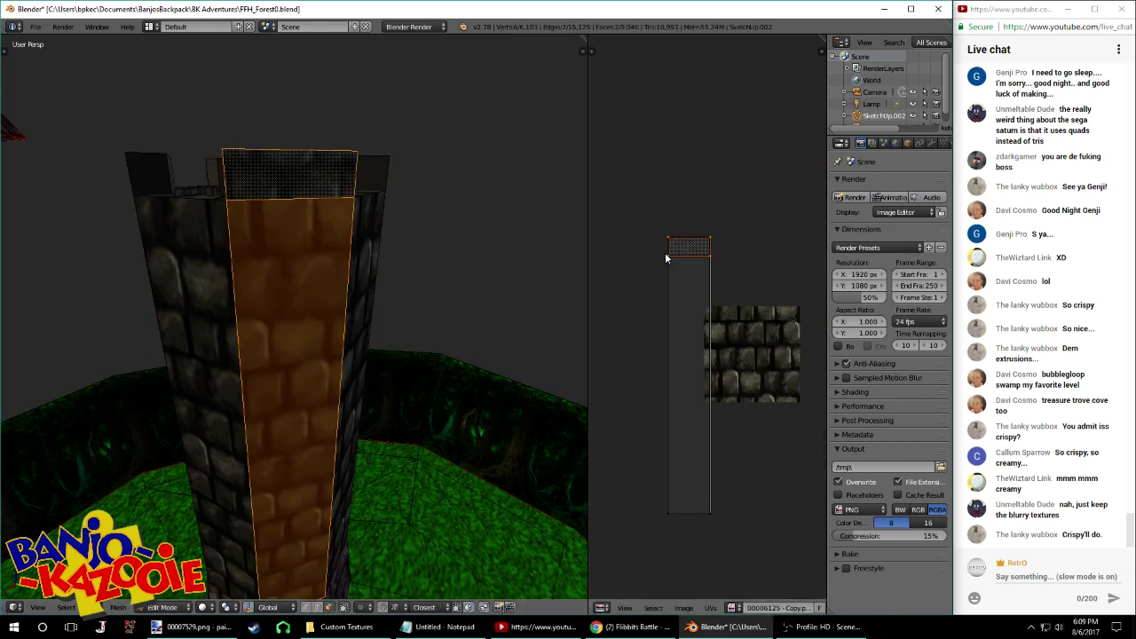
Mirror the battlement face's UVs along X and place them flush on top of the wall face's UV strip
key(Tab)
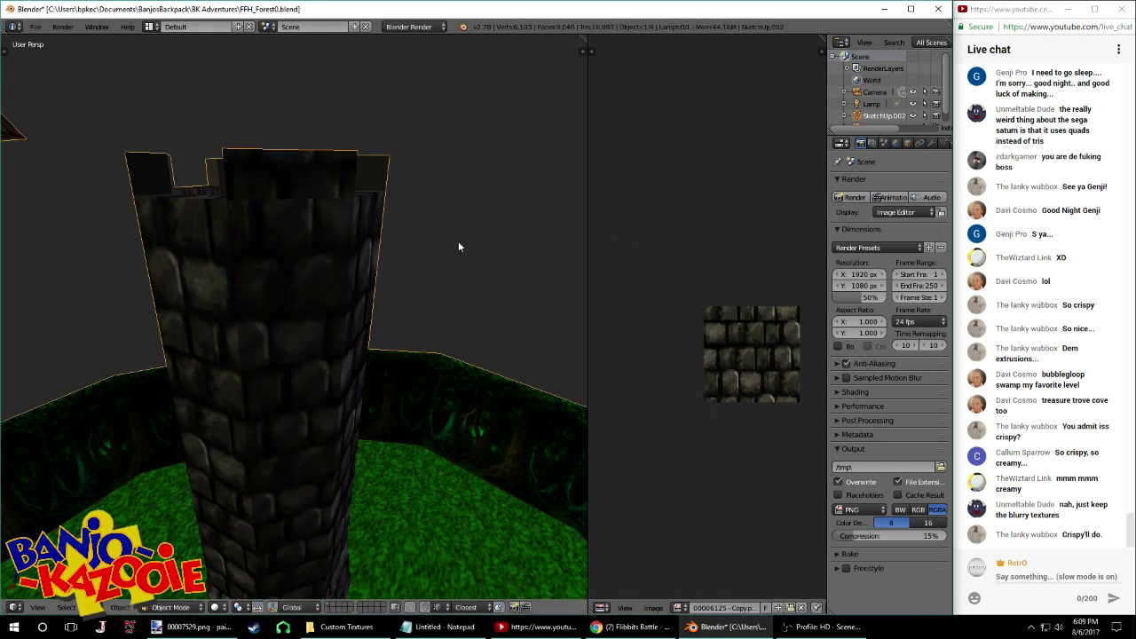
key(Tab)
scroll(762, 265, up, 1)
scroll(762, 261, up, 1)
middle_drag(699, 200, 713, 206)
key(g)
click(726, 176)
key(ctrl+m)
key(x)
click(727, 177)
key(g)
click(721, 229)
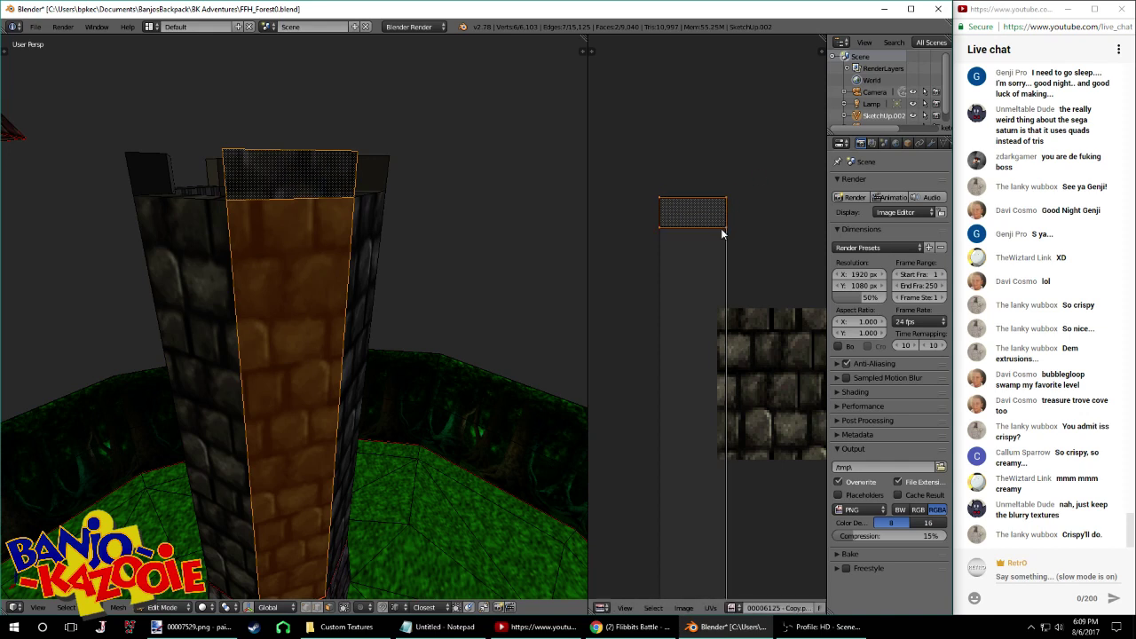
key(Tab)
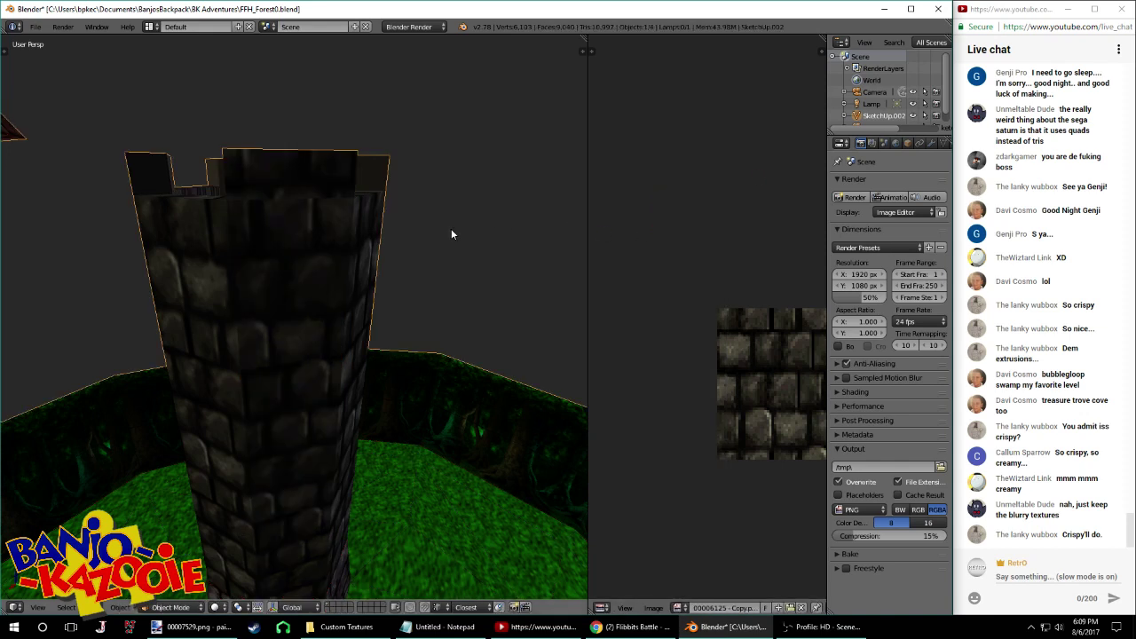
Select the outer battlement faces around the tower and mirror their UVs along the X axis
key(Tab)
middle_drag(344, 217, 403, 213)
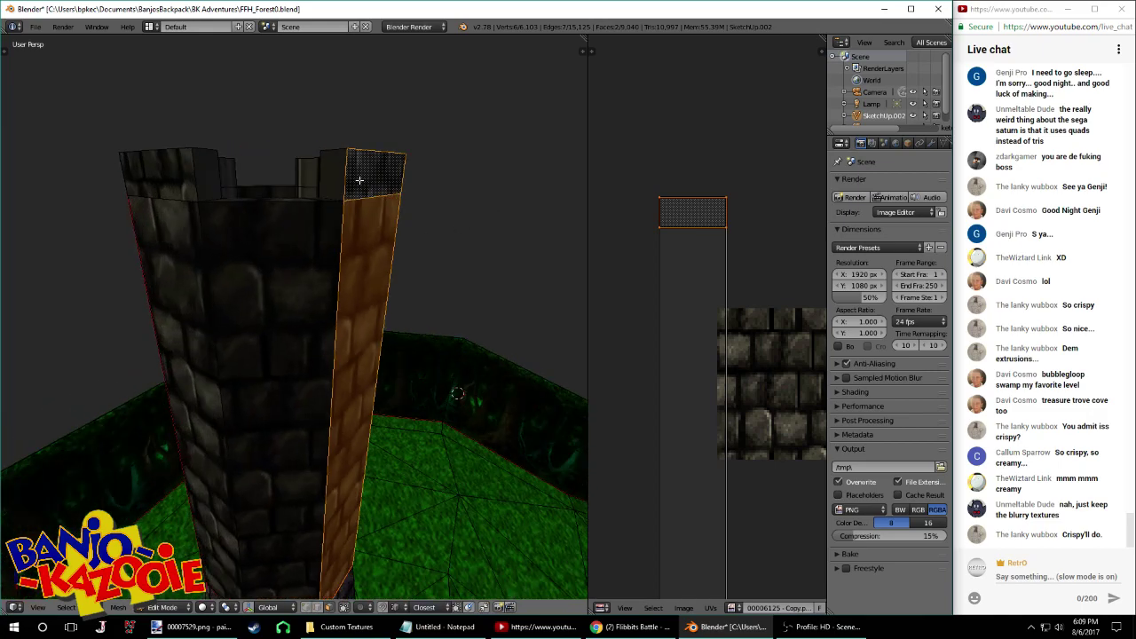
right_click(362, 181)
shift+right_click(200, 178)
shift+right_click(200, 177)
shift+right_click(183, 180)
middle_drag(183, 180, 333, 191)
shift+right_click(225, 186)
middle_drag(226, 186, 360, 190)
shift+right_click(277, 190)
middle_drag(277, 190, 451, 195)
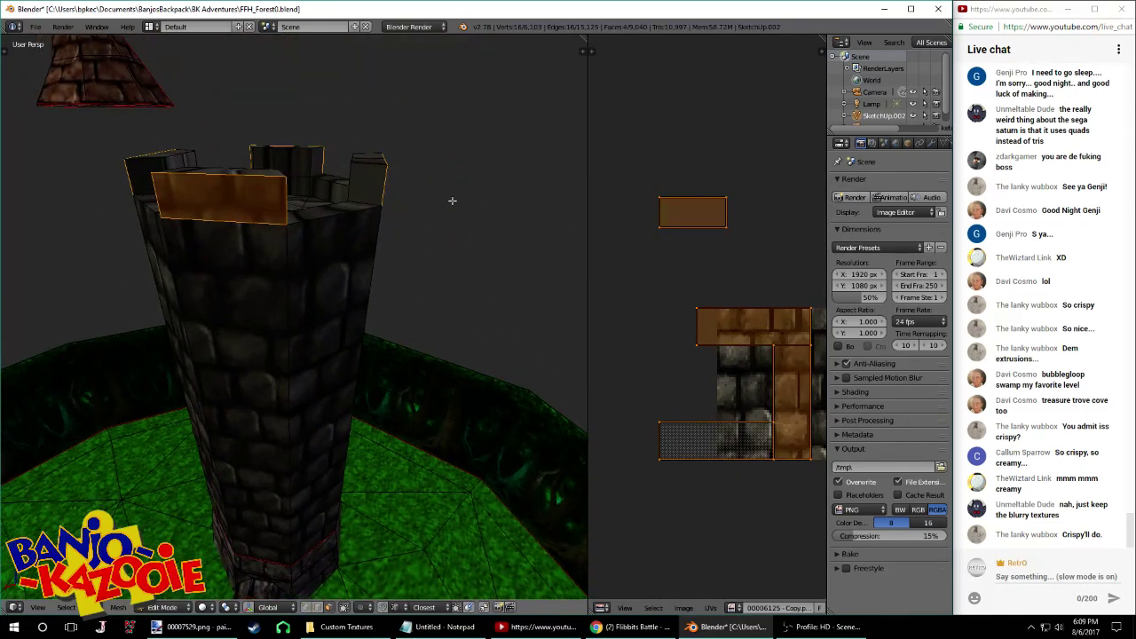
click(684, 608)
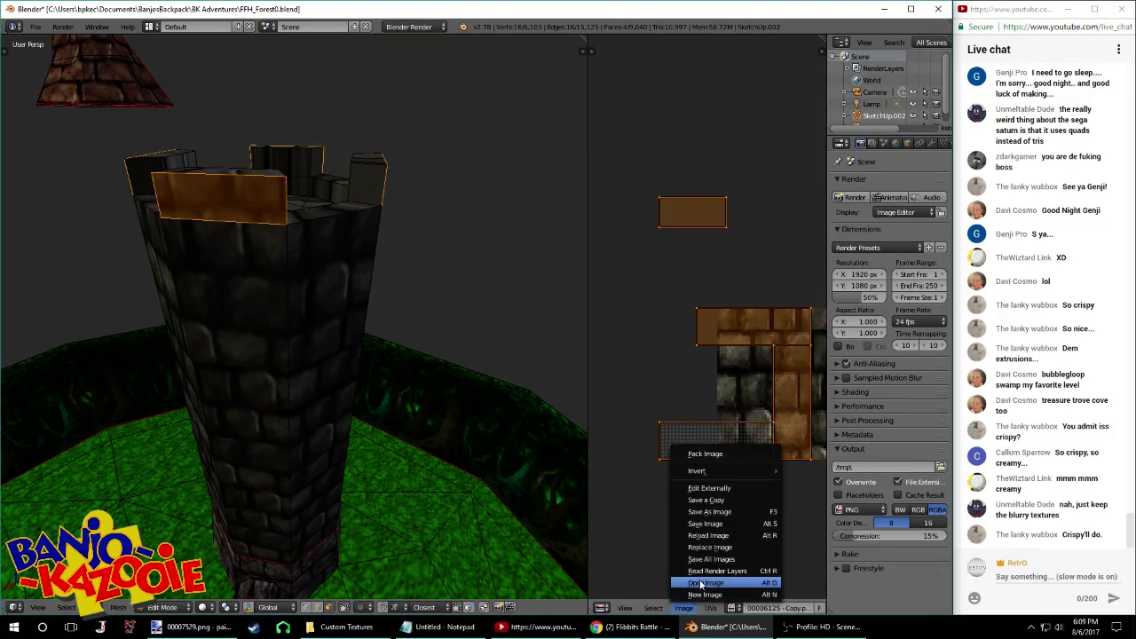
click(702, 583)
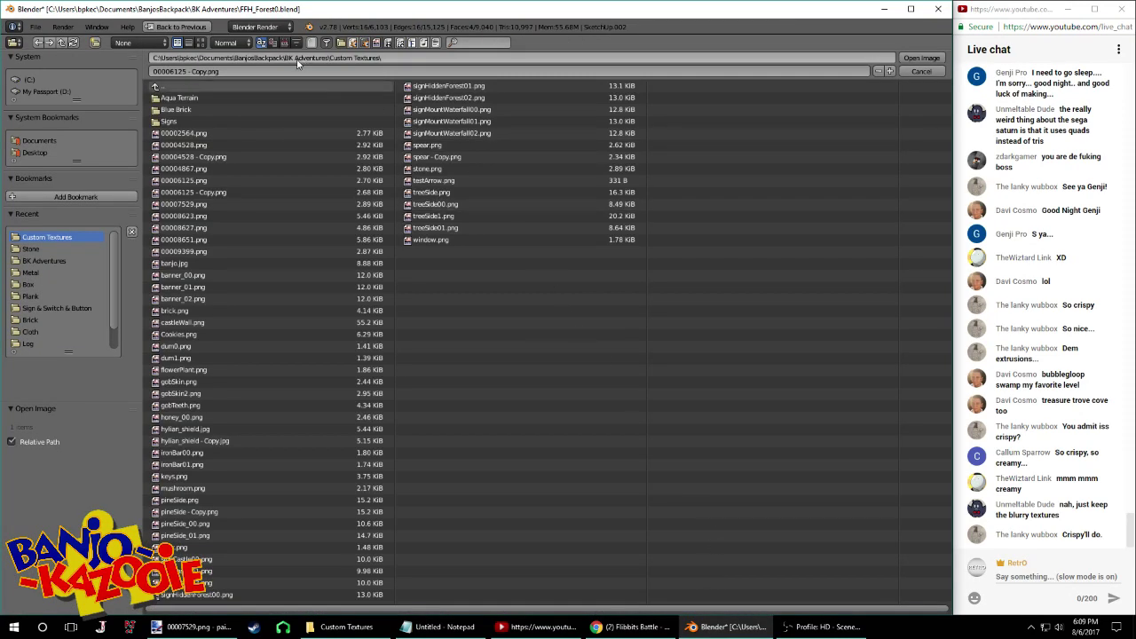
key(Escape)
click(711, 607)
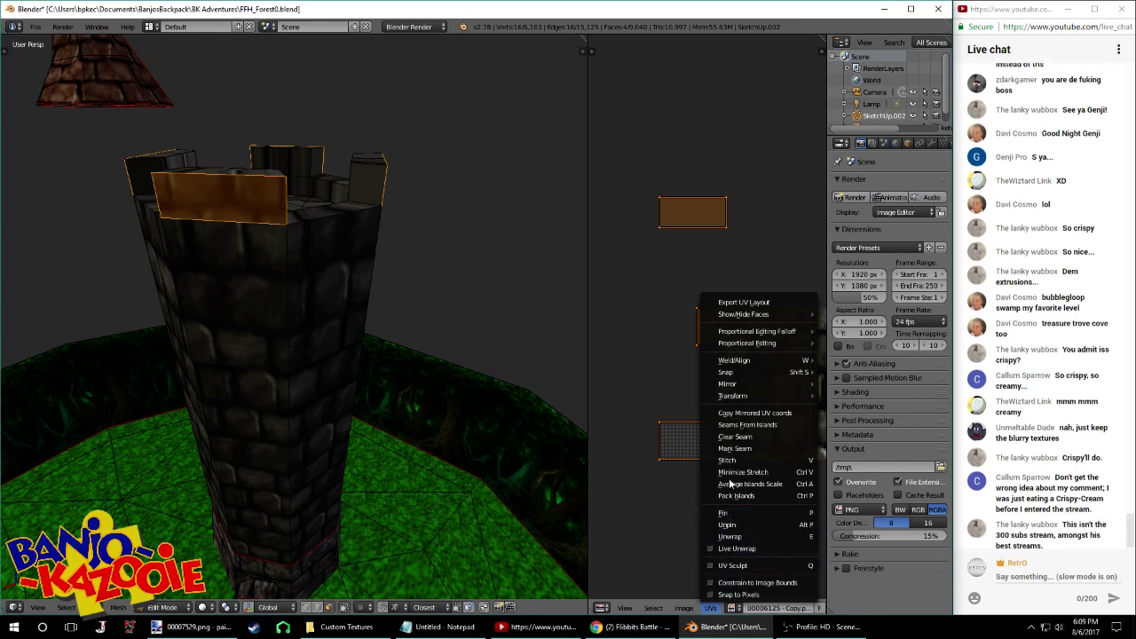
mouse_move(759, 384)
click(839, 384)
Select the first battlement face with its wall face and move its UVs back onto the top of the wall strip
middle_drag(382, 293, 462, 296)
right_click(269, 228)
shift+right_click(277, 177)
key(g)
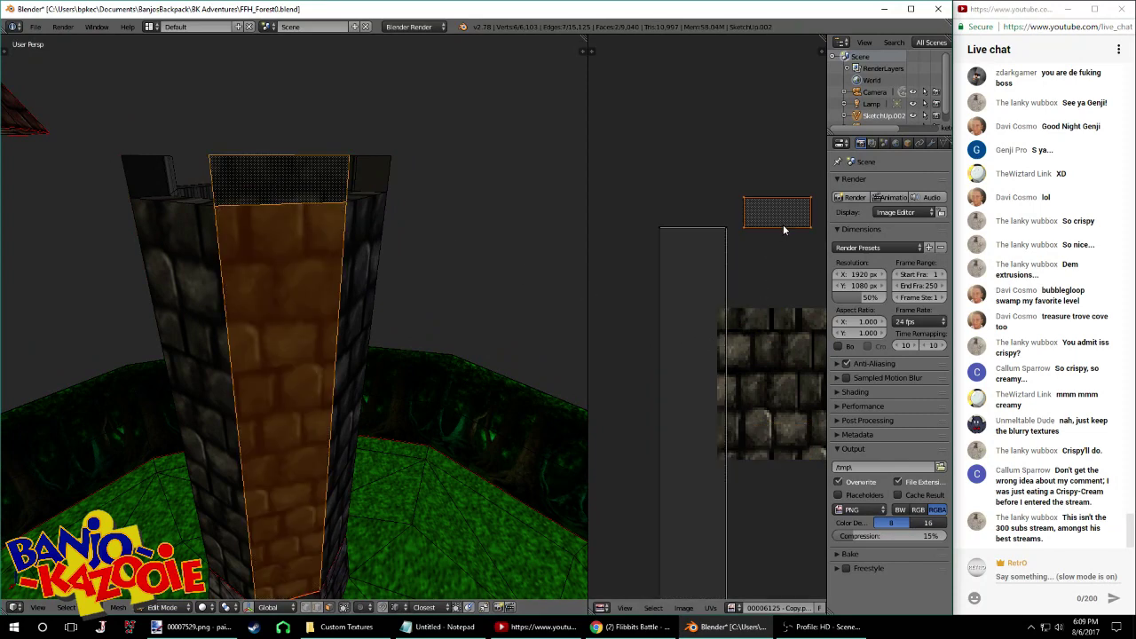
click(678, 221)
Select the next side's wall and battlement faces and move the battlement UVs just above the wall's UV strip
middle_drag(472, 272, 261, 241)
right_click(264, 222)
shift+right_click(264, 199)
scroll(662, 251, down, 4)
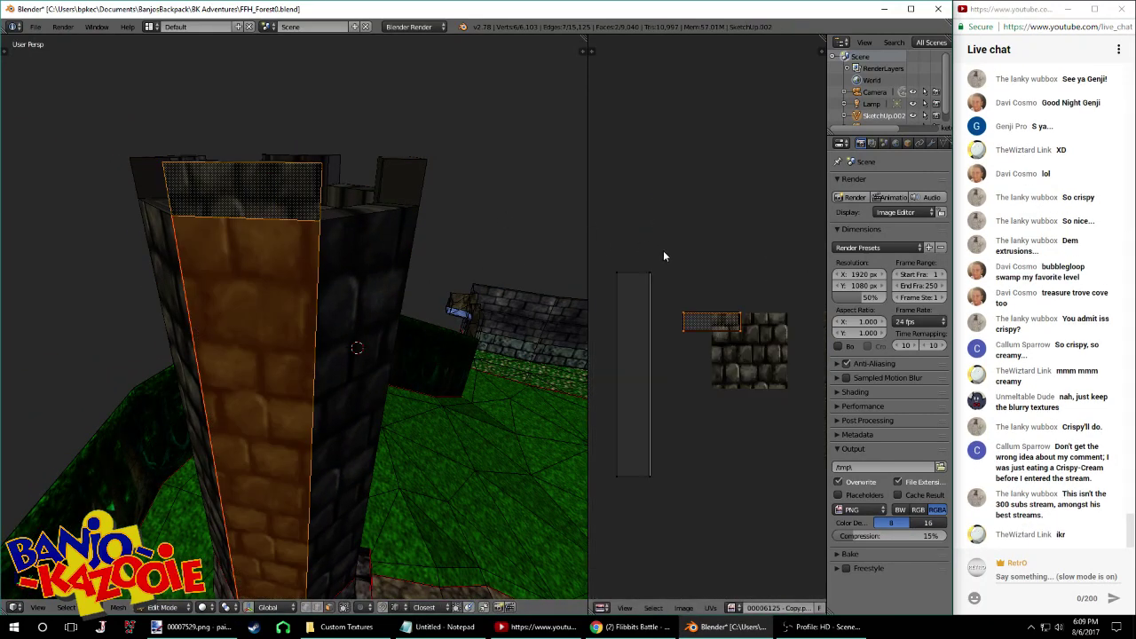
key(g)
click(649, 286)
scroll(661, 282, up, 6)
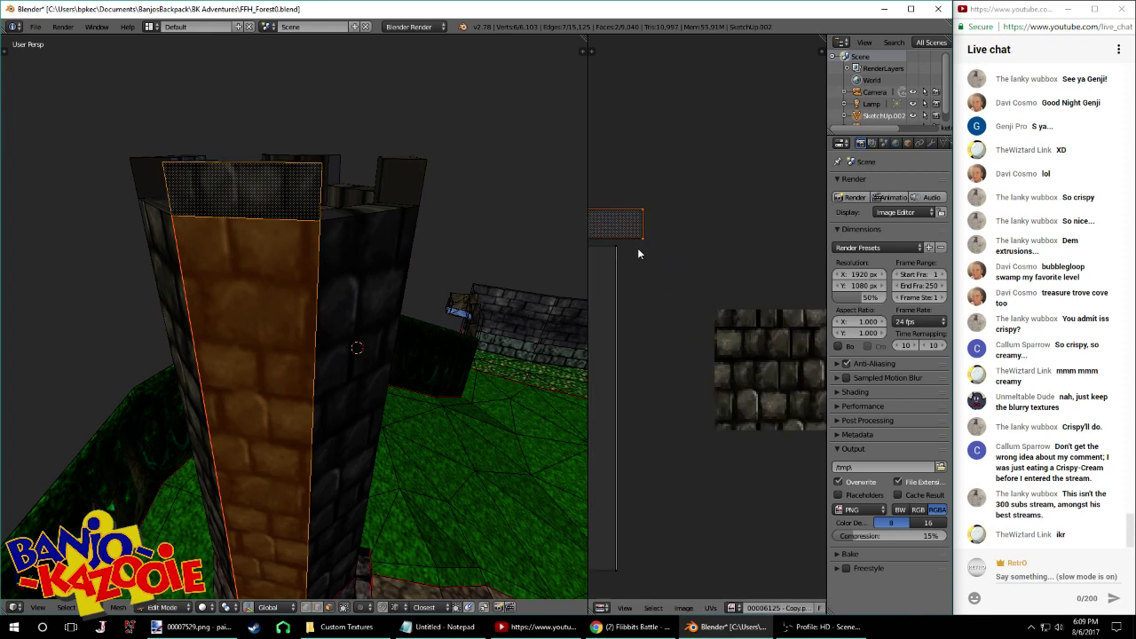
Try to snap the battlement face's side UV edges to the width of the wall strip, and undo it
key(g)
click(676, 277)
right_click(771, 263)
key(g)
click(734, 300)
key(a)
key(a)
right_click(683, 265)
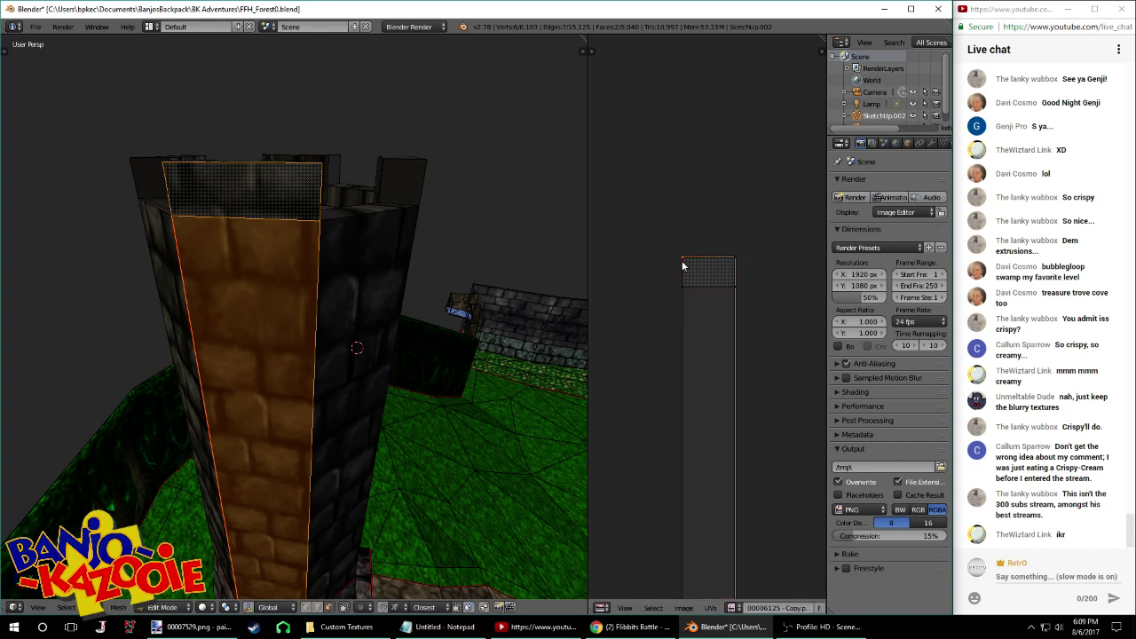
shift+right_click(705, 273)
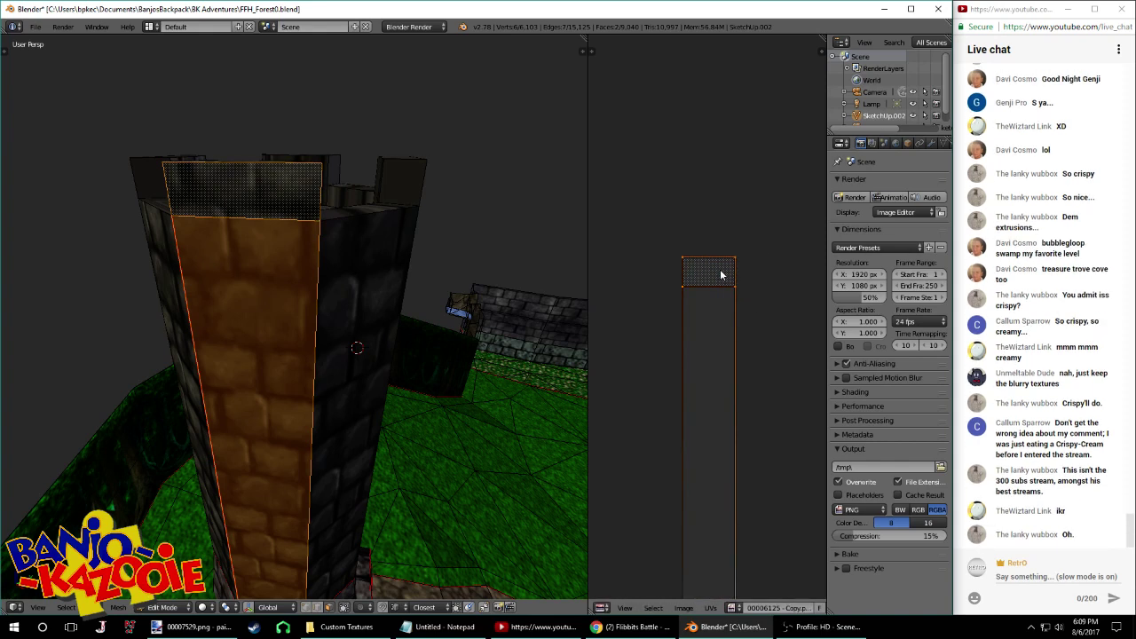
key(a)
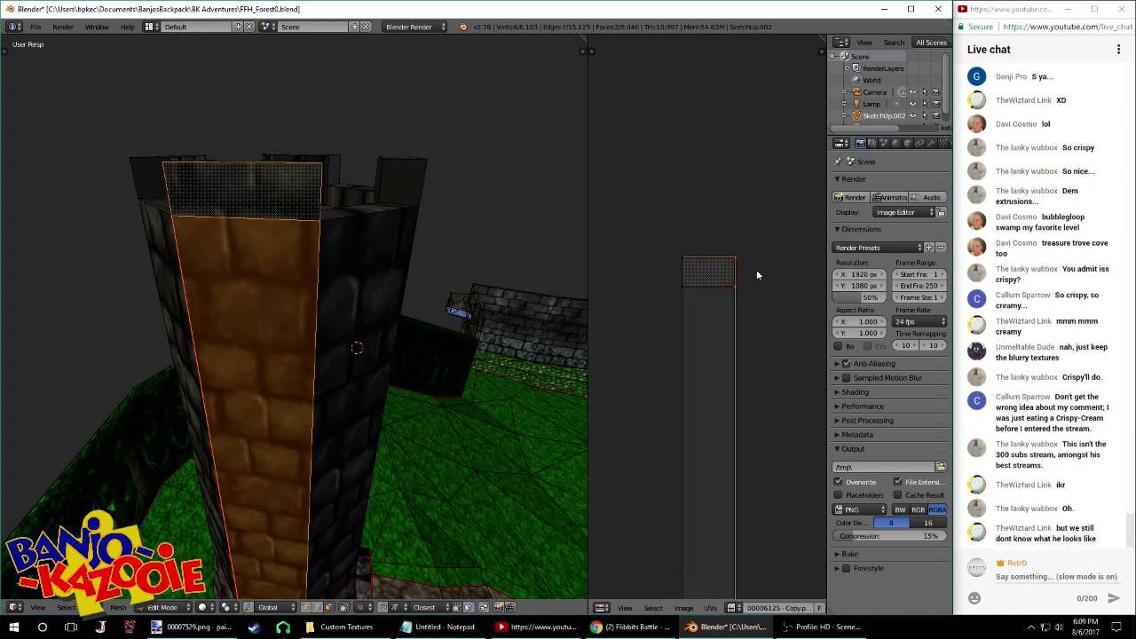
key(ctrl+z)
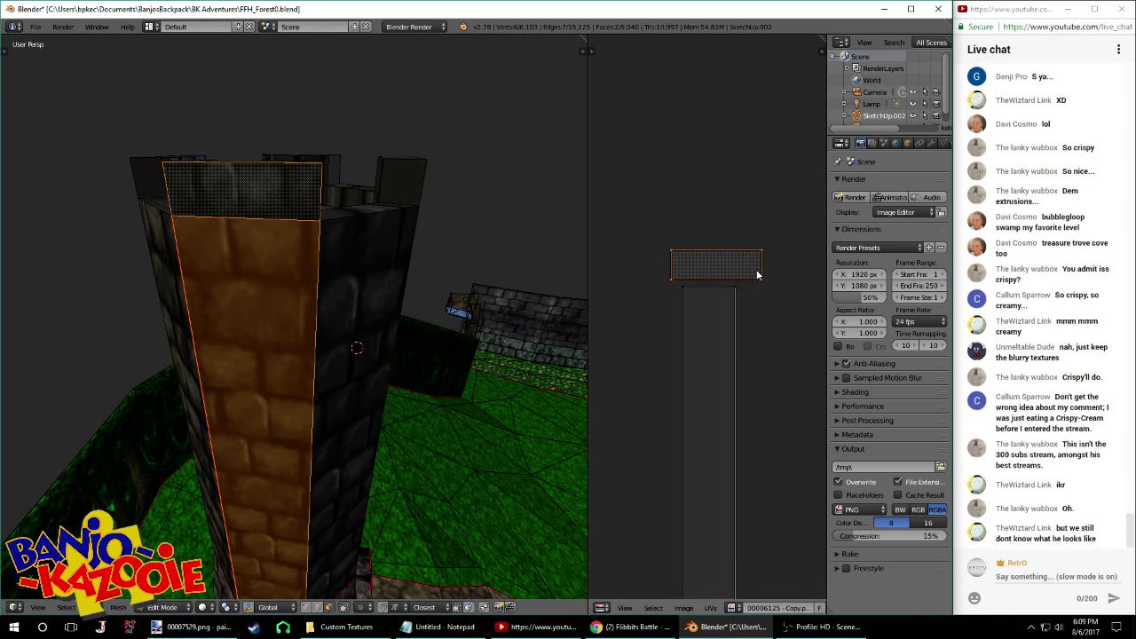
text(r18)
key(Escape)
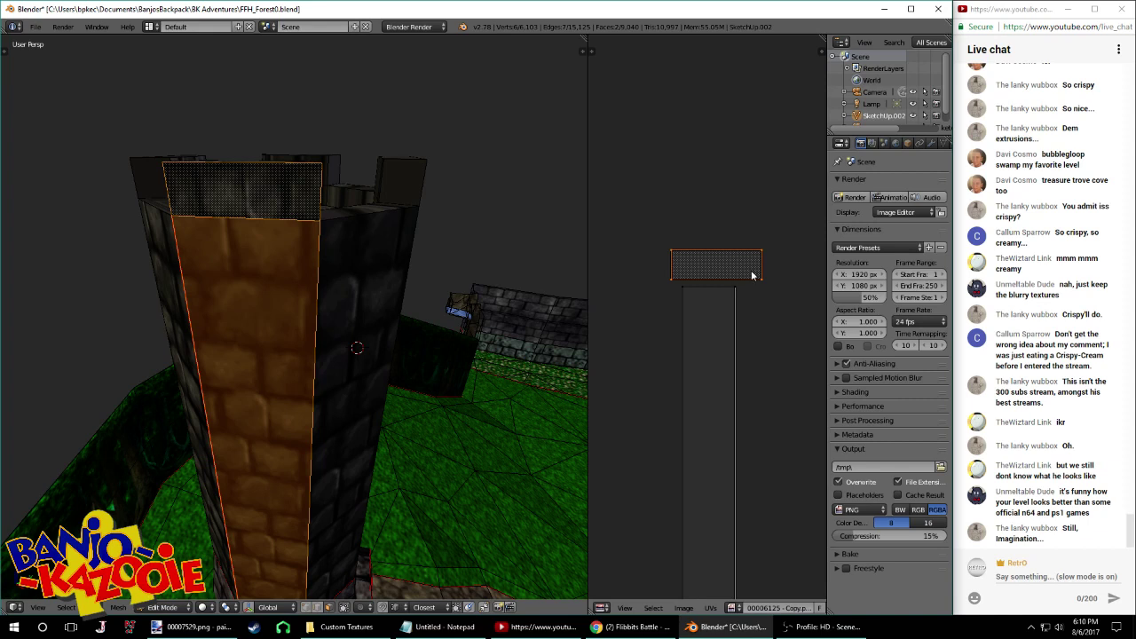
Retry fitting the battlement's UV corners onto the wall strip and undo the fitting once more
middle_drag(355, 263, 335, 264)
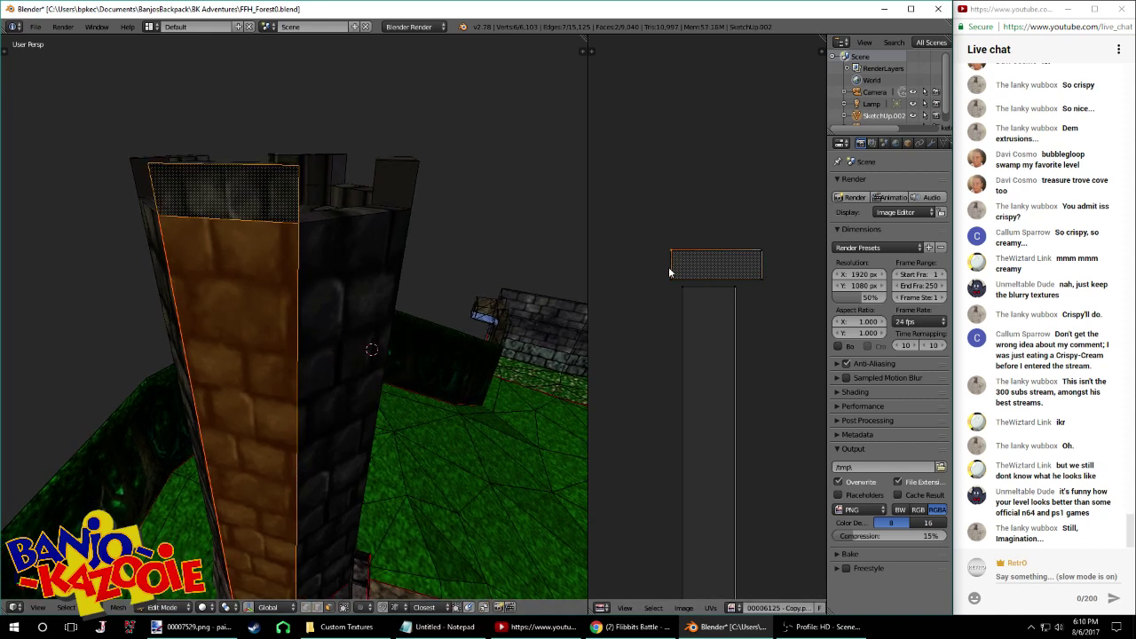
key(g)
click(690, 290)
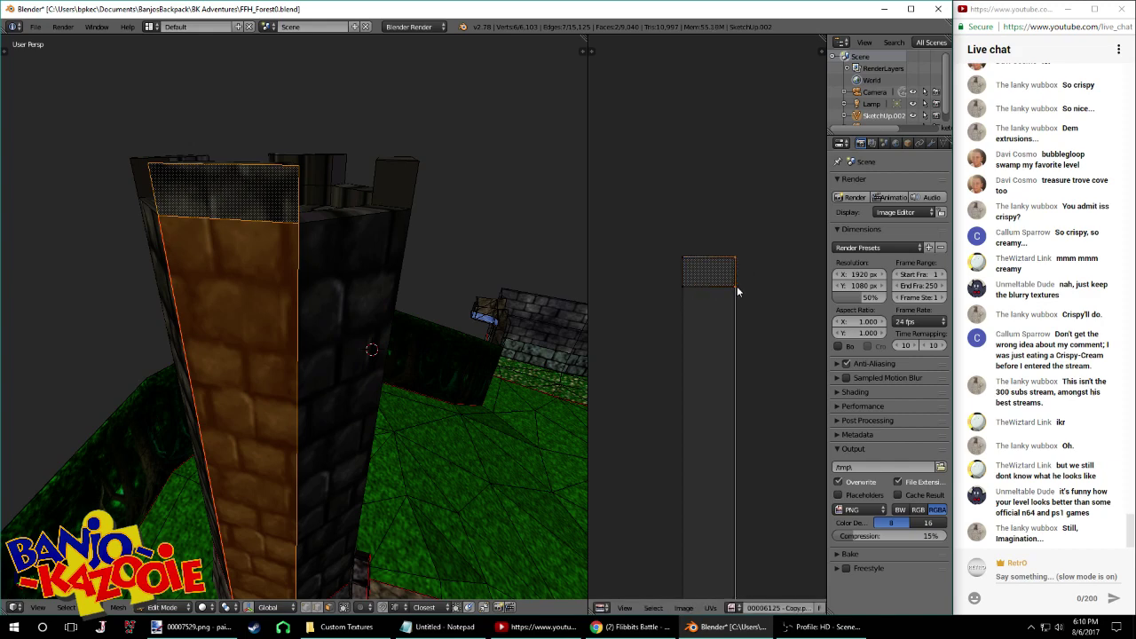
key(Tab)
key(Tab)
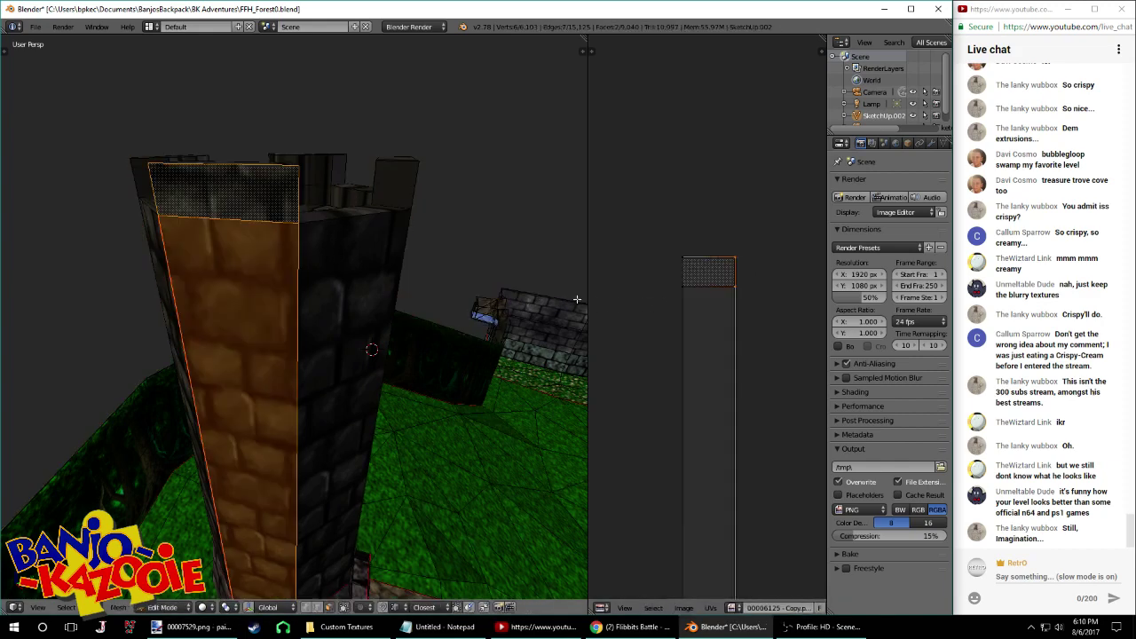
key(ctrl+z)
key(ctrl+z)
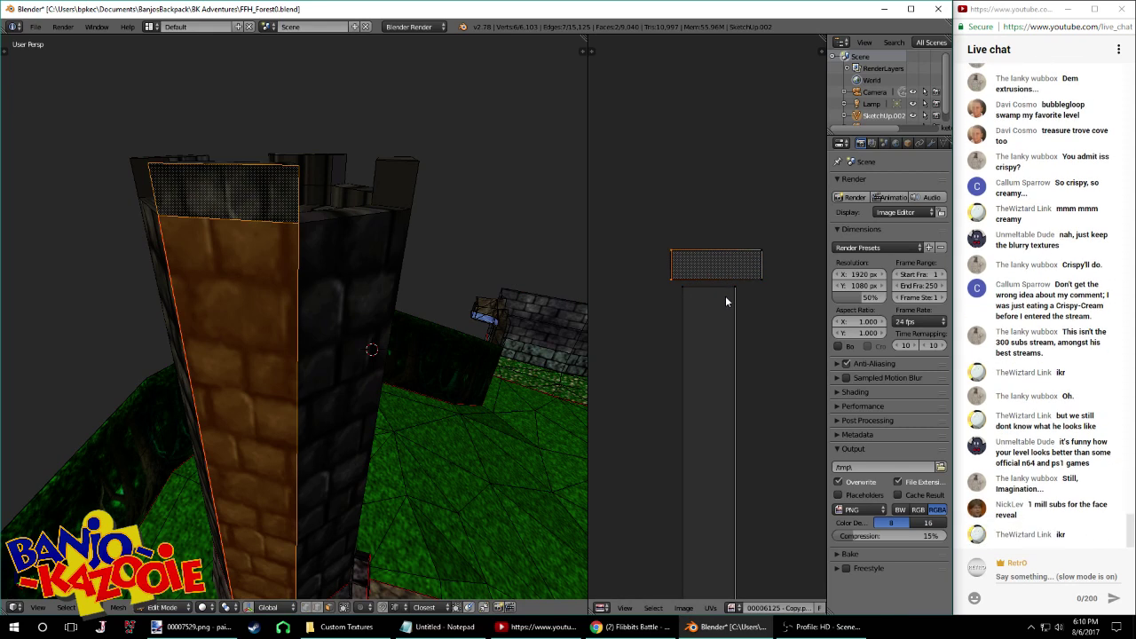
Rotate the battlement face's UVs by 180 degrees
middle_drag(532, 288, 406, 274)
key(Tab)
key(Tab)
middle_drag(741, 258, 746, 257)
right_click(748, 257)
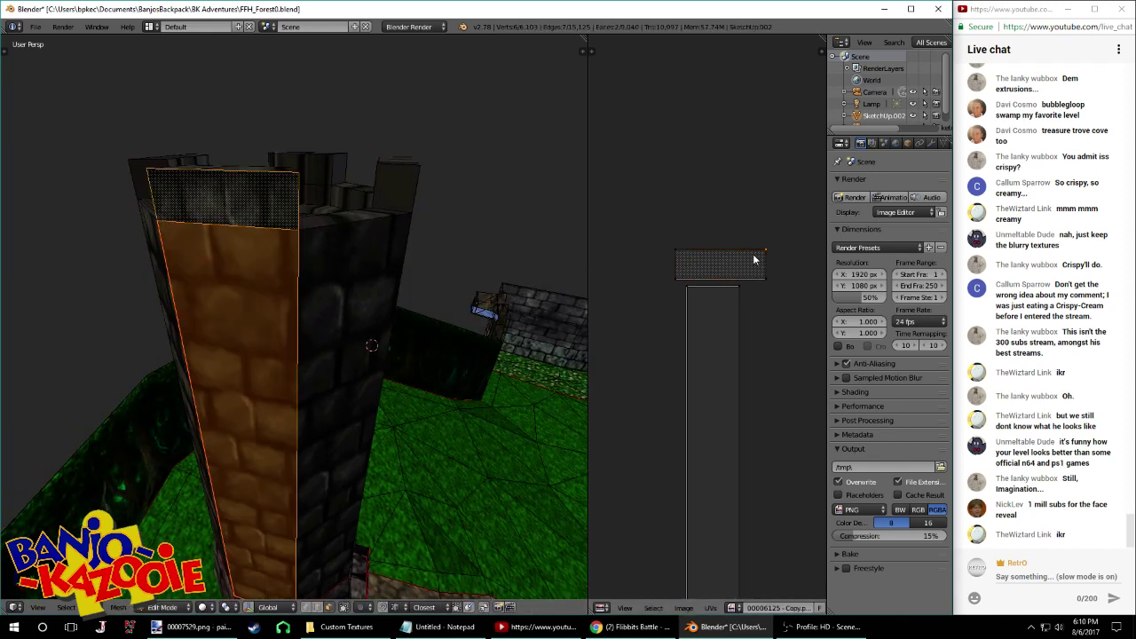
text(r180)
key(Return)
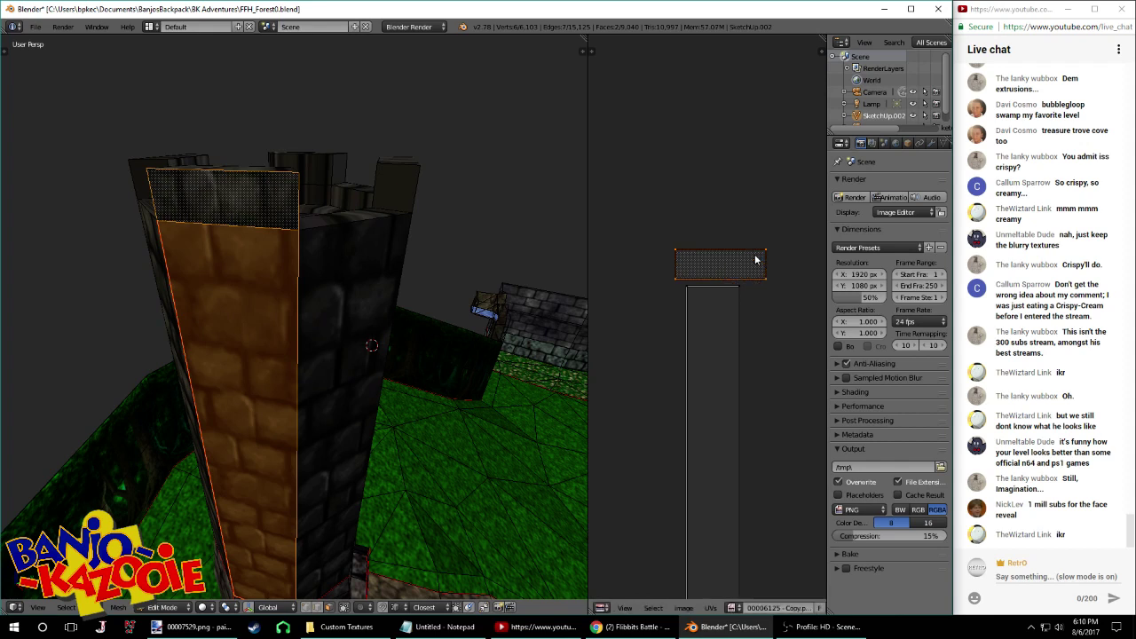
Fit the rotated battlement UV edges to the top corners of the wall's UV strip and save the file
key(s)
right_click(764, 272)
key(g)
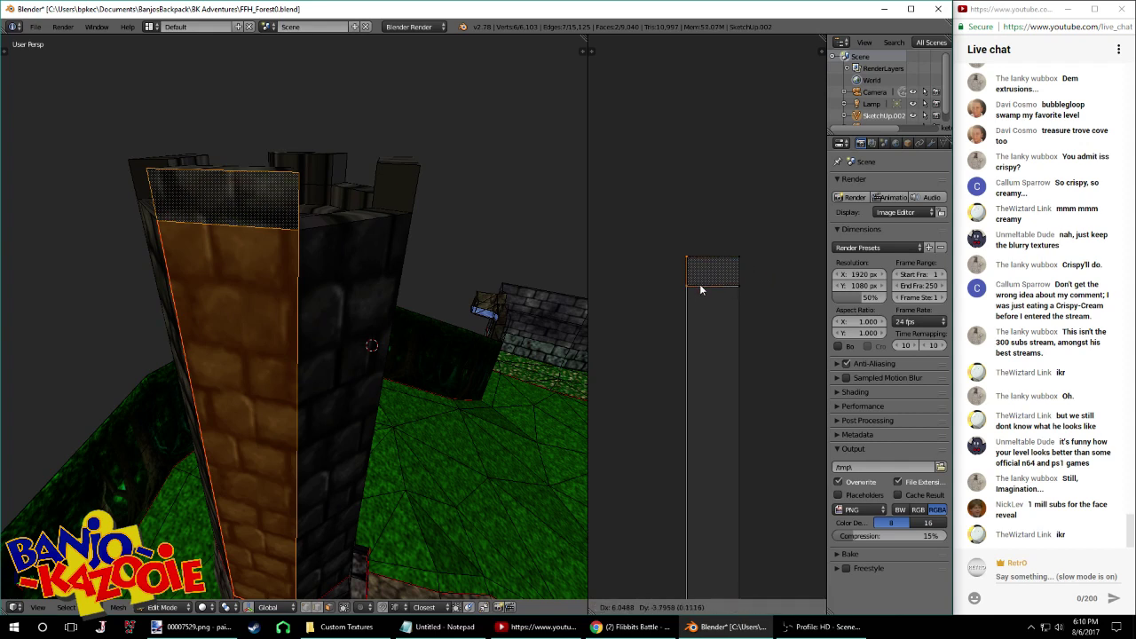
key(Tab)
mouse_move(362, 300)
middle_down()
mouse_move(393, 281)
mouse_move(460, 287)
mouse_move(372, 290)
middle_up()
key(ctrl+s)
click(370, 289)
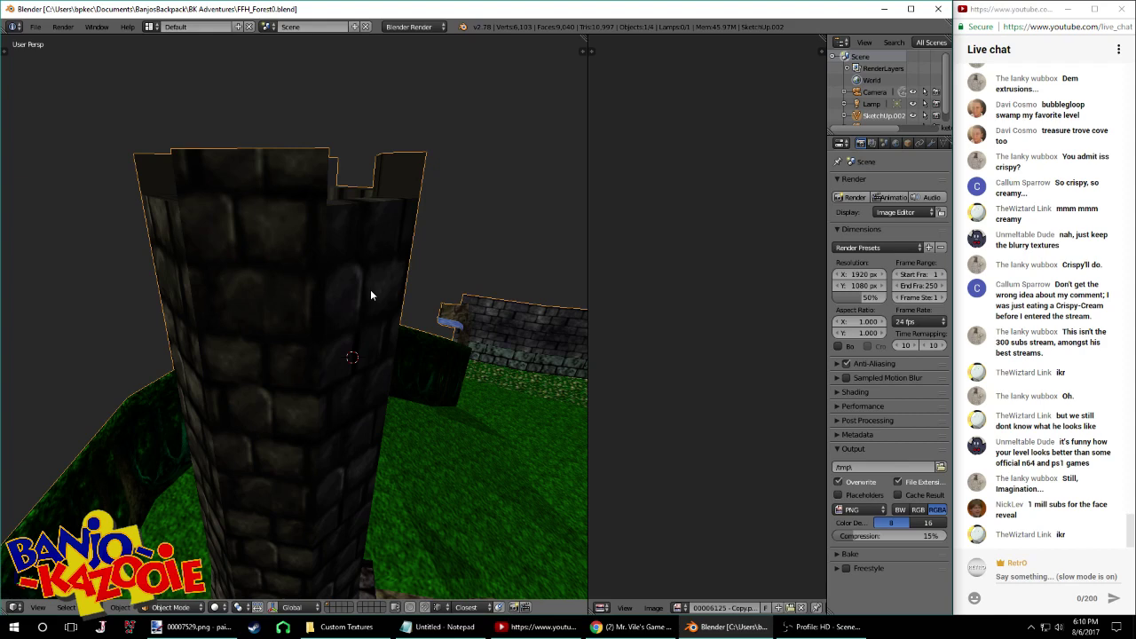
Select the next side's battlement and wall faces and align the battlement UVs with the top of the wall strip
key(Tab)
middle_drag(394, 228, 365, 221)
right_click(367, 220)
scroll(762, 373, down, 1)
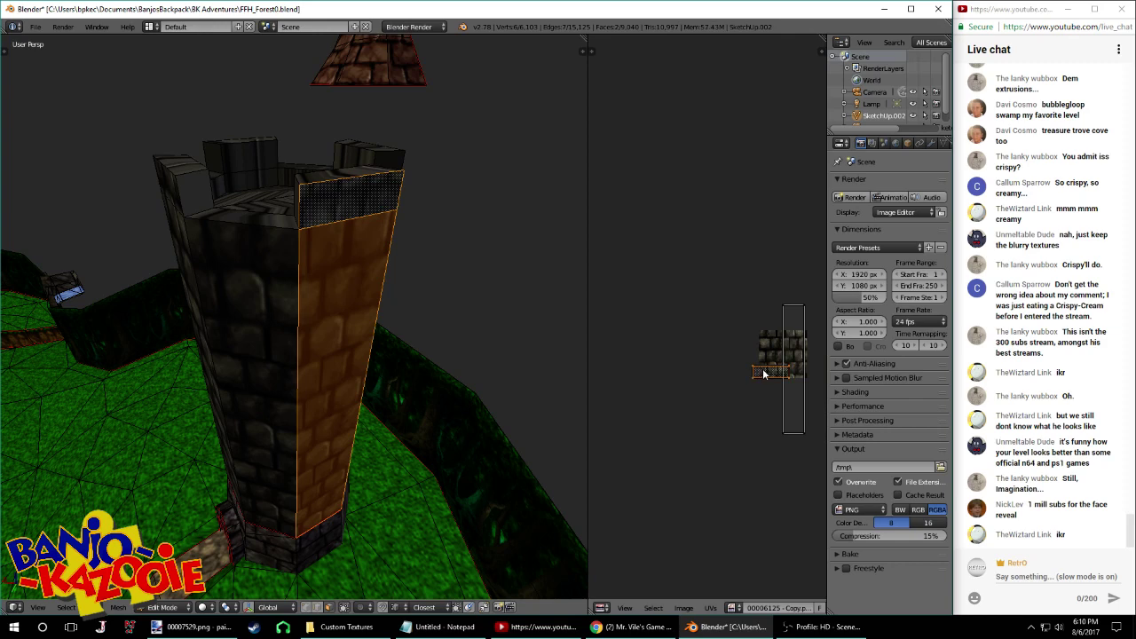
middle_drag(683, 376, 675, 375)
middle_drag(449, 357, 393, 359)
scroll(736, 362, up, 2)
middle_drag(804, 377, 736, 380)
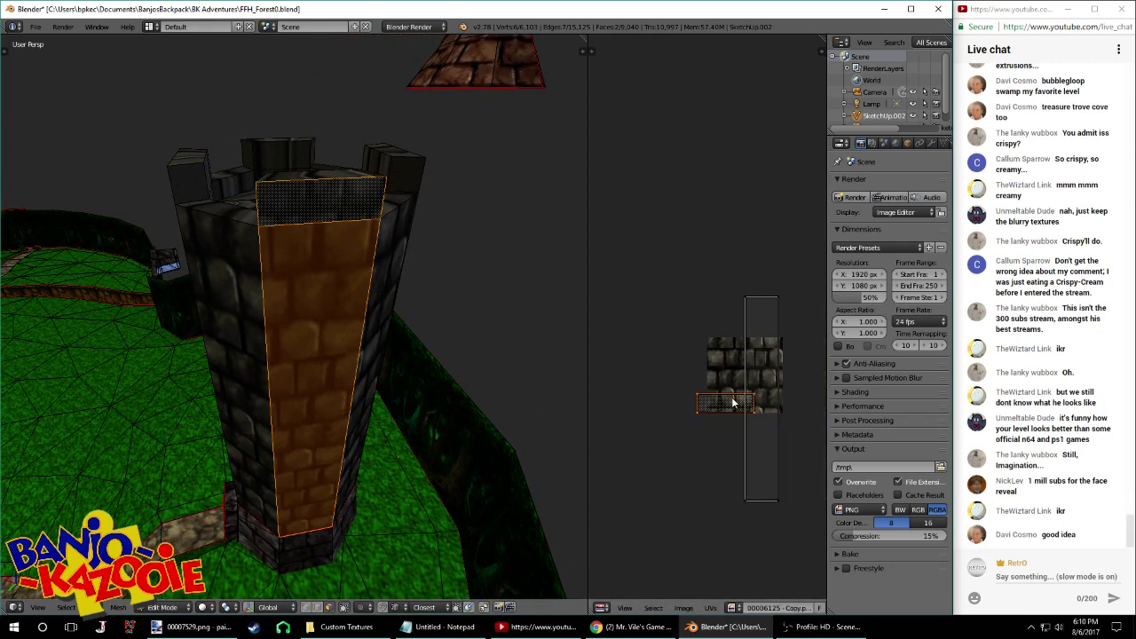
key(g)
click(749, 296)
key(g)
click(748, 294)
right_click(805, 304)
key(Tab)
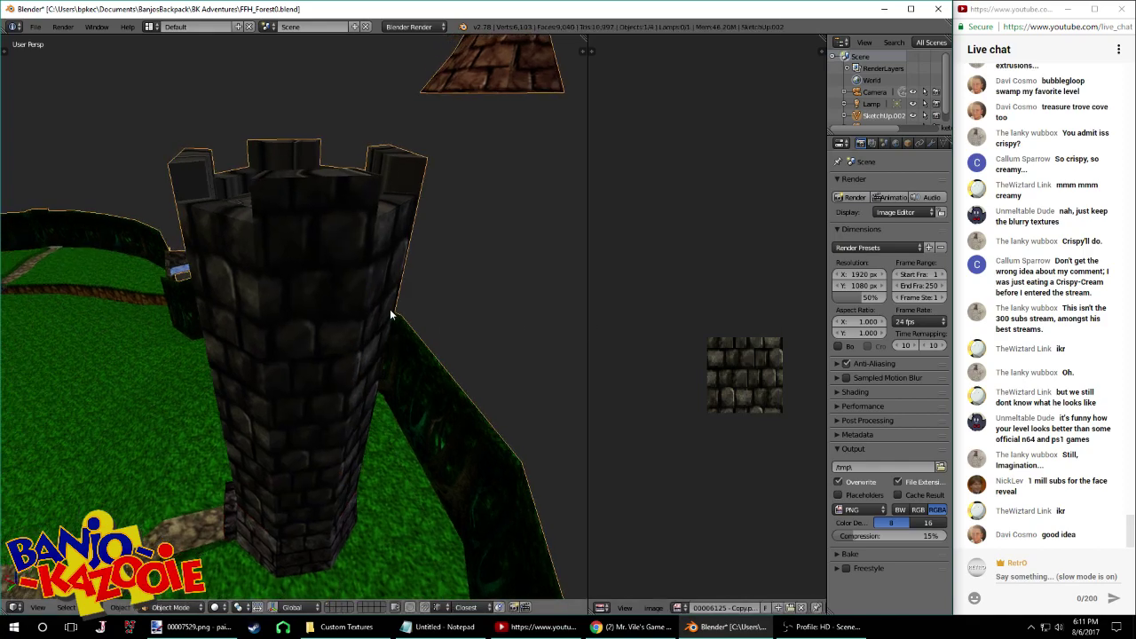
Select the following side's battlement and wall faces and rotate the battlement UVs by 90 degrees
middle_drag(392, 309, 237, 303)
key(Tab)
right_click(297, 216)
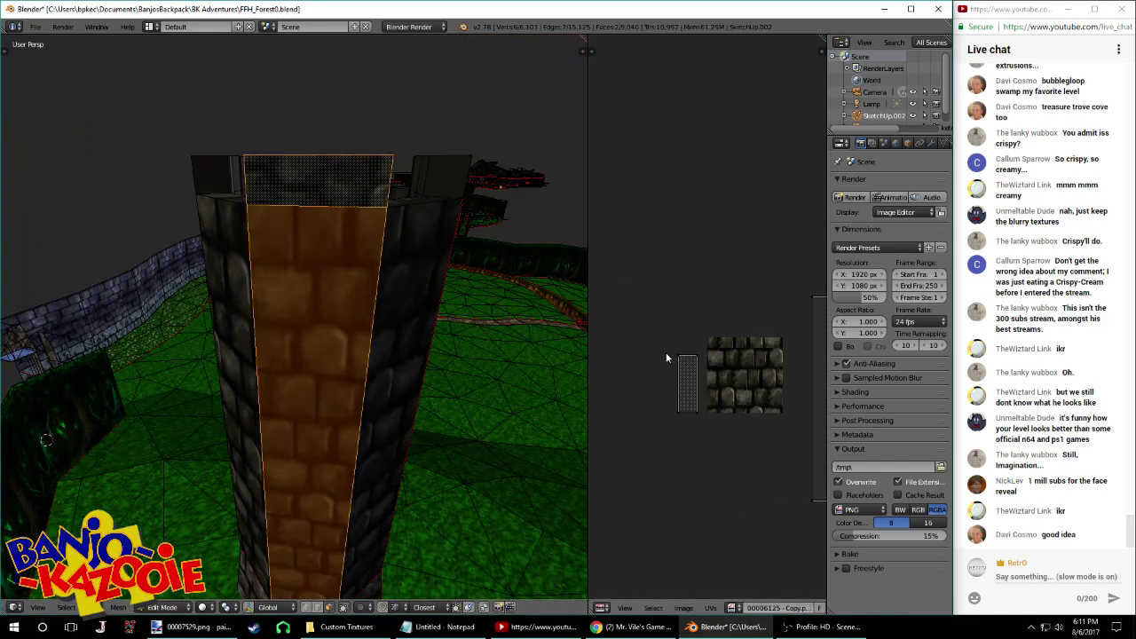
key(a)
key(a)
text(r90)
key(Return)
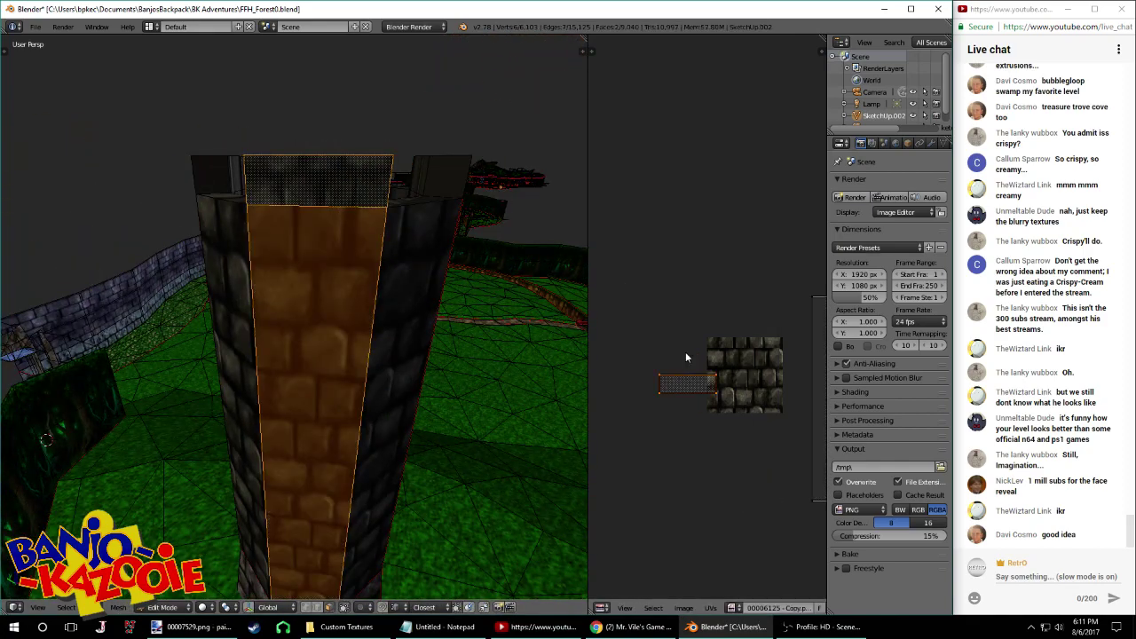
Move the rotated battlement UVs to just above the wall face's UV strip
middle_drag(705, 412, 642, 415)
key(r)
key(Escape)
key(g)
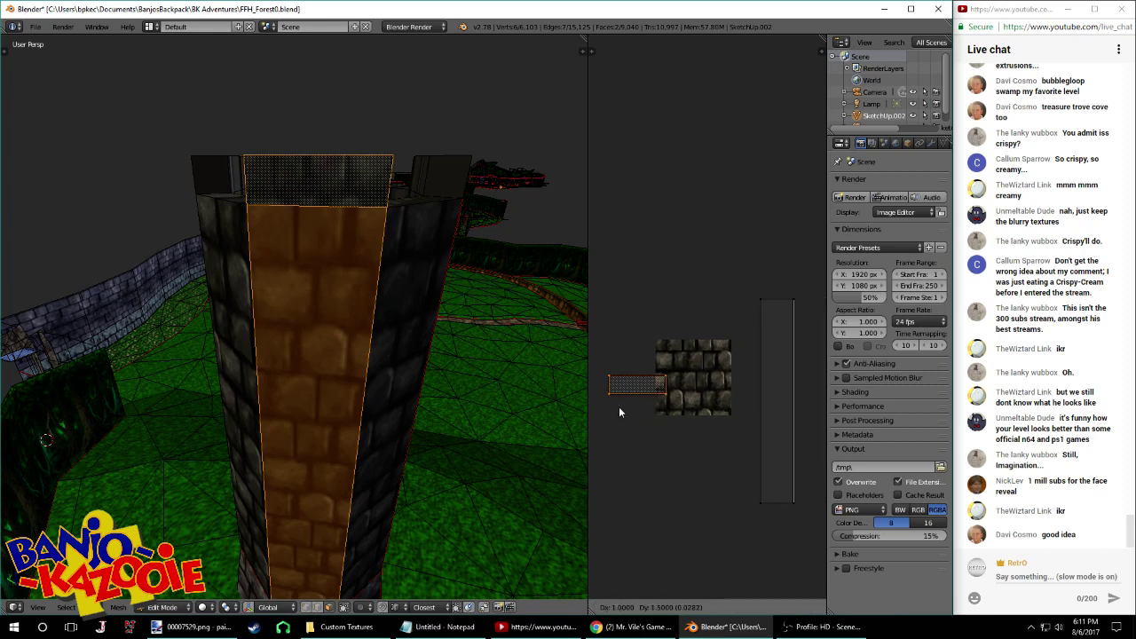
click(755, 320)
scroll(745, 310, up, 3)
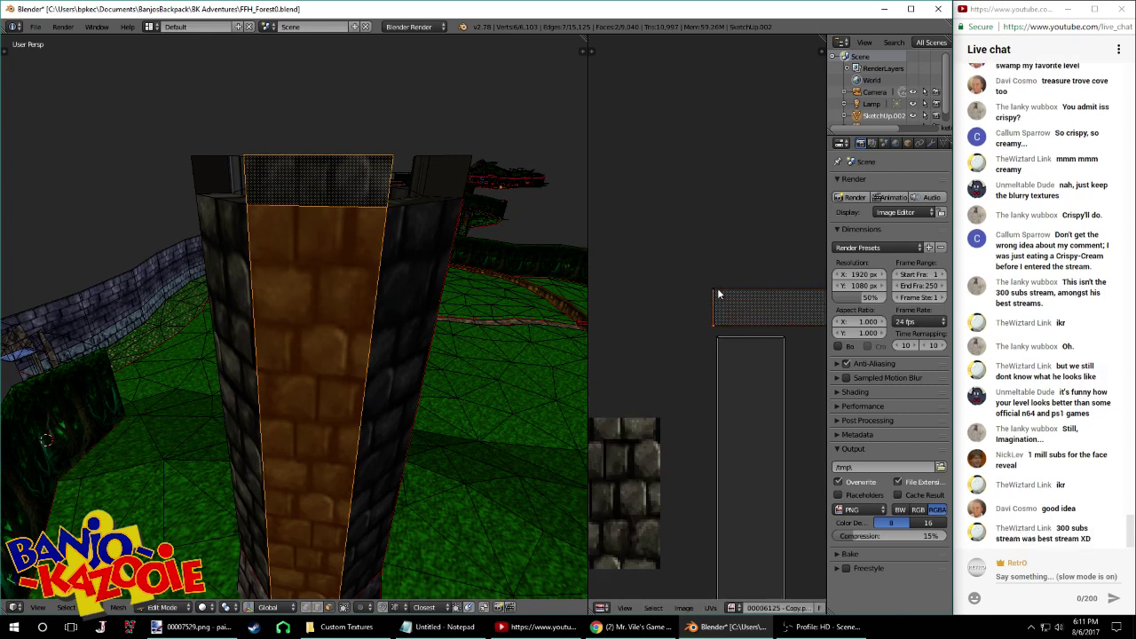
Fit the battlement's left and right UV edges to the top corners of the wall strip
key(r)
click(731, 348)
middle_drag(770, 355, 729, 370)
right_click(782, 317)
key(g)
right_click(786, 339)
key(g)
click(739, 356)
key(Tab)
Select the four ledge faces in the gaps between the tower's battlements and unwrap their UVs
middle_drag(471, 332, 310, 336)
key(Tab)
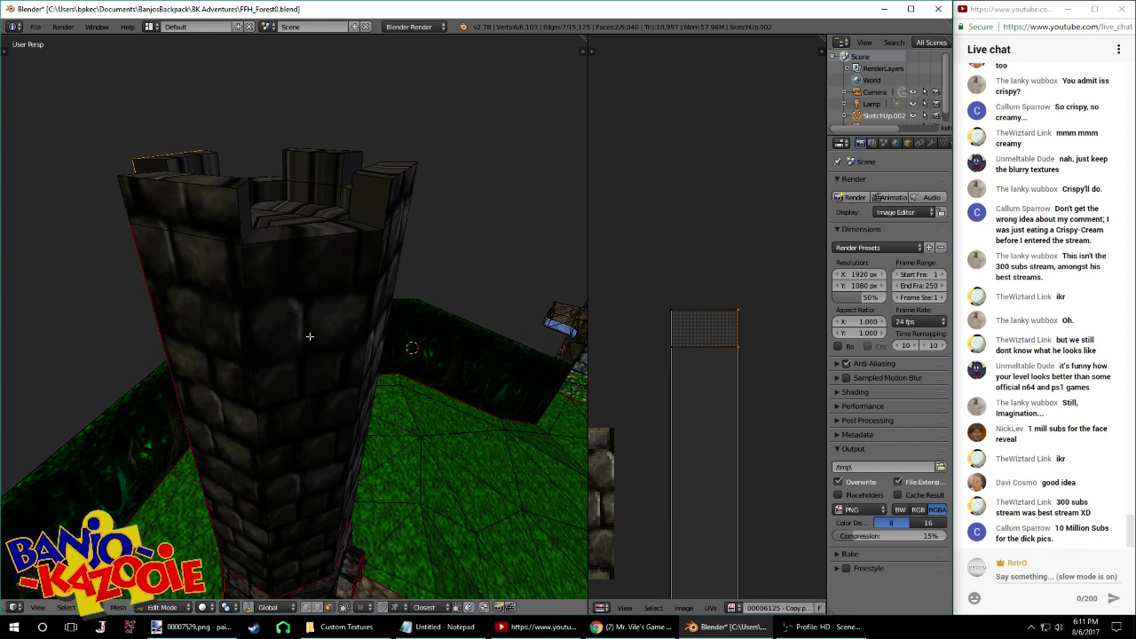
middle_drag(287, 340, 327, 333)
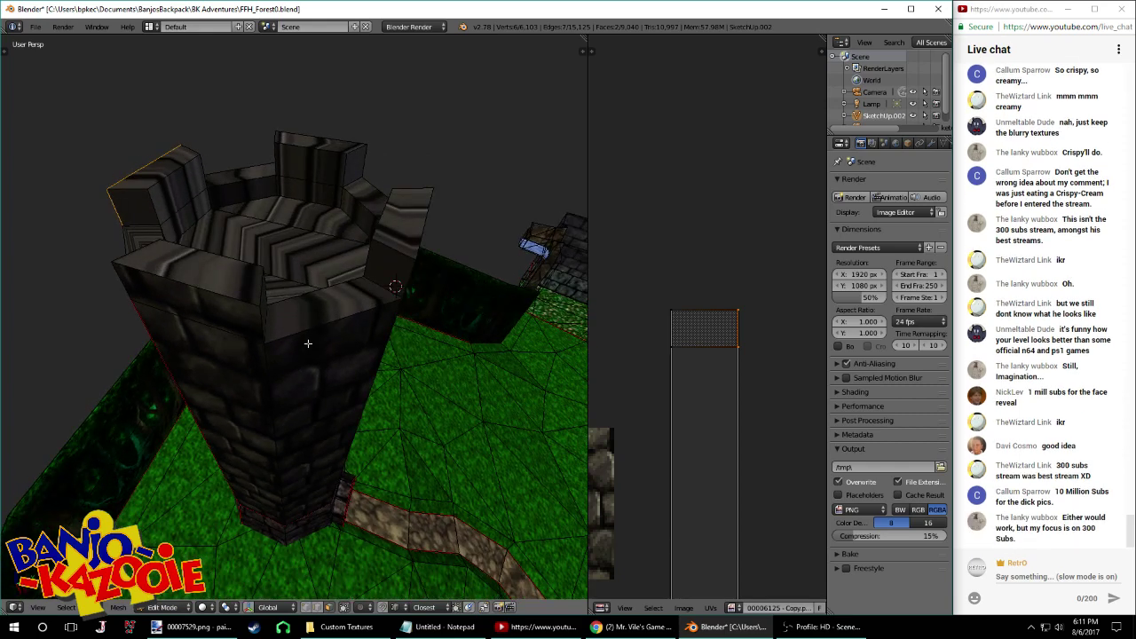
mouse_move(336, 343)
middle_down()
mouse_move(291, 350)
mouse_move(309, 328)
mouse_move(338, 332)
middle_up()
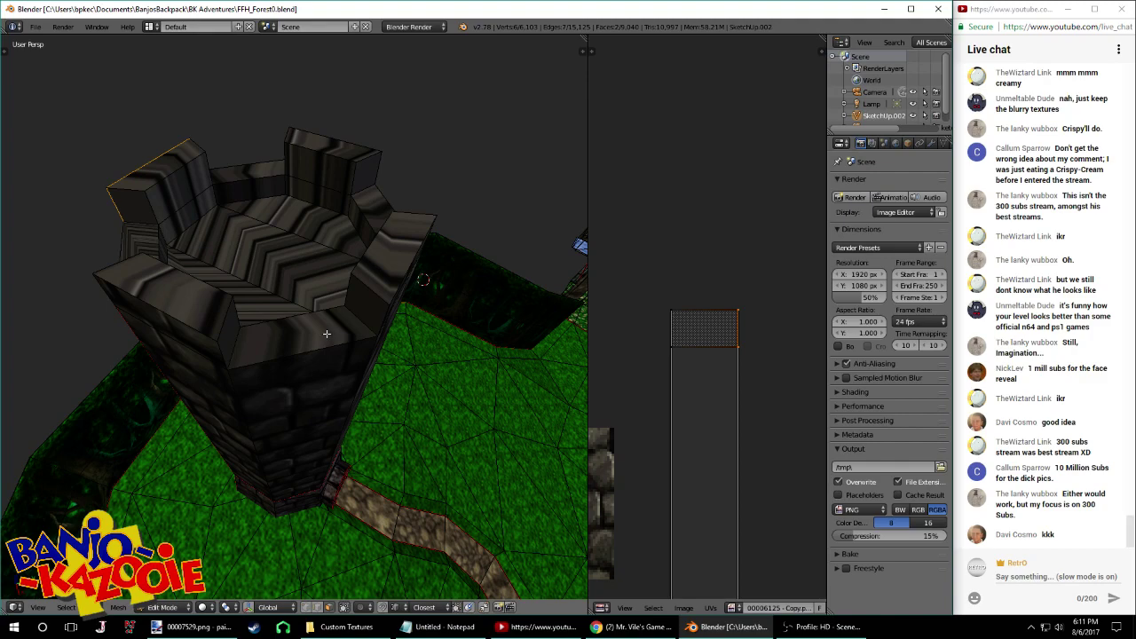
middle_drag(322, 335, 263, 300)
right_click(196, 333)
right_click(321, 268)
key(u)
click(321, 269)
middle_drag(334, 256, 253, 294)
shift+right_click(344, 351)
shift+right_click(367, 231)
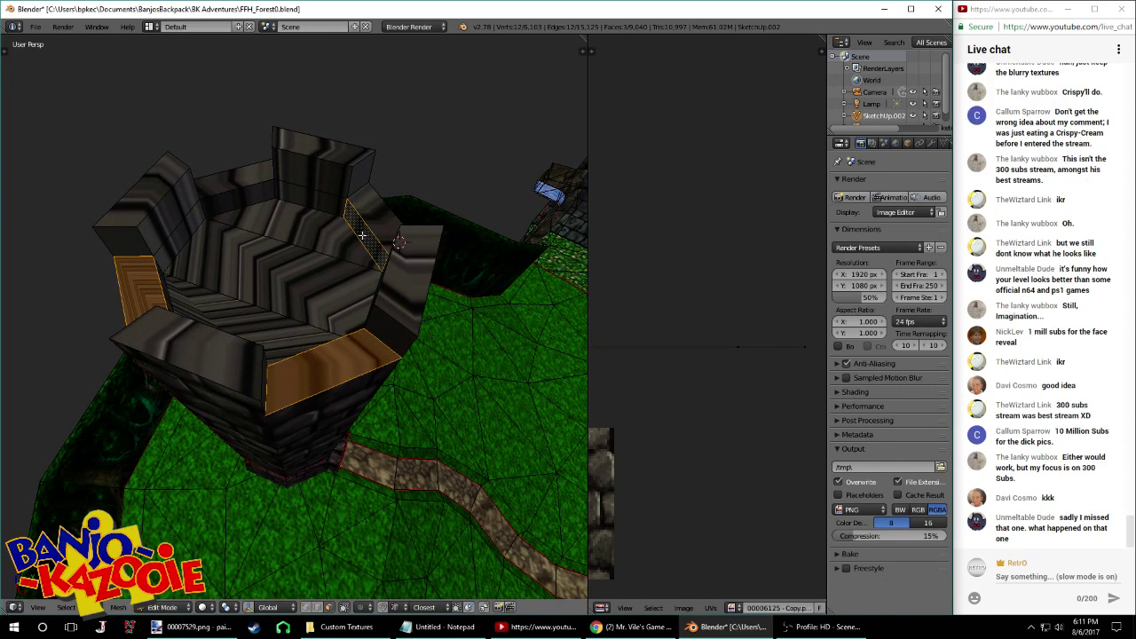
shift+right_click(367, 231)
shift+right_click(371, 213)
key(u)
click(228, 184)
middle_drag(228, 184, 332, 261)
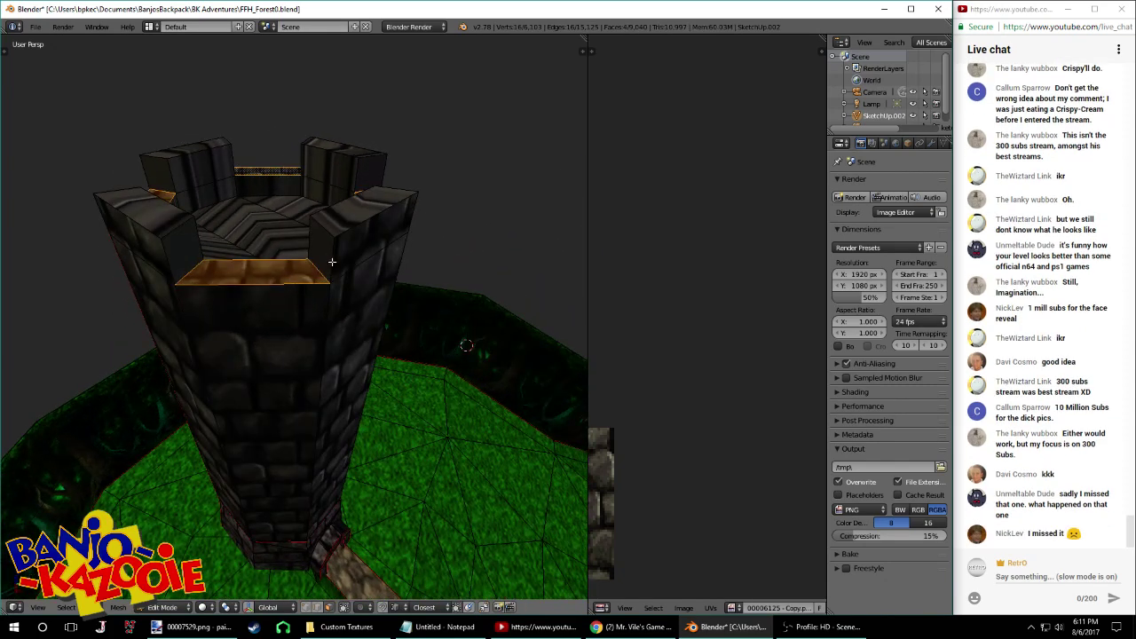
Add the four wall faces directly below the ledges to the selection
right_click(291, 325)
middle_drag(293, 324, 305, 311)
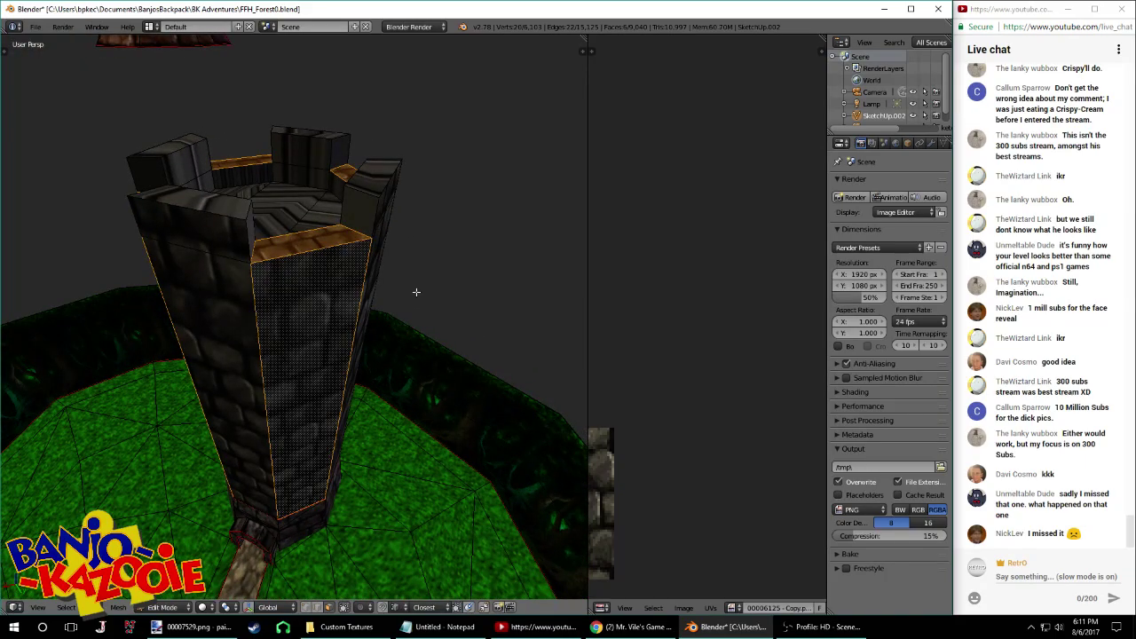
middle_drag(406, 292, 306, 302)
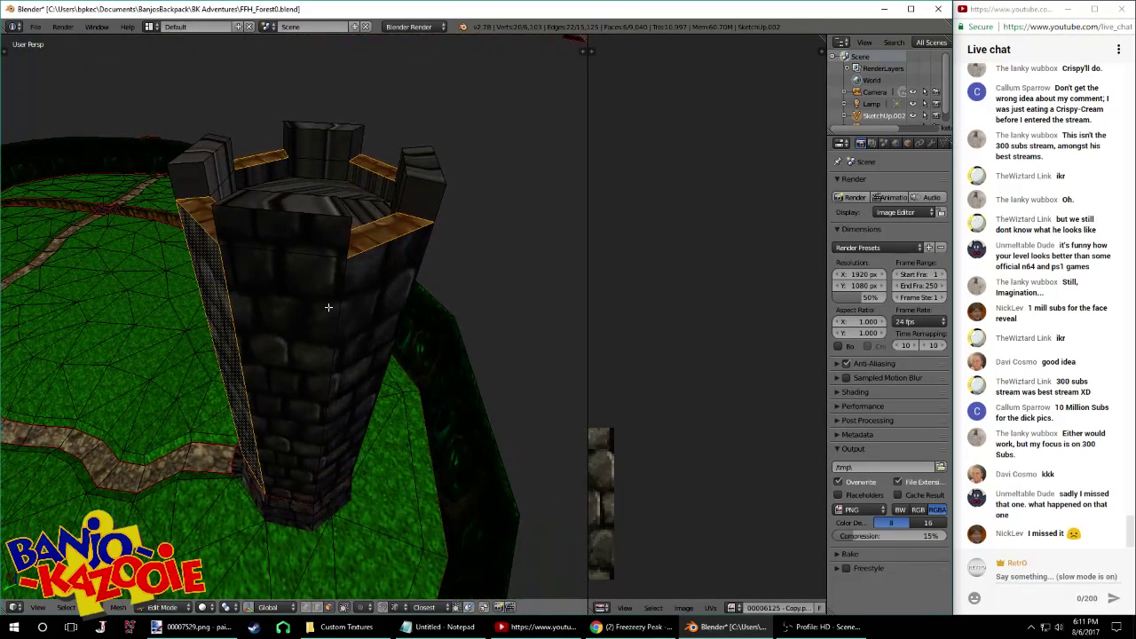
right_click(376, 300)
middle_drag(450, 294, 293, 331)
shift+right_click(293, 331)
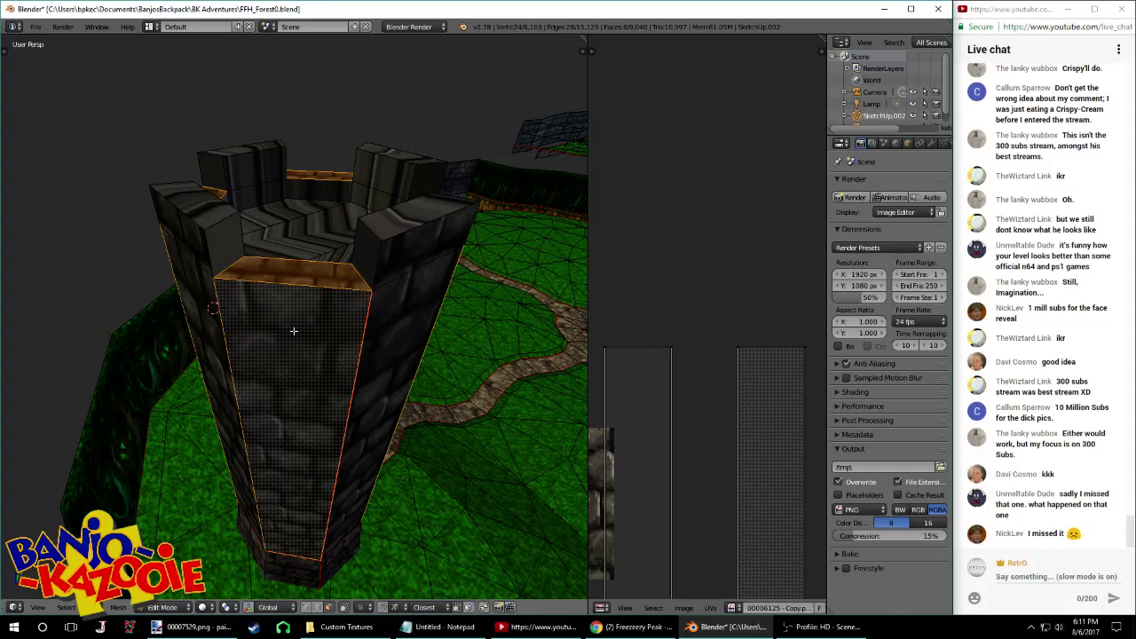
Select the UVs of all four ledge faces and scale them down to roughly the width of a wall strip
scroll(705, 414, down, 5)
middle_drag(661, 358, 664, 356)
right_click(669, 359)
right_click(667, 374)
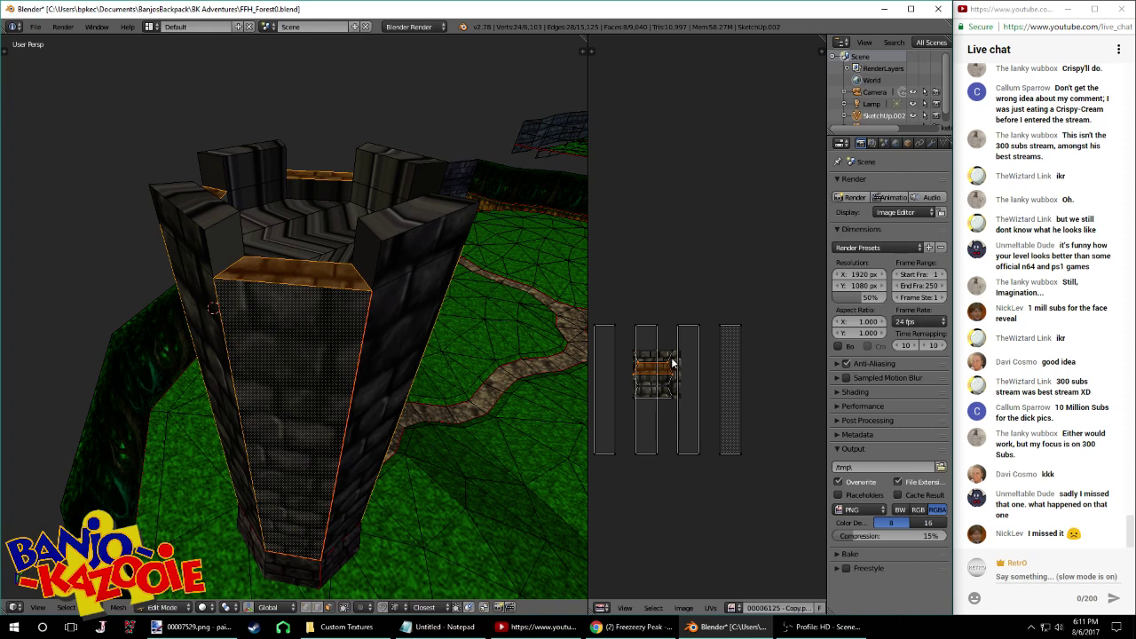
shift+right_click(672, 358)
shift+right_click(670, 382)
shift+right_click(670, 394)
click(664, 393)
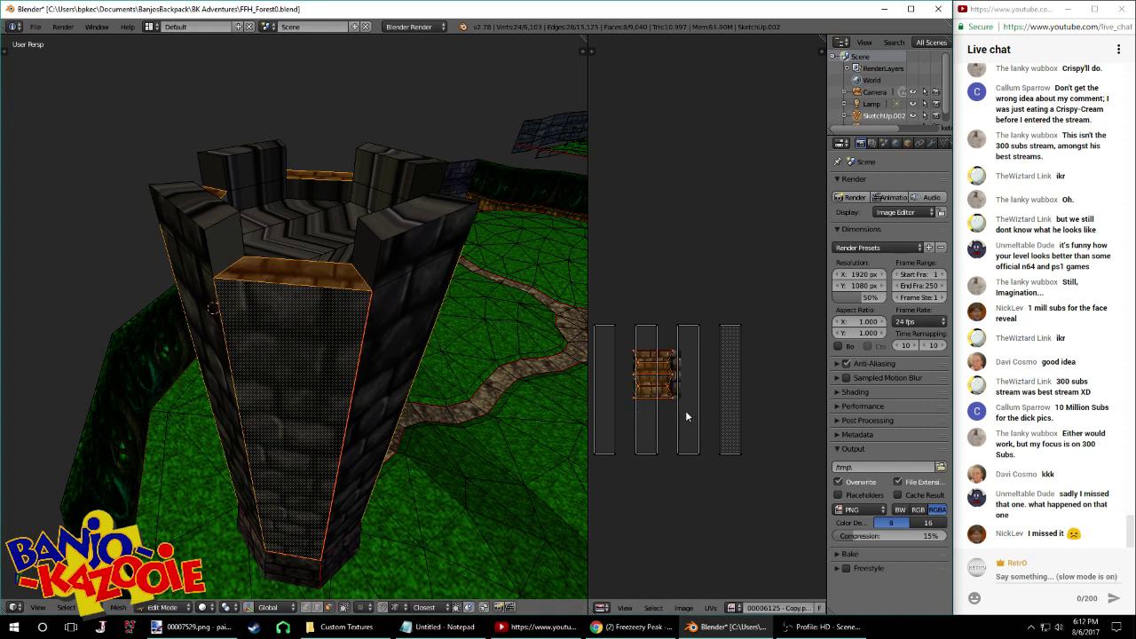
middle_drag(476, 401, 446, 407)
middle_drag(669, 417, 713, 419)
scroll(713, 419, up, 3)
key(s)
click(724, 448)
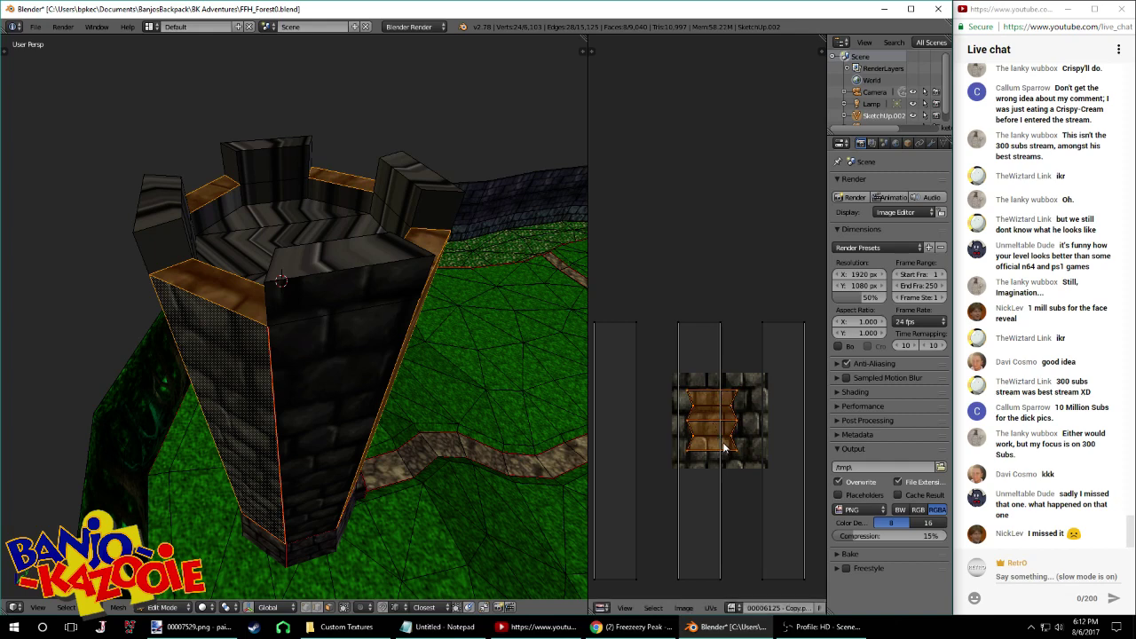
Move the ledge UVs above the second wall strip and shrink them to match the strip's width
key(g)
click(712, 315)
scroll(711, 315, up, 3)
key(s)
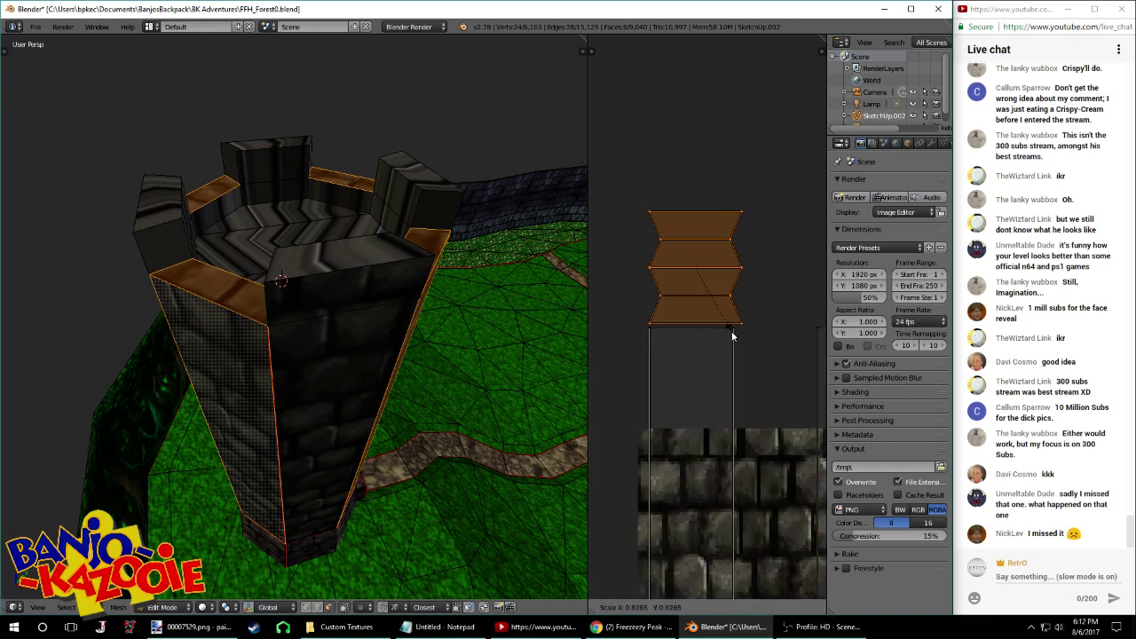
click(725, 326)
key(g)
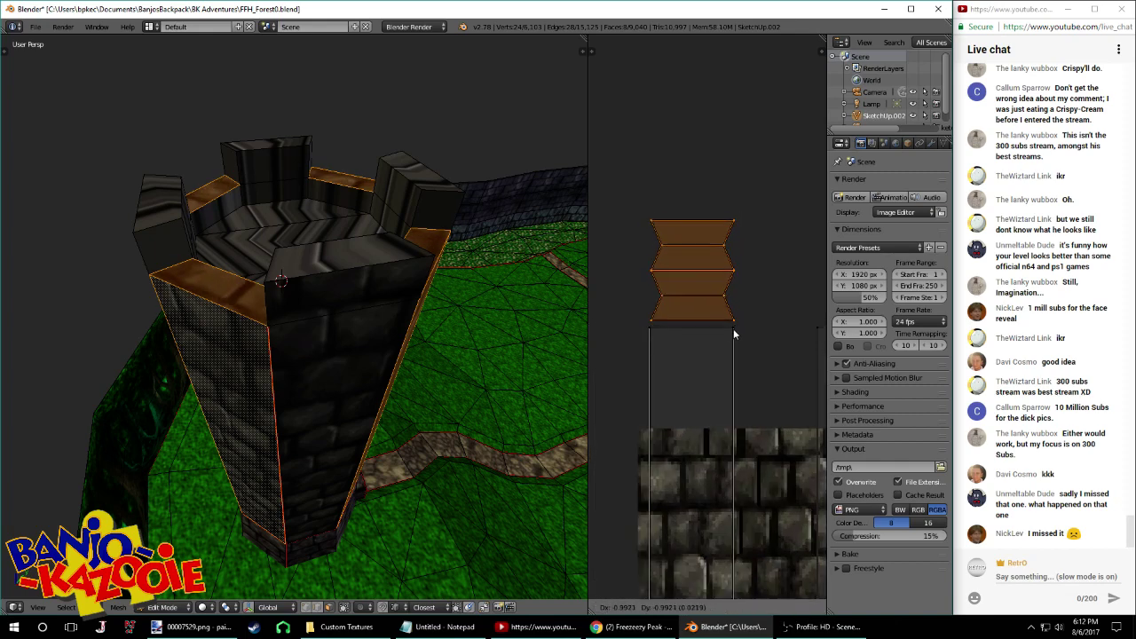
click(724, 314)
Try to place the lowest ledge face's UVs on top of the second wall strip
right_click(658, 290)
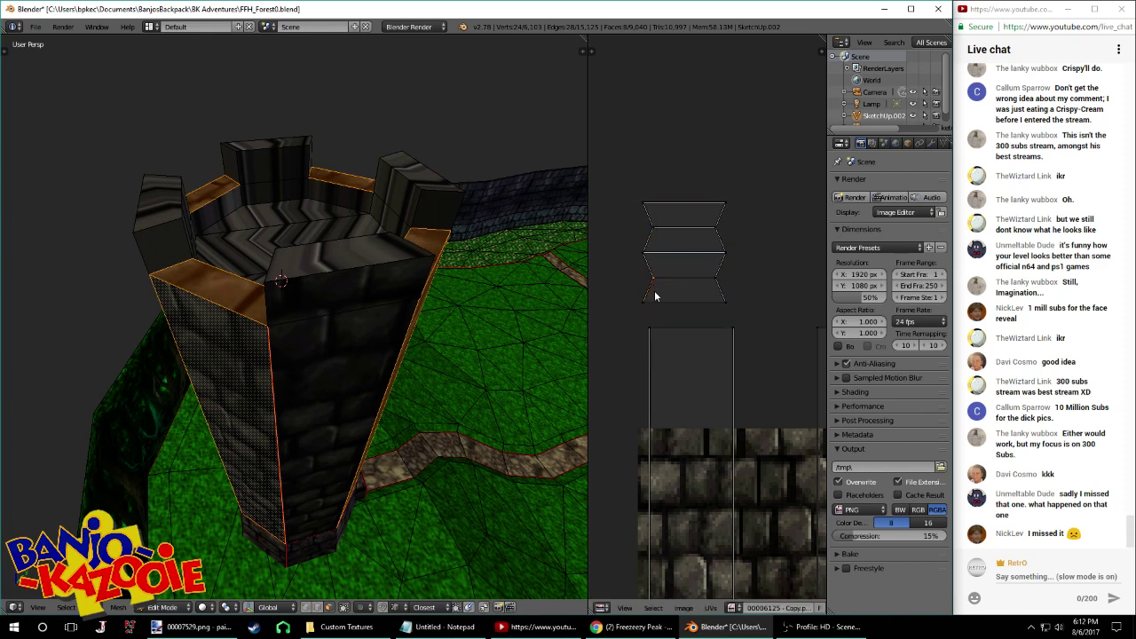
key(g)
click(651, 333)
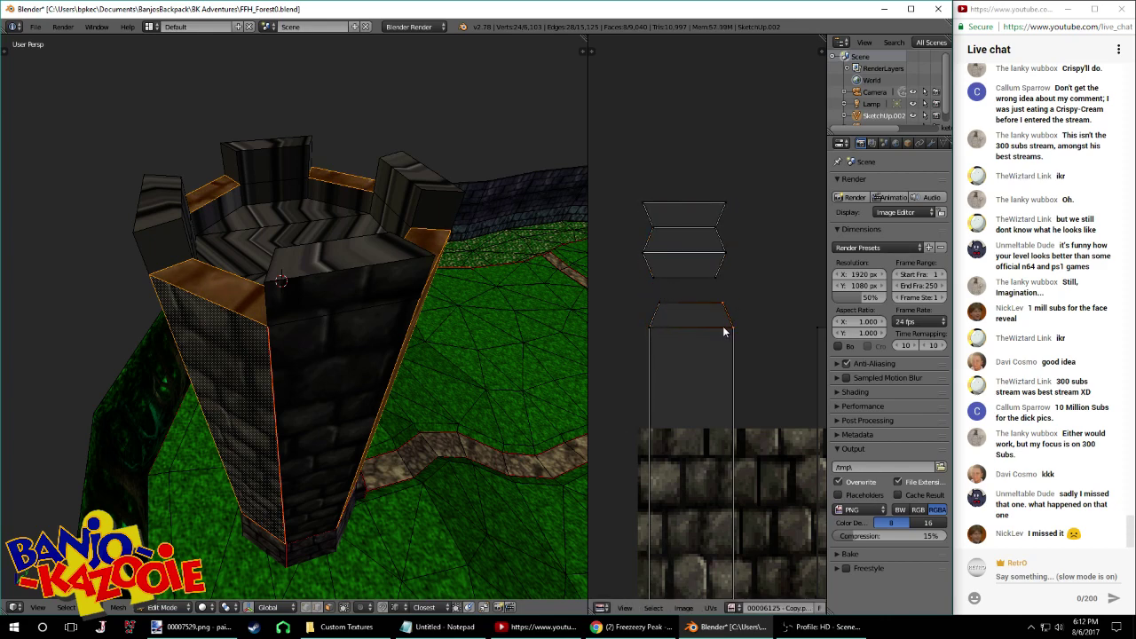
key(Tab)
mouse_move(429, 363)
middle_down()
mouse_move(365, 357)
mouse_move(442, 357)
middle_up()
key(Tab)
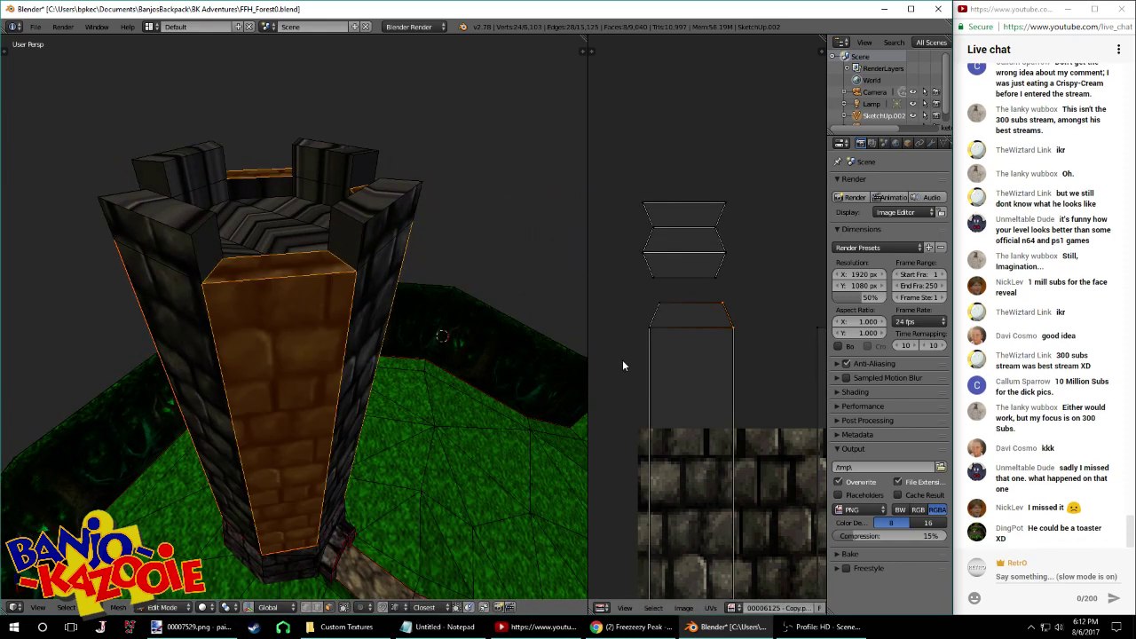
Undo the move of the lowest ledge face's UVs
key(ctrl+z)
key(ctrl+z)
key(ctrl+z)
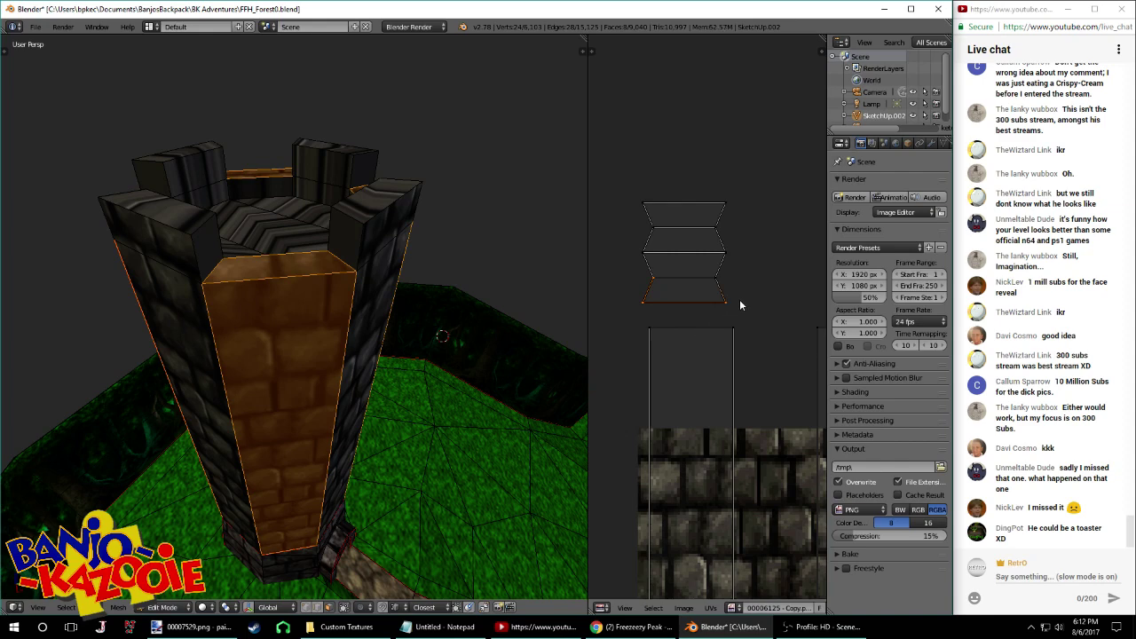
Select the lowest ledge face's UVs, place them on top of the third wall strip, and check the tower
shift+right_click(714, 284)
middle_drag(686, 295, 641, 300)
scroll(642, 300, down, 2)
key(g)
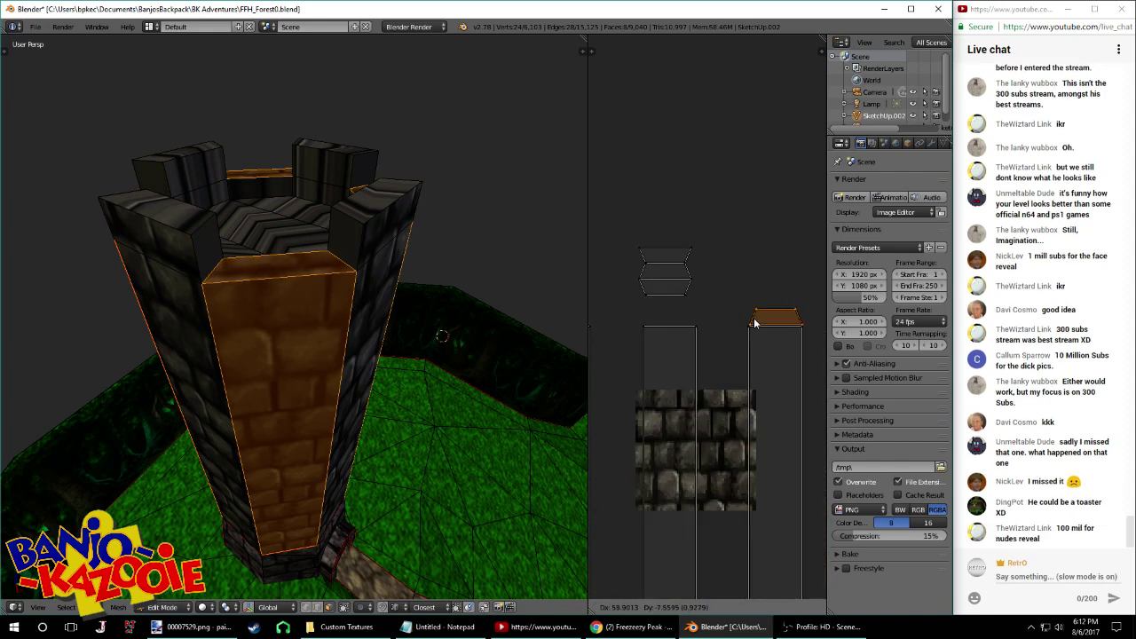
click(754, 324)
key(Tab)
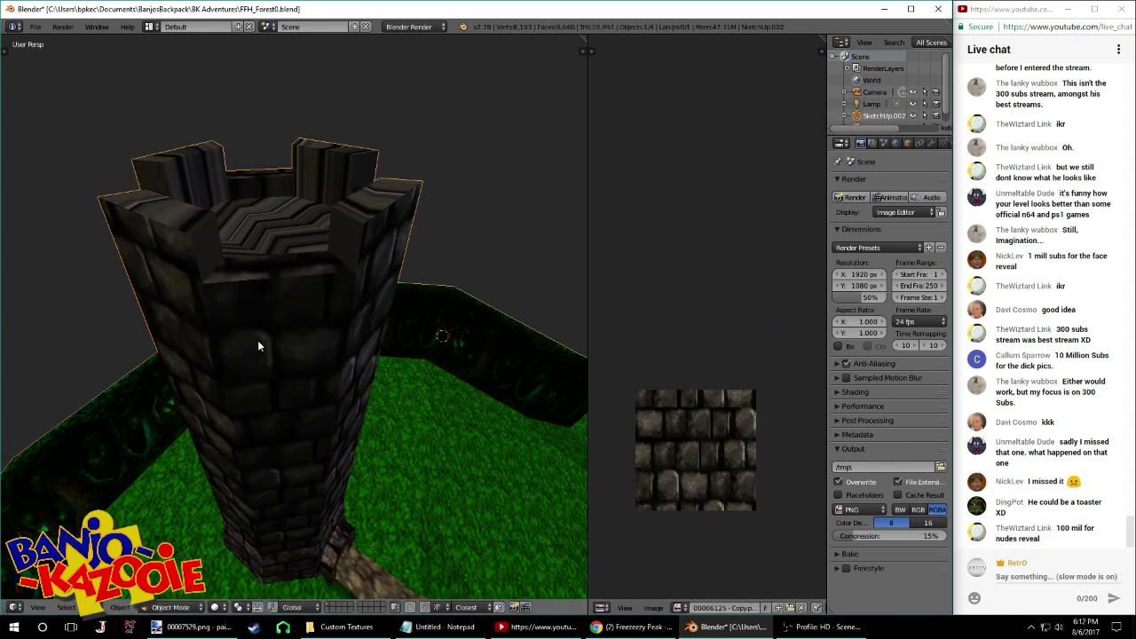
middle_drag(258, 340, 255, 341)
Move the selected ledge UVs onto the top edge of the leftmost wall strip
key(Tab)
scroll(667, 335, down, 2)
key(g)
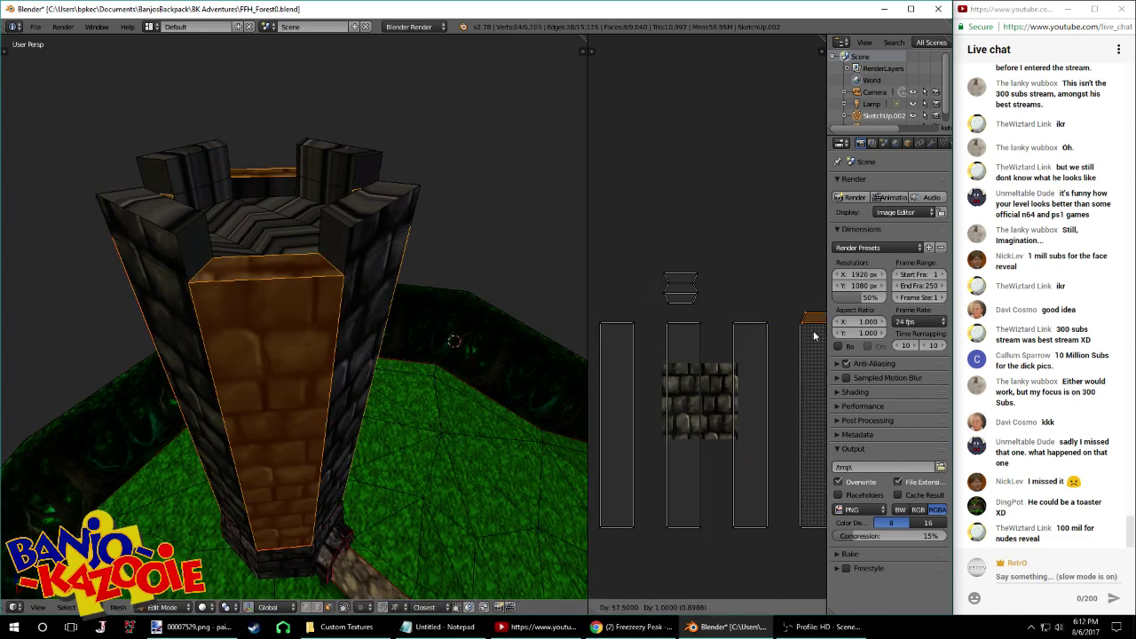
click(612, 336)
Fit the ledge's lower UV corners to the top corners of the leftmost wall strip and check the tower
middle_drag(609, 329, 705, 363)
scroll(644, 317, up, 2)
scroll(702, 358, up, 2)
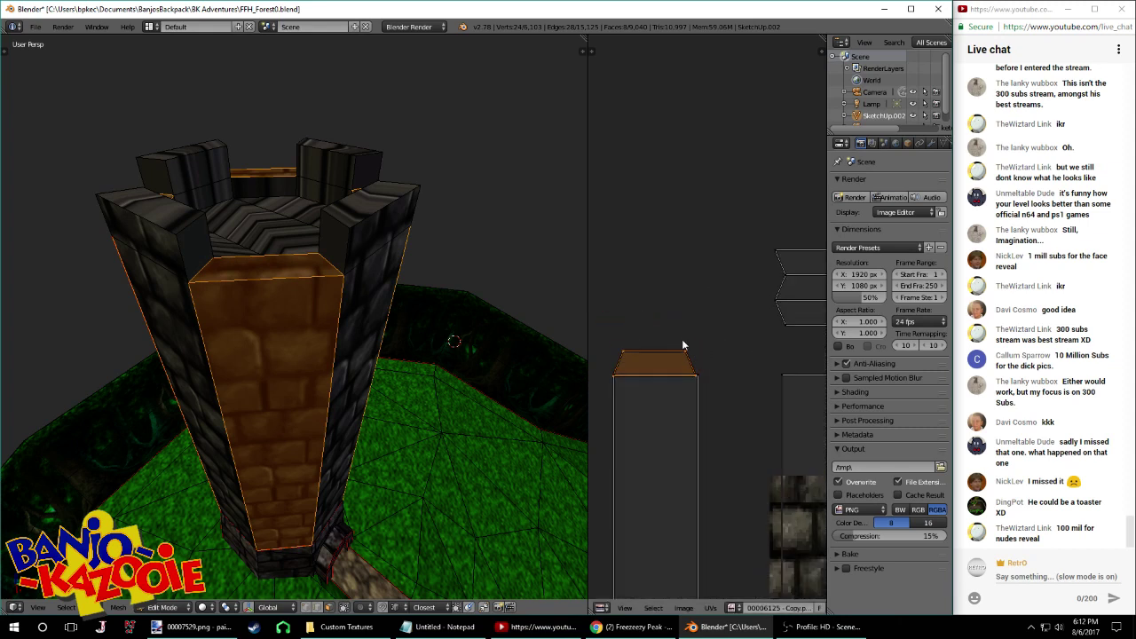
right_click(683, 344)
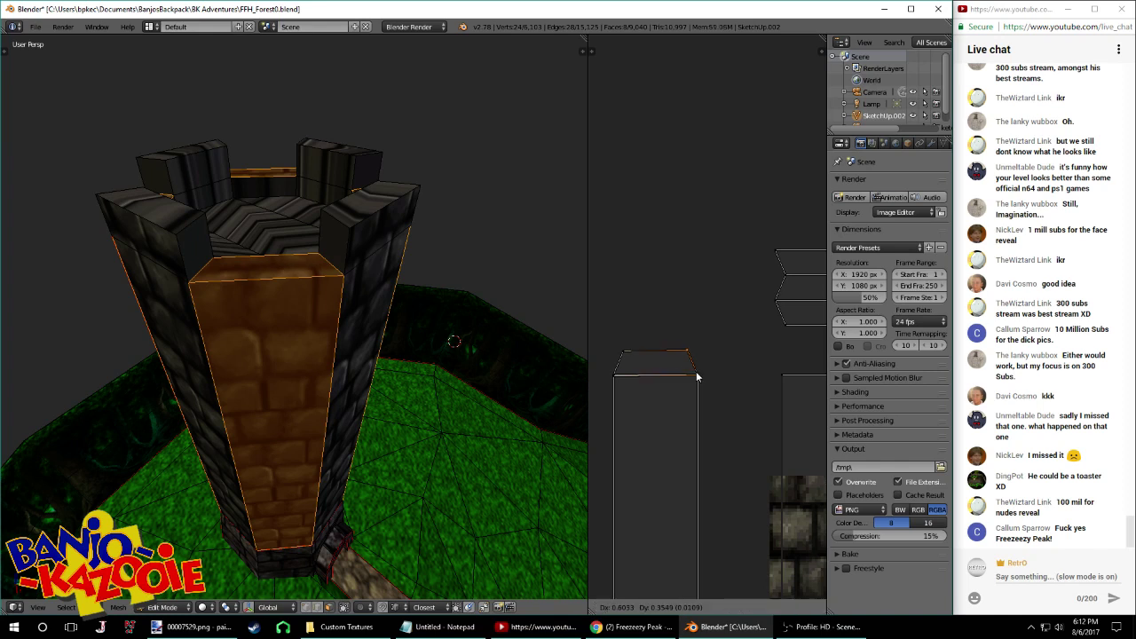
right_click(615, 378)
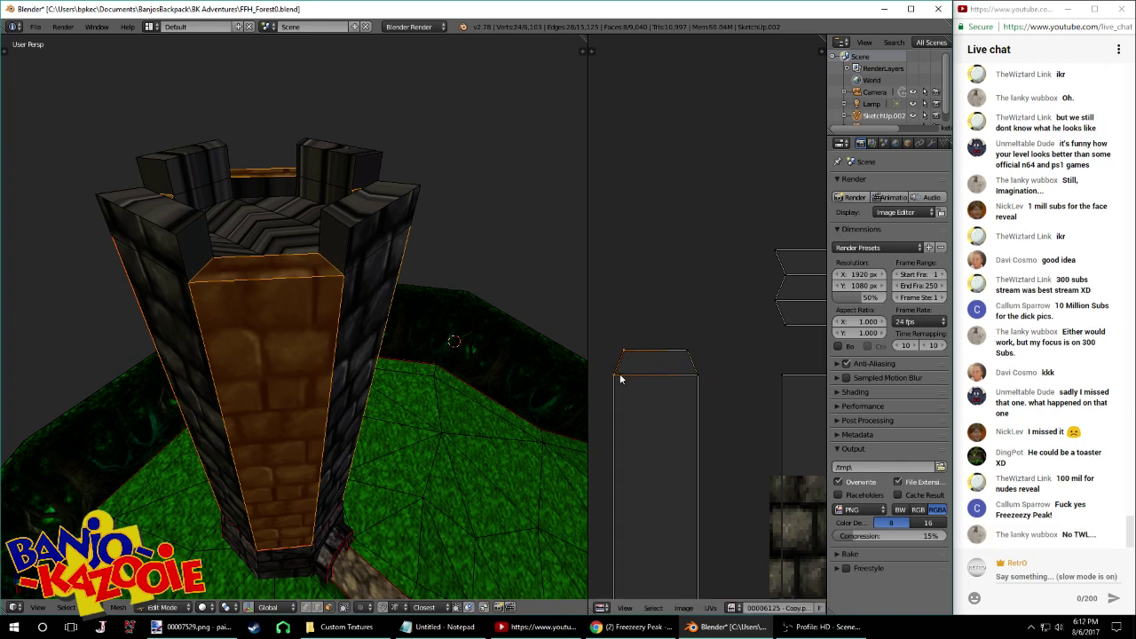
key(Tab)
middle_drag(434, 361, 430, 335)
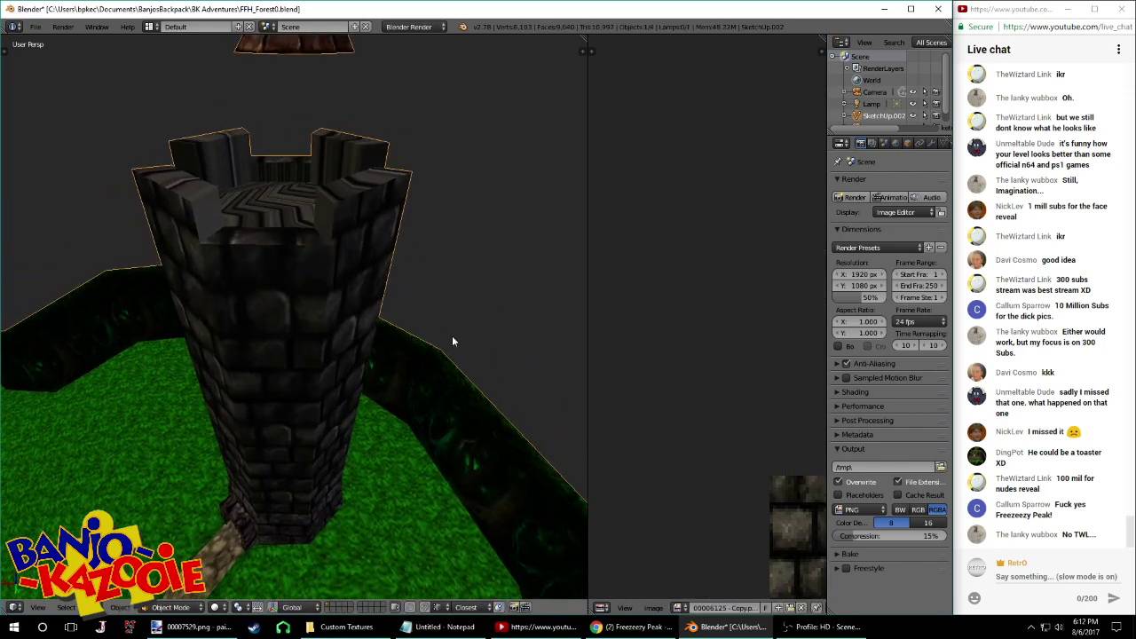
Select the lowest remaining ledge face's UVs above the second wall strip and rotate them by 180 degrees
key(Tab)
scroll(708, 382, down, 2)
right_click(764, 337)
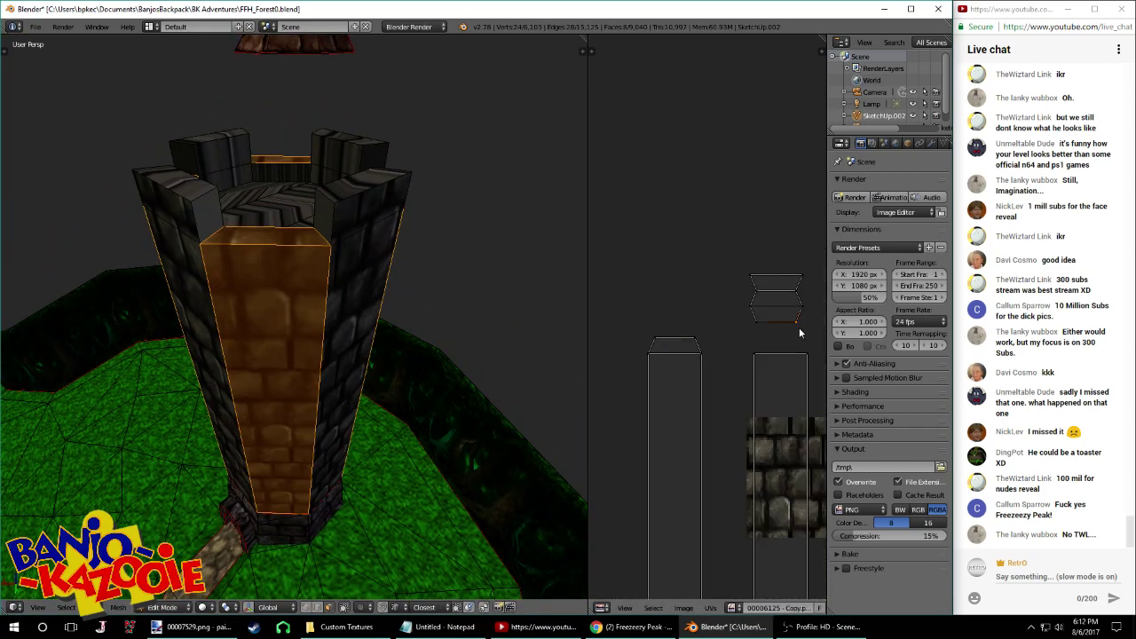
right_click(799, 333)
text(r180)
key(Return)
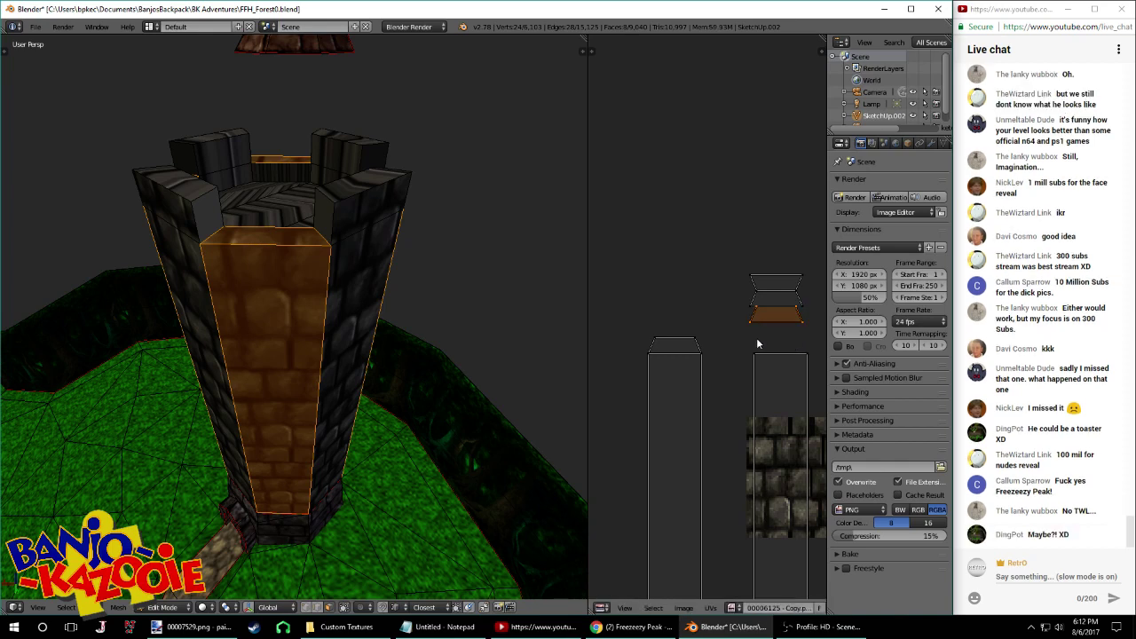
Move the rotated ledge UVs to just above the third wall strip and check the texture on the tower
key(g)
click(761, 362)
middle_drag(541, 373, 452, 404)
key(g)
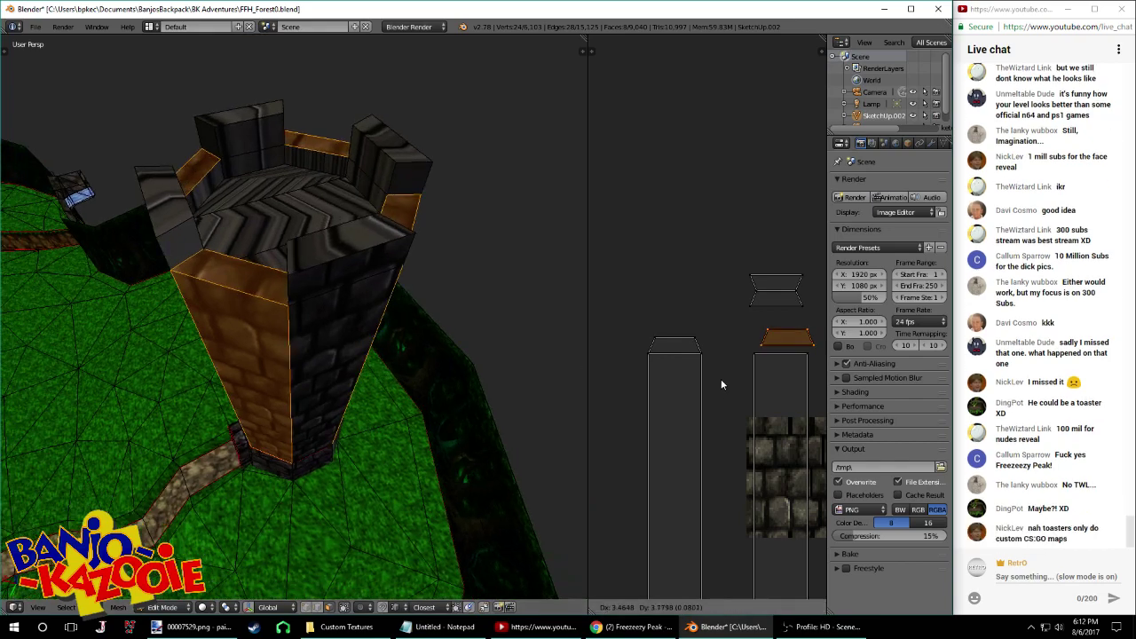
click(717, 385)
middle_drag(386, 373, 461, 398)
key(Tab)
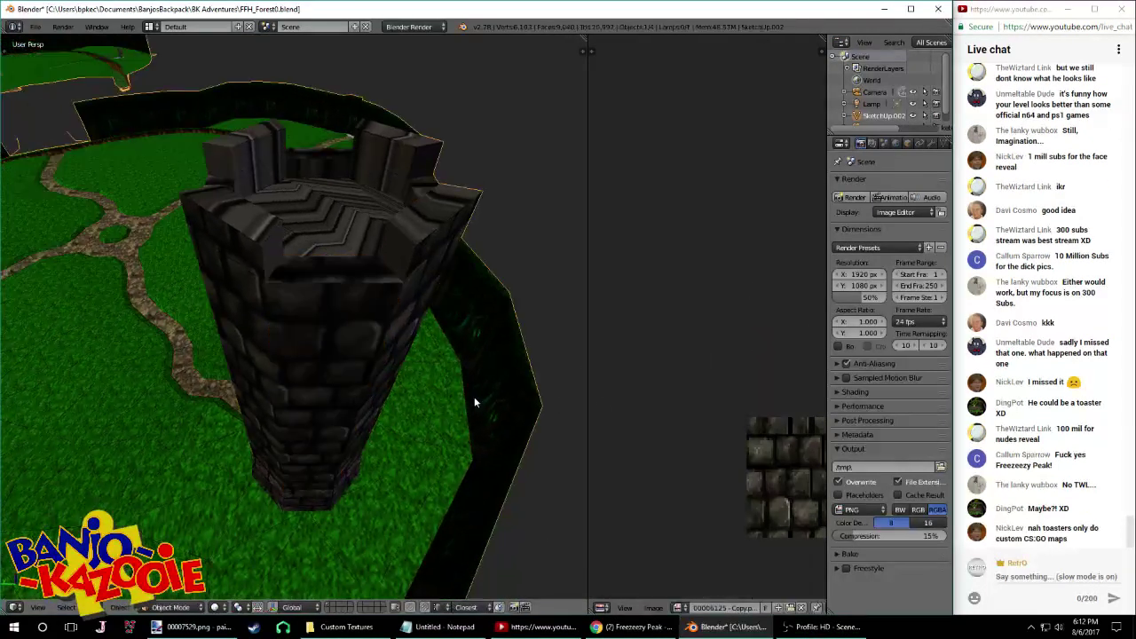
Reposition the rotated ledge UVs so their lower edge meets the top of the third wall strip
key(Tab)
scroll(691, 393, down, 2)
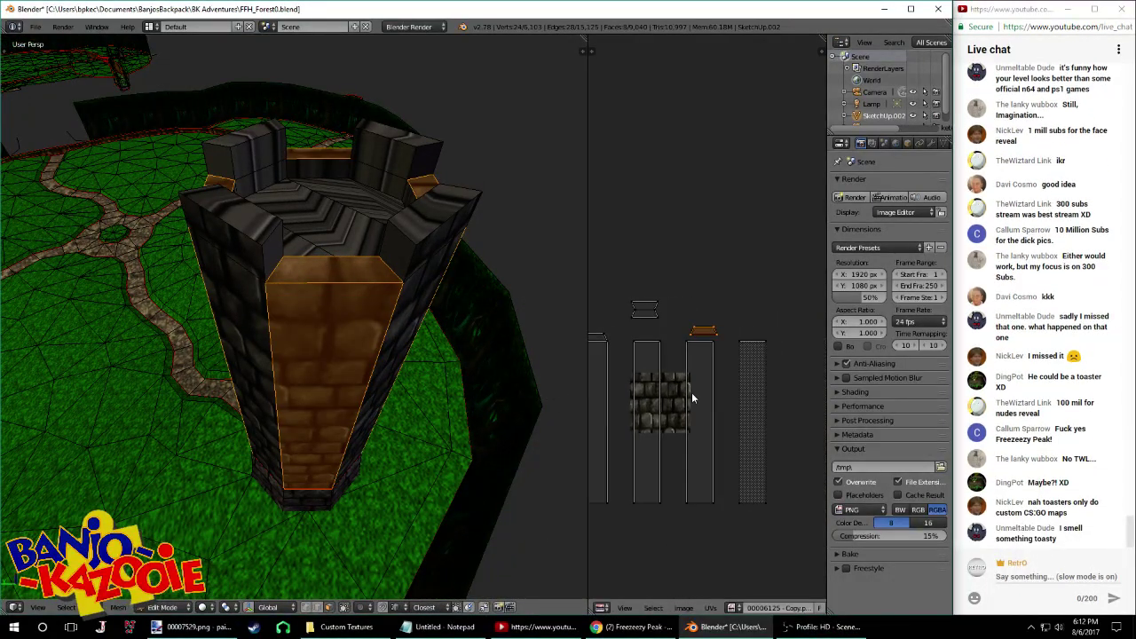
scroll(752, 337, up, 4)
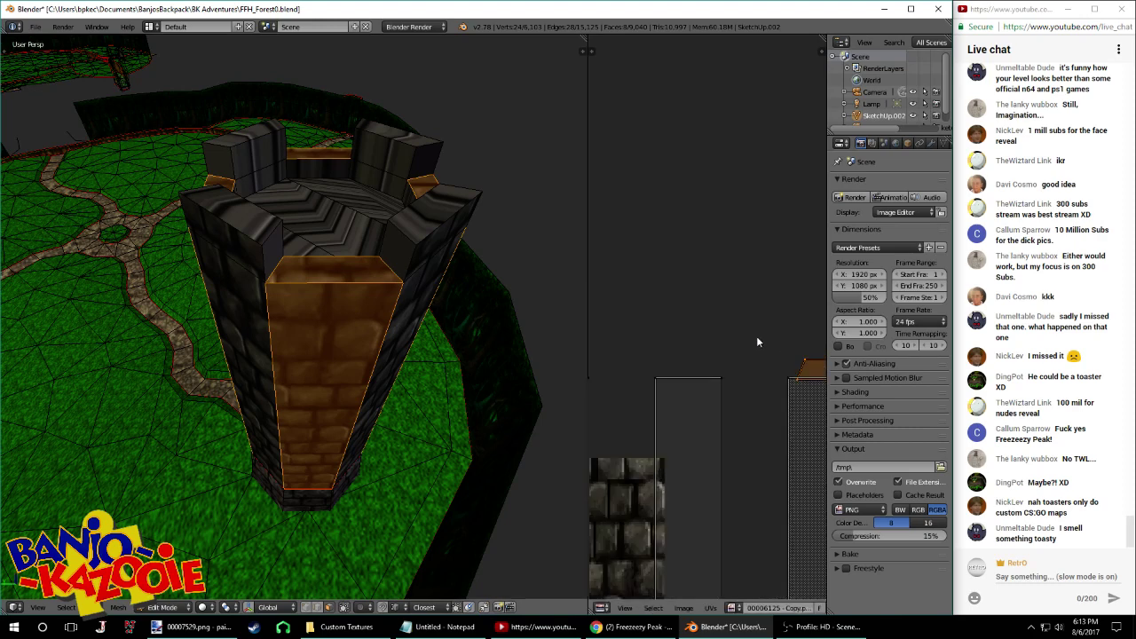
key(g)
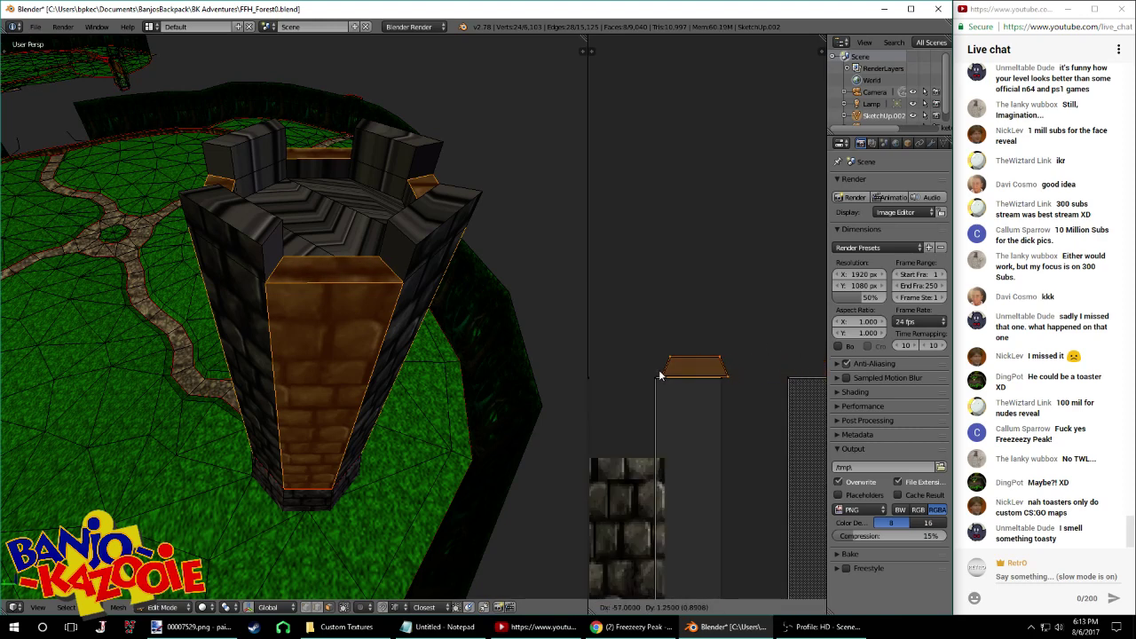
click(654, 370)
Fit the ledge's lower left UV corner to the top left corner of the third wall strip
scroll(633, 353, up, 2)
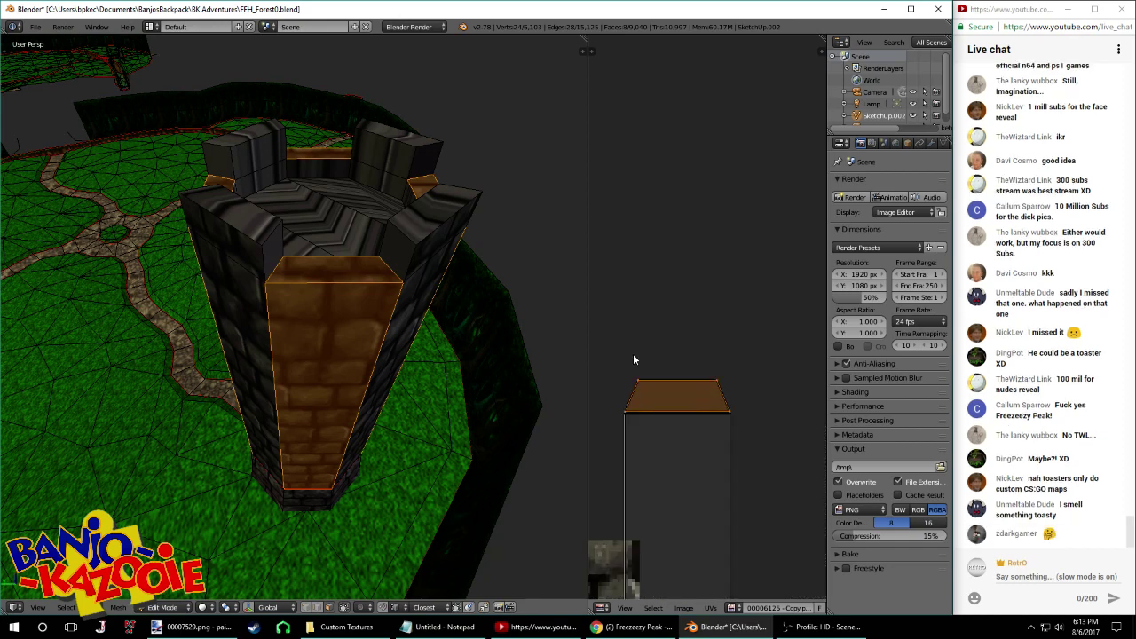
middle_drag(632, 385, 659, 372)
right_click(656, 369)
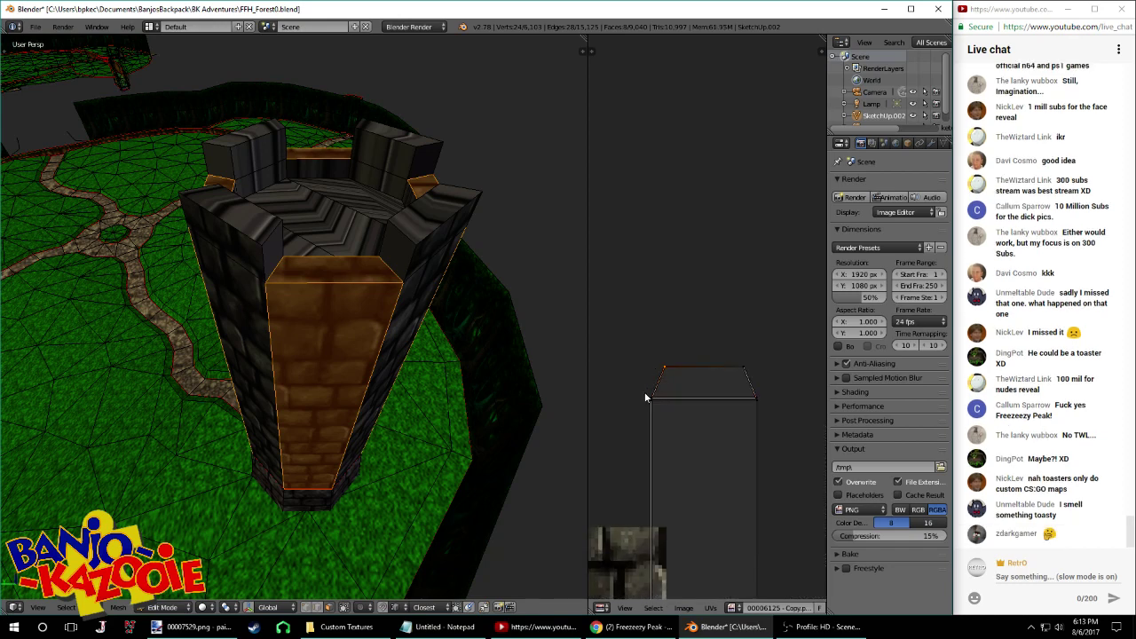
key(g)
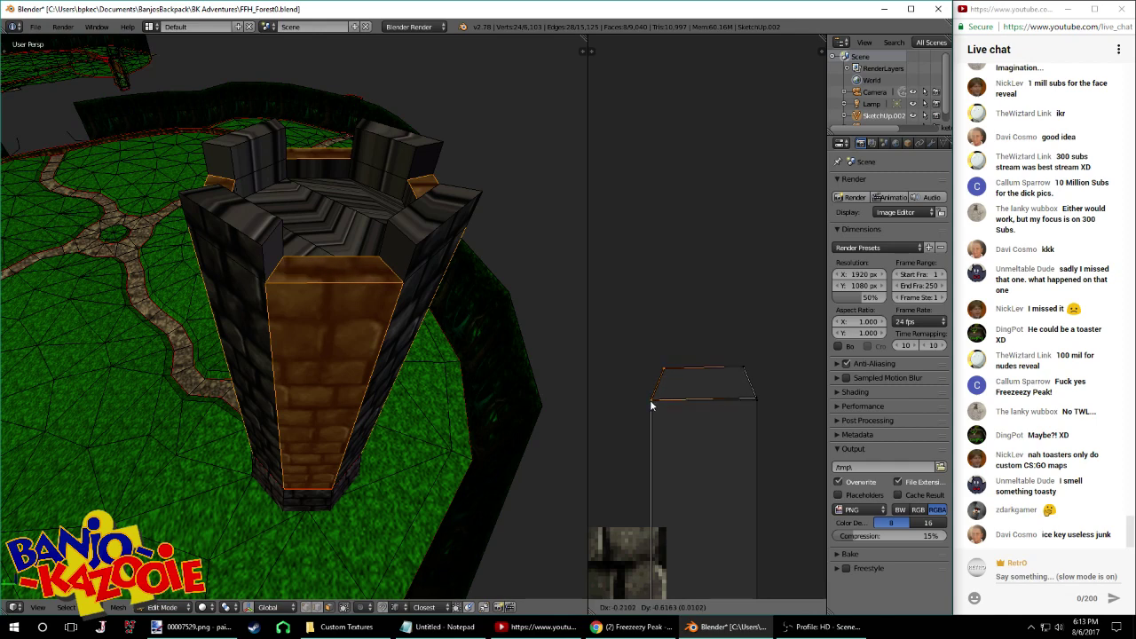
click(653, 405)
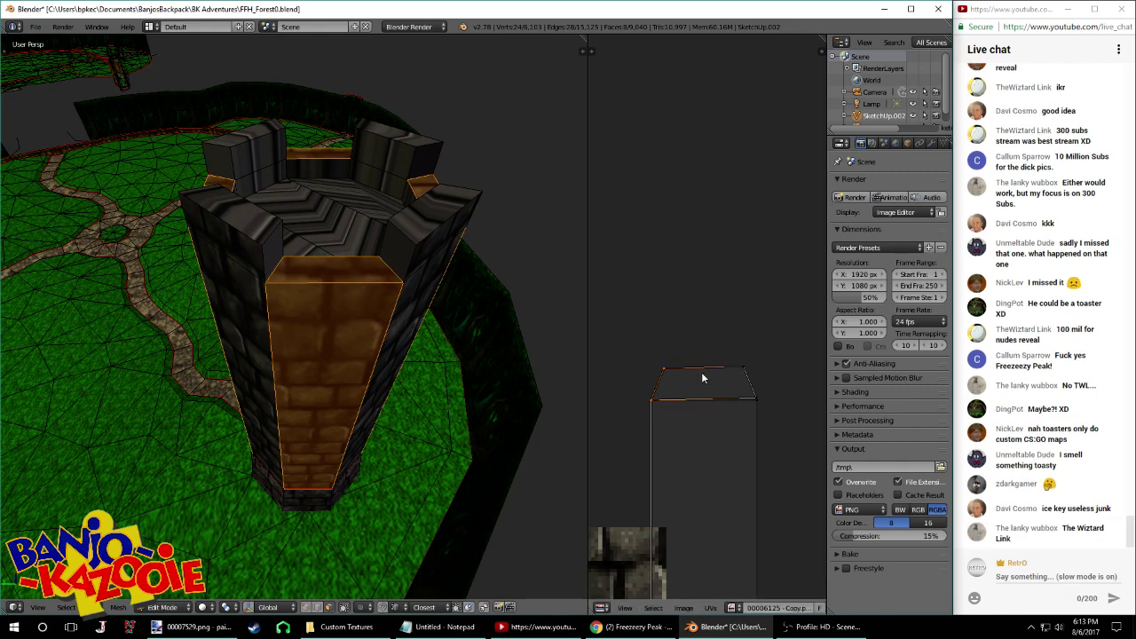
Fit the ledge's lower right UV corner to the top right corner of the third wall strip
right_click(737, 384)
key(g)
click(755, 410)
Try to fit the next rotated ledge UVs onto the top of the wall strip that overlaps the brick texture
middle_drag(550, 399, 464, 367)
scroll(677, 385, down, 5)
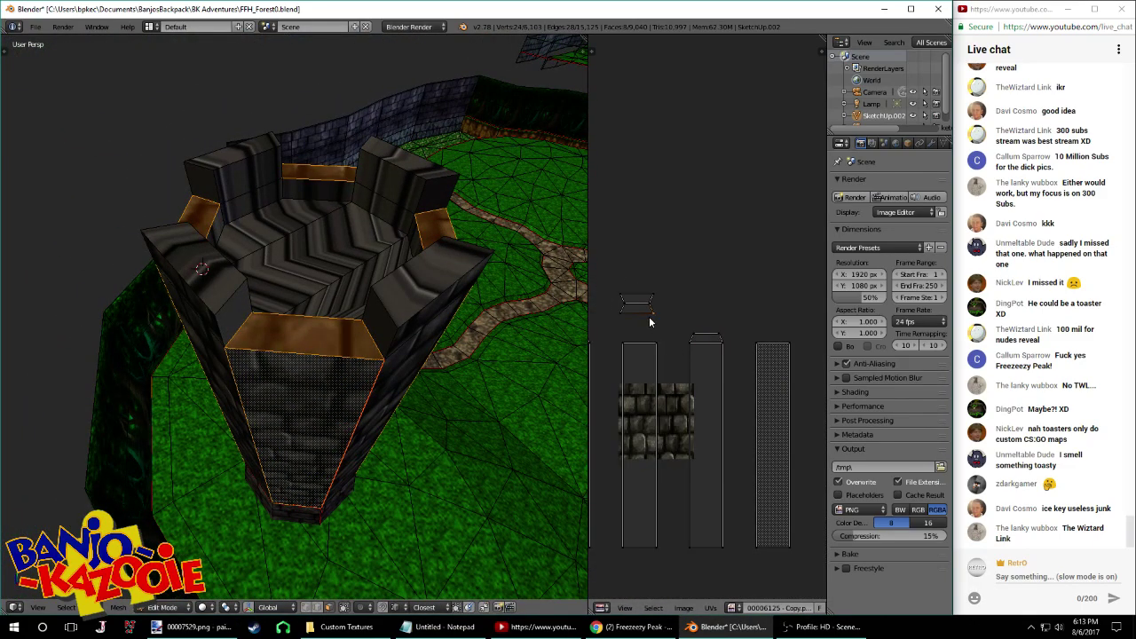
key(g)
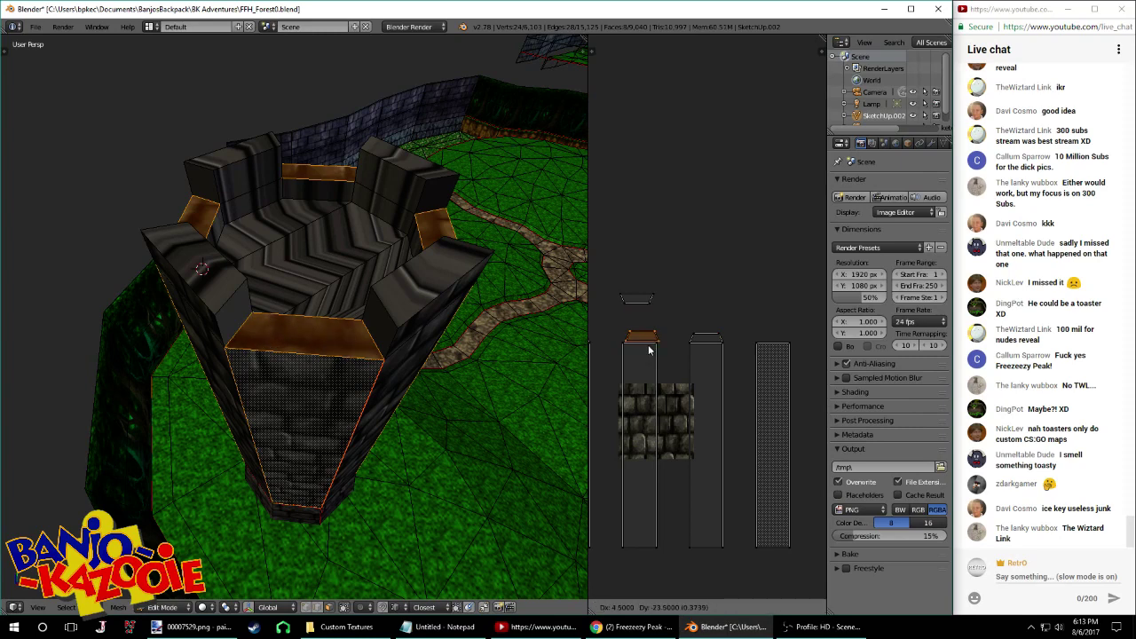
click(661, 349)
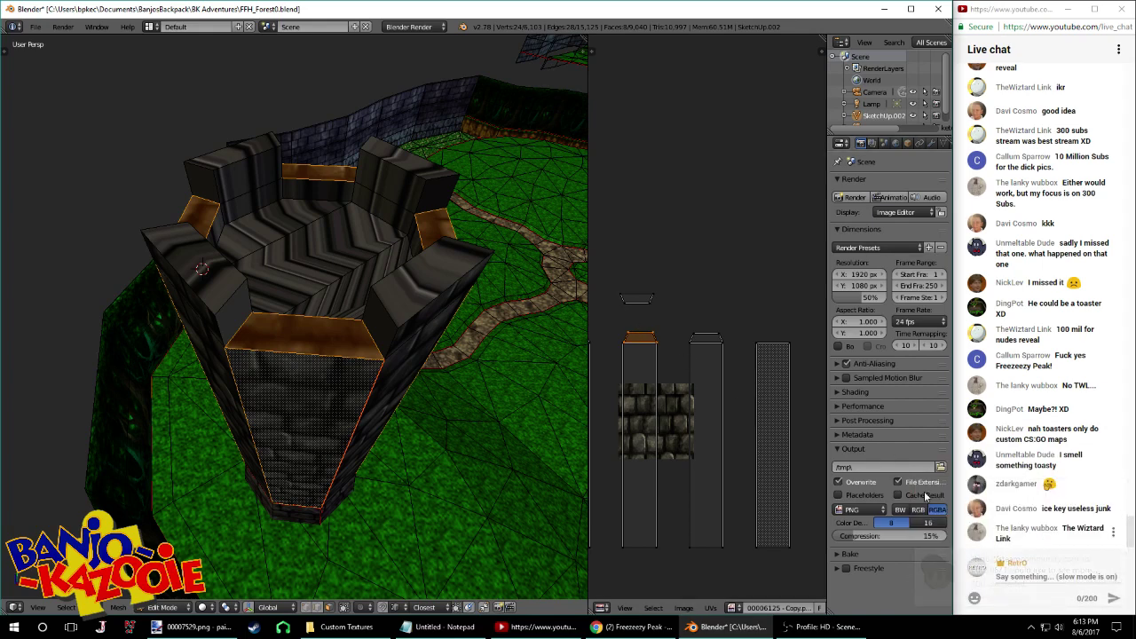
scroll(706, 356, up, 5)
middle_drag(731, 407, 792, 403)
key(g)
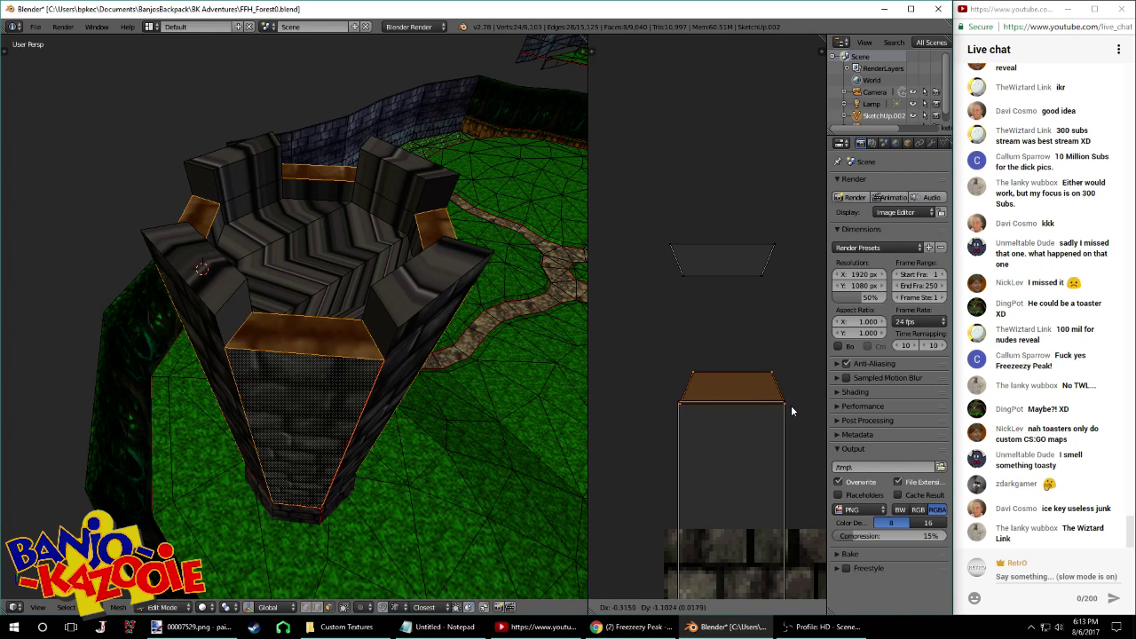
click(791, 405)
key(Tab)
key(Tab)
scroll(786, 406, up, 2)
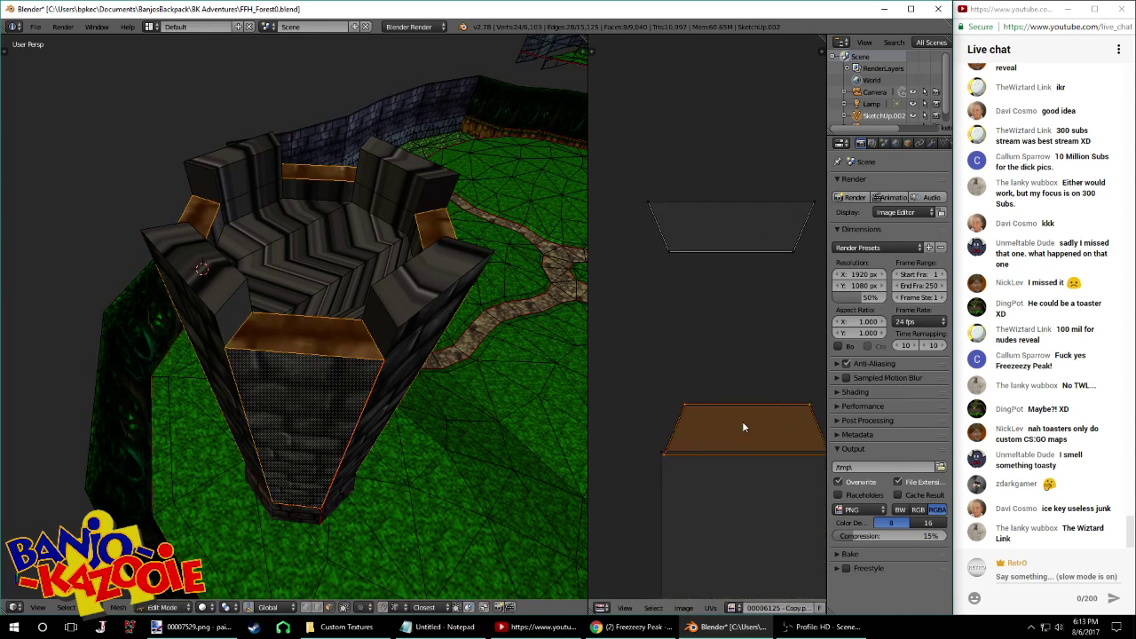
Move the selected ledge UVs onto the top of the dotted active wall strip so their lower edge meets it
scroll(744, 420, up, 4)
scroll(783, 415, down, 3)
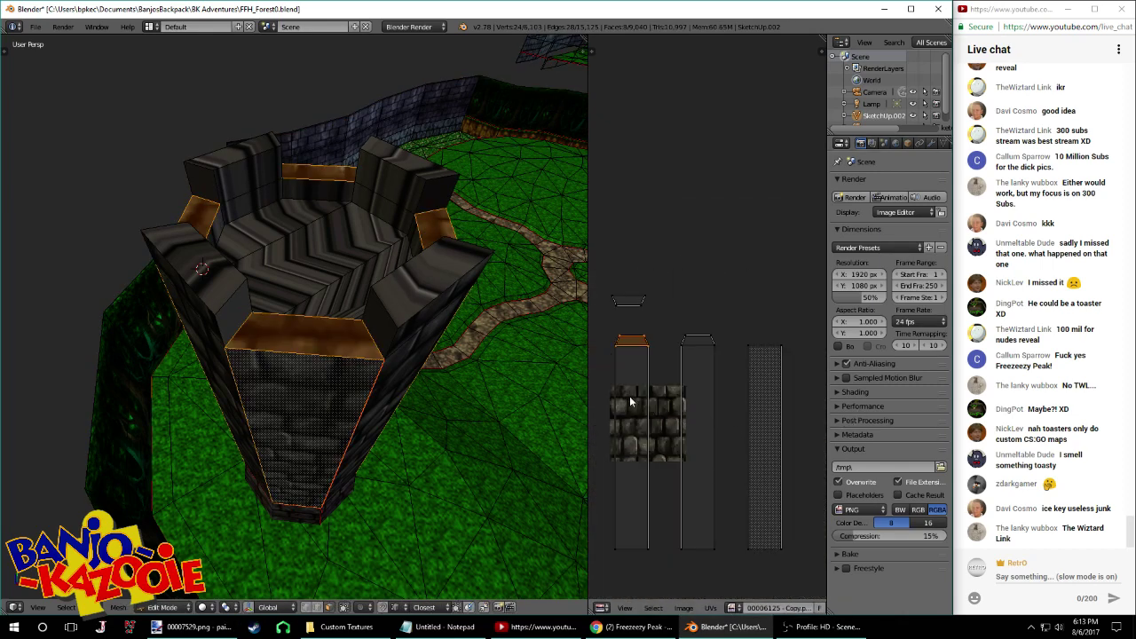
scroll(787, 304, up, 6)
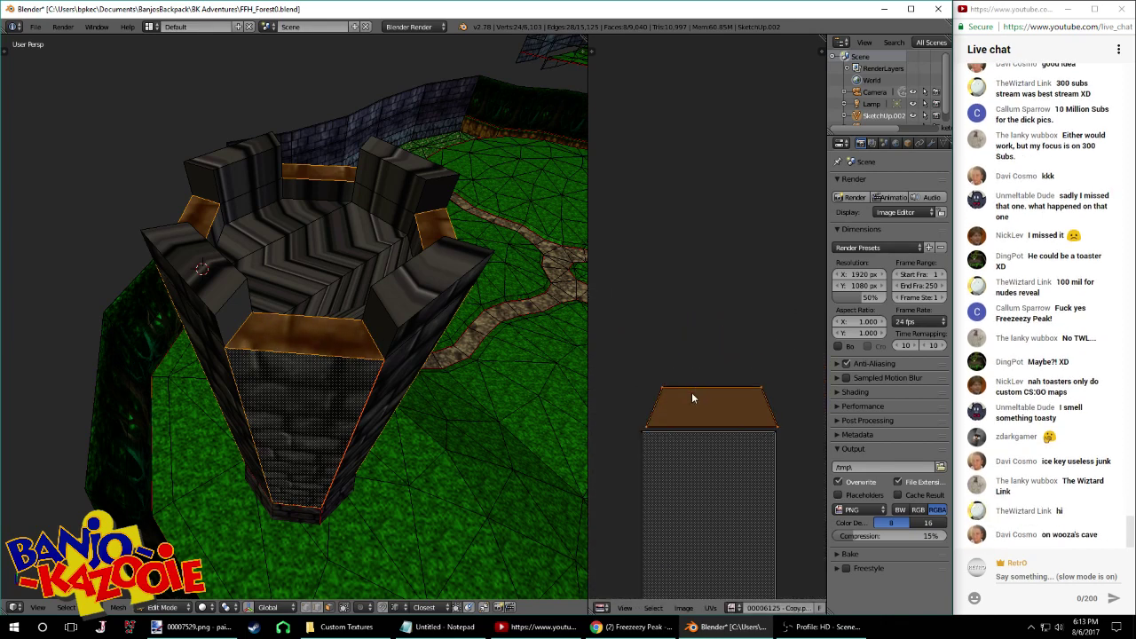
scroll(699, 412, up, 1)
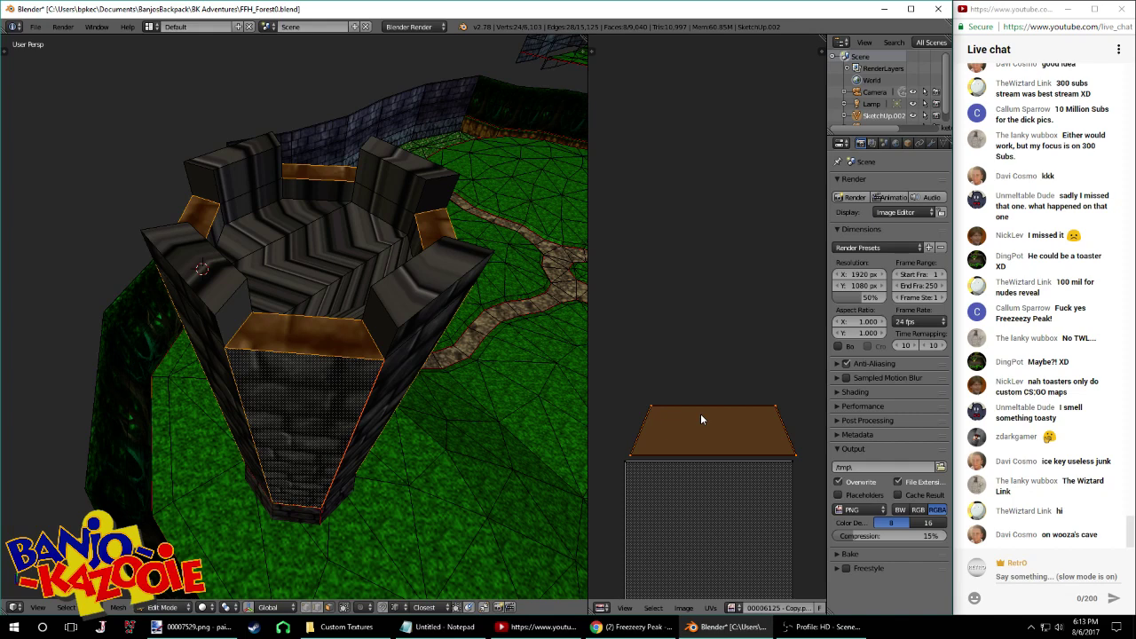
key(g)
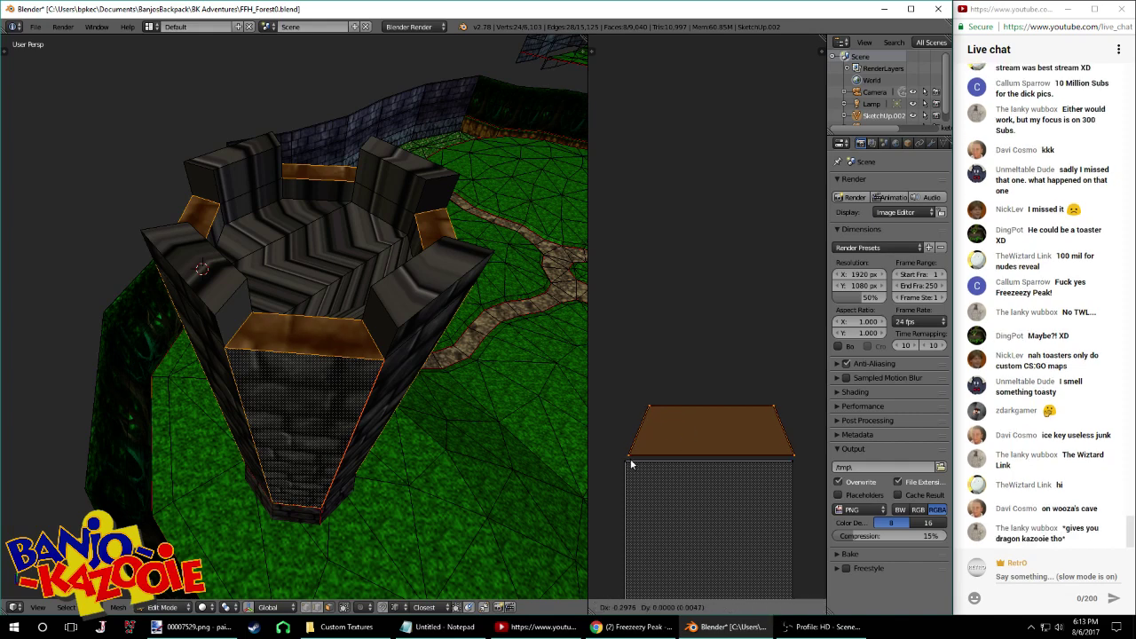
click(631, 467)
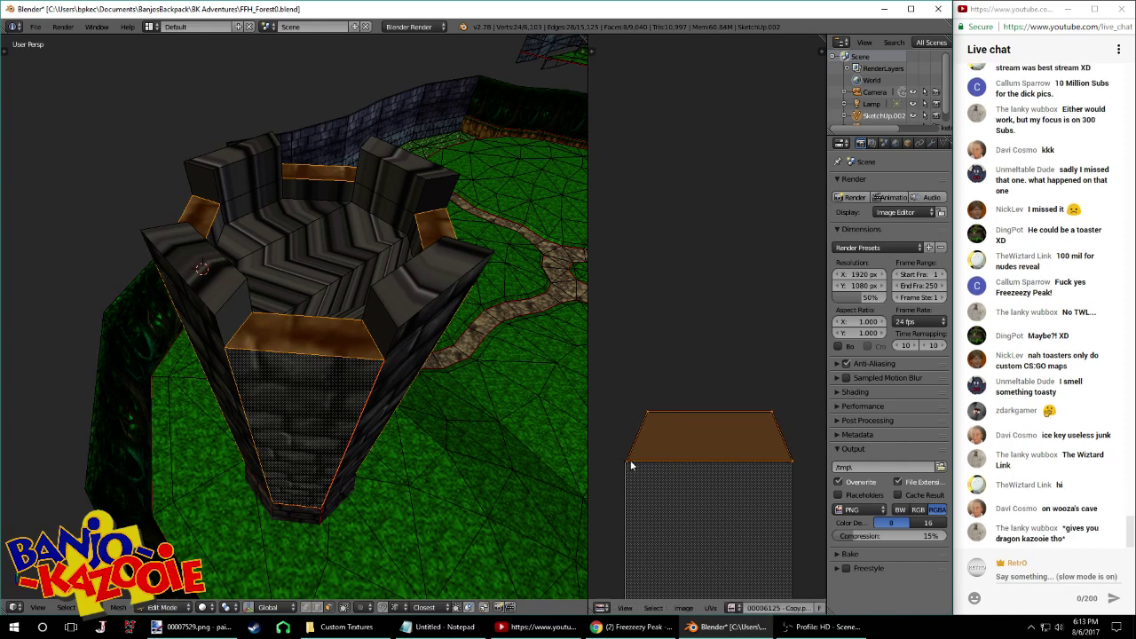
Line up the ledge's left and right UV corners with the top corners of the dotted wall strip
right_click(635, 432)
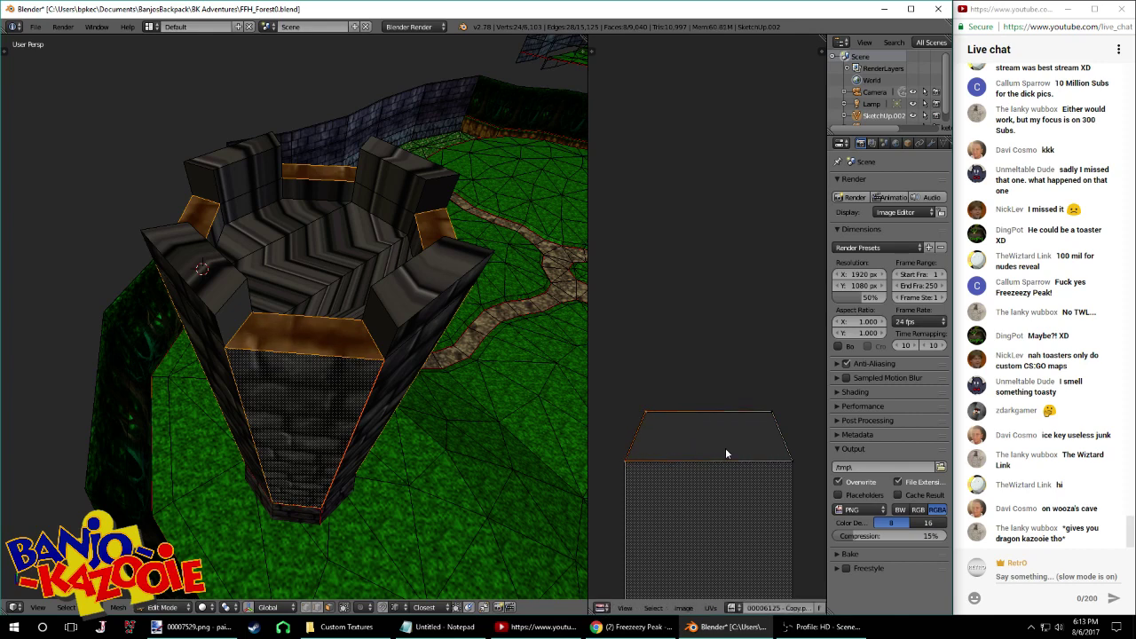
right_click(782, 477)
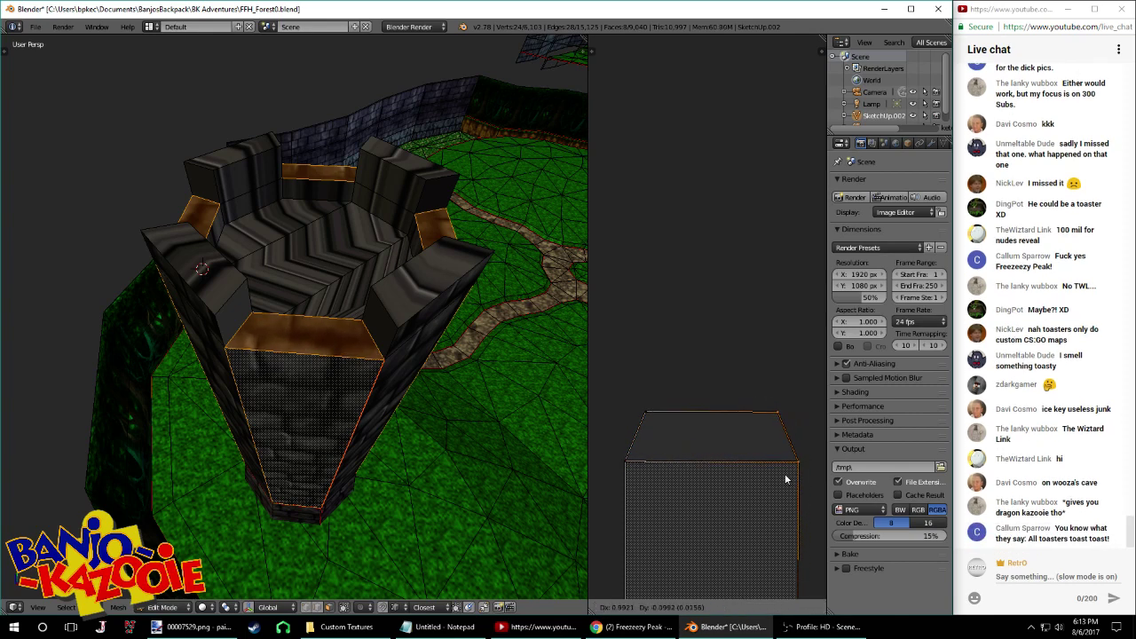
key(Tab)
key(Tab)
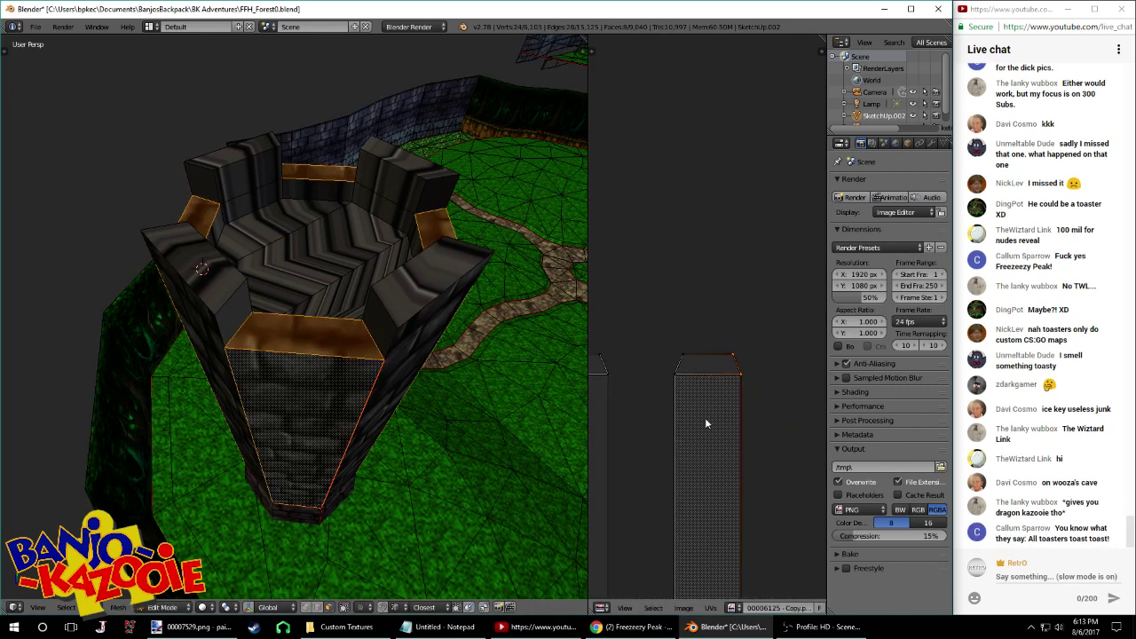
Leave mesh editing to check the tower's texture, and save the scene over FFH_Forest0.blend
key(Tab)
middle_drag(426, 388, 411, 394)
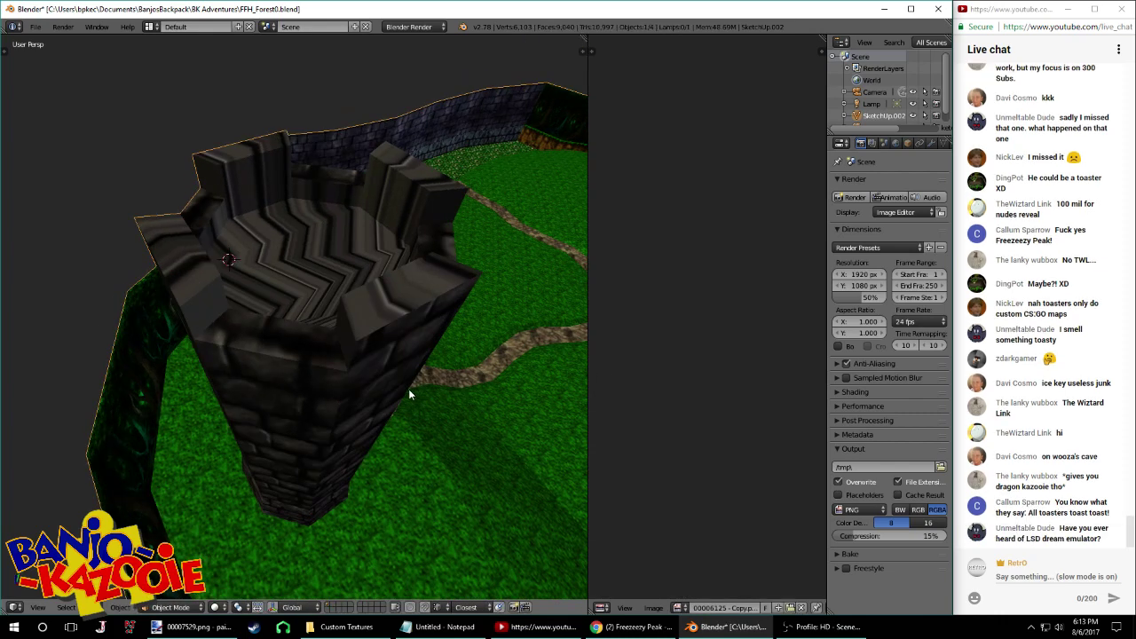
key(ctrl+s)
click(409, 392)
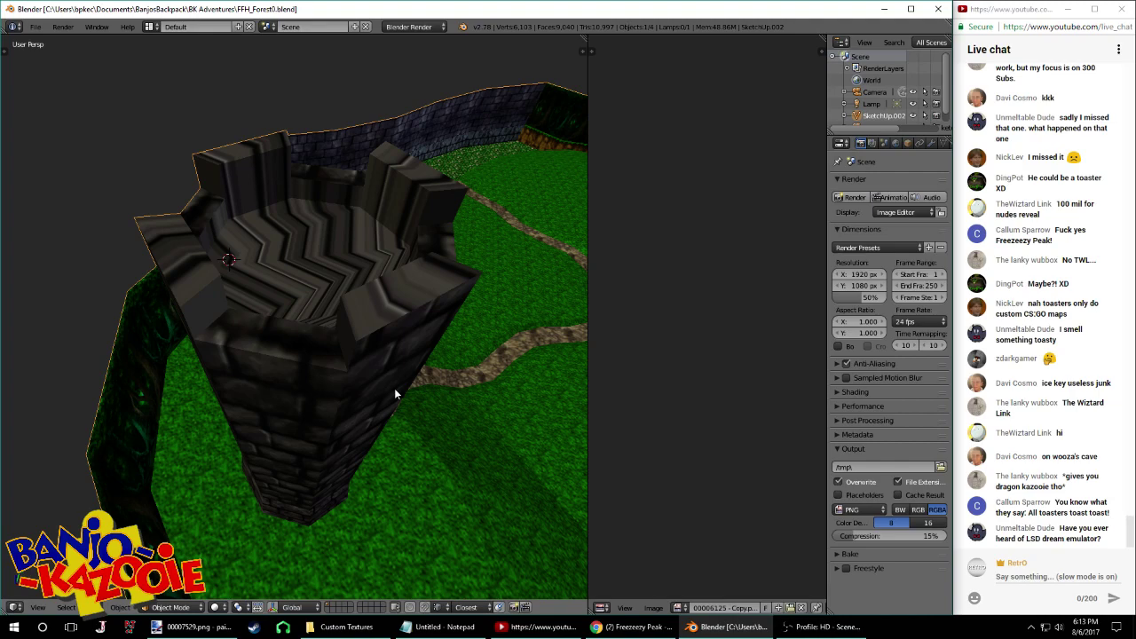
key(ctrl+s)
click(394, 388)
Return to editing the tower's mesh, select the last remaining ledge's UVs and rotate them by 180 degrees
middle_drag(415, 379, 305, 373)
key(Tab)
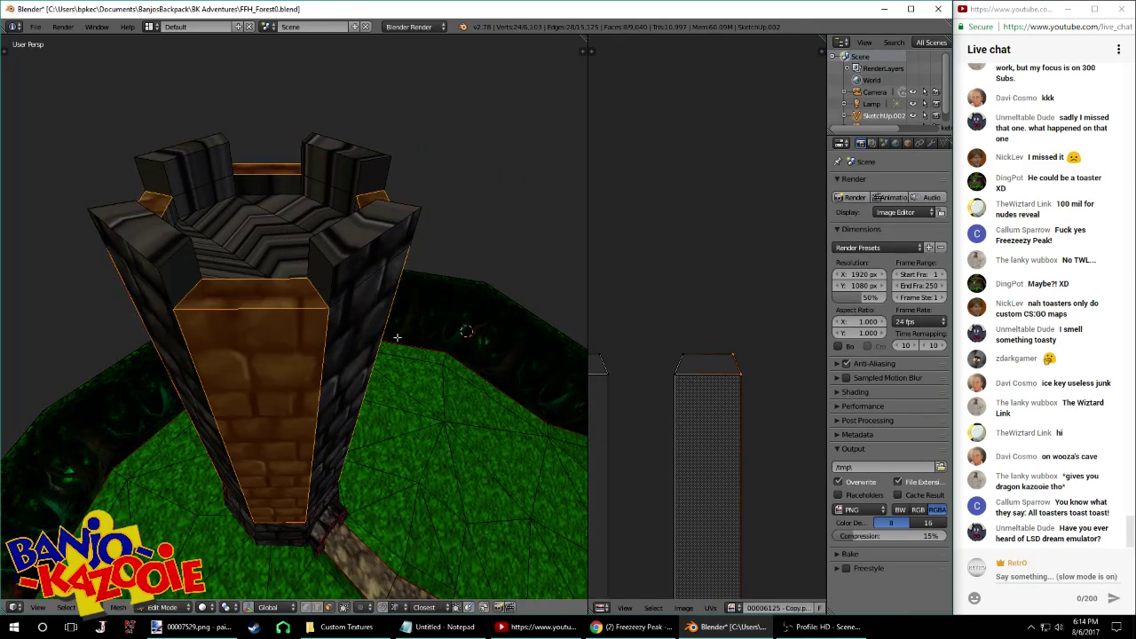
middle_drag(384, 337, 299, 340)
key(Tab)
key(Tab)
scroll(687, 354, down, 5)
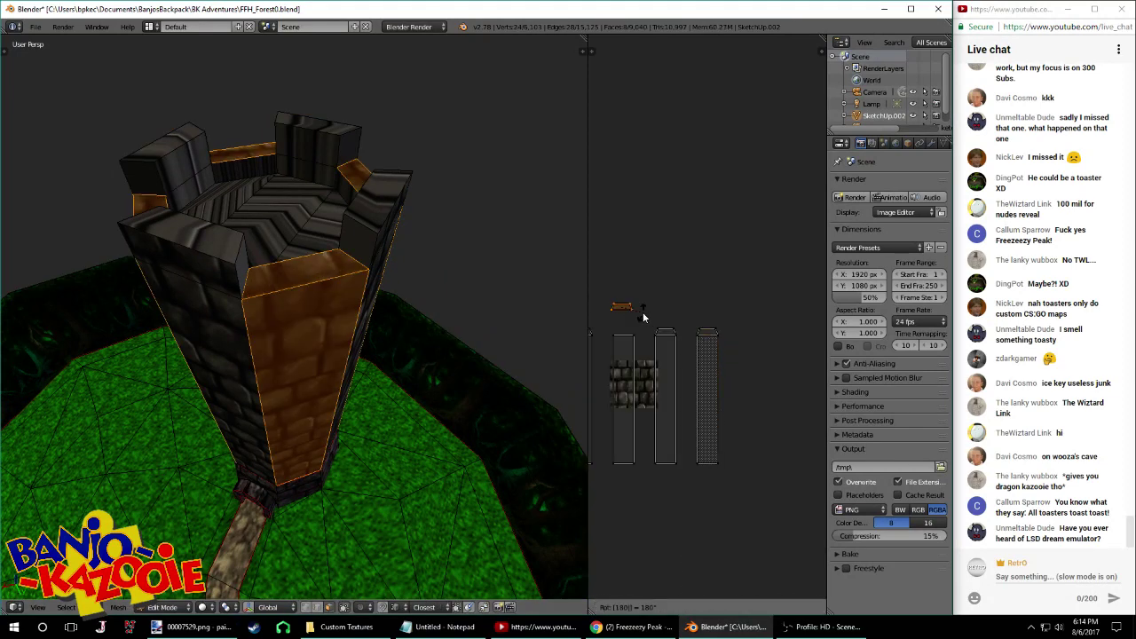
scroll(643, 311, up, 3)
scroll(668, 331, up, 3)
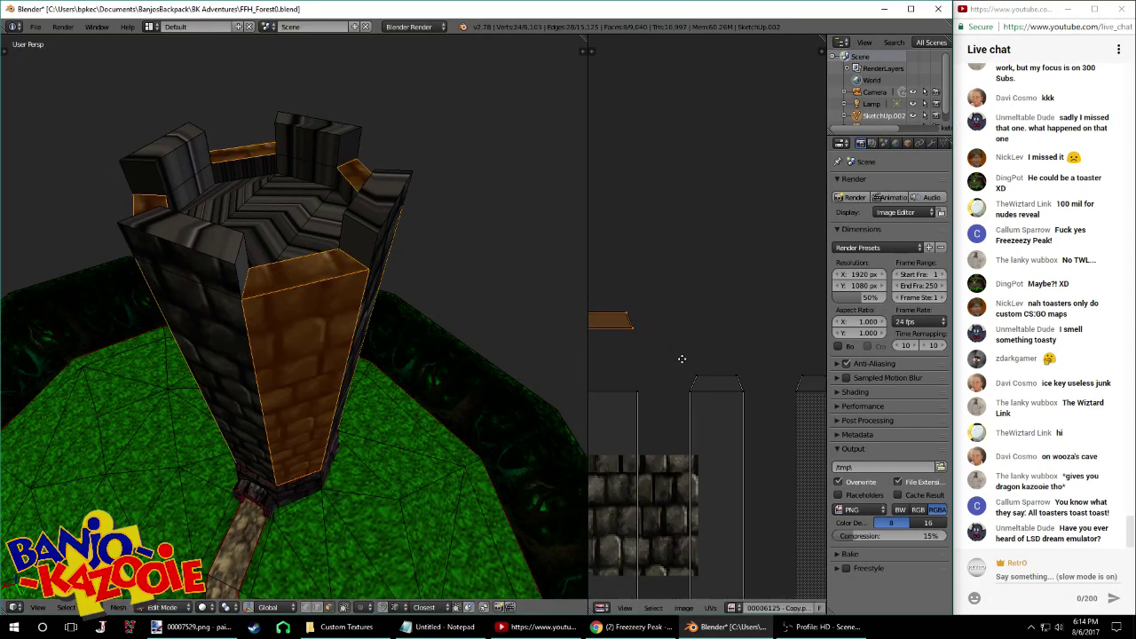
Move the rotated ledge UVs onto the strip overlapping the brick texture and fit their corners to its top corners
key(g)
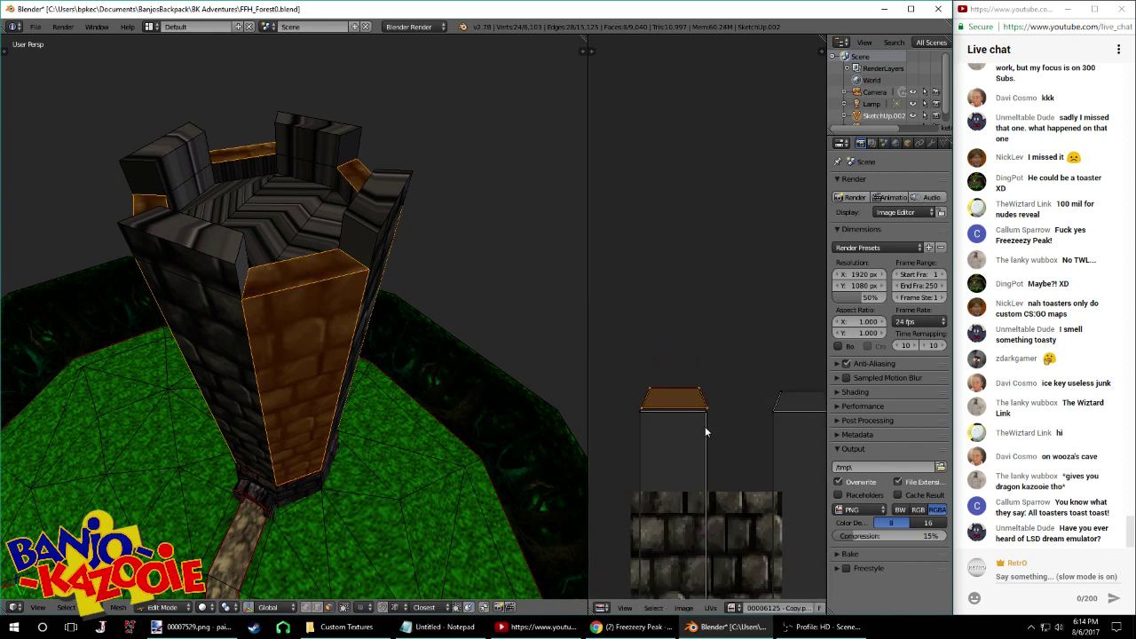
click(701, 416)
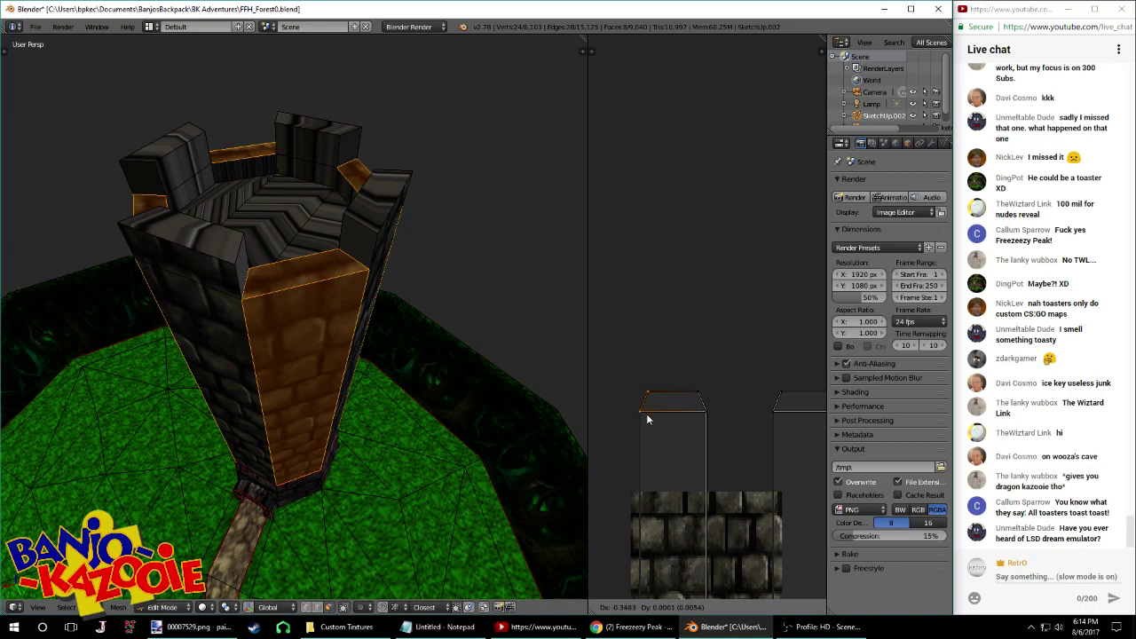
key(Tab)
key(Tab)
Select the whole mesh and remove its doubled vertices
key(a)
key(w)
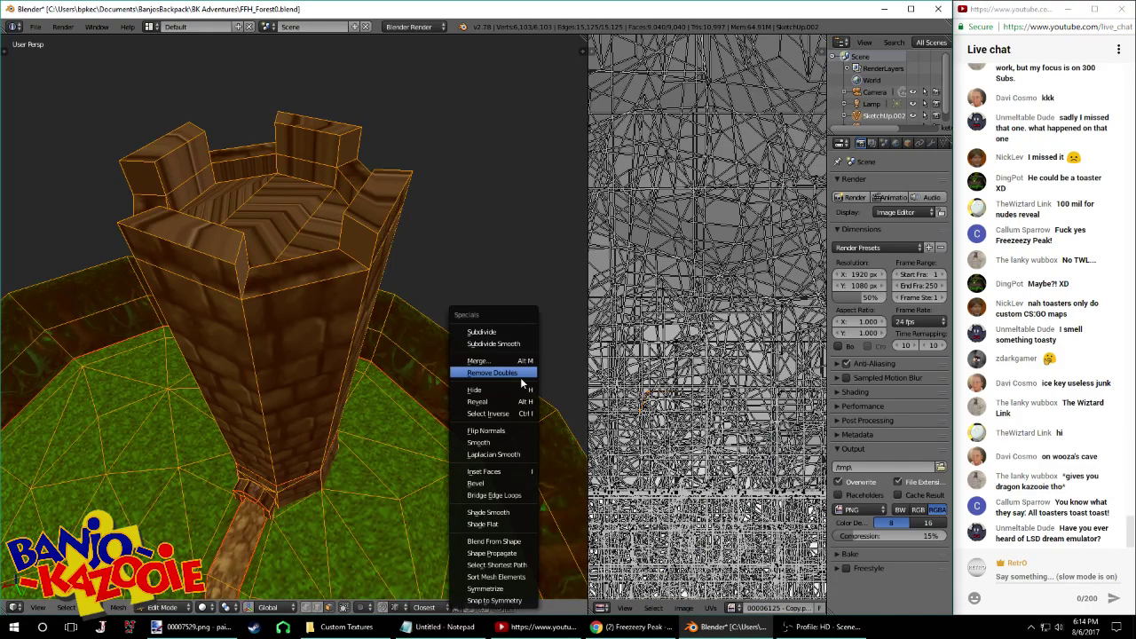
click(520, 378)
Switch to Chrome, look at the Banjo-Kazooie live stream and Freezeezy Peak tabs, and return to Blender
click(614, 627)
click(850, 9)
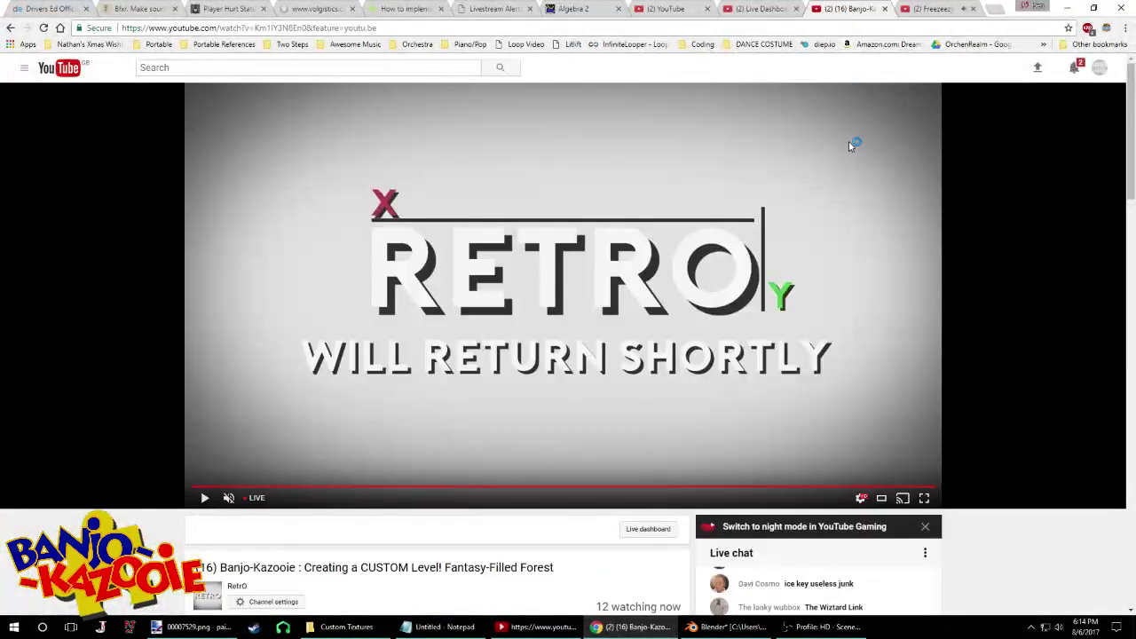
click(932, 9)
click(1067, 8)
Clear the selection, and select the linked brick faces of the tower above its base together with all their UVs
middle_drag(475, 287, 361, 252)
key(Tab)
scroll(447, 270, down, 4)
scroll(346, 241, down, 2)
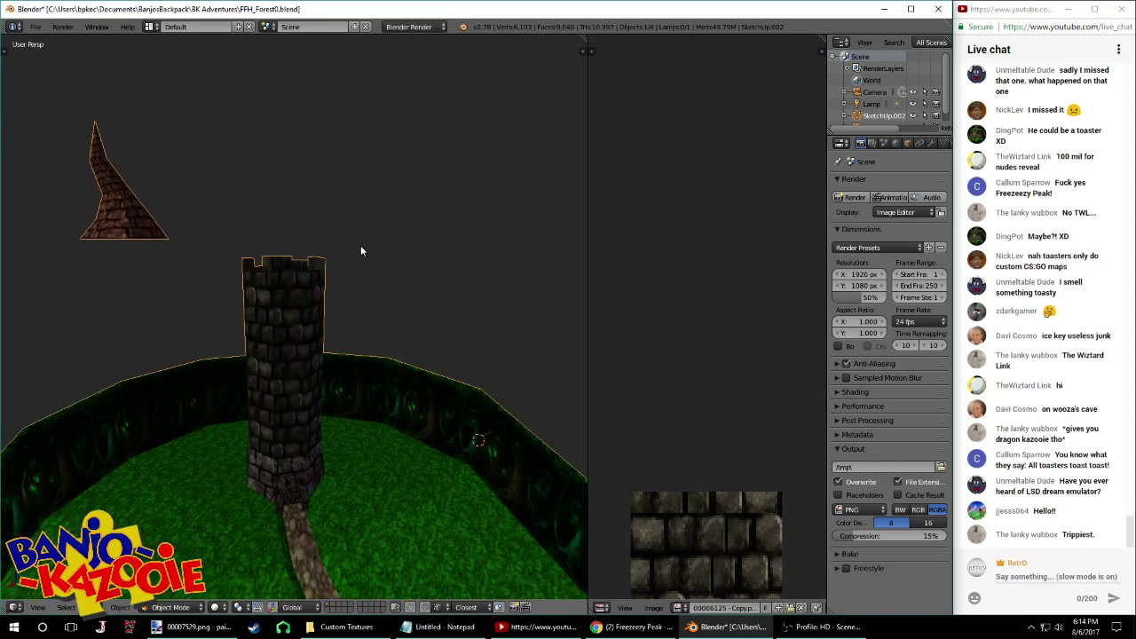
key(Tab)
key(a)
key(l)
scroll(674, 377, down, 7)
key(a)
key(a)
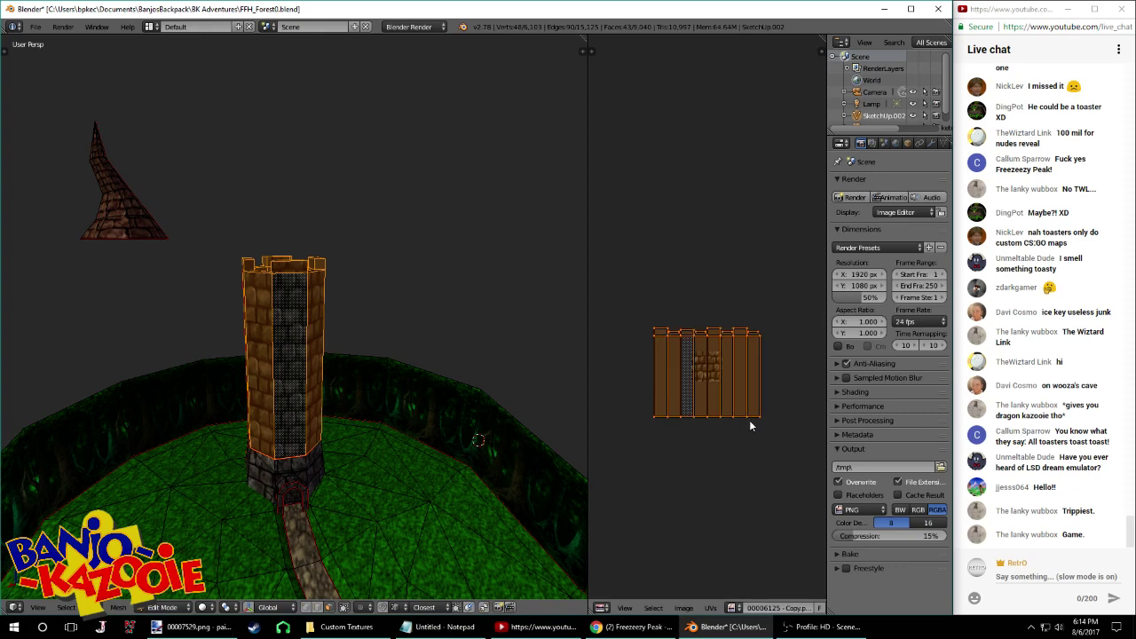
Move all the tower's UVs up along the Y axis over the brick texture and check the tower
scroll(749, 420, up, 2)
key(g)
key(y)
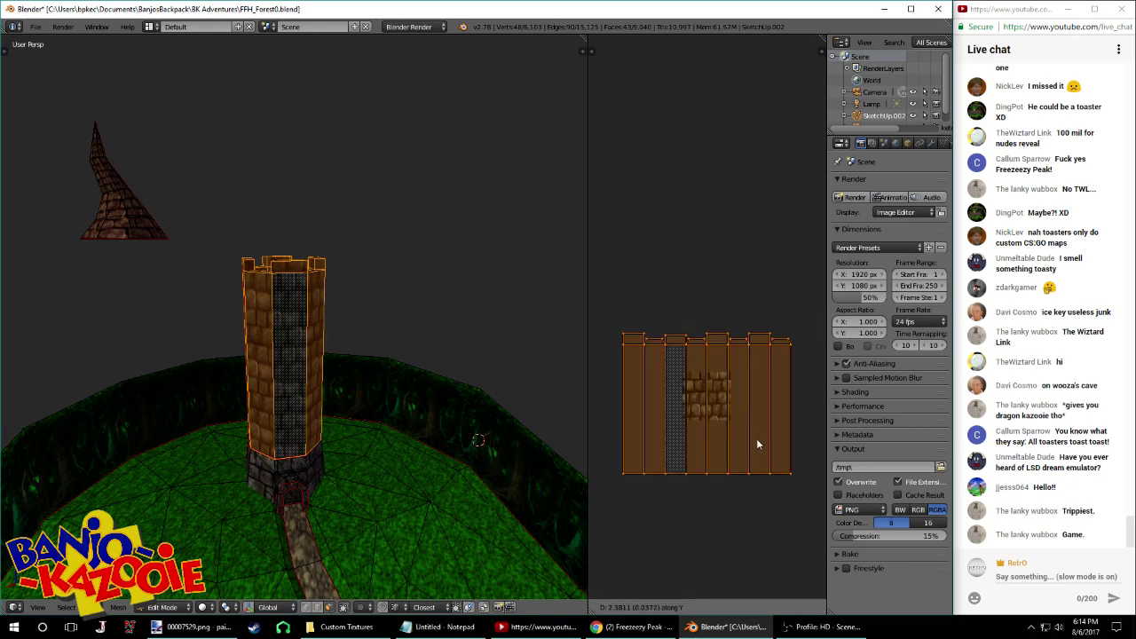
click(757, 444)
key(Tab)
middle_drag(567, 449, 496, 425)
Scale the tower's UVs up slightly along the Y axis and preview the brick texture
key(Tab)
key(s)
key(y)
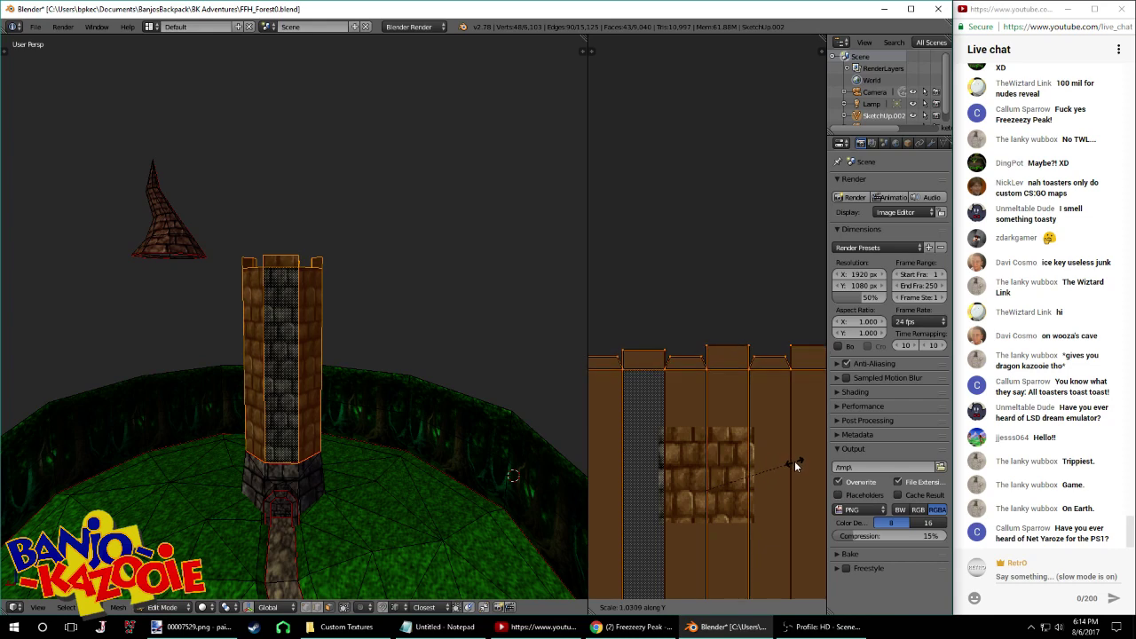
click(797, 462)
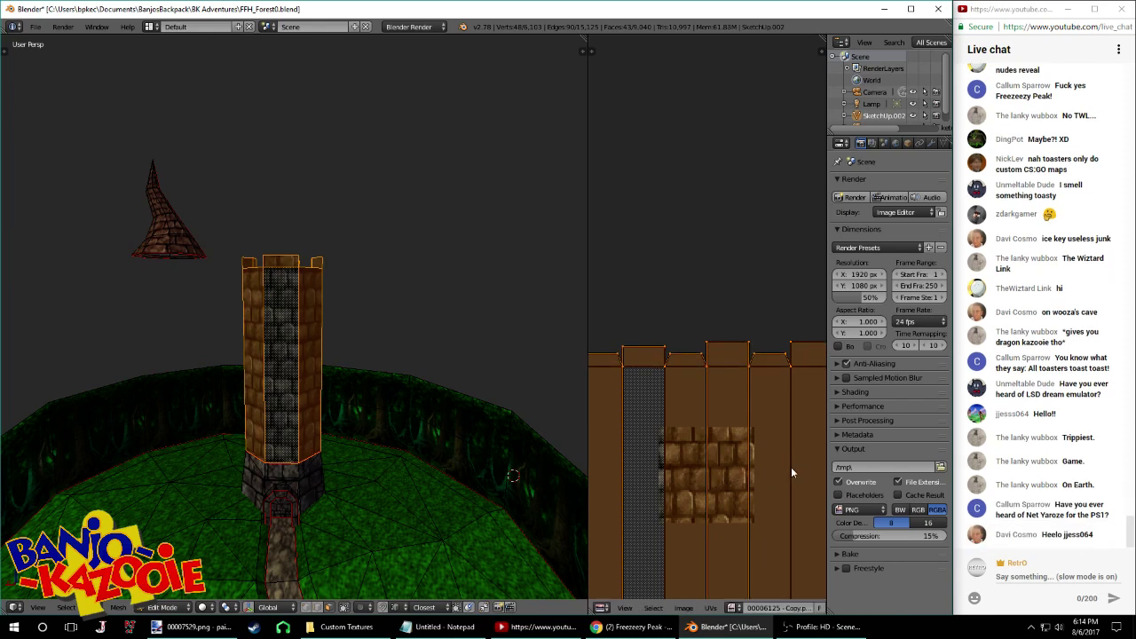
key(Tab)
key(Tab)
Shift the scaled tower UVs along the Y axis and check how the bricks meet the tower's base
key(g)
key(y)
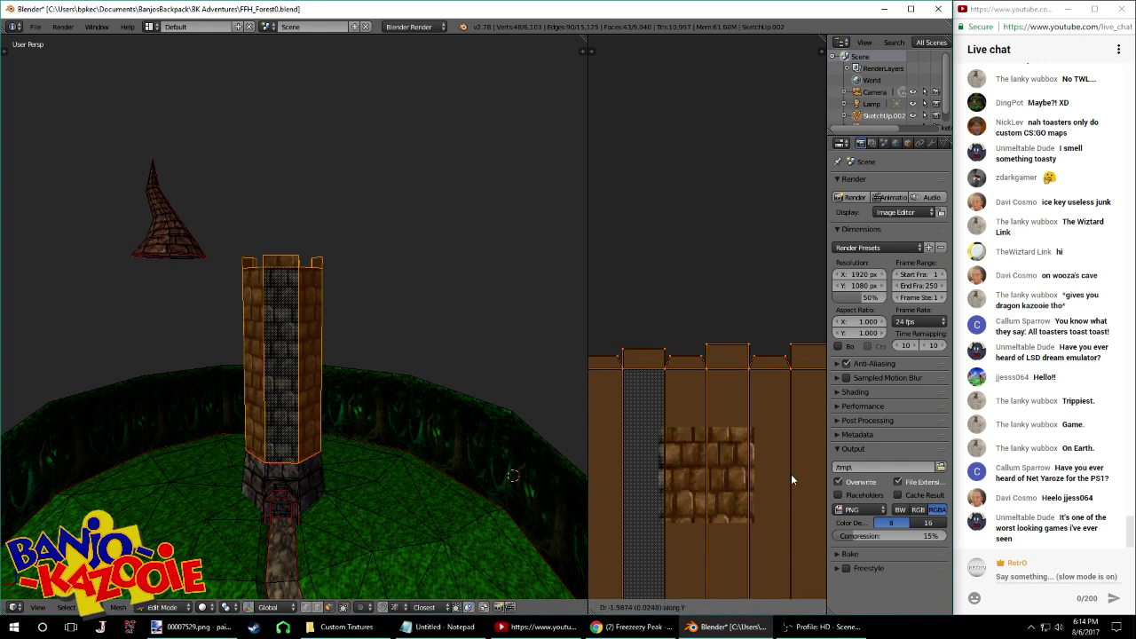
click(794, 466)
key(Tab)
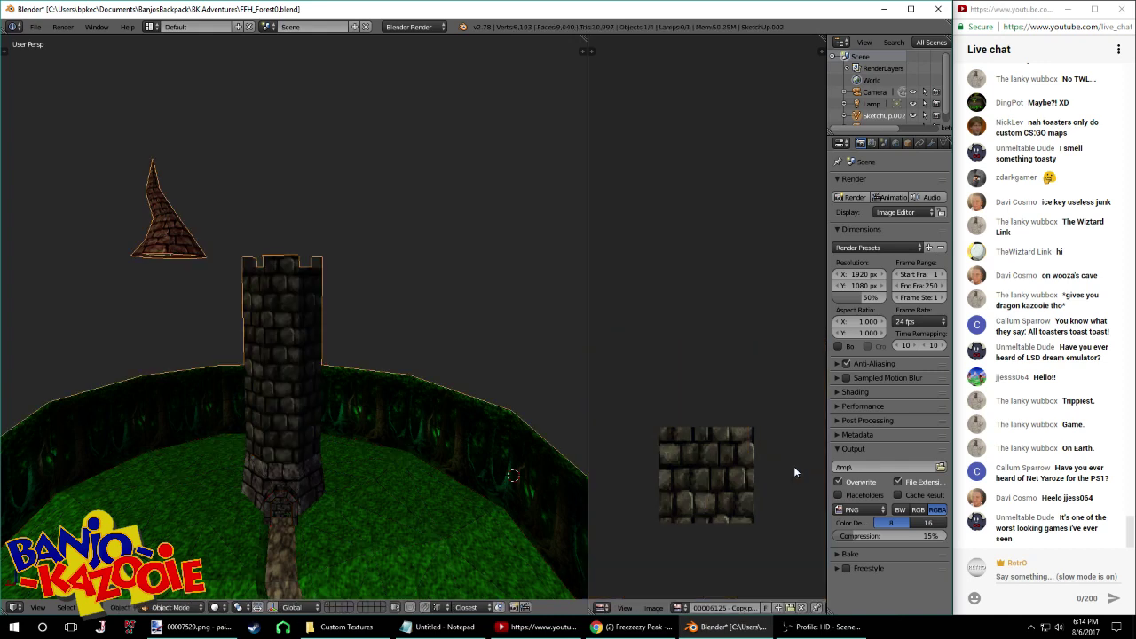
key(Tab)
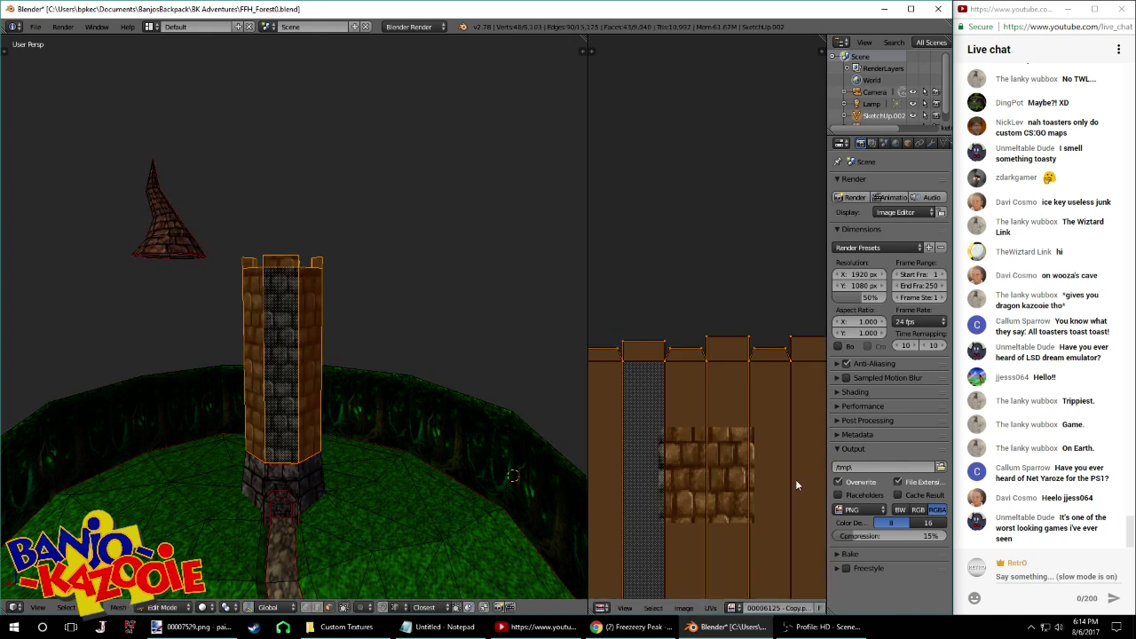
Stretch the tower's UVs slightly more along the Y axis and shift them down a little over the brick texture
key(s)
key(y)
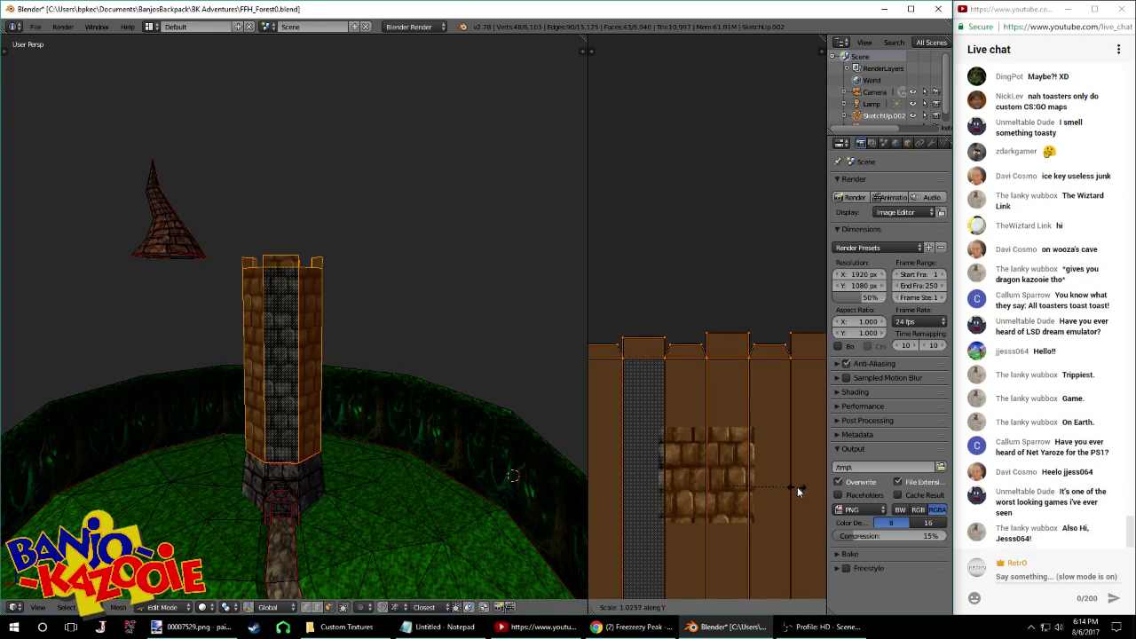
click(793, 486)
key(g)
key(y)
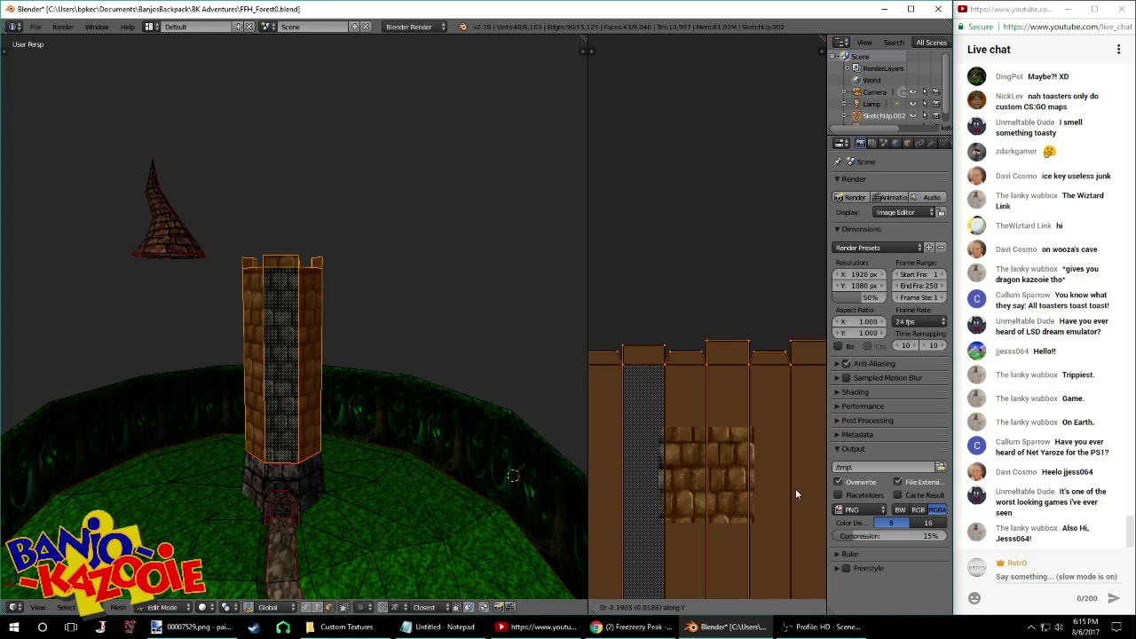
click(797, 492)
key(Tab)
Nudge the tower's UVs slightly along the Y axis and inspect the brick rows near the battlements from several sides
middle_drag(404, 491, 377, 509)
scroll(253, 236, up, 5)
middle_drag(253, 236, 501, 293)
key(Tab)
key(g)
key(y)
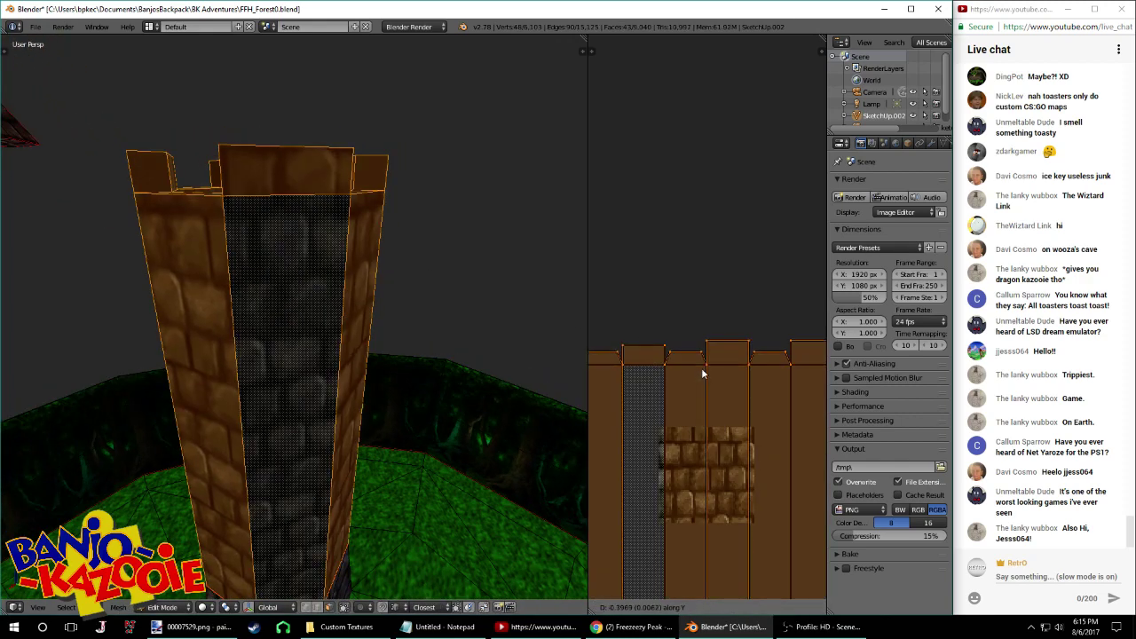
click(701, 375)
key(Tab)
key(Tab)
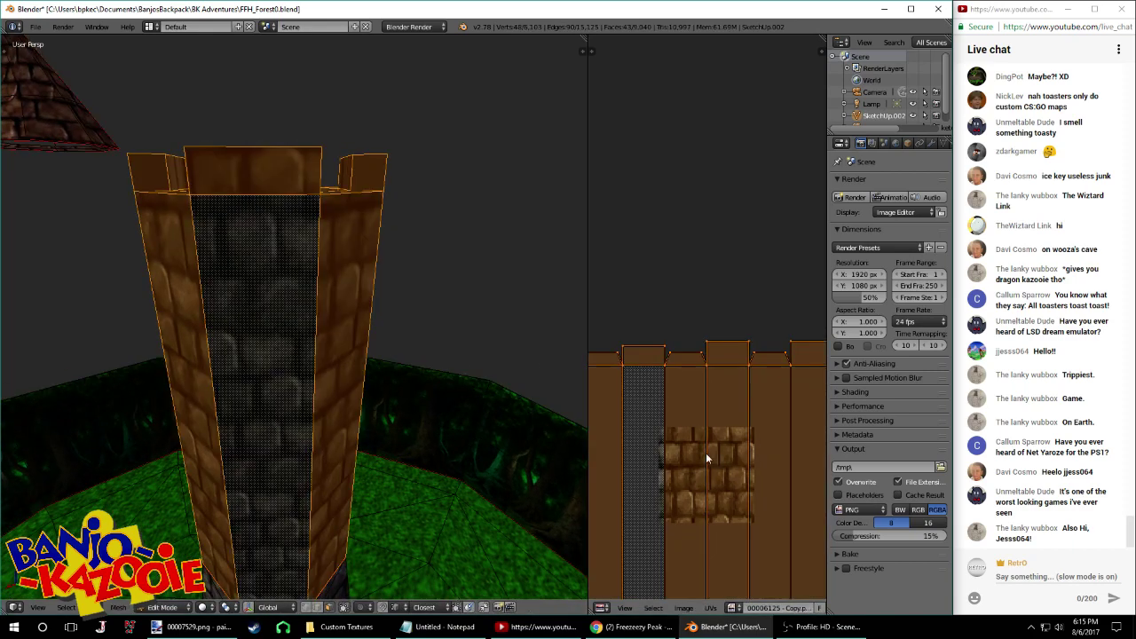
key(Tab)
middle_drag(497, 417, 299, 418)
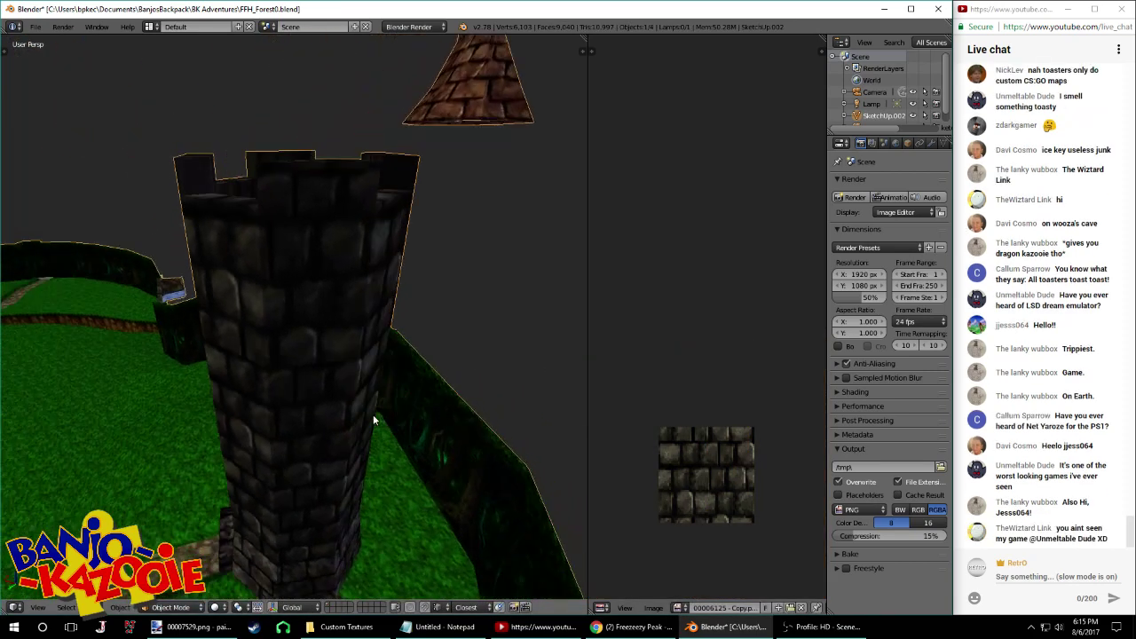
Shift the tower's UVs sideways along the X axis over the brick texture and inspect the walls from several sides
key(Tab)
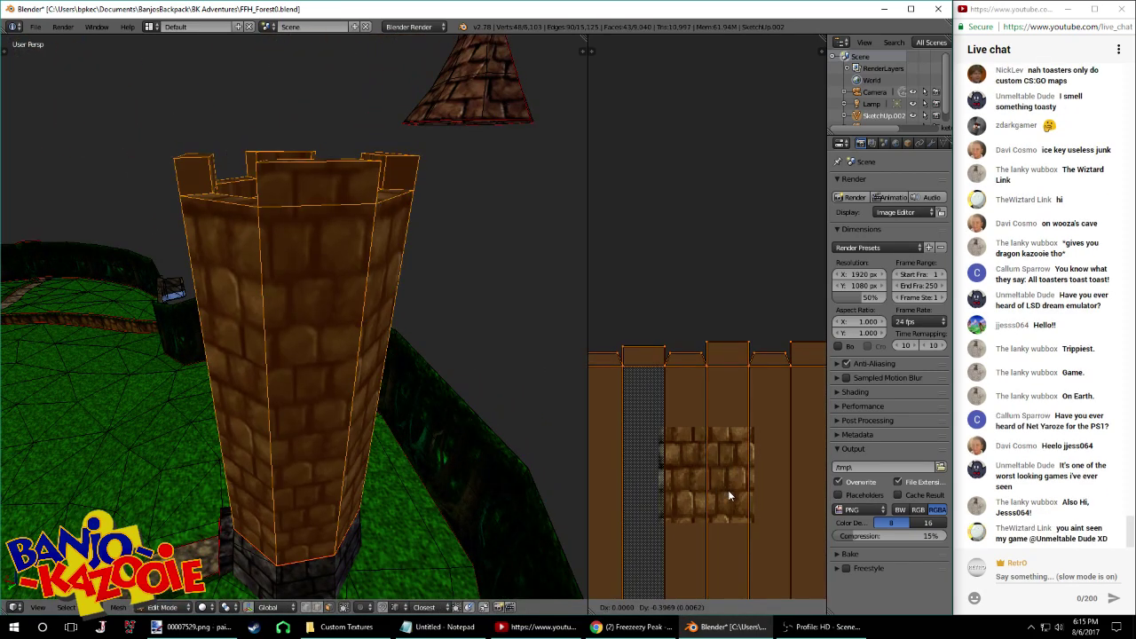
key(g)
key(x)
click(741, 493)
key(Tab)
middle_drag(443, 403, 334, 284)
scroll(454, 362, down, 4)
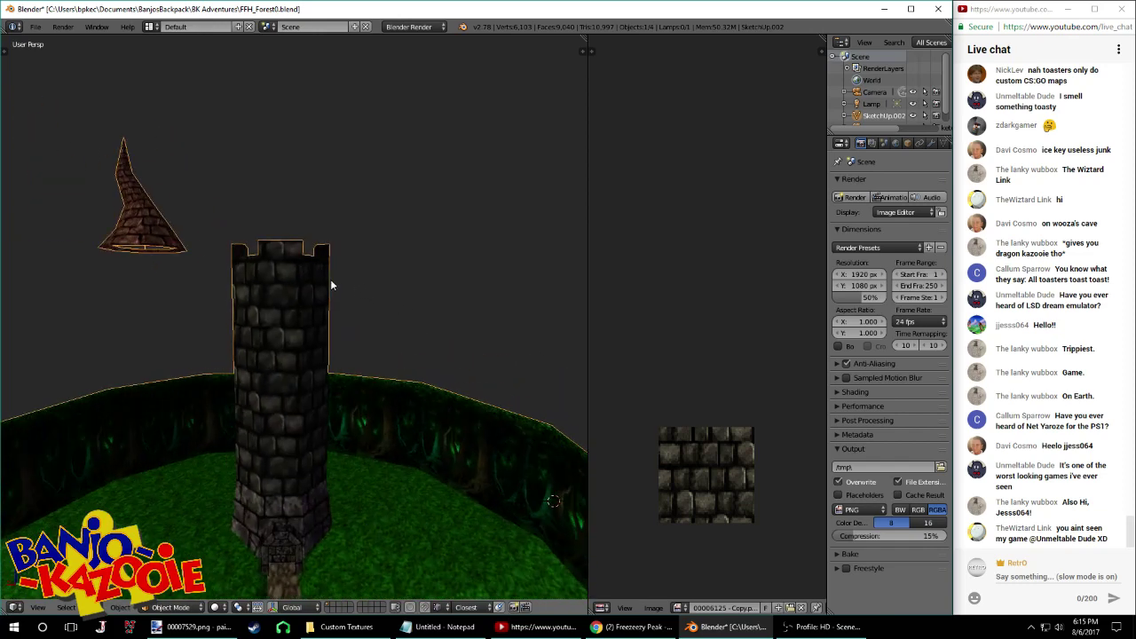
scroll(330, 278, up, 2)
scroll(329, 268, up, 1)
middle_drag(468, 332, 412, 348)
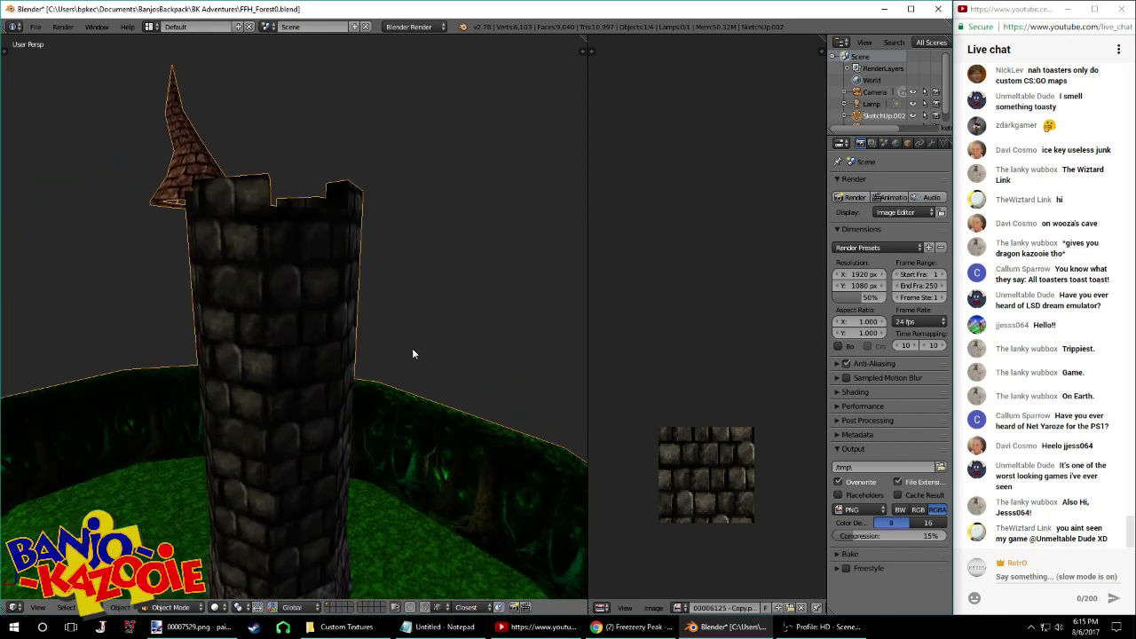
Move the tower's UVs down slightly along the Y axis and check where the bricks meet the base
key(Tab)
key(g)
key(y)
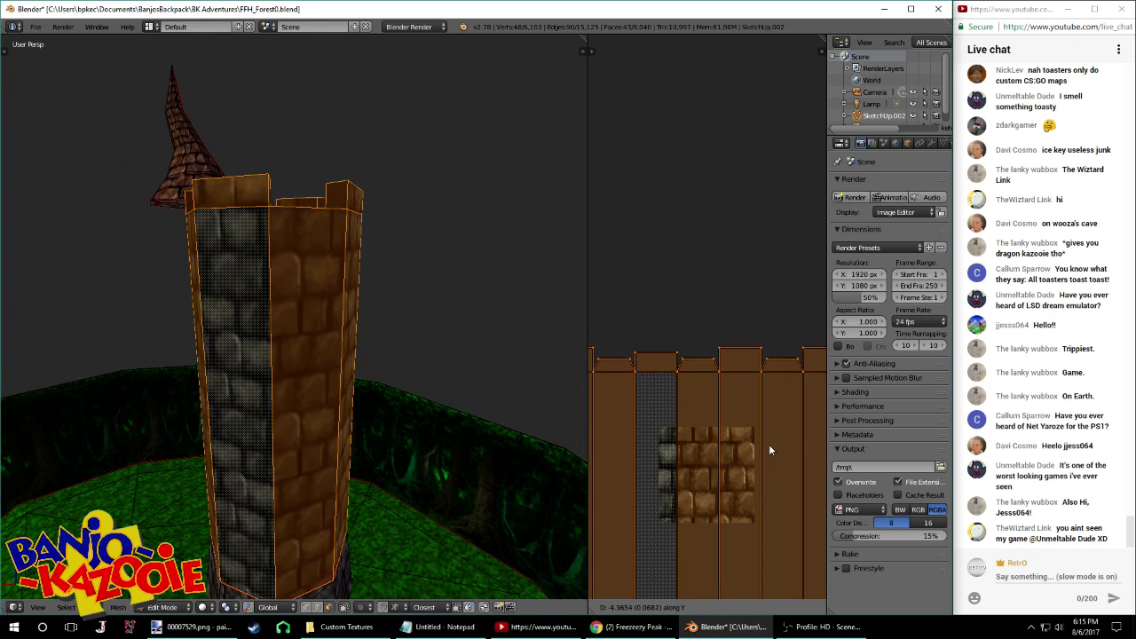
click(772, 442)
key(Tab)
middle_drag(394, 454, 400, 343)
Fine-tune the scale of the tower's UVs along the Y axis and shift them up slightly to line up with the base
key(Tab)
key(s)
key(y)
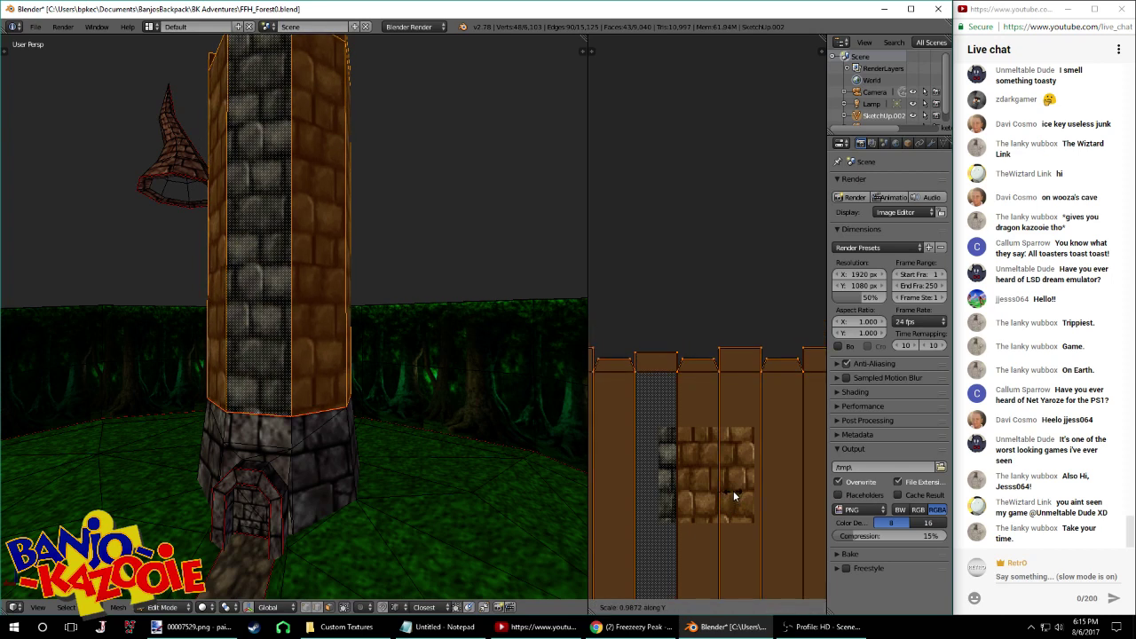
click(756, 513)
key(s)
key(y)
click(775, 524)
key(g)
key(y)
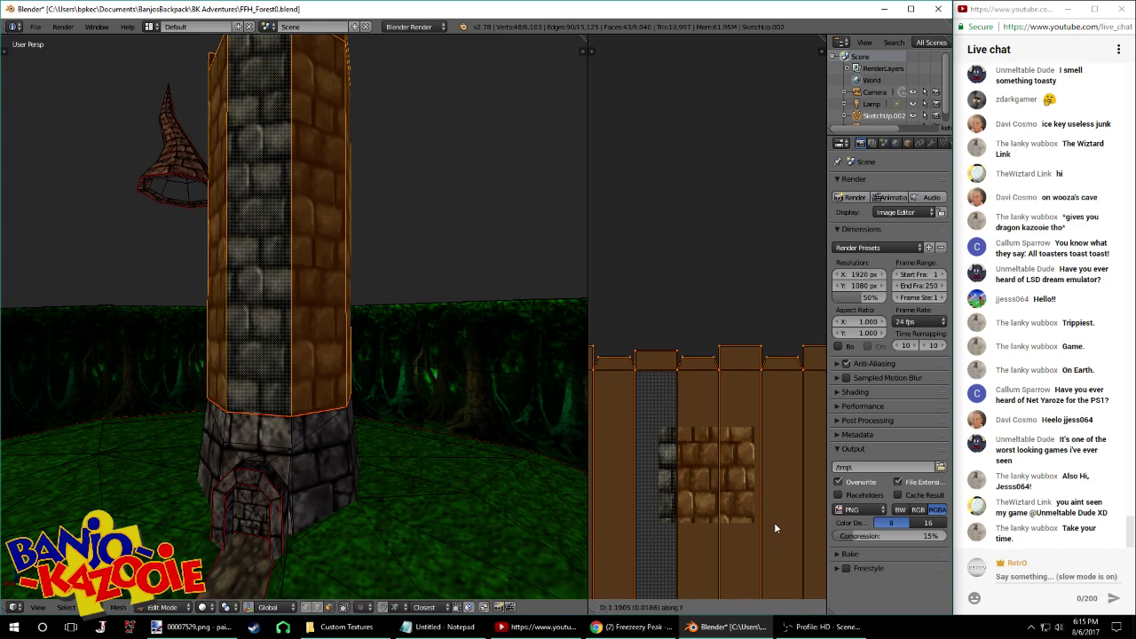
click(774, 525)
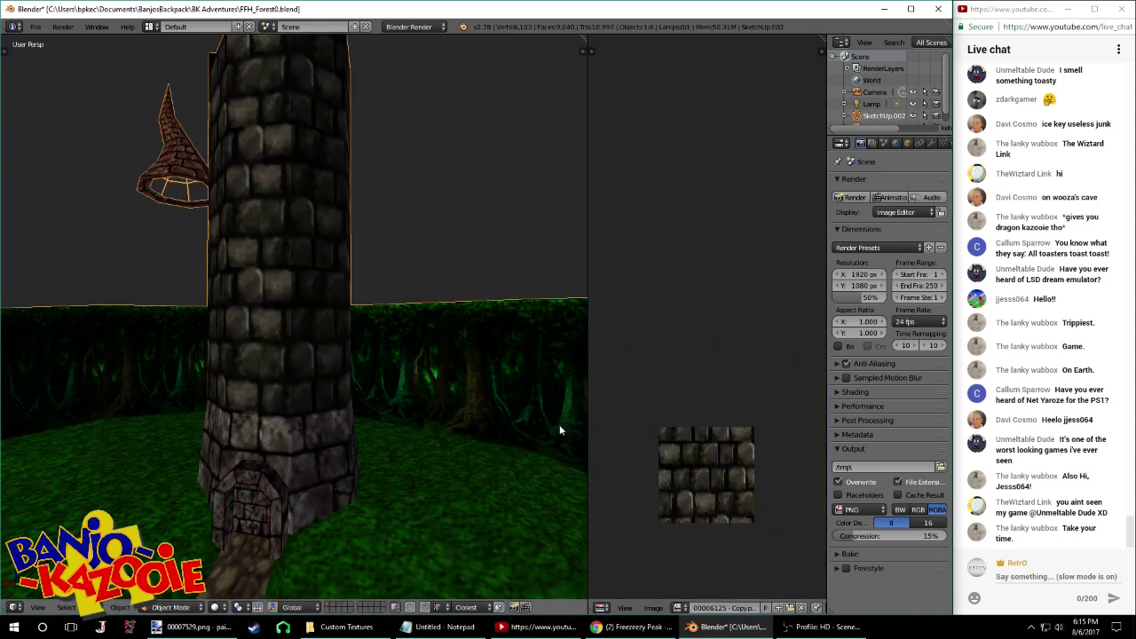
Nudge the tower's UVs once more along the Y axis and preview the brick rows up to the battlements
key(g)
key(y)
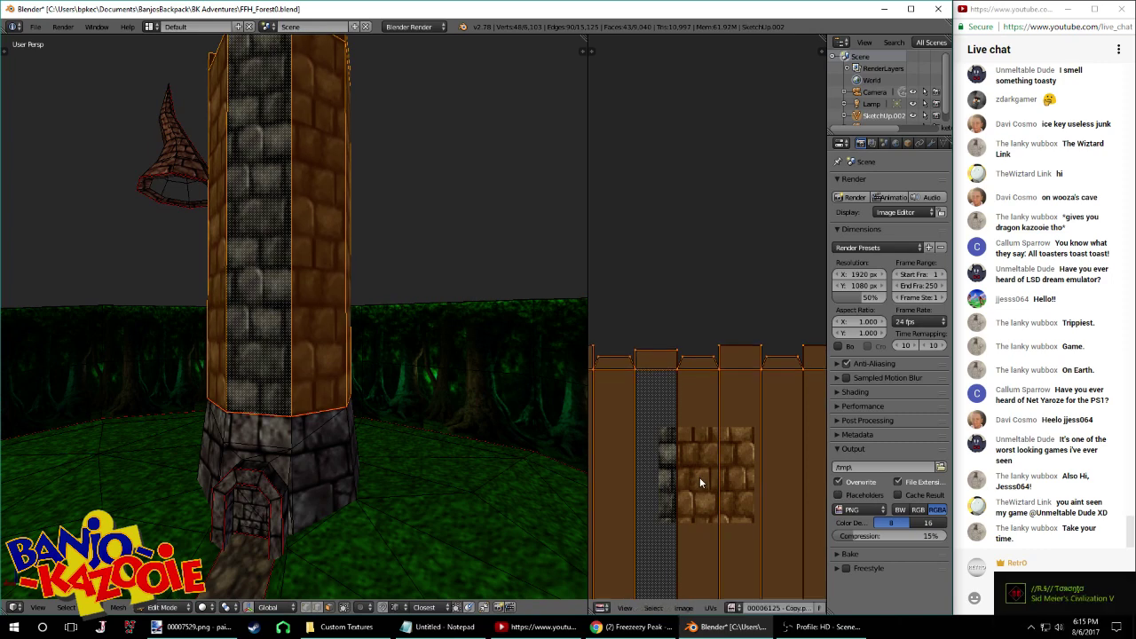
click(699, 478)
key(Tab)
middle_drag(338, 296, 293, 235)
key(Tab)
key(a)
key(a)
right_click(299, 227)
shift+right_click(378, 183)
shift+right_click(192, 176)
shift+right_click(276, 161)
shift+right_click(276, 162)
shift+right_click(282, 158)
middle_drag(301, 244, 486, 246)
key(Tab)
Save the scene over FFH_Forest0.blend
scroll(485, 243, down, 5)
key(ctrl+s)
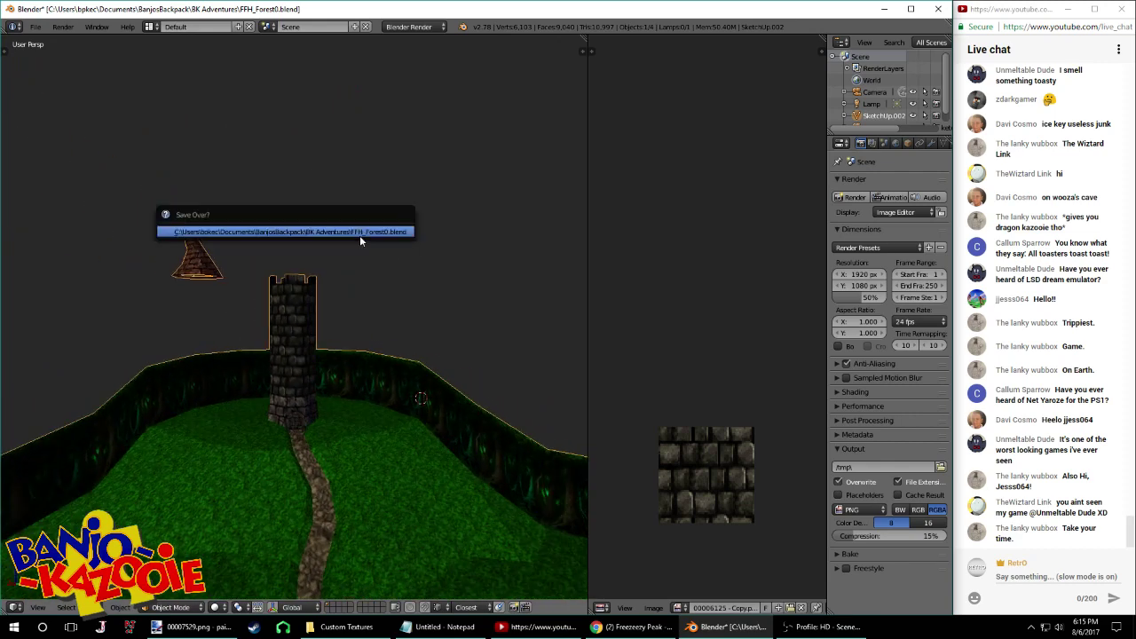
click(293, 232)
scroll(299, 380, up, 4)
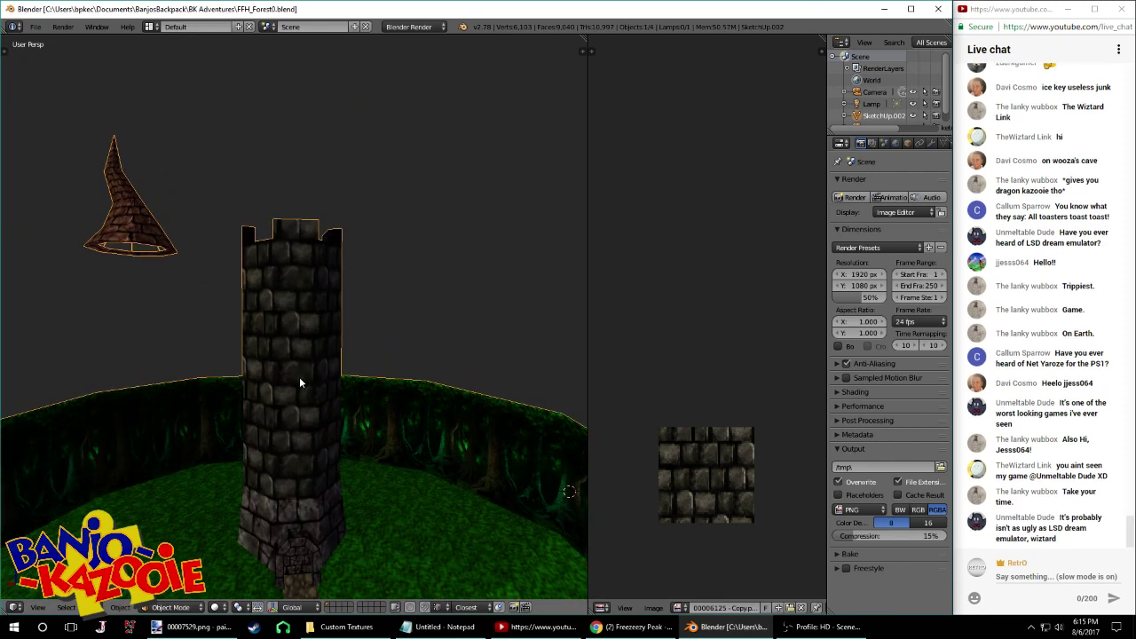
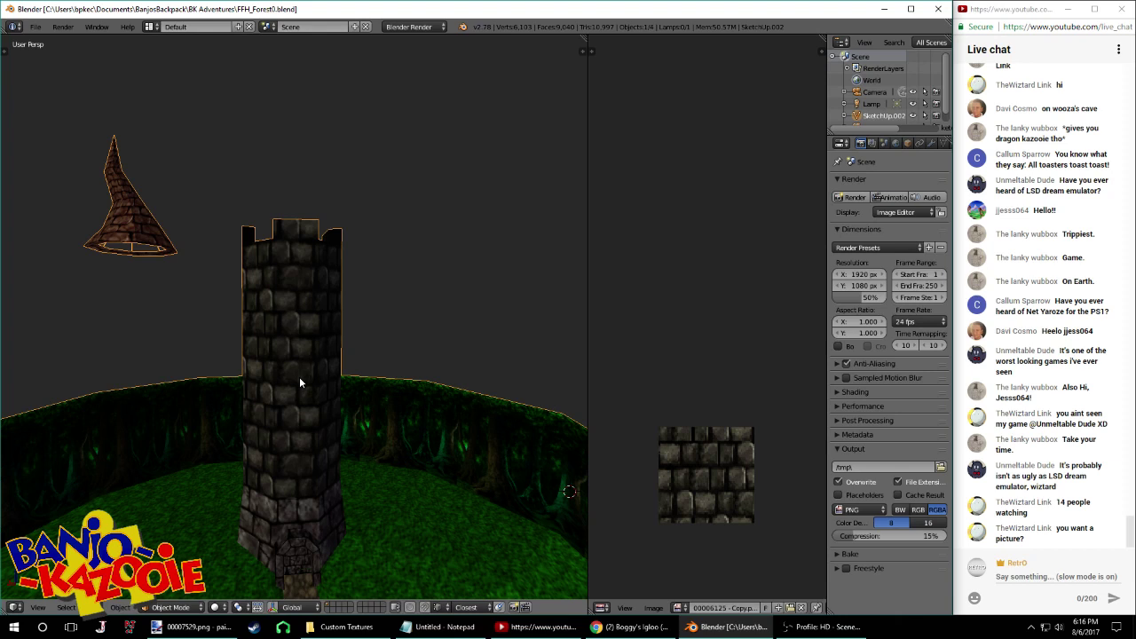
key(Tab)
mouse_move(374, 341)
middle_down()
mouse_move(350, 343)
mouse_move(377, 350)
middle_up()
key(ctrl+s)
click(377, 349)
Select the four ledge faces in the gaps between the tower's battlements
middle_drag(317, 329, 311, 404)
scroll(304, 281, up, 5)
middle_drag(301, 278, 213, 280)
key(Tab)
key(Tab)
right_click(130, 219)
shift+right_click(285, 149)
shift+right_click(383, 248)
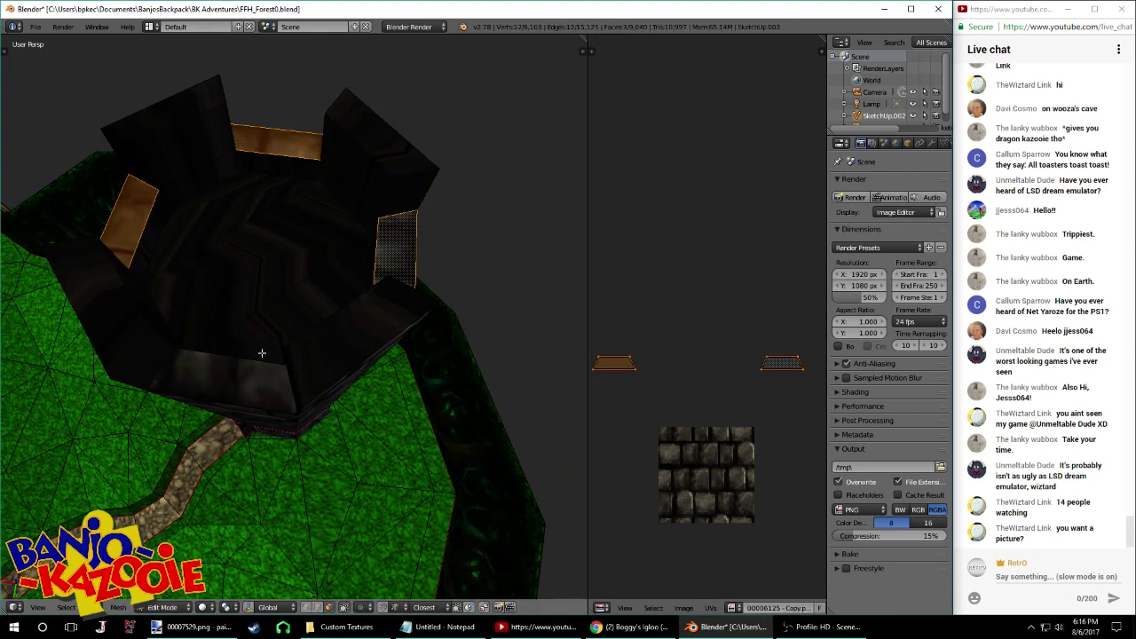
shift+right_click(236, 380)
Move the upper UV edges of the four ledge faces up about 7.5 pixels along the Y axis
scroll(714, 379, down, 3)
scroll(742, 378, up, 4)
right_click(701, 369)
scroll(685, 370, down, 2)
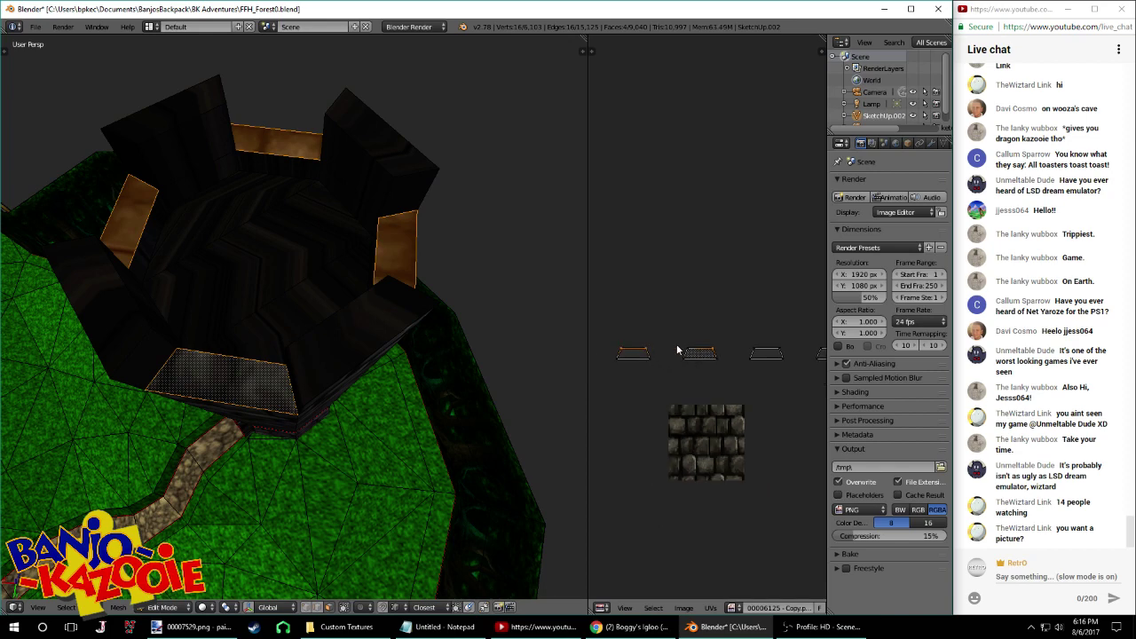
shift+right_click(757, 347)
shift+right_click(781, 348)
middle_drag(773, 349, 732, 348)
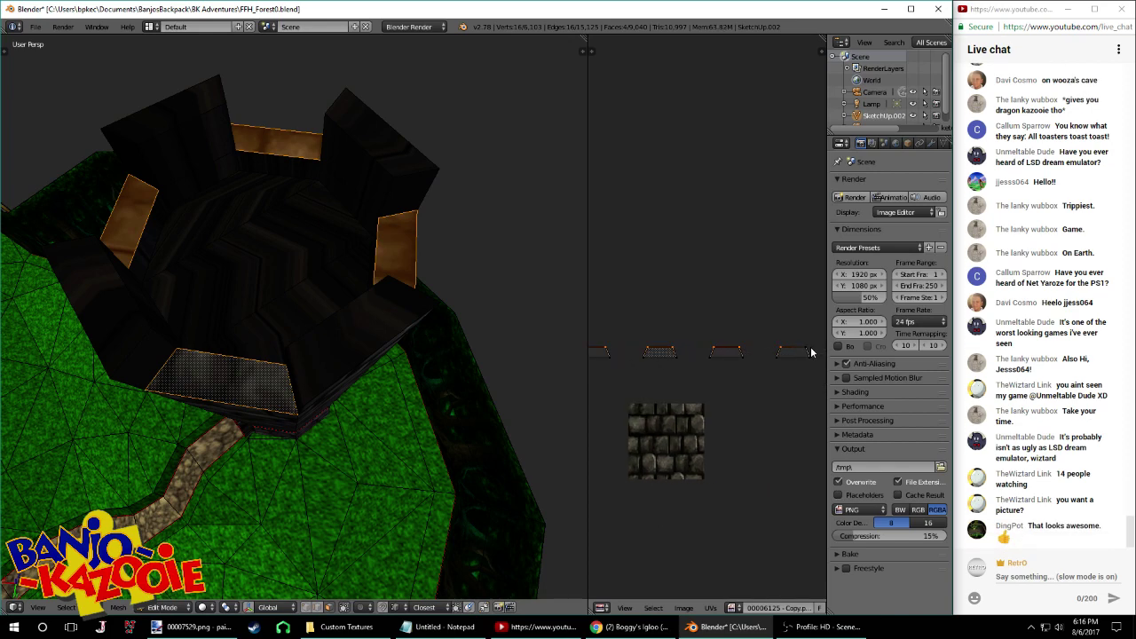
key(g)
key(y)
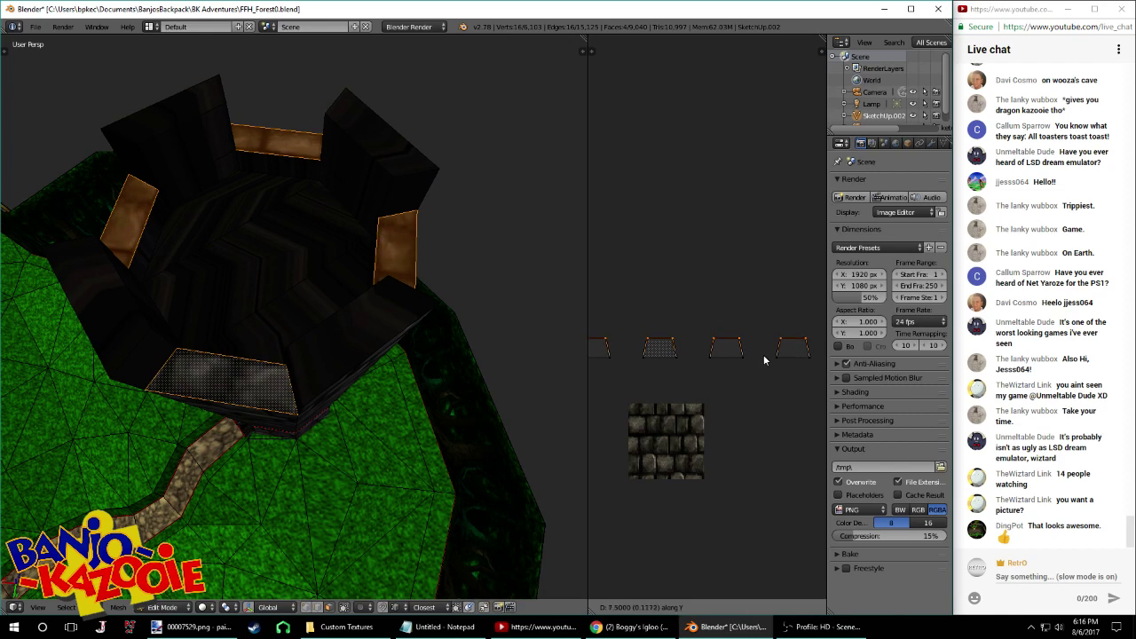
click(765, 360)
Preview the adjusted ledges on the tower and save over FFH_Forest0.blend
key(Tab)
middle_drag(423, 357, 300, 288)
key(ctrl+s)
click(430, 264)
scroll(312, 224, down, 4)
scroll(300, 283, up, 2)
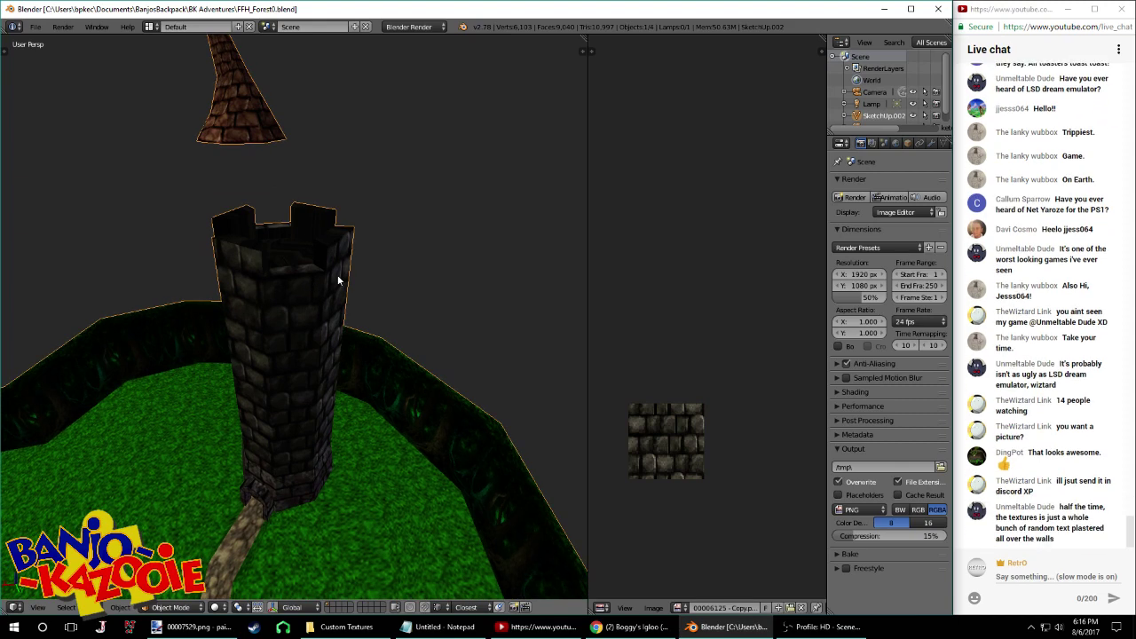
key(Tab)
middle_drag(339, 278, 295, 307)
key(ctrl+s)
click(319, 293)
Select the top faces of the four battlements and unwrap them onto the brick texture
scroll(292, 246, up, 5)
middle_drag(292, 246, 70, 197)
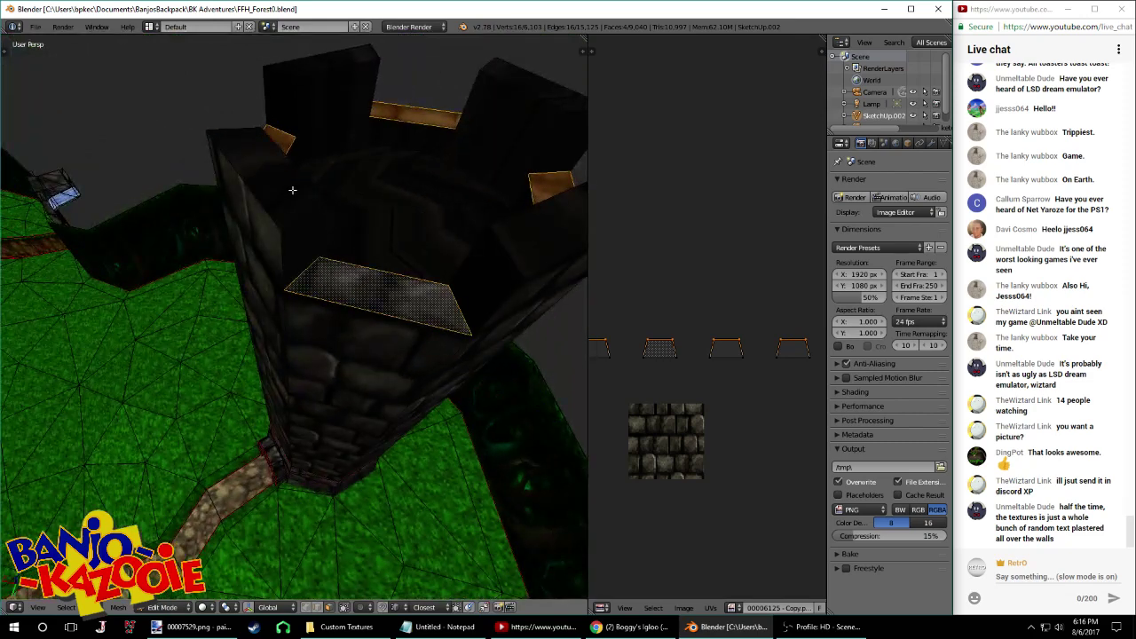
right_click(293, 191)
shift+right_click(319, 78)
shift+right_click(531, 75)
shift+right_click(564, 220)
key(u)
click(565, 221)
Add the outer faces of the four battlements to the selection
middle_drag(504, 279, 503, 272)
shift+right_click(515, 278)
shift+right_click(257, 226)
middle_drag(255, 224, 483, 236)
shift+right_click(186, 219)
shift+right_click(484, 237)
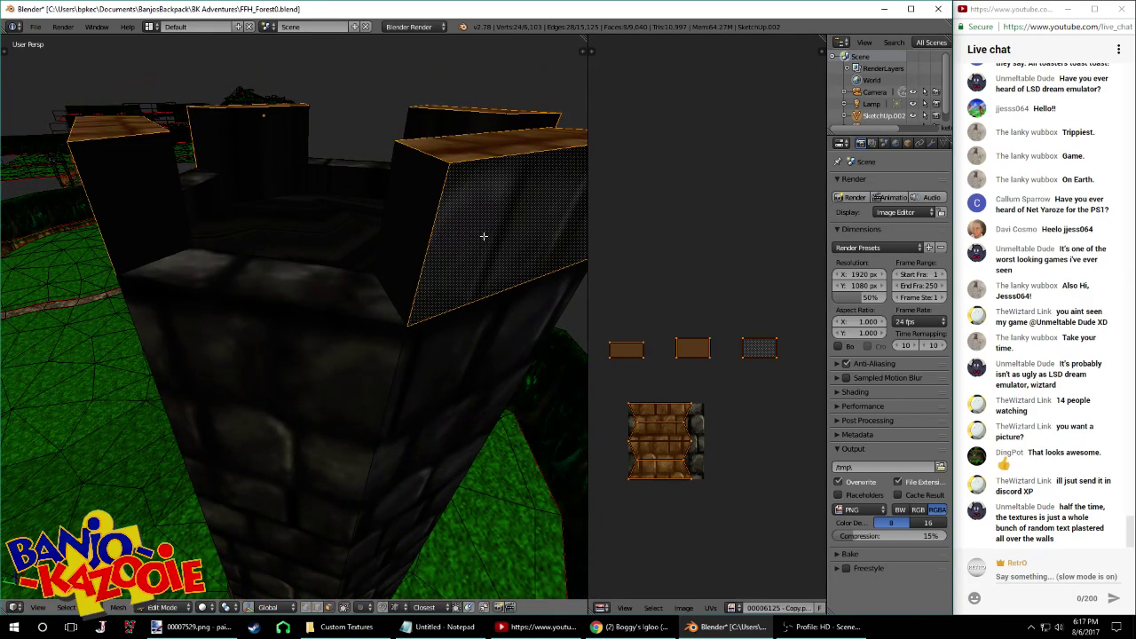
Try to adjust the top UV edge of one outer battlement face and preview the tower
scroll(405, 245, down, 5)
middle_drag(404, 245, 580, 257)
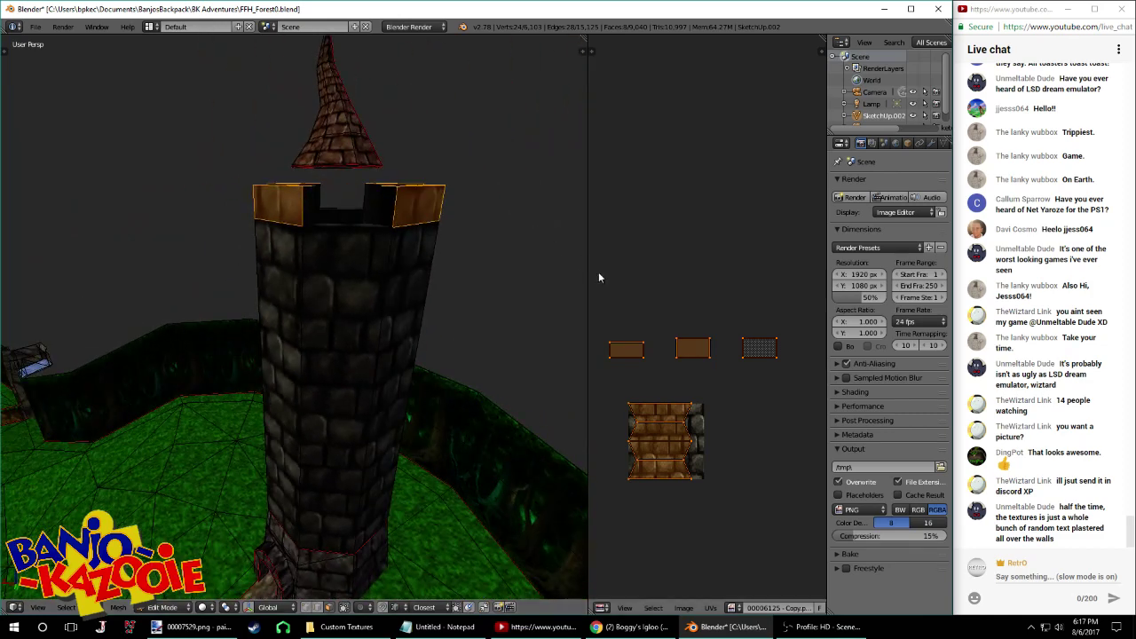
right_click(695, 341)
key(g)
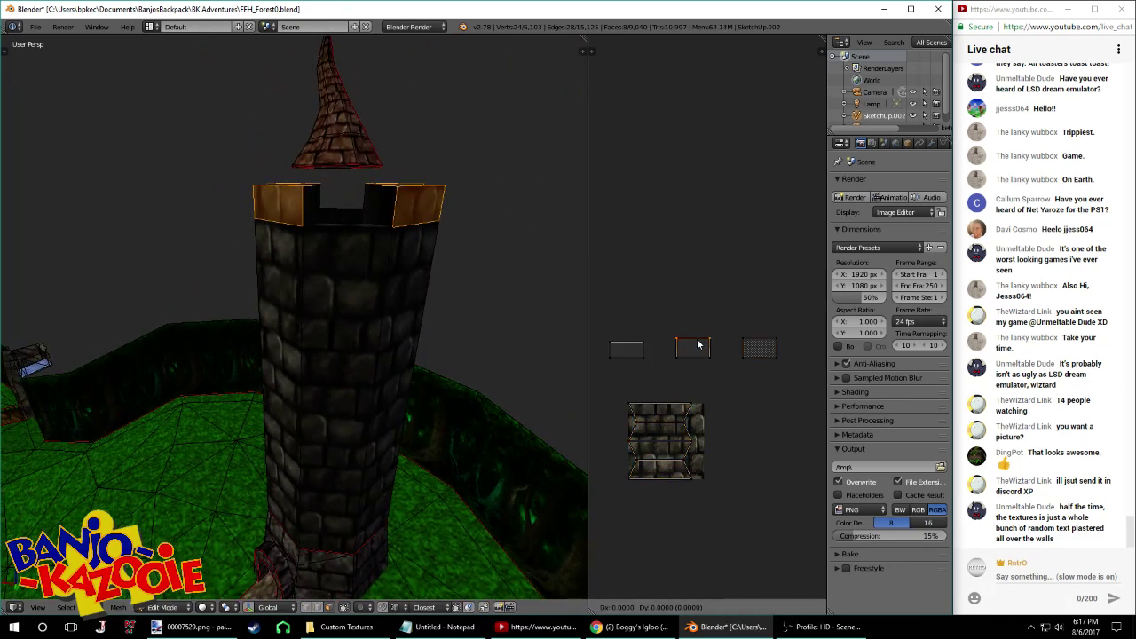
click(697, 346)
key(Tab)
middle_drag(457, 292, 358, 291)
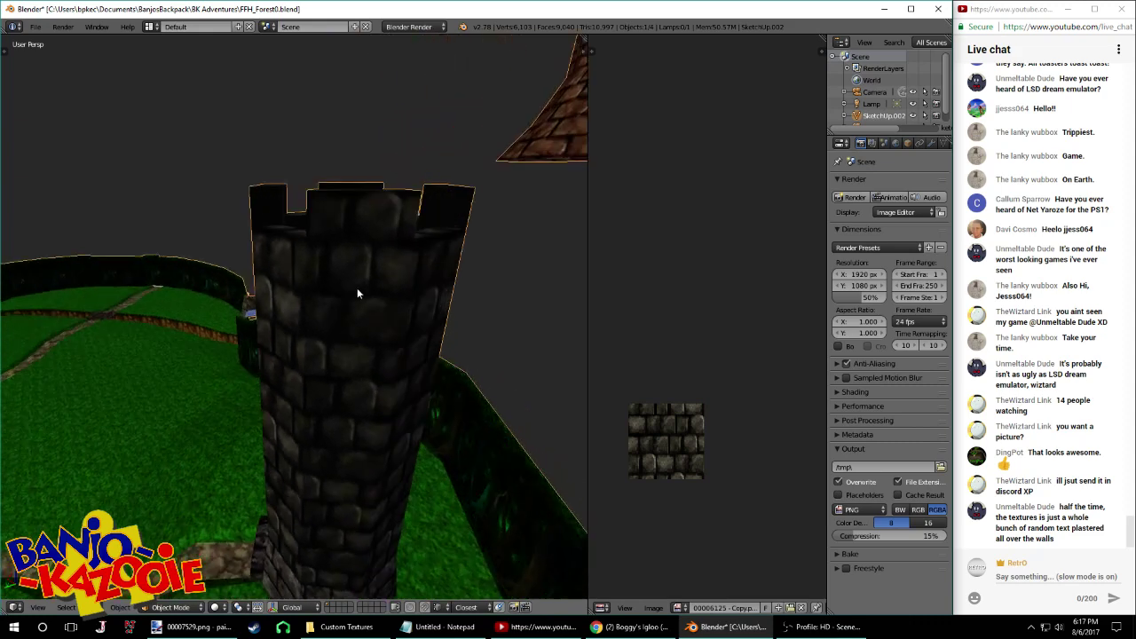
Raise the top UV edge of the shorter outer battlement face along Y to the neighbouring islands' height, and preview the tower
key(Tab)
right_click(603, 341)
key(g)
key(y)
click(671, 344)
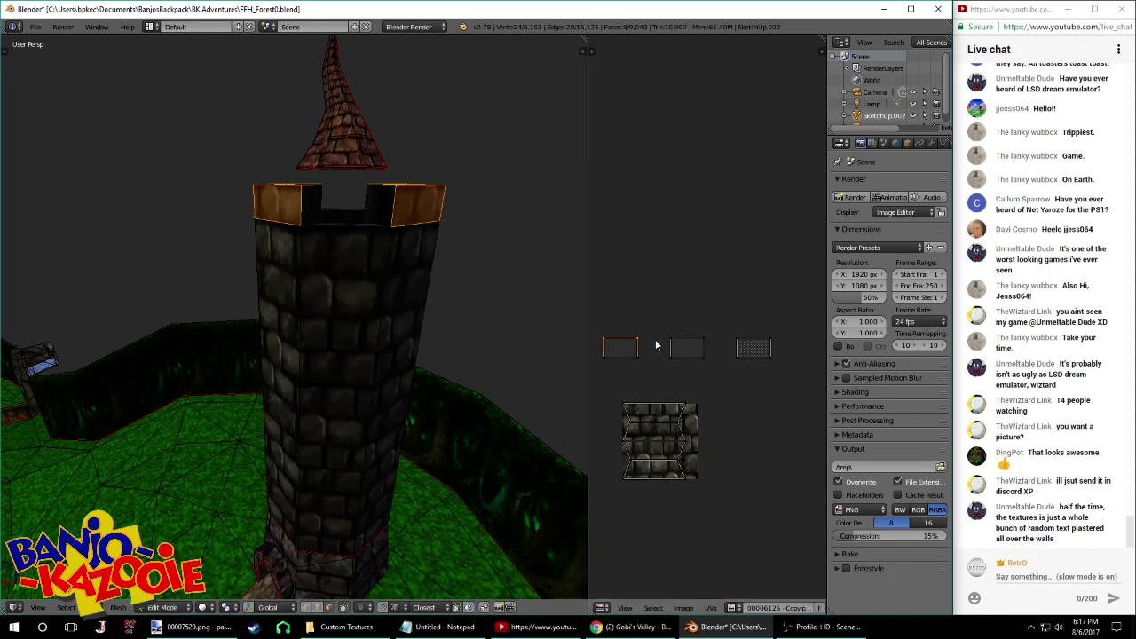
middle_drag(482, 325, 31, 318)
scroll(762, 318, down, 2)
scroll(674, 329, down, 1)
middle_drag(677, 335, 722, 338)
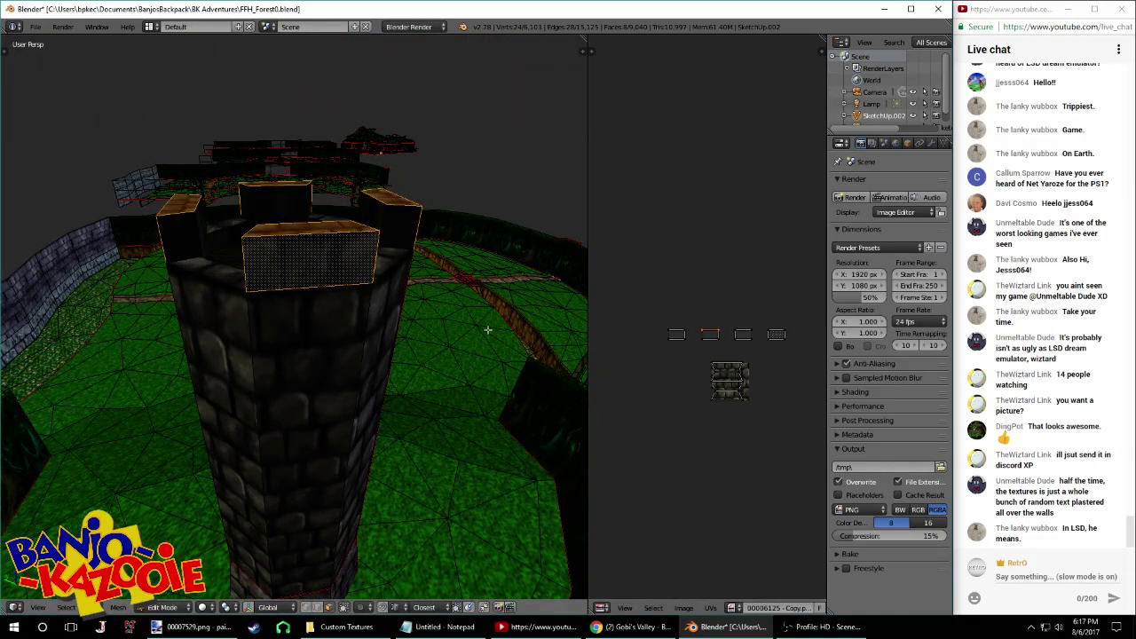
key(Tab)
middle_drag(382, 349, 418, 316)
Rotate two of the battlement-top UV islands by 180 degrees
key(Tab)
scroll(723, 364, up, 2)
key(a)
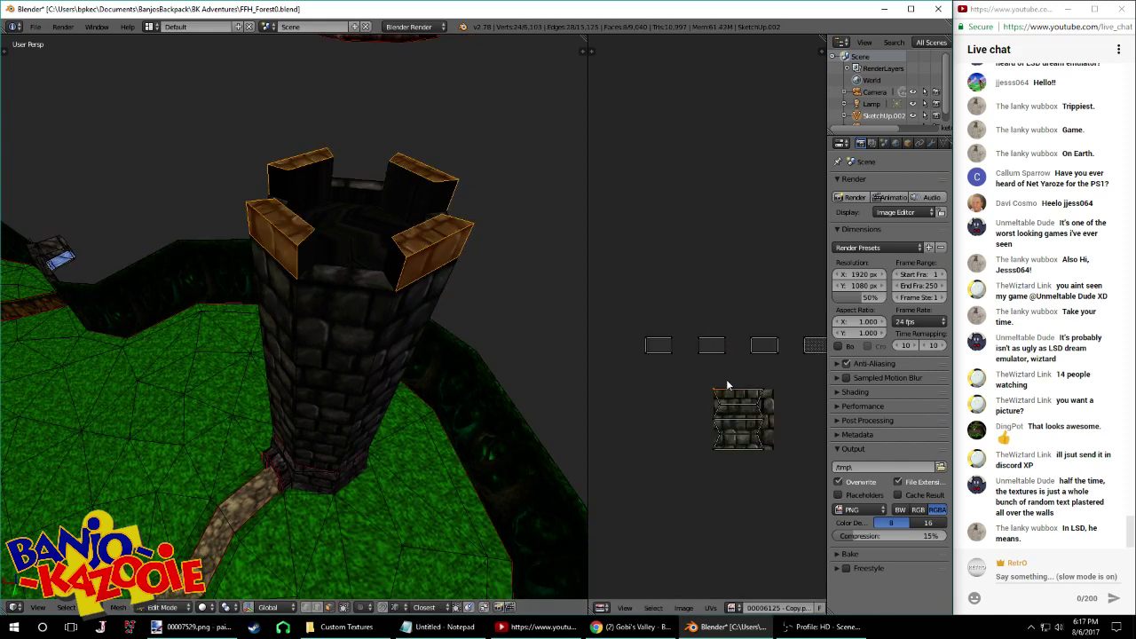
key(l)
text(r180)
key(Return)
scroll(755, 411, up, 1)
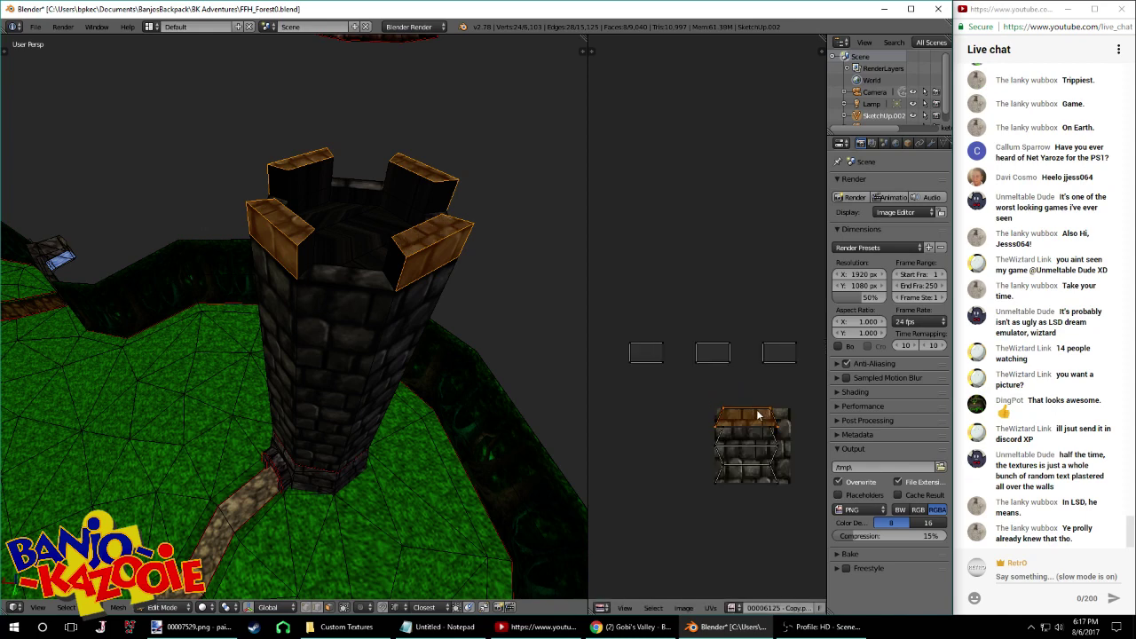
right_click(772, 461)
text(lr180)
key(Return)
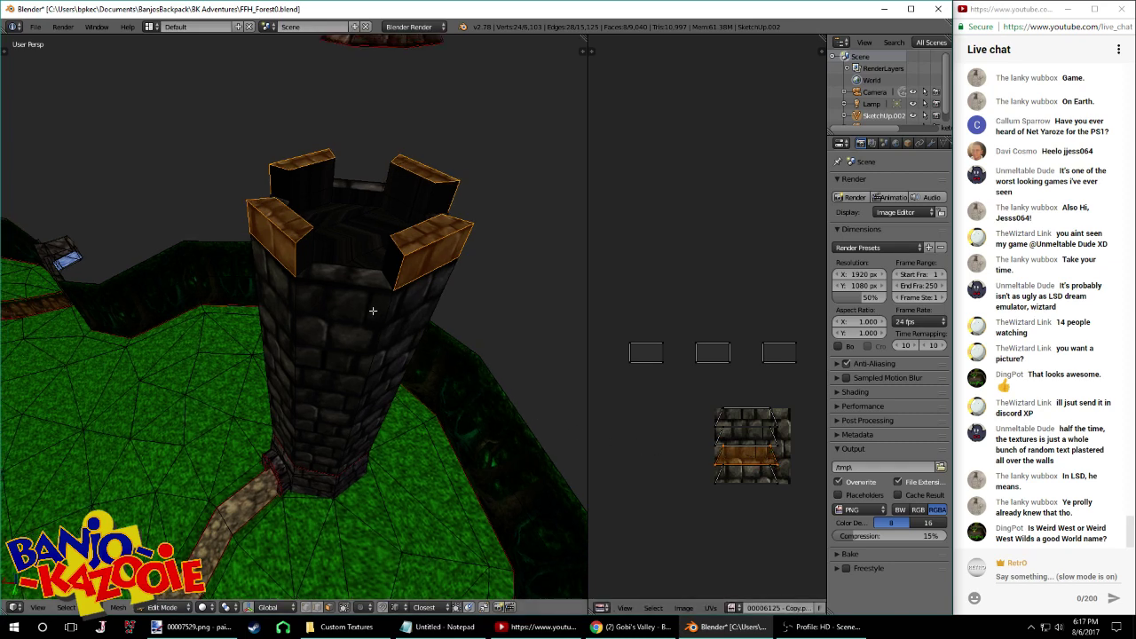
Move the uppermost battlement-top UV island off the texture to just above the outer-face islands
middle_drag(376, 310, 327, 318)
key(a)
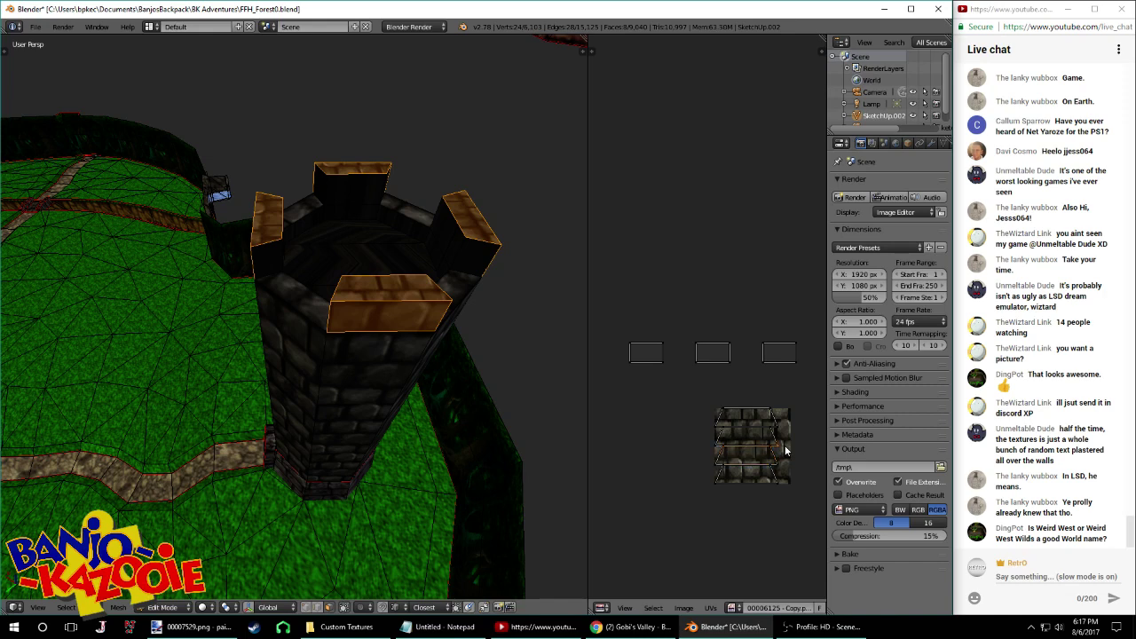
key(a)
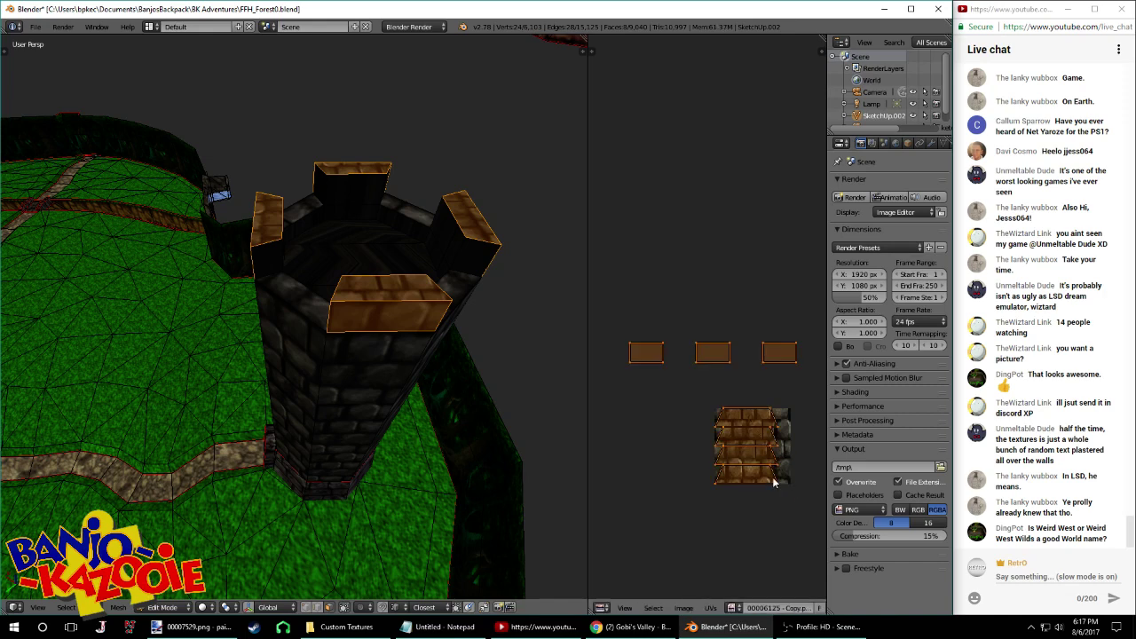
right_click(786, 425)
right_click(774, 412)
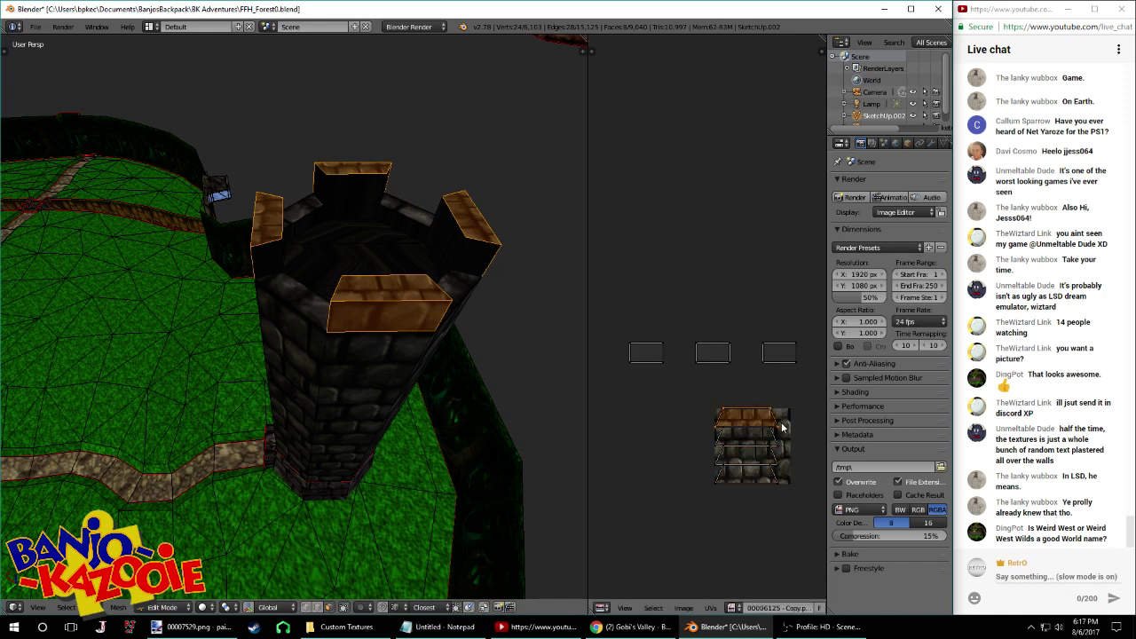
key(g)
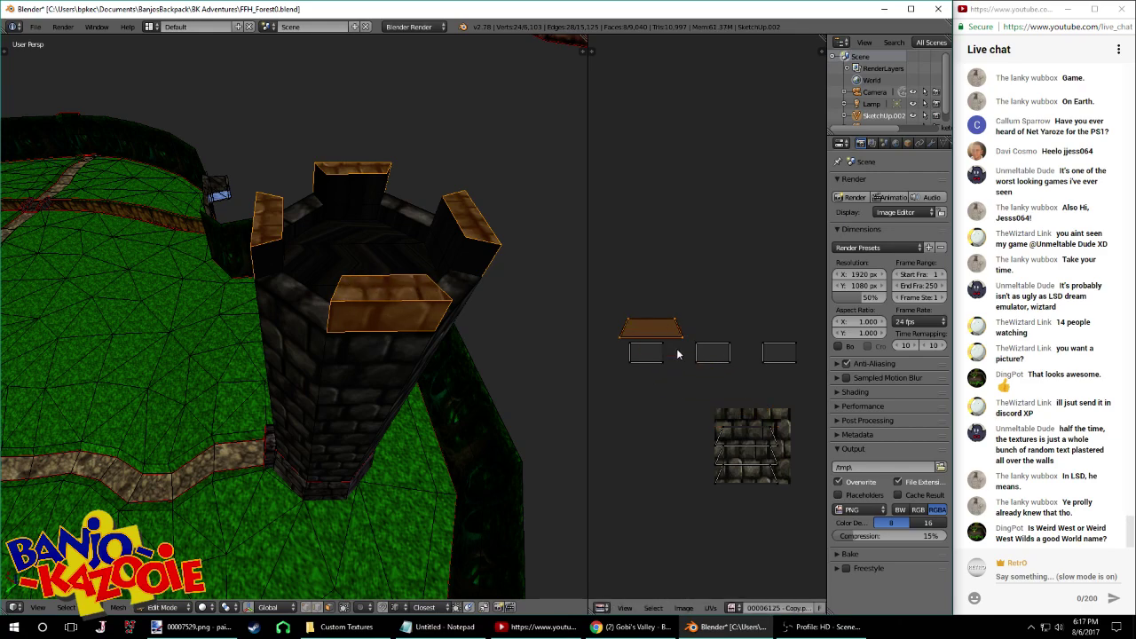
right_click(729, 391)
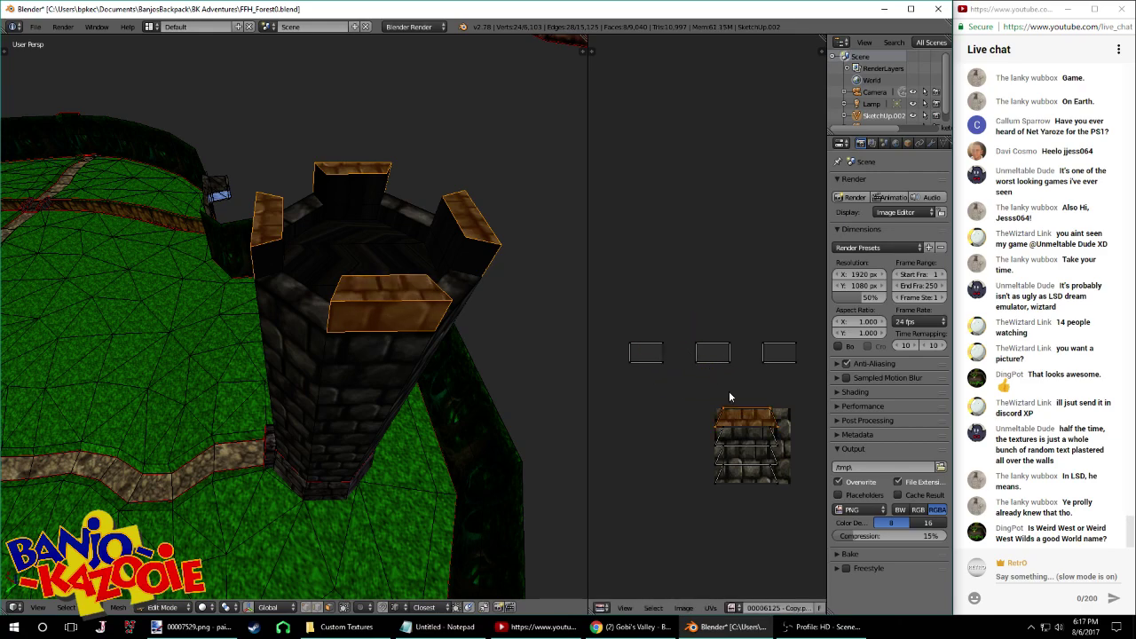
middle_drag(346, 326, 426, 397)
middle_drag(715, 416, 680, 420)
key(g)
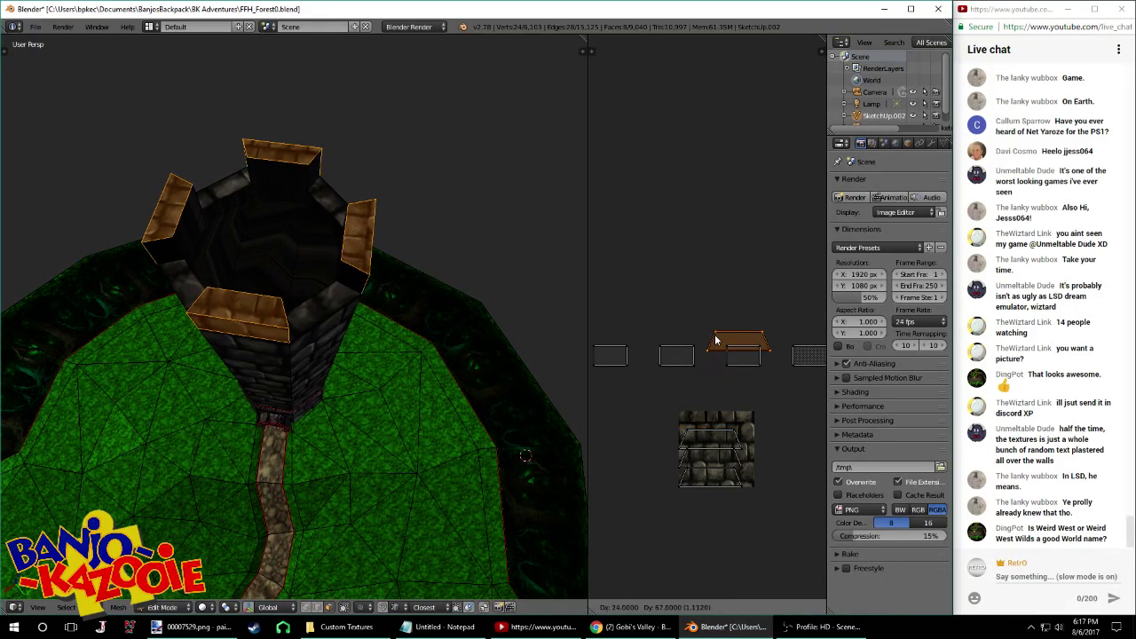
click(712, 341)
Try to fit the battlement-top island's left and right sides to the outer-face island below it, and preview the tower
scroll(783, 353, up, 2)
right_click(726, 326)
shift+right_click(711, 353)
key(g)
click(741, 362)
right_click(794, 325)
shift+right_click(815, 355)
key(g)
click(796, 363)
key(Tab)
middle_drag(462, 339, 576, 336)
key(Tab)
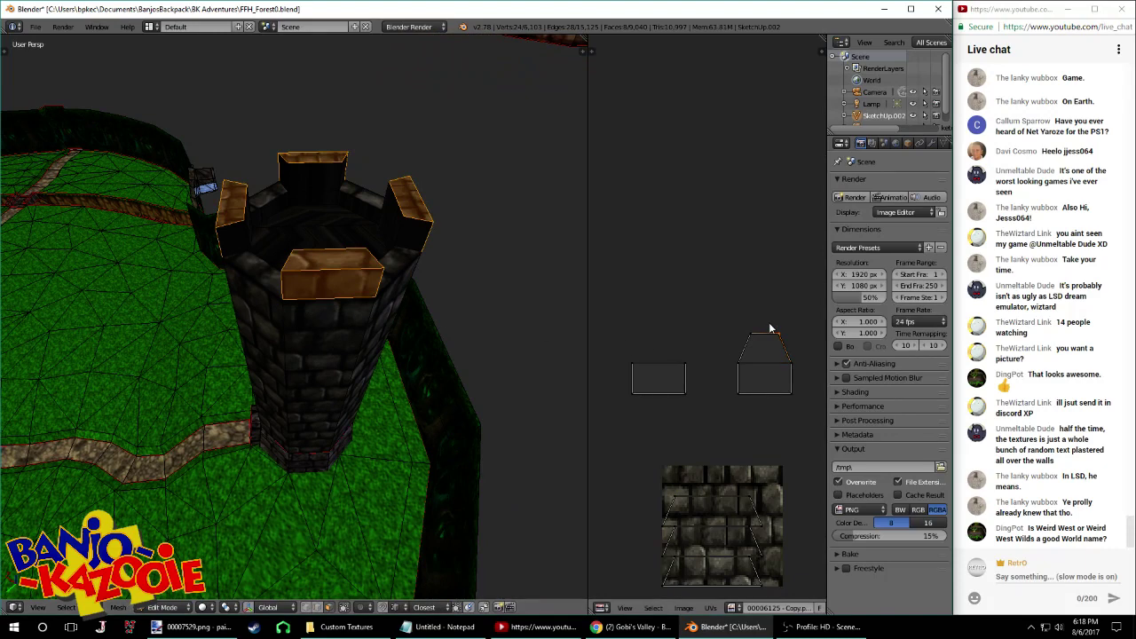
Undo the vertex moves on the battlement-top UV island
click(770, 331)
key(ctrl+z)
key(ctrl+z)
key(ctrl+z)
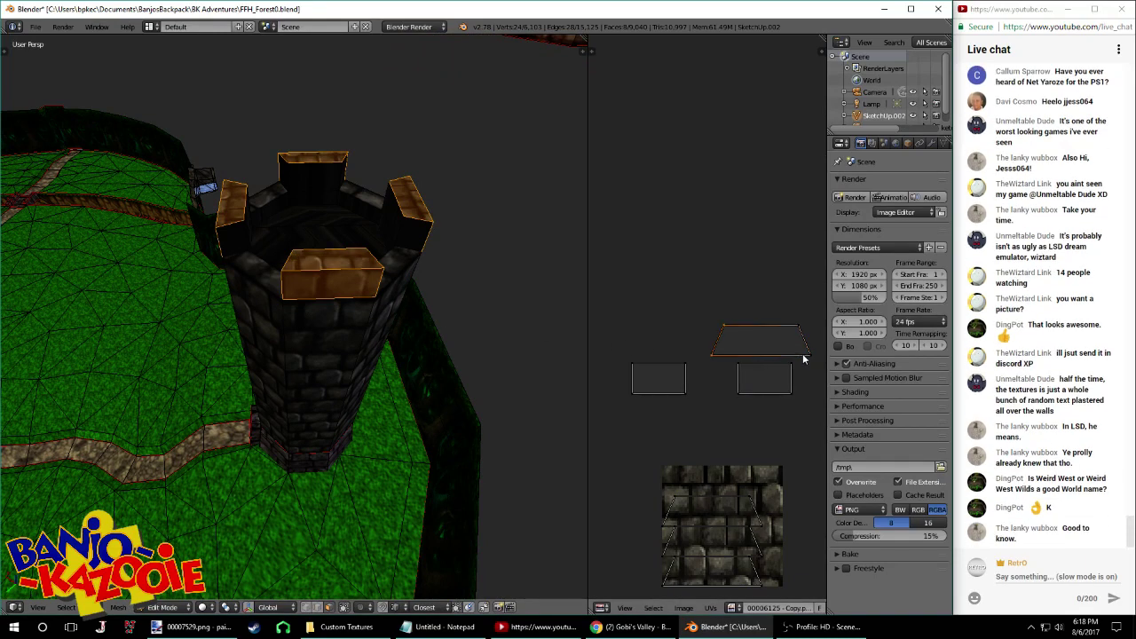
Narrow the battlement-top UV island by moving its right-side vertices inward along X
right_click(807, 356)
shift+right_click(798, 328)
key(g)
key(y)
key(x)
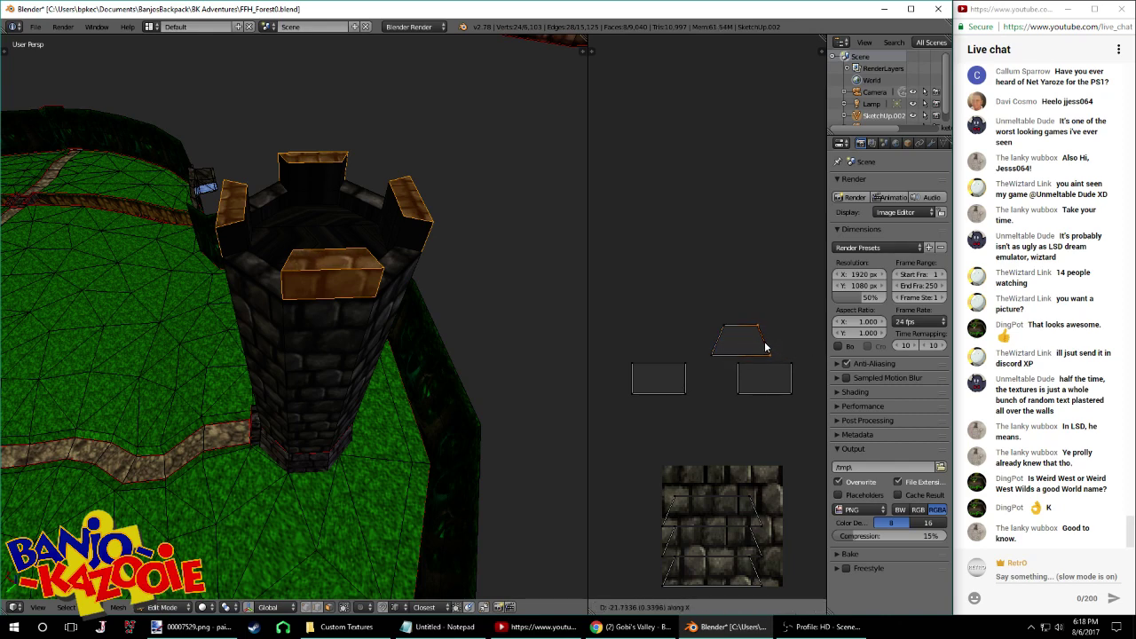
click(761, 352)
Try the whole battlement-top island on the top edge of the second outer-face island and preview the tower
key(a)
key(l)
key(g)
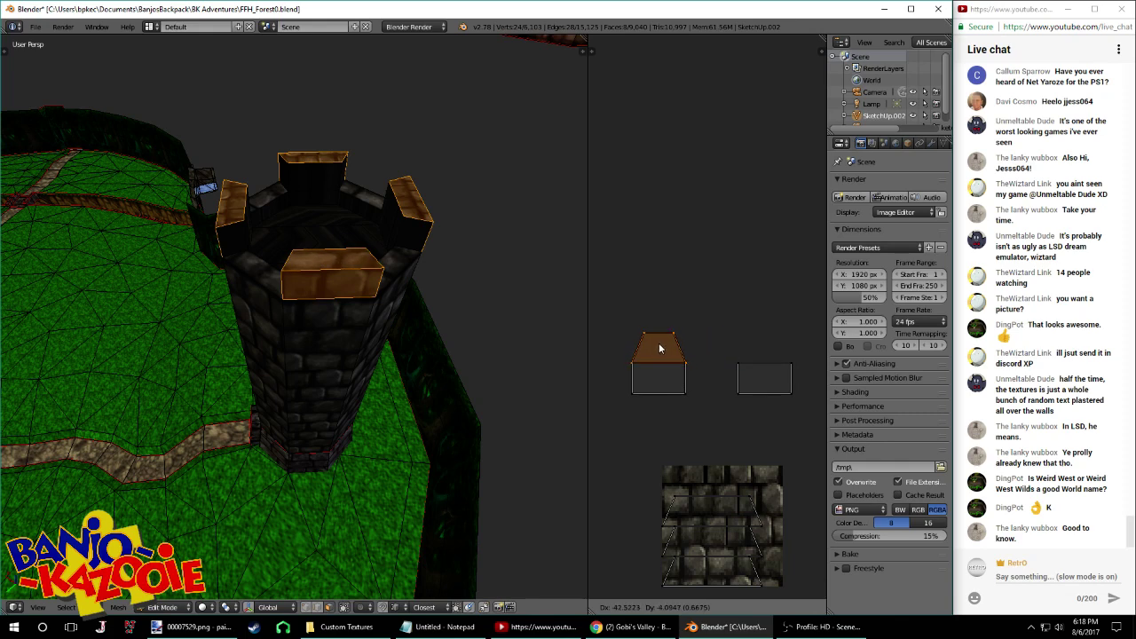
click(660, 348)
key(Tab)
middle_drag(377, 301, 357, 331)
Try the battlement-top island on other outer-face islands, starting with the leftmost, and preview the tower's texture for each placement
key(Tab)
scroll(693, 345, down, 1)
middle_drag(693, 346, 756, 353)
key(g)
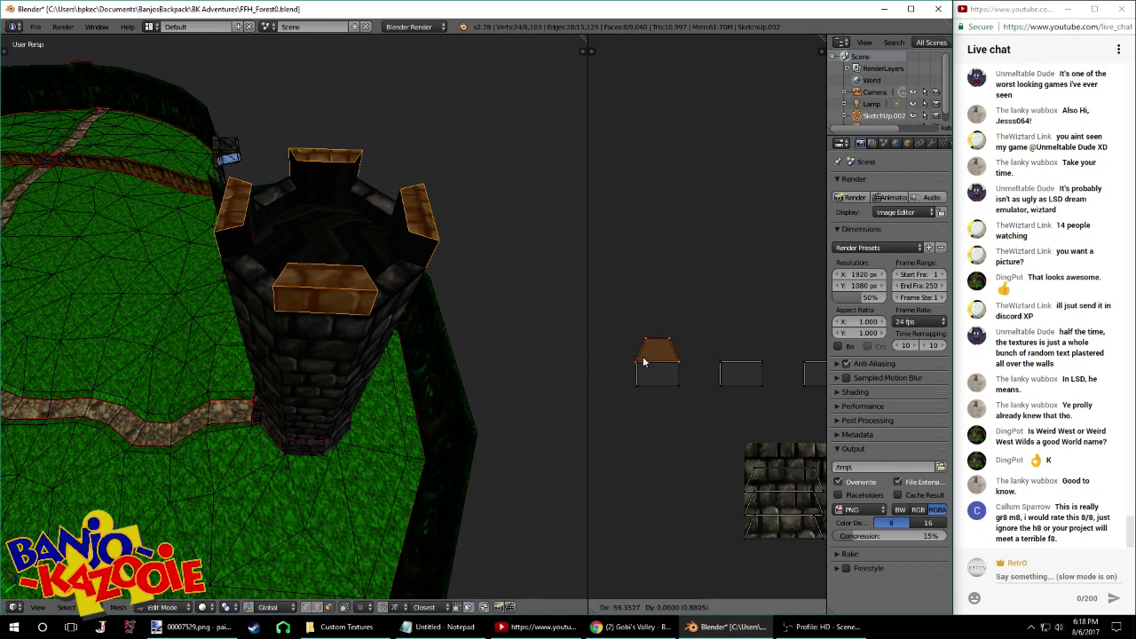
click(644, 360)
key(Tab)
key(Tab)
scroll(649, 357, down, 1)
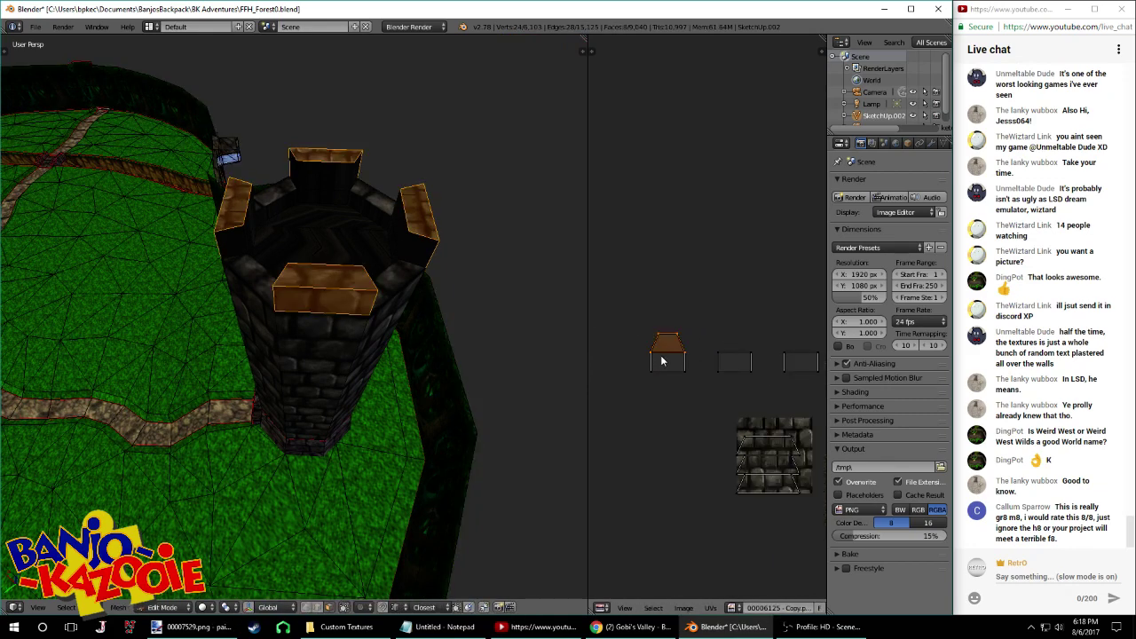
middle_drag(679, 353, 613, 355)
key(g)
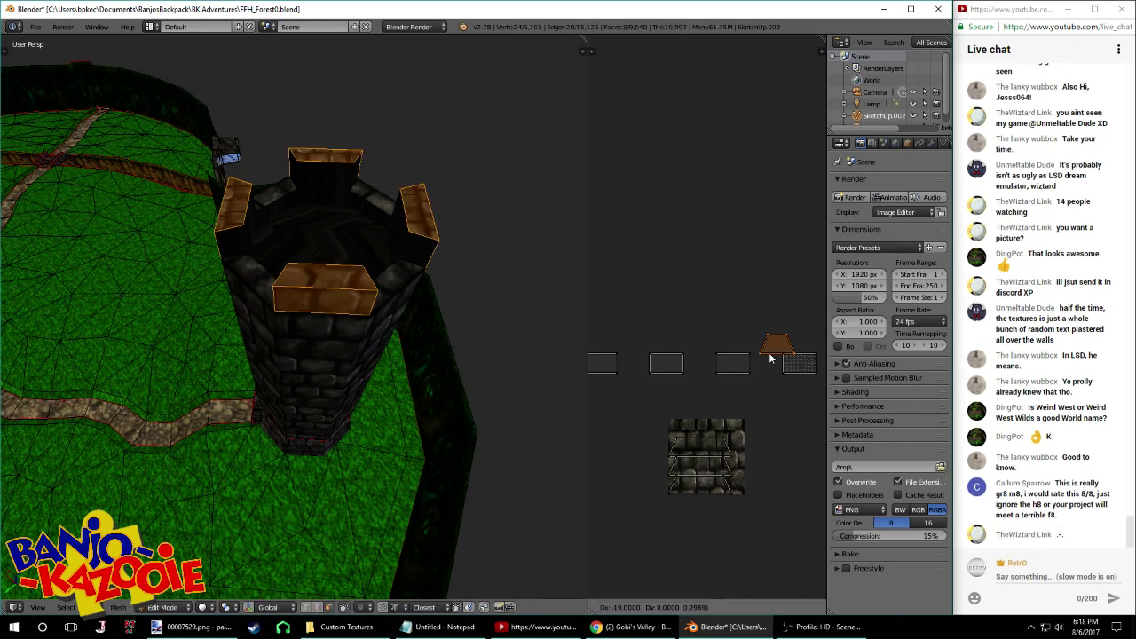
click(663, 358)
key(Tab)
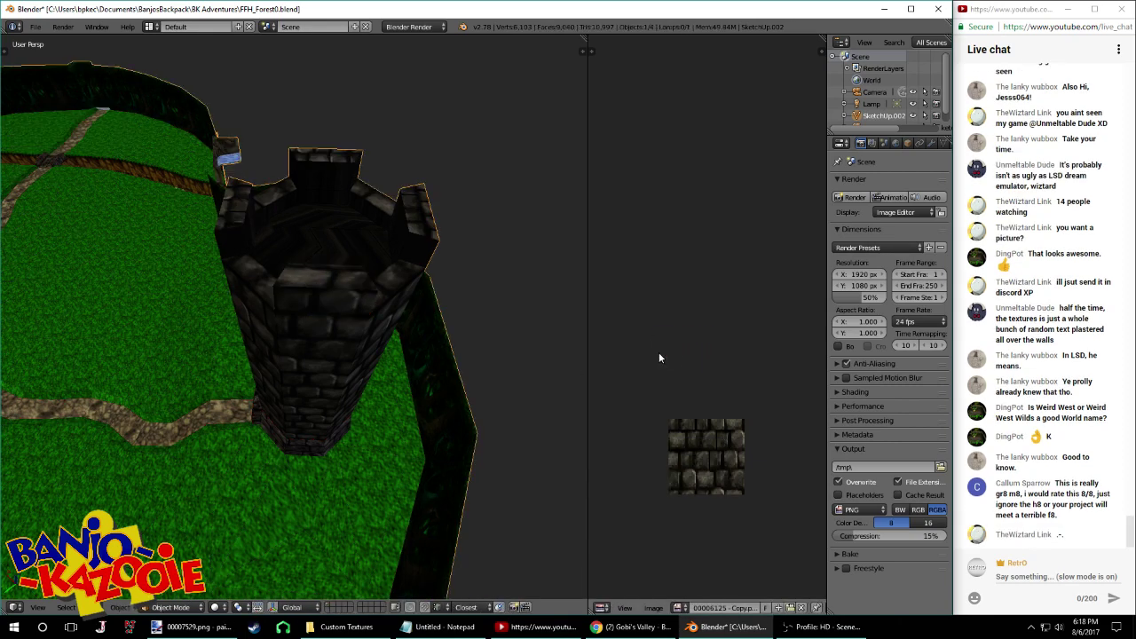
Move the battlement-top island onto the top edge of the third outer-face island and preview the tower from above
key(Tab)
scroll(650, 356, up, 4)
key(g)
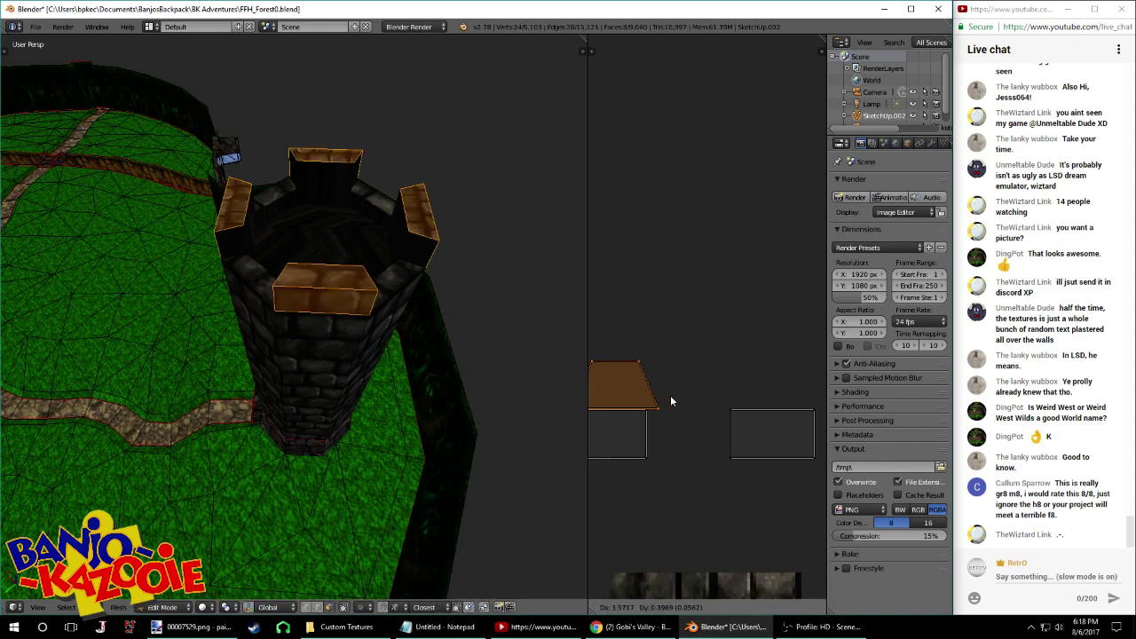
click(814, 396)
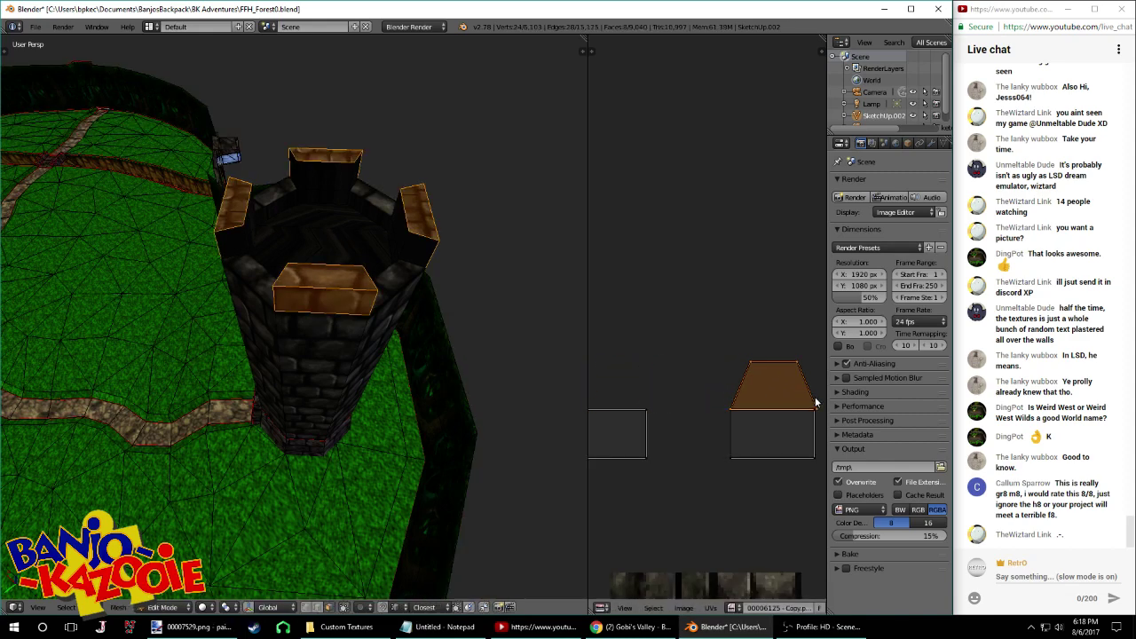
key(Tab)
key(Tab)
scroll(763, 378, down, 2)
middle_drag(764, 376, 664, 360)
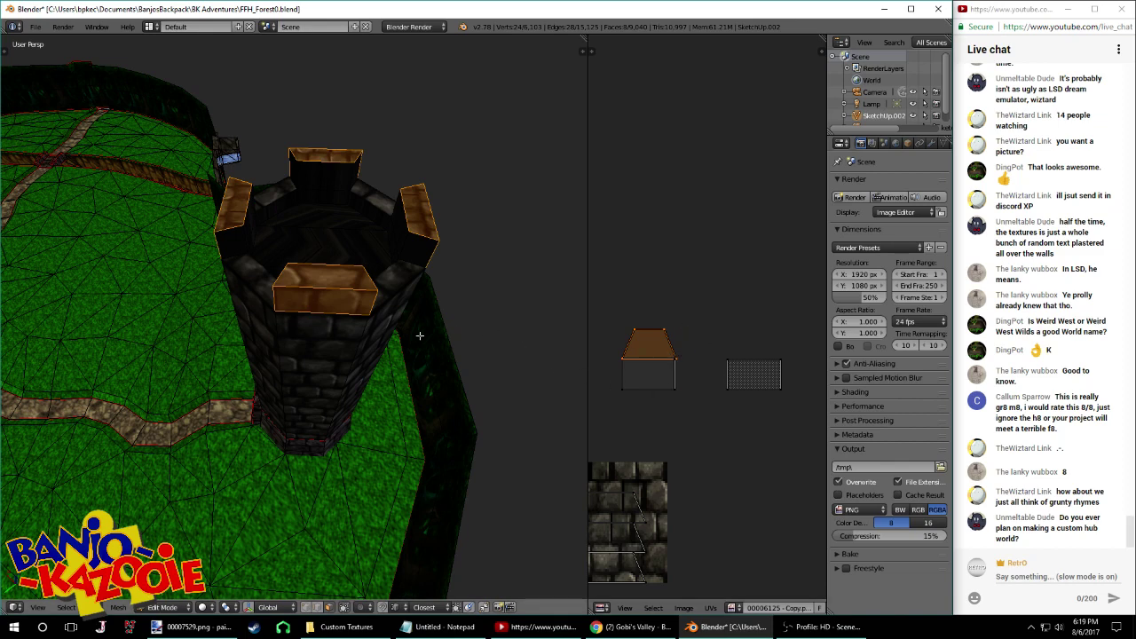
middle_drag(434, 350, 407, 369)
key(Tab)
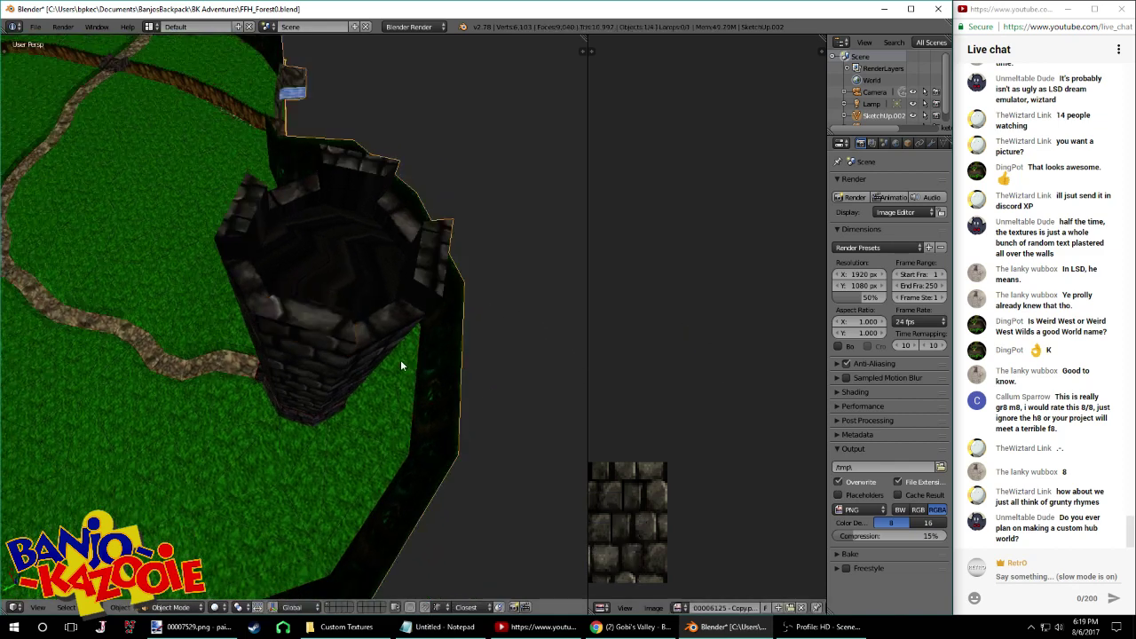
Scale the battlement-top island down slightly to the outer face's width, align it with the face's top edge, and preview the tower
key(Tab)
scroll(672, 355, up, 4)
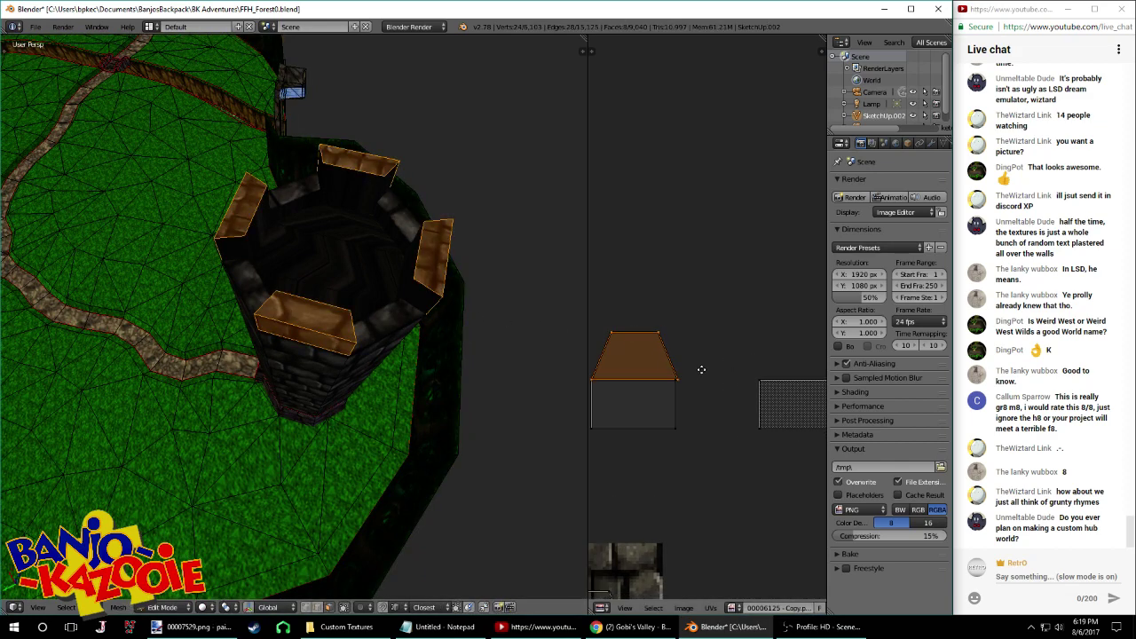
key(s)
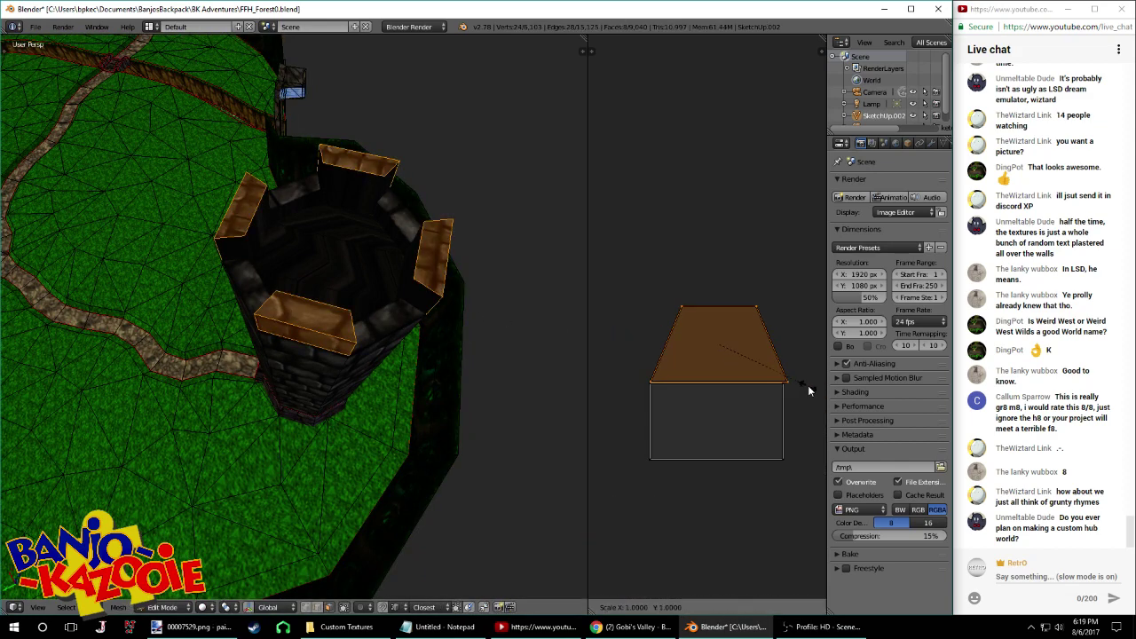
click(805, 383)
key(g)
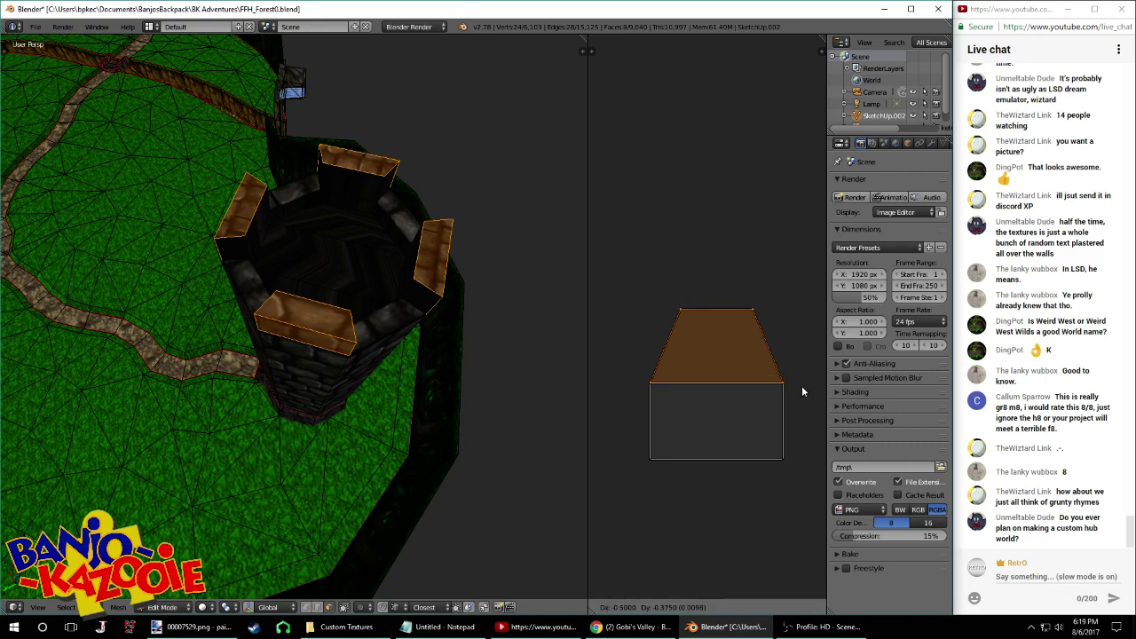
click(801, 385)
key(Tab)
middle_drag(435, 362, 441, 335)
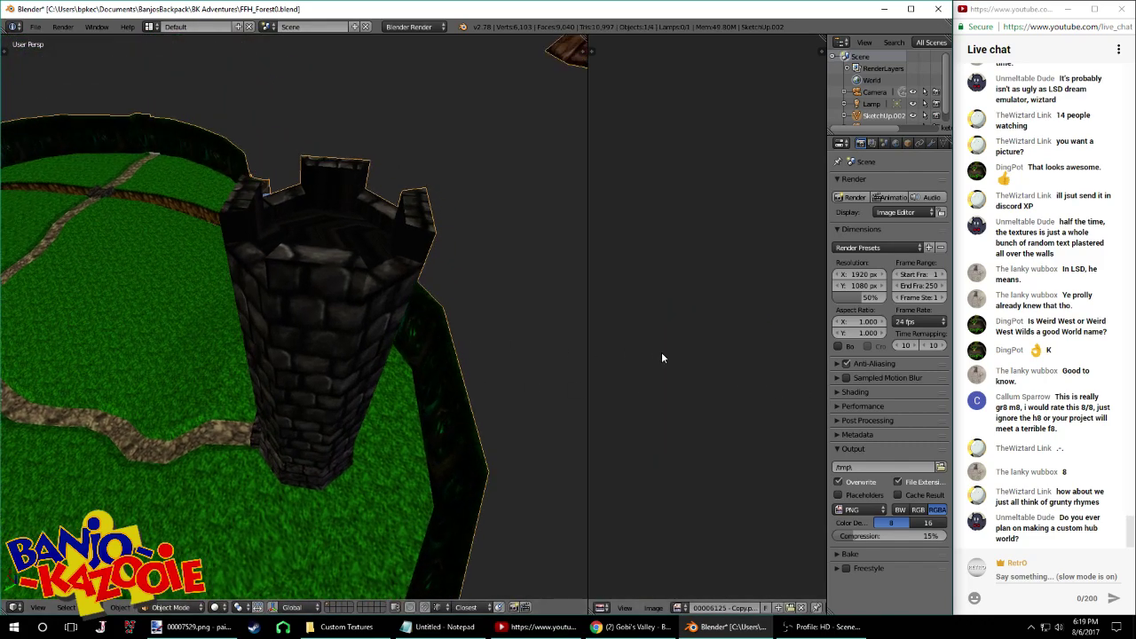
Adjust the battlement-top island's right and left sides so its lower corners meet the outer-face island's upper corners
key(Tab)
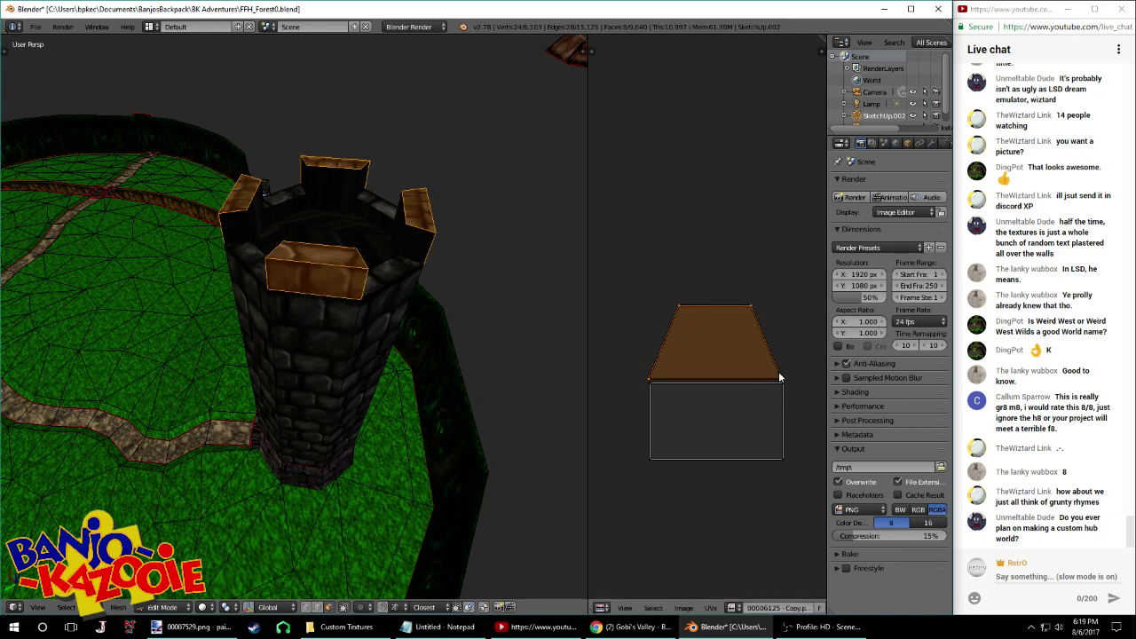
key(a)
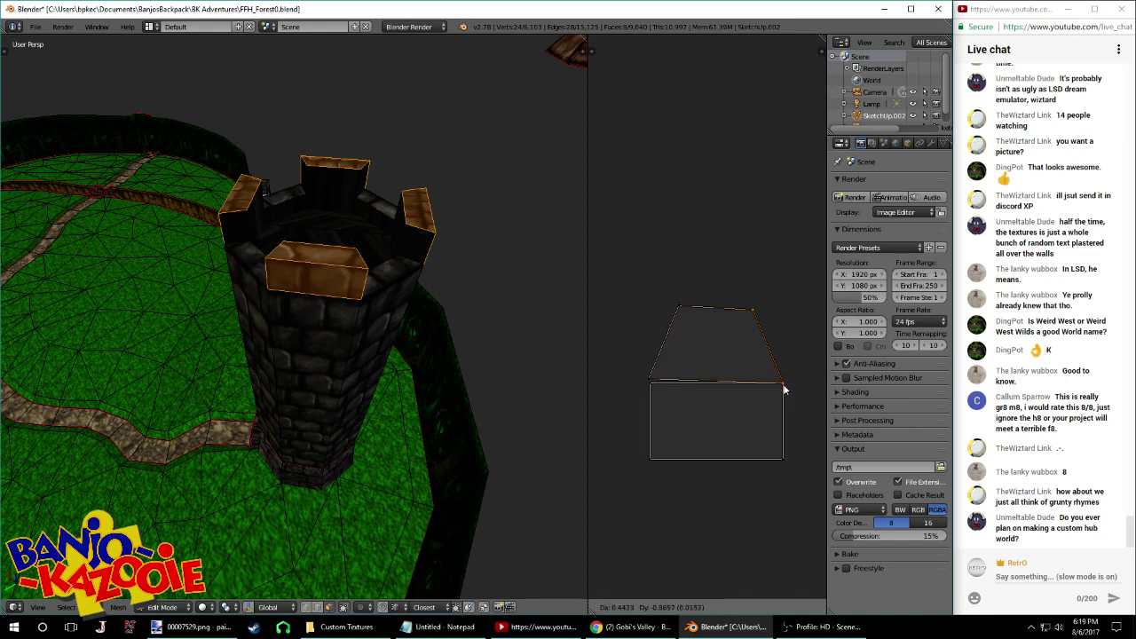
right_click(666, 338)
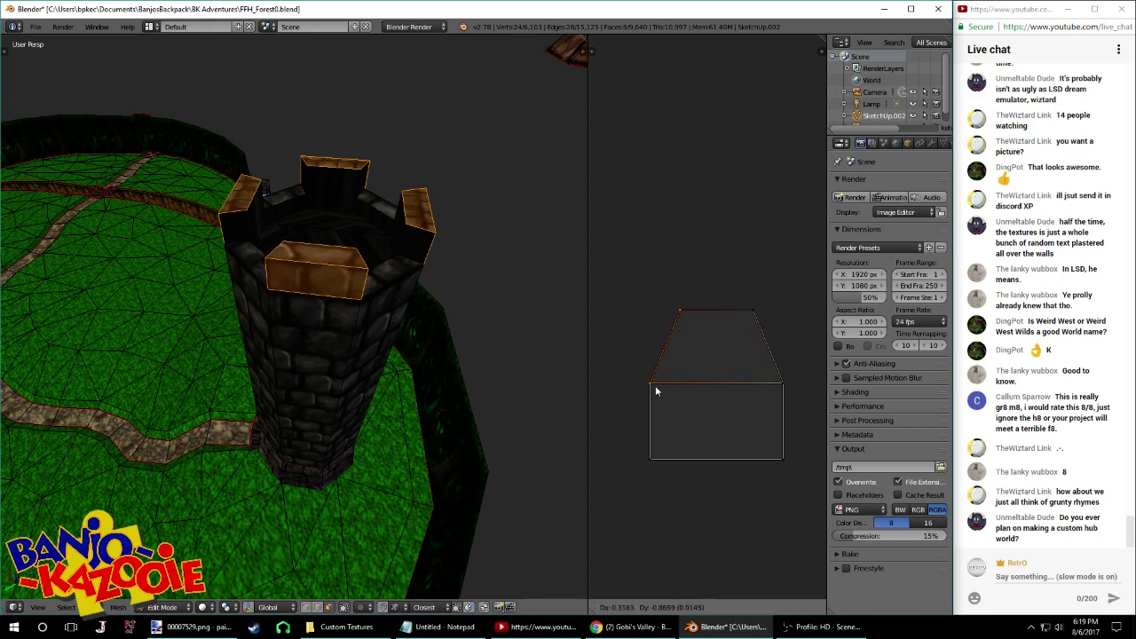
shift+right_click(747, 312)
Try to place the next battlement-top island above the rightmost outer-face island and narrow its right and left sides
scroll(745, 309, down, 8)
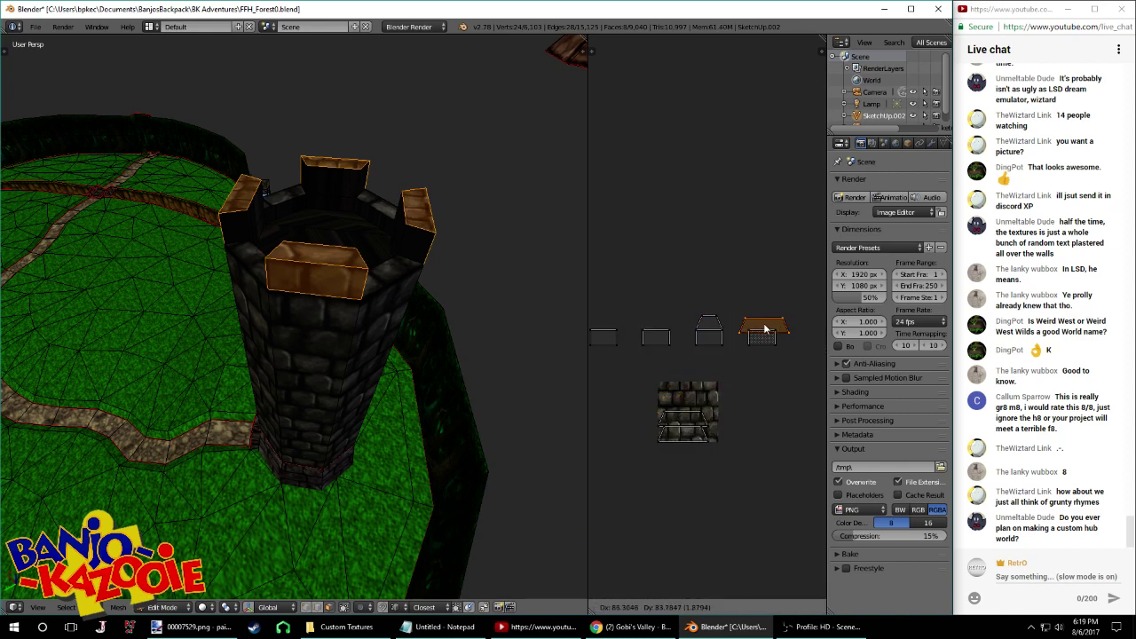
key(Tab)
key(Tab)
scroll(799, 355, up, 4)
shift+right_click(769, 318)
key(g)
click(753, 370)
right_click(623, 310)
shift+right_click(612, 346)
scroll(611, 350, down, 7)
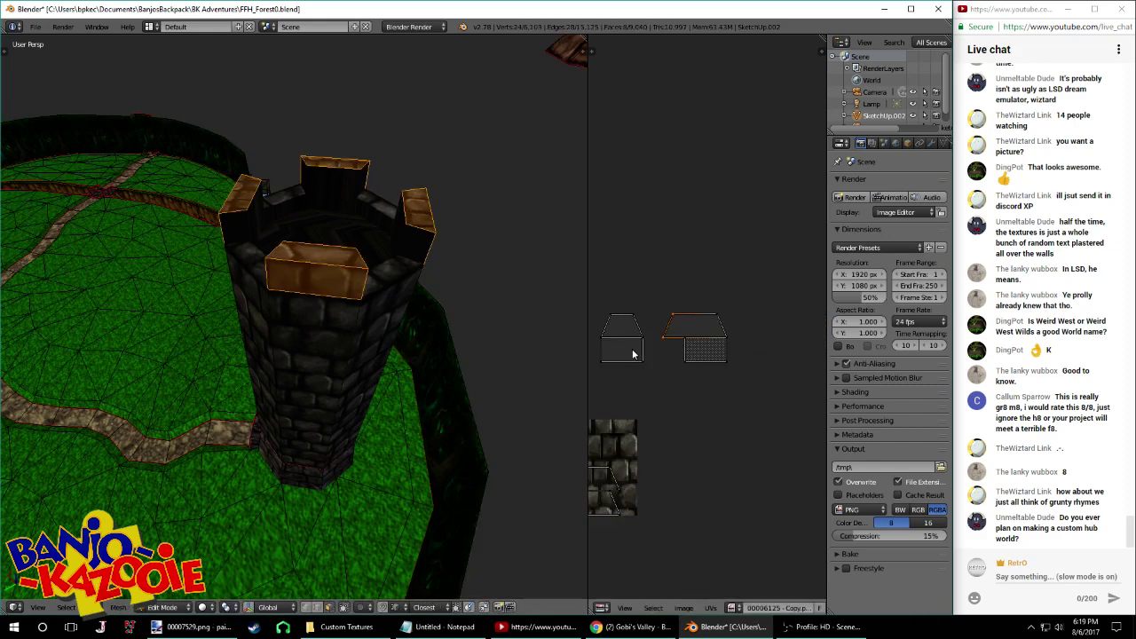
key(g)
click(696, 337)
Undo the side adjustments on the battlement-top island above the rightmost outer-face island
middle_drag(426, 310, 525, 335)
key(ctrl+z)
key(ctrl+z)
key(ctrl+z)
key(ctrl+z)
key(ctrl+z)
key(ctrl+z)
Move this battlement-top island above the second outer-face island and fit its right side to that island's upper-right corner
key(g)
click(629, 355)
scroll(714, 353, up, 3)
shift+right_click(686, 360)
key(g)
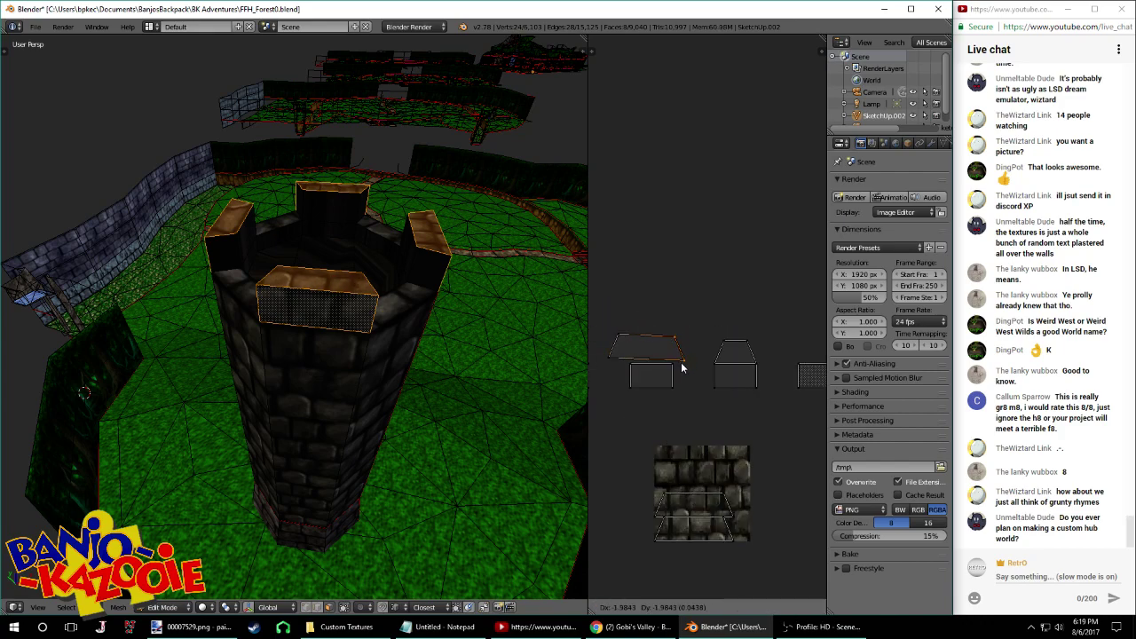
click(674, 366)
Fit the battlement-top island's left side to the second outer-face island's upper-left corner and preview the tower
right_click(615, 334)
shift+right_click(606, 357)
key(g)
click(612, 371)
key(Tab)
middle_drag(426, 362, 419, 384)
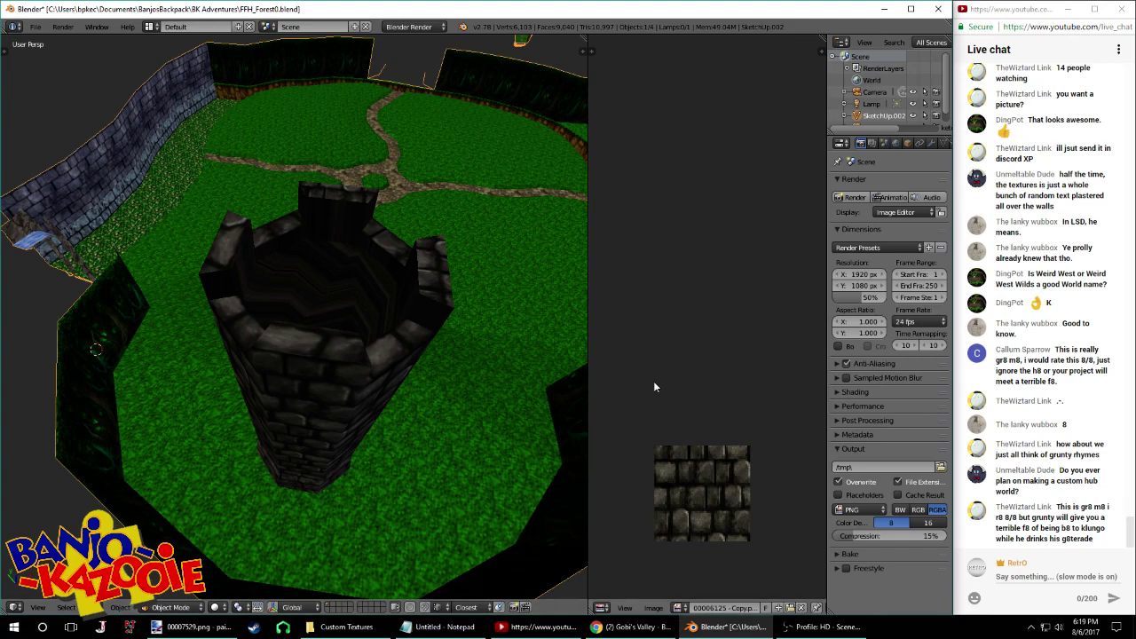
key(Tab)
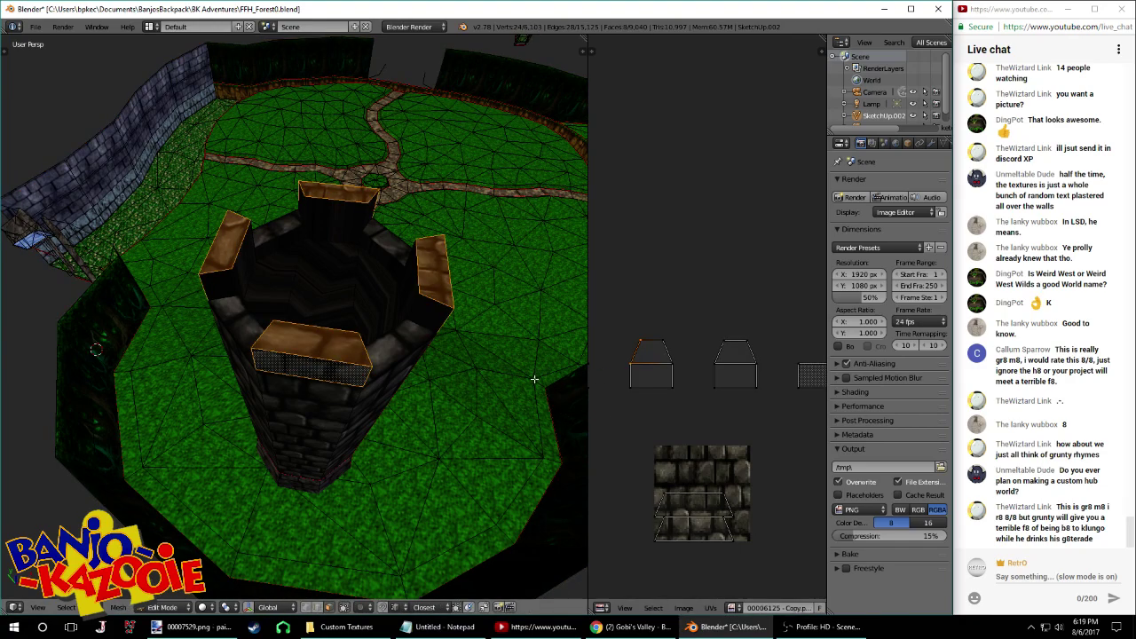
key(Tab)
key(Tab)
Move another battlement-top island off the texture to just above the leftmost outer-face island
scroll(683, 390, down, 1)
scroll(684, 390, down, 1)
key(l)
key(g)
click(636, 331)
middle_drag(320, 385, 743, 350)
Fit the island's right and left sides to the leftmost outer-face island's top edge and preview the tower
scroll(743, 351, up, 2)
right_click(778, 348)
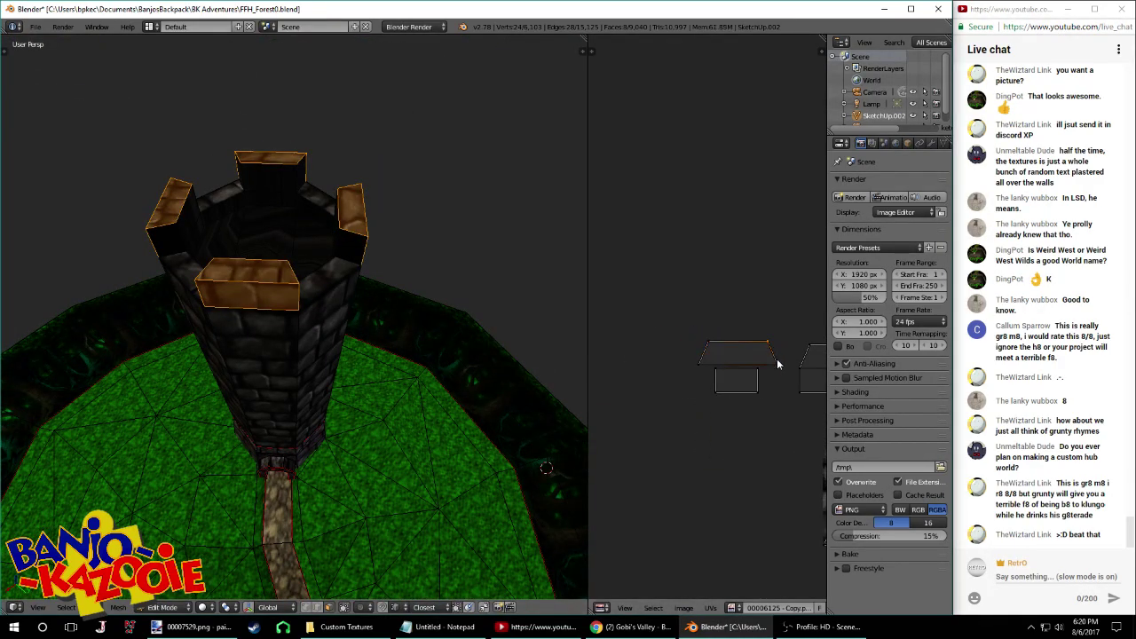
right_click(715, 345)
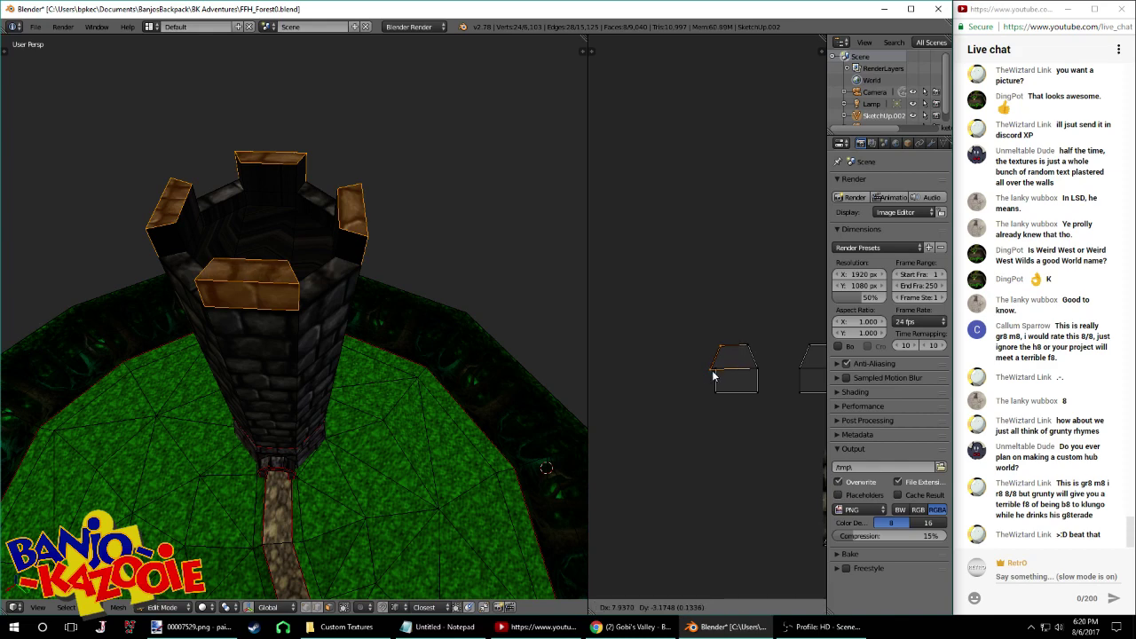
key(Tab)
key(Tab)
Select the last battlement-top island on the texture and move it above the rightmost outer-face island
scroll(765, 378, down, 3)
middle_drag(766, 380, 699, 392)
right_click(718, 428)
shift+right_click(704, 430)
shift+right_click(693, 443)
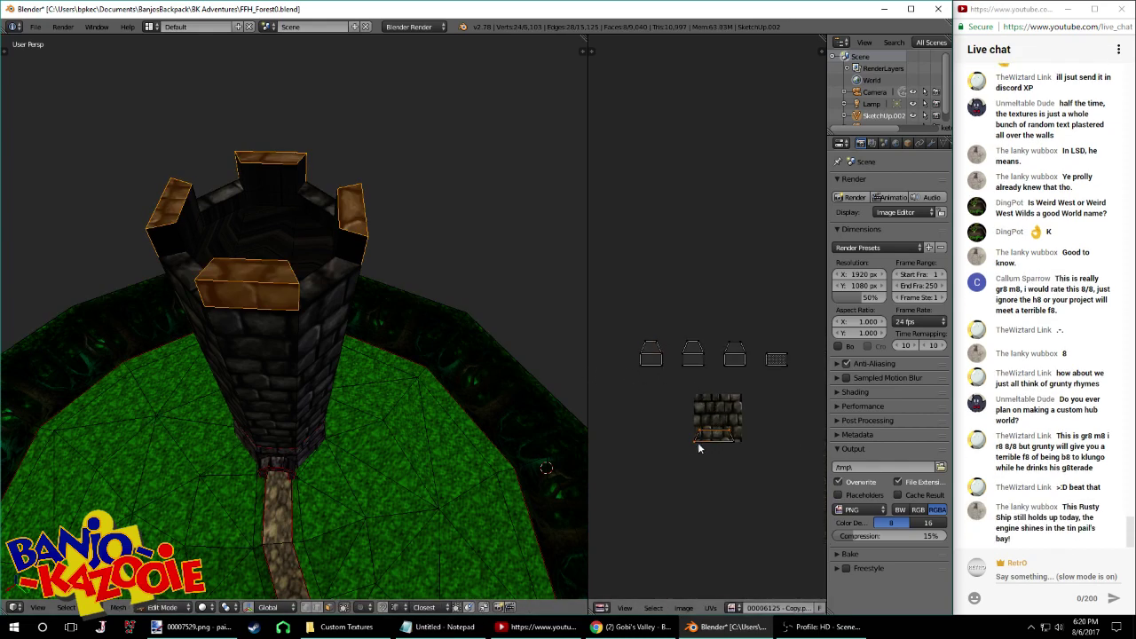
key(g)
click(787, 354)
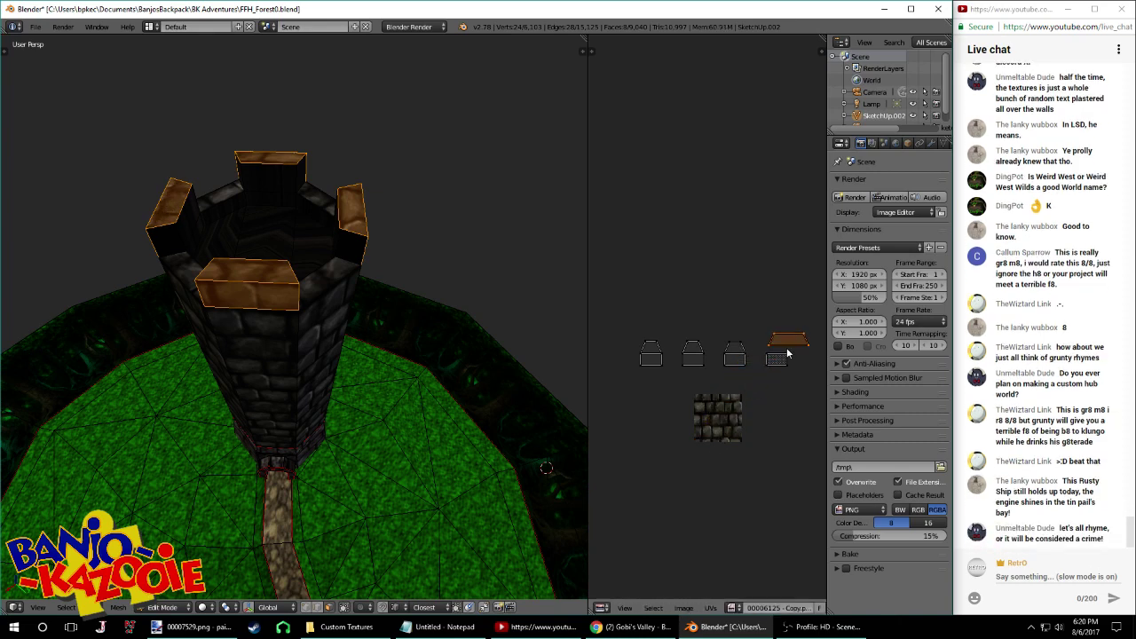
Fit the last battlement-top island's right and left sides to the rightmost outer-face island's top edge
middle_drag(787, 353, 723, 365)
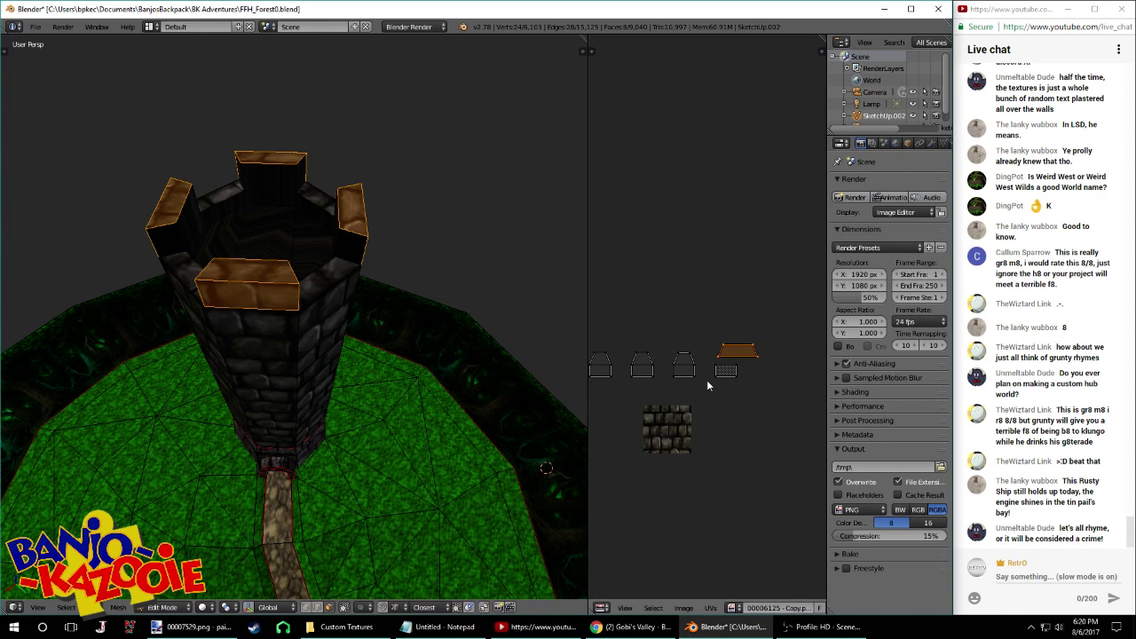
scroll(708, 380, up, 4)
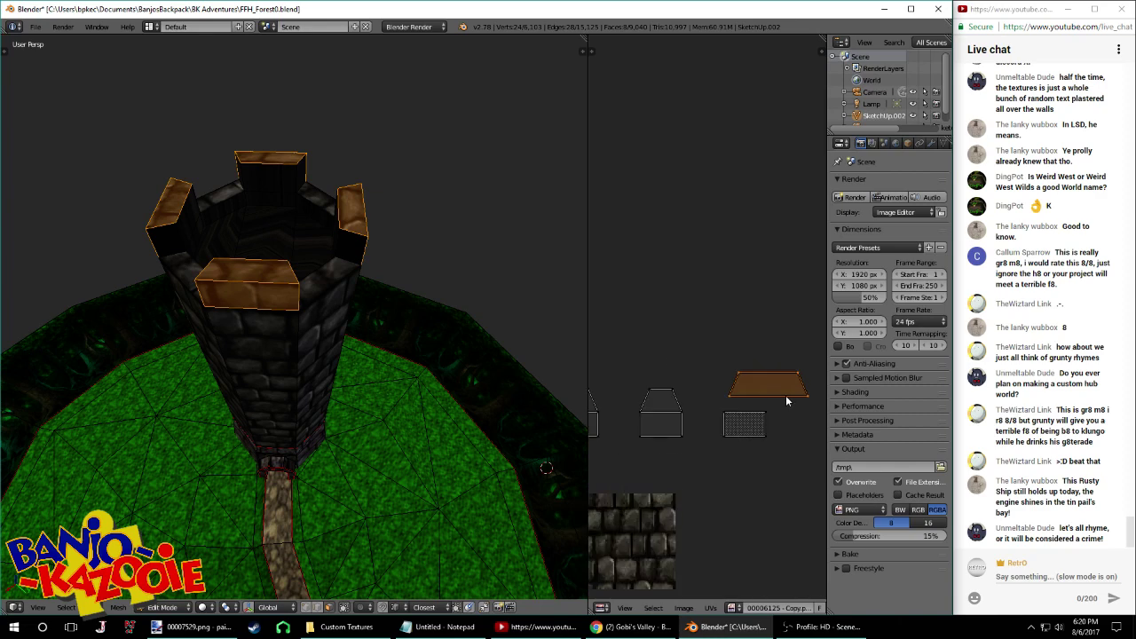
middle_drag(795, 409, 727, 355)
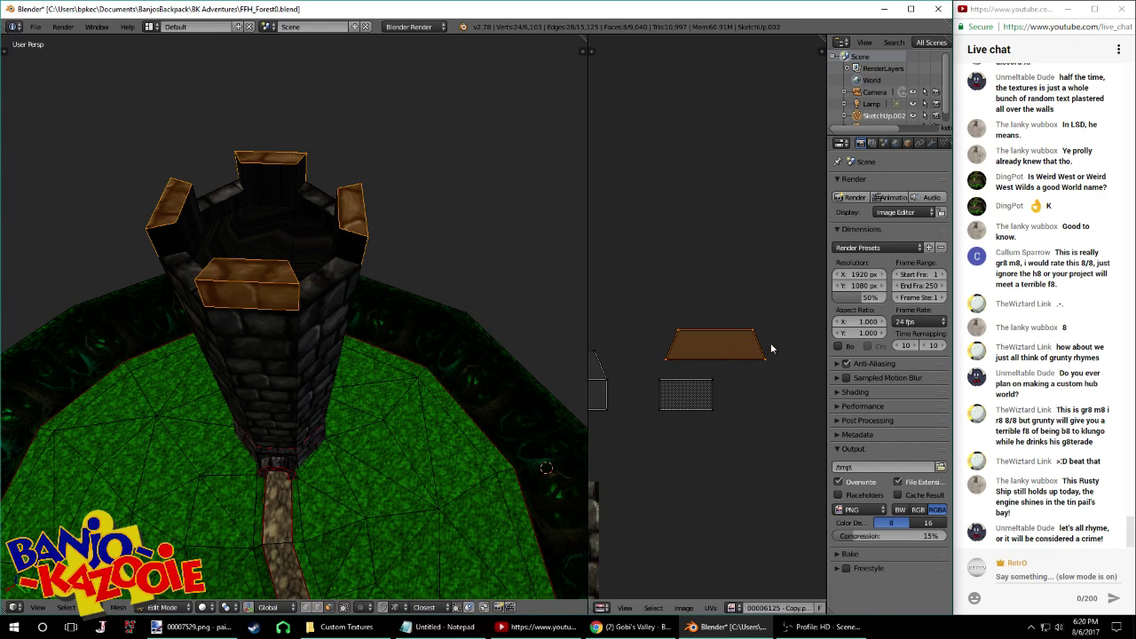
key(a)
right_click(759, 342)
key(g)
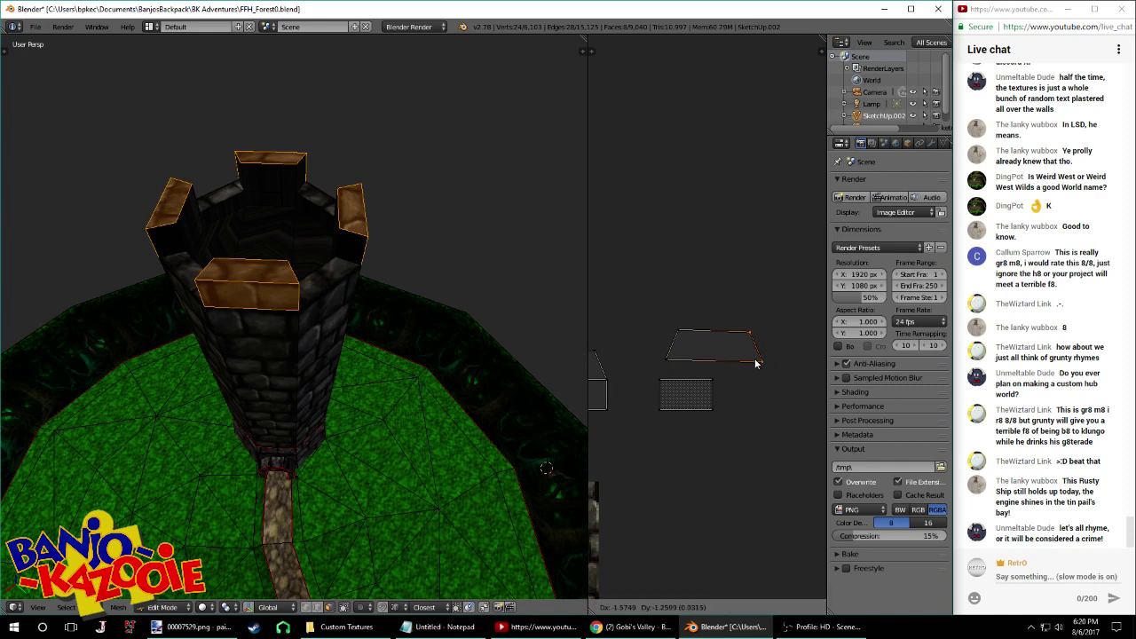
click(707, 375)
key(g)
click(687, 355)
Select the top edges of all four battlement-top islands and lower them slightly along Y
scroll(688, 362, down, 1)
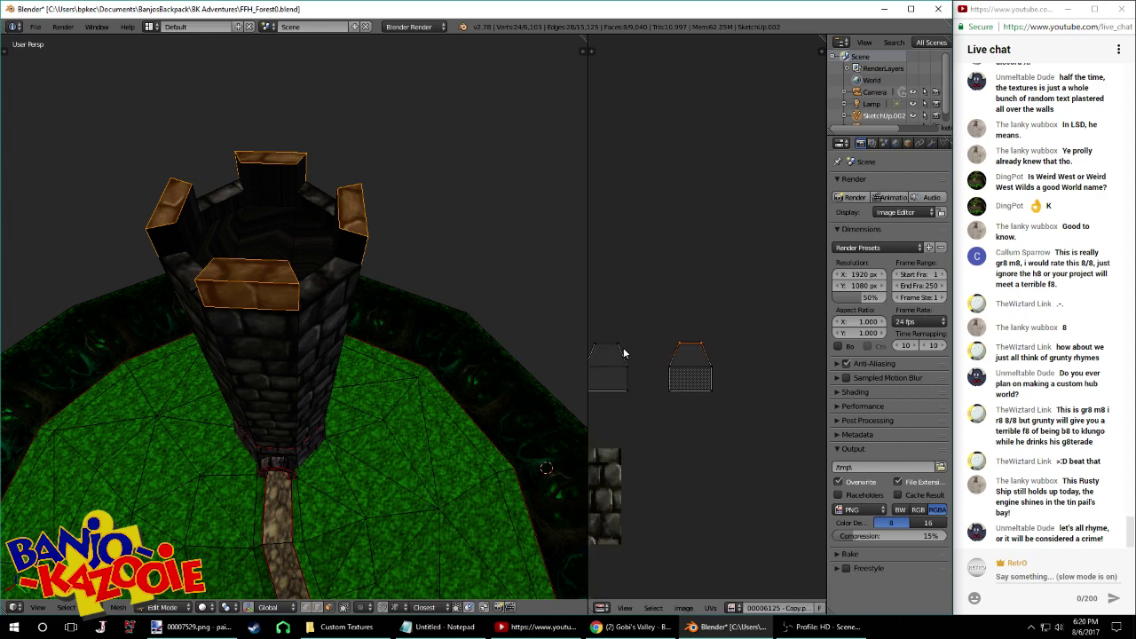
middle_drag(623, 353, 755, 366)
key(a)
right_click(646, 352)
shift+right_click(723, 351)
scroll(745, 359, down, 4)
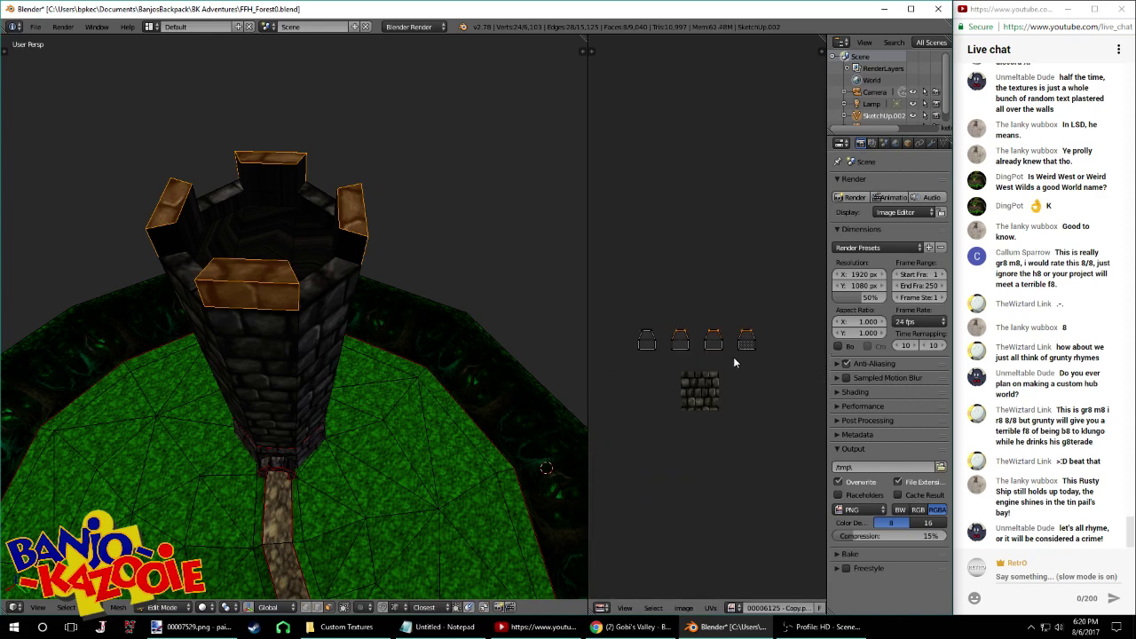
scroll(656, 337, up, 2)
key(g)
key(y)
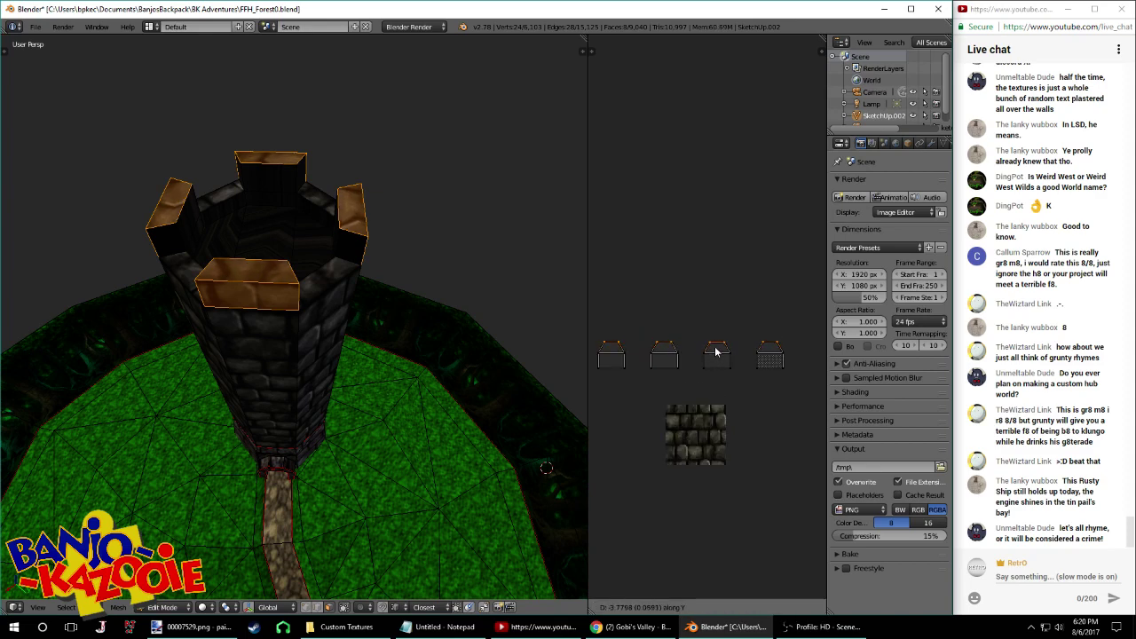
click(717, 351)
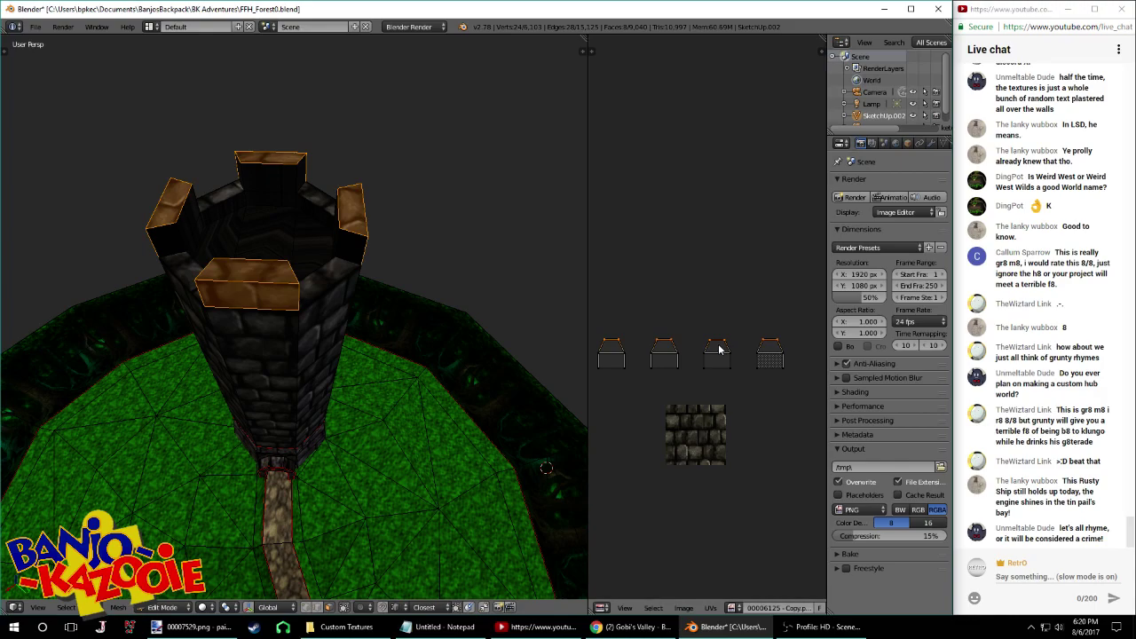
Preview the brick texture on the tower's battlement tops from above
click(804, 631)
click(804, 632)
middle_drag(401, 306, 536, 378)
key(Tab)
key(Tab)
key(Tab)
key(Tab)
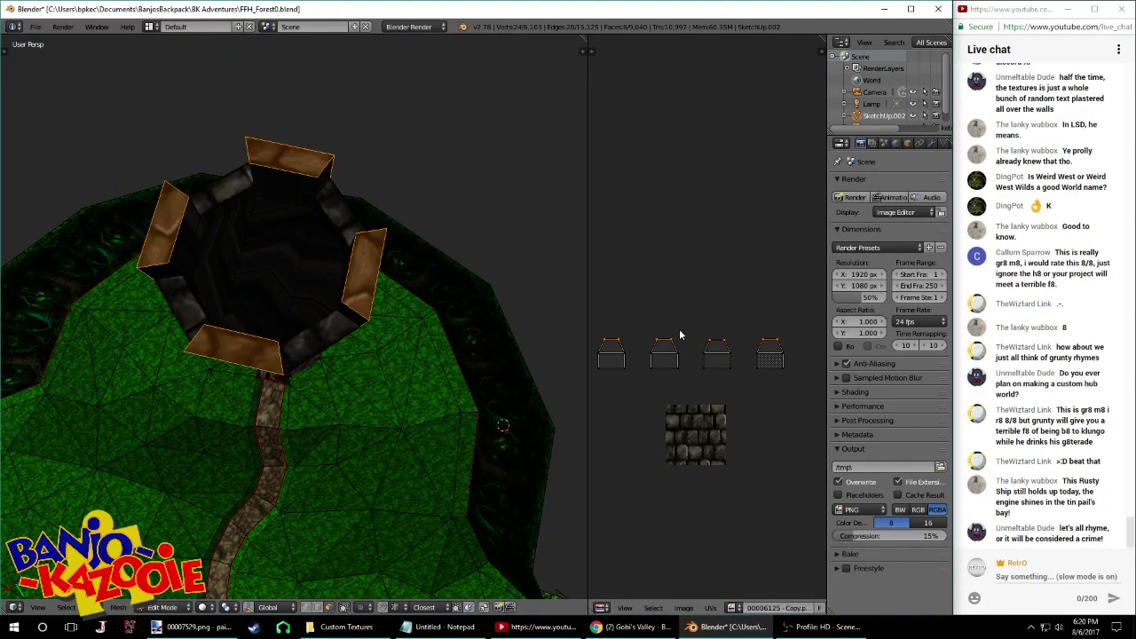
Lower the selected top edges of the four battlement-top islands along Y, toward the outer-face islands
key(g)
key(y)
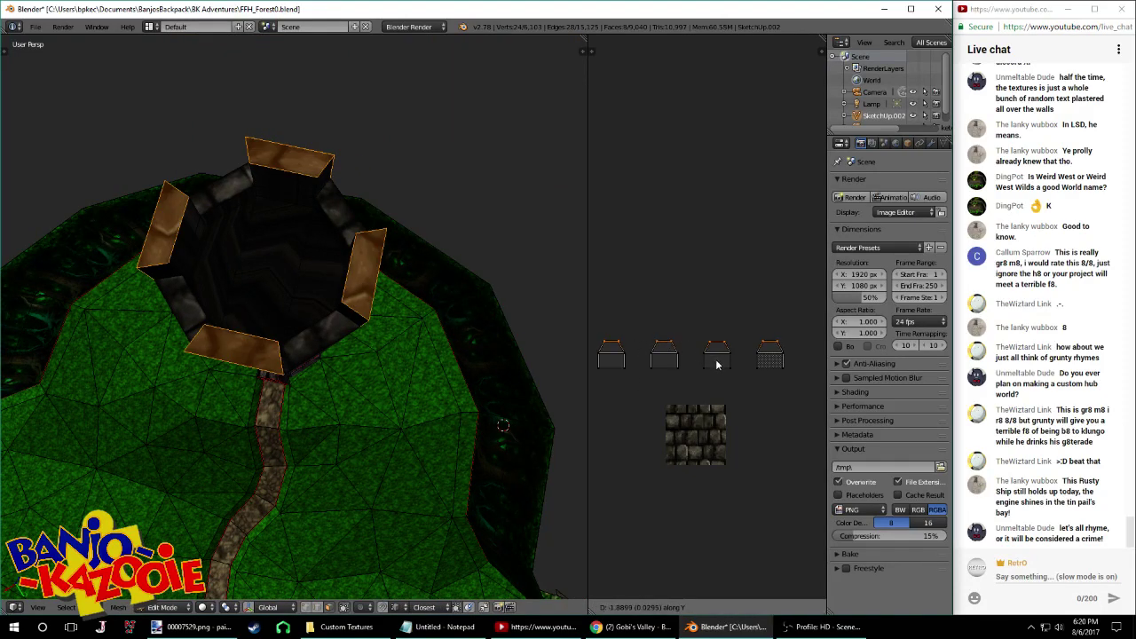
click(709, 369)
Try to scale the four battlement-top islands' top edges down together
key(s)
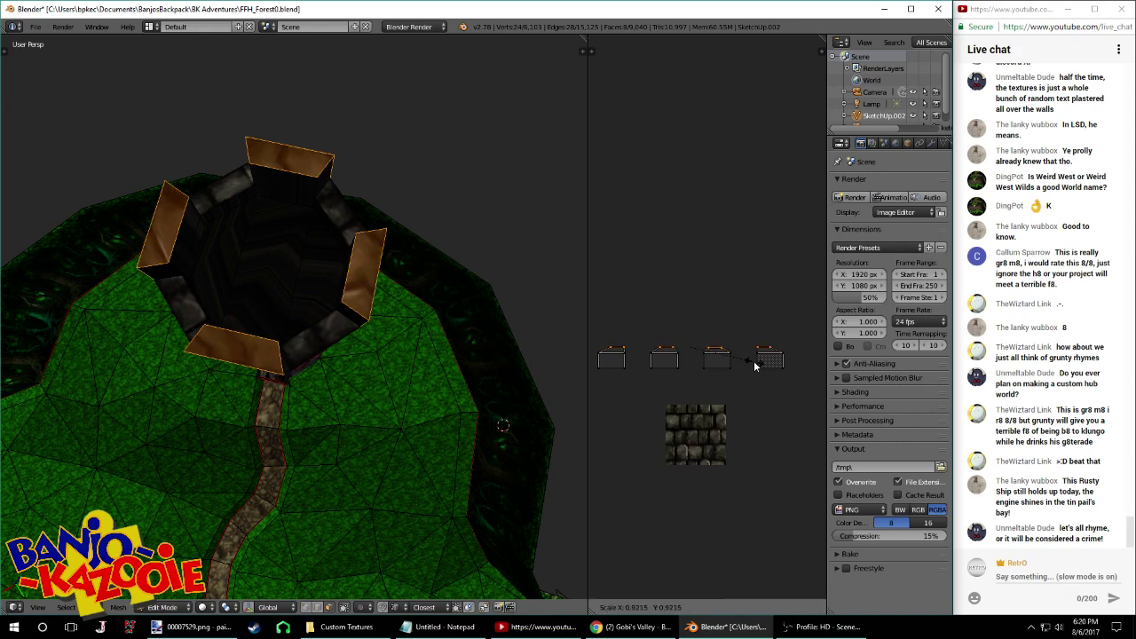
click(755, 361)
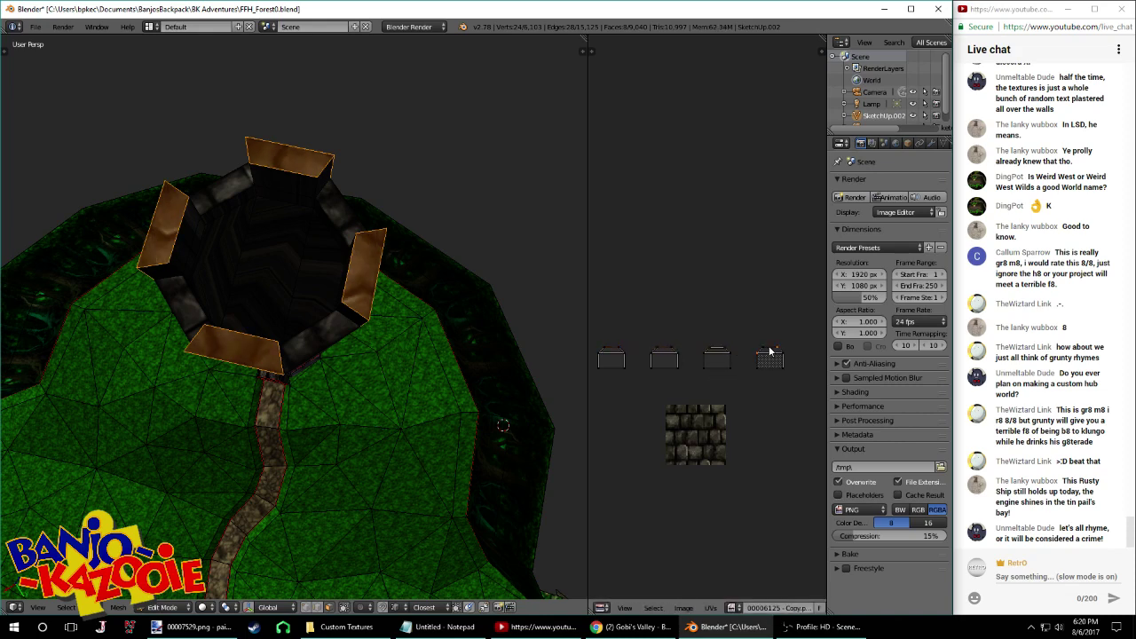
scroll(772, 348, up, 3)
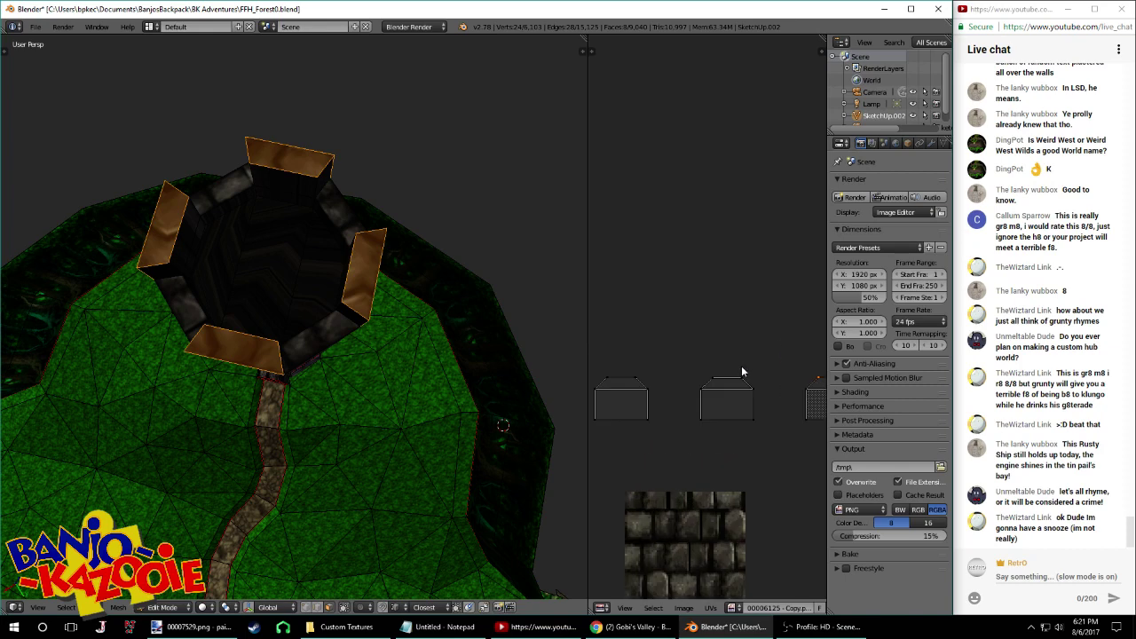
key(ctrl+z)
Raise the top edges of the four battlement-top islands slightly along Y
key(g)
key(y)
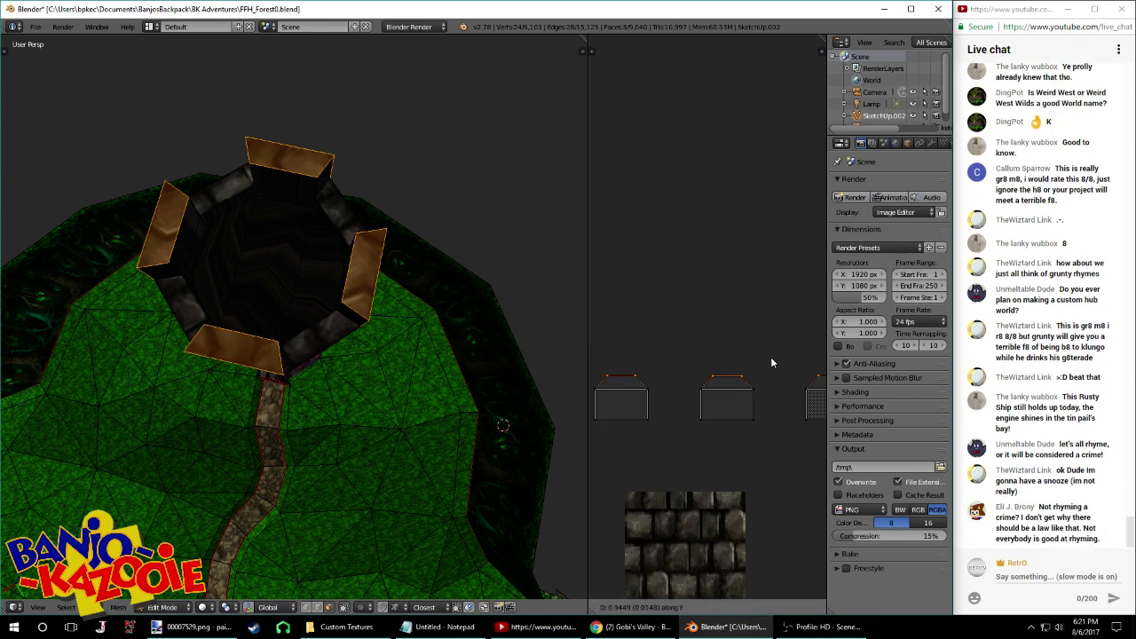
click(772, 357)
Select the tower's linked geometry and shift all of its UV islands up along Y over the brick texture
middle_drag(336, 408, 323, 329)
right_click(323, 329)
key(ctrl+l)
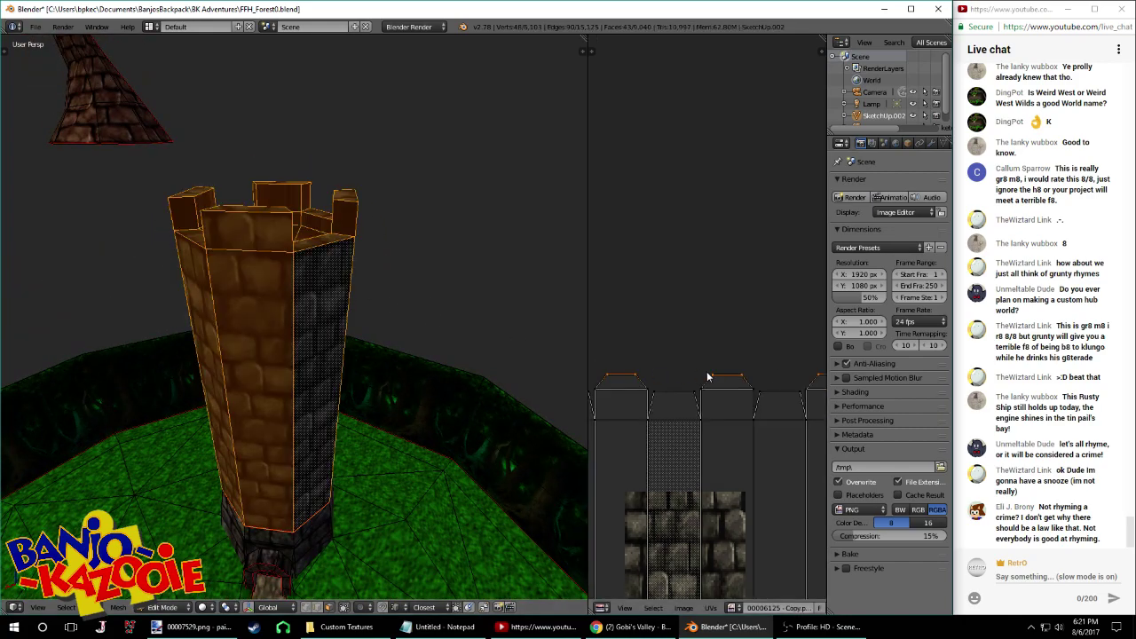
scroll(701, 378, down, 3)
key(a)
key(a)
key(g)
key(y)
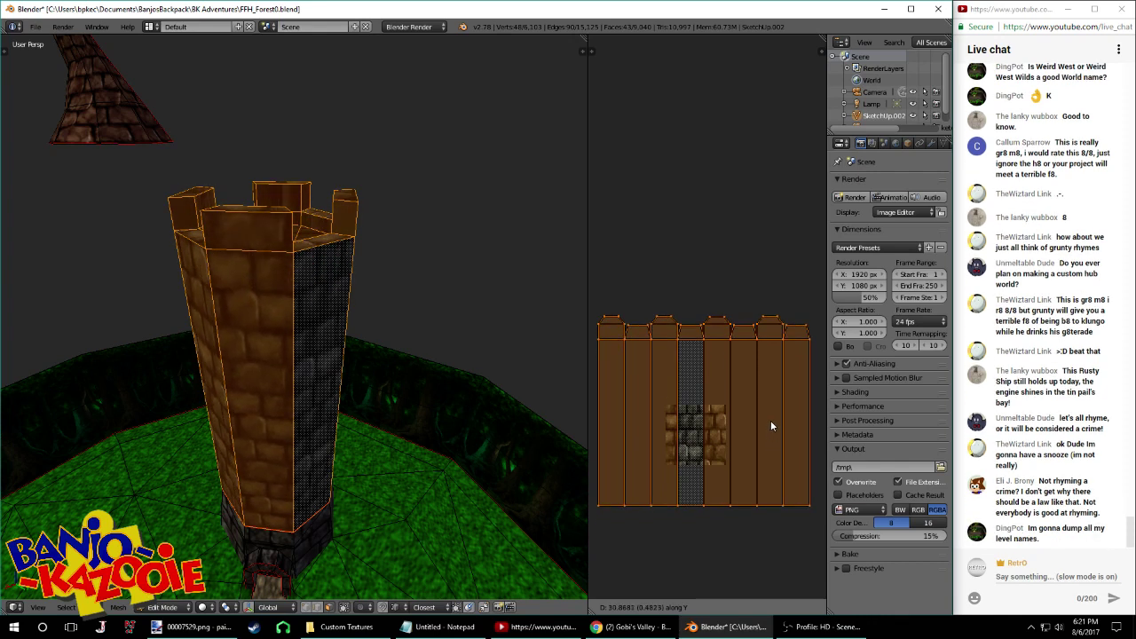
click(774, 422)
Preview the shifted bricks on the whole tower in Object Mode and save the file over the existing one
key(Tab)
middle_drag(566, 391, 398, 308)
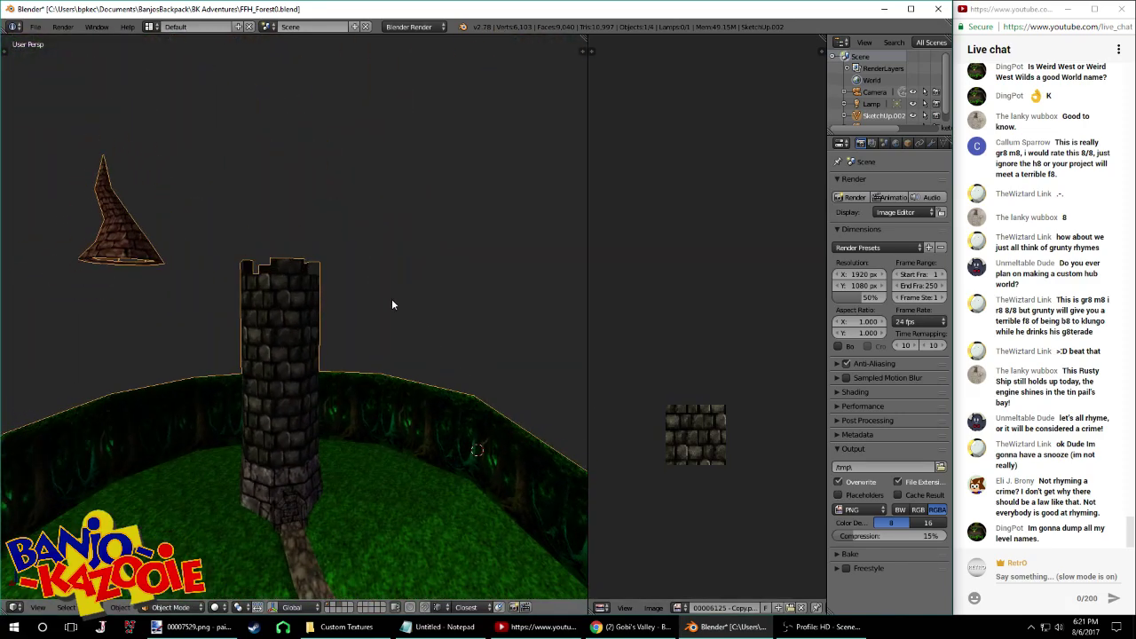
key(ctrl+s)
click(384, 295)
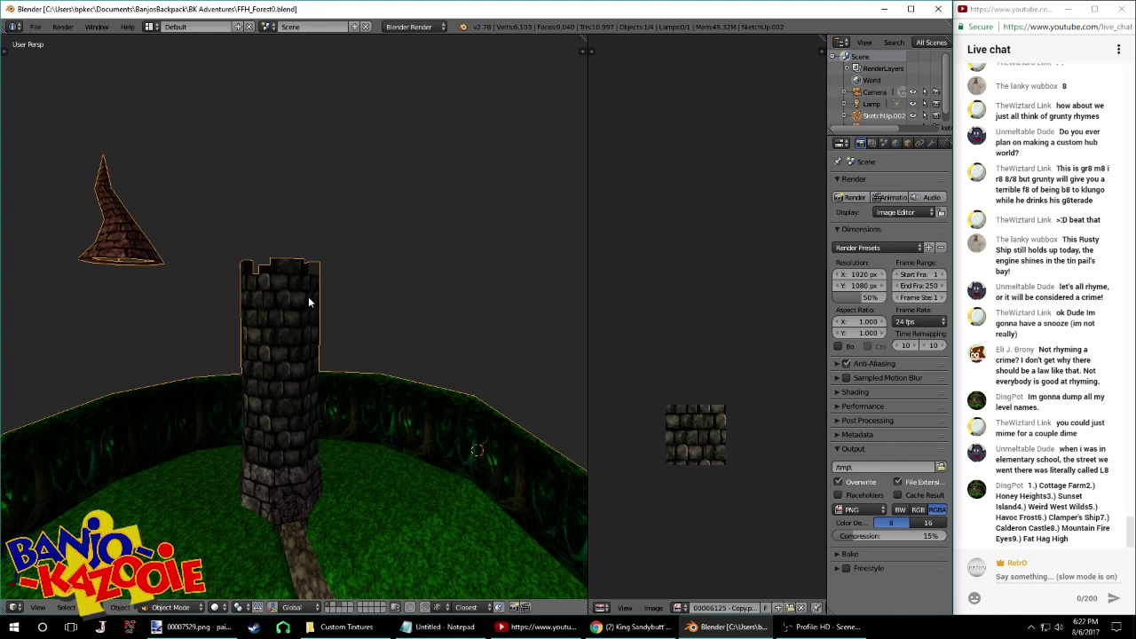
middle_drag(400, 309, 366, 337)
key(Tab)
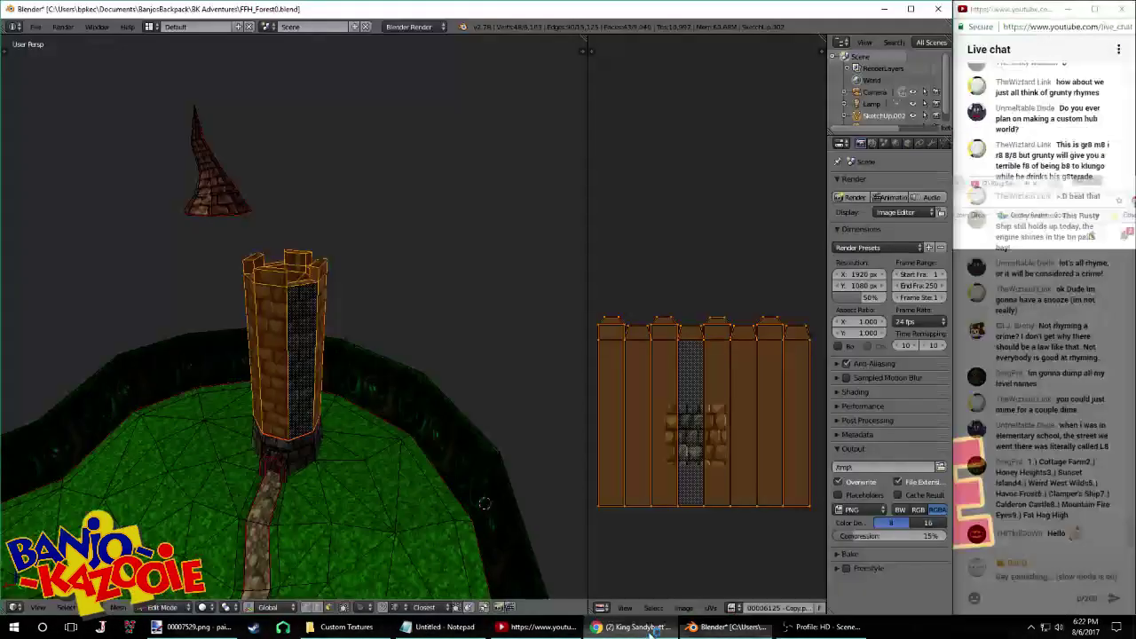
key(alt+Tab)
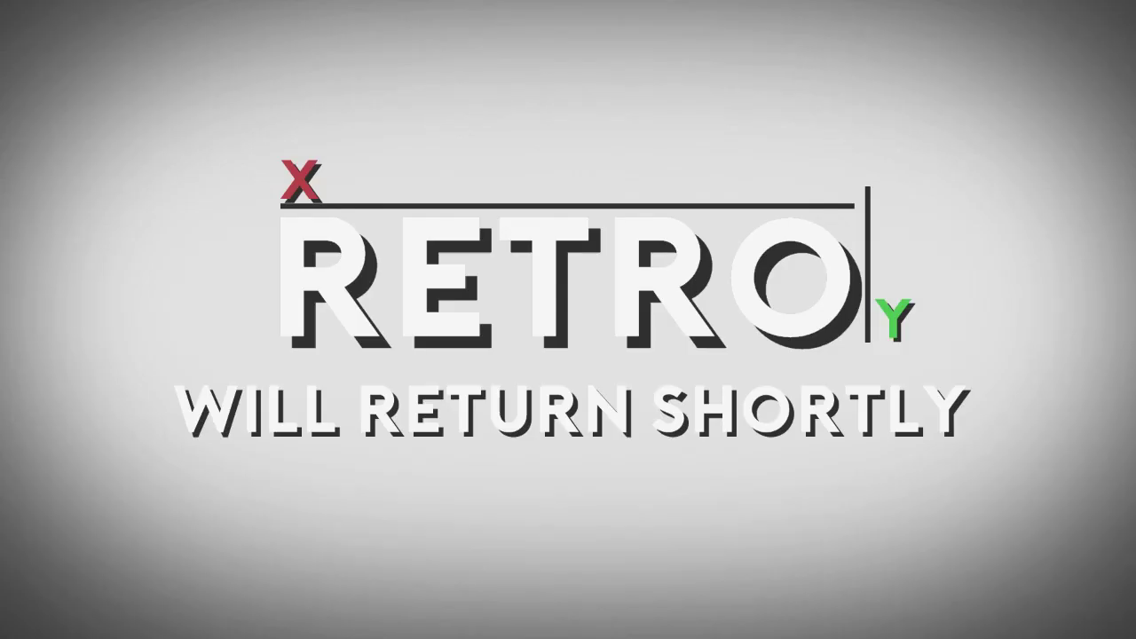
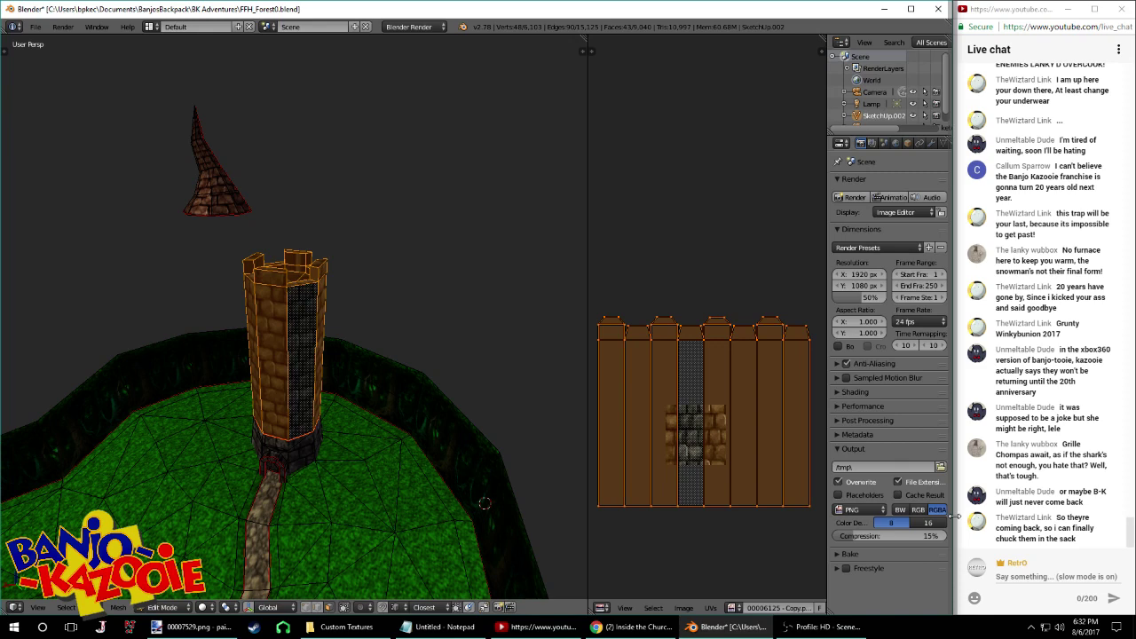
Save the file again and examine the tower's battlements up close in Object Mode
middle_drag(524, 417, 459, 327)
key(ctrl+s)
click(460, 327)
key(Tab)
middle_drag(407, 353, 359, 433)
scroll(323, 259, up, 5)
middle_drag(323, 258, 211, 225)
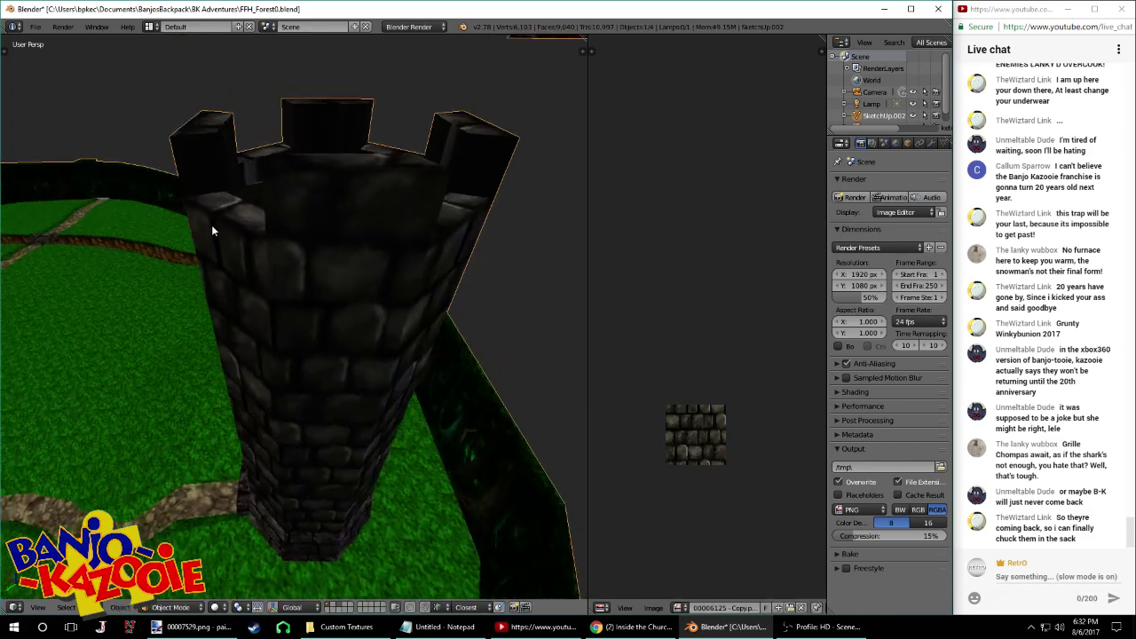
Select the first battlement side face in Edit Mode and save the file
key(Tab)
right_click(197, 161)
middle_drag(268, 191, 332, 193)
key(ctrl+s)
click(332, 193)
Switch to Chrome, play "Mad Monster Mansion - Banjo-Kazooie" from the YouTube playlist, and return to Blender
click(630, 626)
scroll(622, 450, down, 3)
scroll(831, 501, up, 2)
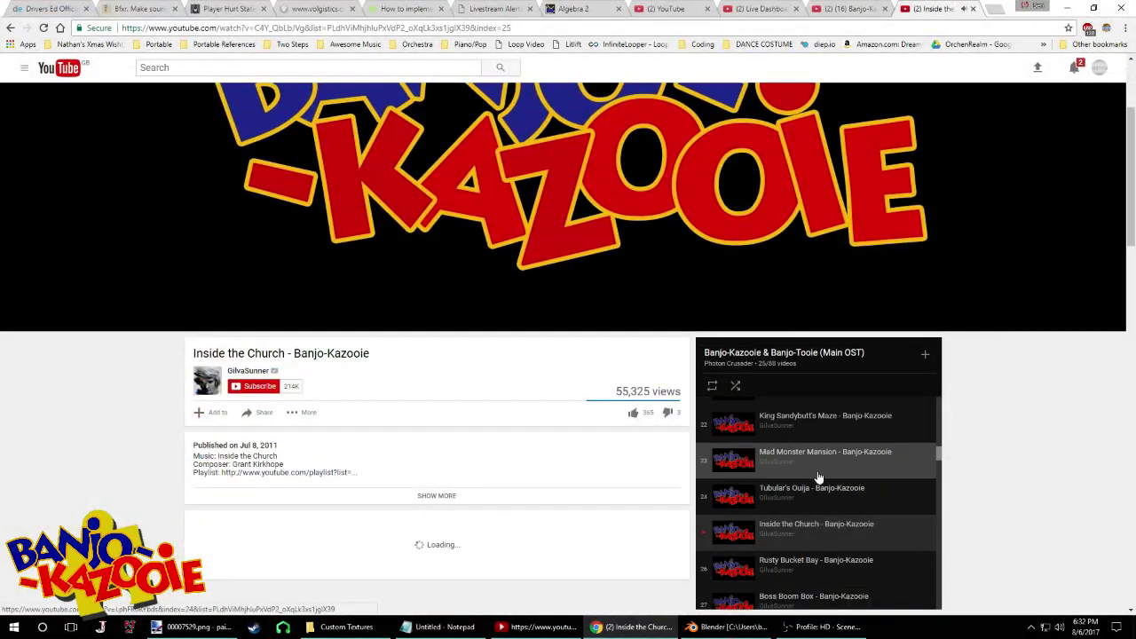
click(818, 474)
click(637, 624)
Add the remaining side faces of all four battlements to the selection
mouse_move(333, 213)
middle_down()
mouse_move(386, 247)
mouse_move(337, 204)
middle_up()
shift+right_click(371, 206)
shift+right_click(474, 163)
middle_drag(435, 172, 297, 222)
shift+right_click(184, 221)
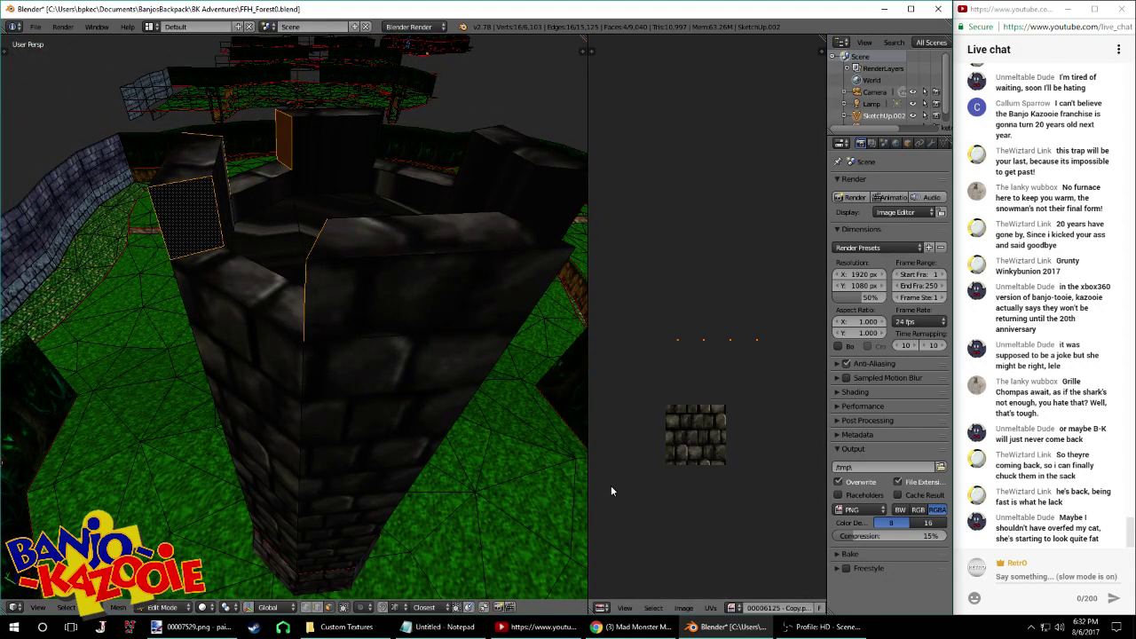
middle_drag(423, 304, 210, 245)
shift+right_click(133, 311)
shift+right_click(132, 237)
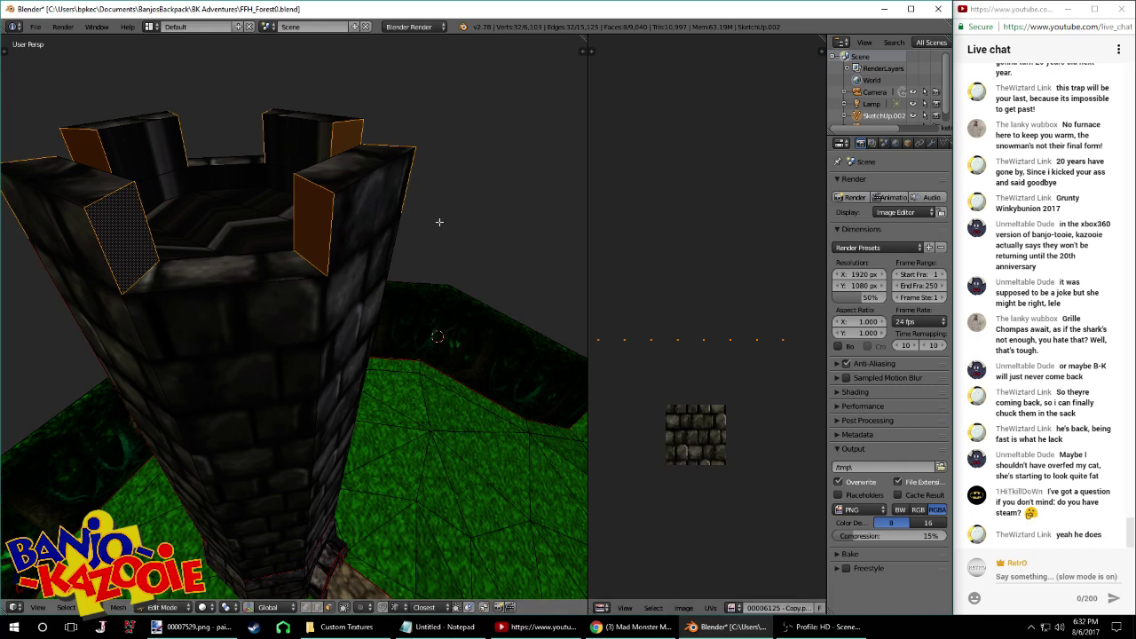
Check the selected battlement side faces from around the tower and unwrap all eight onto the brick texture
middle_drag(388, 350, 317, 337)
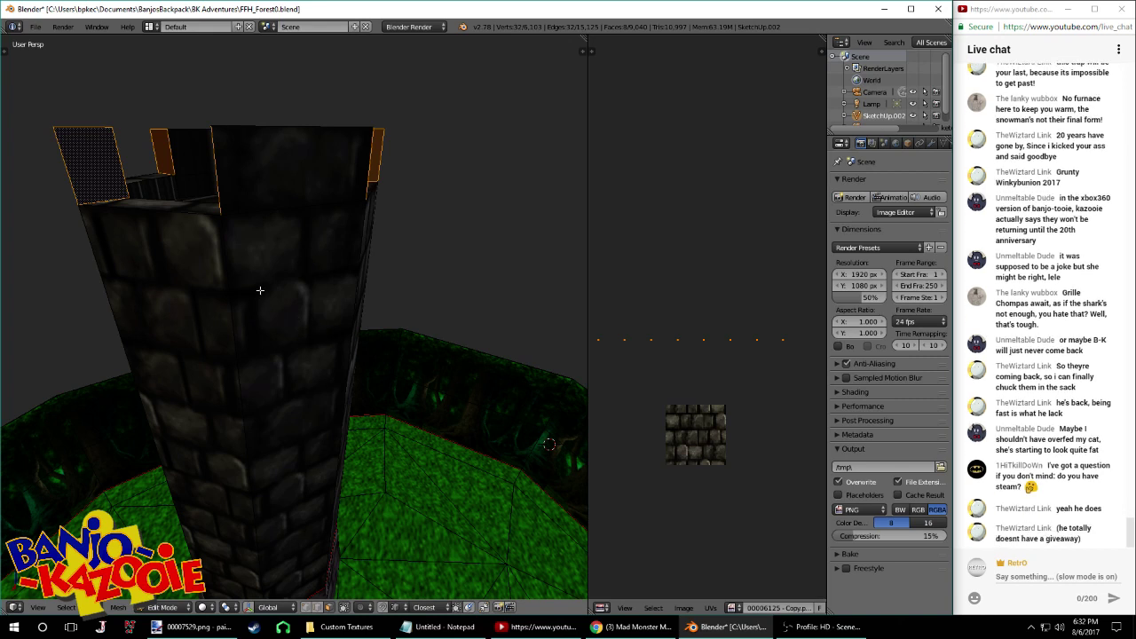
middle_drag(271, 295, 284, 231)
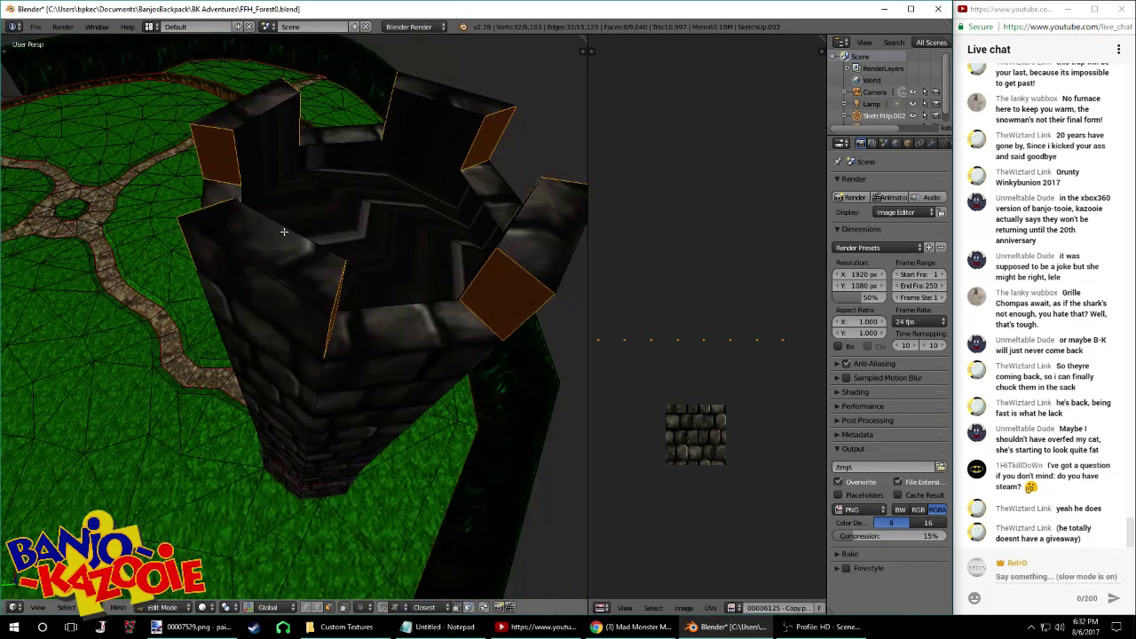
key(u)
click(284, 232)
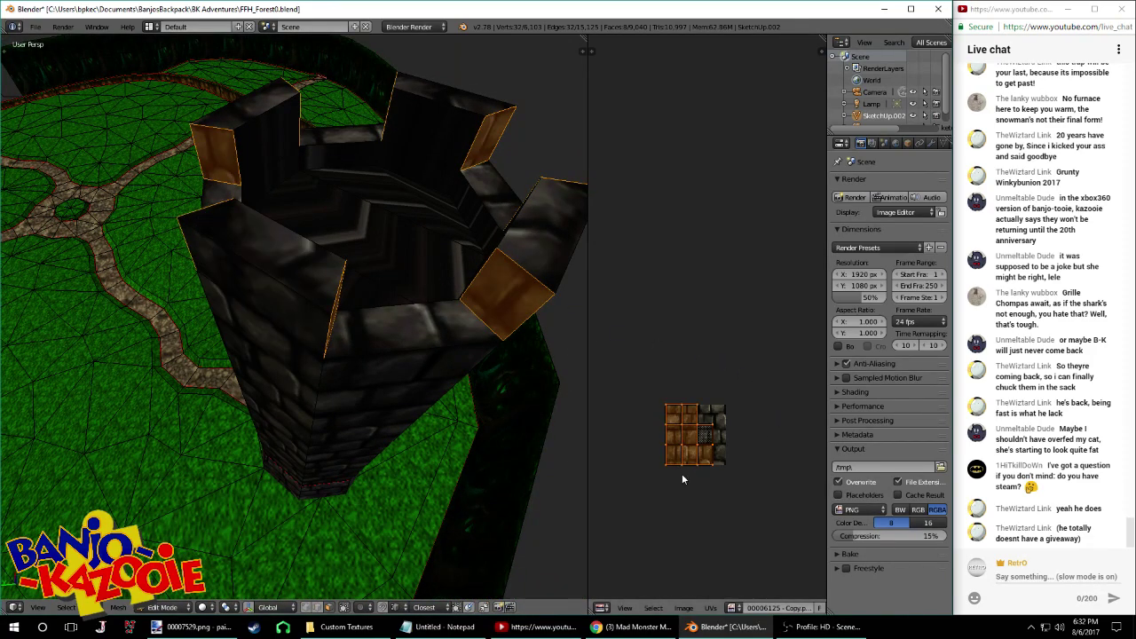
Add the four outer battlement faces to the selection and pick one of the side-face islands on the texture
middle_drag(707, 458, 718, 424)
middle_drag(499, 373, 392, 288)
shift+right_click(363, 213)
middle_drag(479, 231, 426, 200)
shift+right_click(435, 199)
middle_drag(503, 213, 406, 214)
shift+right_click(405, 214)
middle_drag(470, 238, 237, 224)
shift+right_click(342, 223)
scroll(751, 314, up, 1)
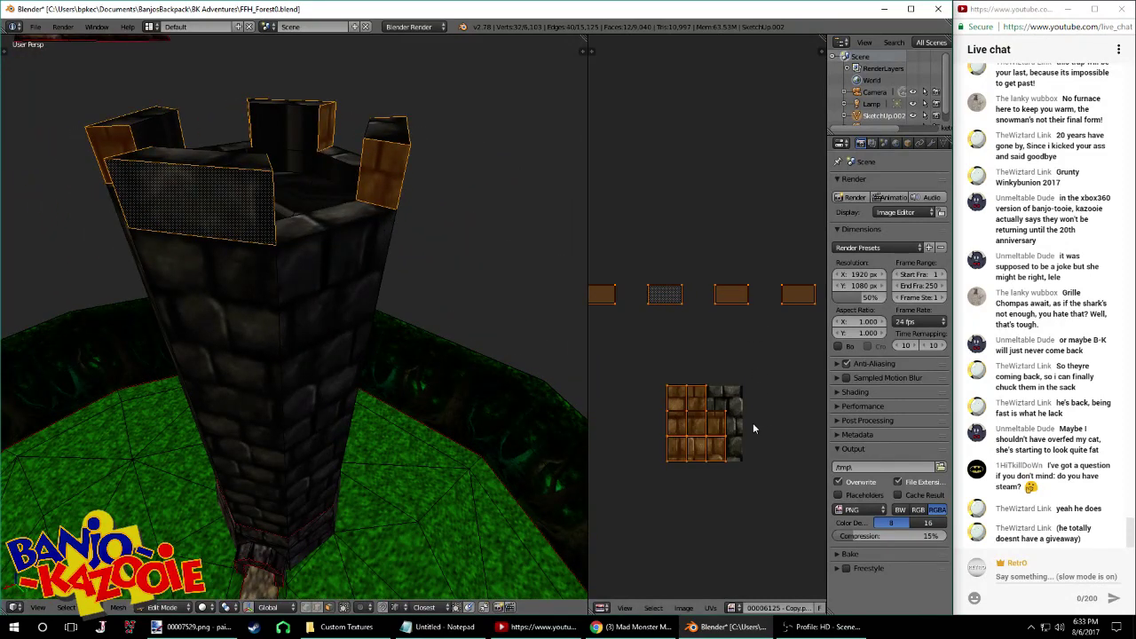
right_click(686, 387)
right_click(697, 397)
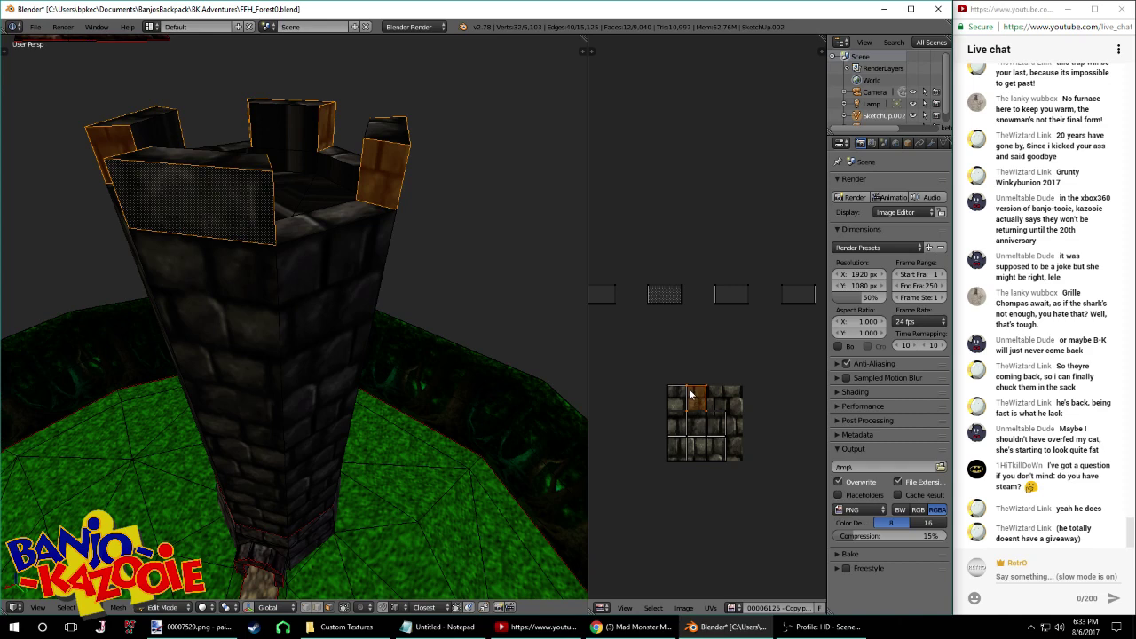
Select only one battlement's outer face and two side faces, and move one side island to the left of the outer-face island
middle_drag(297, 182, 347, 235)
right_click(234, 225)
shift+right_click(244, 225)
shift+right_click(341, 297)
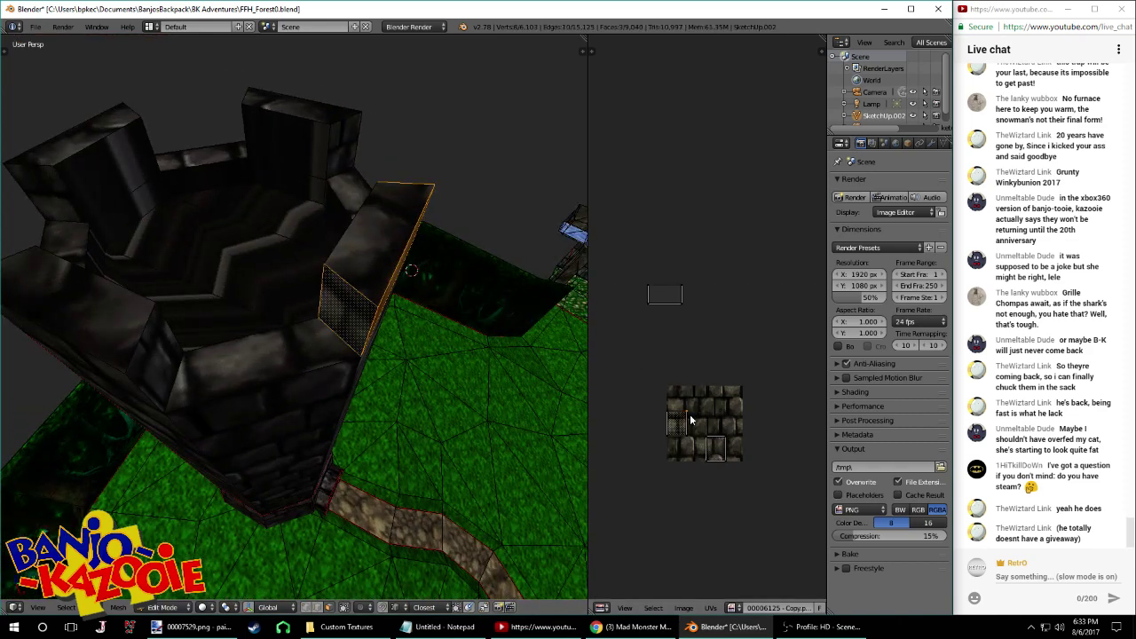
key(l)
middle_drag(686, 423, 686, 400)
key(g)
click(631, 275)
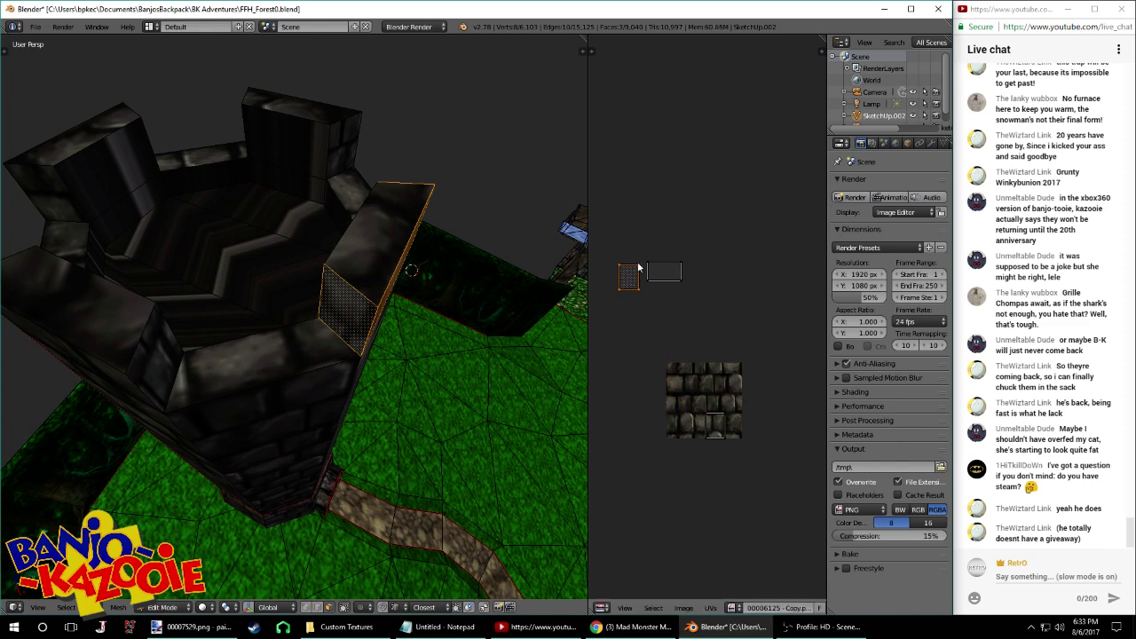
Fit the left side island flush against the outer-face island at the same height, and preview the battlement's corner
scroll(639, 261, up, 3)
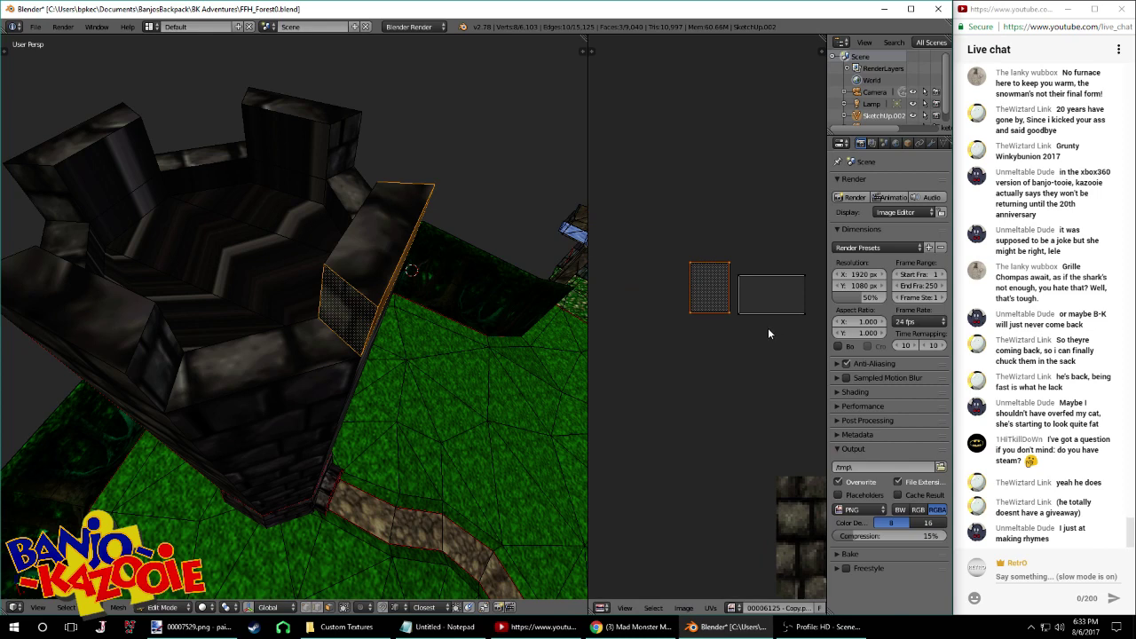
scroll(710, 315, up, 3)
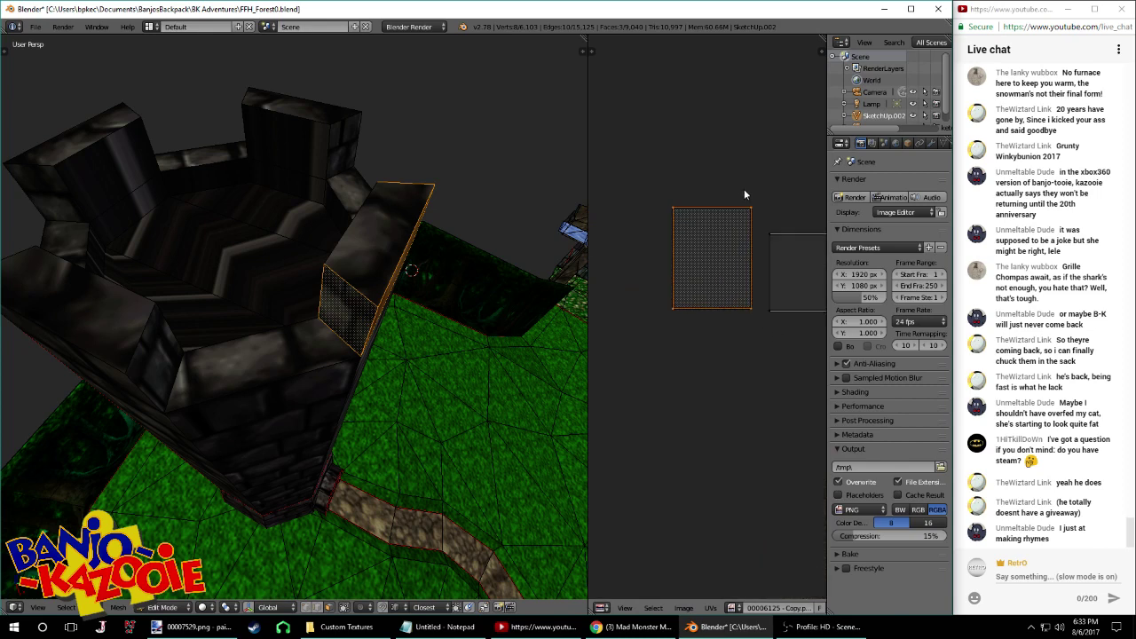
key(g)
key(y)
click(769, 234)
key(Tab)
middle_drag(453, 331, 404, 282)
key(Tab)
Move the battlement's other side island against the outer-face island's right edge, aligning it with the lower corner
scroll(781, 435, down, 2)
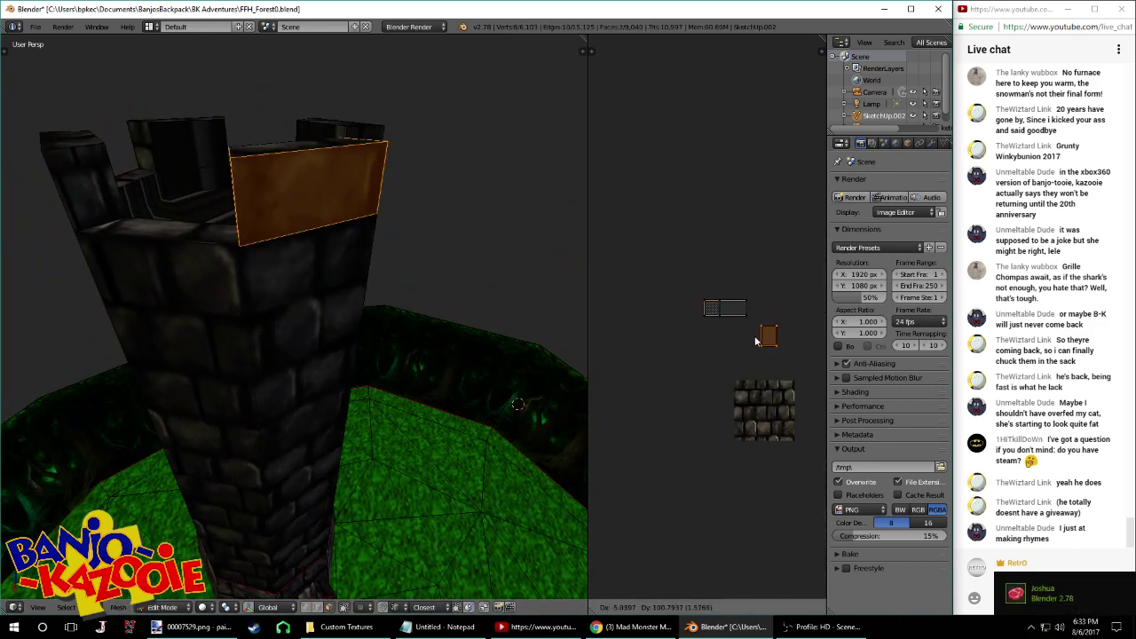
scroll(754, 317, up, 4)
middle_drag(808, 312, 726, 316)
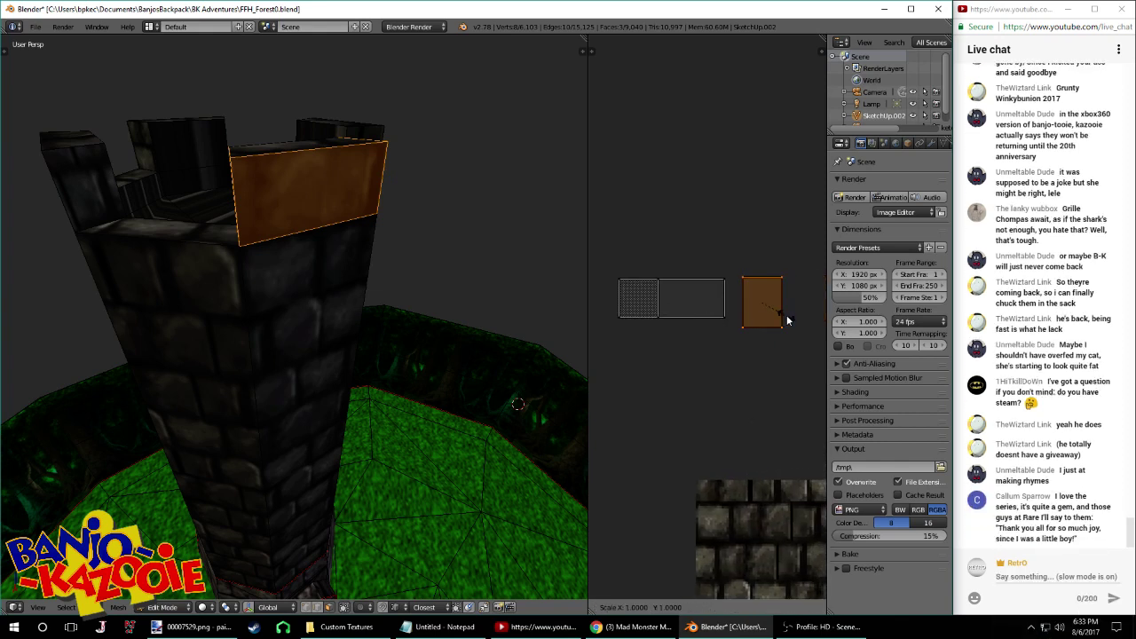
scroll(746, 295, up, 1)
scroll(747, 302, up, 1)
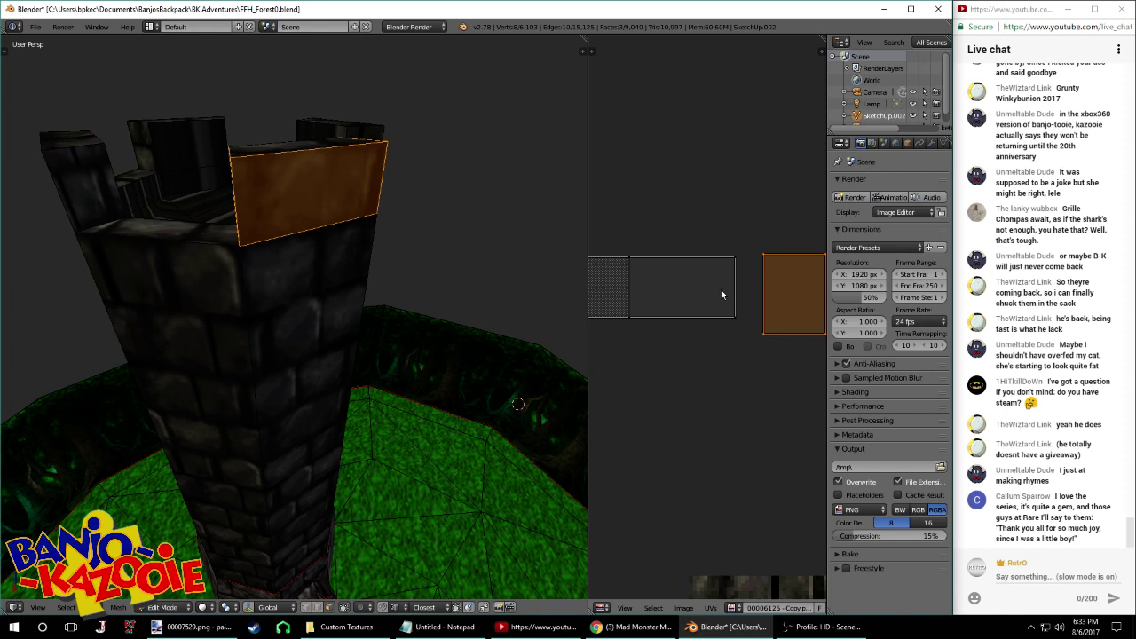
key(g)
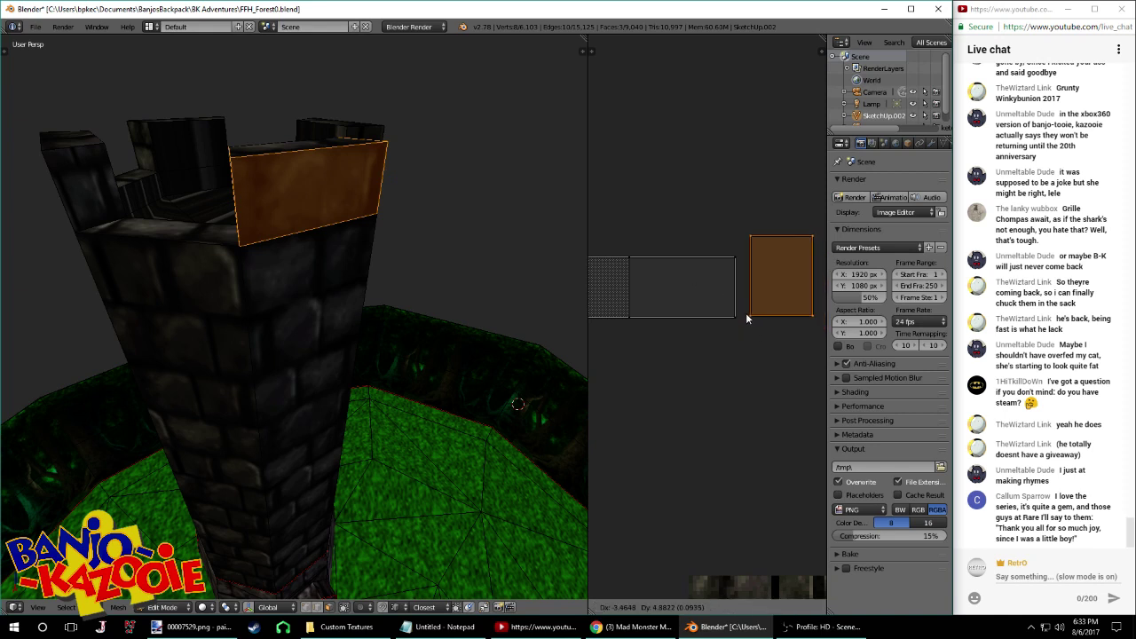
click(735, 316)
Lower the right side island's top edge along Y to the outer-face island's height, and preview the tower
right_click(738, 242)
shift+right_click(786, 242)
key(g)
key(y)
click(735, 262)
key(Tab)
middle_drag(477, 310, 275, 274)
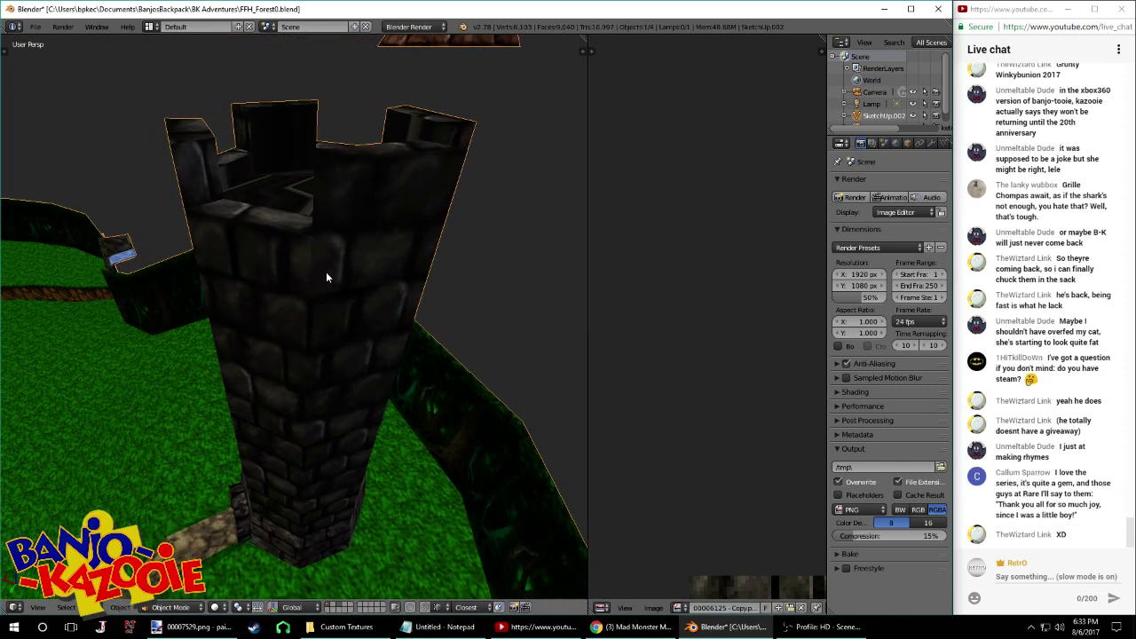
Narrow the right side island by moving its outer edge inward along X, and adjust the left side island's outer edge along X
key(Tab)
scroll(700, 303, down, 2)
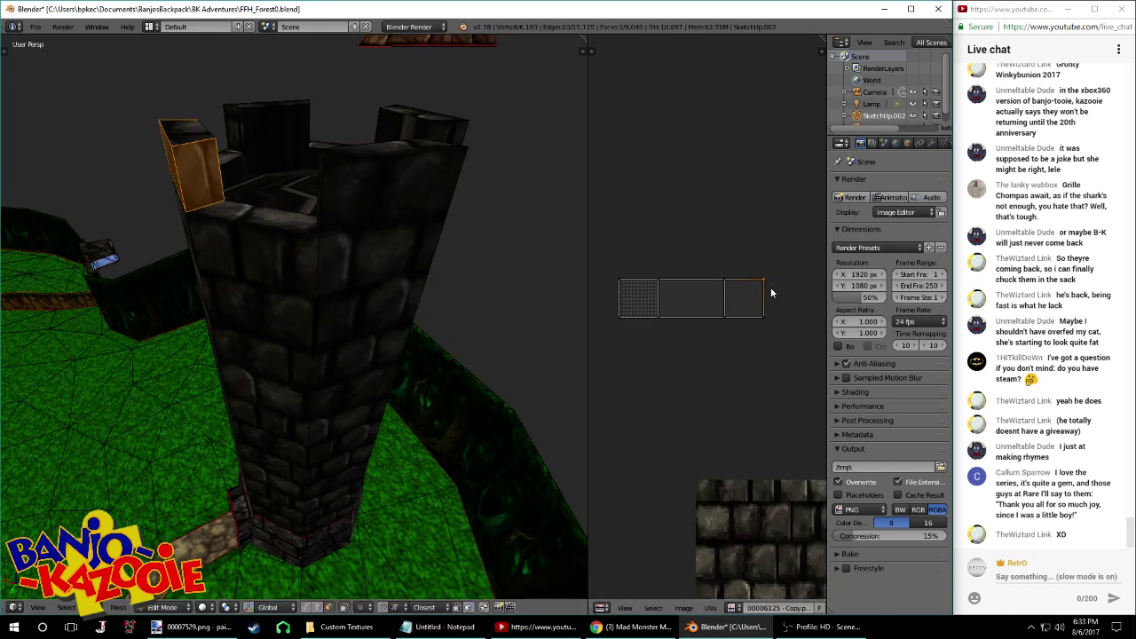
key(g)
key(x)
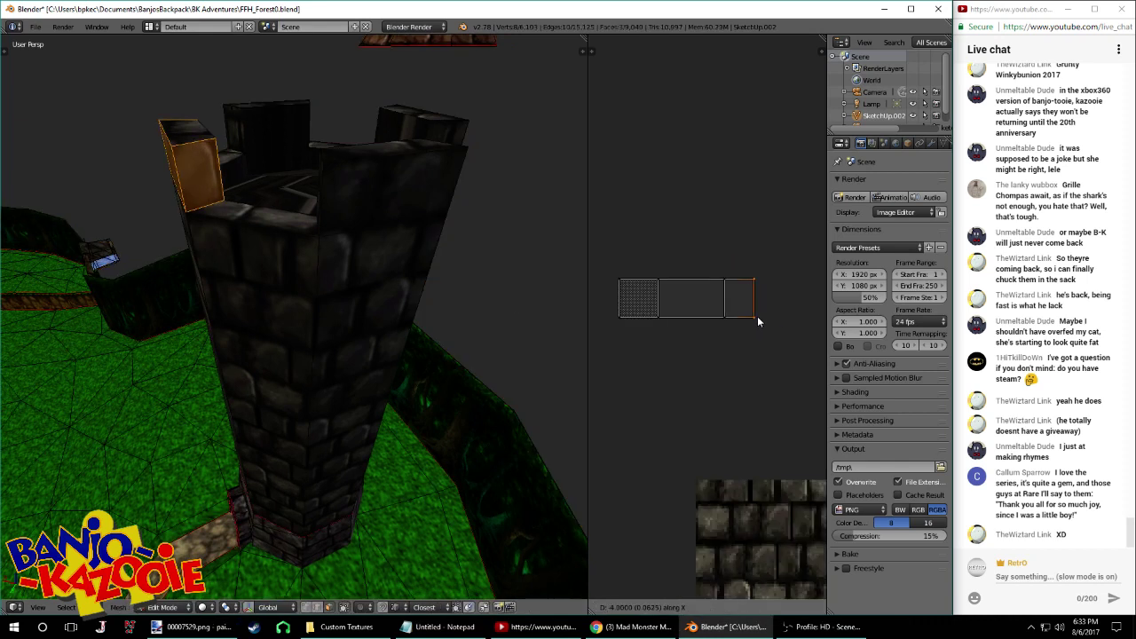
click(758, 317)
middle_drag(581, 307, 611, 283)
key(g)
key(x)
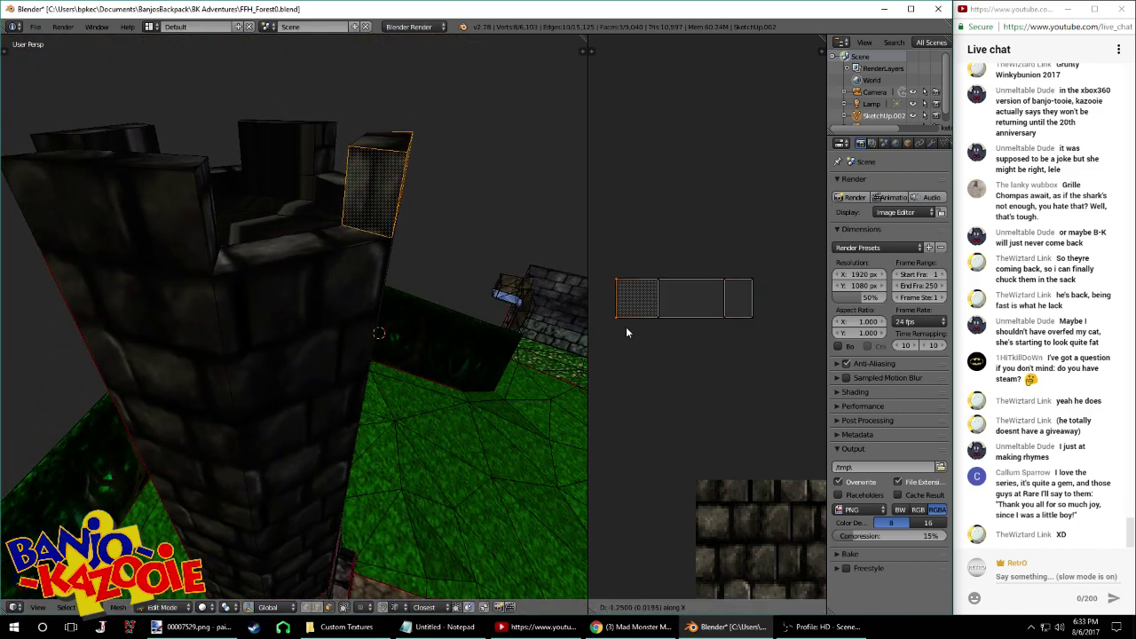
click(648, 327)
Preview the finished battlement's sides in Object Mode and save the file over the existing one
key(Tab)
middle_drag(469, 321, 390, 218)
key(ctrl+s)
click(371, 308)
Select the next battlement's outer face and both side faces, and move one side island against the outer-face island's left edge
key(Tab)
right_click(362, 222)
shift+right_click(404, 202)
middle_drag(457, 227, 293, 222)
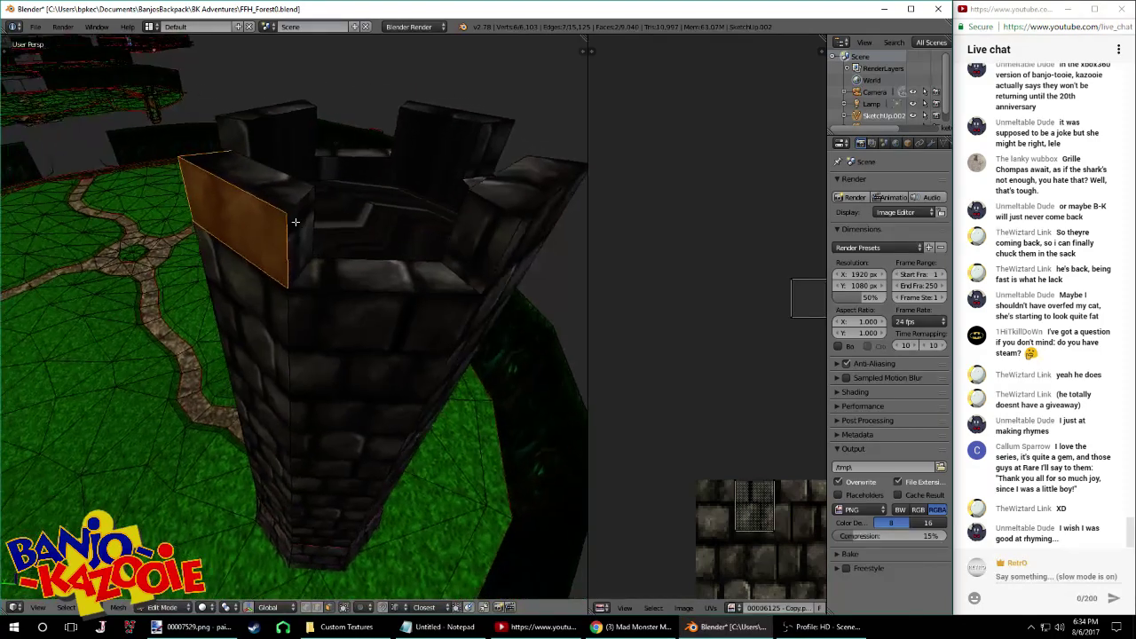
shift+right_click(297, 238)
scroll(745, 396, down, 3)
right_click(737, 406)
key(g)
click(735, 308)
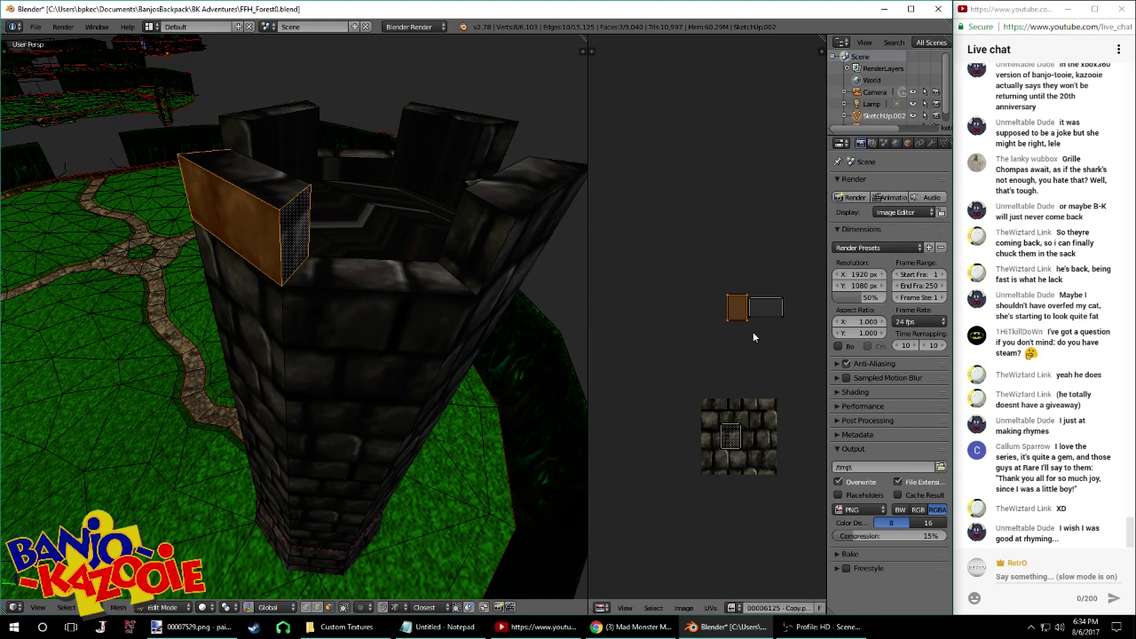
Switch to Steam, open the own profile page, and post the Steam account name in the YouTube live chat
scroll(755, 332, up, 2)
middle_drag(745, 333, 692, 357)
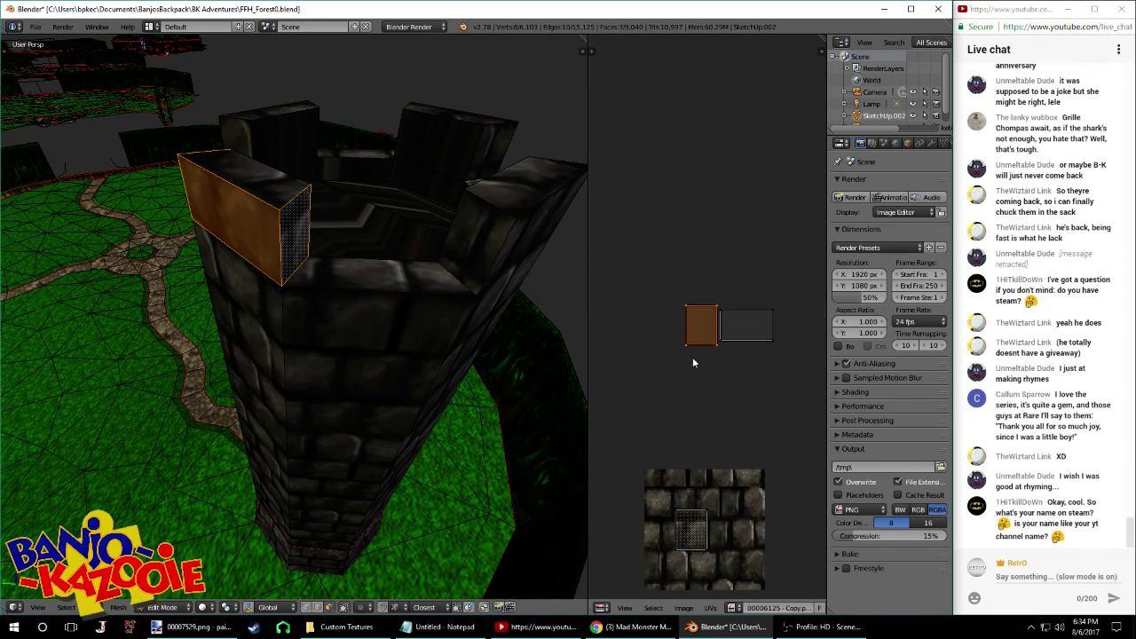
click(254, 626)
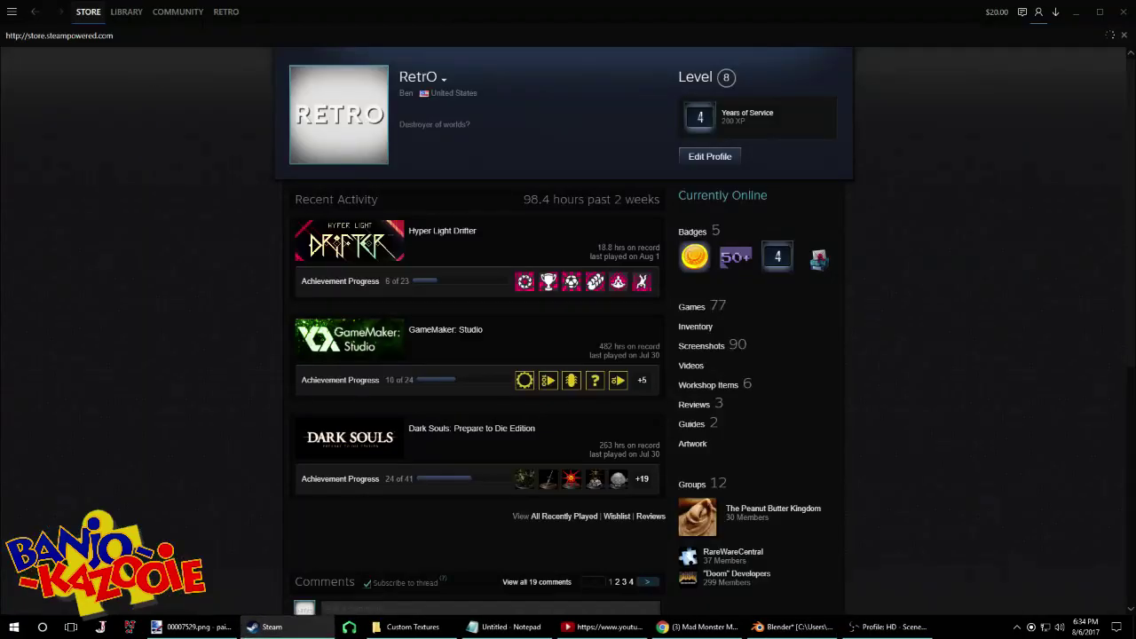
click(226, 12)
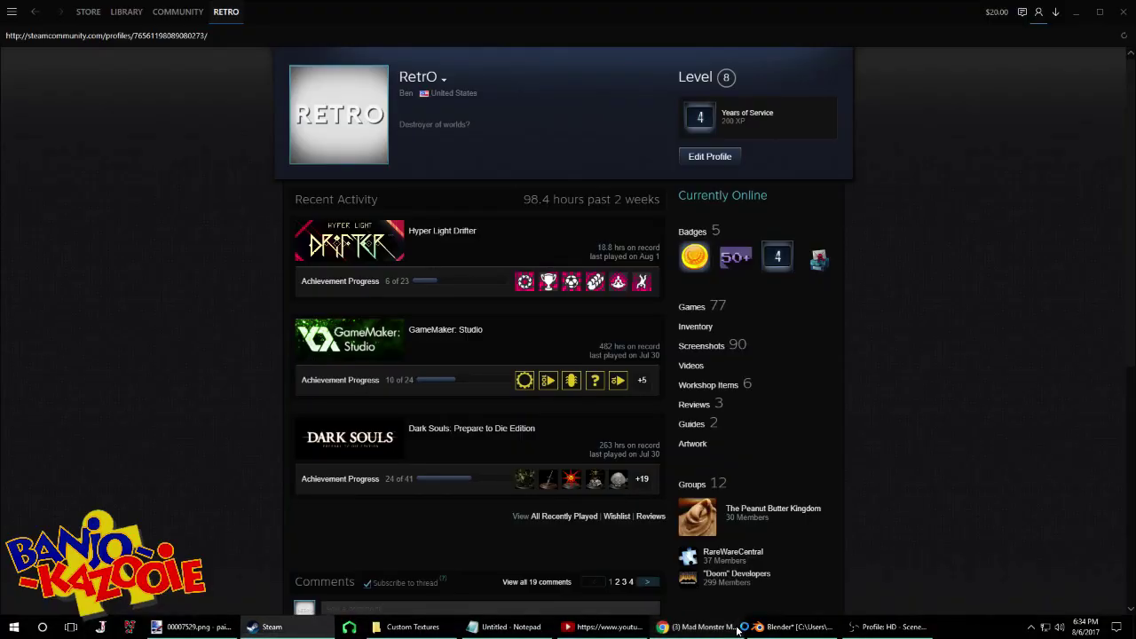
click(568, 629)
click(1016, 577)
text(Re)
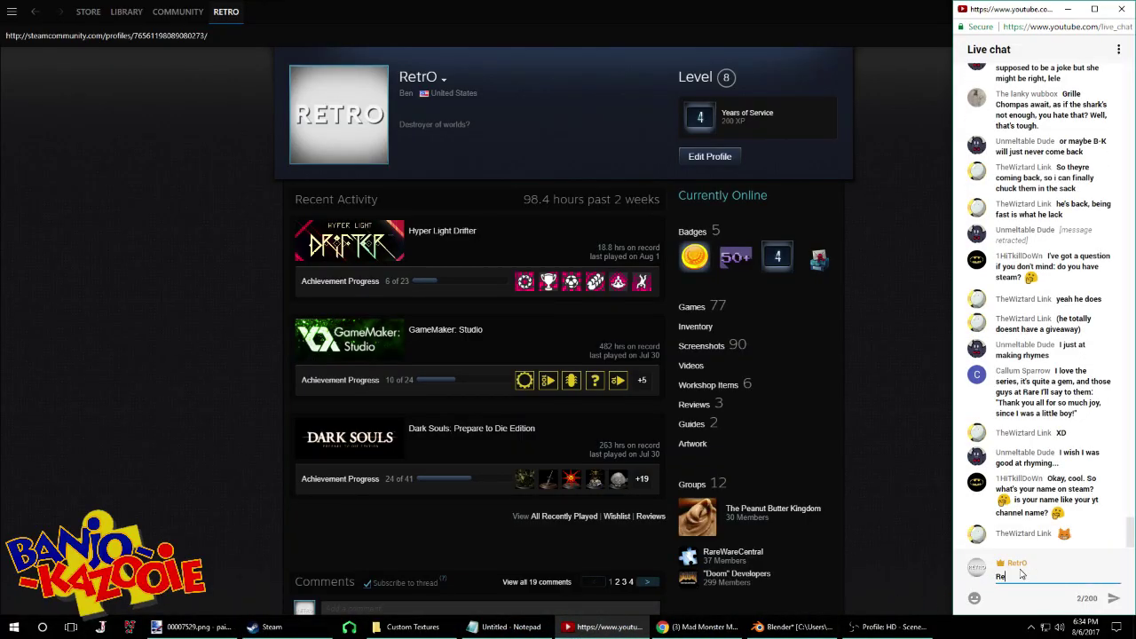
text(troNuva10)
key(Return)
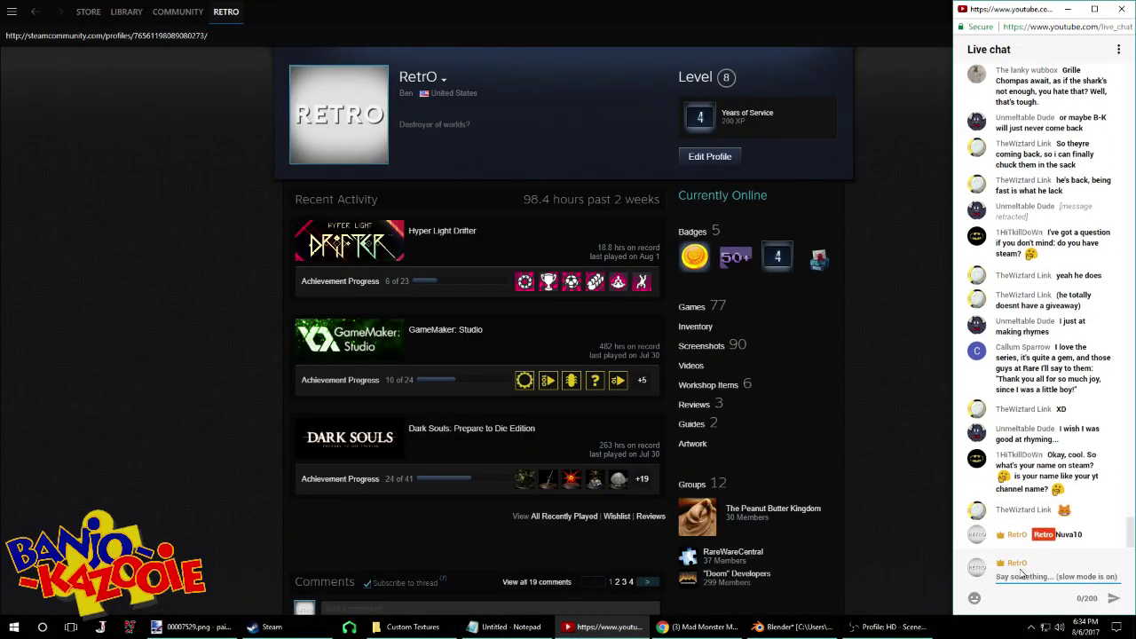
click(921, 504)
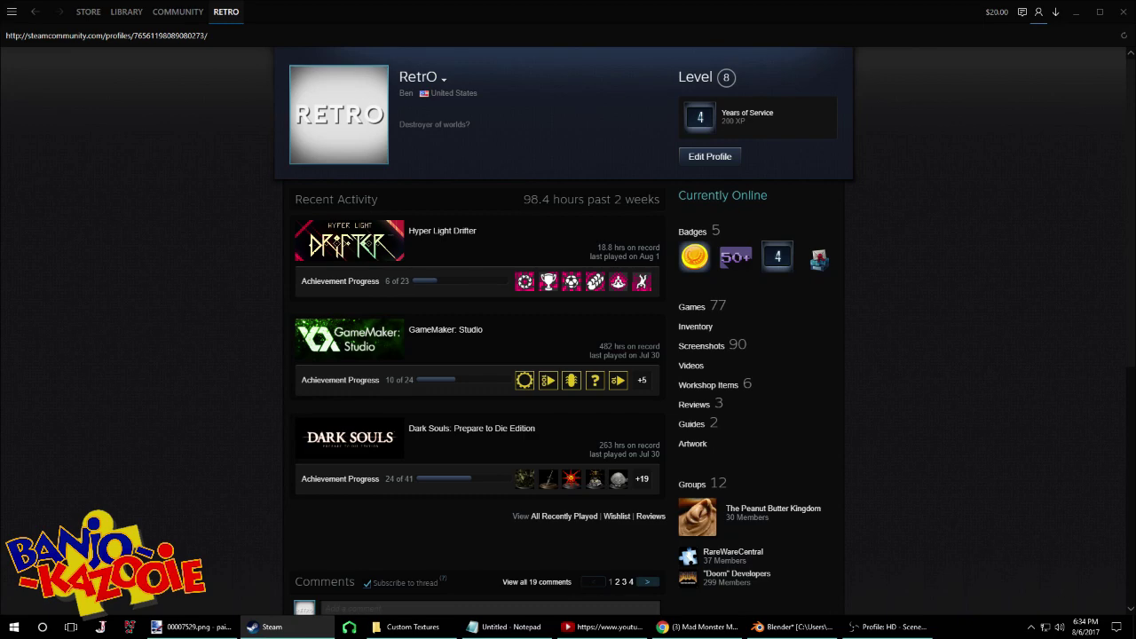
click(1126, 15)
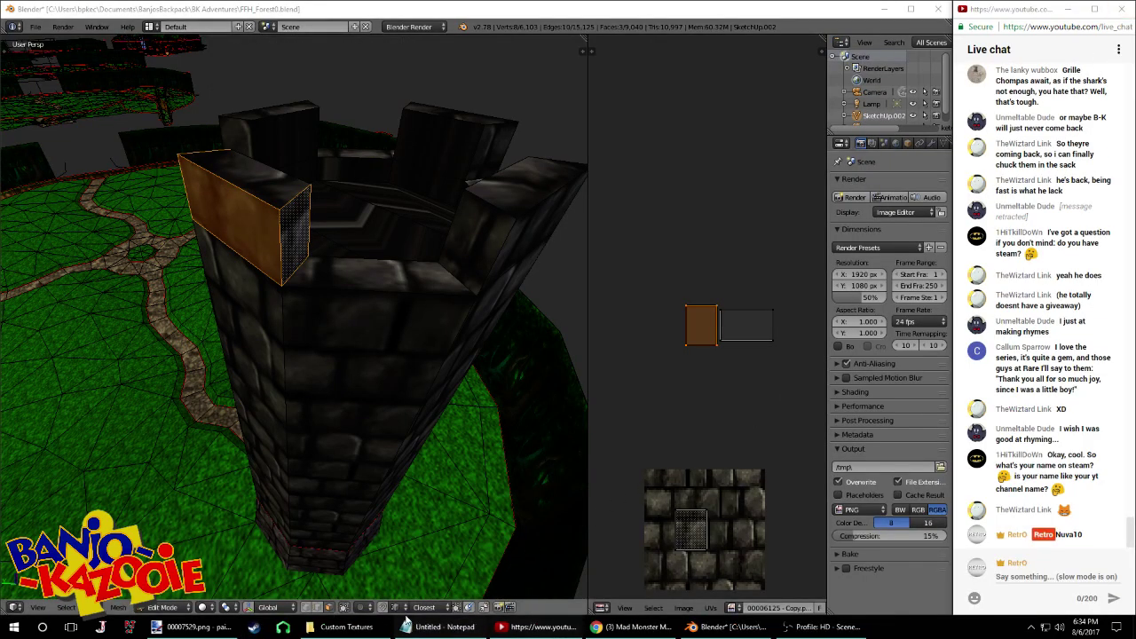
Reopen the Steam profile page, copy its page address, and post the link in the YouTube live chat
click(254, 627)
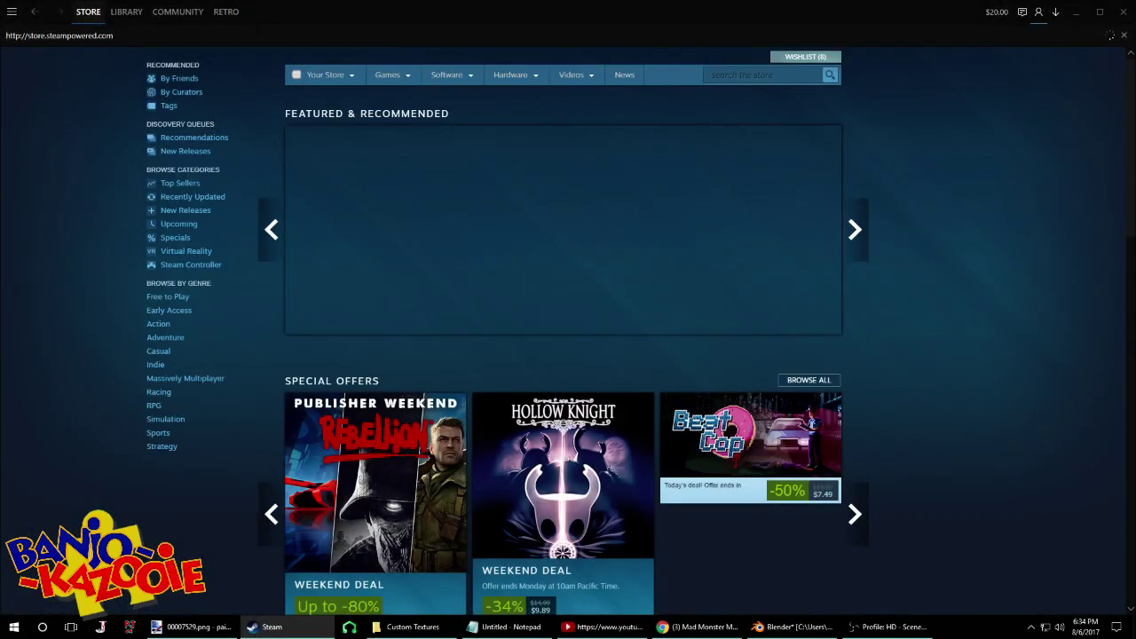
click(226, 11)
right_click(452, 139)
click(493, 203)
click(1123, 18)
click(1040, 568)
key(ctrl+v)
key(Return)
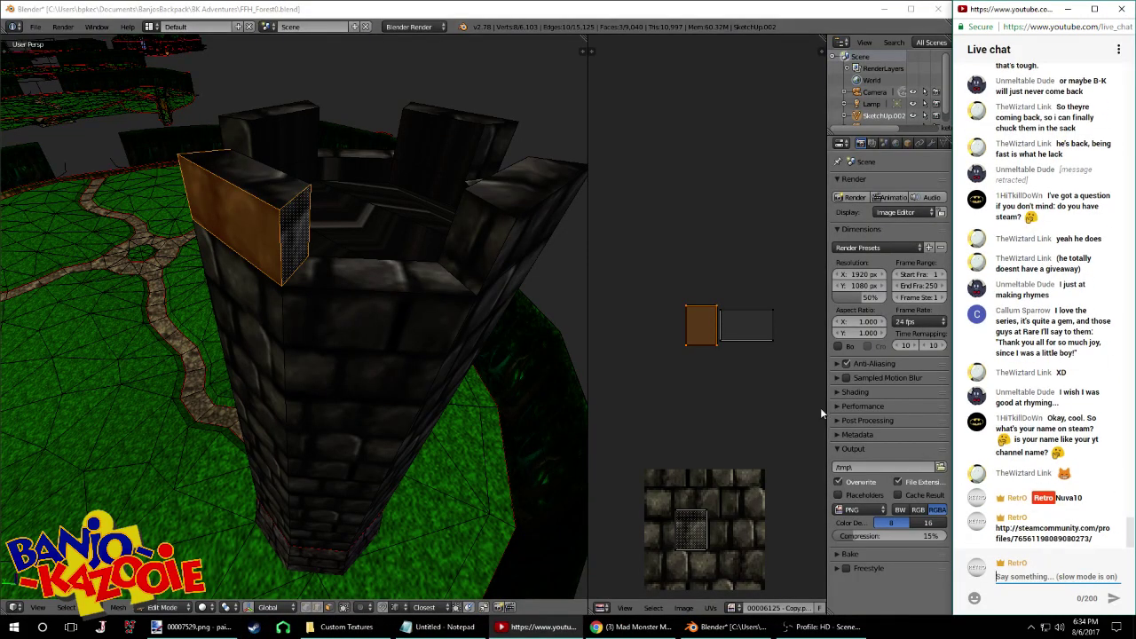
In Blender, lower the left side island's top edge along Y to the outer-face island's height, and preview the tower
middle_drag(498, 298, 710, 418)
key(Tab)
key(Tab)
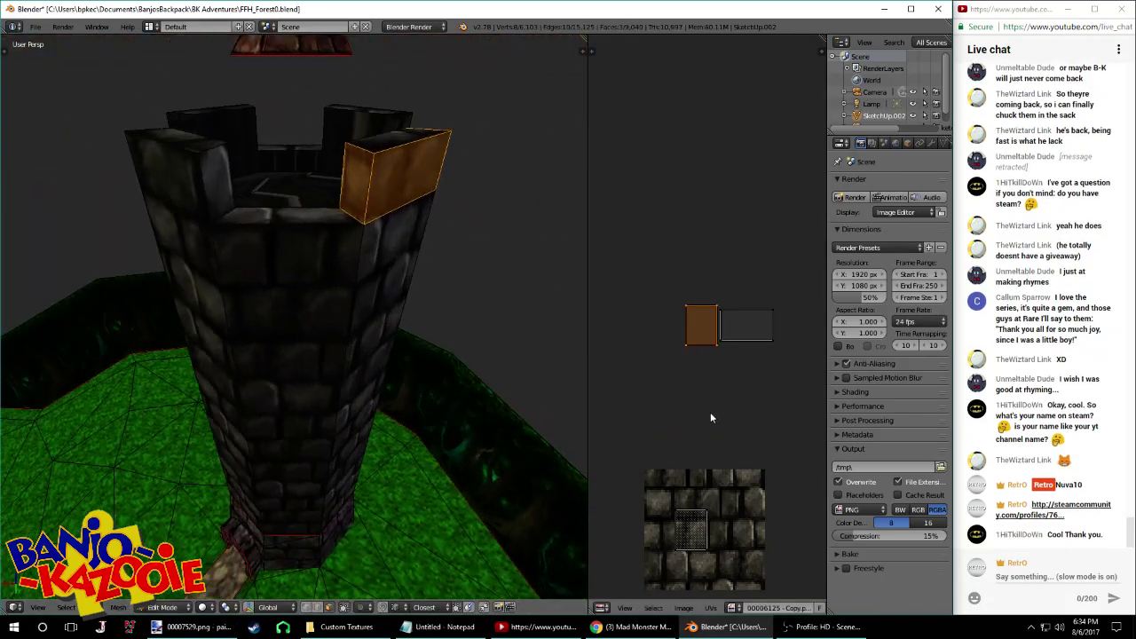
scroll(710, 336, up, 4)
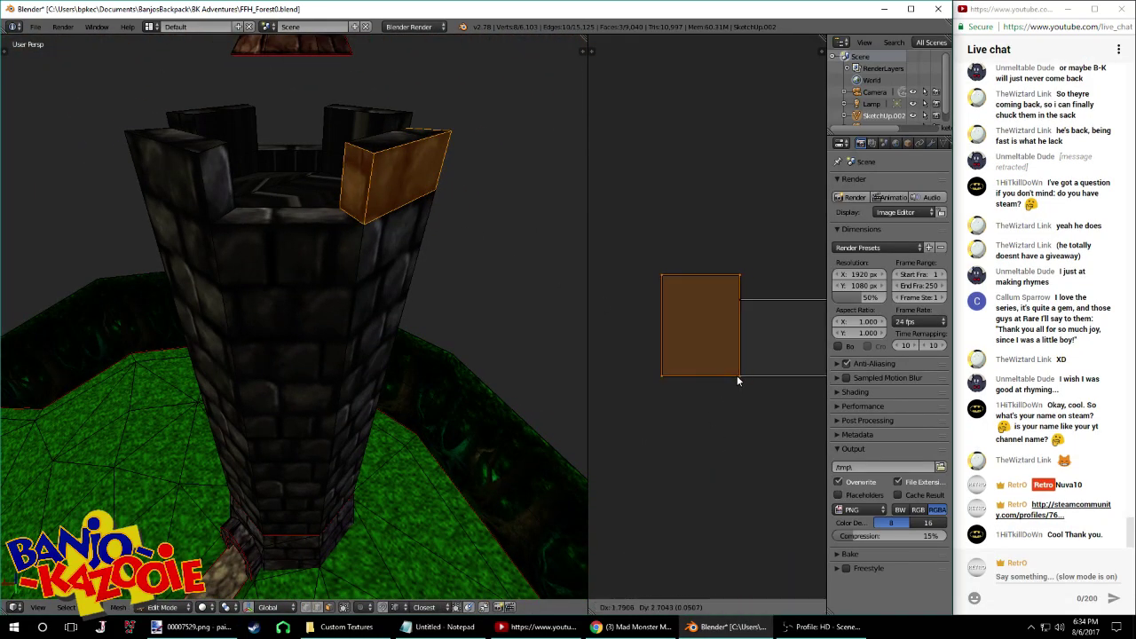
right_click(747, 281)
shift+right_click(680, 274)
key(g)
key(y)
click(739, 307)
key(Tab)
middle_drag(419, 340, 524, 346)
key(Tab)
Move the remaining side island from the brick texture against the outer-face island's right edge
scroll(707, 378, down, 3)
scroll(707, 380, down, 2)
right_click(697, 496)
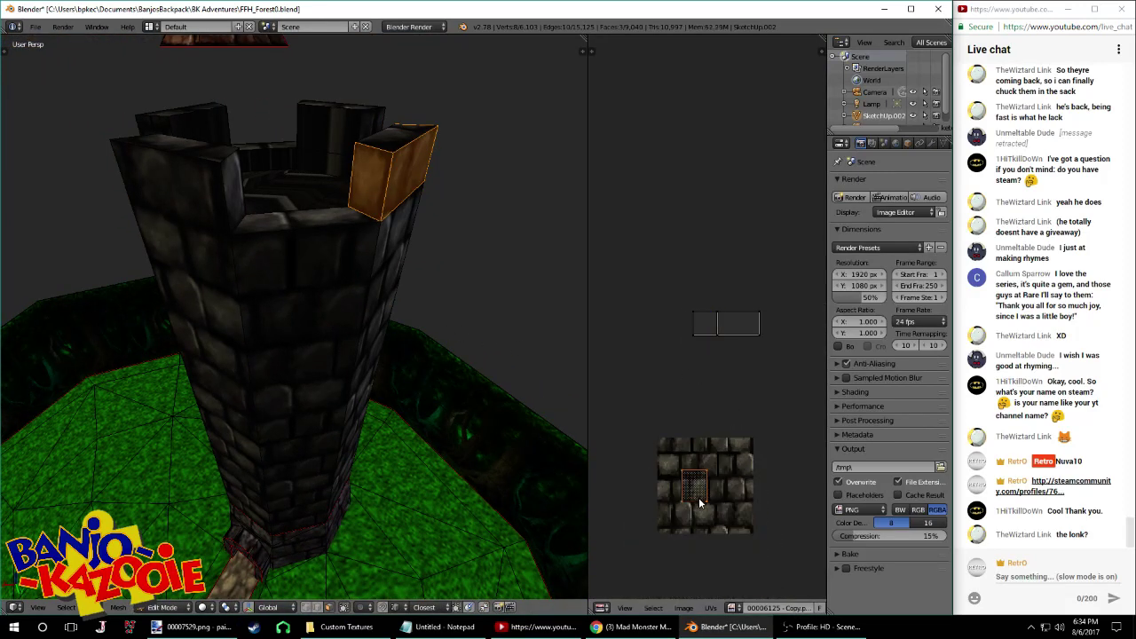
key(g)
click(788, 326)
key(g)
click(765, 320)
Lower the right side island's top edge to line up with the outer-face island's top edge
scroll(767, 318, up, 4)
middle_drag(793, 299, 721, 297)
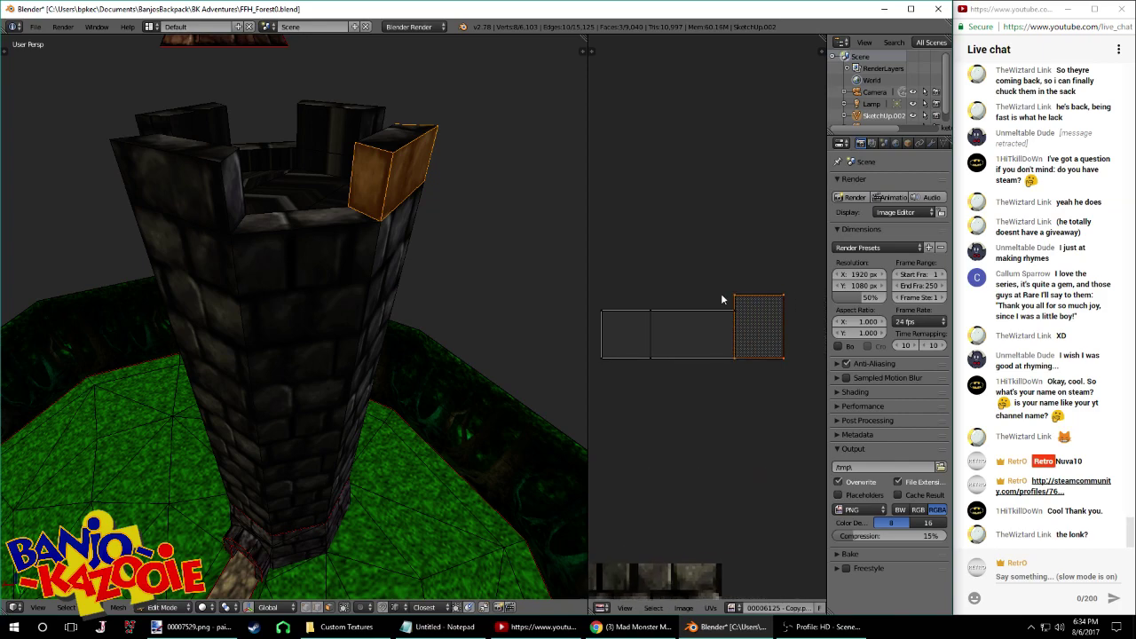
key(g)
click(734, 321)
middle_drag(435, 300, 235, 291)
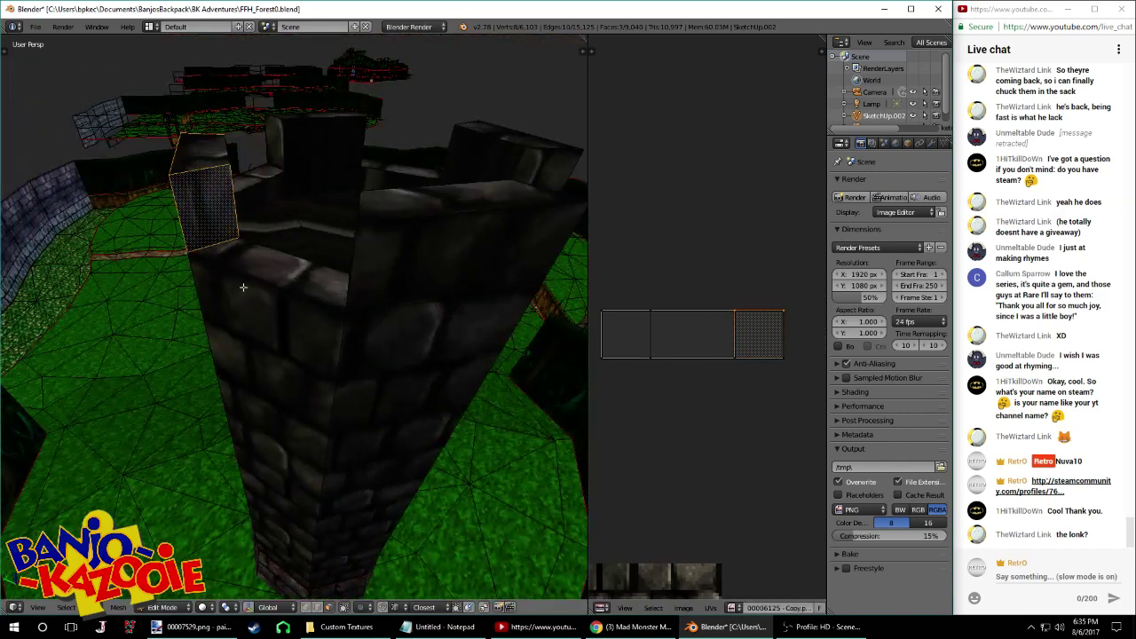
Adjust the right side island's outer edge along X, and preview the battlement's sides in Object Mode
shift+right_click(786, 345)
key(g)
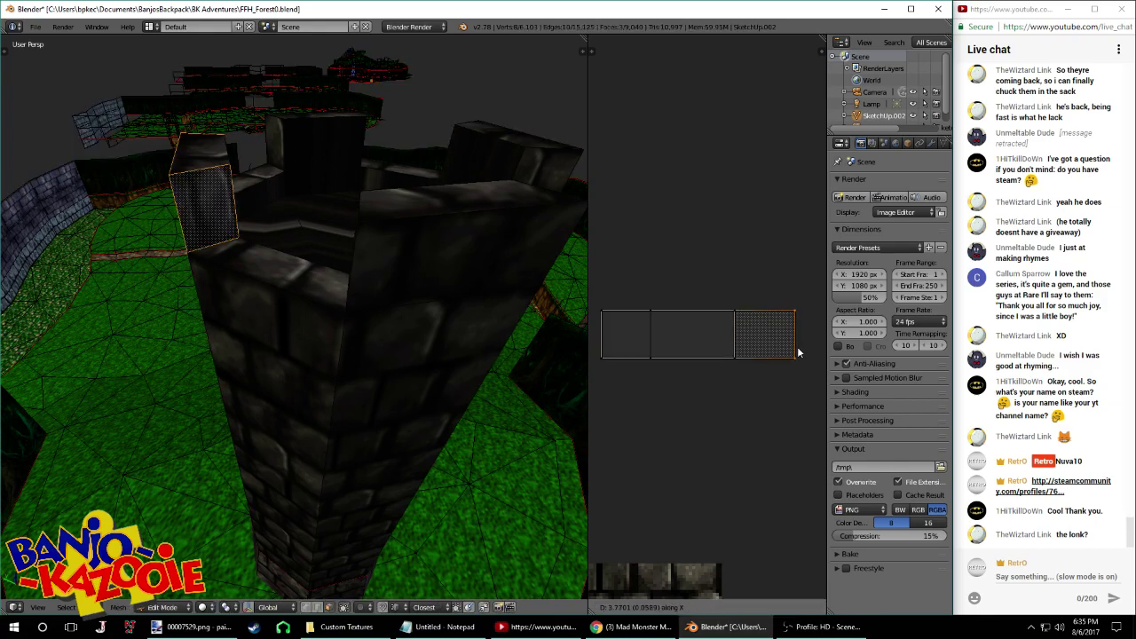
right_click(770, 348)
key(Tab)
key(Tab)
middle_drag(296, 305, 412, 259)
key(Tab)
key(Tab)
key(Tab)
key(Tab)
Select another battlement's outer face and both side faces, and move one side island beside the outer-face island's right edge
right_click(491, 213)
middle_drag(523, 208, 236, 266)
scroll(772, 290, down, 3)
scroll(671, 409, up, 2)
key(Tab)
middle_drag(267, 293, 316, 282)
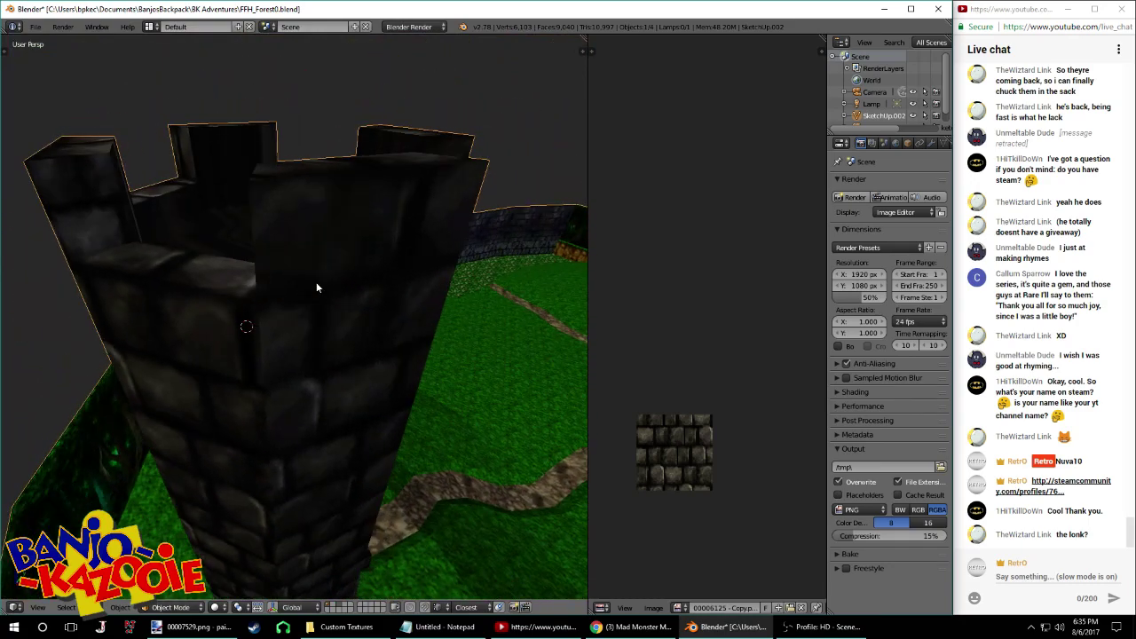
key(Tab)
key(g)
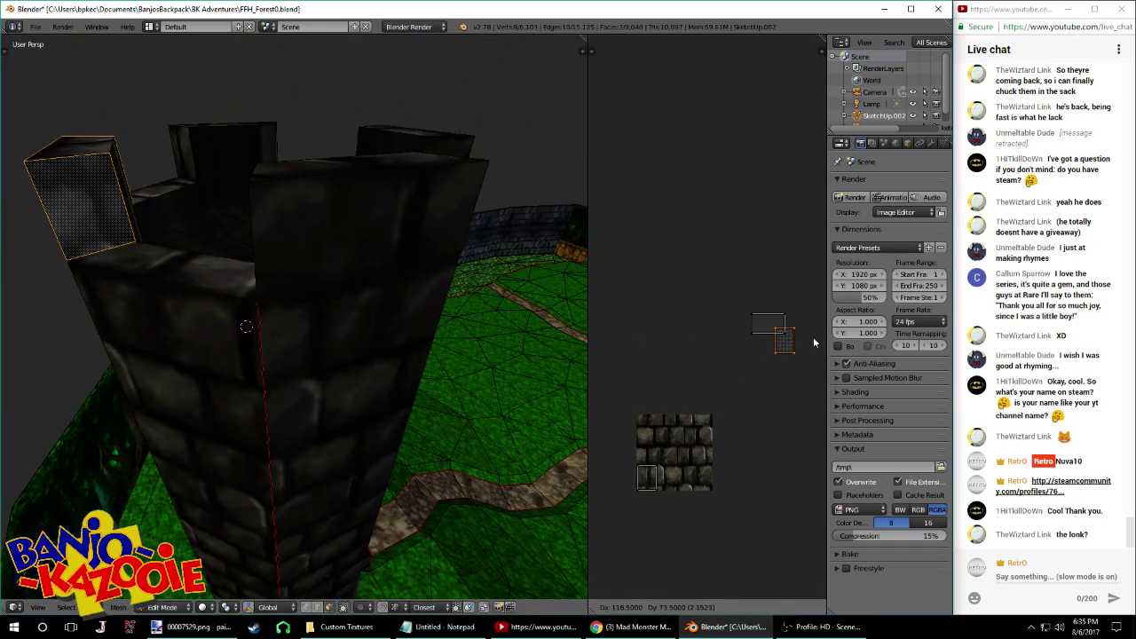
click(811, 338)
Fit the right side island's top edge along Y to the outer-face island, narrow its outer edge, and preview the tower
key(g)
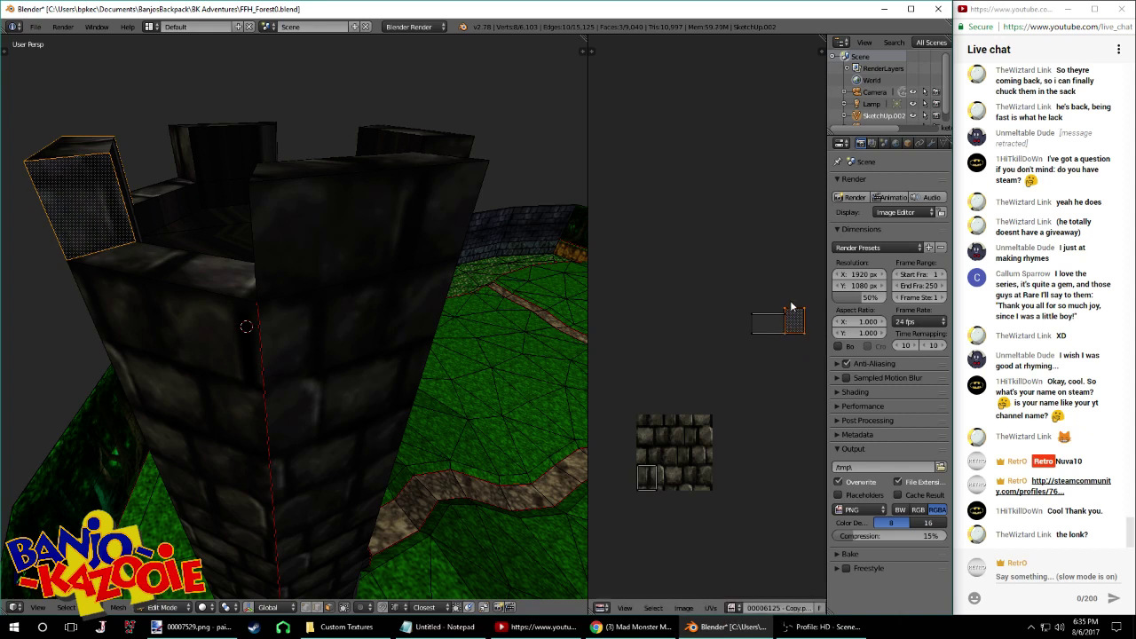
key(y)
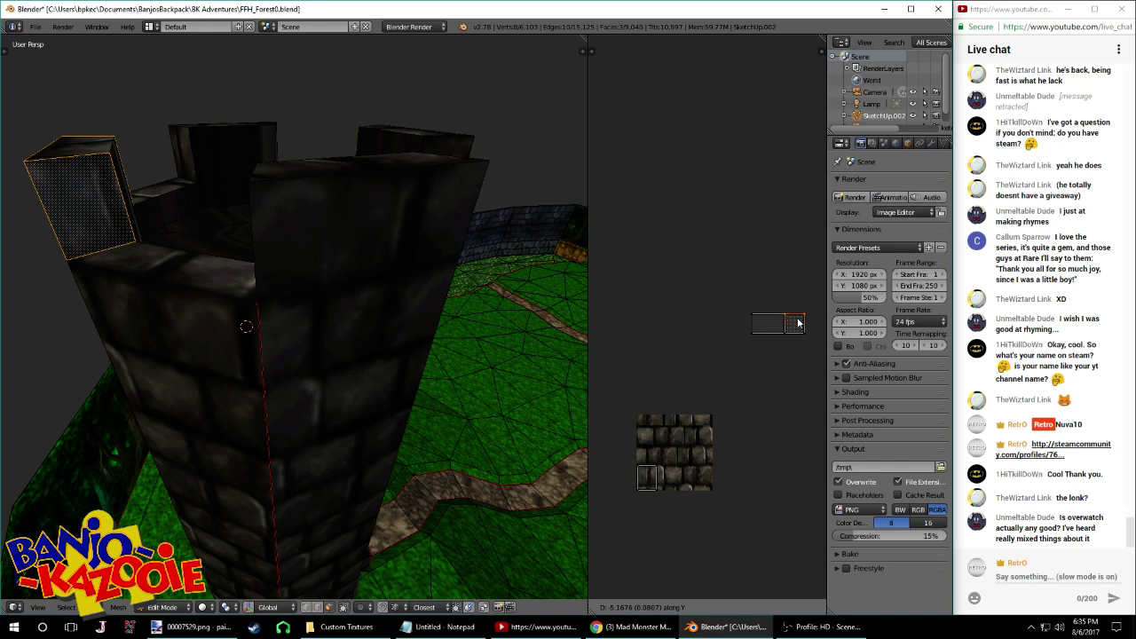
click(794, 323)
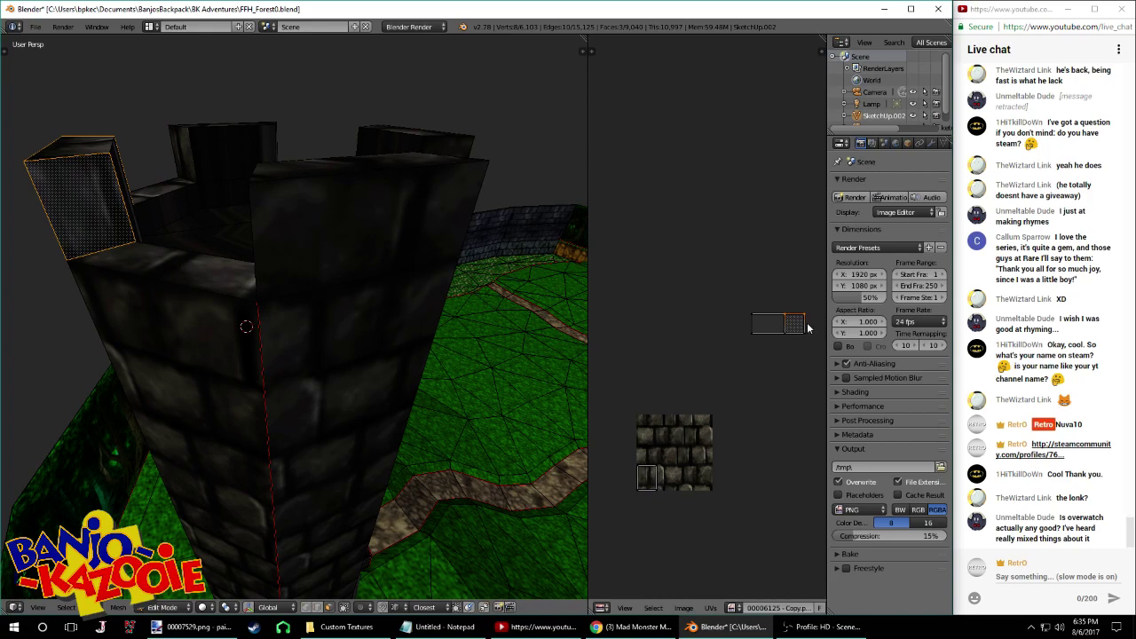
key(Tab)
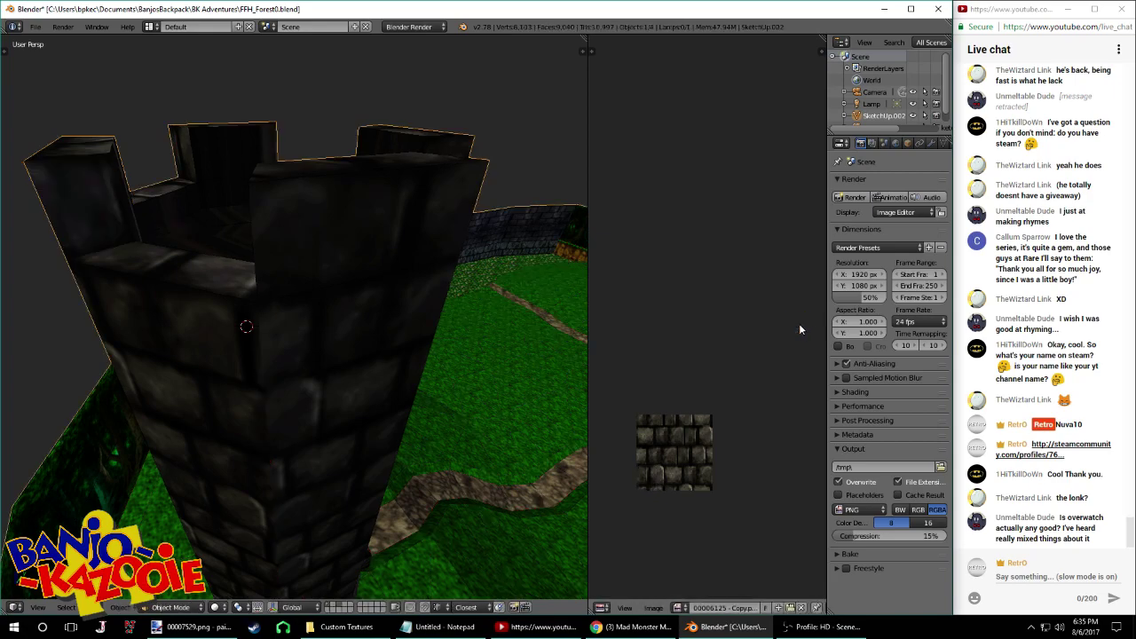
middle_drag(334, 313, 503, 313)
Move the other side island against the outer-face island's left edge, and lower its top edge along Y to match
key(Tab)
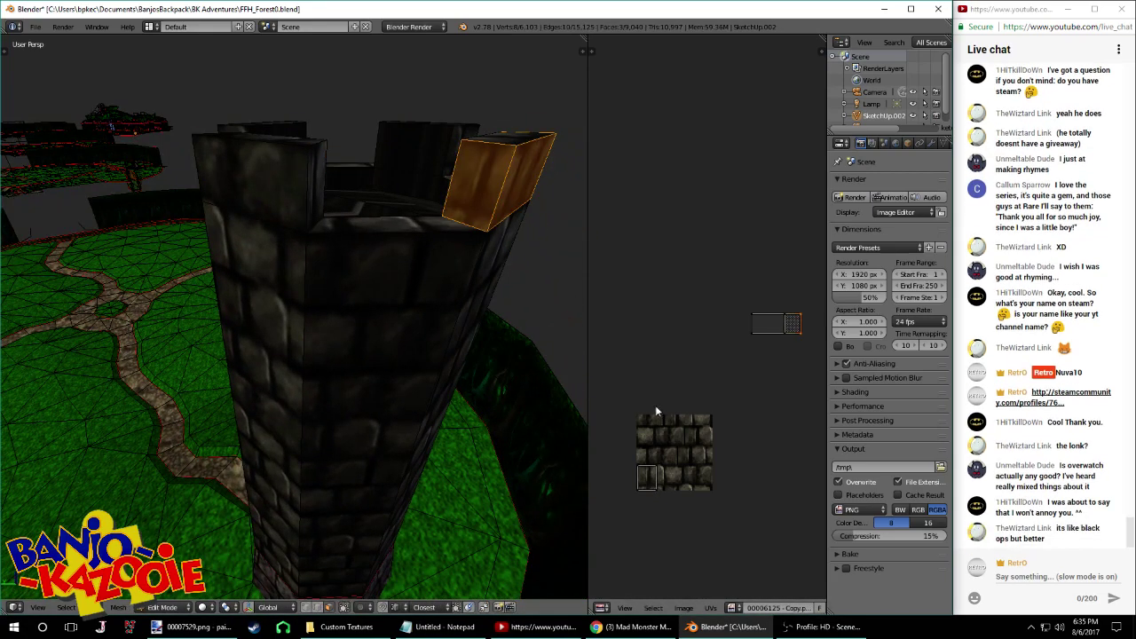
key(g)
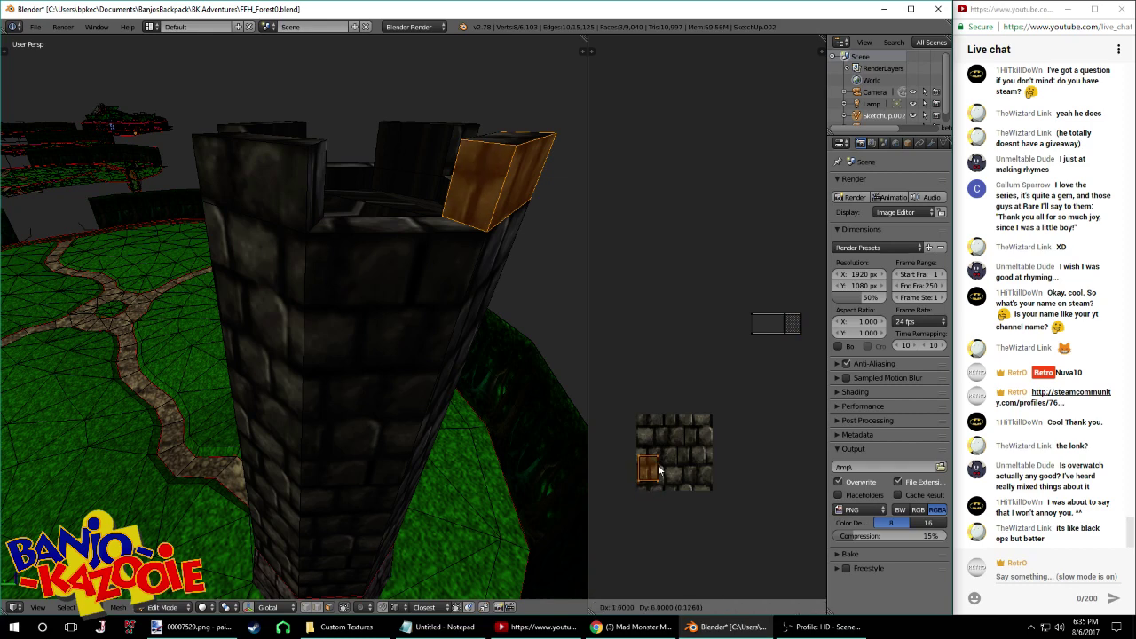
click(754, 335)
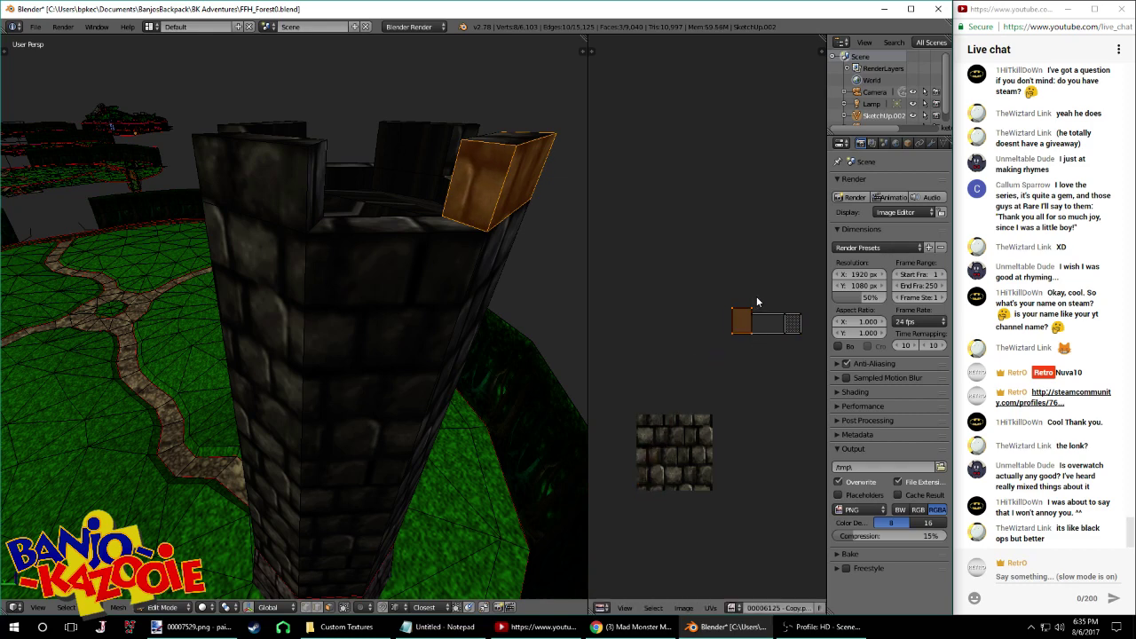
scroll(754, 295, up, 2)
key(g)
key(y)
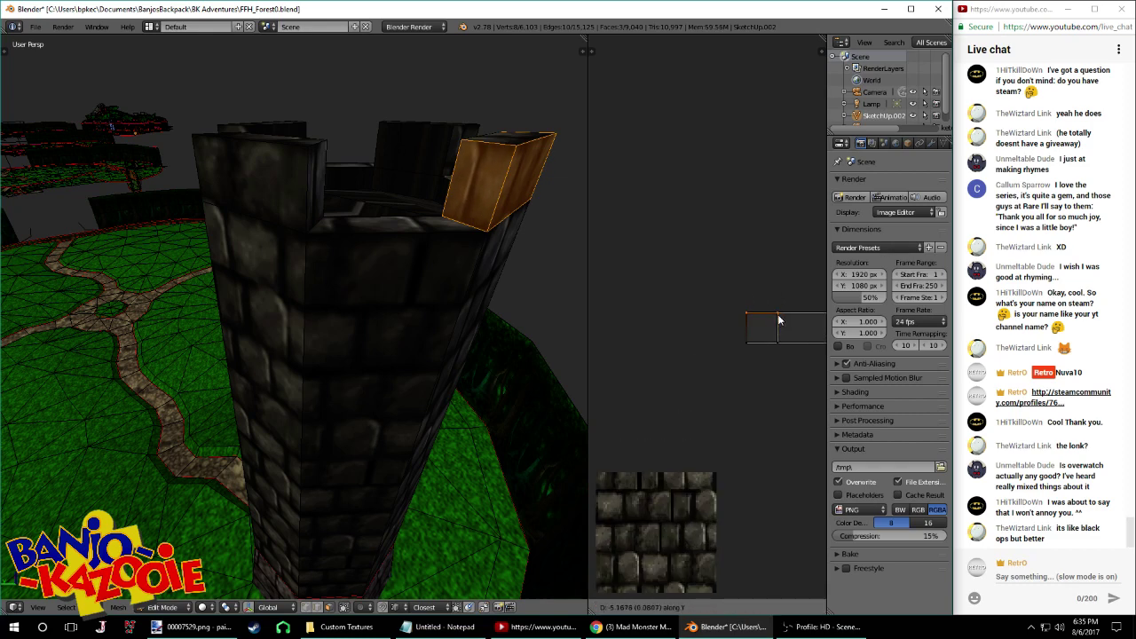
click(748, 318)
Narrow the left side island by moving its outer edge inward along X
key(g)
key(x)
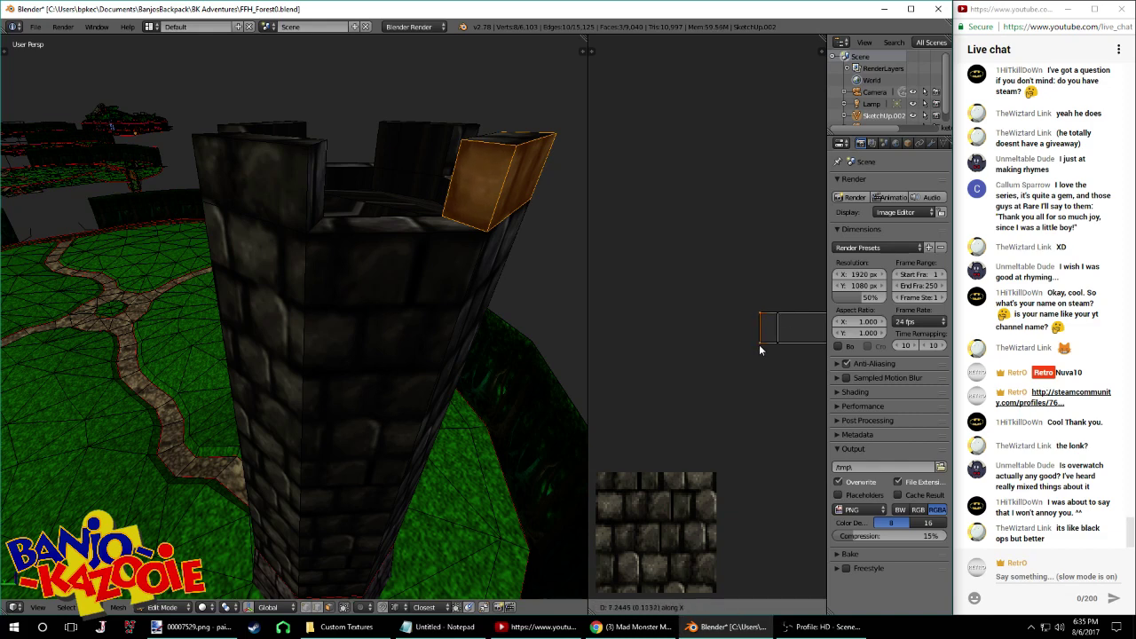
click(760, 349)
Preview the finished battlement from several sides in Object Mode and save the file
key(Tab)
middle_drag(498, 335, 325, 318)
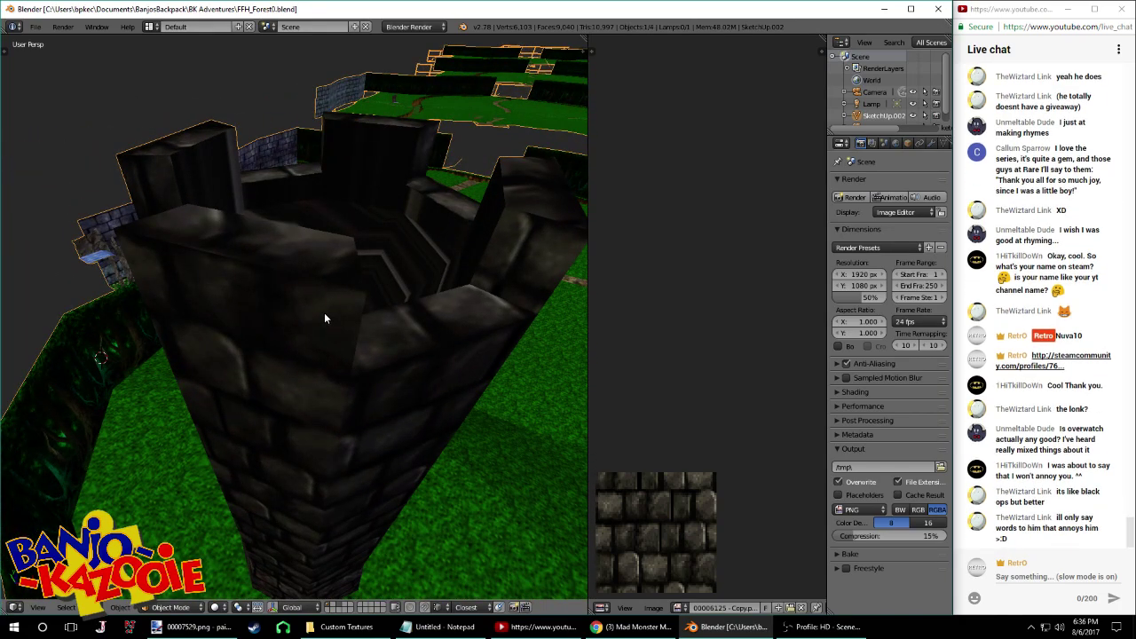
middle_drag(324, 315, 266, 302)
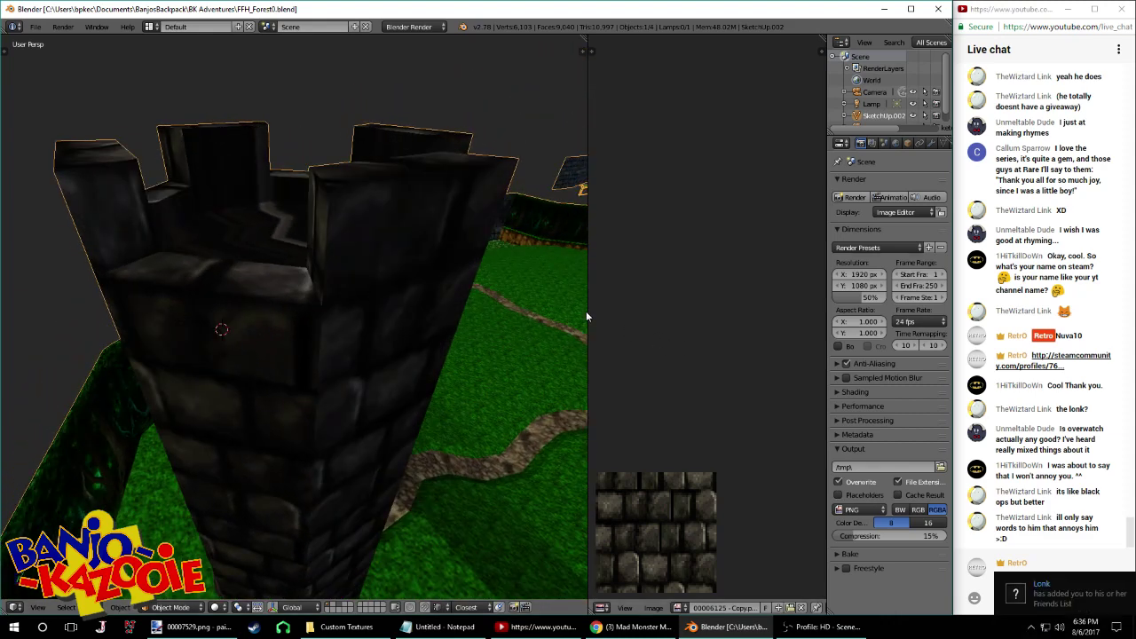
middle_drag(489, 282, 493, 270)
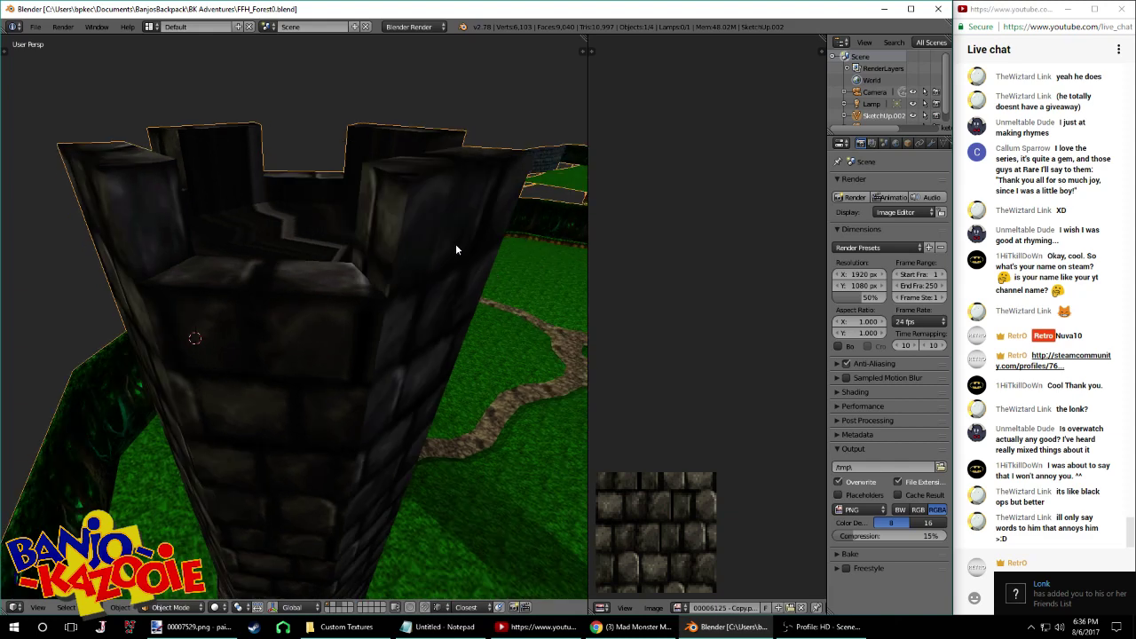
Select the outer face and both side faces of the next unaligned battlement for UV editing
key(Tab)
right_click(429, 234)
shift+right_click(394, 228)
middle_drag(394, 227, 167, 239)
shift+right_click(139, 243)
scroll(751, 446, down, 3)
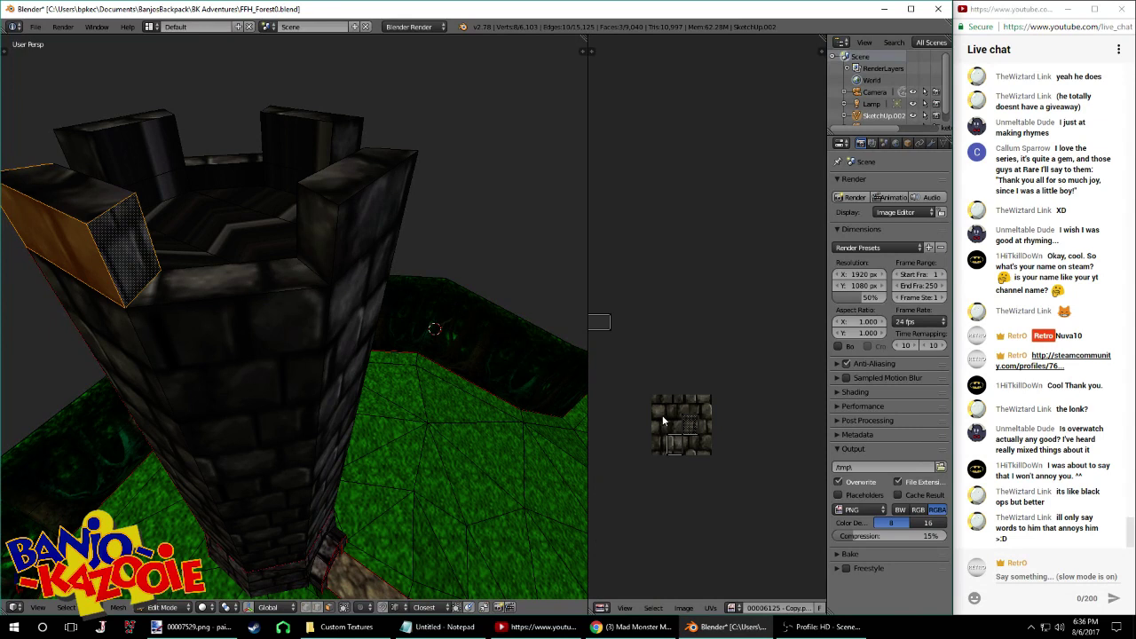
middle_drag(663, 415, 691, 419)
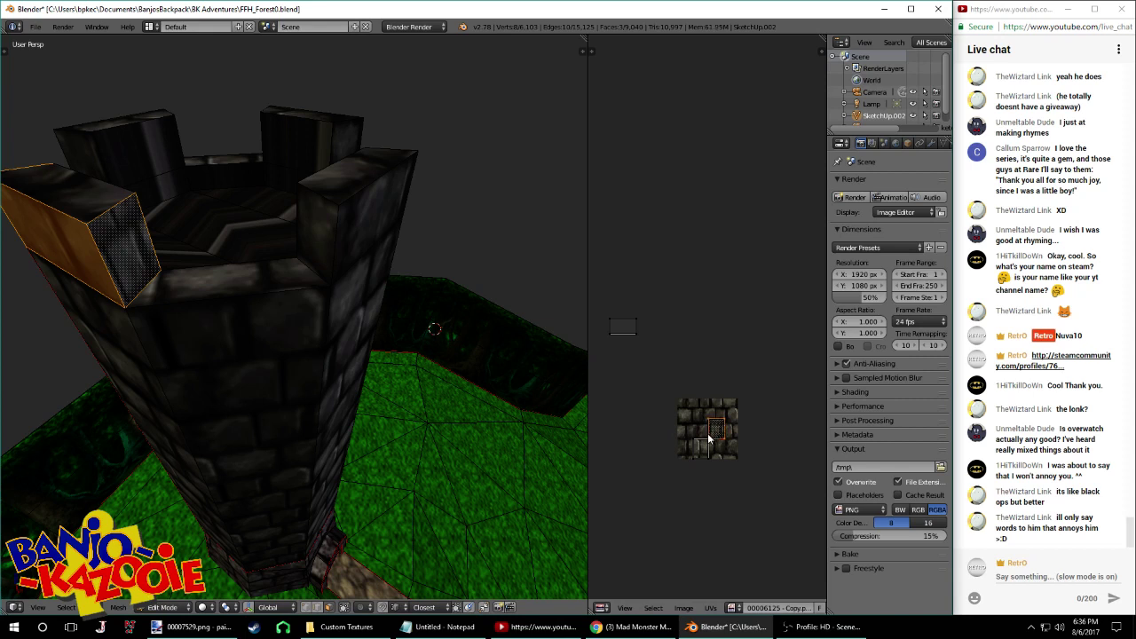
Move one side island off the brick texture against the outer-face island's right edge, with their bottom edges aligned
key(g)
click(661, 339)
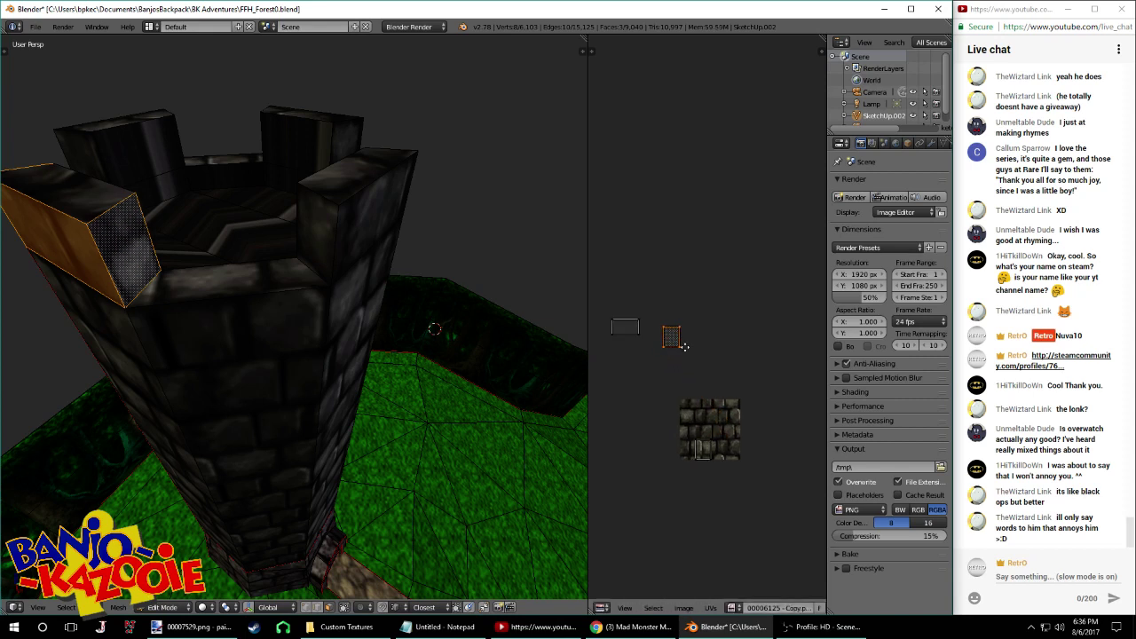
scroll(685, 347, up, 3)
key(g)
click(711, 388)
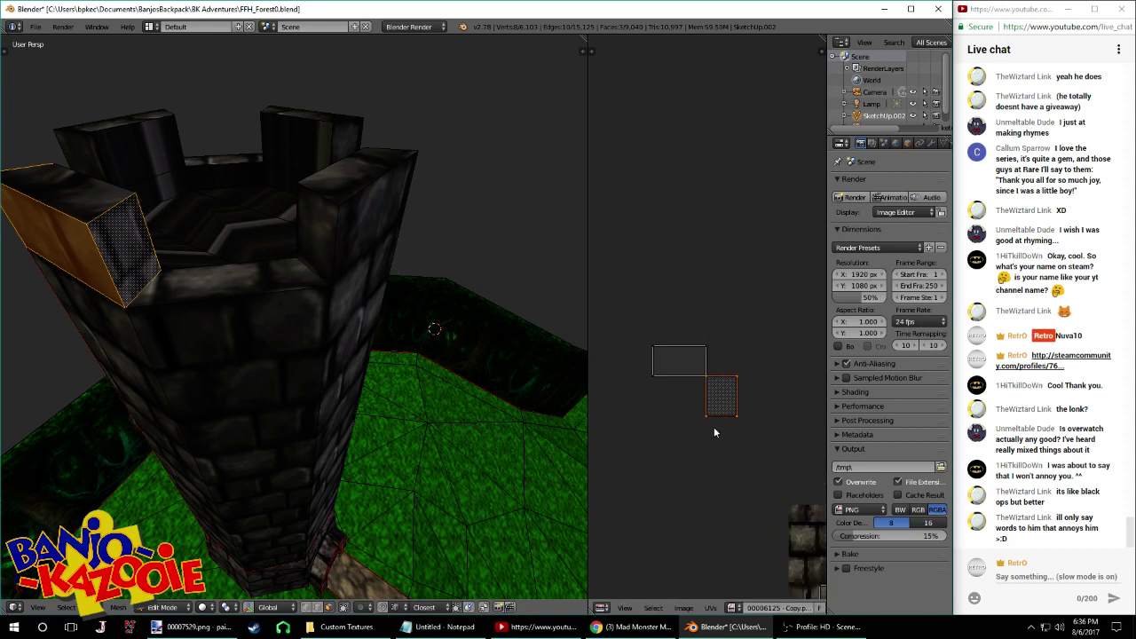
key(g)
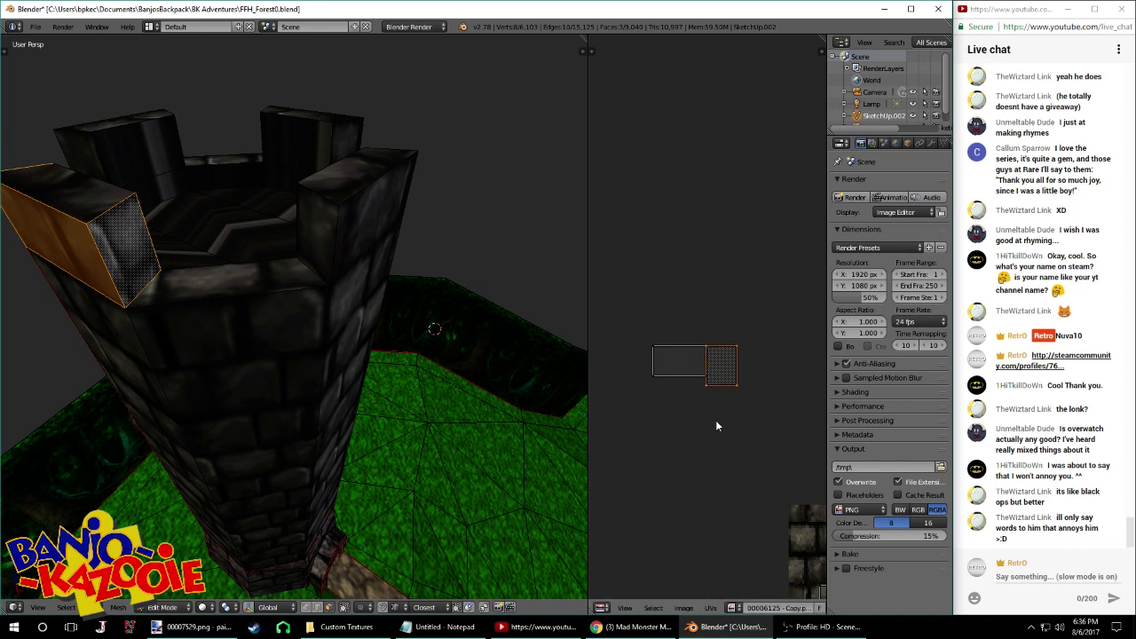
click(727, 348)
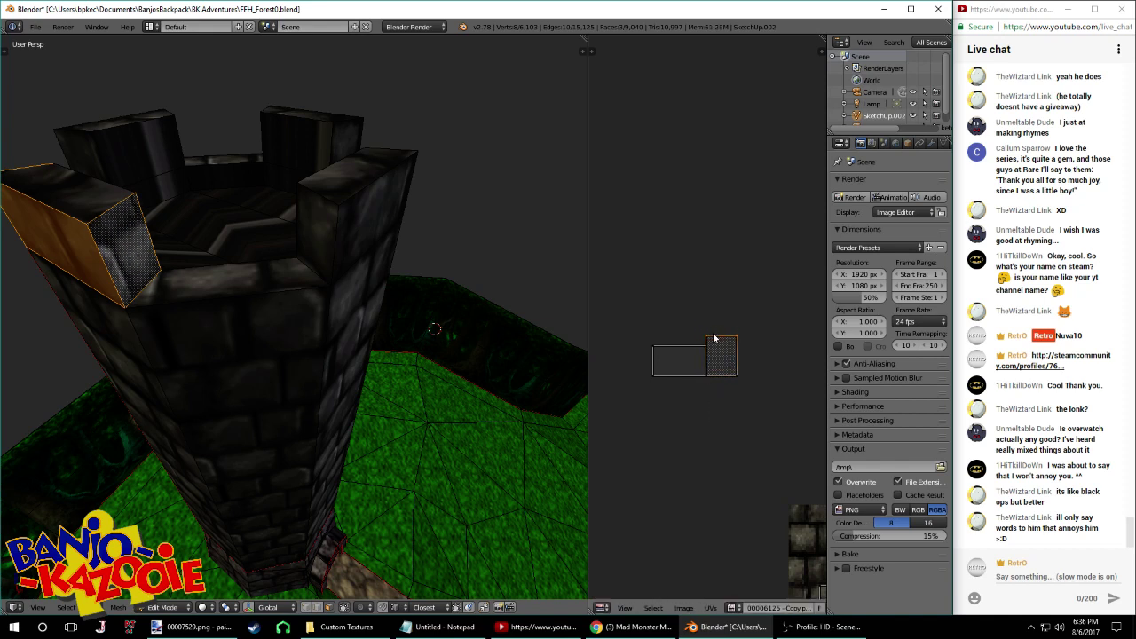
Fit the second side island against the outer-face island's left edge, and level both side islands' tops with the outer face
key(g)
click(707, 346)
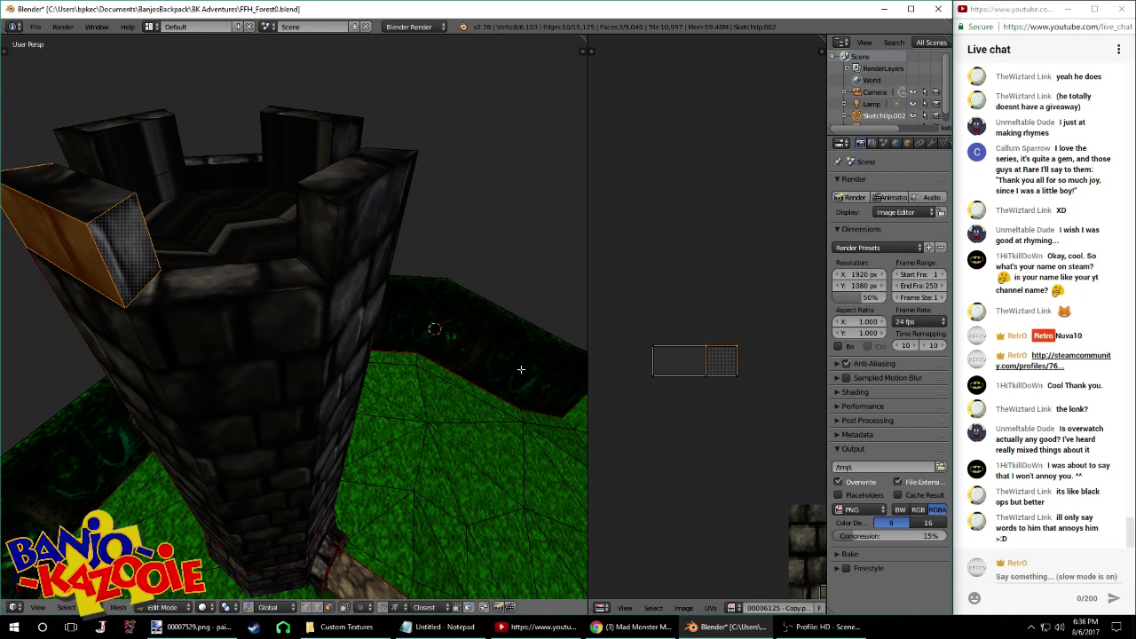
scroll(718, 392, down, 2)
right_click(792, 491)
right_click(790, 503)
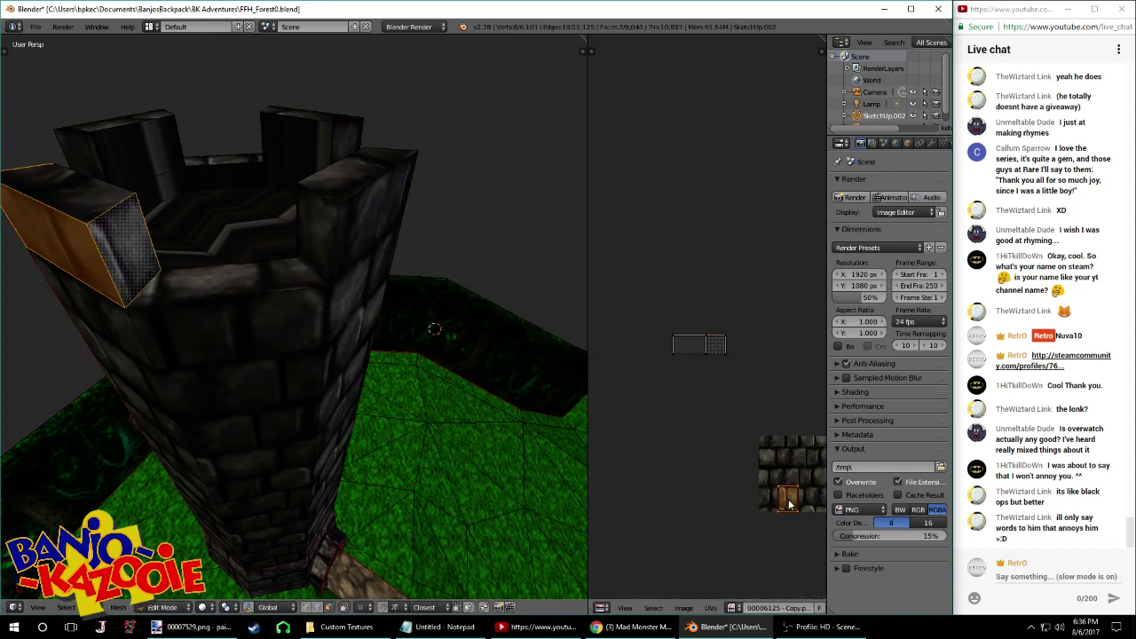
key(g)
click(660, 356)
scroll(663, 362, up, 1)
scroll(663, 362, up, 2)
key(g)
ctrl+click(638, 389)
click(633, 366)
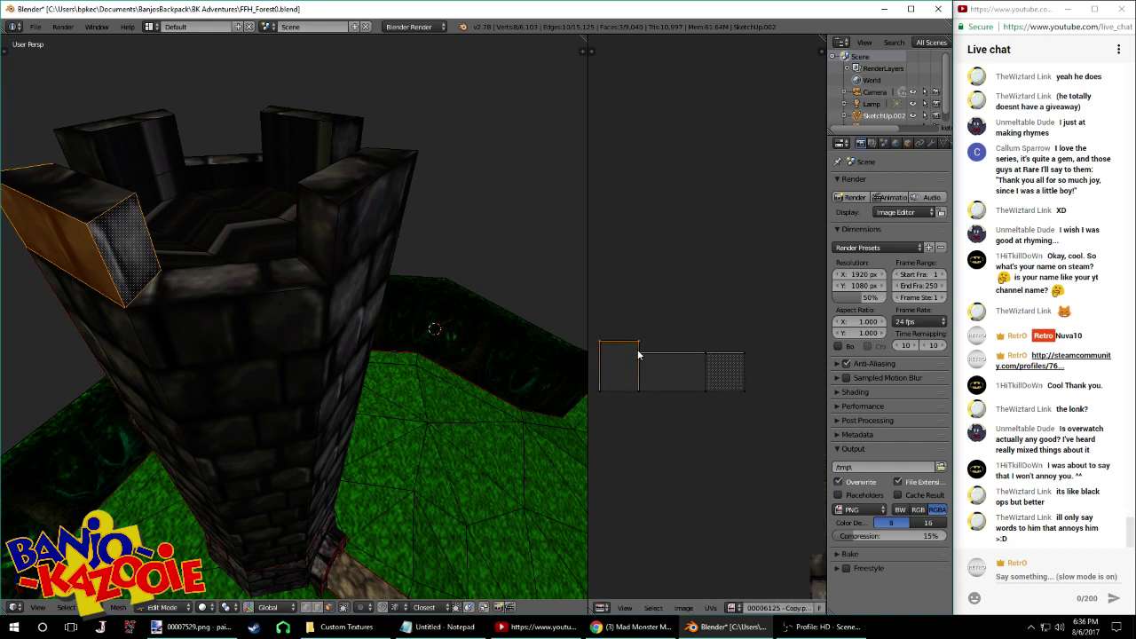
Preview the fitted battlement from another side in Object Mode
middle_drag(334, 377, 347, 355)
key(Tab)
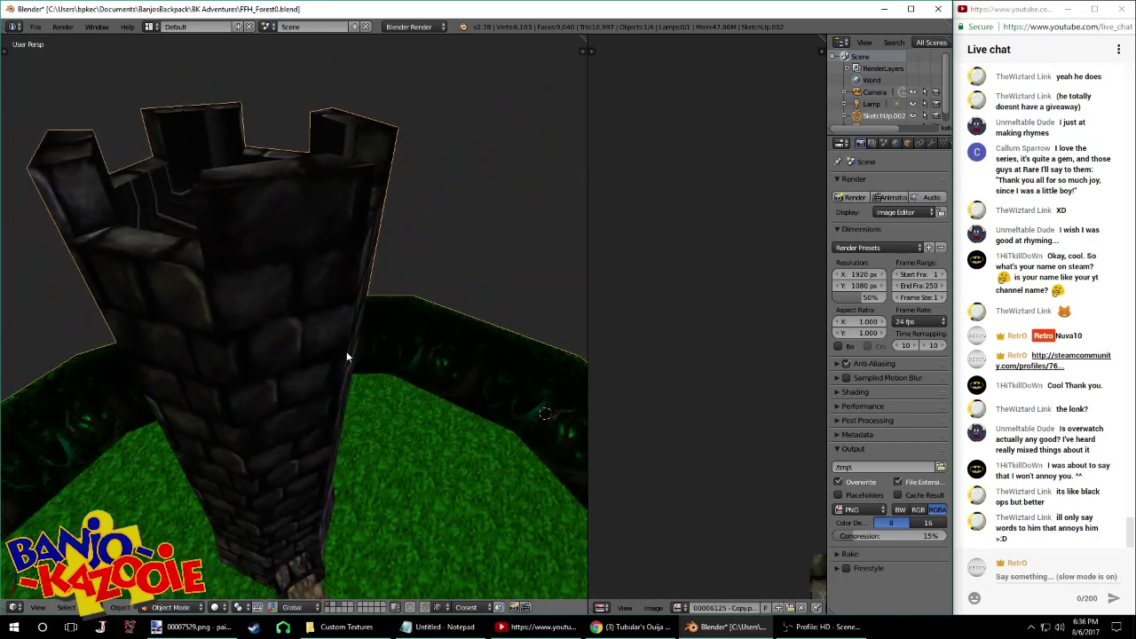
Switch to Chrome and play "Inside the Church - Banjo-Kazooie" from the YouTube playlist
click(564, 627)
click(563, 627)
click(562, 628)
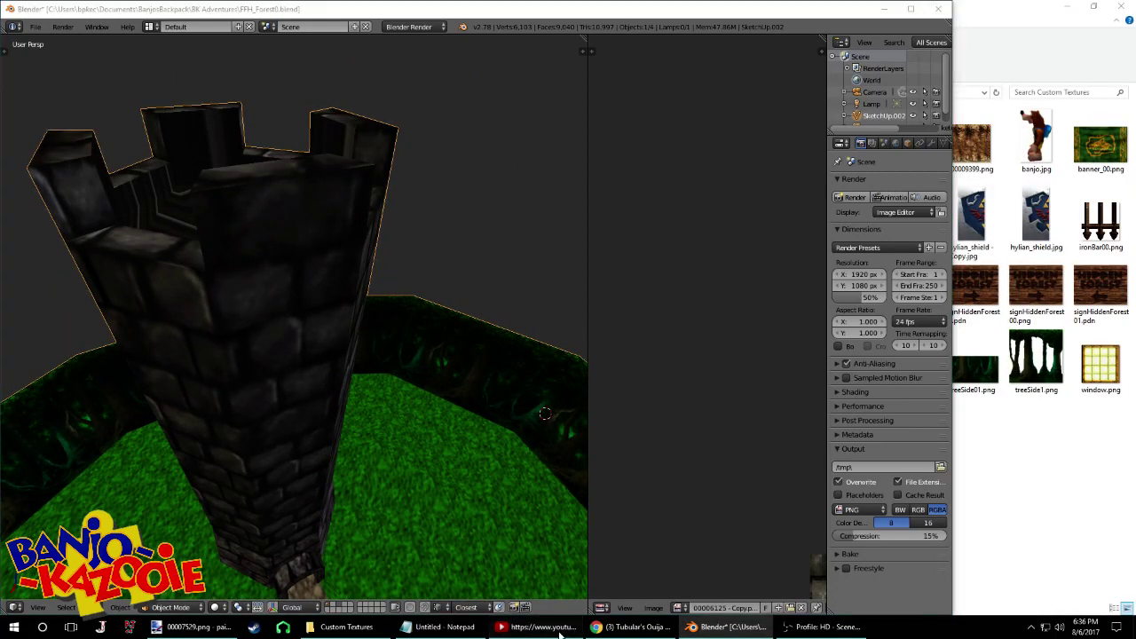
click(613, 626)
scroll(568, 468, down, 4)
click(757, 390)
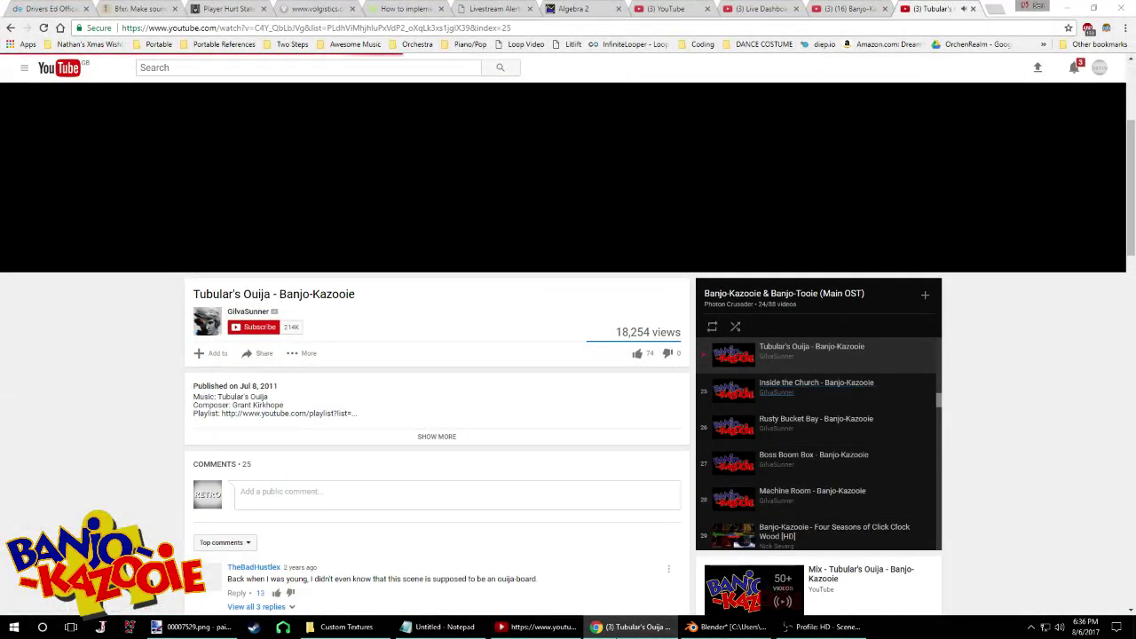
click(630, 626)
click(632, 626)
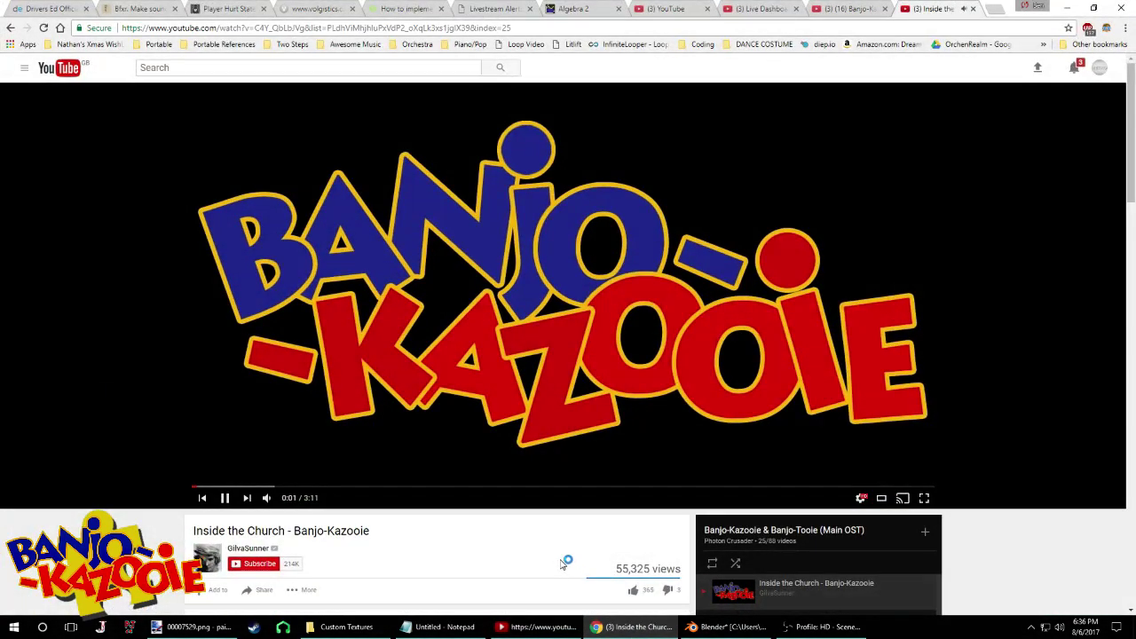
Look through the Banjo-Kazooie & Banjo-Tooie playlist for other tracks
scroll(562, 562, down, 1)
scroll(562, 562, down, 1)
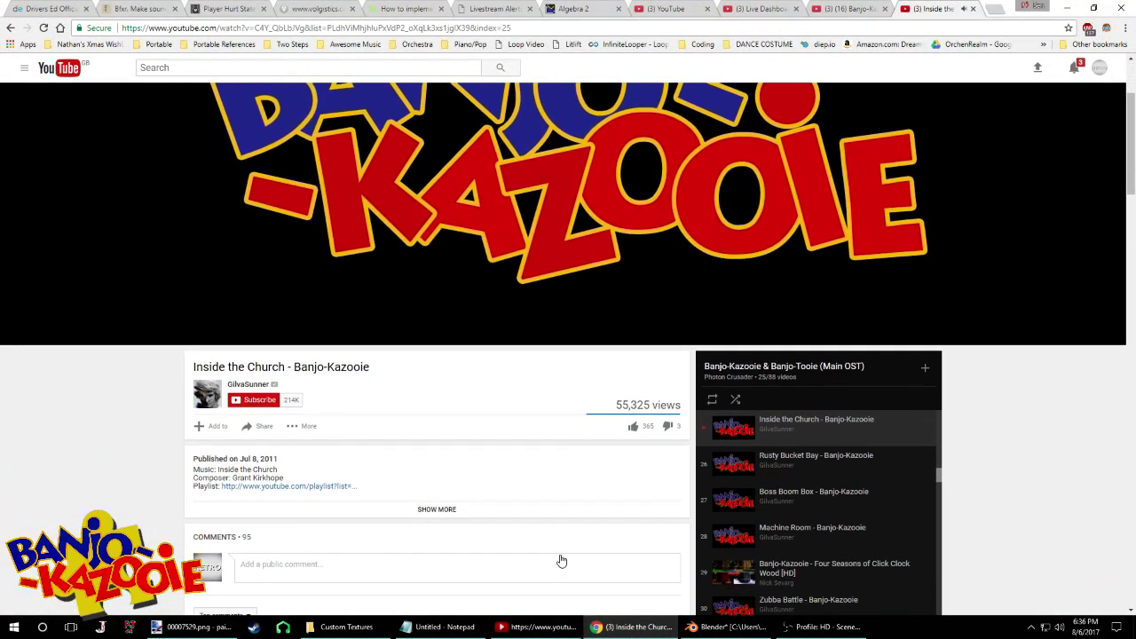
scroll(863, 551, up, 5)
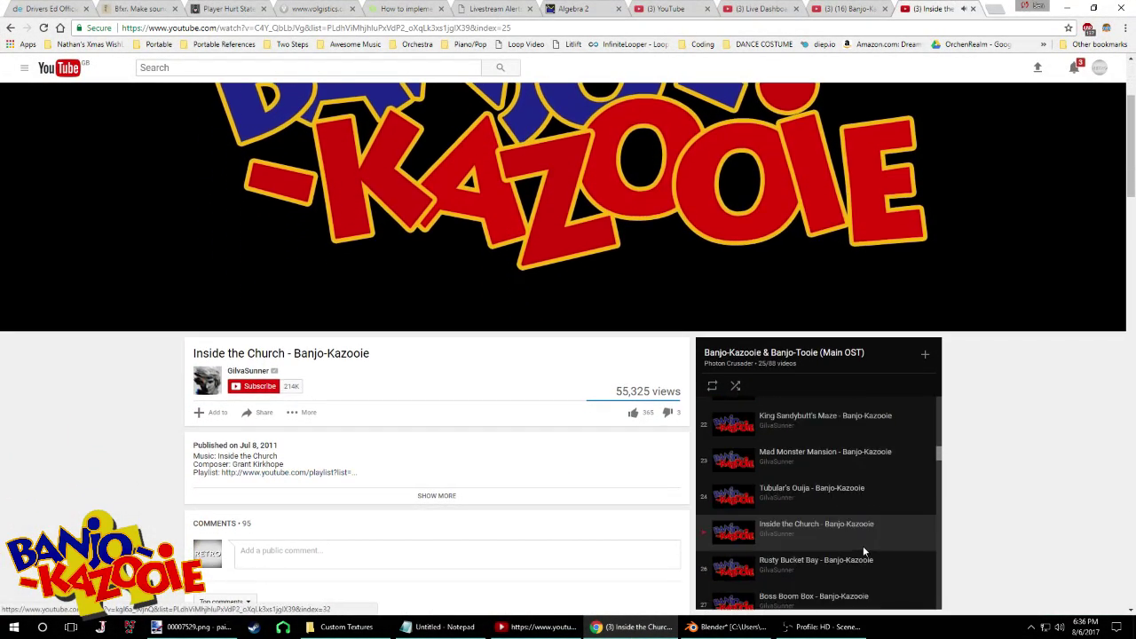
scroll(863, 546, up, 2)
scroll(863, 546, up, 2)
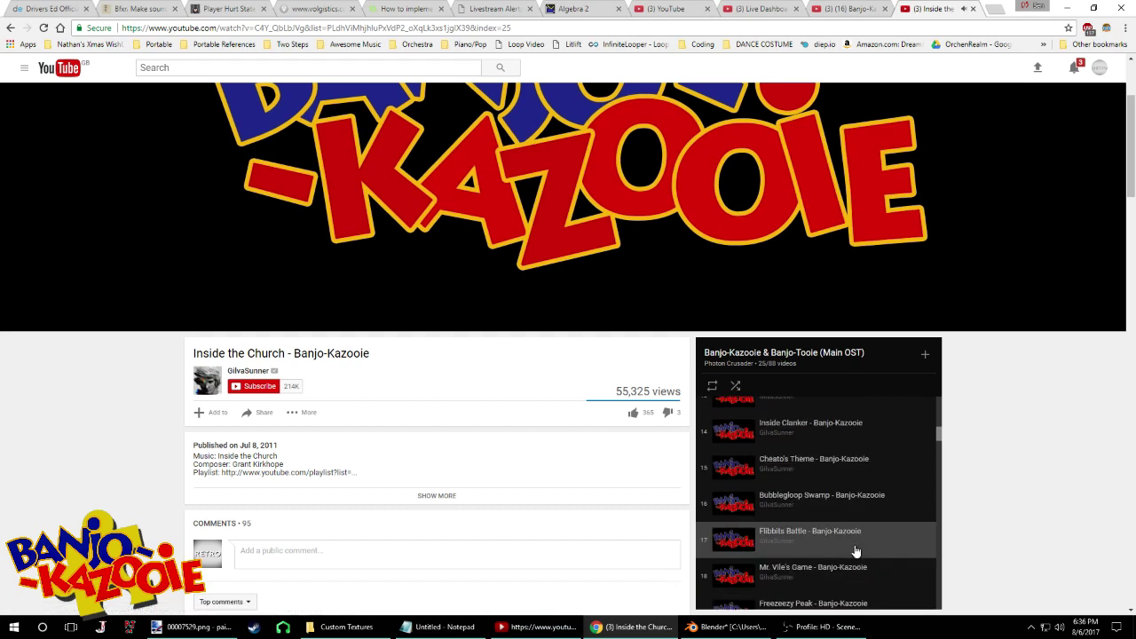
right_click(855, 546)
click(640, 476)
scroll(840, 526, up, 1)
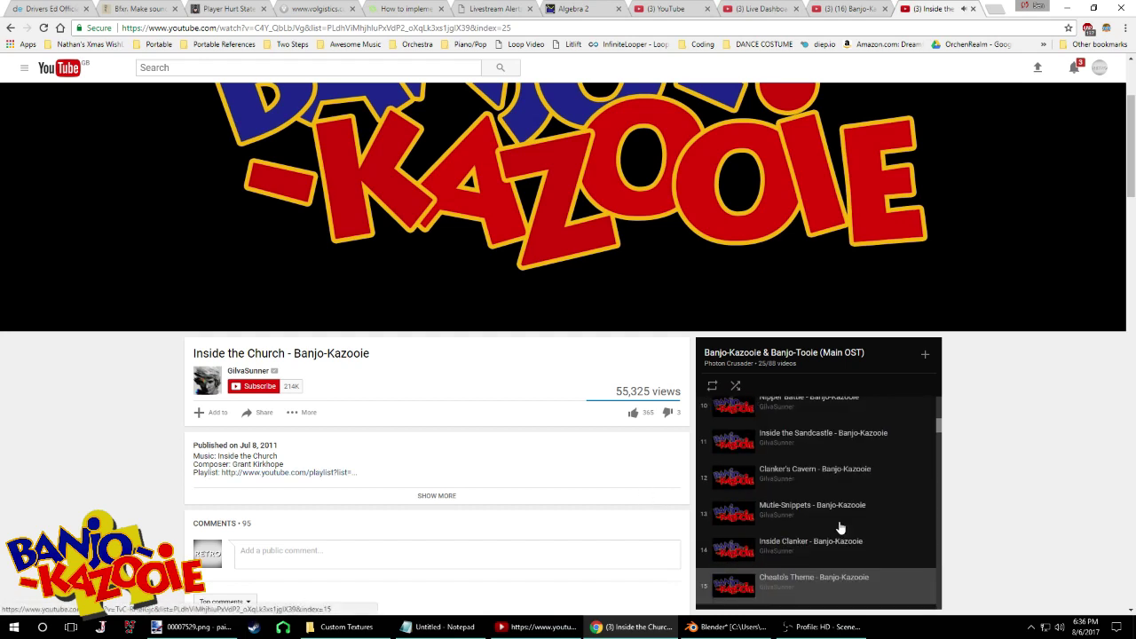
scroll(839, 527, up, 5)
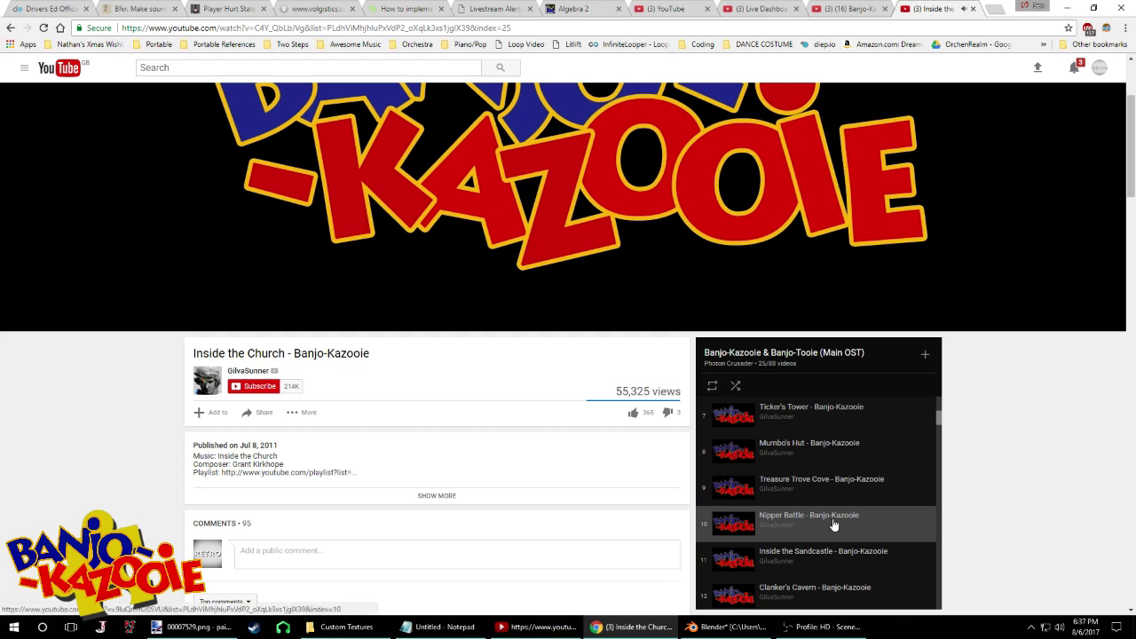
scroll(833, 524, up, 4)
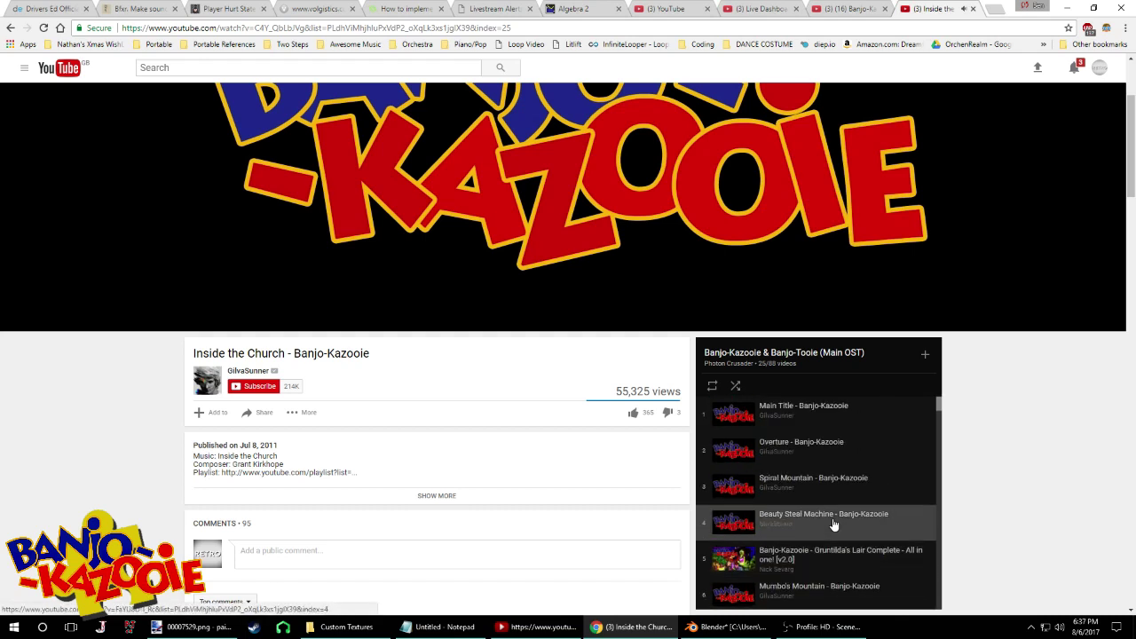
scroll(830, 525, down, 15)
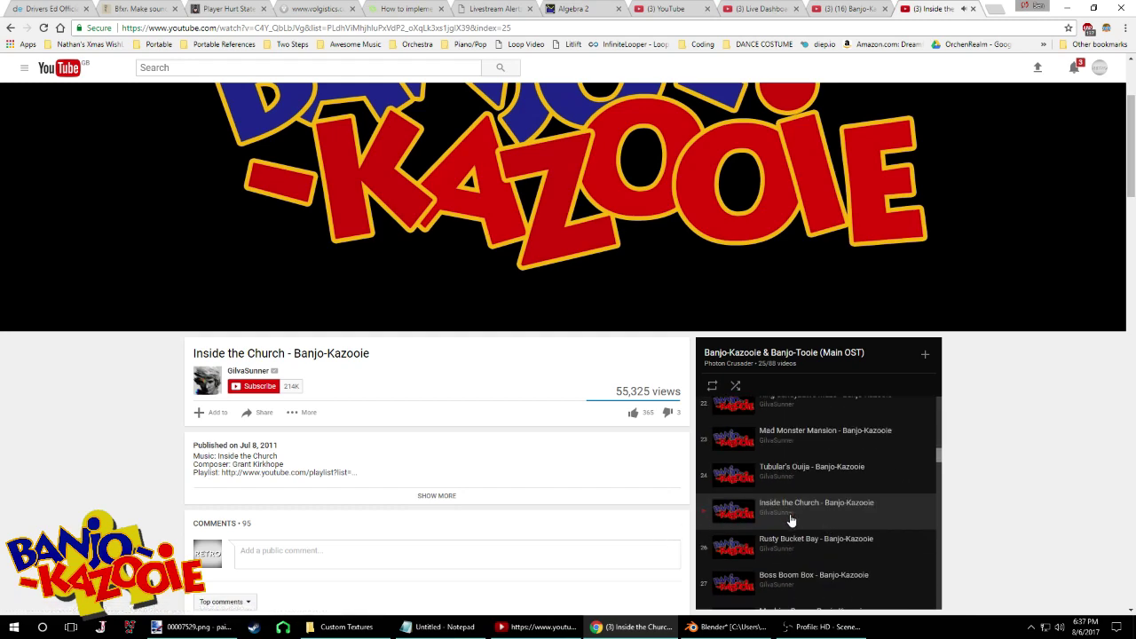
scroll(791, 522, down, 1)
click(633, 627)
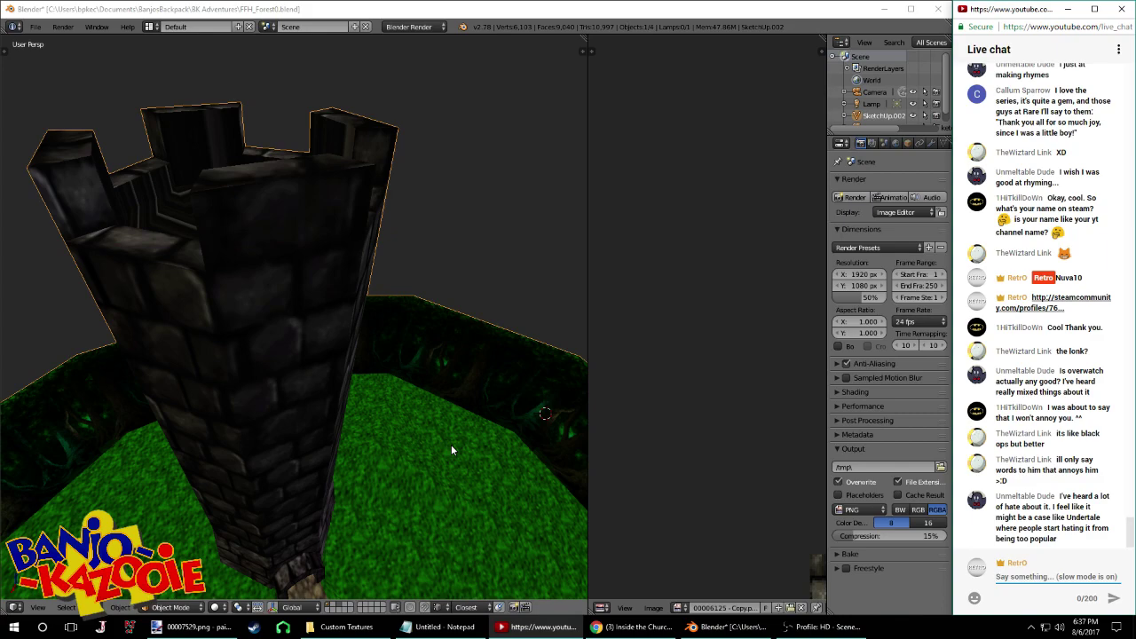
Switch back to Blender, save the forest file, and return the tower mesh to Edit Mode
click(449, 440)
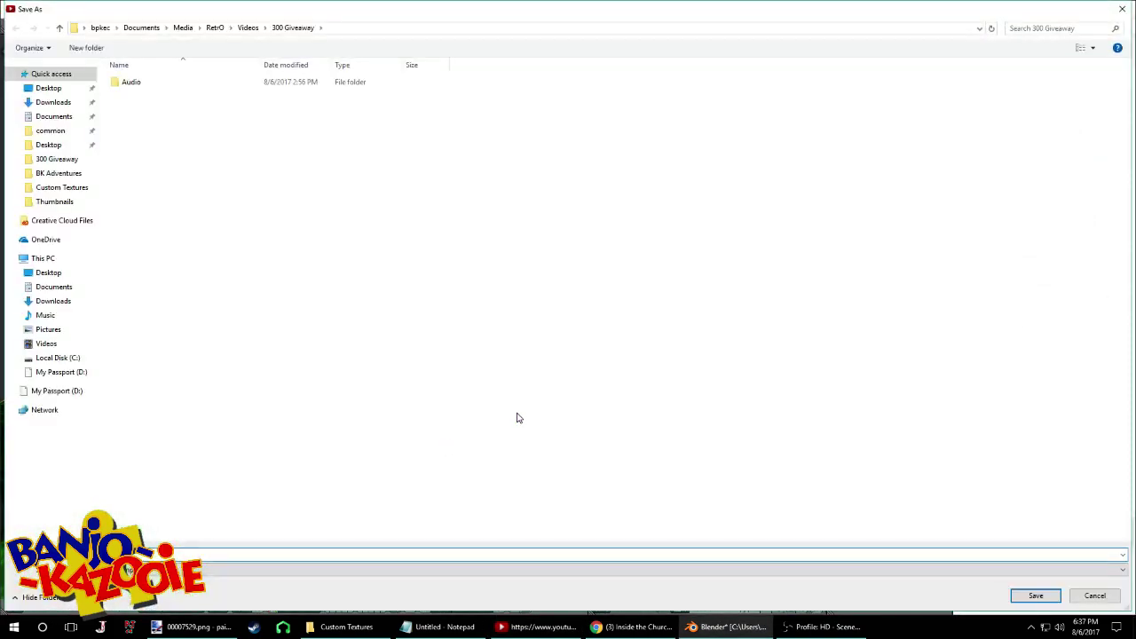
key(ctrl+s)
middle_drag(442, 404, 5, 380)
click(425, 398)
key(Tab)
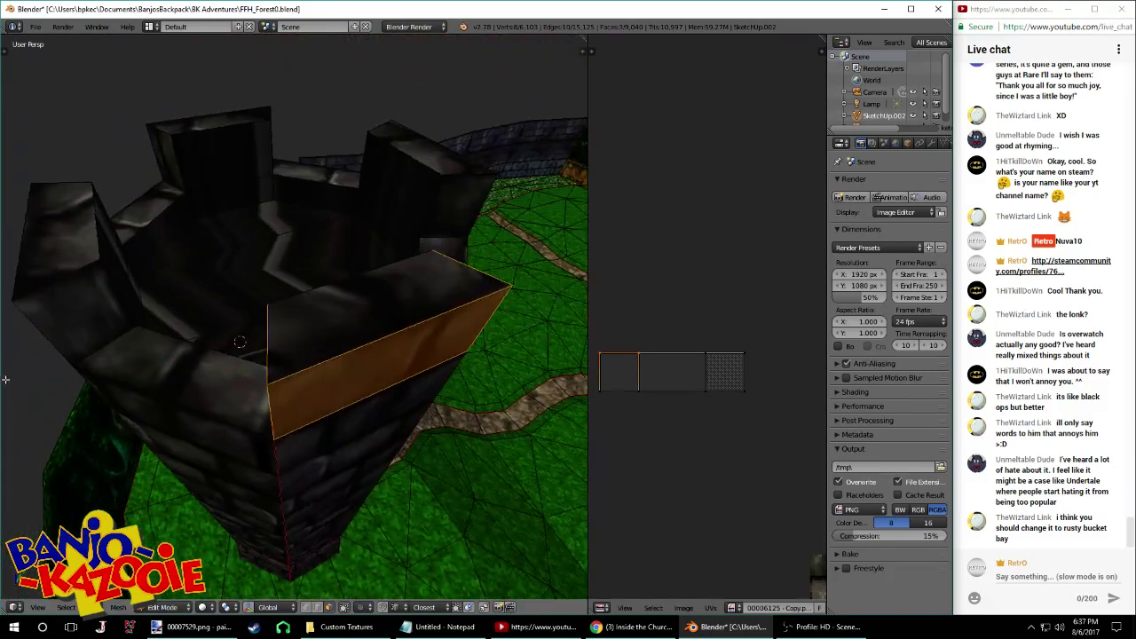
right_click(226, 149)
shift+right_click(397, 180)
middle_drag(398, 180, 312, 224)
shift+right_click(120, 162)
shift+right_click(351, 153)
middle_drag(323, 179, 231, 181)
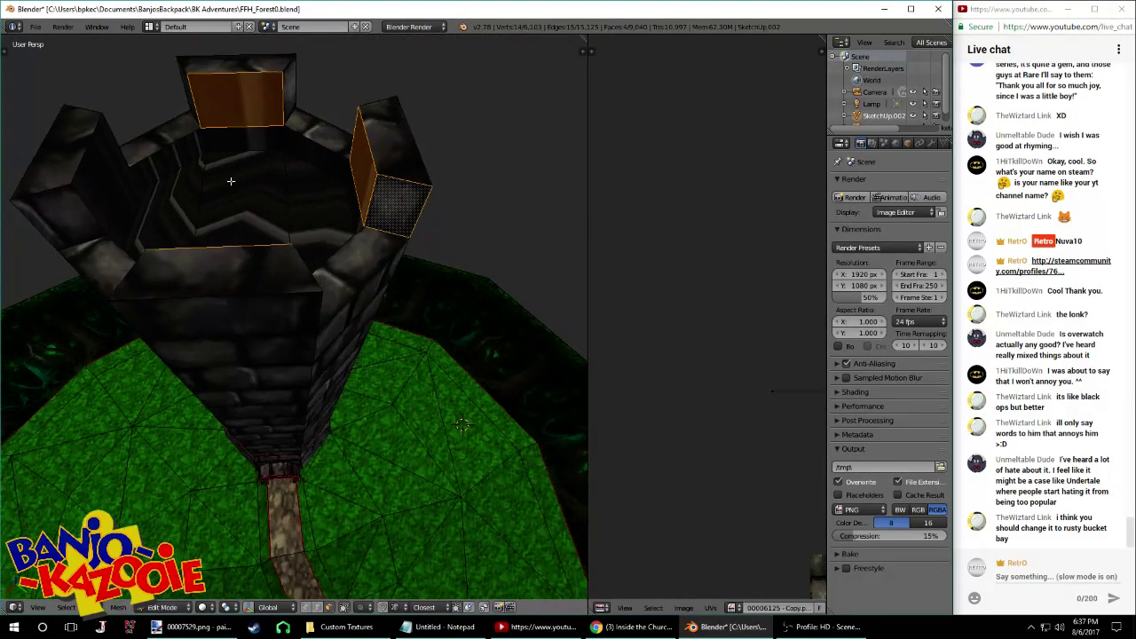
Select the inward-facing faces of three battlements around the tower top
right_click(267, 99)
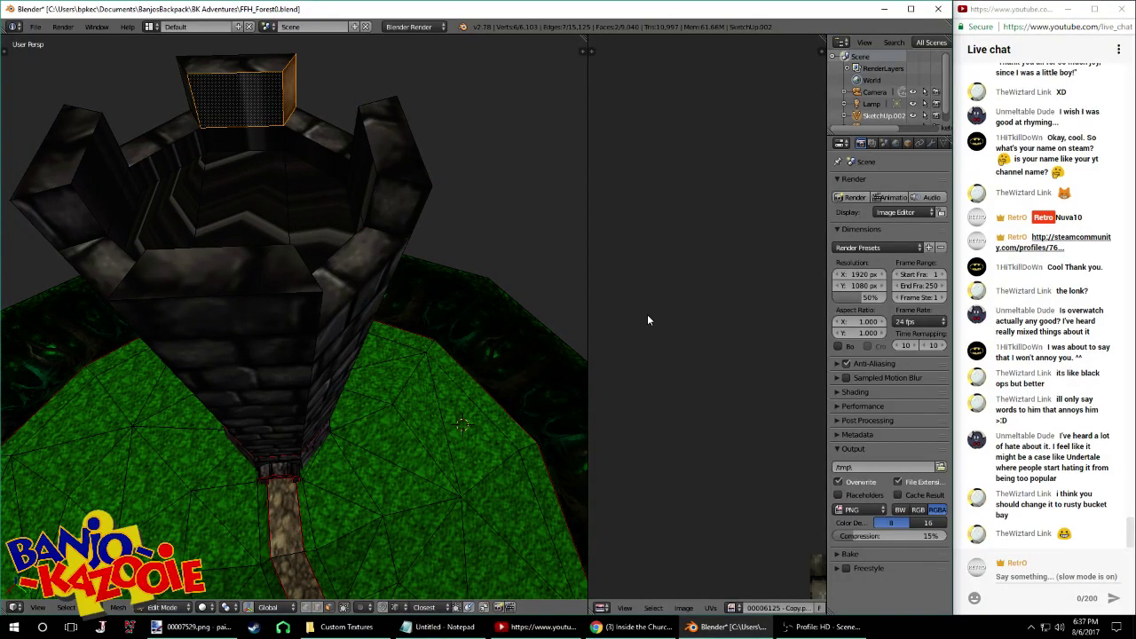
shift+right_click(120, 187)
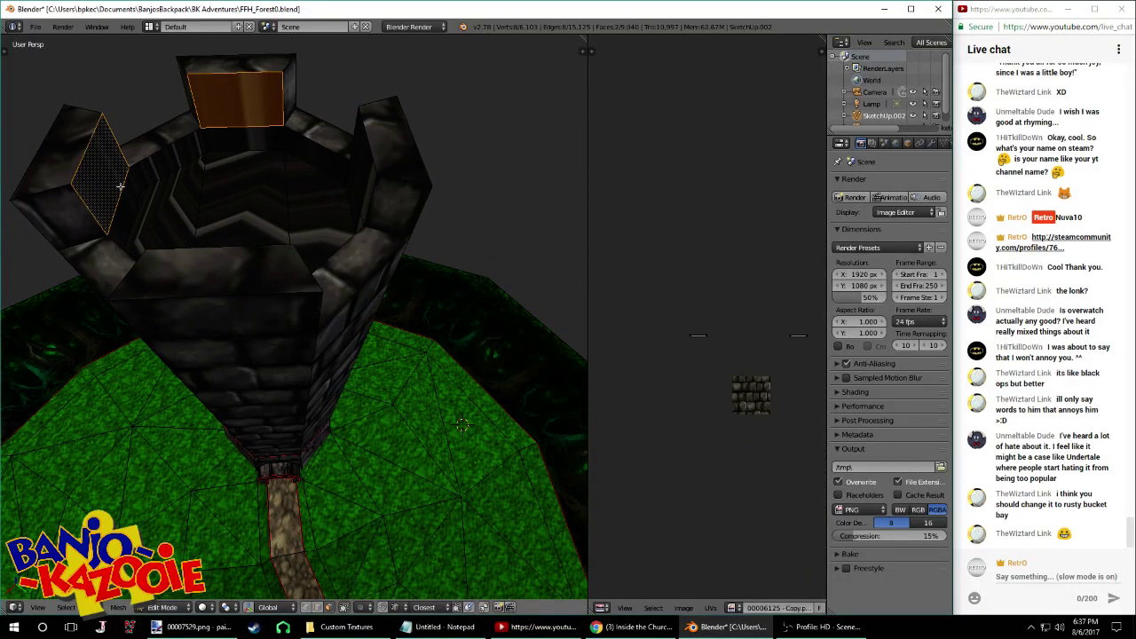
shift+right_click(357, 185)
middle_drag(353, 189, 446, 214)
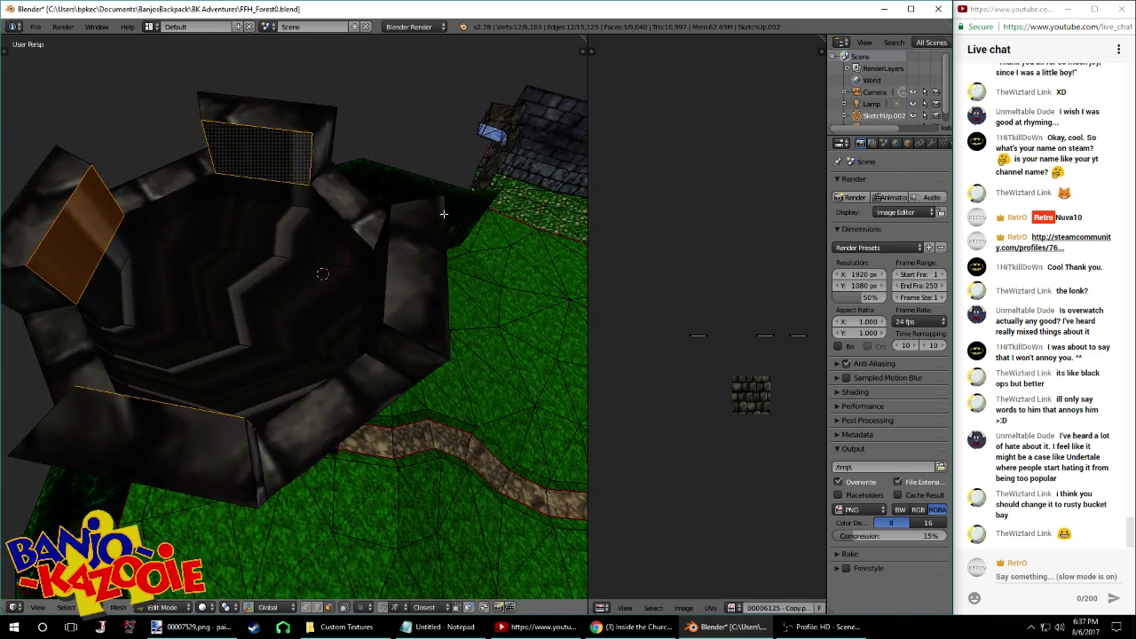
Add the fourth battlement's inner face and the low inner wall faces around the rim to the selection
shift+right_click(271, 191)
shift+right_click(190, 198)
shift+right_click(109, 263)
shift+right_click(324, 223)
middle_drag(324, 223, 457, 246)
shift+right_click(399, 222)
shift+right_click(407, 193)
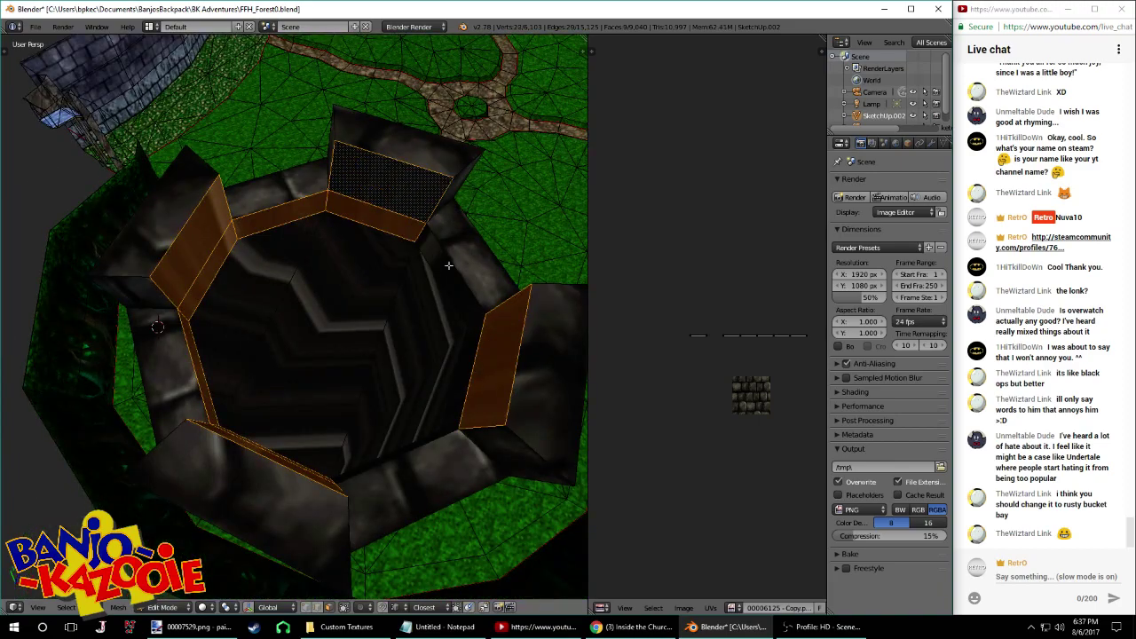
shift+right_click(450, 267)
shift+right_click(471, 335)
Switch to Chrome and play "Rusty Bucket Bay - Banjo-Kazooie" from the playlist
click(630, 627)
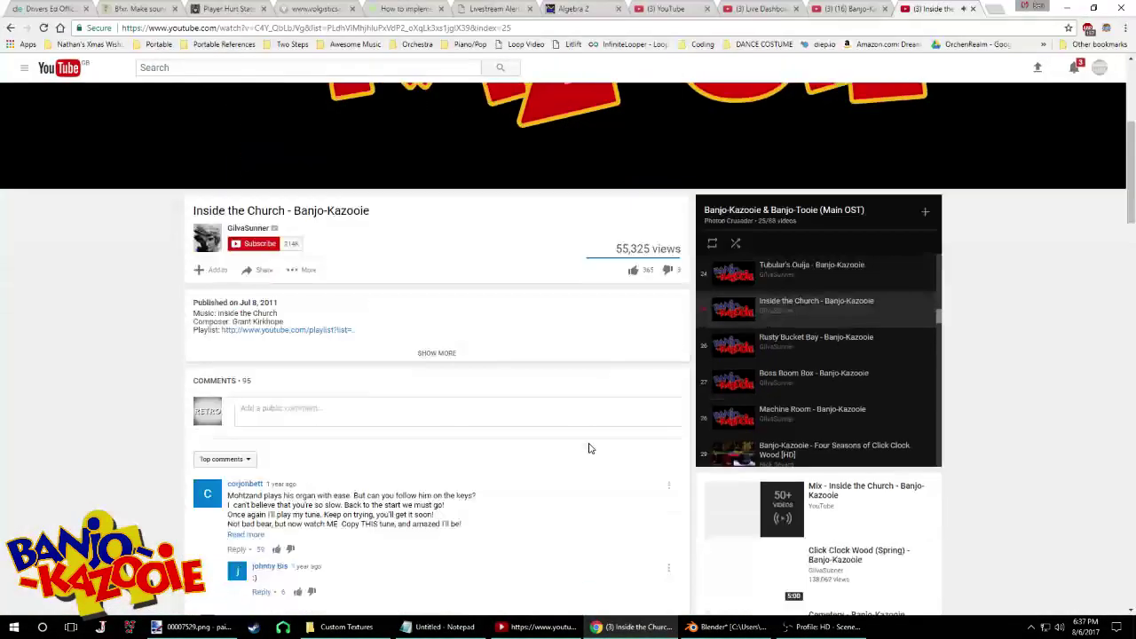
scroll(759, 388, down, 1)
click(810, 375)
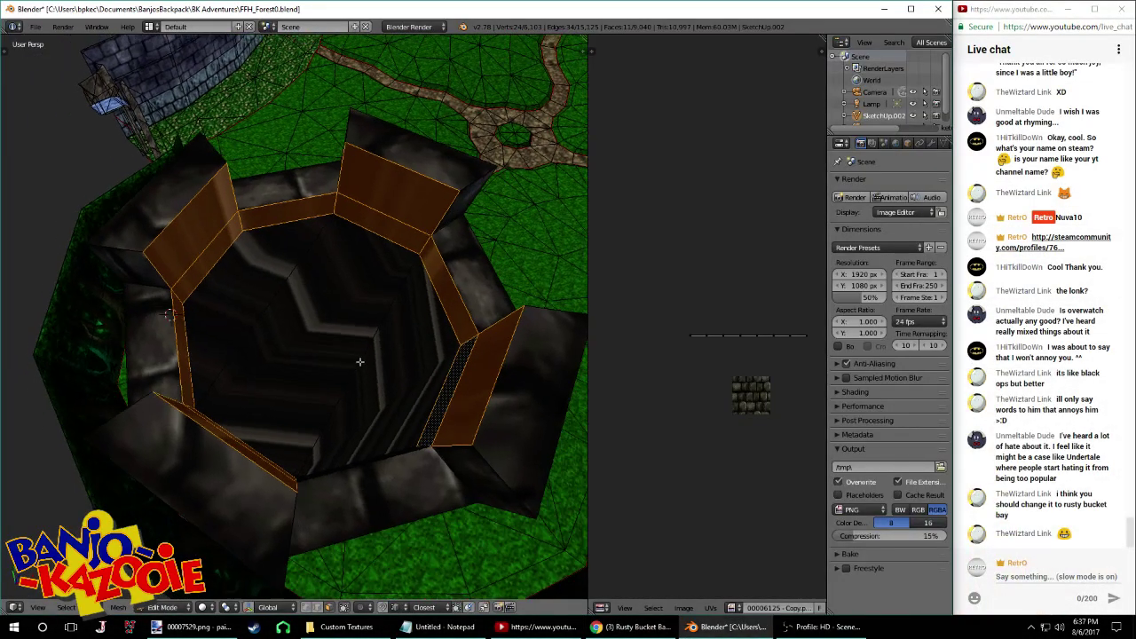
Unwrap the selected inner faces of the tower rim and battlements
middle_drag(360, 361, 324, 359)
key(u)
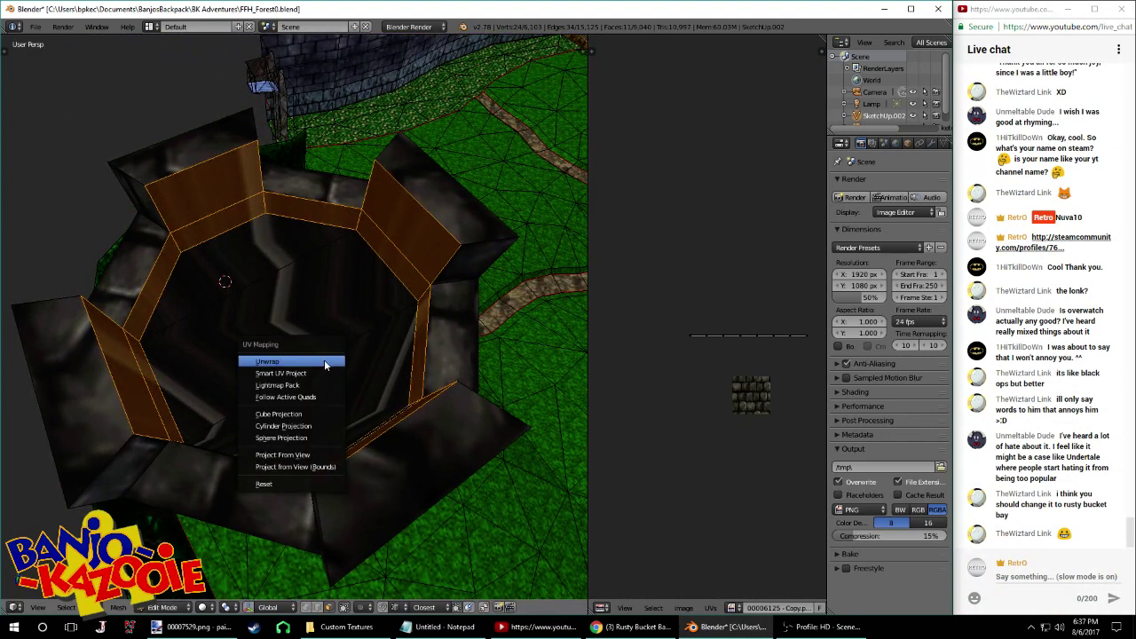
click(324, 360)
Scale up all unwrapped inner-face UVs so they extend past both sides of the brick texture
scroll(778, 452, up, 4)
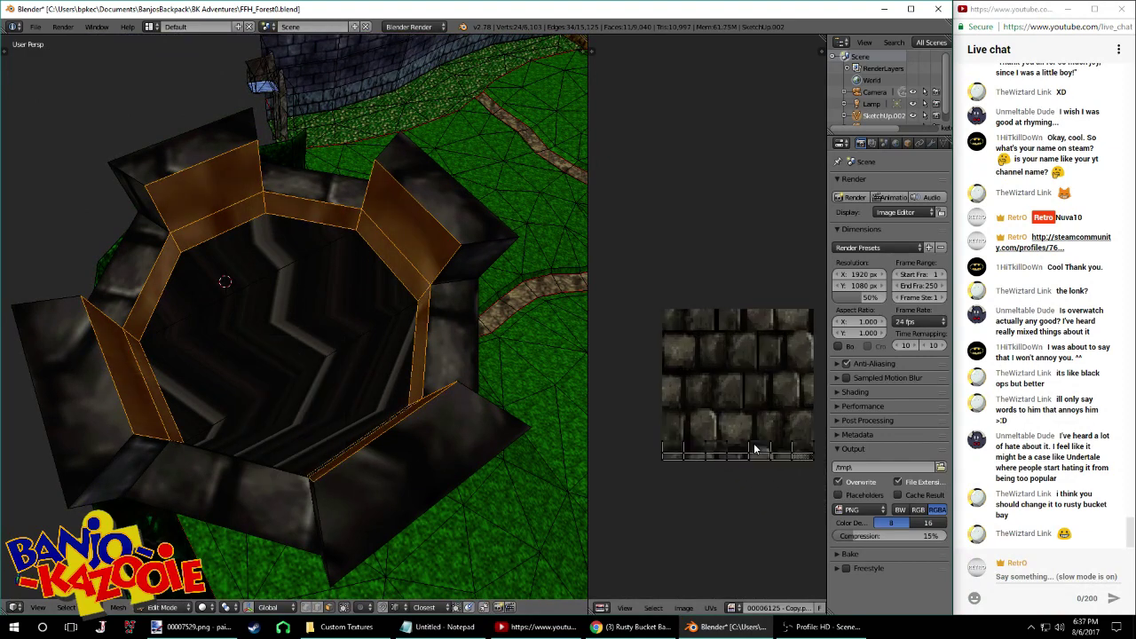
middle_drag(754, 444, 714, 415)
key(a)
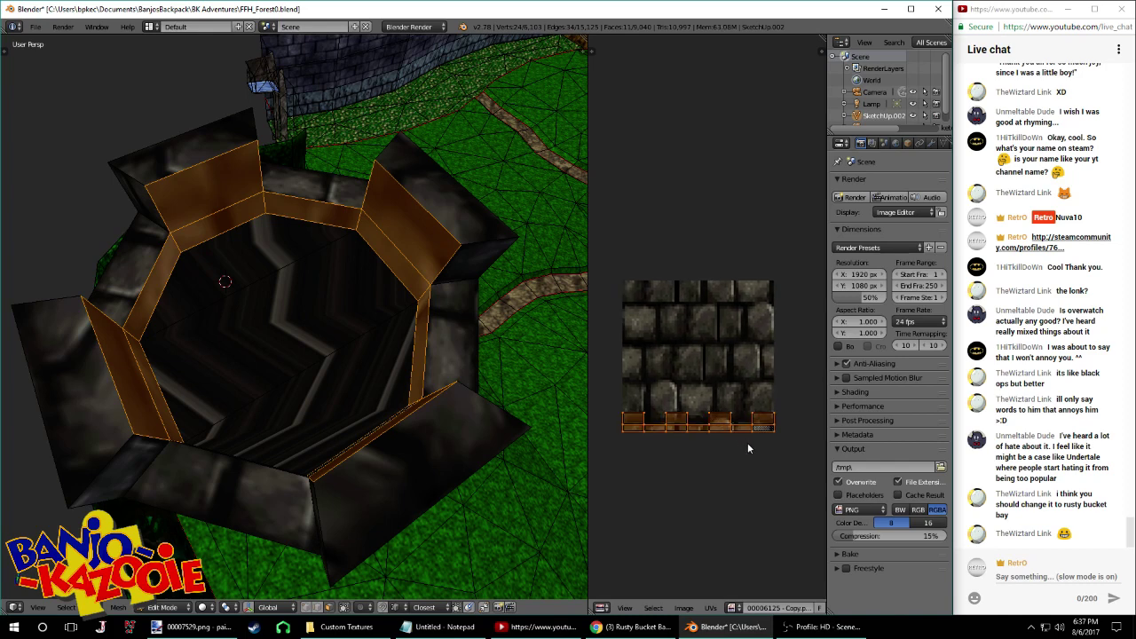
key(s)
click(617, 460)
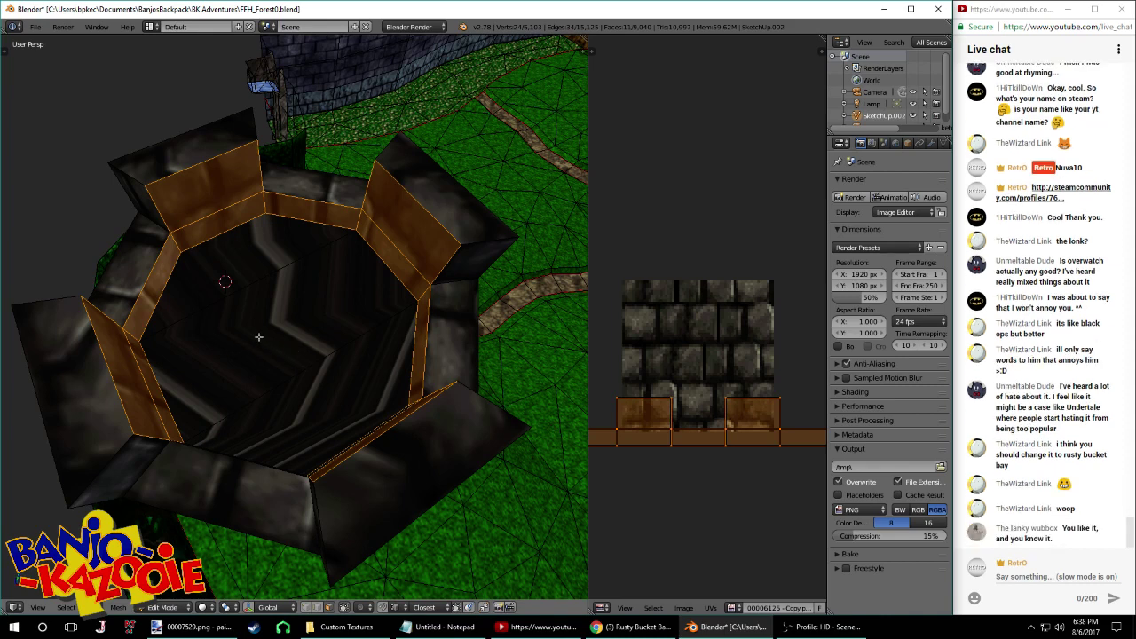
Widen the 3D viewport slightly and inspect the bricks on the tower's inner faces
middle_drag(276, 316, 260, 274)
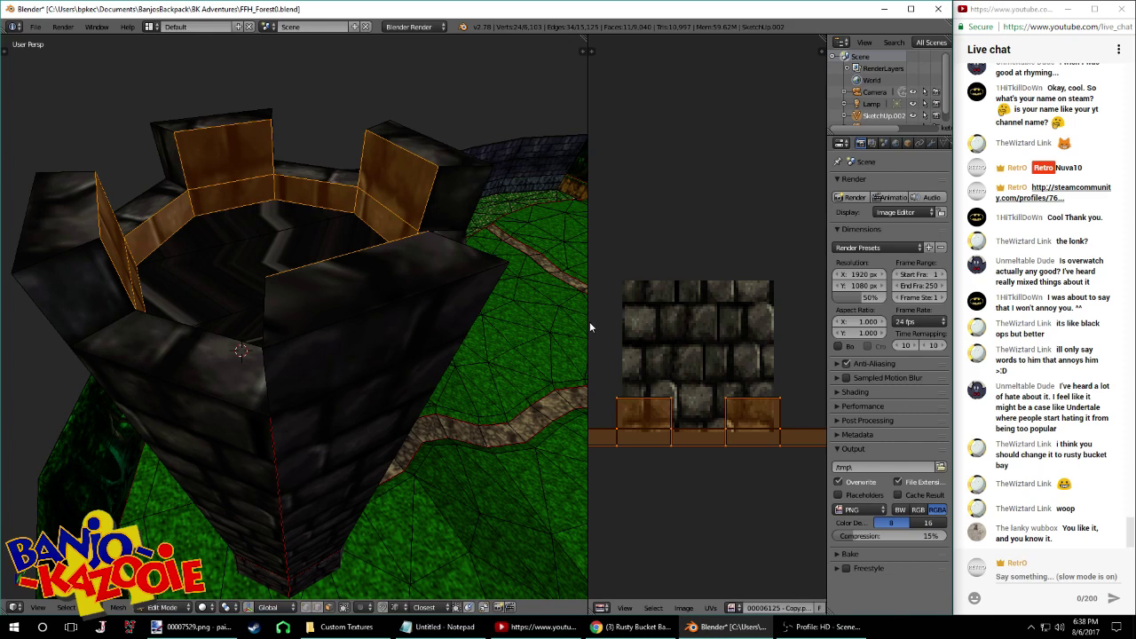
drag(588, 326, 612, 323)
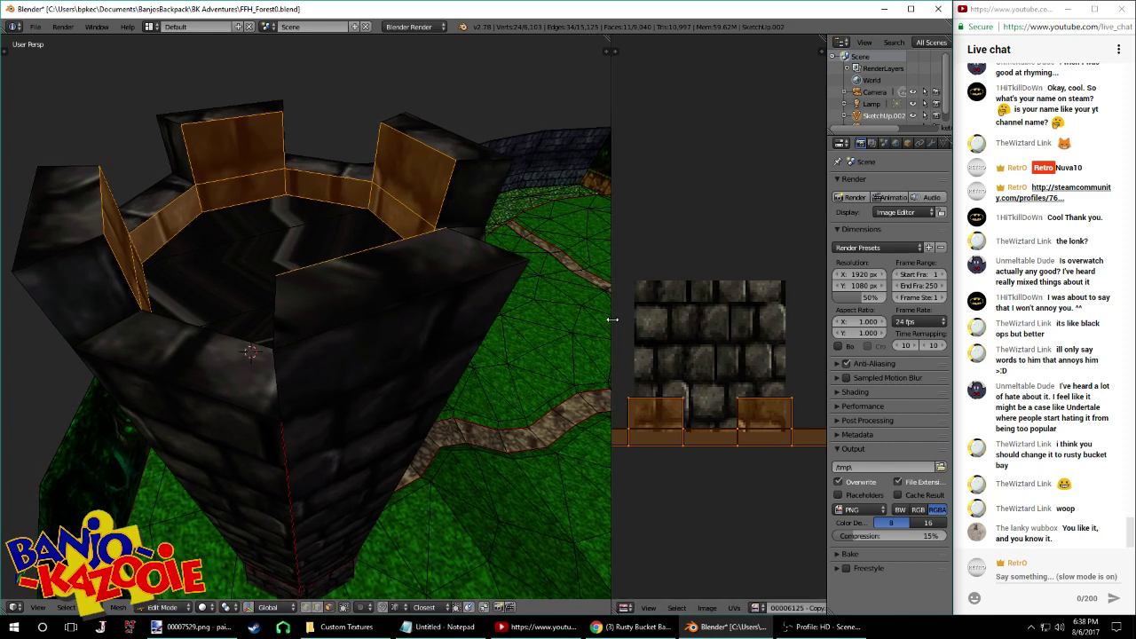
middle_drag(522, 324, 415, 328)
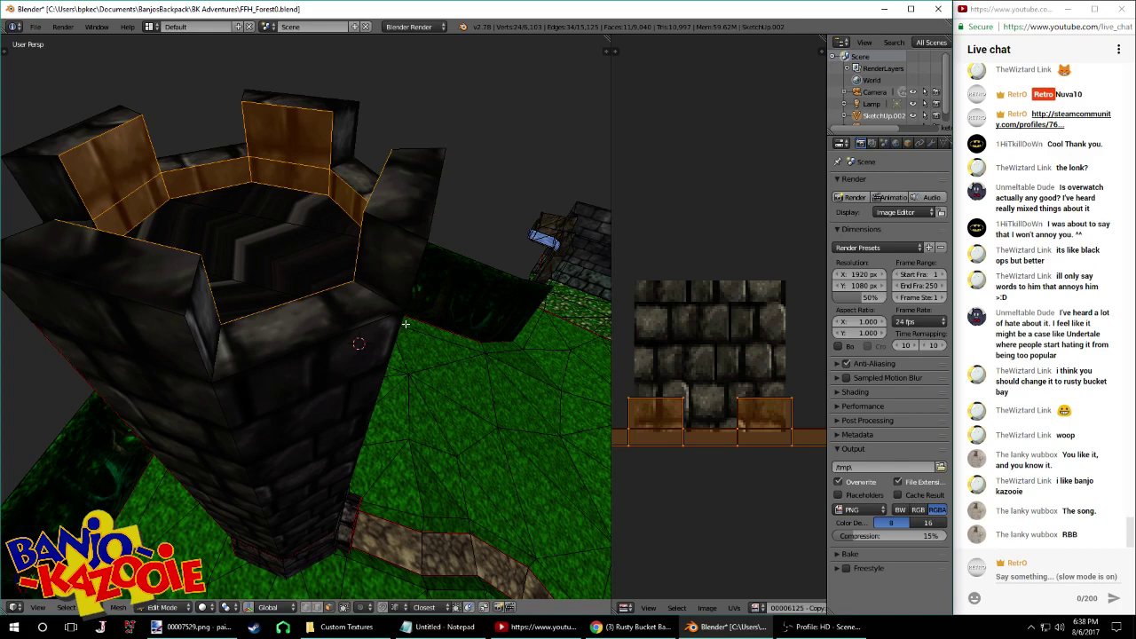
Add four of the battlements' side faces to the selected inner faces
middle_drag(103, 227, 293, 260)
middle_drag(327, 221, 401, 221)
shift+right_click(231, 226)
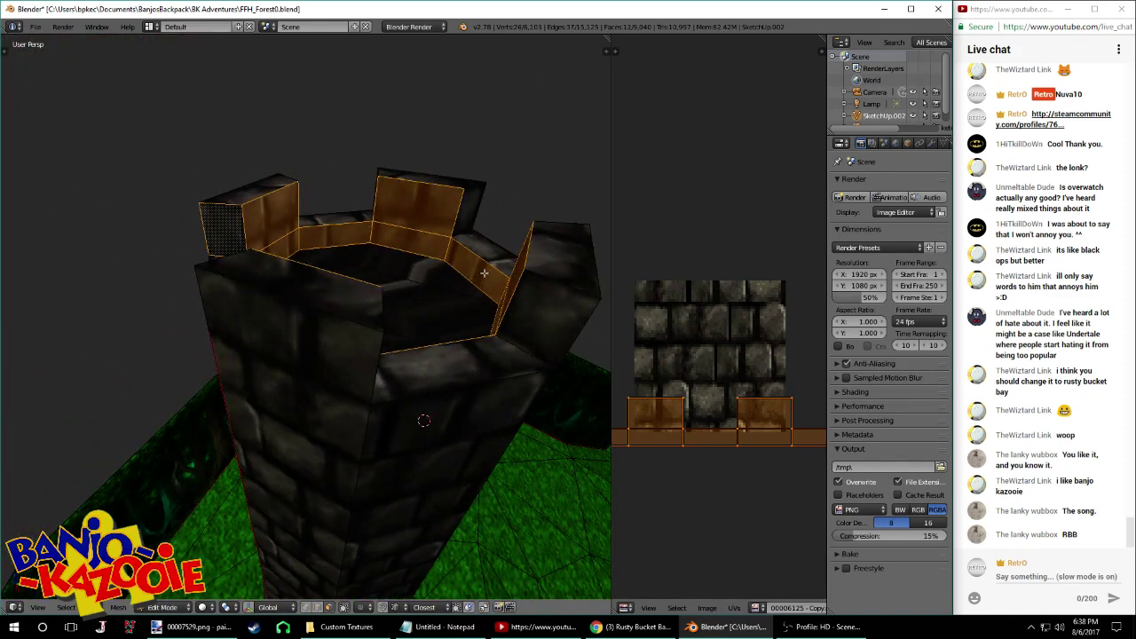
scroll(786, 357, down, 4)
middle_drag(435, 187, 348, 223)
shift+right_click(348, 222)
middle_drag(374, 266, 481, 276)
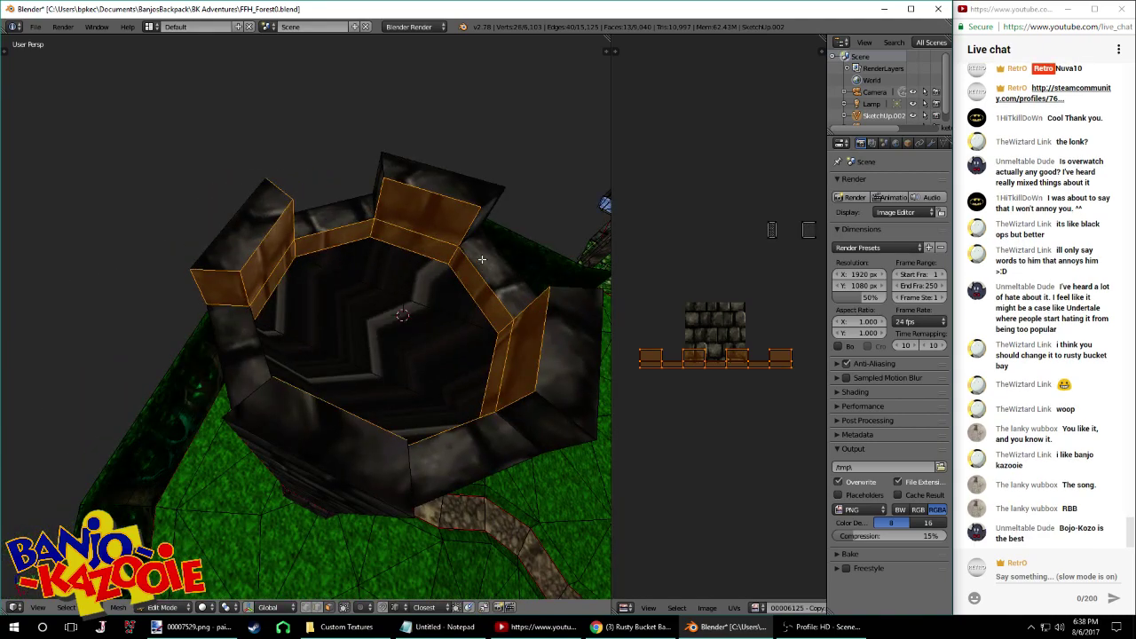
shift+right_click(479, 228)
shift+right_click(382, 189)
Add the remaining four battlement side faces to the selection, working around the tower top
middle_drag(387, 191, 204, 172)
shift+right_click(206, 168)
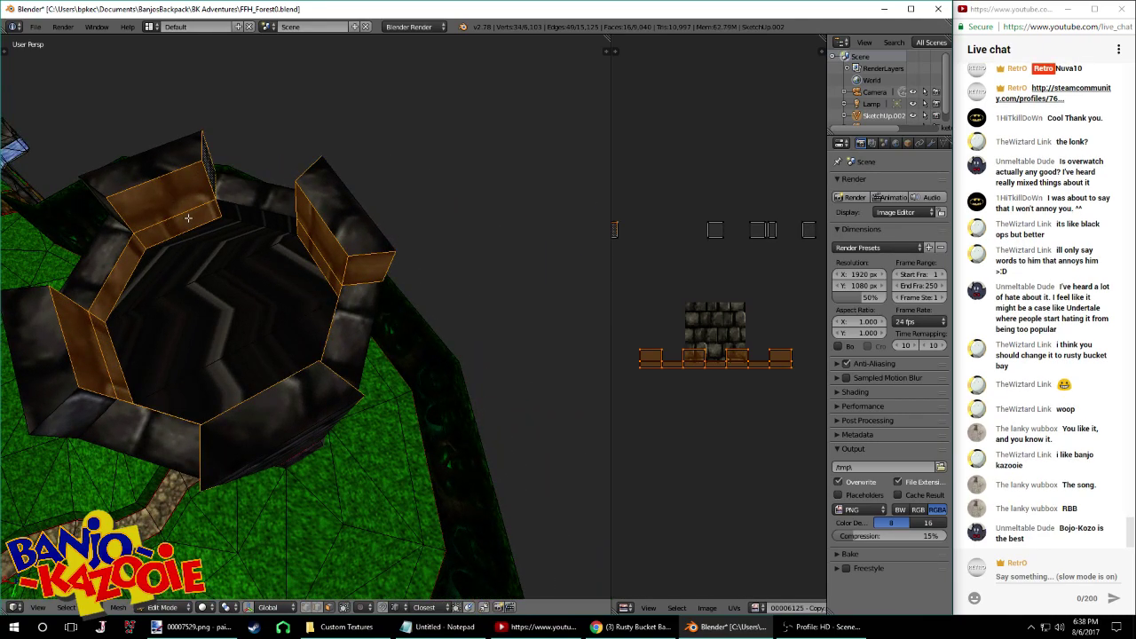
middle_drag(188, 218, 249, 197)
shift+right_click(93, 303)
middle_drag(92, 304, 544, 282)
shift+right_click(537, 257)
middle_drag(441, 231, 263, 183)
shift+right_click(233, 140)
Move the selected inner and battlement side face UVs straight up, clear of the brick texture
right_click(744, 374)
key(l)
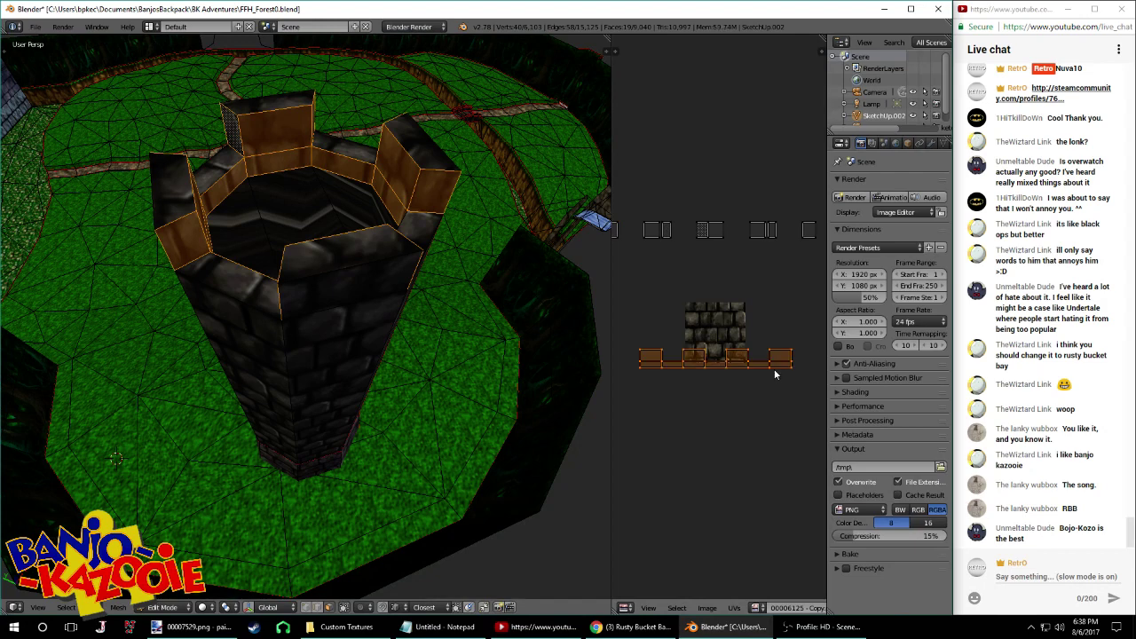
key(g)
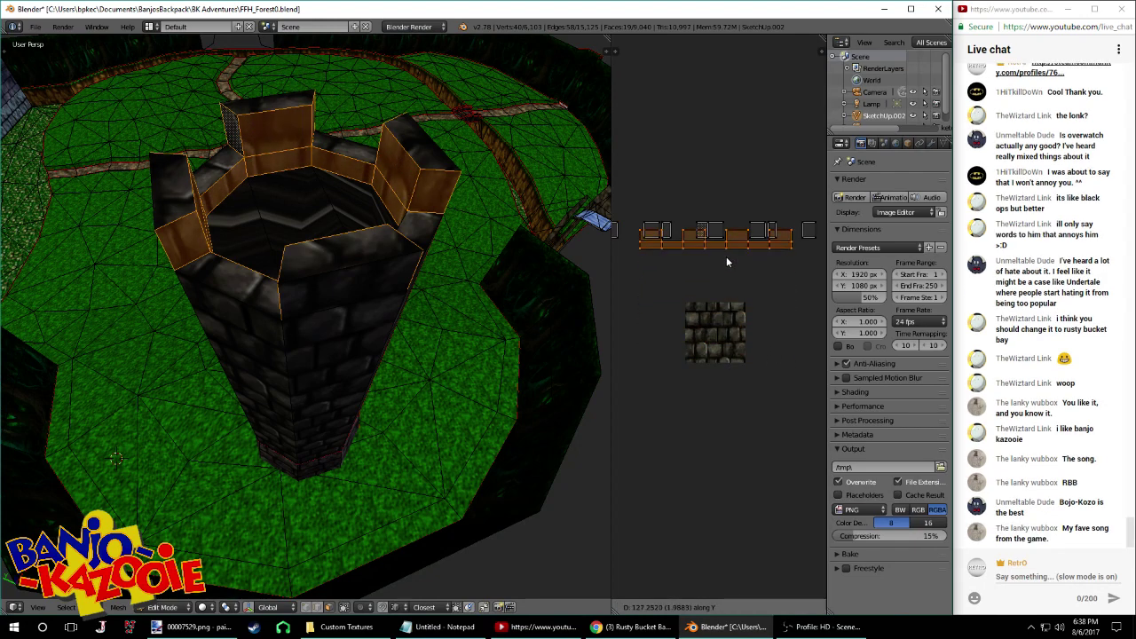
click(725, 246)
Scale up the strip of inner and side face UVs and shift it slightly down along Y
scroll(725, 247, up, 5)
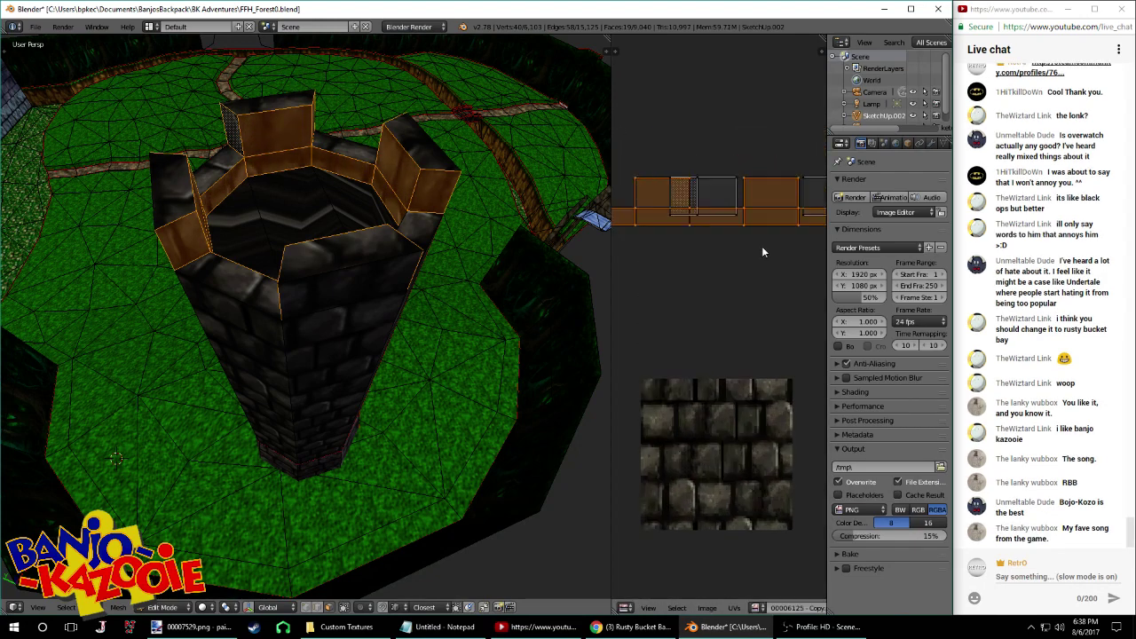
key(s)
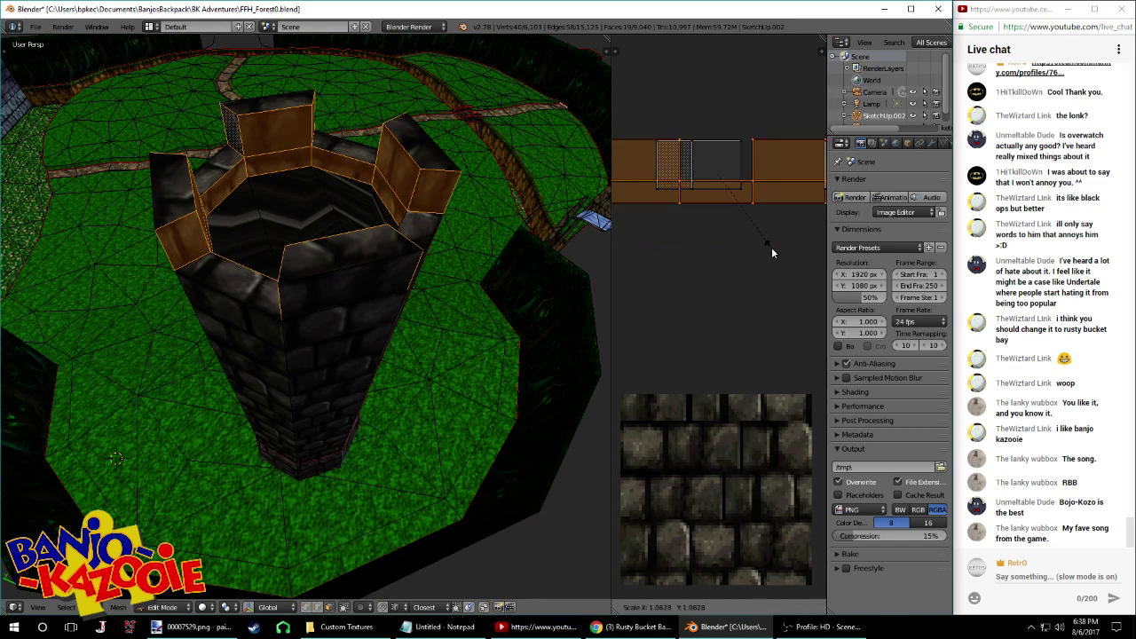
click(794, 256)
key(g)
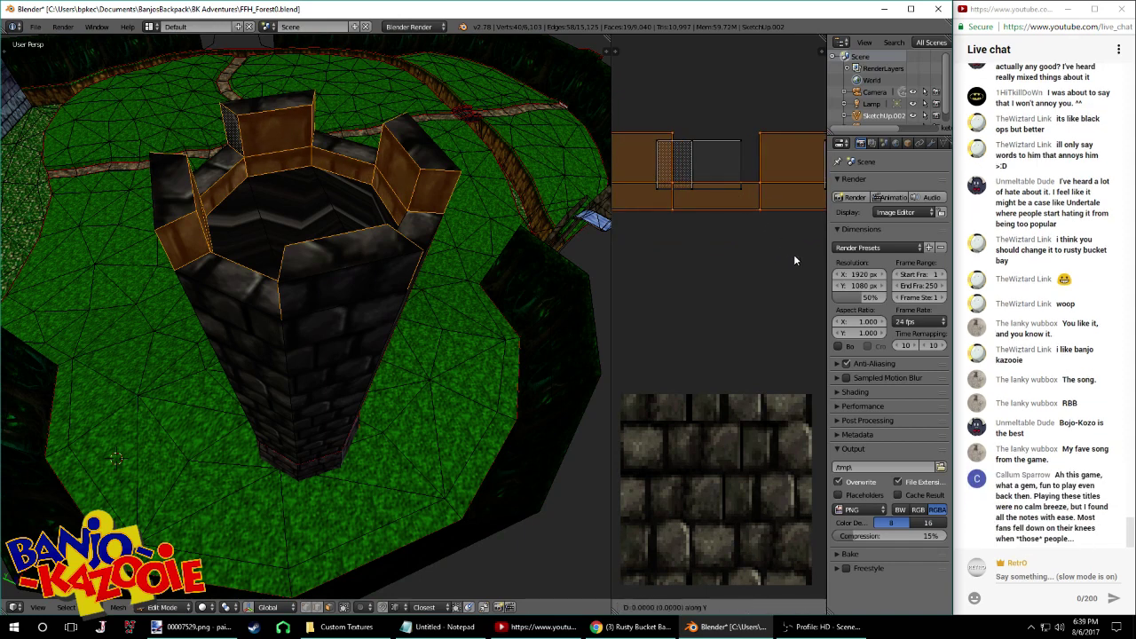
key(y)
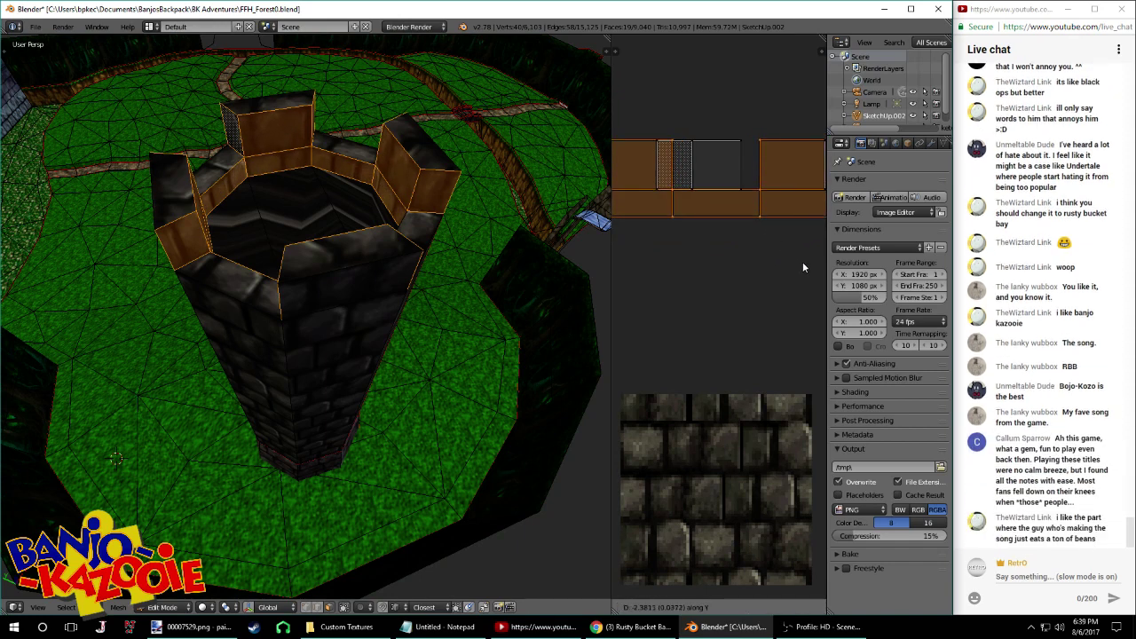
click(803, 262)
scroll(781, 266, down, 5)
scroll(764, 264, down, 2)
scroll(732, 287, up, 3)
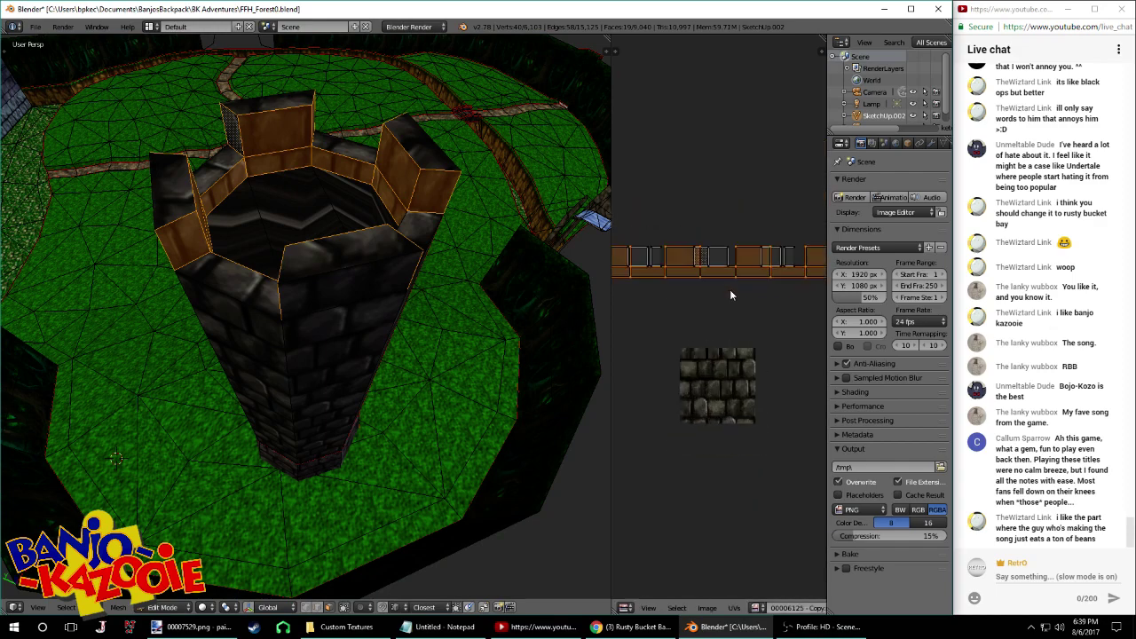
Select the bottom row of vertices in the UV strip and move it down along Y
key(Tab)
middle_drag(377, 263, 228, 233)
key(Tab)
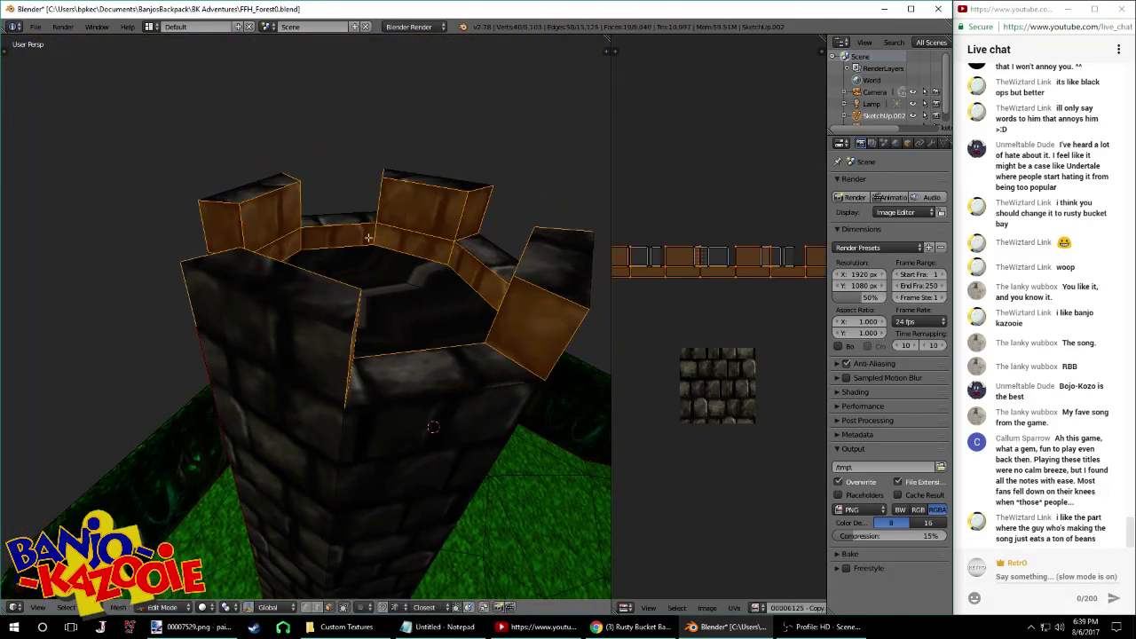
key(a)
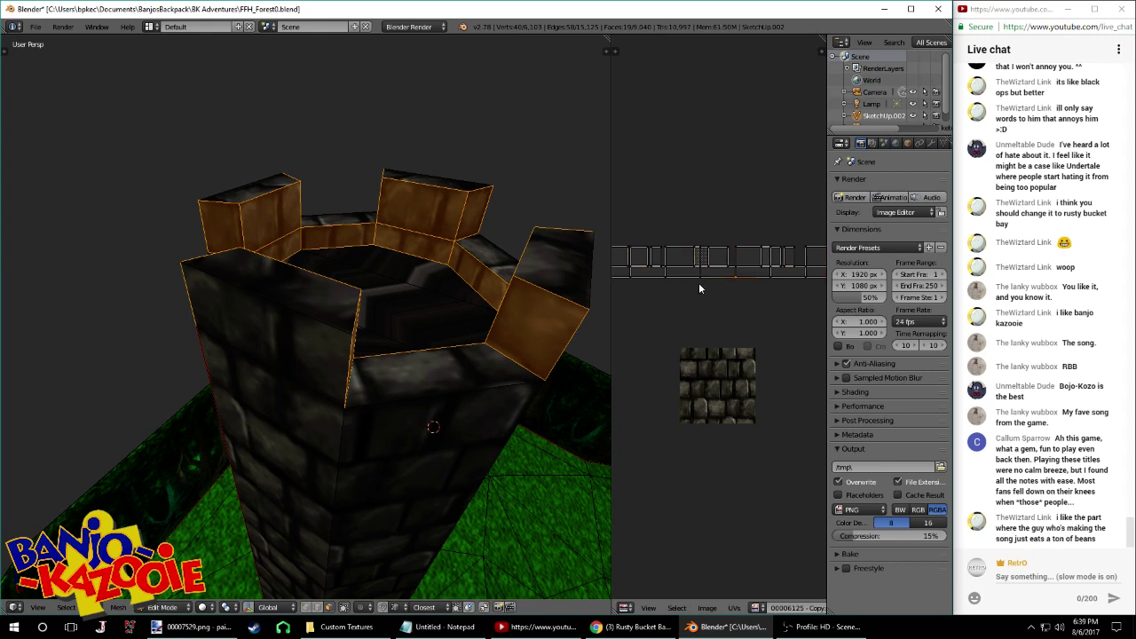
scroll(761, 282, down, 3)
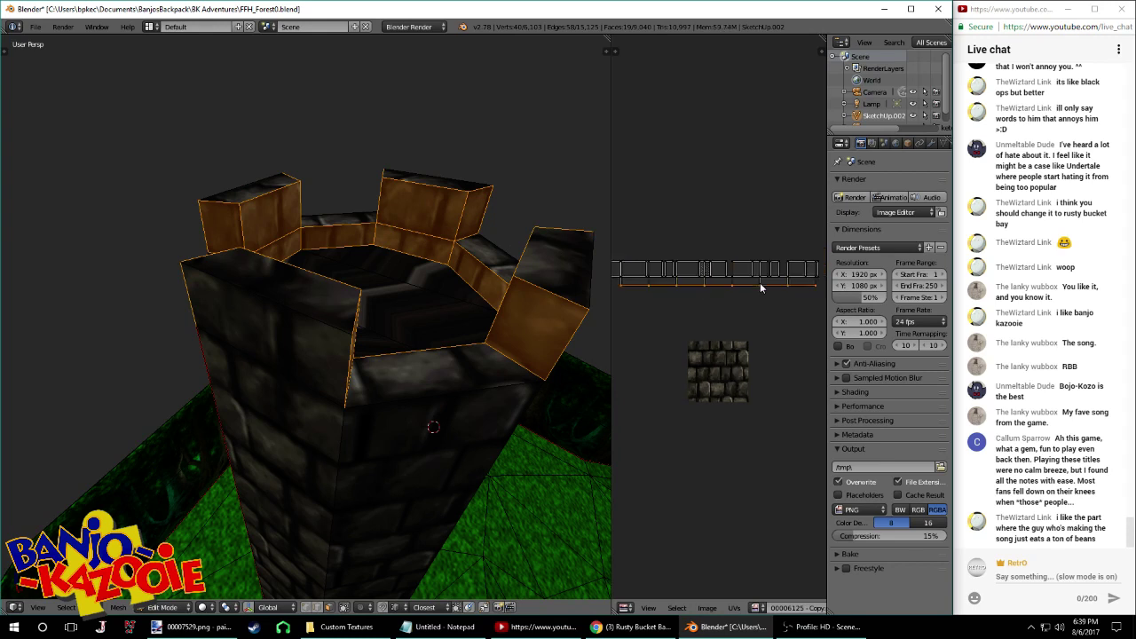
scroll(756, 280, up, 4)
key(g)
key(y)
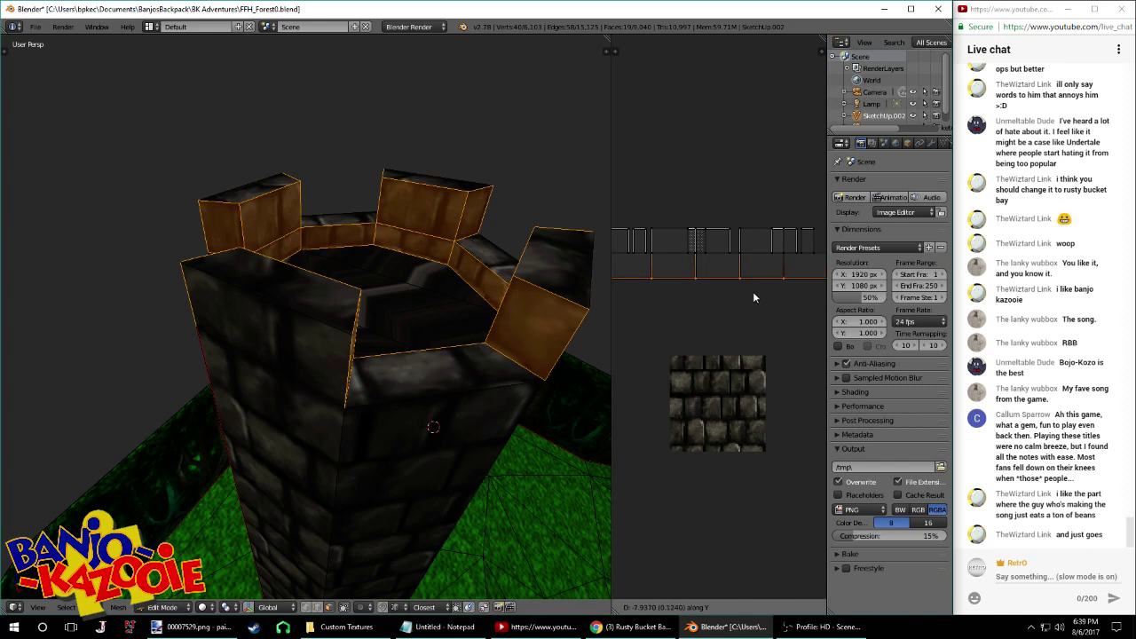
click(764, 287)
Readjust the UV strip's bottom row along Y and check the bricks on the tower's inner faces
key(Tab)
middle_drag(435, 303, 384, 277)
key(Tab)
key(g)
key(y)
click(788, 324)
key(Tab)
mouse_move(609, 298)
middle_down()
mouse_move(573, 291)
mouse_move(592, 291)
middle_up()
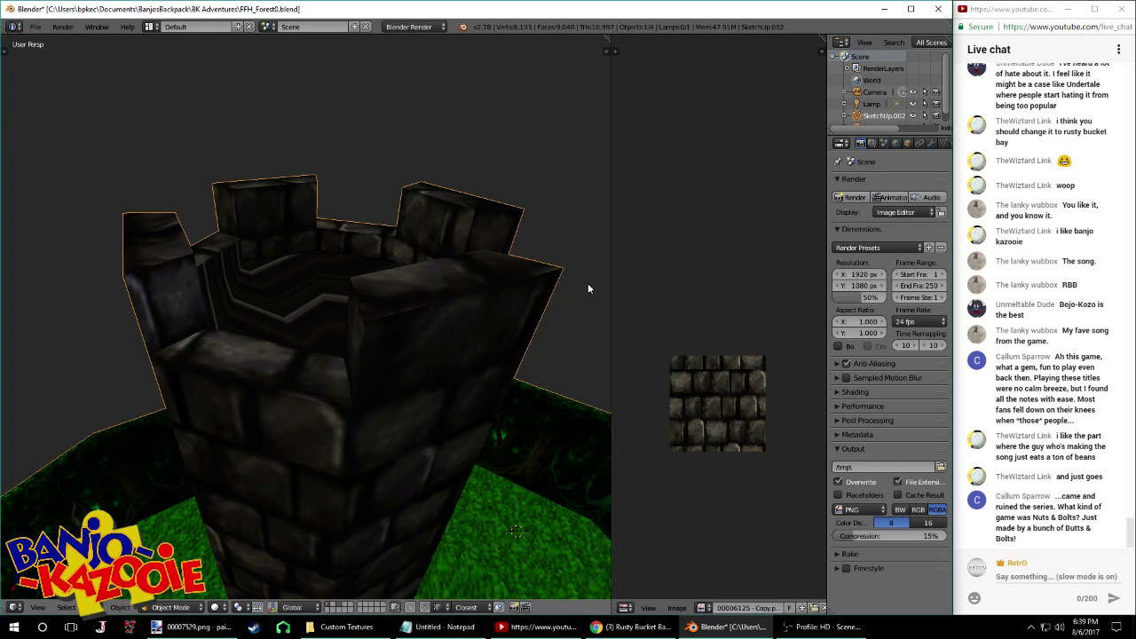
middle_drag(587, 289, 424, 321)
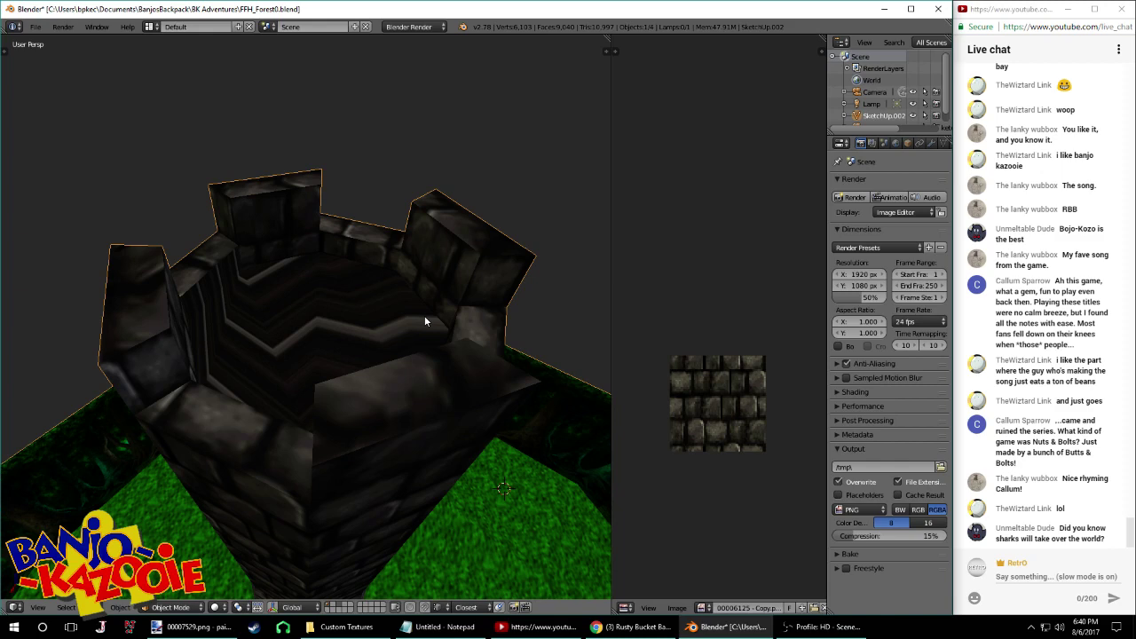
mouse_move(425, 321)
middle_down()
mouse_move(307, 315)
mouse_move(425, 349)
mouse_move(420, 321)
middle_up()
Select only the three faces of the tower-top floor and unwrap them onto the stone brick texture
key(Tab)
key(a)
key(l)
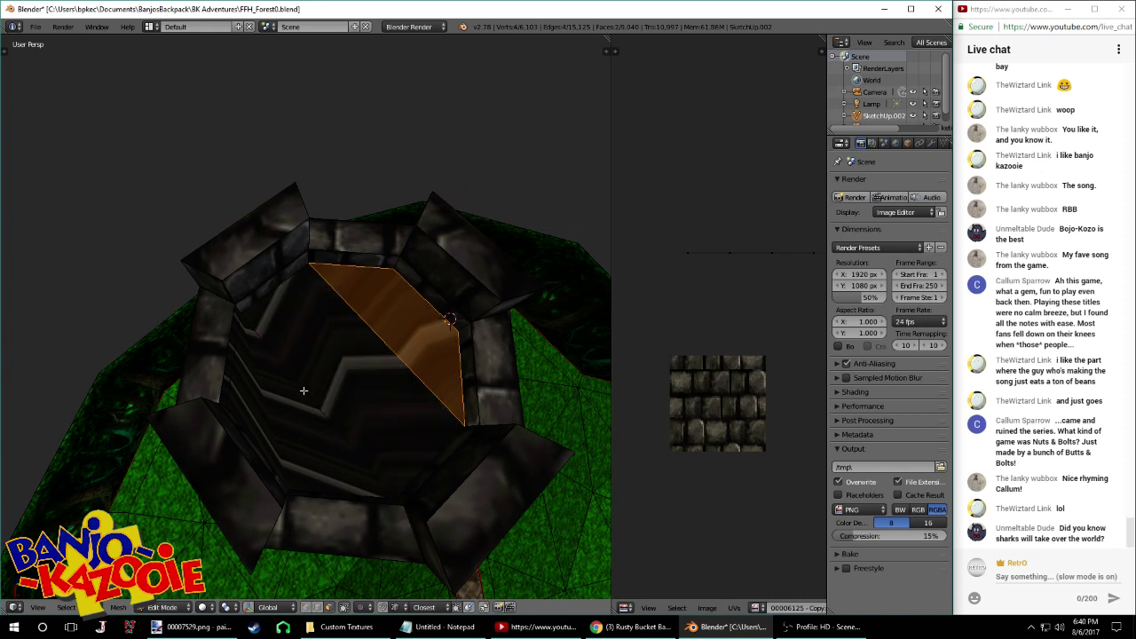
right_click(292, 403)
shift+right_click(431, 350)
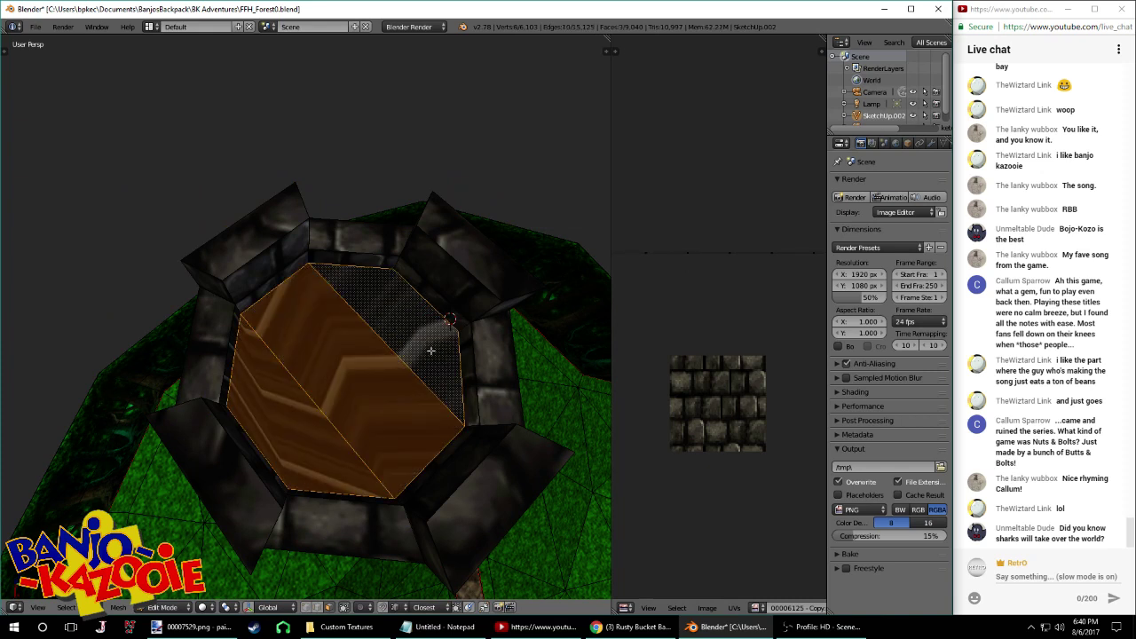
key(u)
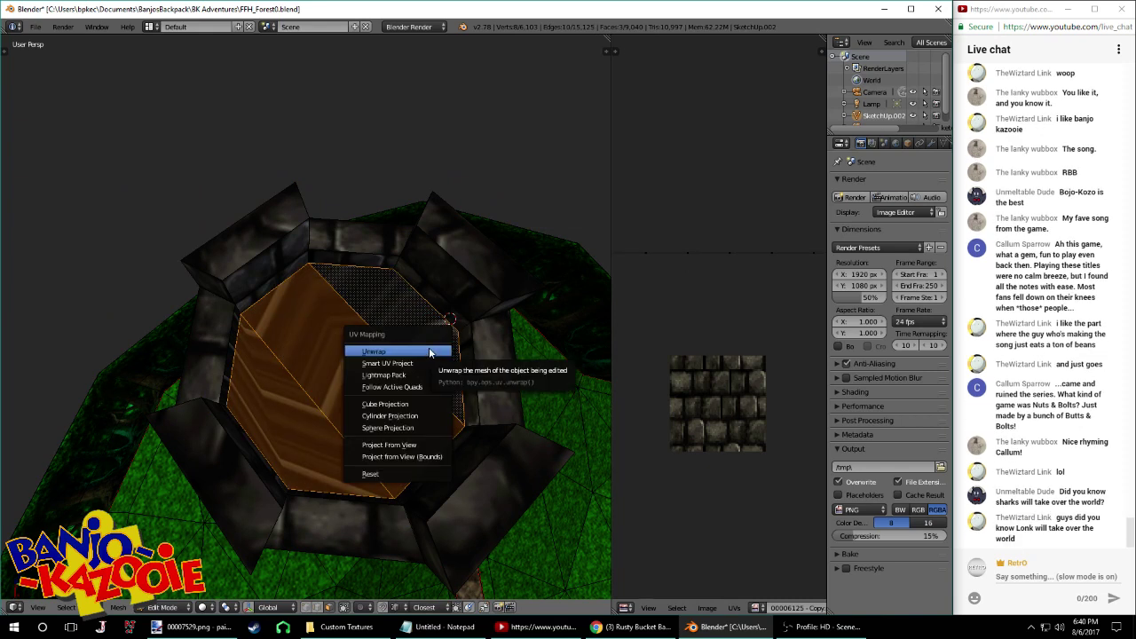
click(430, 352)
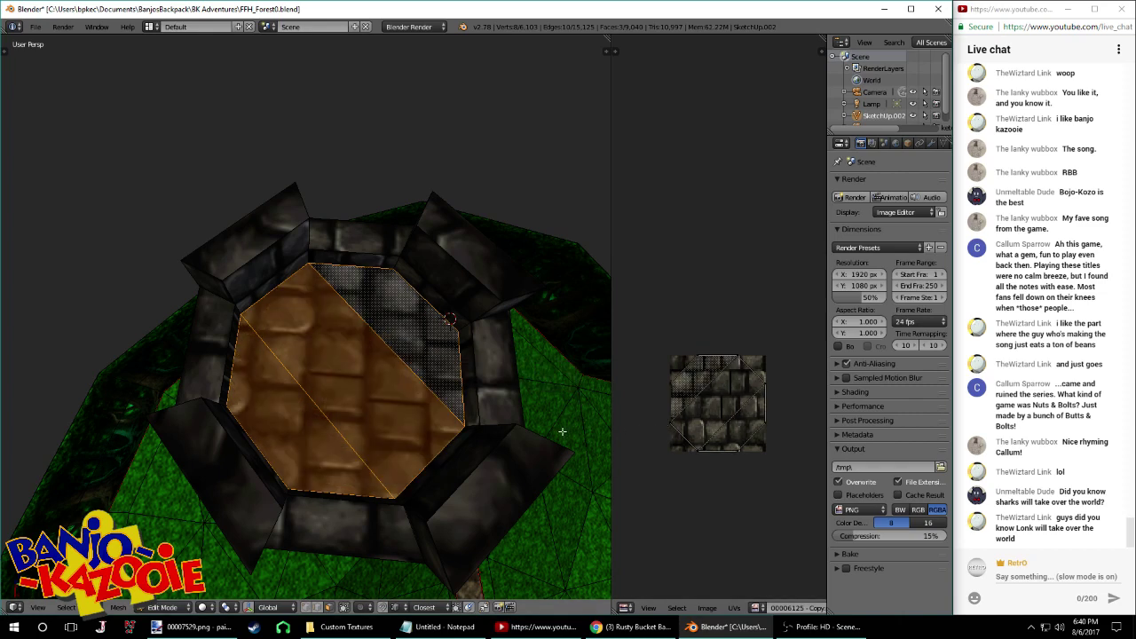
middle_drag(401, 421, 339, 361)
key(Tab)
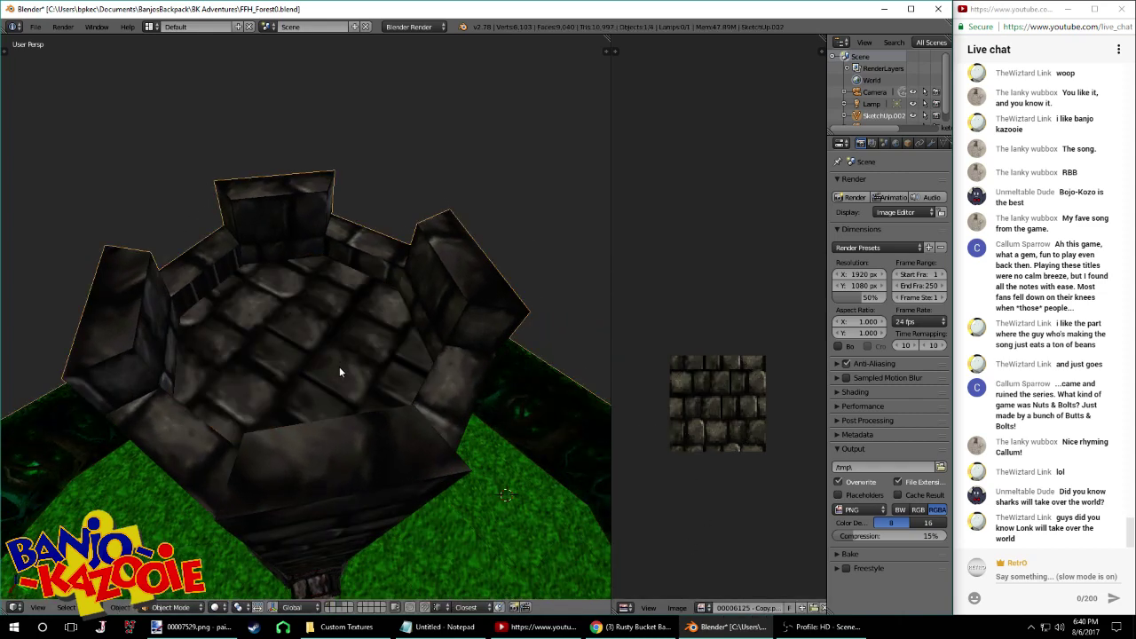
Apply the image 00004511.png from the Brick texture folder to the tower-top floor faces
key(Tab)
click(708, 607)
click(717, 591)
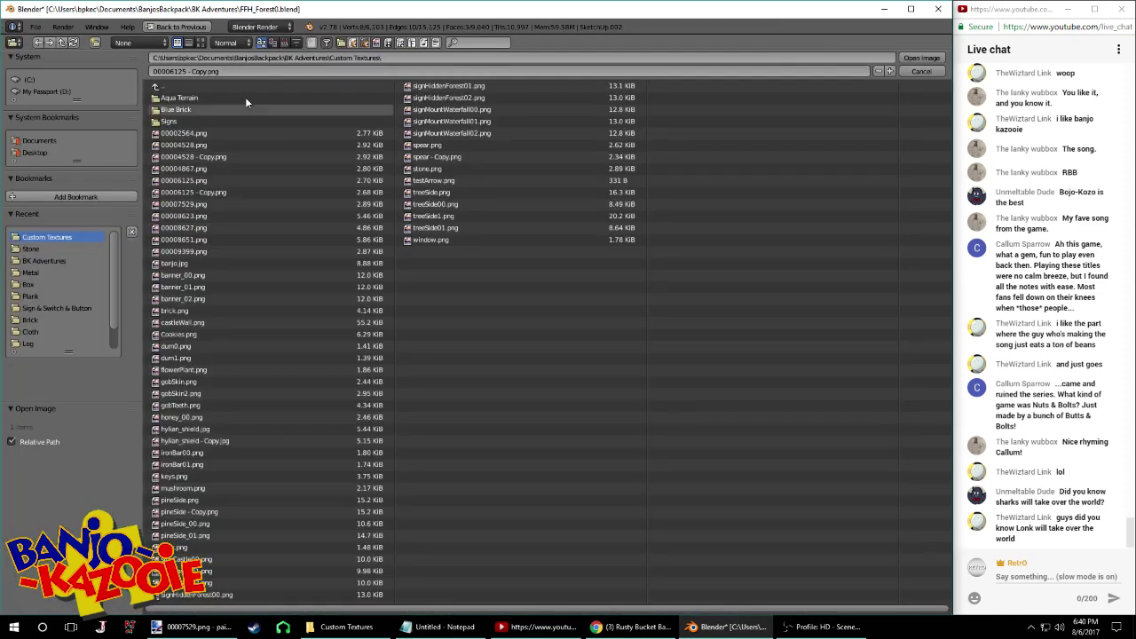
click(201, 43)
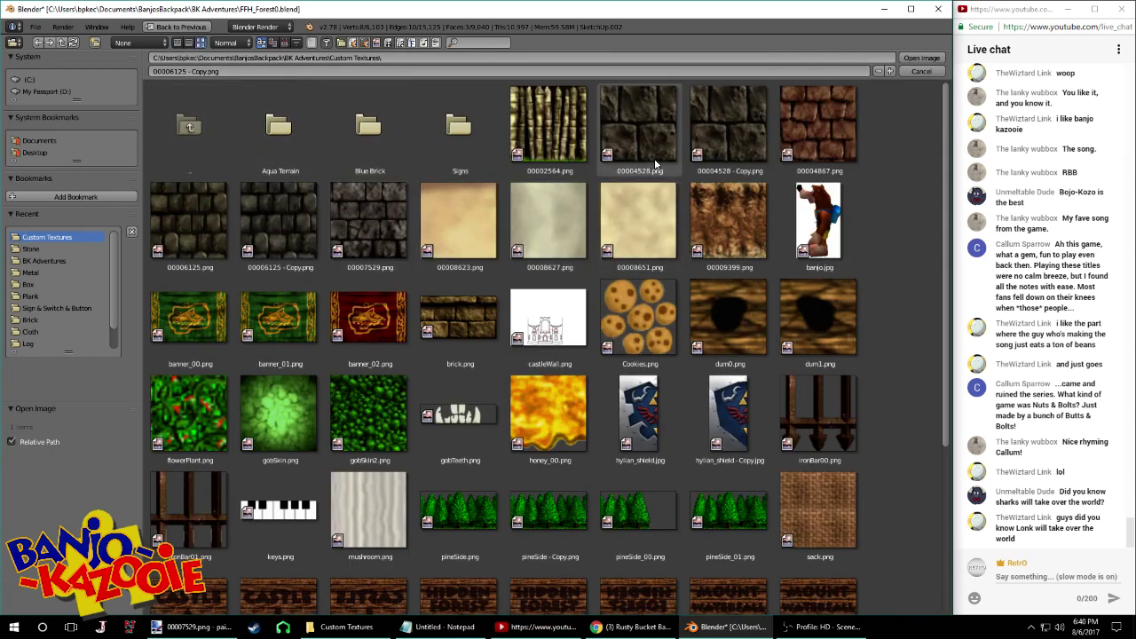
scroll(632, 170, down, 2)
scroll(631, 169, down, 6)
scroll(636, 174, up, 5)
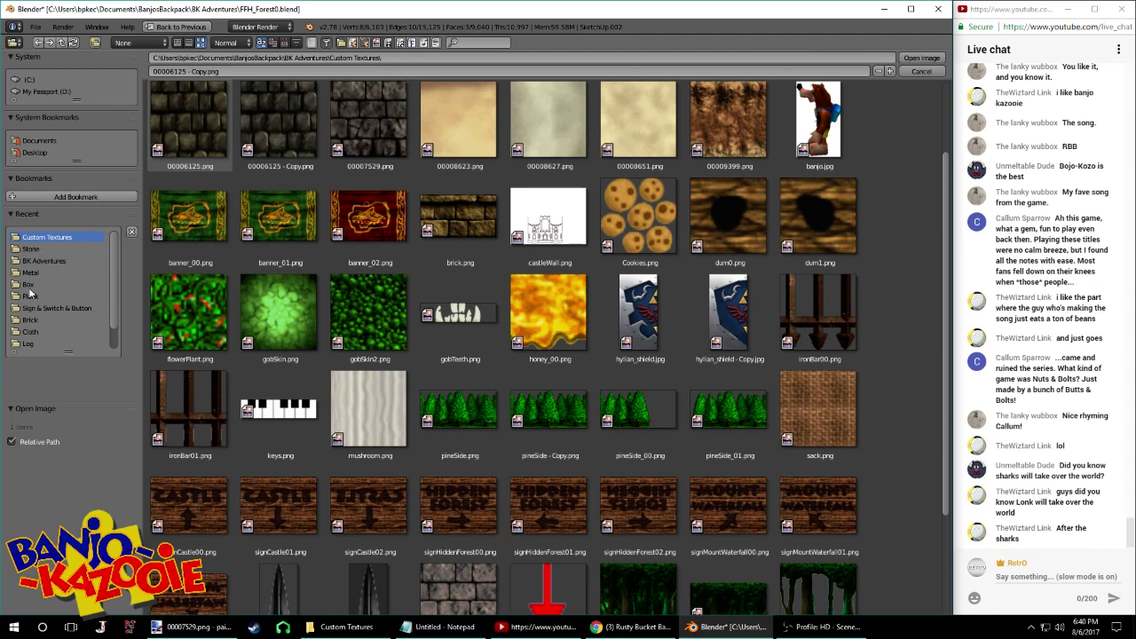
click(34, 319)
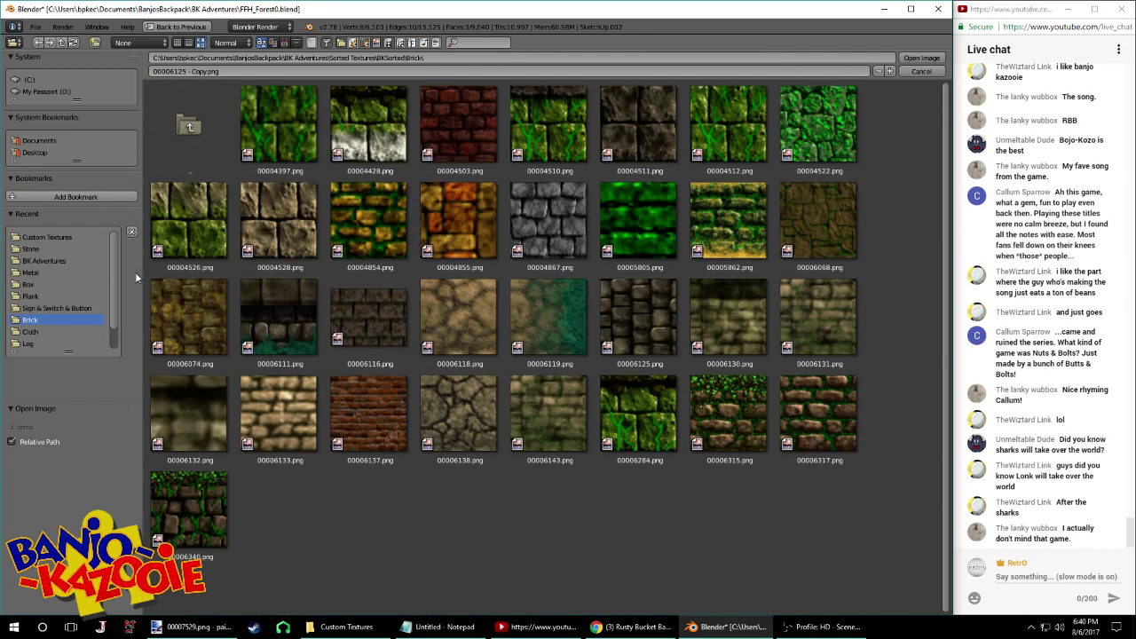
double_click(642, 141)
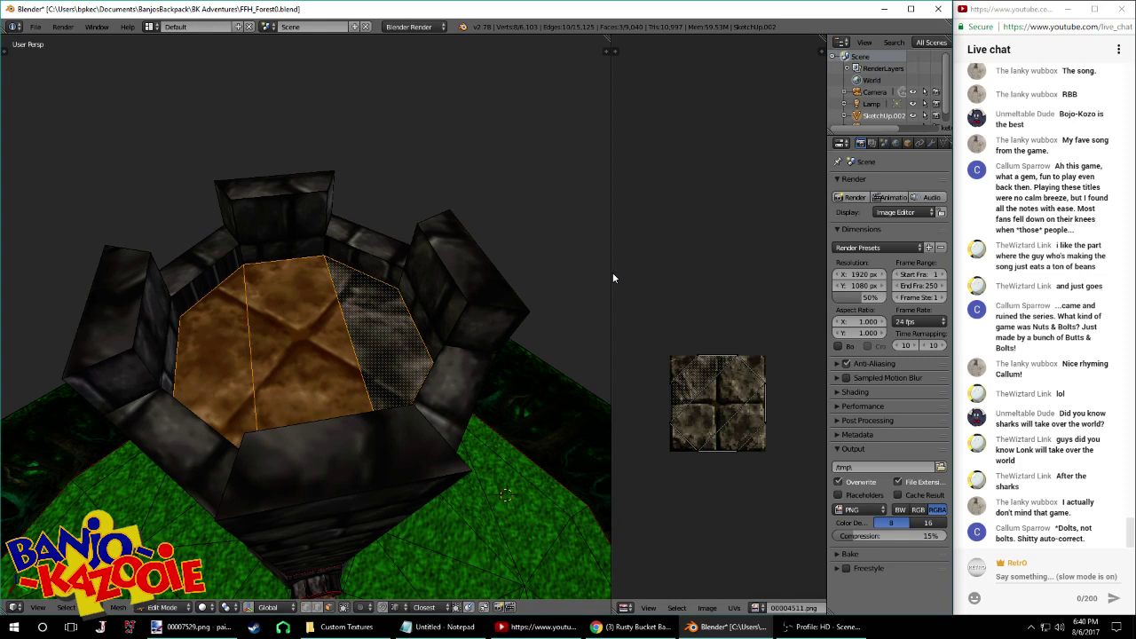
middle_drag(534, 267, 568, 417)
key(Tab)
click(687, 612)
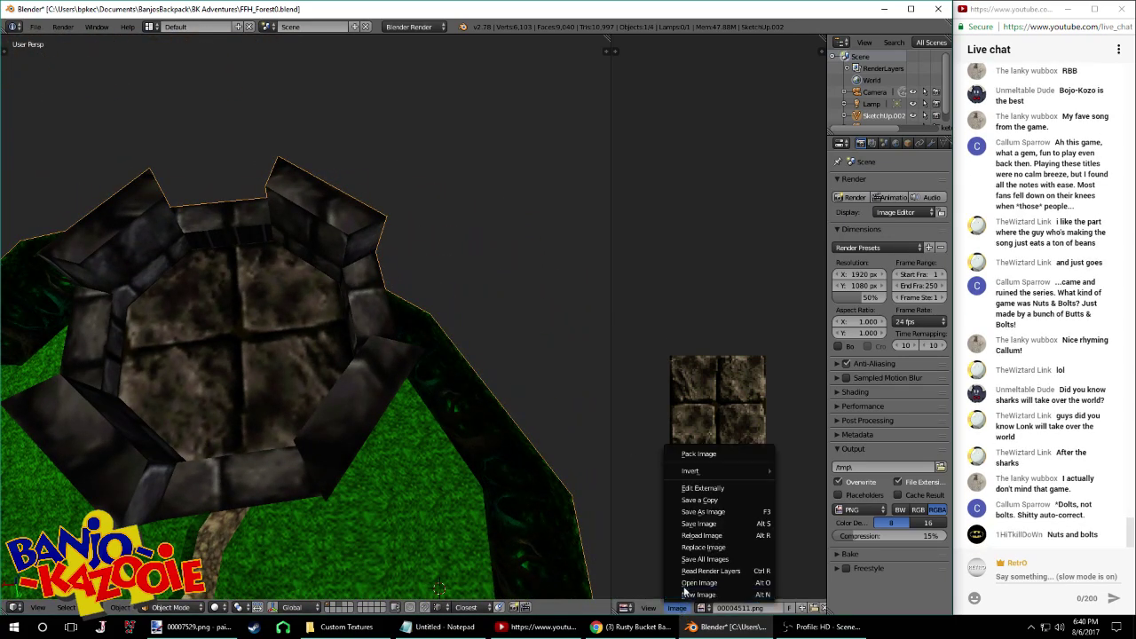
click(684, 584)
click(183, 28)
middle_drag(410, 187, 215, 284)
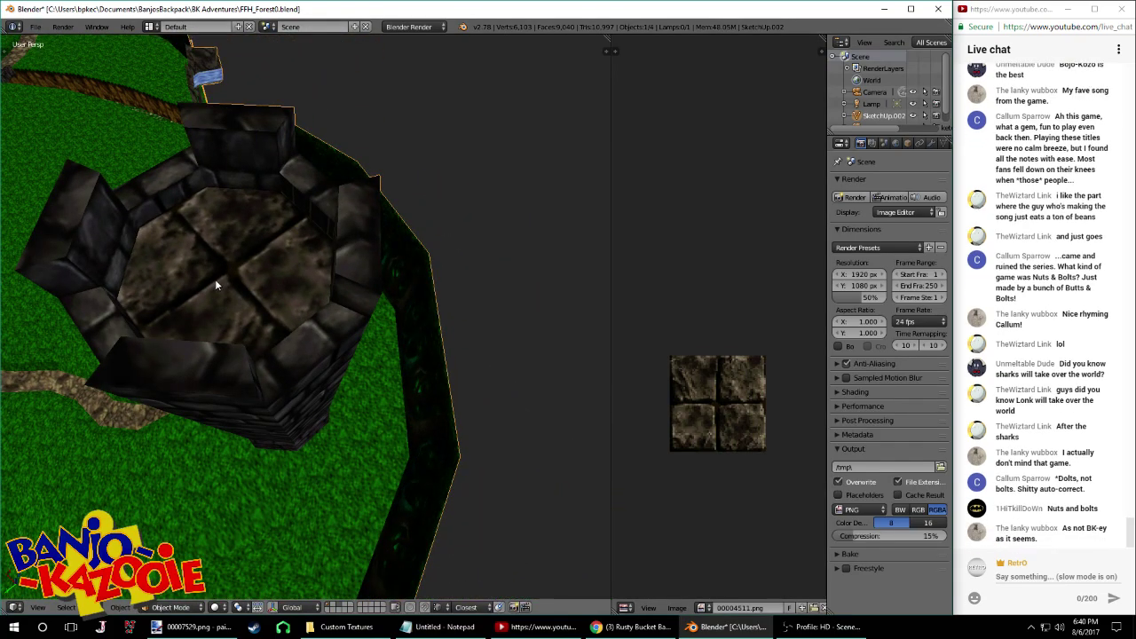
Try to load the plank texture 00000295.png from the Wood > Plank folder while in Object Mode
click(677, 607)
click(706, 588)
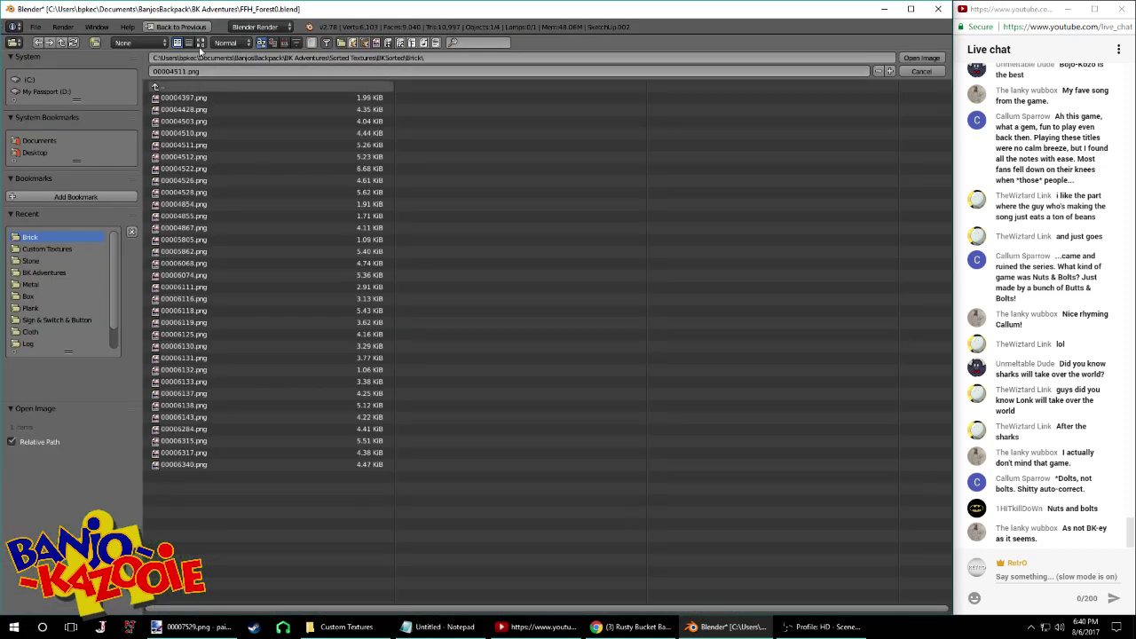
click(199, 43)
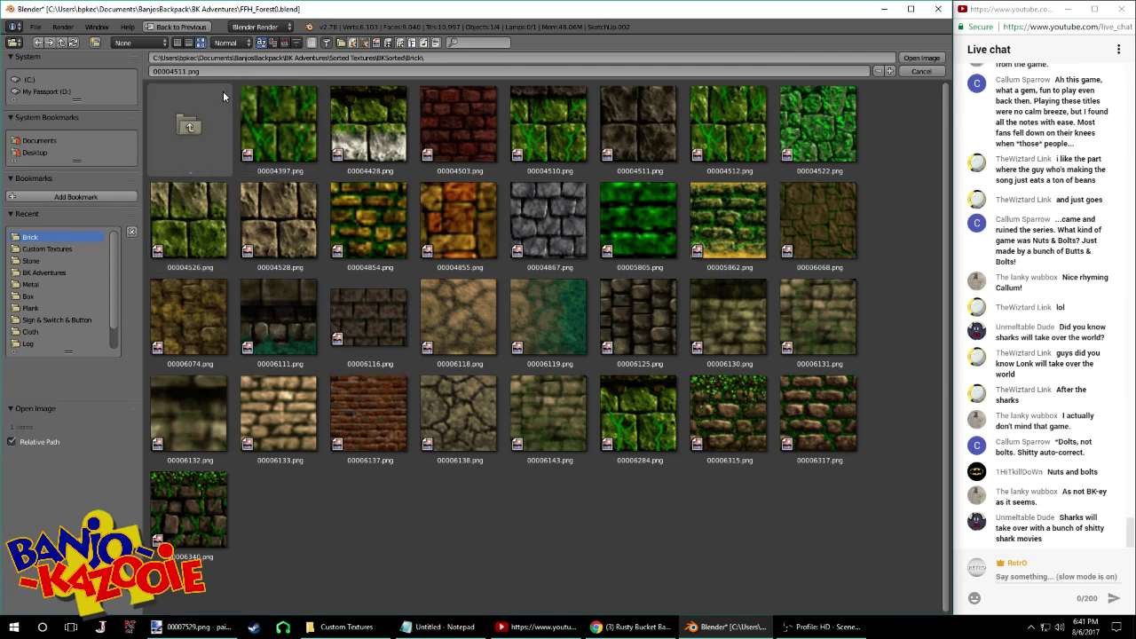
click(62, 43)
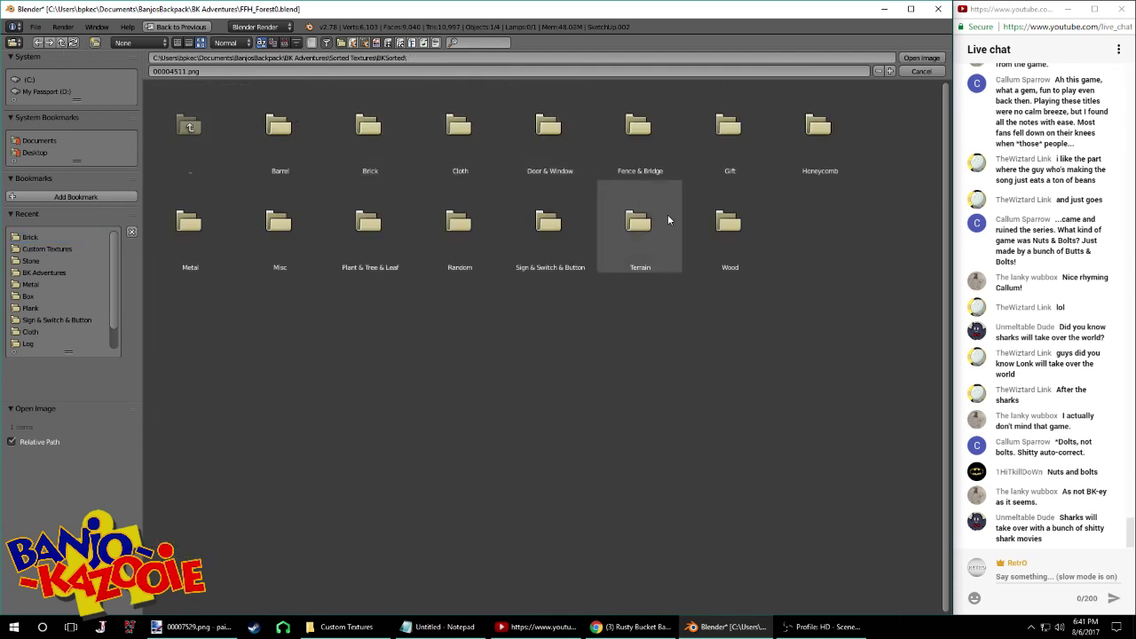
double_click(711, 230)
double_click(619, 157)
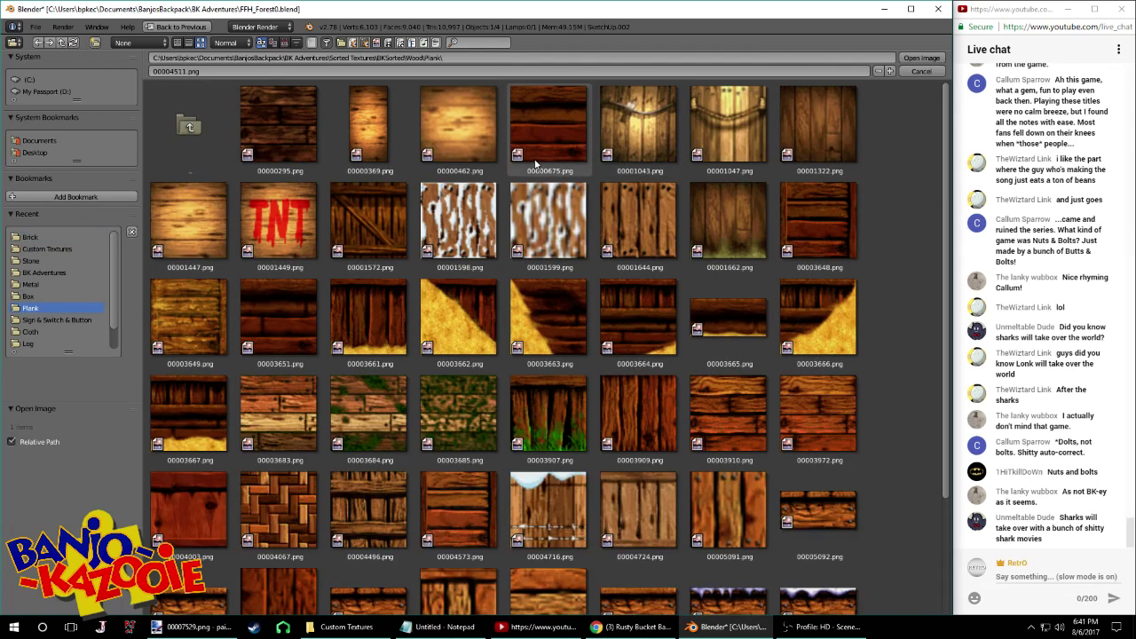
double_click(293, 157)
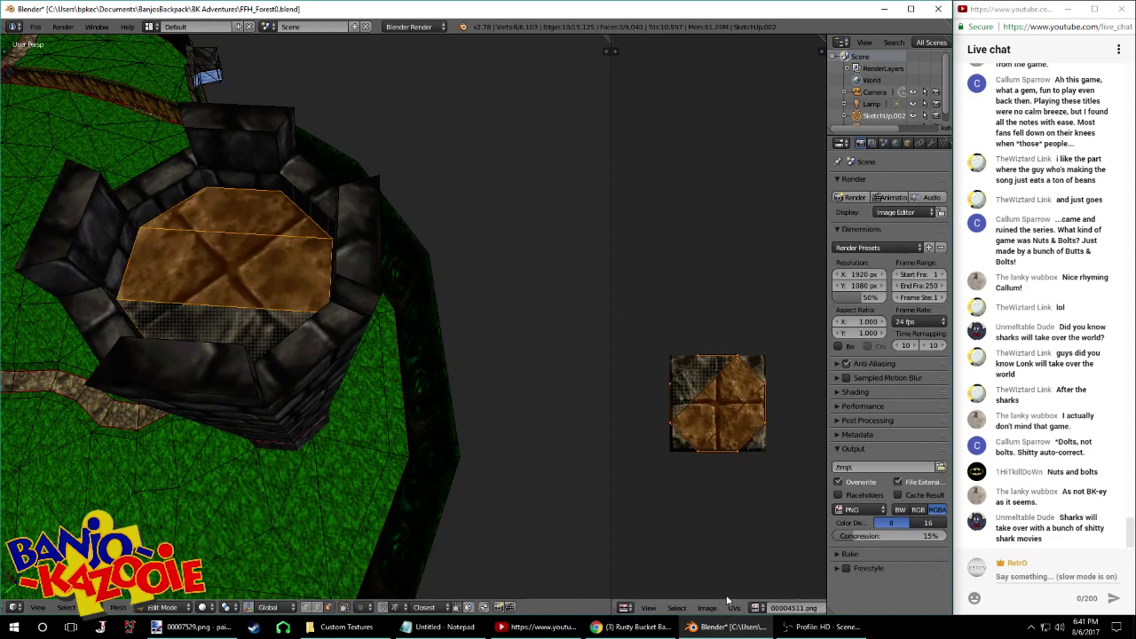
Apply 00000295.png from the Wood > Plank folder to the selected tower-top floor faces in Edit Mode
click(710, 608)
click(728, 593)
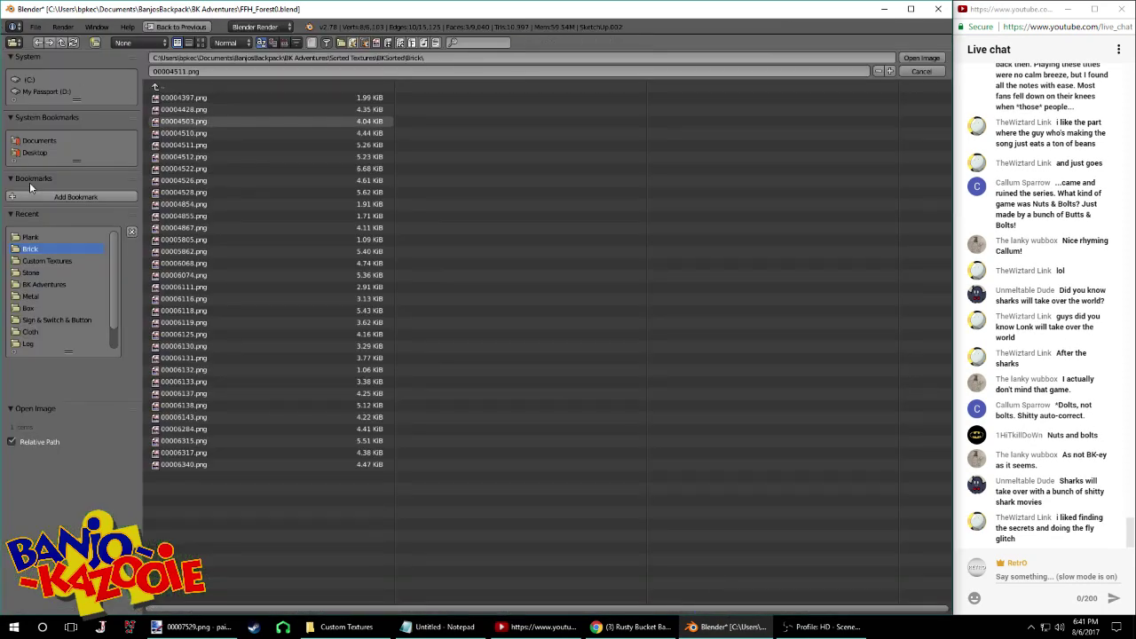
click(62, 43)
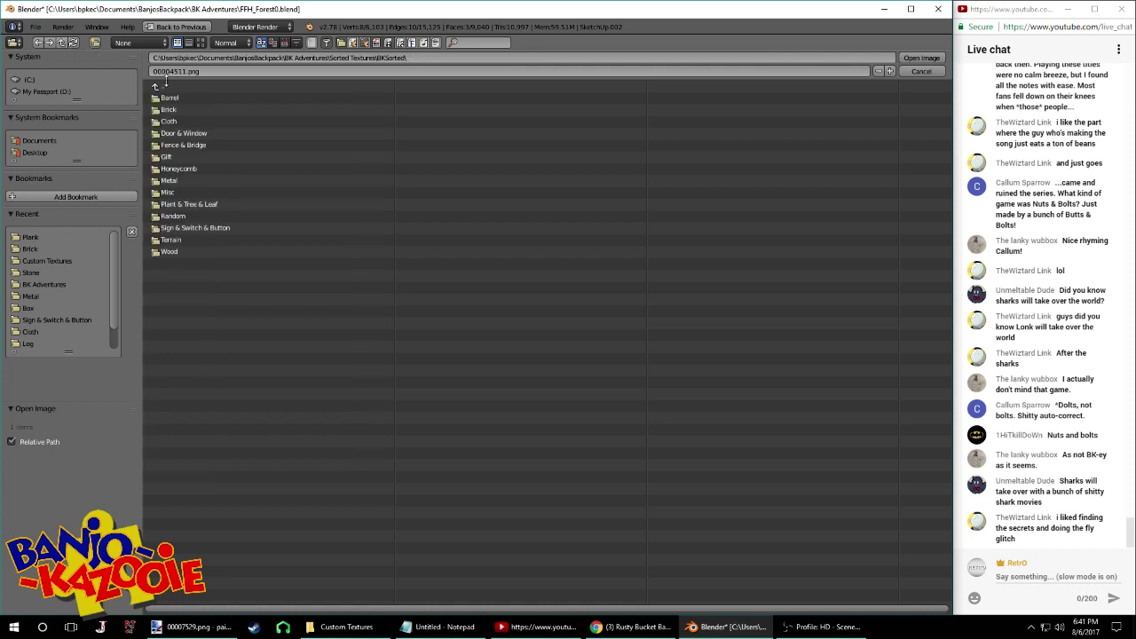
click(190, 244)
click(200, 43)
click(639, 131)
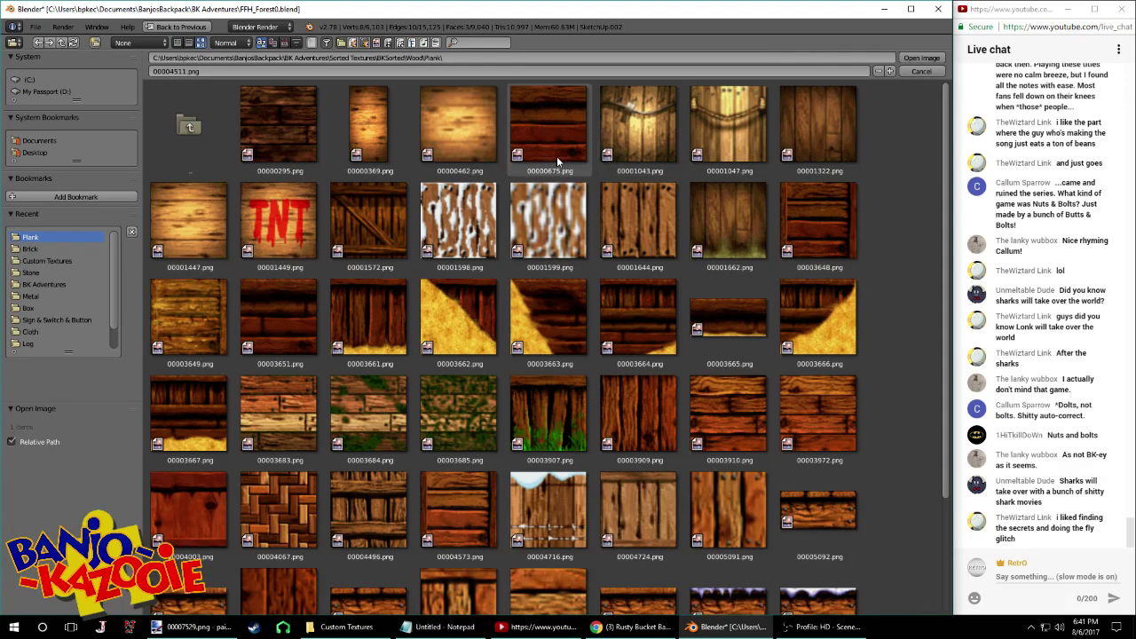
double_click(275, 149)
key(Tab)
middle_drag(293, 233, 526, 209)
key(Tab)
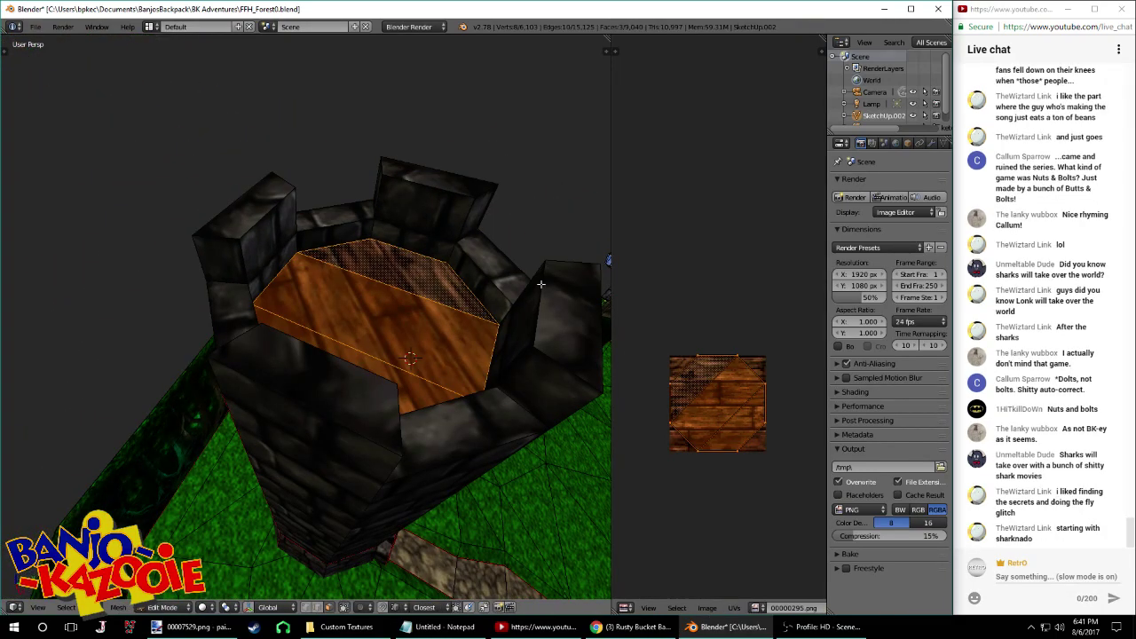
Scale the floor UVs by 1.5 and check the plank size on the tower top
scroll(702, 435, up, 2)
text(s1.5)
key(Return)
key(Tab)
middle_drag(479, 342, 532, 390)
Scale the tower-top floor UVs down by about 0.885 and check the plank size on the model
key(Tab)
key(s)
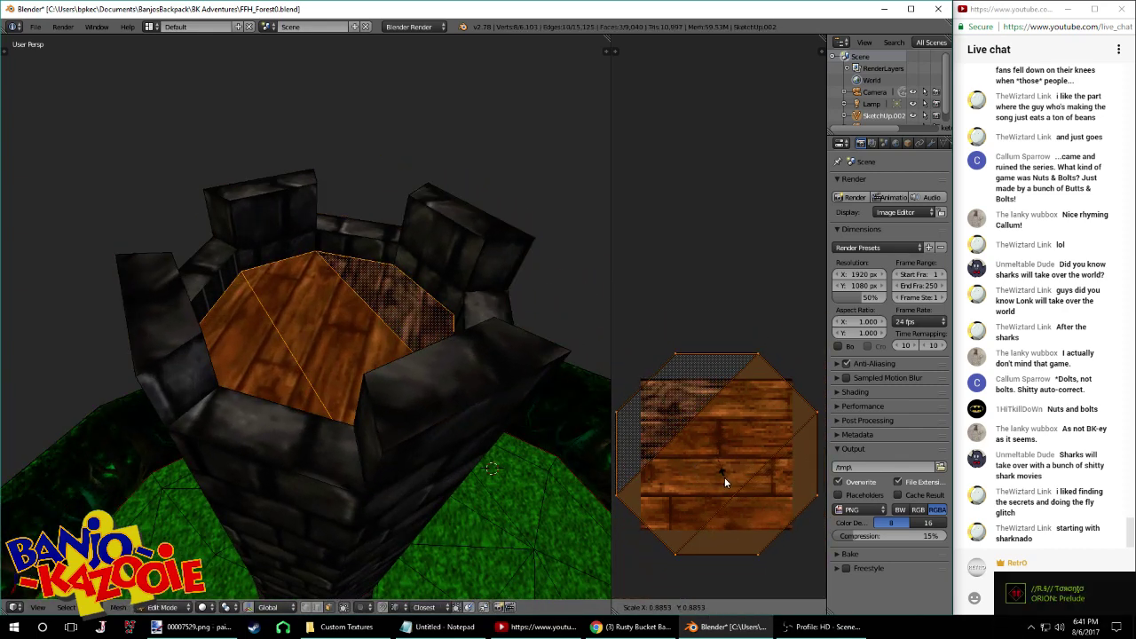
click(724, 474)
key(Tab)
middle_drag(533, 443, 473, 443)
Shift the floor UVs along Y by about -9.25 so the planks sit better on the tower-top floor
key(Tab)
key(g)
key(y)
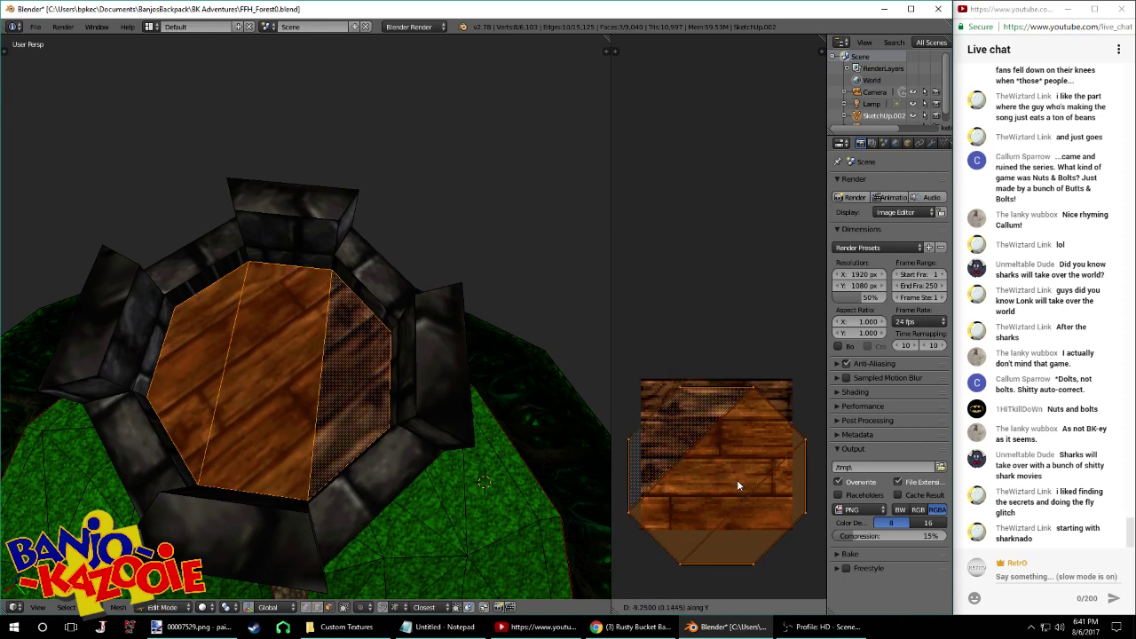
click(737, 479)
key(Tab)
middle_drag(497, 426, 233, 384)
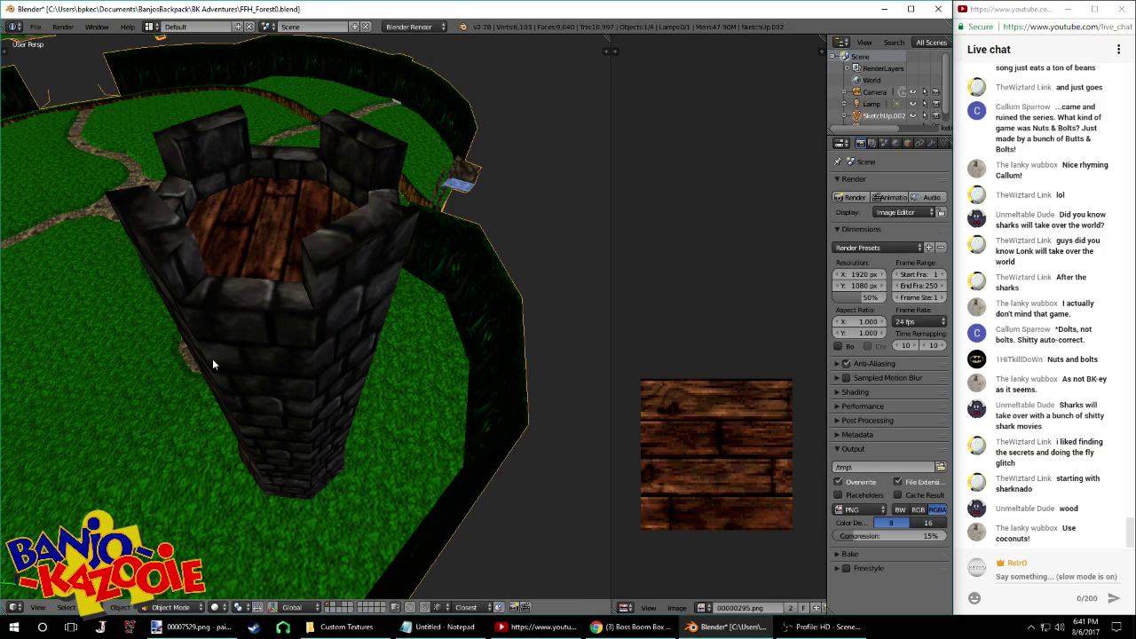
middle_drag(252, 338, 335, 287)
Re-unwrap the middle one of three adjoining inner rim faces and select all three for UV alignment
key(Tab)
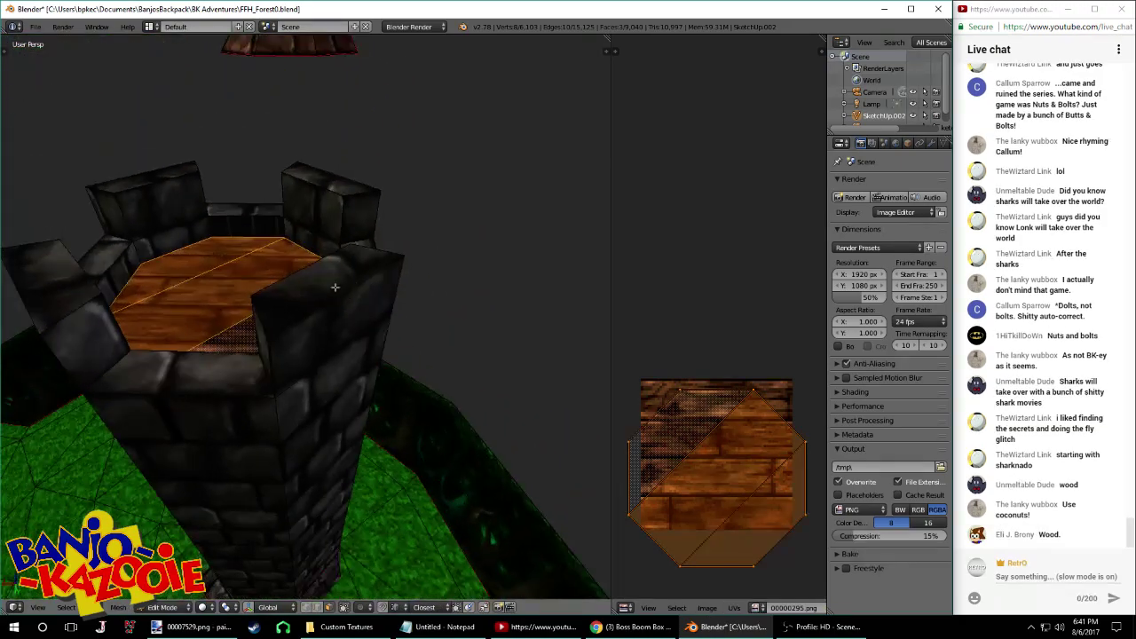
right_click(262, 229)
shift+right_click(311, 233)
shift+right_click(173, 234)
scroll(677, 307, up, 1)
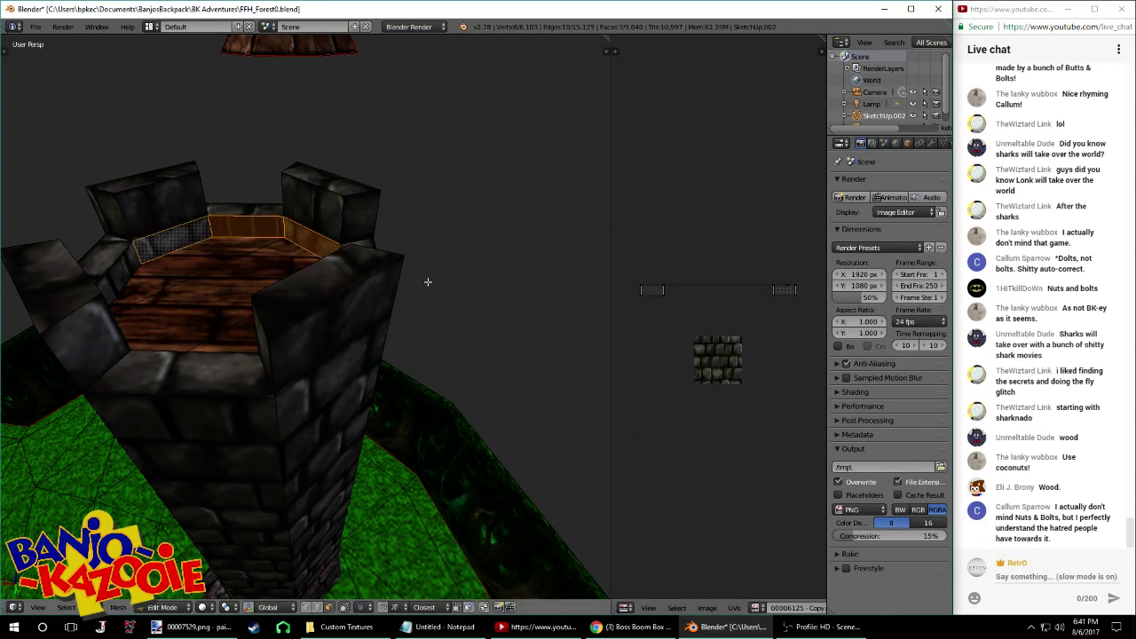
right_click(255, 226)
key(u)
click(255, 225)
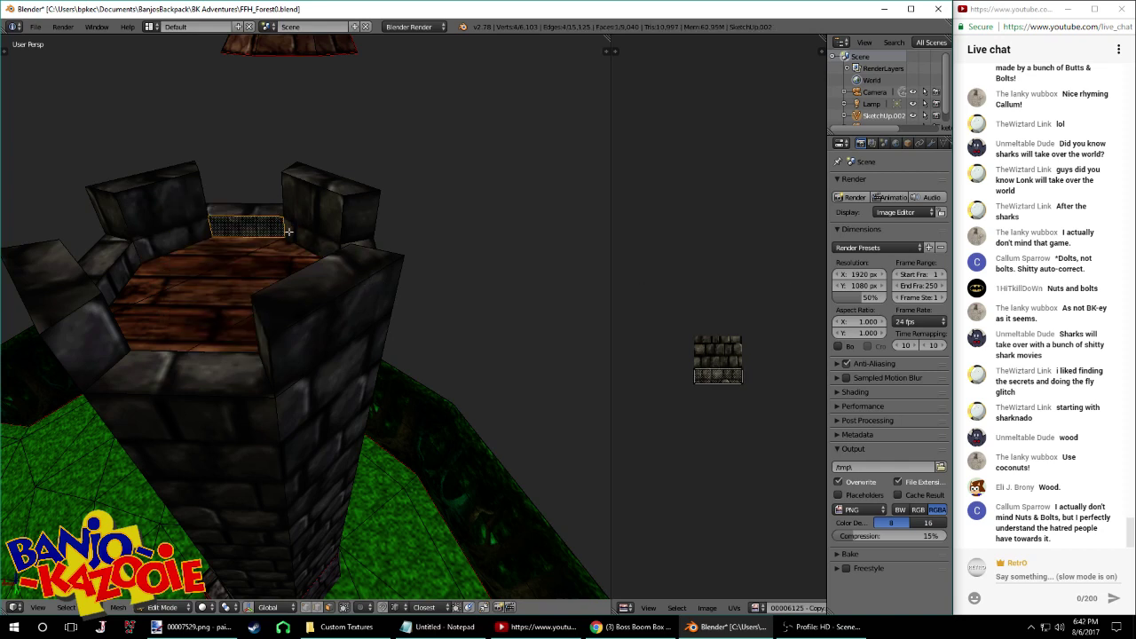
shift+right_click(312, 237)
shift+right_click(170, 234)
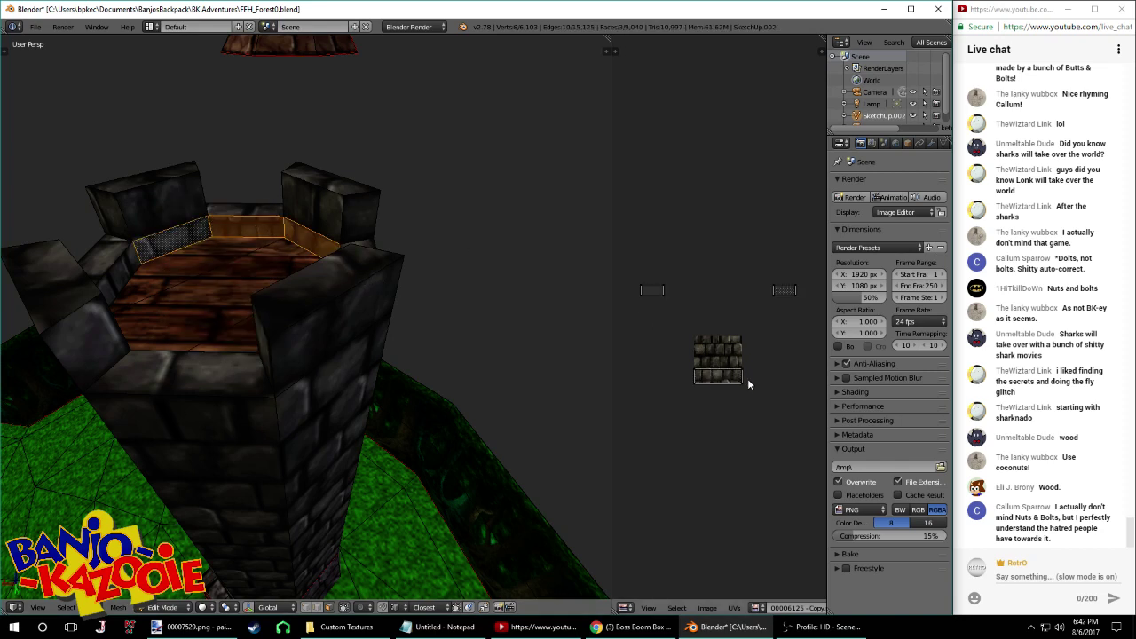
Scale the re-unwrapped inner rim island to about 0.7 and move it against the edge of a neighbouring rim island
key(l)
key(g)
click(660, 292)
middle_drag(679, 310, 744, 338)
scroll(744, 336, up, 6)
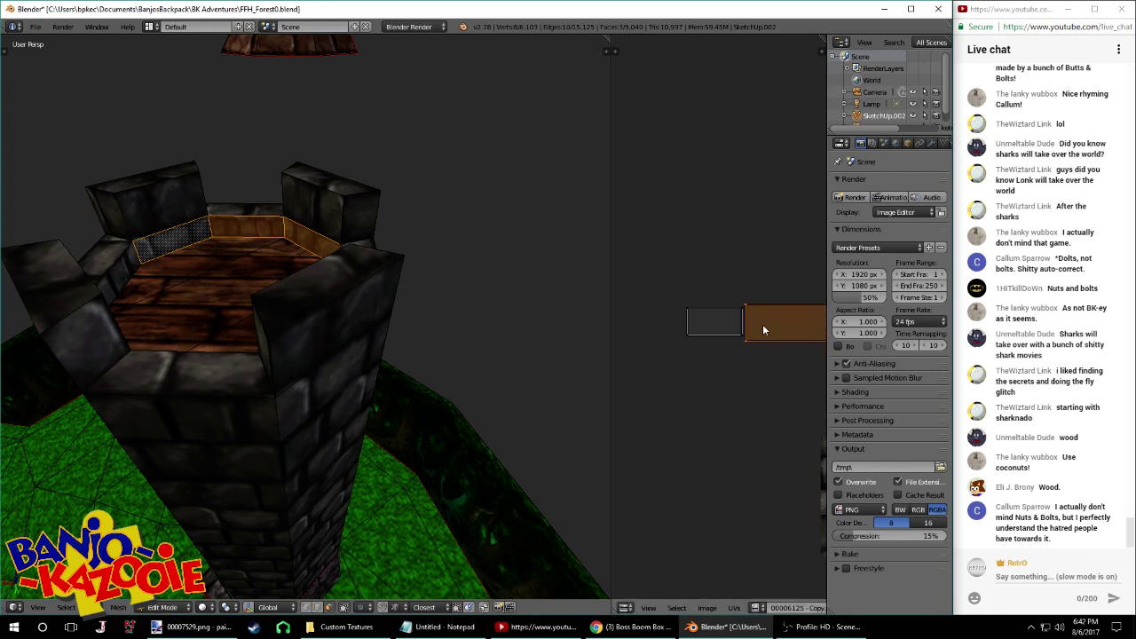
key(s)
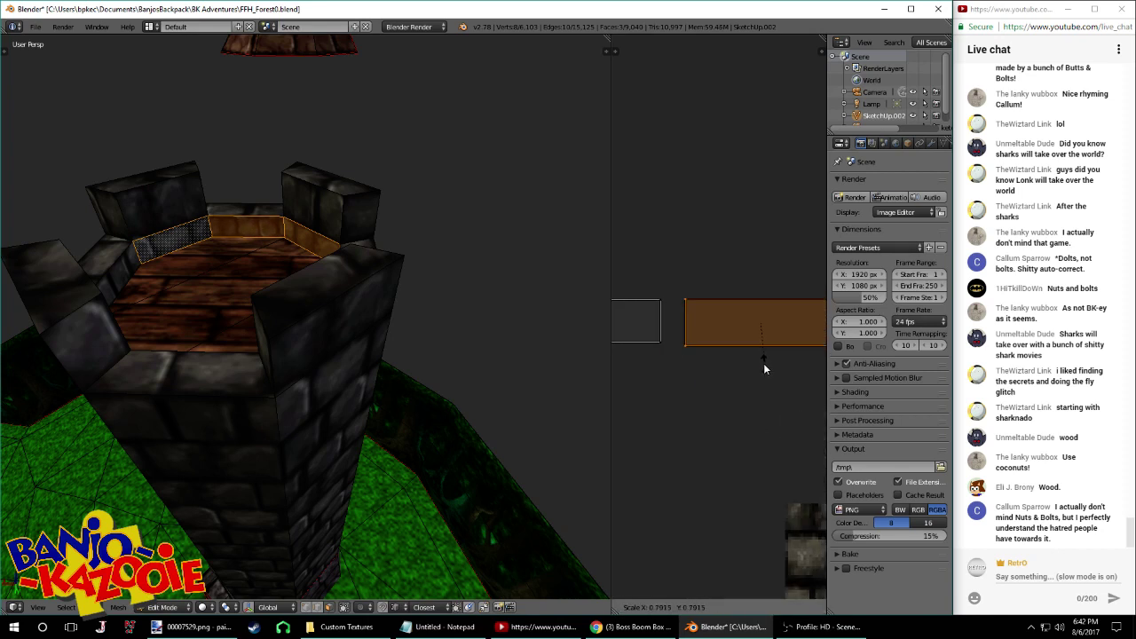
click(758, 361)
key(g)
click(729, 357)
key(g)
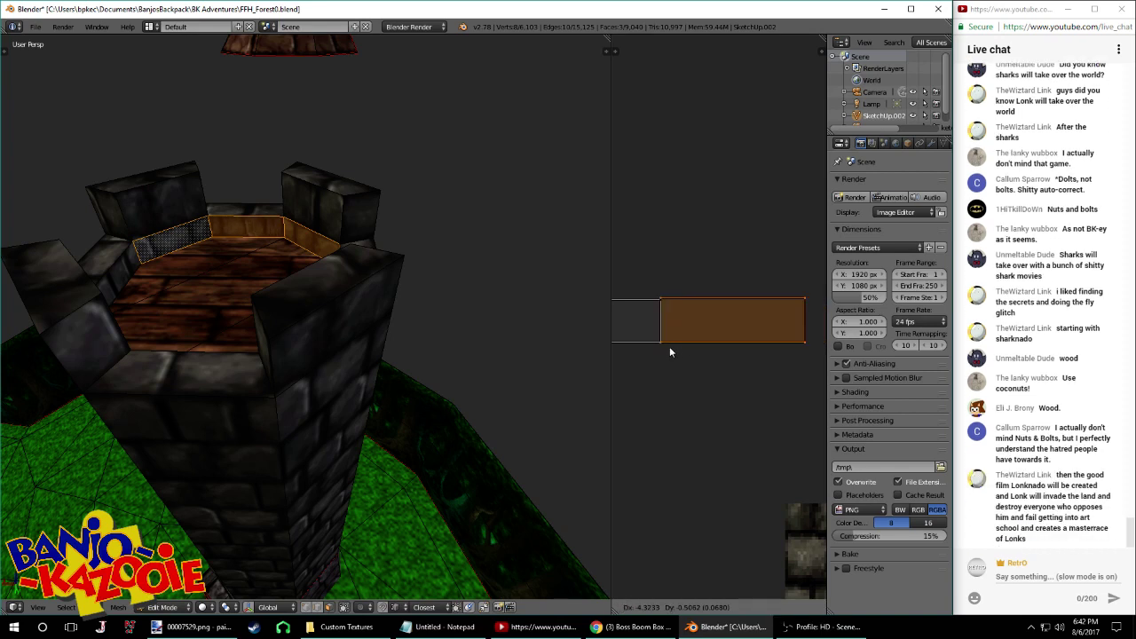
click(669, 347)
Lower the rim island's top UV edge along Y to match its neighbour and pull its outer edge inward along X
right_click(666, 288)
right_click(798, 295)
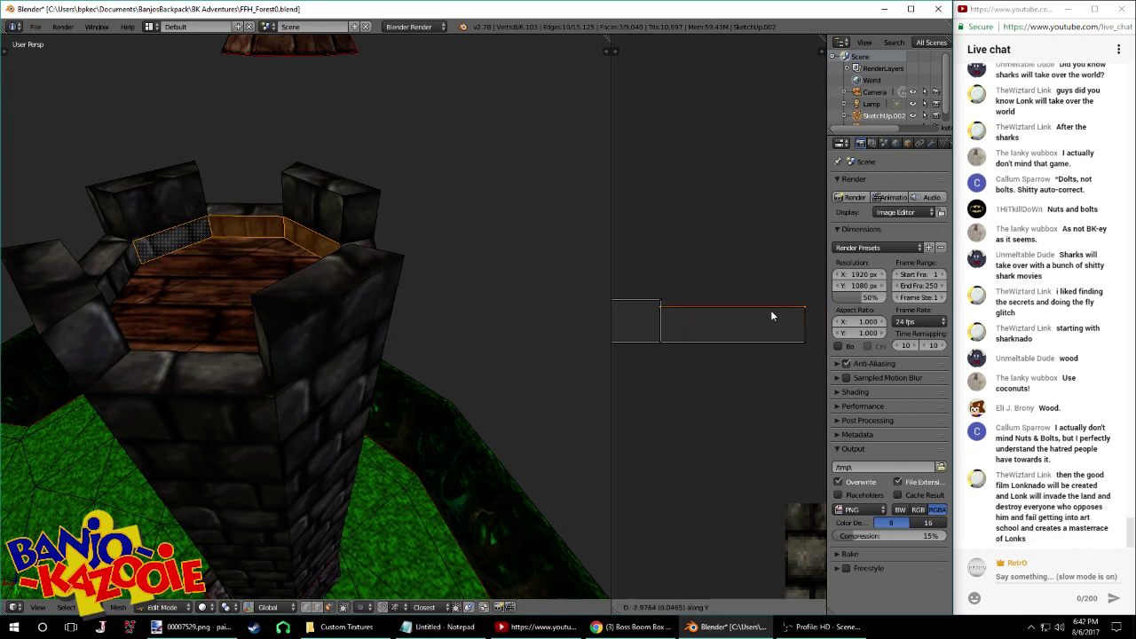
key(Tab)
middle_drag(532, 301, 361, 320)
key(Tab)
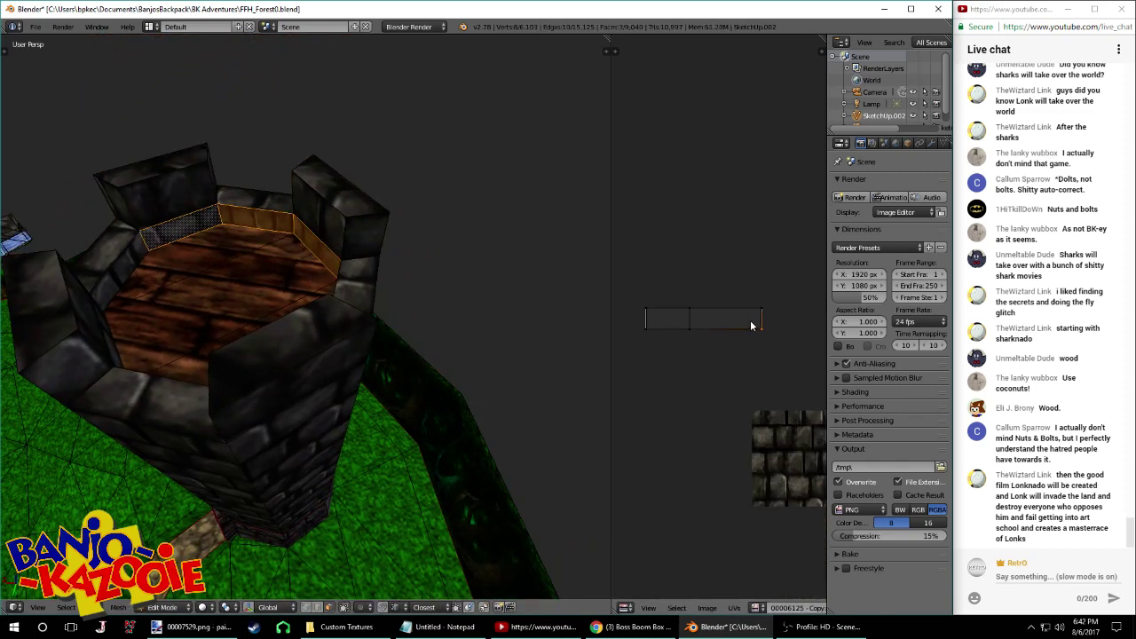
key(g)
key(x)
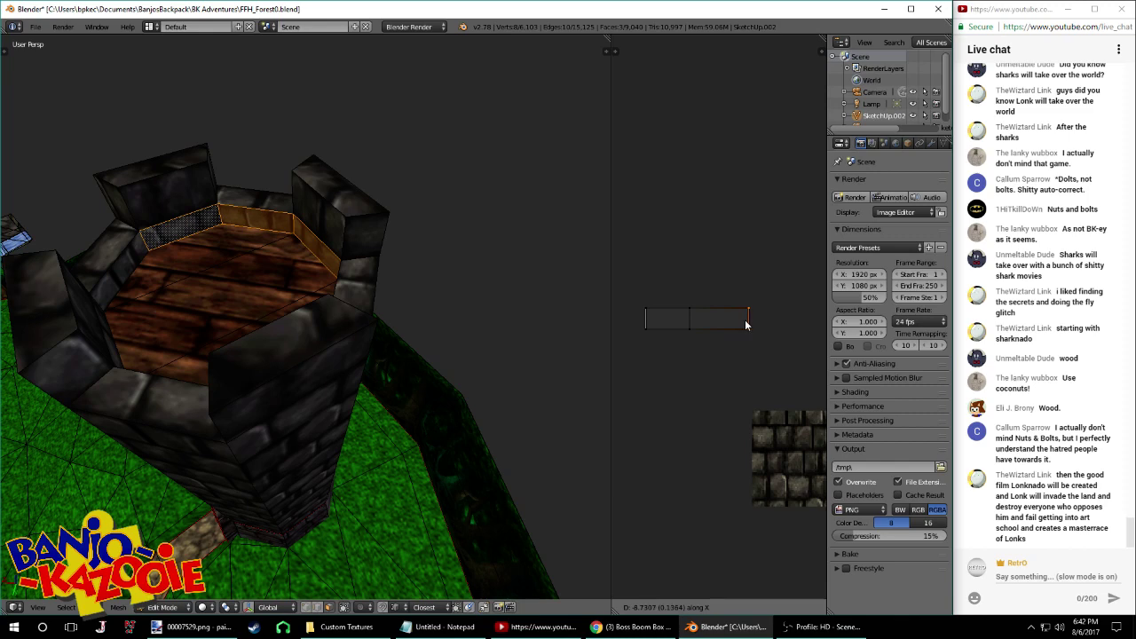
click(741, 325)
middle_drag(436, 307, 612, 309)
Move the resized rim island along X to the other side of its neighbour and align their shared edges
right_click(739, 323)
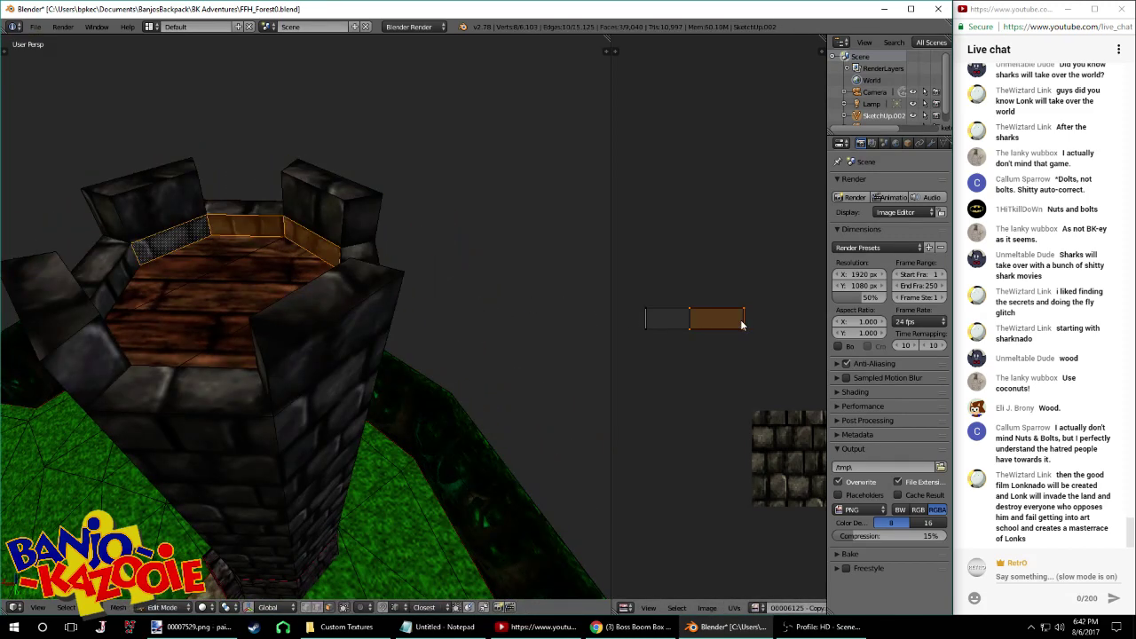
key(g)
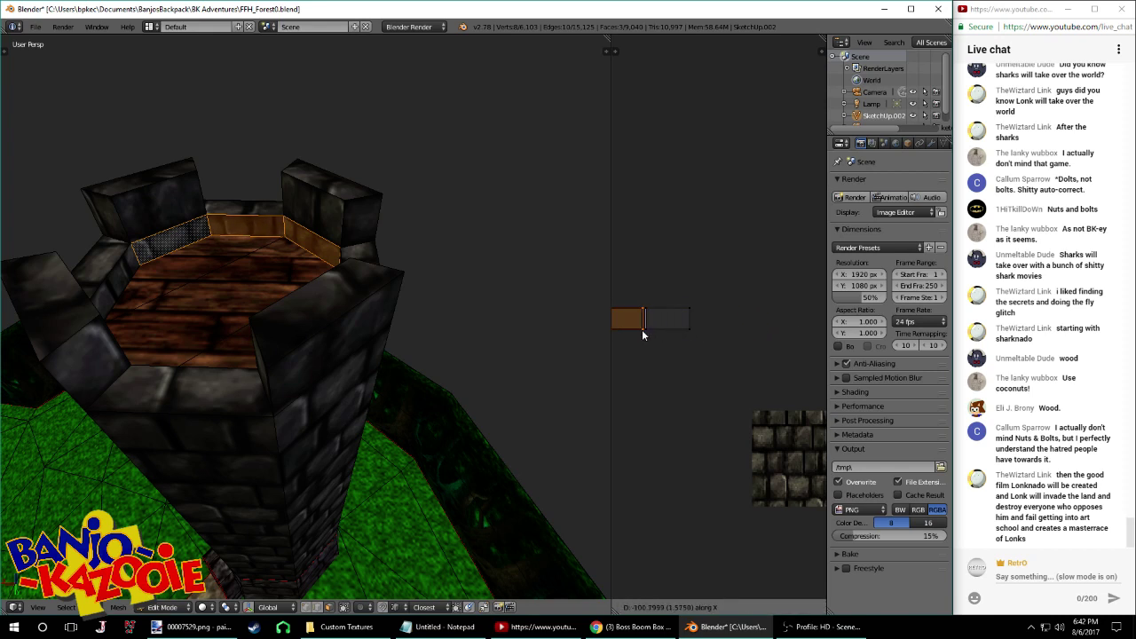
click(643, 330)
right_click(700, 309)
key(g)
right_click(706, 325)
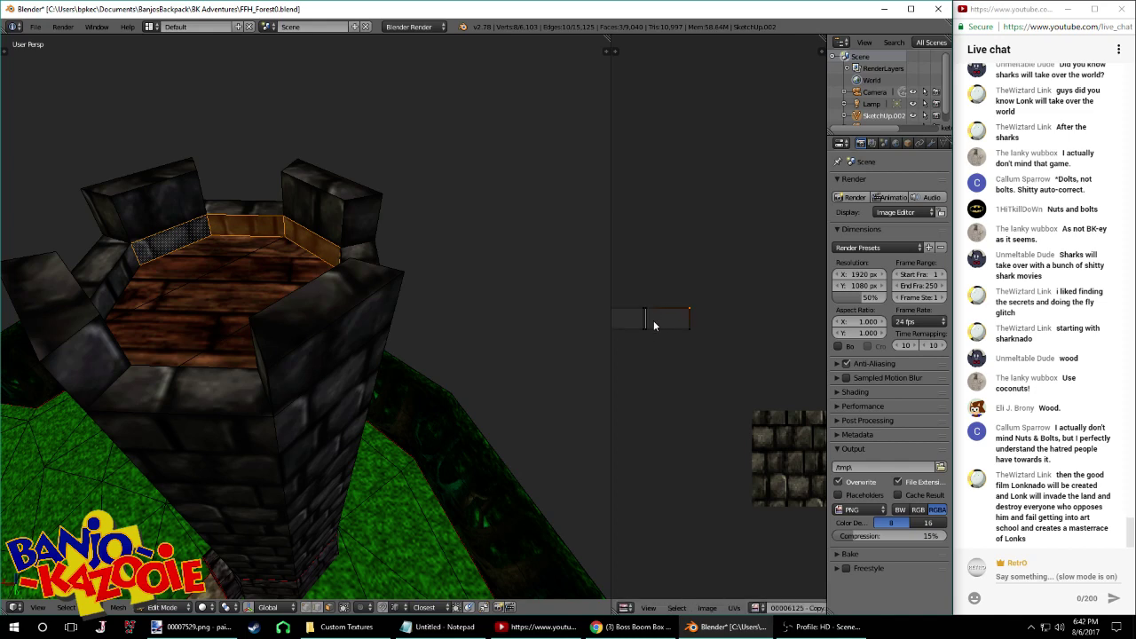
middle_drag(657, 319, 726, 324)
right_click(667, 336)
scroll(685, 337, up, 2)
key(g)
key(x)
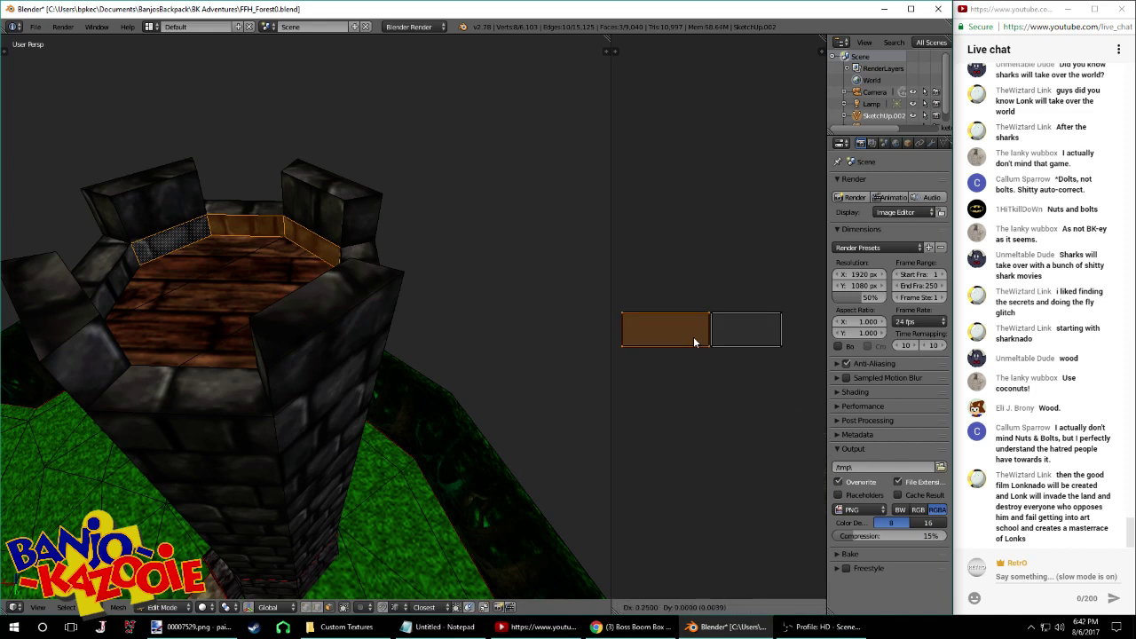
right_click(709, 344)
Save the blend file over the existing one and check the inner rim bricks around the tower top
key(Tab)
middle_drag(416, 322, 394, 302)
key(ctrl+s)
click(393, 296)
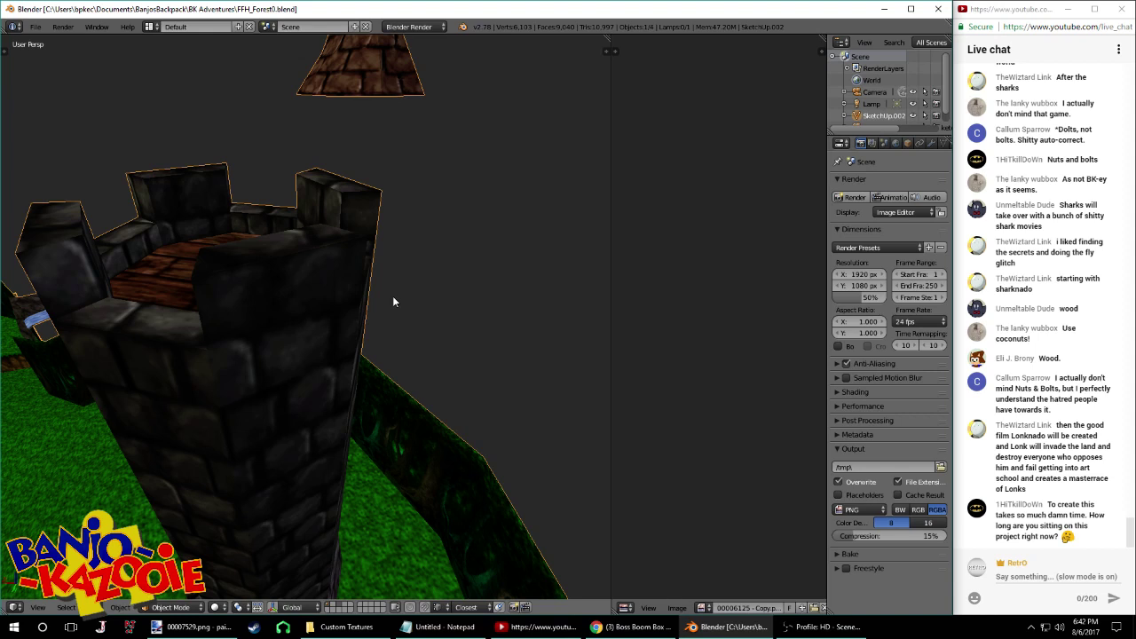
key(Tab)
middle_drag(317, 275, 353, 300)
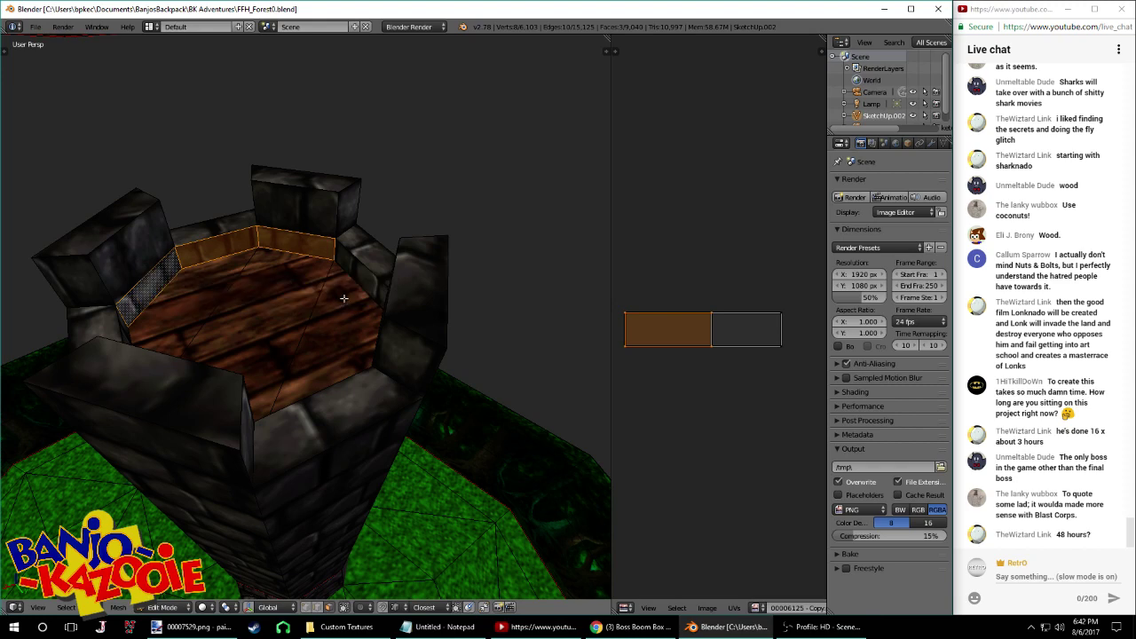
middle_drag(334, 294, 313, 253)
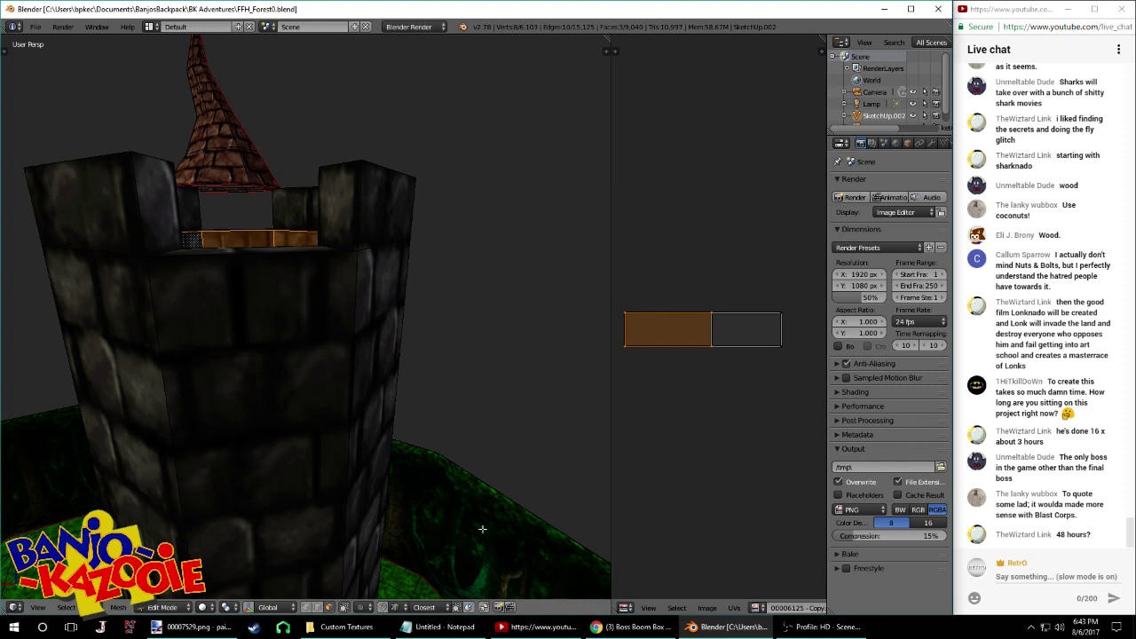
Switch to Chrome, look up 3 x 16 in a new tab, close that tab and return to Blender
click(632, 627)
key(ctrl+t)
text(3 x 16)
click(974, 9)
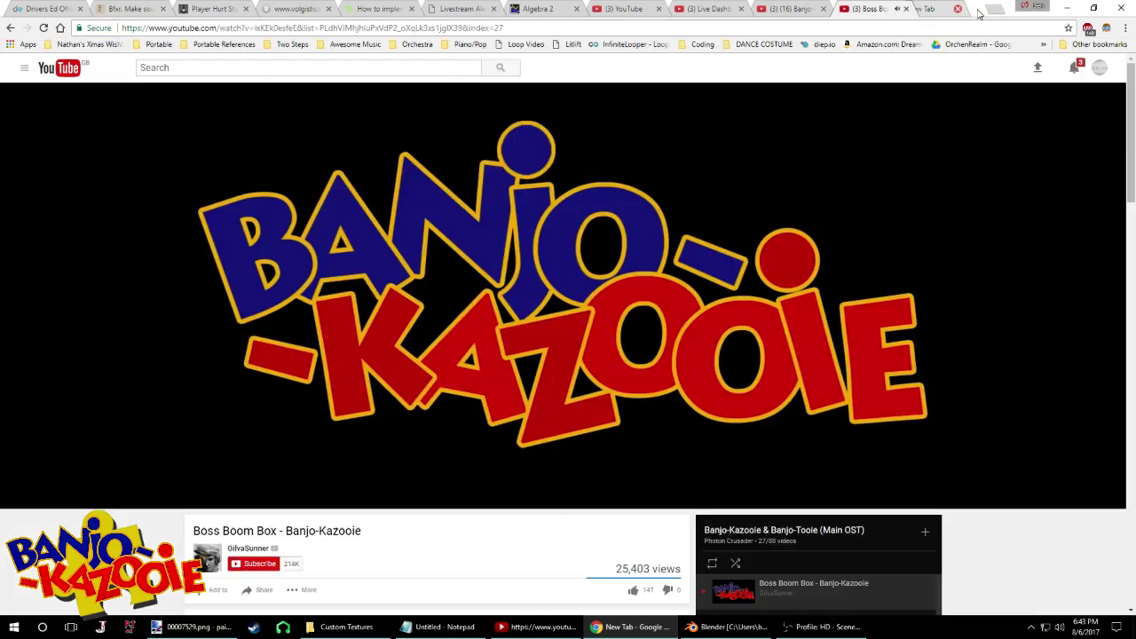
click(1067, 8)
Save the blend file again and select the rim-top faces between the battlements
middle_drag(493, 108, 212, 285)
key(ctrl+s)
click(455, 167)
key(Tab)
key(Tab)
shift+right_click(213, 285)
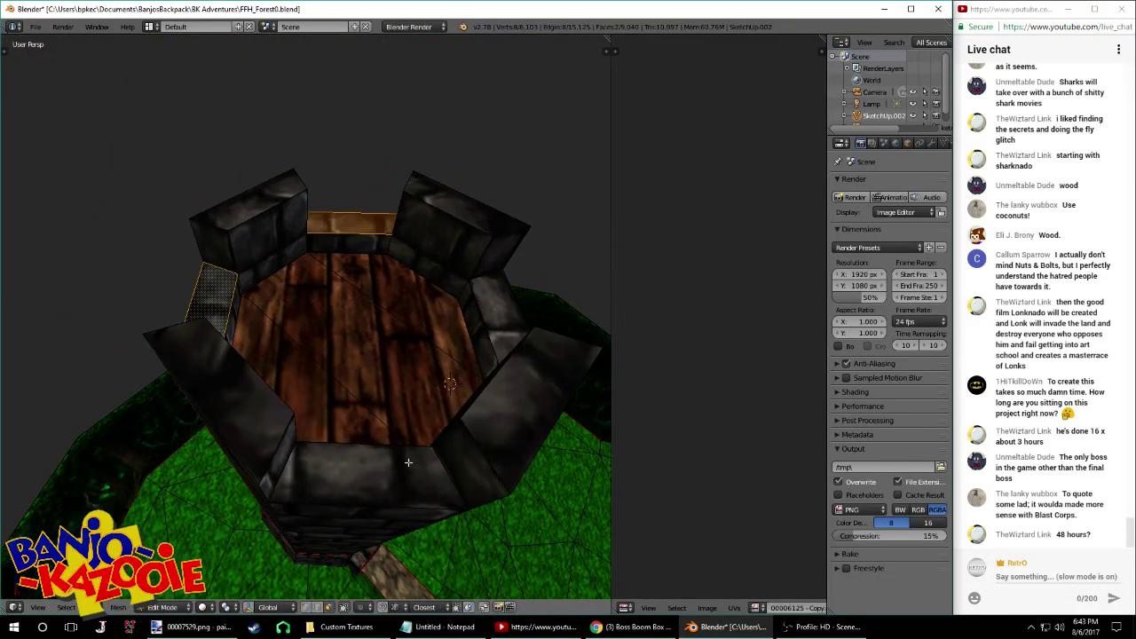
shift+right_click(367, 469)
shift+right_click(500, 339)
Inspect the tower top, select one of its wooden floor faces, and save the file over the existing version
middle_drag(493, 381, 430, 282)
scroll(438, 310, down, 4)
scroll(343, 307, up, 4)
key(ctrl+s)
click(334, 278)
right_click(411, 327)
key(ctrl+s)
click(411, 327)
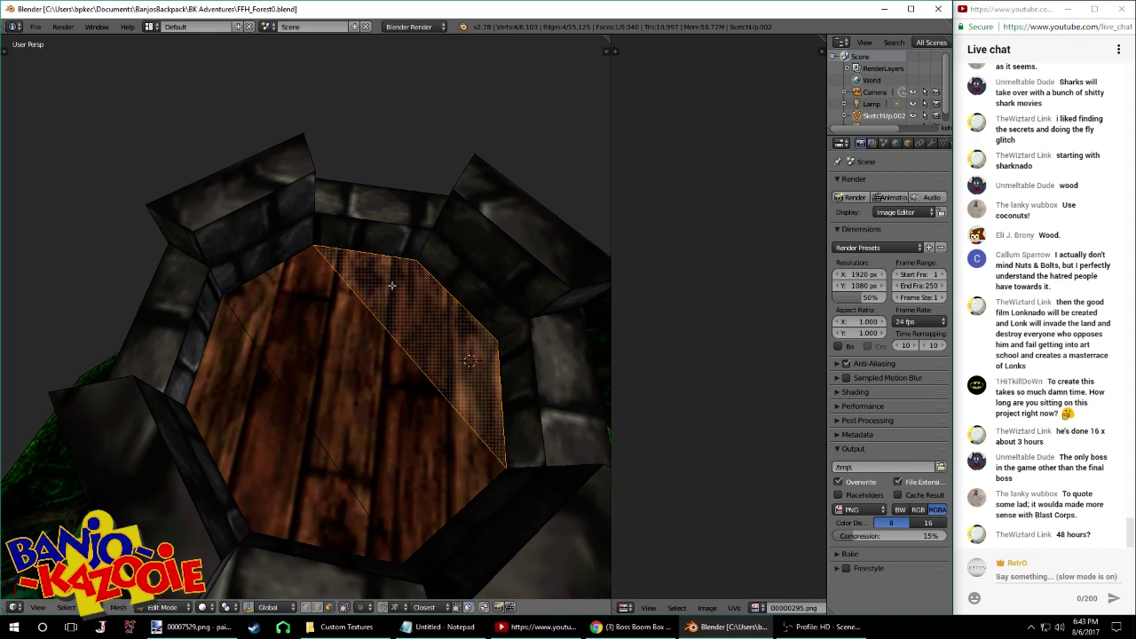
Add a cube to the mesh in top view and move it along Y and X over the tower floor
scroll(391, 285, down, 2)
key(KP_7)
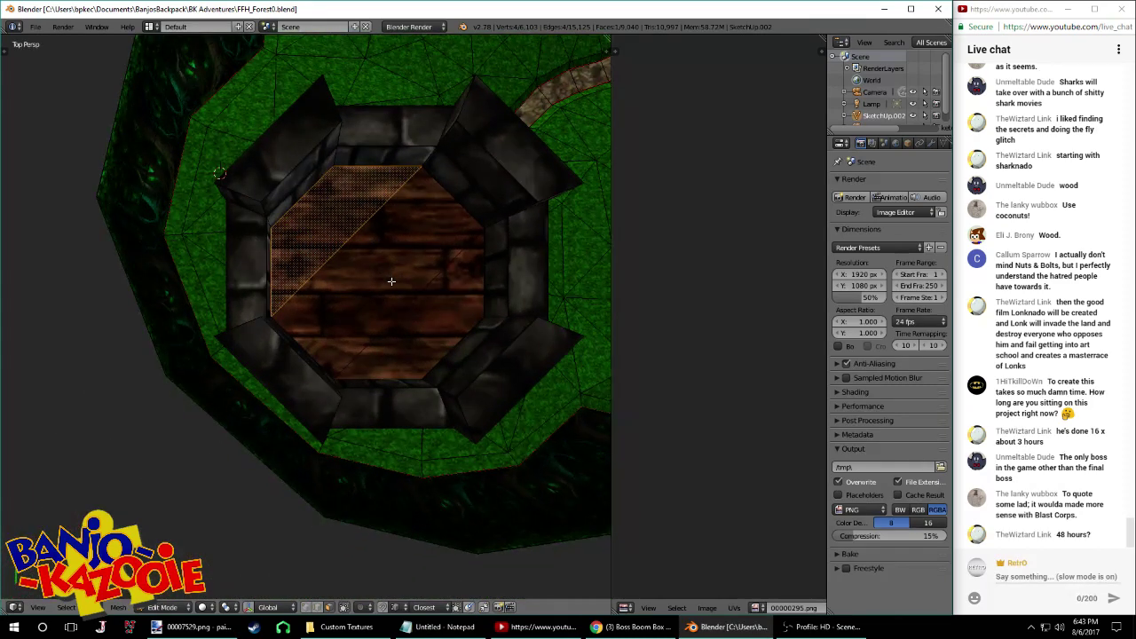
shift+middle_drag(362, 268, 320, 327)
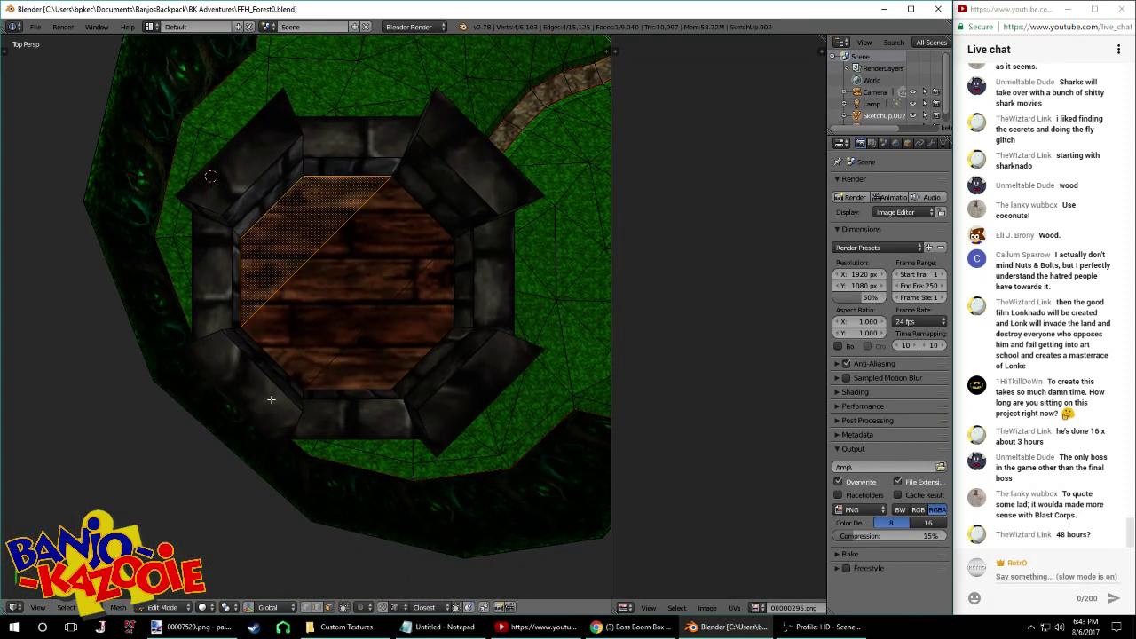
shift+middle_drag(271, 400, 346, 349)
key(shift+a)
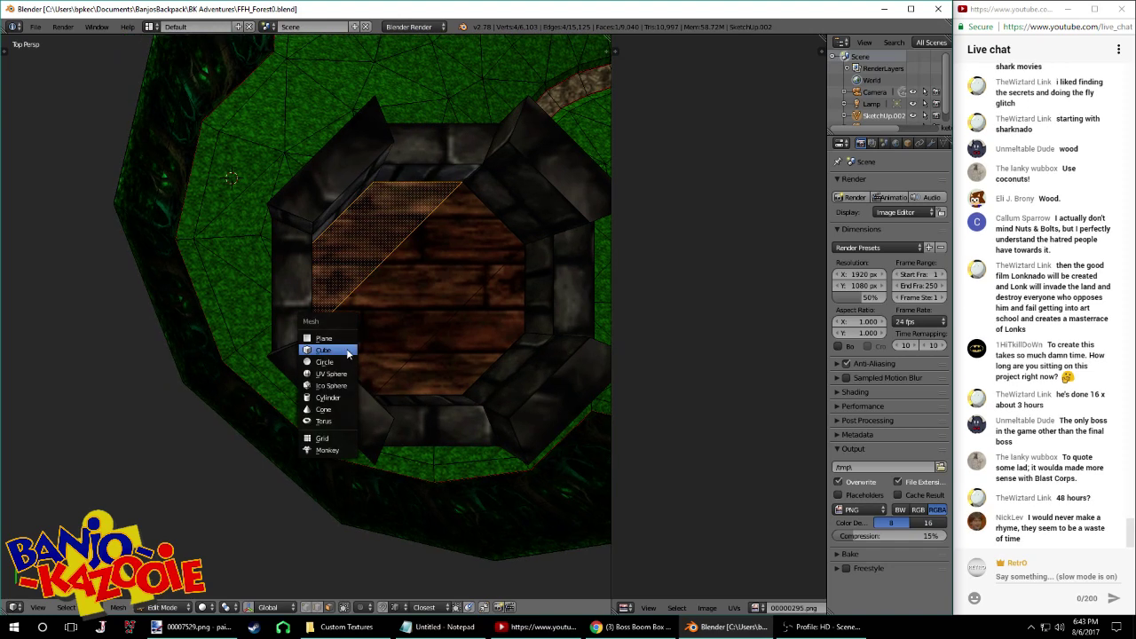
click(337, 342)
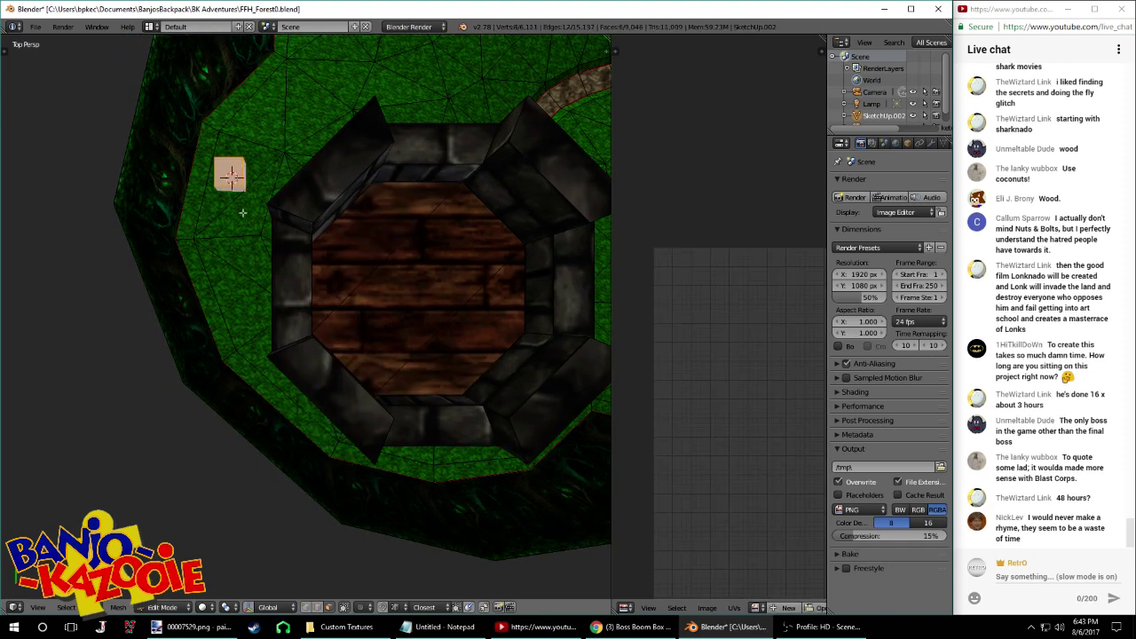
key(g)
click(240, 240)
key(g)
key(y)
click(258, 356)
key(g)
key(x)
click(391, 354)
Raise the new cube along Z until it rests at the tower-top floor level
key(g)
key(z)
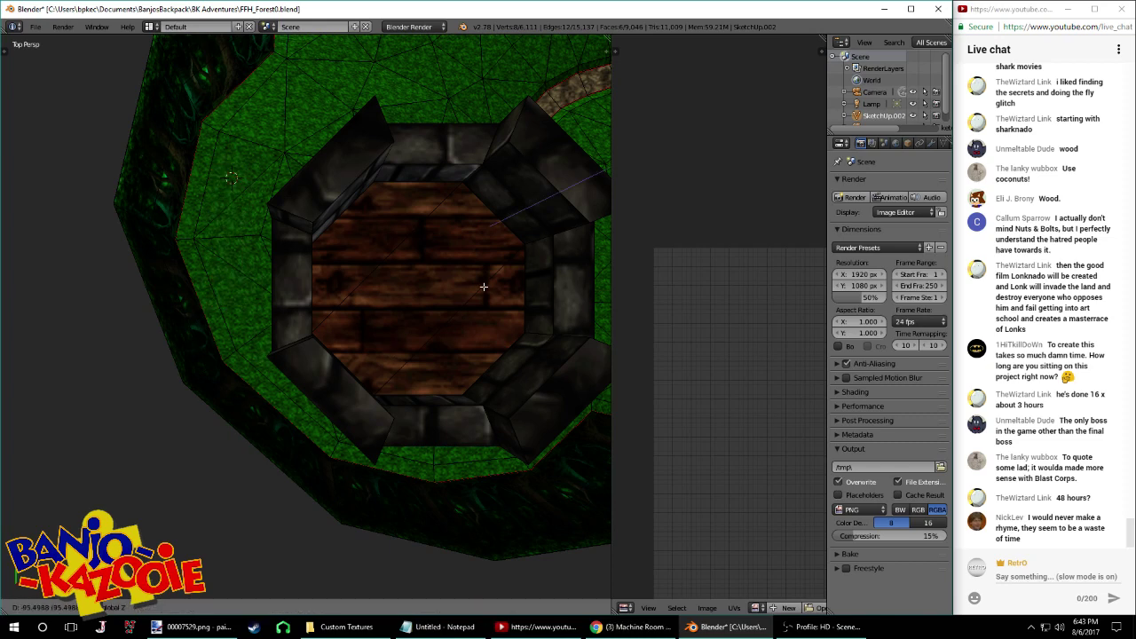
click(484, 287)
middle_drag(409, 415, 433, 277)
key(g)
key(z)
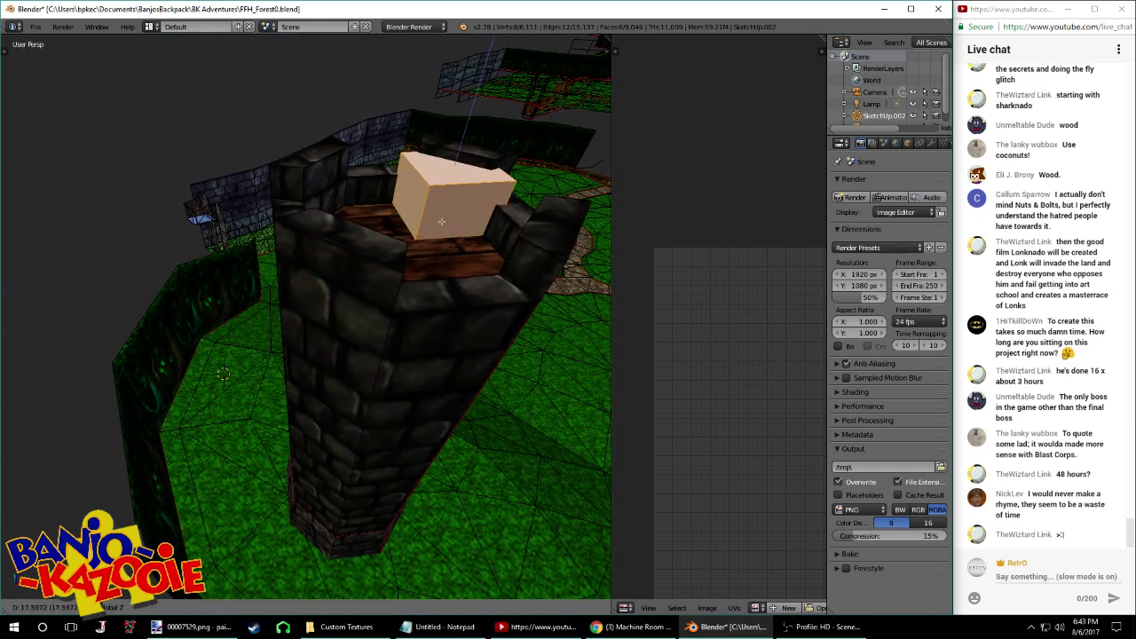
click(474, 237)
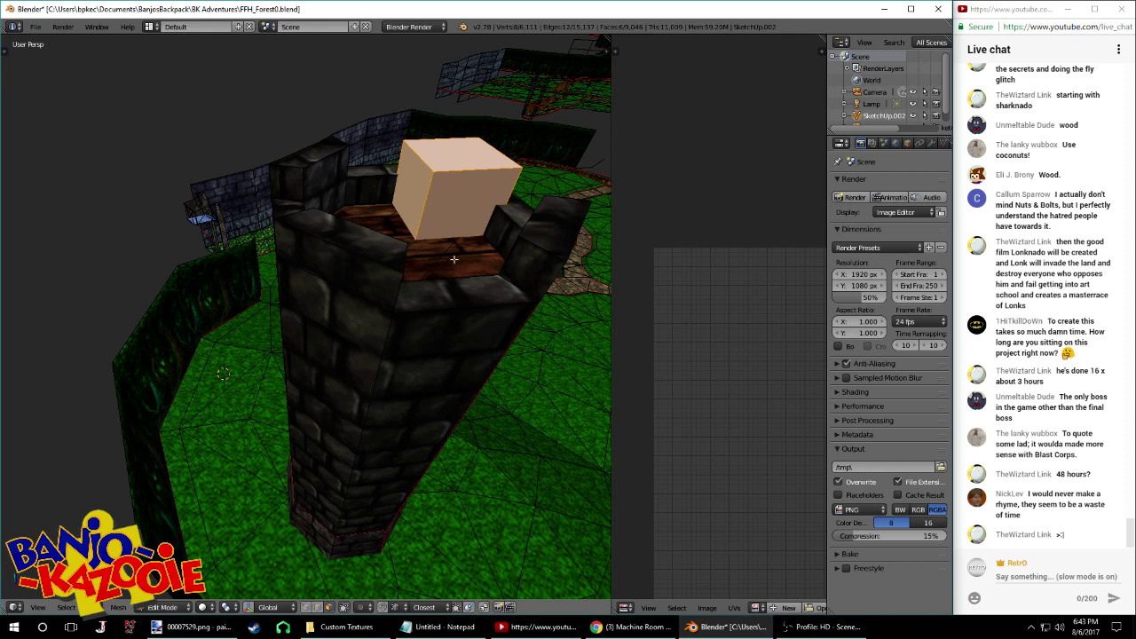
Flatten the cube into a slab by scaling it to about 0.15 along Z
middle_drag(455, 257, 443, 285)
key(s)
key(z)
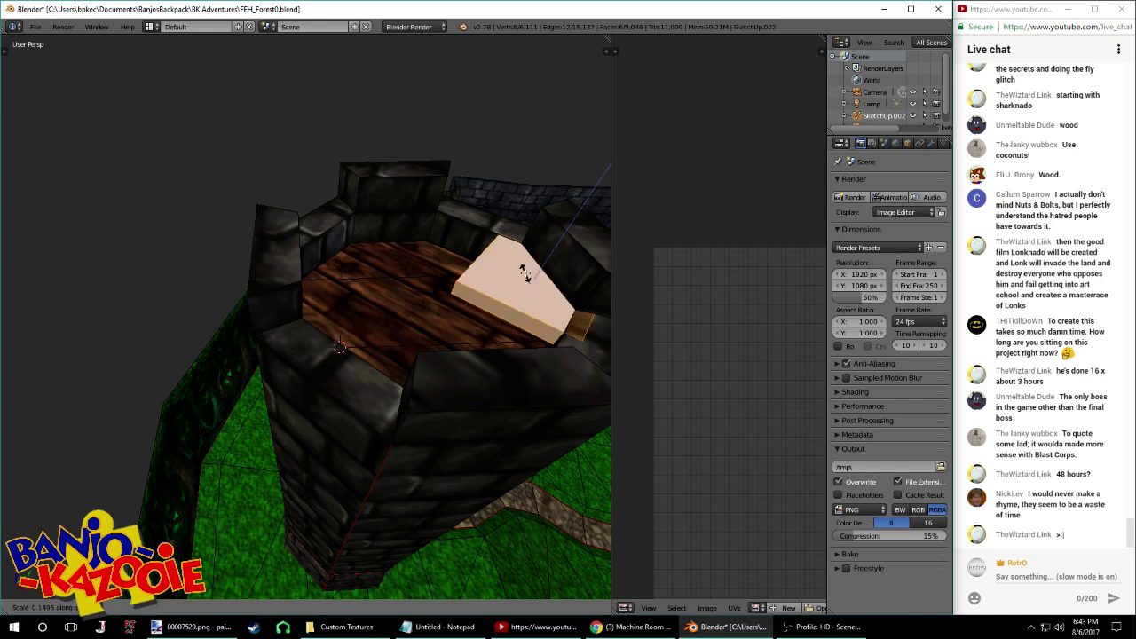
click(526, 275)
Resize the slab, move it along X toward the middle of the tower floor, and adjust its thickness along Z
middle_drag(527, 276, 340, 371)
key(s)
click(440, 351)
key(g)
key(x)
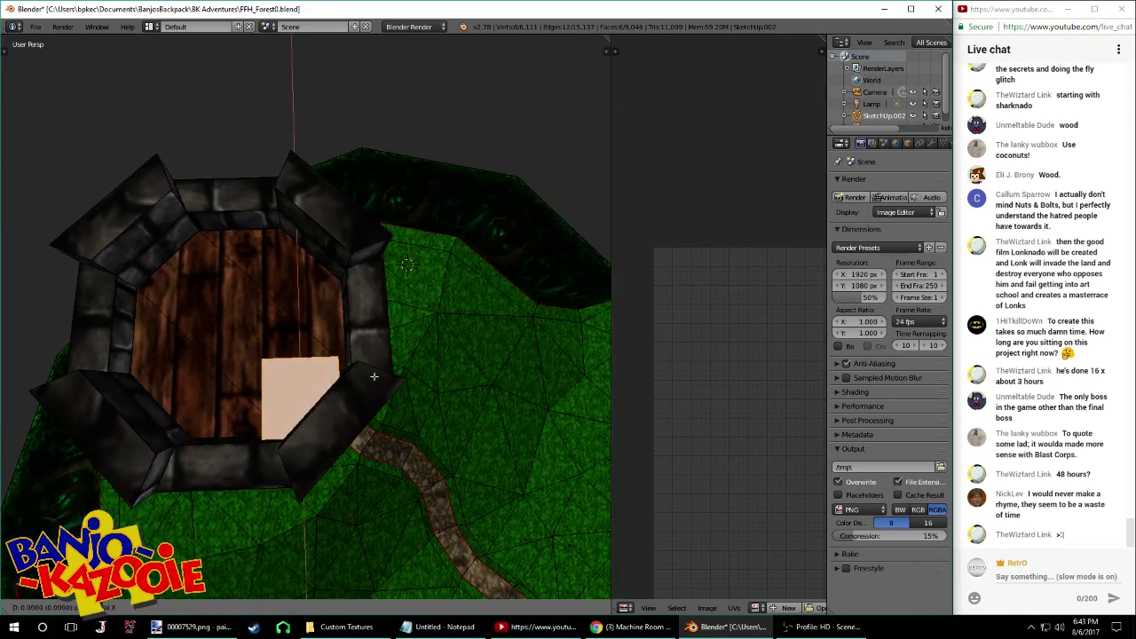
click(302, 317)
middle_drag(302, 317, 321, 210)
key(s)
key(z)
click(316, 265)
Delete the slab's bottom face and inspect its remaining sides
scroll(332, 336, up, 5)
right_click(282, 98)
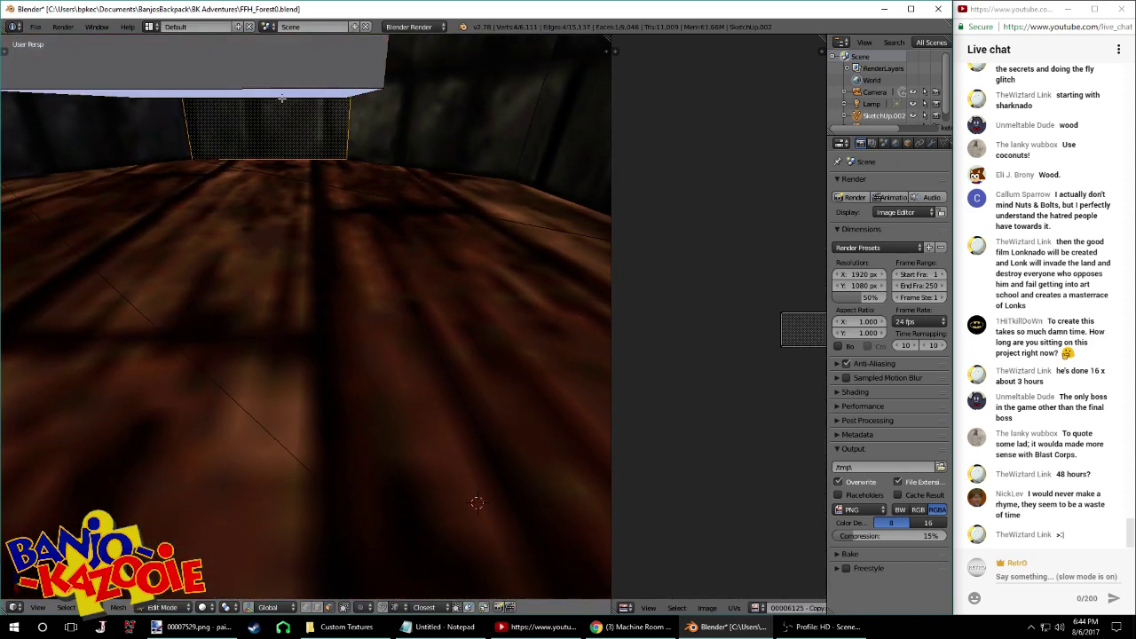
key(x)
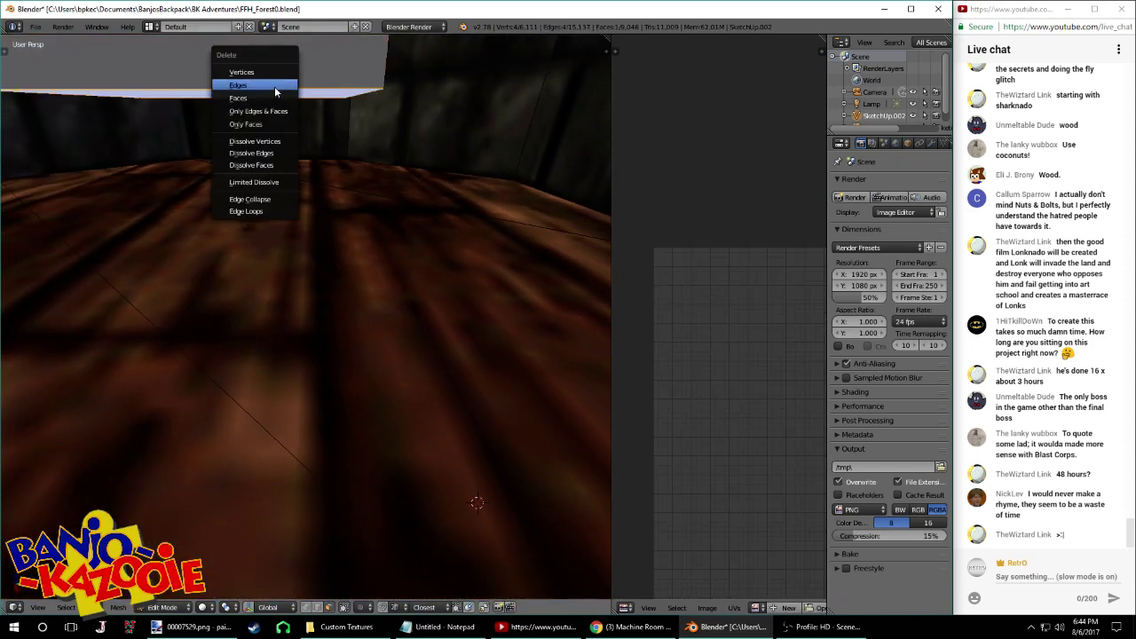
click(275, 97)
middle_drag(274, 98, 275, 113)
middle_drag(310, 193, 300, 229)
right_click(297, 223)
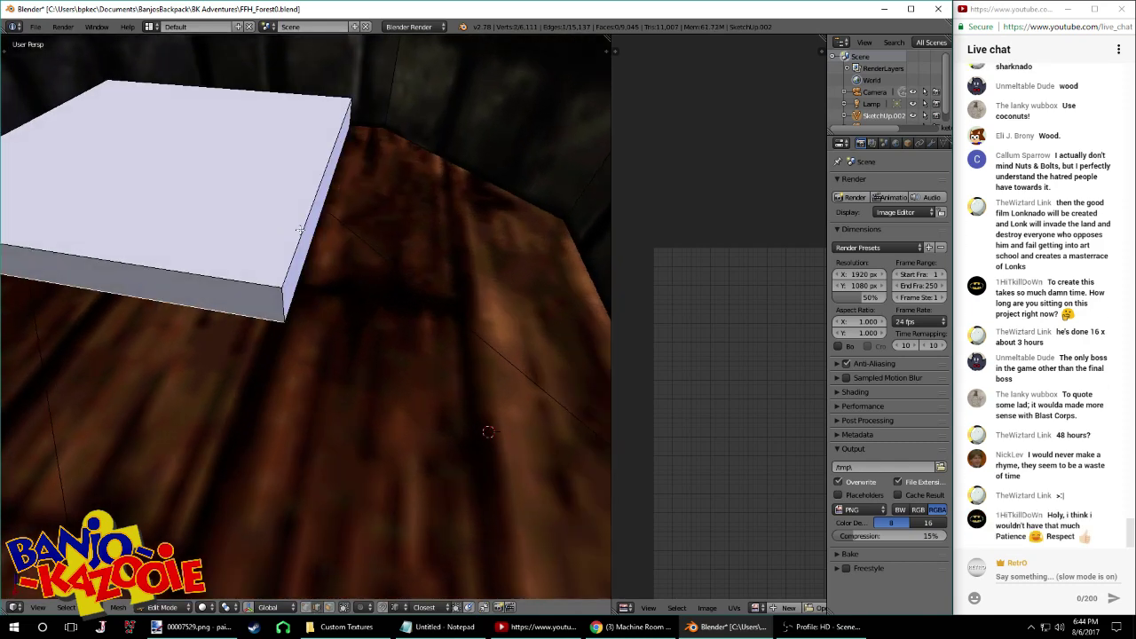
Flare the slab's open bottom edges outward by scaling them to about 1.15
scroll(315, 235, down, 5)
key(s)
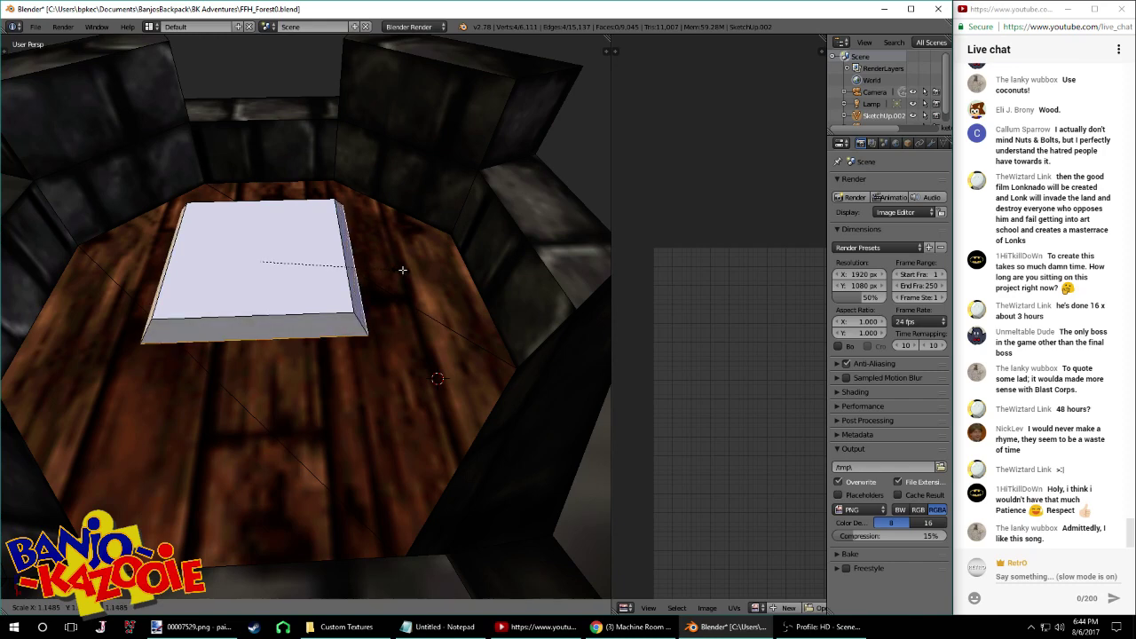
click(409, 270)
middle_drag(408, 269, 363, 324)
Lower the whole slab along Z onto the wood floor and move it about 0.79 along X
key(l)
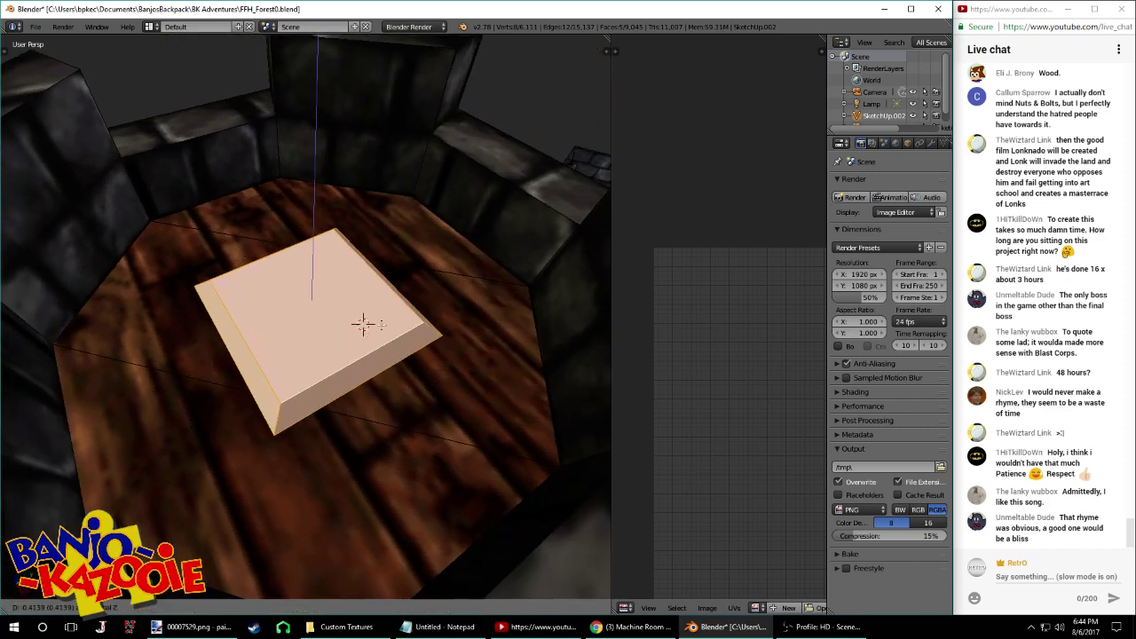
key(g)
key(z)
click(152, 226)
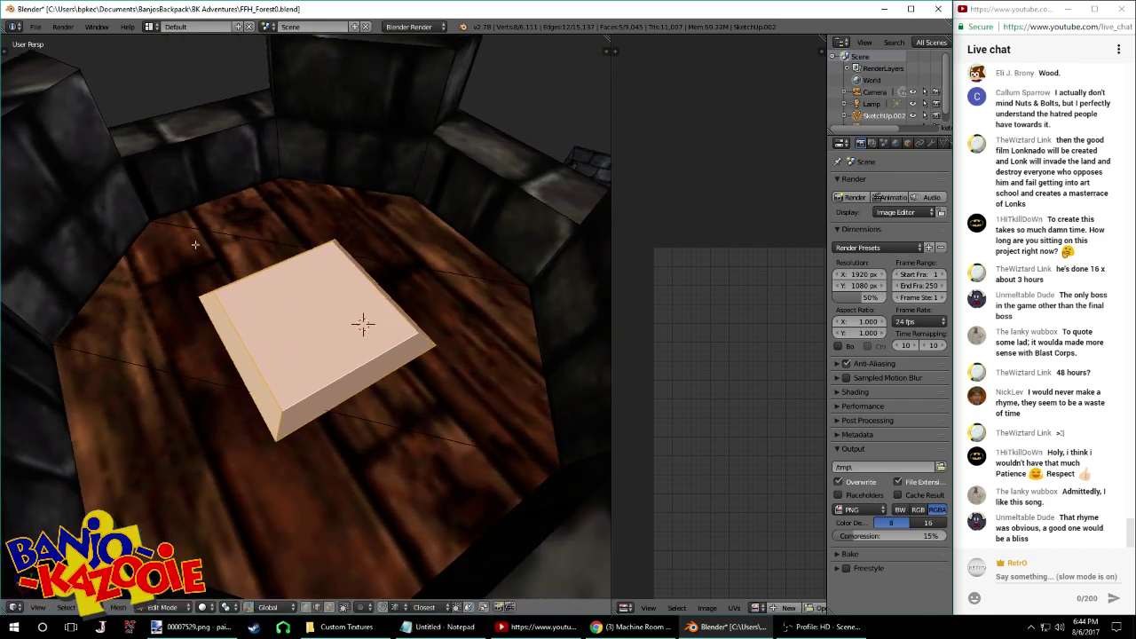
middle_drag(197, 246, 275, 321)
key(g)
key(y)
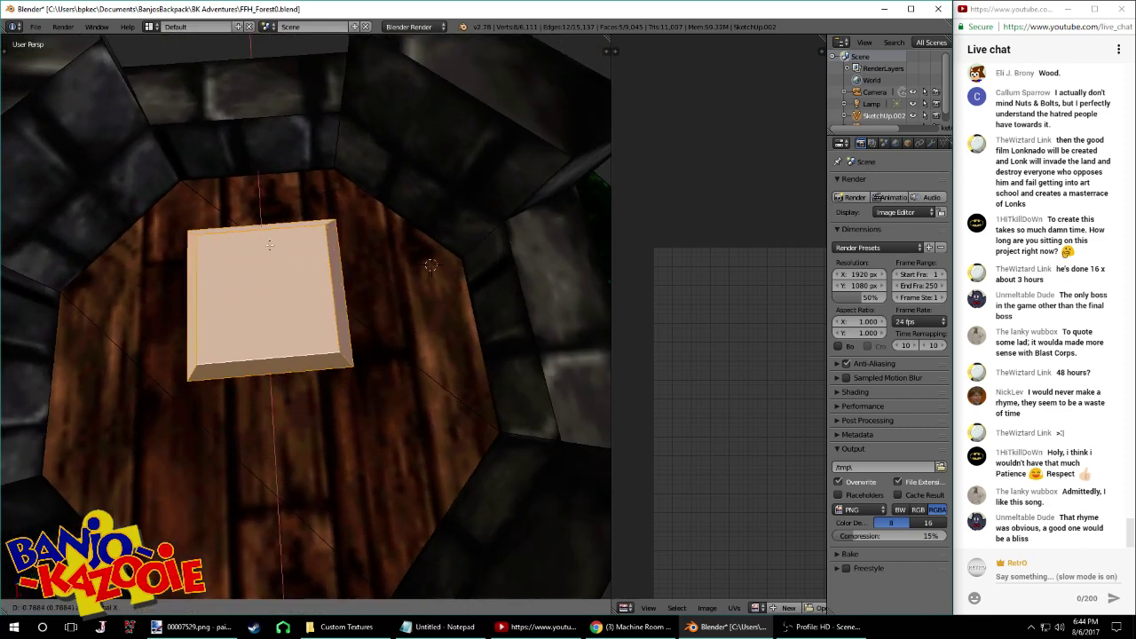
click(273, 245)
Rotate the slab 45 degrees about the Z axis so its sides line up with the tower rim
scroll(299, 279, down, 5)
scroll(298, 279, down, 6)
middle_drag(298, 279, 223, 213)
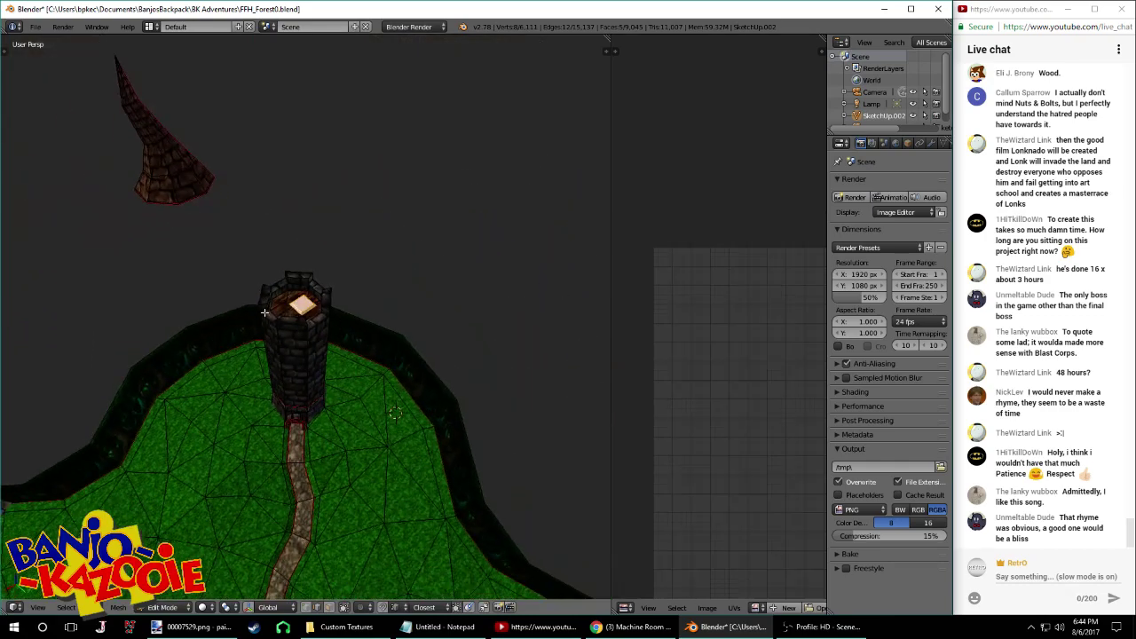
scroll(280, 306, up, 6)
scroll(281, 304, up, 2)
scroll(281, 304, down, 6)
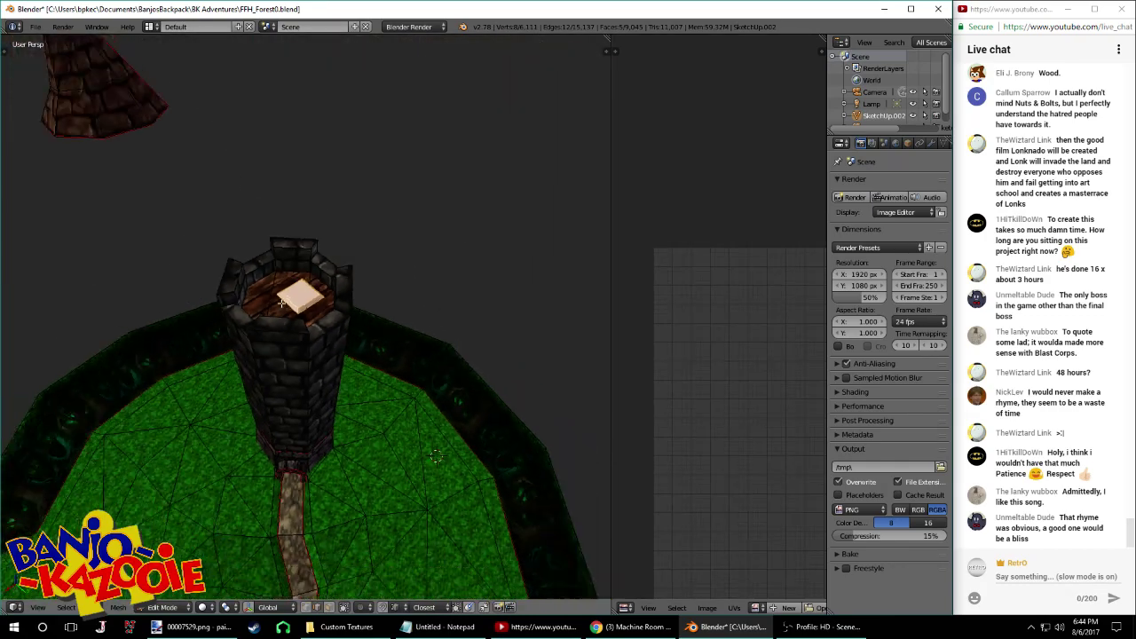
scroll(281, 304, up, 4)
scroll(280, 305, up, 7)
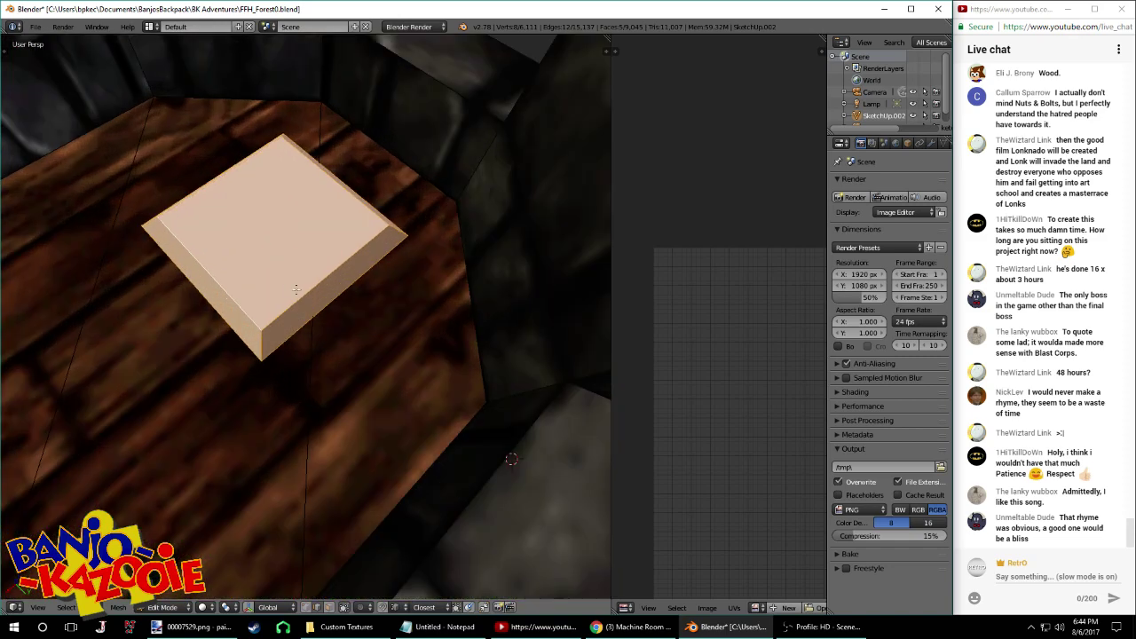
text(rz45)
key(Return)
key(ctrl+z)
text(rz45)
key(Return)
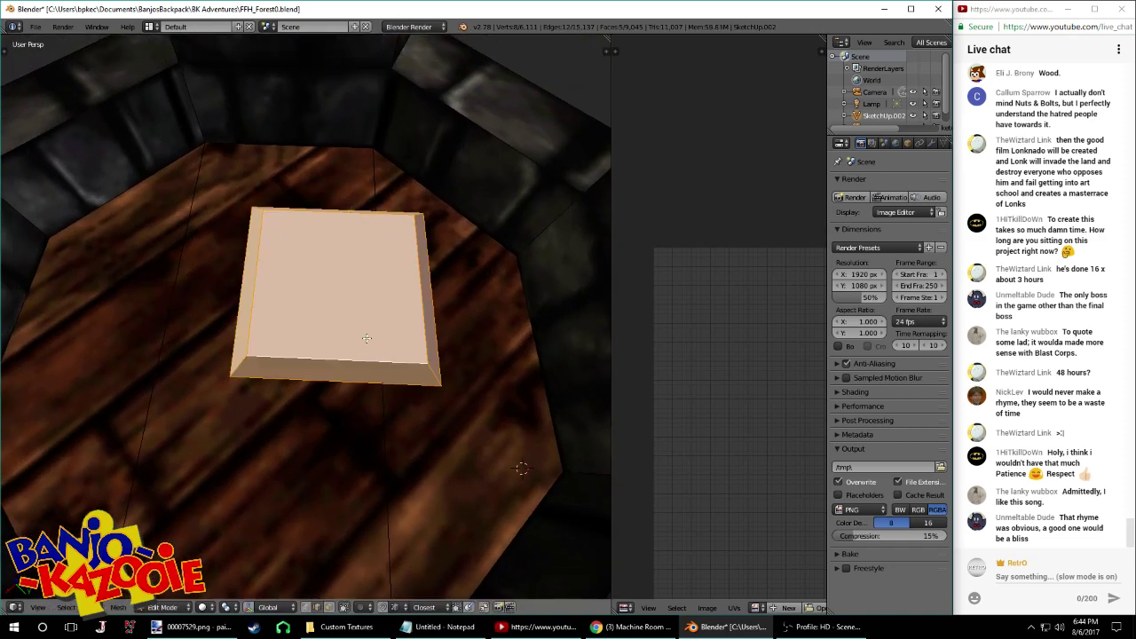
Shift the slab along X across the tower floor and save the Blender file
key(g)
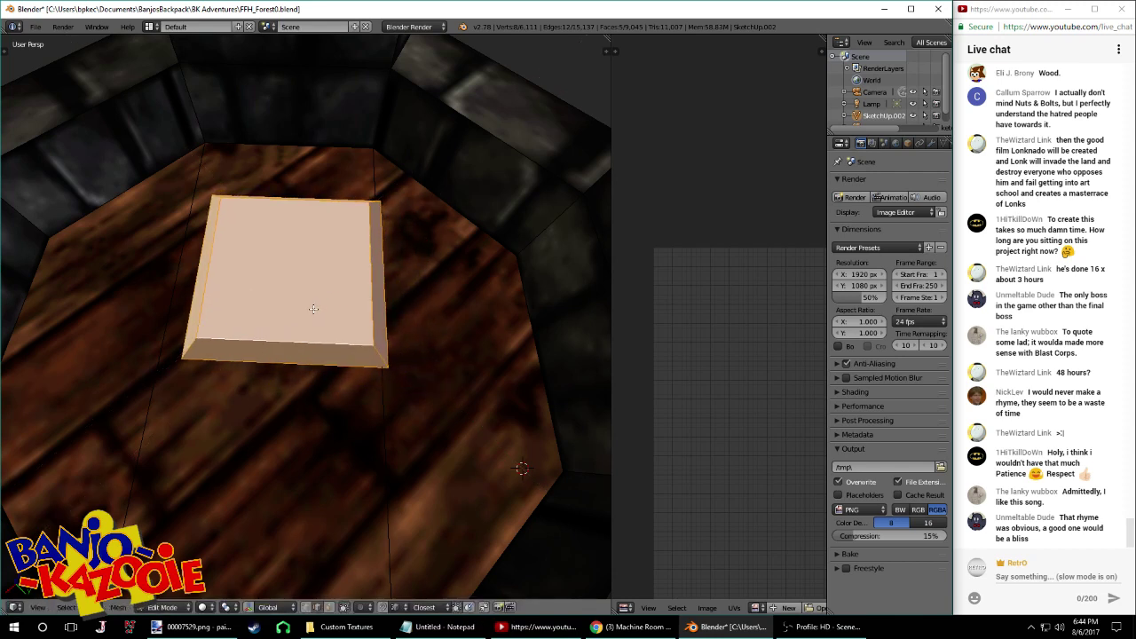
key(x)
click(306, 280)
key(ctrl+s)
click(306, 280)
middle_drag(390, 281, 311, 278)
key(ctrl+s)
click(310, 277)
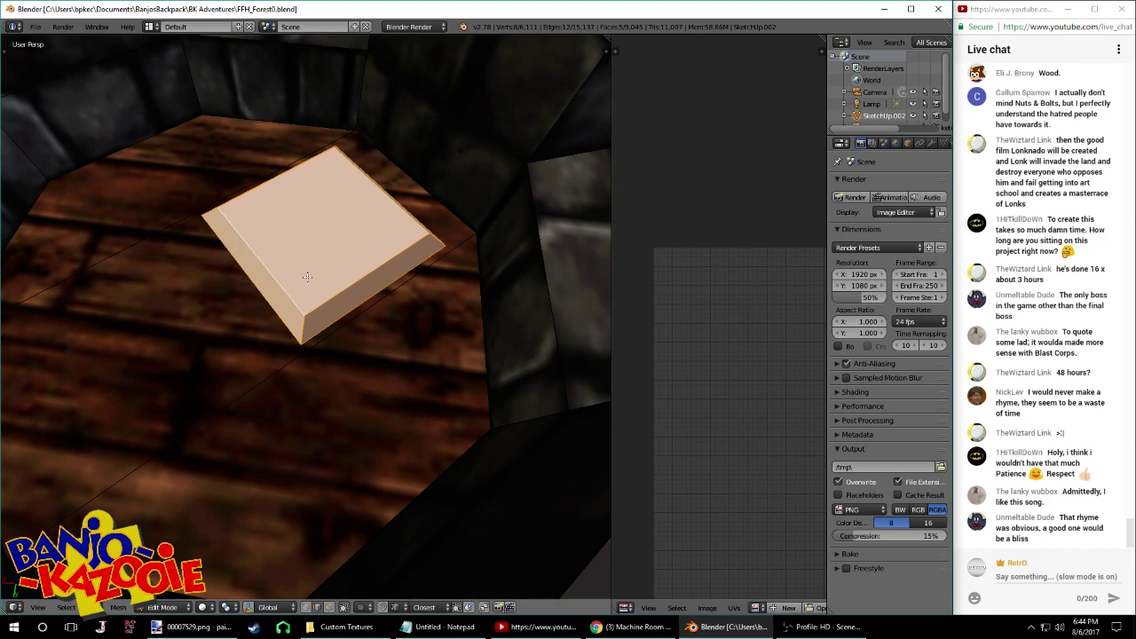
middle_drag(298, 273, 408, 253)
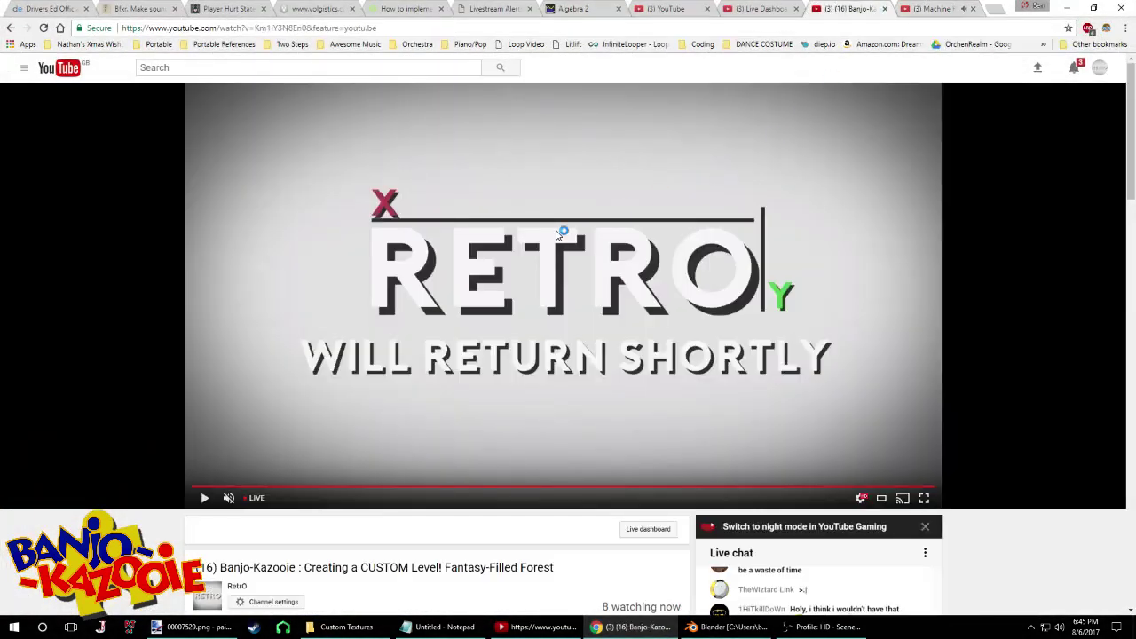
Switch to Chrome and show the full description of the Banjo-Kazooie livestream video
scroll(430, 422, down, 3)
click(430, 422)
click(427, 481)
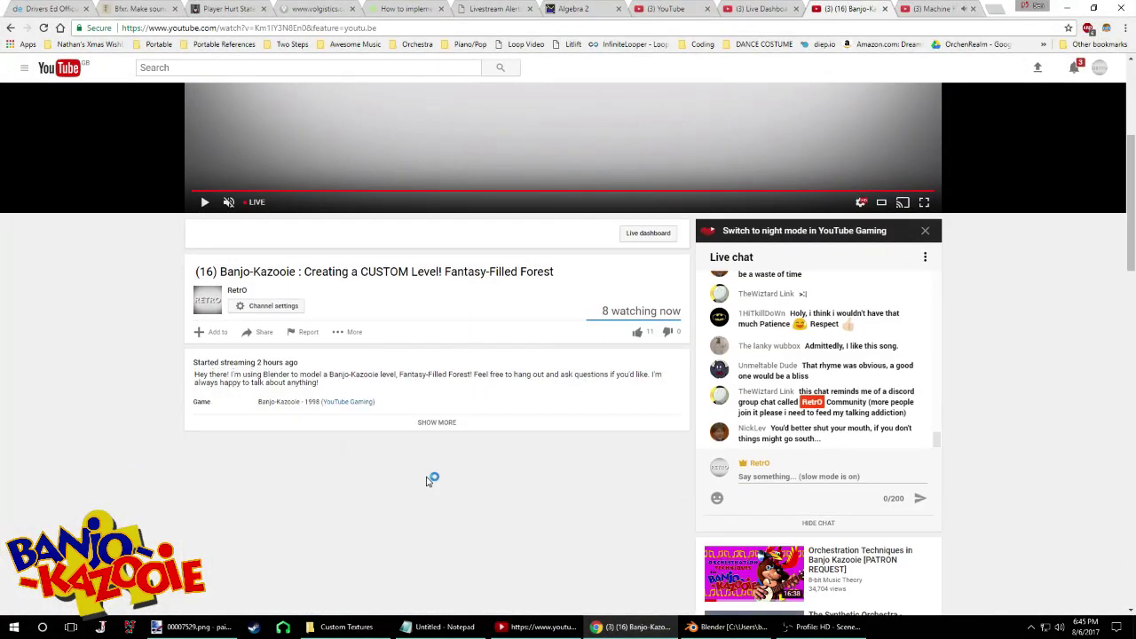
click(439, 425)
Open the description's Discord invite link in a new tab, close that tab, and return to Blender
right_click(337, 436)
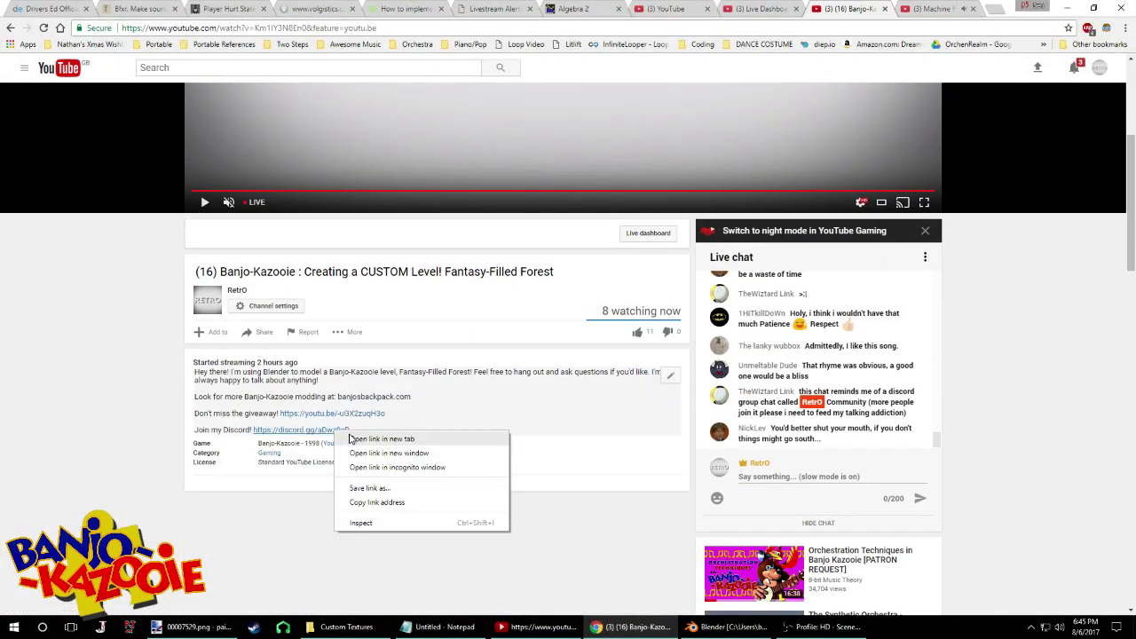
click(373, 440)
scroll(373, 440, up, 3)
click(886, 9)
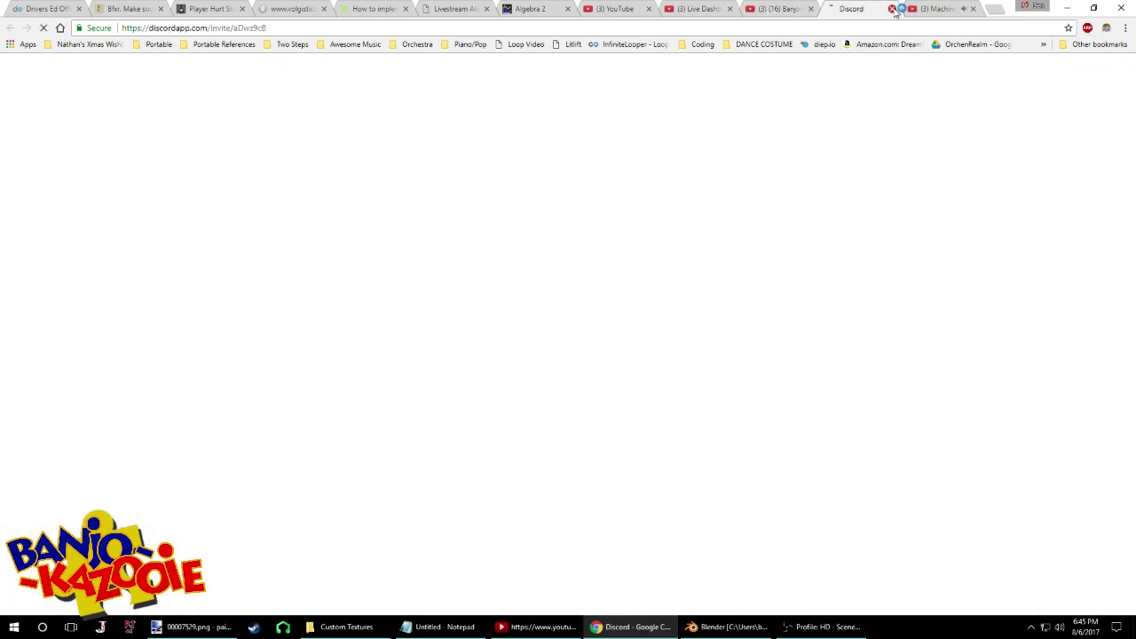
click(892, 9)
click(857, 8)
click(1067, 8)
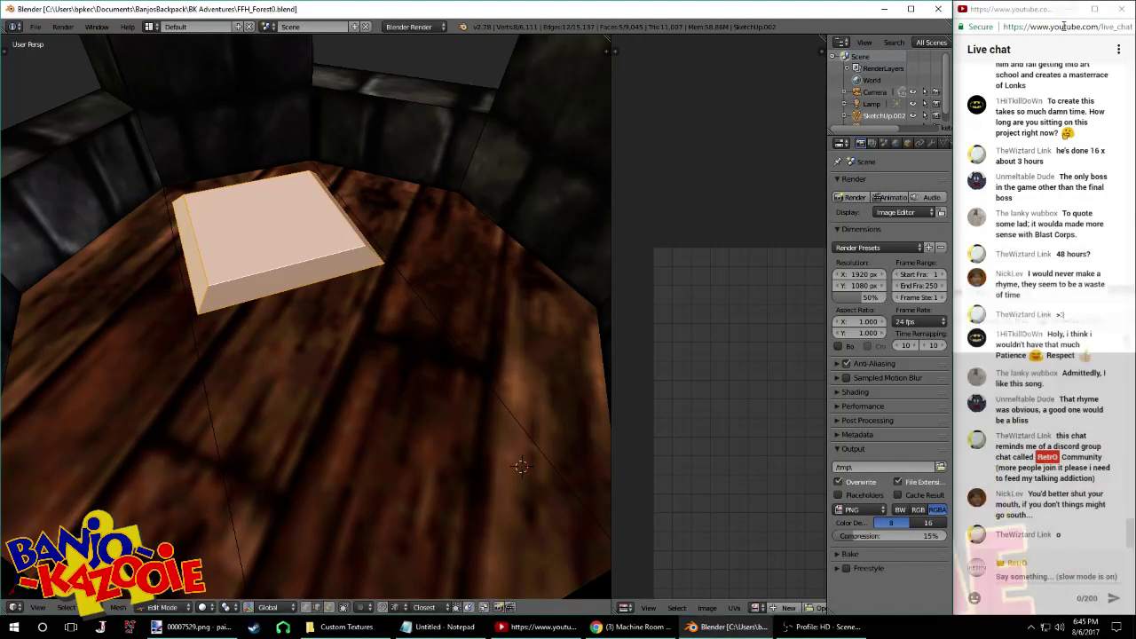
Check the slab's placement on the tower floor from several angles and save the file
key(Tab)
middle_drag(399, 254, 366, 242)
scroll(284, 225, down, 3)
key(Tab)
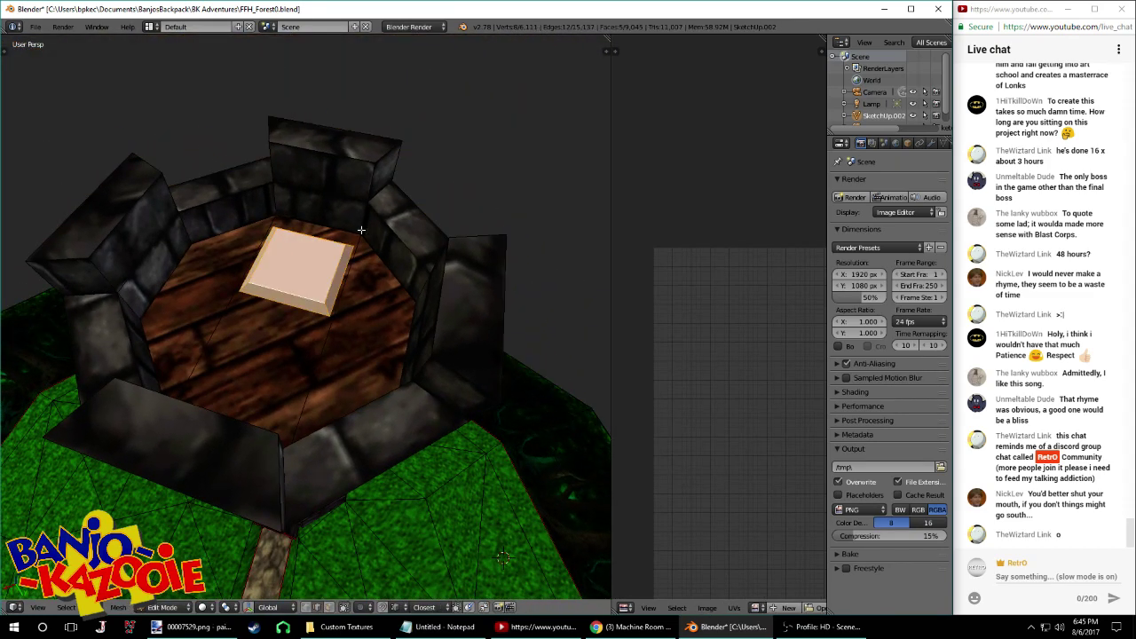
scroll(361, 230, up, 4)
shift+middle_drag(392, 253, 393, 315)
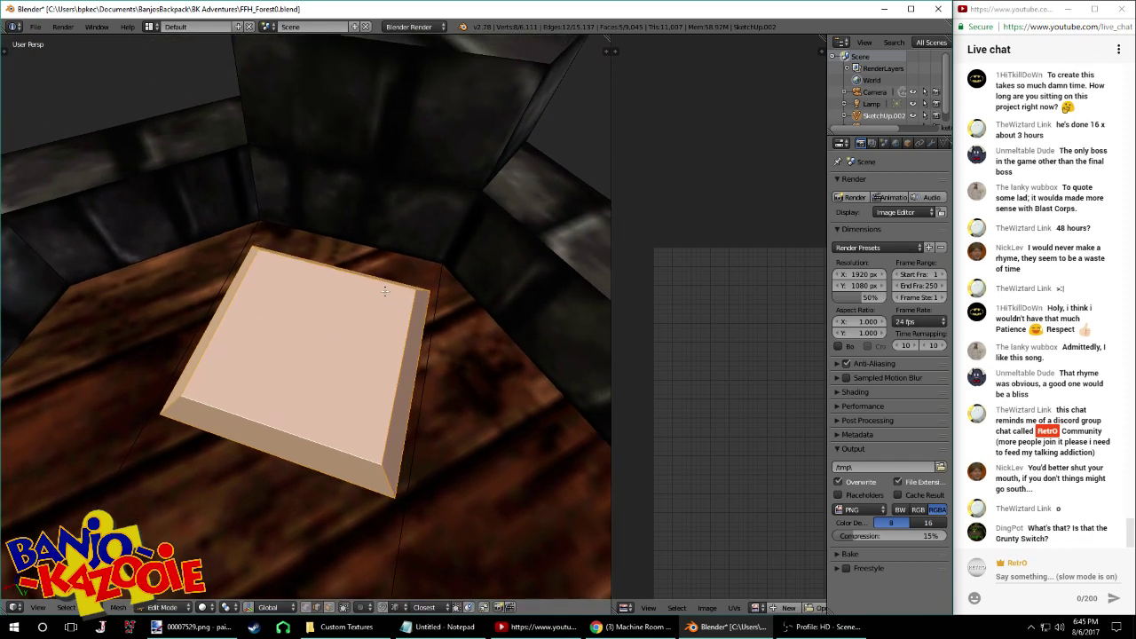
scroll(395, 303, down, 7)
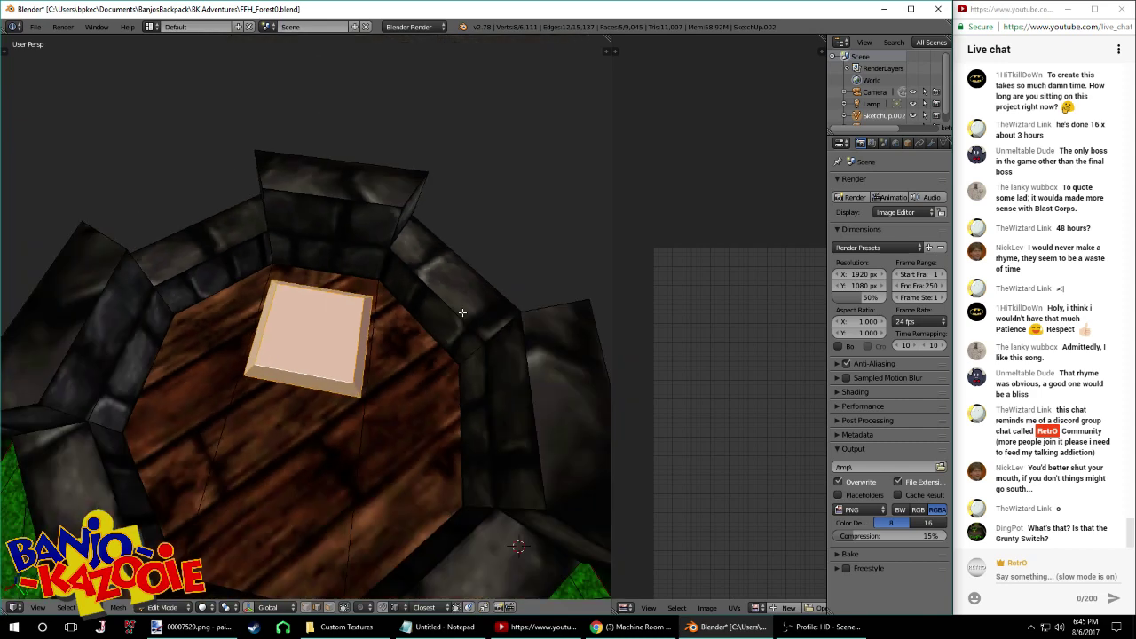
key(ctrl+s)
middle_drag(395, 303, 306, 292)
click(362, 292)
scroll(306, 291, up, 6)
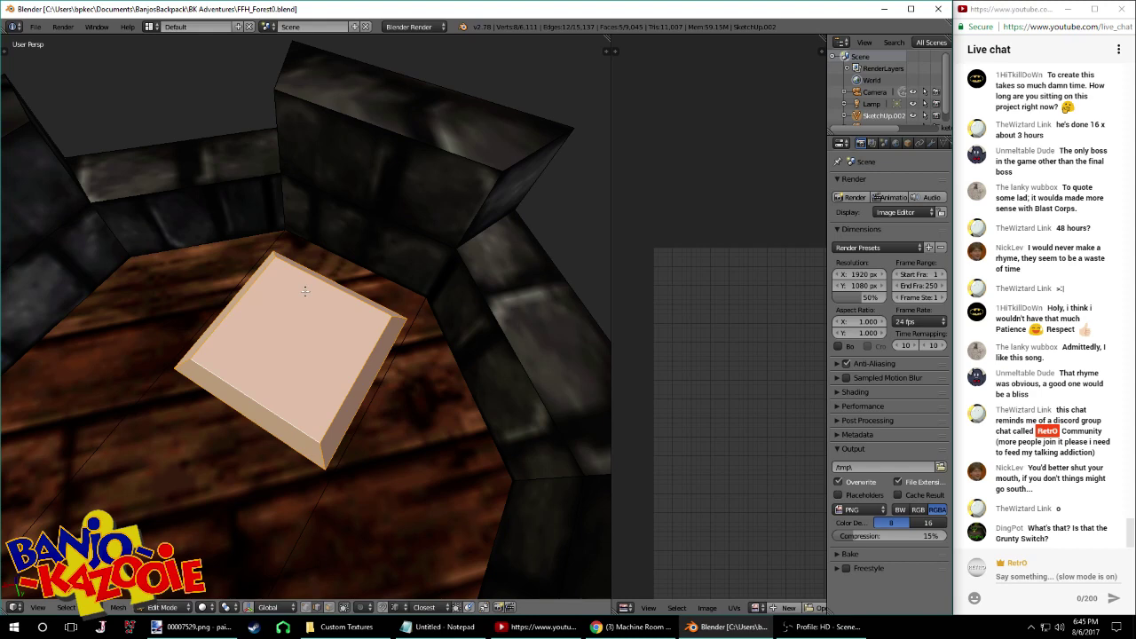
Inspect the castle tower from its base up to the top and save the file again
scroll(285, 327, down, 7)
middle_drag(286, 327, 306, 244)
mouse_move(317, 382)
shift+middle_down()
mouse_move(337, 281)
mouse_move(301, 385)
shift+middle_up()
scroll(338, 281, down, 6)
middle_drag(316, 269, 245, 252)
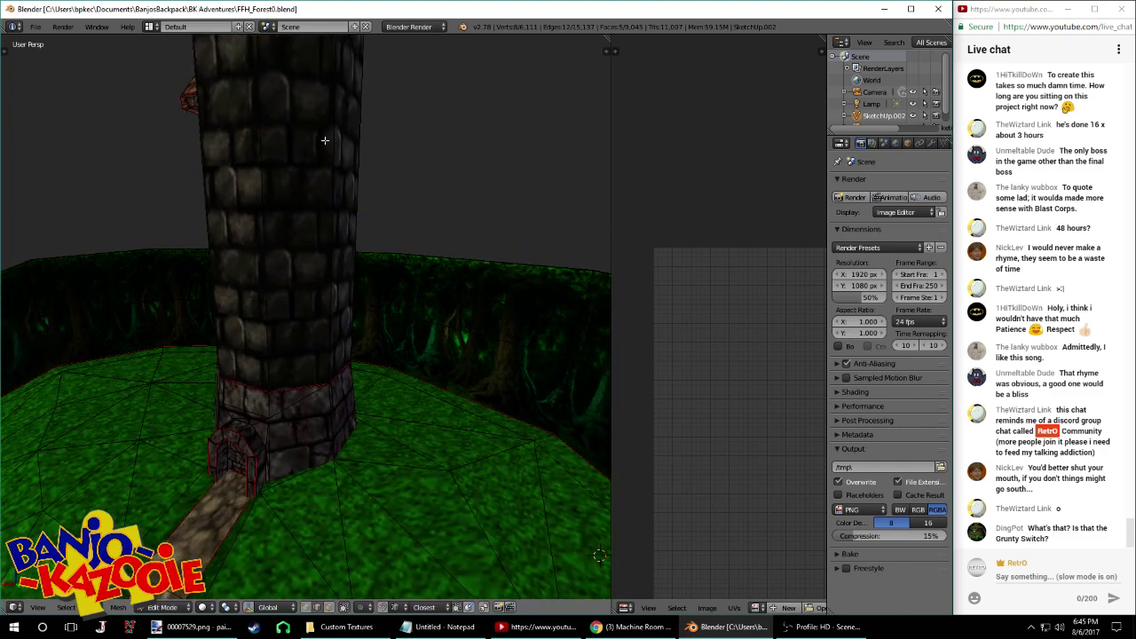
middle_drag(420, 251, 405, 307)
middle_drag(393, 201, 375, 299)
middle_drag(343, 252, 335, 294)
key(ctrl+s)
click(335, 296)
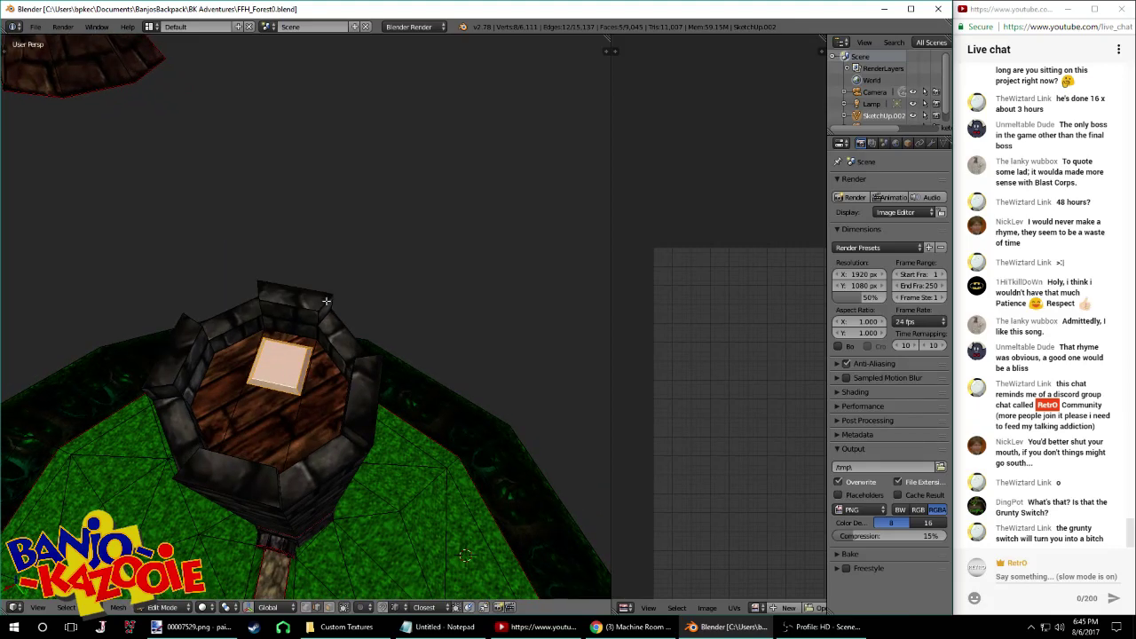
Scale the slab down slightly and nudge it along X on the tower floor
scroll(357, 382, up, 5)
middle_drag(357, 382, 396, 313)
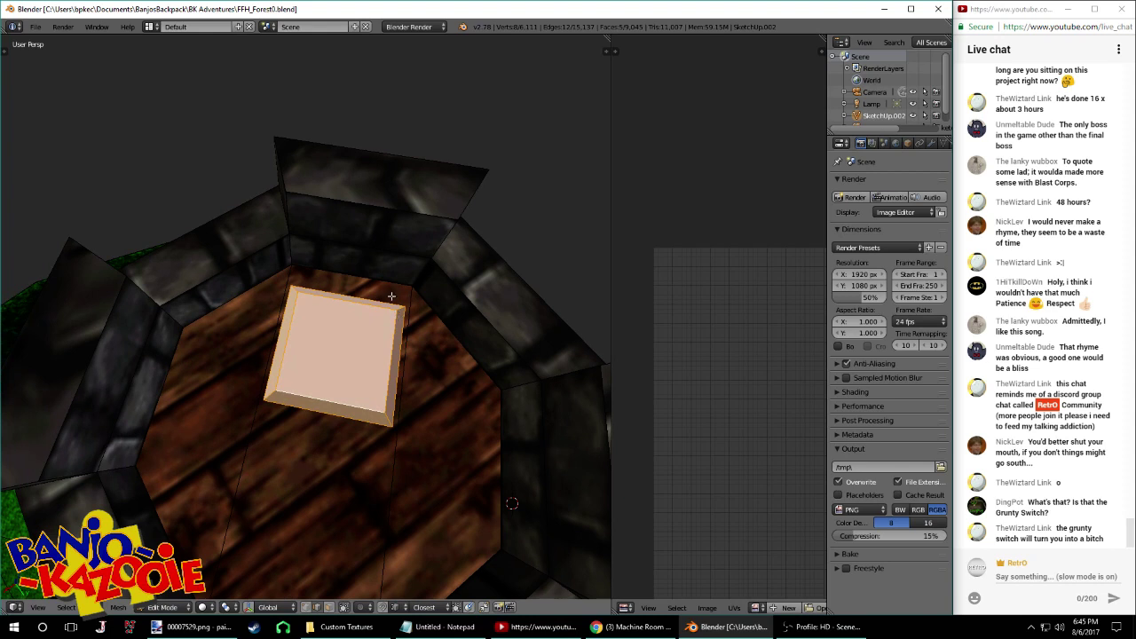
key(s)
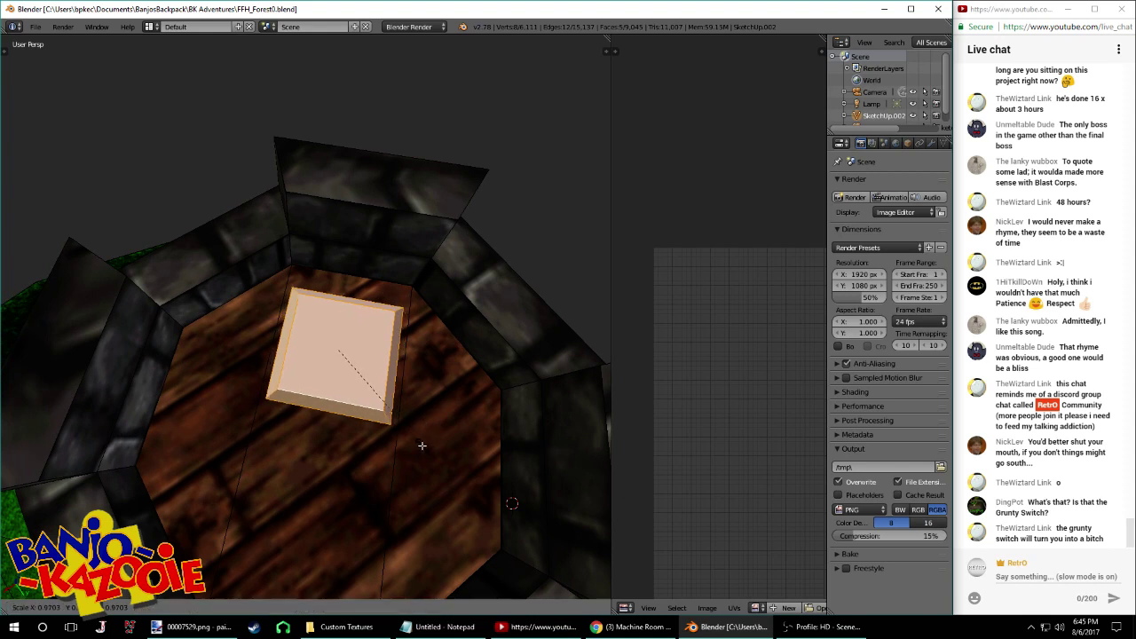
click(405, 433)
key(g)
key(x)
click(411, 428)
key(g)
key(y)
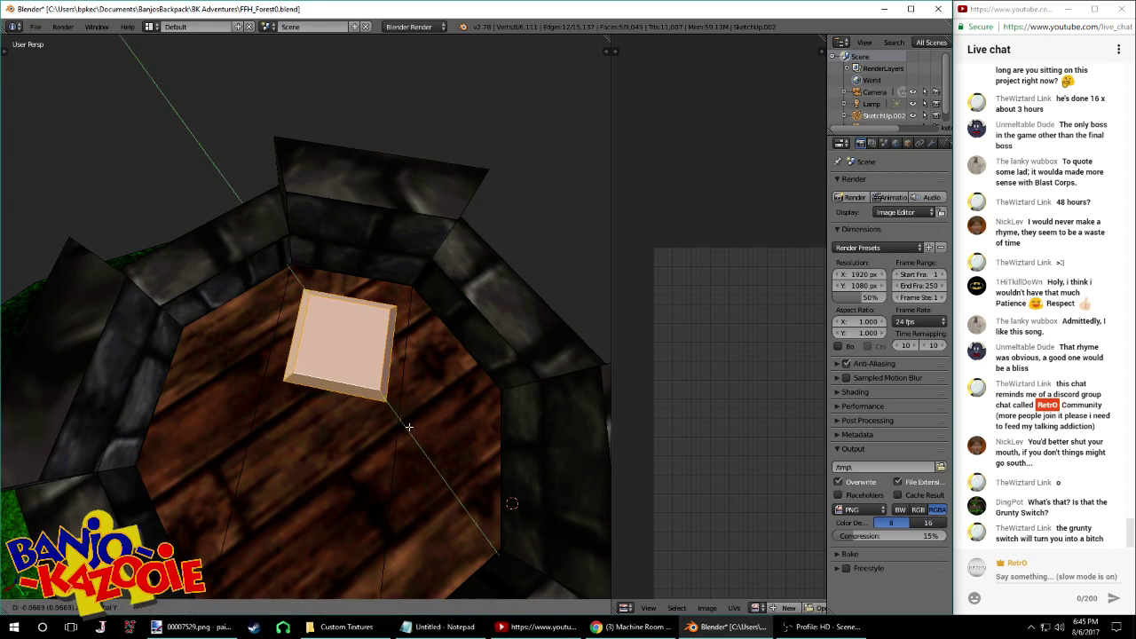
key(x)
click(409, 423)
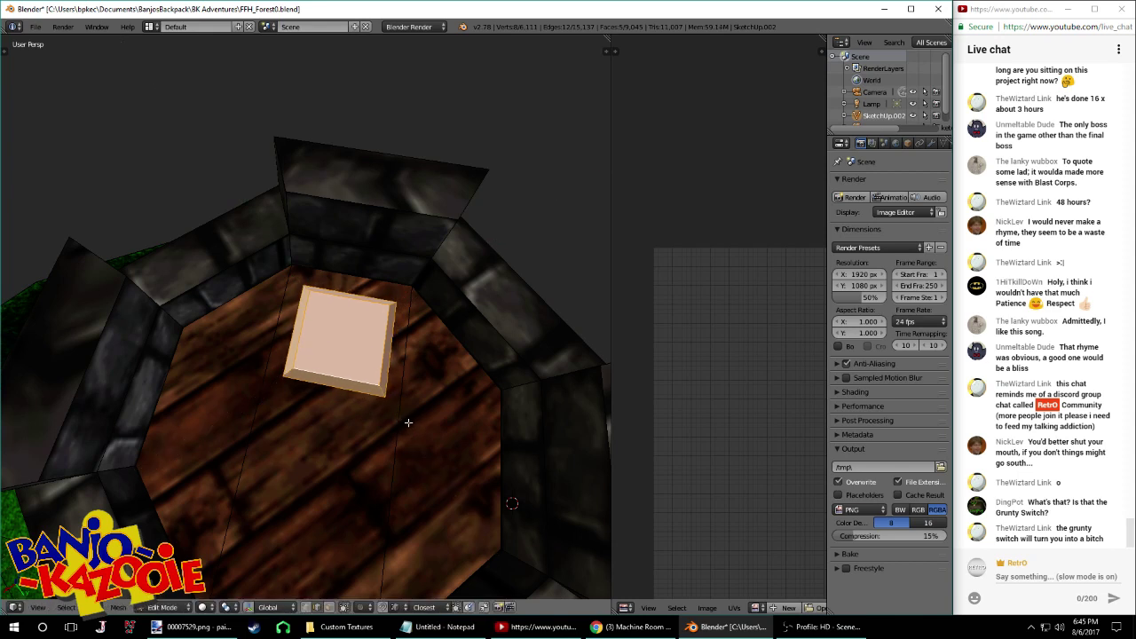
Try deleting the three wood floor faces of the tower top, and undo the deletion
middle_drag(409, 422, 388, 344)
right_click(340, 471)
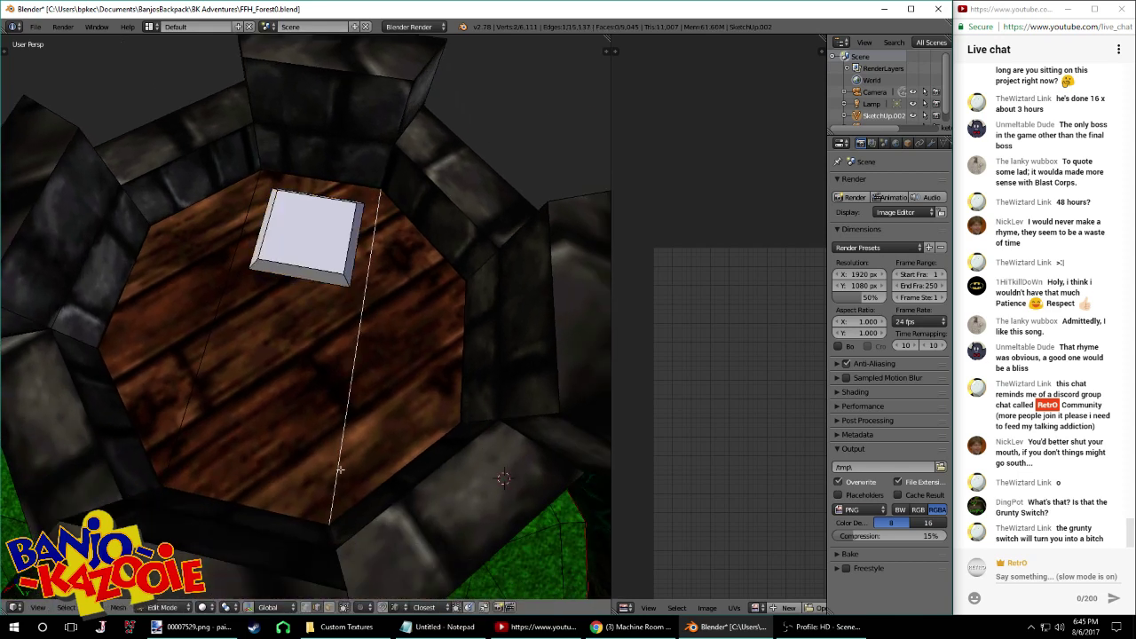
click(331, 608)
right_click(265, 424)
shift+right_click(384, 366)
shift+right_click(186, 332)
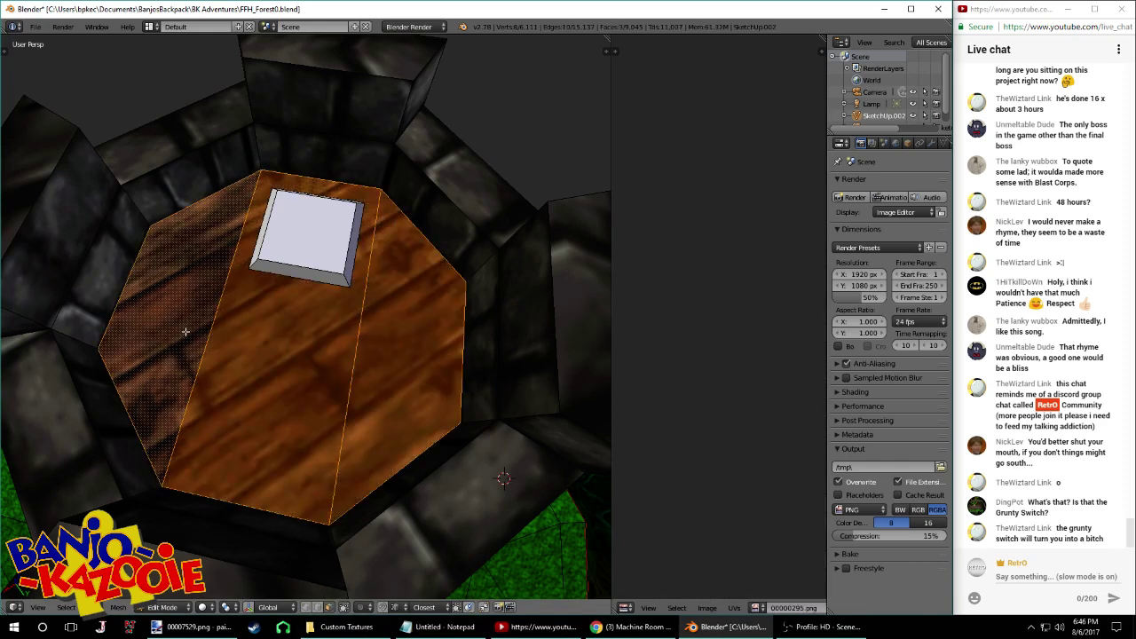
key(x)
click(186, 332)
middle_drag(221, 401, 318, 525)
key(ctrl+z)
Try to subdivide the two long edges that run across the wood floor
click(318, 608)
right_click(276, 414)
shift+right_click(404, 391)
key(ctrl+e)
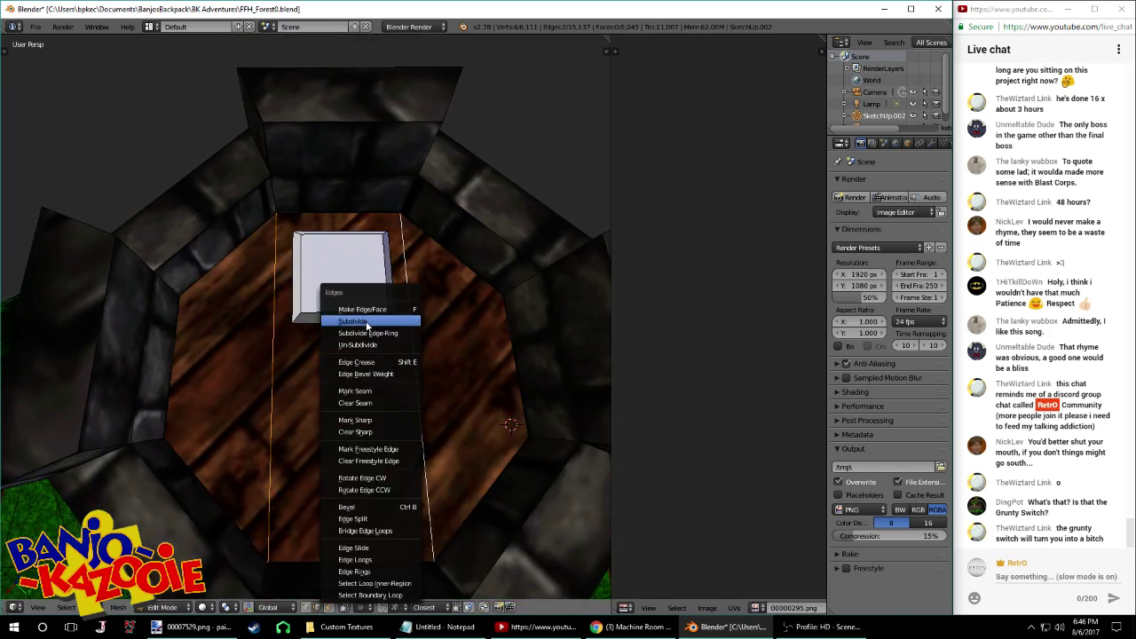
click(367, 325)
right_click(414, 347)
Search the web in Chrome for "blender loop cut", read the Loop Subdivide manual page, and return to Blender
click(632, 626)
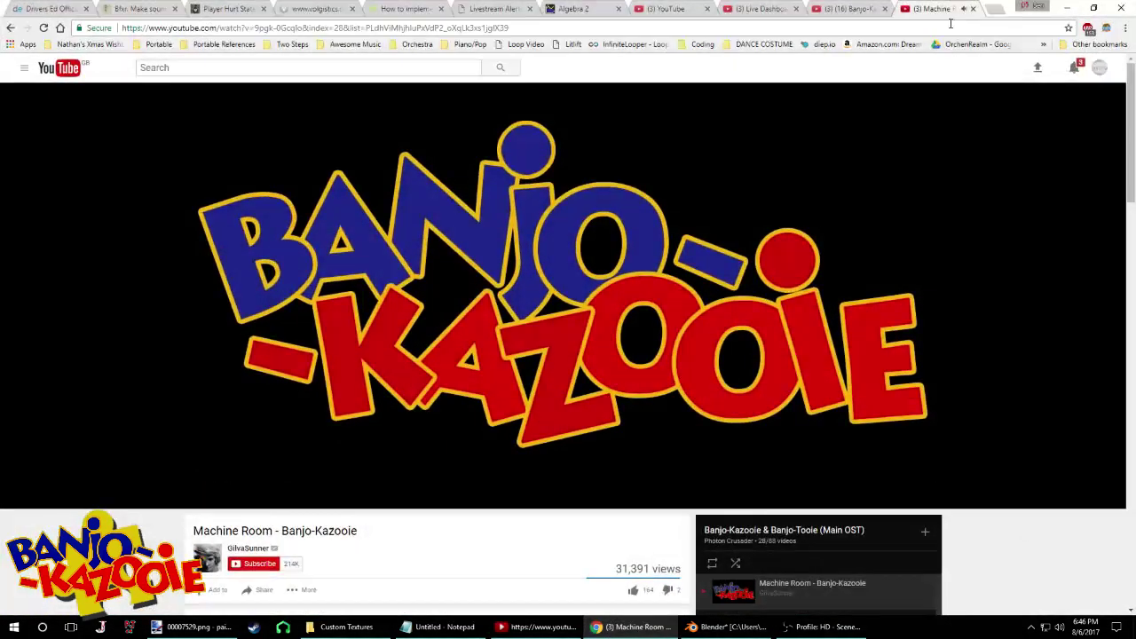
click(988, 6)
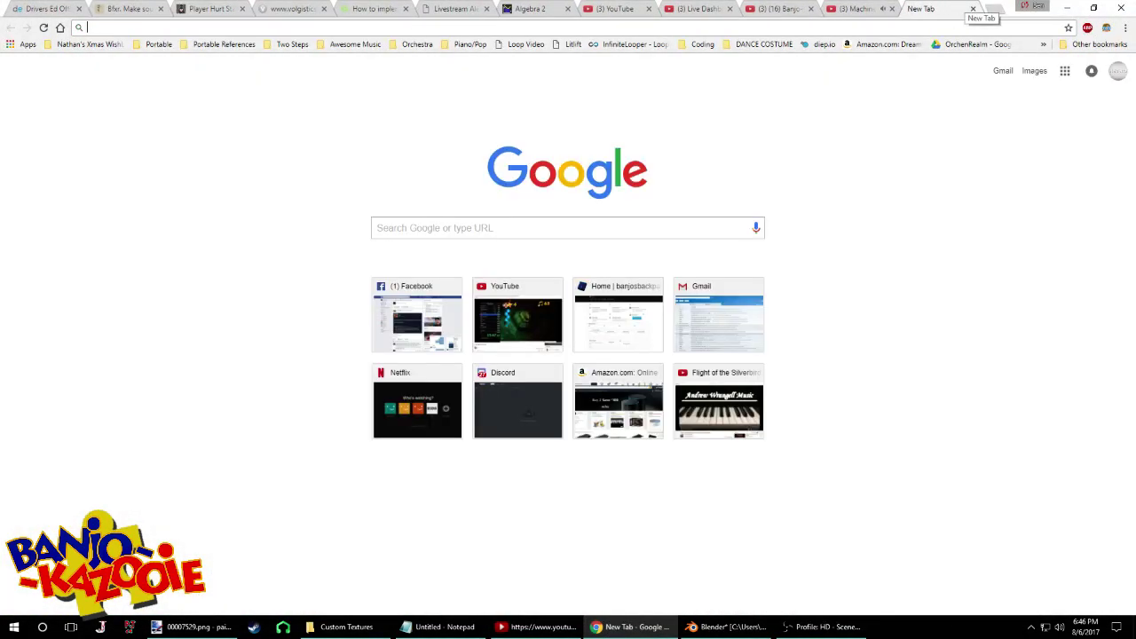
text(blender loop cut)
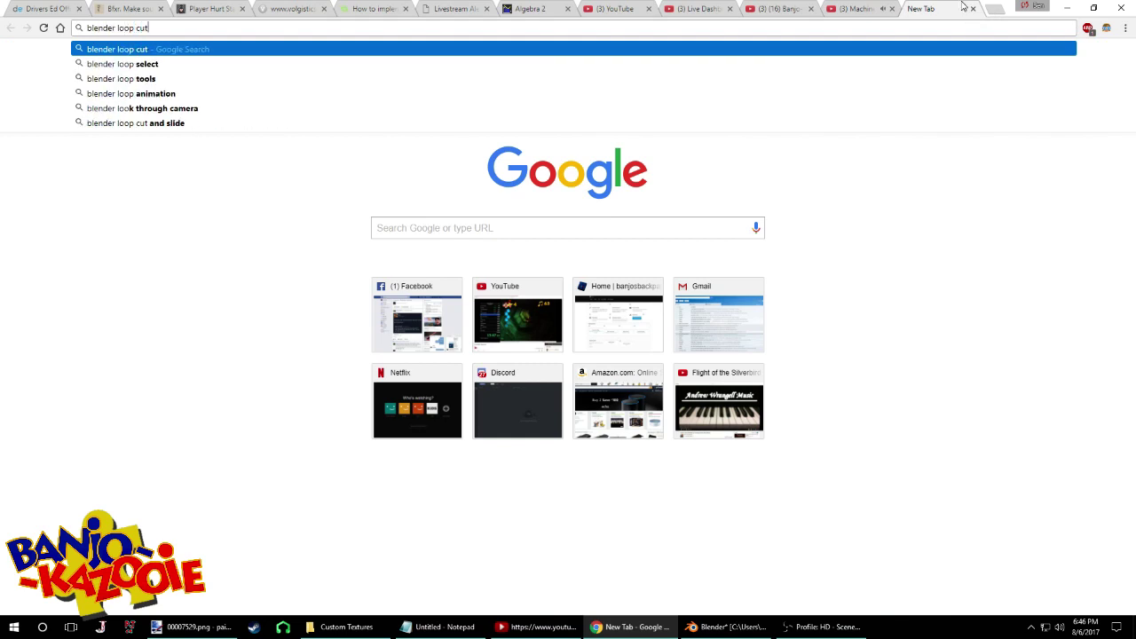
key(Return)
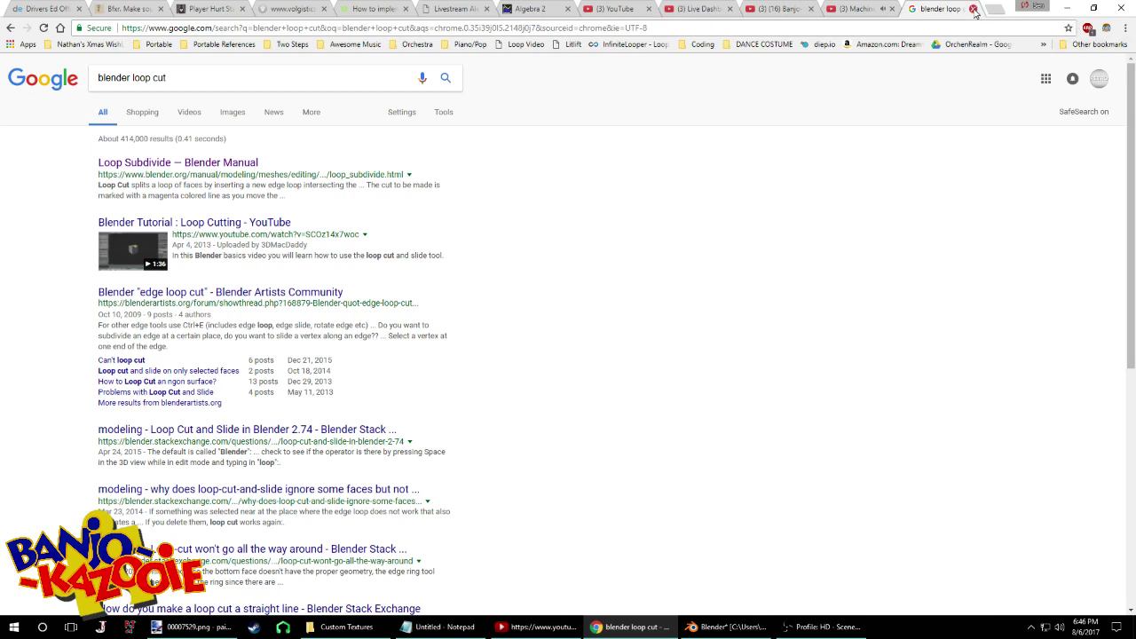
click(222, 163)
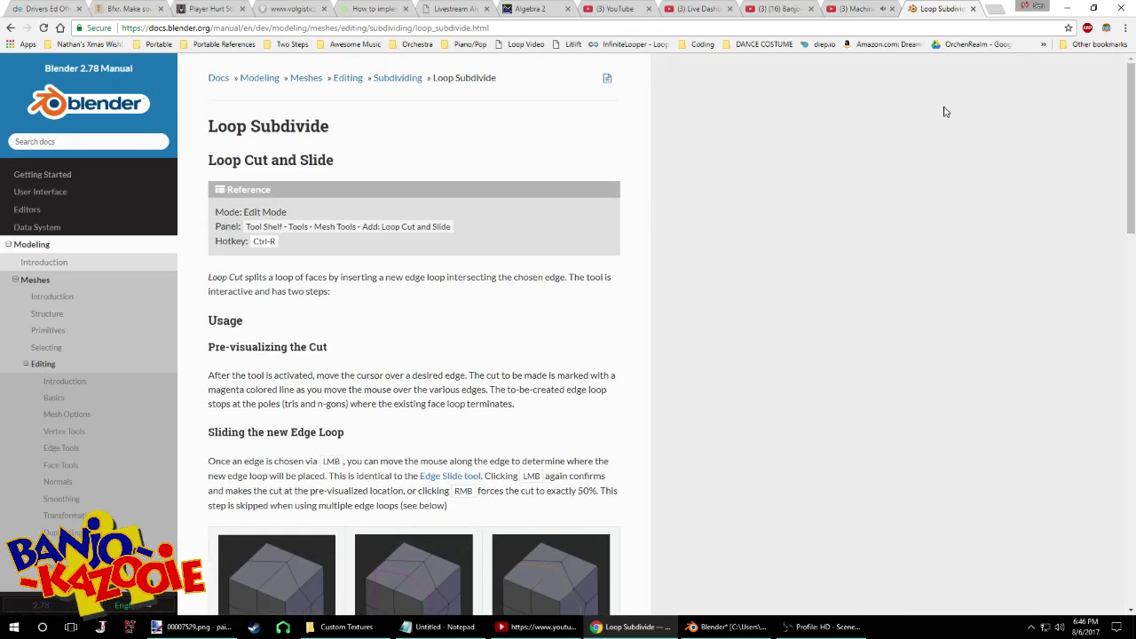
click(973, 8)
click(1067, 8)
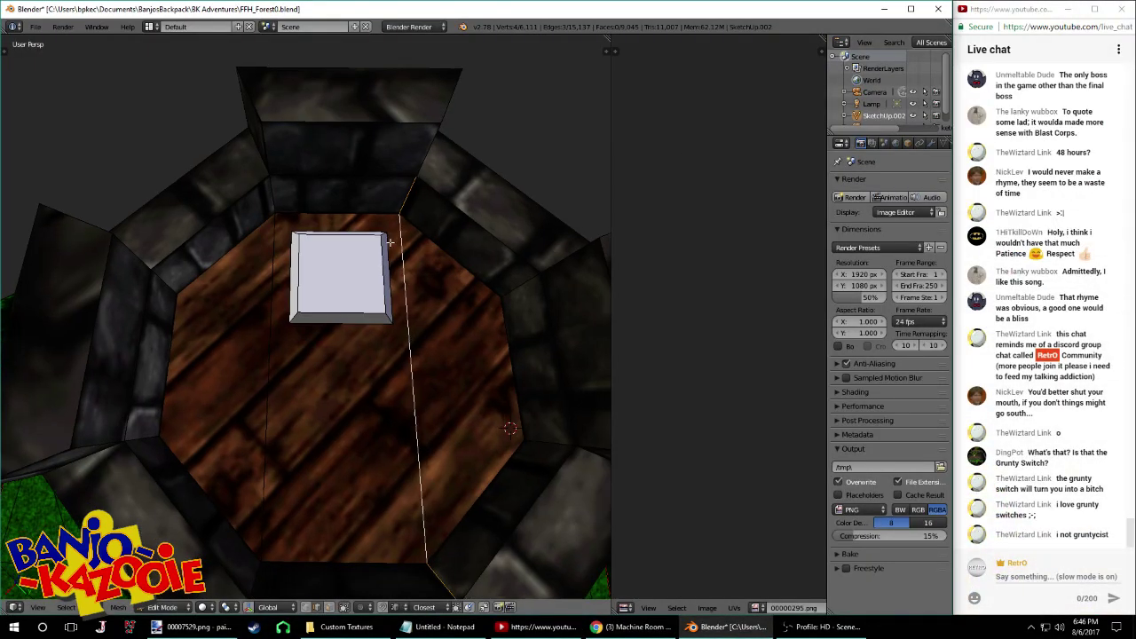
Try to loop cut across the middle strip of the tower's wood floor between its two long edges
middle_drag(389, 242, 411, 313)
key(ctrl+r)
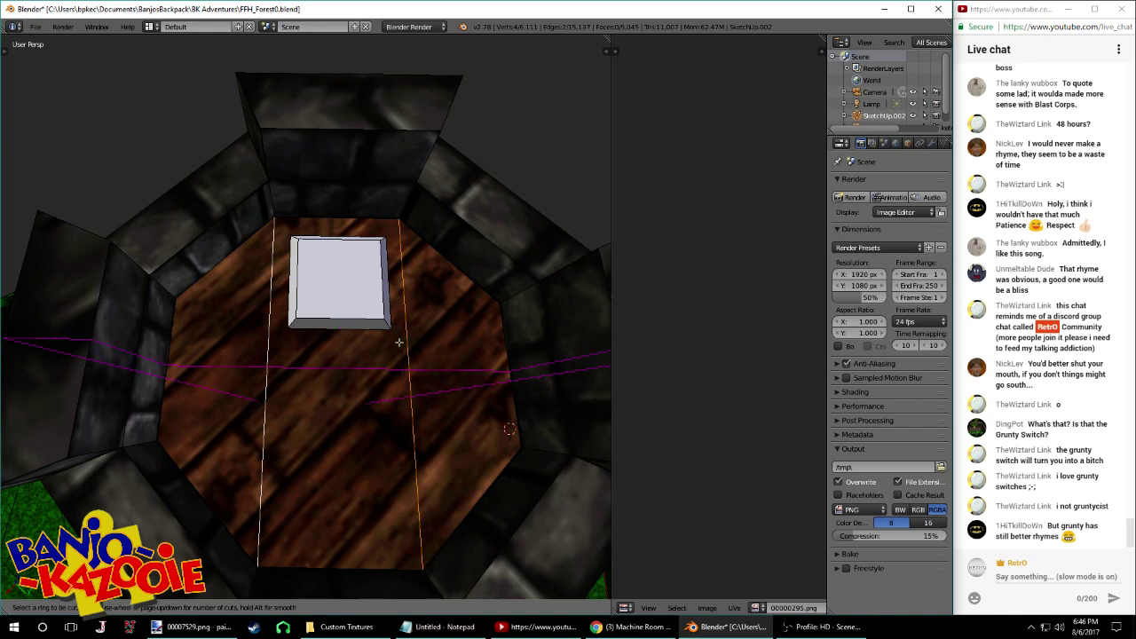
key(Escape)
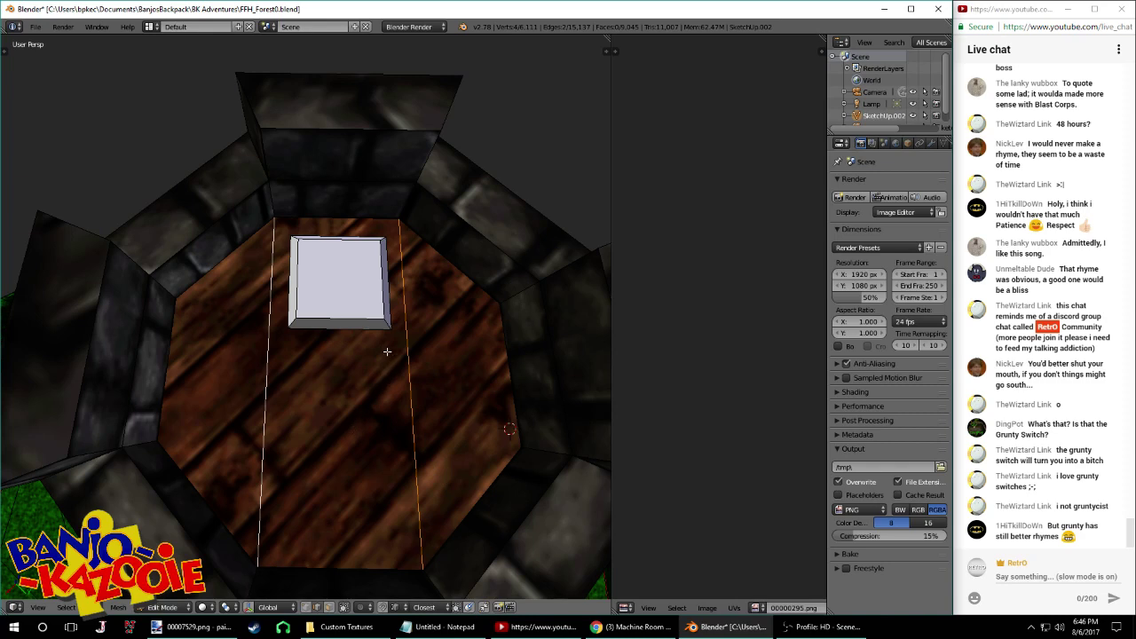
scroll(387, 352, down, 10)
scroll(378, 342, up, 6)
middle_drag(364, 324, 330, 322)
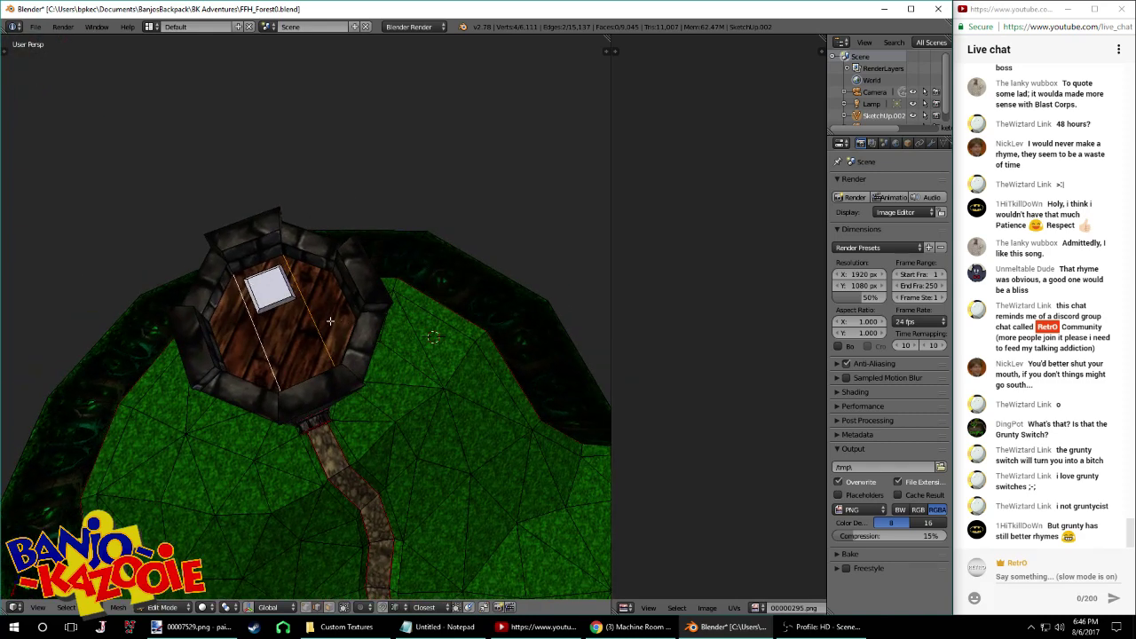
scroll(329, 320, up, 4)
key(r)
key(y)
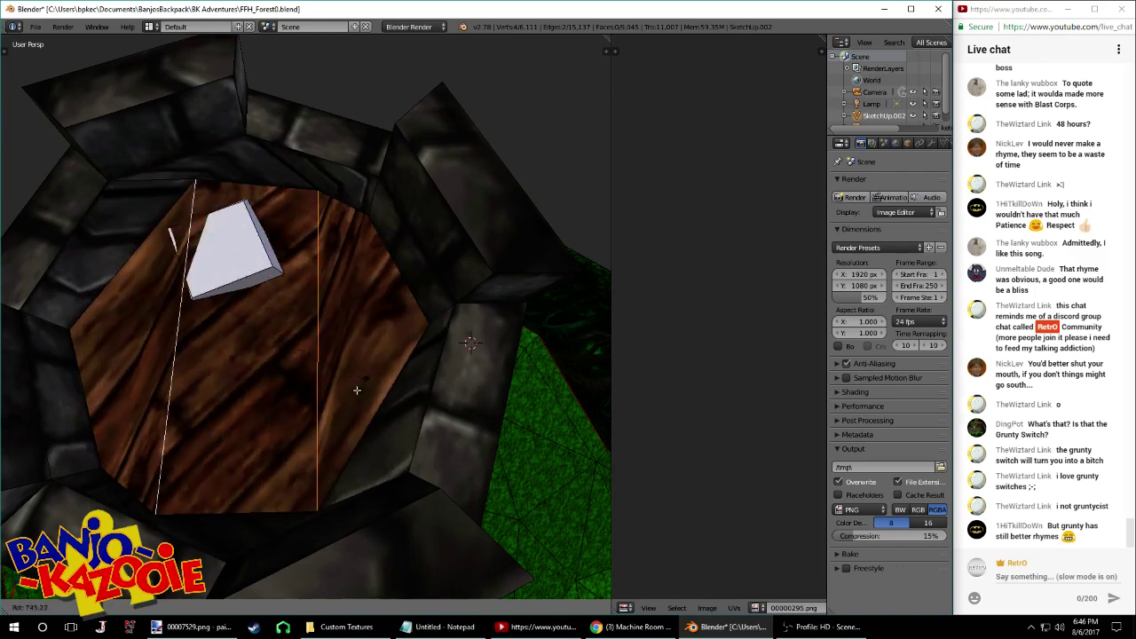
key(y)
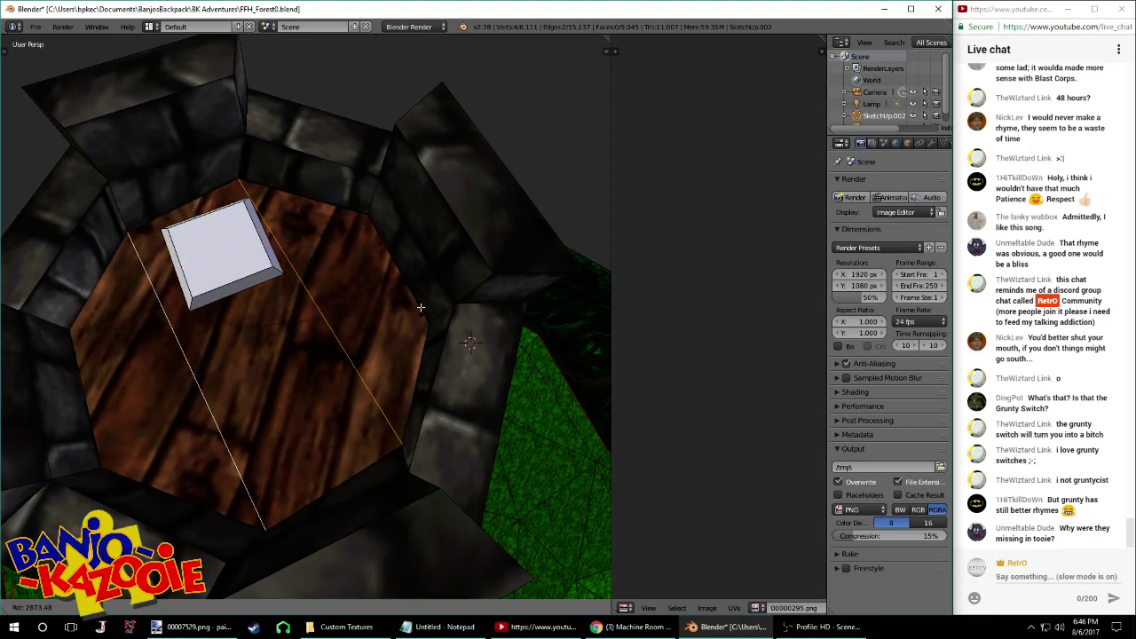
right_click(402, 242)
middle_drag(332, 274, 278, 281)
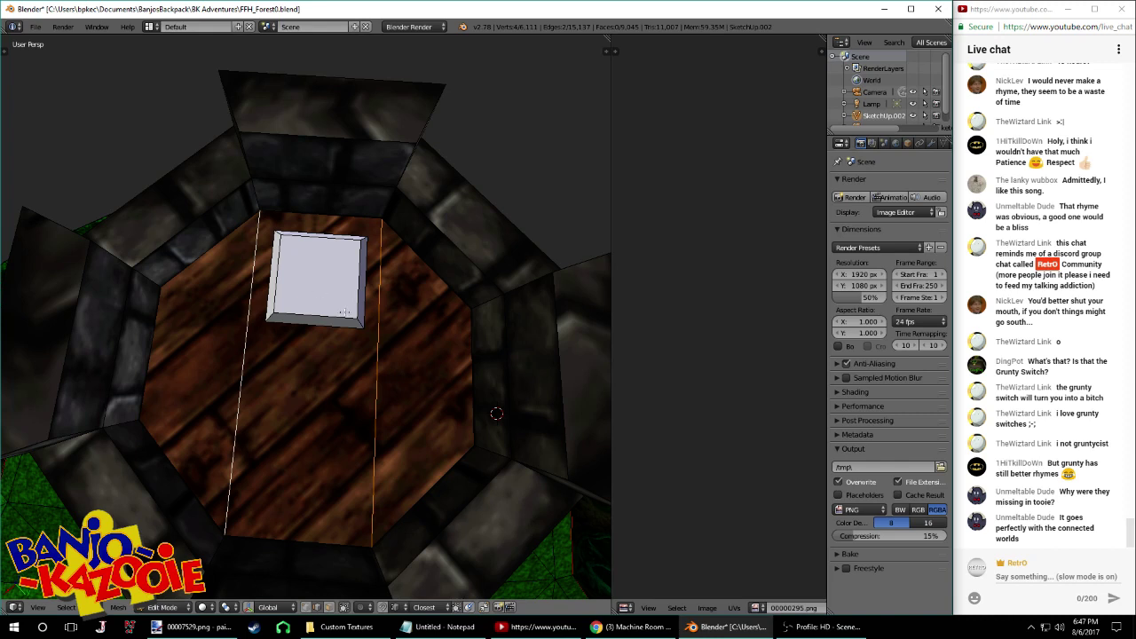
Subdivide each of the two long edges bounding the middle strip of the wood floor
right_click(368, 323)
key(ctrl+e)
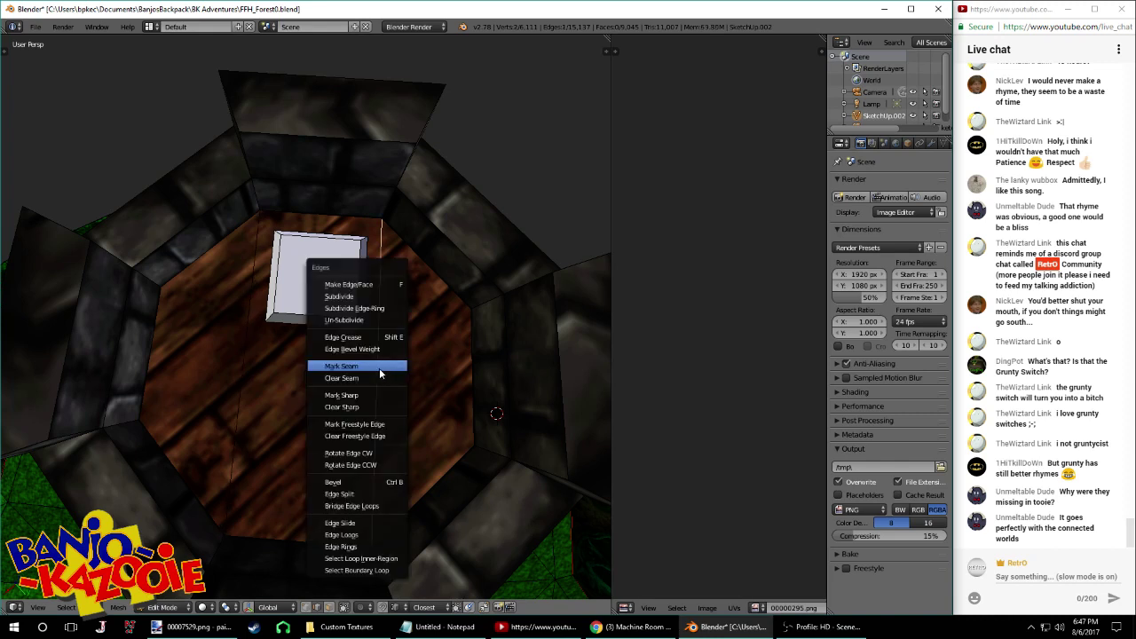
click(381, 317)
key(ctrl+e)
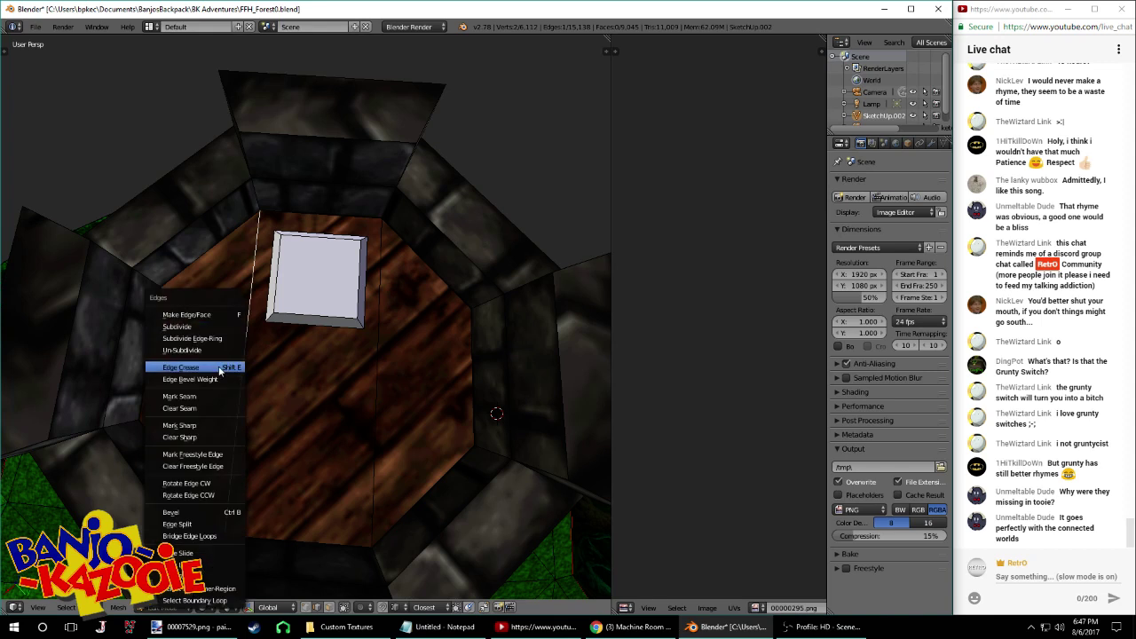
click(213, 325)
Select all boundary vertices of the middle floor strip in vertex mode and subdivide its edges three times
click(308, 609)
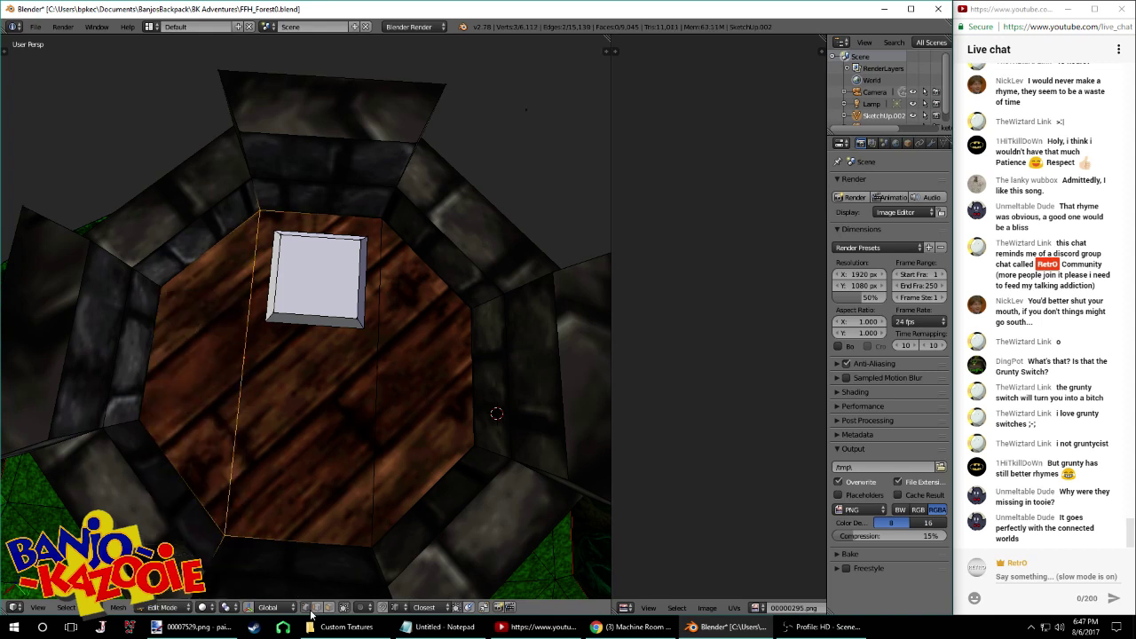
right_click(379, 378)
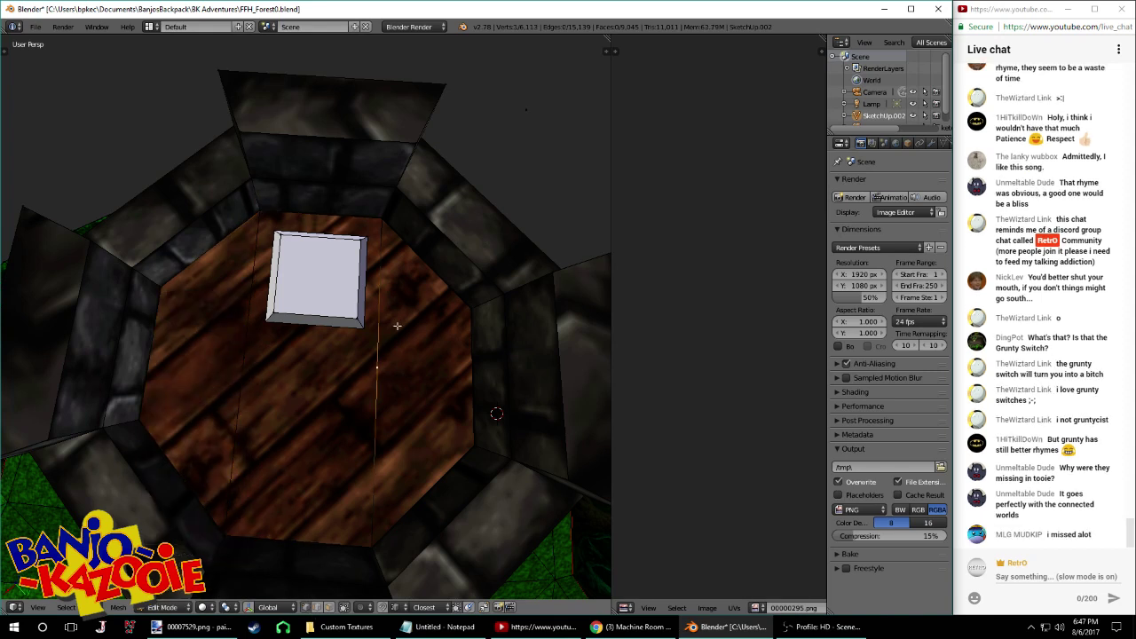
shift+right_click(388, 226)
shift+right_click(369, 535)
shift+right_click(226, 519)
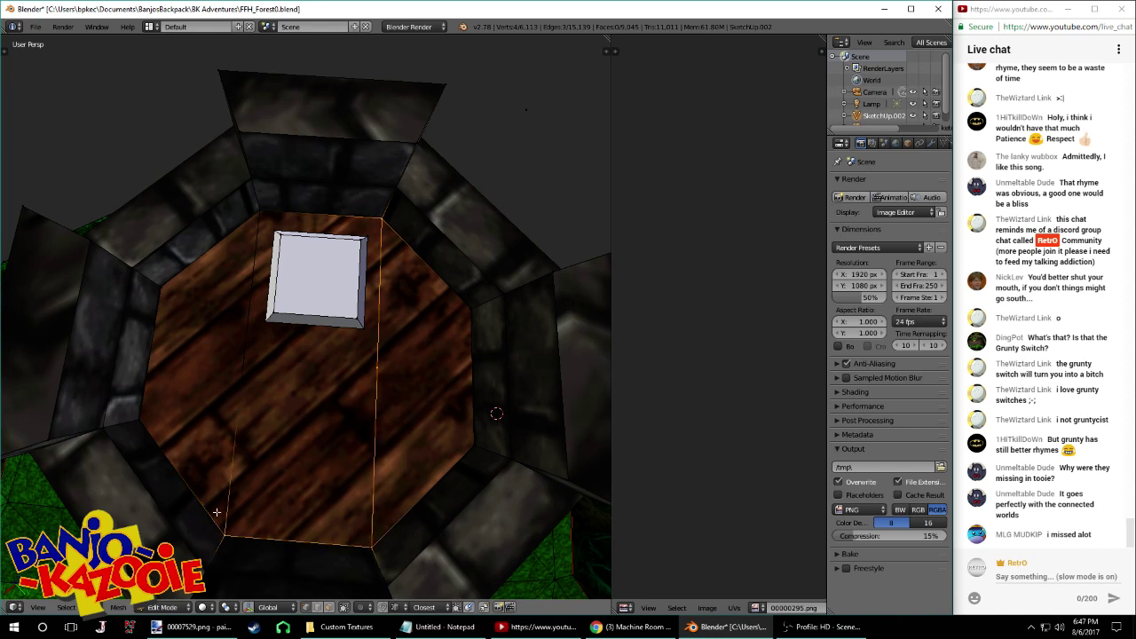
shift+right_click(252, 269)
key(ctrl+e)
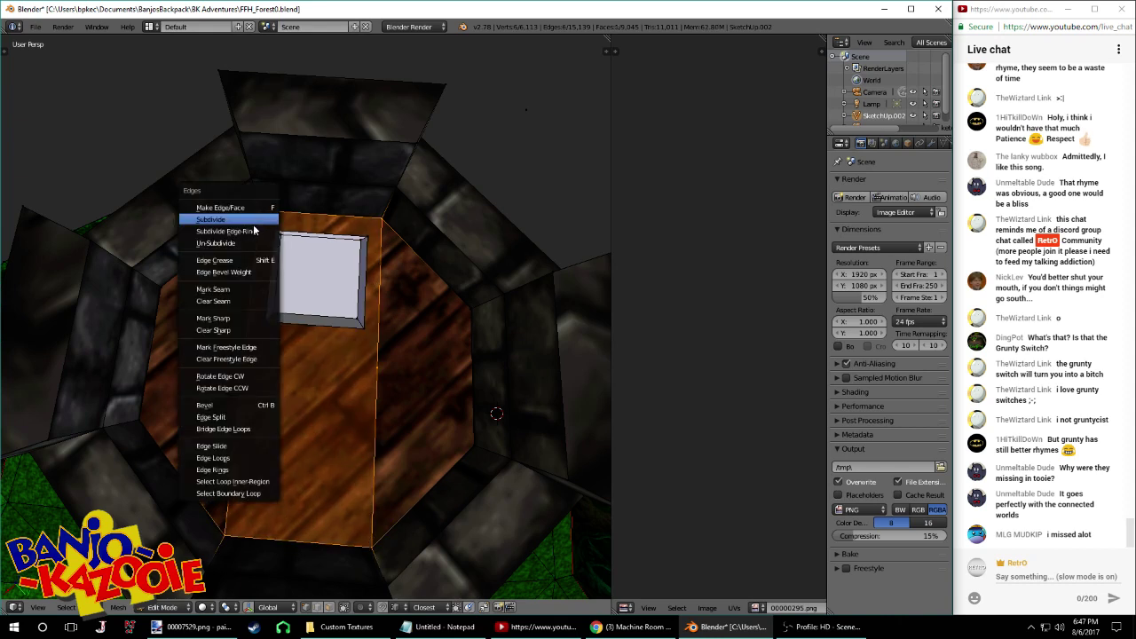
click(245, 222)
key(ctrl+e)
click(278, 275)
middle_drag(327, 313, 330, 321)
key(ctrl+e)
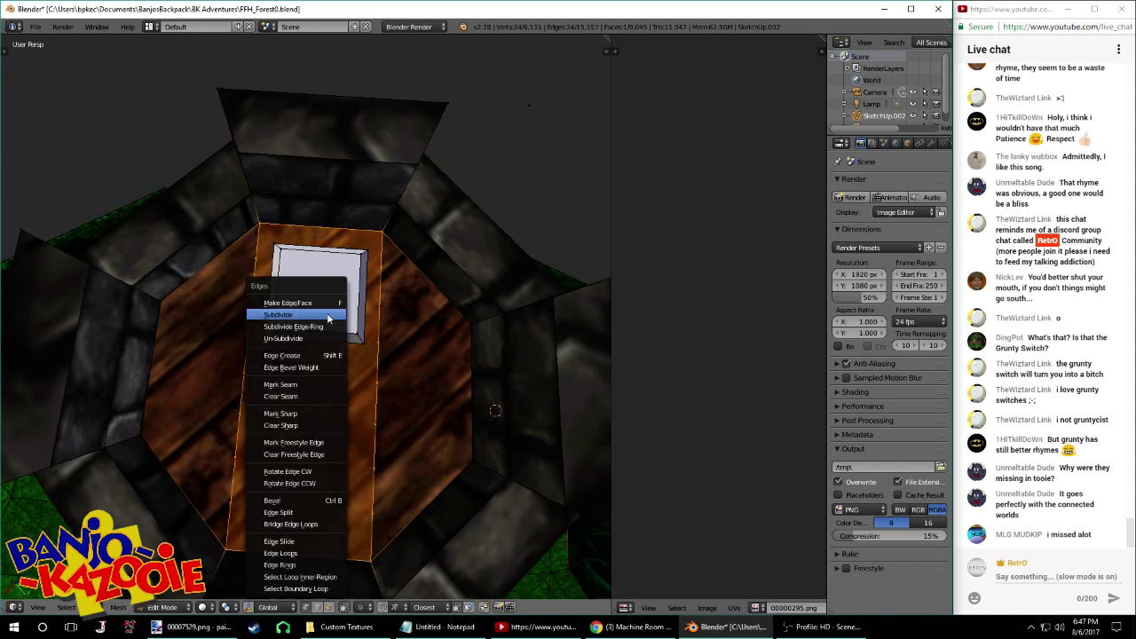
click(354, 320)
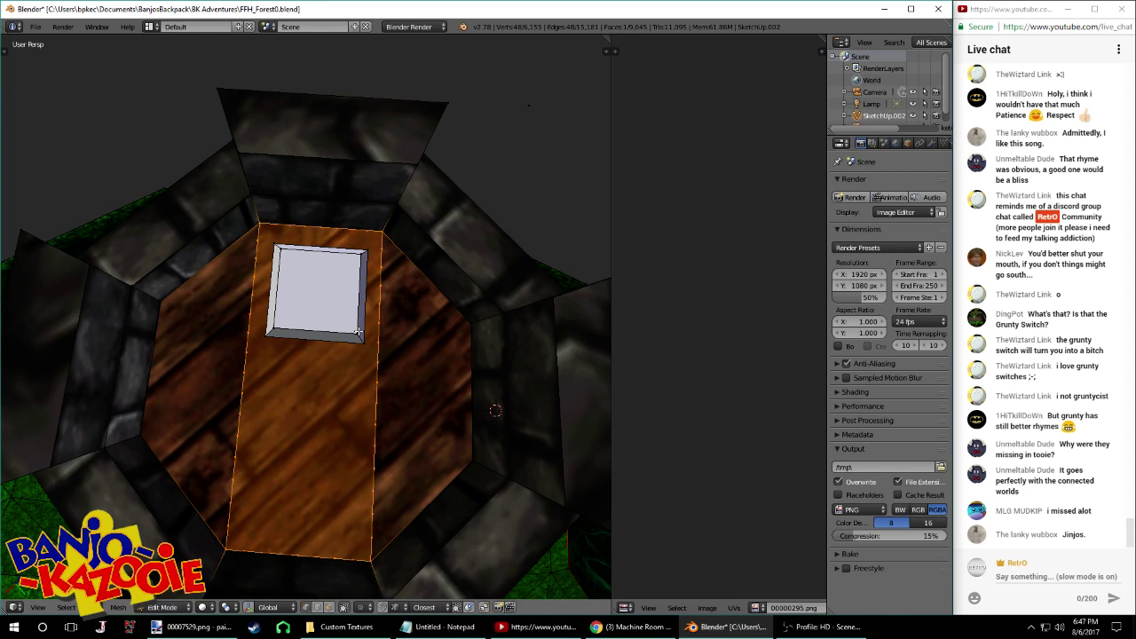
Split the middle floor strip with an edge joining the two opposite side vertices just below the slab
right_click(253, 352)
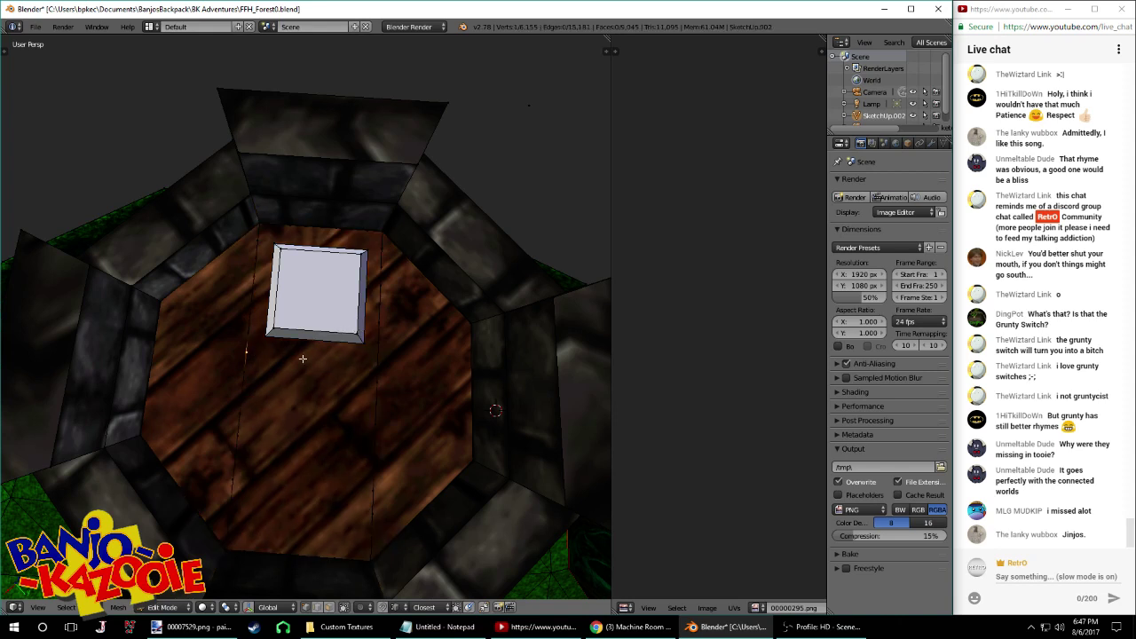
shift+right_click(371, 363)
key(f)
Select the whole linked slab and nudge it slightly along the Y axis in two small moves
right_click(369, 346)
right_click(274, 339)
key(ctrl+l)
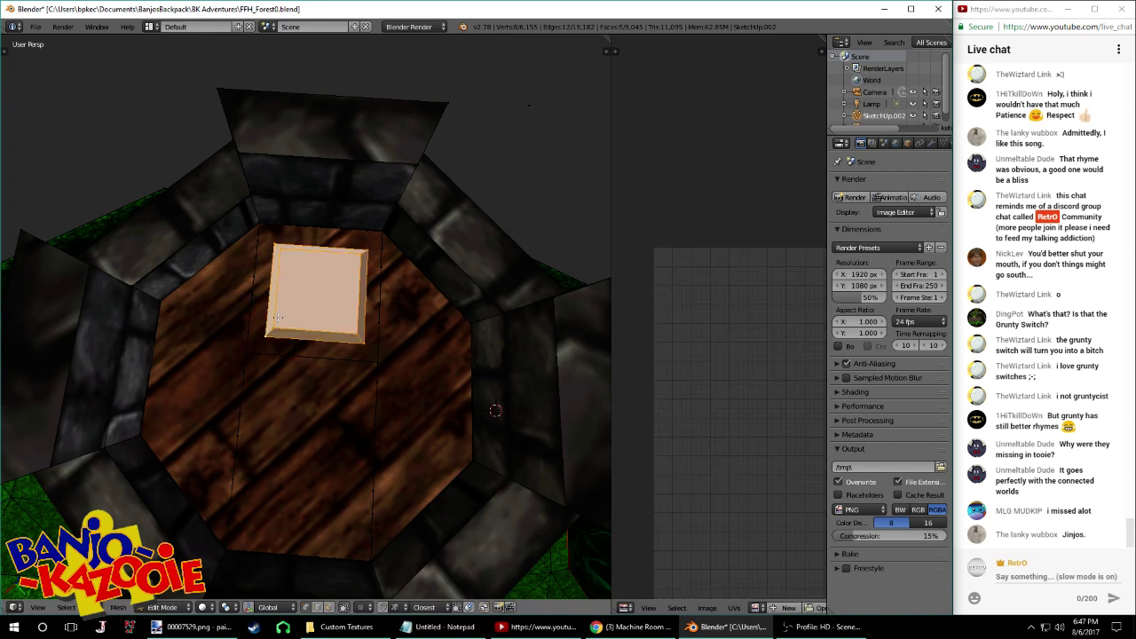
scroll(304, 329, up, 4)
key(g)
key(x)
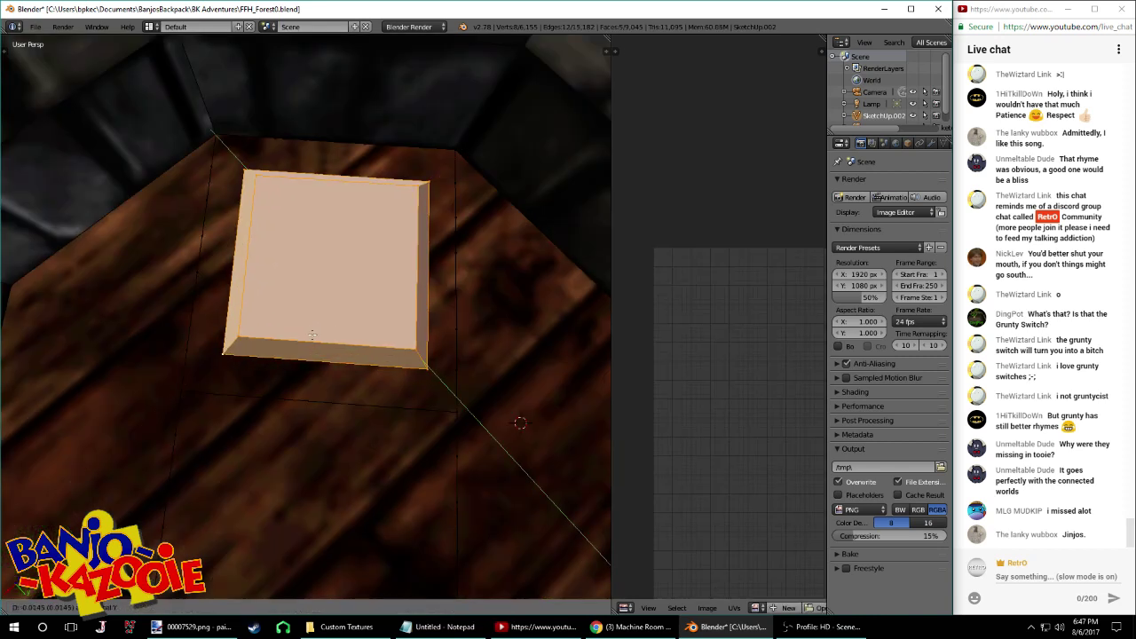
click(309, 333)
key(g)
key(x)
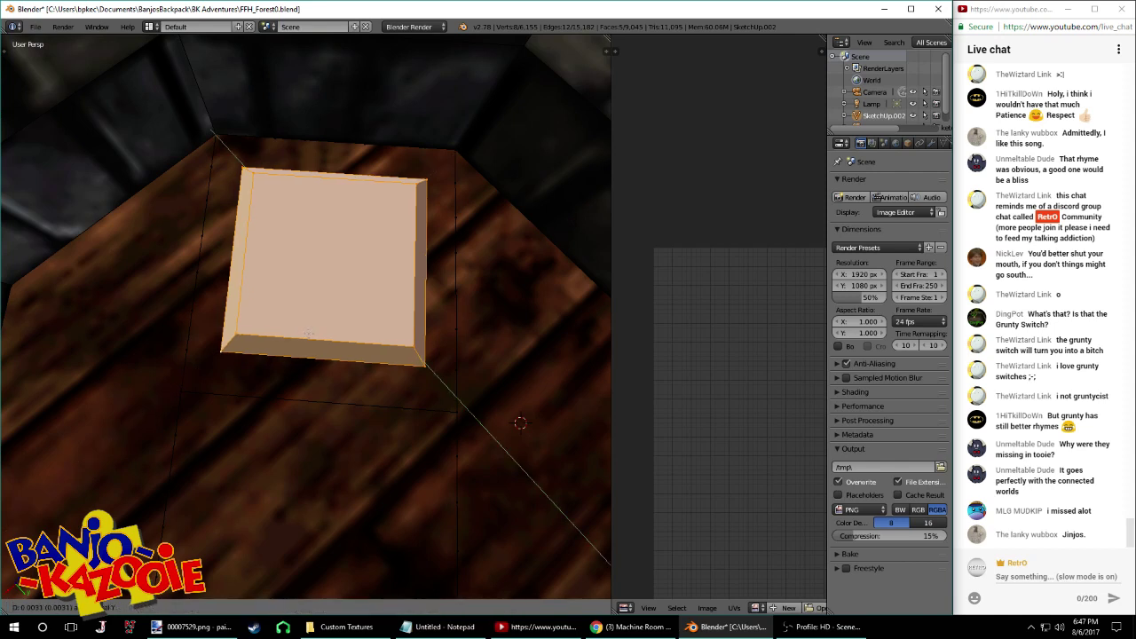
click(310, 334)
Select the slab's base corner nearest the wall together with the adjacent corner vertex of the wood floor strip
key(KP_Decimal)
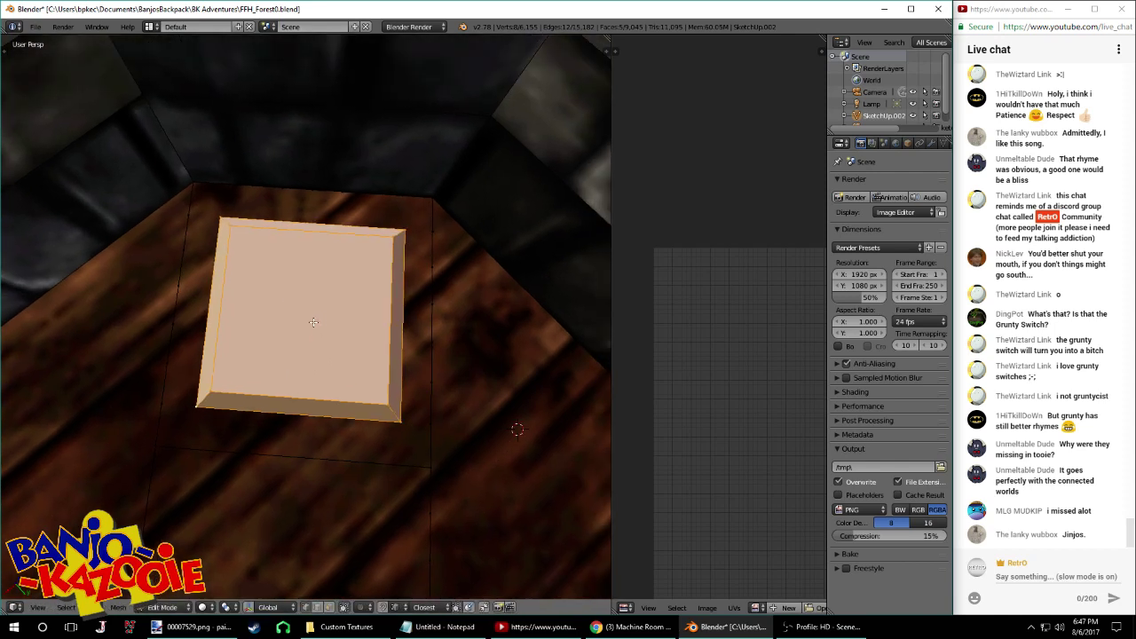
middle_drag(210, 230, 211, 237)
right_click(218, 333)
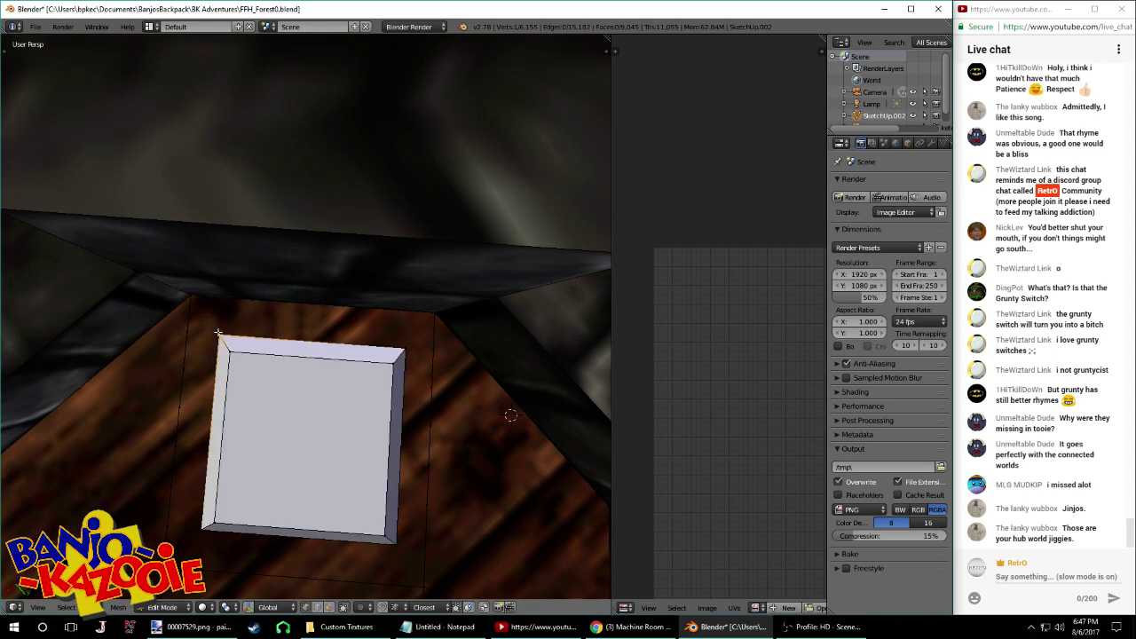
shift+right_click(196, 303)
middle_drag(196, 302, 214, 315)
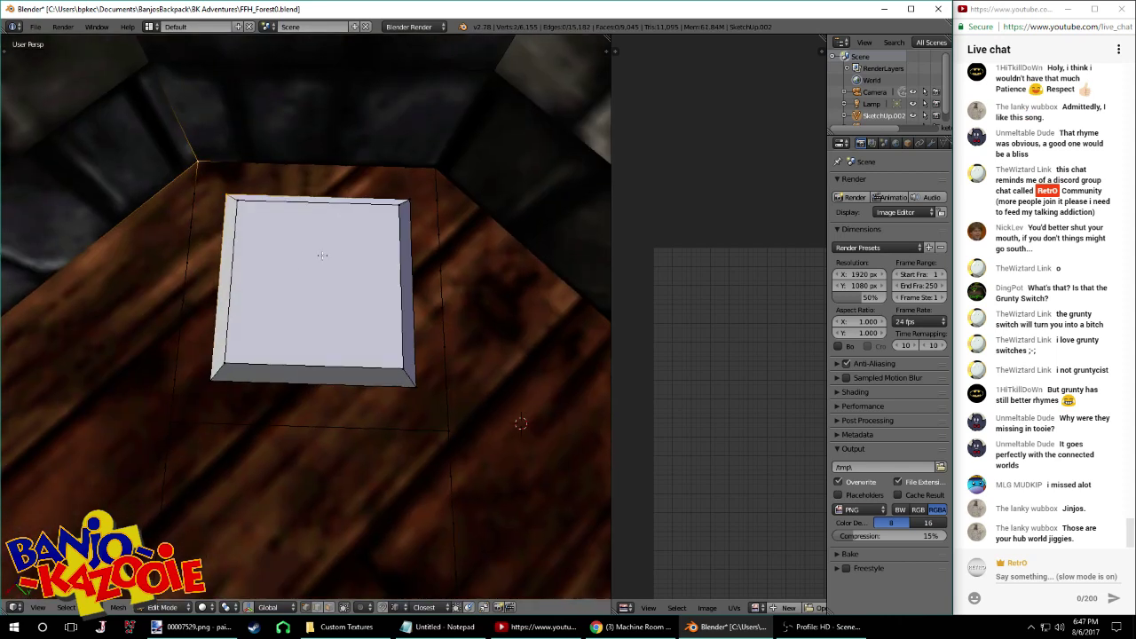
Connect the raised box's two corners nearest the wall to the matching corners of the floor cutout with edges
middle_drag(322, 256, 326, 277)
key(f)
right_click(432, 235)
shift+right_click(414, 258)
key(f)
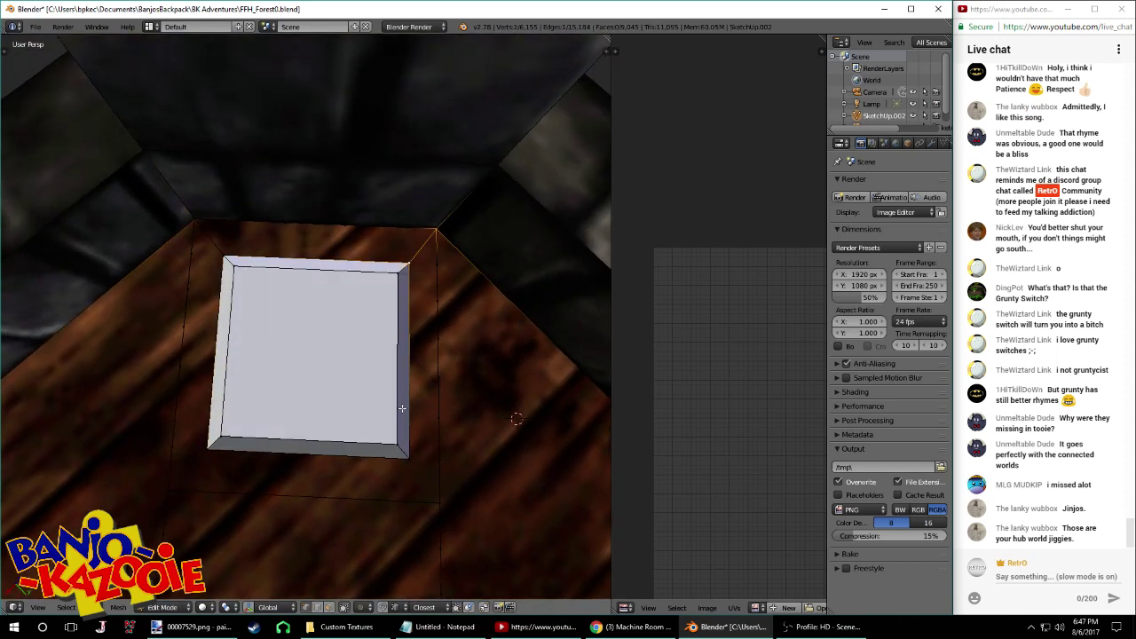
Try deleting the raised box's faces, and undo the deletion
right_click(409, 458)
shift+right_click(439, 506)
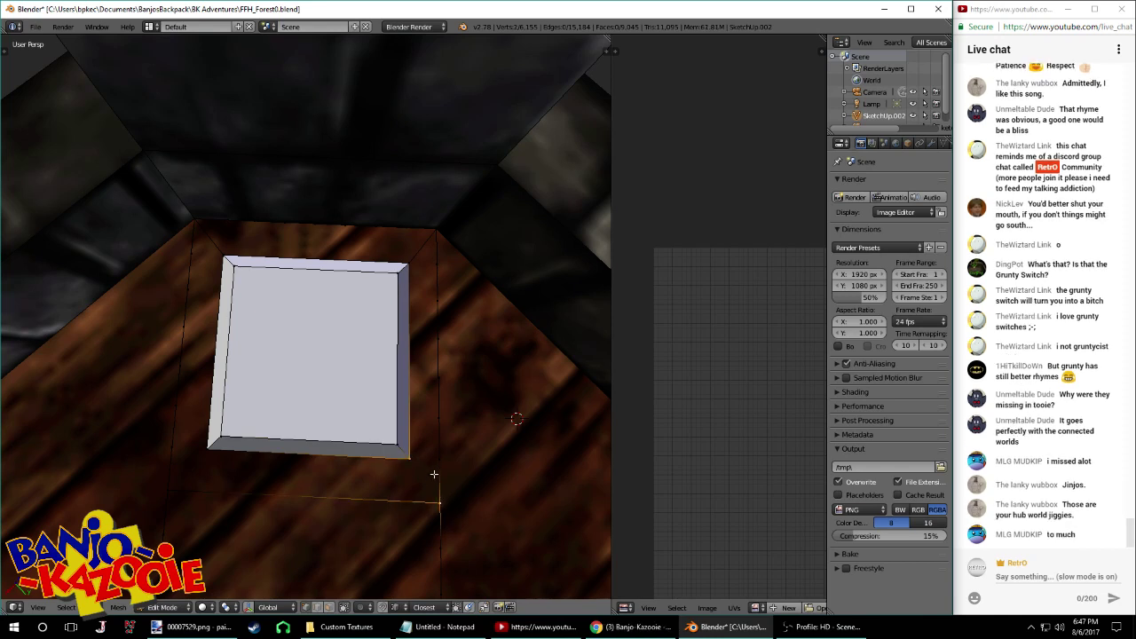
key(ctrl+l)
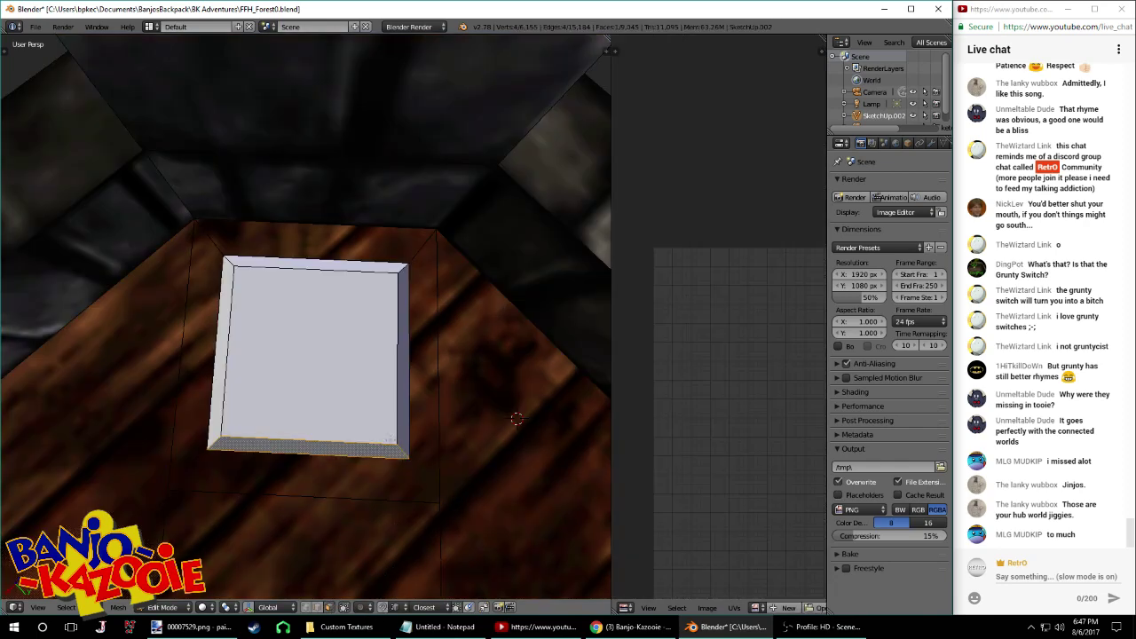
click(384, 410)
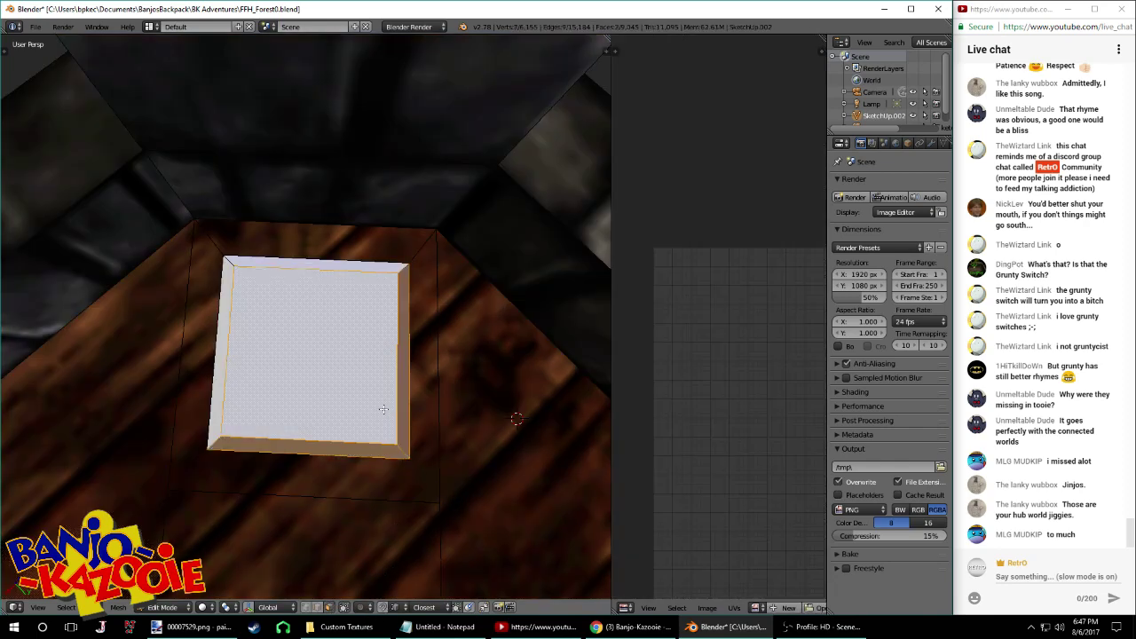
key(ctrl+l)
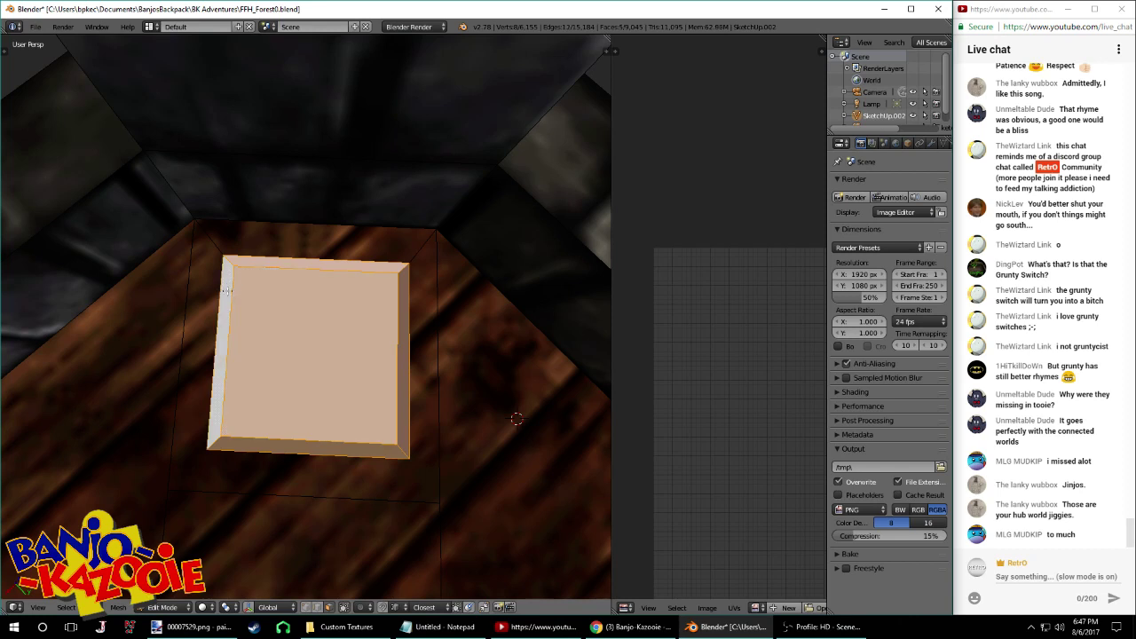
key(x)
click(228, 293)
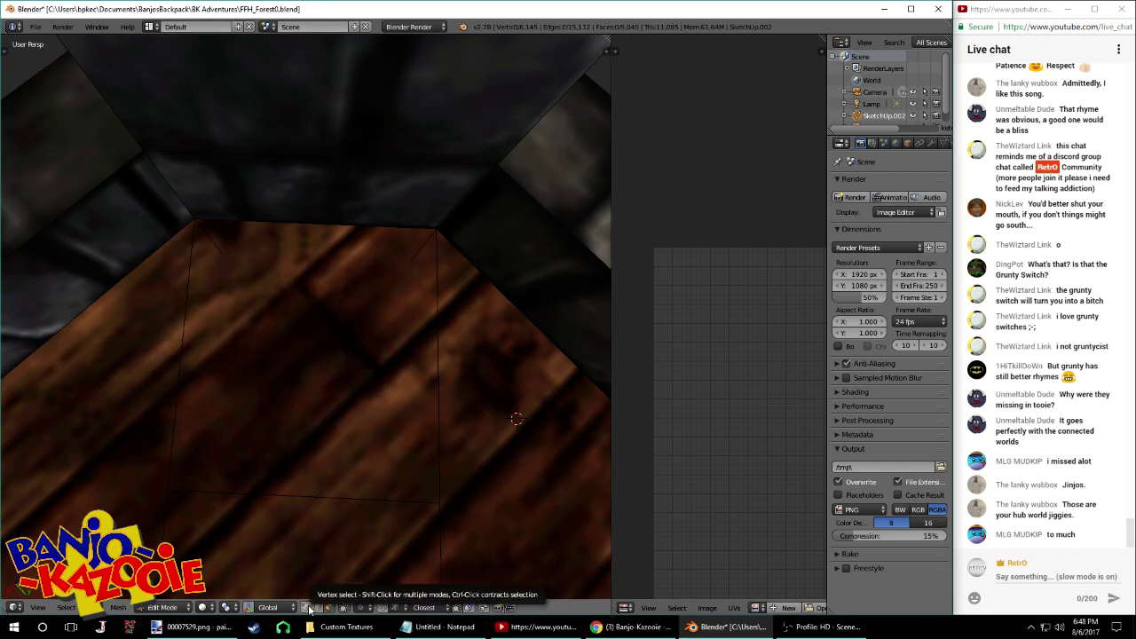
key(ctrl+z)
In vertex select mode, connect the raised box's two front corners to the matching corners of the floor cutout with edges
click(308, 608)
right_click(199, 451)
shift+right_click(179, 485)
key(f)
right_click(399, 463)
shift+right_click(432, 499)
key(f)
Shift the two front corner vertices of the floor cutout slightly along the X axis and check the result in Object Mode
right_click(178, 483)
shift+right_click(449, 496)
key(g)
key(x)
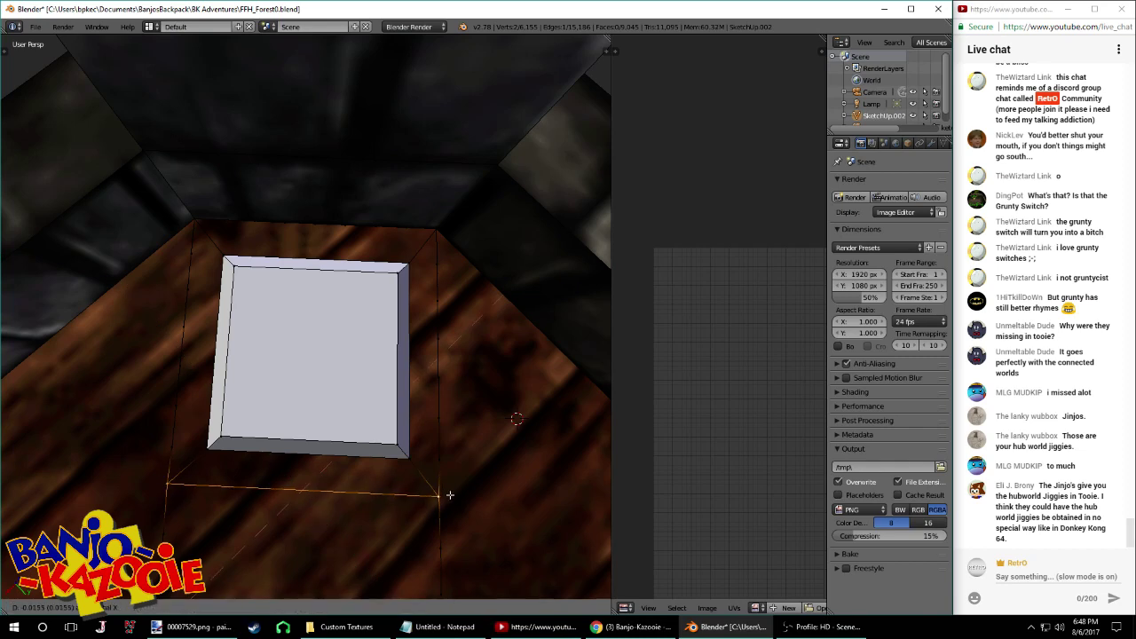
click(453, 495)
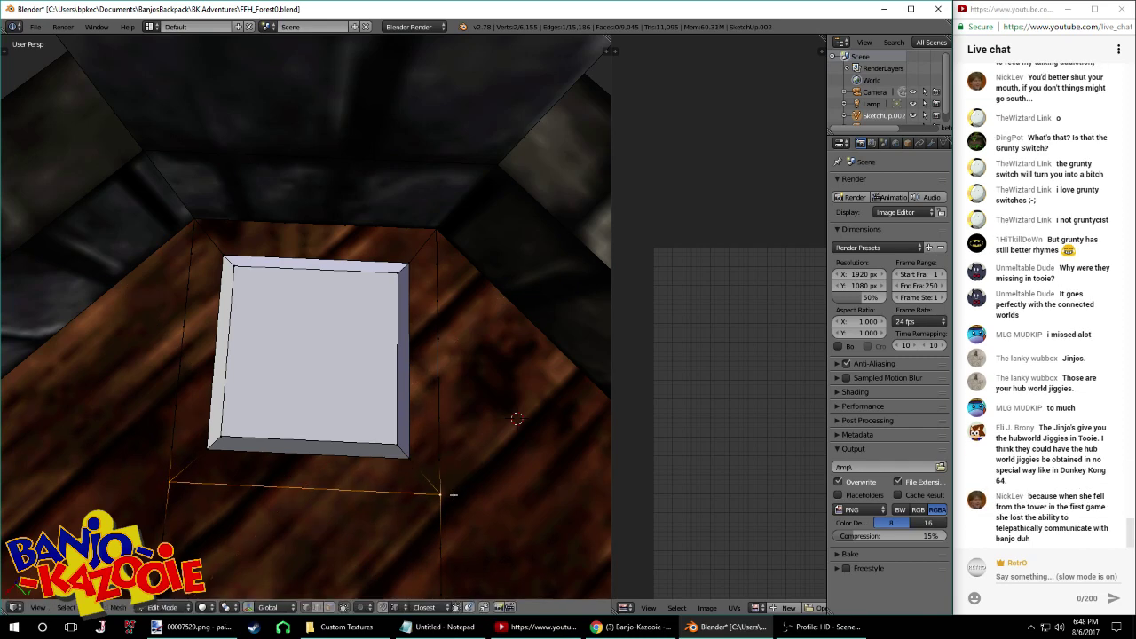
key(Tab)
scroll(401, 418, down, 5)
scroll(400, 418, up, 3)
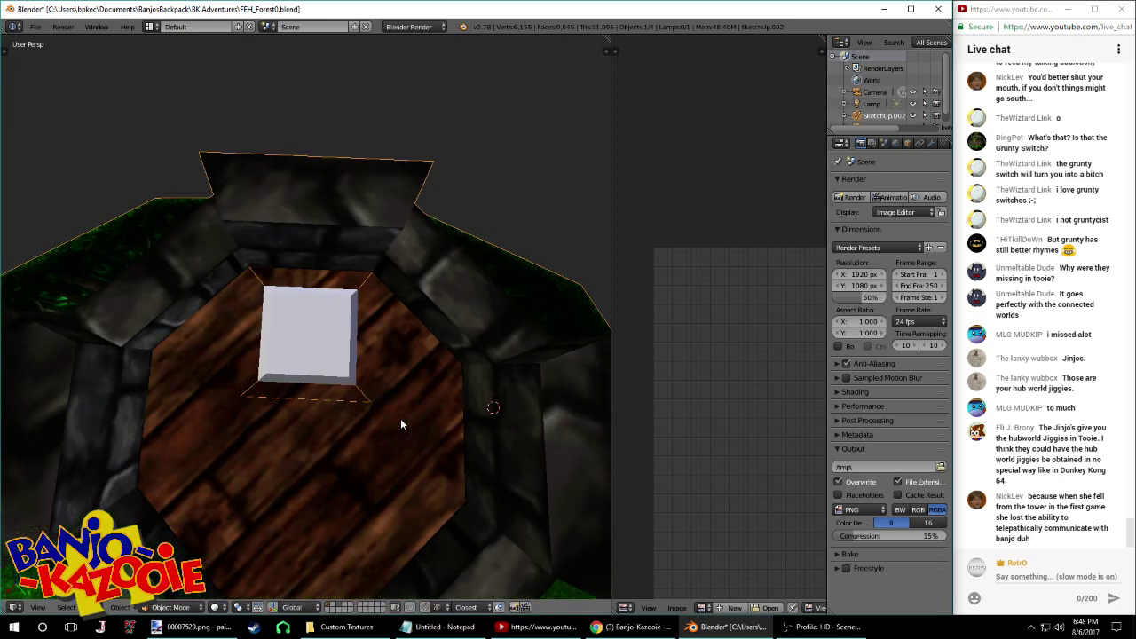
Select the raised box's faces in face select mode and reposition the box within its floor cutout from the top view
key(Tab)
key(a)
click(330, 588)
click(332, 610)
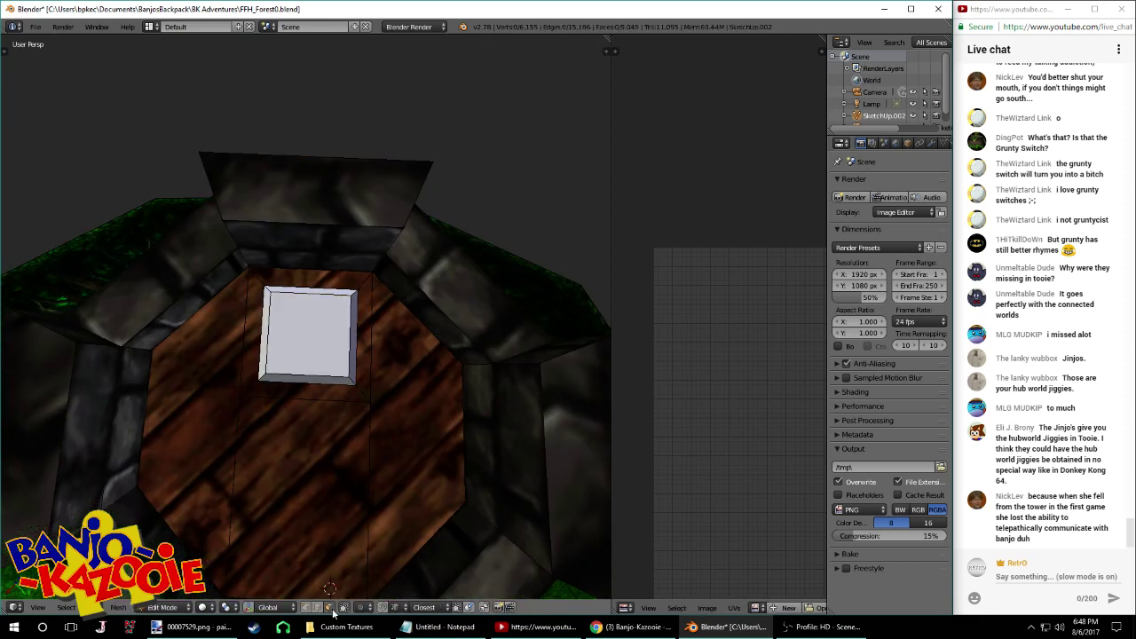
right_click(275, 368)
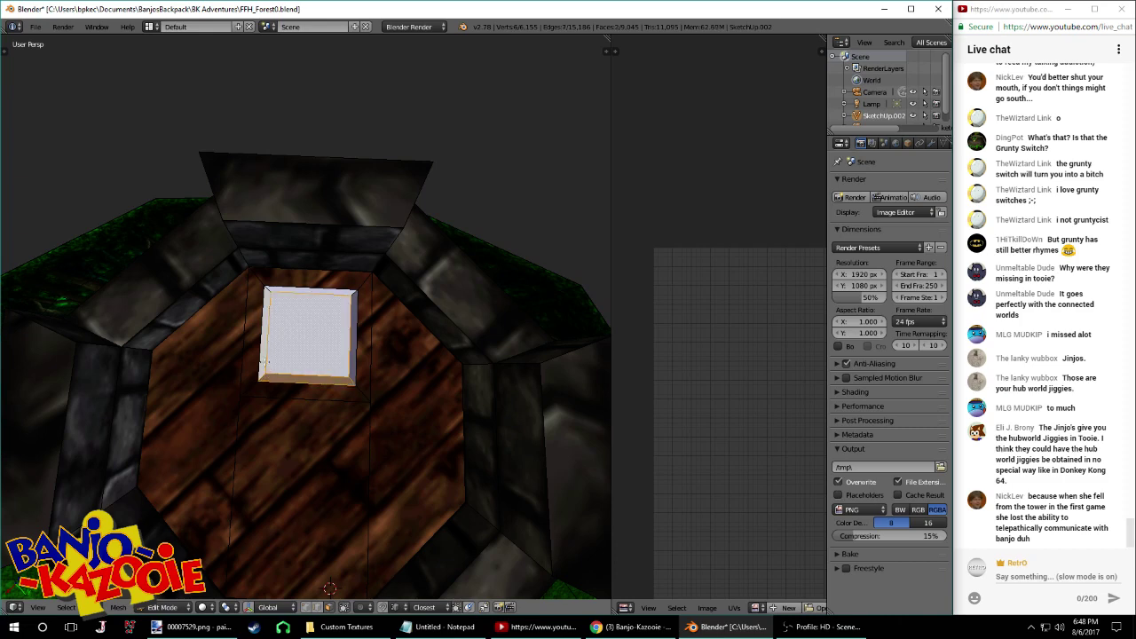
shift+right_click(264, 362)
shift+right_click(312, 289)
shift+right_click(355, 318)
middle_drag(355, 319, 352, 328)
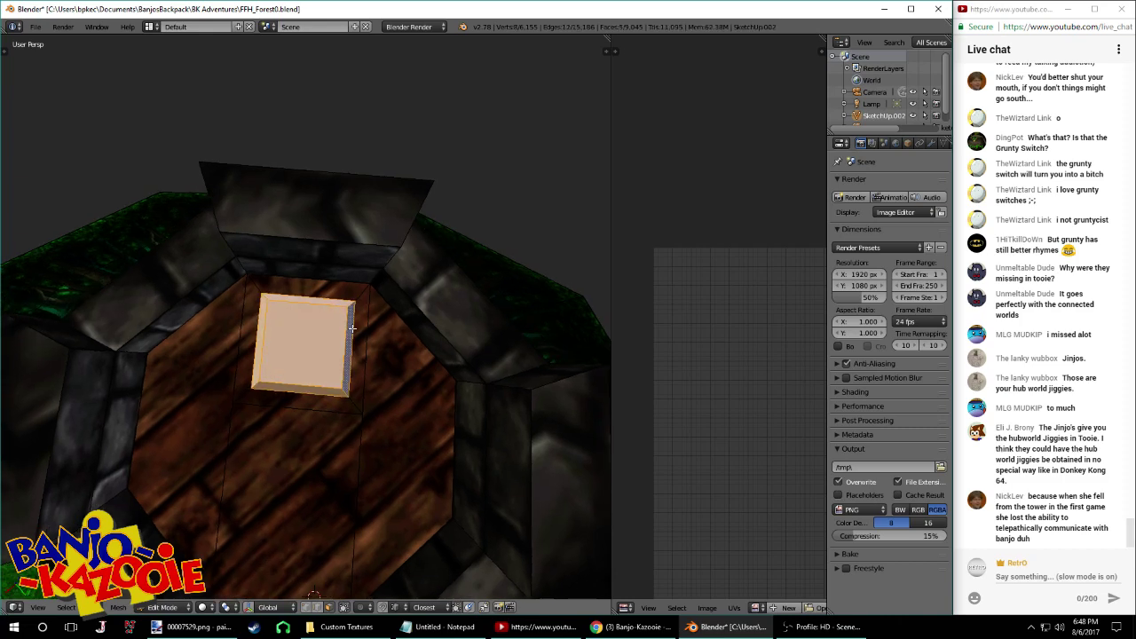
key(KP_7)
scroll(384, 282, up, 4)
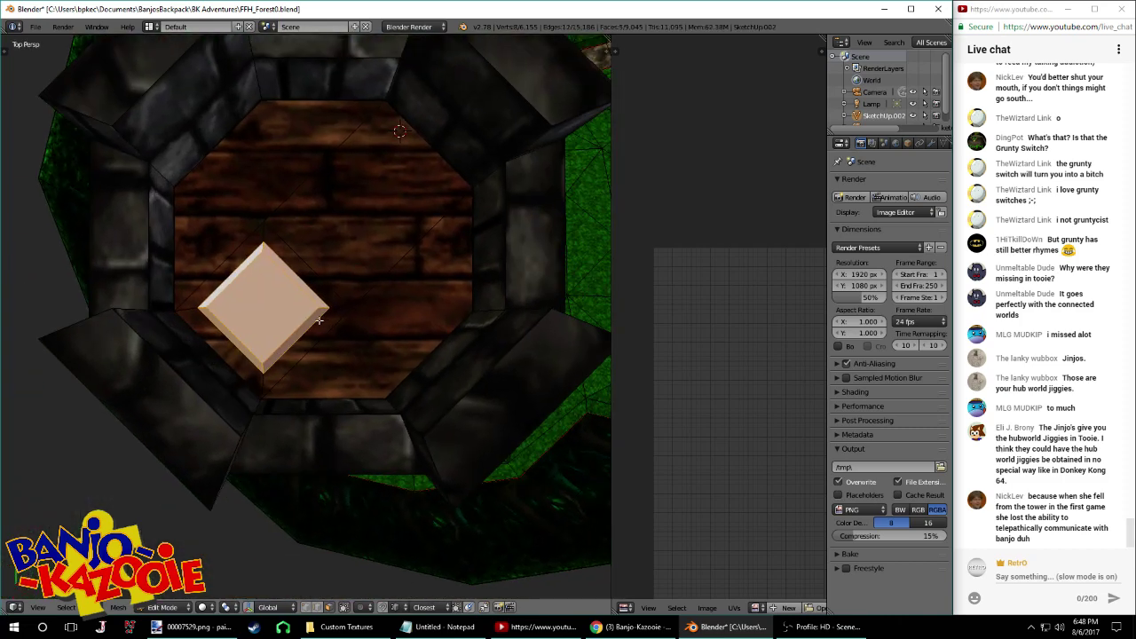
key(g)
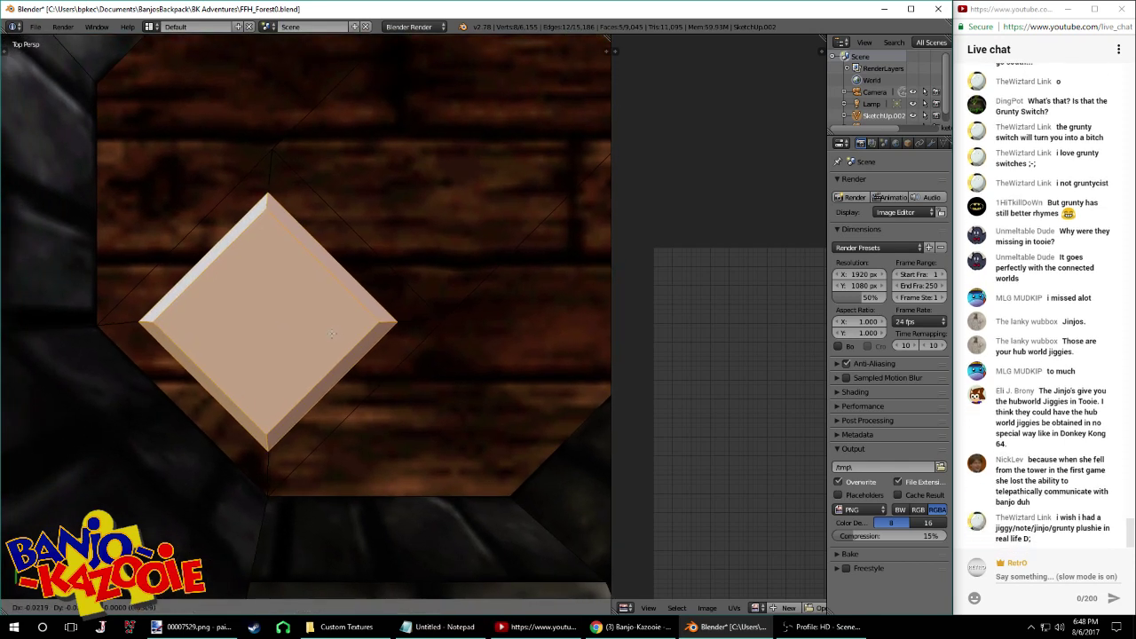
click(331, 334)
key(g)
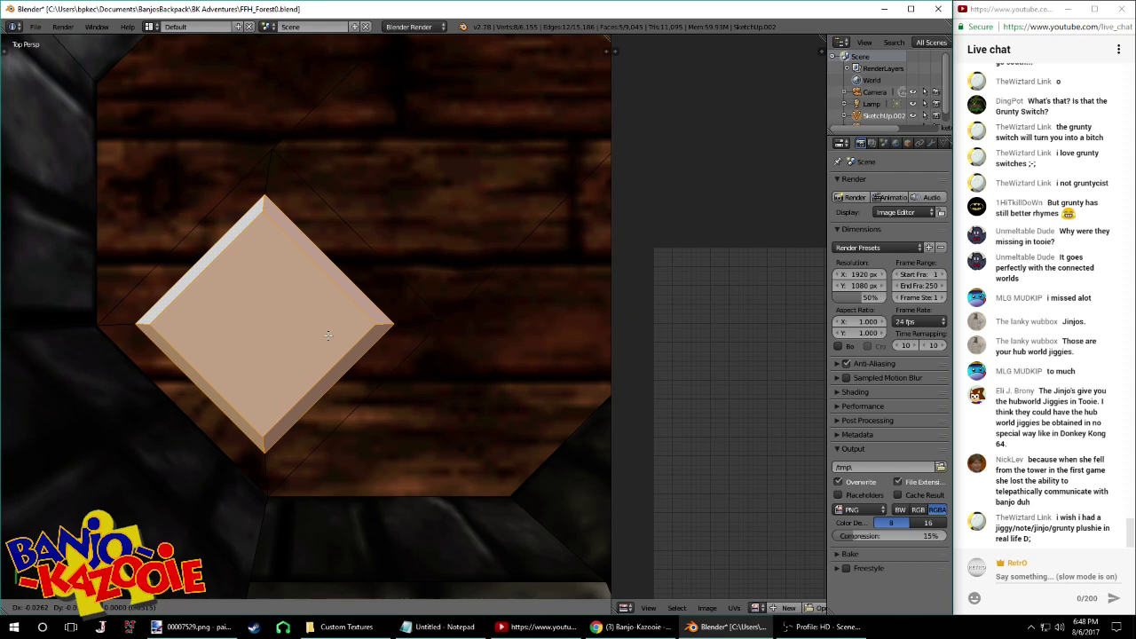
click(329, 336)
Reselect the raised box's top and side faces and nudge the box slightly to centre it in the floor cutout
right_click(329, 336)
mouse_move(327, 335)
shift+middle_down()
mouse_move(377, 299)
mouse_move(323, 336)
shift+middle_up()
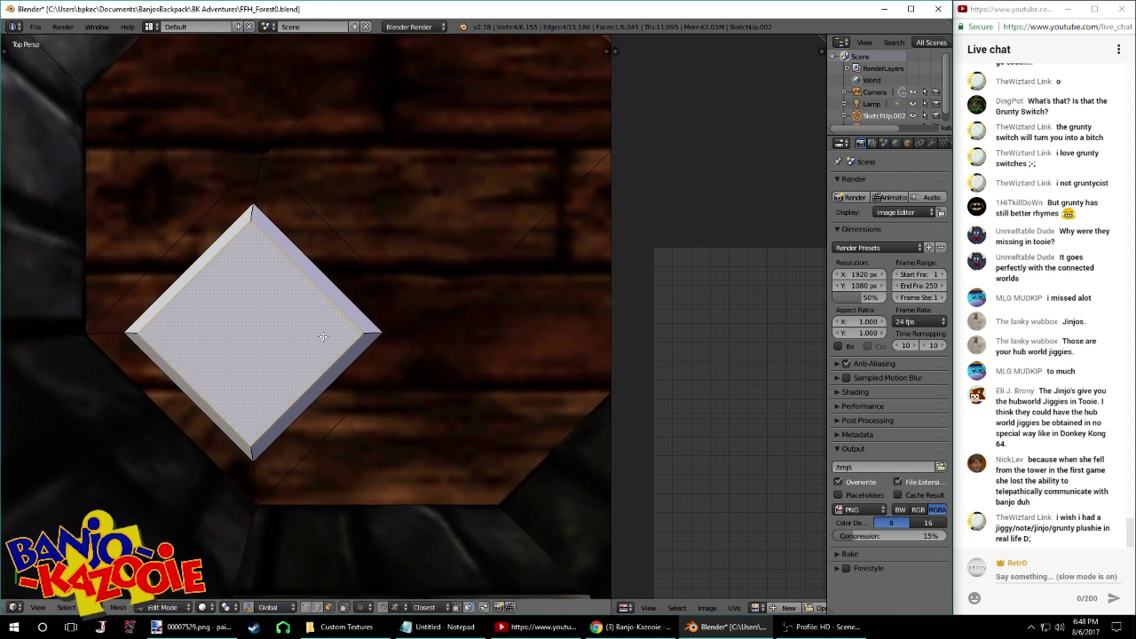
shift+right_click(357, 352)
shift+right_click(325, 286)
shift+right_click(160, 355)
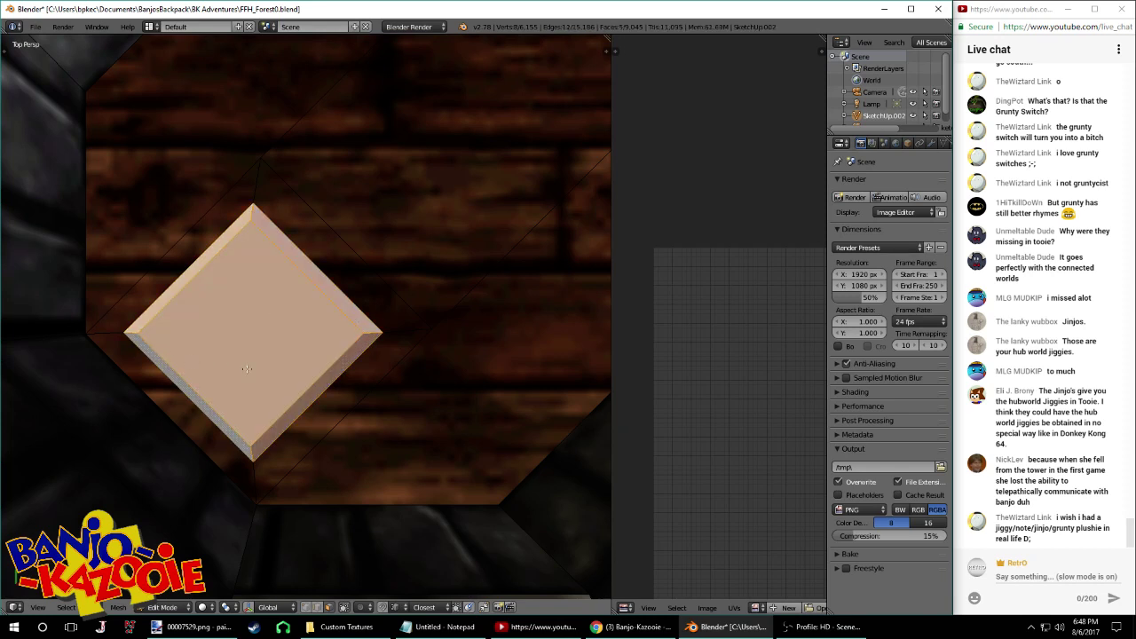
key(g)
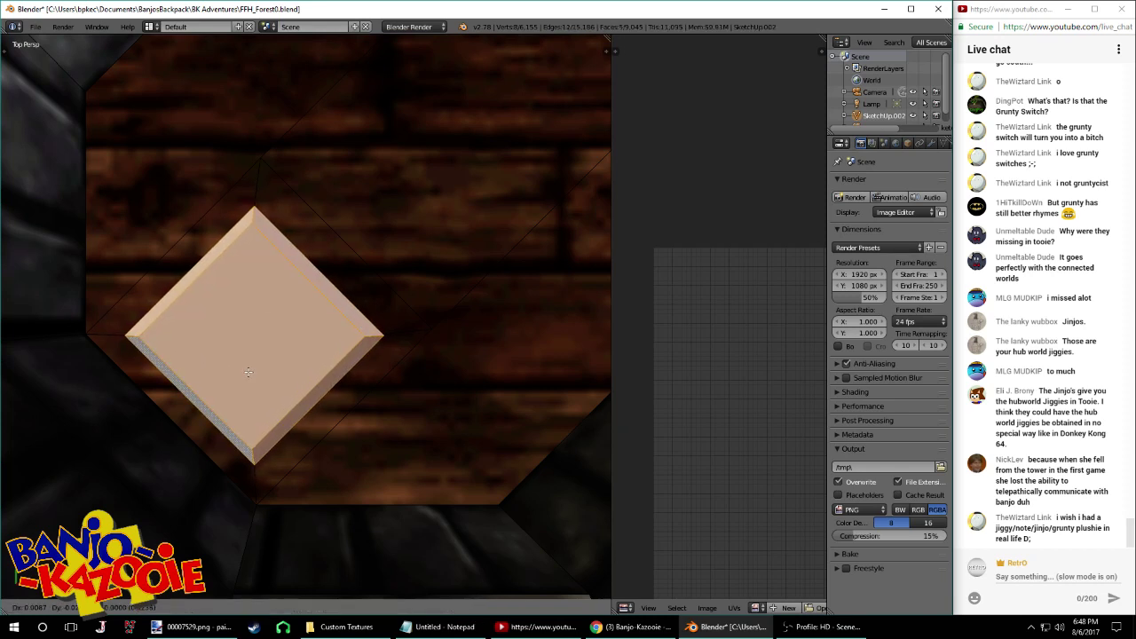
click(248, 373)
shift+middle_drag(373, 287, 338, 312)
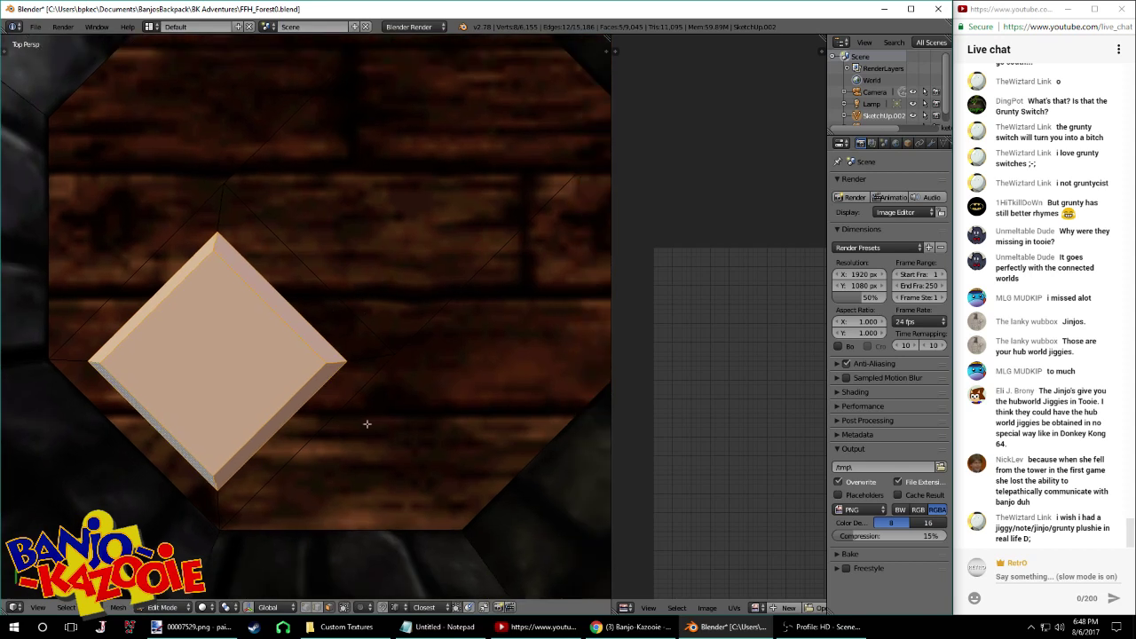
Move the floor cutout's edge facing the room's centre slightly to even the gap around the box, and save the file
right_click(332, 279)
key(g)
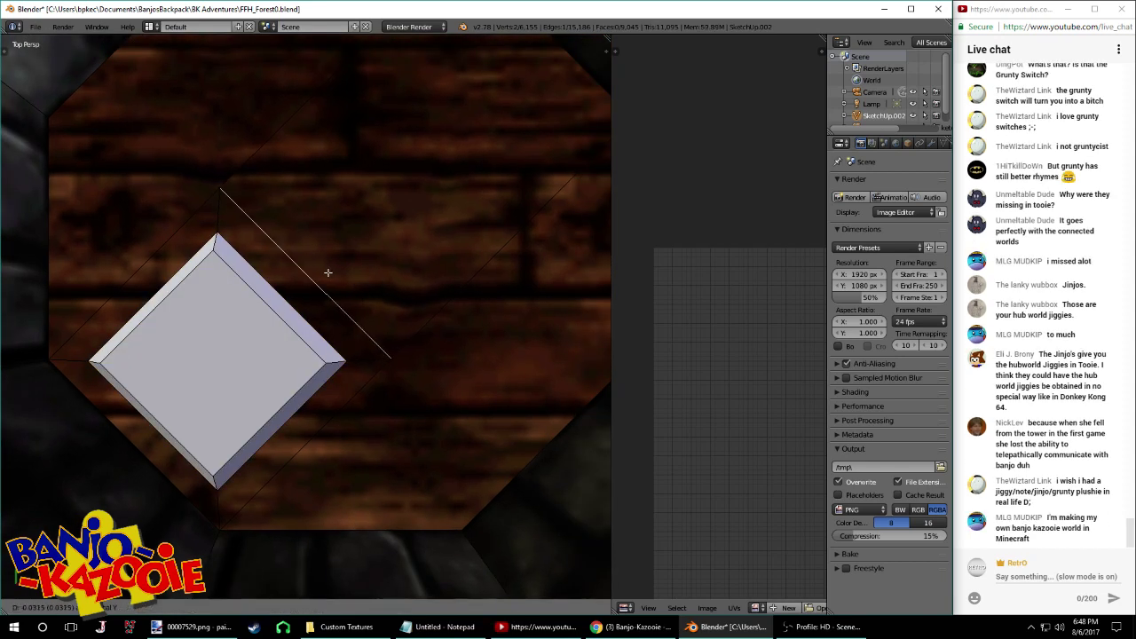
key(x)
key(x)
click(327, 274)
key(ctrl+s)
click(330, 276)
Try removing the selected diagonal edges across the wooden floor, and undo it, leaving vertex select mode active
scroll(330, 275, down, 10)
scroll(367, 316, up, 6)
right_click(400, 290)
ctrl+click(356, 330)
ctrl+click(437, 246)
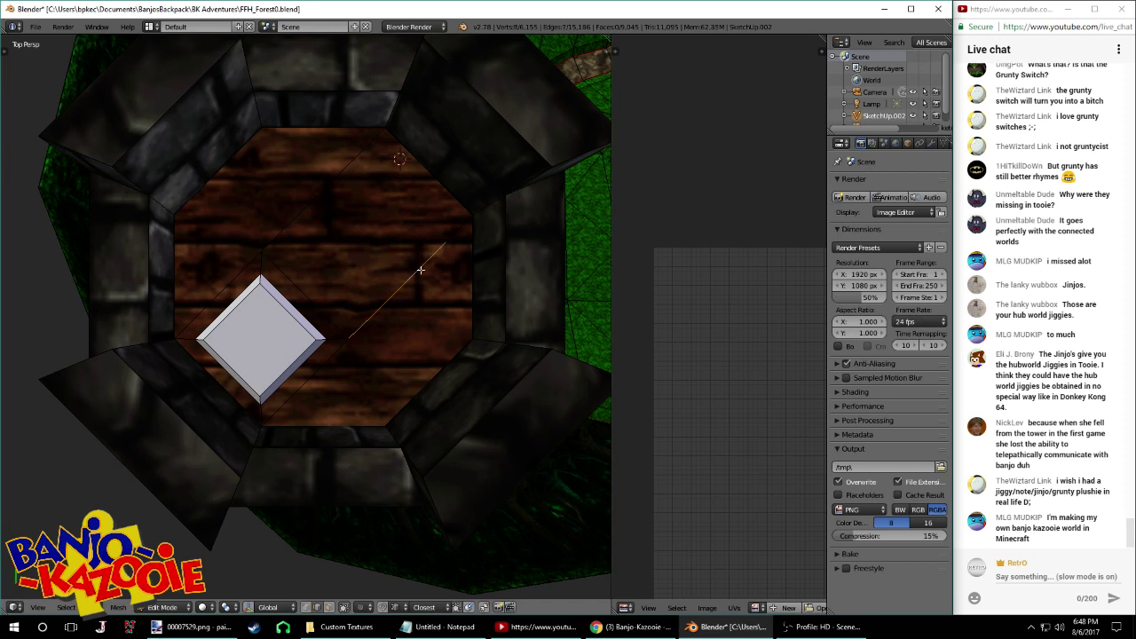
ctrl+click(456, 223)
ctrl+click(365, 156)
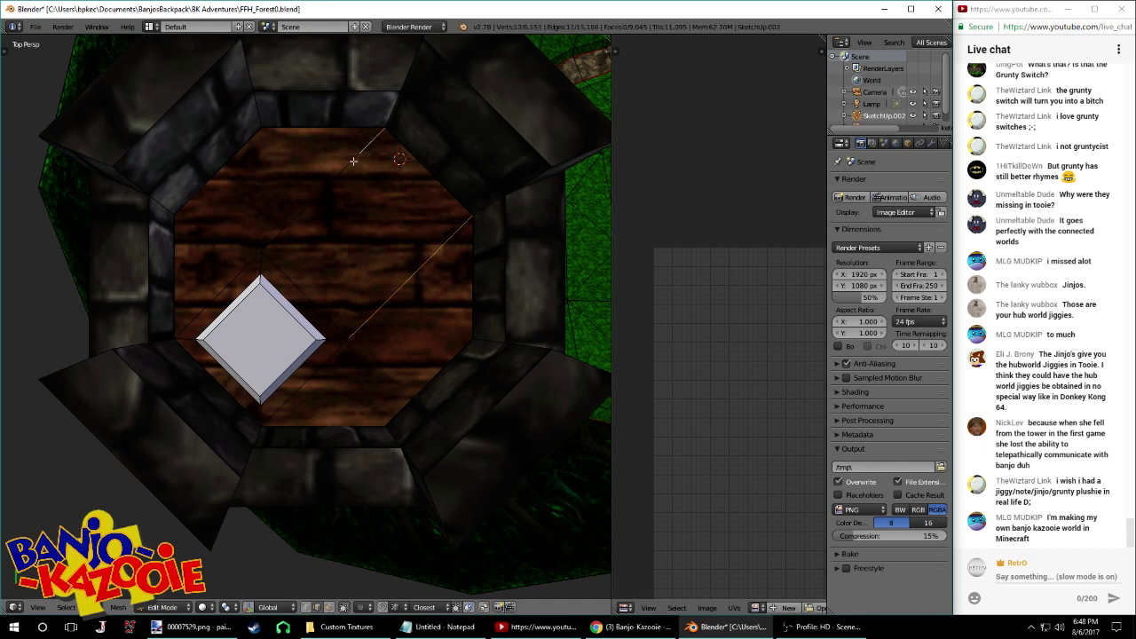
key(ctrl+e)
click(263, 232)
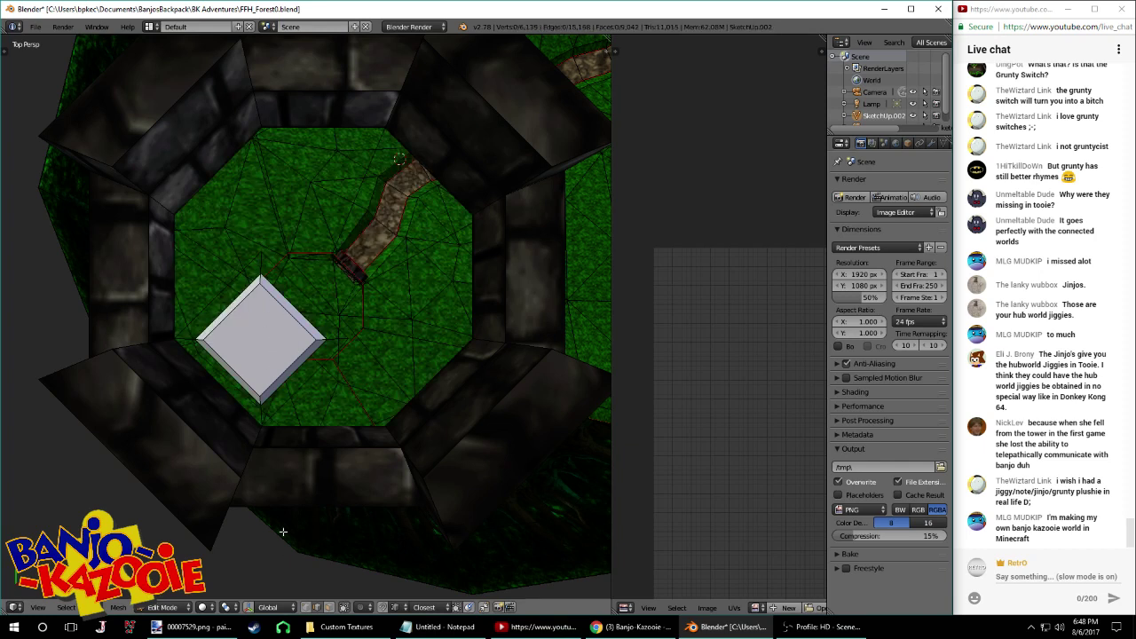
click(308, 607)
middle_drag(303, 335, 311, 308)
key(ctrl+z)
key(ctrl+z)
Snap the stray vertex midway along the diagonal floor seam beyond the box onto its neighbour and merge them with Remove Doubles
right_click(294, 224)
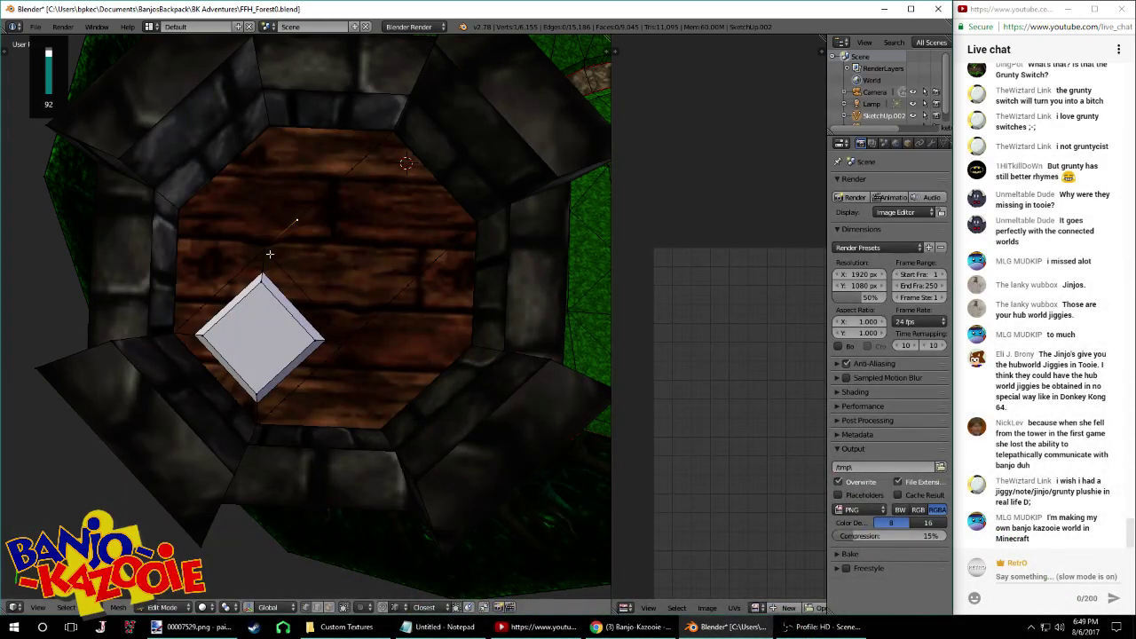
key(g)
click(325, 195)
key(w)
click(312, 197)
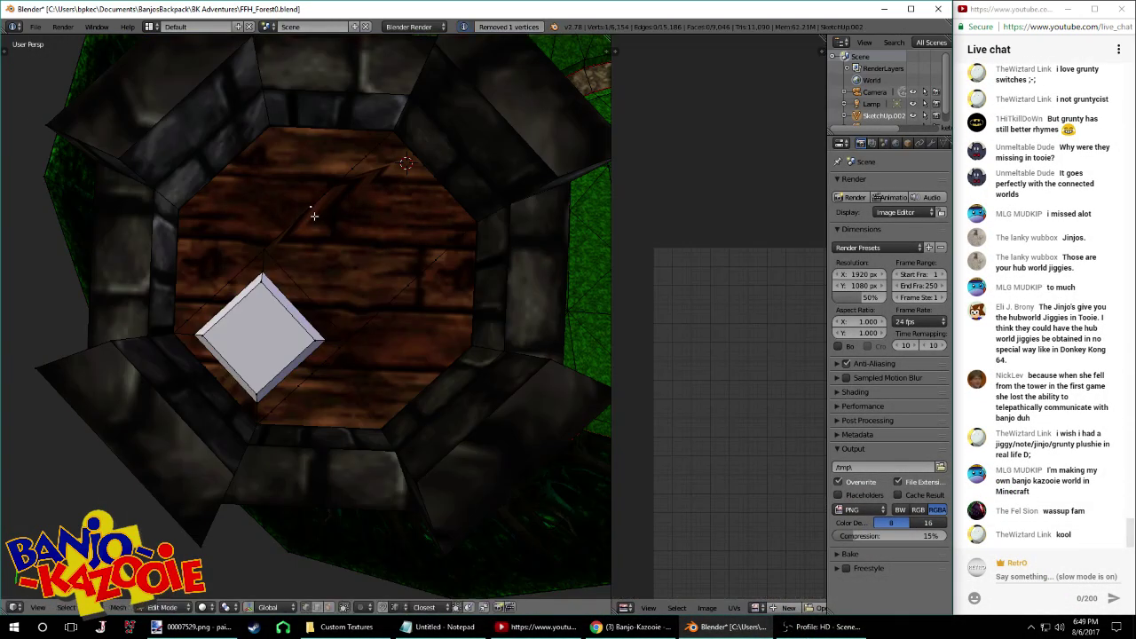
key(a)
key(w)
click(374, 164)
Merge the stray vertices on the outer part of the diagonal floor seam, near the wall, using Remove Doubles
key(a)
key(a)
key(w)
click(358, 176)
key(a)
key(a)
key(w)
click(342, 187)
key(a)
key(a)
key(w)
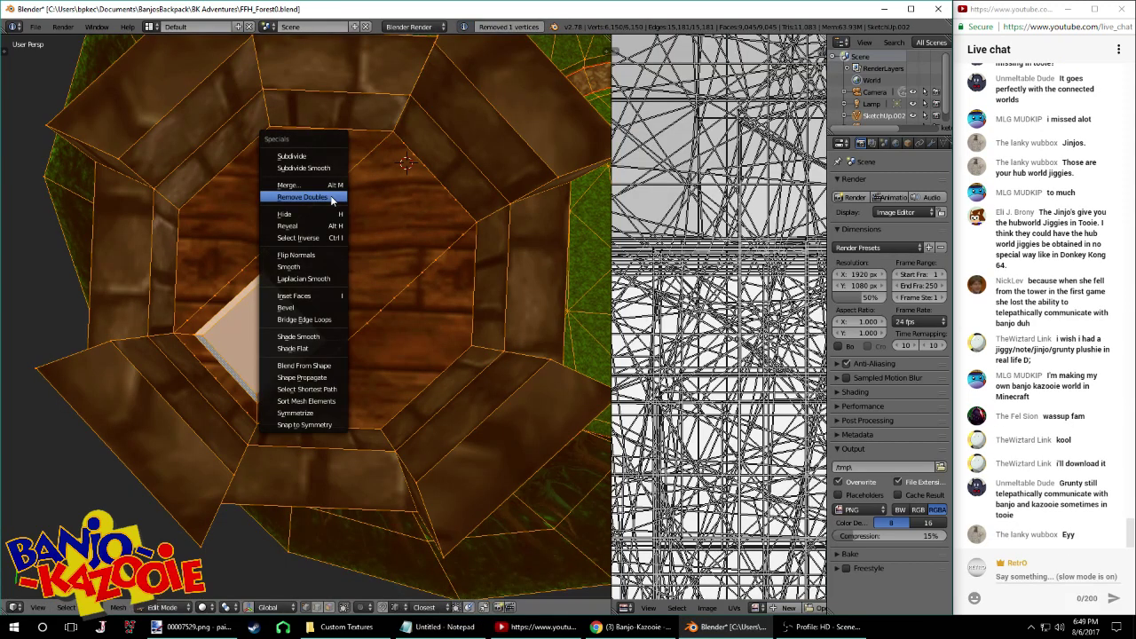
click(330, 196)
Merge the remaining stray vertices on the diagonal seam towards the box with Remove Doubles, and save the file
key(a)
key(a)
key(w)
click(311, 211)
key(a)
key(a)
key(w)
click(279, 238)
key(w)
click(350, 246)
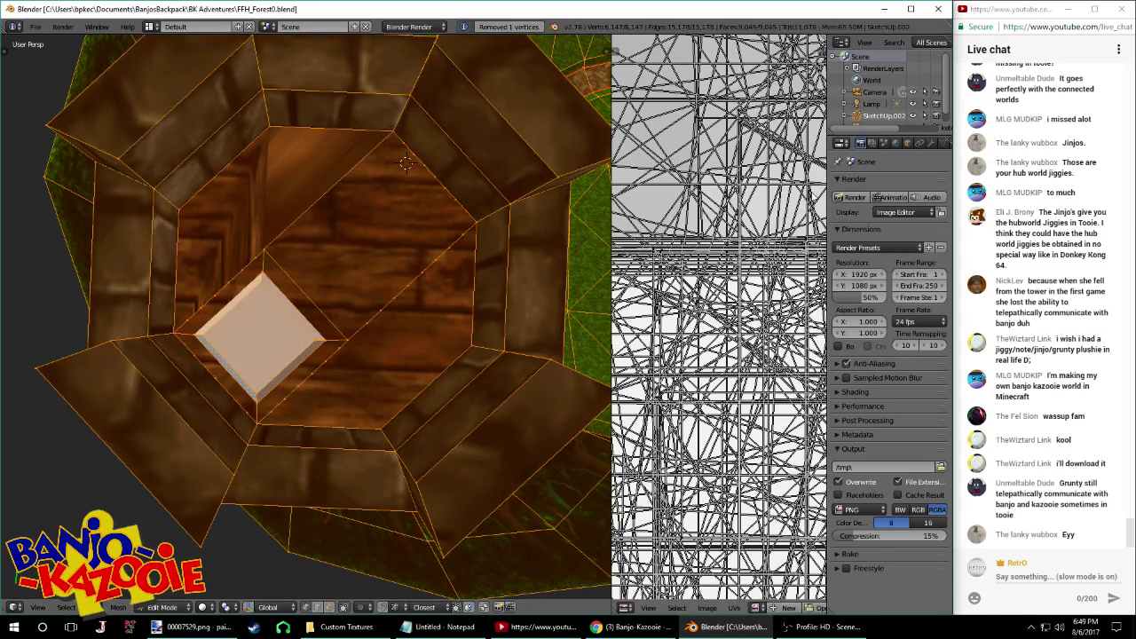
scroll(988, 172, up, 2)
scroll(988, 171, up, 3)
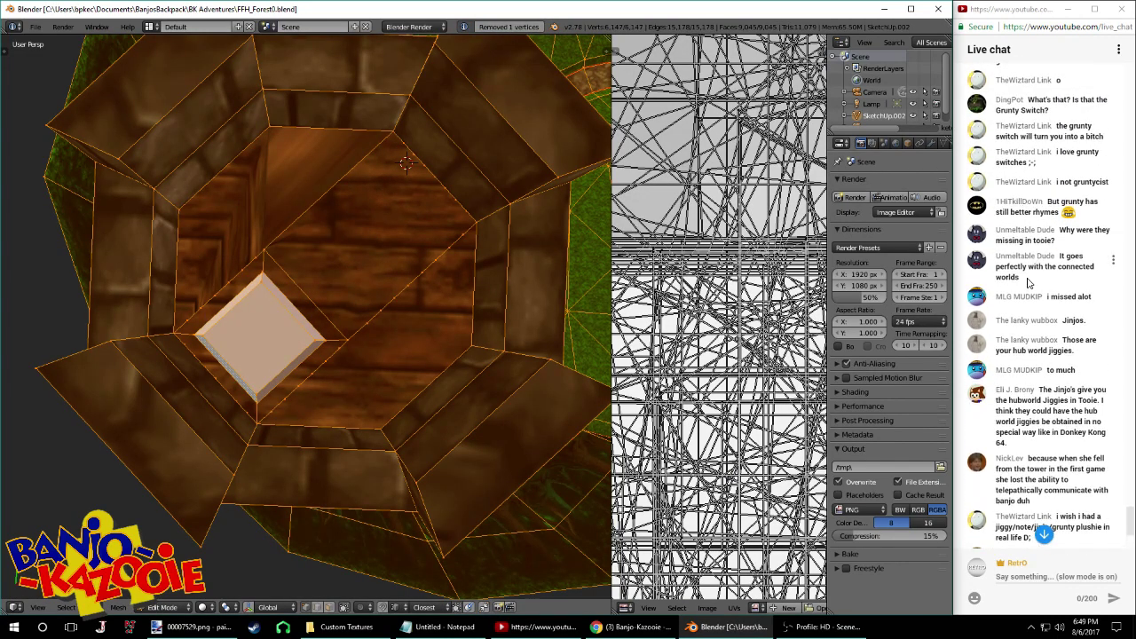
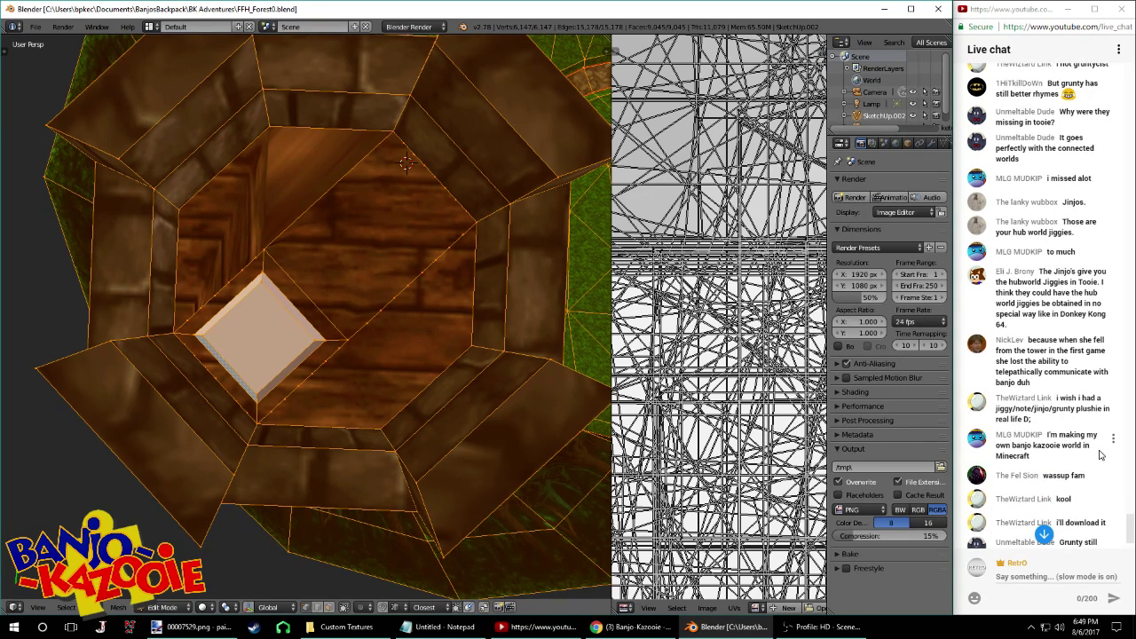
scroll(1095, 461, down, 2)
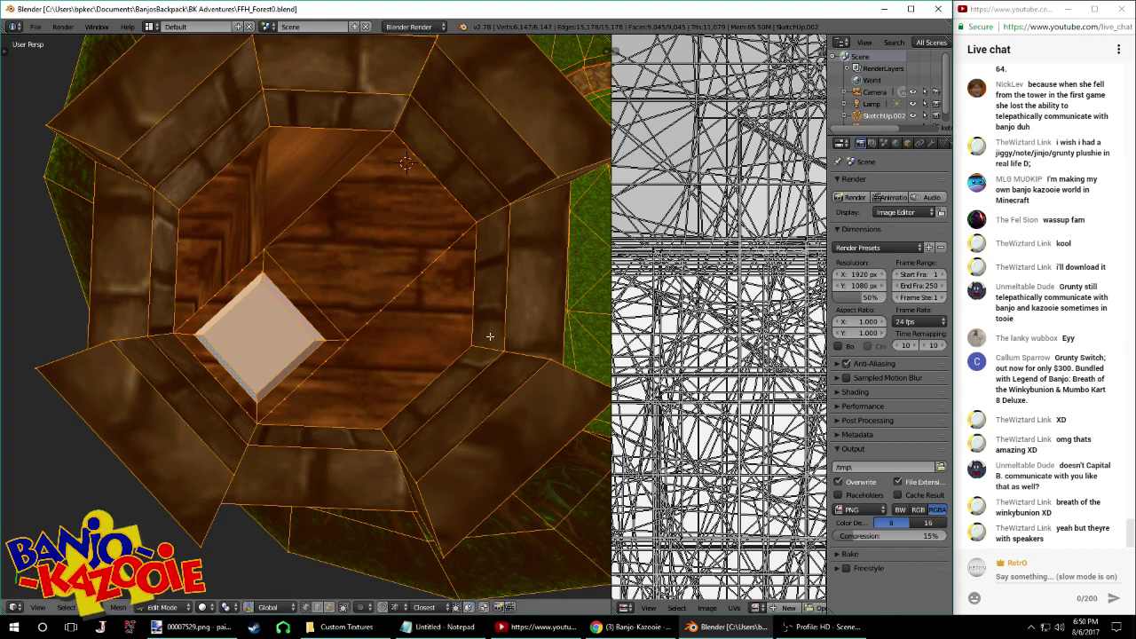
From the top view, snap the stray vertex beside the floor cutout's upper corner onto that corner and remove the doubles
key(KP_7)
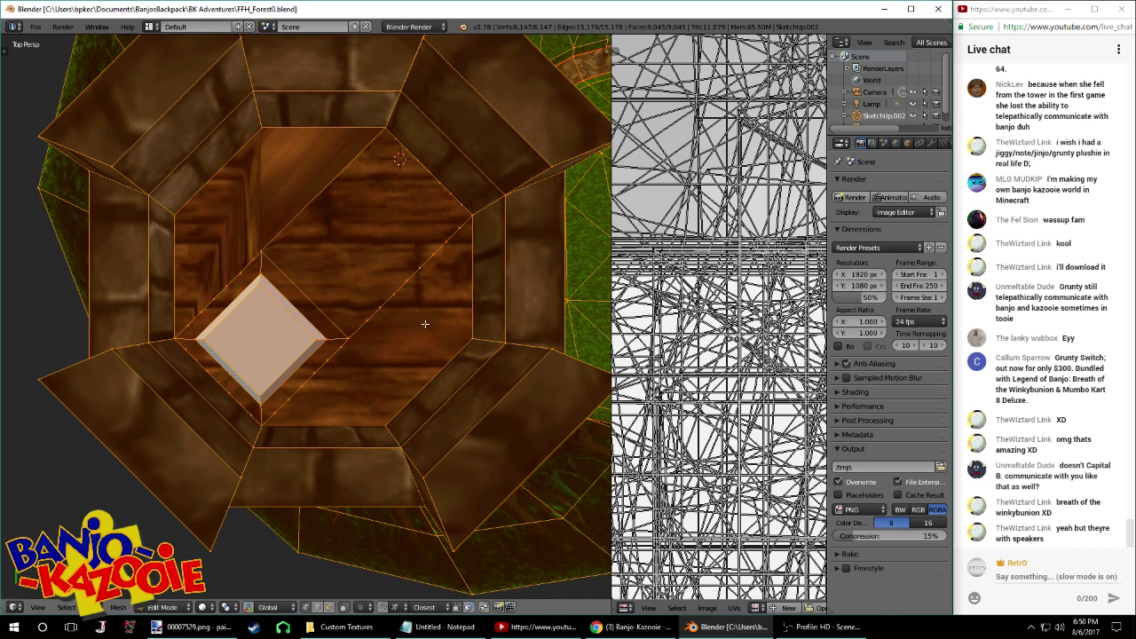
scroll(278, 268, up, 4)
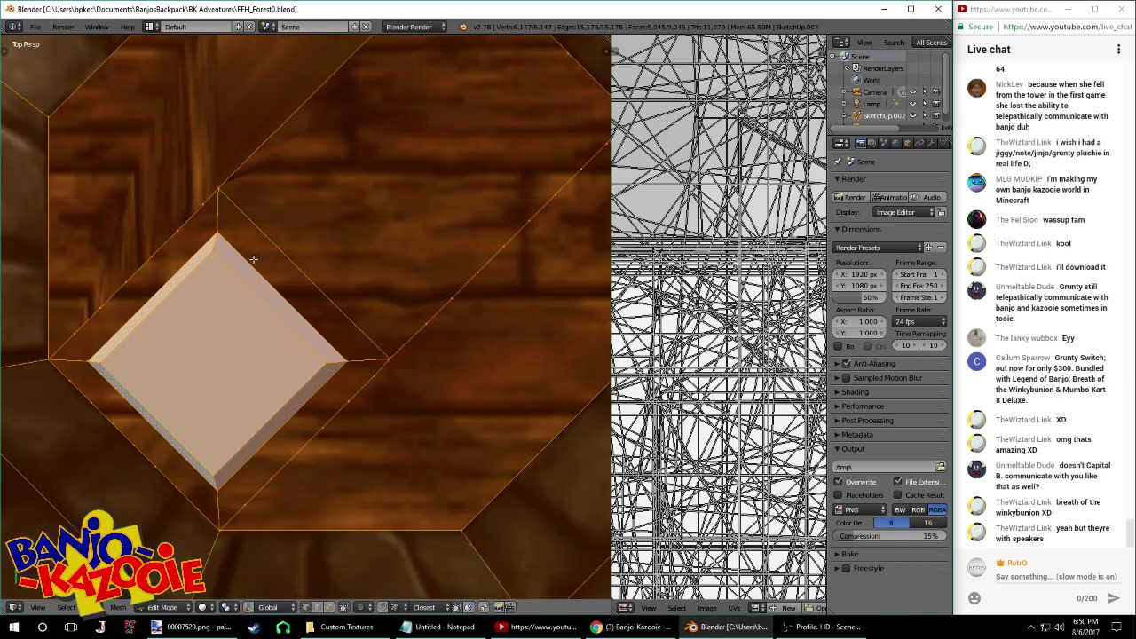
right_click(206, 213)
key(g)
click(217, 195)
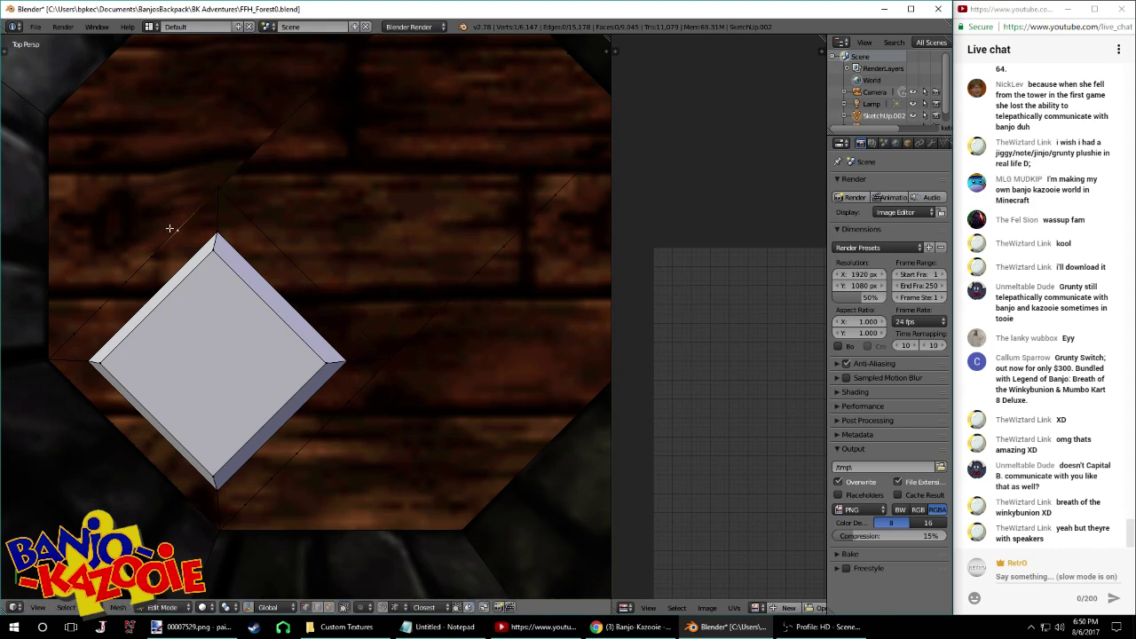
key(a)
key(w)
click(157, 259)
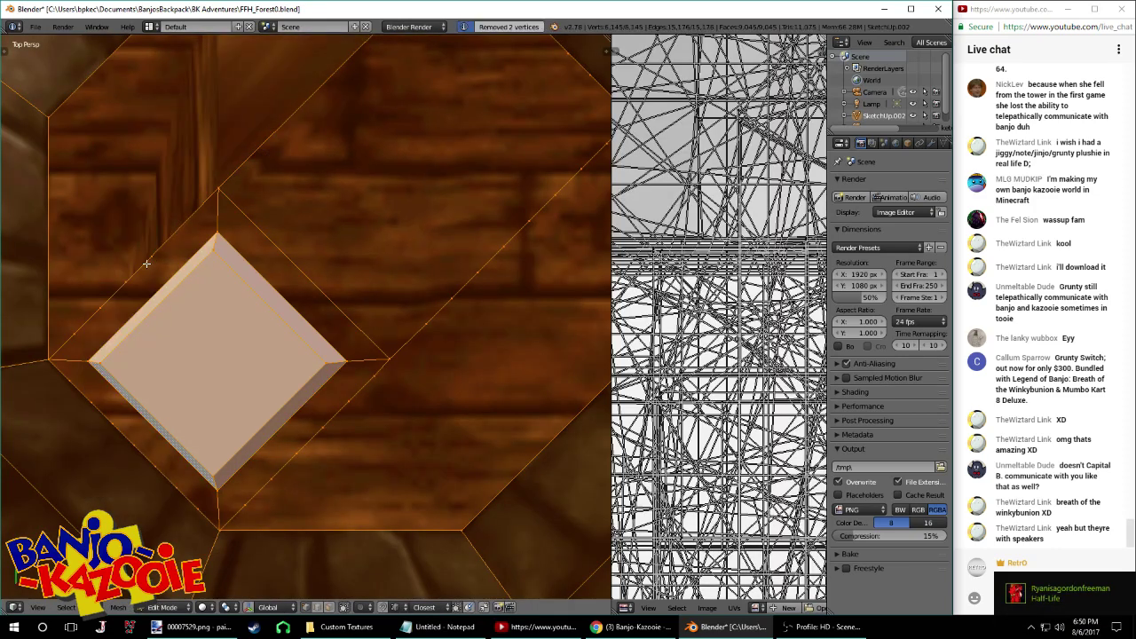
Snap the stray vertices along the cutout's upper-left edge onto their neighbours and merge them with Remove Doubles
key(a)
right_click(137, 268)
key(g)
click(115, 292)
right_click(87, 325)
key(g)
click(87, 321)
key(a)
key(a)
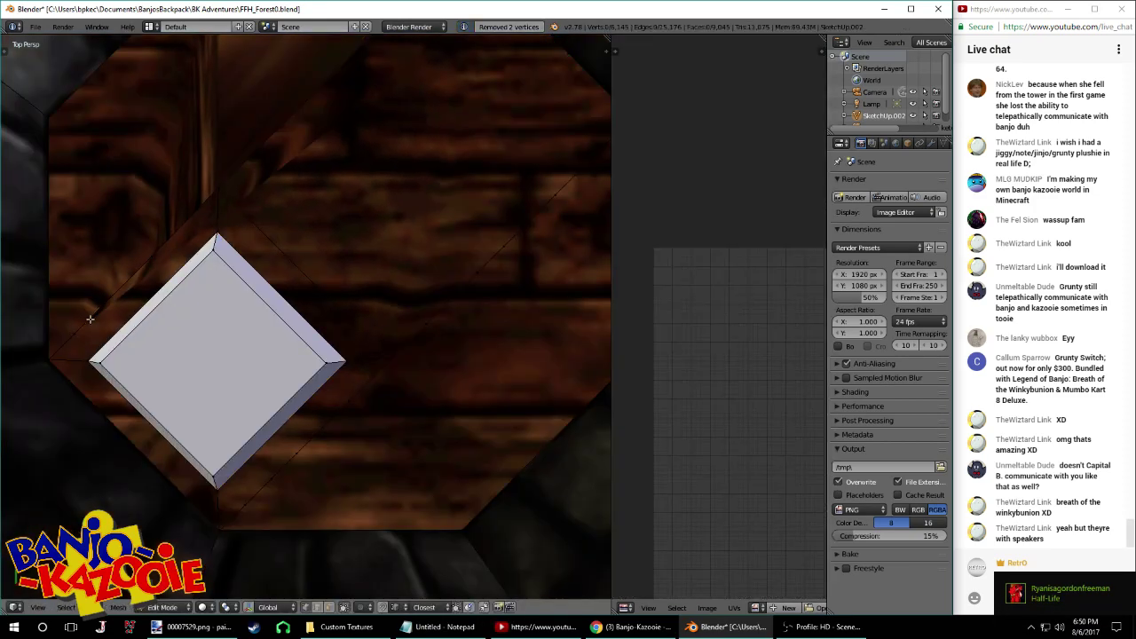
key(w)
click(95, 322)
Snap the last stray vertex near the cutout's left corner onto its neighbour along that edge and remove the doubles
key(a)
right_click(76, 332)
key(g)
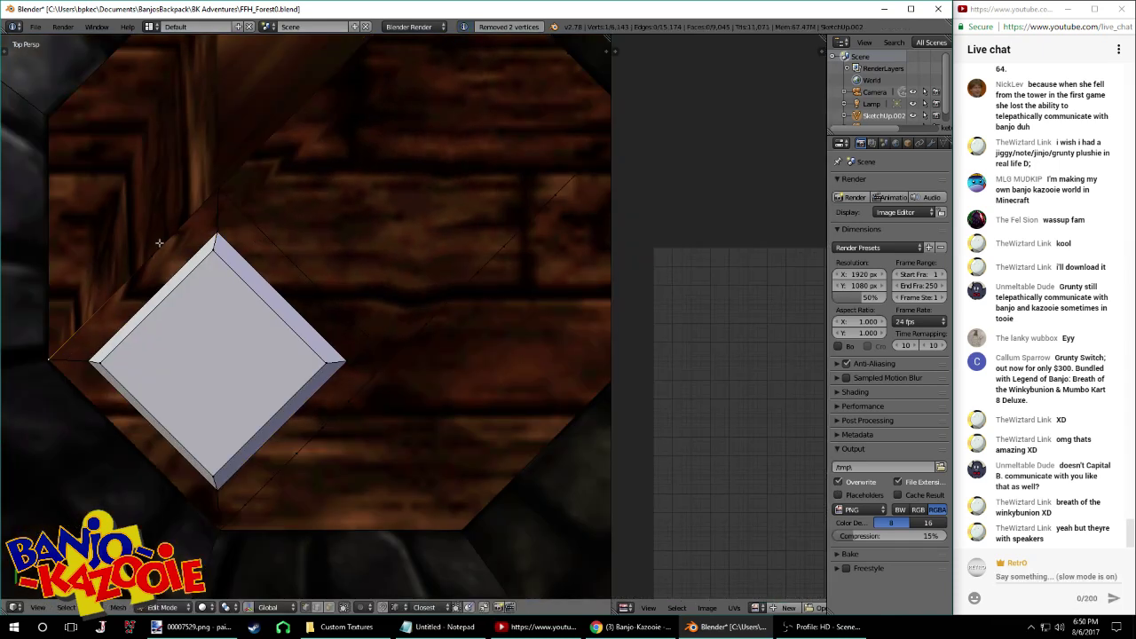
click(213, 192)
key(a)
key(w)
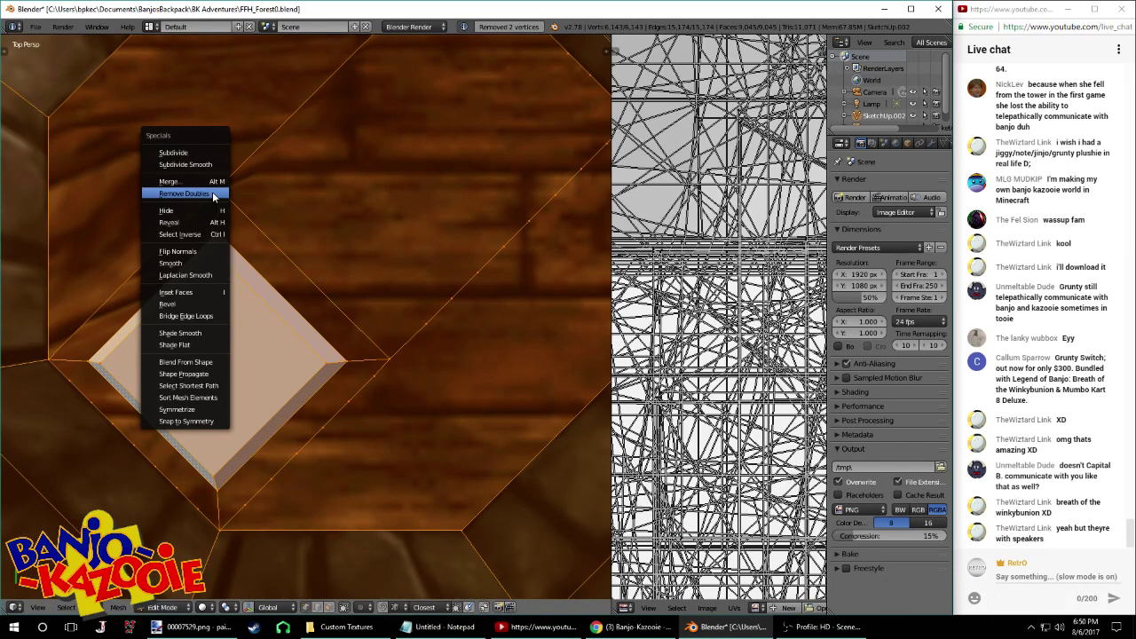
click(213, 192)
right_click(375, 388)
key(g)
click(386, 370)
key(ctrl+z)
key(g)
right_click(360, 387)
Snap the stray vertices in the middle of the cutout's lower-right edge onto their neighbours and merge them with Remove Doubles
right_click(346, 401)
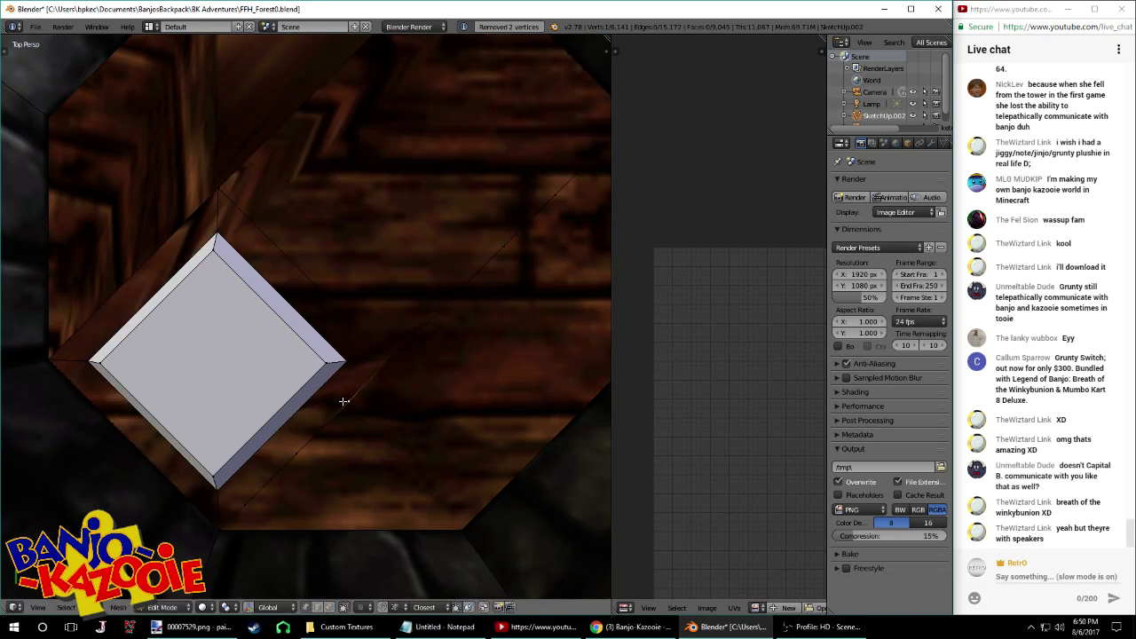
key(g)
click(300, 448)
key(g)
click(324, 433)
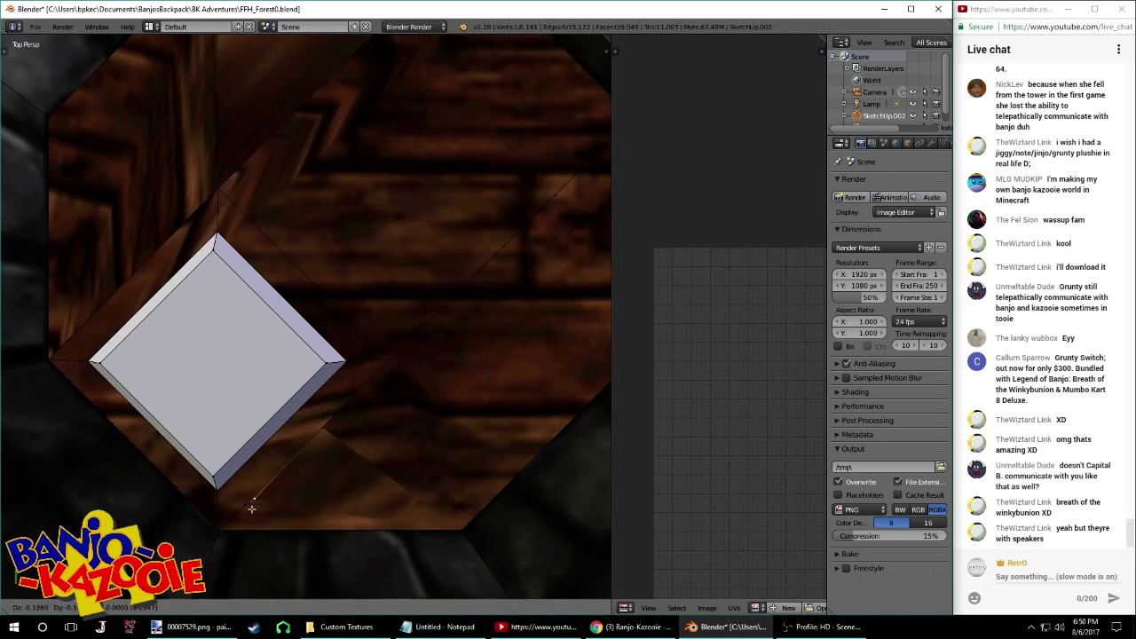
key(a)
key(w)
click(276, 485)
key(Tab)
key(Tab)
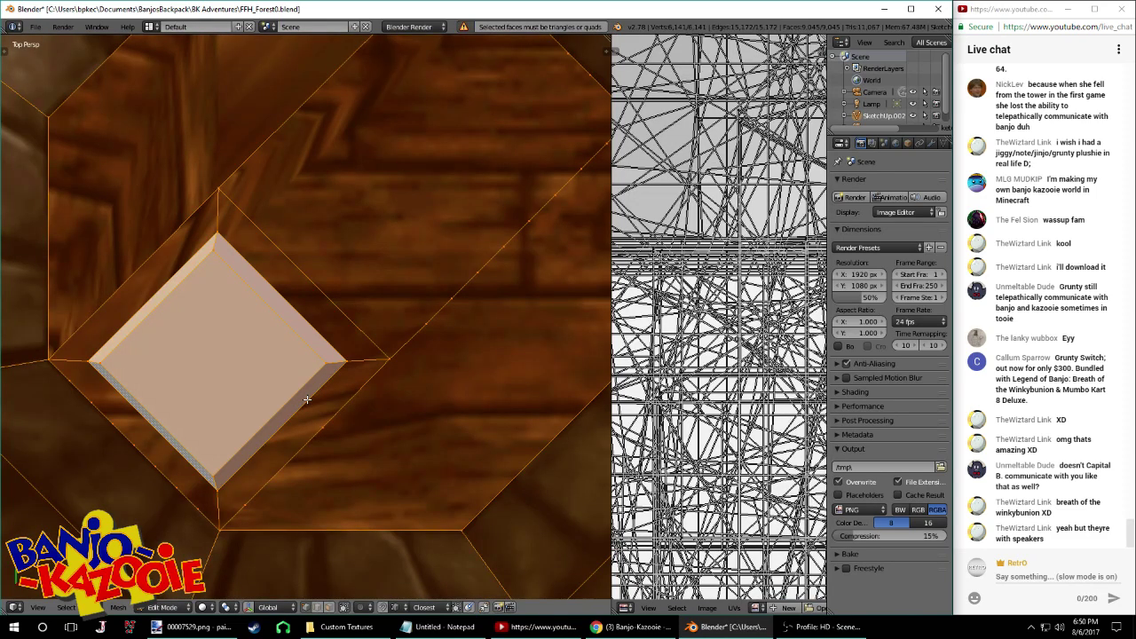
key(w)
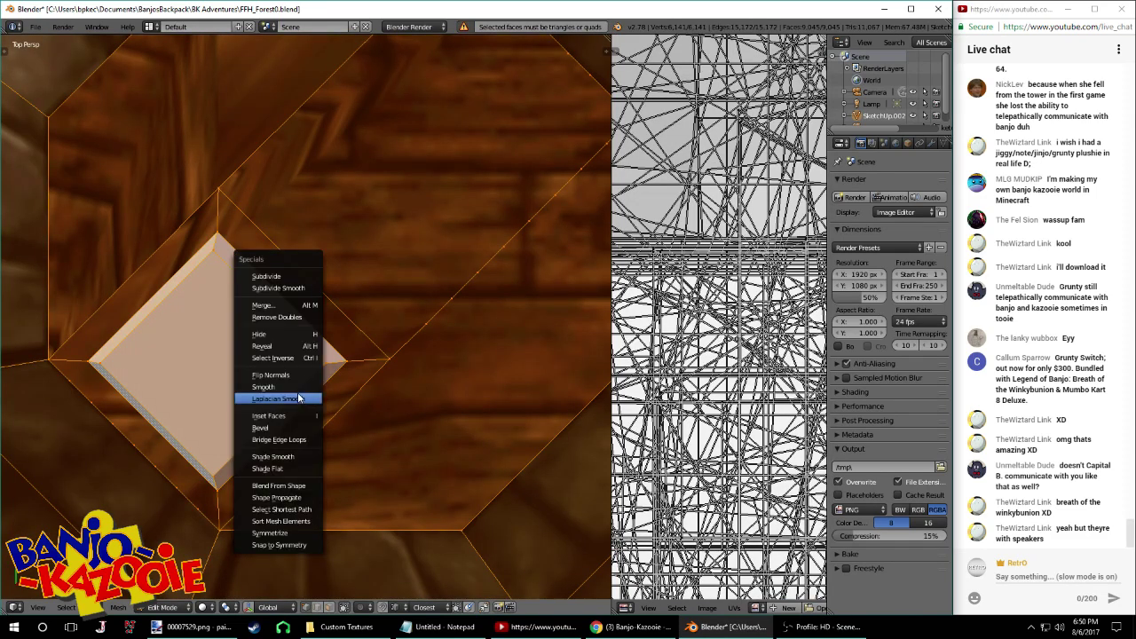
click(267, 318)
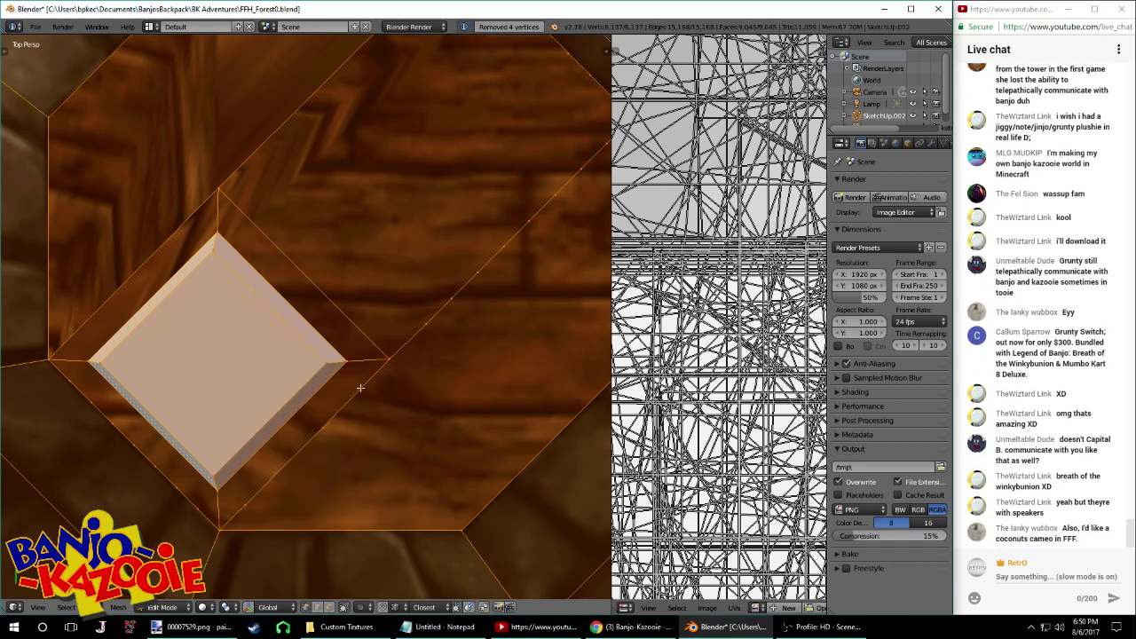
Snap the two remaining stray vertices on the lower-right edge onto the cutout's bottom and right corners, and remove the doubles
key(a)
right_click(246, 507)
key(g)
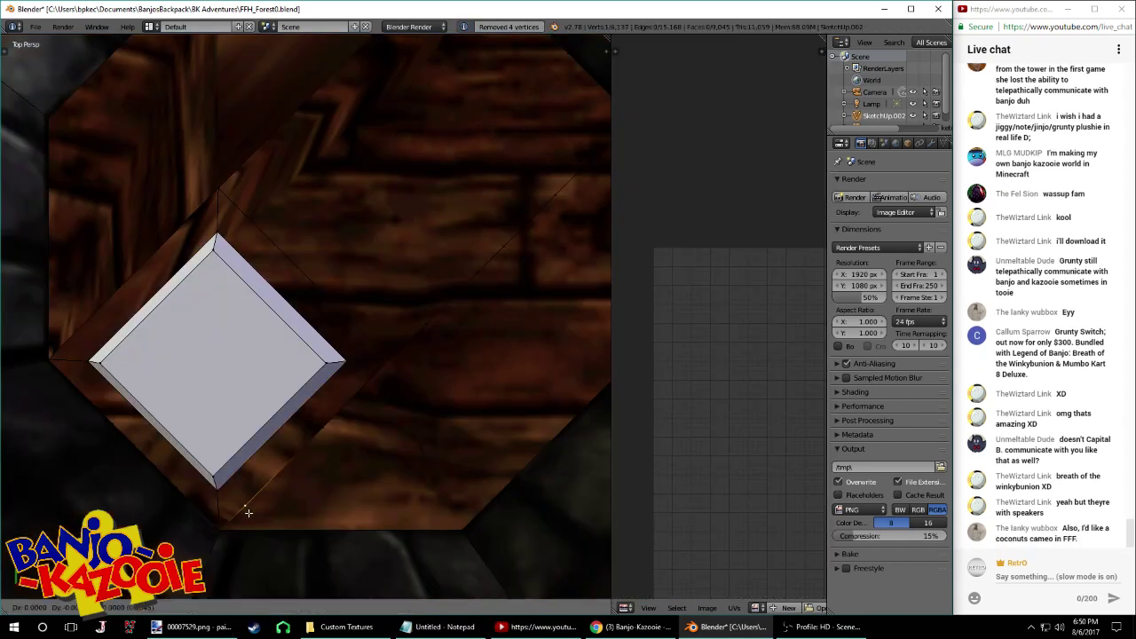
click(222, 529)
right_click(327, 426)
key(g)
click(388, 368)
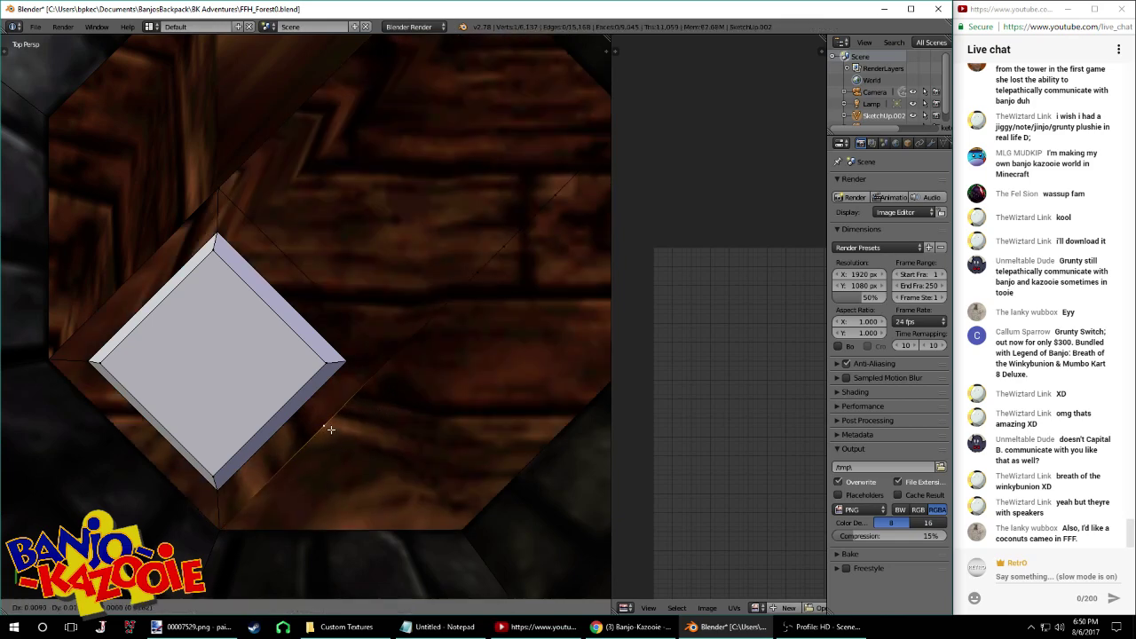
key(a)
key(w)
click(395, 360)
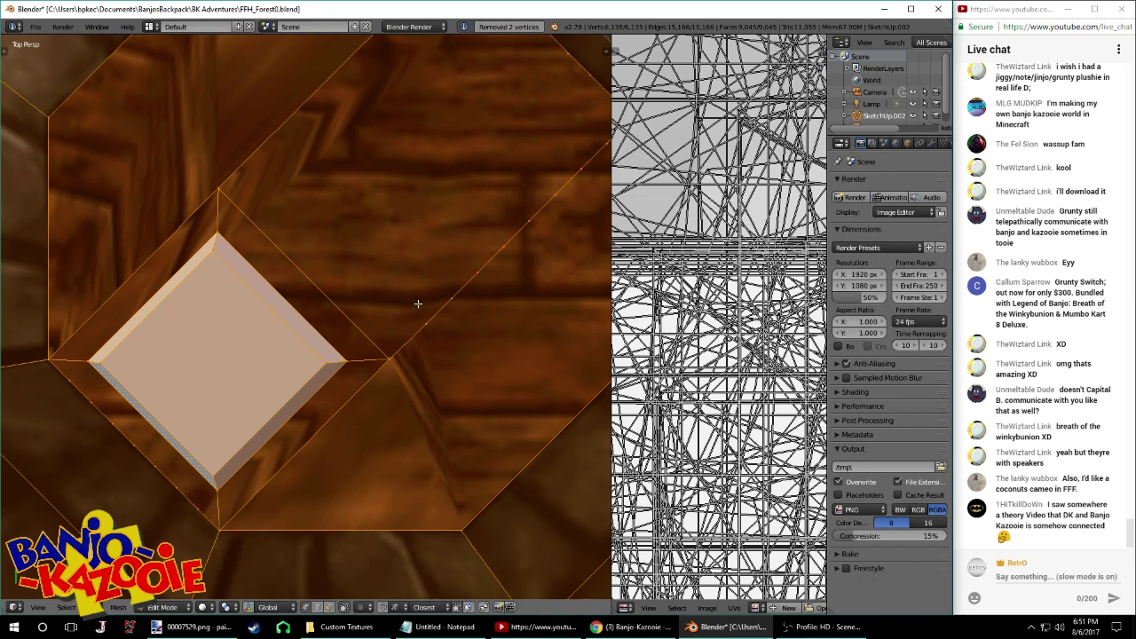
Snap the stray vertices on the diagonal seam between the cutout's right corner and the wall onto neighbours and remove the doubles
scroll(448, 331, down, 6)
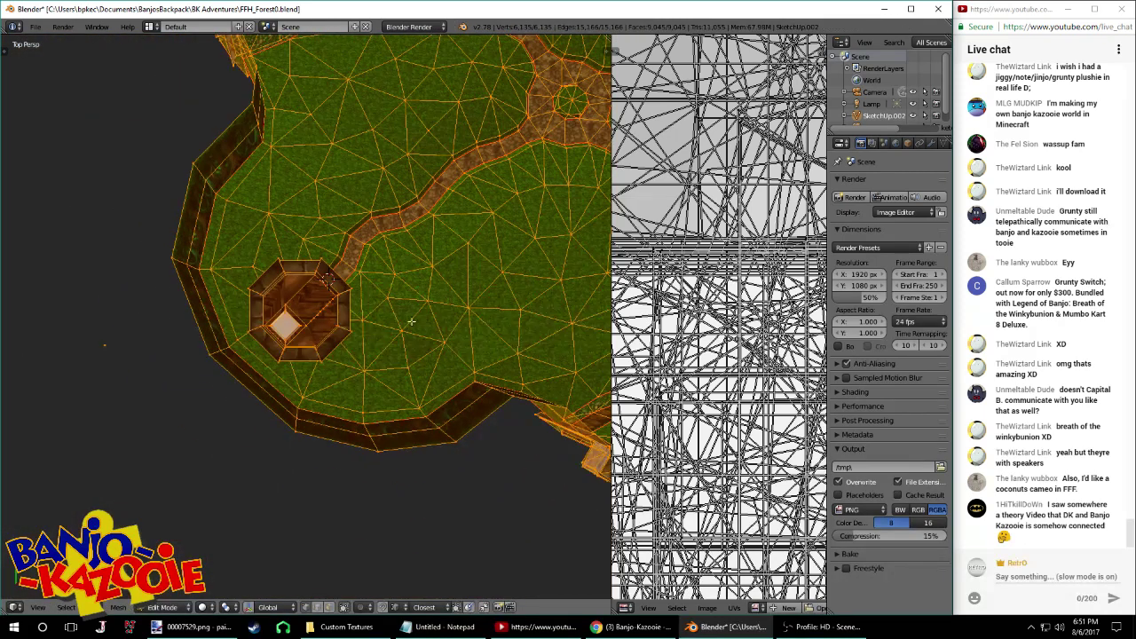
scroll(411, 316, up, 8)
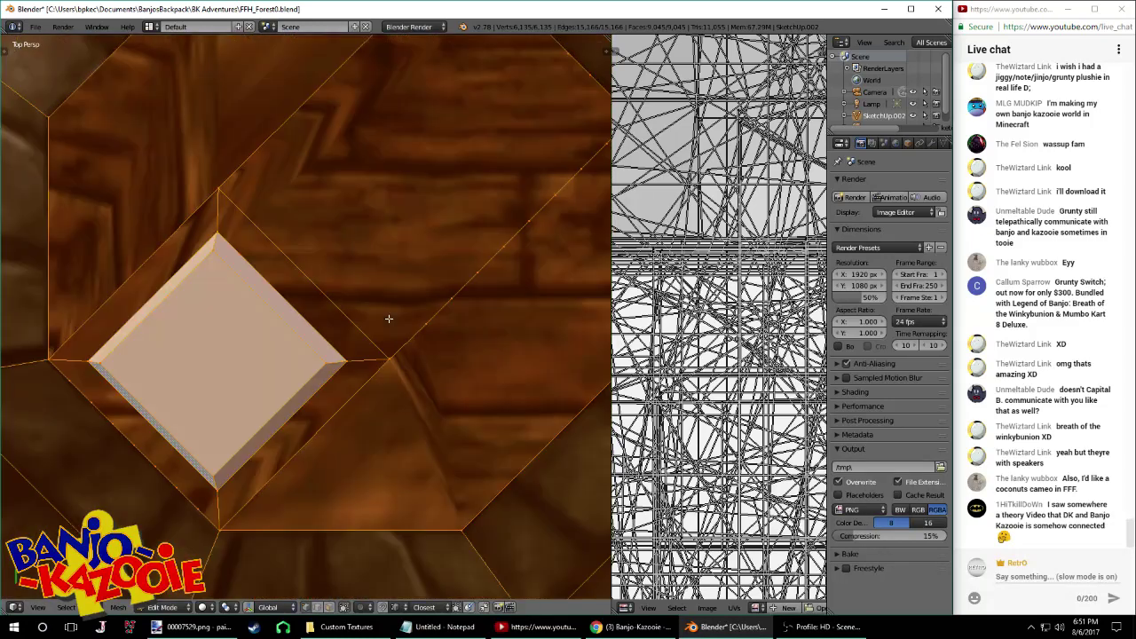
key(a)
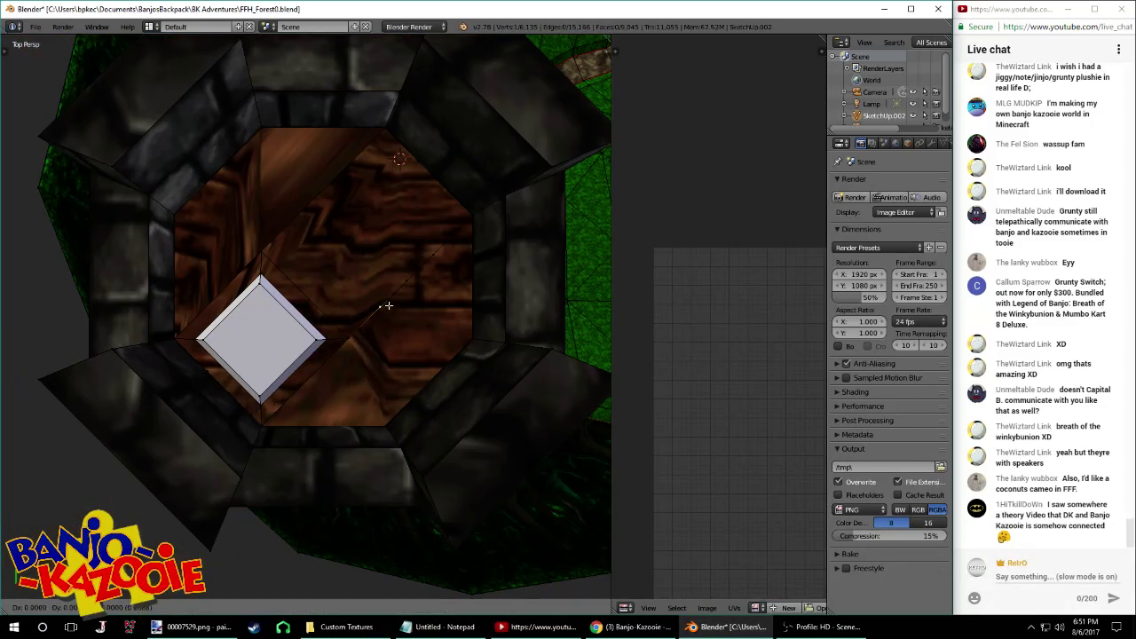
key(g)
click(418, 269)
right_click(435, 260)
key(g)
click(462, 228)
key(a)
key(w)
click(458, 230)
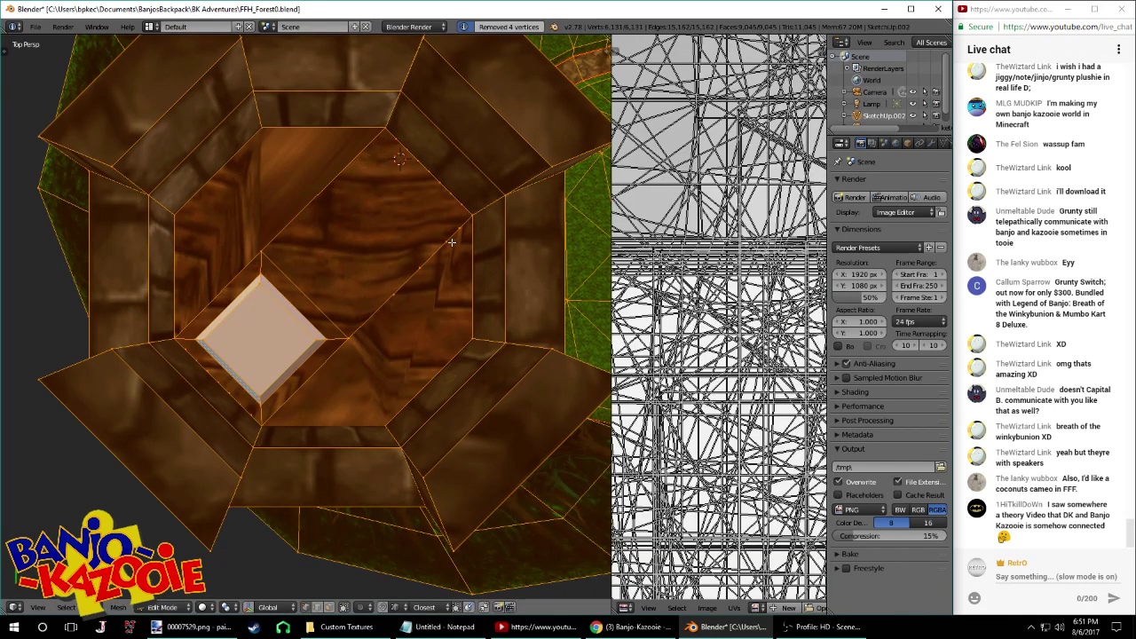
Merge the stray vertices at the outer end of the diagonal seam, beside the wall, with Remove Doubles
key(a)
key(a)
key(w)
click(464, 223)
key(a)
click(469, 216)
key(a)
key(w)
click(469, 216)
Snap the leftover vertex from the seam's wall end back along the diagonal seam and merge it with Remove Doubles
key(a)
right_click(468, 216)
key(g)
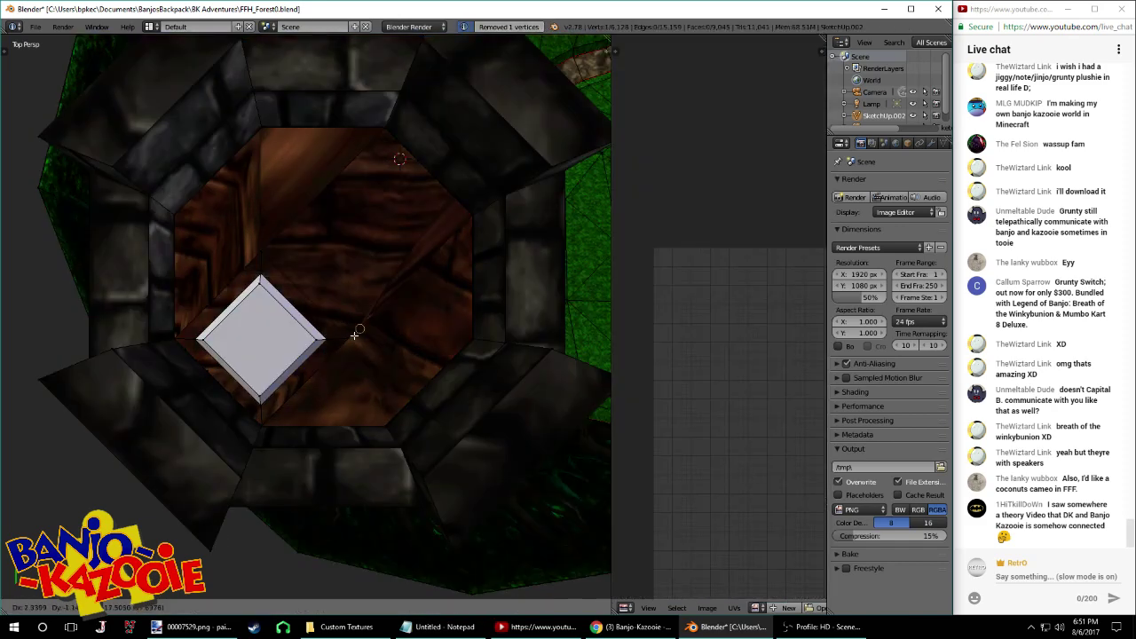
click(371, 302)
key(a)
key(w)
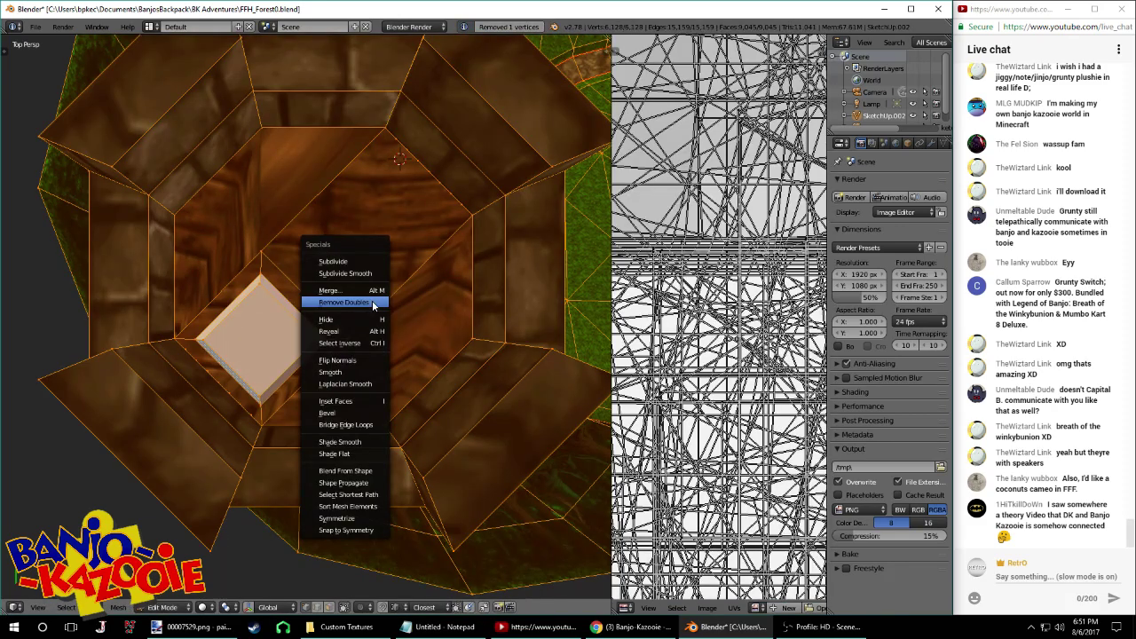
click(373, 229)
Delete the three wooden floor faces around the box so the octagonal floor is open
key(a)
right_click(373, 375)
key(x)
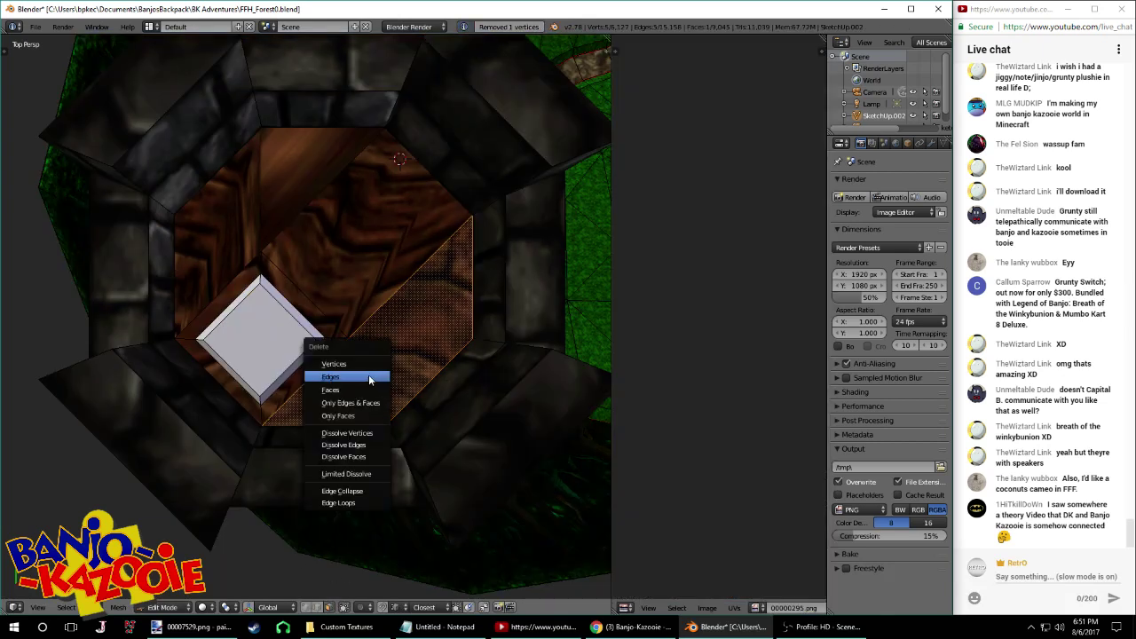
click(373, 389)
right_click(355, 295)
key(x)
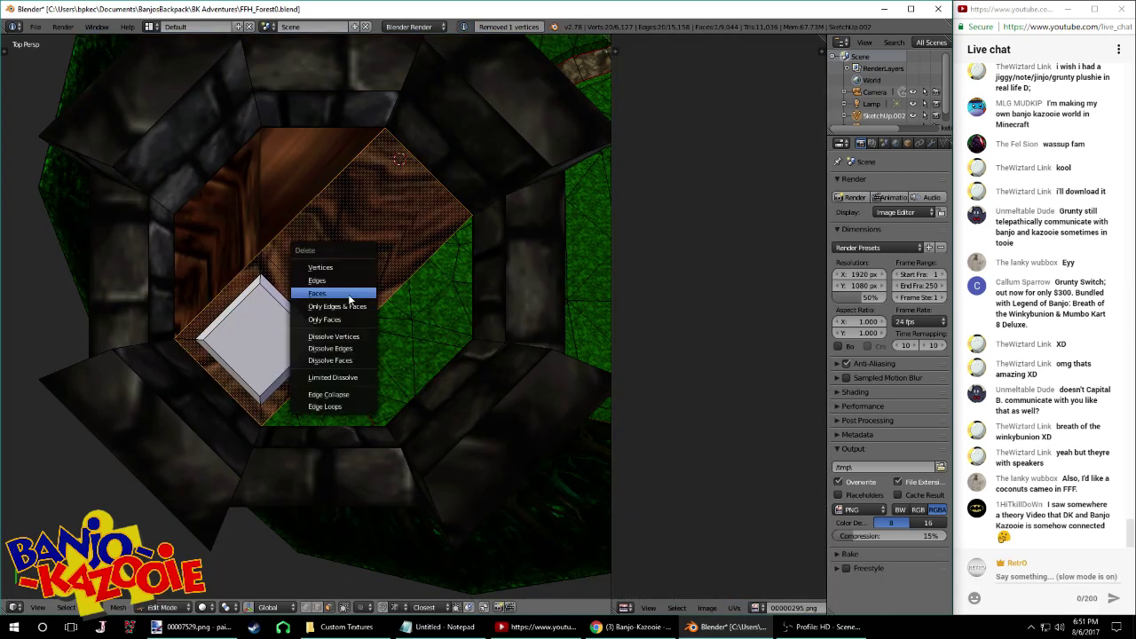
click(348, 294)
right_click(257, 215)
key(x)
click(252, 211)
Select the linked grass ground geometry outside the octagonal building and hide it
middle_drag(258, 217, 338, 266)
right_click(418, 291)
right_click(492, 135)
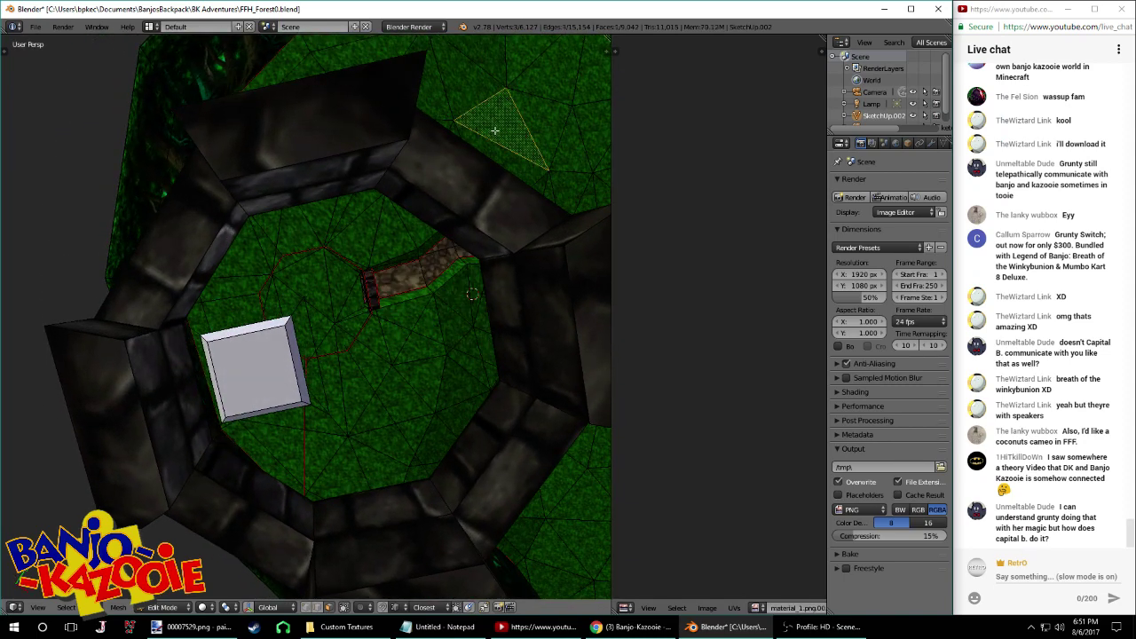
key(ctrl+l)
key(h)
middle_drag(292, 243, 267, 258)
In vertex selection mode, snap two stray vertices on the inner wall edge beside the box along that edge onto neighbouring vertices
click(307, 610)
middle_drag(179, 244, 181, 330)
scroll(177, 330, up, 3)
right_click(66, 335)
key(g)
click(58, 310)
right_click(78, 362)
key(g)
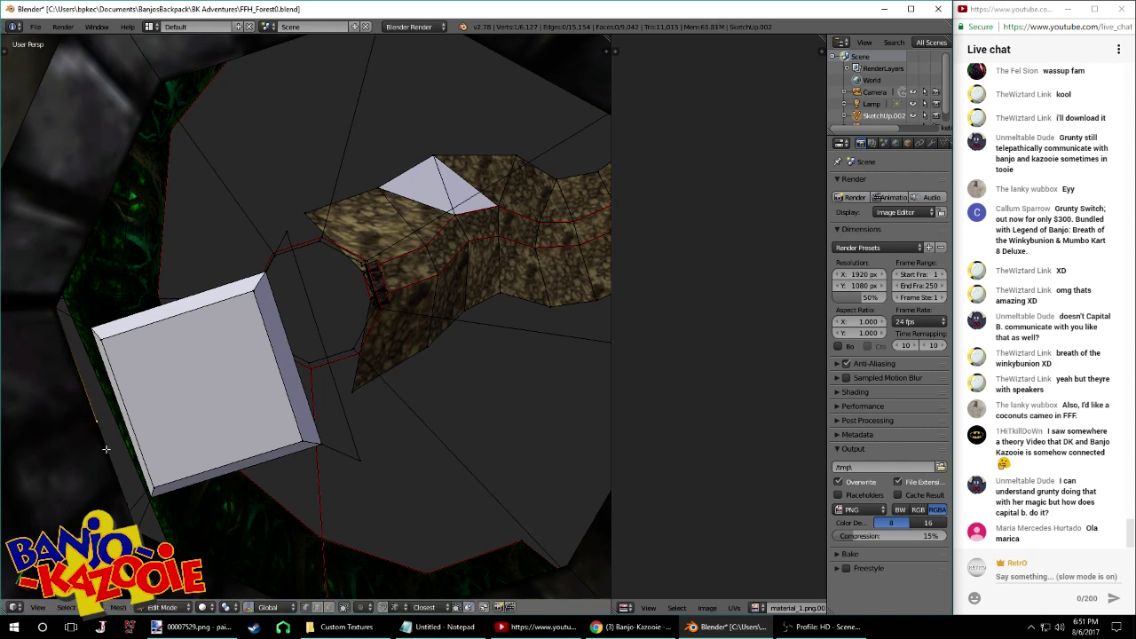
click(116, 480)
Reposition the stray vertex near the lower end of the wall edge beside the box and merge the mesh's duplicates with Remove Doubles
key(w)
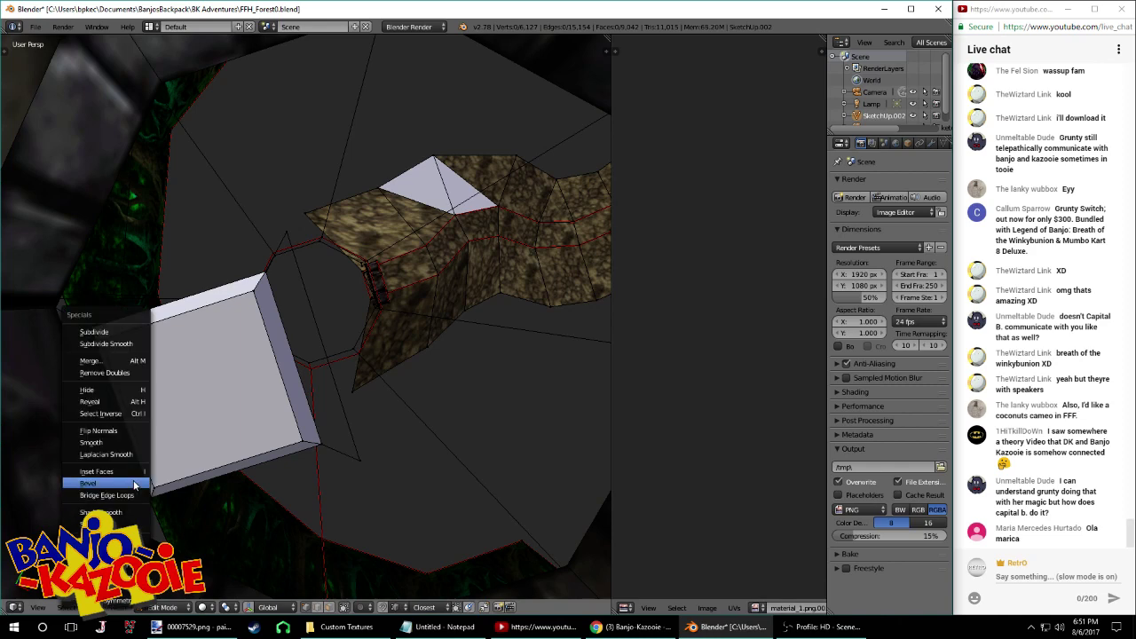
click(105, 373)
key(g)
click(116, 479)
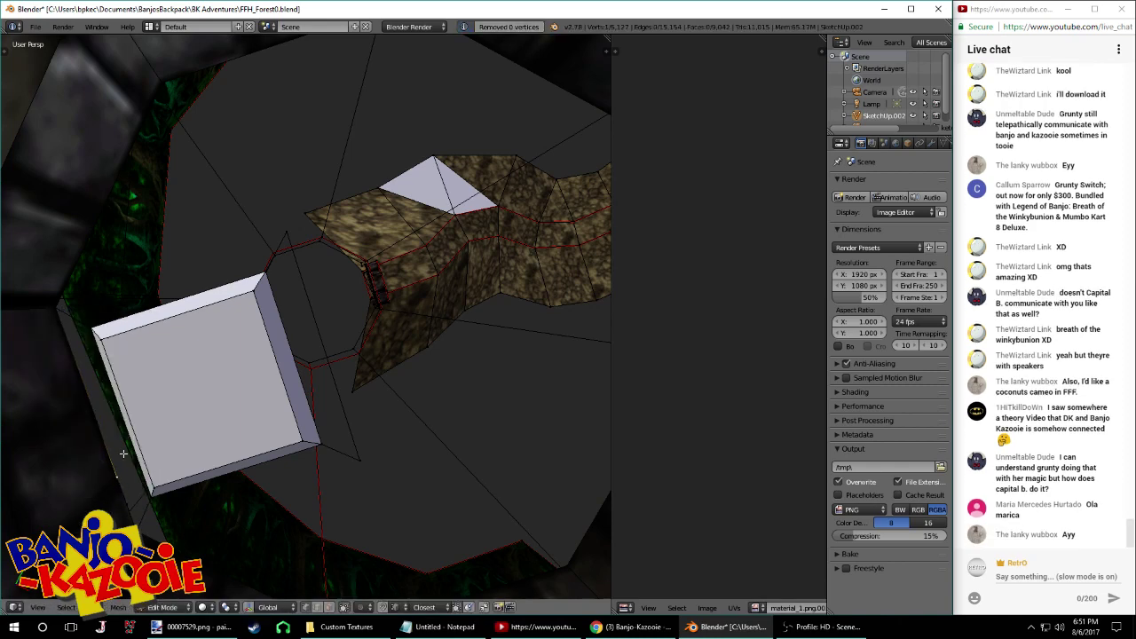
key(a)
key(w)
click(94, 372)
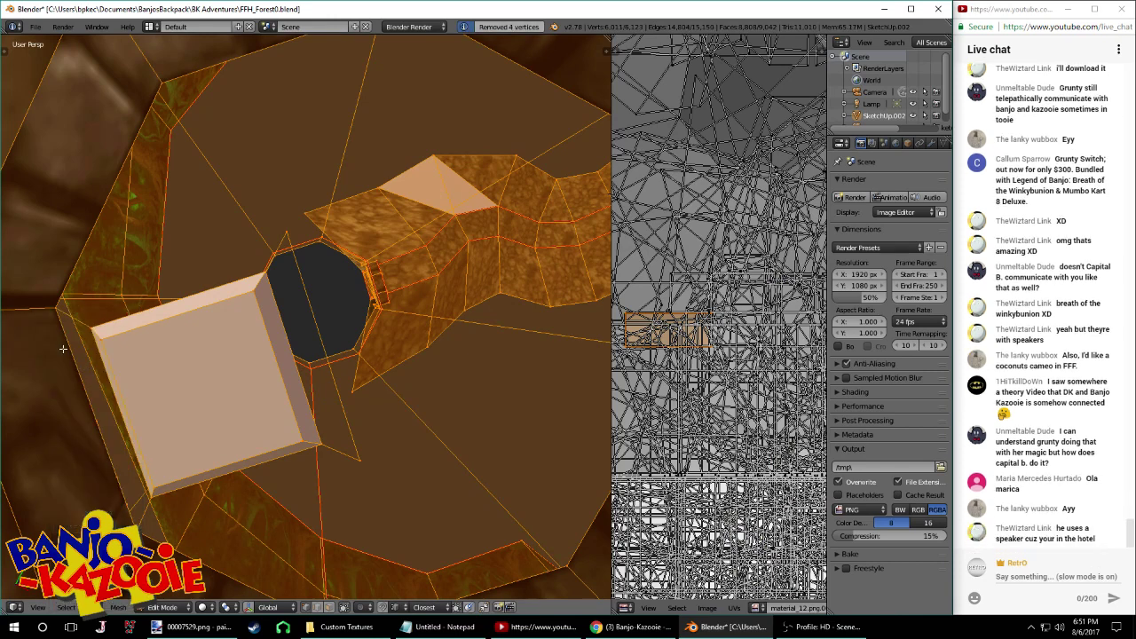
Snap the next stray vertex on the wall edge beside the box onto its neighbour and remove the doubles
key(a)
key(w)
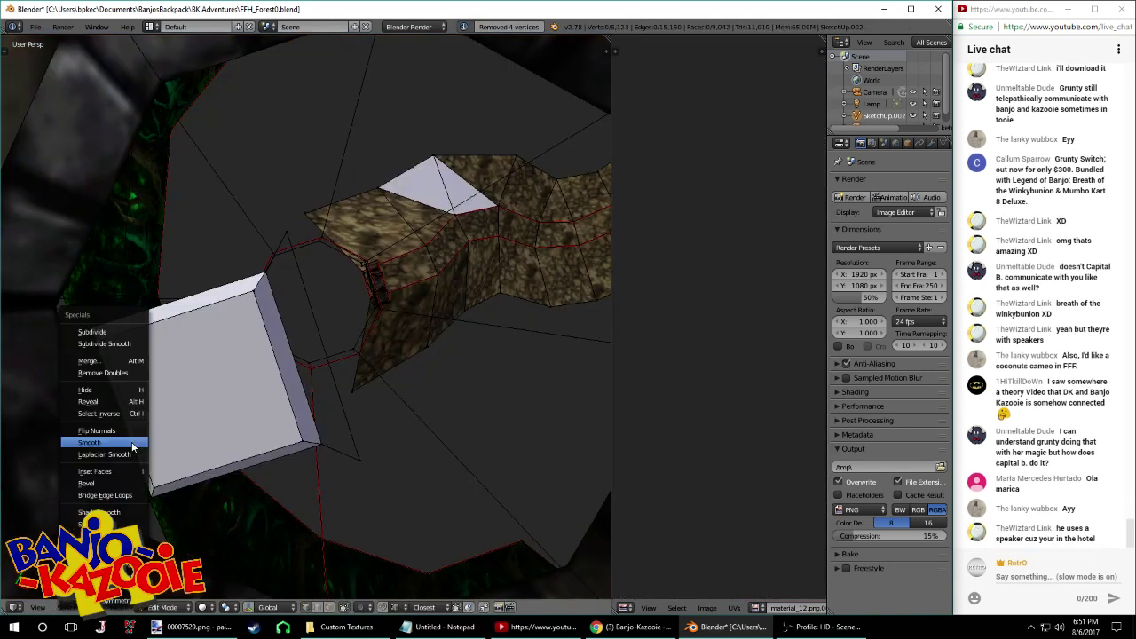
click(115, 374)
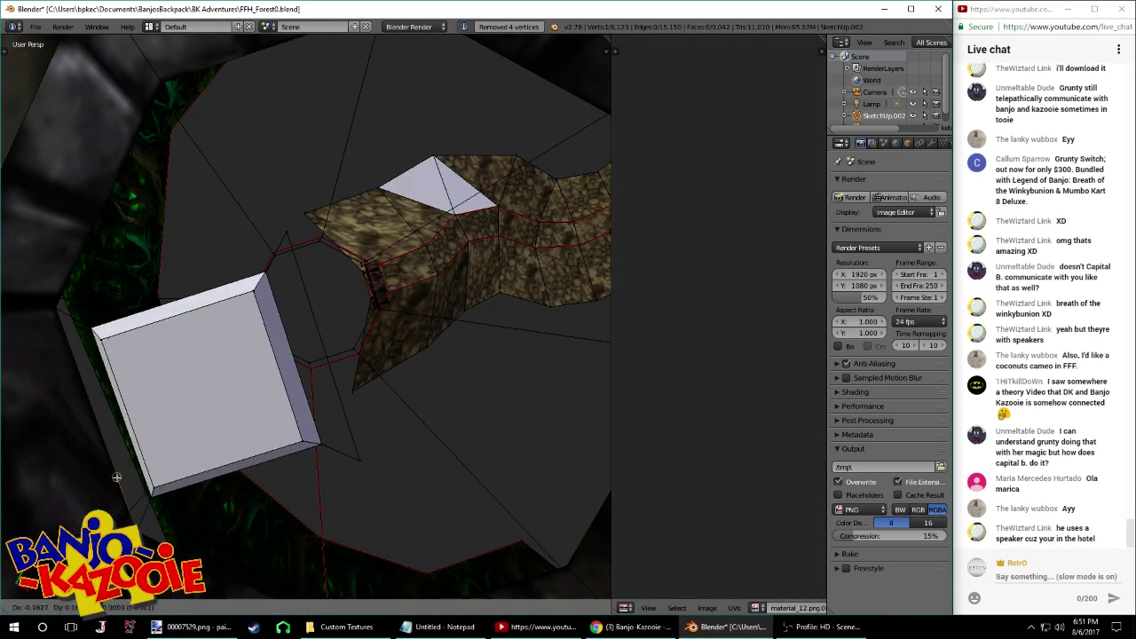
key(a)
key(w)
click(107, 373)
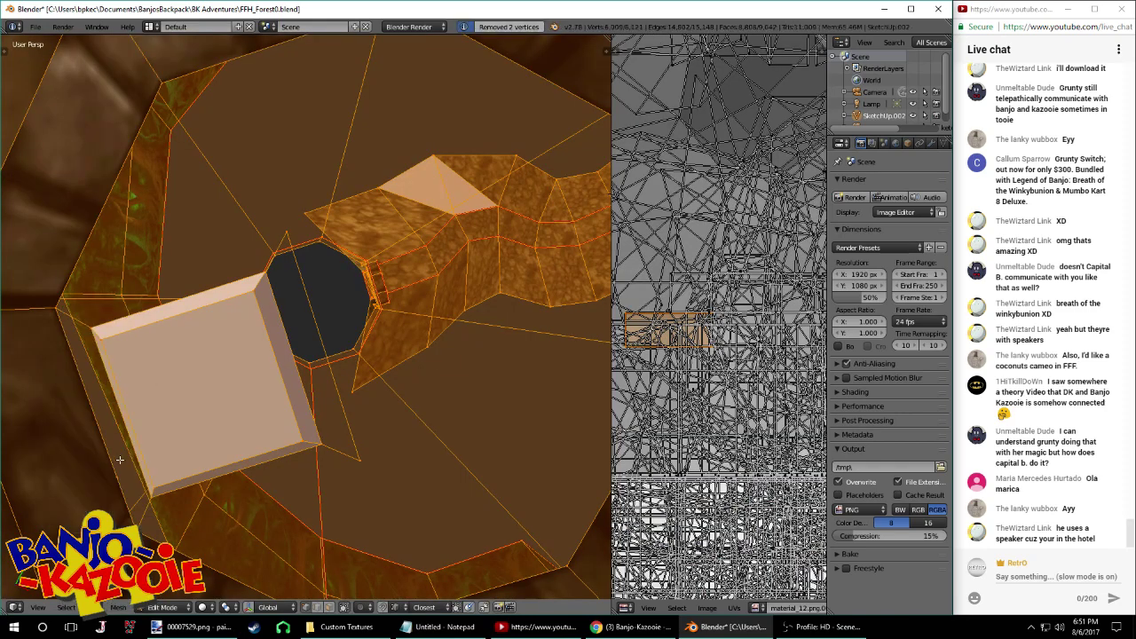
Snap the last stray vertex by the lower corner of the wall edge beside the box and remove the doubles
right_click(127, 491)
key(g)
click(129, 495)
key(a)
key(w)
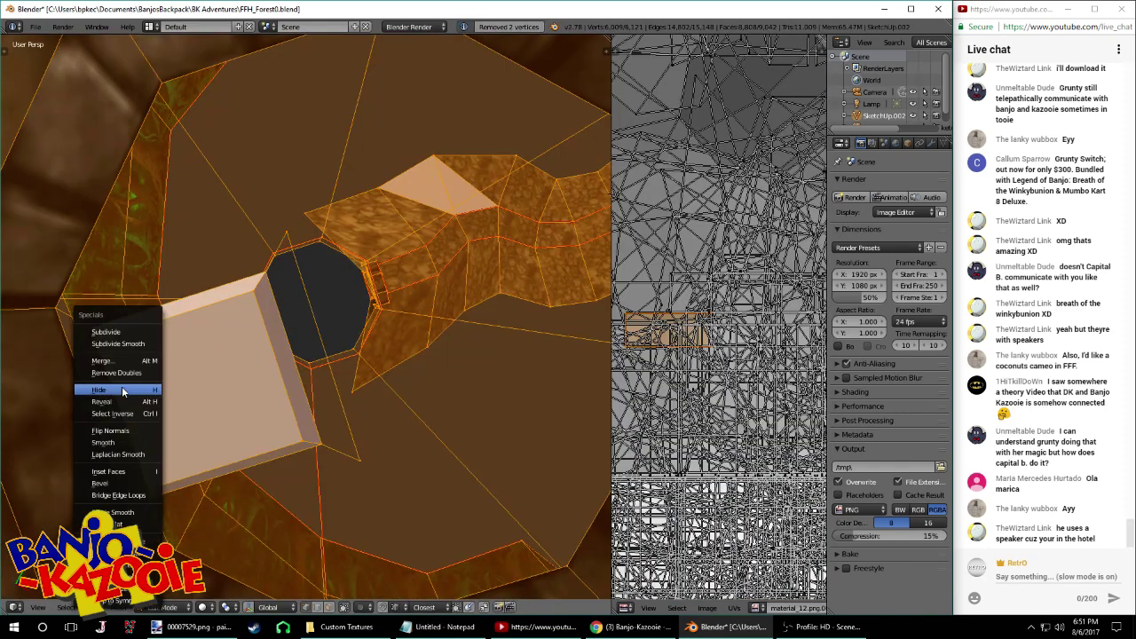
click(116, 373)
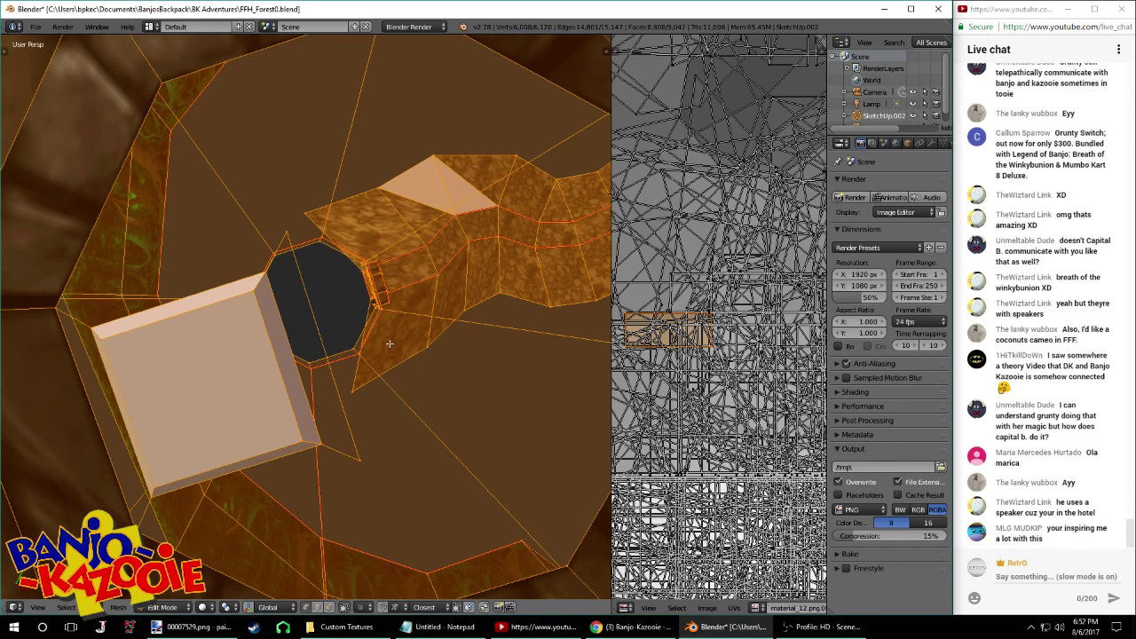
Snap the stray vertices on the inner wall edge opposite the box onto neighbouring vertices further along that edge
middle_drag(407, 313, 382, 327)
middle_drag(493, 280, 493, 310)
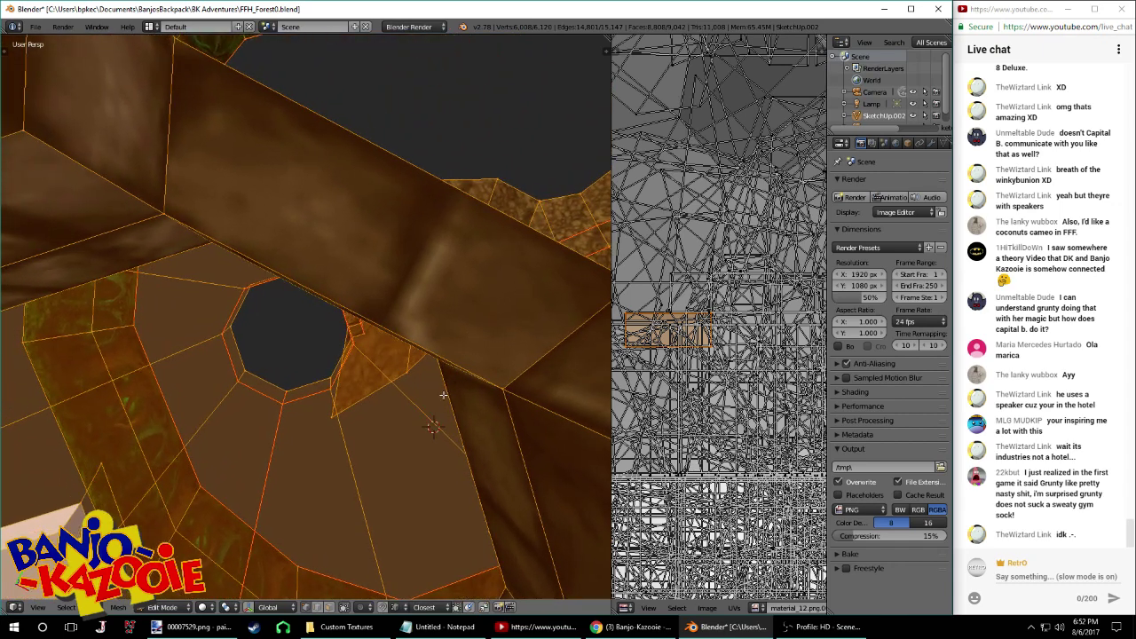
key(a)
right_click(460, 432)
right_click(459, 425)
key(g)
click(466, 446)
right_click(471, 472)
key(g)
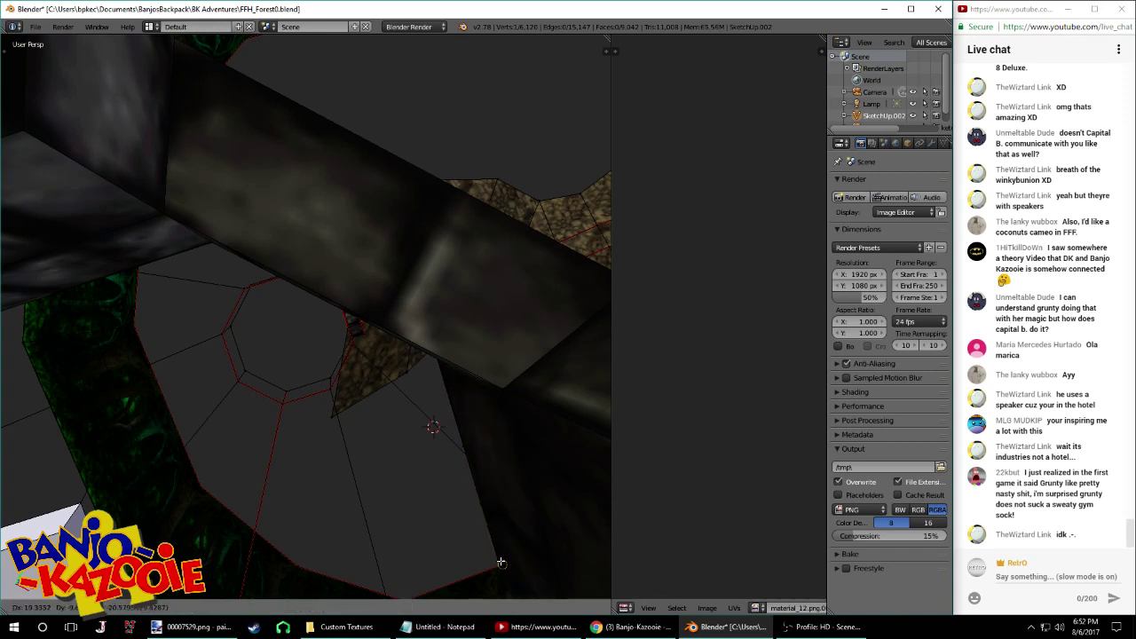
click(480, 497)
Merge the overlapping vertices on the wall edge opposite the box with Remove Doubles
middle_drag(481, 497, 460, 404)
key(a)
key(a)
key(w)
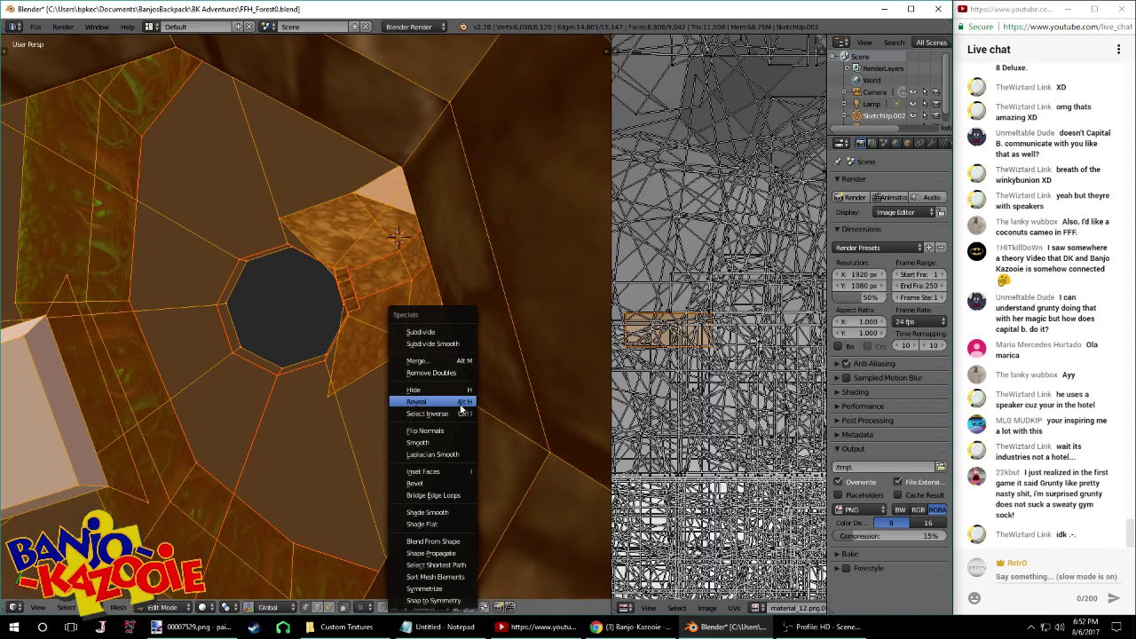
click(439, 373)
key(a)
middle_drag(474, 404, 432, 391)
key(a)
key(w)
click(446, 361)
Snap the remaining stray vertex on the wall edge opposite the box onto the edge's upper corner and remove the doubles
key(a)
right_click(432, 391)
key(g)
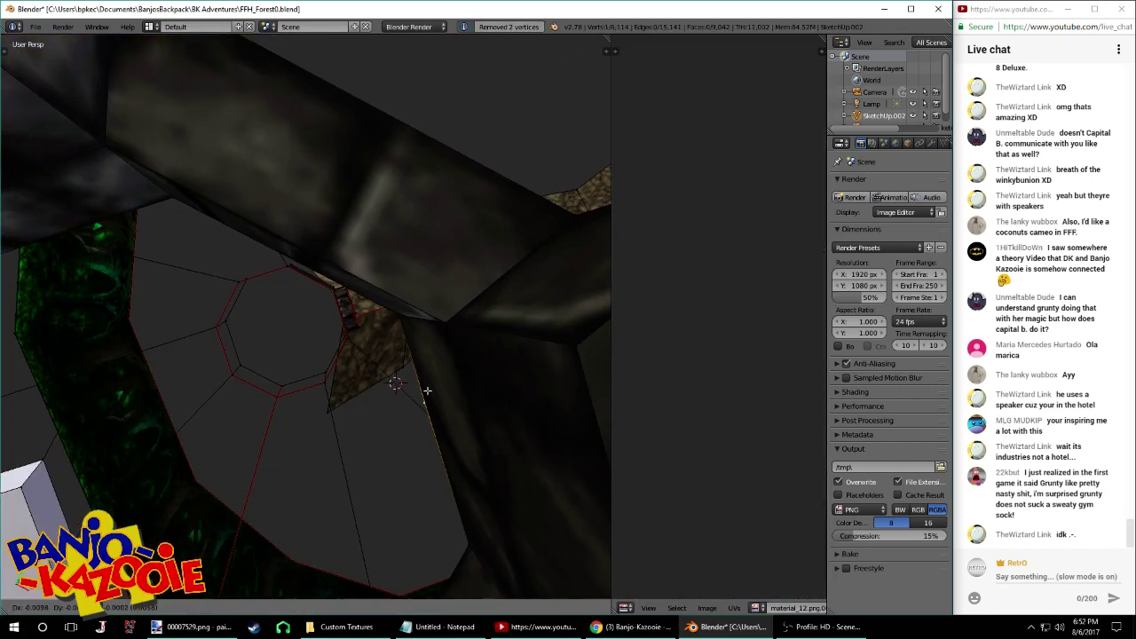
click(416, 330)
key(a)
key(w)
click(398, 323)
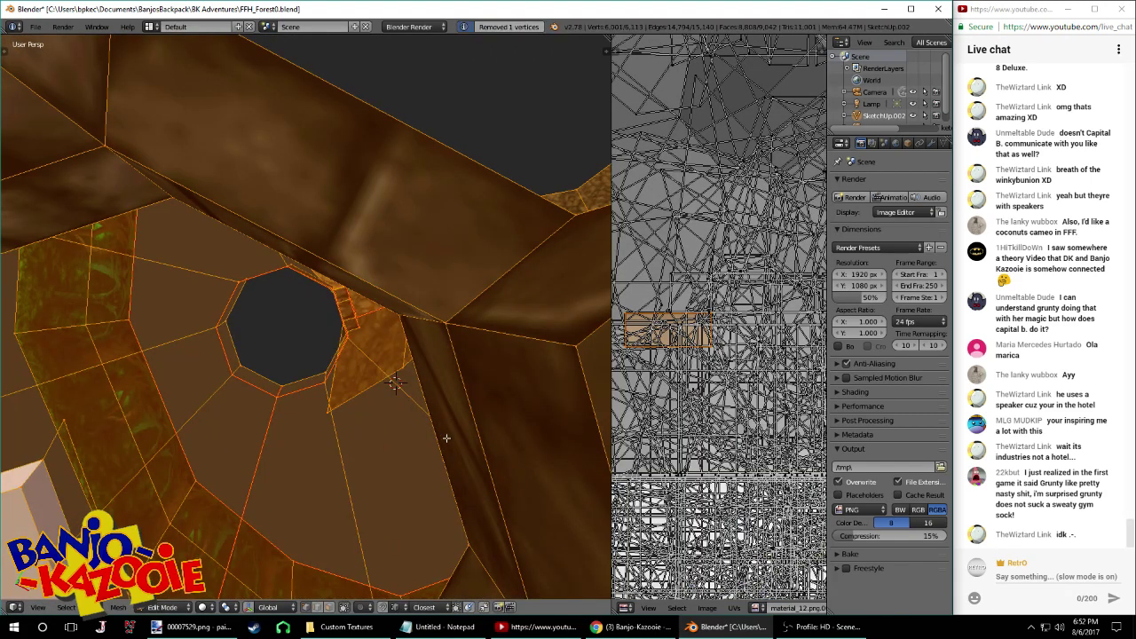
scroll(401, 382, down, 4)
middle_drag(307, 376, 325, 340)
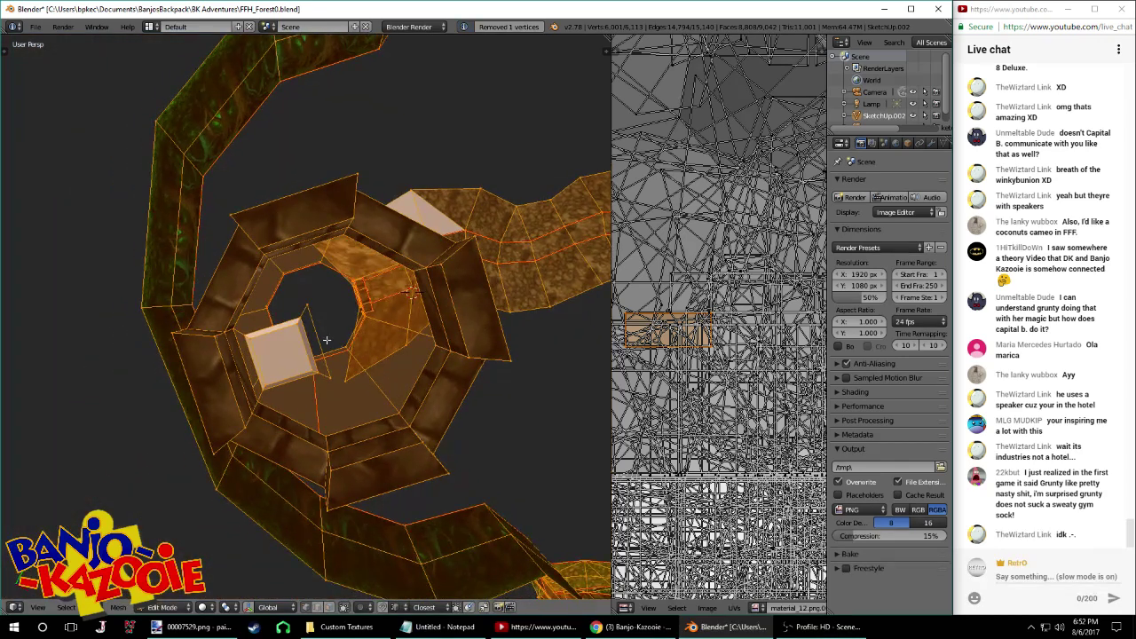
Fill the open side faces of the raised square inside the octagonal building
right_click(302, 308)
shift+right_click(264, 400)
key(f)
key(f)
middle_drag(334, 374, 350, 337)
scroll(350, 336, up, 7)
scroll(359, 394, down, 1)
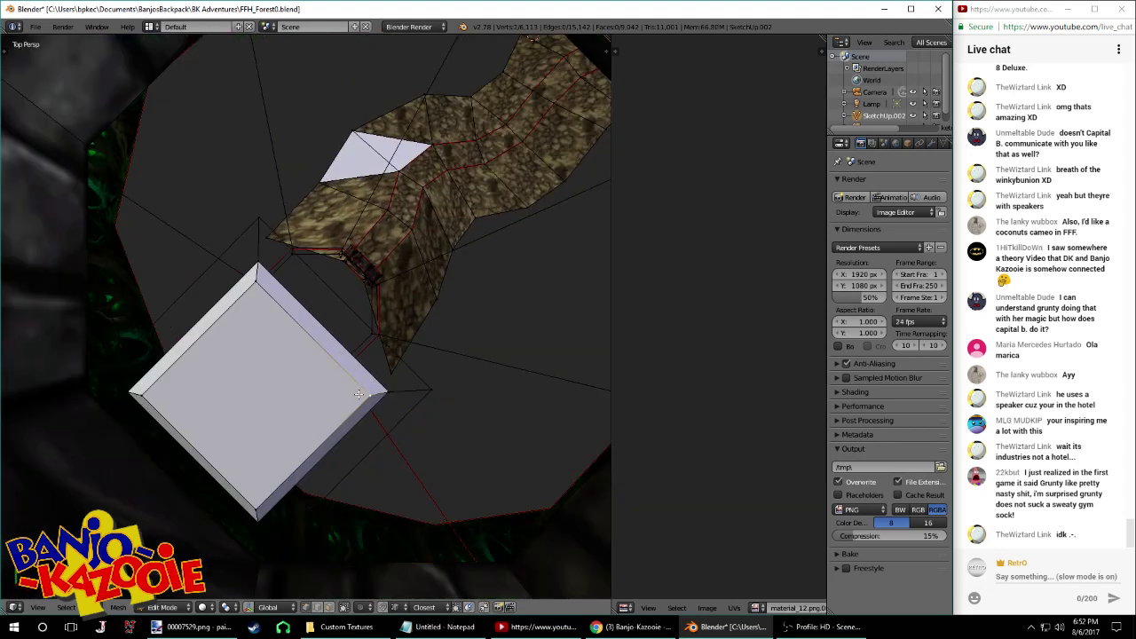
Delete the four top corner vertices of the raised square, removing its top and sides
shift+right_click(249, 289)
shift+right_click(165, 395)
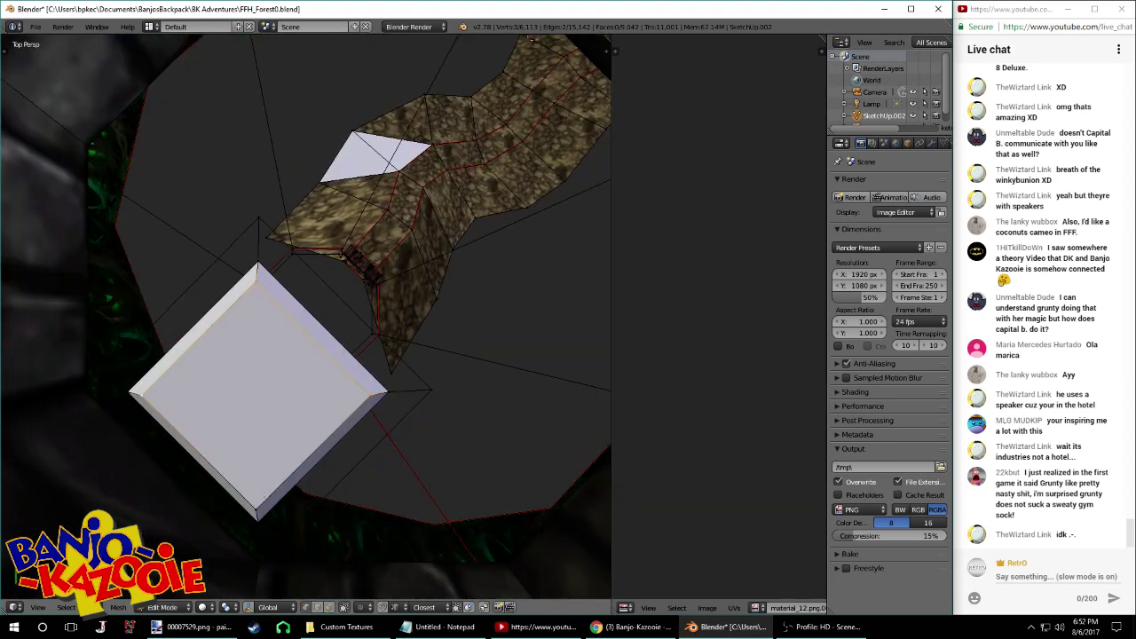
shift+right_click(257, 510)
key(x)
click(246, 459)
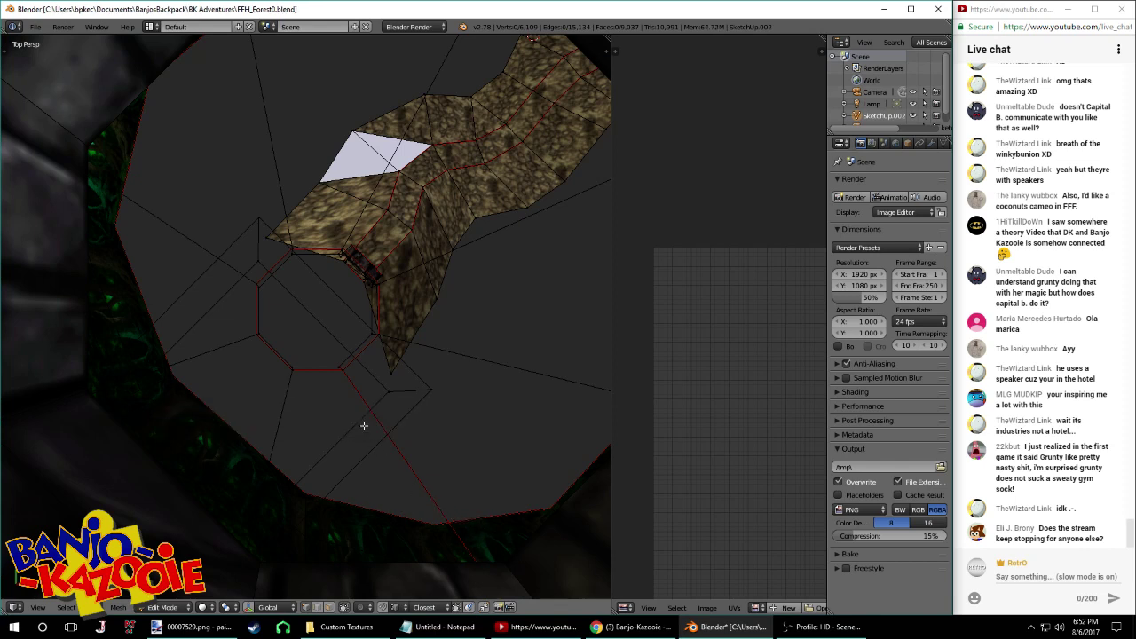
Select the four edges of the inner square and extrude them a short distance down along Z
scroll(325, 392, down, 3)
middle_drag(310, 338, 300, 403)
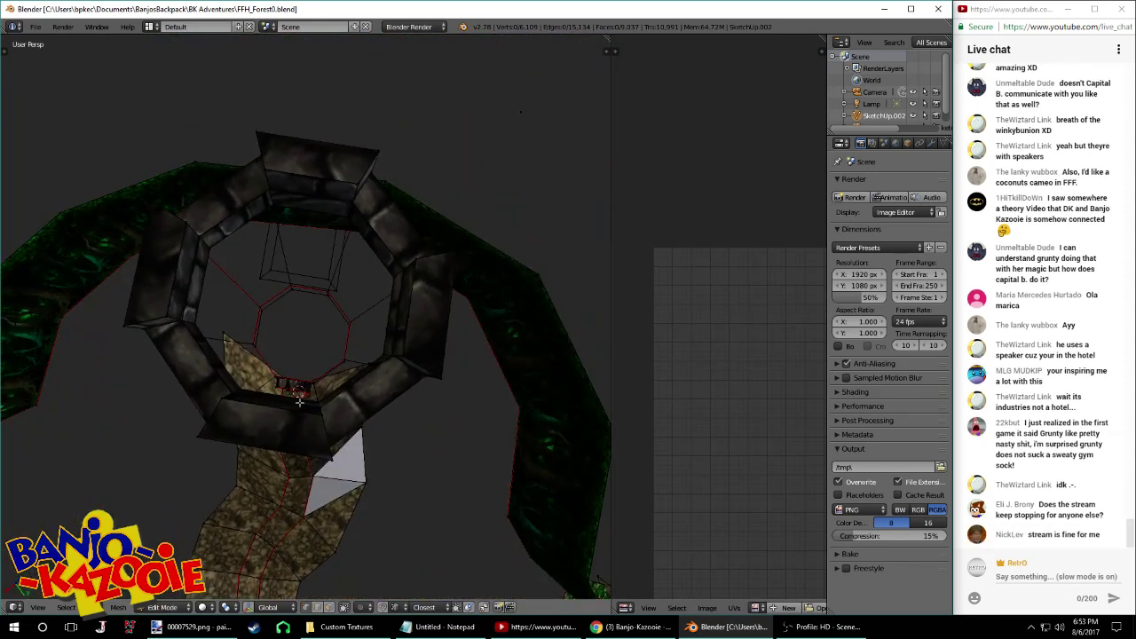
click(317, 609)
right_click(303, 276)
middle_drag(304, 276, 406, 335)
shift+right_click(276, 283)
shift+right_click(287, 256)
shift+right_click(329, 279)
scroll(331, 280, up, 3)
scroll(311, 270, up, 2)
key(e)
key(z)
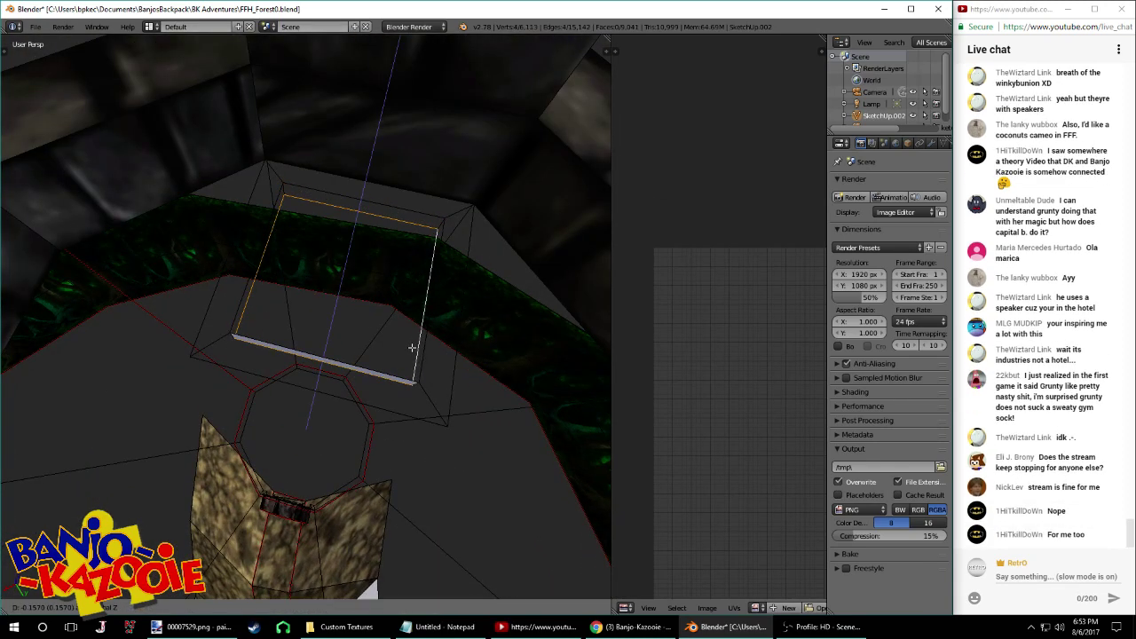
click(409, 336)
Fill the bottom of the recessed square with a face
middle_drag(397, 308, 391, 307)
right_click(340, 213)
middle_drag(250, 314, 217, 319)
key(f)
Select the bottom and side faces of the recessed square and flip their normals
middle_drag(134, 377, 146, 346)
click(327, 610)
right_click(159, 327)
key(h)
right_click(102, 291)
shift+right_click(120, 302)
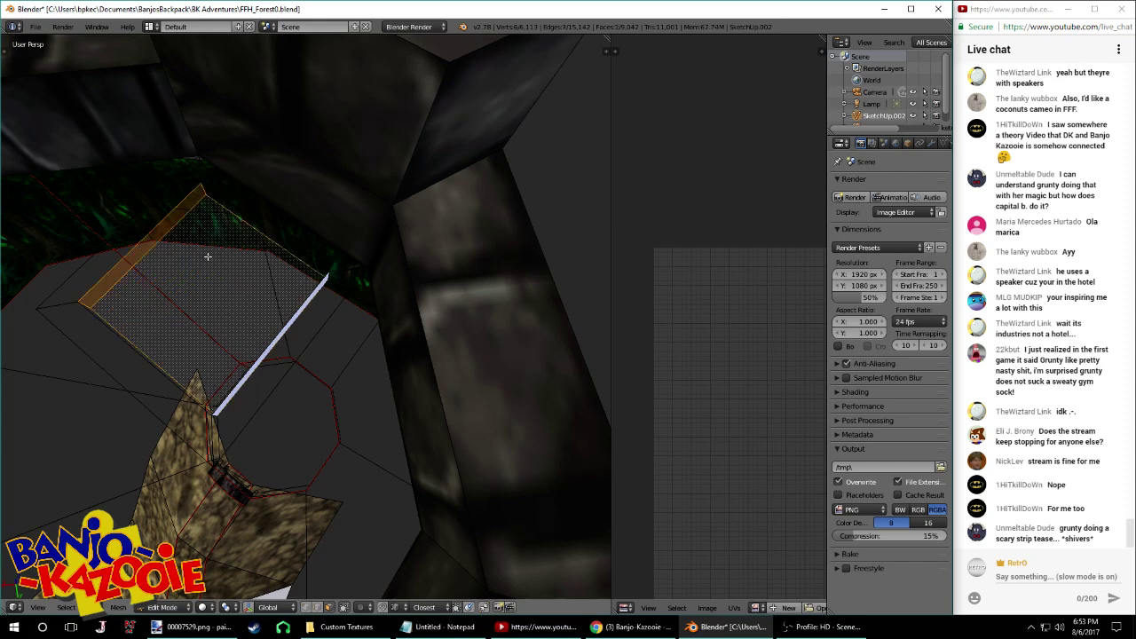
shift+right_click(236, 213)
middle_drag(141, 309, 113, 337)
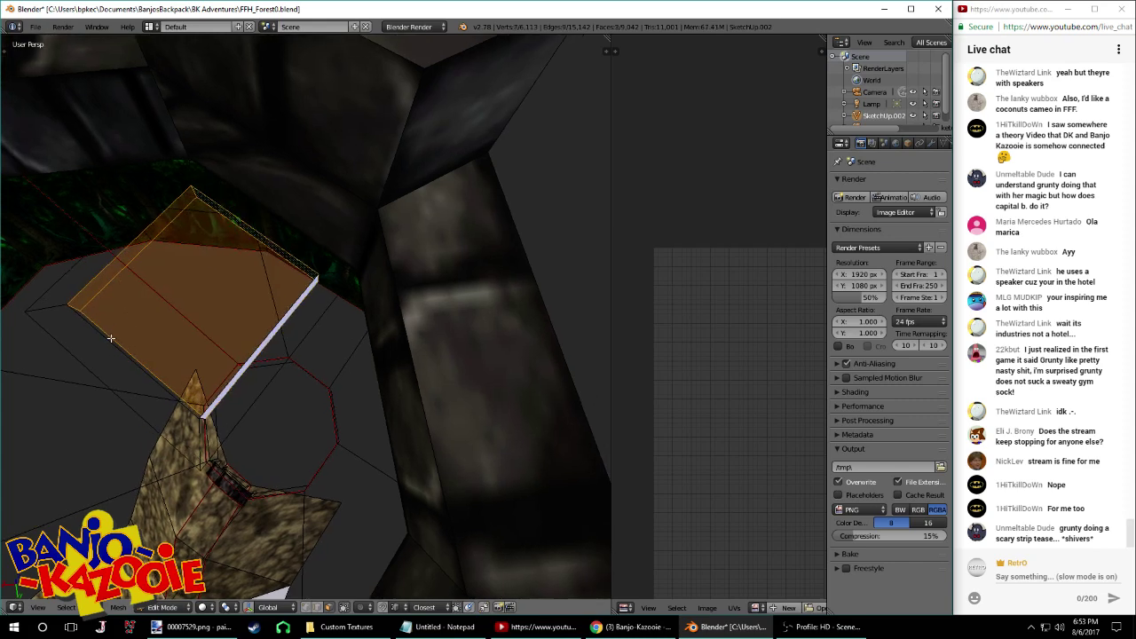
middle_drag(249, 345, 412, 295)
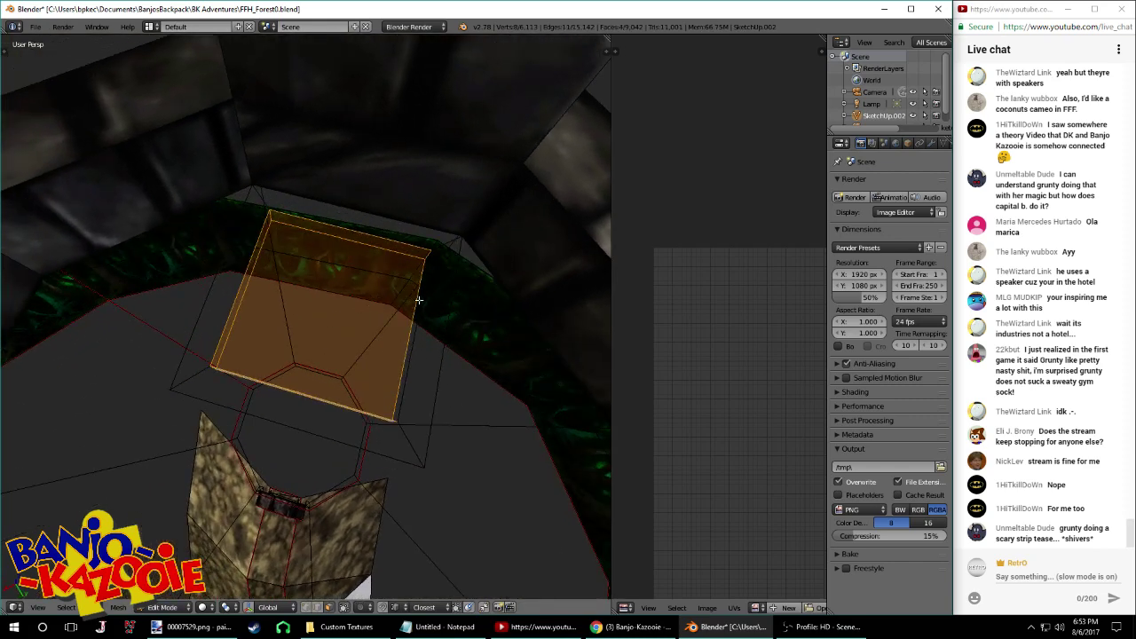
key(space)
text(flip)
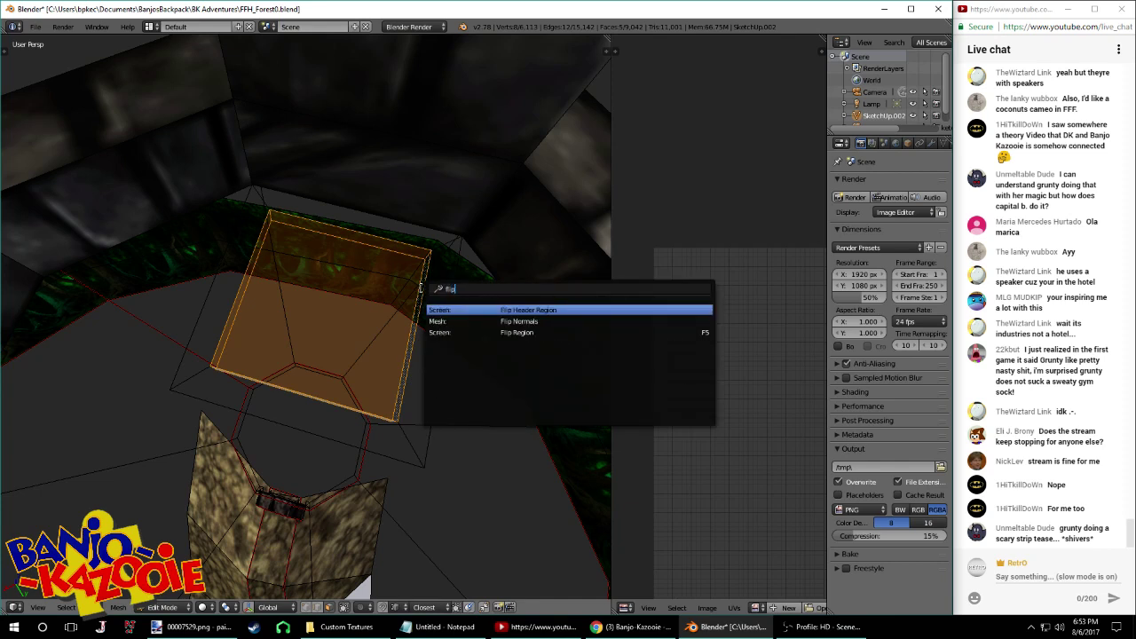
key(Down)
key(Return)
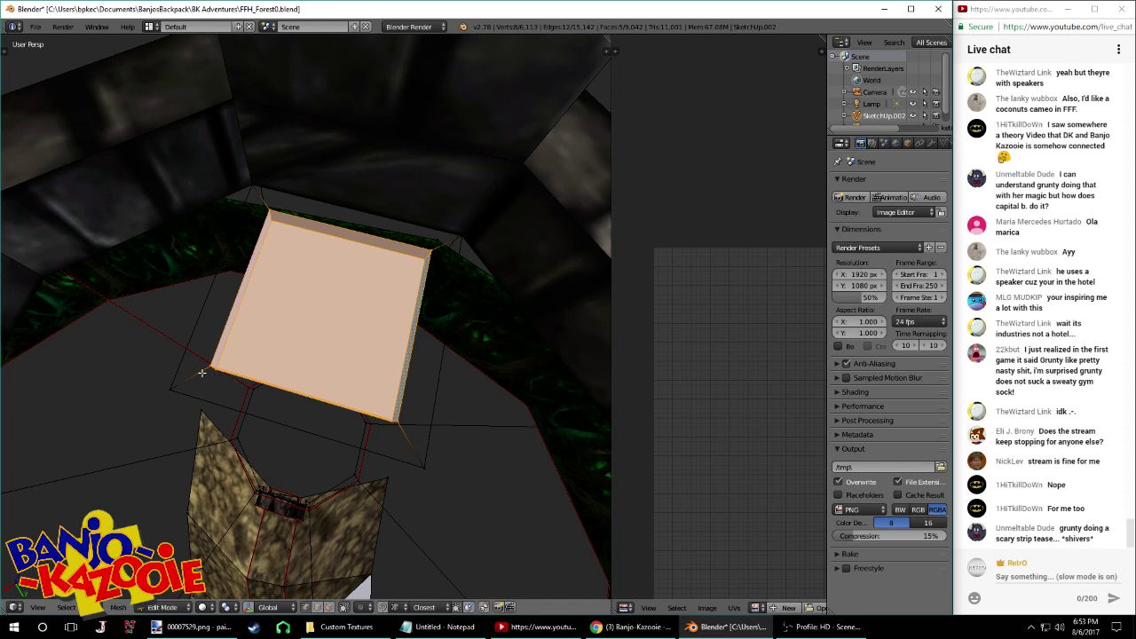
Fill the four rim faces between the inner and outer edges around the recessed square
right_click(214, 373)
click(319, 608)
right_click(223, 284)
shift+right_click(237, 286)
key(f)
key(f)
key(f)
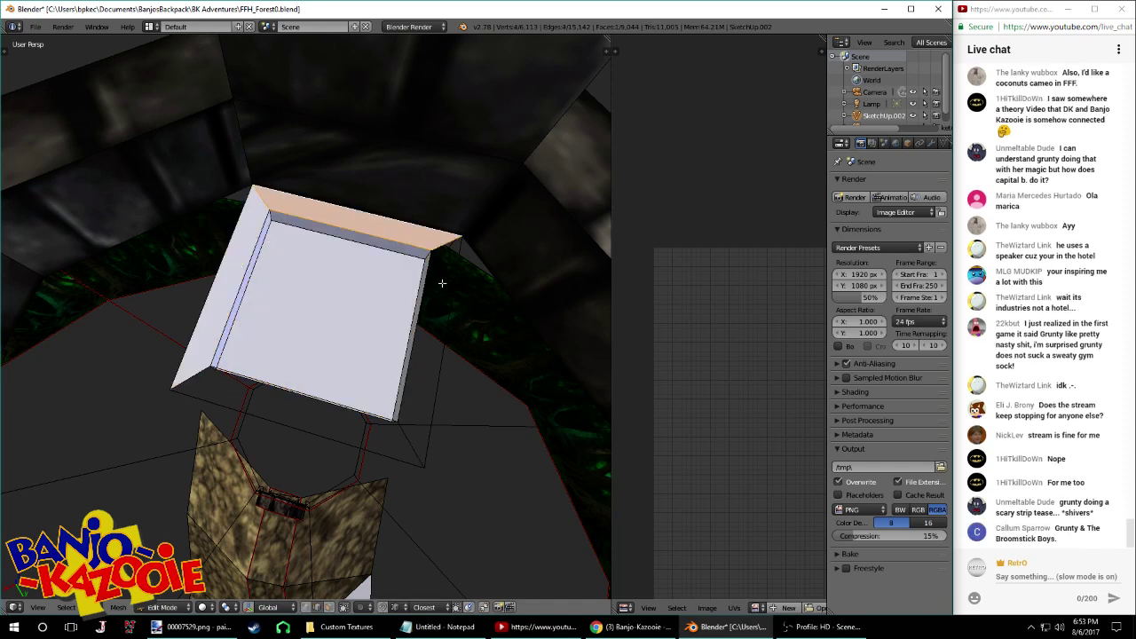
right_click(332, 400)
shift+right_click(324, 423)
key(f)
Save the level over the existing FFH_Forest0.blend file
scroll(345, 382, down, 6)
middle_drag(347, 376, 314, 371)
key(ctrl+s)
click(315, 372)
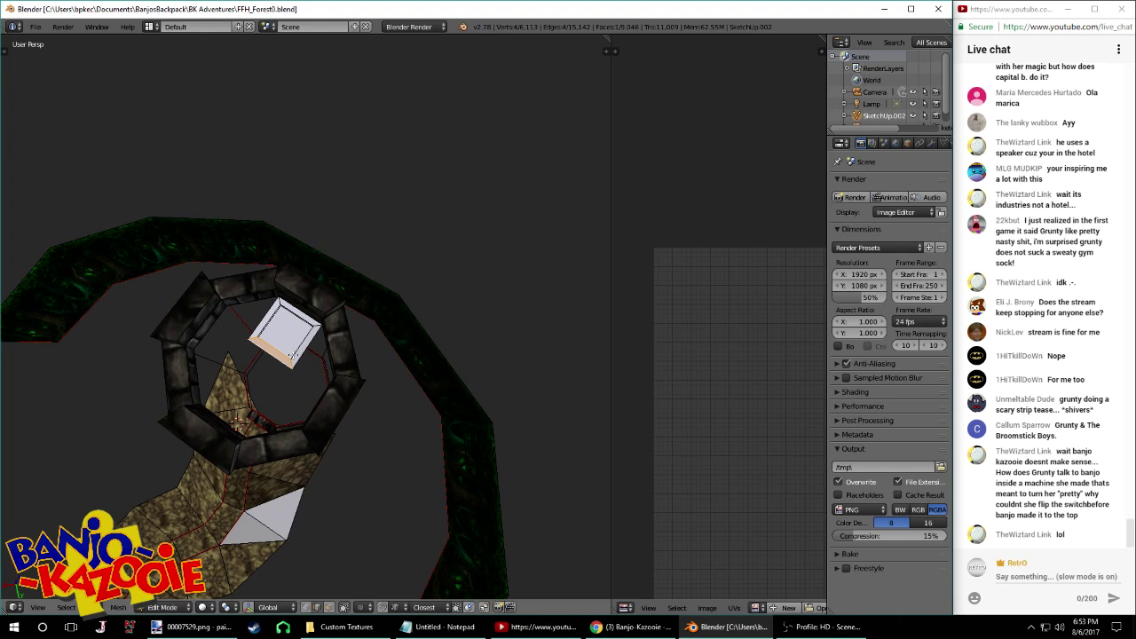
scroll(292, 355, up, 3)
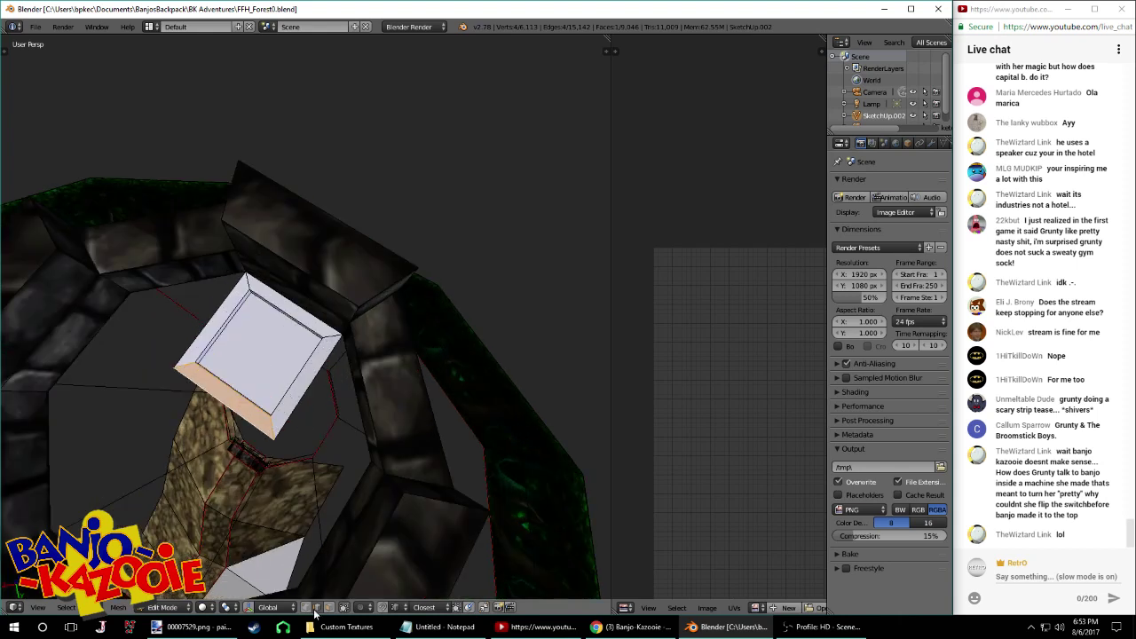
middle_drag(315, 550, 384, 410)
key(ctrl+s)
click(384, 410)
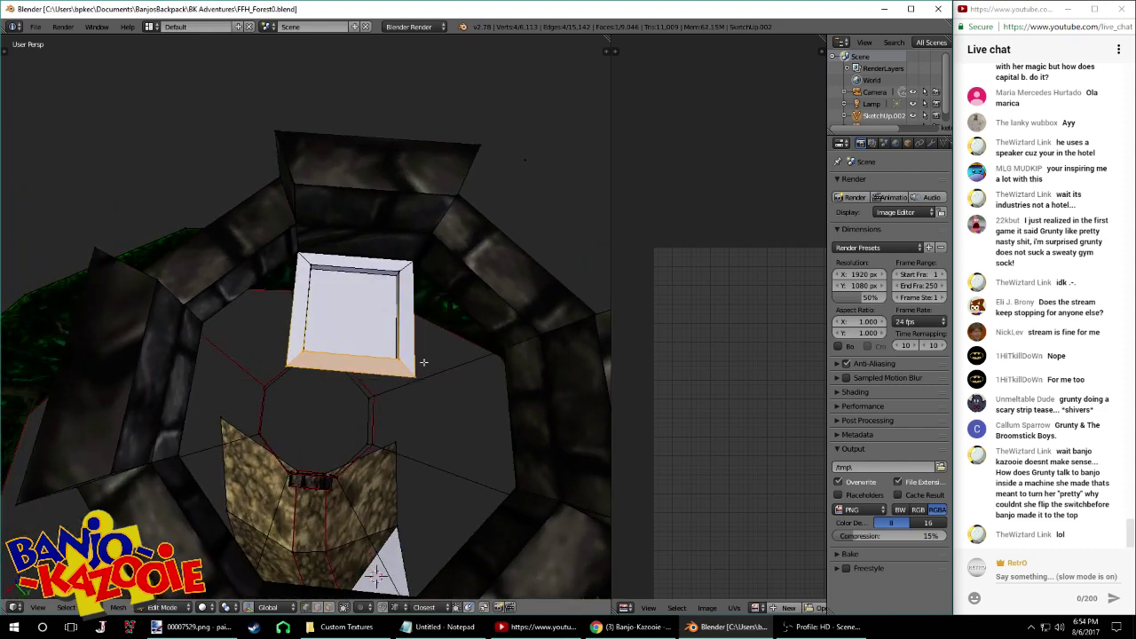
Fill a triangular floor face between two outer rim corners of the recessed square and the nearest wall vertex
right_click(425, 363)
shift+right_click(502, 345)
shift+right_click(409, 263)
key(f)
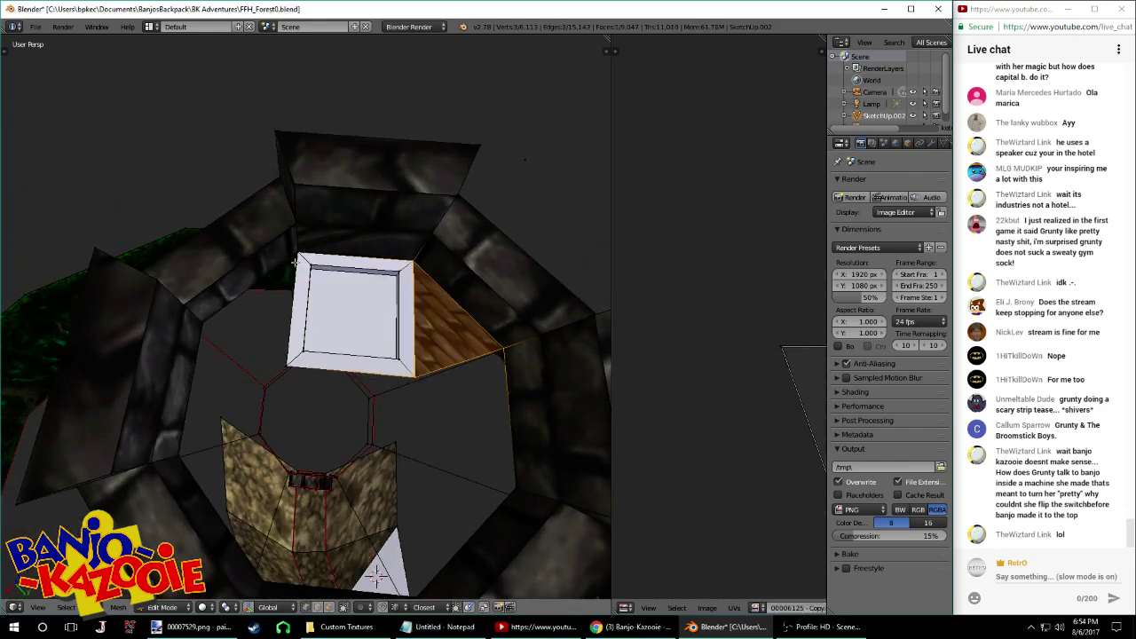
Fill the matching triangular floor face between the opposite side of the rim and the wall vertex there
right_click(301, 251)
shift+right_click(305, 338)
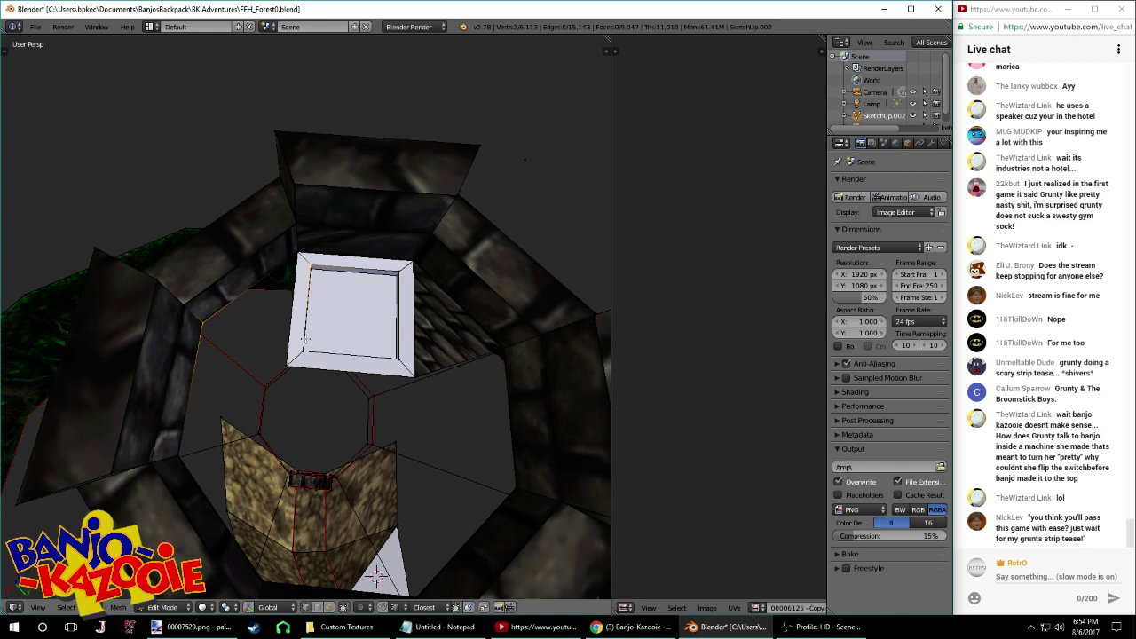
right_click(302, 242)
right_click(302, 254)
scroll(294, 242, up, 2)
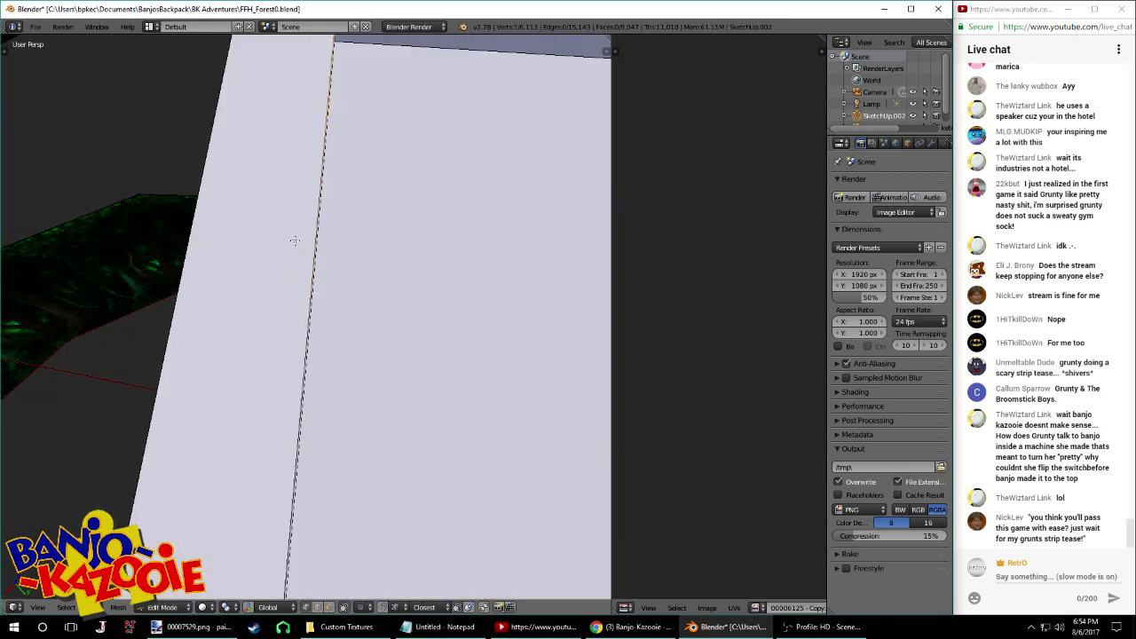
scroll(294, 235, down, 1)
middle_drag(290, 199, 210, 358)
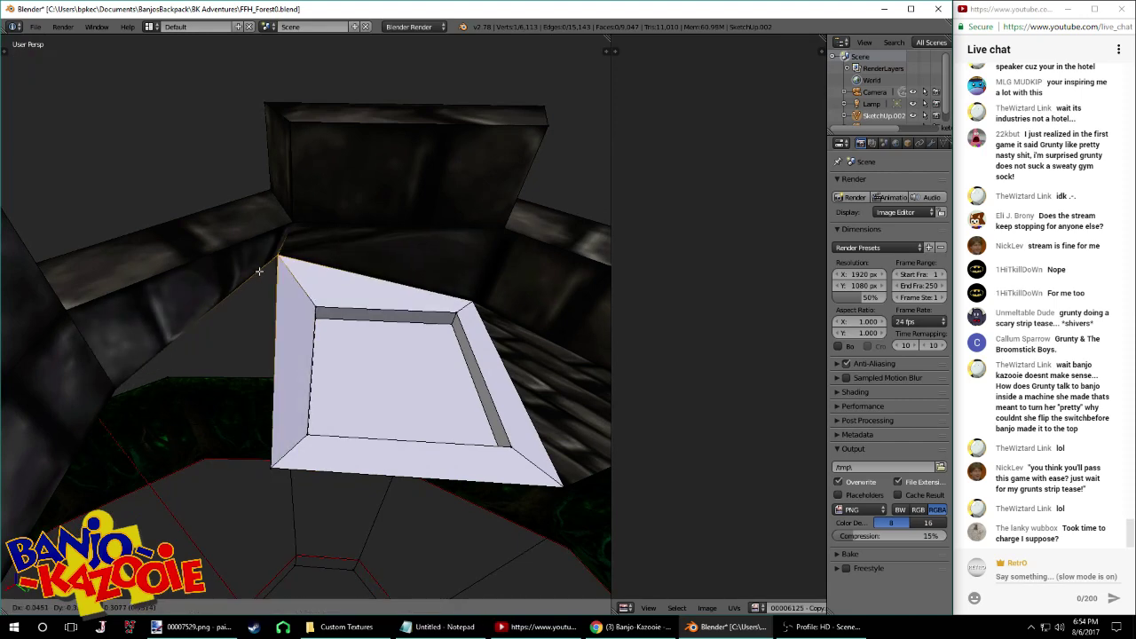
shift+right_click(114, 389)
scroll(114, 391, down, 4)
shift+right_click(283, 380)
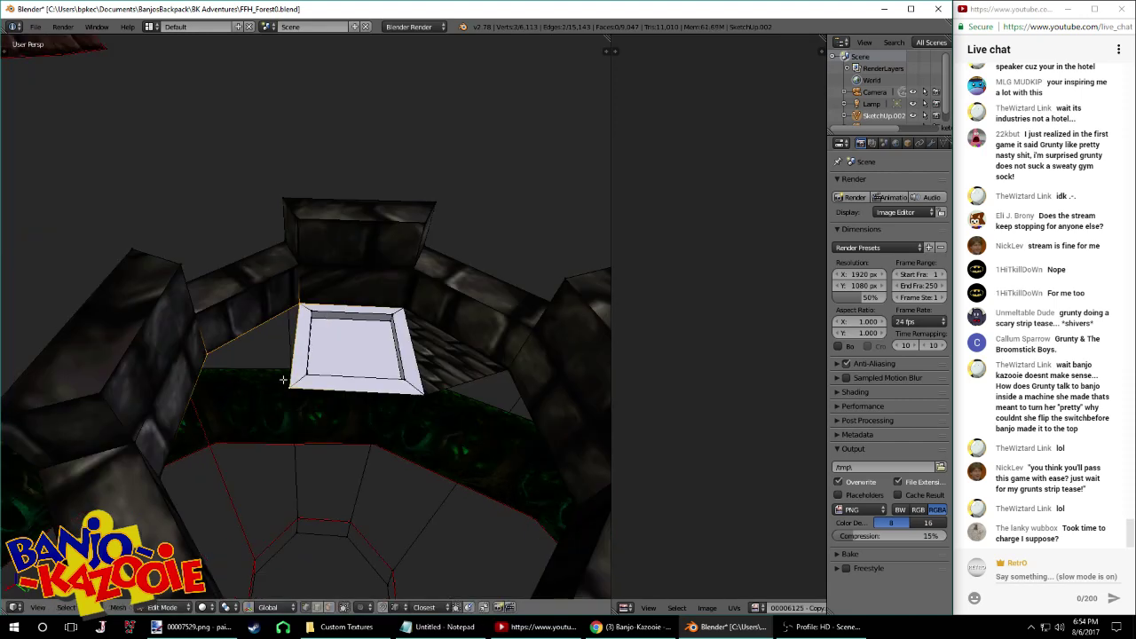
key(f)
Fill another floor face joining a rim corner of the recessed square to the neighbouring inner wall vertices
middle_drag(283, 376, 398, 324)
right_click(397, 318)
middle_drag(351, 365, 395, 316)
shift+right_click(450, 323)
shift+right_click(397, 289)
key(f)
Fill the two adjoining triangular floor gaps that fan out from the rim corner to the opposite inner wall
right_click(318, 400)
middle_drag(415, 416, 453, 430)
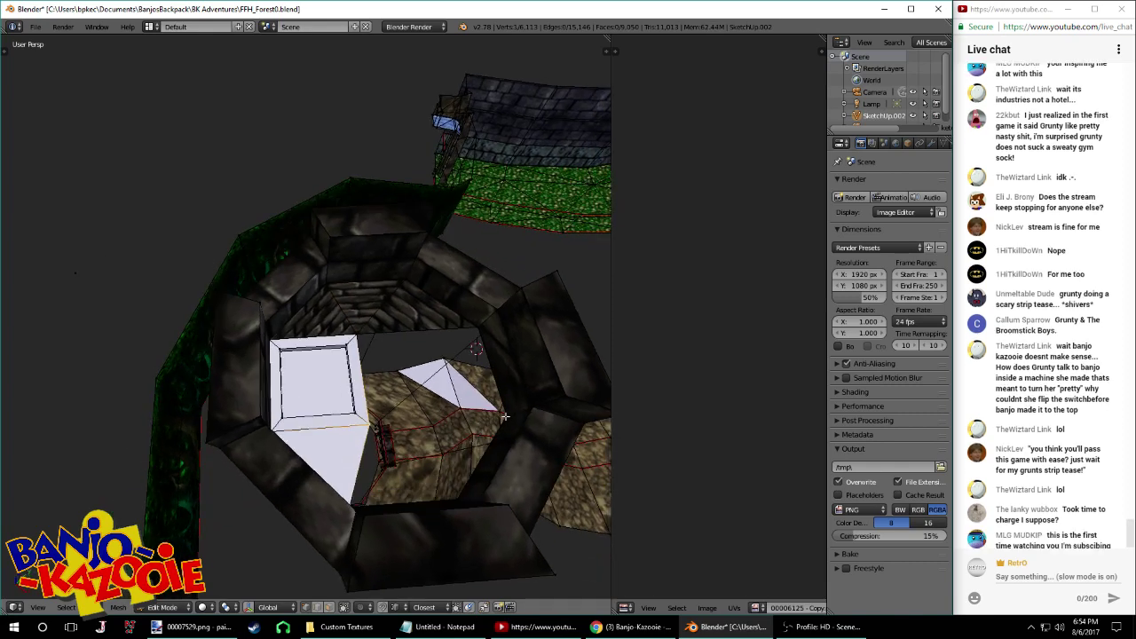
key(f)
right_click(463, 496)
shift+right_click(367, 432)
middle_drag(361, 457, 337, 504)
key(f)
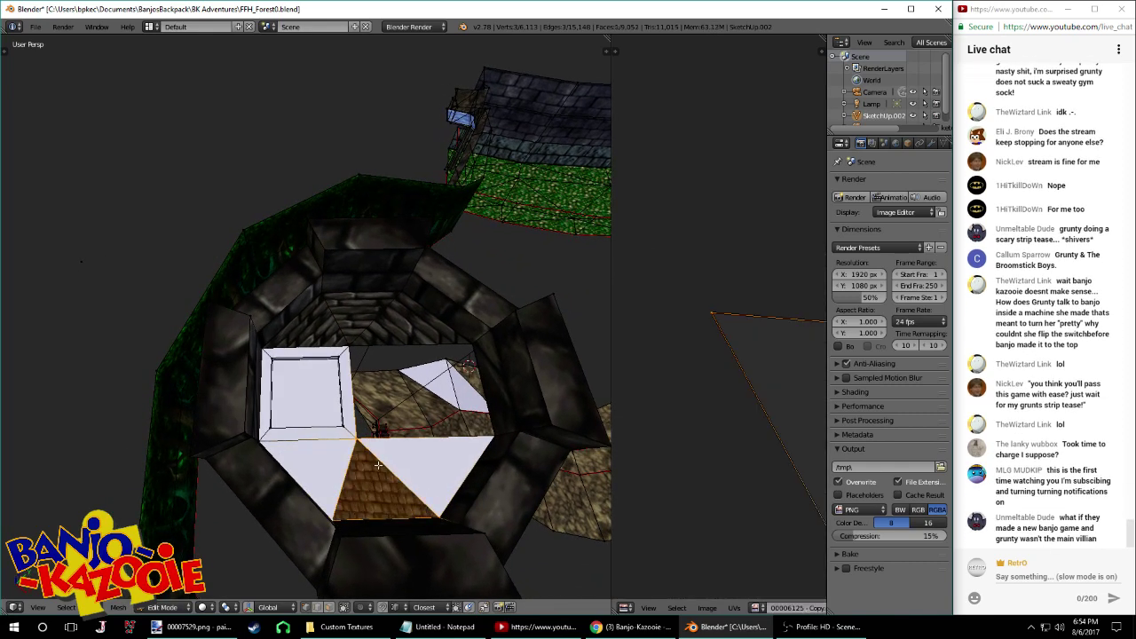
Reveal all hidden parts of the level mesh
key(l)
key(space)
text(reveal)
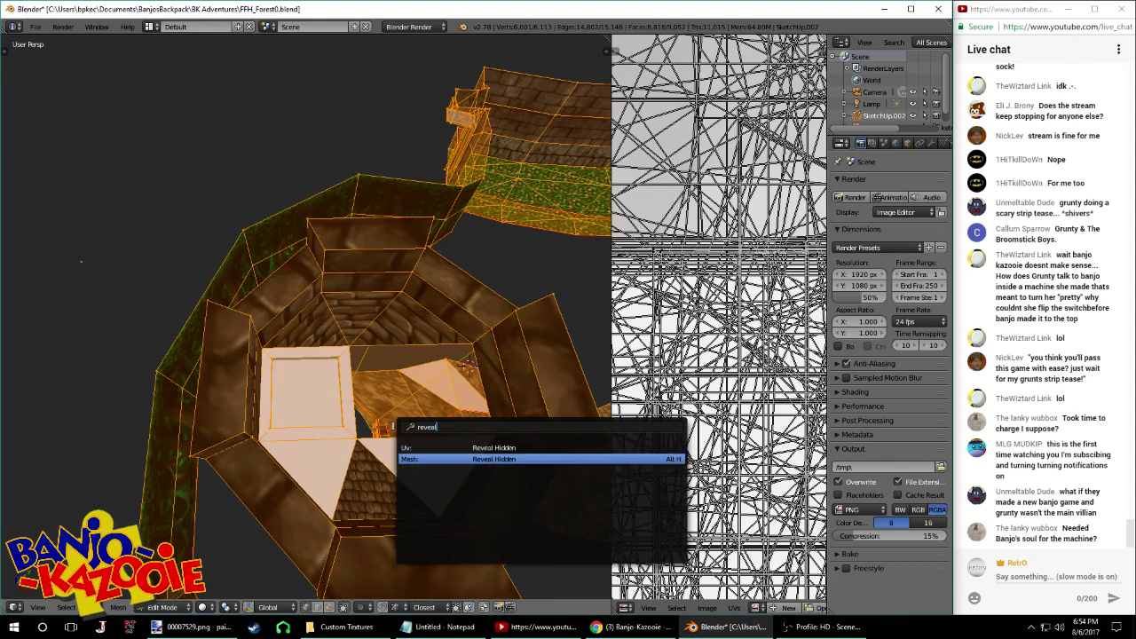
key(Return)
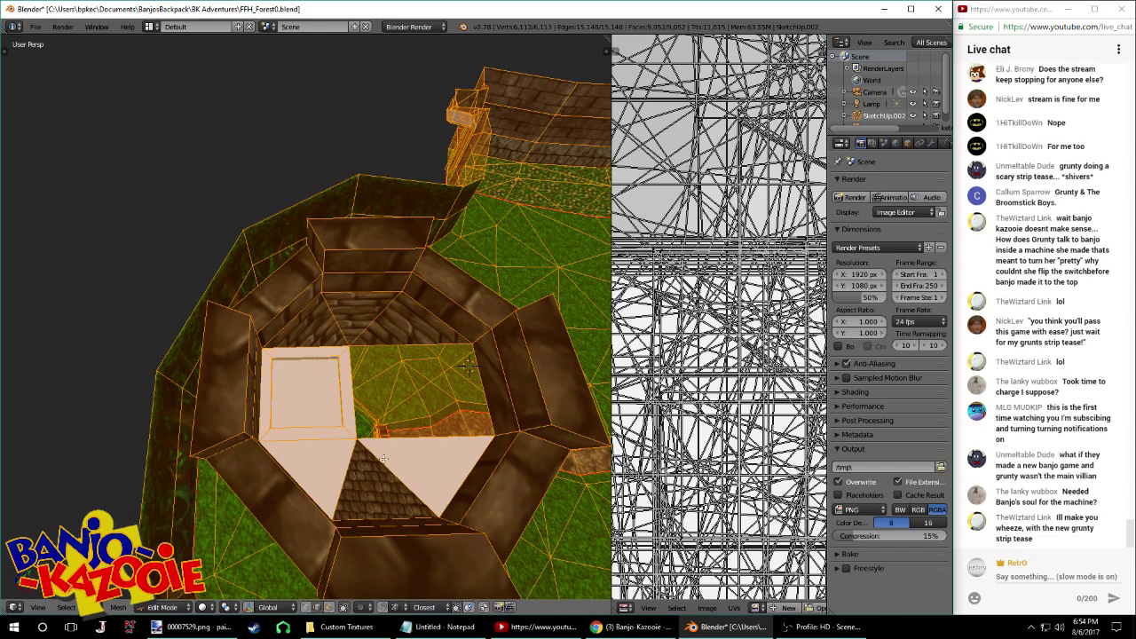
Fill the last floor opening between the recessed square's rim and the inner wall with a face
key(a)
alt+right_click(354, 403)
shift+right_click(489, 382)
key(f)
middle_drag(470, 371, 434, 344)
Select the whole mesh, run Remove Doubles on it and save the level file
key(a)
key(w)
click(433, 344)
key(w)
click(431, 343)
key(a)
key(w)
click(431, 342)
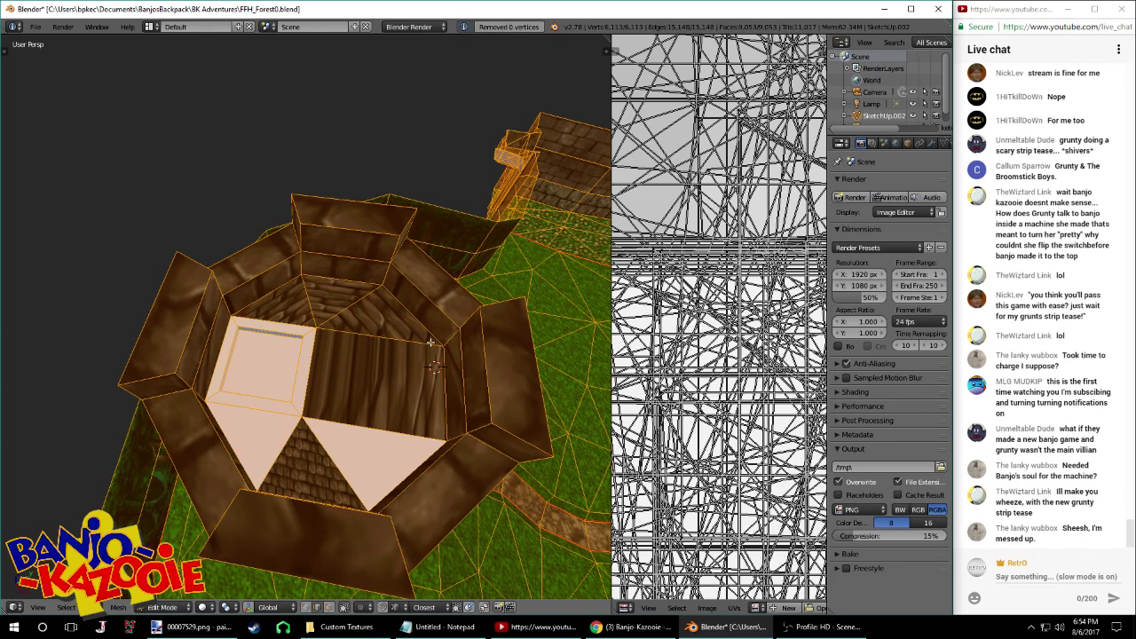
key(ctrl+s)
click(431, 342)
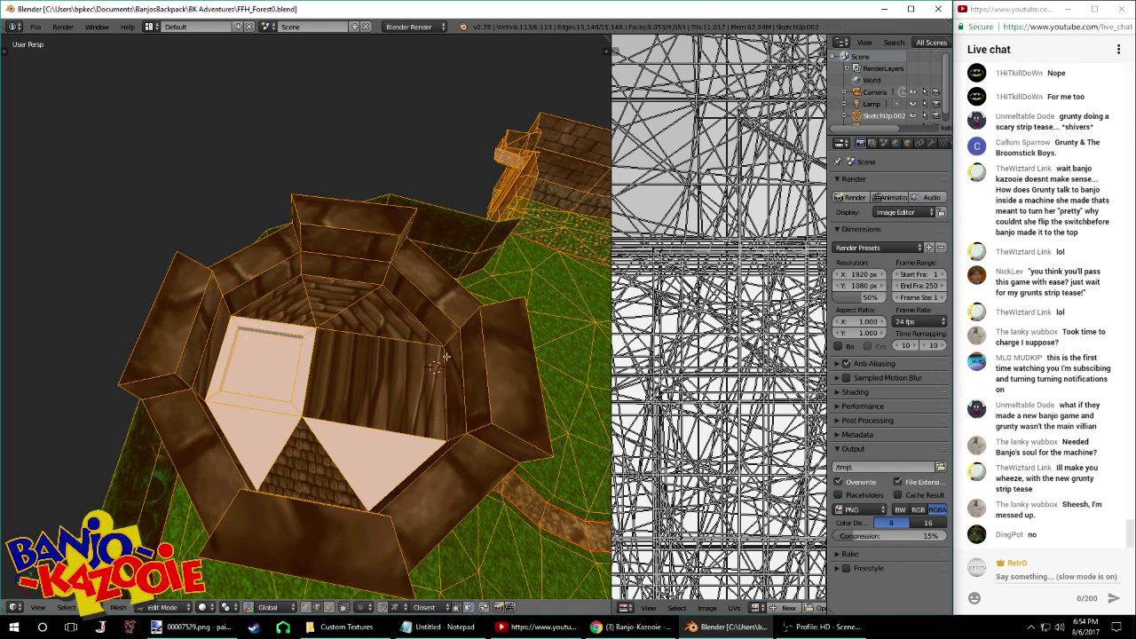
middle_drag(444, 357, 337, 356)
key(space)
key(Escape)
scroll(333, 357, up, 2)
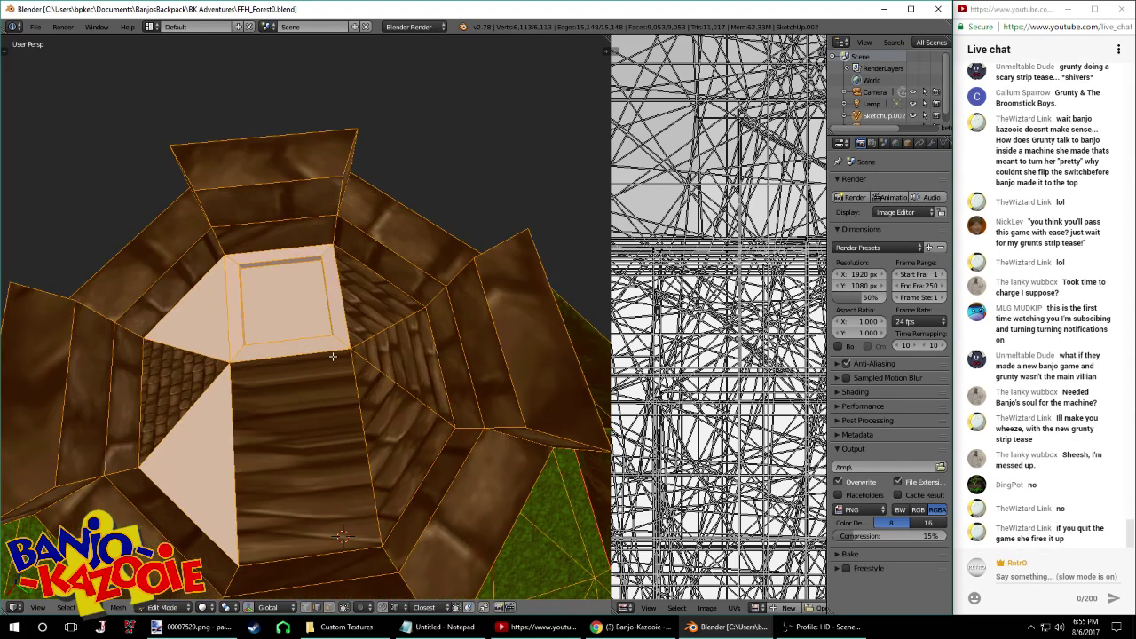
Select the four rim faces around the recessed square in top view and unwrap them
key(KP_7)
shift+middle_drag(471, 362, 374, 366)
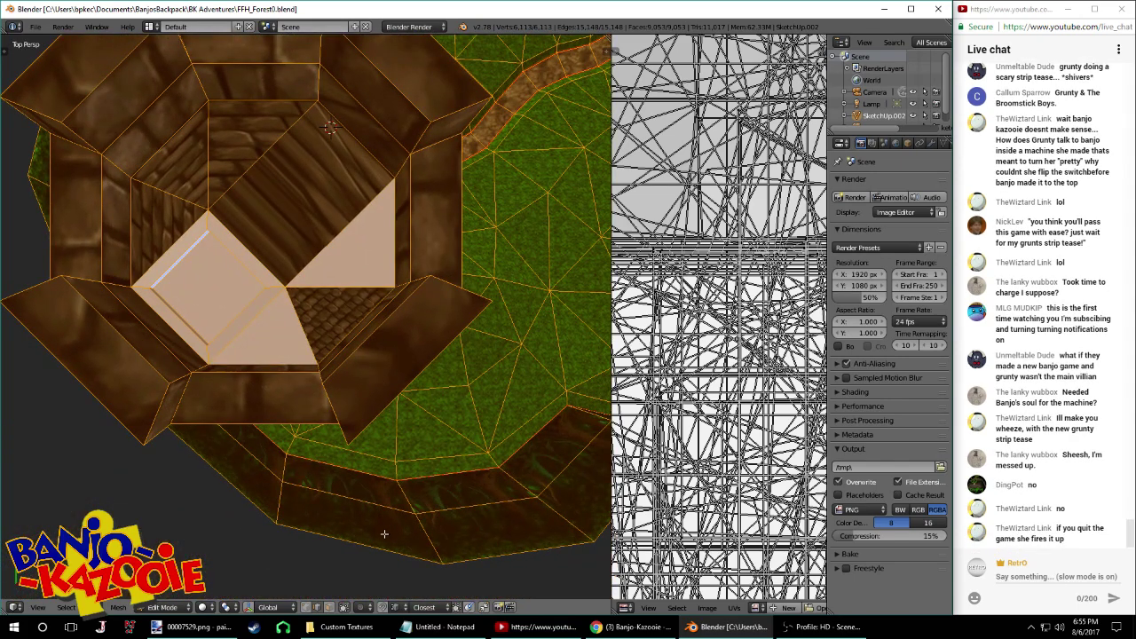
click(331, 609)
shift+middle_drag(237, 271, 305, 292)
right_click(309, 282)
shift+right_click(238, 266)
shift+right_click(235, 265)
shift+right_click(242, 274)
shift+right_click(244, 343)
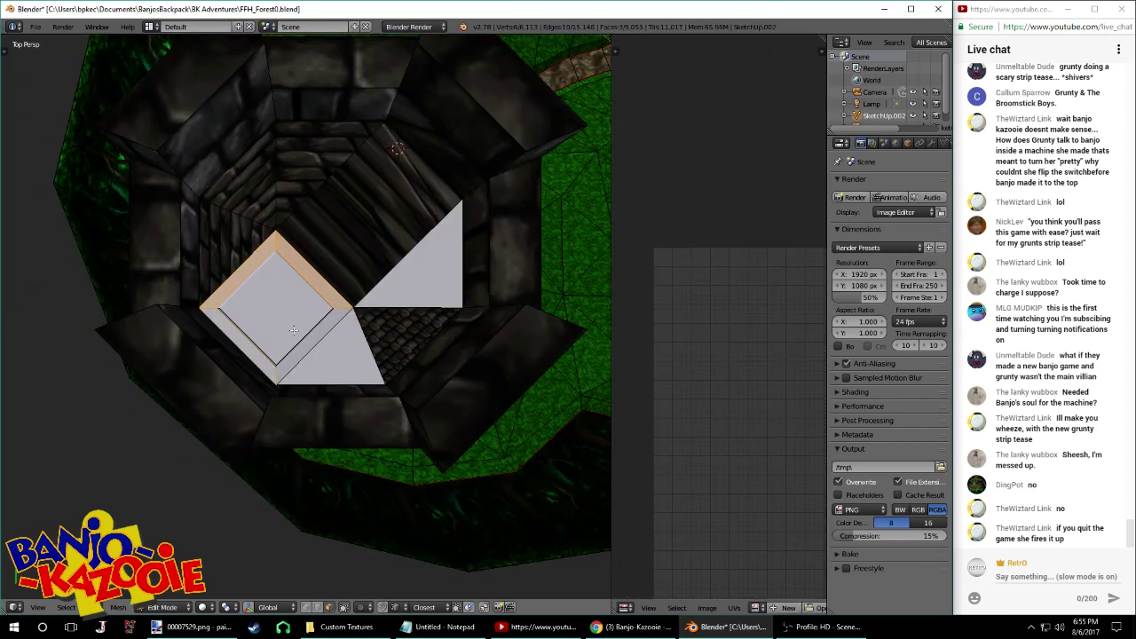
shift+right_click(315, 331)
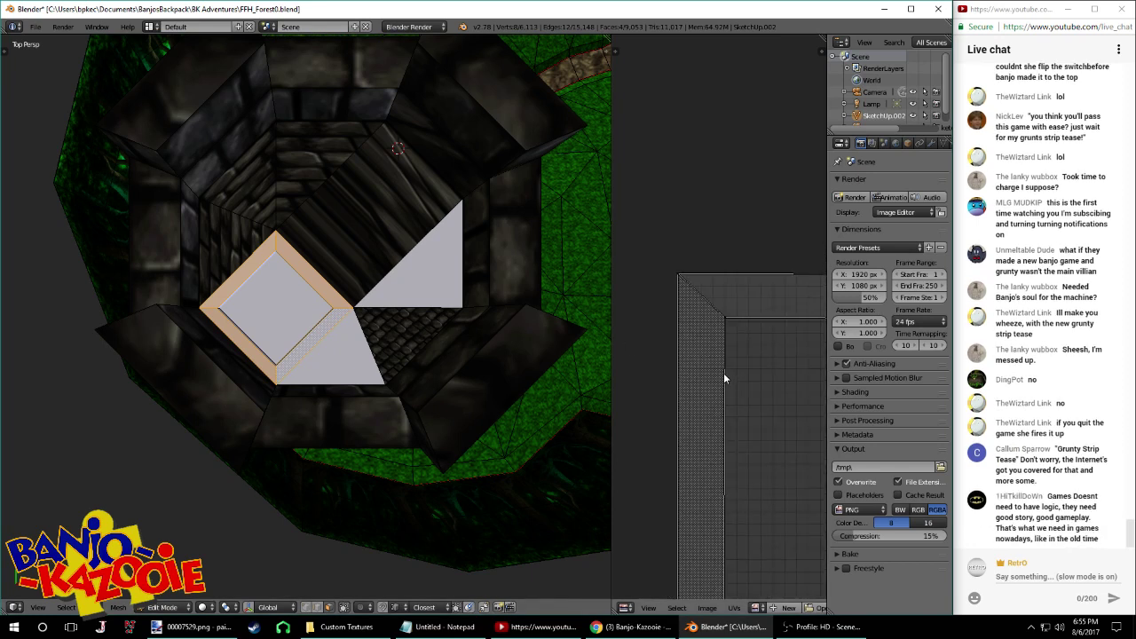
scroll(722, 382, down, 2)
middle_drag(753, 442, 690, 430)
scroll(694, 443, down, 1)
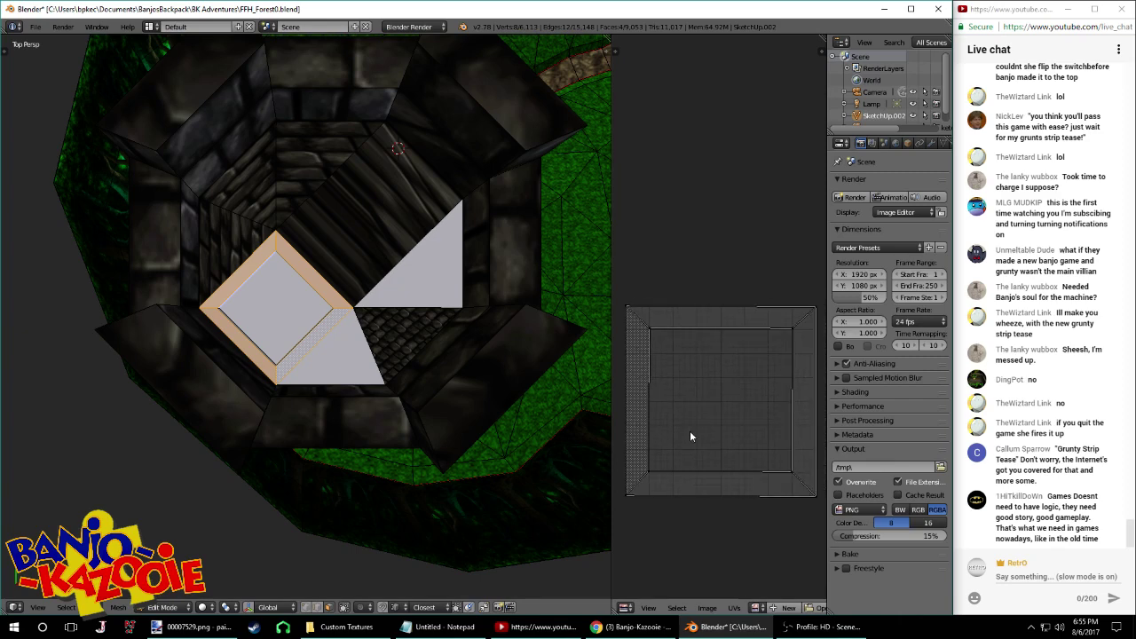
Open the wood plank image 00003909.png from Sorted Textures, BKSorted, Wood, Plank as the texture of the selected rim faces
click(706, 611)
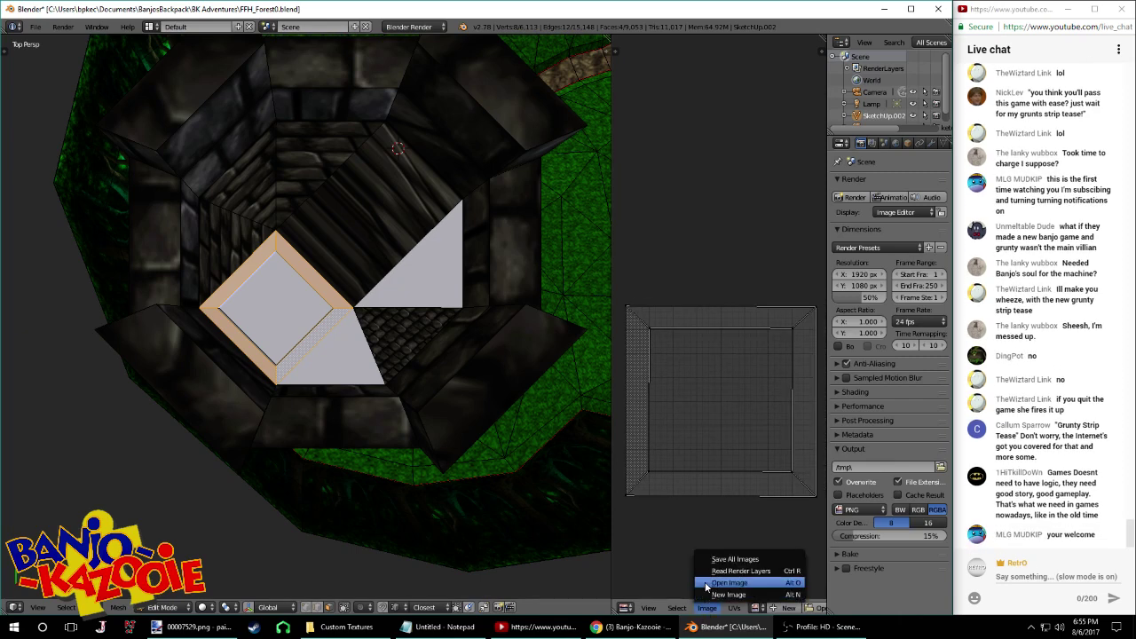
click(706, 586)
click(200, 43)
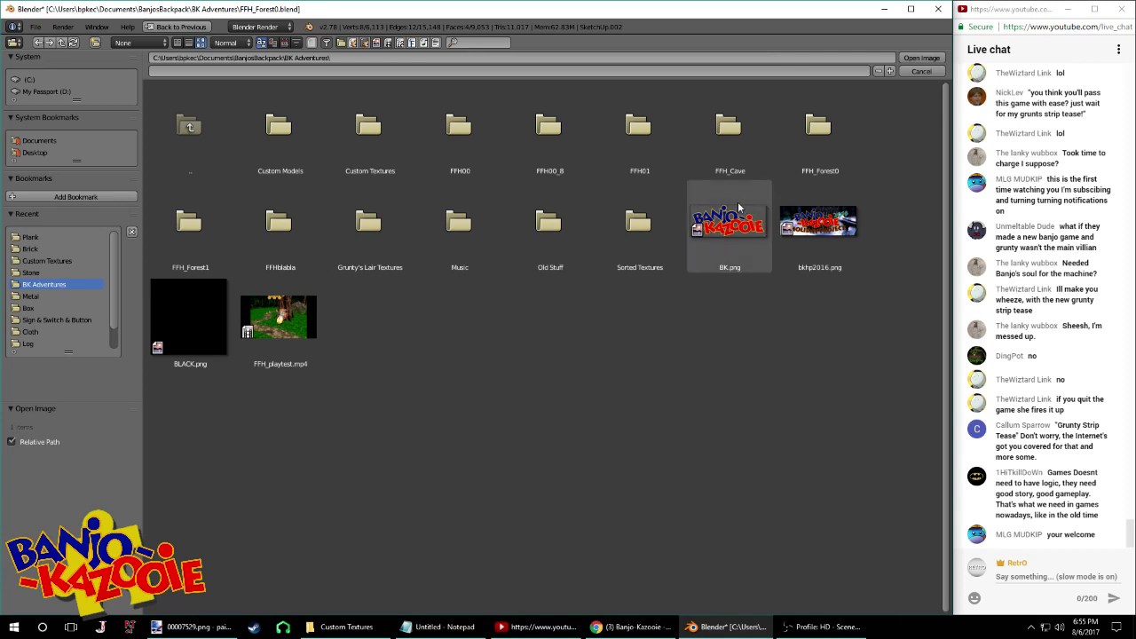
click(631, 246)
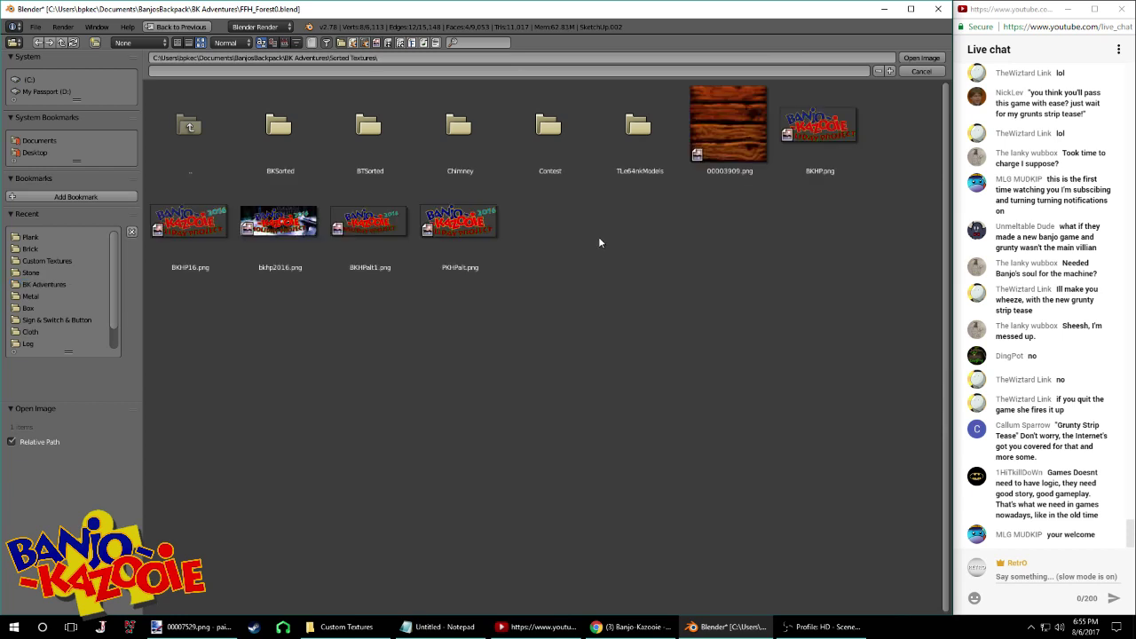
click(308, 156)
click(725, 245)
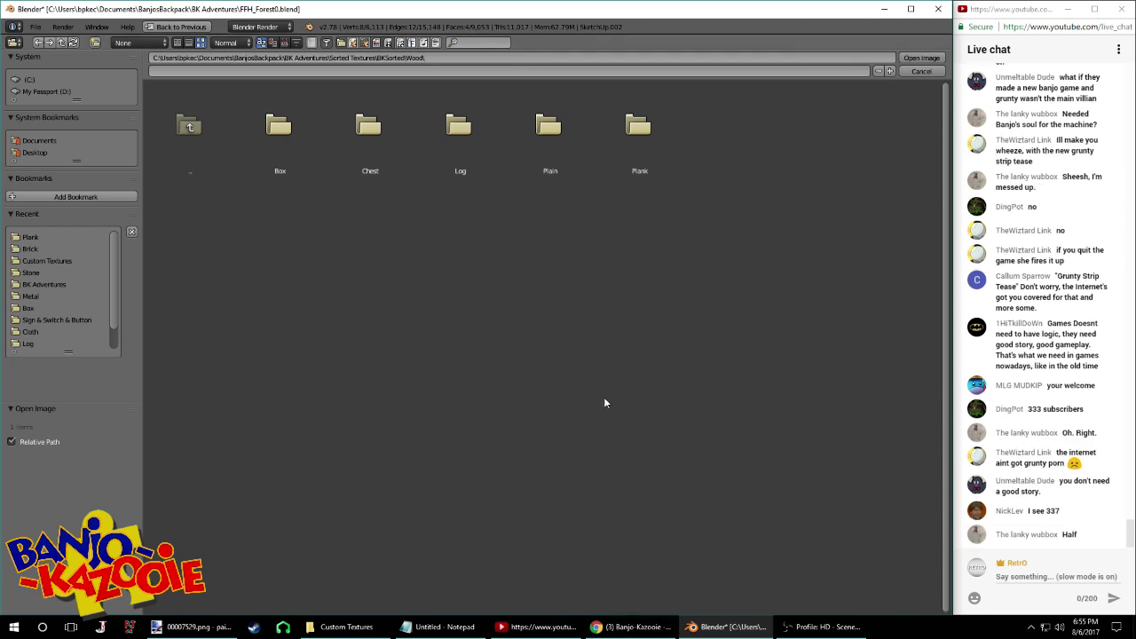
click(638, 126)
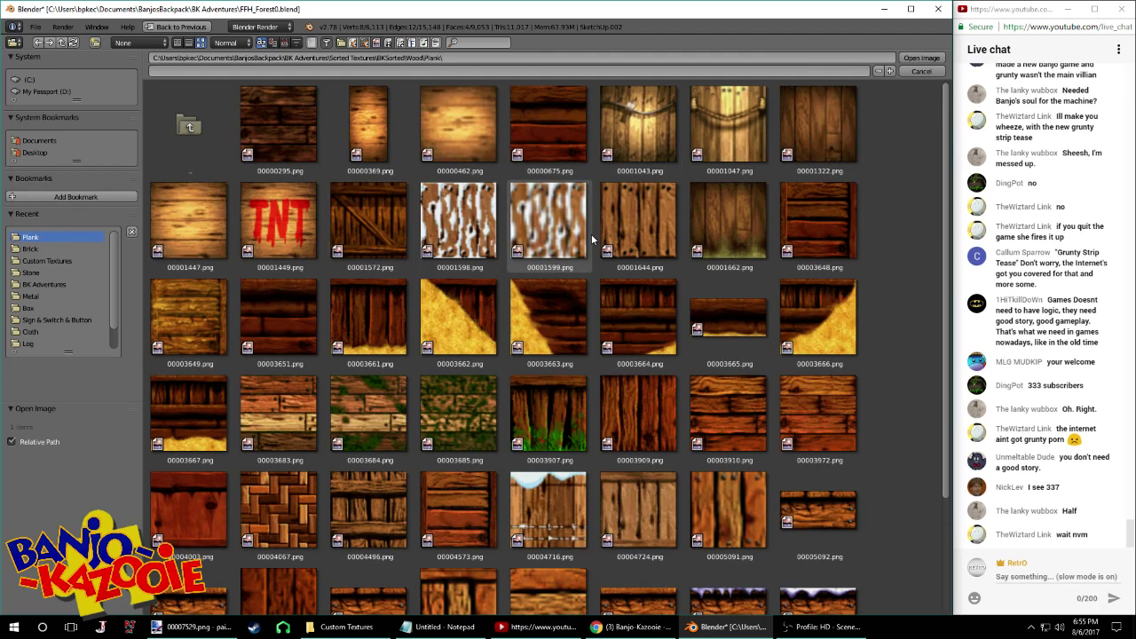
scroll(543, 259, down, 3)
scroll(524, 269, down, 1)
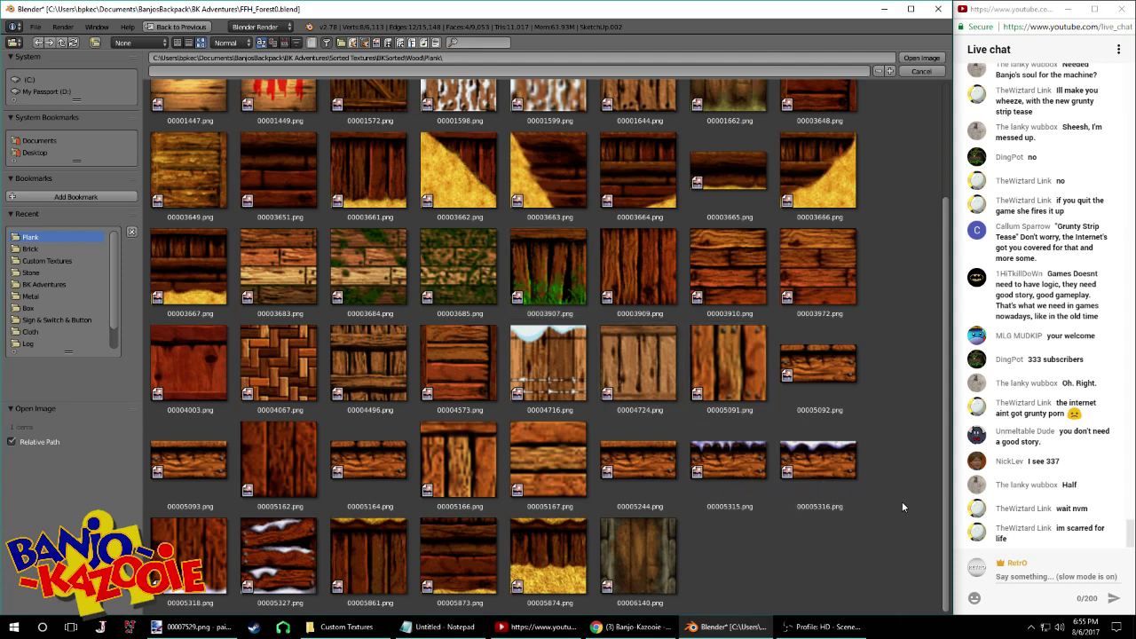
scroll(893, 496, up, 4)
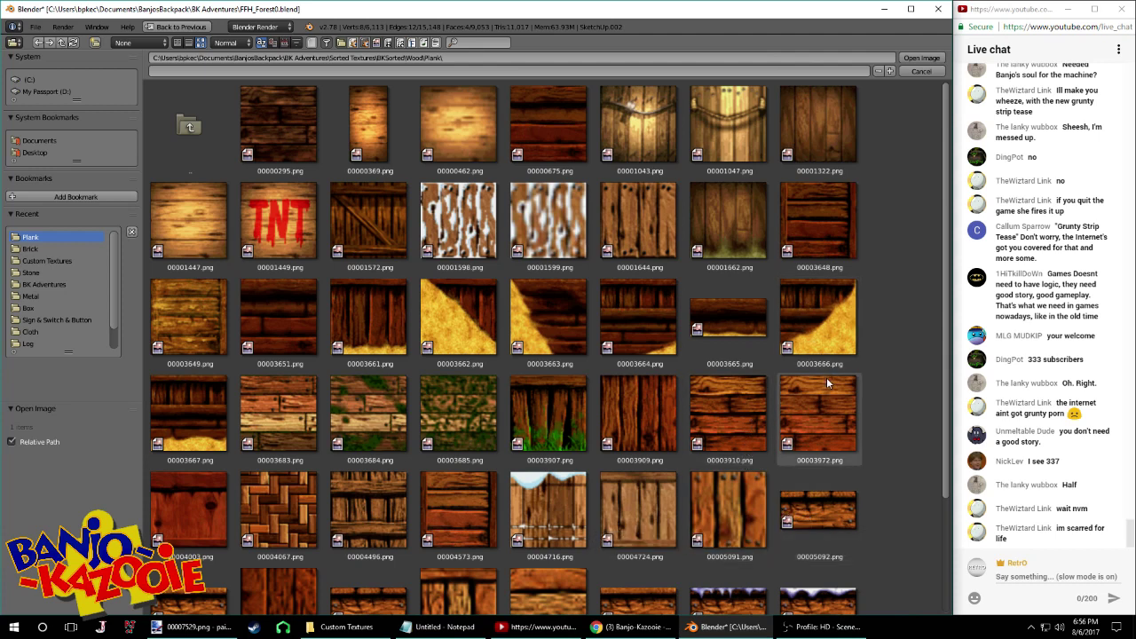
double_click(655, 420)
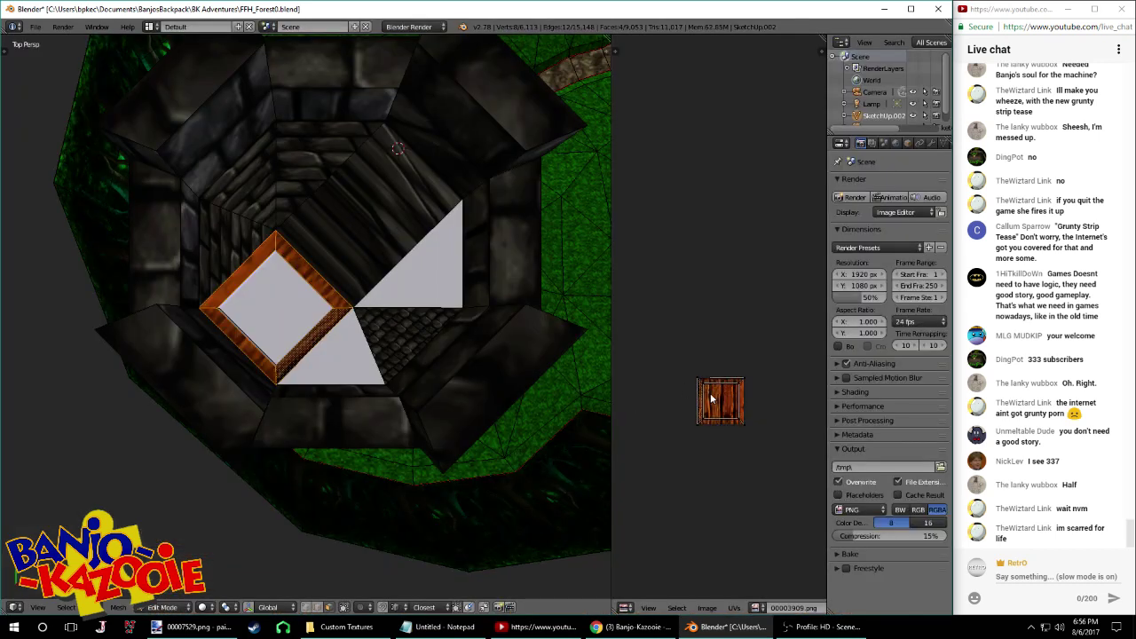
Rotate the UVs of the recess rim's upper-right face by 90° and move them towards the plank texture's leftmost plank
scroll(710, 393, up, 3)
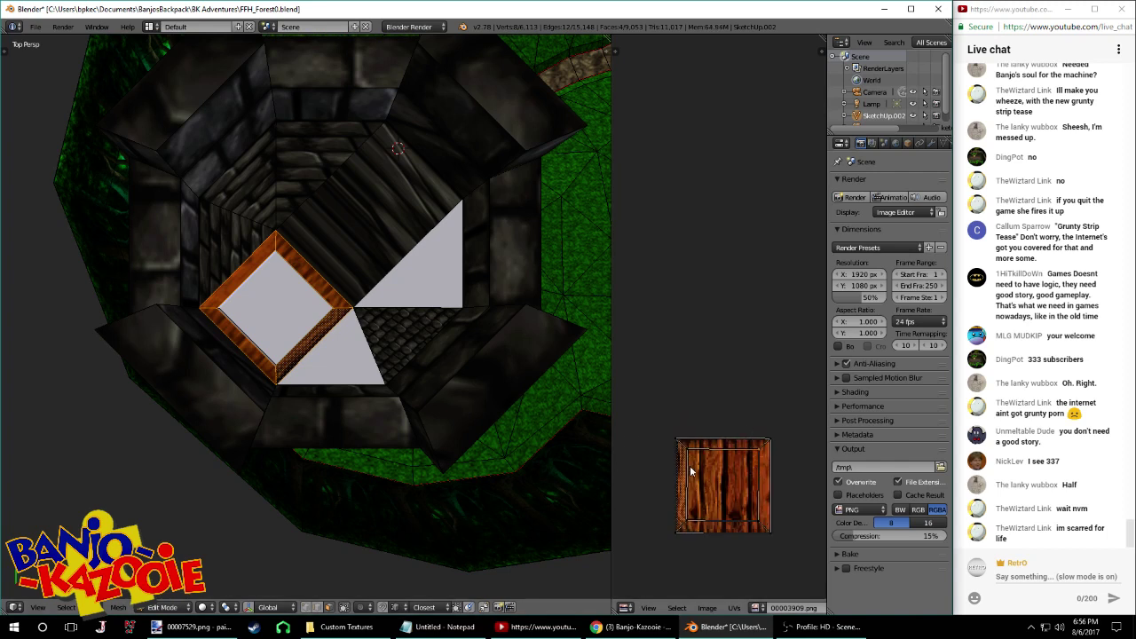
right_click(318, 281)
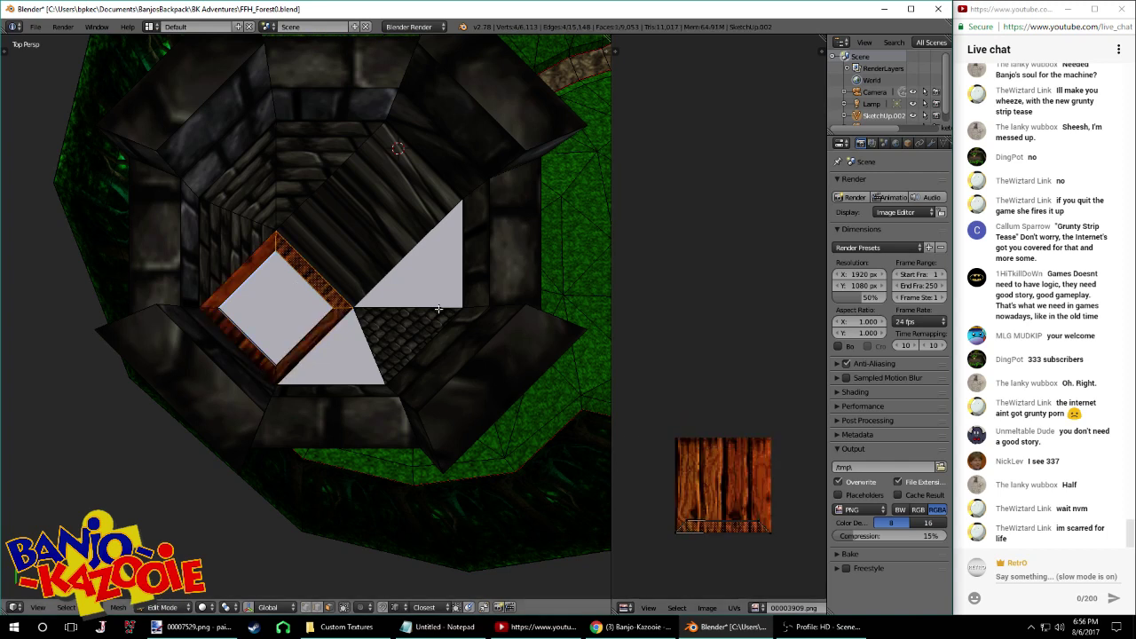
key(r)
key(9)
key(0)
key(Return)
middle_drag(710, 505, 706, 456)
key(g)
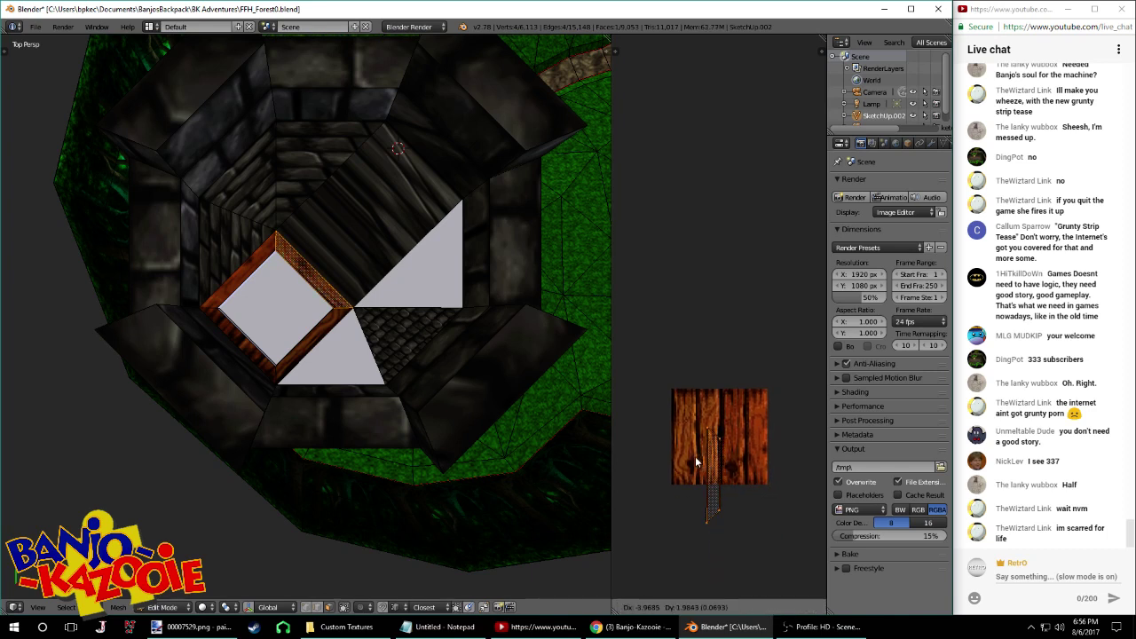
click(664, 417)
Fine-tune the upper-right rim face's UVs so they line up with the left edge of the plank texture
scroll(687, 464, up, 2)
middle_drag(682, 479, 698, 390)
middle_drag(676, 448, 683, 419)
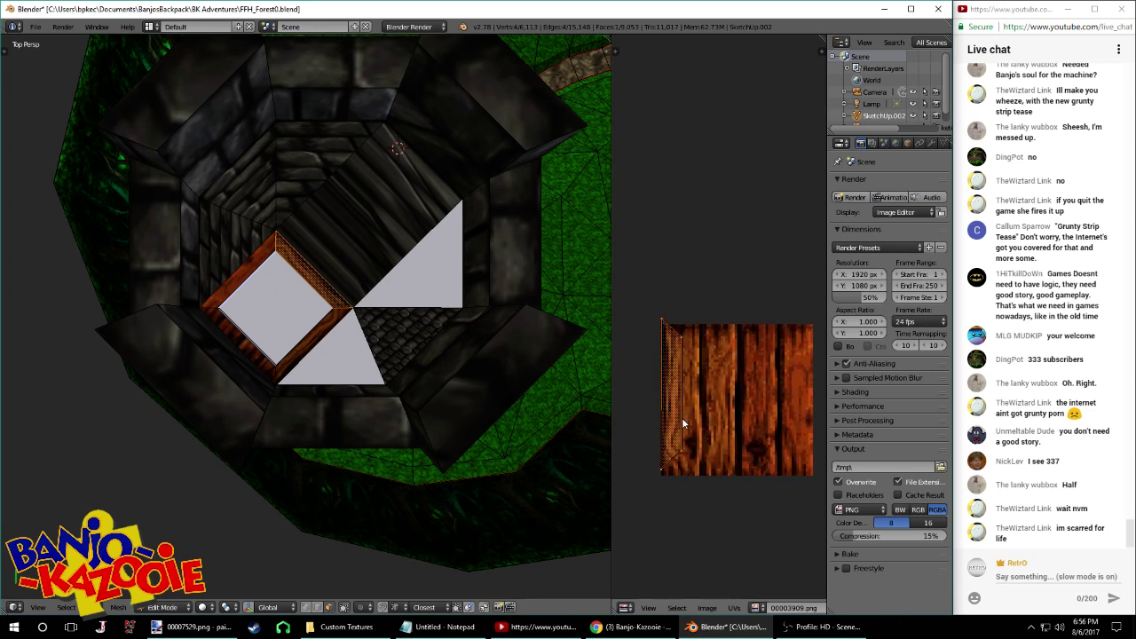
key(g)
click(687, 442)
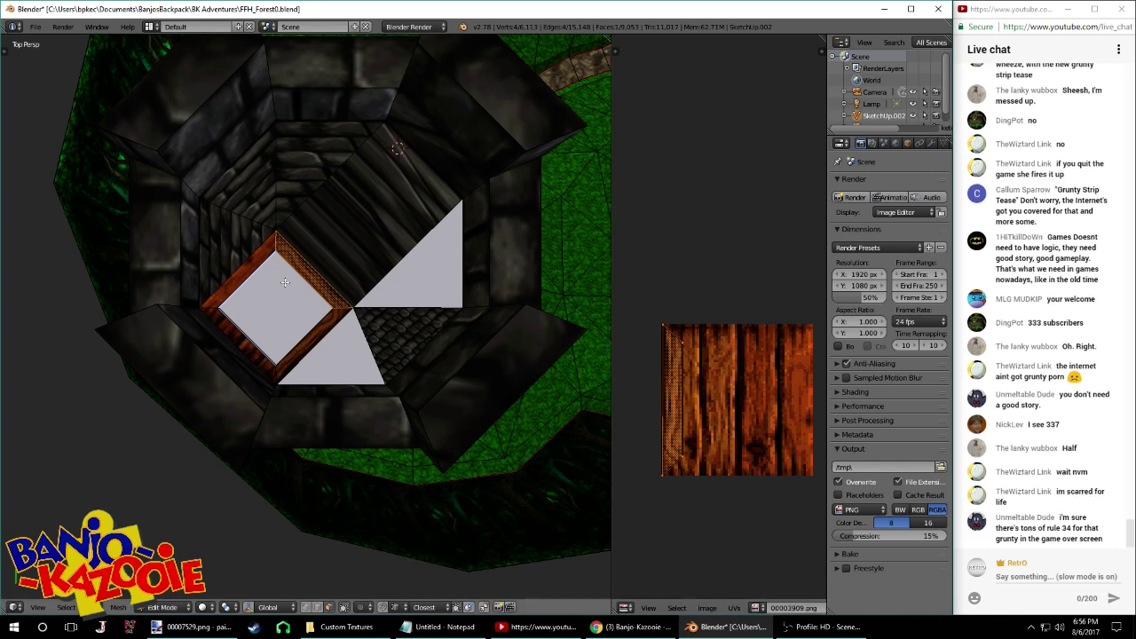
Rotate the upper-left rim face's UVs by 180° and move them onto the second plank of the texture
right_click(261, 262)
middle_drag(804, 419, 800, 421)
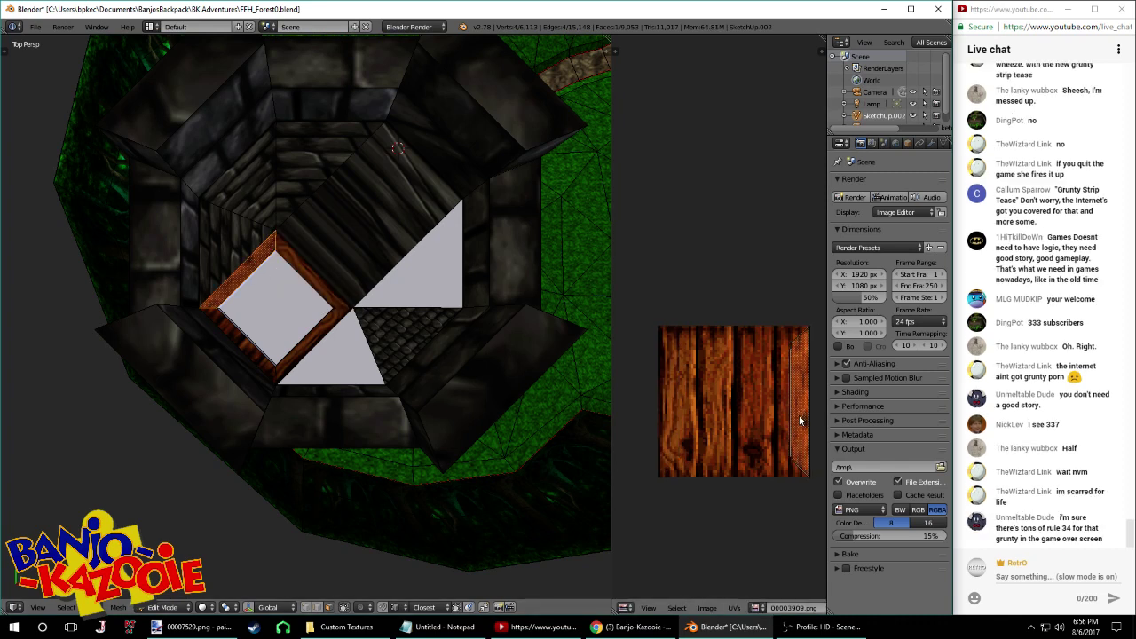
text(r180)
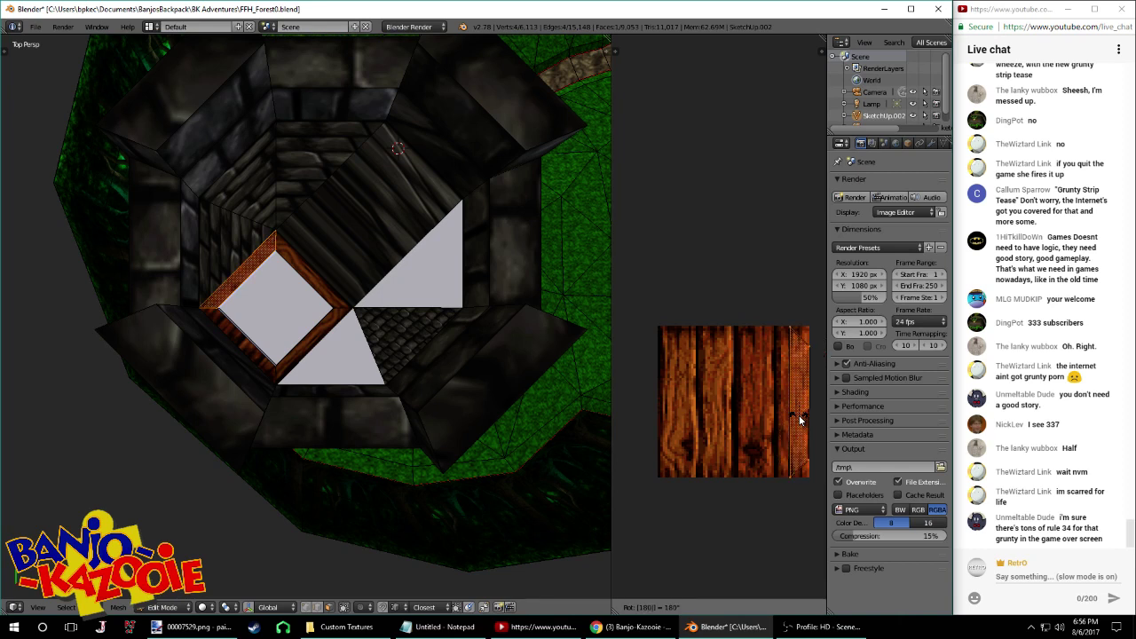
key(Return)
key(g)
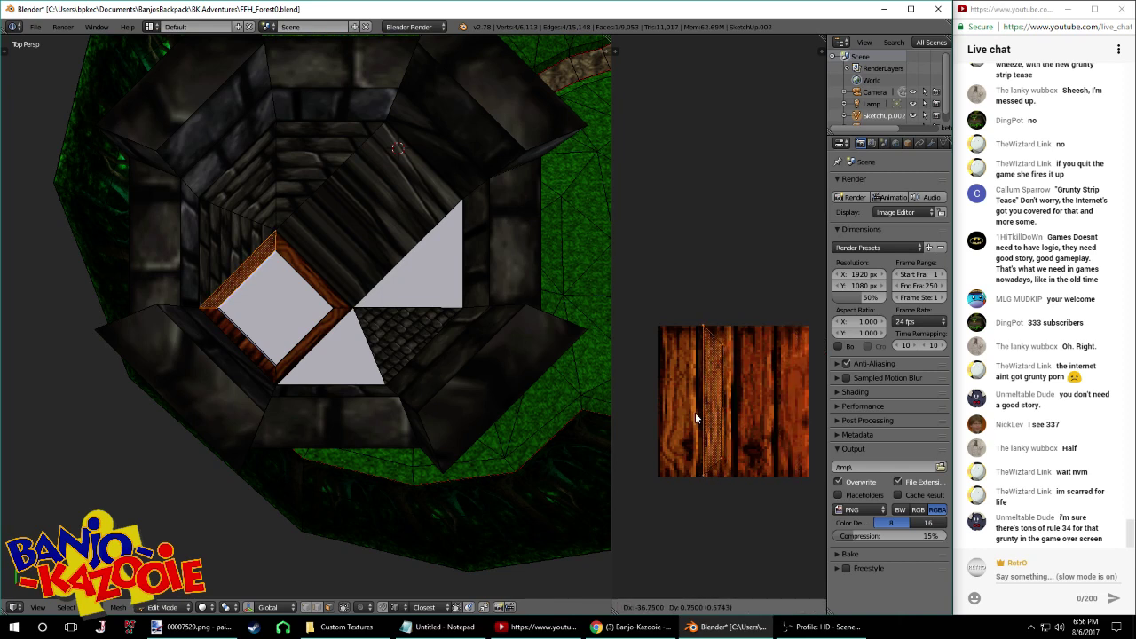
click(692, 414)
Rotate the lower-left rim face's UVs by 90° and move them onto the third plank of the texture
right_click(243, 349)
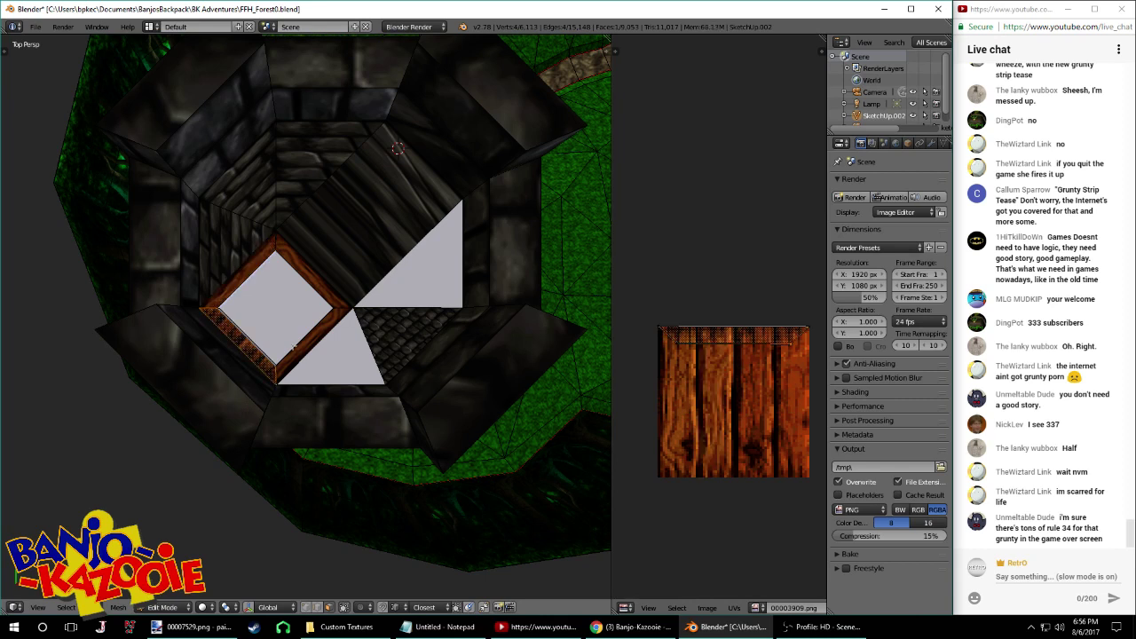
text(r90)
key(Return)
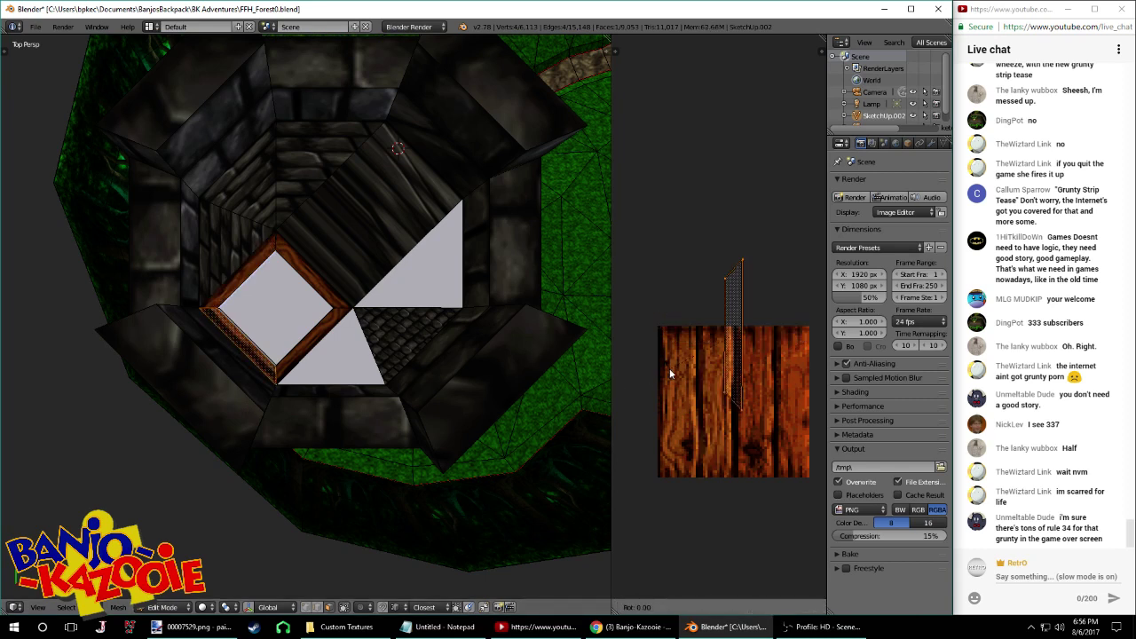
key(g)
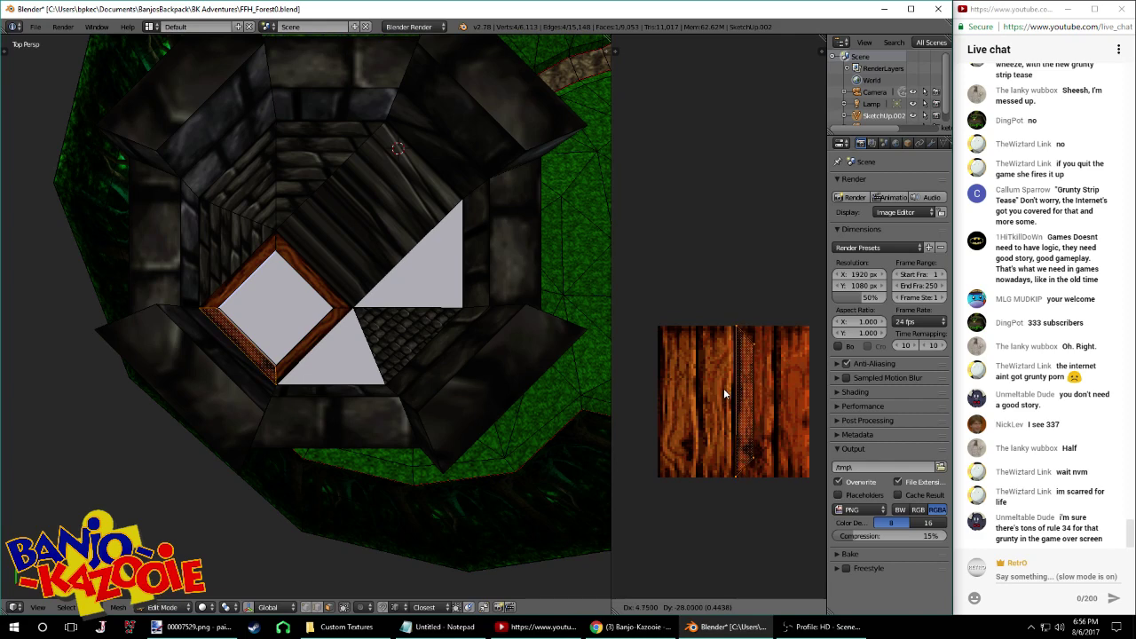
click(724, 389)
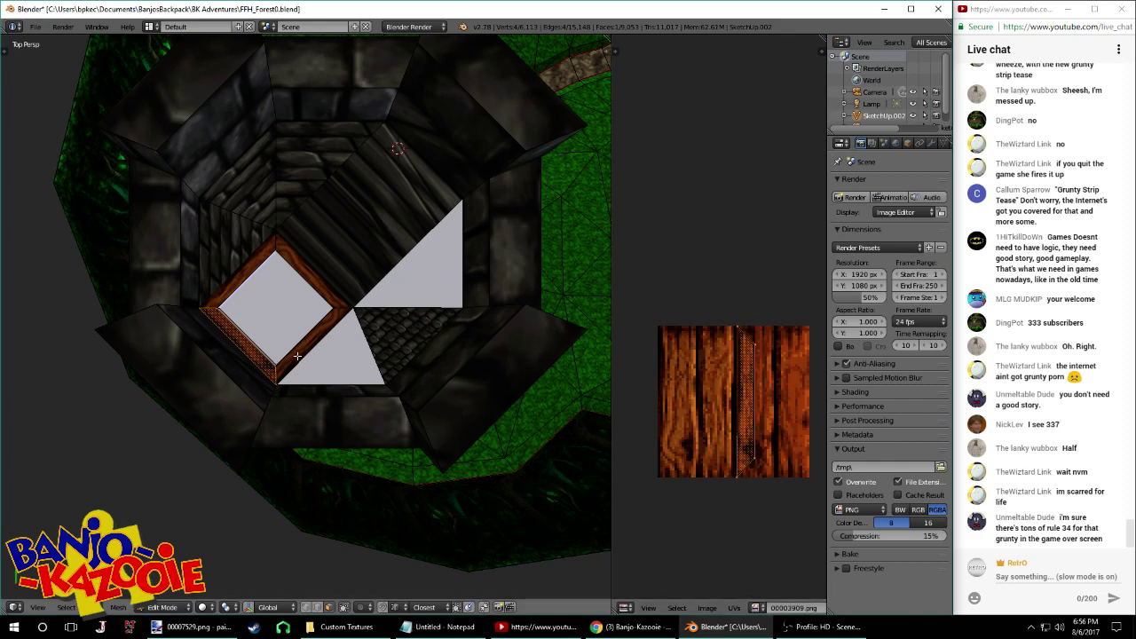
Review the wood-textured rim from an angle in Object Mode, return to Edit Mode and save the level file
right_click(307, 355)
scroll(315, 309, up, 3)
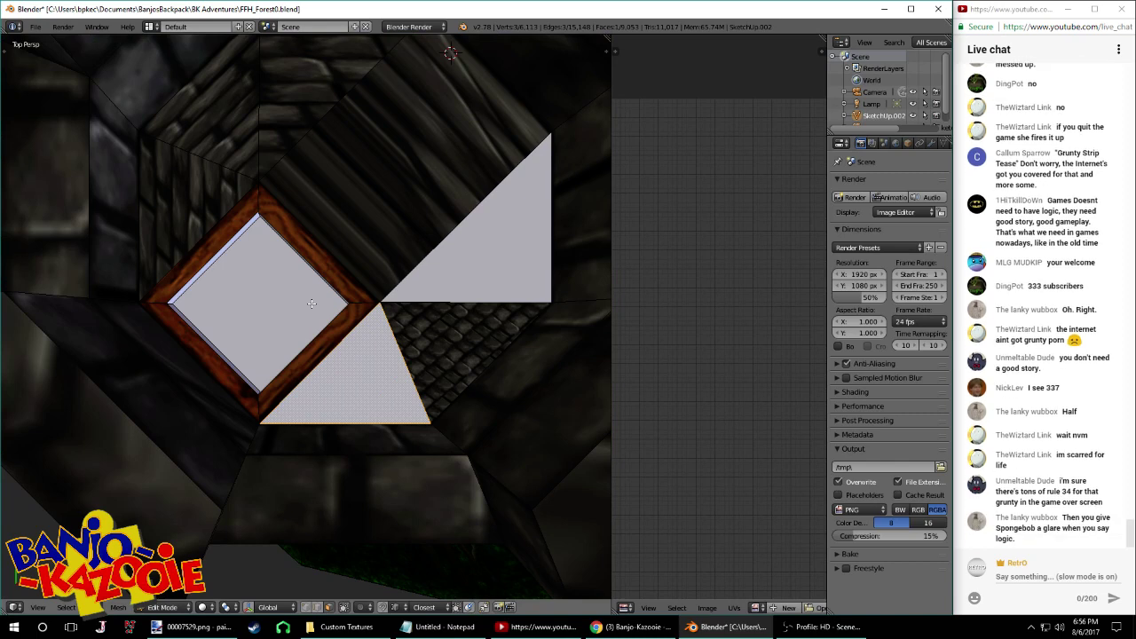
middle_drag(304, 282, 233, 192)
right_click(225, 177)
key(Tab)
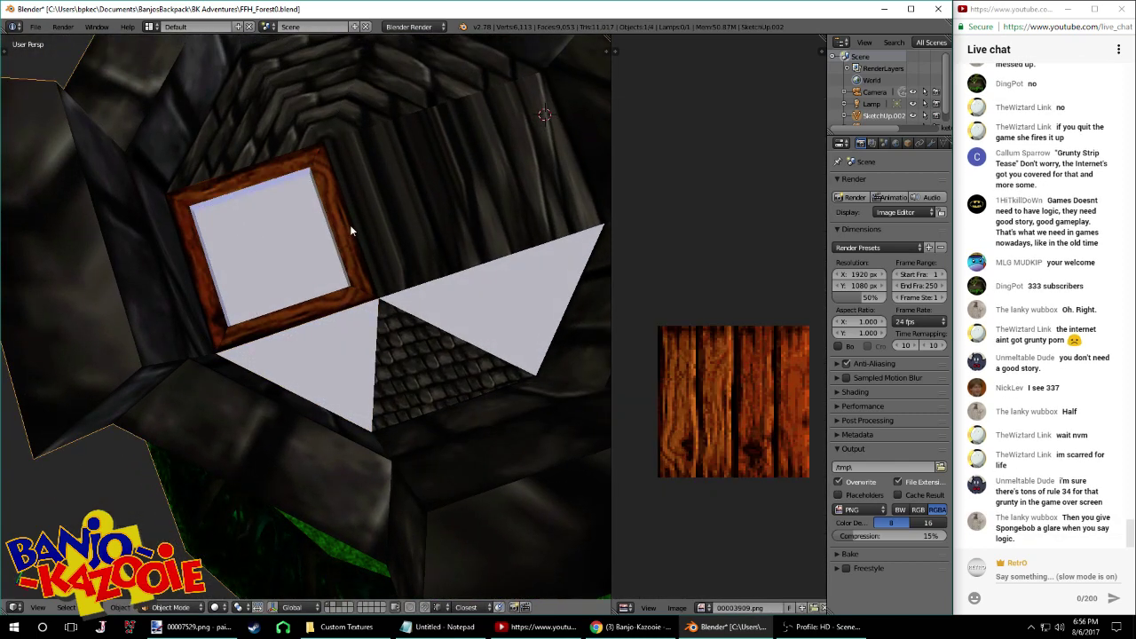
key(Tab)
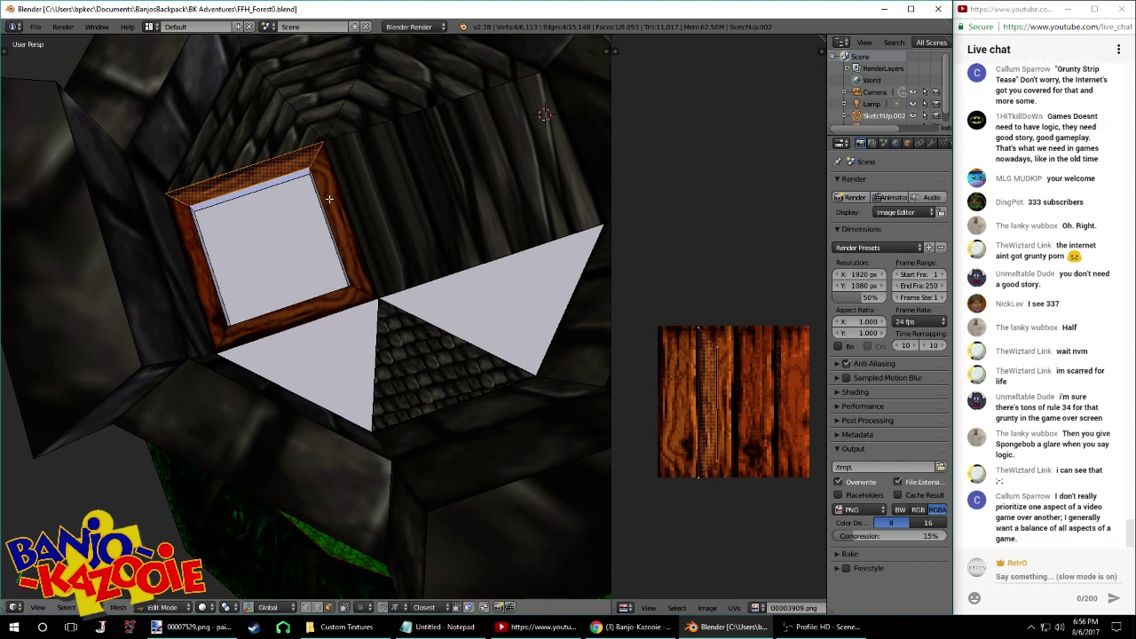
key(ctrl+s)
click(329, 199)
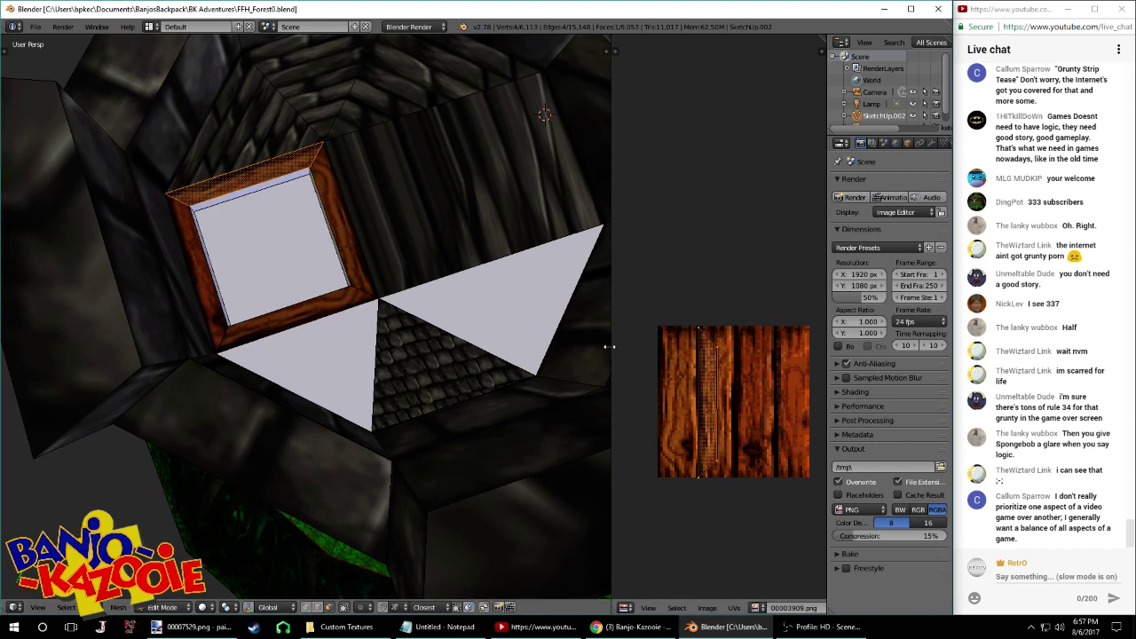
Nudge the upper-left rim face's UVs slightly along X on the second plank and check the rim in Object Mode
key(g)
key(x)
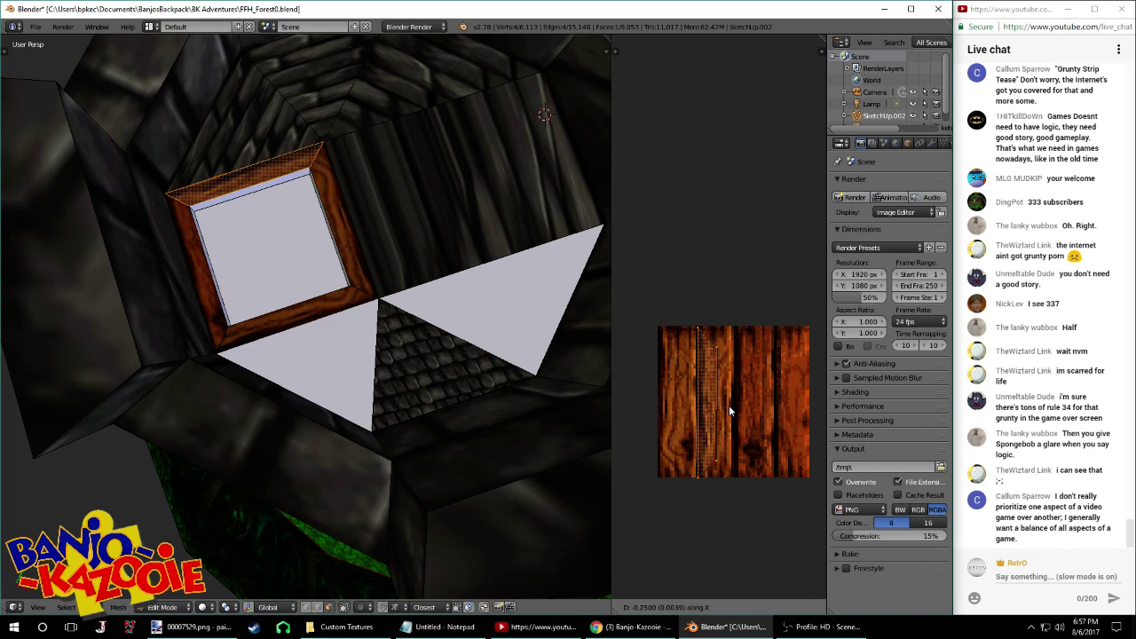
click(729, 405)
key(Tab)
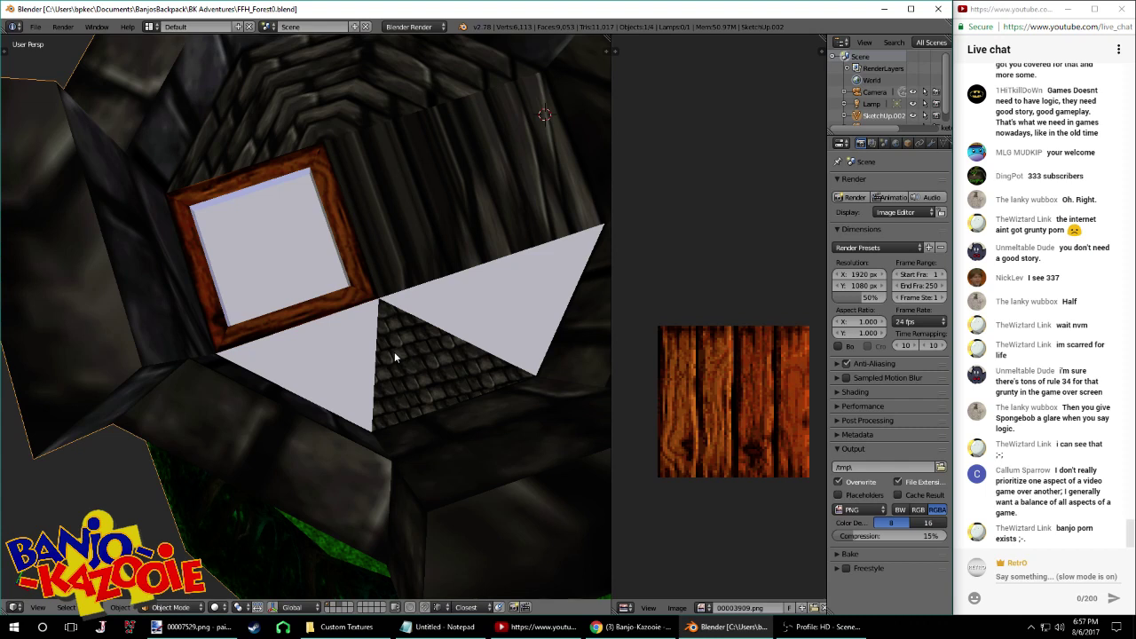
key(Tab)
Select the four inner side faces of the recessed square and unwrap them
right_click(360, 257)
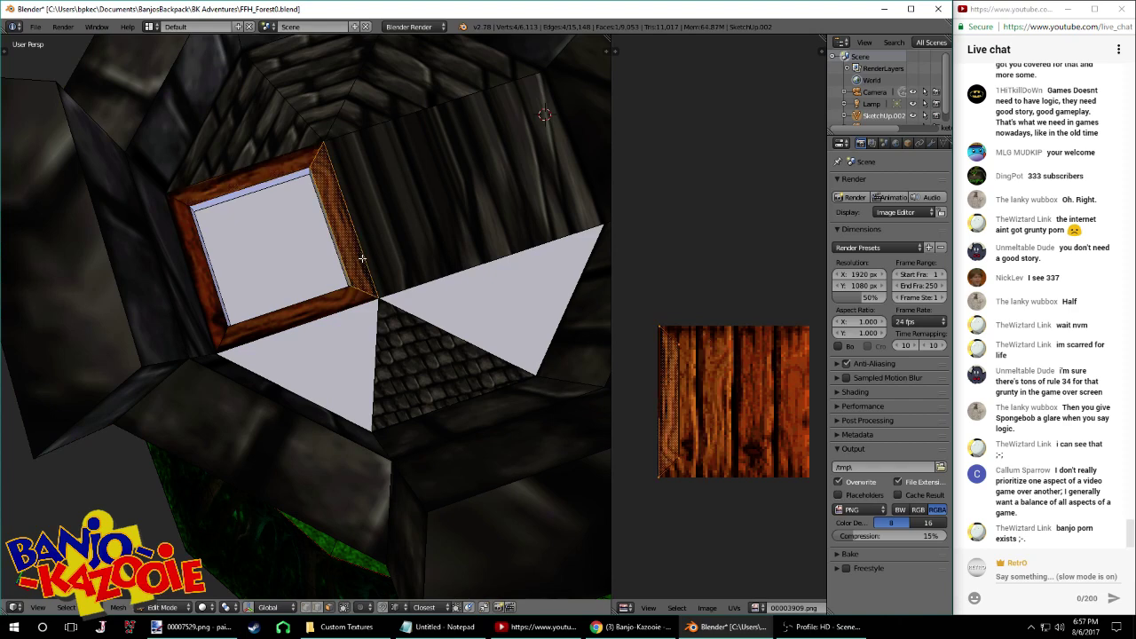
middle_drag(297, 211, 366, 193)
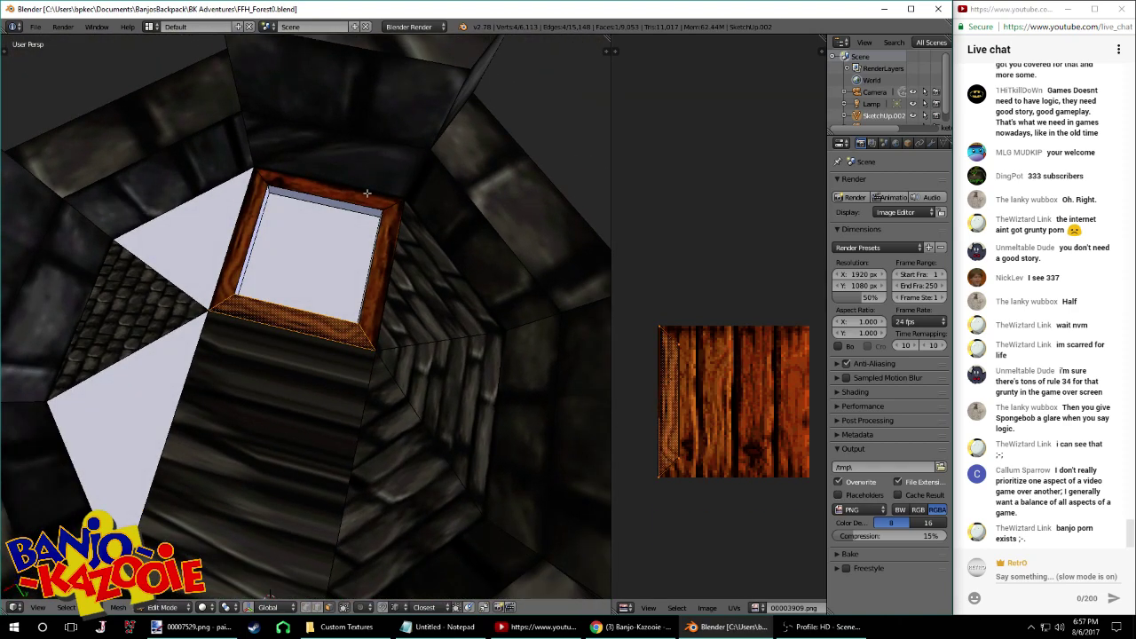
right_click(322, 202)
middle_drag(322, 203, 415, 168)
shift+right_click(257, 204)
shift+right_click(424, 182)
shift+right_click(414, 167)
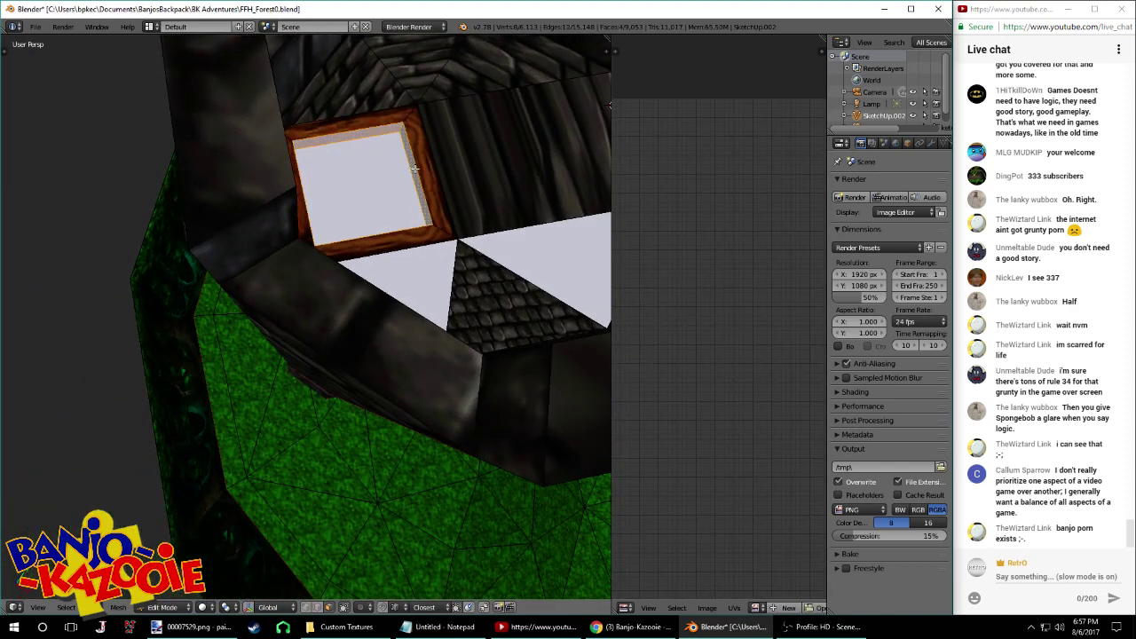
key(u)
click(415, 168)
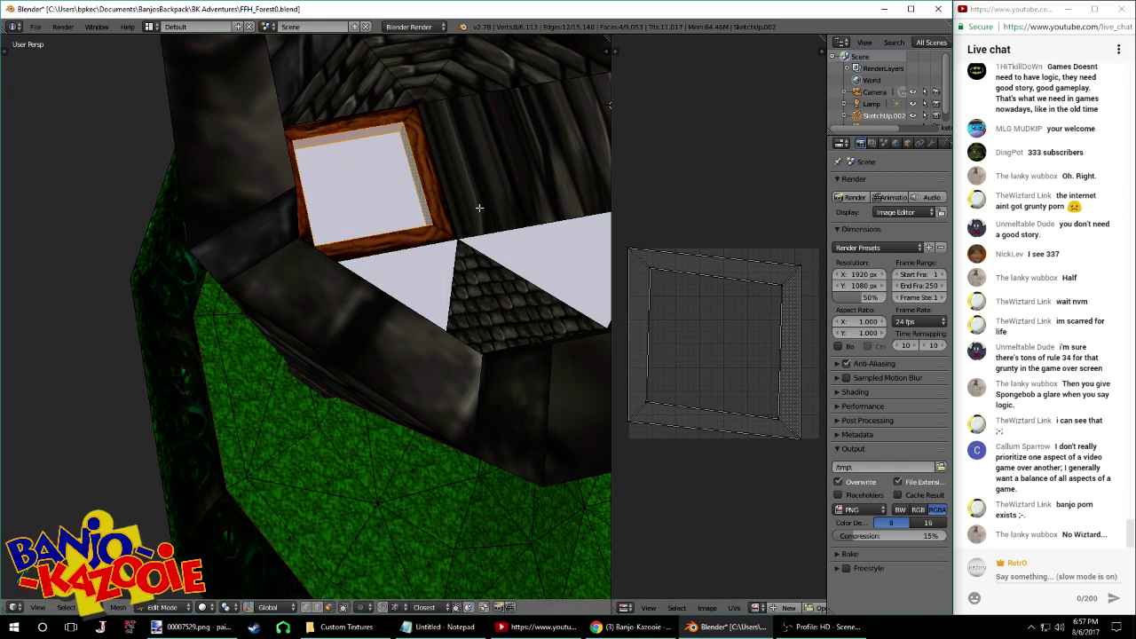
Flatten the upper outer and upper inner UV edges of the recess walls by scaling each to 0 along Y
click(643, 254)
shift+click(794, 263)
key(s)
key(y)
key(0)
key(Return)
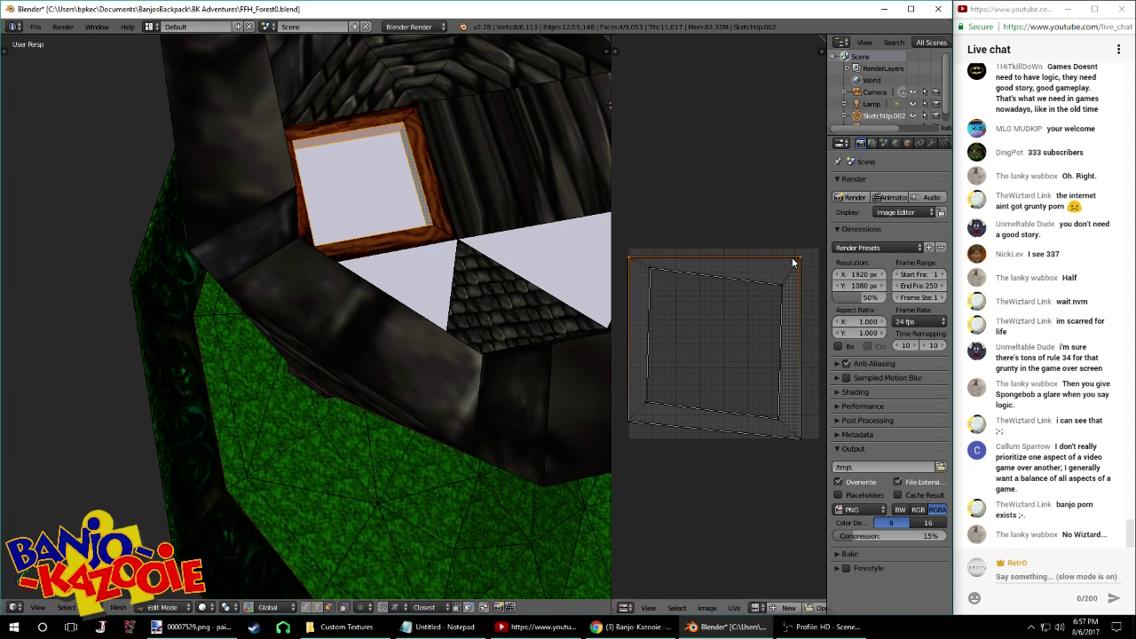
right_click(786, 284)
shift+right_click(670, 273)
key(s)
key(y)
key(0)
key(Return)
Flatten the lower inner and lower outer UV edges of the recess walls by scaling each to 0 along Y
click(697, 405)
shift+click(759, 406)
key(s)
key(y)
key(0)
key(Return)
click(810, 443)
shift+click(619, 419)
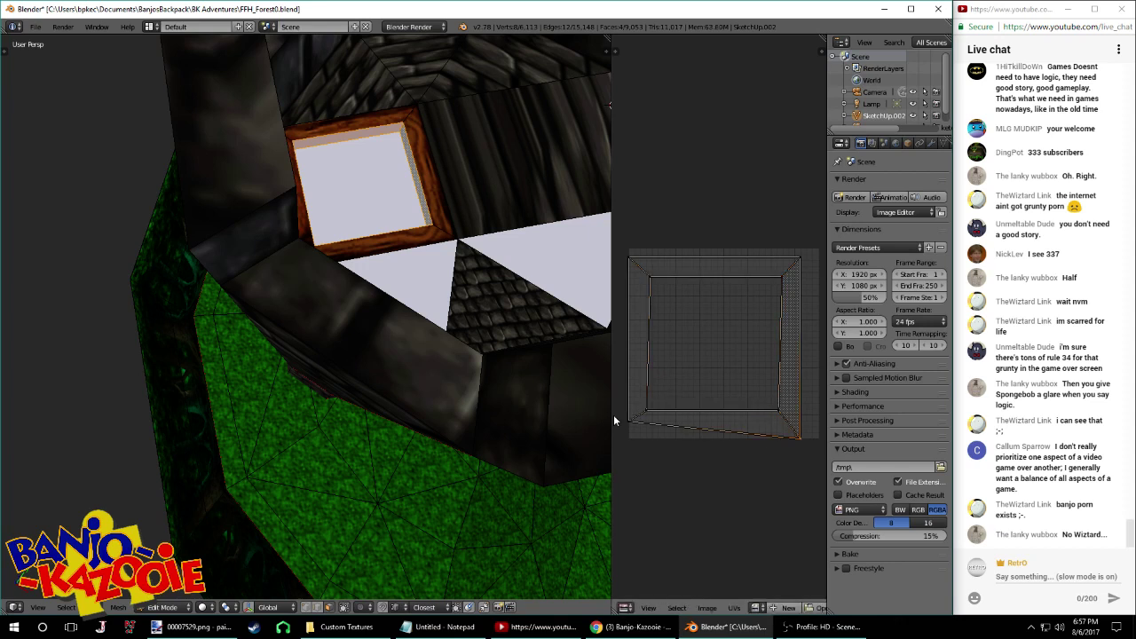
key(s)
key(y)
key(0)
key(Return)
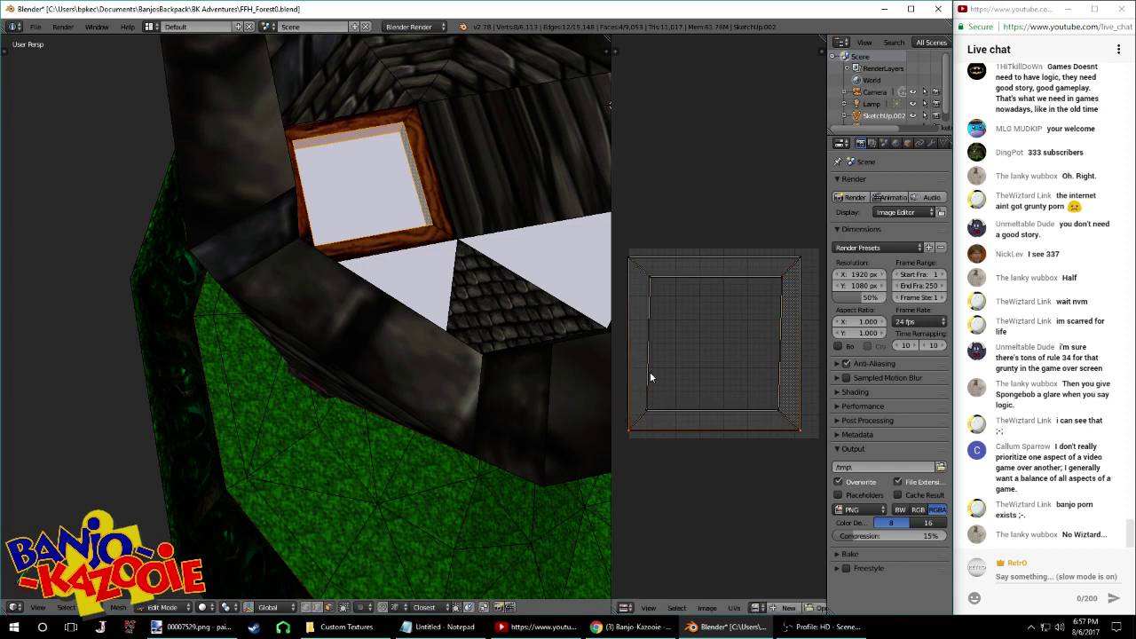
Straighten the left and right inner UV edges of the recess walls by scaling each to 0 along X
right_click(657, 378)
key(s)
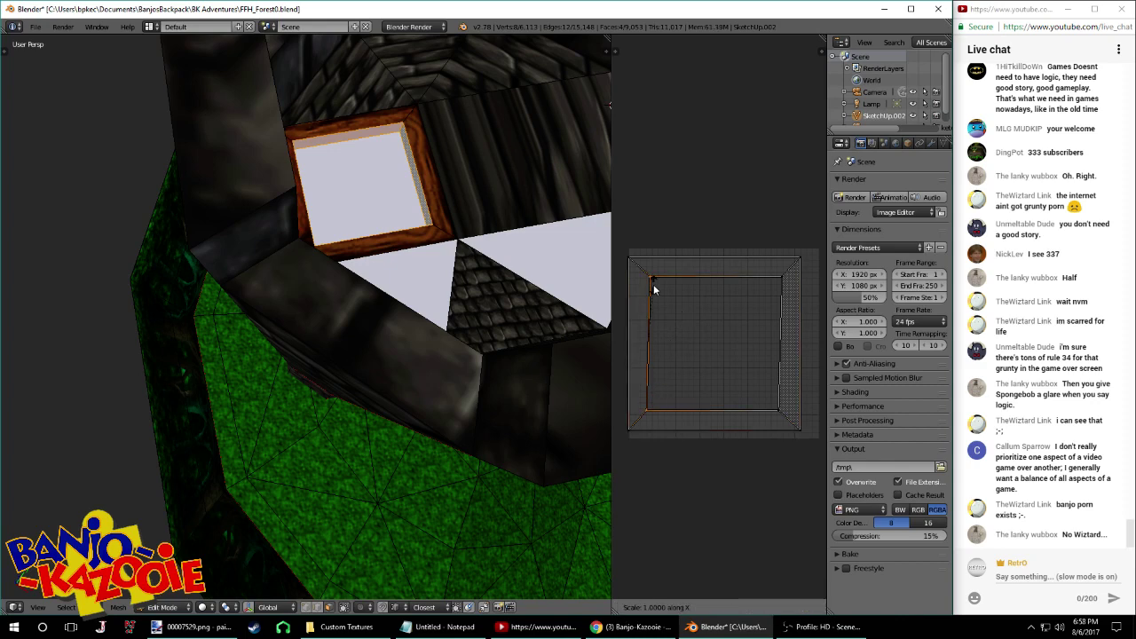
key(x)
key(0)
key(Return)
right_click(783, 300)
shift+right_click(780, 402)
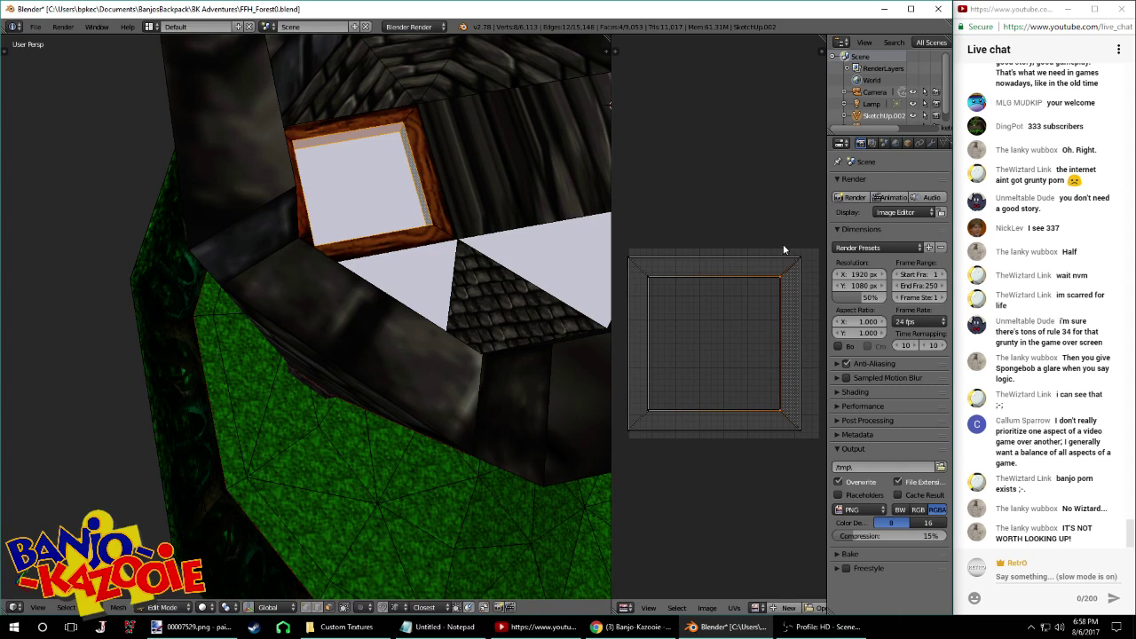
key(Tab)
middle_drag(515, 356, 417, 369)
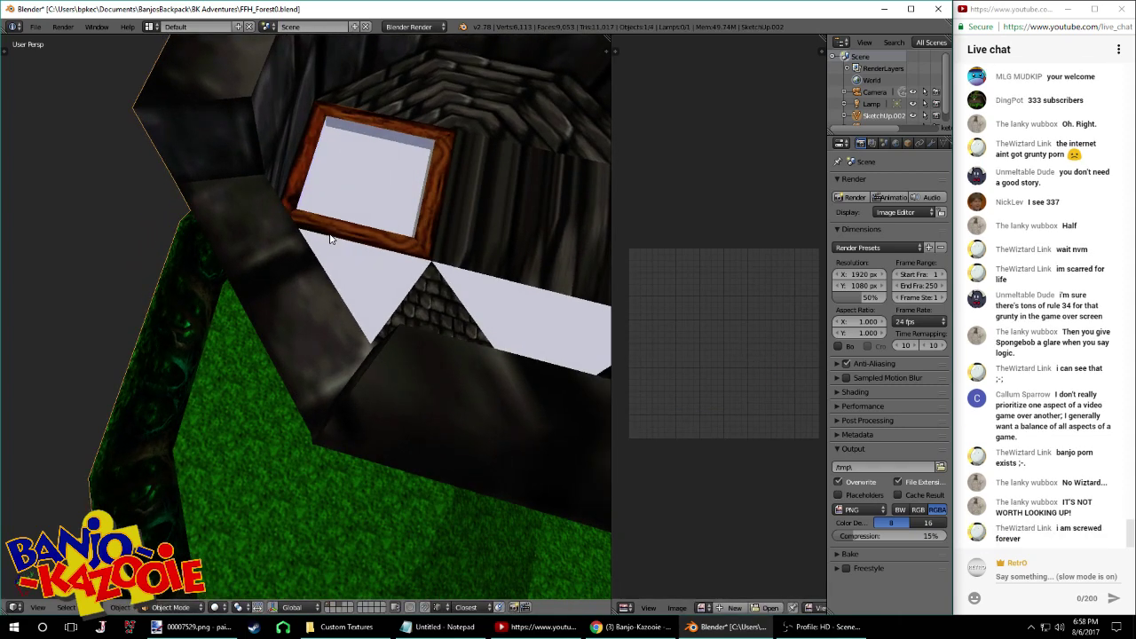
key(Tab)
click(707, 608)
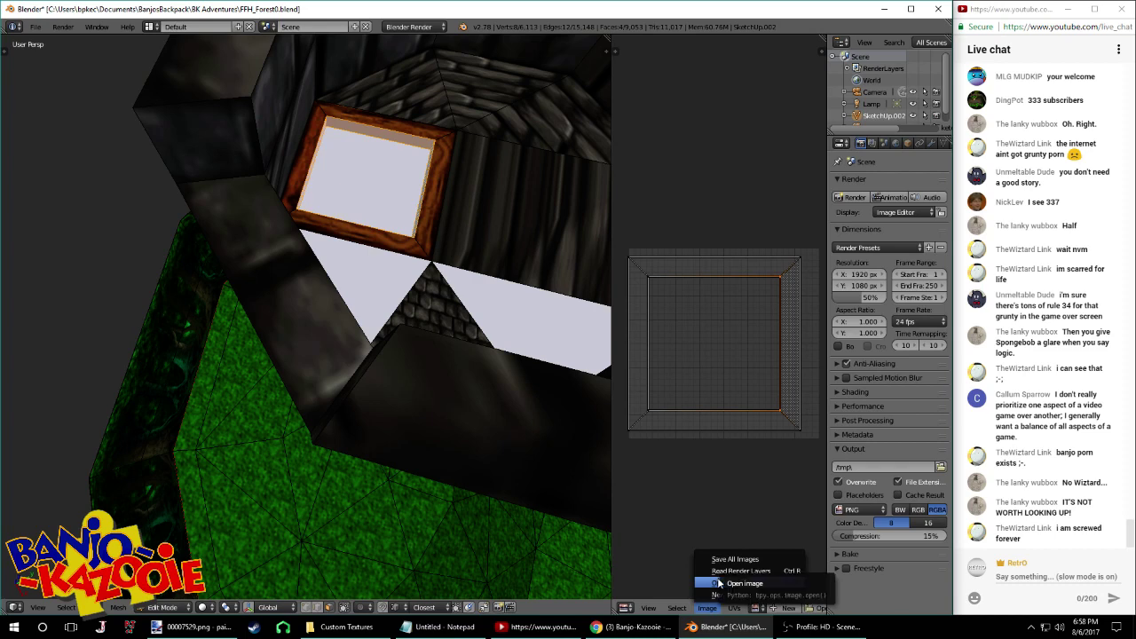
Select the far recess wall with its adjoining rim face and move the wall's UV island beside the rim's UV strip
middle_drag(489, 155, 350, 158)
right_click(349, 158)
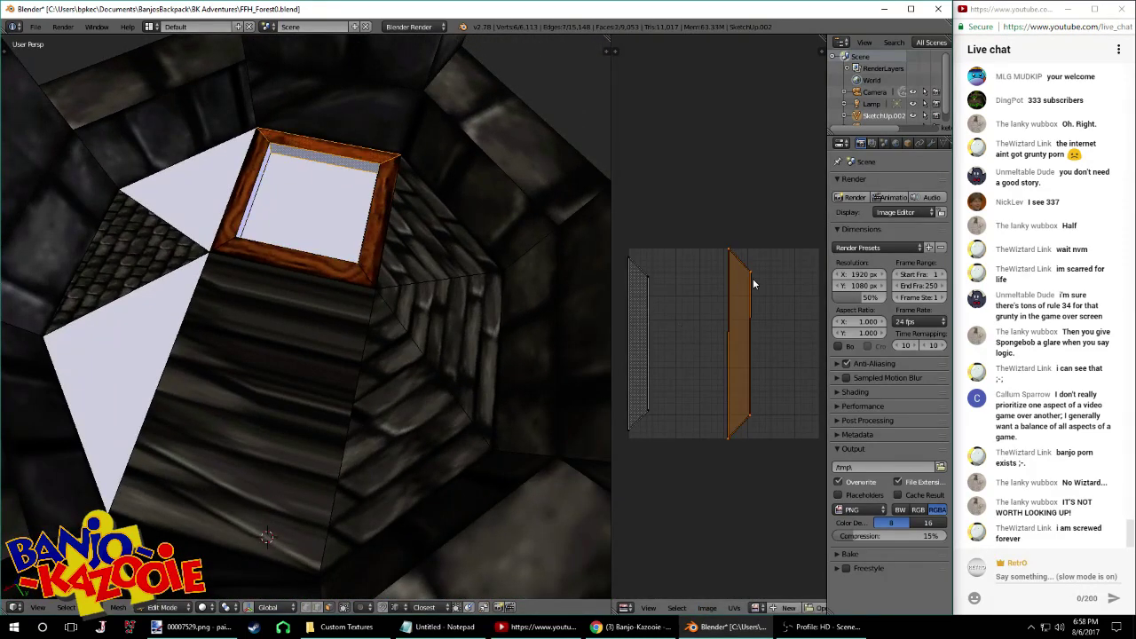
right_click(746, 270)
key(ctrl+z)
key(ctrl+z)
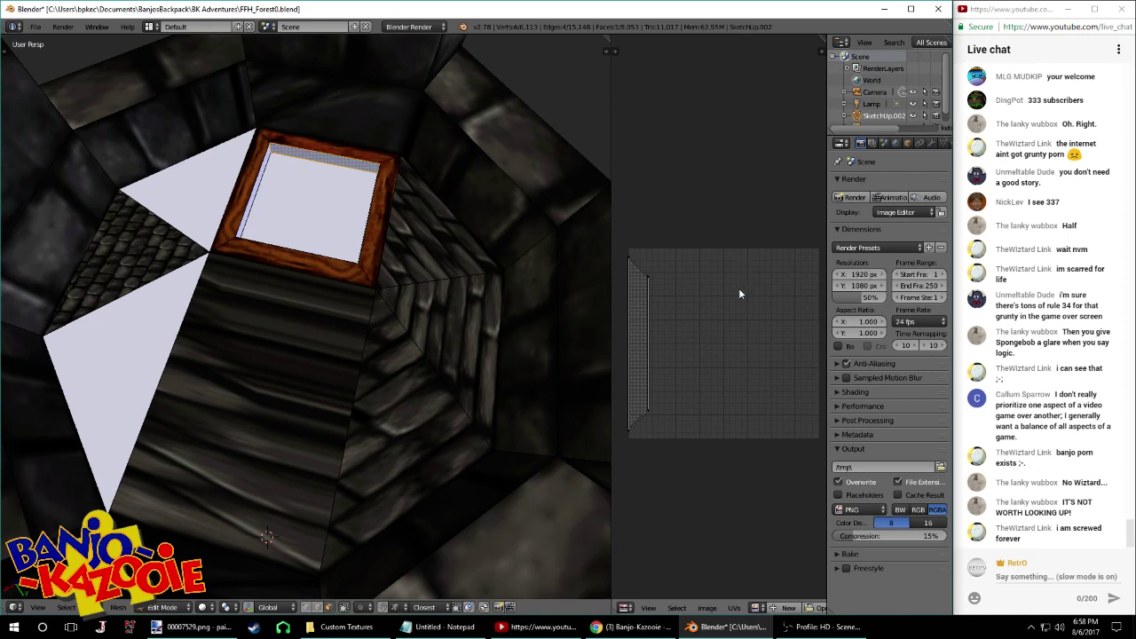
key(ctrl+shift+z)
key(g)
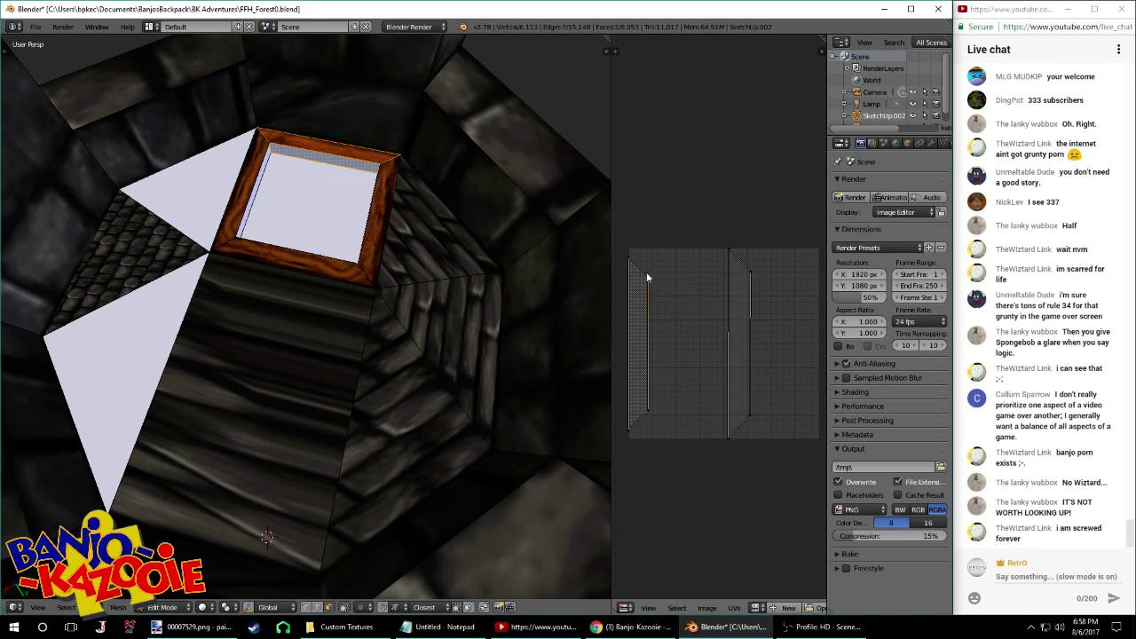
click(771, 321)
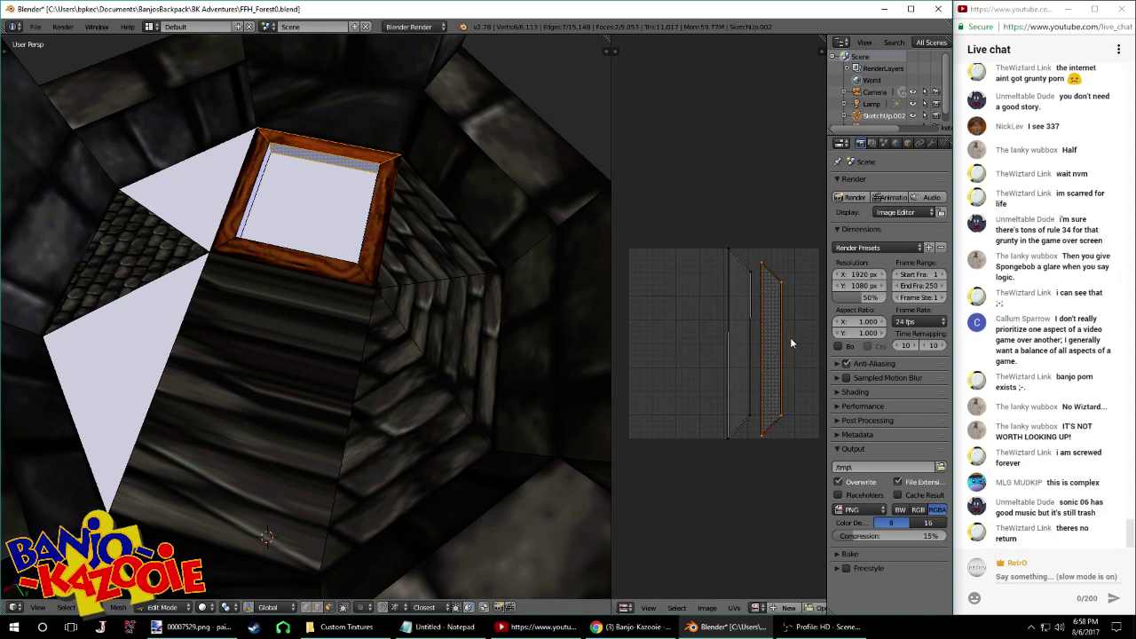
Scale the far wall's UV island to about 0.85 and move it against the inner edge of the rim's UVs
middle_drag(793, 347, 740, 336)
scroll(727, 340, up, 2)
key(s)
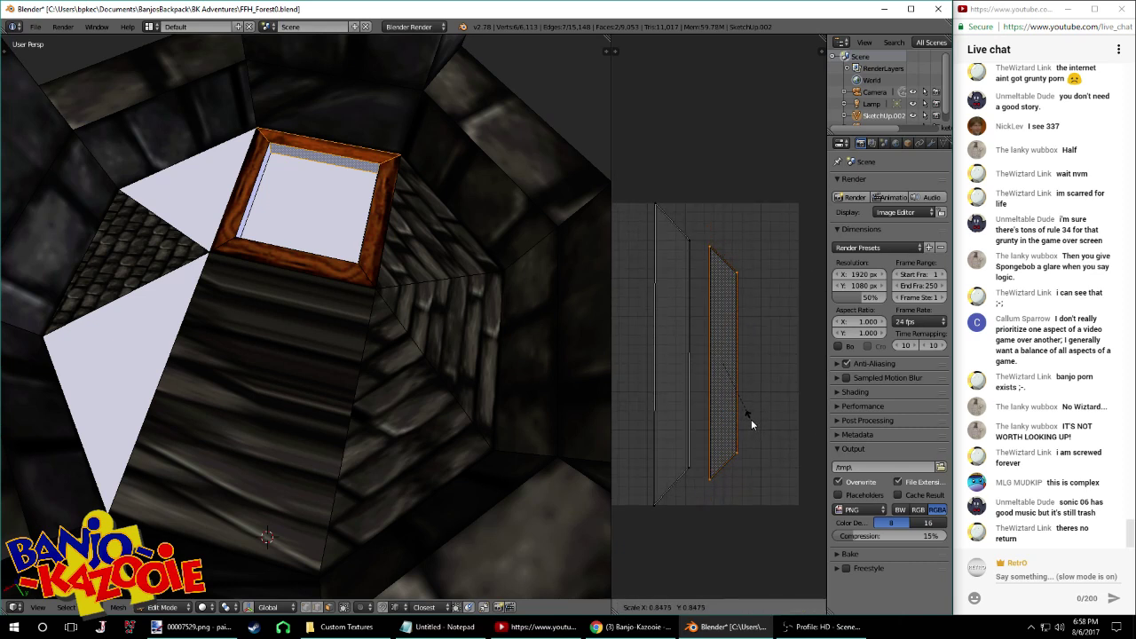
click(747, 418)
key(g)
click(693, 337)
key(g)
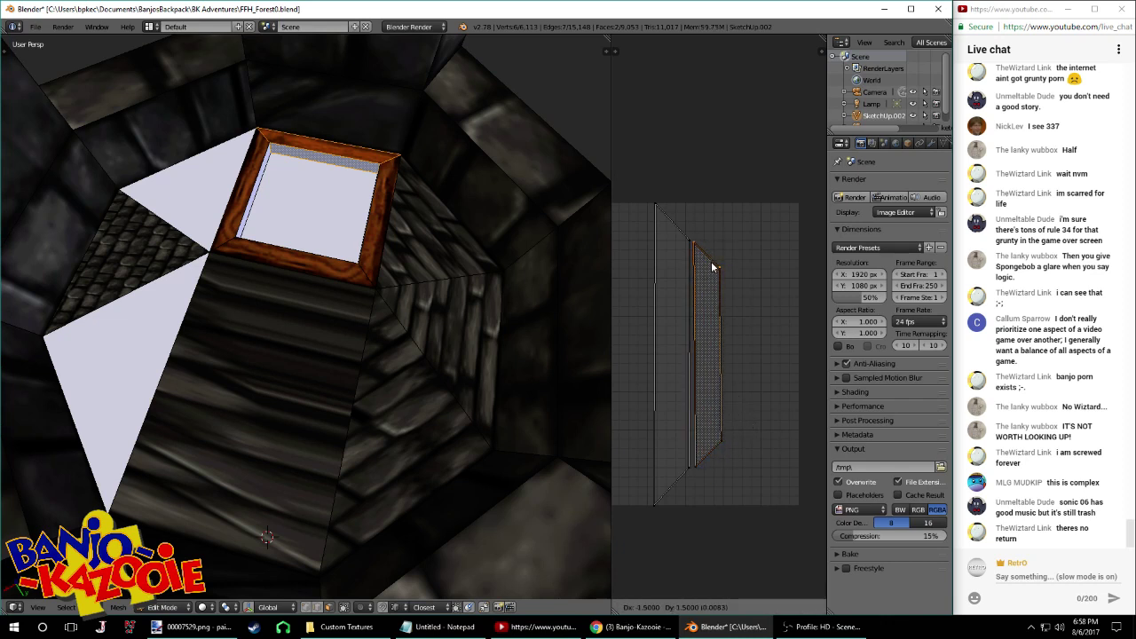
Align the corner UV vertices of the far wall into a straight rectangle flush with the rim's inner edge
click(690, 244)
shift+right_click(721, 444)
key(g)
click(702, 454)
right_drag(711, 443, 715, 452)
key(y)
click(695, 250)
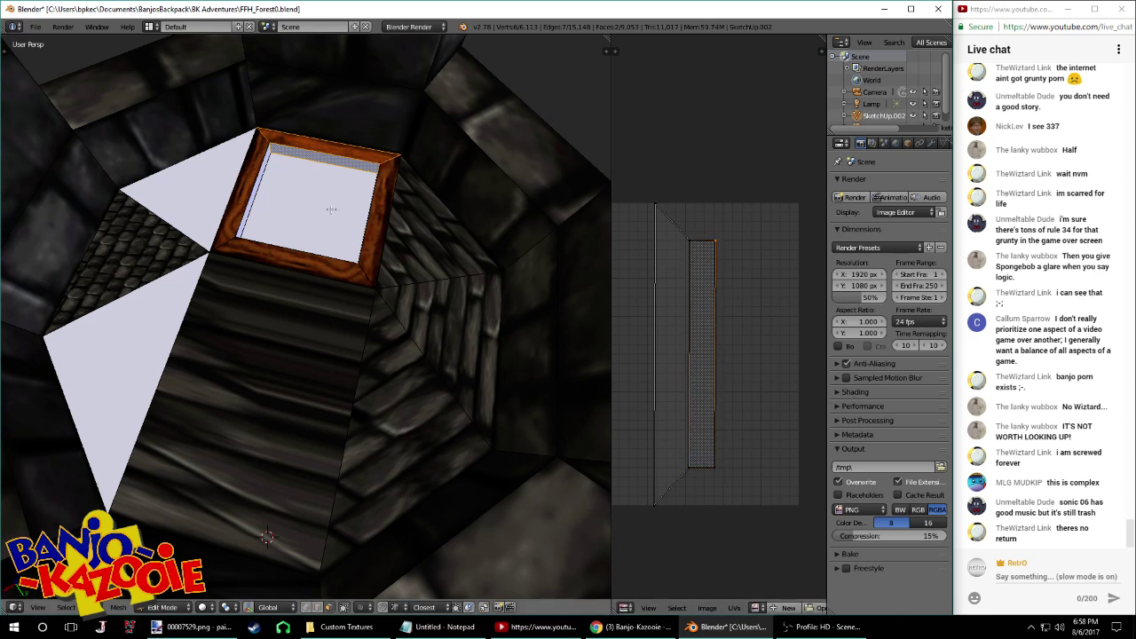
middle_drag(330, 209, 261, 163)
right_click(257, 160)
shift+right_click(262, 168)
shift+right_click(262, 168)
shift+right_click(259, 166)
scroll(719, 238, down, 3)
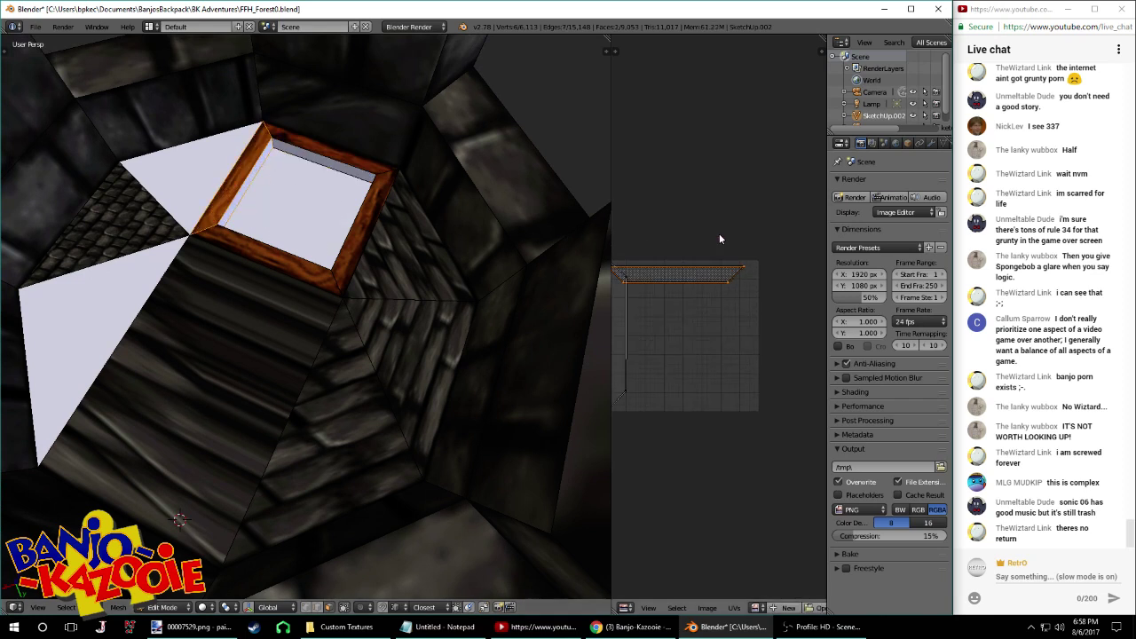
middle_drag(723, 295, 749, 303)
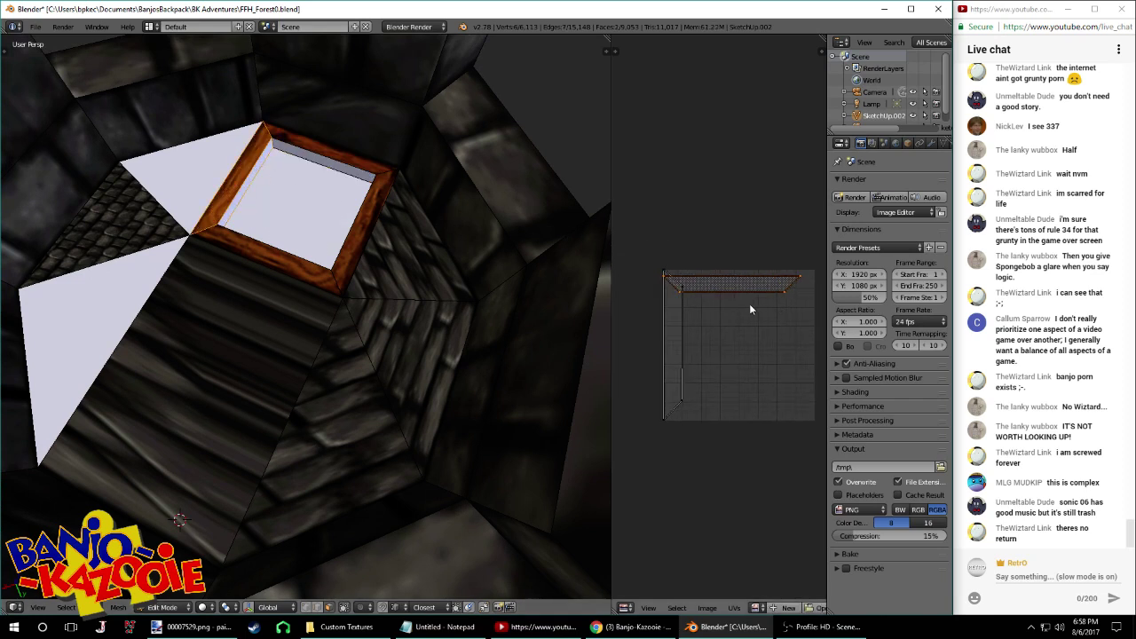
Select only the far recess wall and apply 00003909.png from the Sorted Textures BKSorted\Wood\Plank folder
right_click(328, 164)
click(707, 608)
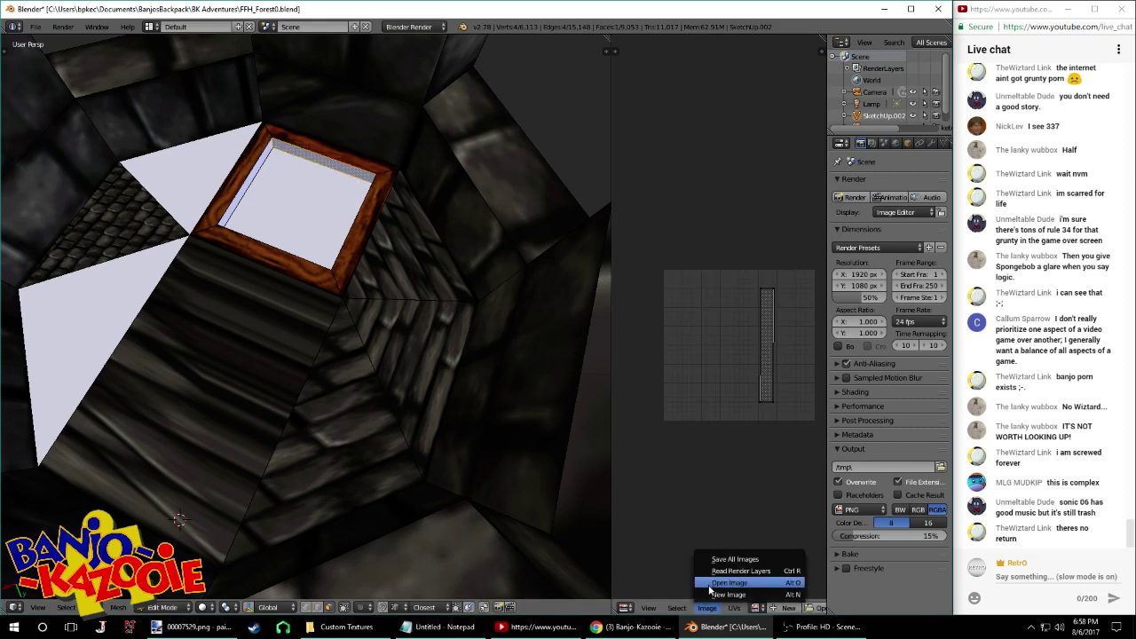
click(737, 589)
click(200, 43)
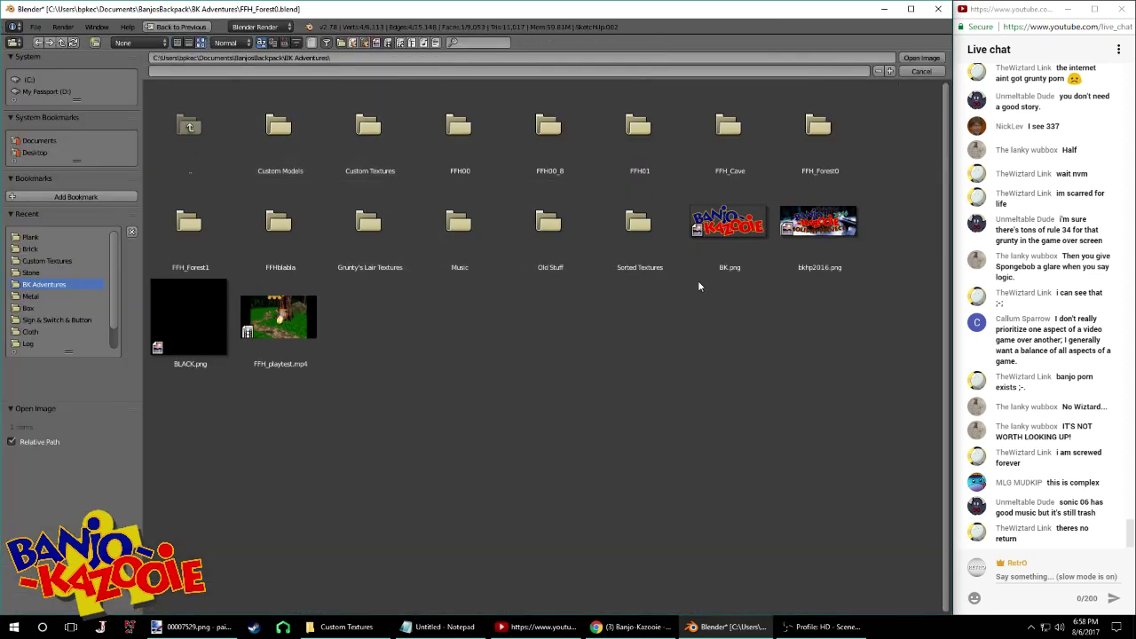
click(644, 231)
click(284, 137)
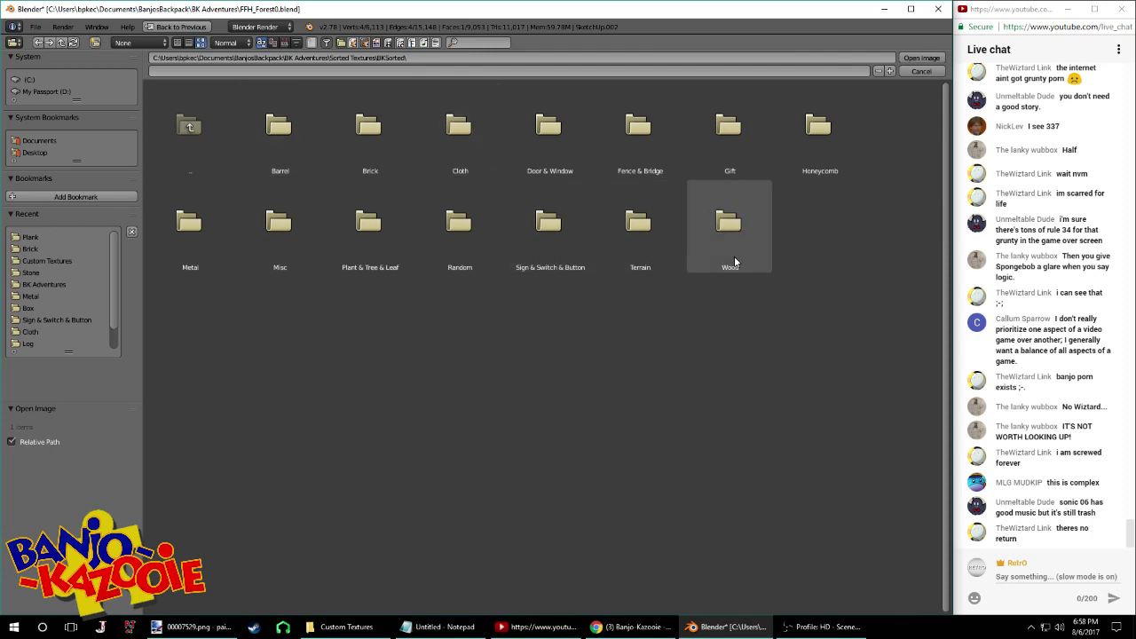
click(730, 235)
click(621, 142)
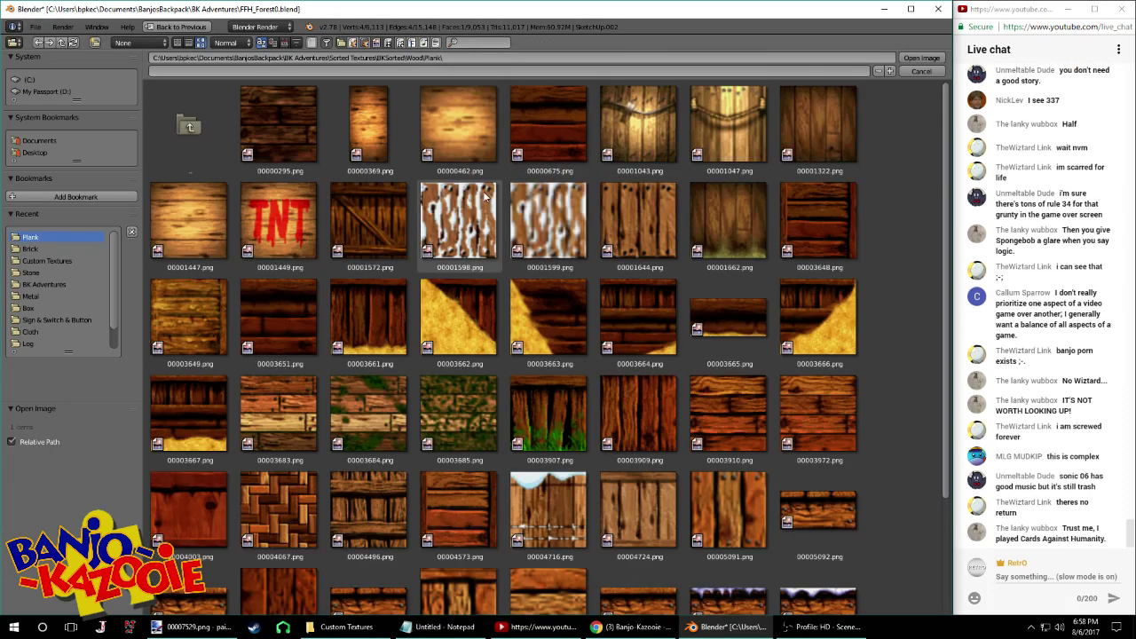
scroll(475, 222, down, 2)
scroll(476, 221, down, 1)
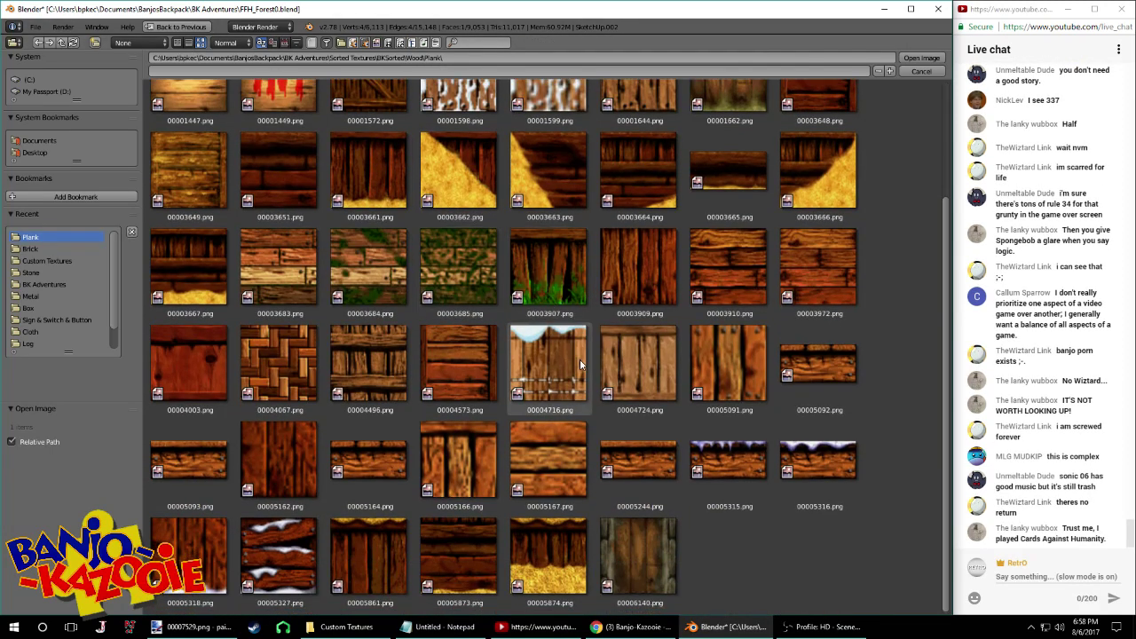
double_click(631, 290)
Shift the far wall's UV strip along X on the plank texture
key(Tab)
middle_drag(382, 157, 389, 201)
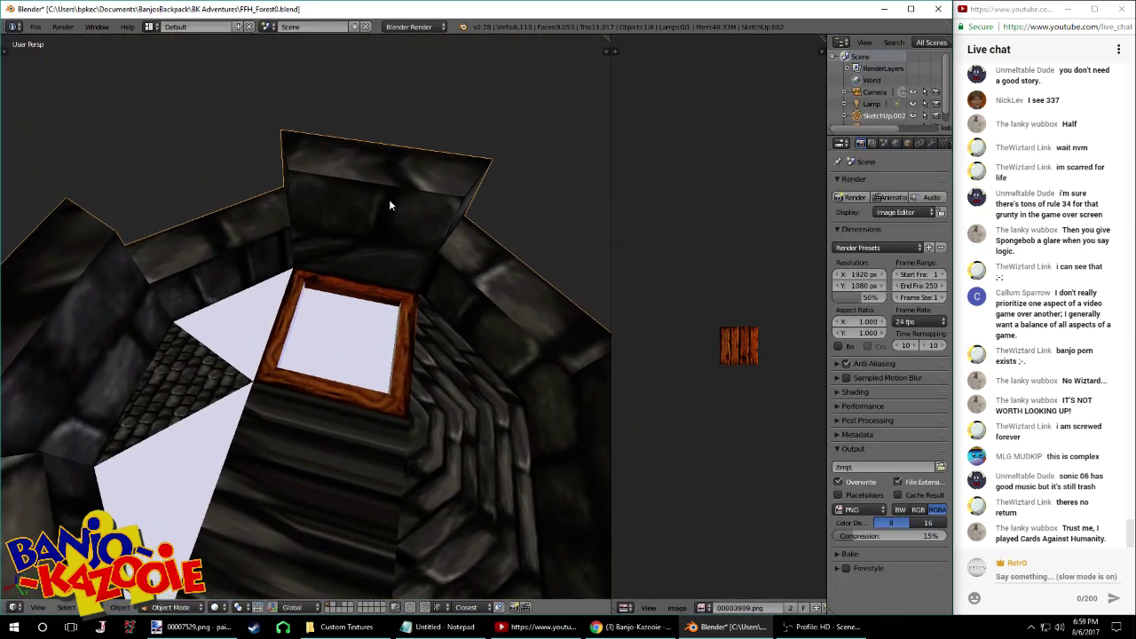
scroll(388, 358, up, 4)
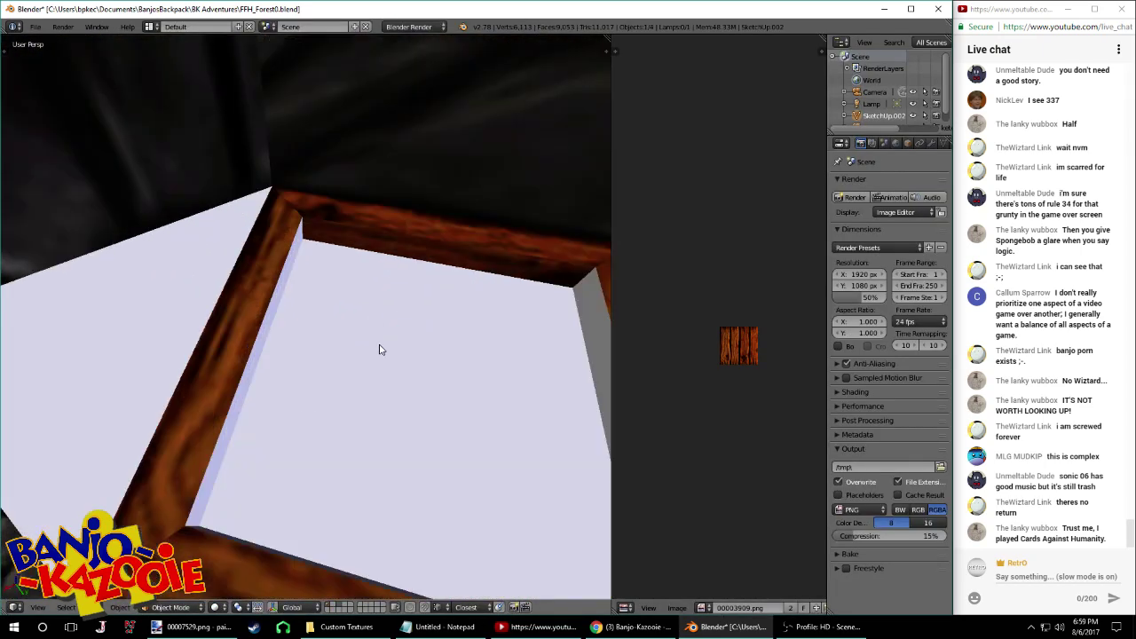
scroll(404, 253, up, 1)
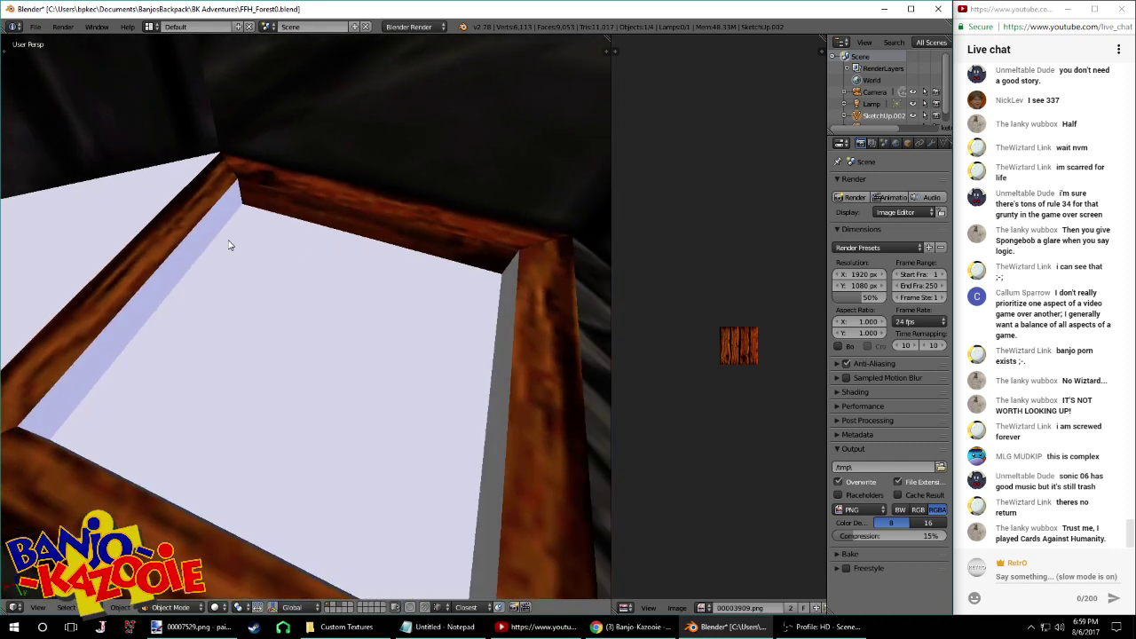
key(Tab)
scroll(745, 353, up, 3)
scroll(772, 364, up, 2)
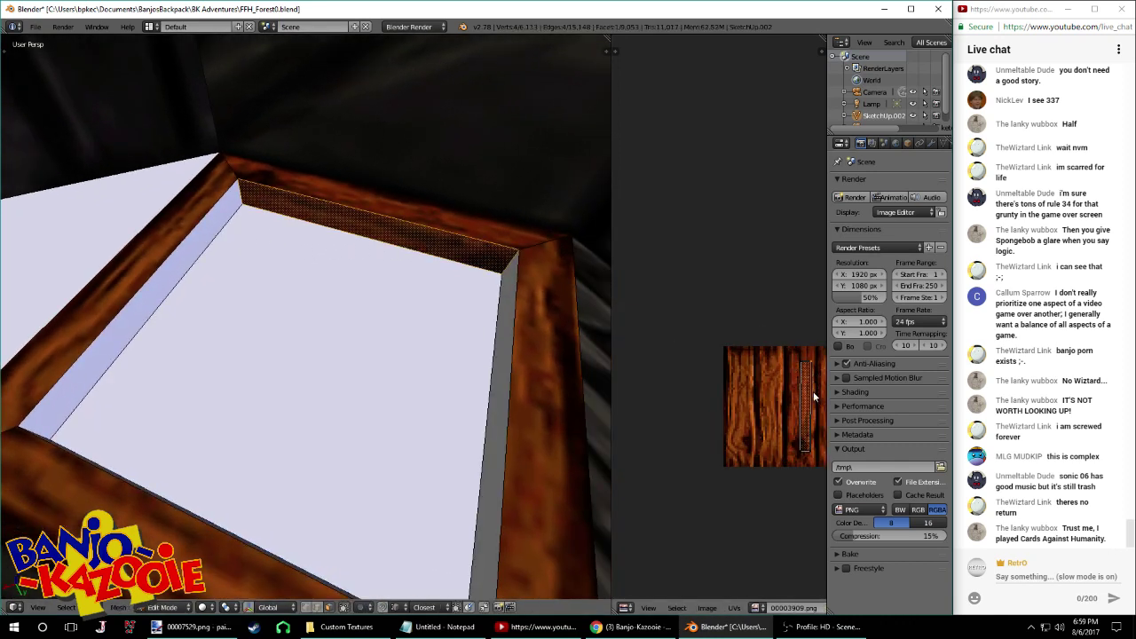
key(g)
key(x)
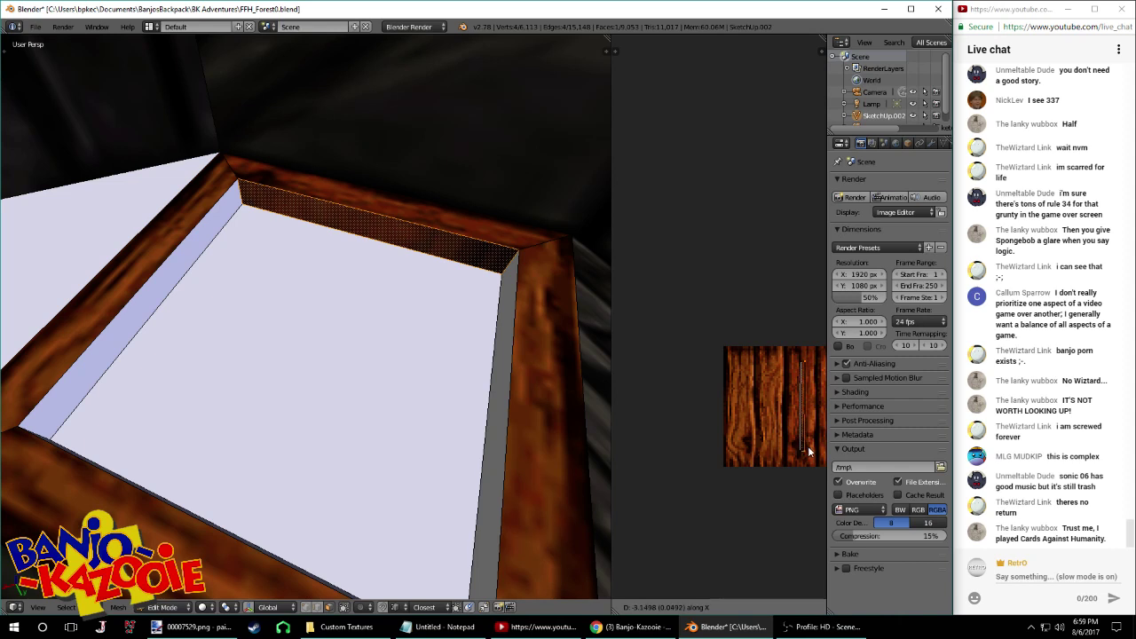
click(815, 448)
Examine how the far wall's plank texture meets the rim with the mesh overlay hidden
middle_drag(796, 411, 769, 404)
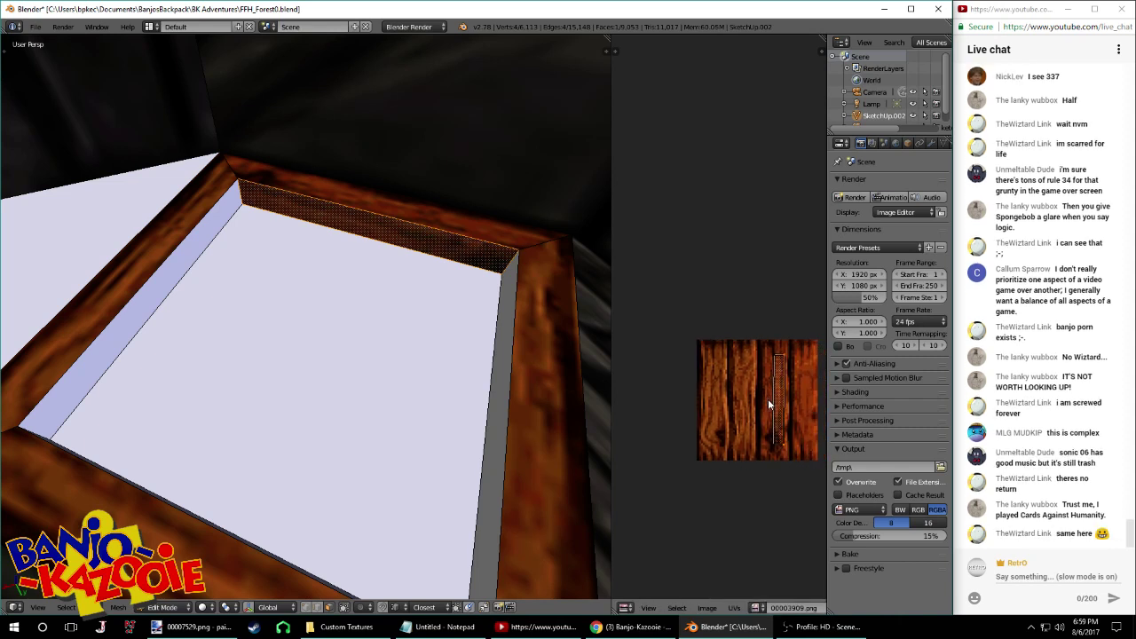
key(Tab)
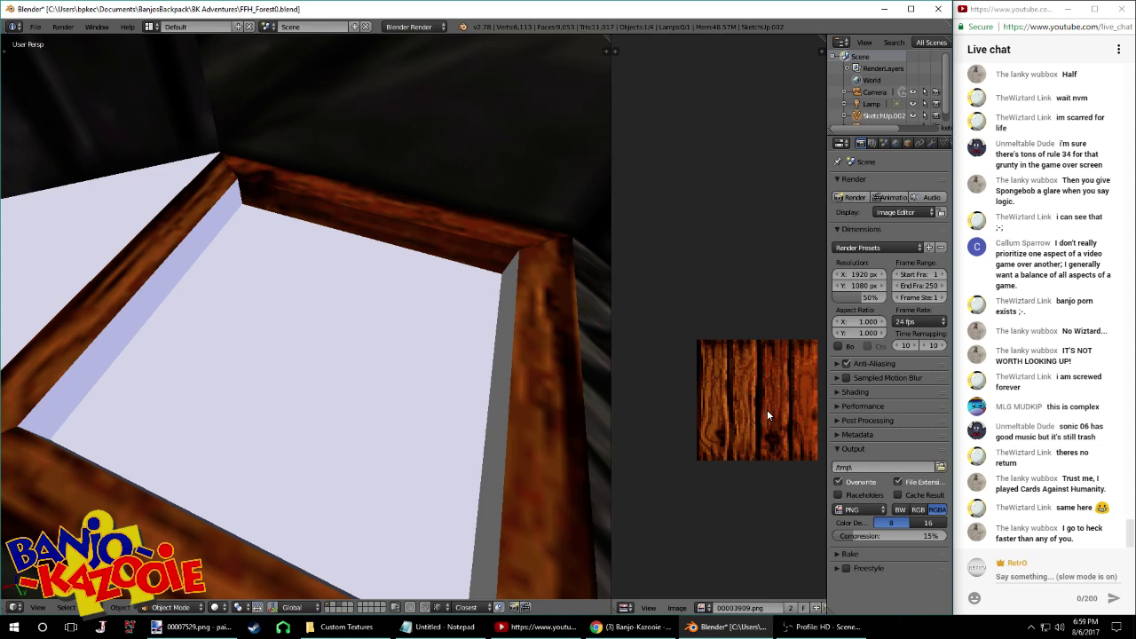
key(Tab)
key(Tab)
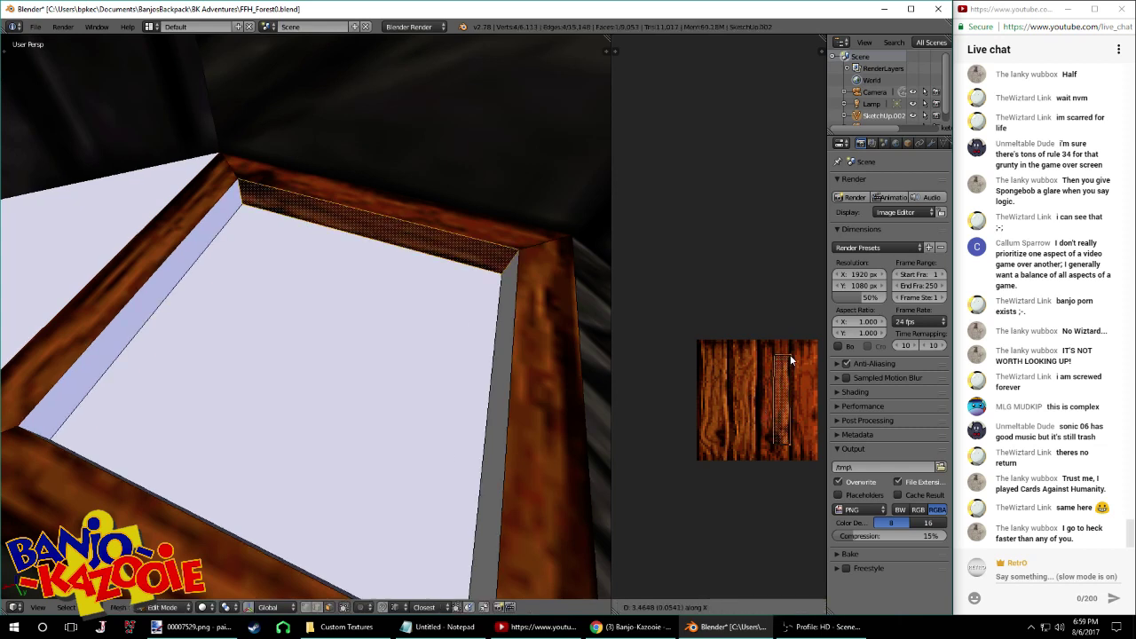
middle_drag(603, 313, 535, 298)
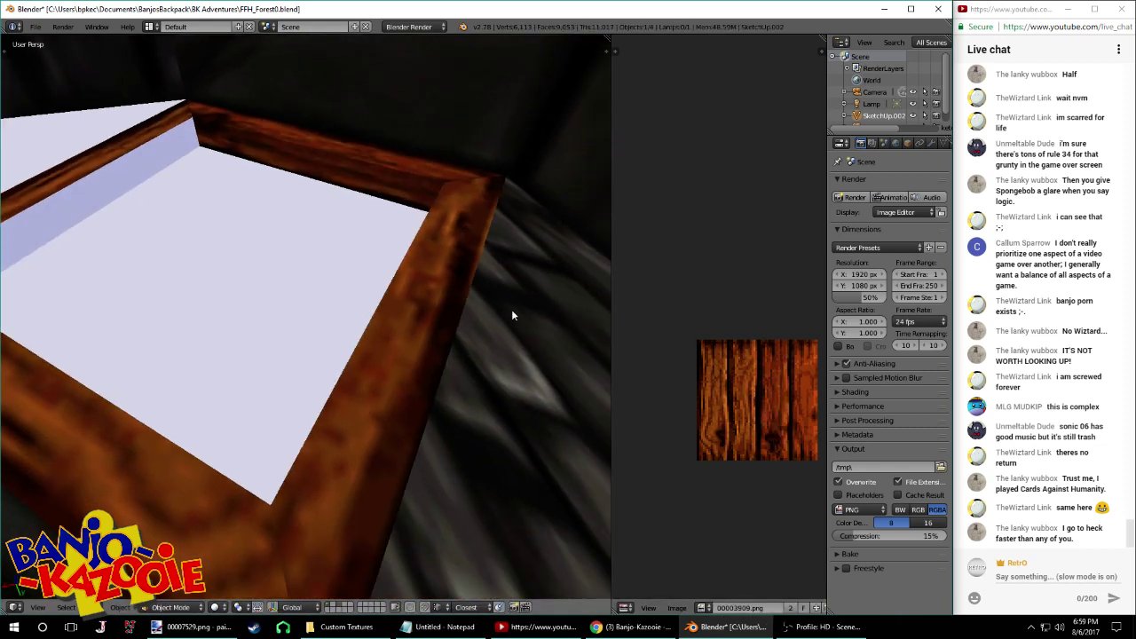
key(Tab)
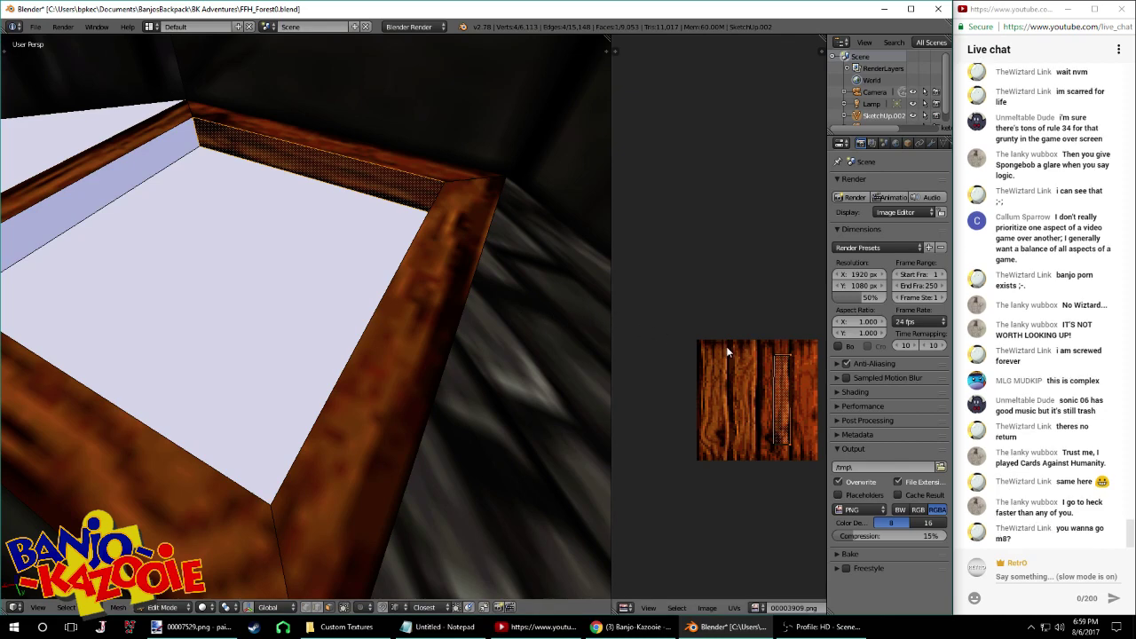
Select the left recess wall together with the rim face above it
right_click(140, 156)
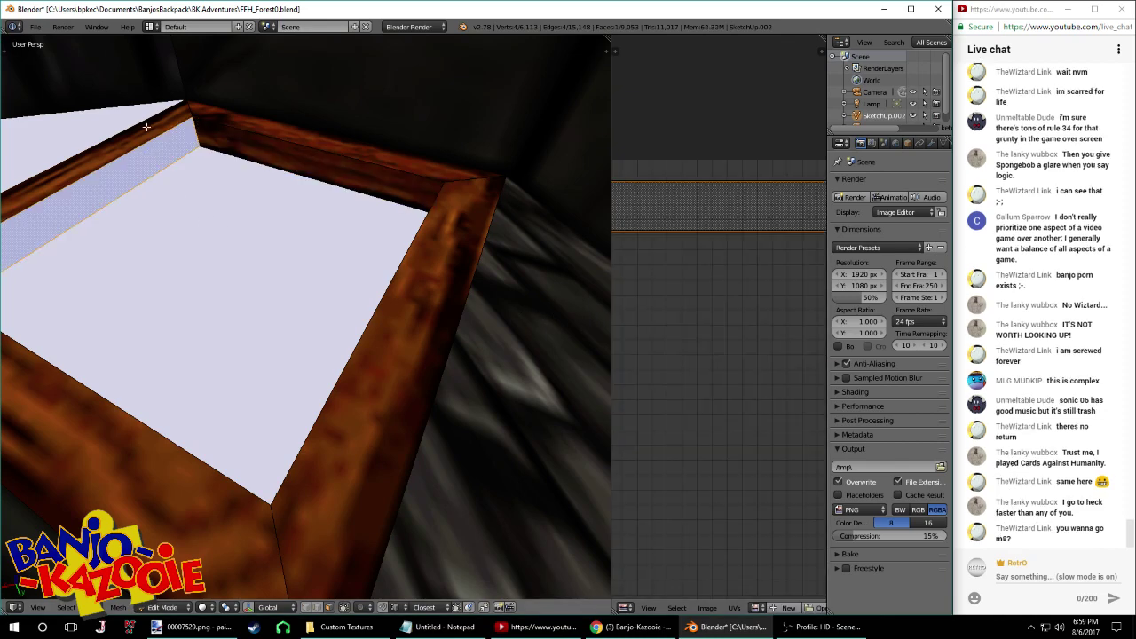
shift+right_click(146, 129)
scroll(266, 156, down, 8)
scroll(532, 381, up, 3)
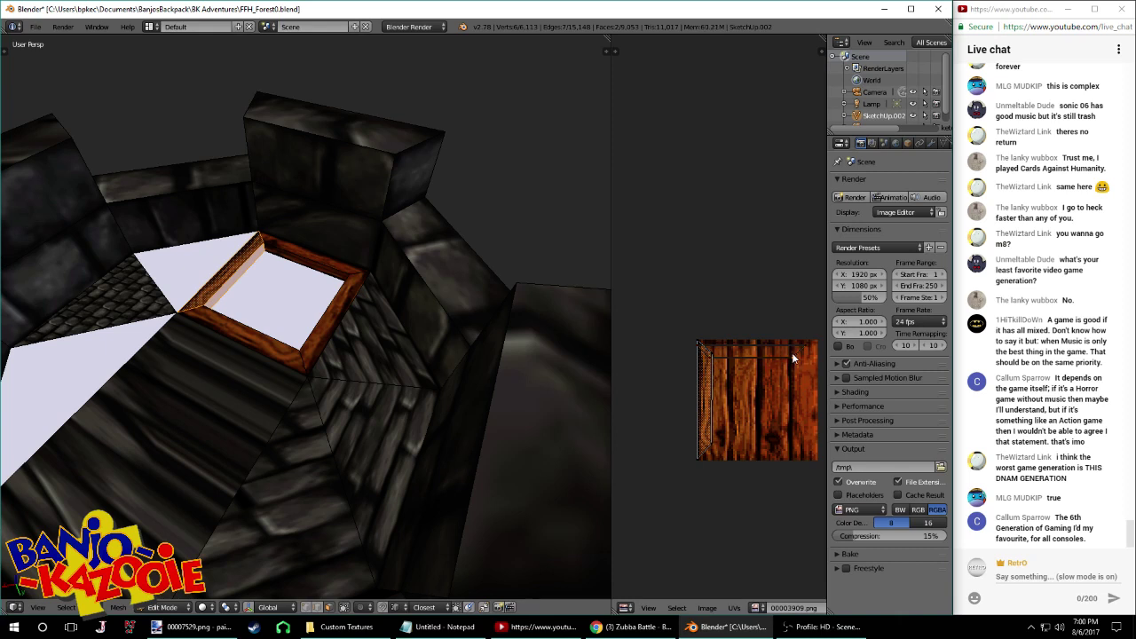
scroll(771, 371, down, 3)
scroll(754, 351, up, 3)
middle_drag(761, 376, 717, 365)
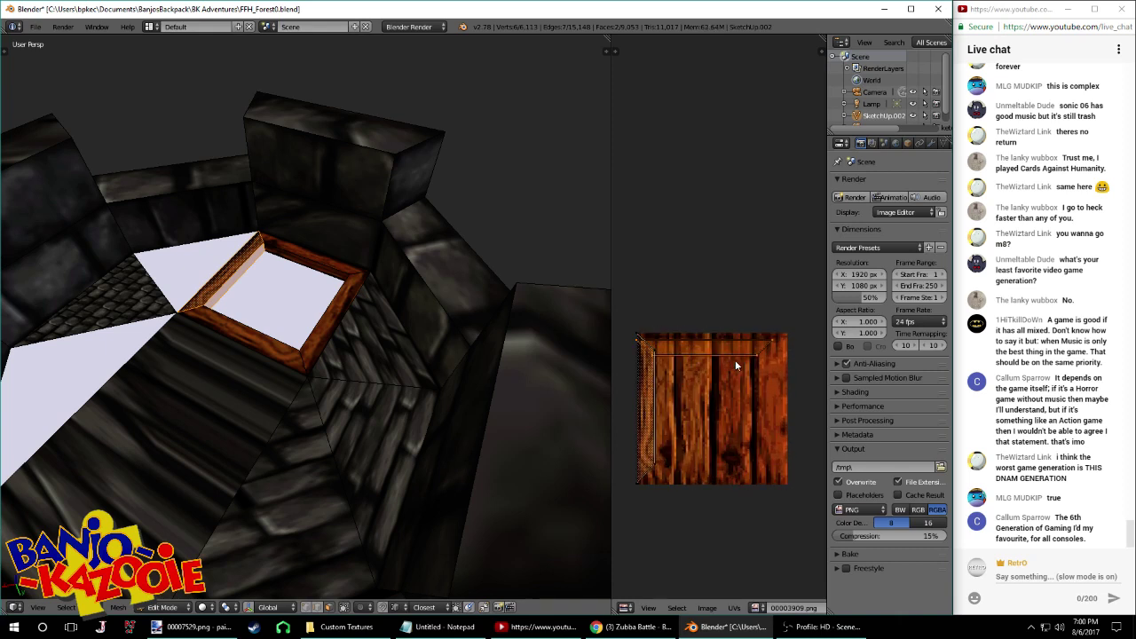
scroll(735, 359, up, 1)
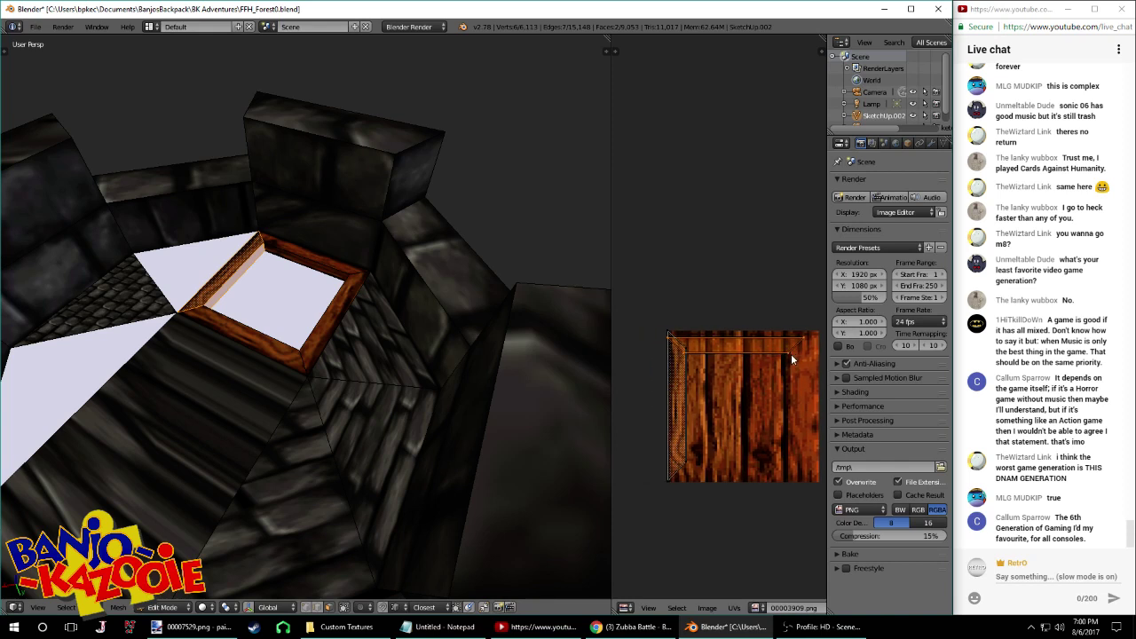
Rotate the left wall's UV island by 180 degrees and move it next to the rim's UV strip
text(r18)
key(Escape)
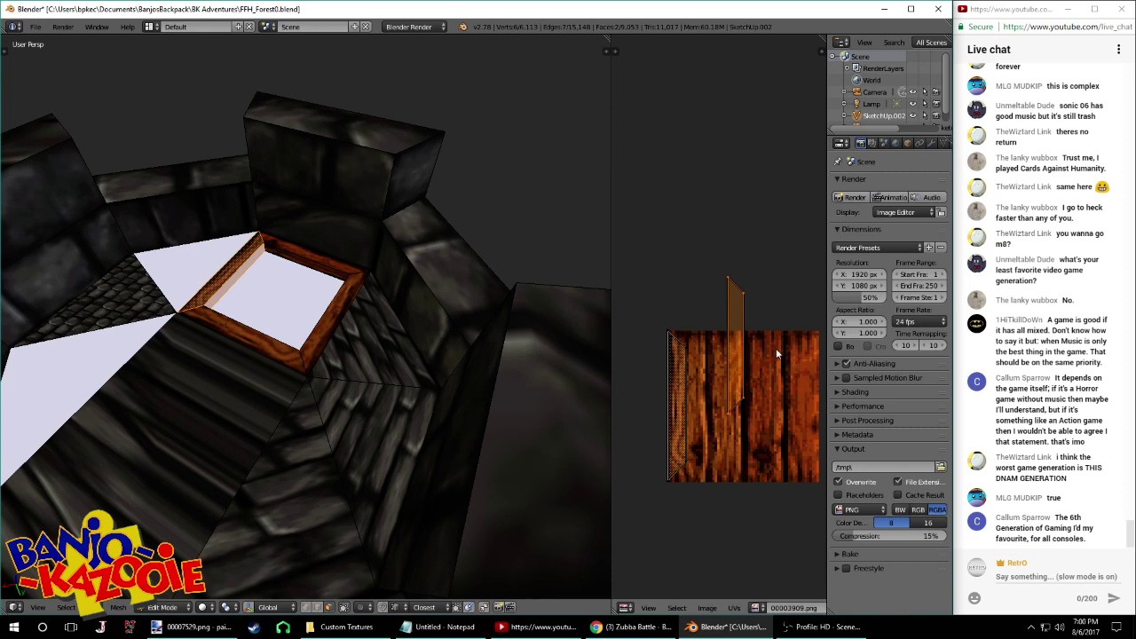
text(r180)
key(Return)
key(g)
click(706, 390)
Move the corner UV vertices of the left wall to form a straight rectangle flush with the rim's inner edge
key(a)
right_click(730, 329)
shift+right_click(712, 347)
key(g)
key(Return)
key(g)
click(693, 470)
right_click(696, 340)
key(g)
key(y)
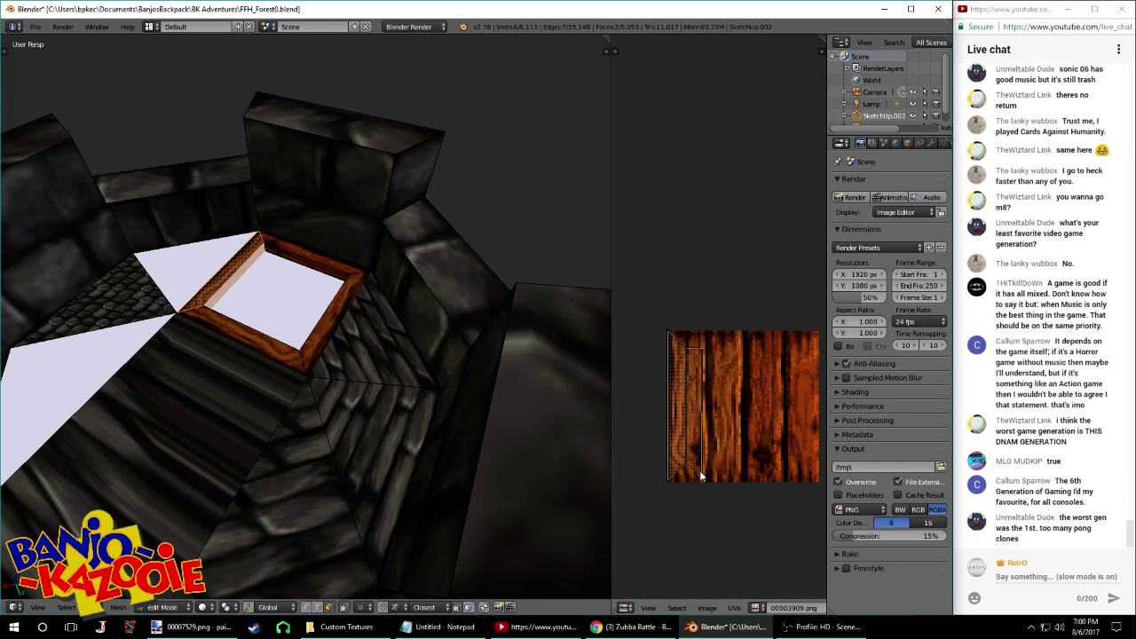
key(Return)
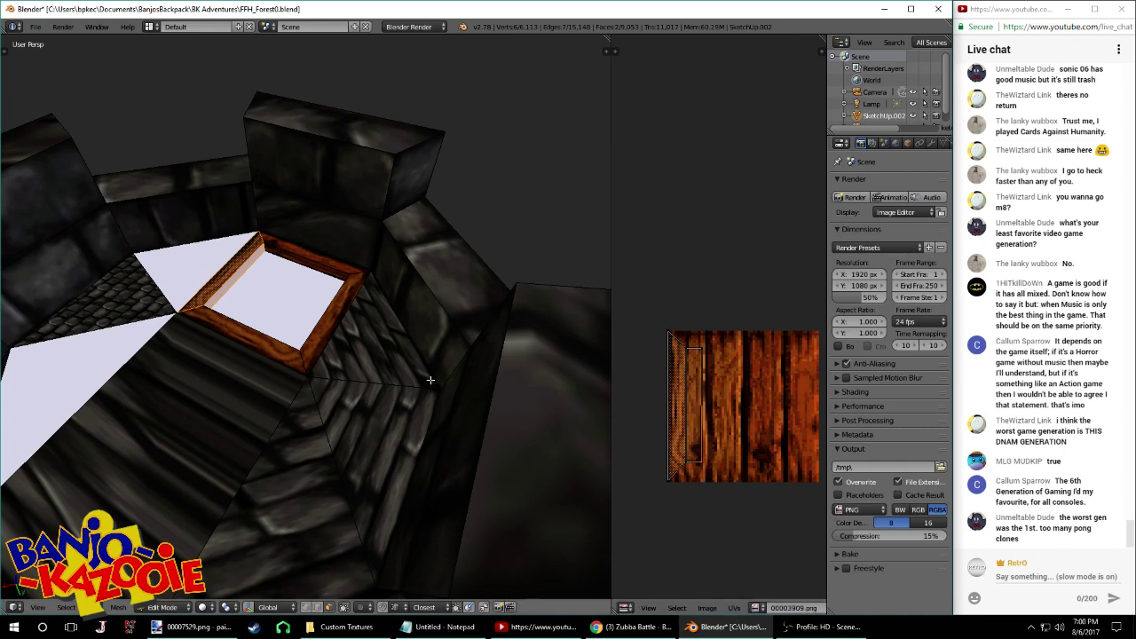
middle_drag(367, 368, 469, 373)
scroll(452, 365, up, 5)
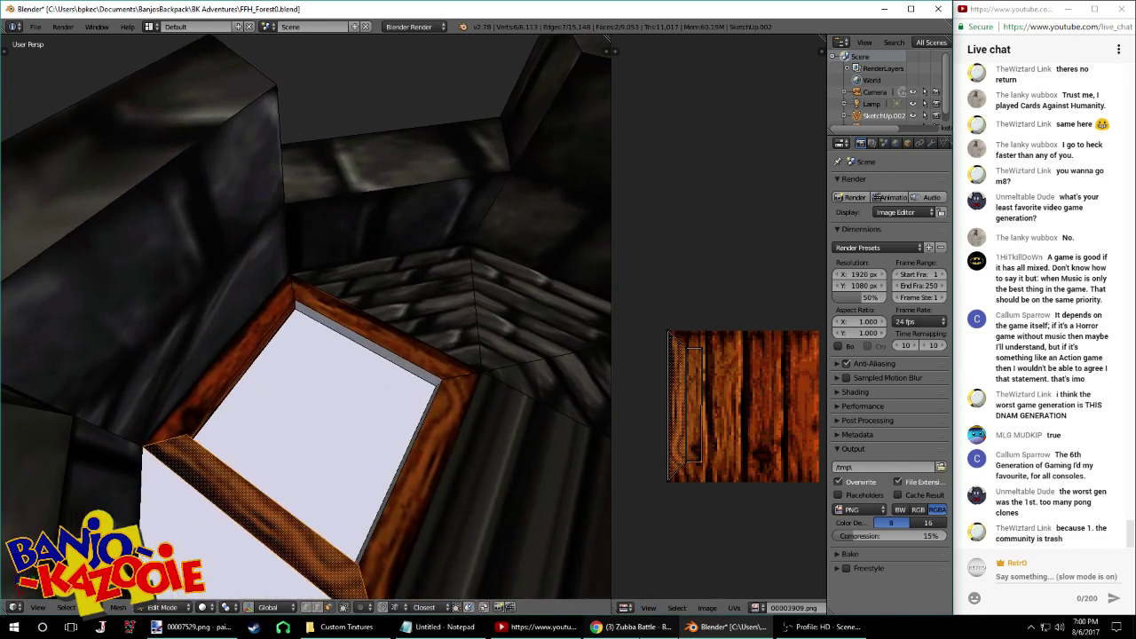
click(632, 626)
click(711, 631)
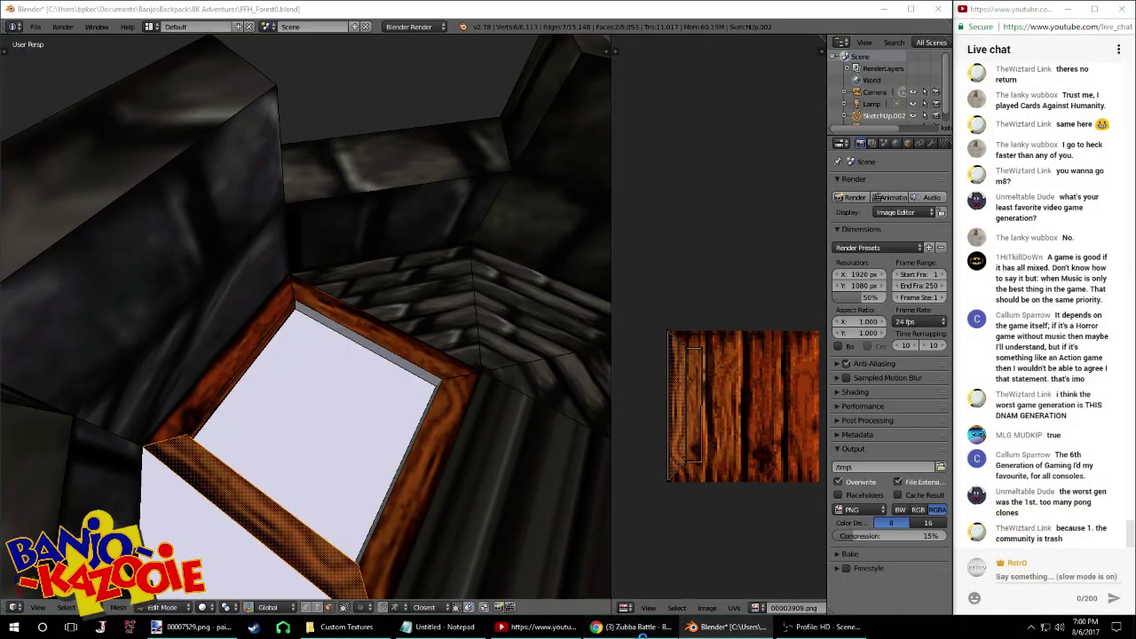
Save the file over the existing one and unwrap the untextured recess wall on the side facing the curved floor boards
middle_drag(464, 369, 334, 297)
key(ctrl+s)
click(378, 295)
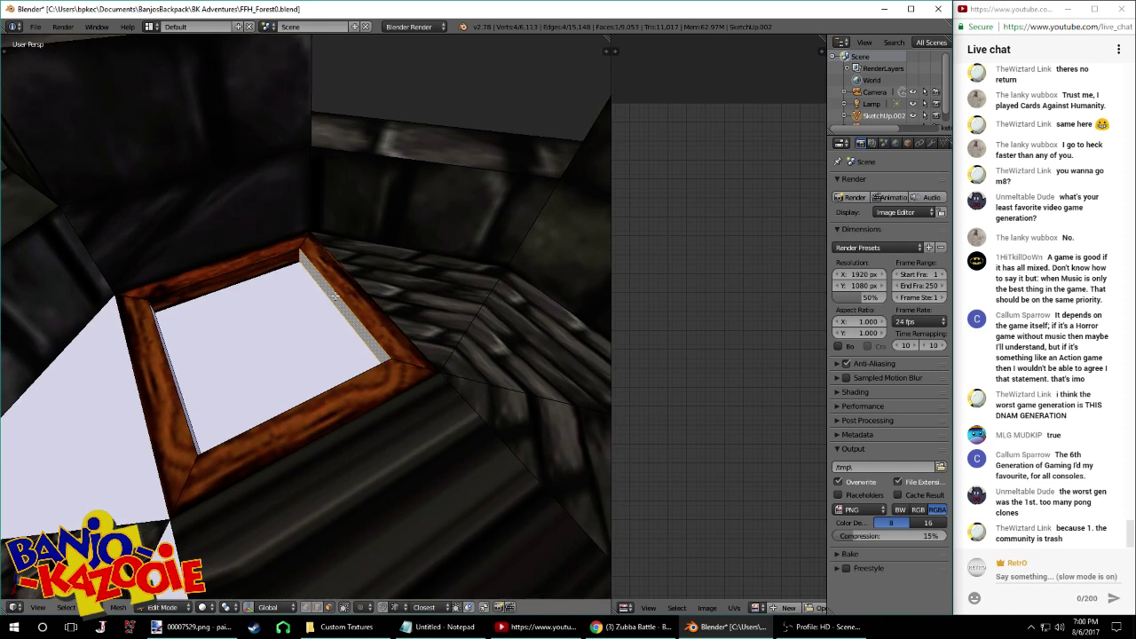
middle_drag(341, 297, 366, 302)
key(u)
click(366, 306)
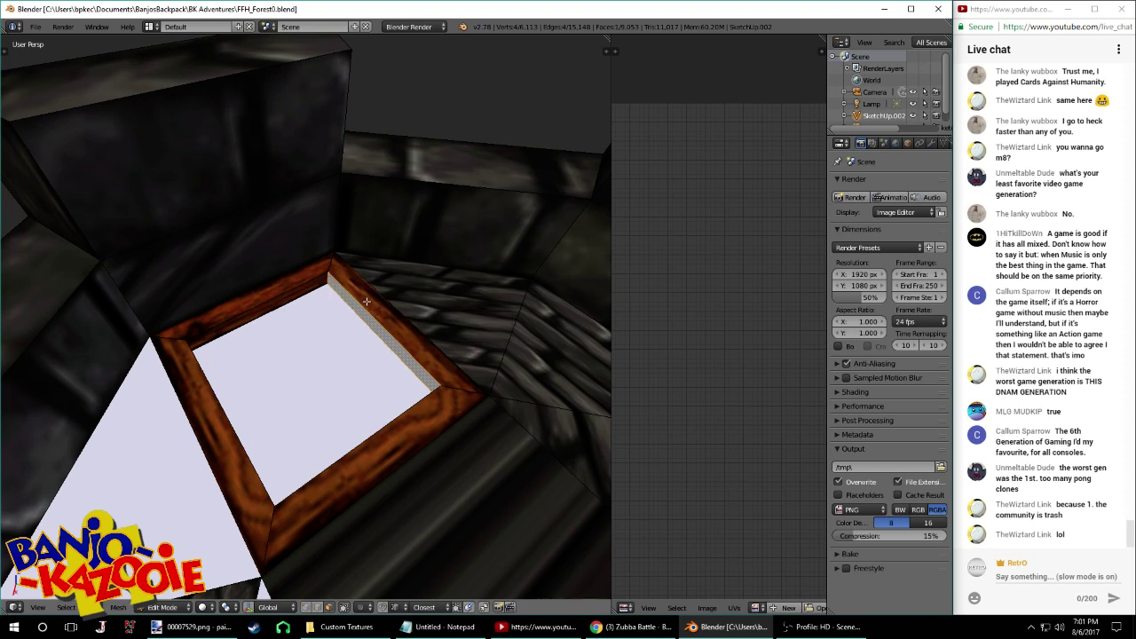
scroll(710, 333, down, 1)
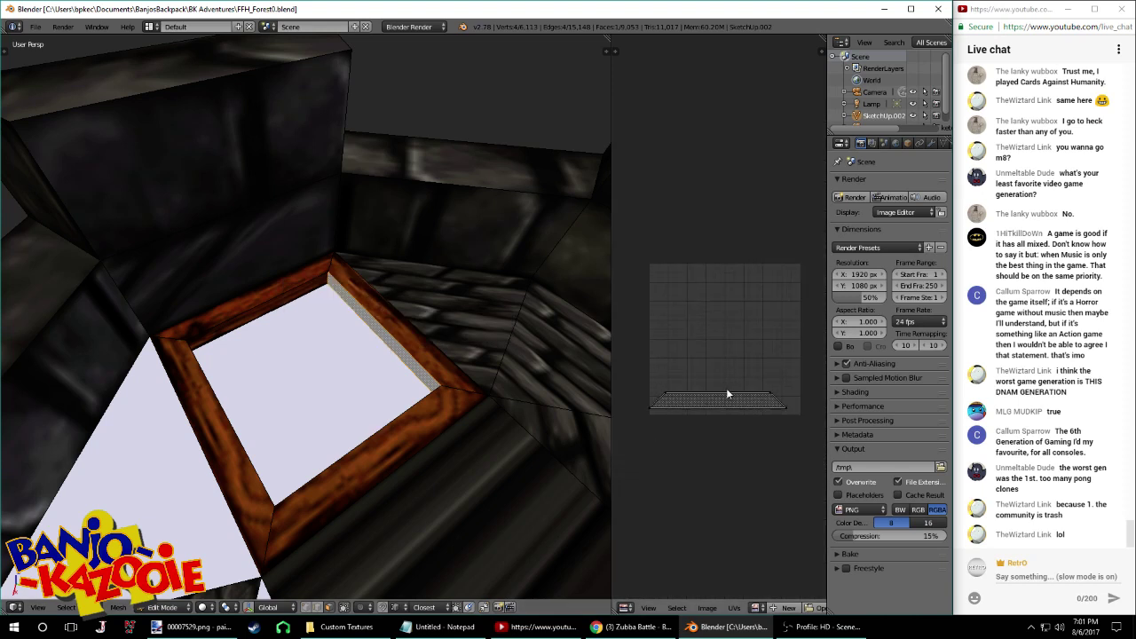
Add the adjoining rim face to the selection, then rotate the wall's UV island by 90 and 180 degrees and move it beside the rim's strip
shift+right_click(393, 315)
scroll(756, 369, up, 4)
text(lr90)
key(Return)
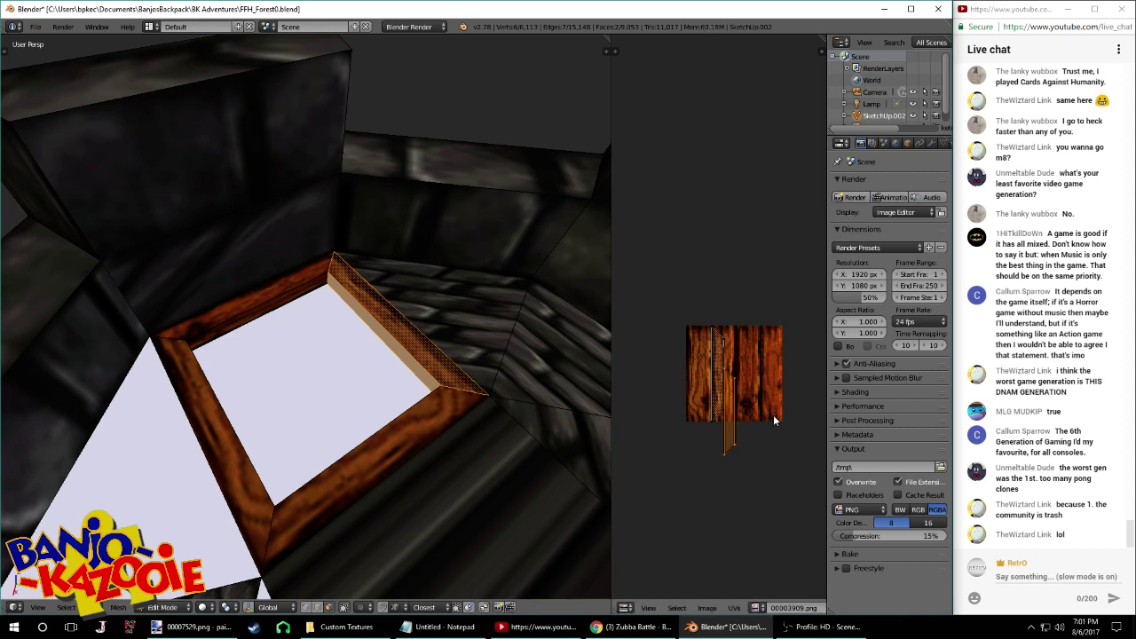
text(r180)
key(Return)
key(g)
click(728, 387)
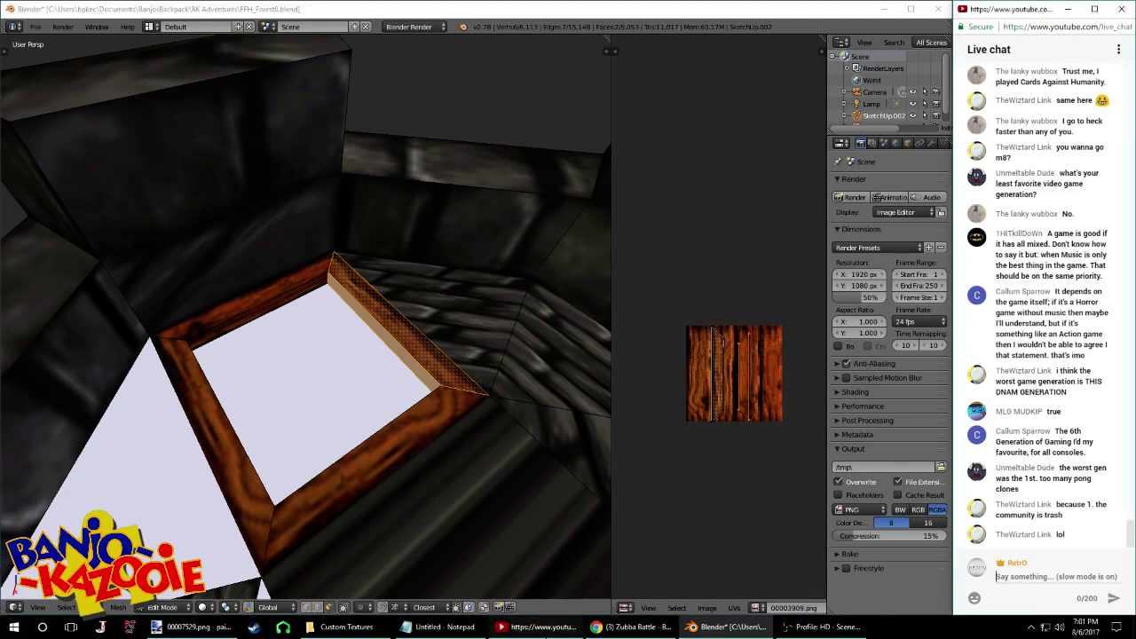
Switch to the browser, check the Zubba Battle video page and return to Blender
click(630, 627)
click(850, 8)
click(930, 9)
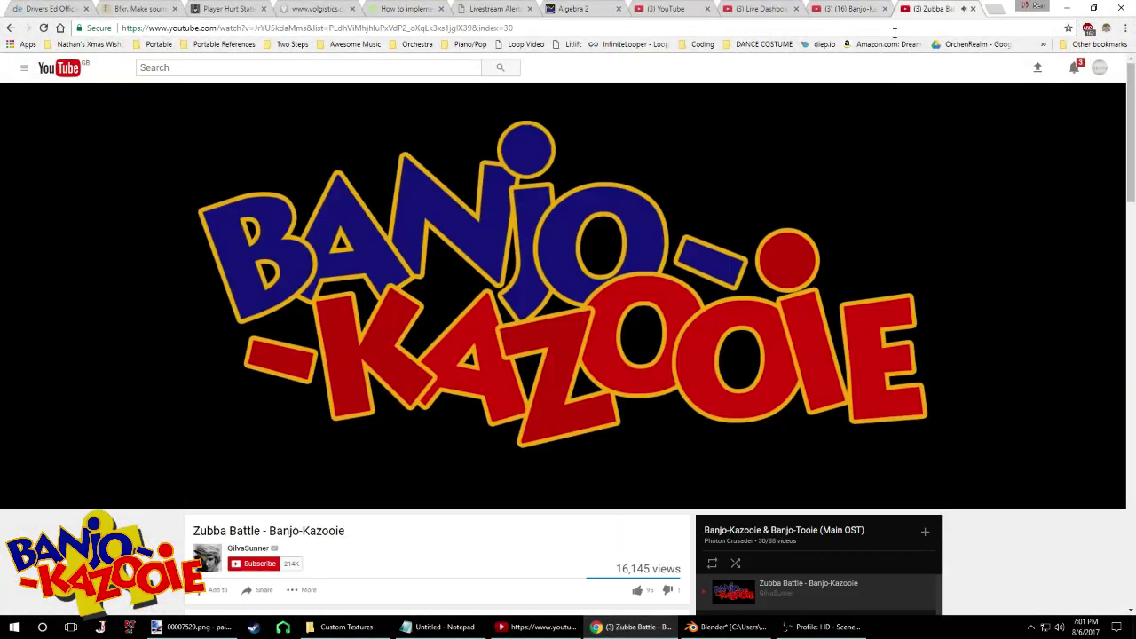
click(632, 627)
Move the wall's corner UV vertices to form a straight rectangle flush with the rim's UV strip
scroll(743, 355, up, 1)
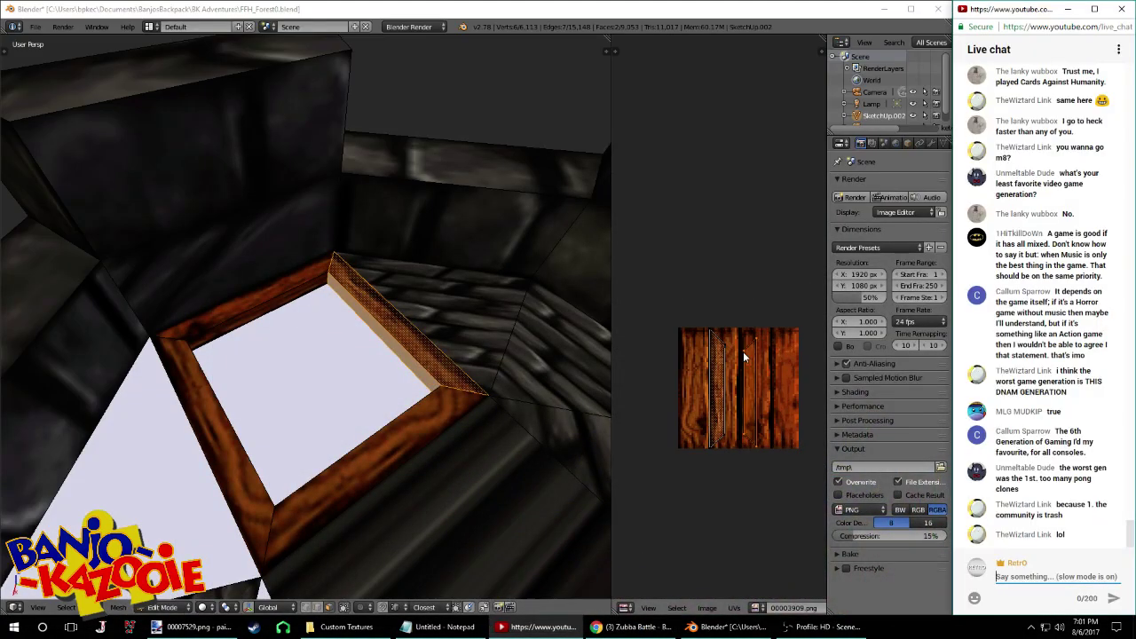
click(749, 358)
key(g)
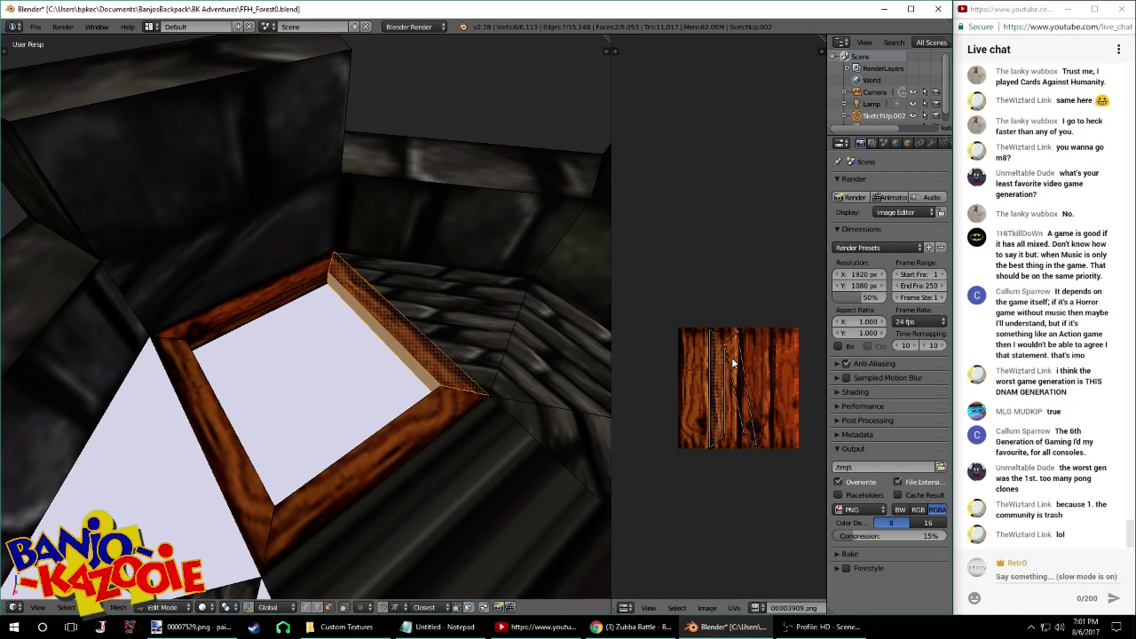
click(728, 439)
right_click(744, 442)
key(g)
key(y)
click(735, 430)
Examine the recess and its surrounding floor with the mesh overlay hidden
key(Tab)
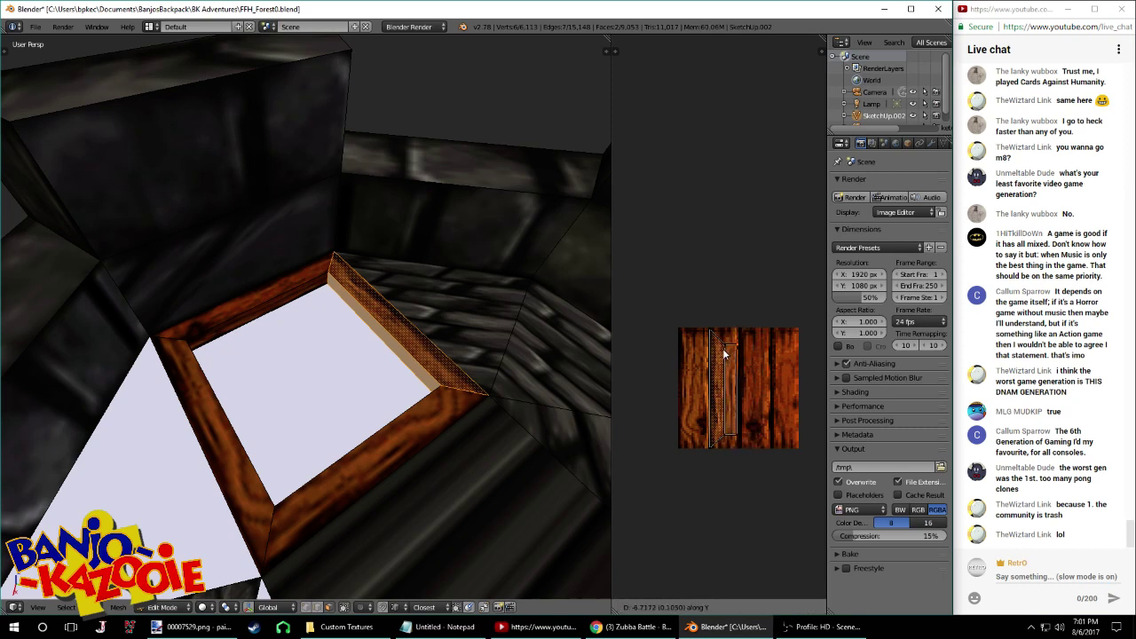
middle_drag(495, 418, 330, 367)
key(Tab)
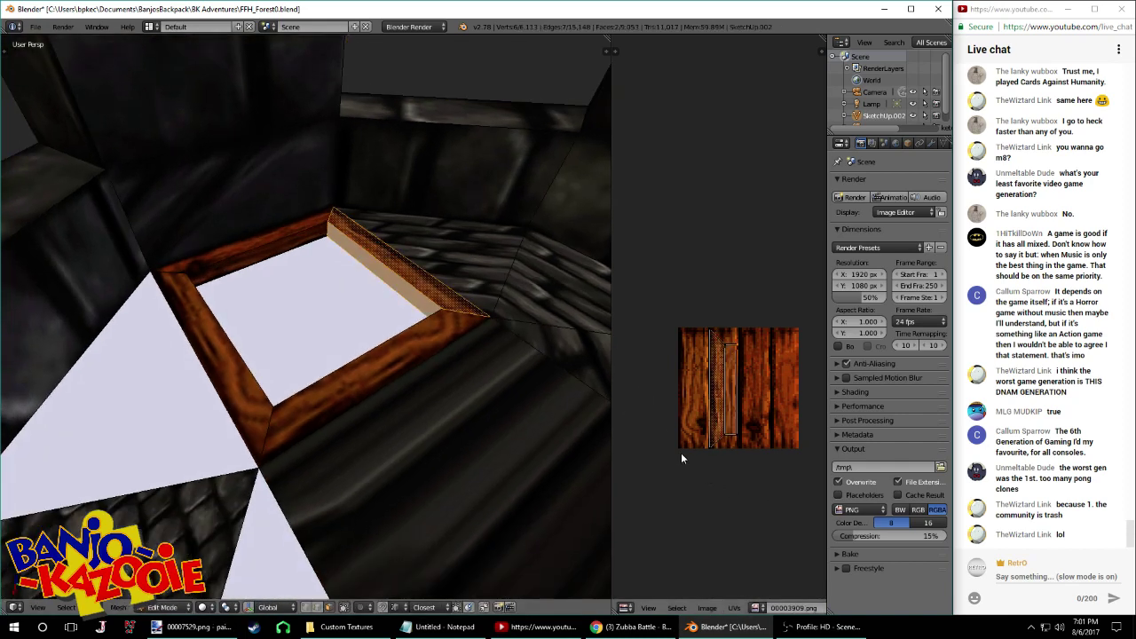
key(Tab)
middle_drag(601, 483, 353, 367)
scroll(532, 399, down, 8)
key(Tab)
key(Tab)
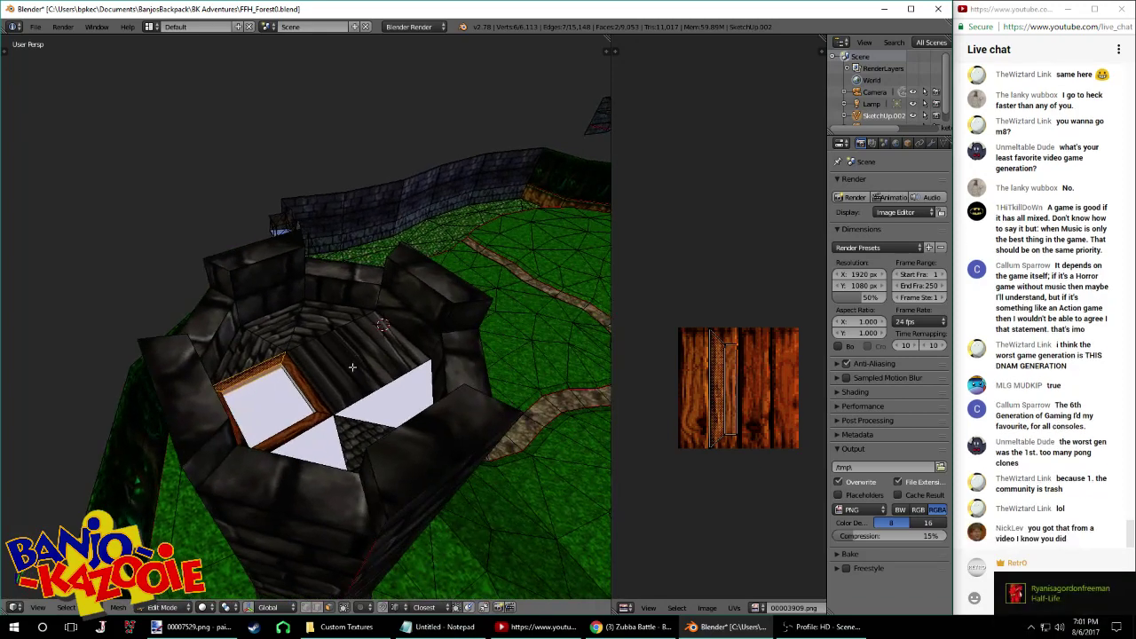
Select the last recess wall, beside the straight floor boards, together with the rim face above it
scroll(333, 407, up, 2)
key(Tab)
mouse_move(334, 407)
middle_down()
mouse_move(359, 410)
mouse_move(339, 395)
middle_up()
scroll(353, 409, up, 2)
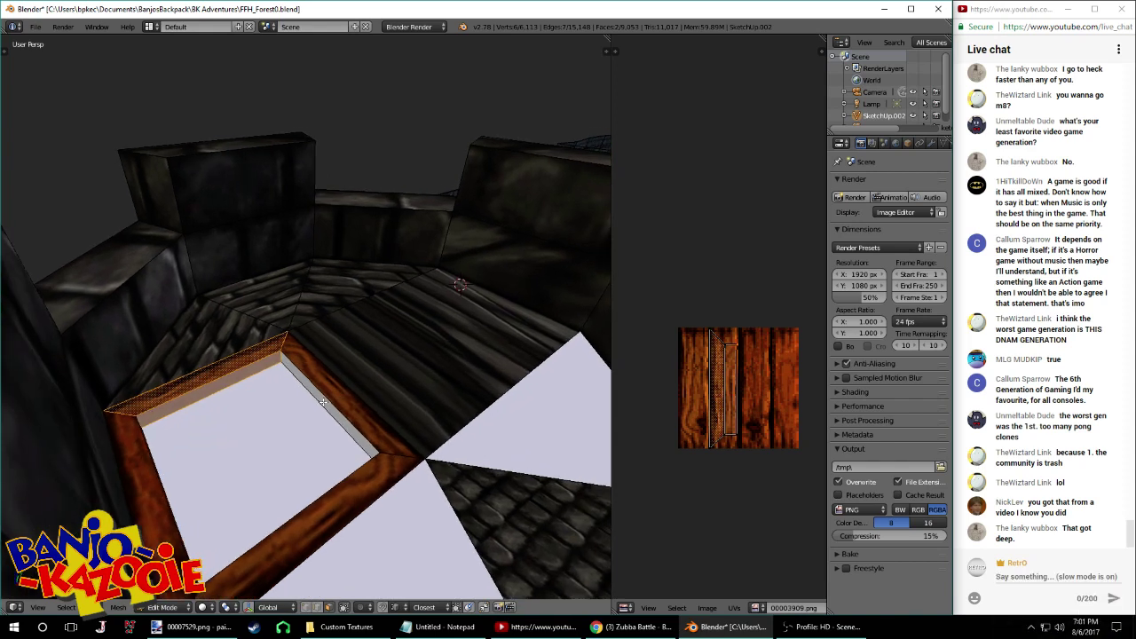
right_click(328, 405)
right_click(327, 405)
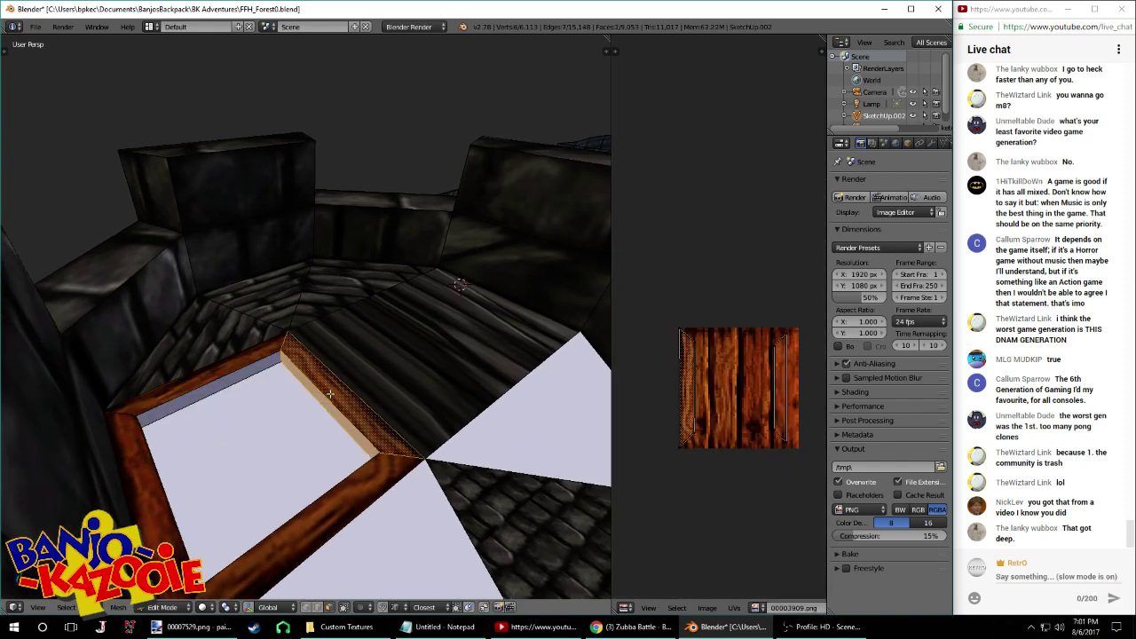
right_click(325, 402)
right_click(325, 401)
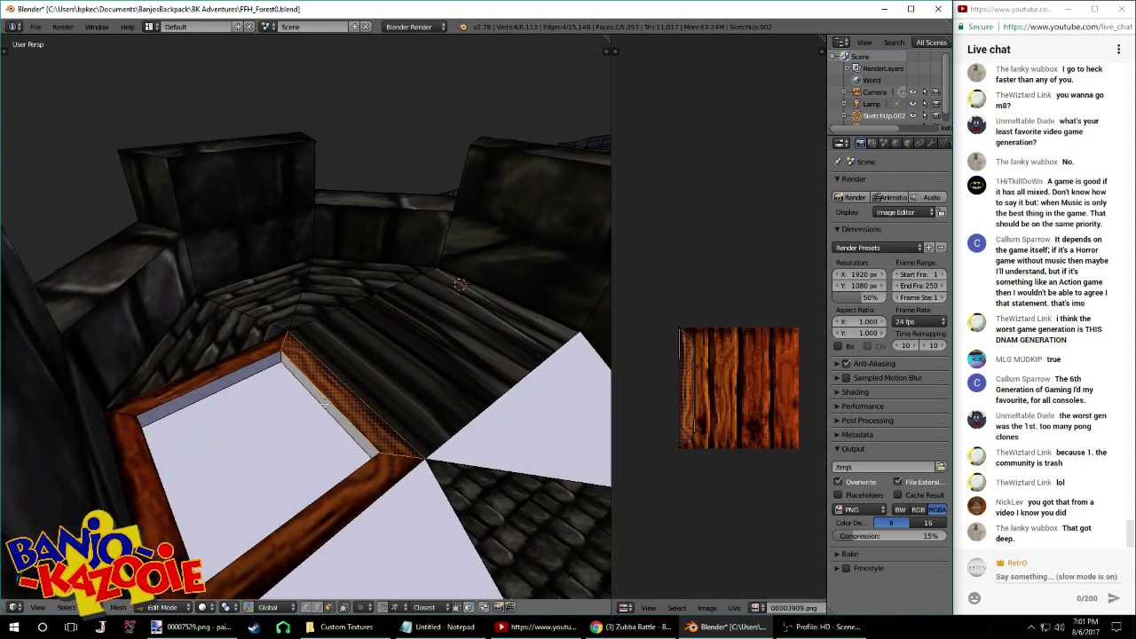
right_click(326, 402)
right_click(327, 409)
right_click(327, 408)
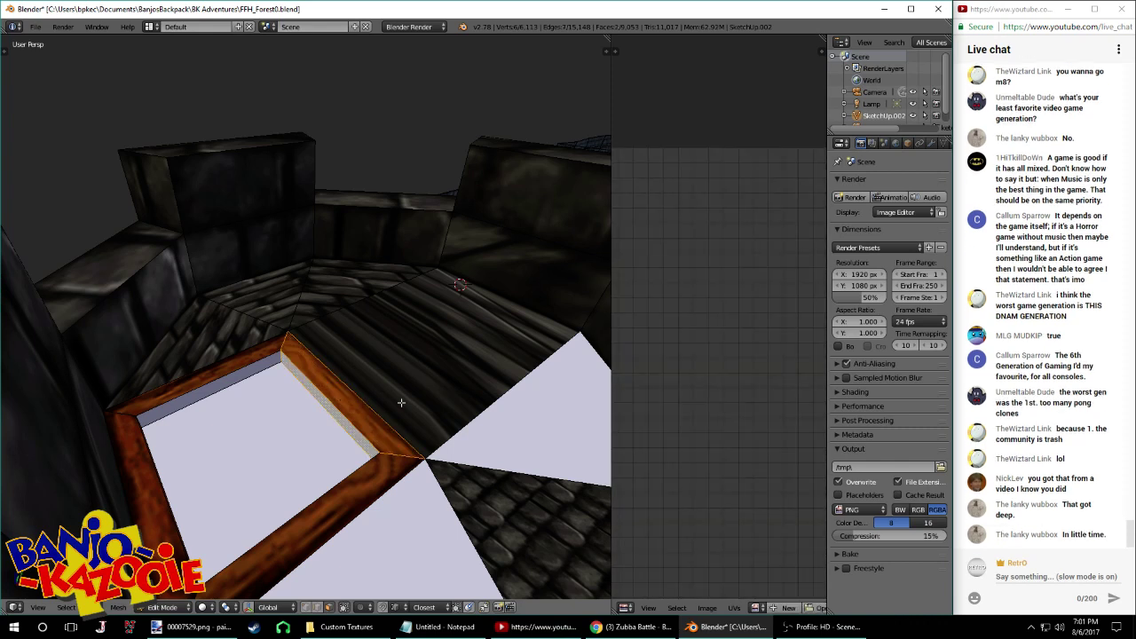
right_click(346, 394)
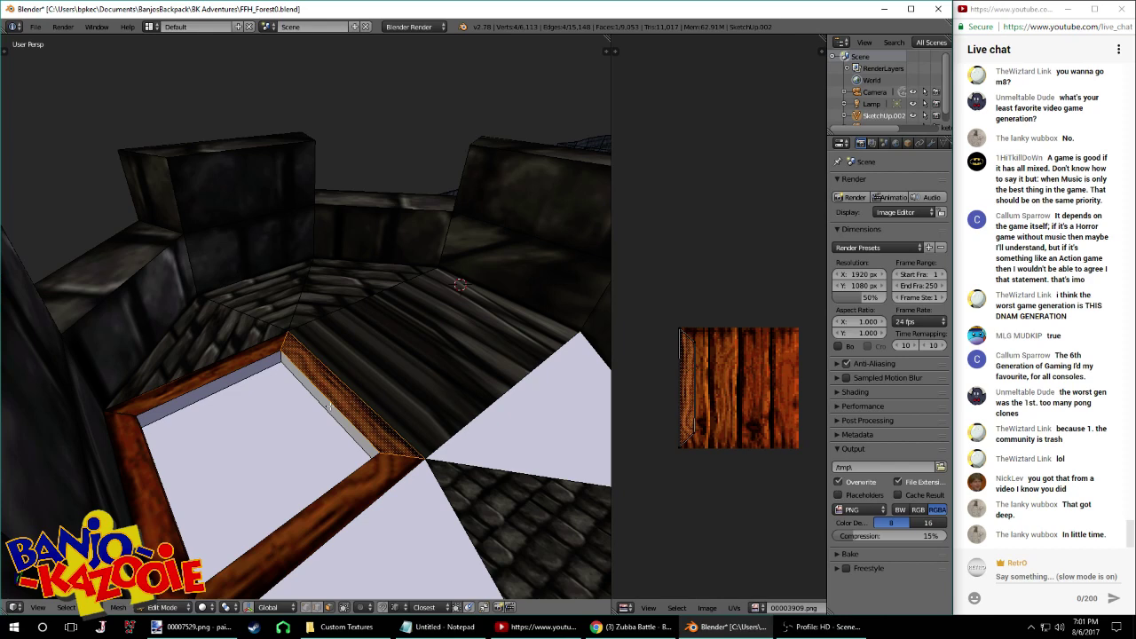
right_click(329, 406)
scroll(329, 408, down, 3)
scroll(695, 421, down, 3)
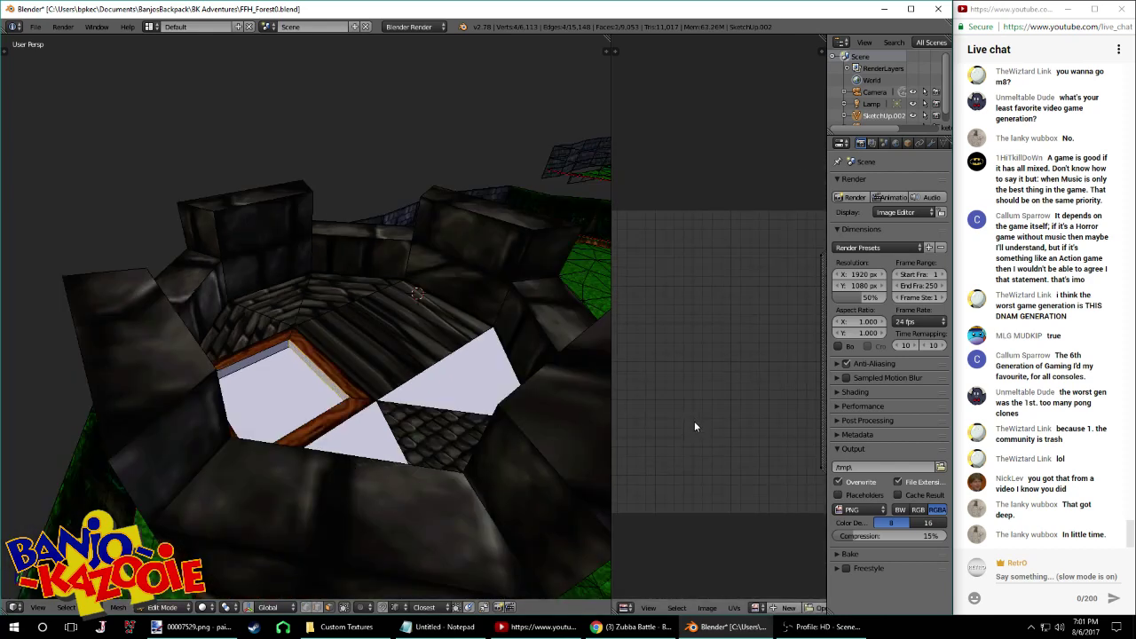
scroll(393, 401, up, 6)
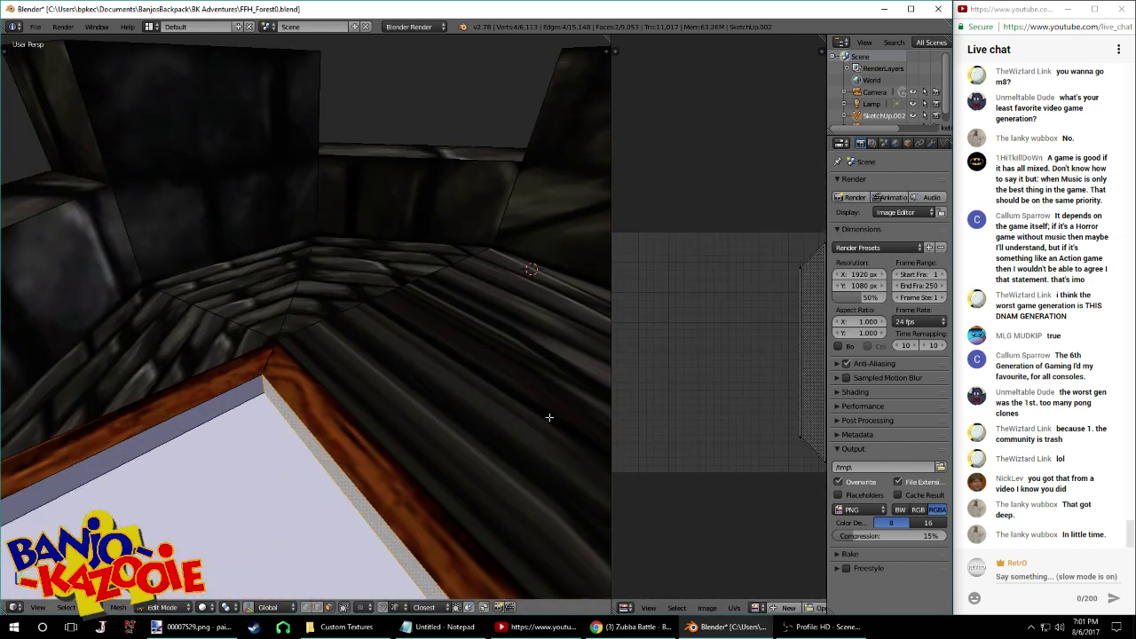
shift+right_click(369, 464)
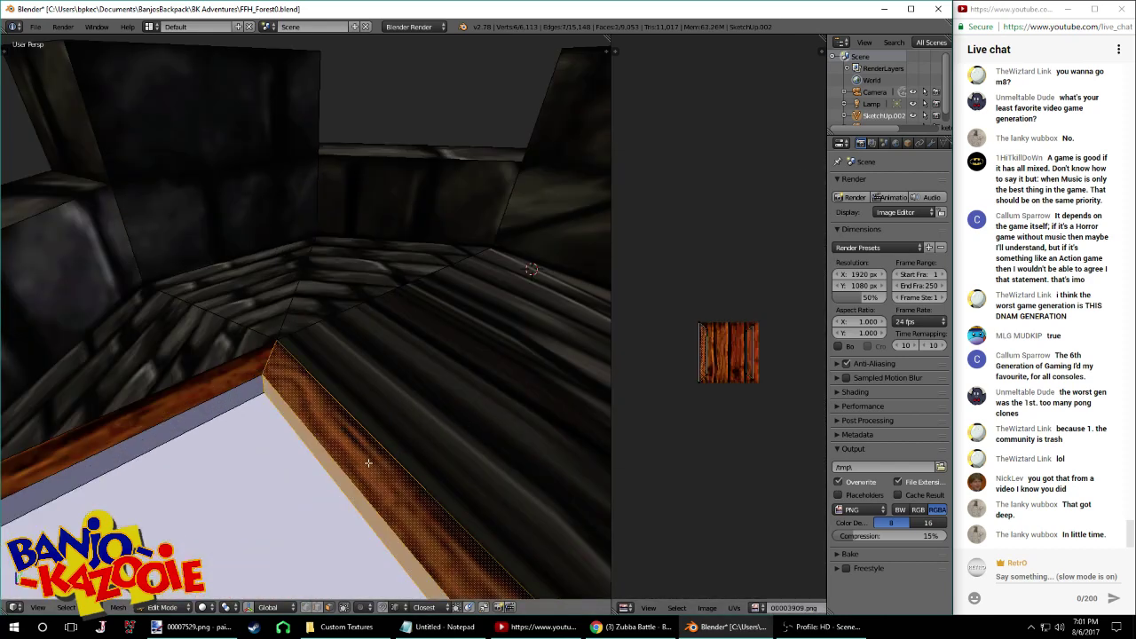
Move this wall's UV island beside the rim's strip and straighten its corner vertices into a rectangle flush with the rim's inner edge
click(756, 334)
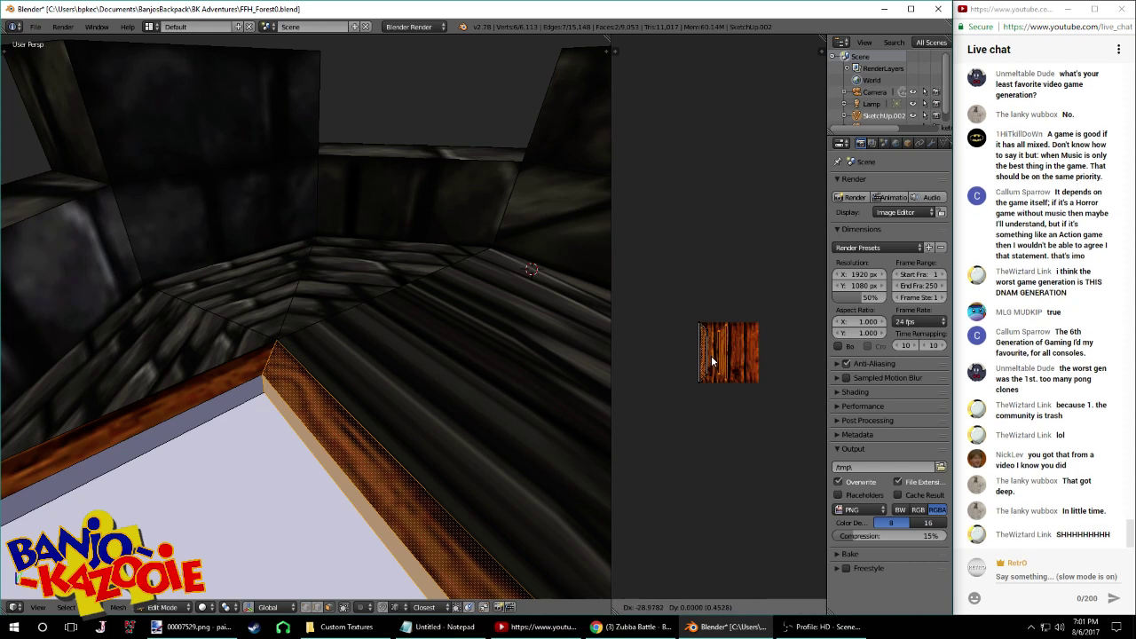
scroll(711, 355, up, 3)
right_drag(727, 333, 695, 345)
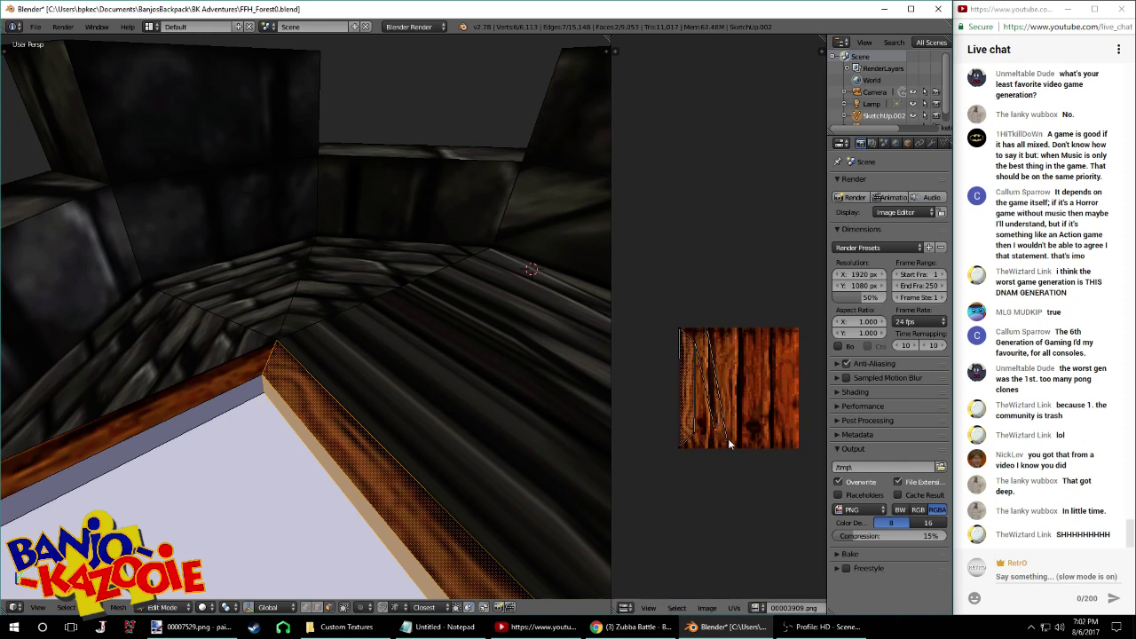
key(r)
click(698, 435)
key(g)
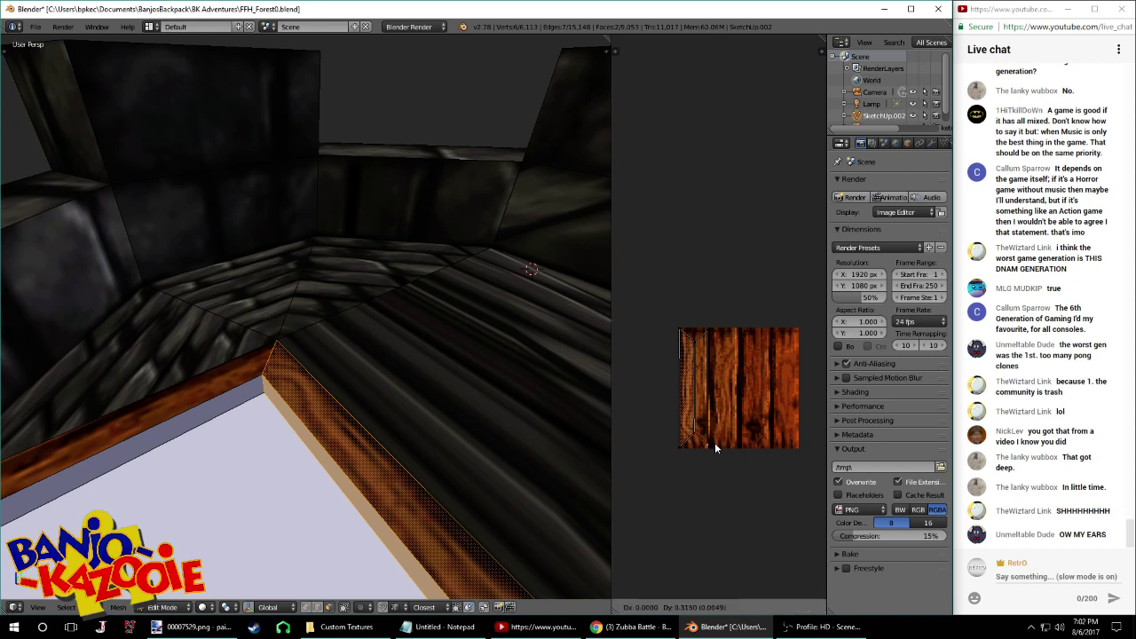
click(706, 371)
key(g)
key(y)
click(689, 355)
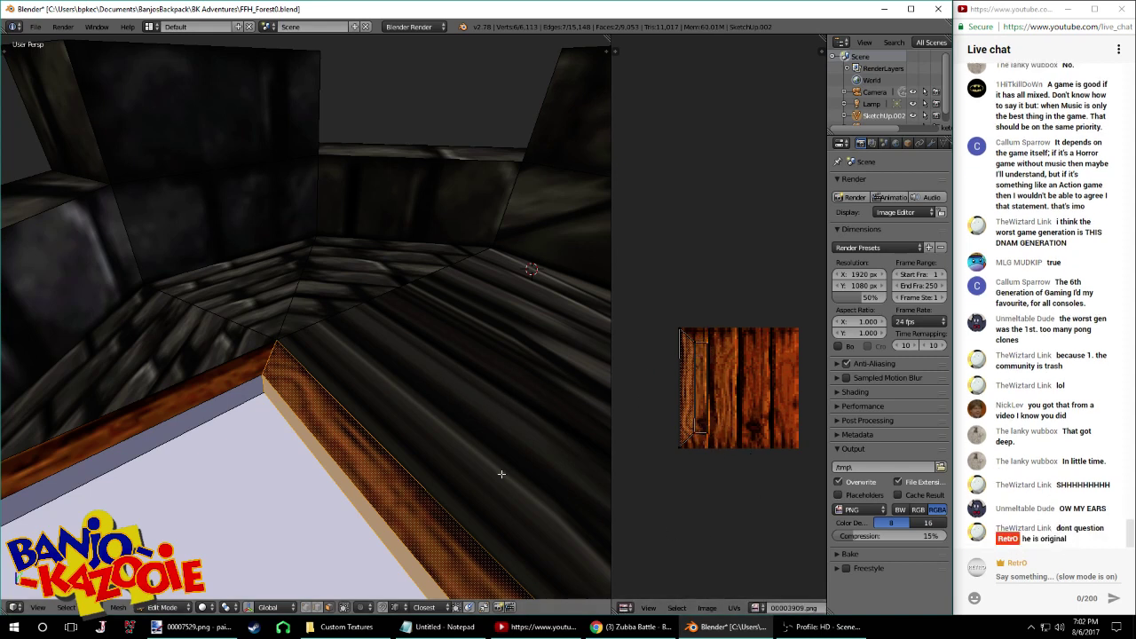
Select all four inner walls of the recess
middle_drag(475, 431, 503, 424)
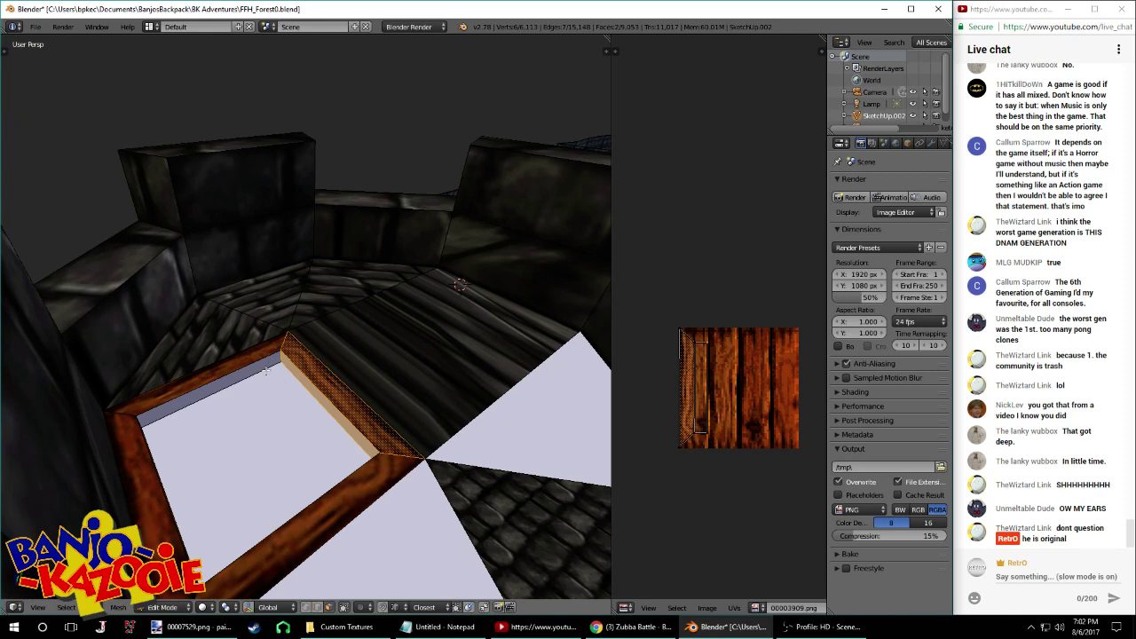
right_click(264, 371)
shift+right_click(292, 375)
shift+right_click(295, 393)
shift+right_click(299, 384)
shift+right_click(303, 384)
shift+right_click(305, 385)
middle_drag(311, 380, 497, 444)
shift+middle_drag(497, 259, 481, 362)
scroll(353, 398, up, 2)
shift+right_click(353, 417)
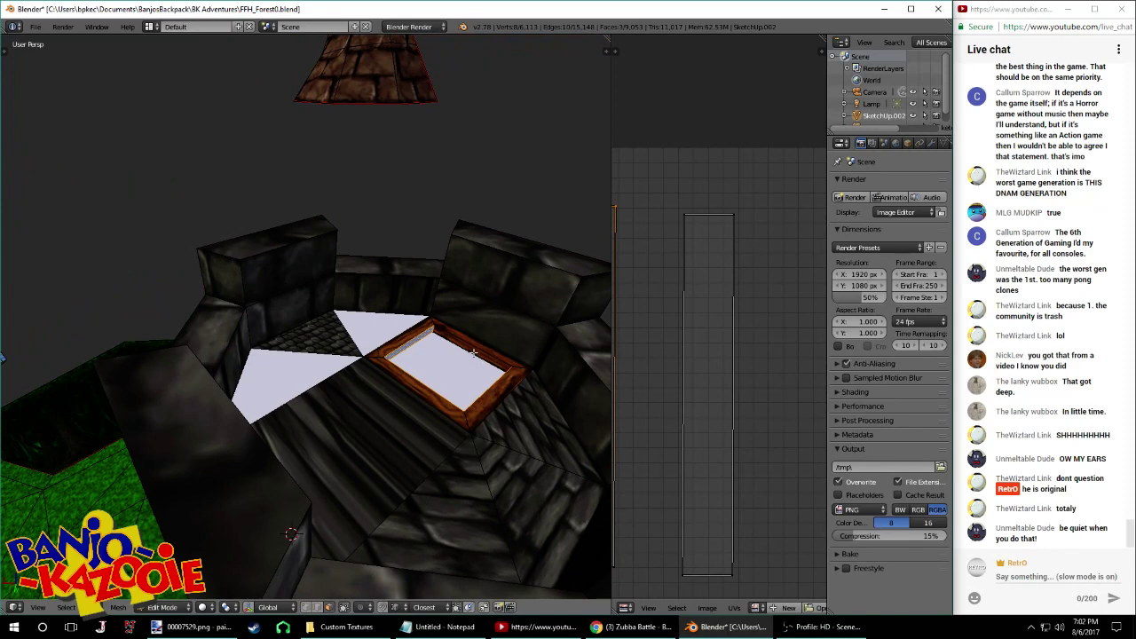
shift+right_click(475, 354)
Assign the plank texture 00003909.png from the Plank folder to the four selected walls
key(u)
click(475, 352)
click(707, 608)
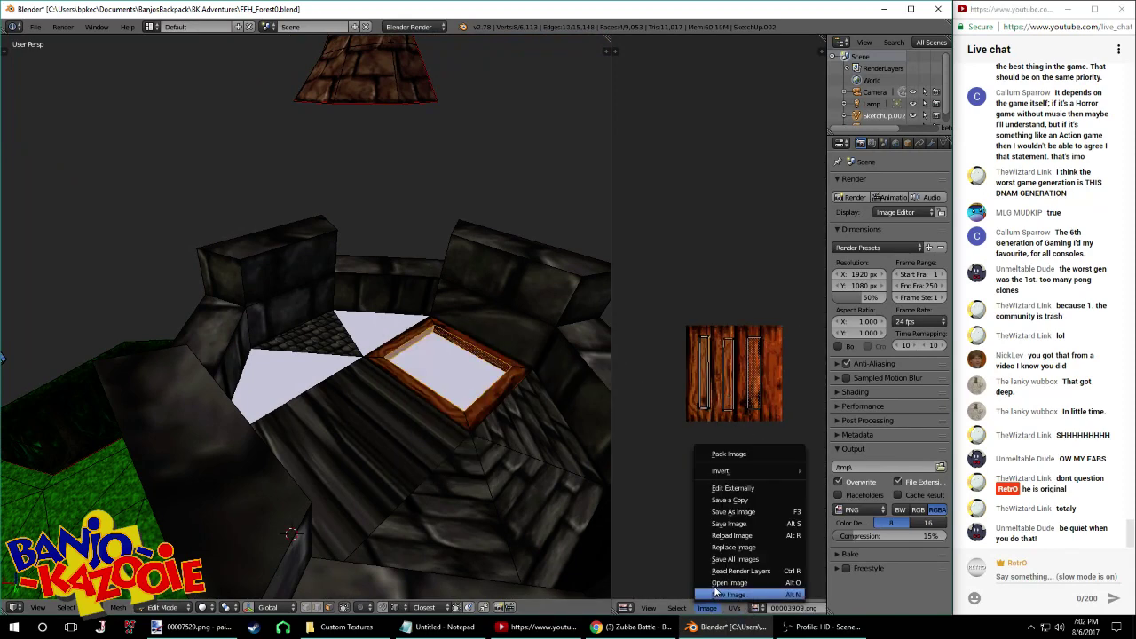
click(728, 583)
click(200, 42)
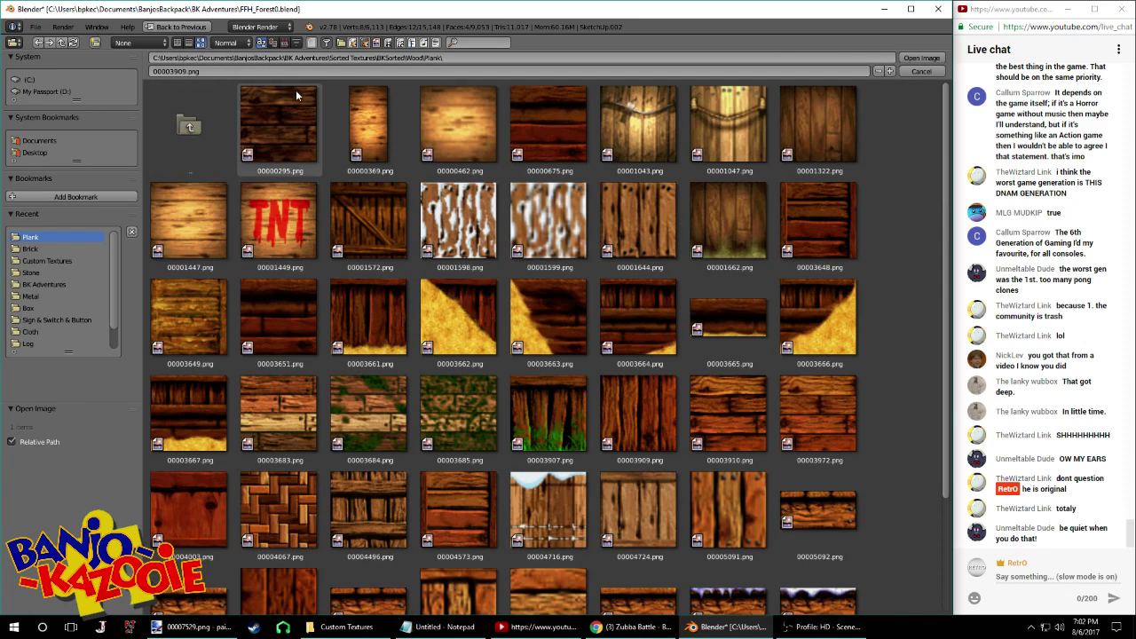
scroll(503, 316, down, 5)
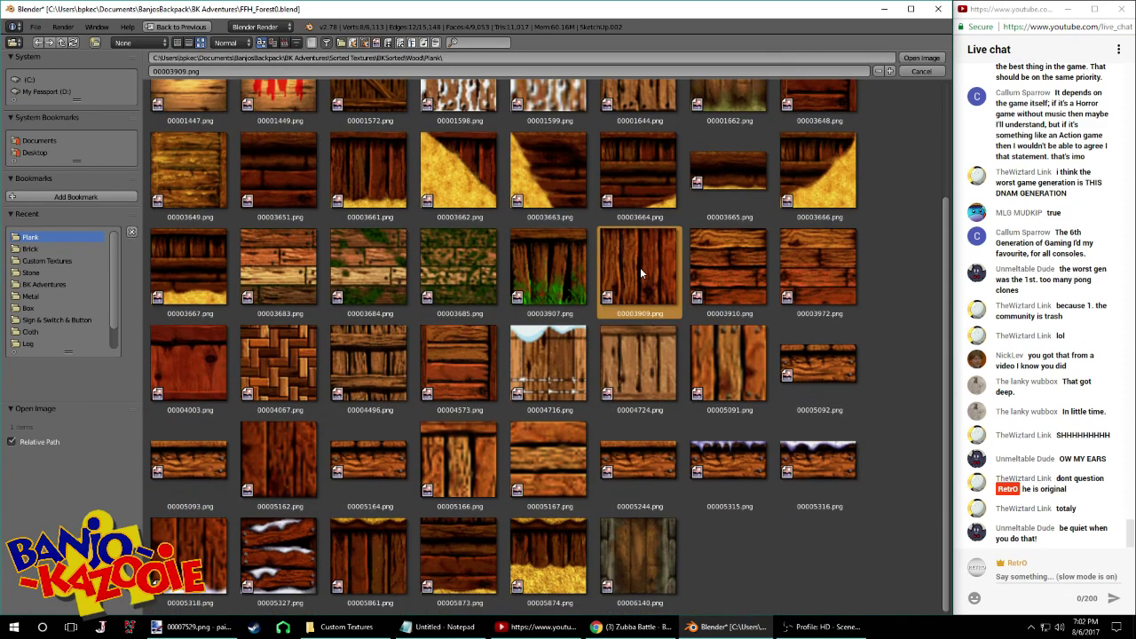
double_click(640, 267)
Inspect the textured recess walls from several sides and save the file over the existing one
middle_drag(419, 364, 334, 367)
scroll(359, 383, up, 4)
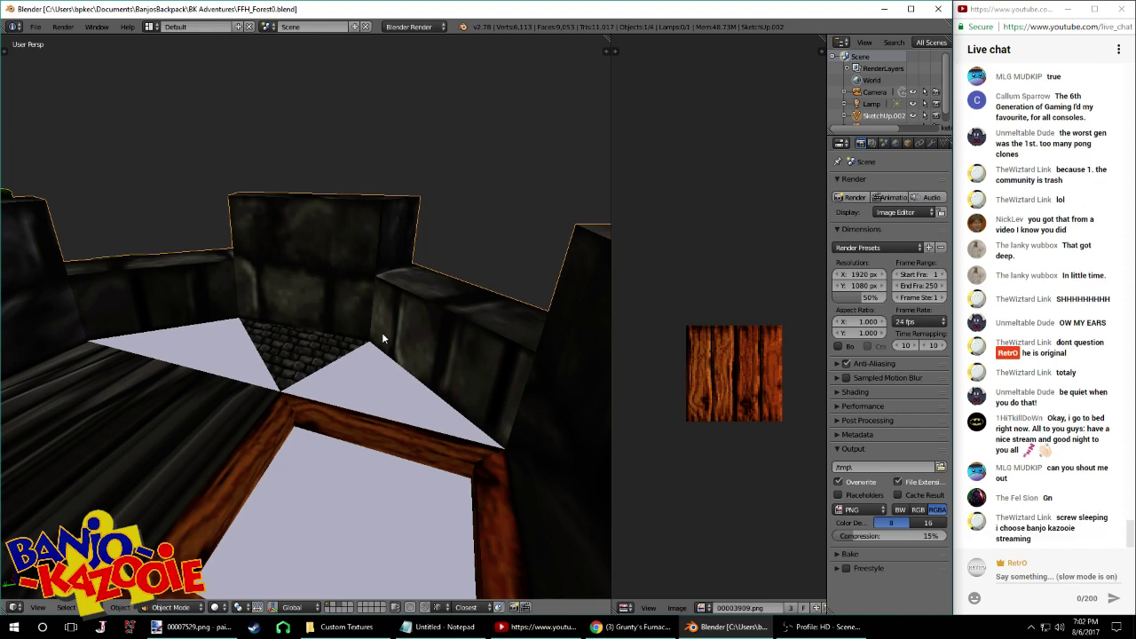
middle_drag(412, 331, 337, 358)
key(Tab)
mouse_move(435, 350)
middle_down()
mouse_move(460, 348)
mouse_move(471, 313)
mouse_move(534, 338)
mouse_move(395, 349)
mouse_move(444, 366)
middle_up()
key(ctrl+s)
click(459, 344)
key(ctrl+s)
click(445, 368)
middle_drag(430, 301, 531, 351)
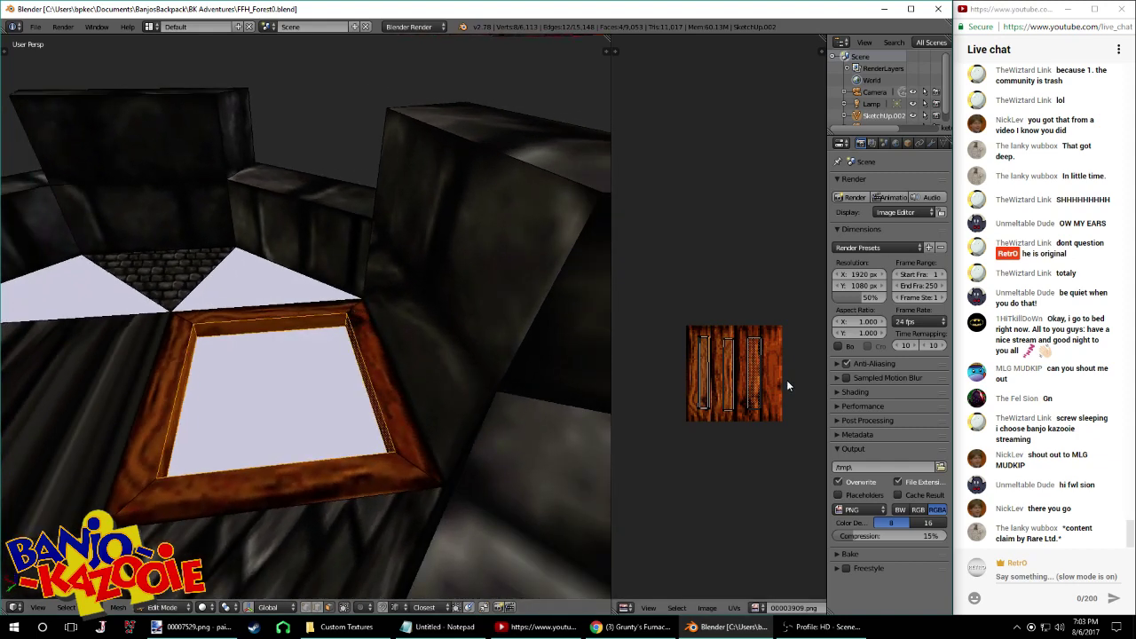
Move the long UV edge nearest the dark plank gap along X to the gap and check the recess without the mesh overlay
scroll(714, 351, up, 4)
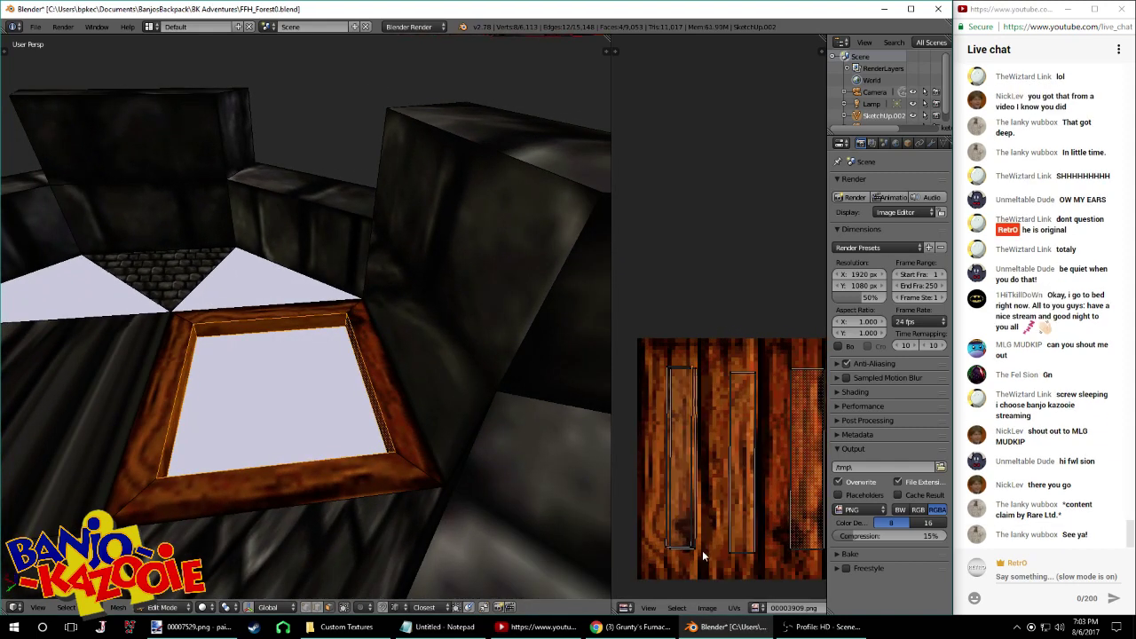
key(g)
key(x)
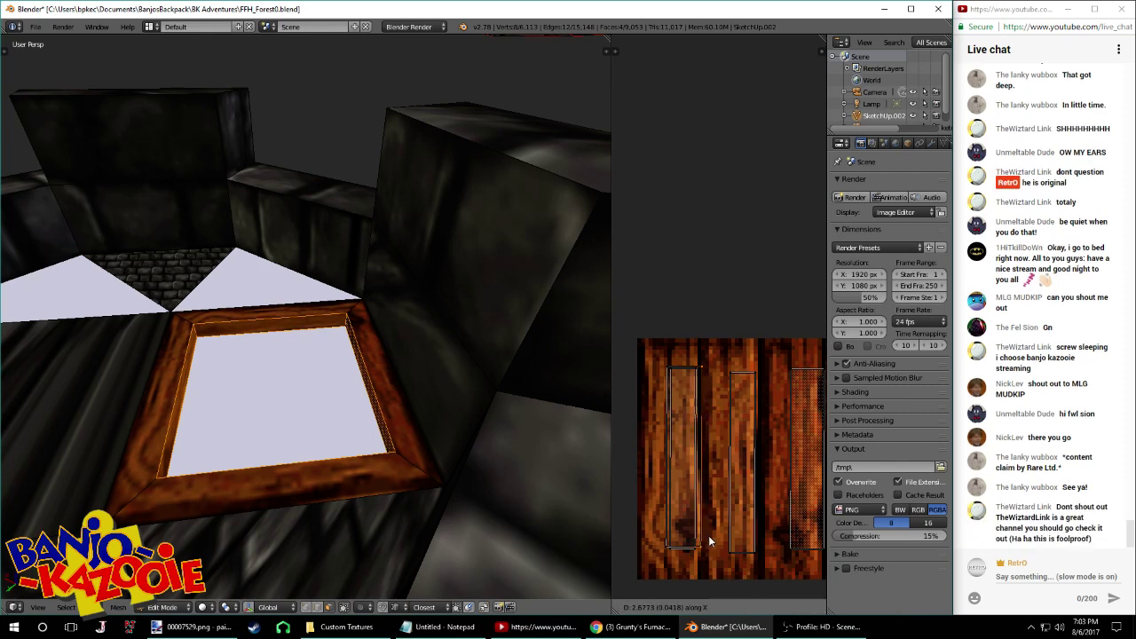
click(709, 536)
key(Tab)
middle_drag(499, 404, 539, 351)
key(Tab)
middle_drag(446, 336, 324, 380)
middle_drag(434, 373, 526, 351)
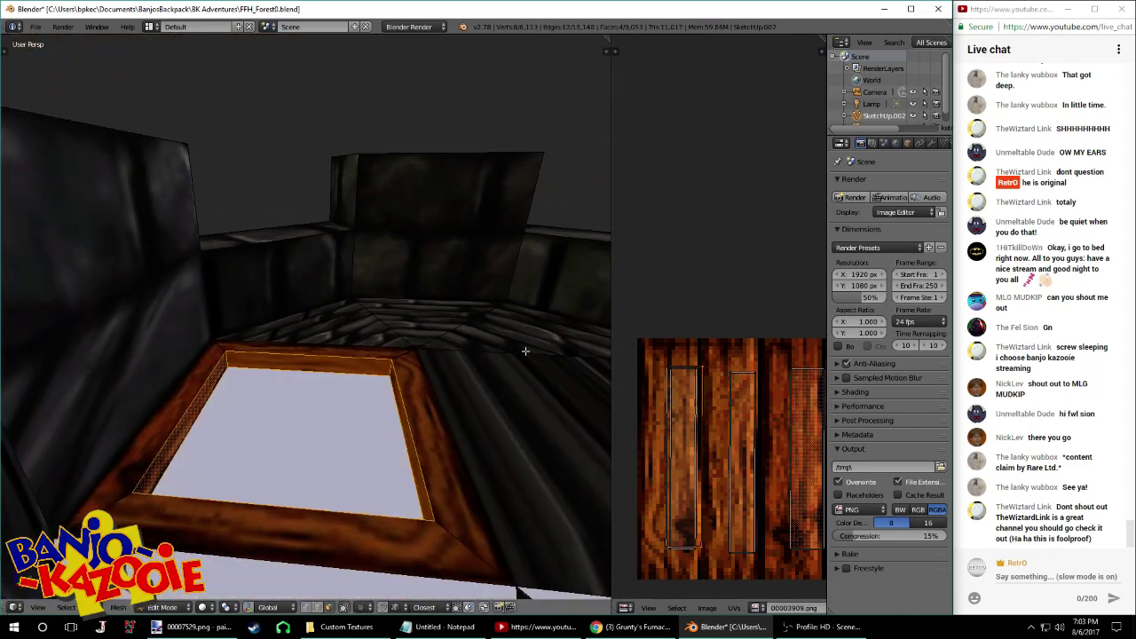
Move the far wall's long UV edge along X to the dark gap beside the middle plank
right_click(383, 365)
key(g)
click(758, 381)
key(Tab)
middle_drag(522, 369, 451, 404)
key(Tab)
key(g)
key(x)
click(754, 413)
key(Tab)
key(Tab)
Move the long UV edge of the wall beside the straight floor boards along X to the dark plank gap
right_click(461, 413)
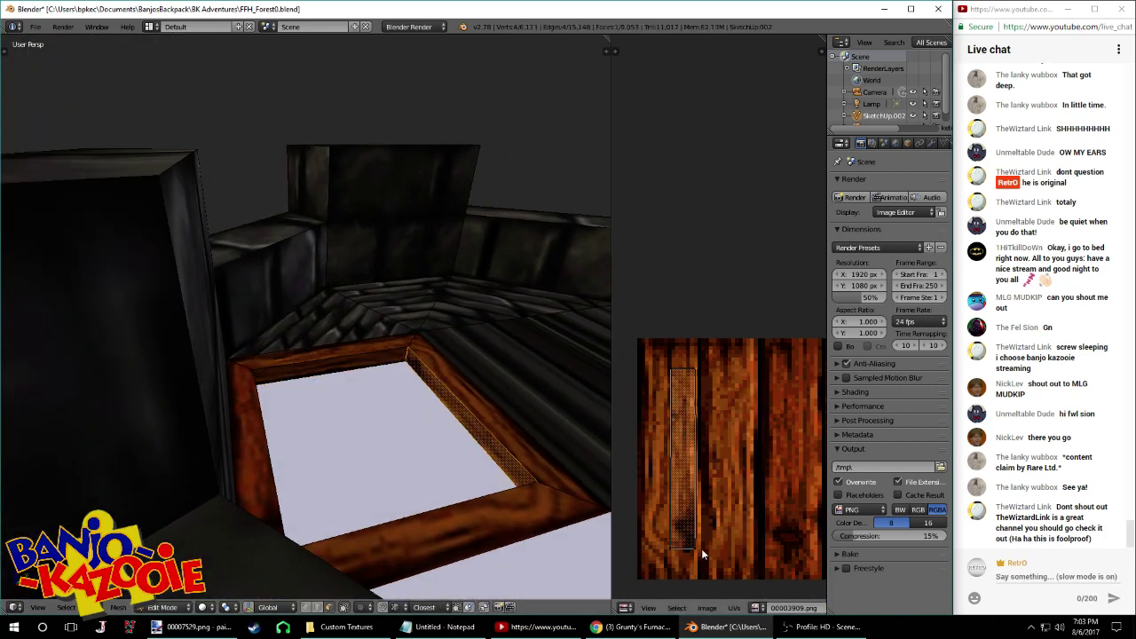
key(Tab)
middle_drag(588, 472, 601, 455)
key(Tab)
key(g)
key(x)
click(701, 516)
key(Tab)
View the finished recess walls and save the file over the existing one
scroll(512, 396, down, 5)
middle_drag(536, 401, 317, 322)
key(ctrl+s)
click(559, 469)
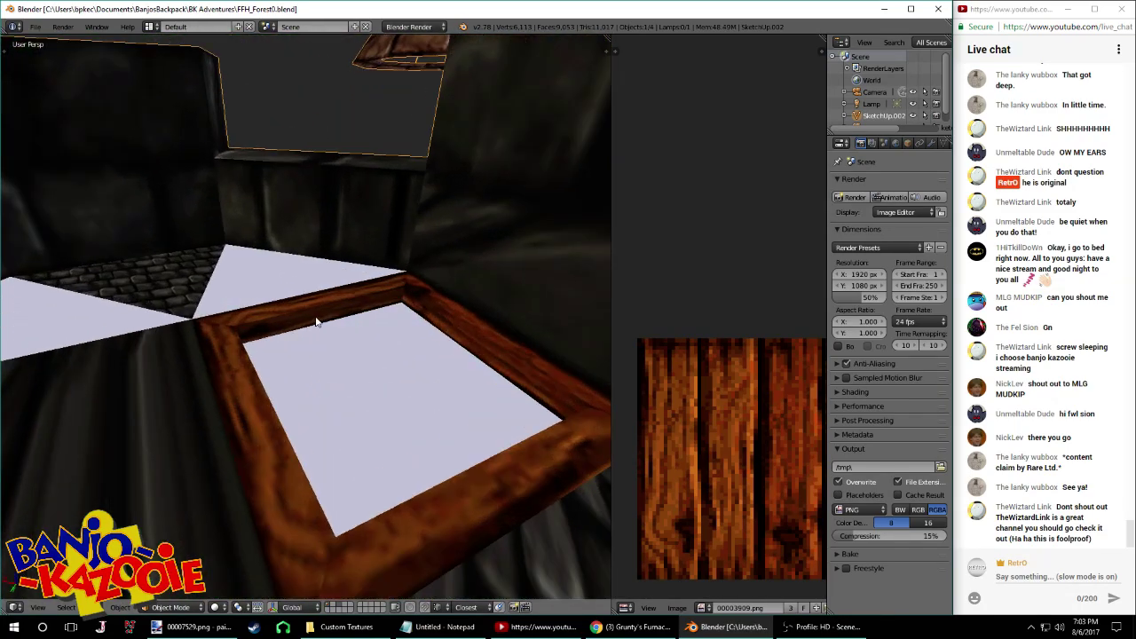
Scale the UVs of the recess wall beside the untextured floor triangle along X within the plank texture and save the file over the existing one
key(Tab)
right_click(324, 315)
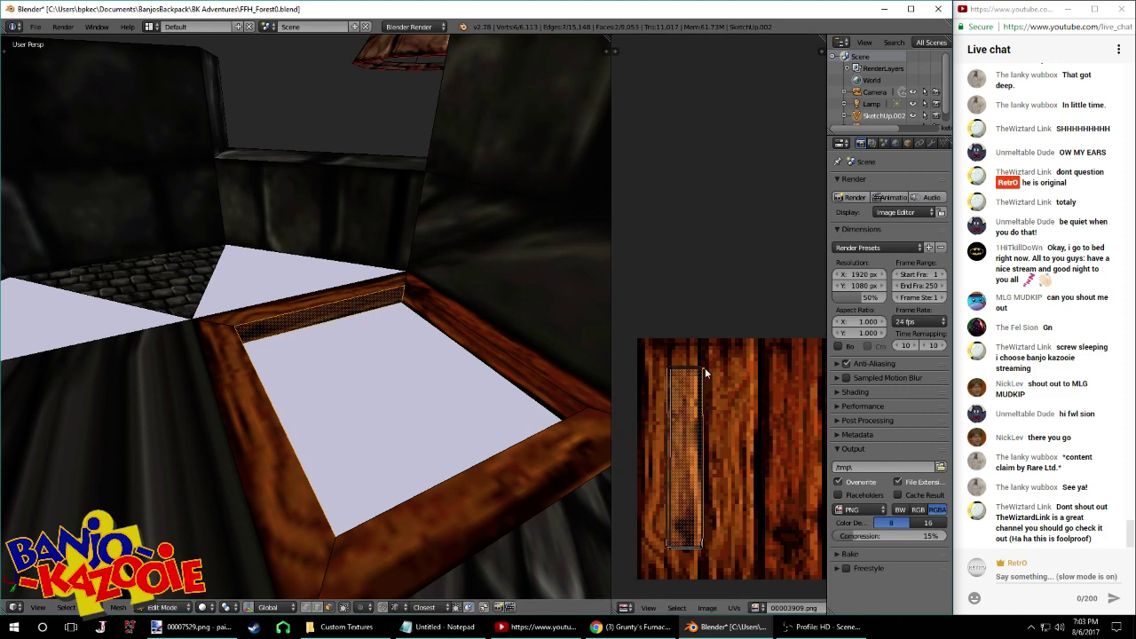
key(s)
key(x)
click(707, 547)
key(Tab)
middle_drag(466, 404, 445, 325)
key(ctrl+s)
click(404, 367)
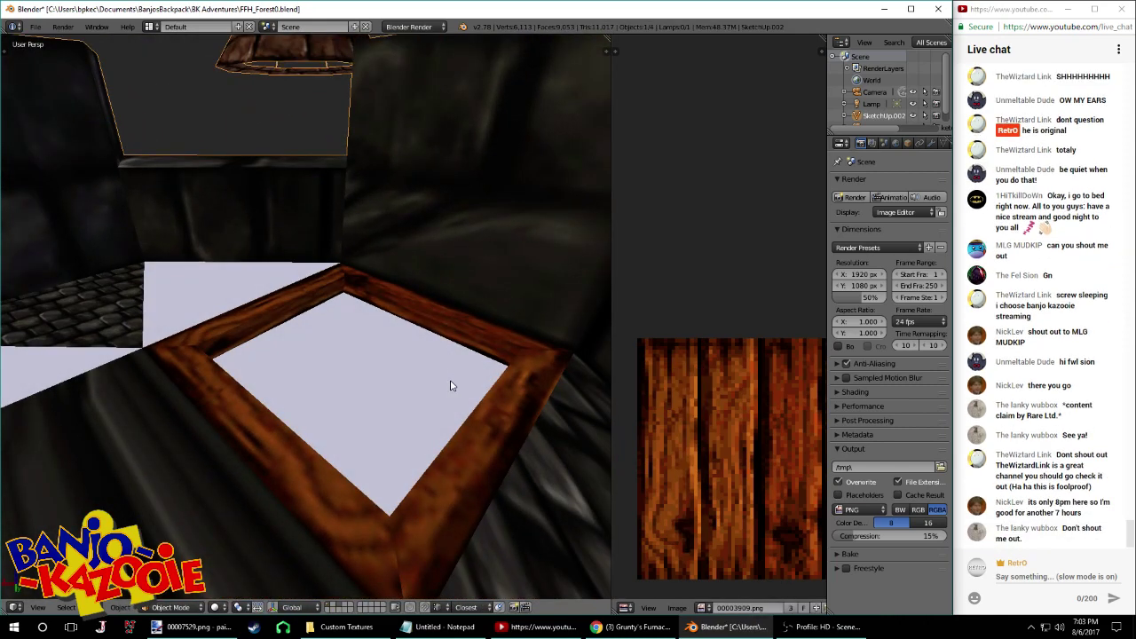
Select the blank bottom face of the square recess and unwrap its UVs
key(Tab)
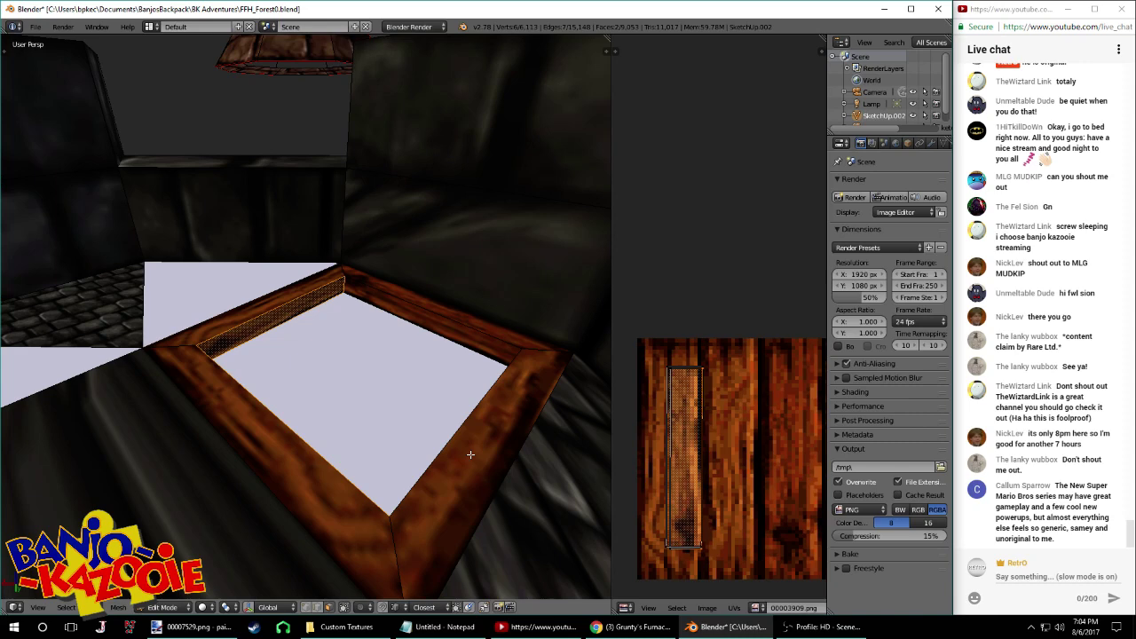
right_click(360, 344)
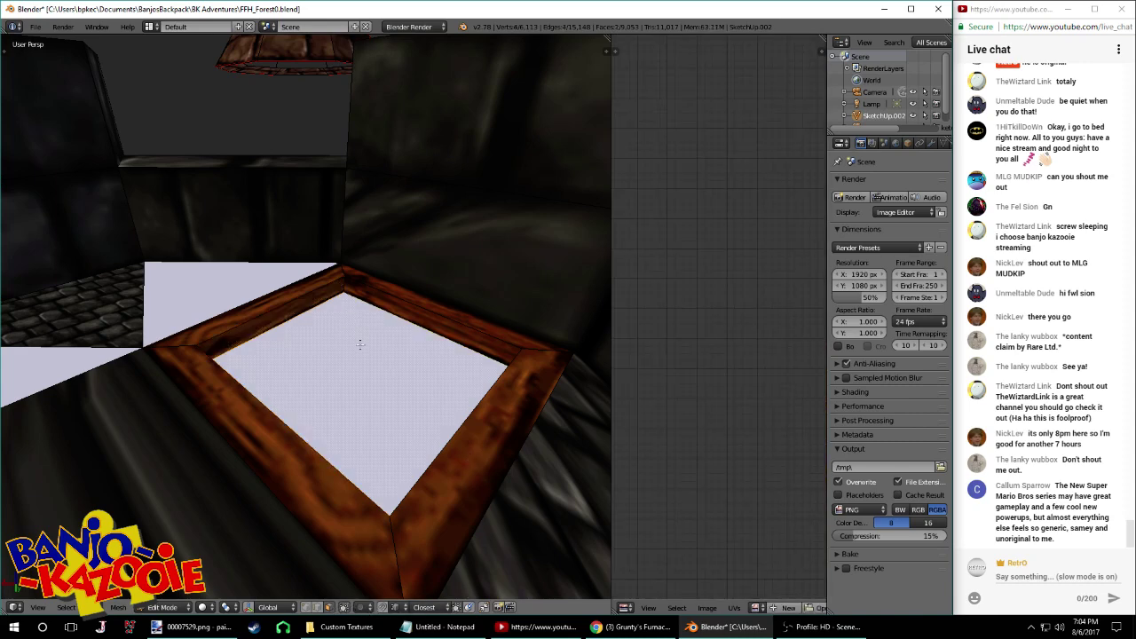
key(u)
click(369, 353)
scroll(670, 355, down, 9)
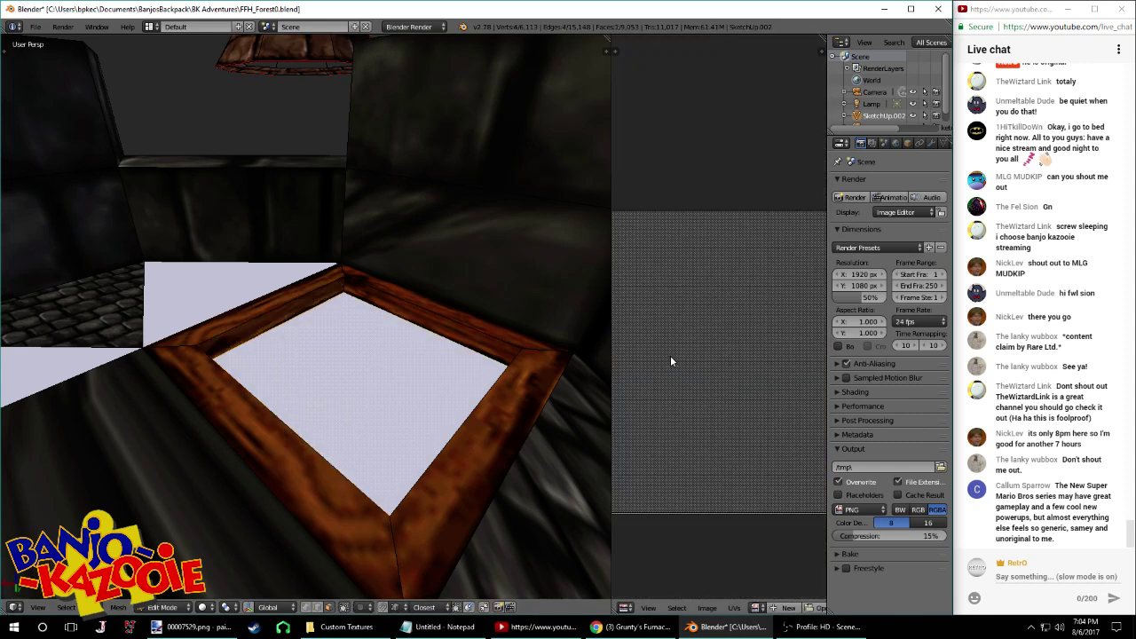
Apply the keyhole chest texture 00000743.png from Sorted Textures\BKSorted\Wood\Chest to the recess bottom
click(708, 609)
click(710, 584)
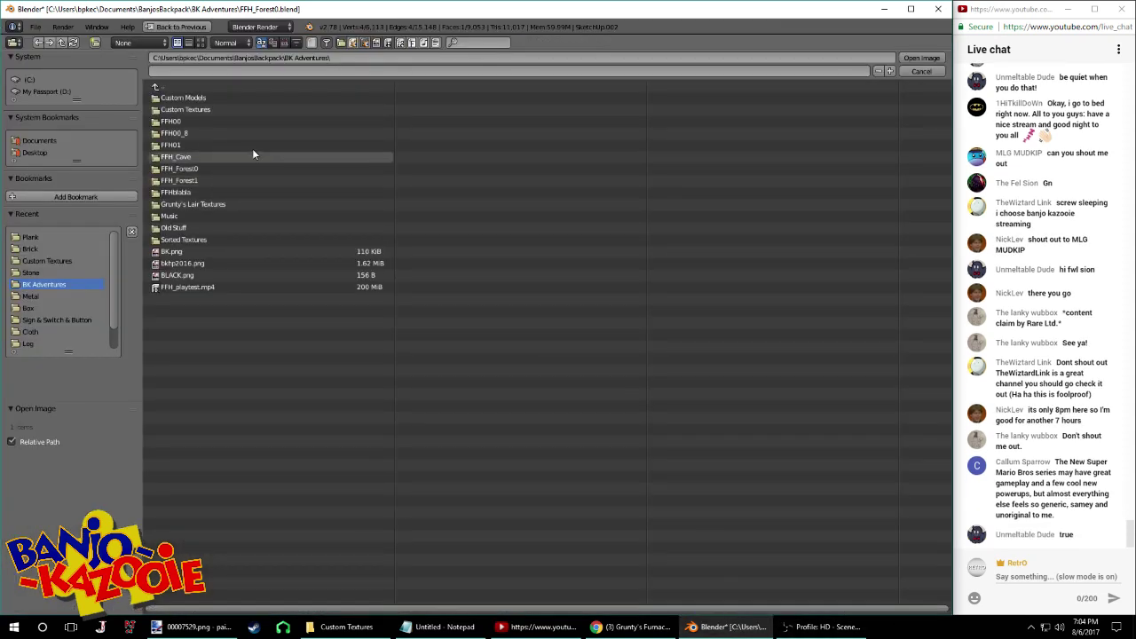
click(201, 42)
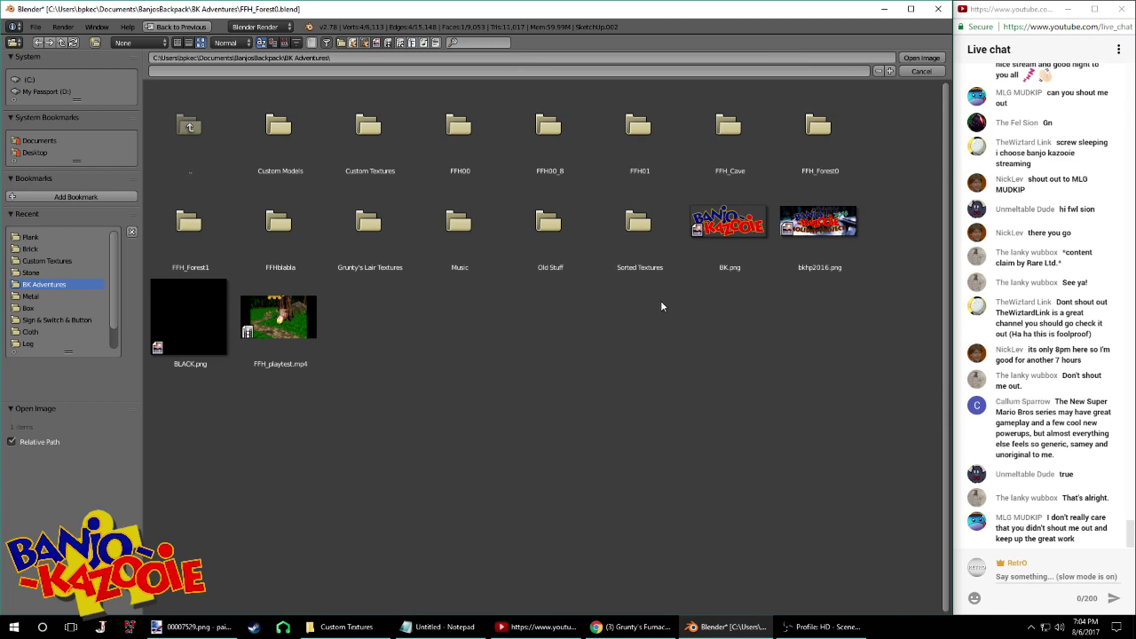
double_click(657, 256)
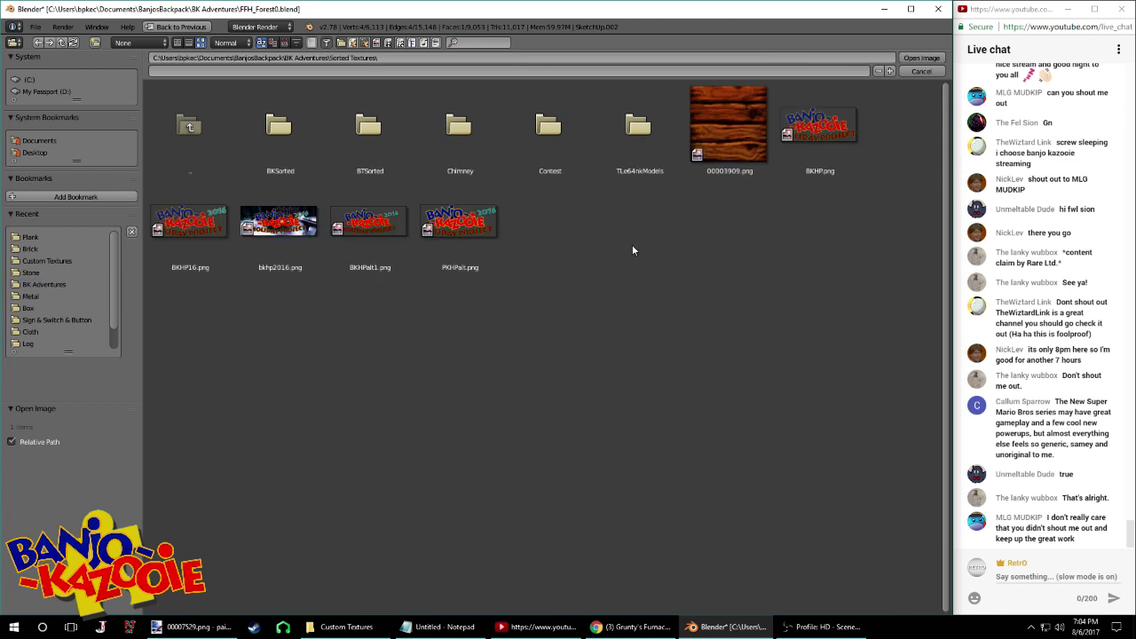
double_click(279, 133)
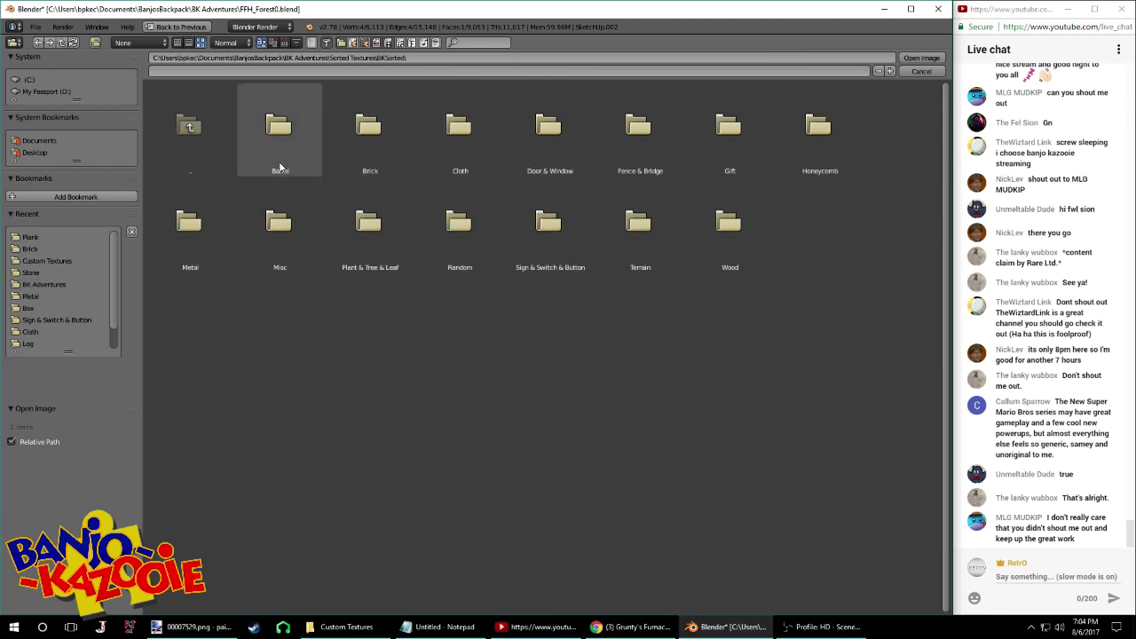
double_click(744, 238)
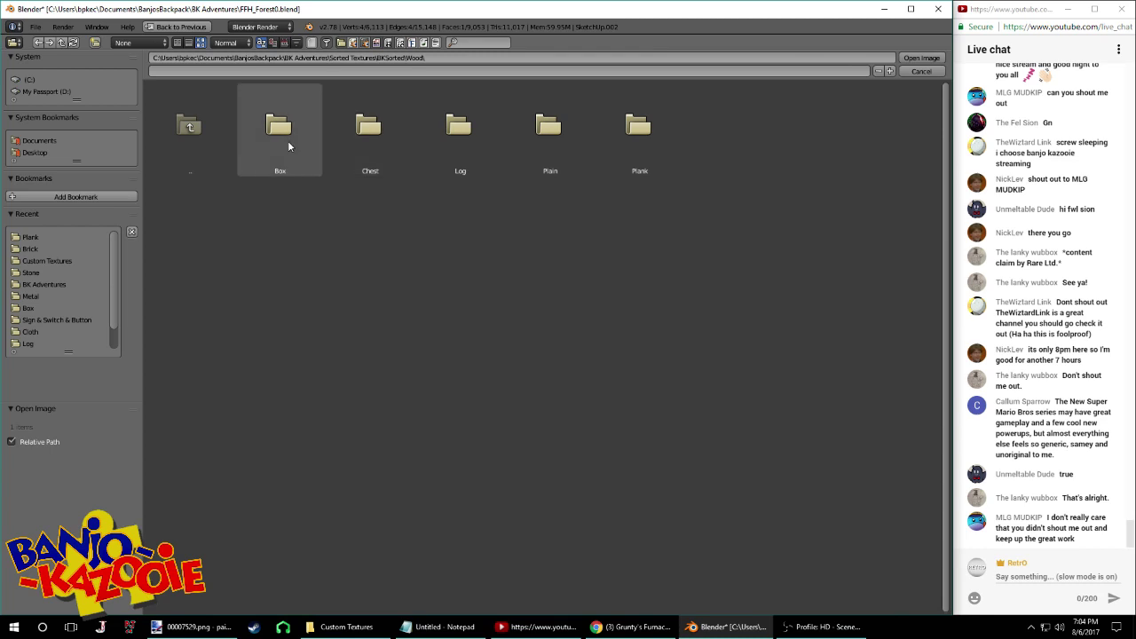
double_click(370, 133)
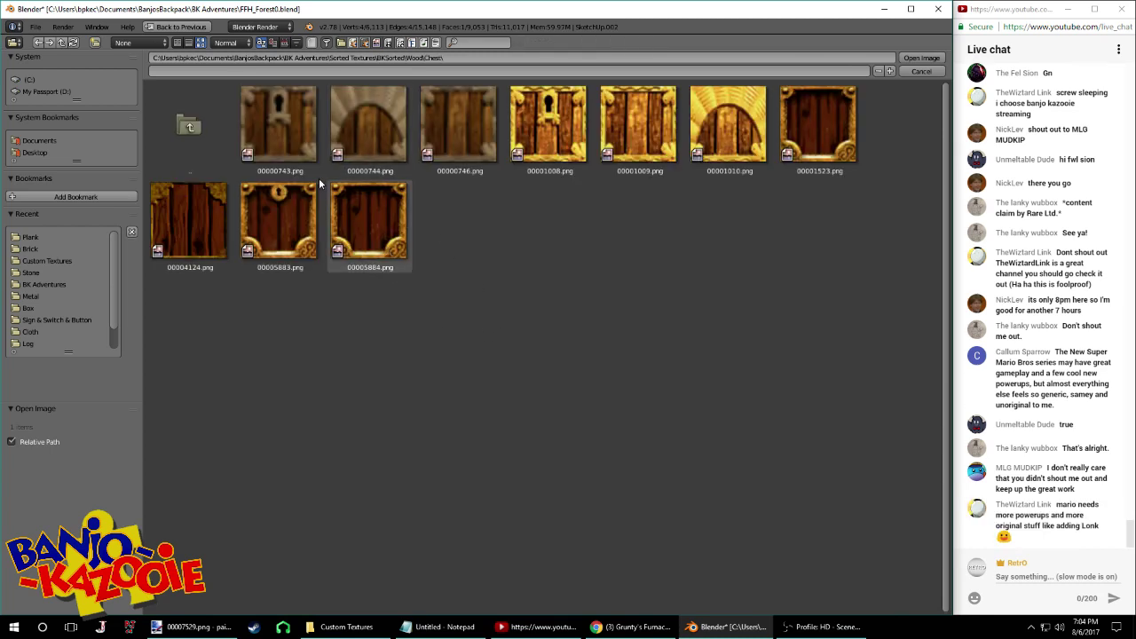
double_click(275, 142)
key(Tab)
middle_drag(377, 233, 472, 316)
key(Tab)
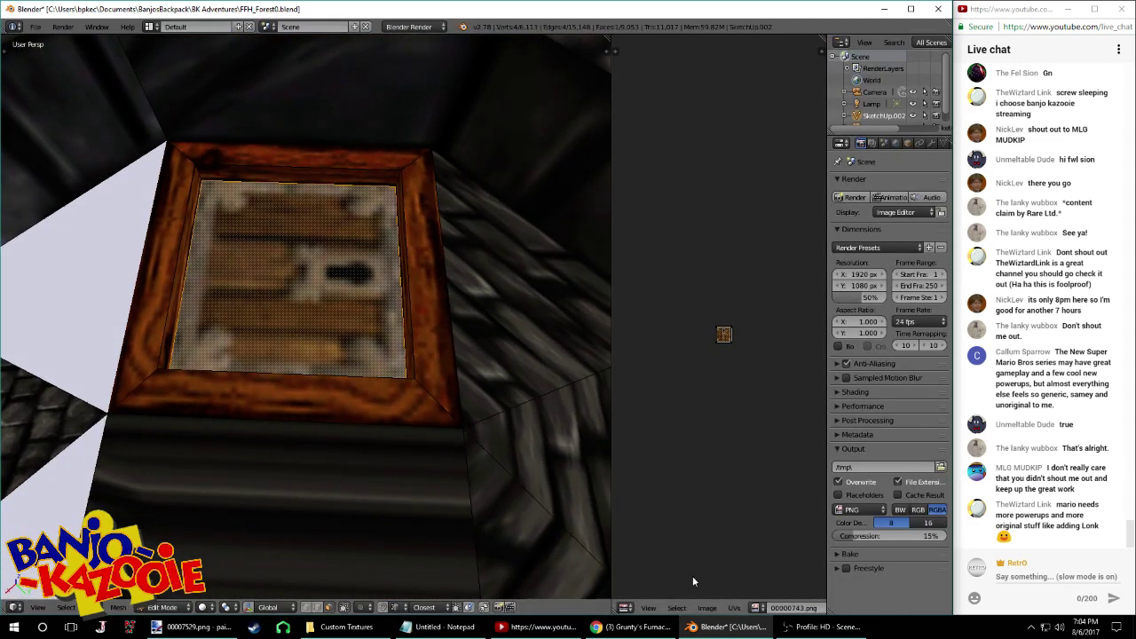
Replace the recess bottom's texture with the plank crate image 00004399.png from the Wood\Box folder
click(677, 607)
click(729, 583)
click(201, 43)
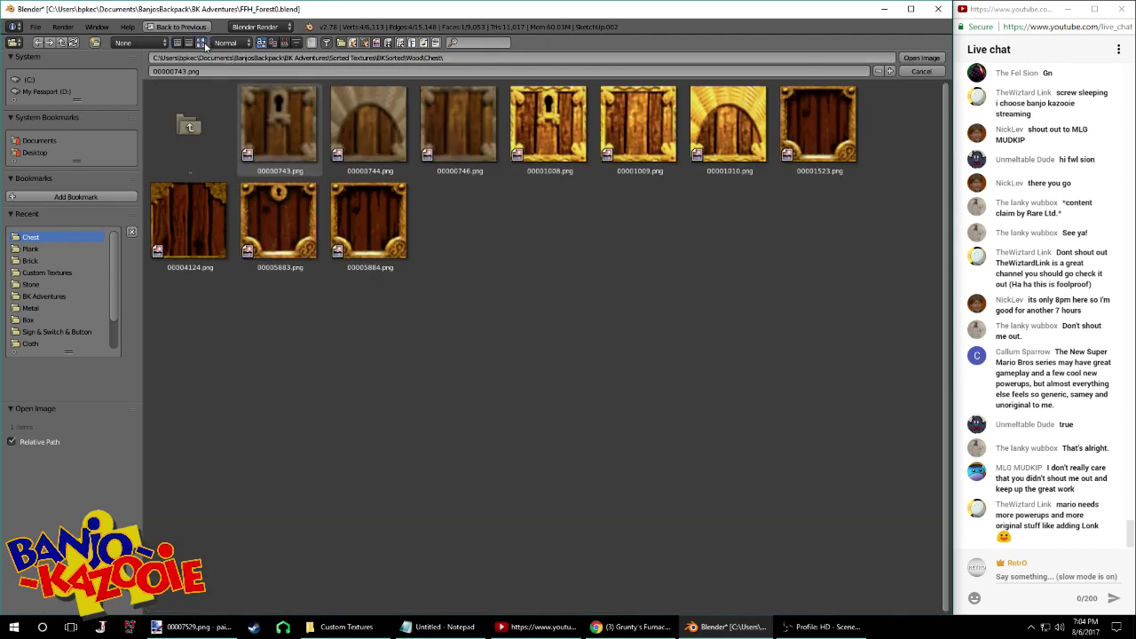
click(38, 44)
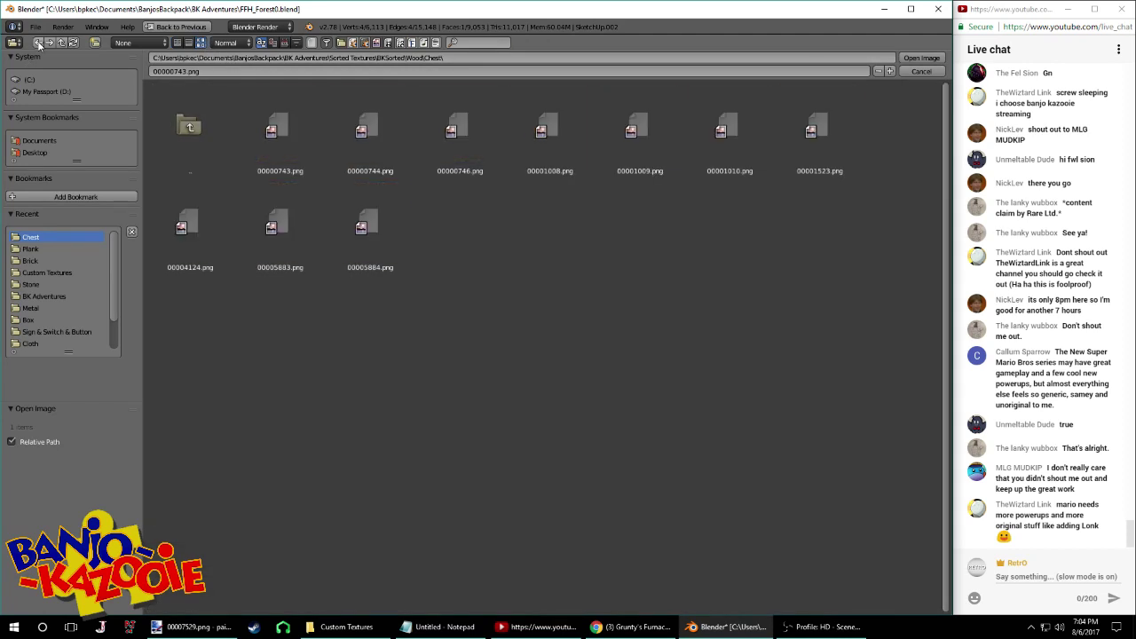
click(178, 119)
click(279, 129)
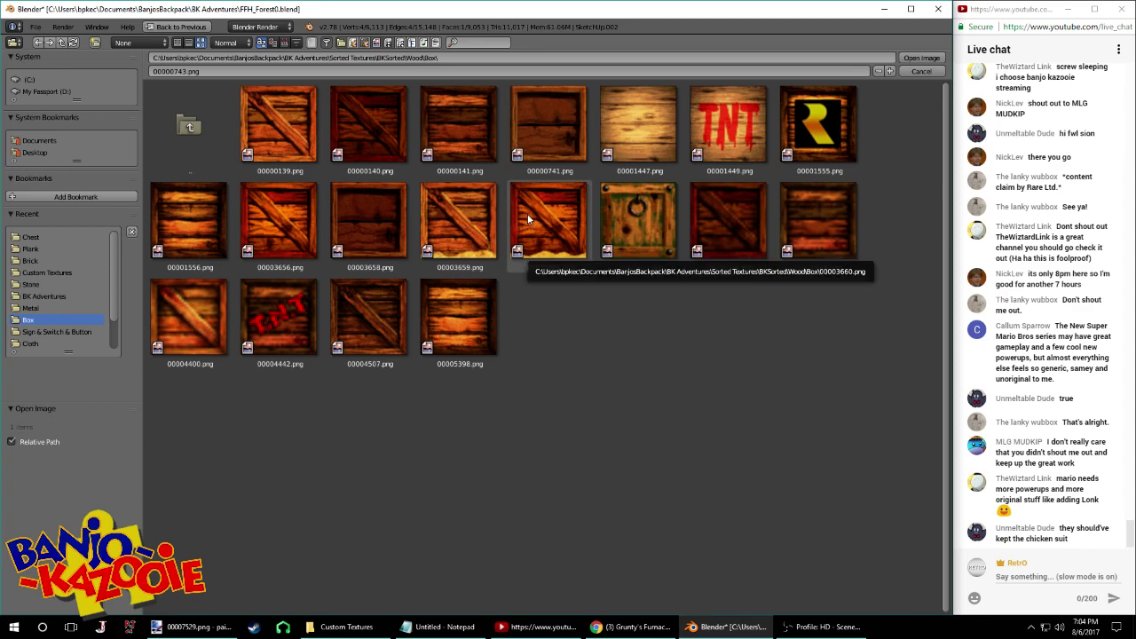
click(397, 350)
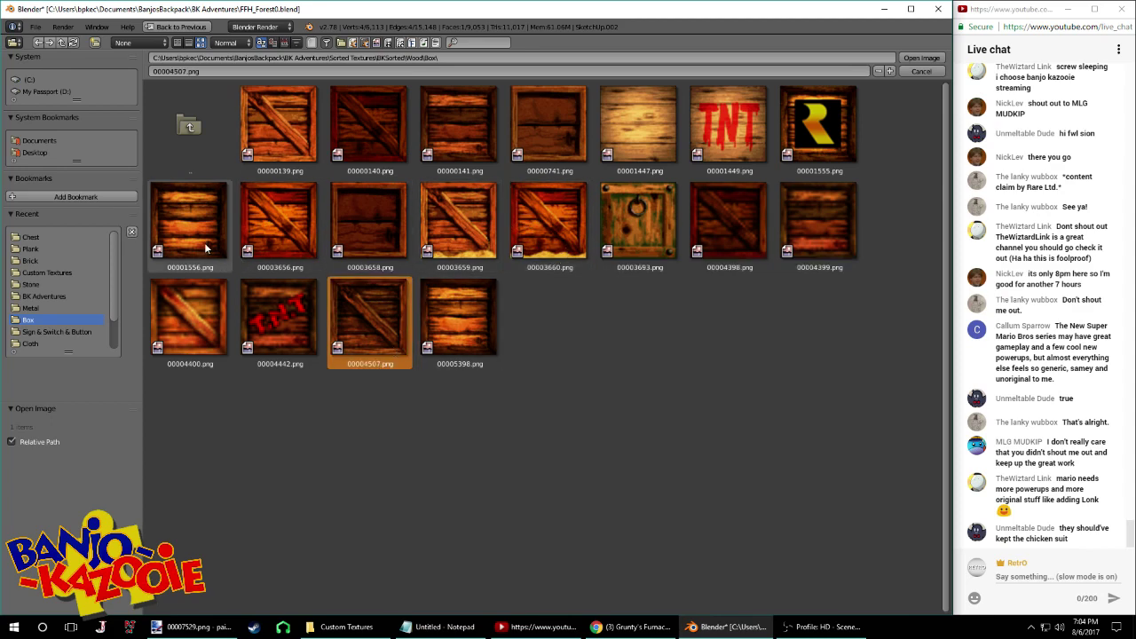
double_click(810, 218)
key(Tab)
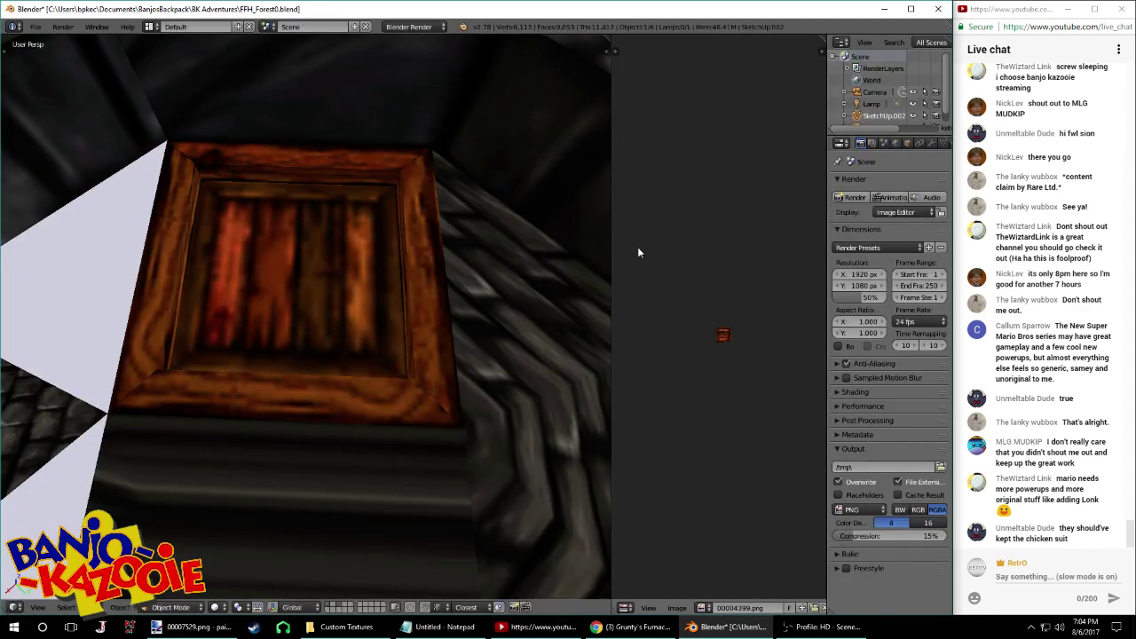
Shrink the recess bottom's UV square to the planks inside the crate texture's border
scroll(401, 244, down, 5)
middle_drag(402, 244, 479, 267)
scroll(249, 157, down, 4)
key(Tab)
scroll(738, 321, up, 7)
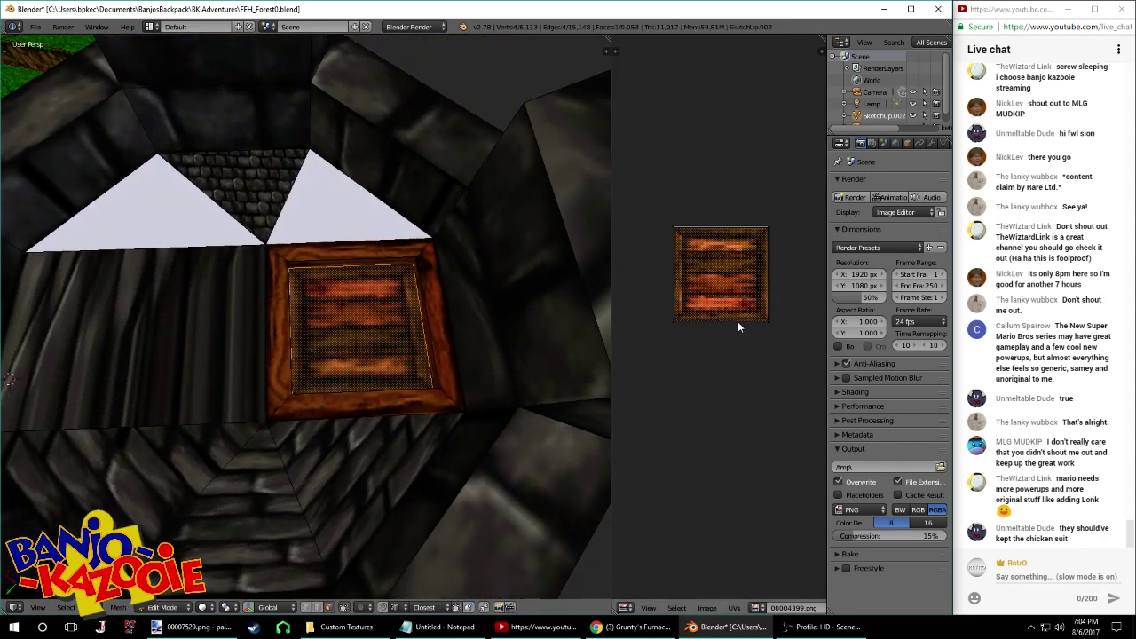
scroll(745, 298, down, 3)
key(Tab)
middle_drag(424, 290, 510, 255)
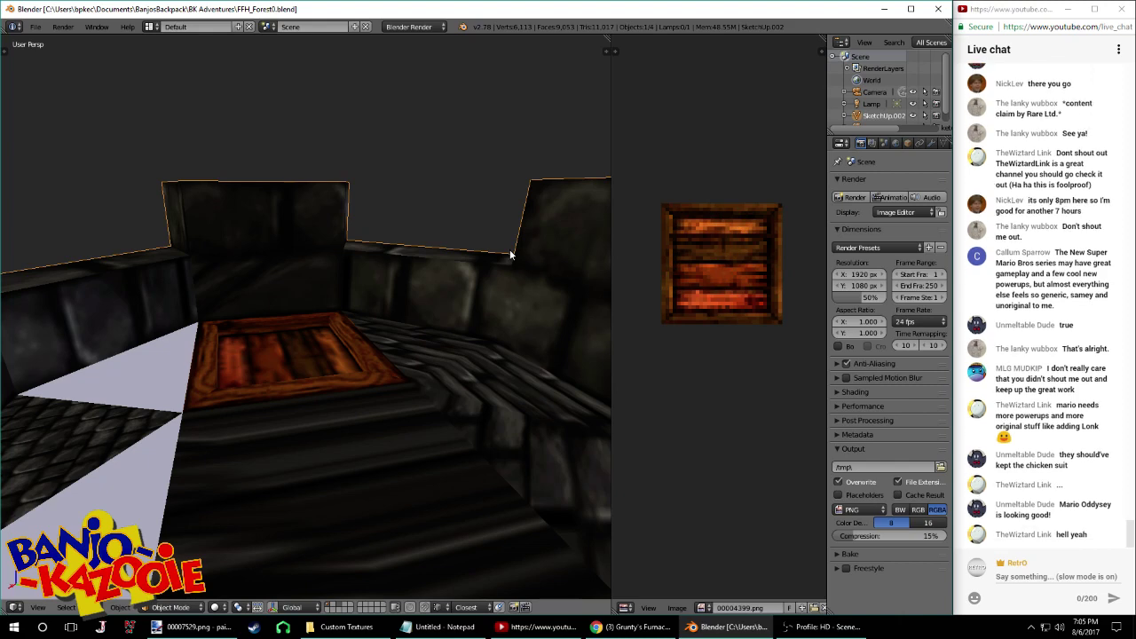
Inspect the textured recess bottom up close and save the file over the existing one
middle_drag(296, 300, 258, 329)
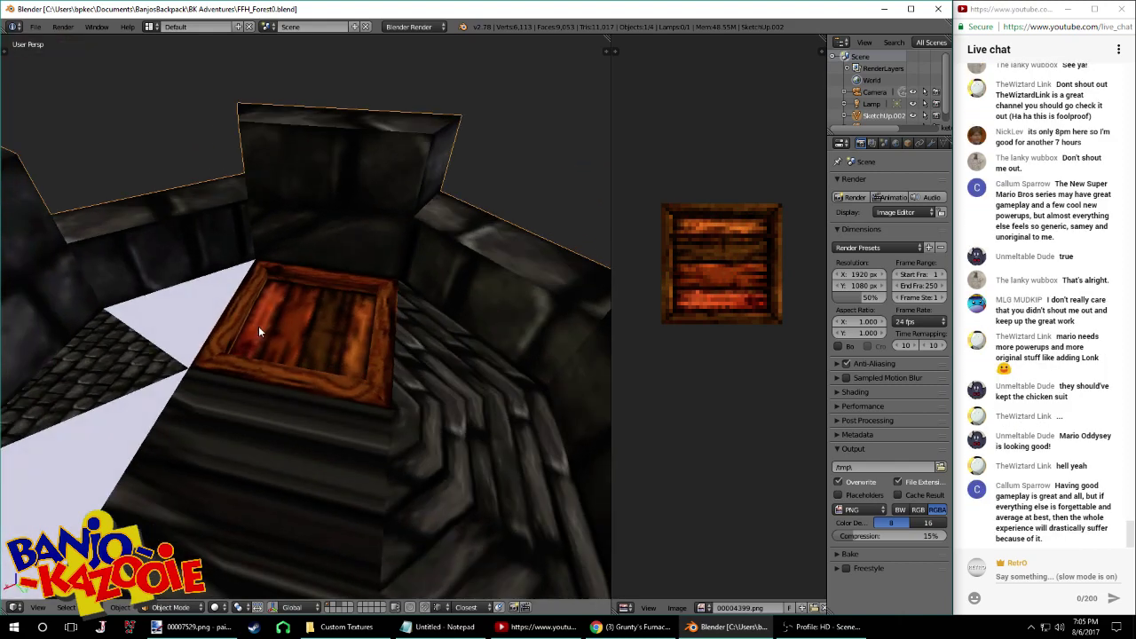
key(Tab)
right_click(403, 307)
key(ctrl+s)
click(403, 307)
middle_drag(404, 305, 358, 332)
right_click(342, 319)
key(Tab)
key(Tab)
middle_drag(450, 378, 749, 341)
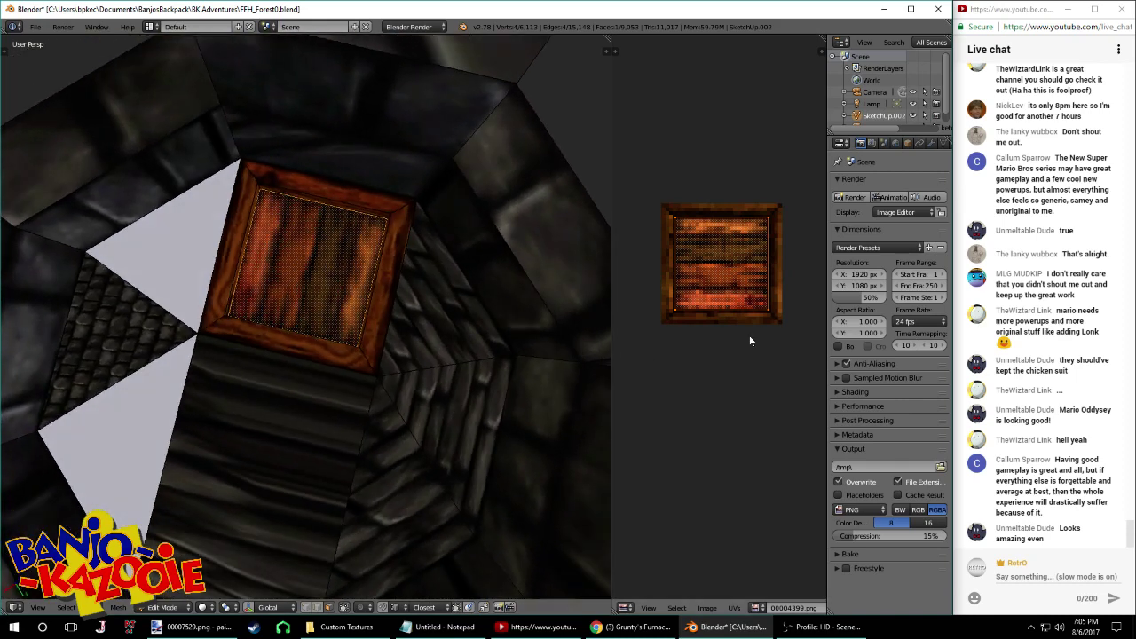
View the crate texture against the whole octagonal floor and save the file over the existing one again
scroll(406, 315, down, 6)
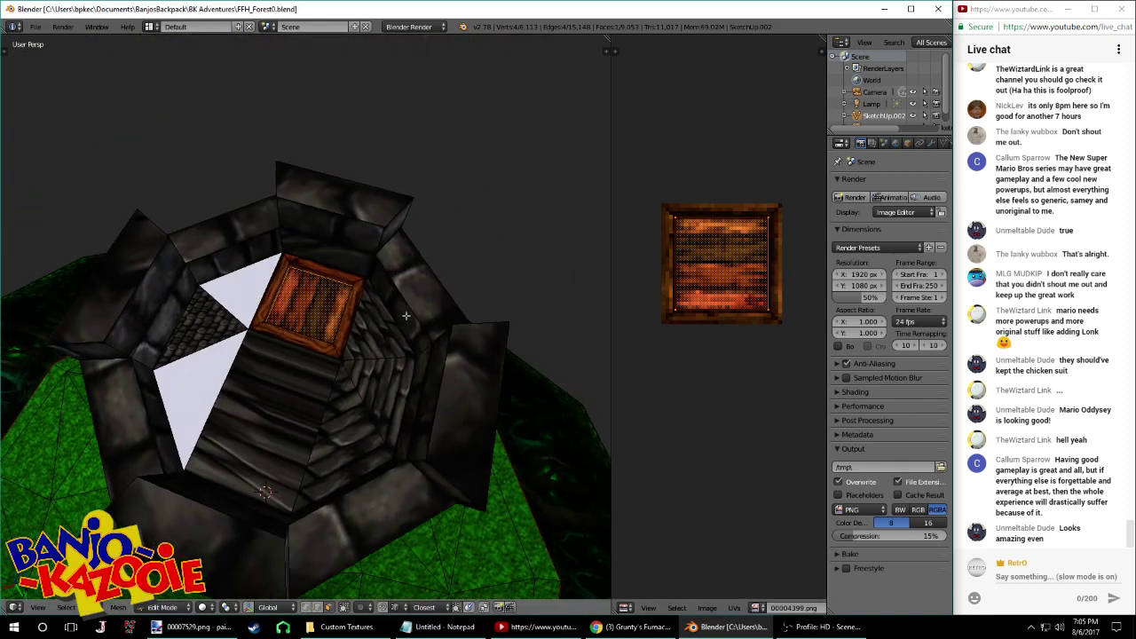
middle_drag(406, 315, 296, 352)
scroll(401, 323, up, 3)
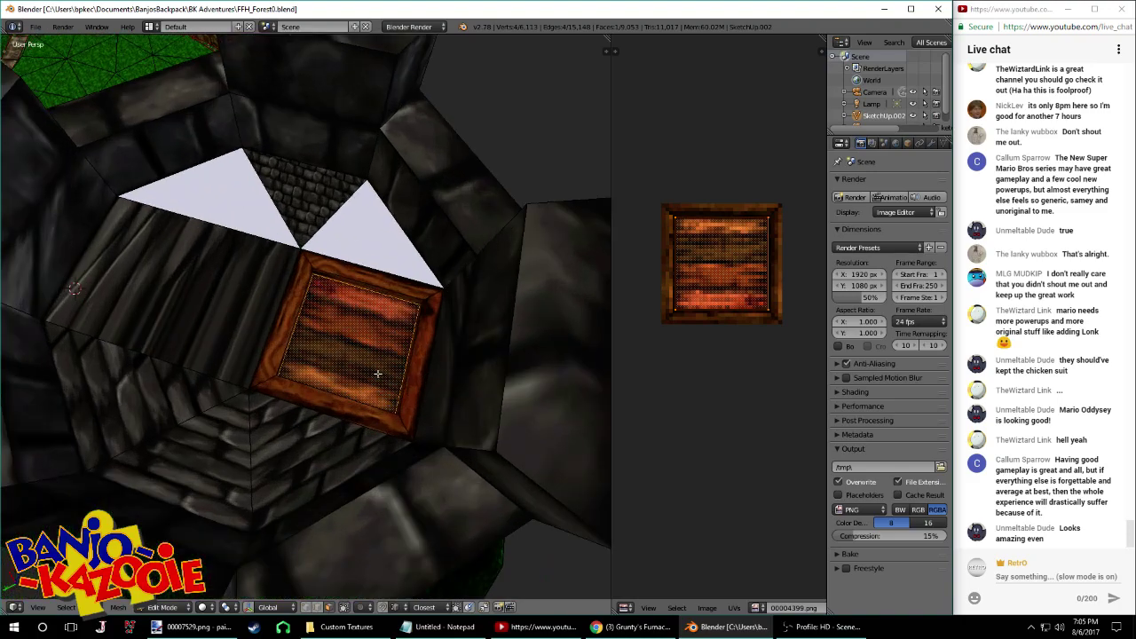
middle_drag(377, 375, 494, 373)
key(ctrl+s)
click(495, 372)
key(Tab)
middle_drag(401, 304, 531, 352)
Replace the recess bottom's texture with the two-plank crate image 00000741.png from the Wood\Box folder and save the file
key(Tab)
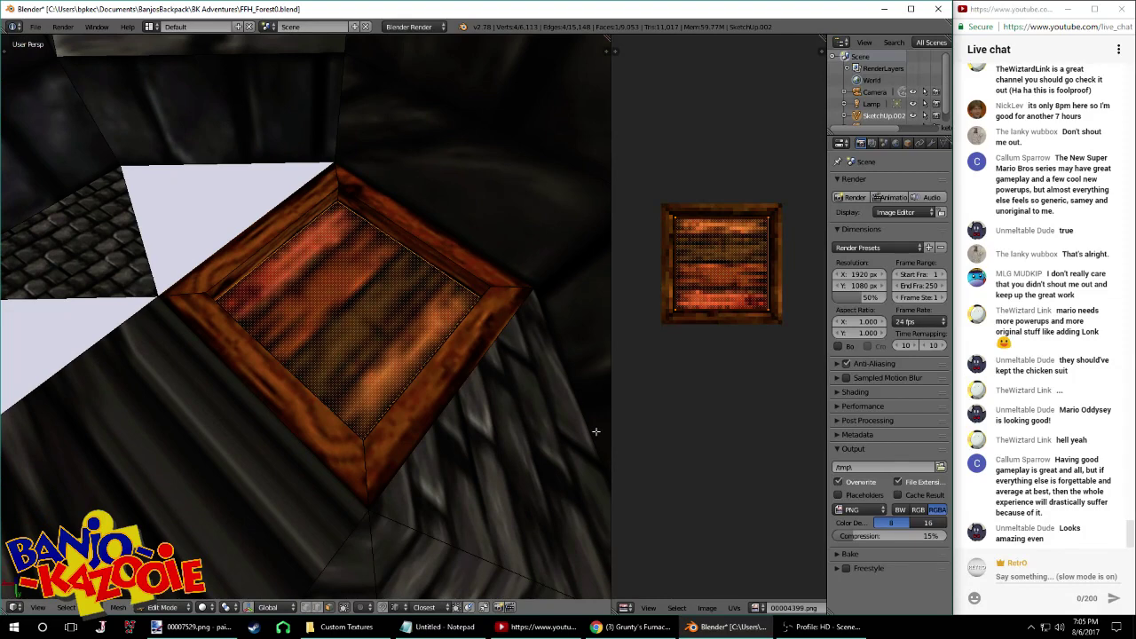
click(706, 608)
click(708, 580)
click(201, 43)
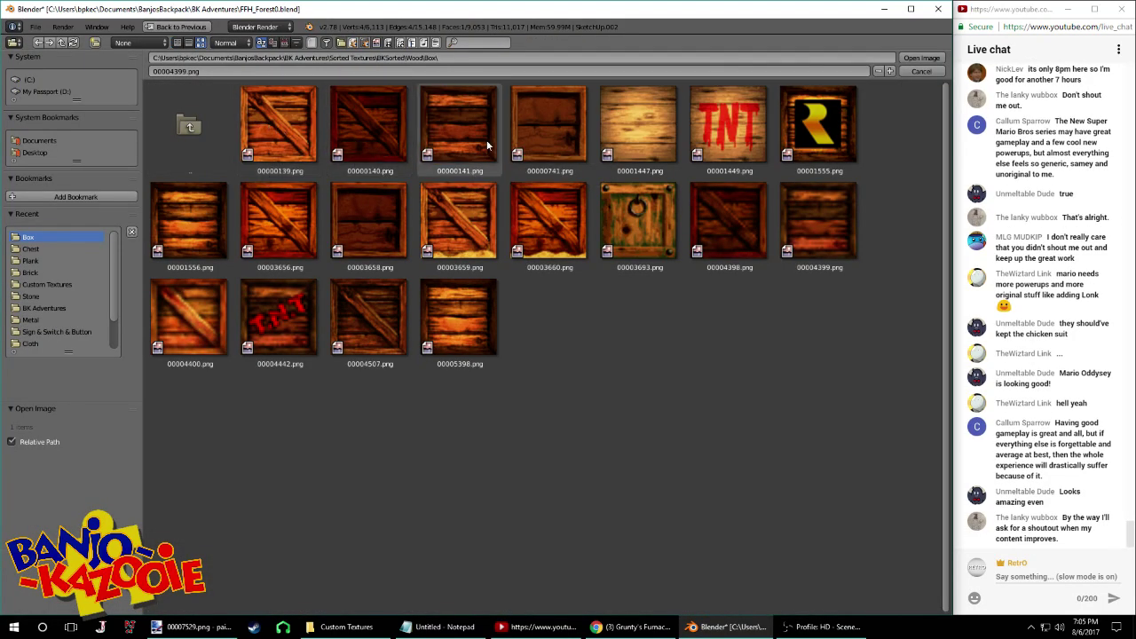
double_click(543, 133)
middle_drag(520, 187, 472, 201)
key(ctrl+s)
click(472, 201)
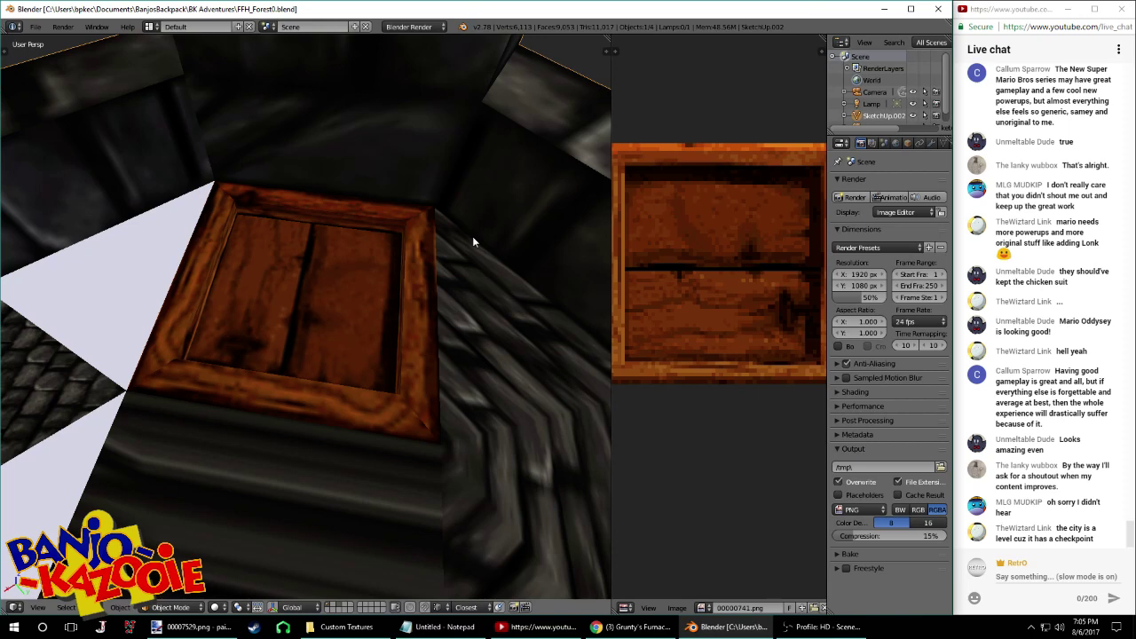
Rotate the recess bottom's UV square by 90 degrees
key(Tab)
text(r90)
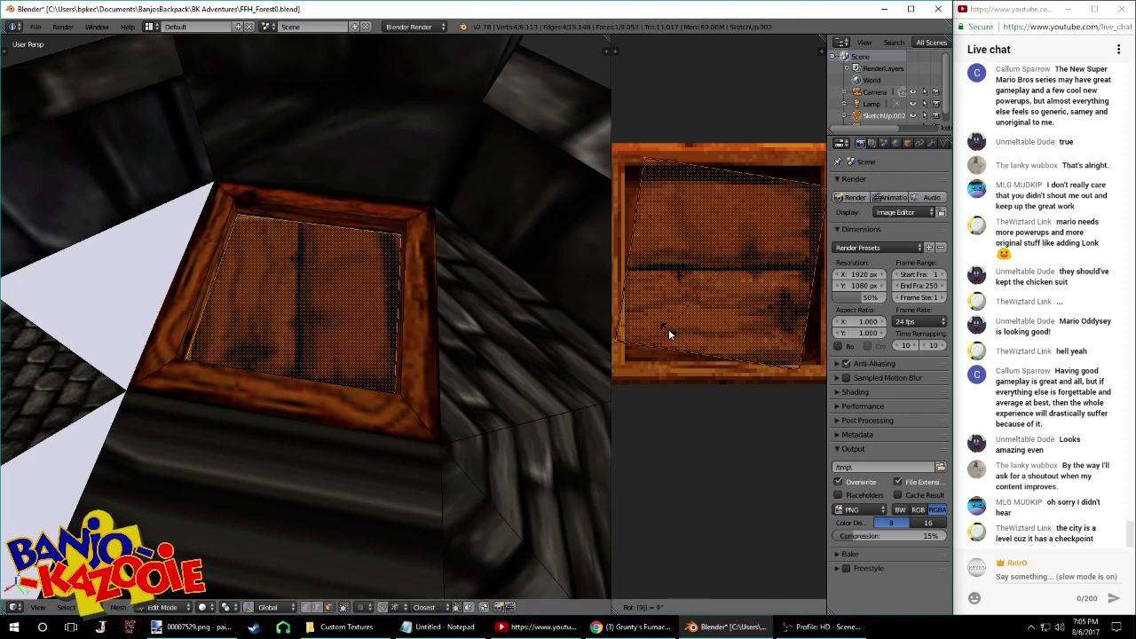
key(Return)
Try rotating the recess bottom's UV square a further 180 degrees and undo that rotation
text(r180)
key(Return)
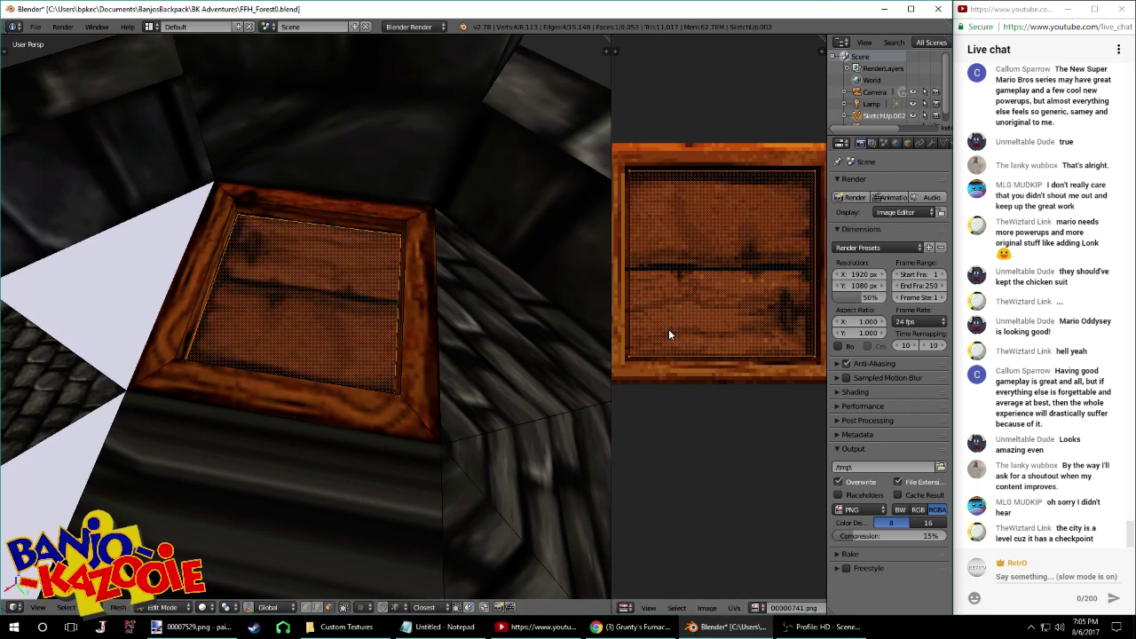
key(ctrl+z)
Turn the recess bottom's UV square through four 90-degree rotations to compare plank directions, and save the file over the existing one
text(r90)
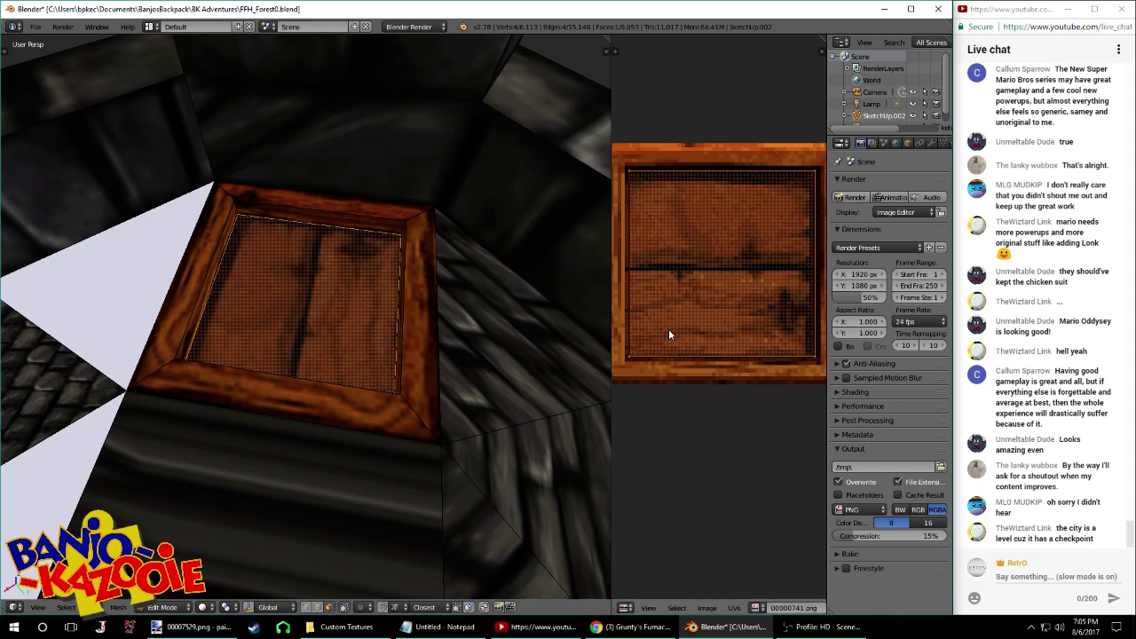
text(r90)
key(Return)
text(r90)
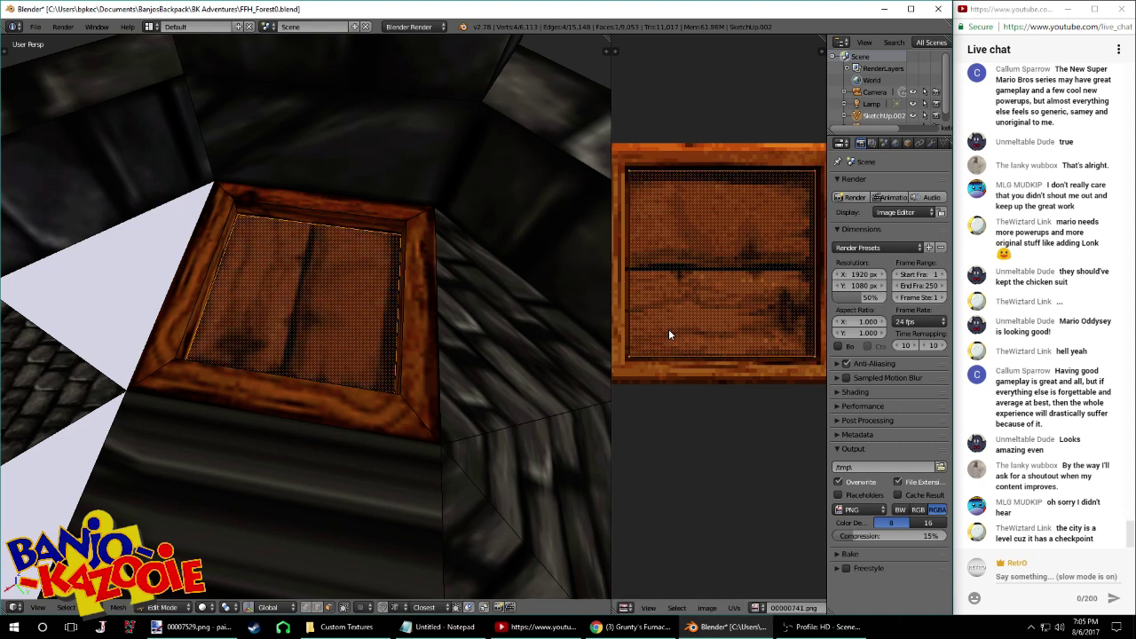
key(Return)
text(r90)
key(Return)
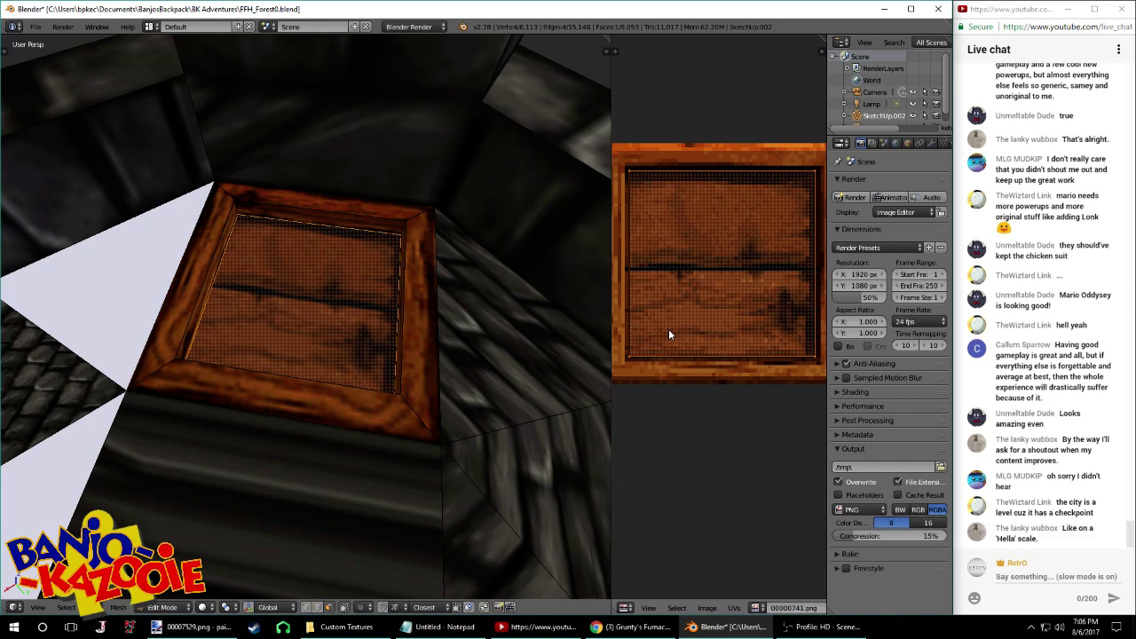
key(ctrl+s)
click(667, 328)
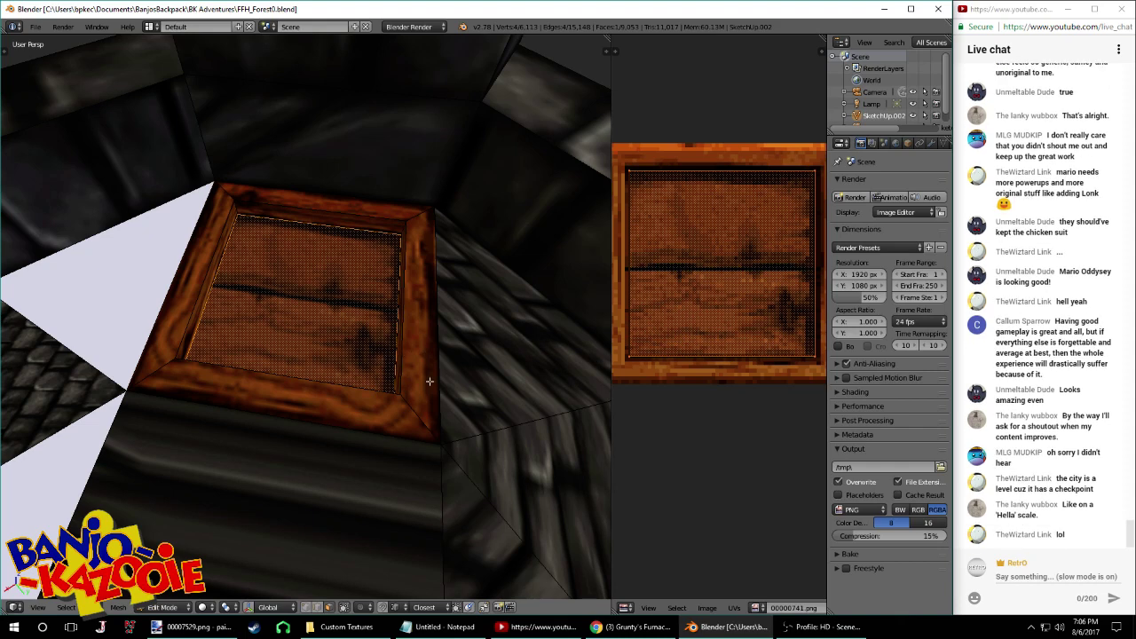
Scale the recess bottom's UV square up slightly, by about 1.06, and save the file
middle_drag(422, 381, 362, 373)
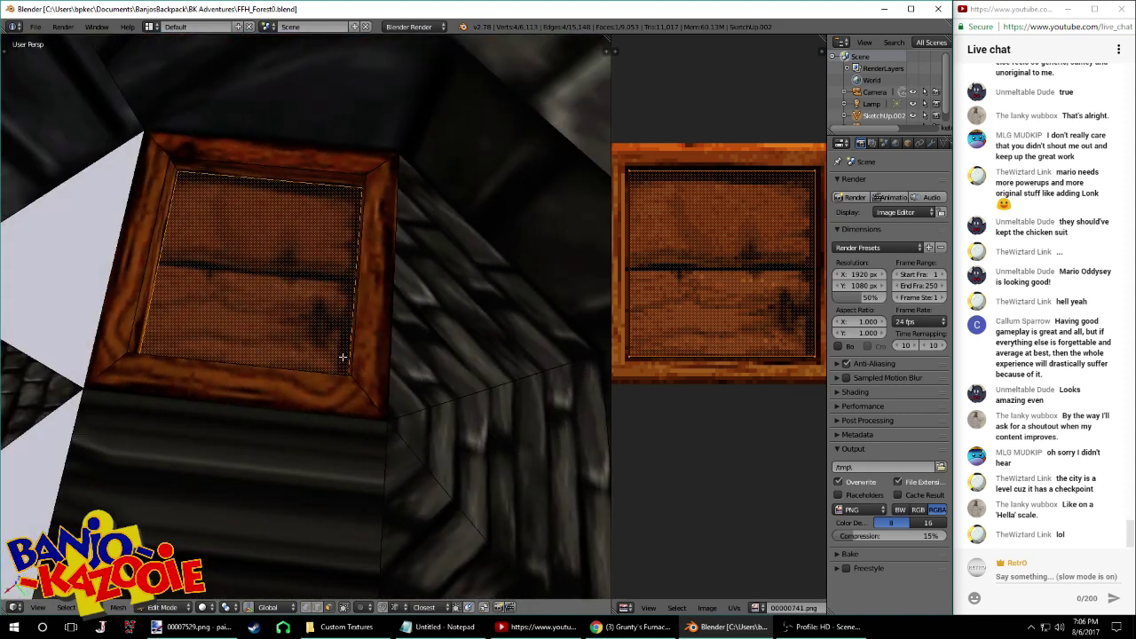
scroll(754, 355, down, 1)
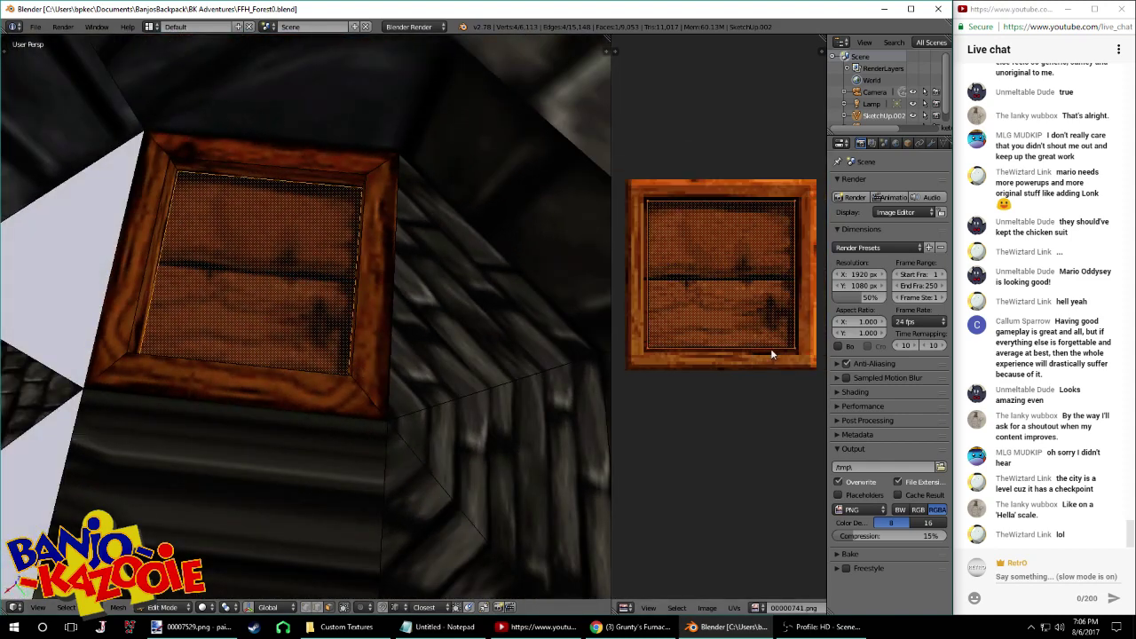
key(s)
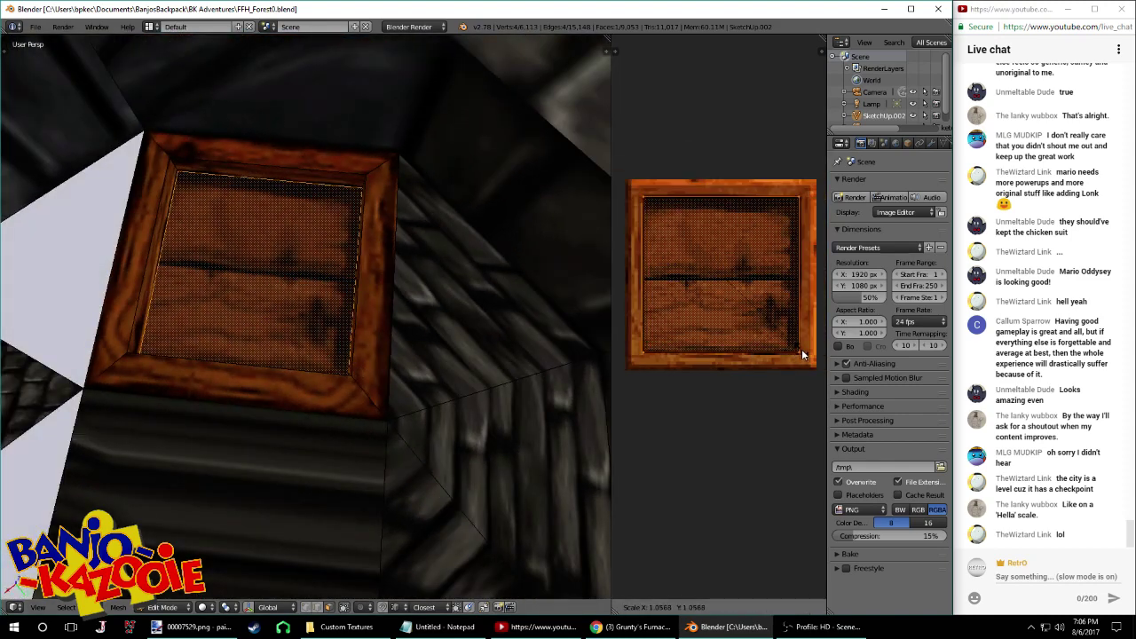
click(801, 349)
key(Tab)
middle_drag(409, 382, 332, 403)
key(ctrl+z)
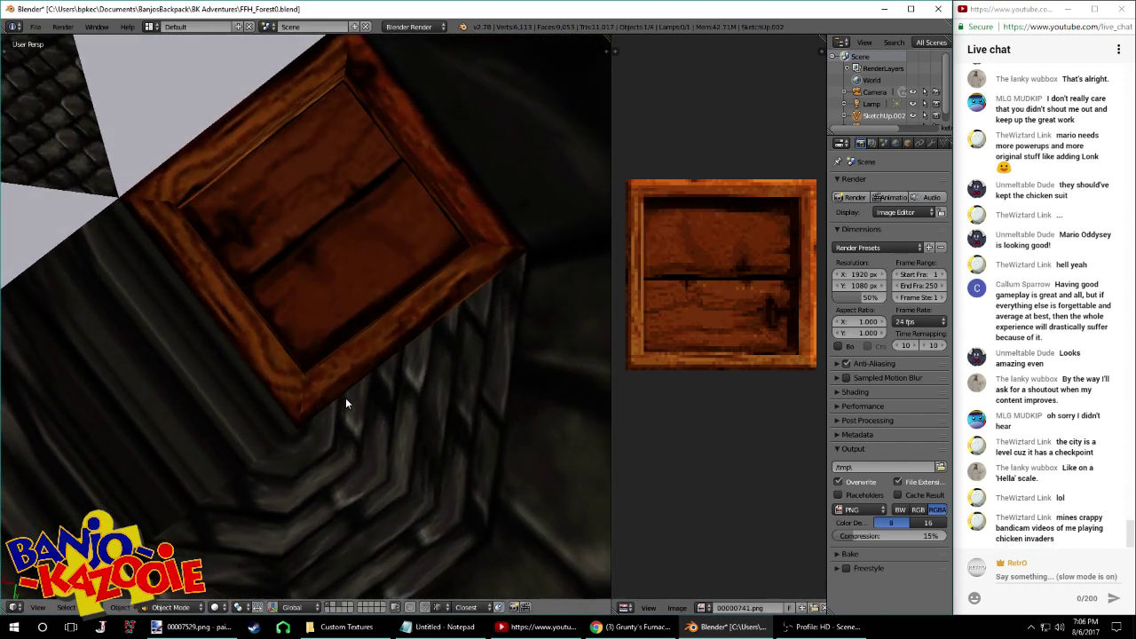
key(ctrl+s)
click(346, 399)
key(Tab)
middle_drag(345, 400, 339, 289)
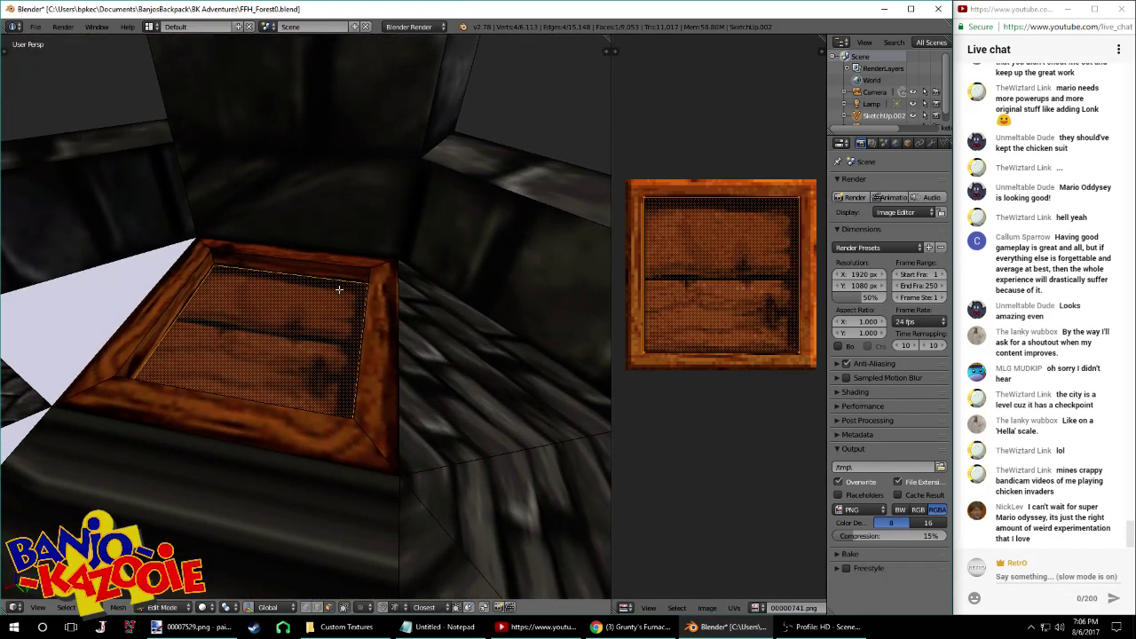
key(super+d)
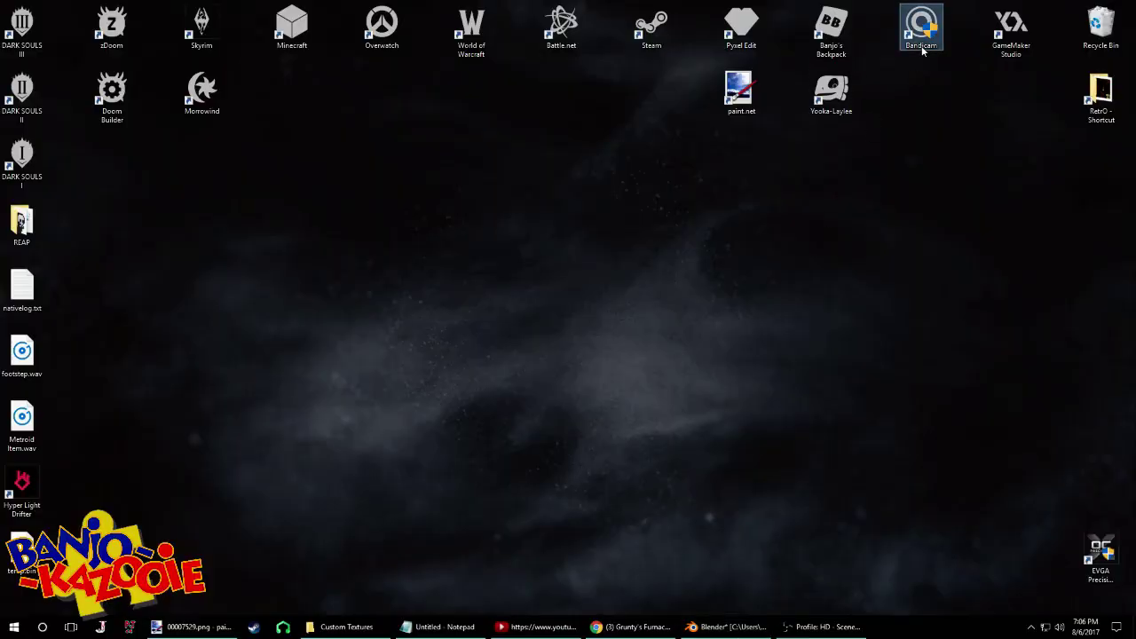
click(728, 627)
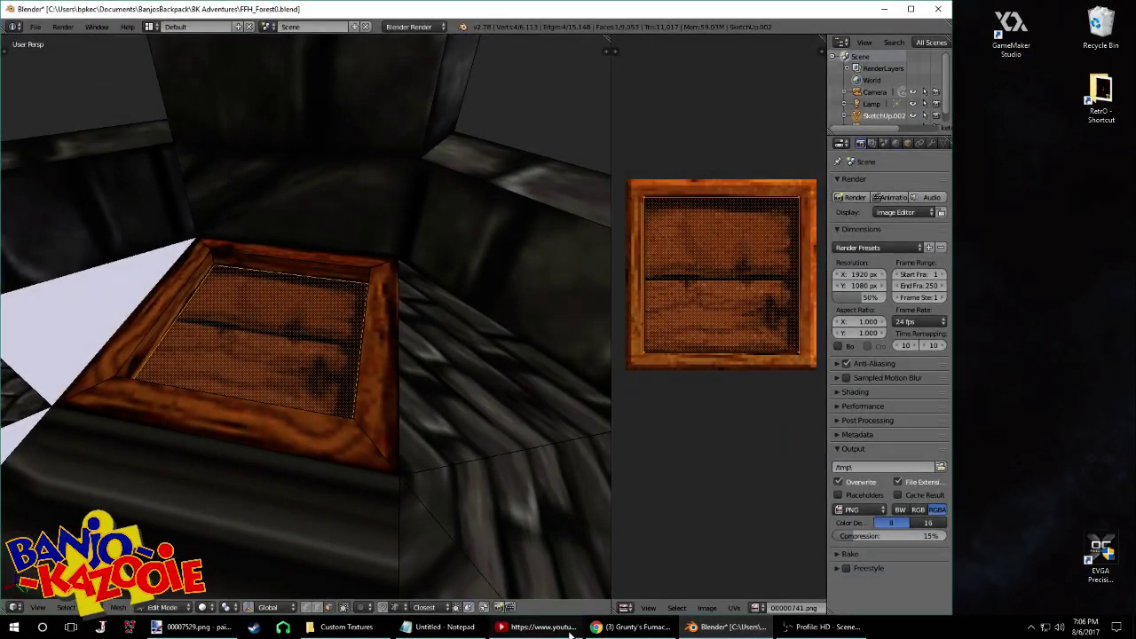
click(540, 626)
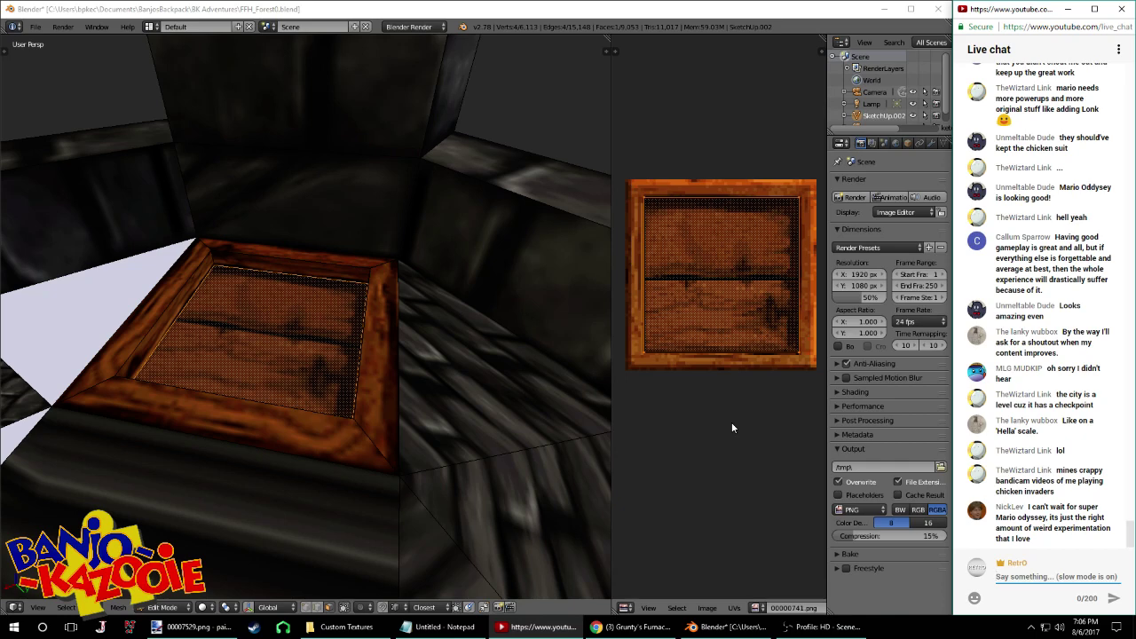
Save the file over the existing one
middle_drag(504, 365, 484, 381)
key(ctrl+s)
click(484, 380)
scroll(363, 318, down, 3)
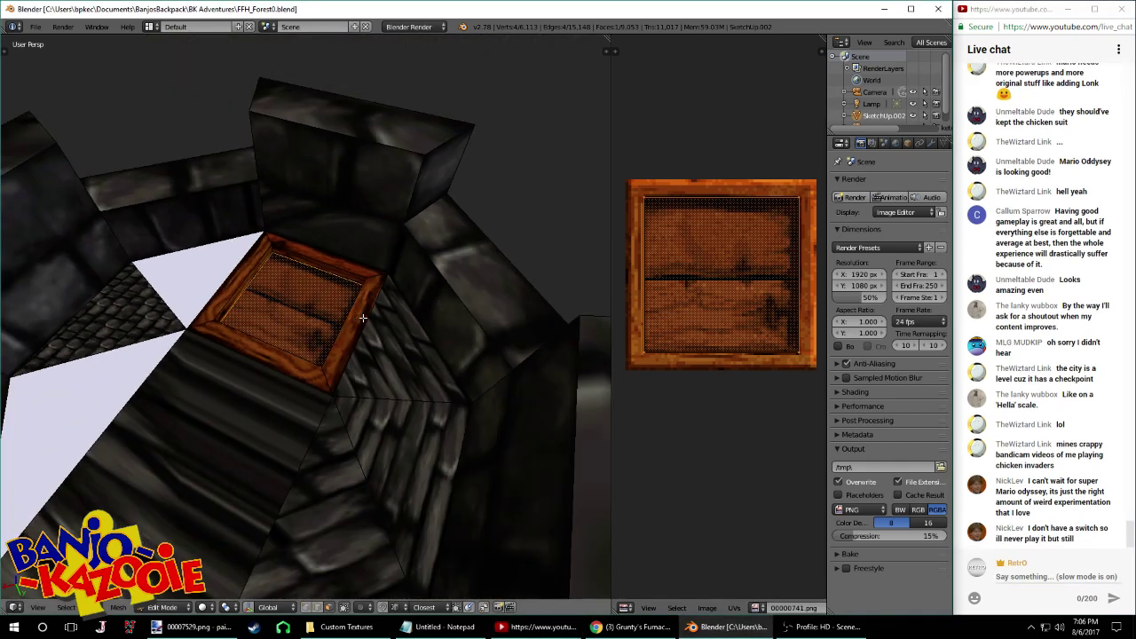
Select the seven floor faces surrounding the recess and UV-unwrap them together
middle_drag(363, 317, 437, 352)
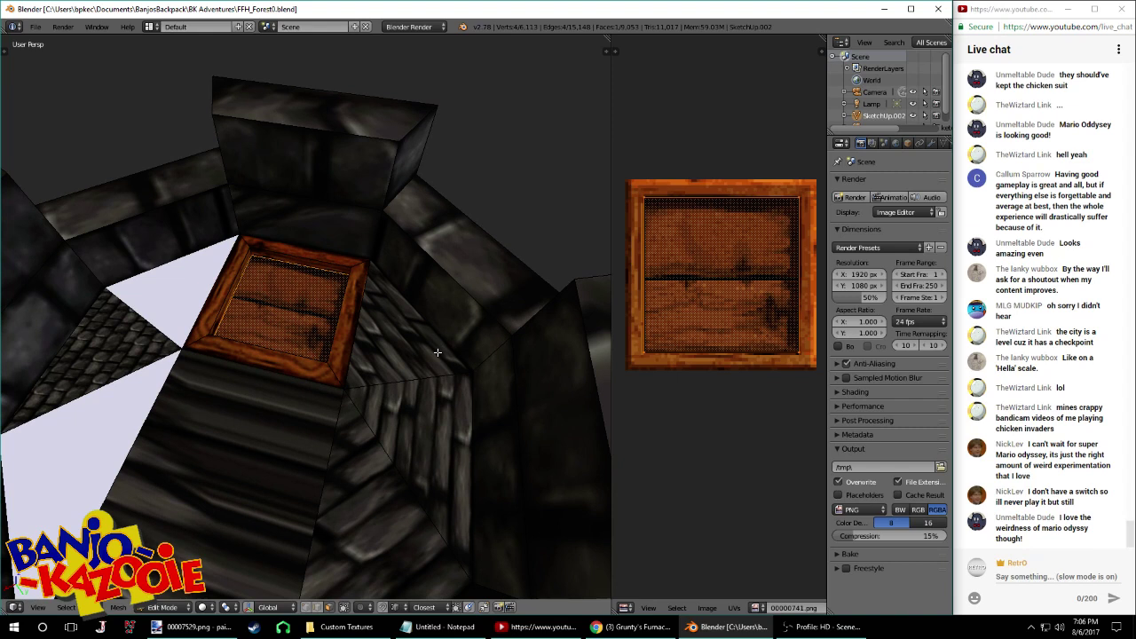
right_click(415, 347)
shift+right_click(410, 404)
shift+right_click(373, 439)
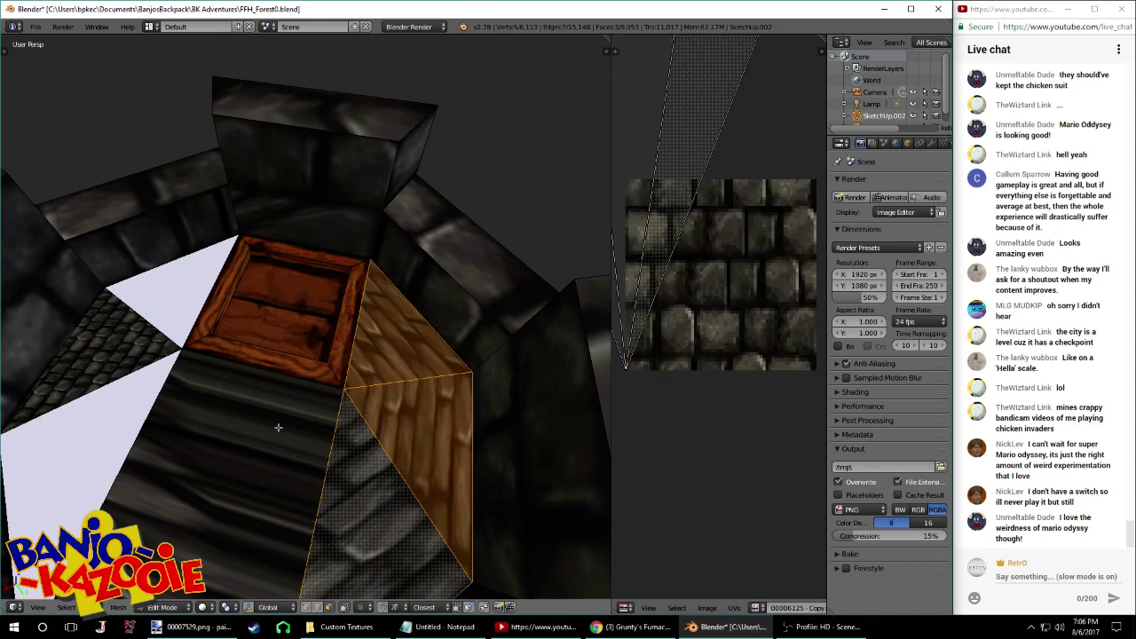
shift+right_click(277, 428)
shift+right_click(134, 417)
shift+right_click(111, 348)
shift+right_click(170, 320)
key(u)
click(170, 320)
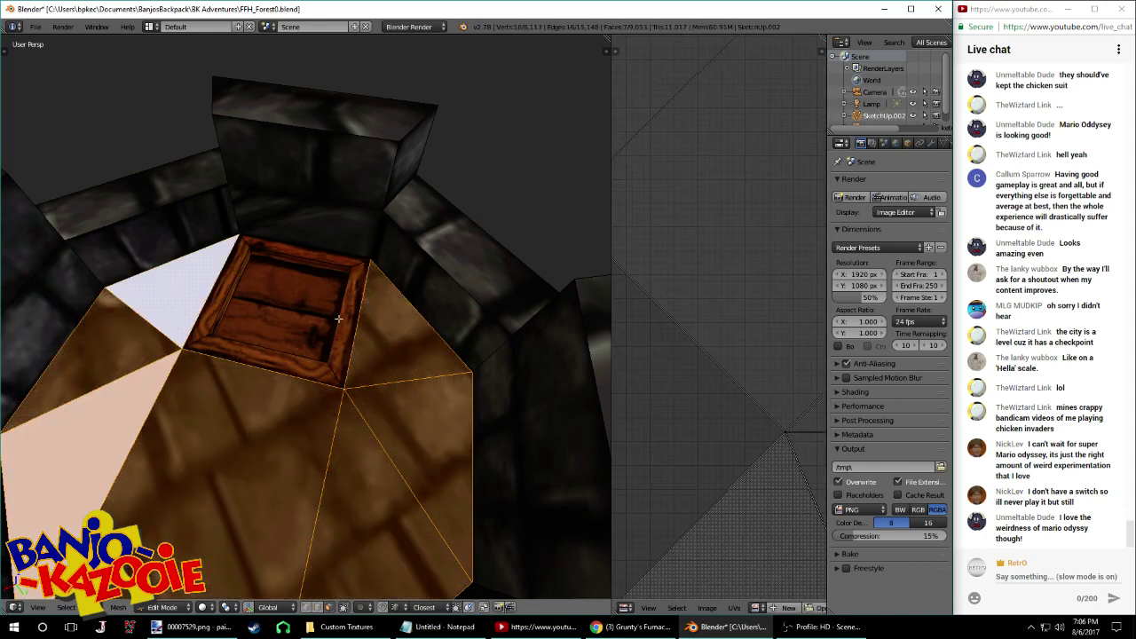
scroll(485, 342, down, 5)
scroll(732, 355, down, 4)
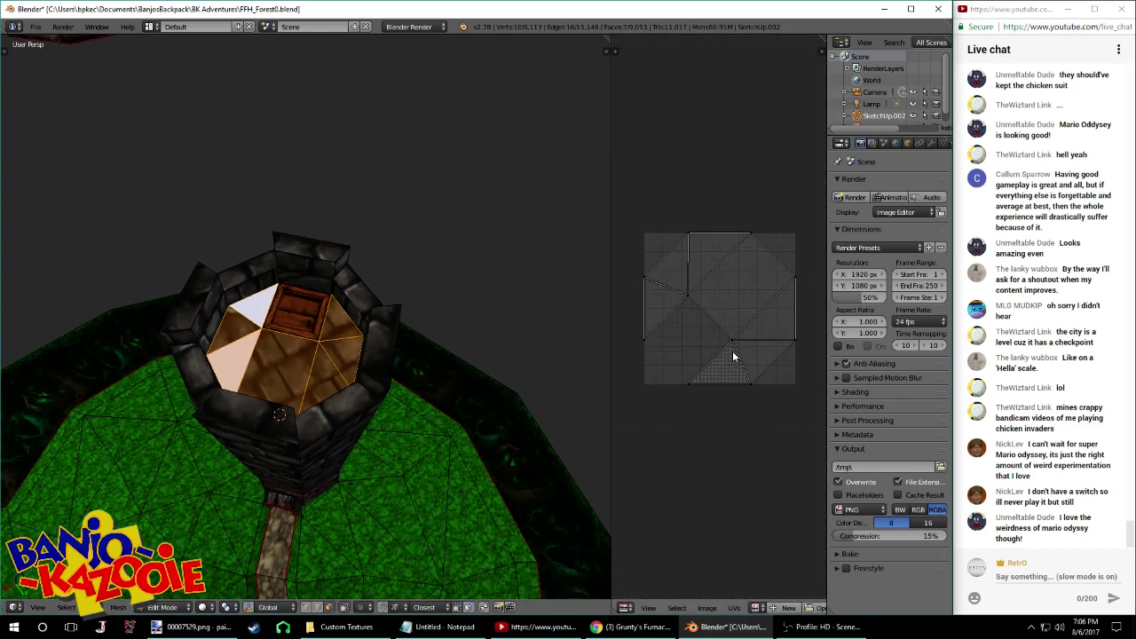
Texture the selected floor faces with the dark plank image 00000295.png from the BKSorted\Wood\Plank folder
click(708, 608)
click(745, 575)
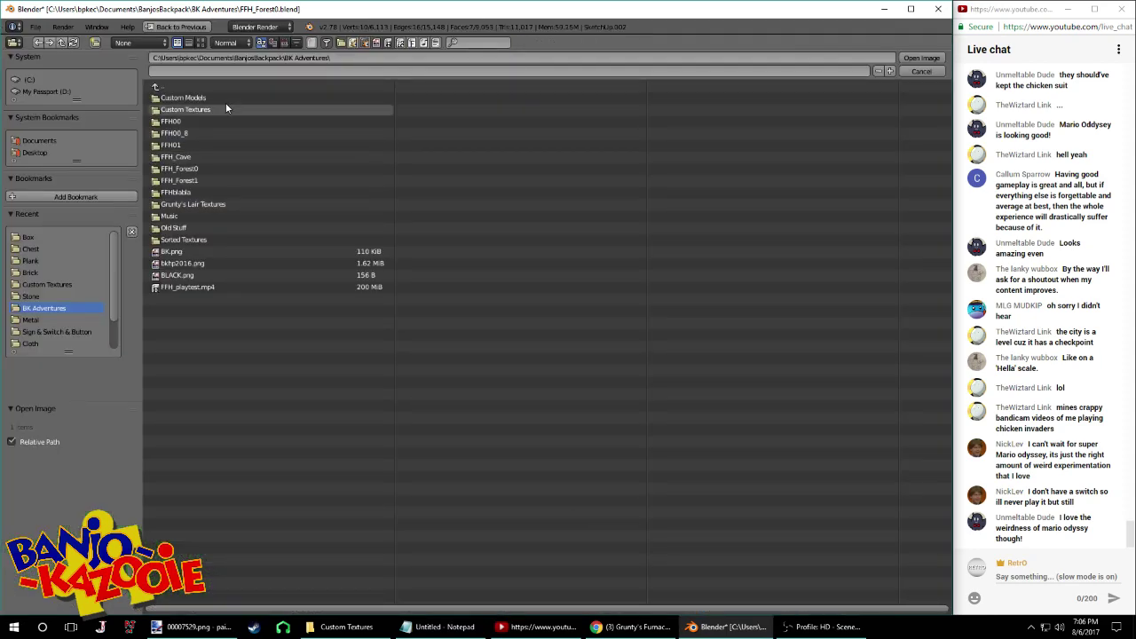
click(202, 44)
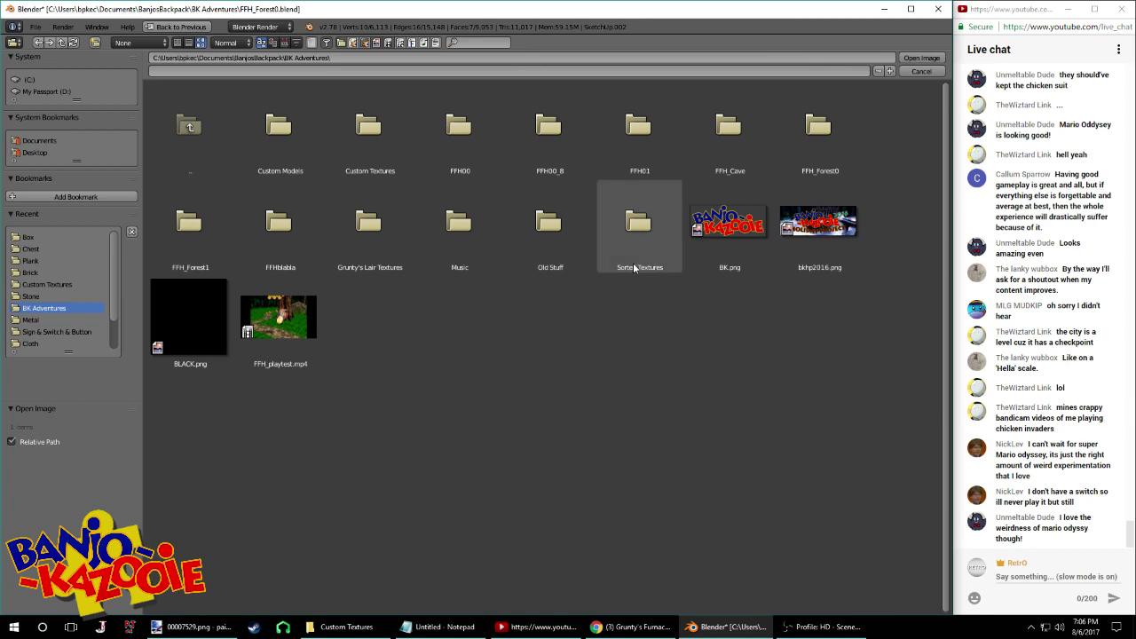
click(638, 227)
click(287, 154)
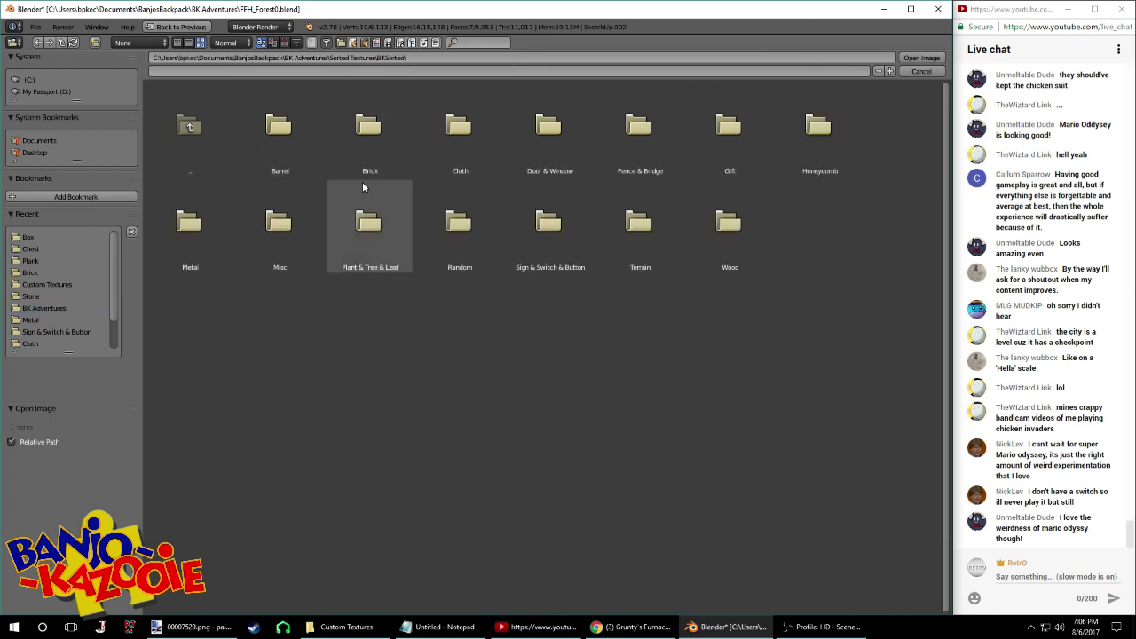
click(697, 228)
click(637, 173)
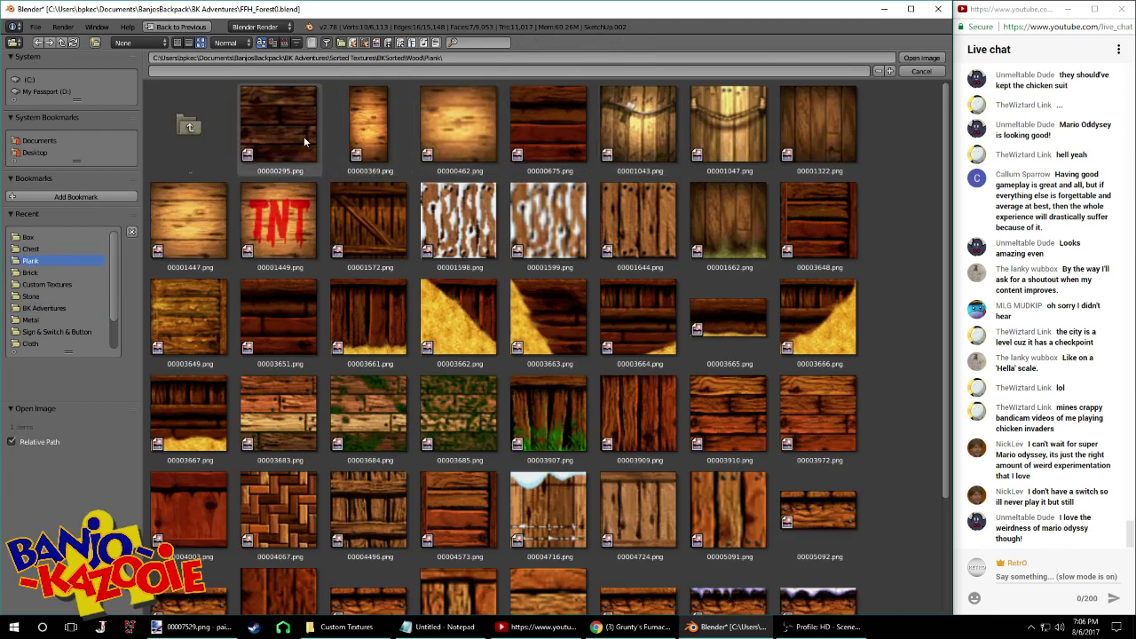
double_click(301, 135)
Scale the floor's UV layout by a factor of 2 and save the file
scroll(314, 302, up, 4)
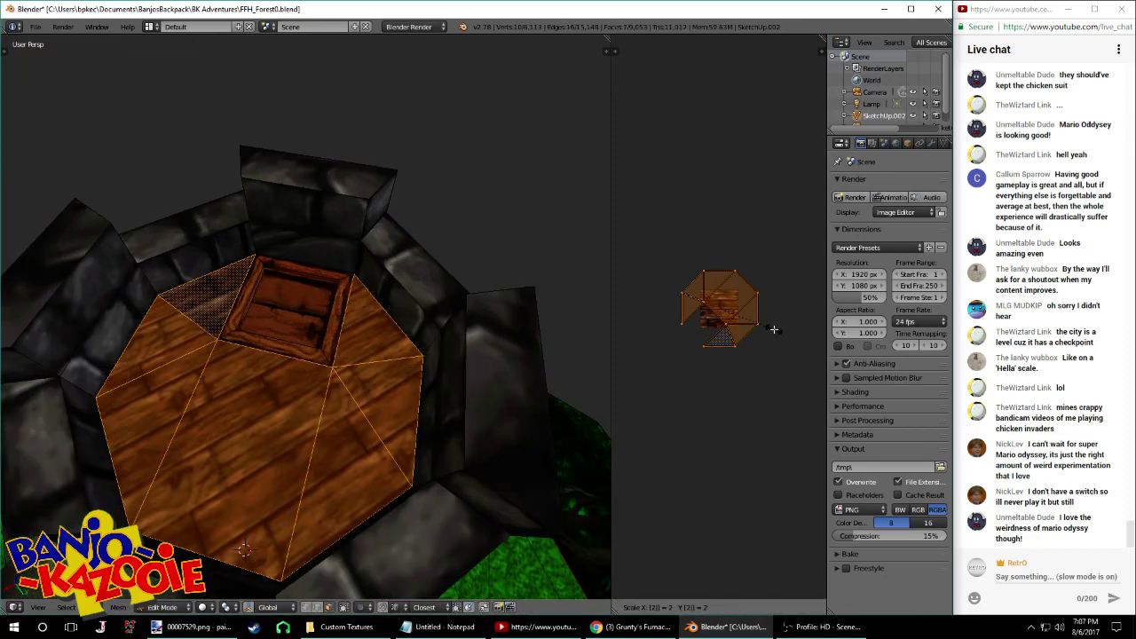
key(Tab)
middle_drag(367, 316, 379, 276)
scroll(380, 276, down, 5)
middle_drag(350, 337, 362, 375)
scroll(329, 357, up, 7)
key(ctrl+s)
click(386, 352)
key(Tab)
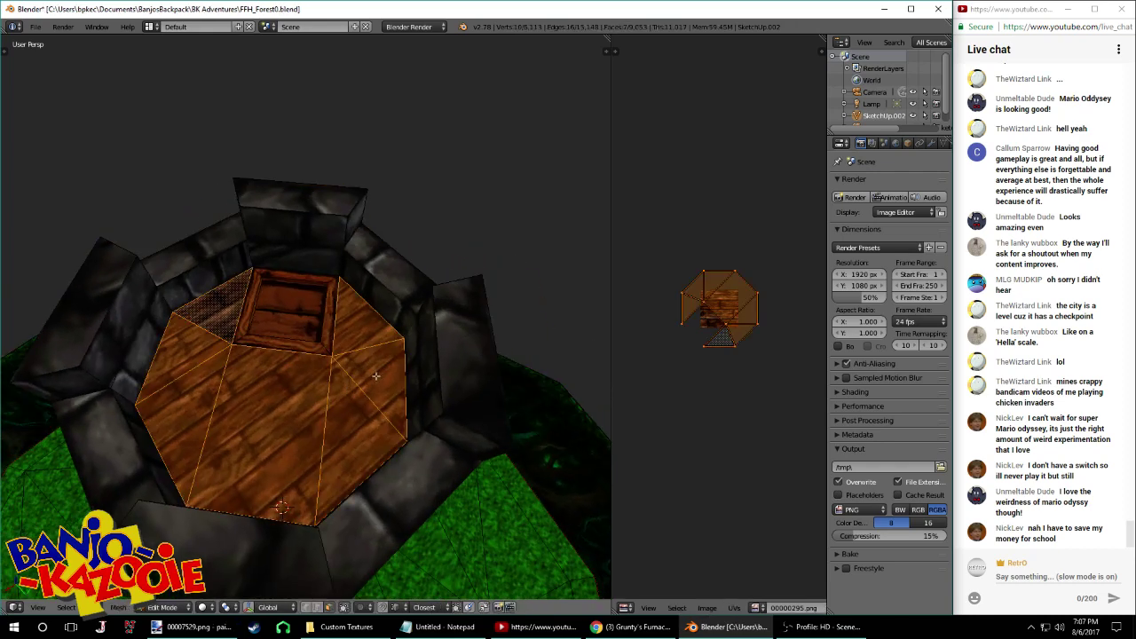
Rotate the floor's UV layout so the planks run parallel to the recess's edges
text(r45)
key(BackSpace)
key(BackSpace)
key(9)
key(0)
key(Return)
key(Tab)
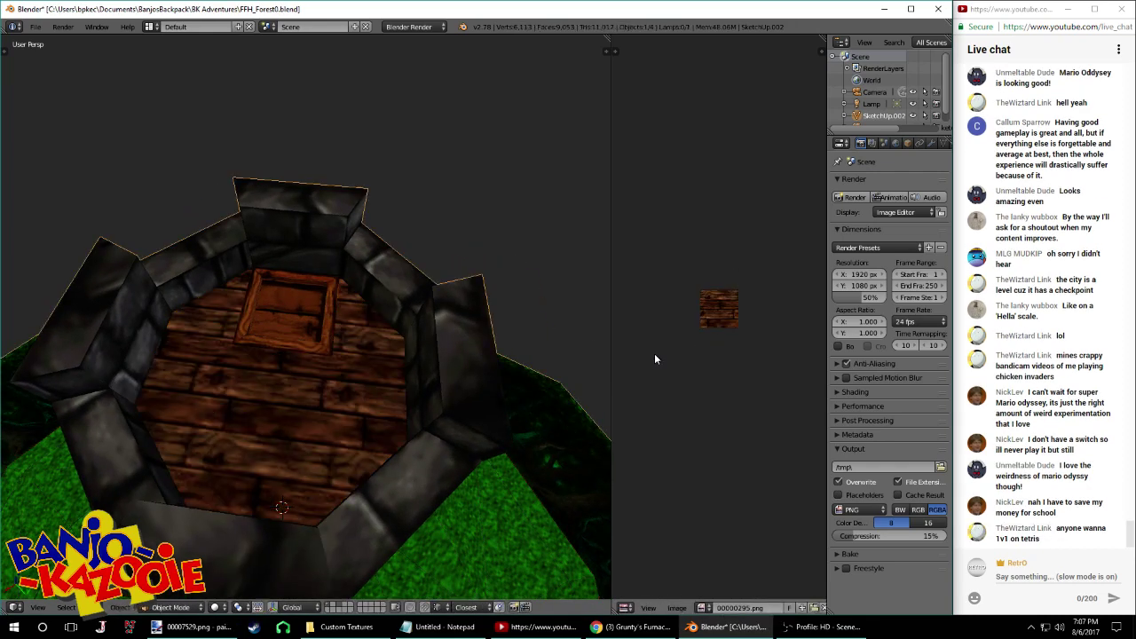
Select the recess's four inner walls, raise them along Z so the wooden rim slopes up above the floor, and save the file
mouse_move(554, 342)
middle_down()
mouse_move(333, 316)
mouse_move(379, 315)
mouse_move(317, 345)
mouse_move(436, 288)
mouse_move(340, 319)
mouse_move(467, 254)
mouse_move(364, 330)
mouse_move(333, 301)
middle_up()
scroll(340, 320, up, 4)
key(Tab)
shift+right_click(290, 249)
shift+right_click(209, 261)
shift+right_click(209, 261)
middle_drag(211, 264, 405, 270)
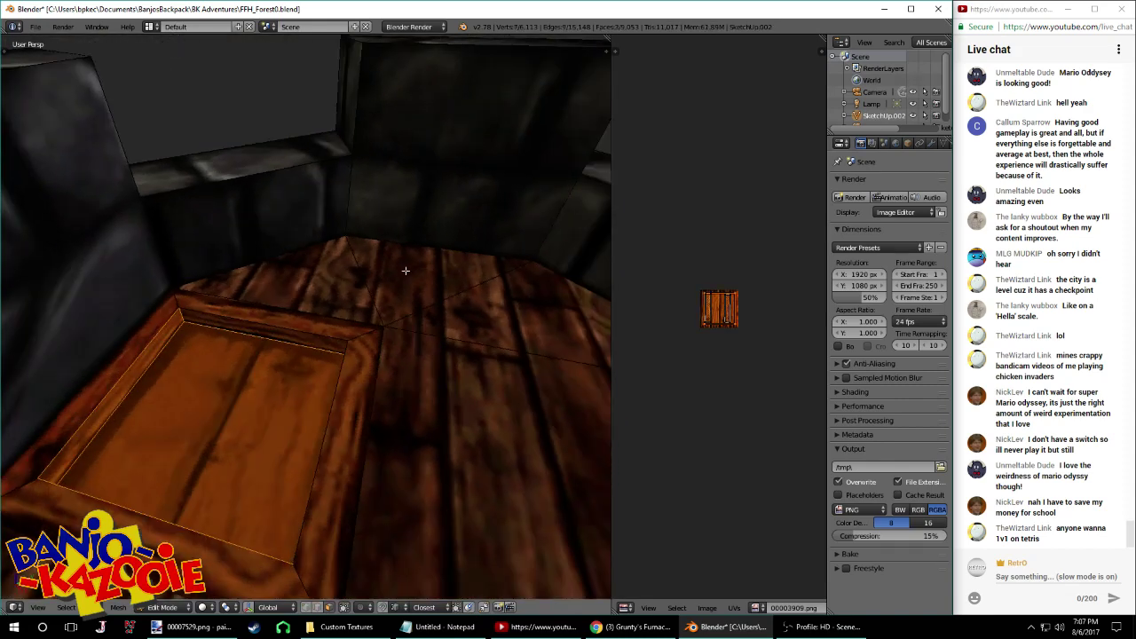
shift+right_click(298, 338)
middle_drag(298, 338, 381, 342)
shift+right_click(224, 366)
middle_drag(223, 366, 275, 311)
key(g)
key(z)
click(394, 341)
mouse_move(394, 341)
middle_down()
mouse_move(376, 346)
mouse_move(370, 327)
mouse_move(249, 345)
mouse_move(307, 363)
mouse_move(355, 356)
mouse_move(380, 304)
mouse_move(419, 309)
mouse_move(403, 358)
middle_up()
key(Tab)
key(ctrl+s)
click(355, 357)
Adjust the height of the recess's four inner walls once more along Z
key(Tab)
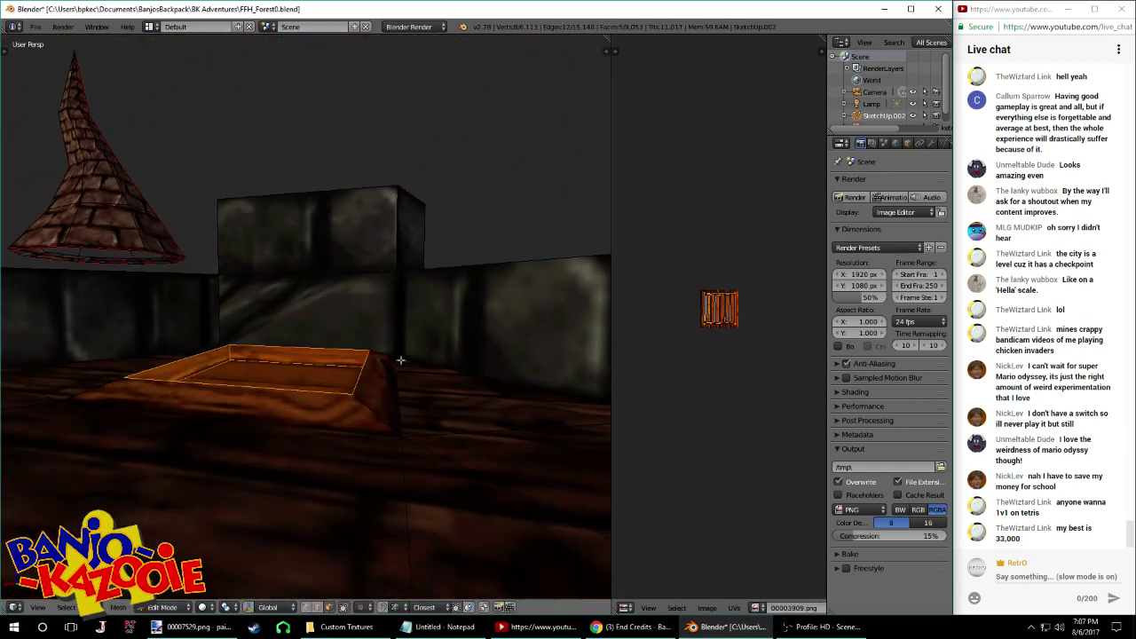
key(g)
key(z)
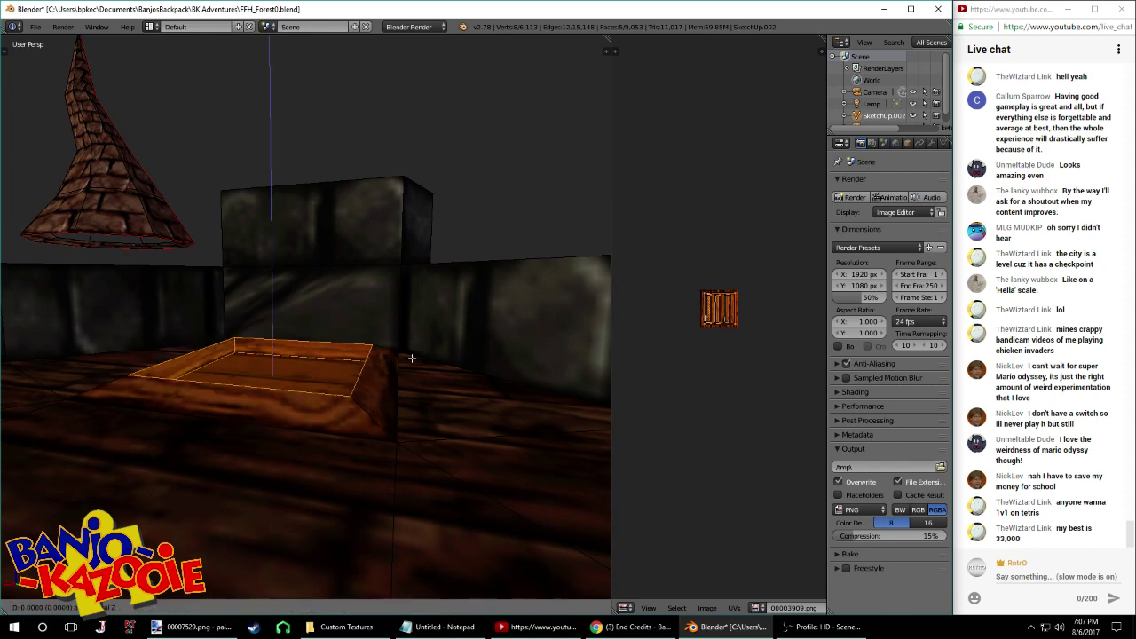
click(413, 357)
mouse_move(413, 355)
middle_down()
mouse_move(388, 342)
mouse_move(292, 354)
mouse_move(347, 342)
mouse_move(533, 246)
mouse_move(520, 254)
mouse_move(608, 324)
mouse_move(432, 311)
middle_up()
Move the recess's bottom face along Z to adjust the recess depth, and save the file
right_click(369, 330)
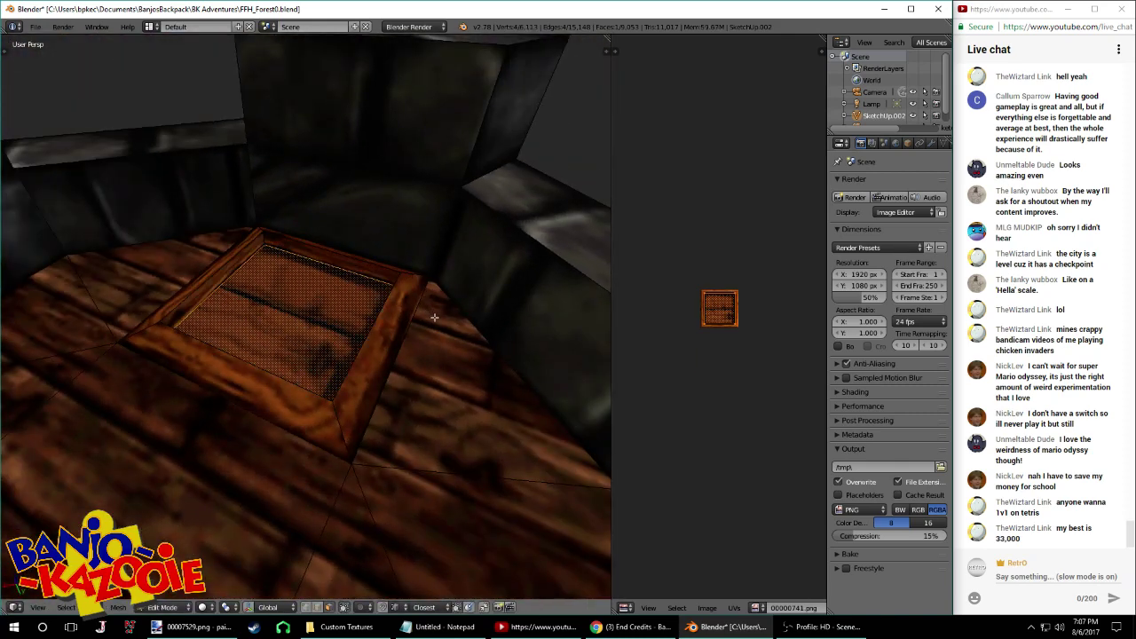
key(g)
right_click(458, 325)
key(g)
key(z)
click(444, 328)
mouse_move(444, 328)
middle_down()
mouse_move(482, 271)
mouse_move(356, 257)
mouse_move(302, 265)
mouse_move(515, 323)
mouse_move(477, 319)
middle_up()
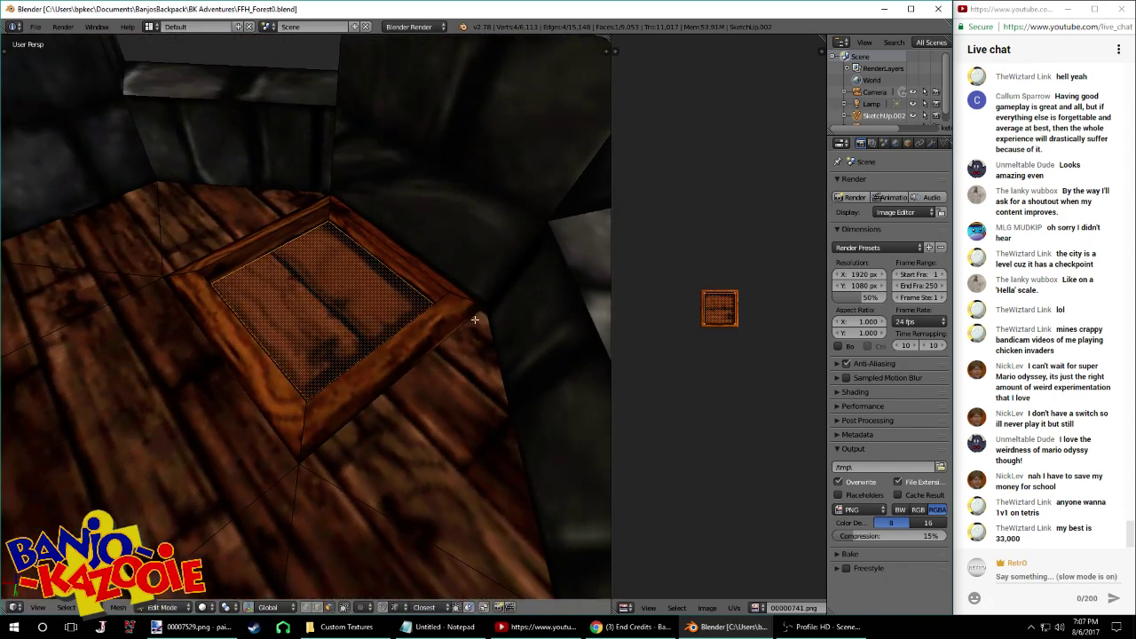
key(KP_7)
shift+middle_drag(388, 365, 390, 309)
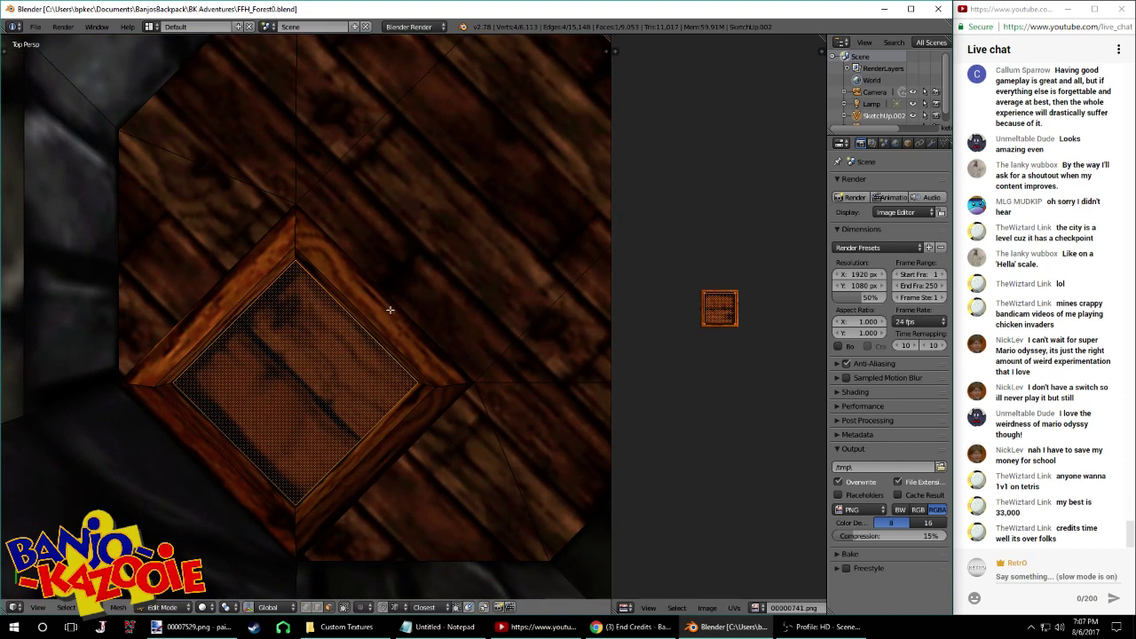
right_click(350, 309)
key(ctrl+s)
click(351, 309)
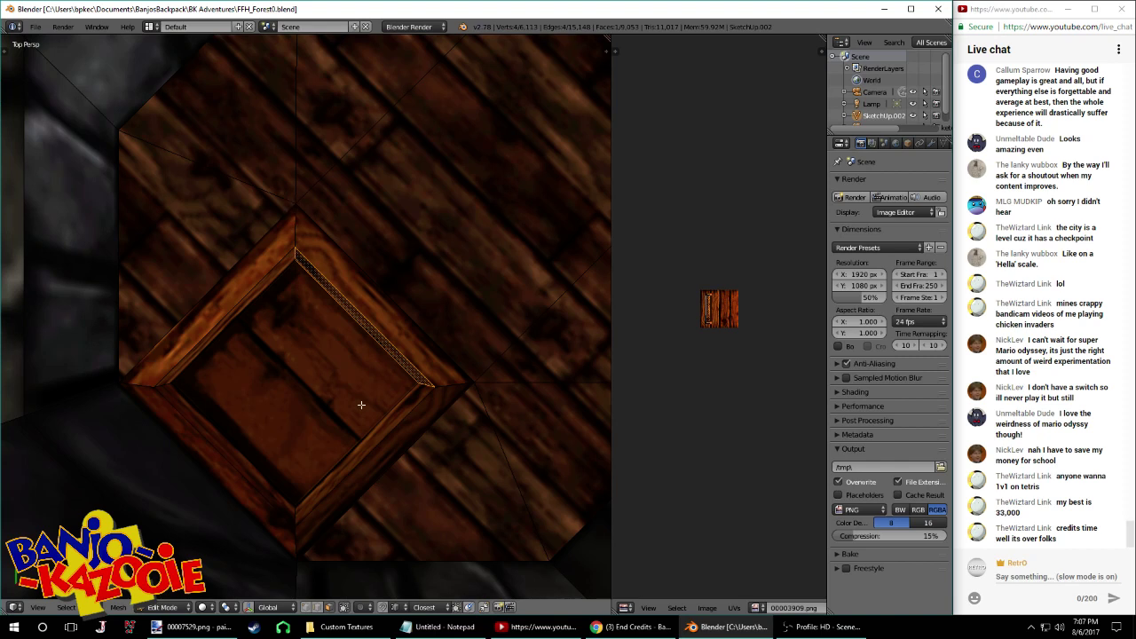
Add a cube at the 3D cursor and rotate it 45 degrees around the Z axis
key(shift+a)
click(268, 388)
scroll(422, 289, down, 4)
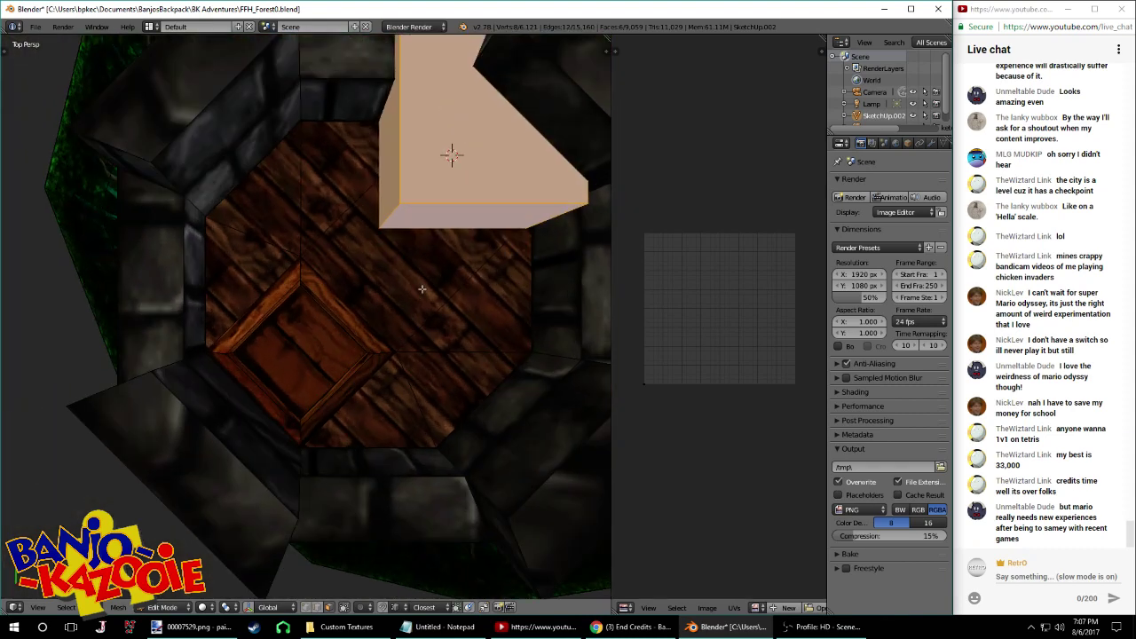
text(r)
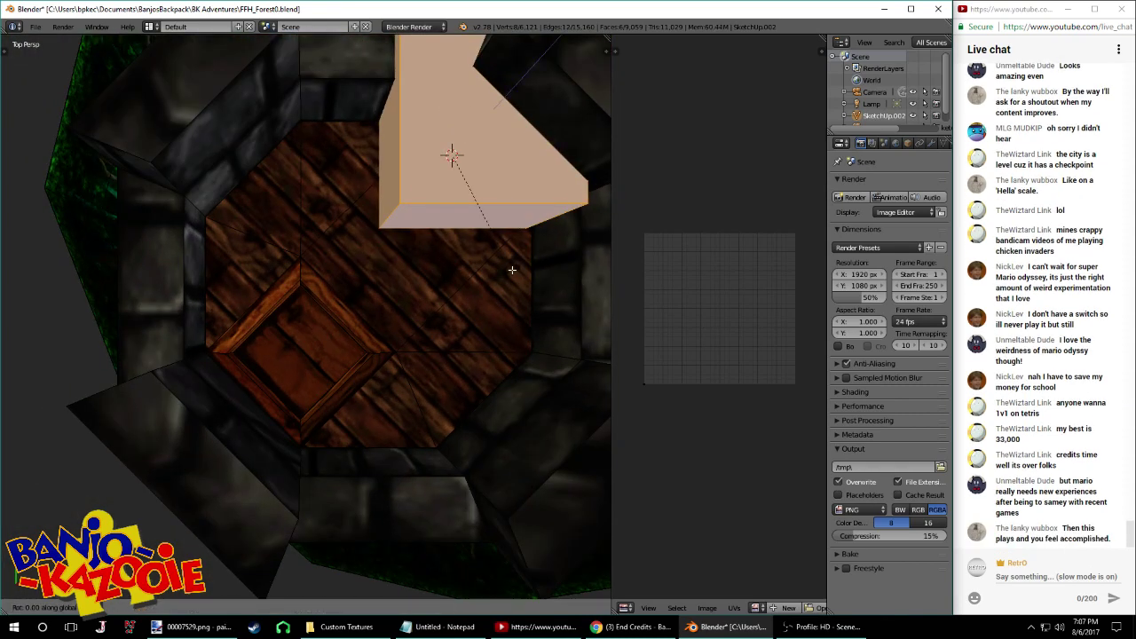
text(45)
key(Return)
Scale the new cube down uniformly to about 0.37 of its size
shift+middle_drag(530, 210, 502, 206)
key(s)
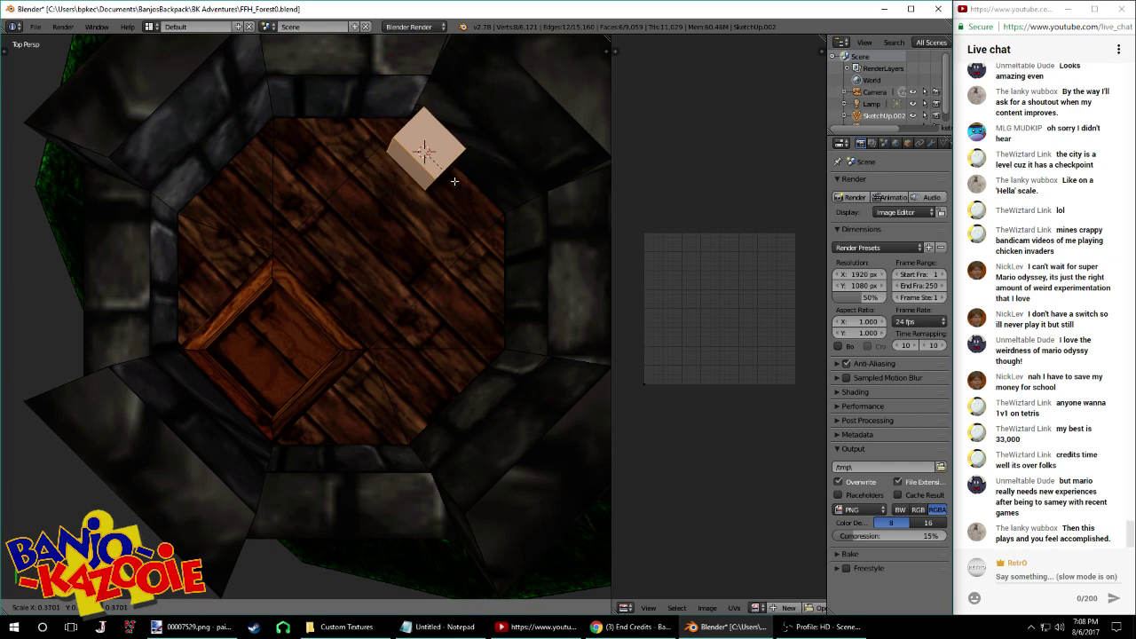
click(454, 181)
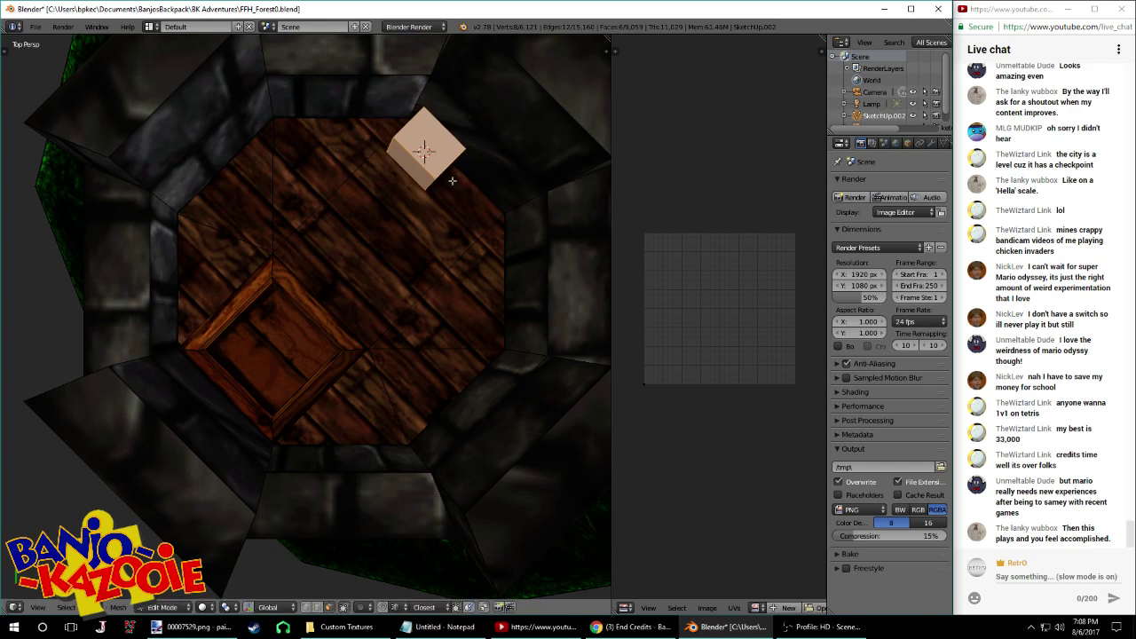
Move the cube to the middle of the plank floor, in front of the wooden recess
key(KP_6)
key(KP_6)
key(KP_6)
key(KP_6)
key(KP_6)
key(KP_6)
key(KP_6)
key(KP_6)
key(KP_6)
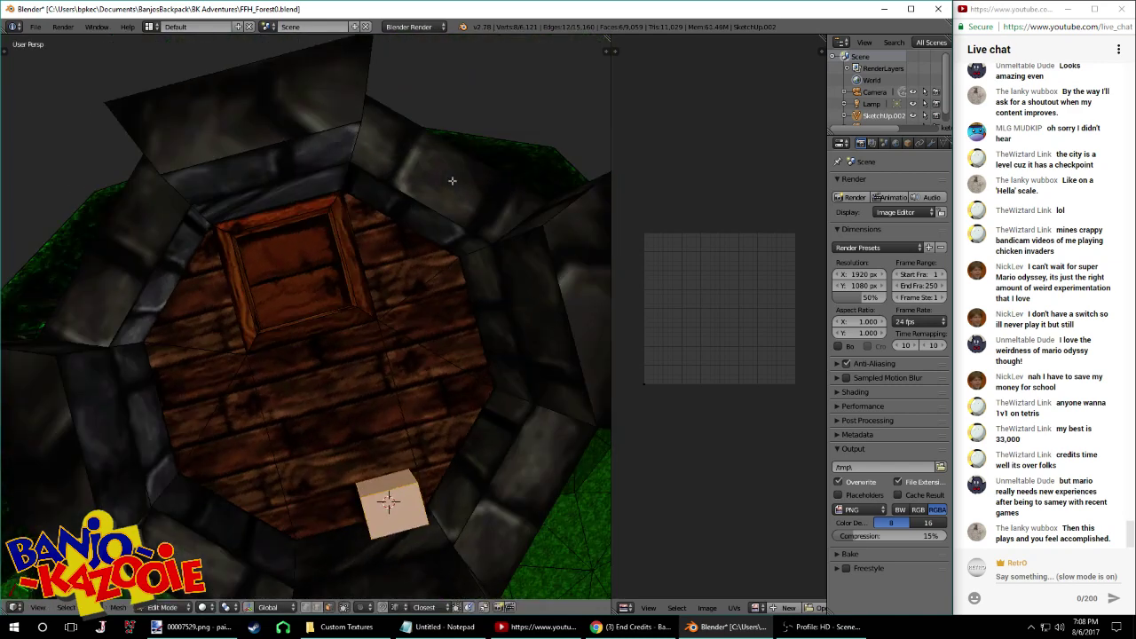
shift+middle_drag(340, 381, 337, 293)
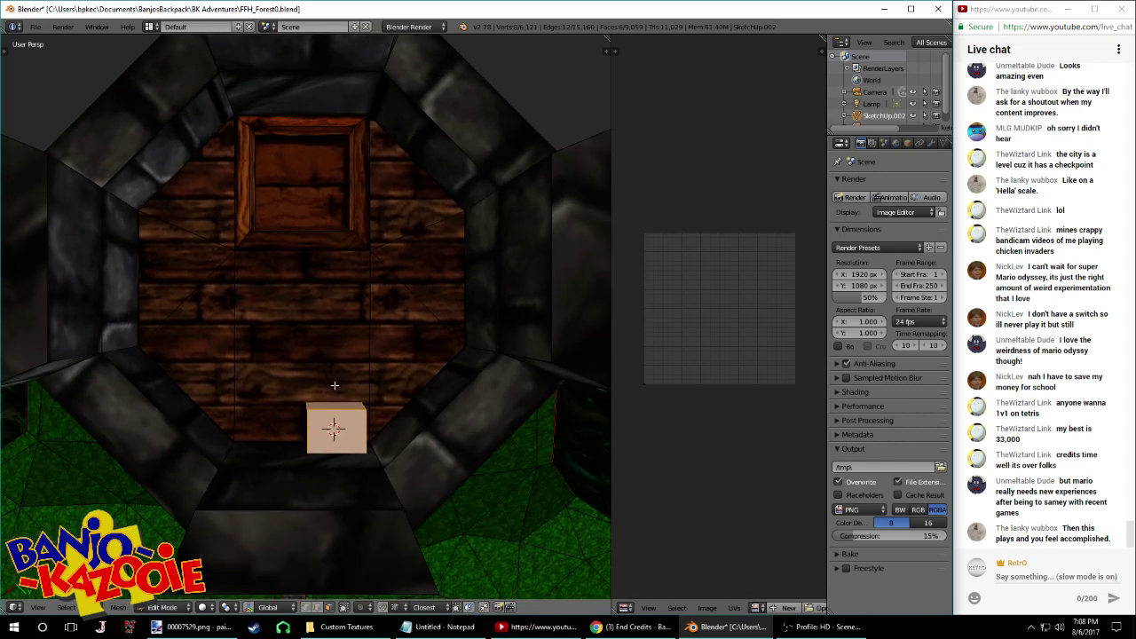
key(g)
click(301, 254)
Flatten the cube along the Z axis to about 0.23 of its height
scroll(333, 343, up, 3)
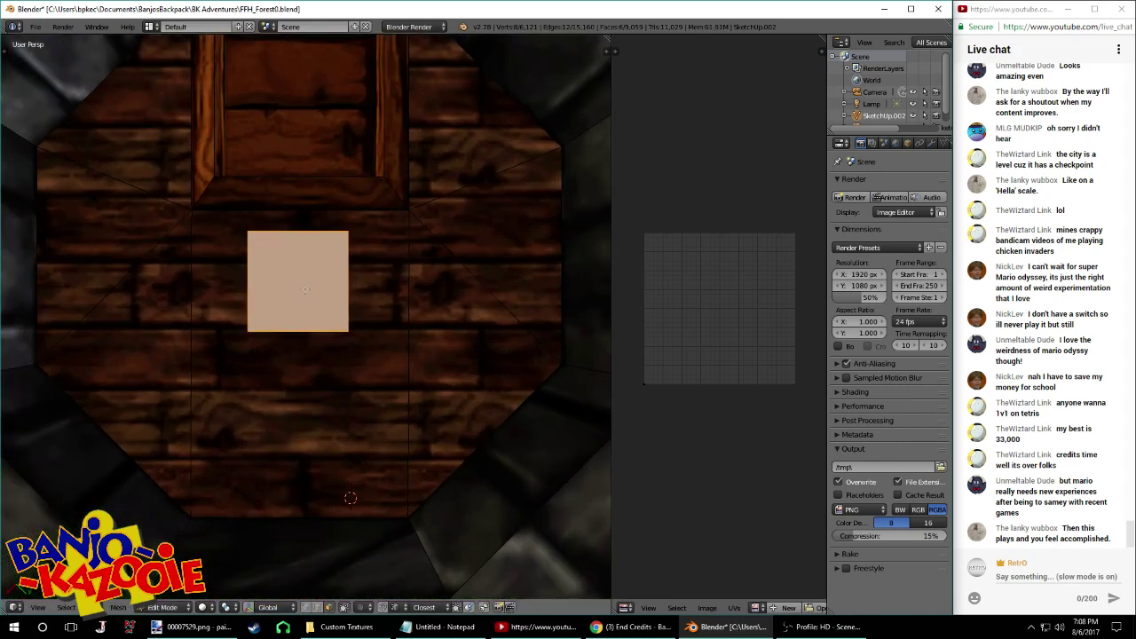
key(s)
key(z)
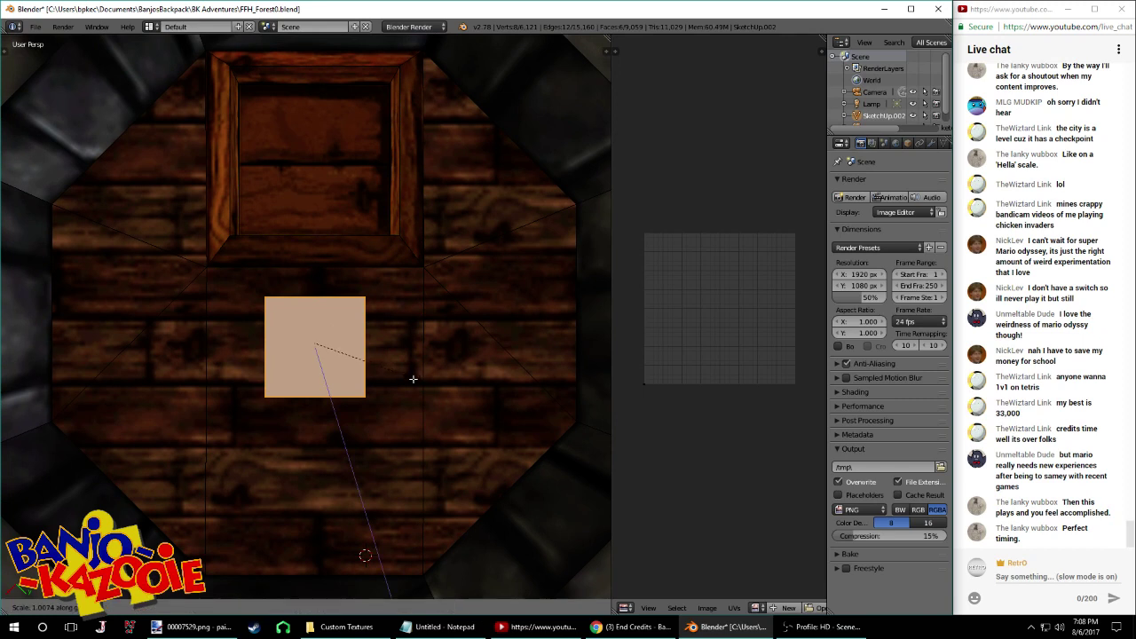
click(311, 342)
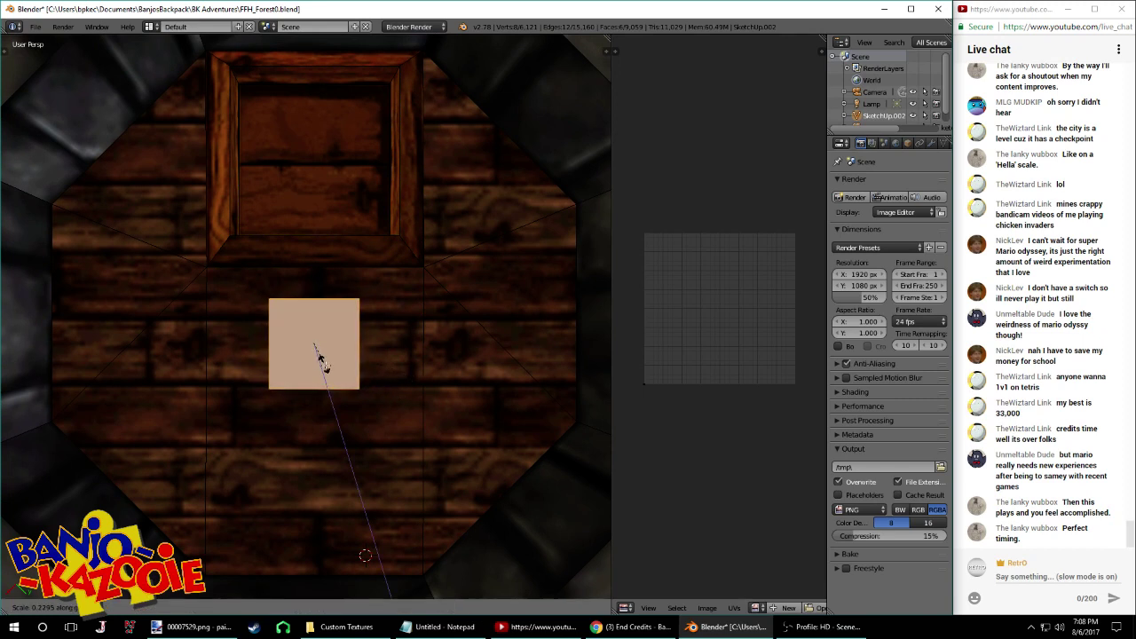
click(330, 377)
middle_drag(329, 377, 291, 253)
Scale the flattened block down slightly and move it into the square wooden recess
key(s)
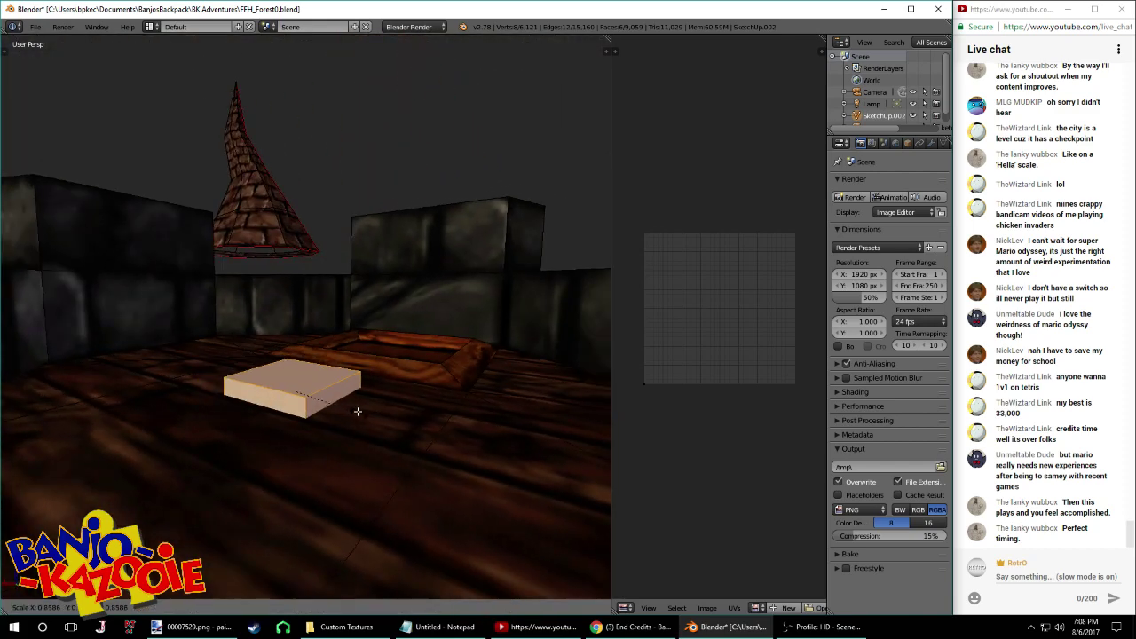
middle_drag(338, 402, 364, 389)
key(g)
key(y)
click(408, 344)
key(KP_7)
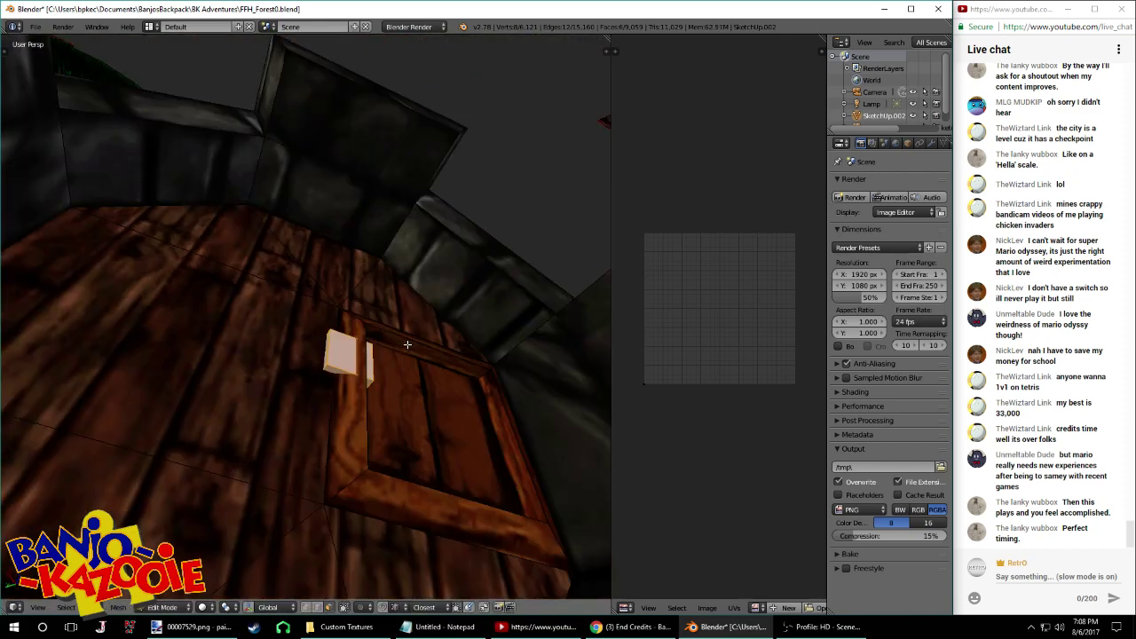
shift+middle_drag(311, 402, 373, 369)
key(g)
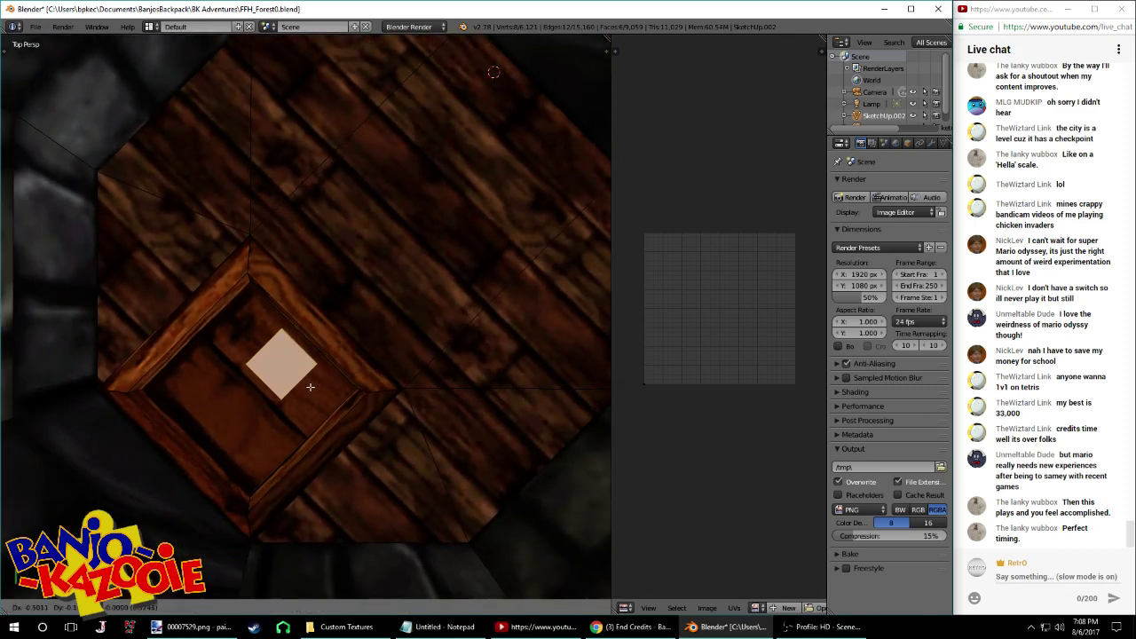
click(310, 387)
Adjust the block's height along the Z axis and reposition it inside the recess
scroll(320, 381, up, 4)
middle_drag(367, 372, 380, 375)
key(s)
key(z)
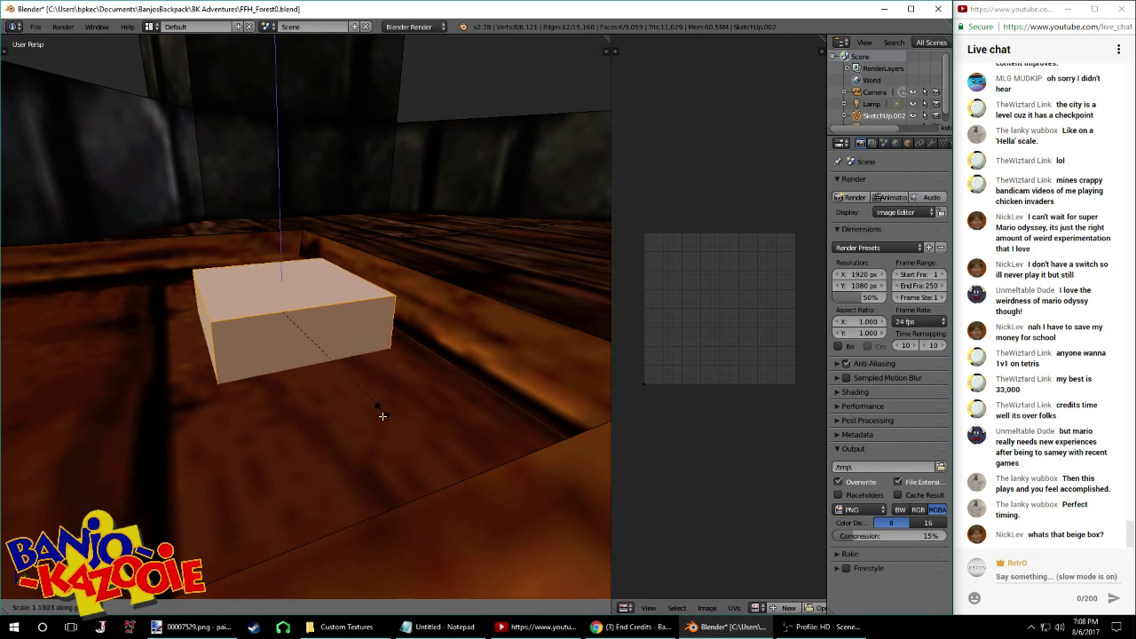
click(382, 415)
key(g)
key(x)
click(407, 425)
Resize the block and lower it along the Z axis toward the recess's floor
key(s)
middle_drag(373, 386, 330, 390)
key(s)
key(z)
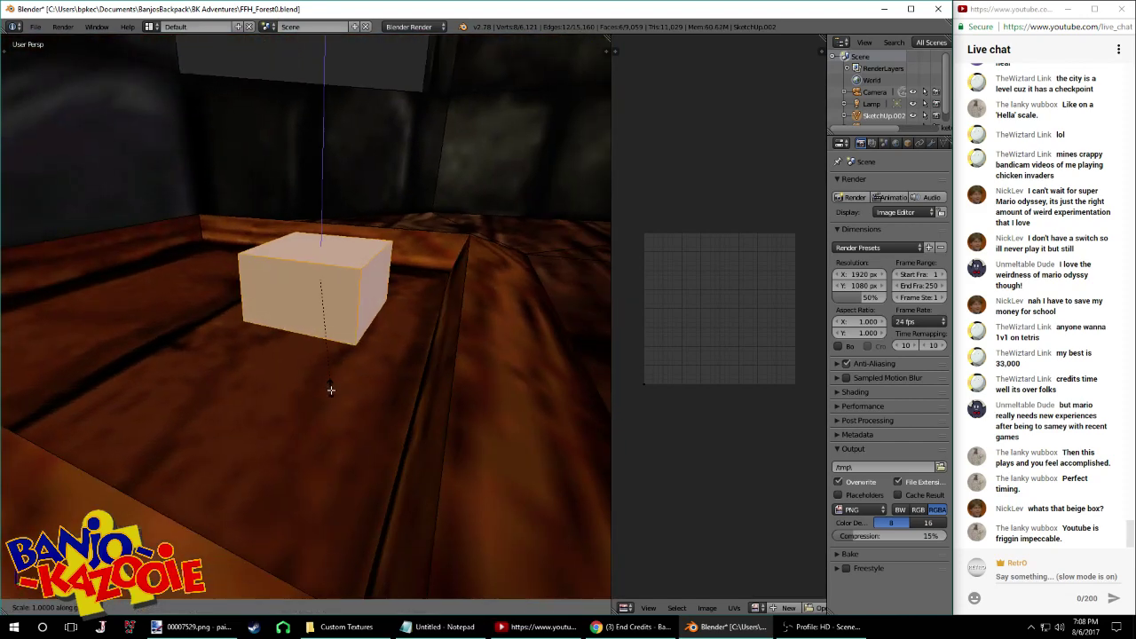
click(345, 352)
key(s)
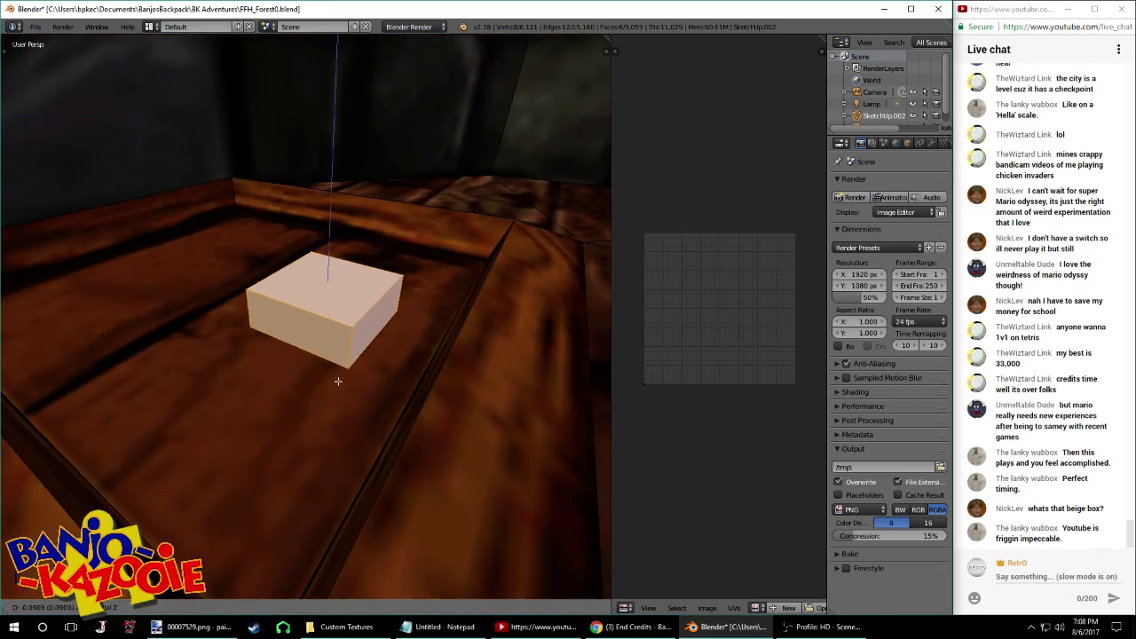
click(333, 357)
key(s)
click(377, 382)
Flatten the block along the Z axis into a thin plate lying on the recess's floor
scroll(290, 403, down, 8)
middle_drag(377, 381, 320, 375)
scroll(340, 350, up, 8)
key(s)
key(z)
click(361, 329)
key(s)
key(z)
click(340, 370)
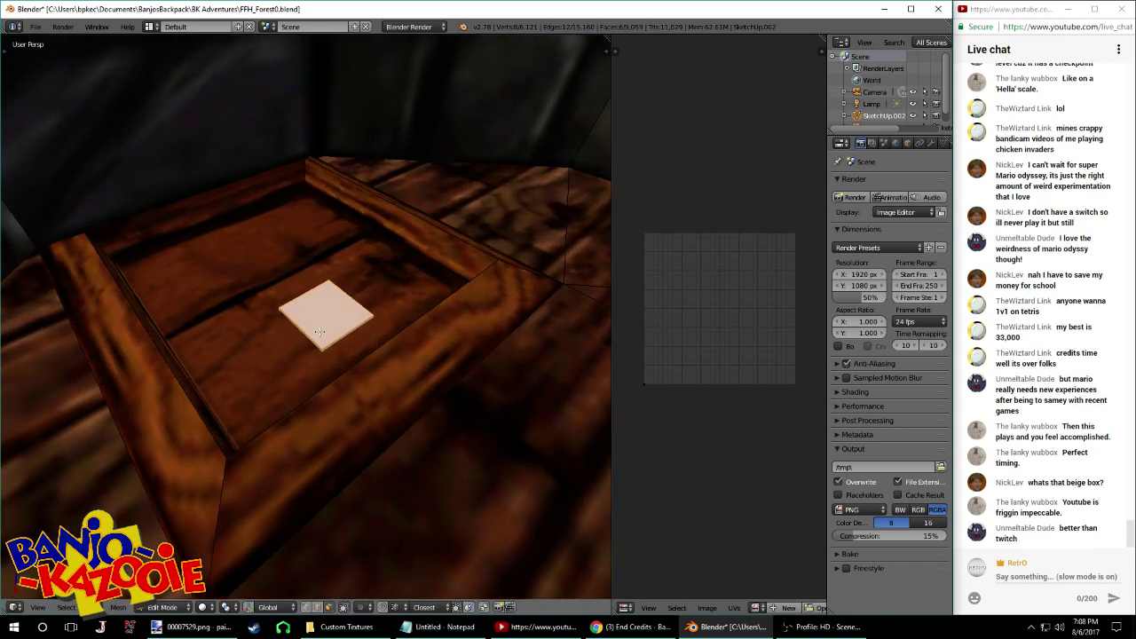
Select the thin plate's top face and start opening an image for it, with the files displayed as thumbnails
right_click(319, 332)
key(x)
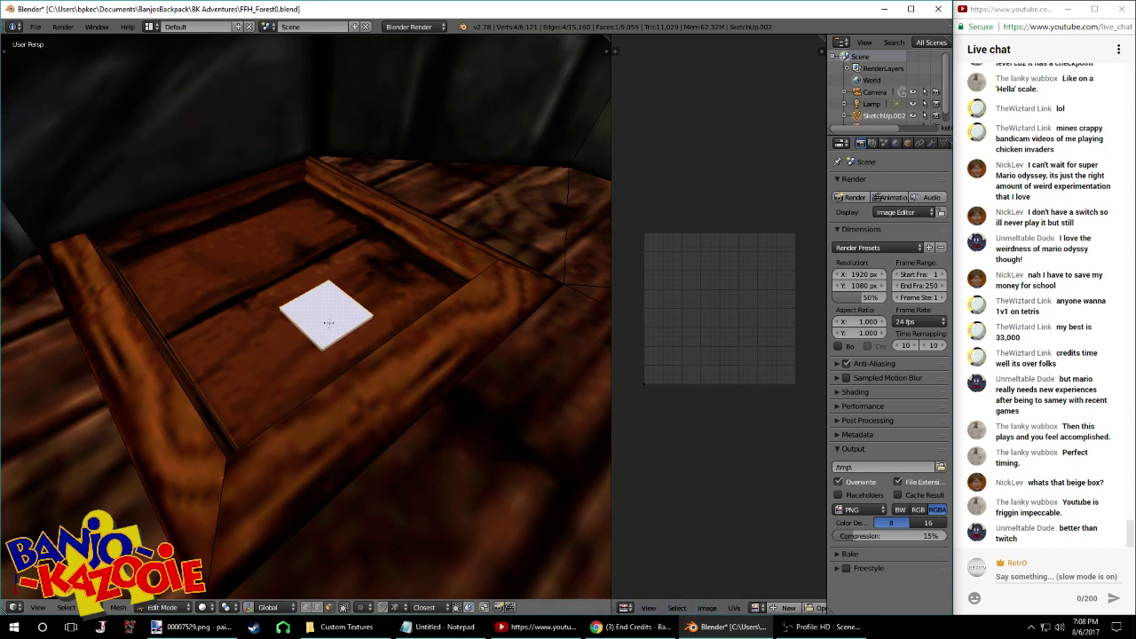
click(706, 608)
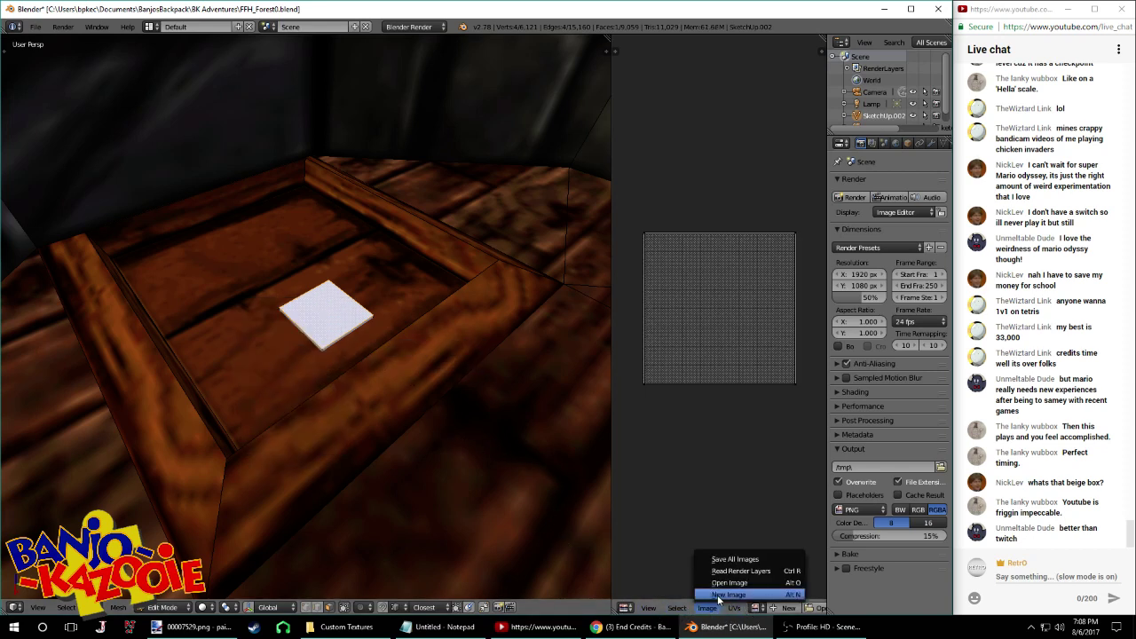
click(728, 586)
click(201, 43)
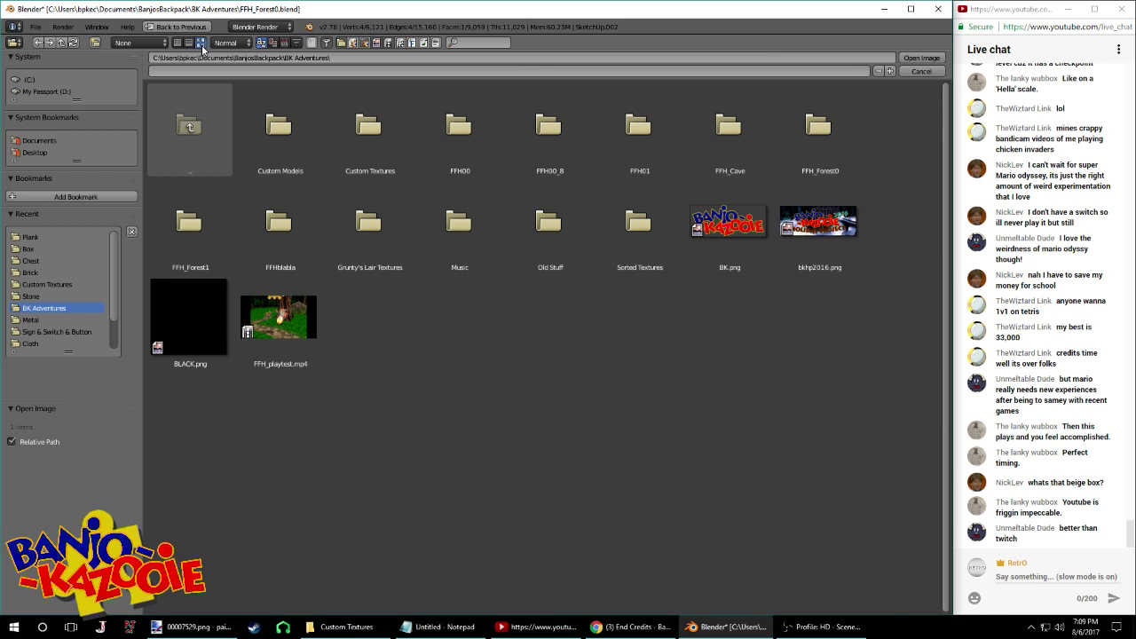
Browse to the Metal folder inside Sorted Textures\BKSorted
double_click(661, 267)
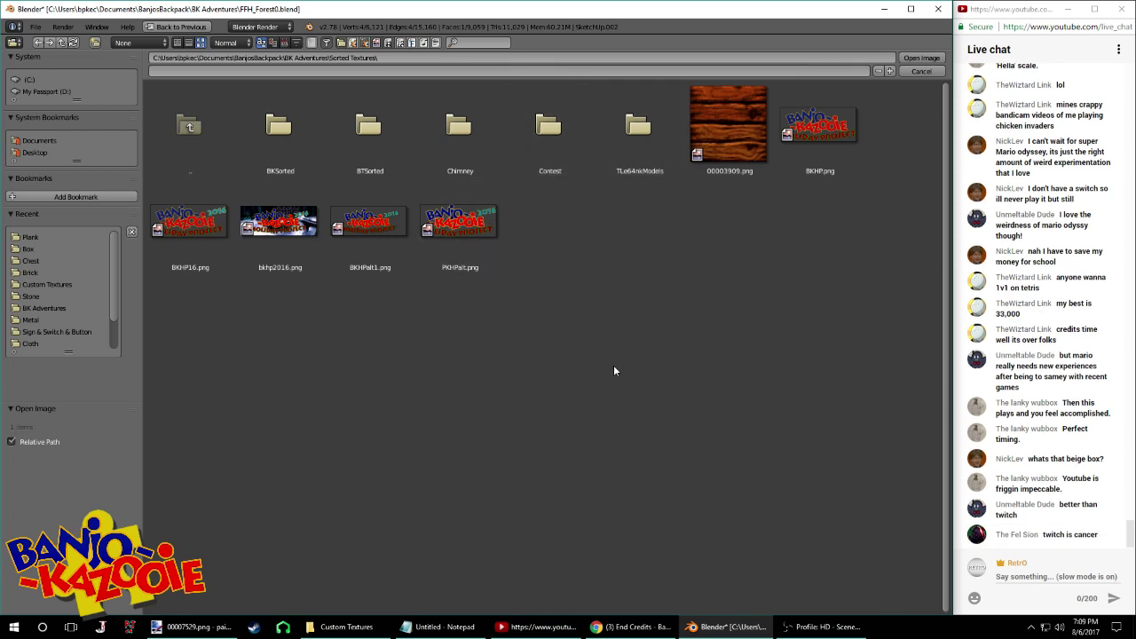
drag(663, 384, 671, 386)
click(295, 152)
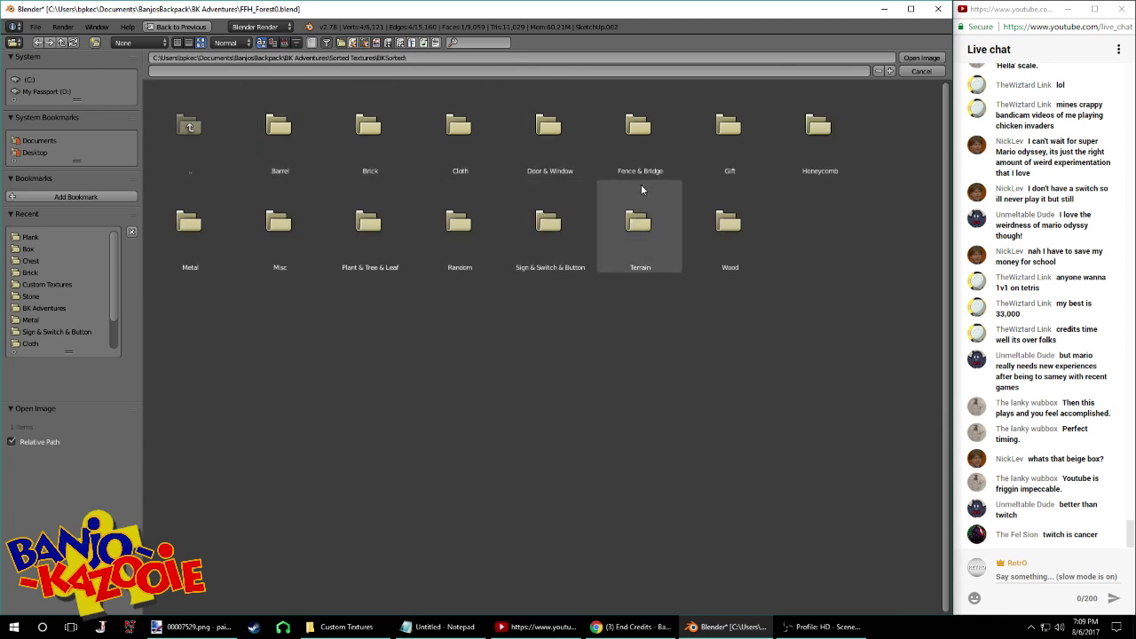
click(61, 44)
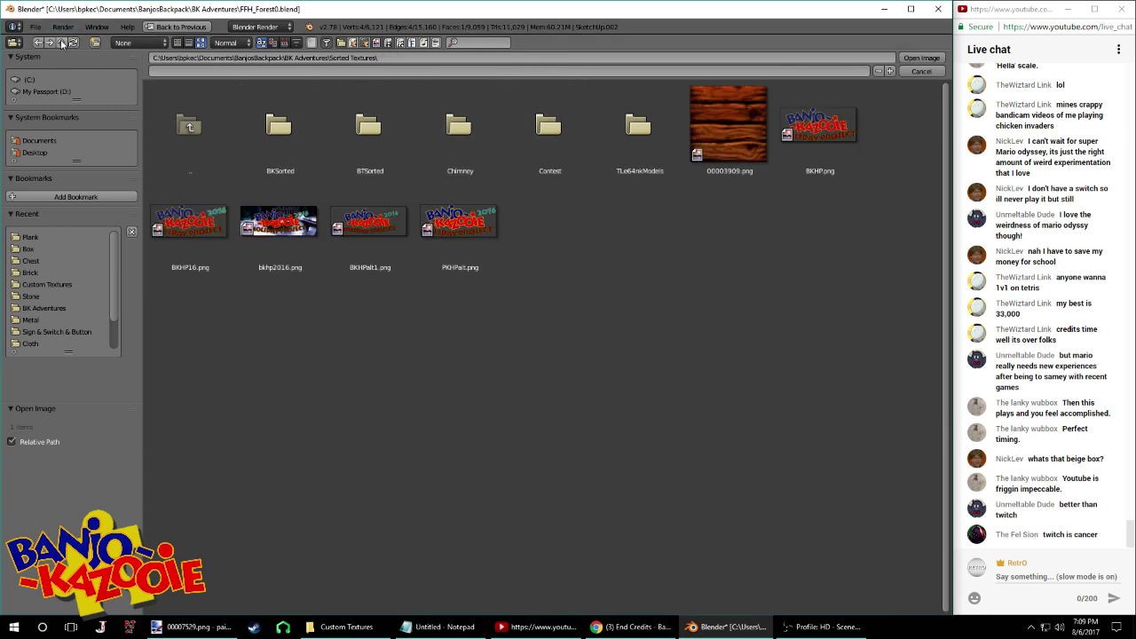
click(61, 44)
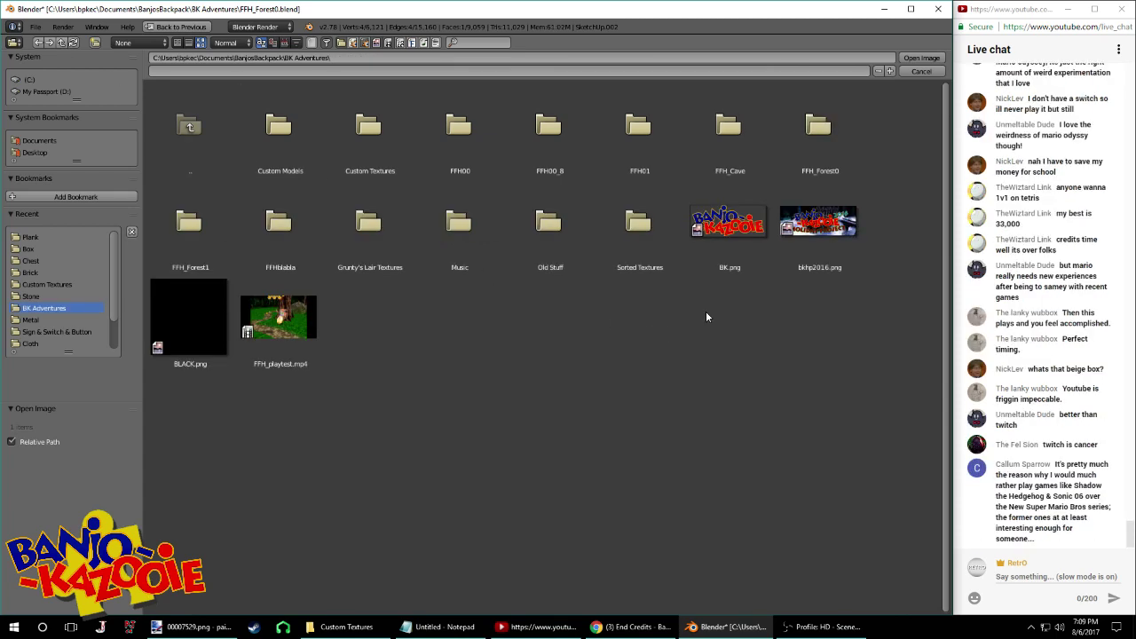
click(628, 233)
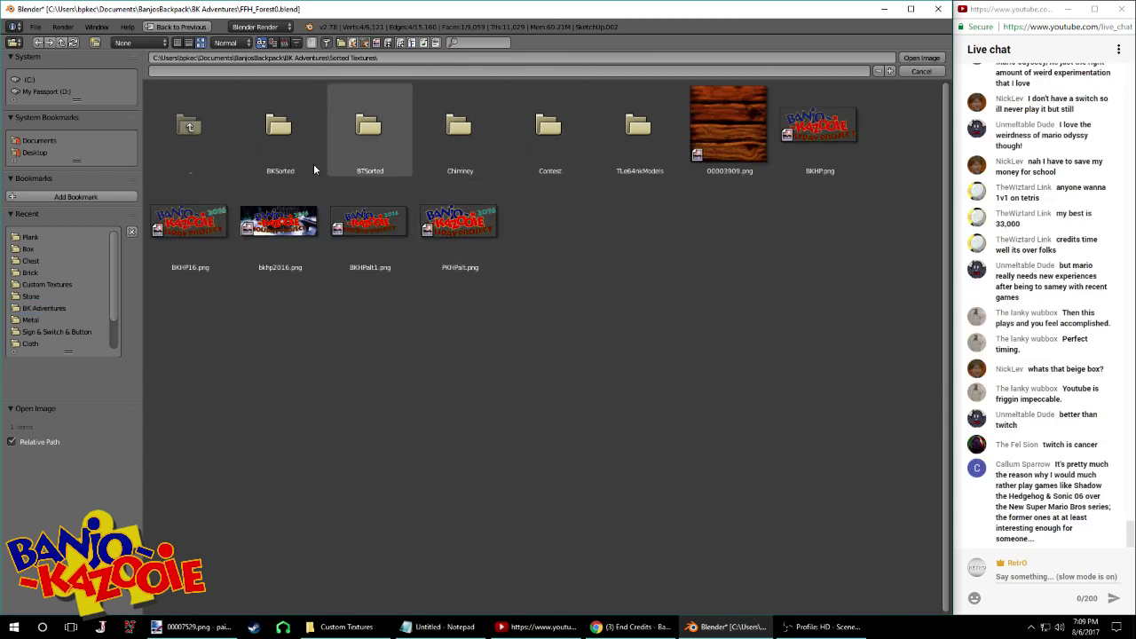
click(283, 153)
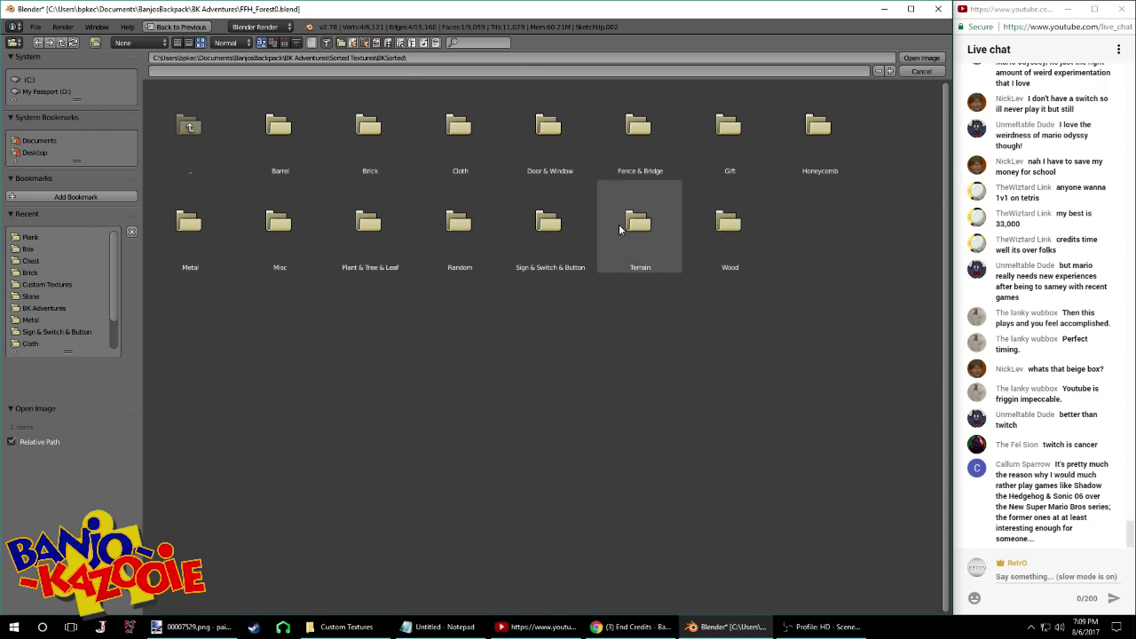
click(226, 236)
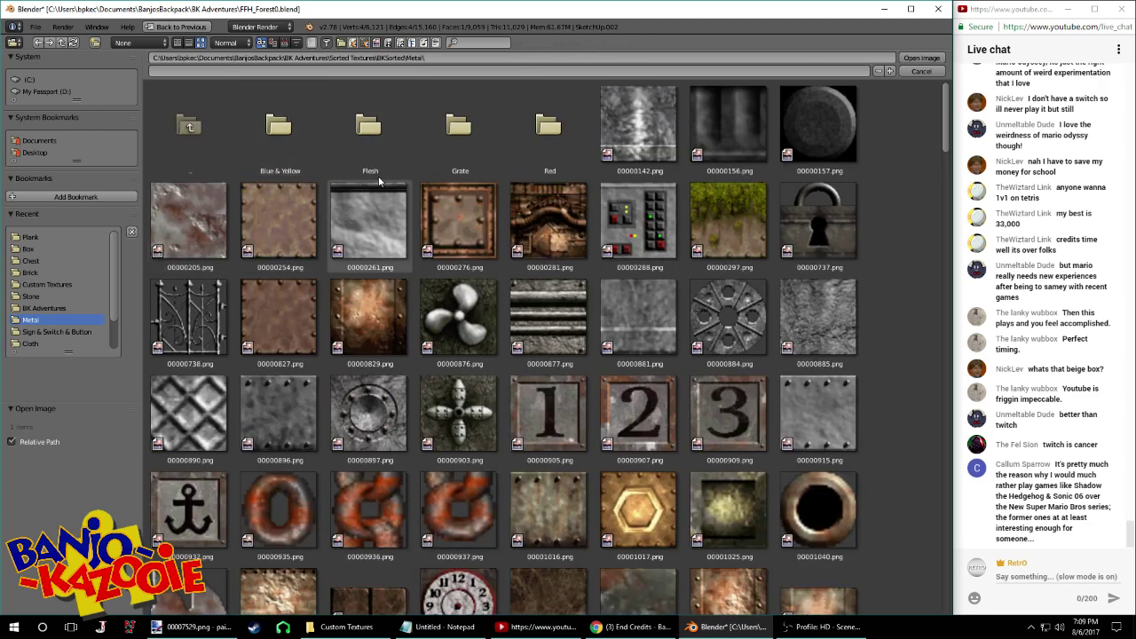
Look through the Metal textures and the Grate subfolder for an image that suits the plate's top face
scroll(381, 178, down, 7)
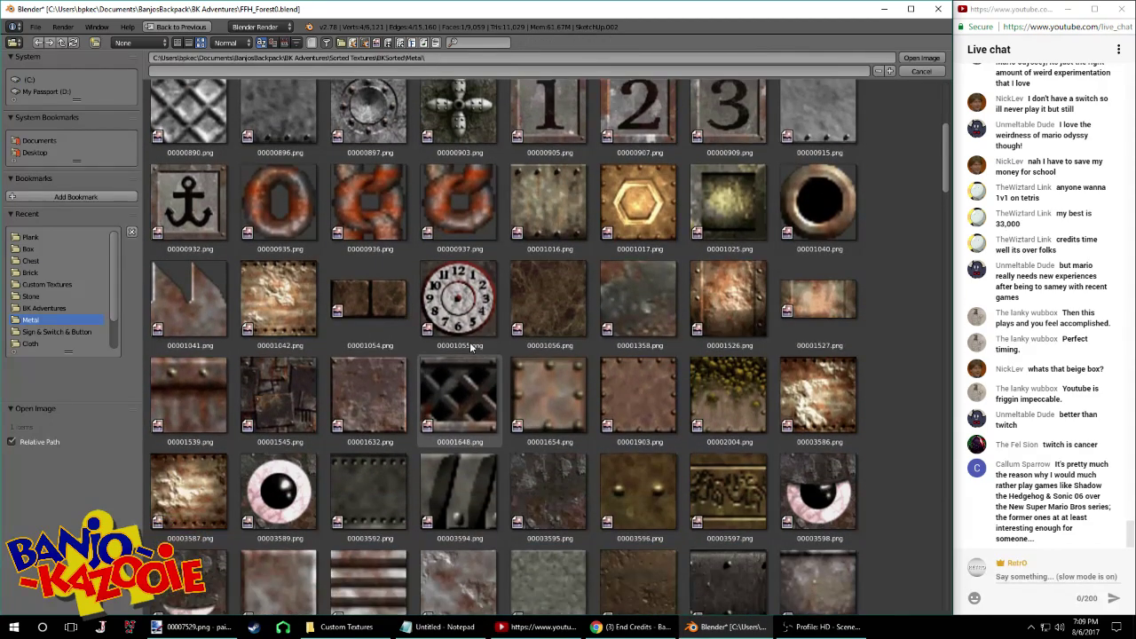
scroll(469, 342, down, 15)
scroll(520, 397, down, 12)
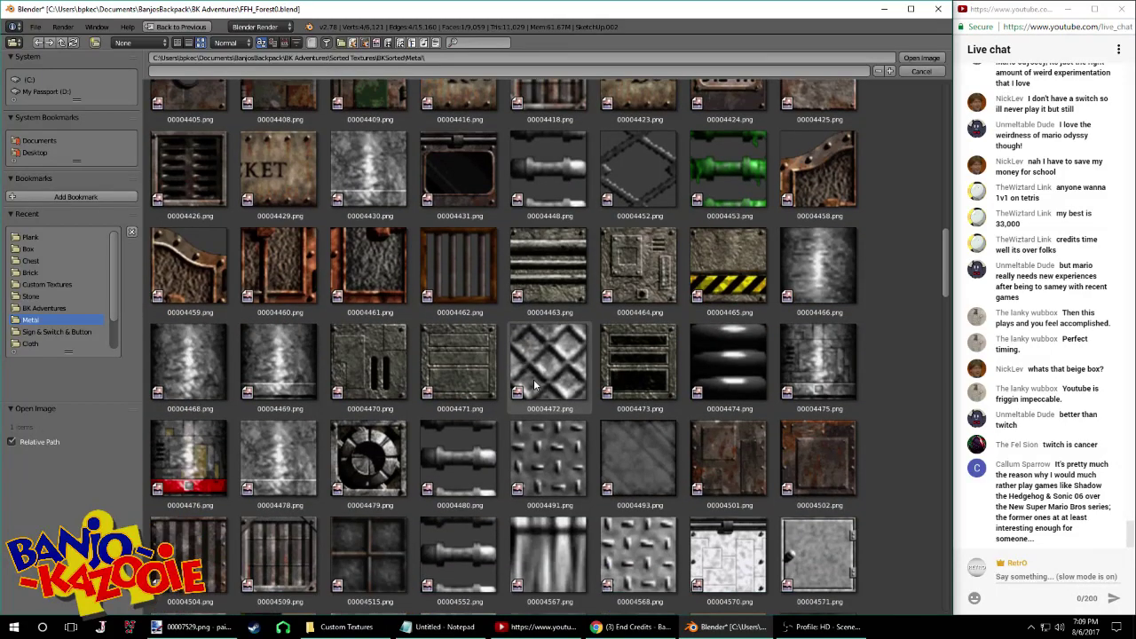
scroll(532, 391, down, 14)
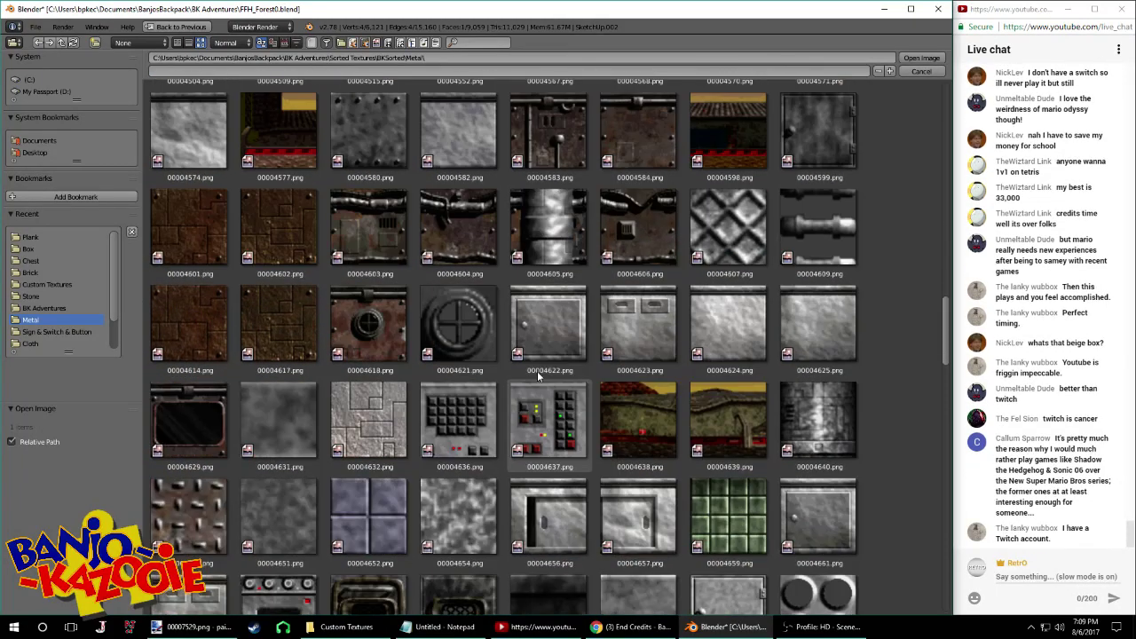
scroll(513, 399, down, 10)
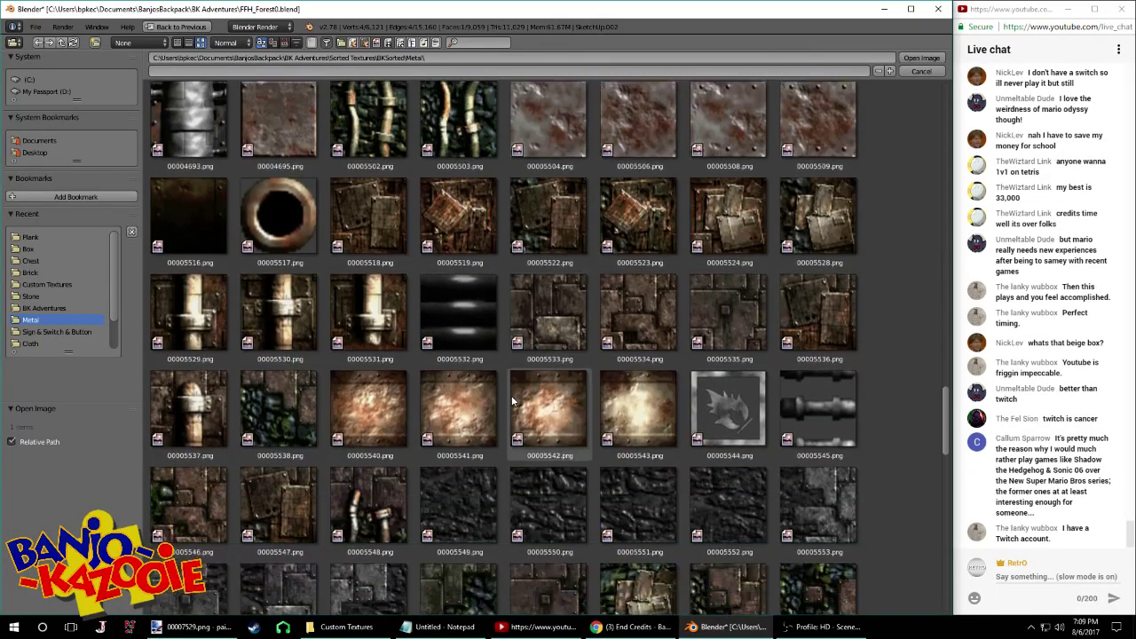
scroll(510, 396, down, 14)
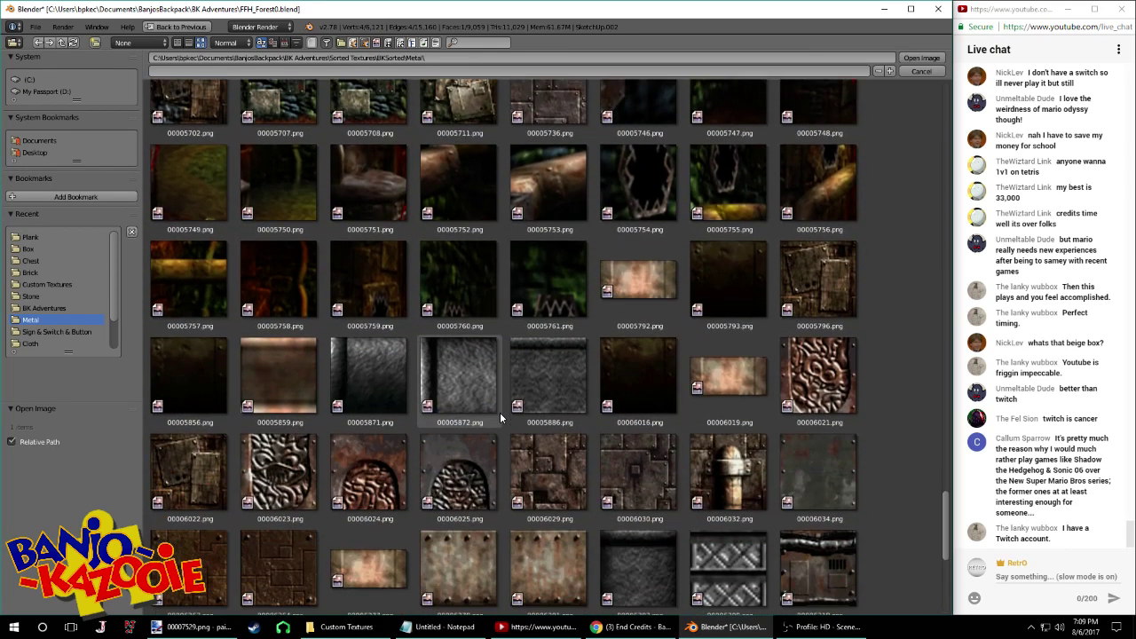
scroll(500, 412, down, 10)
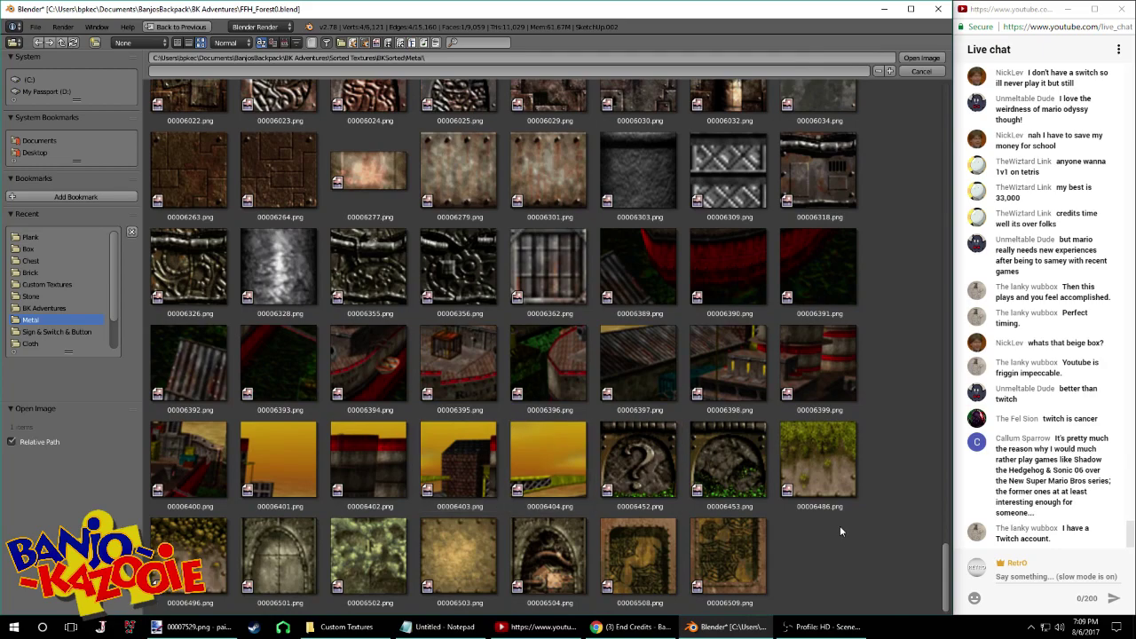
drag(945, 562, 944, 102)
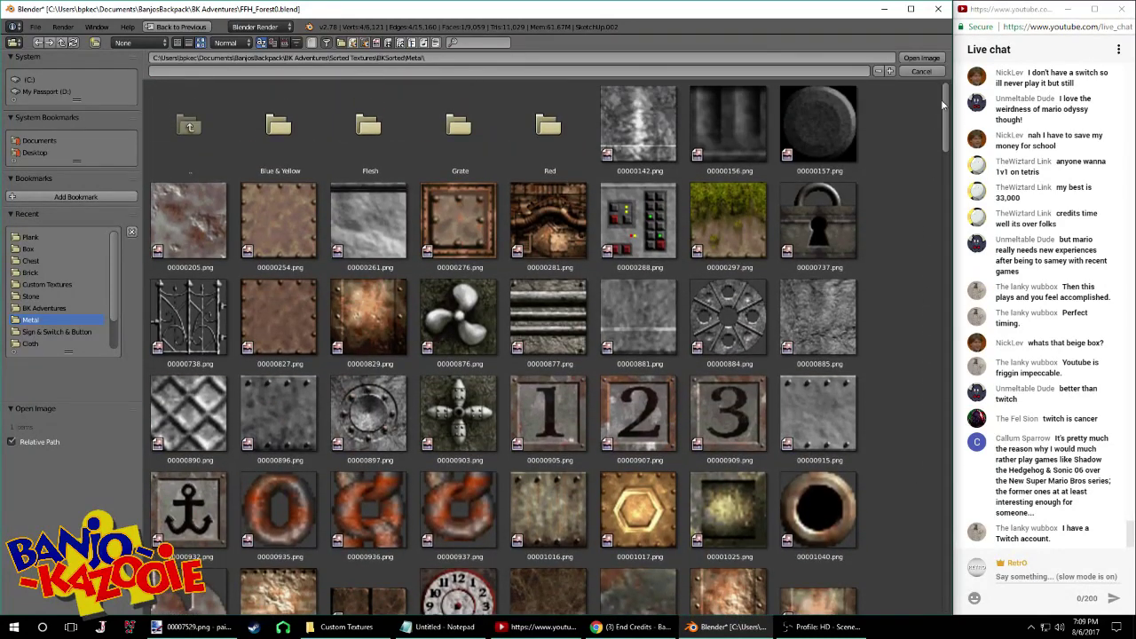
click(480, 154)
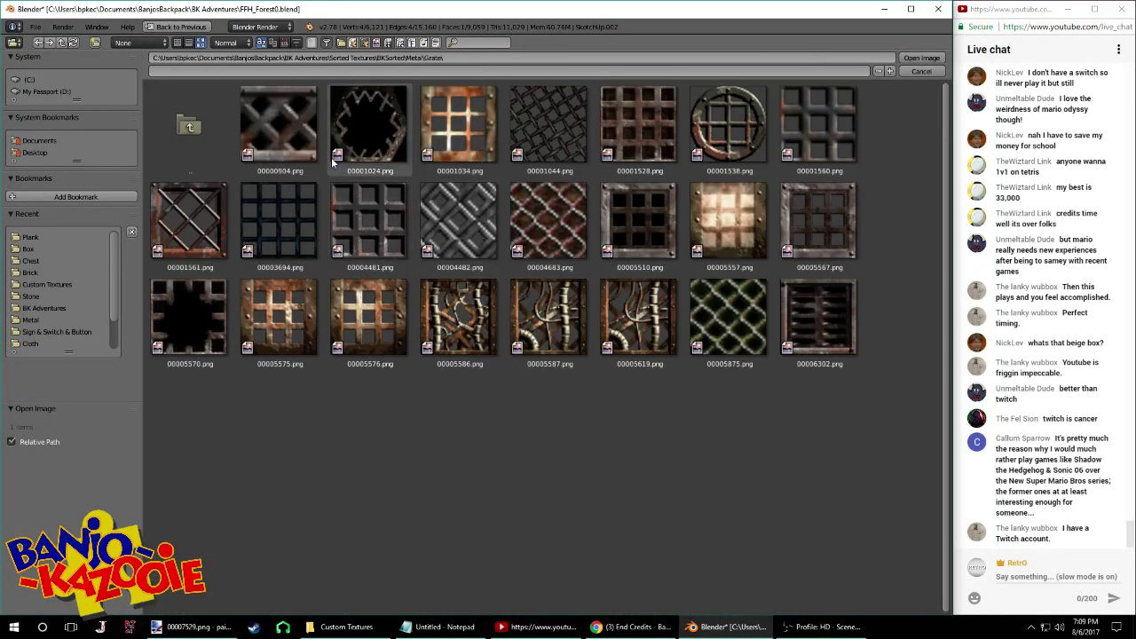
click(197, 123)
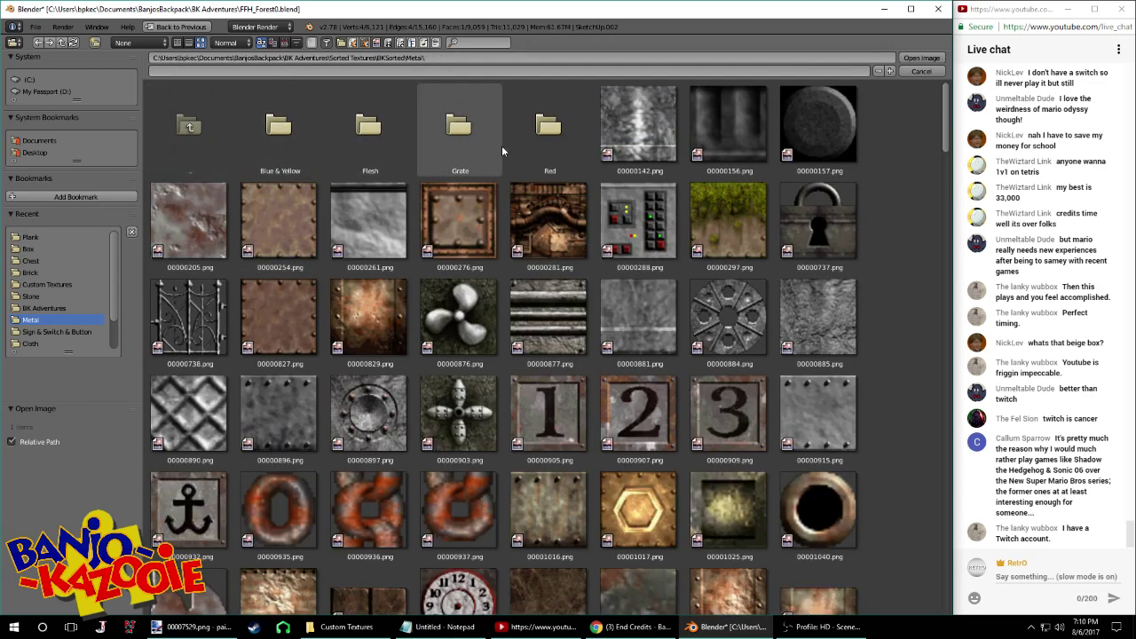
Apply the padlock texture 00000737.png to the plate's top face and turn its mapping half a turn
double_click(800, 213)
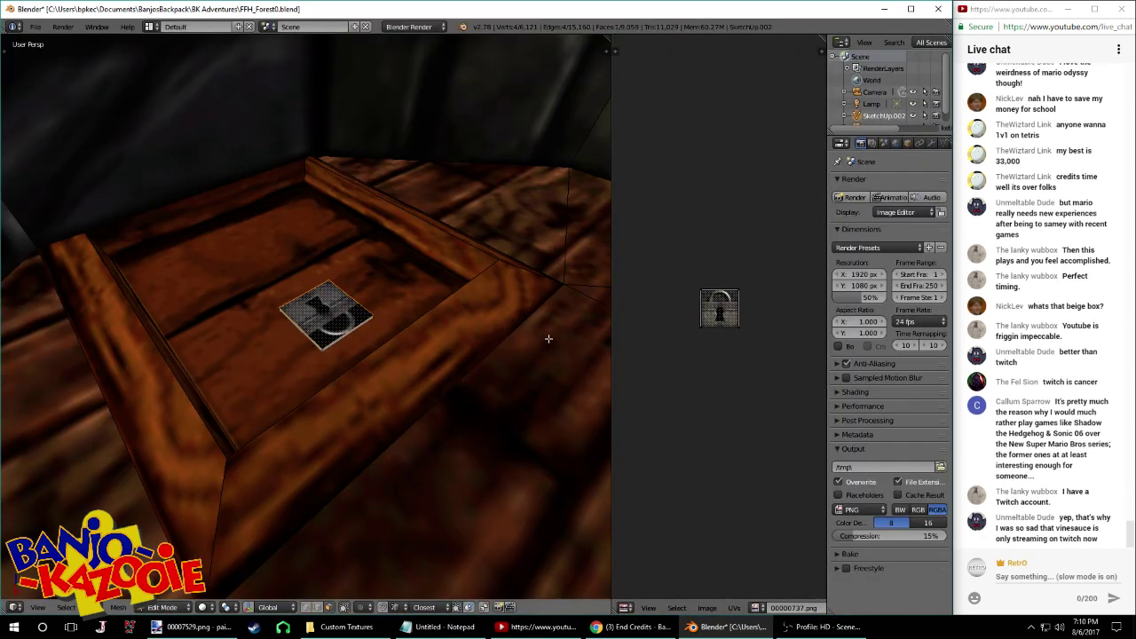
middle_drag(539, 355, 586, 352)
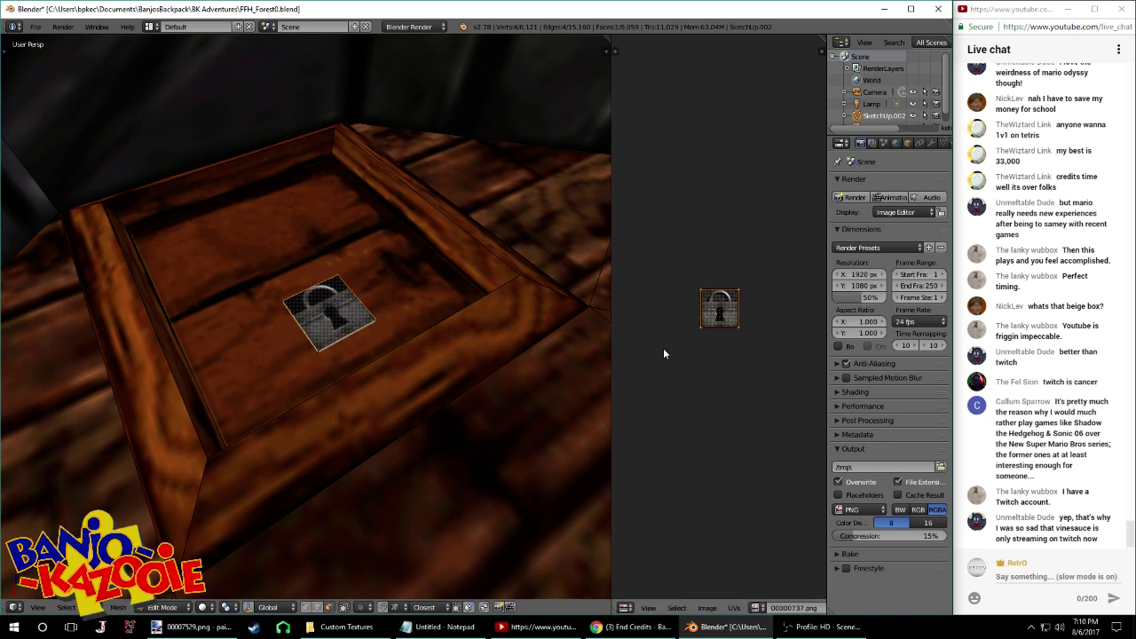
Resize the whole padlock plate and move it along the Z axis to just above the recess's floor
middle_drag(381, 327, 500, 295)
key(s)
click(405, 336)
key(g)
key(z)
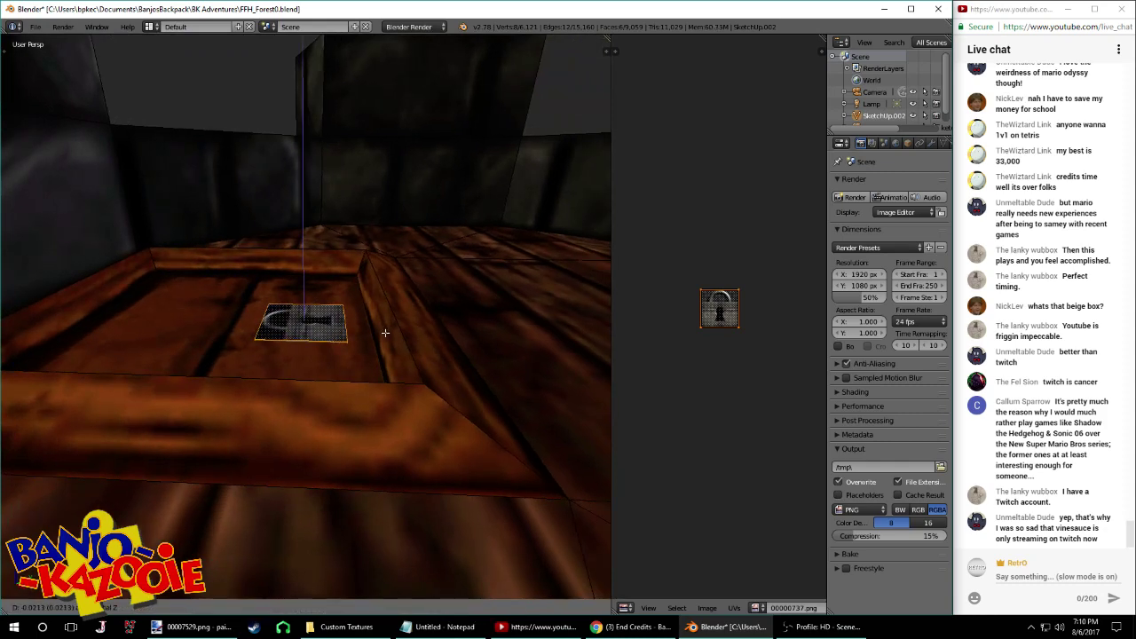
click(355, 346)
Delete the plate's side and bottom faces, keeping only the padlock-textured top face
scroll(336, 353, up, 5)
middle_drag(336, 353, 377, 348)
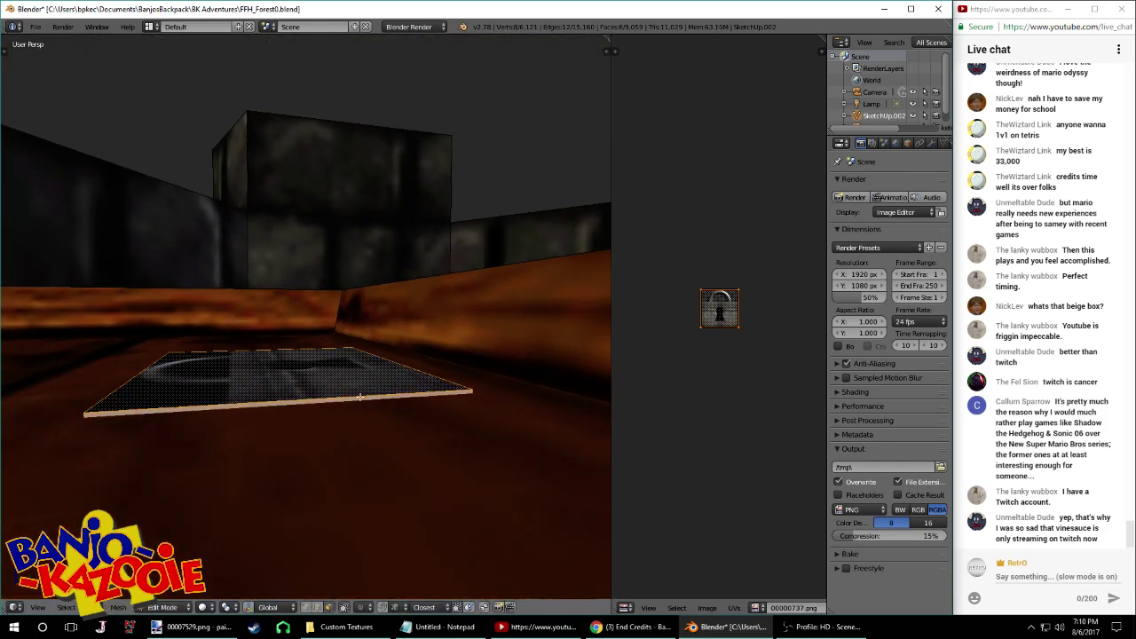
key(a)
key(ctrl+l)
shift+right_click(337, 374)
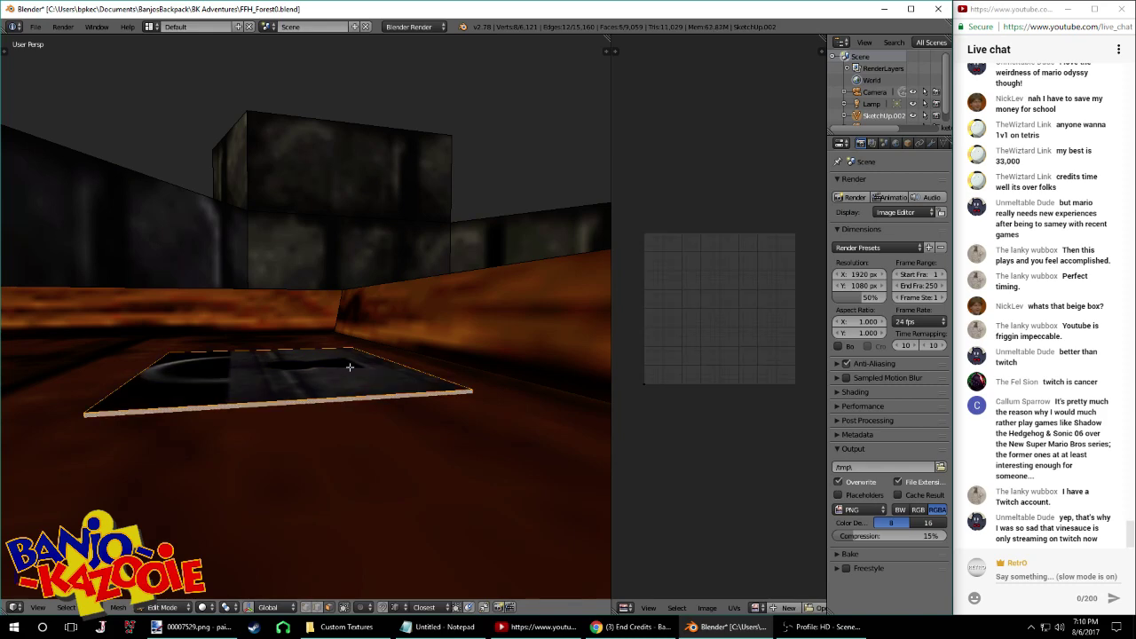
key(x)
click(327, 396)
Try to enlarge the padlock face's UV mapping over the texture image
middle_drag(330, 398, 331, 328)
scroll(240, 456, down, 9)
right_click(331, 328)
scroll(331, 329, up, 3)
scroll(754, 330, up, 5)
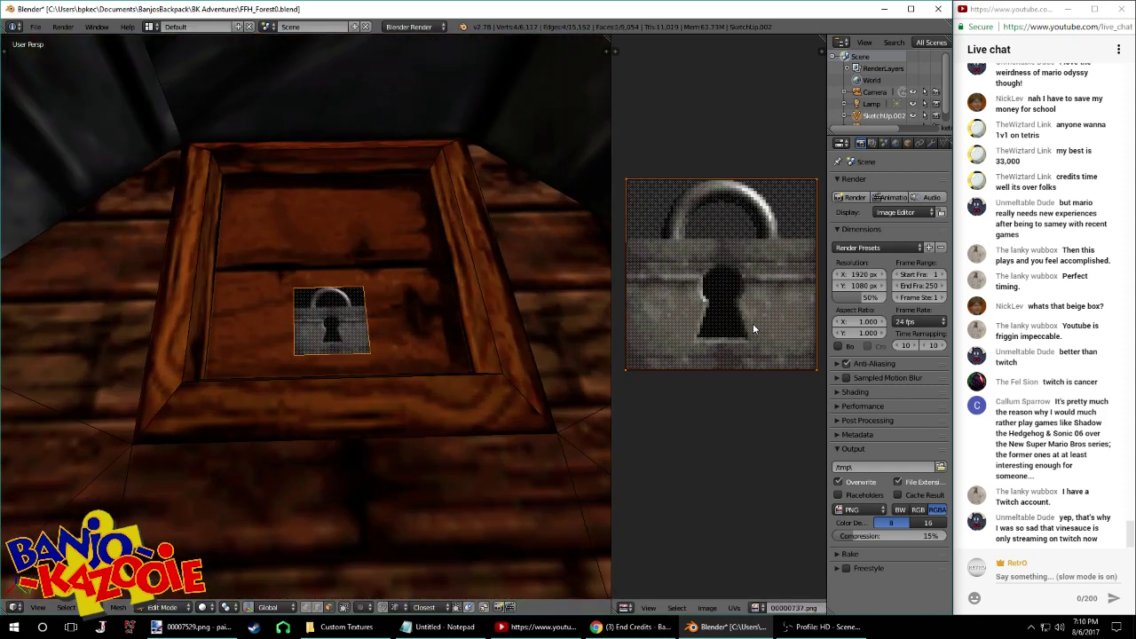
key(s)
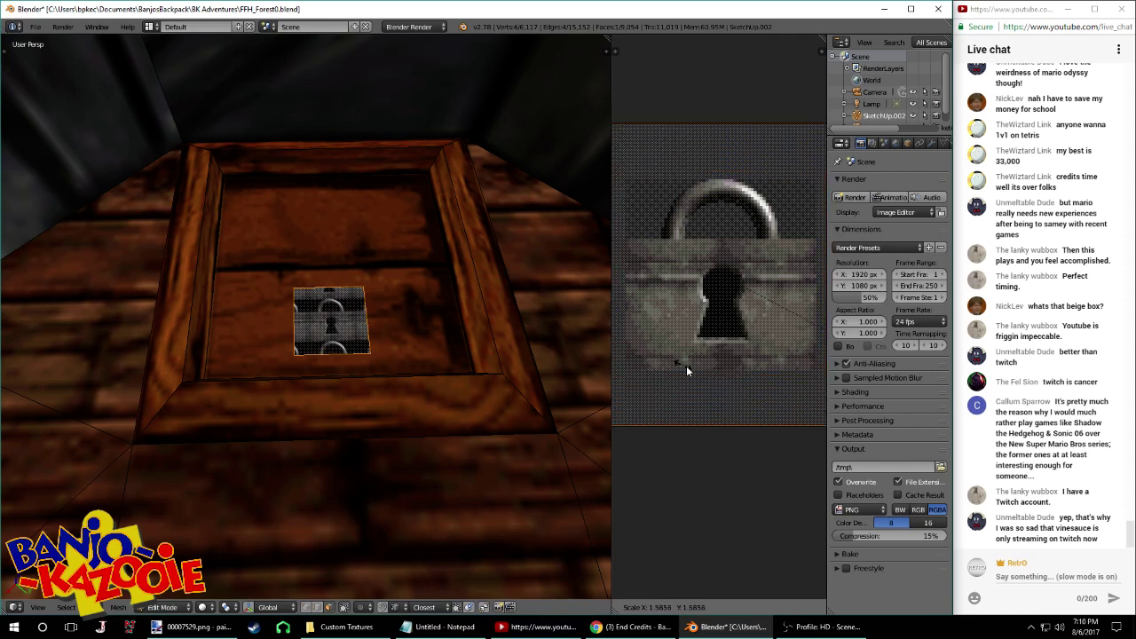
click(644, 441)
Try to scale the padlock face along the Y axis
key(Tab)
middle_drag(388, 345, 337, 323)
key(Tab)
key(g)
right_click(357, 327)
key(s)
key(y)
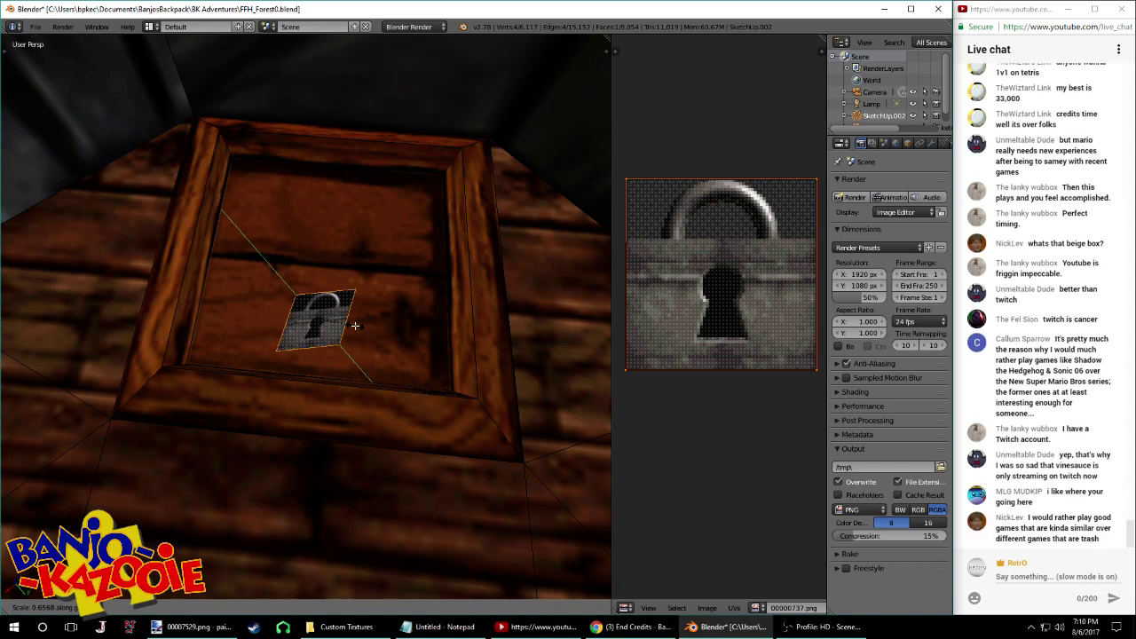
click(347, 336)
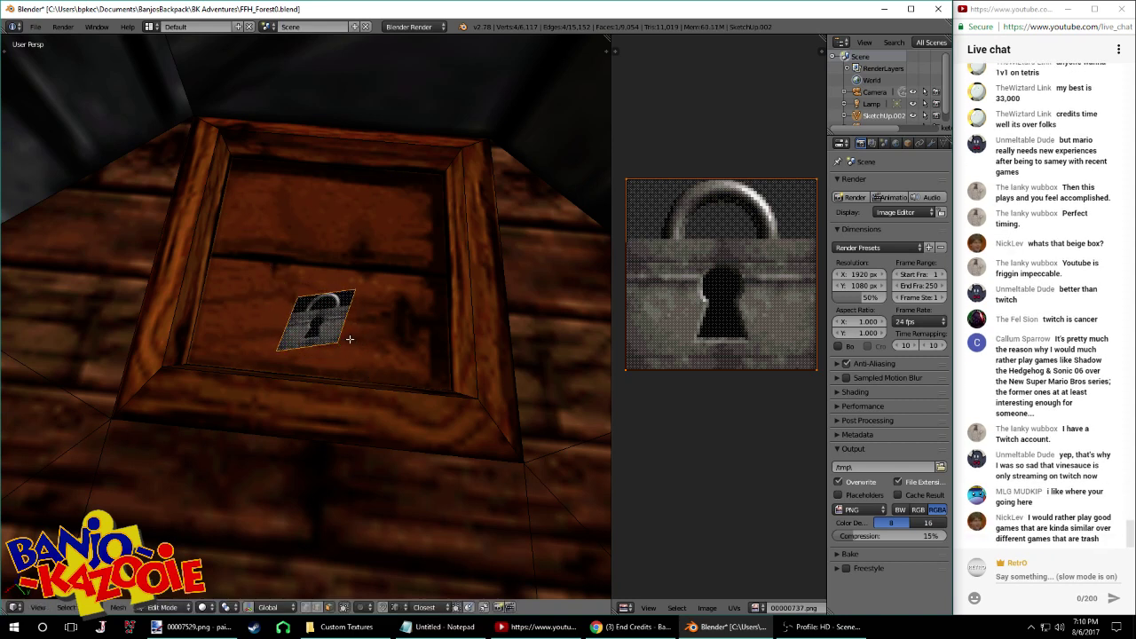
Undo the Y-axis scaling of the padlock face and save the level file
key(ctrl+z)
key(ctrl+s)
click(351, 336)
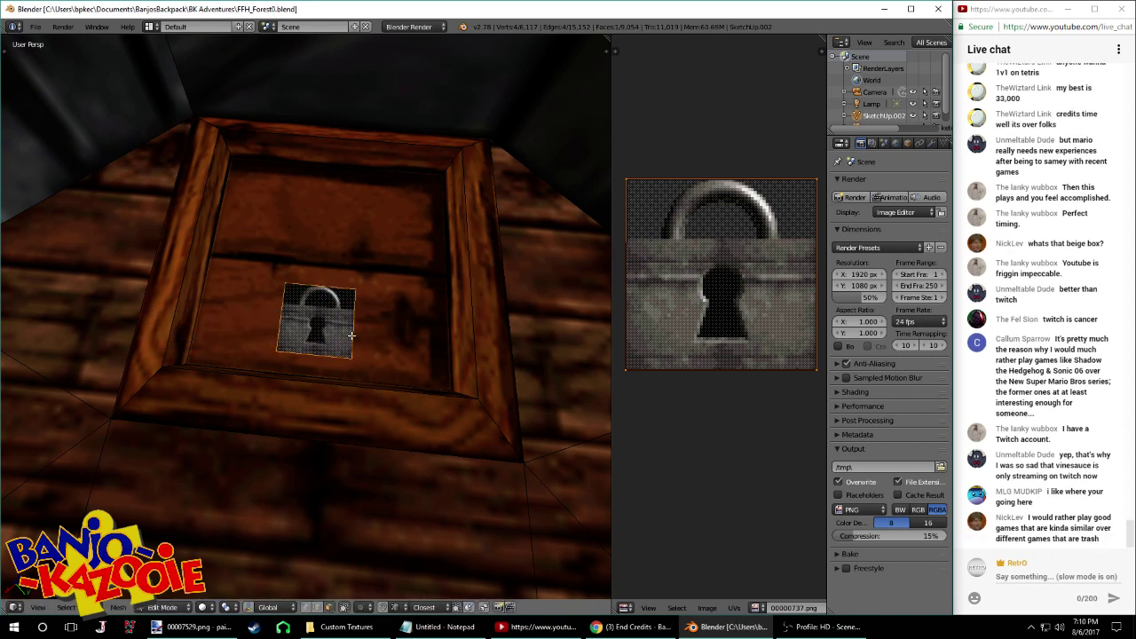
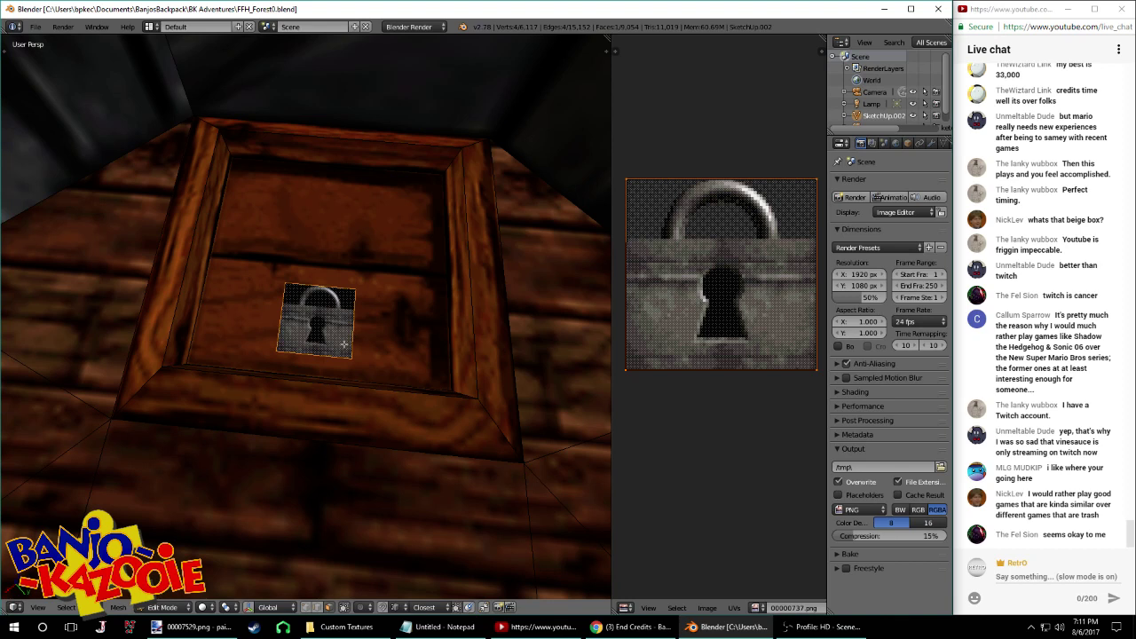
Move the padlock face along the X axis and nudge it freely within the wooden recess
key(g)
key(x)
click(361, 348)
key(g)
click(357, 350)
Adjust the padlock face's height along the Z axis just above the recess's floor and save the file
middle_drag(356, 351, 448, 307)
key(g)
key(z)
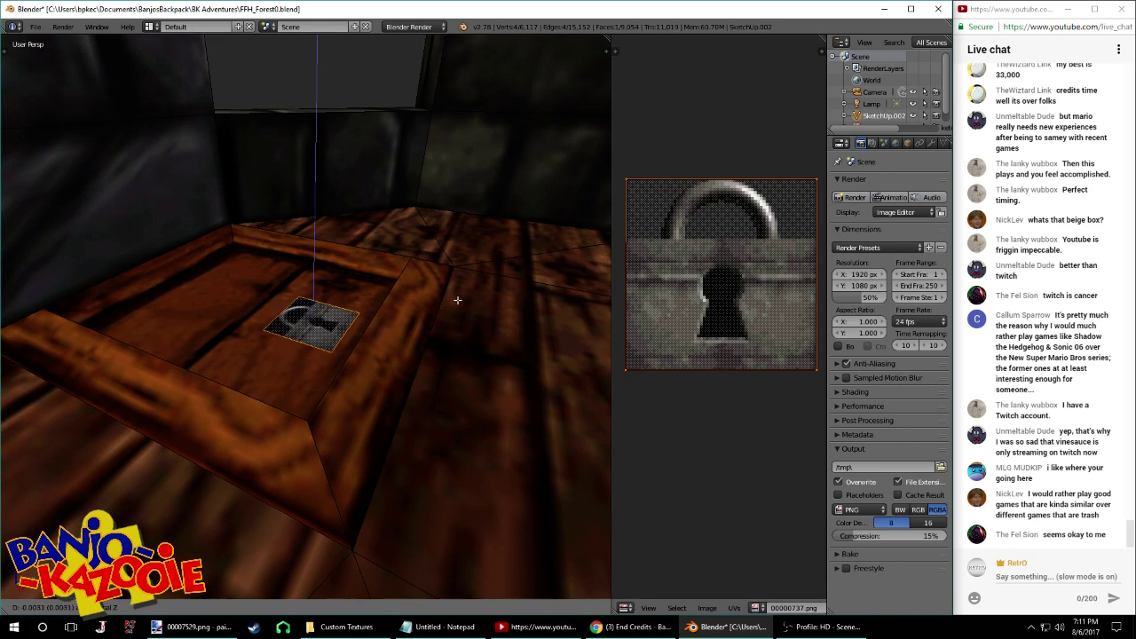
click(467, 296)
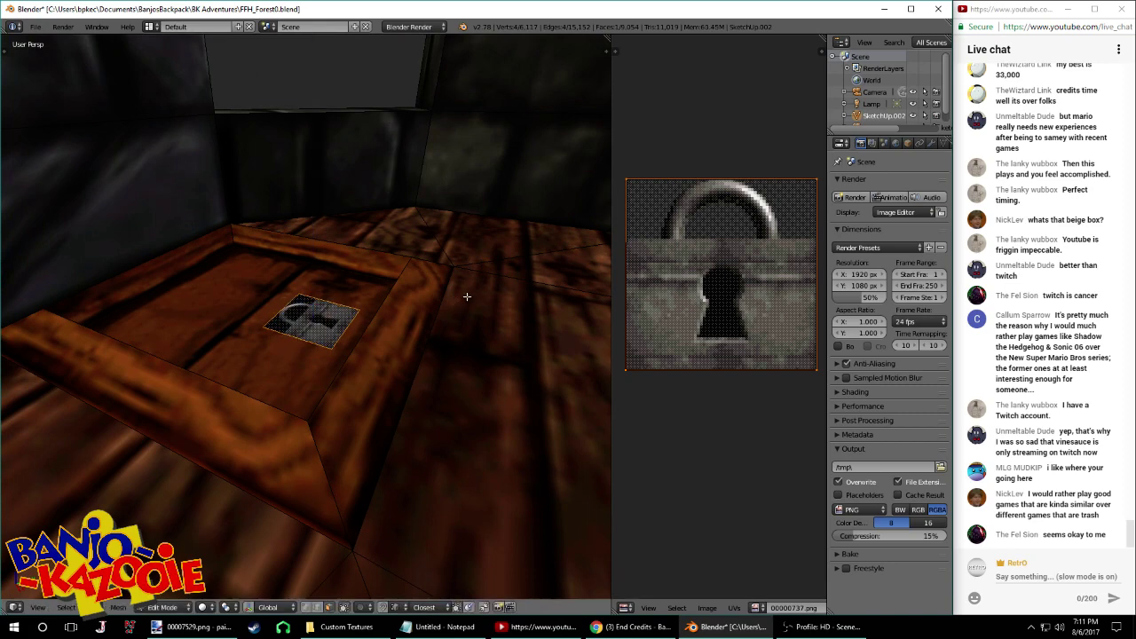
key(g)
click(454, 308)
key(ctrl+s)
click(456, 309)
Extrude the padlock face and scale the extruded outline to about 1.21 times its size
middle_drag(382, 308, 326, 336)
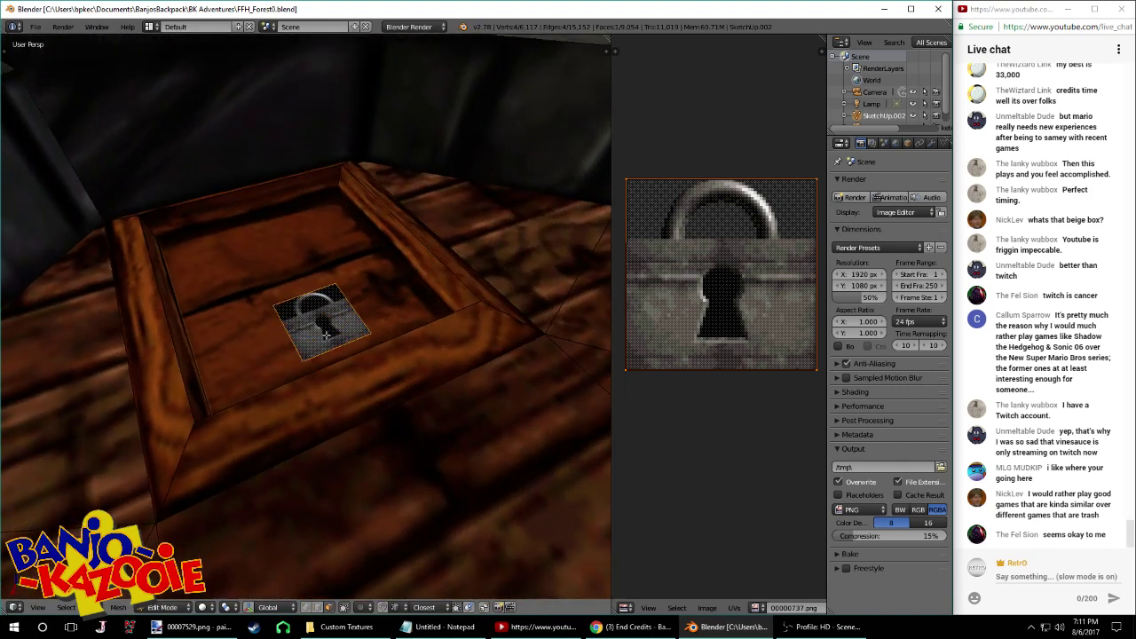
scroll(326, 335, up, 6)
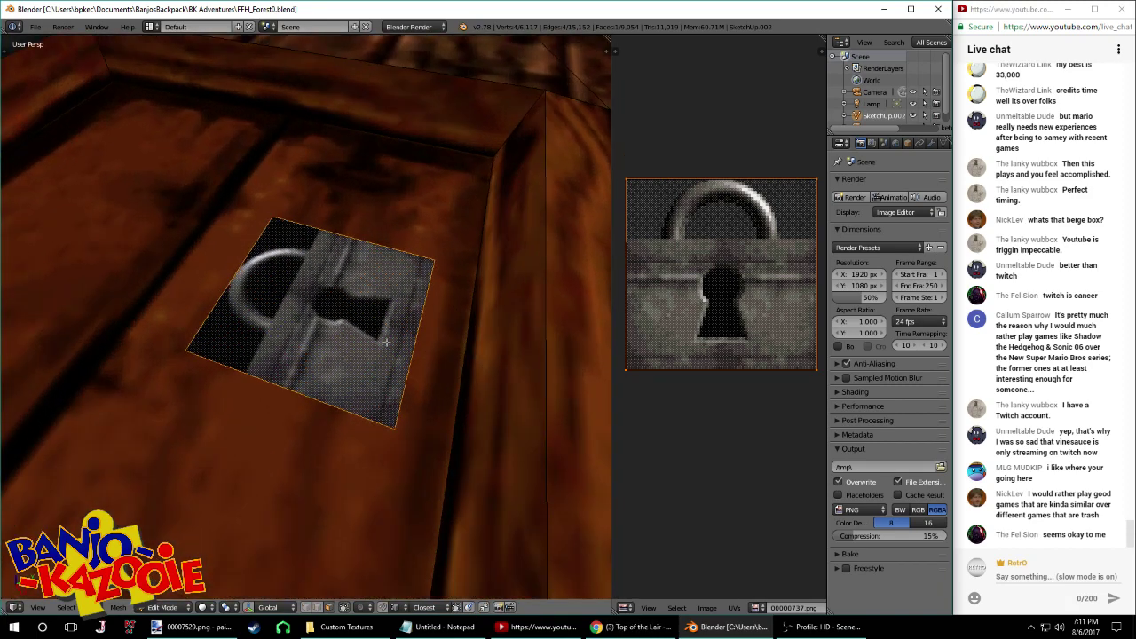
scroll(383, 346, down, 2)
key(s)
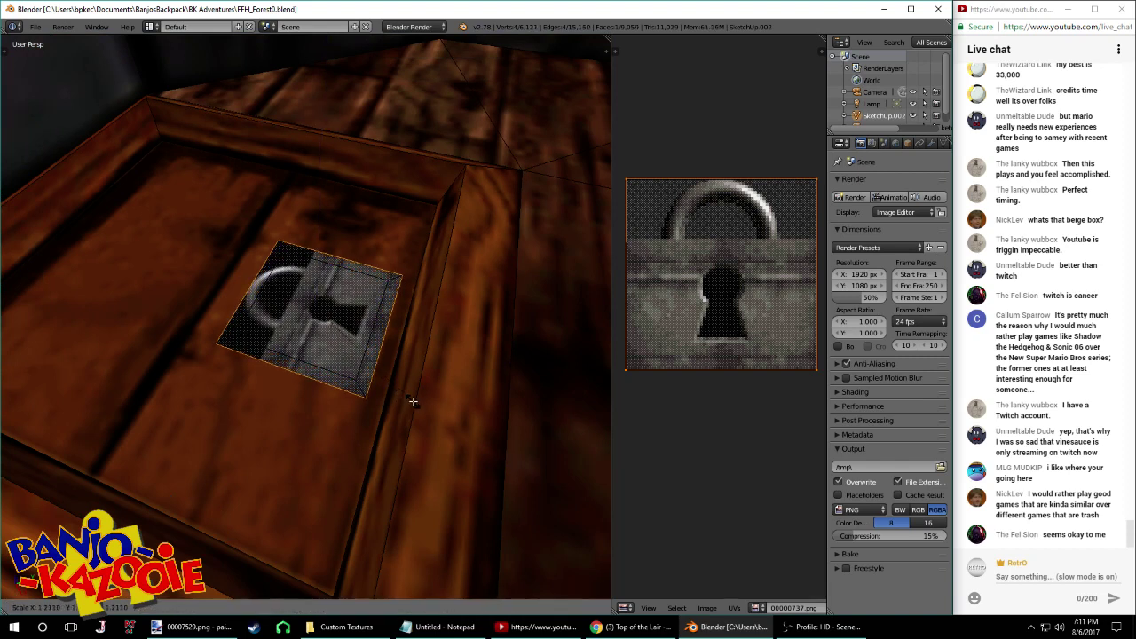
click(414, 400)
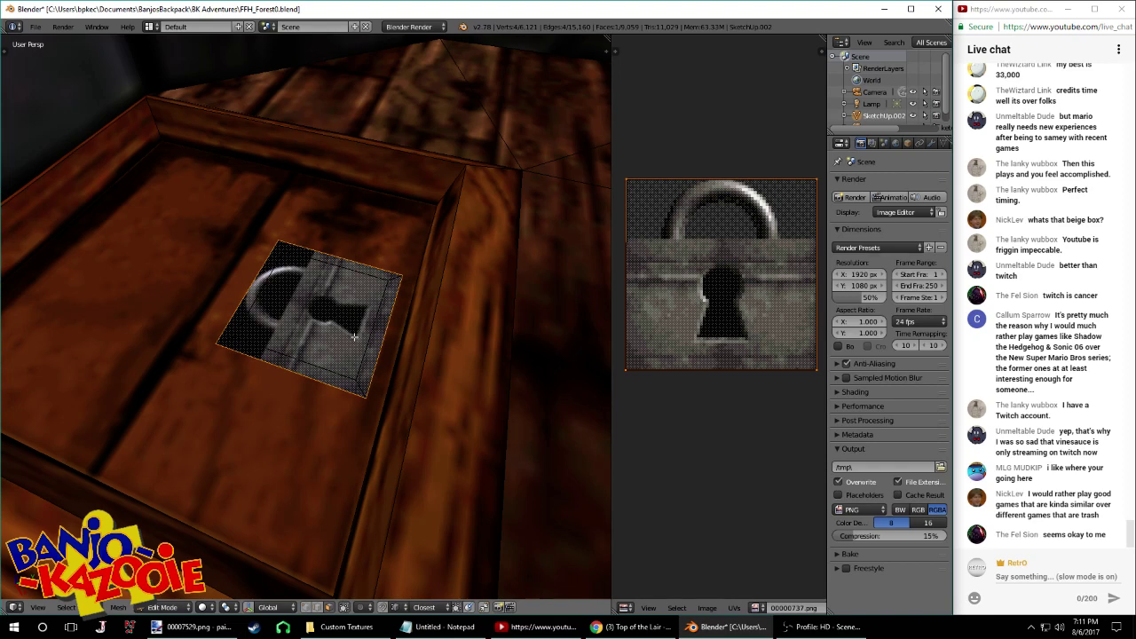
Delete the enlarged face at the base of the extruded padlock plate
key(x)
click(360, 356)
middle_drag(360, 335, 305, 406)
Select the plate's linked geometry from one of its edges and flip its normals to face outward
click(319, 609)
right_click(335, 405)
shift+right_click(313, 380)
right_click(284, 364)
shift+right_click(268, 369)
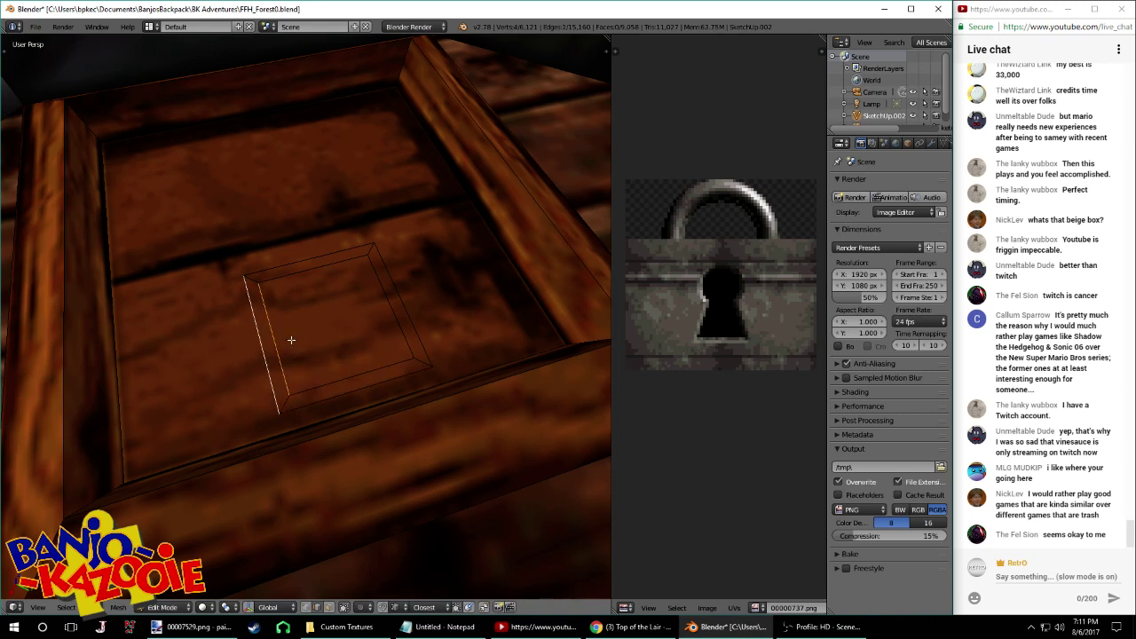
click(331, 608)
click(321, 608)
right_click(311, 389)
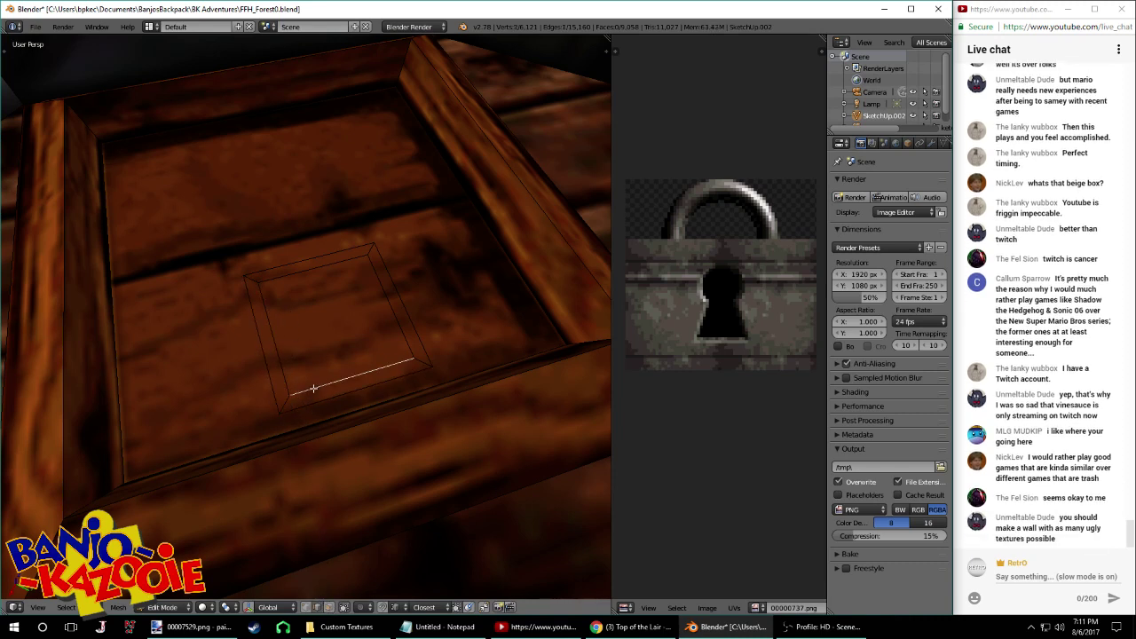
key(ctrl+l)
key(space)
text(flip)
key(Down)
key(Return)
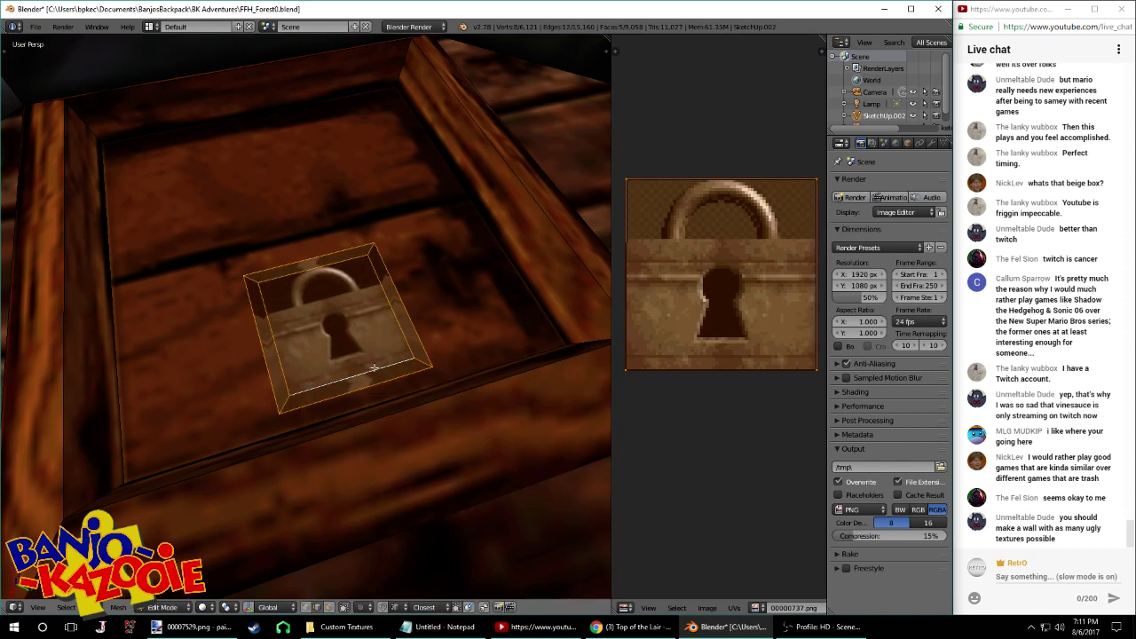
Raise the plate's inner padlock face along the Z axis so sloping sides lead up to it
key(g)
key(z)
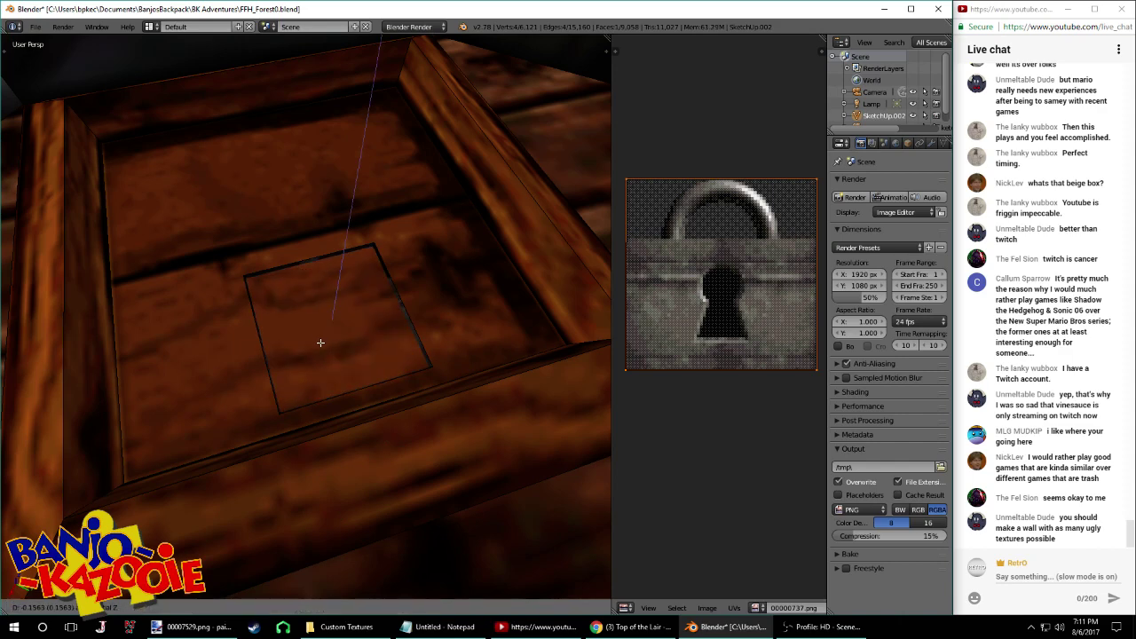
click(350, 297)
middle_drag(350, 298, 313, 337)
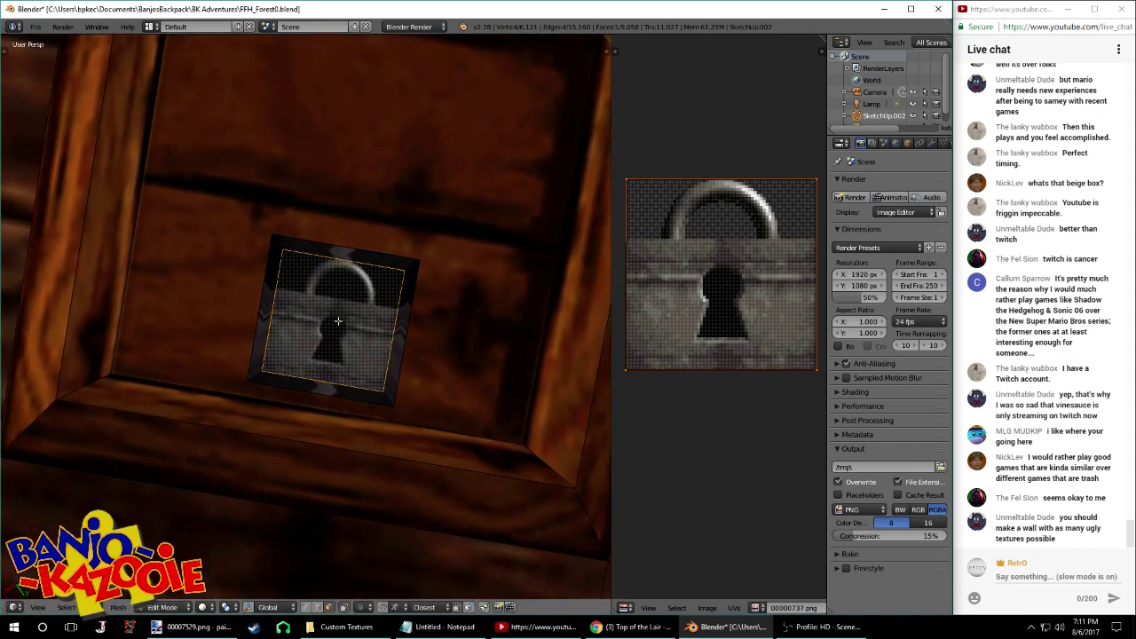
middle_drag(382, 323, 289, 289)
key(g)
key(z)
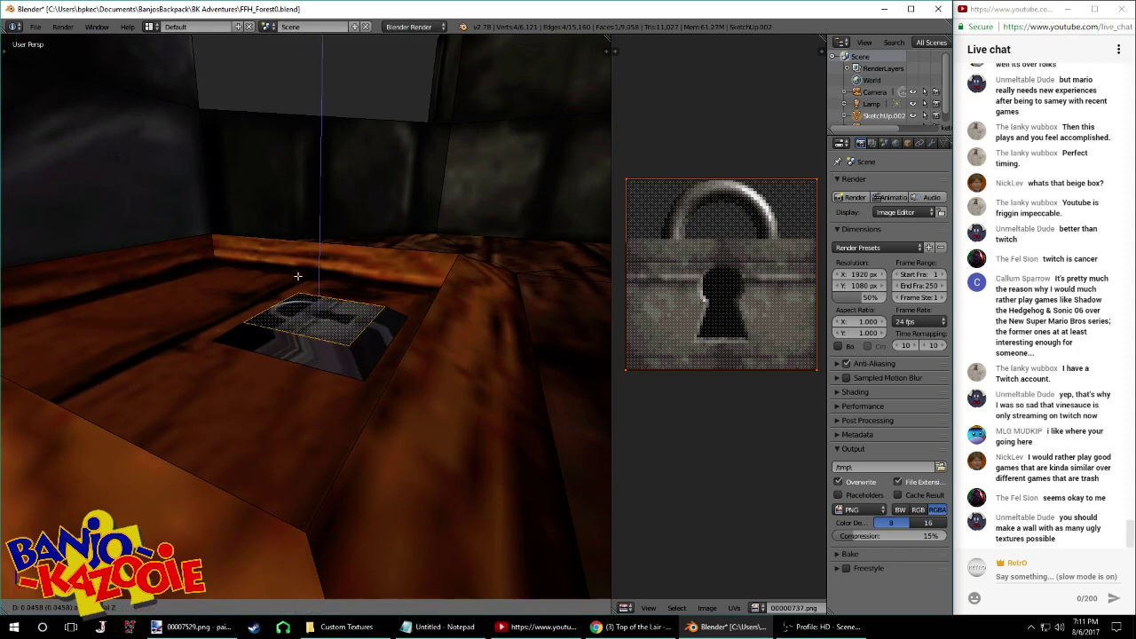
click(298, 276)
Scale the plate's top padlock face and fine-tune its height along the Z axis
middle_drag(336, 352, 351, 328)
key(s)
click(379, 420)
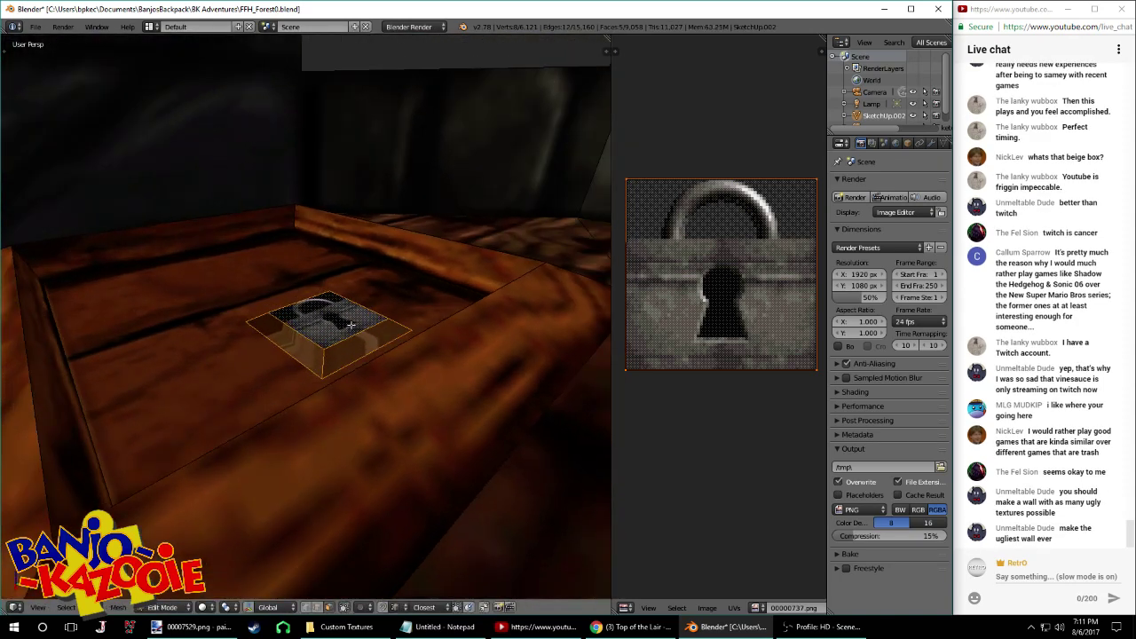
key(g)
key(z)
click(356, 339)
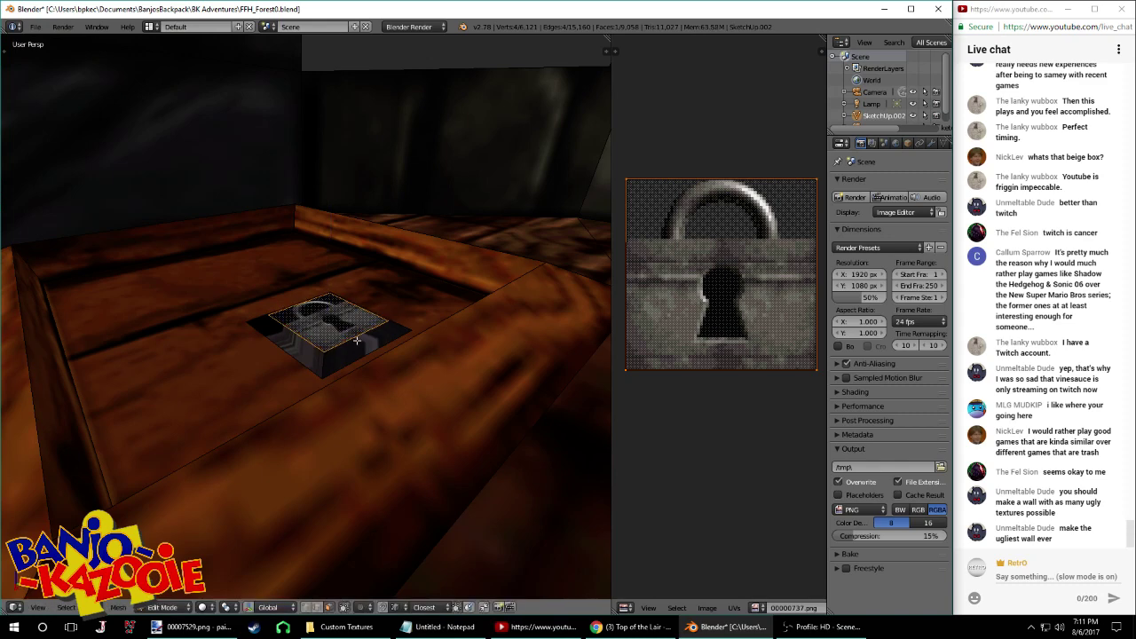
Unwrap the whole plate so the padlock texture spreads over its top and sloping sides
key(u)
click(356, 340)
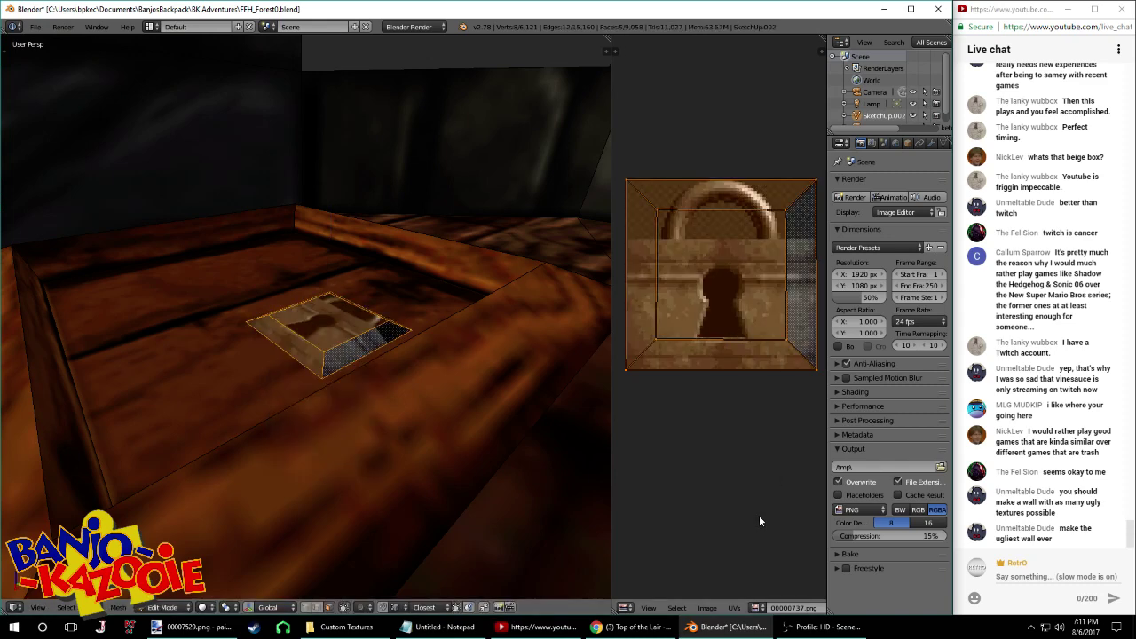
key(Tab)
middle_drag(384, 460, 372, 432)
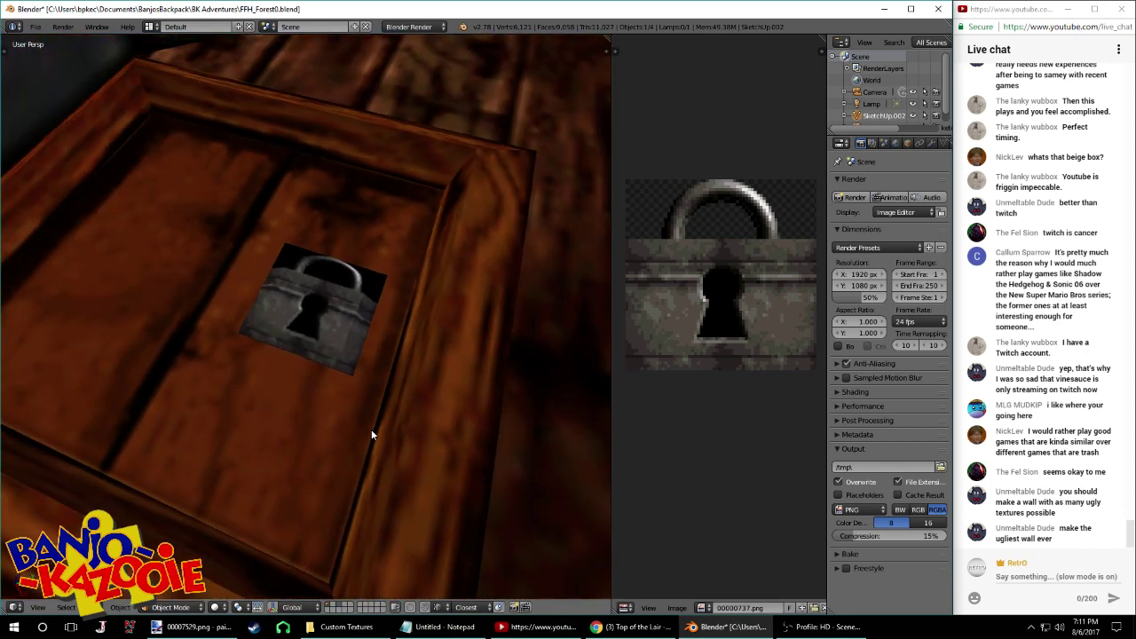
Try to rotate the whole plate 90 degrees about the view axis
key(Tab)
text(r90)
key(Return)
key(ctrl+z)
Rotate the whole padlock plate 90 degrees about the Z axis
text(rz90)
key(Return)
key(r)
key(Escape)
key(Tab)
Lower the plate's top edge on the shackle side slightly along the Z axis and save the file
scroll(329, 365, down, 4)
mouse_move(329, 365)
middle_down()
mouse_move(345, 212)
mouse_move(327, 289)
mouse_move(557, 273)
mouse_move(575, 284)
mouse_move(408, 332)
mouse_move(351, 362)
middle_up()
key(Tab)
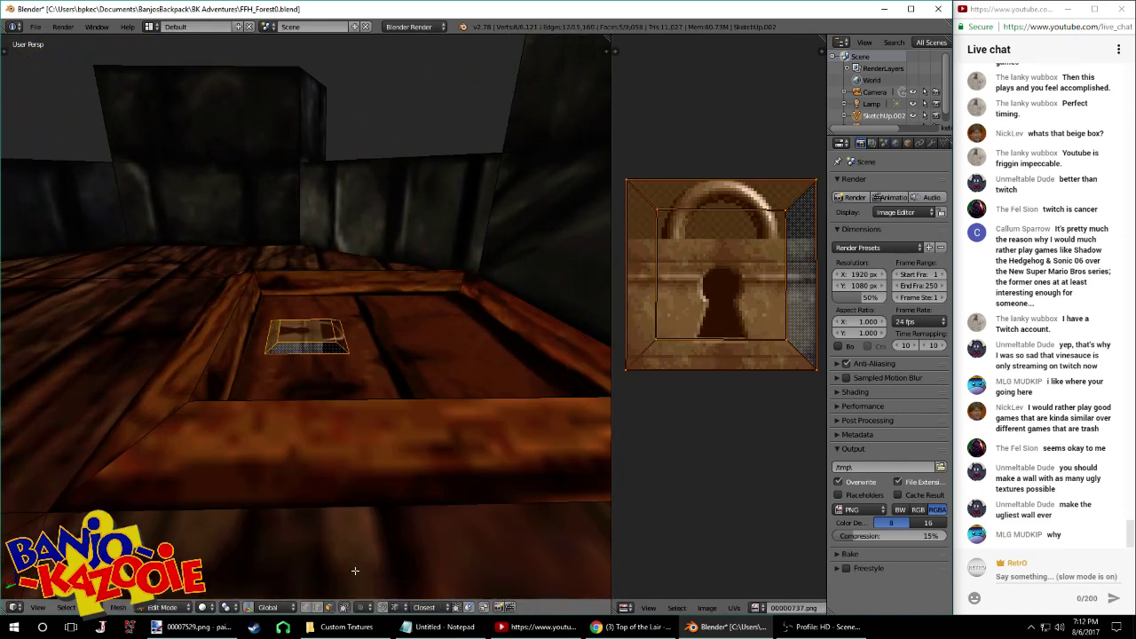
right_click(329, 331)
key(Tab)
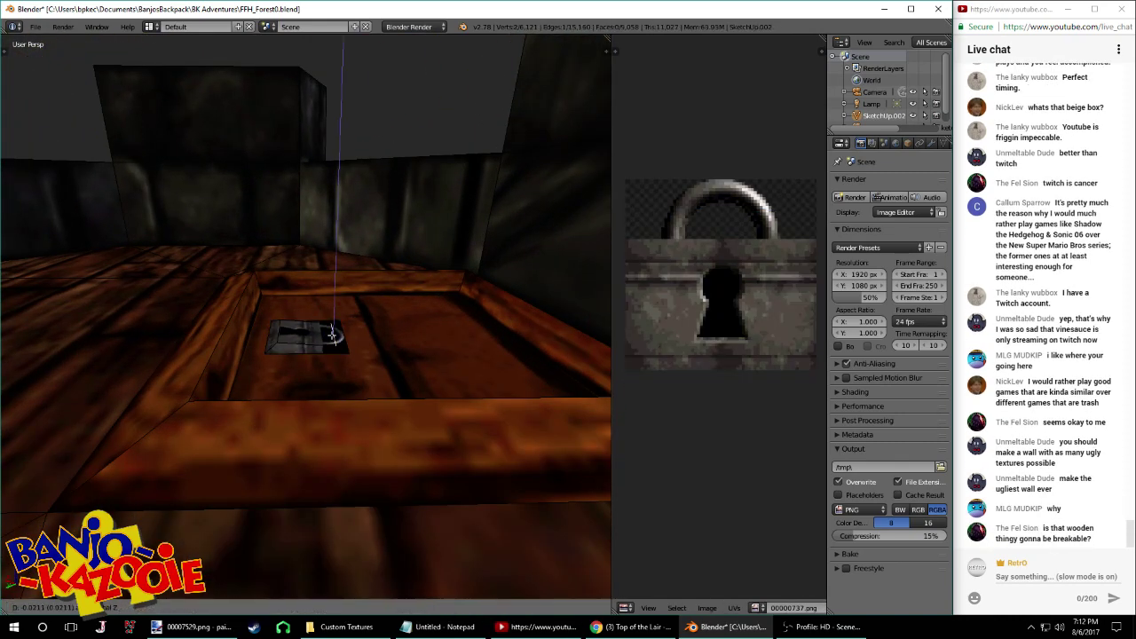
middle_drag(329, 331, 184, 370)
key(x)
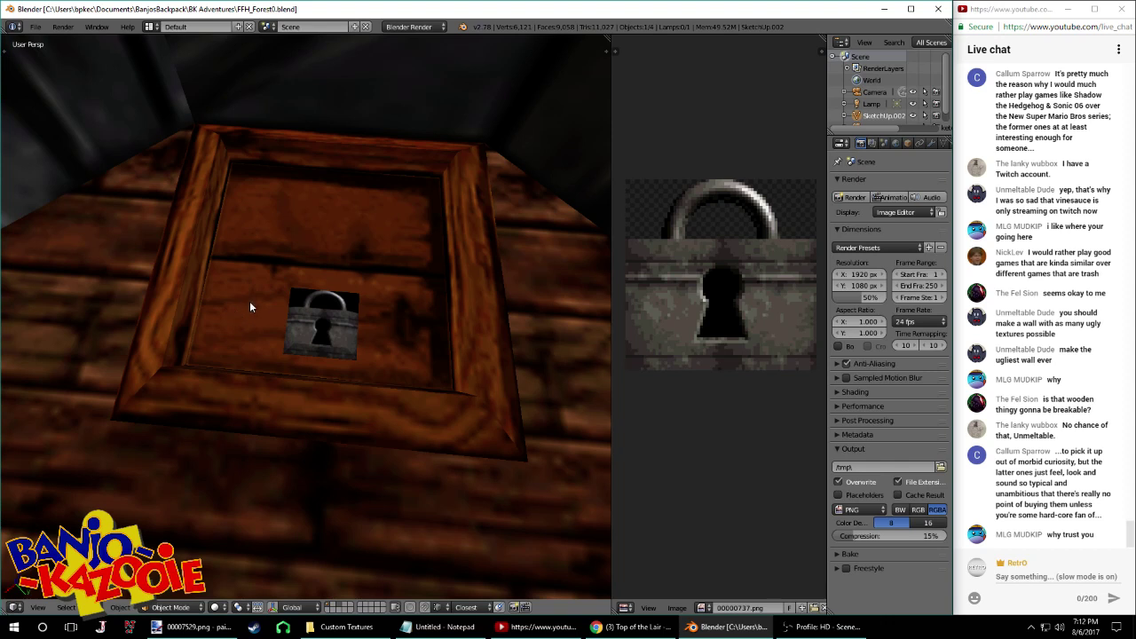
Select the whole padlock plate in the level mesh and resize it slightly
right_click(311, 282)
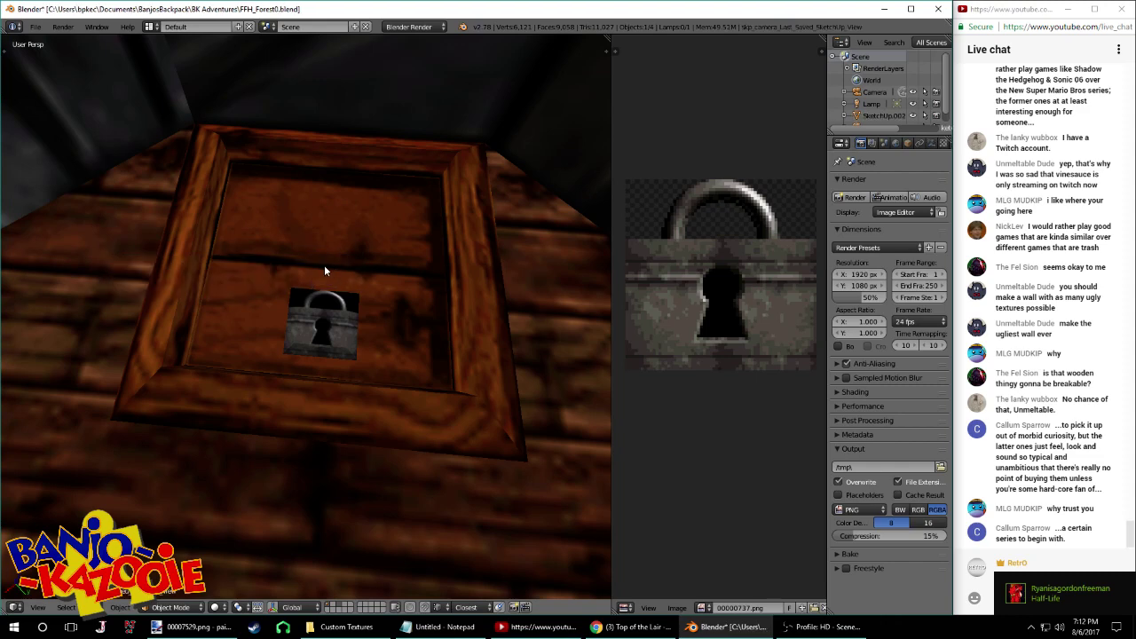
key(Tab)
scroll(334, 265, down, 4)
scroll(324, 313, up, 3)
key(a)
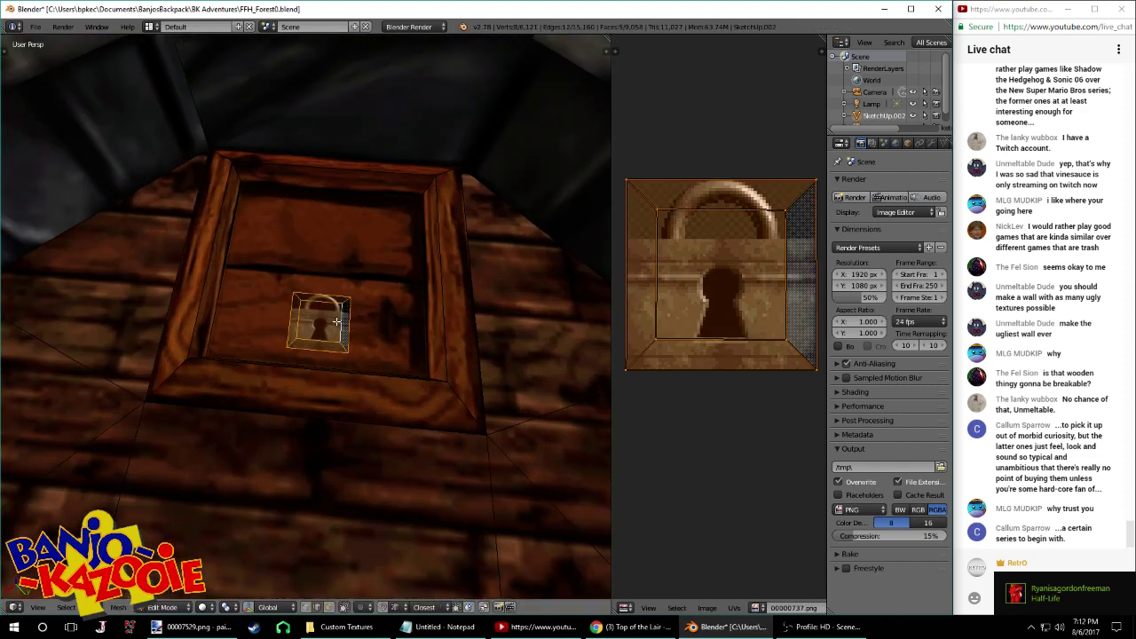
key(s)
click(380, 345)
Move the resized plate along the Z axis so it rests on the recess's floor
middle_drag(379, 345, 286, 299)
key(g)
key(z)
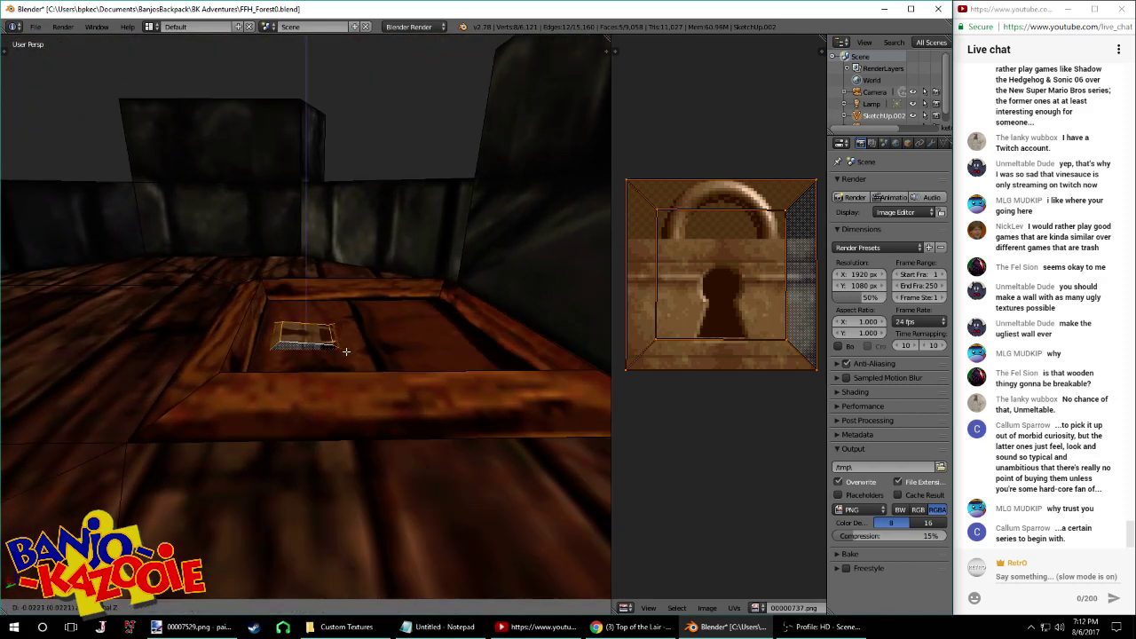
click(338, 341)
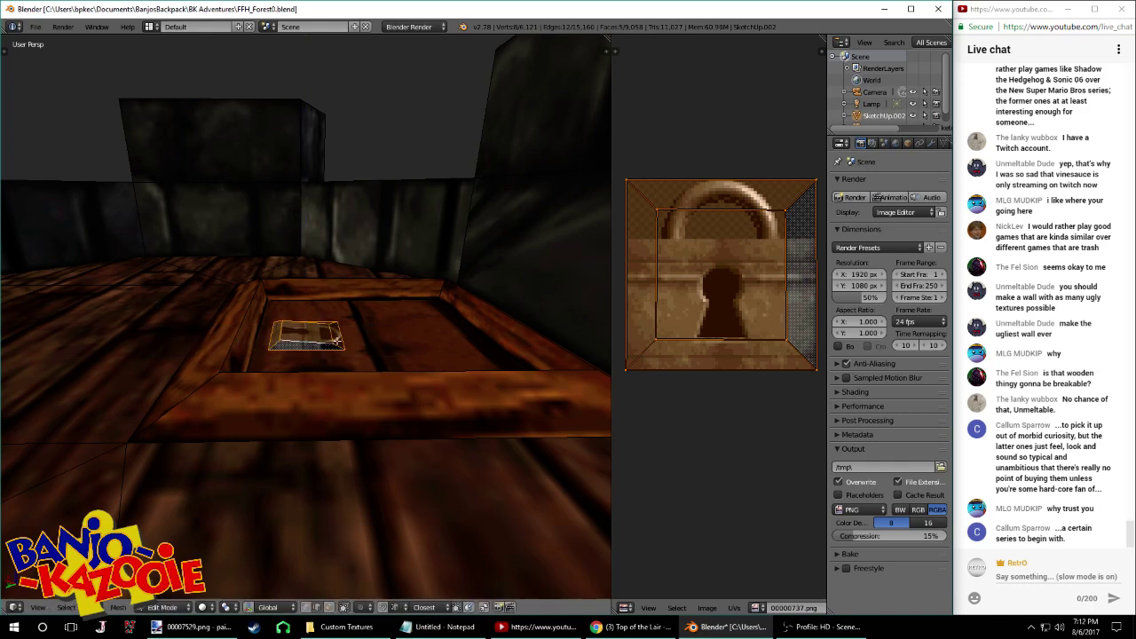
Examine the padlock plate in the wooden recess from above, close up and at low angles
middle_drag(337, 341, 346, 404)
scroll(382, 355, down, 7)
key(Tab)
middle_drag(405, 328, 326, 367)
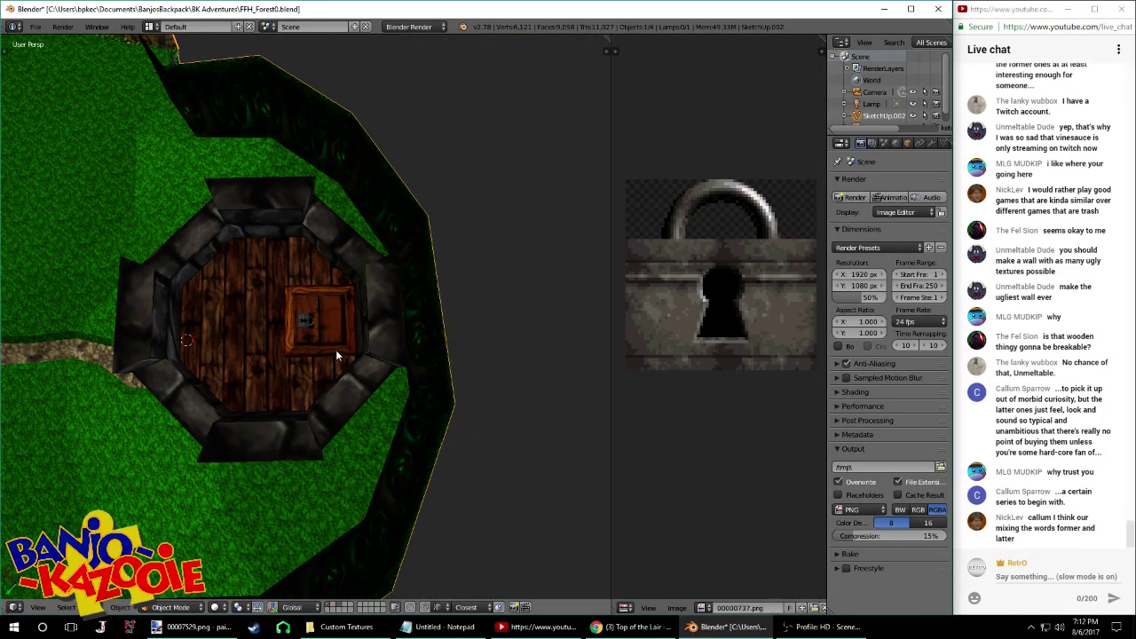
scroll(335, 349, up, 8)
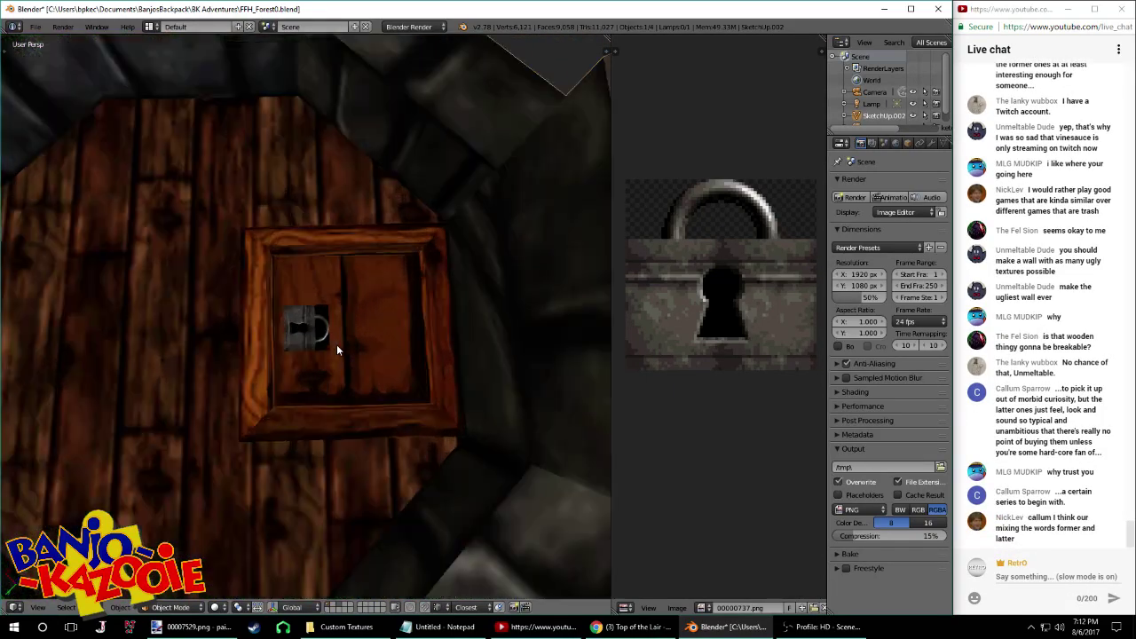
middle_drag(337, 346, 412, 333)
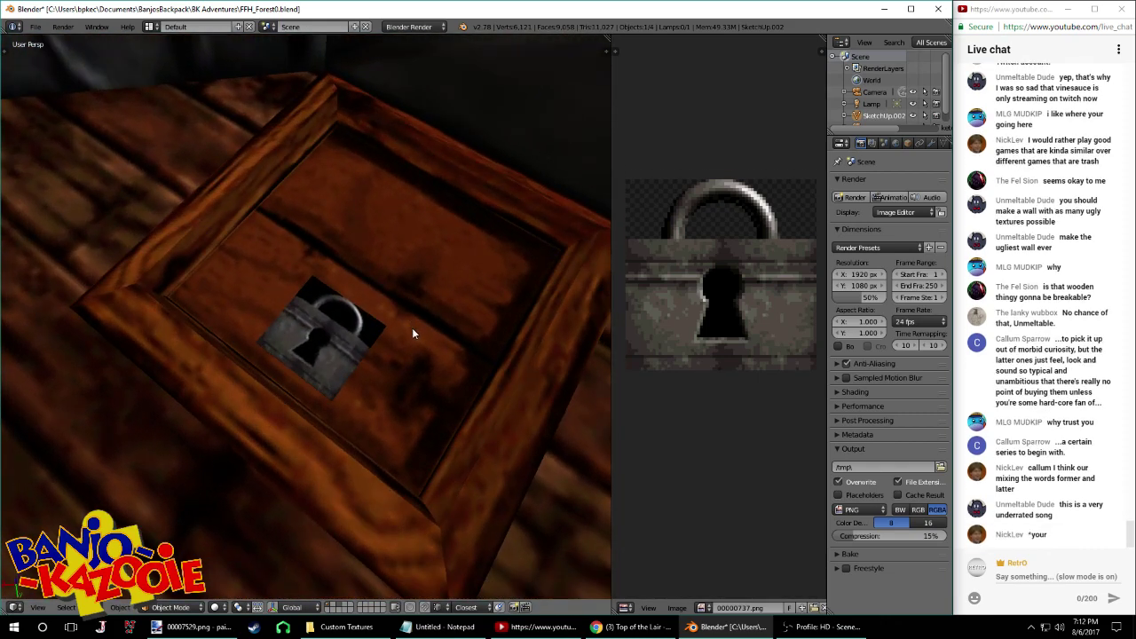
middle_drag(412, 334, 331, 263)
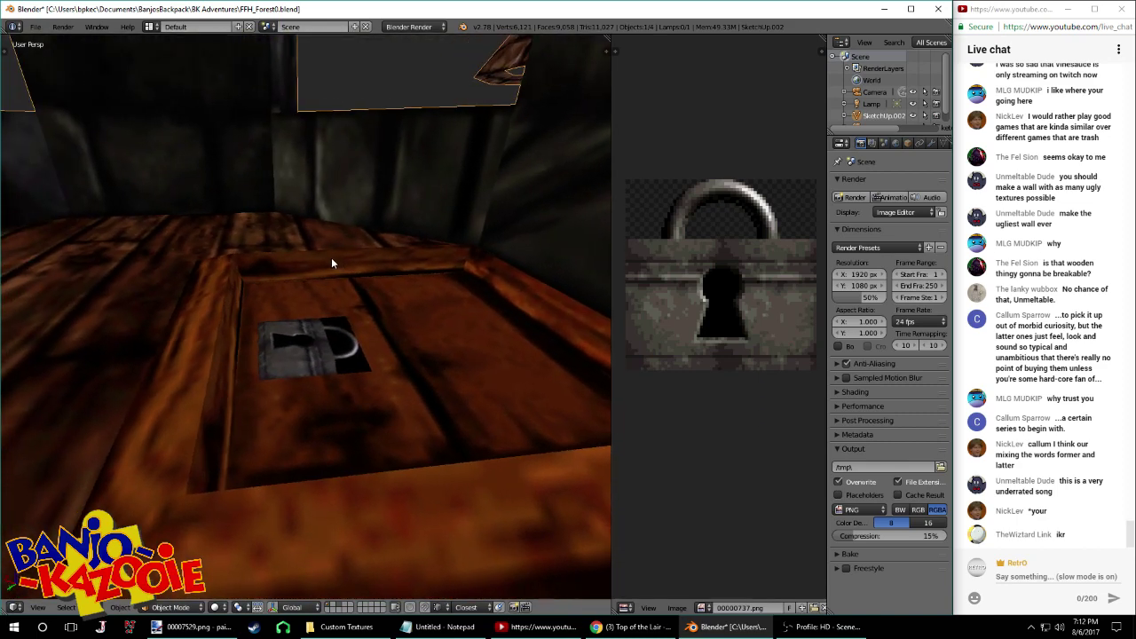
middle_drag(331, 263, 380, 290)
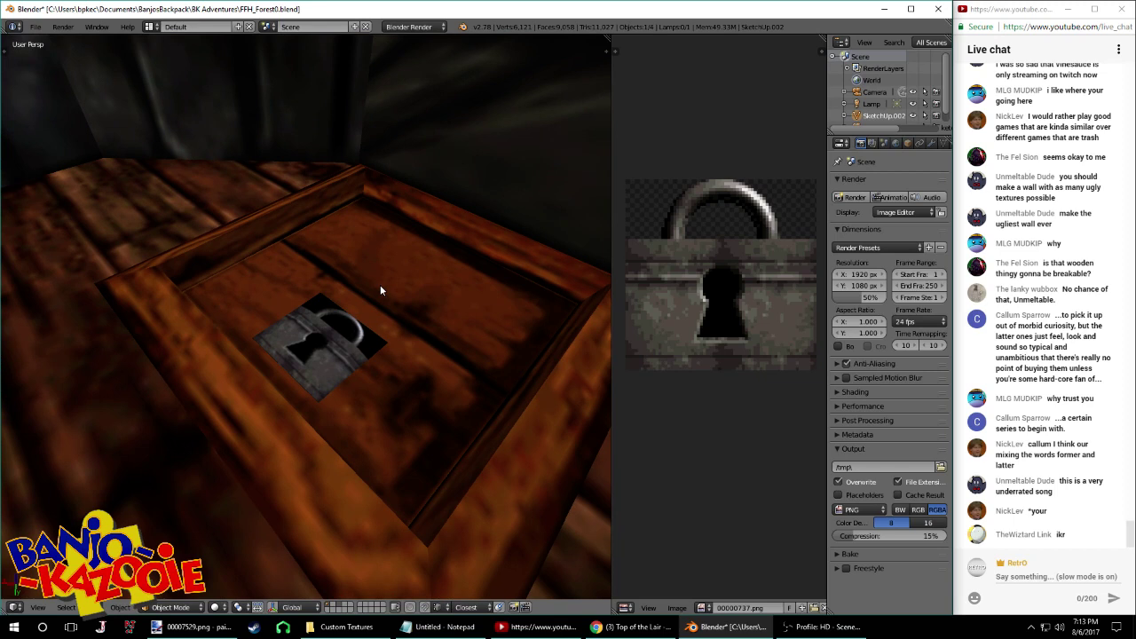
key(Tab)
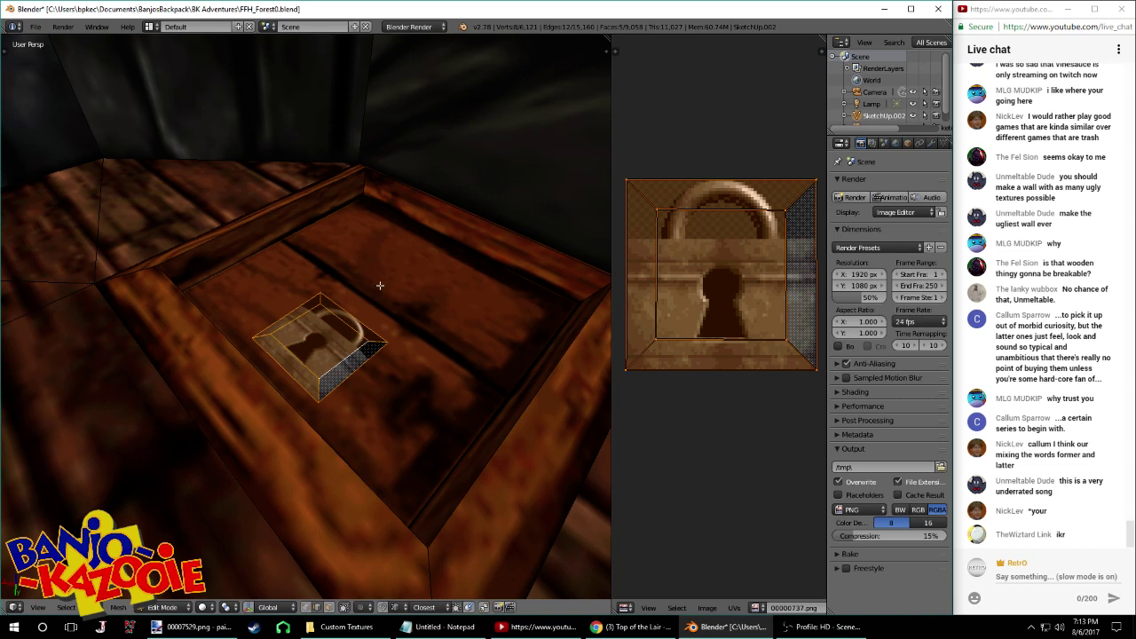
Move the padlock plate closer to the recess's inner edge, adjust it along the Y axis, and save the file
middle_drag(380, 286, 407, 280)
key(g)
click(391, 358)
key(g)
key(y)
click(385, 368)
key(ctrl+s)
click(429, 276)
key(Tab)
key(Tab)
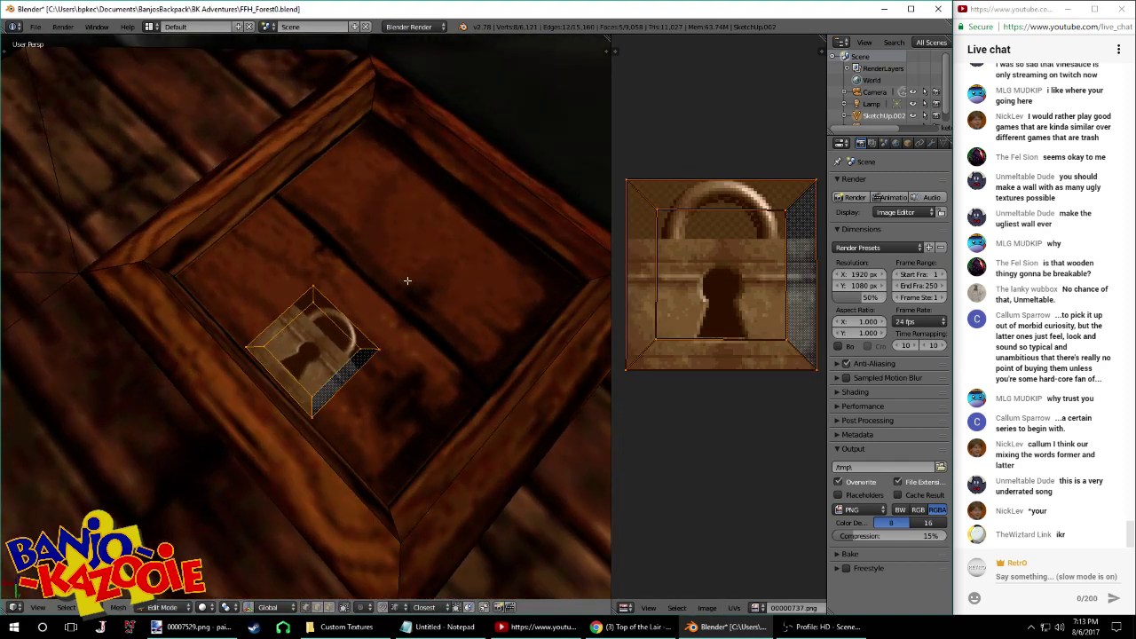
Extrude a vertex along the X axis to draw a short edge beside the padlock's shackle
right_click(320, 281)
middle_drag(321, 281, 382, 275)
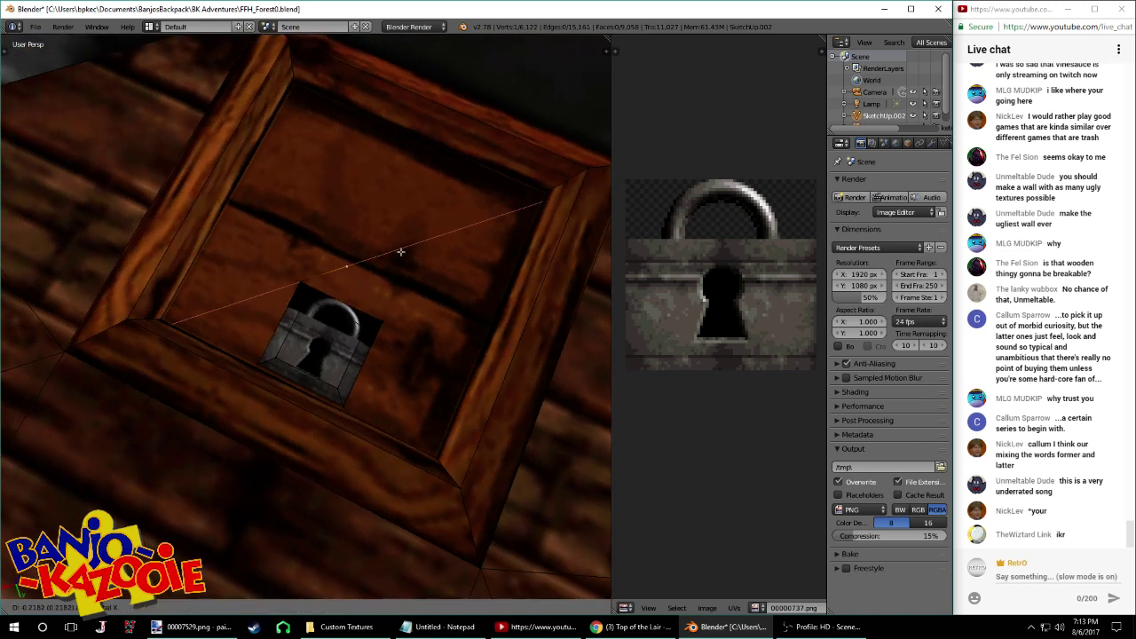
key(e)
key(x)
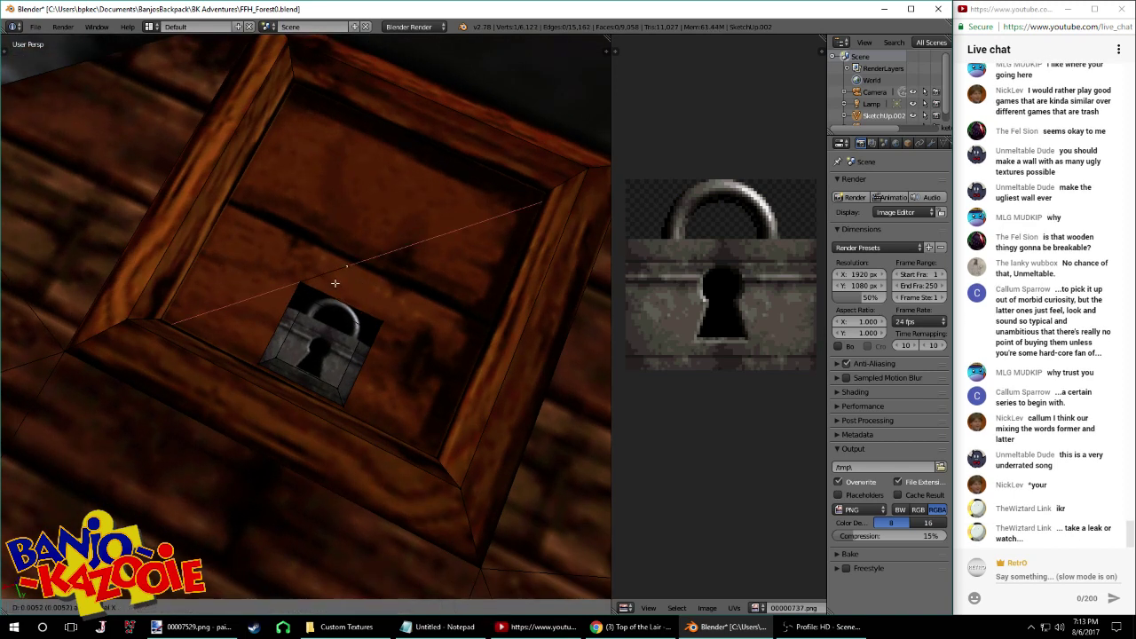
click(348, 266)
ctrl+click(364, 270)
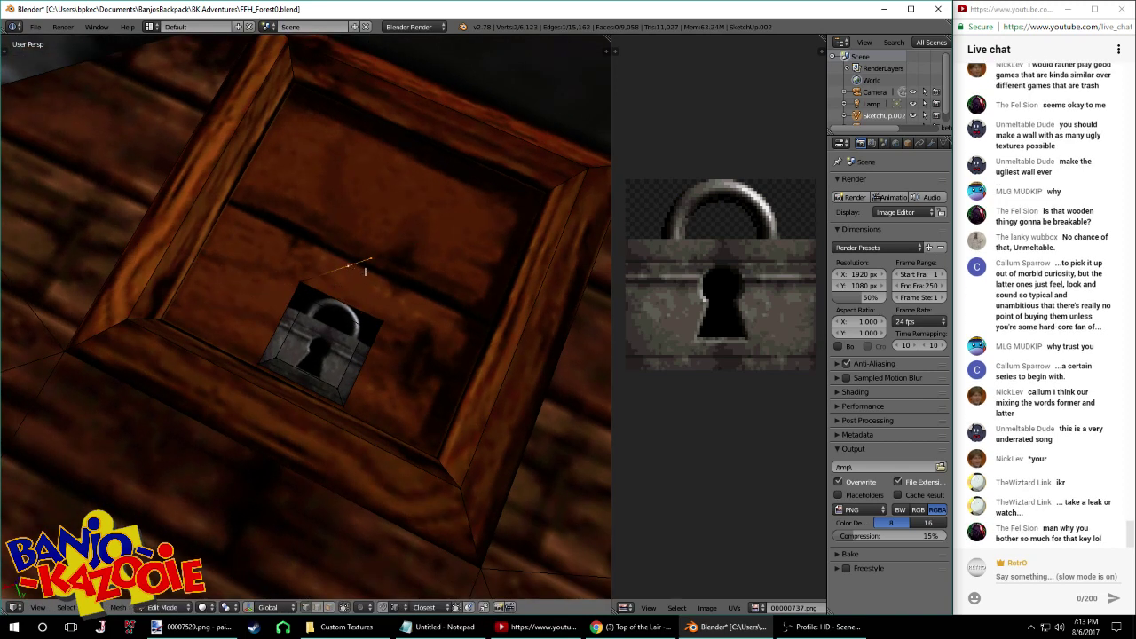
Duplicate the short edge, rotate the copy 90 degrees about the Z axis, and place it against the original
key(shift+d)
key(x)
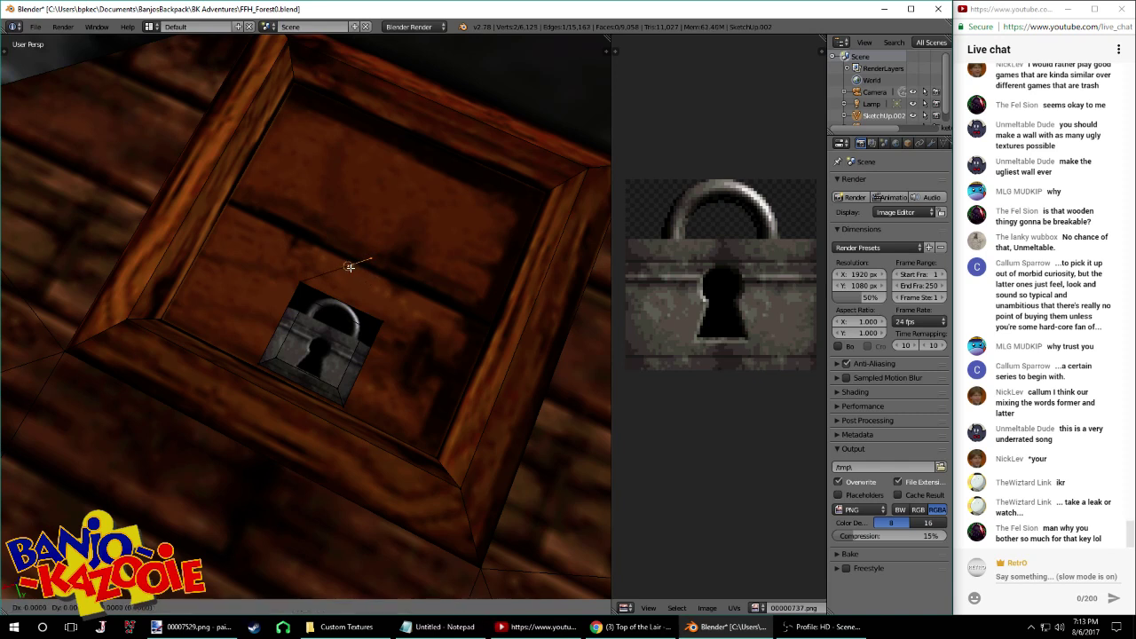
click(367, 267)
text(rz90)
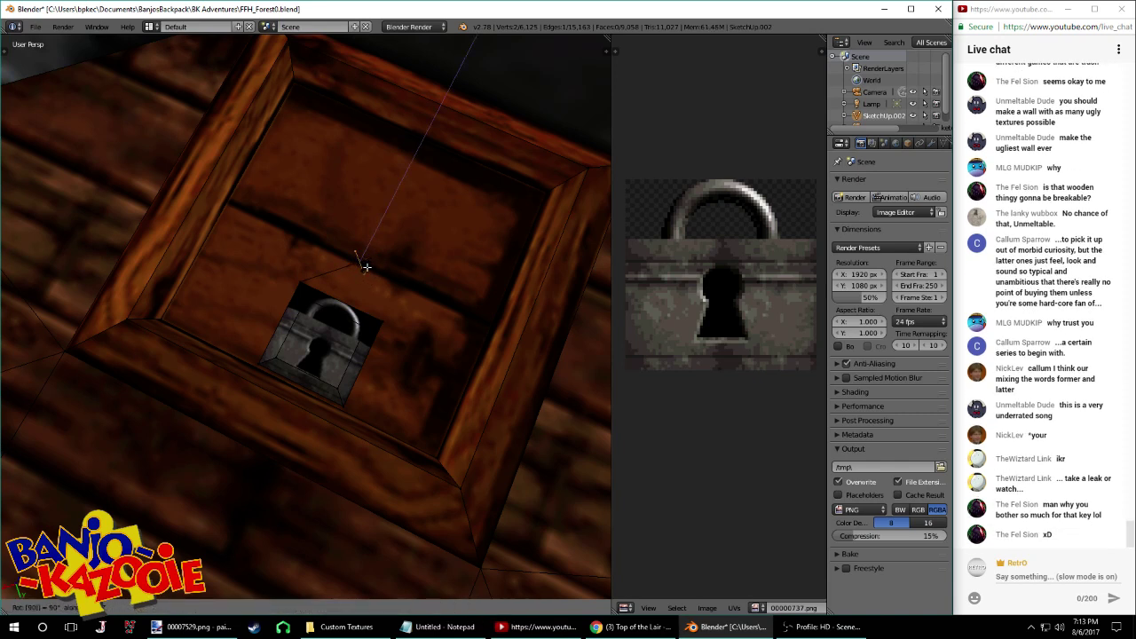
key(Return)
key(g)
click(350, 267)
key(g)
click(354, 271)
Duplicate the rotated edge, position the copy to extend the line cross, and remove the mesh's duplicate vertices
key(shift+d)
click(362, 291)
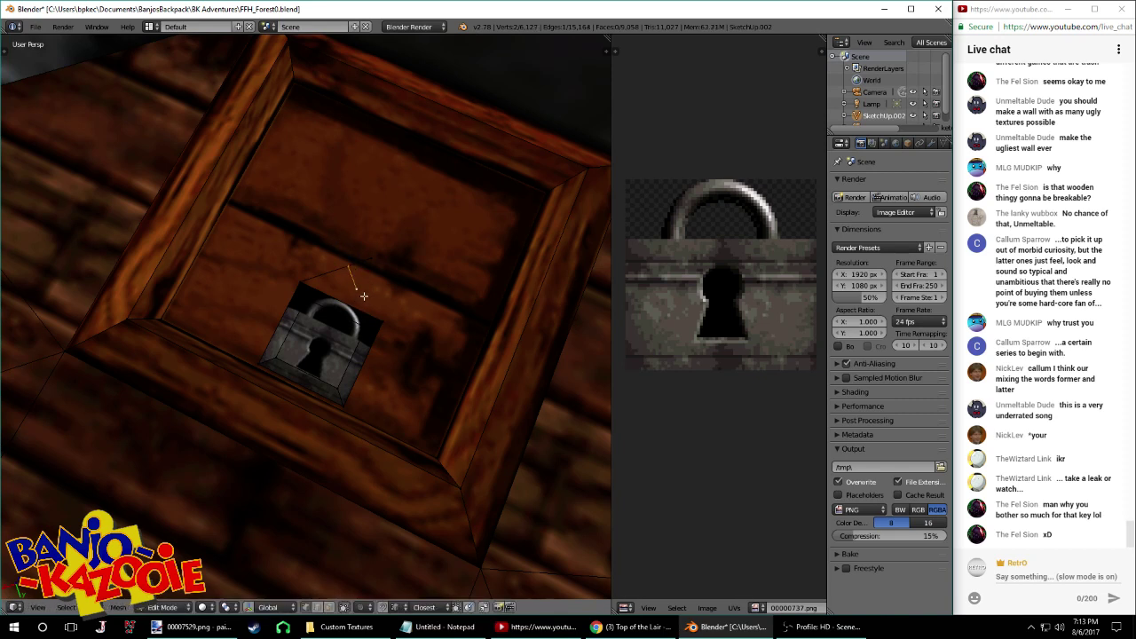
middle_drag(362, 291, 349, 241)
key(g)
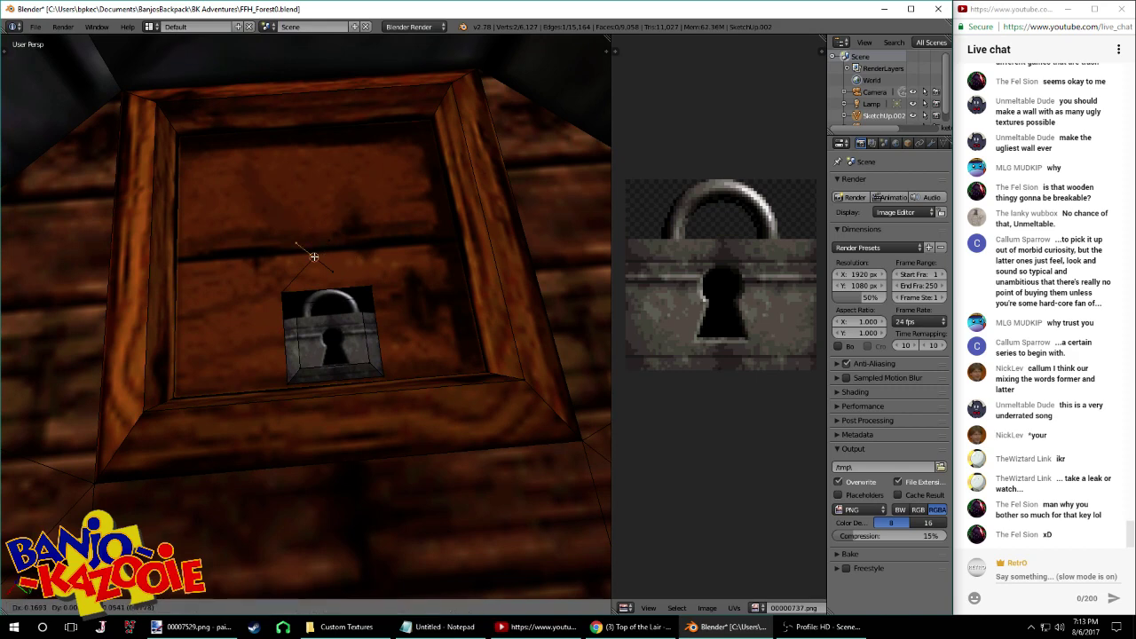
click(317, 257)
key(a)
key(w)
click(338, 251)
Duplicate a vertex of the line cross, reposition the copy, and merge doubled vertices across the whole mesh
key(a)
right_click(320, 263)
key(shift+d)
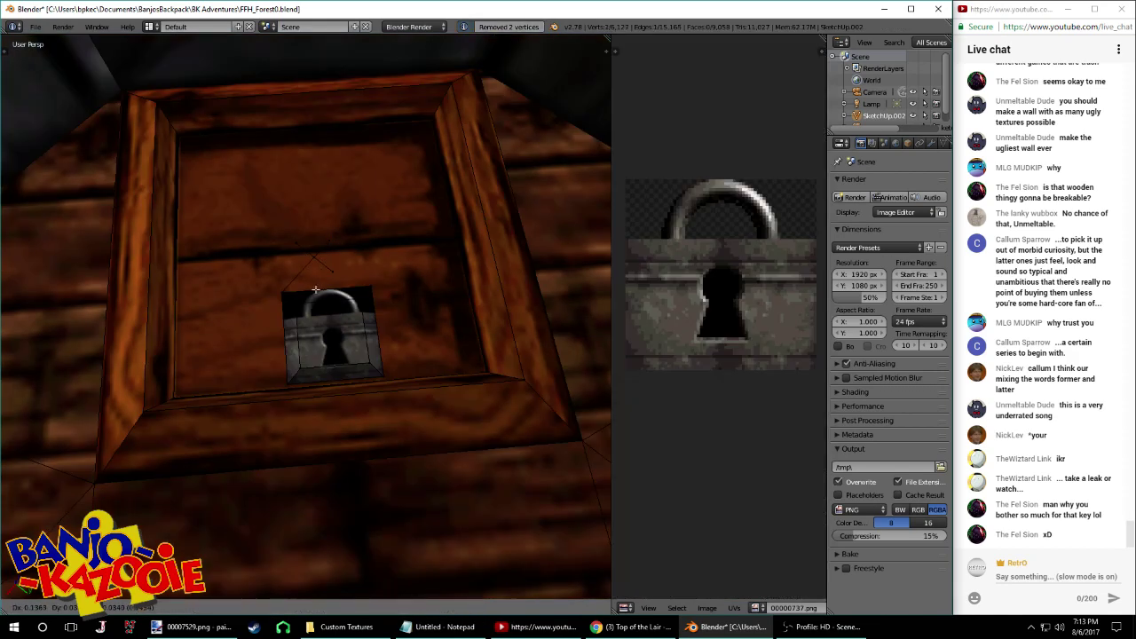
click(297, 251)
key(g)
click(317, 266)
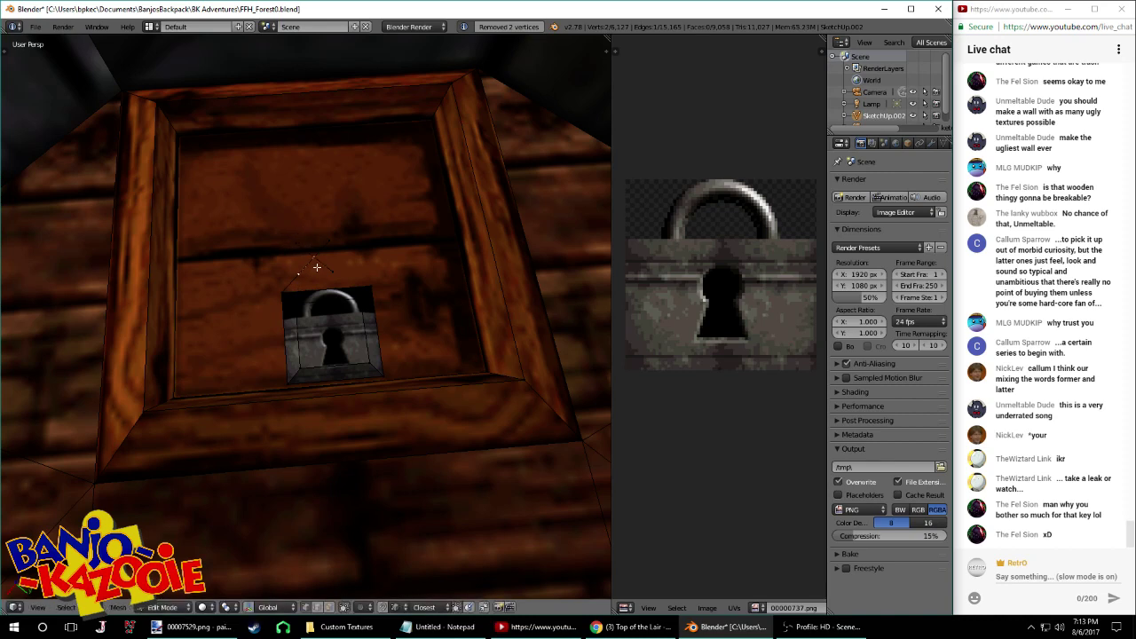
key(a)
key(w)
click(317, 263)
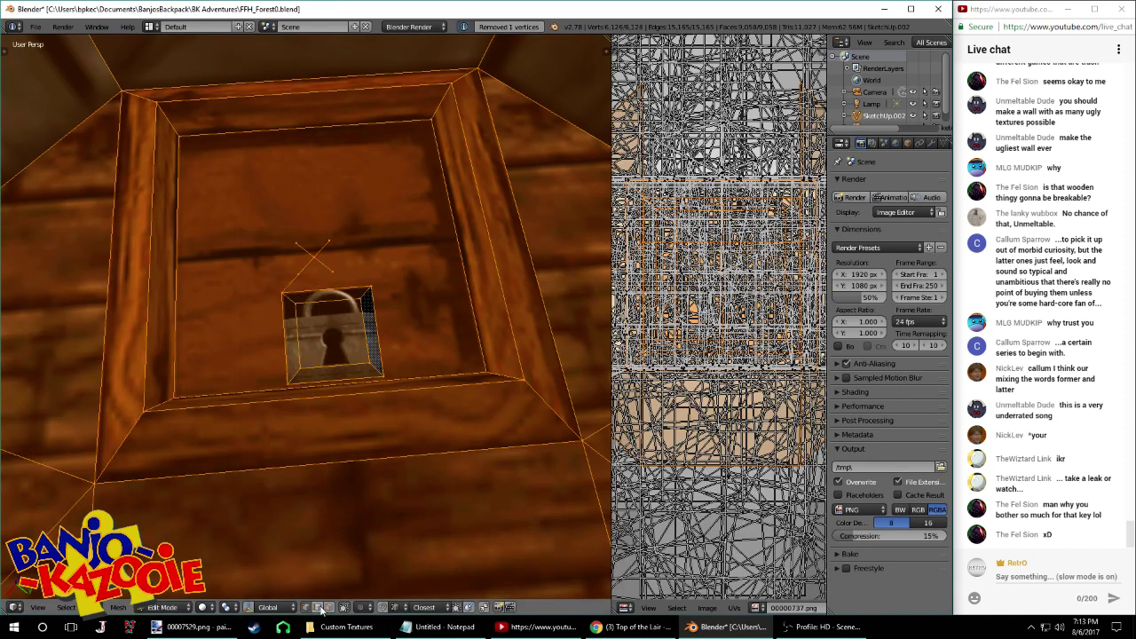
Delete the stray edge running from the line cross toward the padlock plate, and save the file
right_click(291, 282)
key(x)
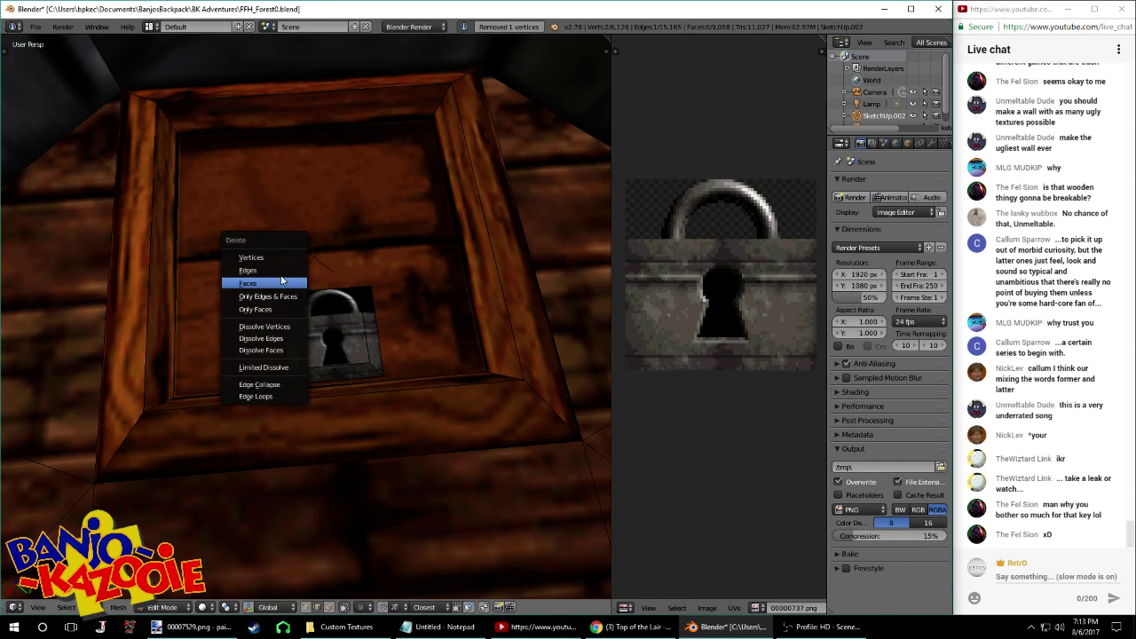
click(273, 272)
middle_drag(273, 275, 309, 290)
key(ctrl+s)
click(310, 289)
Resize the line cross and shift it along the X axis toward the padlock's shackle
right_click(331, 263)
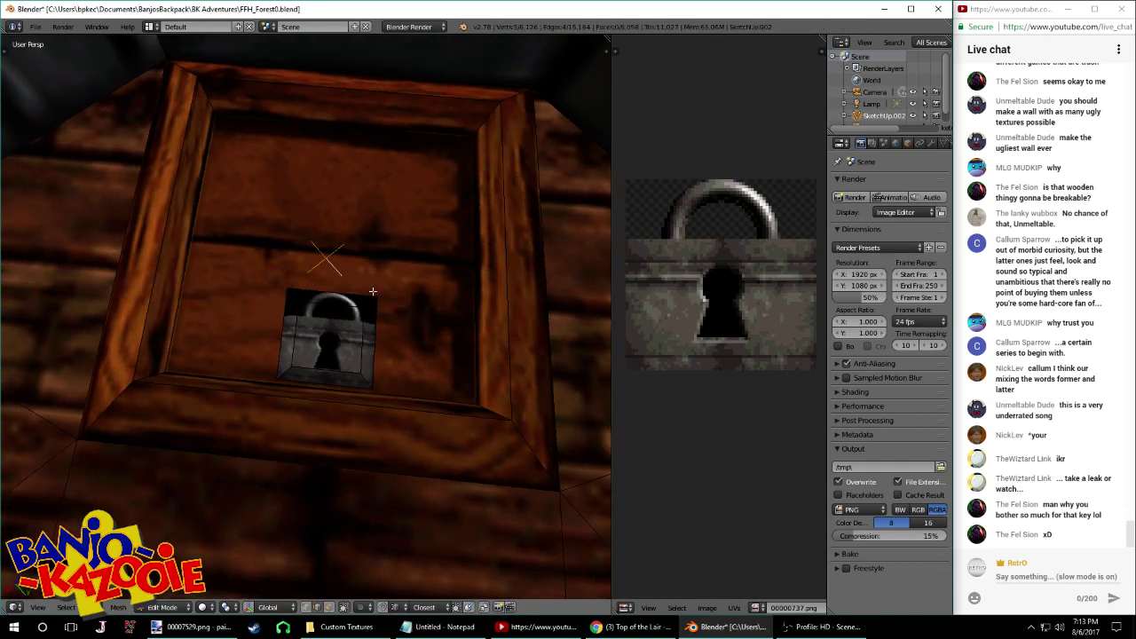
key(s)
click(356, 284)
shift+middle_drag(357, 284, 339, 291)
key(g)
key(x)
click(343, 300)
Position the line cross over the shackle and adjust its height along the Z axis to sit near the plate
key(KP_7)
shift+middle_drag(307, 361, 360, 320)
key(g)
click(363, 291)
key(g)
key(z)
click(362, 332)
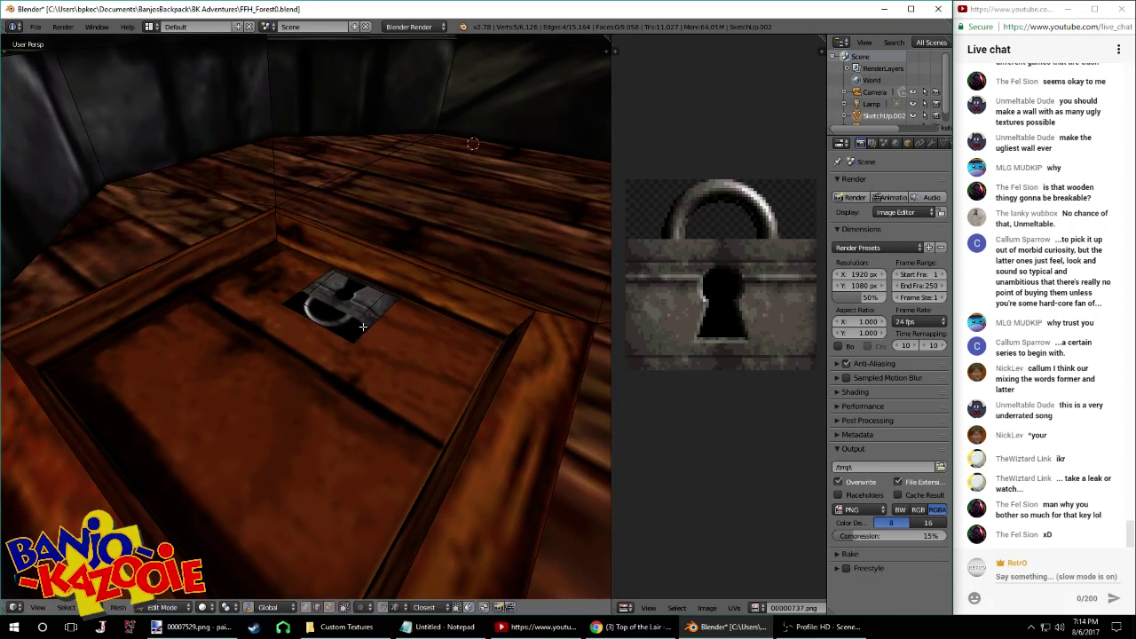
key(g)
key(z)
click(363, 321)
Connect the neighbouring tips of the cross with edges in vertex mode to outline a square
middle_drag(363, 321, 345, 338)
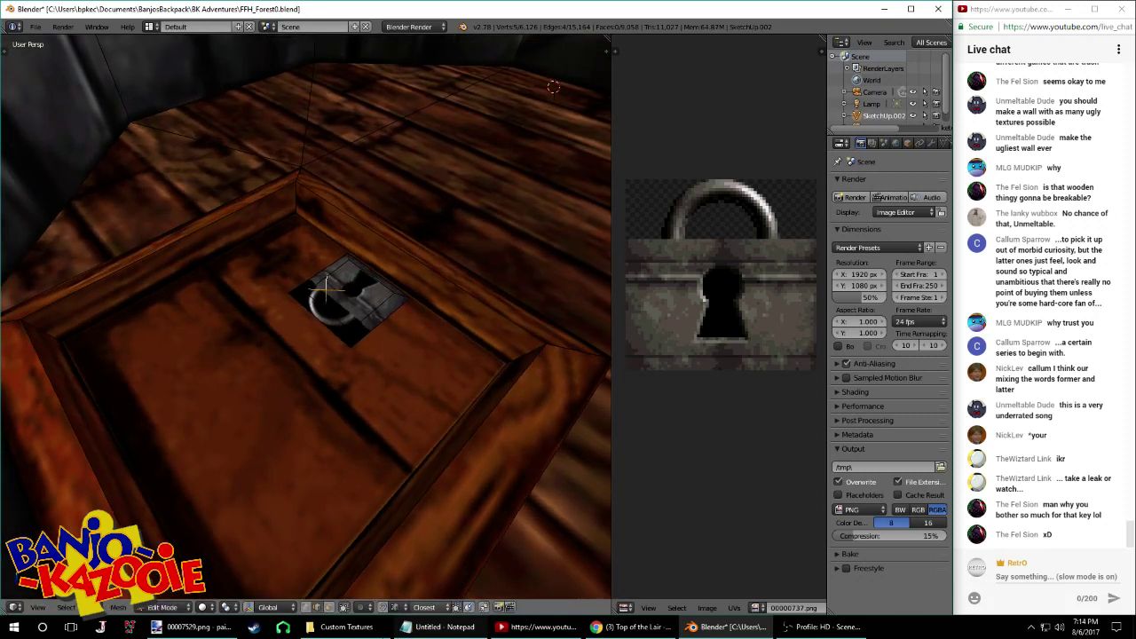
click(315, 608)
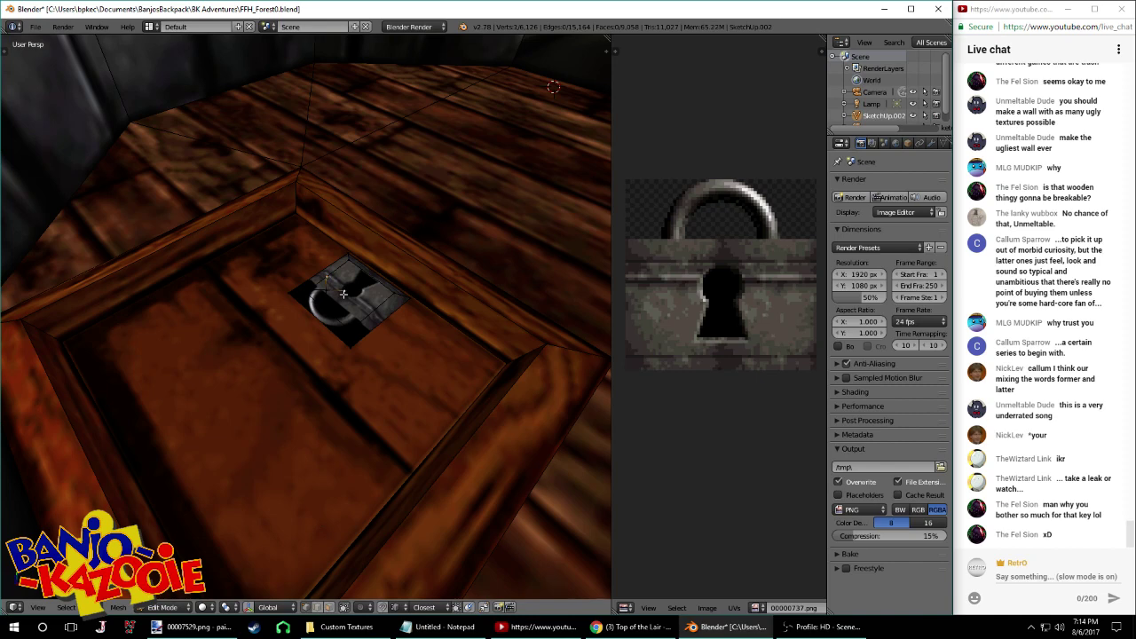
middle_drag(327, 280, 289, 299)
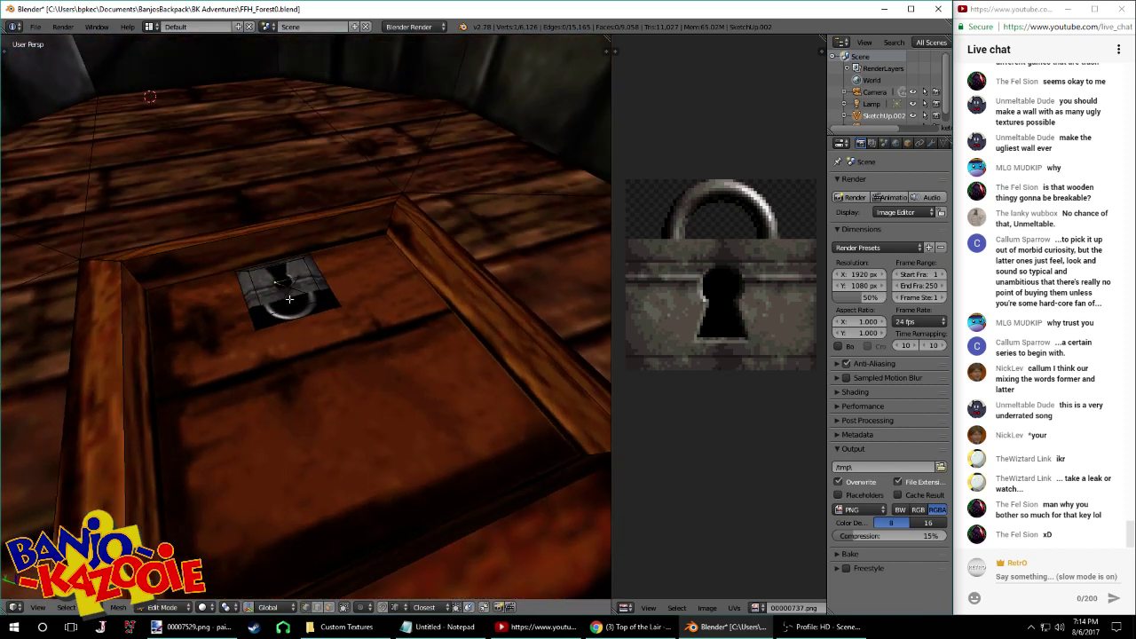
key(f)
right_click(293, 296)
right_click(307, 294)
shift+right_click(301, 278)
key(f)
Delete the cross's central vertex so only the square outline remains
right_click(292, 291)
key(x)
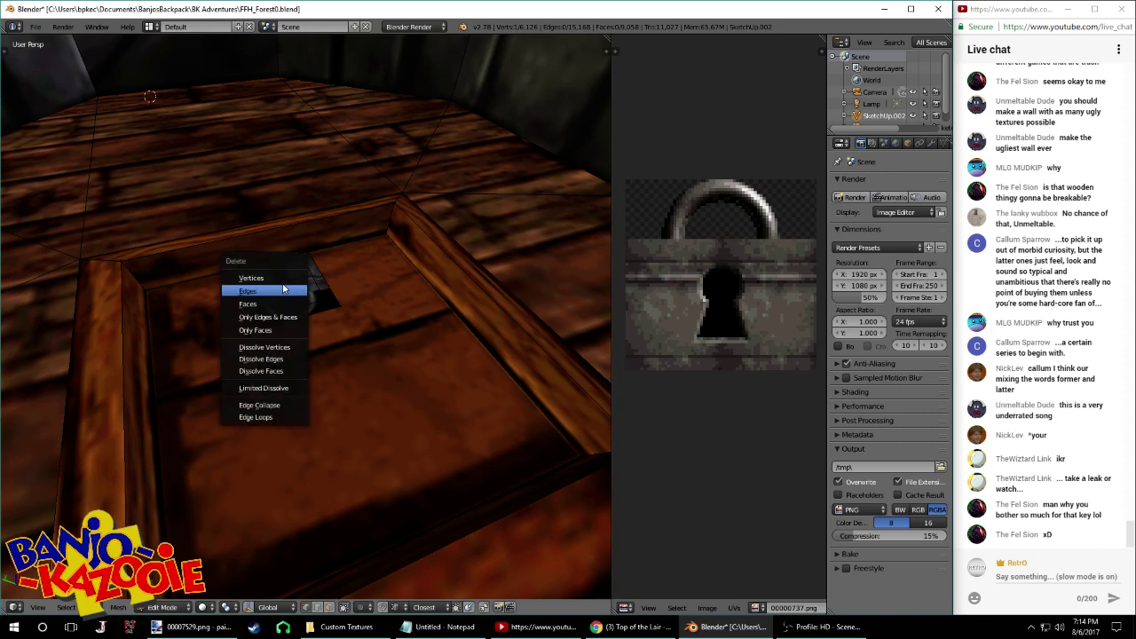
click(268, 280)
middle_drag(270, 282, 290, 307)
Select the whole square outline, rotate it in top view so its sides follow the X and Y axes, and save the file
right_click(301, 279)
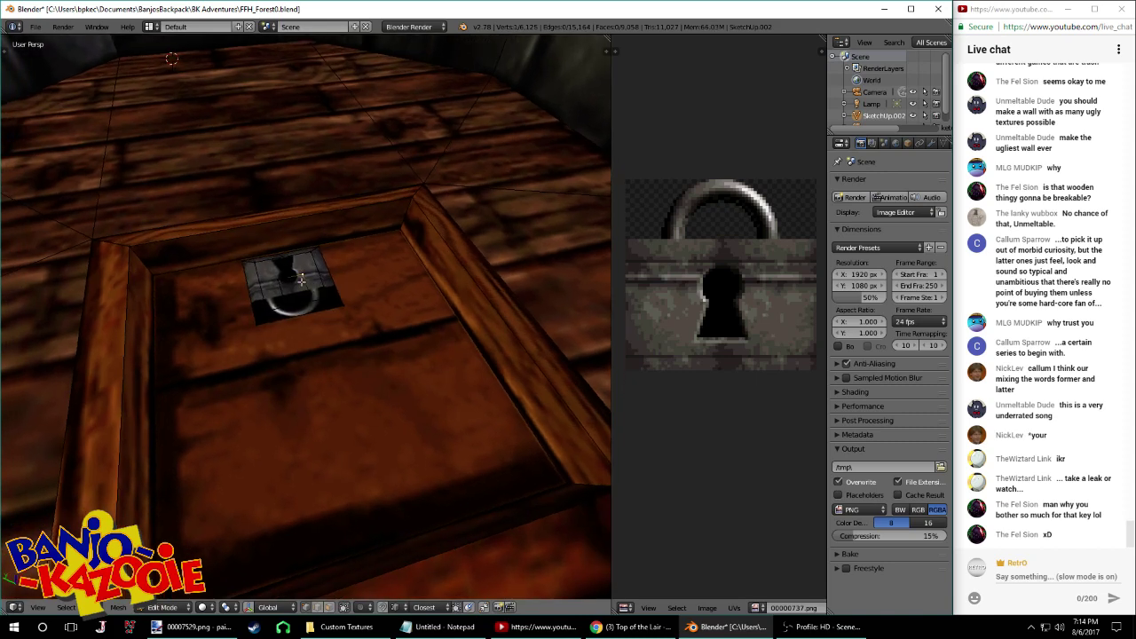
key(KP_7)
right_click(347, 288)
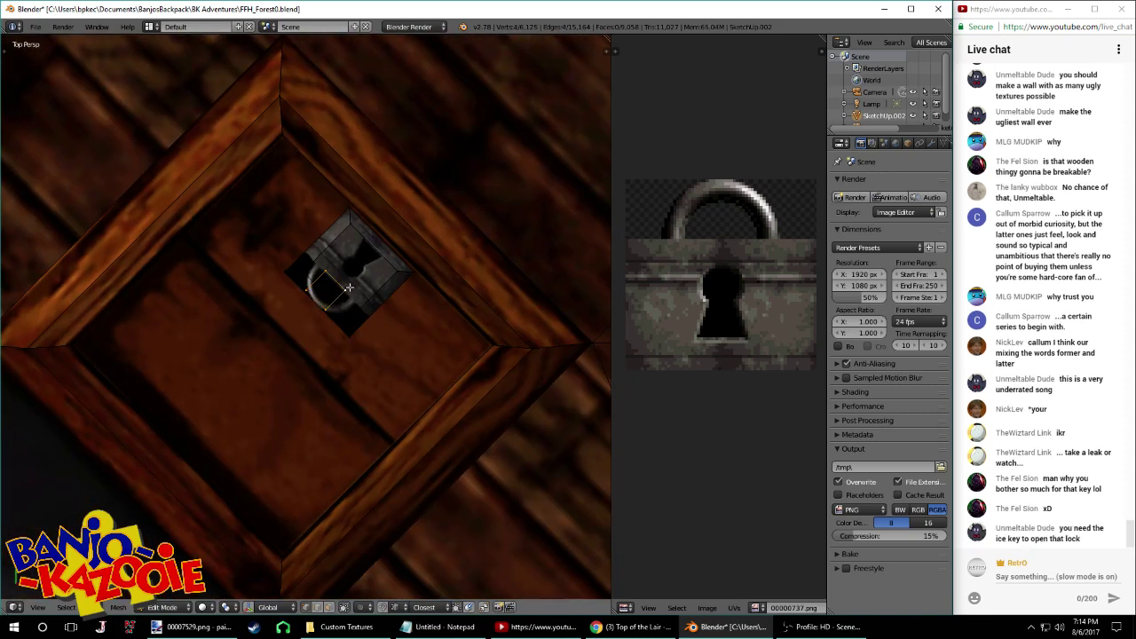
key(z)
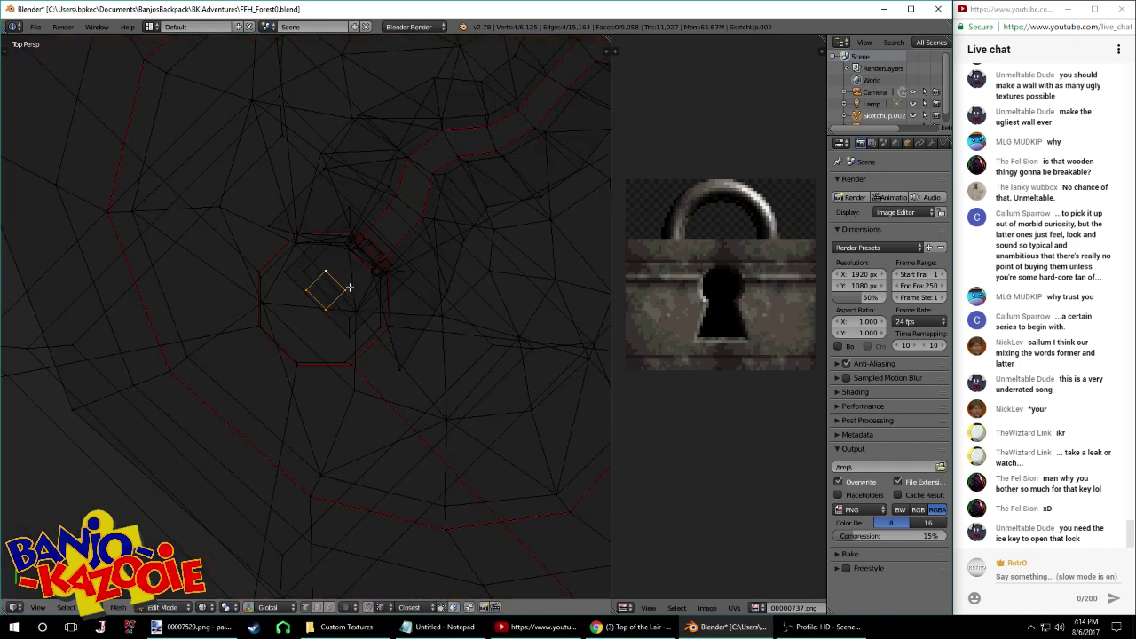
key(z)
key(ctrl+s)
click(350, 287)
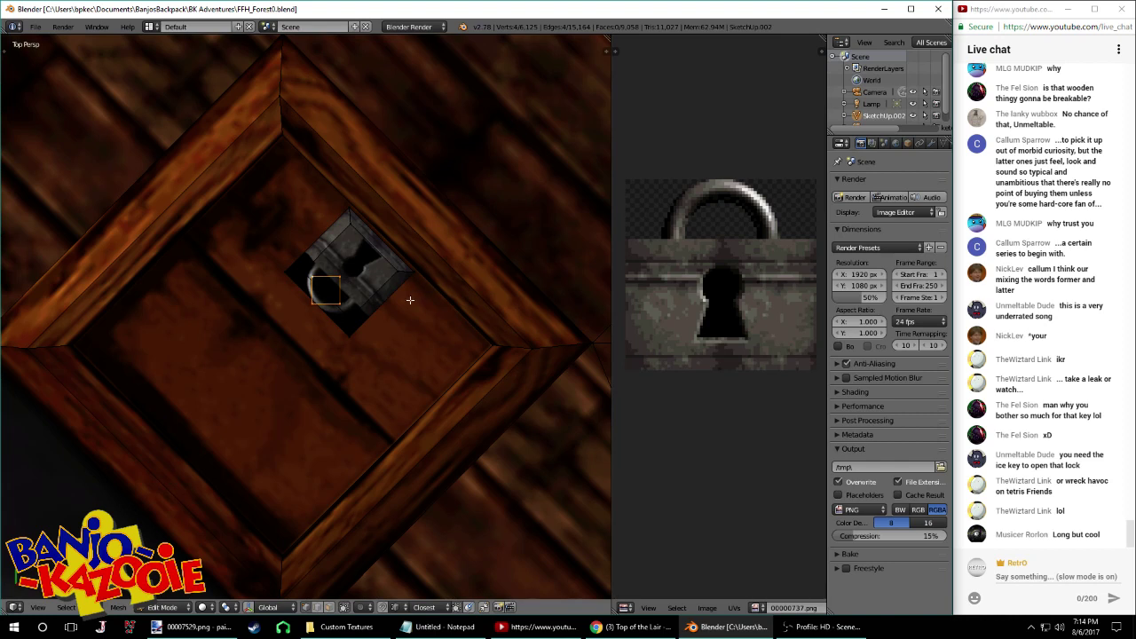
Nudge the square outline along the X and Y axes to centre it inside the shackle
scroll(410, 300, up, 3)
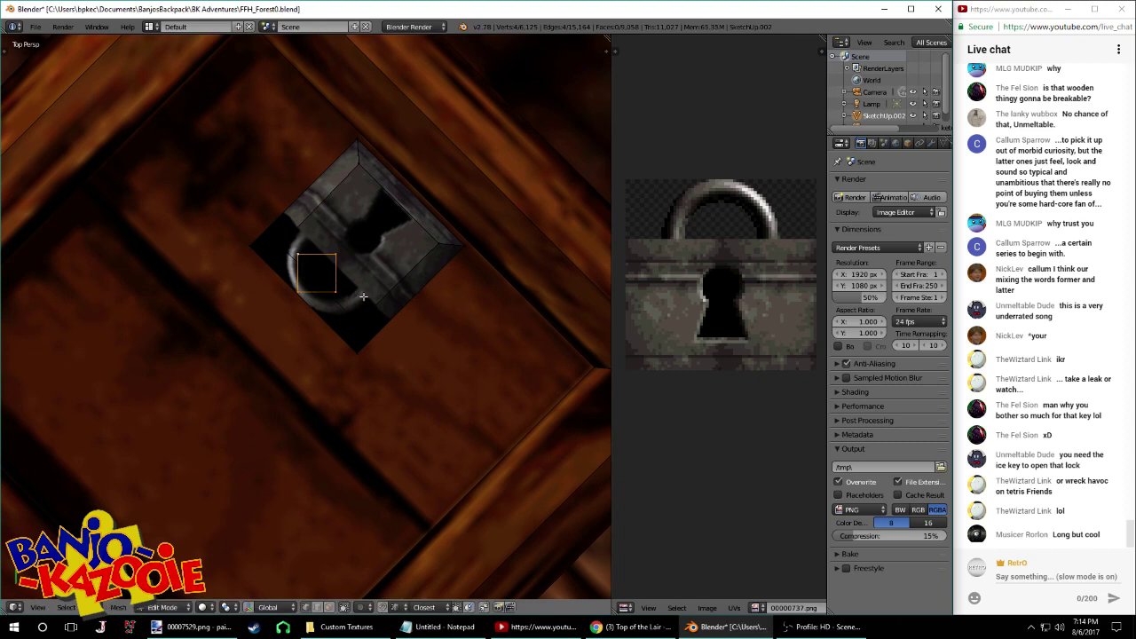
key(g)
key(x)
click(366, 296)
key(g)
key(y)
click(366, 291)
key(g)
key(x)
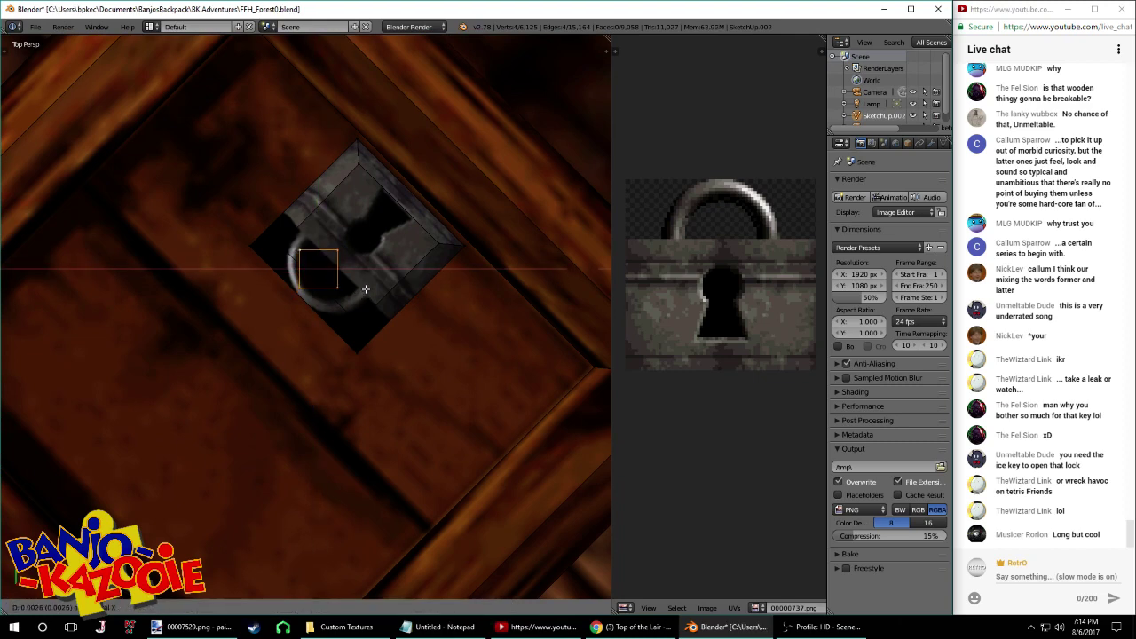
click(369, 290)
Adjust the square outline's height along the Z axis to meet the plate, and extrude it upward into an open box
middle_drag(368, 289, 343, 304)
key(g)
key(z)
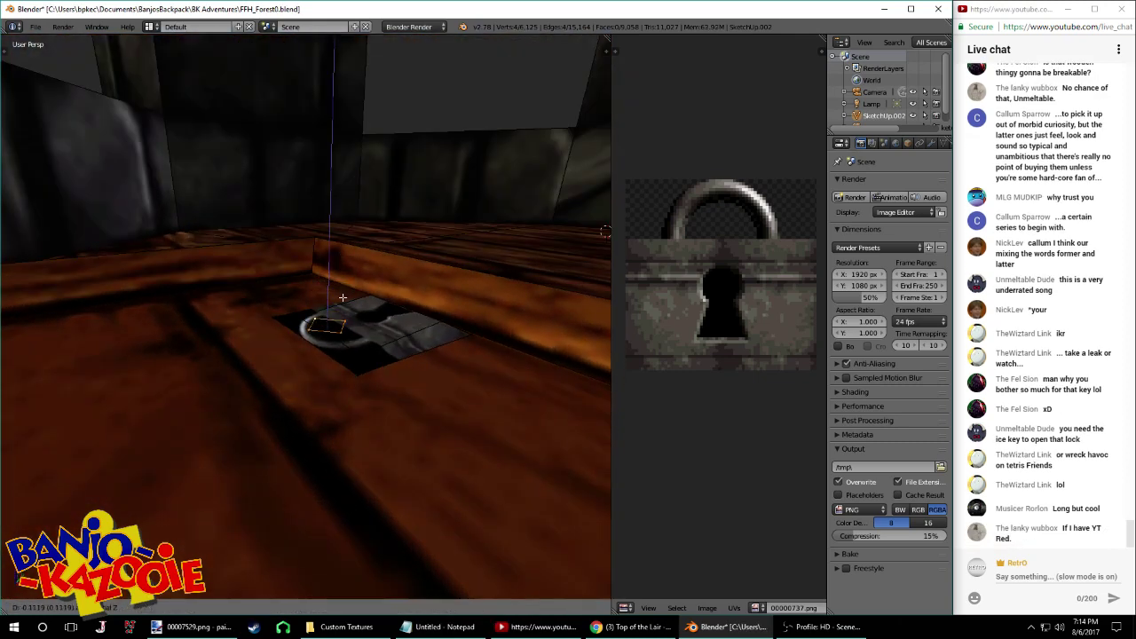
click(345, 313)
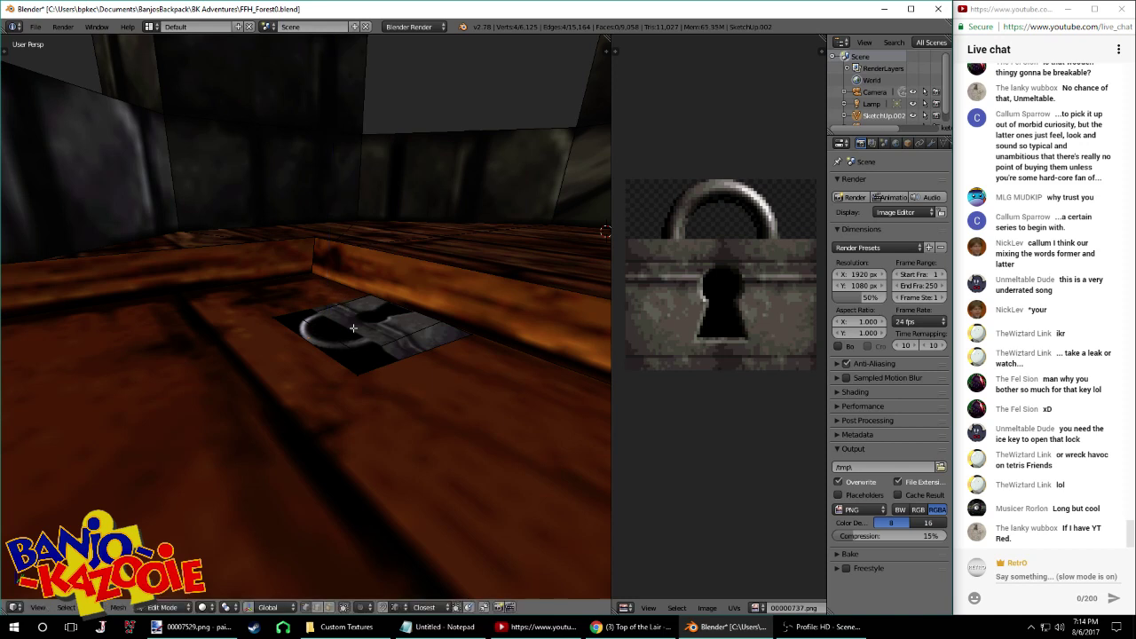
key(e)
click(357, 271)
Select the entire linked open box and flip its normals
key(a)
key(l)
key(space)
text(fliop)
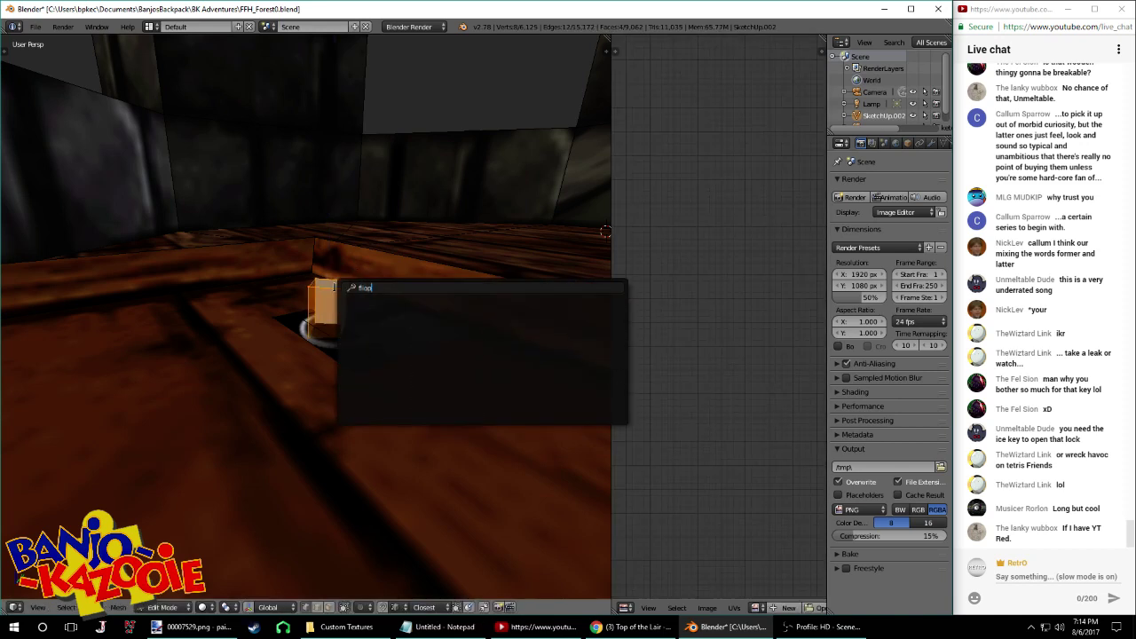
key(Down)
key(Return)
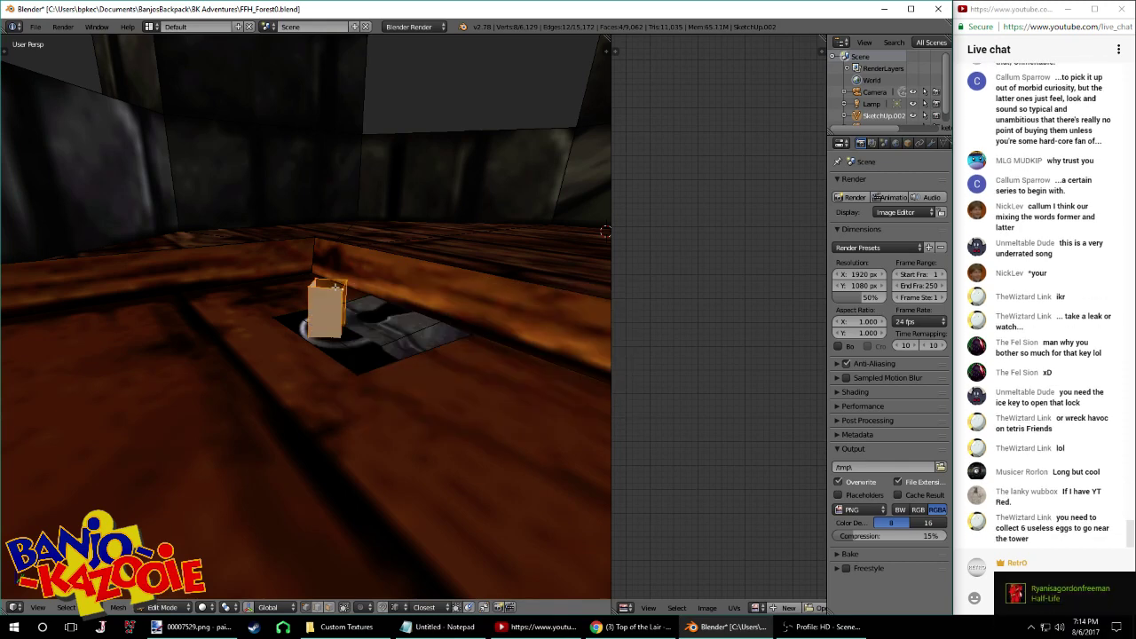
Flip the normals of two of the open box's side faces in face mode, and save the file
middle_drag(605, 232, 369, 454)
click(330, 608)
right_click(362, 310)
middle_drag(391, 331, 322, 336)
key(space)
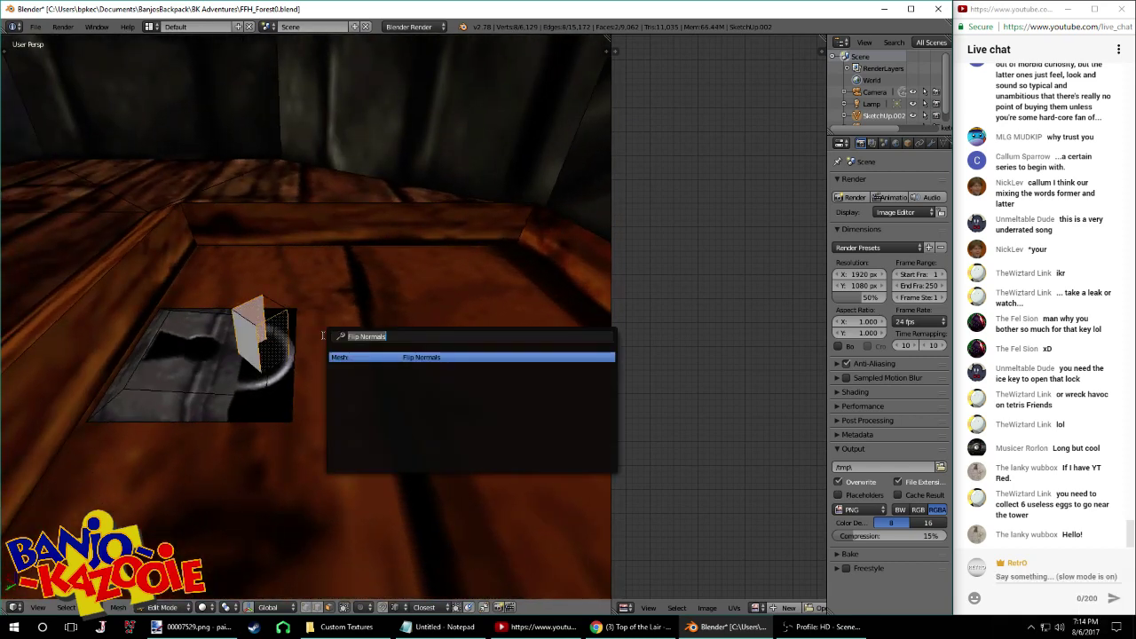
key(Return)
middle_drag(399, 300, 426, 296)
key(space)
key(Escape)
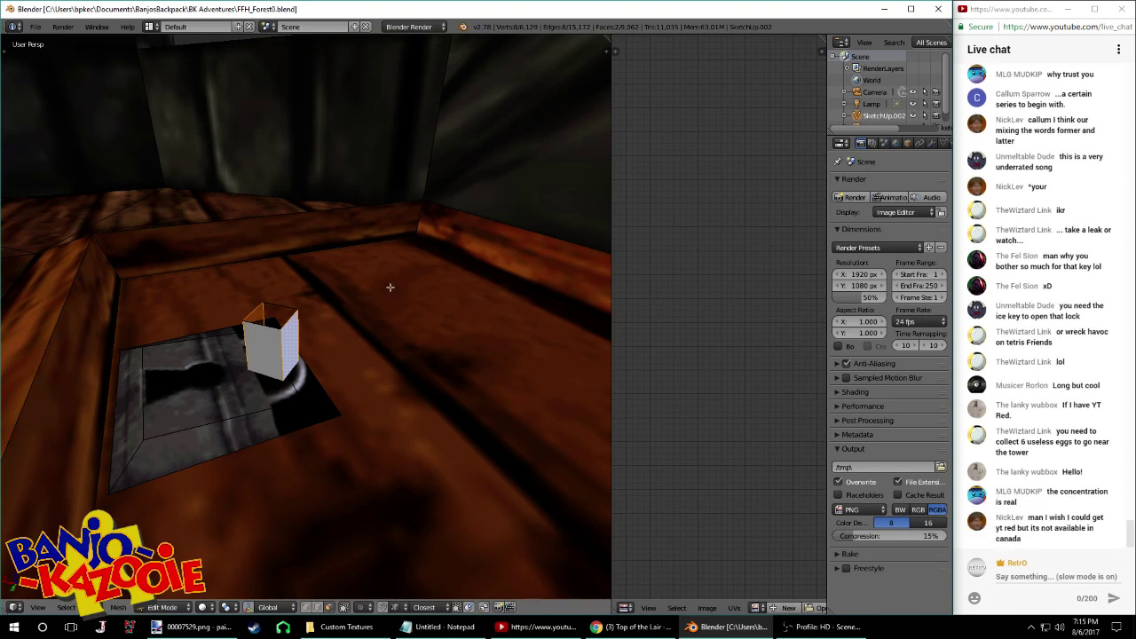
middle_drag(339, 291, 377, 330)
key(ctrl+s)
click(377, 302)
Select the whole level mesh and remove its duplicate vertices
key(a)
key(a)
key(w)
click(338, 305)
Select the linked open box on the shackle and scale it up slightly
right_click(327, 366)
middle_drag(328, 364, 310, 315)
key(l)
scroll(390, 364, down, 3)
scroll(378, 353, down, 3)
key(s)
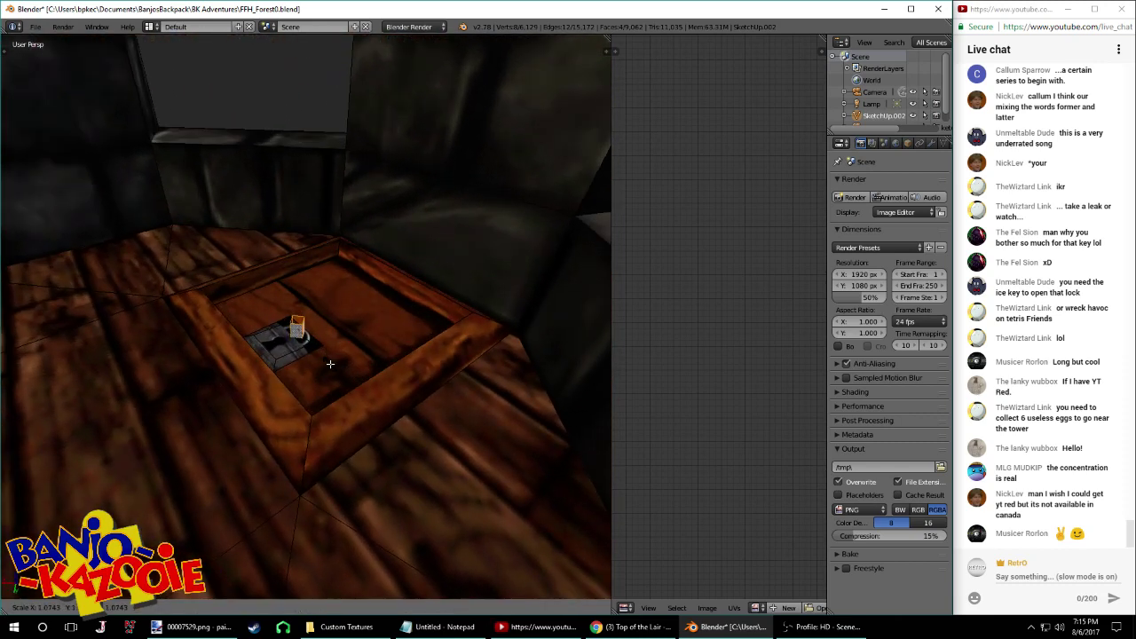
click(339, 366)
scroll(339, 366, up, 6)
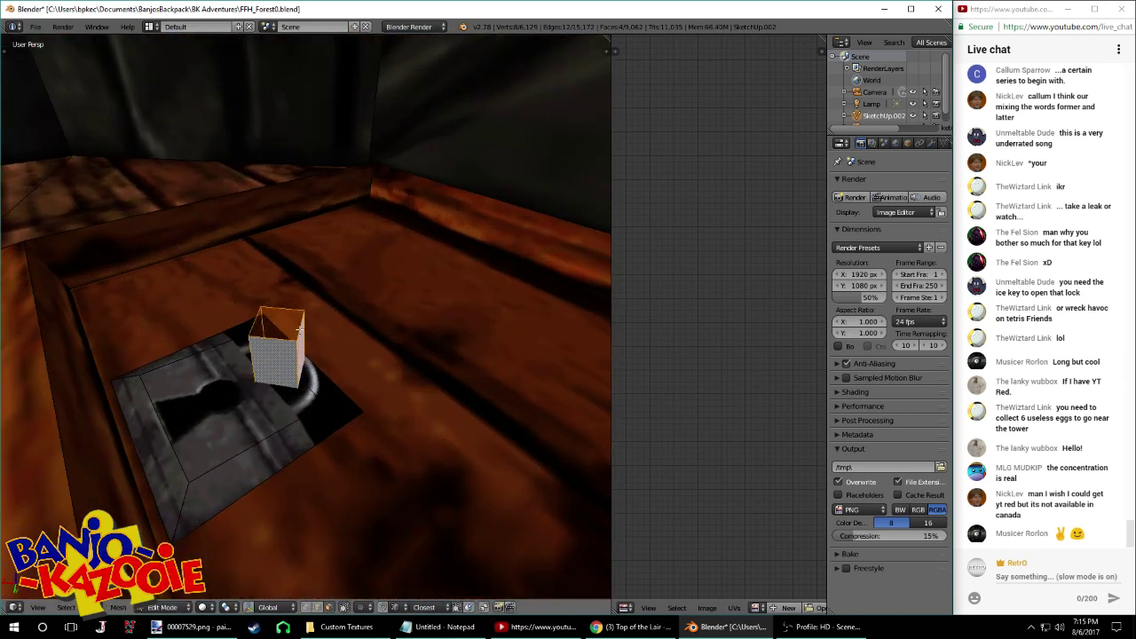
Select the open box's top edges and raise them along the Z axis to make the box taller
middle_drag(340, 365, 282, 330)
right_click(272, 296)
middle_drag(316, 320, 332, 294)
key(g)
key(z)
click(333, 284)
Shift the open box's top edges slightly along the X and Y axes
key(g)
key(x)
click(329, 327)
key(g)
key(y)
click(335, 323)
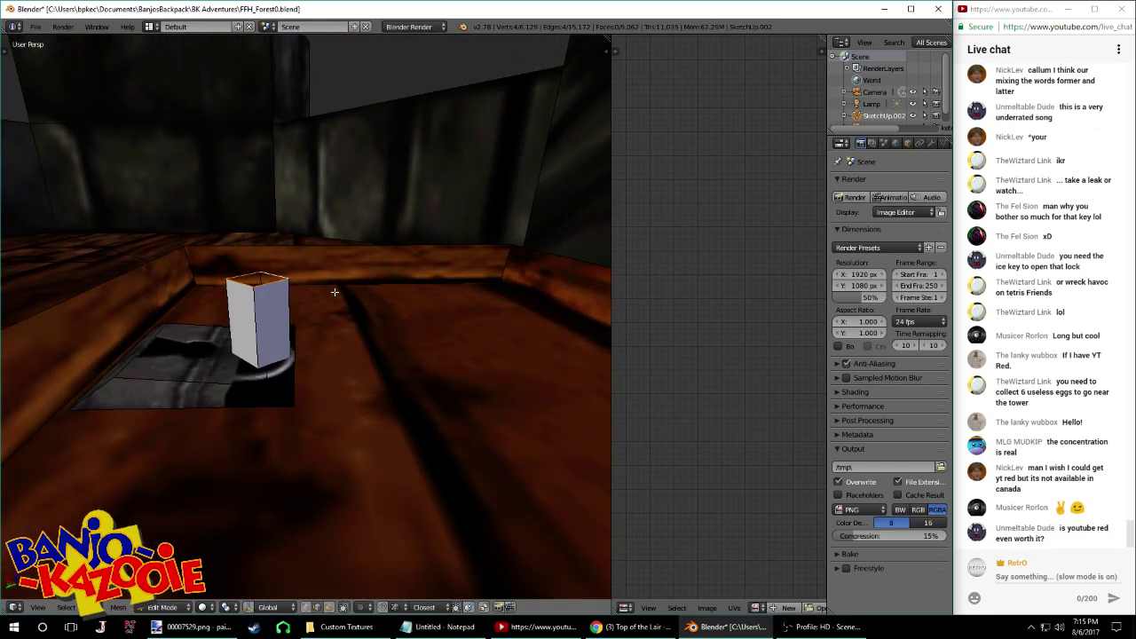
Lower the open box's top edges slightly along the Z axis to shorten the box
key(g)
key(z)
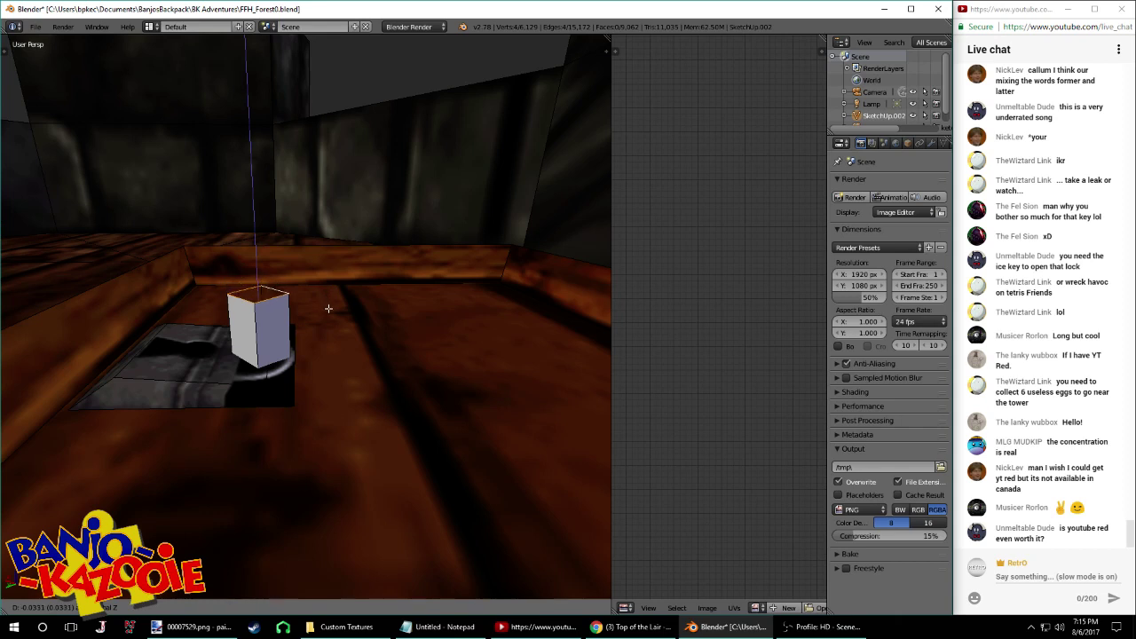
click(329, 315)
middle_drag(276, 290, 345, 537)
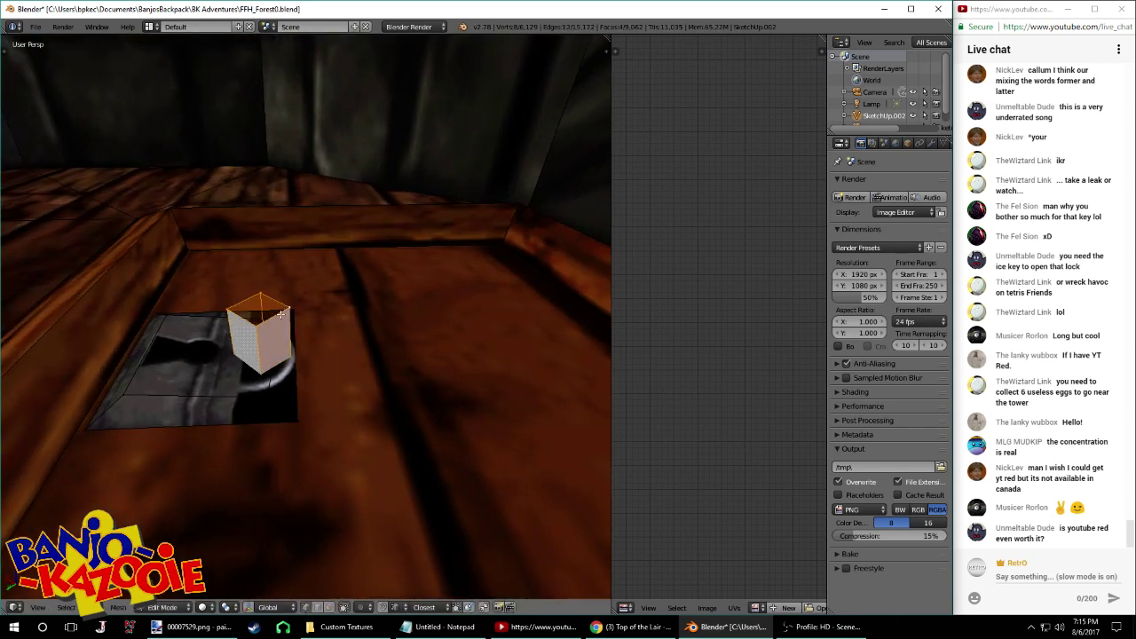
Duplicate the open box, move the copy along the Y axis to sit beside the padlock plate, and save the file
key(shift+d)
click(335, 347)
key(g)
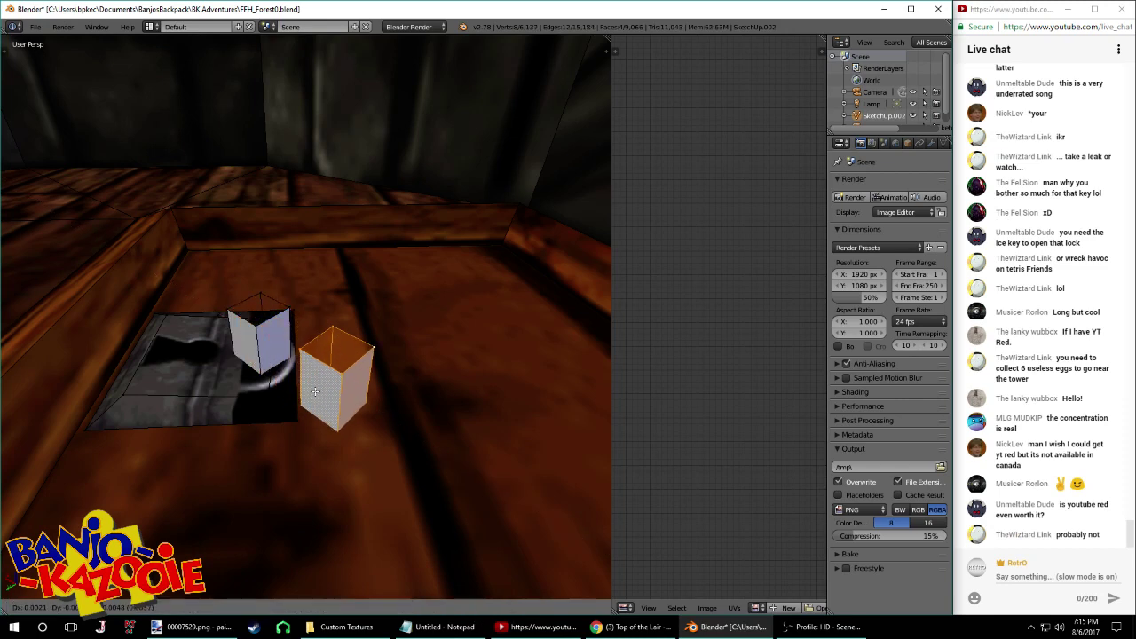
key(y)
click(374, 349)
middle_drag(374, 349, 380, 380)
scroll(461, 382, down, 8)
scroll(306, 317, up, 6)
scroll(306, 317, up, 2)
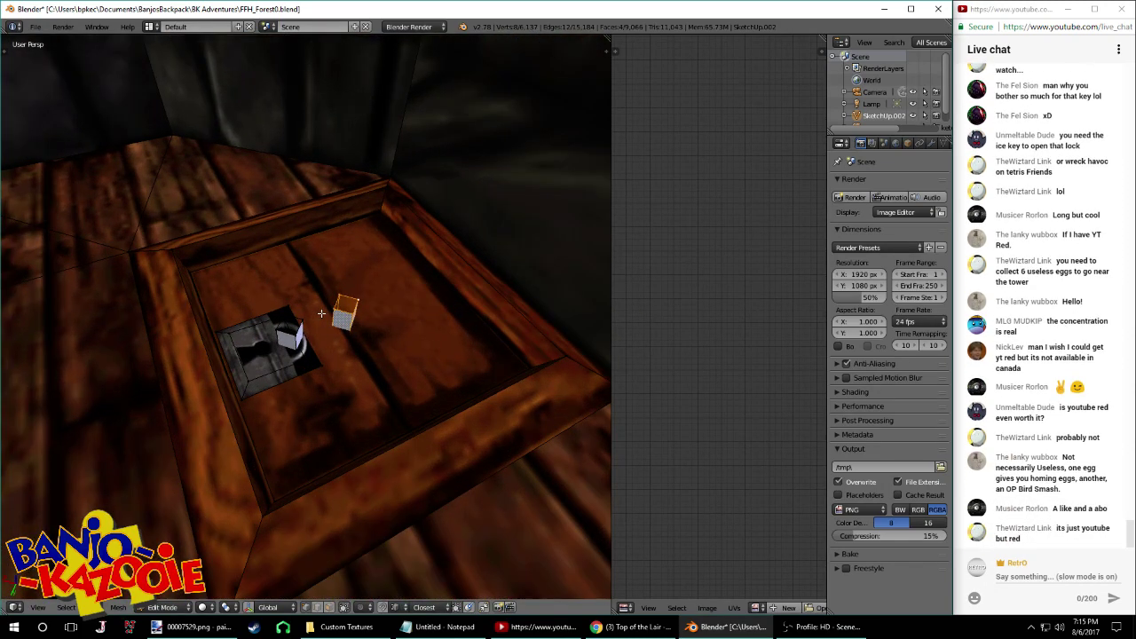
middle_drag(325, 314, 279, 364)
key(ctrl+s)
click(281, 364)
scroll(311, 360, up, 3)
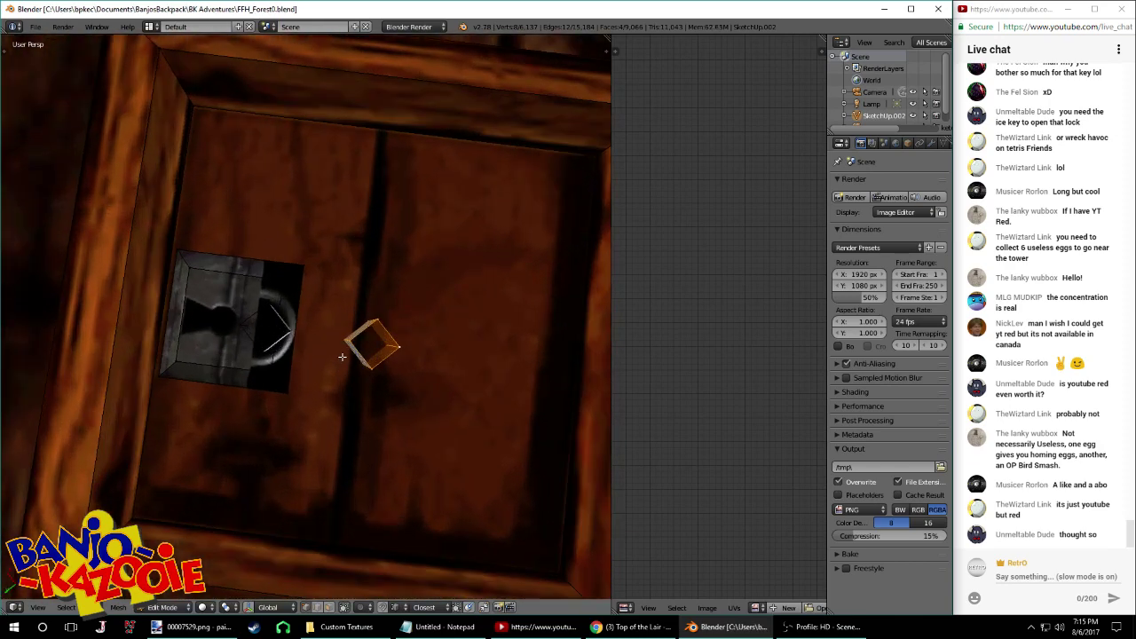
Shift the duplicated open box slightly along the X axis and save the file
key(g)
key(x)
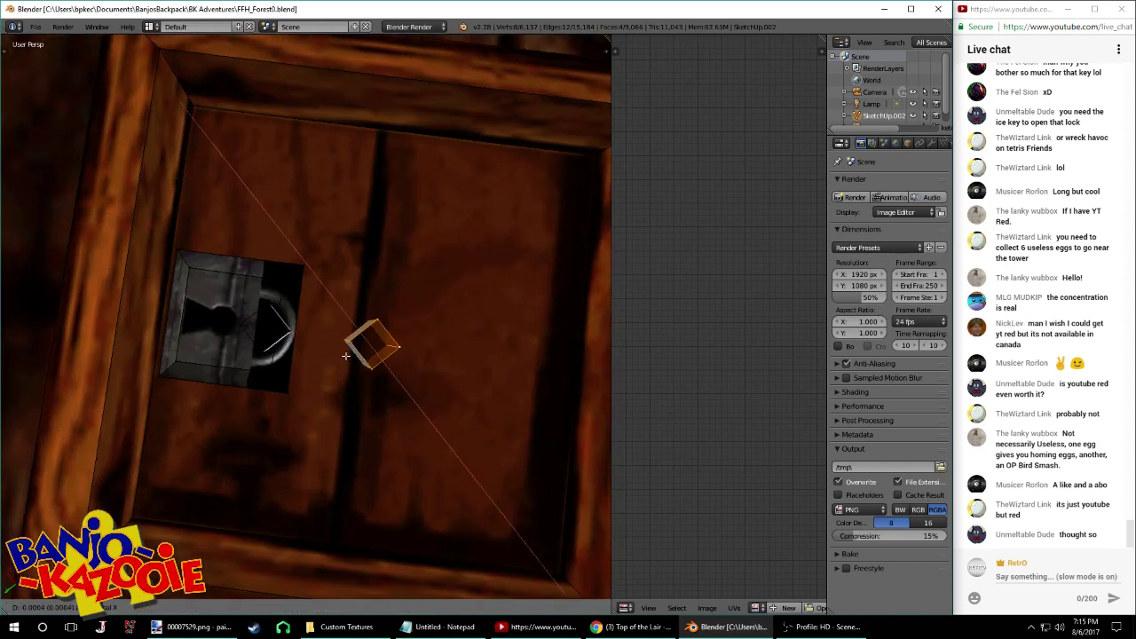
click(346, 357)
middle_drag(346, 357, 356, 256)
key(ctrl+s)
click(355, 255)
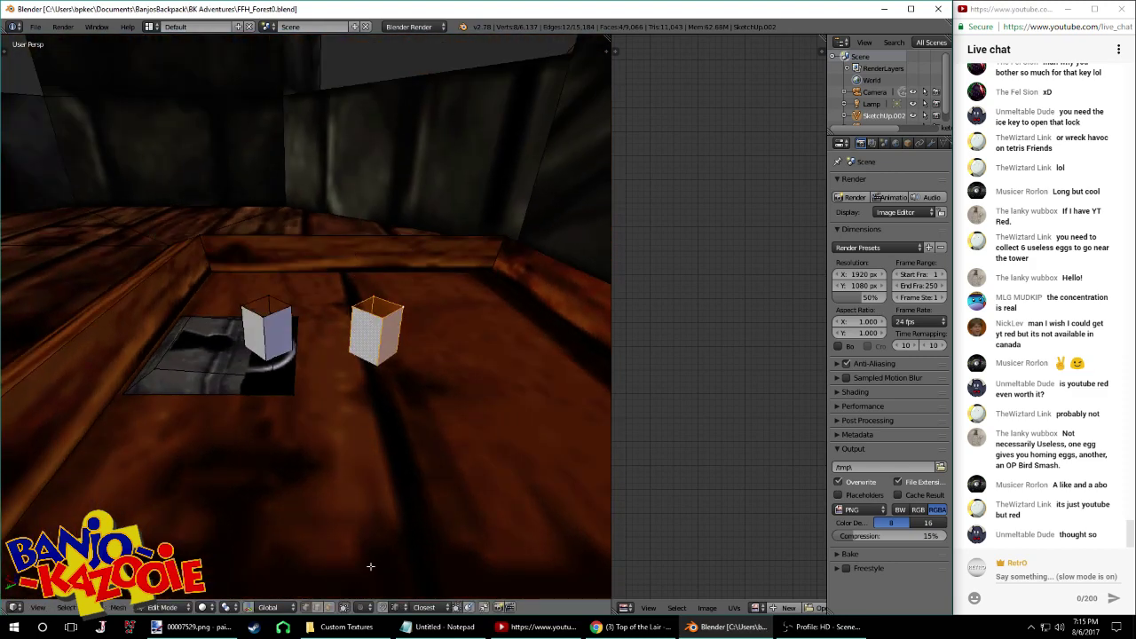
Connect the facing top corner vertices of the two open boxes with an edge and subdivide it once
click(317, 610)
key(a)
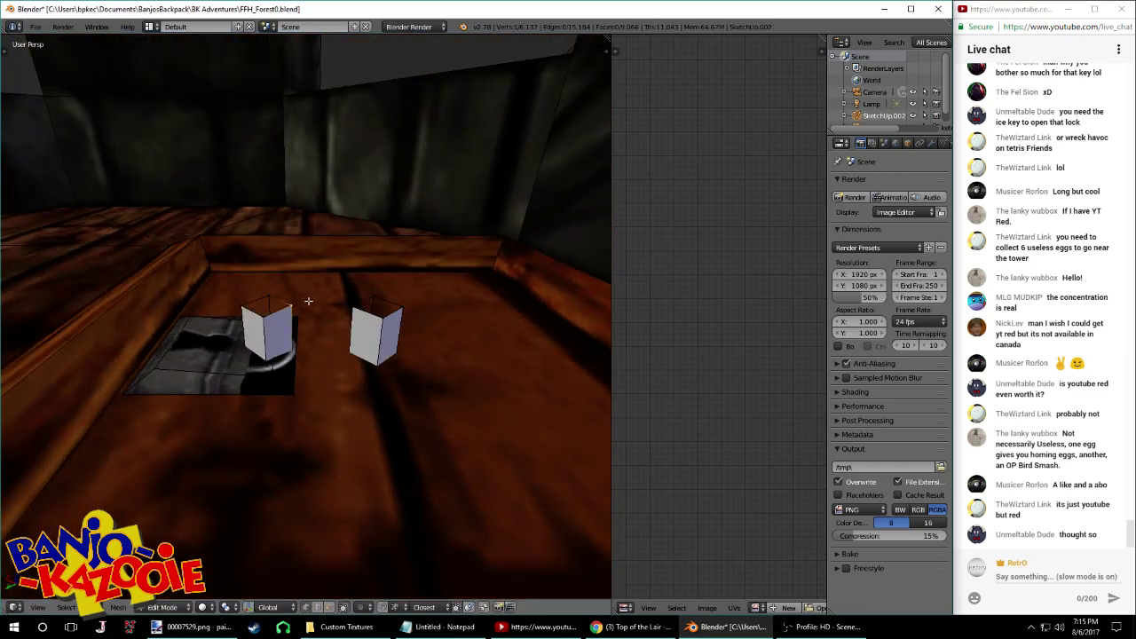
key(f)
key(space)
key(Escape)
key(ctrl+e)
click(362, 304)
Raise the connecting edge's middle vertex along the Z axis to form a shallow peak between the boxes
key(g)
key(z)
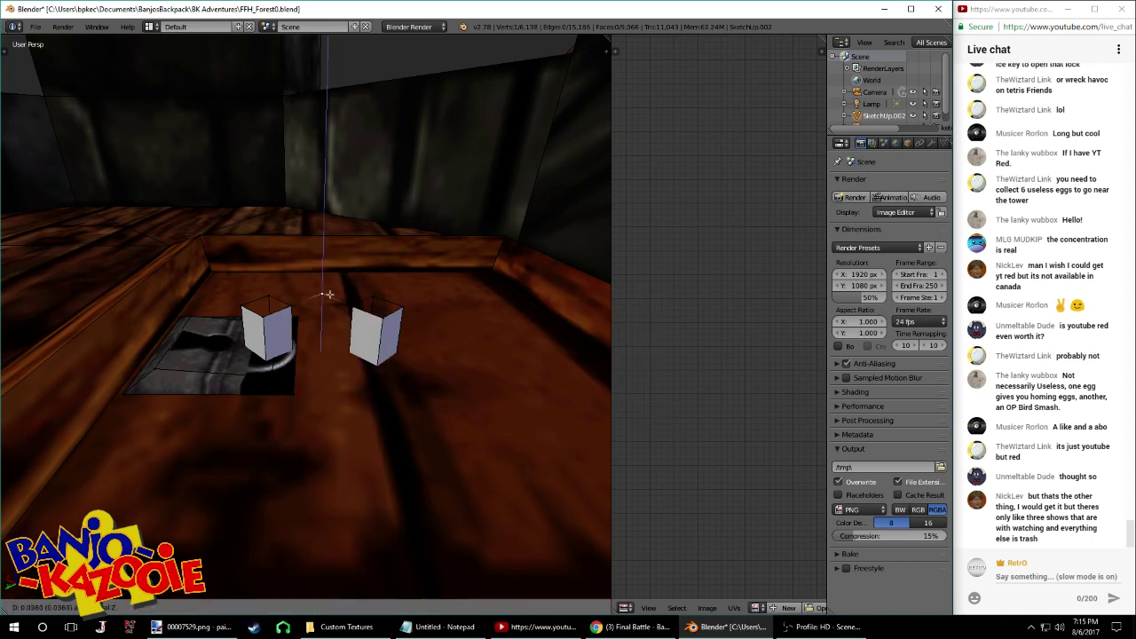
click(330, 293)
mouse_move(330, 293)
middle_down()
mouse_move(390, 300)
mouse_move(317, 330)
mouse_move(288, 290)
mouse_move(327, 299)
middle_up()
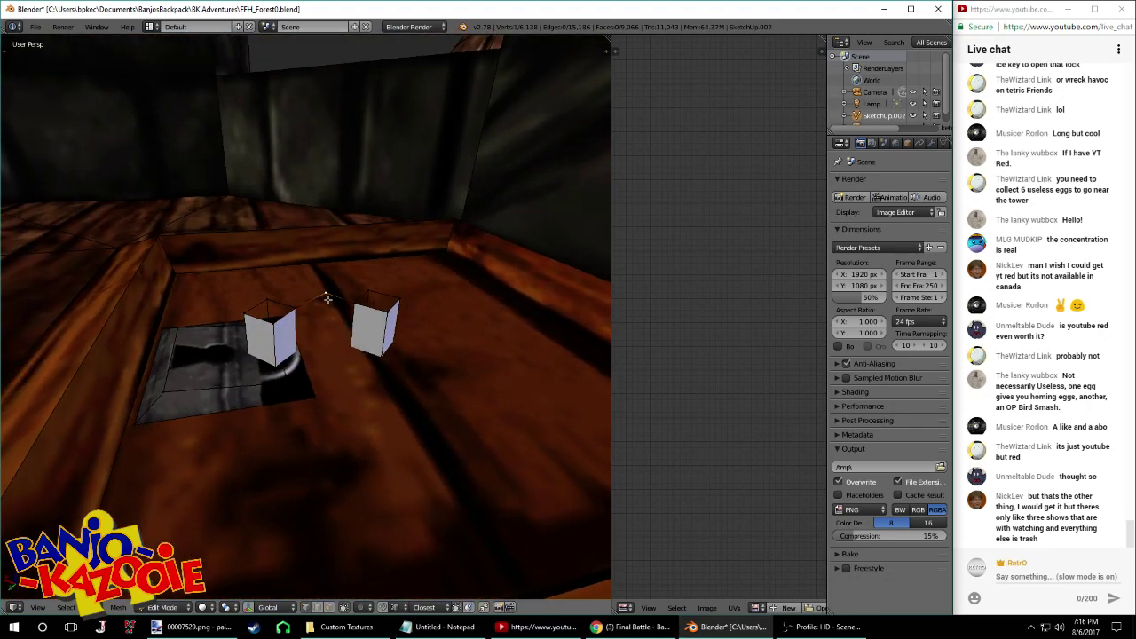
Try to duplicate the peaked edge chain between the boxes and reposition the copy
key(shift+d)
click(280, 326)
key(s)
click(379, 335)
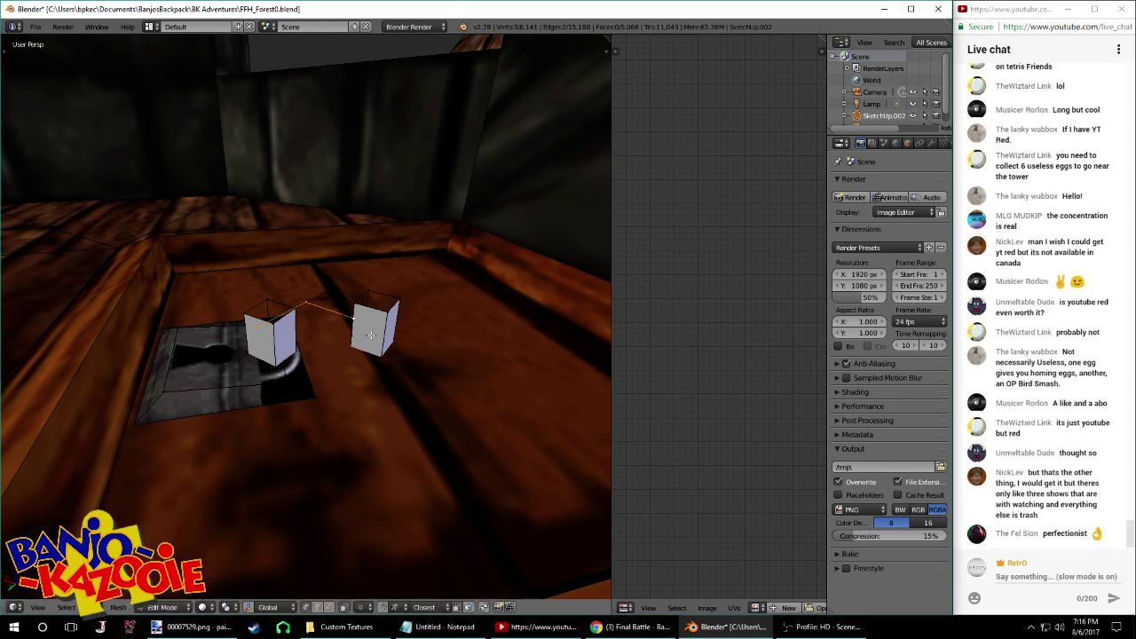
middle_drag(379, 333, 366, 357)
key(g)
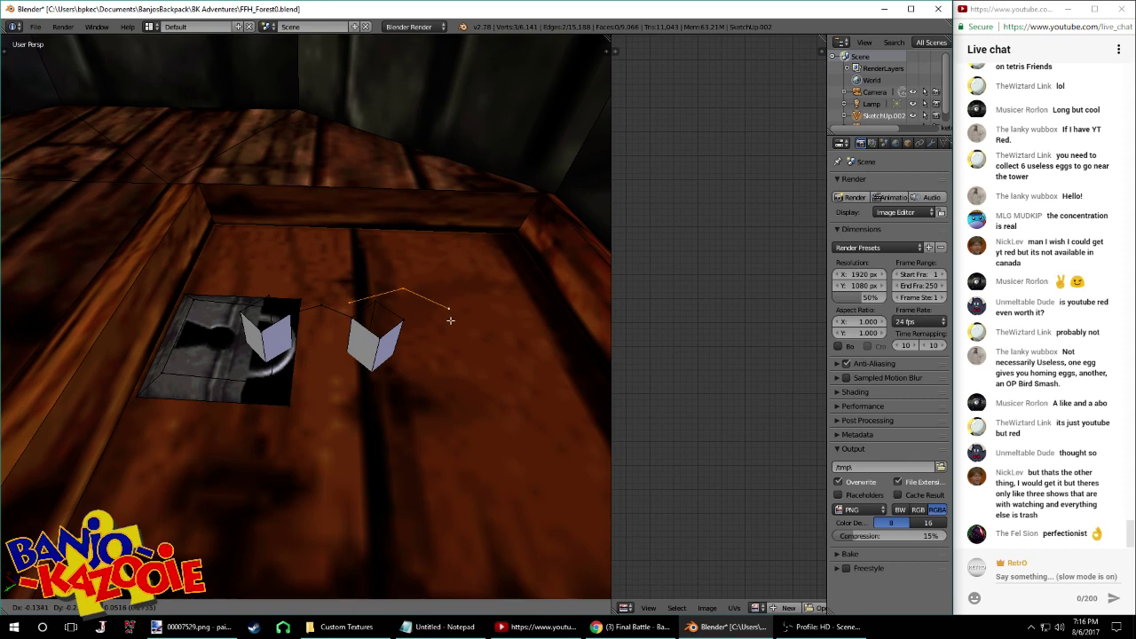
right_click(451, 353)
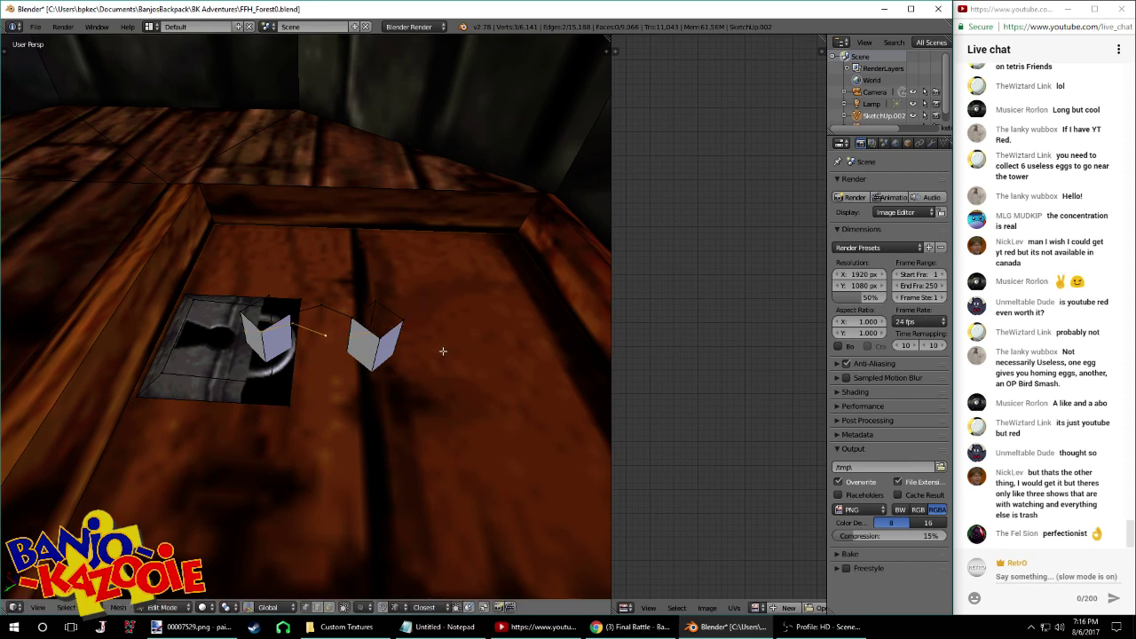
Extrude the peaked edge chain between the boxes and shift the new edges along the X axis to form a band
middle_drag(348, 314, 360, 312)
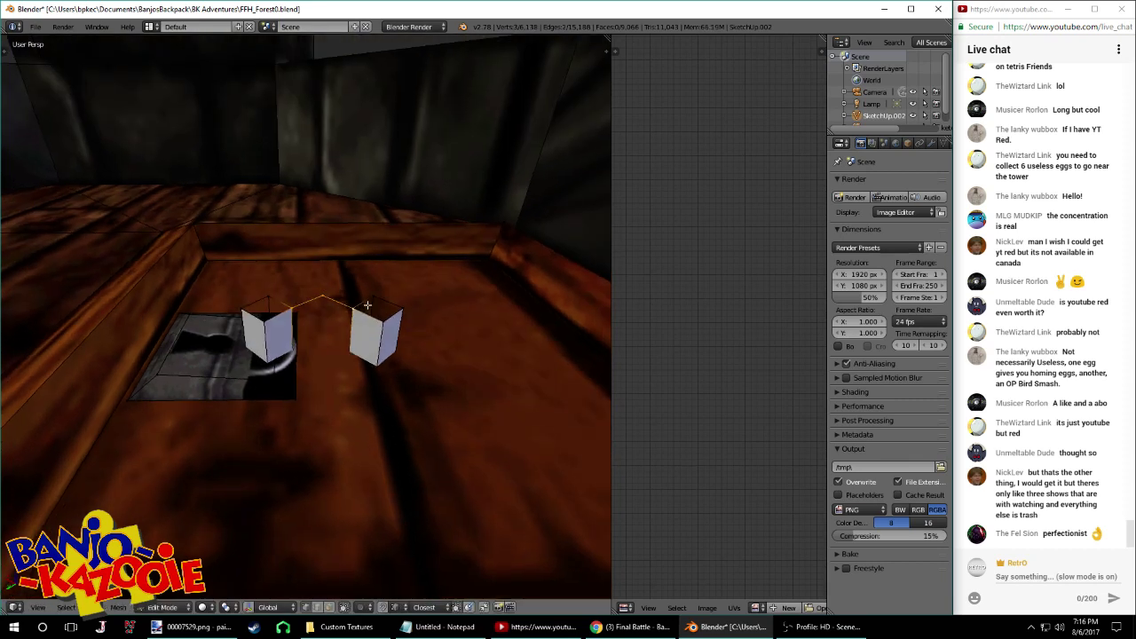
key(g)
key(x)
click(384, 325)
middle_drag(384, 325, 378, 359)
key(g)
key(y)
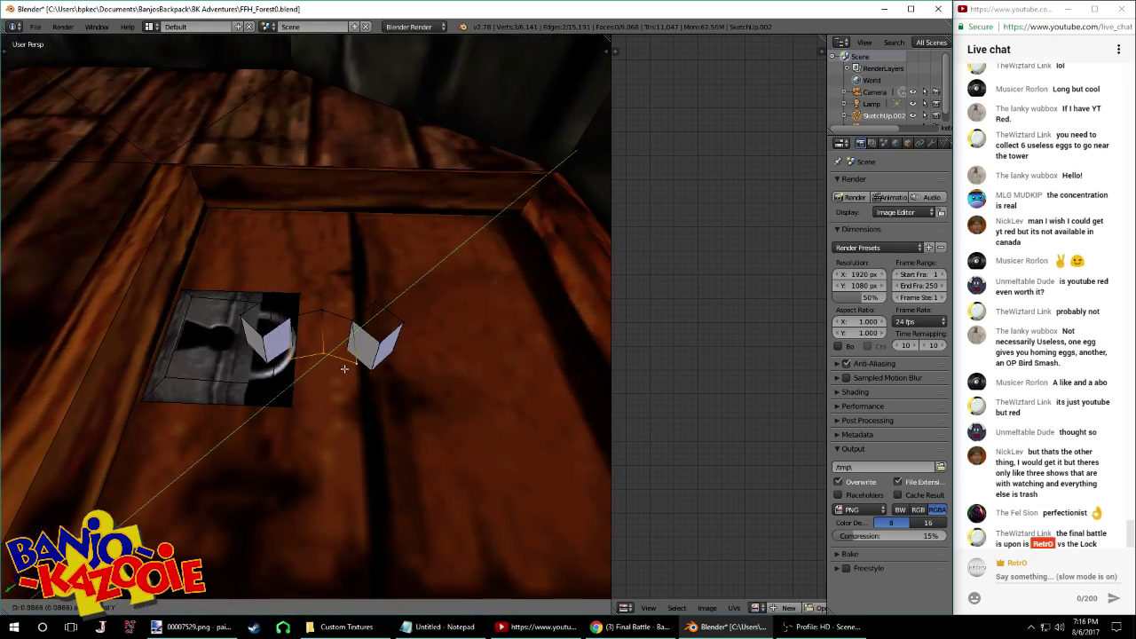
key(x)
click(345, 353)
Scale up the band's extruded edge chain and move its end vertex toward the duplicated box's top corner
mouse_move(346, 362)
middle_down()
mouse_move(348, 316)
mouse_move(350, 364)
middle_up()
key(s)
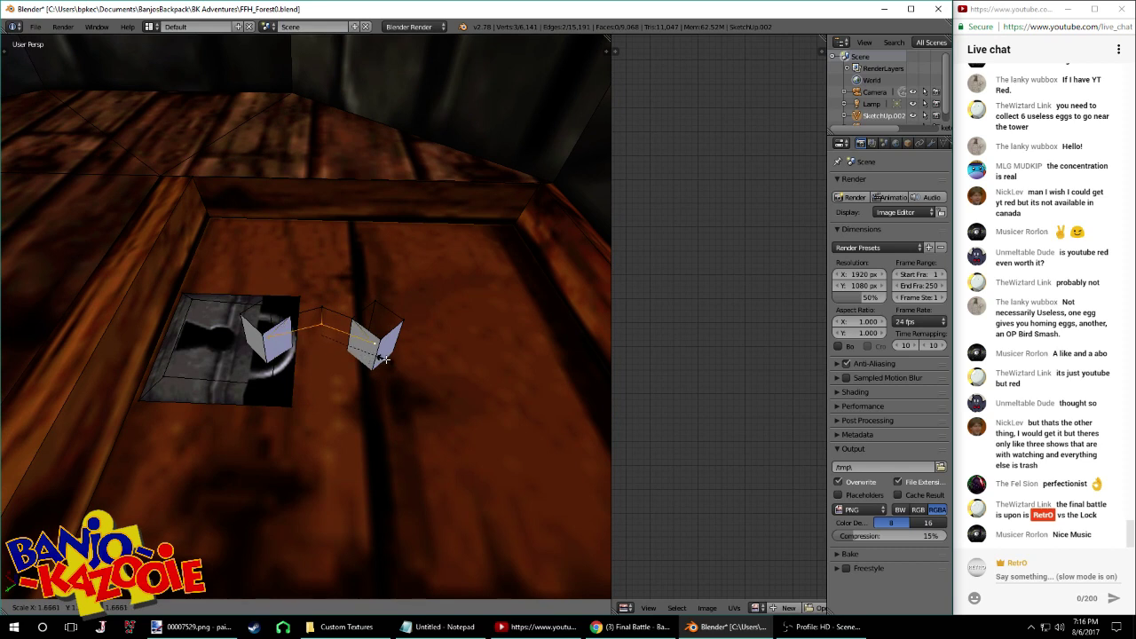
click(395, 356)
key(g)
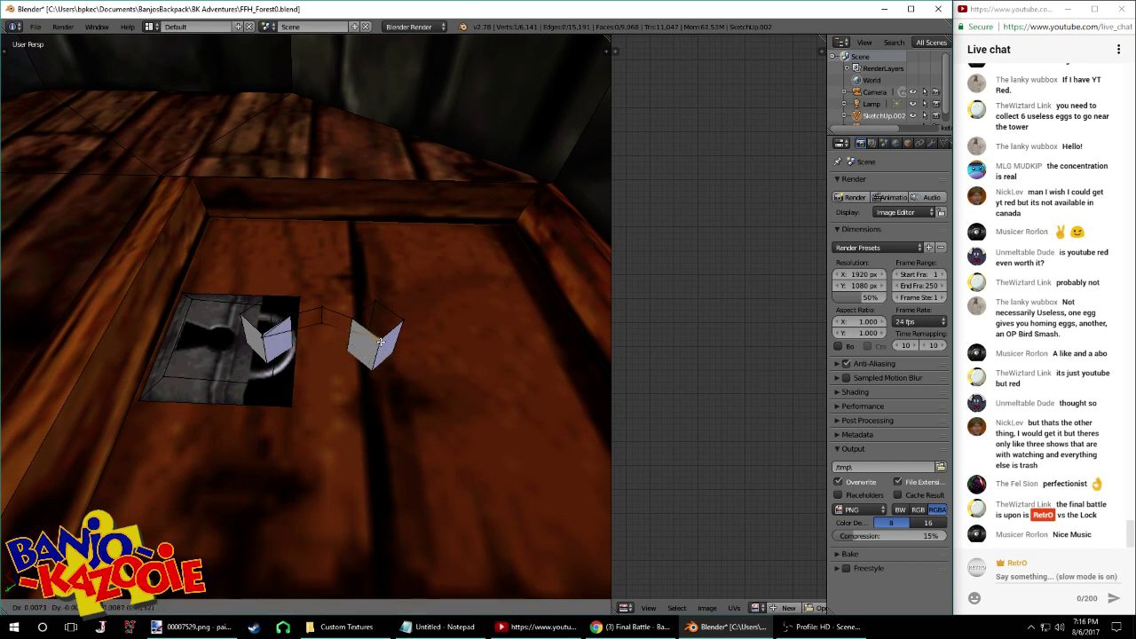
click(380, 339)
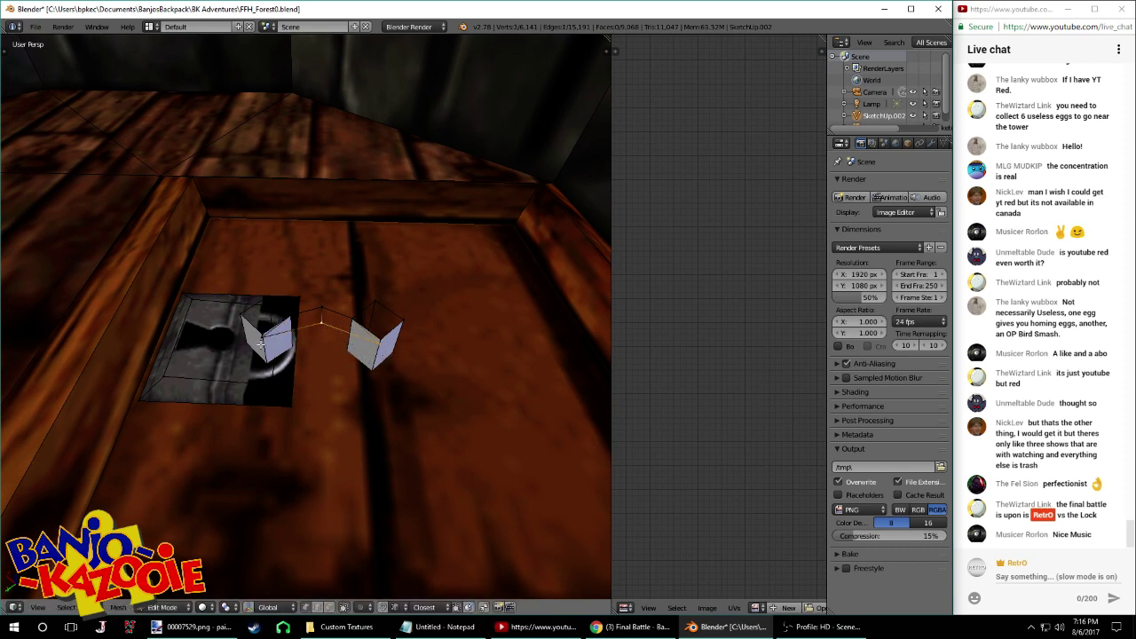
From the top view, move the band's extruded edge chain to line its ends up with the boxes' top corners
key(KP_7)
mouse_move(284, 333)
shift+middle_down()
mouse_move(325, 343)
mouse_move(304, 337)
shift+middle_up()
scroll(292, 349, down, 4)
scroll(292, 349, down, 7)
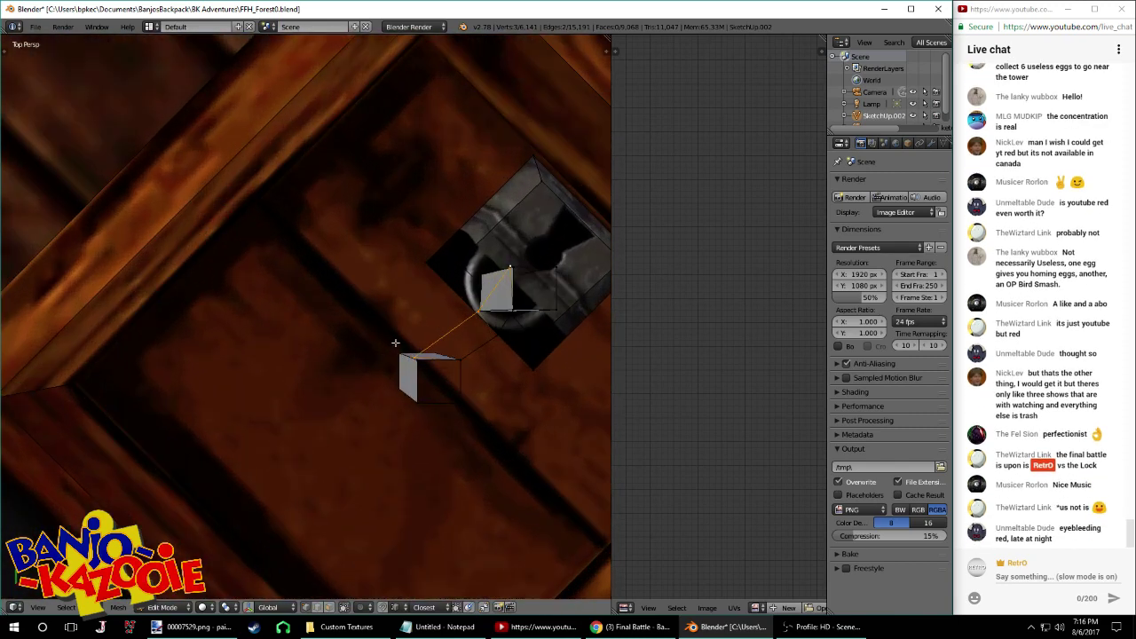
shift+middle_drag(396, 343, 307, 341)
key(g)
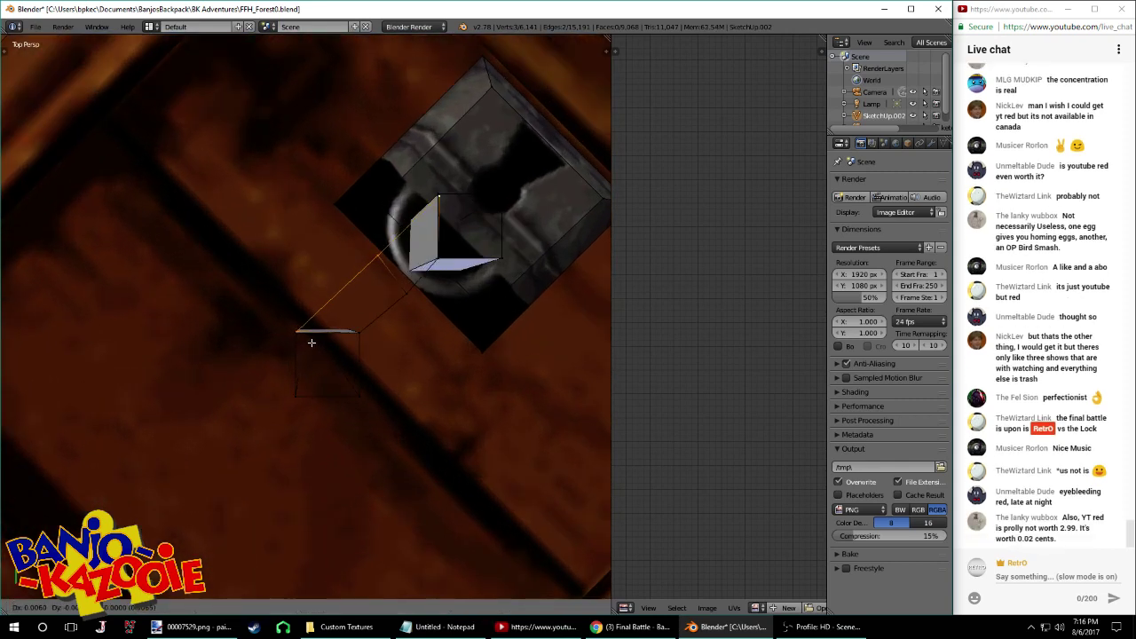
click(311, 342)
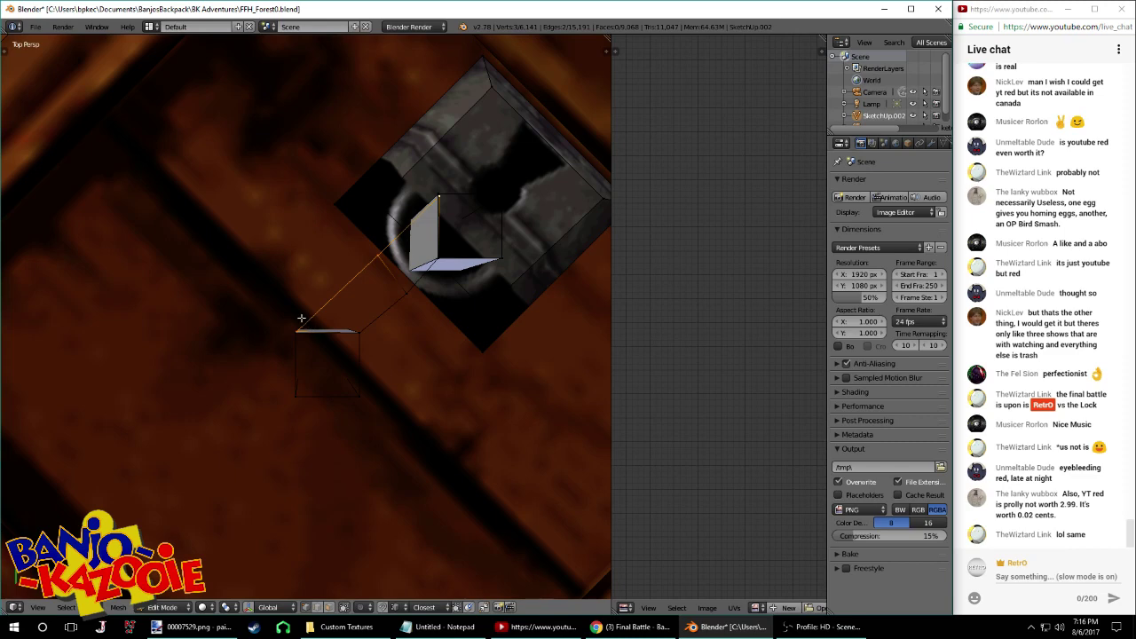
key(g)
middle_drag(309, 343, 311, 278)
click(299, 312)
right_click(474, 349)
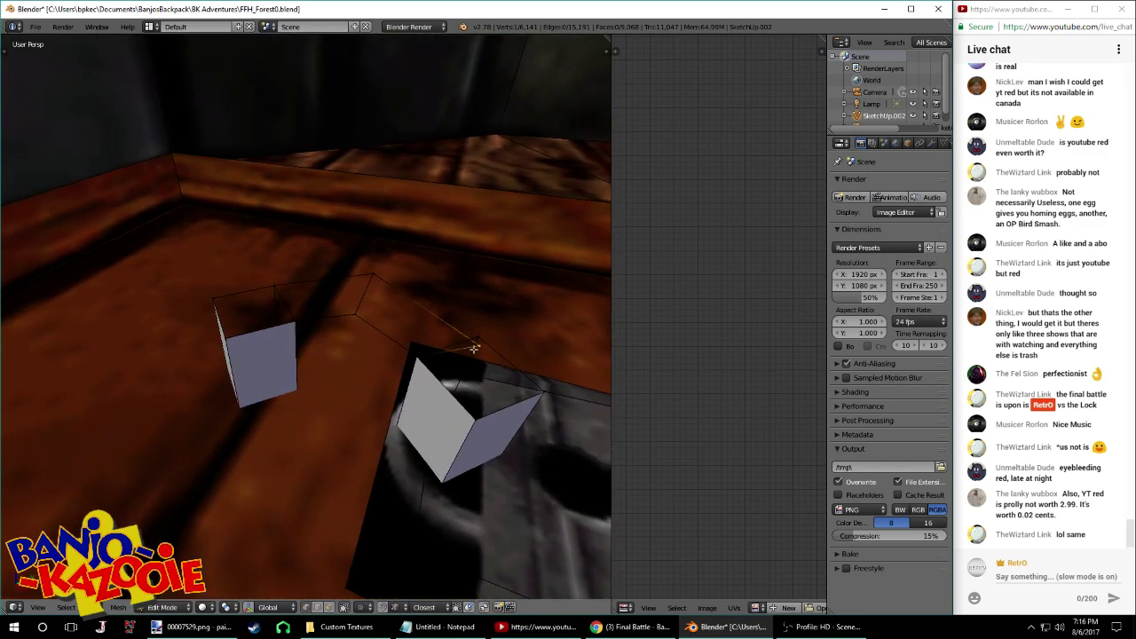
Save the file, select the whole mesh and remove doubled vertices to weld the band to the boxes
middle_drag(474, 337, 246, 295)
key(ctrl+s)
click(363, 289)
key(a)
key(a)
key(w)
click(363, 287)
middle_drag(323, 383, 315, 344)
Raise the band's peak vertex slightly along the Z axis
right_click(256, 255)
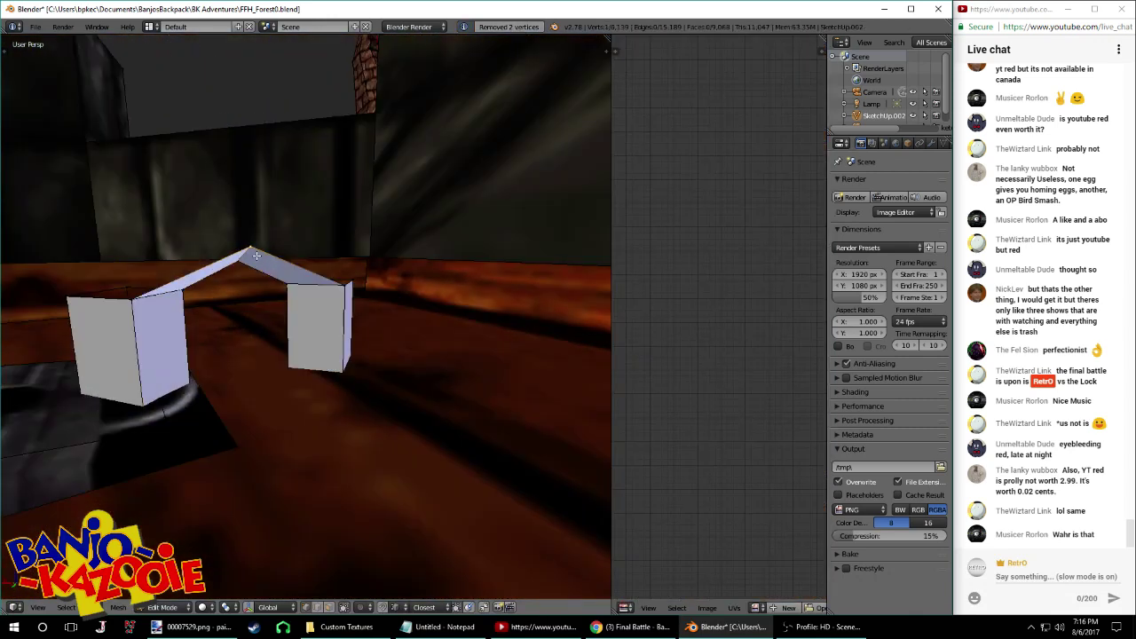
key(g)
key(z)
click(258, 246)
mouse_move(258, 246)
middle_down()
mouse_move(231, 229)
mouse_move(267, 254)
middle_up()
Lower the boxes' two inner top corner vertices slightly along the Z axis
key(z)
key(z)
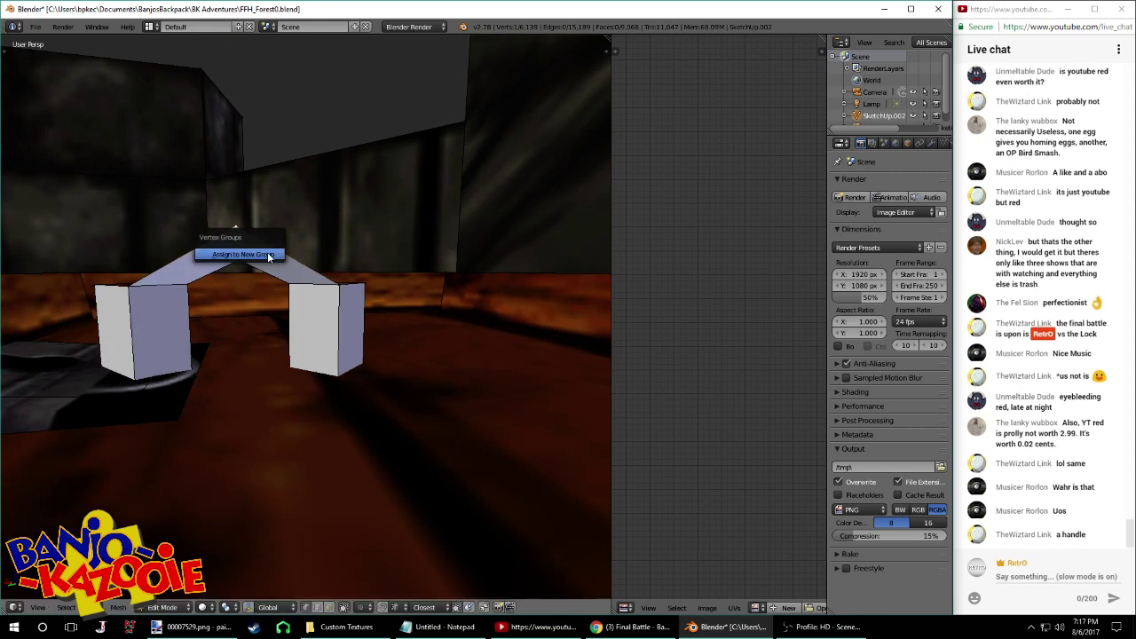
click(269, 256)
key(g)
key(z)
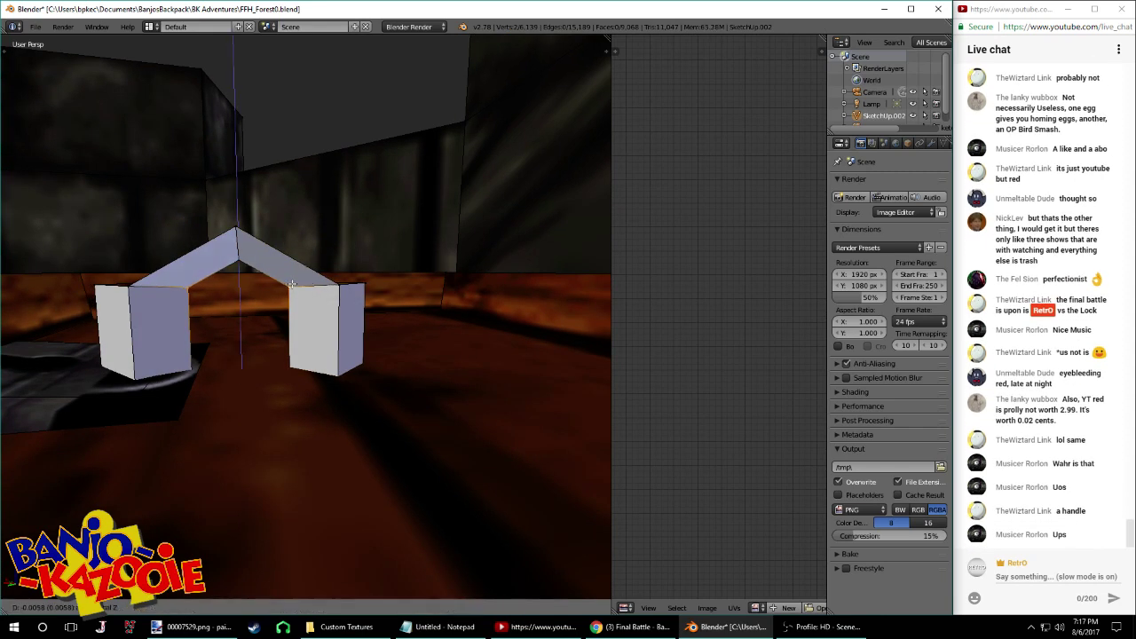
click(292, 288)
Select the band's two sloped faces in face mode and duplicate them, working from the top view
middle_drag(273, 285, 242, 309)
shift+right_click(244, 267)
click(332, 609)
right_click(245, 337)
shift+right_click(269, 289)
key(KP_7)
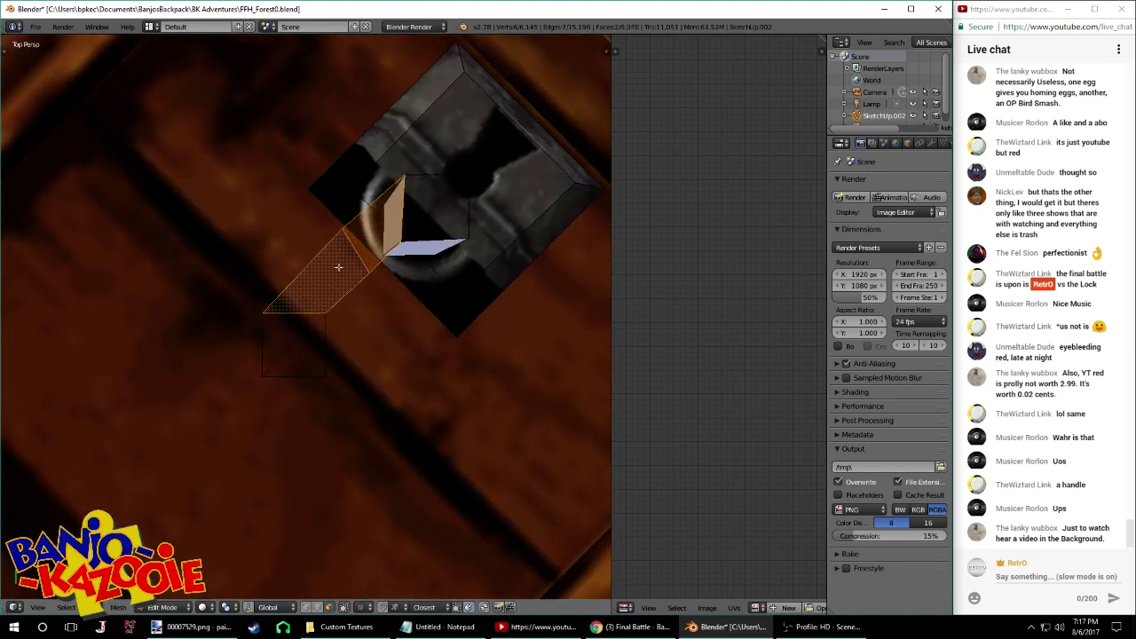
Rotate the selected sloping handle segment 180 degrees about Z and snap it against the matching segment
key(g)
key(z)
text(10)
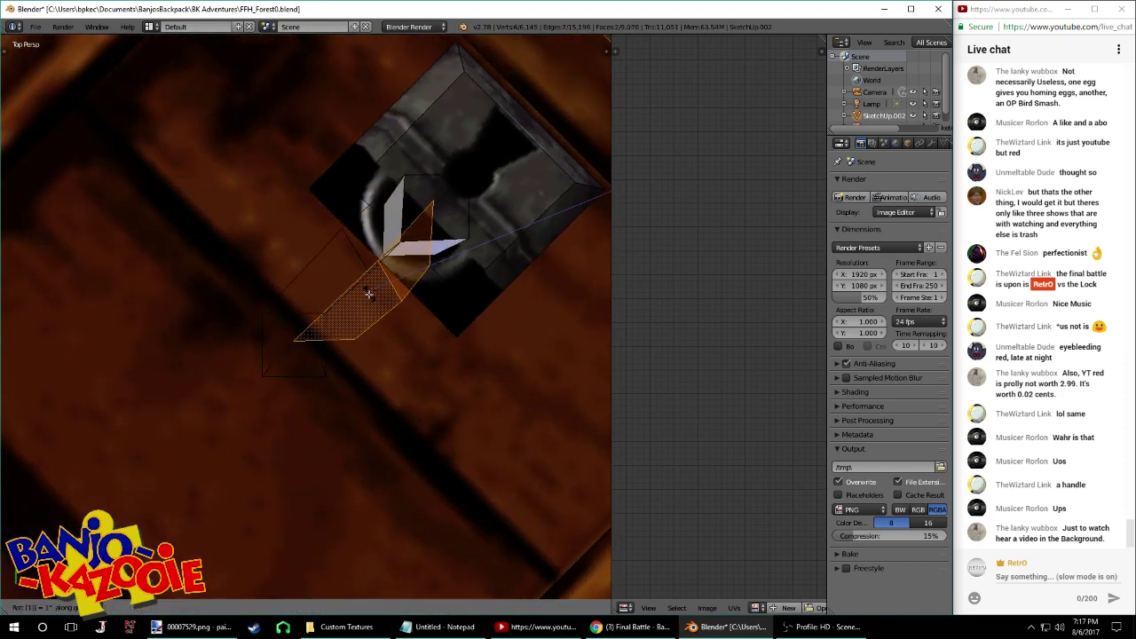
text(80)
key(Return)
shift+middle_drag(370, 295, 380, 330)
key(g)
click(346, 291)
Remove duplicate vertices across the whole mesh to weld the two handle halves together
key(a)
key(a)
key(w)
click(319, 221)
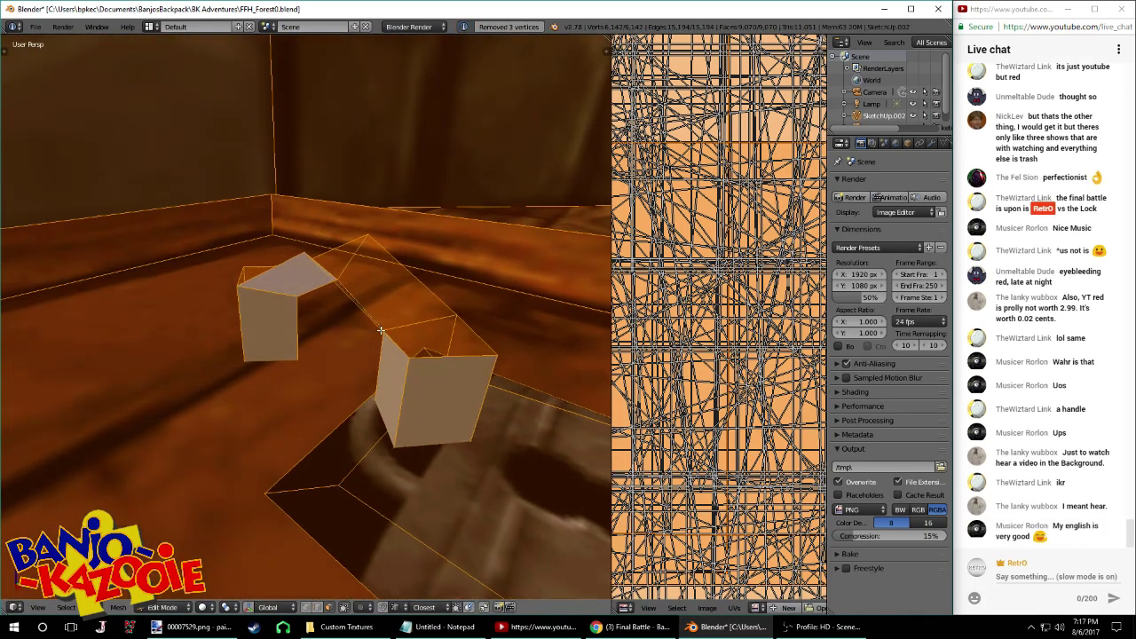
Scale up a copy of the handle's three-vertex ridge line to form the outer edge of the arch
middle_drag(380, 458, 309, 411)
right_click(302, 307)
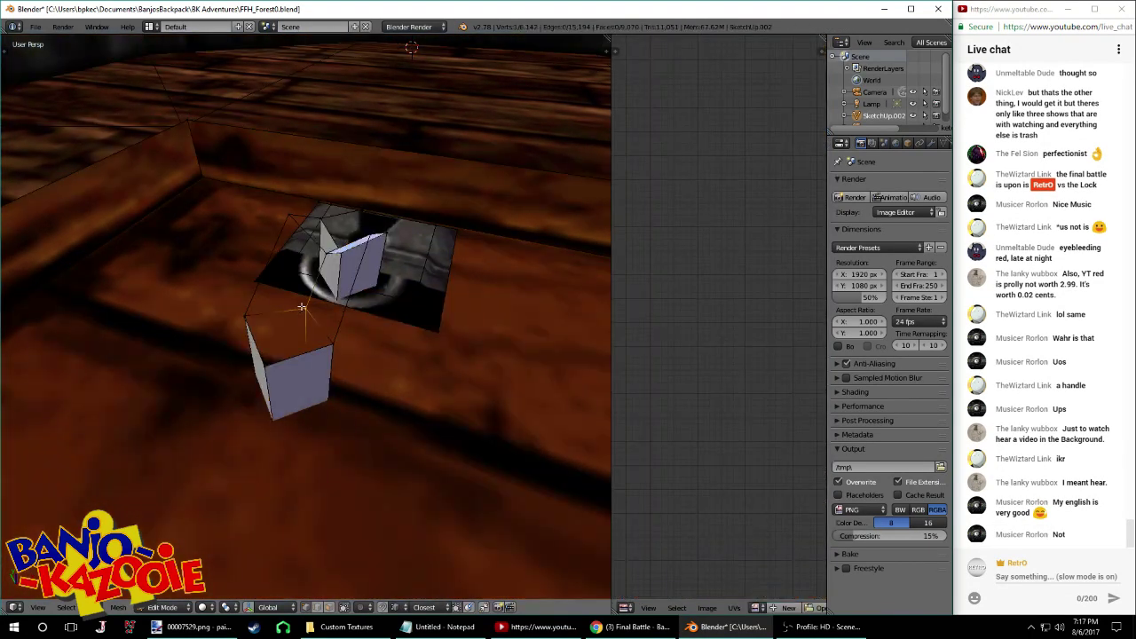
middle_drag(327, 256, 403, 313)
key(s)
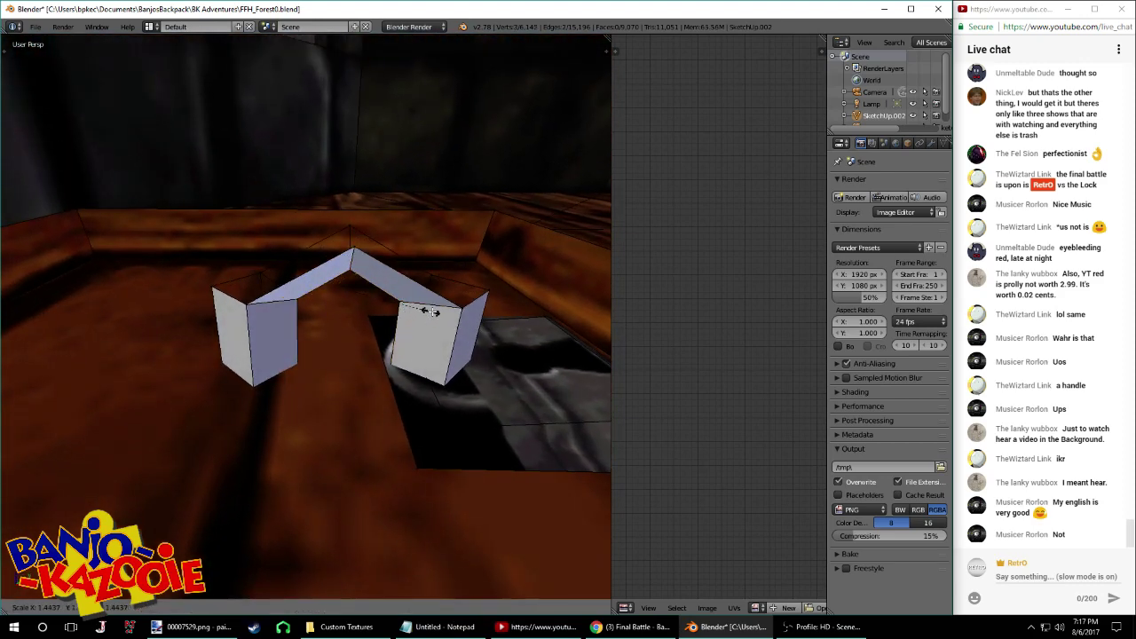
click(480, 335)
Weld the enlarged ridge line's ends to the handle legs by removing duplicate vertices
key(a)
key(a)
key(w)
click(491, 299)
key(a)
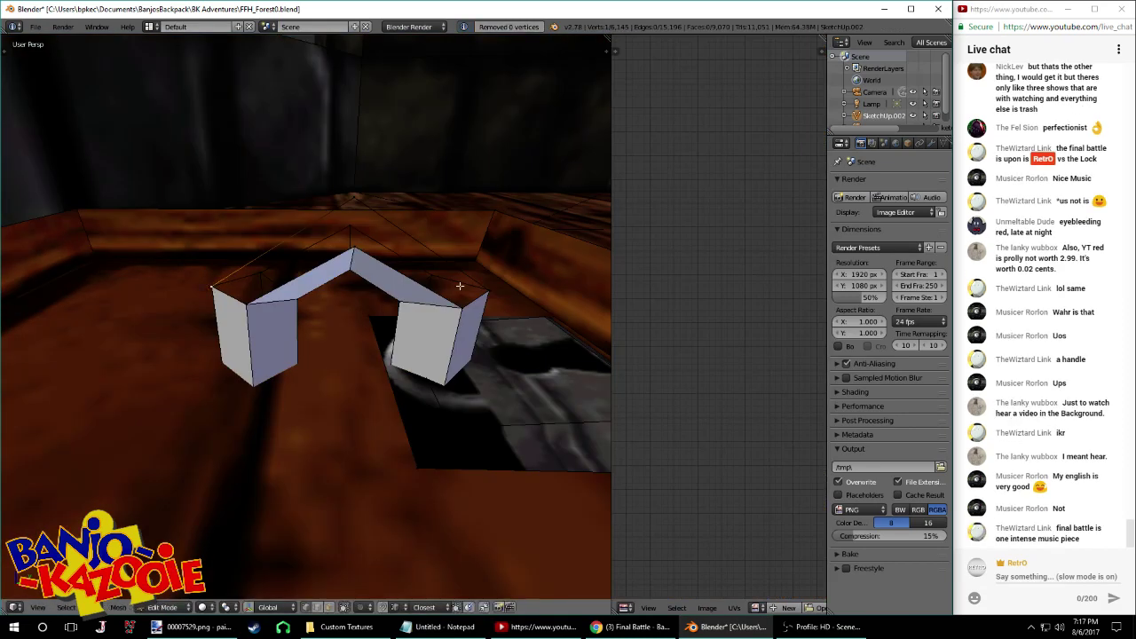
middle_drag(502, 296, 317, 325)
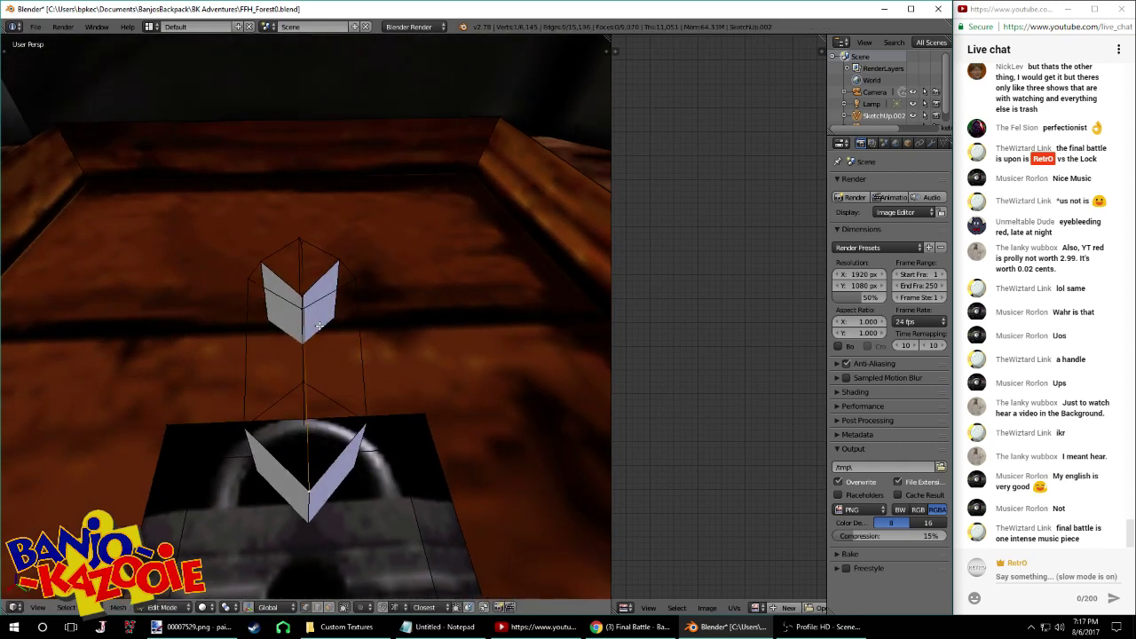
key(a)
key(w)
click(317, 325)
Fill the outer sloping face from the arch's peak to the leg away from the padlock
middle_drag(296, 263, 308, 233)
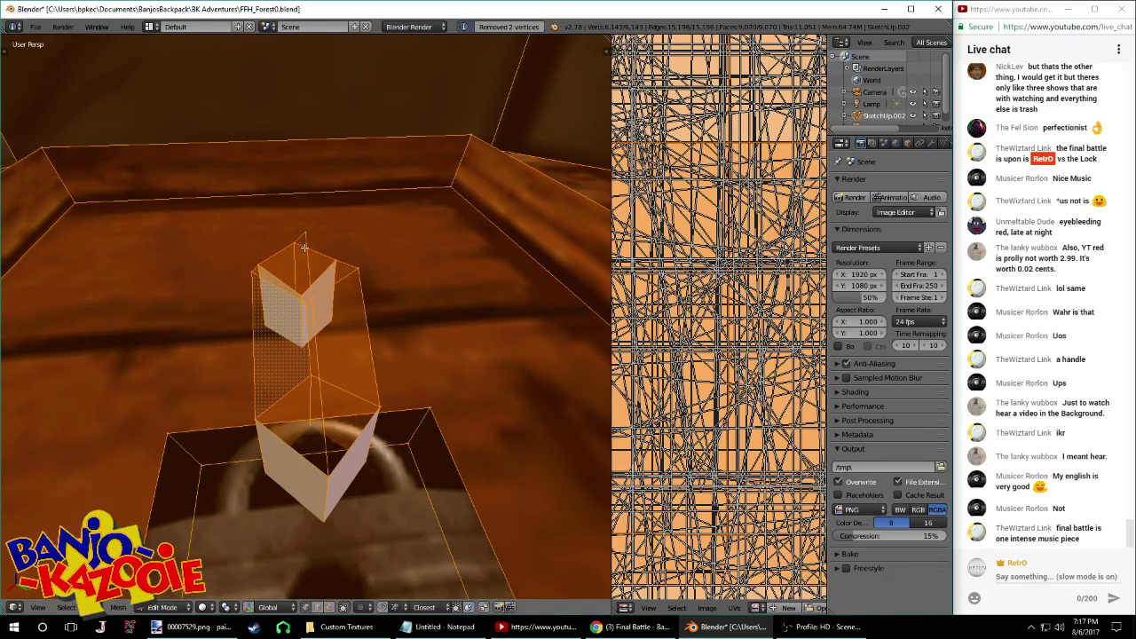
right_click(311, 234)
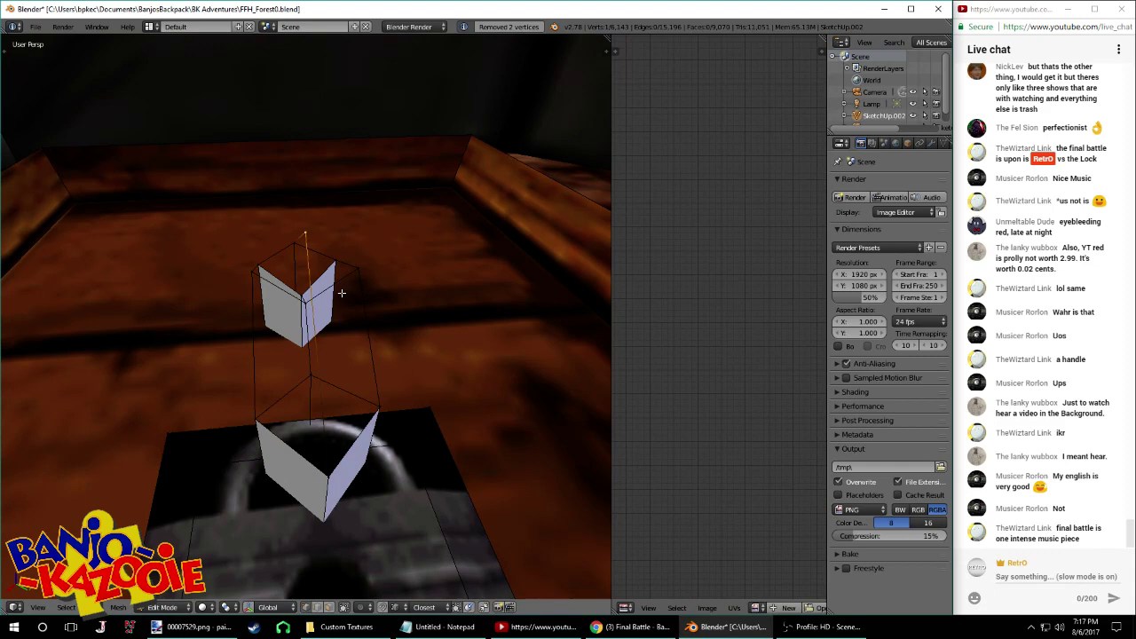
middle_drag(342, 293, 510, 282)
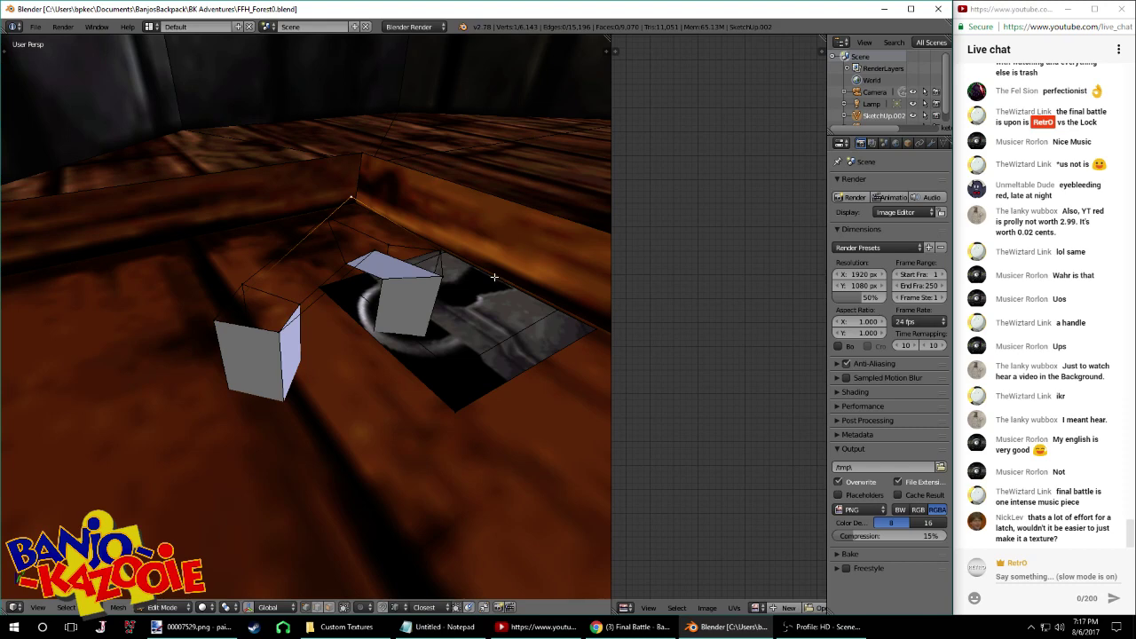
middle_drag(430, 295, 334, 306)
middle_drag(379, 252, 352, 196)
shift+right_click(297, 332)
key(f)
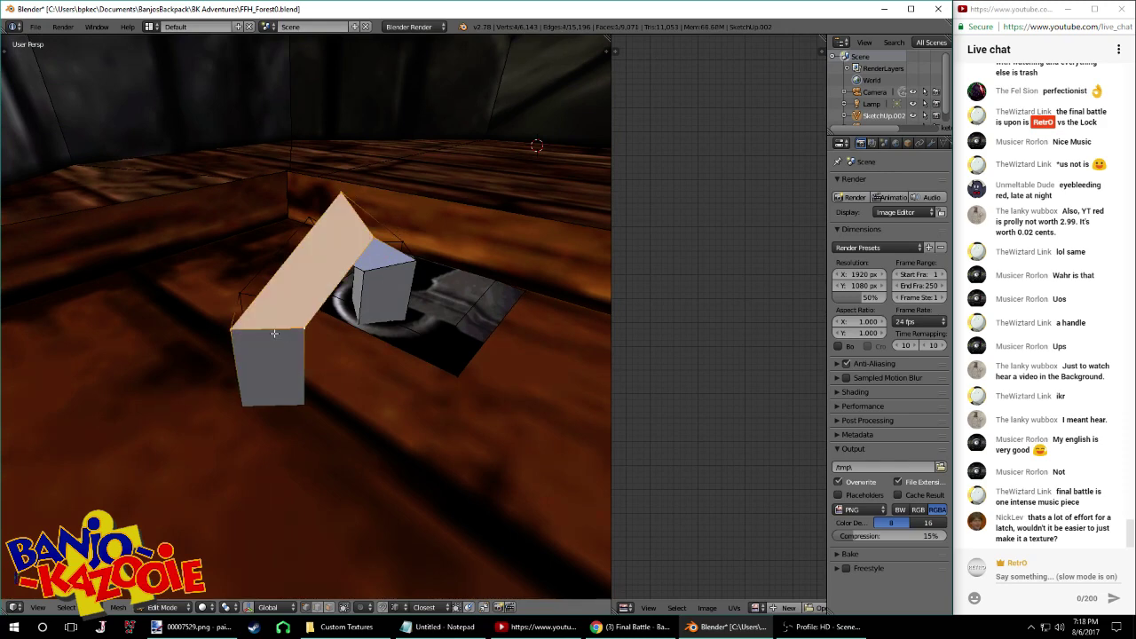
Fill the adjoining outer face on the other side of the same slope
middle_drag(276, 332, 406, 334)
right_click(402, 329)
shift+right_click(318, 322)
middle_drag(318, 322, 272, 226)
key(f)
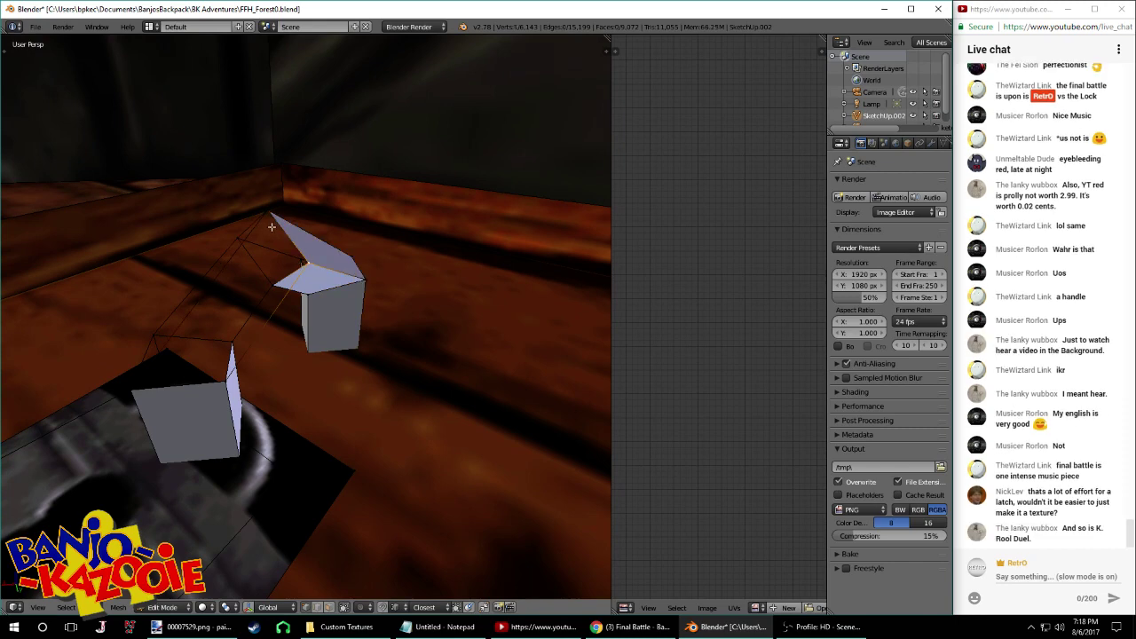
Fill the two outer sloping faces between the arch's peak and the leg standing on the padlock
shift+right_click(154, 384)
key(f)
middle_drag(215, 382, 292, 253)
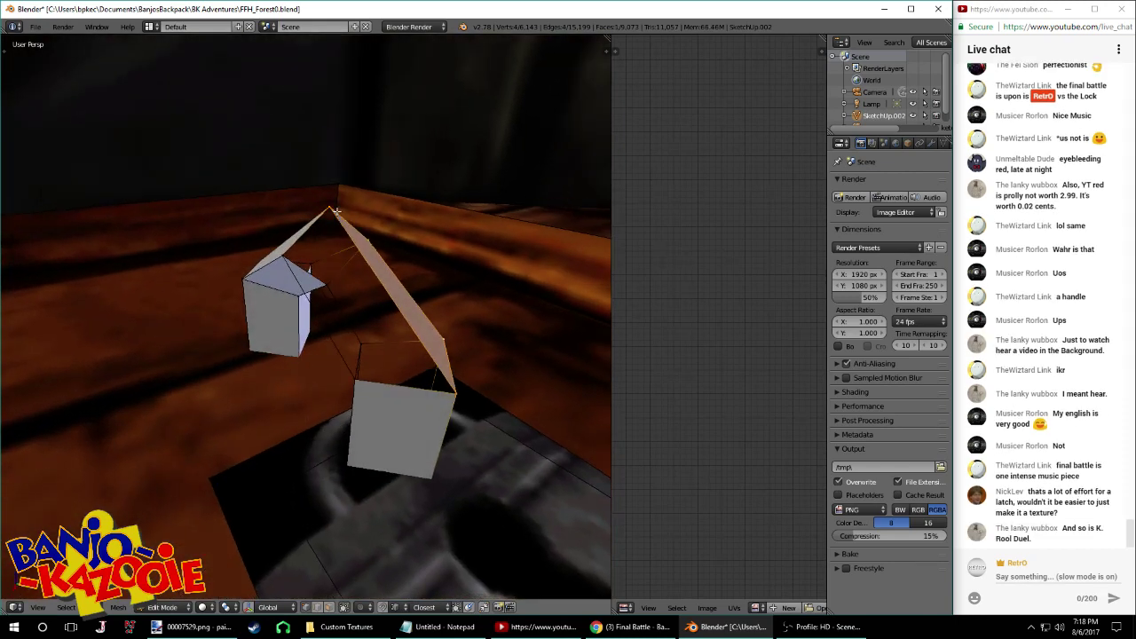
shift+right_click(449, 392)
key(f)
Adjust the height of one of the handle's upper vertices along the Z axis
middle_drag(448, 391, 512, 327)
scroll(470, 306, down, 5)
middle_drag(431, 292, 344, 254)
scroll(342, 245, up, 6)
middle_drag(351, 200, 203, 251)
key(g)
key(z)
click(334, 239)
Adjust the height of another upper handle vertex along Z and save over FFH_Forest0.blend
right_click(323, 250)
middle_drag(319, 249, 209, 217)
key(g)
key(z)
click(249, 227)
key(ctrl+s)
click(249, 231)
right_click(197, 277)
middle_drag(198, 276, 247, 277)
middle_drag(400, 282, 394, 283)
key(g)
key(z)
right_click(395, 281)
Try to merge duplicate vertices at the handle's shoulder corners
shift+right_click(410, 288)
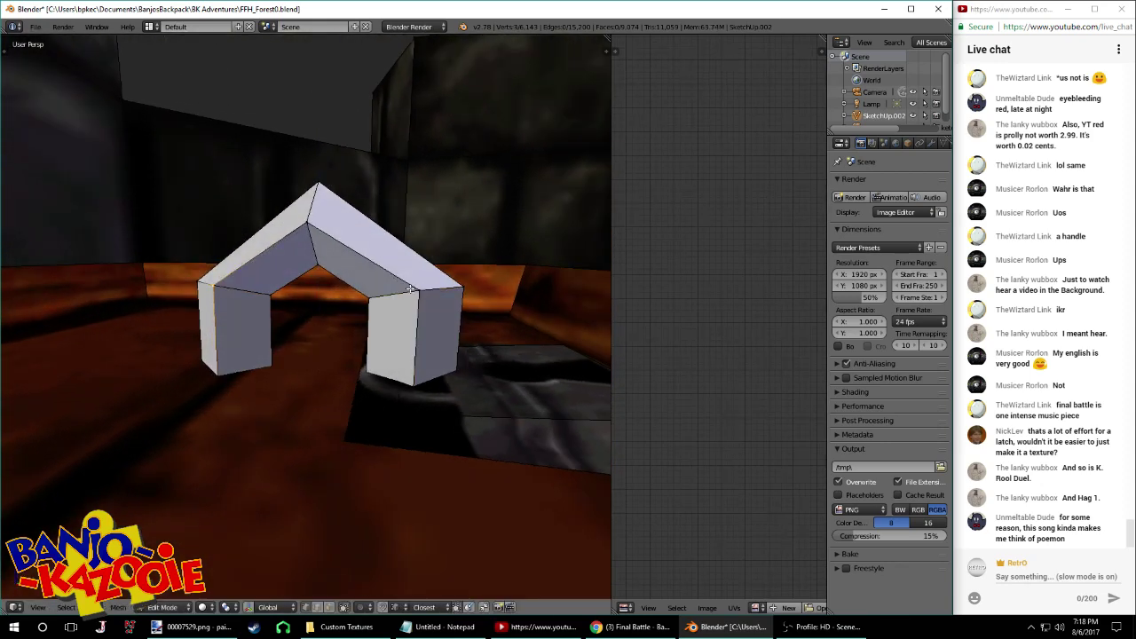
right_click(421, 287)
key(w)
click(420, 289)
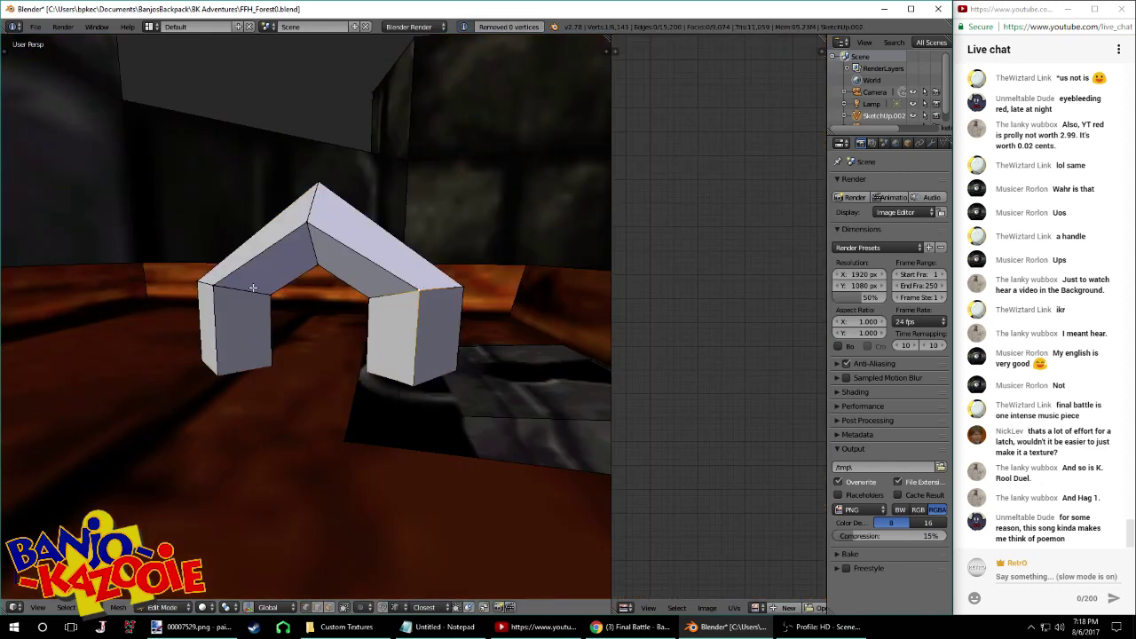
shift+right_click(216, 286)
key(g)
right_click(220, 286)
Snap the loose vertices at both shoulder corners into place and remove duplicate vertices across the mesh
right_click(423, 290)
key(g)
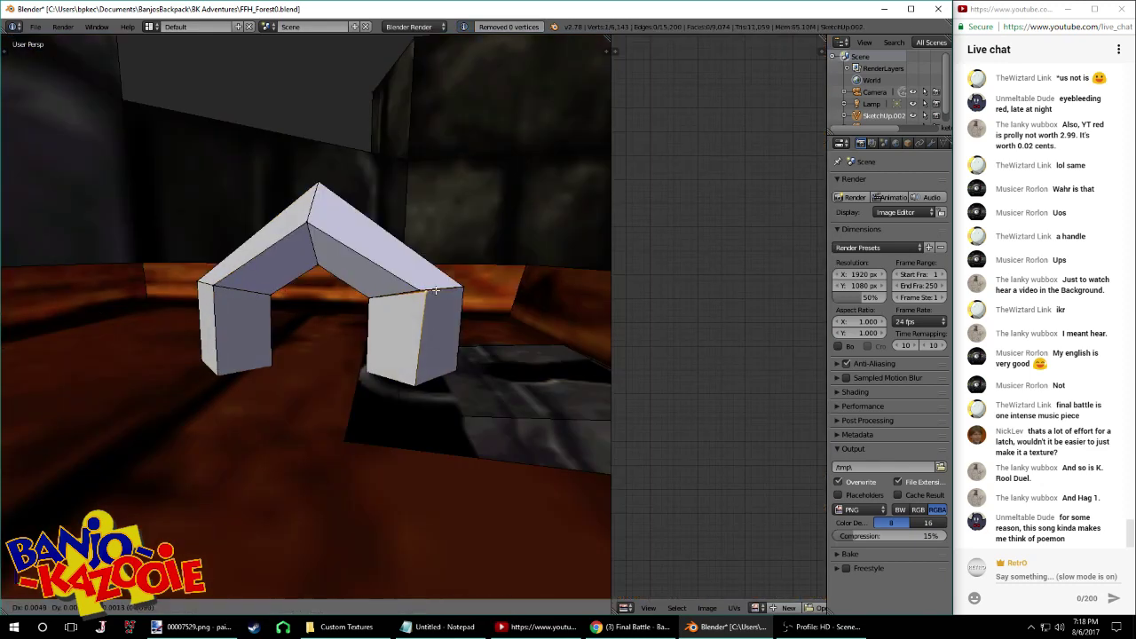
right_click(217, 282)
key(g)
click(218, 284)
key(a)
key(a)
key(w)
click(240, 276)
Adjust the height of a shoulder vertex on the handle along the Z axis
right_click(232, 280)
middle_drag(424, 286, 299, 298)
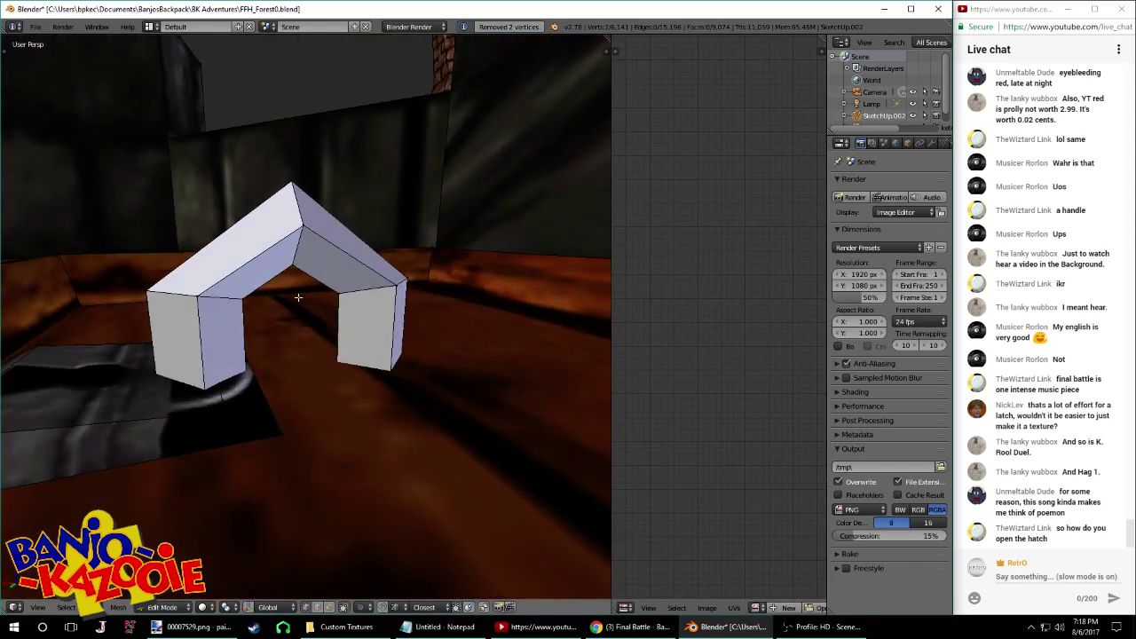
middle_drag(397, 283, 393, 255)
key(g)
key(z)
click(372, 286)
Adjust the height of the handle's peak vertex along Z and save over the file
scroll(375, 287, up, 1)
right_click(285, 158)
key(g)
key(z)
click(285, 157)
middle_drag(285, 157, 225, 294)
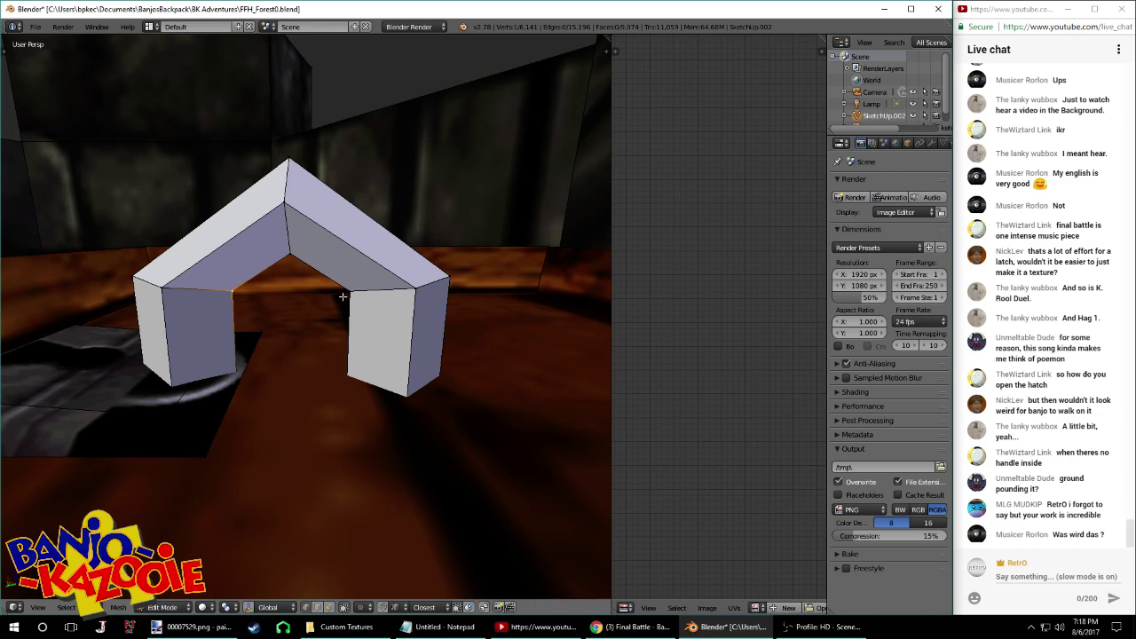
mouse_move(343, 297)
middle_down()
mouse_move(423, 332)
mouse_move(333, 290)
mouse_move(362, 346)
mouse_move(387, 306)
mouse_move(430, 329)
middle_up()
key(ctrl+s)
click(424, 332)
Select the entire padlock plate and hide it
scroll(424, 332, down, 10)
scroll(387, 306, up, 10)
key(l)
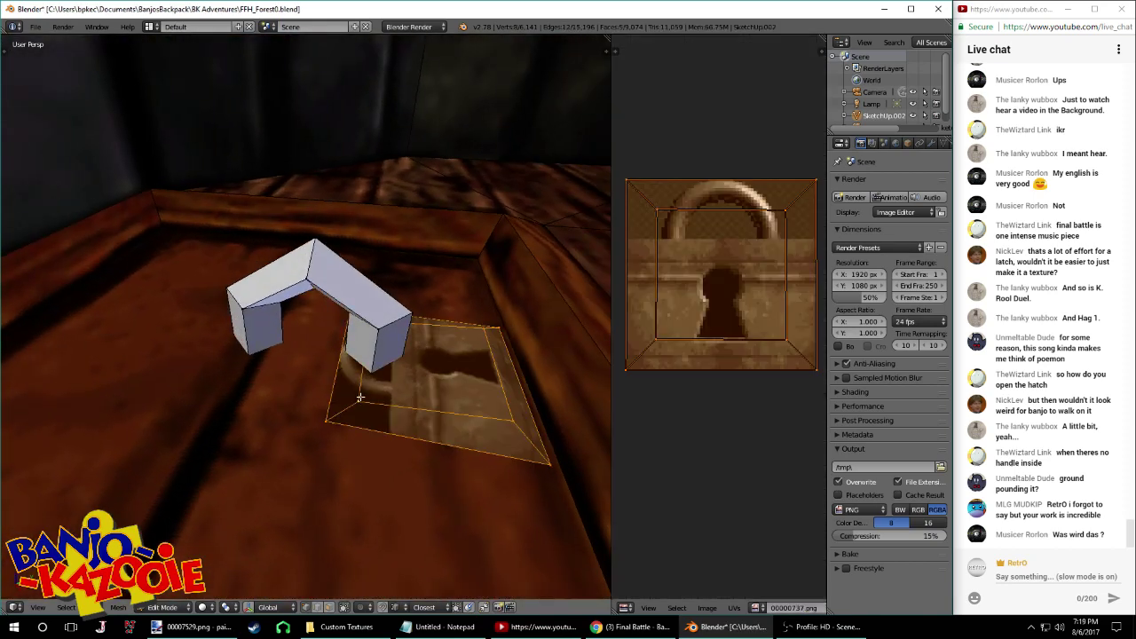
key(h)
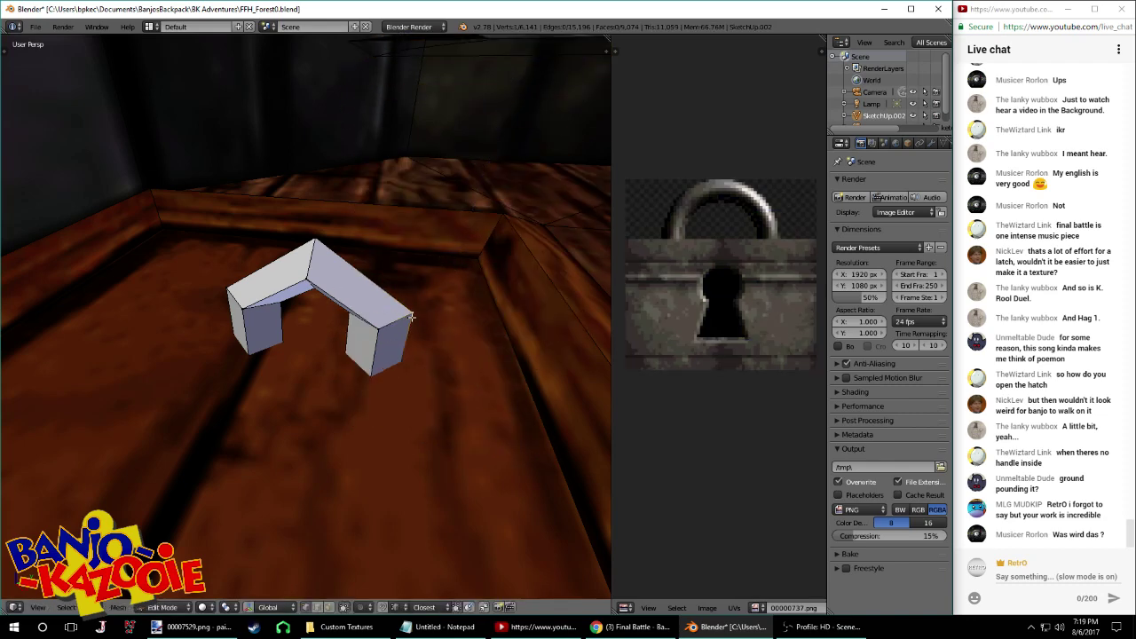
Select the whole handle and move it horizontally toward the middle of the hatch
key(l)
middle_drag(407, 317, 294, 350)
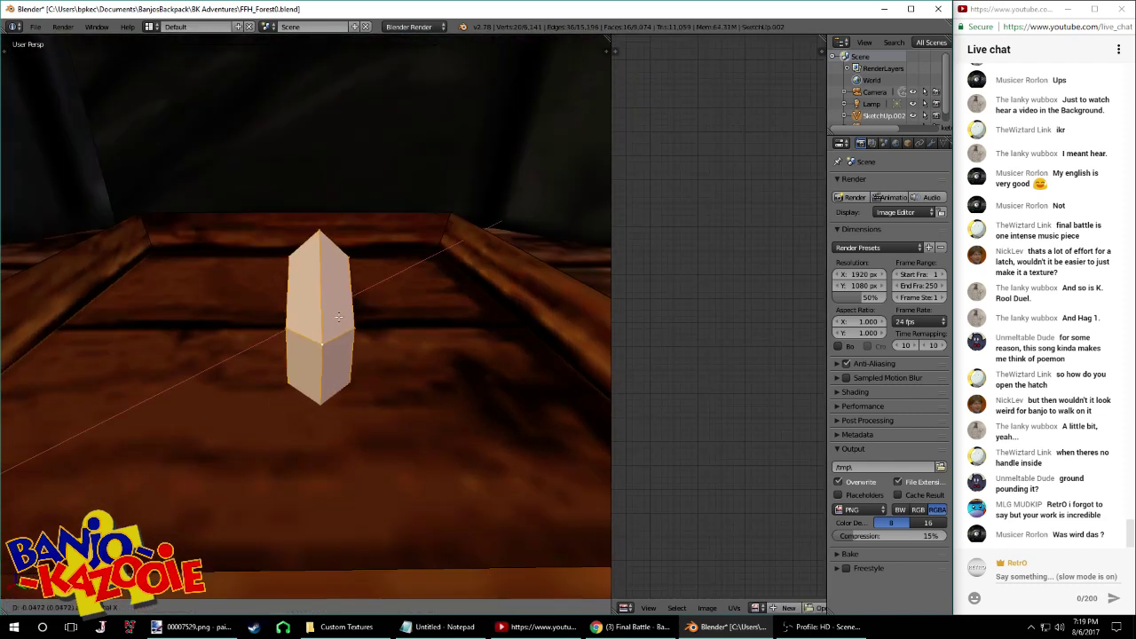
key(g)
key(shift+z)
click(336, 369)
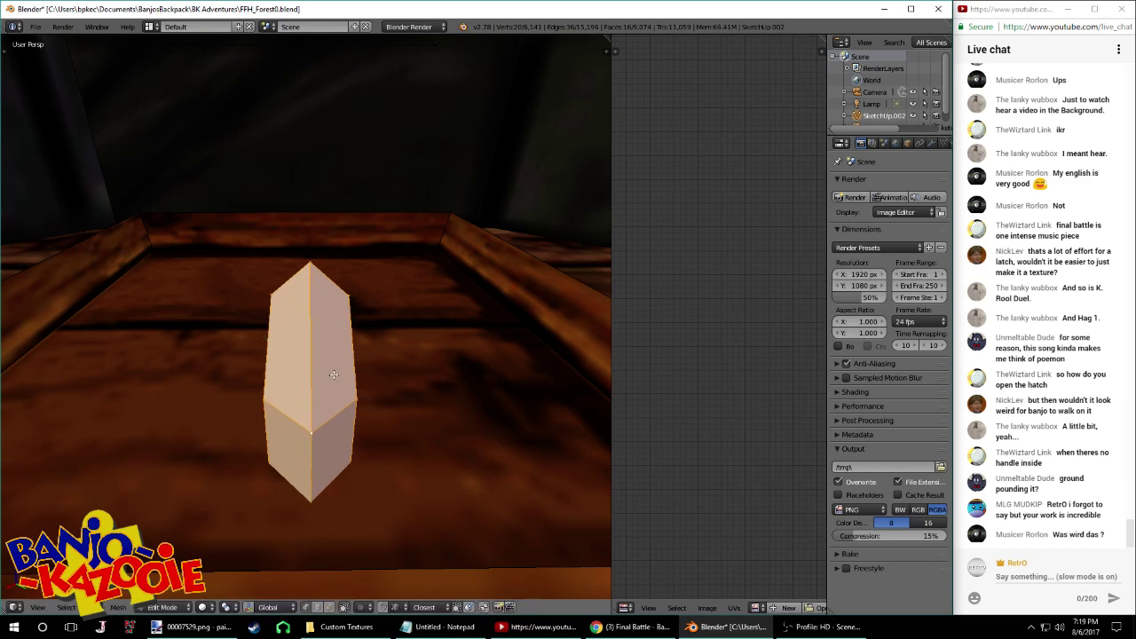
Reposition the handle along the X axis on the hatch panel
scroll(336, 368, down, 3)
scroll(336, 369, down, 7)
mouse_move(337, 368)
middle_down()
mouse_move(338, 359)
mouse_move(327, 395)
mouse_move(382, 294)
mouse_move(373, 342)
mouse_move(342, 364)
mouse_move(424, 335)
middle_up()
key(g)
key(x)
click(327, 357)
key(g)
key(x)
click(334, 395)
Fine-tune the handle's placement on the hatch and adjust its height along Z
key(g)
click(334, 396)
scroll(342, 364, up, 4)
key(g)
key(z)
click(355, 384)
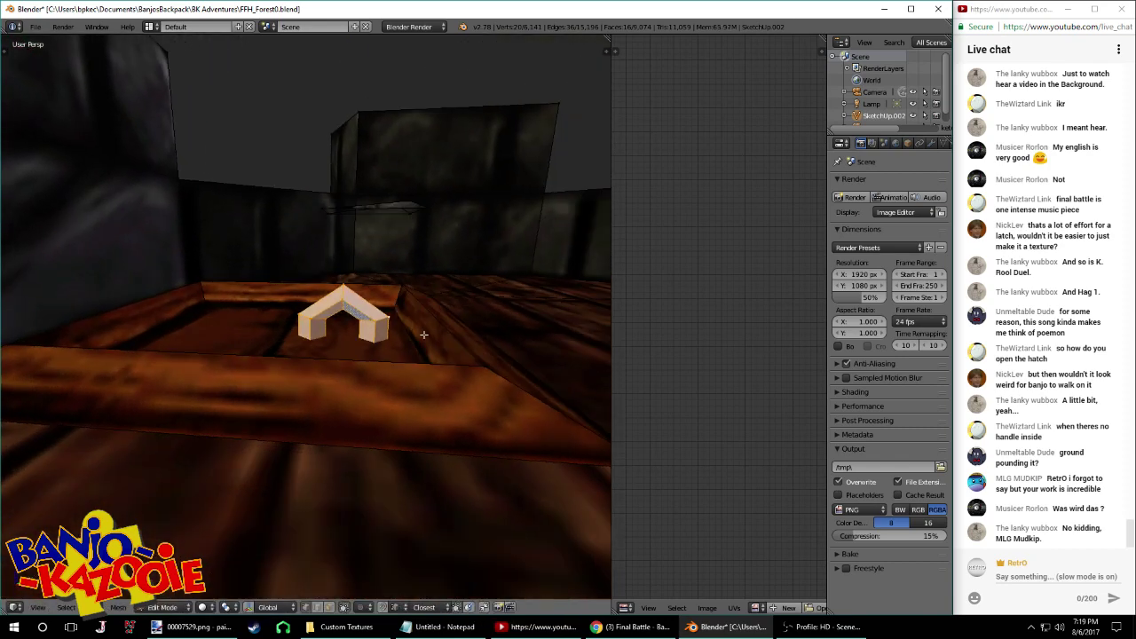
Scale the handle along the X axis and shift it vertically on the hatch
key(s)
key(x)
click(394, 323)
mouse_move(426, 352)
middle_down()
mouse_move(373, 325)
mouse_move(422, 338)
mouse_move(382, 351)
mouse_move(342, 400)
mouse_move(295, 391)
mouse_move(296, 360)
mouse_move(362, 380)
middle_up()
key(g)
key(z)
Bring back the hidden padlock plate, select all of it, and move it along Z toward the hatch surface
key(a)
key(l)
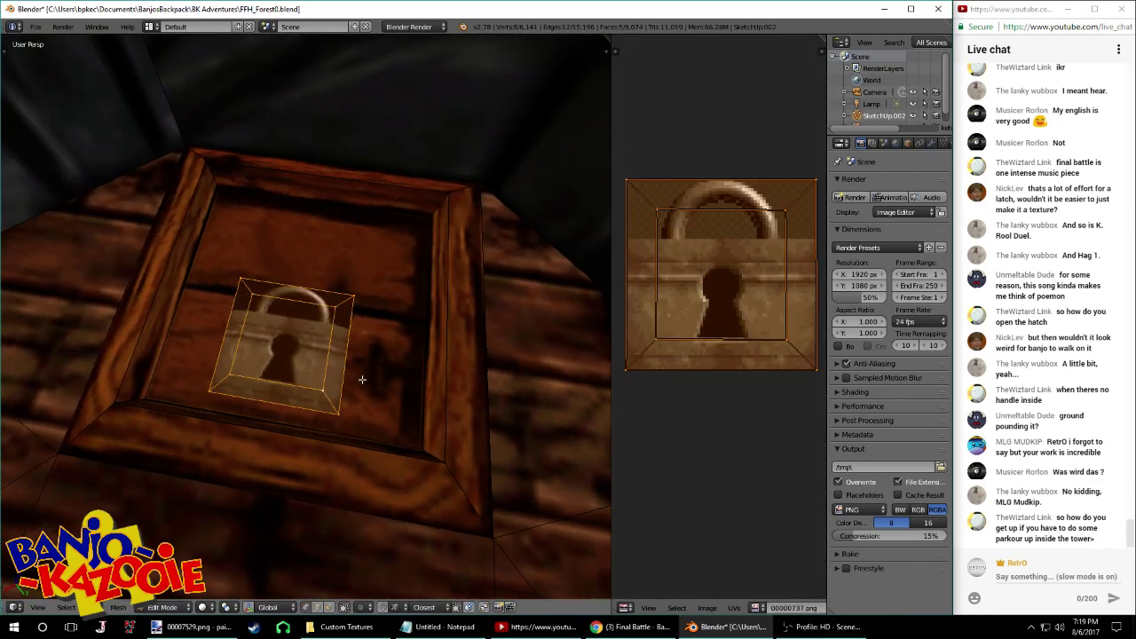
click(393, 274)
middle_drag(393, 275, 318, 222)
key(g)
key(z)
click(320, 342)
Move the padlock plate along X and rotate it about the Z axis
middle_drag(320, 341, 315, 364)
key(g)
key(x)
click(352, 348)
key(r)
key(z)
click(393, 381)
Move the padlock plate along Y toward the handle and adjust its rotation about Z
key(g)
key(y)
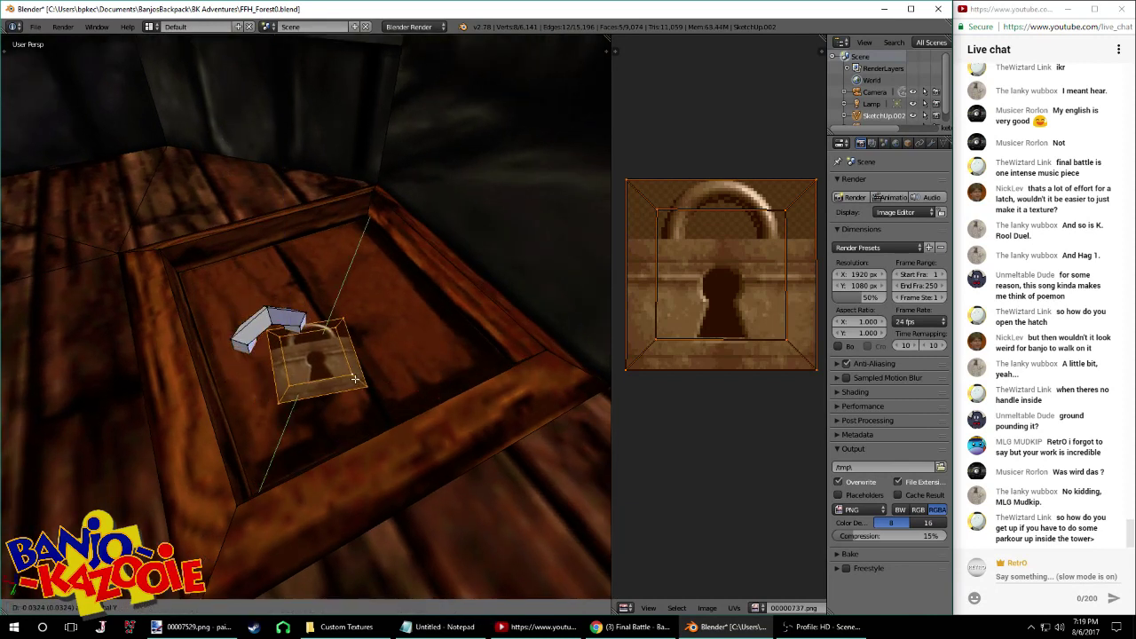
key(r)
key(z)
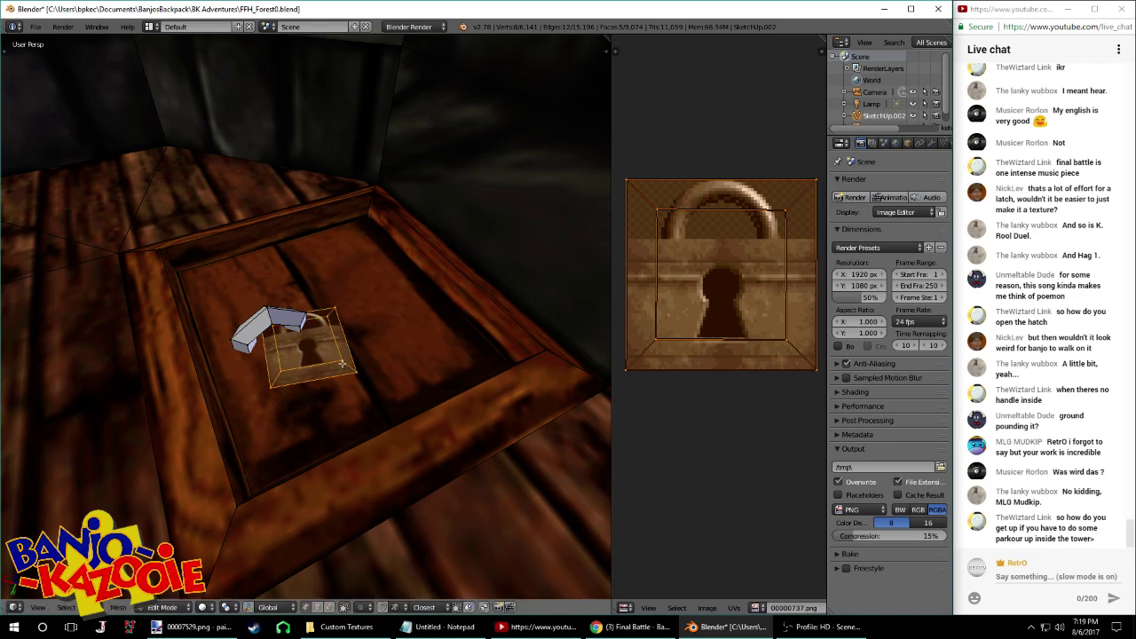
click(384, 347)
Fine-tune the padlock plate's position beside the handle along the horizontal axes
middle_drag(384, 346, 333, 362)
key(g)
key(x)
click(348, 368)
key(g)
key(y)
key(x)
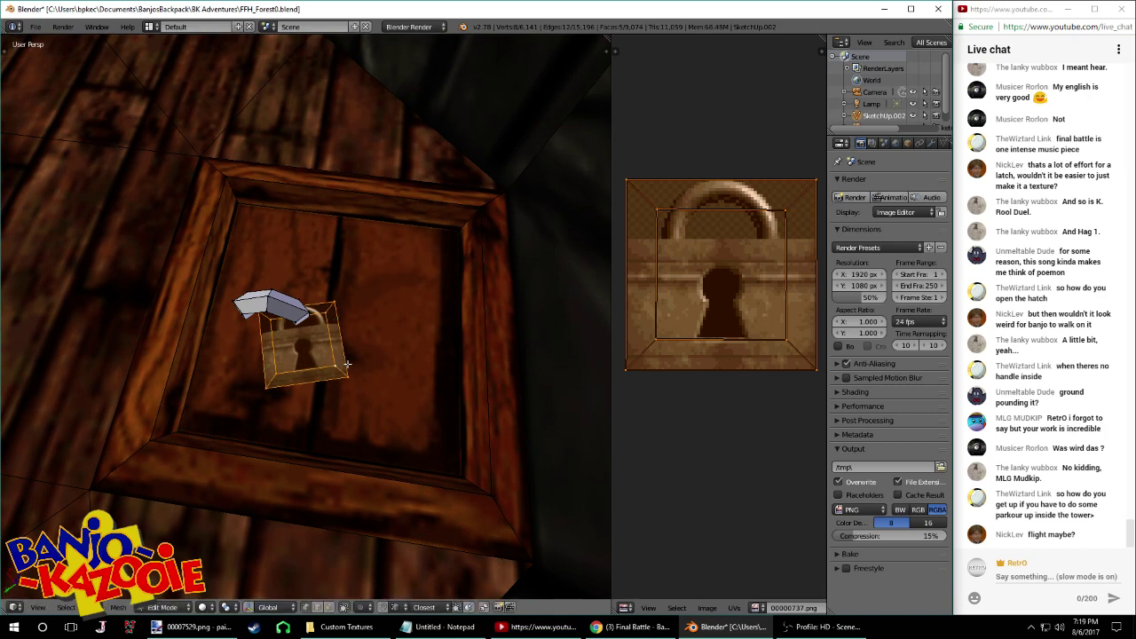
click(346, 359)
middle_drag(345, 360, 497, 289)
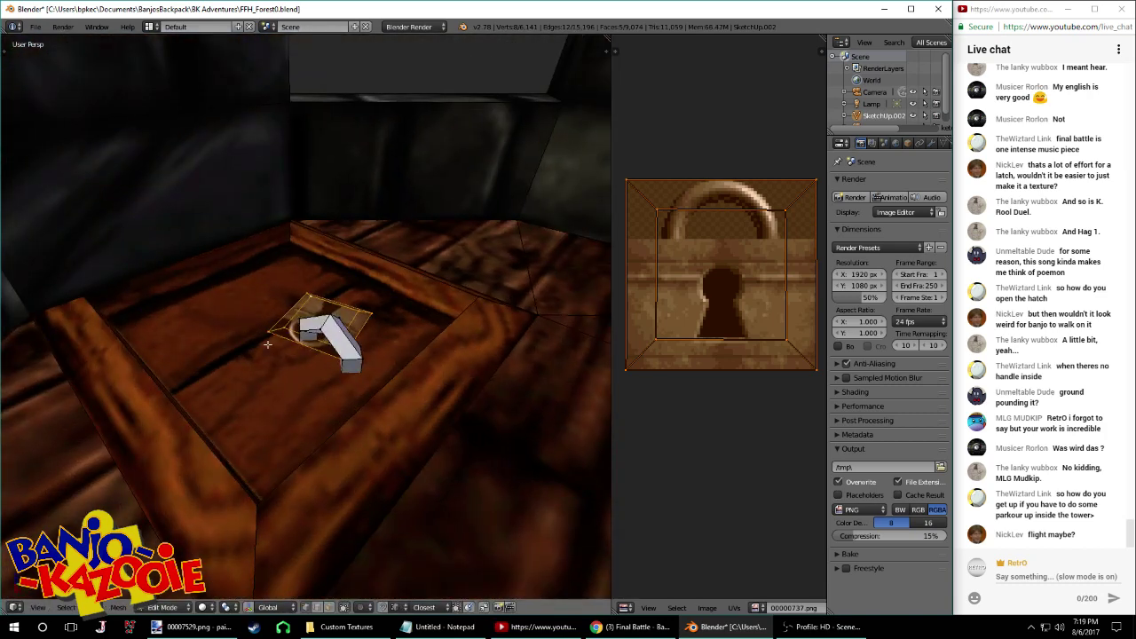
Move an outer edge of the padlock plate slightly along the Y axis and save the level file
right_click(274, 330)
middle_drag(277, 332, 348, 348)
key(g)
key(x)
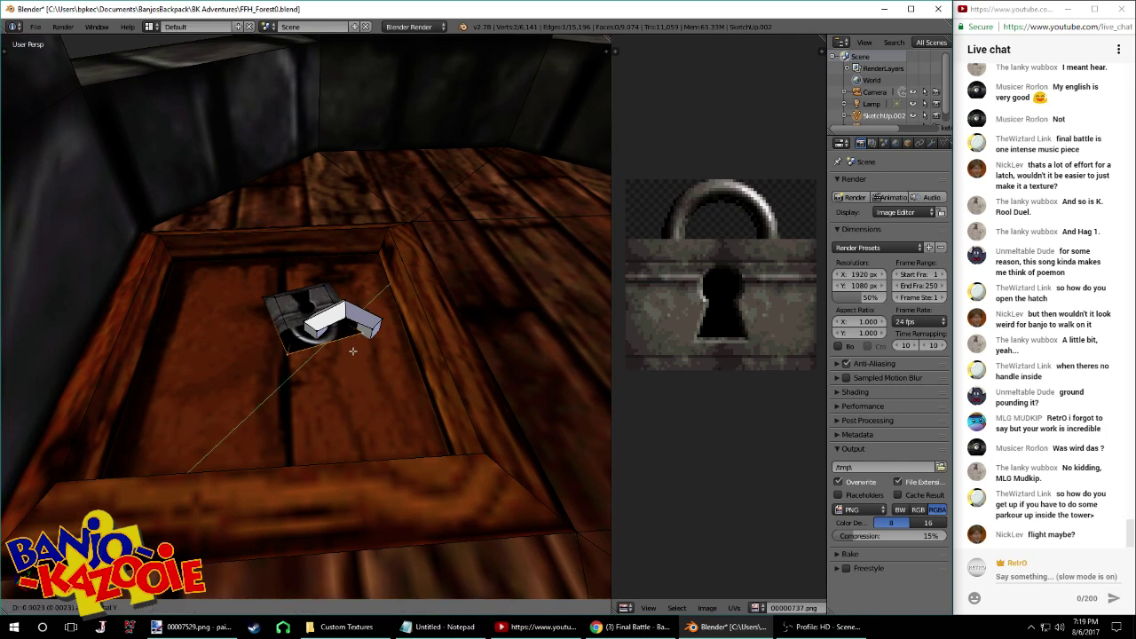
click(350, 352)
middle_drag(351, 352, 277, 373)
key(ctrl+s)
click(181, 352)
Adjust the positions of two individual corner vertices of the padlock plate next to the handle
key(g)
click(272, 385)
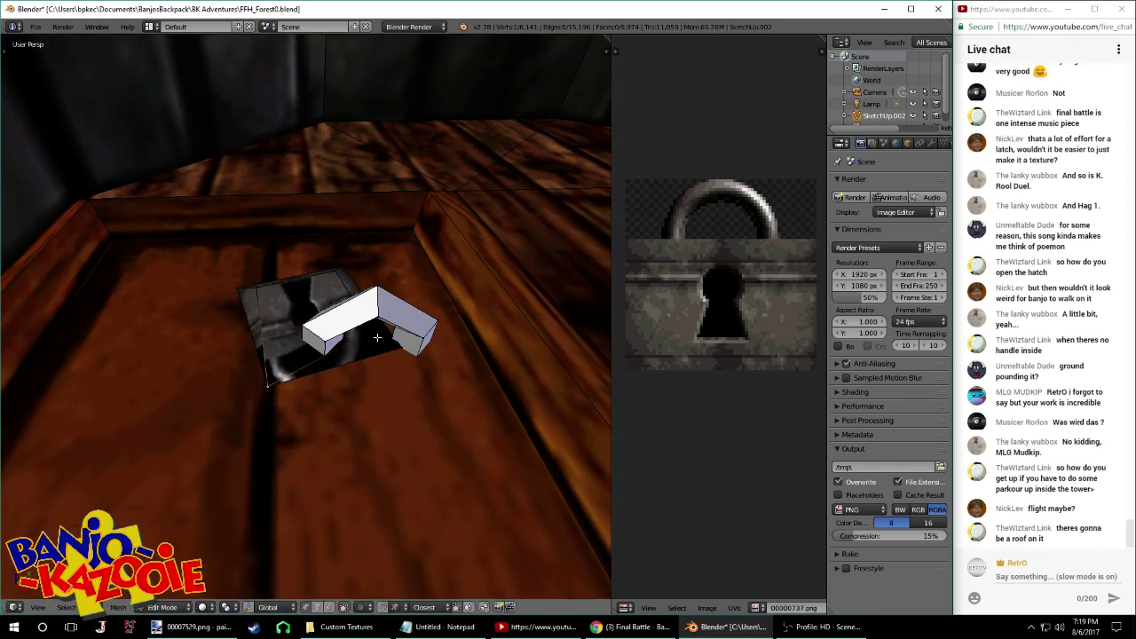
middle_drag(355, 354, 345, 339)
right_click(387, 348)
key(g)
click(399, 358)
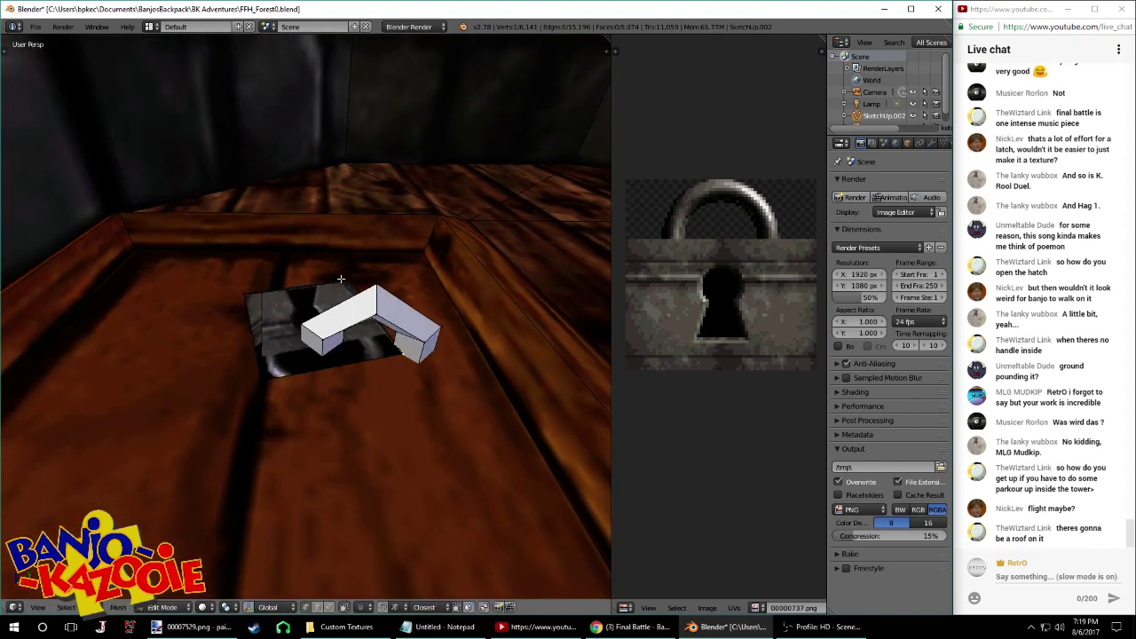
Select the whole linked padlock plate, leave Edit Mode and save the level file
key(l)
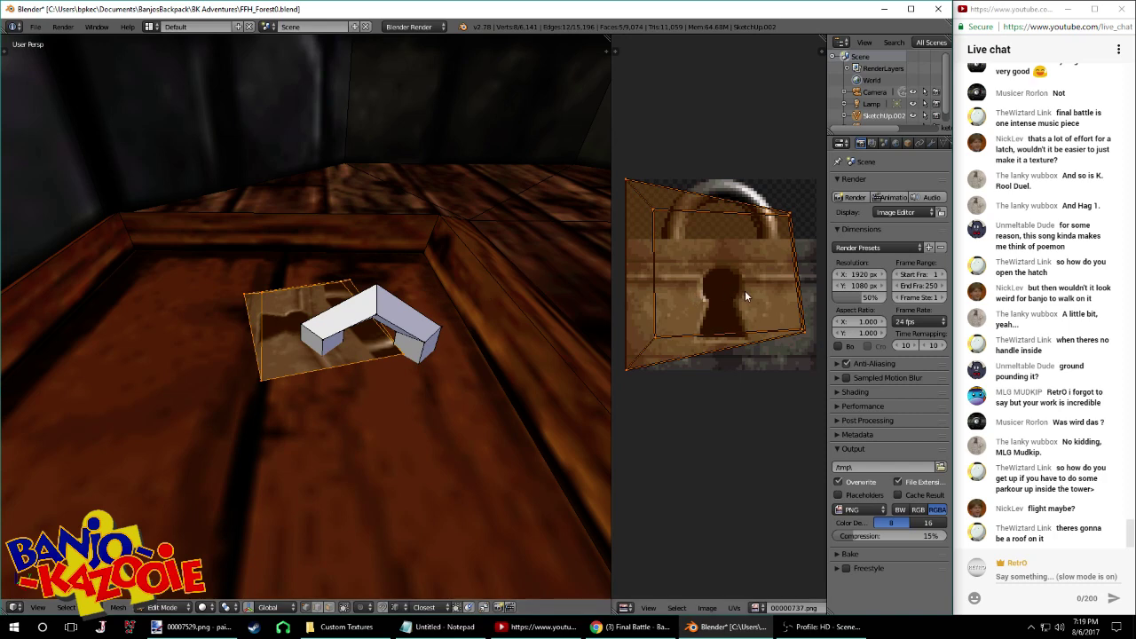
middle_drag(391, 322, 497, 353)
mouse_move(429, 317)
middle_down()
mouse_move(313, 332)
mouse_move(217, 294)
mouse_move(254, 272)
mouse_move(347, 282)
mouse_move(363, 380)
mouse_move(351, 340)
mouse_move(366, 279)
mouse_move(293, 228)
mouse_move(225, 263)
middle_up()
key(Tab)
key(ctrl+s)
click(225, 263)
Examine the hatch and the whole tower from a distance, saving the level file again
middle_drag(356, 274, 373, 282)
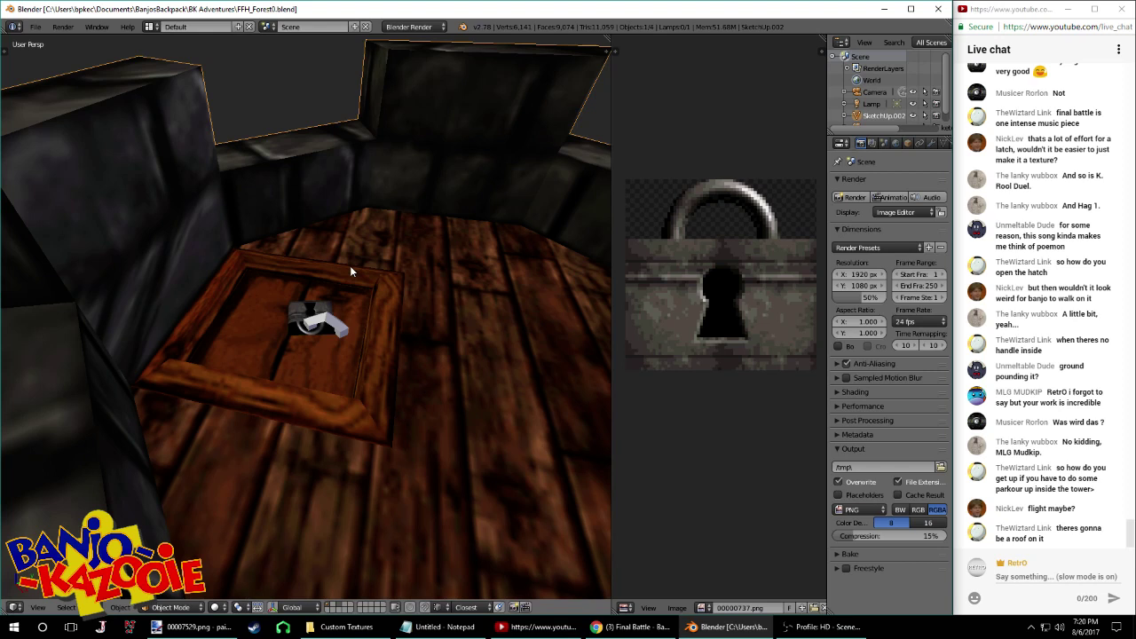
scroll(350, 266, down, 6)
mouse_move(379, 282)
middle_down()
mouse_move(322, 251)
mouse_move(297, 355)
mouse_move(308, 397)
mouse_move(330, 356)
middle_up()
scroll(315, 368, down, 4)
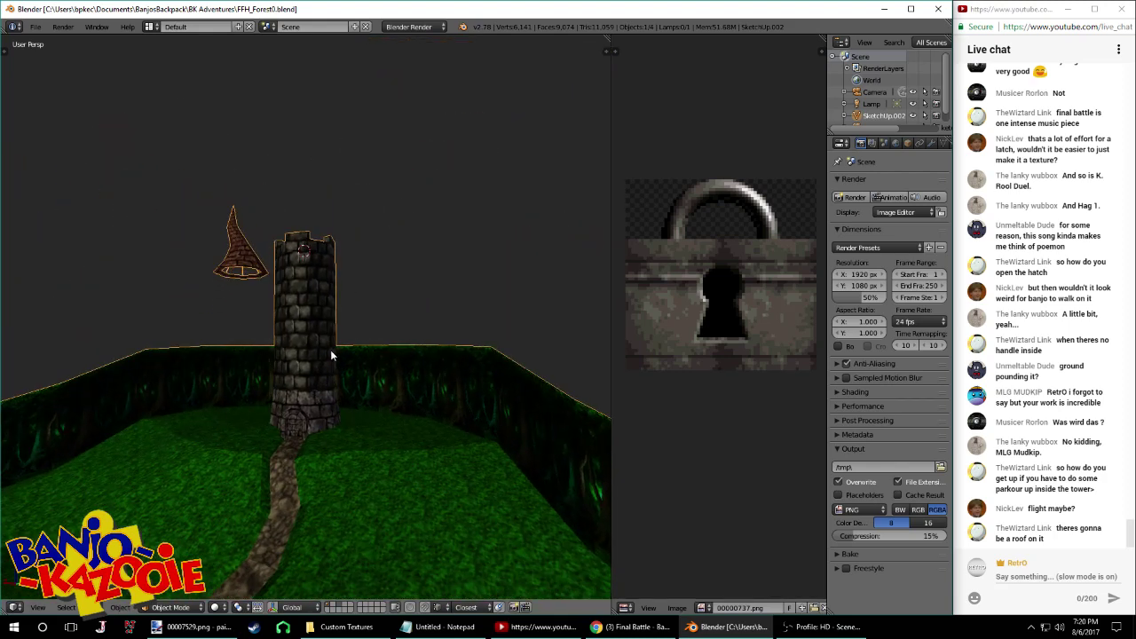
middle_drag(315, 282, 367, 394)
key(ctrl+s)
click(316, 327)
middle_drag(312, 259, 314, 298)
Run Remove Doubles on the entire level mesh and save the file
key(a)
key(a)
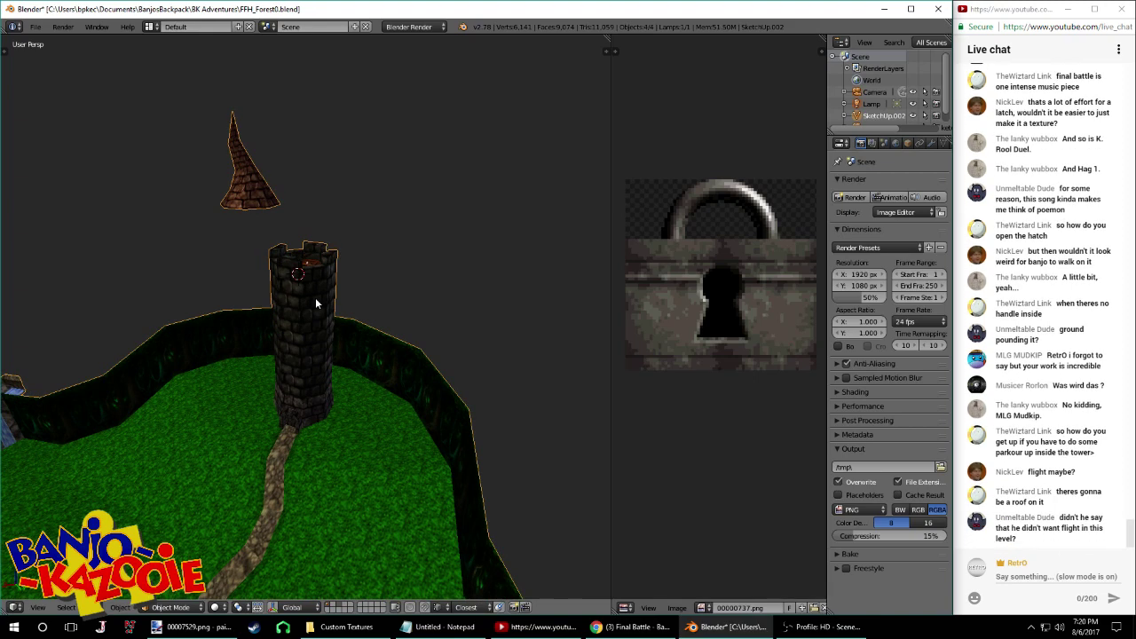
key(Tab)
key(w)
click(316, 299)
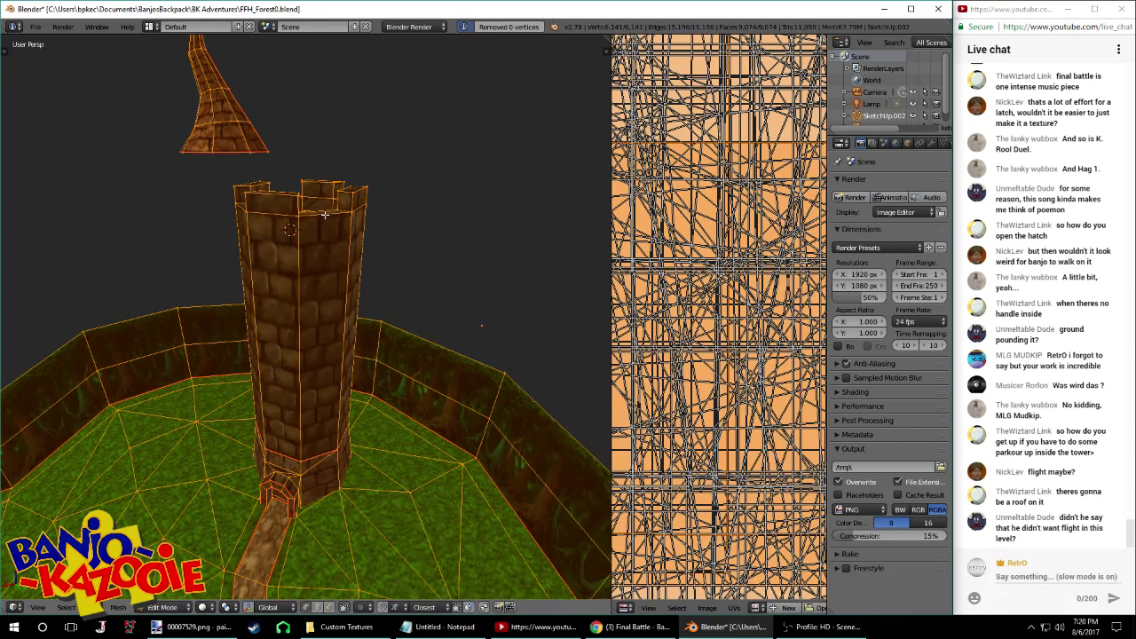
right_click(266, 108)
middle_drag(378, 255, 389, 310)
key(ctrl+s)
click(384, 268)
Select the complete linked handle on the hatch and unwrap its UVs
mouse_move(331, 275)
middle_down()
mouse_move(359, 307)
mouse_move(417, 240)
middle_up()
scroll(363, 311, up, 12)
middle_drag(387, 167, 353, 224)
right_click(346, 218)
key(ctrl+l)
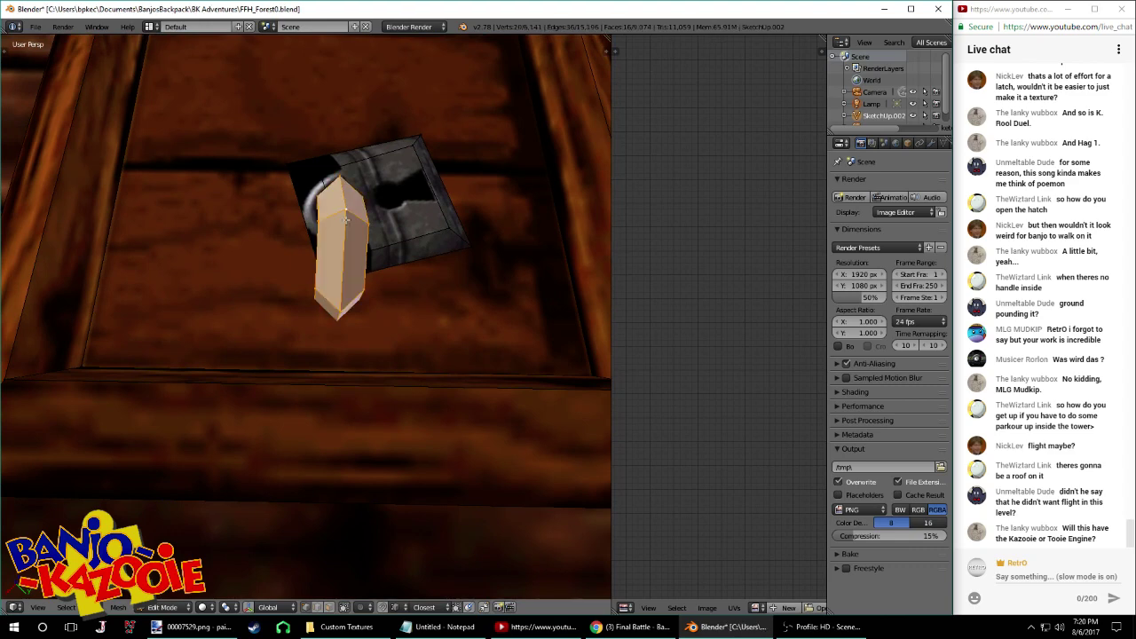
key(u)
click(346, 218)
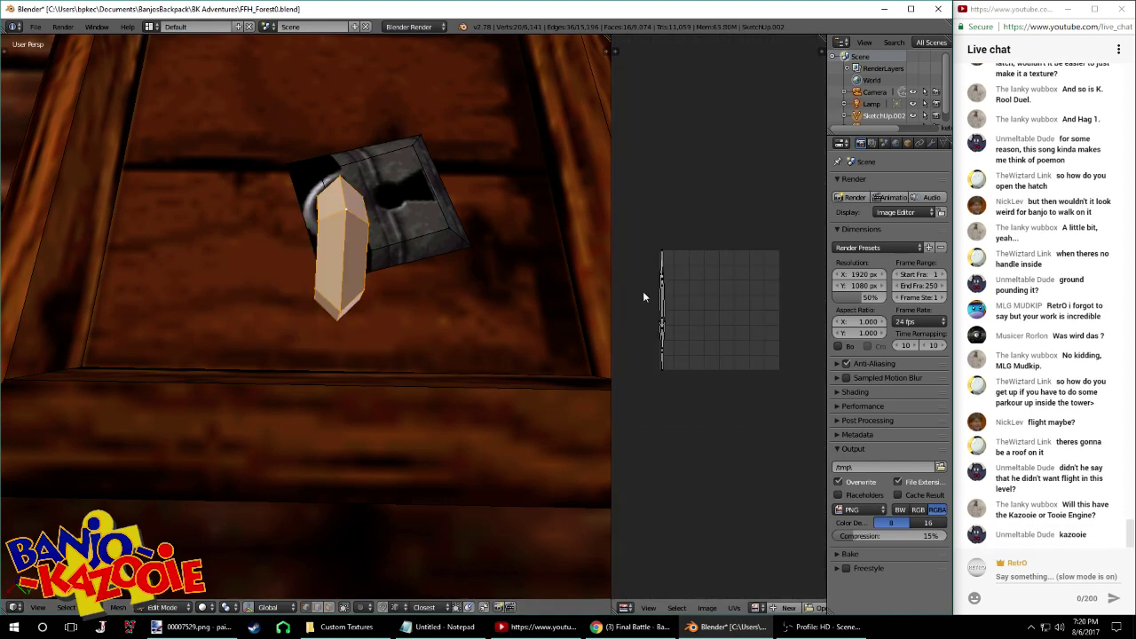
Mark the edges around the handle's middle bend as a seam
middle_drag(403, 250, 311, 511)
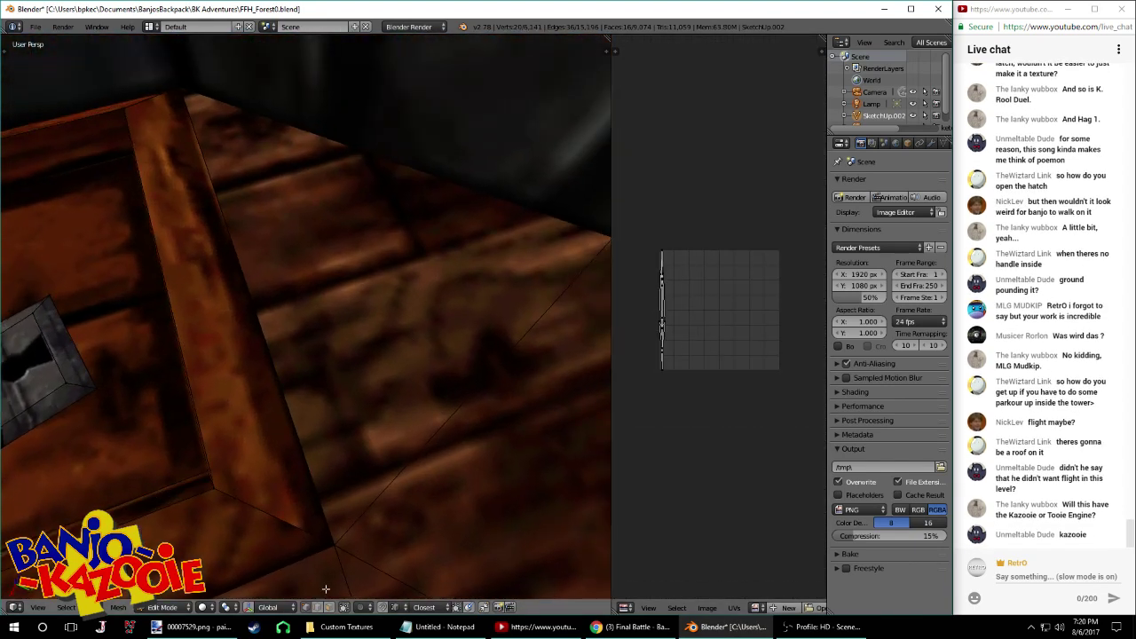
middle_drag(306, 428, 380, 308)
right_click(390, 275)
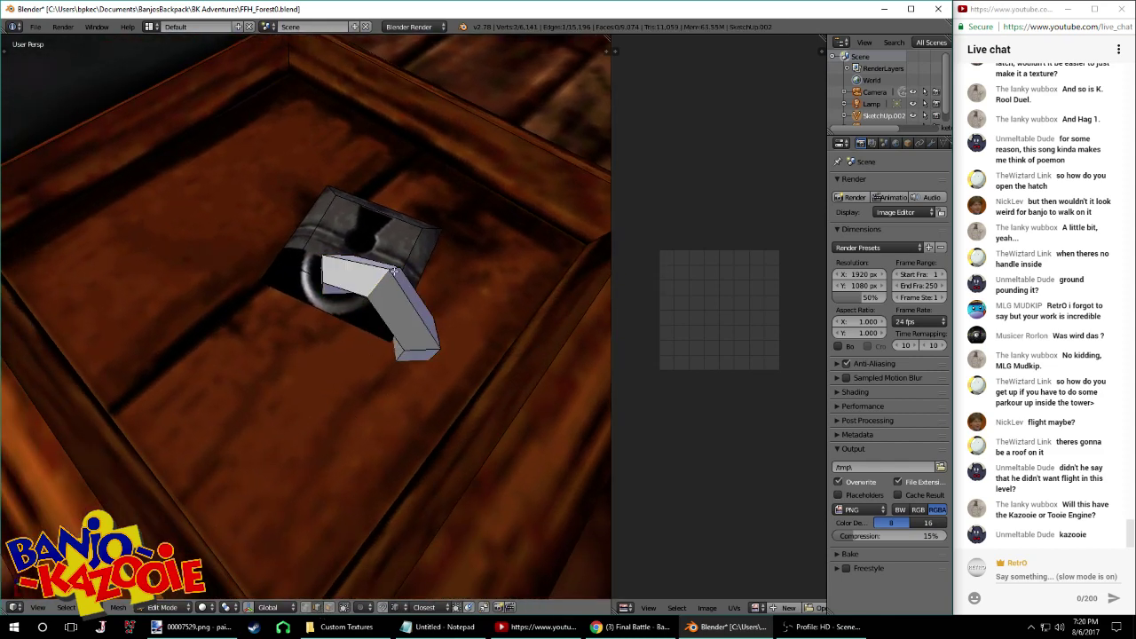
shift+right_click(396, 269)
middle_drag(396, 269, 426, 186)
mouse_move(557, 44)
middle_down()
mouse_move(408, 68)
mouse_move(278, 121)
mouse_move(375, 312)
mouse_move(334, 297)
middle_up()
scroll(322, 383, up, 9)
middle_drag(323, 382, 297, 272)
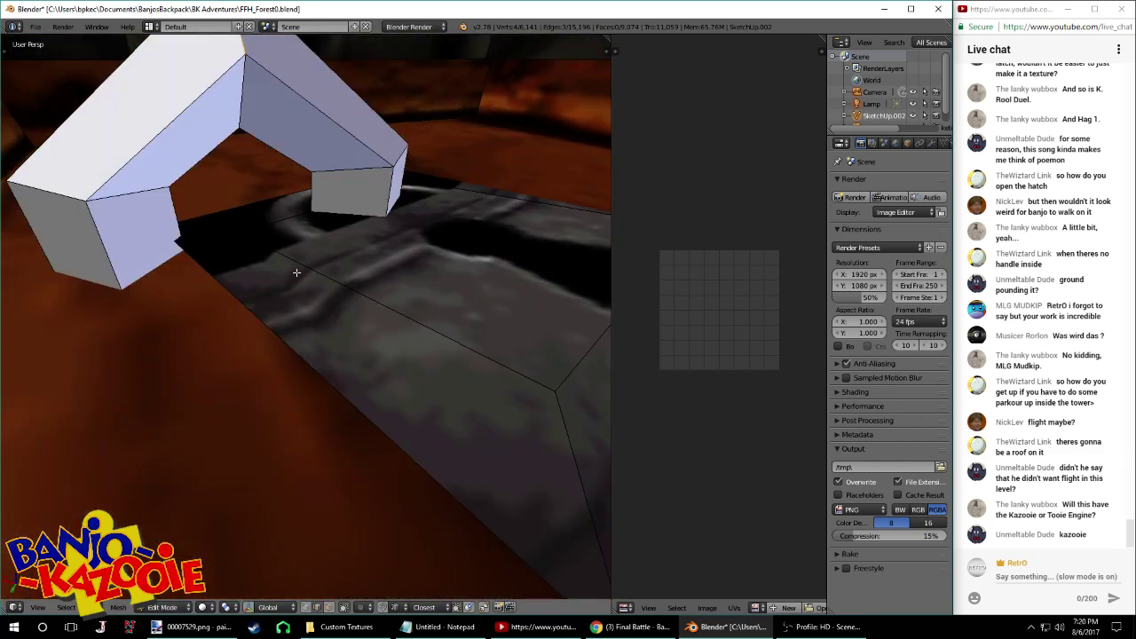
key(ctrl+e)
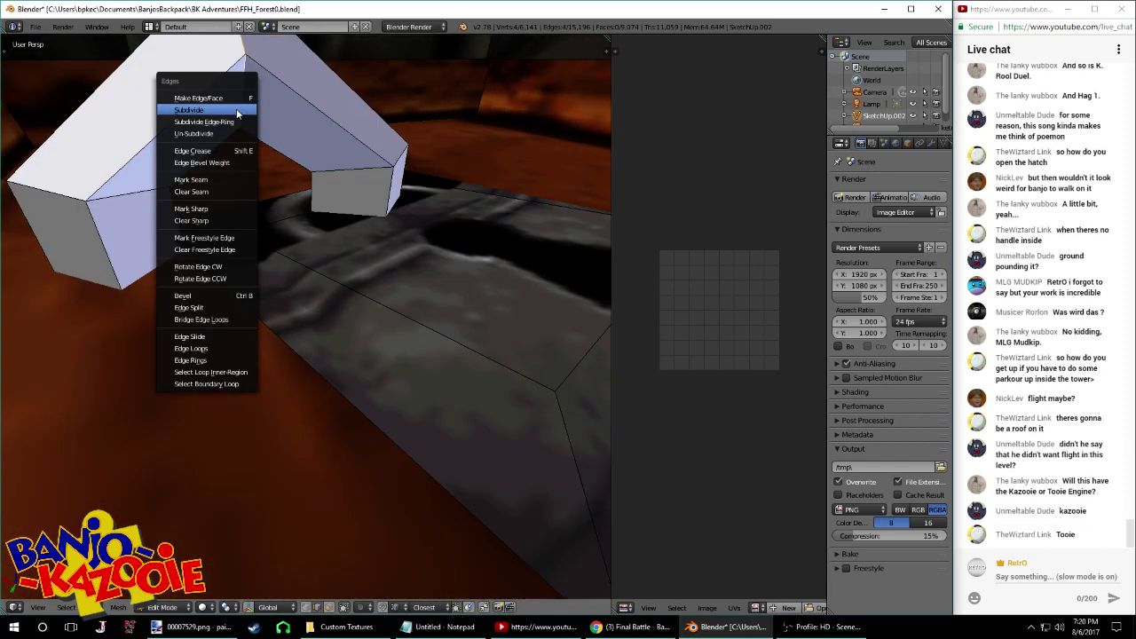
click(207, 180)
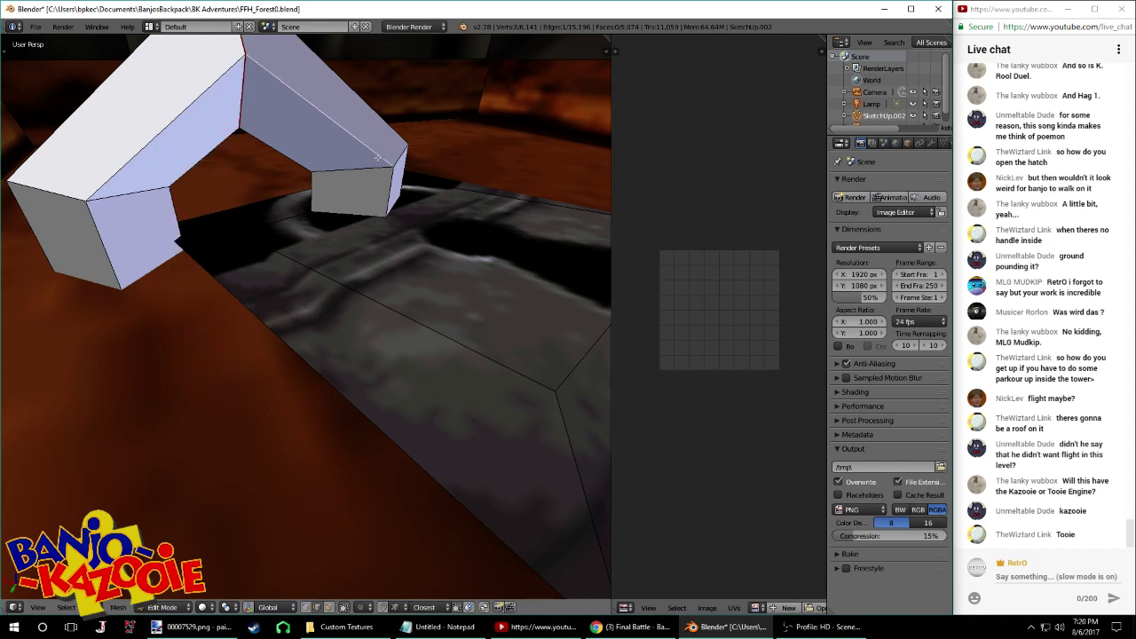
Select the whole handle again and unwrap it with the seam at its bend
key(a)
key(u)
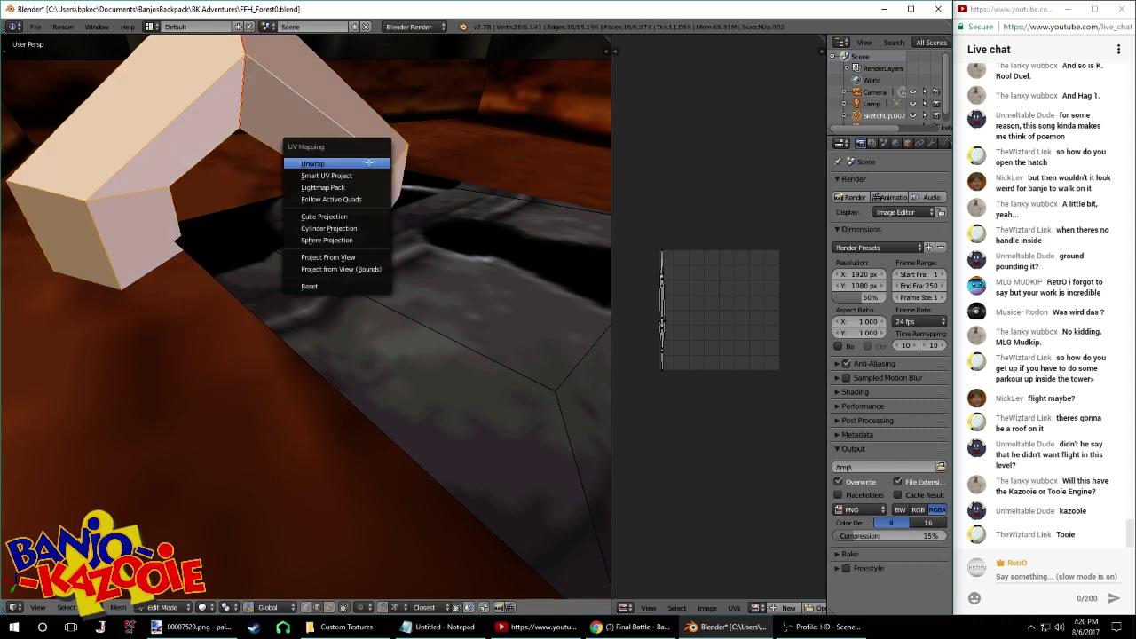
click(368, 163)
Select the edges around one end of the handle and mark them as seams
right_click(382, 172)
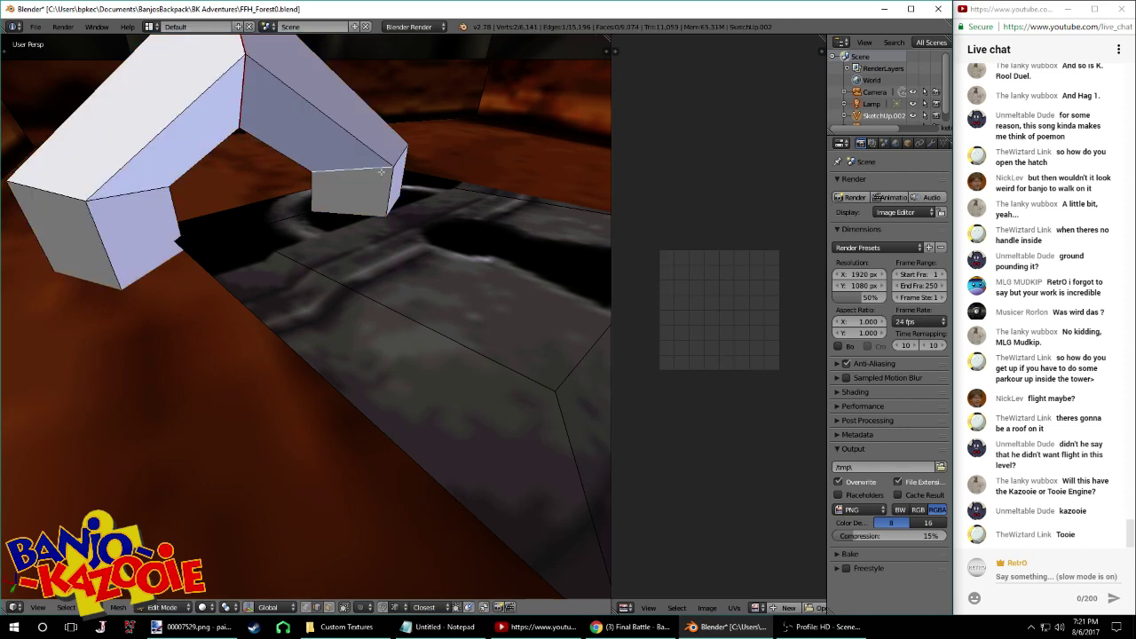
shift+middle_drag(444, 206, 390, 157)
shift+right_click(339, 110)
middle_drag(339, 110, 459, 160)
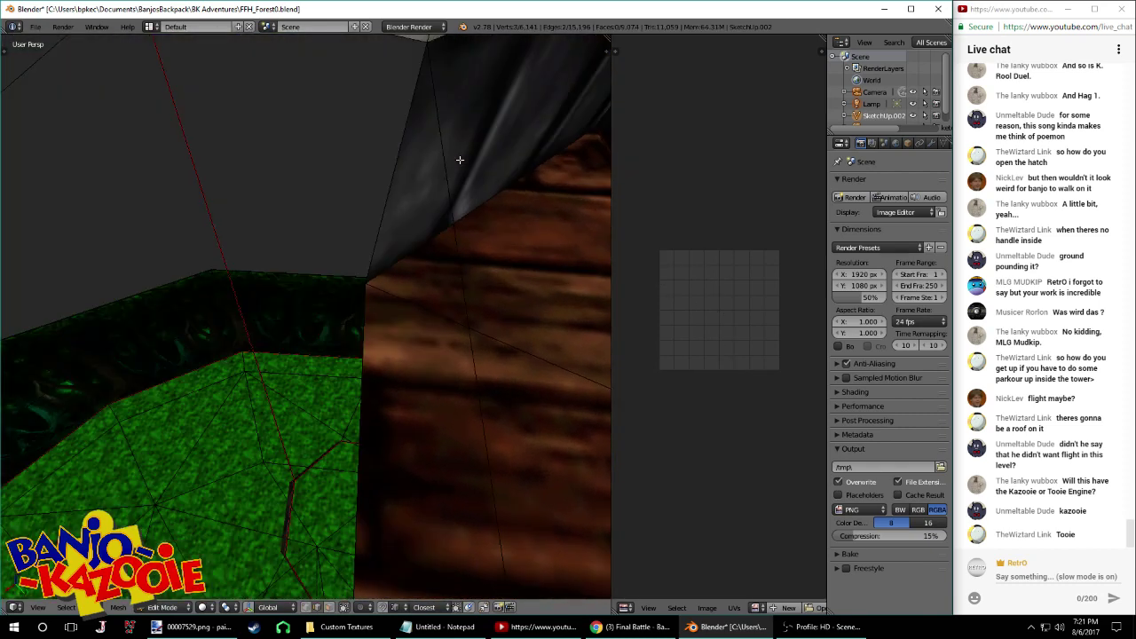
scroll(459, 160, down, 5)
middle_drag(375, 165, 468, 282)
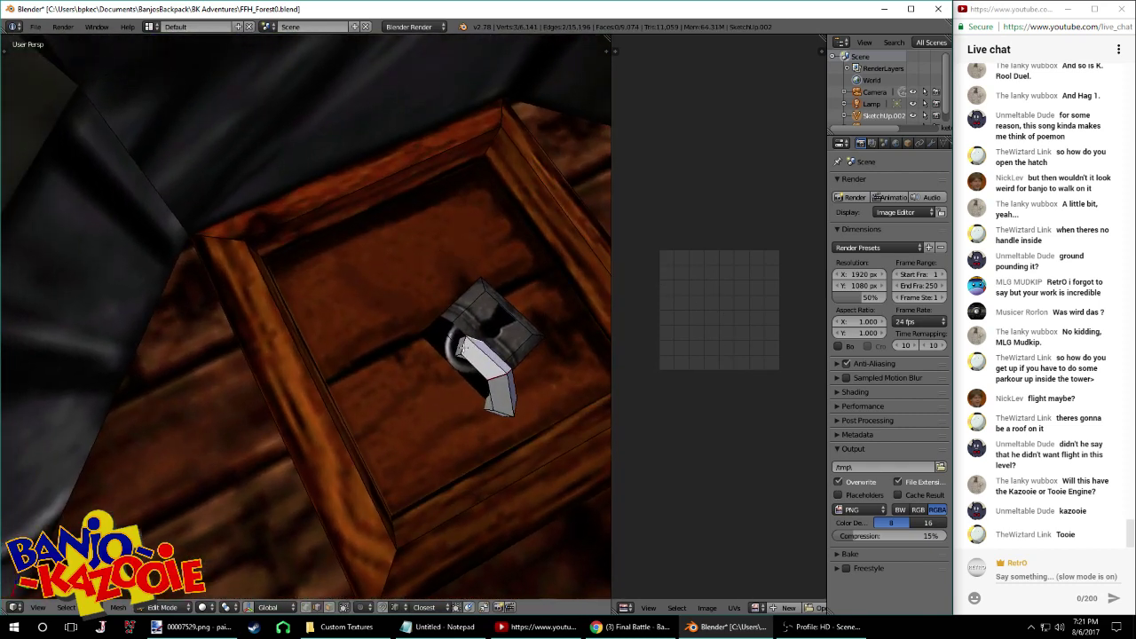
shift+right_click(465, 347)
scroll(464, 348, down, 2)
middle_drag(465, 347, 459, 128)
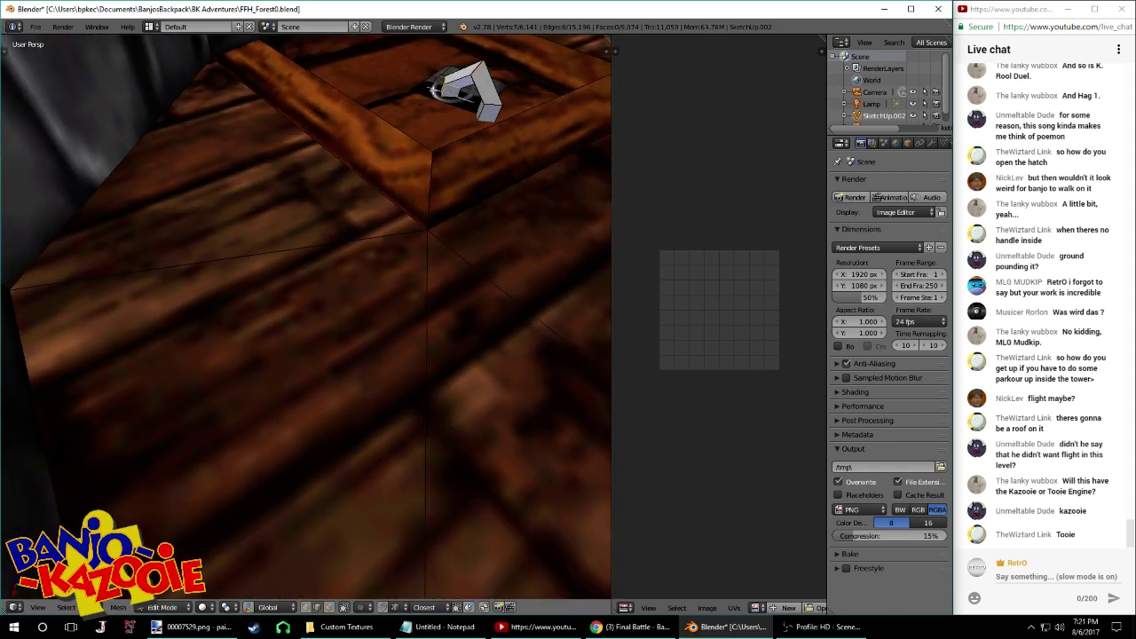
key(w)
click(469, 130)
Select the edges at the handle's opposite end and mark them as seams
middle_drag(504, 108, 385, 118)
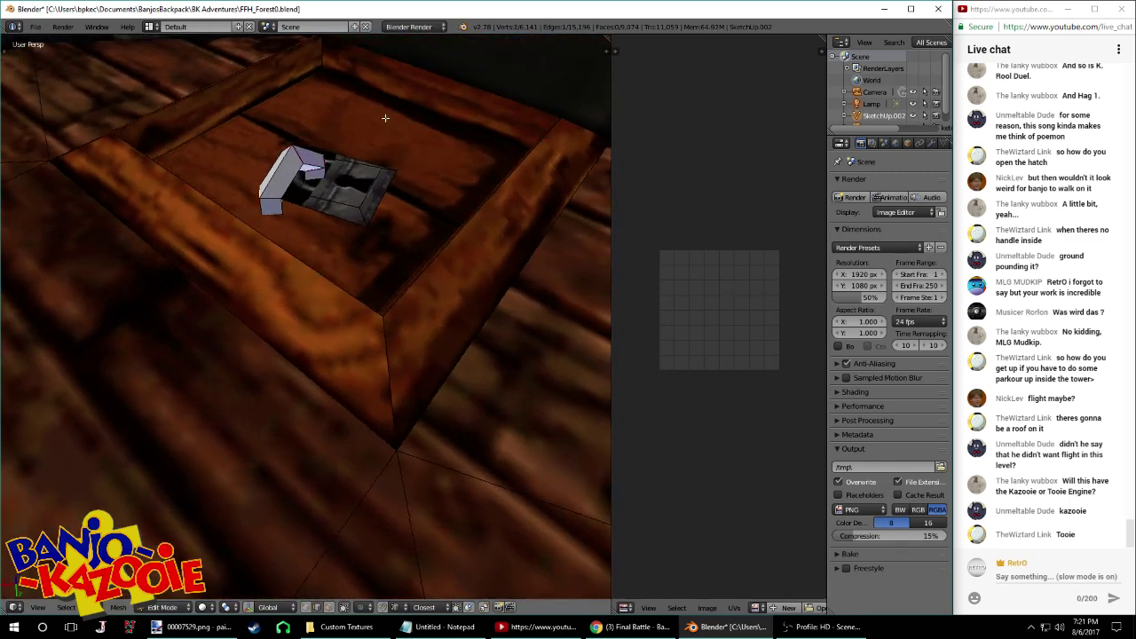
shift+right_click(274, 201)
mouse_move(274, 201)
middle_down()
mouse_move(186, 183)
mouse_move(186, 115)
mouse_move(287, 298)
middle_up()
scroll(288, 298, up, 5)
shift+right_click(305, 218)
mouse_move(306, 219)
middle_down()
mouse_move(189, 210)
mouse_move(366, 273)
mouse_move(205, 251)
middle_up()
scroll(367, 273, down, 4)
shift+right_click(202, 231)
key(ctrl+e)
click(203, 231)
Unwrap the handle in face selection mode and try moving one of its faces
click(331, 608)
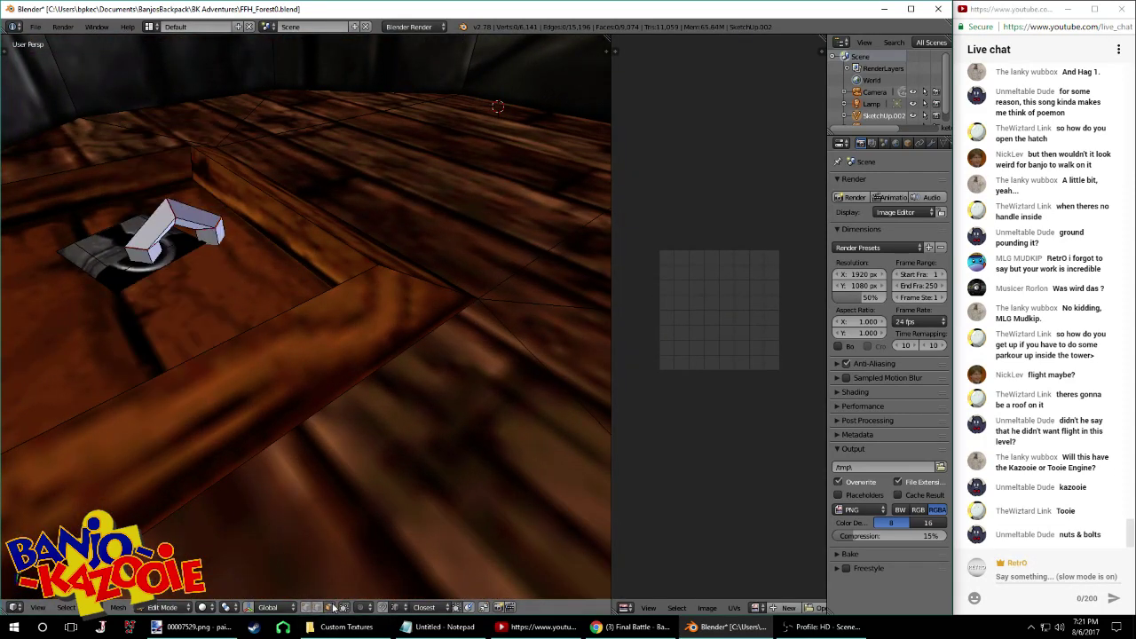
key(u)
click(203, 218)
middle_drag(299, 316, 335, 360)
right_click(240, 332)
key(g)
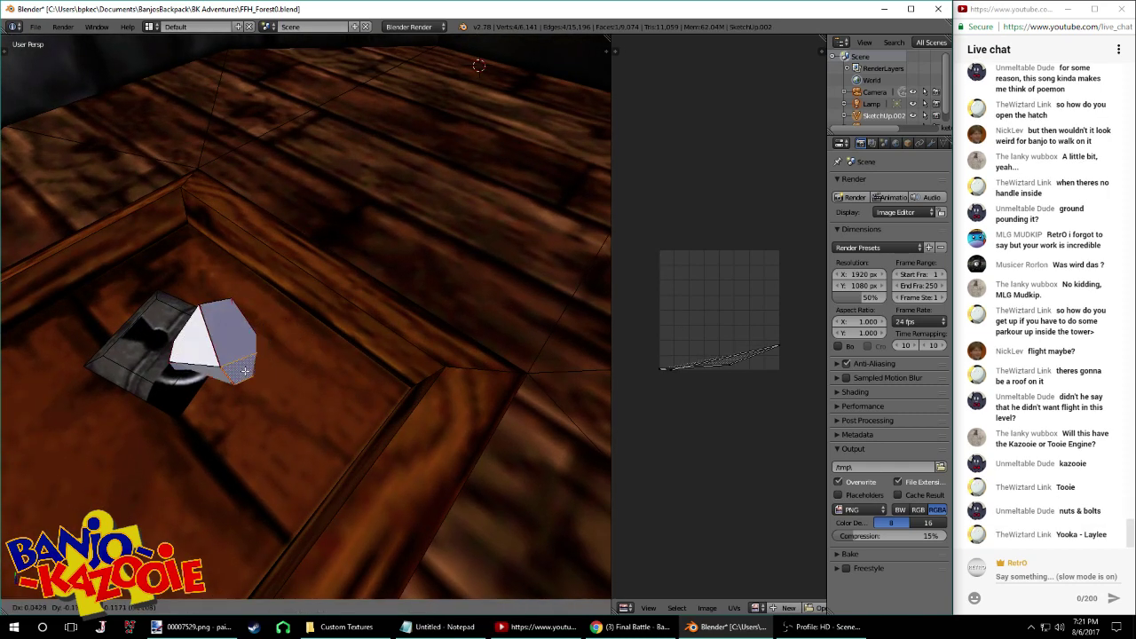
click(272, 282)
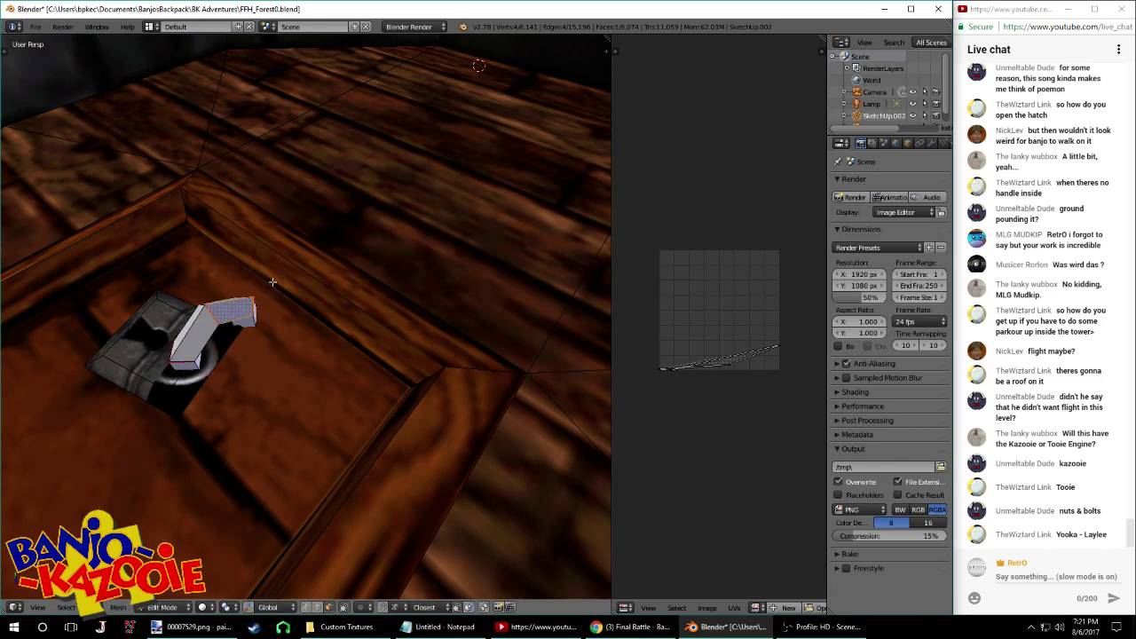
Select the entire mesh, run Remove Doubles once more and clear the selection
key(a)
key(w)
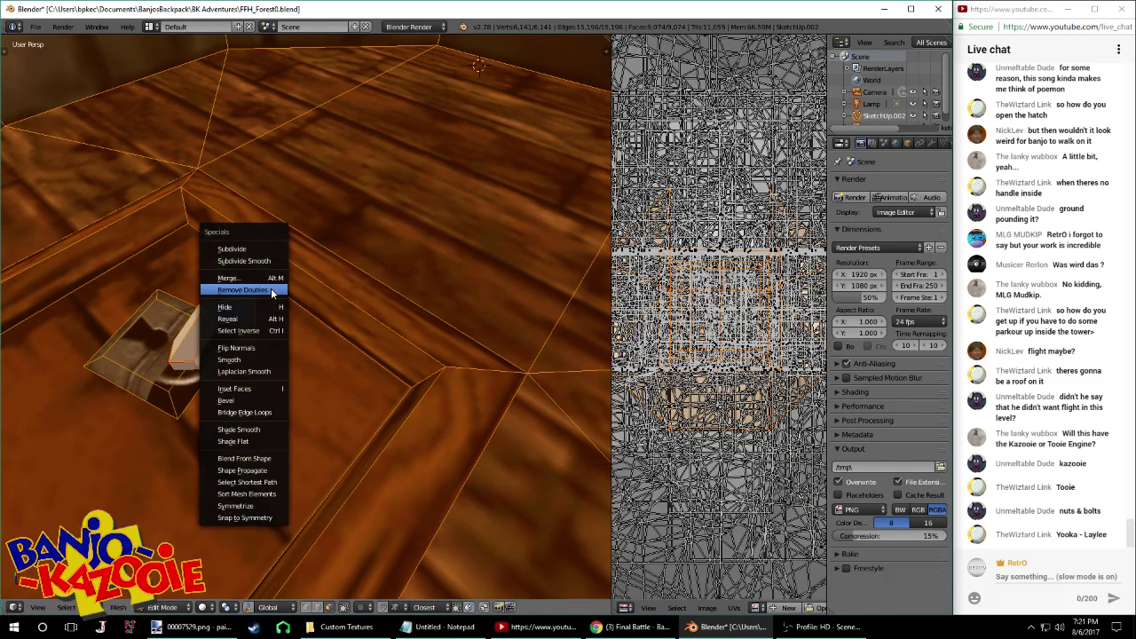
click(266, 287)
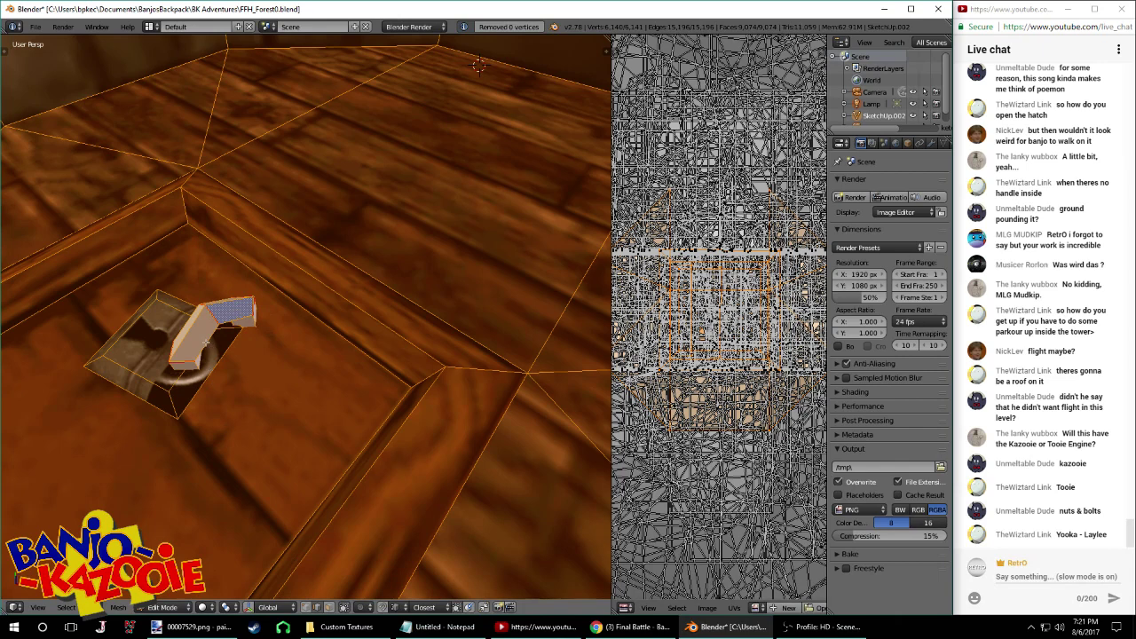
key(a)
Mark the remaining edges at the handle's end near the padlock plate as seams
middle_drag(230, 315, 229, 295)
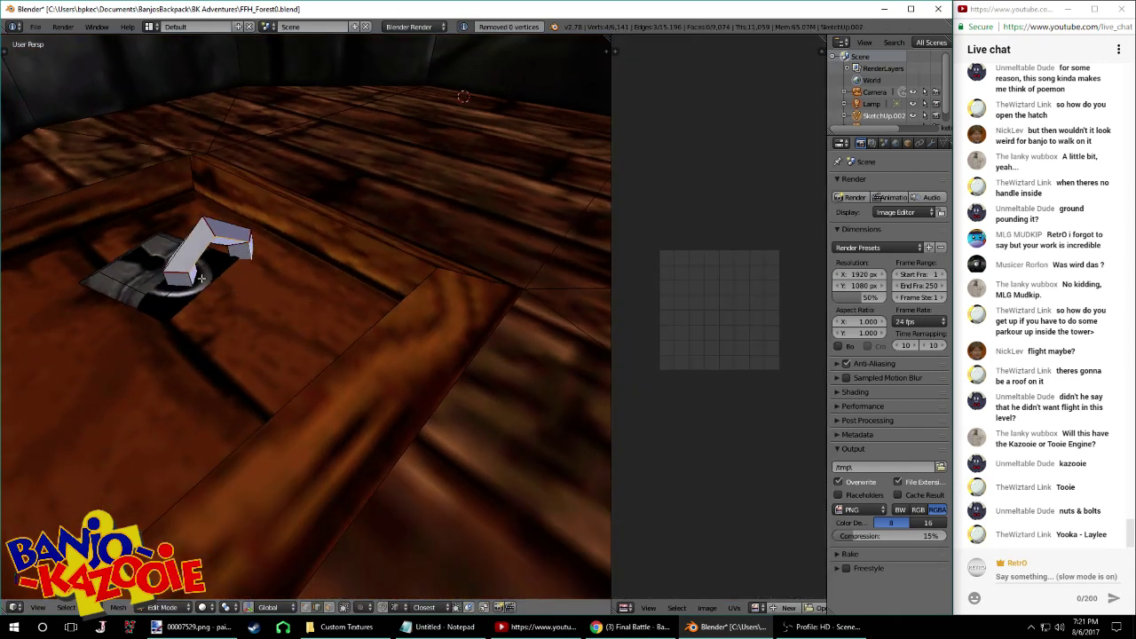
key(ctrl+e)
click(191, 277)
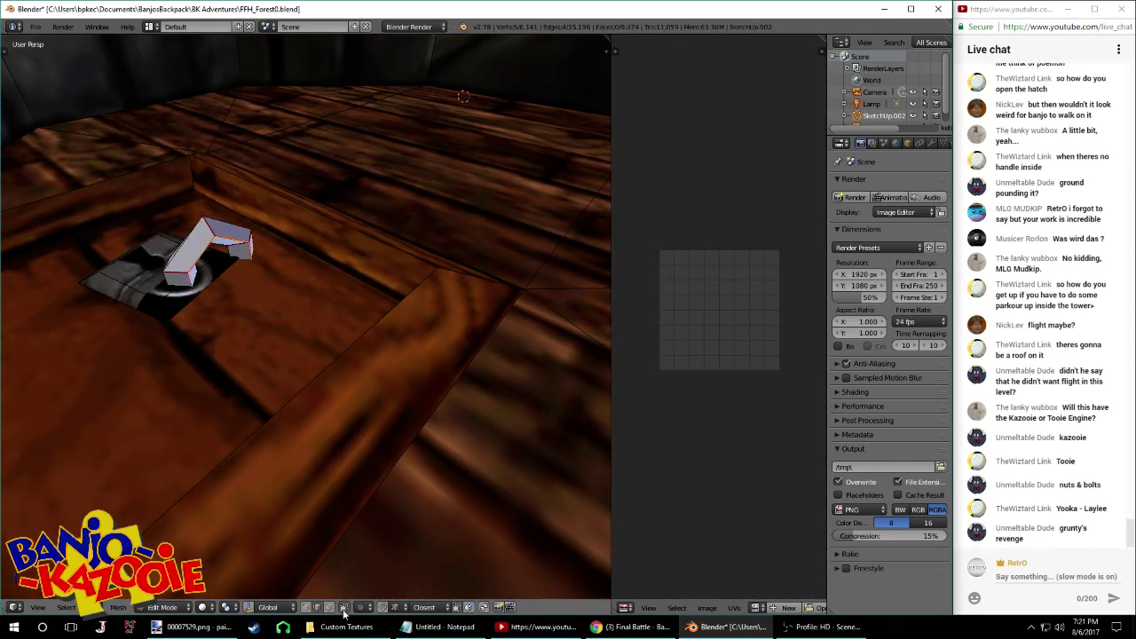
Unwrap the handle's face strips separately, selecting one section after another
key(u)
click(192, 256)
key(u)
click(233, 236)
key(u)
click(245, 245)
alt+right_click(187, 278)
key(u)
click(187, 279)
alt+right_click(190, 256)
key(u)
click(191, 254)
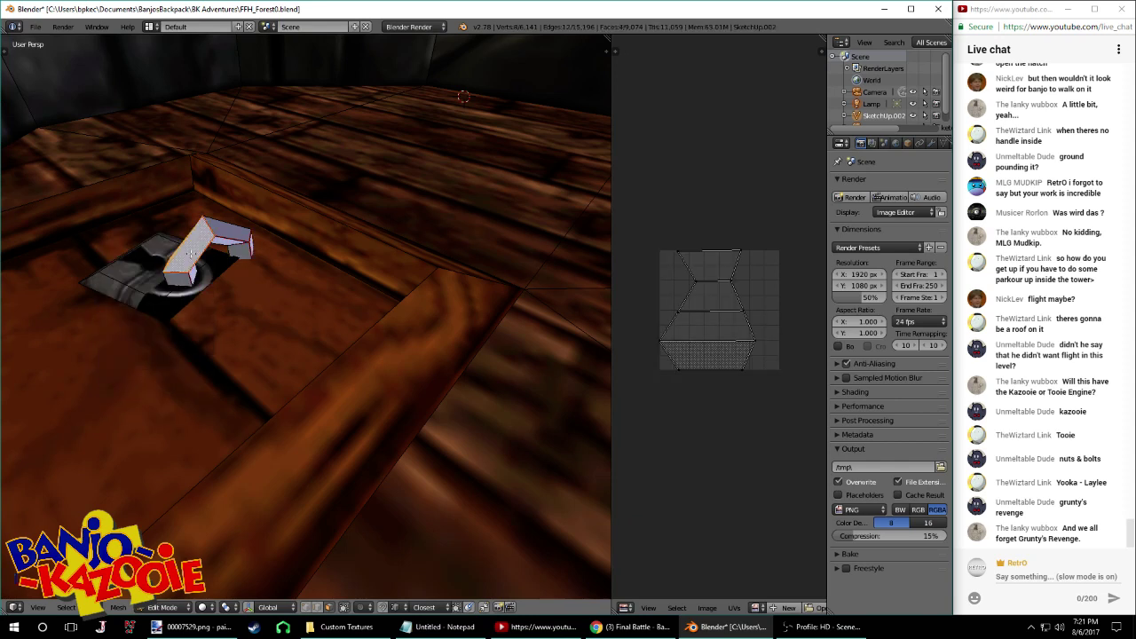
Select all of the handle's faces and texture them with 00000827.png from the BKSorted Metal textures folder
shift+right_click(216, 238)
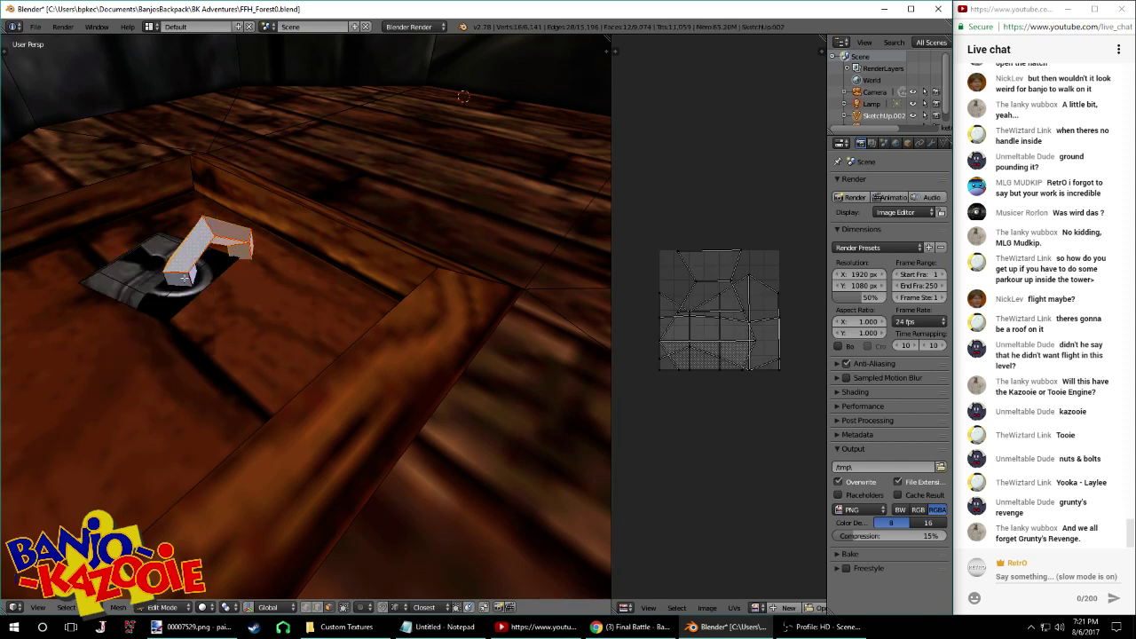
click(708, 607)
click(709, 578)
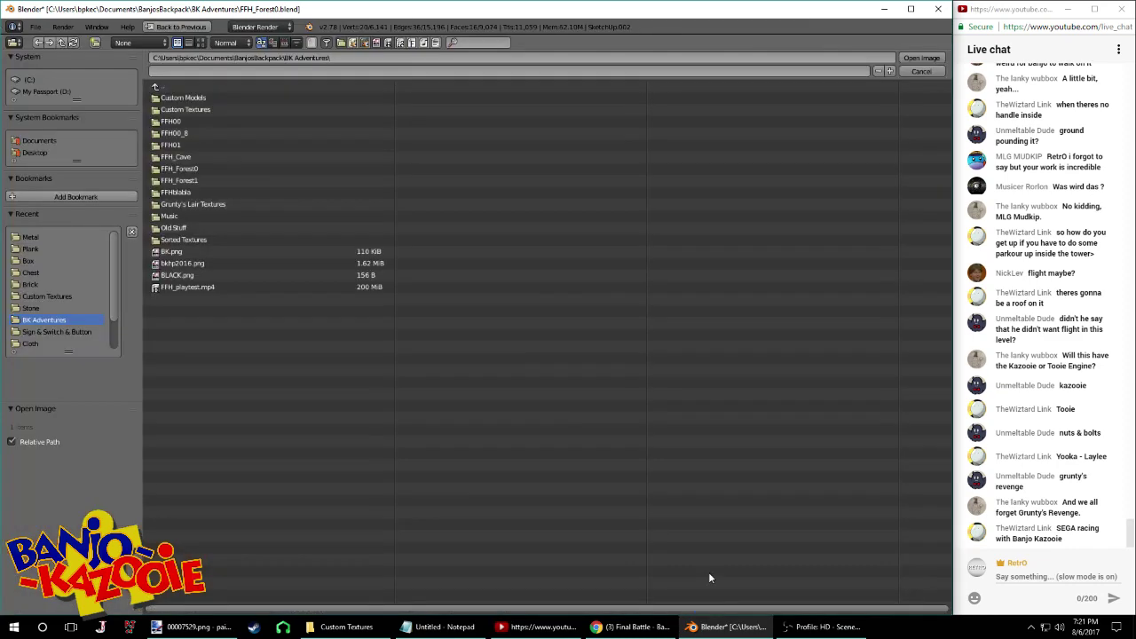
click(200, 43)
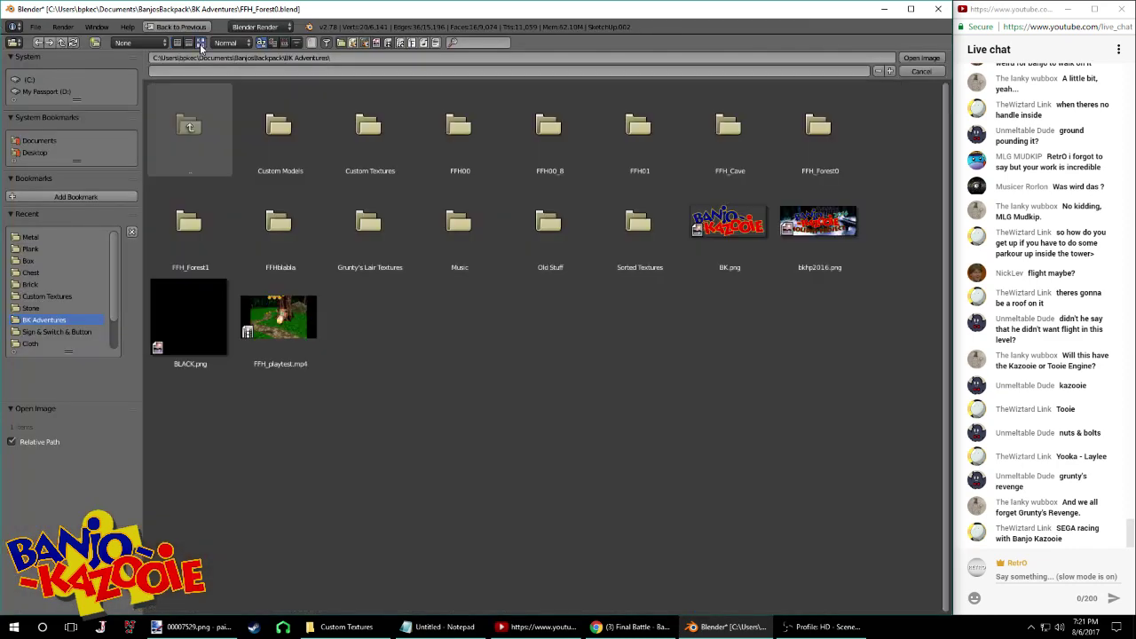
click(623, 260)
click(280, 142)
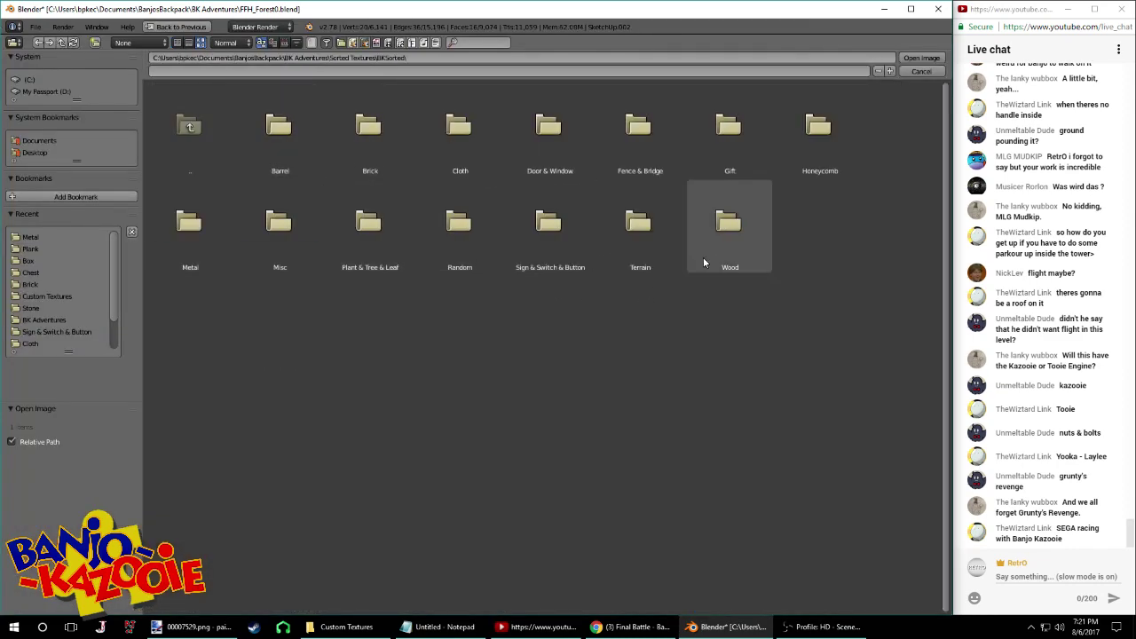
click(199, 250)
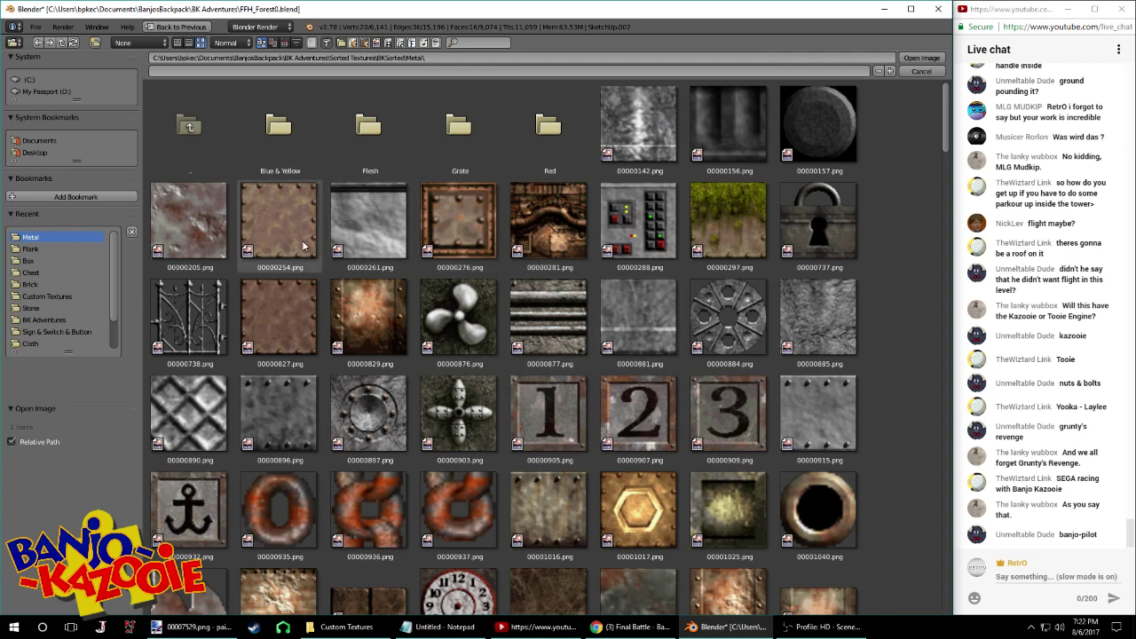
double_click(293, 332)
Examine the textured handle up close outside Edit Mode and return to editing it
key(Tab)
middle_drag(289, 332, 348, 297)
scroll(348, 298, up, 7)
shift+middle_drag(322, 218, 405, 309)
key(Tab)
middle_drag(469, 353, 435, 319)
Replace the handle's texture with 00000896.png from the BKSorted Metal textures folder
click(707, 608)
click(717, 579)
click(202, 42)
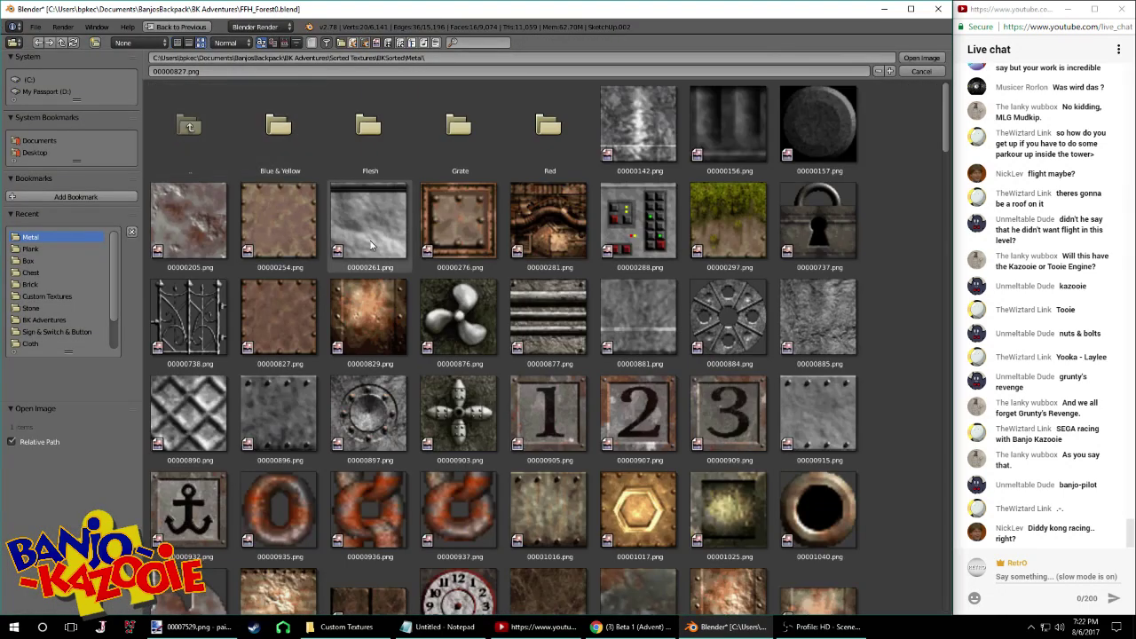
double_click(277, 389)
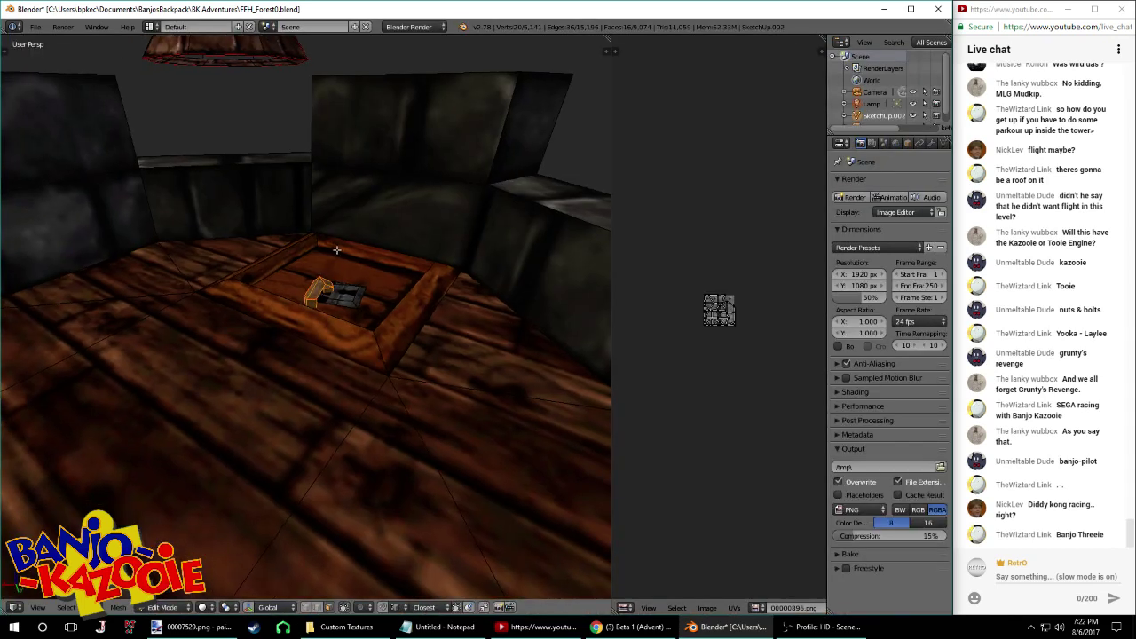
Shrink the handle's entire UV layout within the metal texture and save the level file
key(Tab)
scroll(340, 250, up, 5)
key(Tab)
key(a)
scroll(770, 360, up, 2)
key(s)
click(732, 323)
key(Tab)
middle_drag(425, 314, 443, 335)
key(ctrl+s)
click(387, 319)
Scale the handle's UV layout up to roughly twice its size so it nearly fills the metal texture
key(Tab)
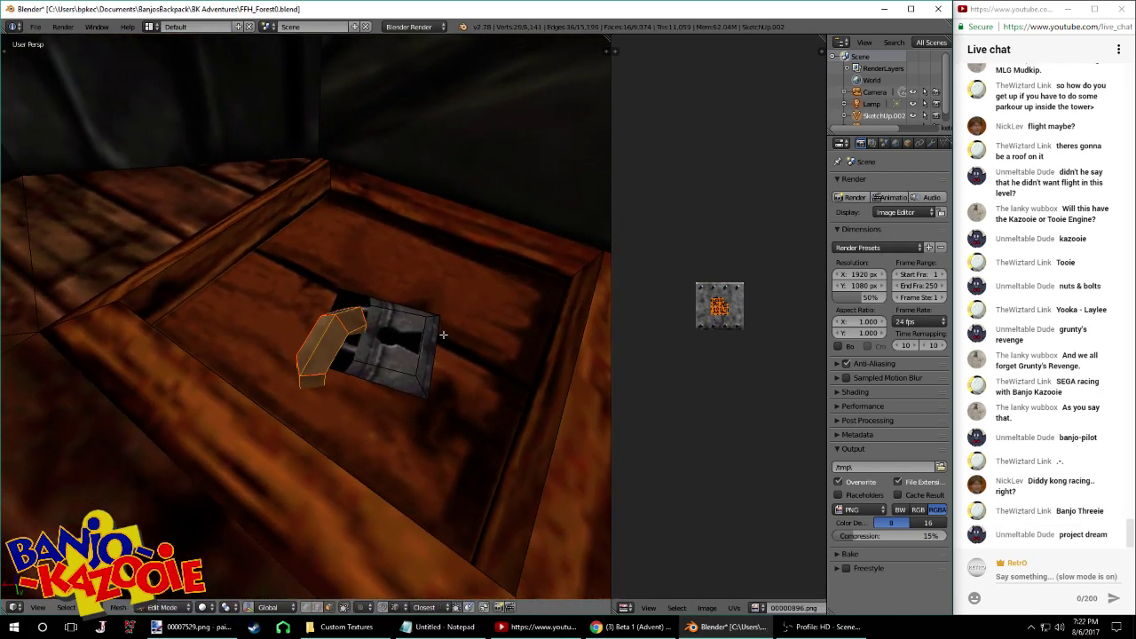
key(s)
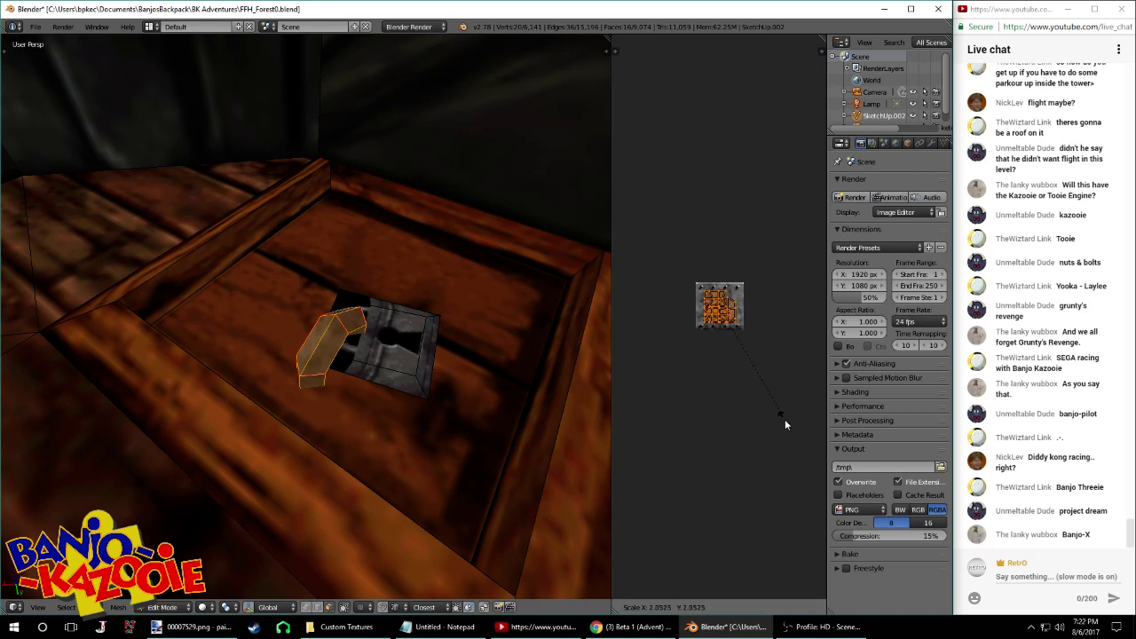
click(789, 435)
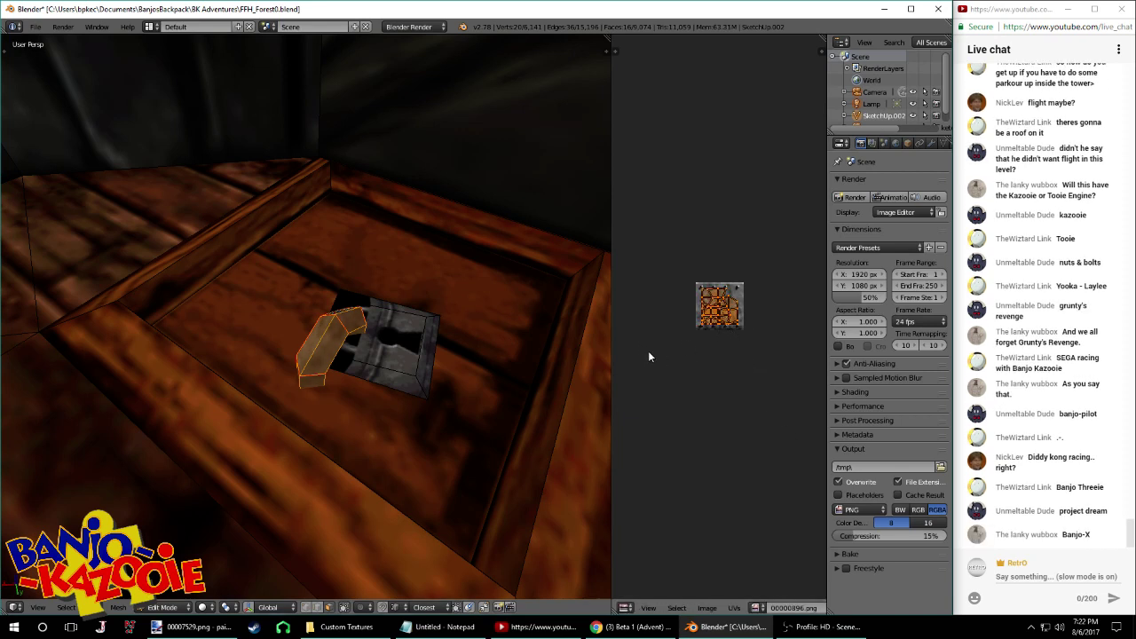
scroll(649, 353, up, 1)
Select the handle's linked faces from its outer slanted face and save the level file
right_click(328, 342)
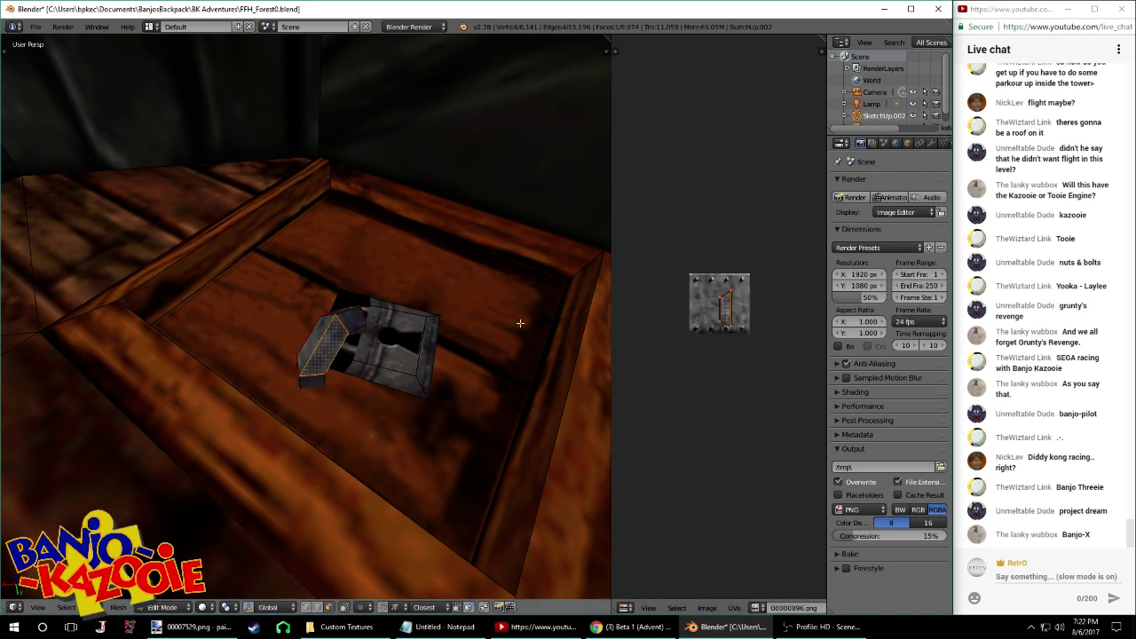
key(ctrl+shift+z)
key(l)
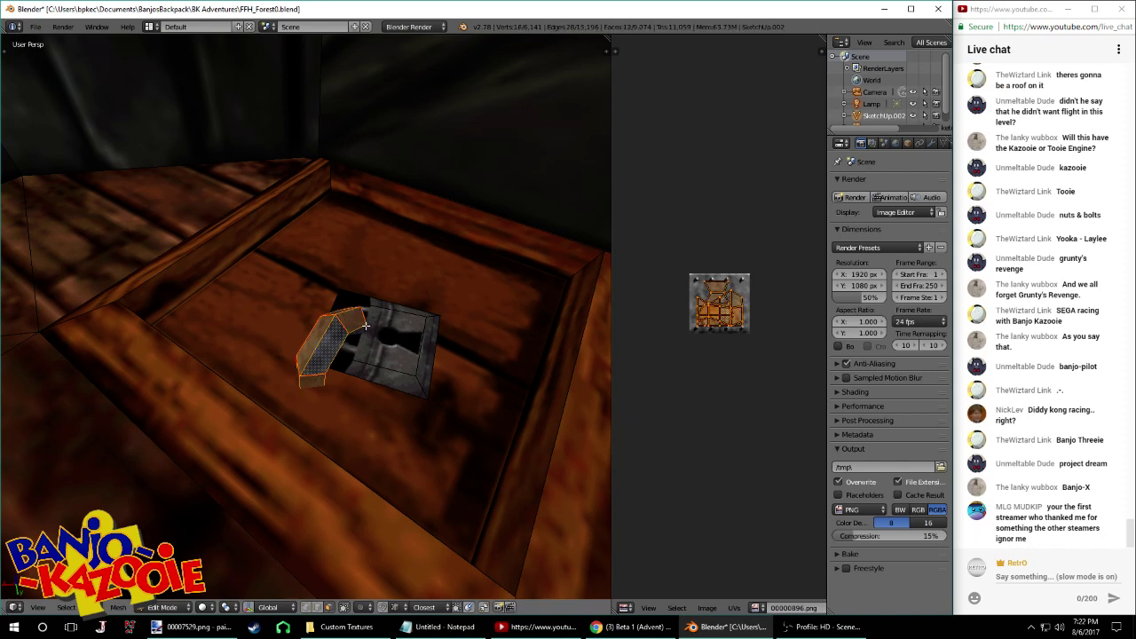
key(ctrl+s)
click(361, 328)
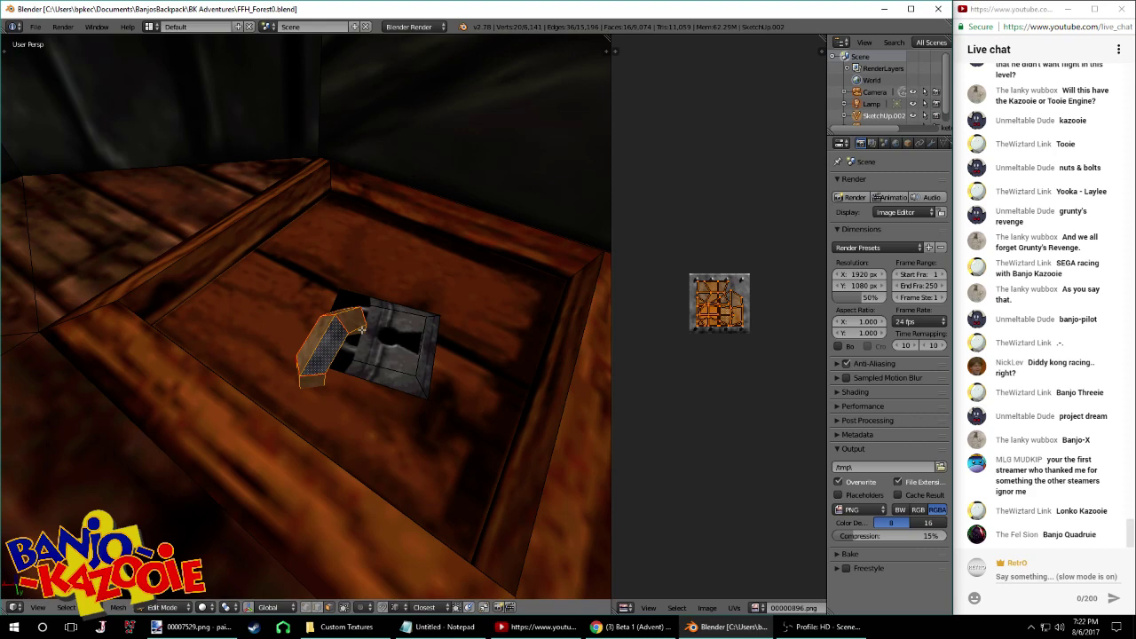
Examine the metal-textured handle on the hatch outside Edit Mode from several distances, saving the file
middle_drag(362, 329, 389, 365)
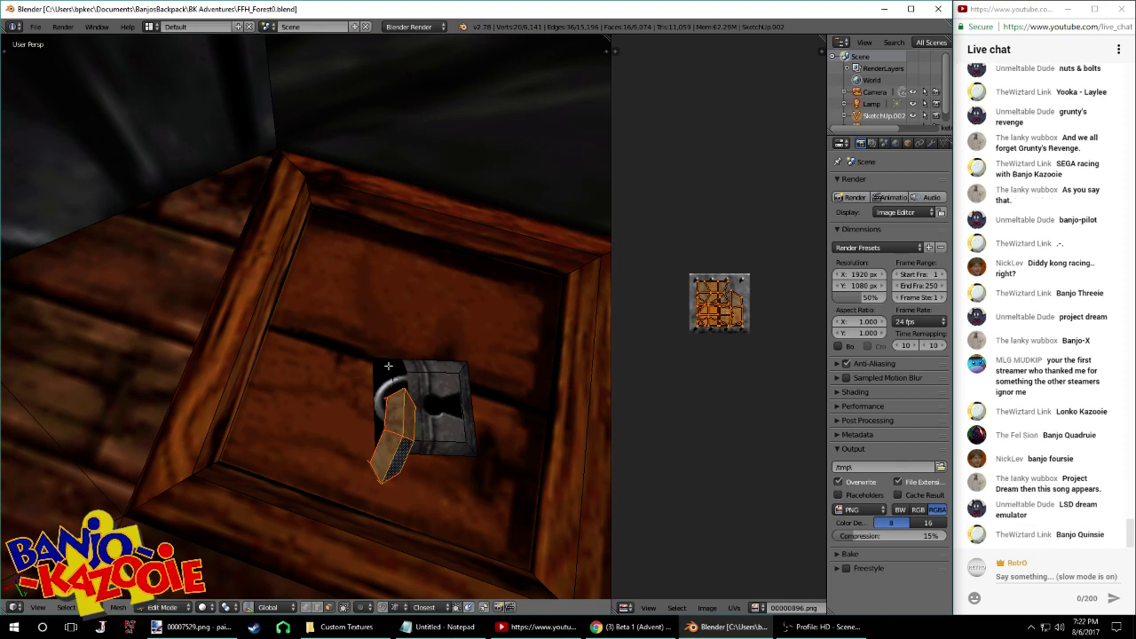
middle_drag(399, 371, 427, 310)
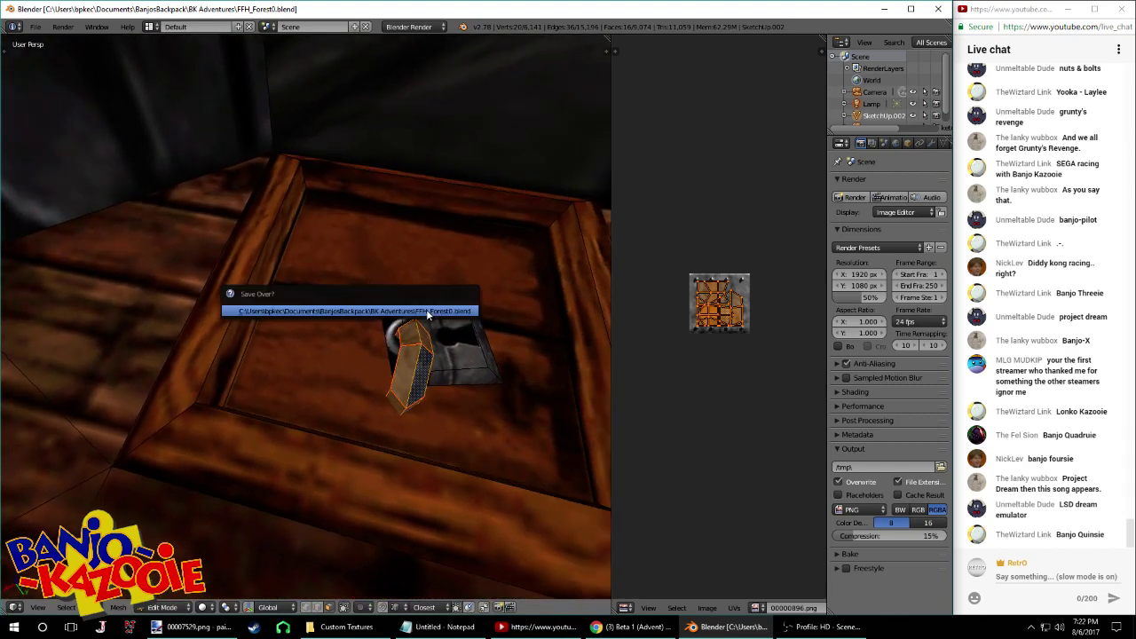
middle_drag(427, 310, 372, 331)
key(Tab)
scroll(412, 358, down, 5)
scroll(275, 323, up, 5)
key(ctrl+s)
click(397, 349)
key(Tab)
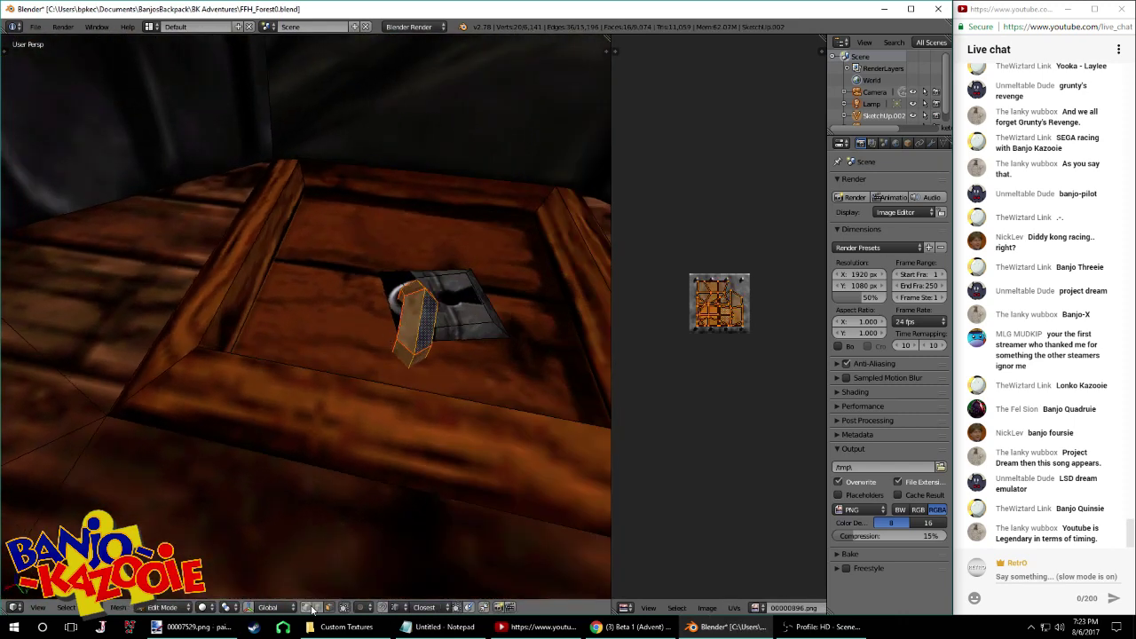
Save the level file and switch to vertex selection at the handle's upper bend
right_click(409, 297)
middle_drag(427, 297, 507, 254)
middle_drag(461, 203, 305, 195)
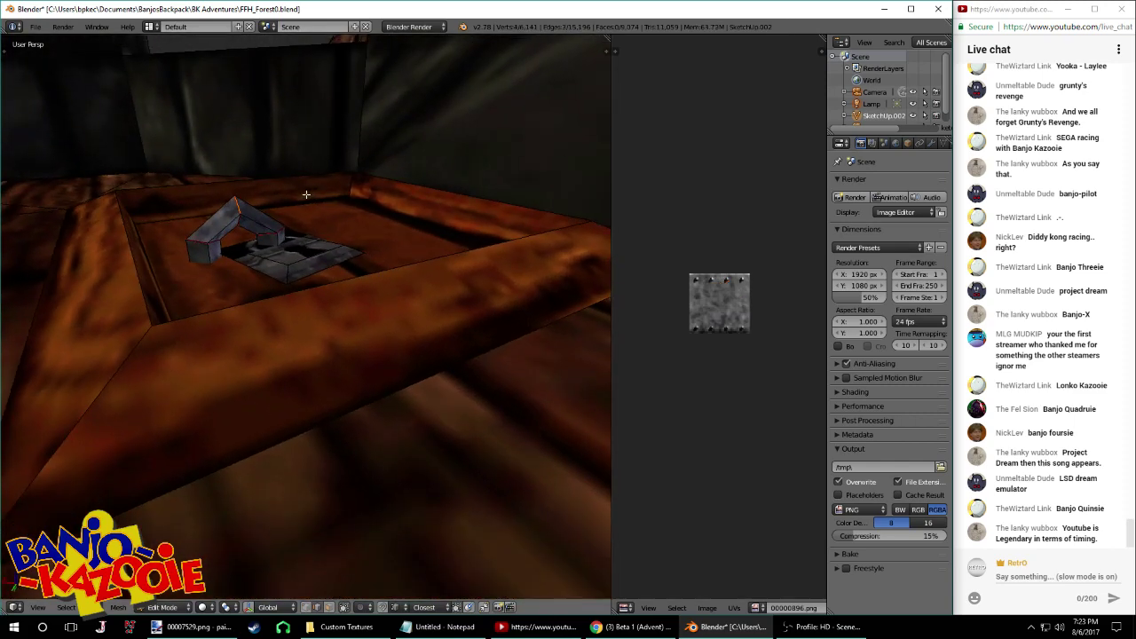
click(300, 236)
middle_drag(302, 236, 343, 218)
key(ctrl+s)
click(344, 215)
click(304, 607)
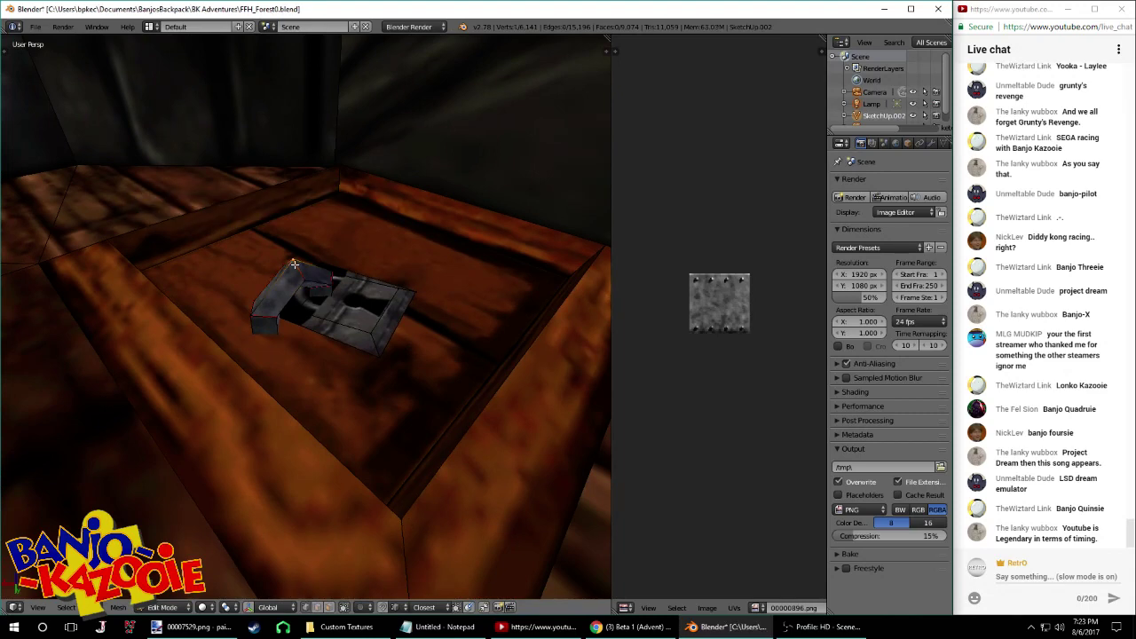
Examine the whole stone tower from its hatch floor down to the entrance at its base
middle_drag(294, 264, 341, 382)
scroll(390, 356, down, 4)
scroll(341, 382, up, 4)
middle_drag(329, 435, 249, 368)
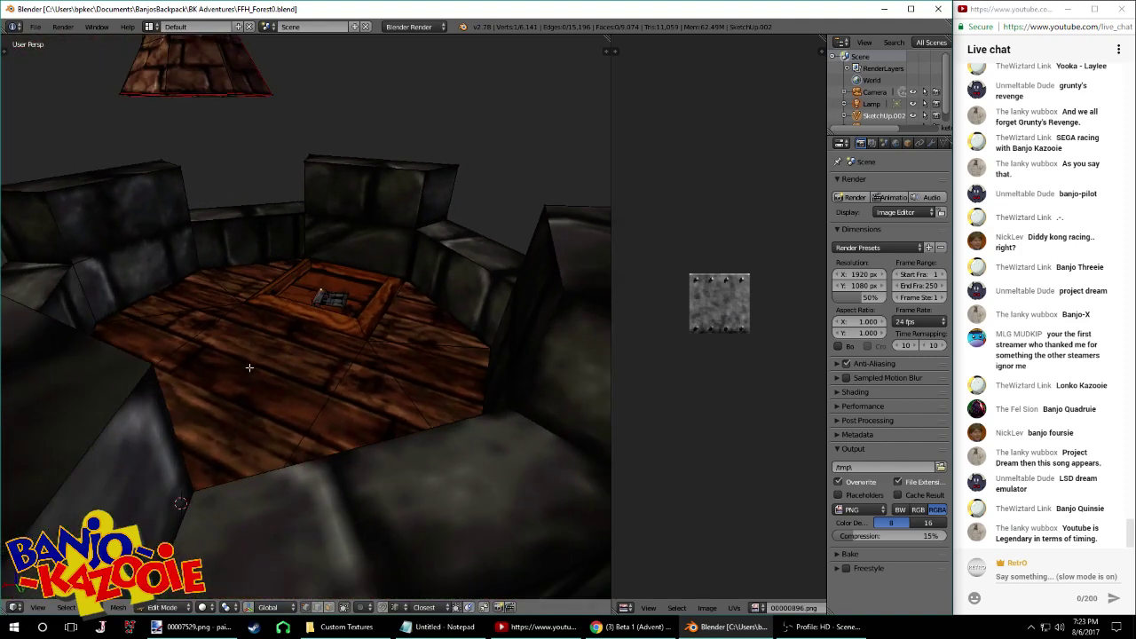
scroll(249, 367, down, 4)
middle_drag(327, 330, 398, 289)
scroll(403, 287, down, 2)
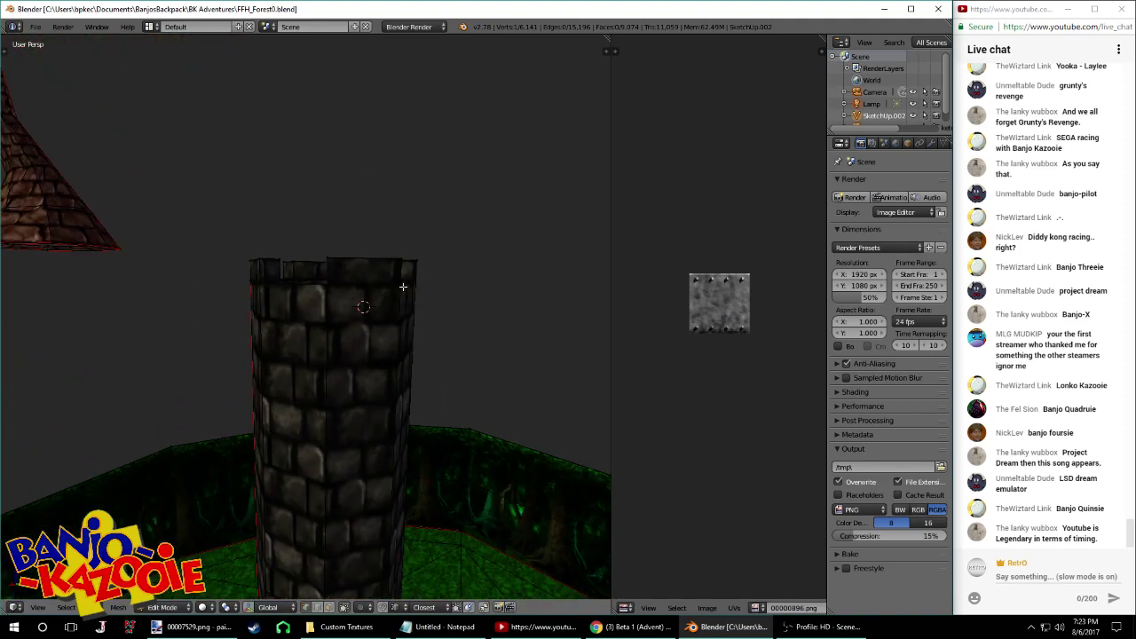
scroll(403, 289, down, 2)
middle_drag(400, 332, 332, 295)
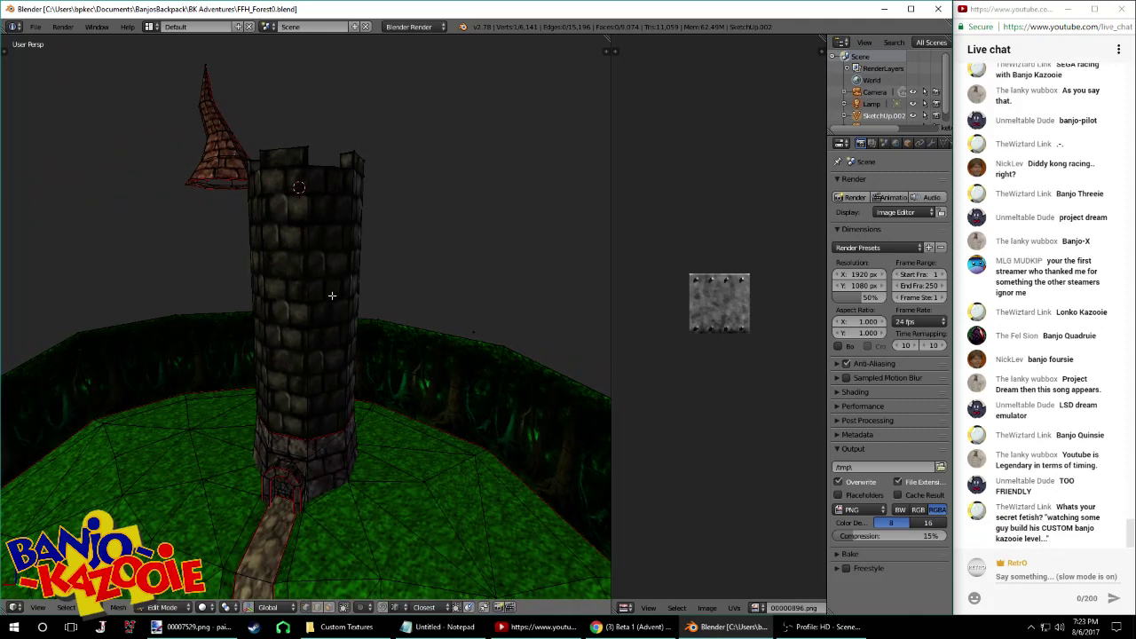
middle_drag(330, 302, 287, 341)
scroll(281, 341, up, 2)
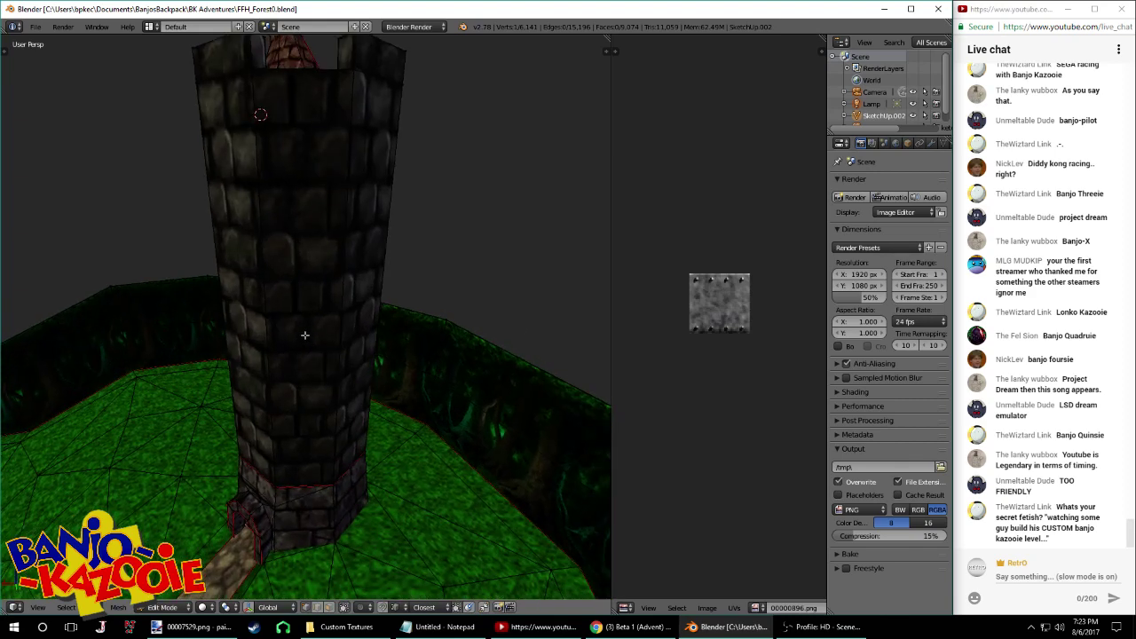
middle_drag(359, 522, 368, 397)
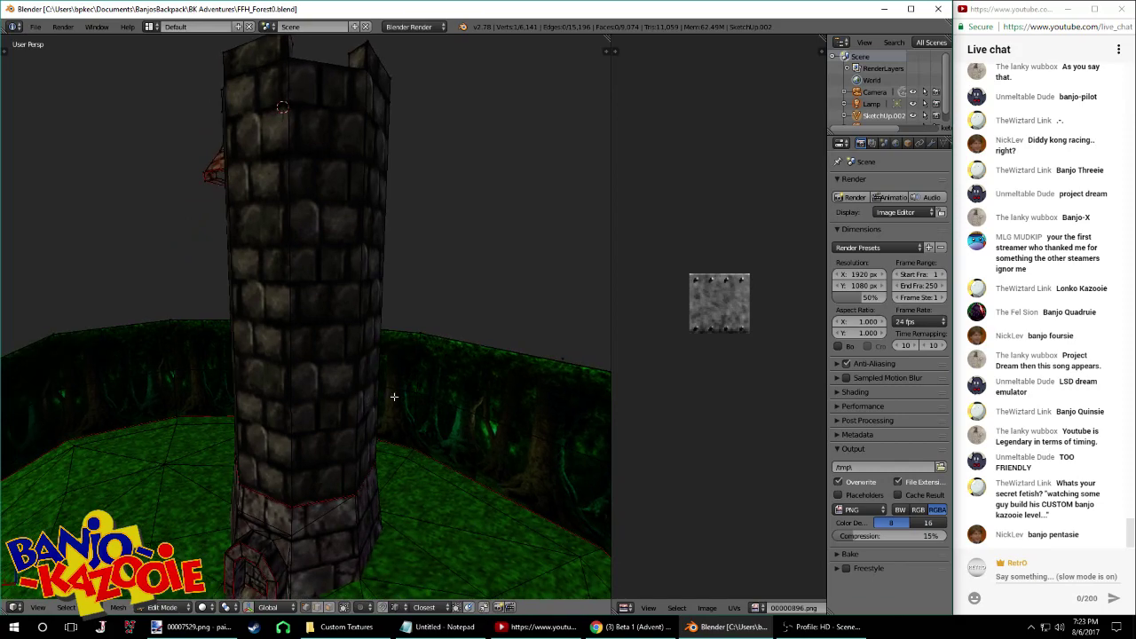
click(632, 627)
click(843, 8)
scroll(834, 244, up, 2)
click(949, 10)
click(1068, 8)
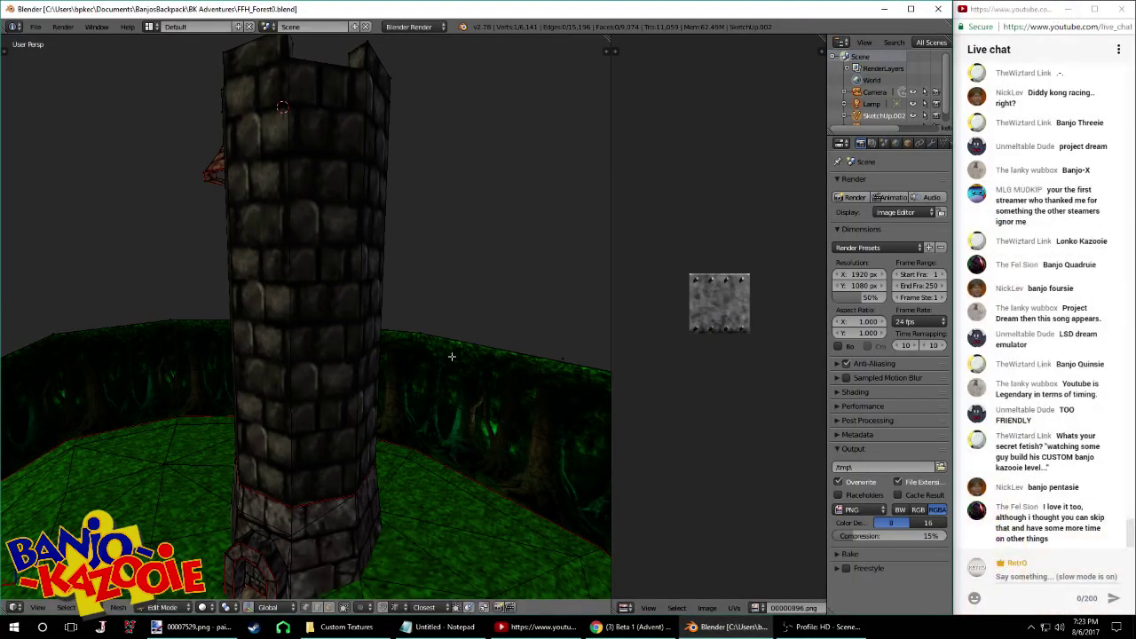
Straighten the UVs of the inner battlement face beside the hatch by moving the stray corner along X
middle_drag(451, 355, 438, 375)
middle_drag(365, 210, 347, 253)
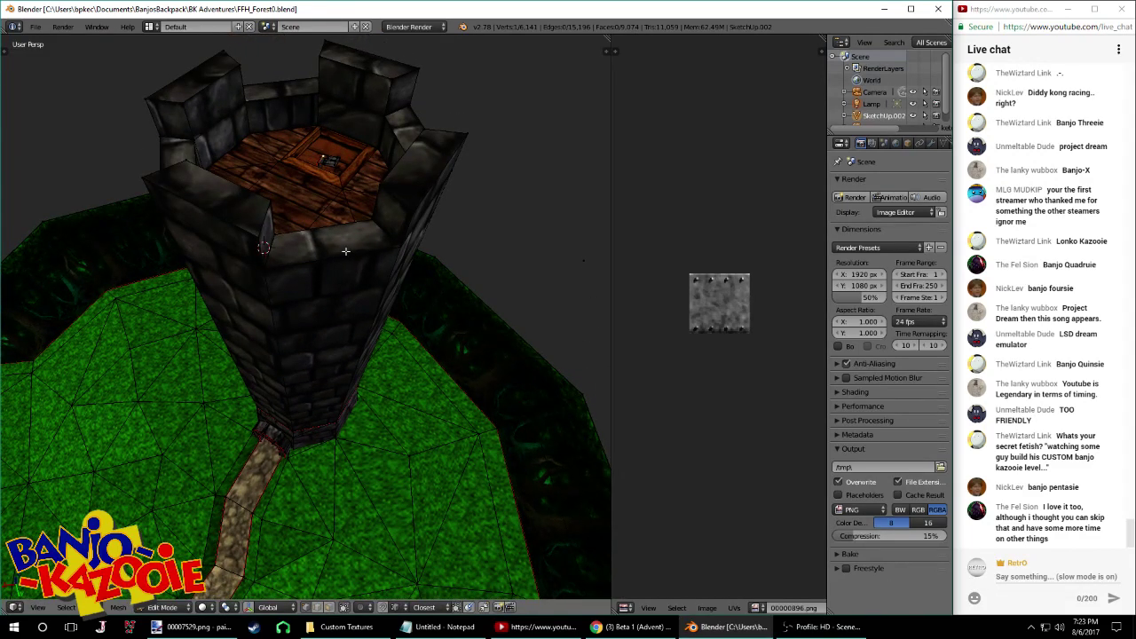
middle_drag(346, 251, 387, 322)
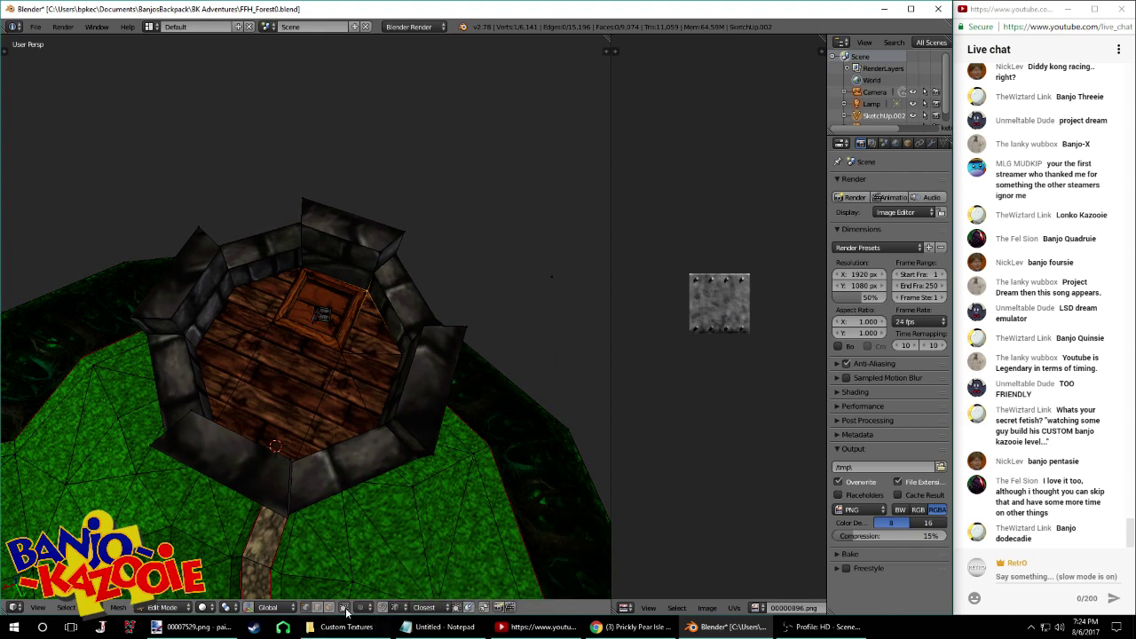
middle_drag(364, 367, 353, 266)
right_click(348, 249)
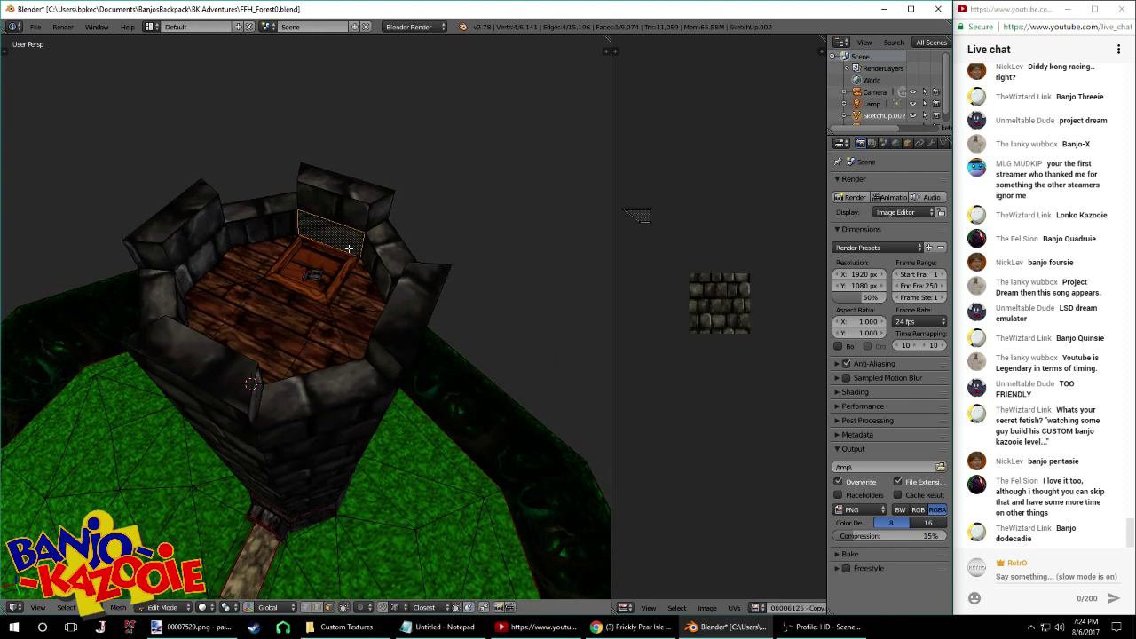
key(g)
key(x)
click(623, 206)
key(Tab)
Square the UVs of the opposite inner battlement face by moving its stray corner along X
middle_drag(282, 327, 387, 182)
key(Tab)
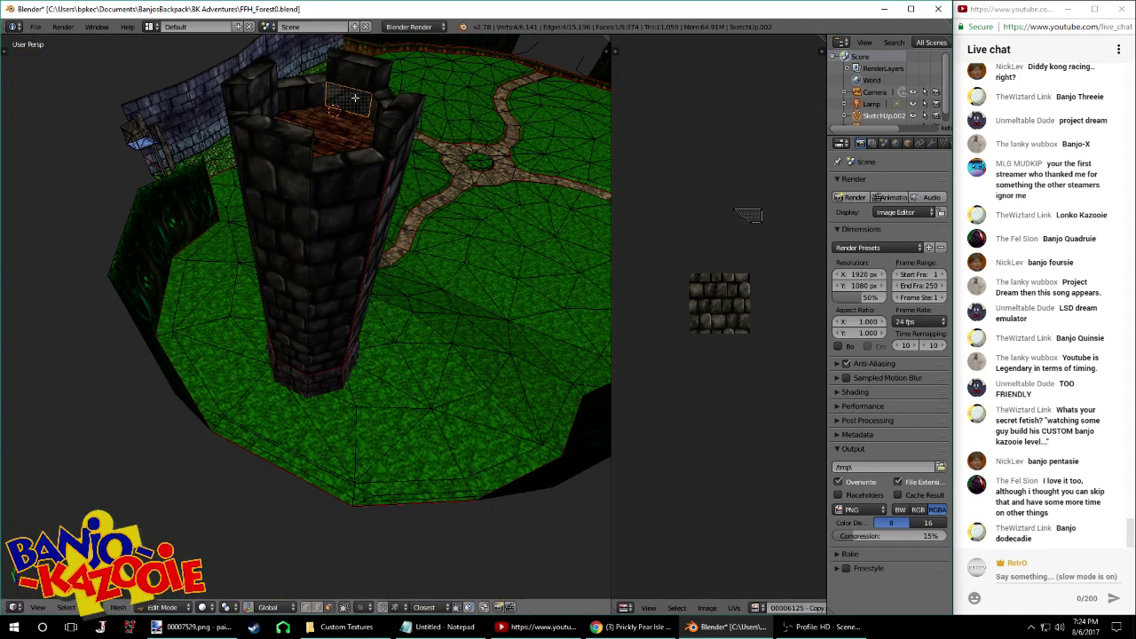
right_click(343, 90)
key(g)
key(x)
click(736, 217)
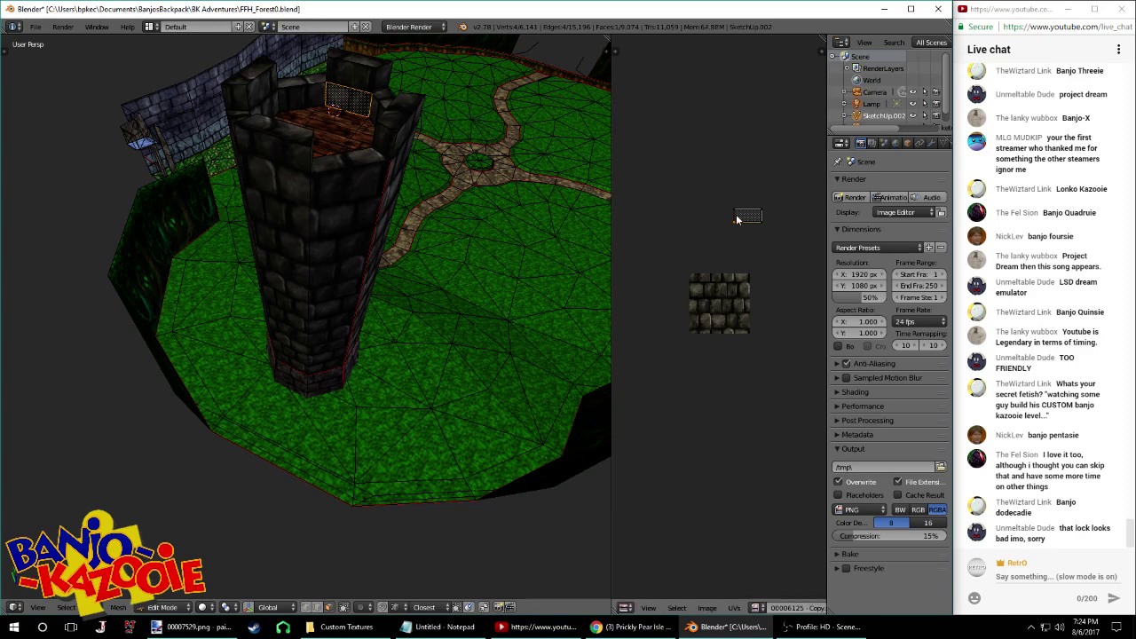
Remove doubles across the entire level mesh, select the padlock plate's face and save the file
mouse_move(414, 303)
middle_down()
mouse_move(337, 332)
mouse_move(215, 325)
middle_up()
mouse_move(390, 342)
middle_down()
mouse_move(347, 348)
mouse_move(354, 302)
middle_up()
scroll(354, 302, up, 3)
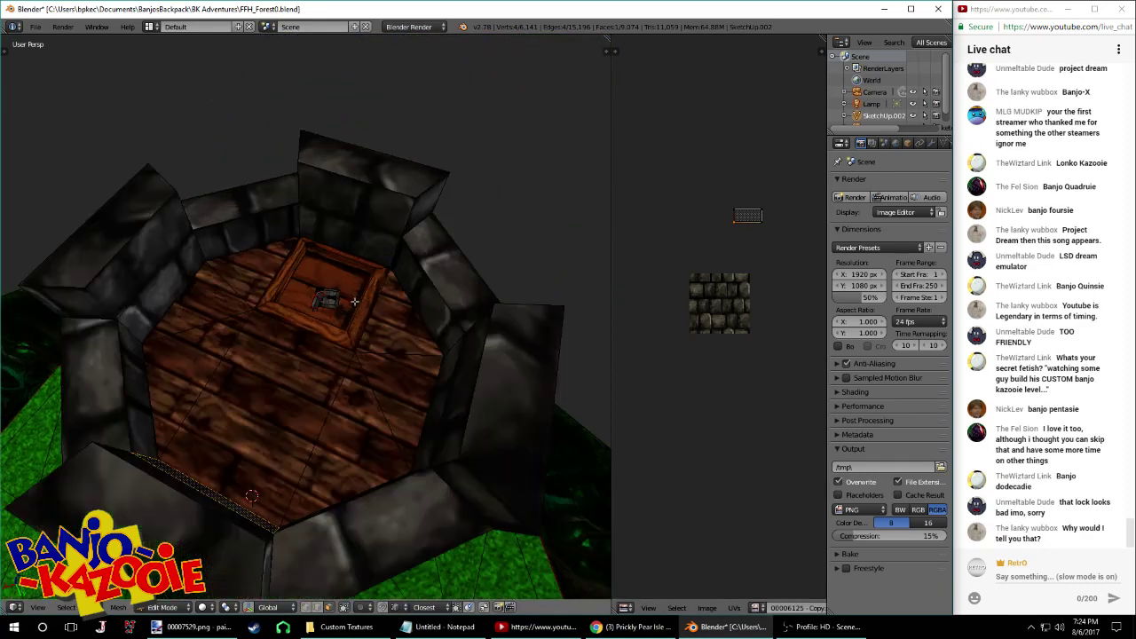
scroll(353, 302, up, 3)
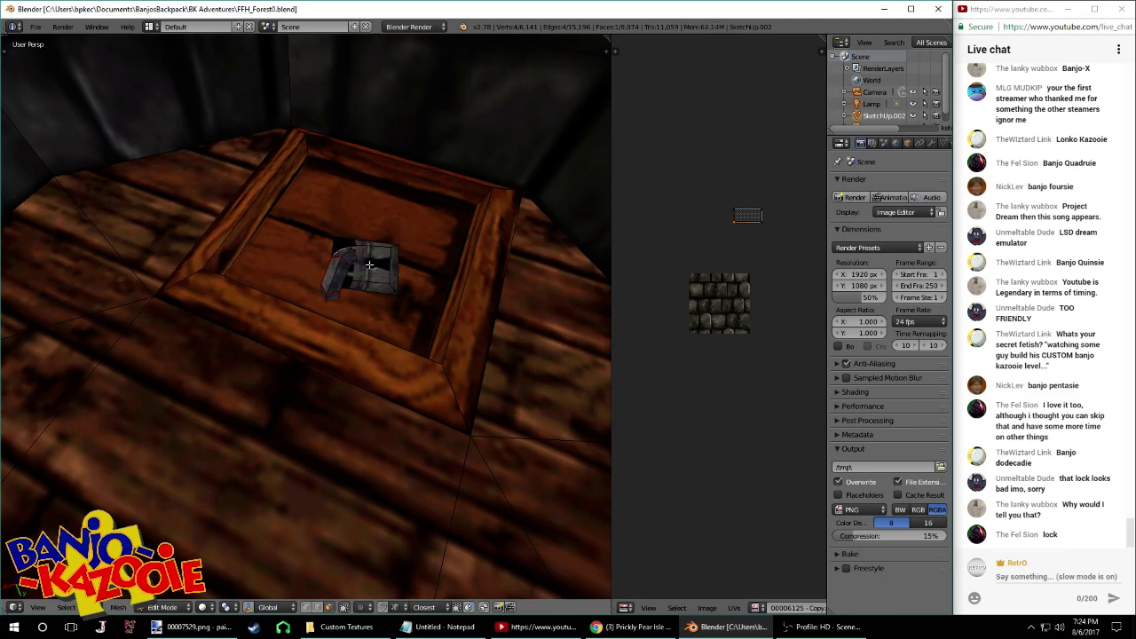
key(a)
key(w)
click(369, 264)
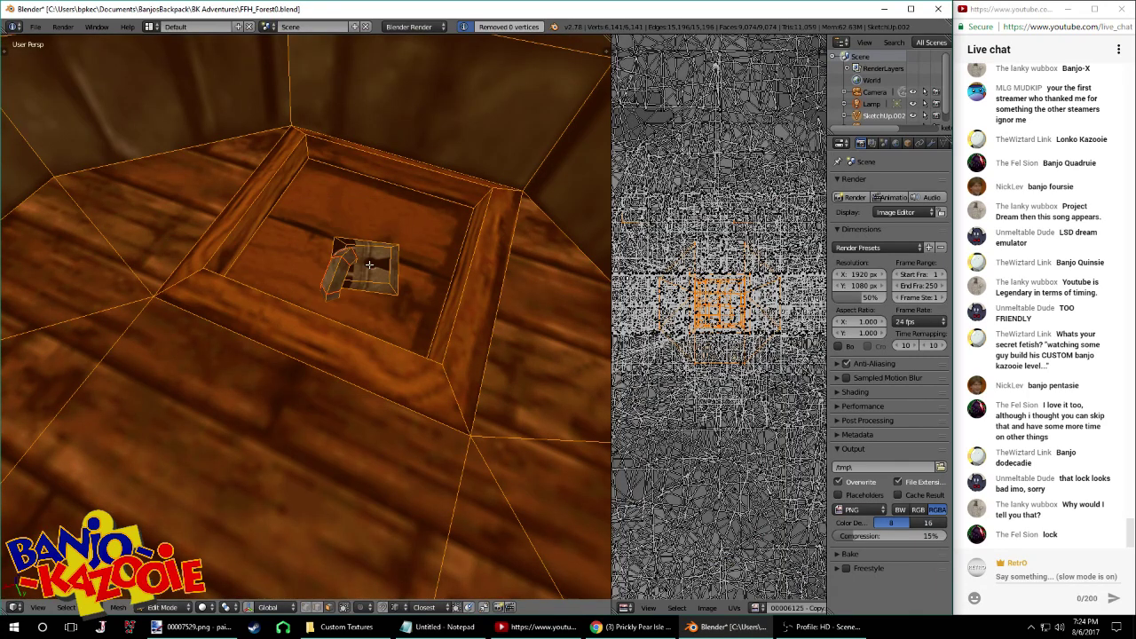
right_click(375, 264)
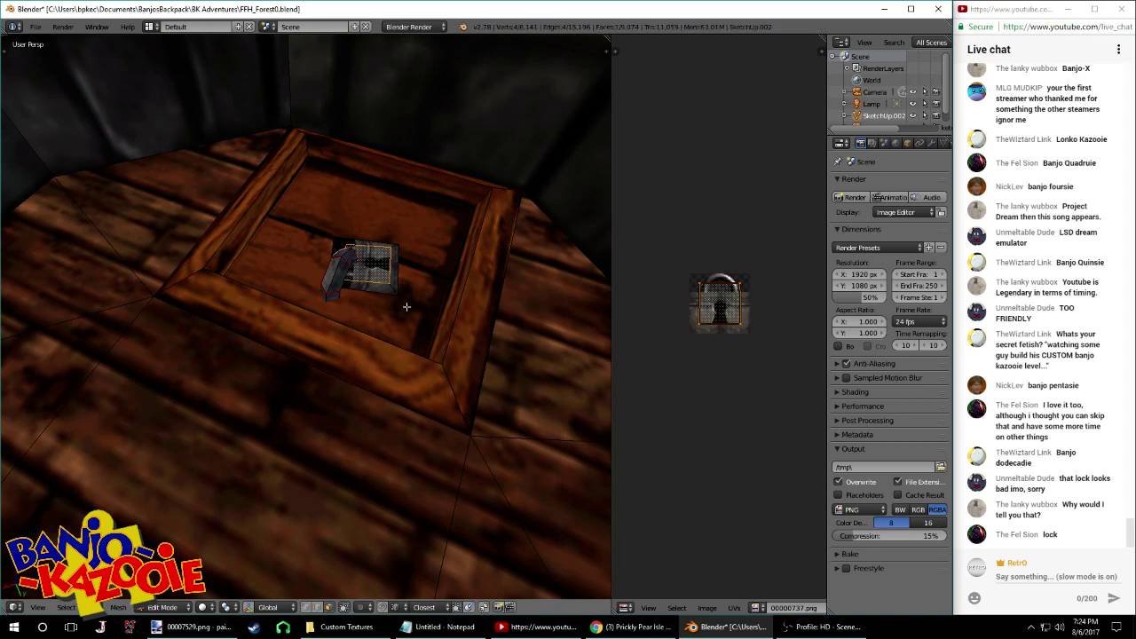
key(ctrl+s)
click(406, 306)
Examine the hatch frame and padlock from near and far, saving the level file
middle_drag(406, 306, 359, 334)
right_click(380, 310)
scroll(358, 334, down, 5)
scroll(359, 335, up, 5)
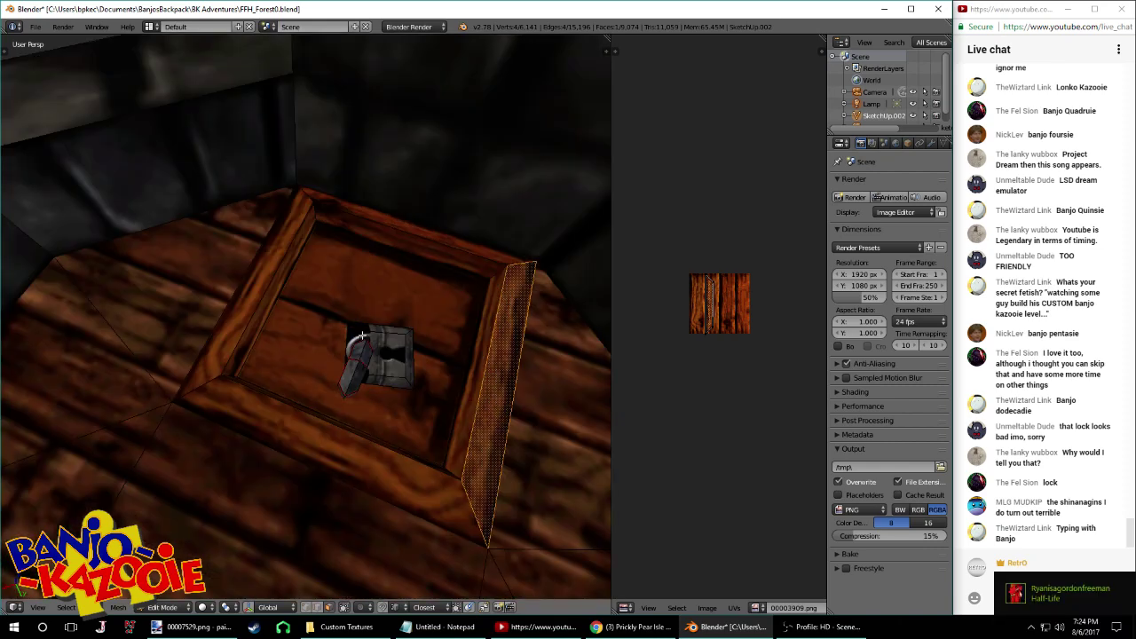
scroll(363, 335, down, 5)
middle_drag(366, 338, 342, 281)
key(ctrl+s)
click(349, 300)
right_click(402, 380)
scroll(380, 277, down, 4)
key(ctrl+s)
click(343, 282)
Select the stone entrance arch's linked faces at the tower's base, leaving out the surrounding tower wall
middle_drag(327, 453, 237, 401)
right_click(348, 383)
alt+right_click(338, 383)
key(l)
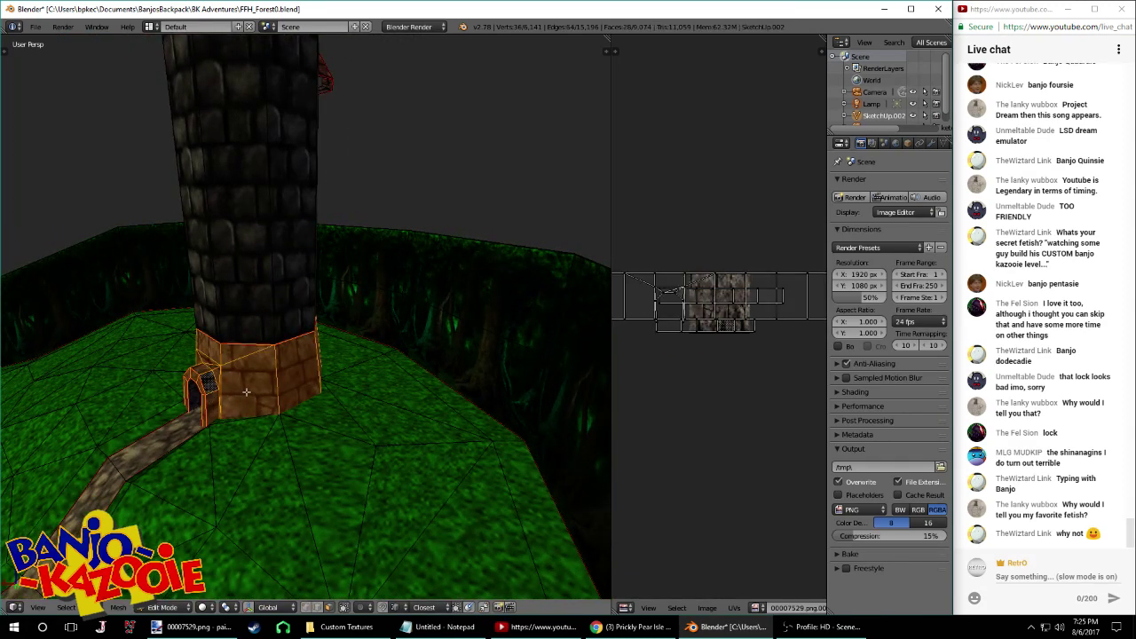
key(ctrl+z)
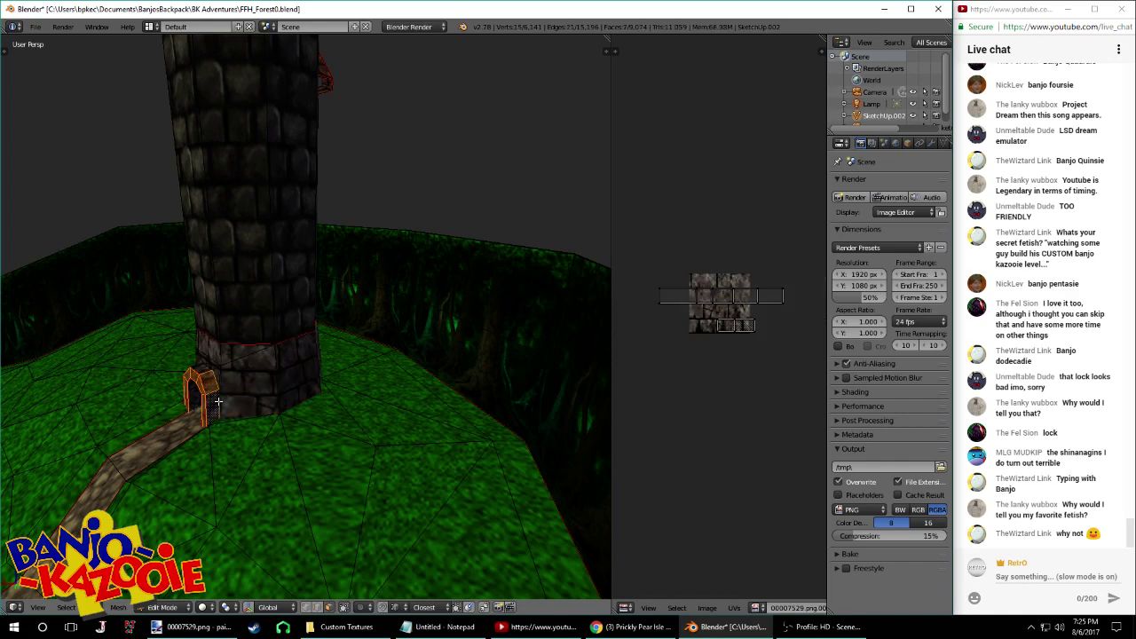
middle_drag(202, 373, 402, 386)
shift+right_click(405, 396)
key(l)
Duplicate the selected entrance arch and move the copy along Z
middle_drag(404, 396, 355, 419)
scroll(391, 396, down, 2)
key(g)
key(z)
click(325, 371)
scroll(360, 372, up, 5)
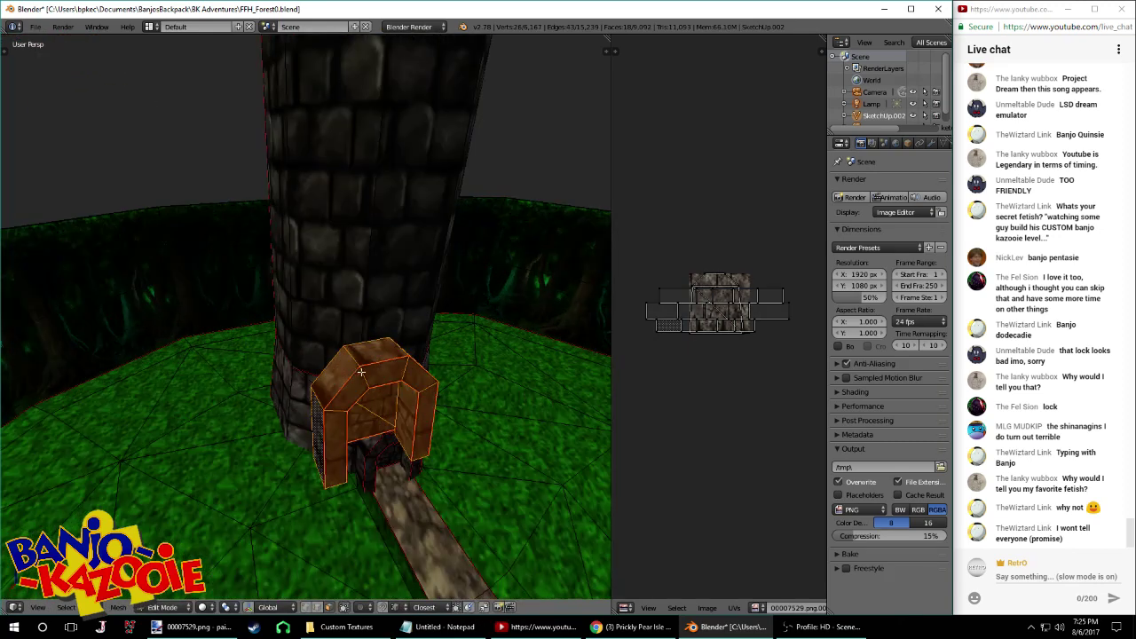
Rotate the copied arch -45 degrees about Z and select a vertex on its lower edge
text(rz45)
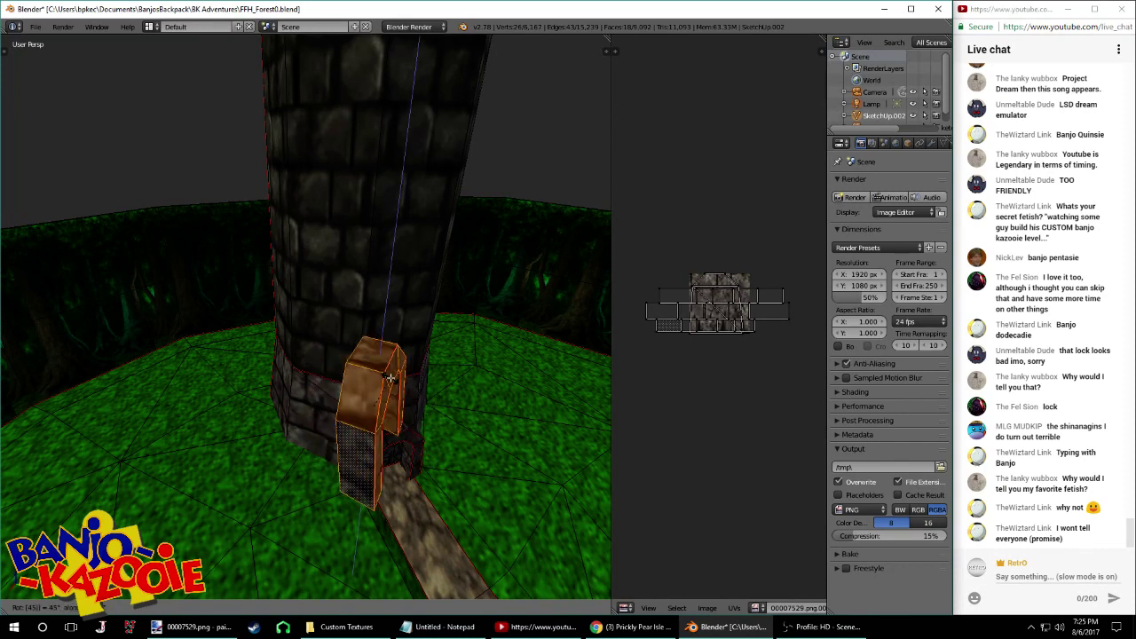
right_click(429, 350)
text(rz-45)
key(Return)
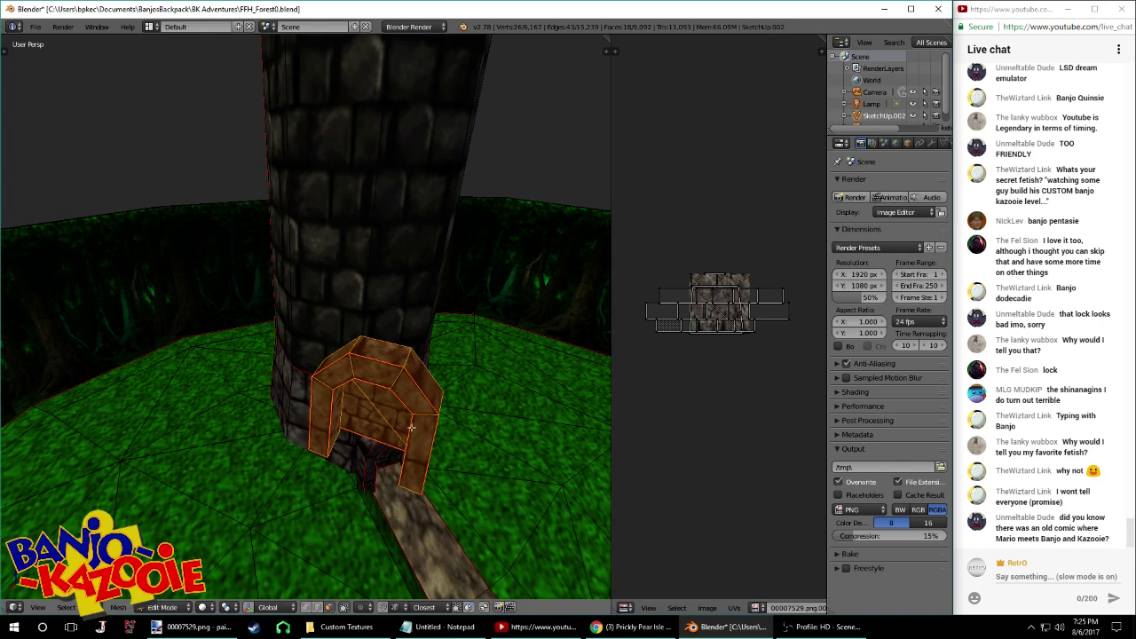
middle_drag(309, 589, 358, 469)
right_click(377, 358)
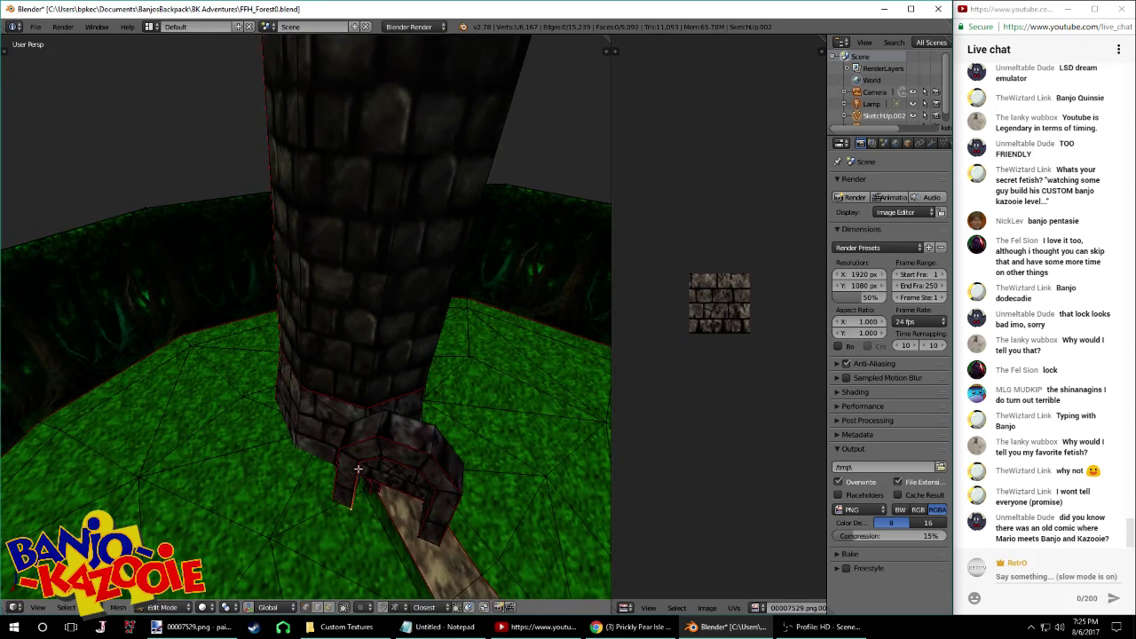
Select the corner vertices along the copied arch's front side and move them along X
shift+right_click(455, 495)
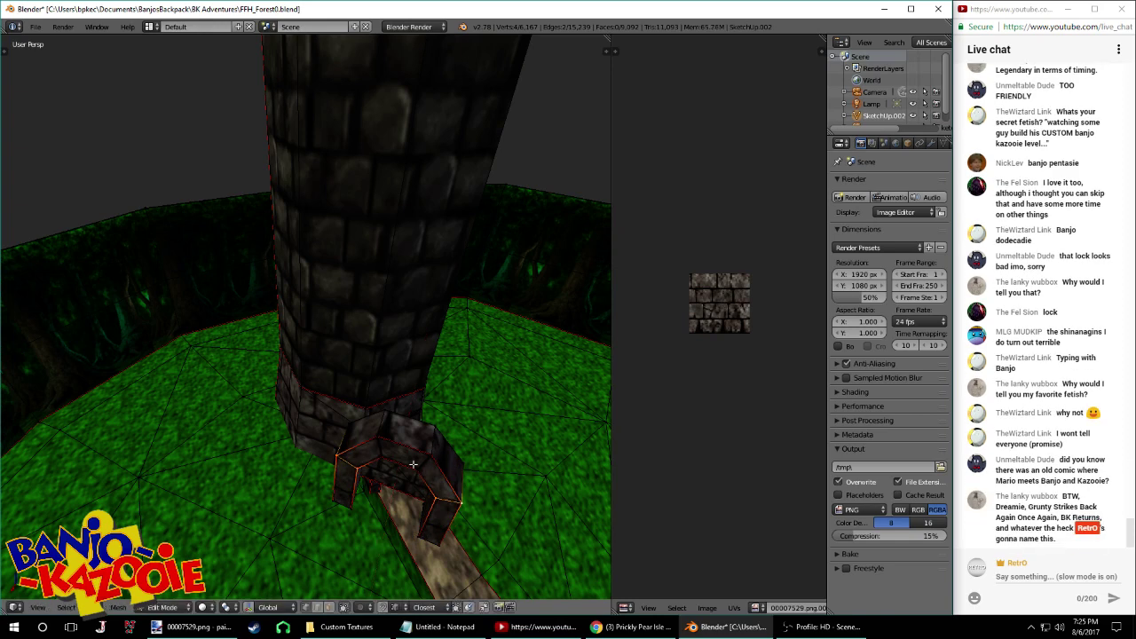
shift+right_click(382, 446)
key(g)
key(x)
click(356, 484)
Move the two top-edge vertices of the copied arch along X and save over FFH_Forest0.blend
right_click(370, 450)
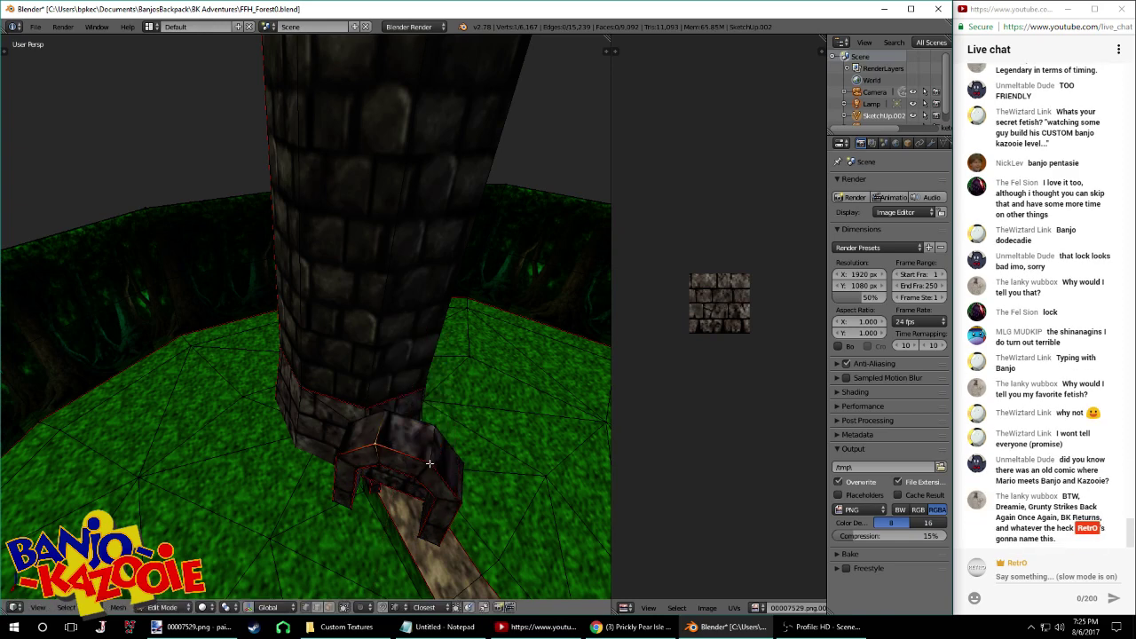
shift+right_click(431, 470)
key(g)
key(x)
click(416, 480)
middle_drag(416, 480, 400, 400)
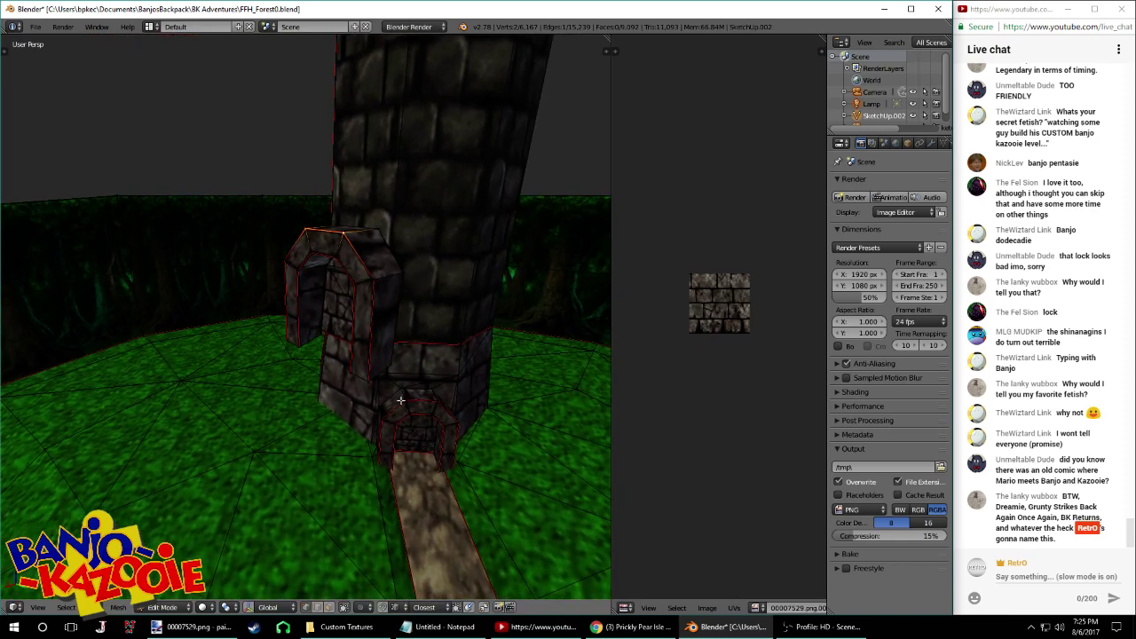
middle_drag(404, 400, 412, 414)
key(ctrl+s)
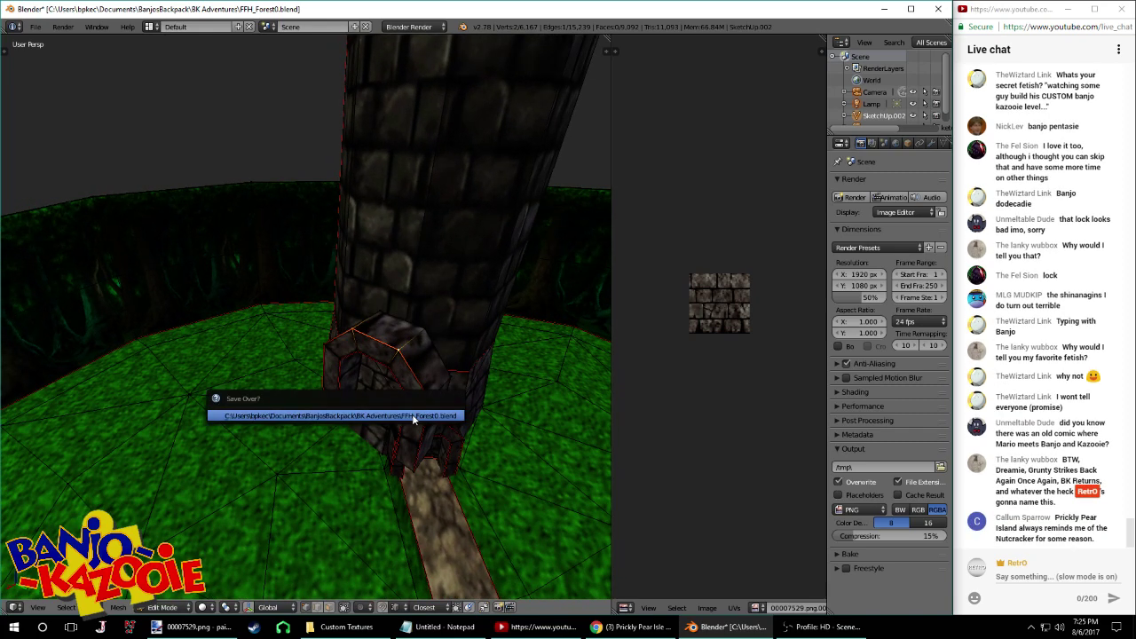
click(414, 414)
shift+right_click(449, 376)
key(g)
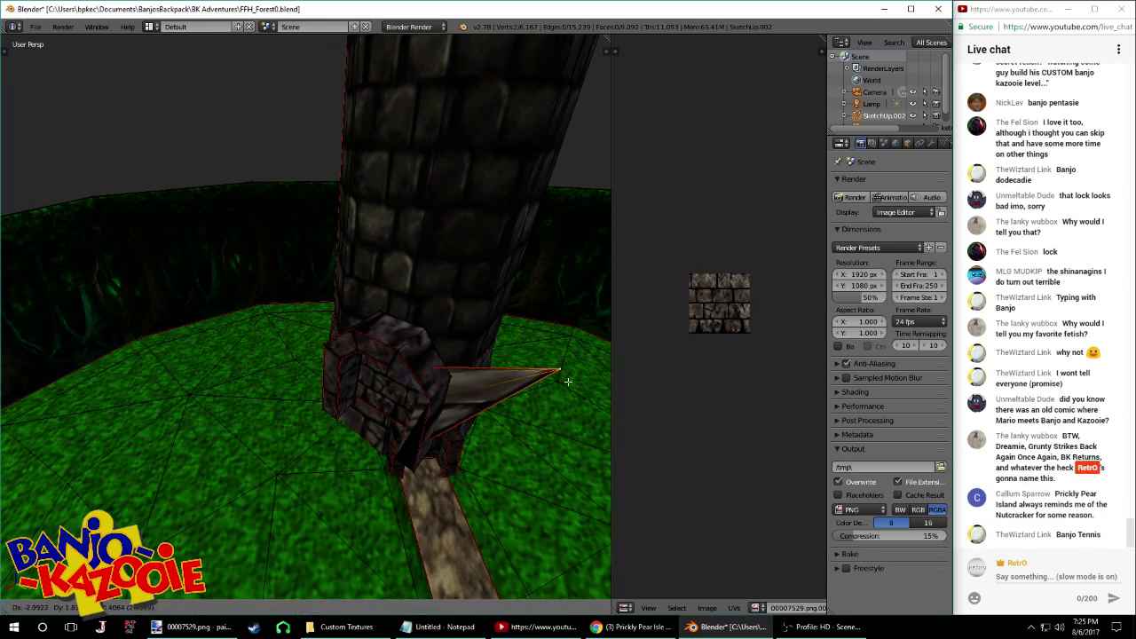
right_click(478, 449)
Save the level file and run Remove Doubles on the entire mesh
key(a)
key(ctrl+s)
click(476, 452)
key(a)
key(w)
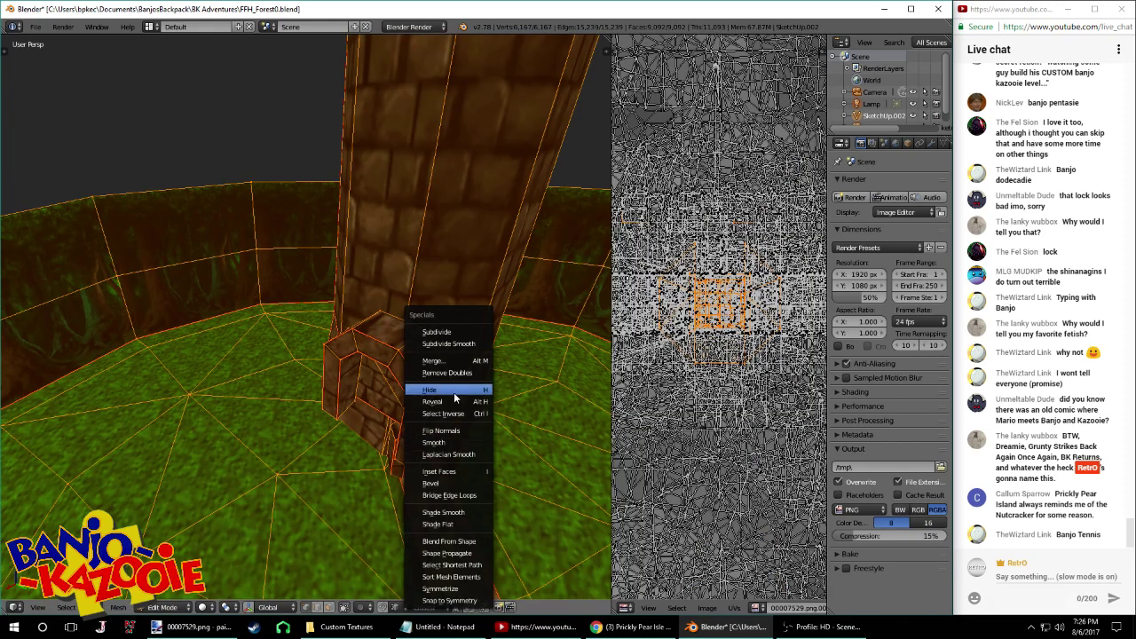
click(443, 369)
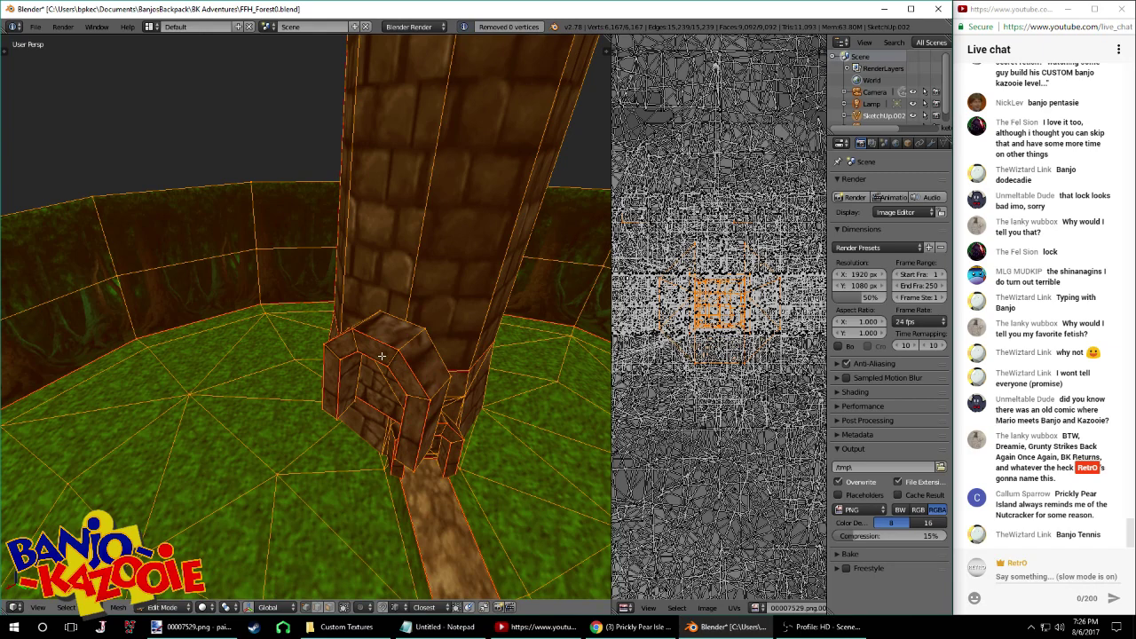
key(a)
Select the lower vertices of the copied arch's leg and move them along Z
middle_drag(382, 356, 500, 348)
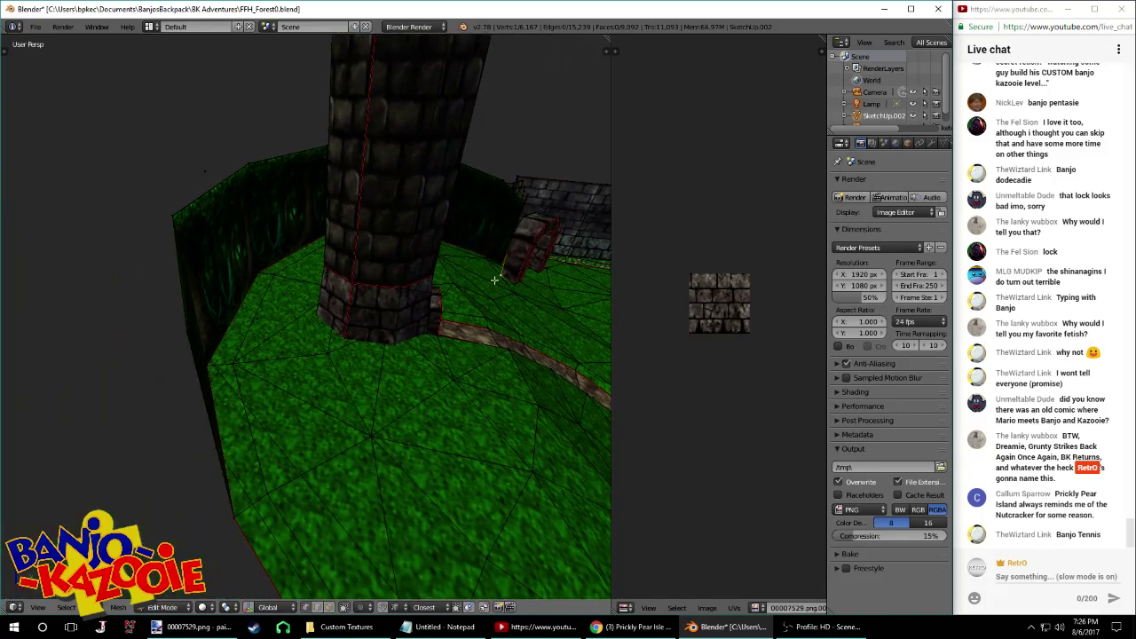
middle_drag(512, 280, 378, 259)
shift+right_click(358, 350)
middle_drag(358, 350, 453, 362)
key(g)
key(z)
click(284, 316)
Move the upper vertices of the copied arch along X and save over FFH_Forest0.blend
middle_drag(332, 300, 496, 307)
key(g)
key(x)
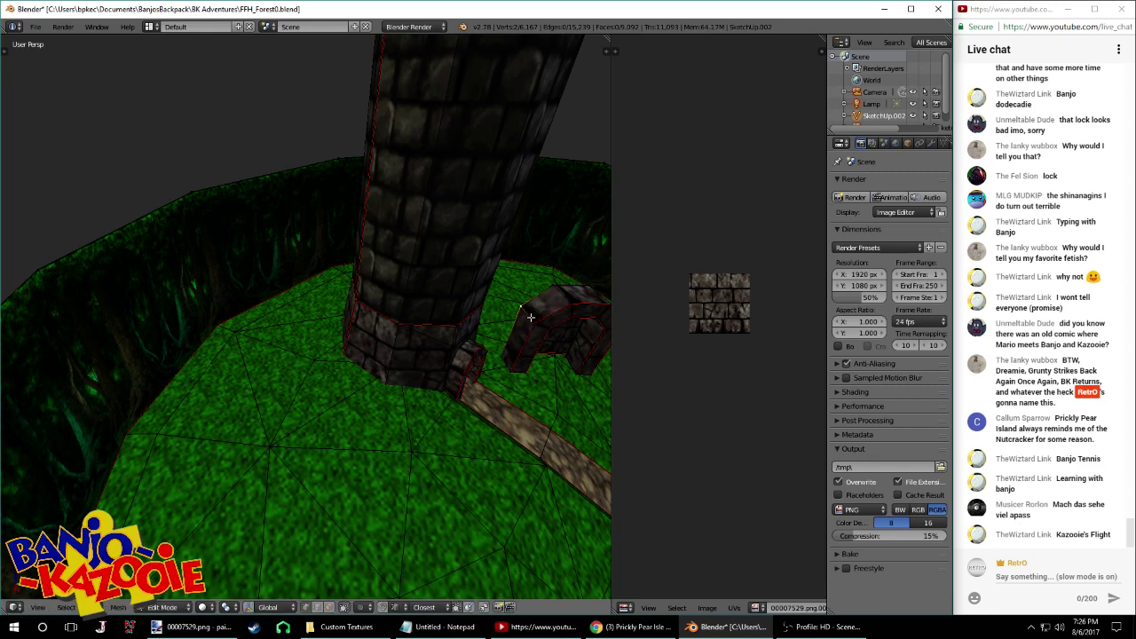
click(500, 356)
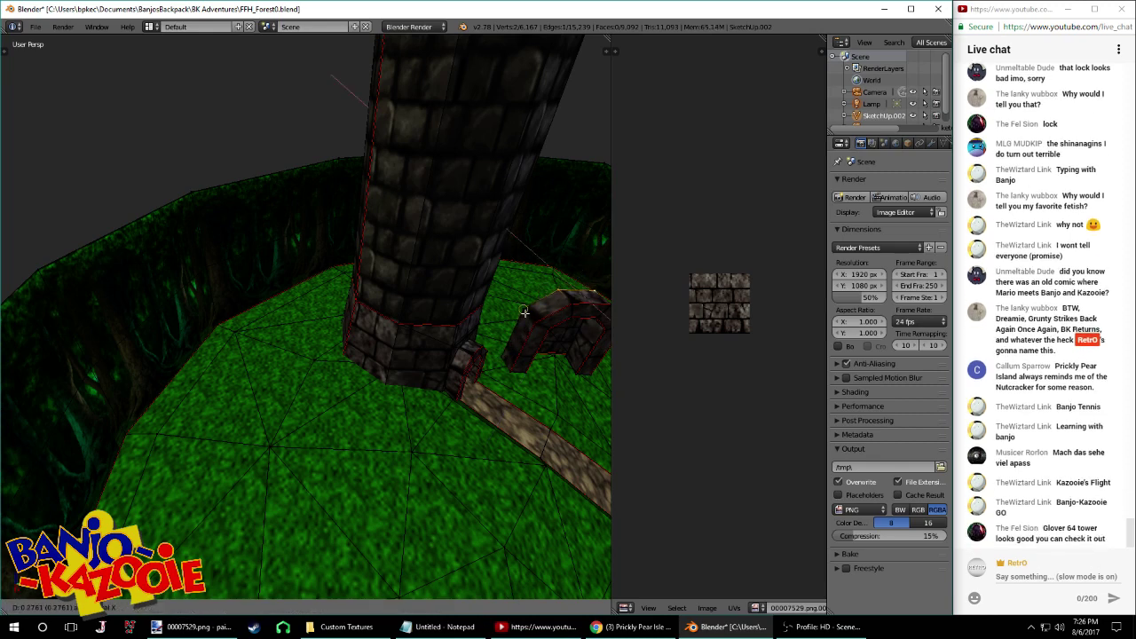
middle_drag(585, 292, 23, 305)
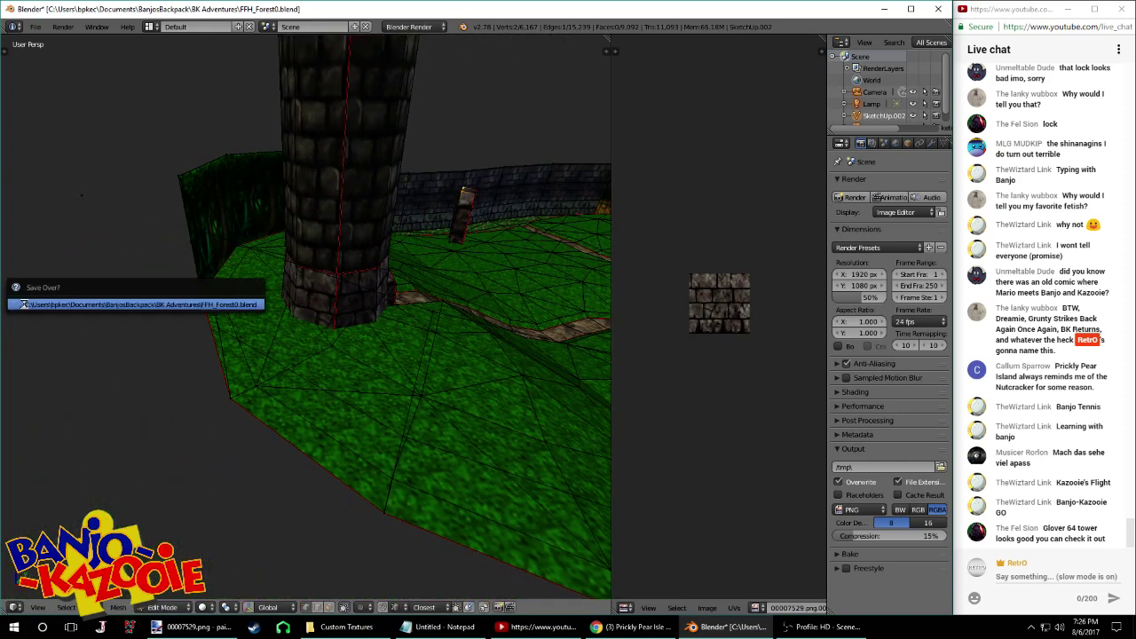
Move the stray ground vertex beside the copied arch's leg onto its neighbouring vertex
middle_drag(379, 338, 182, 372)
scroll(182, 372, up, 3)
right_click(104, 414)
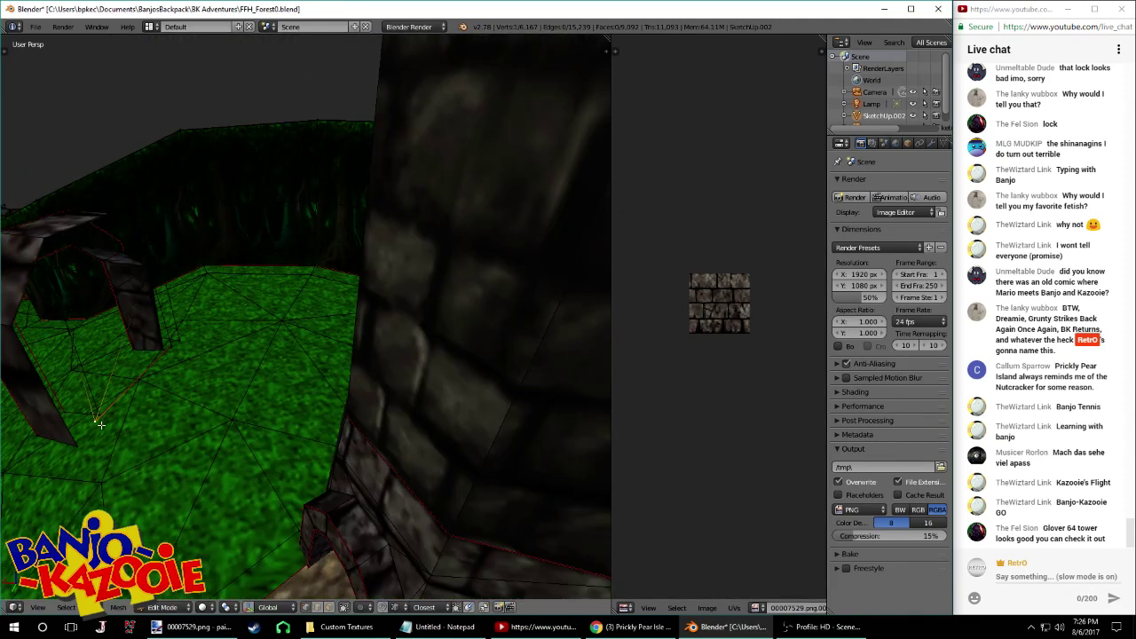
key(g)
click(100, 413)
middle_drag(193, 345, 203, 250)
Merge overlapping vertices across the whole mesh with Remove Doubles and save the level file
key(a)
key(a)
key(w)
click(274, 338)
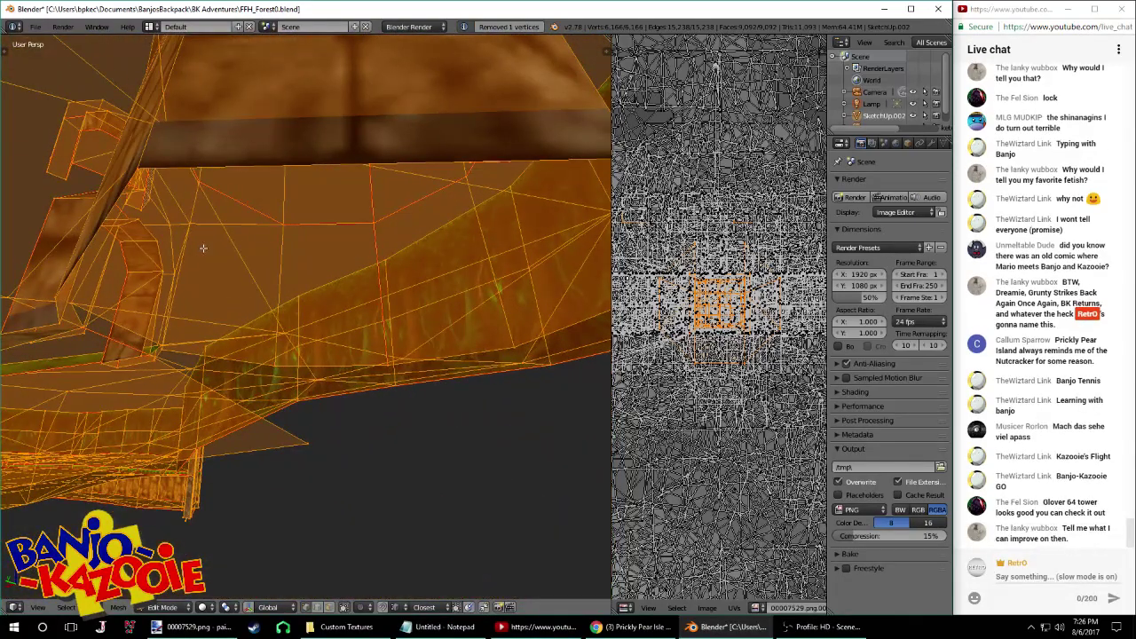
right_click(148, 181)
middle_drag(147, 181, 281, 274)
key(ctrl+s)
click(137, 192)
scroll(282, 274, down, 1)
scroll(281, 273, up, 1)
middle_drag(357, 293, 279, 302)
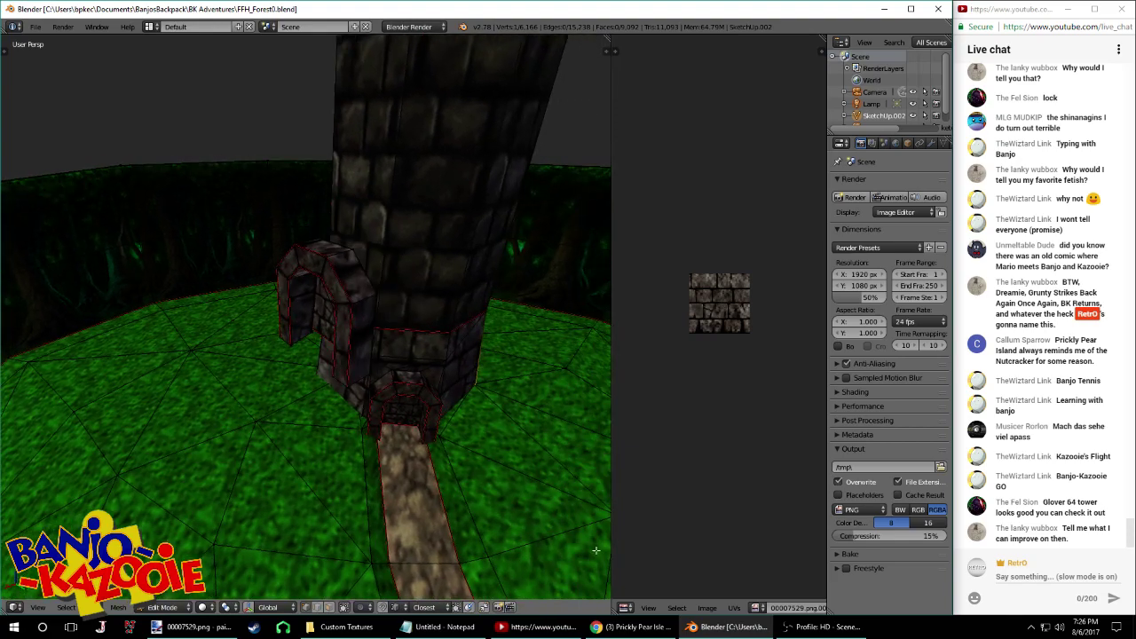
Switch to Chrome, open banjosbackpack.com in a new tab and go to the forum's Showcase section
click(632, 628)
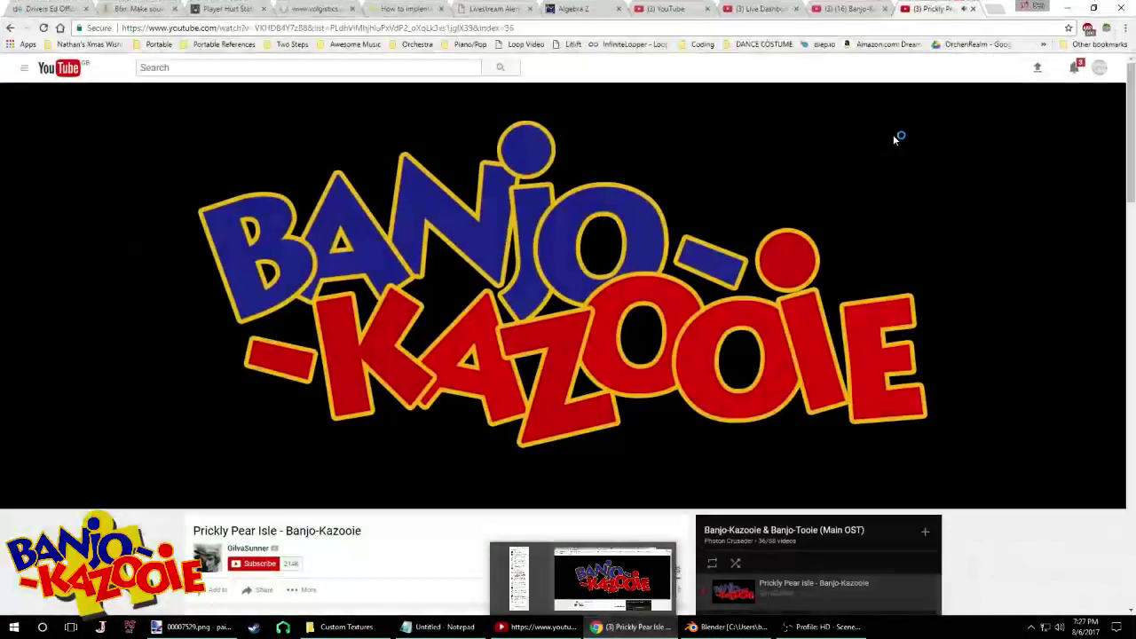
click(995, 9)
text(banjosbackpack.com)
key(Return)
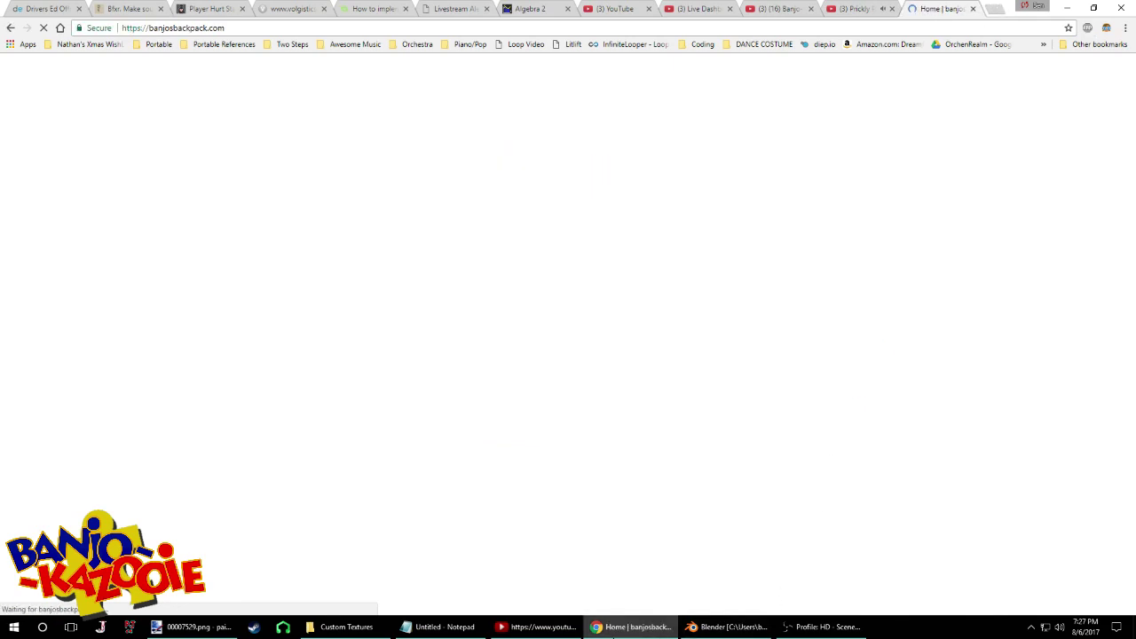
click(728, 626)
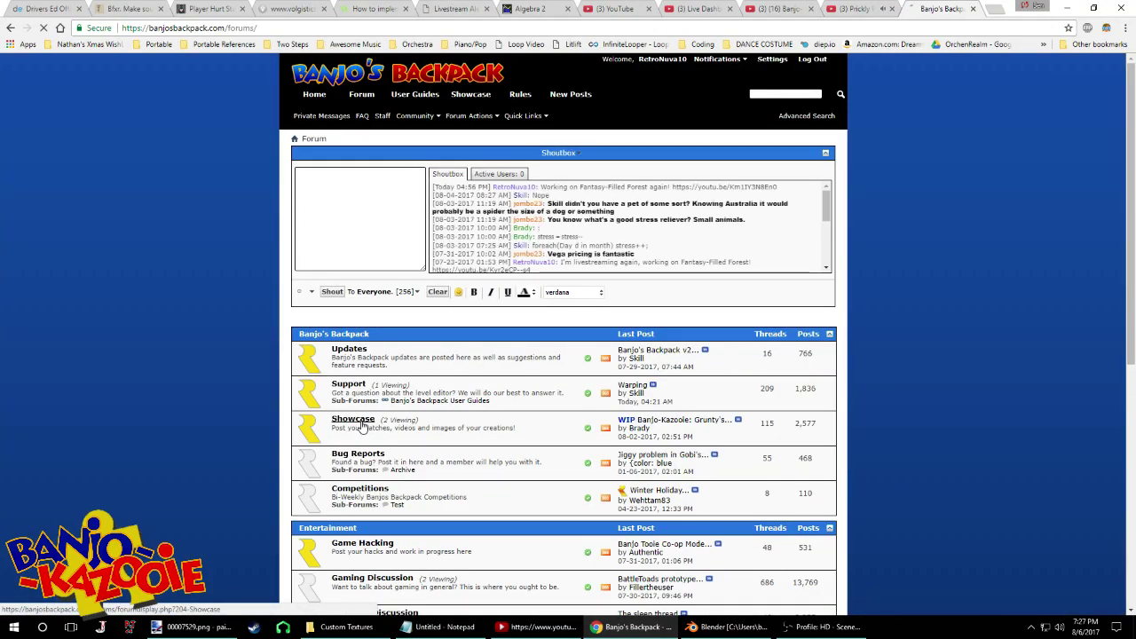
click(361, 427)
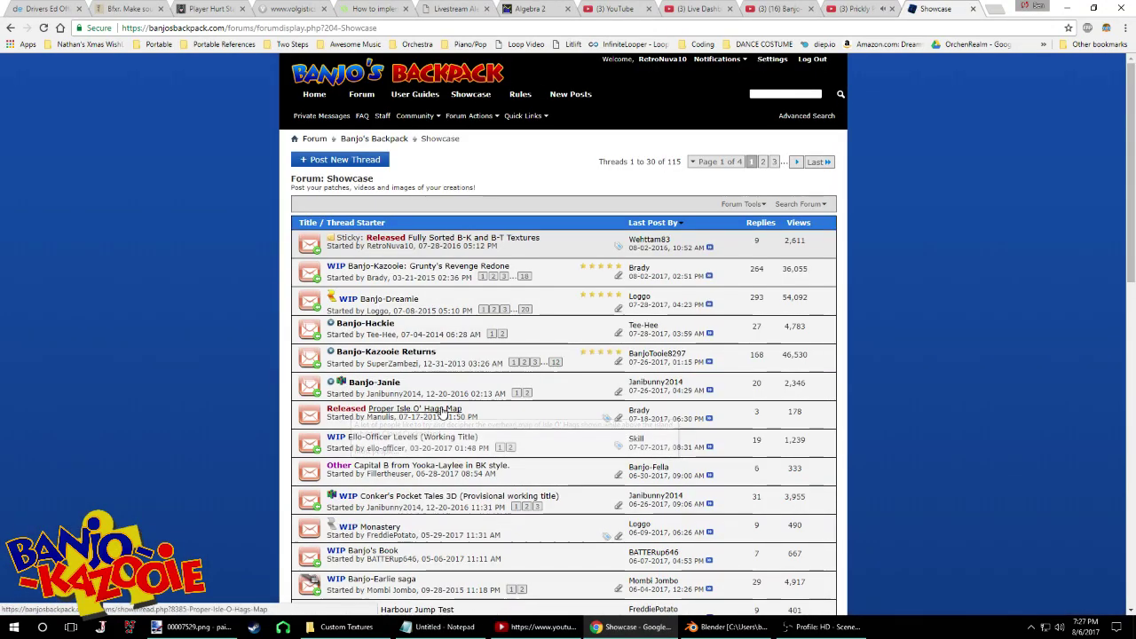
Look through the thread titles on the first two pages of the Showcase forum and close the page
scroll(451, 406, down, 2)
scroll(451, 407, down, 1)
scroll(480, 371, down, 2)
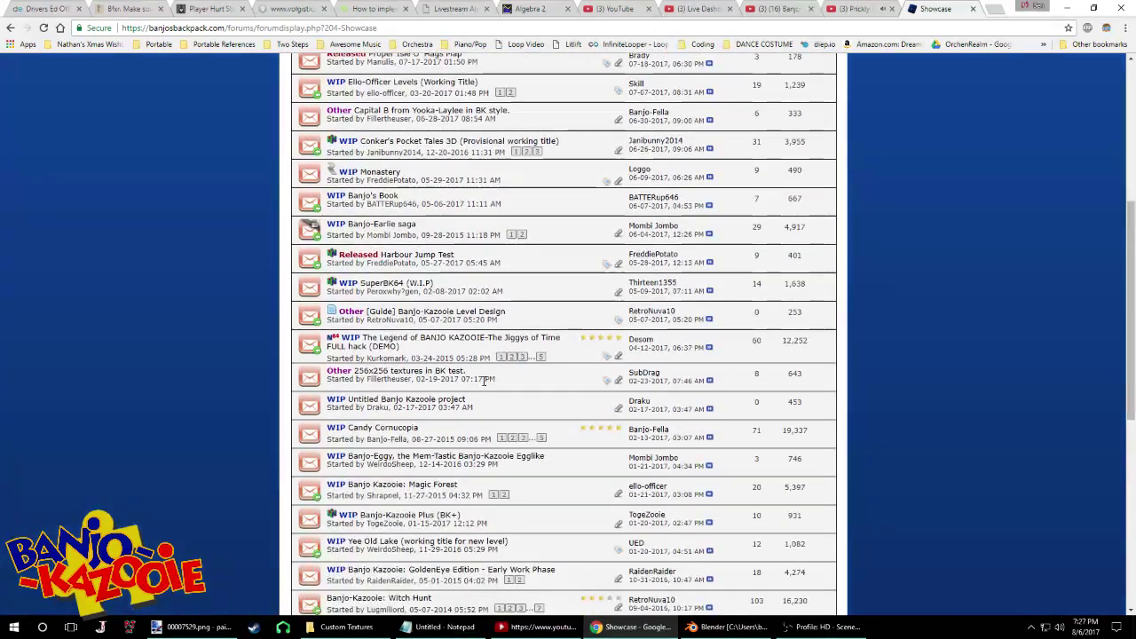
scroll(500, 408, down, 2)
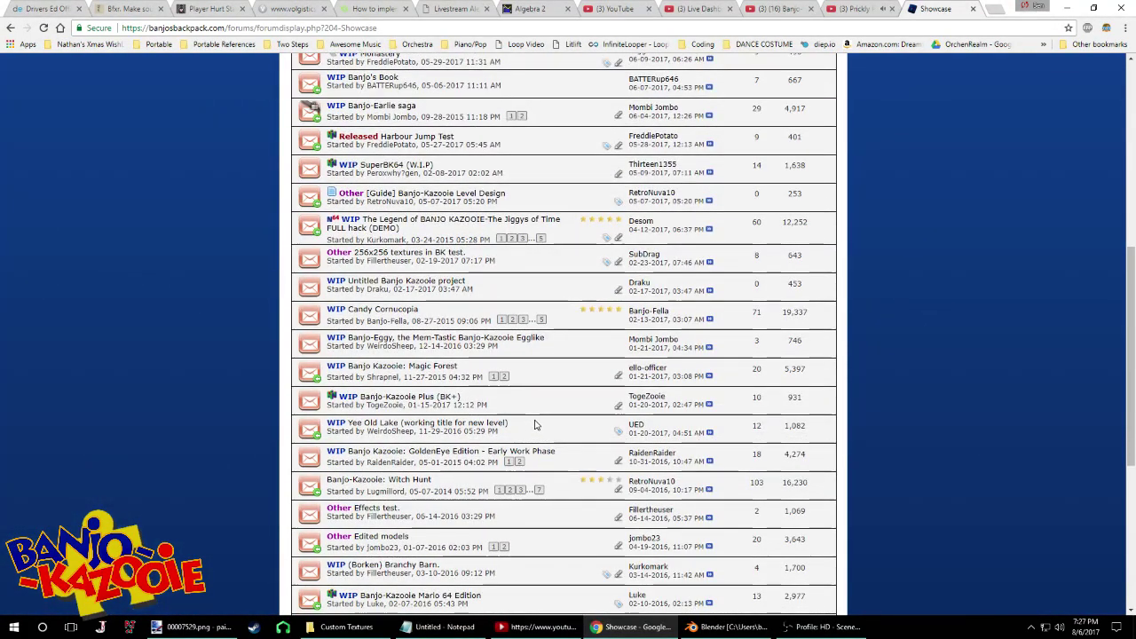
scroll(572, 428, down, 1)
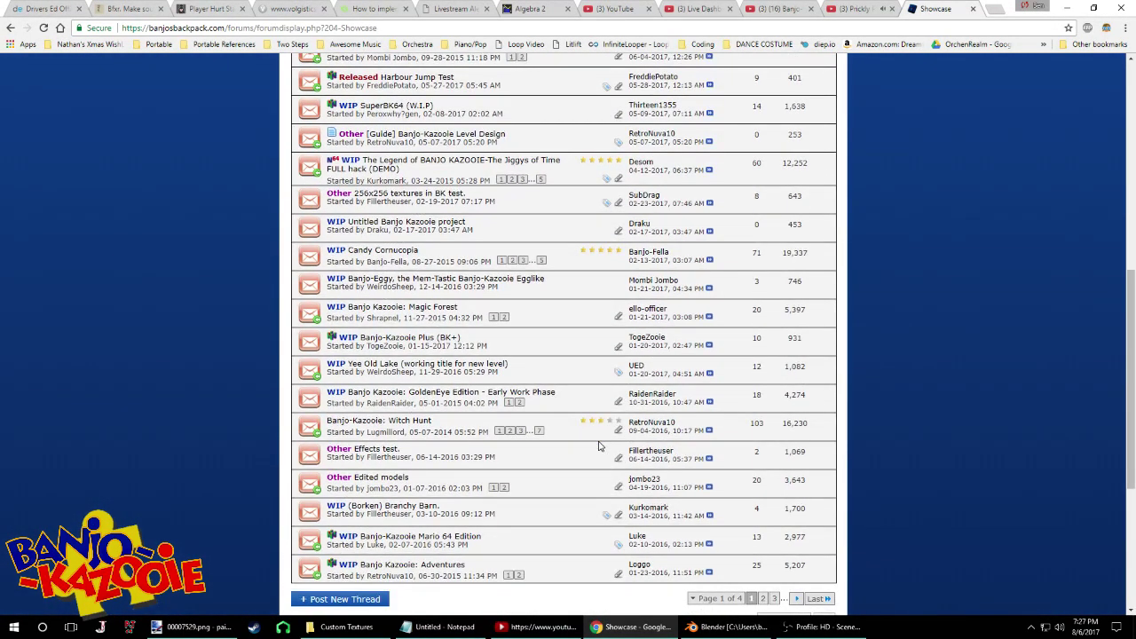
scroll(595, 448, up, 4)
scroll(593, 446, up, 3)
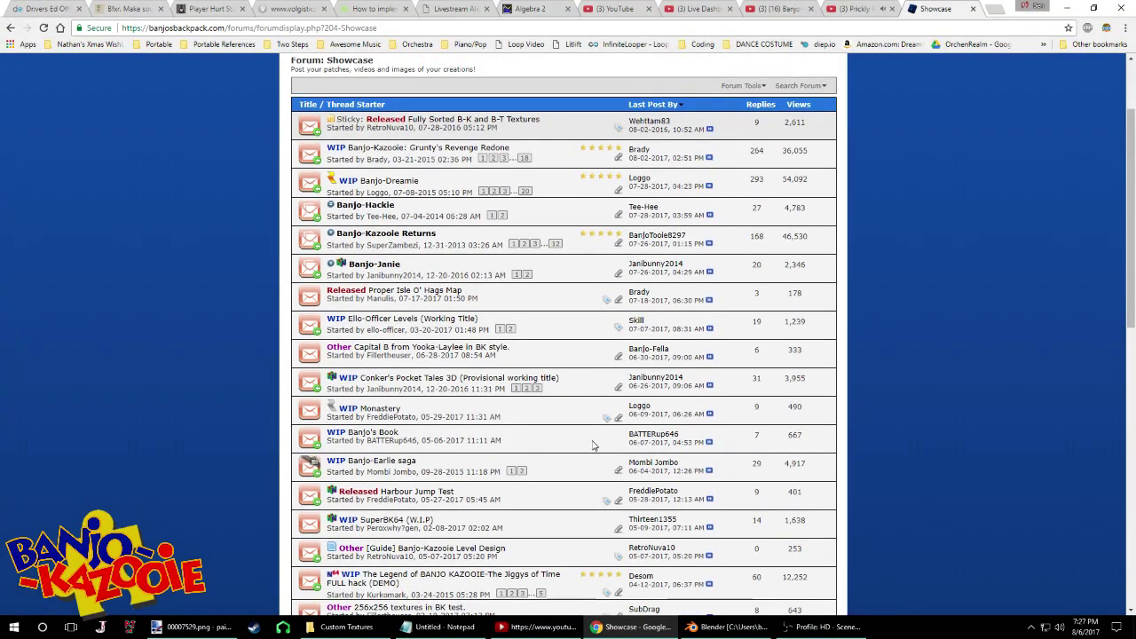
scroll(592, 444, down, 2)
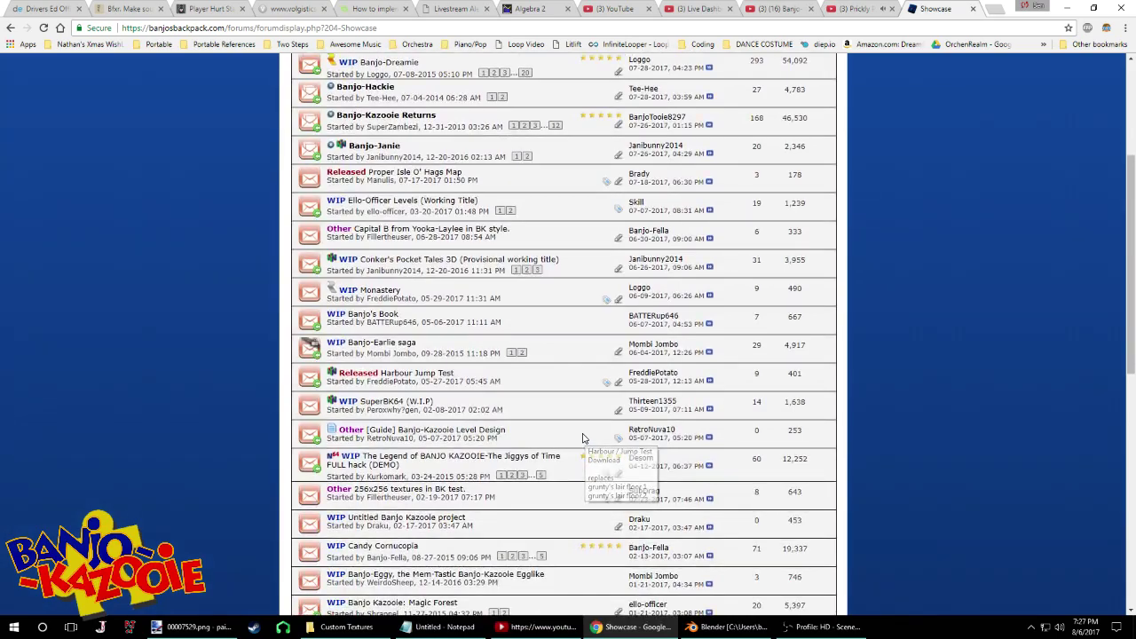
scroll(583, 437, down, 1)
scroll(583, 438, down, 2)
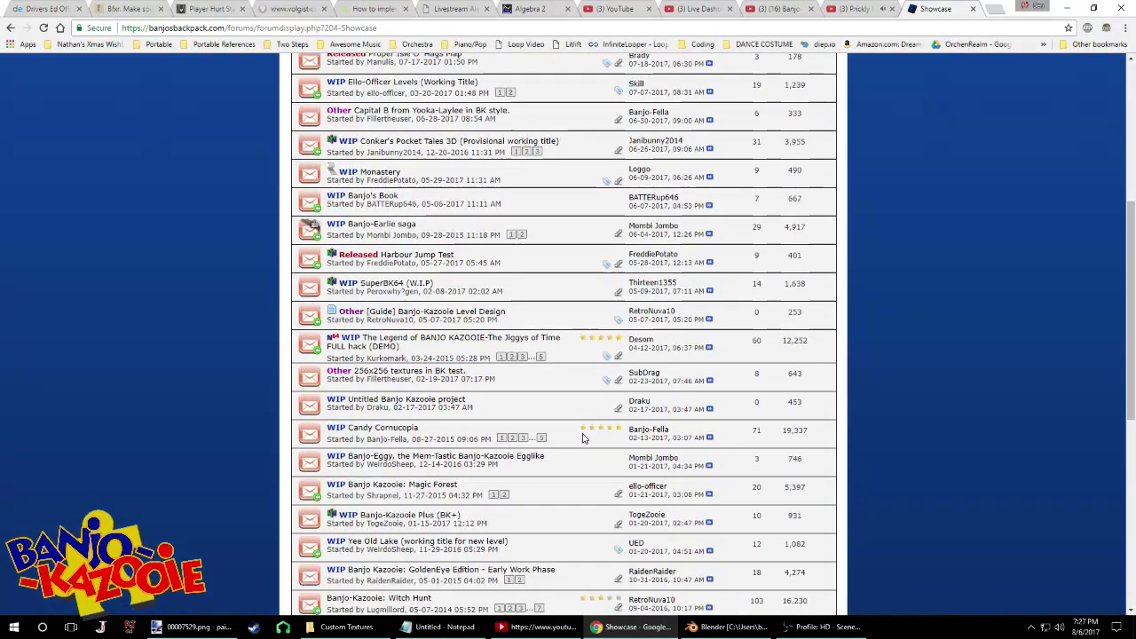
scroll(577, 438, down, 1)
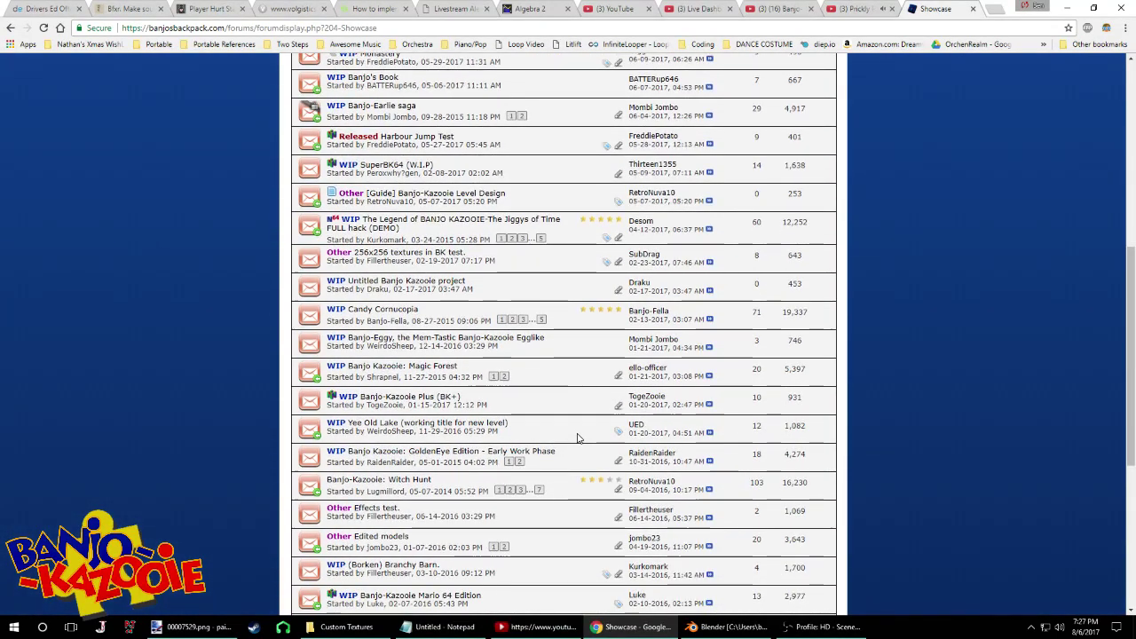
scroll(577, 438, down, 2)
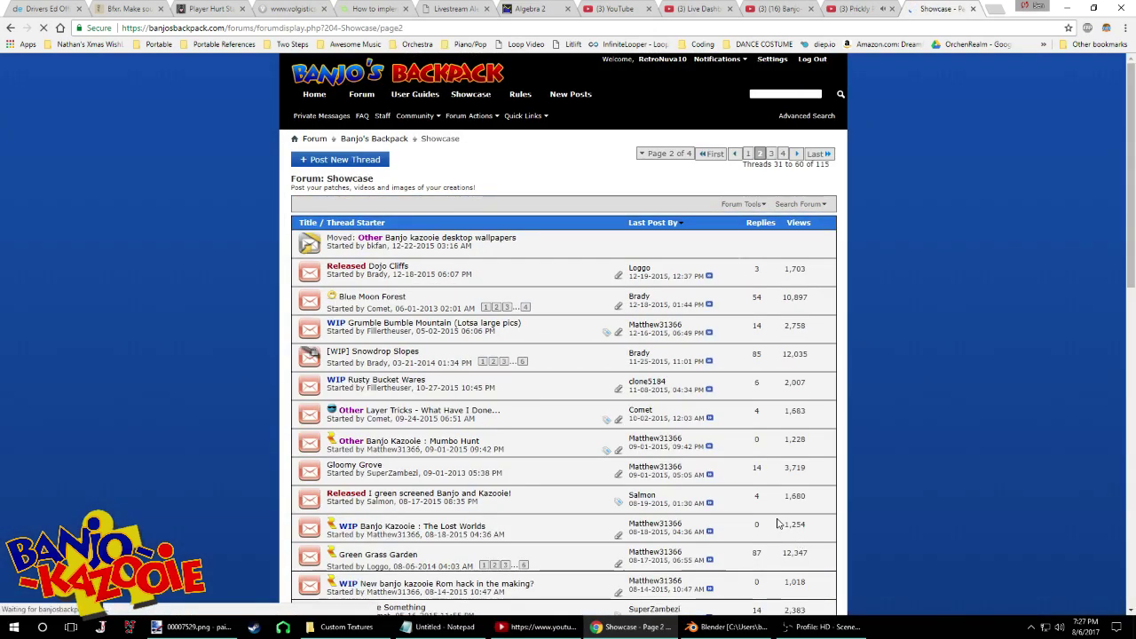
scroll(701, 481, down, 4)
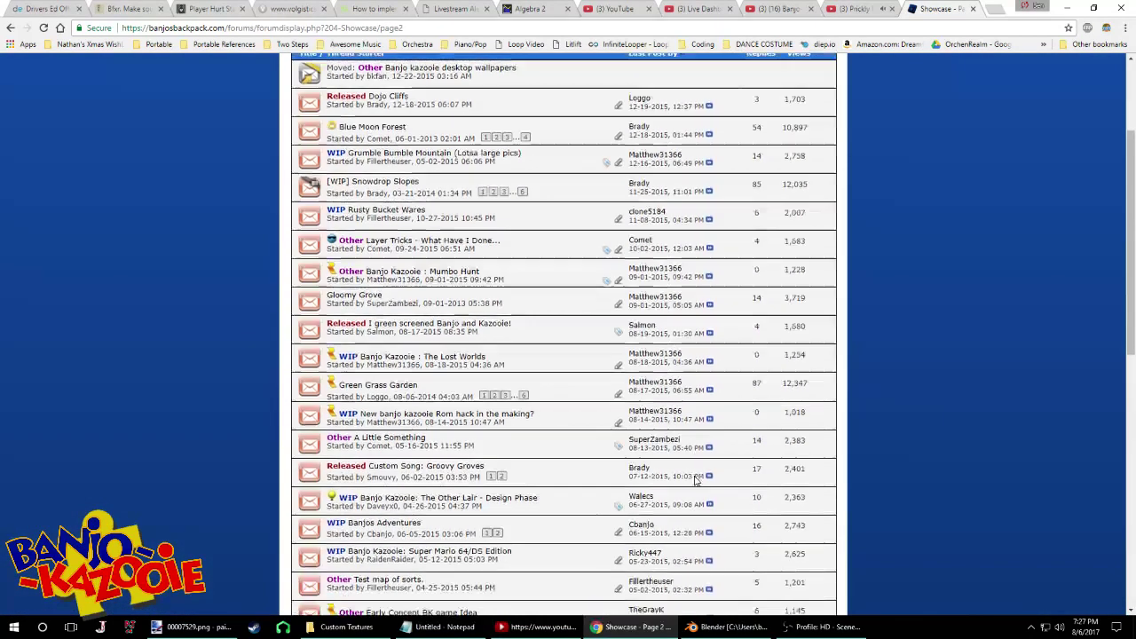
scroll(697, 481, down, 3)
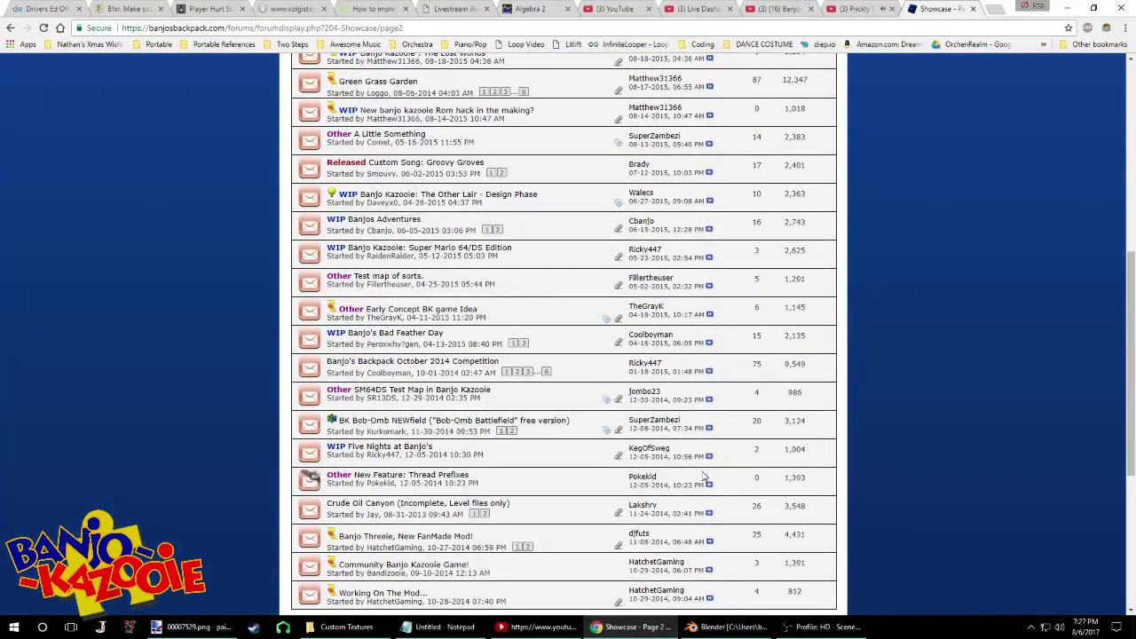
scroll(698, 482, down, 3)
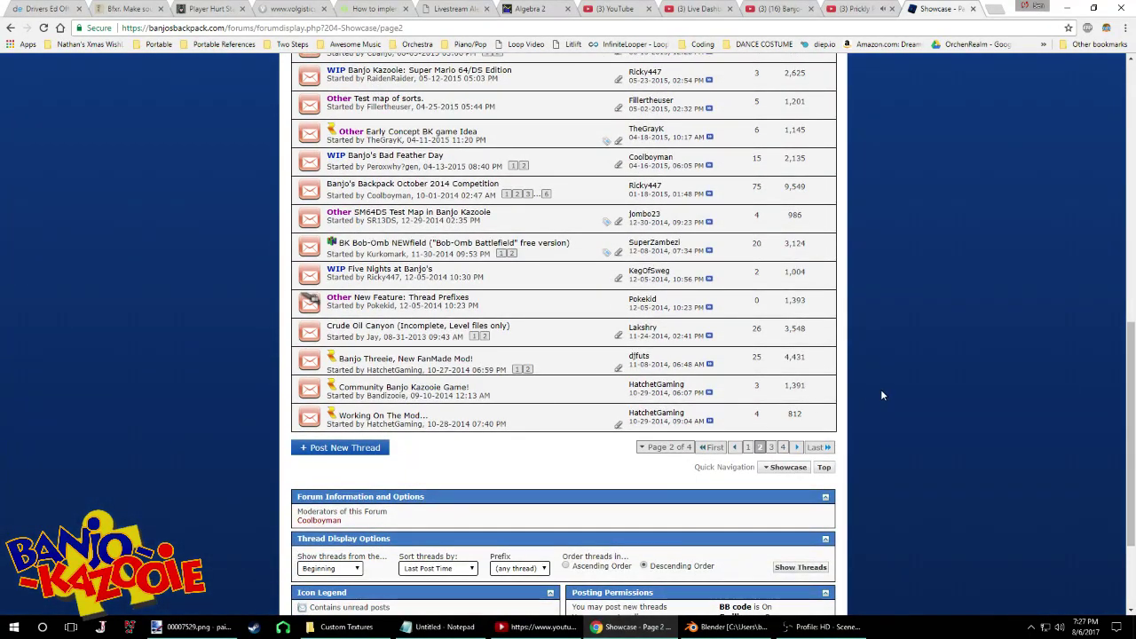
click(975, 11)
click(1067, 9)
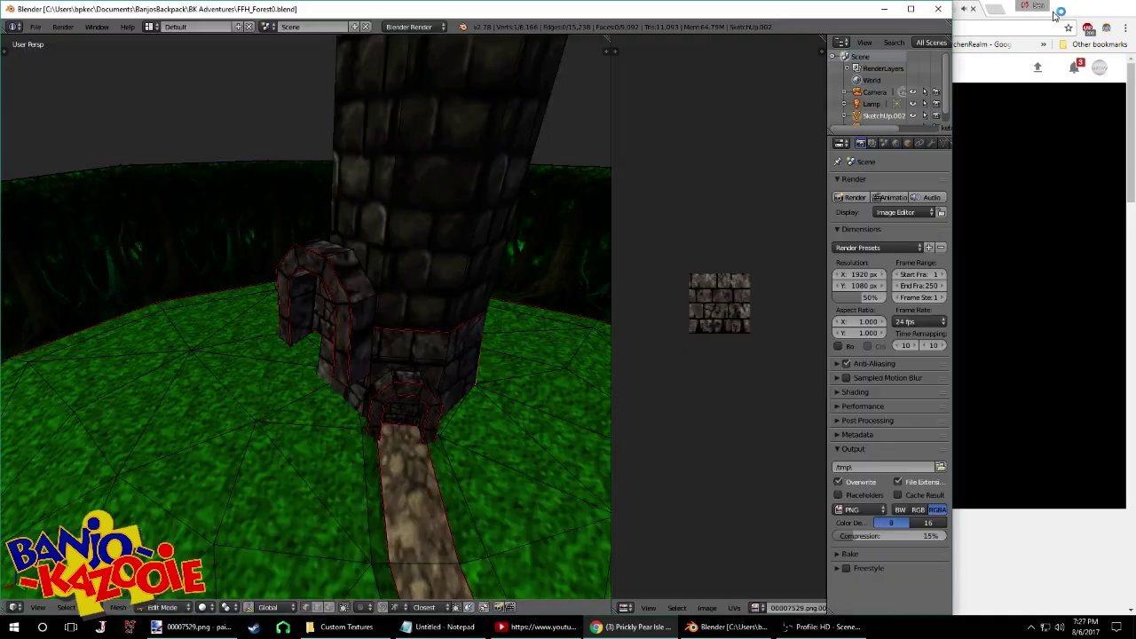
Switch back to Blender, select the whole mesh and run Remove Doubles again
middle_drag(489, 399, 430, 389)
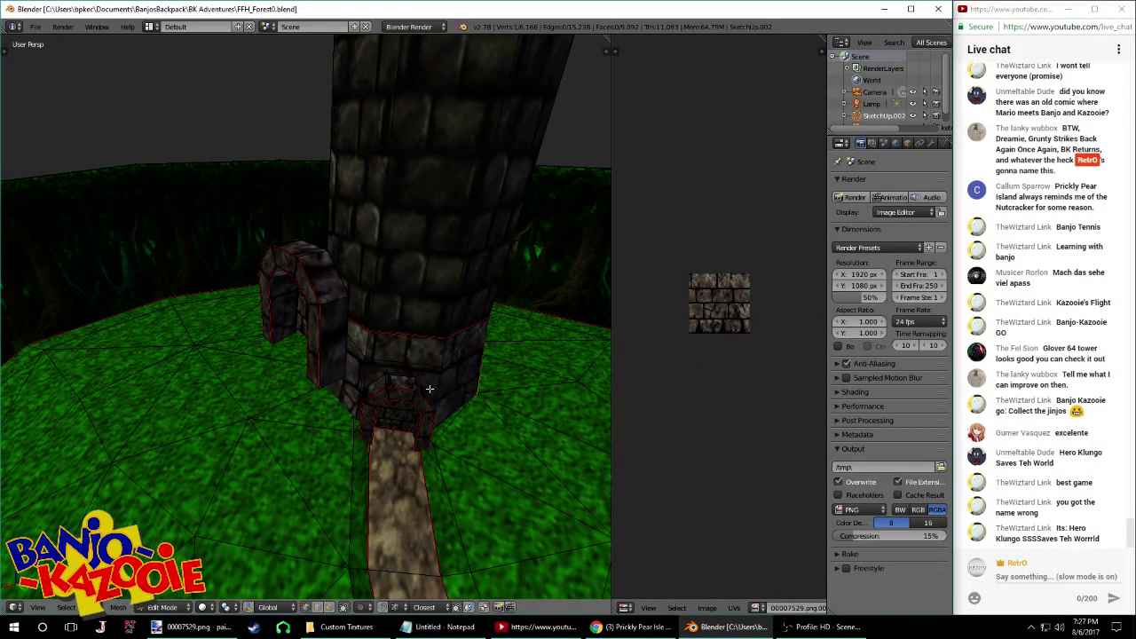
key(a)
key(w)
click(429, 295)
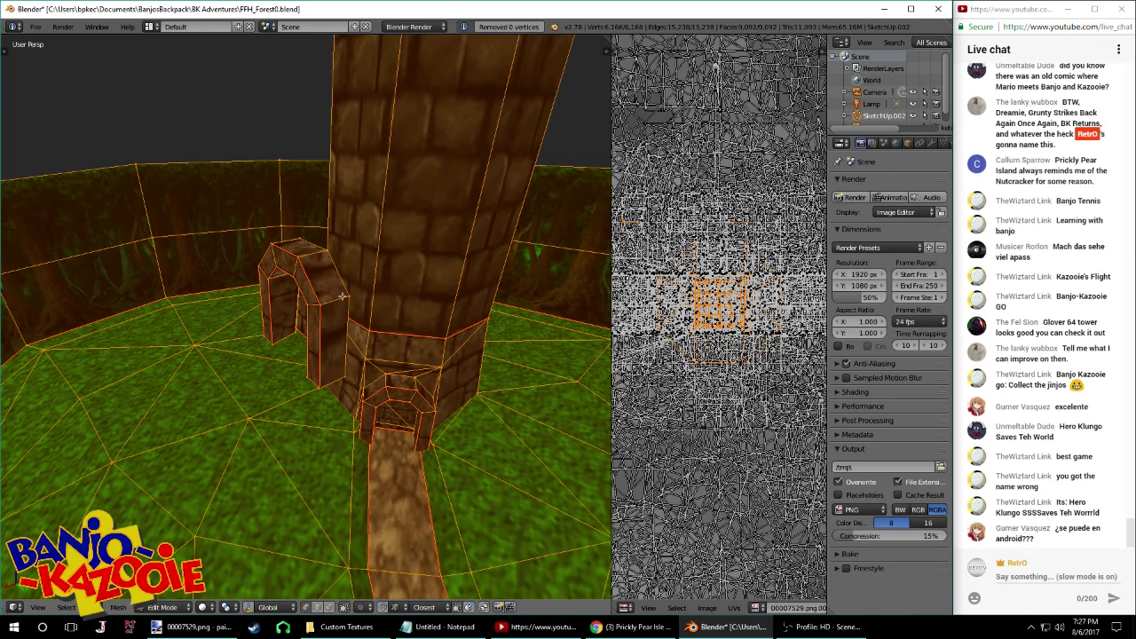
Clear the selection and select all linked geometry of the copied arch beside the tower
key(a)
key(l)
middle_drag(343, 295, 304, 288)
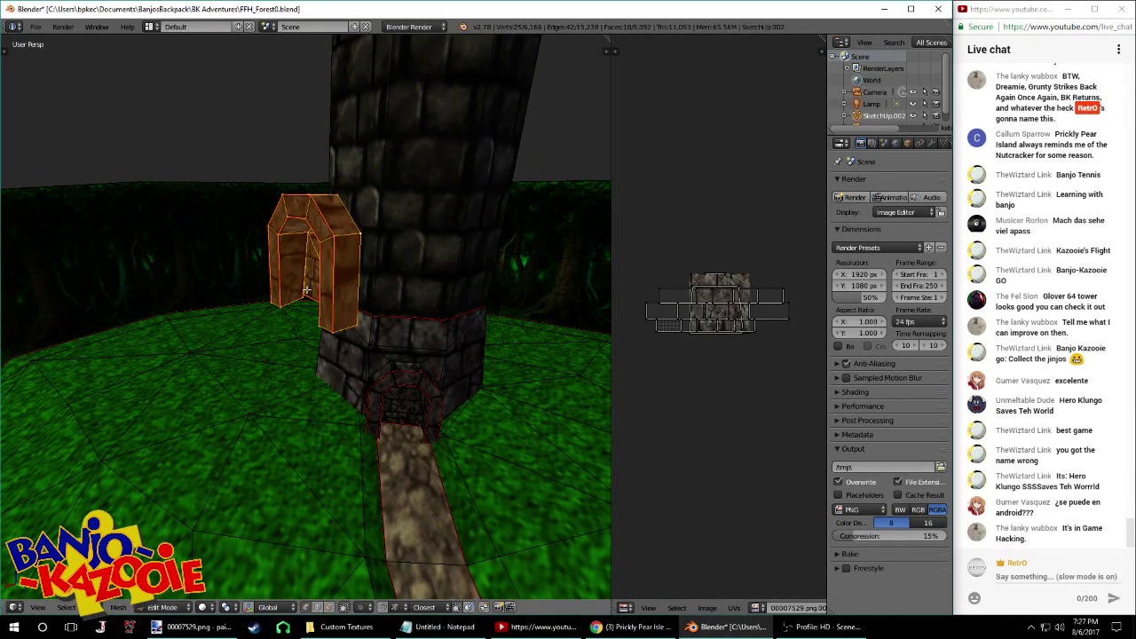
scroll(320, 290, up, 2)
Switch to Chrome and load banjosbackpack.com in a new tab
click(631, 627)
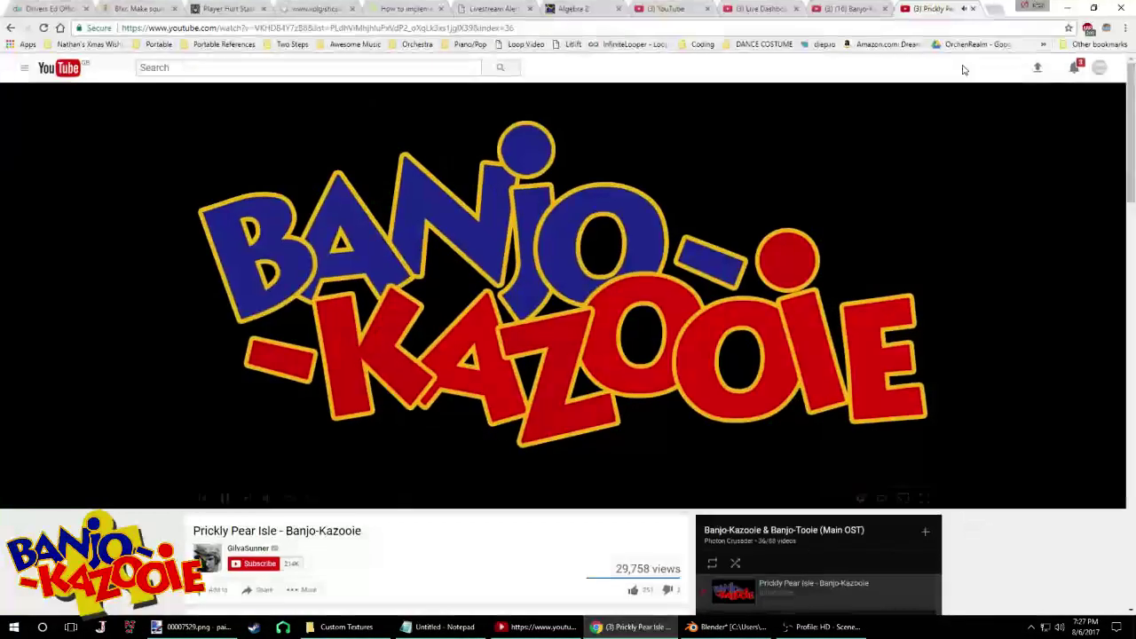
click(990, 5)
text(banjosbackpack.com)
key(Return)
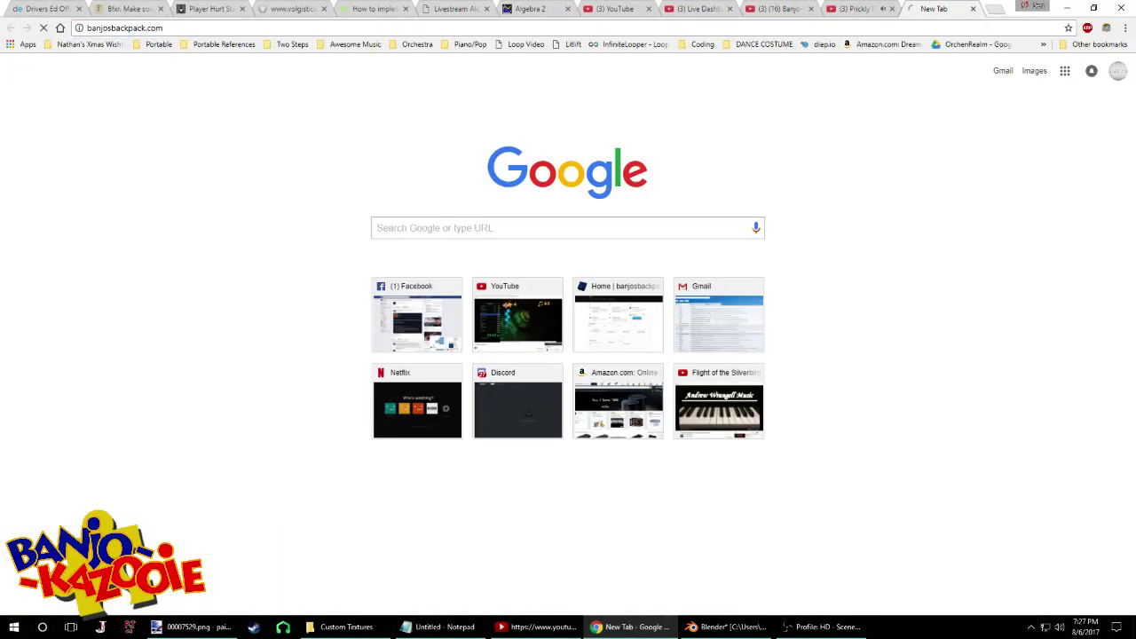
Open the site's forum, go to Game Hacking and open the thread "Banjo-Kazooie: Grunty Strikes Back Again Once Again"
key(ctrl+shift+Tab)
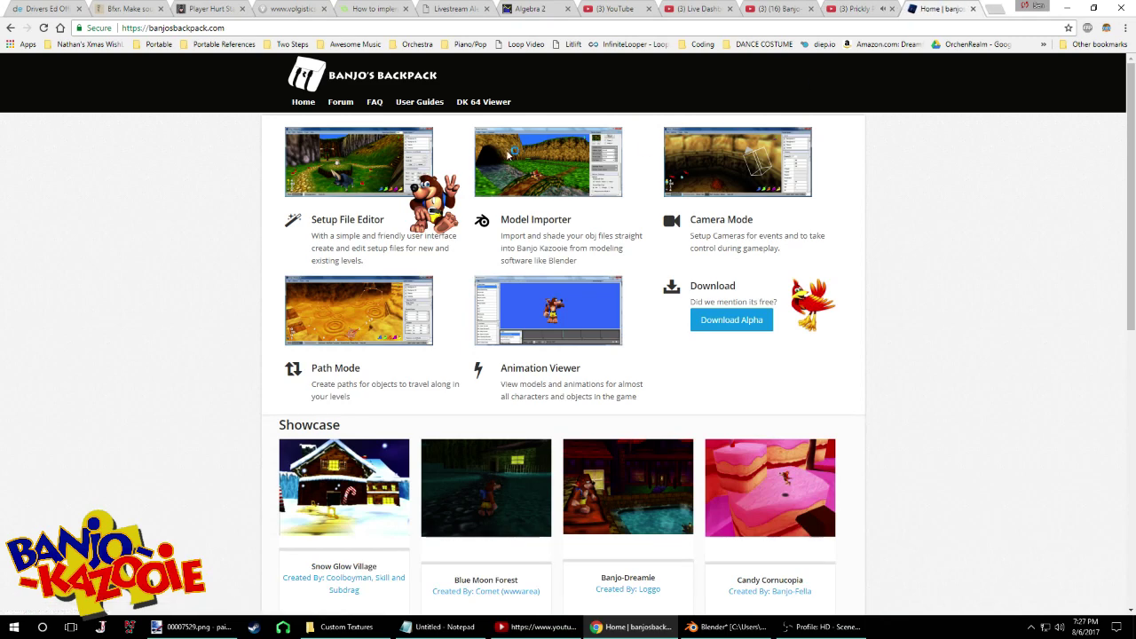
click(342, 103)
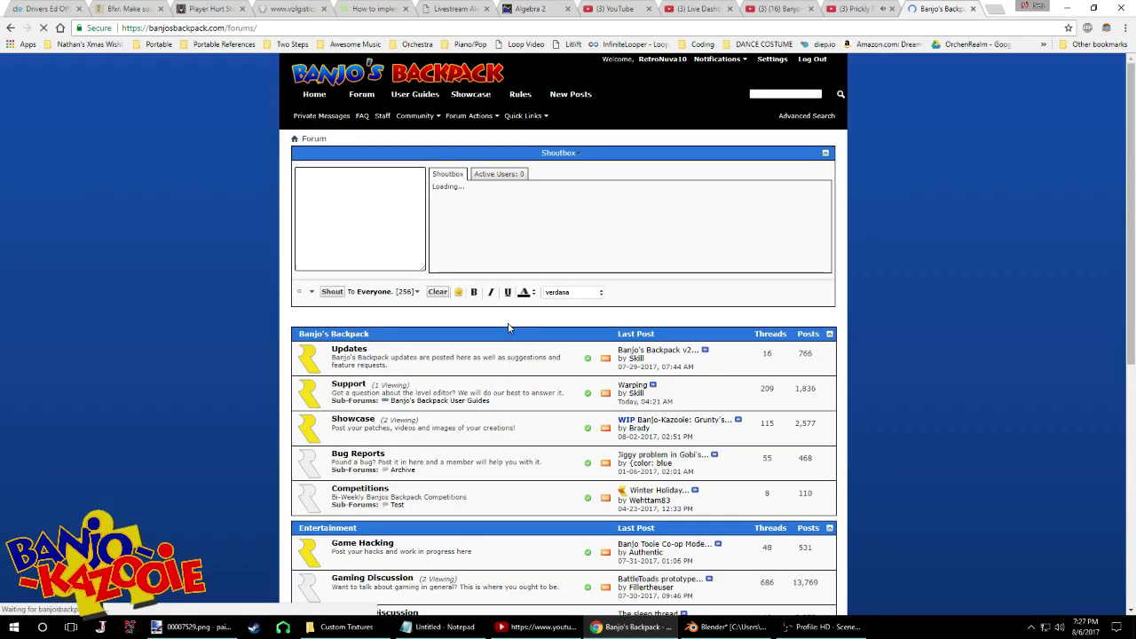
scroll(506, 338, down, 2)
click(383, 370)
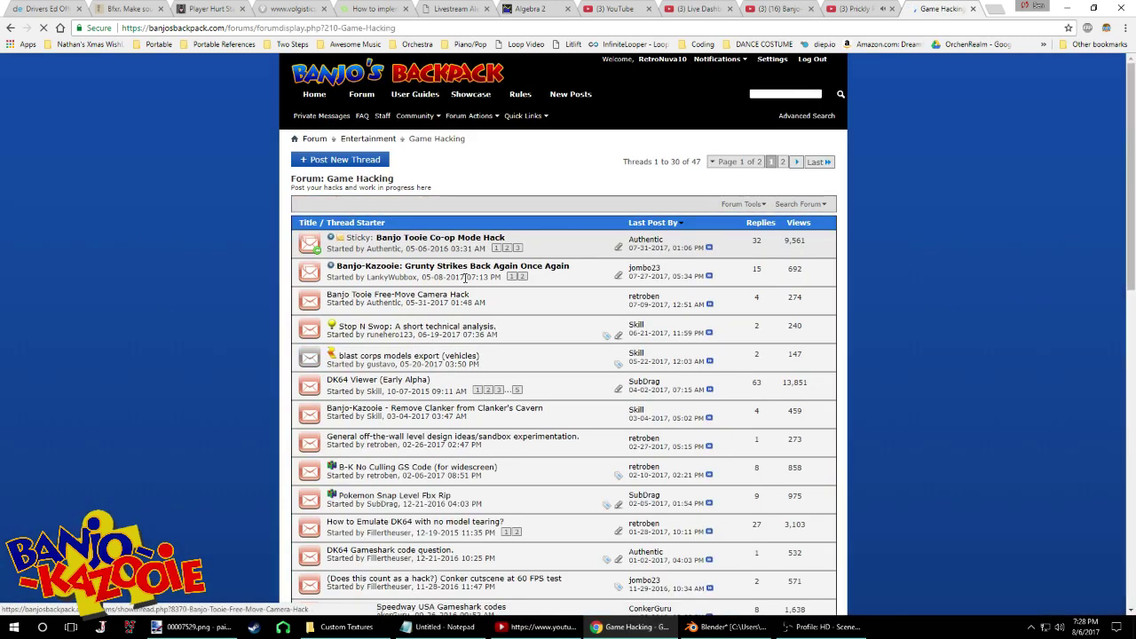
click(475, 276)
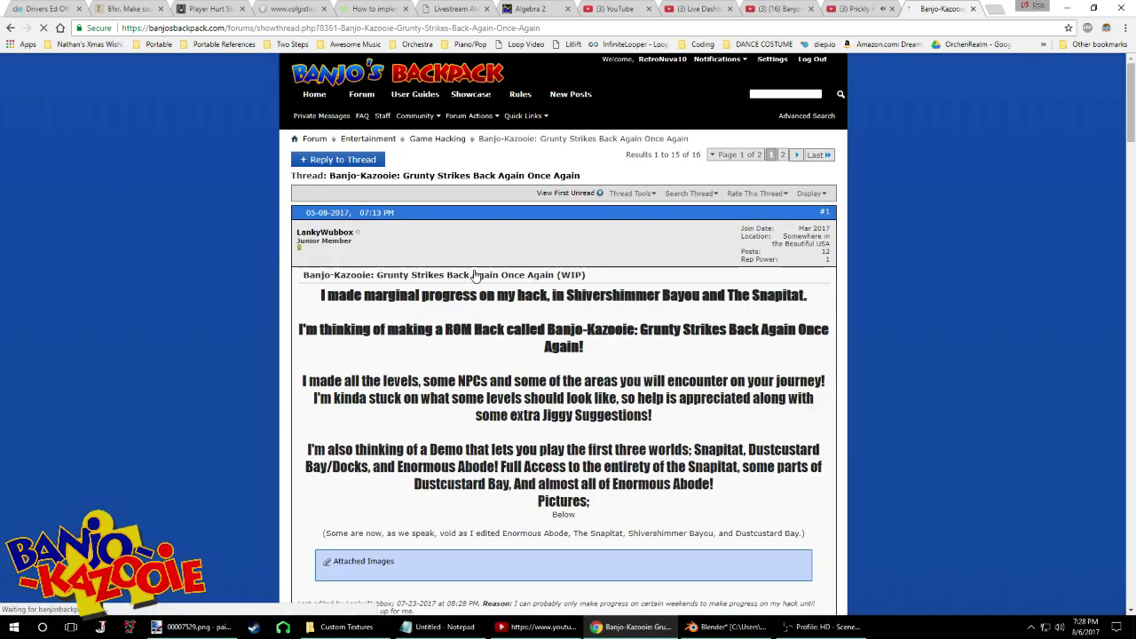
Look through the first post's attached images, from the red-headed character models down to the metal ship deck
scroll(486, 280, down, 2)
scroll(481, 277, down, 5)
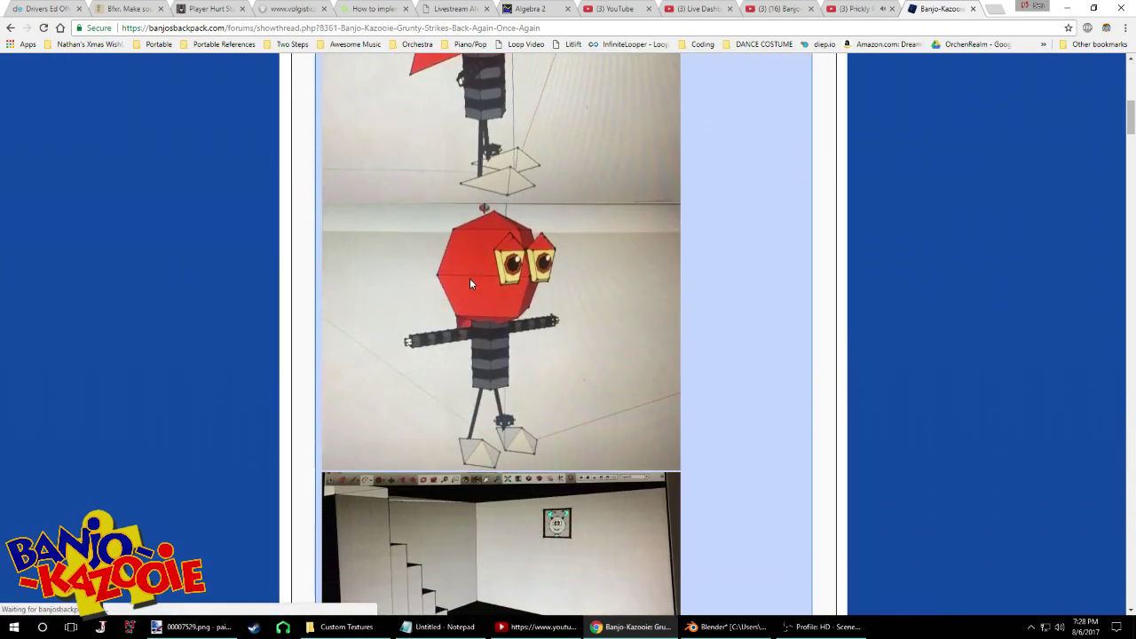
scroll(469, 278, up, 8)
scroll(463, 286, down, 10)
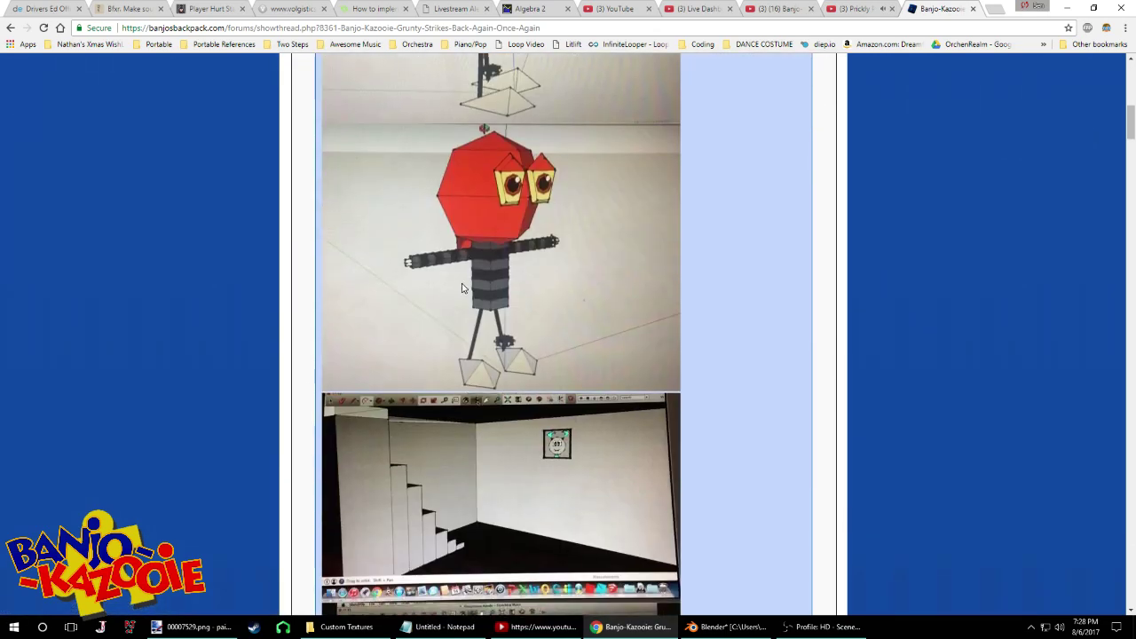
scroll(447, 316, down, 6)
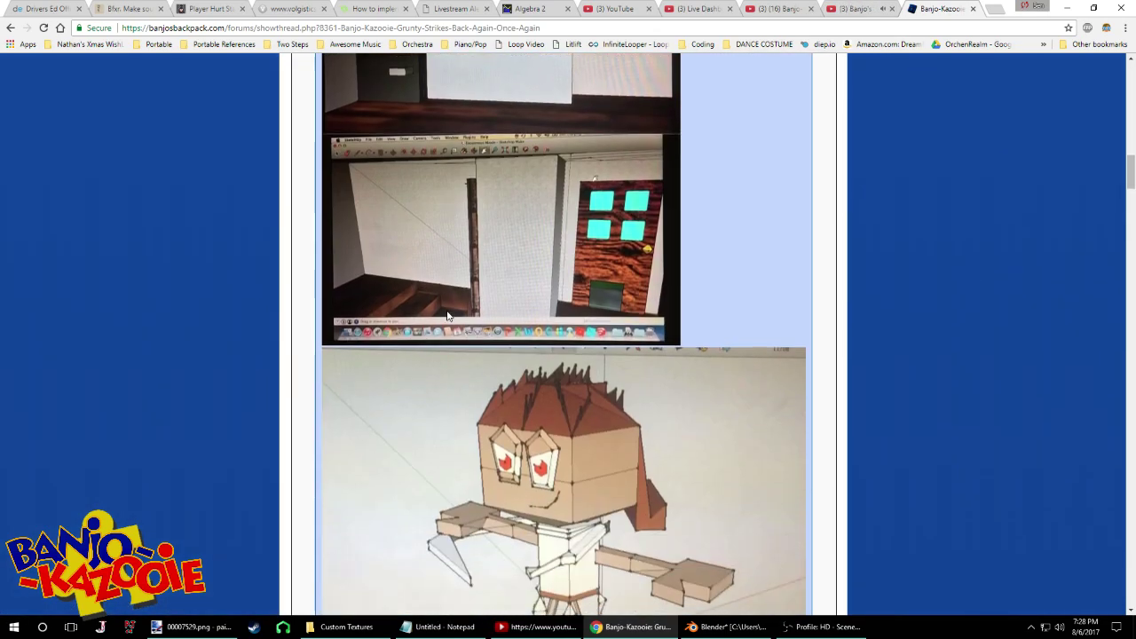
scroll(445, 320, down, 7)
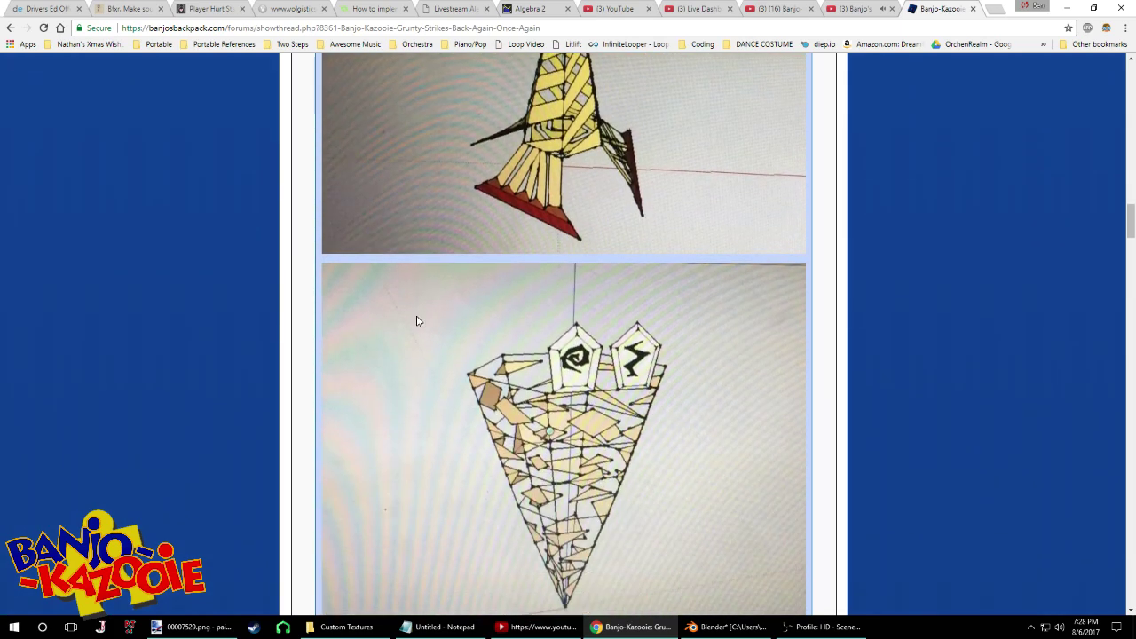
scroll(422, 322, down, 5)
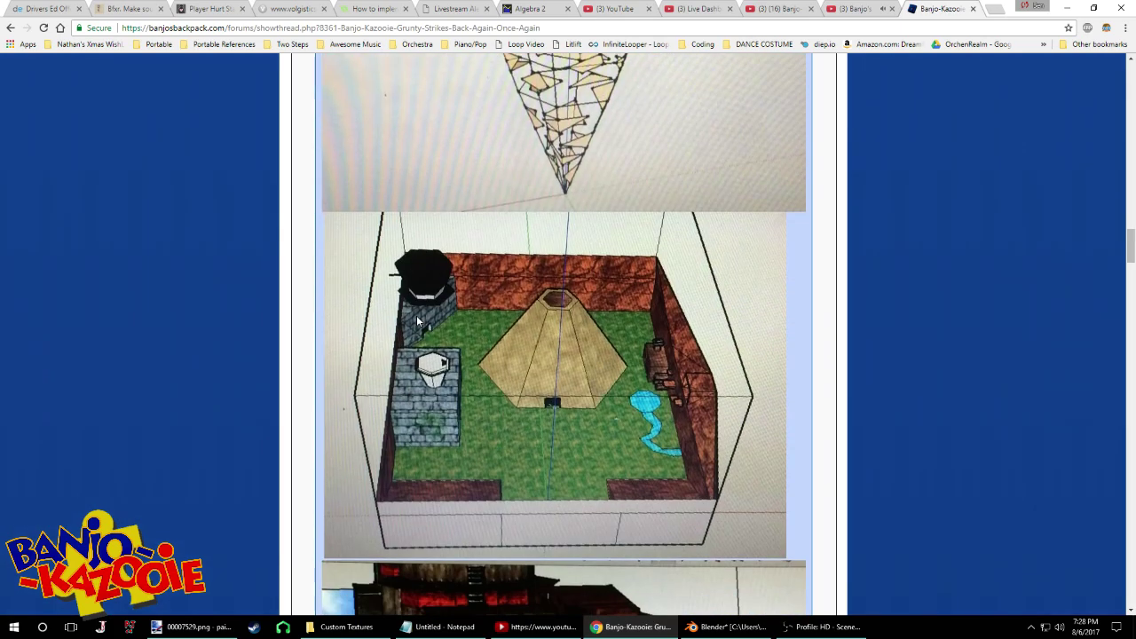
scroll(418, 322, down, 7)
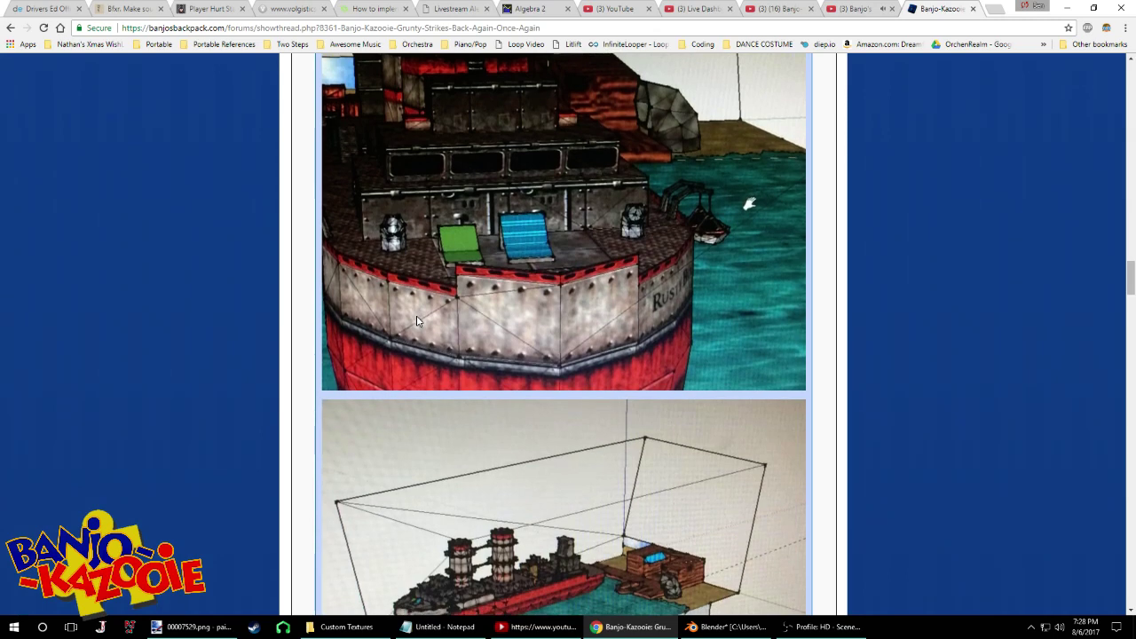
scroll(417, 321, down, 6)
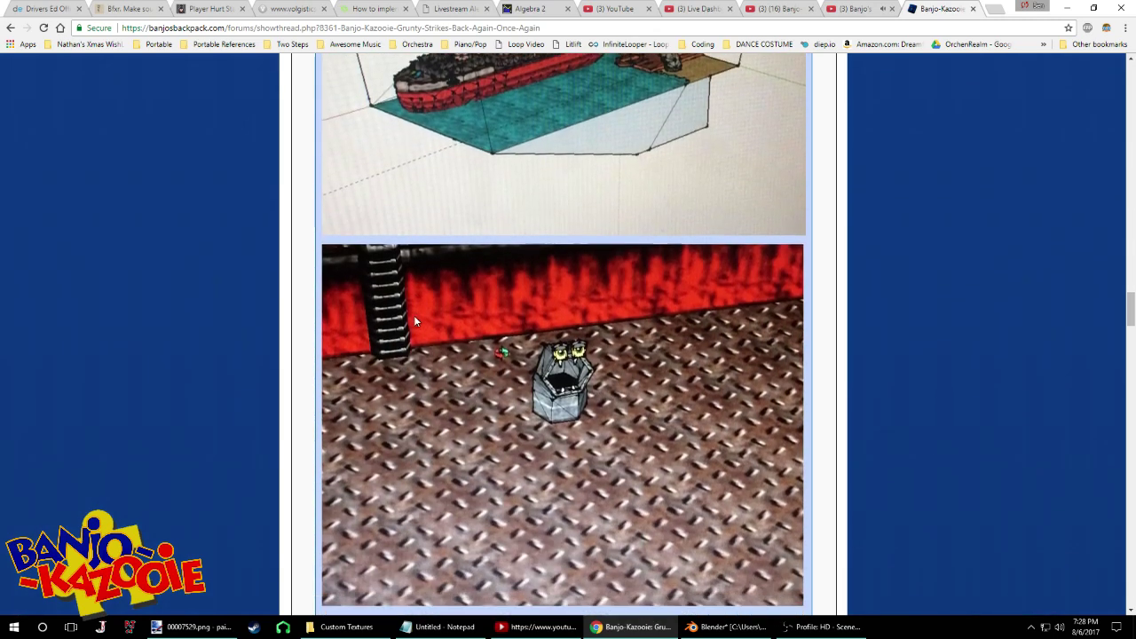
Examine the images of the ship and dock level again, then go back to the walled grass level
scroll(408, 316, up, 3)
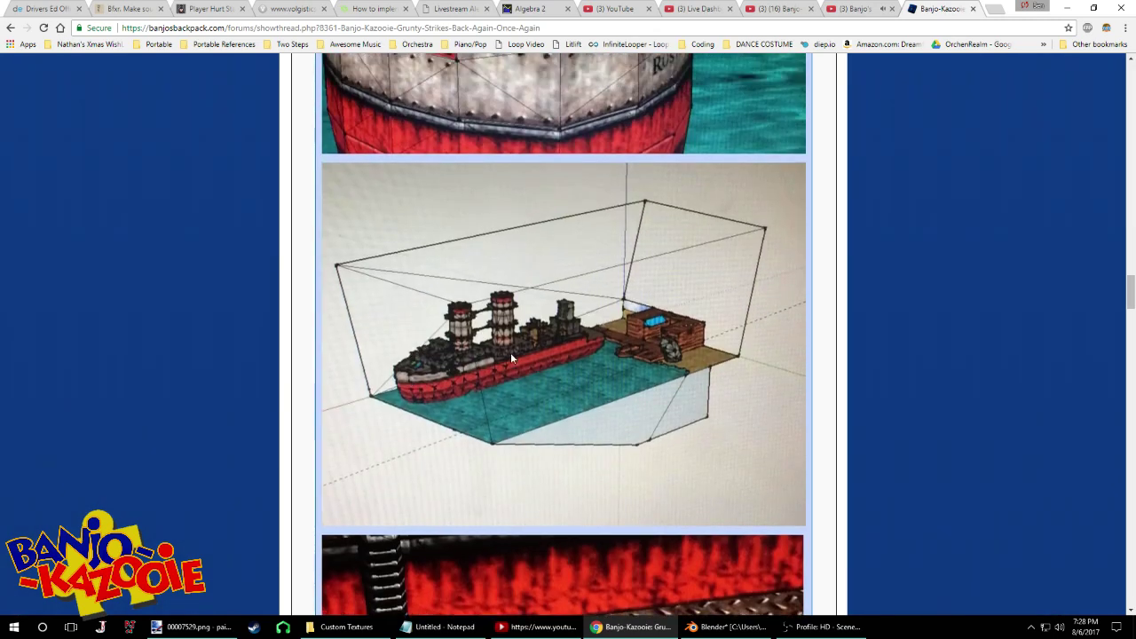
scroll(562, 354, up, 3)
scroll(562, 354, down, 6)
scroll(559, 356, down, 3)
scroll(532, 358, up, 7)
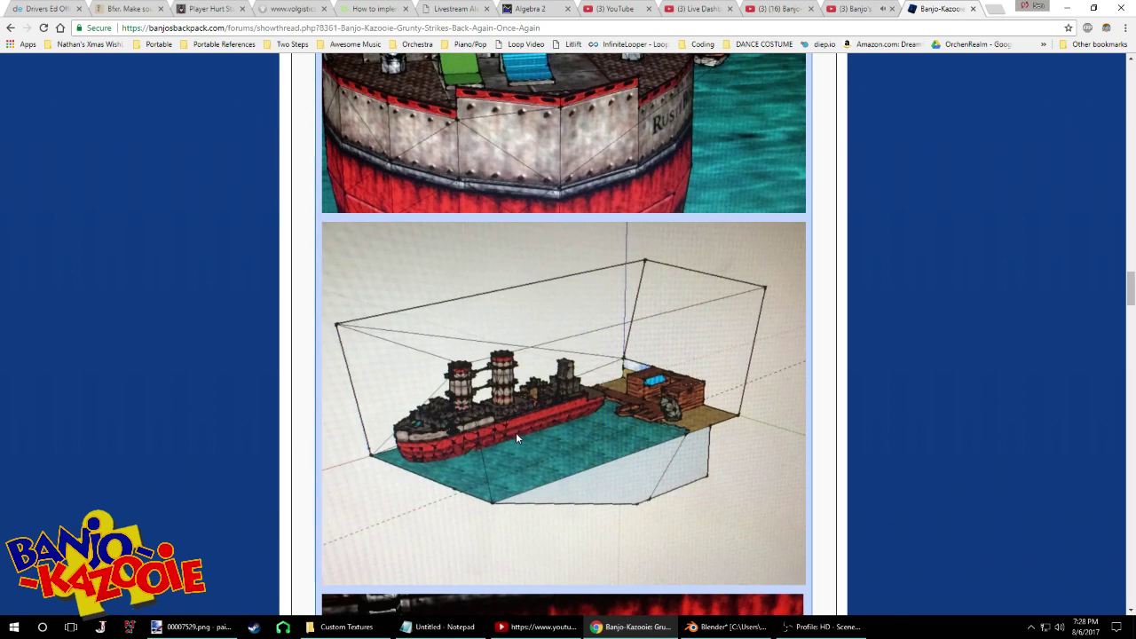
scroll(533, 422, up, 6)
scroll(543, 419, up, 1)
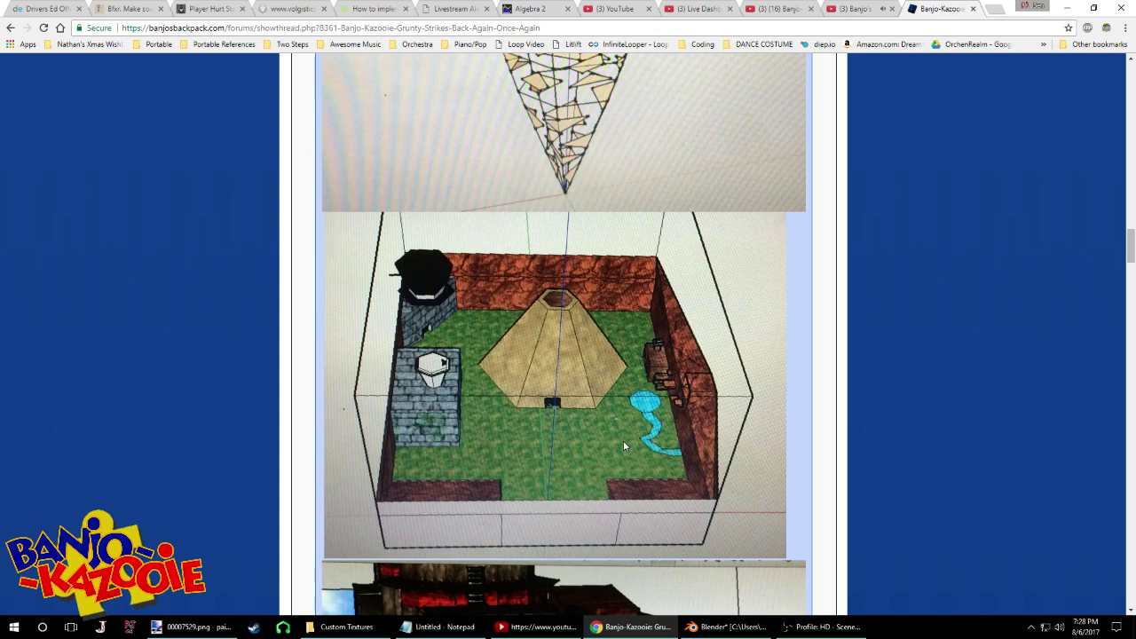
Examine the images of the cone-shaped models and the brown-haired character in the first post
scroll(473, 365, up, 5)
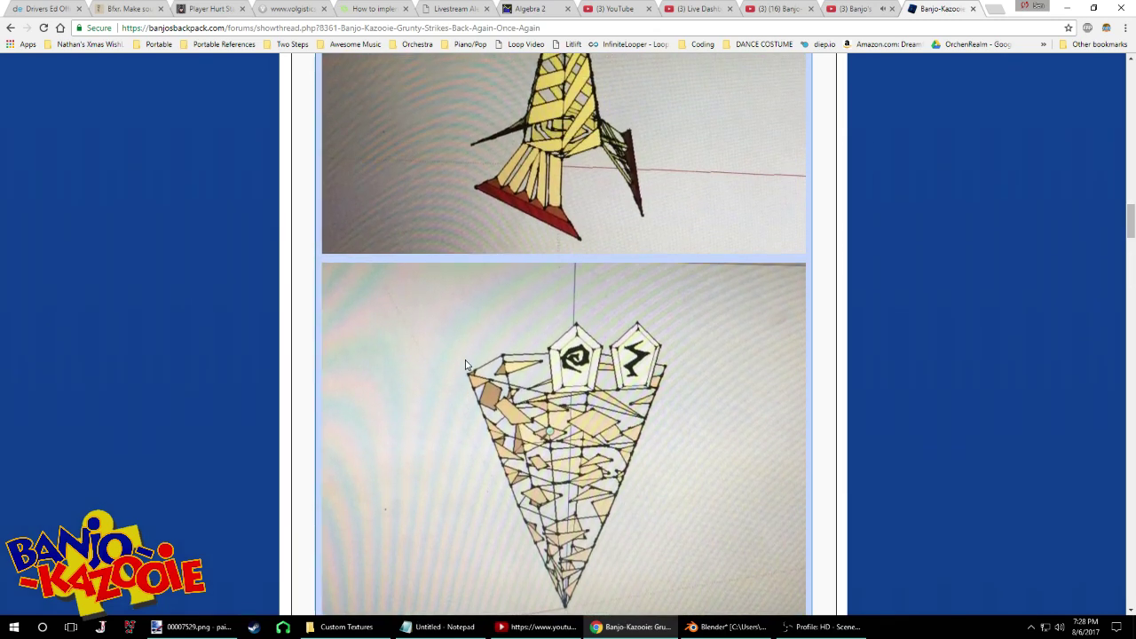
scroll(484, 399, down, 1)
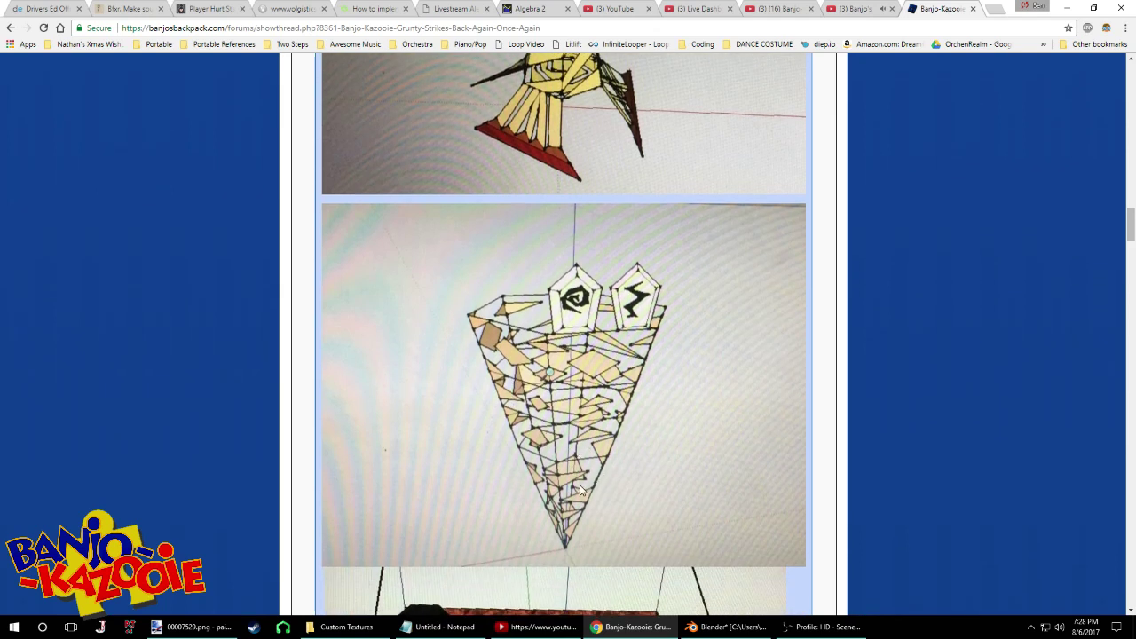
scroll(577, 488, up, 3)
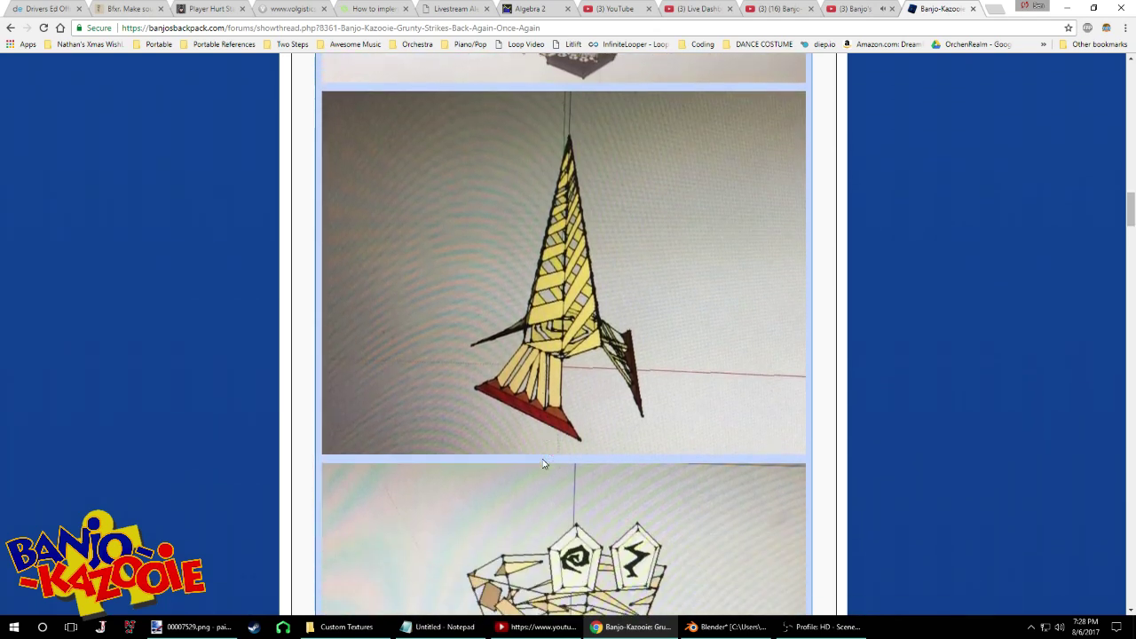
scroll(543, 462, up, 1)
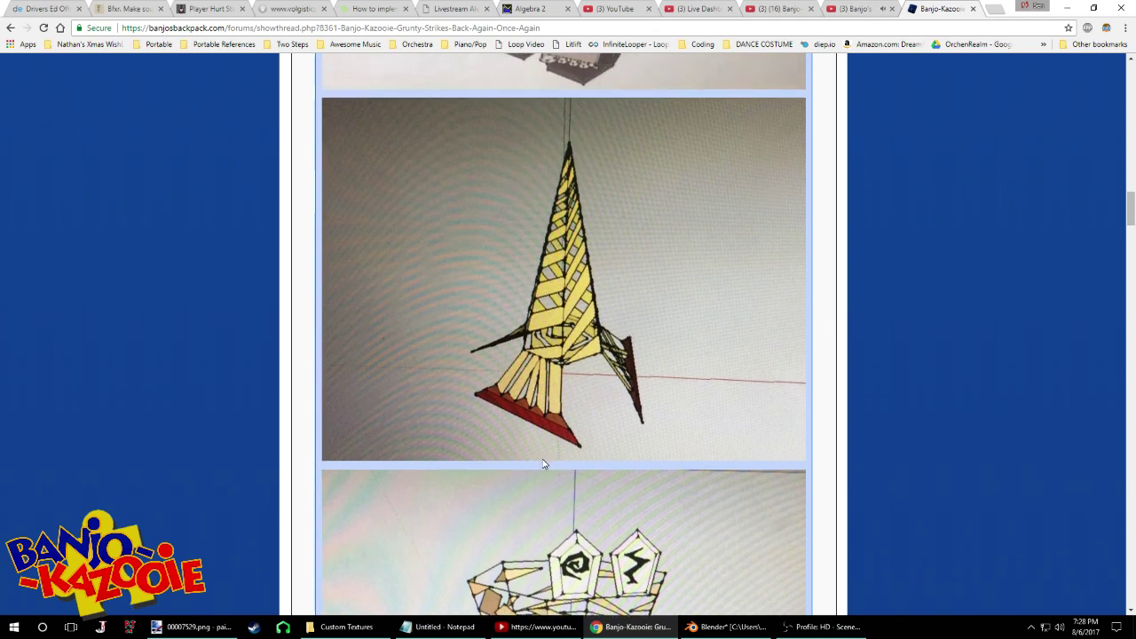
scroll(603, 499, down, 1)
scroll(592, 449, up, 7)
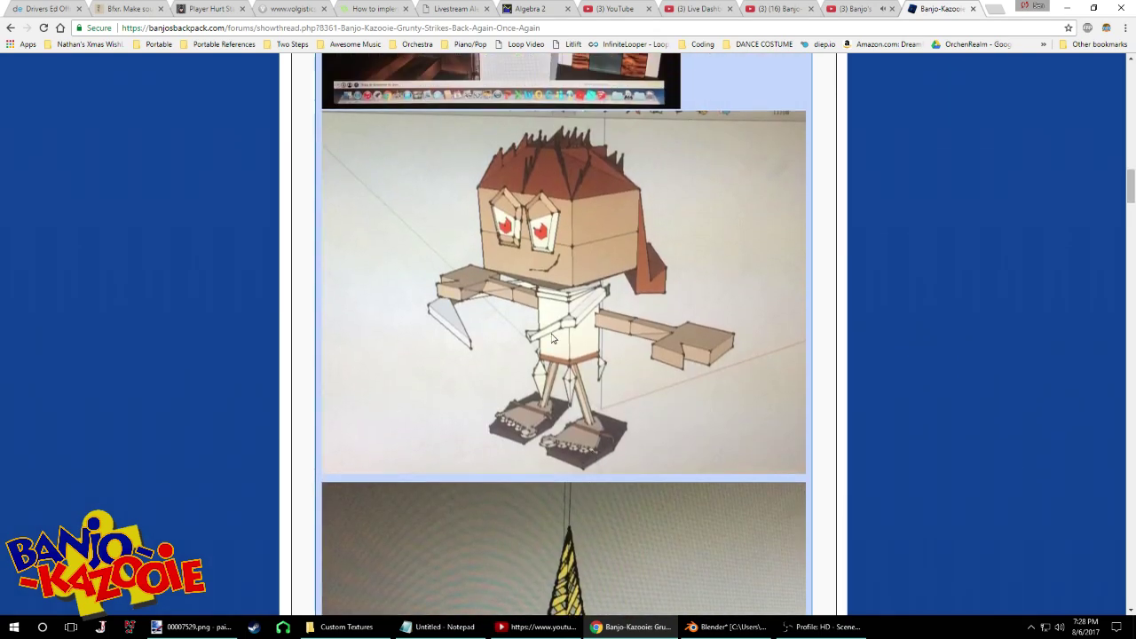
scroll(613, 409, down, 3)
scroll(620, 416, down, 3)
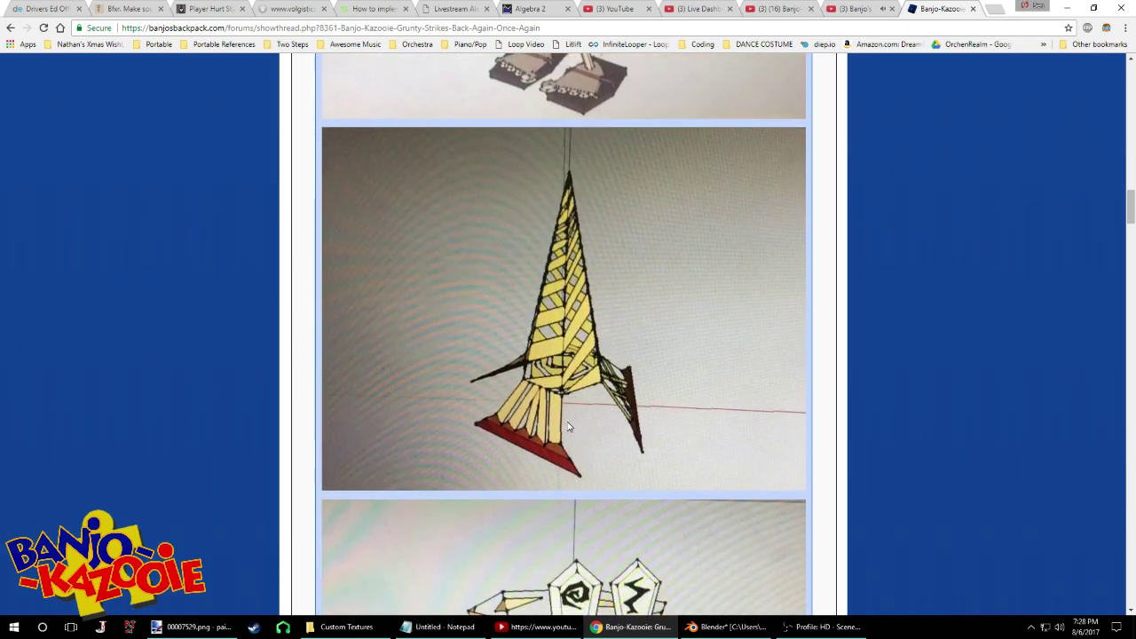
Look over the images of the house interior rooms and bring up the YouTube live chat window beside them
scroll(560, 399, up, 10)
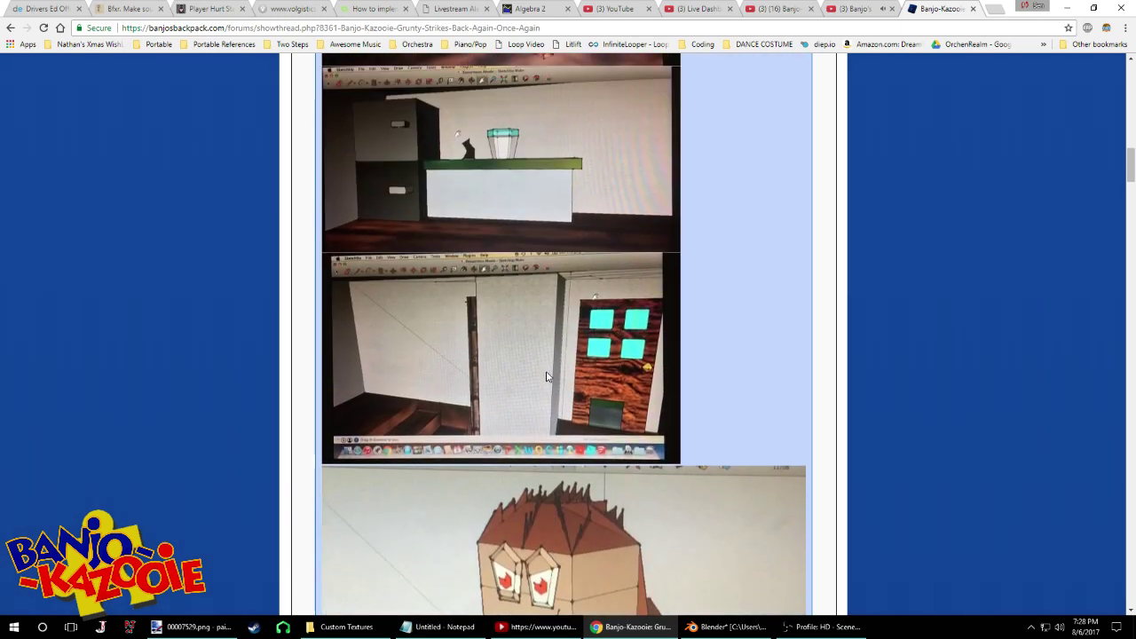
scroll(641, 471, up, 2)
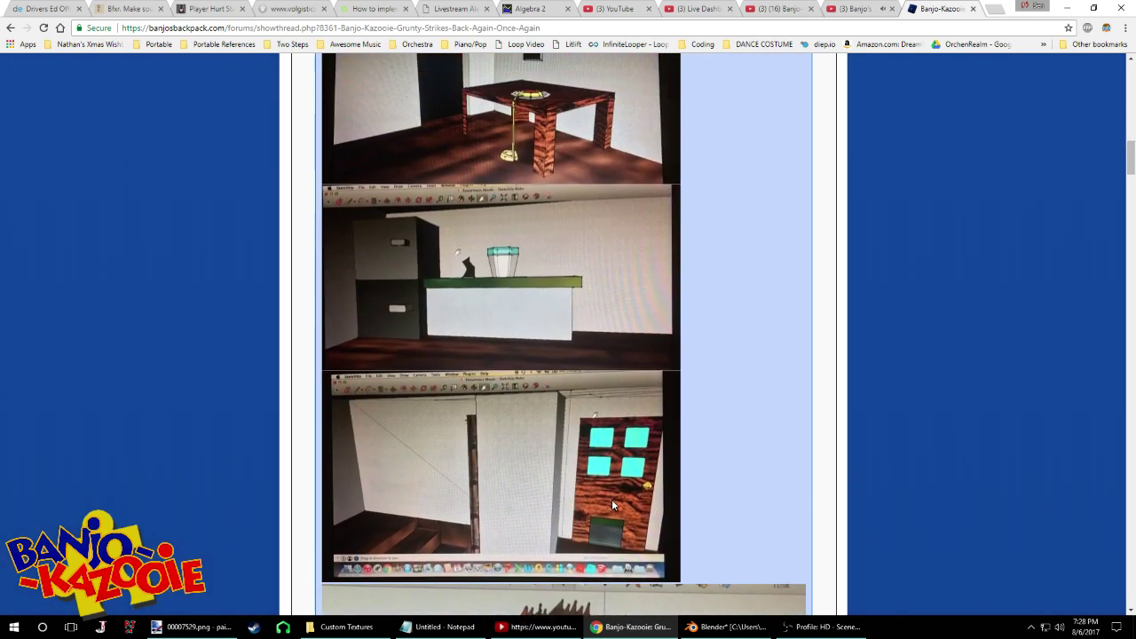
scroll(512, 312, up, 3)
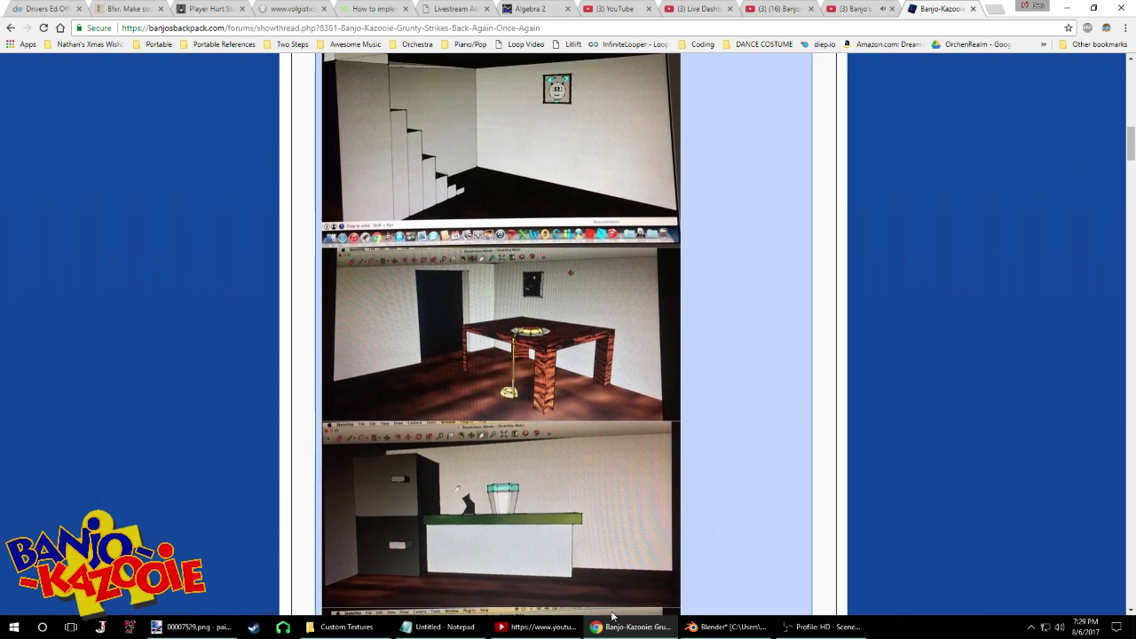
click(539, 627)
scroll(586, 479, down, 1)
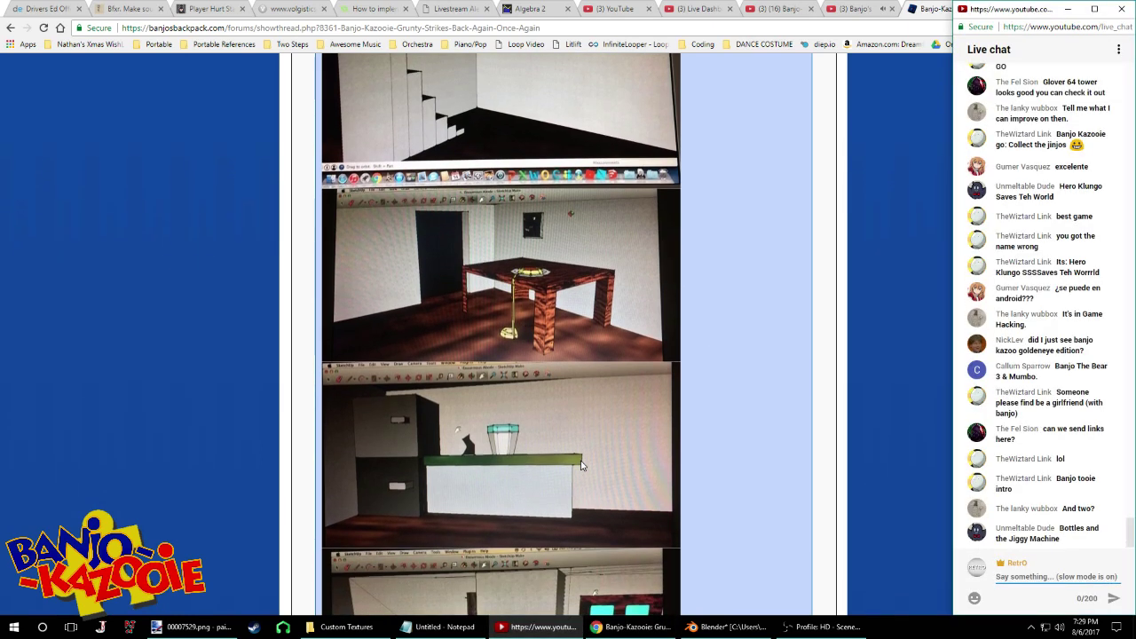
scroll(578, 463, up, 1)
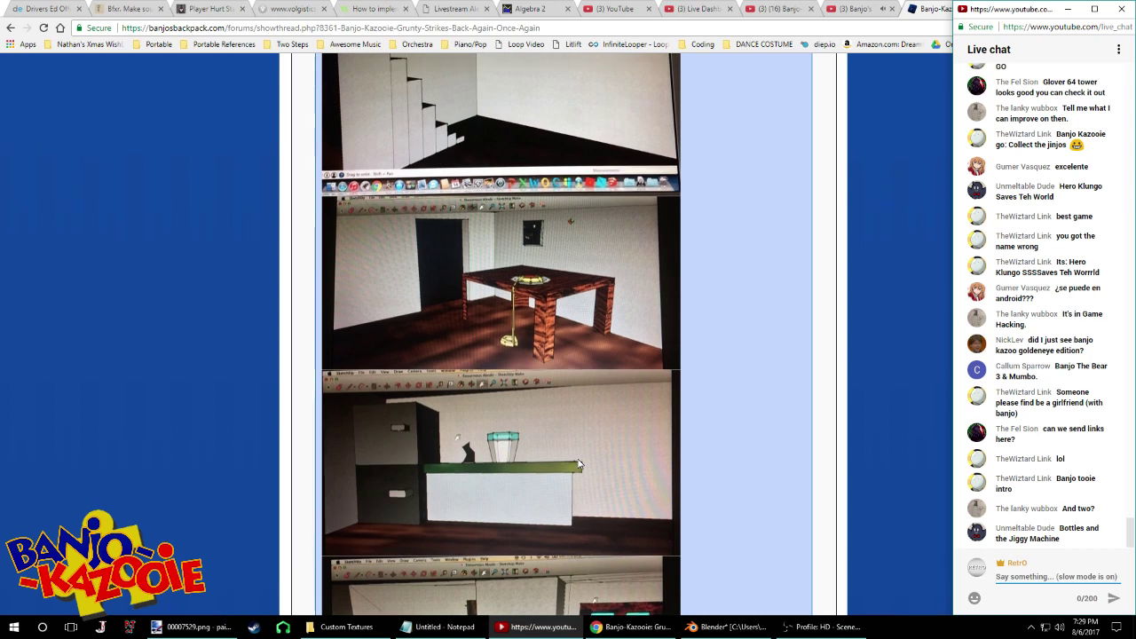
scroll(578, 462, up, 1)
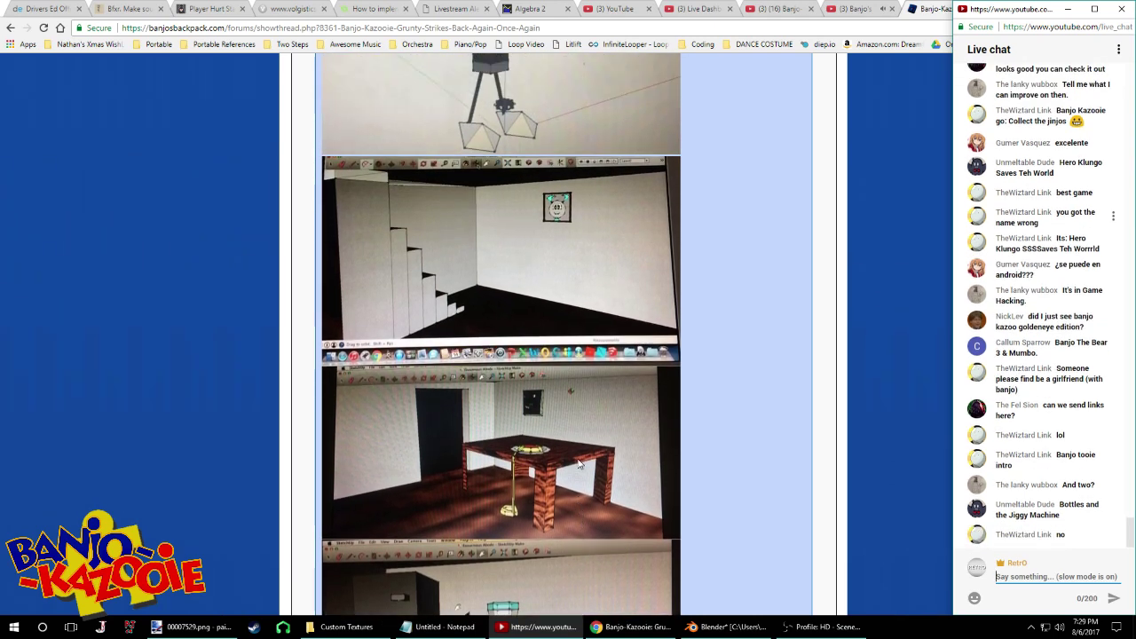
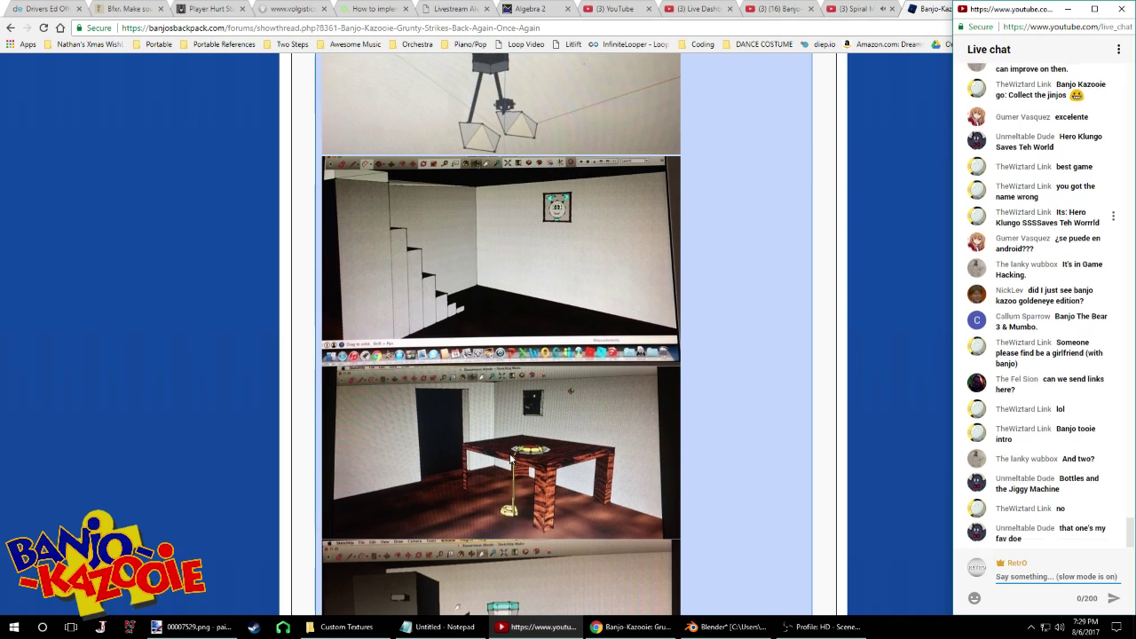
Review the red-headed character and room images again beside the live chat, then return focus to the forum page
scroll(423, 415, up, 1)
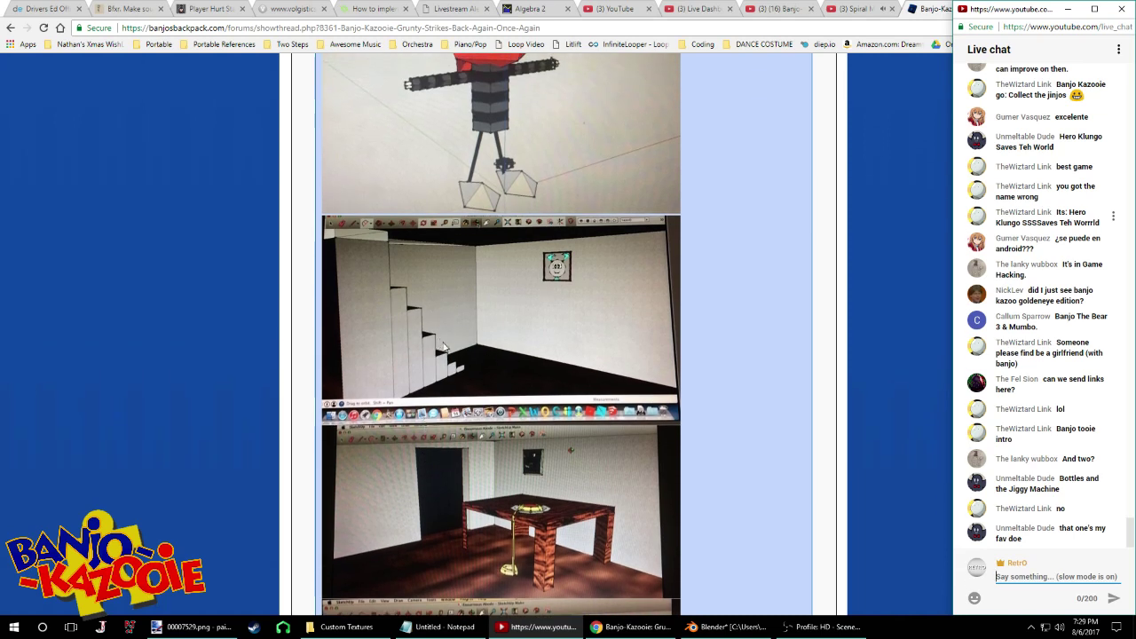
scroll(471, 330, up, 2)
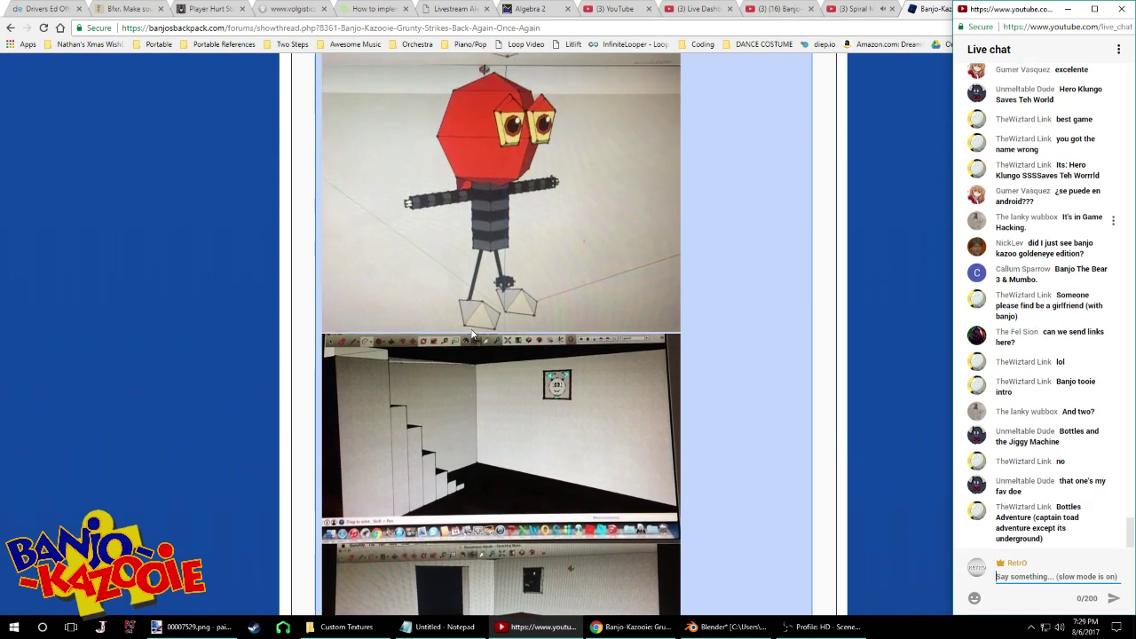
scroll(472, 335, up, 3)
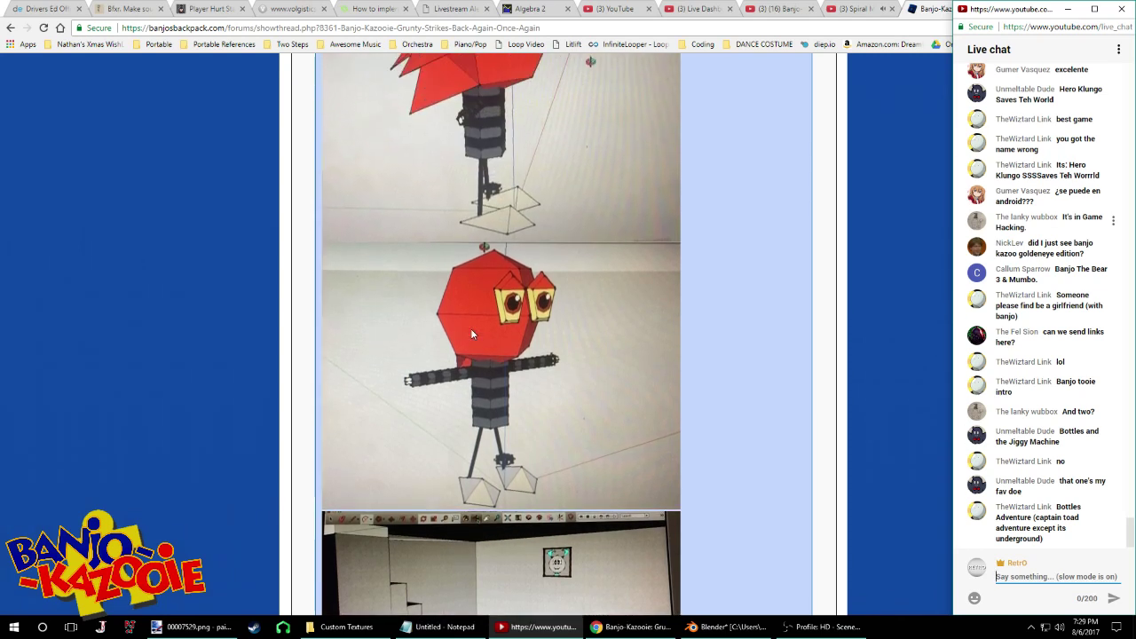
scroll(471, 334, up, 2)
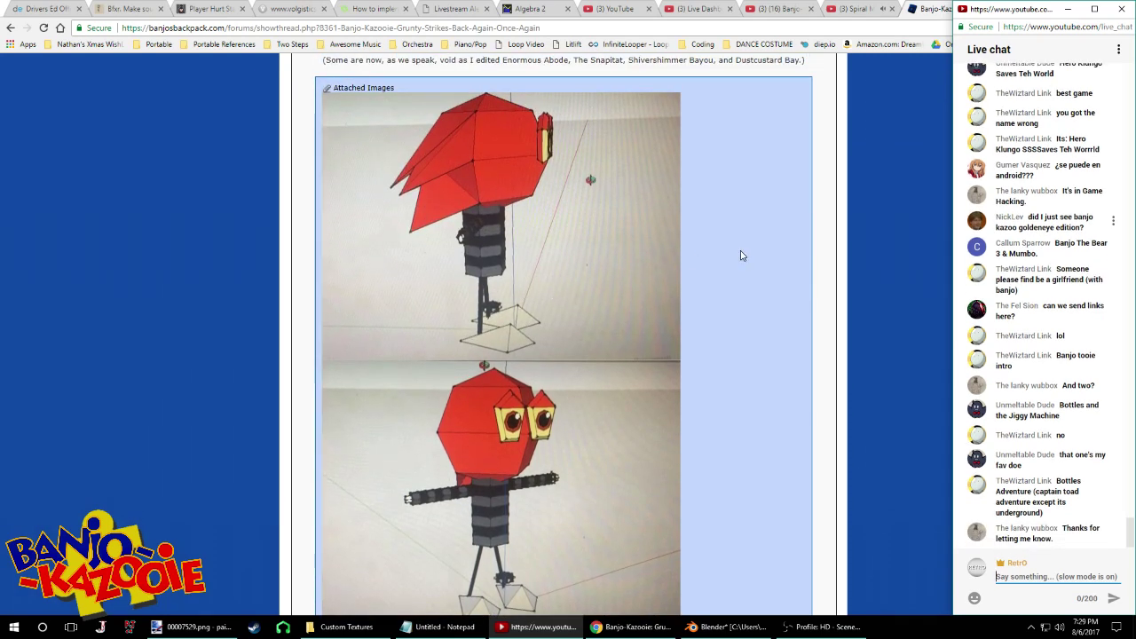
scroll(742, 255, down, 4)
scroll(877, 266, down, 4)
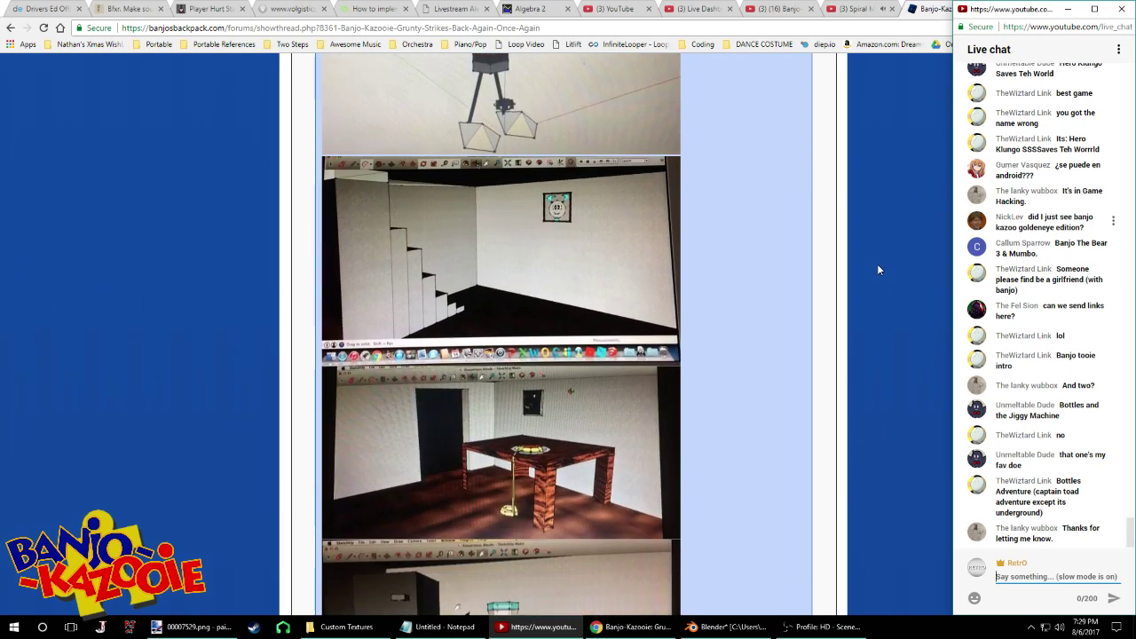
scroll(877, 270, down, 6)
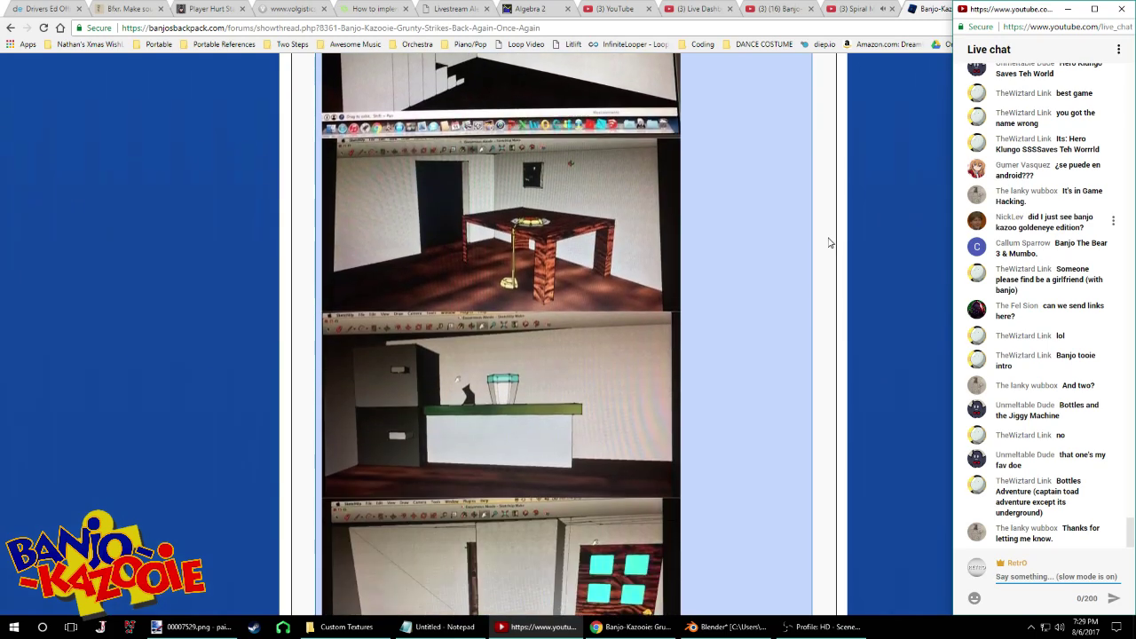
scroll(817, 235, down, 5)
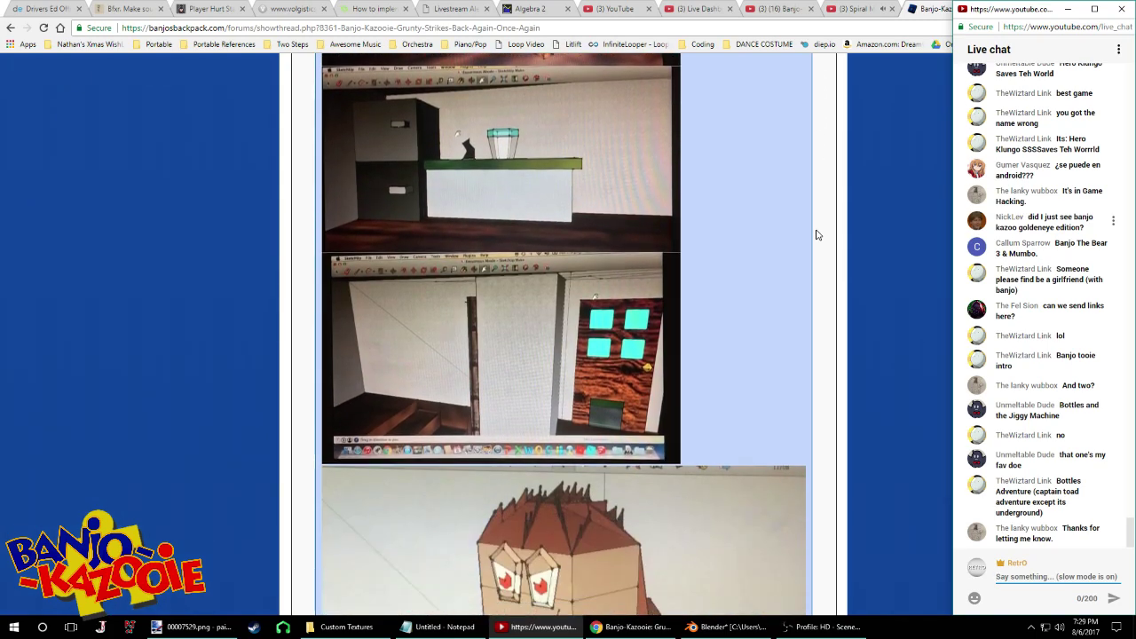
click(900, 143)
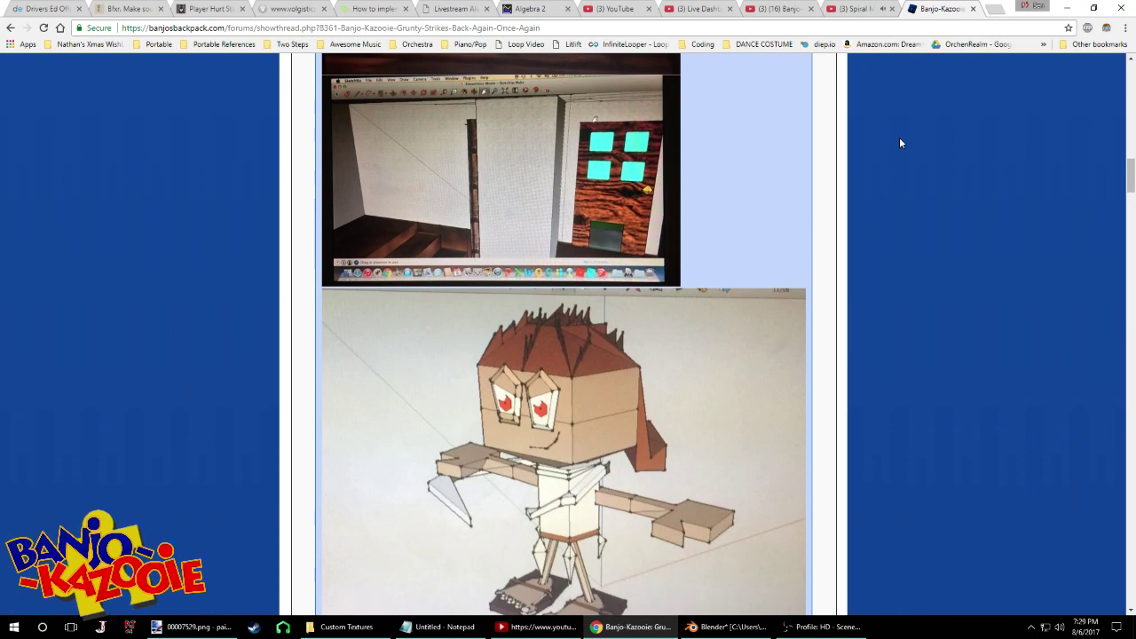
Close the forum thread, return to Blender, and snap a lower corner vertex of the copied arch onto its neighbour
click(972, 11)
click(1060, 7)
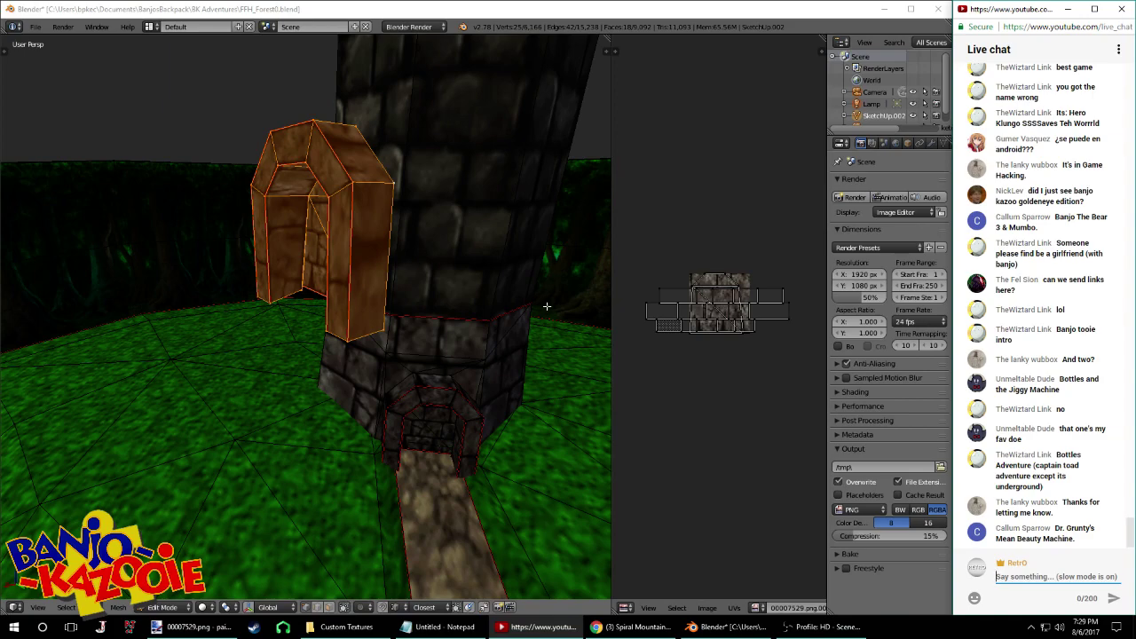
middle_drag(329, 290, 211, 269)
right_click(140, 248)
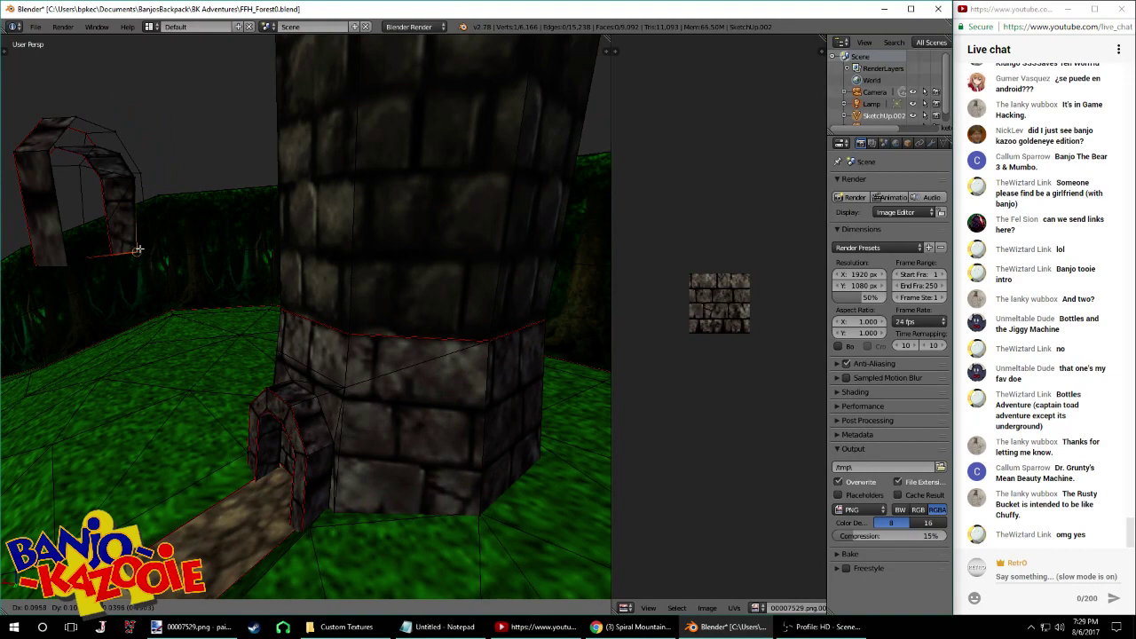
Select the entire level mesh, remove its duplicate vertices, and clear the selection
middle_drag(139, 247, 304, 276)
key(a)
key(a)
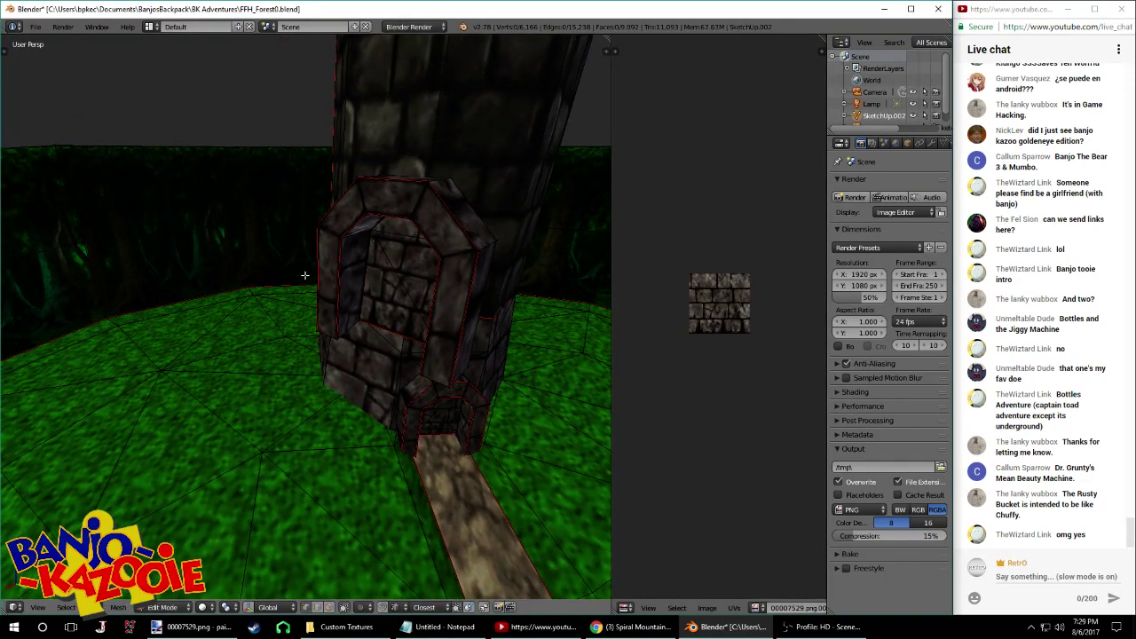
key(w)
click(305, 276)
key(a)
Shift the lower corner vertices of the arch's back panel along the X axis to straighten the panel
middle_drag(422, 307, 416, 291)
key(g)
key(x)
click(347, 264)
middle_drag(347, 265, 139, 339)
right_click(72, 350)
key(g)
key(x)
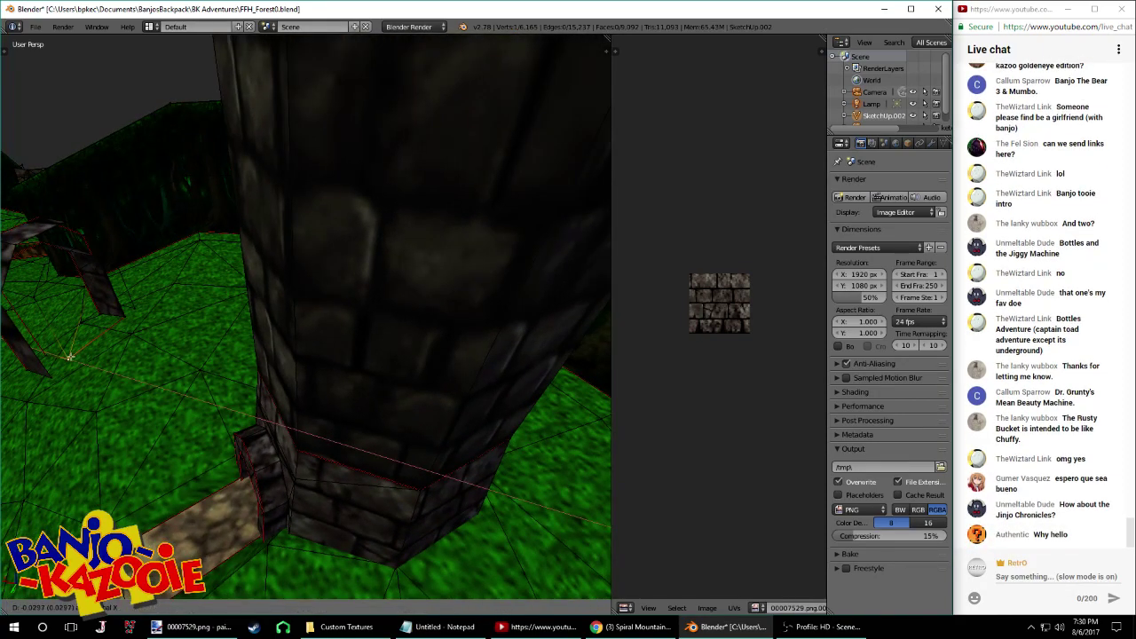
click(56, 375)
Add the other lower corner to the selection and lower the back panel's bottom edge along Z to the arch legs' base
shift+right_click(116, 315)
middle_drag(115, 315, 250, 288)
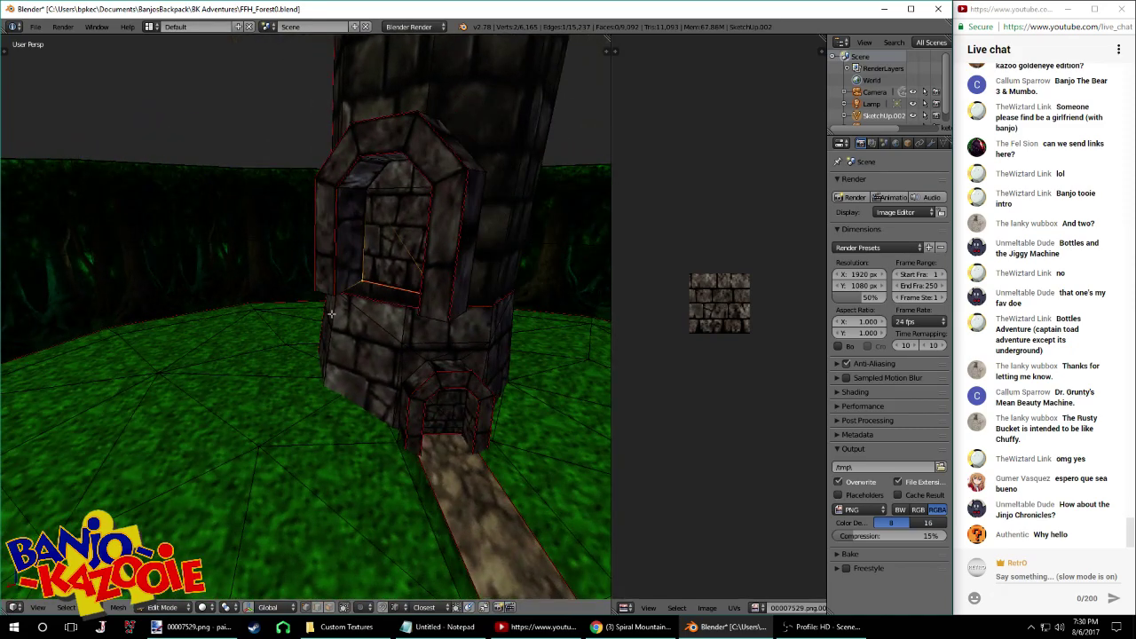
key(g)
key(z)
click(336, 297)
Remove duplicate vertices across the whole mesh and save over FFH_Forest0.blend
middle_drag(390, 288, 446, 255)
key(a)
key(a)
key(w)
click(460, 277)
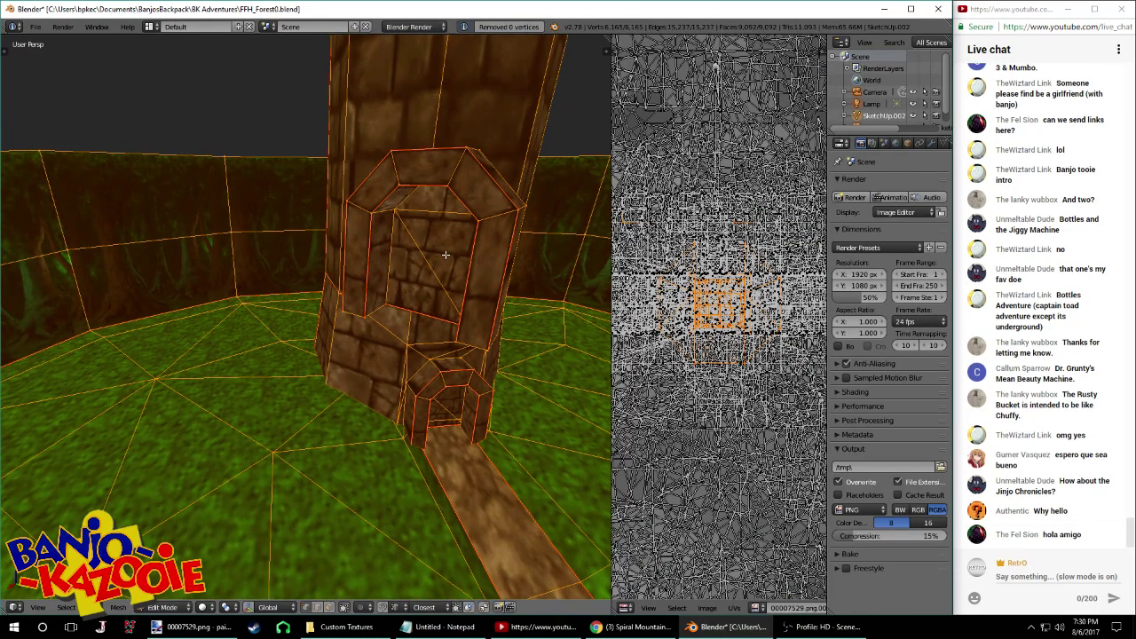
key(ctrl+s)
click(446, 254)
Check the arch outside mesh editing, then resume editing in edge selection mode and pick edges around its inner opening
middle_drag(396, 248, 321, 216)
key(Tab)
scroll(320, 221, down, 5)
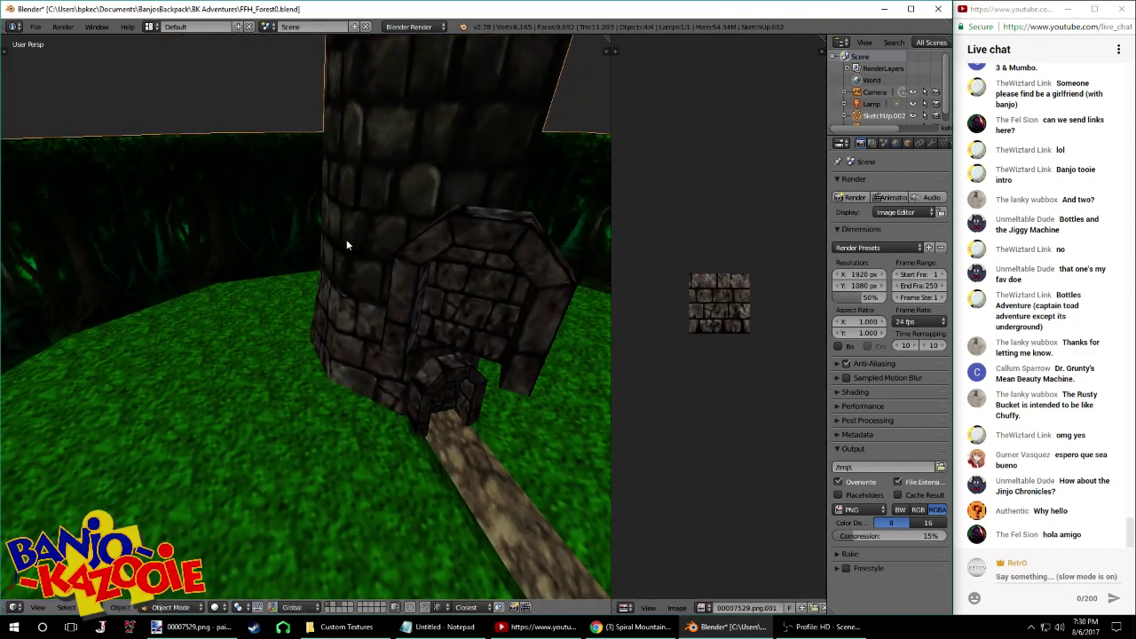
key(Tab)
key(l)
middle_drag(389, 279, 416, 332)
scroll(399, 290, up, 4)
click(318, 608)
right_click(397, 281)
shift+right_click(376, 241)
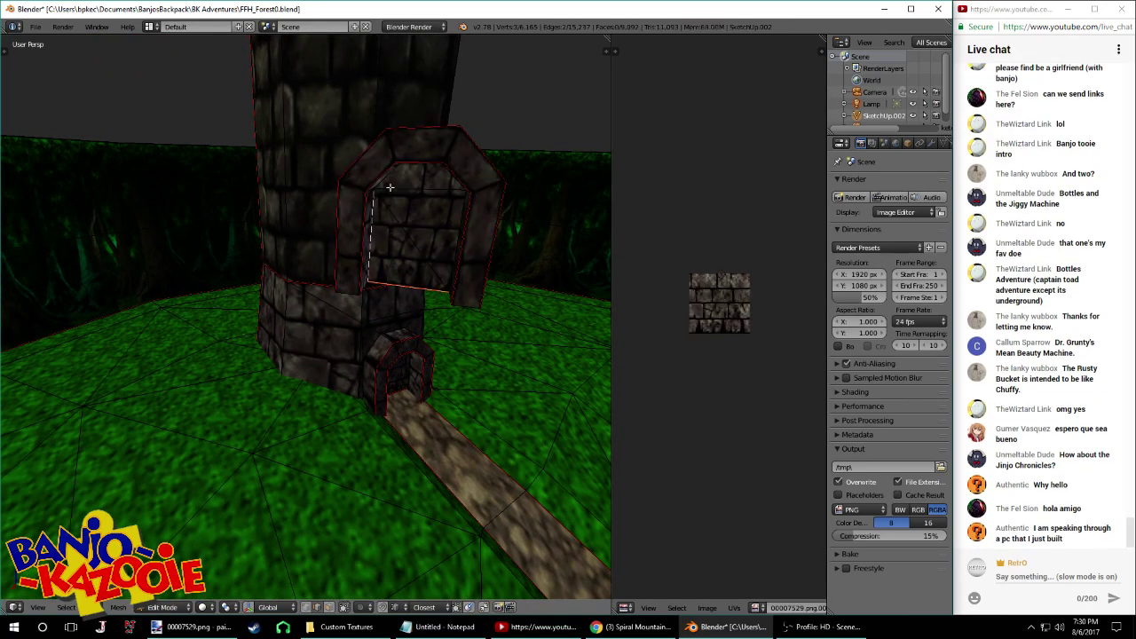
right_click(473, 175)
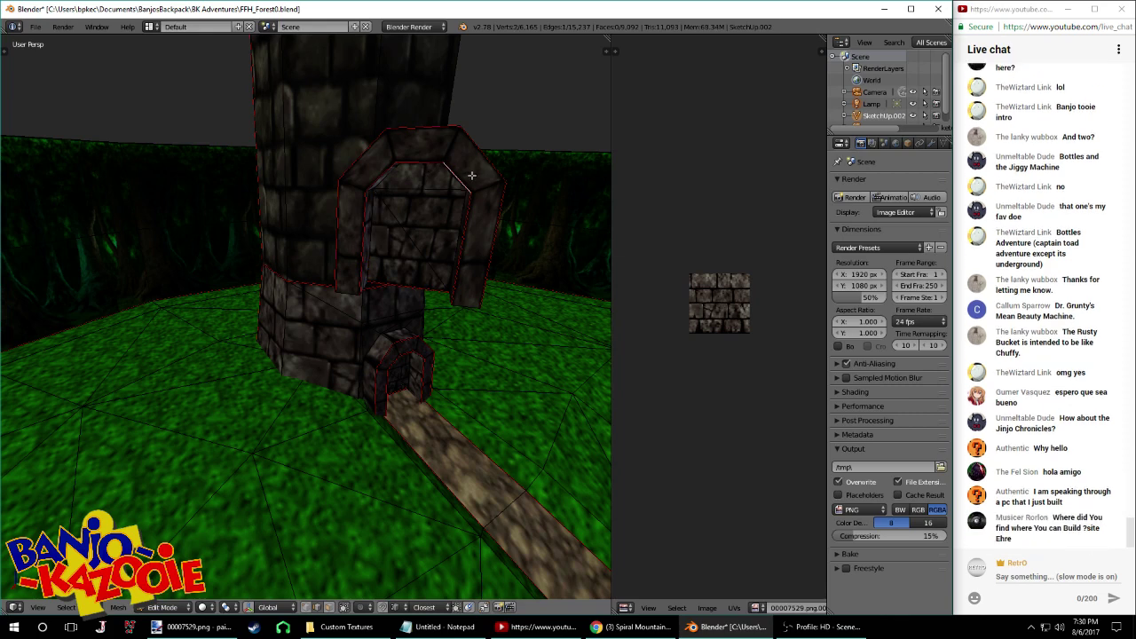
Save over the forest level file again and run Remove Doubles on the mesh
key(ctrl+s)
click(475, 175)
key(a)
key(w)
click(472, 177)
Select all geometry linked to the copied arch and rotate it 45 degrees about the Z axis
right_click(456, 171)
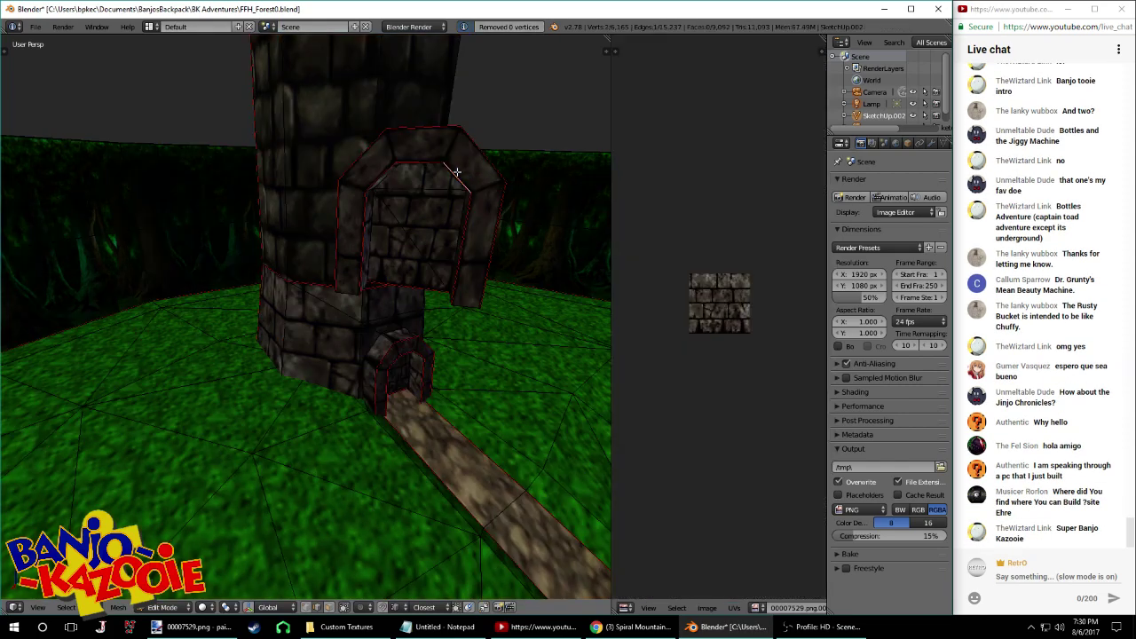
key(ctrl+l)
middle_drag(467, 216, 397, 236)
scroll(452, 254, down, 3)
text(r)
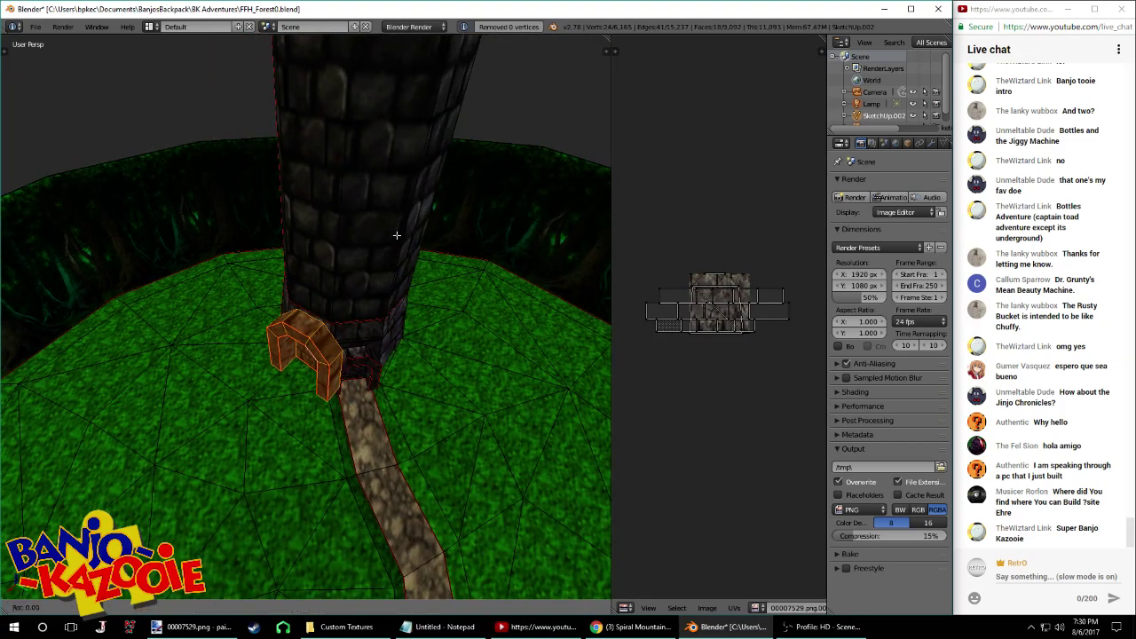
text(z45)
key(Return)
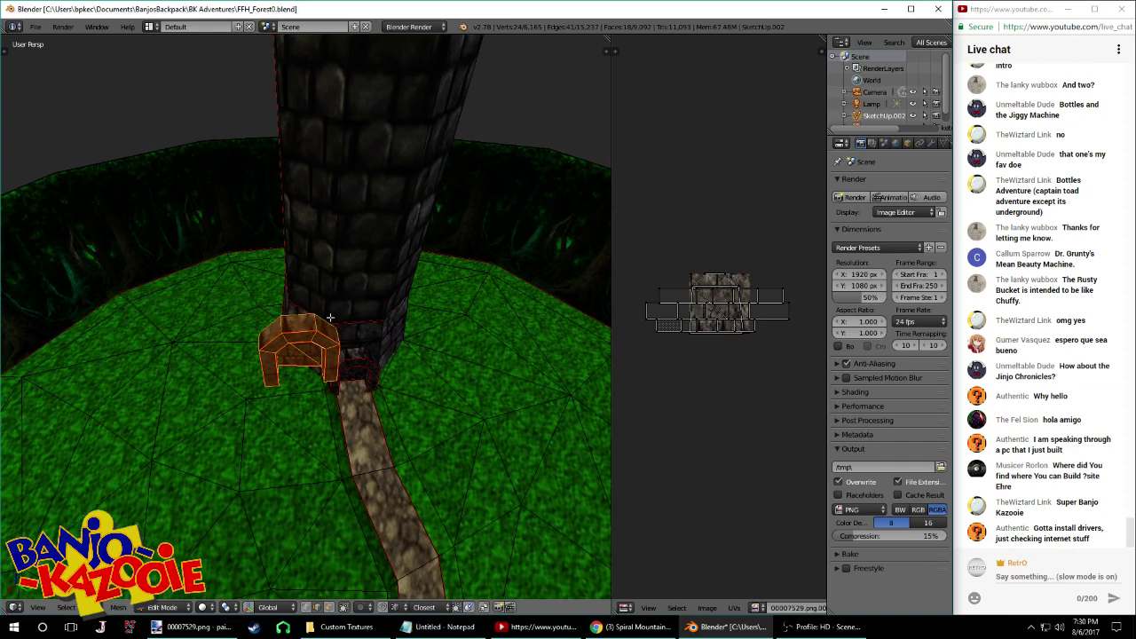
key(x)
key(Escape)
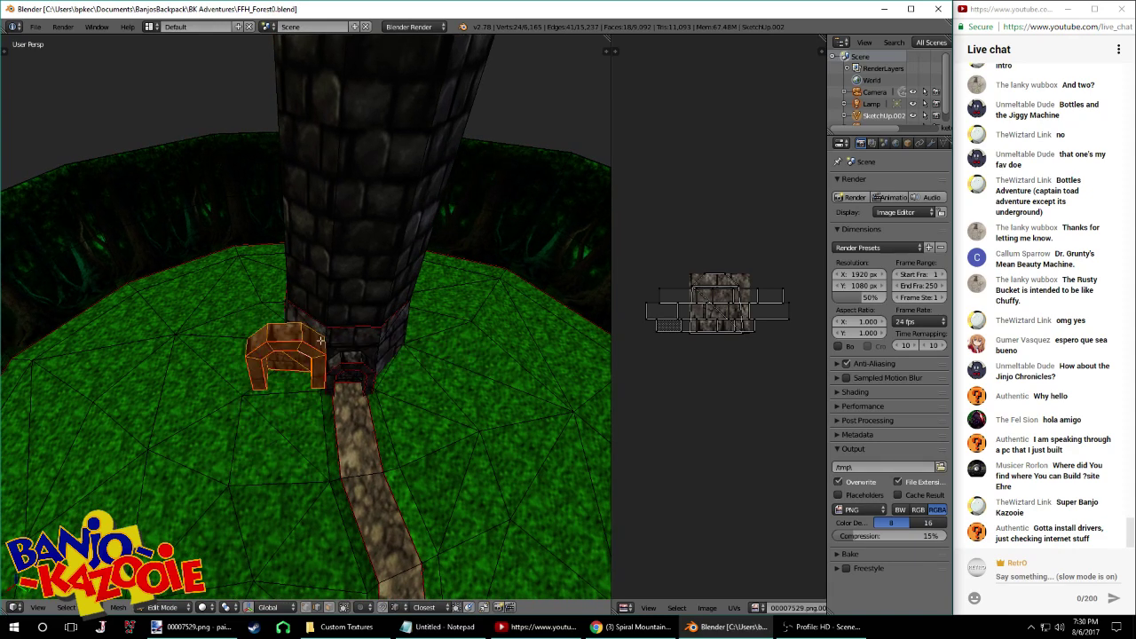
Move the rotated arch along the X axis until it sits in front of the tower above the entrance
key(g)
key(x)
key(y)
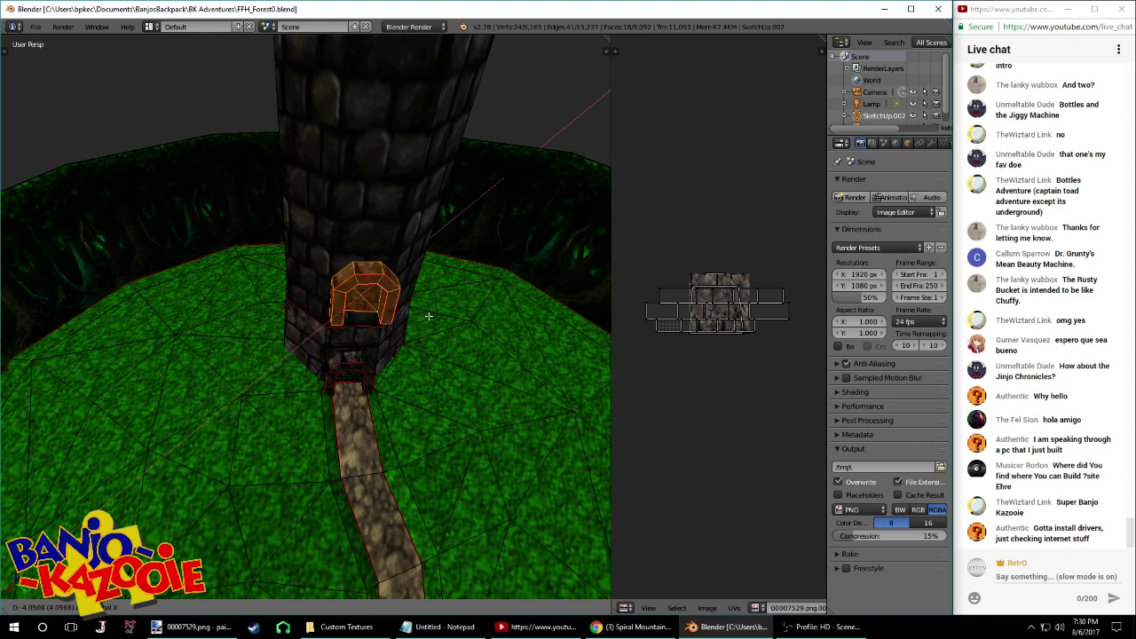
click(419, 311)
key(g)
key(x)
click(433, 307)
Try to push the arch into the tower's front wall with small moves along the Y and X axes
key(g)
key(y)
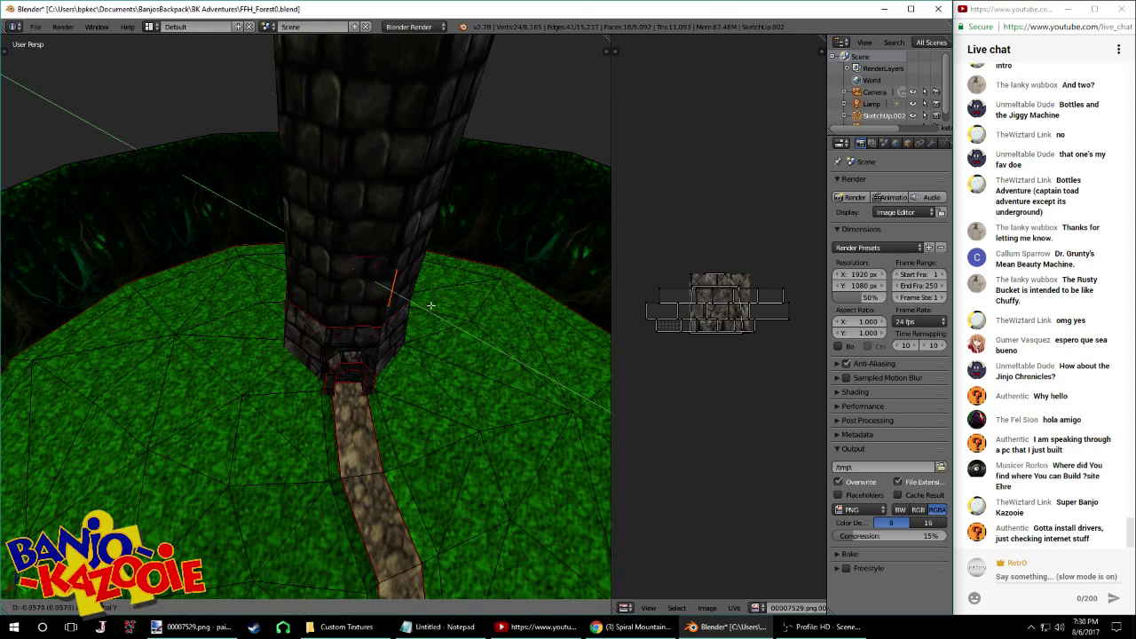
click(432, 306)
middle_drag(432, 306, 411, 307)
scroll(411, 306, up, 3)
key(g)
key(x)
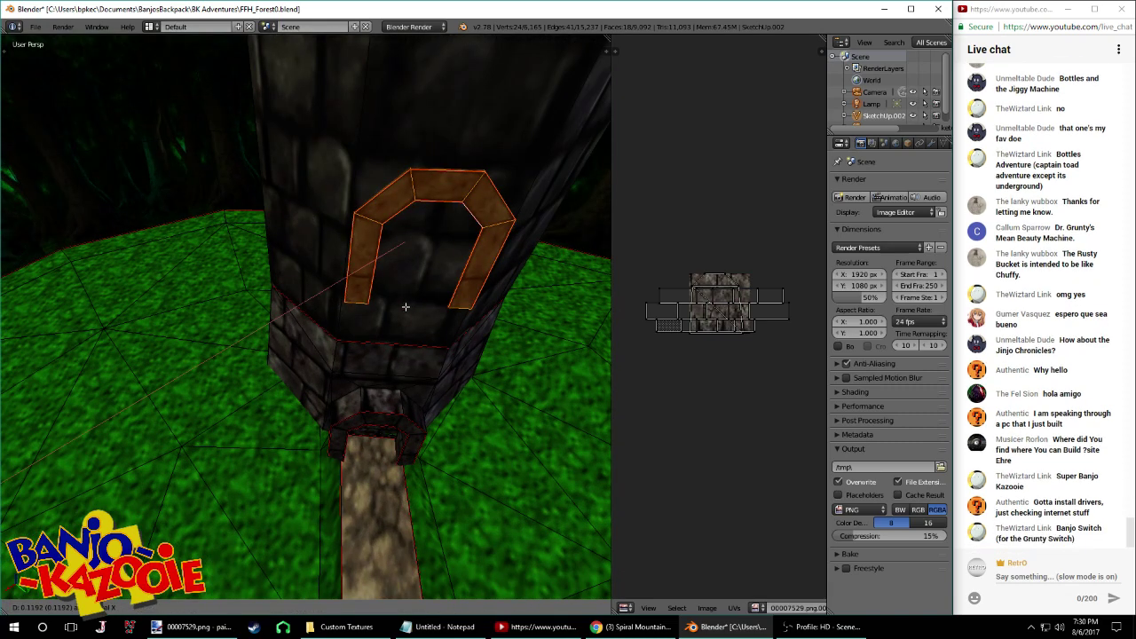
key(y)
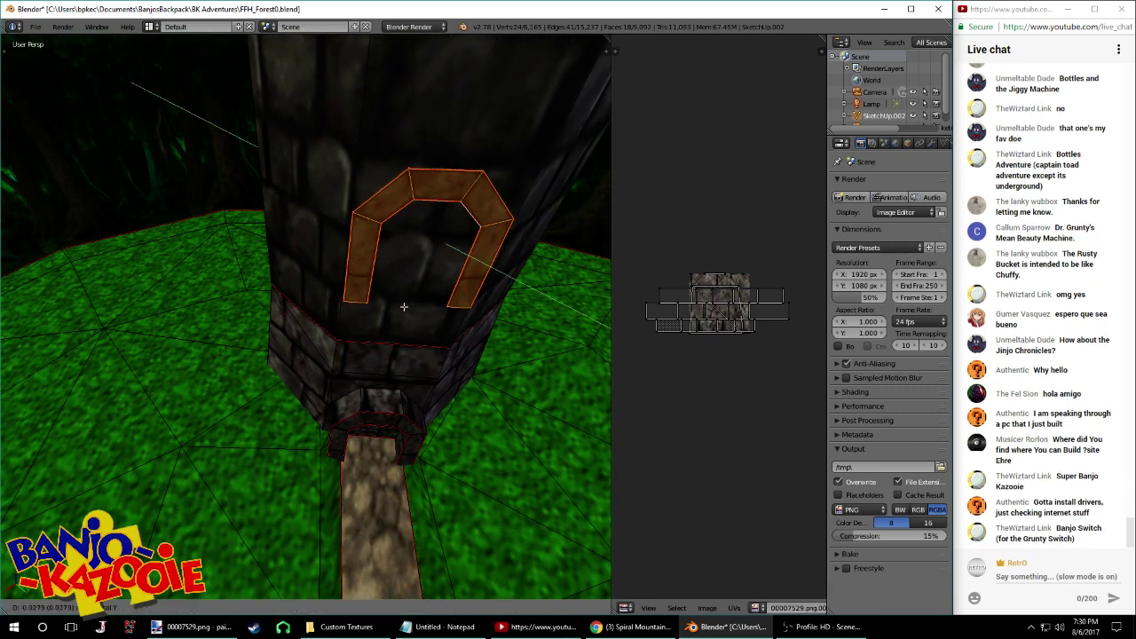
key(x)
click(405, 306)
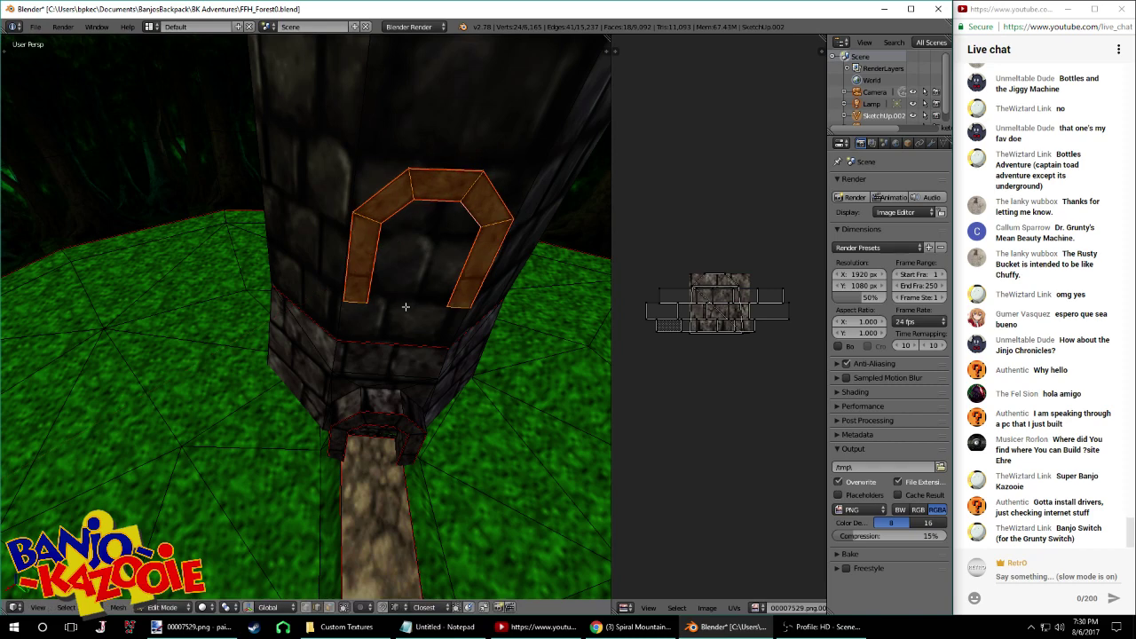
key(g)
key(y)
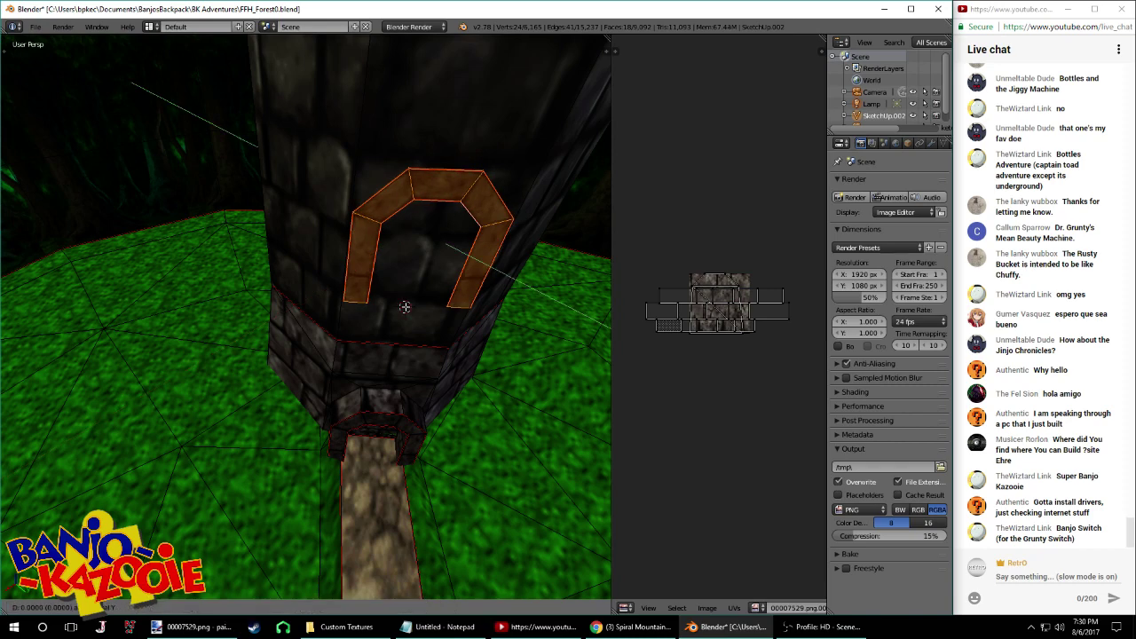
click(404, 307)
Try to fine-tune the embedded arch's rotation about the Z axis against the tower wall
middle_drag(404, 307, 440, 312)
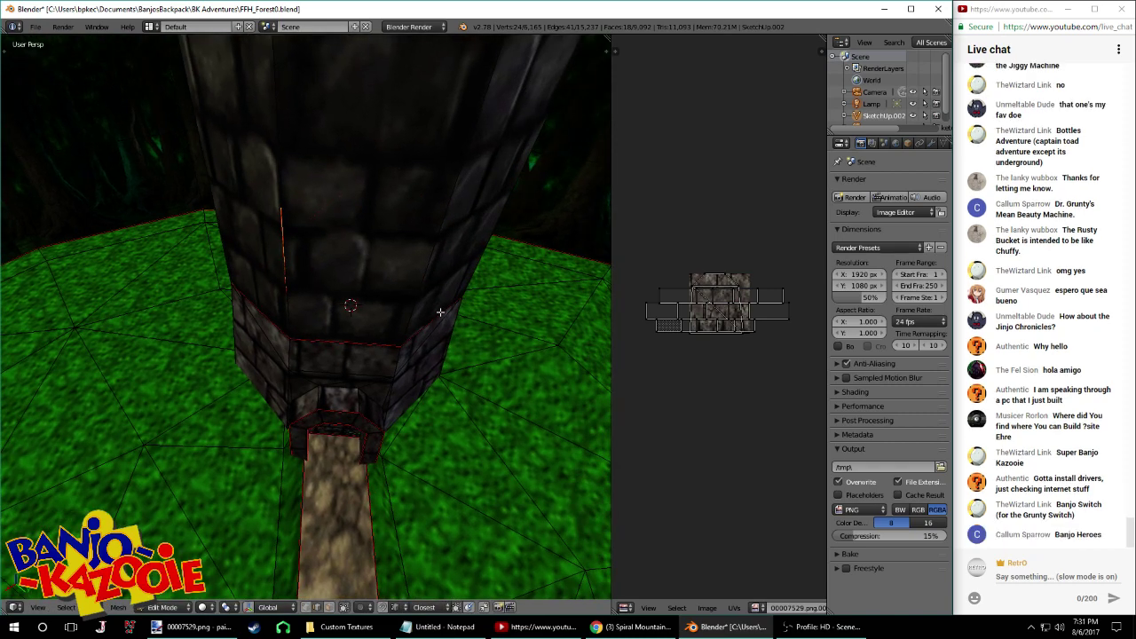
key(r)
key(z)
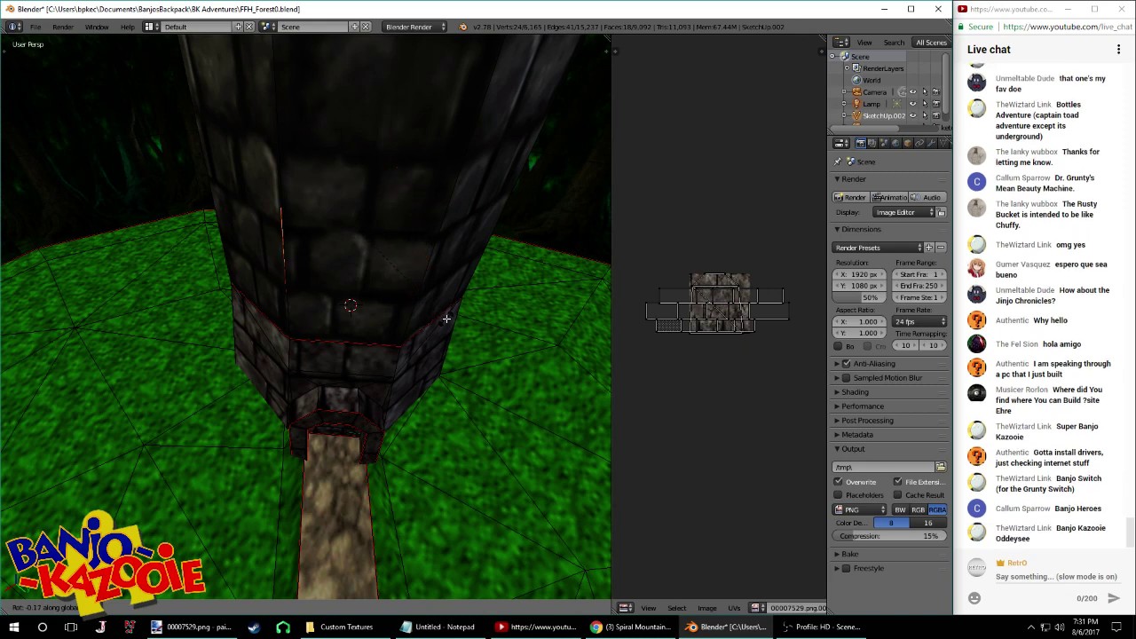
click(418, 285)
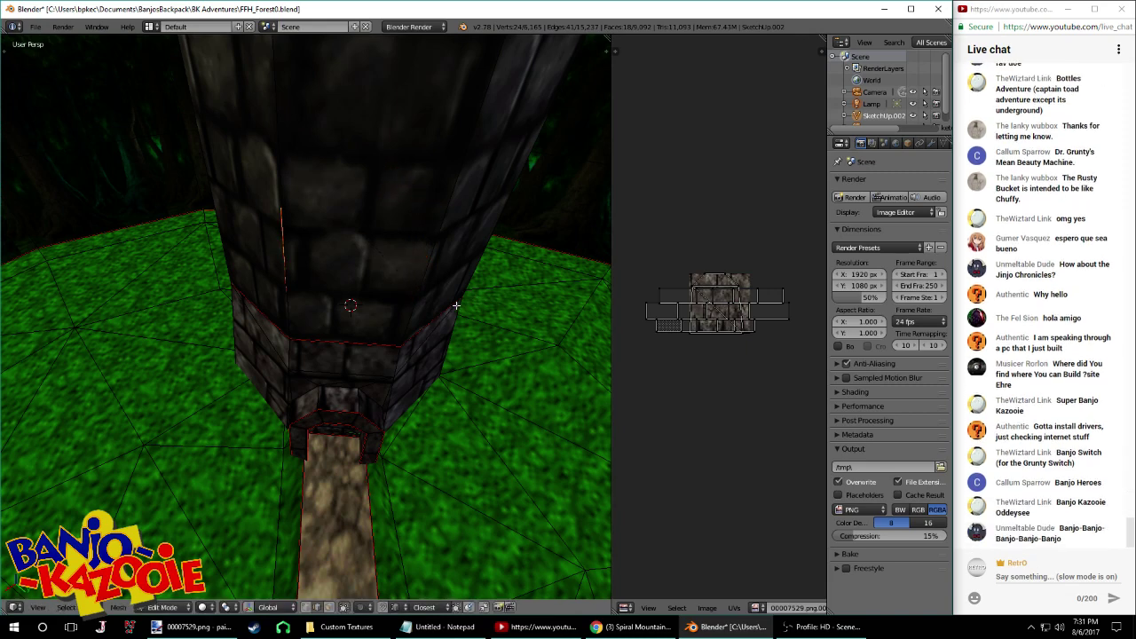
Try to adjust the arch's height on the tower front along the Z axis
middle_drag(434, 297, 423, 174)
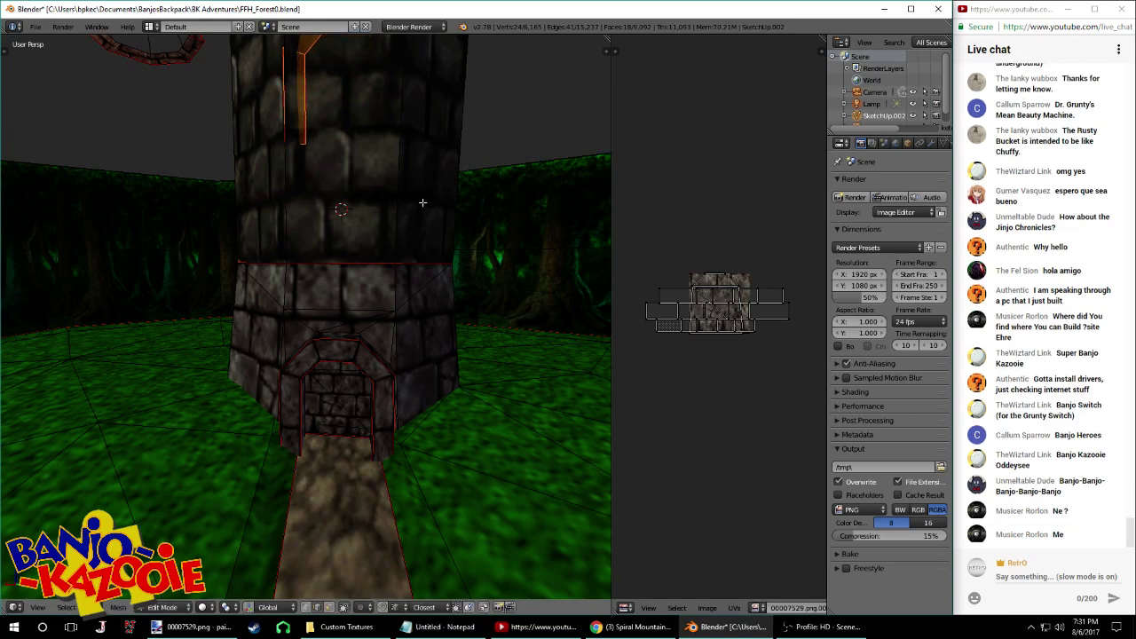
scroll(419, 218, down, 4)
mouse_move(417, 223)
middle_down()
mouse_move(461, 216)
mouse_move(470, 236)
mouse_move(491, 236)
mouse_move(432, 239)
middle_up()
scroll(462, 216, down, 3)
key(g)
key(z)
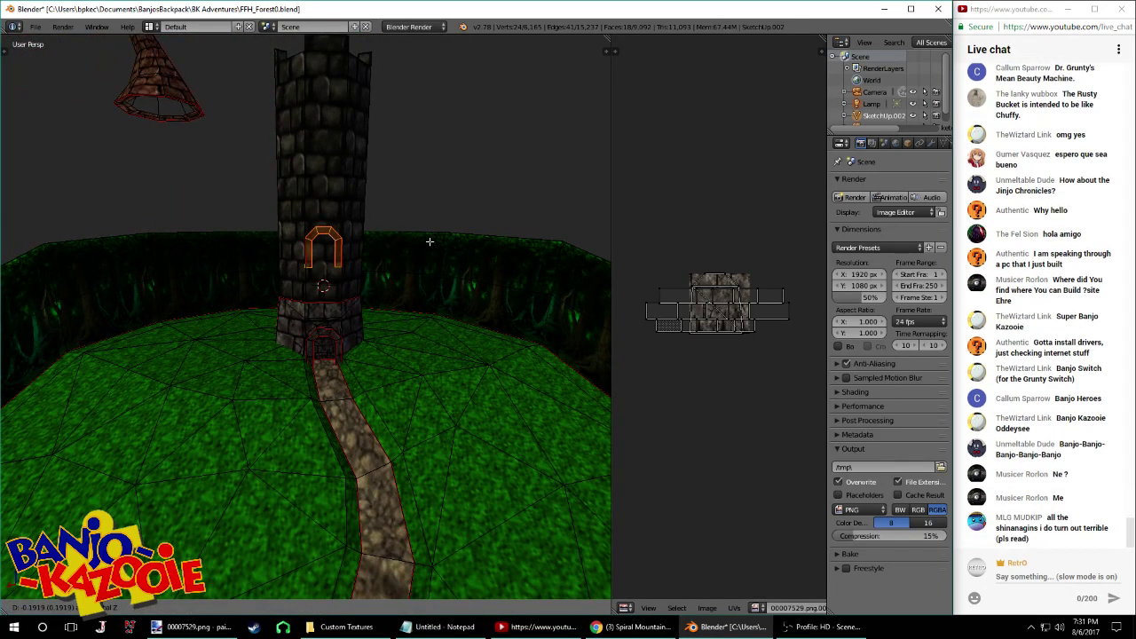
click(429, 242)
Try deleting the two long vertical edges of the tower's front wall around the embedded arch
middle_drag(426, 240, 380, 255)
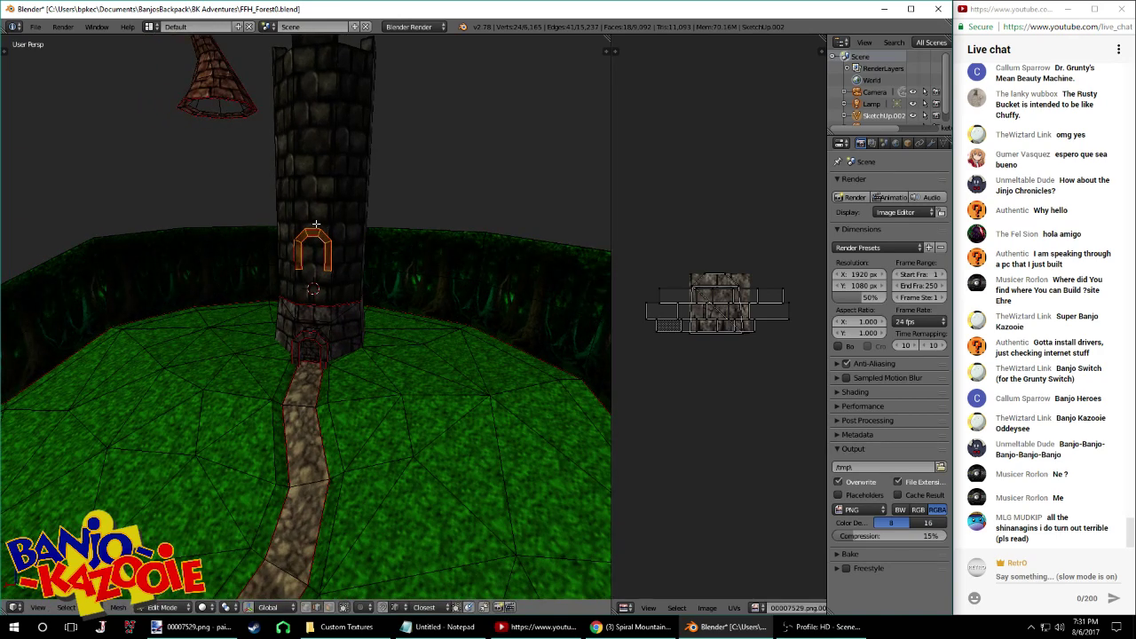
scroll(302, 231, up, 5)
mouse_move(293, 236)
middle_down()
mouse_move(284, 250)
mouse_move(310, 248)
middle_up()
scroll(310, 249, up, 1)
scroll(310, 248, down, 3)
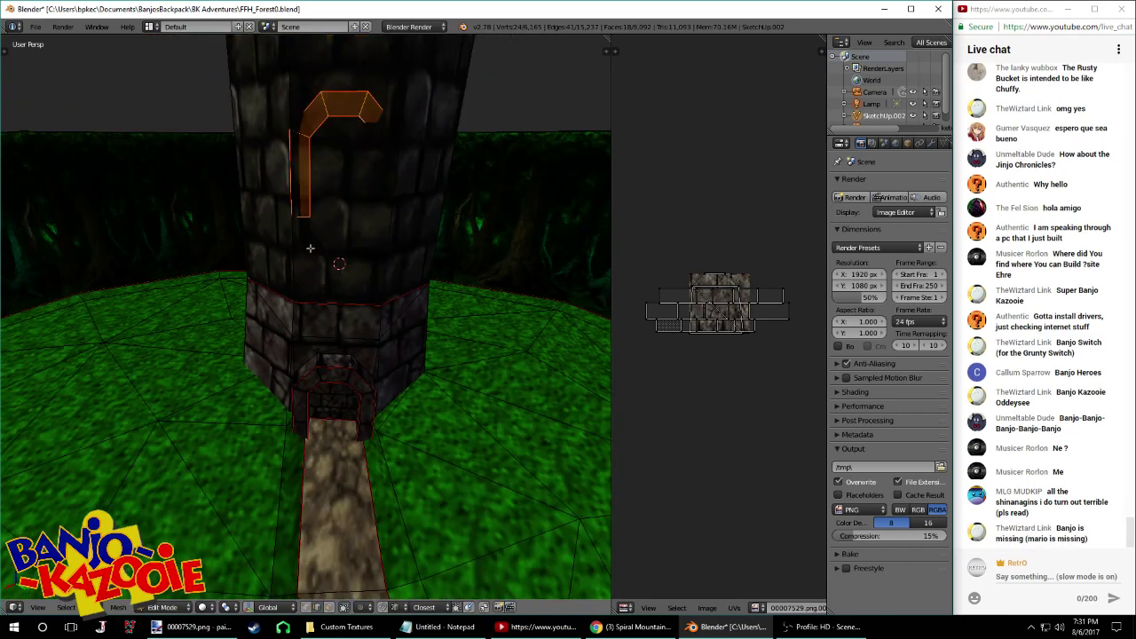
right_click(394, 259)
shift+right_click(303, 255)
key(x)
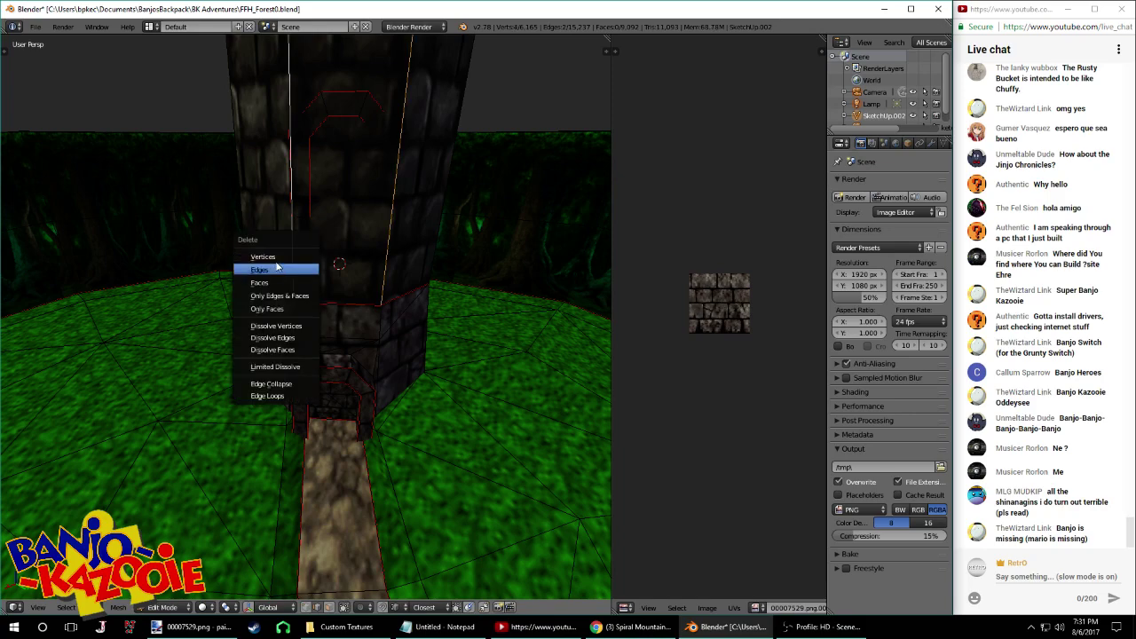
click(277, 271)
middle_drag(340, 237, 372, 194)
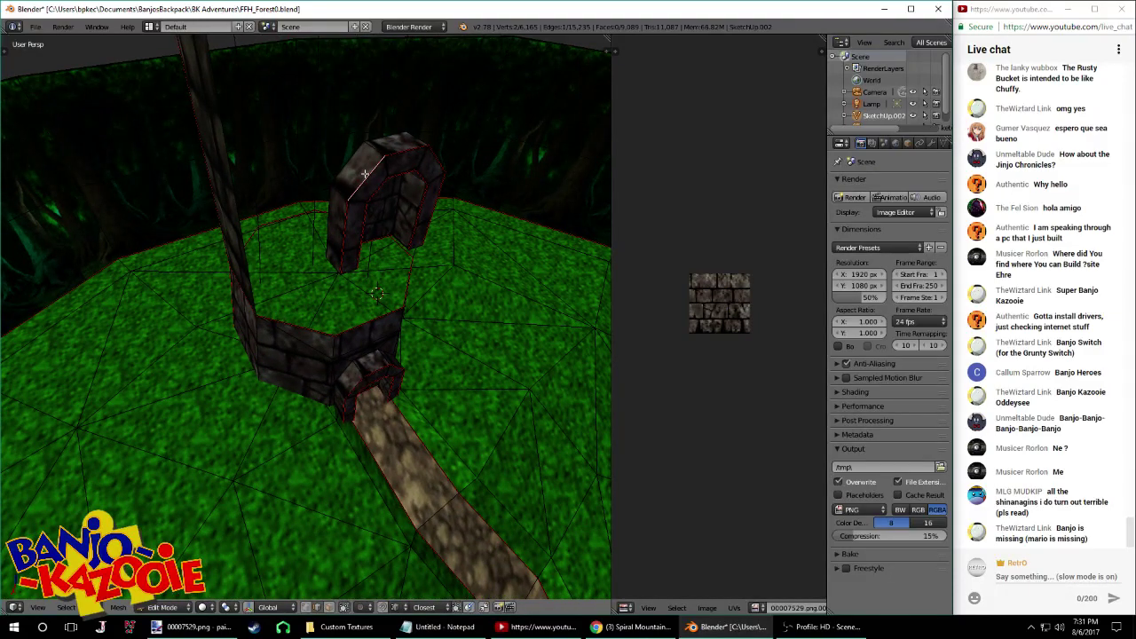
Undo the tower edge deletion and the last placement moves of the arch
right_click(335, 221)
shift+right_click(370, 143)
middle_drag(422, 144, 342, 211)
shift+right_click(336, 312)
key(x)
click(336, 309)
middle_drag(336, 309, 414, 249)
scroll(413, 250, down, 3)
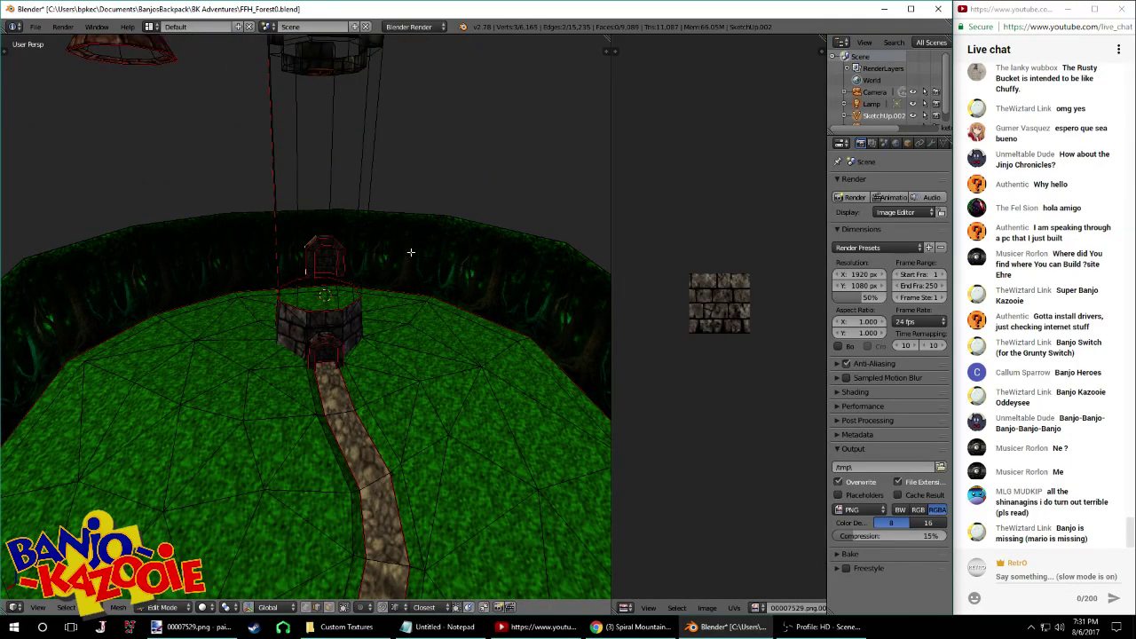
key(ctrl+z)
key(ctrl+z)
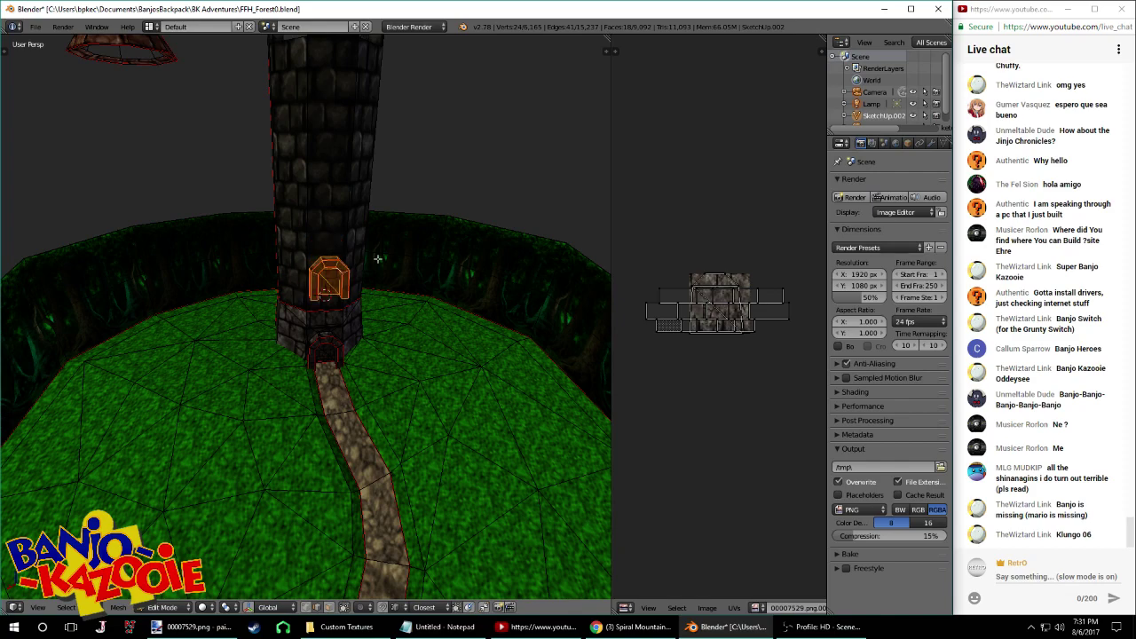
Focus on the arch and shift an upper back vertex along the X axis to align its inner geometry
key(KP_Decimal)
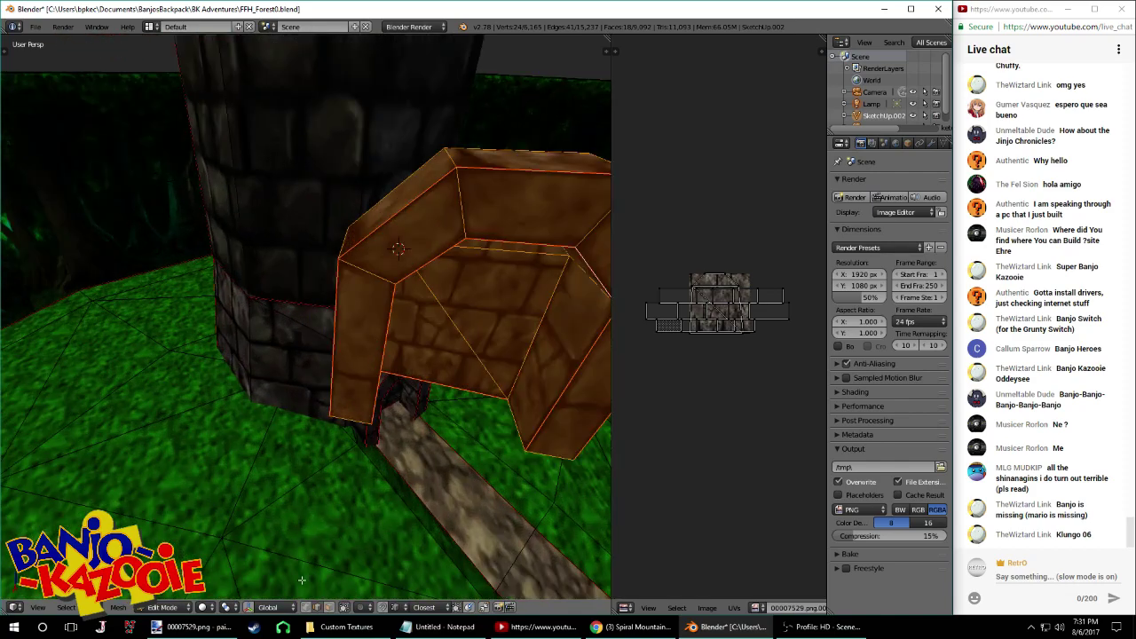
middle_drag(312, 559, 250, 478)
middle_drag(166, 358, 165, 256)
right_click(136, 206)
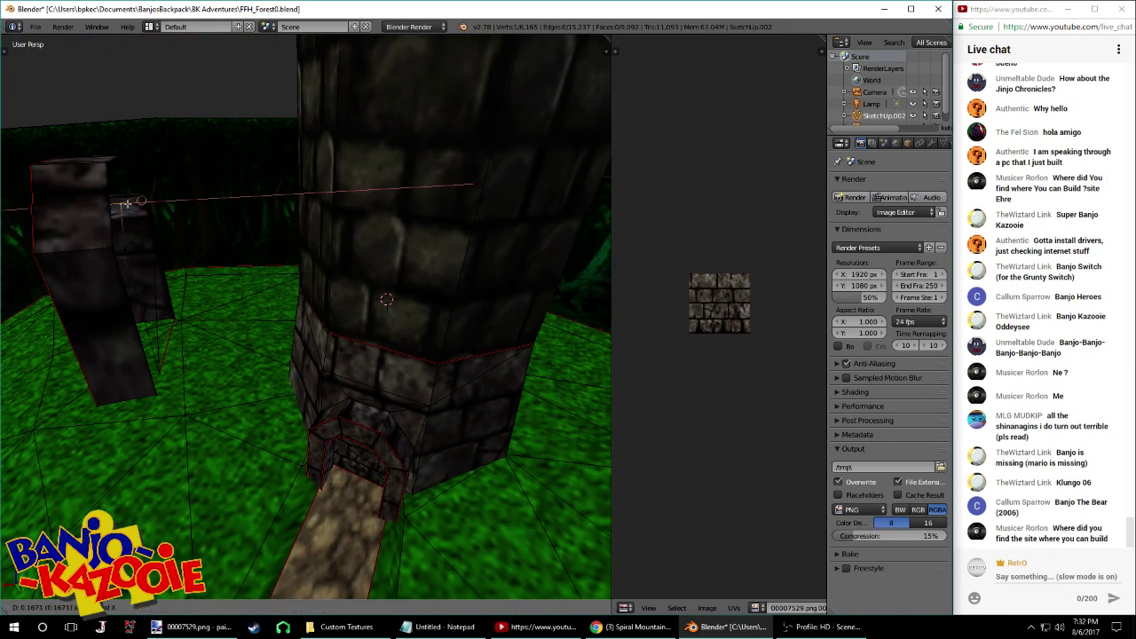
middle_drag(137, 206, 122, 267)
key(g)
key(x)
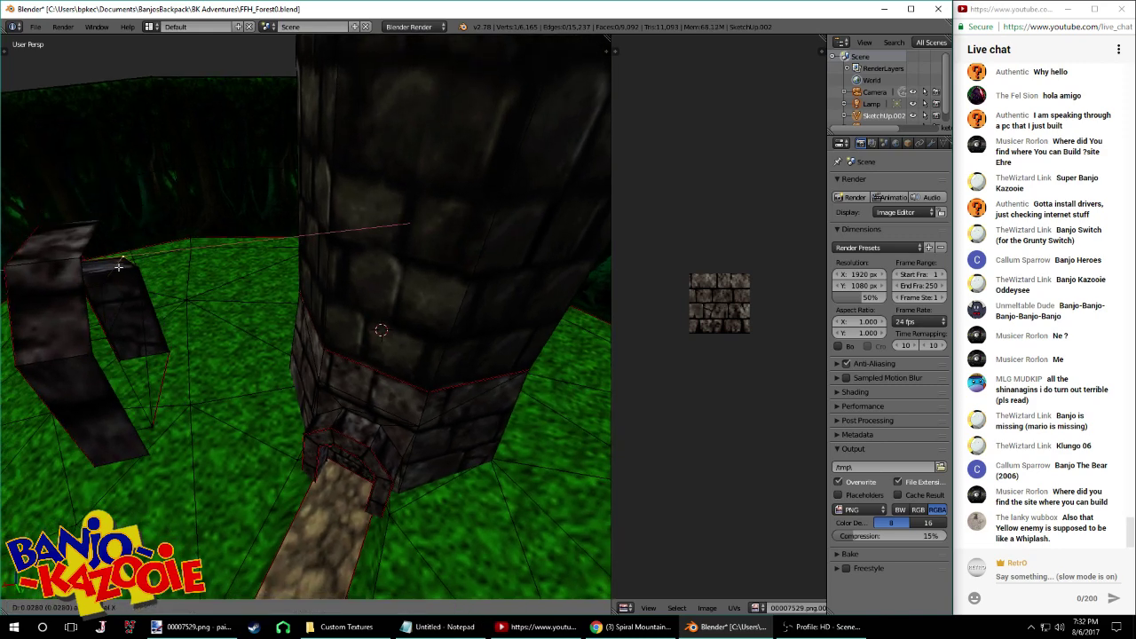
click(93, 352)
Shift two more vertices on the arch's inner back geometry along the X axis to straighten it
key(g)
key(x)
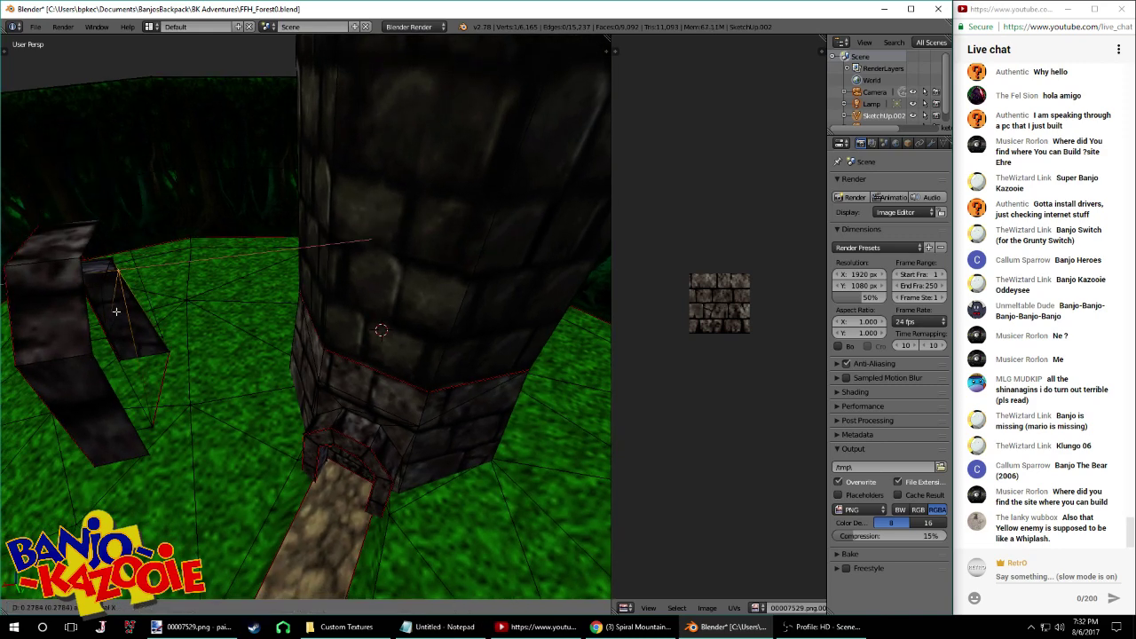
click(105, 351)
key(g)
key(x)
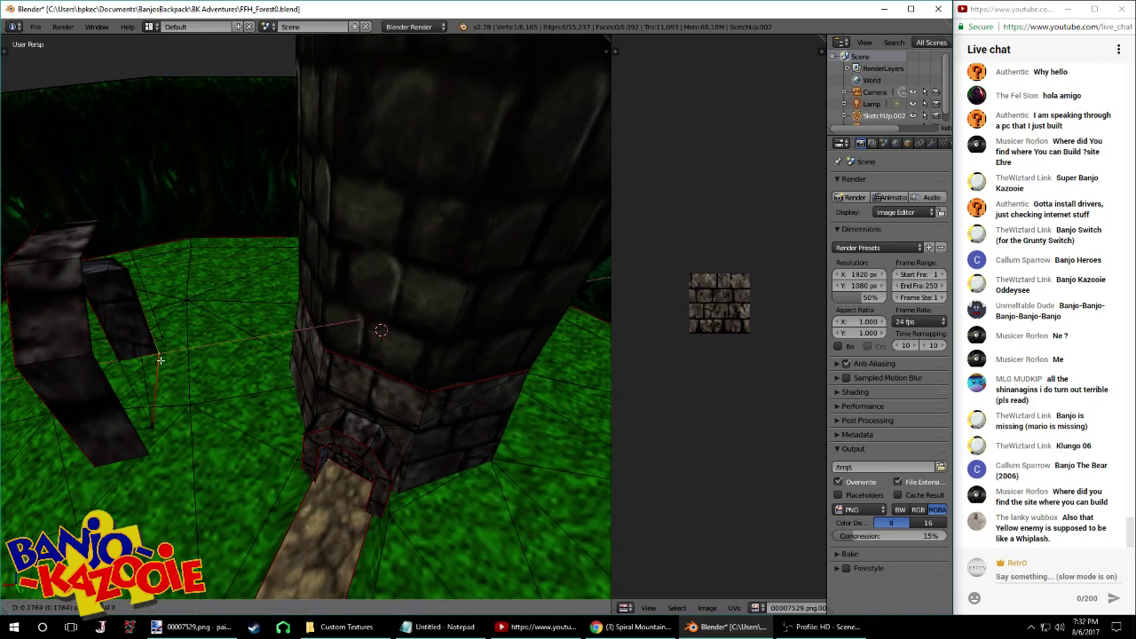
click(94, 352)
Remove duplicate vertices from the whole mesh, select the linked arch geometry and save the level file
middle_drag(94, 351, 372, 307)
key(a)
key(w)
click(373, 306)
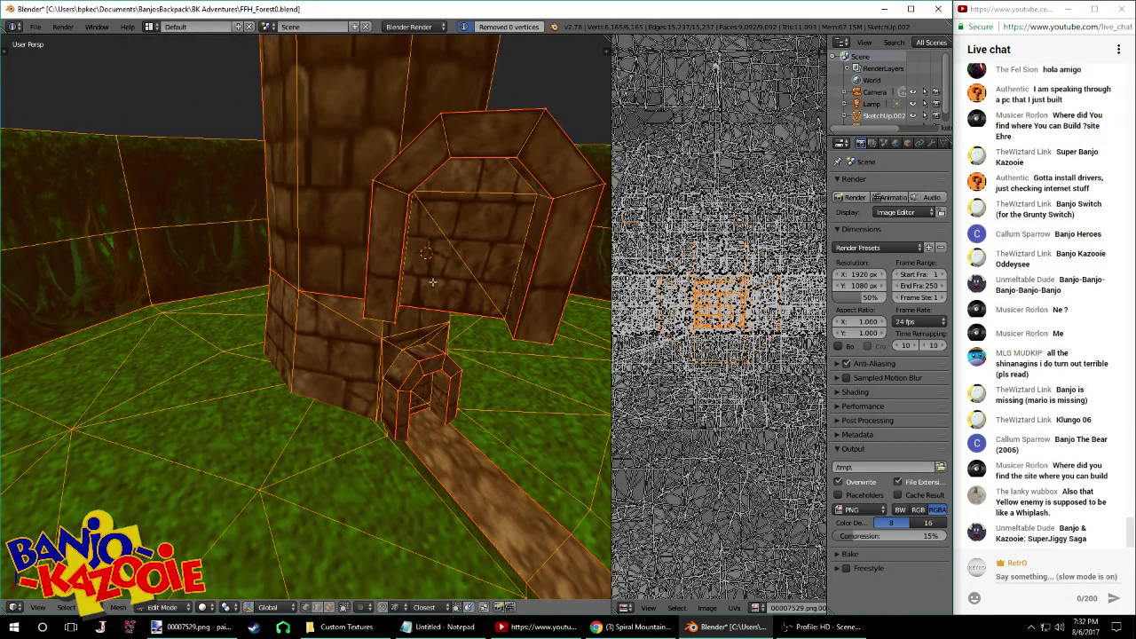
key(a)
key(l)
middle_drag(435, 302, 384, 285)
key(ctrl+s)
click(364, 325)
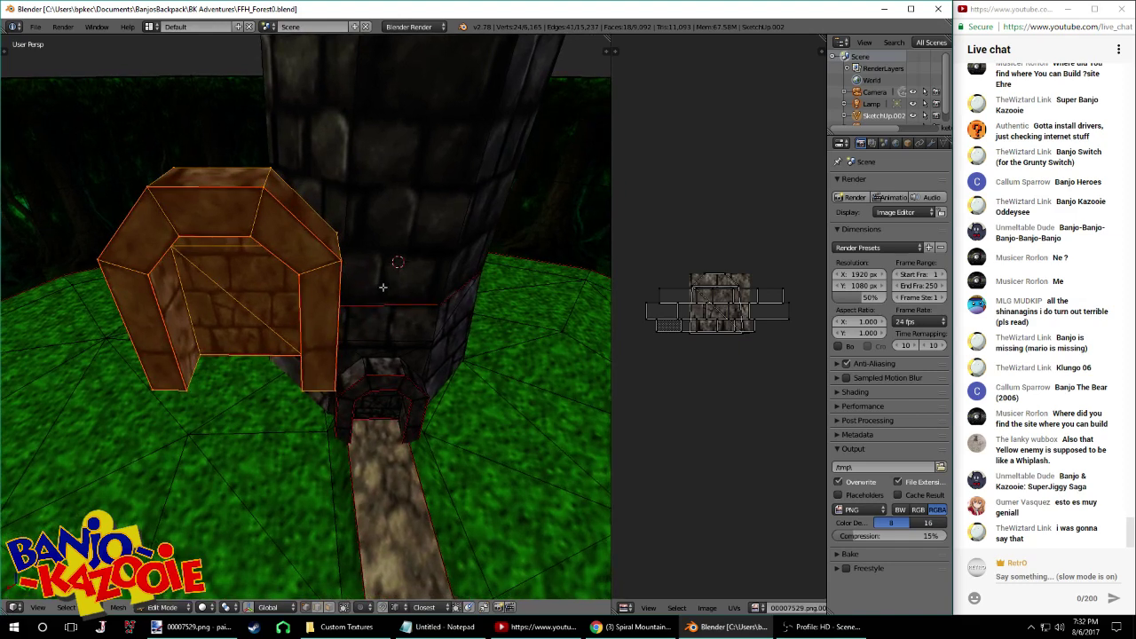
Move the arch along the X axis into the tower's front wall above the entrance and save the file
scroll(382, 286, down, 4)
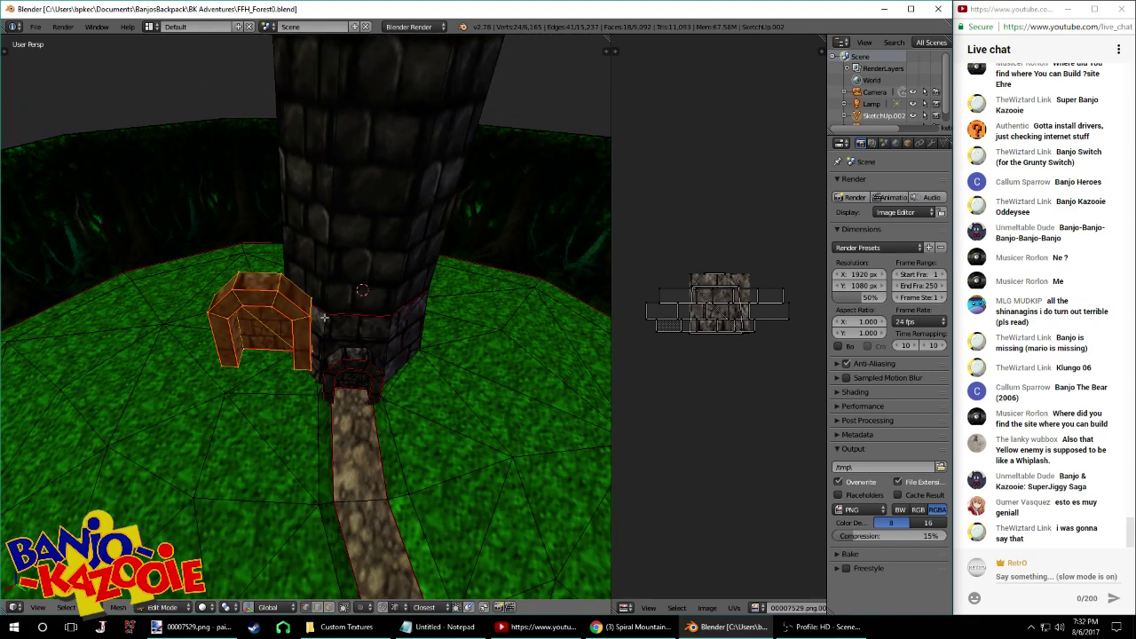
key(g)
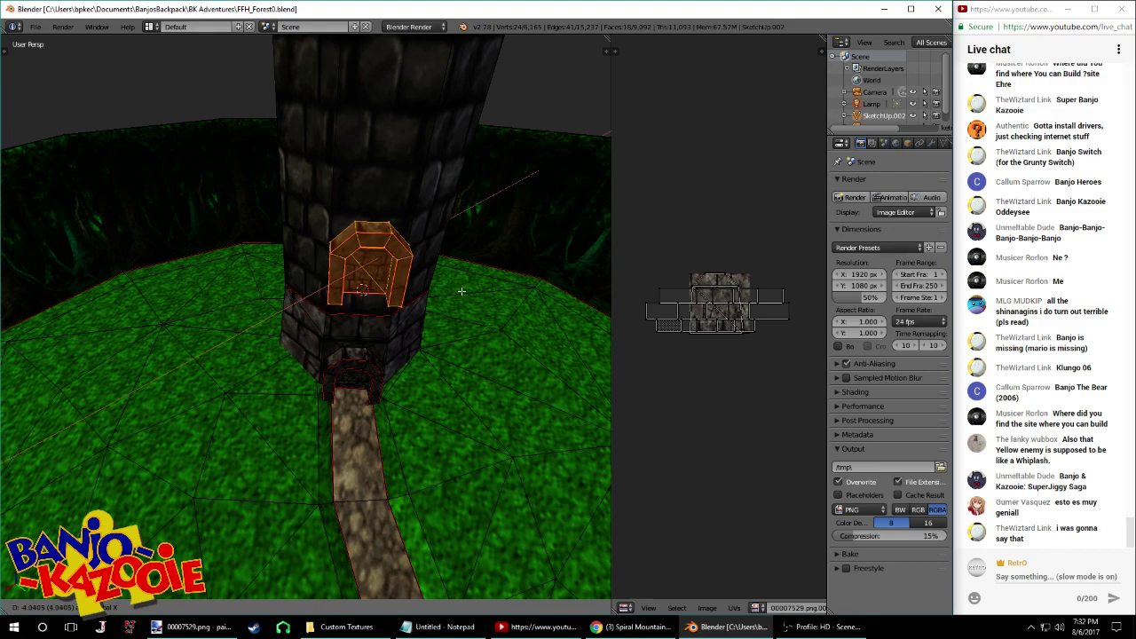
key(x)
click(462, 284)
scroll(458, 266, up, 3)
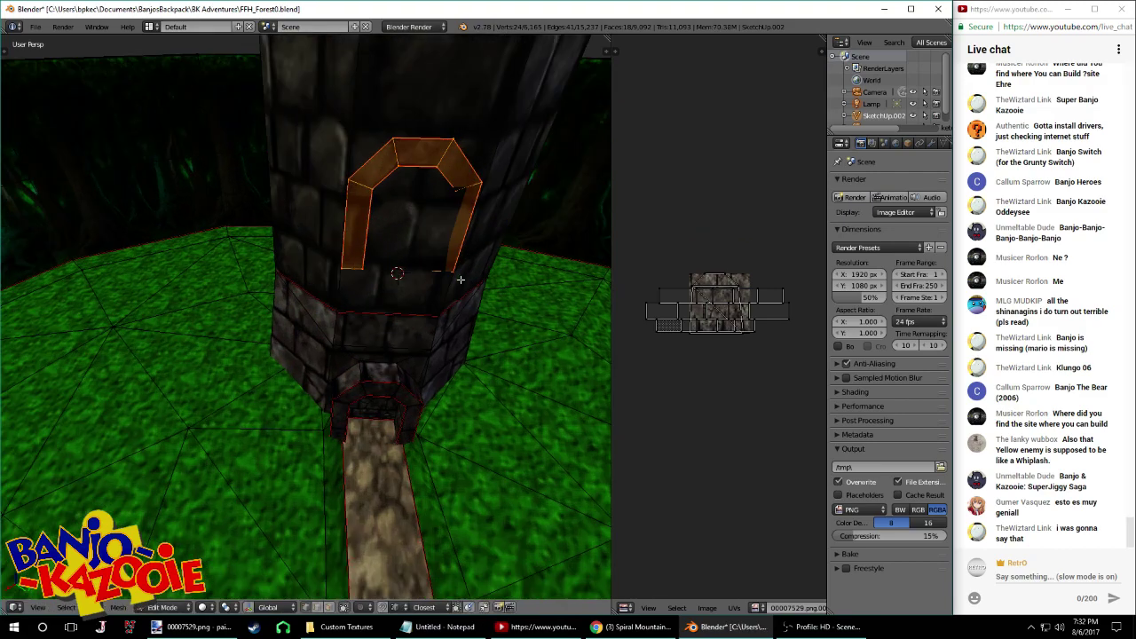
middle_drag(458, 264, 351, 272)
key(ctrl+s)
click(351, 269)
Delete the two long vertical edges bounding the tower's front wall around the embedded arch
right_click(270, 162)
middle_drag(271, 161, 383, 114)
right_click(351, 107)
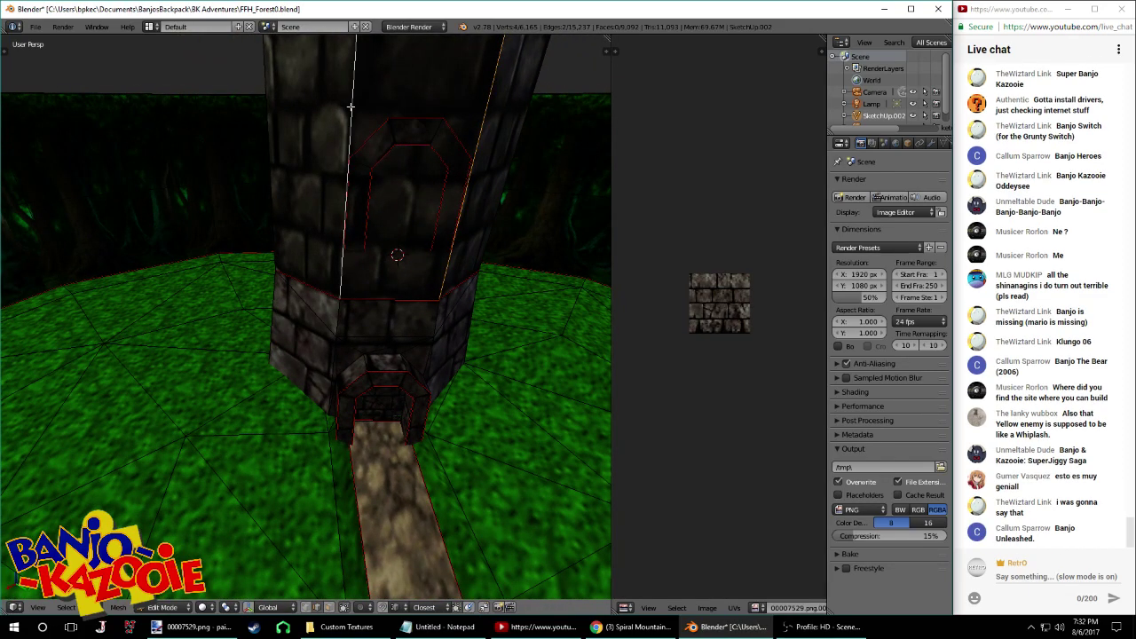
key(x)
click(334, 108)
Delete the six vertices along the outer back rim of the upper arch
middle_drag(414, 236, 429, 276)
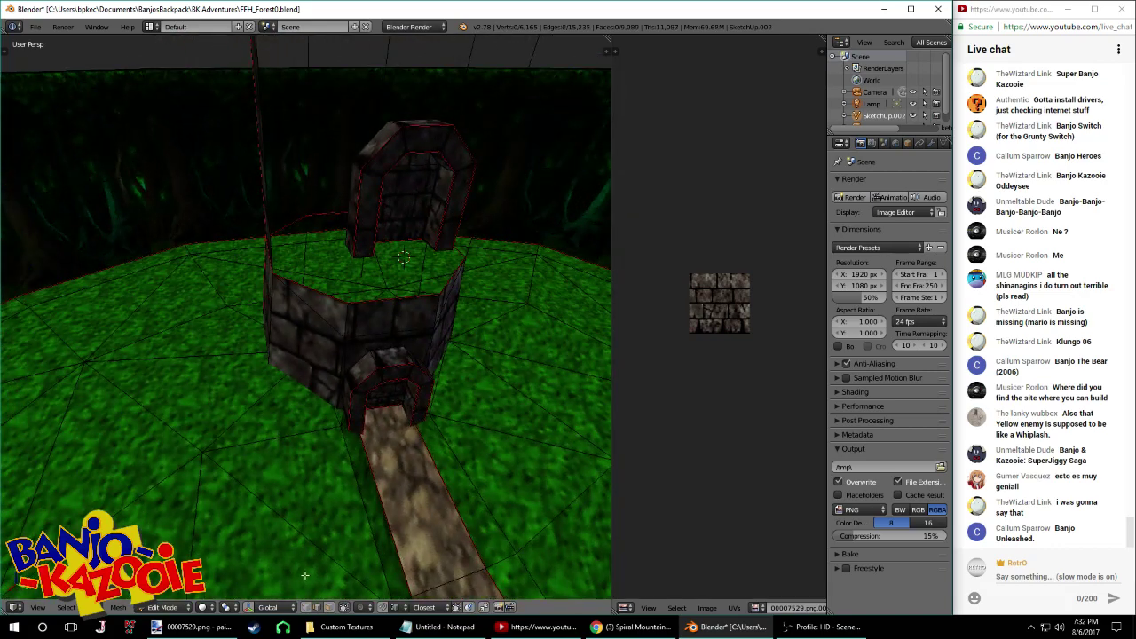
middle_drag(313, 573, 364, 244)
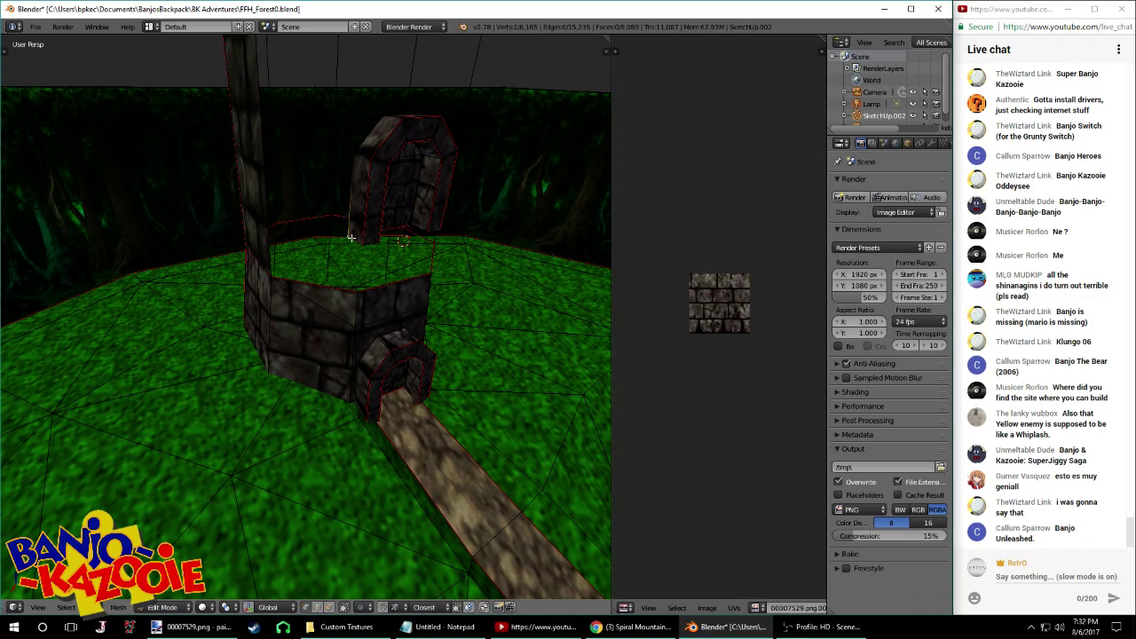
middle_drag(376, 127, 427, 183)
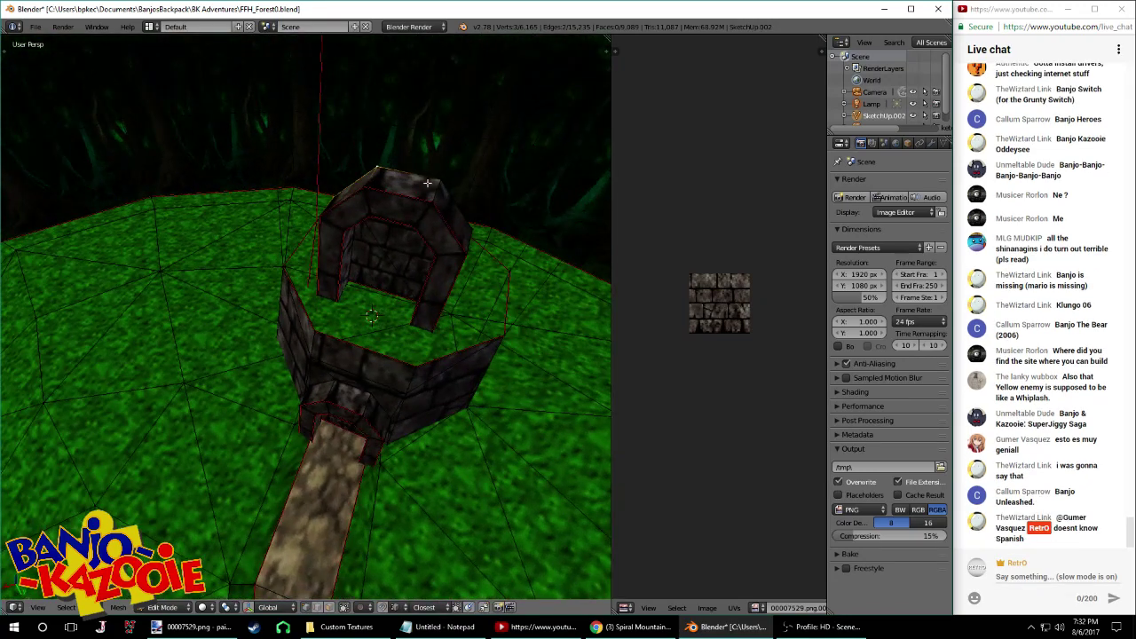
middle_drag(527, 230, 332, 214)
key(w)
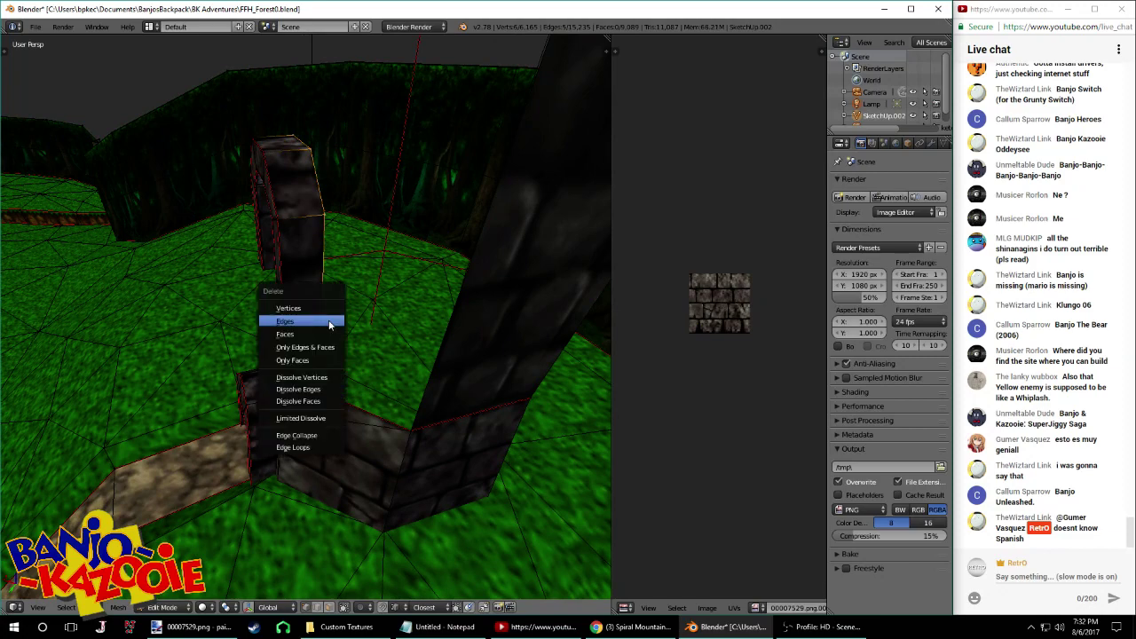
click(324, 318)
middle_drag(325, 318, 382, 265)
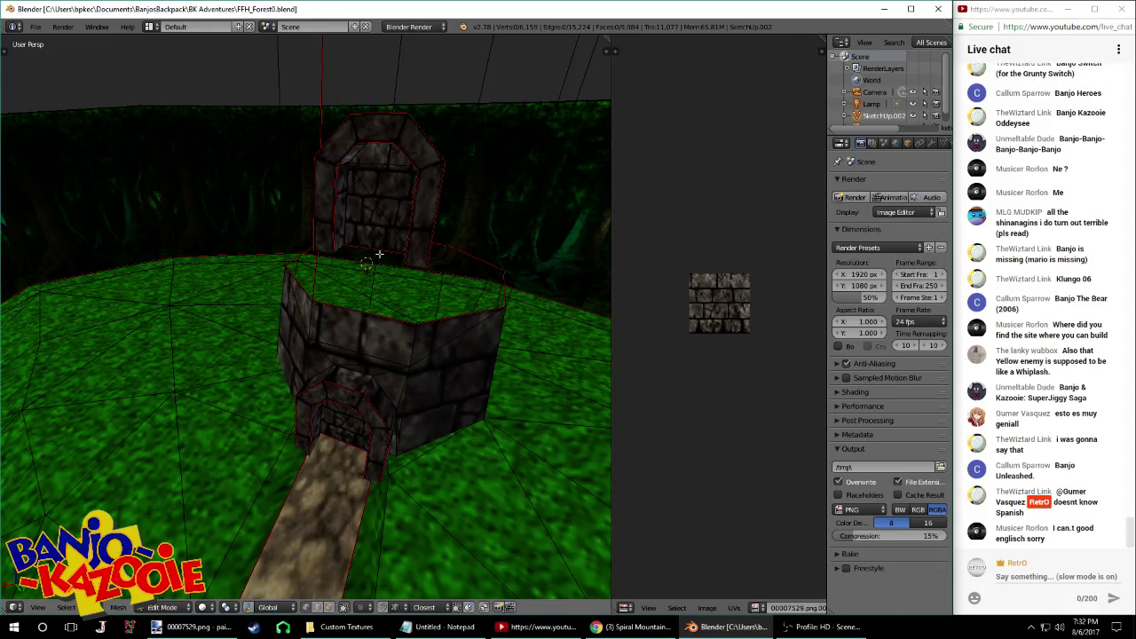
Raise the linked upper arch along the Z axis above the tower base and save the file
middle_drag(383, 251, 420, 225)
middle_drag(353, 241, 316, 266)
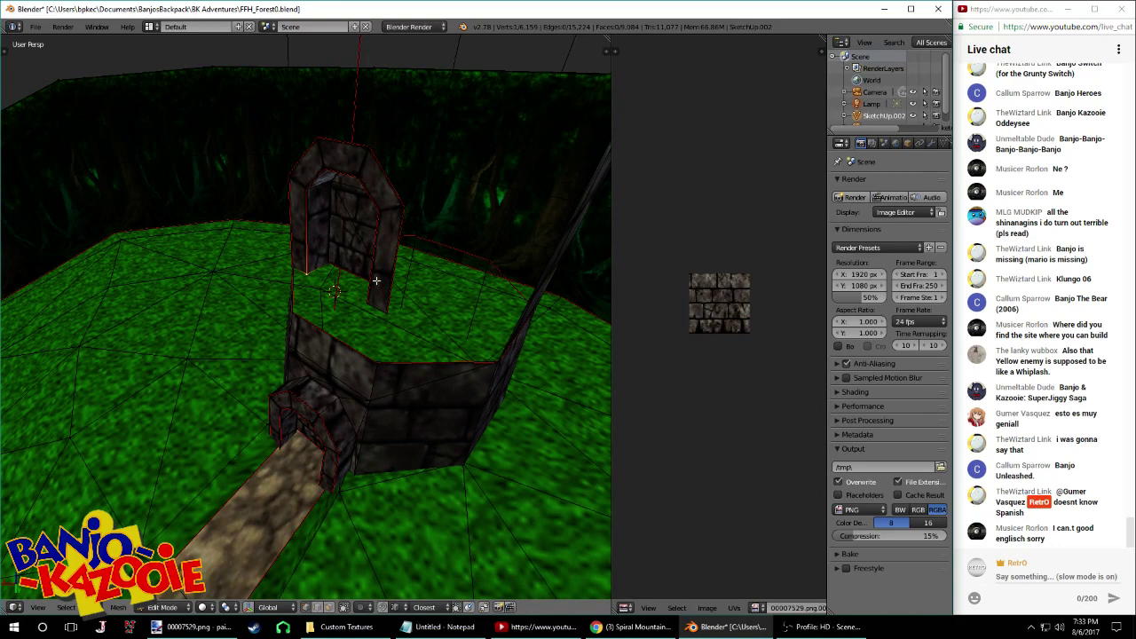
key(l)
middle_drag(375, 290, 395, 247)
key(g)
key(z)
click(476, 207)
key(ctrl+s)
click(477, 208)
Connect the upper arch's lower outer corner to the tower base's upper rim with an edge and save the file
right_click(395, 246)
middle_drag(381, 316, 413, 296)
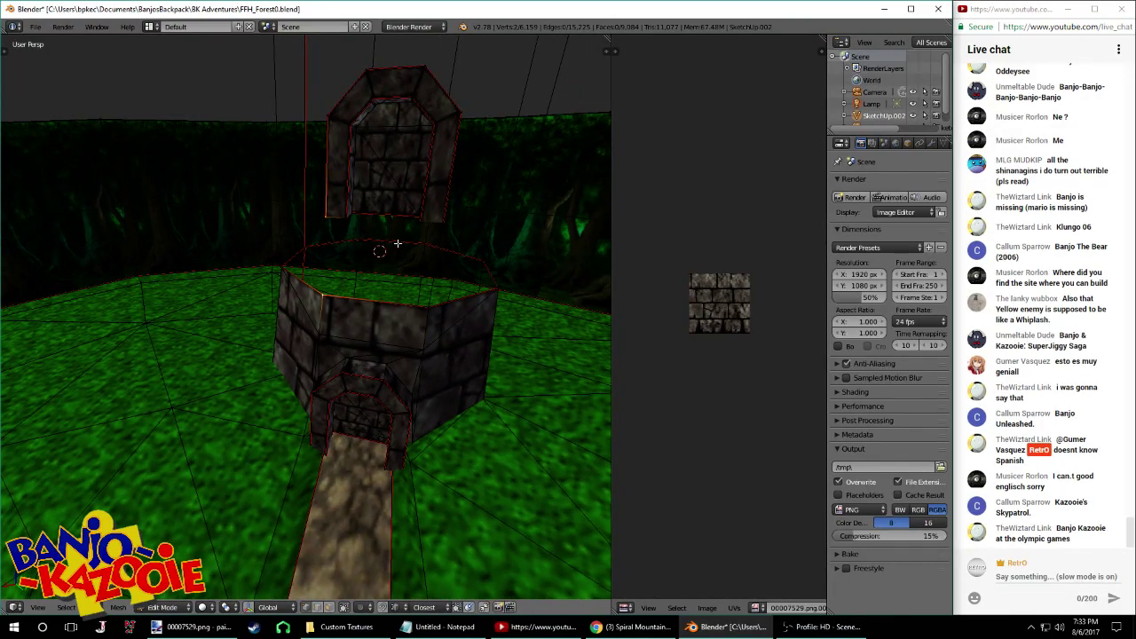
middle_drag(378, 232, 420, 264)
key(ctrl+s)
click(484, 234)
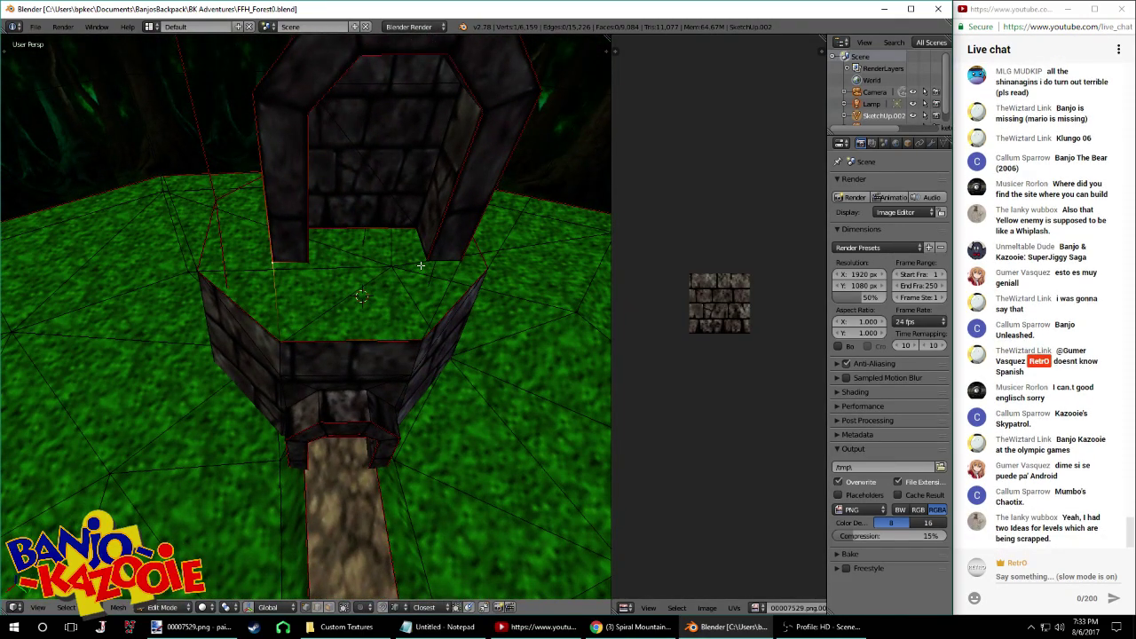
Try selecting the tower base, the entrance and the raised arch as linked geometry
key(a)
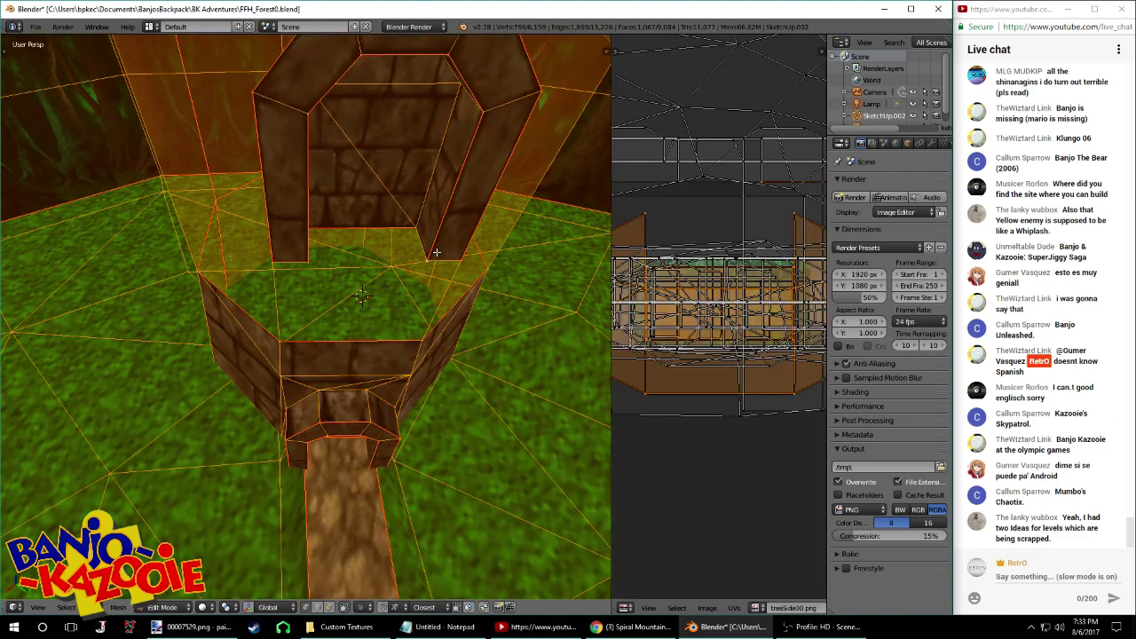
key(a)
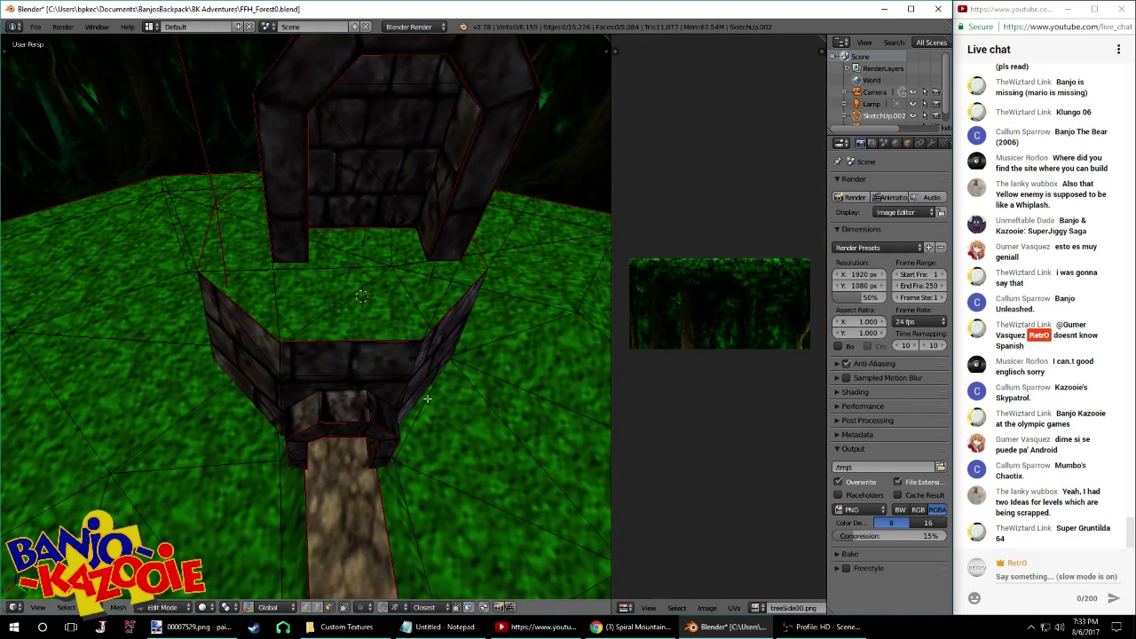
key(l)
middle_drag(403, 364, 390, 328)
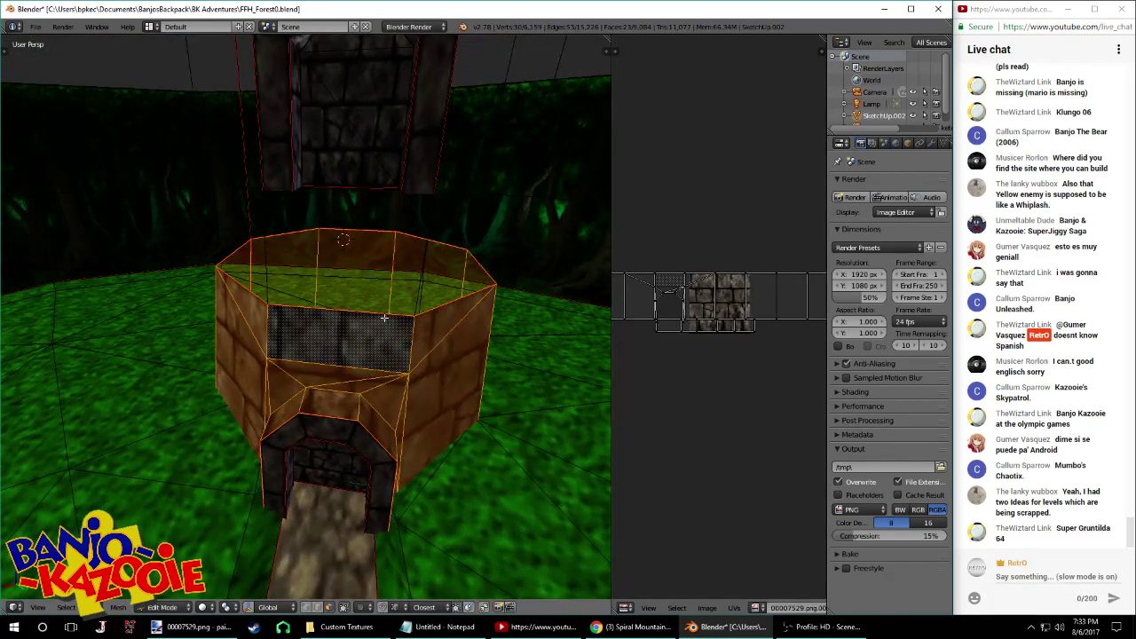
key(l)
key(l)
key(l)
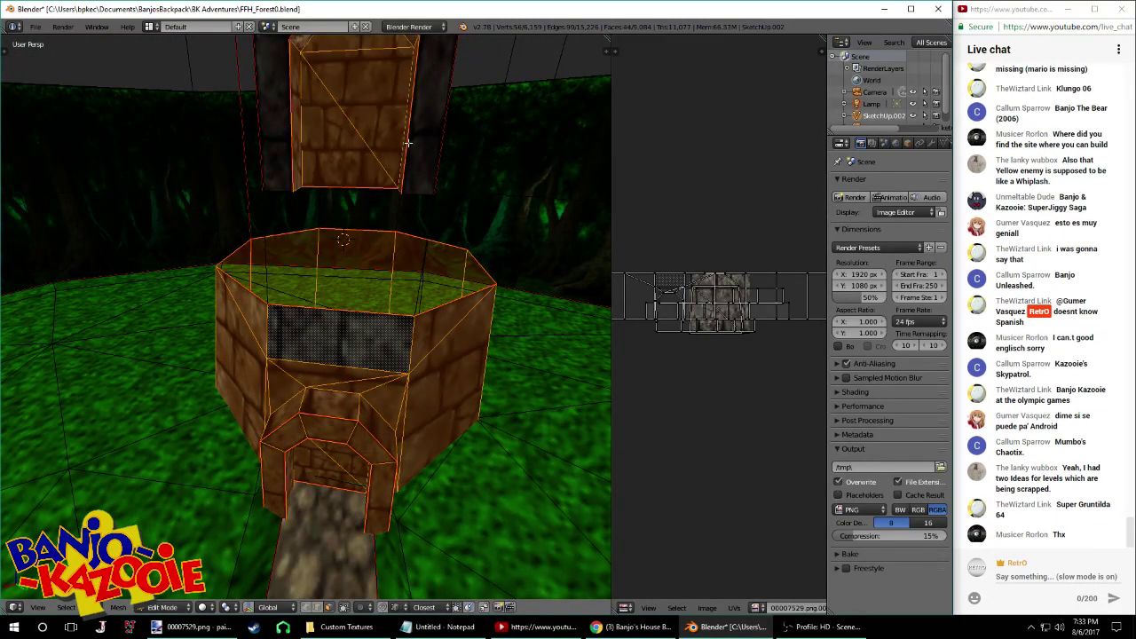
middle_drag(367, 167, 310, 595)
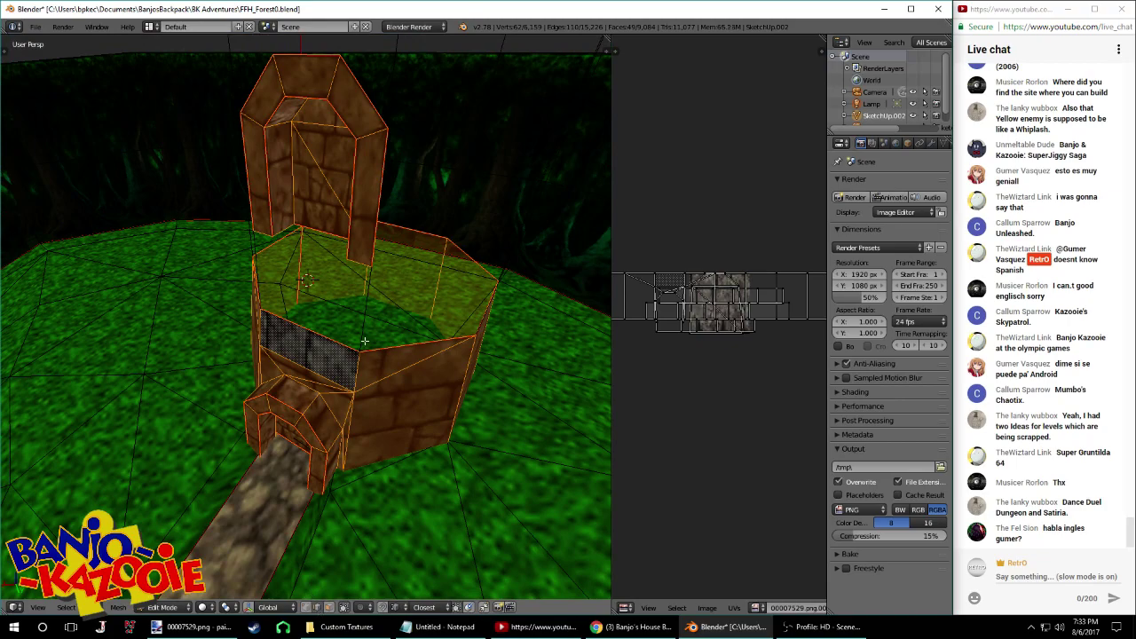
key(l)
middle_drag(365, 332, 263, 252)
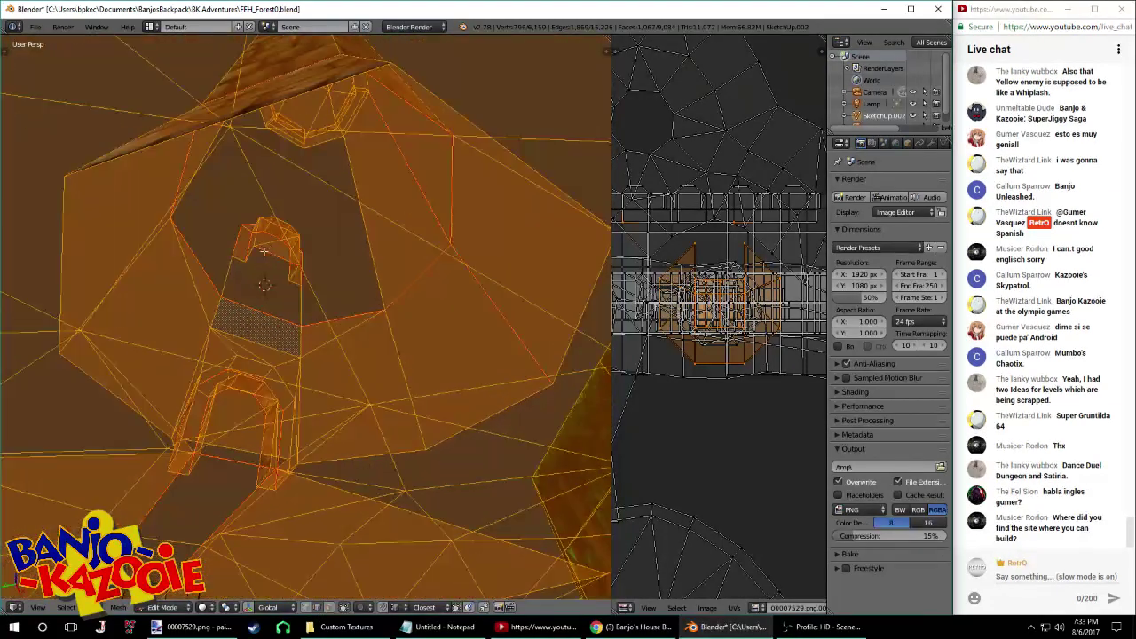
Reposition the lower corner vertex of the entrance's back wall, seen from below
right_click(237, 137)
middle_drag(238, 490, 312, 569)
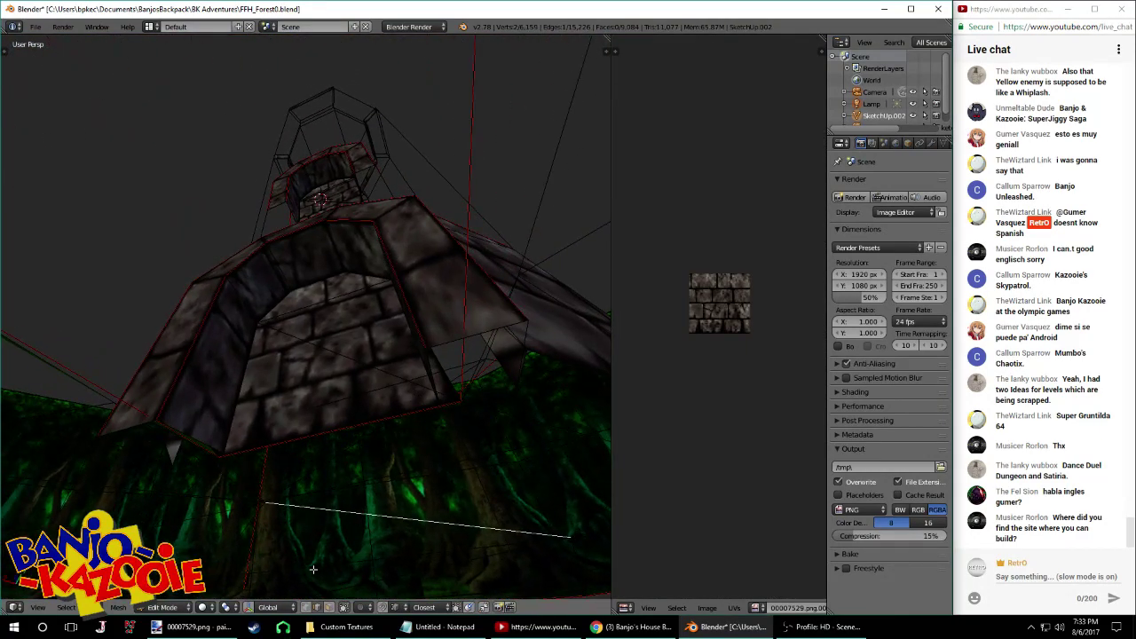
right_click(458, 404)
key(g)
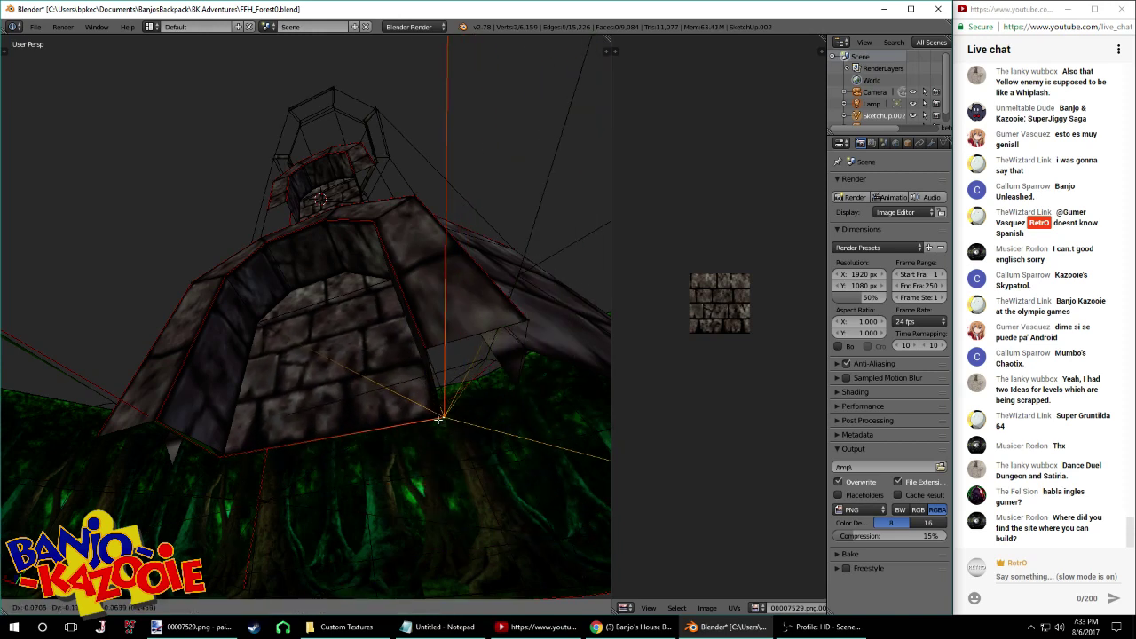
click(444, 406)
middle_drag(444, 406, 480, 388)
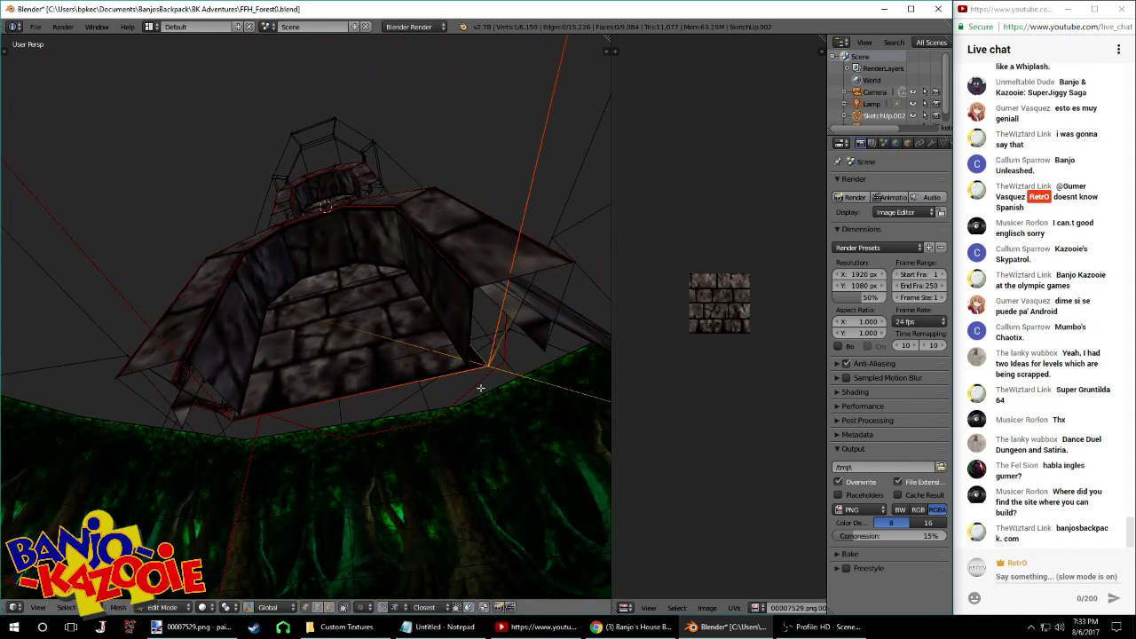
Delete the misaligned edges of the entrance's back wall together with their faces
click(329, 609)
right_click(488, 359)
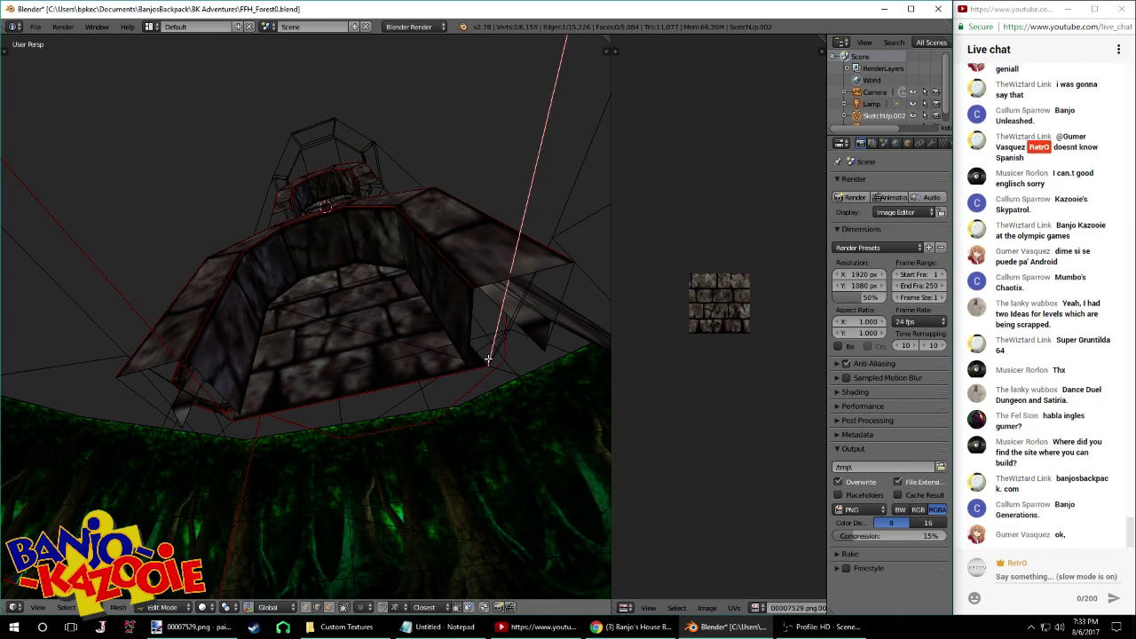
middle_drag(466, 372, 263, 429)
middle_drag(73, 448, 495, 363)
key(x)
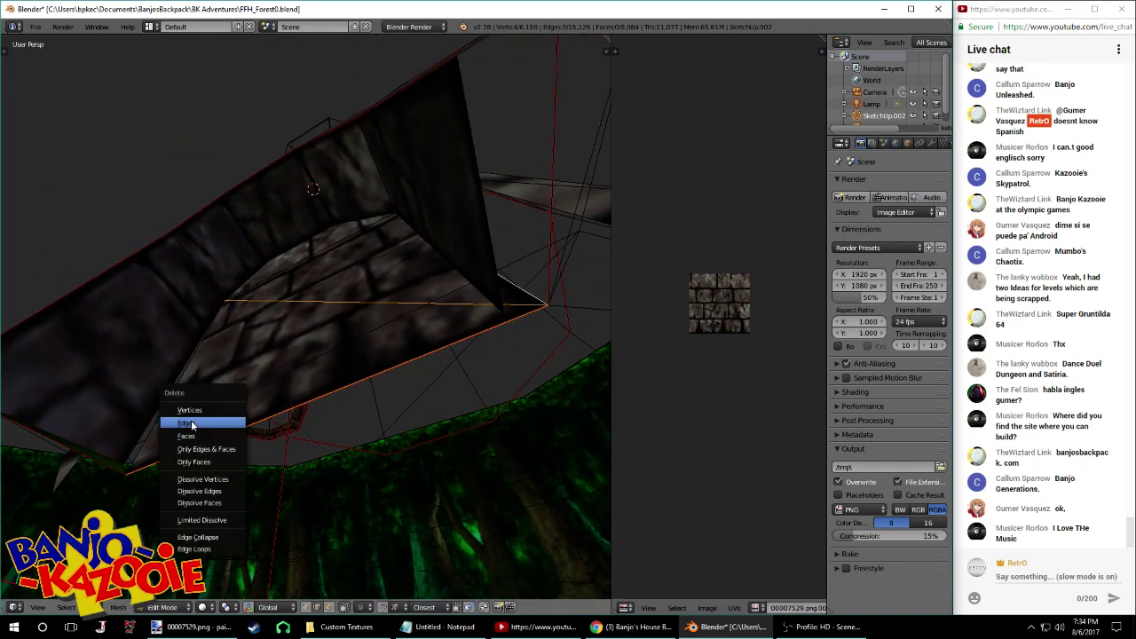
click(191, 425)
Fill the first triangular half of the open entrance's back wall with a new face between its corner vertices
click(313, 605)
middle_drag(360, 337, 286, 424)
scroll(401, 371, down, 2)
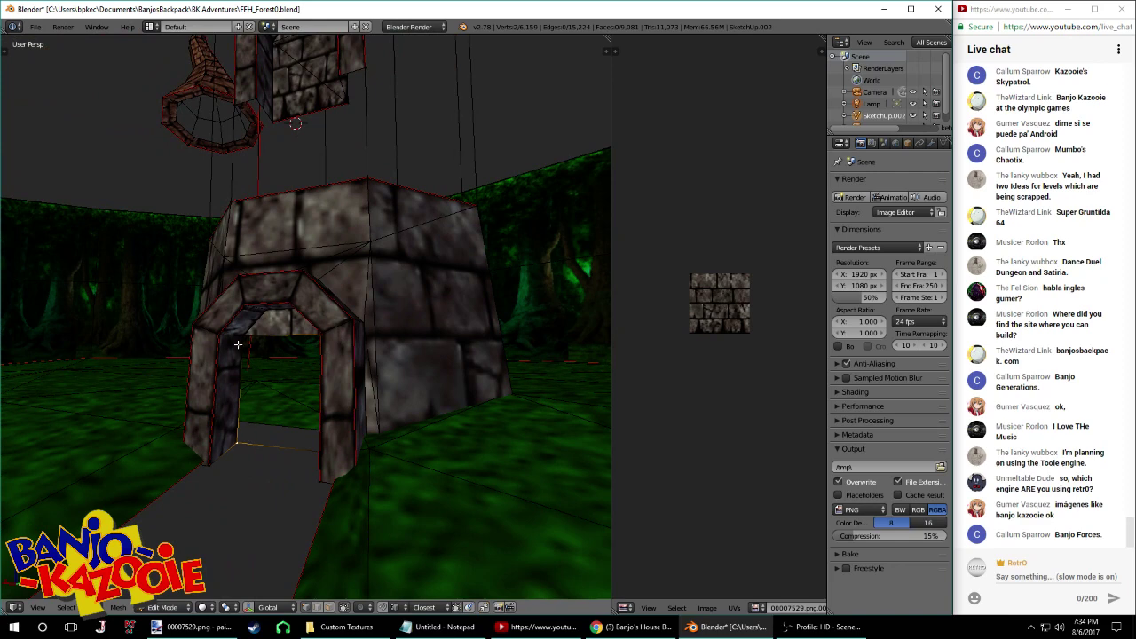
shift+right_click(238, 341)
key(f)
middle_drag(239, 347, 295, 376)
Try to fill the remaining gap in the entrance's back wall with a face, and undo it
right_click(271, 451)
middle_drag(343, 464, 376, 465)
shift+right_click(384, 451)
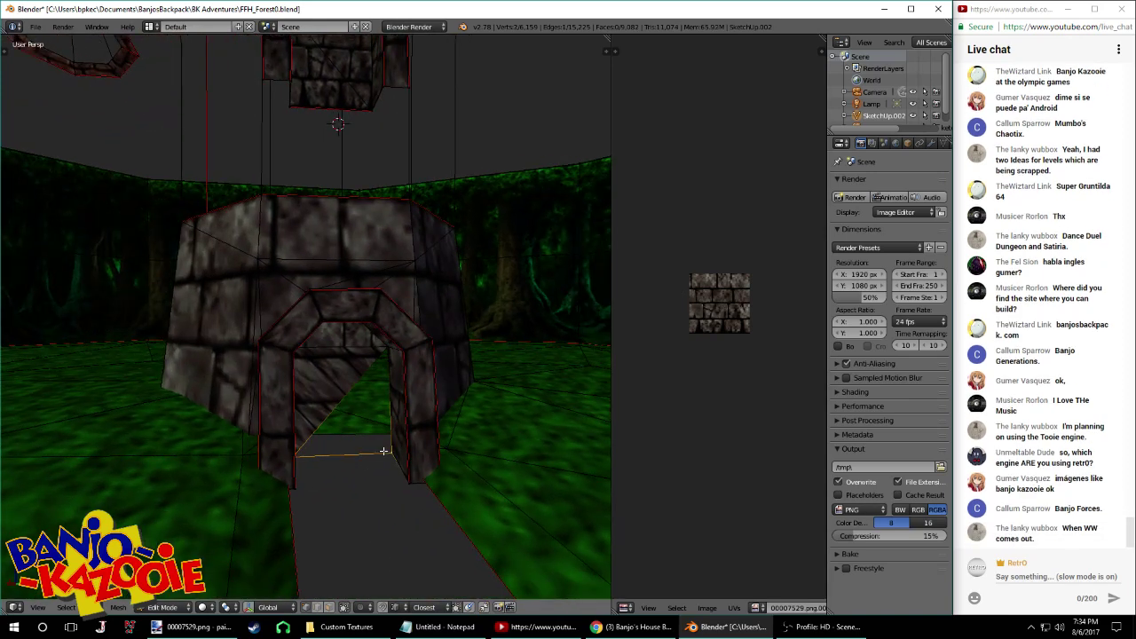
key(f)
key(ctrl+z)
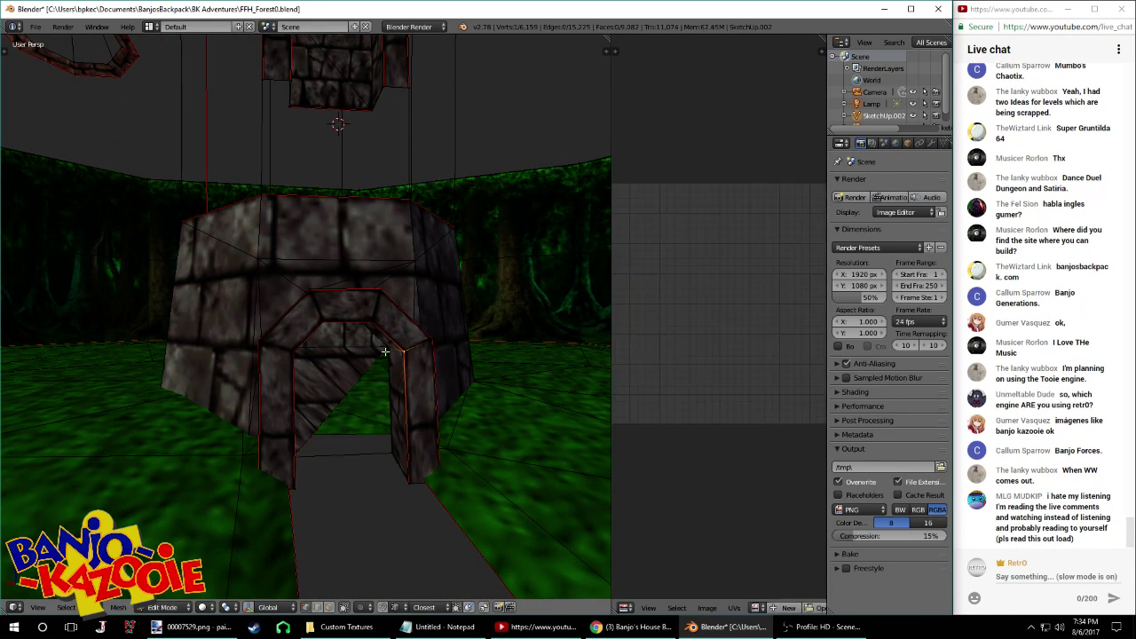
Move the upper corner vertex of the entrance's back wall onto the arch's inner side and remove duplicate vertices
middle_drag(386, 364, 406, 345)
scroll(459, 325, up, 3)
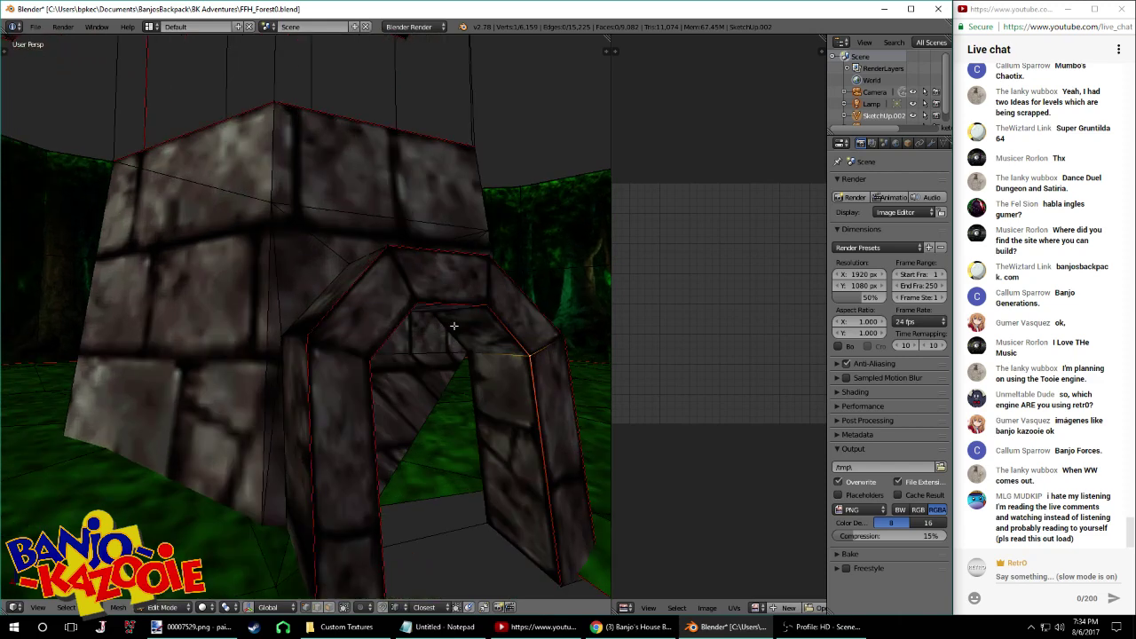
scroll(472, 329, up, 2)
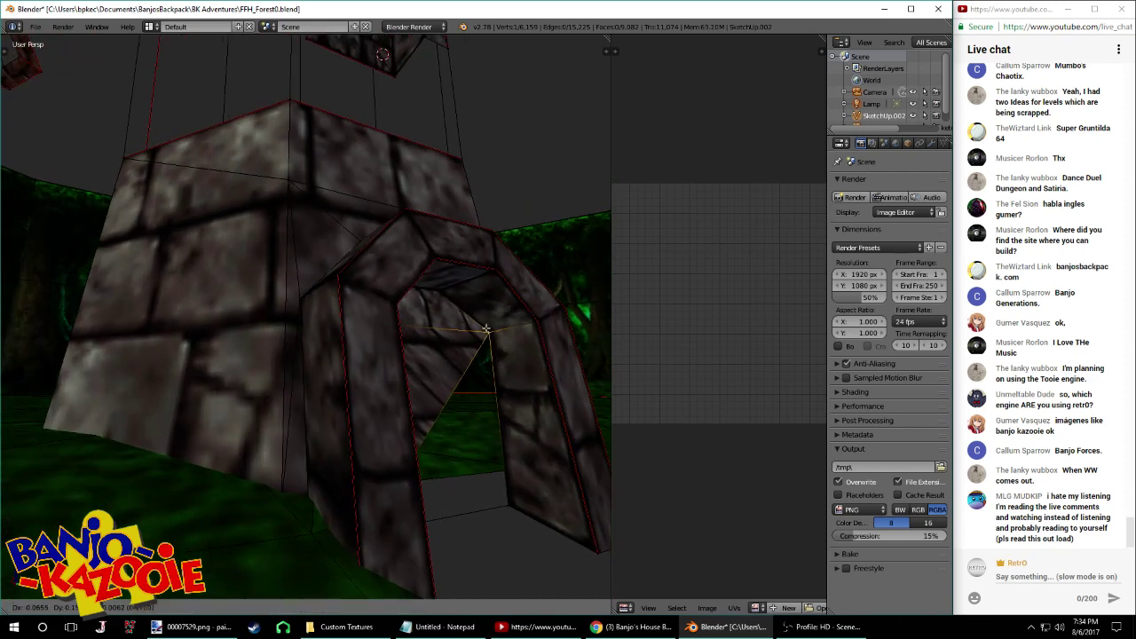
key(w)
click(485, 329)
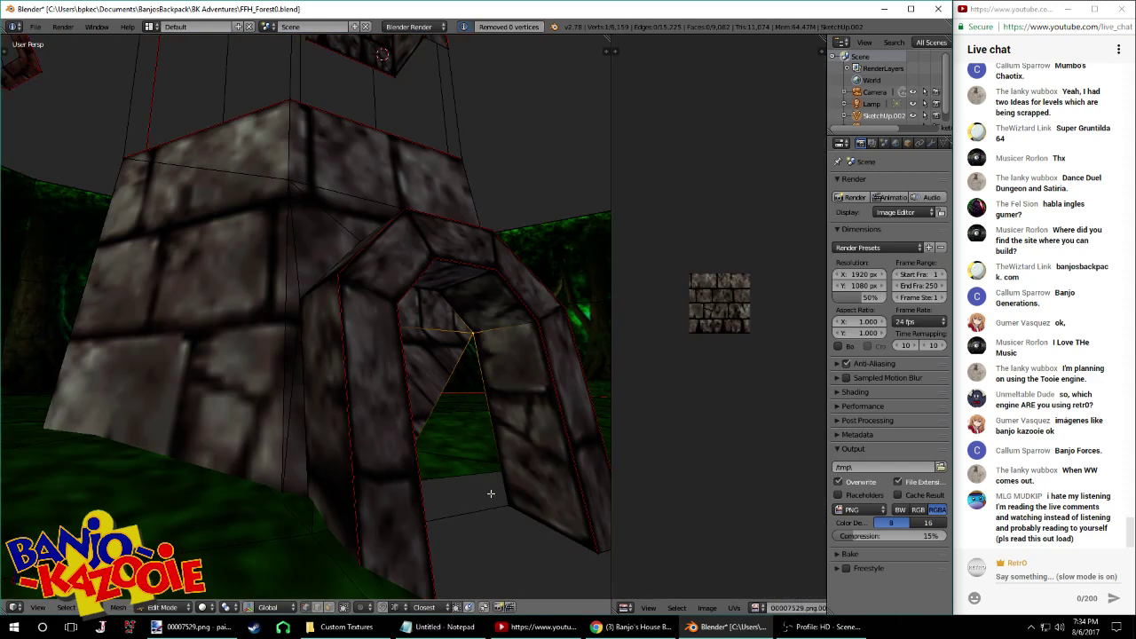
Fill the remaining triangular gap in the entrance's back wall with a face and save the file
middle_drag(494, 424, 355, 470)
shift+right_click(267, 539)
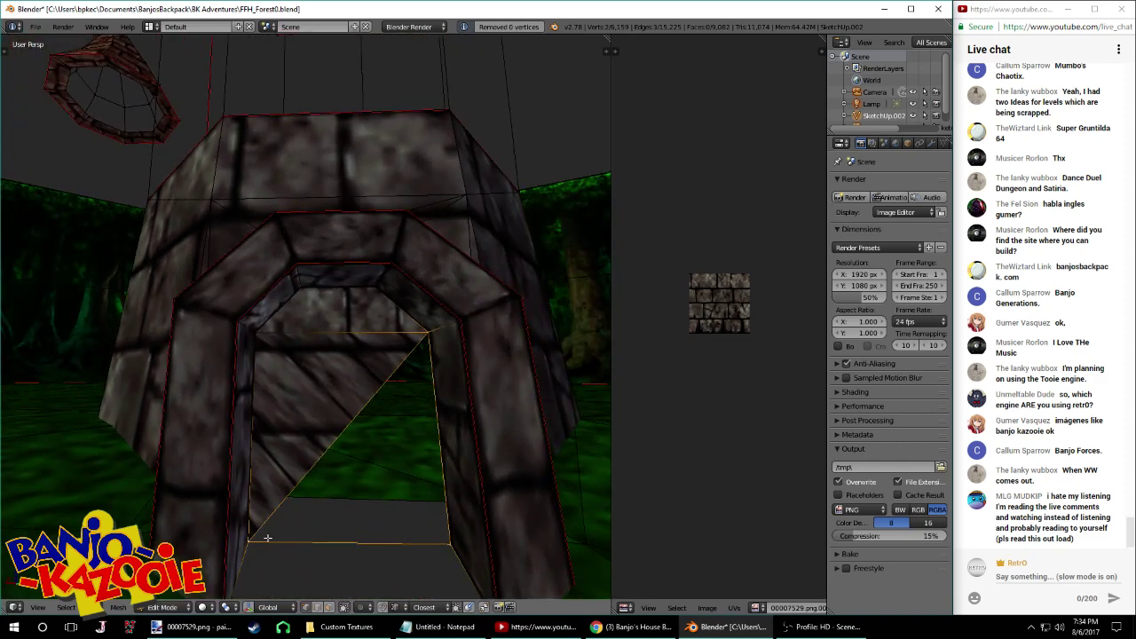
key(f)
key(ctrl+s)
click(349, 439)
key(a)
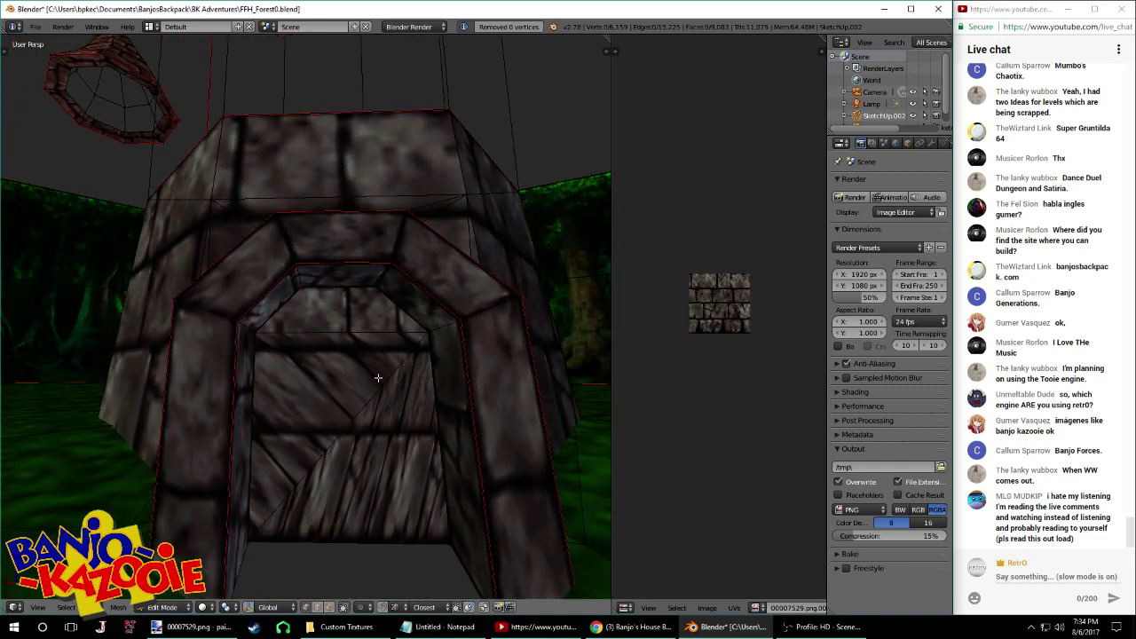
Select the entire mesh, remove its duplicate vertices and save the file
key(a)
key(w)
click(379, 376)
middle_drag(408, 315, 408, 319)
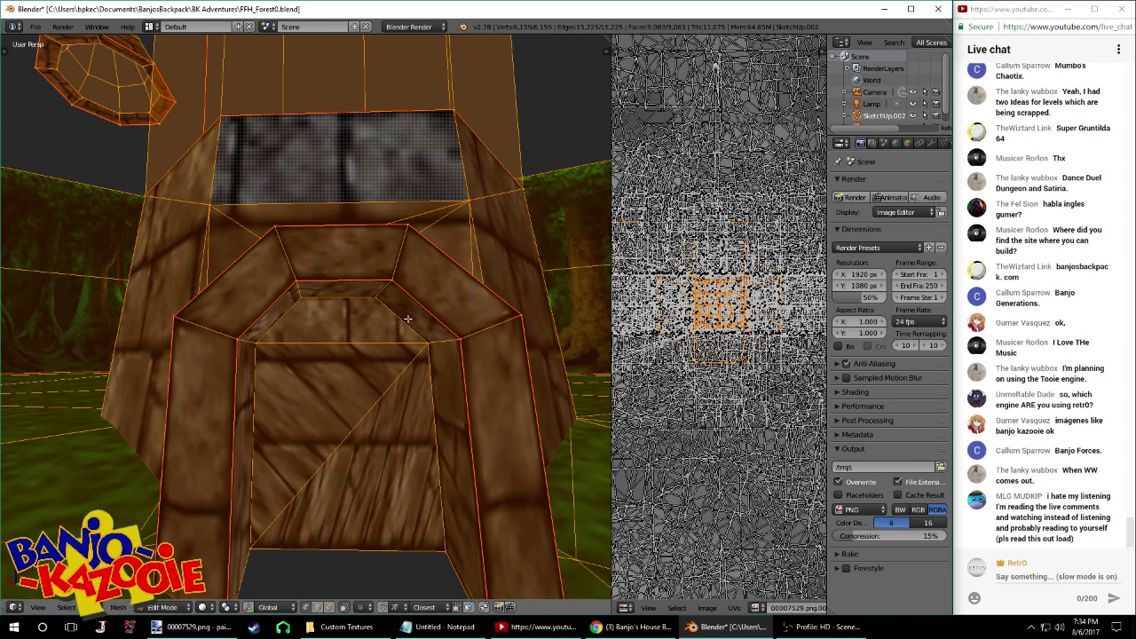
key(ctrl+s)
click(408, 320)
key(a)
key(a)
key(w)
click(409, 317)
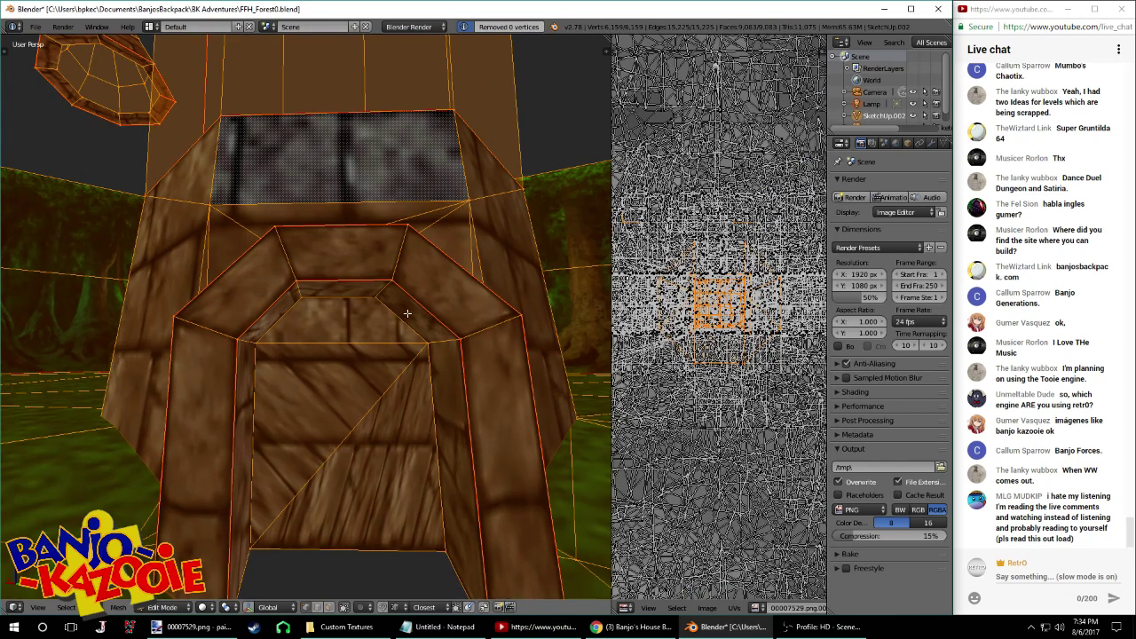
Clear the mesh selection, inspect the entrance arch from the side and save the file
scroll(408, 314, down, 2)
middle_drag(408, 313, 329, 382)
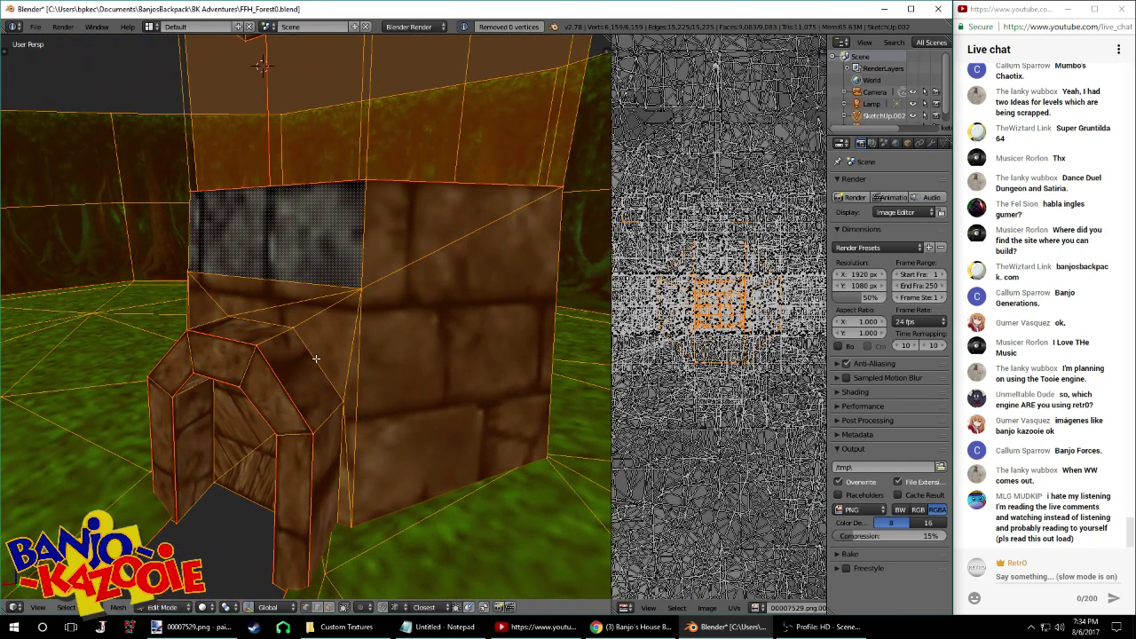
key(a)
right_click(262, 347)
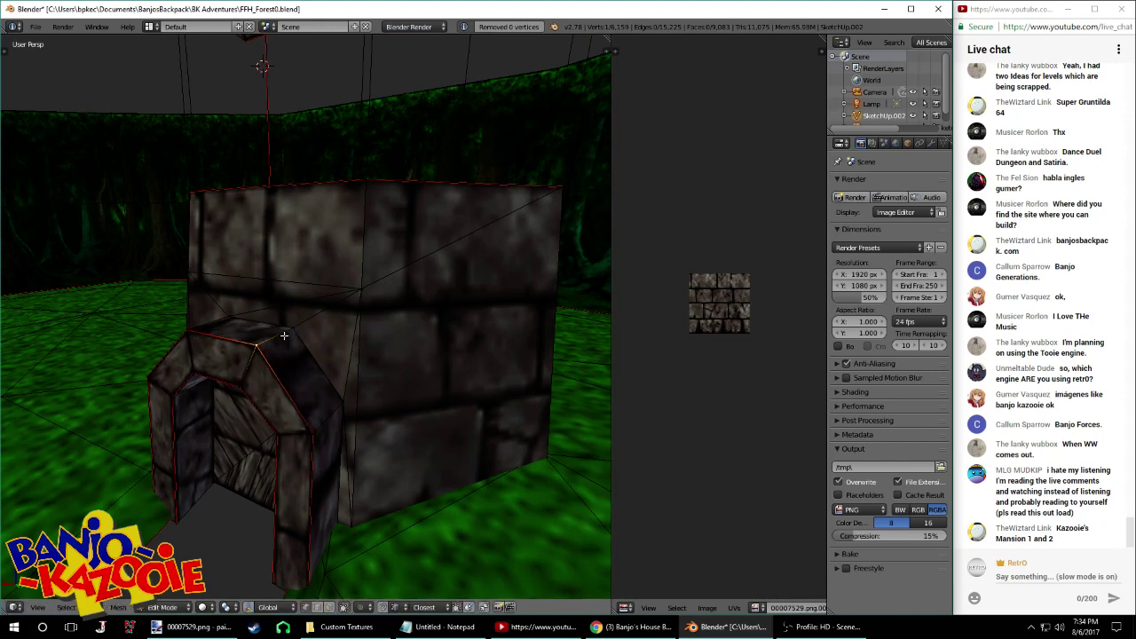
middle_drag(369, 330, 210, 316)
key(ctrl+s)
click(426, 311)
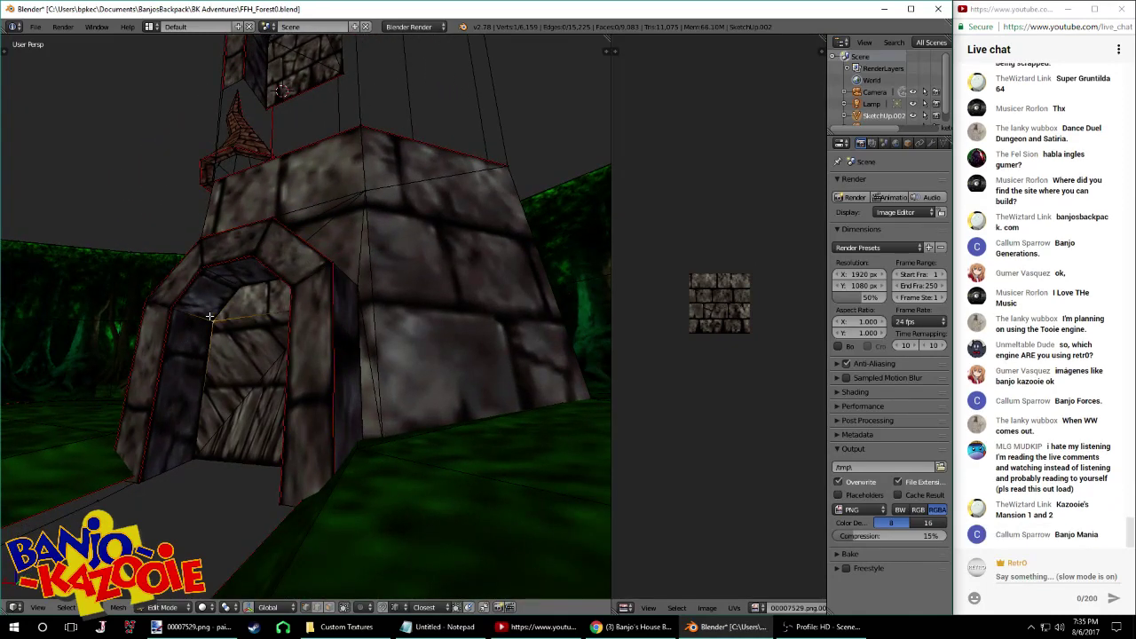
Try to select the whole tower by growing the selection outward from its stone wall
middle_drag(258, 332, 369, 310)
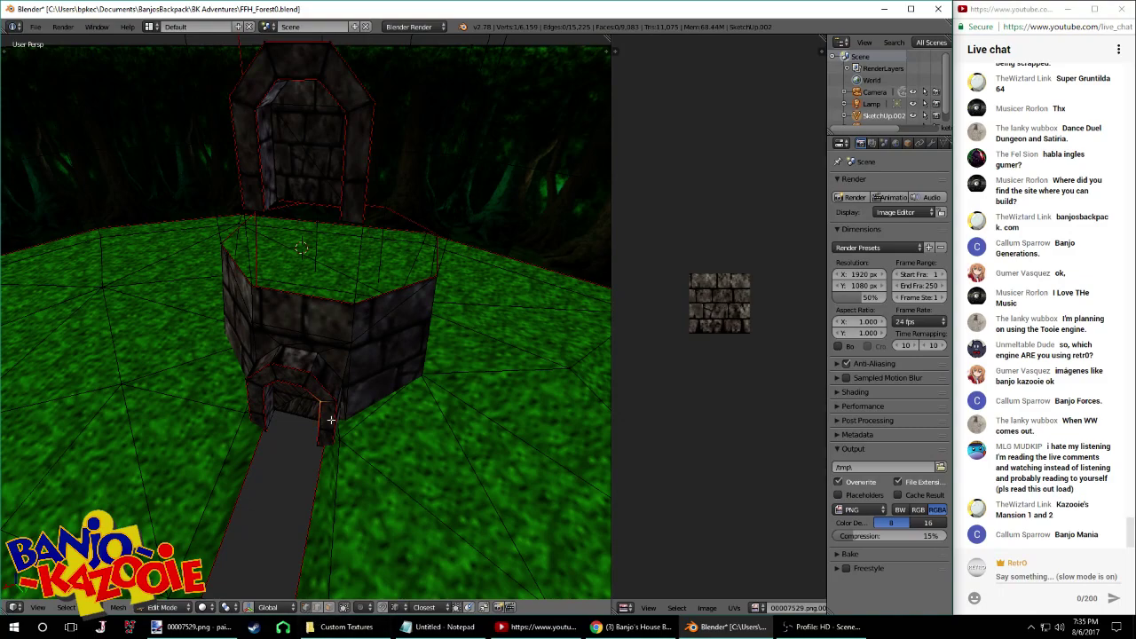
key(a)
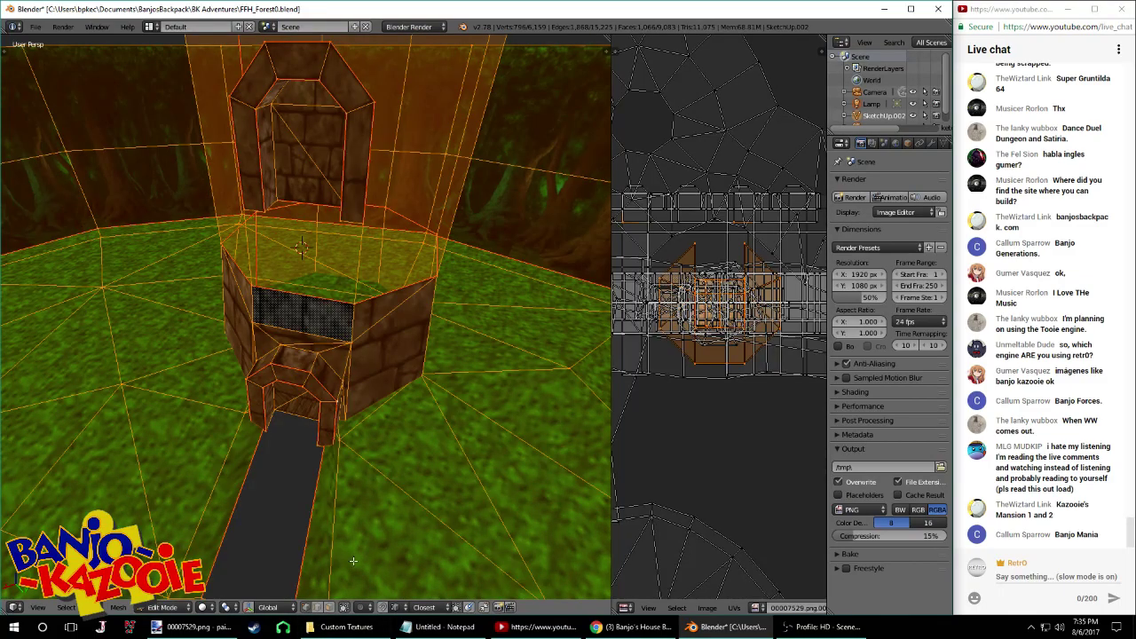
middle_drag(329, 540, 331, 462)
right_click(325, 273)
middle_drag(325, 273, 293, 247)
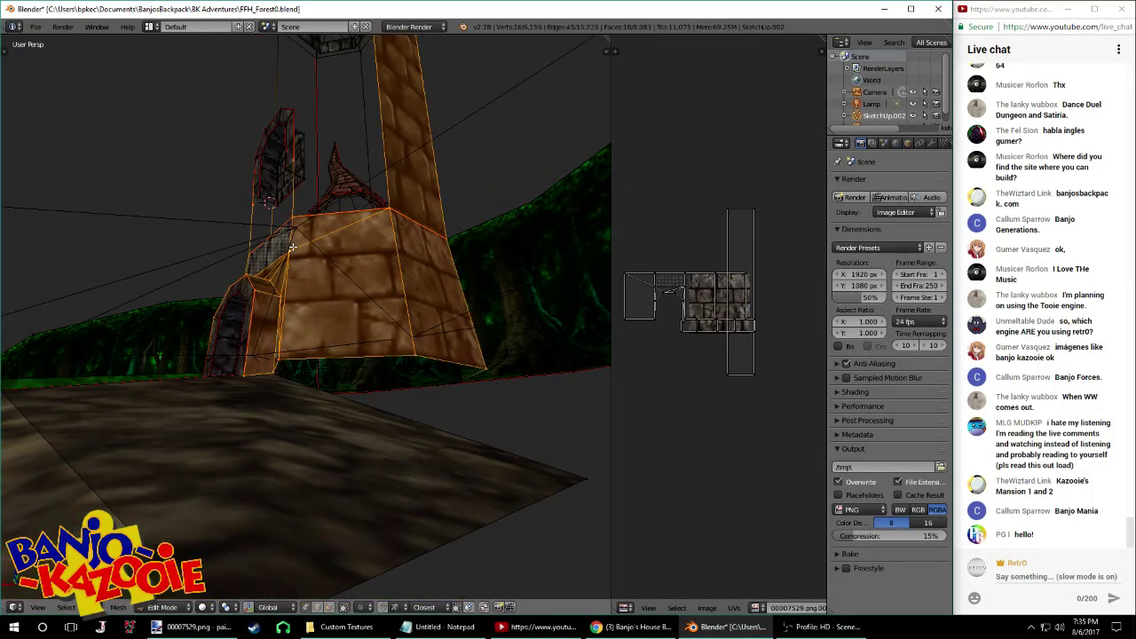
key(ctrl+KP_Add)
key(ctrl+KP_Add)
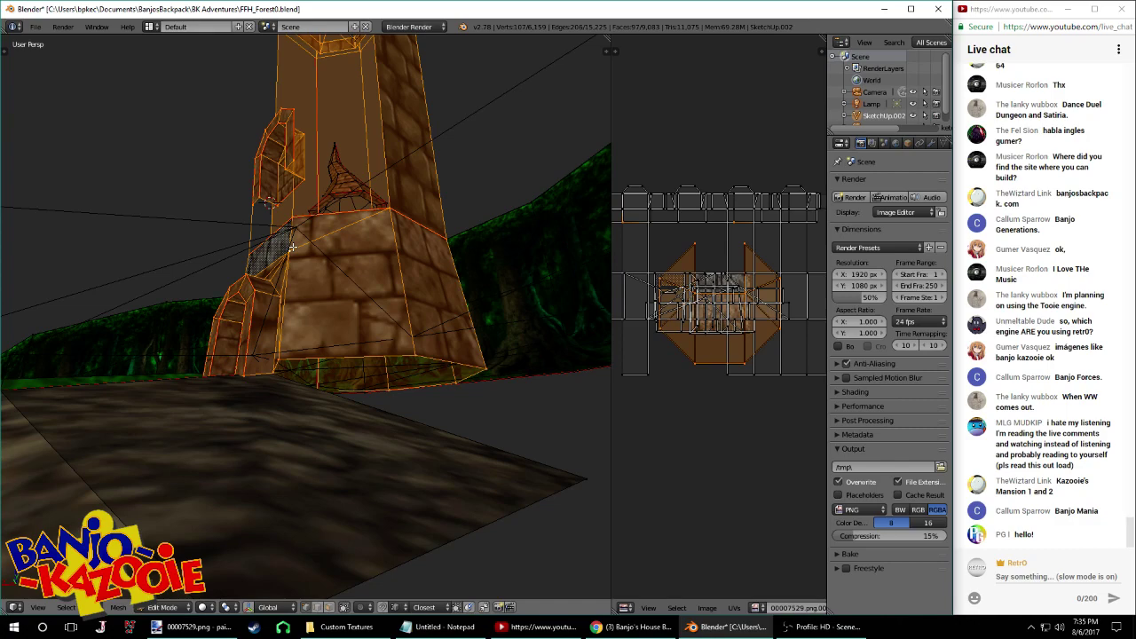
middle_drag(293, 248, 418, 377)
key(ctrl+KP_Subtract)
middle_drag(267, 384, 553, 480)
Save the file and adjust the height of the ground vertex beside the entrance arch's foot along Z
scroll(398, 436, up, 4)
right_click(421, 522)
middle_drag(450, 507, 220, 368)
middle_drag(369, 437, 442, 295)
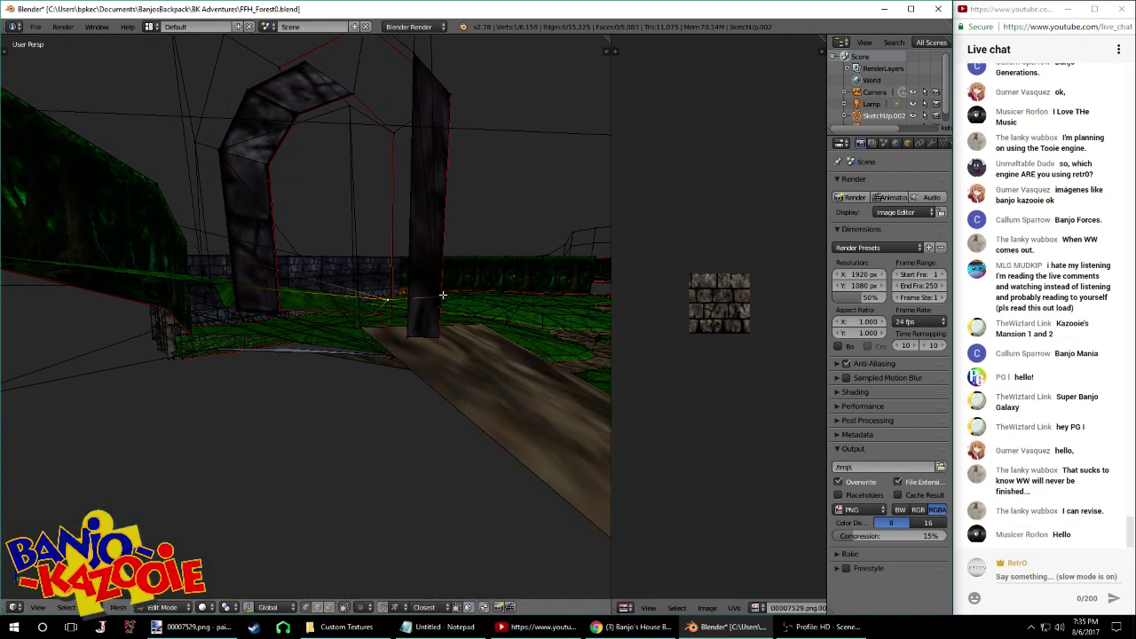
middle_drag(411, 334, 467, 328)
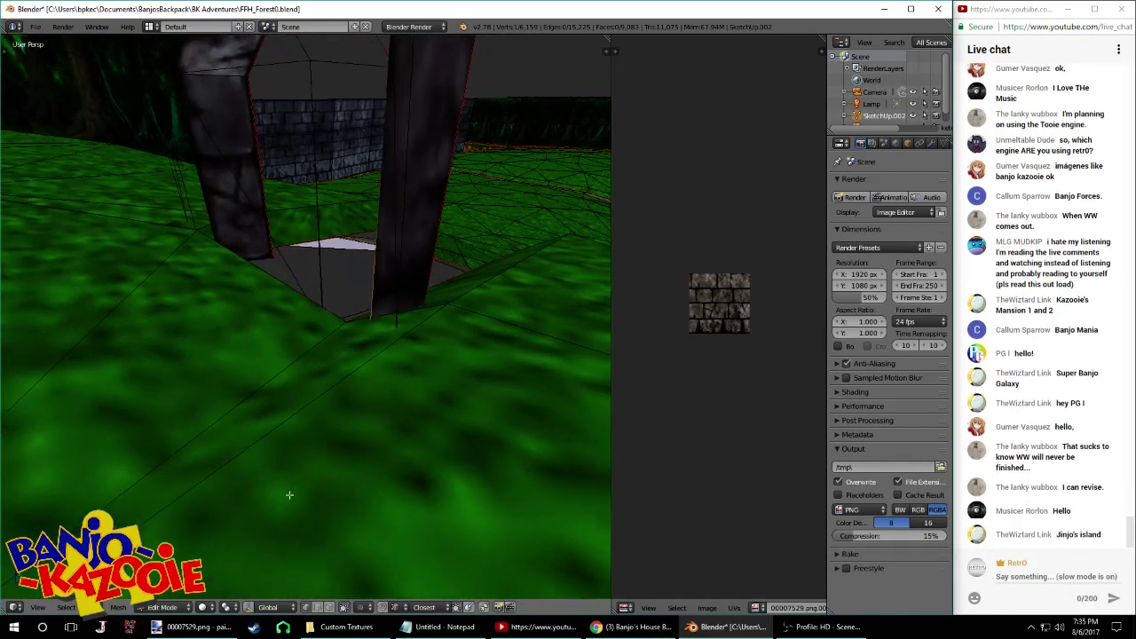
click(457, 310)
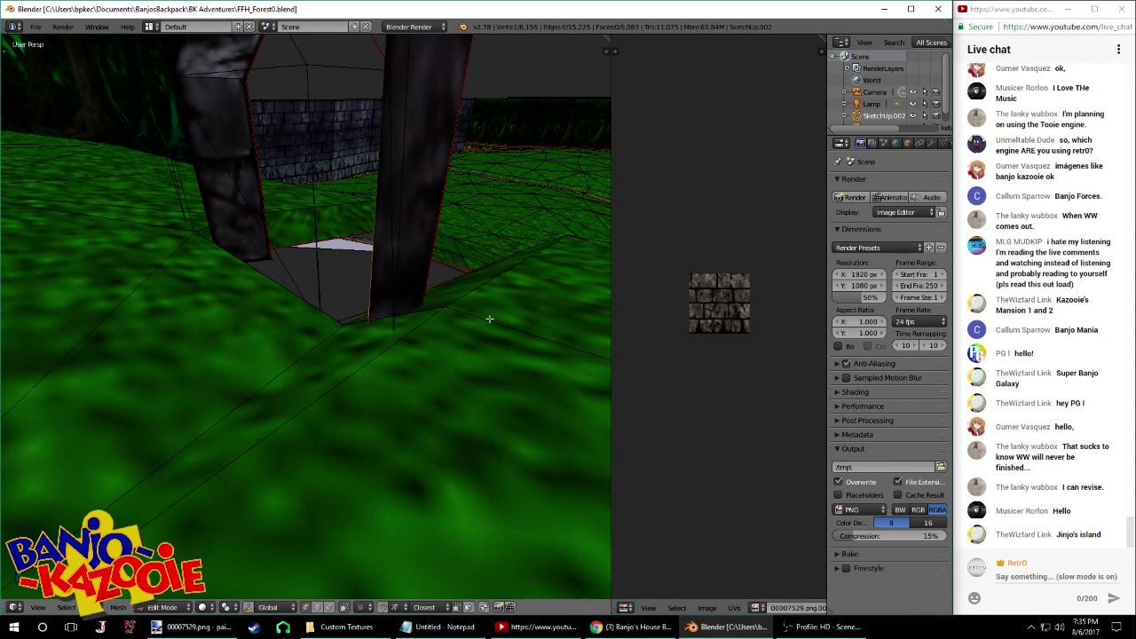
middle_drag(480, 344, 287, 379)
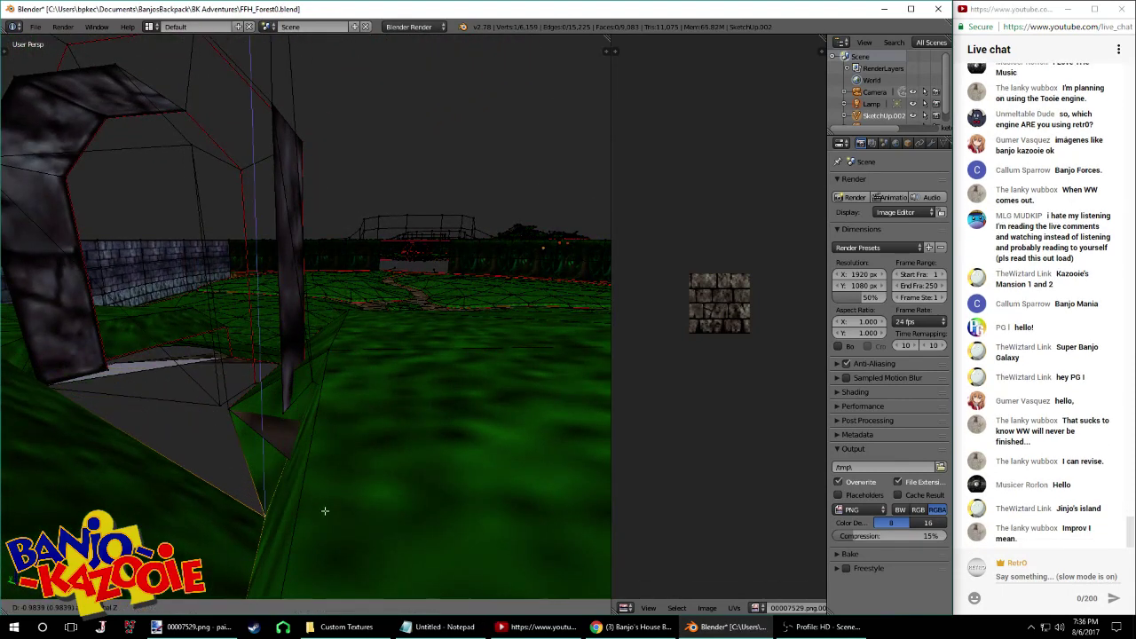
click(325, 323)
middle_drag(430, 332, 263, 354)
scroll(263, 354, down, 5)
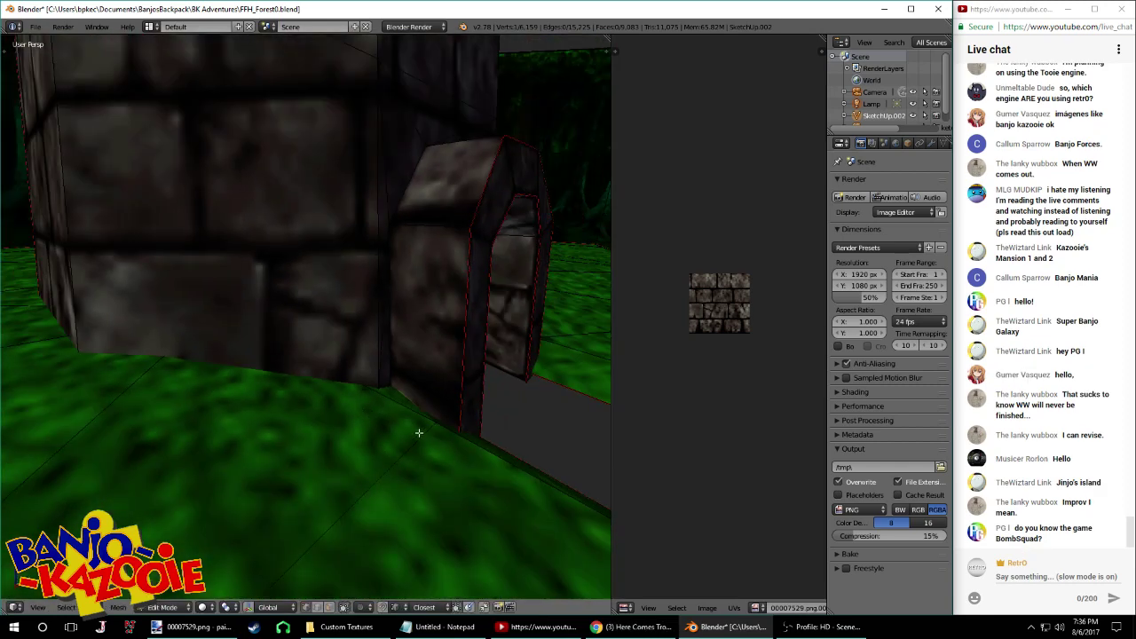
Fine-tune the ground height along Z where the terrain meets the arch's outer side
key(g)
key(z)
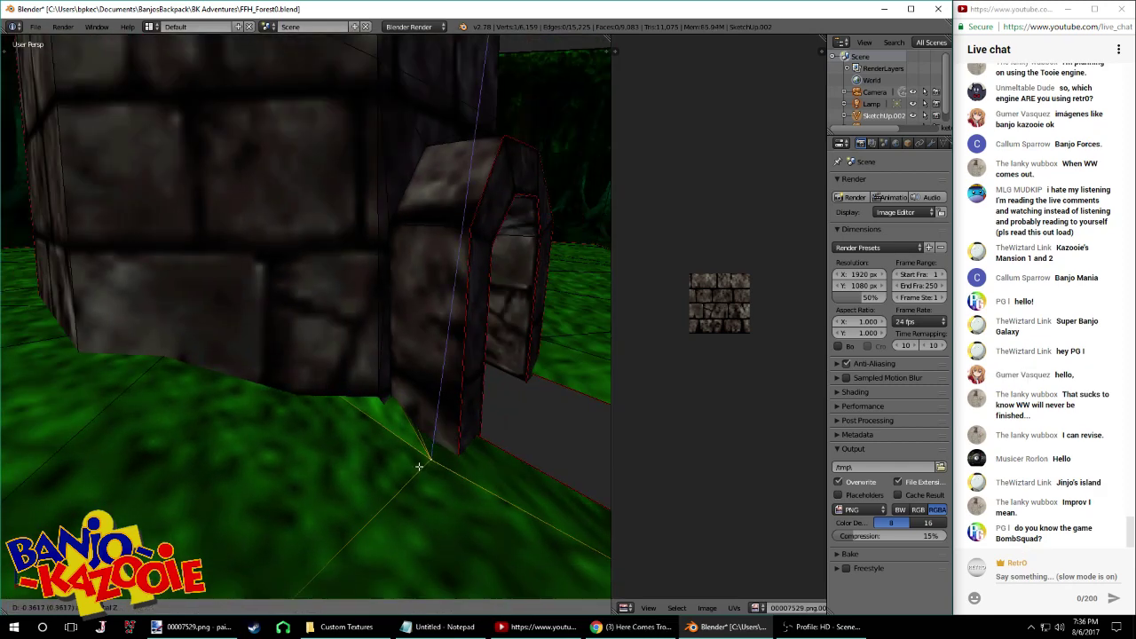
click(420, 428)
middle_drag(420, 426, 578, 438)
middle_drag(347, 365, 364, 334)
right_click(364, 334)
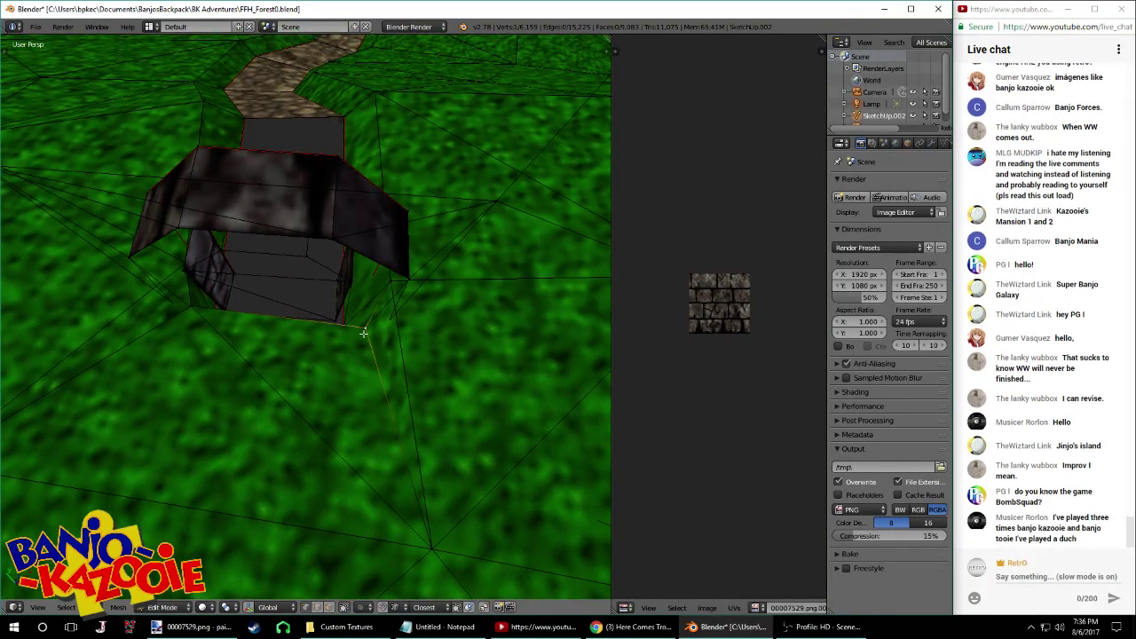
Try to select the tower by growing the selection from a vertex on the entrance arch, and clear the selection
right_click(421, 338)
key(a)
key(a)
right_click(409, 269)
key(ctrl+KP_Add)
key(ctrl+KP_Add)
key(ctrl+KP_Add)
key(ctrl+KP_Add)
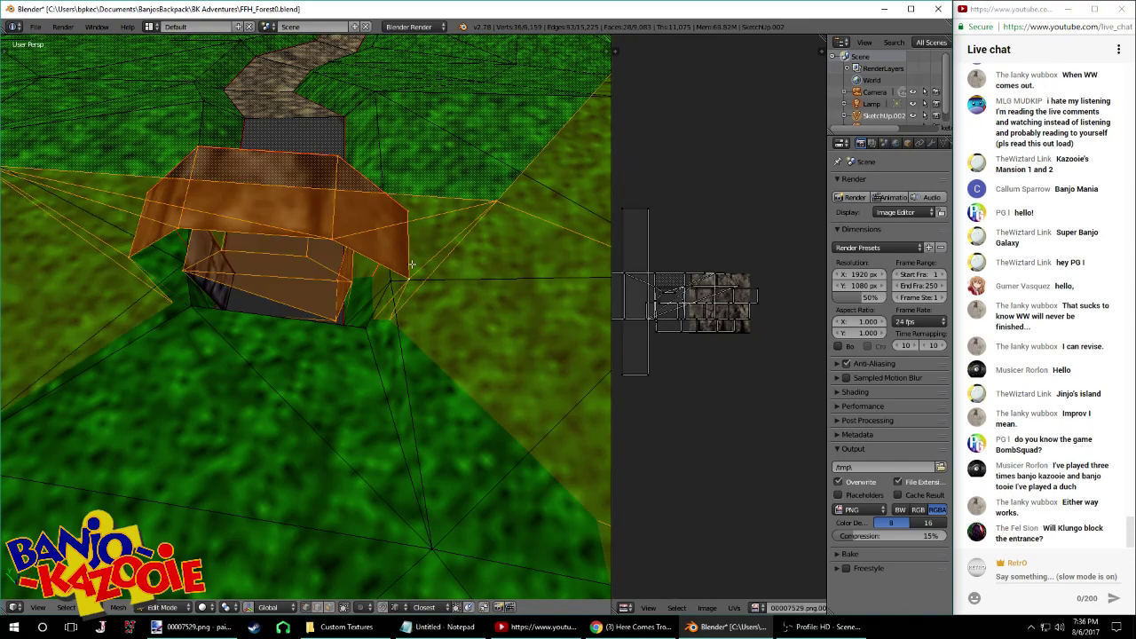
key(ctrl+KP_Add)
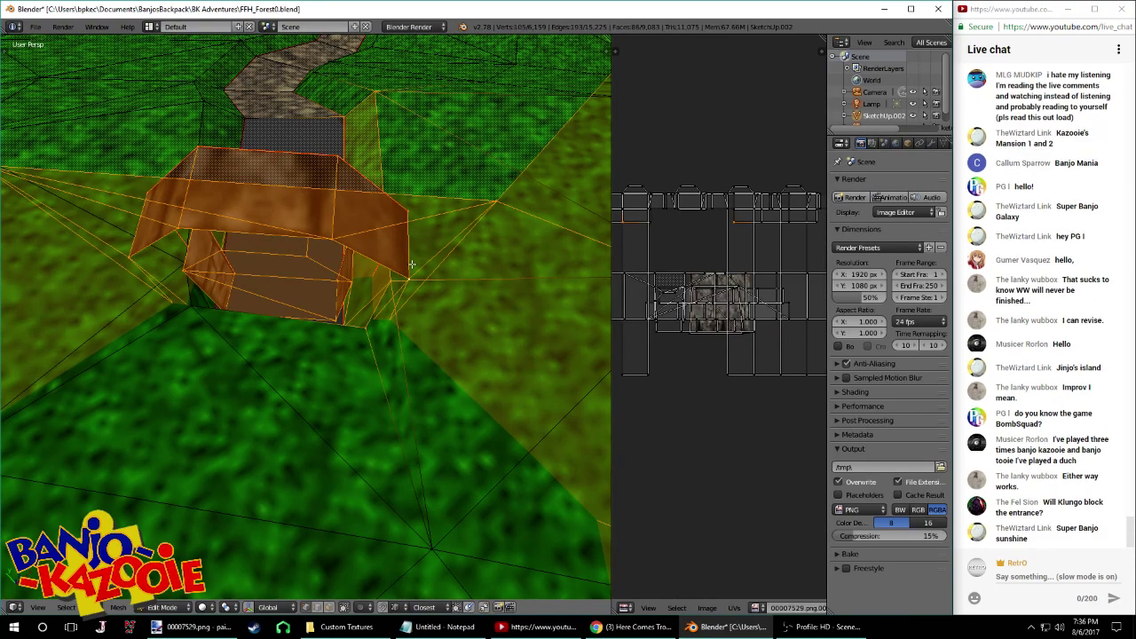
middle_drag(388, 271, 153, 150)
scroll(153, 150, down, 10)
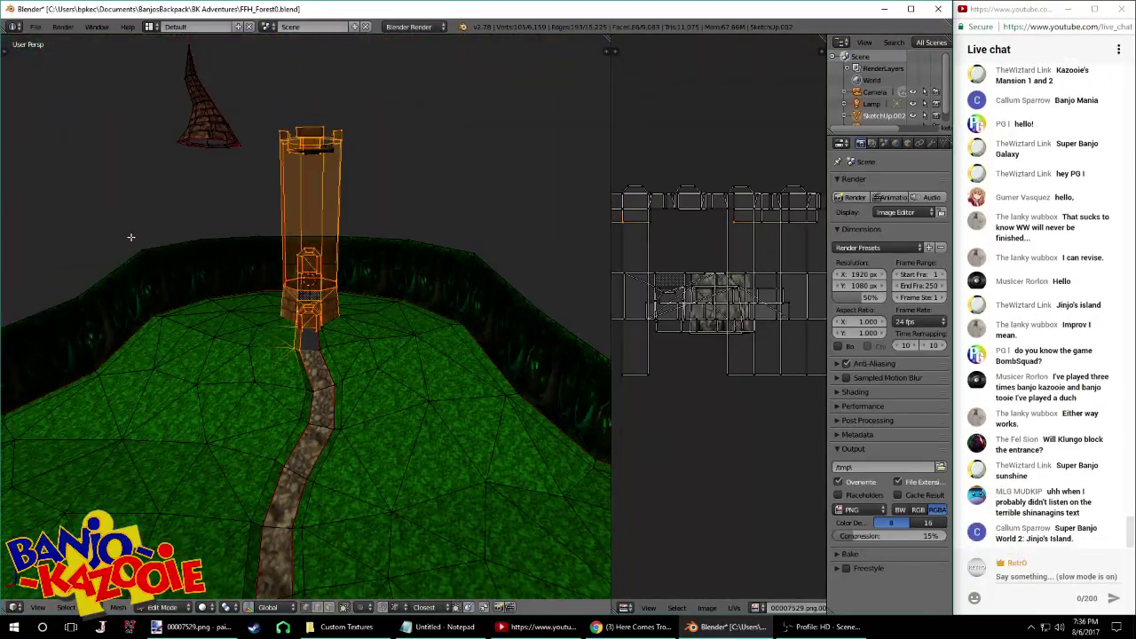
middle_drag(182, 222, 204, 221)
key(a)
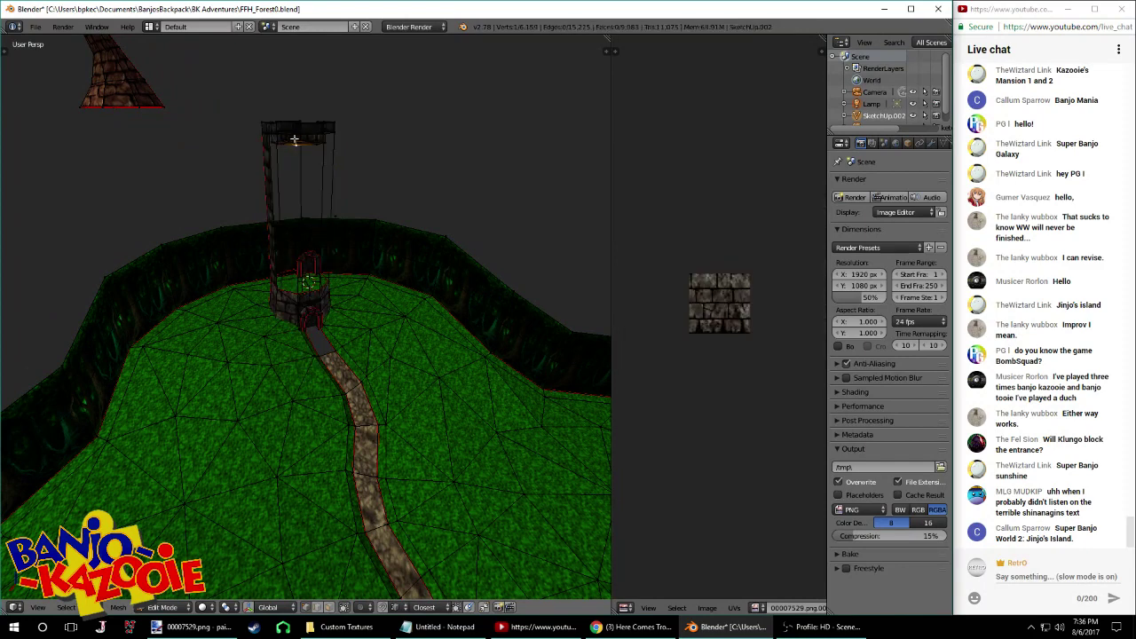
Select the complete tower, from its battlements and wooden top floor down to the window and entrance arches
key(ctrl+KP_Add)
key(ctrl+KP_Add)
key(ctrl+KP_Add)
key(ctrl+KP_Add)
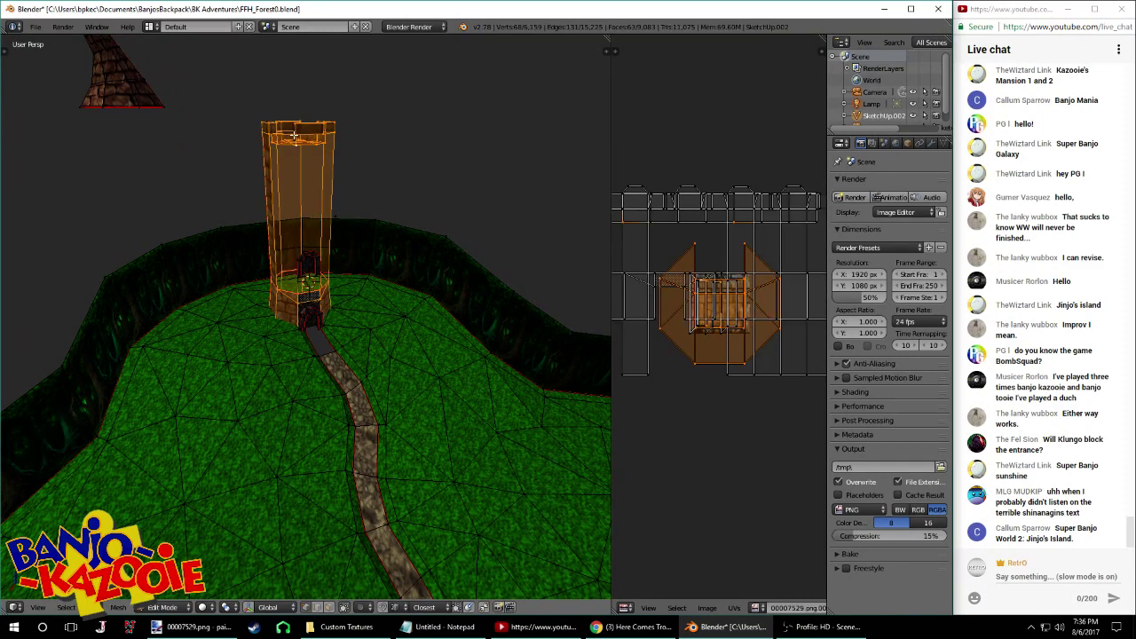
key(l)
key(ctrl+KP_Add)
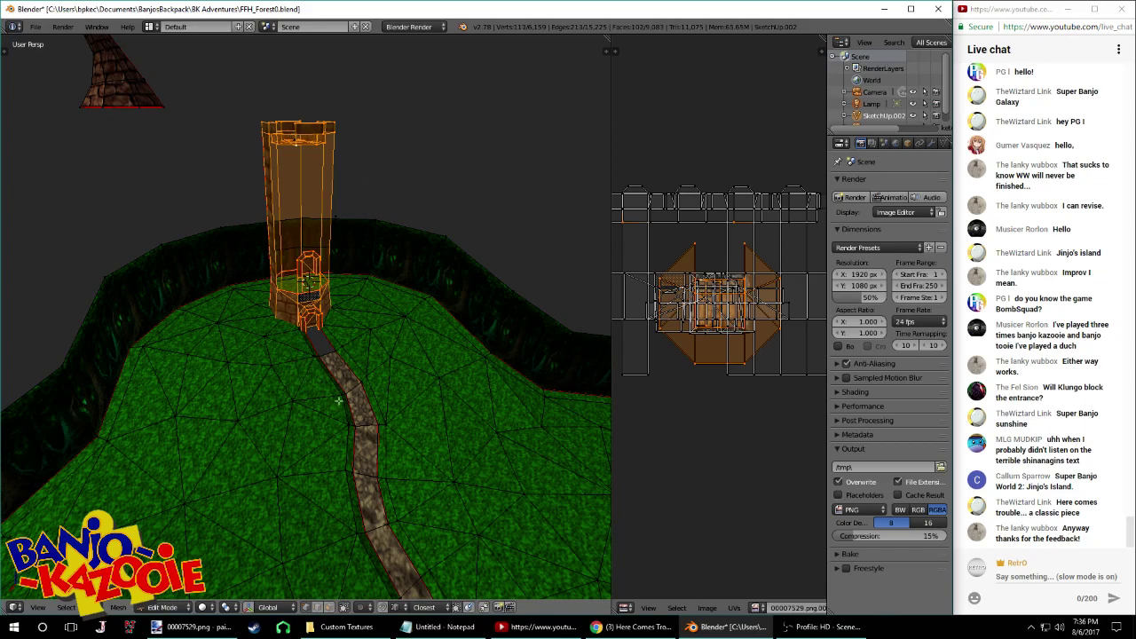
scroll(338, 402, up, 6)
middle_drag(332, 404, 327, 373)
scroll(337, 332, down, 7)
middle_drag(336, 332, 336, 291)
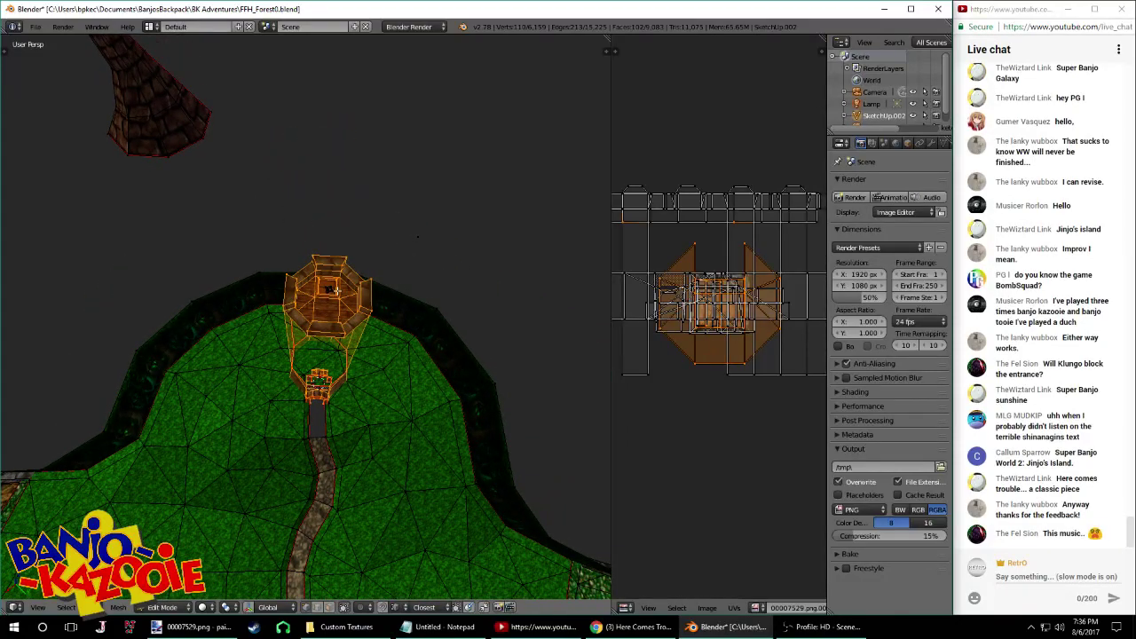
scroll(342, 279, up, 3)
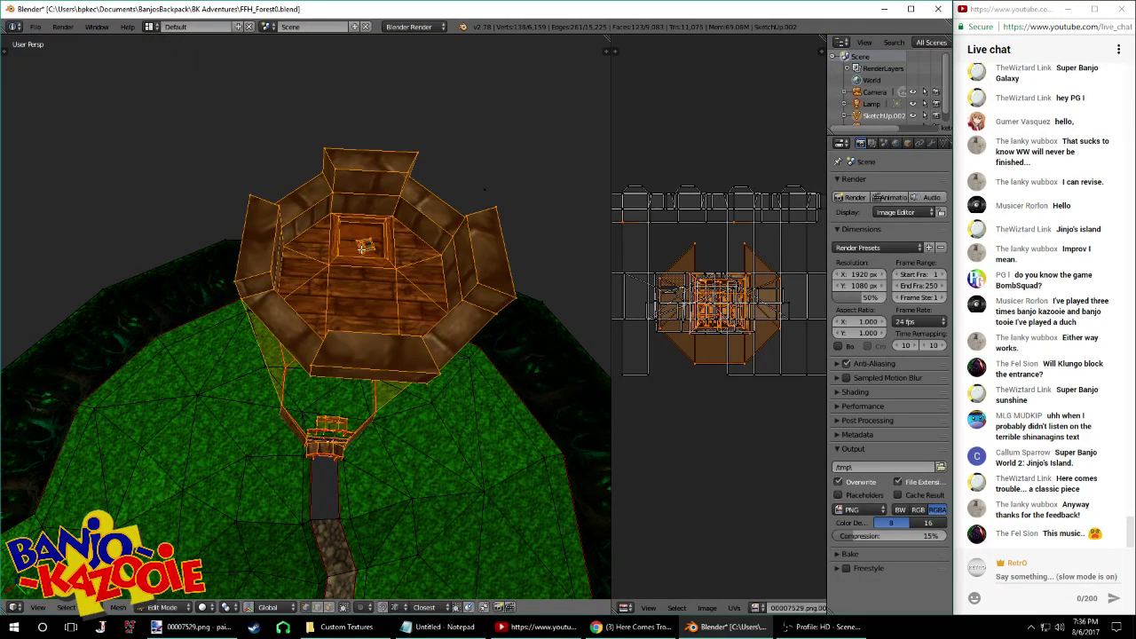
Duplicate the selected tower and move the copy along X to empty space beside the level
scroll(362, 250, down, 4)
key(shift+d)
key(x)
click(525, 278)
Rotate the copied tower by 5 degrees and save the file
shift+middle_drag(515, 279, 352, 295)
text(r5)
key(Return)
key(ctrl+s)
click(329, 316)
Delete the stray loose vertex floating beside the copied tower and save the file
right_click(374, 328)
scroll(353, 296, up, 2)
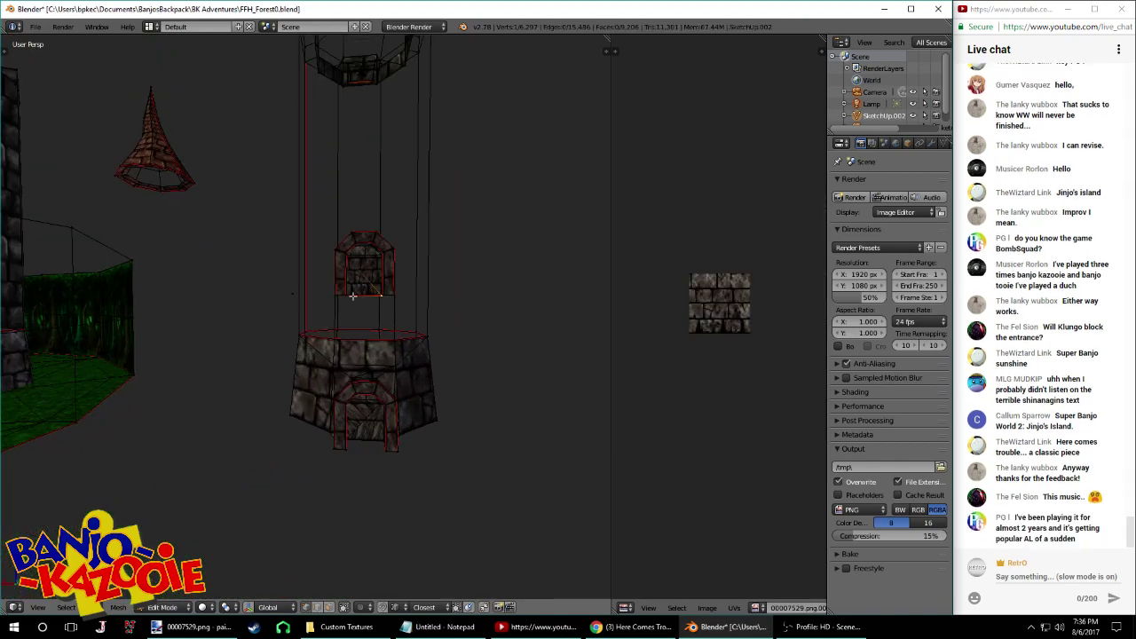
middle_drag(414, 321, 381, 265)
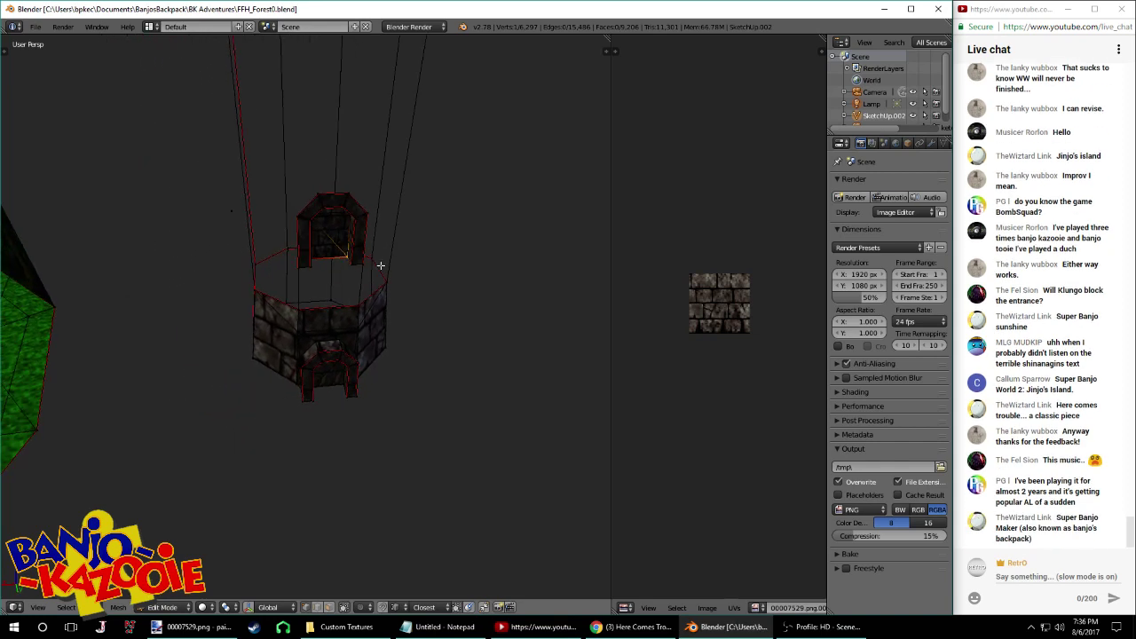
middle_drag(351, 329, 320, 307)
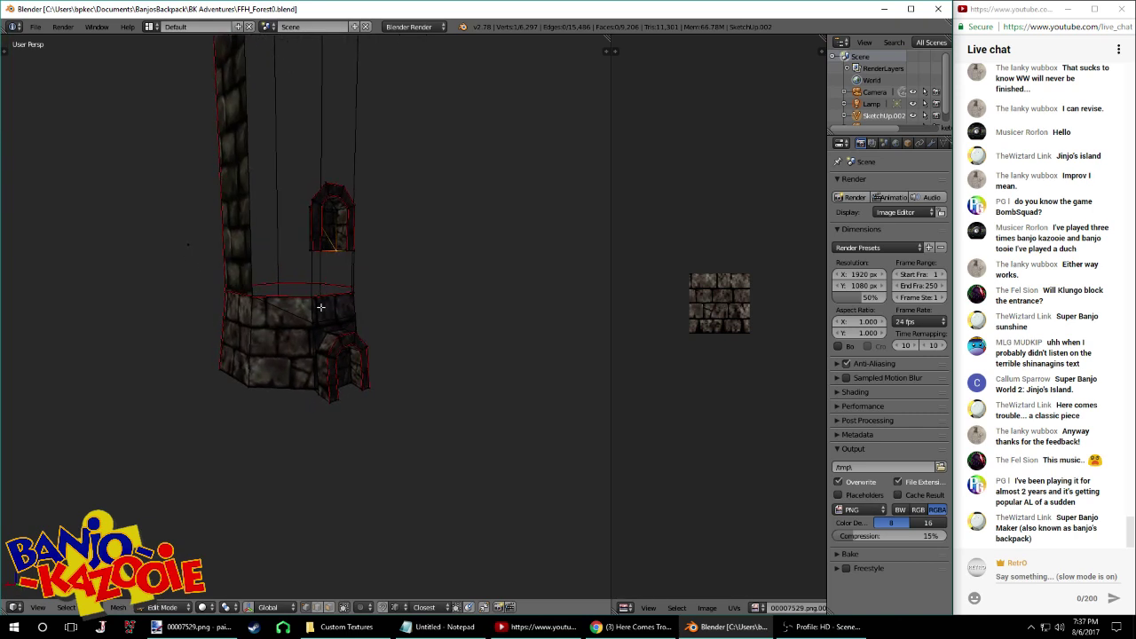
key(x)
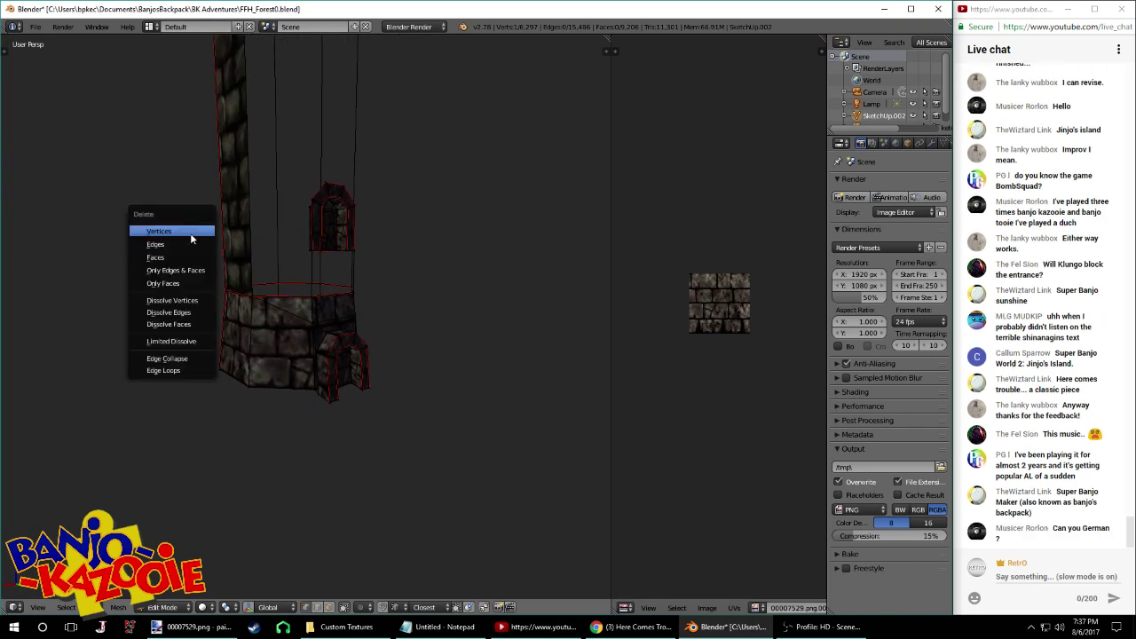
click(190, 233)
key(ctrl+s)
middle_drag(310, 254, 422, 231)
click(257, 272)
Extrude the two lower outer corners of the window arch forward along Y by about 0.76
scroll(300, 251, up, 2)
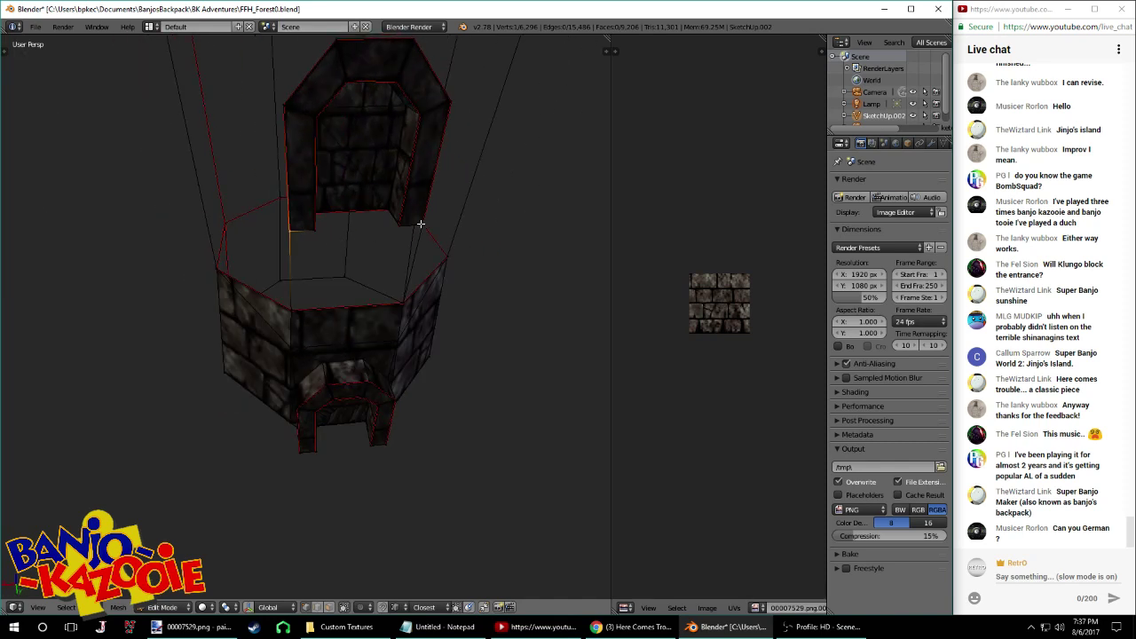
shift+right_click(288, 233)
middle_drag(337, 245, 366, 256)
key(g)
key(x)
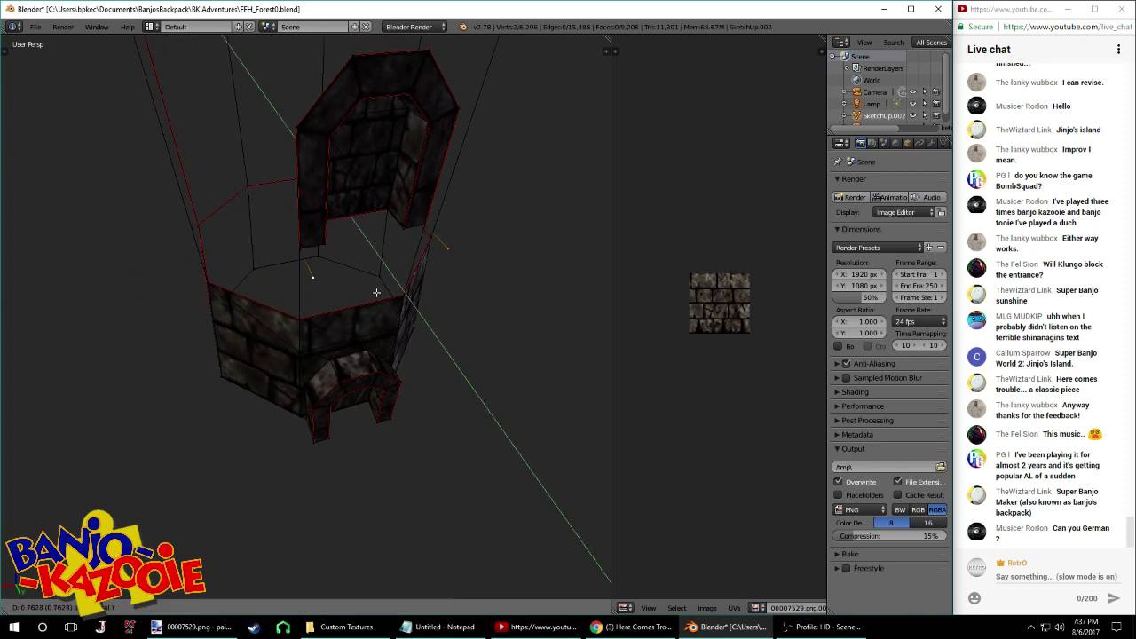
click(379, 294)
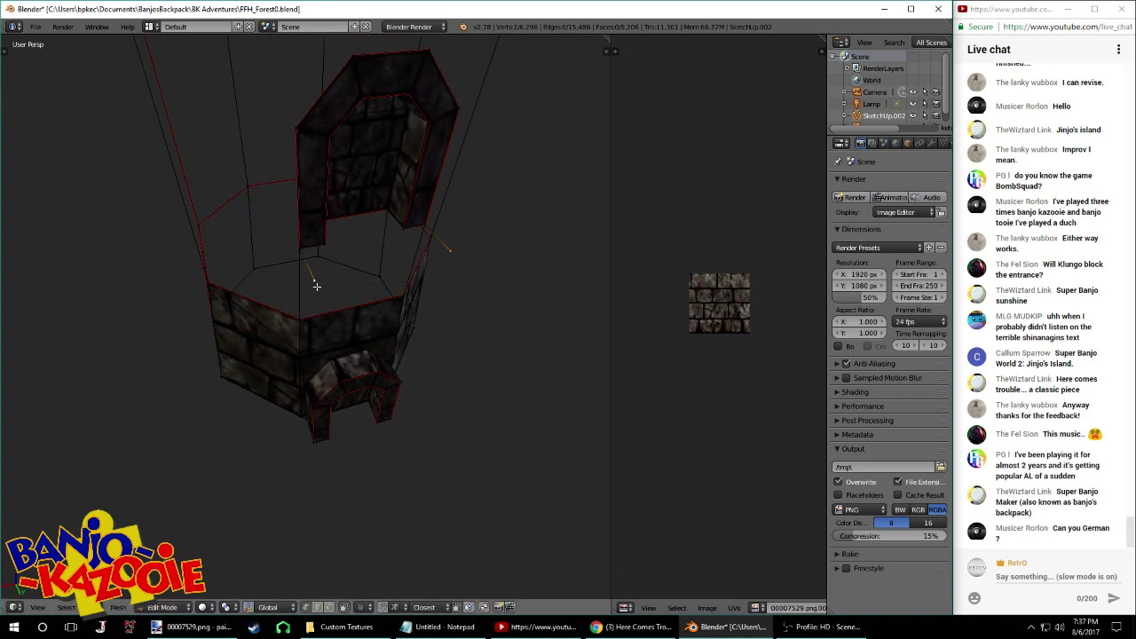
middle_drag(443, 260, 438, 284)
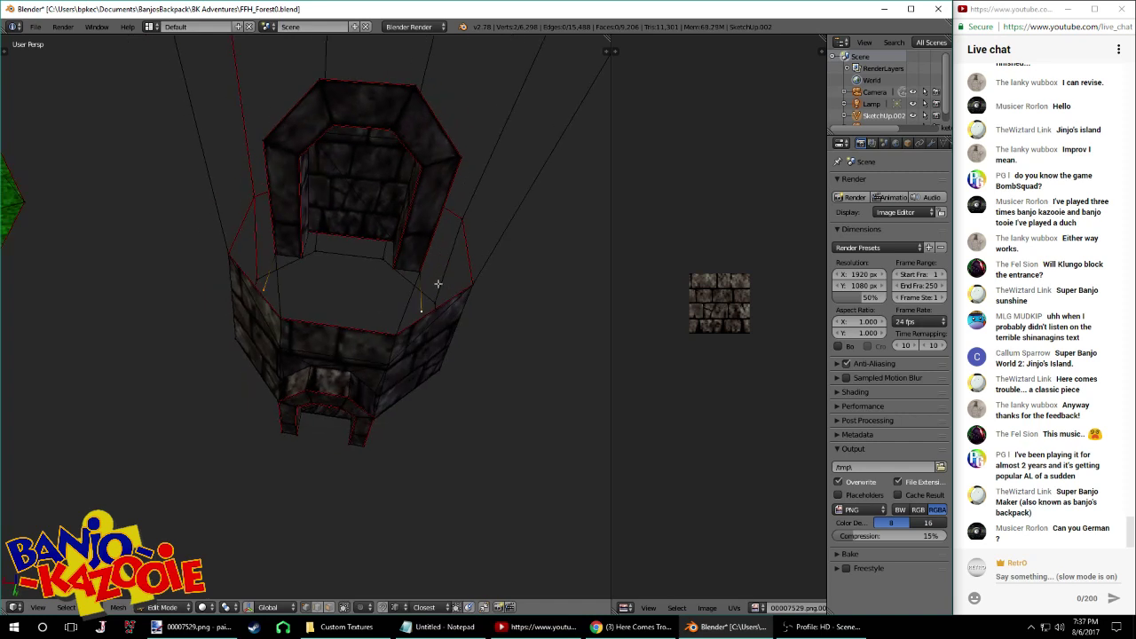
Connect the two extruded vertices with an edge, subdivide it and remove duplicate vertices from the mesh
key(ctrl+e)
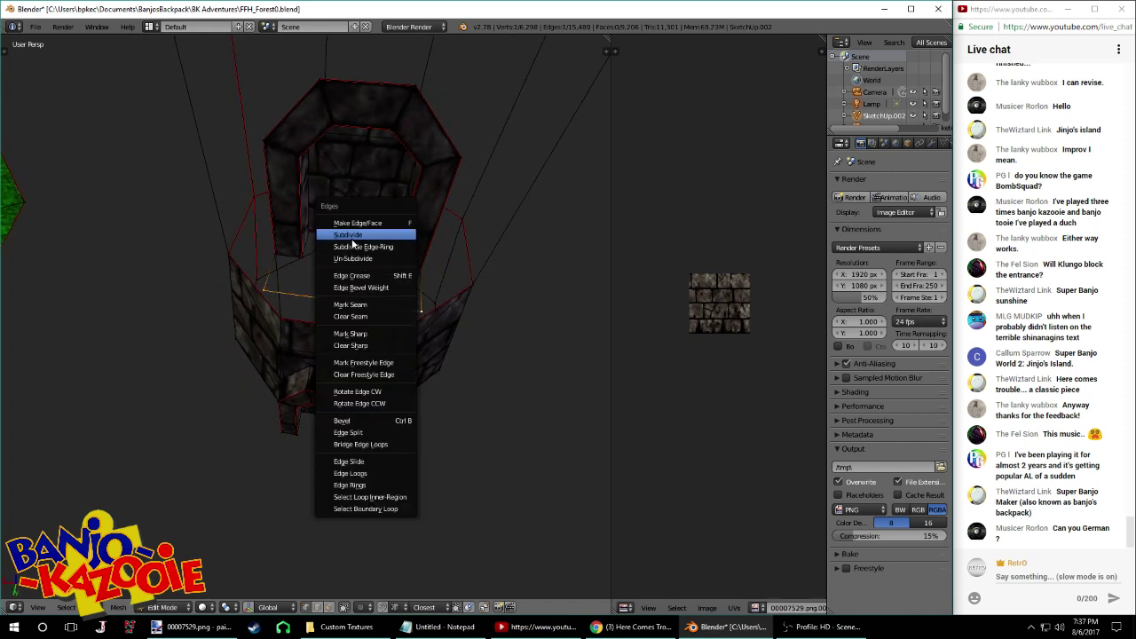
click(352, 241)
key(g)
click(303, 293)
key(a)
key(a)
key(w)
click(386, 317)
Move the subdivided edge's inner vertices outward along Y to shape a ledge outline in front of the window arch
right_click(316, 299)
key(x)
key(Escape)
key(g)
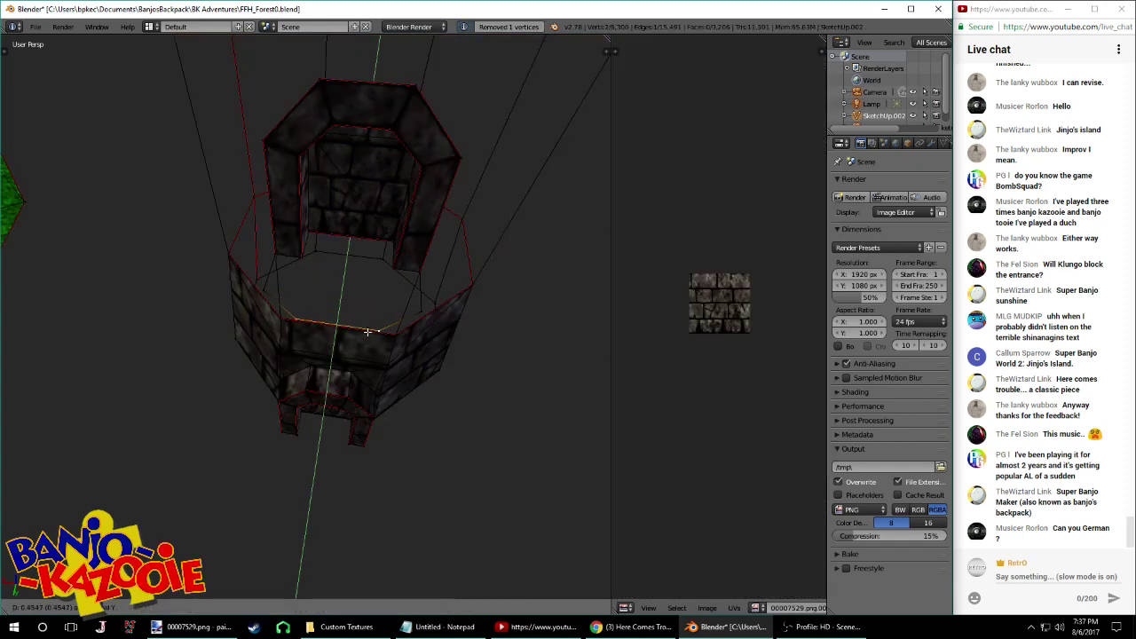
click(367, 337)
middle_drag(367, 336, 315, 300)
key(g)
key(y)
click(516, 296)
middle_drag(277, 266, 354, 241)
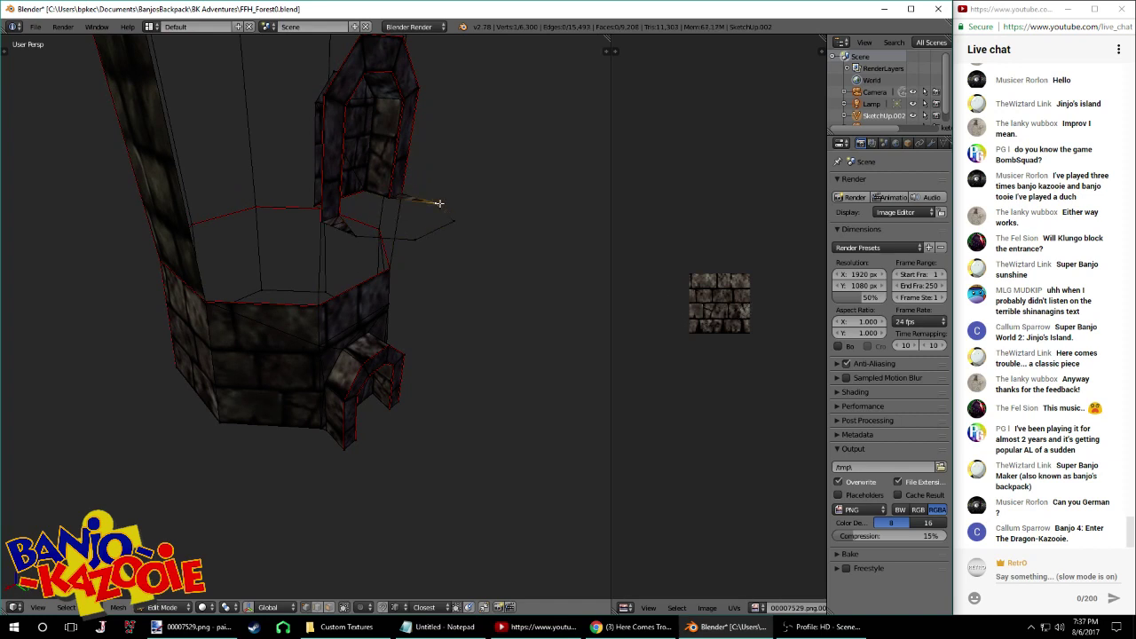
Fill the ledge outline in front of the window arch with faces, closing the gaps back to the arch's lower corners
key(f)
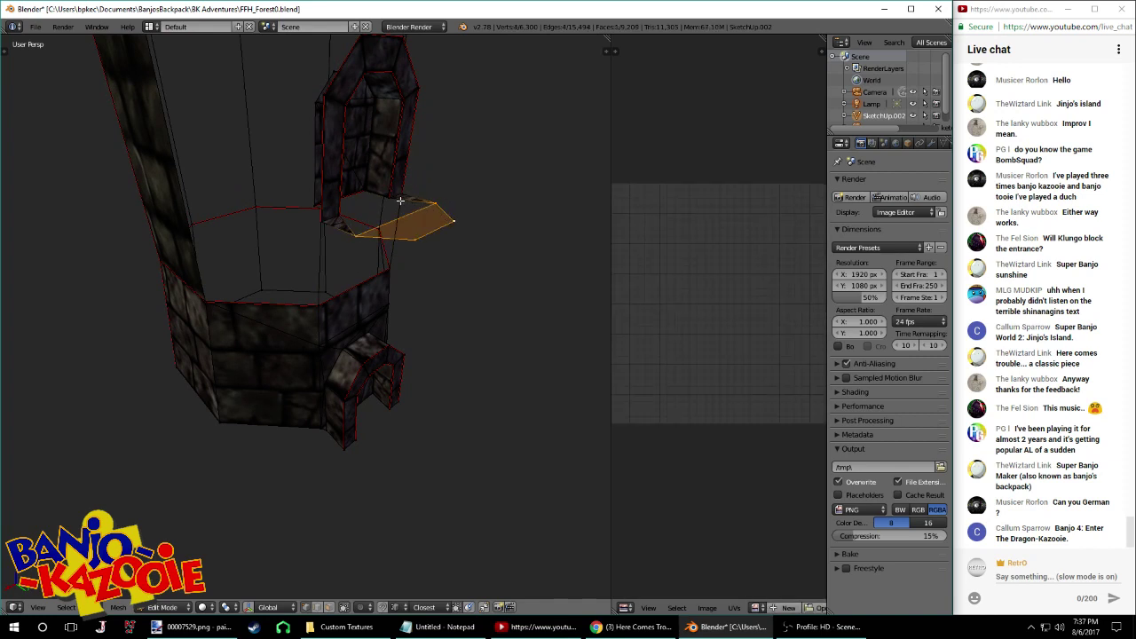
right_click(393, 198)
shift+right_click(430, 203)
right_click(388, 201)
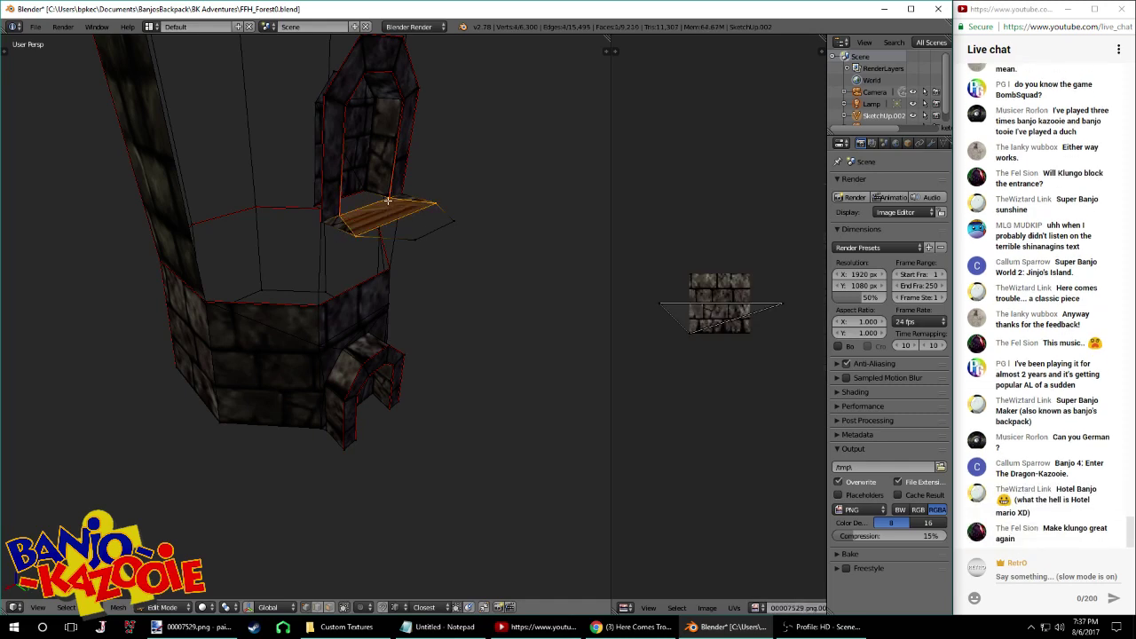
middle_drag(373, 192, 388, 238)
right_click(302, 236)
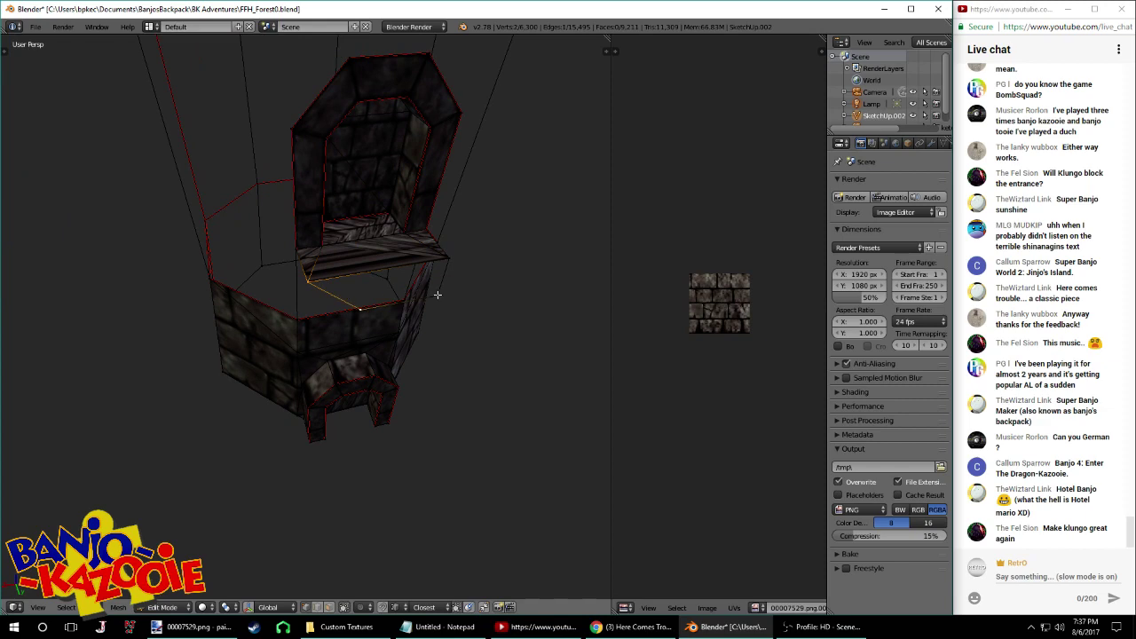
right_click(446, 266)
Save the file over the existing one and remove duplicate vertices from the whole mesh
key(ctrl+s)
key(ctrl+s)
click(453, 258)
key(a)
key(w)
click(449, 255)
middle_drag(484, 291, 316, 499)
Select the ledge's top faces beneath the window arch and unwrap their UVs
click(328, 608)
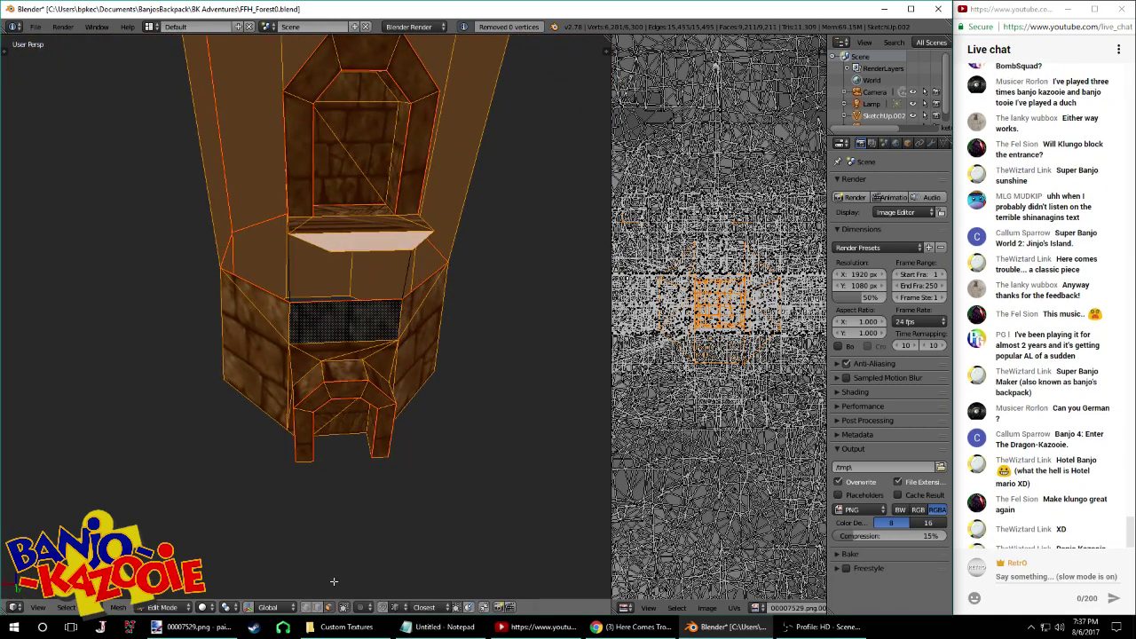
key(a)
alt+right_click(350, 229)
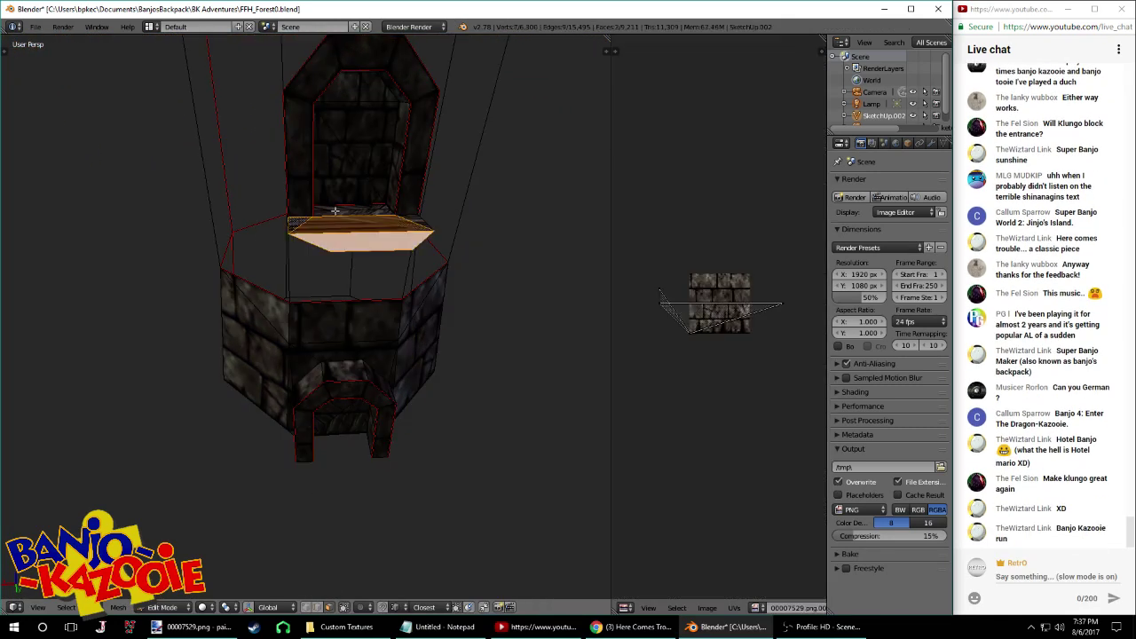
right_click(414, 220)
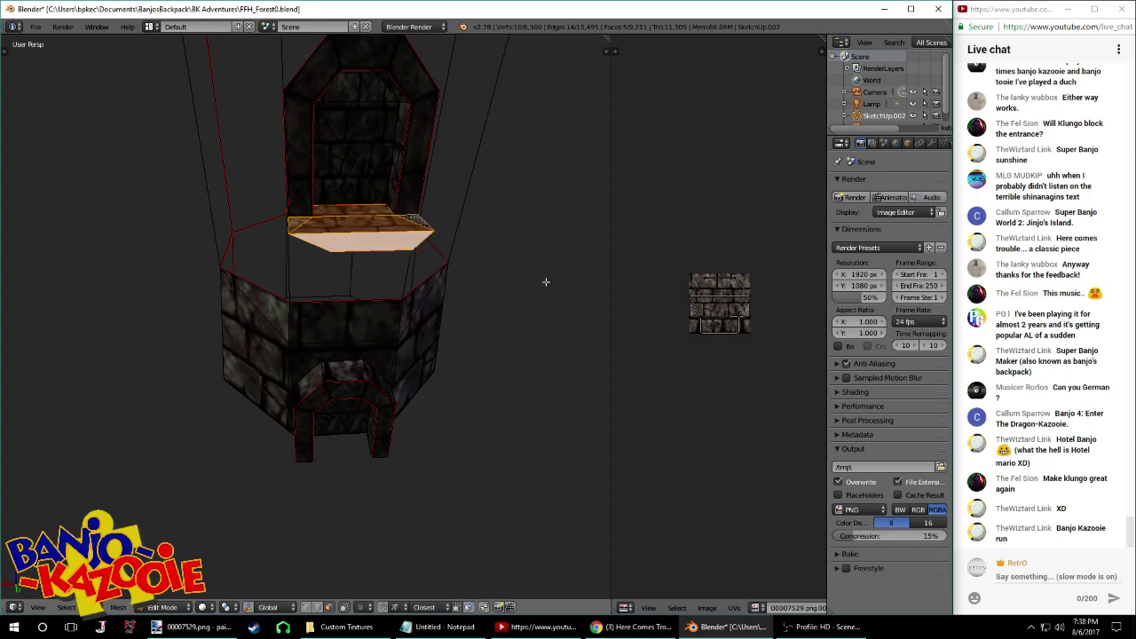
Start opening a new texture image for the ledge faces and display the image files as thumbnails
click(707, 608)
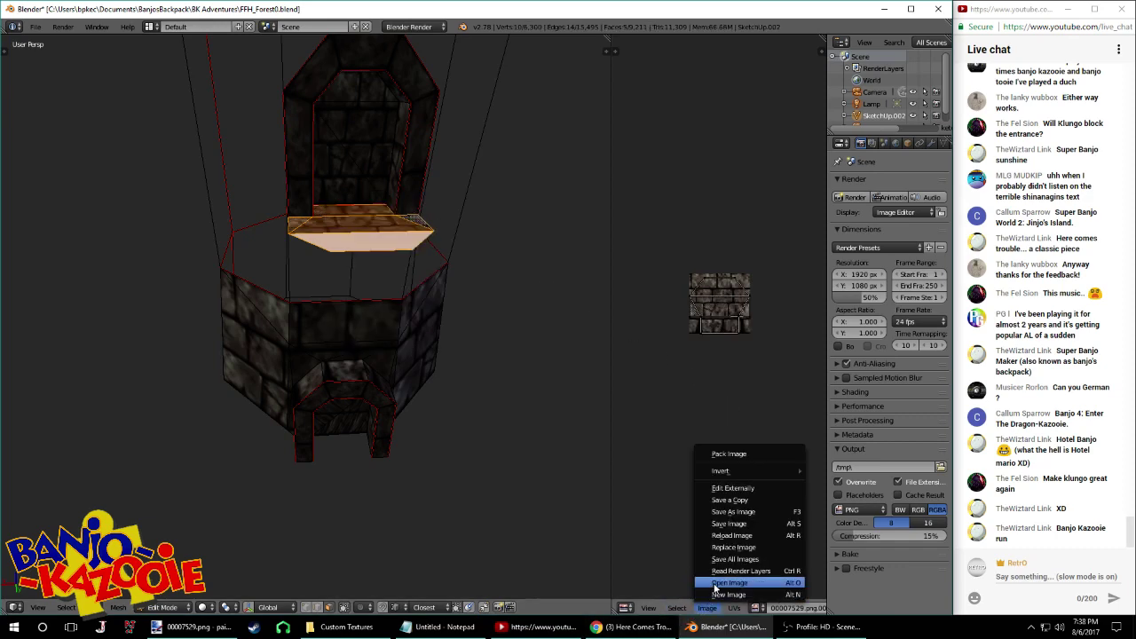
click(715, 583)
click(204, 42)
click(665, 631)
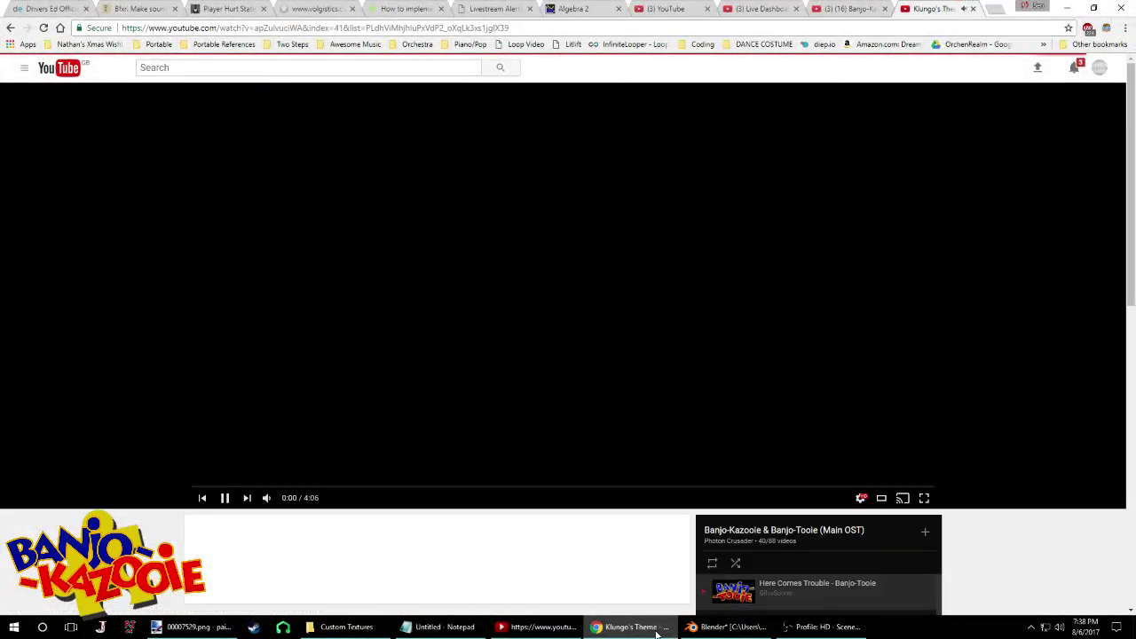
click(656, 633)
scroll(468, 291, down, 4)
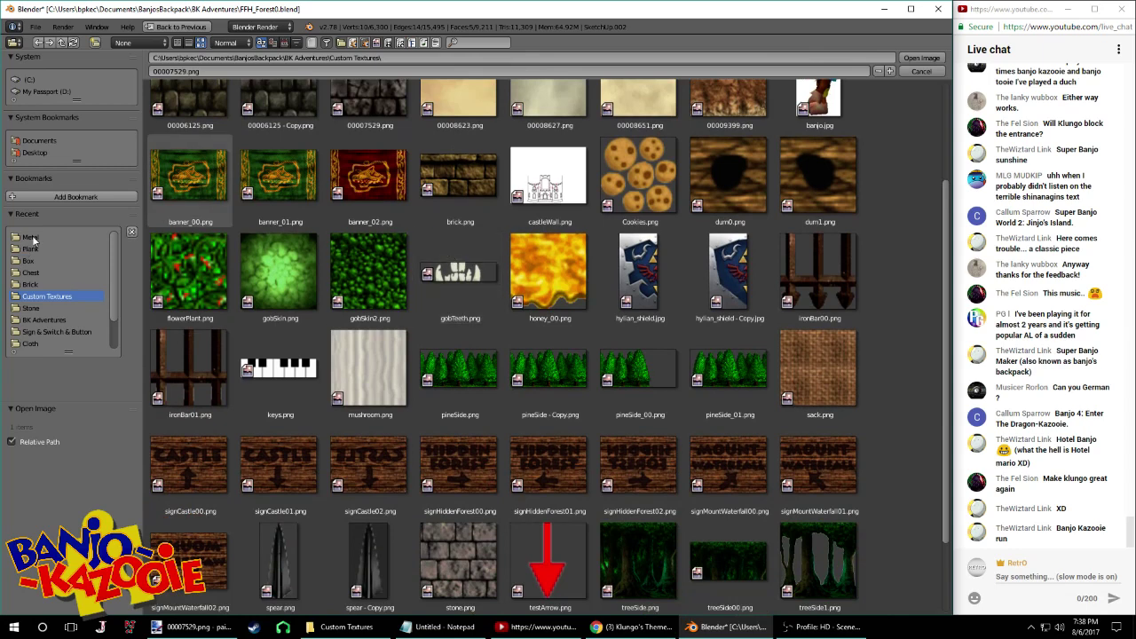
Apply the wood texture 00000295.png from Sorted Textures, BKSorted, Wood, Plain to the selected ledge faces
click(40, 321)
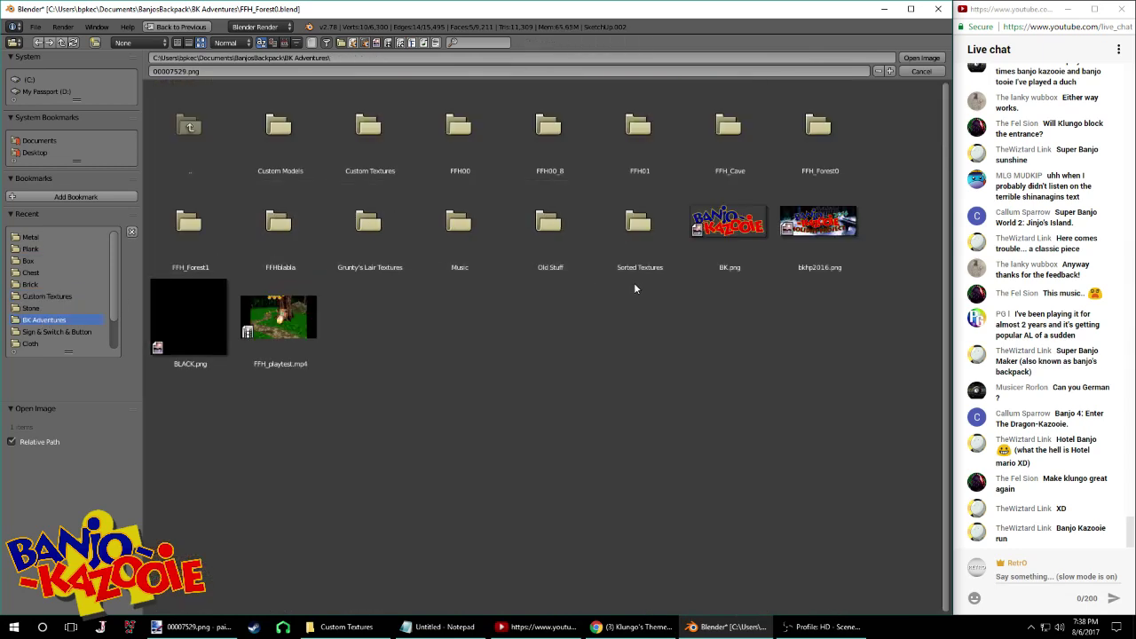
click(638, 258)
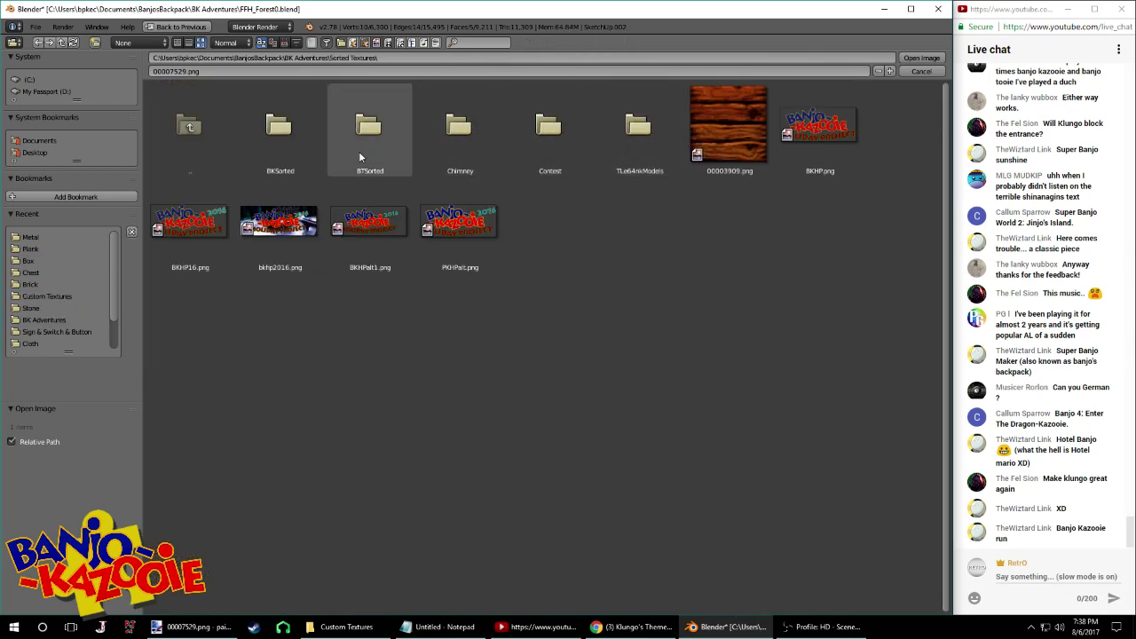
click(302, 151)
click(719, 239)
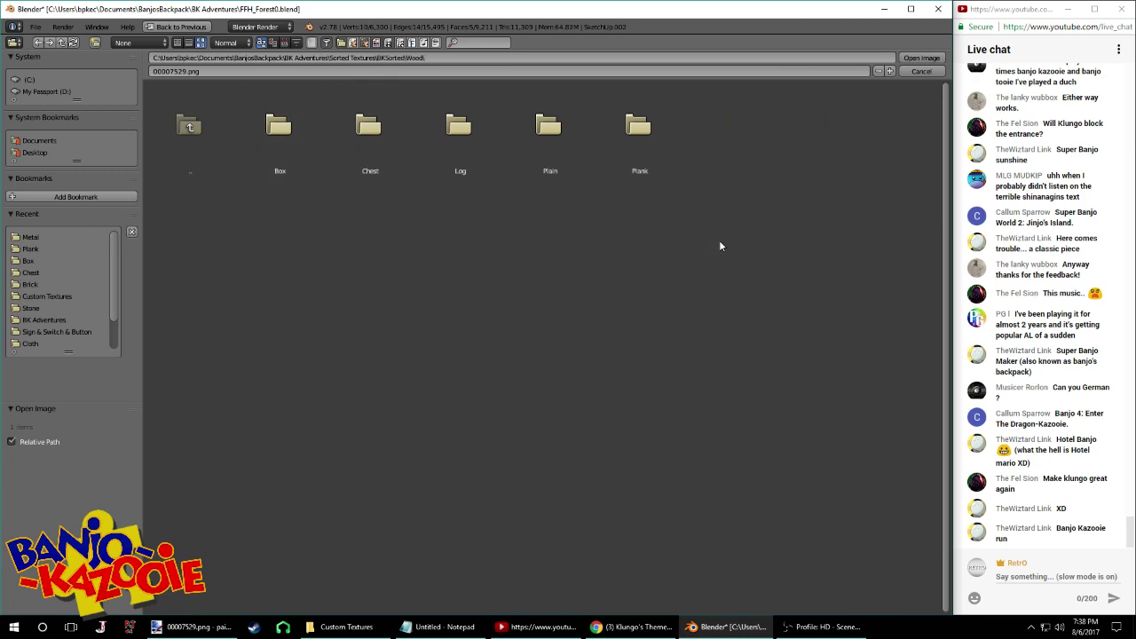
click(578, 178)
double_click(297, 155)
middle_drag(346, 188, 426, 253)
key(Tab)
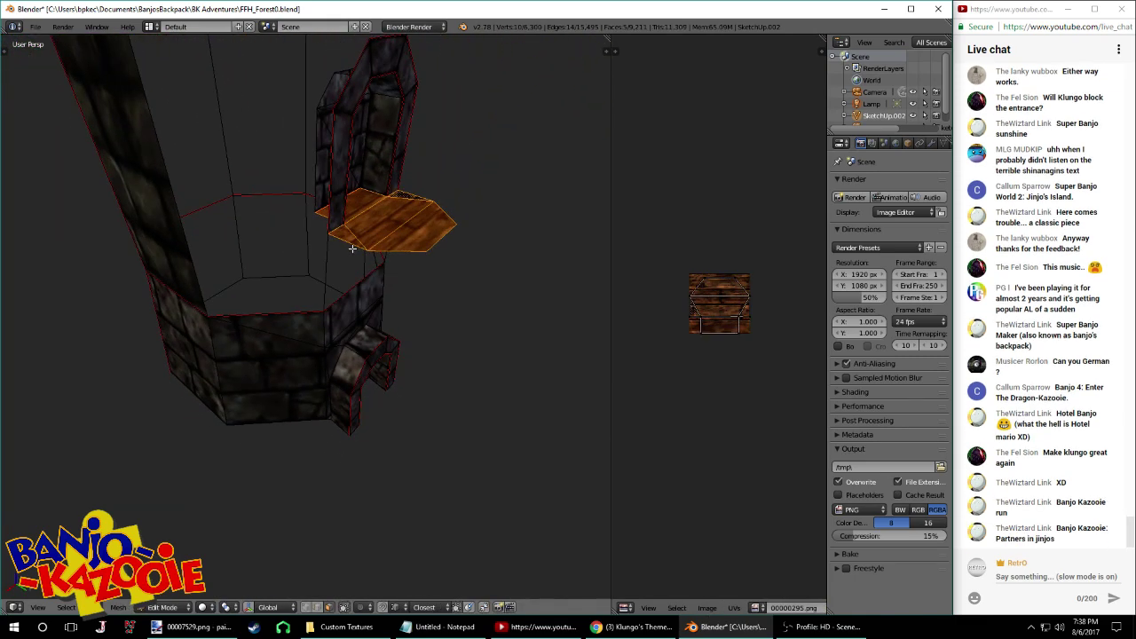
Extrude the ledge's outer rim edges straight down along Z to give the wooden ledge thickness
right_click(380, 253)
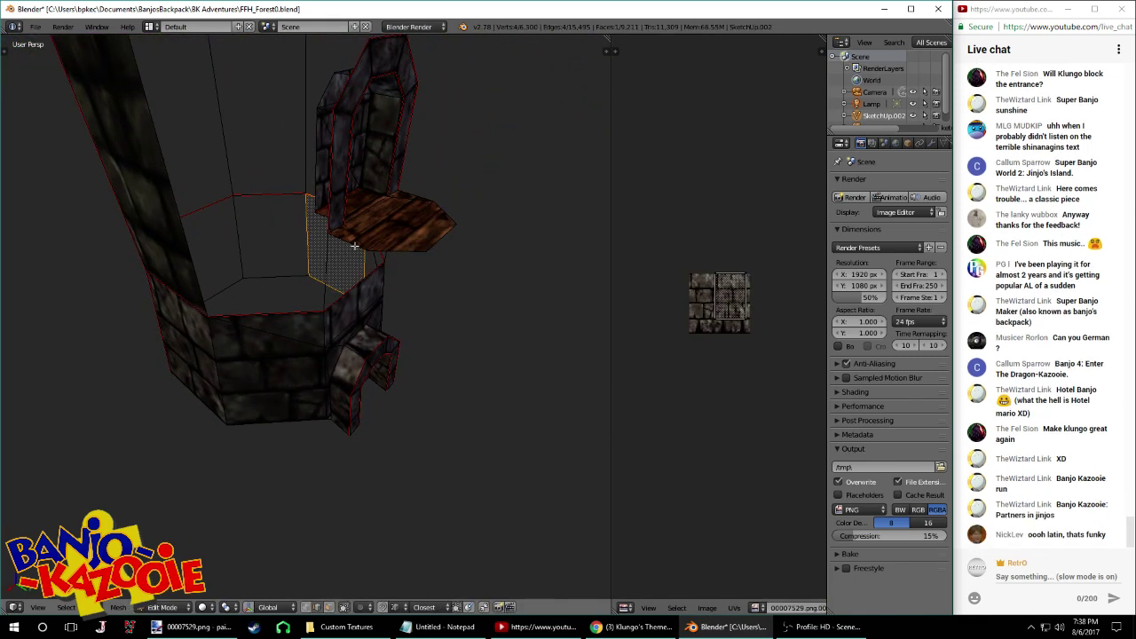
middle_drag(419, 190, 374, 166)
key(g)
key(z)
click(444, 206)
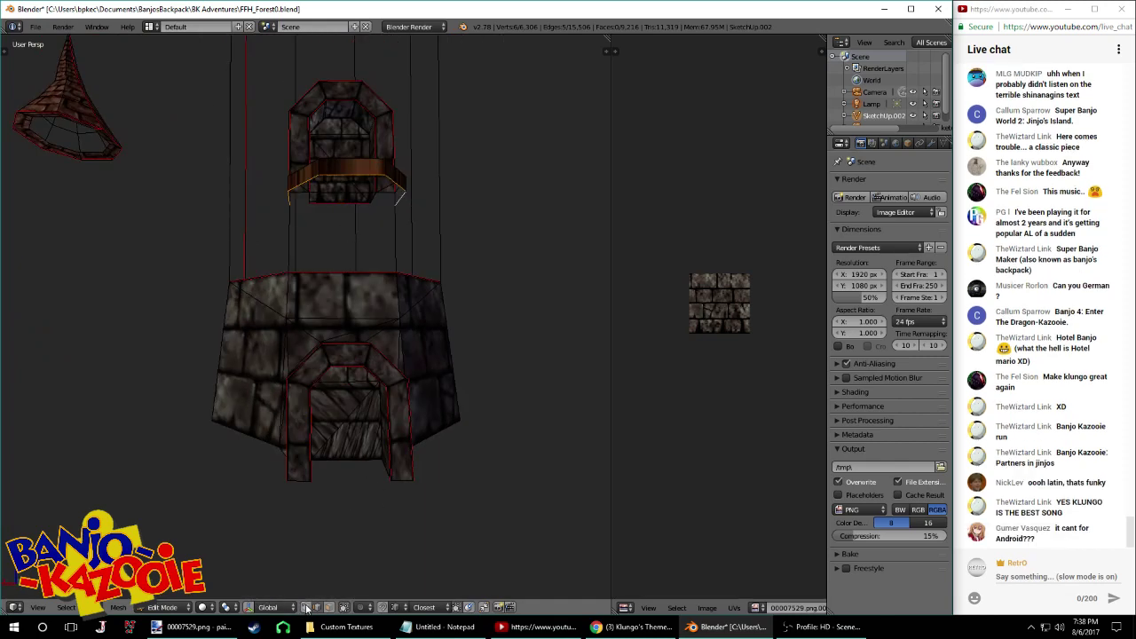
right_click(347, 210)
middle_drag(347, 210, 471, 165)
middle_drag(462, 188, 439, 210)
key(ctrl+z)
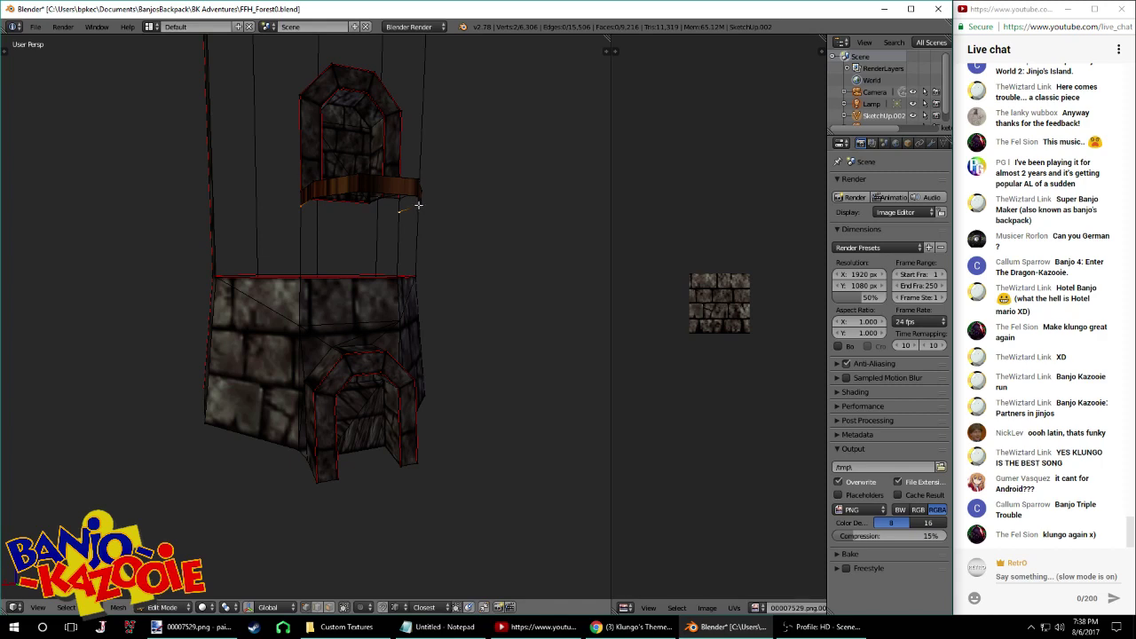
mouse_move(417, 205)
middle_down()
mouse_move(293, 227)
mouse_move(461, 203)
mouse_move(482, 236)
mouse_move(412, 206)
middle_up()
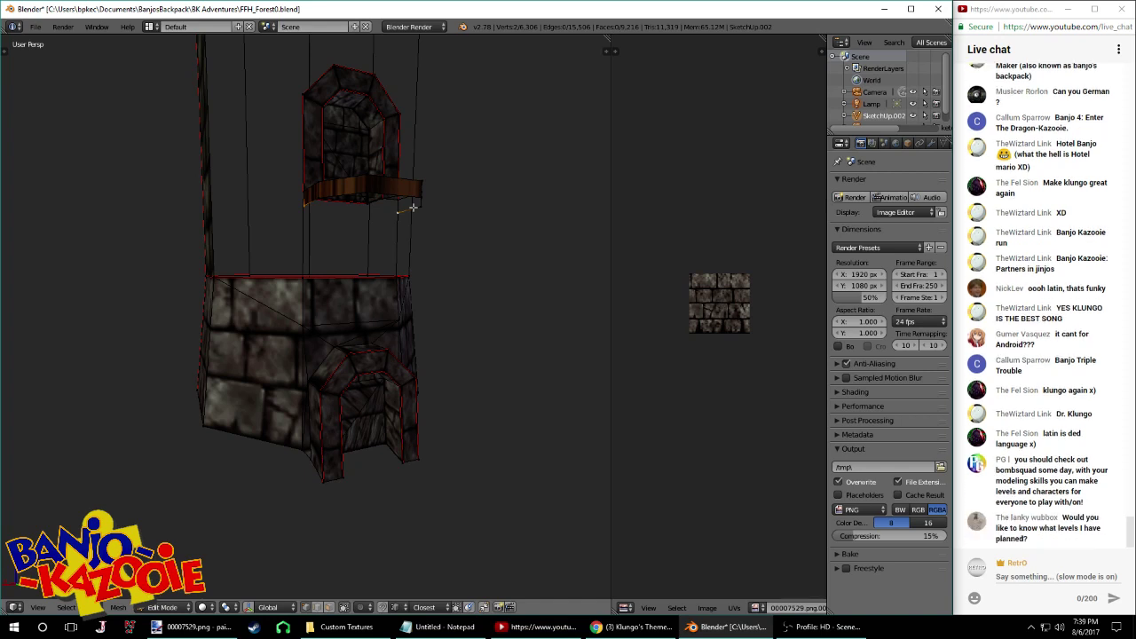
mouse_move(413, 207)
middle_down()
mouse_move(319, 127)
mouse_move(313, 219)
mouse_move(376, 246)
mouse_move(402, 238)
mouse_move(325, 190)
mouse_move(379, 197)
mouse_move(400, 216)
middle_up()
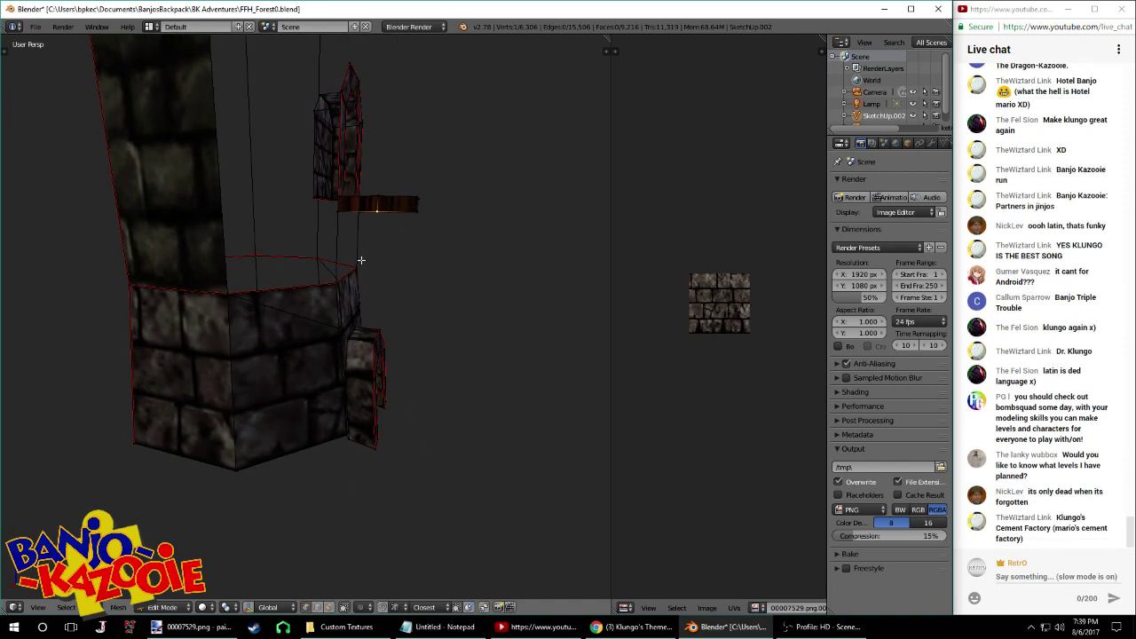
Delete the two leftover edges beneath the ledge and save the file
click(327, 607)
right_click(334, 246)
shift+right_click(359, 237)
key(x)
click(351, 251)
middle_drag(367, 233, 328, 246)
key(ctrl+s)
click(309, 249)
click(307, 608)
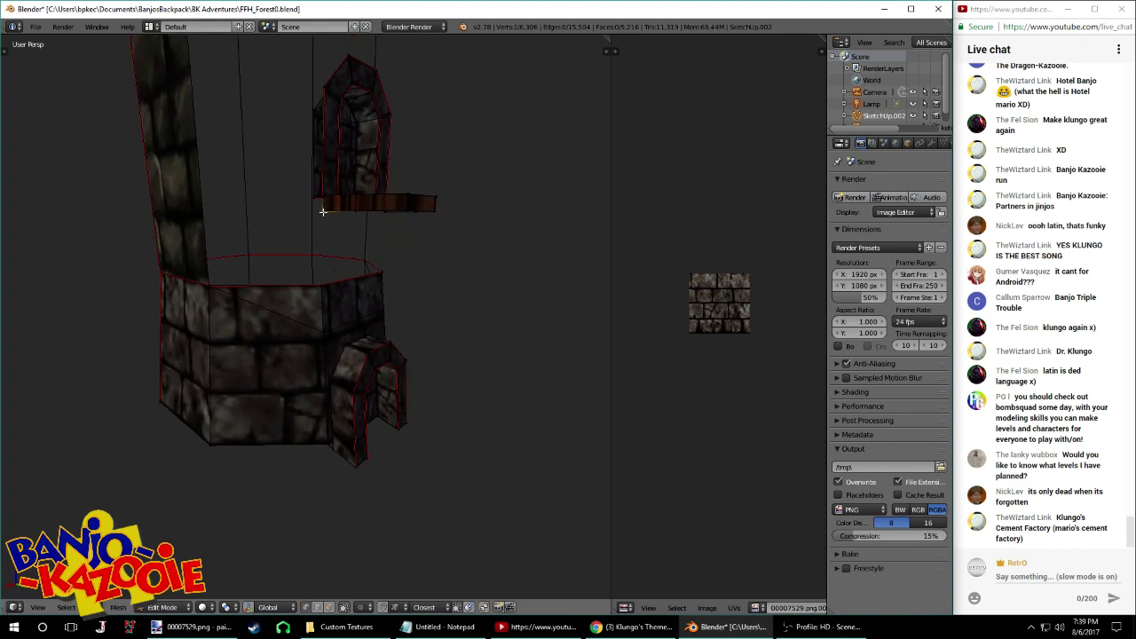
Extrude the ledge's two rear lower corners down along Z by about 0.85, aligning the second with the first's height
key(e)
key(z)
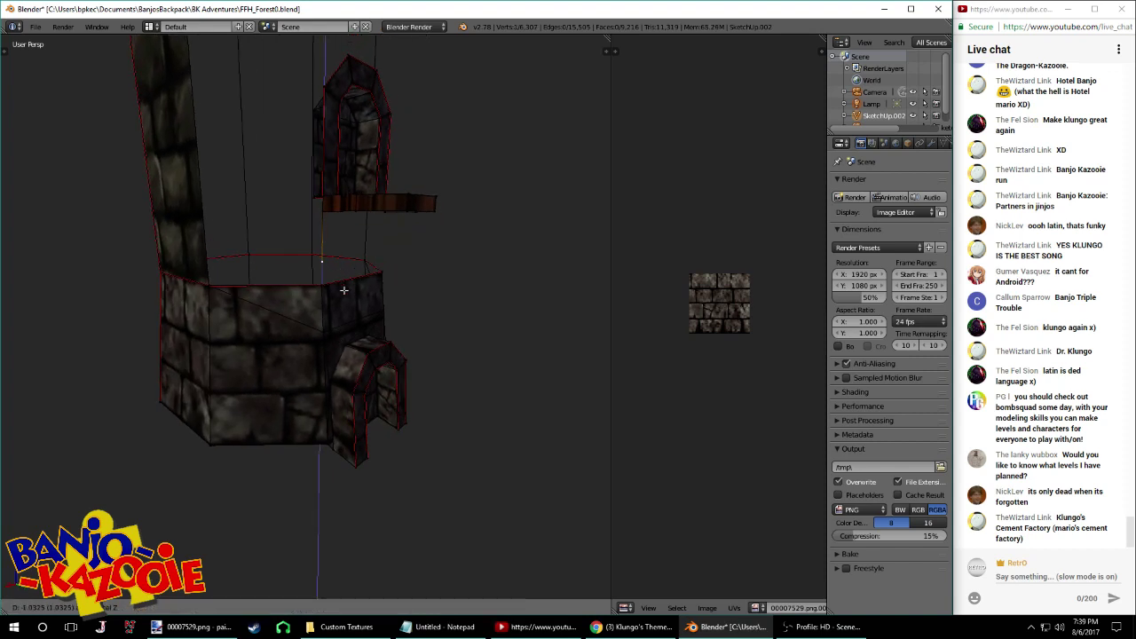
click(344, 291)
middle_drag(332, 264, 364, 213)
key(e)
click(364, 226)
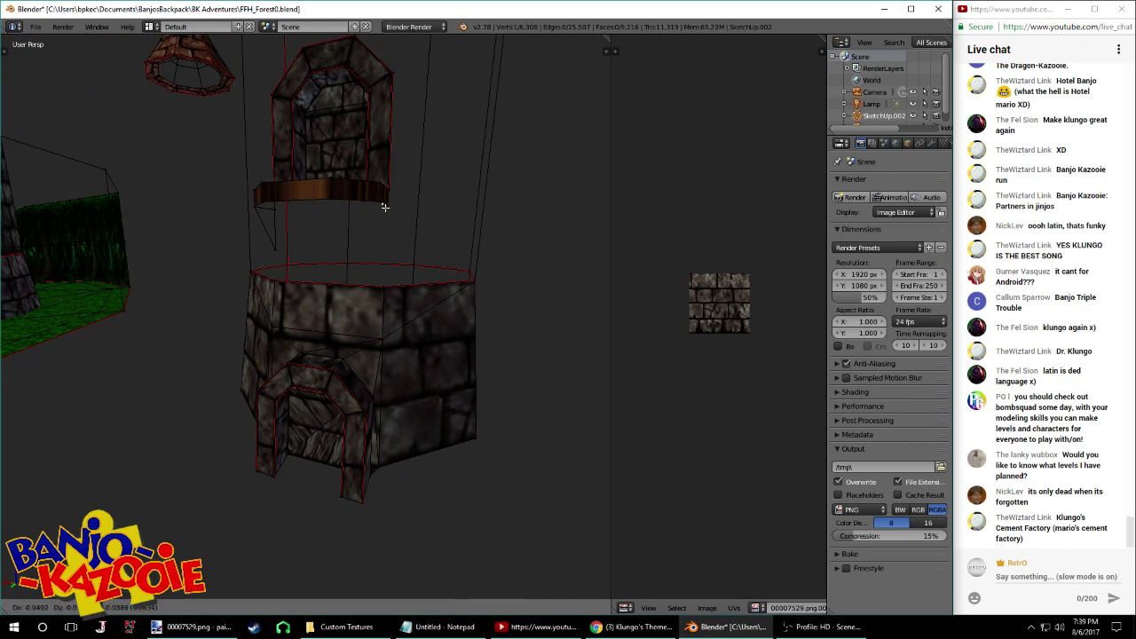
key(g)
key(z)
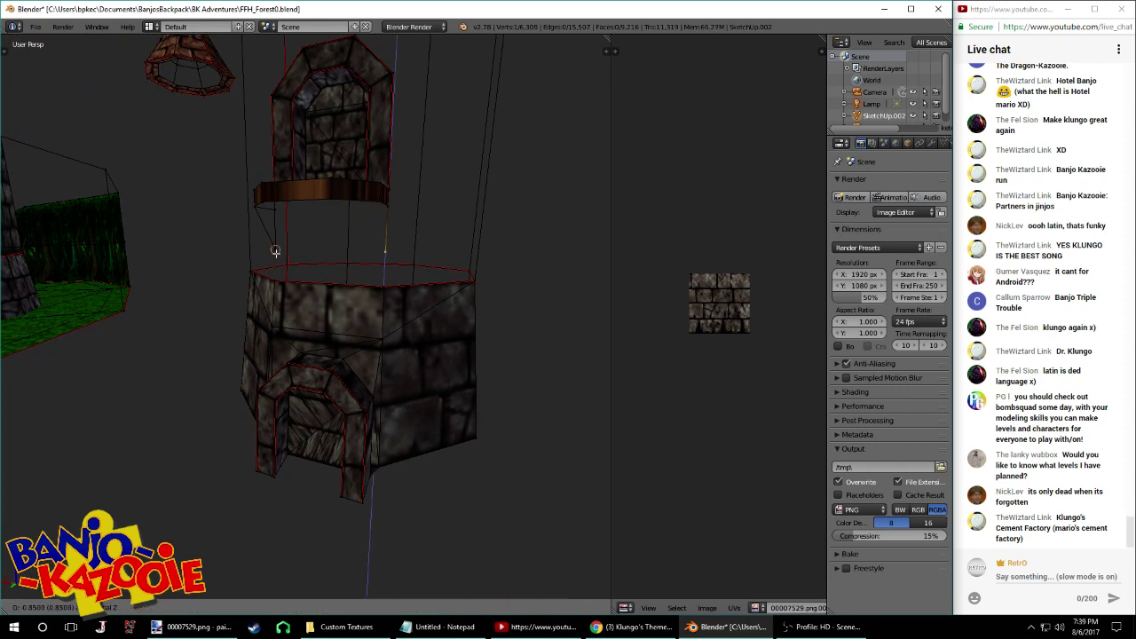
click(275, 252)
Add a diagonal brace edge from a lowered rear corner to the ledge's underside and duplicate it for the front corners
ctrl+click(380, 203)
middle_drag(343, 230, 433, 236)
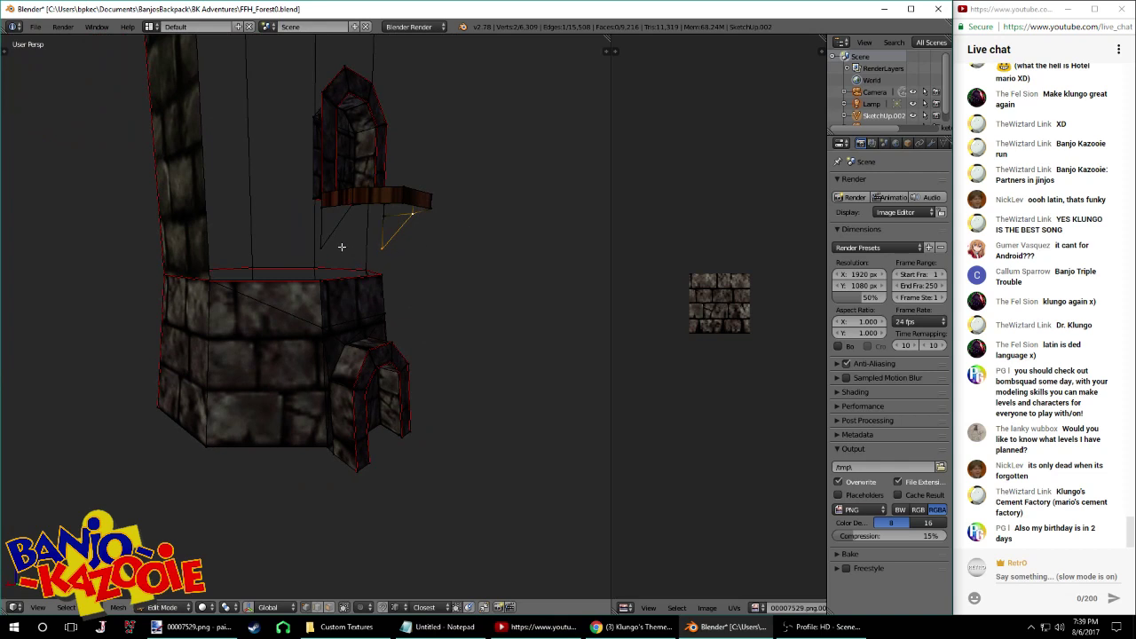
middle_drag(355, 243, 389, 238)
key(g)
right_click(419, 220)
key(y)
key(g)
click(421, 217)
mouse_move(431, 203)
middle_down()
mouse_move(491, 214)
mouse_move(431, 216)
middle_up()
key(shift+d)
click(401, 217)
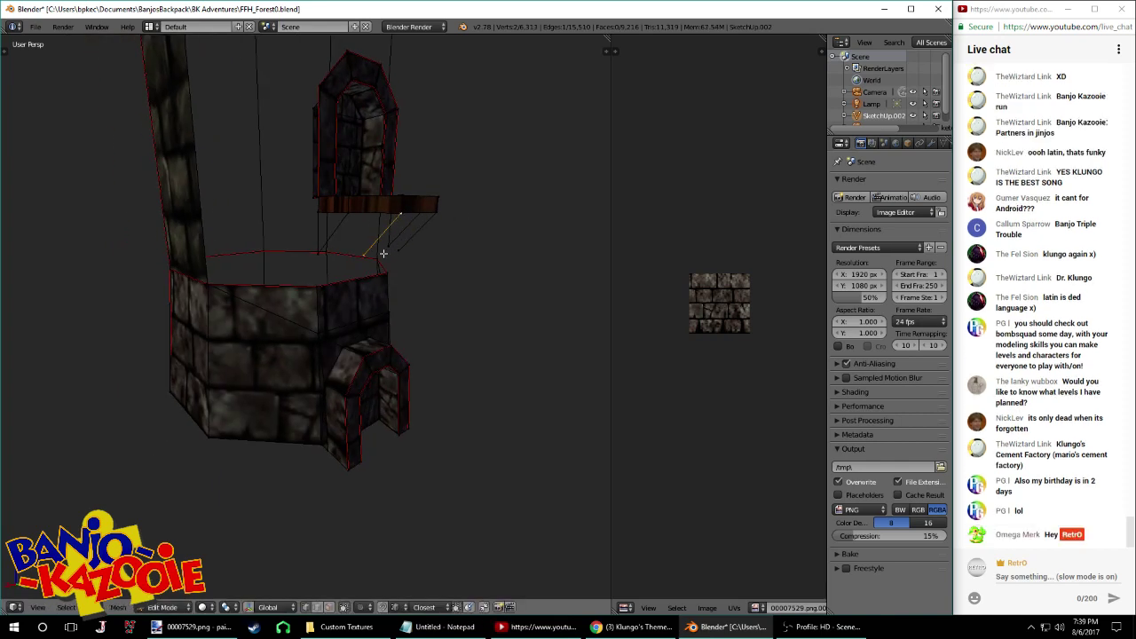
Connect the lower ends of the brace edges and fill the slanted front of the ledge support with faces
key(f)
middle_drag(322, 248, 346, 209)
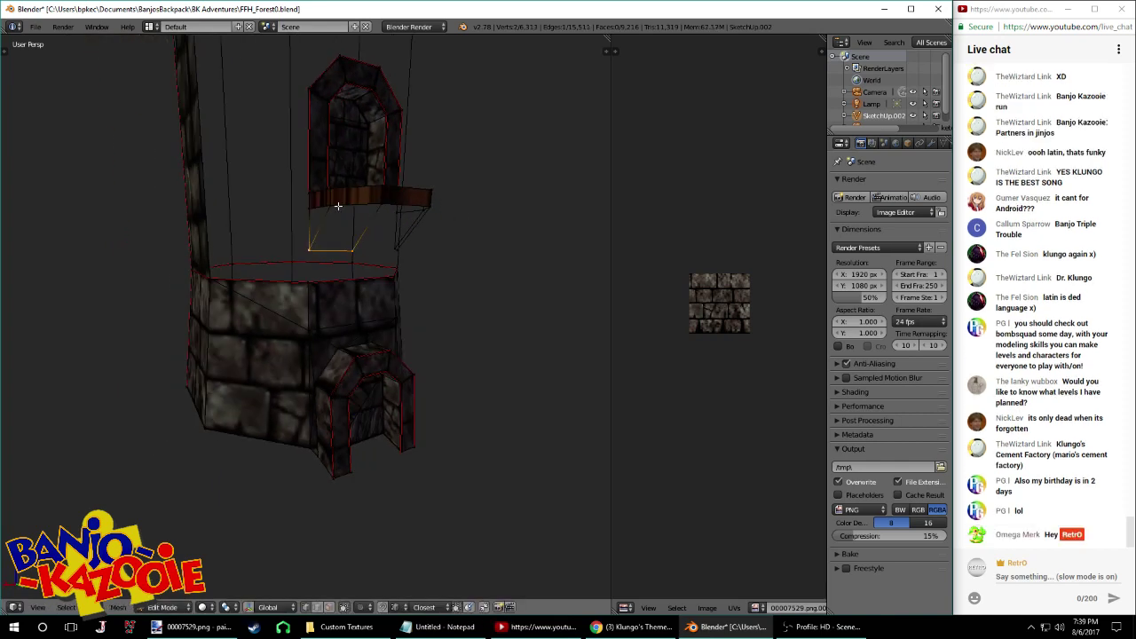
key(f)
right_click(399, 252)
middle_drag(400, 251, 327, 255)
shift+right_click(313, 254)
shift+right_click(312, 212)
shift+right_click(389, 210)
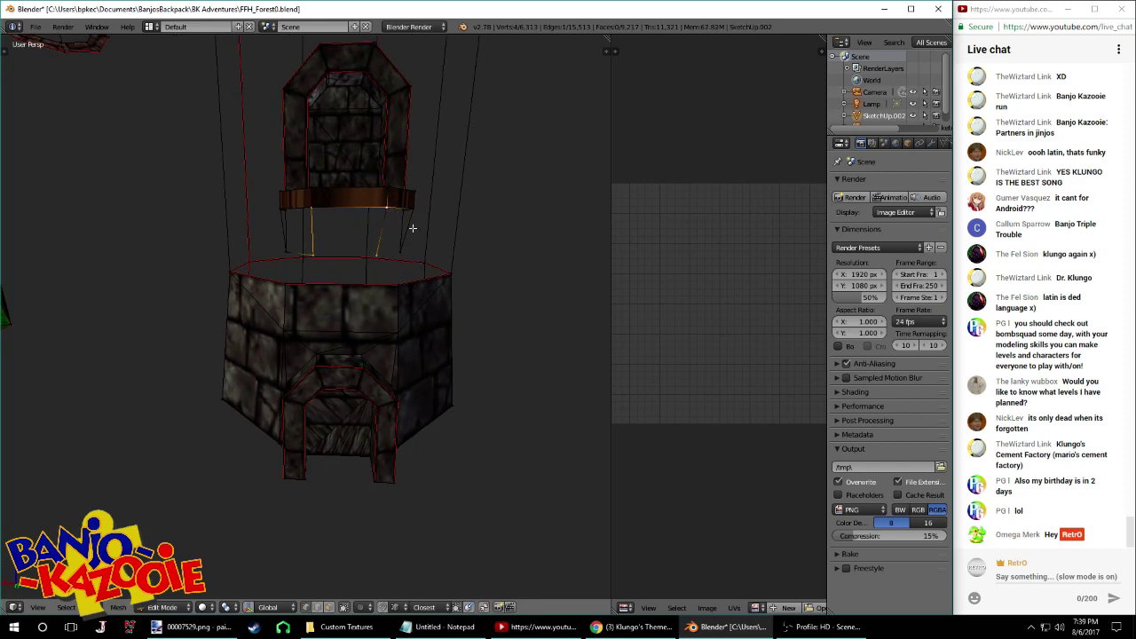
key(f)
Fill the remaining slanted corner panels and triangular sides of the ledge support with faces
middle_drag(418, 231, 288, 219)
key(f)
right_click(357, 221)
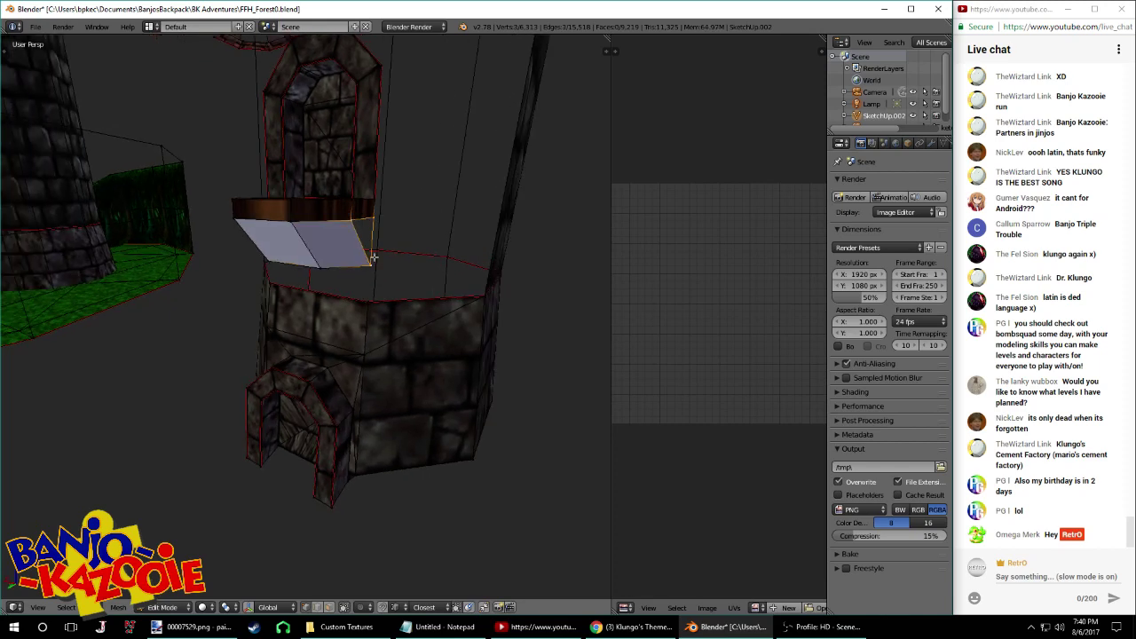
key(f)
middle_drag(373, 258, 477, 243)
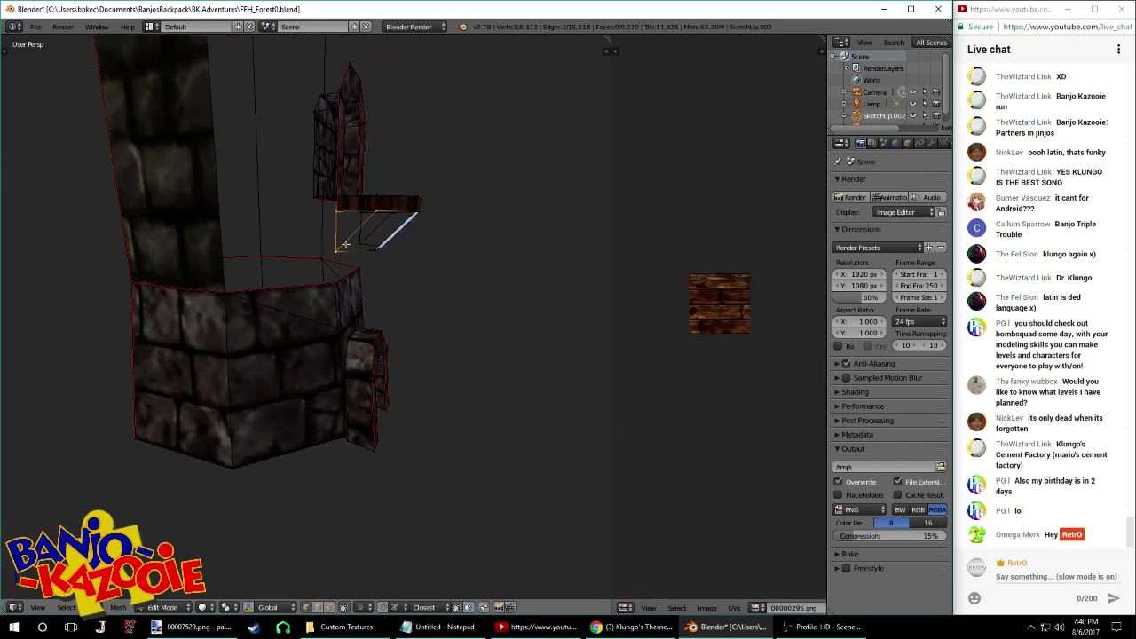
key(f)
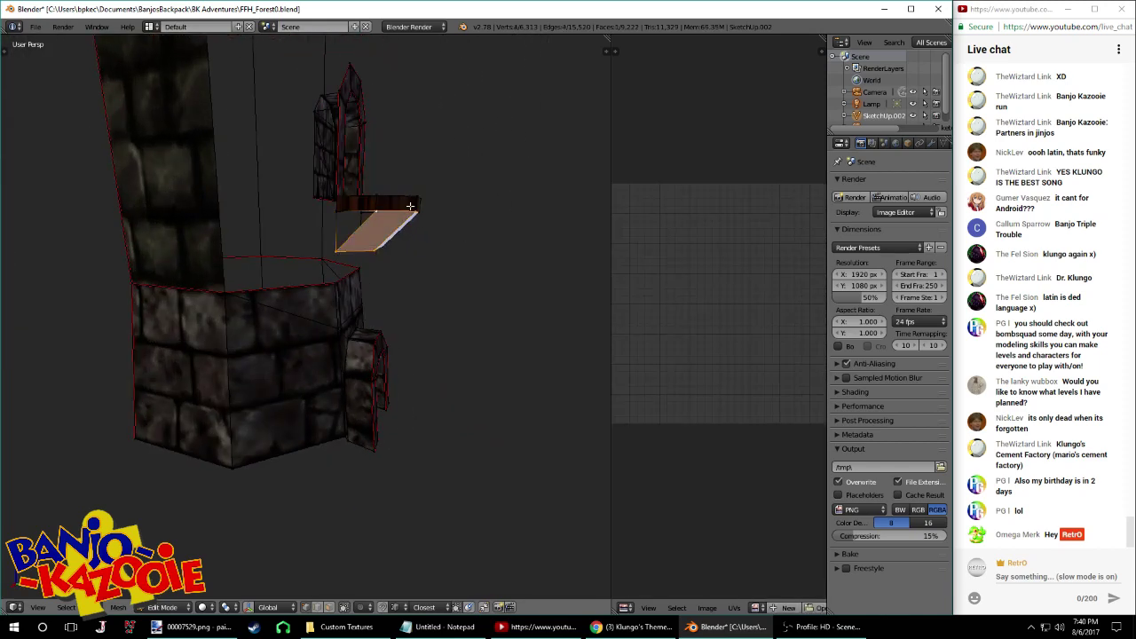
Select the whole mesh and merge the duplicate vertices left around the new ledge support
middle_drag(410, 206, 371, 218)
key(space)
key(Return)
middle_drag(329, 256, 395, 260)
key(a)
key(w)
click(444, 237)
key(a)
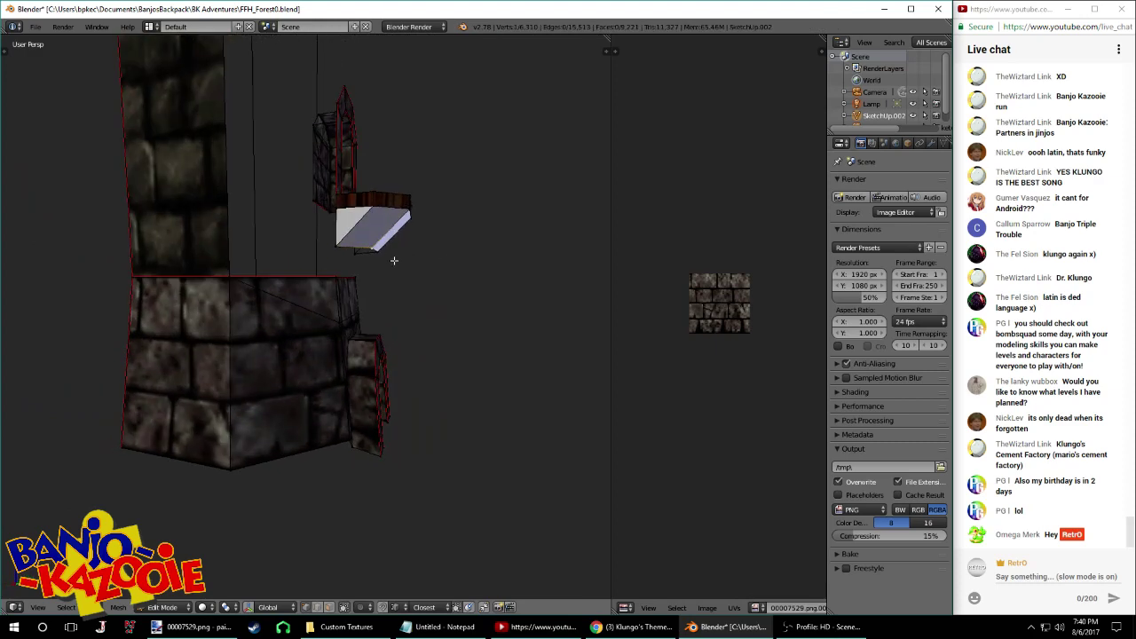
Move the ledge support's lower front edge back along Y toward the tower wall
key(g)
key(y)
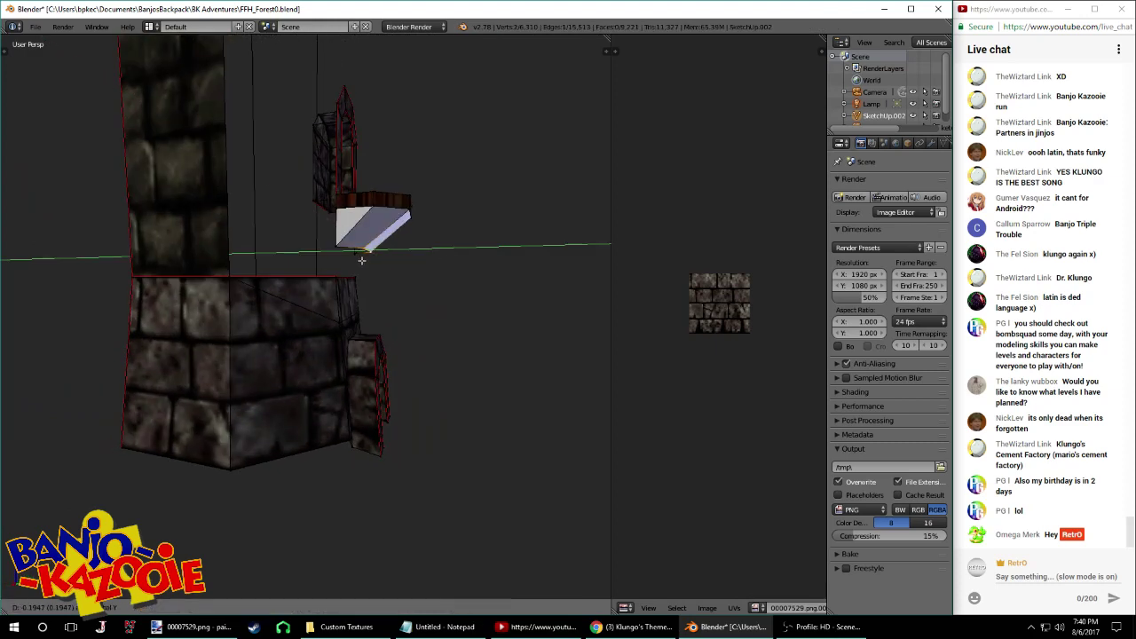
click(337, 247)
middle_drag(337, 247, 190, 253)
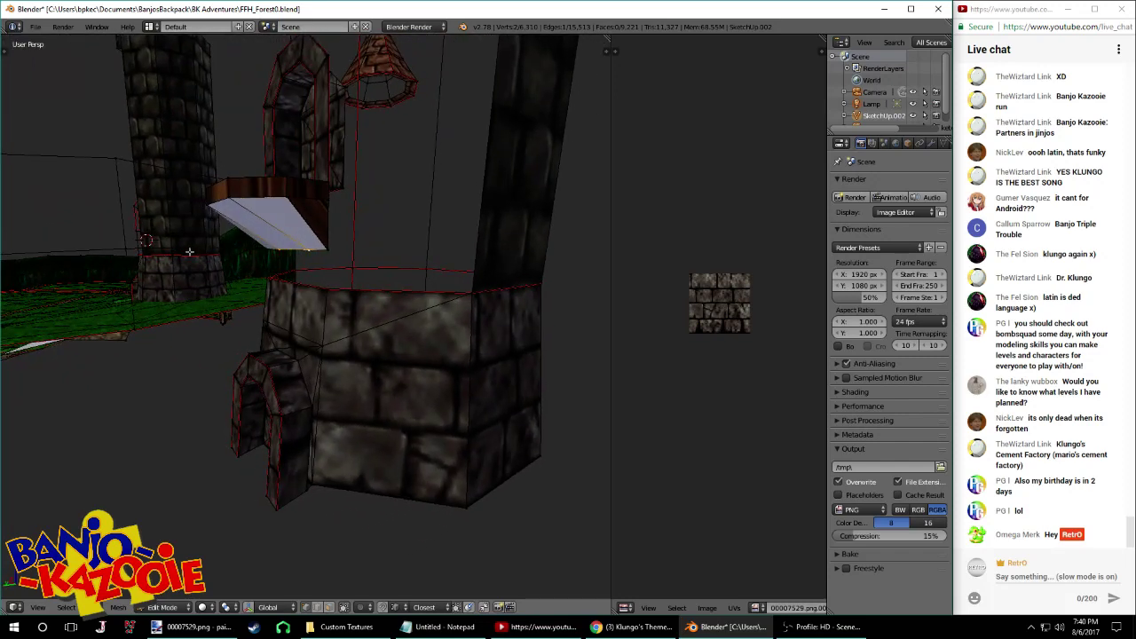
middle_drag(304, 273, 492, 262)
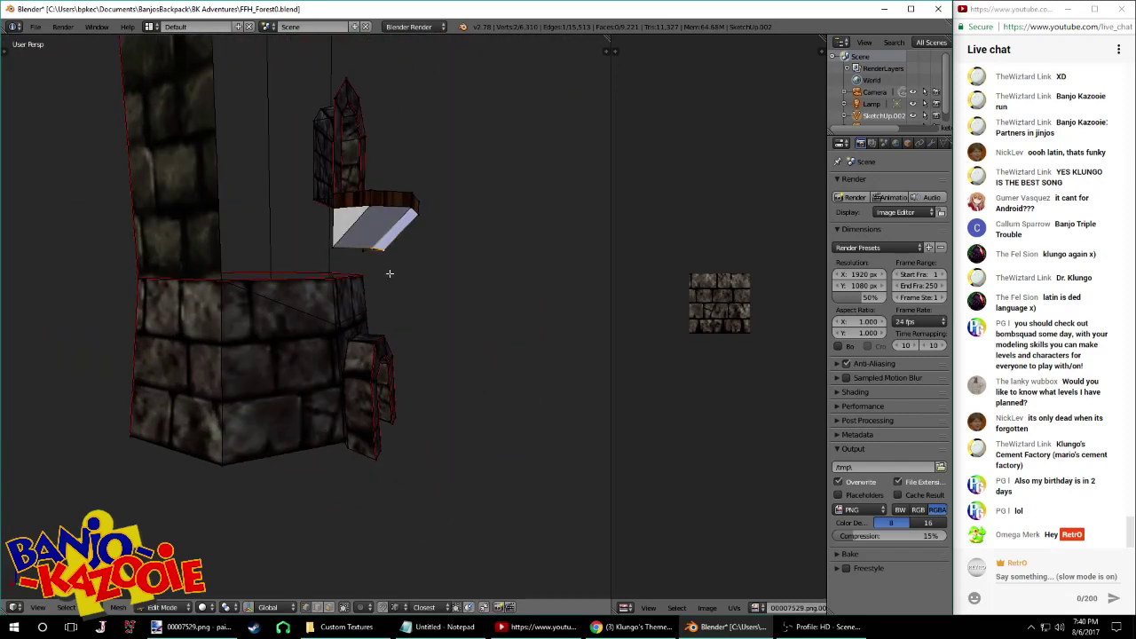
middle_drag(390, 274, 341, 281)
key(g)
key(y)
click(324, 287)
Raise the two rear lower corner vertices of the ledge support slightly along Z
middle_drag(324, 287, 339, 252)
key(g)
key(z)
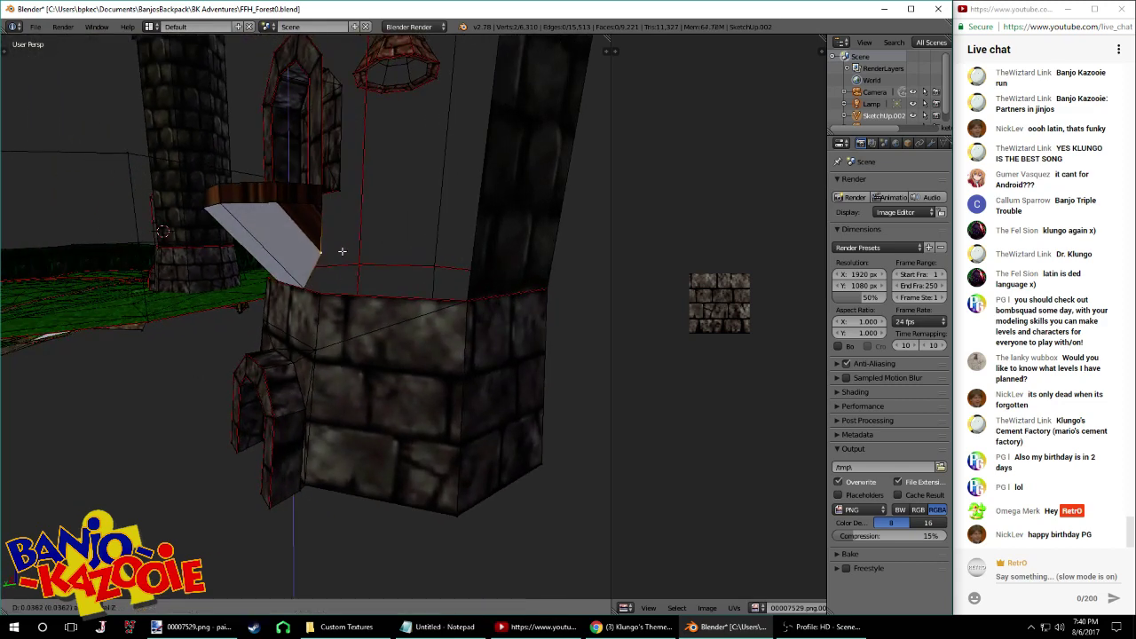
click(345, 248)
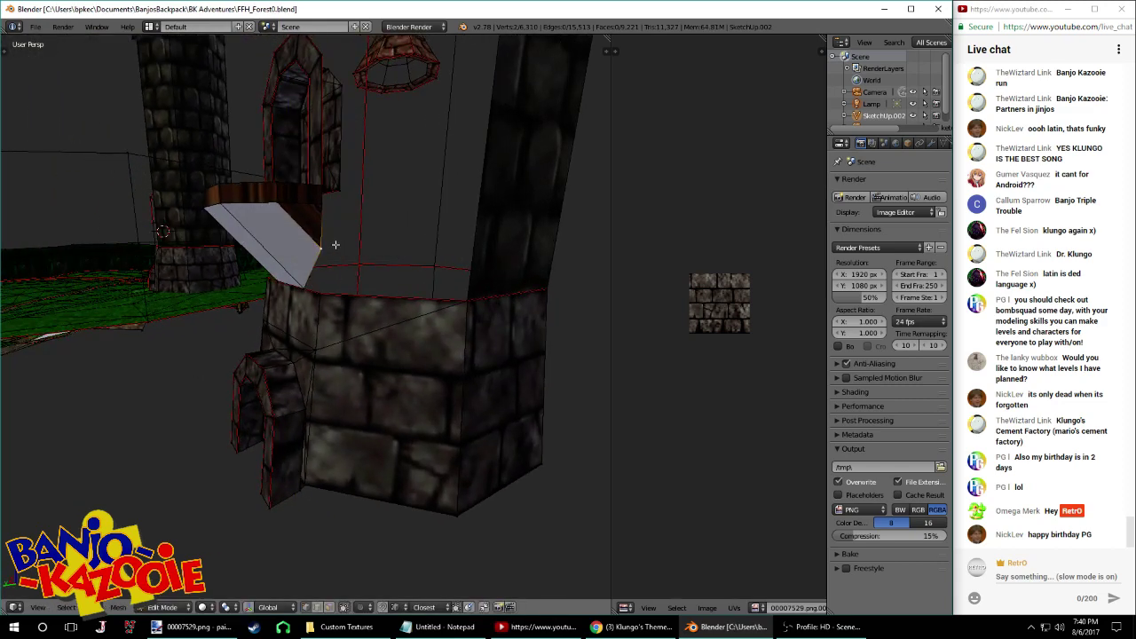
Merge duplicate vertices across the whole tower and level mesh
key(Tab)
key(w)
click(344, 241)
middle_drag(343, 242, 467, 266)
key(a)
middle_drag(387, 213, 335, 417)
key(a)
key(w)
click(350, 204)
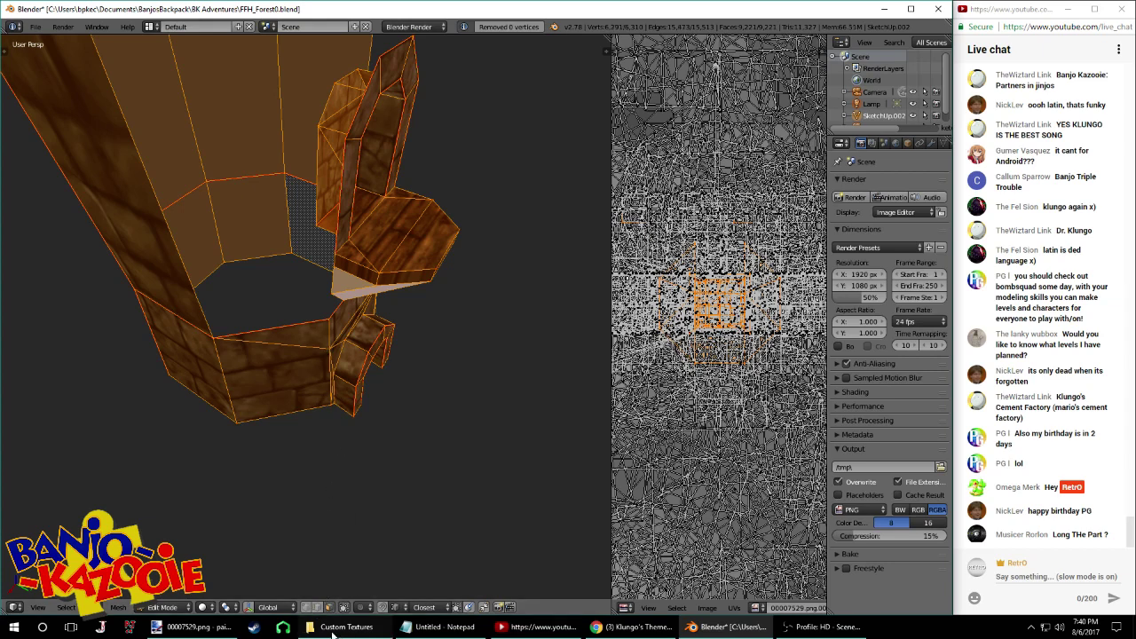
Delete the tower wall's upper edge directly beneath the ledge support
middle_drag(333, 444, 356, 290)
right_click(337, 280)
click(316, 607)
key(x)
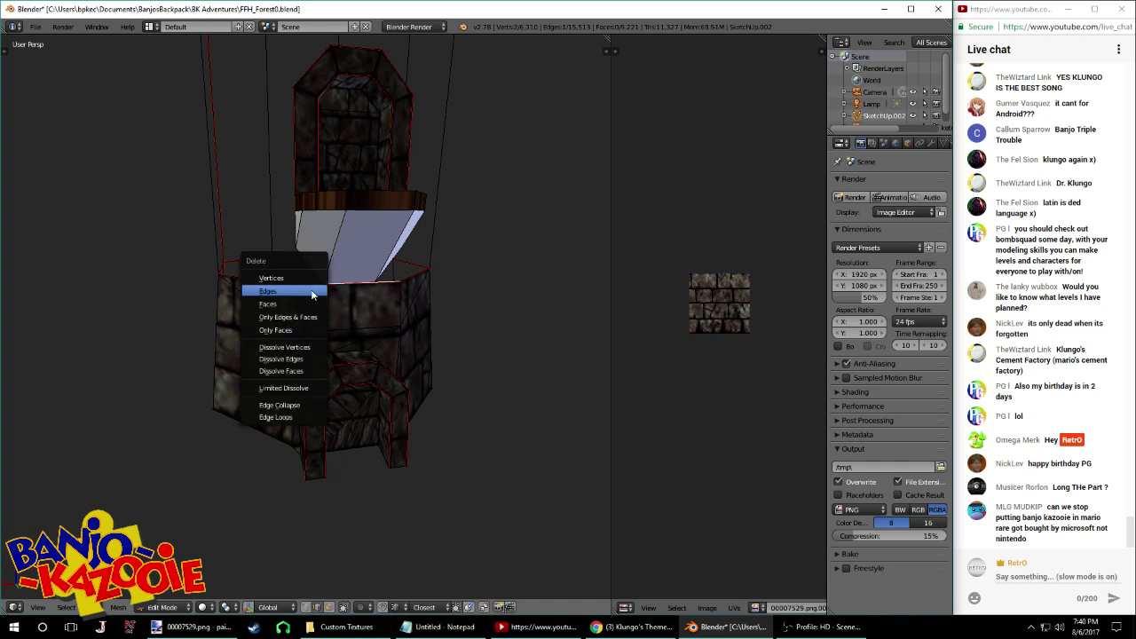
click(314, 294)
Fill triangular faces on both sides between the support's lower corners and the tower wall's upper corners
click(307, 608)
right_click(326, 290)
shift+right_click(294, 280)
key(f)
right_click(371, 284)
shift+right_click(396, 284)
key(f)
shift+right_click(394, 316)
key(f)
right_click(368, 287)
right_click(325, 290)
shift+right_click(307, 318)
shift+right_click(301, 292)
key(f)
Fill the central gap between the support's lower edge and the wall below with a four-sided face
right_click(326, 289)
shift+right_click(391, 322)
shift+right_click(380, 287)
shift+right_click(290, 332)
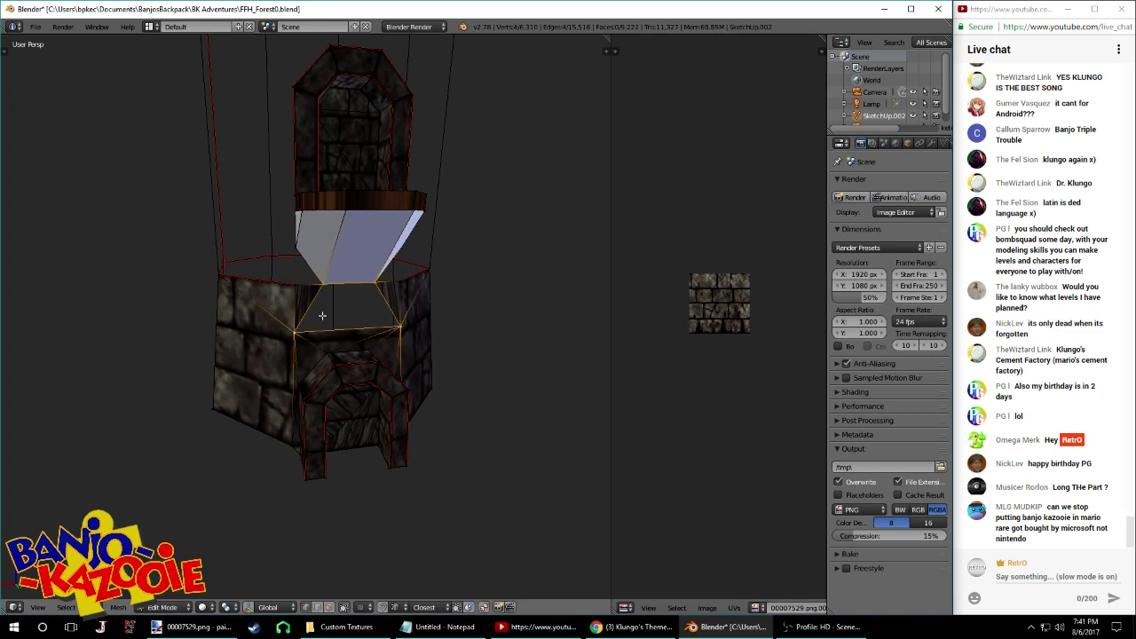
key(f)
Add the upper wall corners to the selection and reposition the new faces' UV vertices to line up the stone texture
shift+right_click(301, 293)
shift+right_click(395, 290)
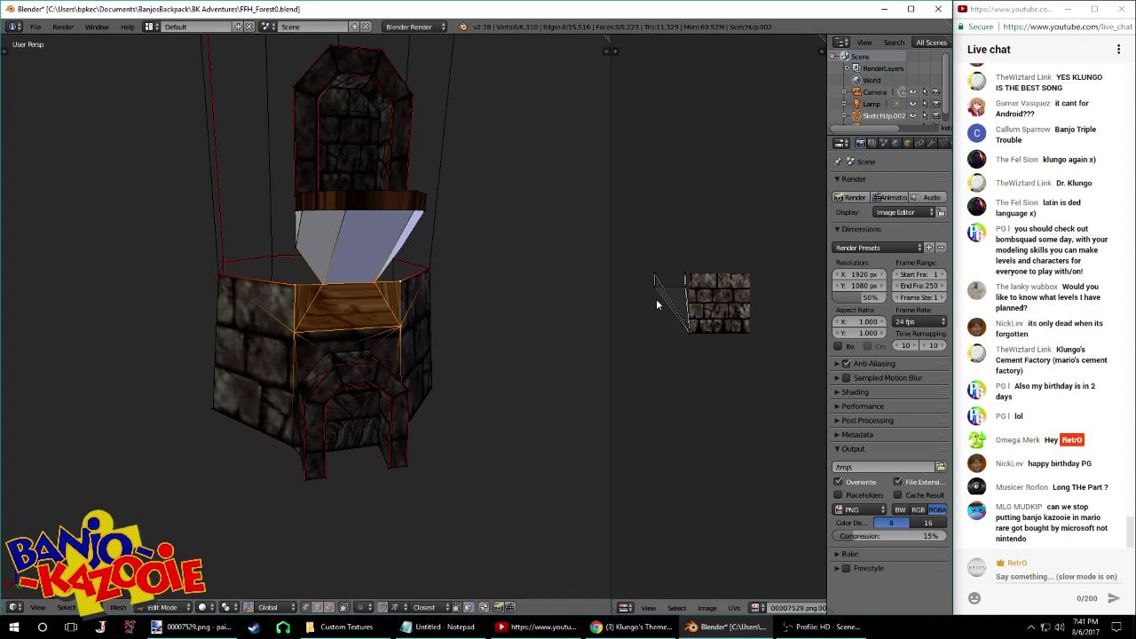
key(g)
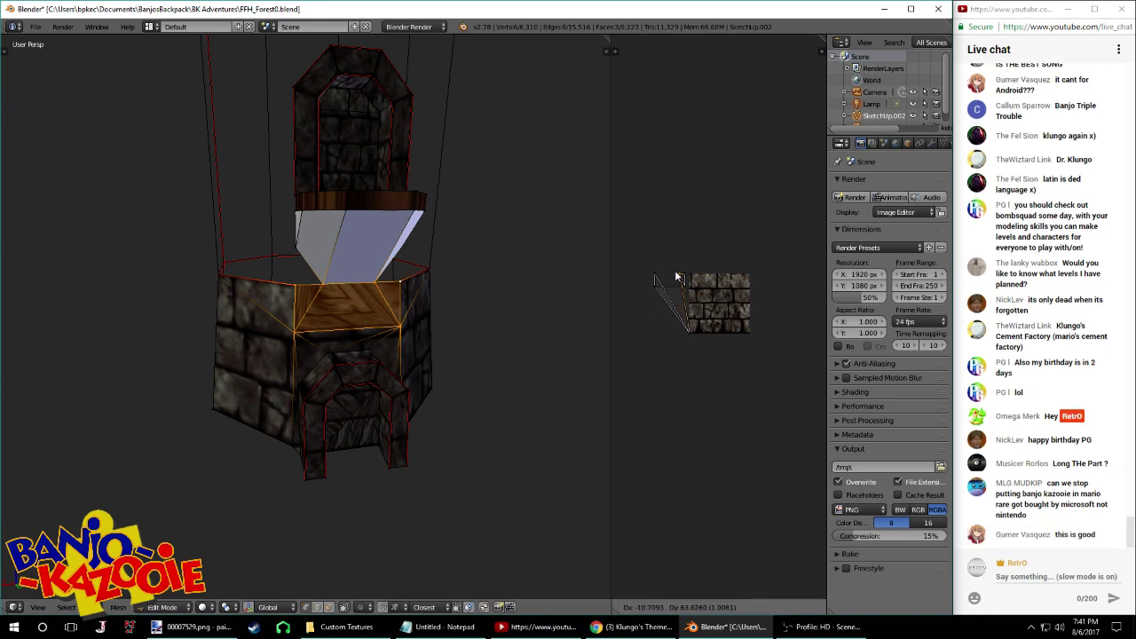
click(657, 264)
scroll(654, 263, up, 6)
middle_drag(656, 264, 652, 360)
key(g)
click(688, 250)
key(g)
click(713, 258)
Slide the two inner upper UV vertices of the new wall faces along X to even out the stone texture
right_click(774, 252)
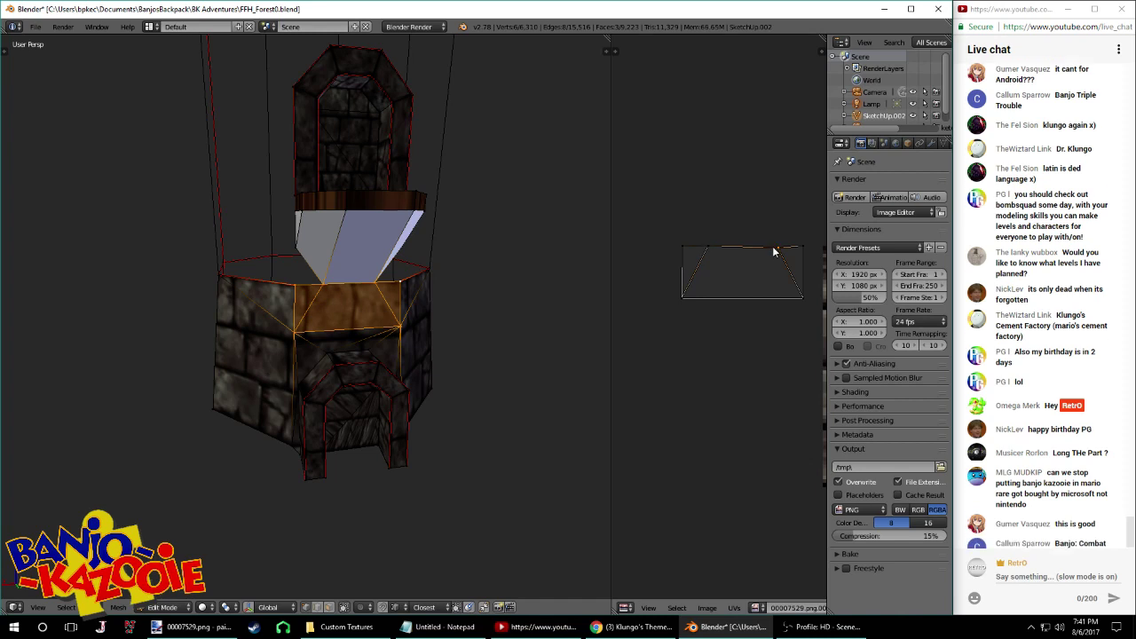
key(g)
key(x)
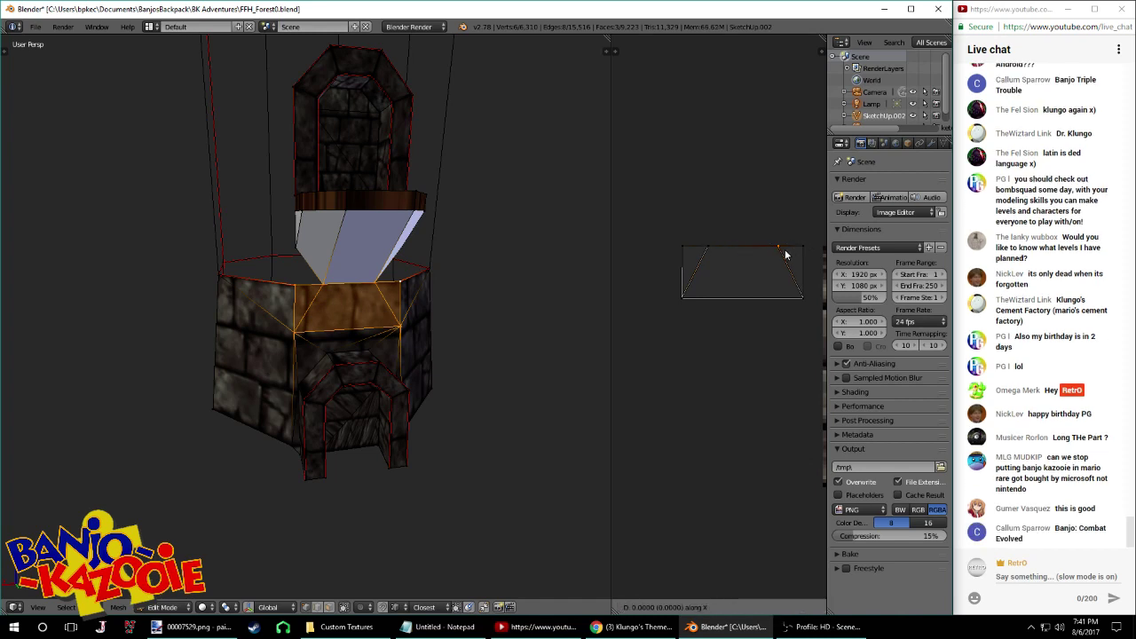
click(786, 251)
key(Tab)
key(Tab)
key(g)
key(x)
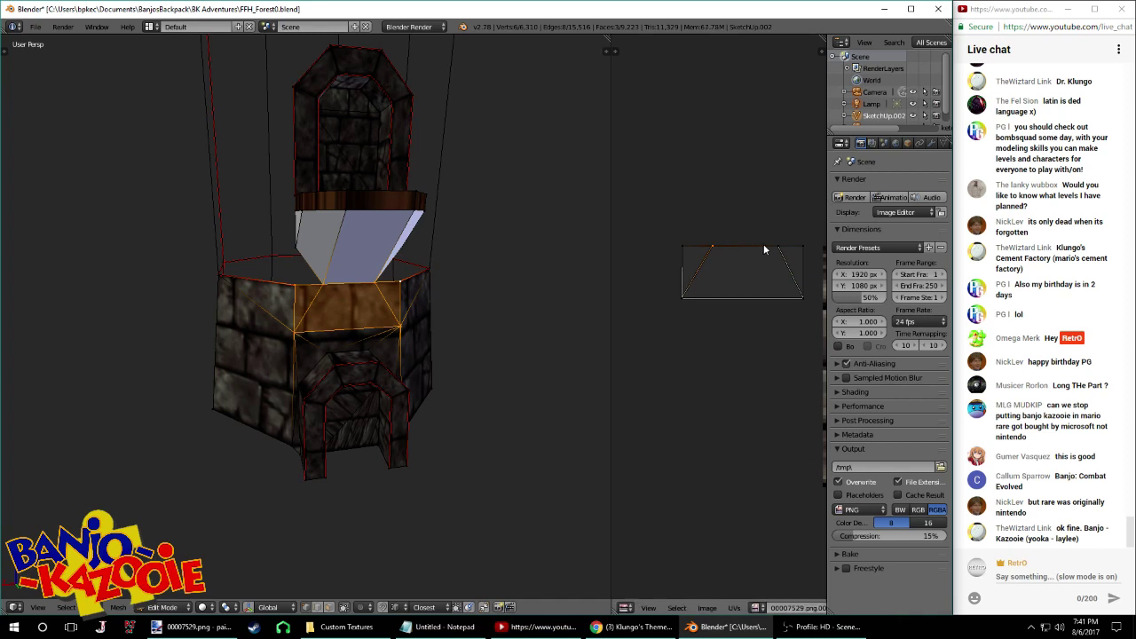
click(756, 252)
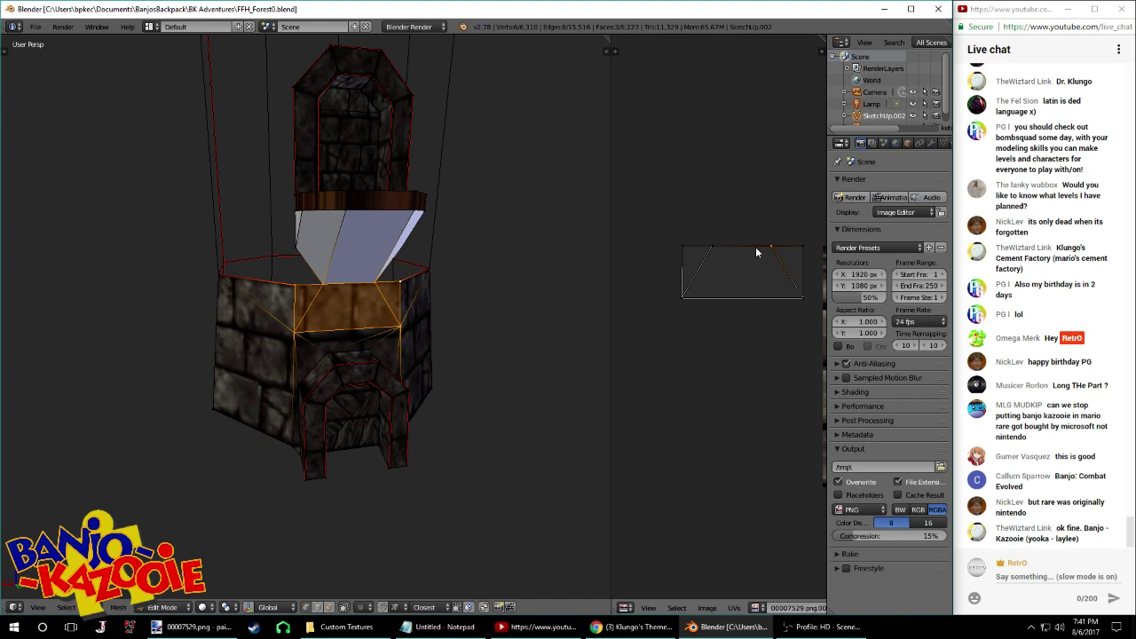
Fill the gap between the ledge support's side and the tower wall's upper corners with triangular faces
click(717, 627)
middle_drag(492, 349, 371, 265)
key(Tab)
key(Tab)
key(a)
right_click(311, 296)
shift+right_click(334, 292)
shift+right_click(313, 261)
key(f)
right_click(391, 266)
key(f)
right_click(375, 282)
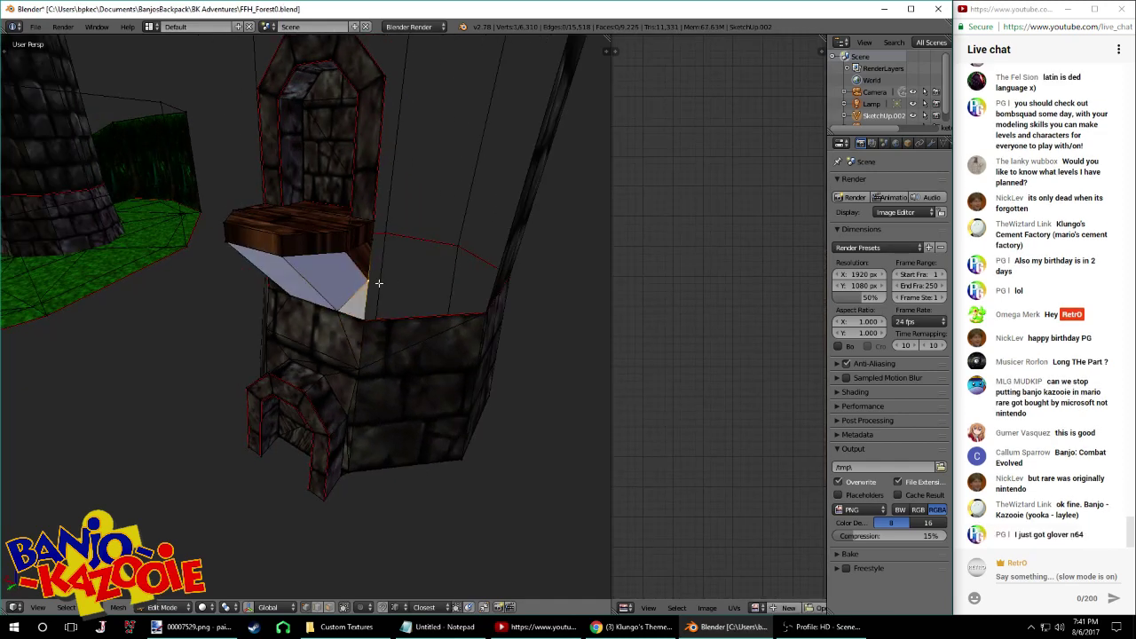
shift+right_click(480, 311)
key(f)
Save the file over FFH_Forest0.blend and merge duplicate vertices across the whole mesh
middle_drag(401, 307, 586, 266)
scroll(359, 277, down, 4)
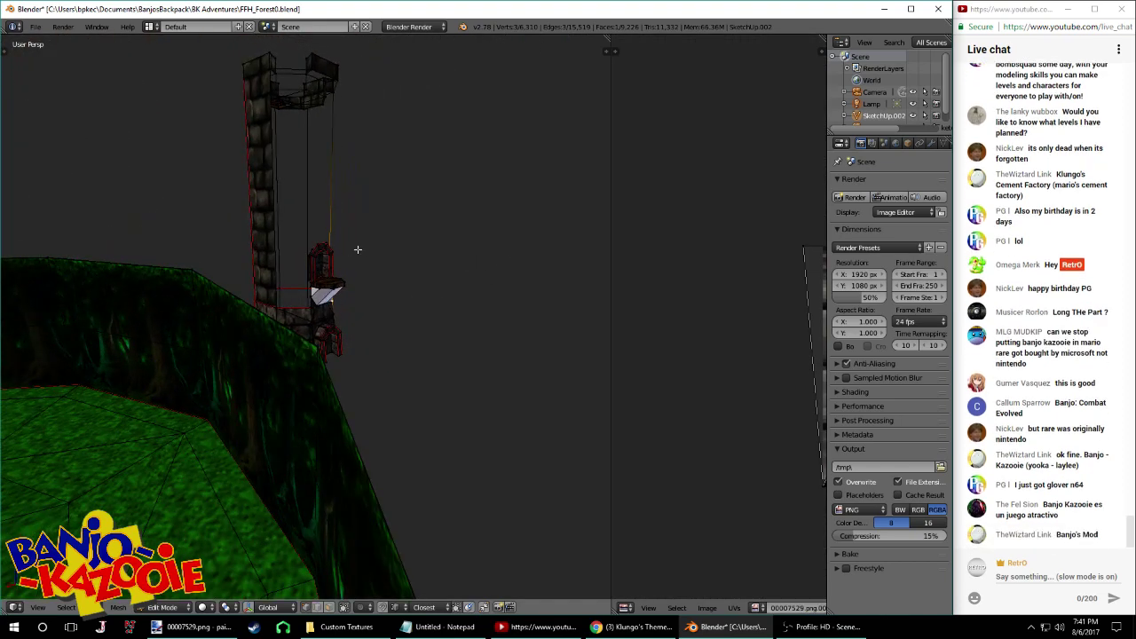
scroll(358, 249, up, 4)
key(ctrl+s)
click(348, 279)
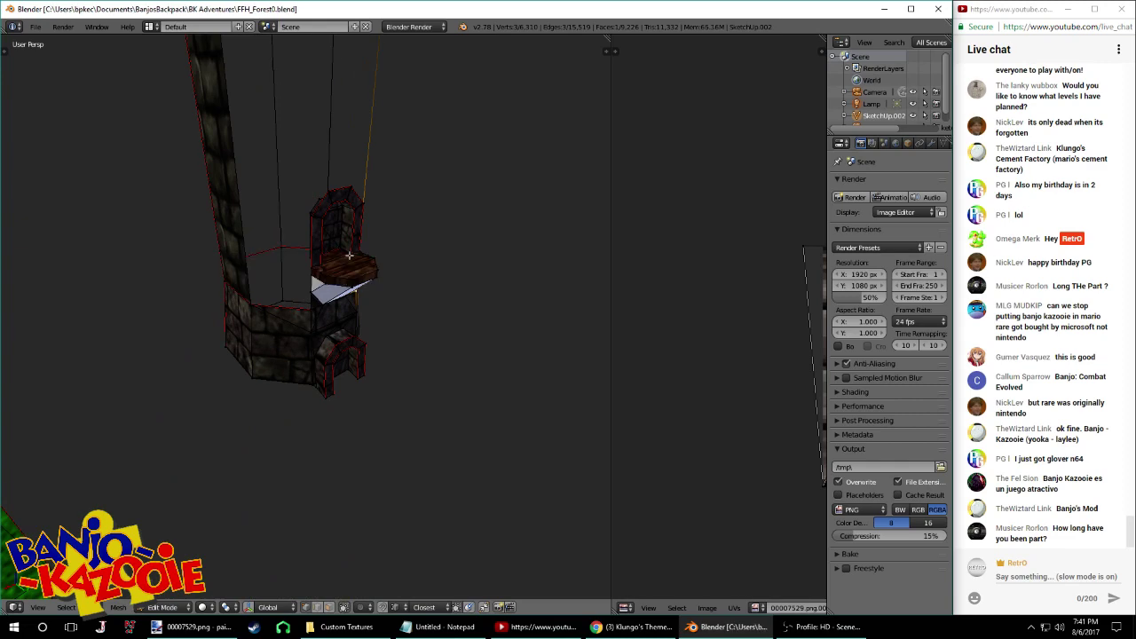
key(a)
key(w)
middle_drag(412, 270, 254, 241)
key(a)
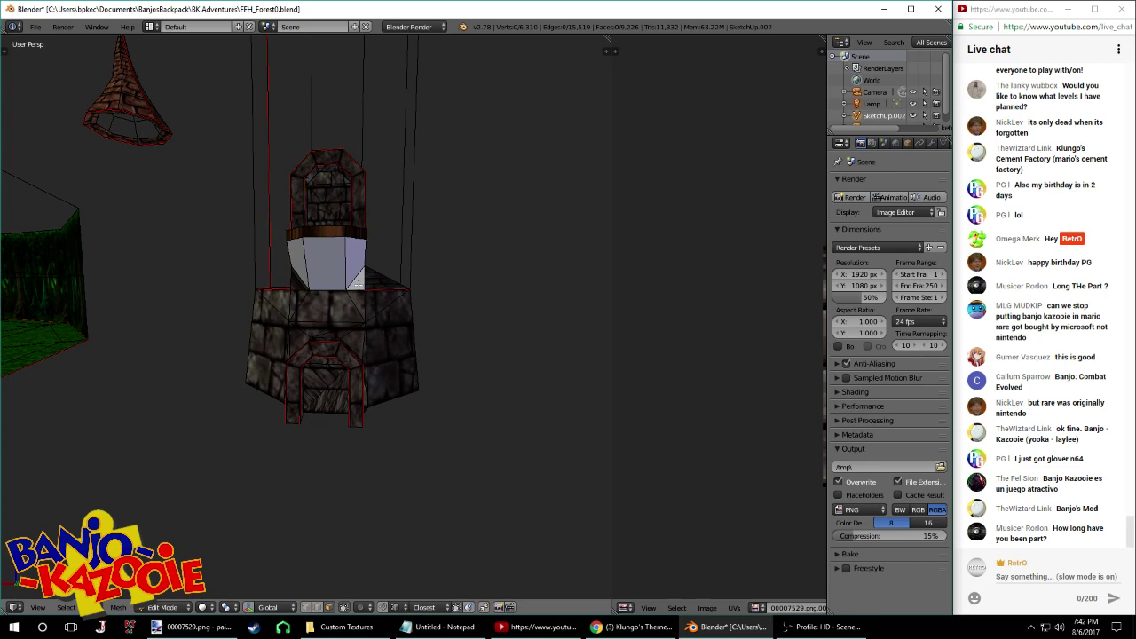
Replace the wood texture on the ledge's top faces with 00006138.png from the Brick folder
right_click(358, 285)
middle_drag(433, 282, 375, 302)
right_click(361, 261)
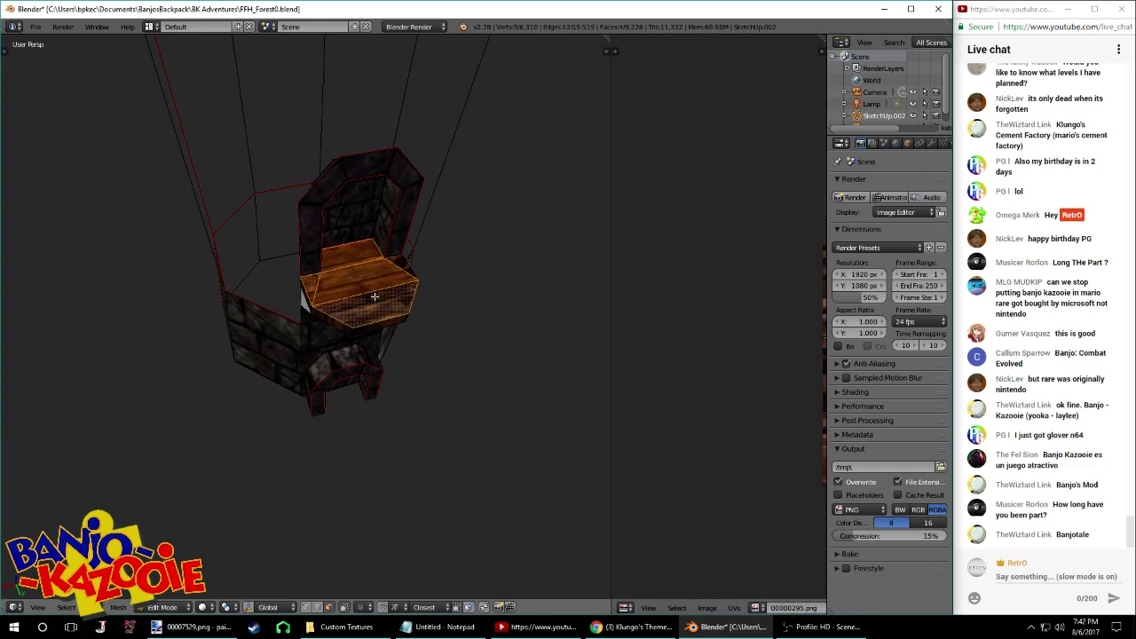
click(707, 607)
click(714, 581)
click(200, 43)
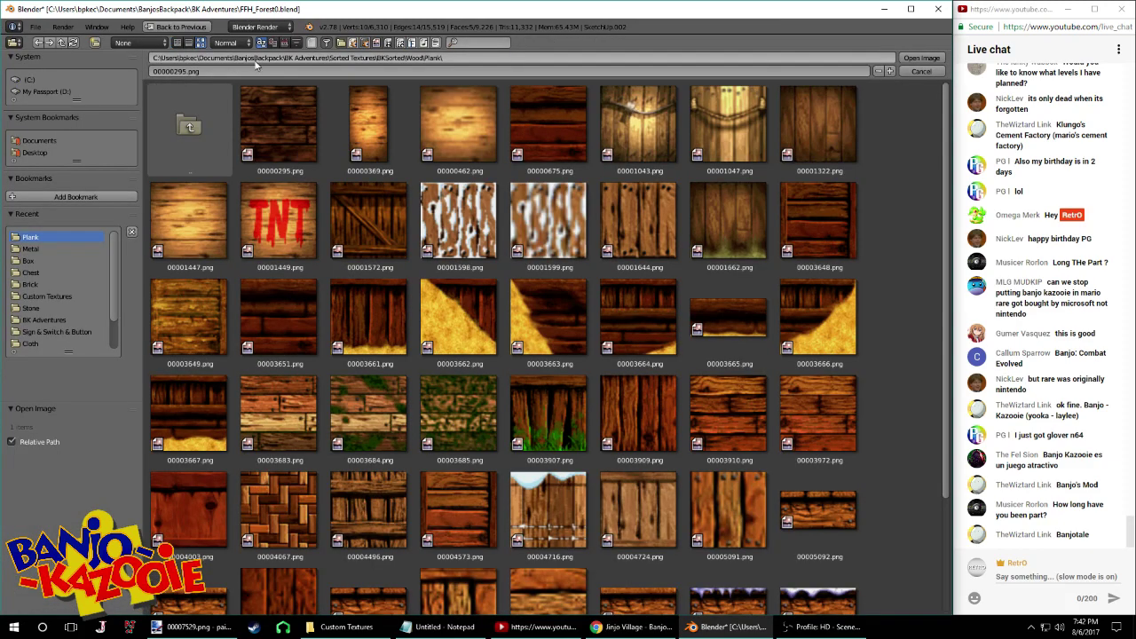
click(40, 283)
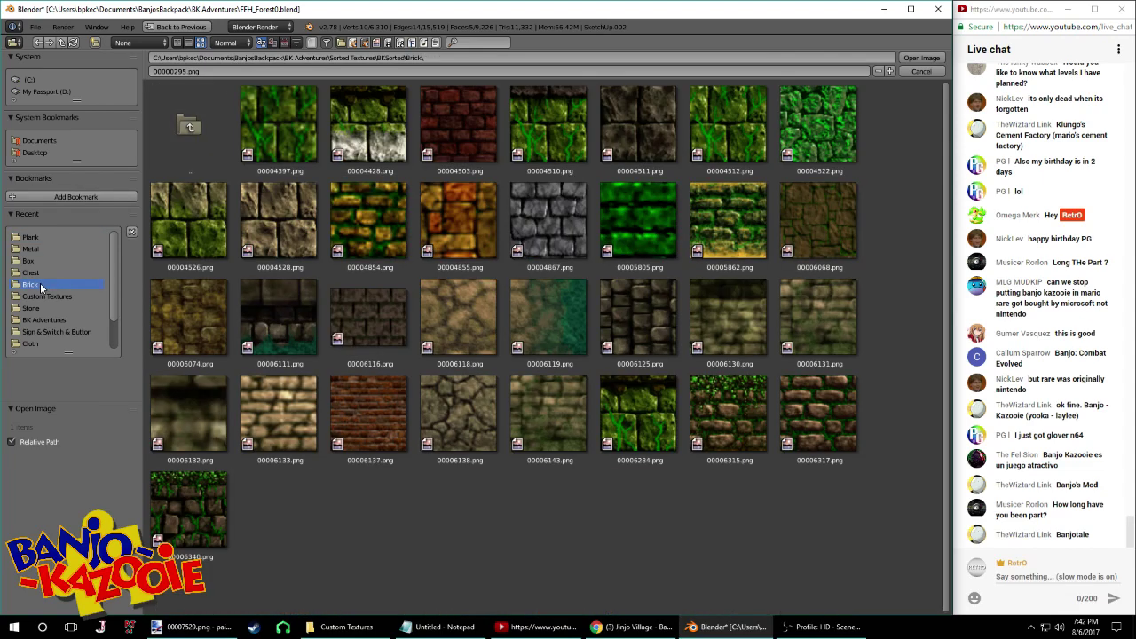
double_click(474, 421)
middle_drag(413, 349, 424, 275)
key(Tab)
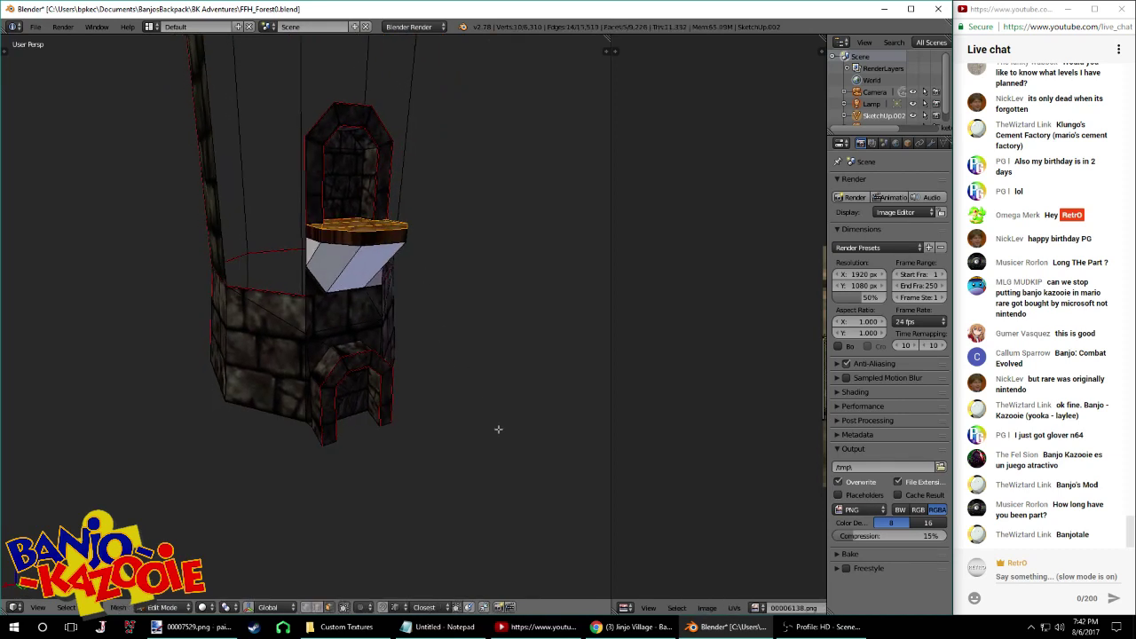
middle_drag(414, 329, 448, 317)
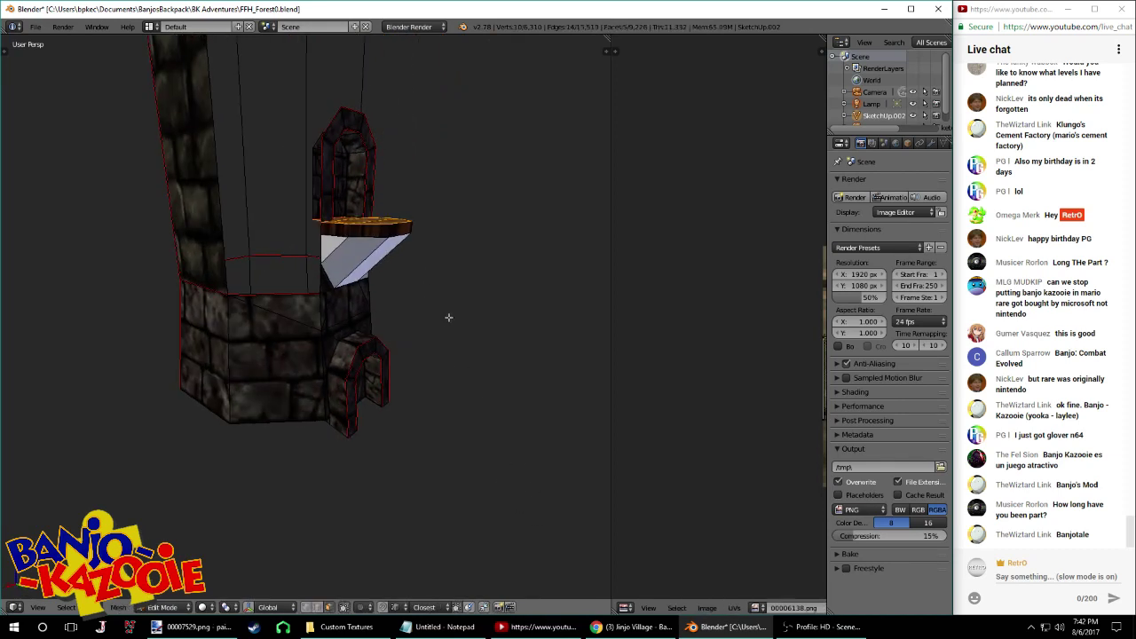
Select the ledge's rim and angled support faces and unwrap them
middle_drag(403, 266, 359, 252)
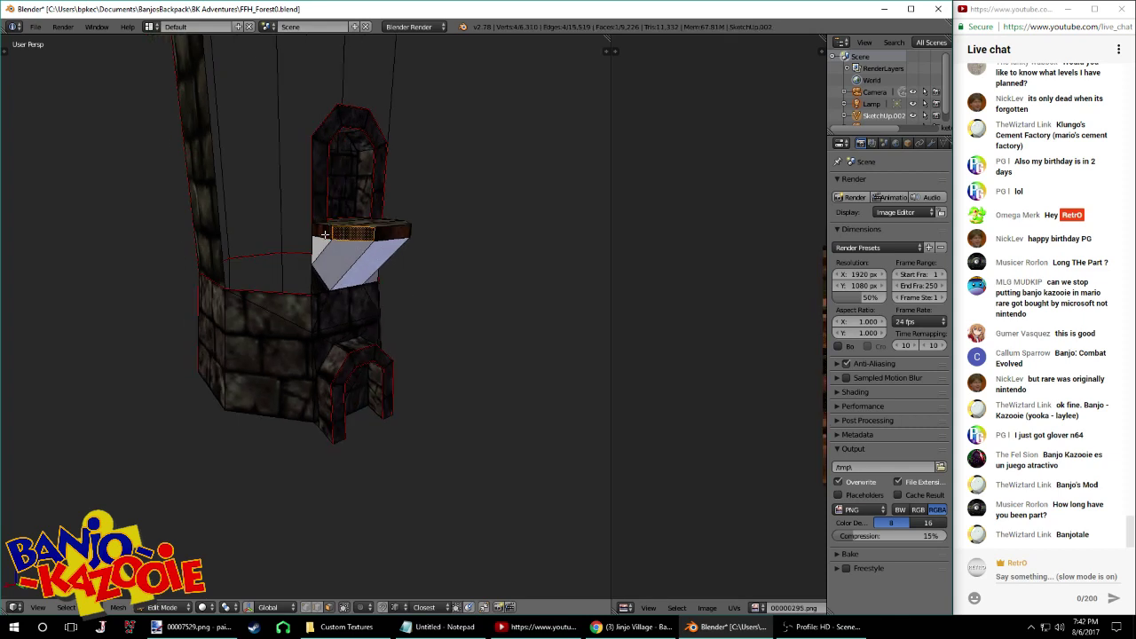
shift+right_click(396, 234)
middle_drag(396, 234, 331, 256)
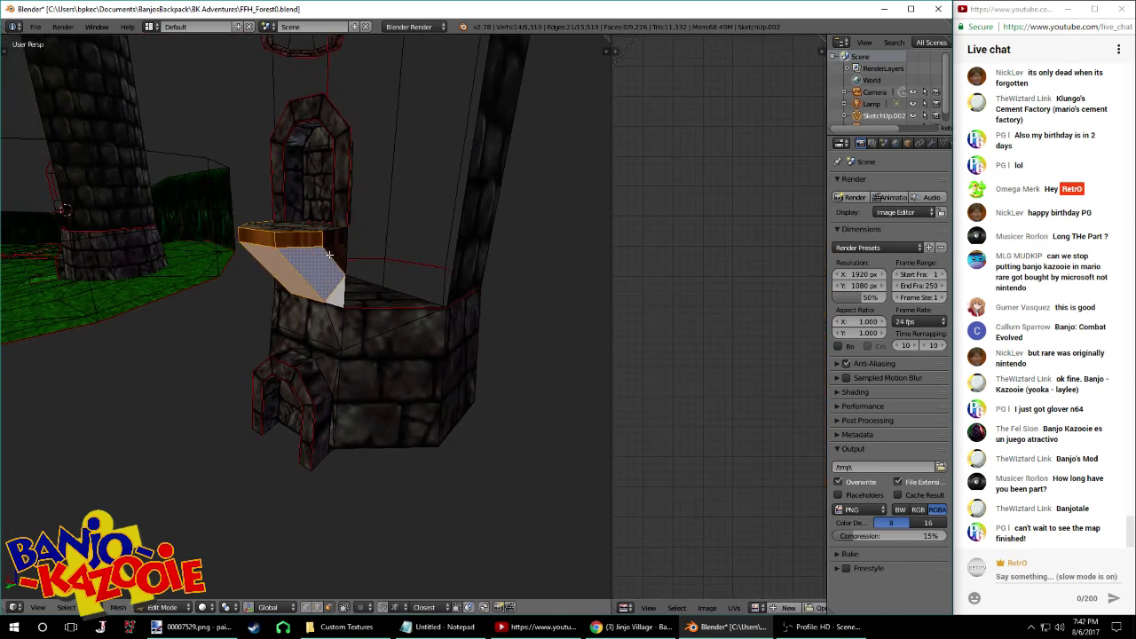
shift+right_click(331, 254)
key(u)
click(334, 241)
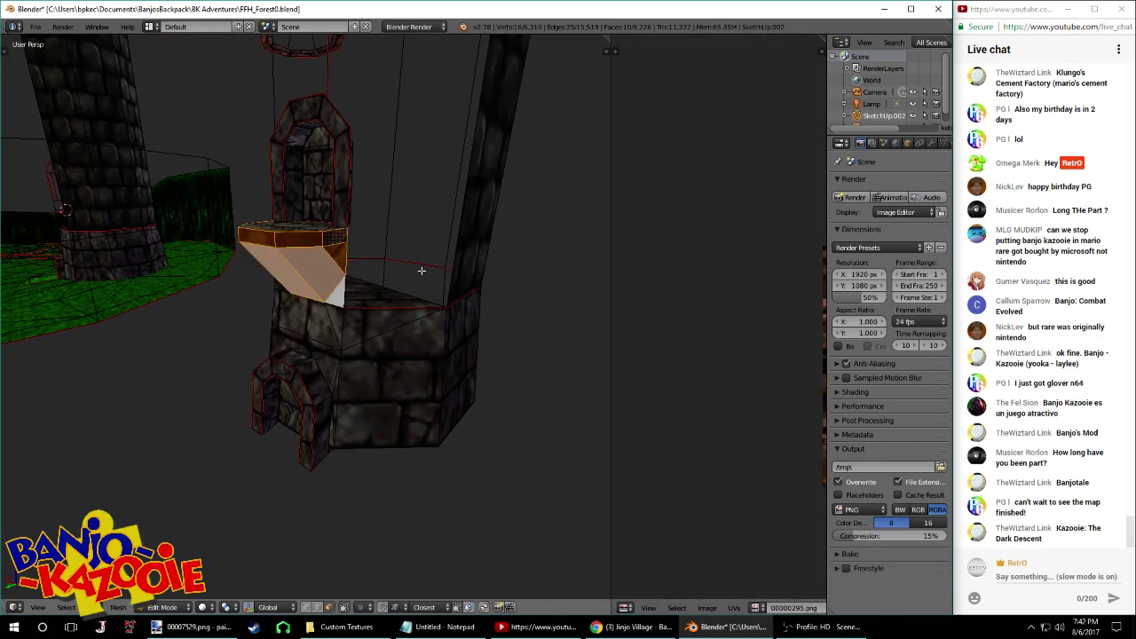
Apply the cracked stone texture 00006138.png from the Brick folder to the selected rim and support faces
click(707, 608)
click(707, 583)
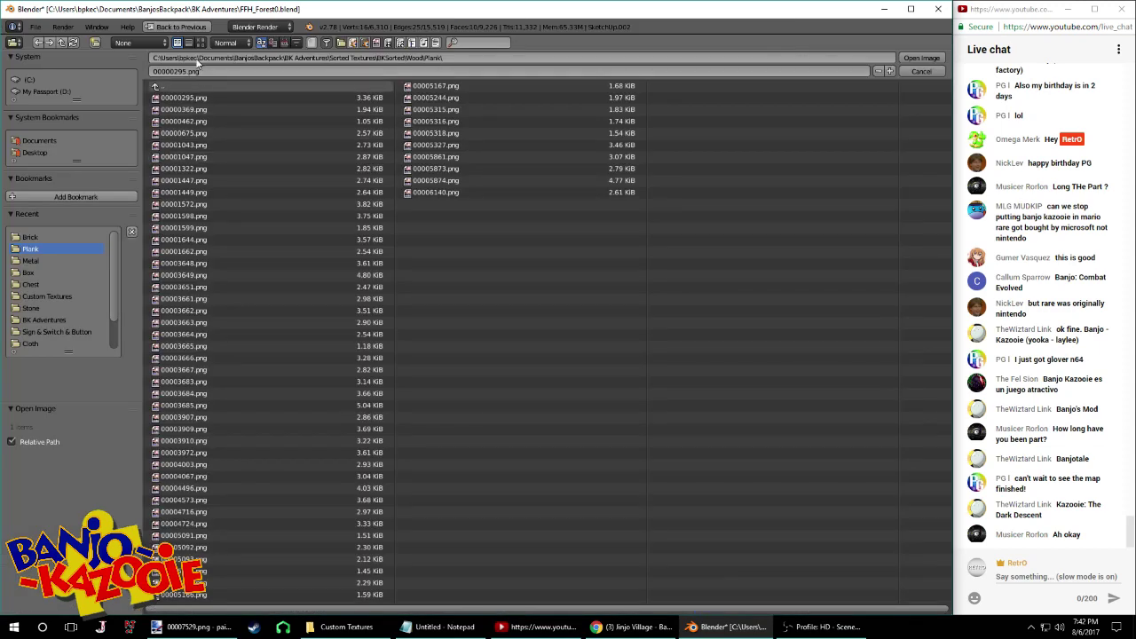
click(202, 42)
click(30, 237)
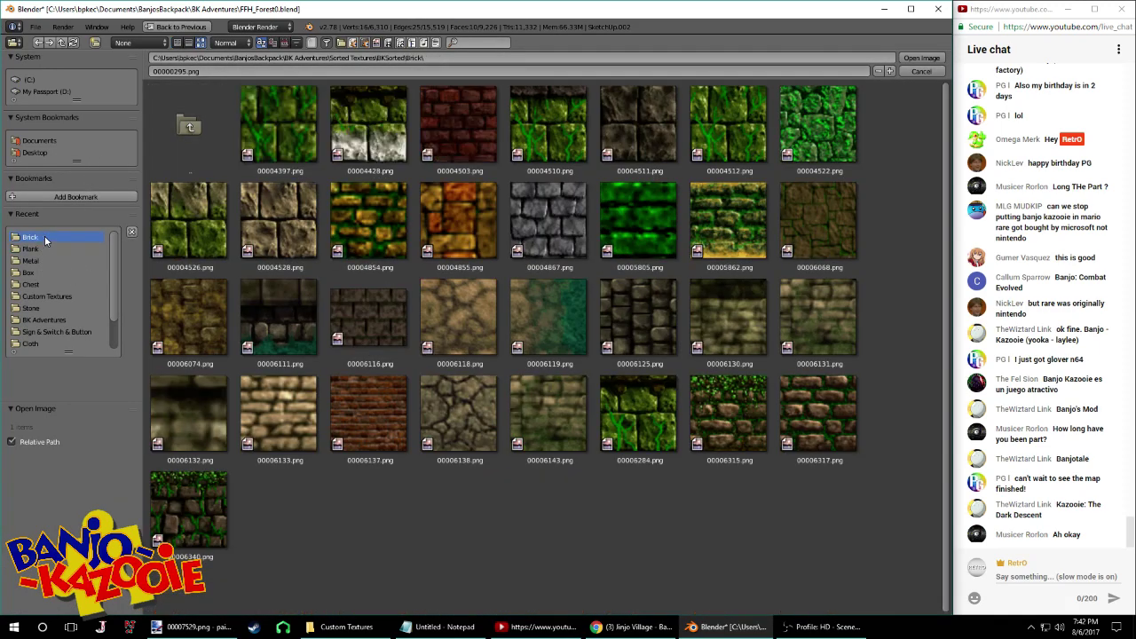
double_click(465, 400)
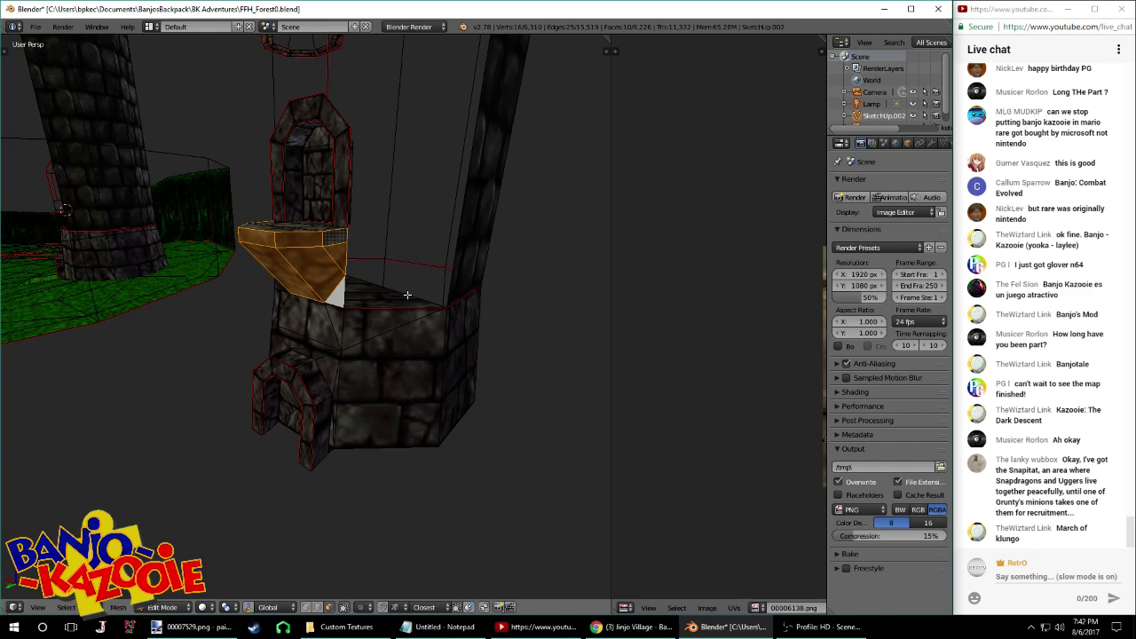
Scale up the ledge support's UV layout over the cracked stone texture
middle_drag(337, 312, 417, 347)
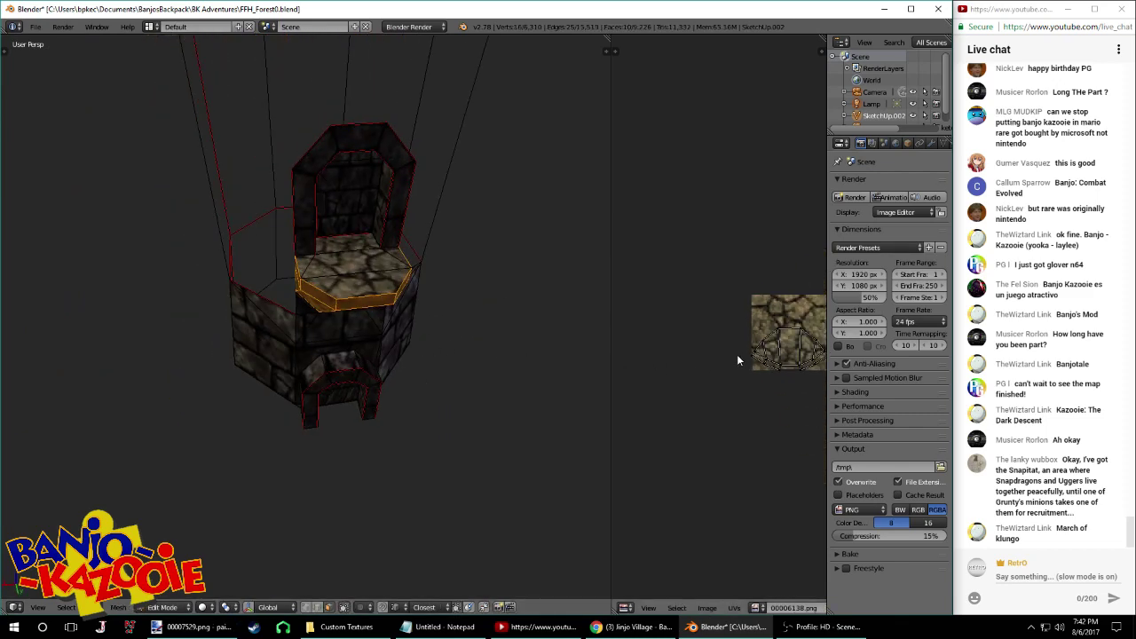
key(s)
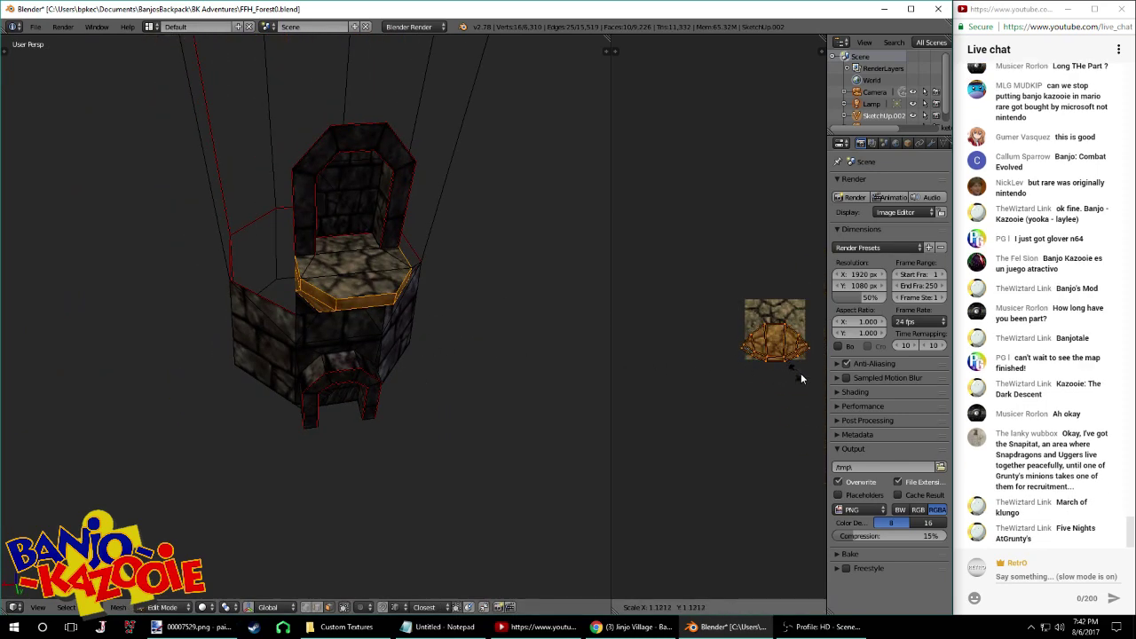
click(820, 382)
middle_drag(438, 388, 381, 337)
key(Tab)
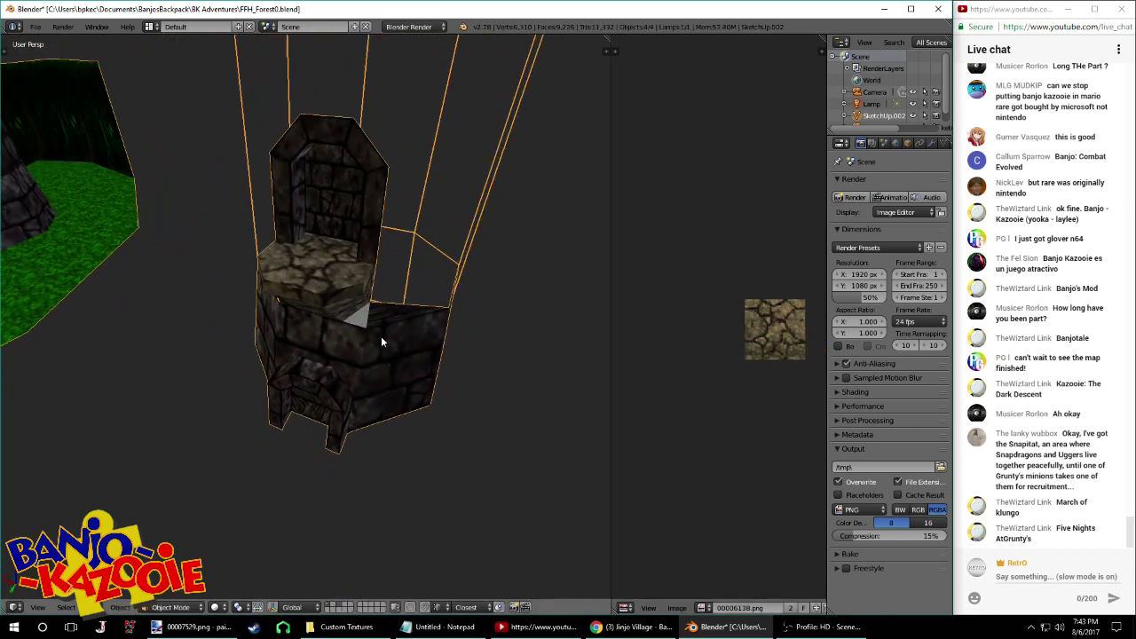
Add the ledge's top faces to the selection and save the file over FFH_Forest0.blend
key(Tab)
shift+right_click(330, 264)
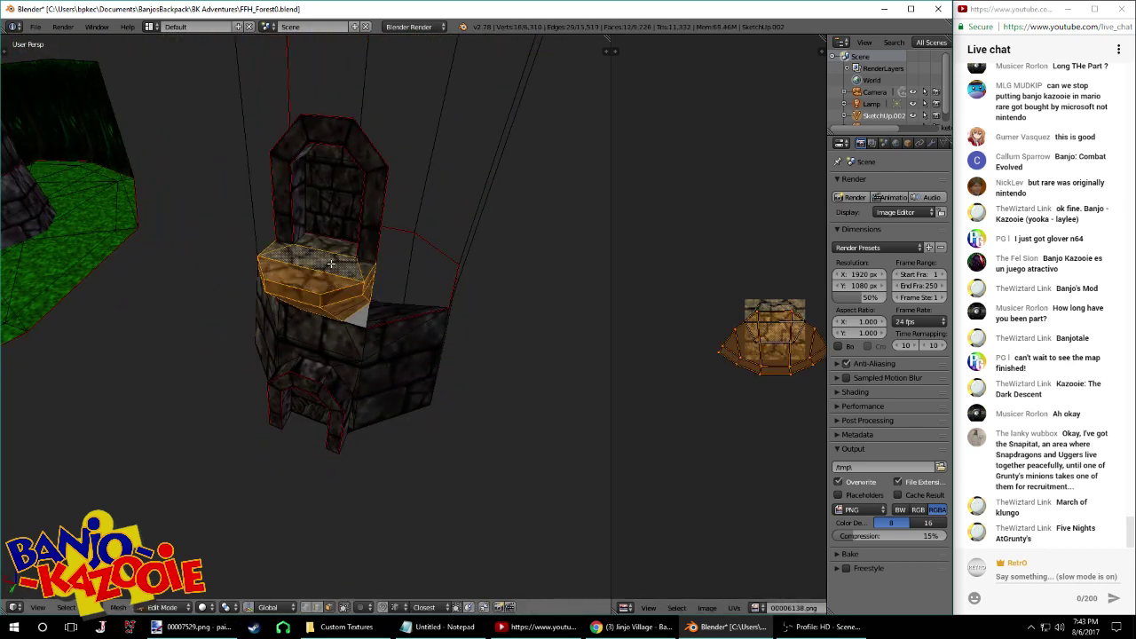
middle_drag(331, 263, 353, 251)
key(Tab)
key(ctrl+s)
click(450, 306)
key(Tab)
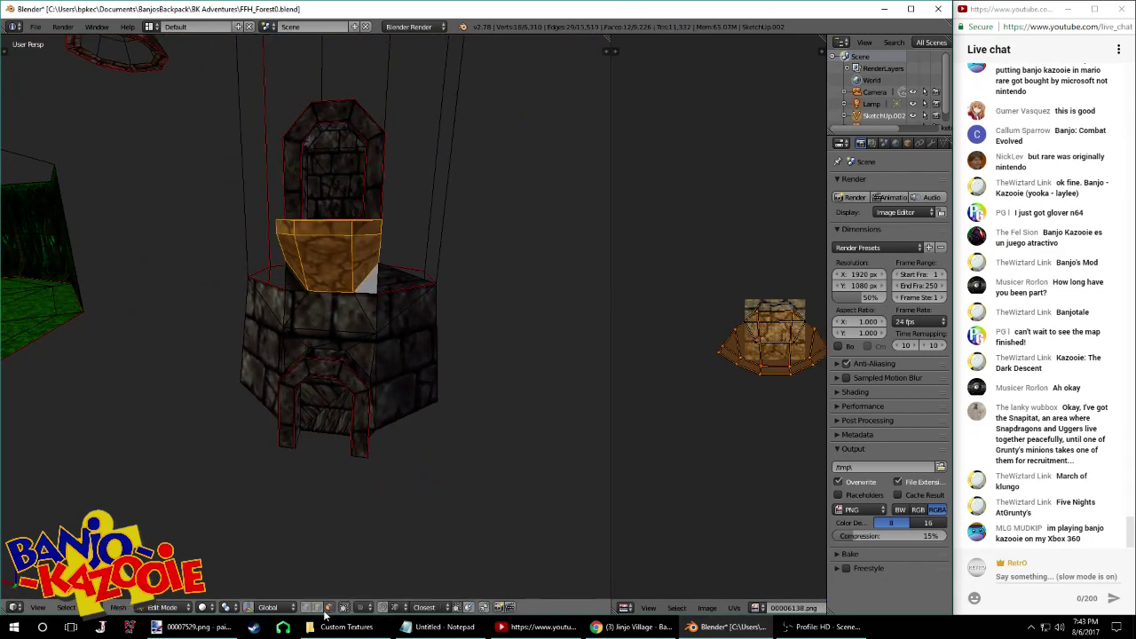
Select the faces forming the top of the window arch and lower them along Z
key(a)
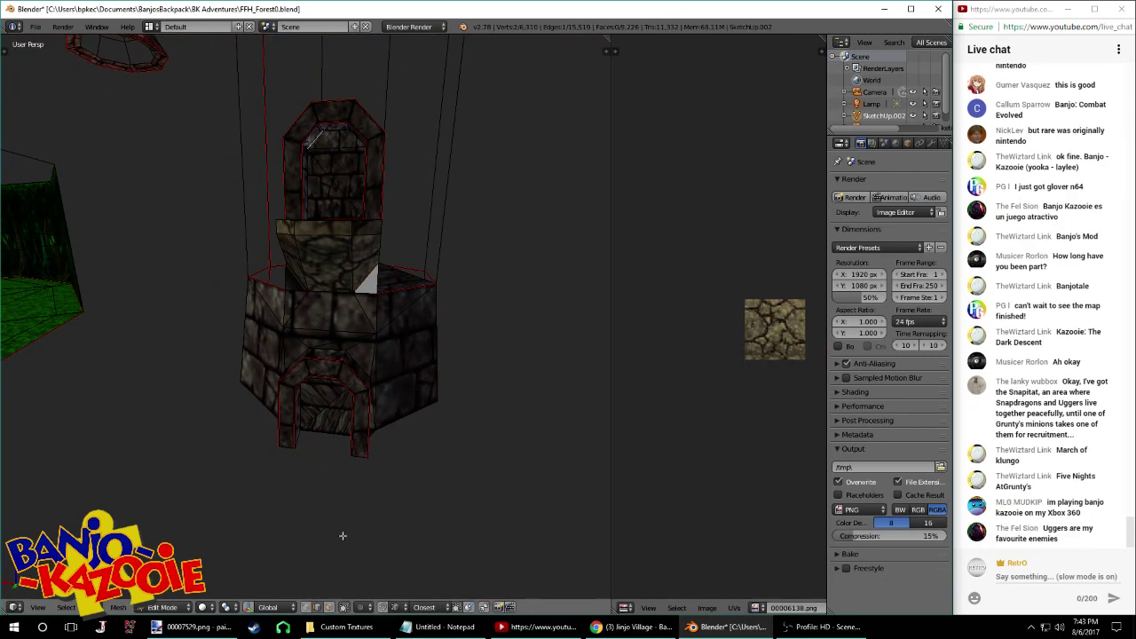
click(329, 609)
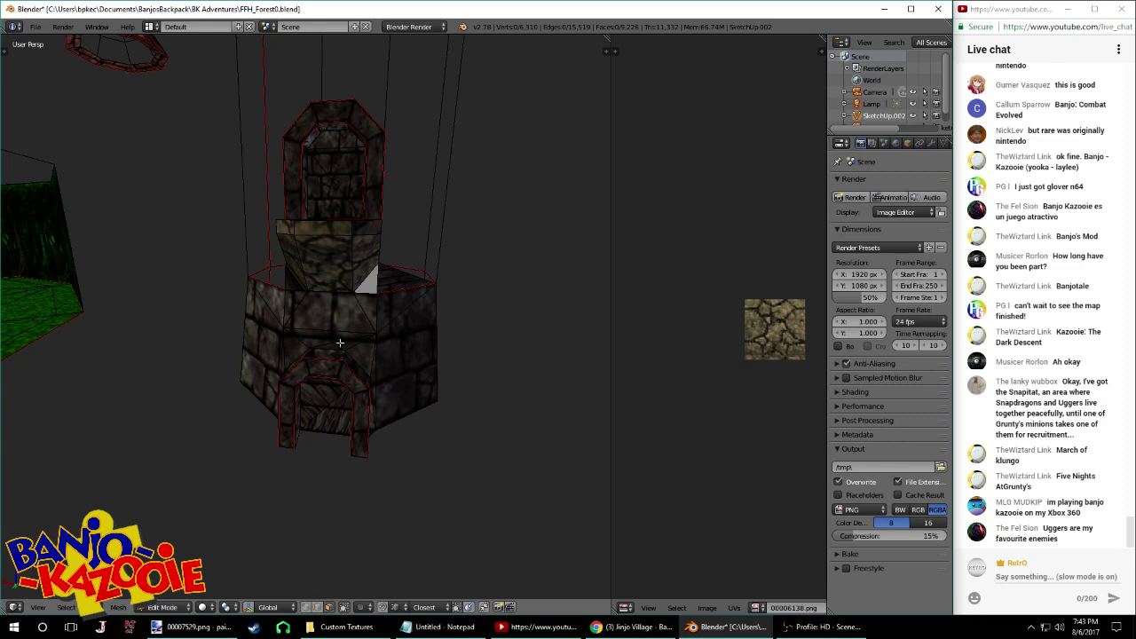
right_click(310, 130)
shift+right_click(315, 137)
shift+right_click(329, 130)
shift+right_click(335, 116)
shift+right_click(363, 128)
shift+right_click(361, 132)
shift+right_click(363, 135)
shift+right_click(366, 129)
mouse_move(398, 141)
middle_down()
mouse_move(321, 148)
mouse_move(396, 156)
middle_up()
key(g)
key(z)
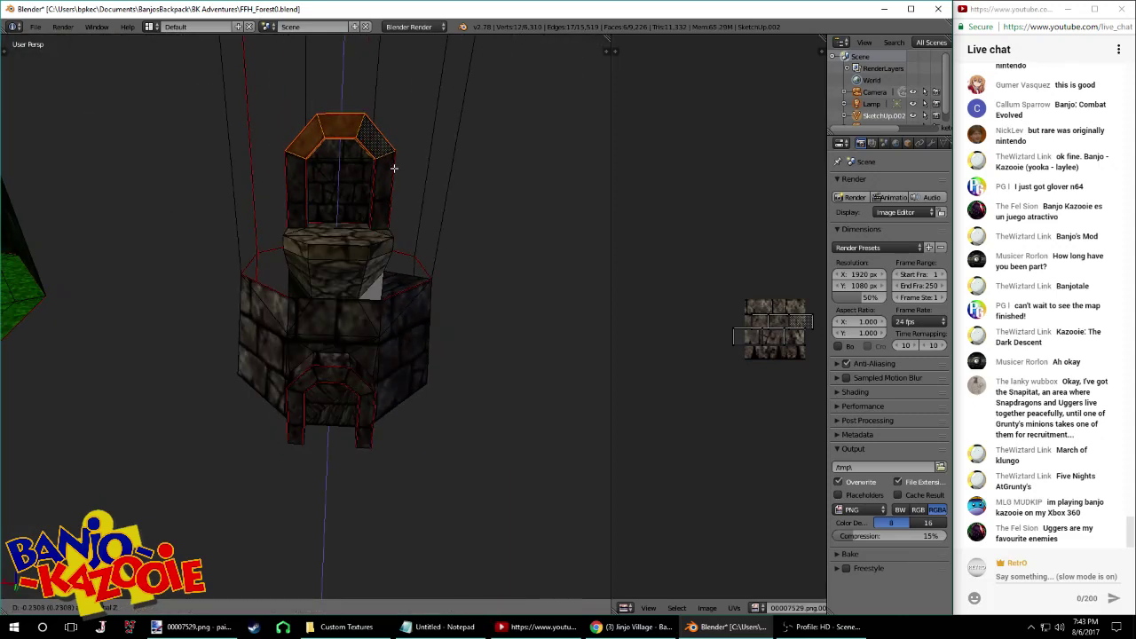
click(396, 175)
middle_drag(397, 175, 439, 156)
key(g)
key(z)
click(440, 159)
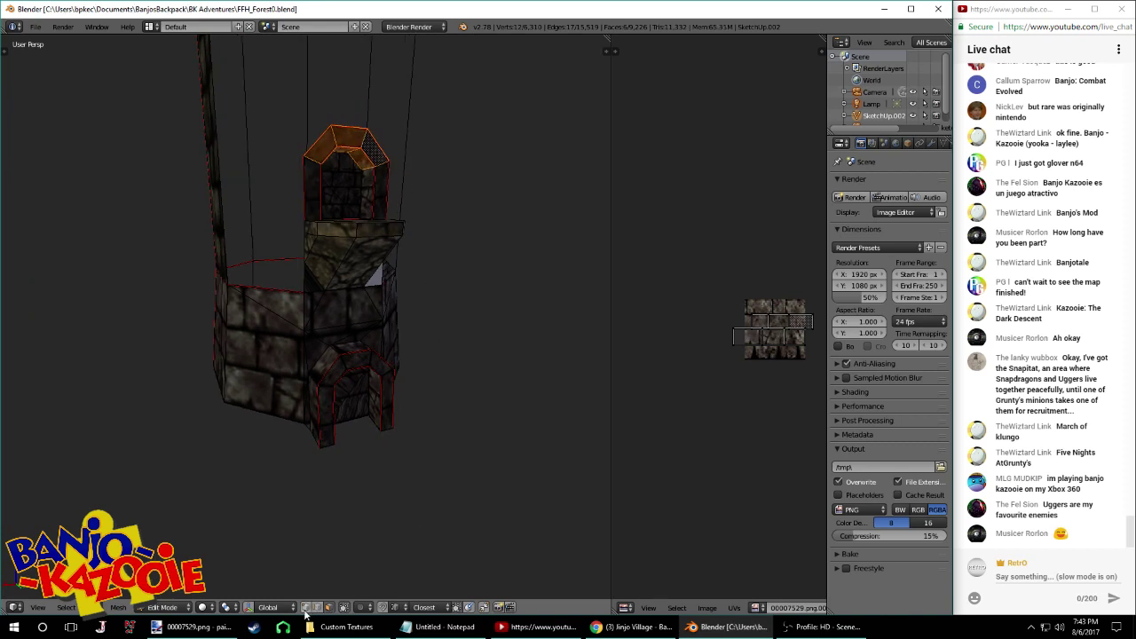
Delete the four outer vertices of the window arch and save the file over FFH_Forest0.blend
right_click(324, 125)
shift+right_click(325, 125)
shift+right_click(360, 125)
shift+right_click(380, 152)
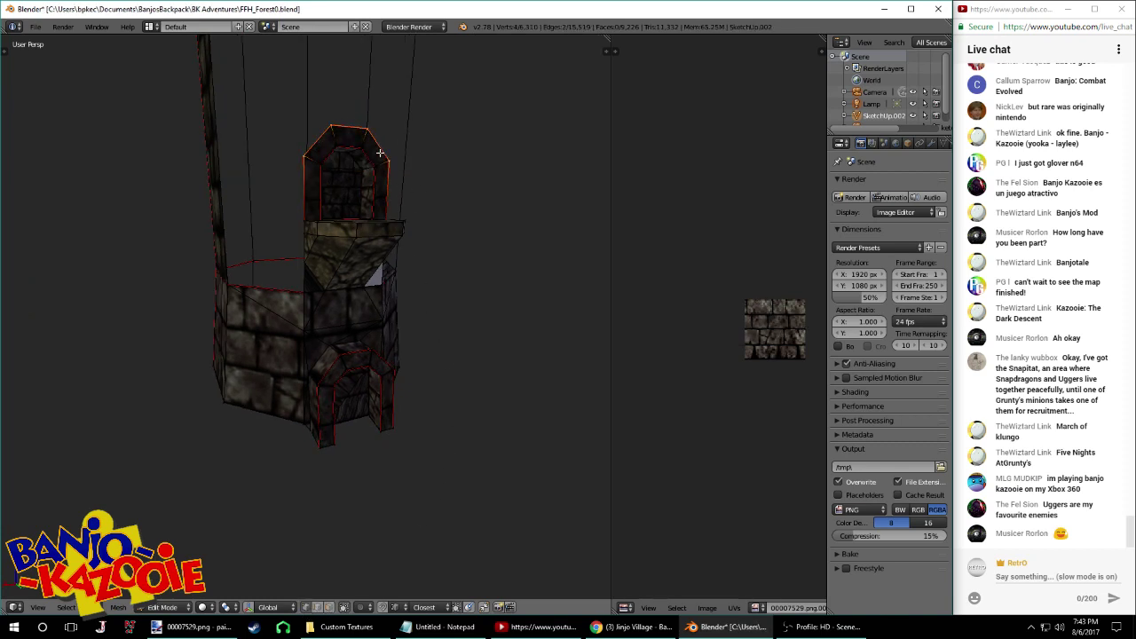
key(x)
click(380, 143)
middle_drag(380, 145, 350, 184)
key(ctrl+s)
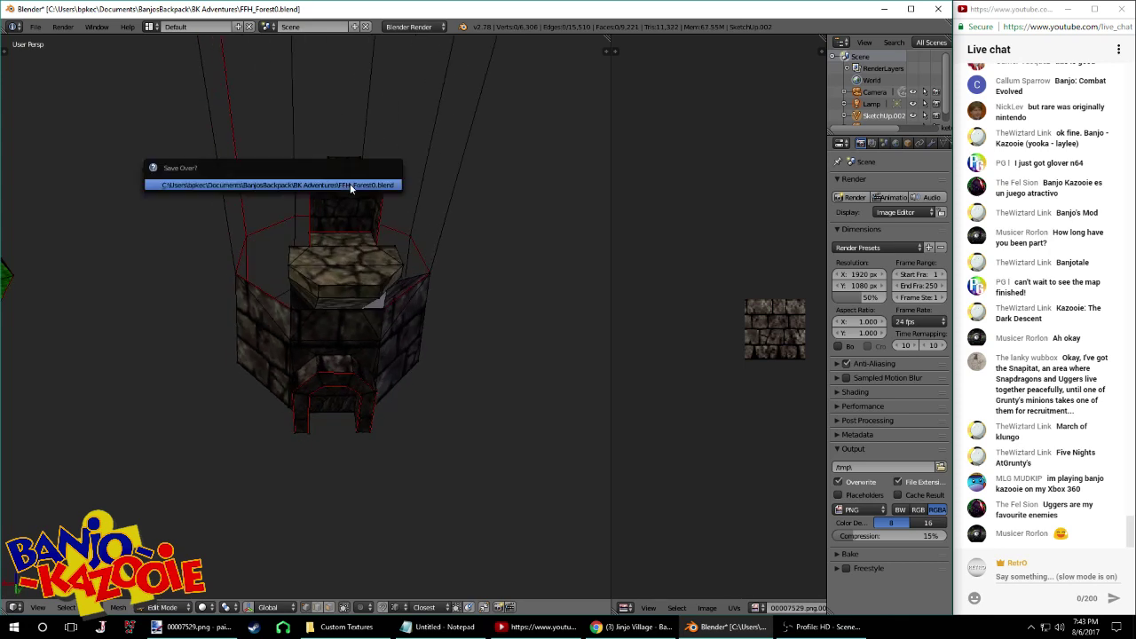
click(350, 184)
Remove doubles across the whole mesh
key(a)
key(a)
key(w)
key(Escape)
key(a)
key(w)
click(350, 184)
middle_drag(406, 195, 390, 190)
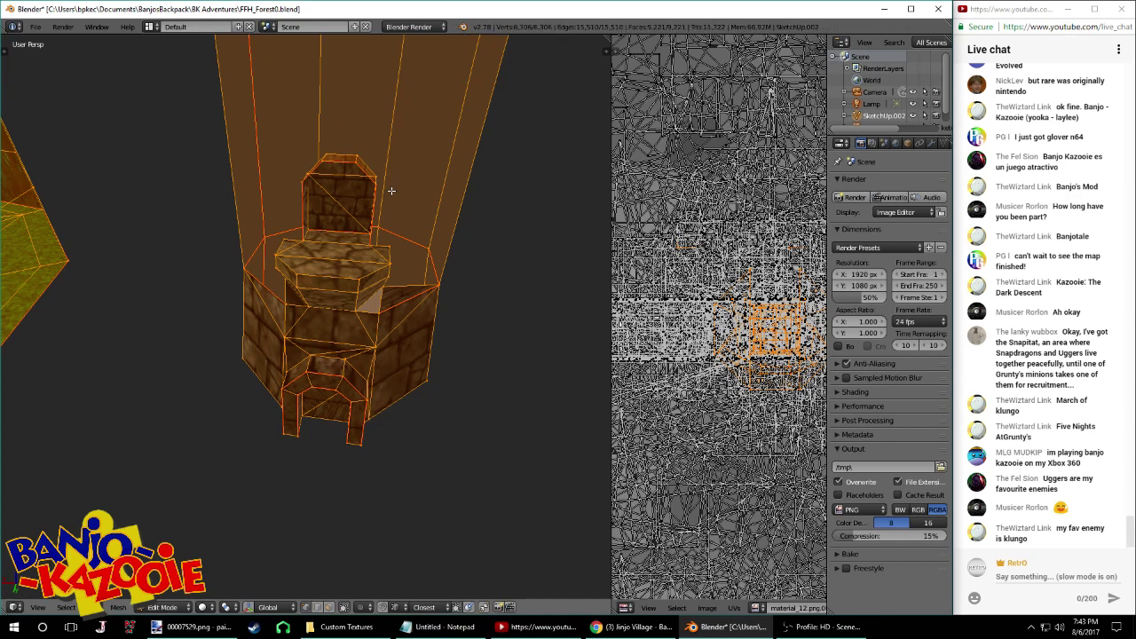
Review the tower base outside mesh editing, return to editing and save the file over FFH_Forest0.blend
key(Tab)
middle_drag(369, 197, 316, 278)
key(Tab)
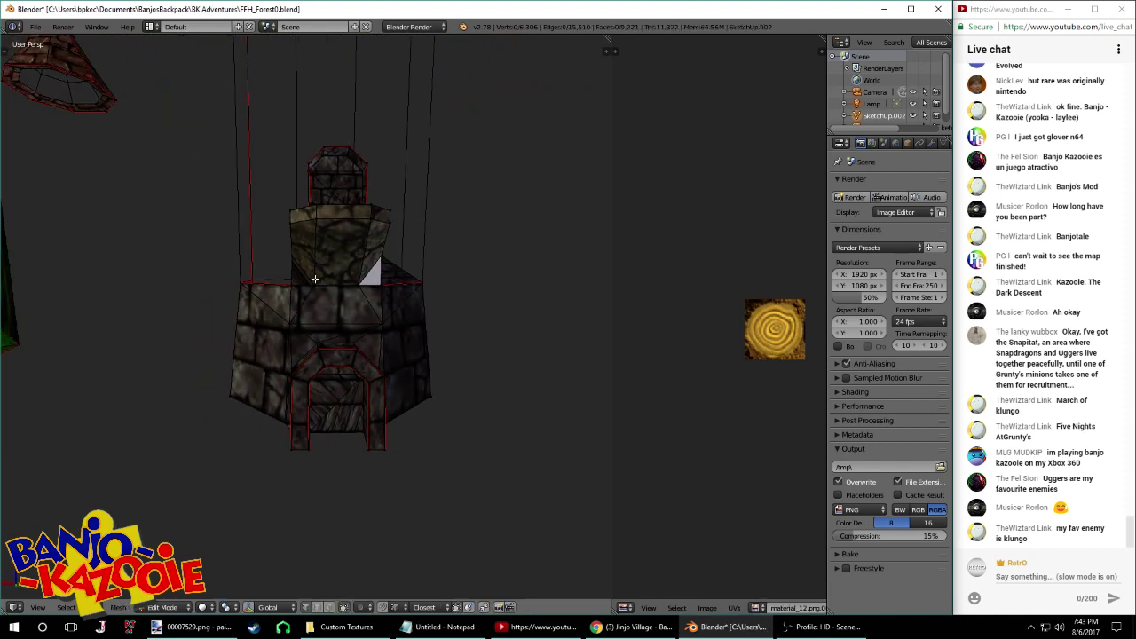
key(ctrl+s)
click(314, 278)
middle_drag(320, 280, 380, 274)
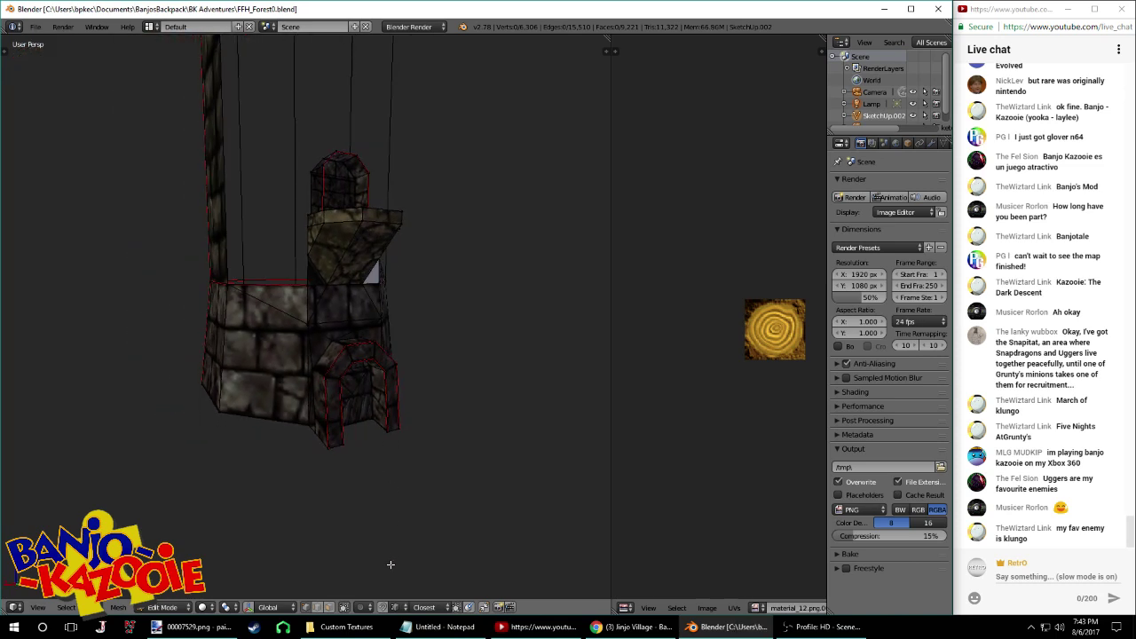
Select the four lower vertices of the ledge's angled support and raise them along Z
right_click(327, 285)
shift+right_click(309, 257)
shift+right_click(359, 293)
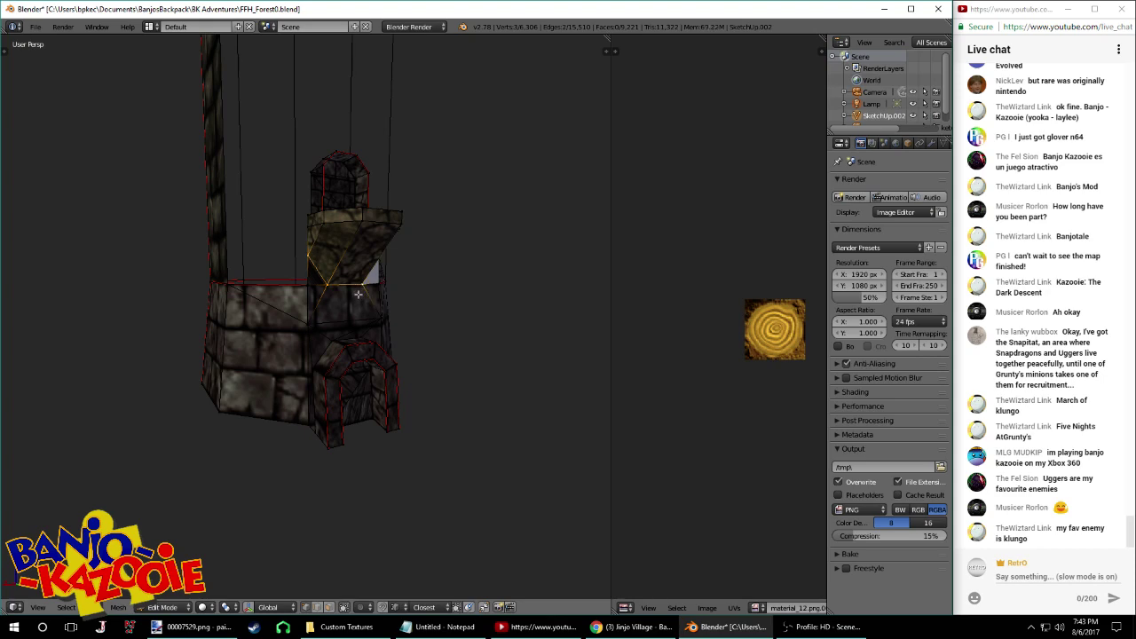
middle_drag(358, 294, 266, 286)
shift+right_click(368, 258)
key(g)
key(z)
click(368, 230)
middle_drag(367, 230, 409, 238)
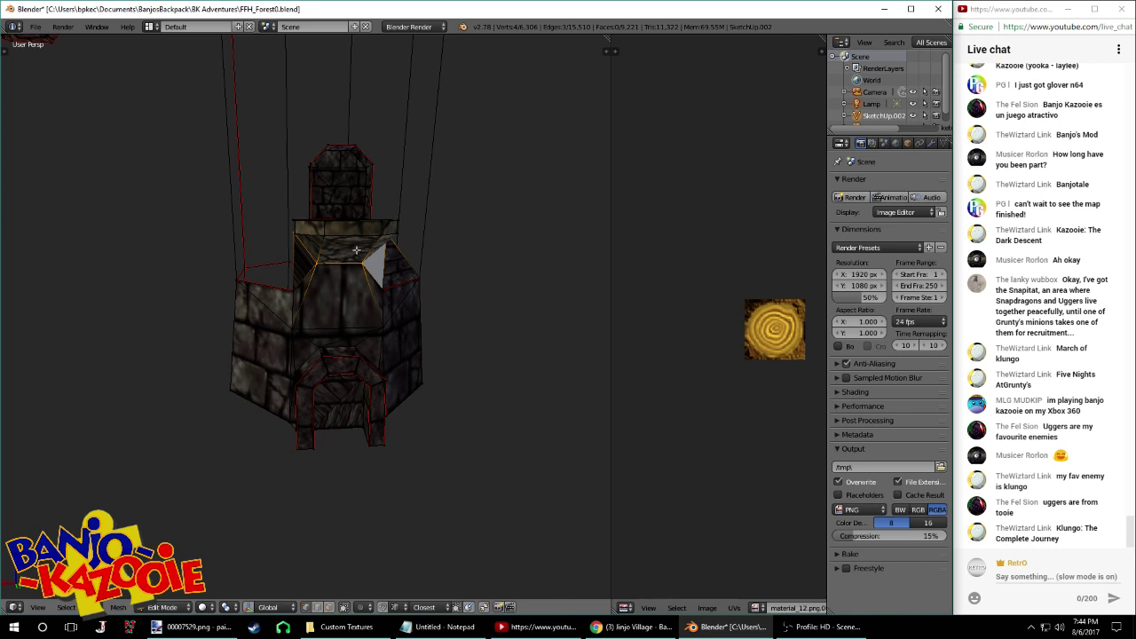
Undo the last edits around the ledge support
middle_drag(405, 264, 355, 248)
key(ctrl+z)
key(ctrl+z)
key(ctrl+z)
key(ctrl+z)
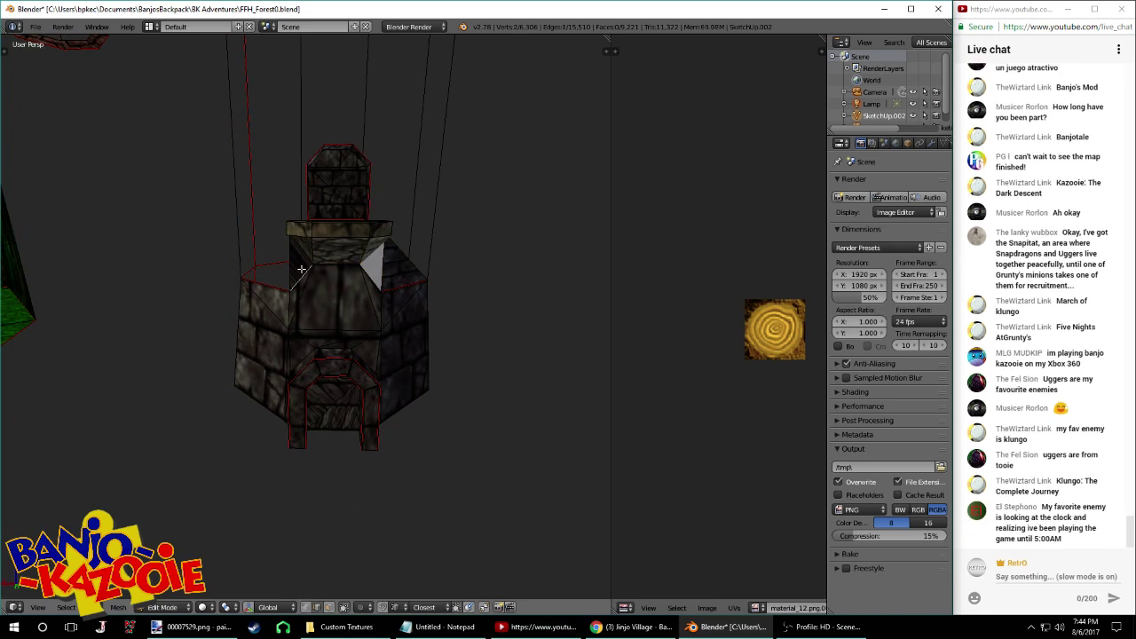
Delete the slanted edges running from the ledge support into the wall and fill the wall opening with a four-vertex face
right_click(365, 286)
key(x)
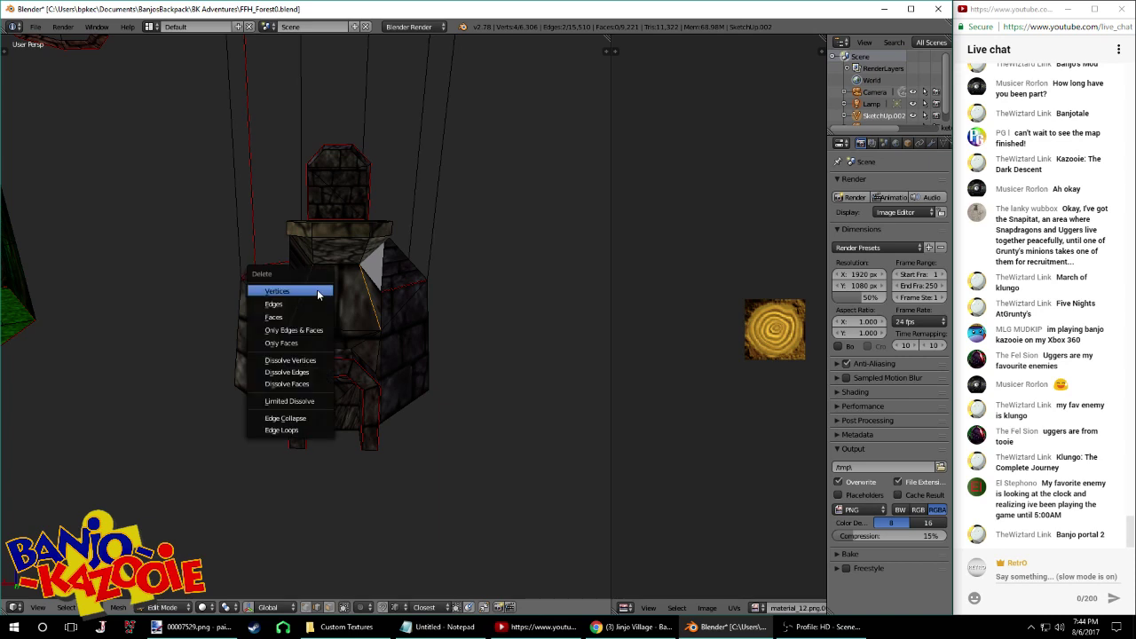
click(282, 302)
click(306, 609)
right_click(290, 290)
shift+right_click(290, 329)
shift+right_click(383, 327)
shift+right_click(382, 291)
key(f)
Fill the gap between the support's lower edge and the wall's top edge with a face and remove doubles across the mesh
right_click(382, 292)
shift+right_click(360, 265)
shift+right_click(313, 264)
shift+right_click(291, 290)
middle_drag(324, 284, 393, 261)
key(a)
key(w)
click(395, 261)
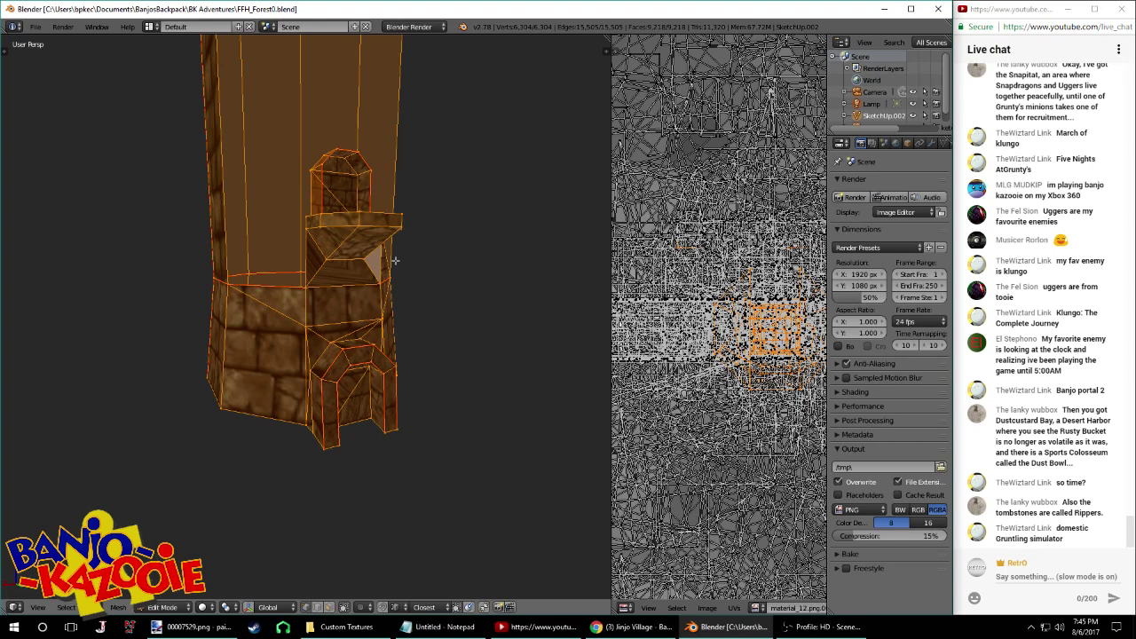
key(super+d)
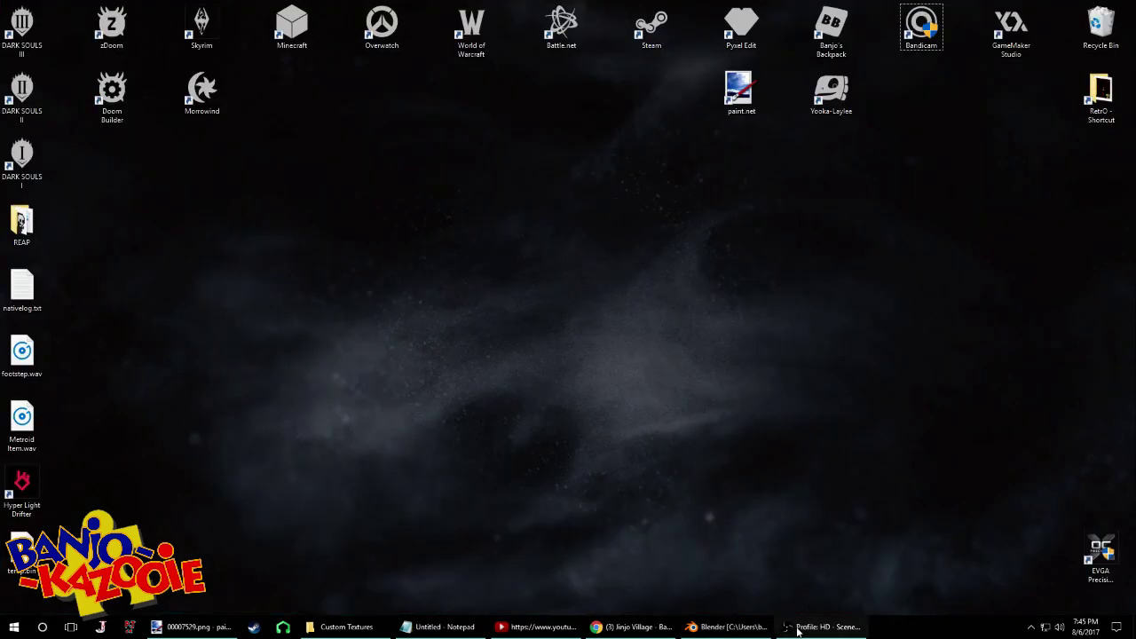
key(super+d)
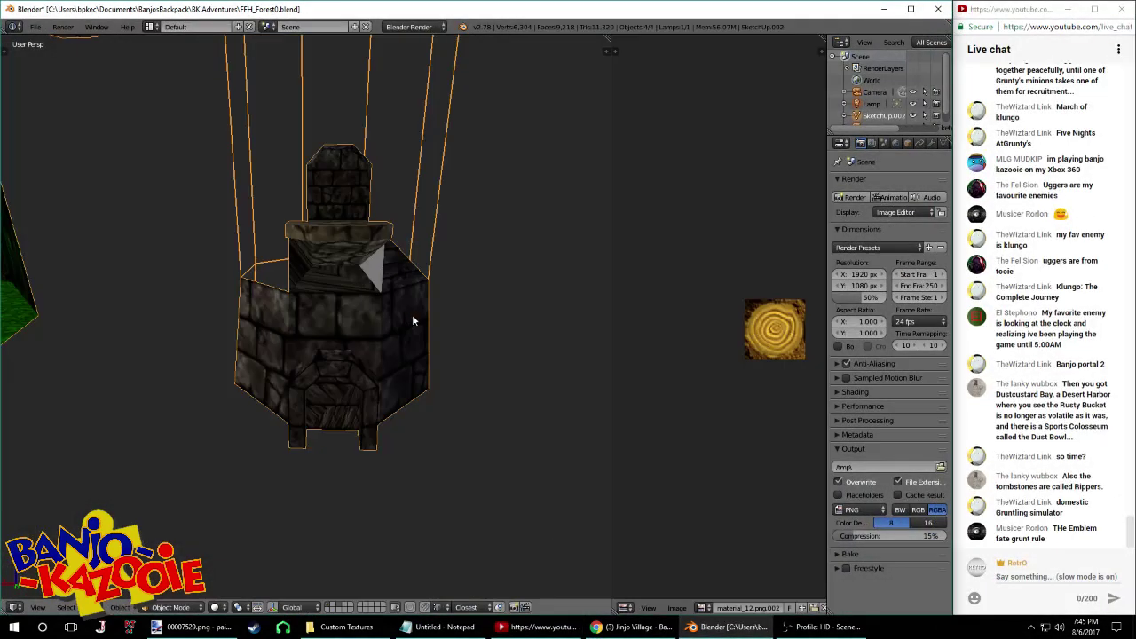
key(Tab)
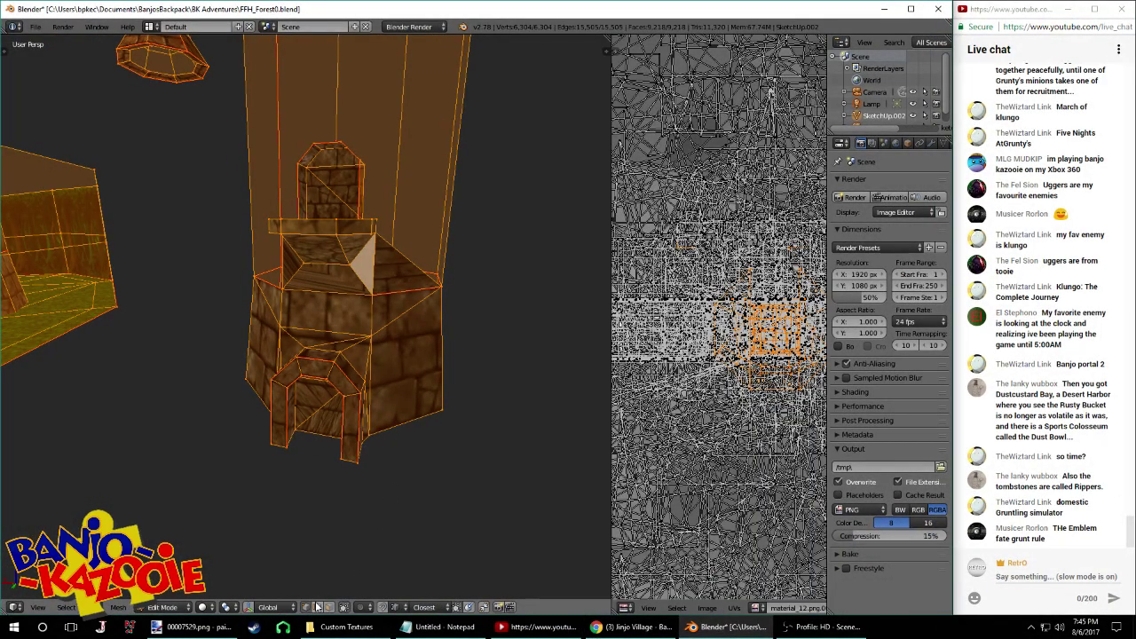
Select the lower front edge of the window ledge and raise it about 0.3 units along Z
click(329, 608)
mouse_move(412, 275)
middle_down()
mouse_move(335, 244)
mouse_move(299, 253)
mouse_move(395, 283)
middle_up()
click(315, 609)
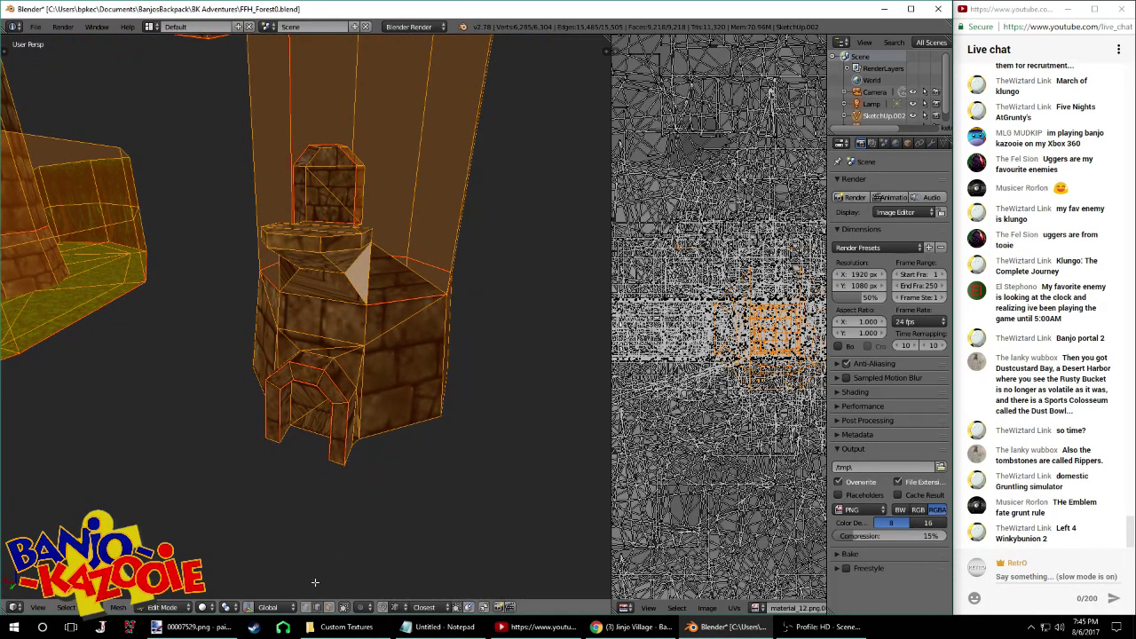
middle_drag(315, 293, 410, 282)
right_click(388, 238)
key(g)
key(z)
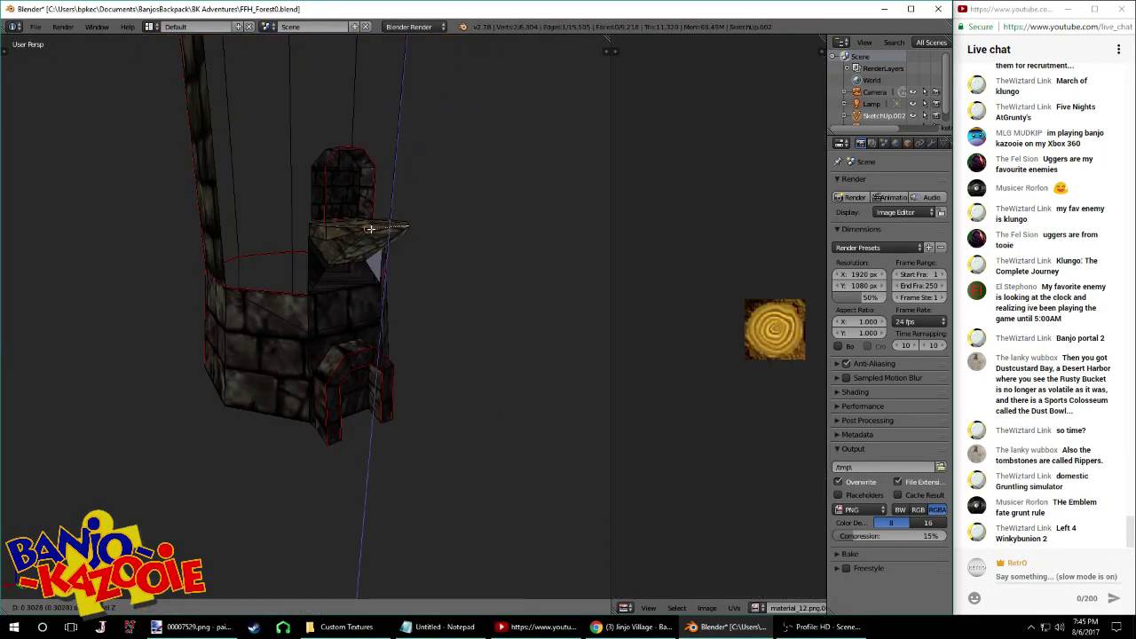
click(373, 229)
middle_drag(373, 229, 400, 226)
Remove doubles across the whole mesh and save the file over FFH_Forest0.blend
middle_drag(396, 462, 266, 345)
key(a)
key(a)
key(w)
click(268, 346)
middle_drag(270, 270, 324, 220)
key(a)
key(Tab)
key(Tab)
key(ctrl+s)
click(367, 274)
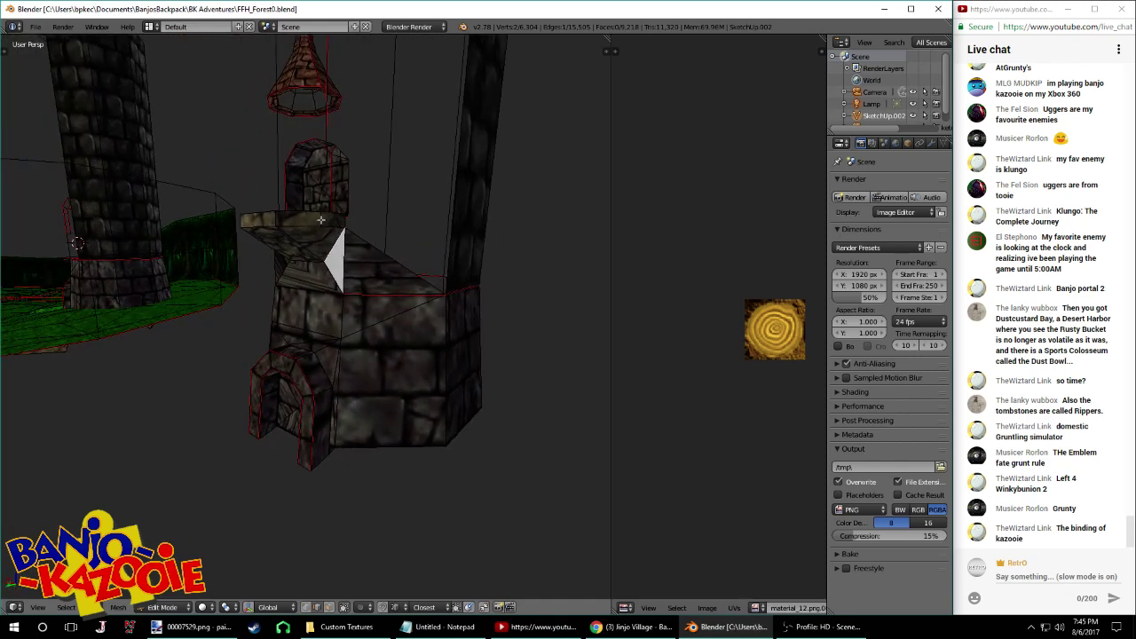
Check the tower base and ledge from several angles and save the file again
scroll(365, 222, down, 4)
middle_drag(321, 220, 429, 287)
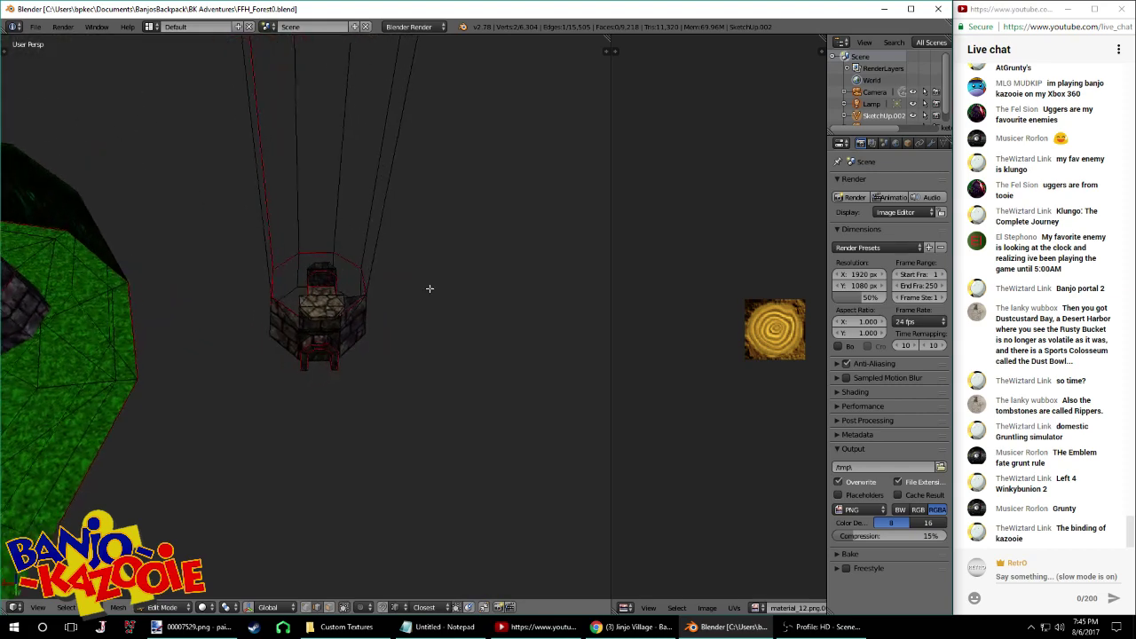
scroll(357, 284, up, 3)
middle_drag(357, 284, 328, 346)
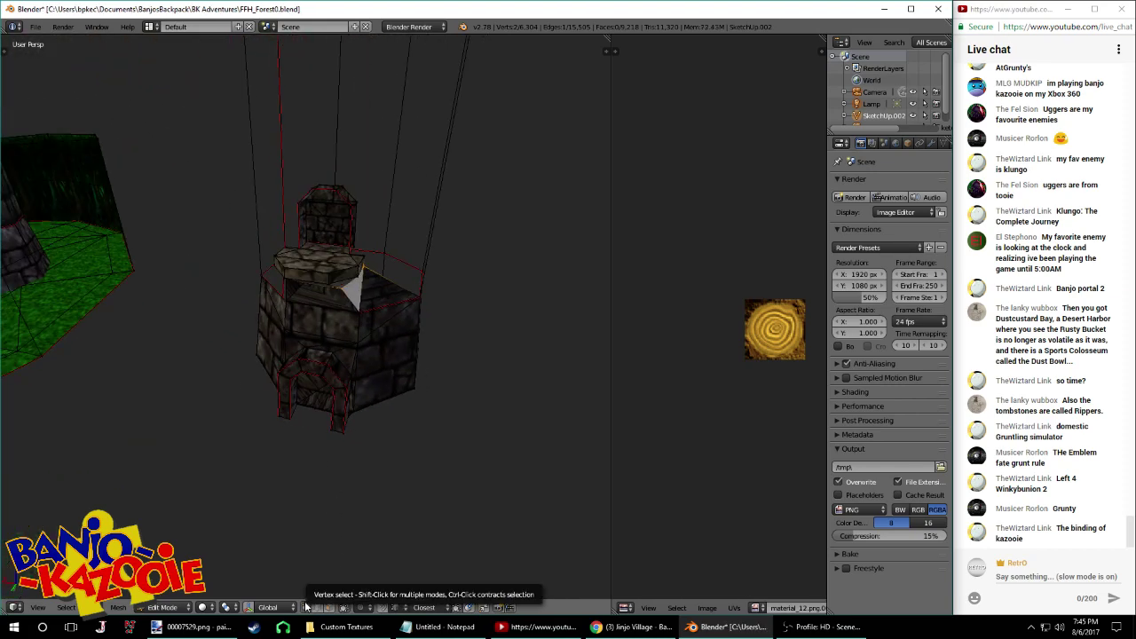
scroll(325, 403, down, 2)
middle_drag(325, 403, 294, 326)
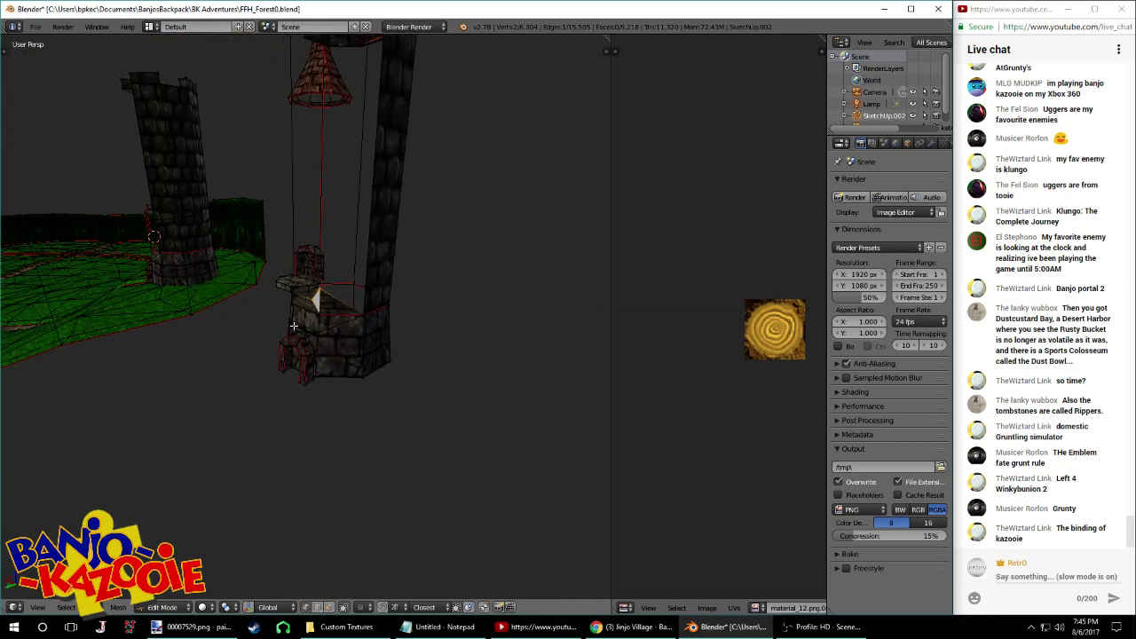
key(ctrl+s)
click(358, 308)
middle_drag(357, 308, 402, 324)
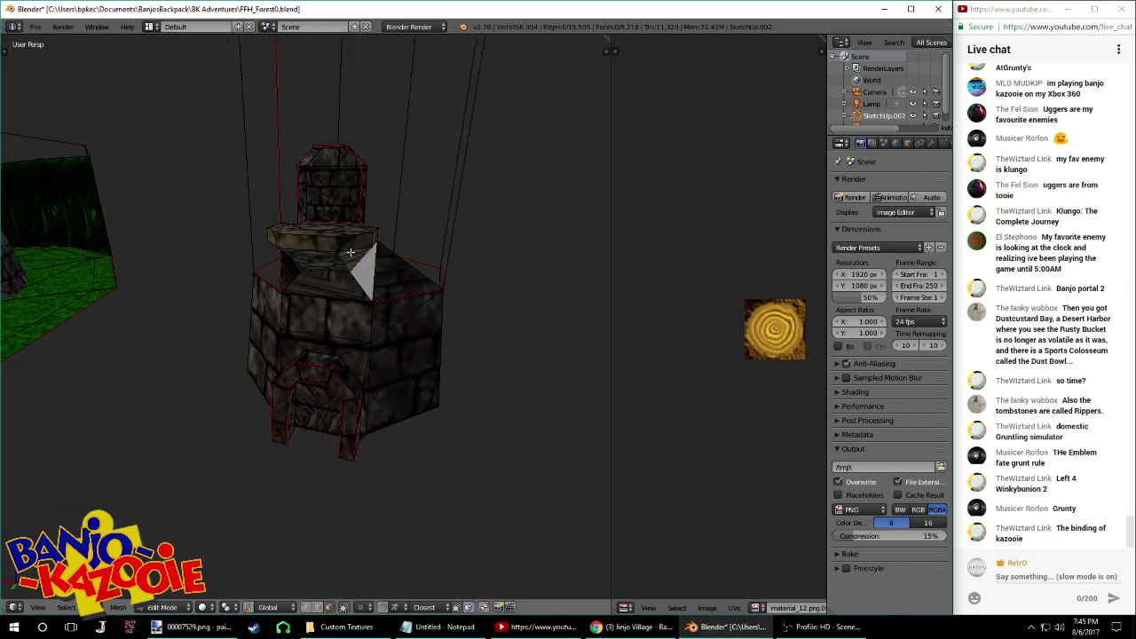
Select the window ledge and support faces, duplicate them and move the copy along X away from the original
shift+right_click(340, 230)
middle_drag(340, 231, 382, 307)
shift+right_click(346, 234)
shift+right_click(300, 229)
shift+right_click(327, 287)
key(g)
key(x)
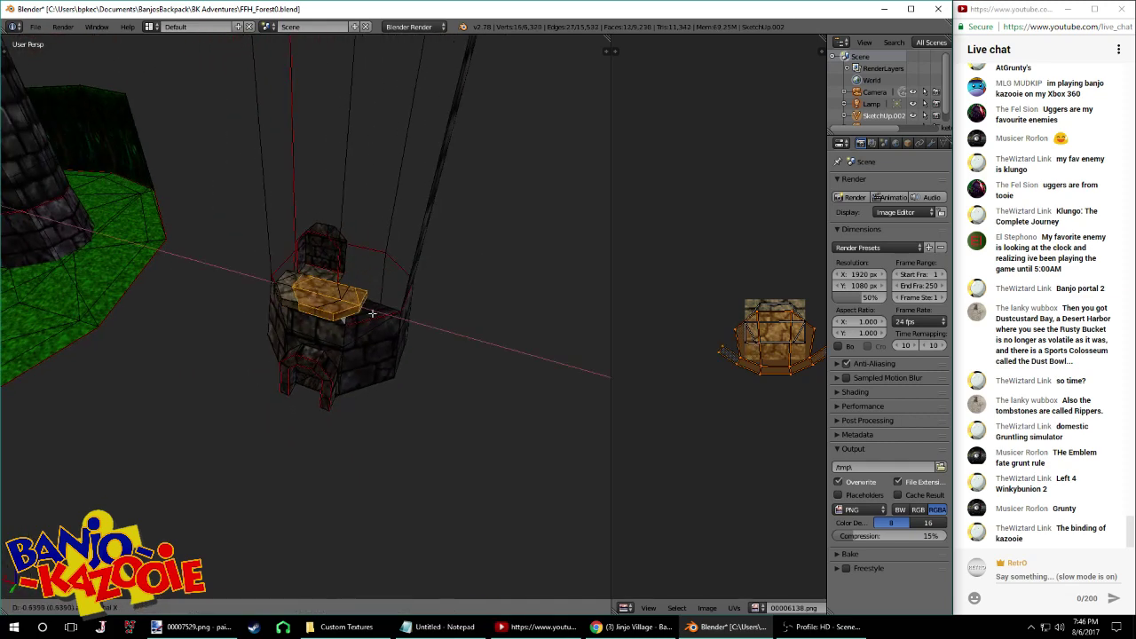
click(427, 328)
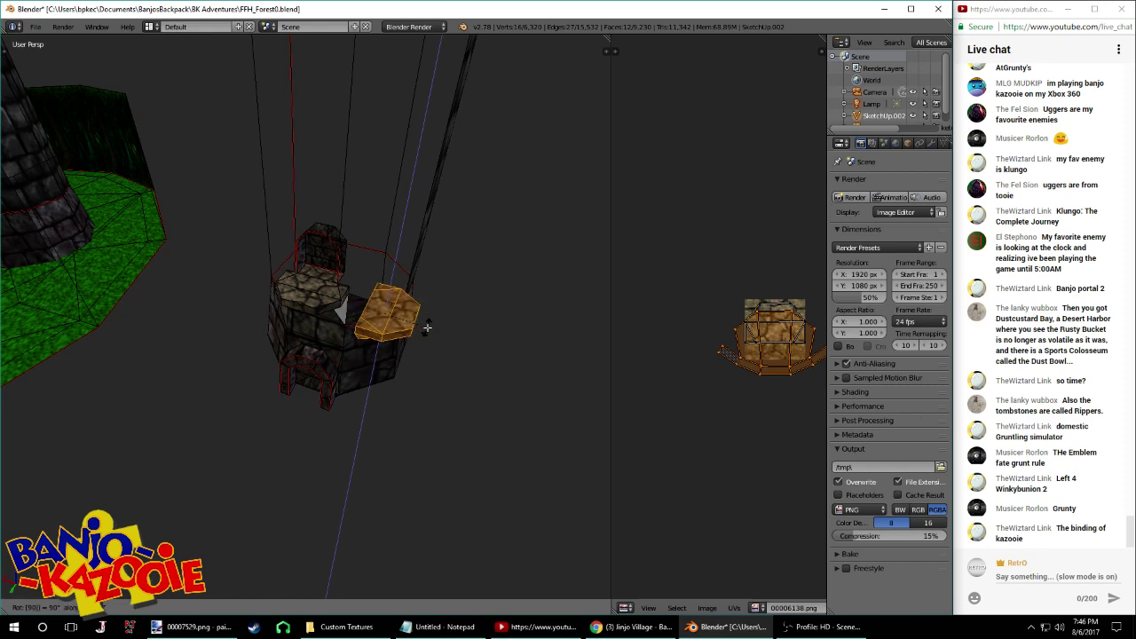
Rotate the ledge copy 90° about Z and move it beside the tall tower wall
key(Return)
middle_drag(439, 282, 274, 325)
key(g)
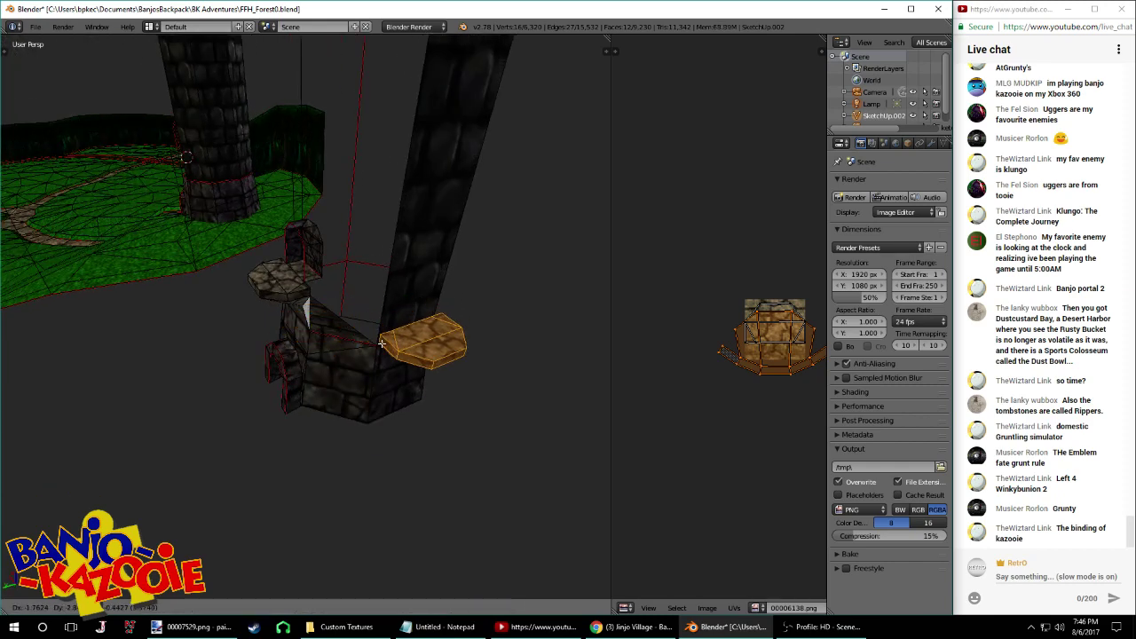
click(417, 332)
Shift the ledge copy along X until its back meets the tall tower wall
middle_drag(433, 325, 385, 358)
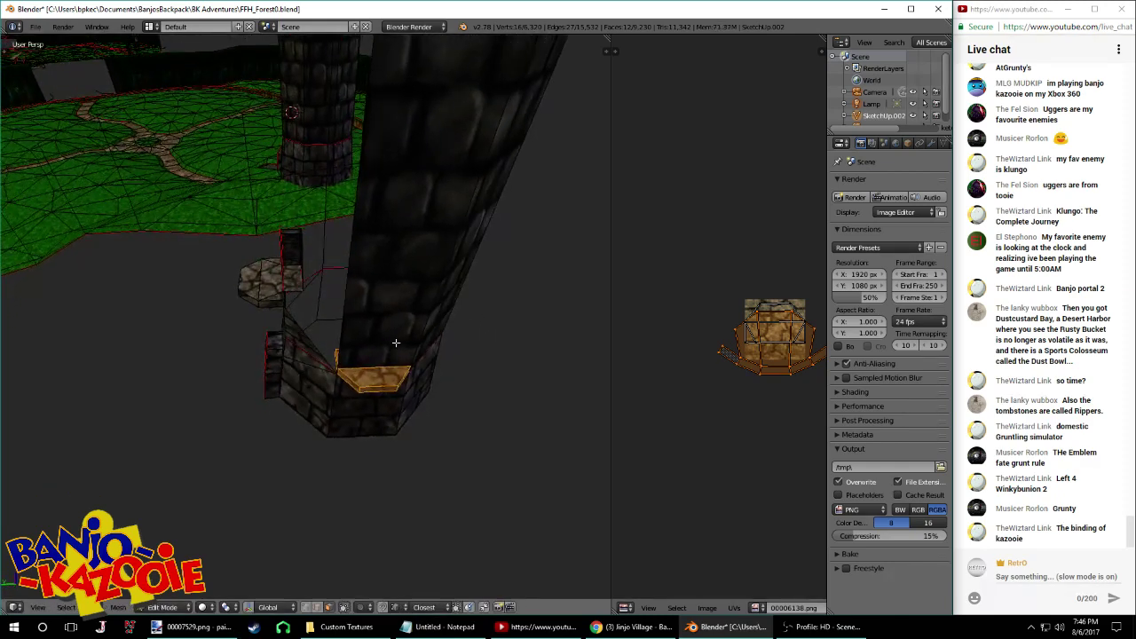
key(g)
key(x)
click(353, 390)
key(g)
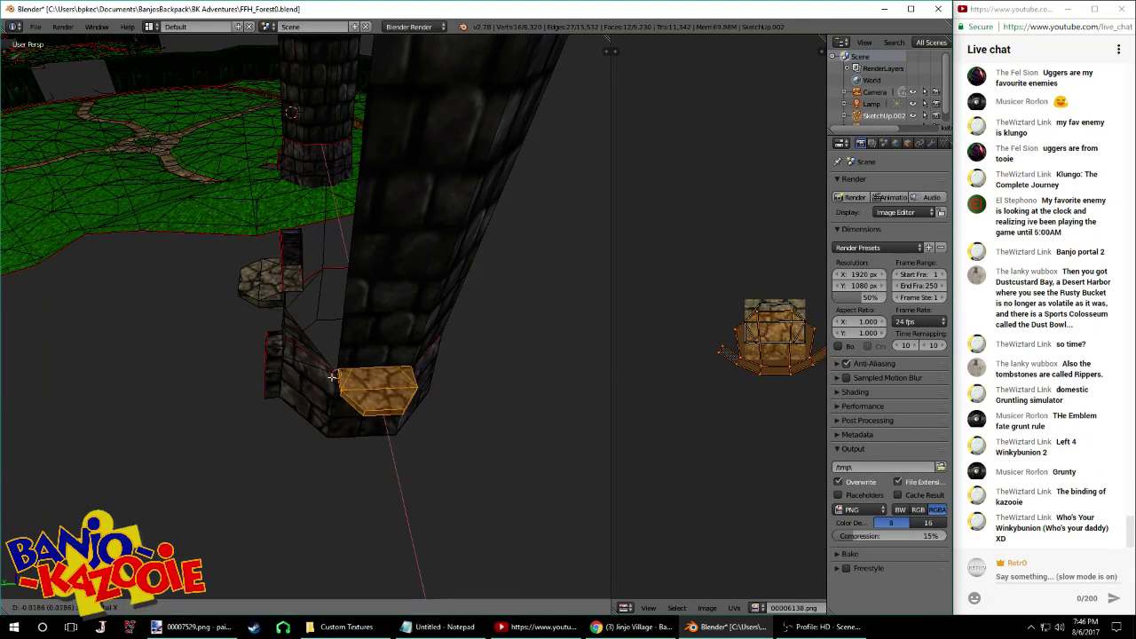
click(334, 376)
Raise the ledge copy along Z and adjust its height on the tower wall
middle_drag(341, 373, 390, 306)
key(g)
key(z)
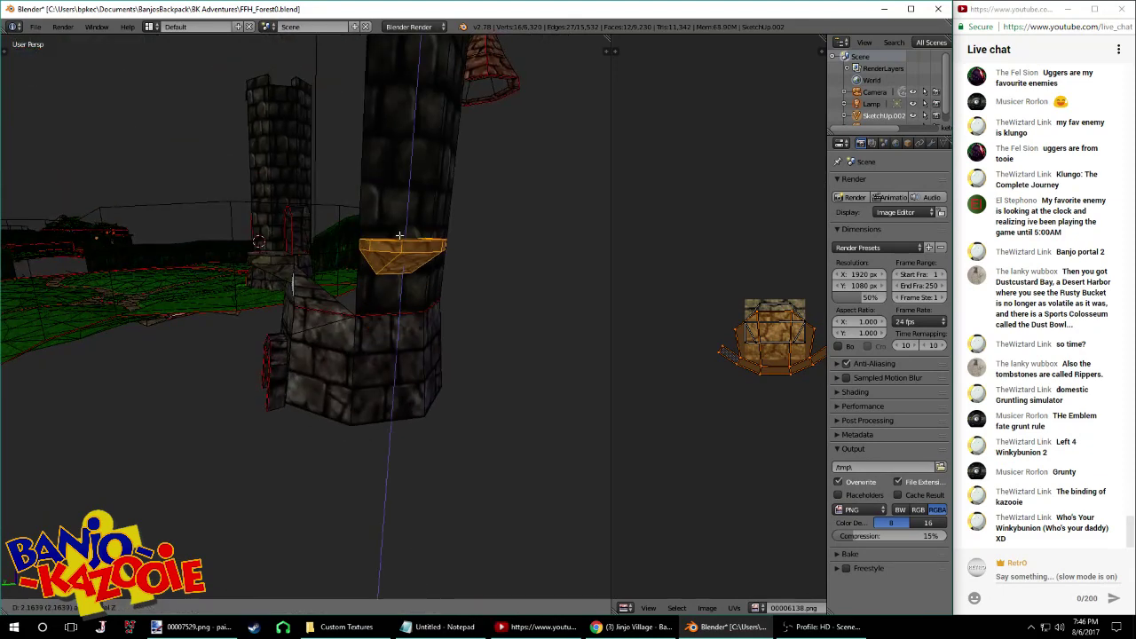
click(406, 212)
middle_drag(406, 213, 382, 275)
key(g)
key(z)
click(487, 224)
Move the ledge copy's rear corner vertices one by one to meet the edges of the tower wall
right_click(360, 302)
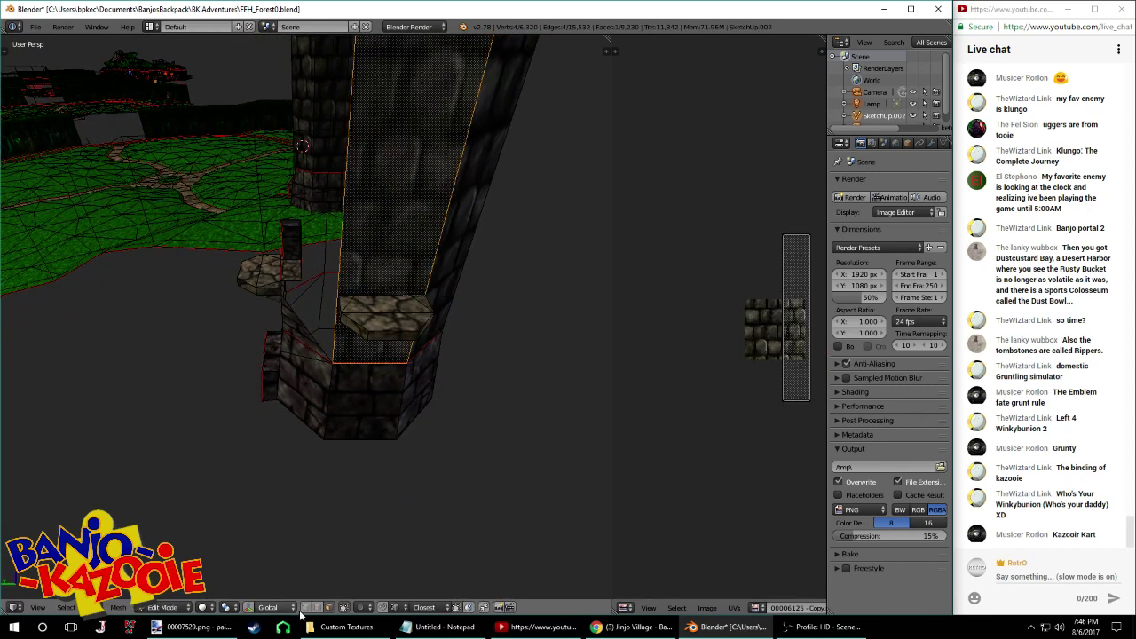
right_click(352, 311)
key(g)
click(346, 298)
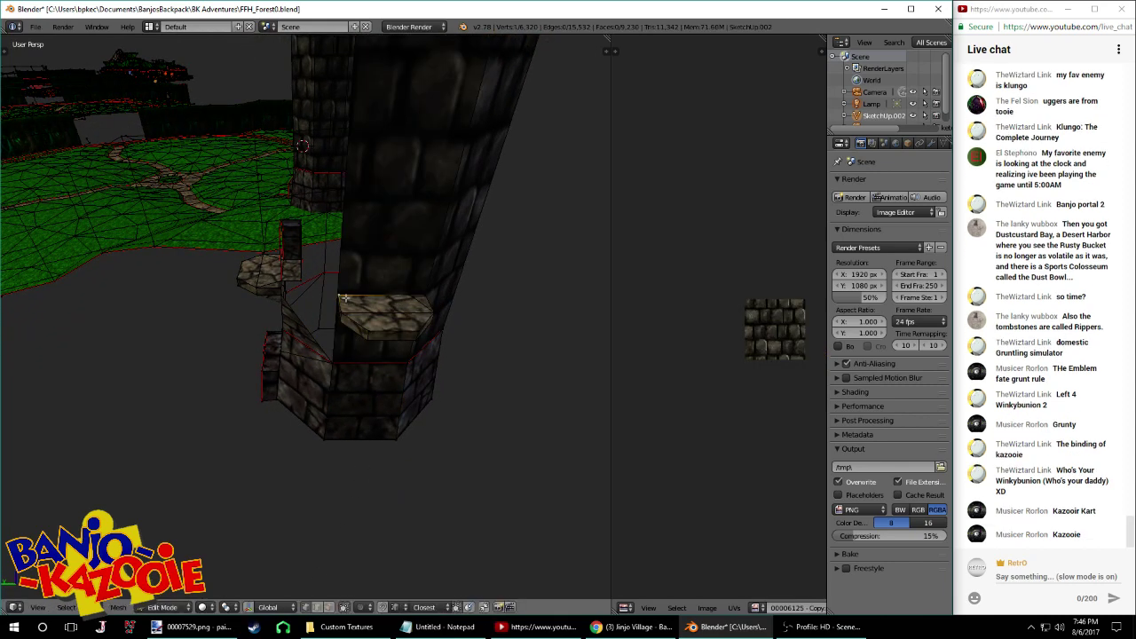
right_click(410, 294)
key(g)
click(425, 290)
middle_drag(425, 289, 366, 276)
key(g)
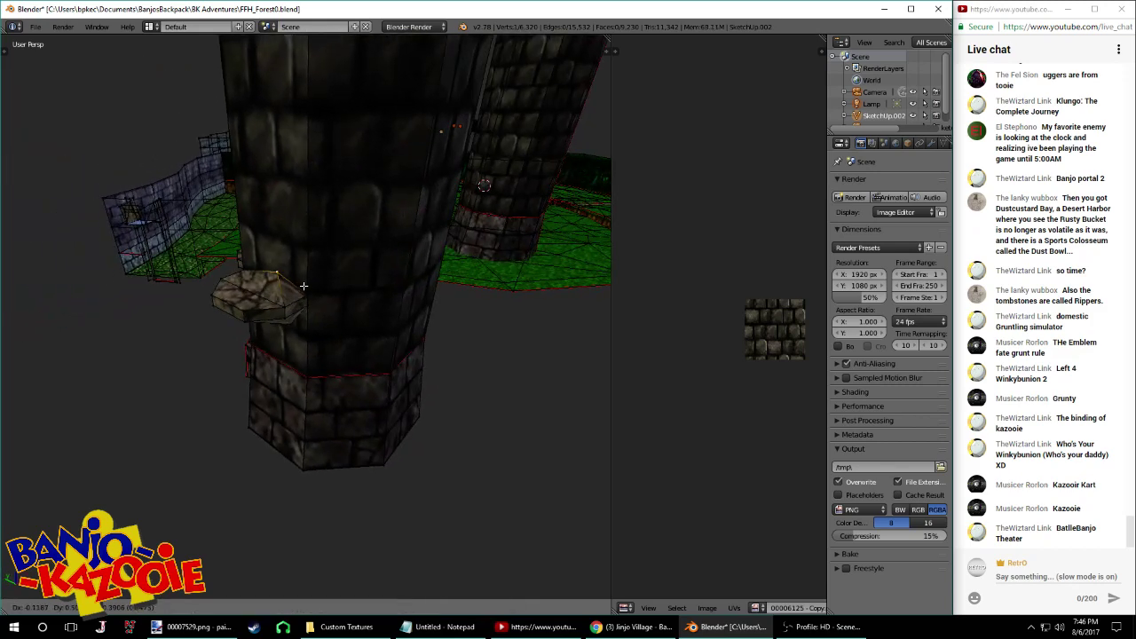
click(309, 291)
Remove doubles across the whole mesh
key(a)
key(w)
click(311, 292)
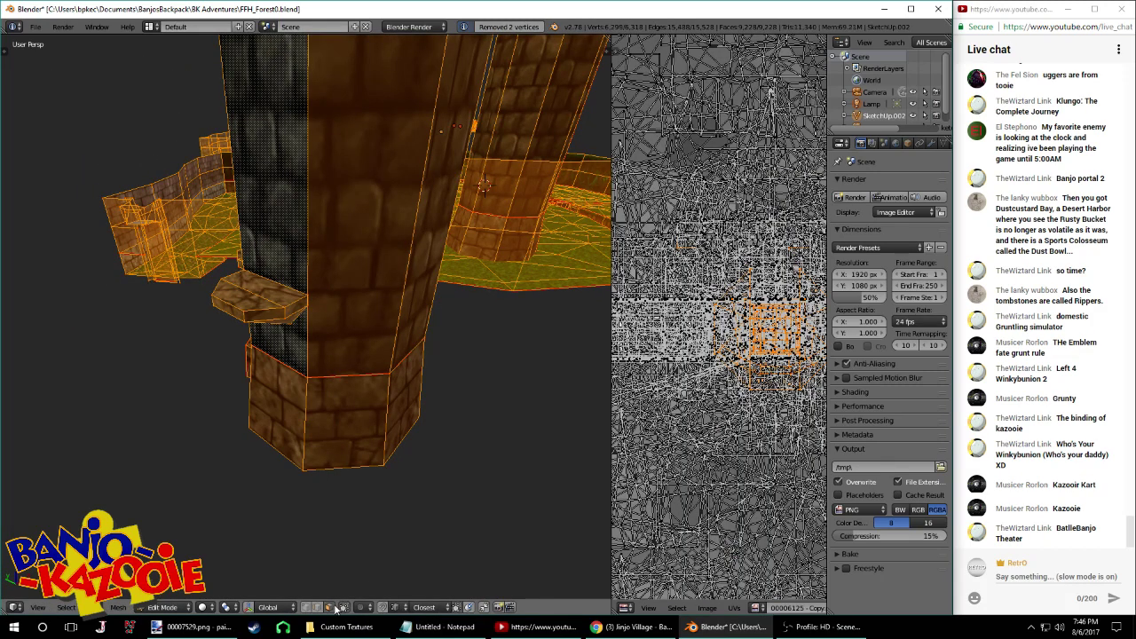
Unwrap the two top faces of the copied ledge and move their UVs over the cracked stone texture 00006138.png
right_click(266, 302)
key(u)
click(257, 299)
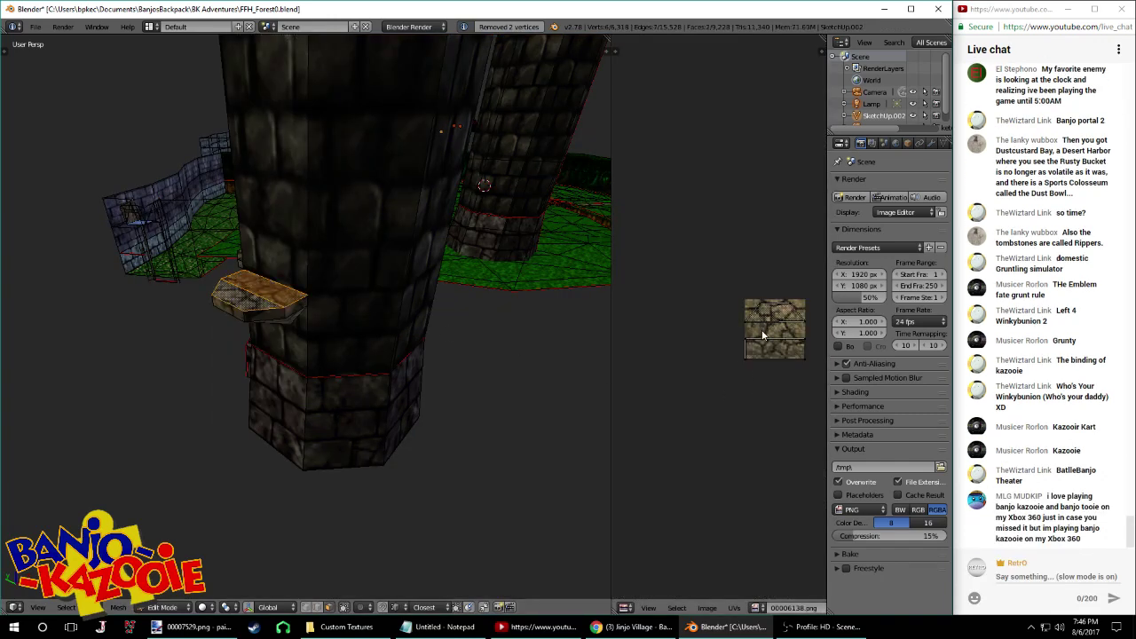
key(a)
key(g)
scroll(800, 335, up, 3)
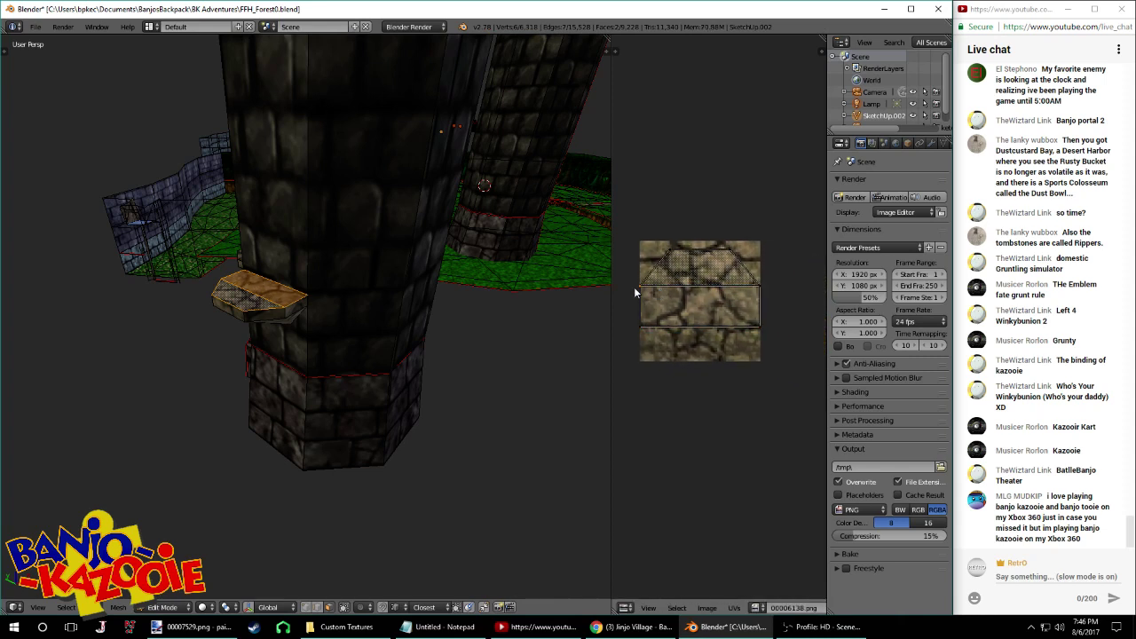
Review the copied ledge on the tower outside mesh editing and save the file over FFH_Forest0.blend
key(Tab)
middle_drag(324, 312, 469, 229)
scroll(349, 332, up, 4)
key(ctrl+s)
click(386, 329)
scroll(390, 315, down, 4)
key(Tab)
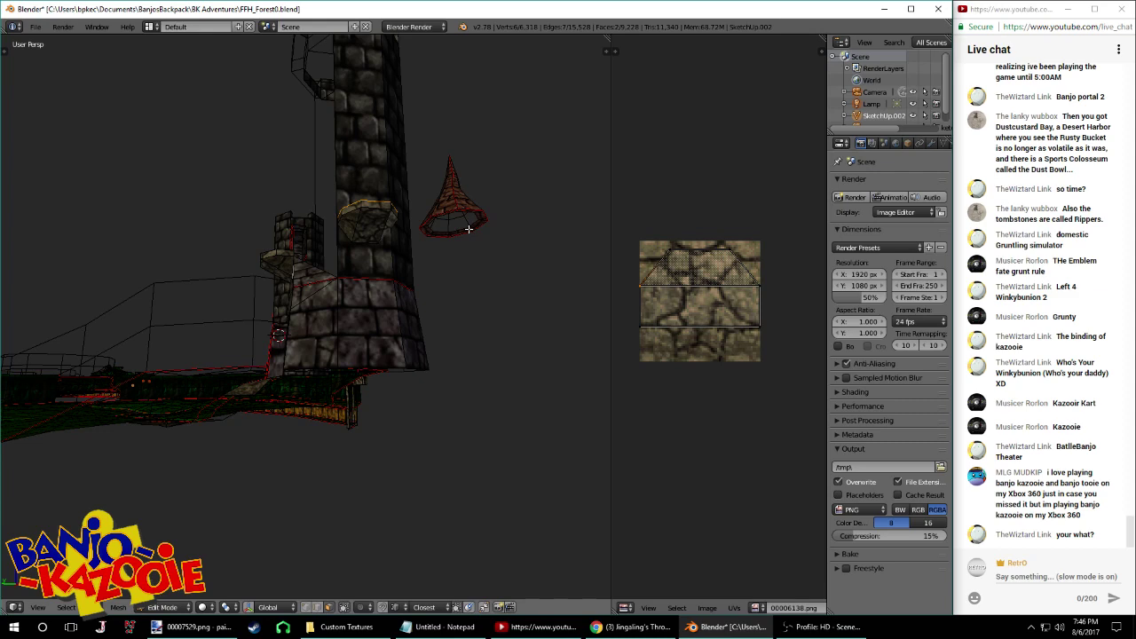
Select the whole mesh and remove its duplicate vertices
middle_drag(443, 208, 355, 244)
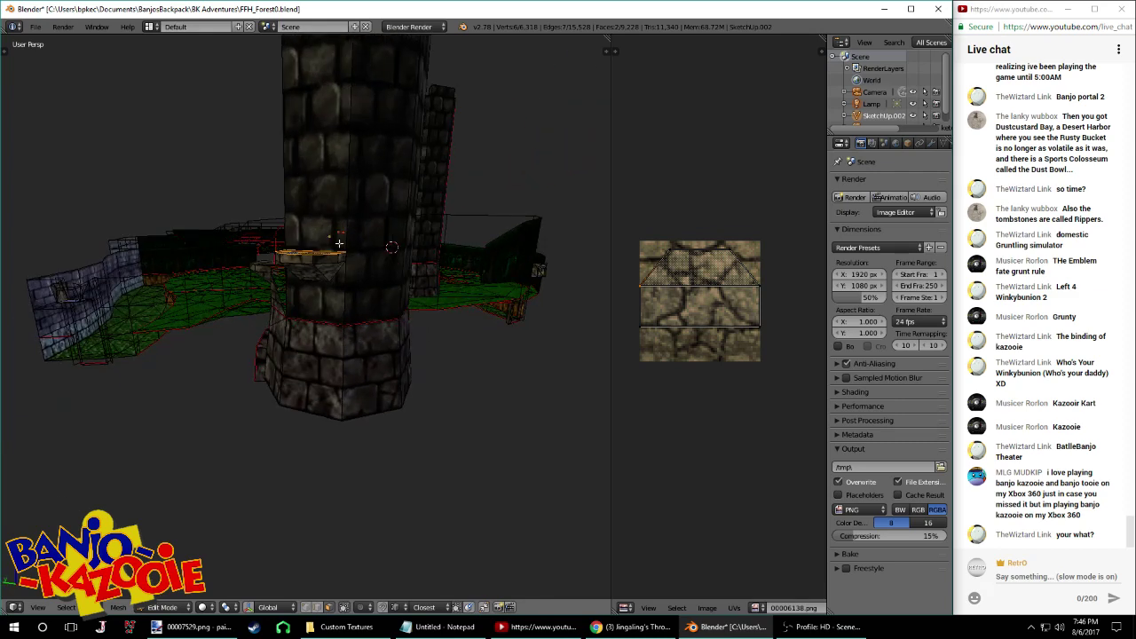
key(a)
key(w)
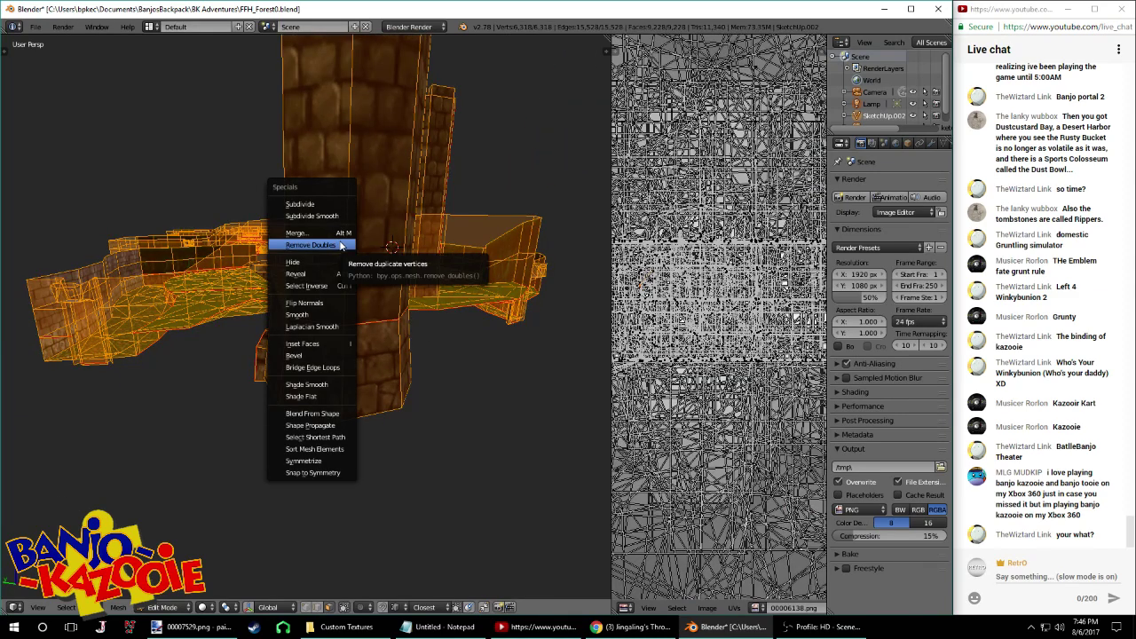
click(342, 246)
Duplicate the tower's linked ledge, place the copy beside it and rotate the copy 45 and -45 degrees about Z
middle_drag(343, 248, 418, 284)
right_click(396, 301)
key(a)
key(l)
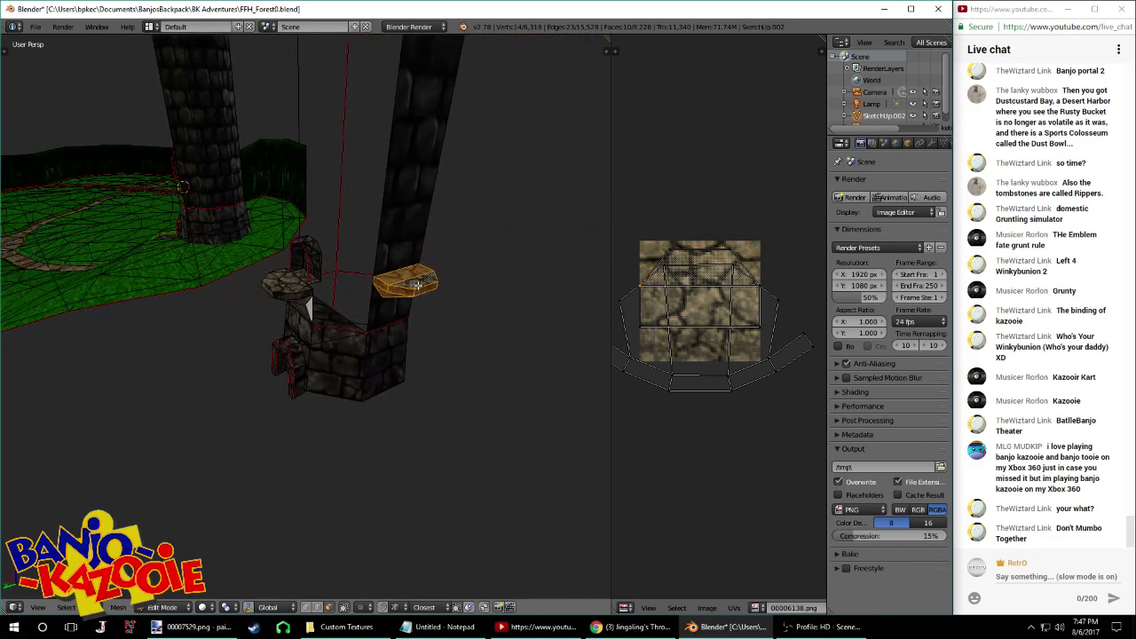
click(363, 300)
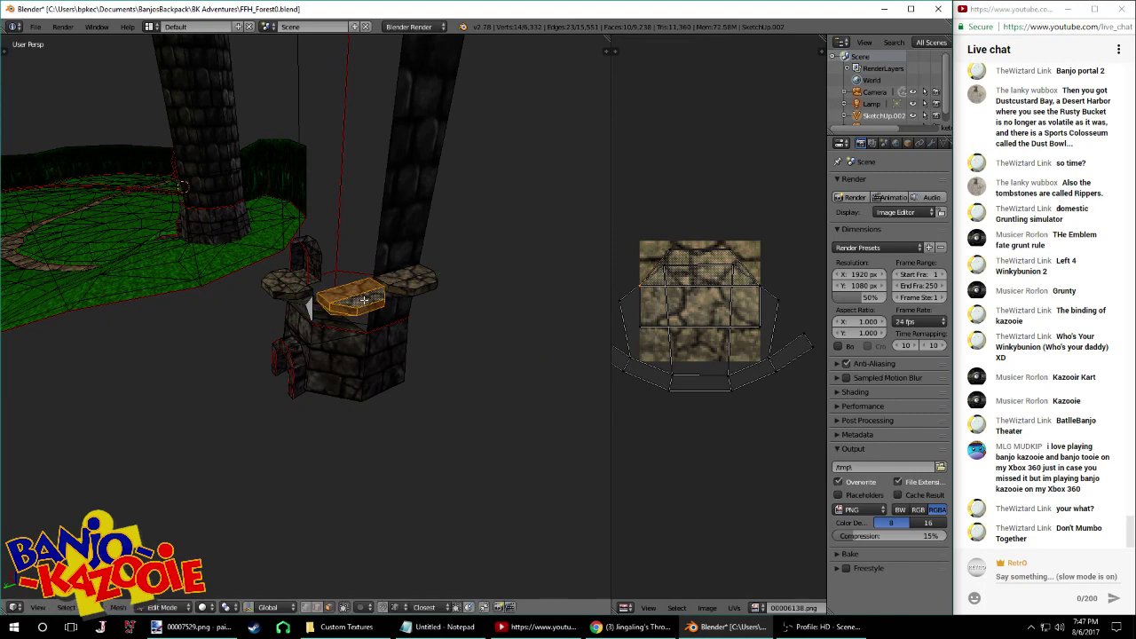
text(rz45)
key(Return)
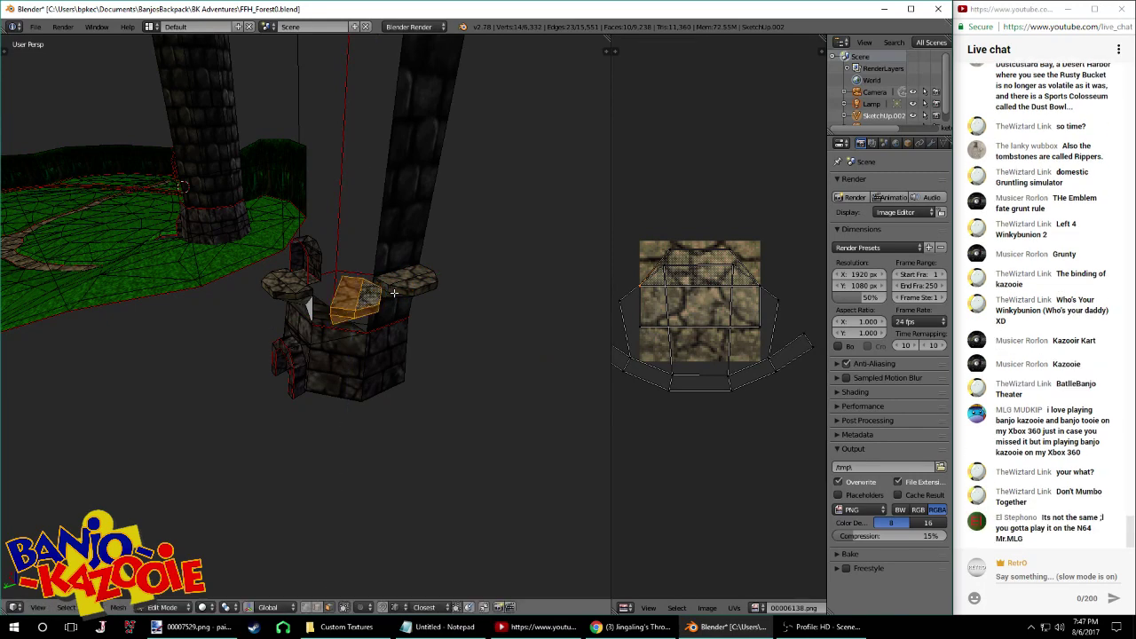
text(rz-45)
key(Return)
Raise the ledge copy along Z in several moves to sit well above the existing ledges on the tower
middle_drag(393, 293, 373, 124)
key(Tab)
click(347, 323)
key(g)
key(z)
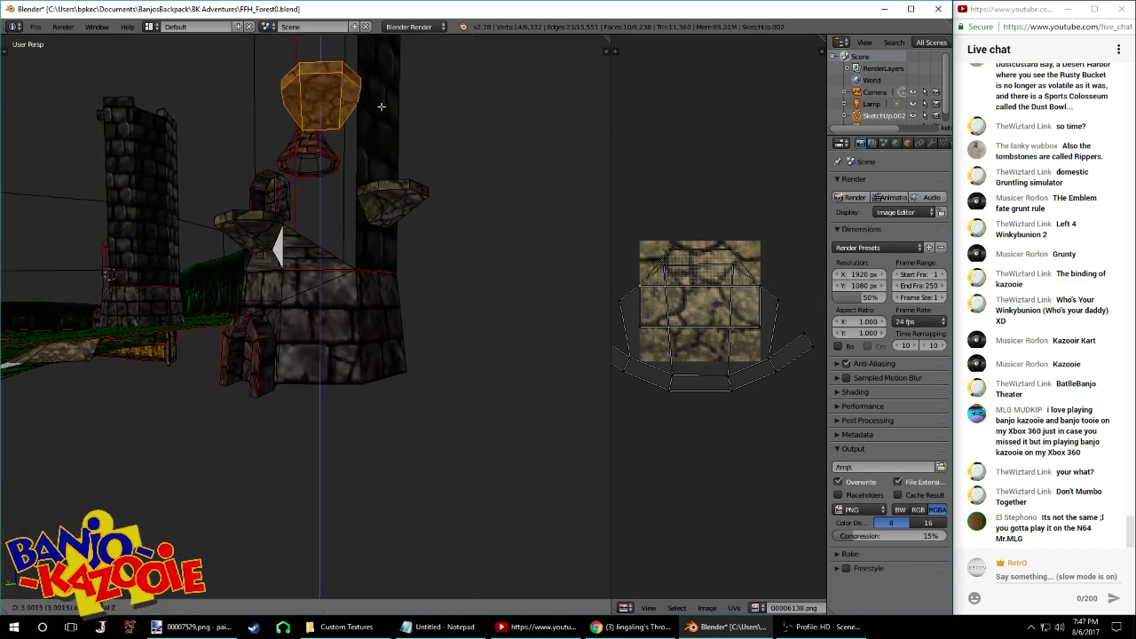
click(378, 81)
middle_drag(378, 82, 429, 243)
key(g)
key(z)
click(431, 156)
scroll(432, 237, down, 5)
key(g)
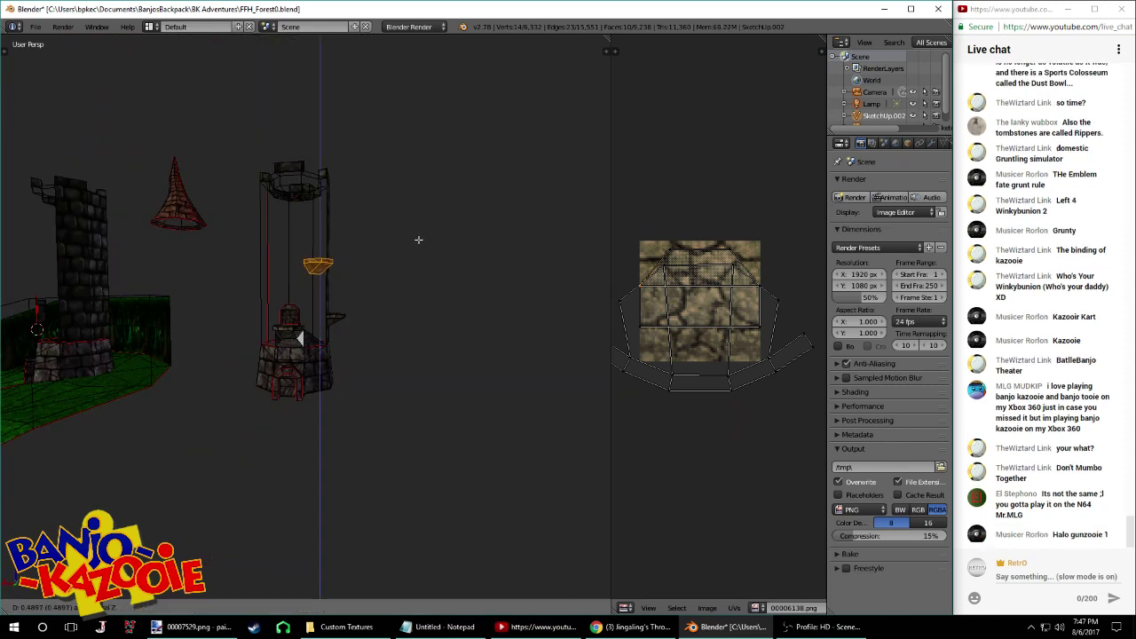
click(421, 235)
Select the entire lower ledge beneath the raised copy and duplicate it into the middle of the tower
middle_drag(361, 223, 321, 327)
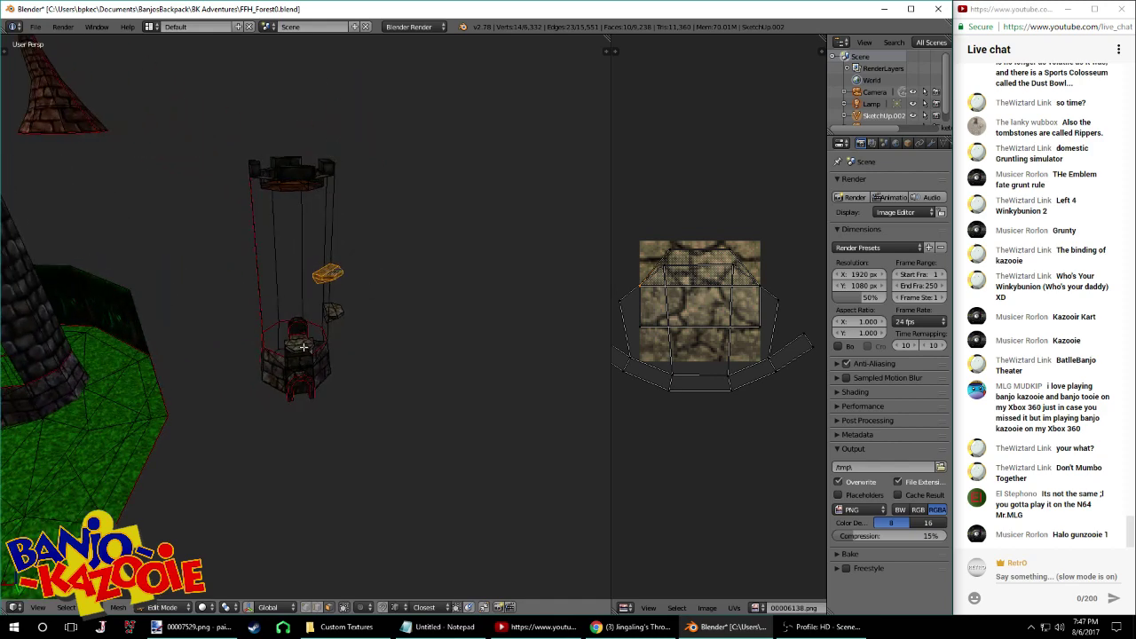
scroll(308, 332, up, 3)
middle_drag(332, 258, 348, 280)
right_click(353, 327)
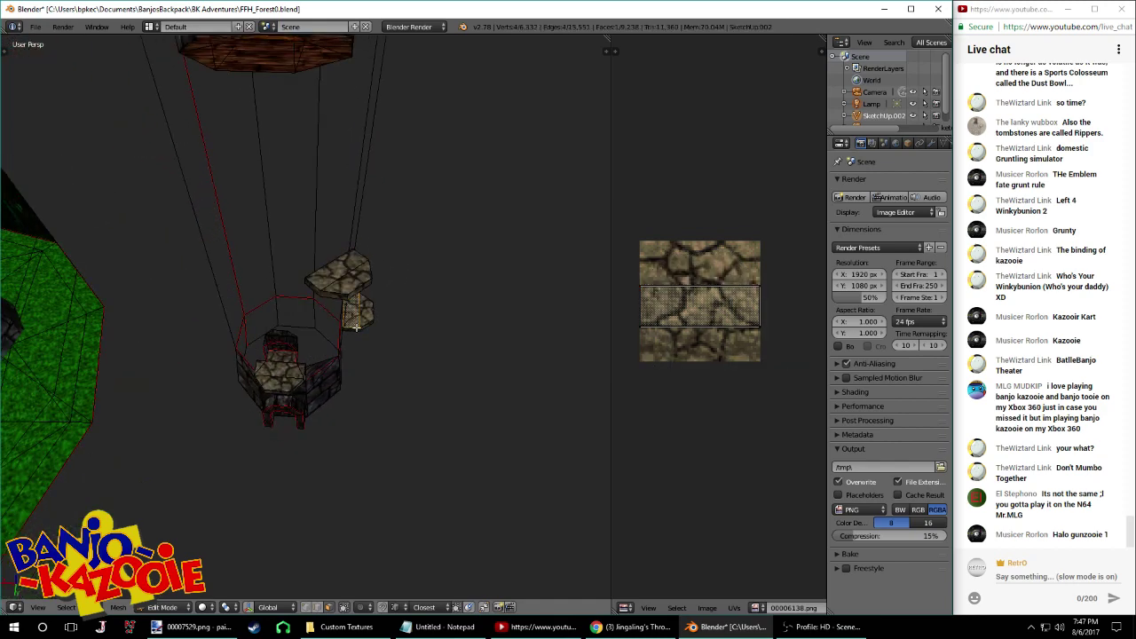
right_click(368, 312)
key(ctrl+l)
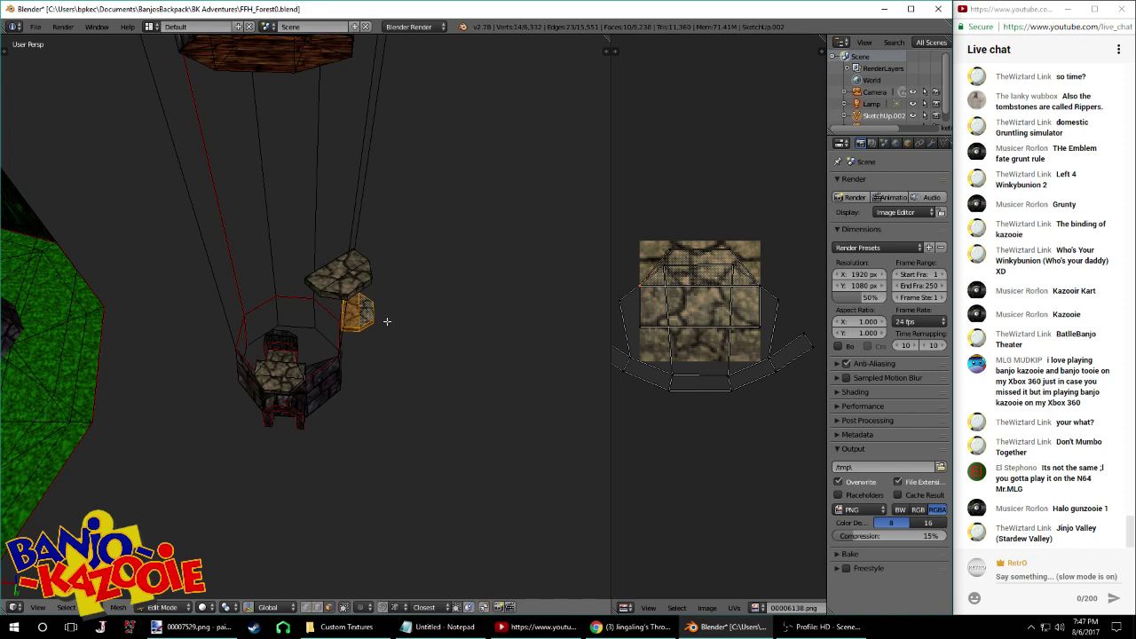
click(331, 319)
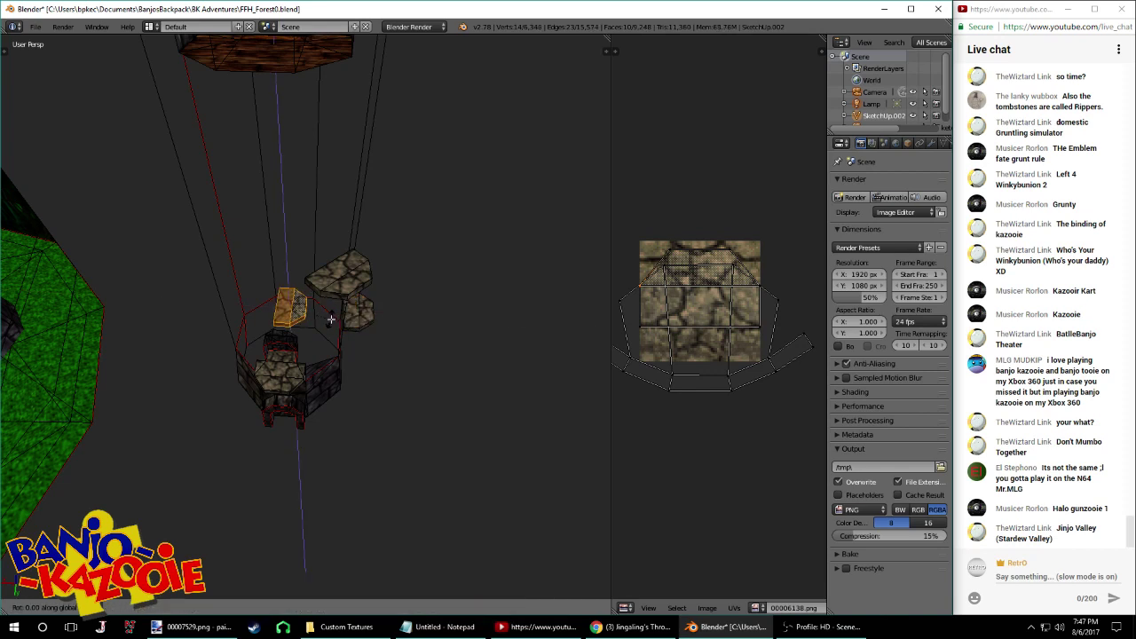
Rotate the new ledge copy about Z by 180 degrees and by another 90 degrees
key(Return)
text(rz180)
key(Return)
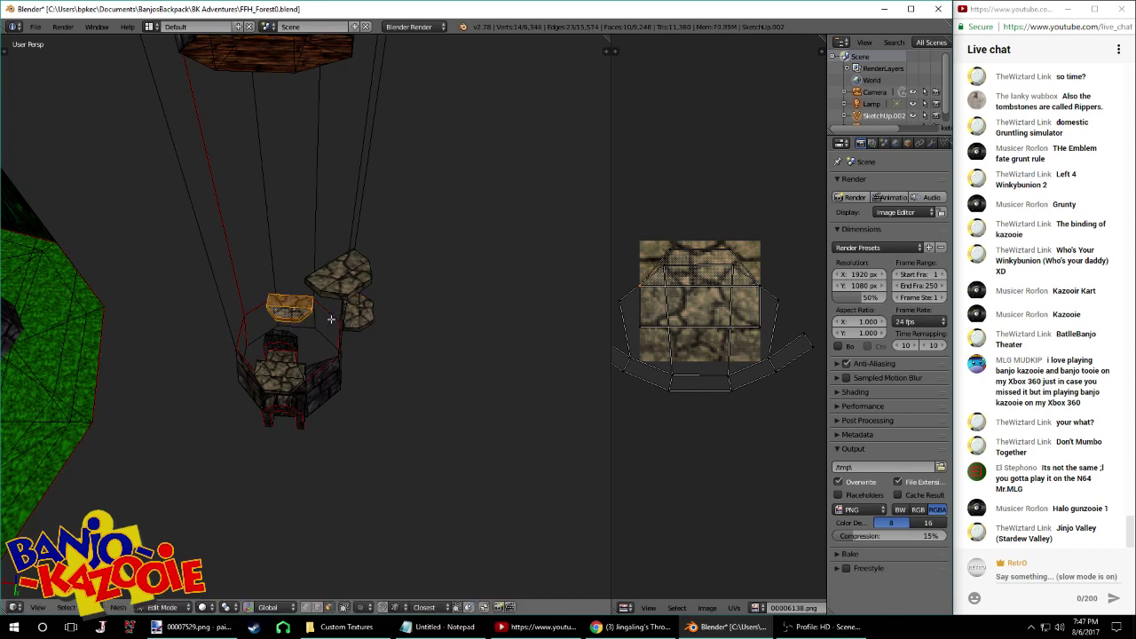
middle_drag(331, 319, 370, 305)
key(r)
key(z)
key(9)
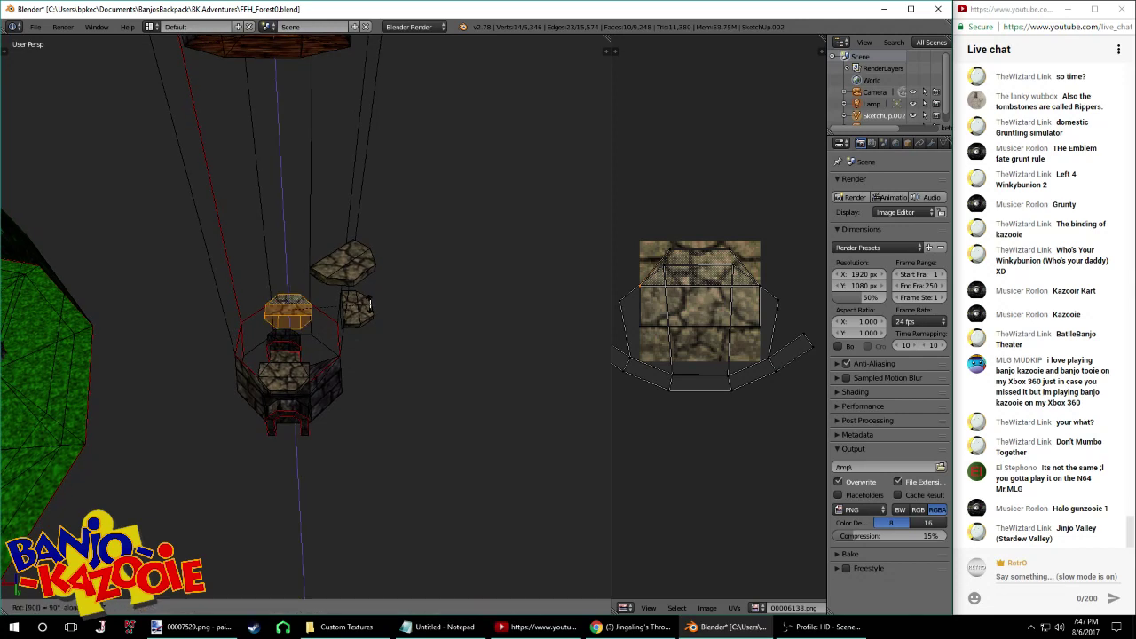
key(Return)
Move the new ledge copy along X to the tower's opposite wall and raise it level with the upper ledge
middle_drag(370, 304, 431, 339)
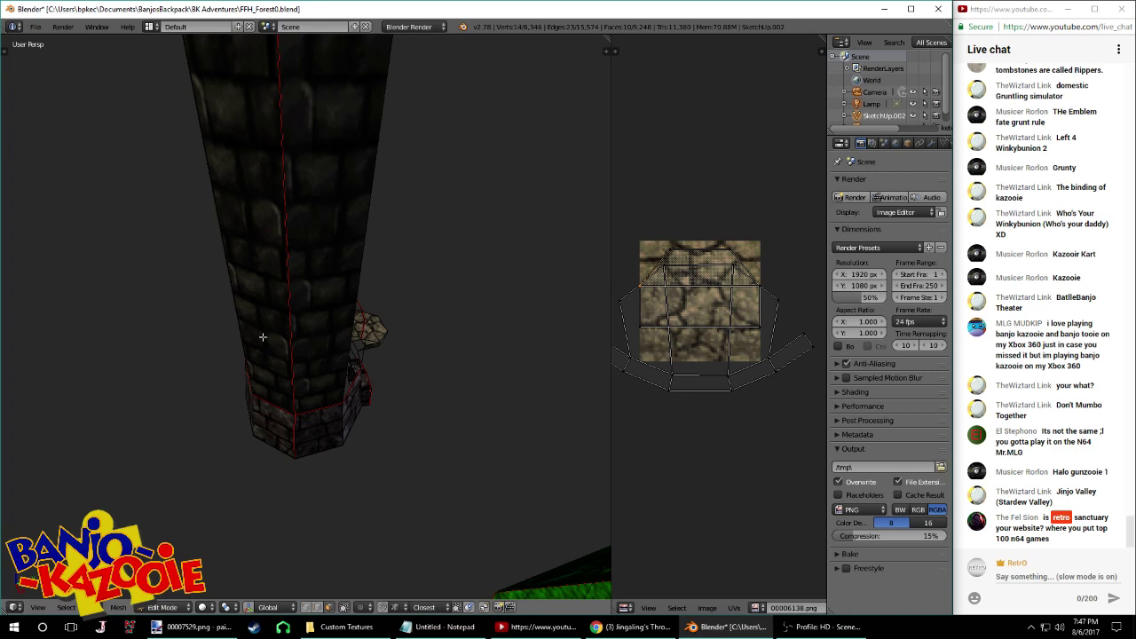
key(x)
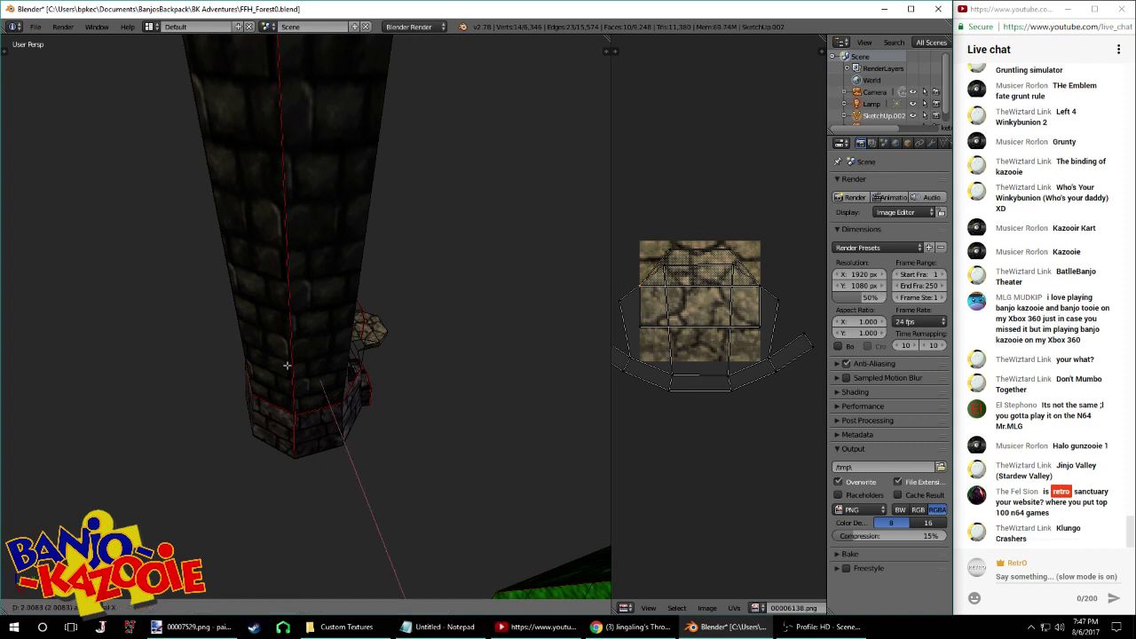
click(312, 391)
middle_drag(313, 391, 377, 364)
key(g)
key(x)
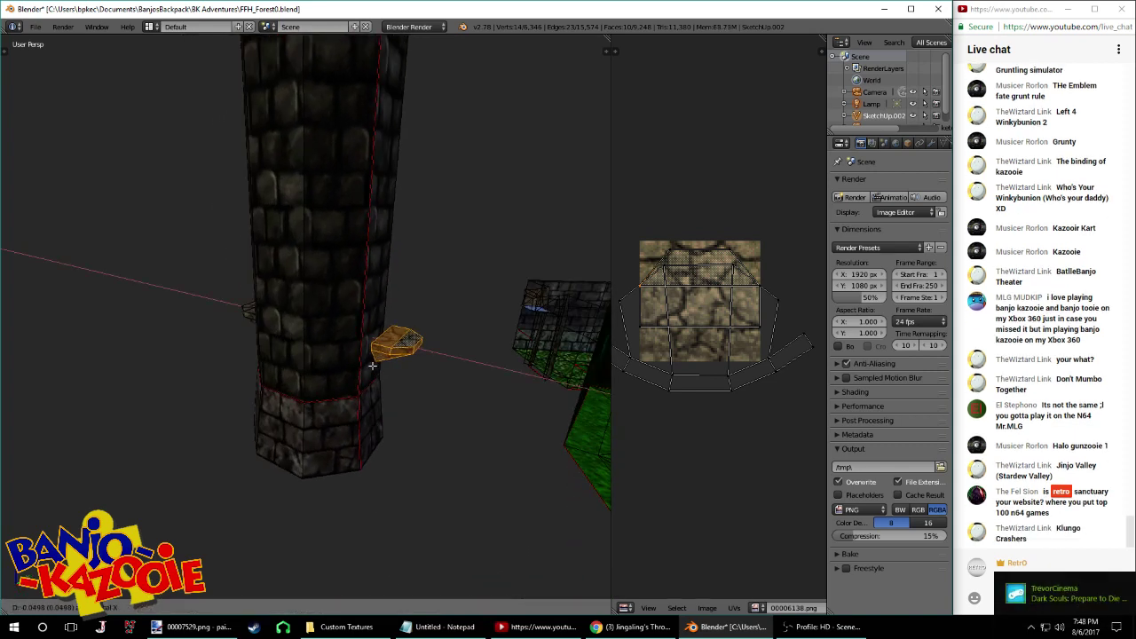
click(359, 398)
key(g)
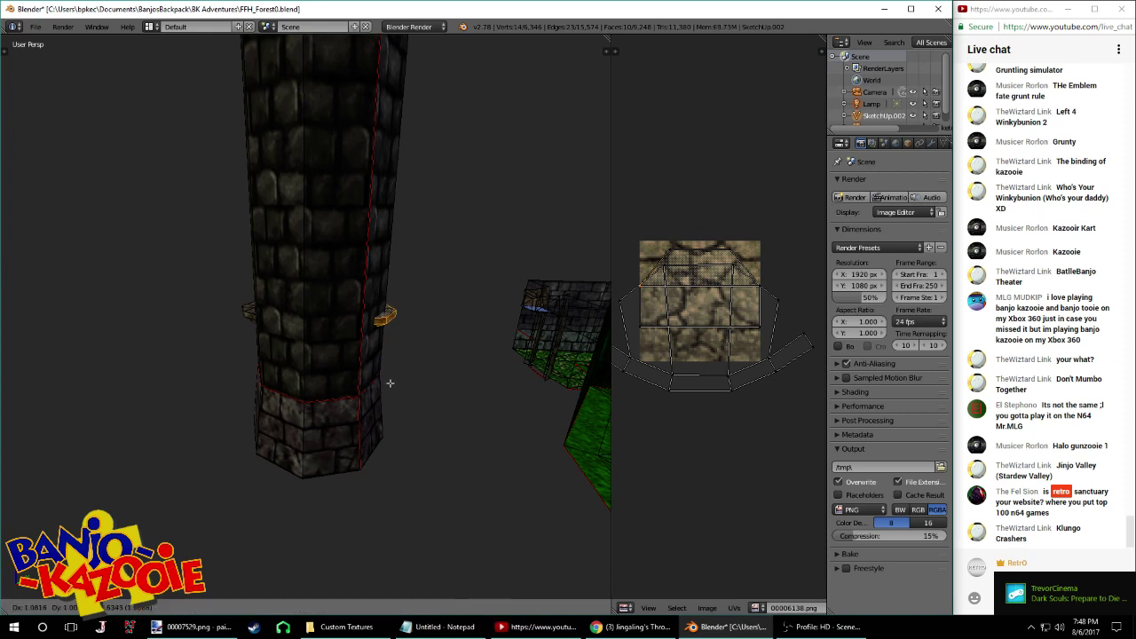
right_click(390, 382)
key(g)
key(x)
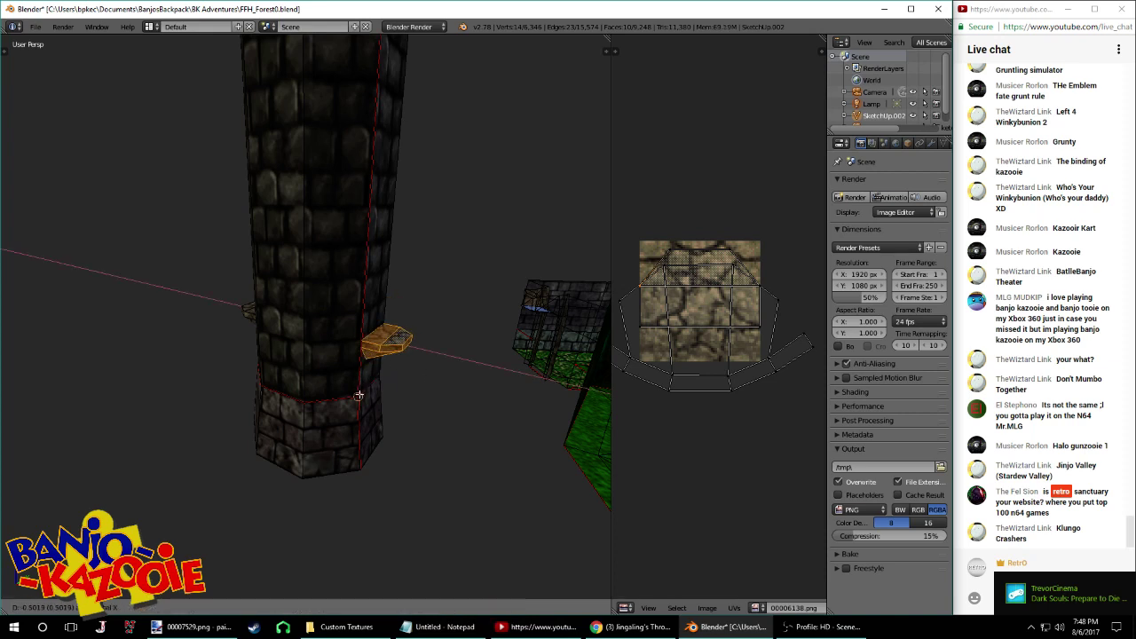
click(228, 229)
Rotate the ledge copy on the opposite wall to line up with the adjacent tower wall
middle_drag(228, 229, 364, 366)
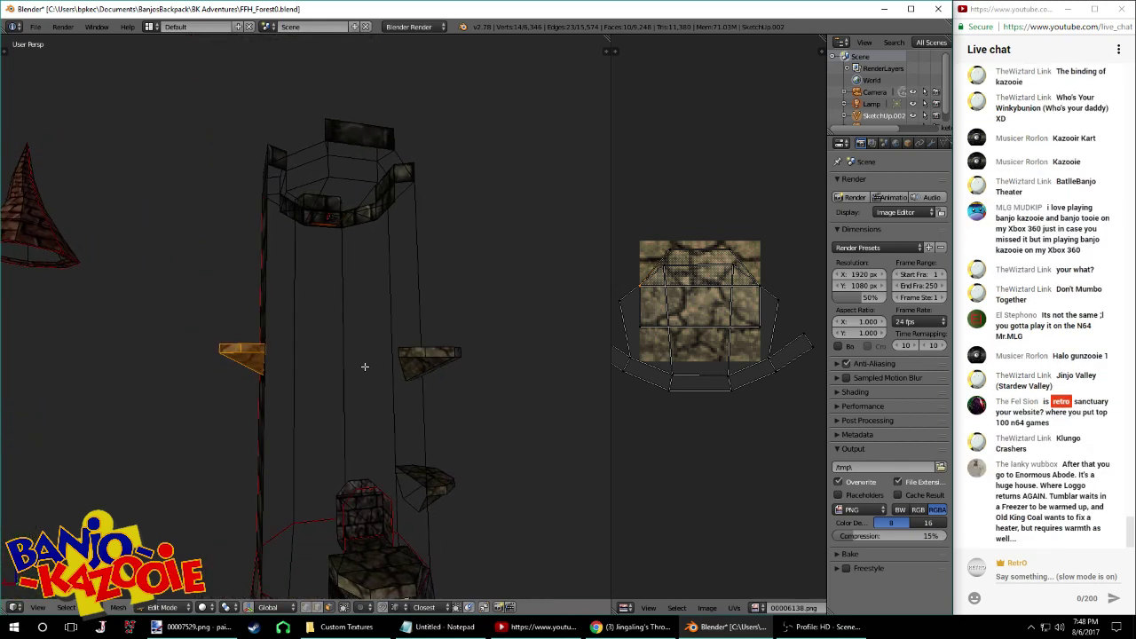
scroll(367, 363, down, 6)
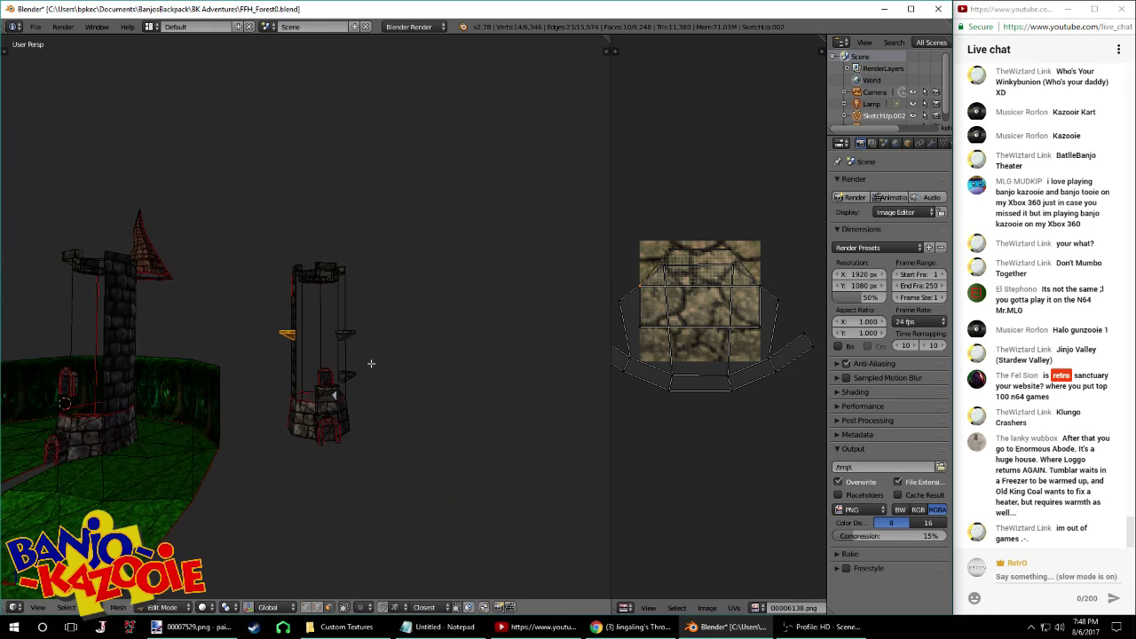
scroll(369, 360, up, 6)
middle_drag(367, 355, 332, 392)
middle_drag(361, 445, 362, 369)
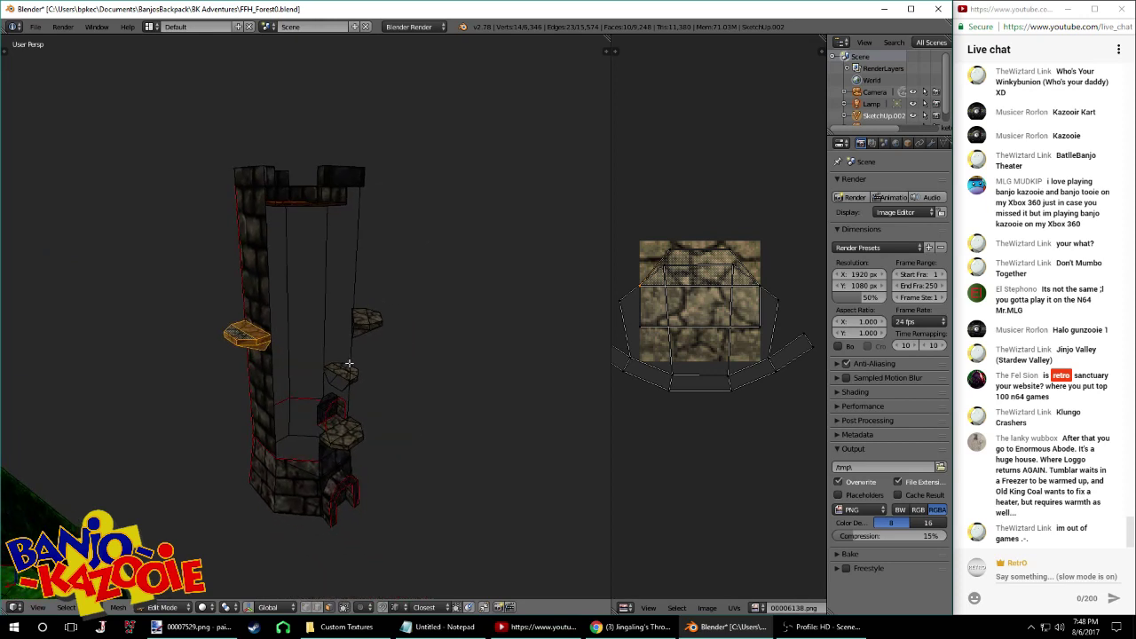
scroll(302, 319, up, 5)
middle_drag(281, 340, 293, 369)
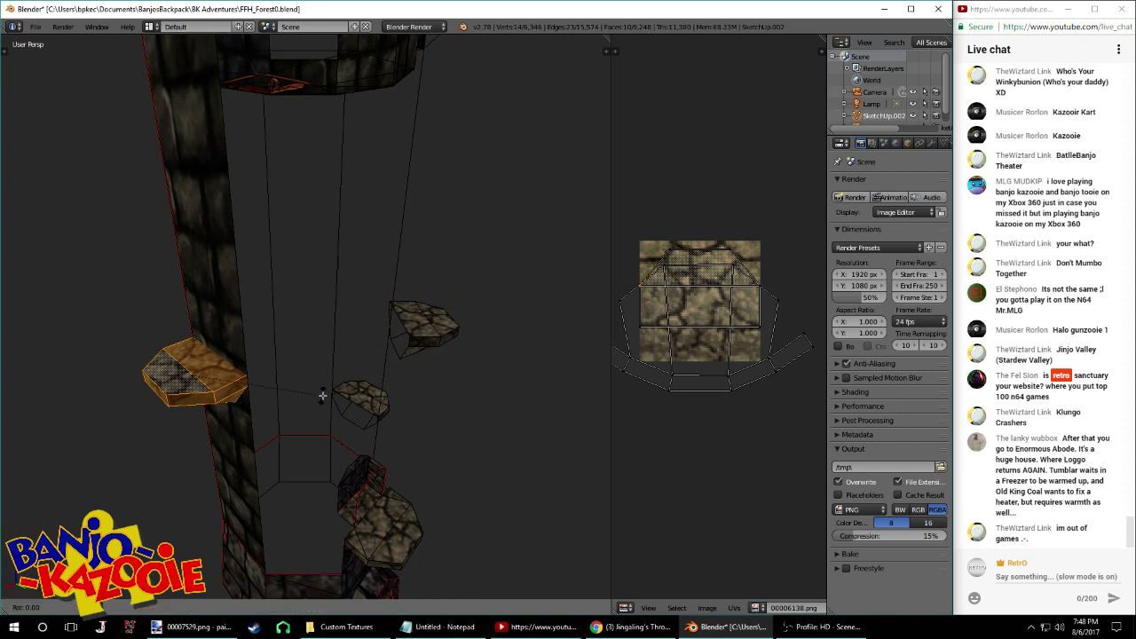
key(Return)
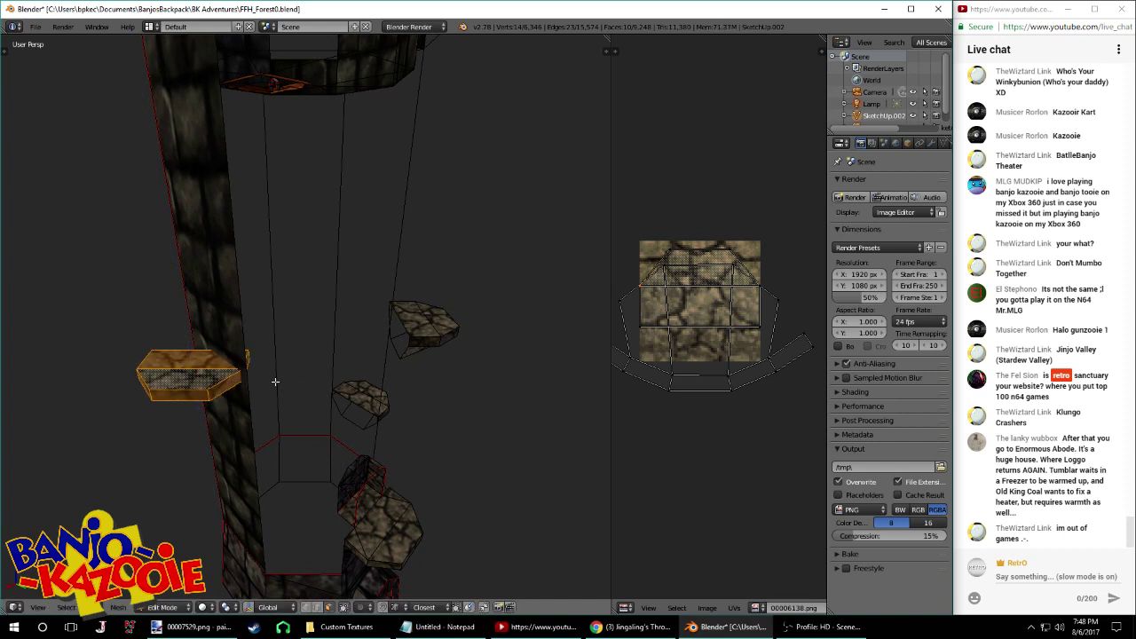
Shift the rotated ledge copy alternately along Y and X until its back sits against the tower wall
key(g)
key(y)
click(367, 407)
key(g)
key(x)
click(252, 379)
key(g)
key(y)
click(261, 384)
key(g)
key(x)
click(258, 384)
Raise the positioned ledge copy farther along Z and save the file over FFH_Forest0.blend
middle_drag(289, 363, 324, 317)
scroll(267, 340, down, 4)
key(ctrl+s)
click(315, 359)
key(g)
key(z)
click(298, 331)
key(ctrl+s)
click(326, 346)
key(g)
key(z)
click(243, 337)
Duplicate the entire ledge at the tower's mid-height and raise the copy along Z toward the battlements
right_click(287, 321)
key(ctrl+l)
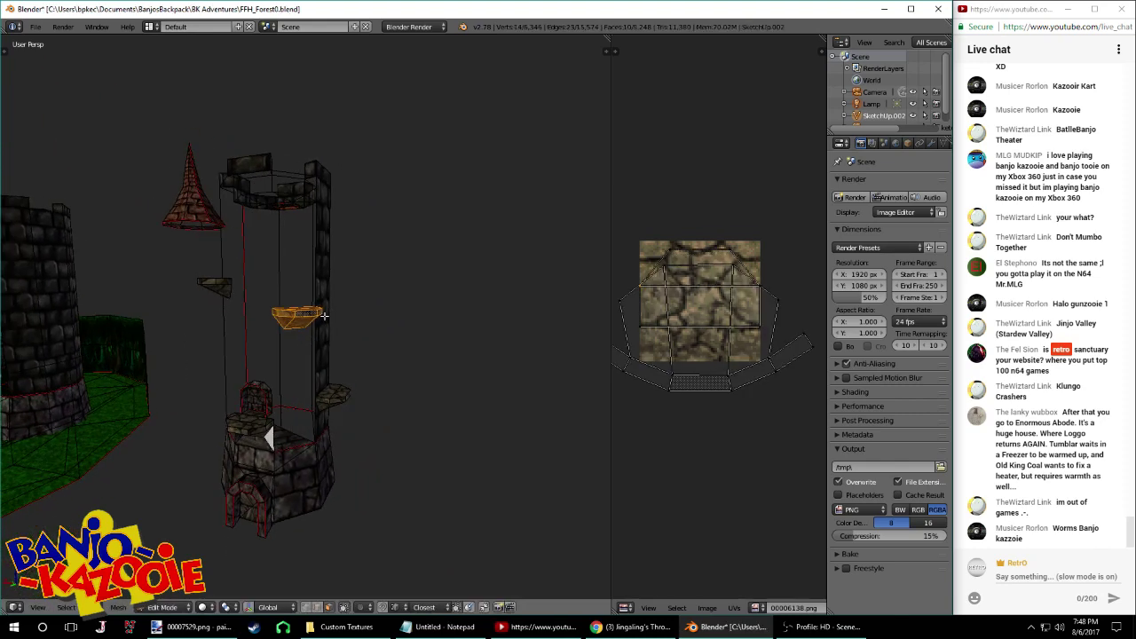
key(shift+v)
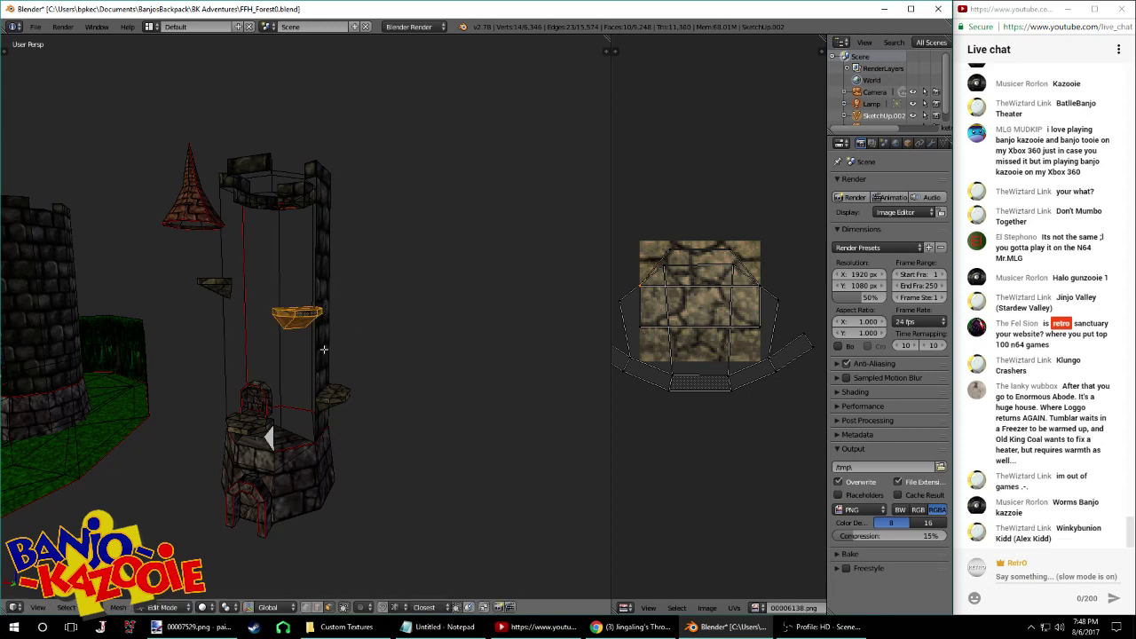
click(319, 333)
key(ctrl+z)
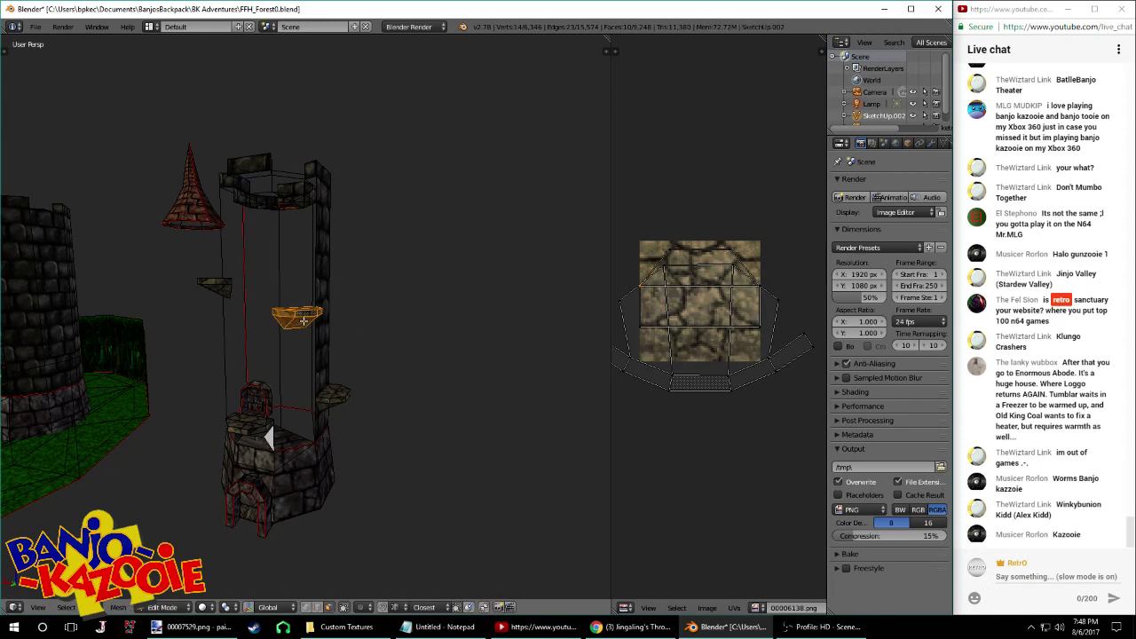
key(g)
key(z)
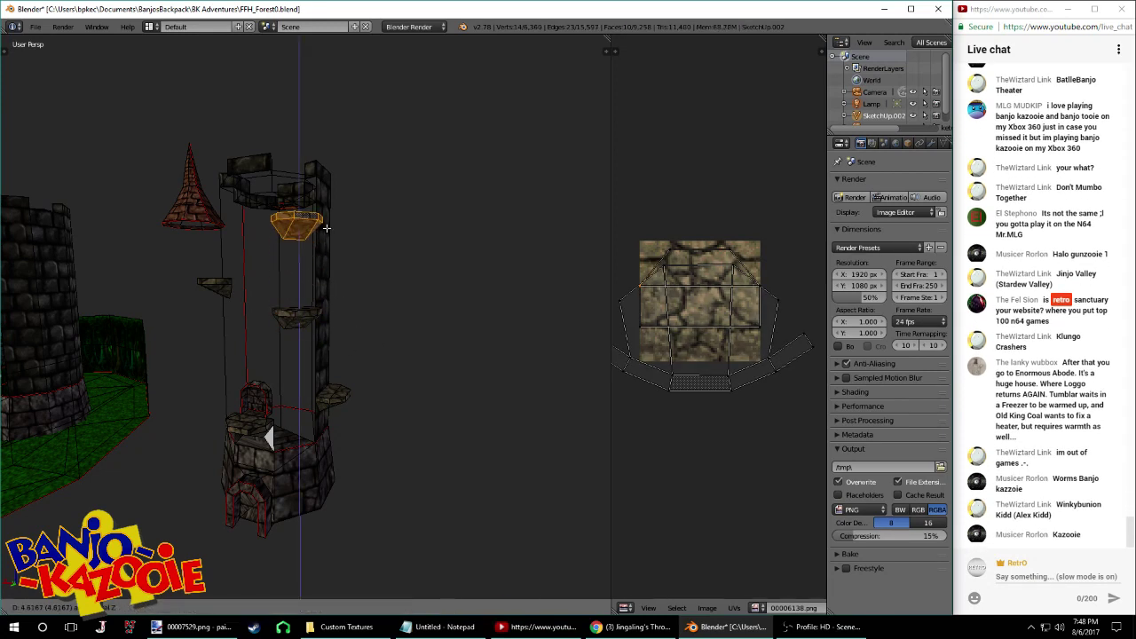
Adjust the height of the highest stone ledge along Z so it sits below the tower's battlements
click(324, 214)
middle_drag(324, 214, 353, 232)
key(g)
key(z)
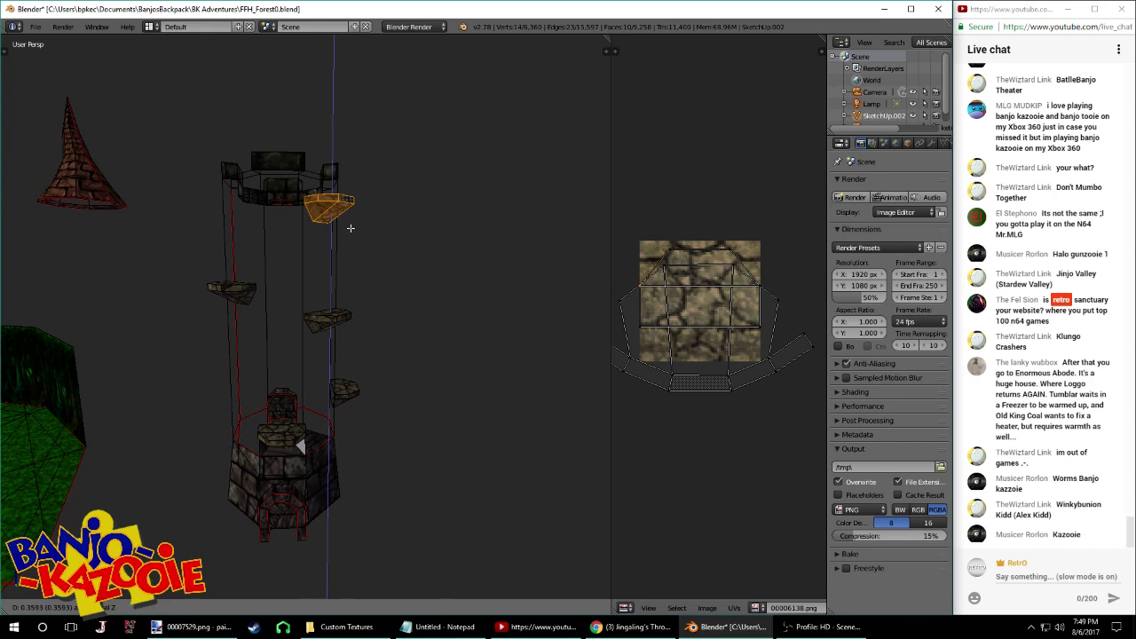
click(354, 239)
middle_drag(354, 238, 314, 301)
key(g)
key(z)
click(357, 283)
key(g)
key(z)
click(344, 274)
Save the file over the existing one and switch the mesh to vertex selection
key(ctrl+s)
click(270, 276)
key(ctrl+s)
click(318, 262)
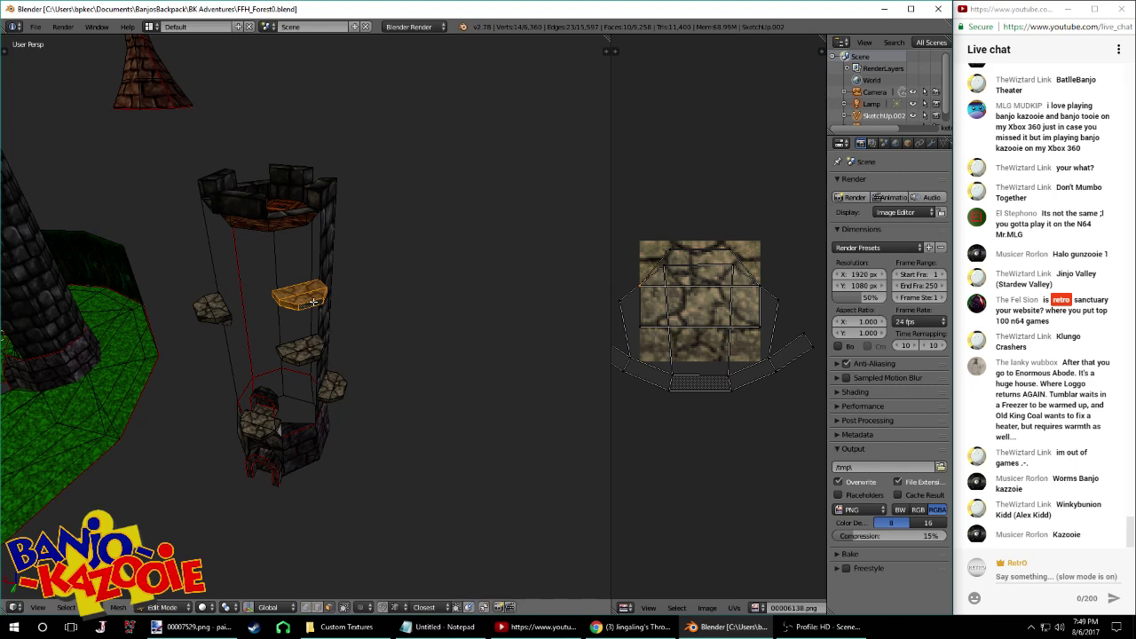
middle_drag(314, 302, 294, 396)
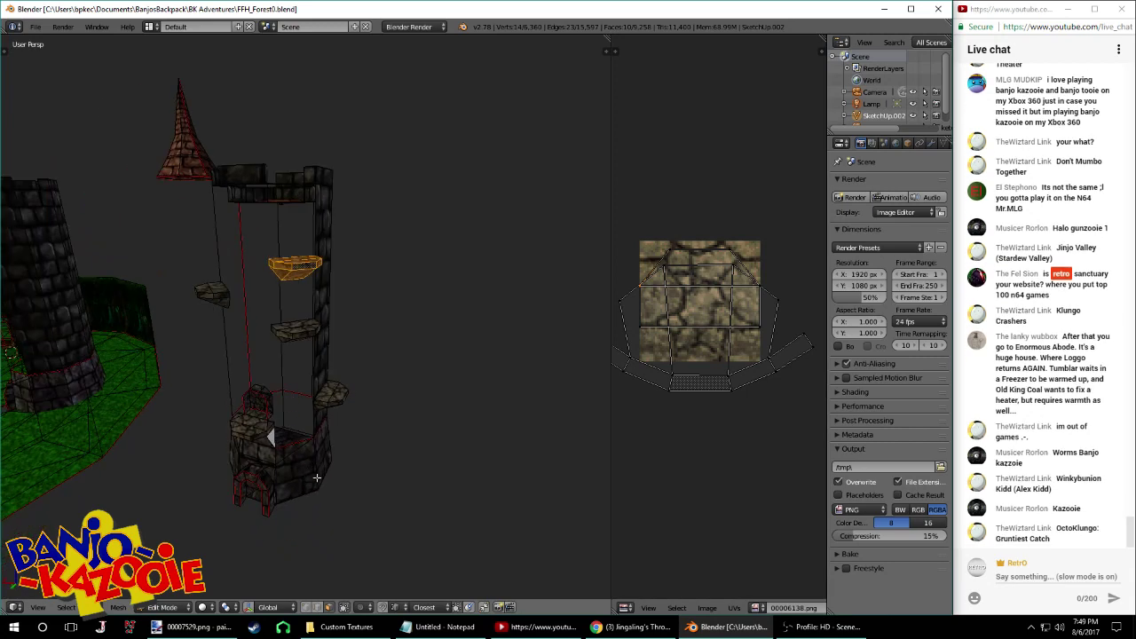
click(311, 608)
key(ctrl+s)
click(338, 374)
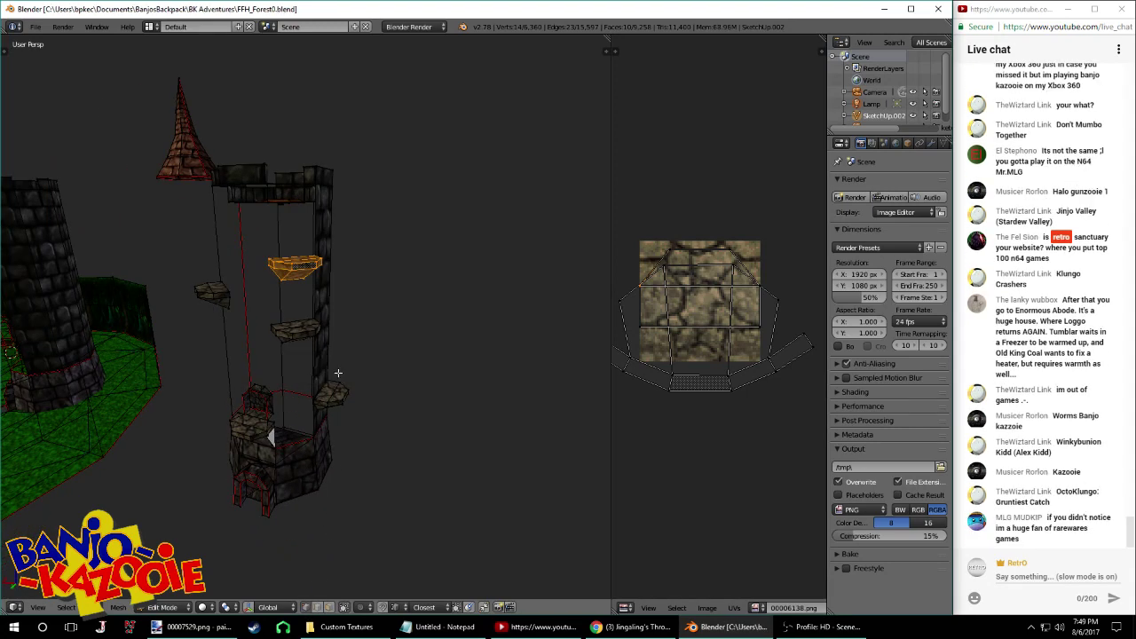
Select the entire second-highest stone ledge and shift it along Y and then X beside the tower wall
middle_drag(279, 338, 312, 341)
right_click(282, 331)
scroll(291, 324, up, 3)
scroll(290, 325, up, 5)
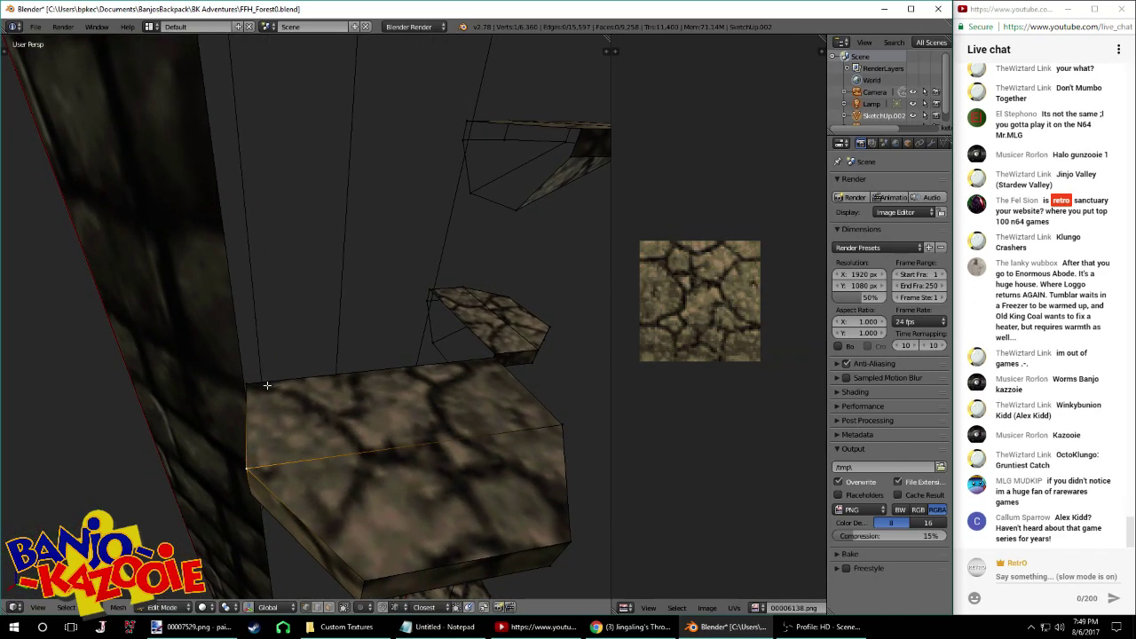
key(l)
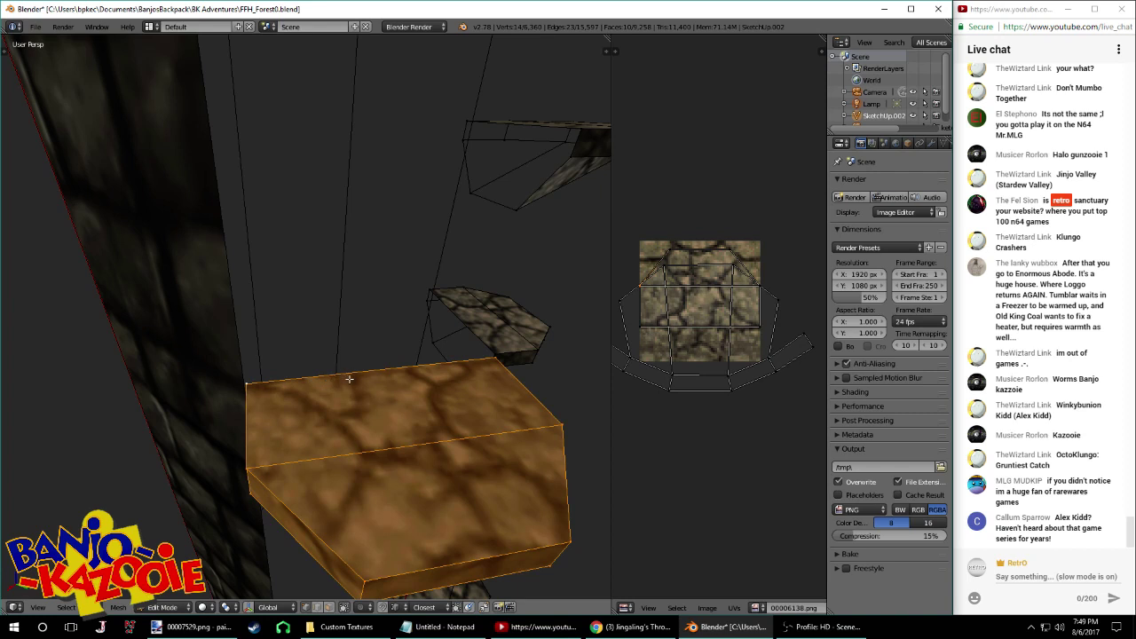
key(g)
click(380, 385)
key(g)
key(y)
click(382, 388)
key(g)
key(x)
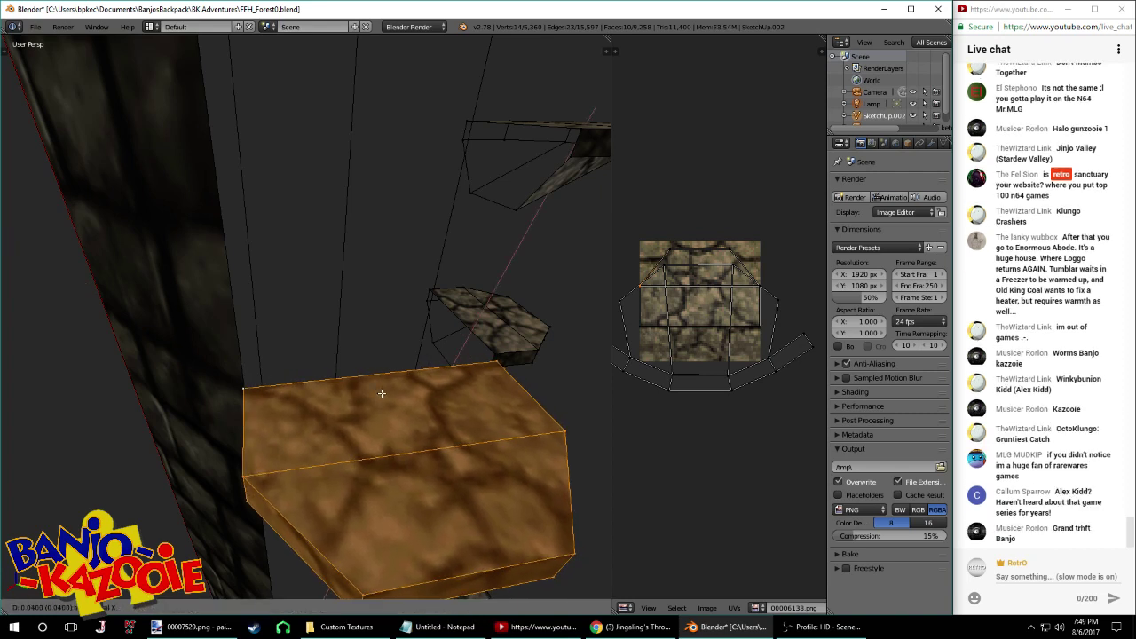
click(384, 393)
Fine-tune the ledge's position against the tower wall along Y and then X
middle_drag(385, 393, 443, 355)
key(g)
key(y)
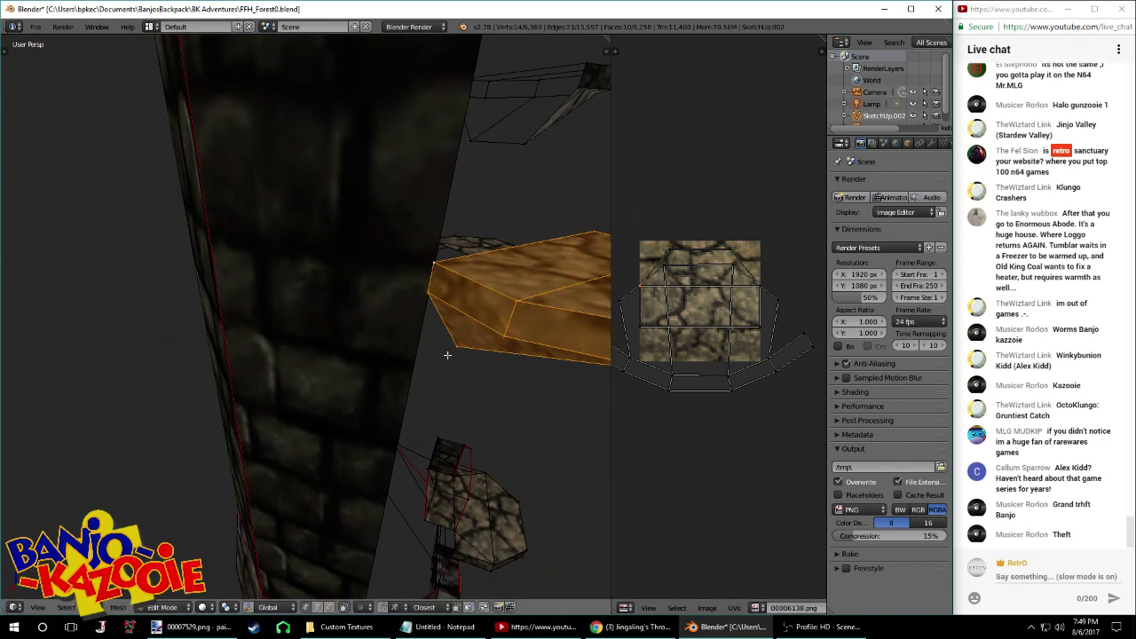
click(448, 356)
key(g)
key(z)
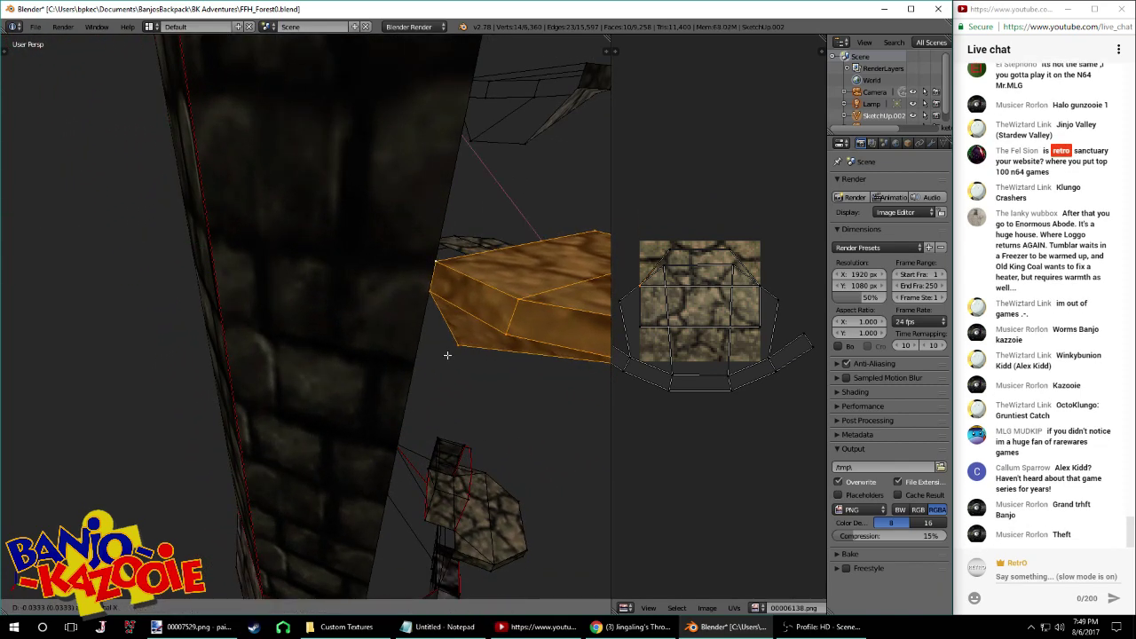
click(447, 355)
Try to shift the ledge along Y at the wall's edge, and undo the move
middle_drag(446, 355, 390, 352)
scroll(419, 378, up, 2)
key(g)
key(x)
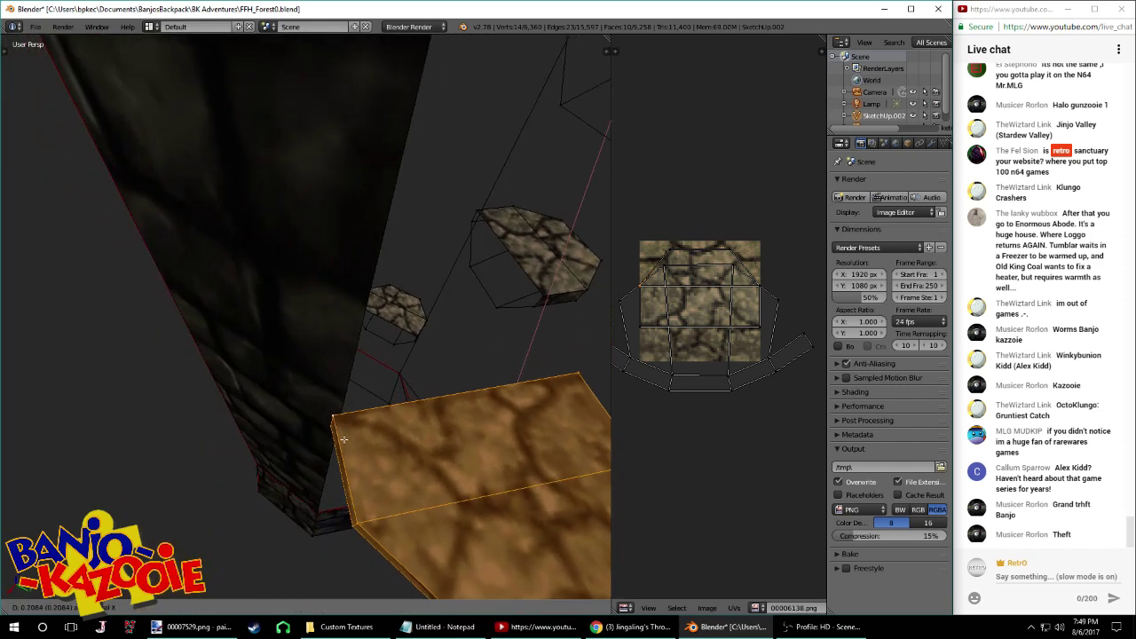
key(y)
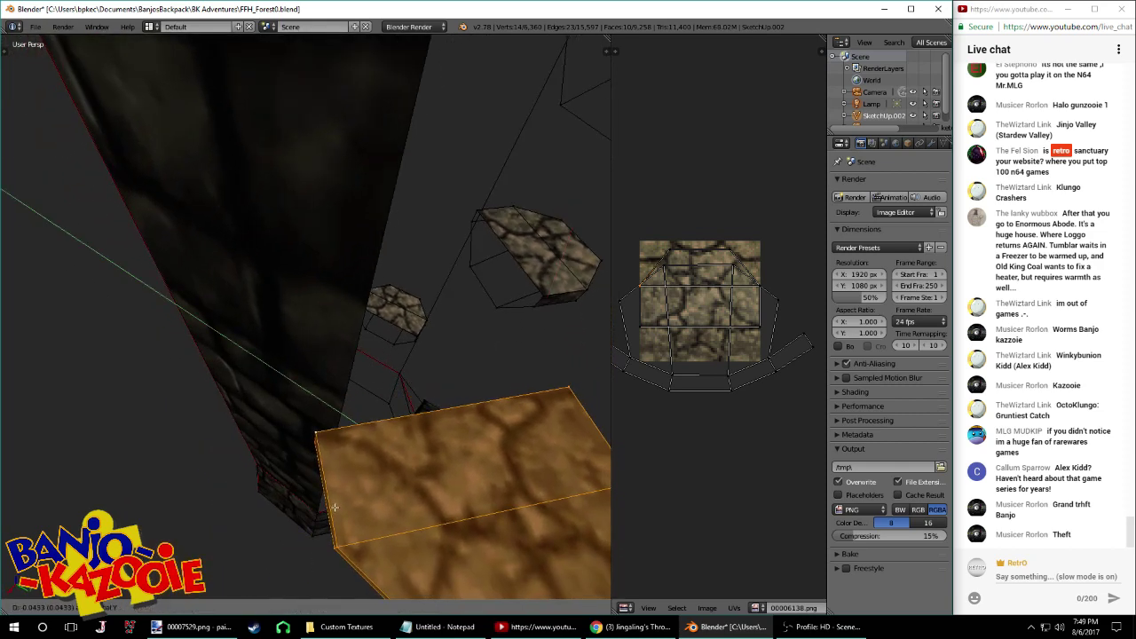
click(323, 522)
middle_drag(323, 522, 411, 460)
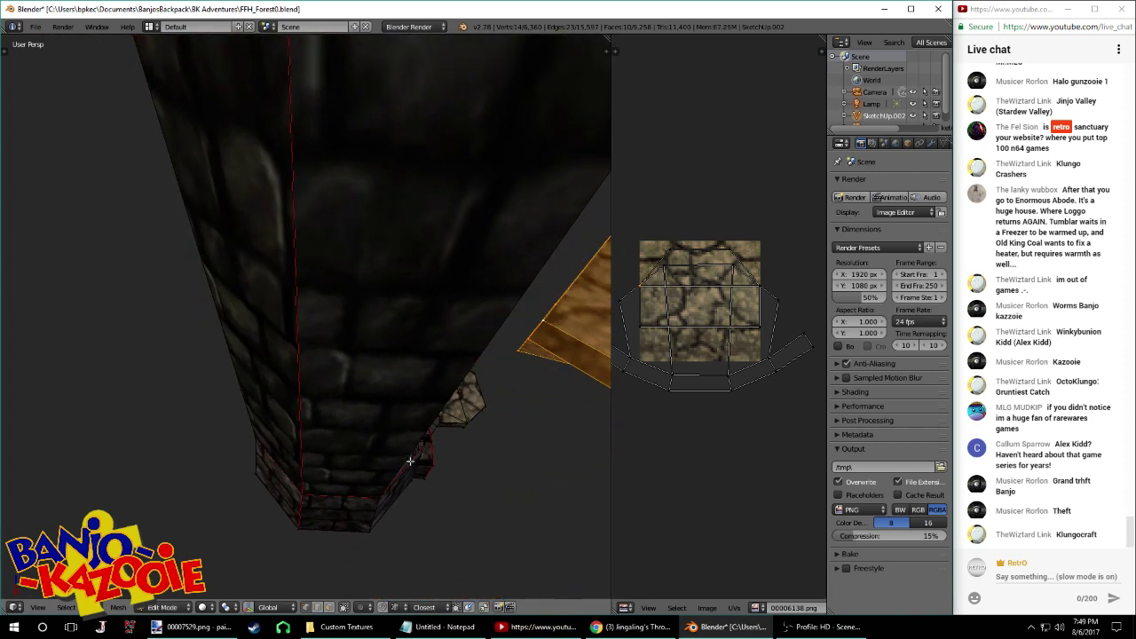
key(ctrl+z)
Move the ledge along Y so its corner meets the edge of the tower wall
middle_drag(483, 313, 497, 305)
key(g)
key(x)
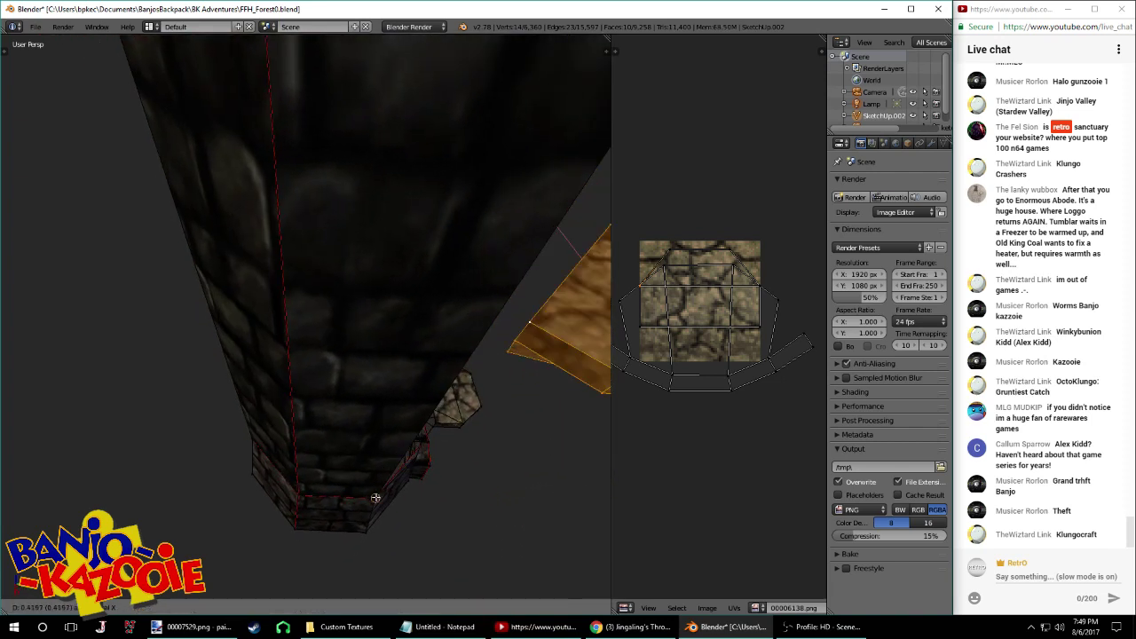
key(y)
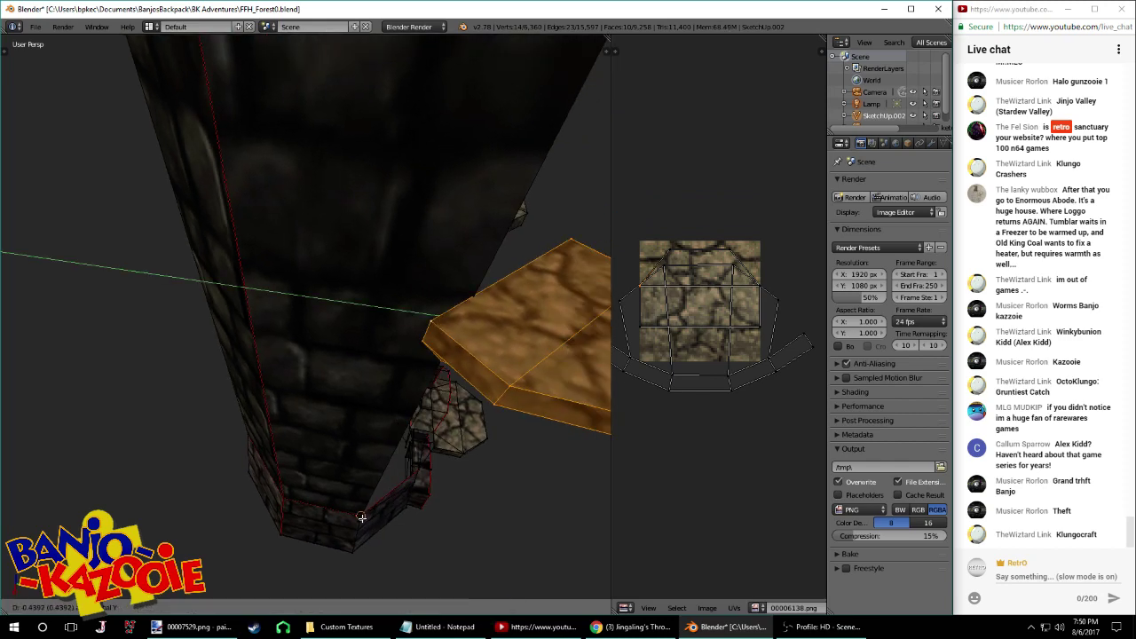
click(361, 517)
middle_drag(361, 516, 312, 367)
scroll(319, 453, down, 4)
Reselect the whole ledge and reposition it along Y and then X, flush with the tower's adjoining side
key(a)
key(l)
middle_drag(250, 331, 259, 300)
key(g)
key(x)
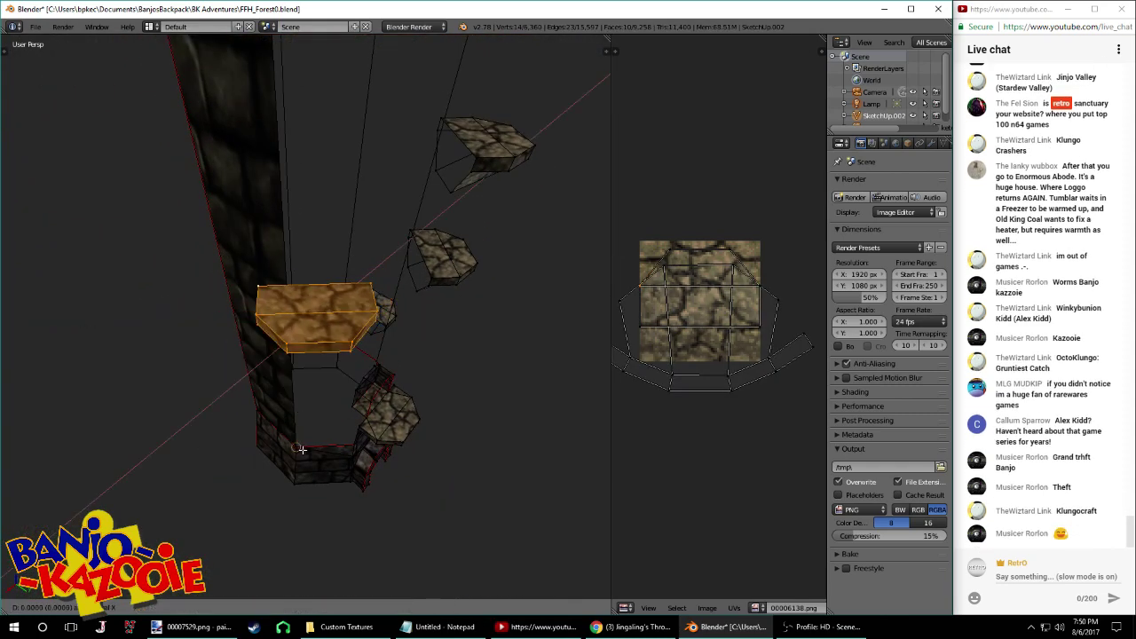
click(297, 449)
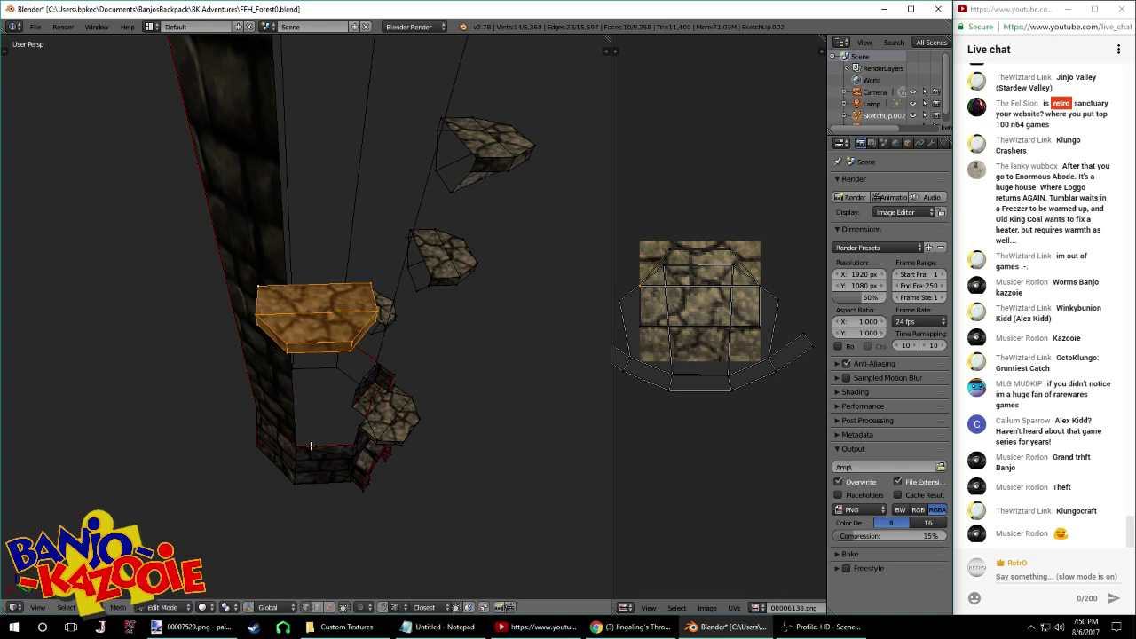
key(g)
key(y)
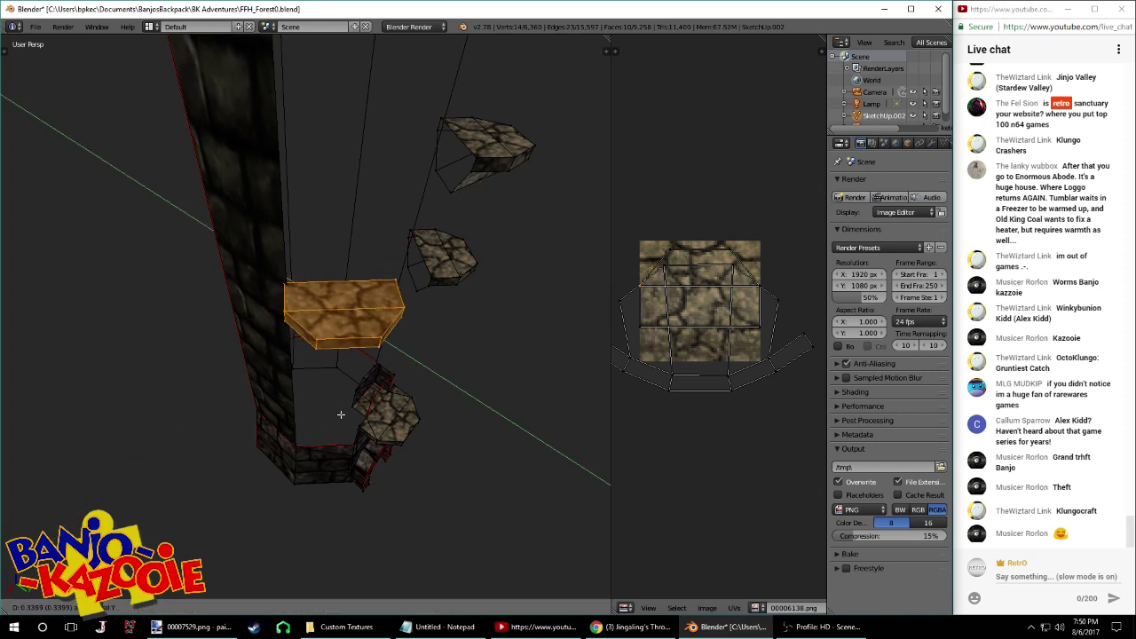
click(344, 416)
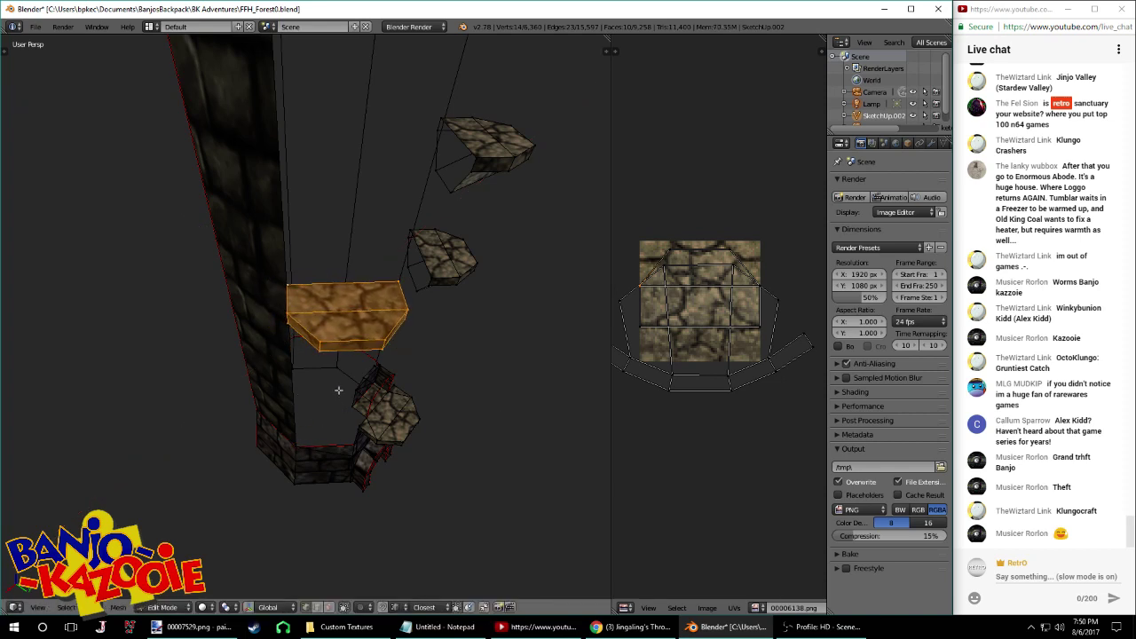
key(g)
key(x)
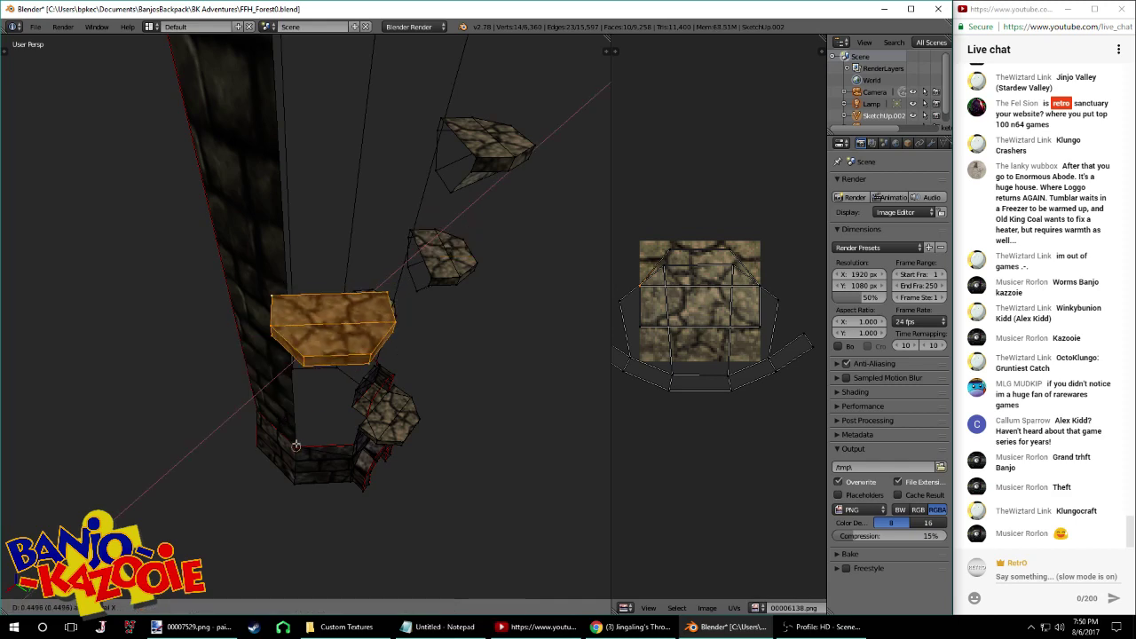
click(298, 448)
Switch to face selection, select a face on the tower, and save over the existing file
middle_drag(298, 449, 349, 530)
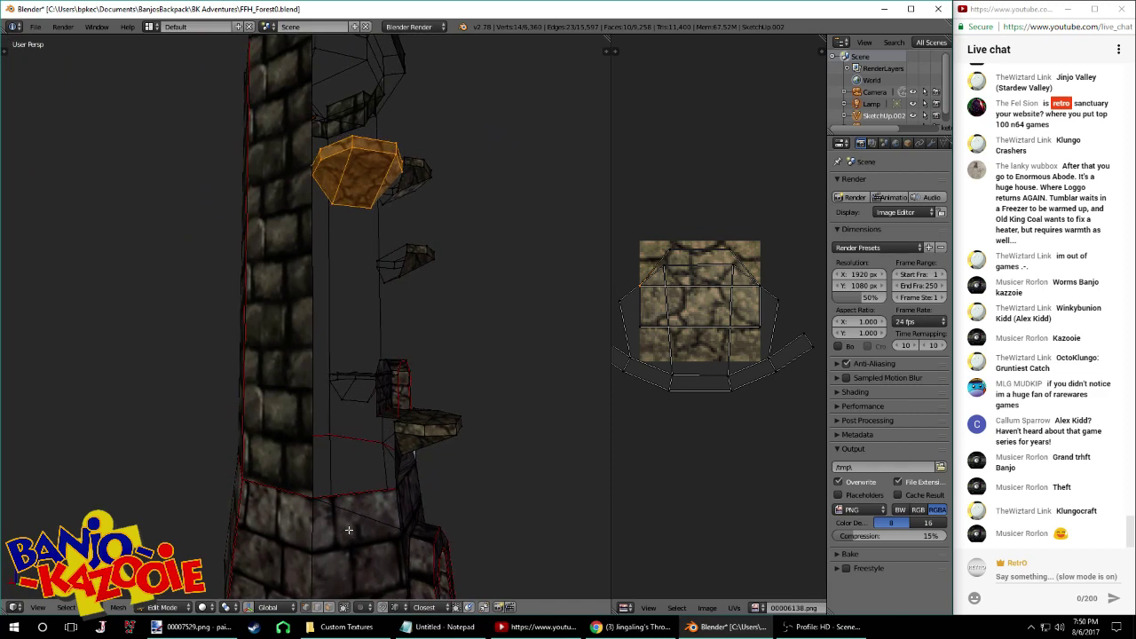
scroll(335, 488, down, 8)
middle_drag(335, 488, 415, 551)
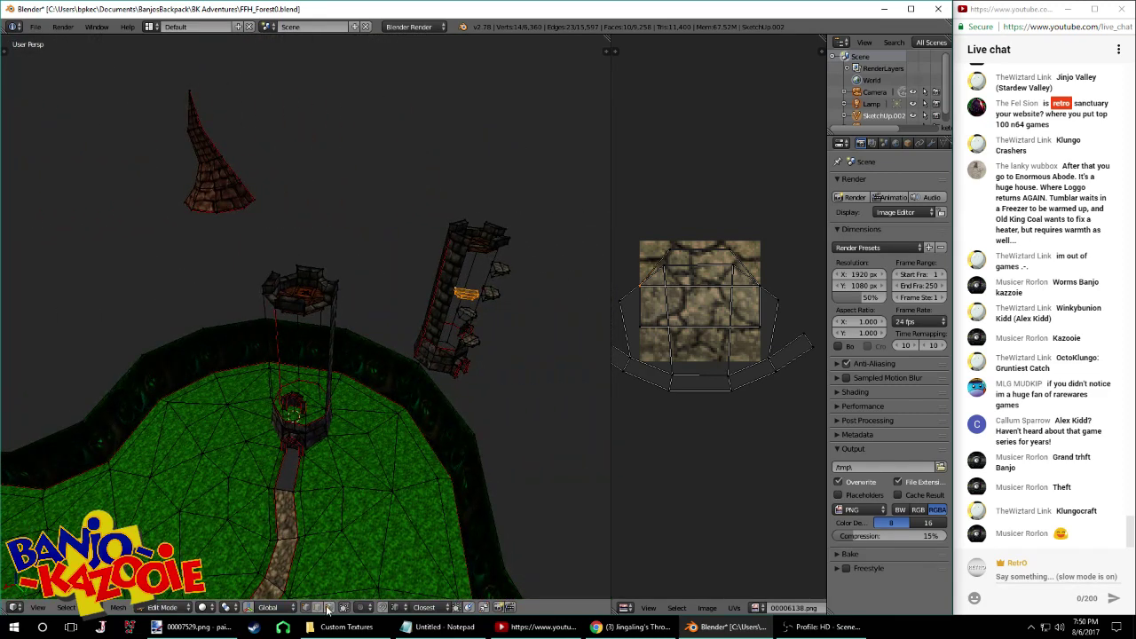
right_click(435, 363)
middle_drag(435, 363, 302, 345)
key(ctrl+s)
click(302, 344)
Remove doubles from the entire mesh and select the tall brick wall face of the tower
key(a)
key(a)
key(w)
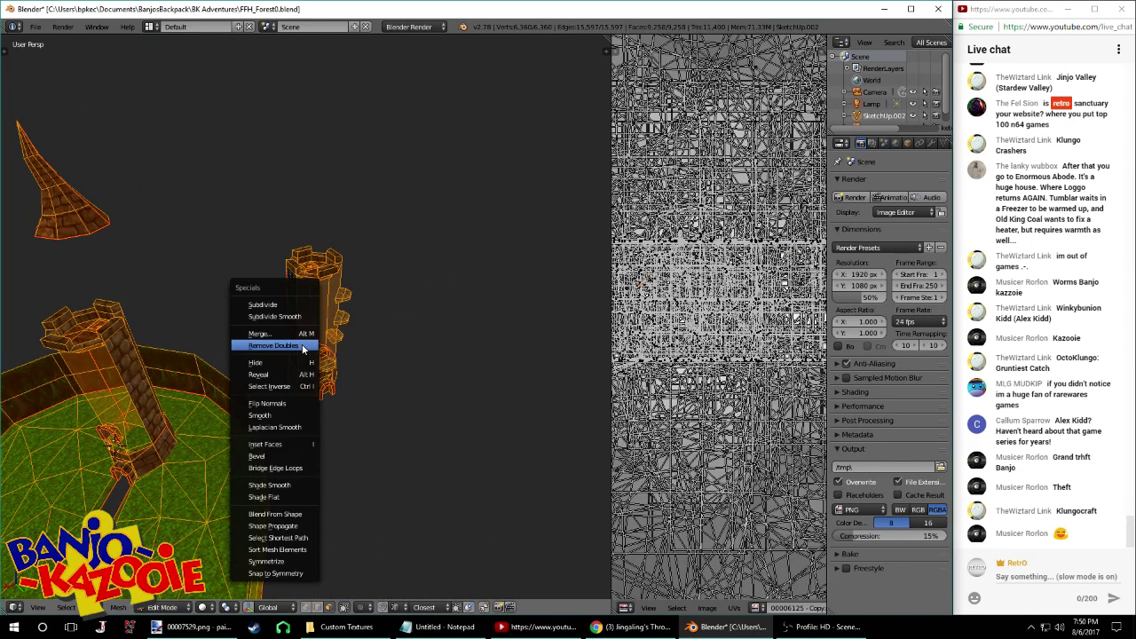
click(302, 346)
scroll(286, 348, up, 2)
scroll(286, 348, up, 5)
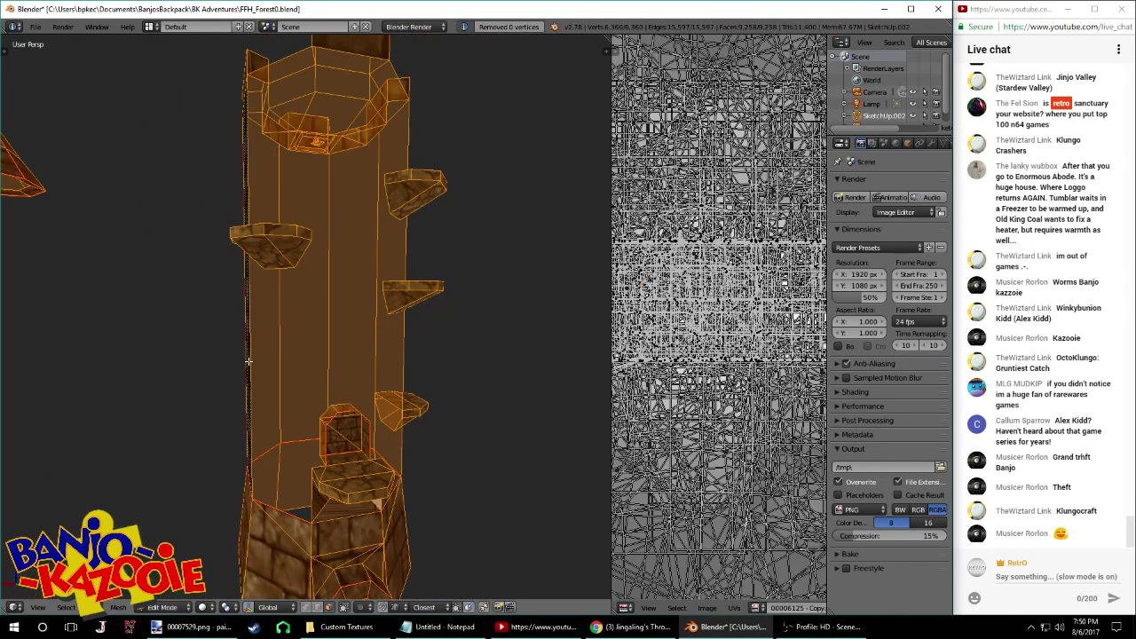
right_click(248, 361)
middle_drag(401, 359, 411, 336)
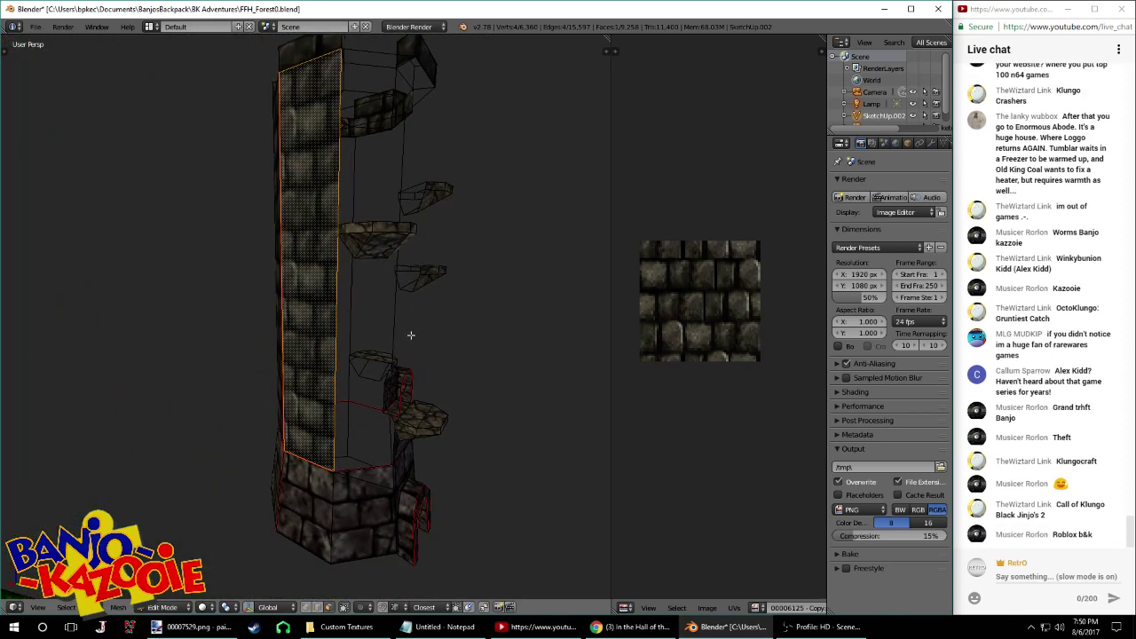
Select the whole mesh again and repeat Remove Doubles
key(a)
key(a)
key(w)
click(413, 331)
middle_drag(367, 360, 373, 356)
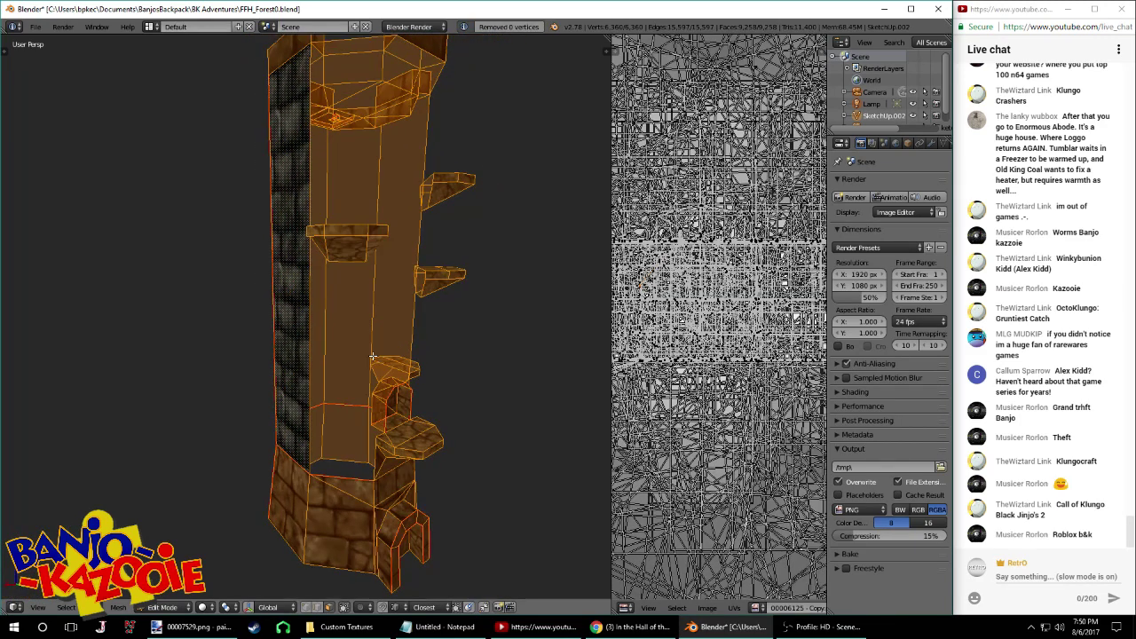
middle_drag(322, 296, 396, 349)
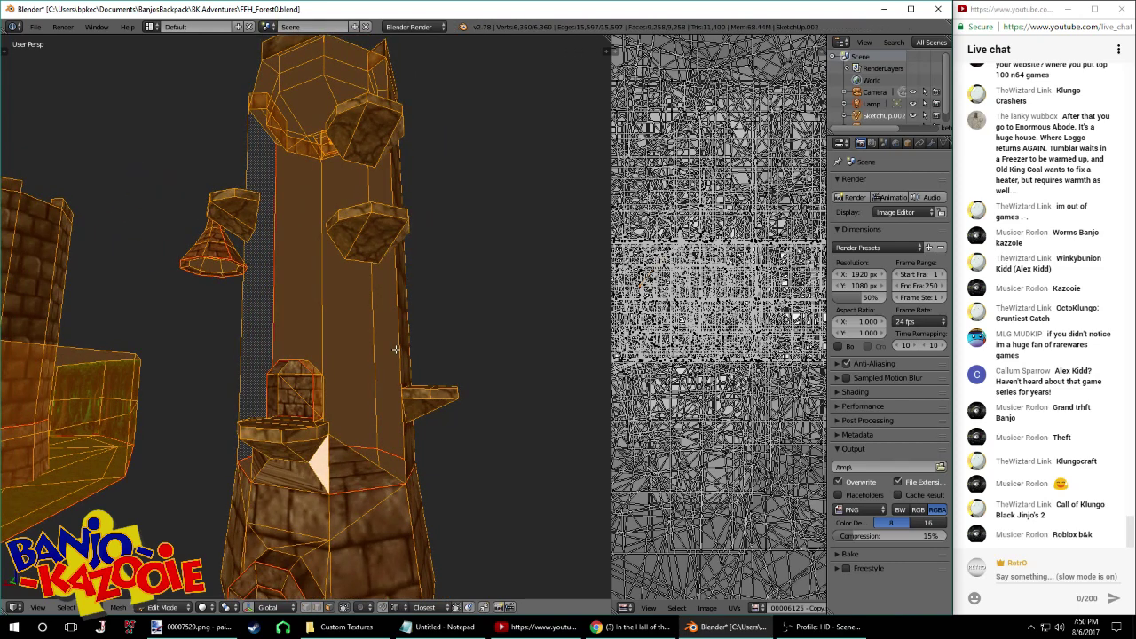
Switch to Chrome, look through the Banjo-Kazooie & Banjo-Tooie (Main OST) playlist and the live stream page, and return to Blender
click(630, 627)
scroll(787, 504, down, 3)
scroll(789, 506, up, 1)
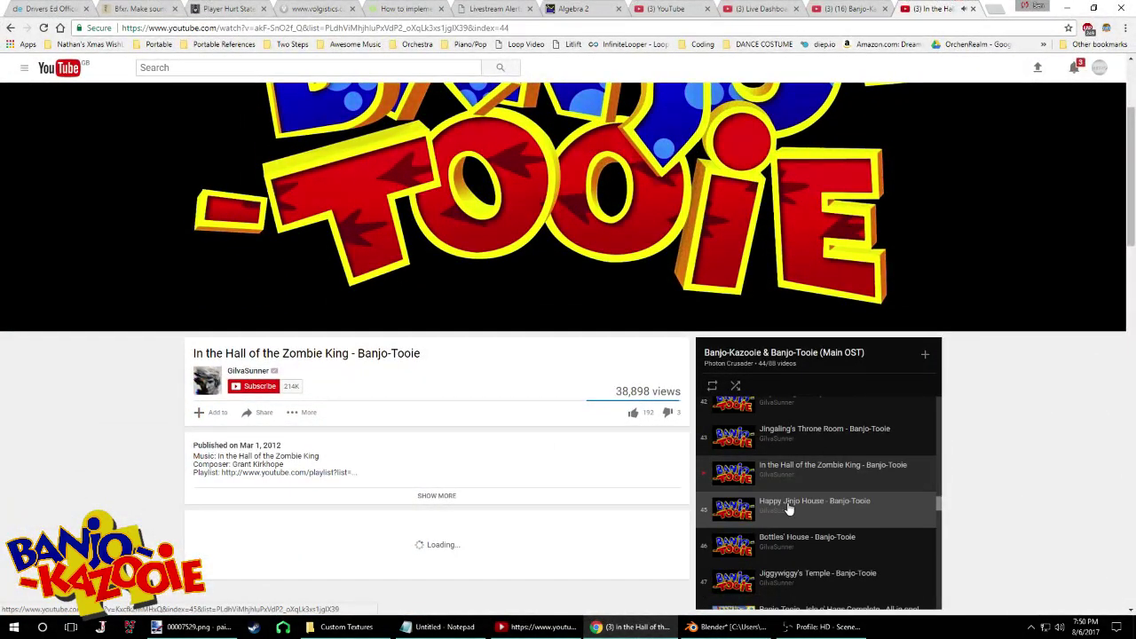
scroll(788, 506, down, 1)
scroll(563, 502, up, 2)
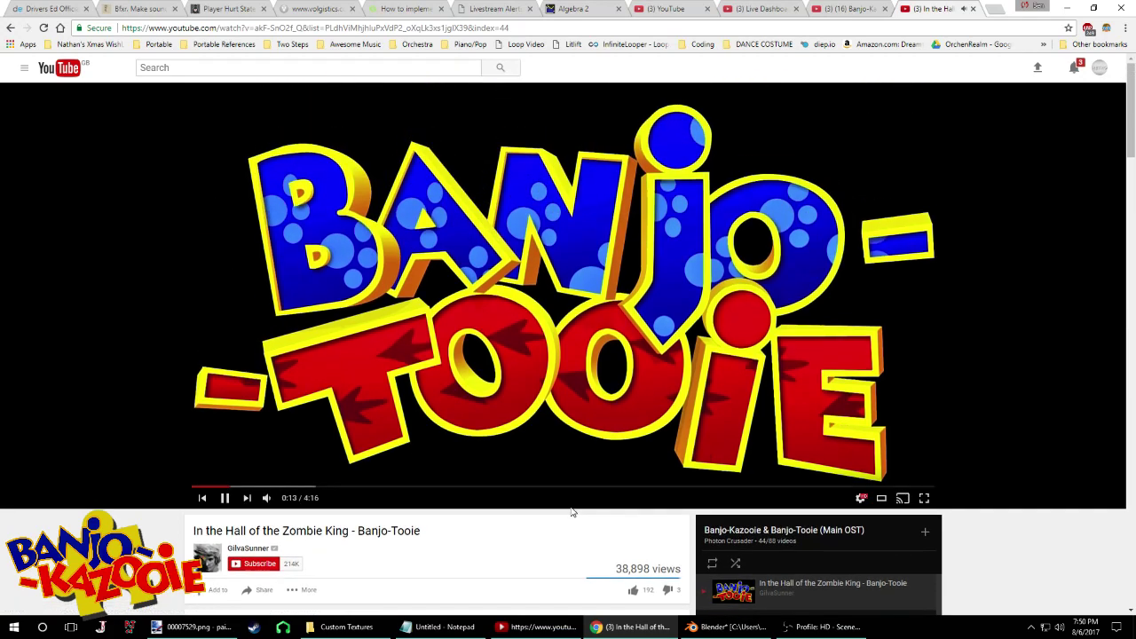
click(850, 9)
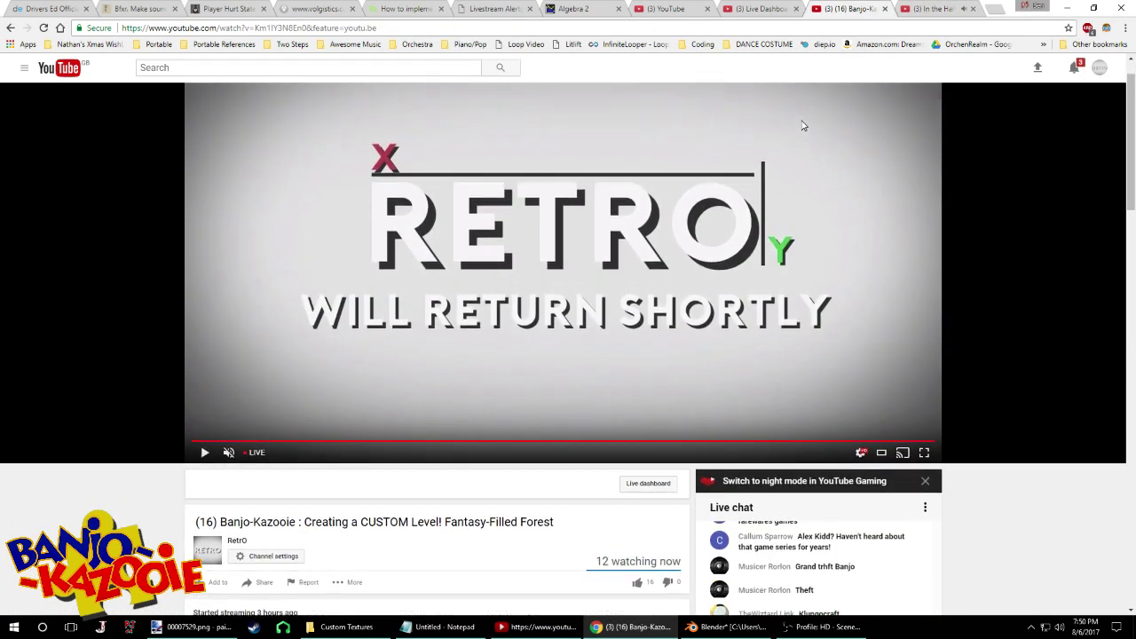
scroll(803, 125, up, 1)
click(933, 5)
click(1064, 6)
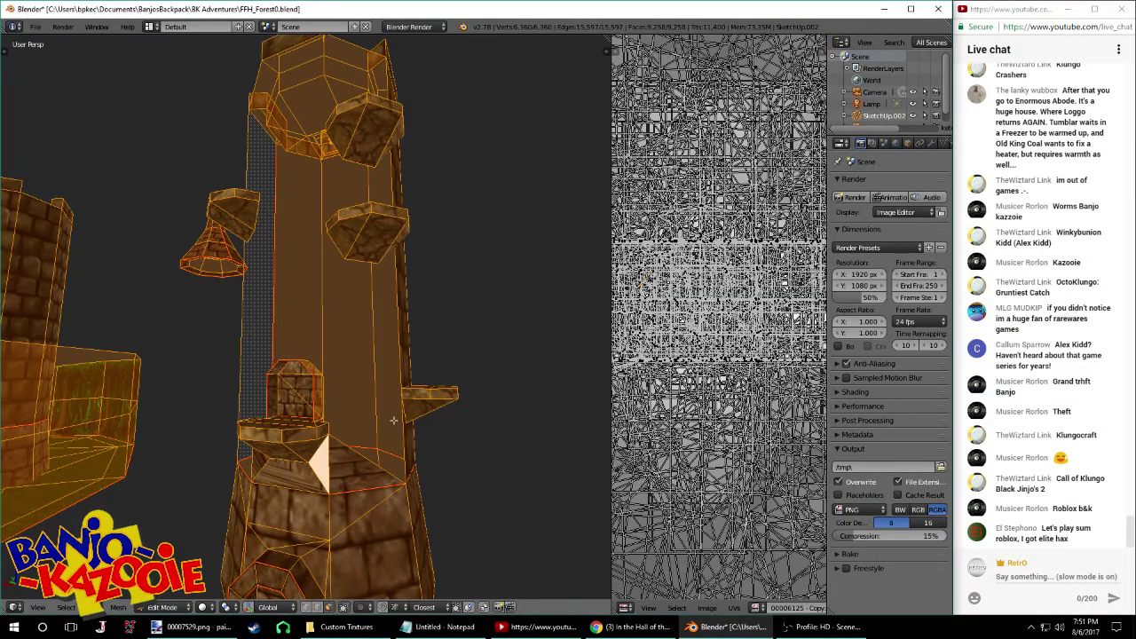
Run Remove Doubles twice more on the fully selected mesh
key(w)
click(390, 372)
middle_drag(389, 372, 371, 384)
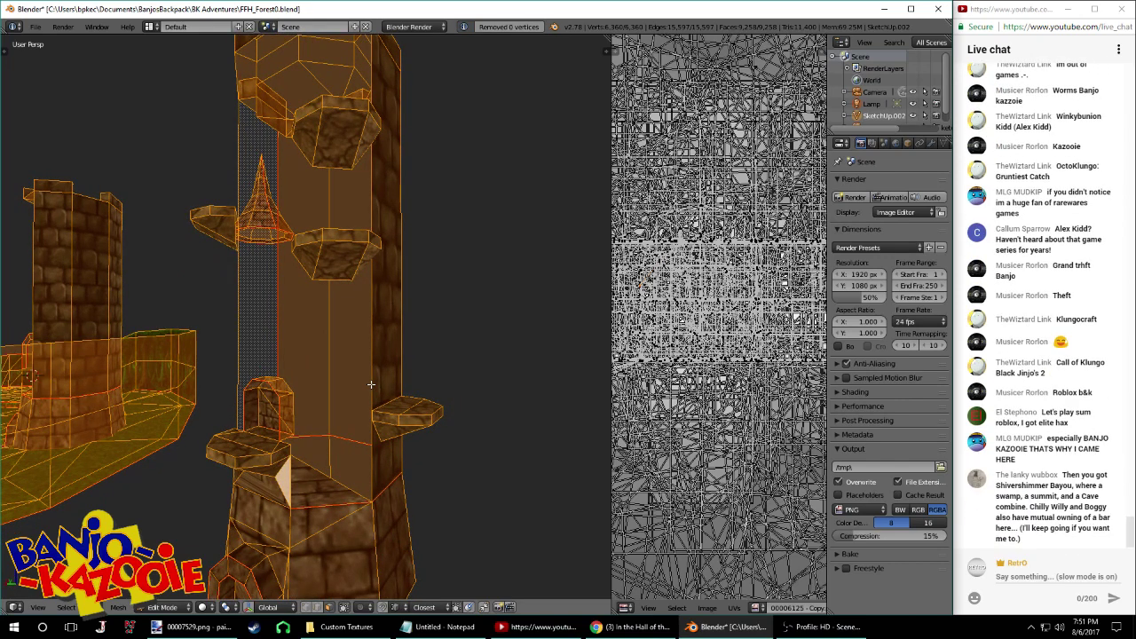
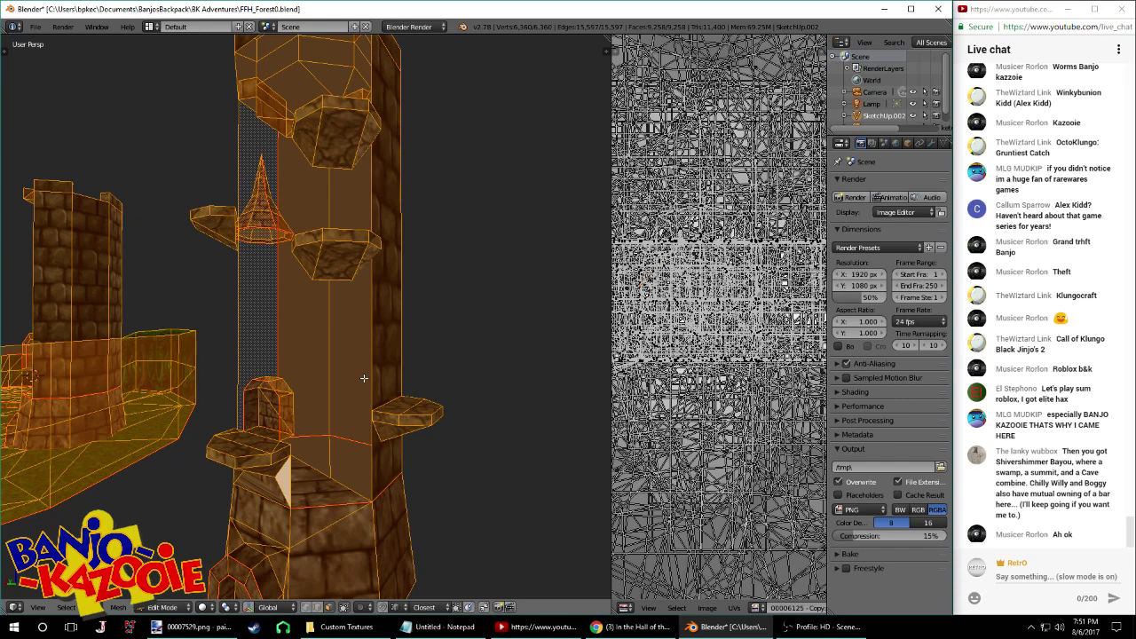
key(w)
click(366, 380)
mouse_move(365, 380)
middle_down()
mouse_move(434, 388)
mouse_move(381, 355)
mouse_move(331, 347)
mouse_move(342, 348)
mouse_move(326, 317)
mouse_move(211, 334)
mouse_move(203, 345)
mouse_move(355, 383)
middle_up()
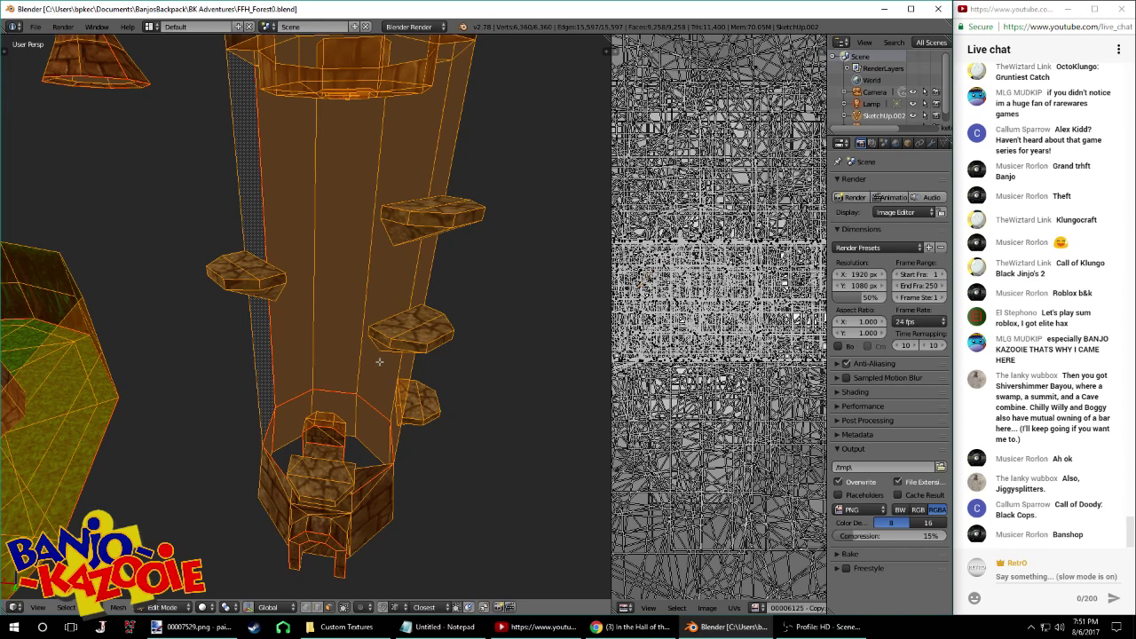
Save over the existing file and remove doubles across the reselected mesh
key(ctrl+s)
click(380, 362)
key(a)
key(a)
key(w)
click(380, 362)
middle_drag(380, 362, 343, 429)
scroll(431, 294, down, 4)
key(Tab)
key(Tab)
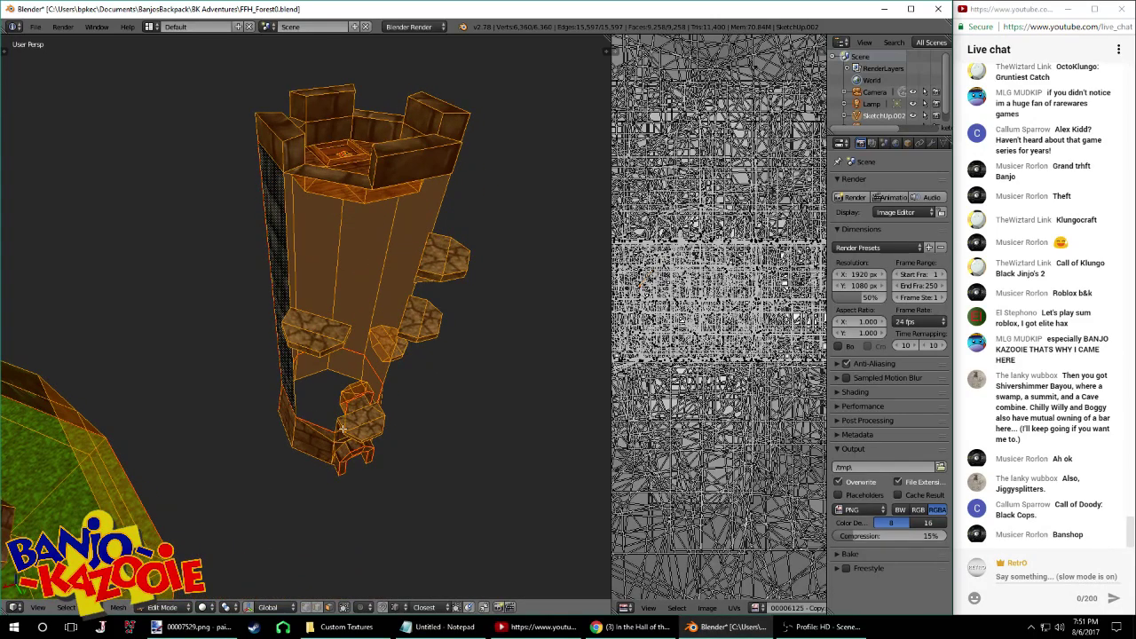
right_click(354, 324)
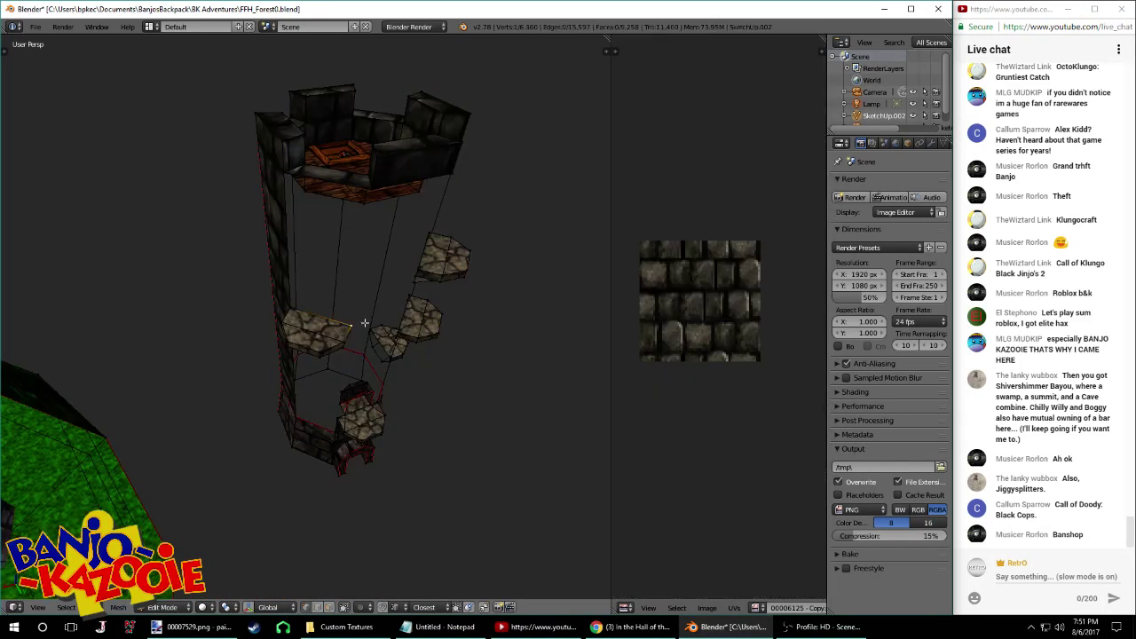
middle_drag(364, 323, 358, 300)
mouse_move(369, 275)
middle_down()
mouse_move(398, 279)
mouse_move(368, 293)
middle_up()
key(g)
key(z)
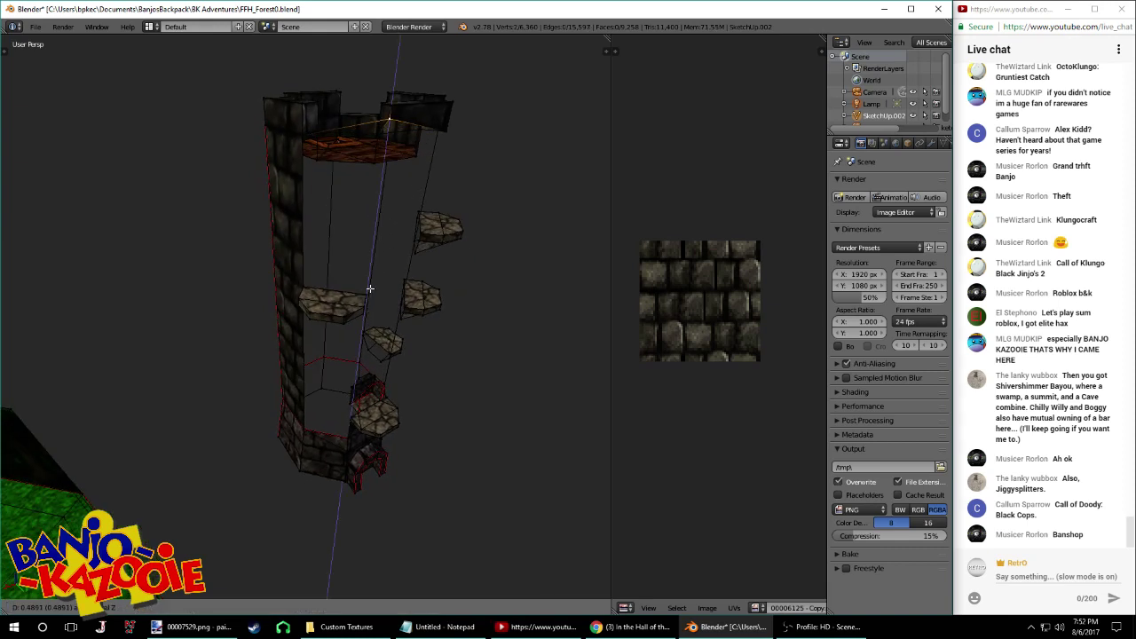
right_click(375, 303)
Extrude the tower rim's corner vertex about 5.24 units straight down along Z to the height of the front ledge
key(e)
key(z)
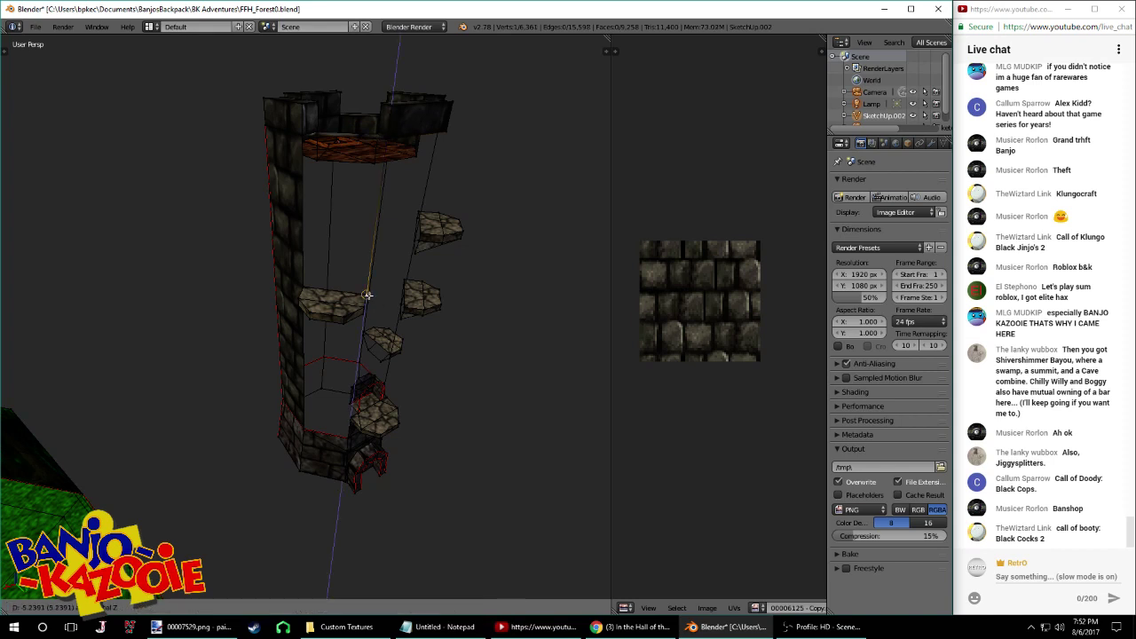
click(367, 293)
scroll(376, 294, up, 4)
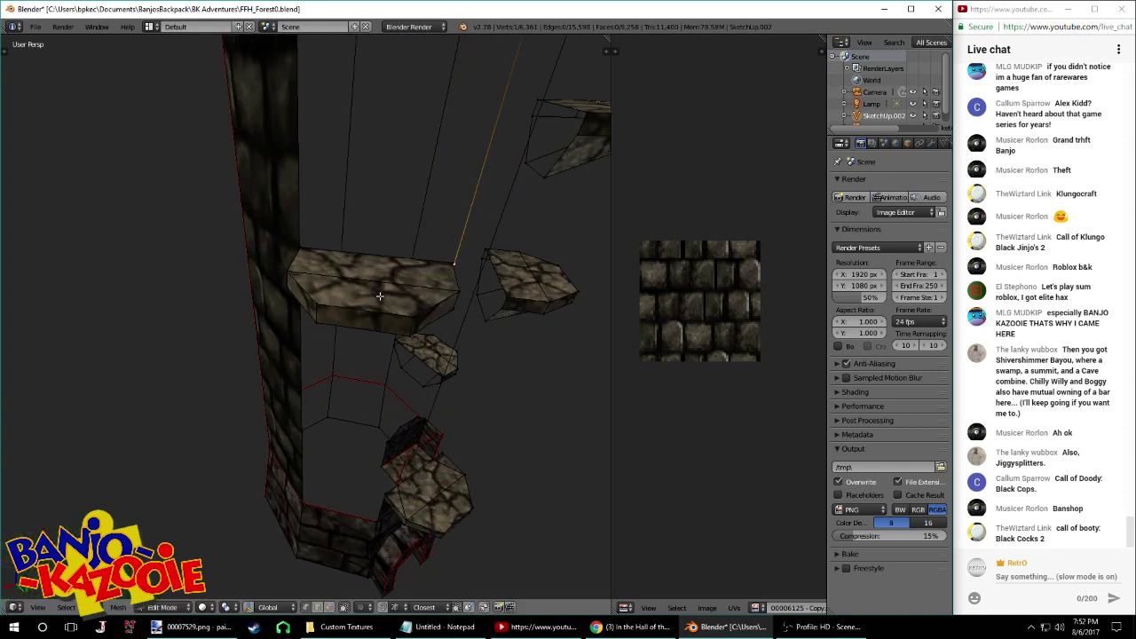
Select the whole front ledge, nudge it against the extruded tower corner, and save over the existing file
middle_drag(434, 293, 442, 318)
right_click(452, 323)
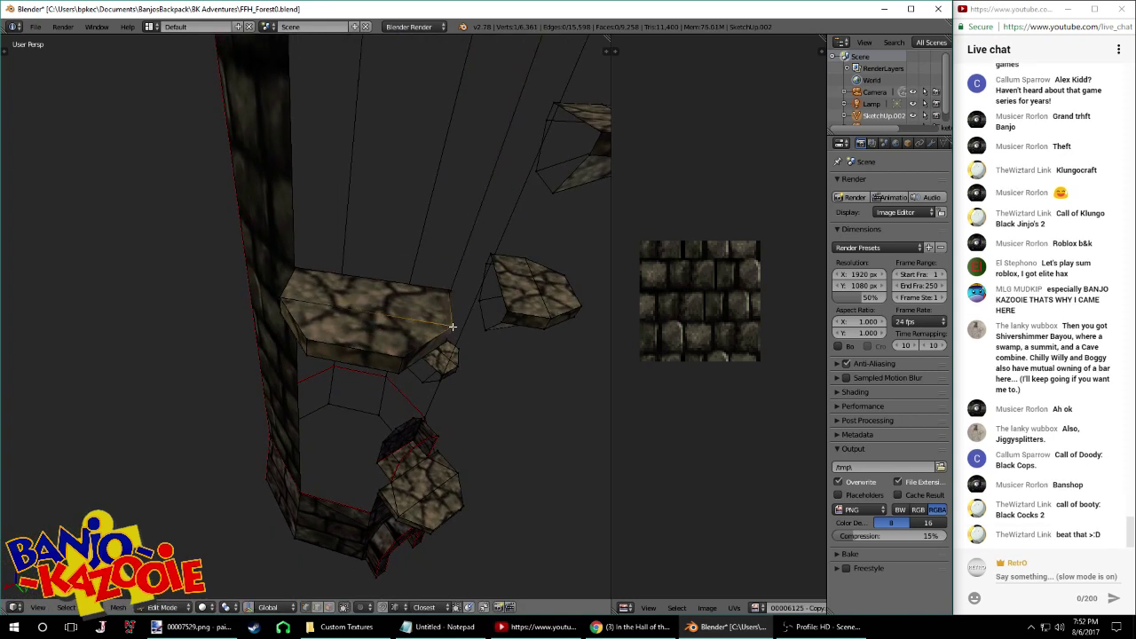
key(ctrl+l)
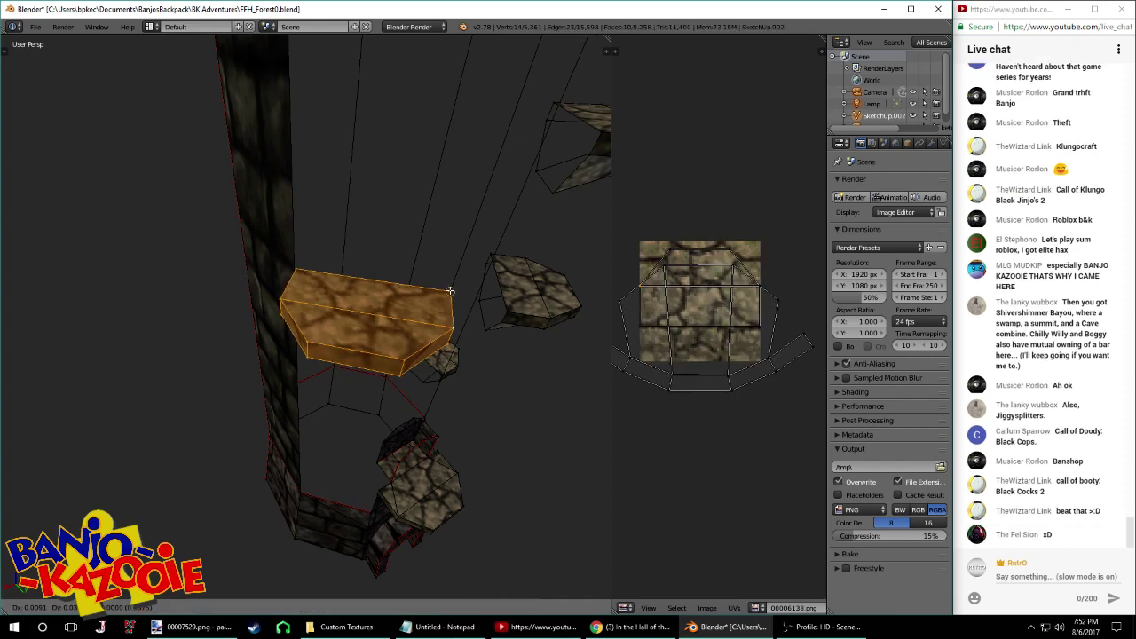
mouse_move(322, 254)
middle_down()
mouse_move(349, 251)
mouse_move(336, 238)
middle_up()
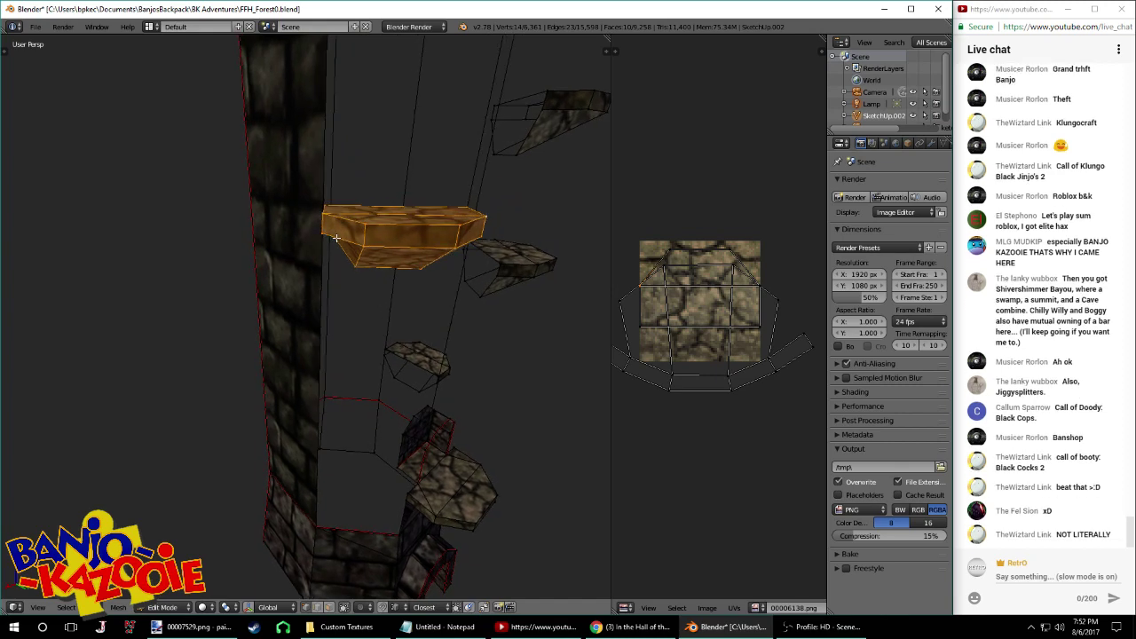
middle_drag(388, 342, 368, 272)
key(ctrl+s)
click(369, 271)
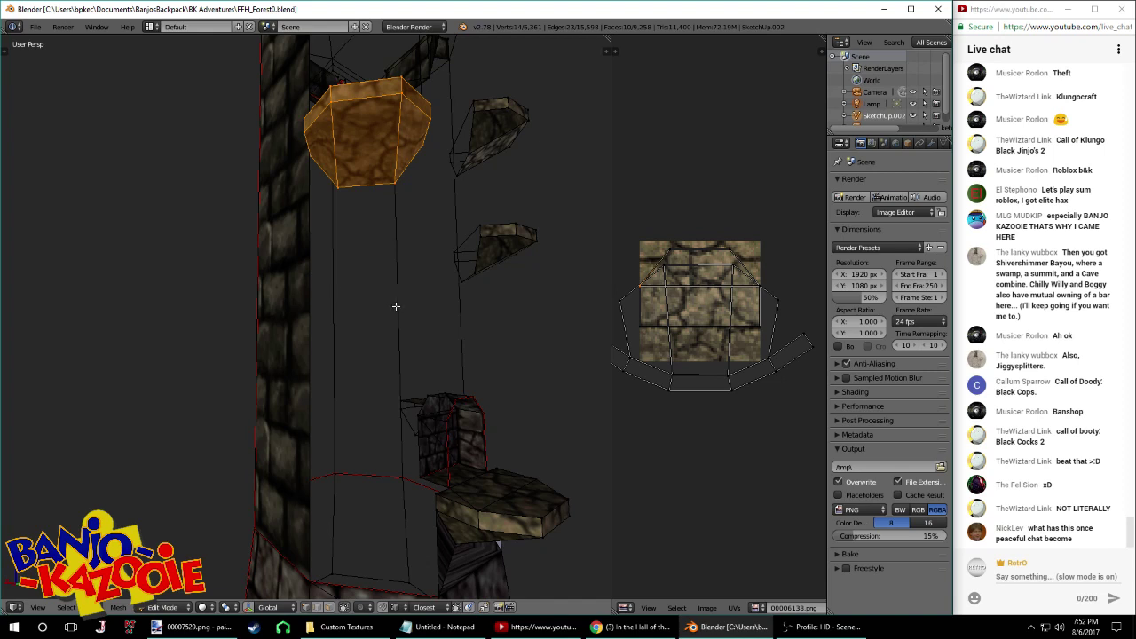
Fill the side triangle and the front face between the front ledge's underside and the tower base
right_click(312, 157)
scroll(356, 463, down, 1)
right_click(309, 195)
shift+right_click(378, 521)
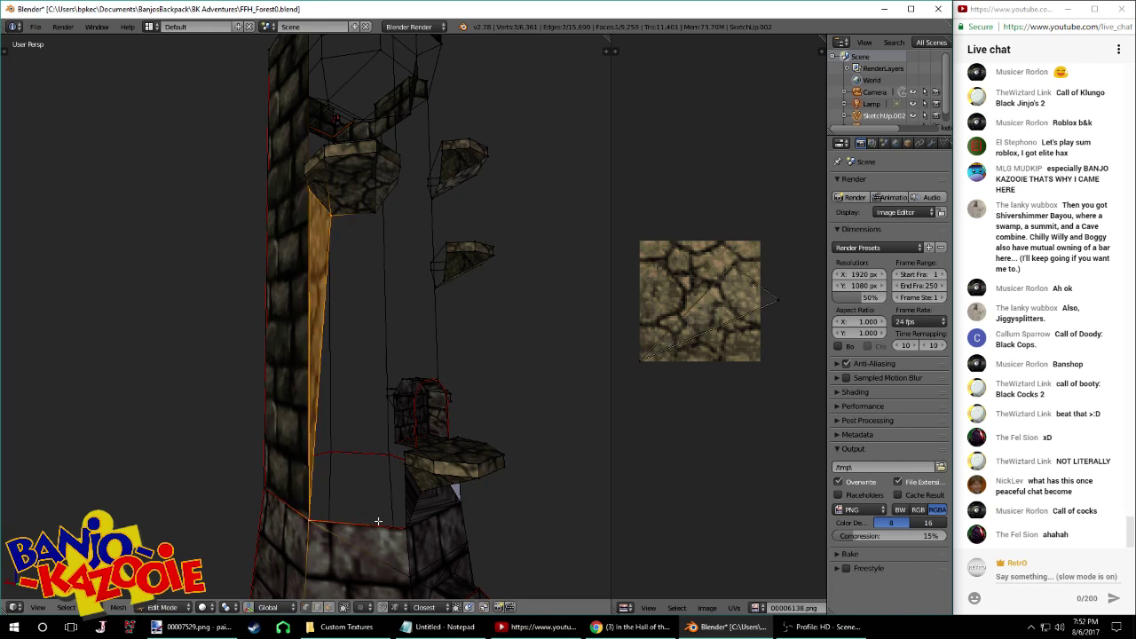
right_click(404, 530)
shift+right_click(375, 210)
shift+right_click(334, 216)
shift+right_click(311, 519)
key(f)
Try to fill the side triangle between the front ledge's other corner and the tower base, and undo it
right_click(394, 206)
shift+right_click(402, 532)
shift+right_click(377, 217)
key(f)
middle_drag(380, 355, 402, 387)
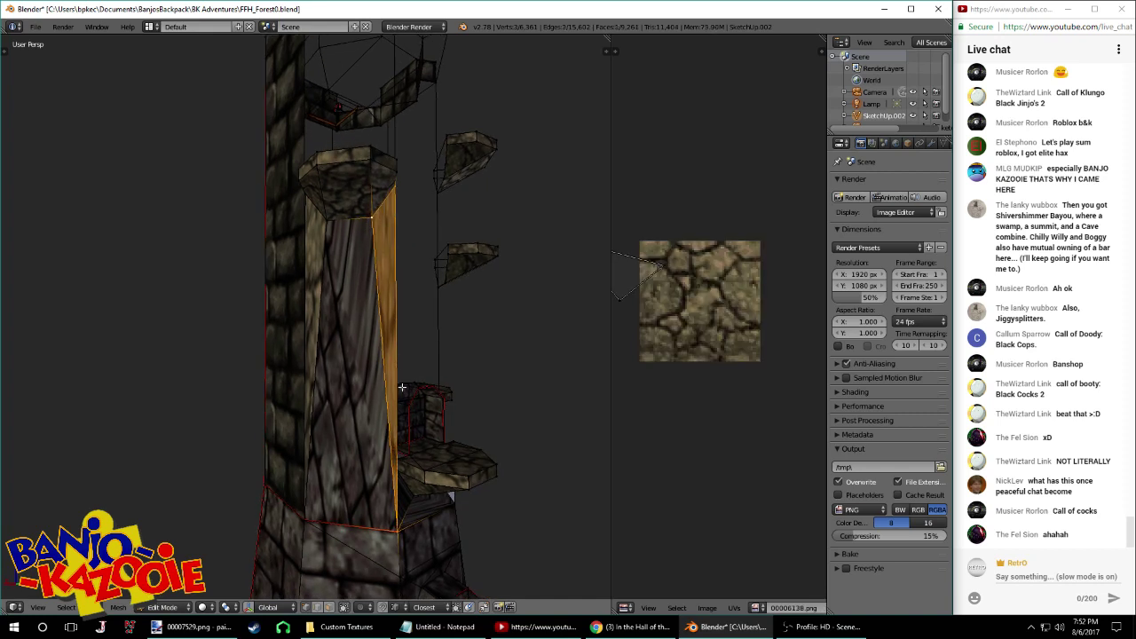
key(ctrl+z)
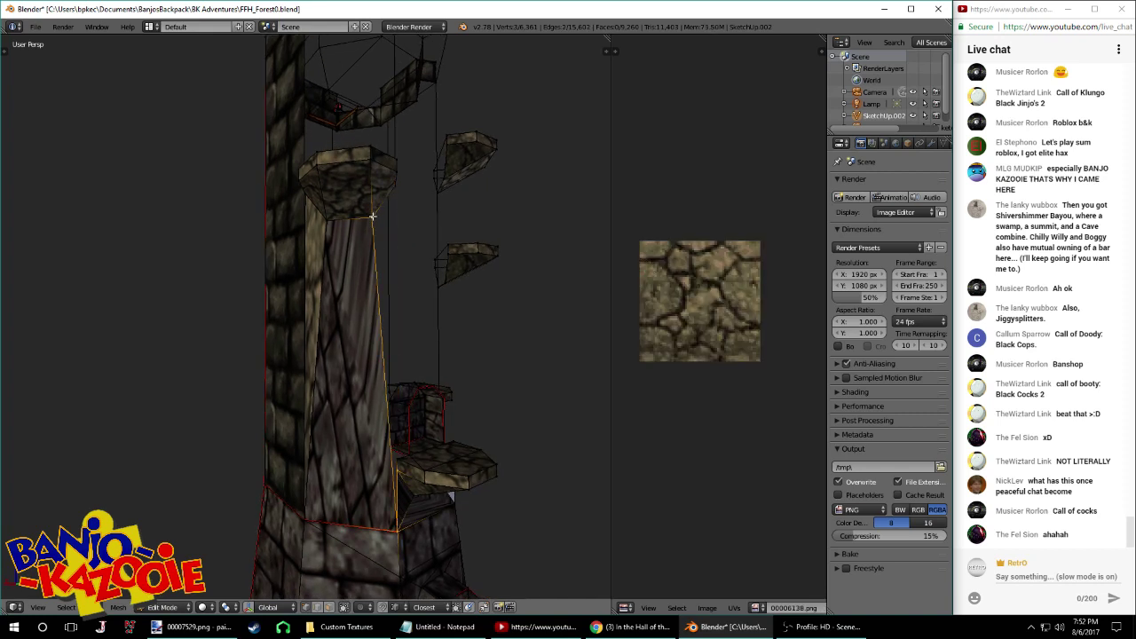
right_click(394, 185)
shift+right_click(402, 468)
shift+right_click(423, 463)
key(x)
key(f)
Connect the front ledge's outer corner to the vertex beside the doorway ledge and fill the triangle to its underside
right_click(397, 460)
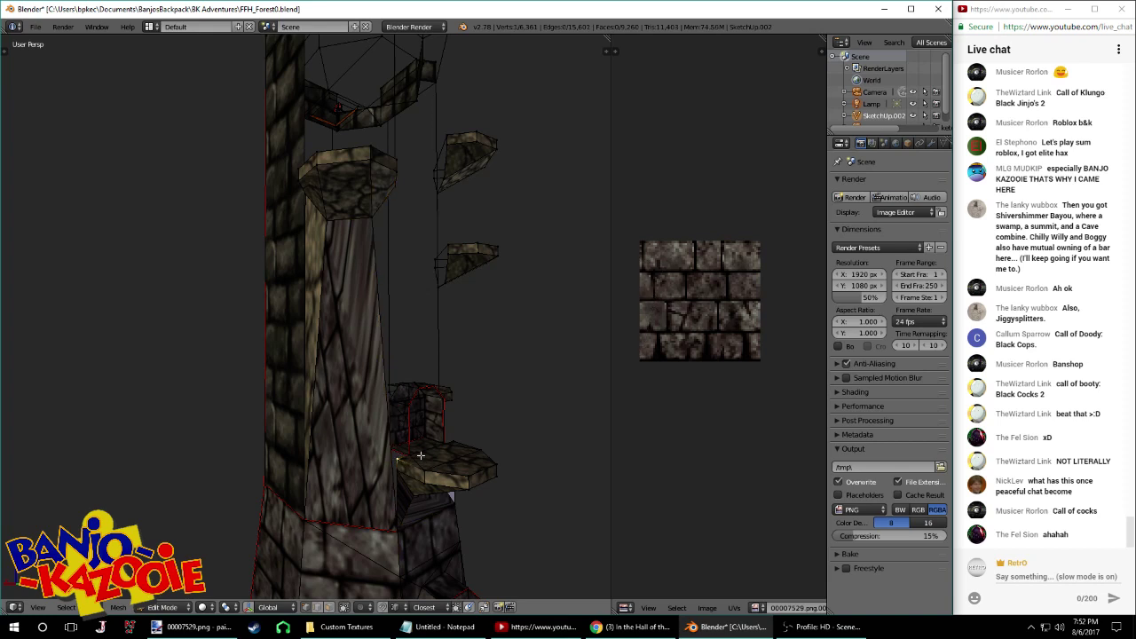
middle_drag(416, 409, 360, 238)
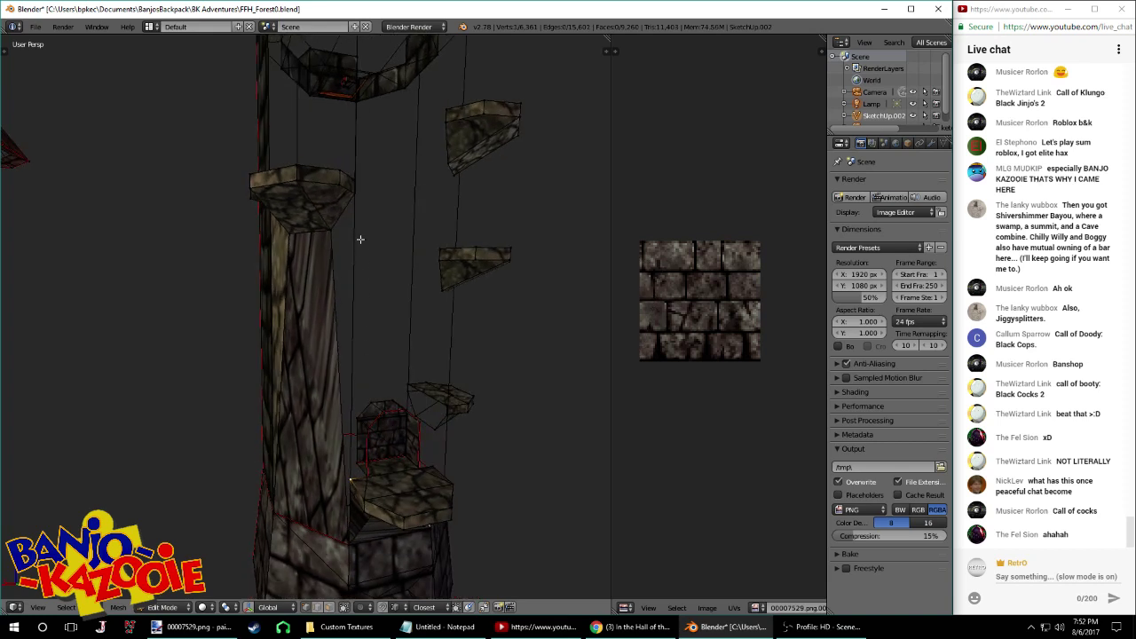
middle_drag(387, 286, 367, 363)
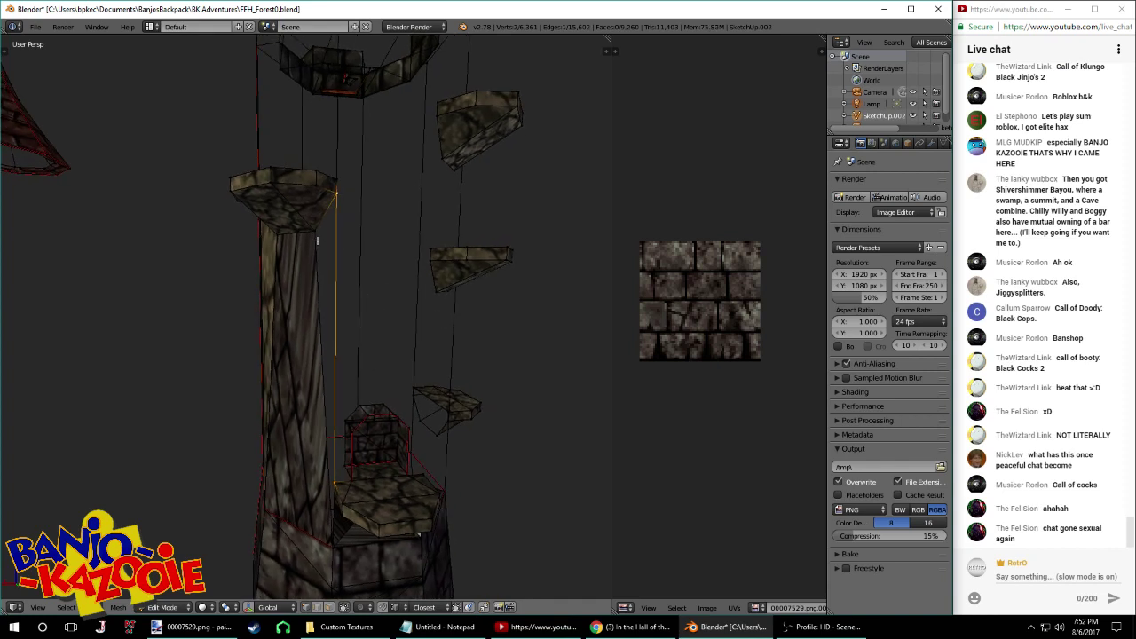
key(f)
shift+right_click(338, 487)
middle_drag(337, 488, 355, 488)
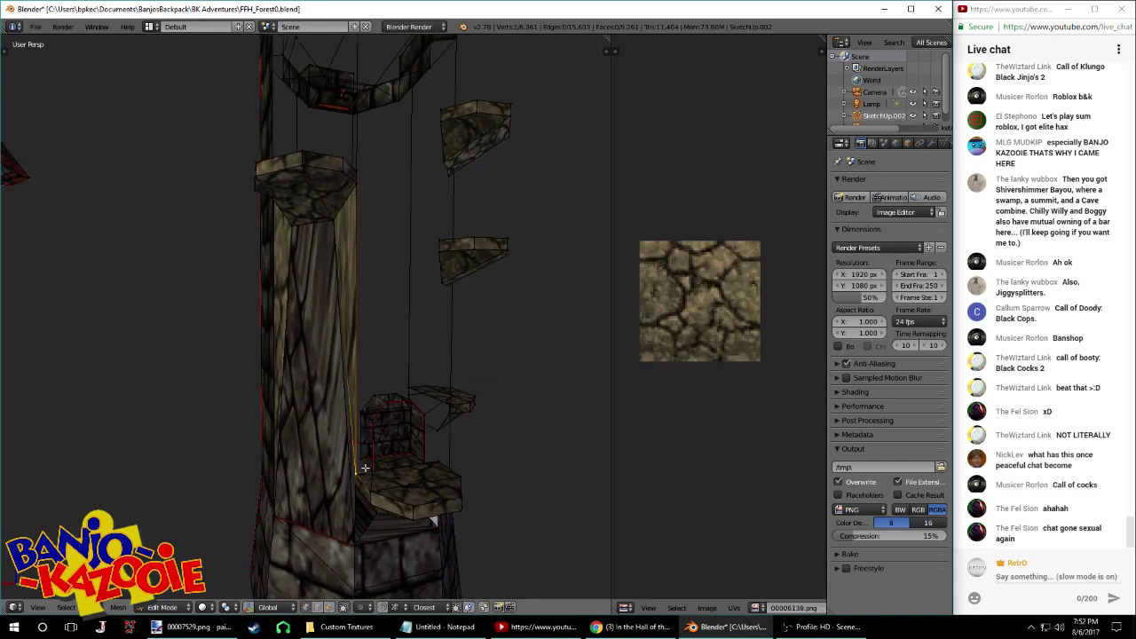
Fill the remaining gap between the front ledge's underside, the doorway ledge vertex and the tower base corner
shift+right_click(353, 536)
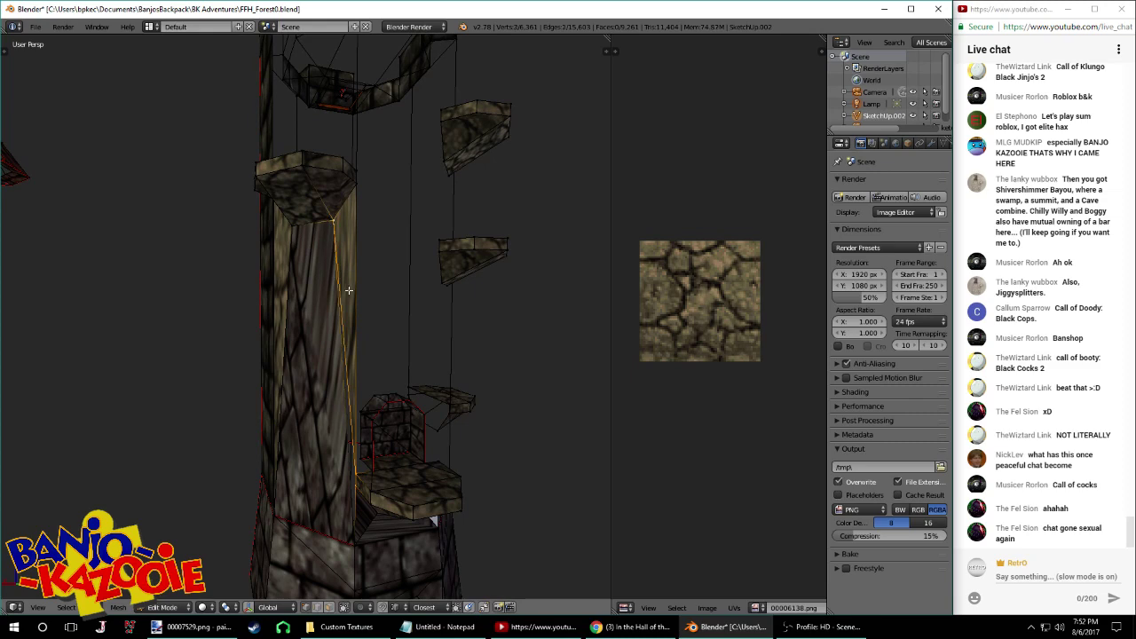
key(f)
key(f)
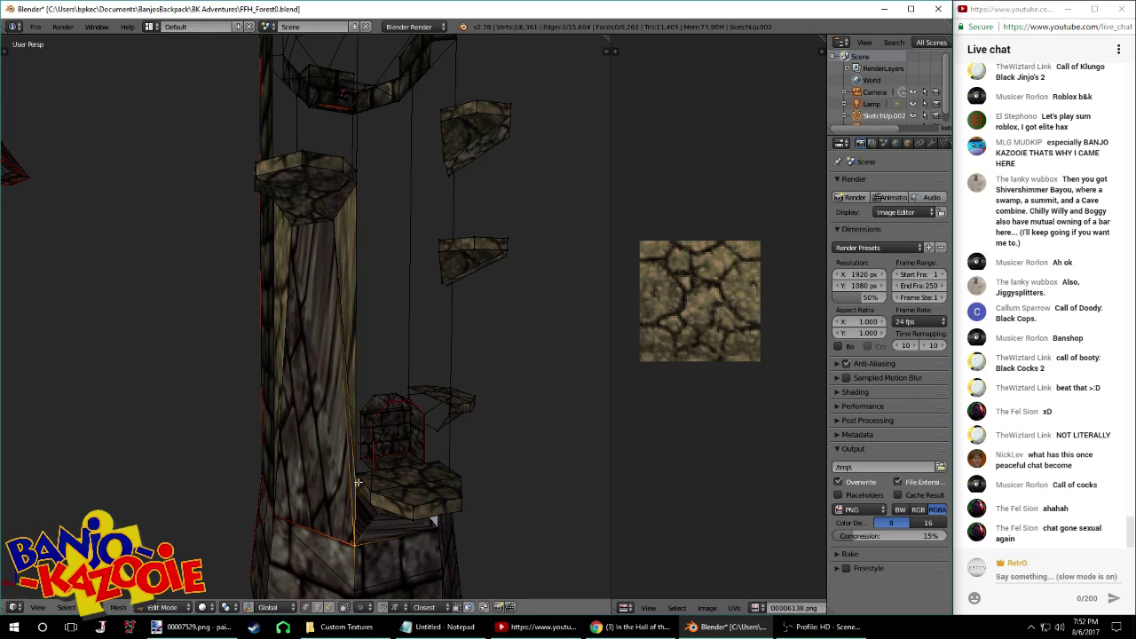
shift+right_click(333, 224)
key(f)
Join the vertex beside the doorway ledge to the near corner of the doorway arch with an edge
middle_drag(388, 307, 379, 471)
key(Tab)
key(Tab)
right_click(317, 418)
shift+right_click(379, 472)
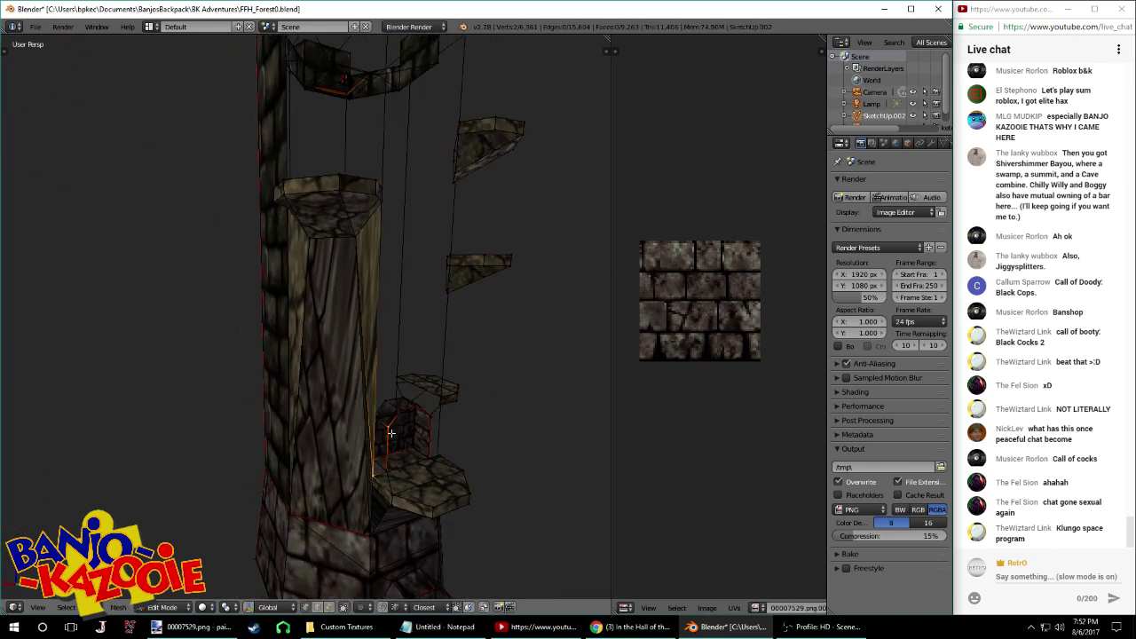
right_click(386, 429)
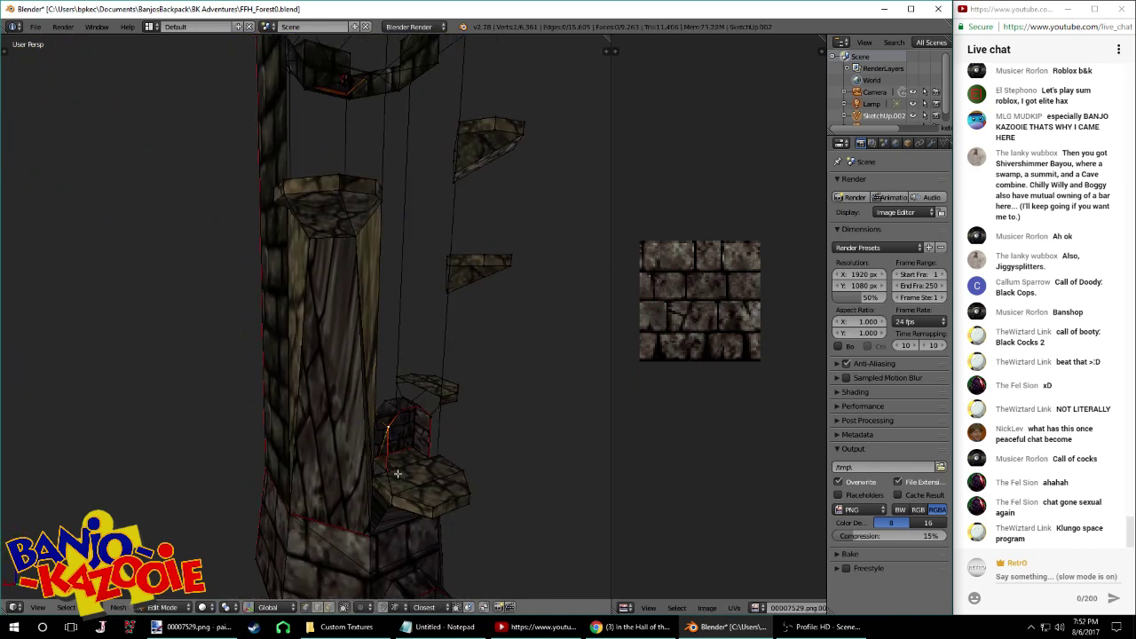
Select the whole mesh and run Remove Doubles
key(a)
key(a)
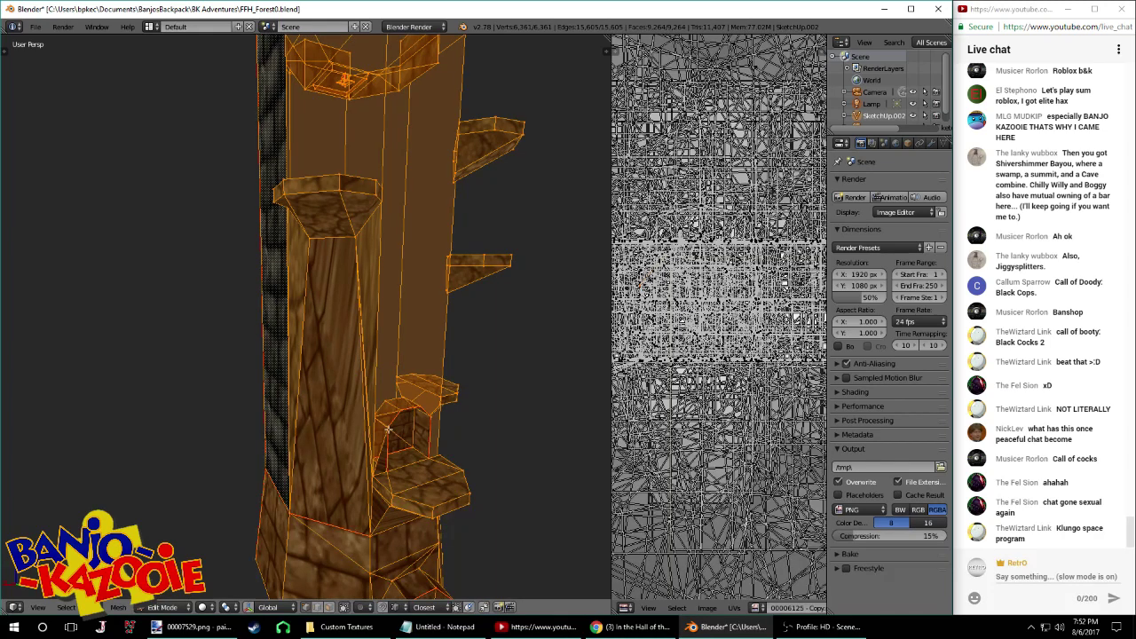
key(w)
click(382, 371)
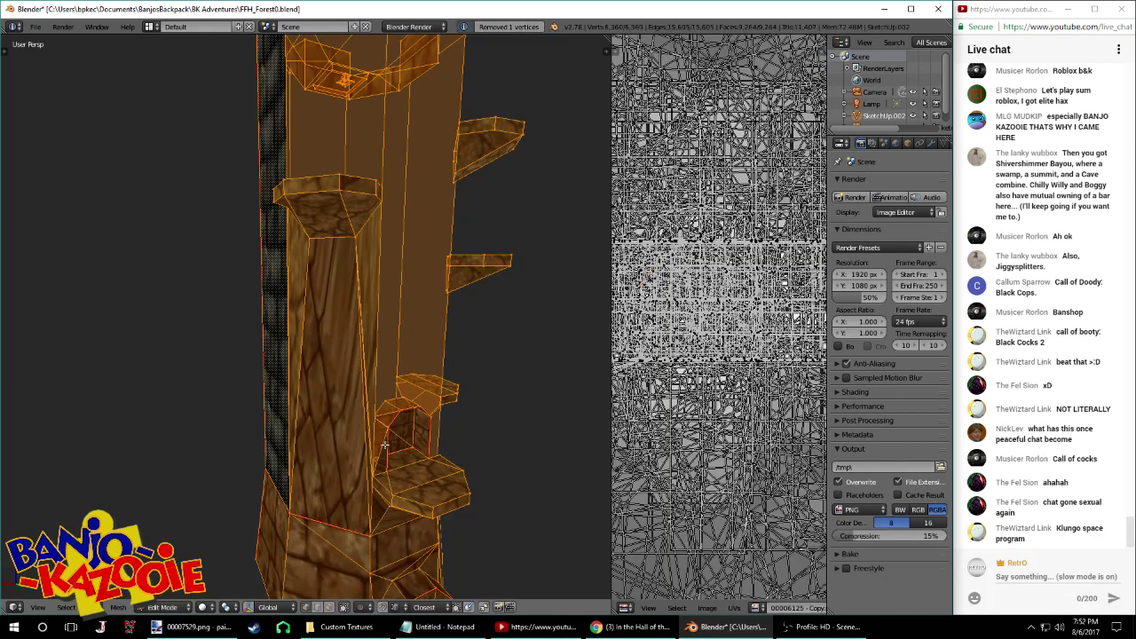
Fill the wall triangles between the near side of the doorway arch and the front ledge's corner
right_click(386, 433)
shift+right_click(380, 472)
shift+right_click(380, 206)
middle_drag(380, 207, 358, 228)
key(f)
right_click(365, 420)
shift+right_click(333, 212)
key(f)
Connect the doorway arch to the lower corner of the ledge beyond it and fill the triangle between them
middle_drag(394, 394, 323, 282)
right_click(304, 213)
right_click(349, 446)
middle_drag(349, 446, 348, 379)
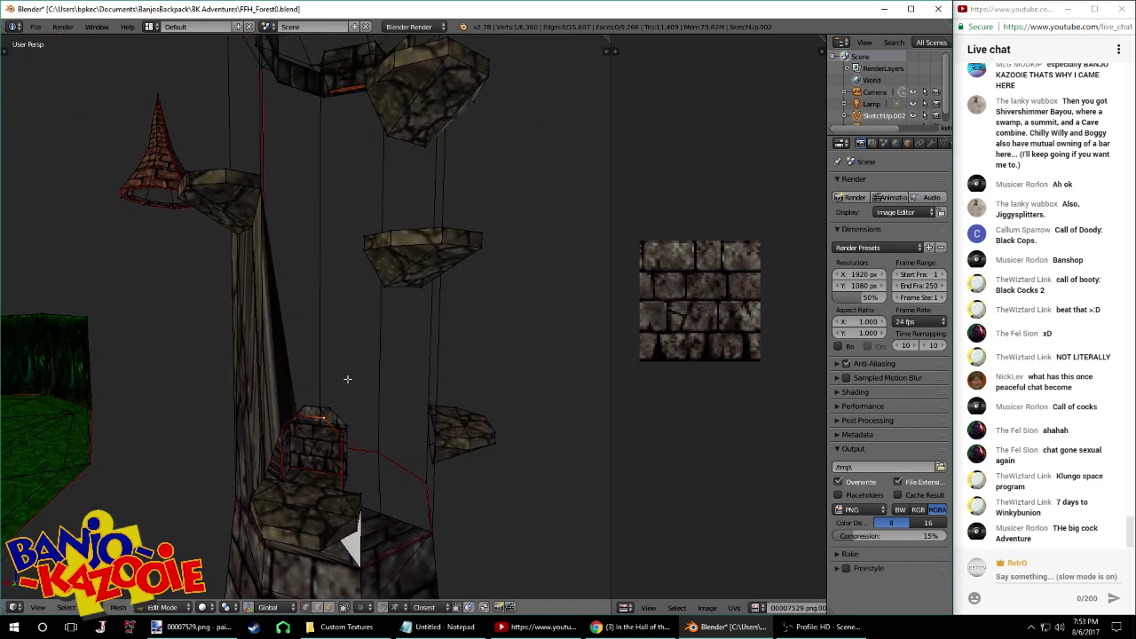
key(f)
right_click(367, 254)
key(f)
right_click(341, 435)
shift+right_click(367, 253)
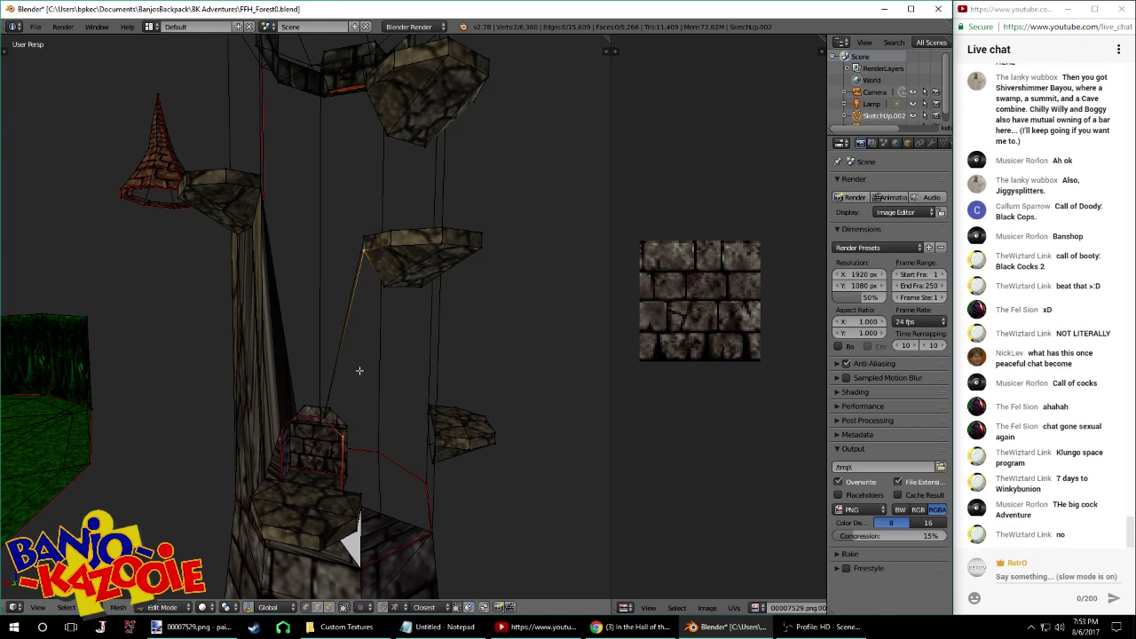
shift+right_click(324, 421)
key(f)
Fill the narrow triangle between the doorway arch and the end edge of the ledge beyond it
right_click(366, 237)
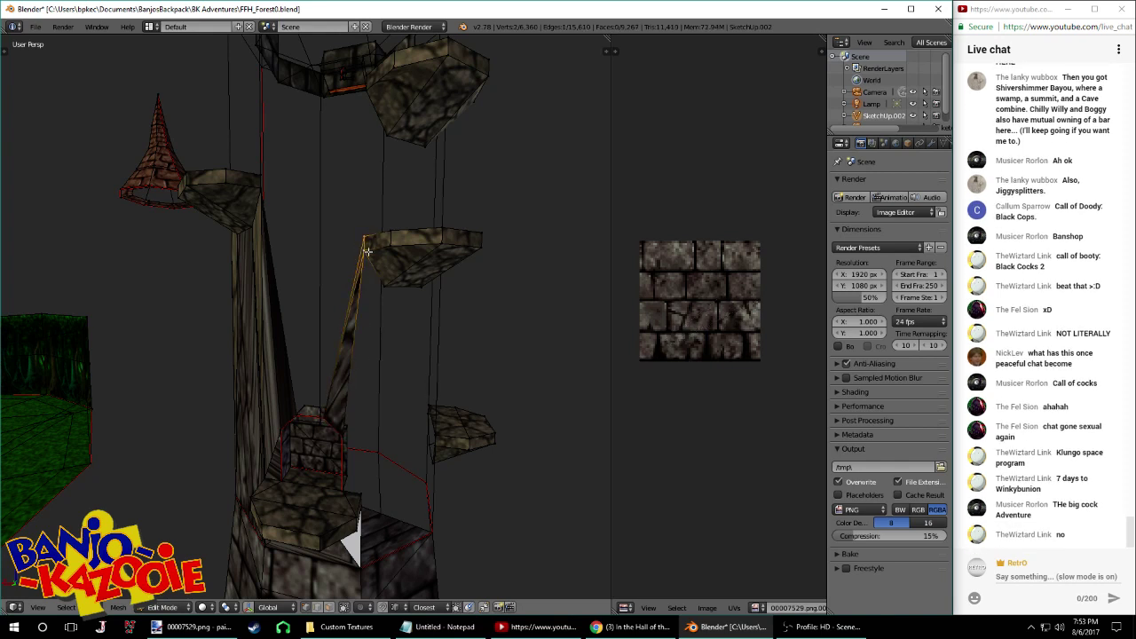
shift+right_click(320, 412)
key(space)
key(Return)
key(Tab)
middle_drag(412, 336, 412, 303)
scroll(435, 347, up, 4)
key(Tab)
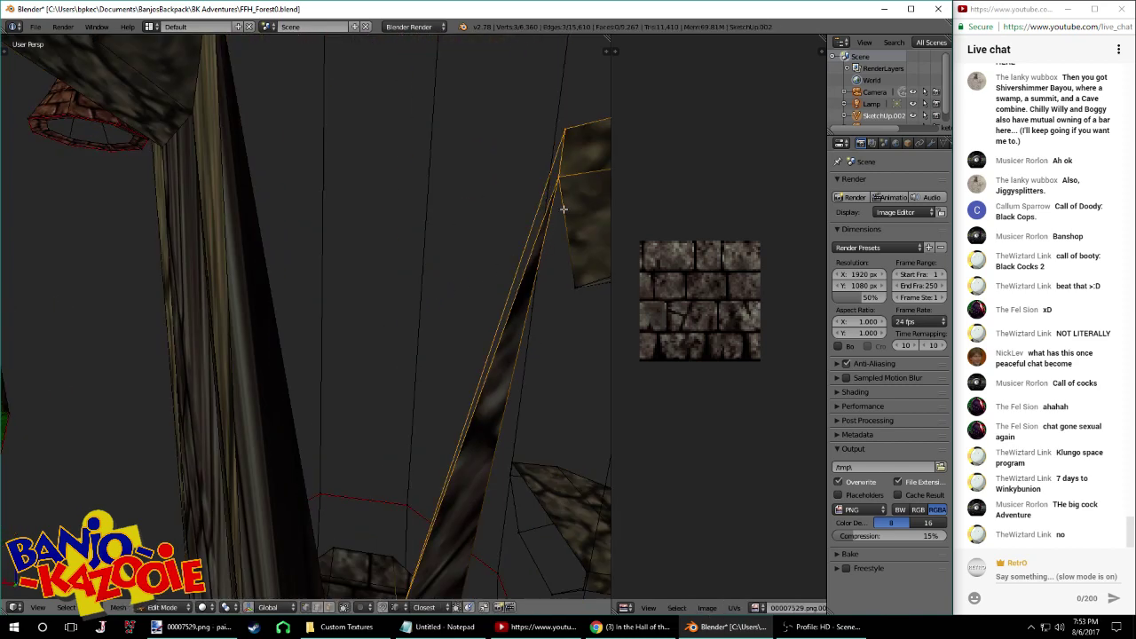
right_click(562, 208)
scroll(563, 208, down, 5)
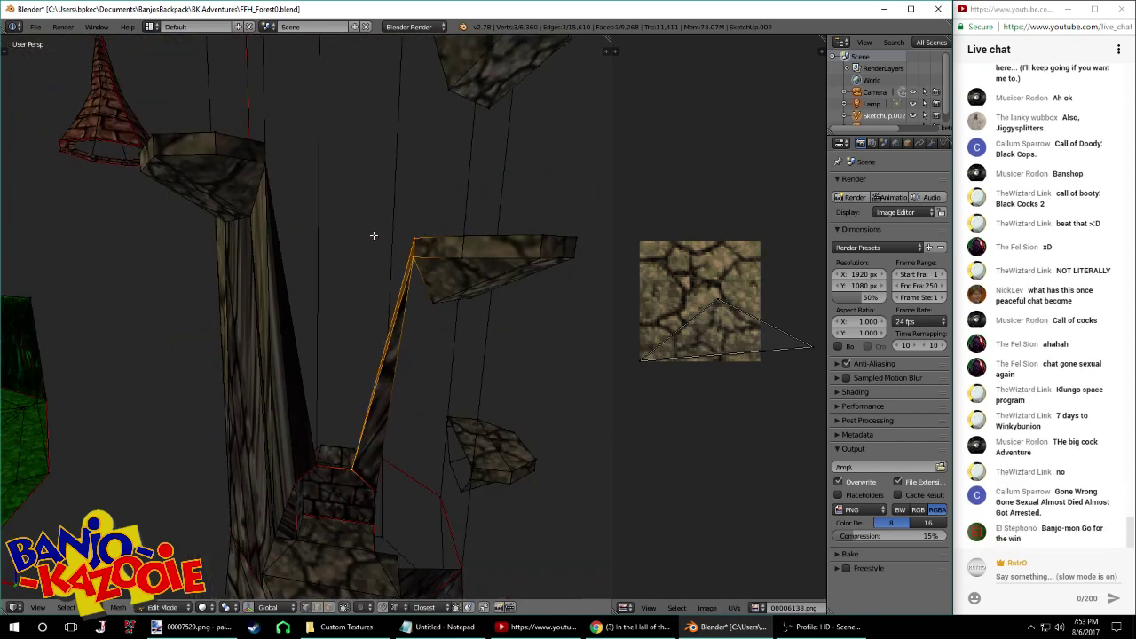
Fill the thin triangle between the front ledge's end edge and the upper corner of the neighbouring ledge
right_click(269, 166)
right_click(274, 149)
shift+right_click(272, 163)
shift+right_click(412, 237)
key(f)
right_click(414, 259)
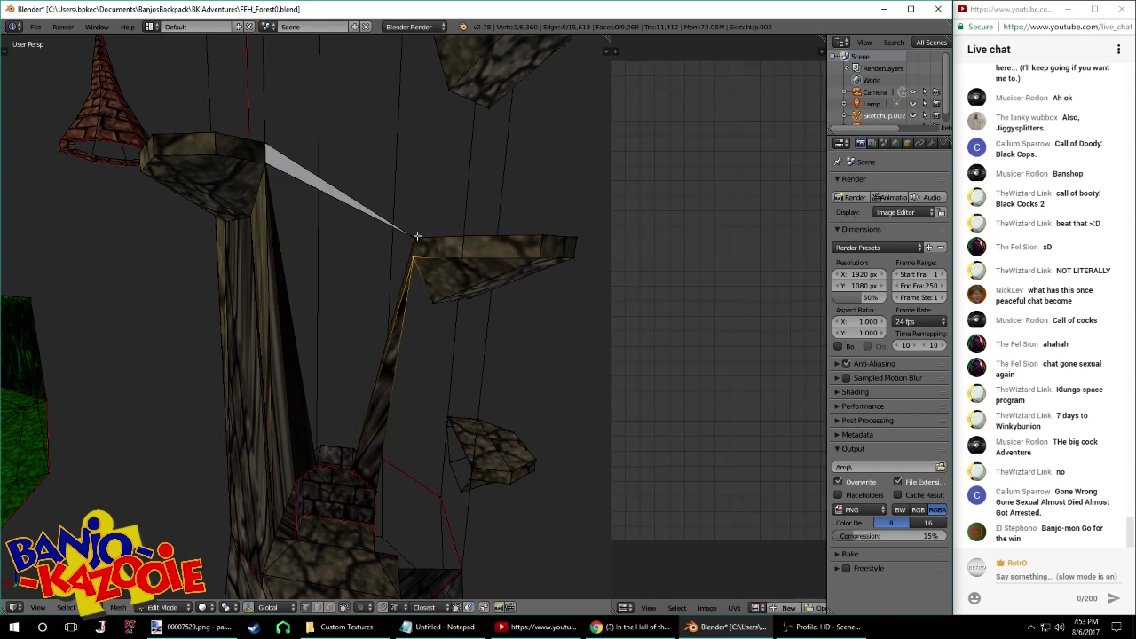
Fill the two wall triangles between the top of the doorway arch, the front ledge and the neighbouring ledge
right_click(415, 236)
shift+right_click(314, 466)
shift+right_click(373, 480)
key(f)
right_click(316, 466)
shift+right_click(267, 164)
shift+right_click(412, 236)
key(f)
Fill the wall triangles from the middle ledge's near corner up to the underside of the ledge above it
middle_drag(412, 237, 359, 310)
key(Tab)
key(Tab)
key(a)
key(b)
drag(351, 301, 334, 321)
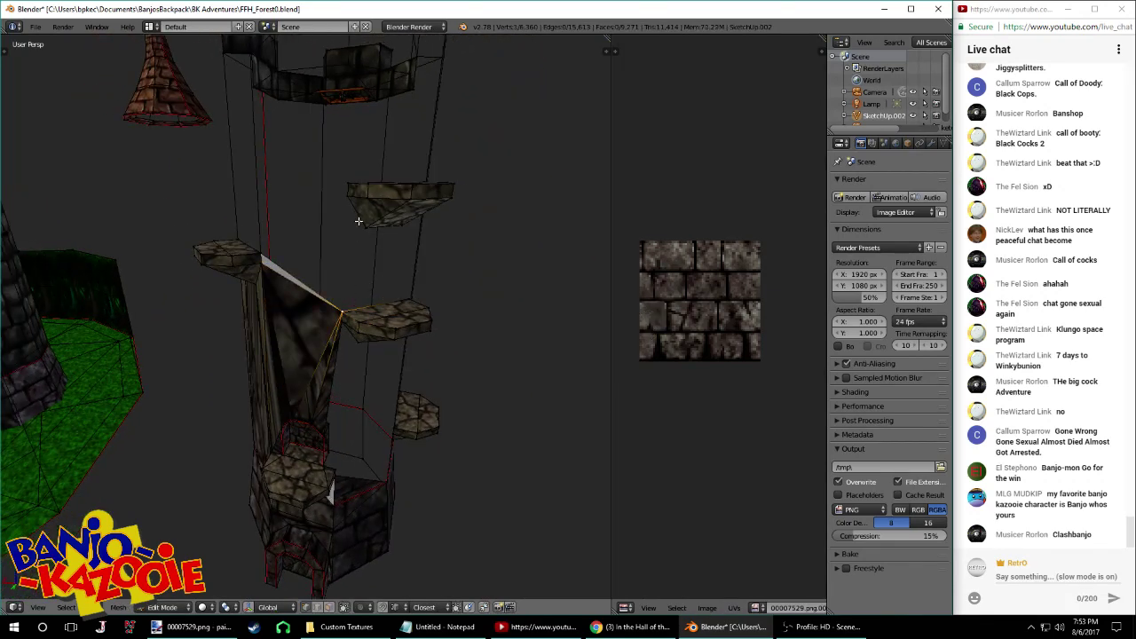
shift+right_click(350, 209)
middle_drag(349, 213, 359, 227)
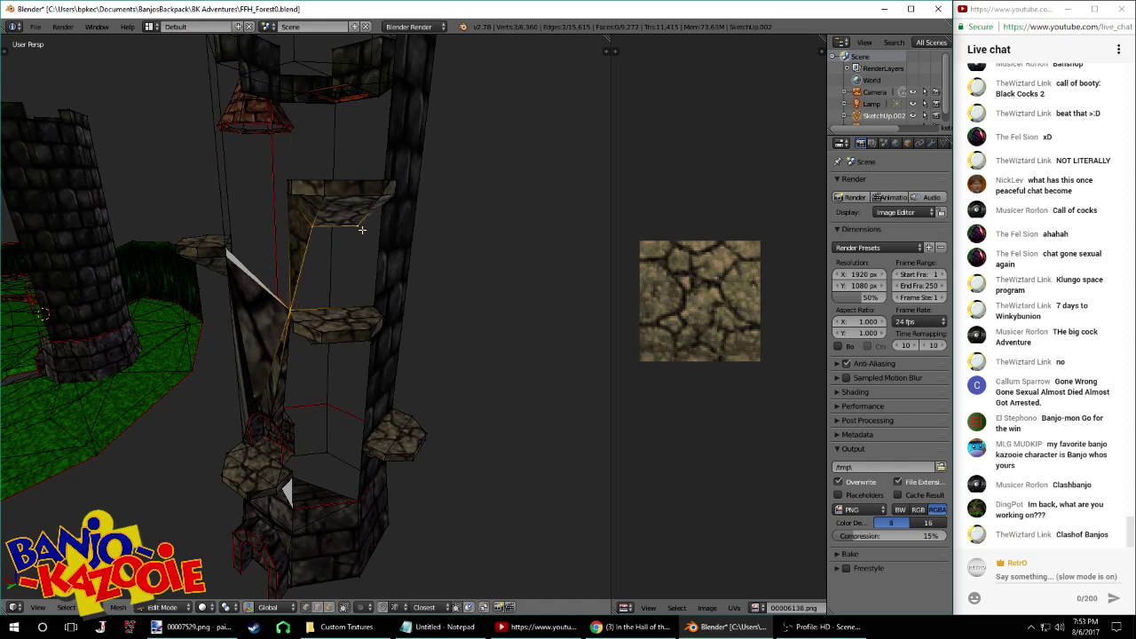
key(f)
Fill the triangle between the middle ledge's back edge and the underside corner of the ledge above
shift+right_click(368, 303)
shift+right_click(296, 308)
shift+right_click(300, 312)
shift+right_click(297, 308)
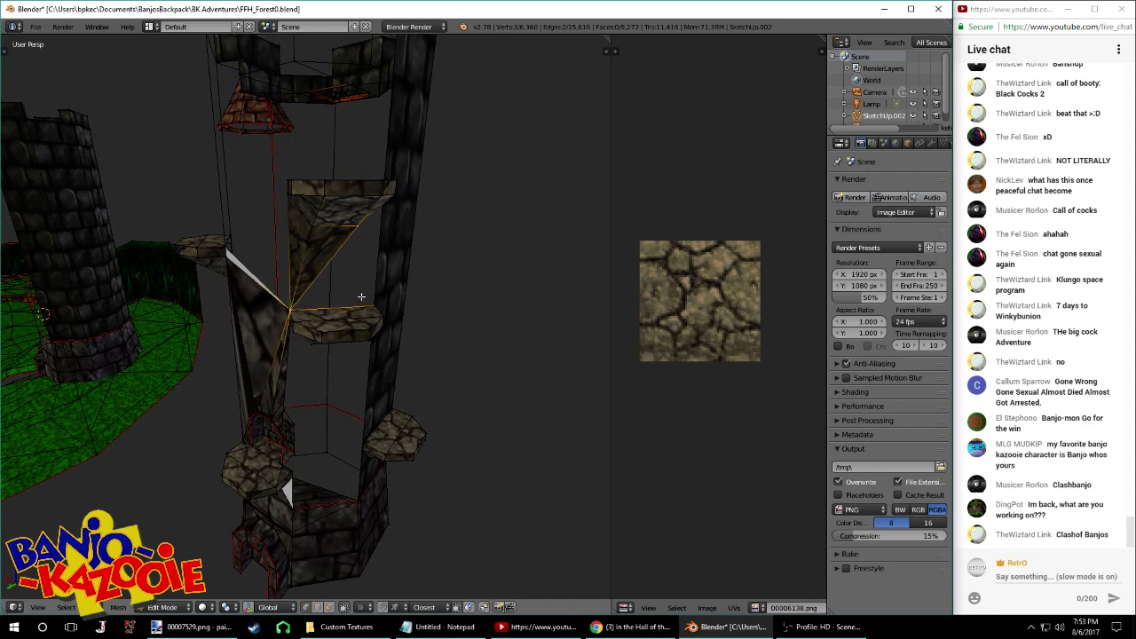
middle_drag(361, 296, 308, 227)
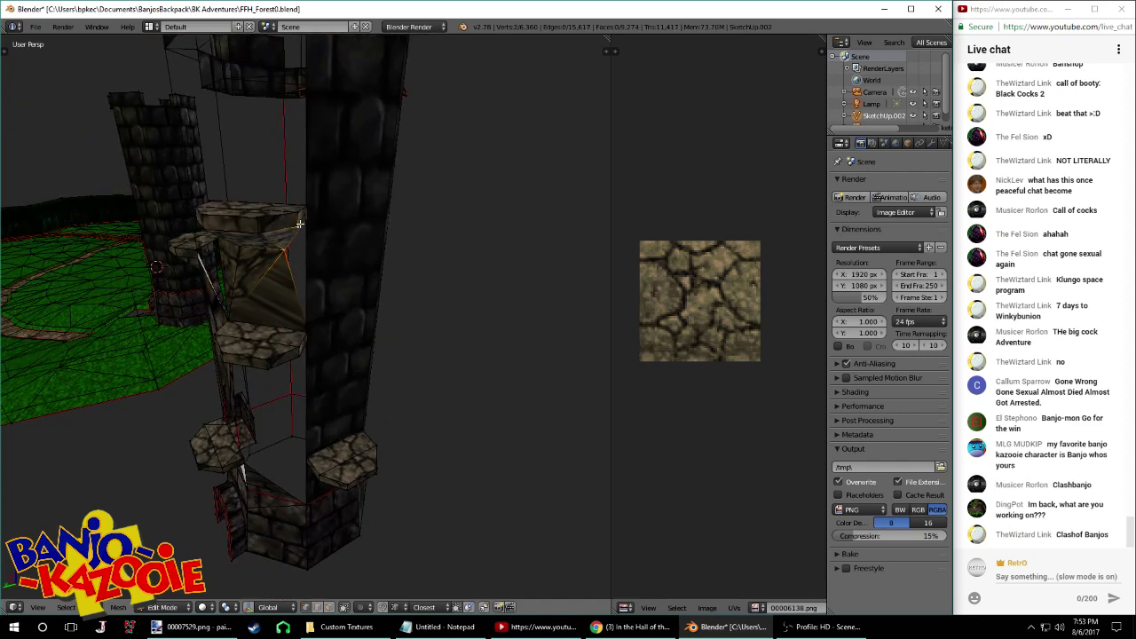
middle_drag(309, 301, 277, 250)
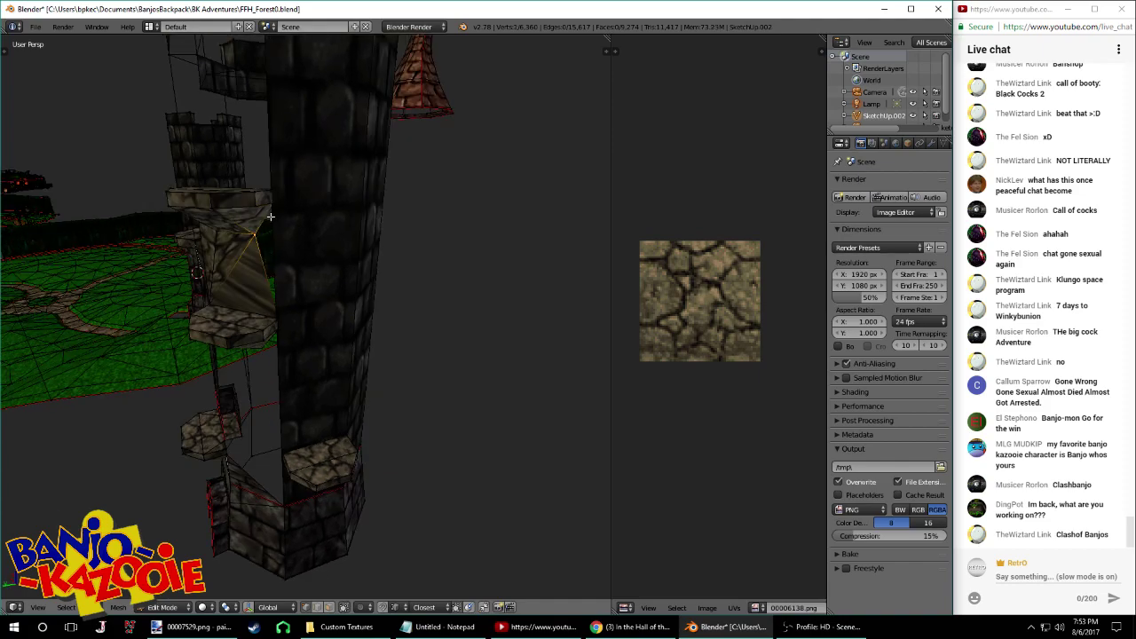
Remove doubles across the entire mesh and deselect everything
key(a)
key(w)
click(275, 217)
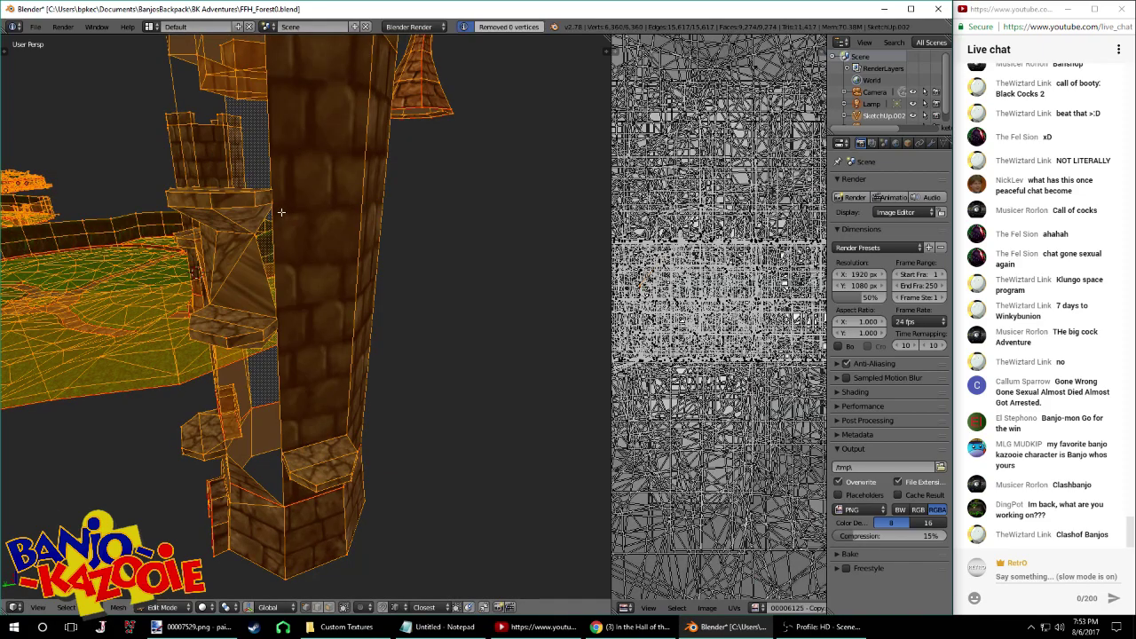
key(a)
middle_drag(279, 223, 438, 223)
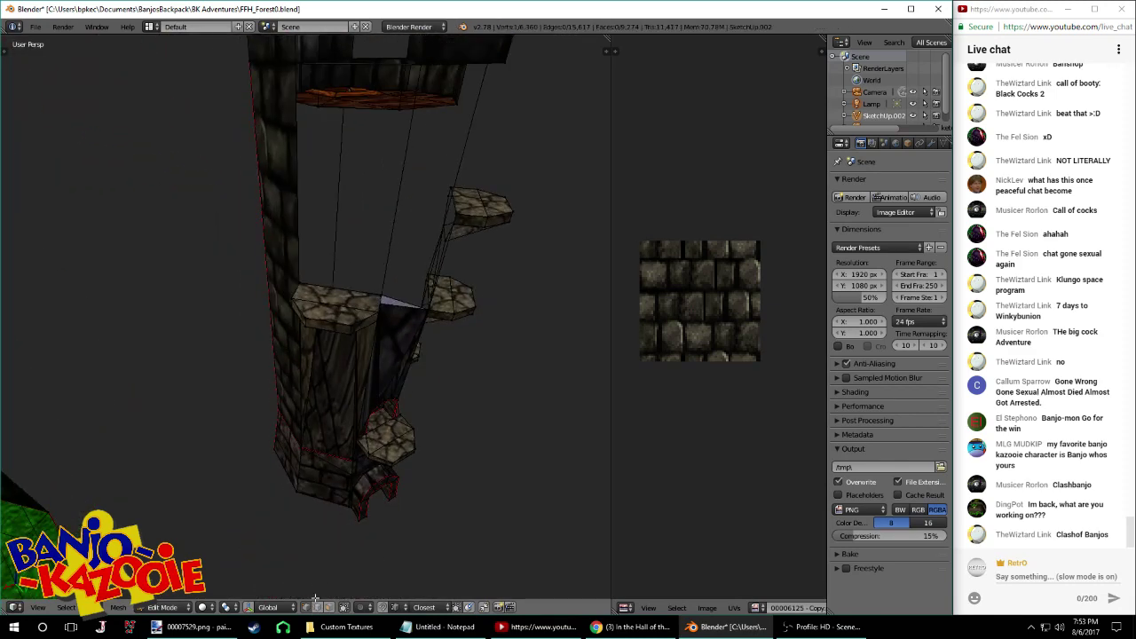
Delete the long vertical edge of the wall panel behind the low side ledge, removing that panel
mouse_move(424, 405)
middle_down()
mouse_move(329, 304)
mouse_move(309, 298)
middle_up()
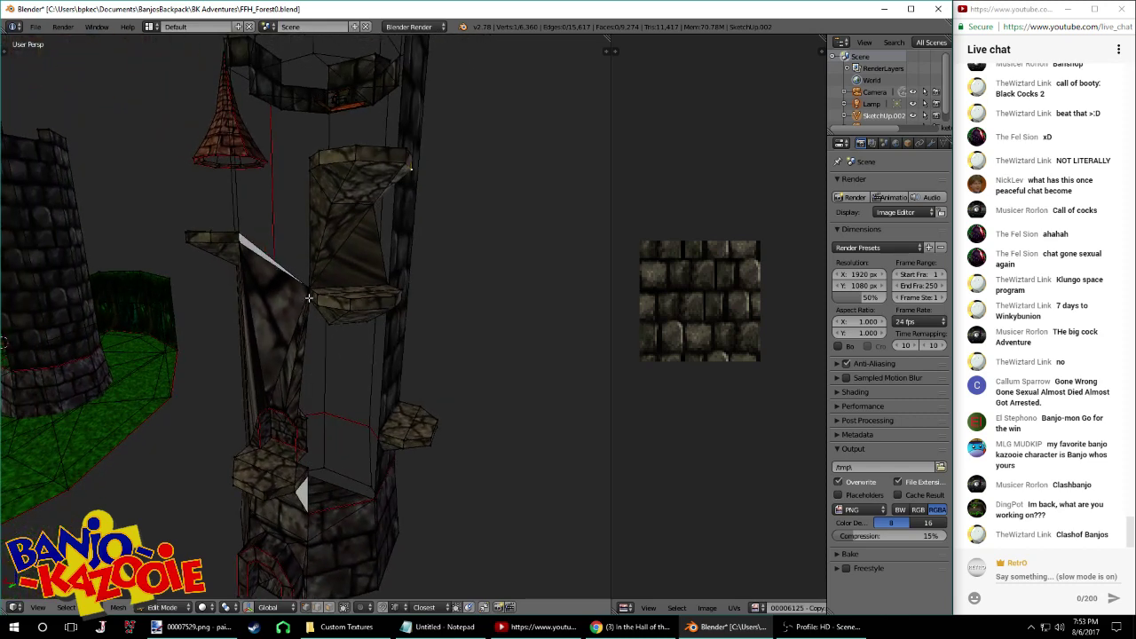
scroll(306, 295, up, 6)
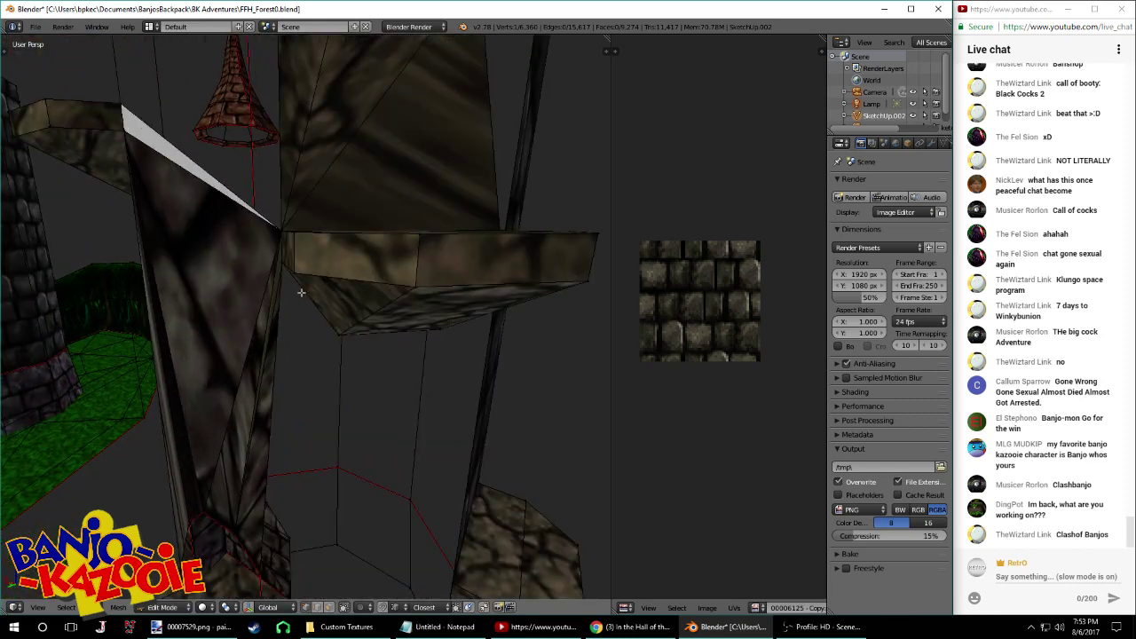
scroll(301, 292, up, 2)
scroll(310, 299, down, 7)
middle_drag(310, 299, 321, 238)
middle_drag(328, 177, 318, 184)
click(318, 608)
right_click(284, 276)
key(x)
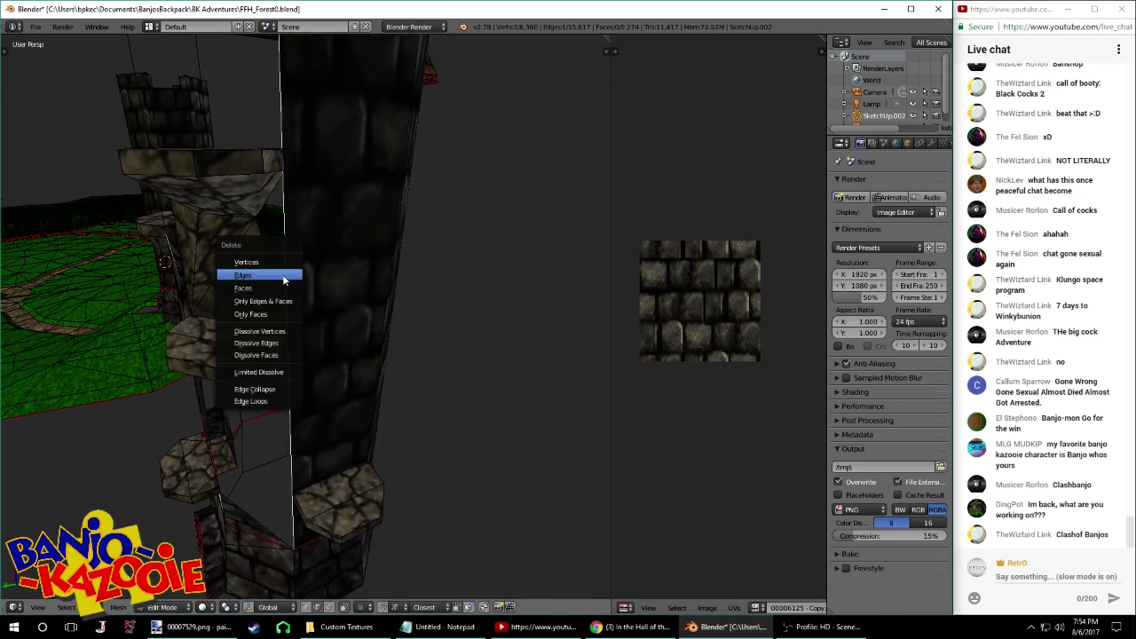
click(283, 274)
Fill the narrow wall triangles running from the middle ledge's underside down to the front ledge's inner corner
middle_drag(286, 306, 282, 320)
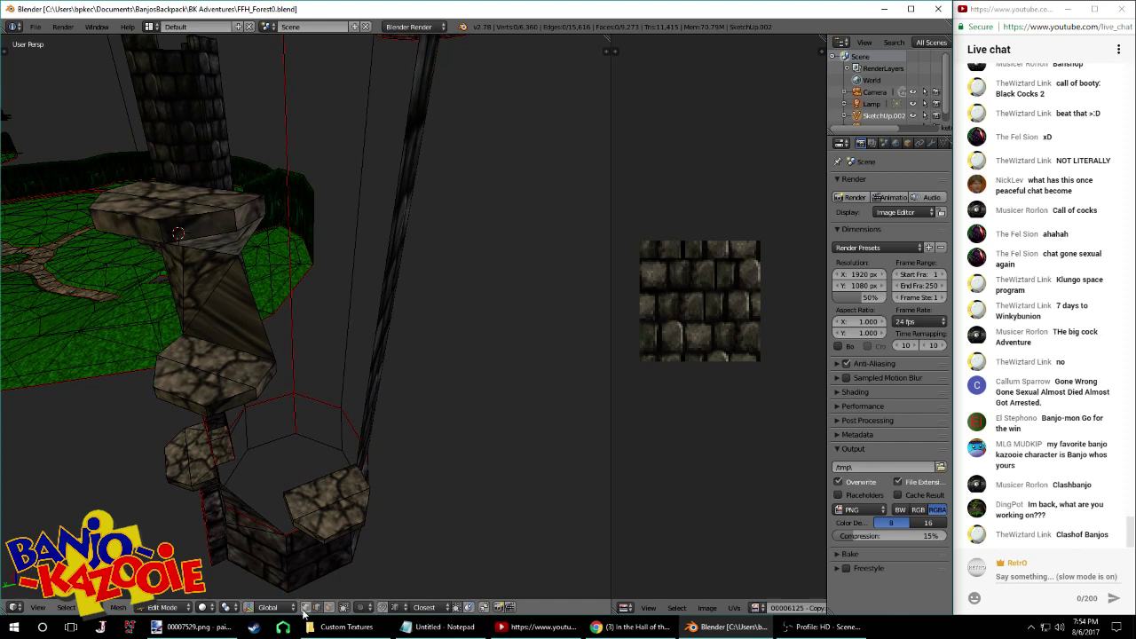
middle_drag(283, 364, 384, 264)
right_click(402, 257)
shift+right_click(372, 402)
shift+right_click(382, 213)
key(f)
right_click(383, 262)
mouse_move(354, 453)
middle_down()
mouse_move(330, 465)
mouse_move(344, 472)
middle_up()
right_click(340, 460)
right_click(359, 462)
shift+right_click(387, 263)
shift+right_click(342, 408)
shift+right_click(342, 407)
shift+right_click(336, 412)
key(f)
Fill the triangle between the front ledge's inner corner and the upper edge of the tower base
middle_drag(405, 366, 363, 353)
right_click(279, 488)
shift+right_click(389, 555)
shift+right_click(277, 496)
key(f)
Fill the wall triangles joining the low side ledge's near corner, the front ledge's corner and the base's upper corner
middle_drag(397, 484, 384, 480)
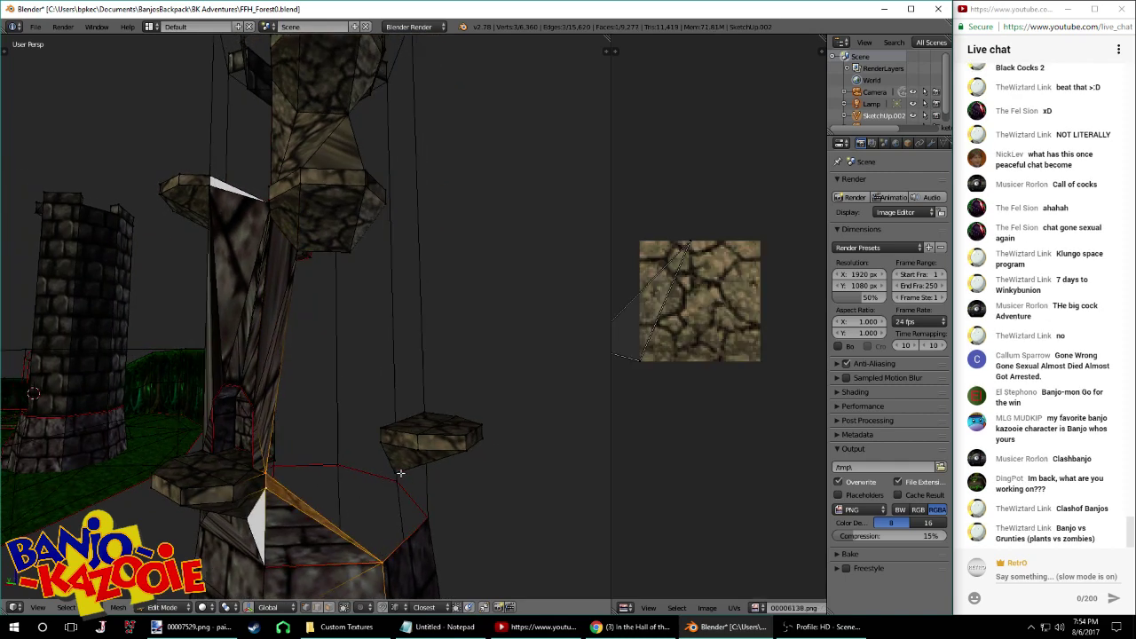
right_click(401, 473)
shift+right_click(387, 558)
right_click(384, 444)
shift+right_click(269, 472)
shift+right_click(381, 557)
key(f)
Fill the wall triangles between the middle ledge's underside corners, the low side ledge and the front ledge's inner corner
middle_drag(331, 435, 338, 450)
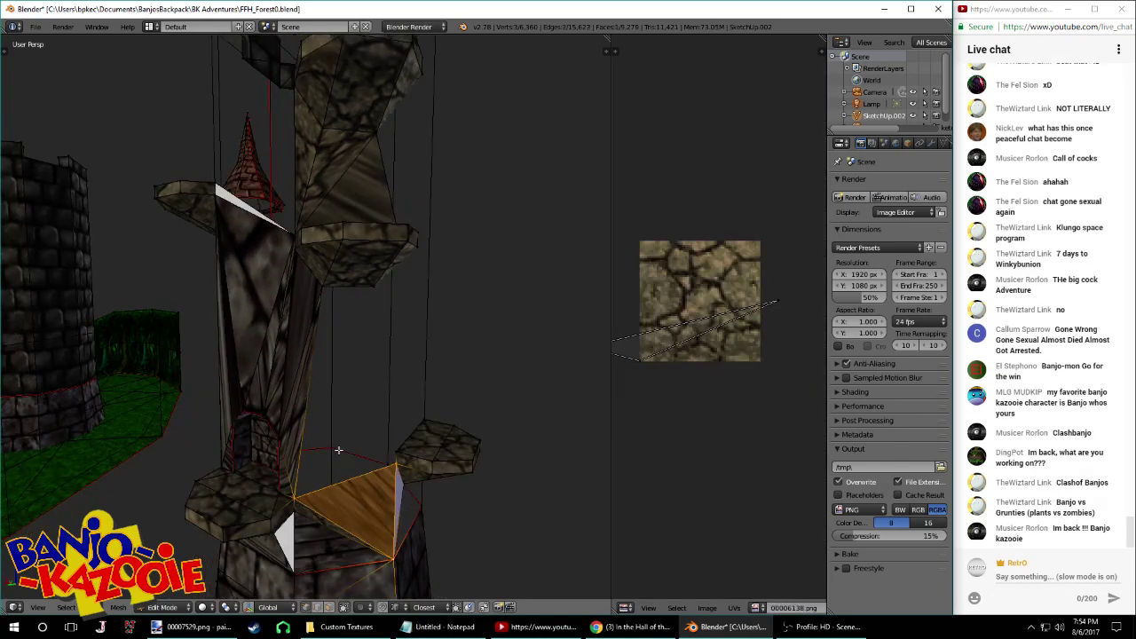
middle_drag(331, 343, 308, 287)
right_click(308, 287)
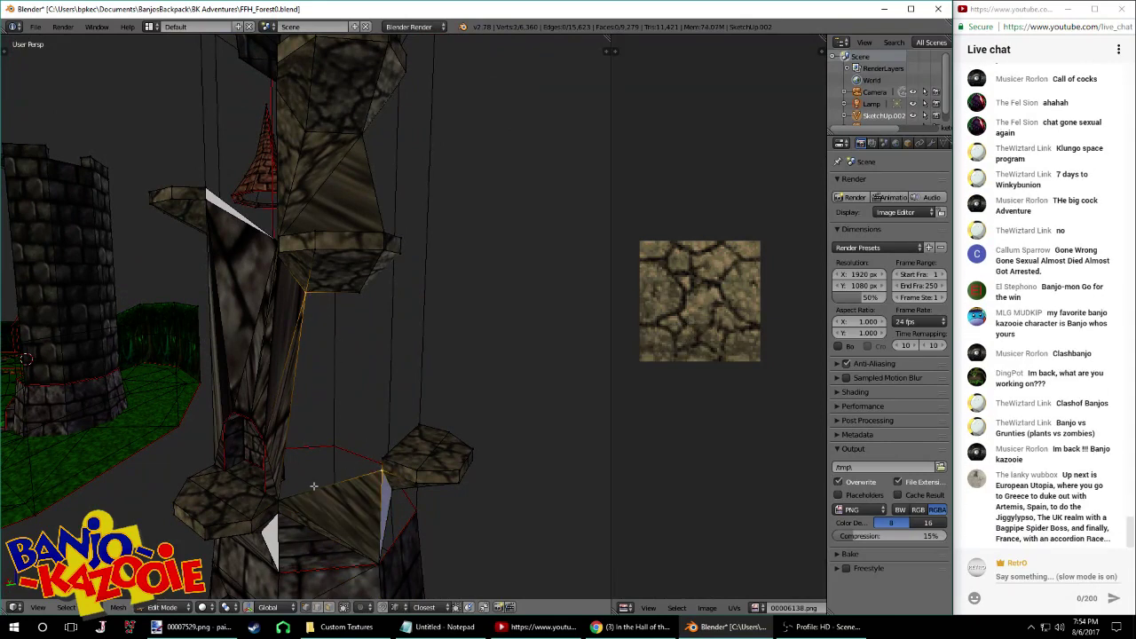
shift+right_click(383, 474)
shift+right_click(283, 498)
shift+right_click(317, 305)
key(f)
right_click(365, 291)
shift+right_click(383, 452)
shift+right_click(312, 292)
key(f)
Fill the wall triangle between the low side ledge's inner corner and the back of the middle ledge's underside
middle_drag(368, 318, 326, 297)
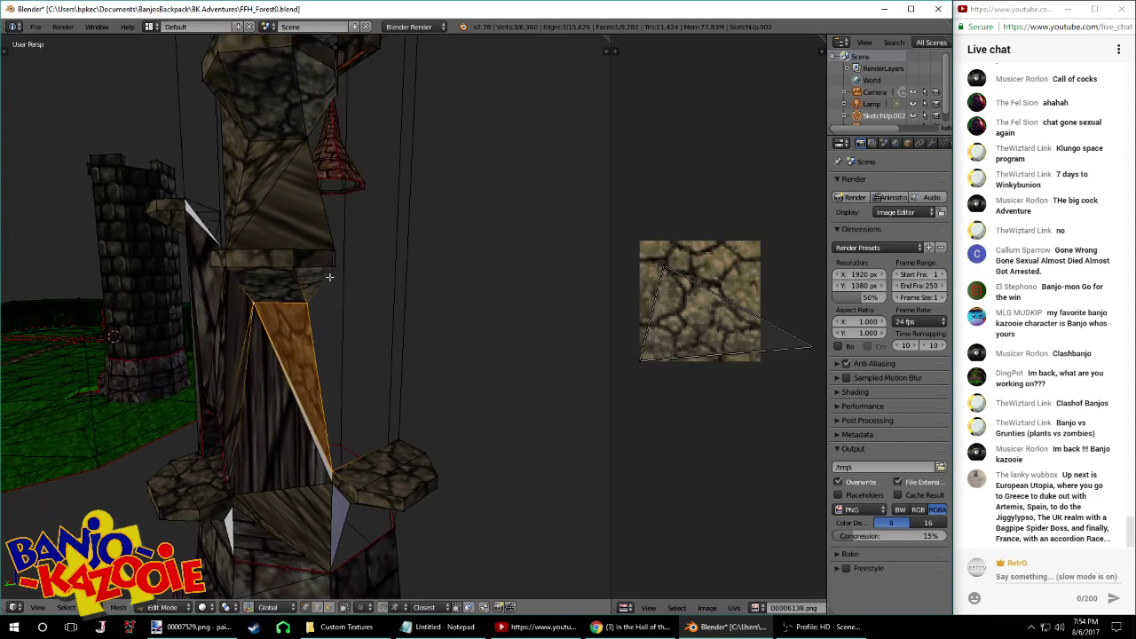
right_click(329, 277)
right_click(338, 265)
shift+right_click(335, 444)
shift+right_click(343, 434)
shift+right_click(331, 474)
shift+right_click(310, 302)
key(f)
Fill the triangle between the top ledge's back underside and the middle ledge's back corner
middle_drag(363, 320, 289, 304)
right_click(274, 129)
shift+right_click(253, 172)
shift+right_click(274, 293)
key(f)
Fill the wall triangles from the ledge left of the doorway across to the top ledge's near corner and the middle ledge
middle_drag(303, 255, 343, 252)
right_click(342, 252)
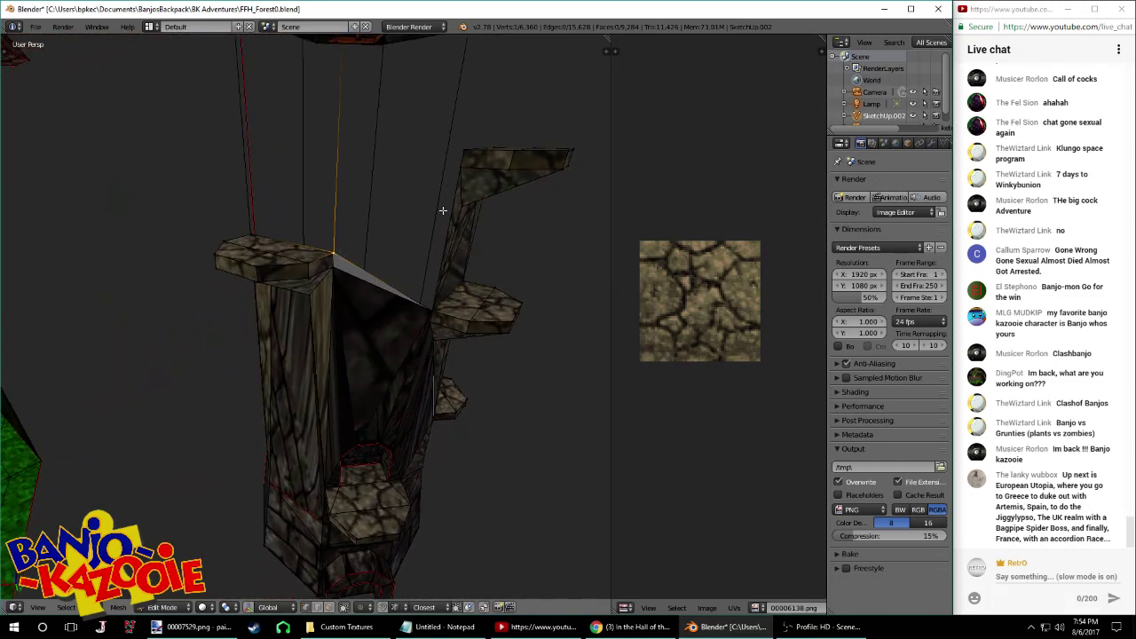
shift+right_click(458, 173)
shift+right_click(433, 308)
key(f)
right_click(460, 146)
shift+right_click(461, 167)
shift+right_click(334, 256)
key(f)
Save the level file, overwriting the existing version
middle_drag(348, 253, 419, 256)
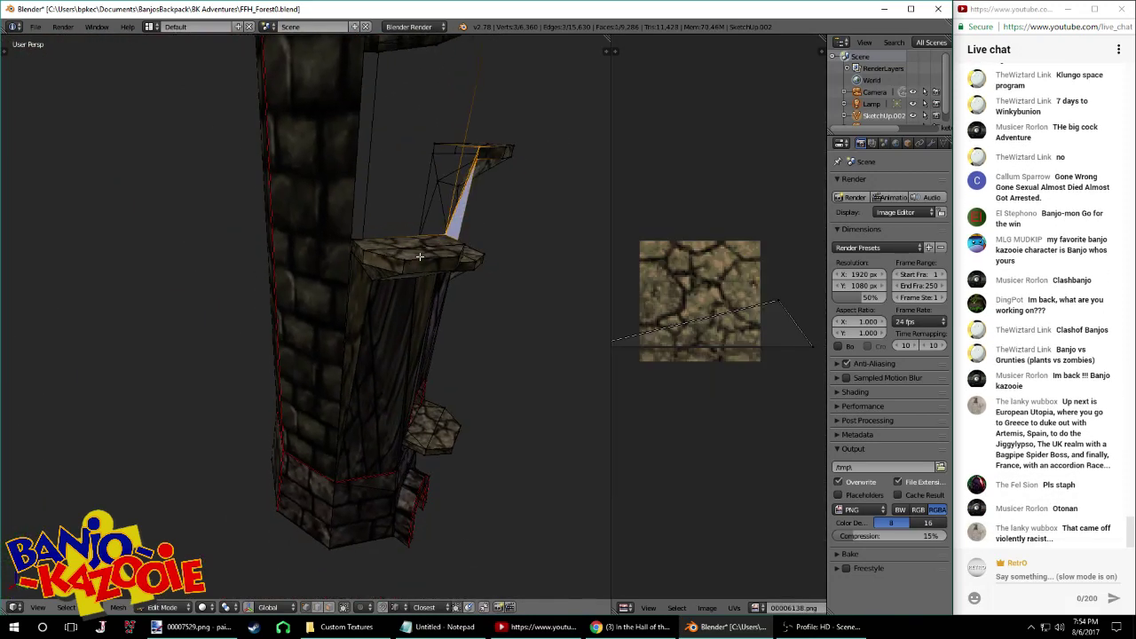
right_click(354, 240)
shift+right_click(354, 255)
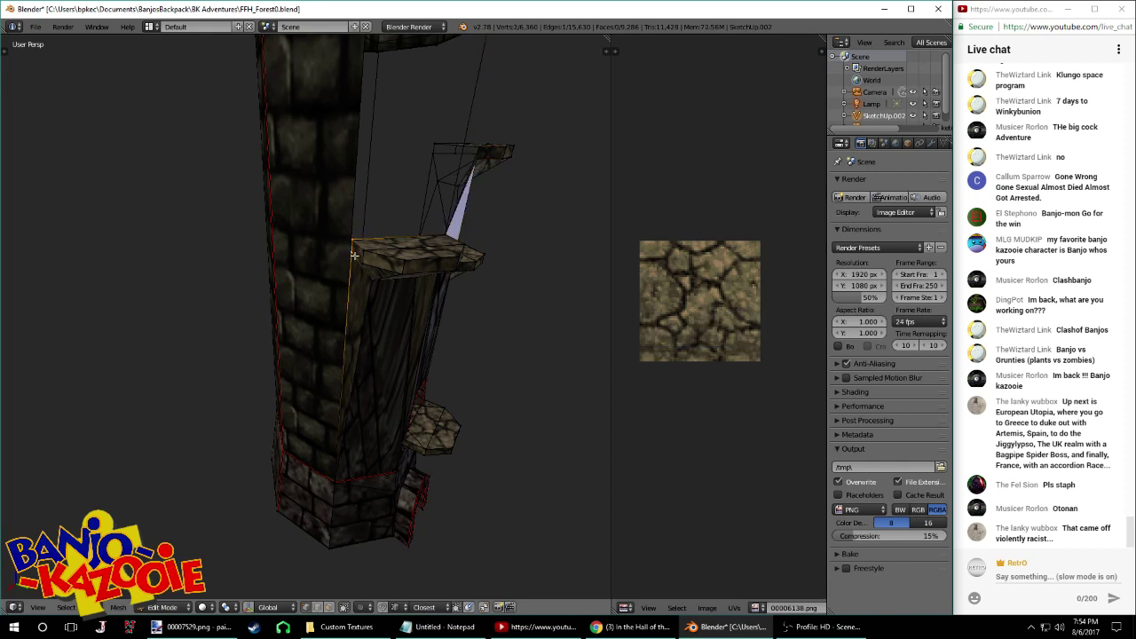
middle_drag(476, 269, 460, 269)
key(ctrl+s)
click(460, 269)
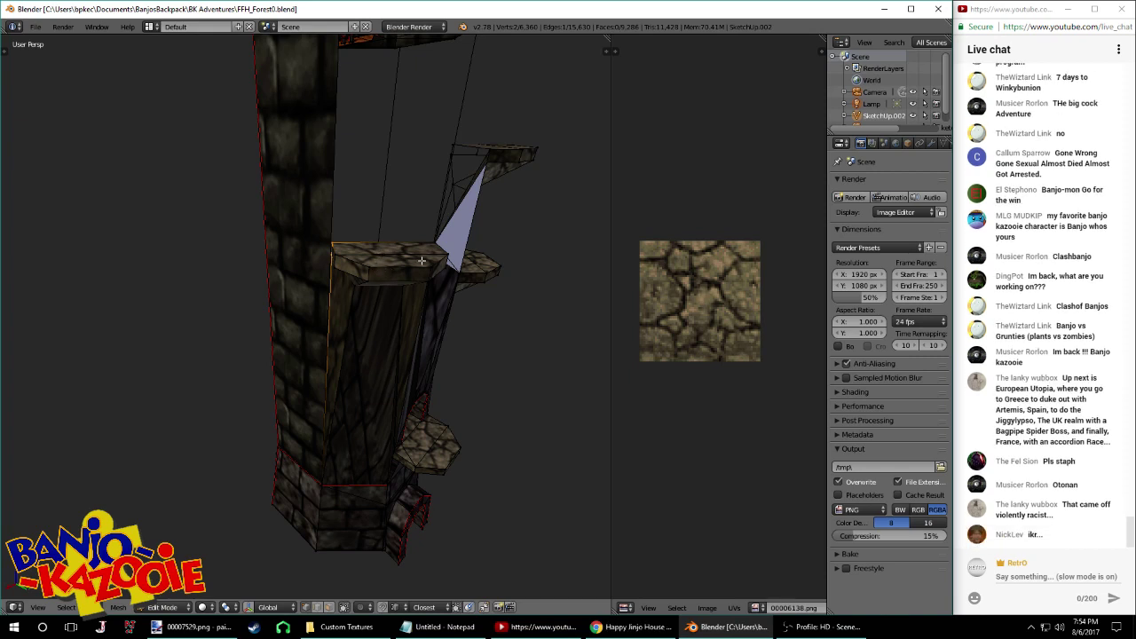
Fill the wall panel between the top ledge's back edge and the tower's upper rim
middle_drag(423, 259, 310, 249)
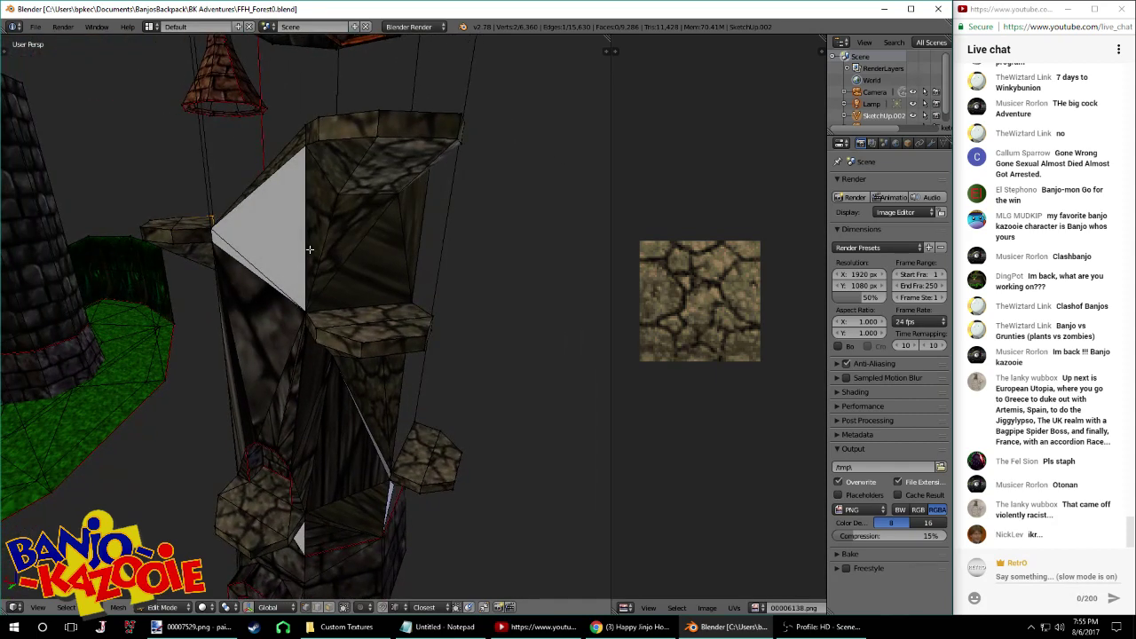
middle_drag(310, 250, 312, 251)
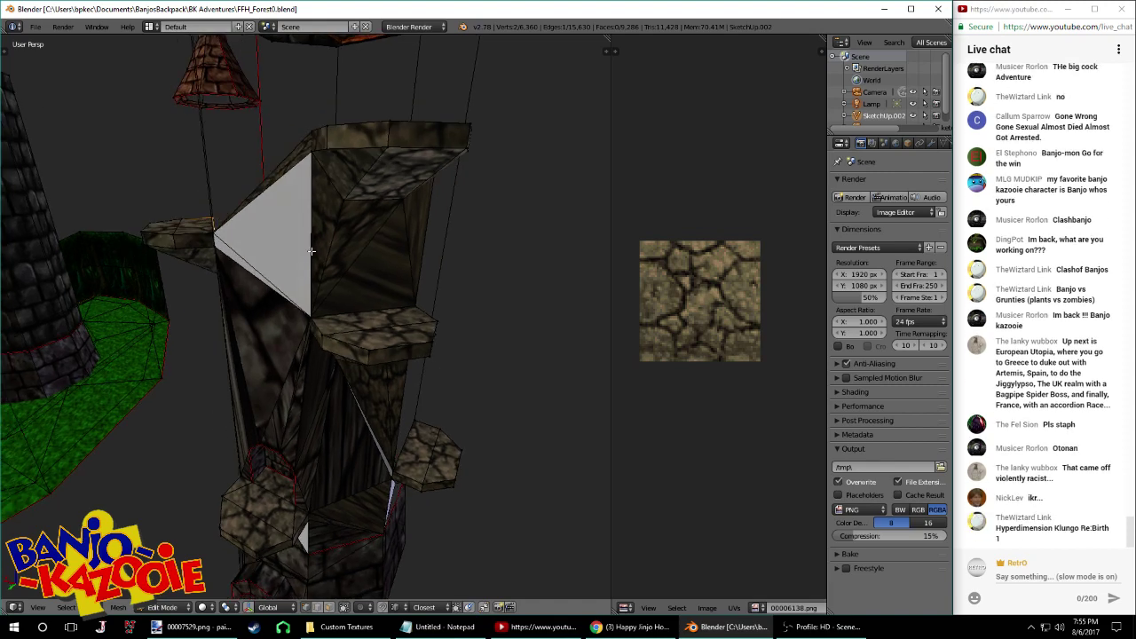
middle_drag(355, 248, 365, 294)
right_click(344, 344)
shift+right_click(381, 96)
shift+right_click(485, 312)
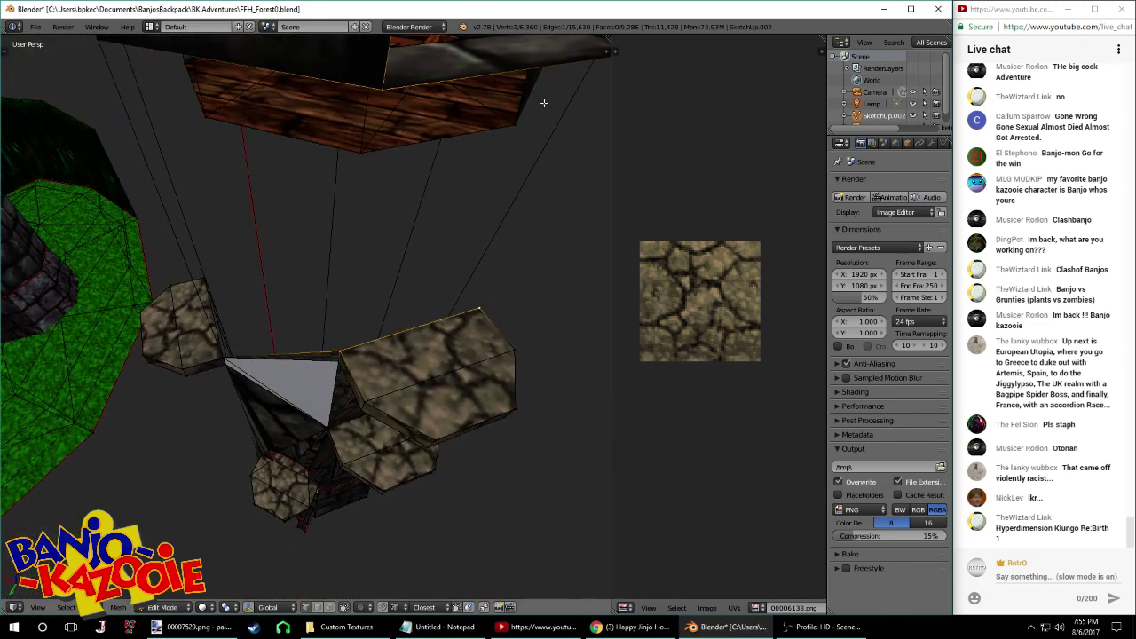
scroll(542, 105, down, 2)
shift+right_click(496, 185)
key(f)
mouse_move(493, 194)
middle_down()
mouse_move(482, 163)
mouse_move(477, 186)
middle_up()
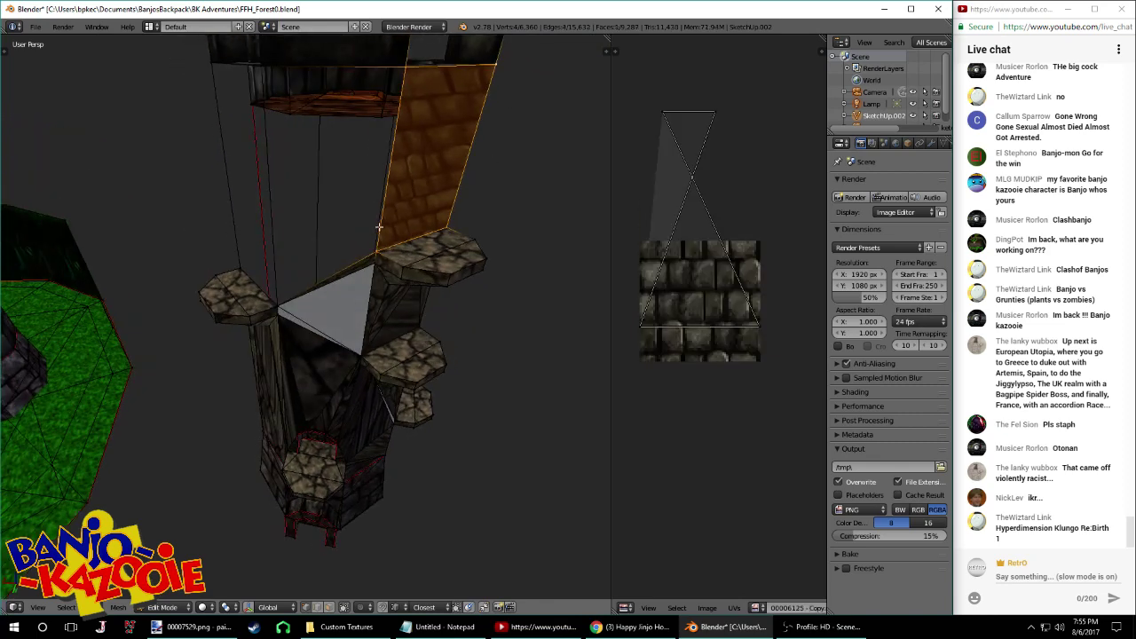
Fill the wall panel above the doorway side, from the left ledge and top ledge corners up to the rim
right_click(375, 236)
shift+right_click(289, 302)
shift+right_click(277, 320)
shift+right_click(278, 308)
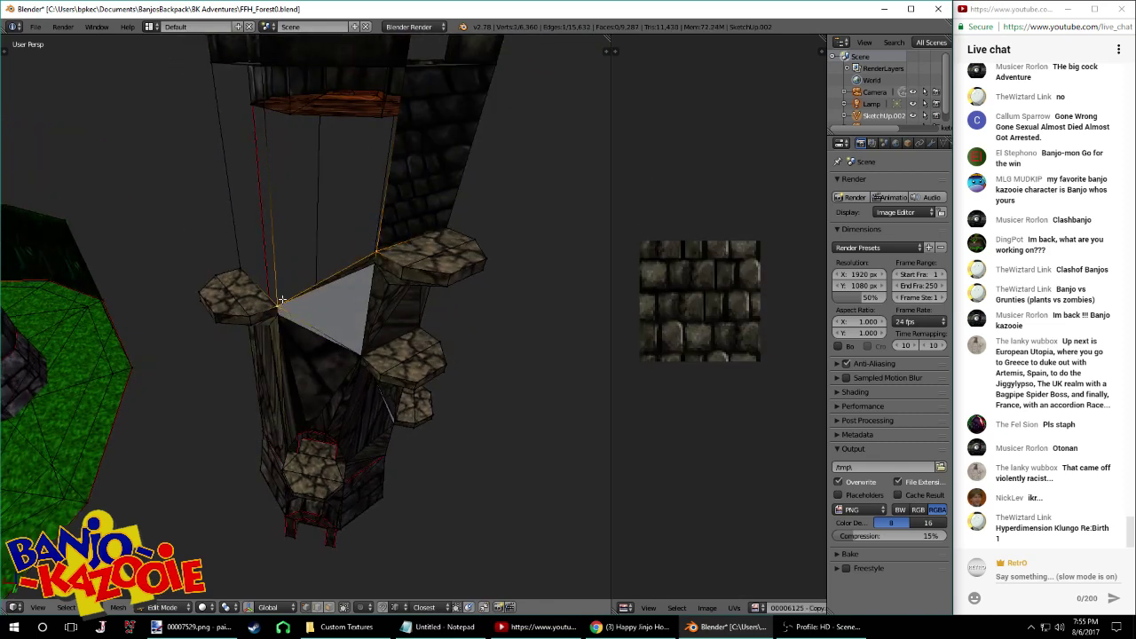
middle_drag(281, 304, 347, 232)
shift+right_click(326, 86)
shift+right_click(472, 90)
key(f)
Delete the long vertical wall edge at the left ledge's back corner, removing the adjoining panel
middle_drag(472, 93, 445, 247)
right_click(406, 293)
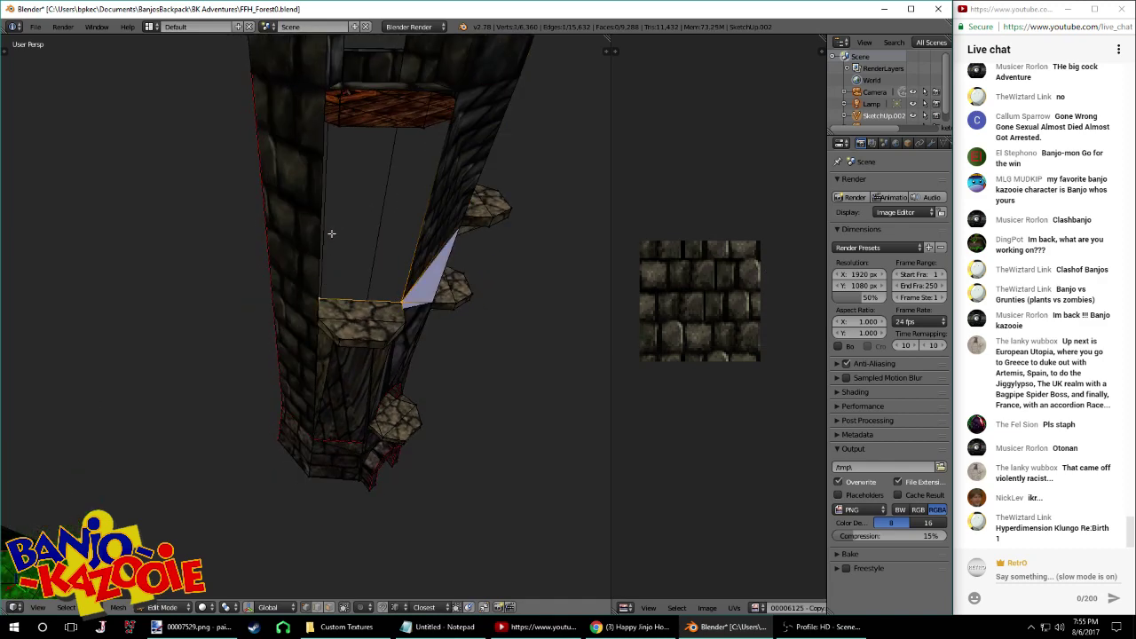
click(317, 608)
right_click(321, 270)
key(x)
click(318, 268)
Fill the wall triangles from the left ledge's back corner down to the base and across to the far wall edge
middle_drag(326, 307, 397, 281)
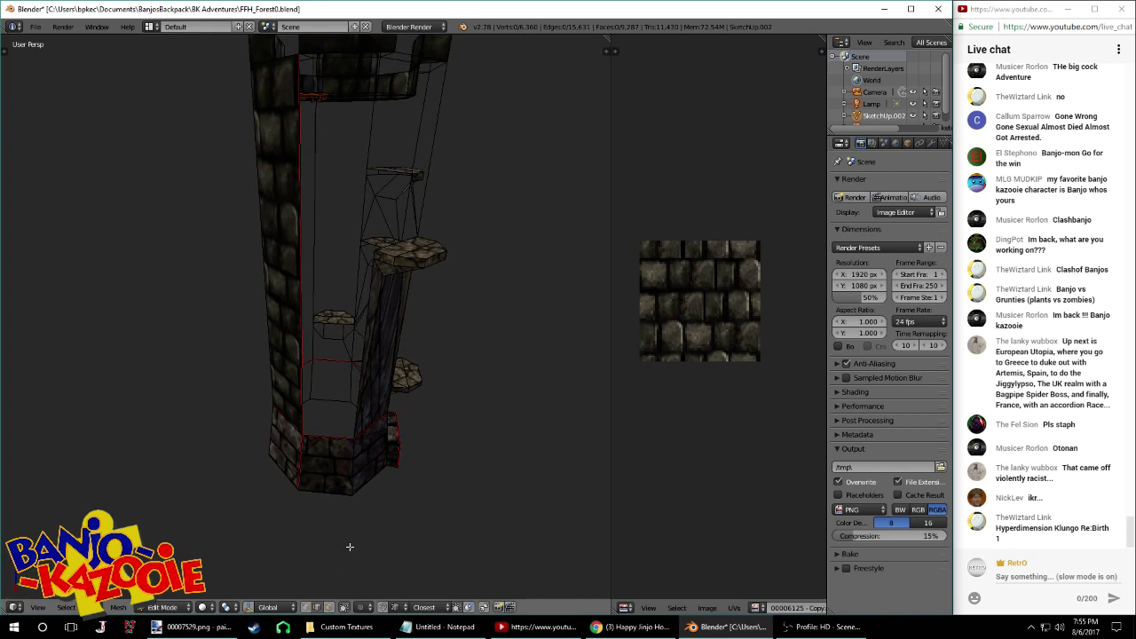
key(f)
right_click(374, 251)
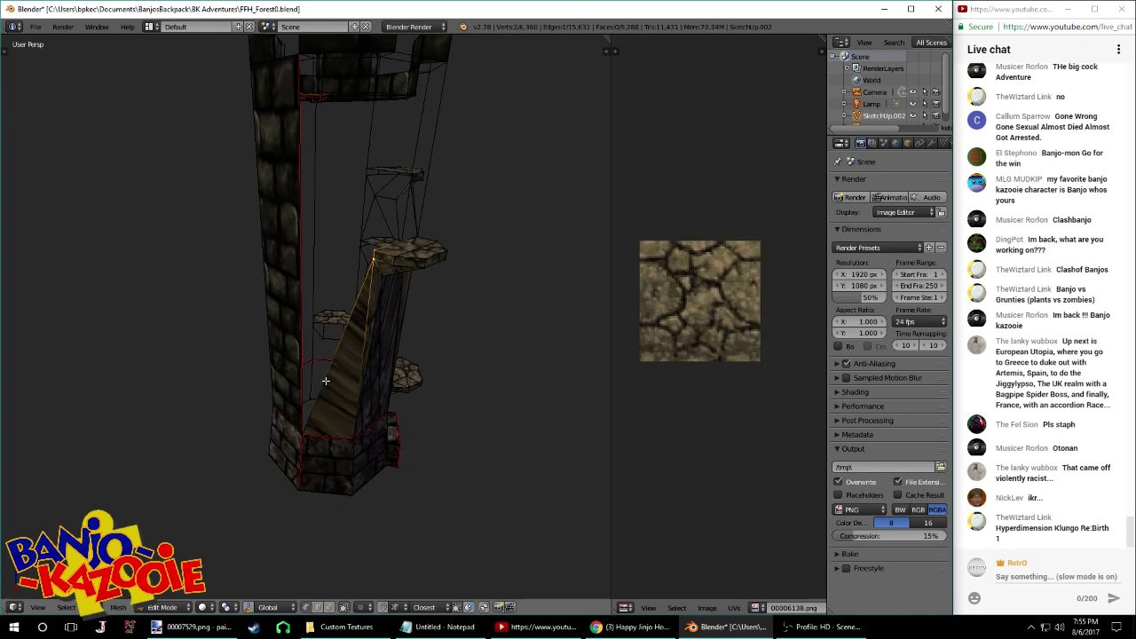
shift+right_click(294, 55)
key(f)
shift+right_click(373, 253)
shift+right_click(301, 434)
key(f)
Fill the upper wall triangle between the left ledge's back corner and the two rim corners above it
right_click(377, 249)
middle_drag(384, 236, 357, 242)
shift+right_click(395, 91)
shift+right_click(275, 85)
key(f)
middle_drag(397, 137, 384, 134)
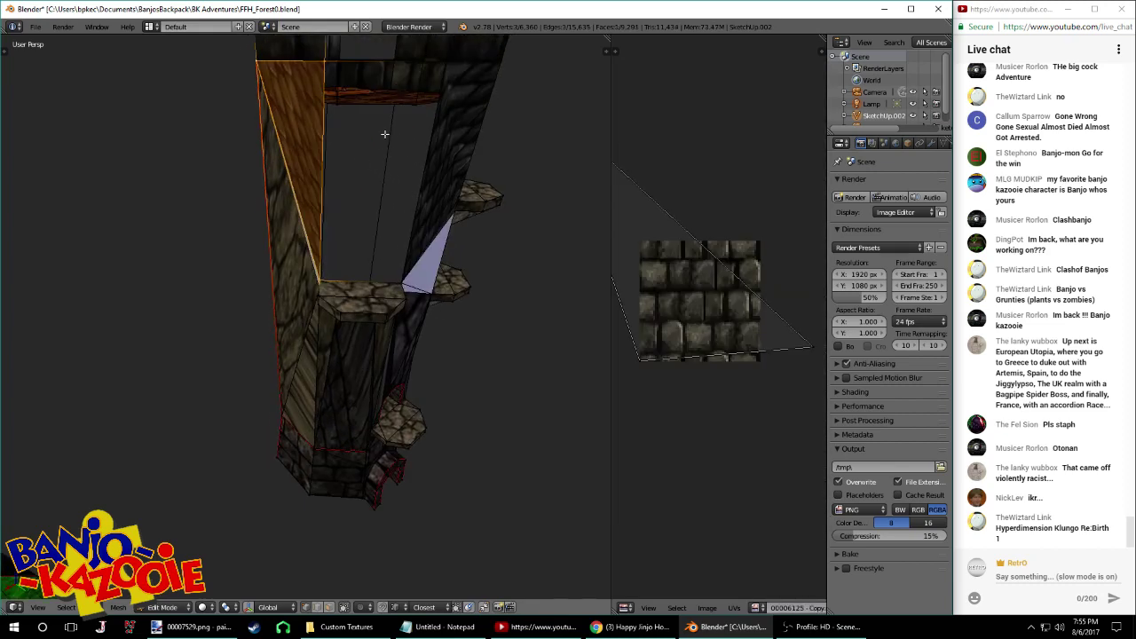
Fill the wall panel between the left ledge's back edge and the tower's upper rim
right_click(386, 278)
shift+right_click(445, 61)
shift+right_click(323, 64)
shift+right_click(397, 283)
key(f)
Select the entire mesh, remove its doubles and deselect everything again
middle_drag(398, 281, 367, 251)
key(a)
key(a)
key(w)
click(366, 251)
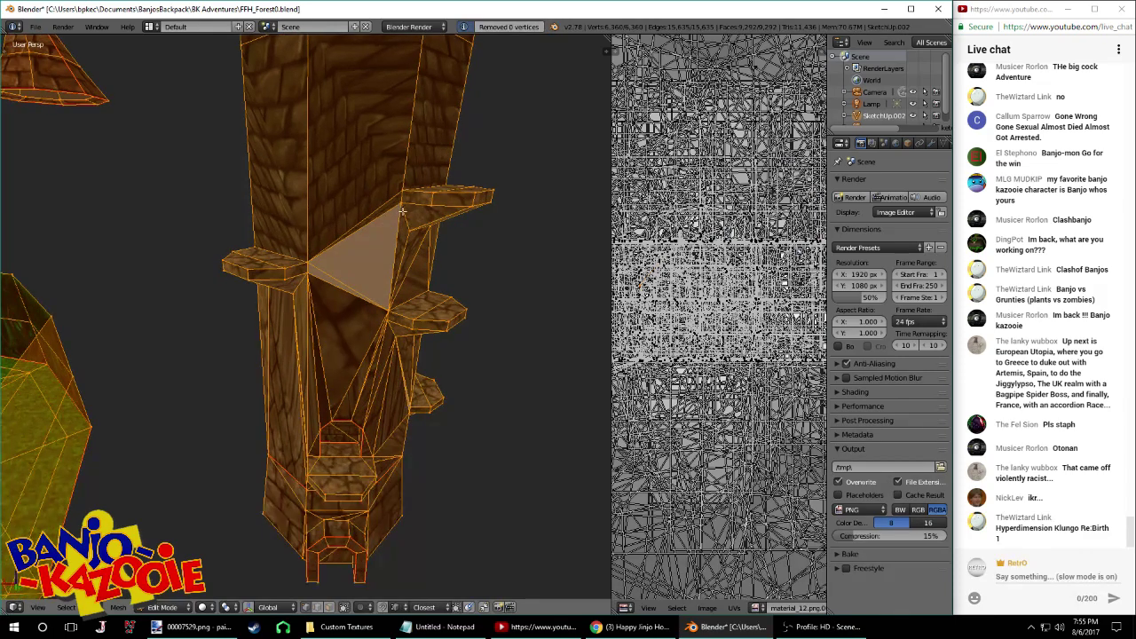
key(a)
Delete the slanted wall edges running from the middle ledge's underside down to the front ledge's inner corner
middle_drag(396, 202, 346, 373)
click(317, 609)
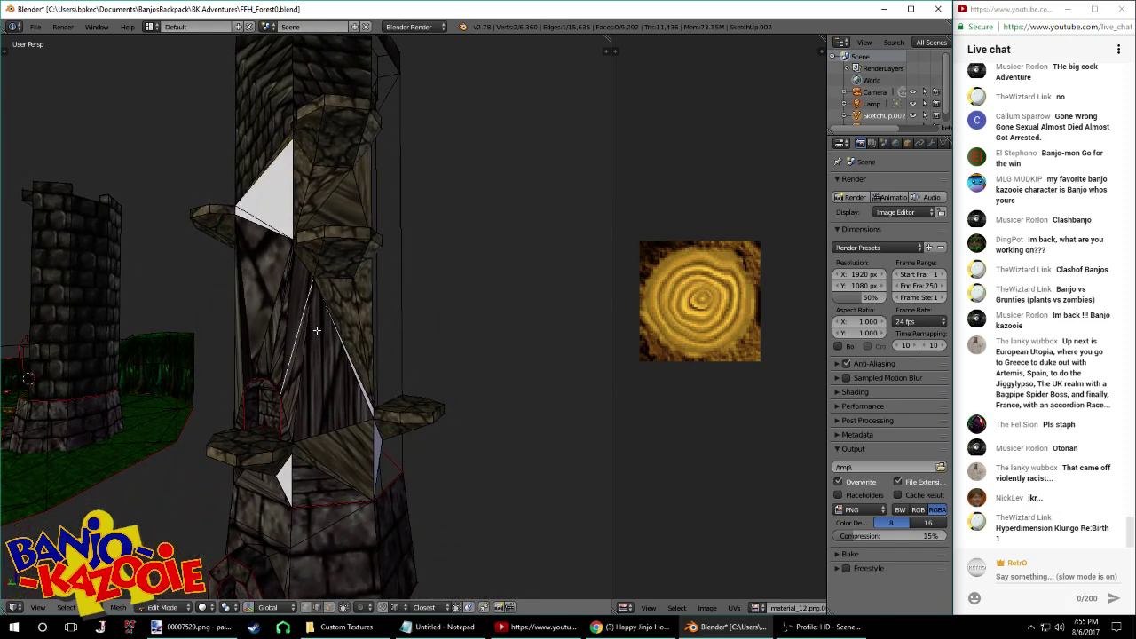
right_click(306, 357)
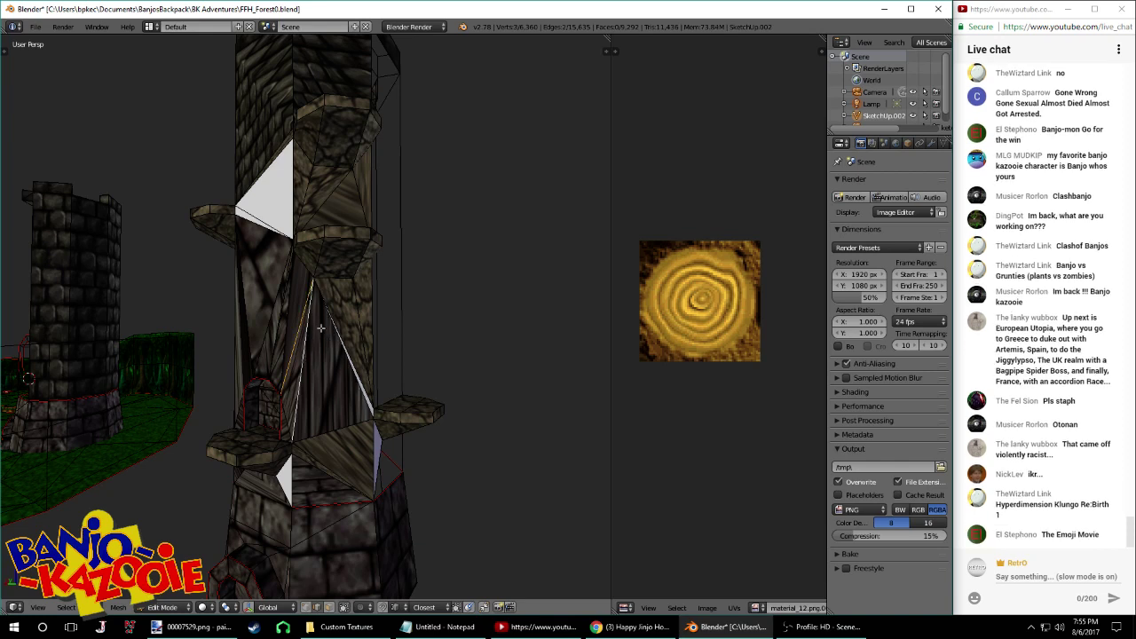
key(x)
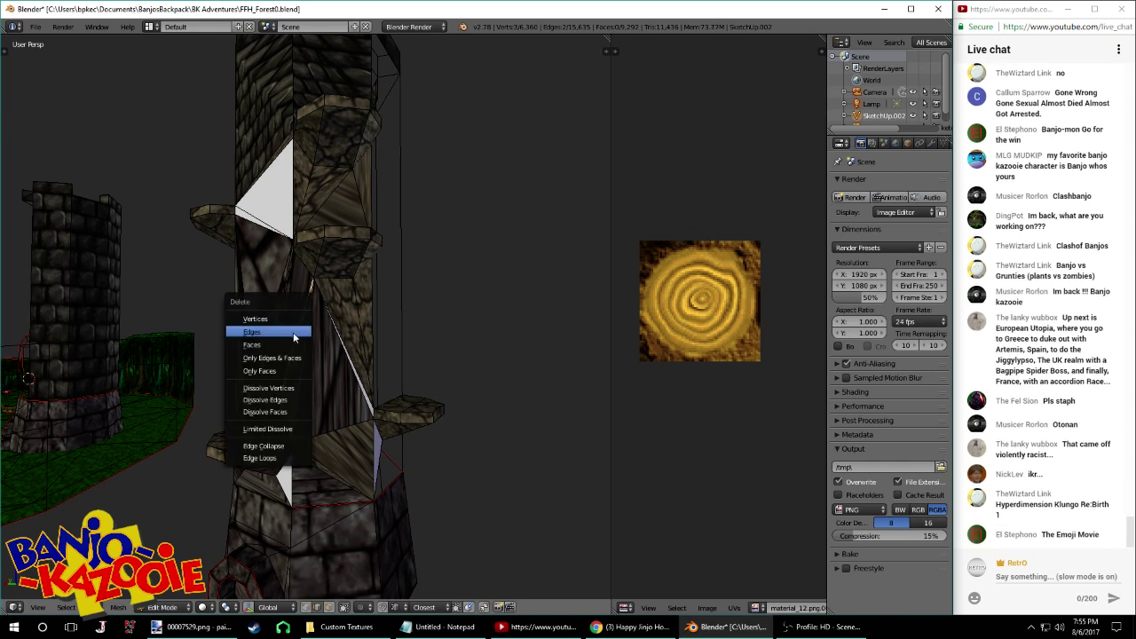
click(287, 334)
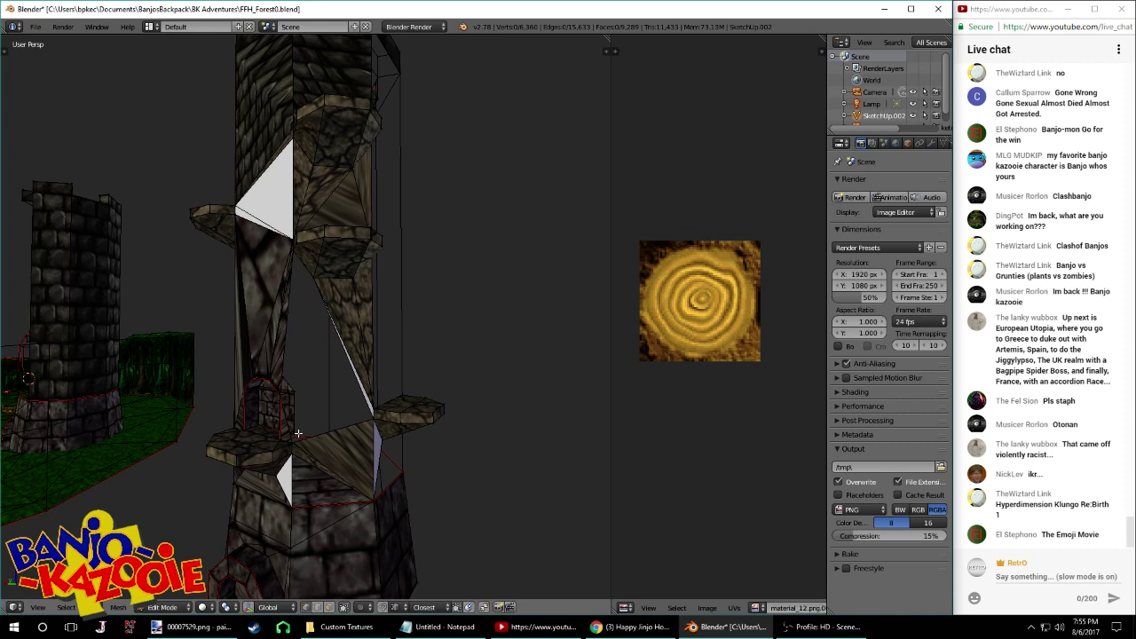
Fill the narrow triangle beside the doorway between the front ledge's inner corner and the middle ledge's near corner
middle_drag(299, 433, 324, 433)
right_click(324, 435)
shift+right_click(321, 266)
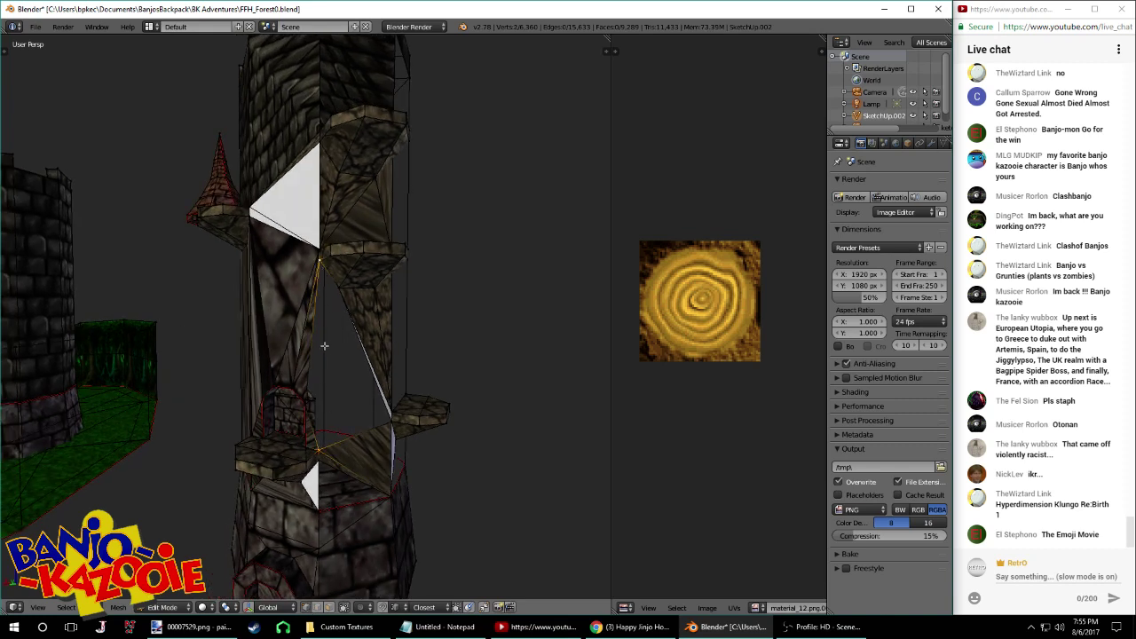
key(f)
key(f)
Fill the two triangles between the low side ledge's corner, the middle ledge's underside and the front ledge's inner corner
right_click(378, 423)
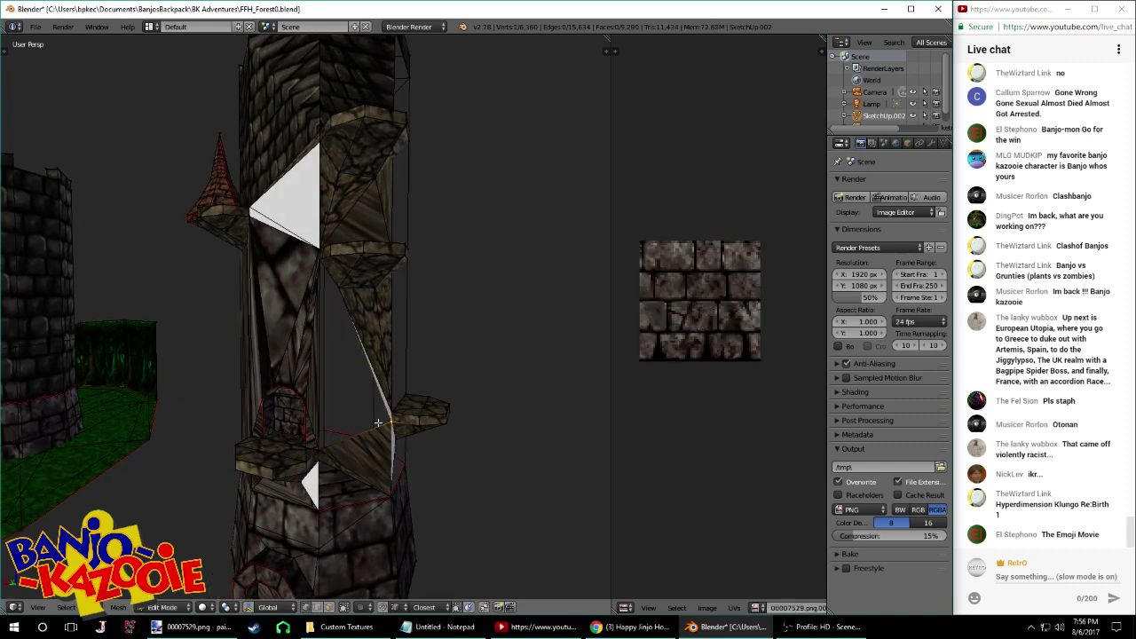
shift+right_click(340, 283)
shift+right_click(319, 449)
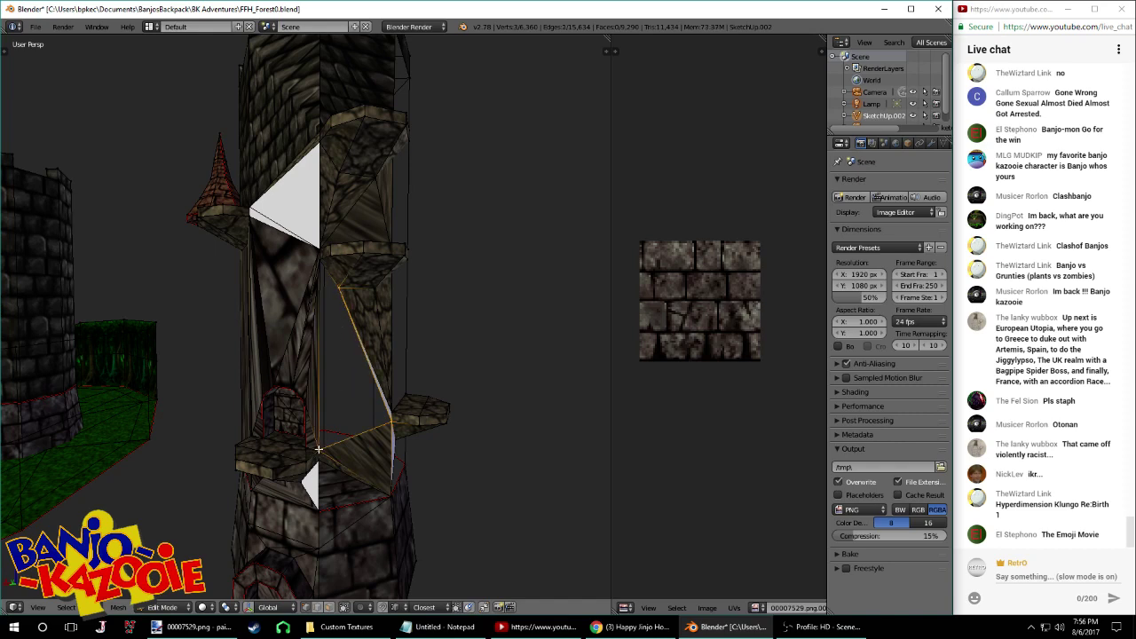
key(f)
shift+right_click(324, 263)
key(f)
key(a)
Fill the wall triangles between the middle ledge's back corner and the low side ledge's back edge
middle_drag(368, 238, 313, 283)
middle_drag(312, 398, 287, 348)
shift+right_click(295, 452)
key(f)
right_click(269, 336)
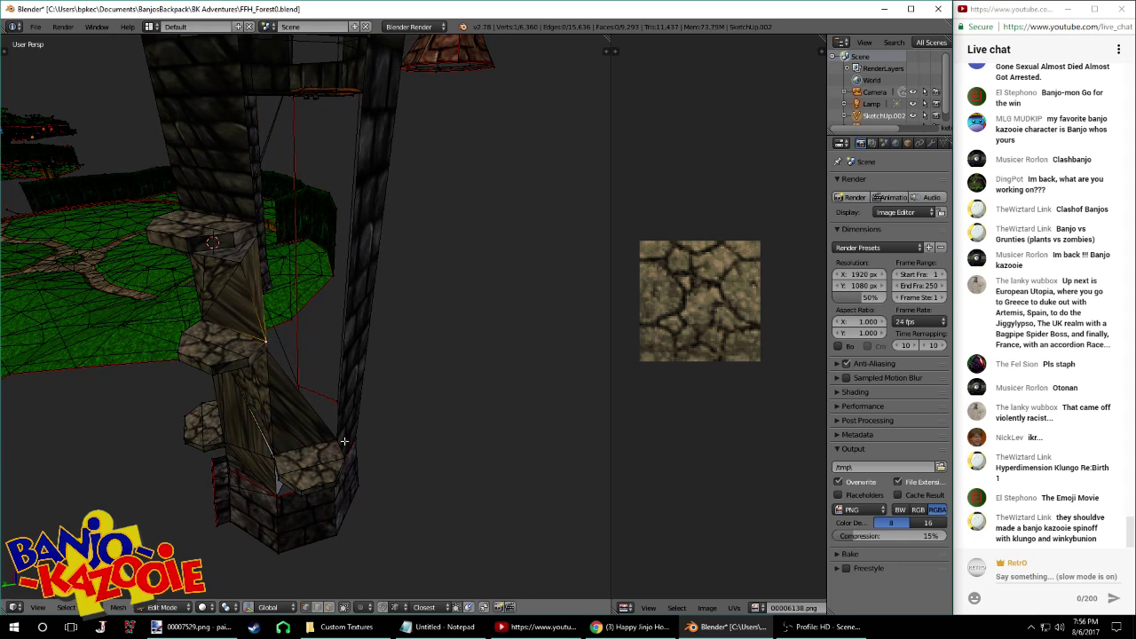
key(f)
key(a)
Fill the wall triangle between the two rim corners and the top ledge's back corner
middle_drag(340, 119, 340, 102)
right_click(340, 101)
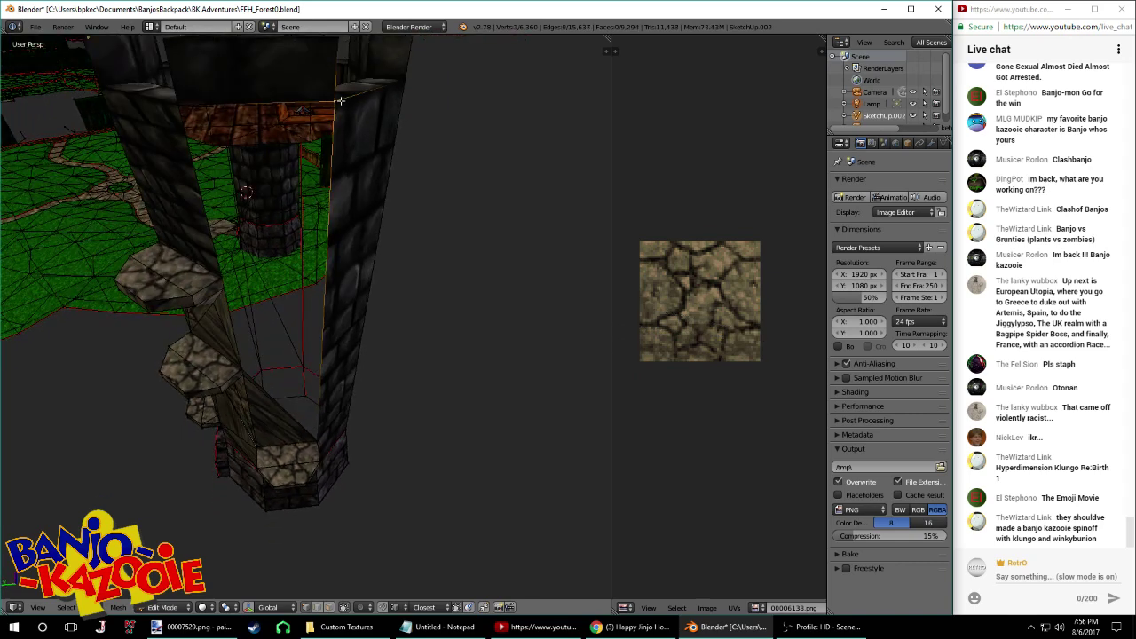
shift+right_click(182, 108)
shift+right_click(214, 281)
key(f)
Fill the thin triangle between the top ledge's back corner, its underside and the far rim corner, and clear the selection
right_click(224, 288)
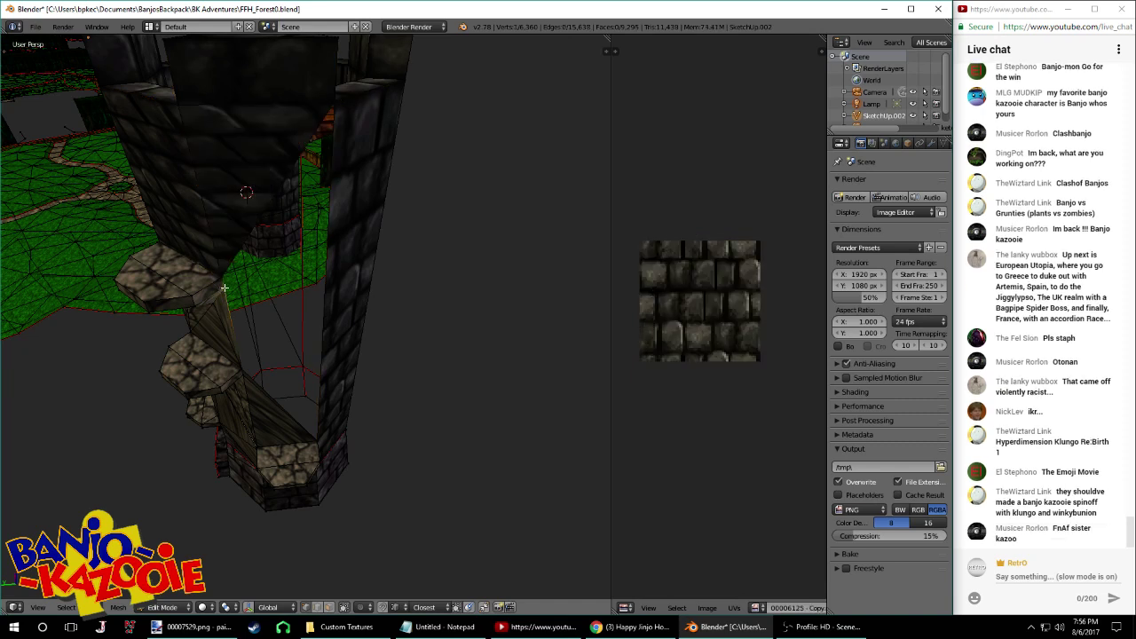
shift+right_click(340, 103)
key(f)
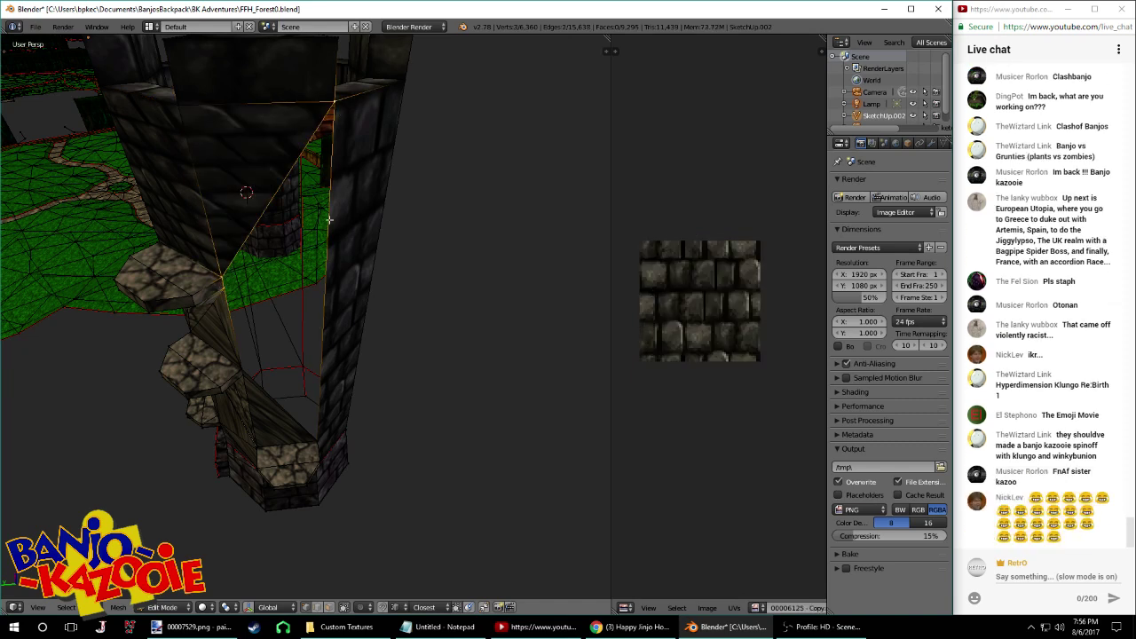
key(f)
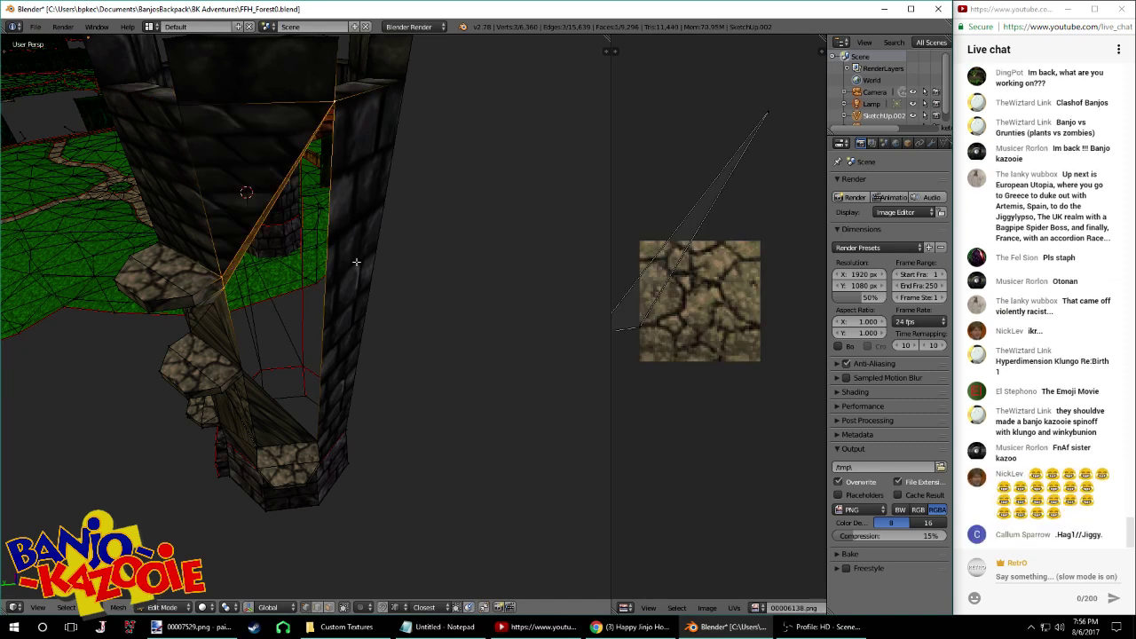
middle_drag(340, 214, 329, 217)
key(a)
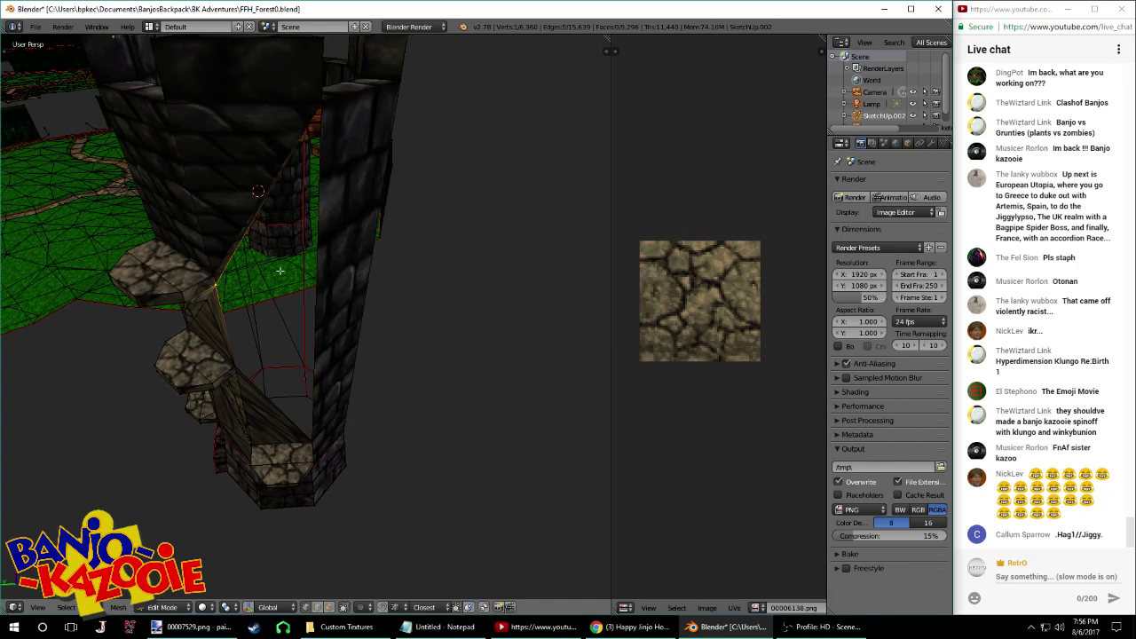
Subdivide the long vertical wall edge rising from the front ledge to the tower rim
middle_drag(329, 264, 296, 285)
click(318, 607)
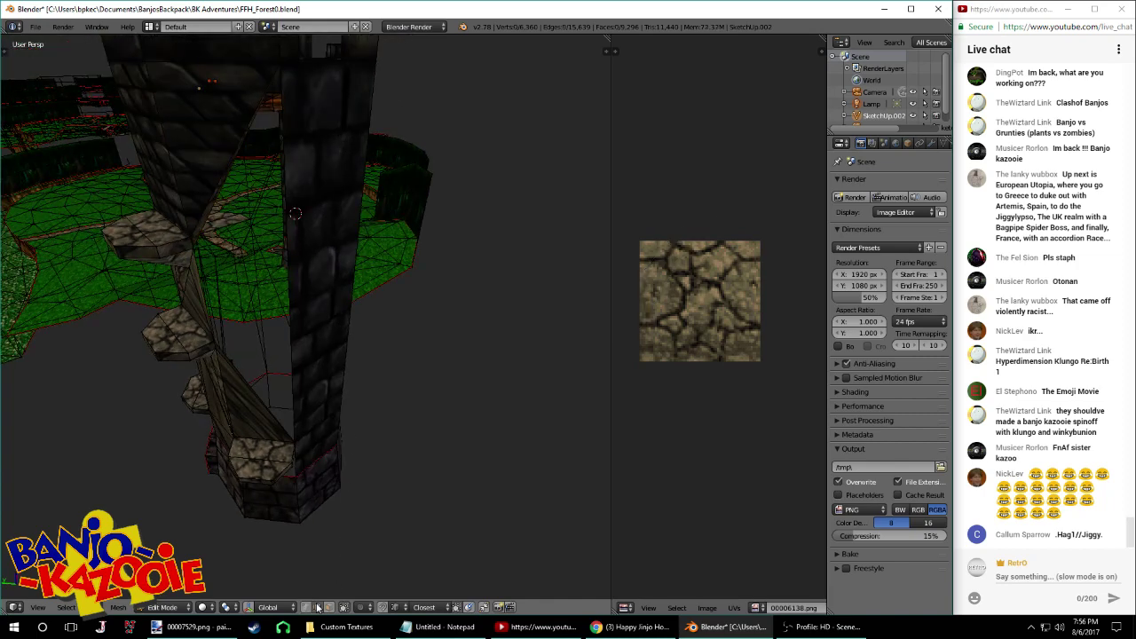
key(w)
click(312, 307)
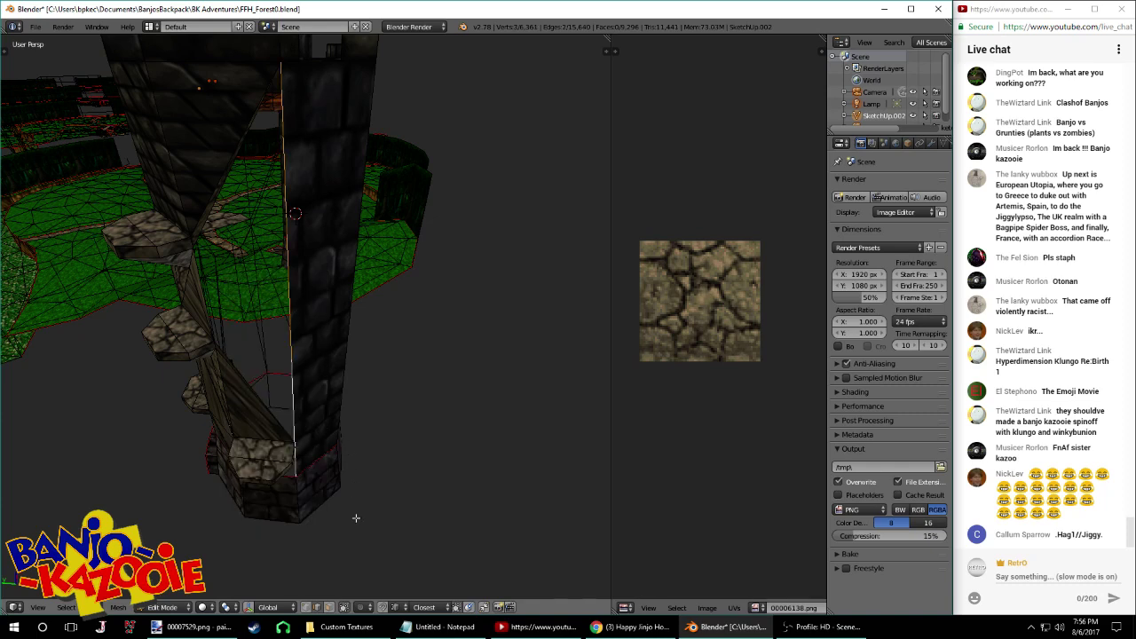
middle_drag(297, 342, 304, 328)
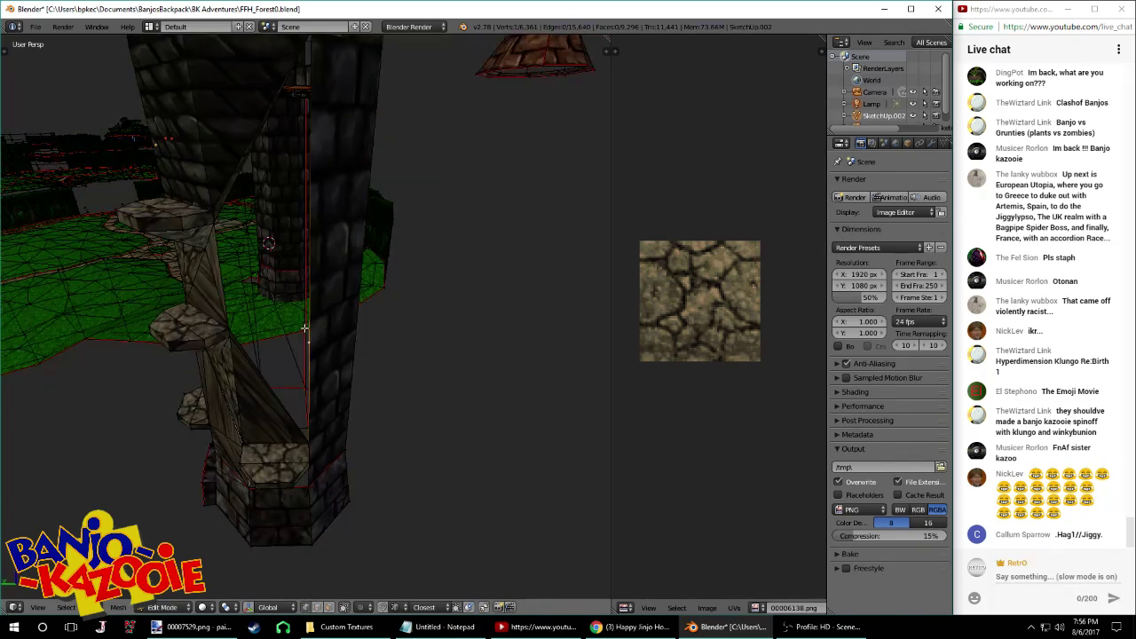
Fill the three wall triangles between the subdivided edge's midpoint, the front ledge's corner, the middle ledge and the rim corner
right_click(237, 343)
key(f)
middle_drag(312, 435, 323, 365)
shift+right_click(246, 263)
shift+right_click(255, 354)
key(f)
right_click(246, 266)
shift+right_click(296, 179)
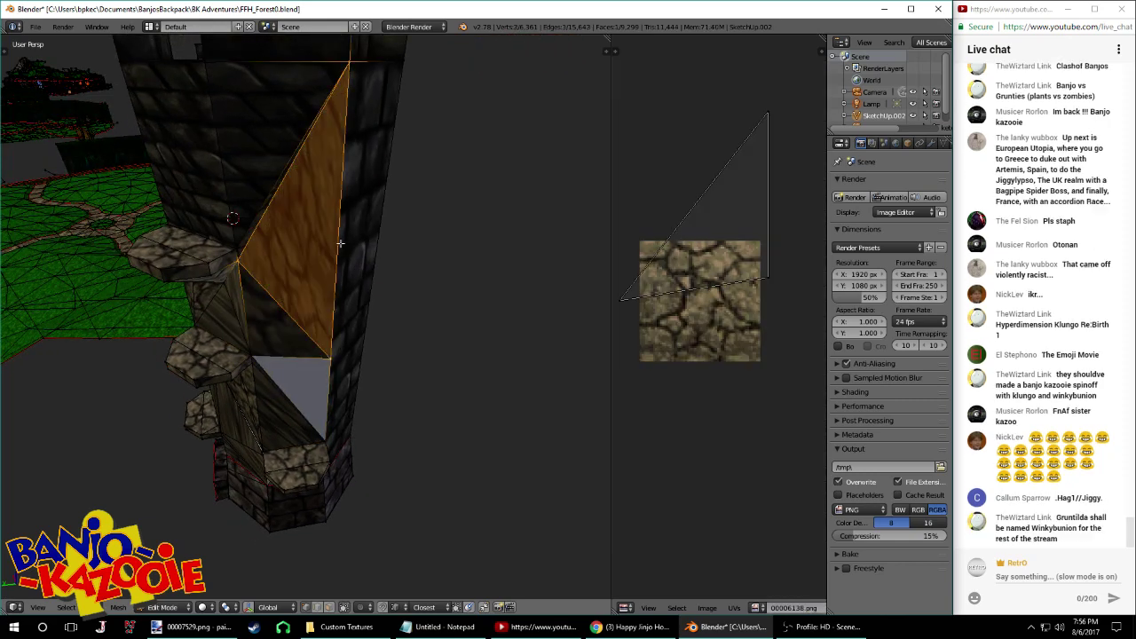
key(f)
Remove doubled vertices across the whole mesh and clear the selection
key(a)
key(w)
click(328, 239)
middle_drag(311, 457, 263, 397)
key(a)
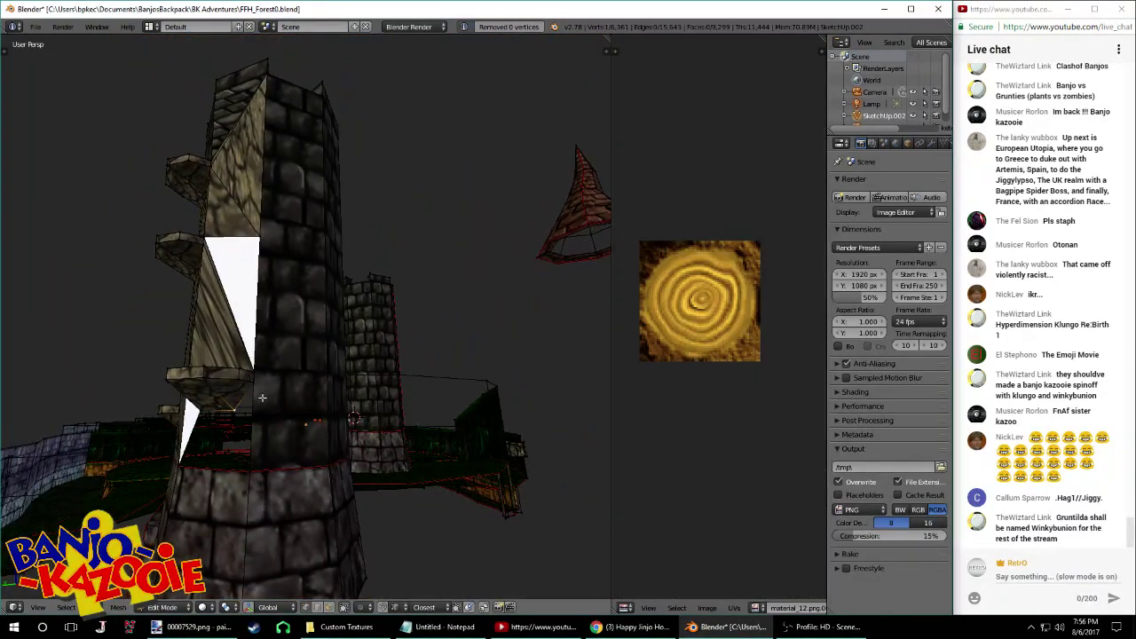
Delete the vertical tower corner edge beside the front ledge together with its attached wall faces
right_click(253, 401)
key(x)
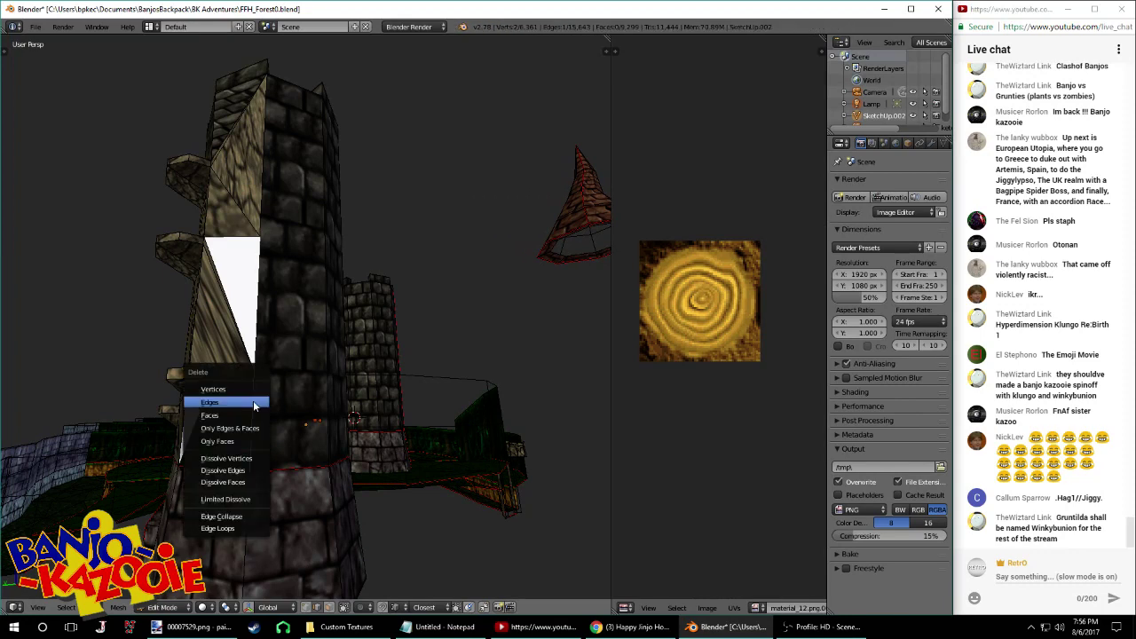
click(253, 402)
middle_drag(253, 402, 240, 401)
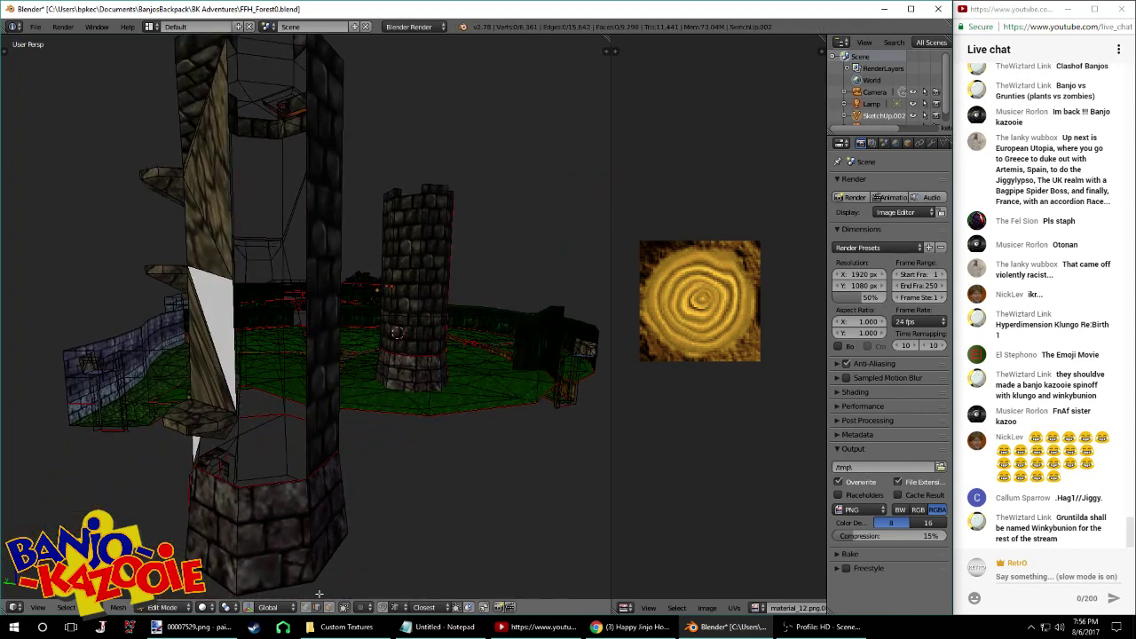
Fill the triangle and the wall face between the front ledge's underside and the two base corners below it
scroll(238, 417, up, 2)
middle_drag(226, 429, 217, 347)
right_click(218, 347)
key(f)
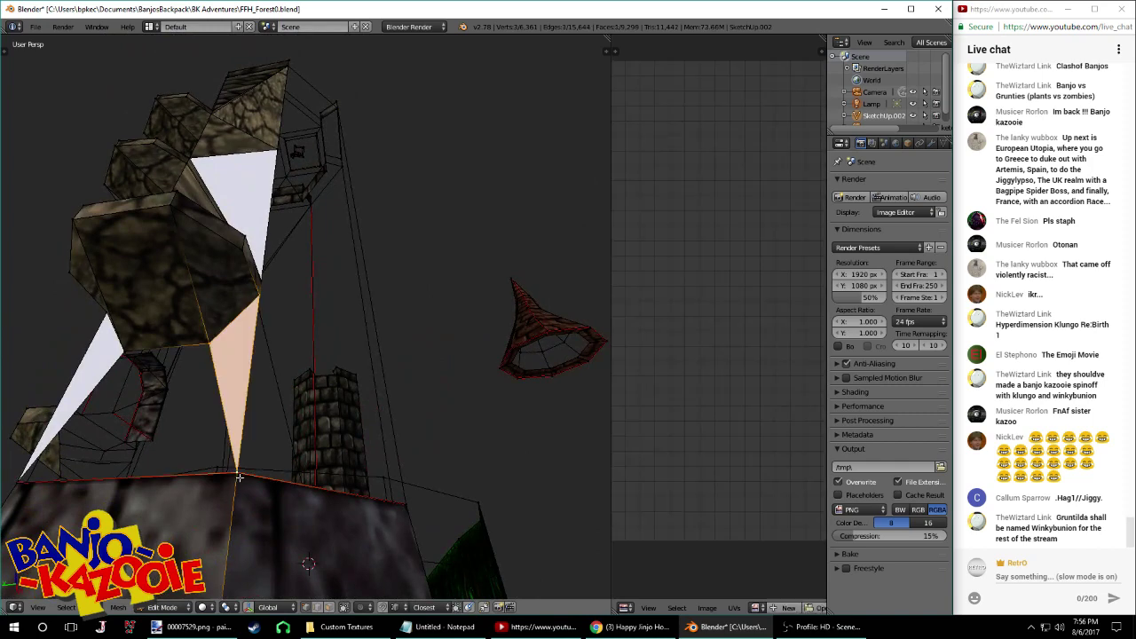
shift+right_click(254, 297)
shift+right_click(122, 347)
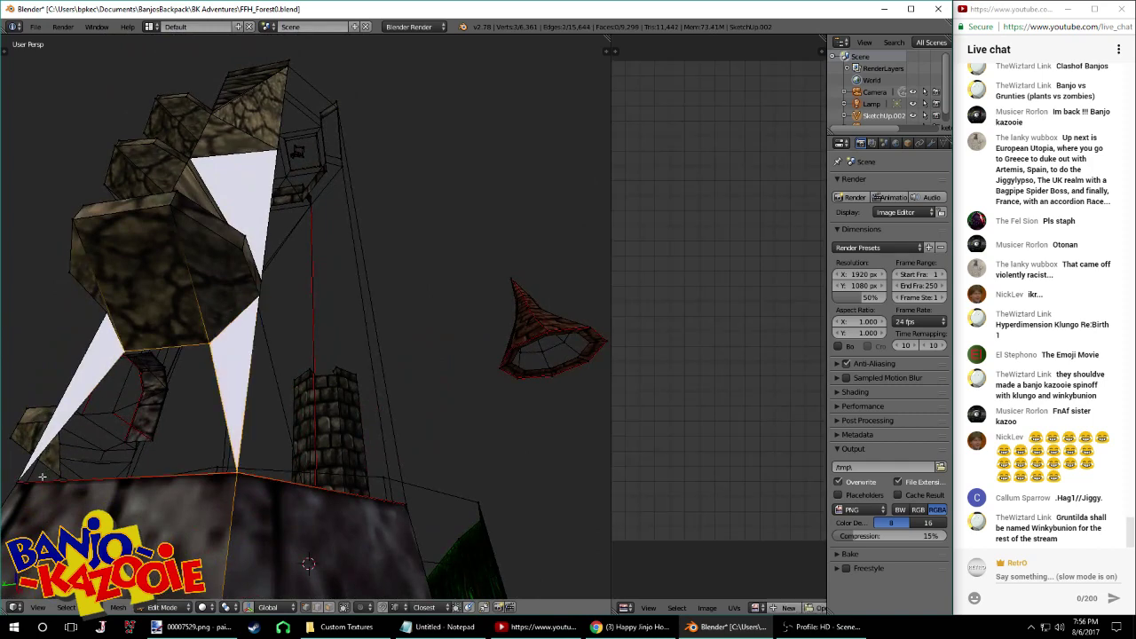
shift+right_click(25, 482)
key(f)
Fill the adjacent wall's two tall triangles between its rim corners, the subdivision midpoint and the far base corner
middle_drag(274, 249, 246, 303)
right_click(210, 210)
middle_drag(209, 209, 209, 237)
middle_drag(213, 488, 239, 322)
middle_drag(269, 144, 242, 168)
right_click(232, 102)
shift+right_click(297, 105)
shift+right_click(238, 300)
key(f)
right_click(240, 297)
shift+right_click(302, 109)
shift+right_click(302, 447)
key(f)
Fill the remaining wall triangles between the front ledge's corner, the two base corners and the subdivision midpoint
right_click(301, 446)
scroll(238, 441, up, 1)
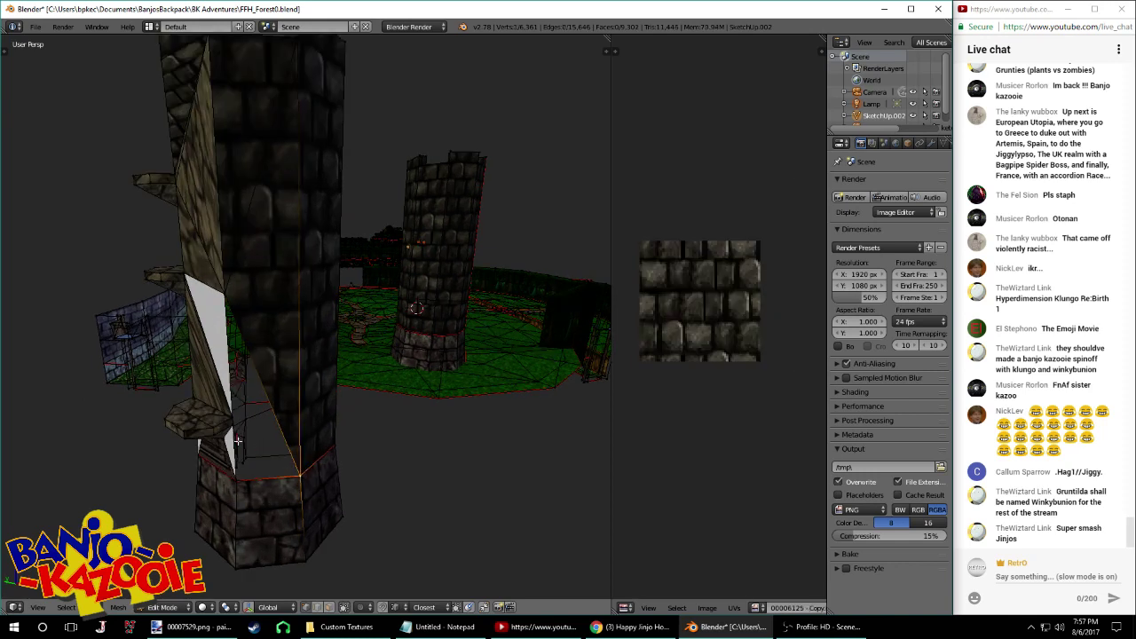
shift+right_click(234, 468)
key(f)
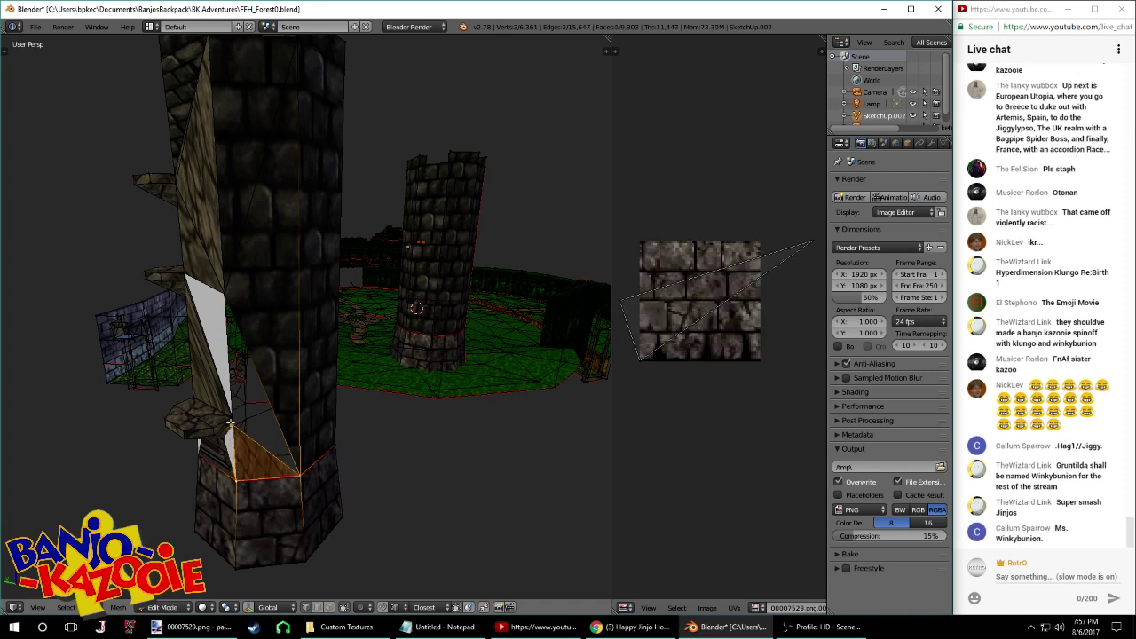
shift+right_click(235, 414)
key(f)
right_click(237, 414)
shift+right_click(232, 304)
key(f)
Select the entire mesh and merge any doubled vertices with Remove Doubles
key(a)
key(a)
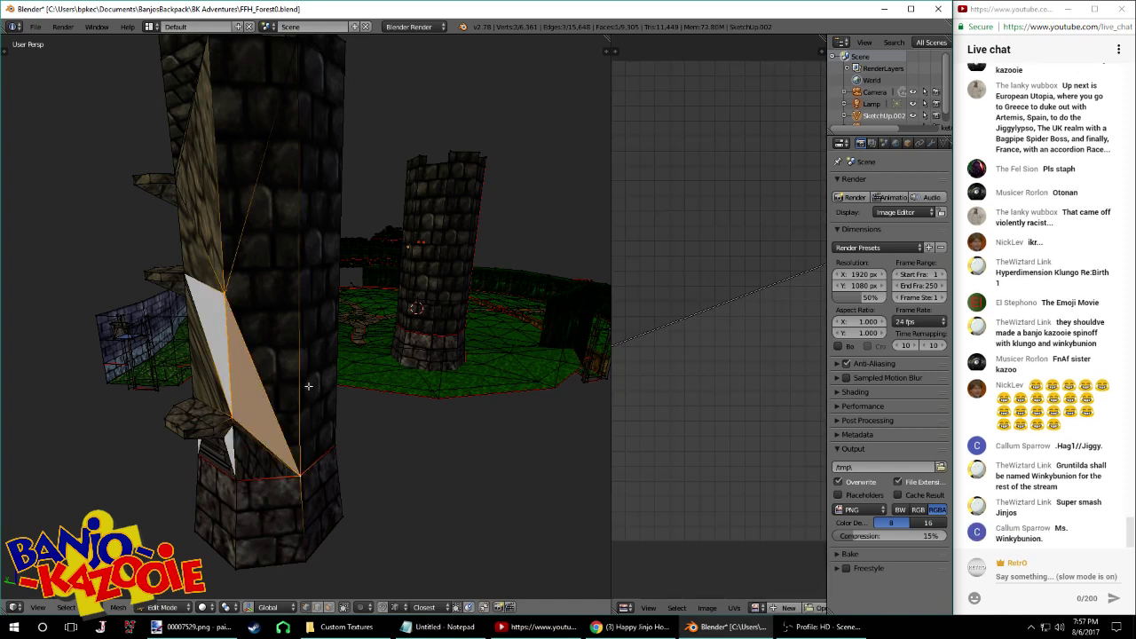
key(w)
click(309, 389)
key(alt+h)
key(w)
click(284, 373)
middle_drag(311, 225, 261, 242)
mouse_move(342, 241)
middle_down()
mouse_move(185, 267)
mouse_move(292, 235)
mouse_move(228, 222)
mouse_move(381, 223)
middle_up()
scroll(381, 224, down, 3)
middle_drag(416, 311, 351, 327)
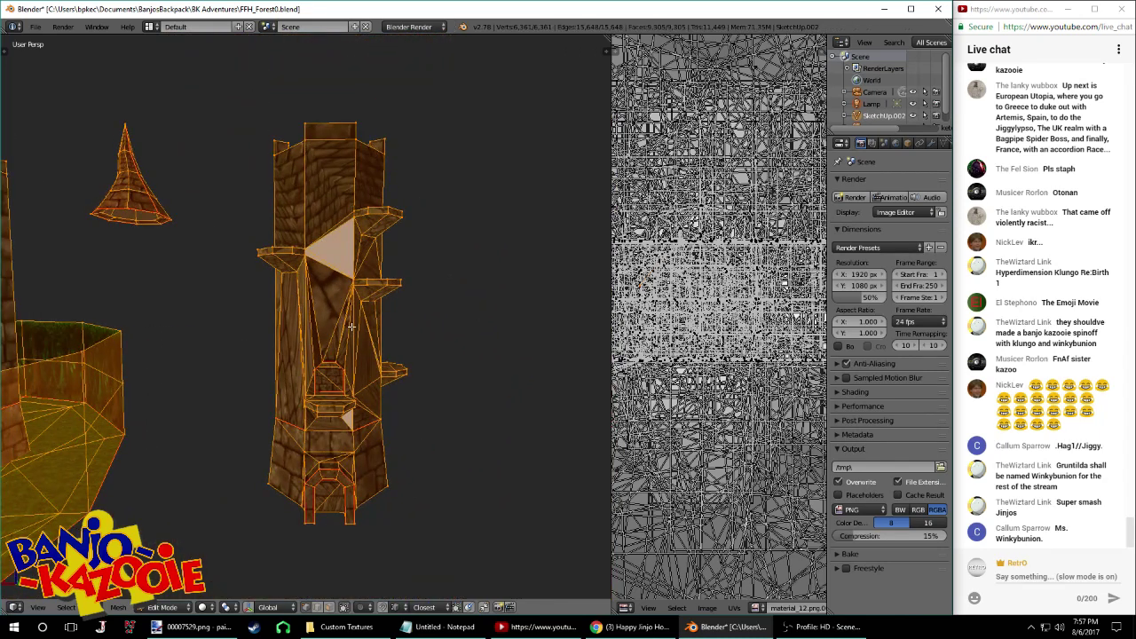
Examine the two upper wall faces beside the rim in wireframe display
click(329, 607)
right_click(330, 210)
middle_drag(324, 215, 512, 190)
shift+right_click(340, 218)
key(z)
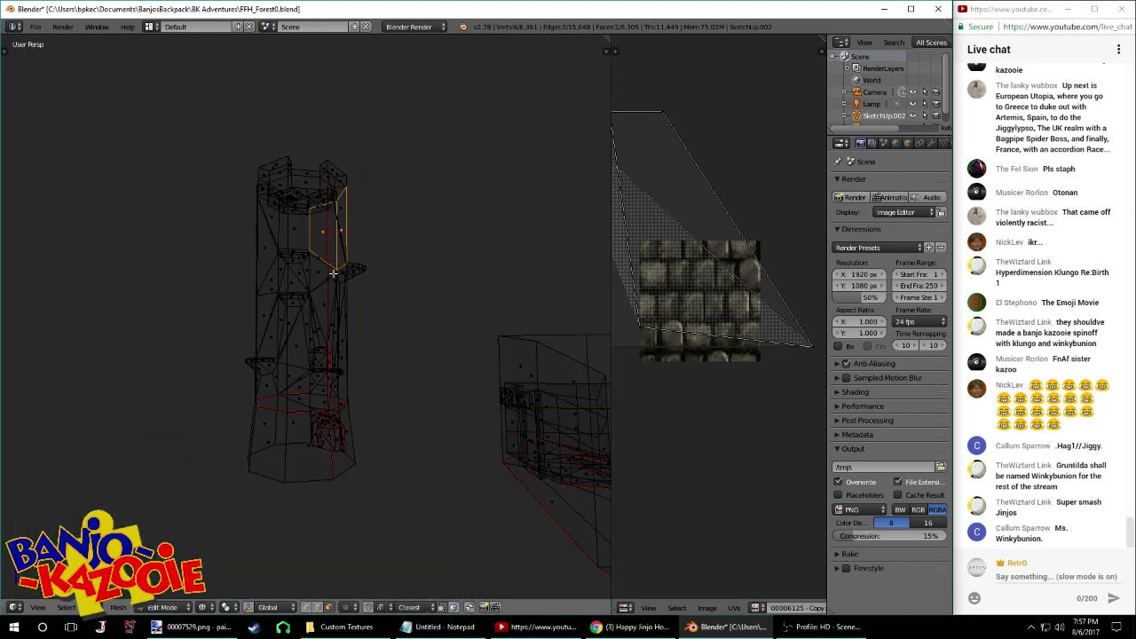
key(z)
middle_drag(333, 504, 559, 496)
Mark the edges where the front ledge meets the tower wall as seams
right_click(223, 401)
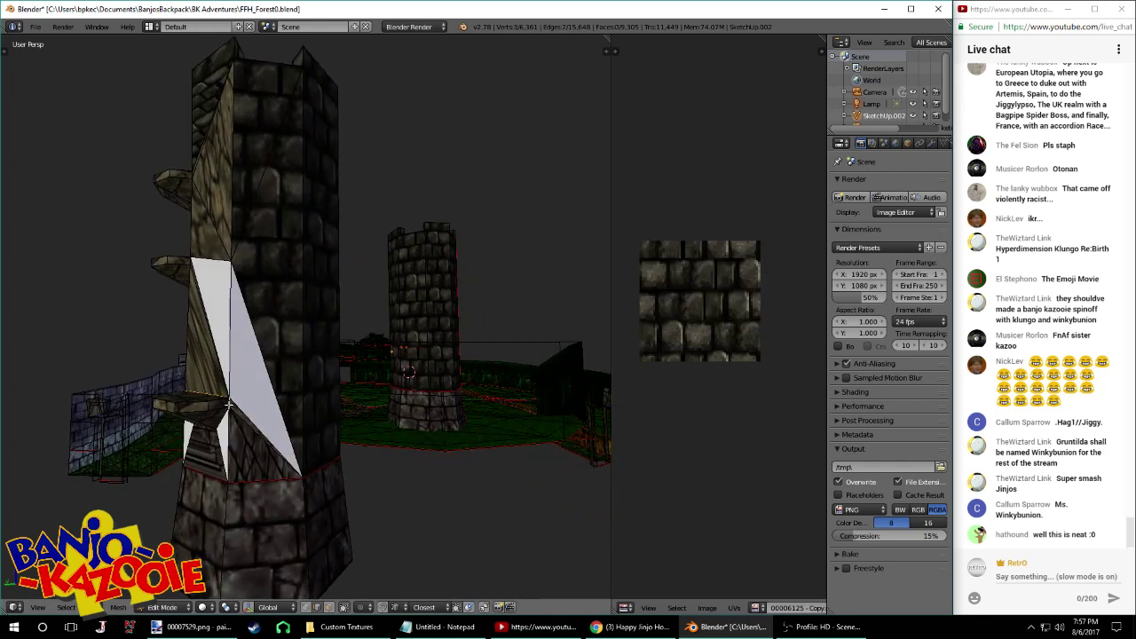
middle_drag(224, 417, 316, 391)
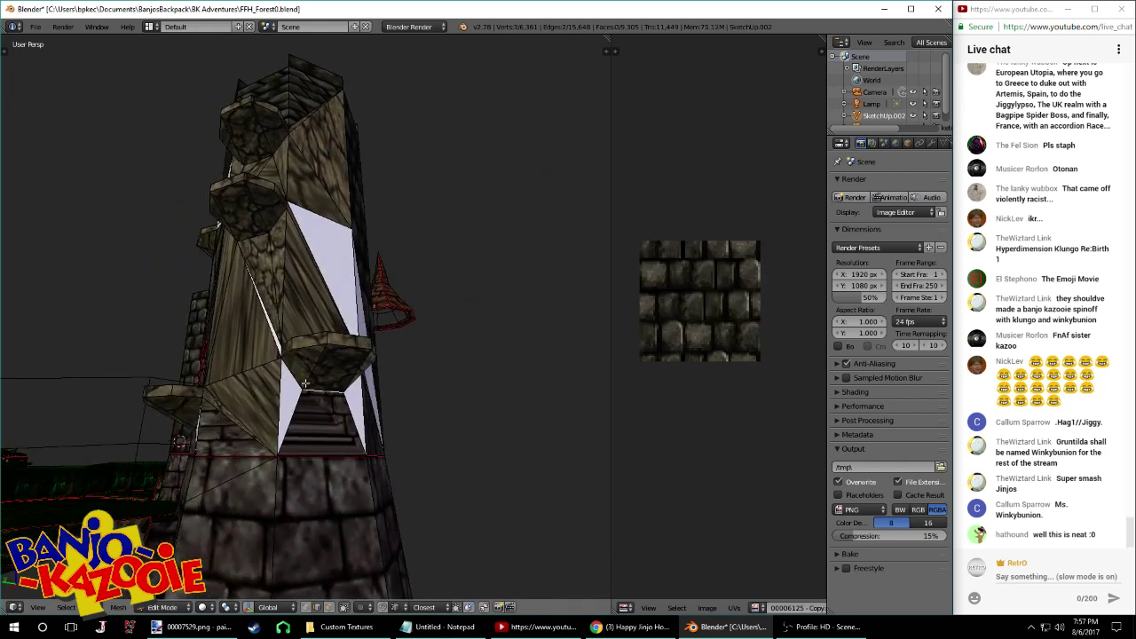
middle_drag(280, 352, 243, 384)
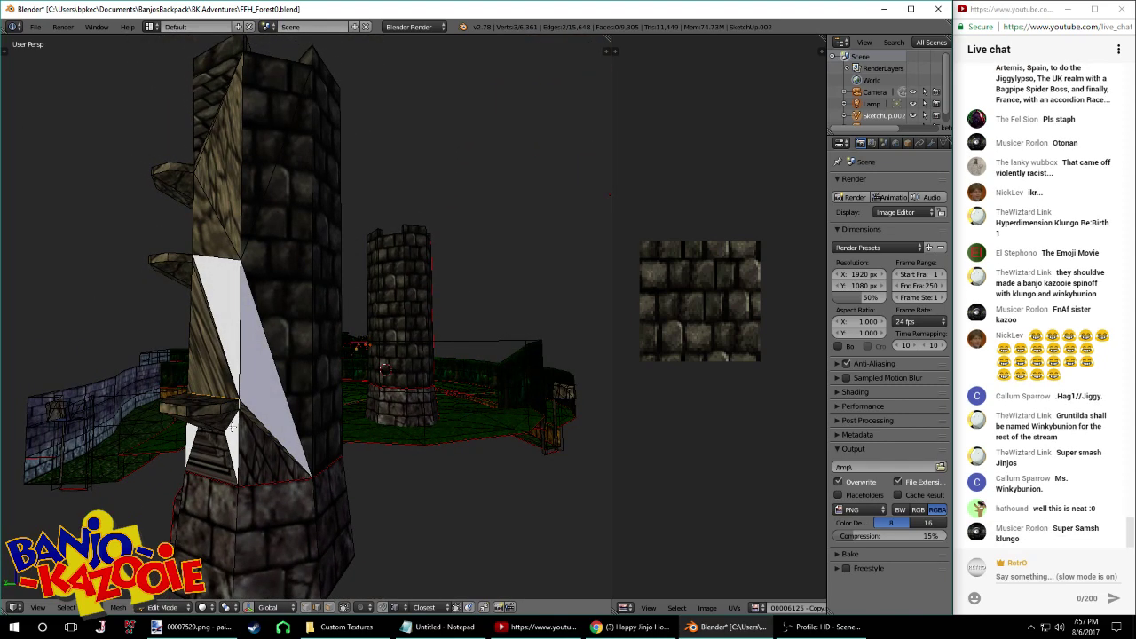
middle_drag(210, 434, 301, 401)
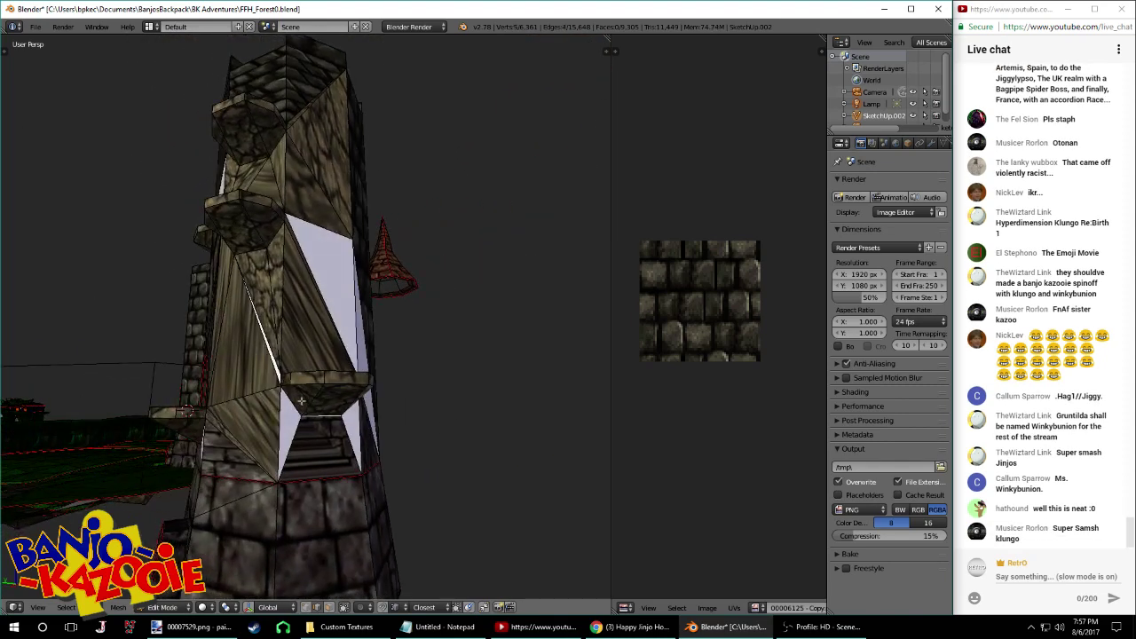
key(w)
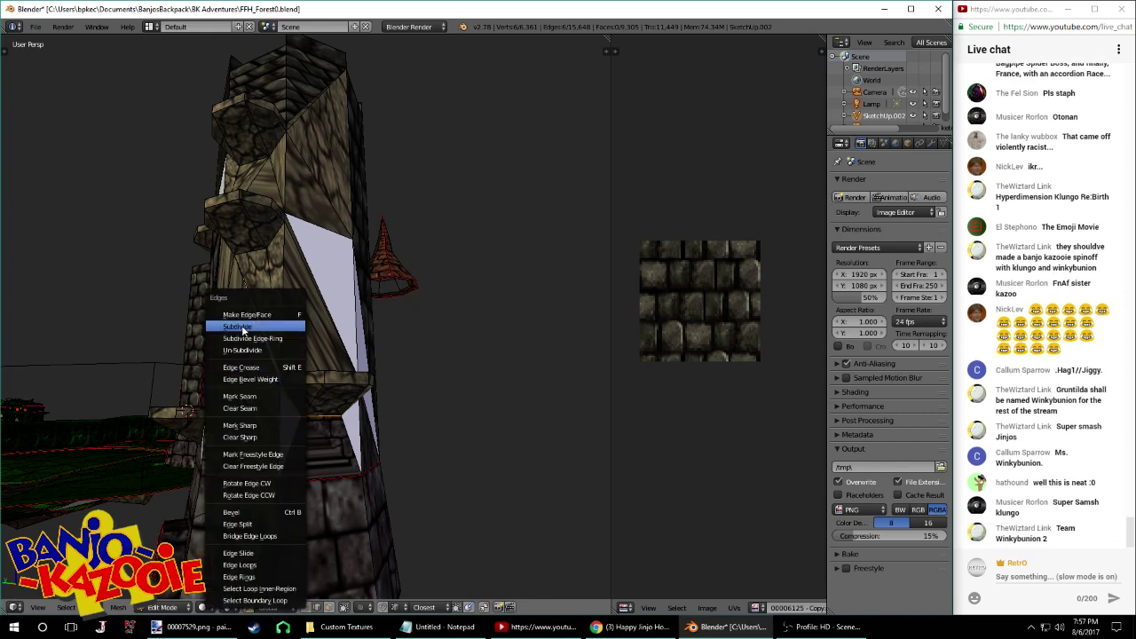
click(260, 326)
middle_drag(266, 391, 291, 387)
key(ctrl+z)
key(ctrl+e)
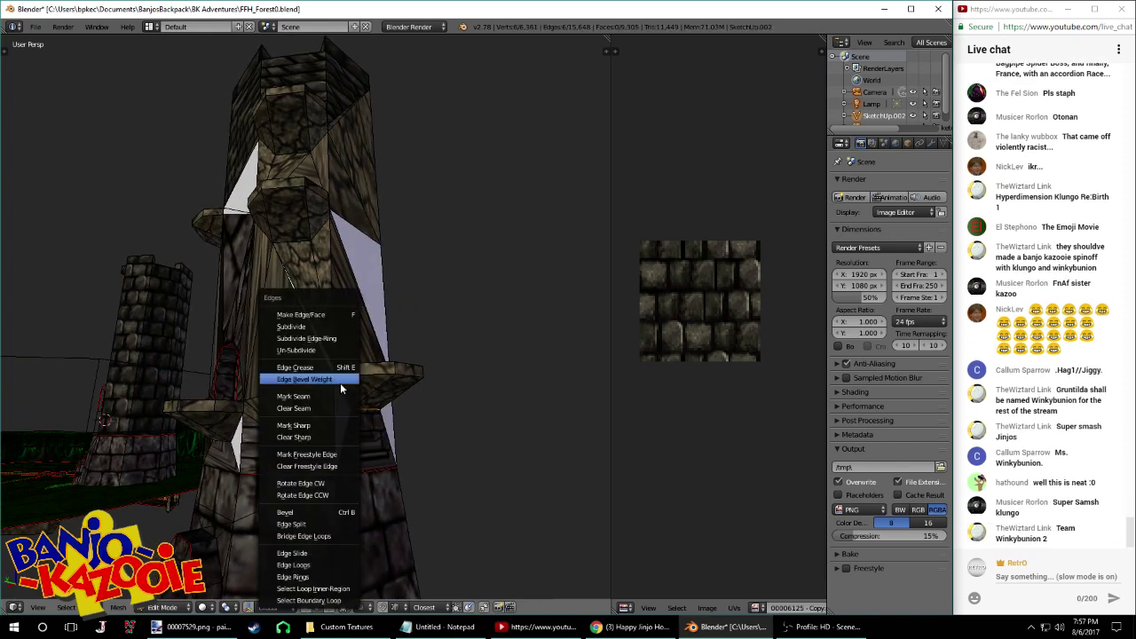
click(309, 395)
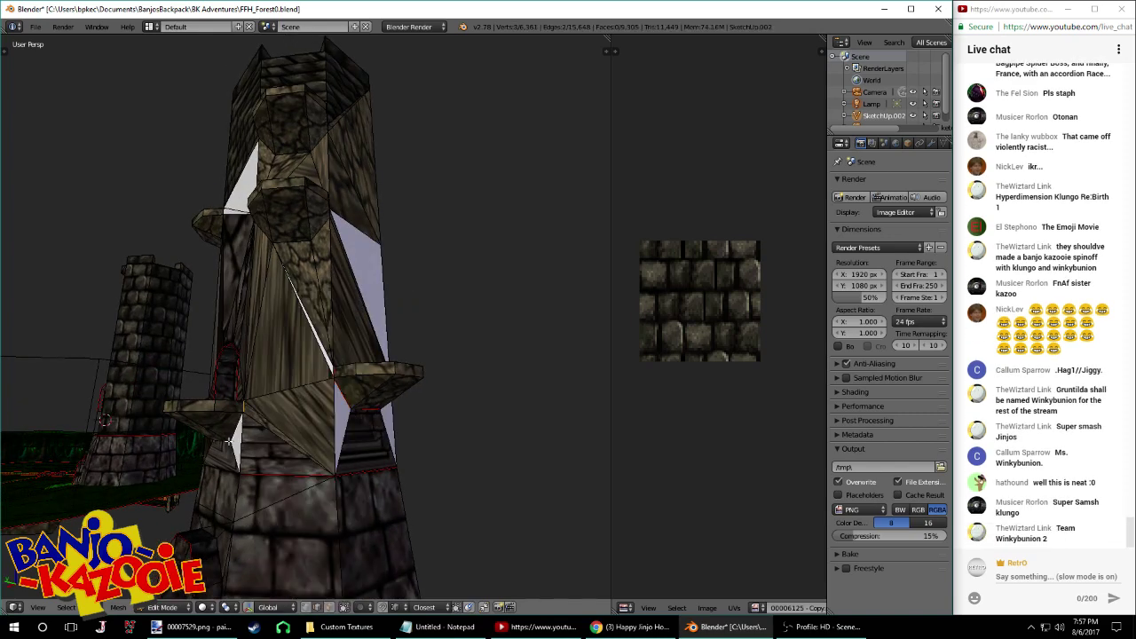
Mark the edges joining the ledge below the arched doorway to the tower wall as seams
middle_drag(218, 438, 333, 484)
shift+right_click(349, 401)
scroll(333, 484, up, 3)
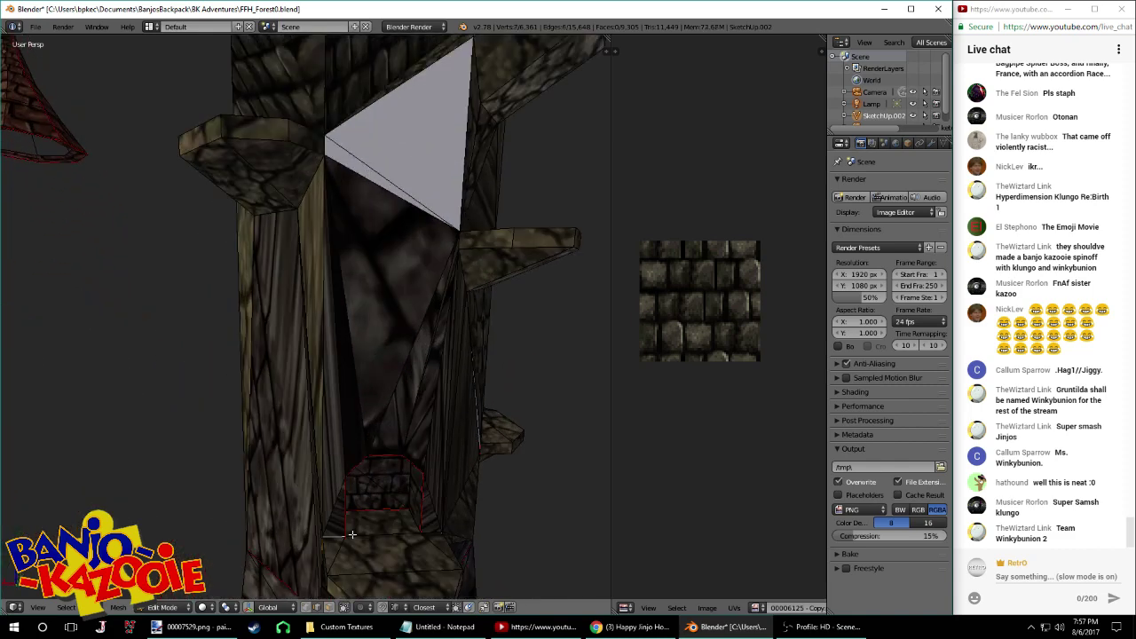
middle_drag(363, 472, 313, 395)
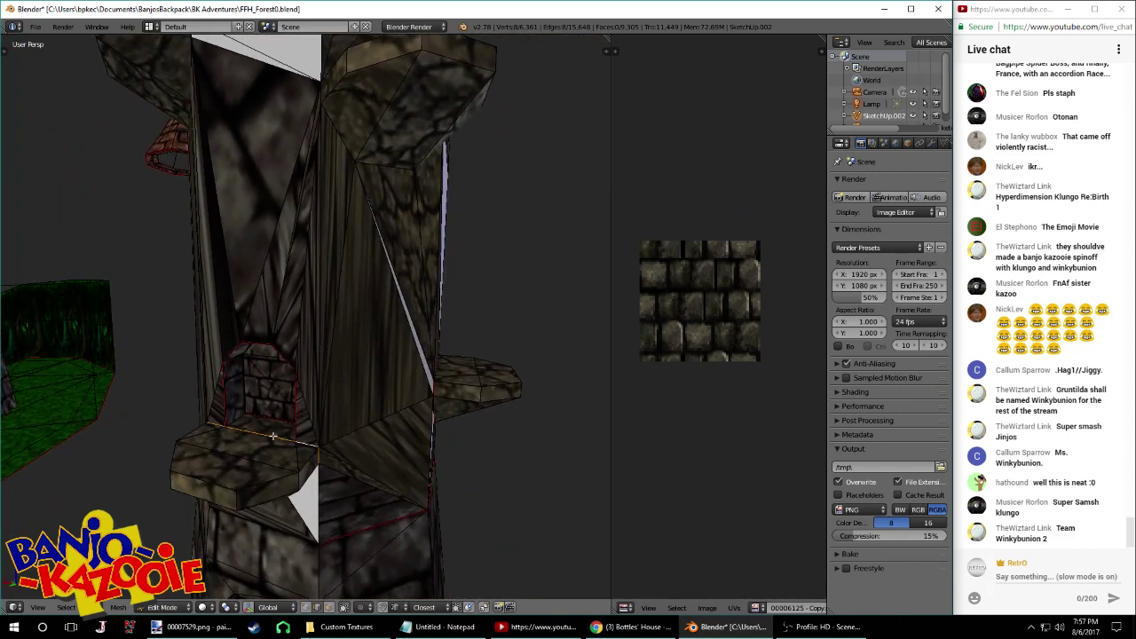
key(ctrl+e)
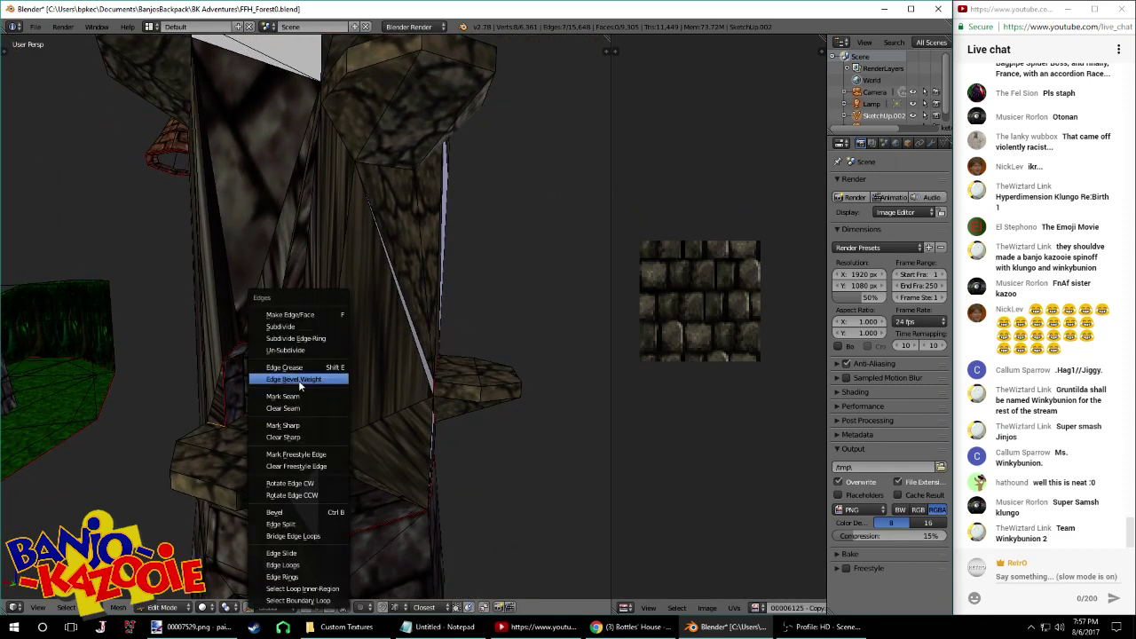
click(300, 393)
Mark the wall-joint edges of the higher ledge around the side from the doorway as seams
middle_drag(300, 394, 429, 368)
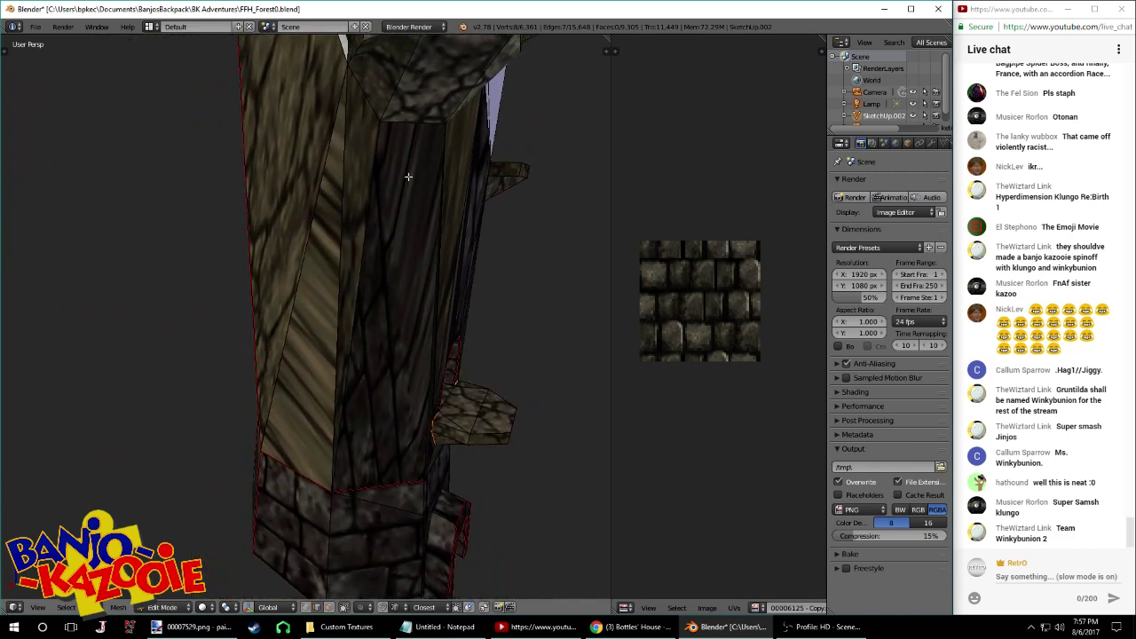
shift+right_click(351, 65)
middle_drag(431, 118, 344, 154)
shift+right_click(306, 98)
shift+right_click(343, 155)
shift+right_click(342, 143)
key(ctrl+e)
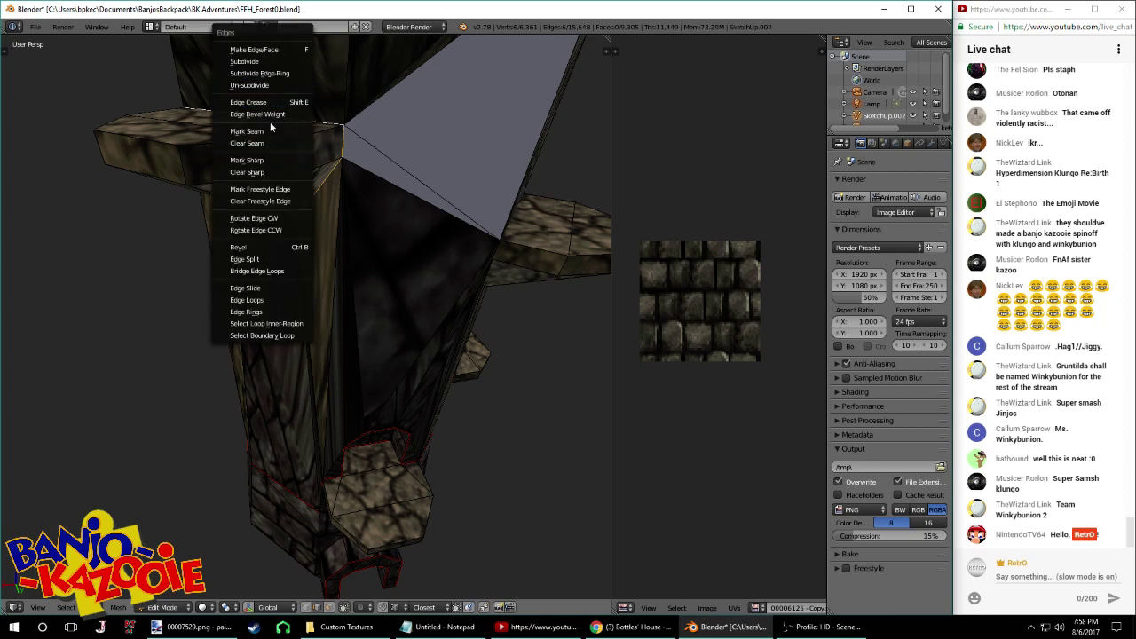
click(261, 130)
Mark the edges where the neighbouring middle ledge meets the tower wall as seams
middle_drag(261, 131, 471, 256)
alt+right_click(471, 256)
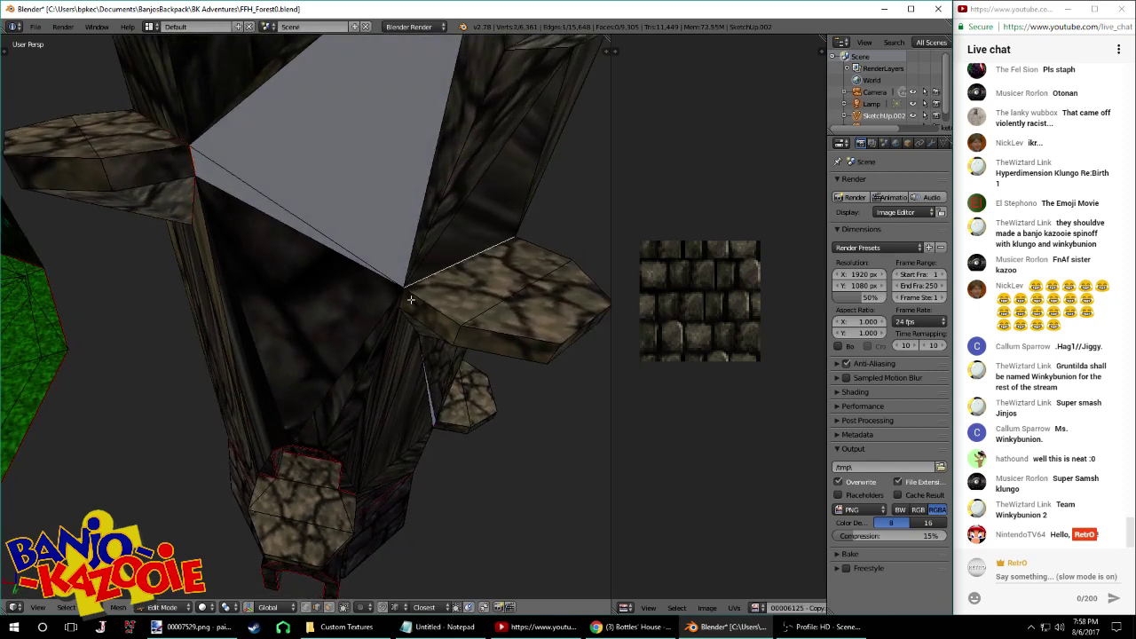
middle_drag(466, 335, 323, 259)
shift+right_click(360, 249)
middle_drag(241, 193, 187, 129)
key(ctrl+e)
click(280, 168)
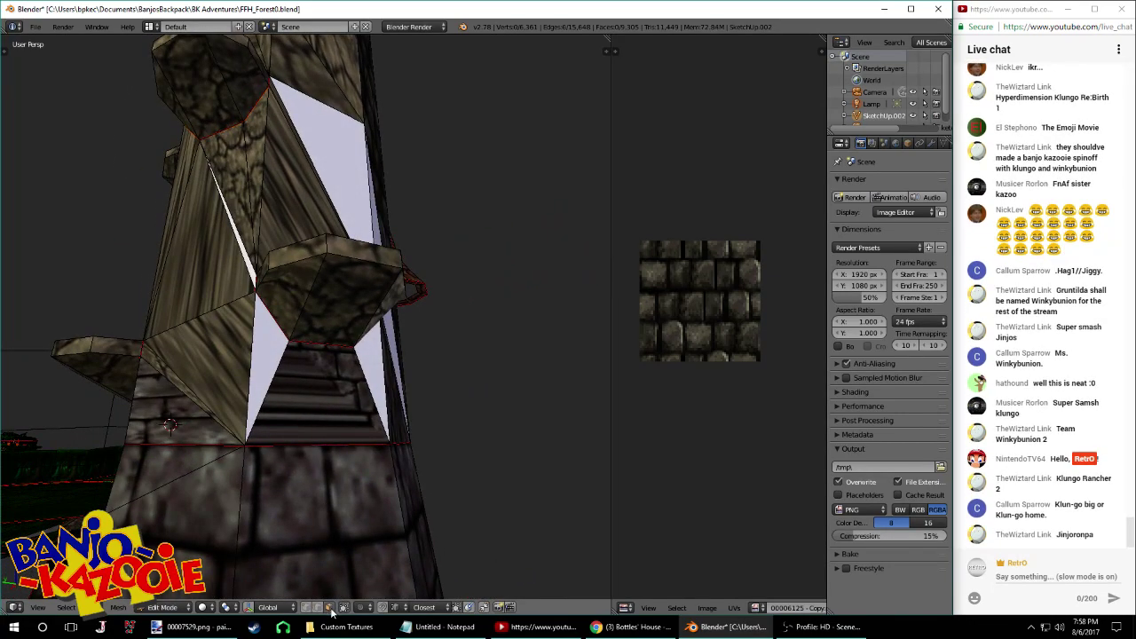
Delete the two slanted side faces of the front ledge's underside
right_click(296, 277)
middle_drag(295, 277, 205, 255)
scroll(242, 266, up, 4)
key(x)
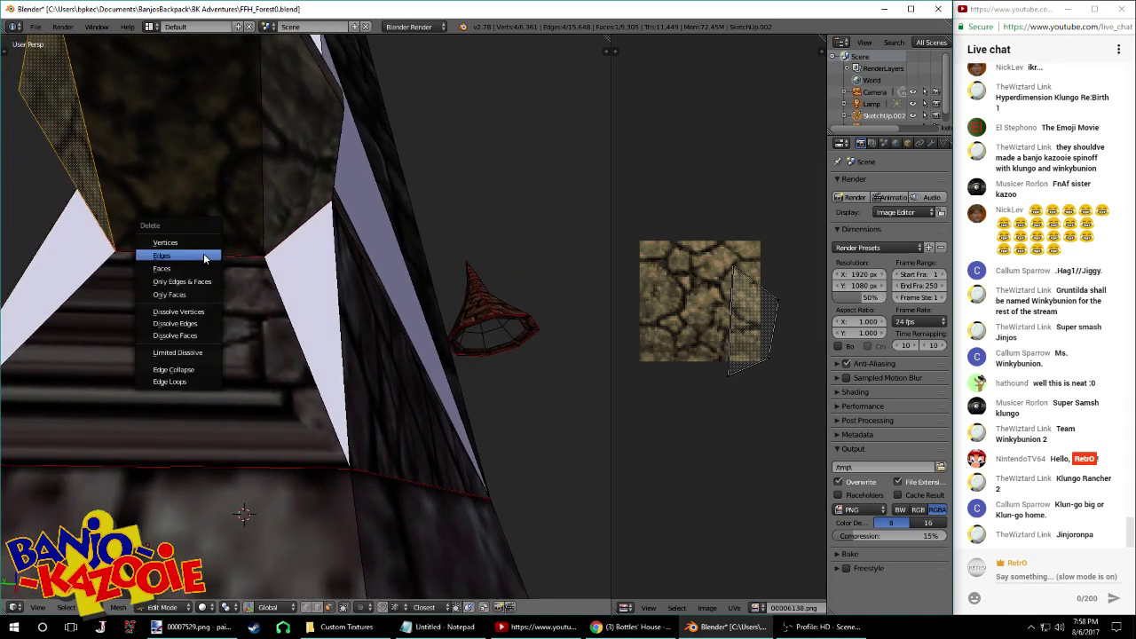
click(198, 268)
right_click(302, 169)
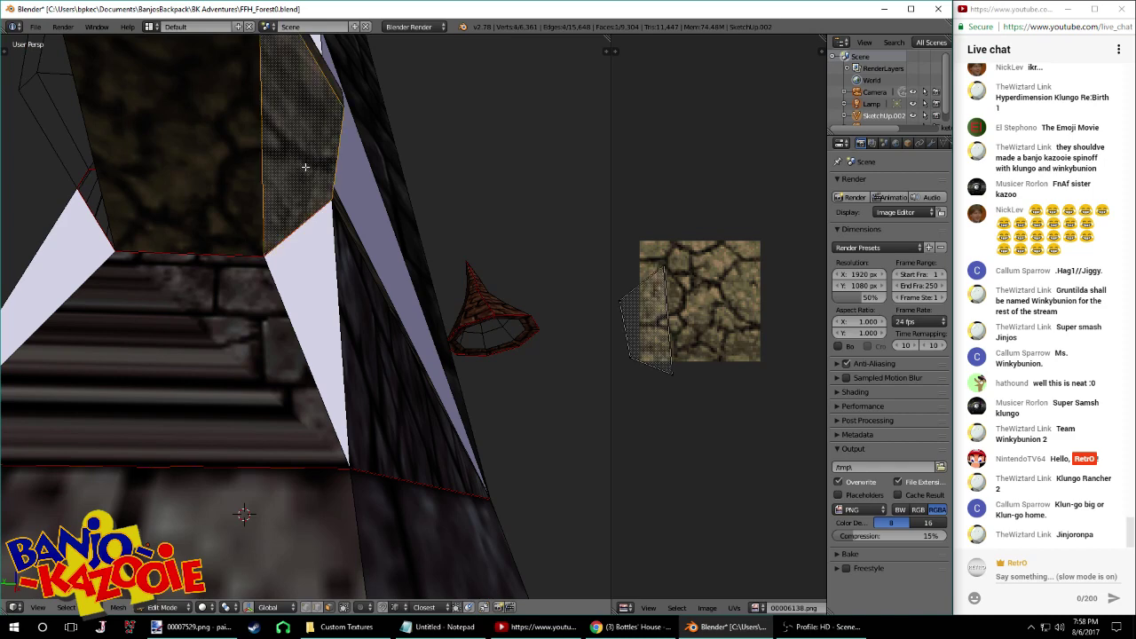
key(x)
click(306, 168)
Delete the slanted side faces on the undersides of all the remaining ledges
middle_drag(305, 168, 380, 153)
scroll(211, 197, down, 4)
right_click(197, 174)
shift+right_click(391, 151)
shift+right_click(250, 115)
middle_drag(264, 136, 296, 146)
shift+right_click(365, 121)
scroll(364, 124, down, 3)
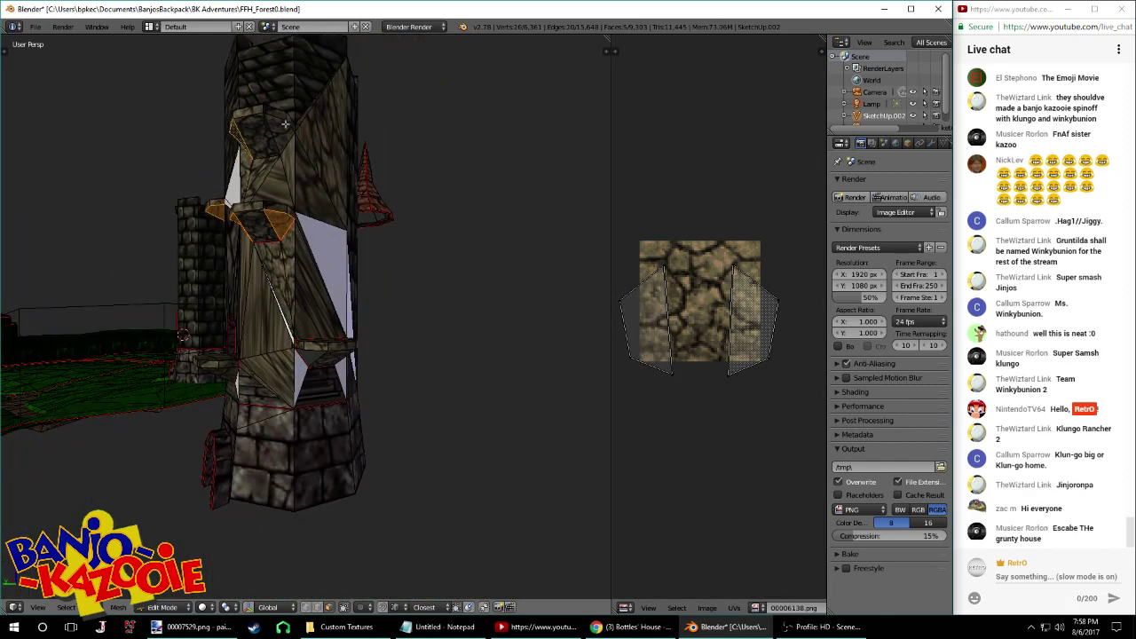
shift+right_click(261, 218)
mouse_move(258, 351)
middle_down()
mouse_move(217, 341)
mouse_move(176, 357)
mouse_move(264, 335)
middle_up()
key(x)
click(168, 355)
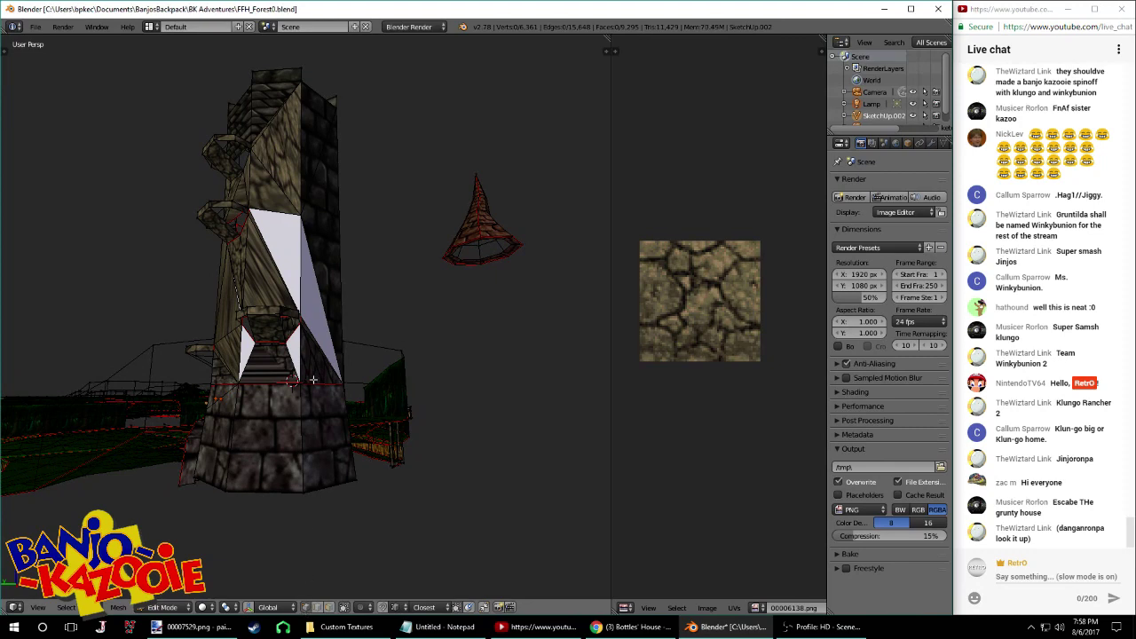
Fill one open slanted side of the front ledge's underside with two triangles
scroll(389, 273, up, 5)
right_click(388, 258)
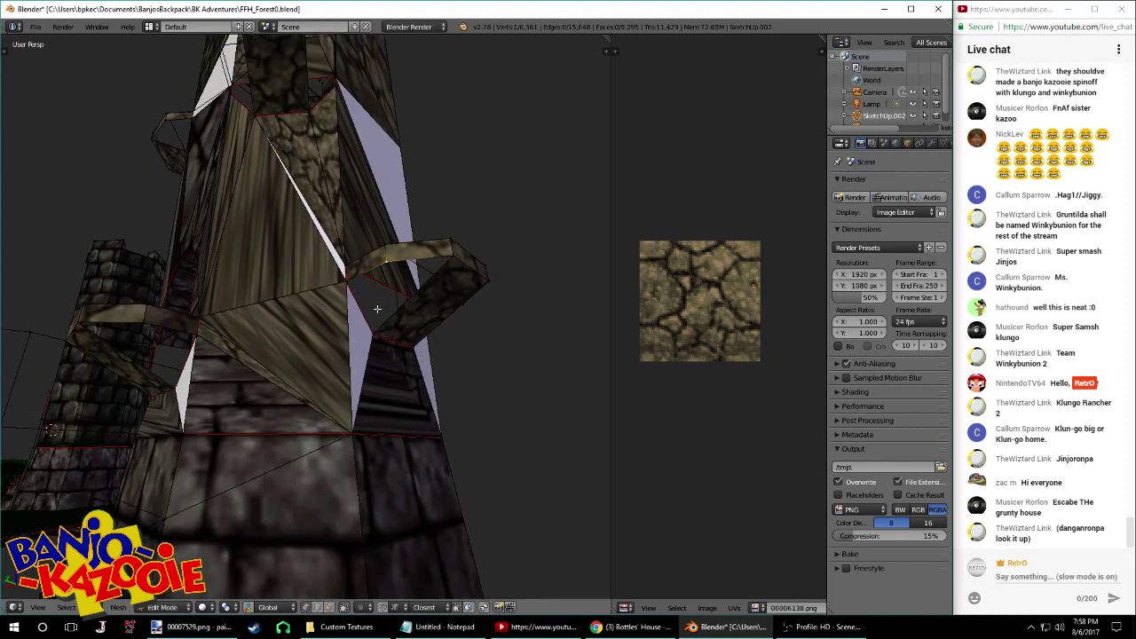
shift+right_click(377, 336)
shift+right_click(452, 255)
key(f)
right_click(387, 261)
shift+right_click(350, 272)
shift+right_click(377, 336)
shift+right_click(348, 273)
shift+right_click(343, 267)
key(f)
Fill the opposite open side of the front ledge's underside with two triangles
middle_drag(413, 277, 311, 293)
right_click(247, 300)
shift+right_click(232, 282)
shift+right_click(232, 339)
key(f)
right_click(221, 330)
shift+right_click(193, 280)
shift+right_click(218, 272)
key(f)
Fill both open slanted sides of the neighbouring low ledge's underside with two triangles each
middle_drag(217, 273, 281, 267)
right_click(238, 239)
shift+right_click(165, 223)
key(f)
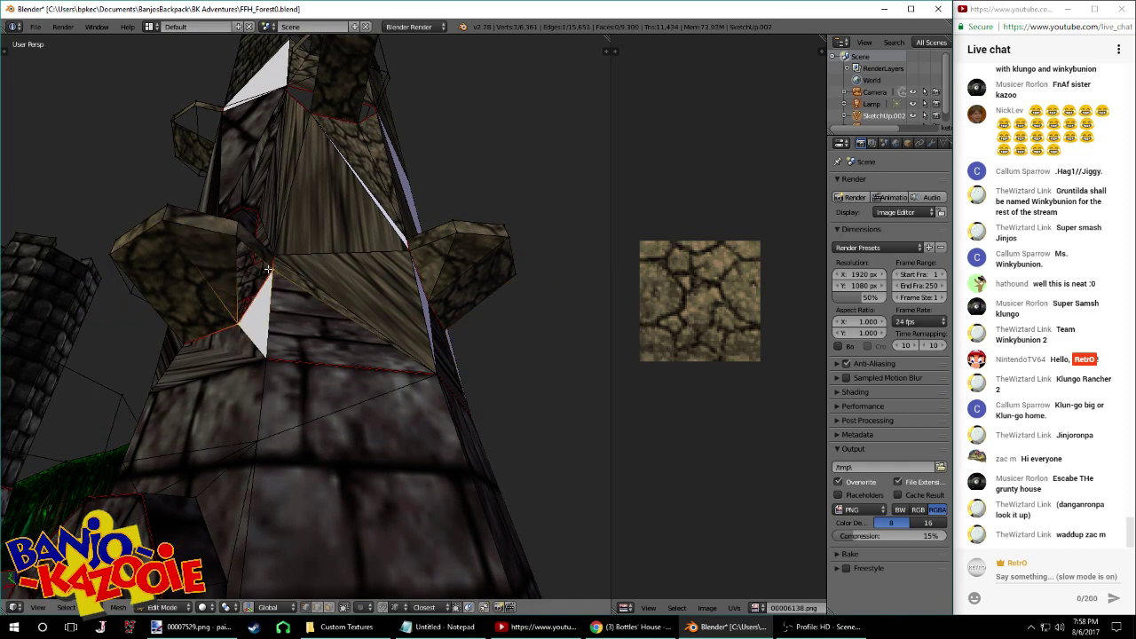
middle_drag(237, 248, 369, 309)
right_click(405, 298)
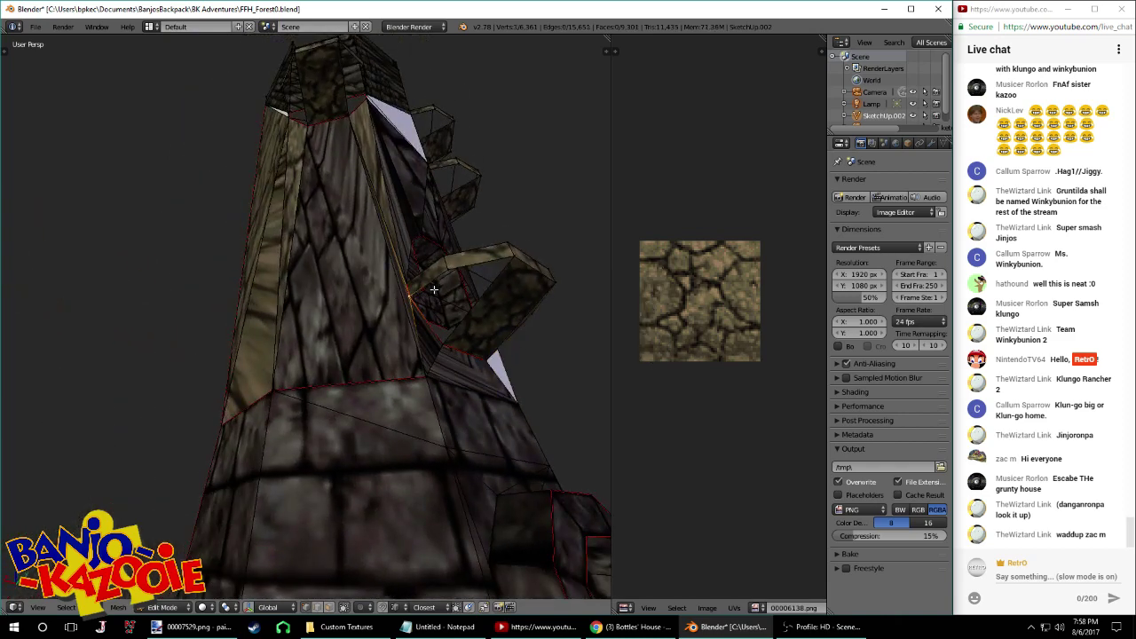
shift+right_click(444, 339)
key(f)
right_click(444, 341)
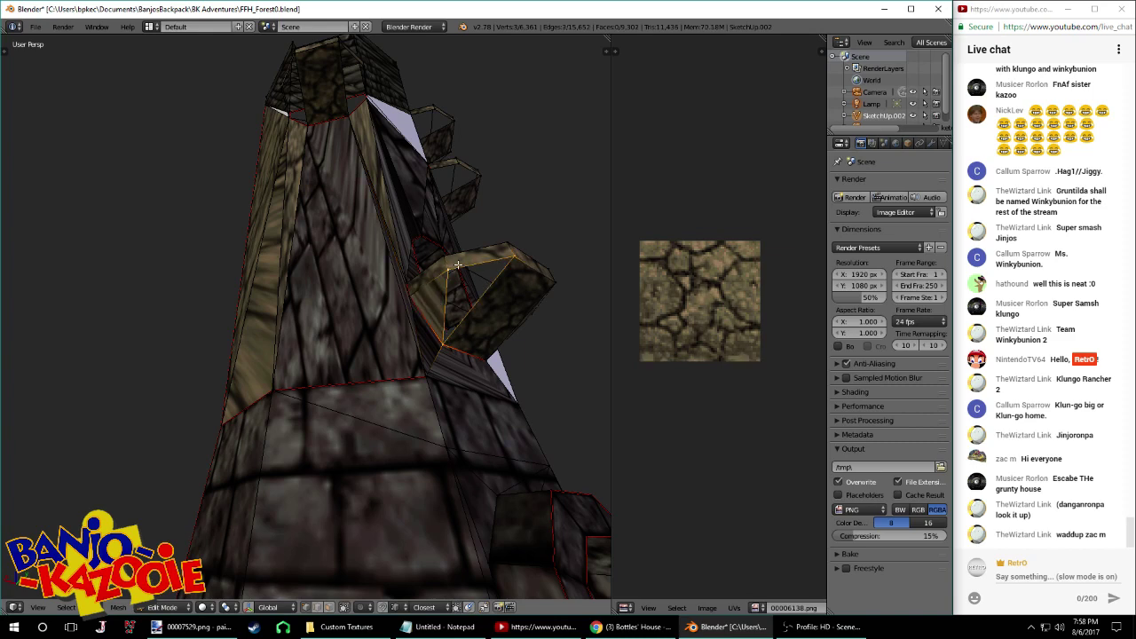
key(f)
Fill one open slanted side of the next higher ledge's underside with two triangles
right_click(352, 114)
shift+right_click(368, 97)
middle_drag(369, 99, 399, 203)
key(f)
right_click(239, 147)
shift+right_click(252, 216)
key(f)
Fill the opposite open side of that higher ledge's underside with two triangles
right_click(410, 201)
shift+right_click(444, 185)
shift+right_click(435, 237)
key(f)
right_click(415, 208)
right_click(448, 191)
shift+right_click(431, 237)
shift+right_click(506, 196)
key(f)
Close one open side of the following ledge's underside, above the narrow white gap, with two triangles
middle_drag(506, 191, 337, 251)
right_click(302, 258)
shift+right_click(282, 265)
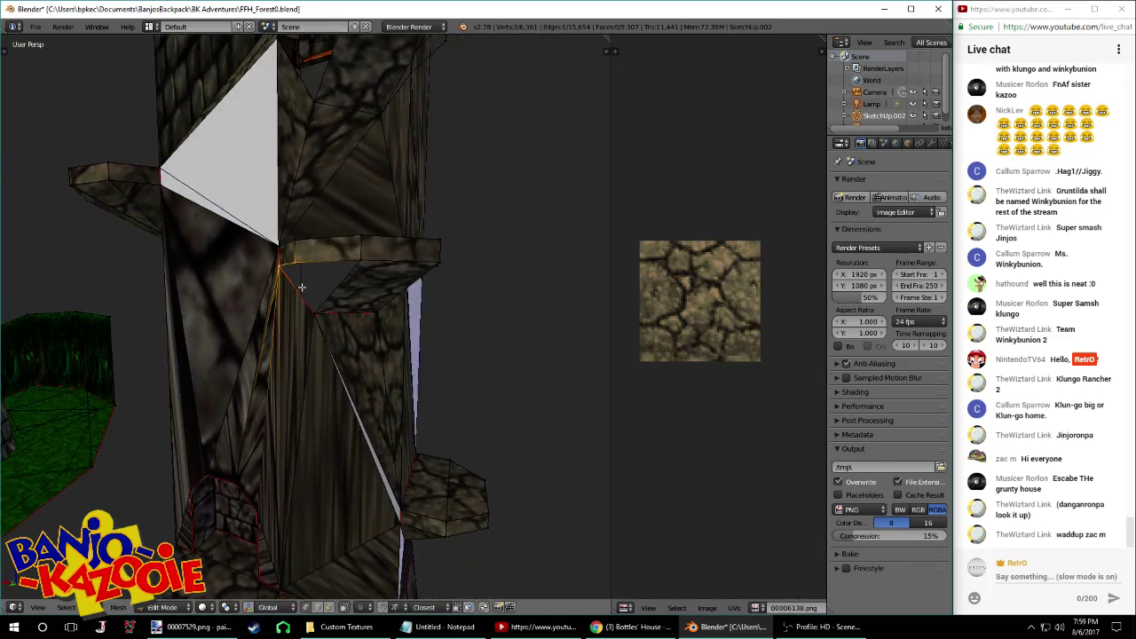
shift+right_click(311, 299)
middle_drag(327, 308, 325, 244)
key(f)
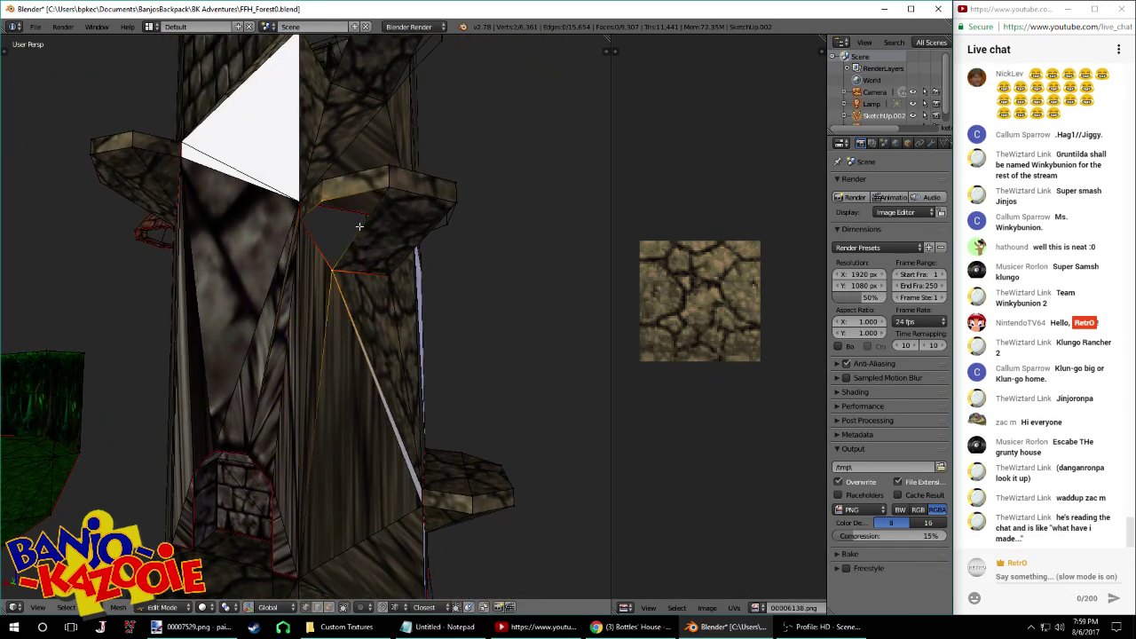
right_click(299, 217)
shift+right_click(300, 218)
shift+right_click(332, 269)
key(f)
Close the other open side of the underside on that ledge above the narrow white gap with two triangles
middle_drag(416, 265, 324, 262)
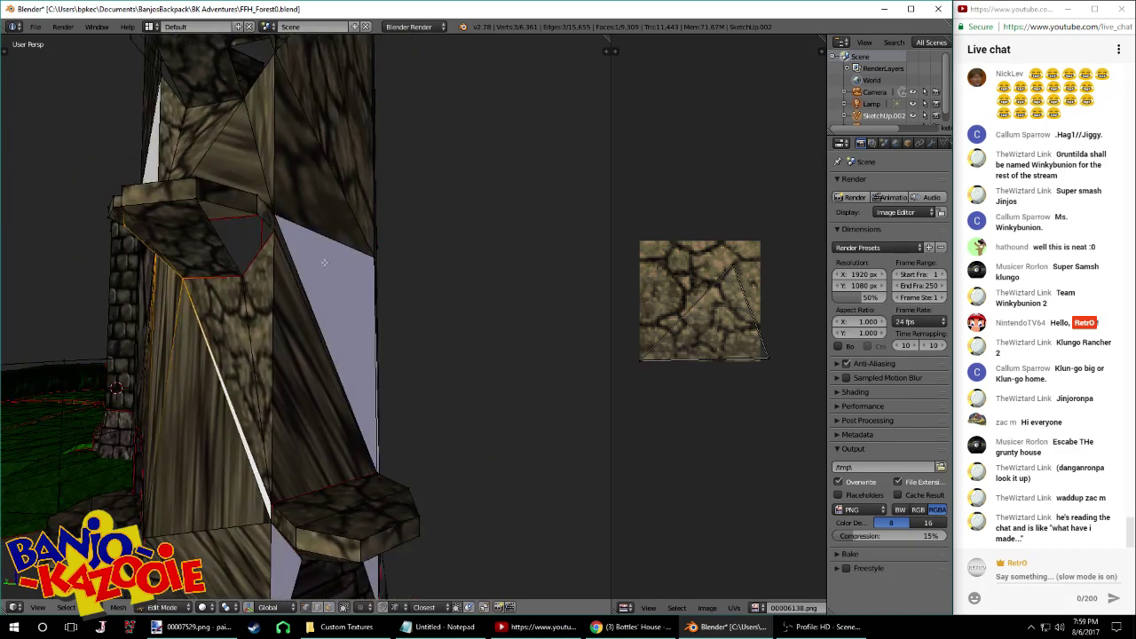
right_click(255, 218)
shift+right_click(274, 235)
shift+right_click(244, 275)
key(f)
right_click(257, 216)
shift+right_click(198, 201)
shift+right_click(244, 275)
key(f)
Fill one open side of the topmost ledge's underside with two triangles
middle_drag(287, 251, 279, 300)
right_click(222, 148)
shift+right_click(255, 89)
shift+right_click(228, 70)
middle_drag(228, 70, 240, 113)
key(f)
right_click(247, 116)
shift+right_click(156, 104)
shift+right_click(208, 202)
key(f)
Fill the remaining open side of the topmost ledge's underside with two triangles
middle_drag(208, 204, 304, 188)
right_click(312, 160)
shift+right_click(289, 165)
shift+right_click(334, 217)
key(f)
right_click(364, 208)
shift+right_click(394, 163)
shift+right_click(317, 157)
key(f)
Remove doubled vertices across the entire level mesh, then clear the selection
scroll(320, 158, down, 6)
mouse_move(325, 158)
middle_down()
mouse_move(282, 164)
mouse_move(344, 154)
middle_up()
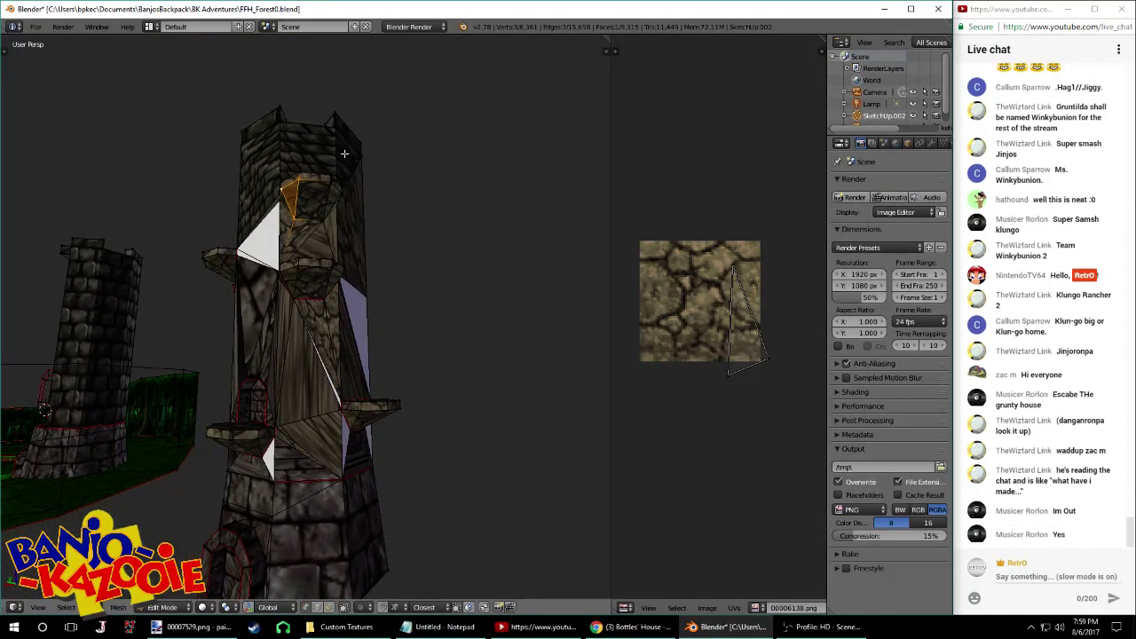
key(a)
key(w)
click(344, 153)
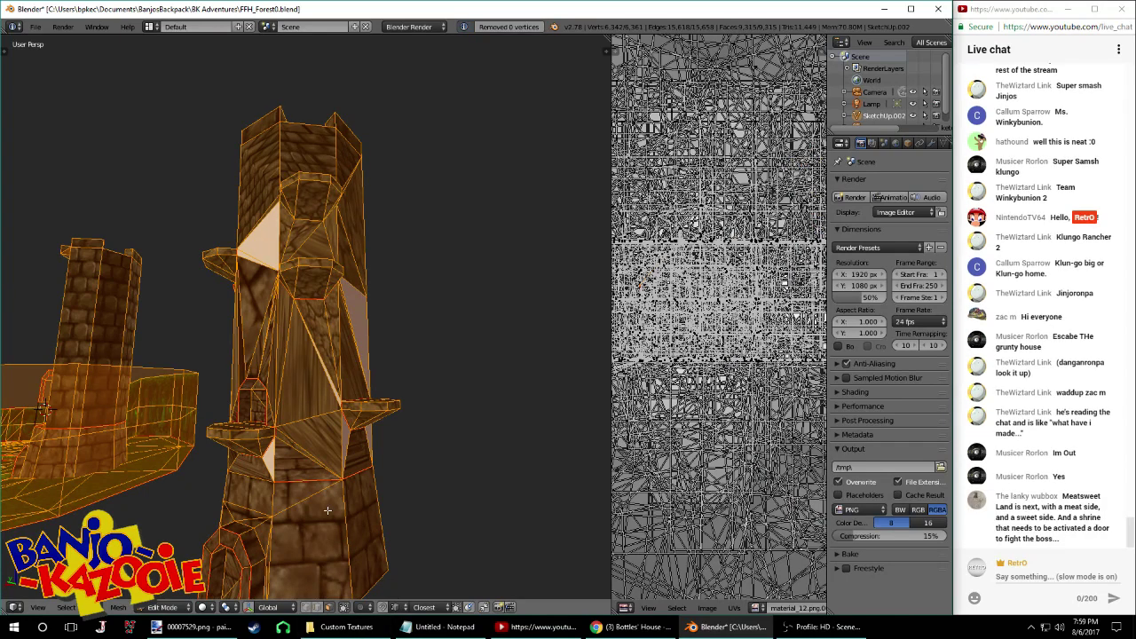
key(a)
Inspect the tower's wall faces between the ledges and check which faces belong to the same linked area
middle_drag(348, 374, 277, 307)
key(Tab)
scroll(334, 304, up, 6)
key(Tab)
key(Tab)
key(Tab)
right_click(276, 307)
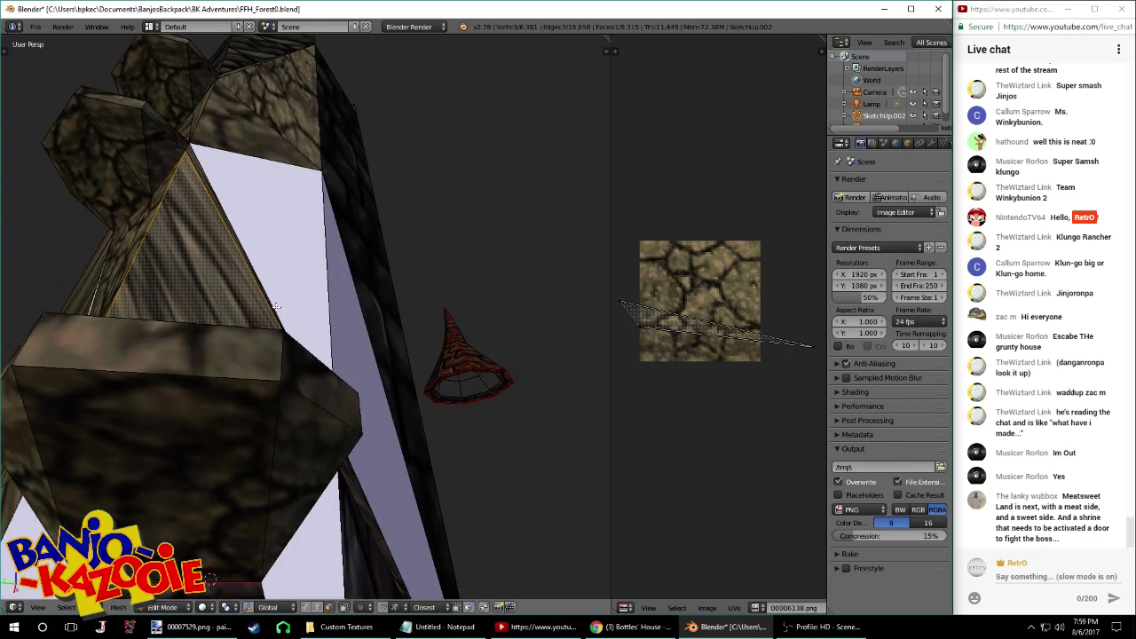
middle_drag(287, 310, 276, 269)
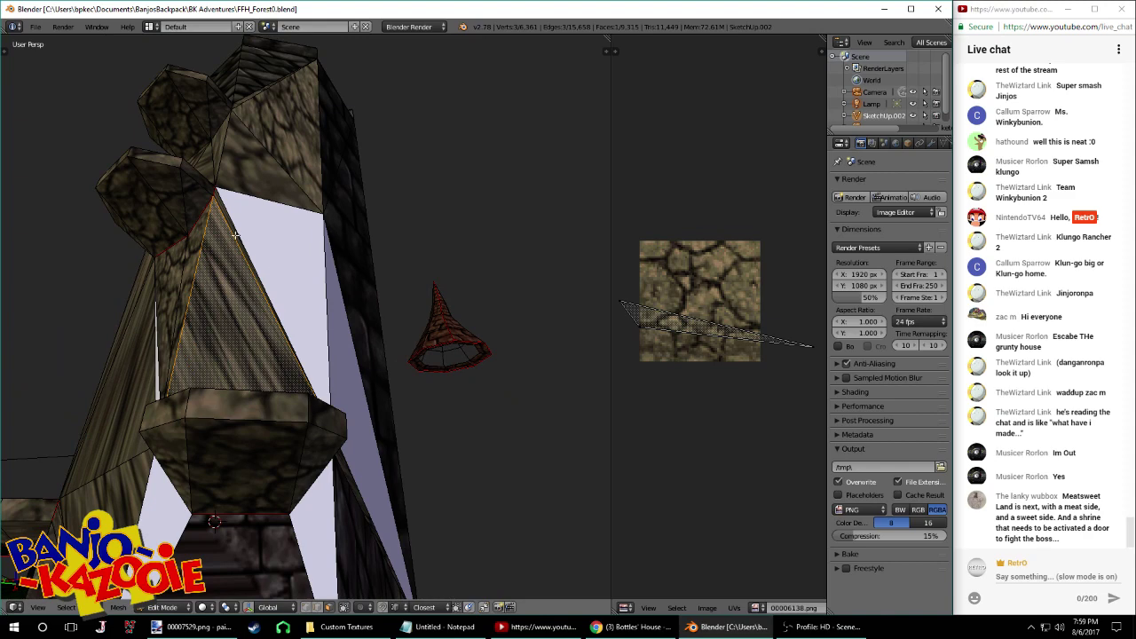
right_click(272, 247)
key(a)
middle_drag(263, 247, 306, 316)
Mark the edge loop around the tower just below the battlements as a seam
click(314, 607)
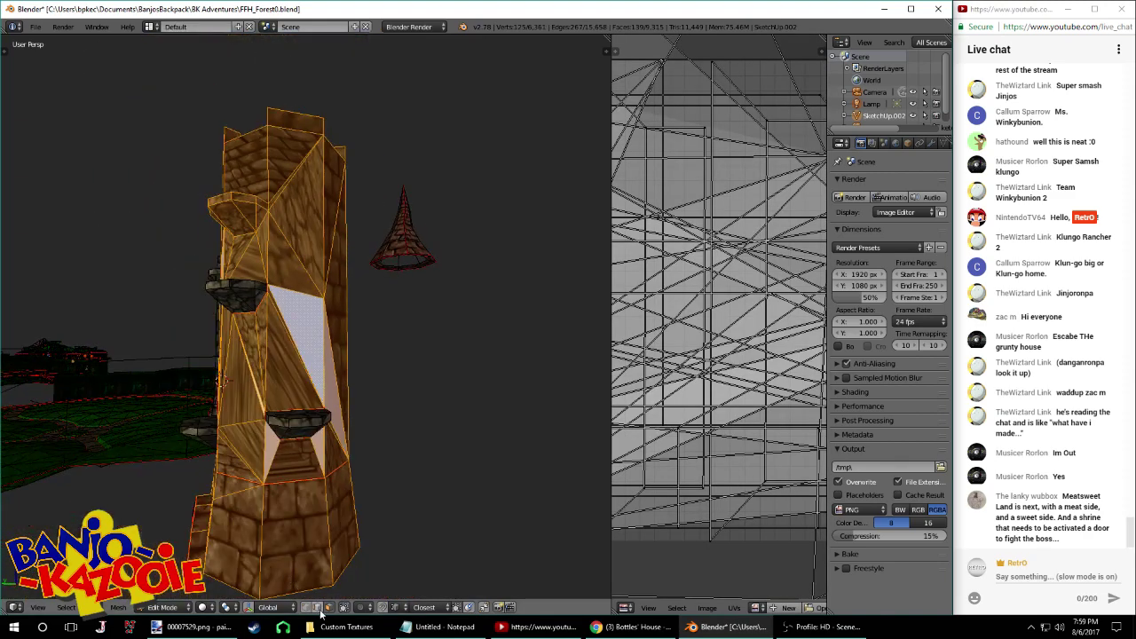
right_click(261, 140)
middle_drag(245, 137, 330, 204)
key(ctrl+e)
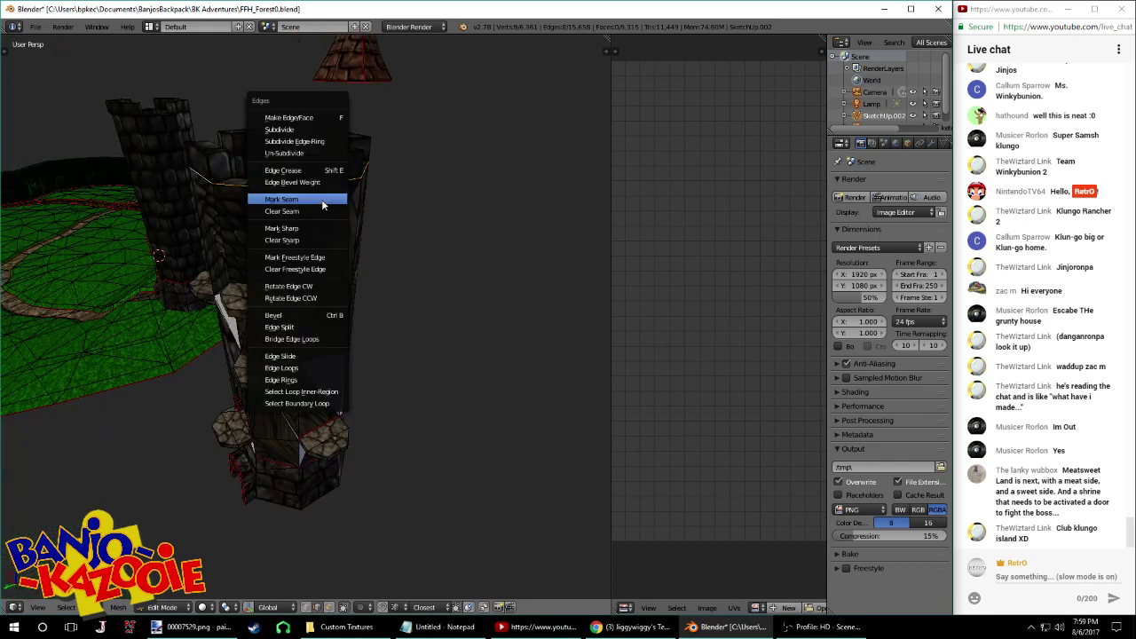
click(322, 205)
Try unwrapping the tower's linked wall faces and enlarging their UVs over the stone texture, then undo it
key(l)
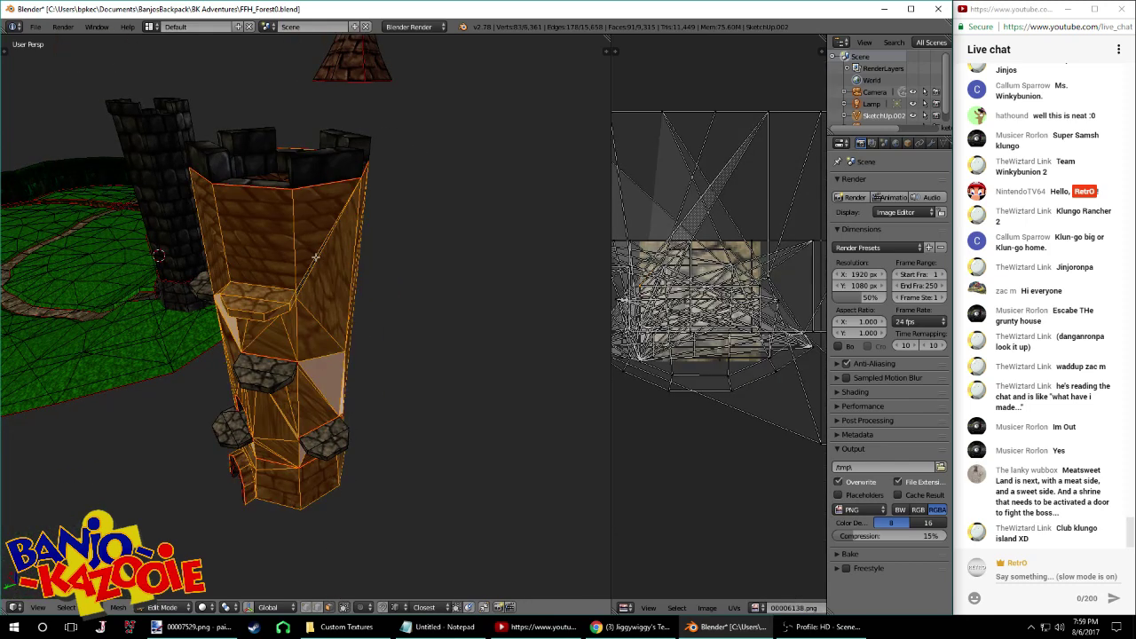
key(Tab)
key(Tab)
key(a)
right_click(325, 279)
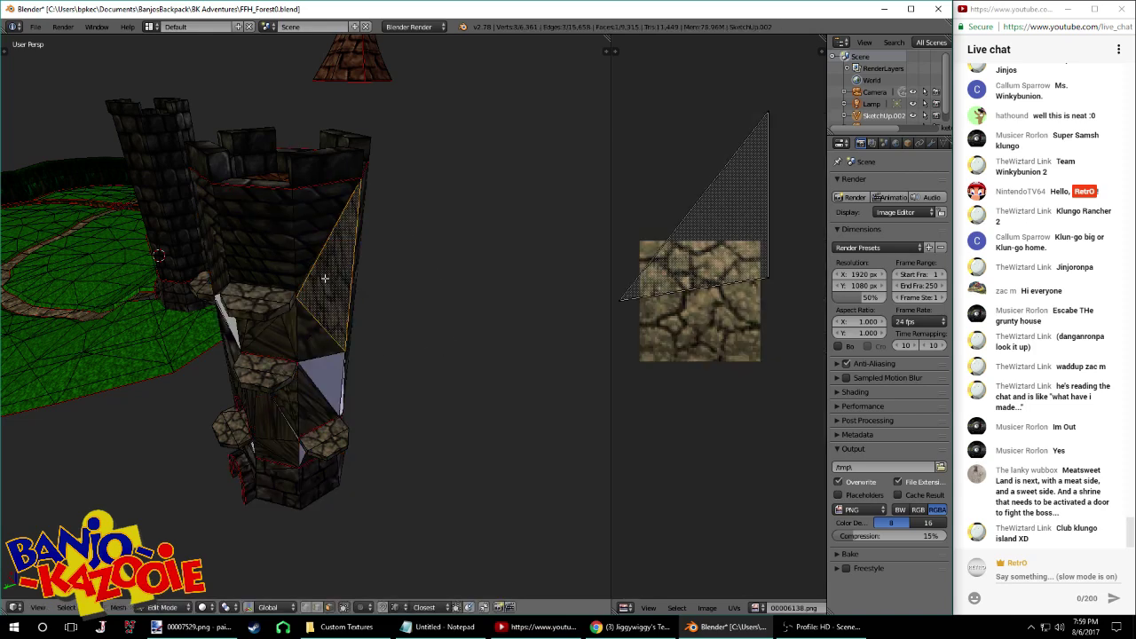
key(l)
key(u)
click(323, 278)
middle_drag(323, 279, 586, 232)
key(a)
key(s)
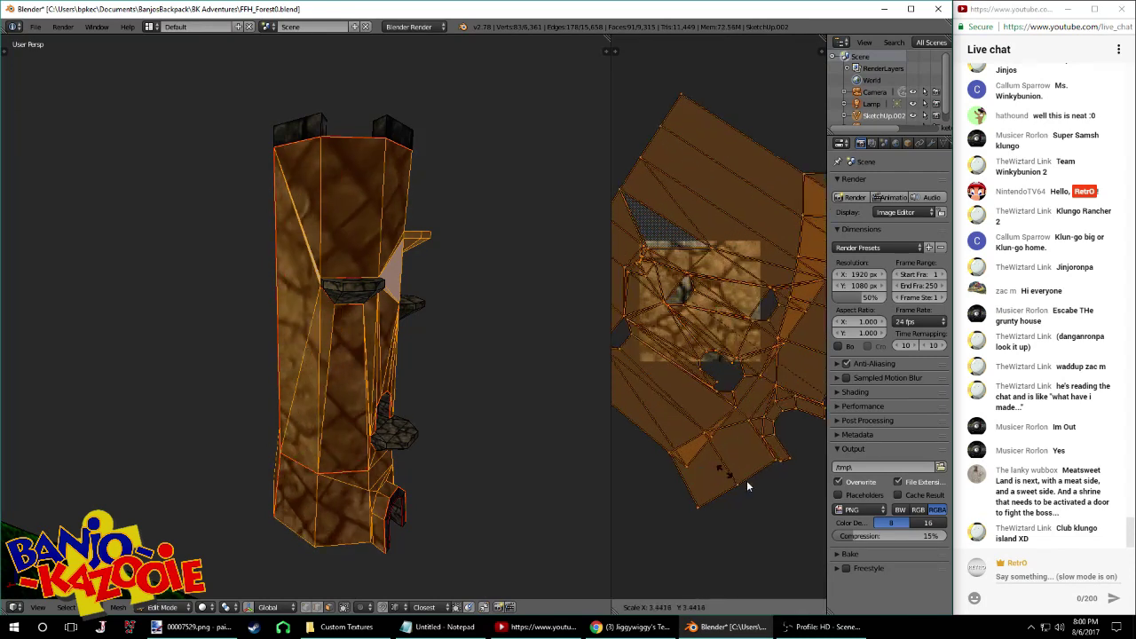
click(782, 497)
key(Tab)
middle_drag(451, 366, 435, 333)
key(Tab)
key(ctrl+z)
key(ctrl+z)
Mark a seam along a vertical corner edge on the tower's plain side without ledges
click(316, 608)
middle_drag(242, 552, 381, 405)
right_click(343, 358)
click(286, 354)
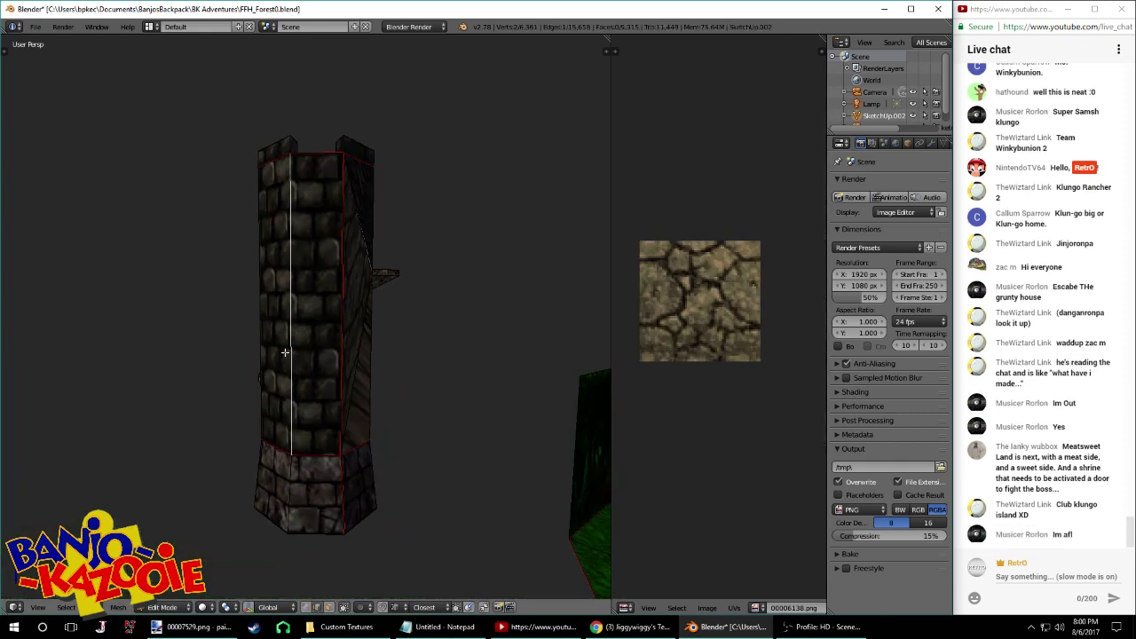
Mark the vertical corner edges beside the large white wall triangles as a seam
middle_drag(335, 354, 464, 369)
middle_drag(277, 389, 331, 377)
right_click(301, 392)
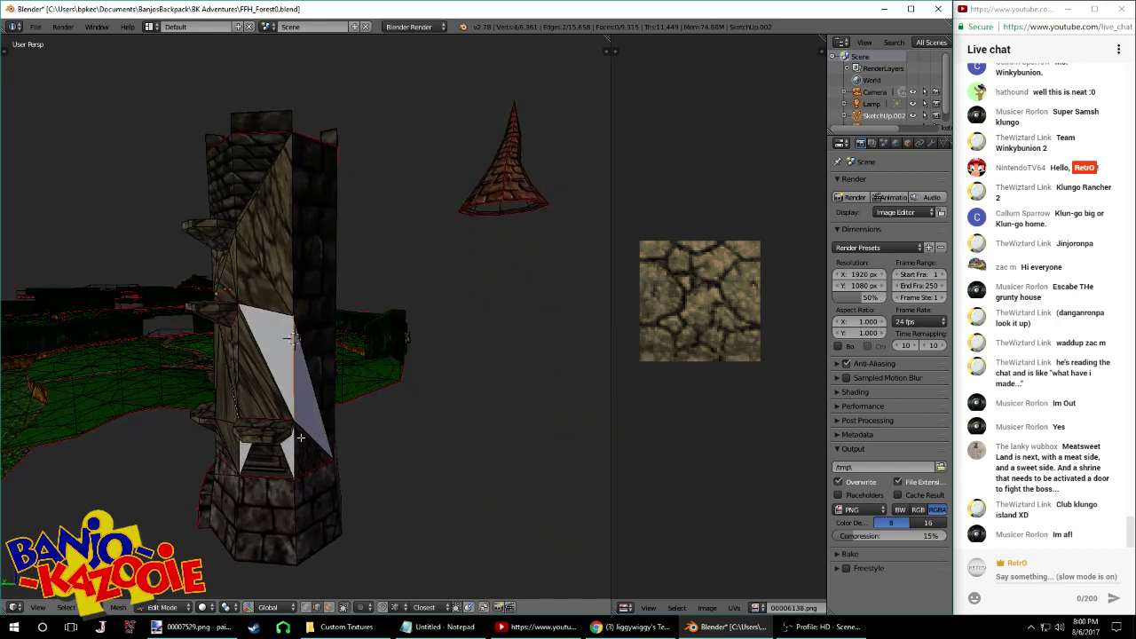
shift+right_click(292, 277)
key(ctrl+e)
click(292, 278)
Mark the full run of edges down the next tower corner, past the ledges to the base, as a seam
middle_drag(290, 277, 320, 279)
right_click(253, 212)
shift+right_click(255, 255)
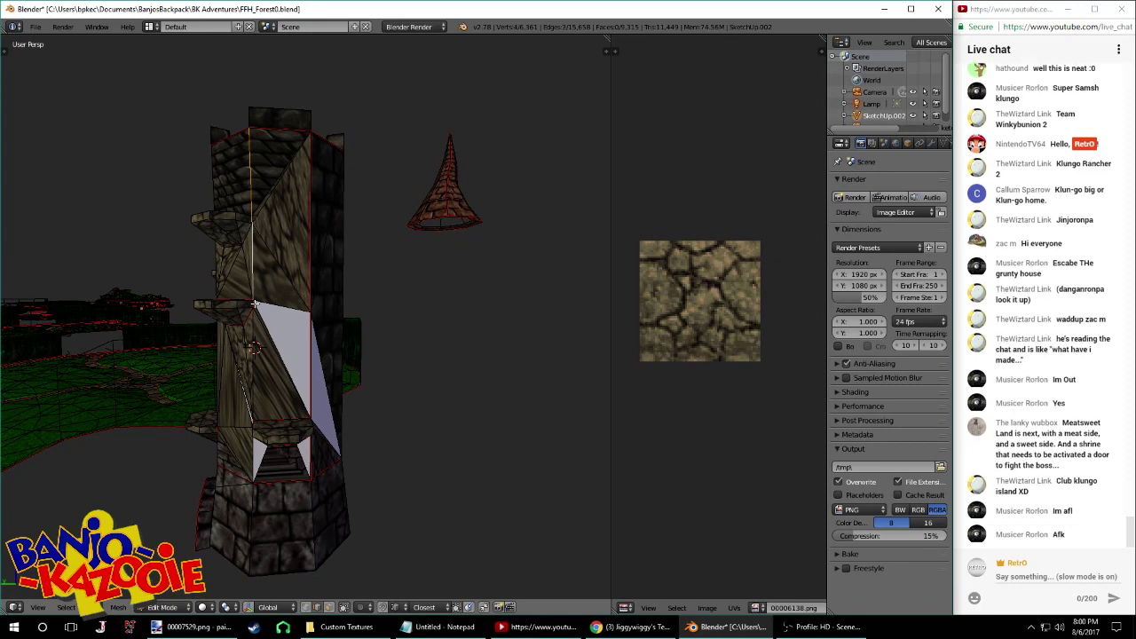
middle_drag(254, 432, 295, 426)
scroll(294, 420, up, 10)
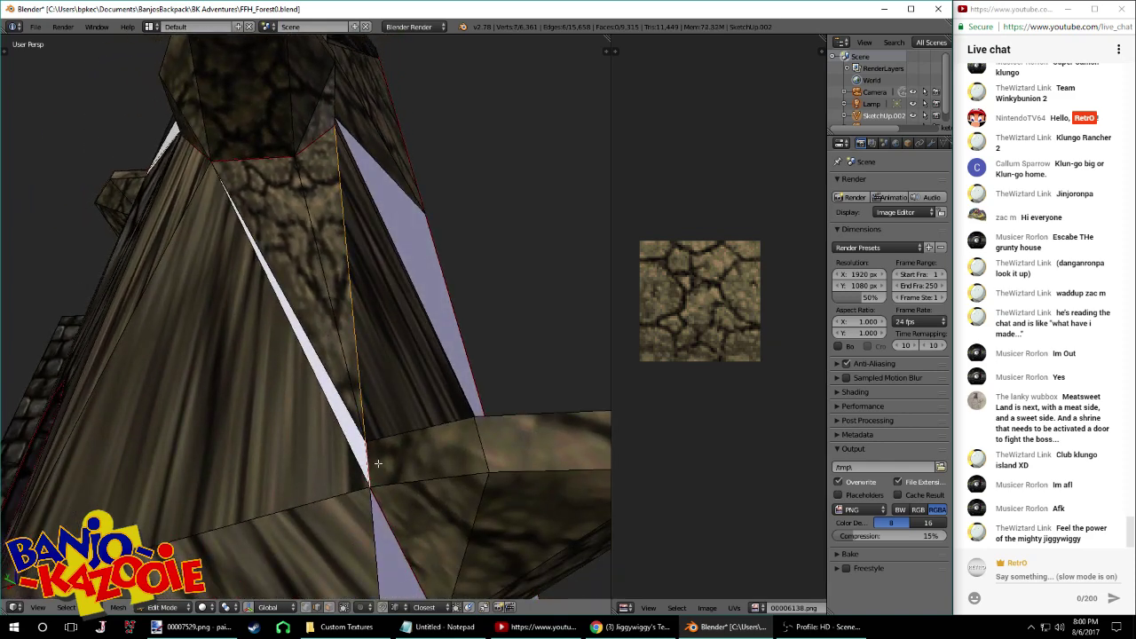
scroll(325, 416, down, 5)
key(ctrl+e)
click(351, 425)
key(ctrl+e)
click(319, 392)
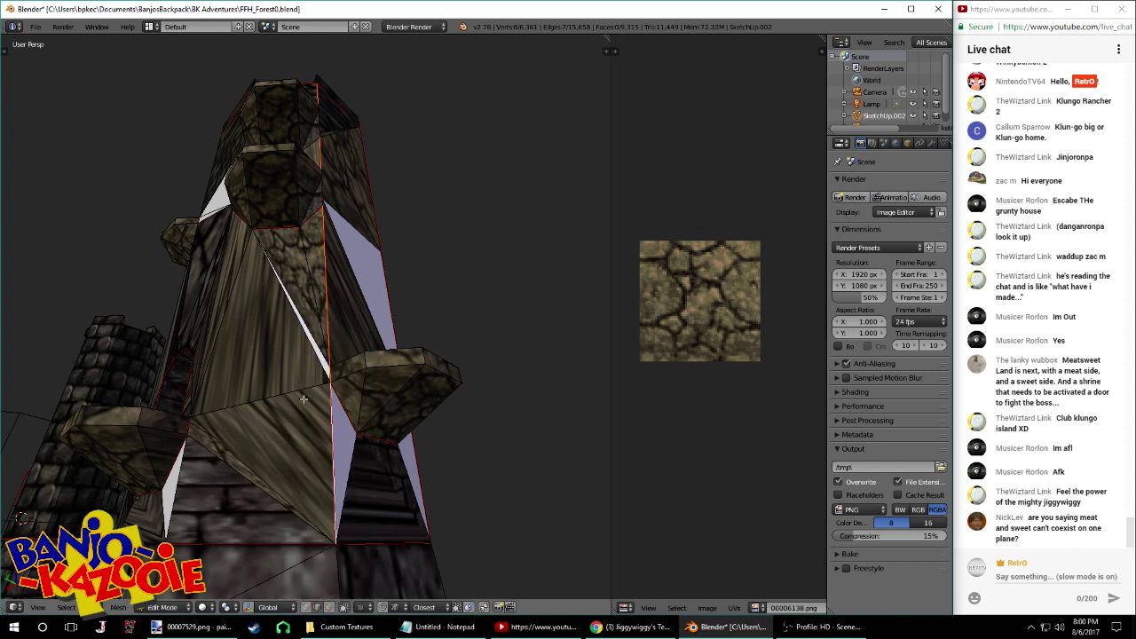
Mark the vertical edges along the tower corner beside the arched doorway as a seam
right_click(188, 475)
shift+right_click(197, 379)
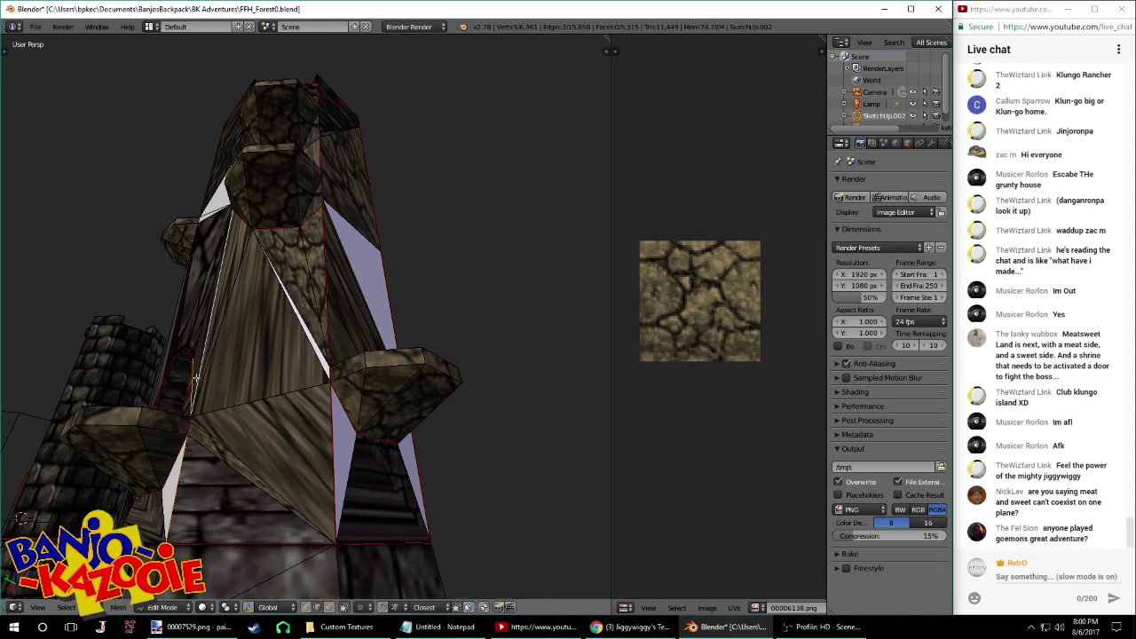
shift+right_click(193, 379)
middle_drag(192, 379, 382, 265)
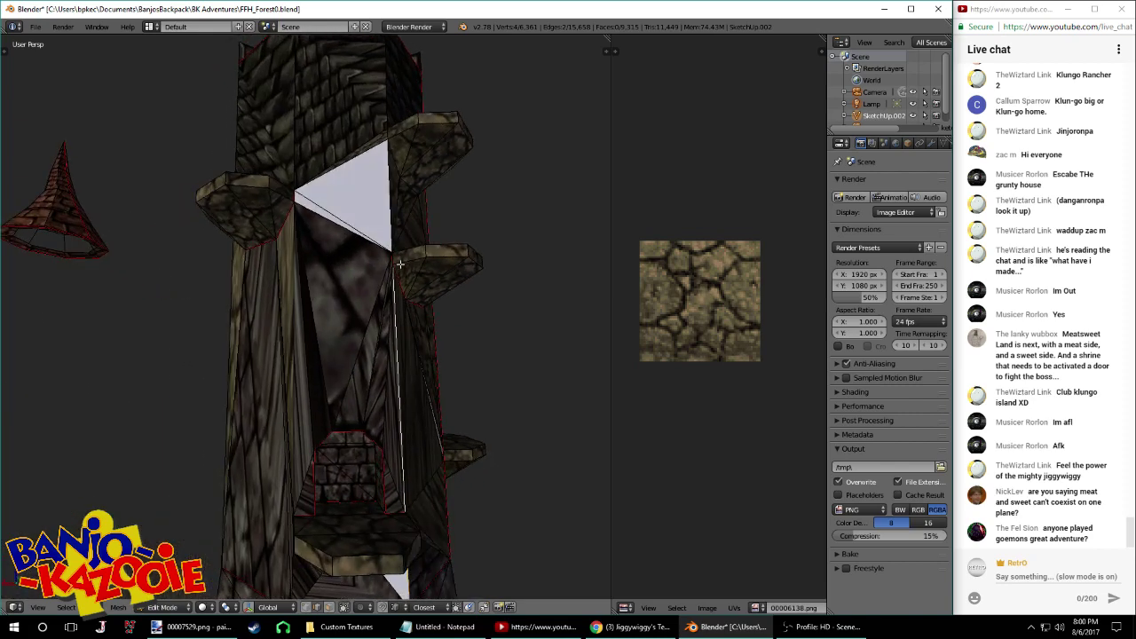
shift+right_click(393, 258)
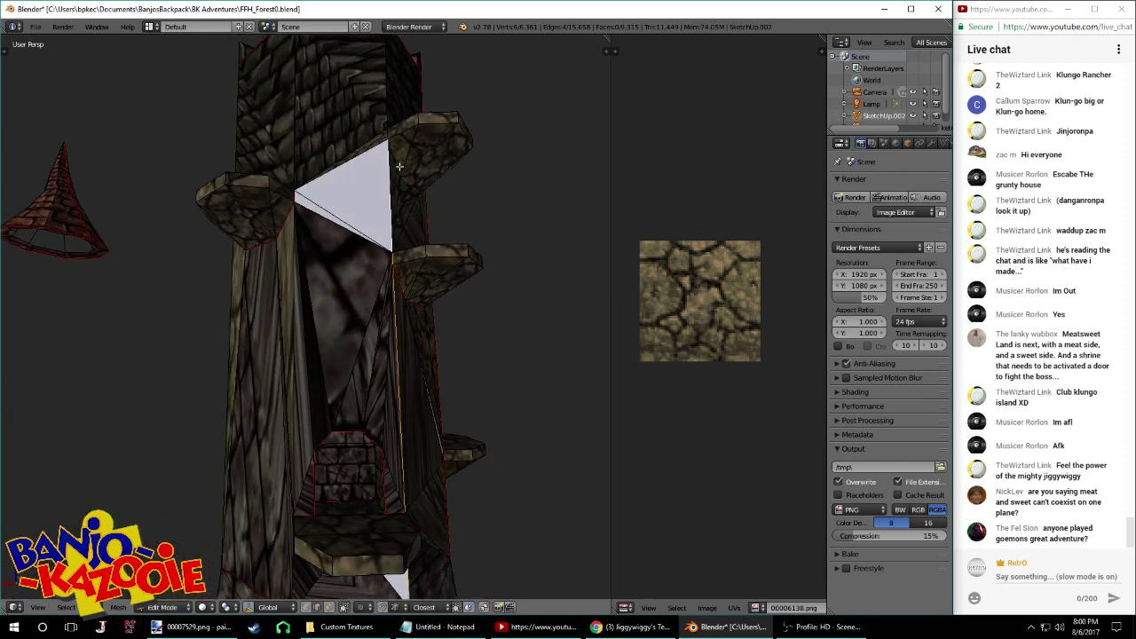
key(ctrl+e)
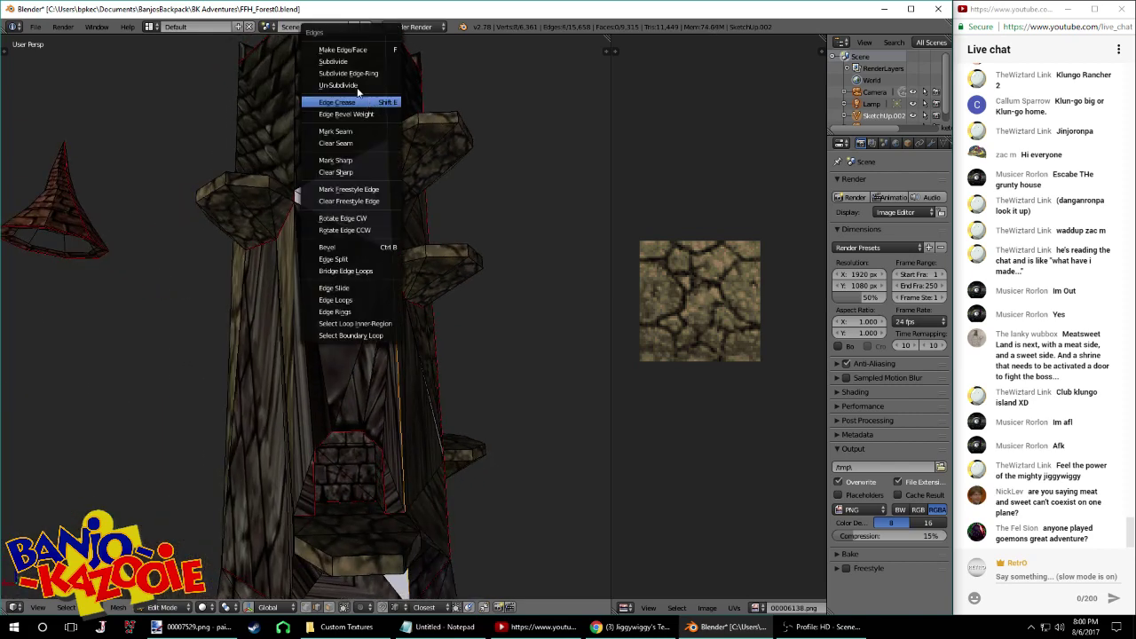
click(336, 132)
Mark the vertical edges beside the arched doorway wall, from the parapet down to the doorway ledge, as a seam
right_click(292, 129)
shift+right_click(293, 295)
middle_drag(313, 511, 390, 502)
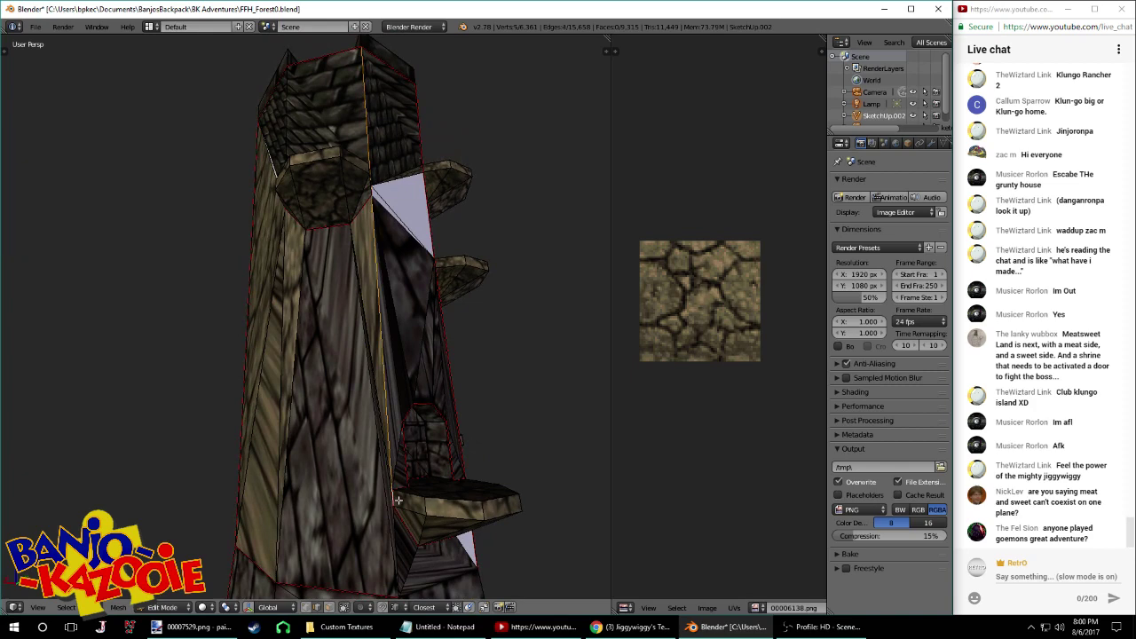
key(ctrl+e)
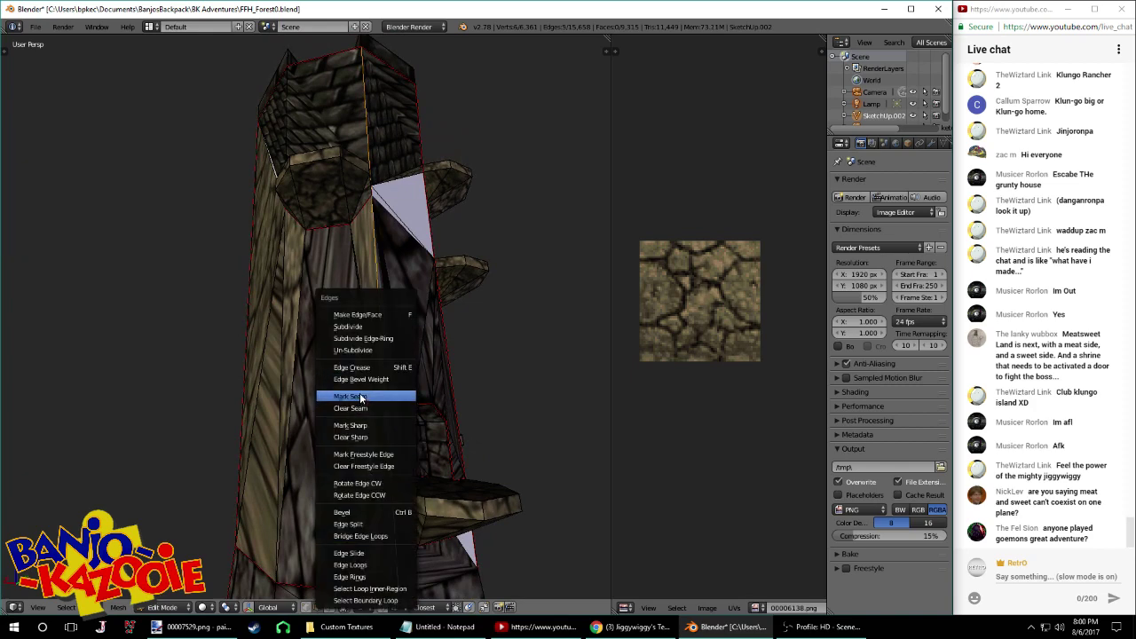
click(364, 399)
Mark the remaining unmarked edges along the next vertical tower corner as a seam
middle_drag(289, 249, 378, 262)
right_click(377, 231)
key(a)
right_click(384, 190)
shift+right_click(386, 307)
key(ctrl+e)
click(389, 332)
middle_drag(390, 334, 540, 358)
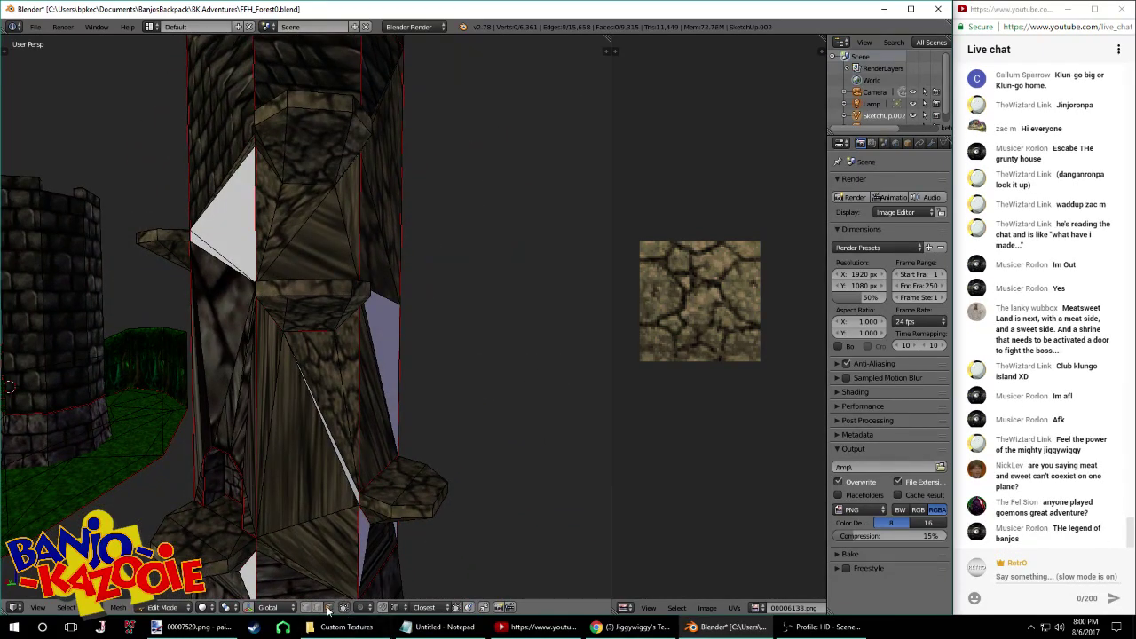
Check which faces the seams enclose on the wall with the two stacked ledges by selecting its linked faces
key(l)
key(l)
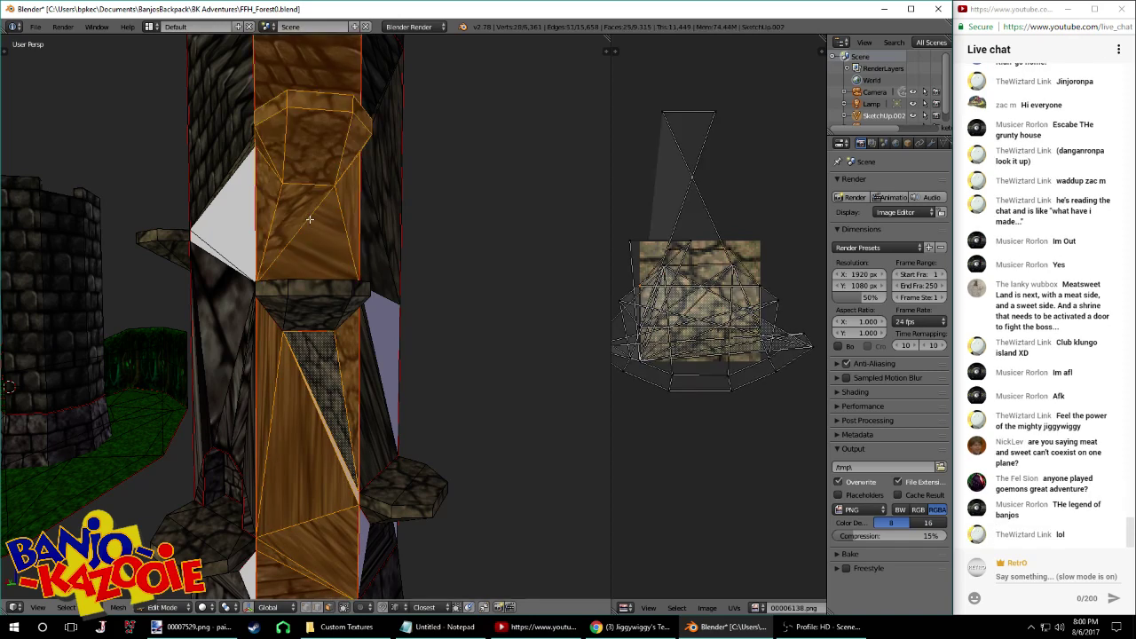
scroll(309, 219, down, 3)
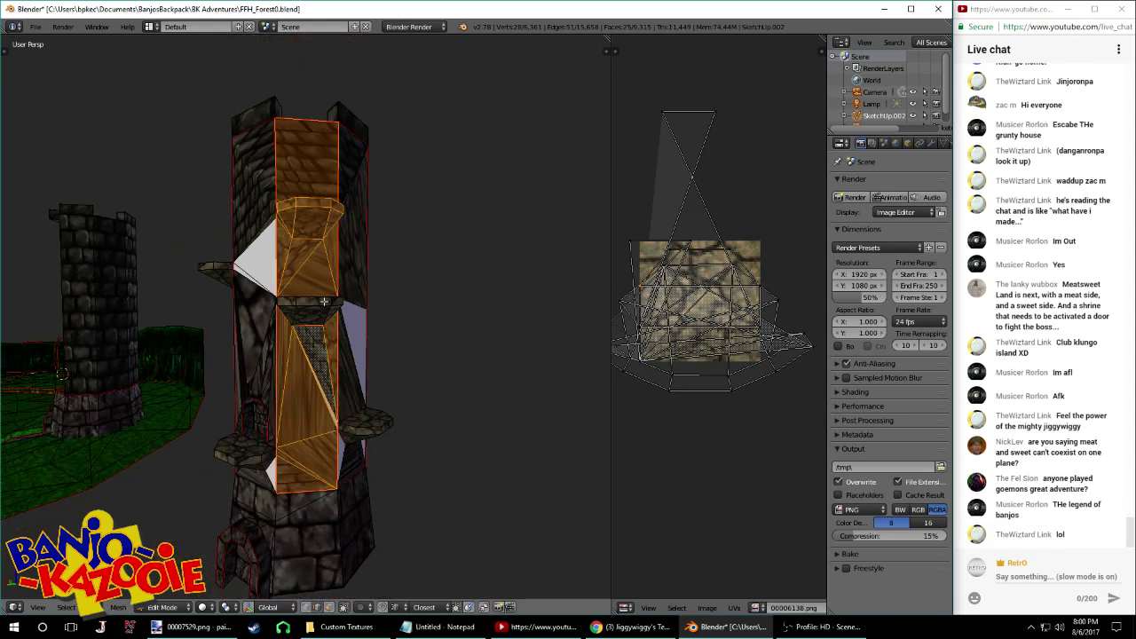
Mark the edges where the upper stacked ledge's side and underside meet the wall as a seam
right_click(315, 243)
middle_drag(315, 243, 273, 280)
right_click(315, 229)
shift+right_click(276, 276)
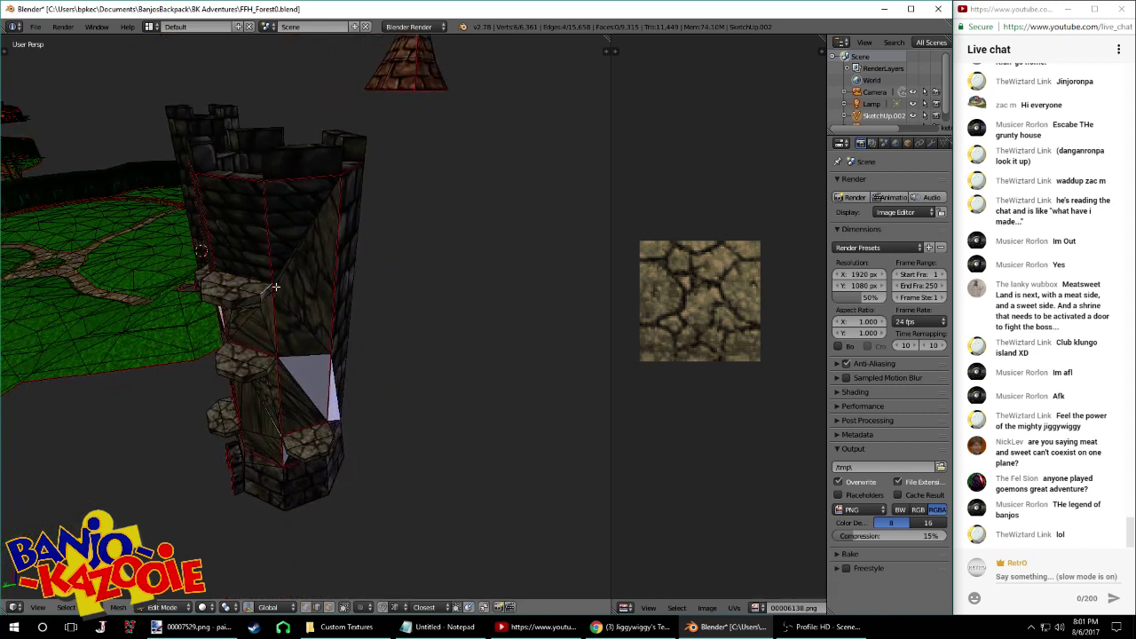
scroll(276, 287, up, 4)
shift+right_click(223, 233)
shift+right_click(229, 233)
shift+right_click(216, 240)
middle_drag(214, 266, 219, 243)
shift+right_click(221, 193)
key(ctrl+e)
click(221, 192)
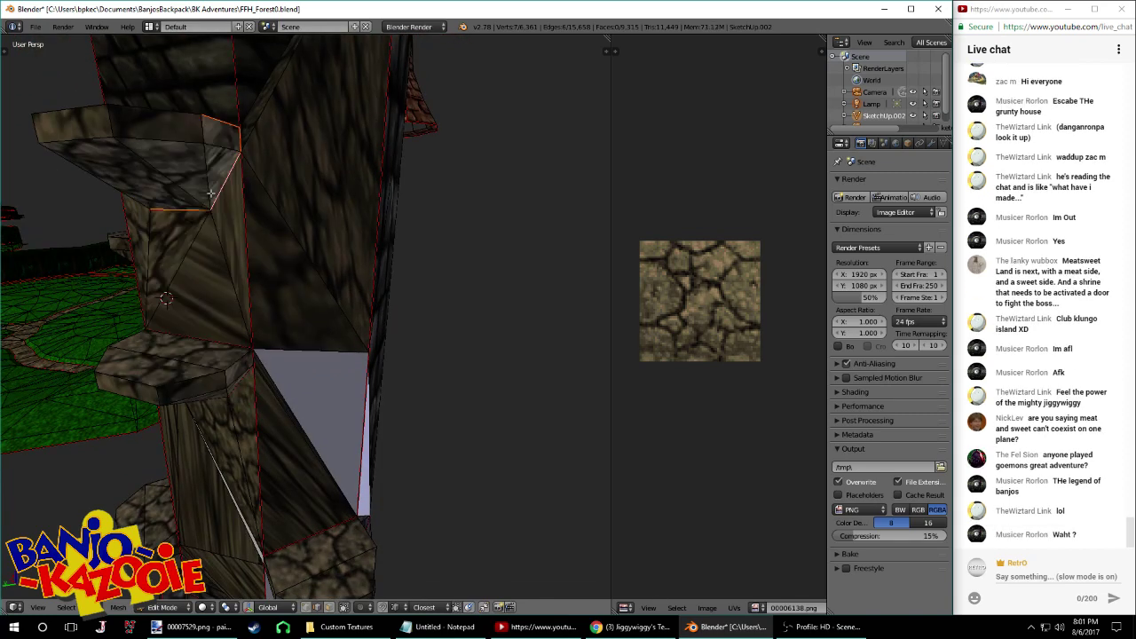
Check whether the upper ledge is separated from the wall by selecting the faces linked within the seams
click(331, 608)
right_click(211, 283)
key(l)
key(l)
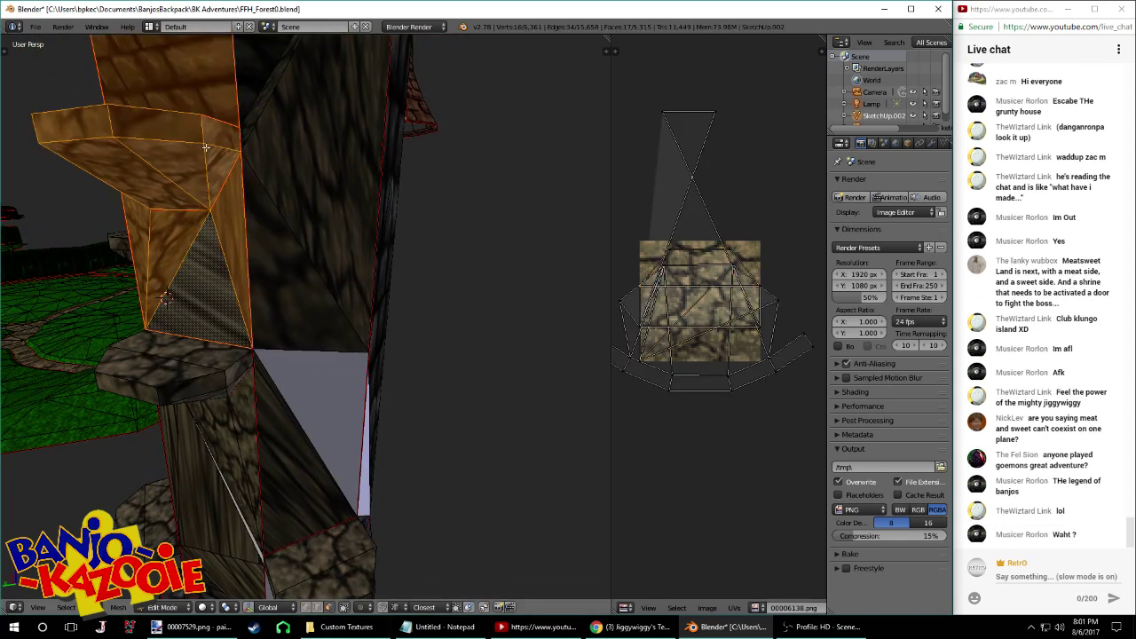
Mark the back edge of the upper ledge's top surface, where it meets the wall above, as a seam
middle_drag(205, 316, 355, 297)
right_click(229, 365)
right_click(464, 223)
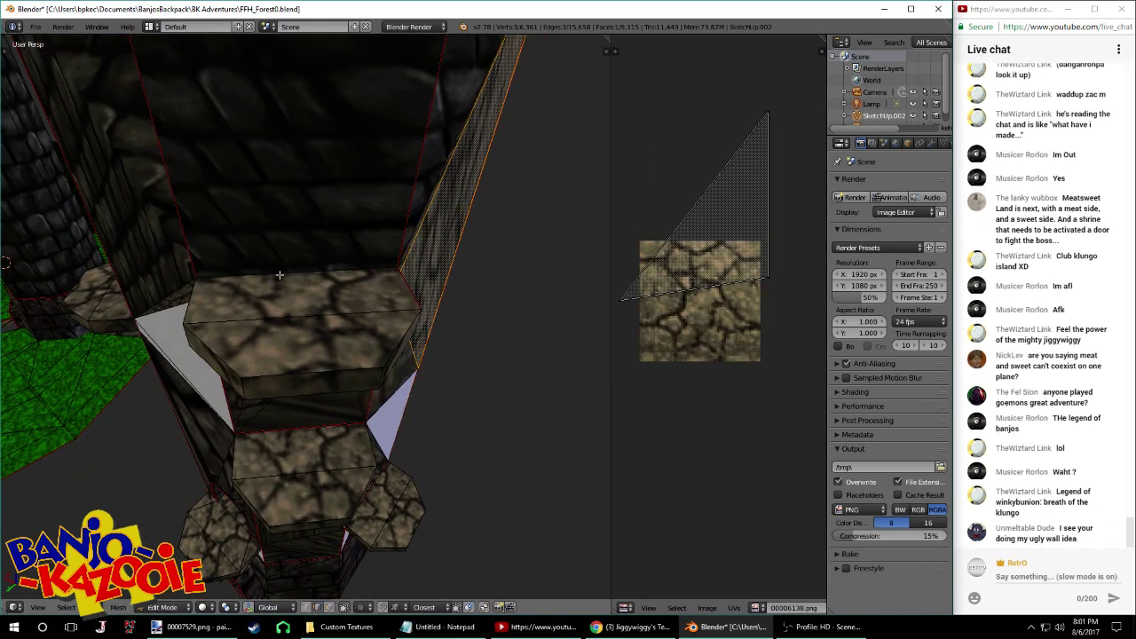
right_click(280, 272)
key(ctrl+e)
click(270, 273)
Select the wall sections above, between and below the two stacked ledges and unwrap them
click(330, 607)
right_click(328, 236)
middle_drag(328, 236, 277, 139)
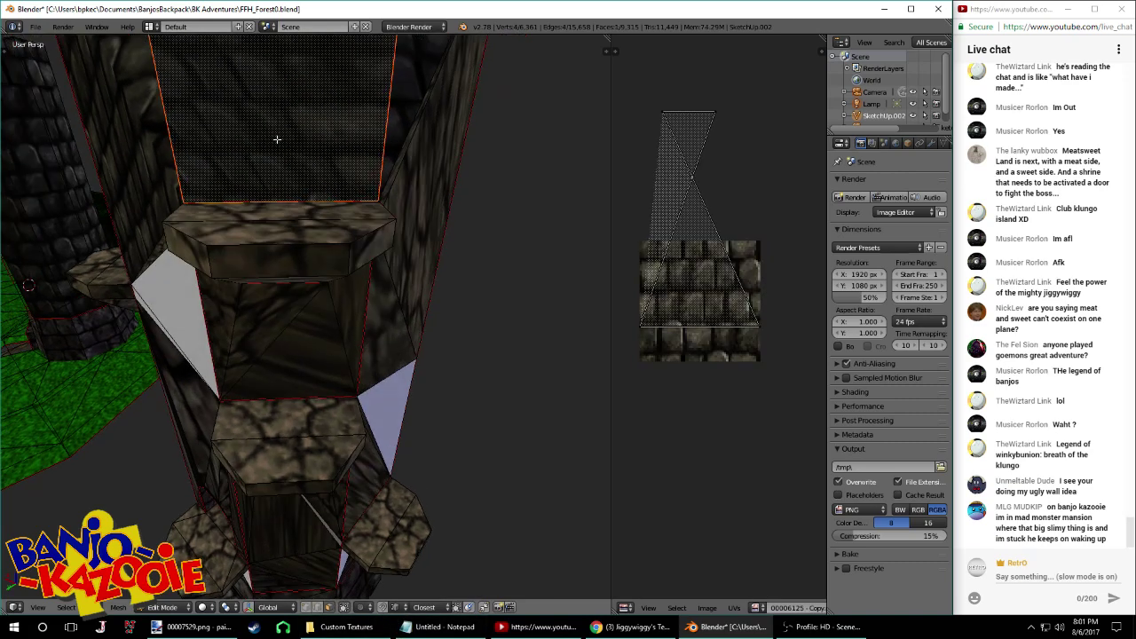
key(l)
middle_drag(291, 341, 286, 239)
key(l)
middle_drag(277, 364, 369, 386)
key(u)
click(284, 402)
Select the linked wall faces around the arched doorway and below its ledge, and unwrap them
scroll(288, 386, down, 5)
key(a)
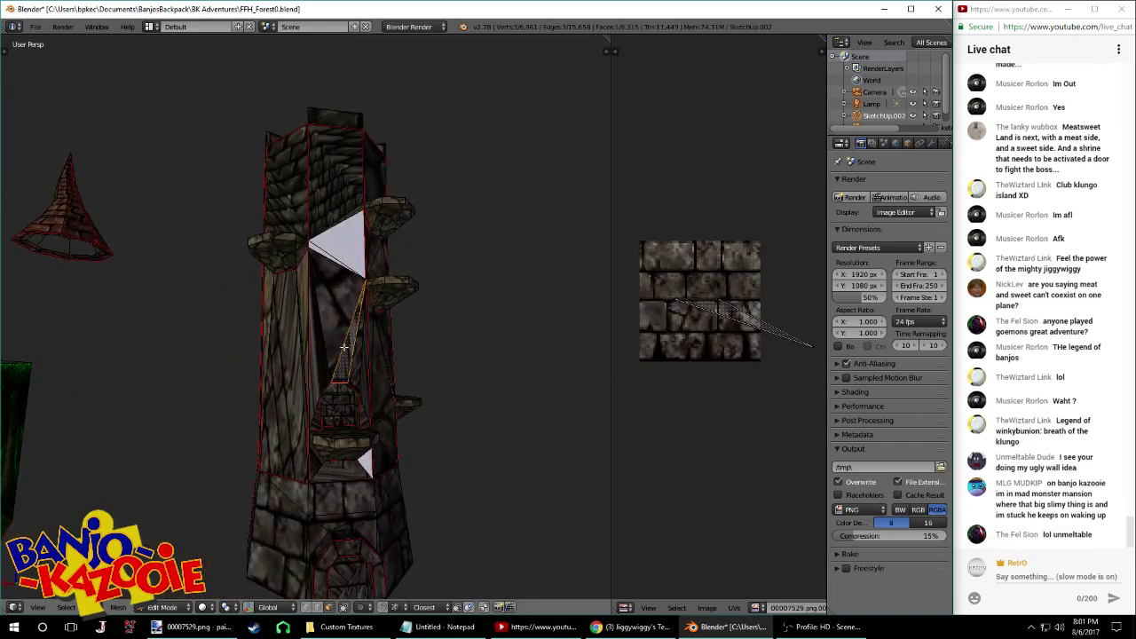
key(l)
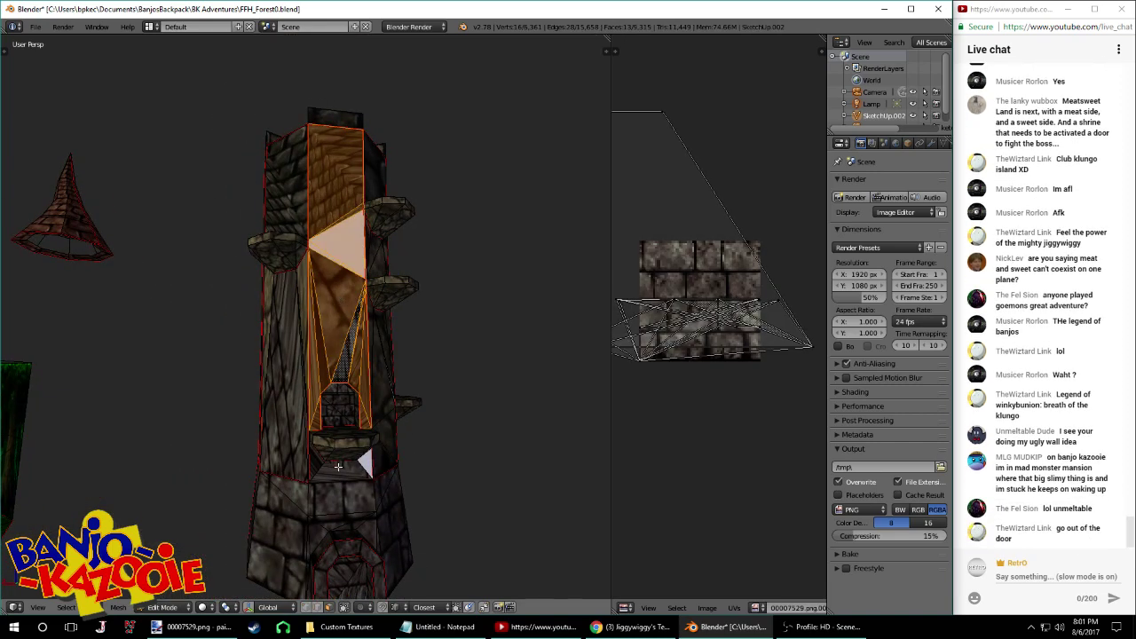
key(l)
key(a)
key(l)
key(l)
key(u)
click(344, 352)
Select the wall faces above and below the single ledge beside the doorway side and unwrap them
key(l)
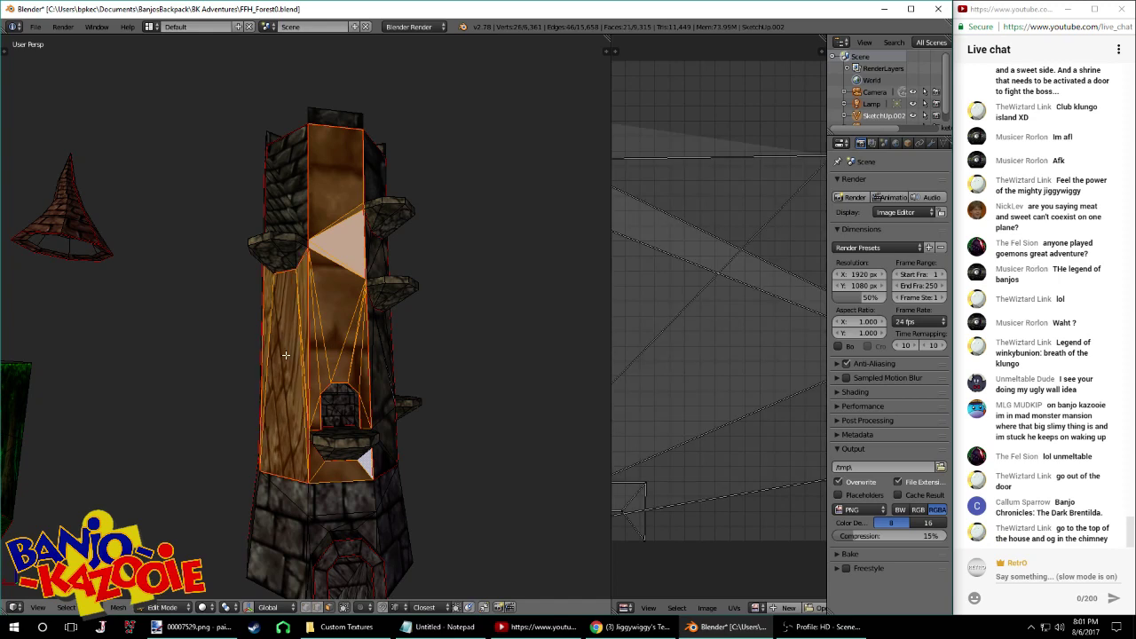
middle_drag(285, 355, 348, 350)
right_click(339, 229)
key(l)
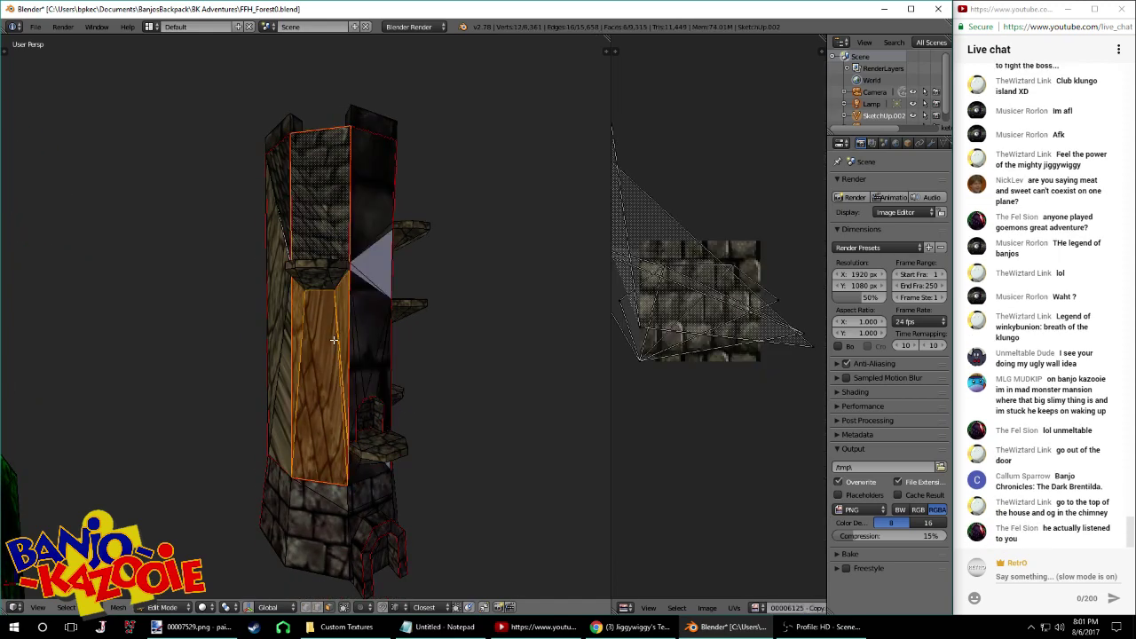
key(u)
click(334, 339)
Select the linked faces of the neighbouring plain tower wall and unwrap them
right_click(277, 327)
middle_drag(274, 330, 383, 340)
key(l)
key(u)
click(320, 332)
Unwrap the linked faces of the following tower wall around the back
right_click(314, 340)
middle_drag(314, 340, 546, 357)
right_click(281, 378)
key(l)
middle_drag(280, 378, 381, 377)
key(u)
click(257, 380)
Select the linked faces of the wall containing the long diagonal triangles and unwrap them
right_click(254, 374)
key(l)
key(l)
key(u)
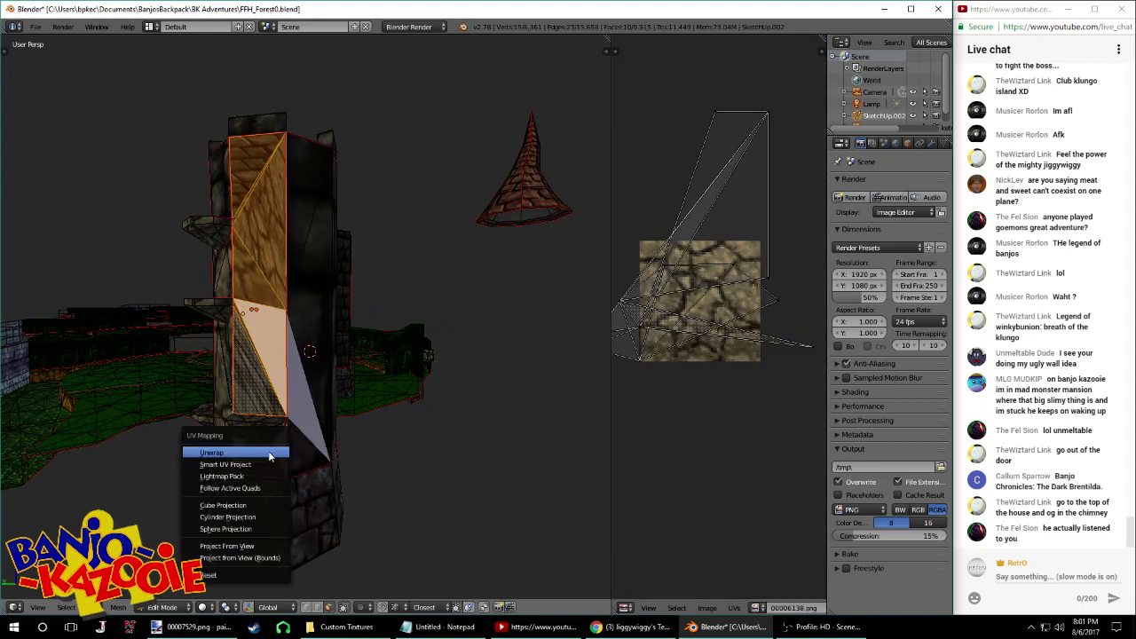
click(270, 453)
Select the whole mesh and remove its doubled vertices
middle_drag(270, 454, 353, 431)
right_click(298, 425)
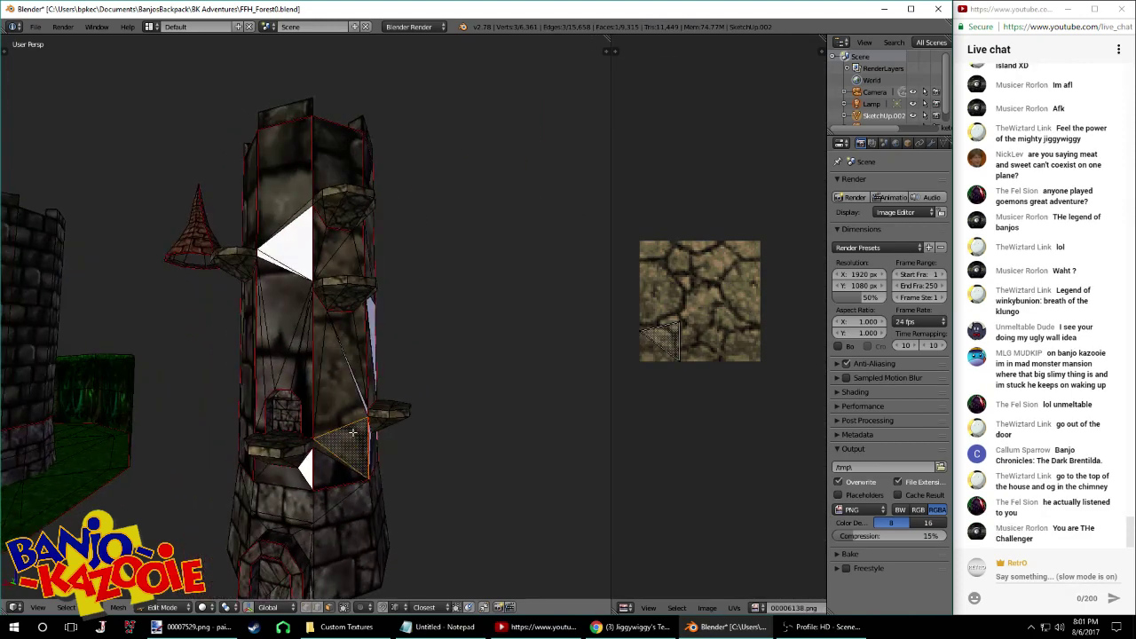
key(a)
key(a)
key(w)
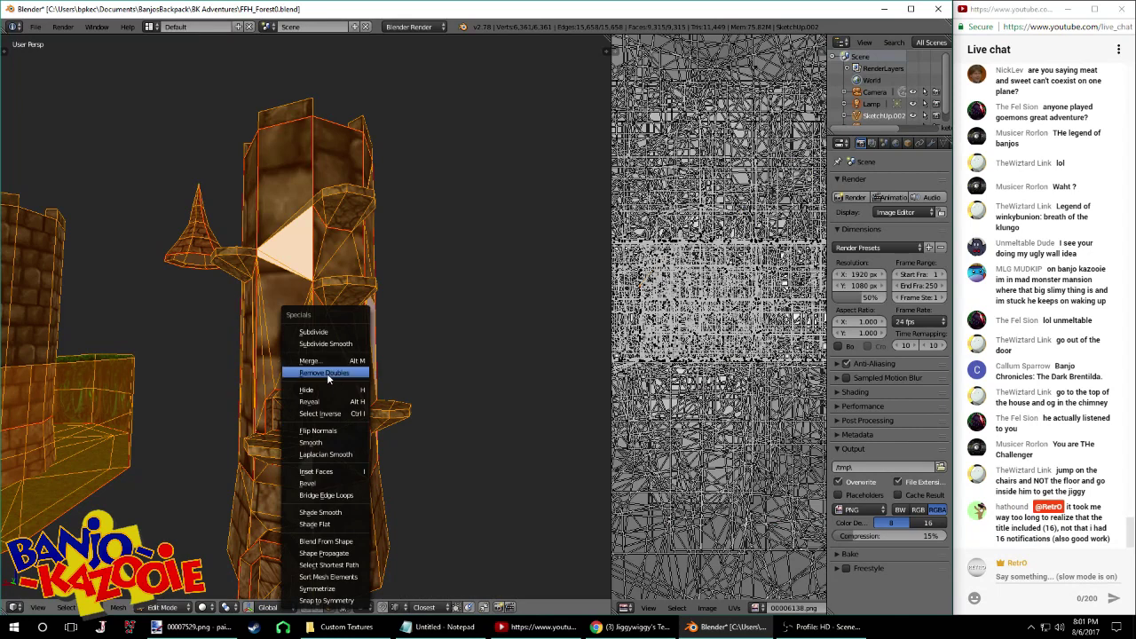
click(330, 373)
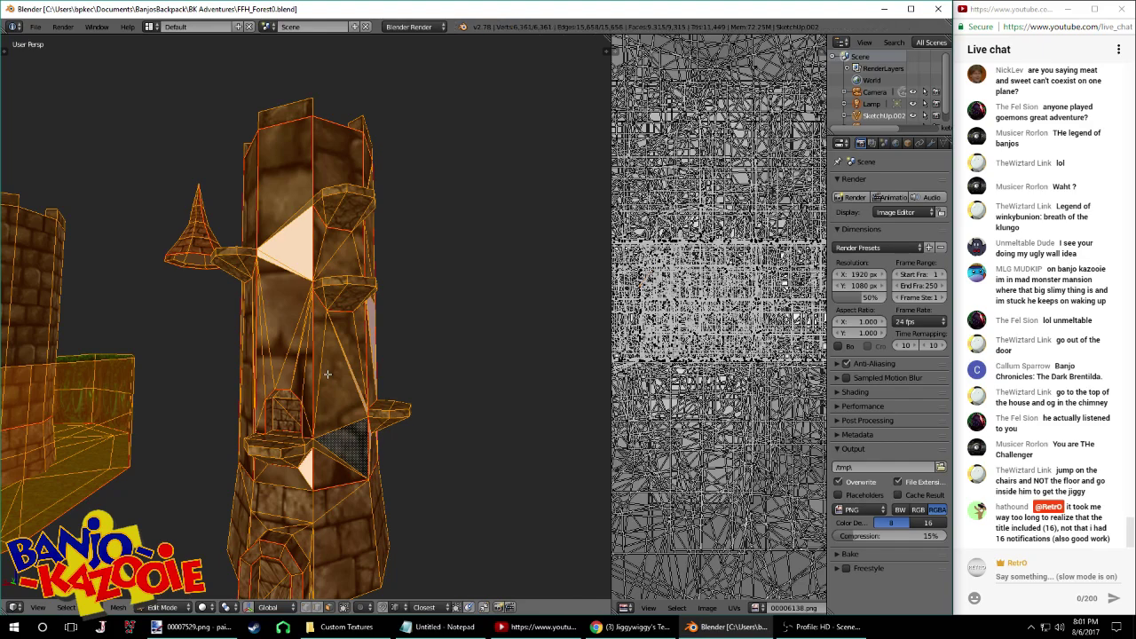
Switch to the web browser, check the YouTube livestream page, and return to Blender
click(632, 634)
click(632, 634)
click(632, 635)
click(632, 635)
click(632, 635)
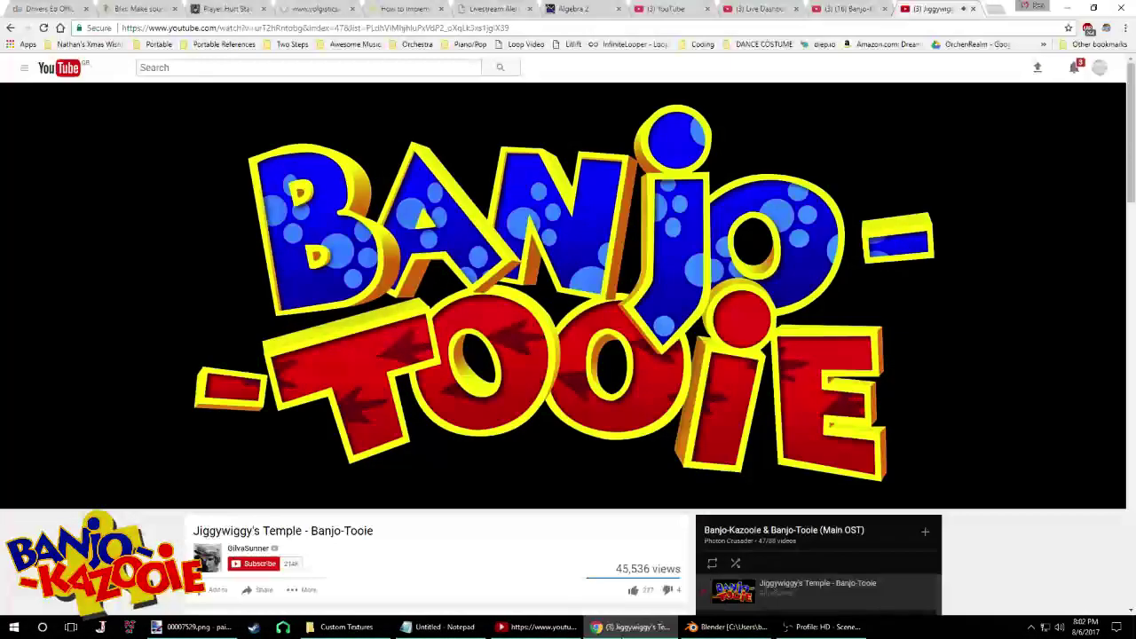
click(879, 3)
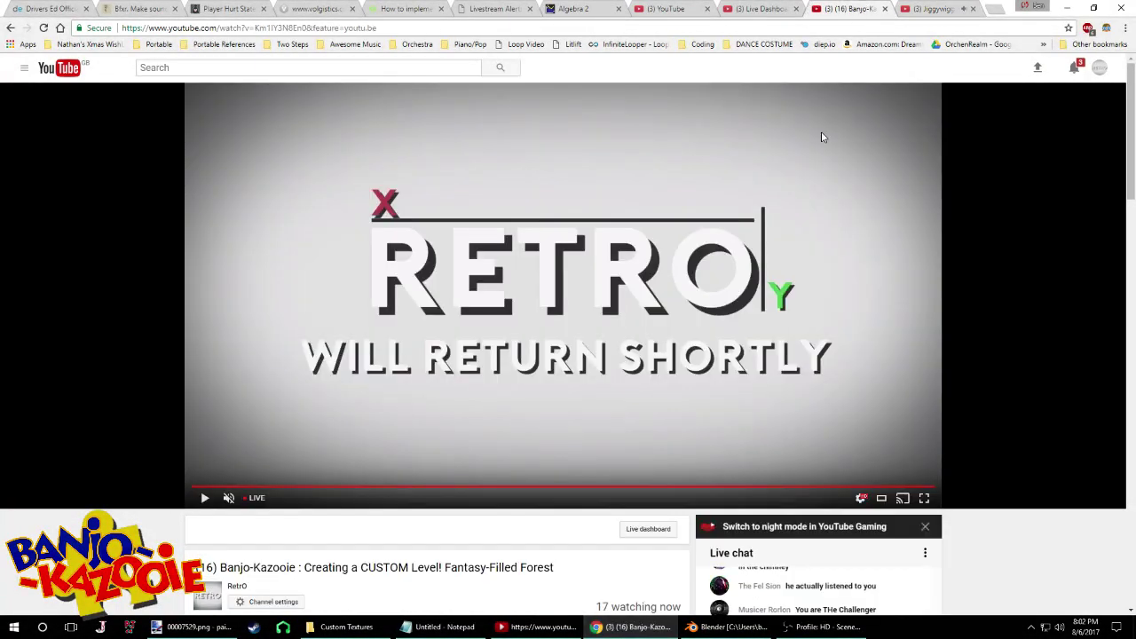
right_click(637, 635)
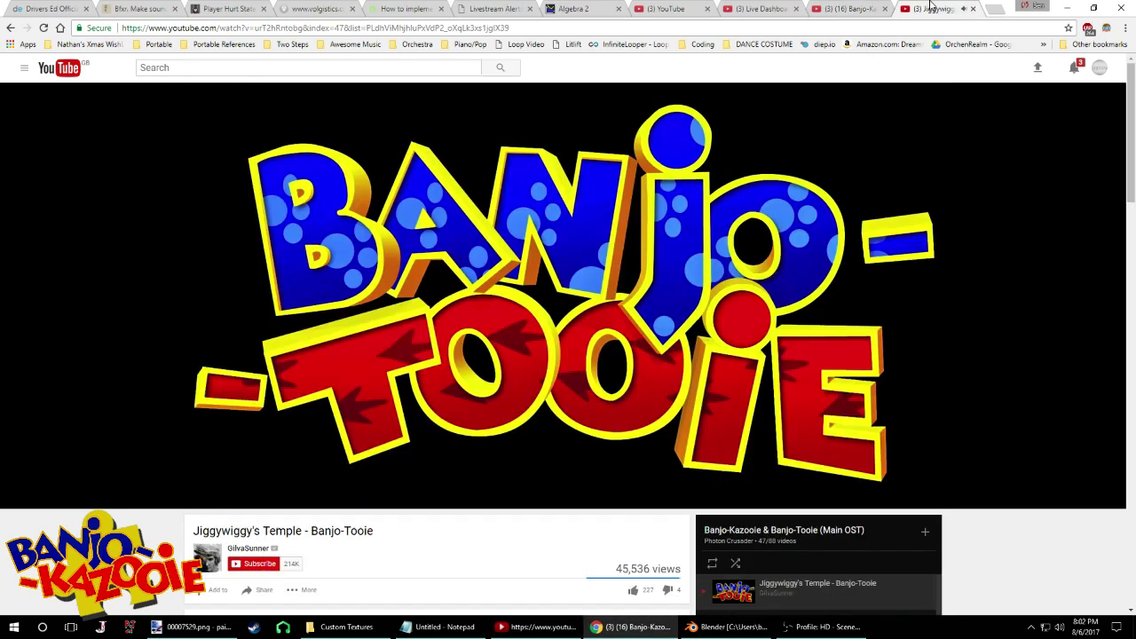
click(932, 8)
click(1069, 9)
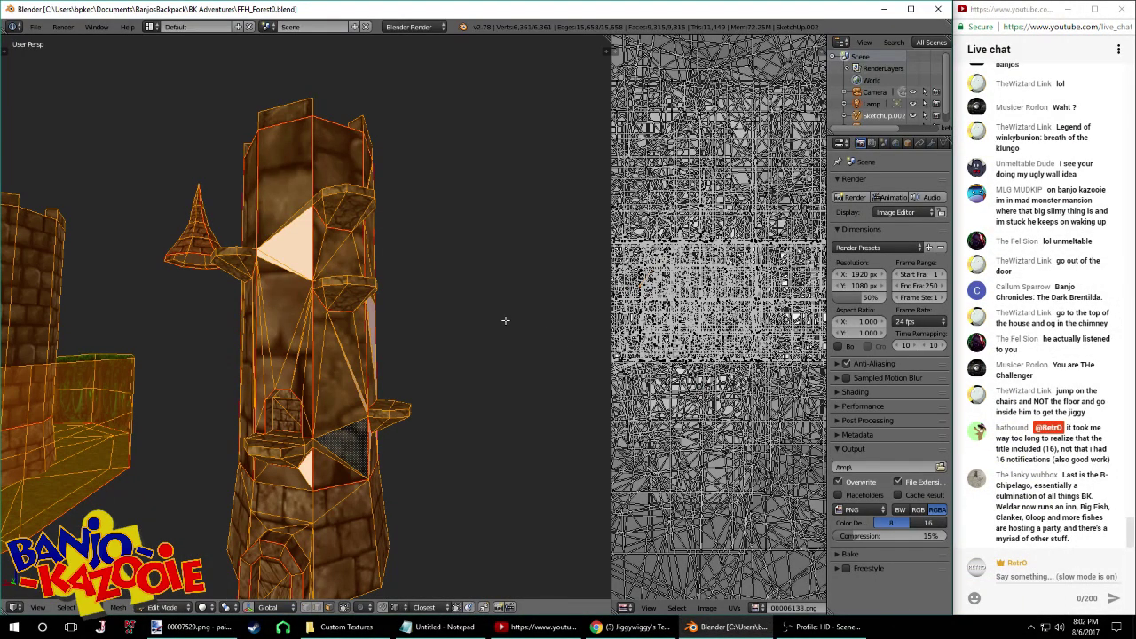
Run Remove Doubles once more on the whole mesh
key(w)
click(505, 321)
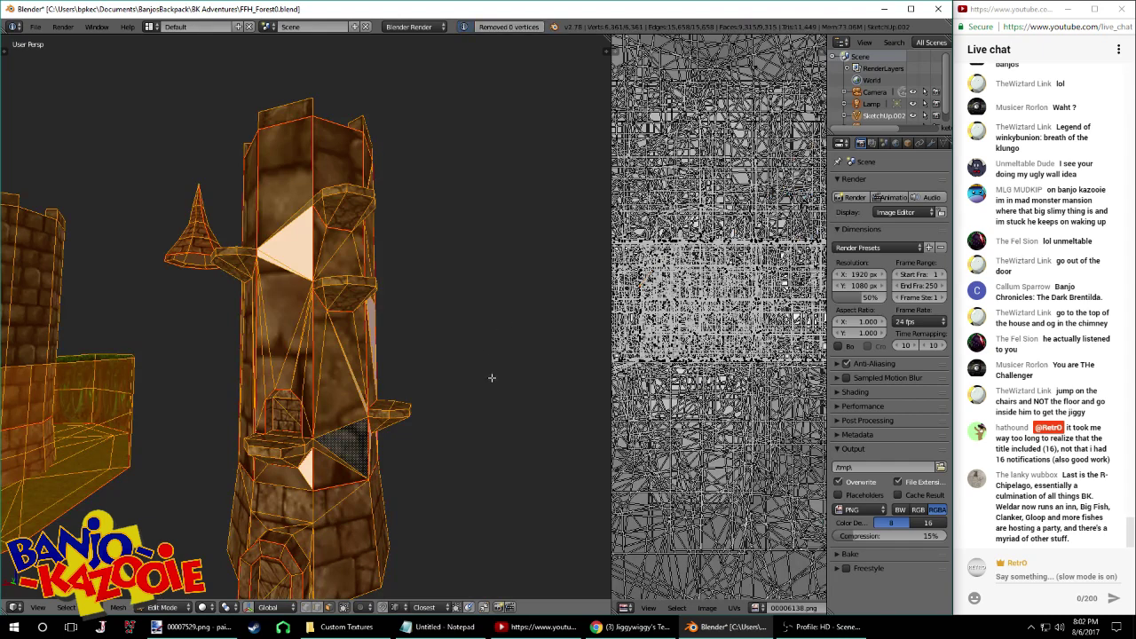
Select the stacked-ledge wall's faces and move the UV island of the section between the ledges above the lower section's island
right_click(337, 286)
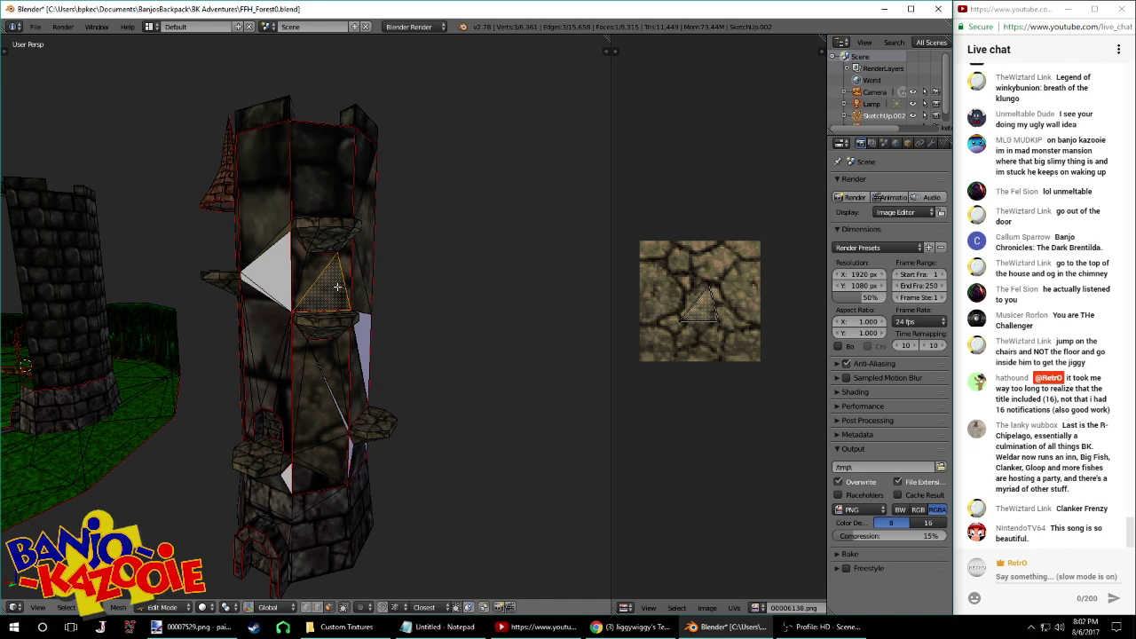
key(l)
key(l)
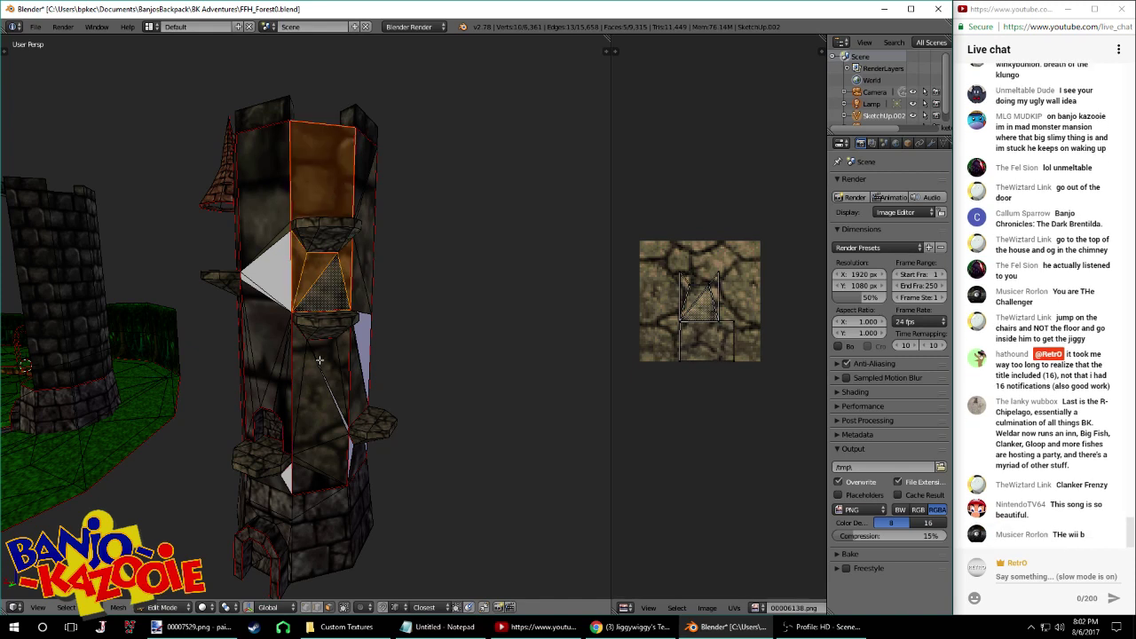
shift+right_click(320, 380)
mouse_move(471, 334)
middle_down()
mouse_move(456, 332)
mouse_move(479, 330)
middle_up()
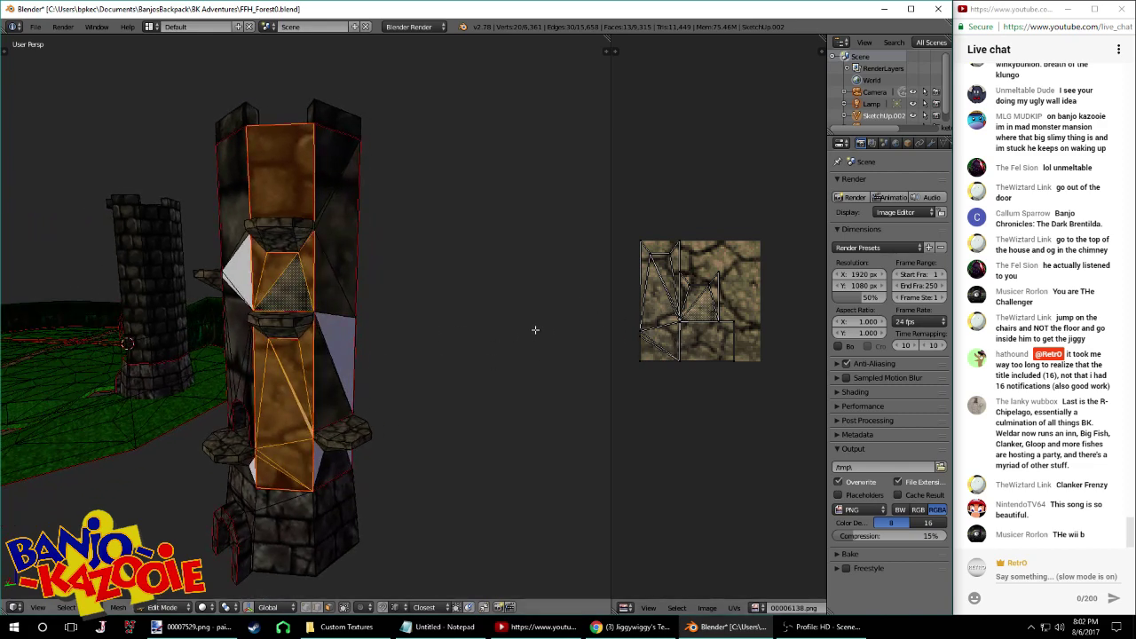
scroll(771, 305, up, 3)
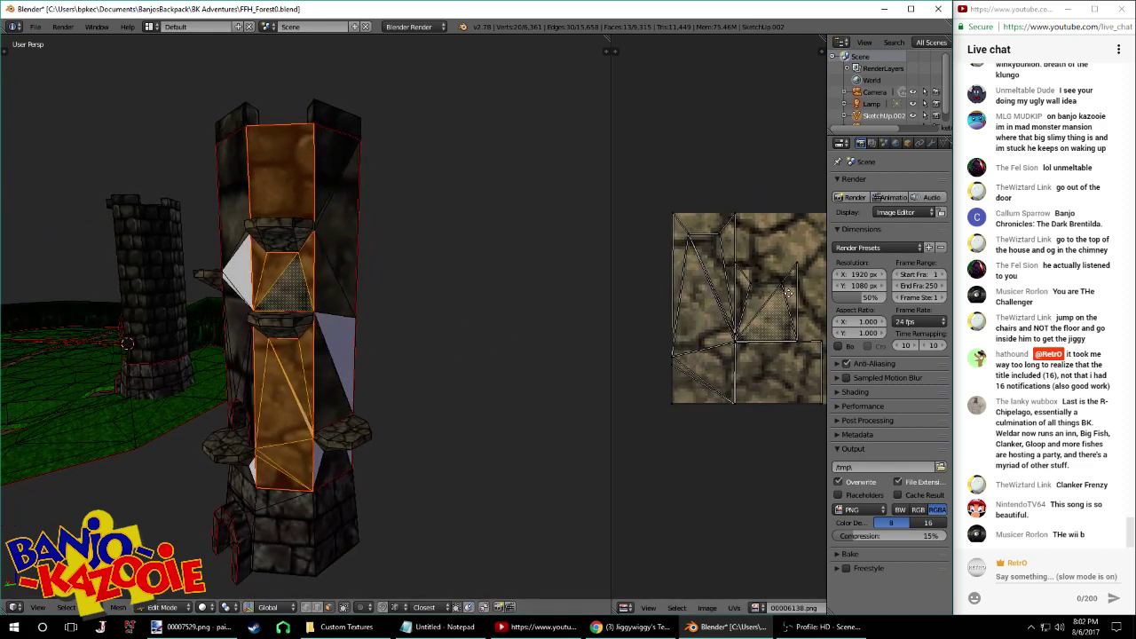
key(l)
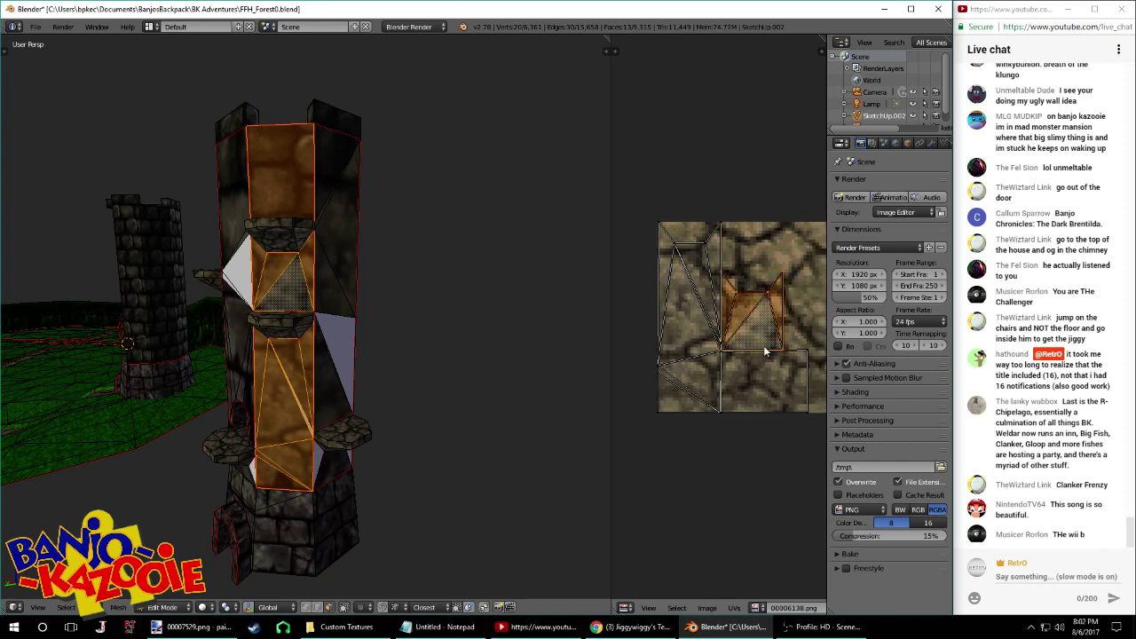
key(g)
click(723, 223)
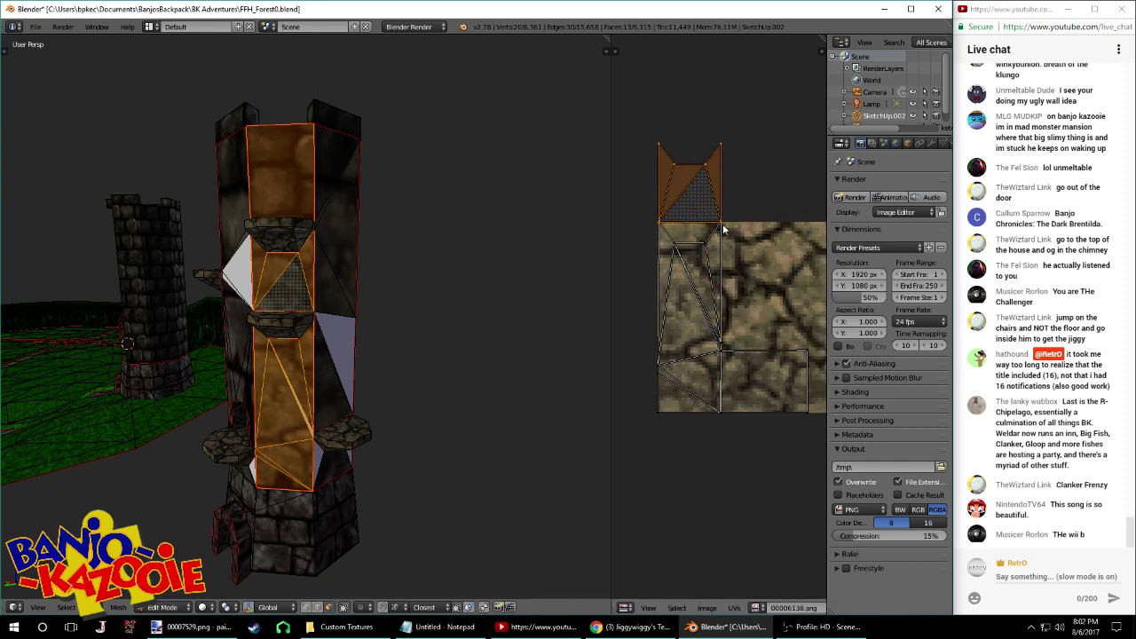
Rotate the top wall section's rectangular UV island 90 degrees and place it above the other two islands
right_click(804, 355)
key(g)
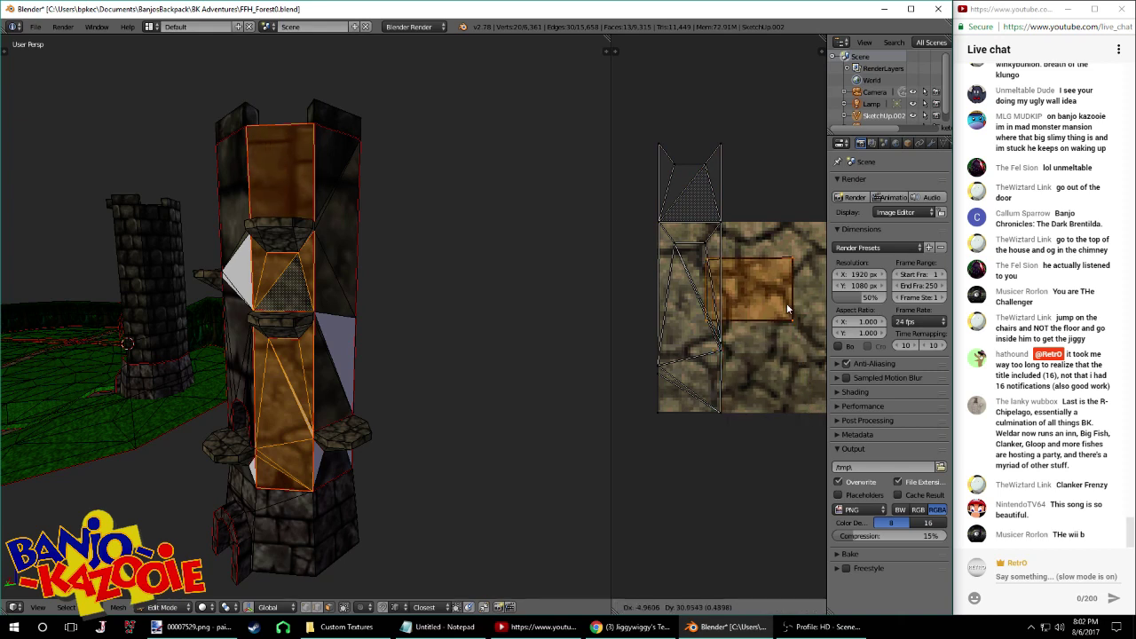
click(732, 118)
text(r90)
key(Return)
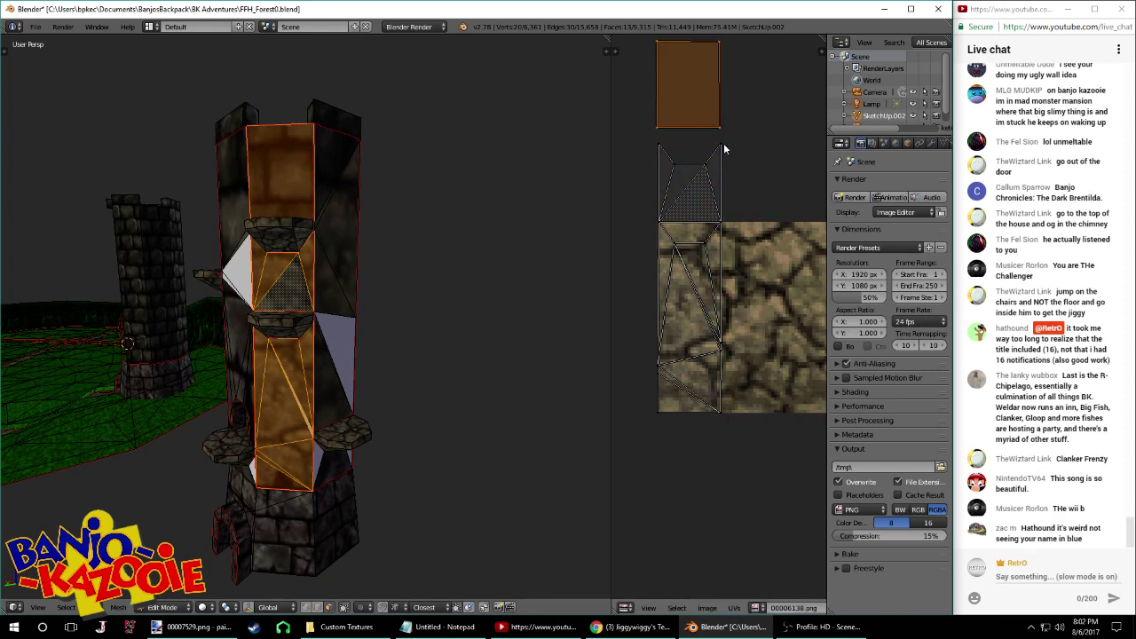
key(g)
click(723, 150)
Rotate the rectangular UV island 180 degrees and align its corners with the width of the island below
right_click(720, 56)
key(g)
click(720, 58)
text(lr180)
key(Return)
right_click(719, 59)
key(g)
click(723, 65)
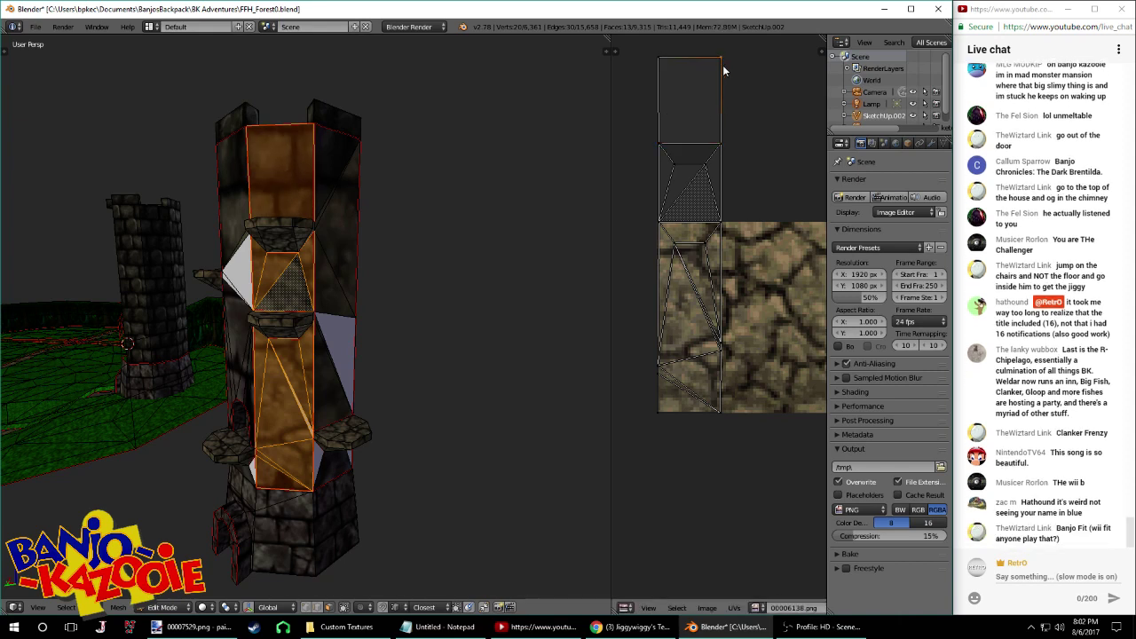
key(l)
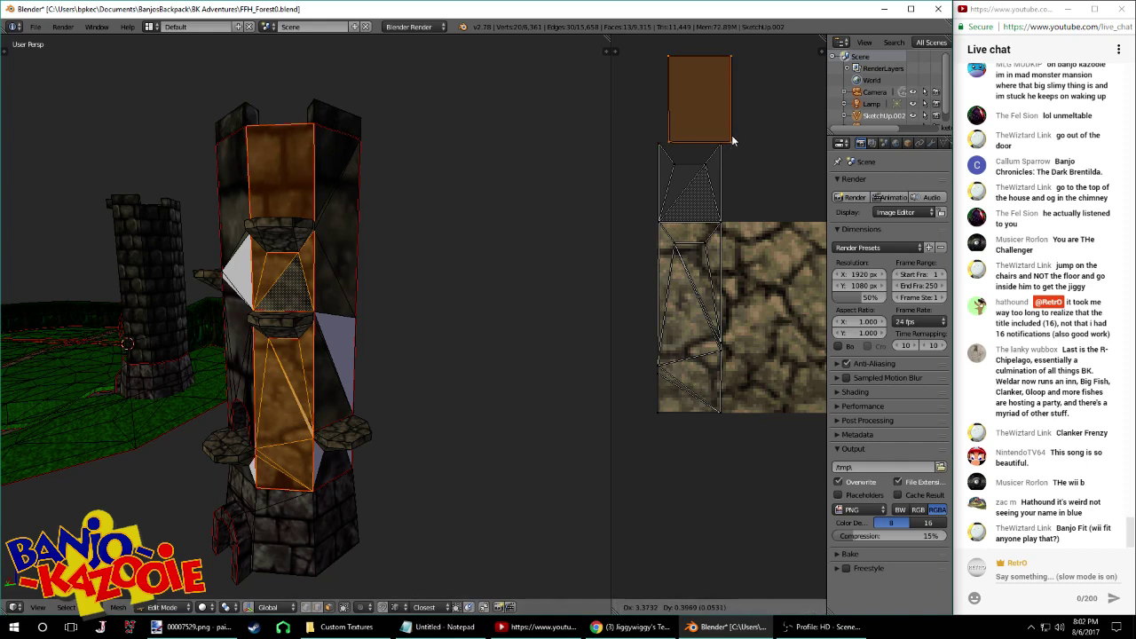
Check the UV layout of the doorway wall's linked faces, and select the linked faces of the neighbouring wall with a single ledge
middle_drag(351, 298, 390, 300)
right_click(279, 212)
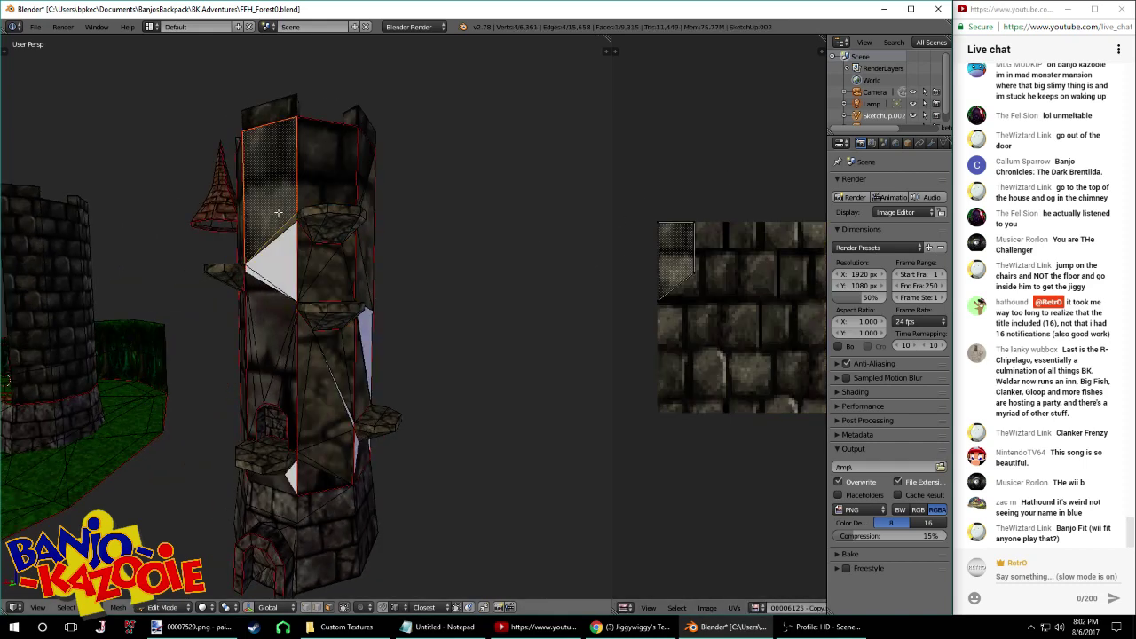
key(l)
middle_drag(310, 294, 383, 320)
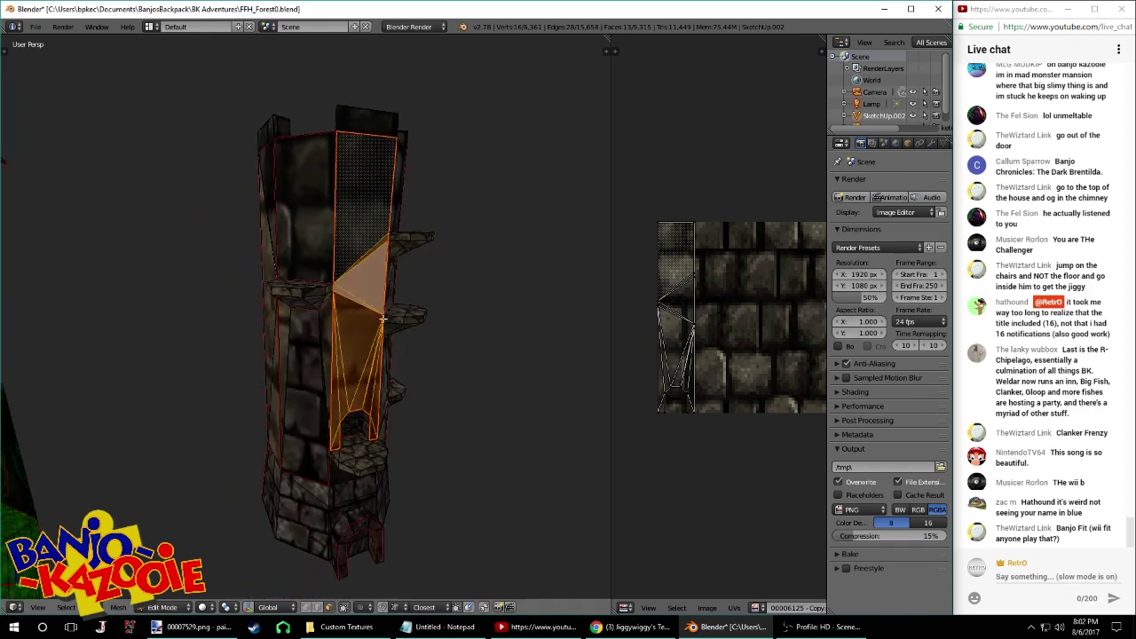
right_click(313, 250)
key(l)
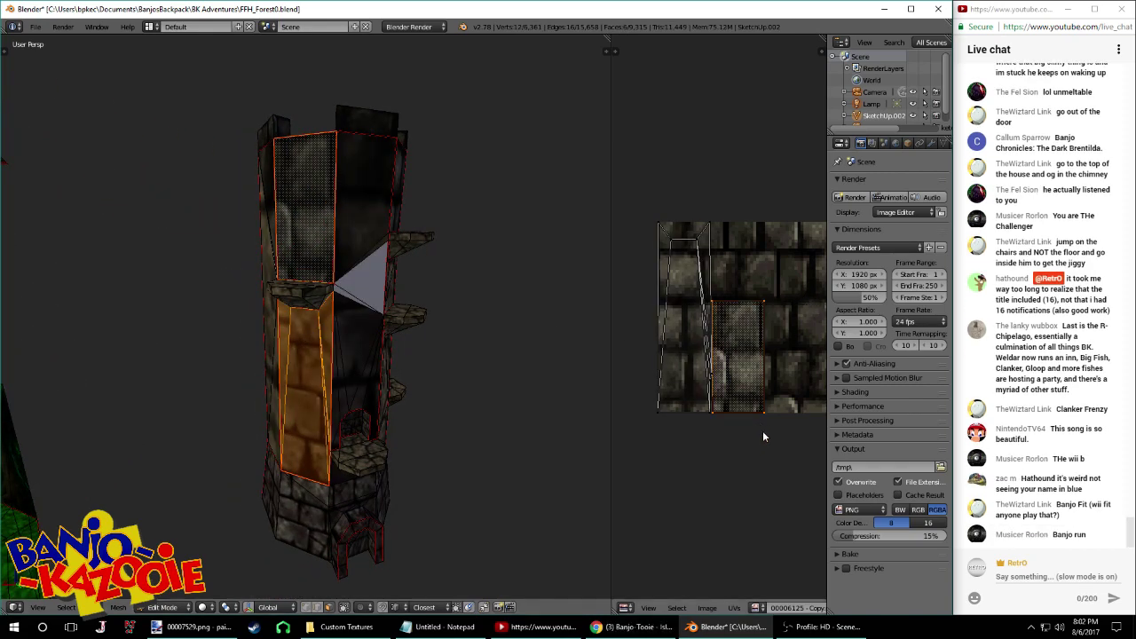
Try to line up the upper wall section's rectangular UV island with the top corners of the lower section's island
key(h)
key(ctrl+shift+z)
key(g)
ctrl+click(704, 230)
key(g)
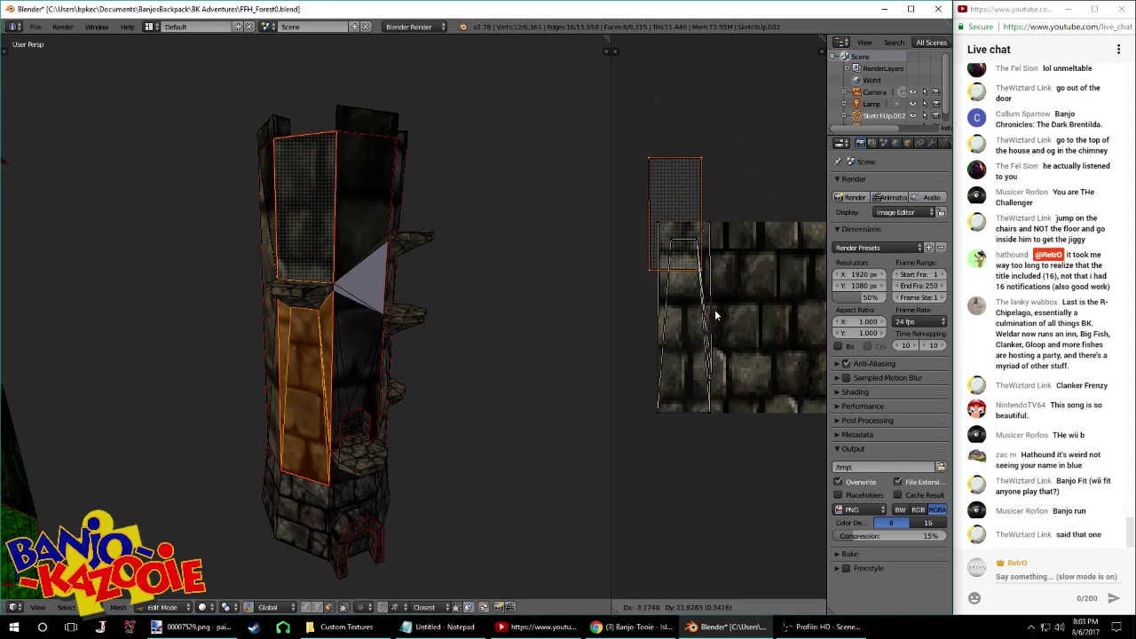
ctrl+click(711, 229)
right_click(711, 232)
key(g)
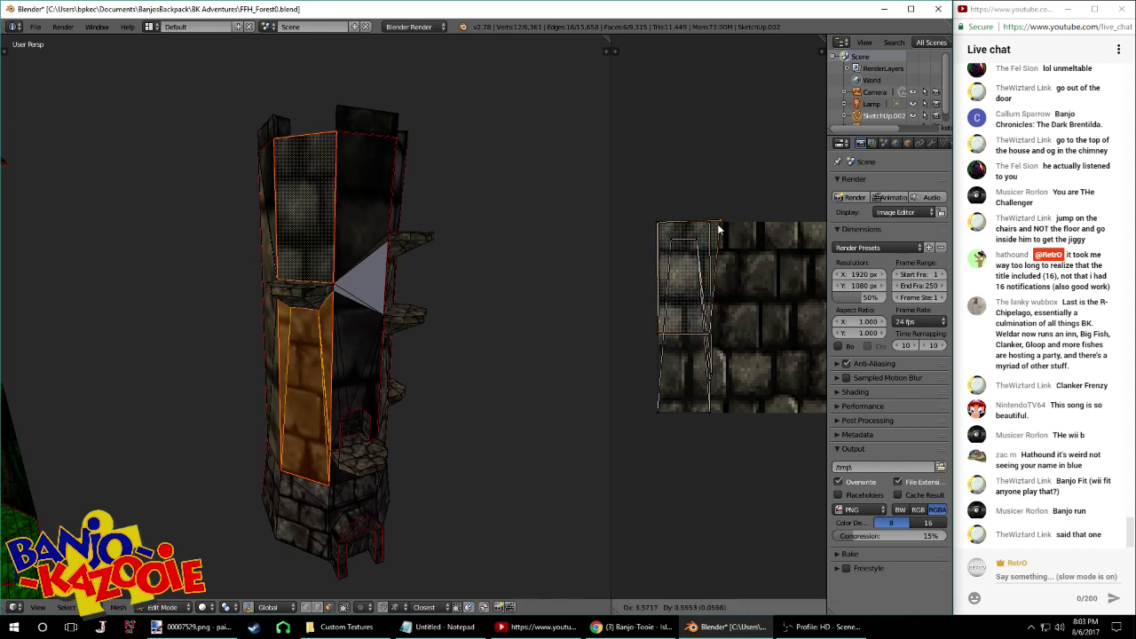
right_click(726, 234)
Select the whole rectangular UV island and stack it directly above the lower wall section's island, snapped at one corner
key(a)
key(a)
right_click(680, 219)
key(ctrl+l)
key(g)
click(718, 210)
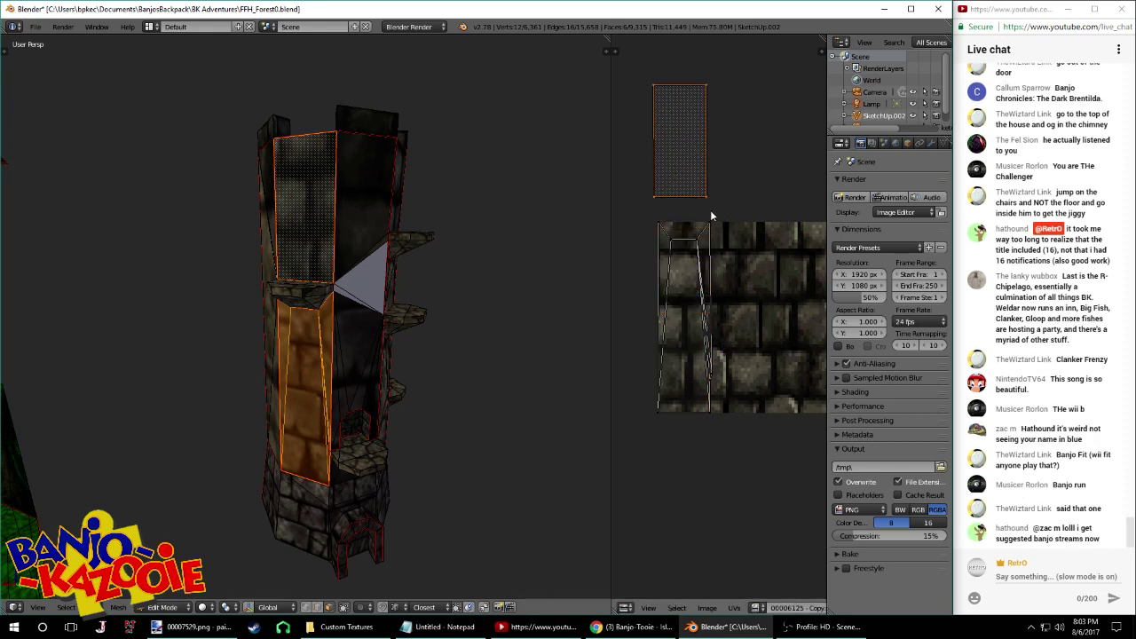
key(g)
click(712, 228)
Move the rectangular UV island's unaligned edge along X to match the width of the island below
right_click(660, 123)
key(g)
key(x)
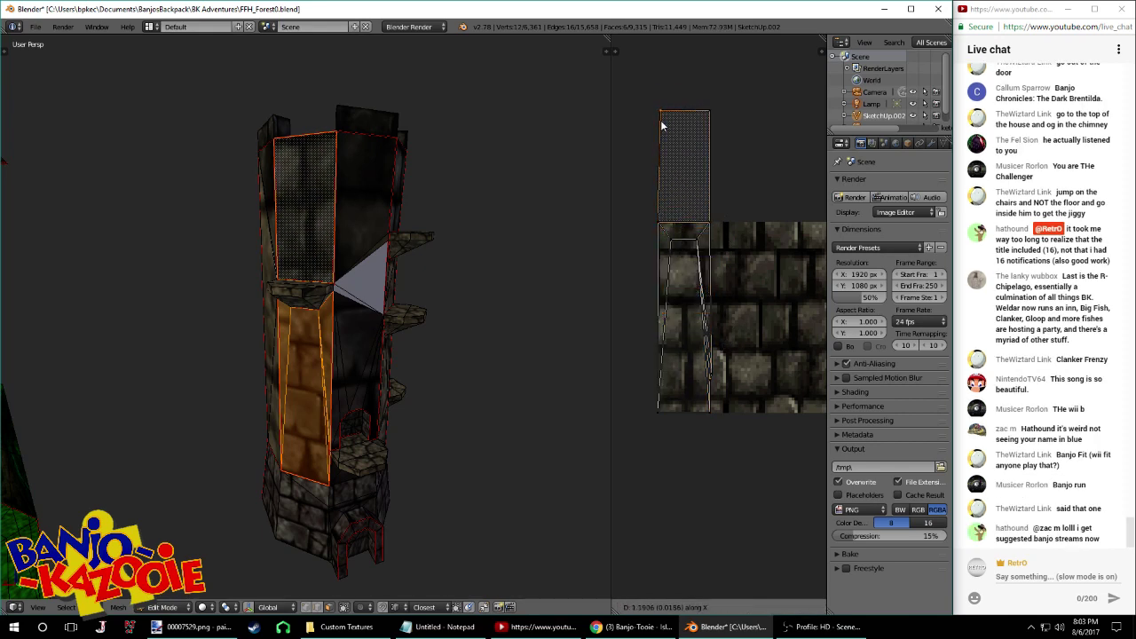
click(664, 228)
Select the linked faces of the wall with the untextured triangle, and select its small bottom section's UV island
middle_drag(360, 279, 488, 317)
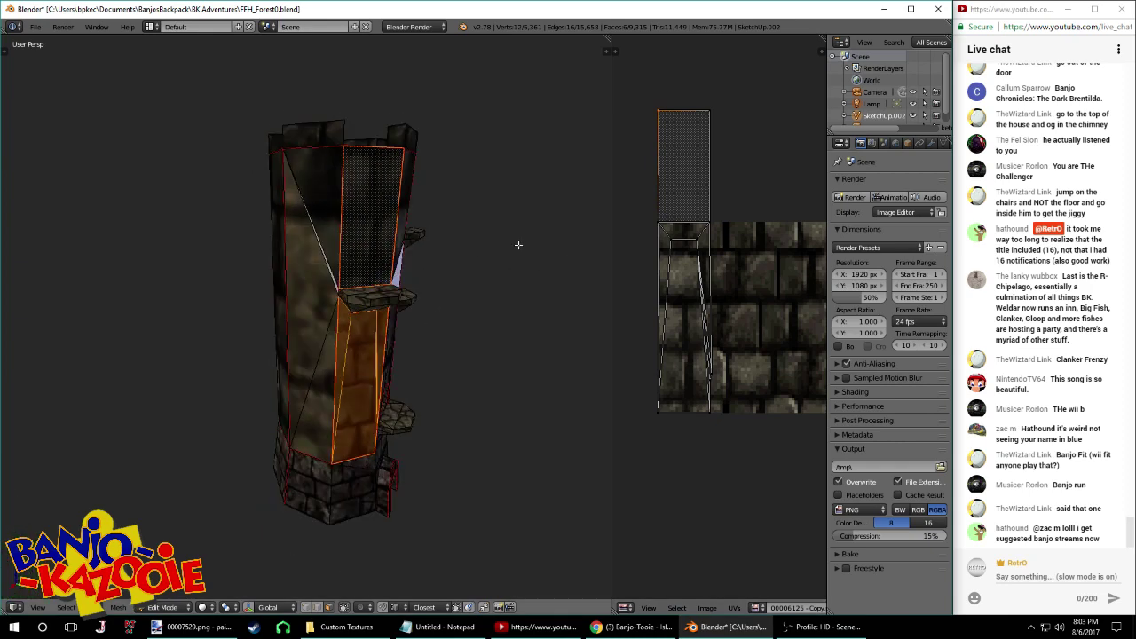
right_click(336, 212)
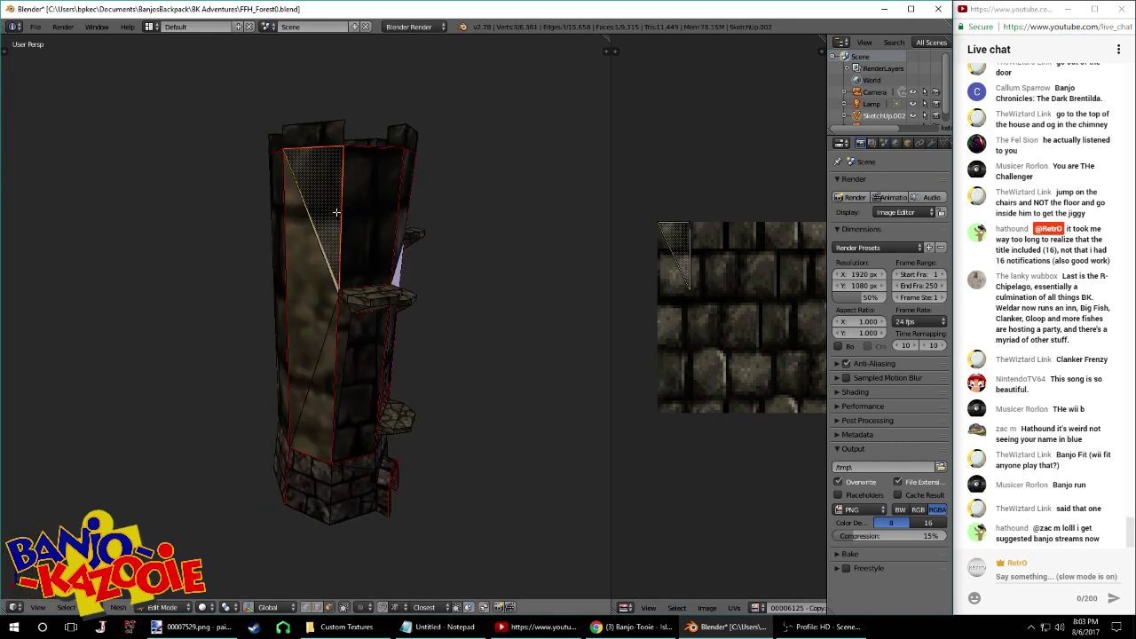
key(l)
middle_drag(334, 224, 279, 335)
right_click(278, 336)
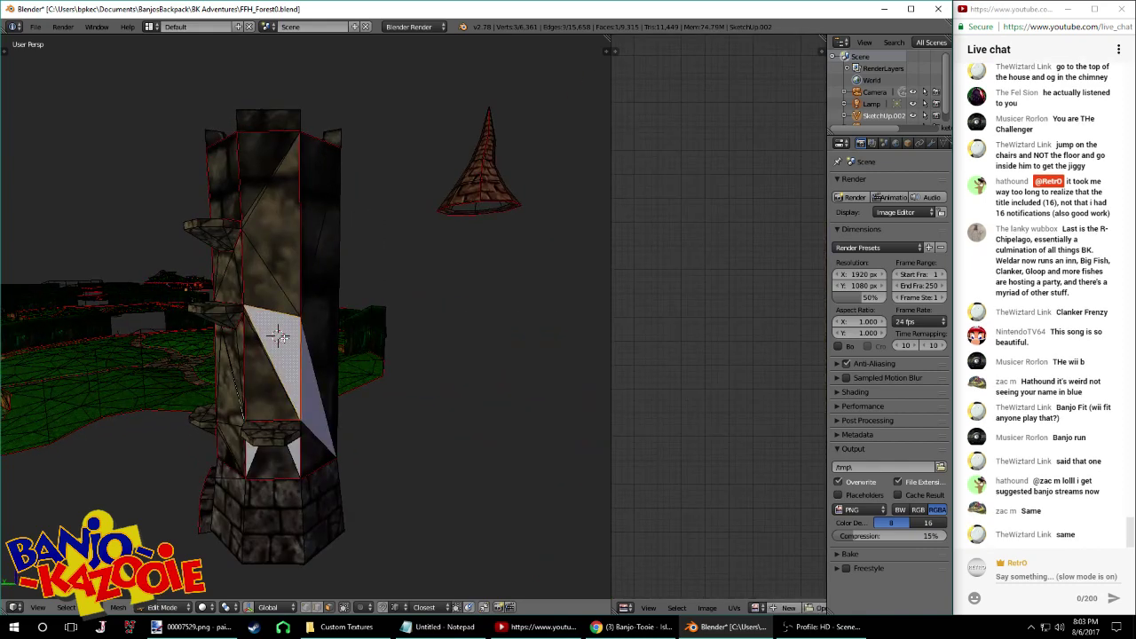
key(l)
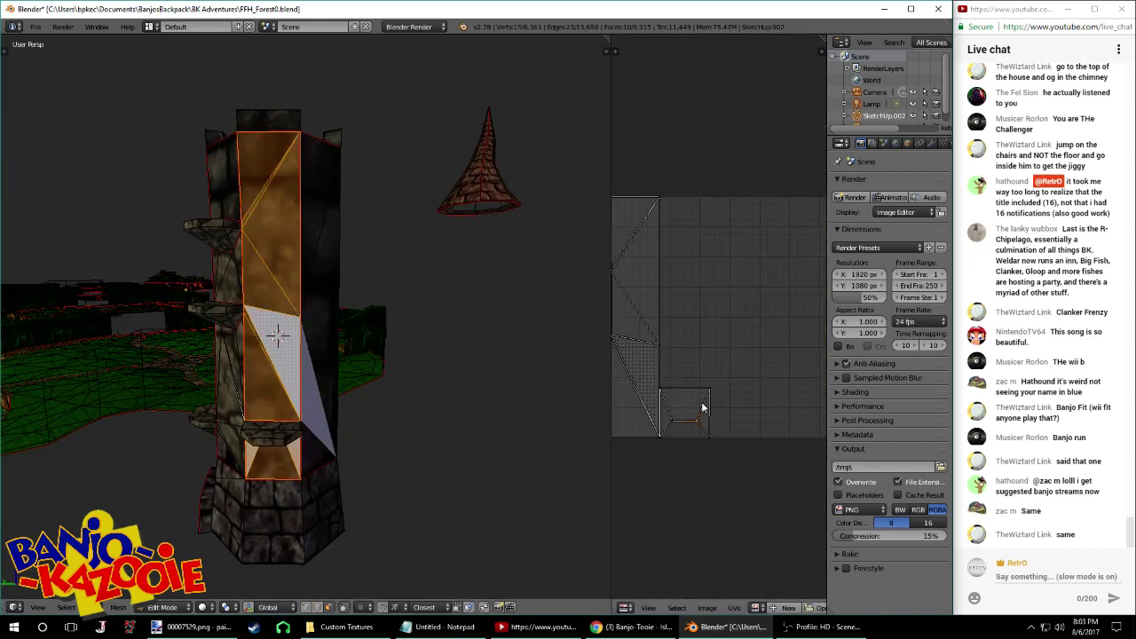
scroll(701, 404, down, 1)
key(l)
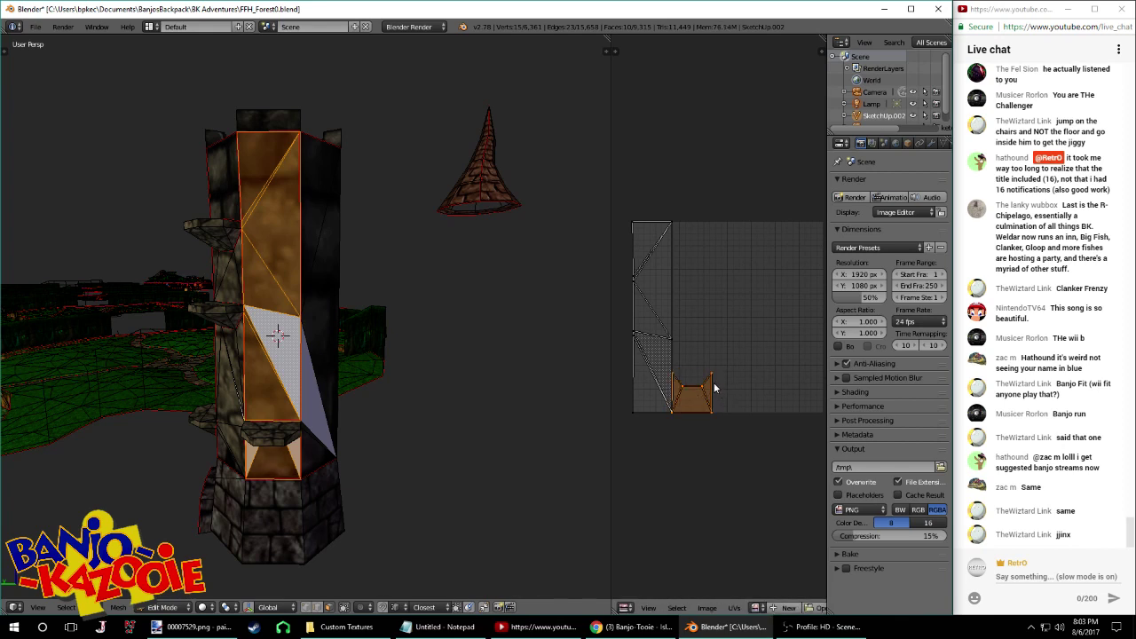
Try placing the small UV island below the tall one and shifting the islands up along Y
key(g)
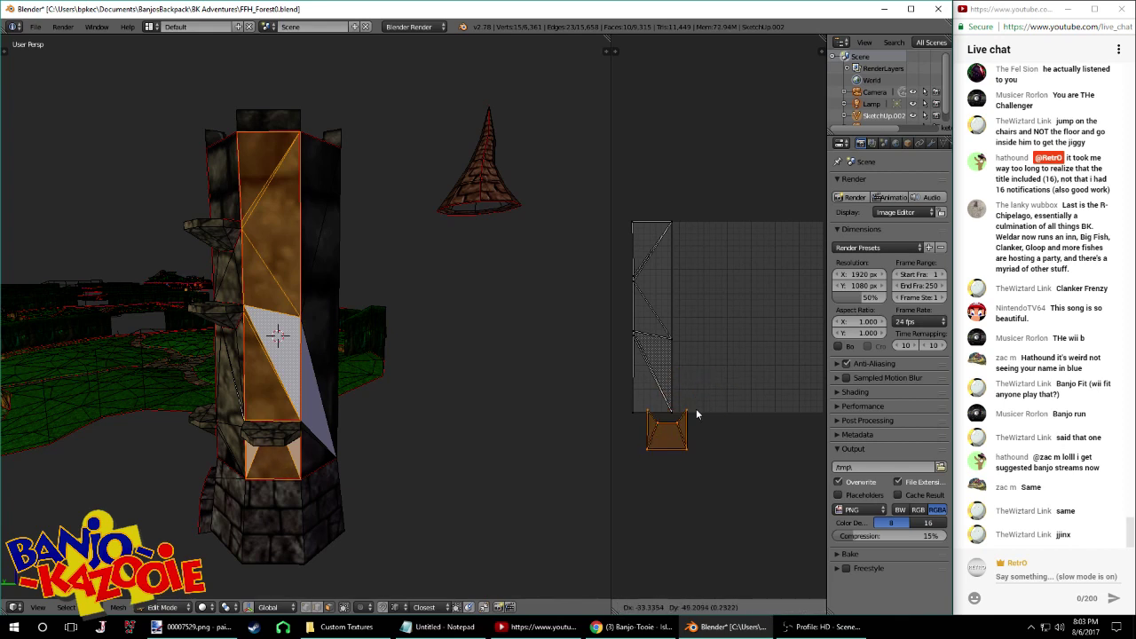
click(670, 411)
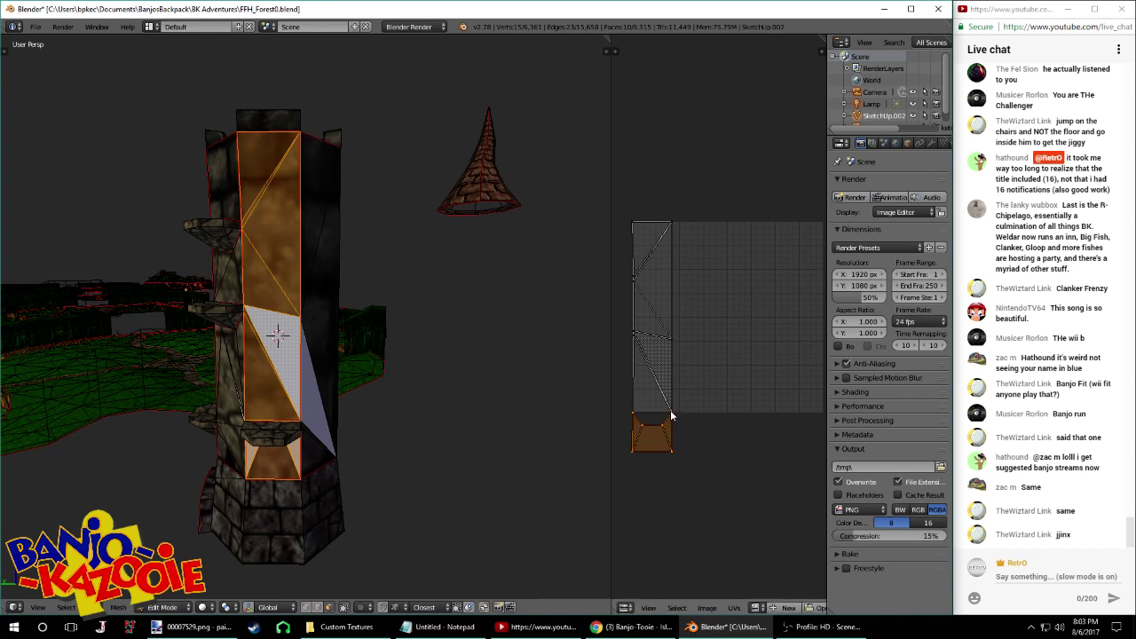
key(l)
key(g)
key(y)
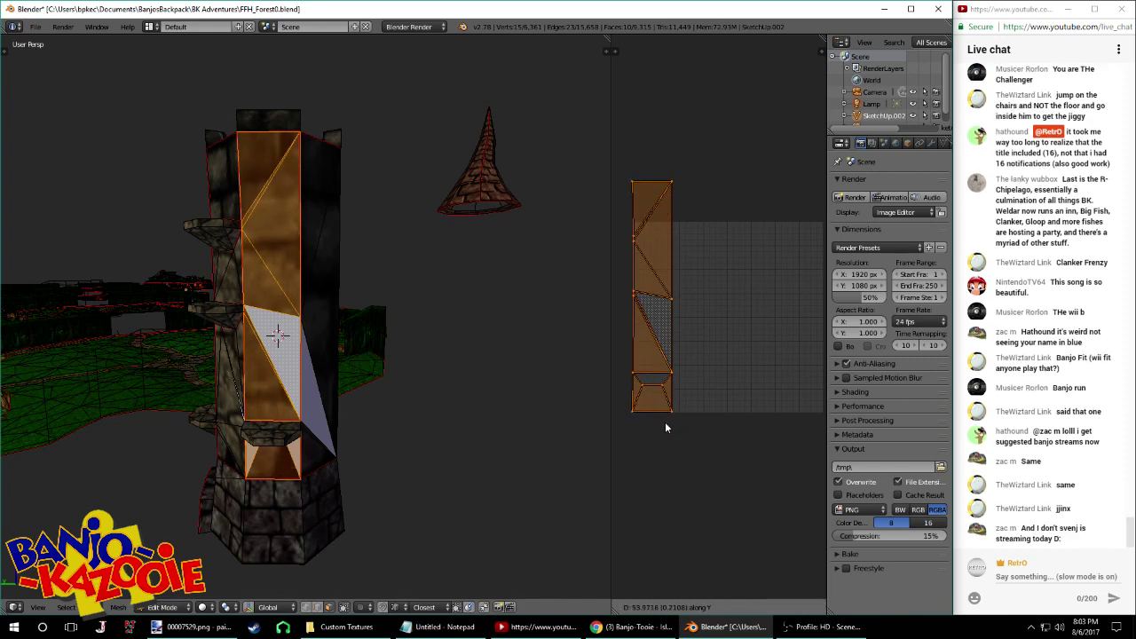
right_click(665, 425)
key(ctrl+z)
key(ctrl+z)
key(ctrl+z)
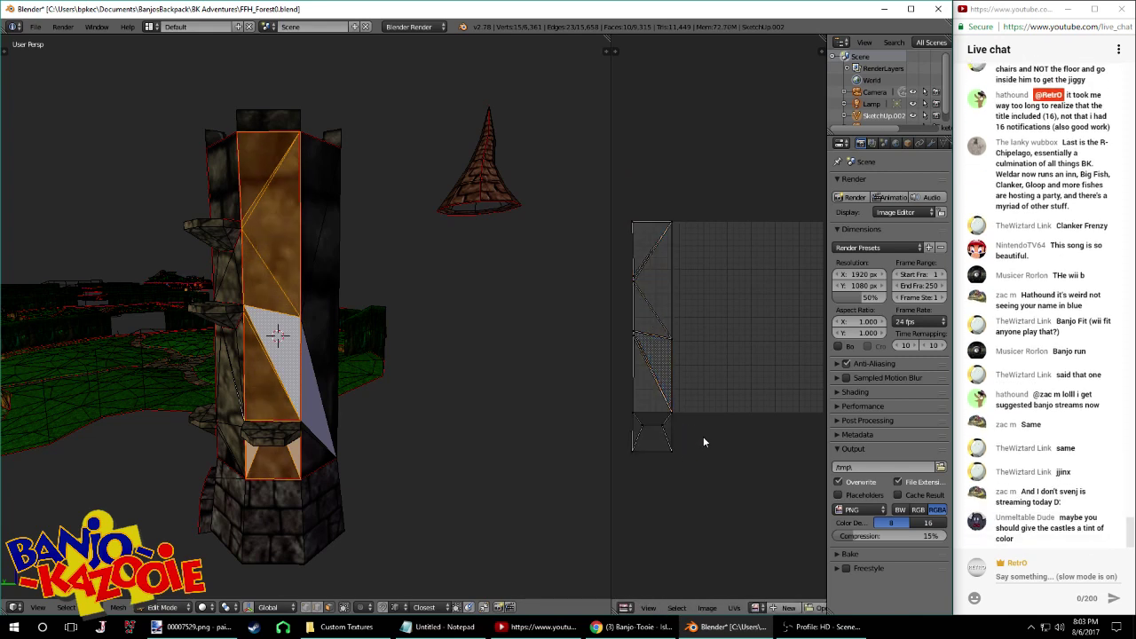
Move the small bottom section's UV island along X onto the base of the tall island
key(g)
key(x)
click(639, 412)
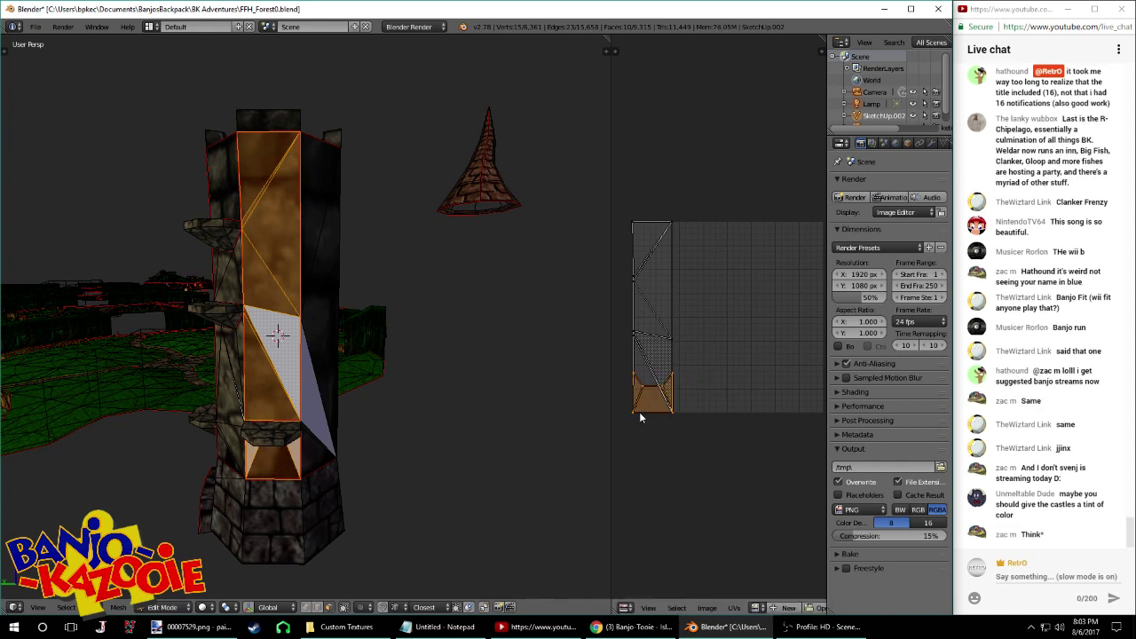
Select the tall UV island and move it up so its base meets the top corners of the small island
right_click(674, 216)
key(ctrl+l)
key(g)
key(y)
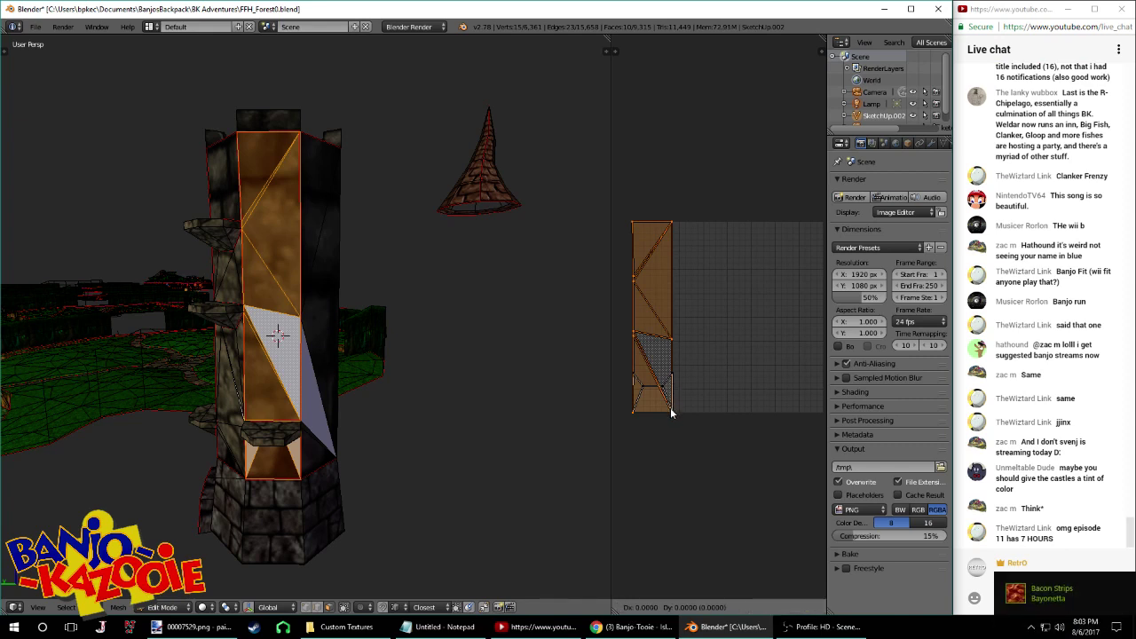
click(673, 391)
key(g)
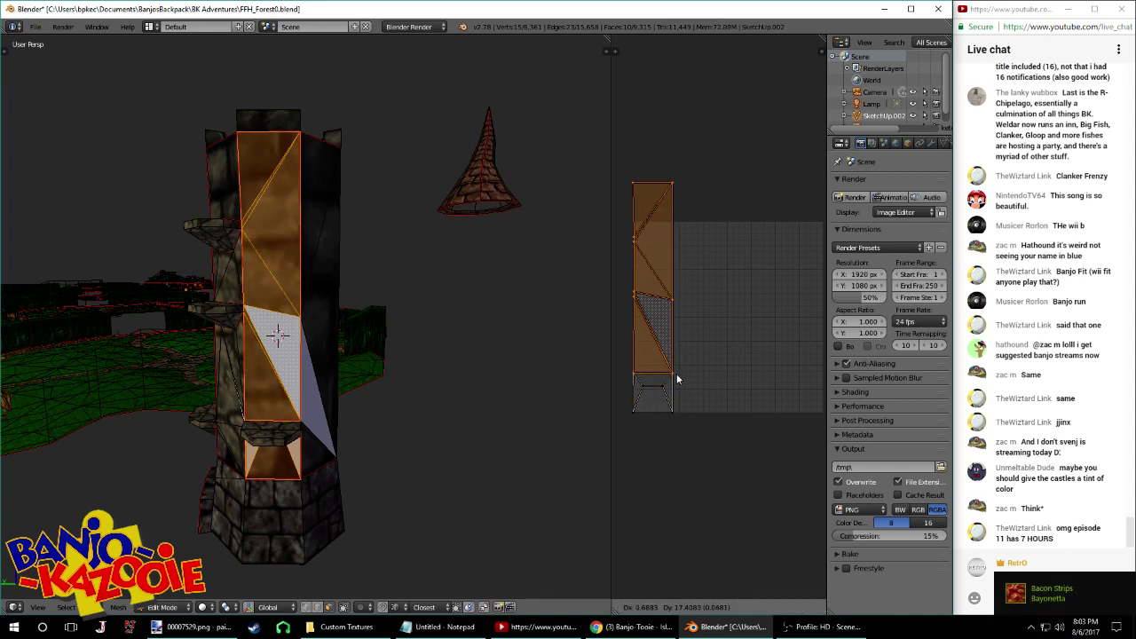
click(676, 374)
scroll(764, 377, up, 5)
scroll(779, 416, down, 3)
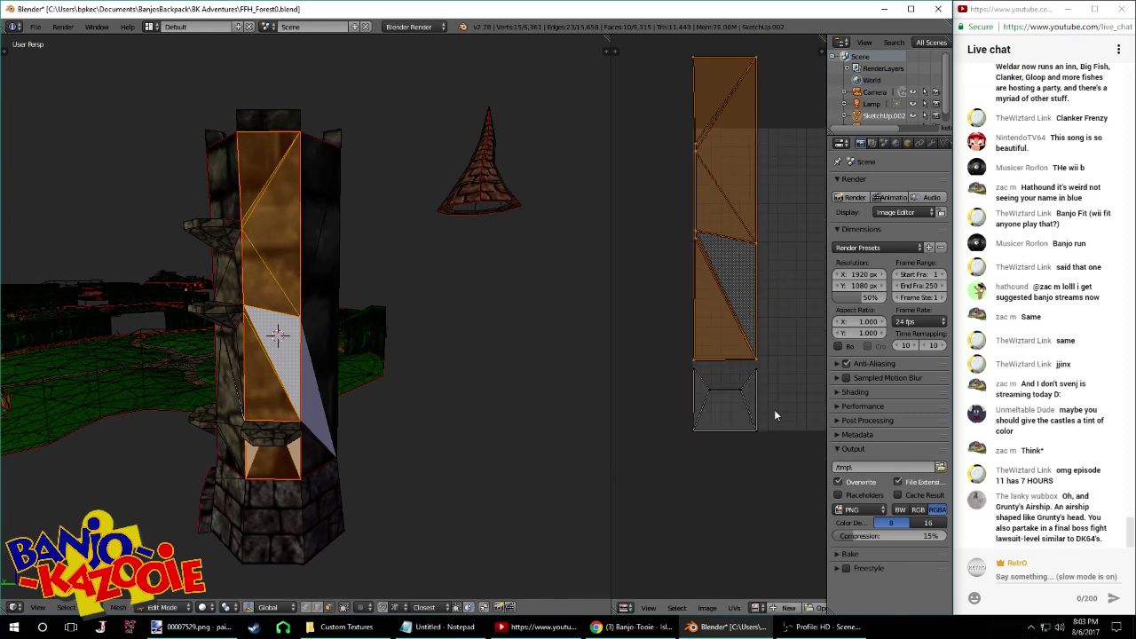
Add the neighbouring wall's thin sliver face to the selection and nudge the tall UV island along Y
middle_drag(457, 418, 401, 404)
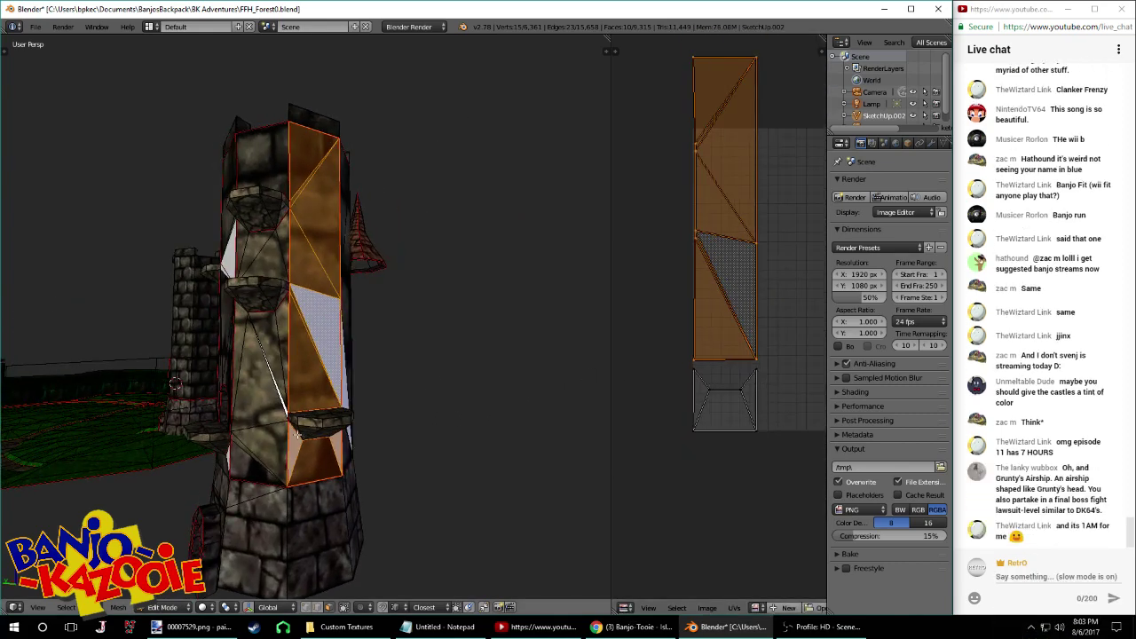
scroll(291, 420, up, 3)
shift+right_click(271, 470)
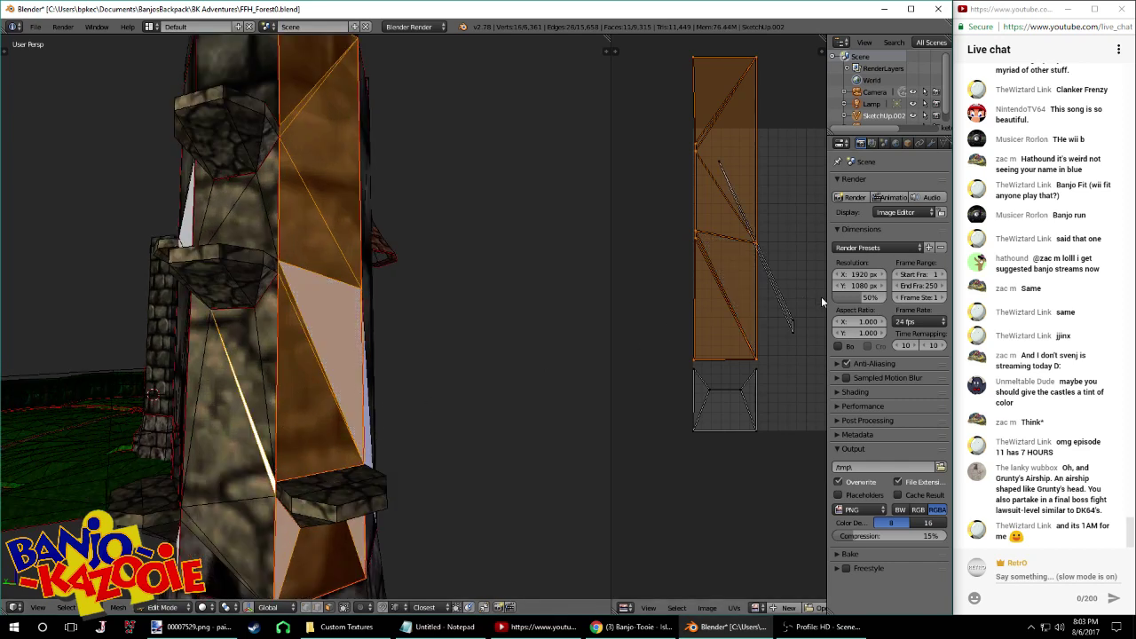
right_click(753, 360)
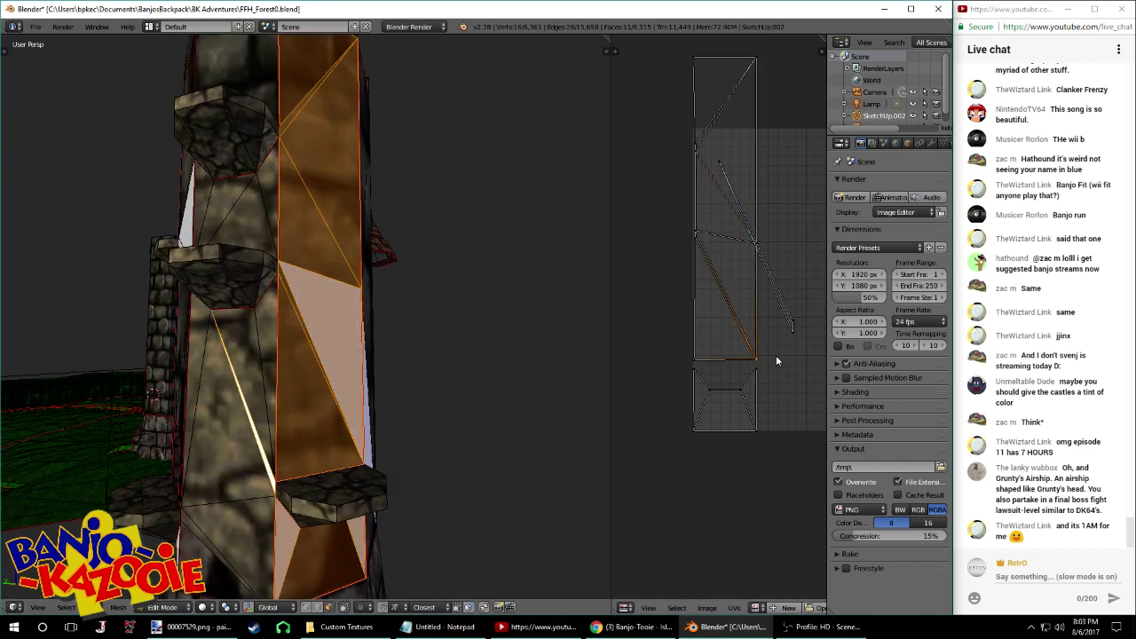
key(l)
key(g)
key(y)
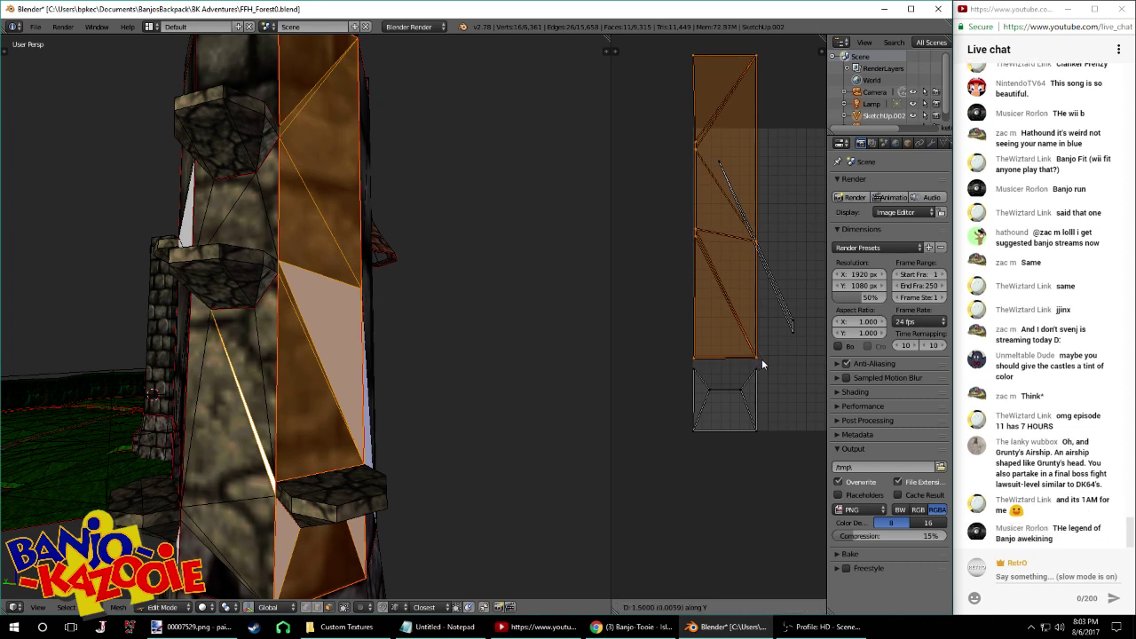
click(763, 364)
Select the linked faces of the stacked-ledge wall, the tall wall beside it and the upper doorway wall
right_click(256, 393)
key(l)
scroll(256, 393, down, 3)
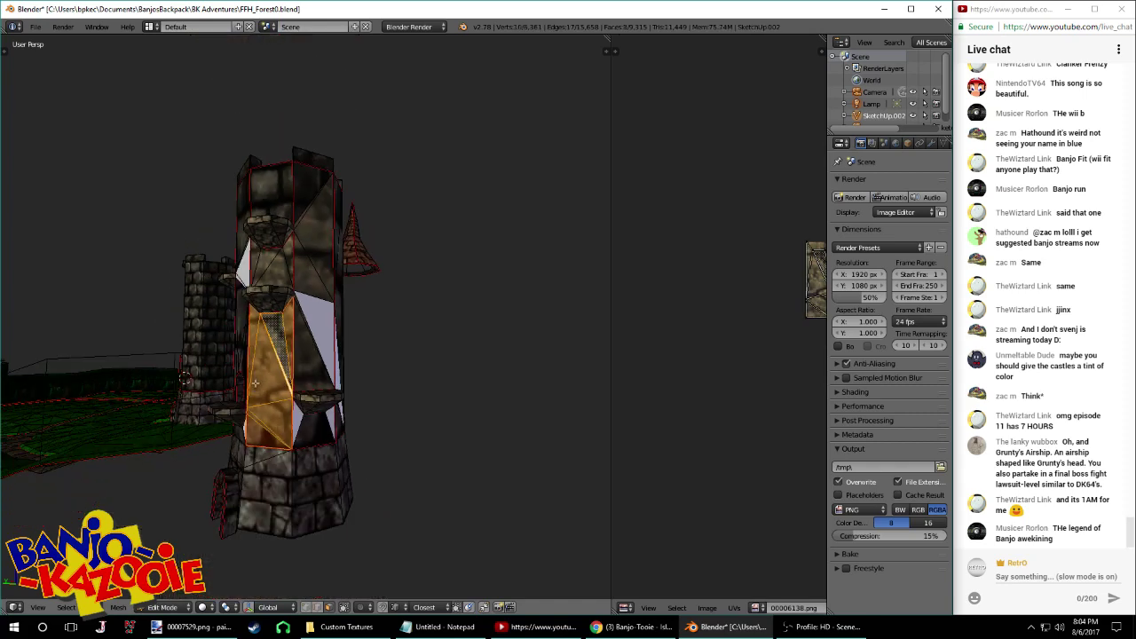
scroll(673, 364, down, 2)
middle_drag(690, 357, 669, 367)
middle_drag(298, 326, 333, 329)
key(l)
key(l)
key(l)
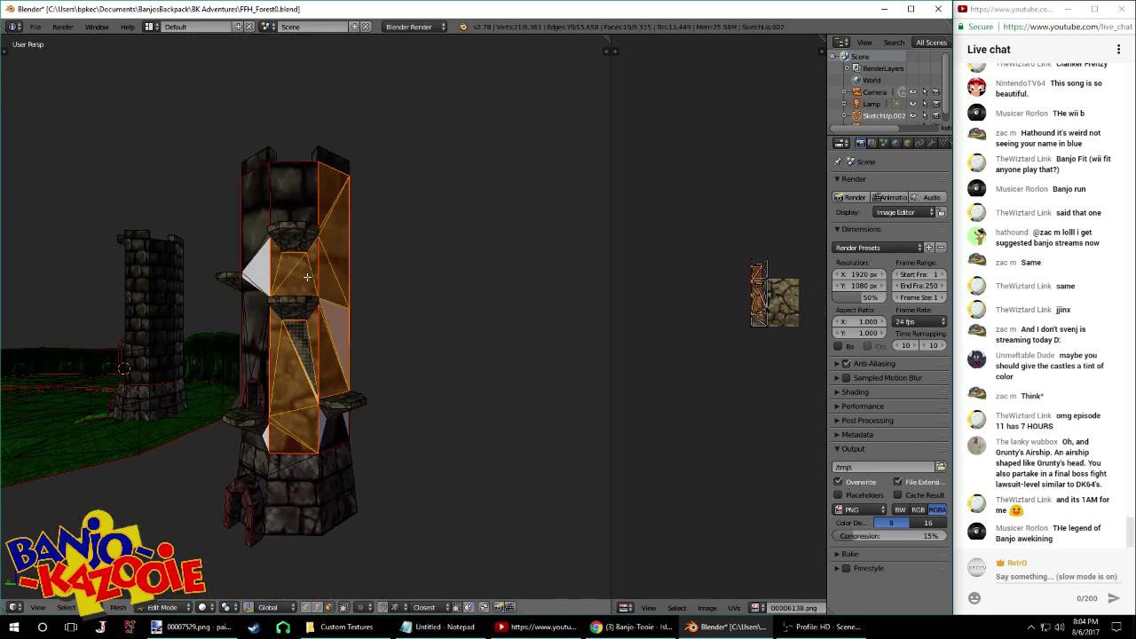
middle_drag(260, 277, 328, 284)
key(l)
middle_drag(325, 378, 326, 360)
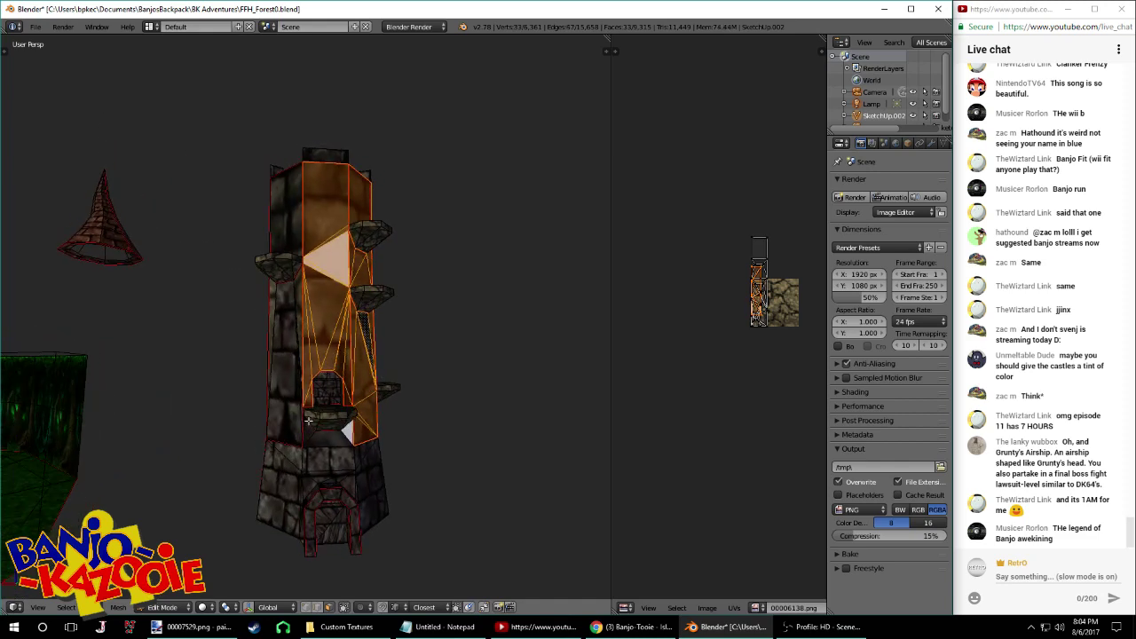
Add the section below the doorway and the remaining wall sections around the tower to the selection
key(l)
key(l)
shift+right_click(341, 430)
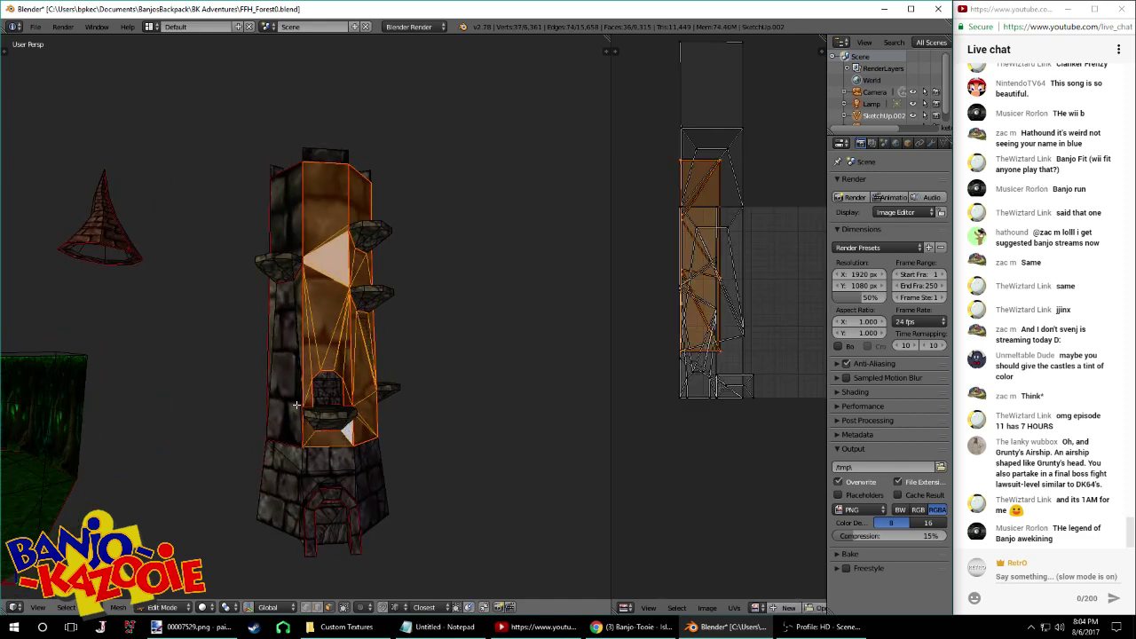
key(l)
middle_drag(284, 380, 359, 324)
key(l)
key(l)
key(l)
middle_drag(348, 414, 296, 419)
key(l)
Try to unwrap all the selected tower wall faces together
key(u)
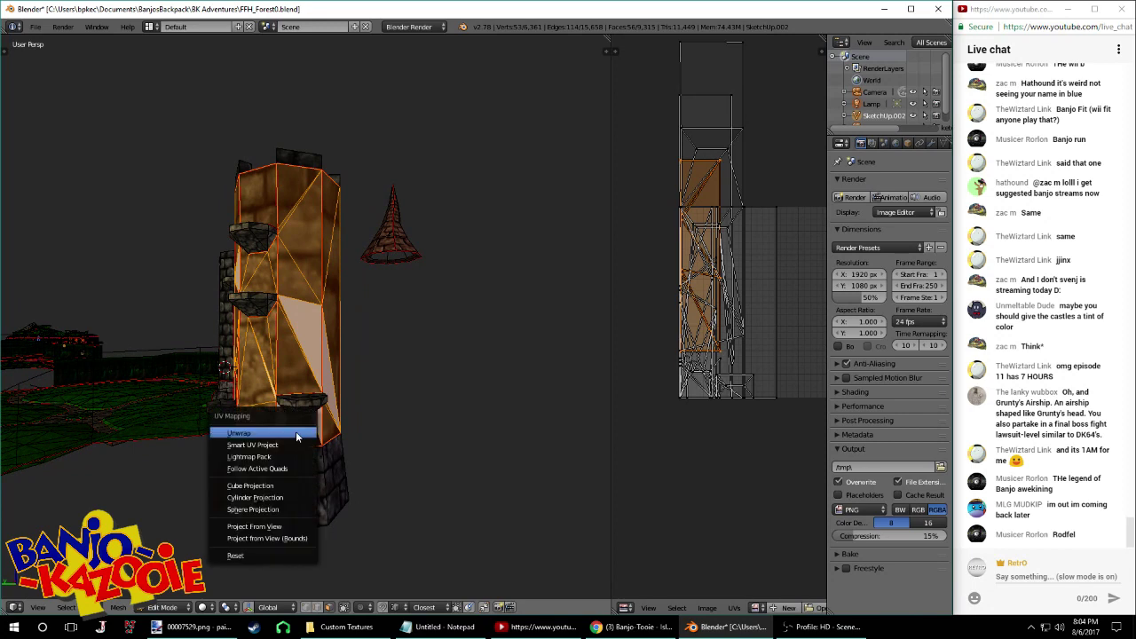
click(296, 431)
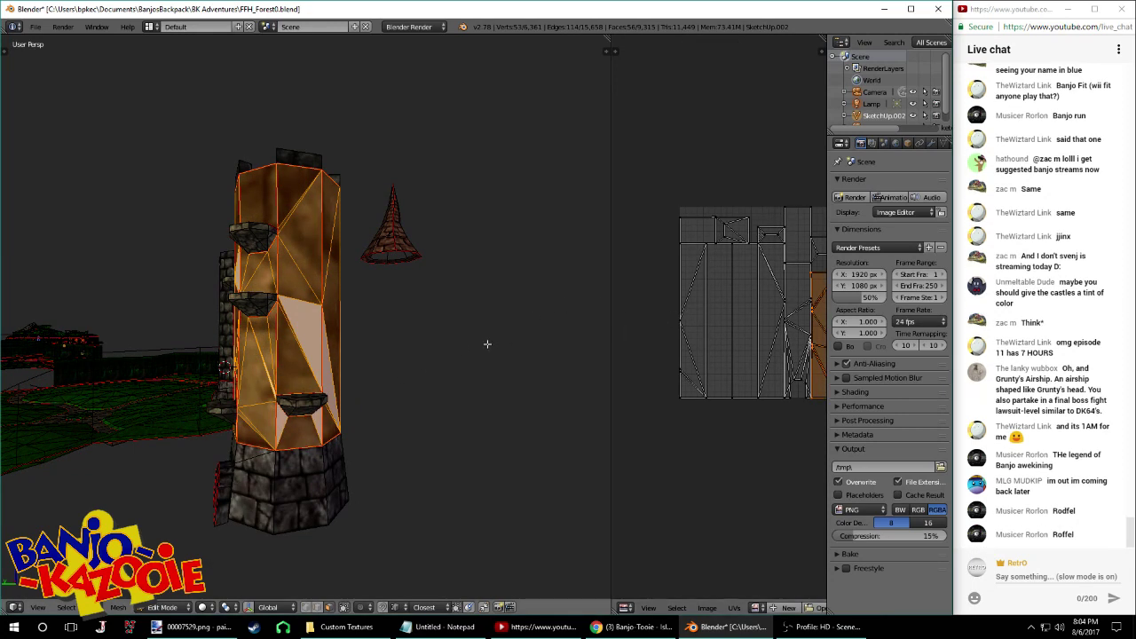
scroll(696, 346, down, 1)
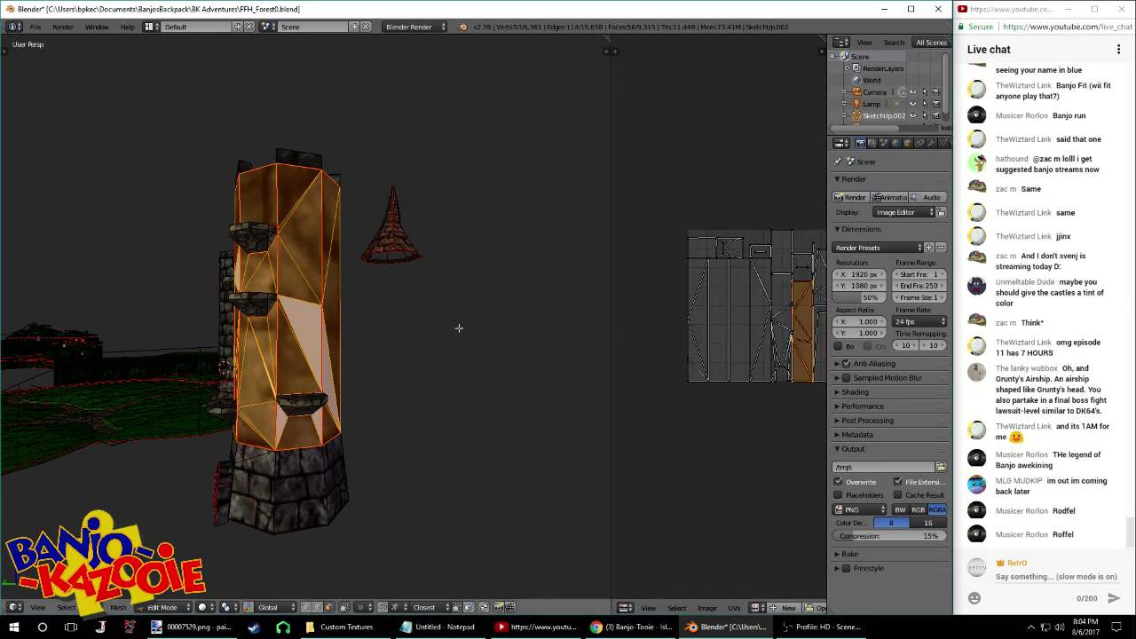
key(ctrl+z)
Open 00006125 - Copy.png from the Custom Textures folder as the image for the selected tower walls
click(707, 607)
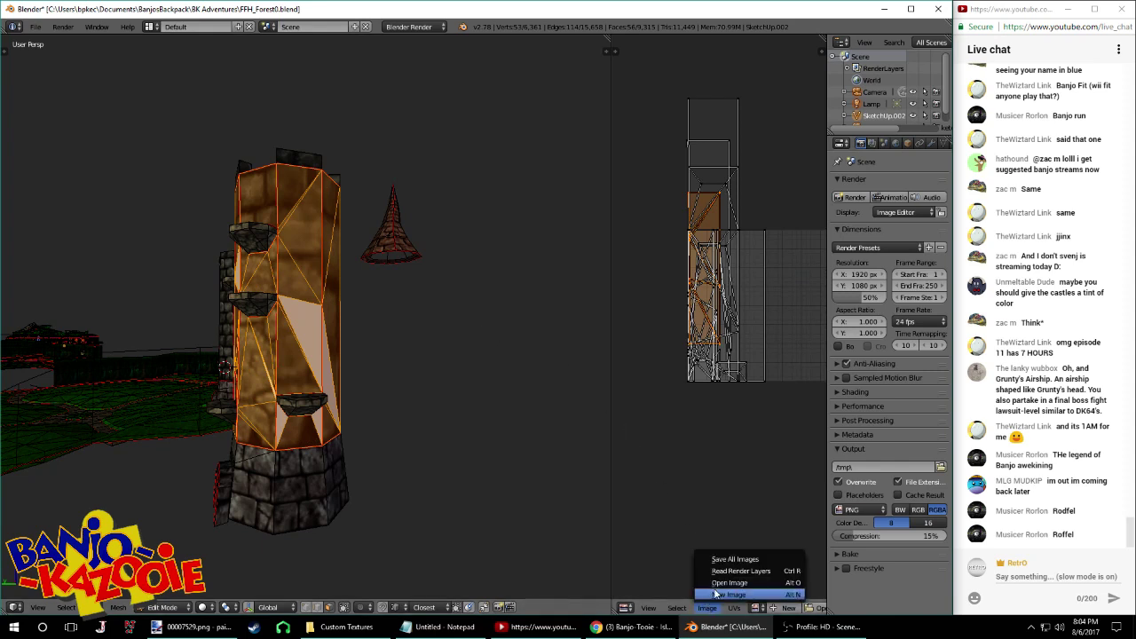
click(736, 579)
click(201, 43)
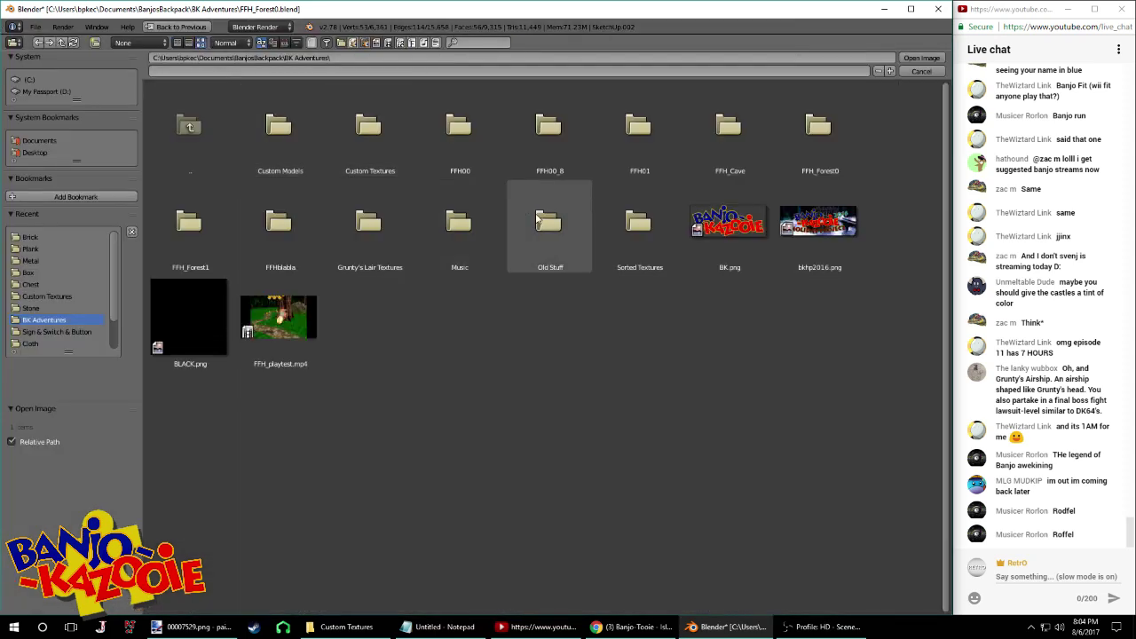
click(637, 267)
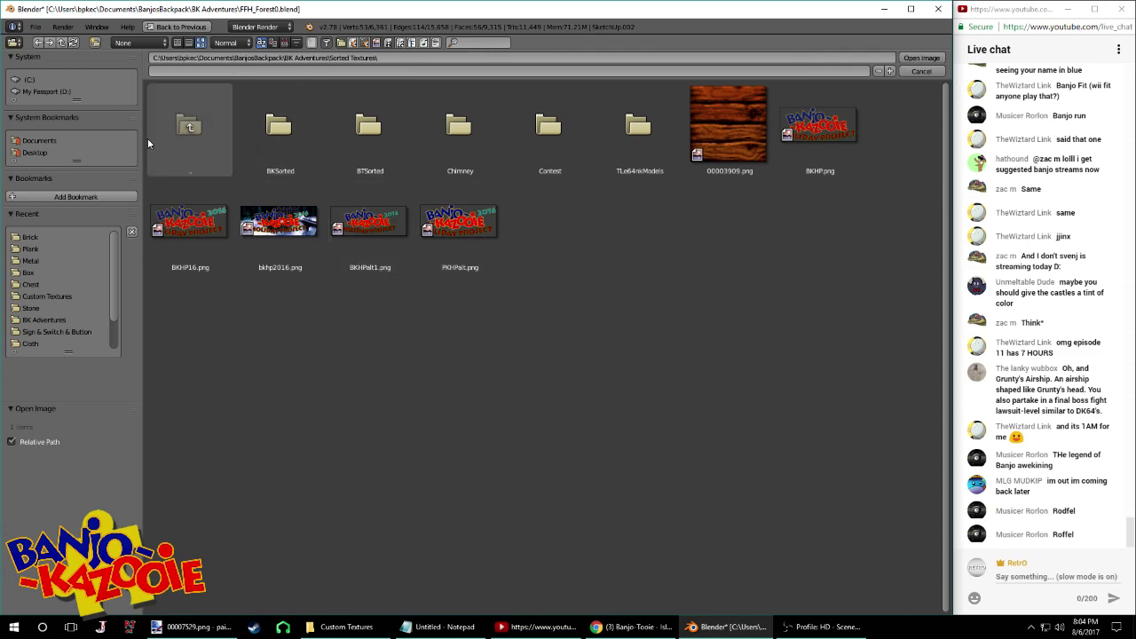
click(38, 43)
click(47, 296)
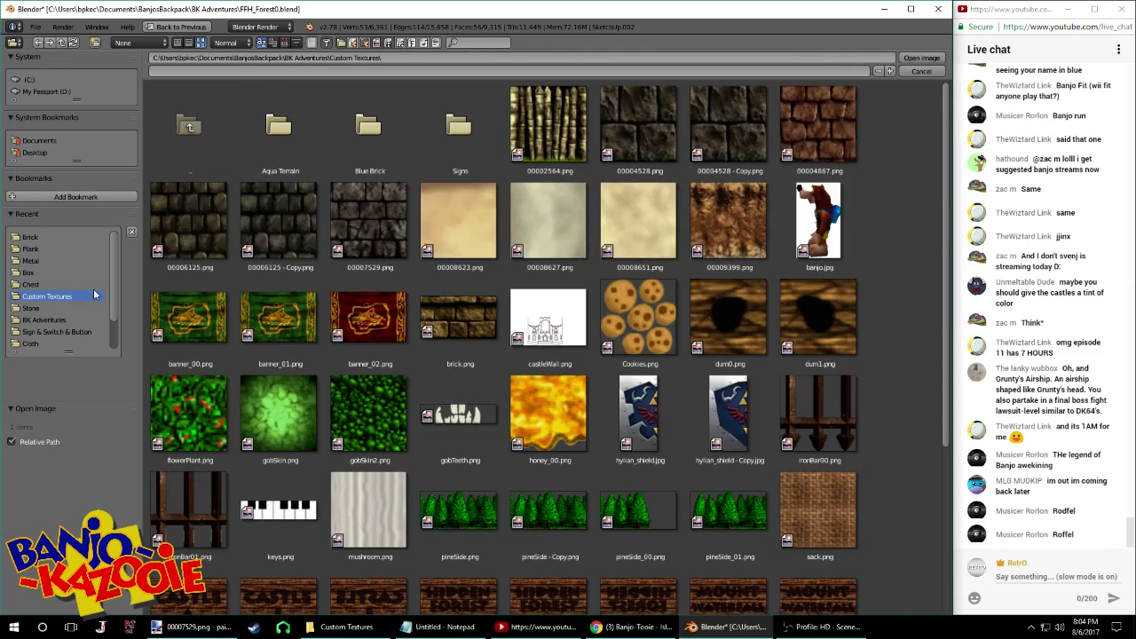
double_click(304, 240)
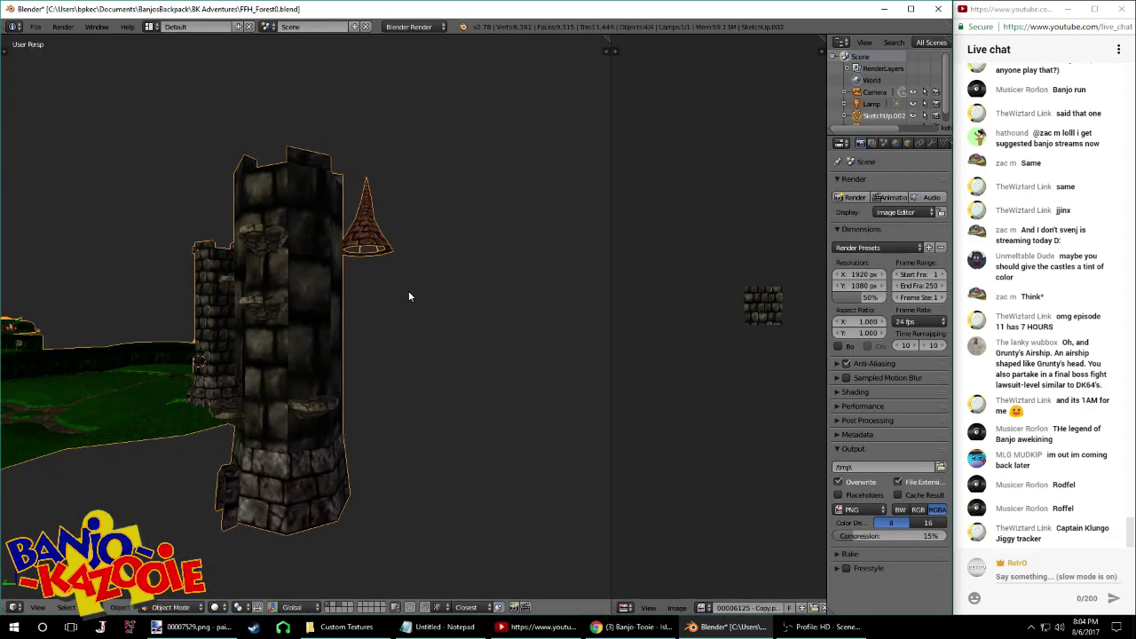
Scale the selected walls' UV islands up to about twice their size and save the file
key(s)
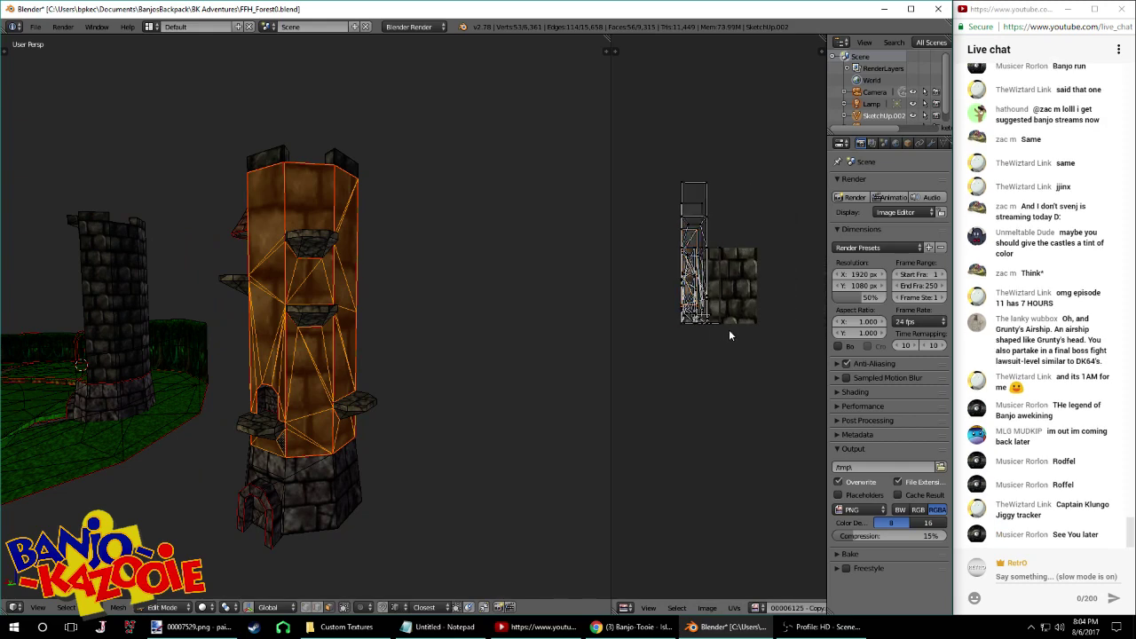
click(638, 383)
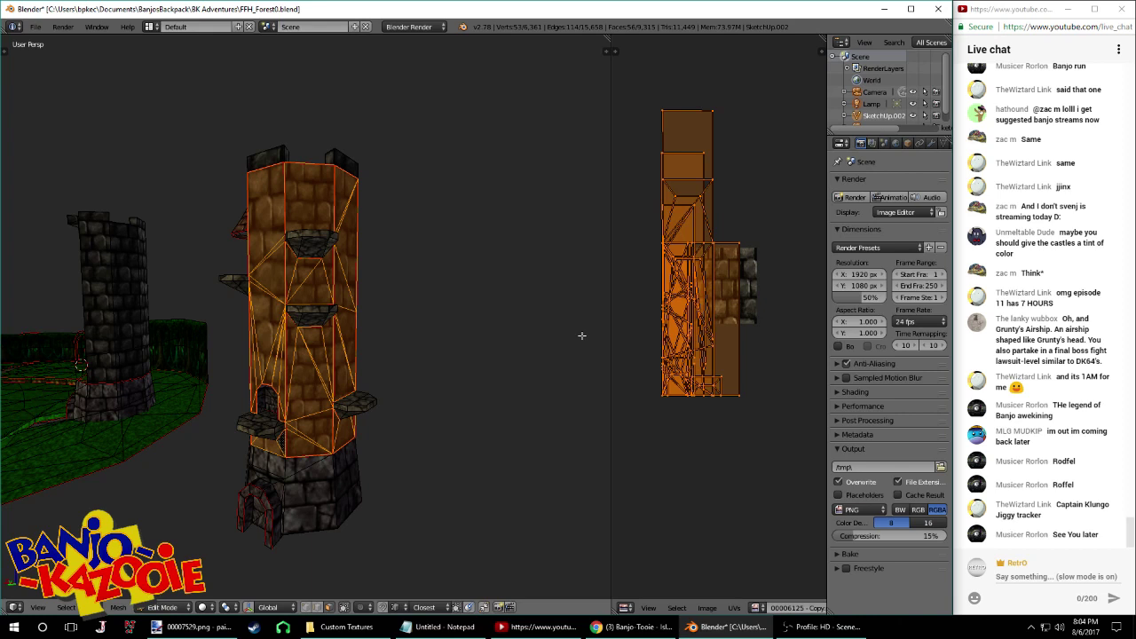
key(ctrl+s)
click(405, 330)
middle_drag(405, 332, 379, 346)
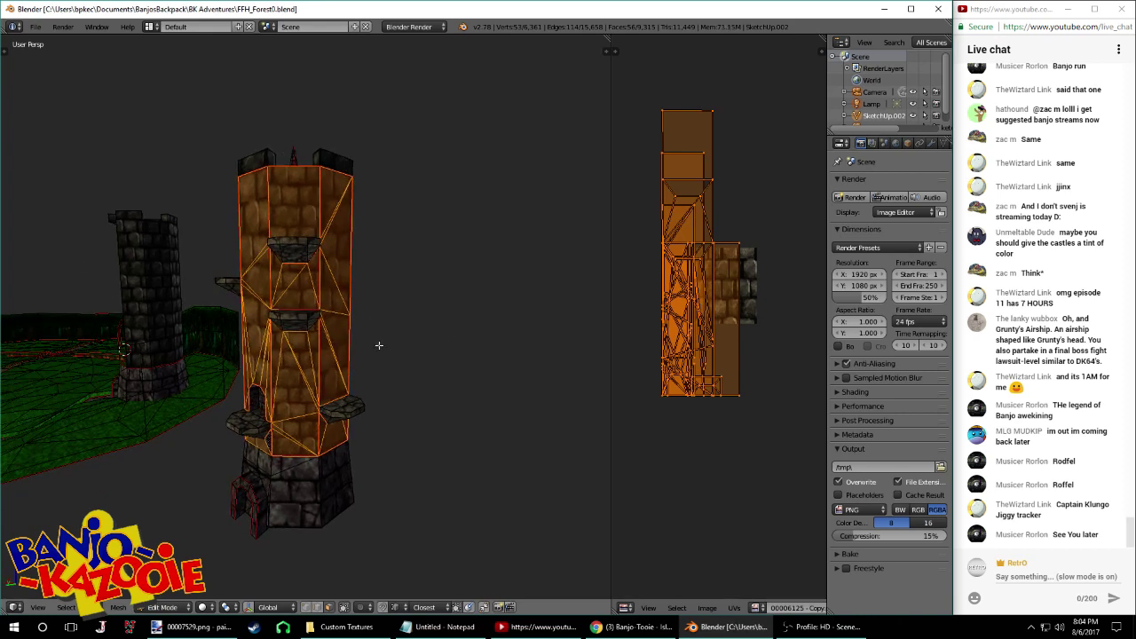
Select all faces of the level mesh and save the file again
key(a)
key(w)
click(373, 346)
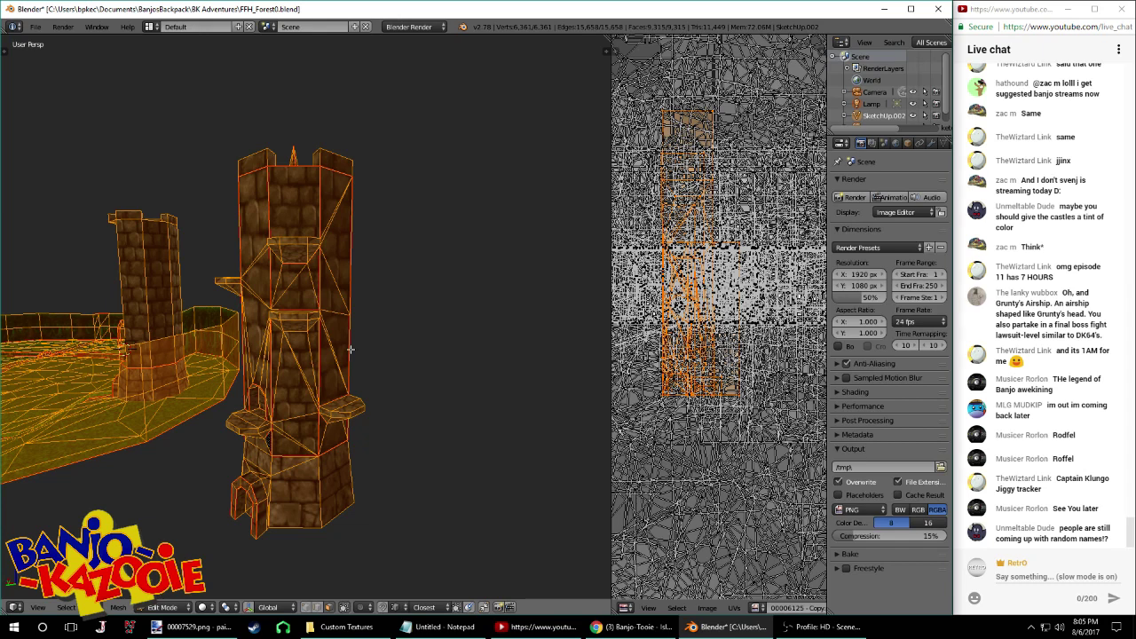
middle_drag(380, 347, 358, 348)
scroll(391, 360, down, 3)
scroll(330, 357, up, 3)
key(ctrl+s)
click(328, 353)
Select the linked faces of the adjoining tall tower walls and the wall sections above and below the ledge
scroll(358, 348, up, 1)
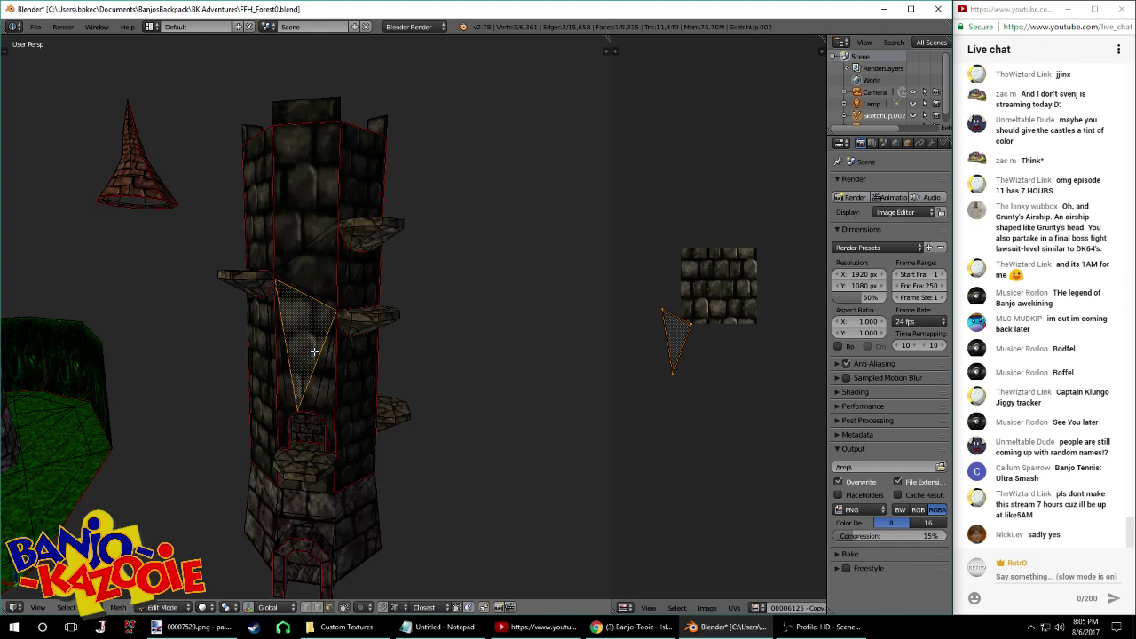
right_click(312, 229)
middle_drag(313, 229, 479, 222)
right_click(353, 306)
key(l)
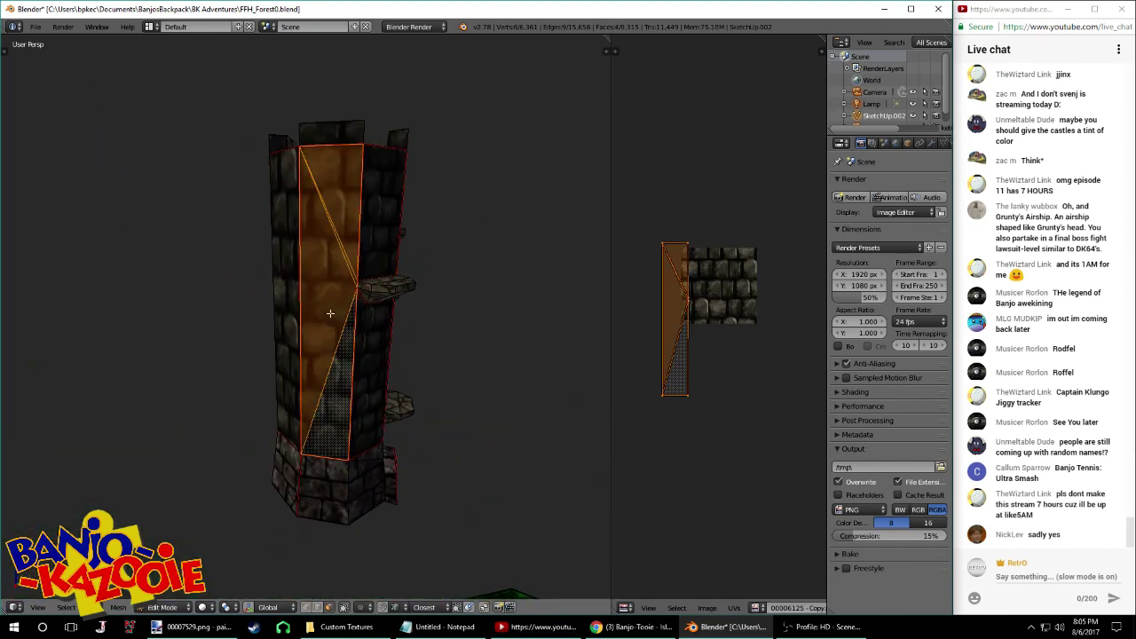
key(l)
shift+right_click(379, 252)
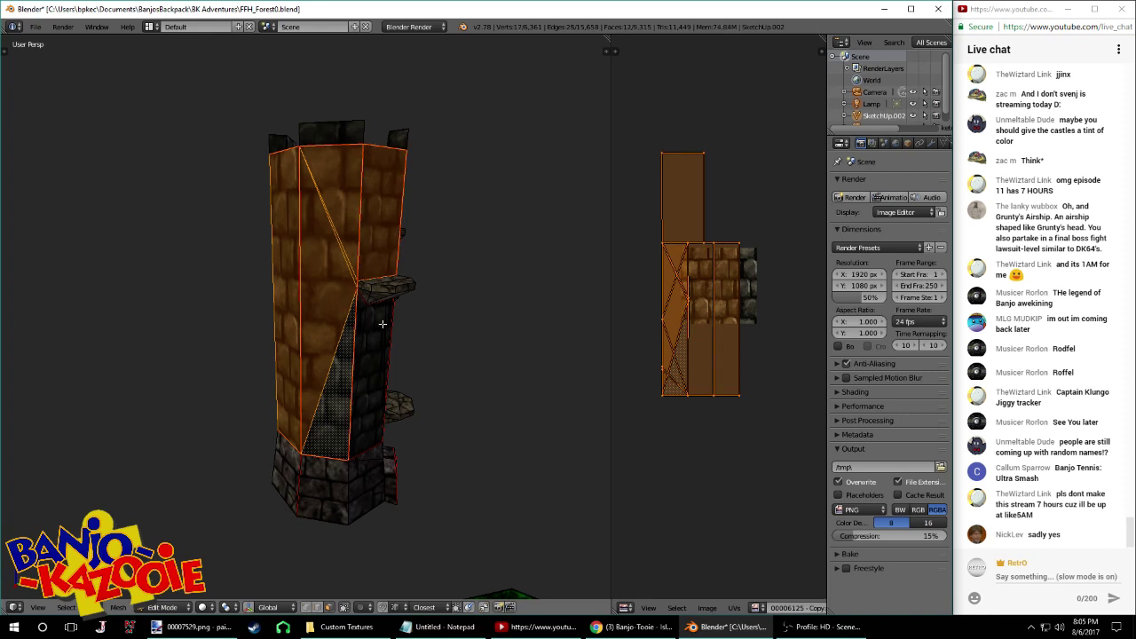
shift+right_click(375, 373)
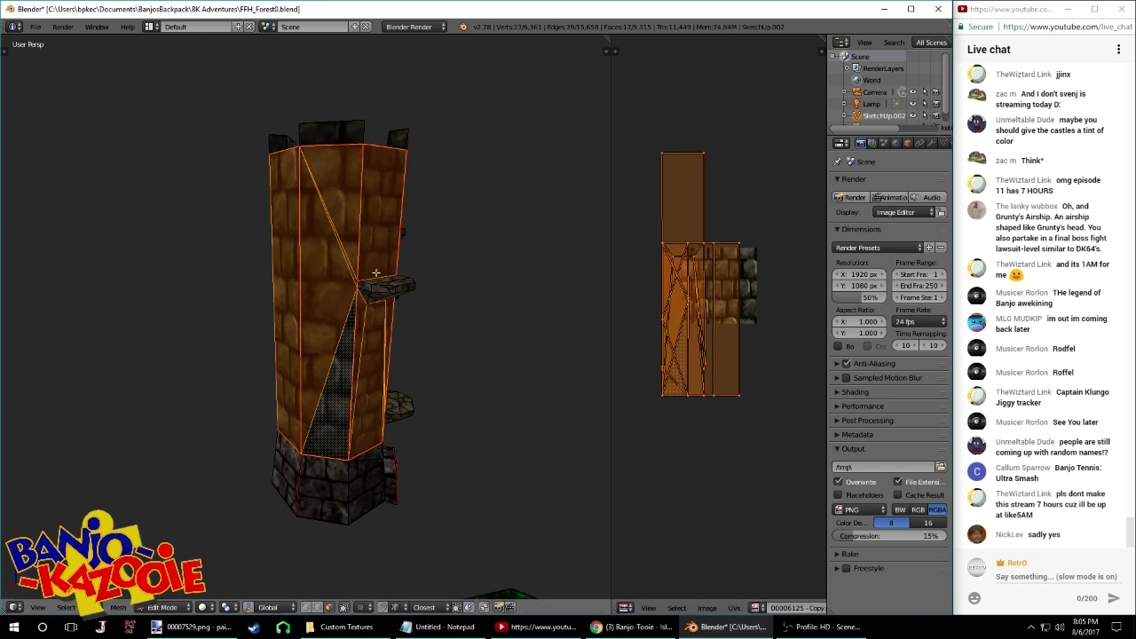
middle_drag(376, 273, 340, 258)
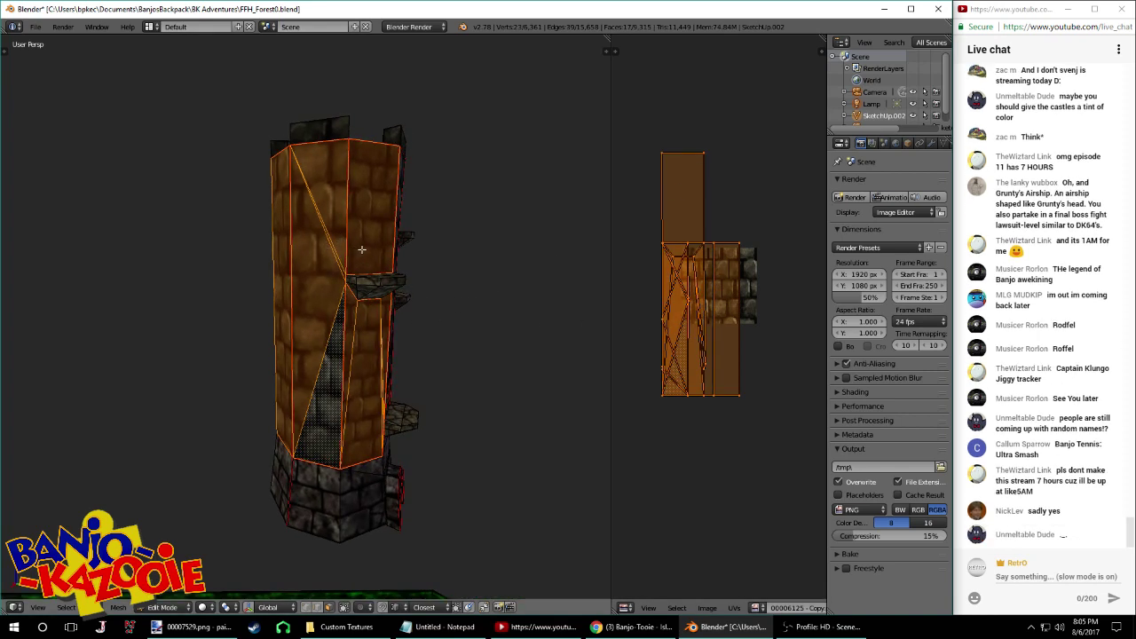
Select the linked UV island of the three adjoining tall walls and move it clear of the overlapping islands
right_click(734, 249)
key(l)
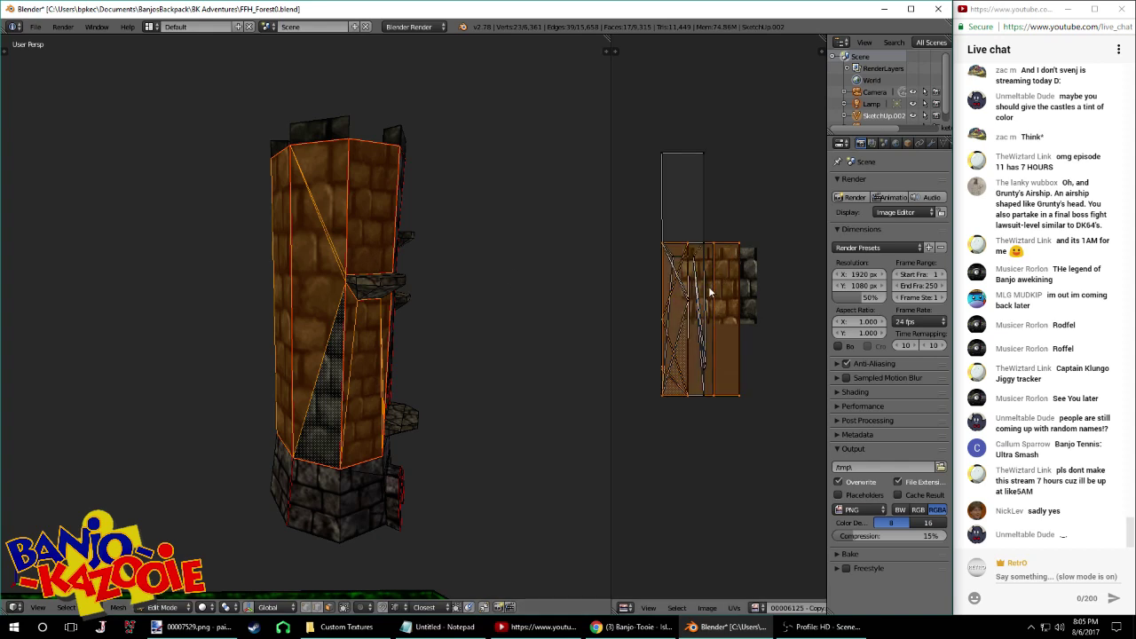
key(g)
click(775, 274)
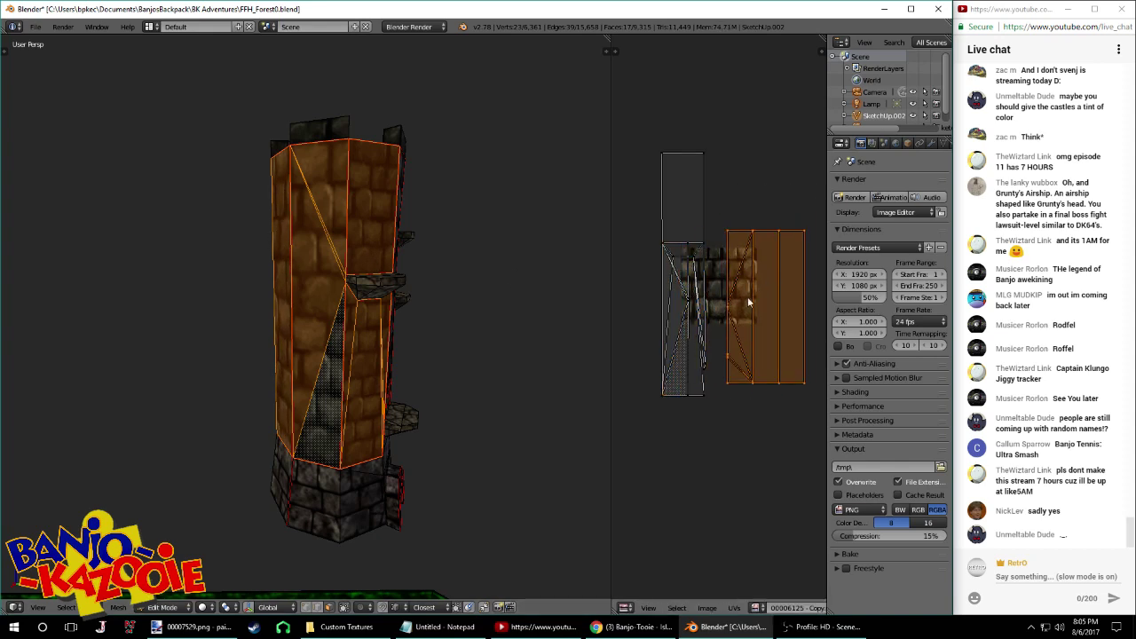
Select the remaining tall wall's linked UV island and move it out beside the ledge wall's islands
right_click(699, 389)
key(l)
key(g)
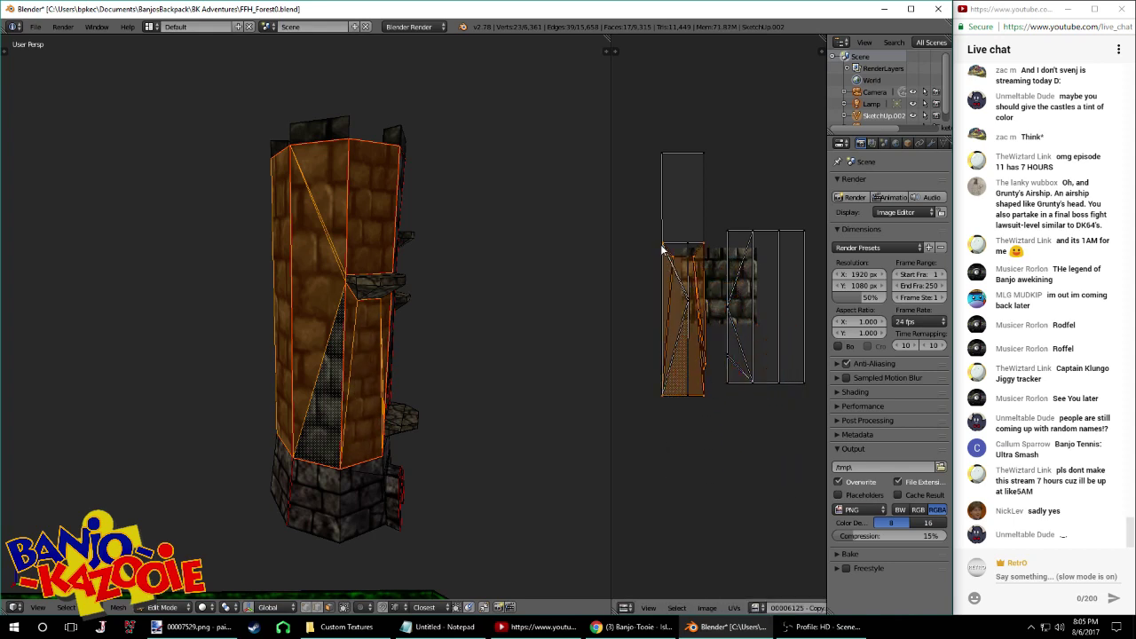
click(691, 252)
key(ctrl+l)
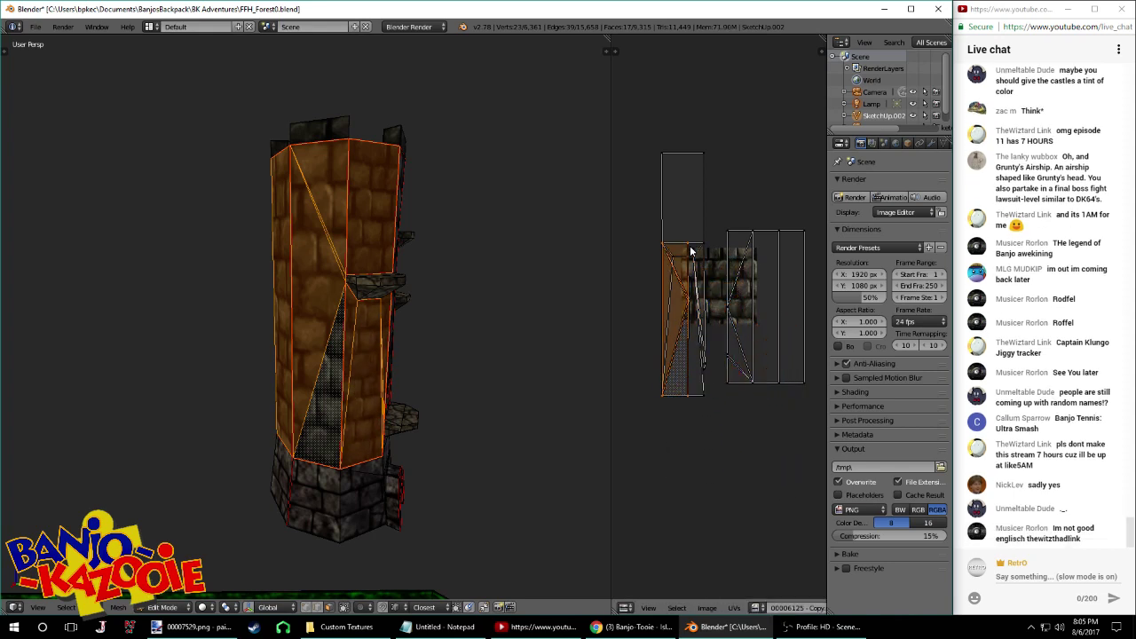
key(g)
click(655, 360)
middle_drag(664, 374, 721, 386)
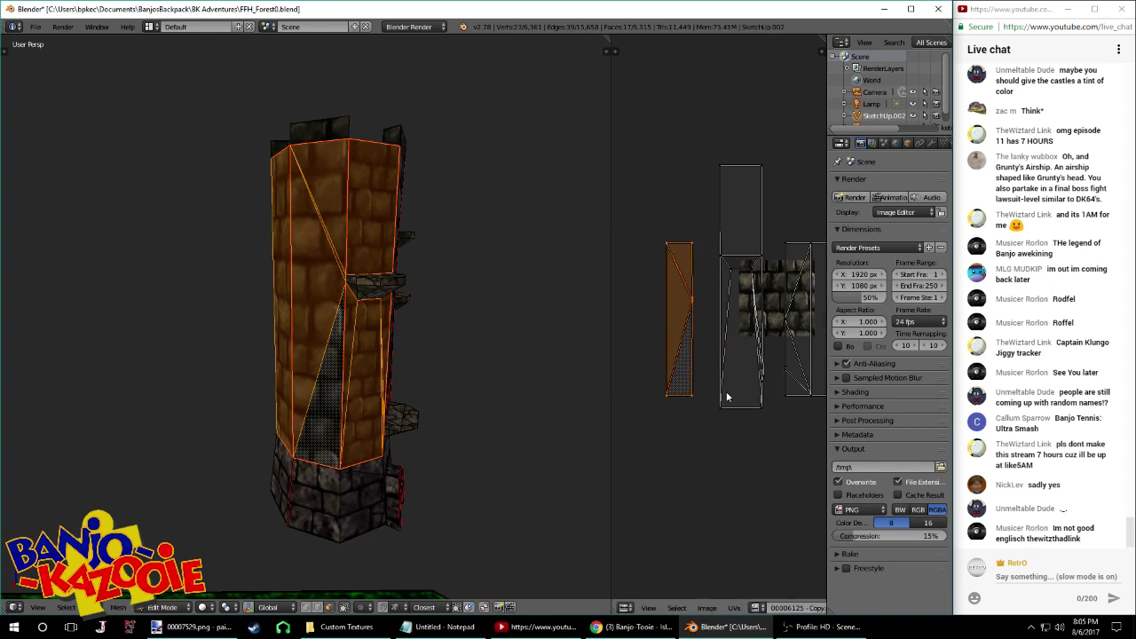
Scale the tall wall's UV island to match the combined height of the neighbouring ledge wall's islands, edge to edge
key(s)
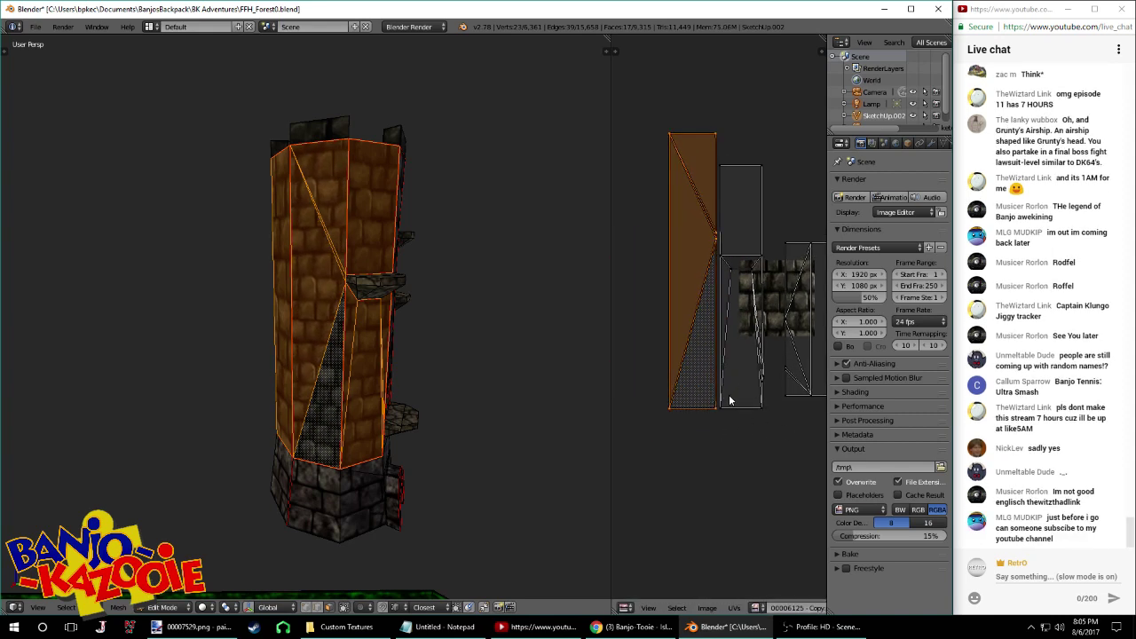
click(719, 405)
key(s)
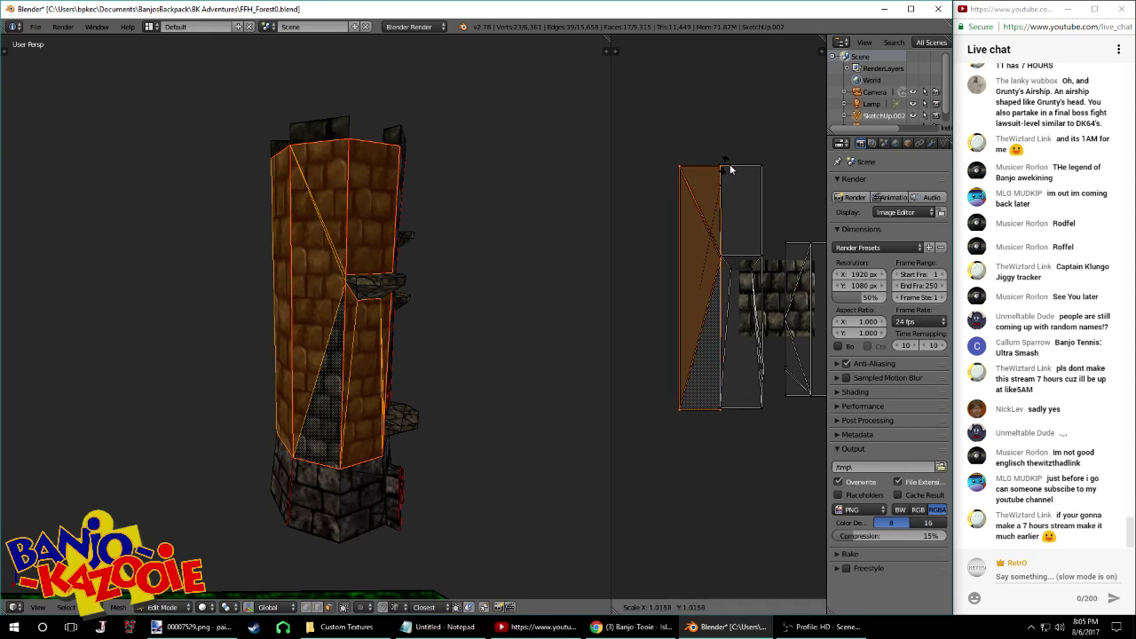
click(726, 166)
scroll(714, 136, up, 3)
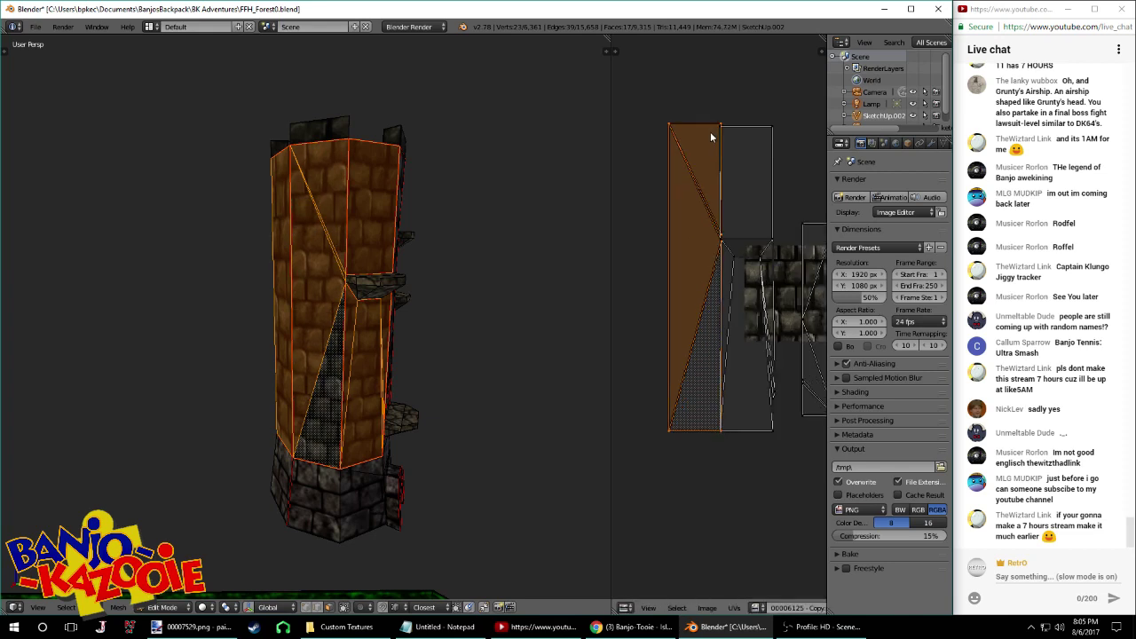
middle_drag(712, 134, 728, 211)
key(s)
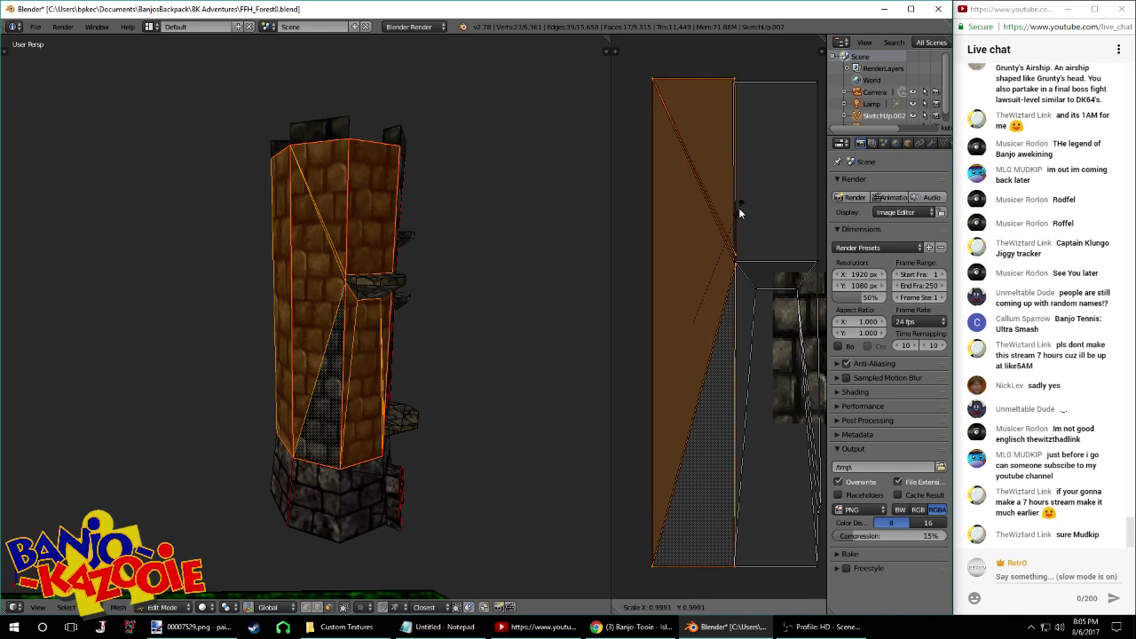
click(738, 208)
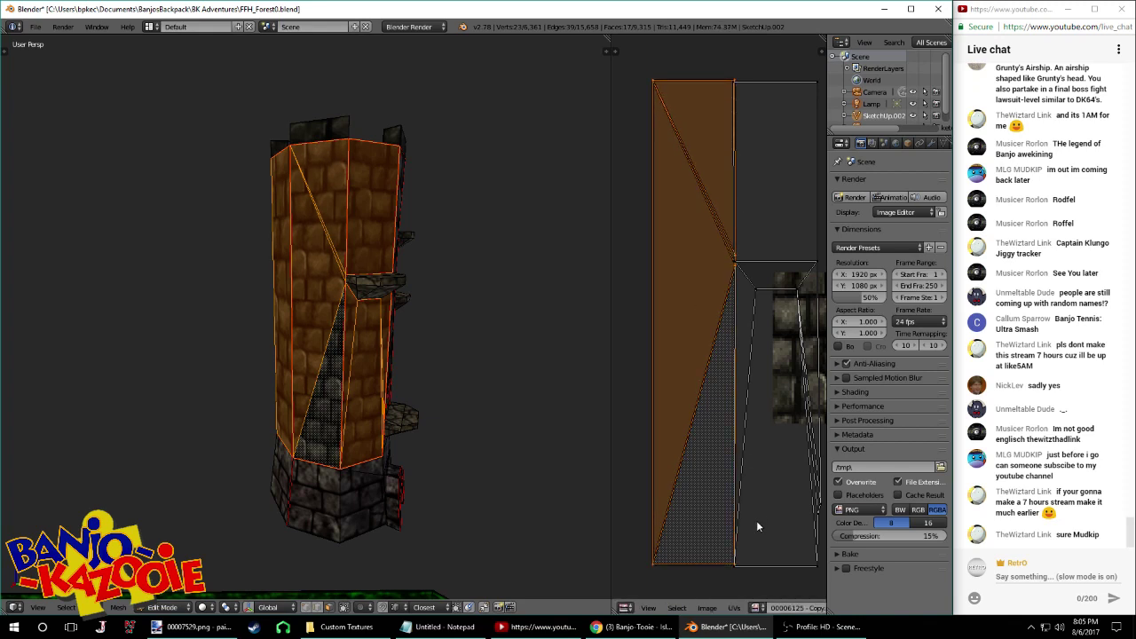
Pick the top corner shared by the two adjoining UV islands and check the brick seam outside Edit Mode
key(a)
right_click(732, 99)
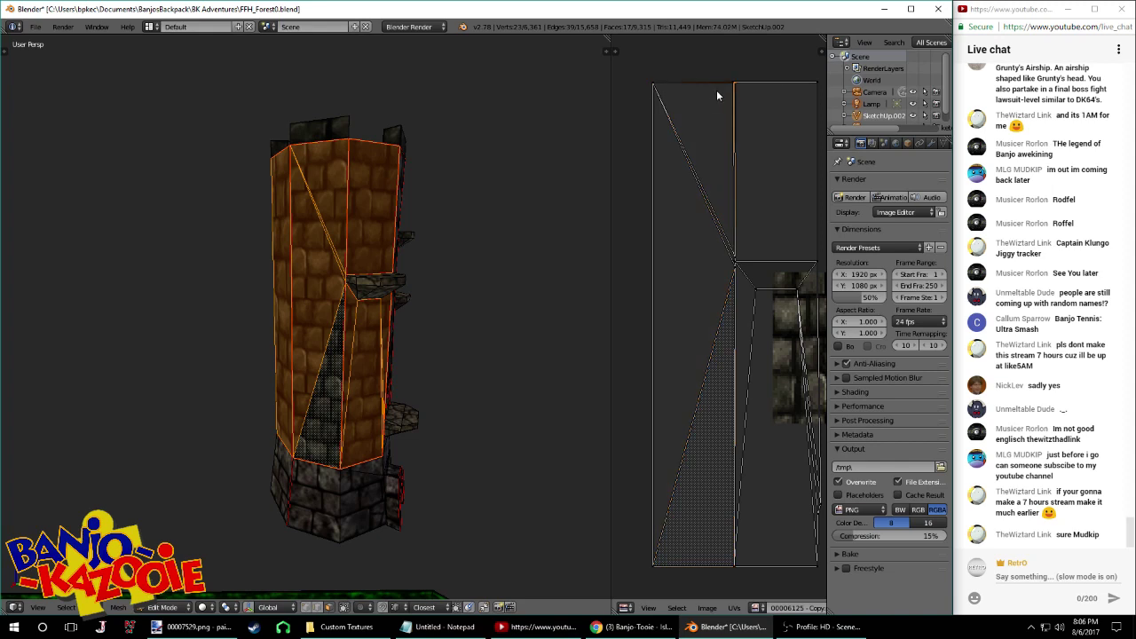
key(Tab)
middle_drag(486, 235, 450, 239)
key(Tab)
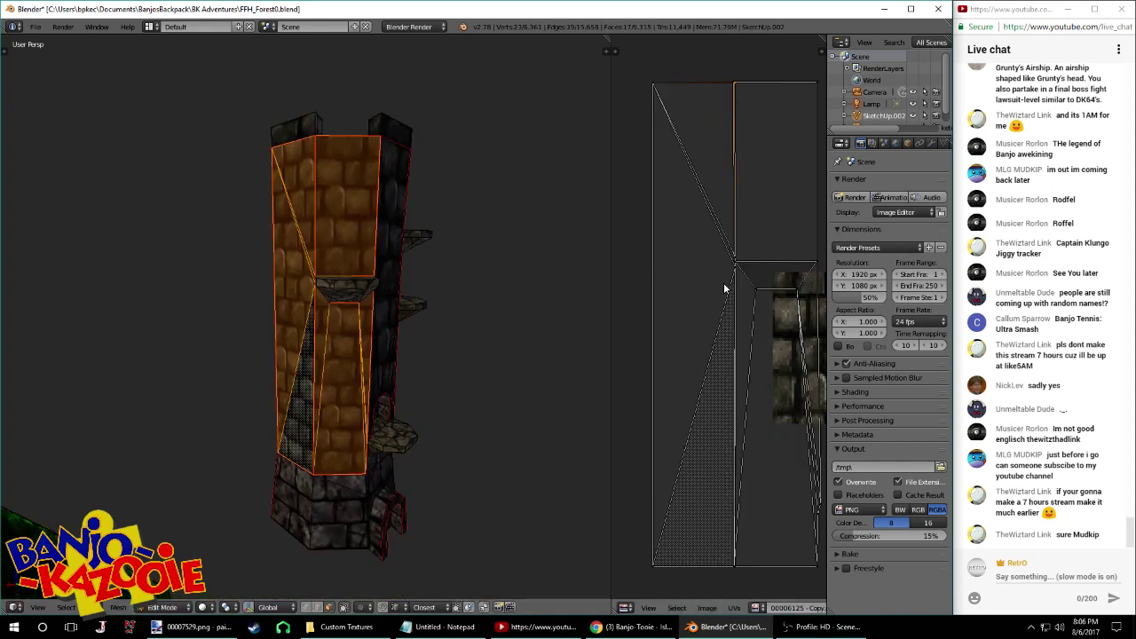
Select the tall wall's UV island together with the ledge wall's upper and lower islands
scroll(725, 288, down, 5)
right_click(782, 298)
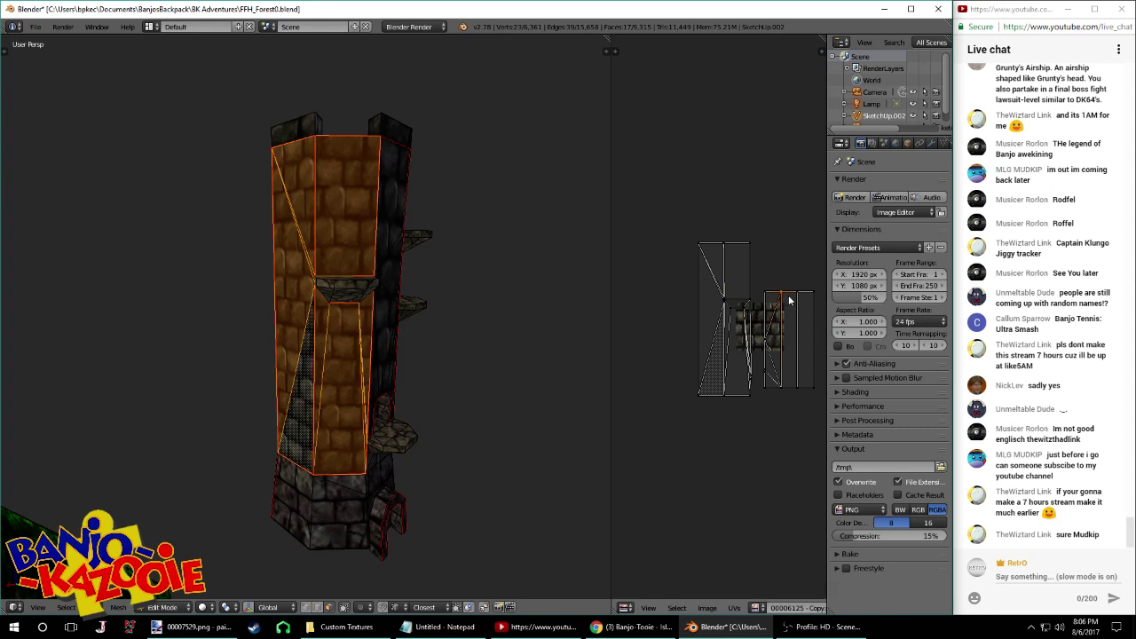
right_click(703, 265)
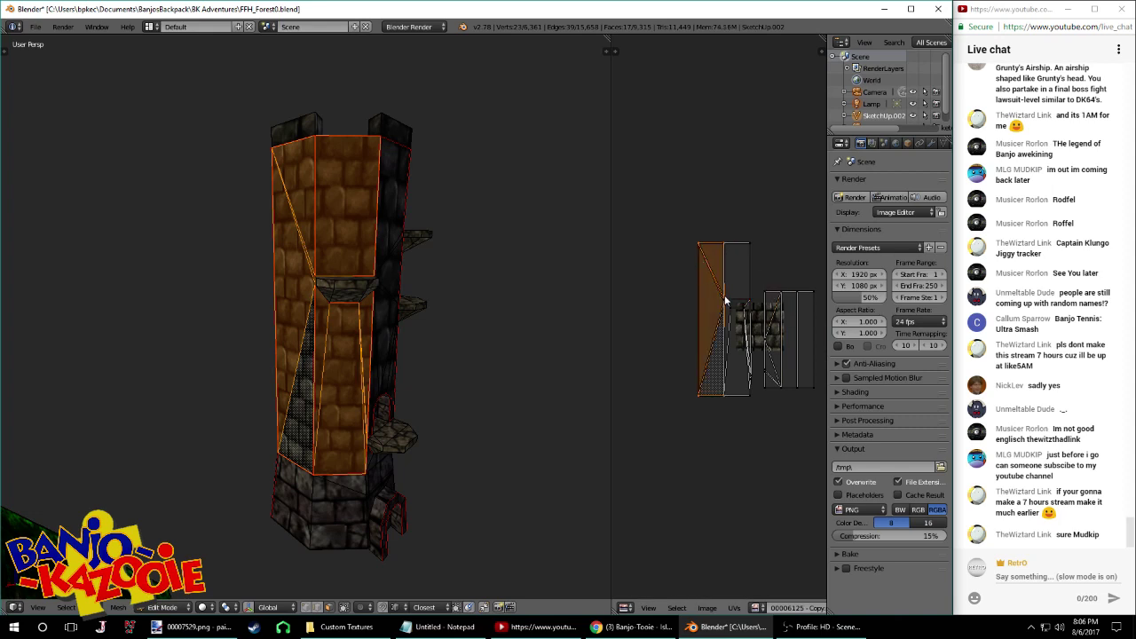
shift+right_click(751, 243)
shift+right_click(745, 342)
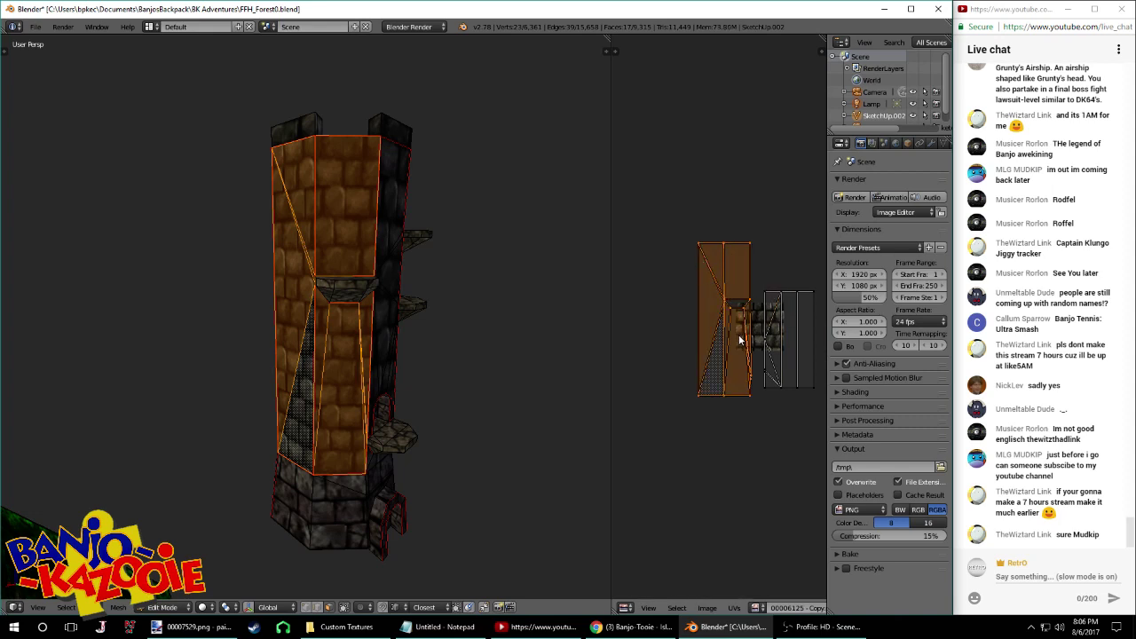
Scale the joined wall islands down to about 0.64 to match the three-wall island's height
middle_drag(769, 364, 722, 348)
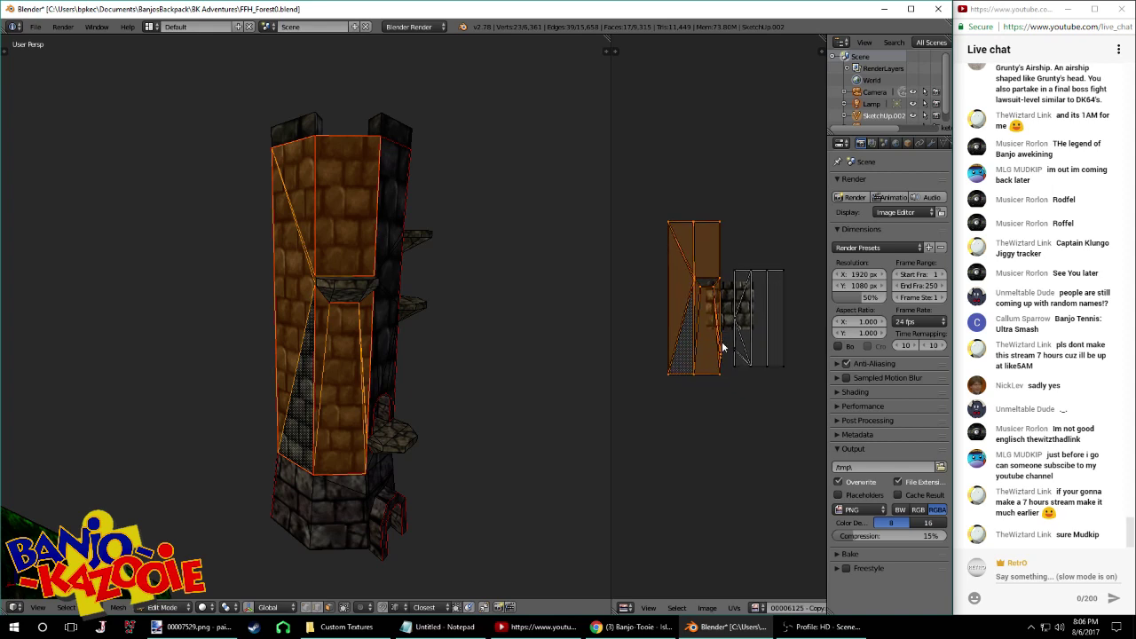
scroll(722, 340, up, 4)
middle_drag(751, 366, 755, 373)
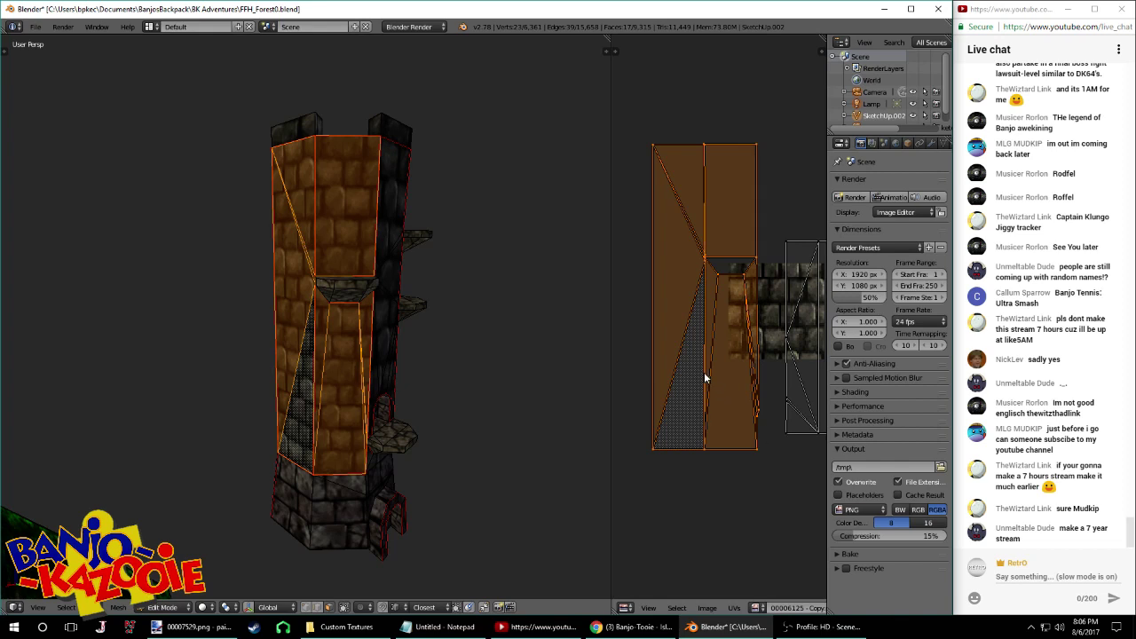
middle_drag(706, 379, 658, 360)
key(s)
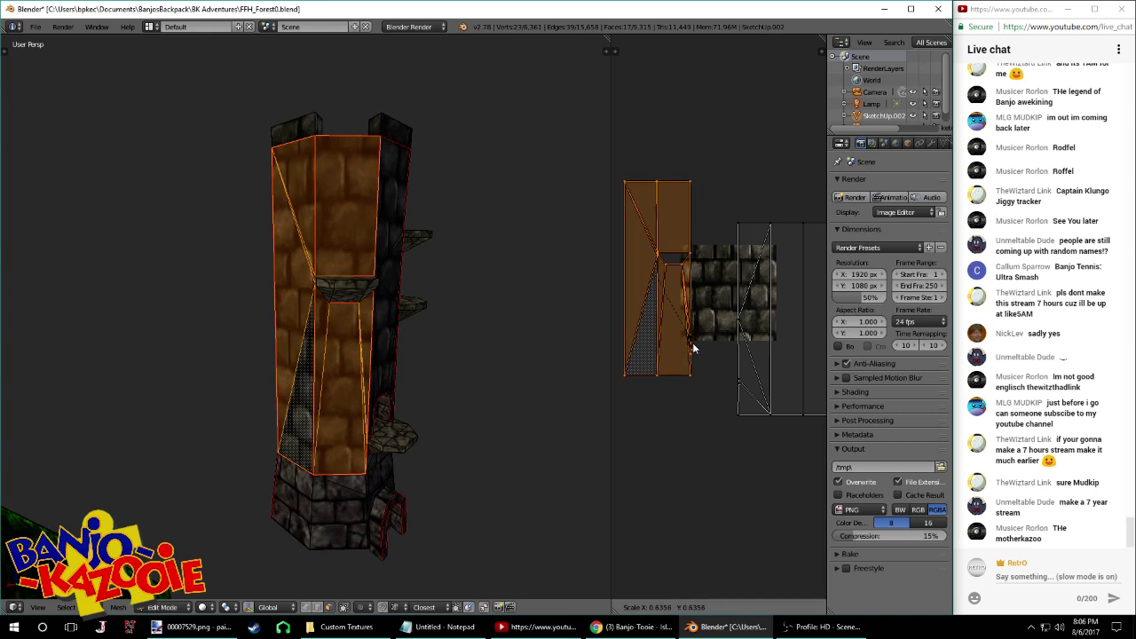
click(691, 350)
Move the joined wall islands so their bottom corner and side edge meet the three-wall island
key(g)
key(y)
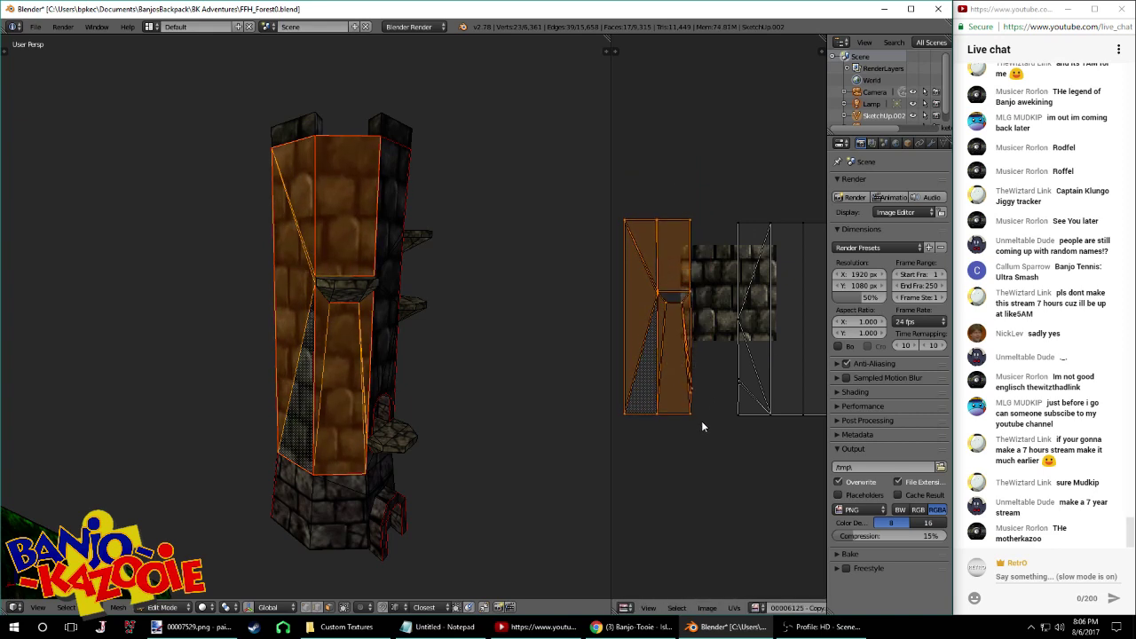
click(706, 423)
key(g)
key(x)
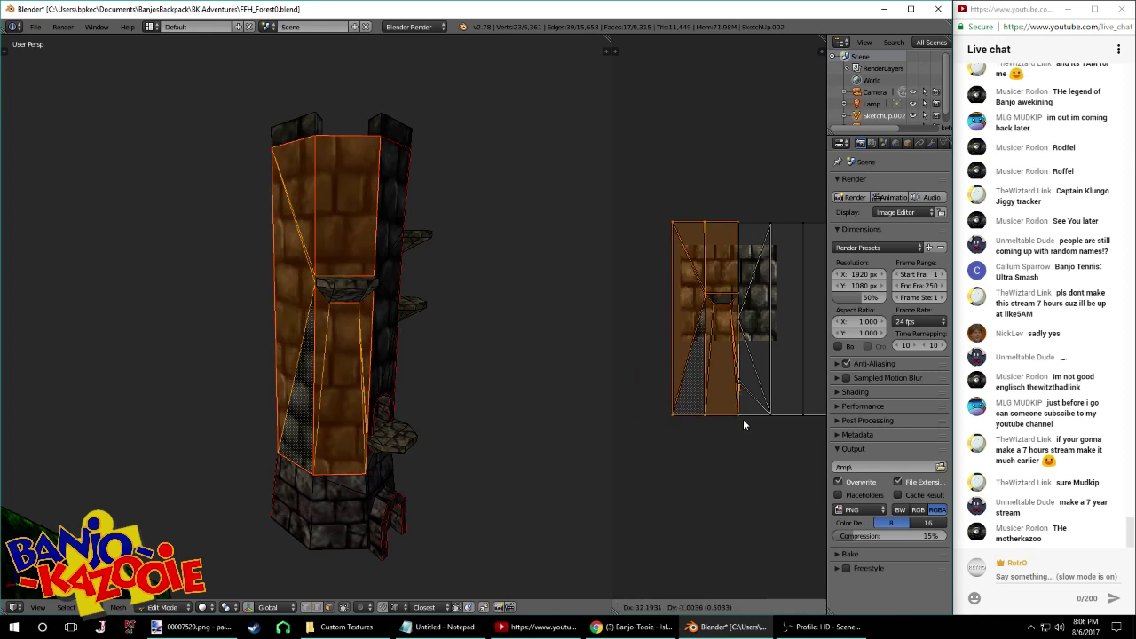
click(745, 425)
Fine-tune the joined wall islands' scale and position until their top and bottom edges line up with the three-wall island
scroll(754, 399, up, 2)
key(s)
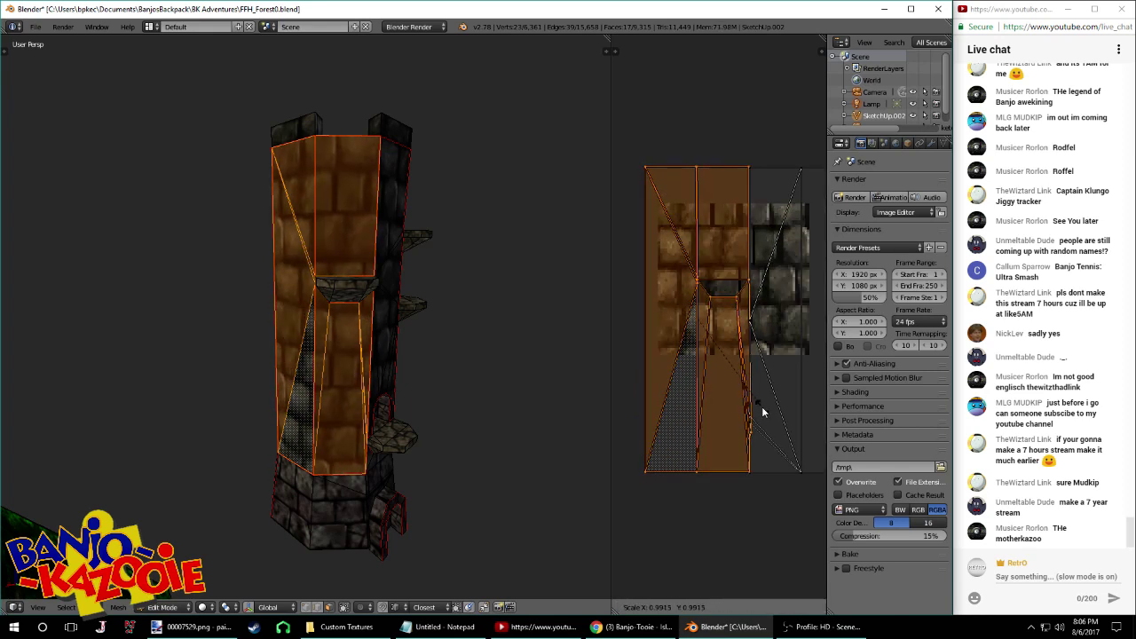
click(763, 408)
key(g)
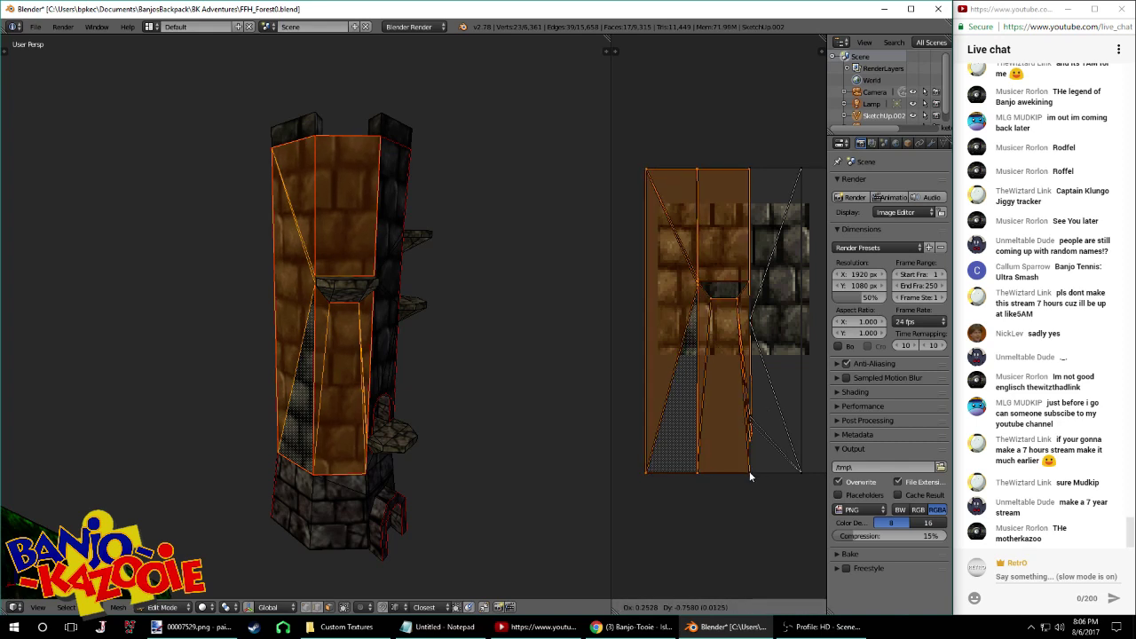
click(749, 471)
key(s)
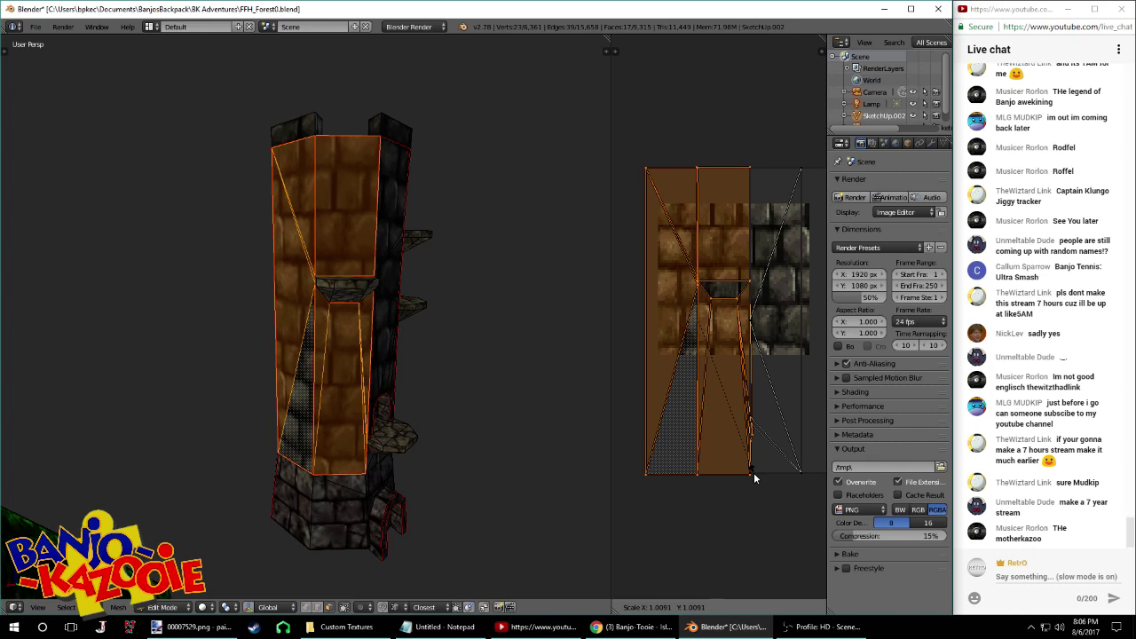
click(754, 472)
key(g)
click(750, 473)
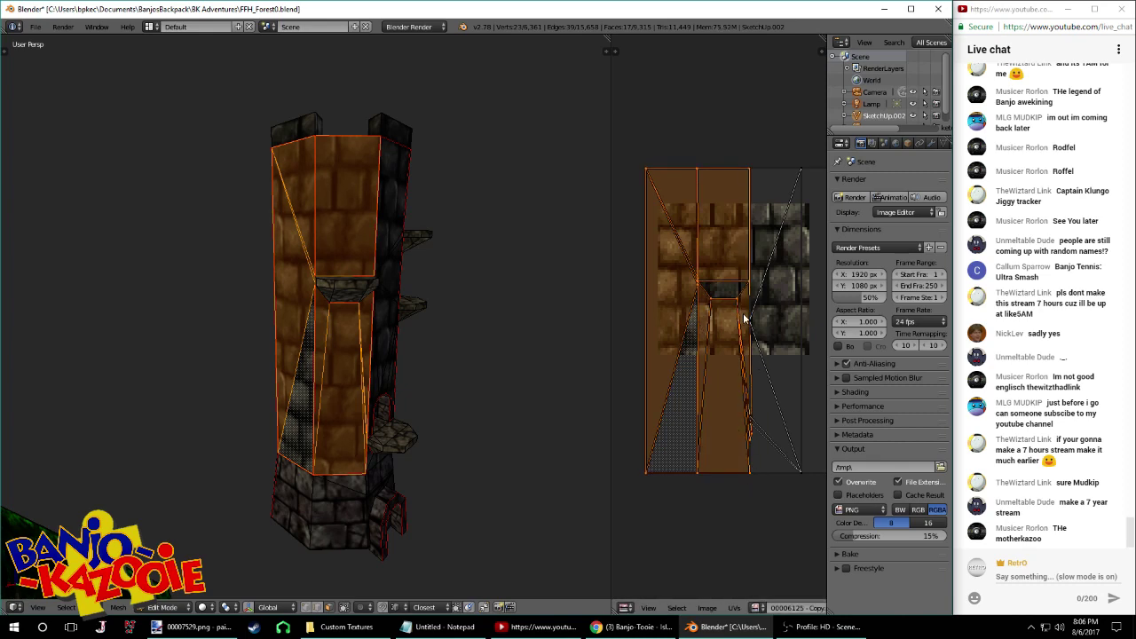
Check the brick seam of the matched walls outside Edit Mode
key(Tab)
middle_drag(384, 279, 318, 290)
key(Tab)
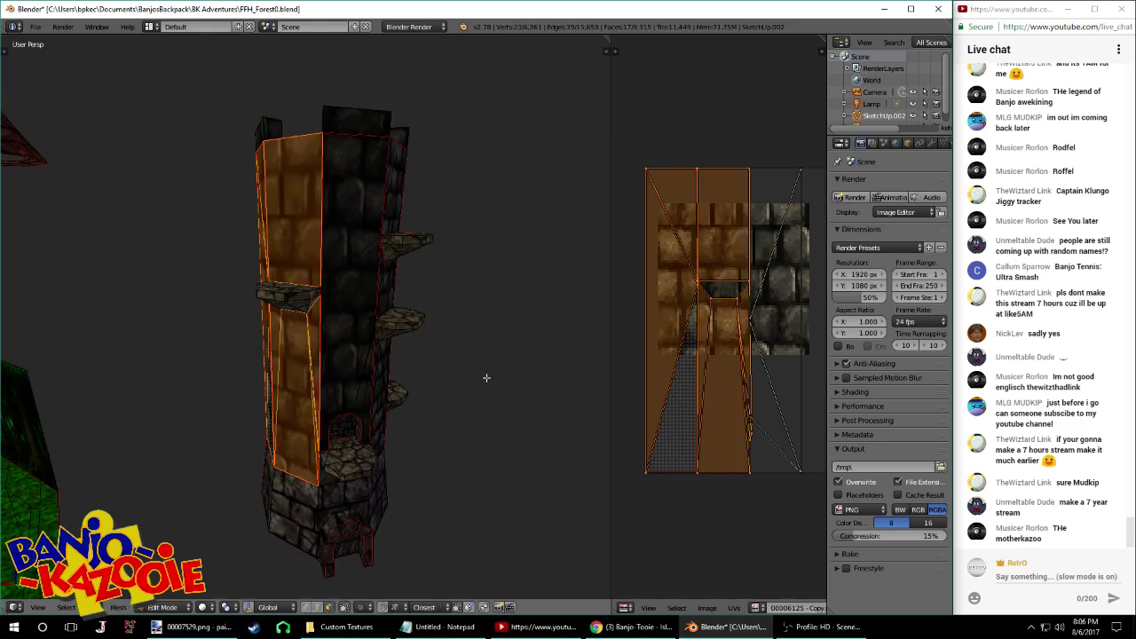
Add the doorway wall and the separate faces beneath its ledge to the face selection
middle_drag(487, 378, 306, 332)
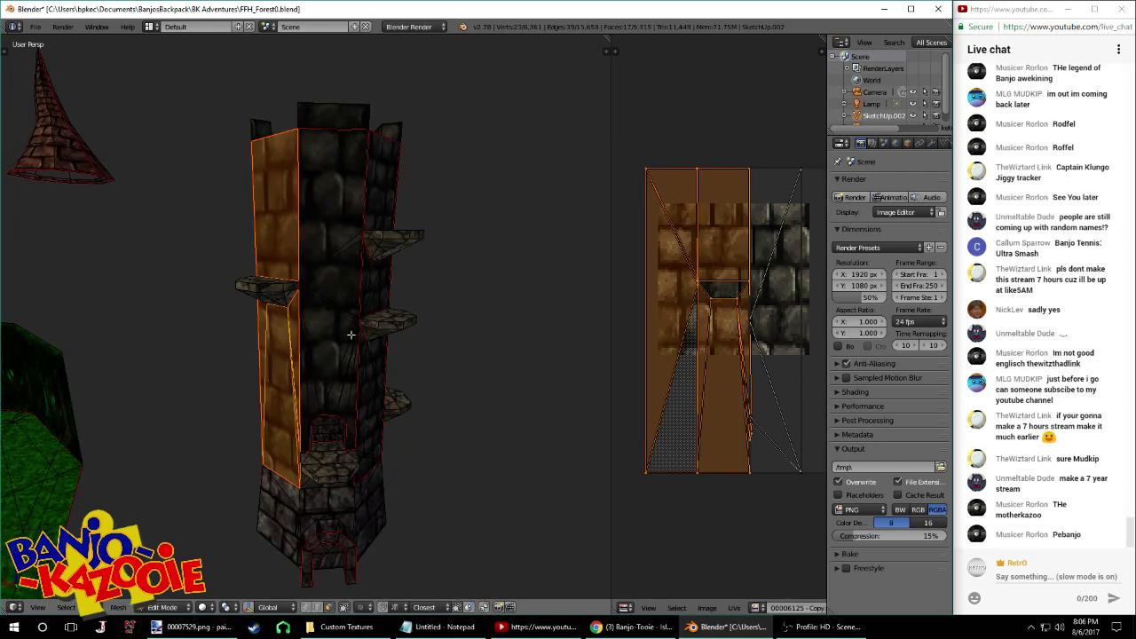
shift+right_click(337, 333)
middle_drag(337, 335, 340, 354)
shift+right_click(343, 444)
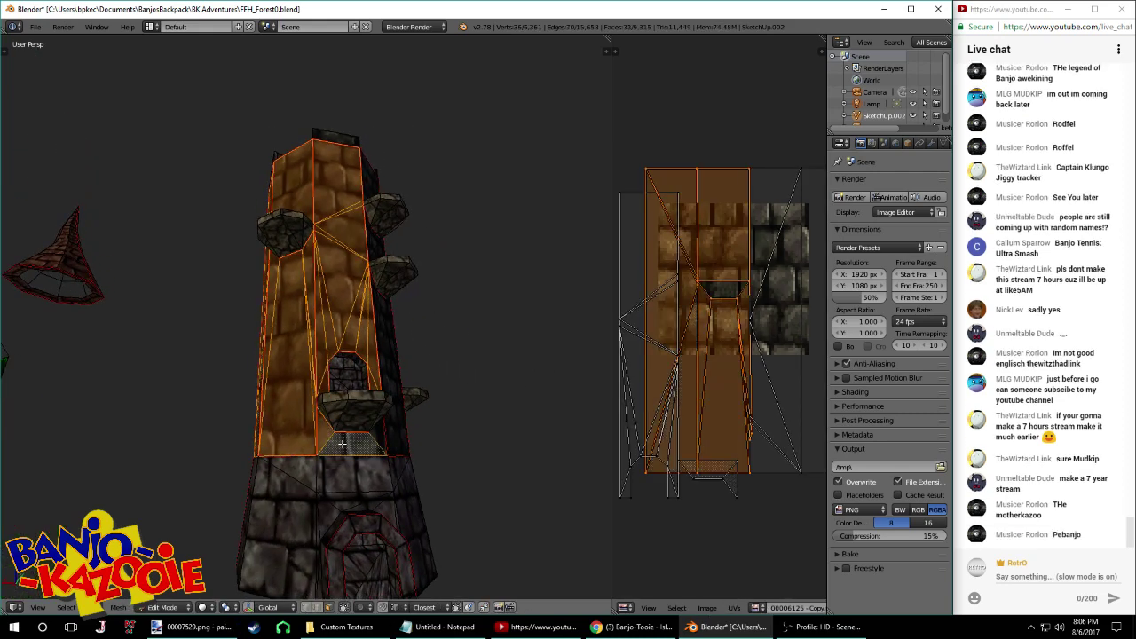
shift+right_click(377, 435)
Rotate the UV island of the faces beneath the doorway ledge by 180°
key(a)
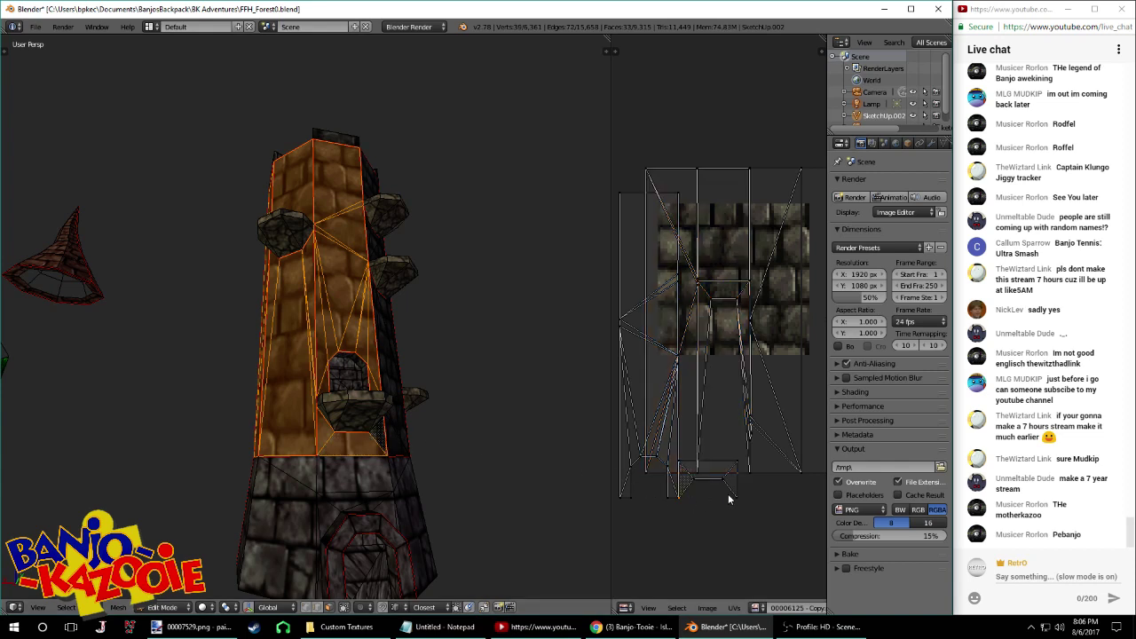
text(lr18180)
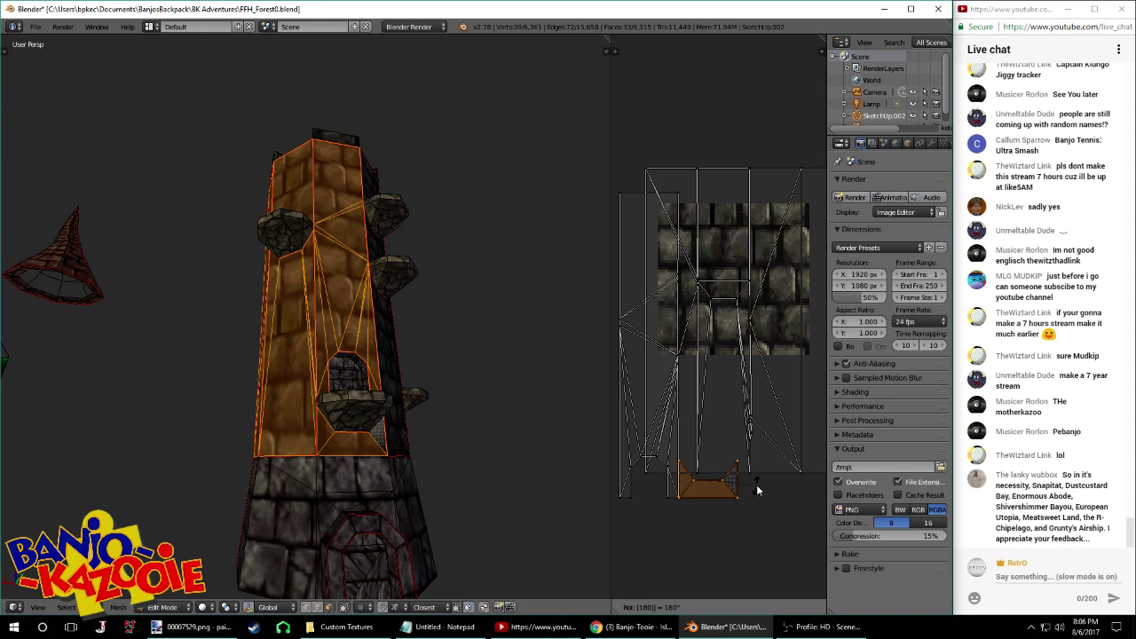
key(Return)
Move the rotated island directly beneath the doorway wall's UV island, with their side edges aligned
key(g)
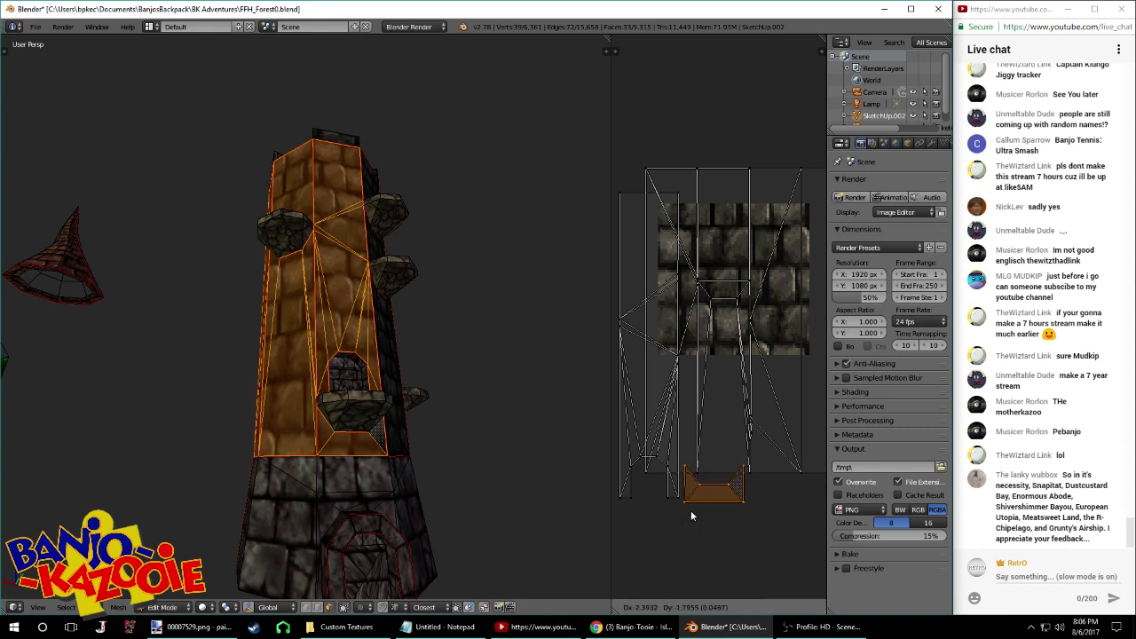
click(621, 501)
key(g)
click(686, 535)
key(g)
click(678, 499)
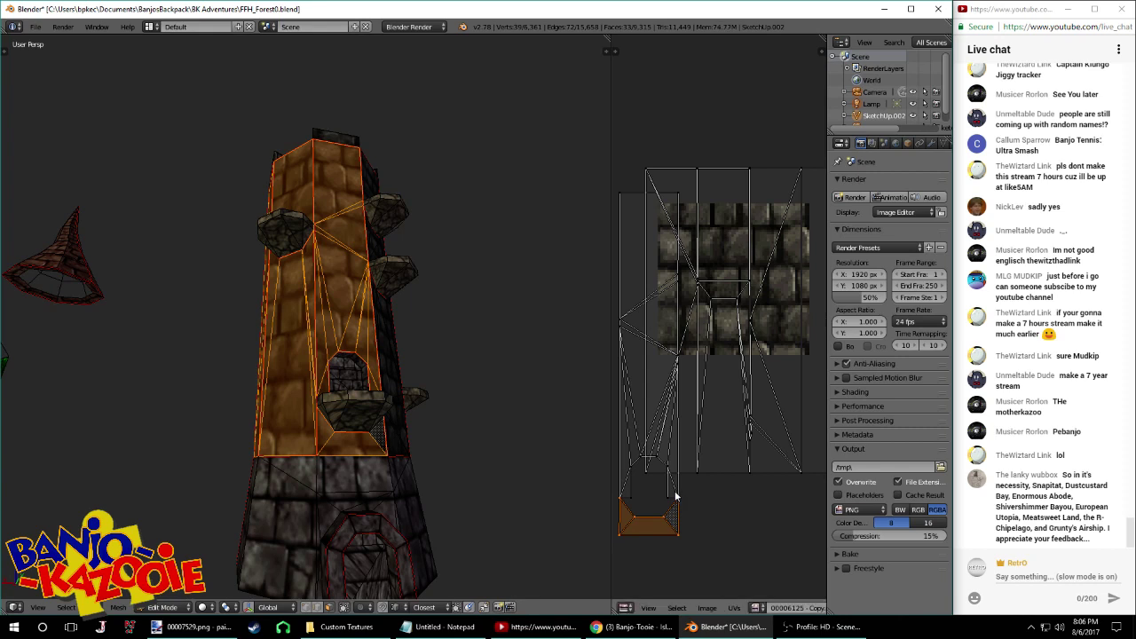
Select the doorway wall's island with its lower piece and move both beyond the free end of the wall strip
right_click(674, 498)
shift+right_click(664, 524)
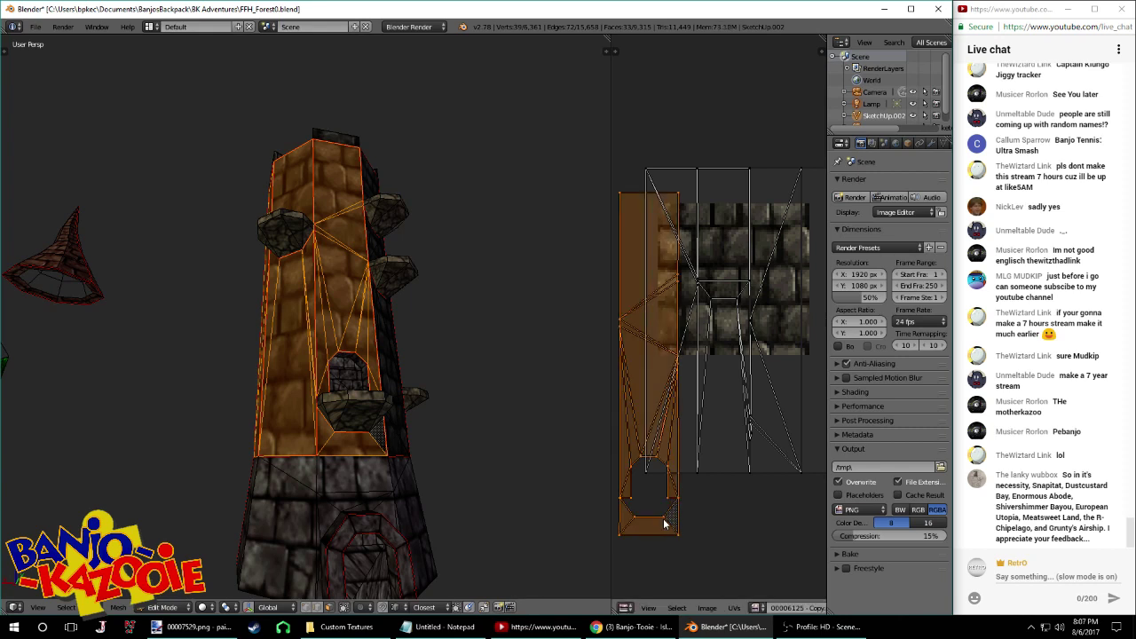
scroll(675, 520, down, 4)
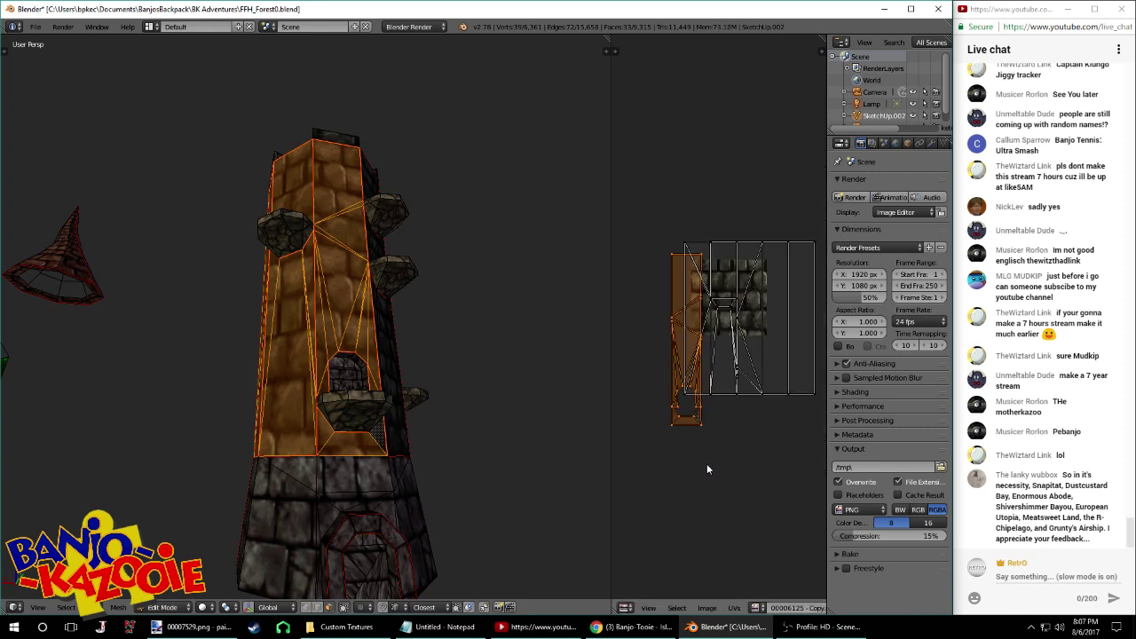
key(g)
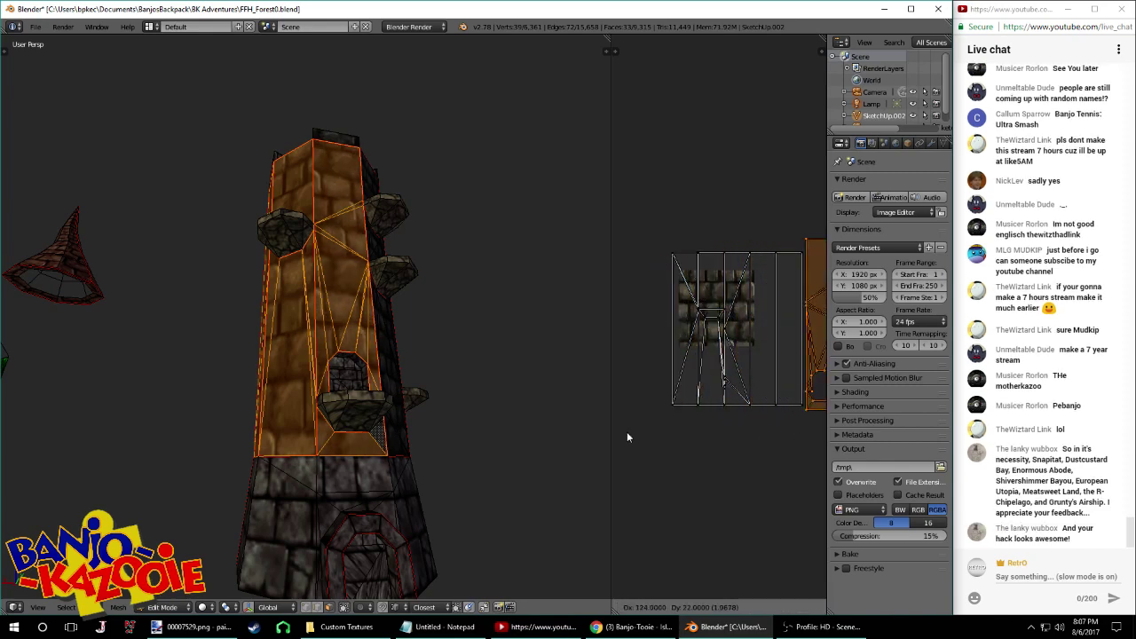
click(621, 432)
middle_drag(683, 405, 639, 416)
scroll(754, 392, up, 2)
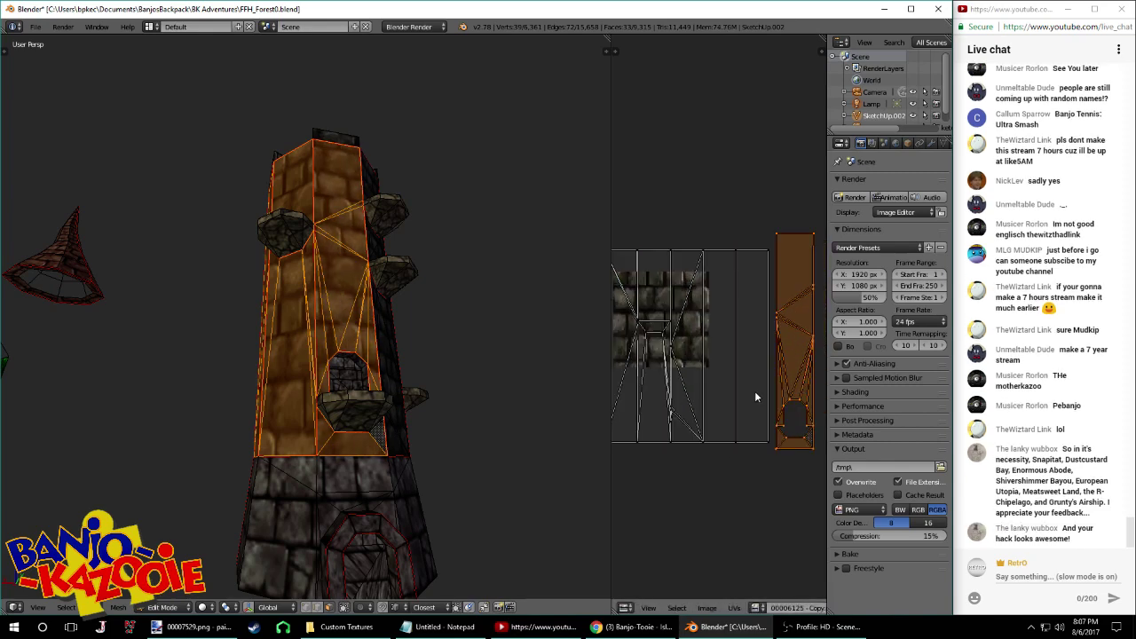
middle_drag(800, 395, 744, 406)
Scale the doorway wall's islands down to the wall strip's height and align them with the strip's outer edge
key(s)
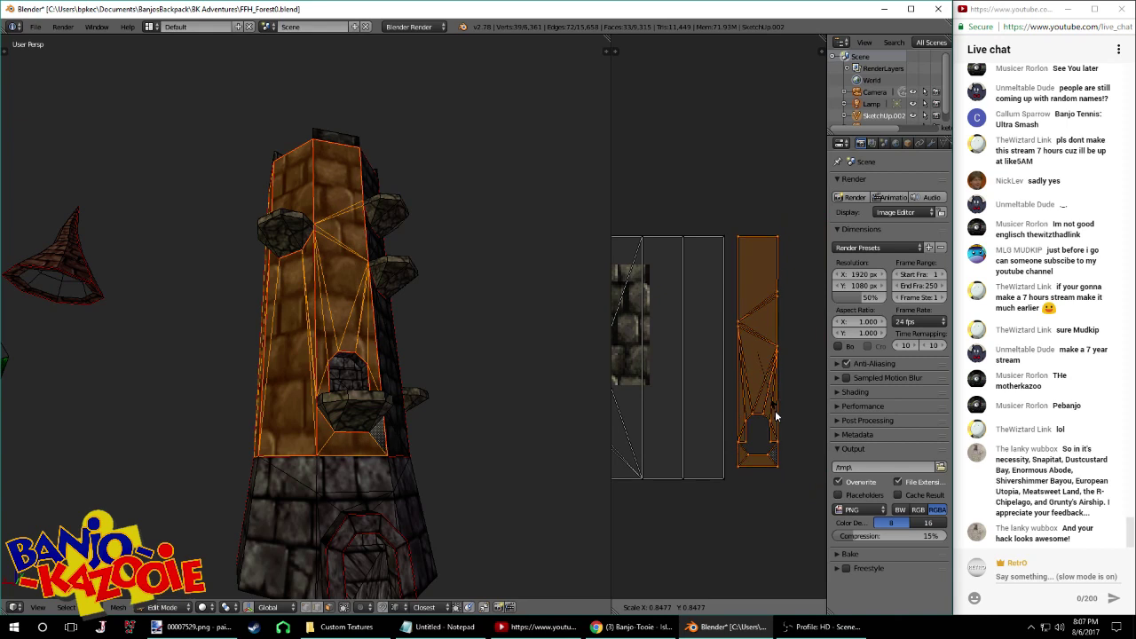
click(779, 414)
key(s)
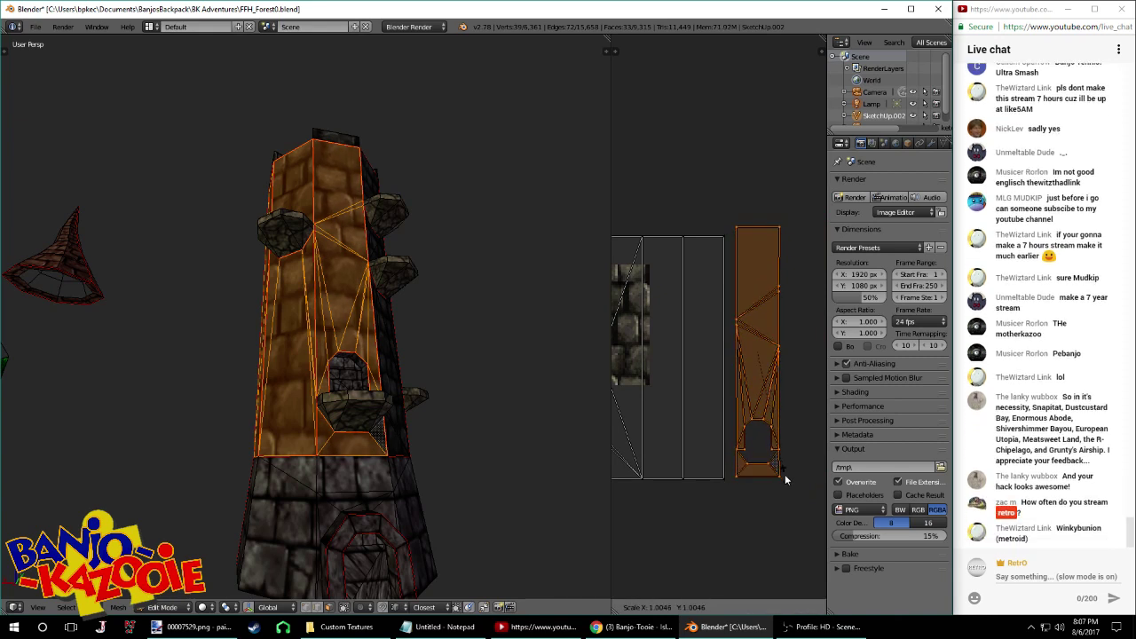
click(783, 471)
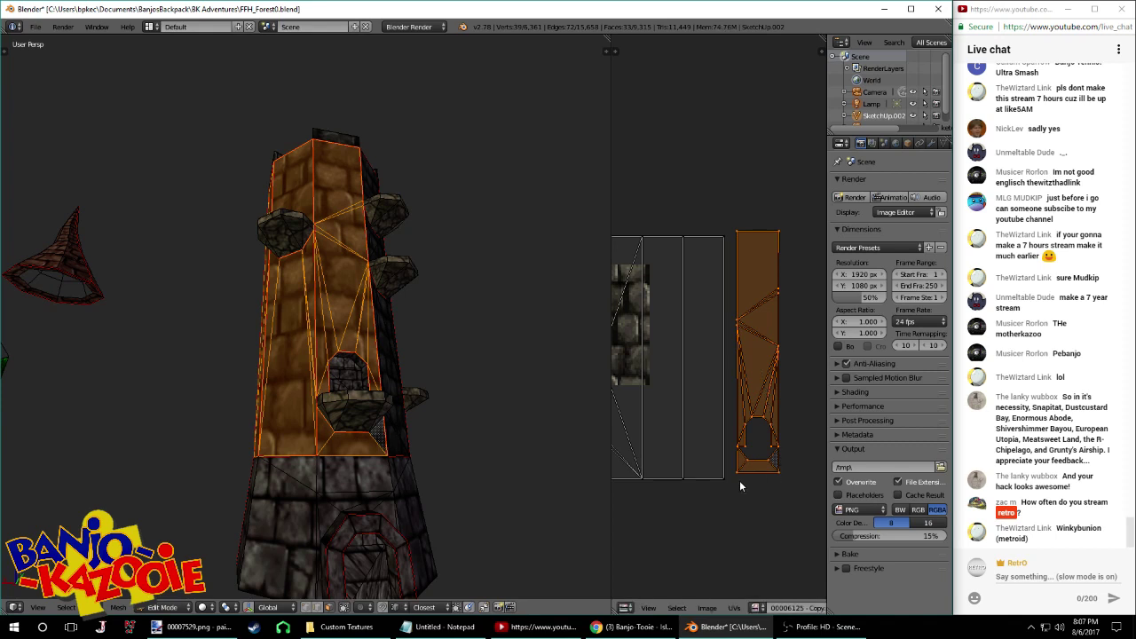
key(g)
click(727, 482)
scroll(758, 501, up, 1)
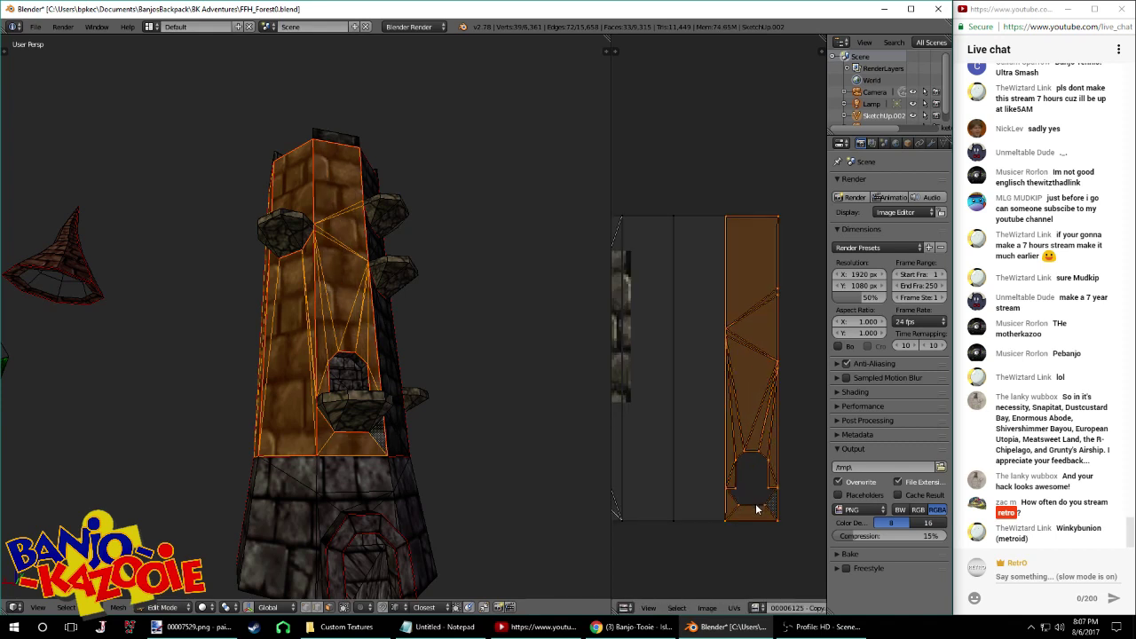
Orbit around the tower and check the doorway wall's bricks outside Edit Mode
key(a)
key(a)
key(a)
key(a)
middle_drag(363, 375, 286, 406)
key(Tab)
key(Tab)
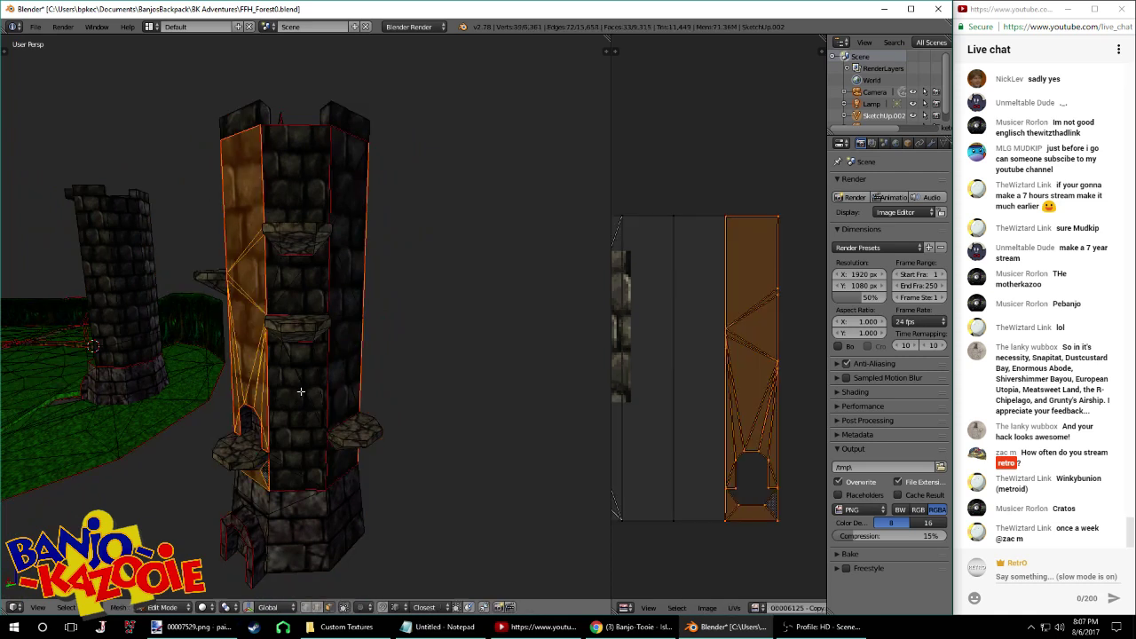
Add the upper, middle and lower sections of the neighbouring two-ledge wall to the face selection
shift+right_click(286, 393)
shift+right_click(297, 275)
shift+right_click(297, 177)
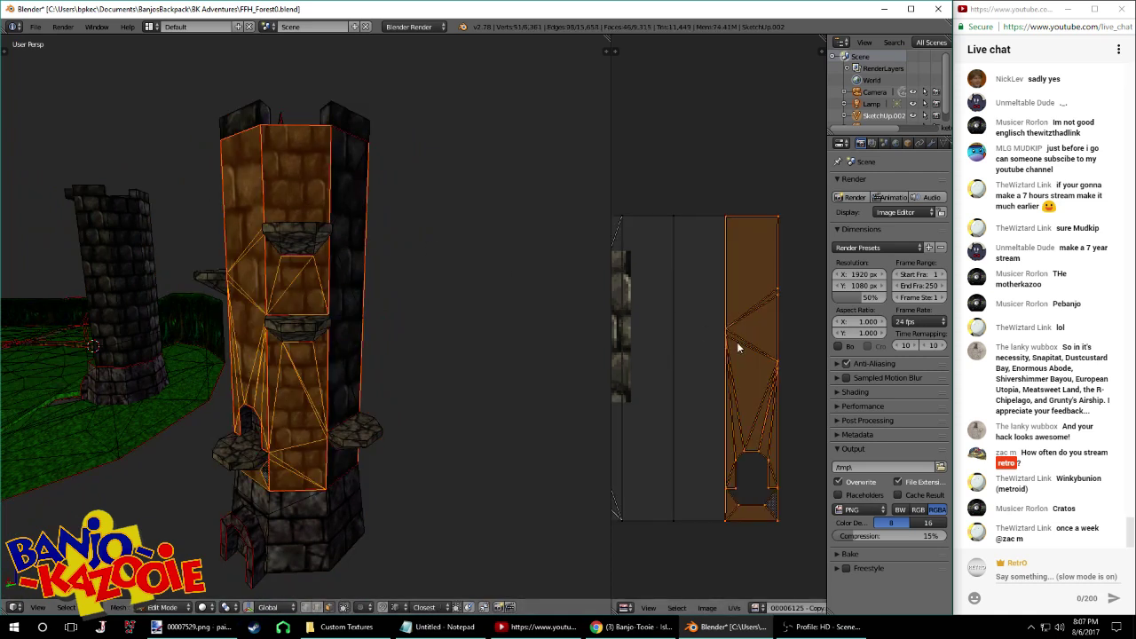
Select the two-ledge wall's three UV islands and move them beyond the doorway wall's island
middle_drag(710, 358, 751, 378)
key(a)
right_click(688, 252)
right_click(674, 281)
shift+right_click(700, 251)
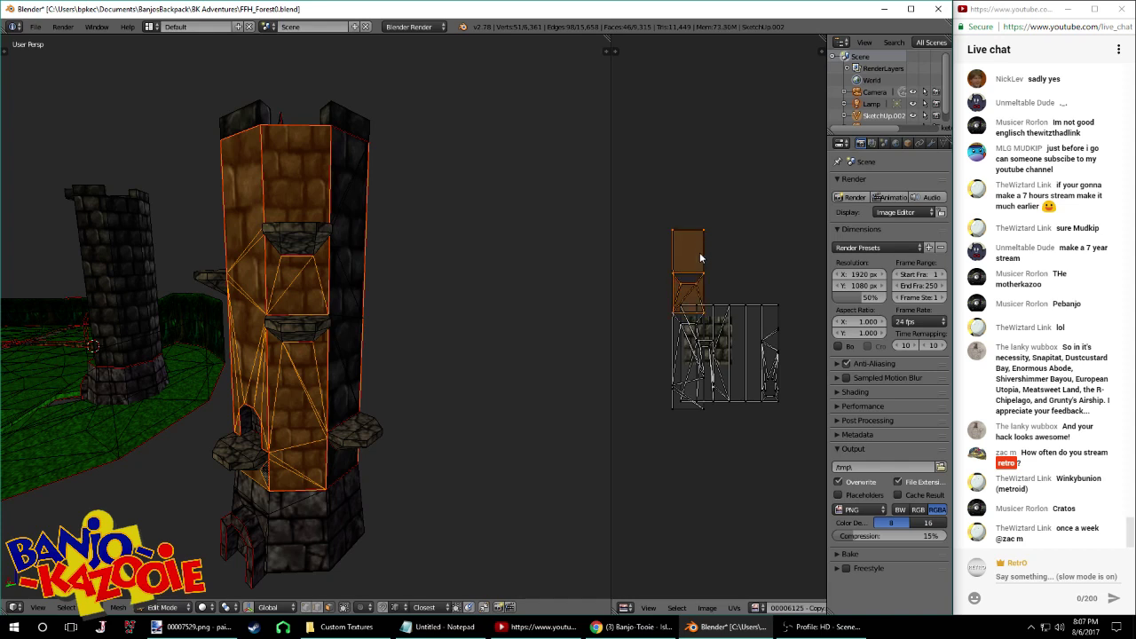
shift+right_click(670, 411)
key(g)
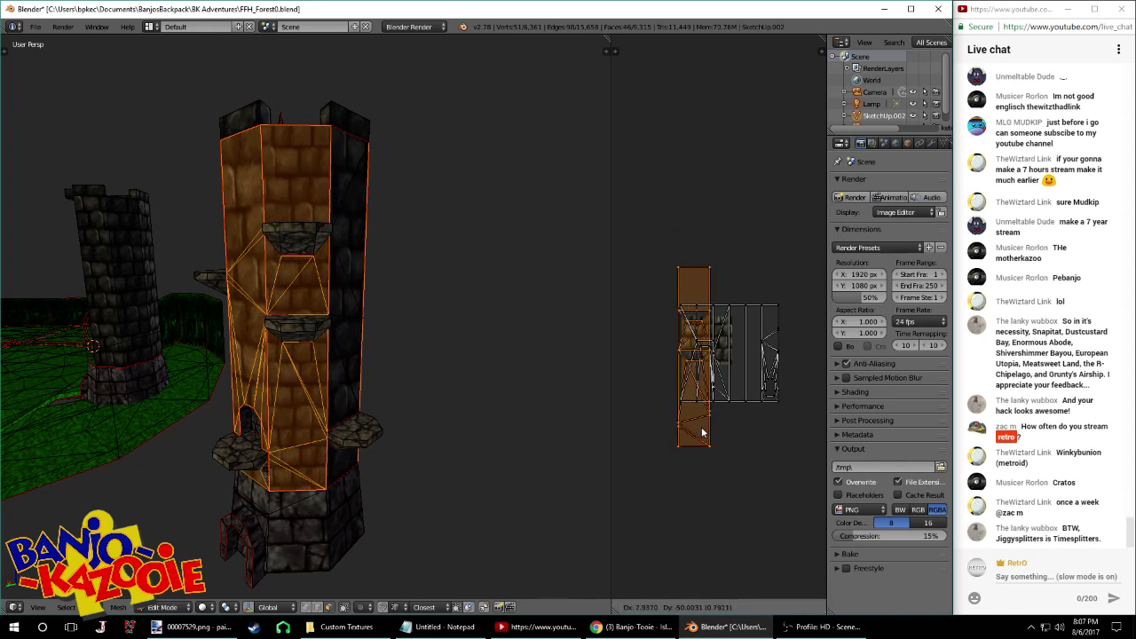
click(806, 427)
middle_drag(808, 426, 731, 391)
Scale the two-ledge wall's islands down to about 0.53 and place them against the doorway wall's island
scroll(774, 422, up, 2)
key(s)
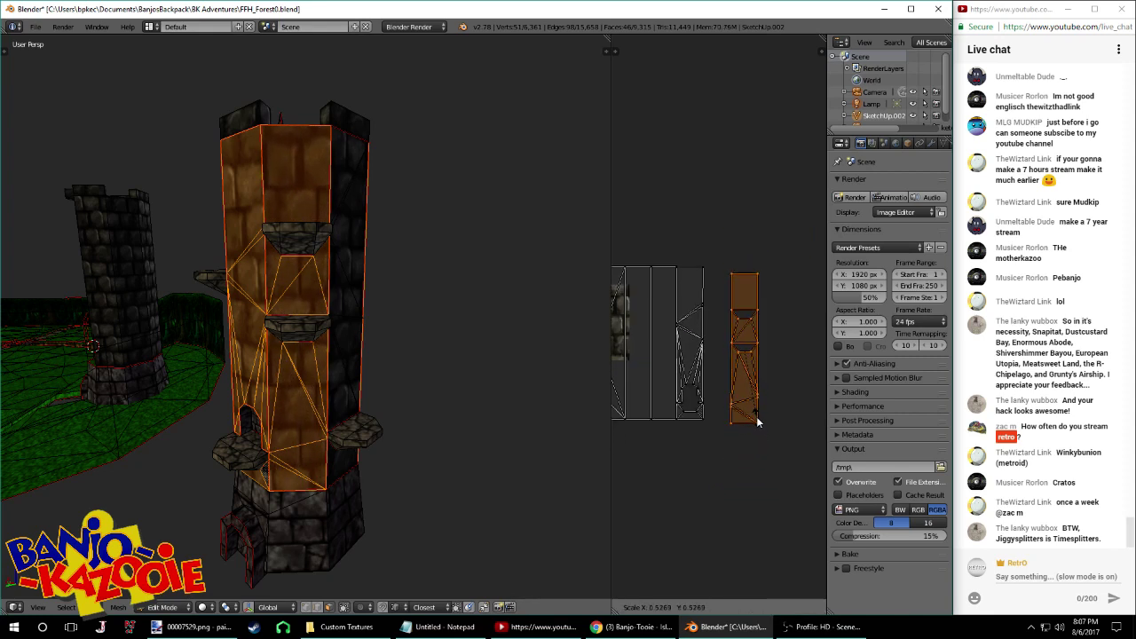
click(757, 424)
scroll(736, 410, up, 1)
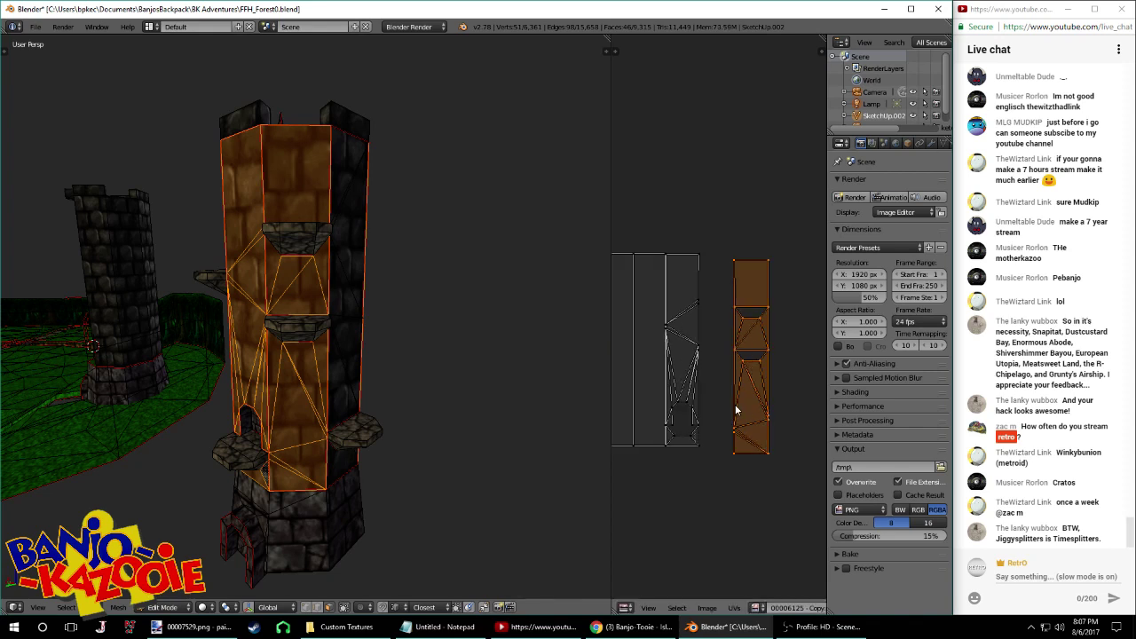
key(g)
click(698, 437)
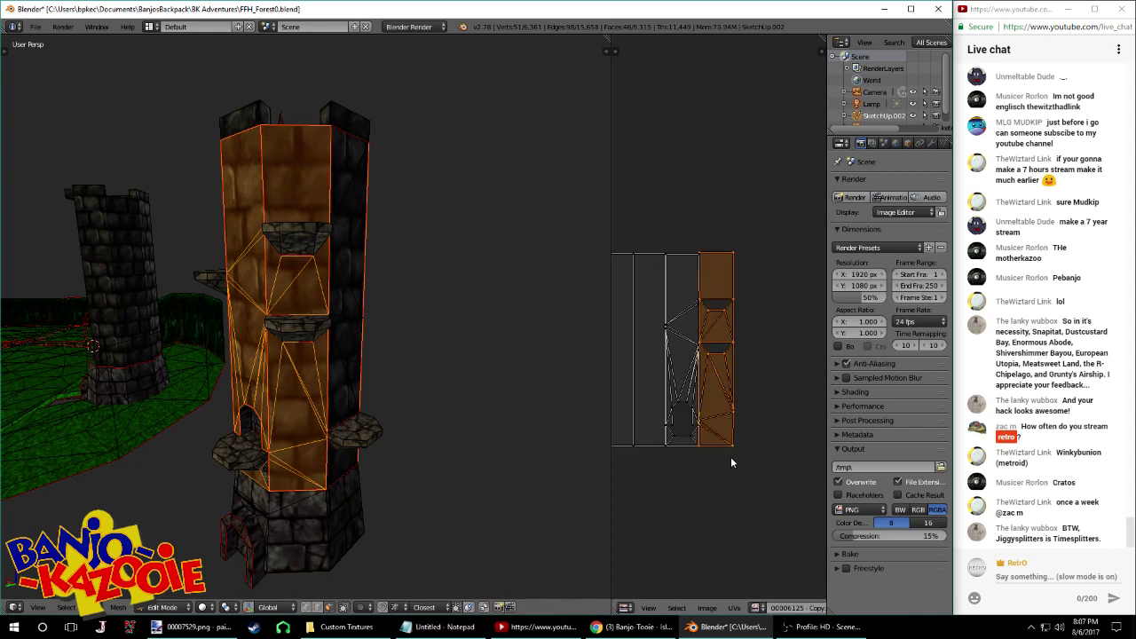
Refine the two-ledge wall islands' scale and position until their top and bottom corners meet the doorway wall's island
scroll(699, 428, up, 2)
key(s)
click(745, 523)
key(g)
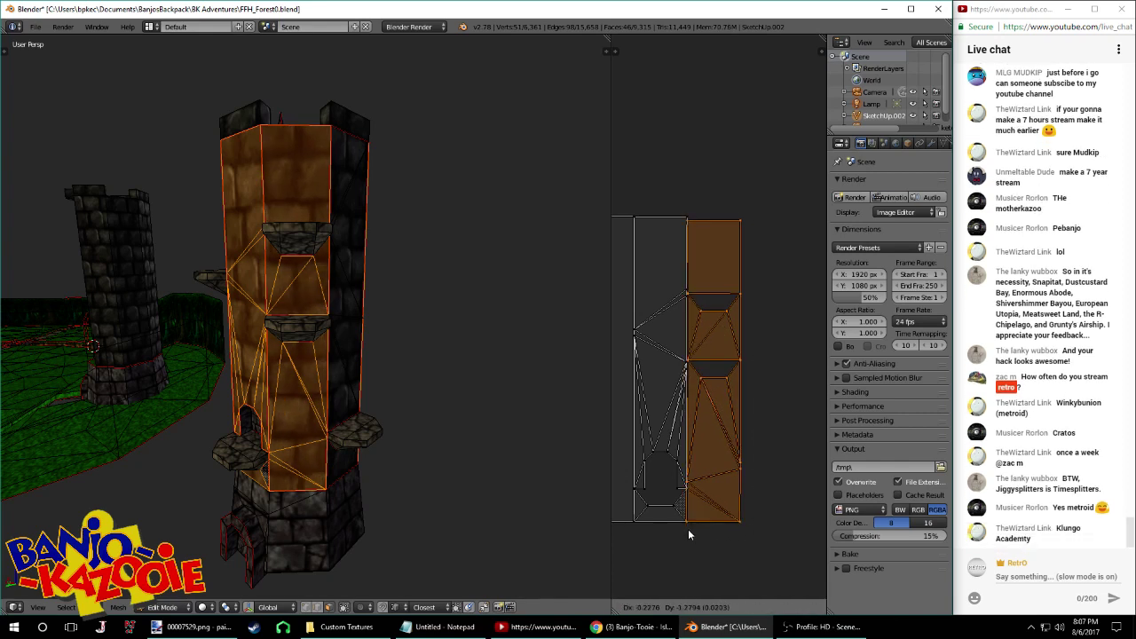
click(688, 529)
key(s)
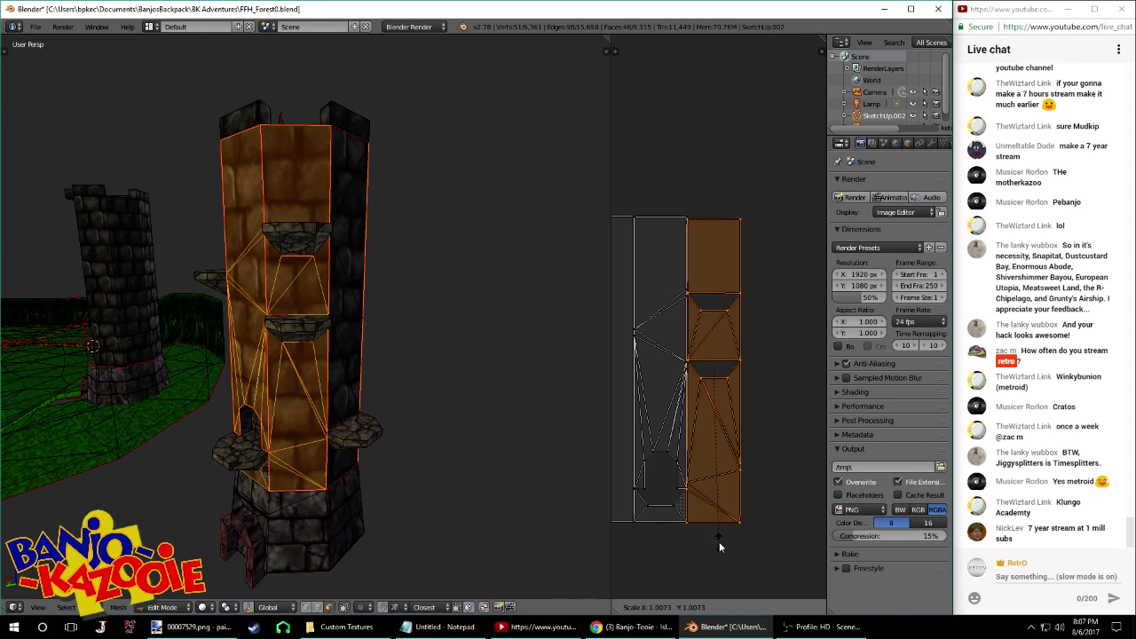
click(719, 542)
key(g)
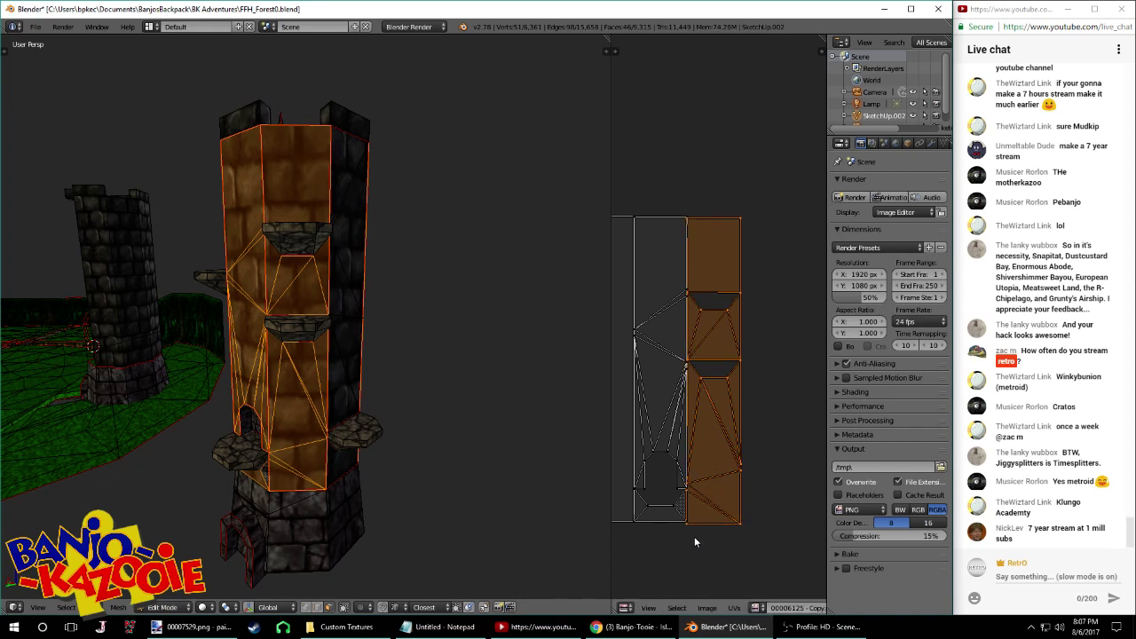
click(694, 530)
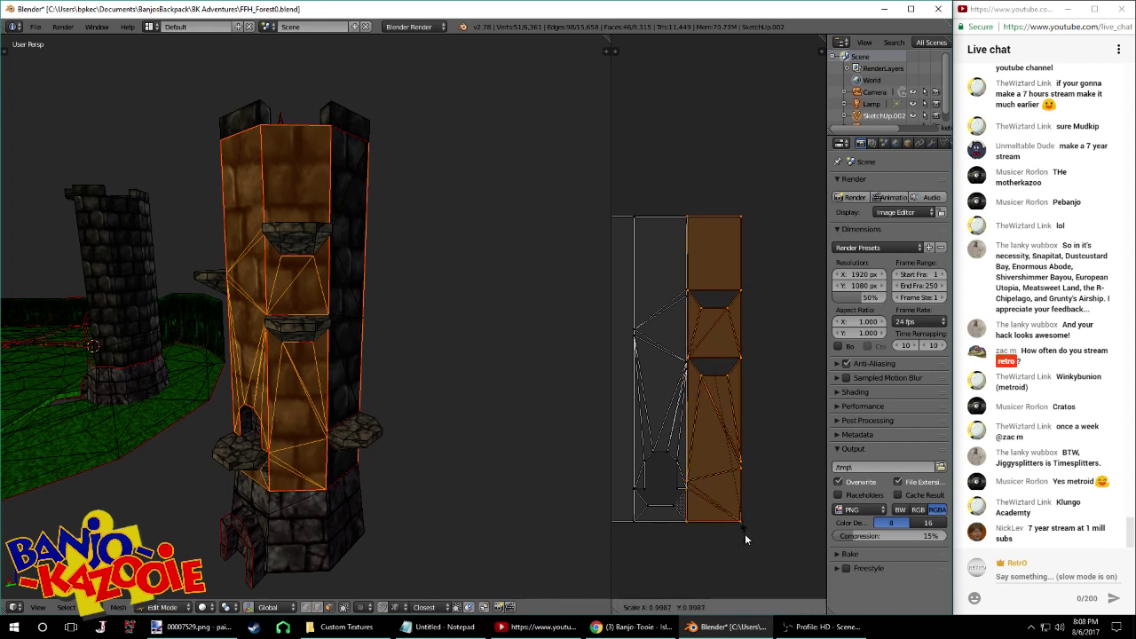
key(g)
click(688, 531)
key(s)
click(739, 535)
Check the brick seam outside Edit Mode and add the next wall with the piece beneath its low ledge to the selection
key(Tab)
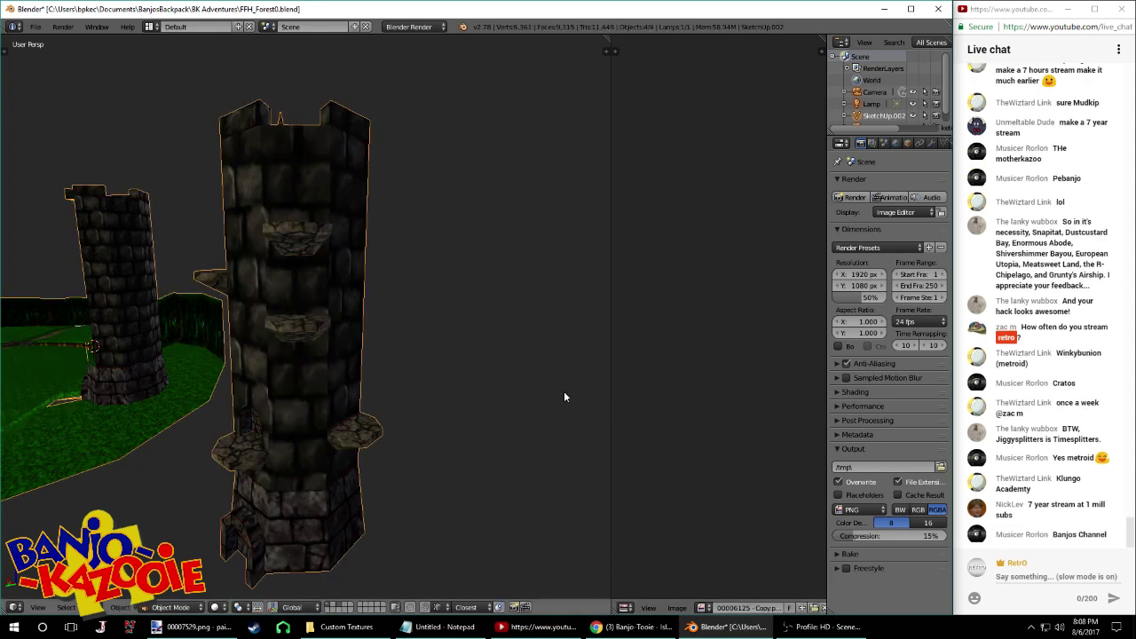
middle_drag(436, 360, 345, 362)
key(Tab)
key(l)
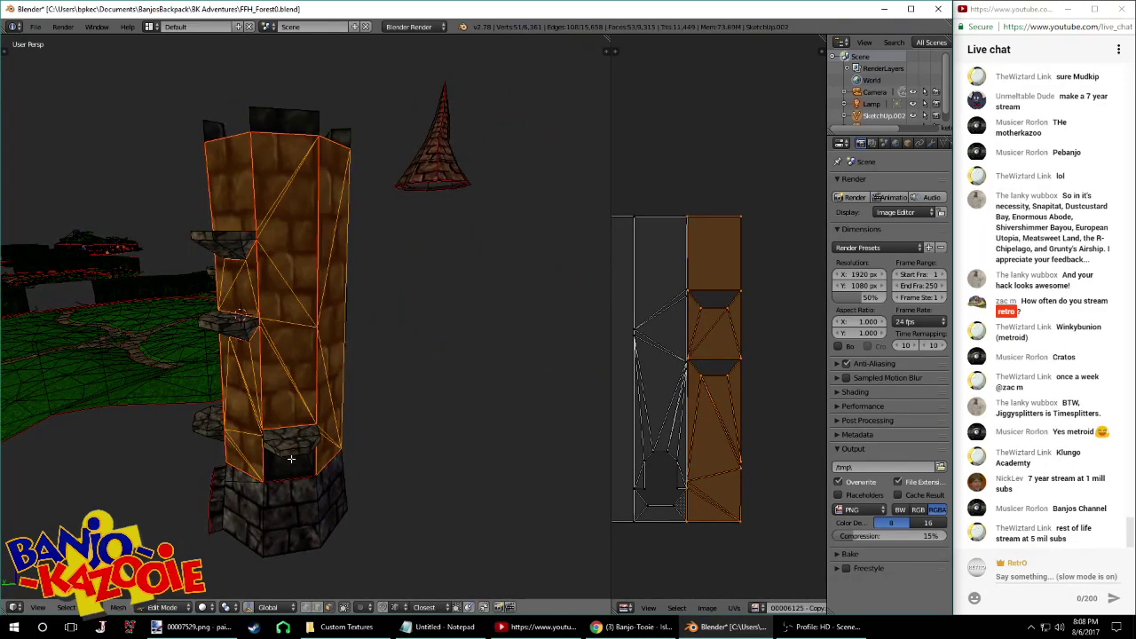
key(l)
Select only the newly added wall's UV island together with the island of its lower piece
scroll(705, 404, down, 6)
middle_drag(682, 395, 755, 386)
scroll(720, 395, up, 1)
key(a)
key(l)
key(l)
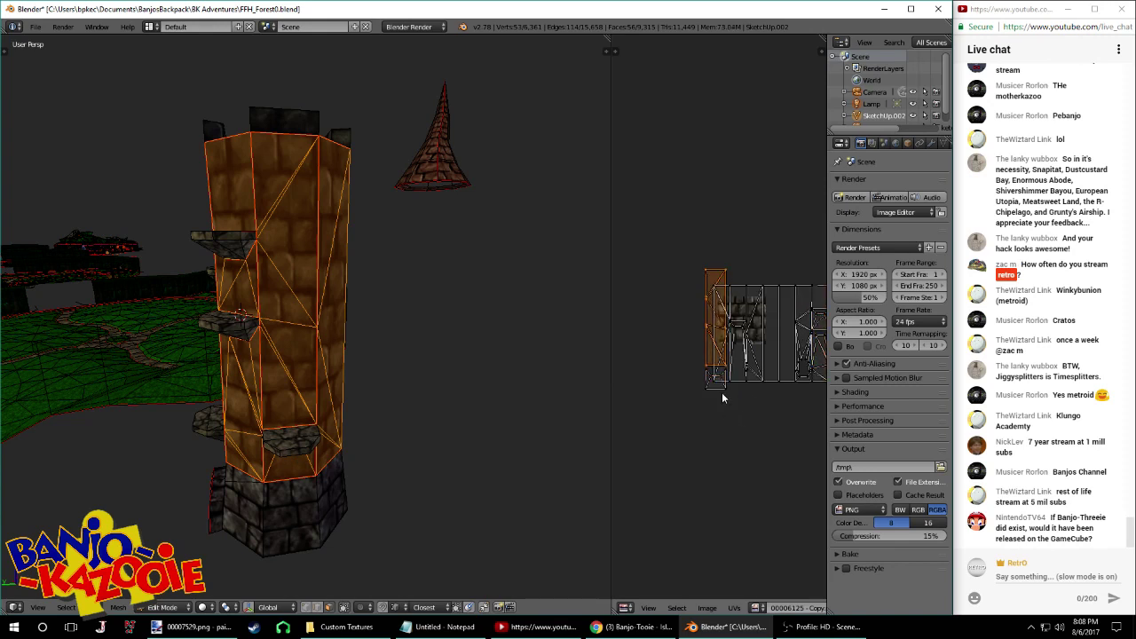
Scale the low-ledge wall's islands down to about 0.80 and move them to the free end beside the two-ledge wall
scroll(723, 393, up, 3)
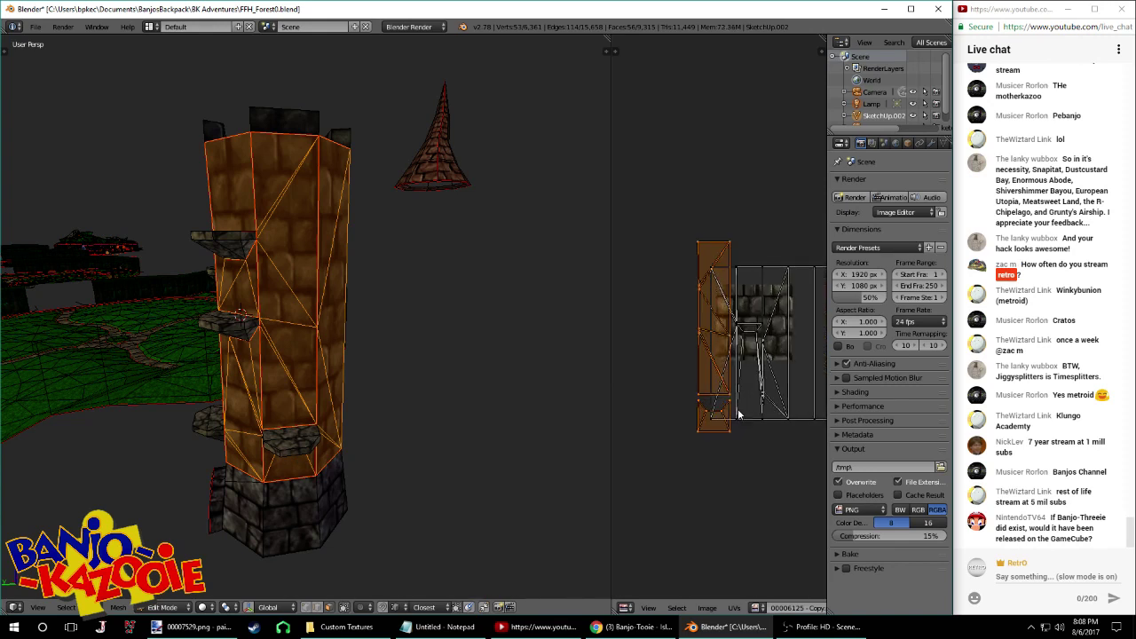
key(s)
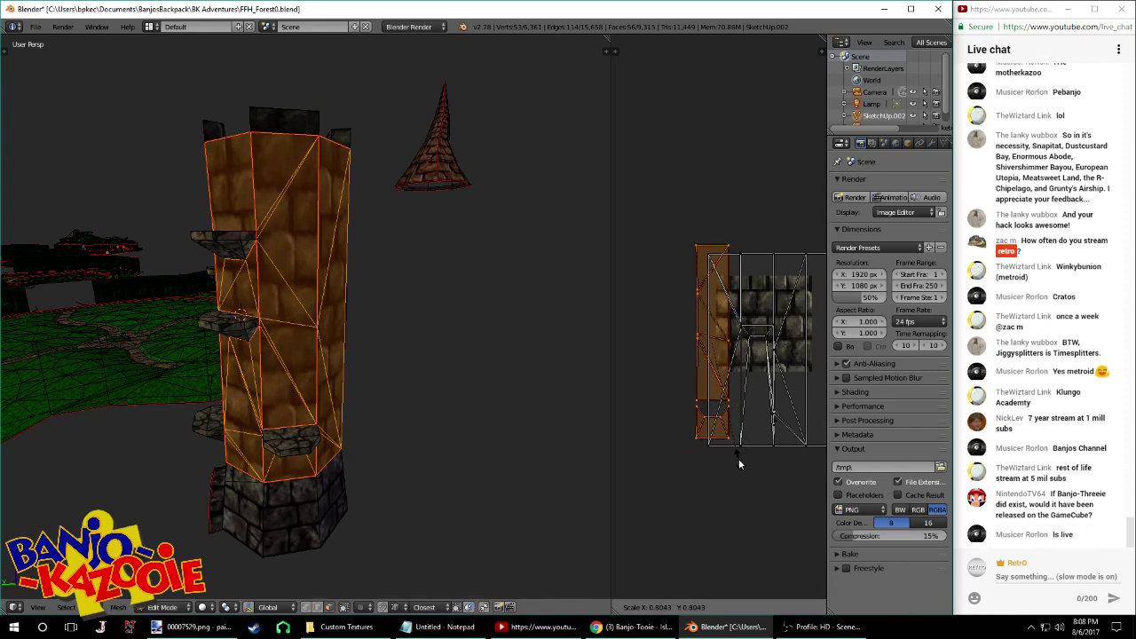
click(736, 458)
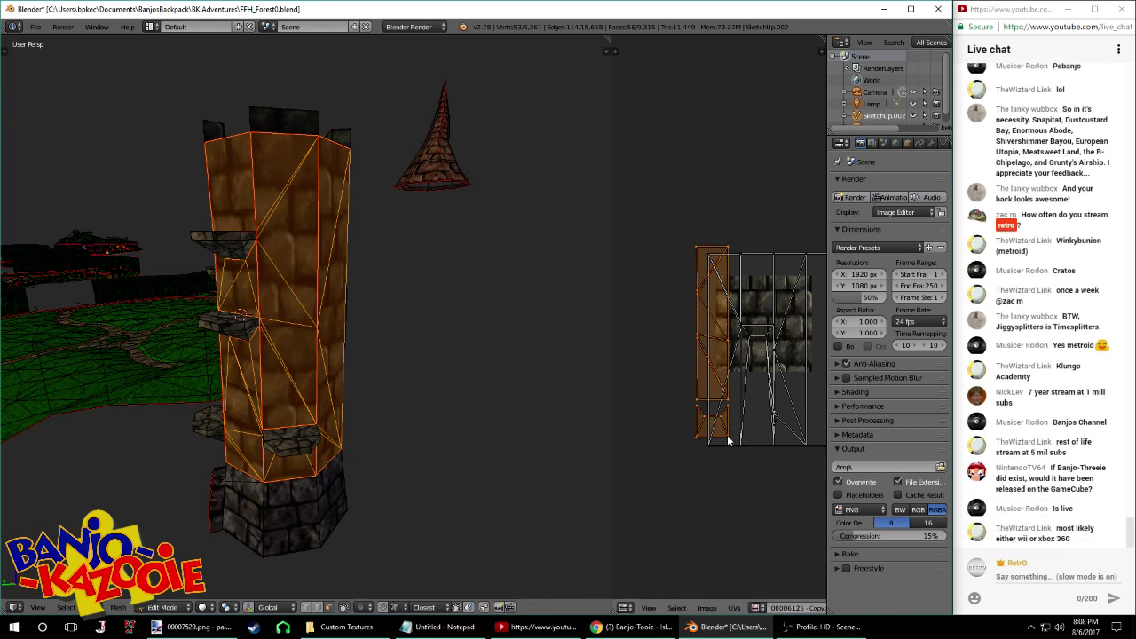
scroll(737, 457, up, 1)
key(g)
click(717, 482)
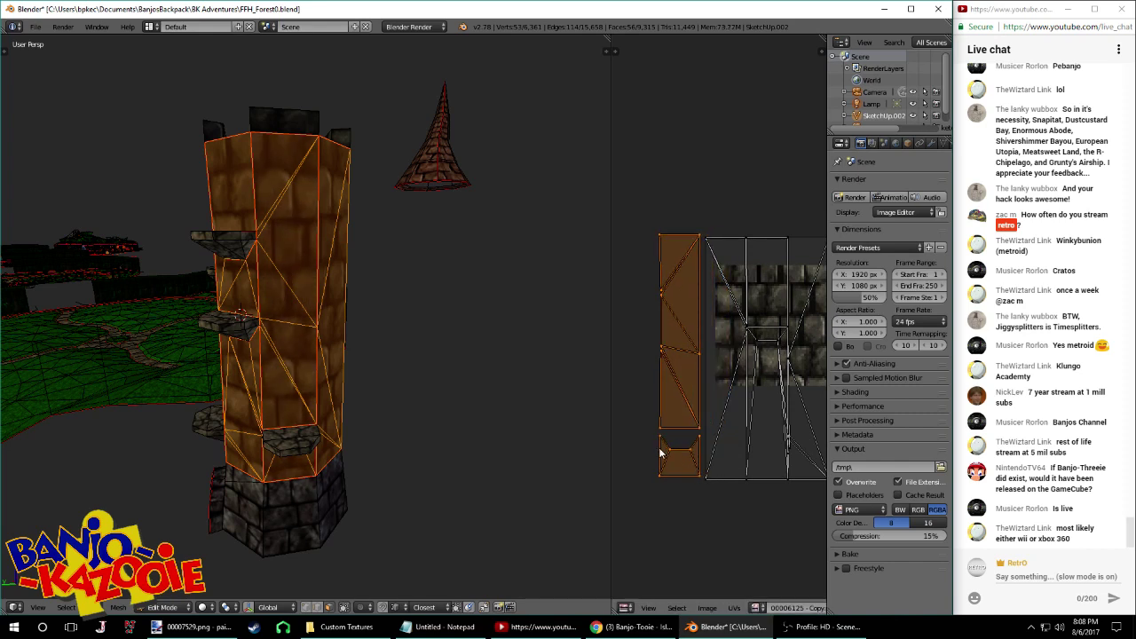
scroll(664, 453, down, 2)
scroll(684, 428, down, 1)
key(g)
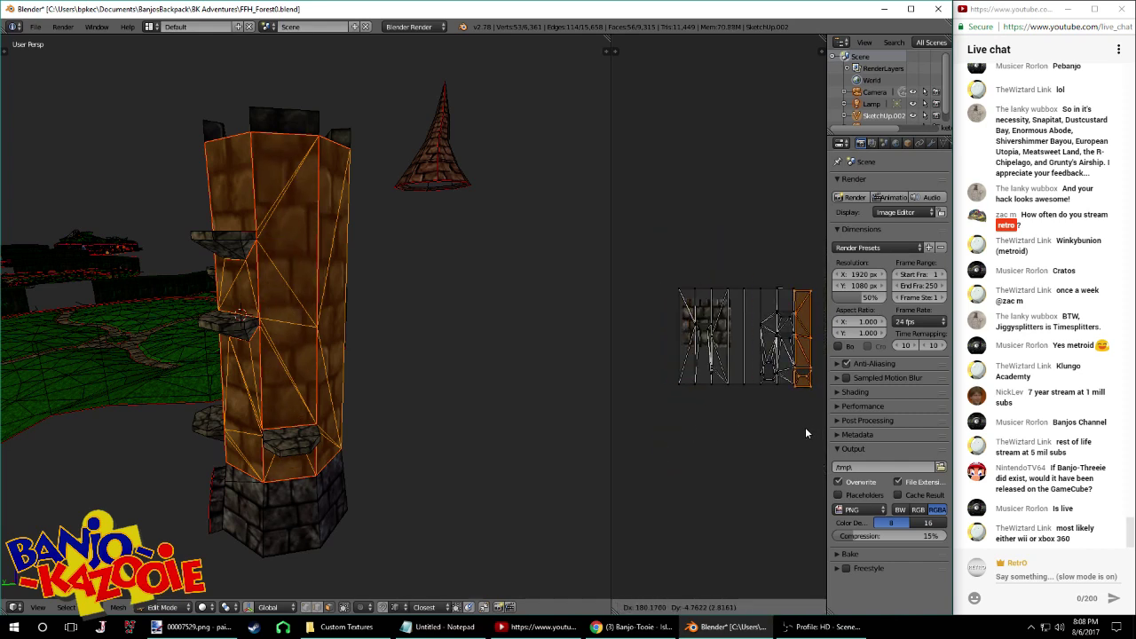
click(805, 427)
Position and scale the low-ledge wall's islands until their corners meet the two-ledge wall's island at top and bottom
scroll(804, 424, up, 1)
scroll(693, 382, up, 2)
scroll(678, 370, up, 3)
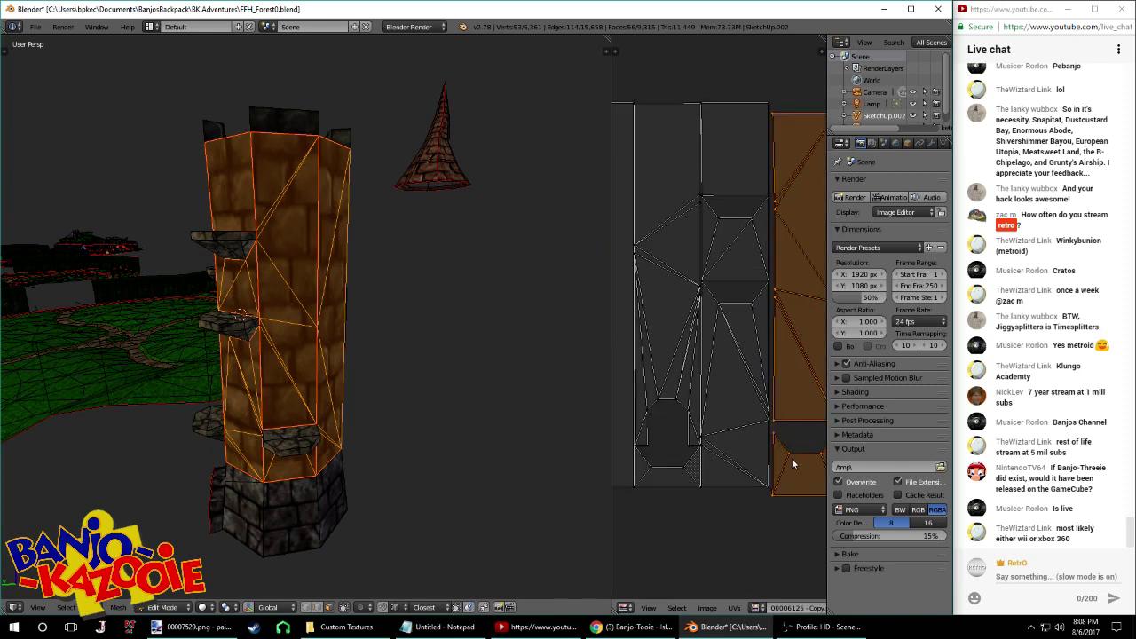
key(g)
click(770, 487)
middle_drag(793, 462, 757, 454)
key(s)
click(771, 474)
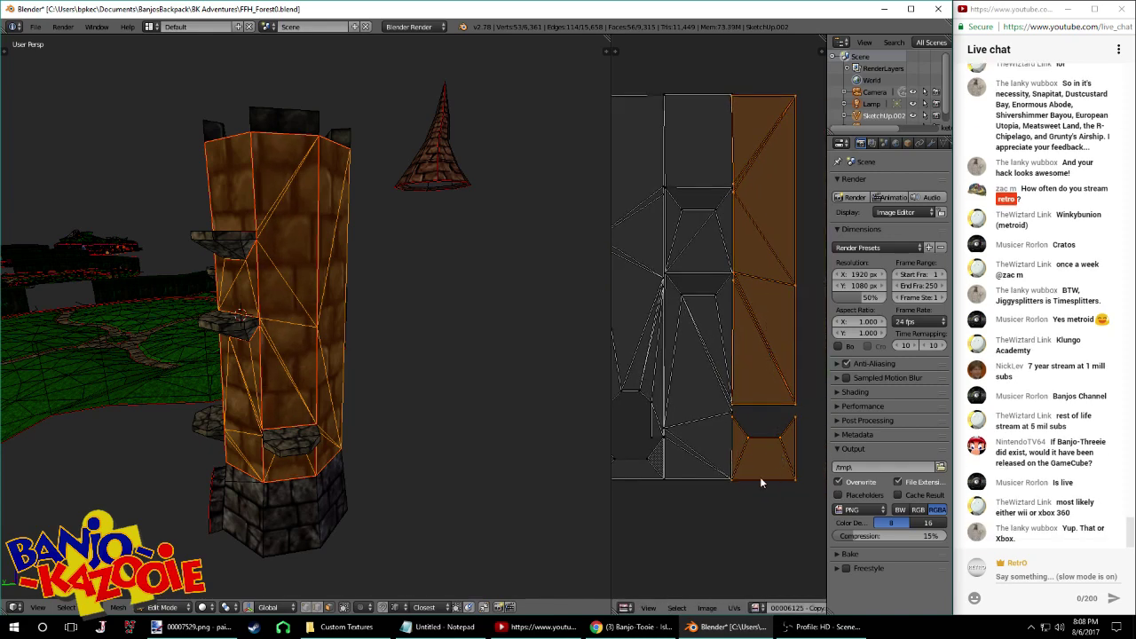
Check the brick seams outside Edit Mode and examine the remaining walls around the tower
key(Tab)
middle_drag(364, 388, 536, 380)
middle_drag(31, 374, 488, 381)
key(Tab)
scroll(752, 379, down, 5)
middle_drag(704, 379, 734, 372)
middle_drag(430, 376, 299, 376)
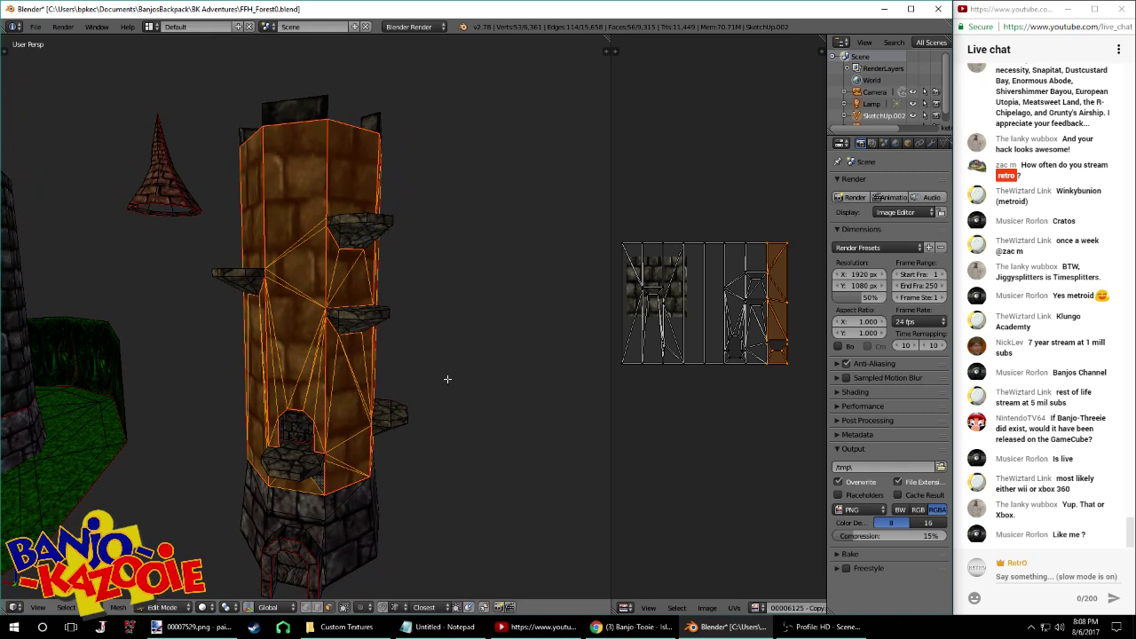
middle_drag(447, 379, 379, 376)
middle_drag(463, 374, 436, 363)
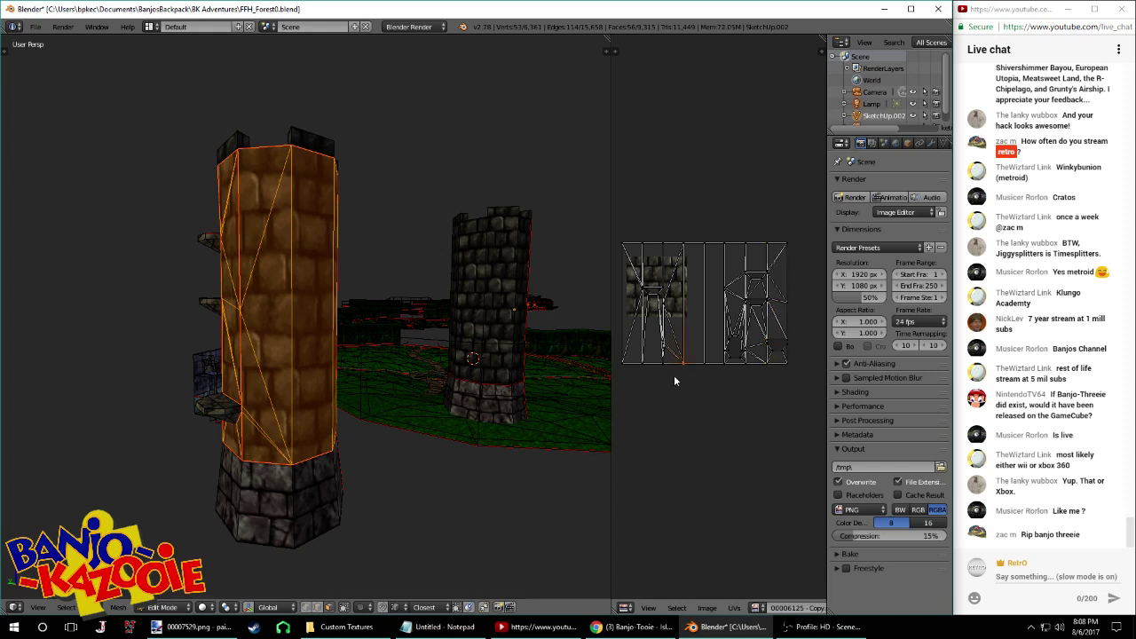
Select the linked run of three middle wall islands and move it along X against the low-ledge wall's island
key(ctrl+l)
mouse_move(697, 372)
middle_down()
mouse_move(722, 382)
mouse_move(696, 375)
middle_up()
middle_drag(402, 421, 621, 413)
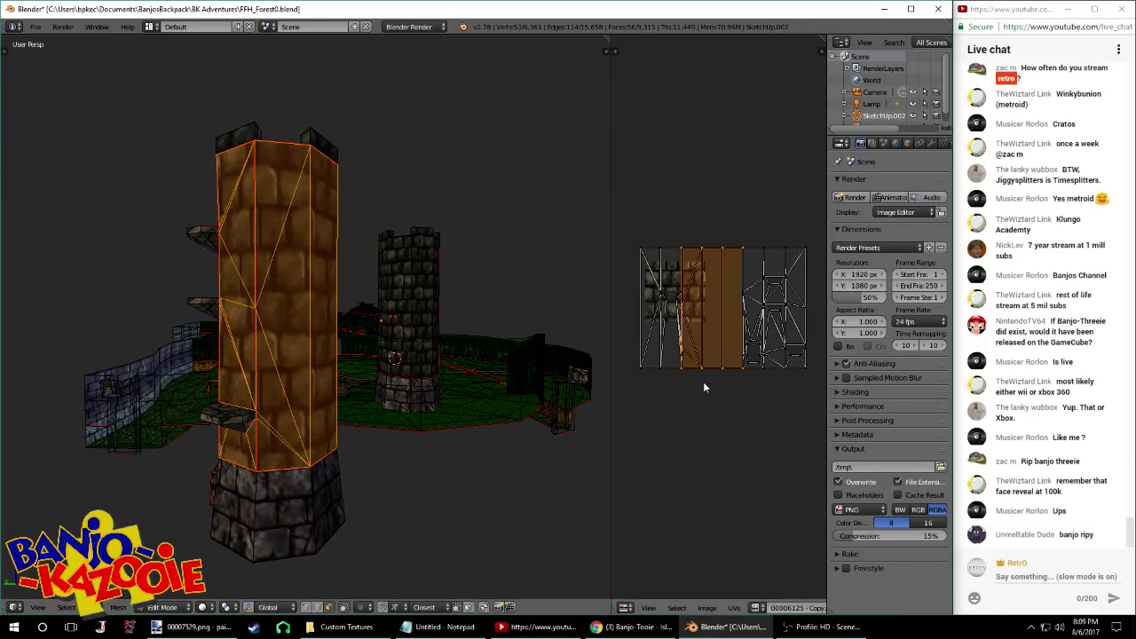
key(g)
key(x)
middle_drag(806, 372, 775, 375)
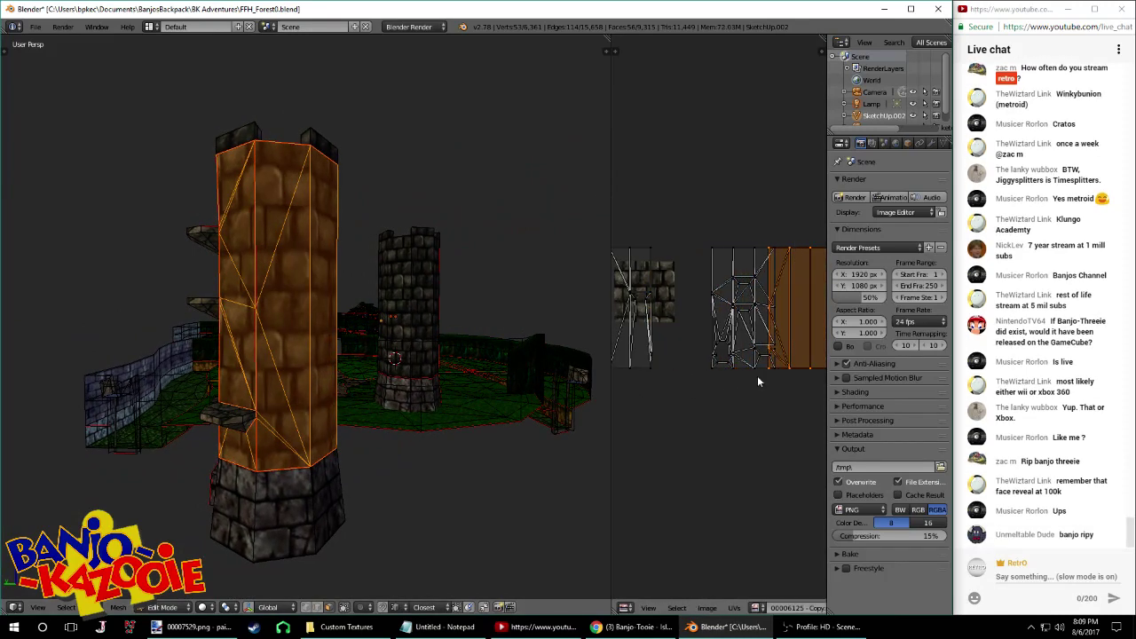
key(g)
key(g)
key(x)
click(774, 373)
Select the two remaining wall islands over the brick image and move them along X to the strip's free end
middle_drag(390, 399, 353, 399)
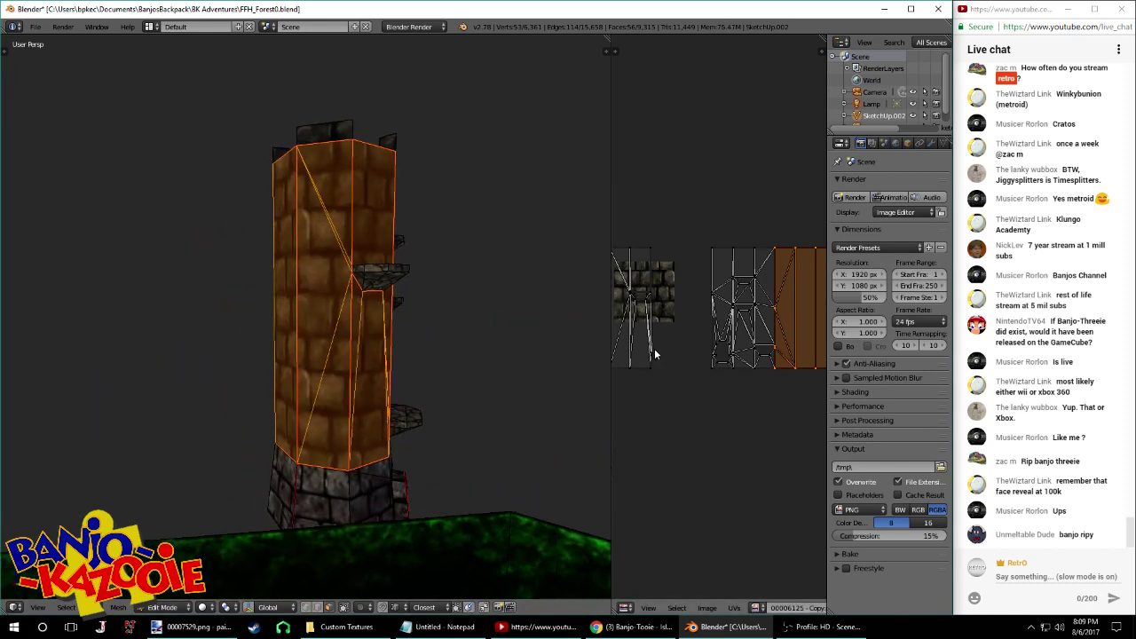
scroll(655, 348, down, 1)
right_click(634, 357)
right_click(632, 358)
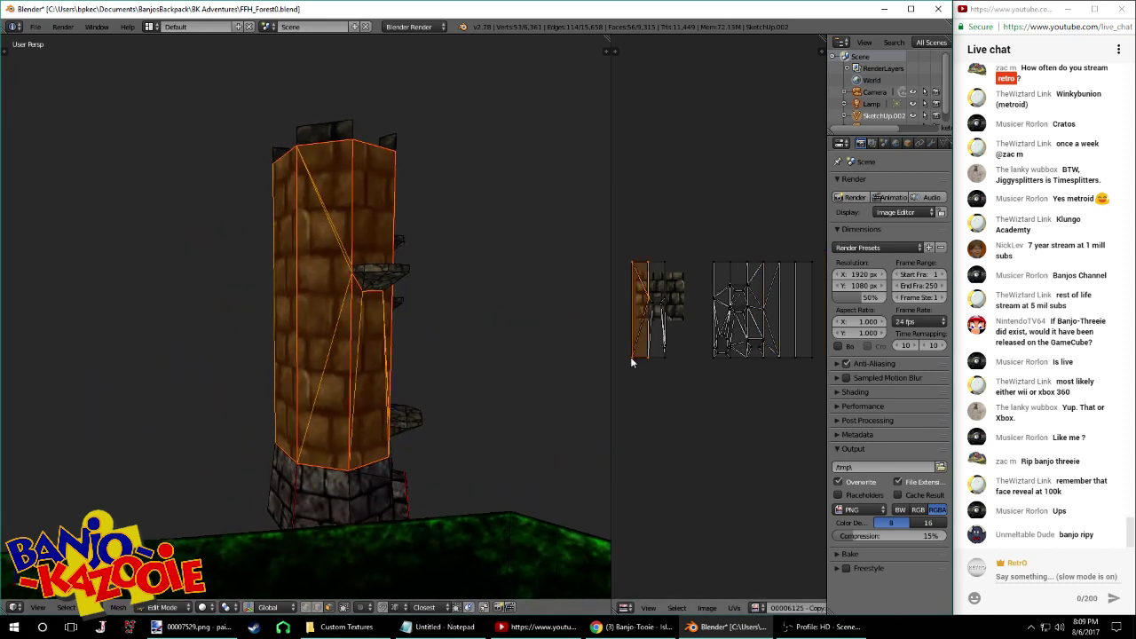
shift+right_click(665, 356)
shift+right_click(664, 268)
middle_drag(622, 367, 614, 366)
key(g)
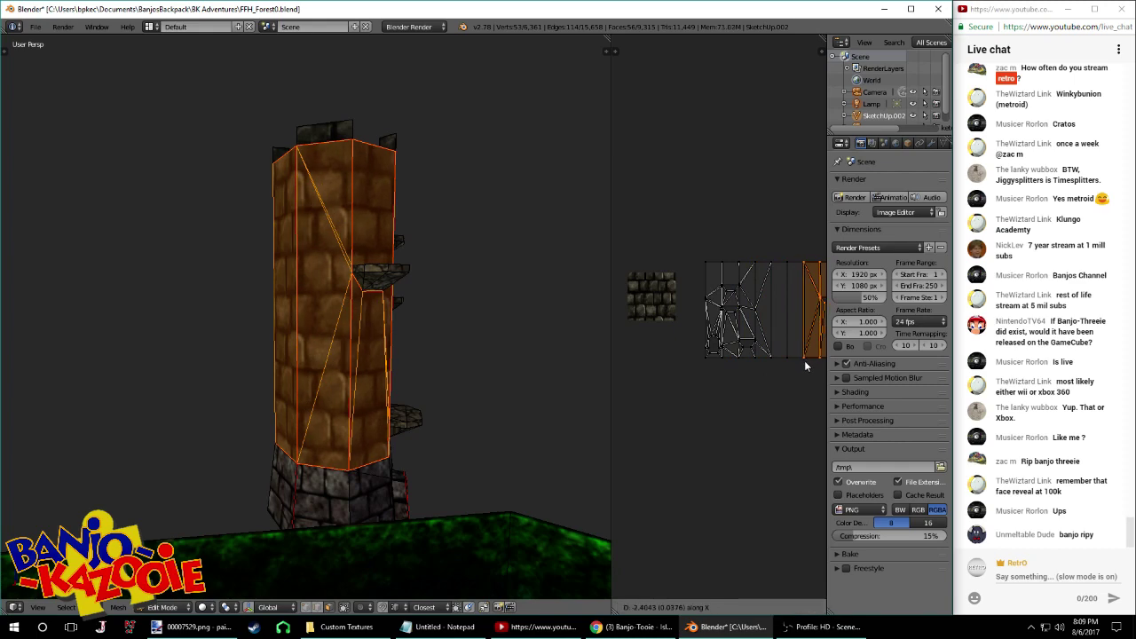
Select the complete wall strip and move it along X back over the brick image
key(l)
key(g)
key(x)
click(692, 357)
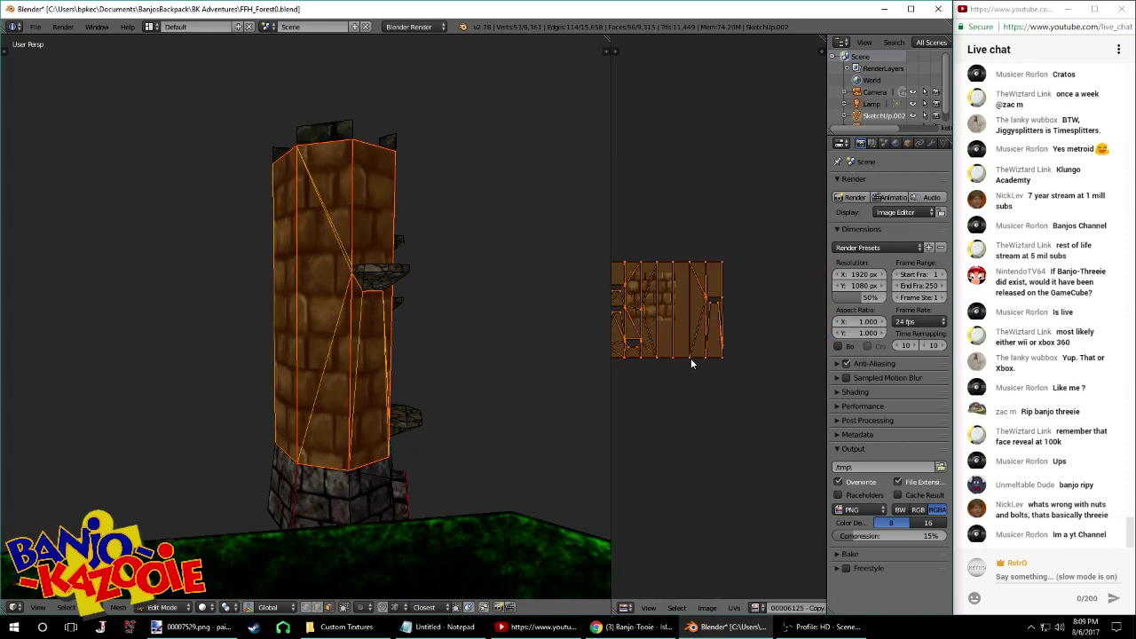
Check the tower's bricks outside Edit Mode and save over FFH_Forest0.blend
middle_drag(692, 358, 764, 373)
key(Tab)
mouse_move(462, 376)
middle_down()
mouse_move(518, 370)
mouse_move(453, 383)
mouse_move(475, 377)
middle_up()
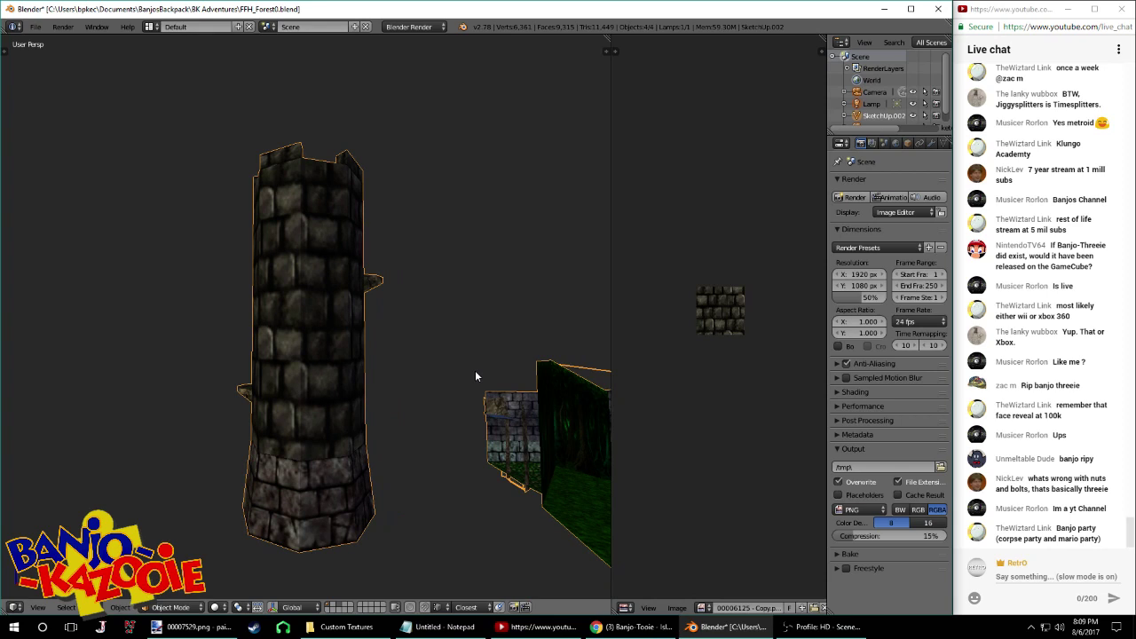
middle_drag(475, 376, 444, 352)
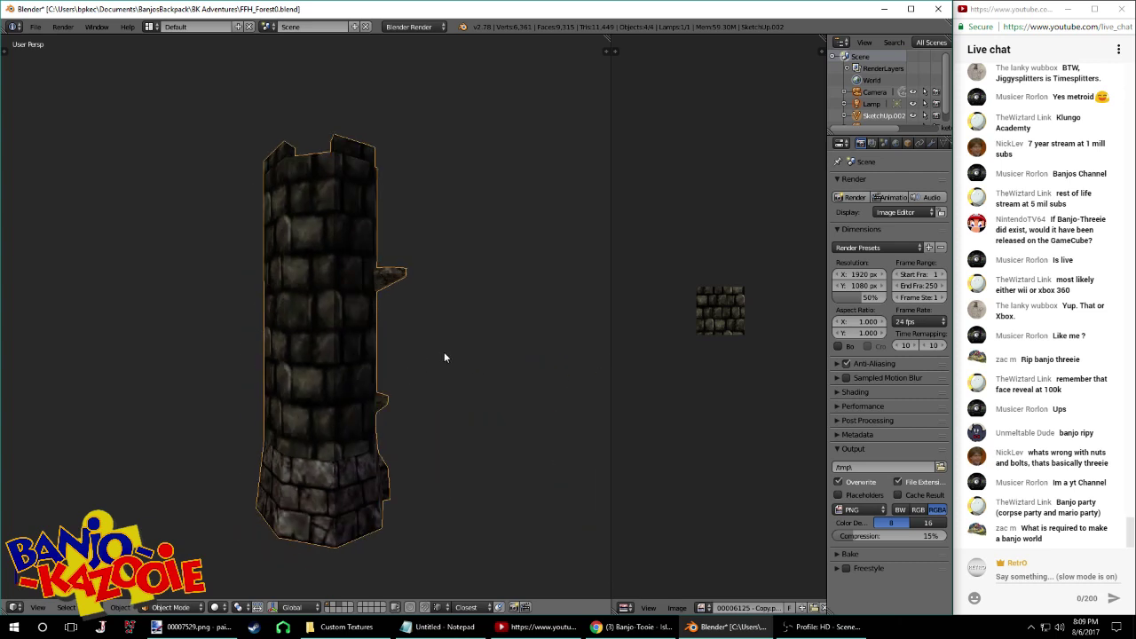
key(Tab)
key(ctrl+s)
click(445, 345)
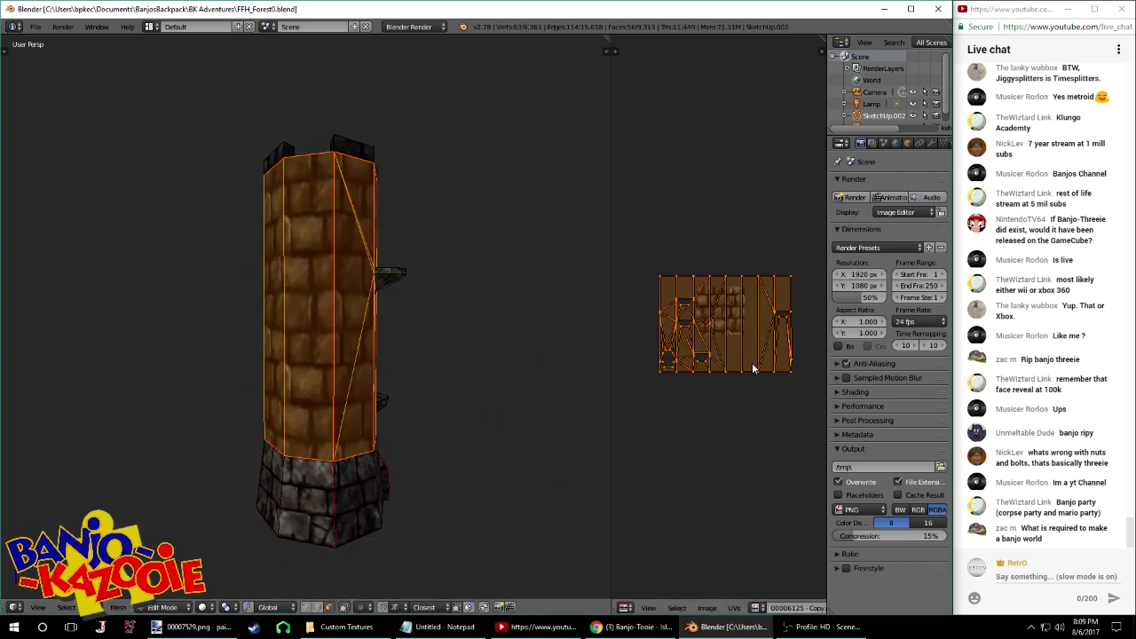
Shift the whole wall strip up along Y by about 7 units and check the brick rows outside Edit Mode
key(g)
key(y)
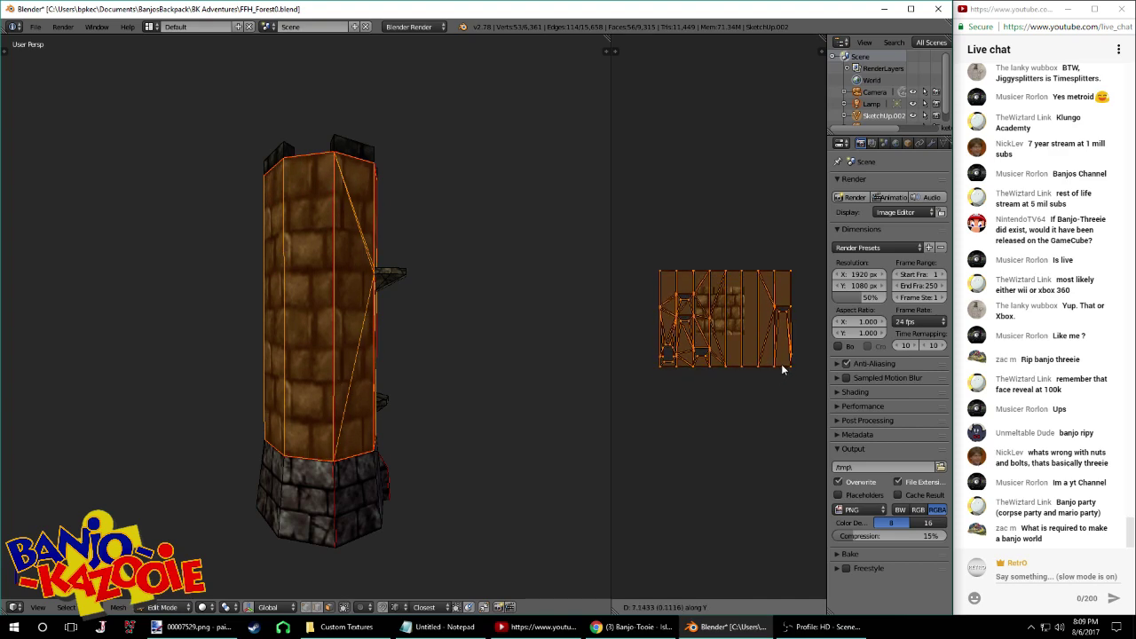
click(781, 366)
key(Tab)
middle_drag(355, 330, 291, 341)
Add the four outer battlement faces at the tower's rim to the wall selection
key(Tab)
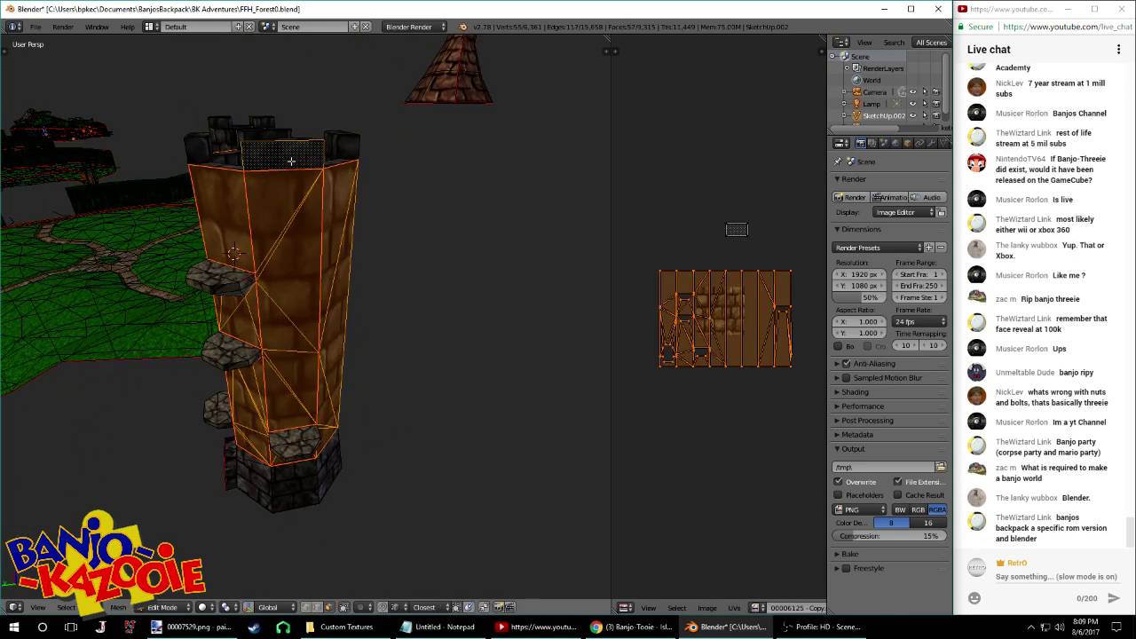
middle_drag(311, 163, 345, 171)
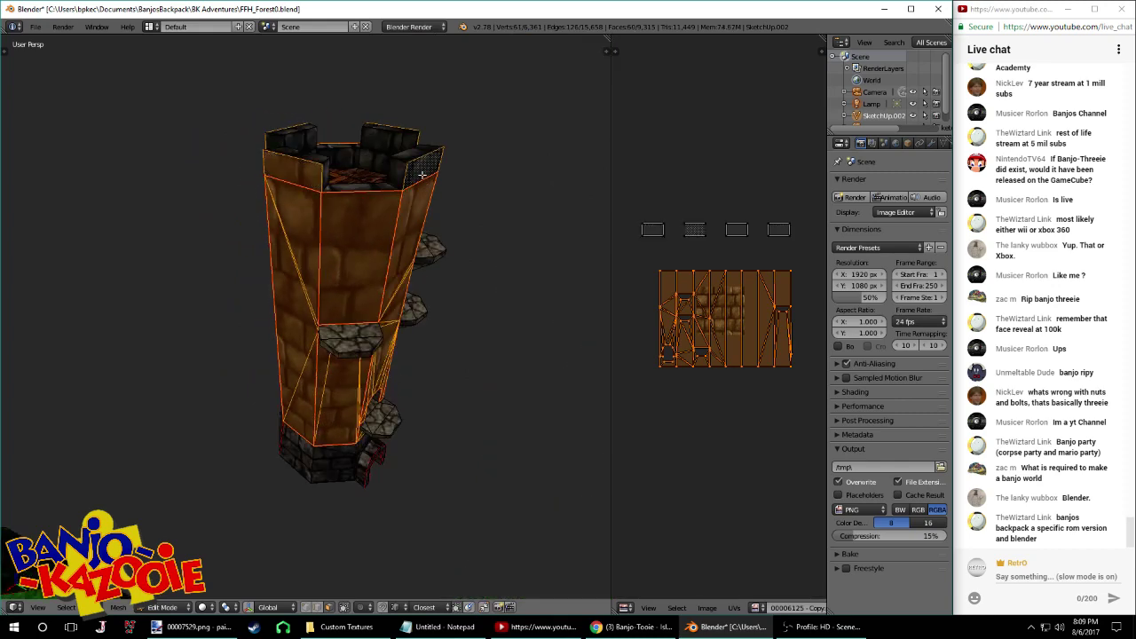
middle_drag(422, 175, 389, 184)
Enlarge the wall strip's islands slightly and move them up until they sit just beneath the row of battlement islands
key(a)
key(c)
drag(752, 386, 723, 385)
right_click(737, 386)
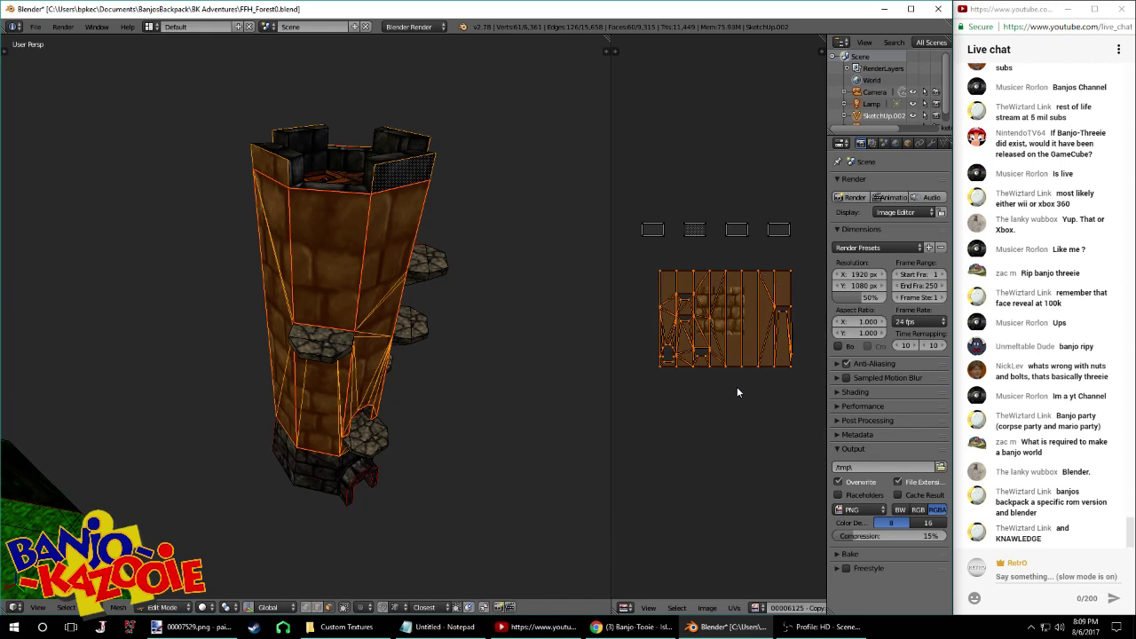
key(s)
click(785, 389)
key(g)
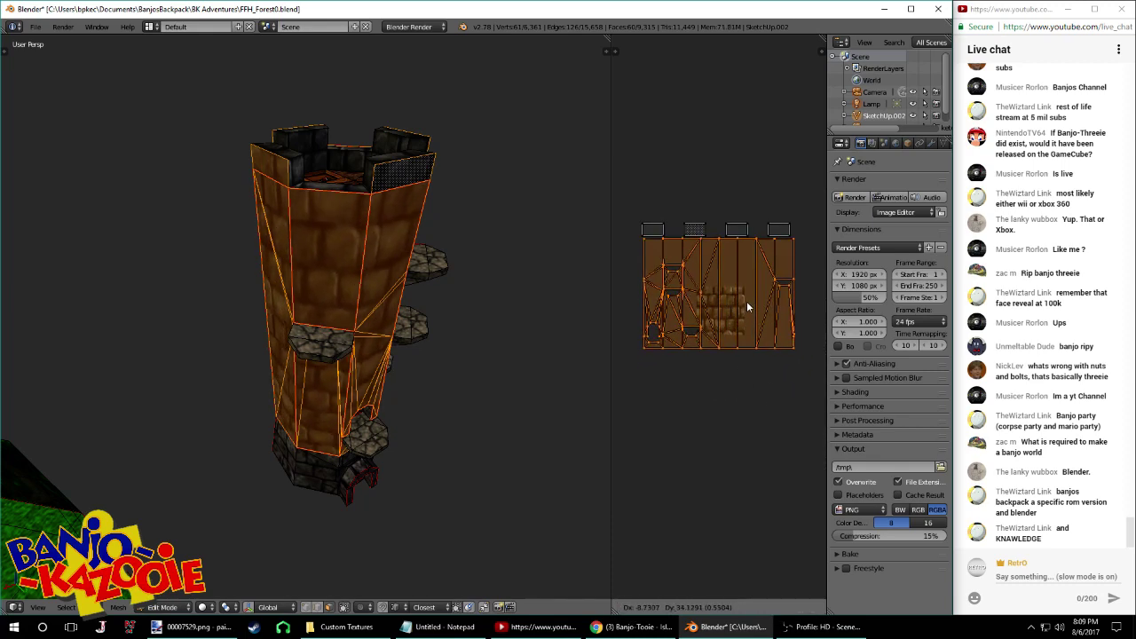
click(747, 301)
scroll(765, 256, up, 2)
middle_drag(785, 257, 803, 291)
key(g)
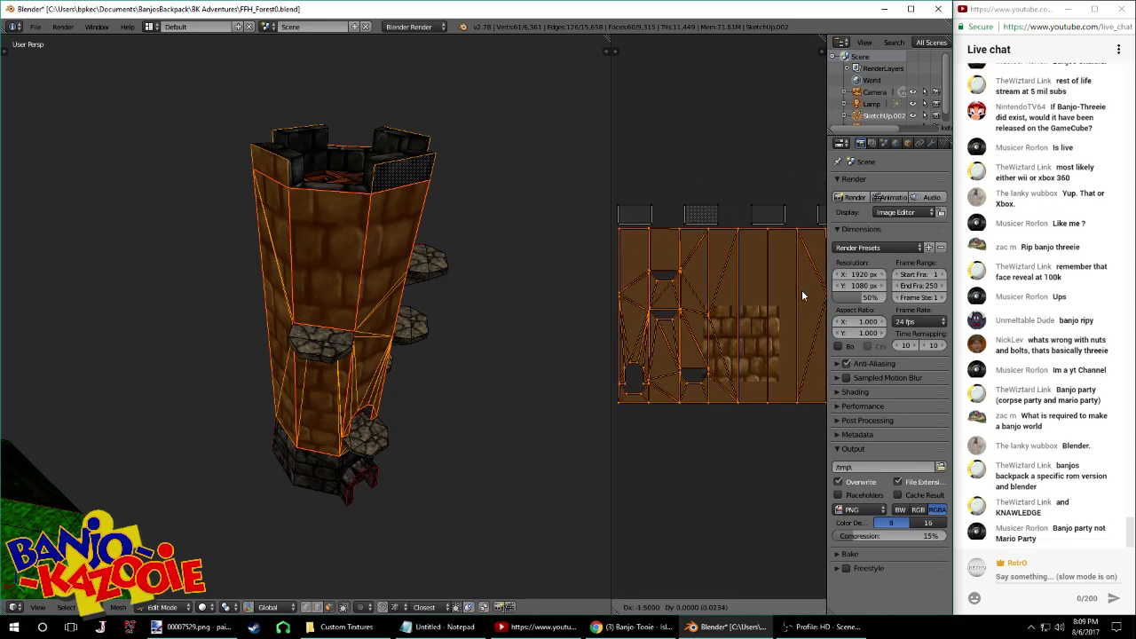
click(800, 289)
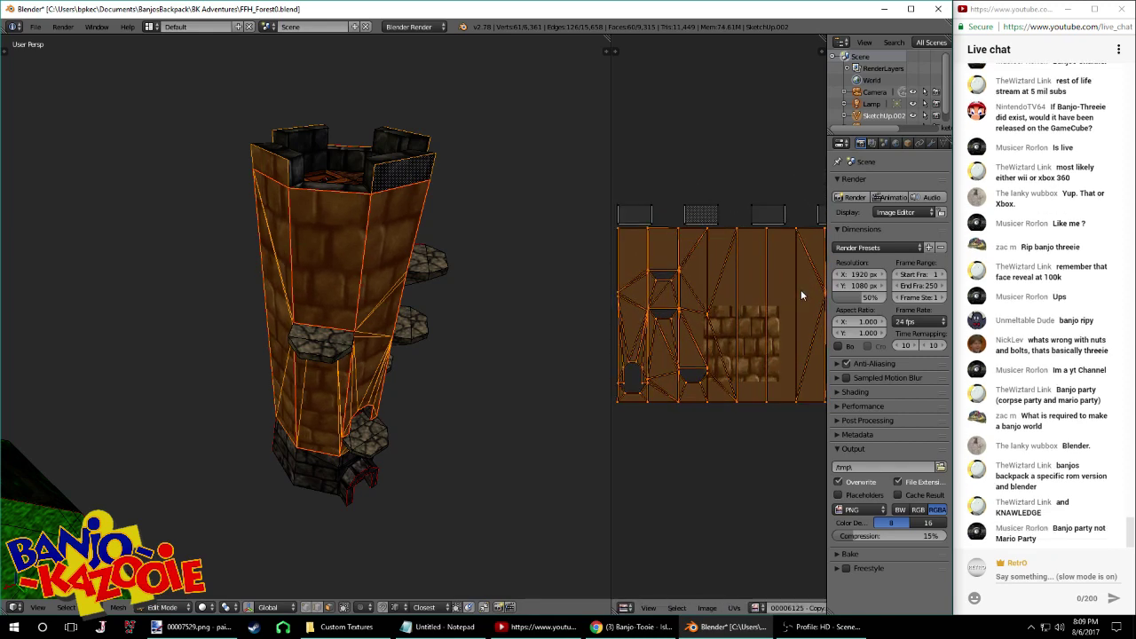
scroll(735, 310, down, 1)
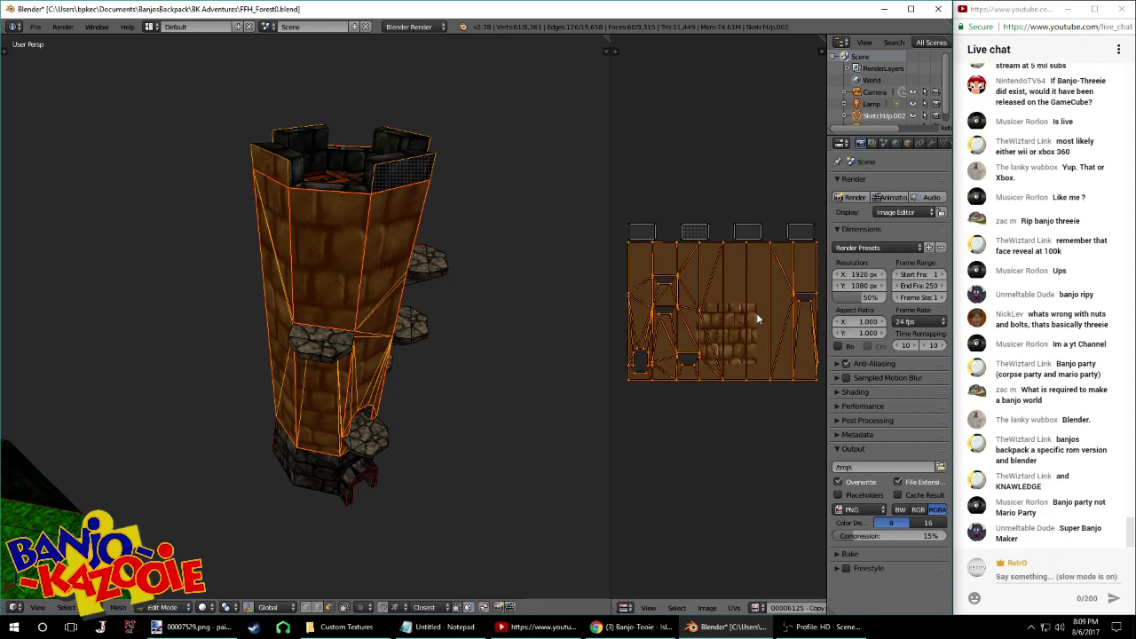
key(s)
key(x)
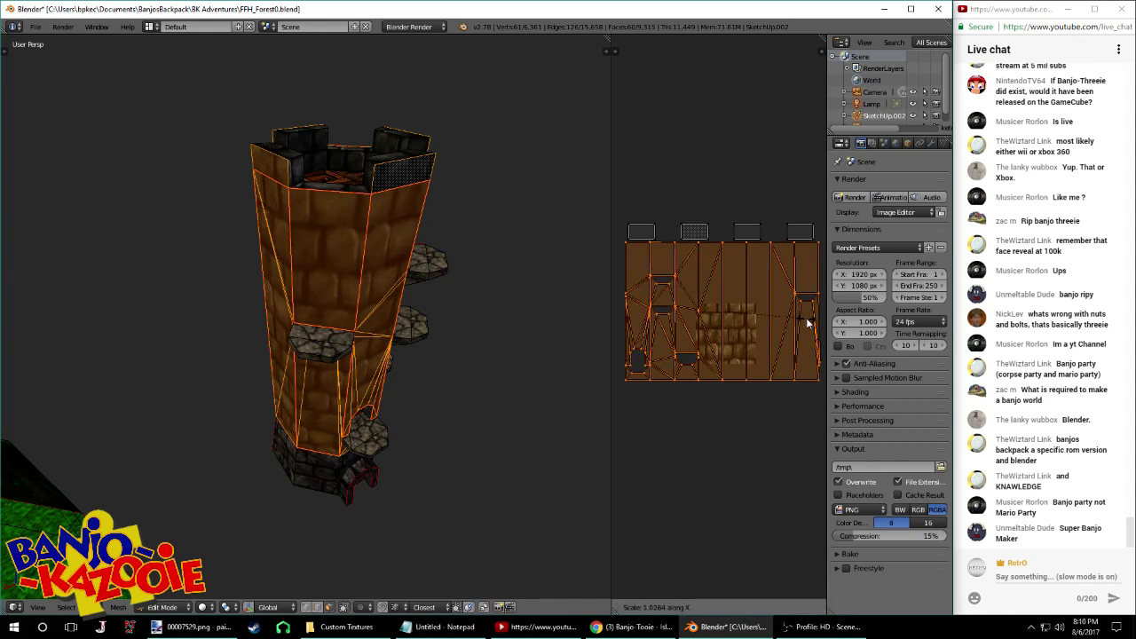
right_click(696, 312)
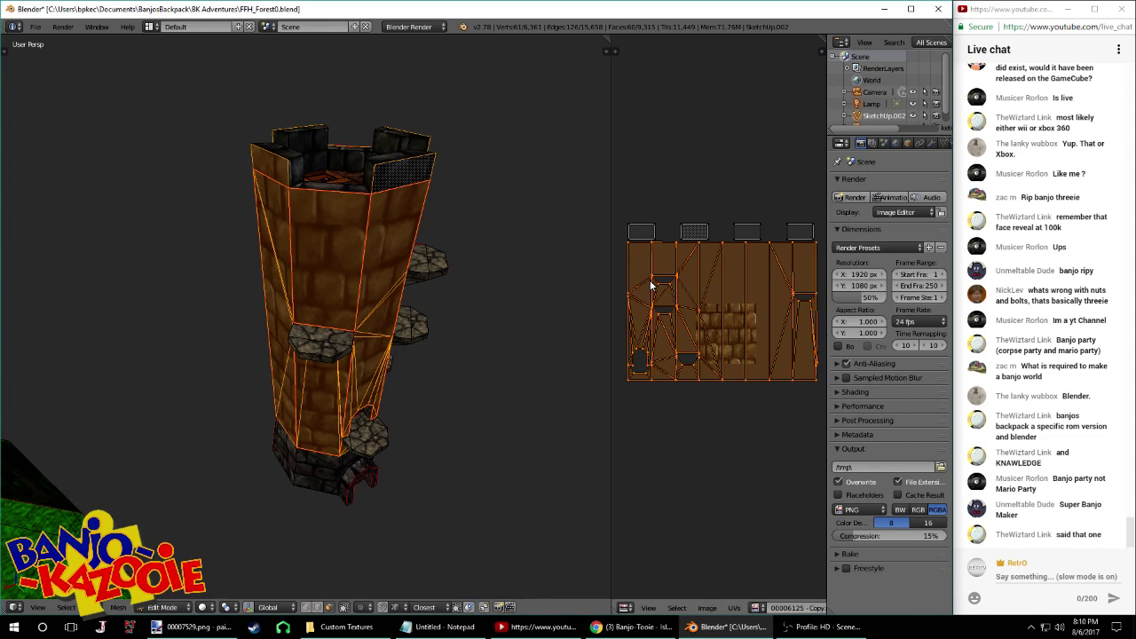
Slide the wall strip along X to shift the brick pattern and check the tower outside Edit Mode
middle_drag(413, 274, 480, 253)
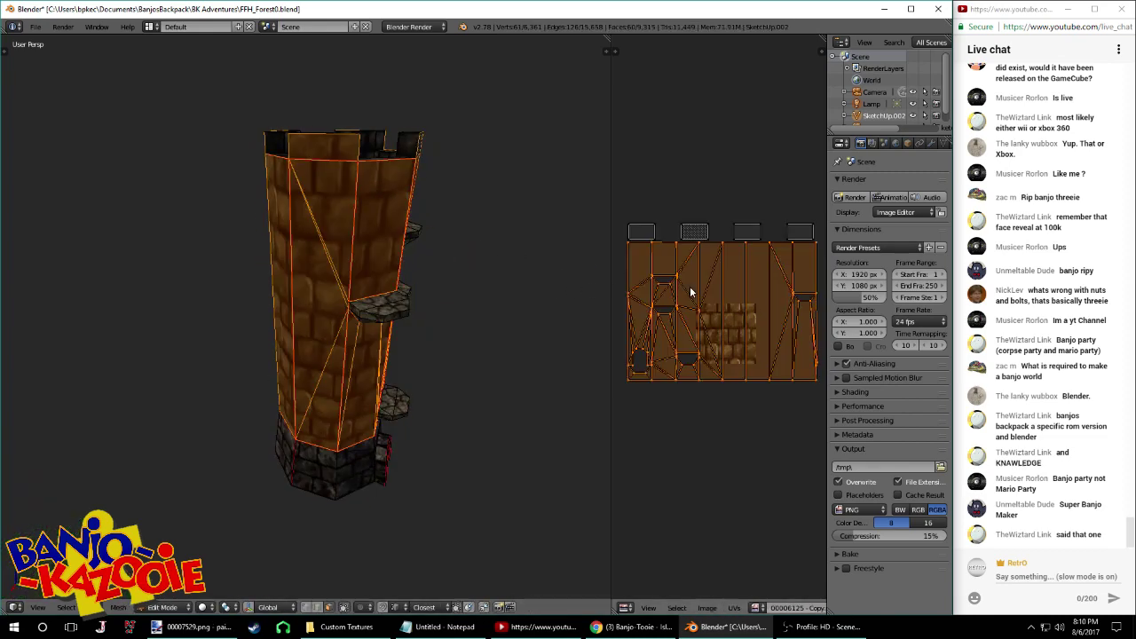
key(g)
key(x)
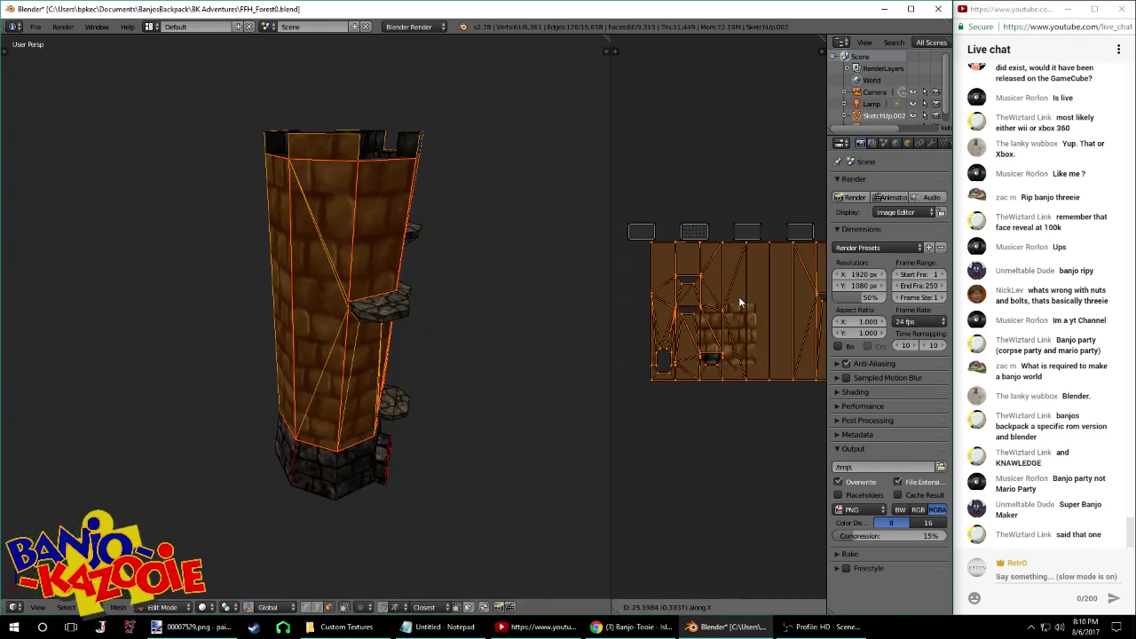
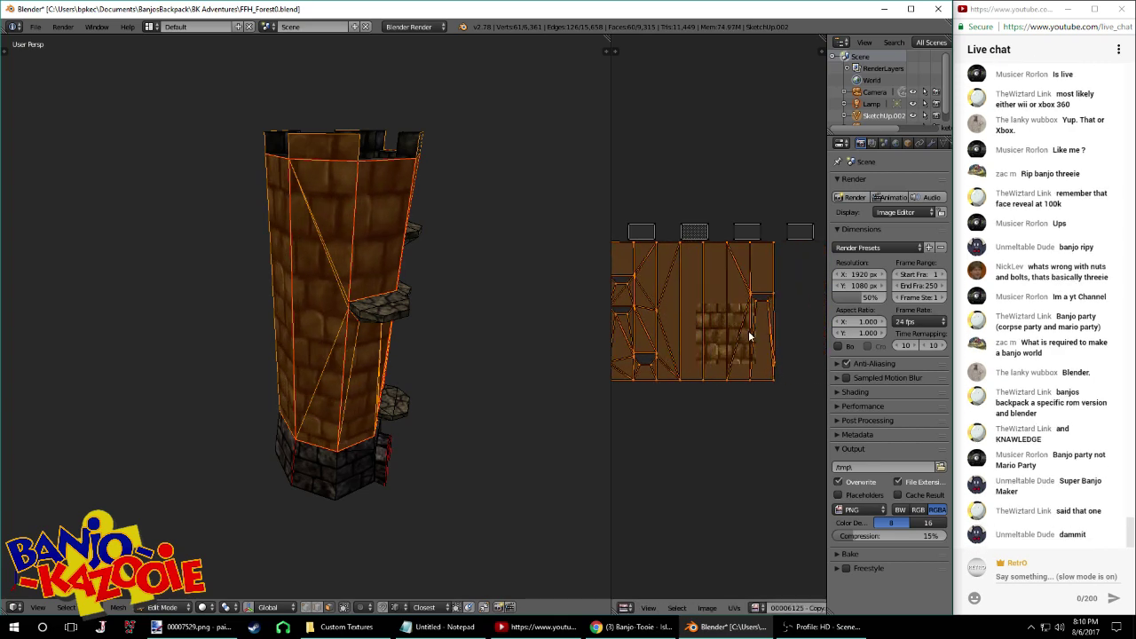
middle_drag(493, 325, 431, 331)
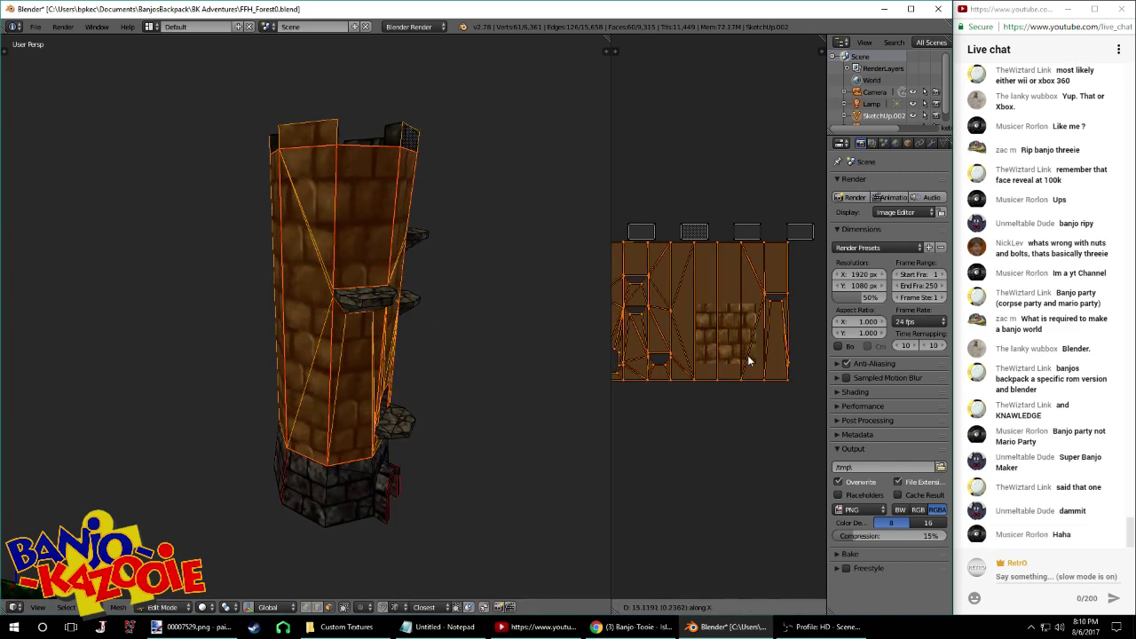
click(748, 355)
key(Tab)
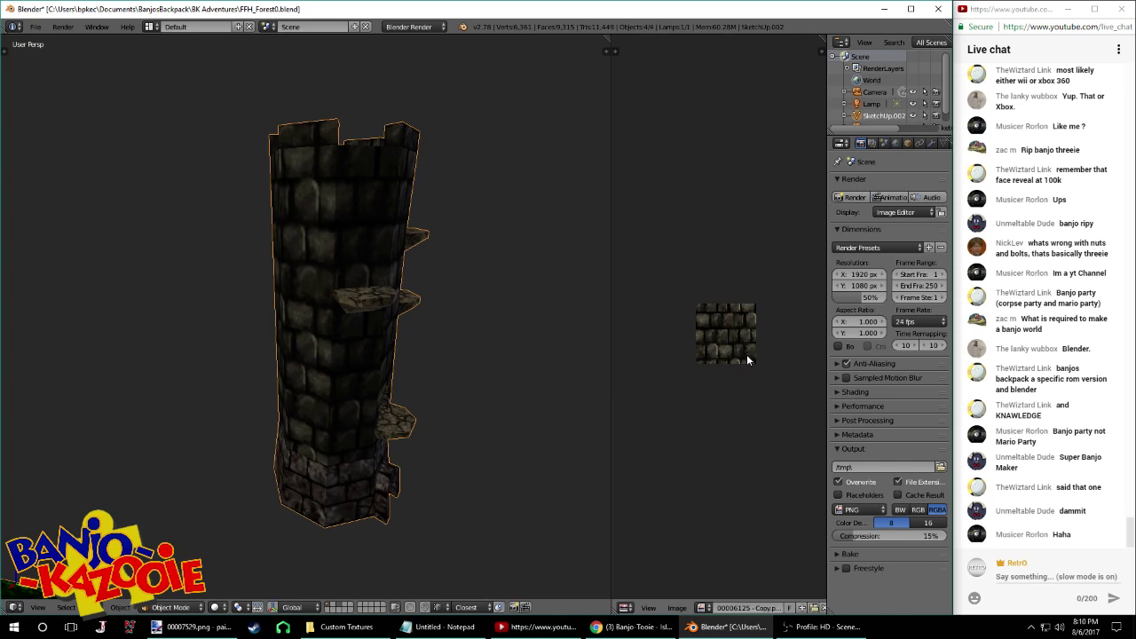
Slide the wall strip along X twice, the second time by about -1.26 units, and check the bricks outside Edit Mode
key(Tab)
key(g)
key(x)
click(793, 355)
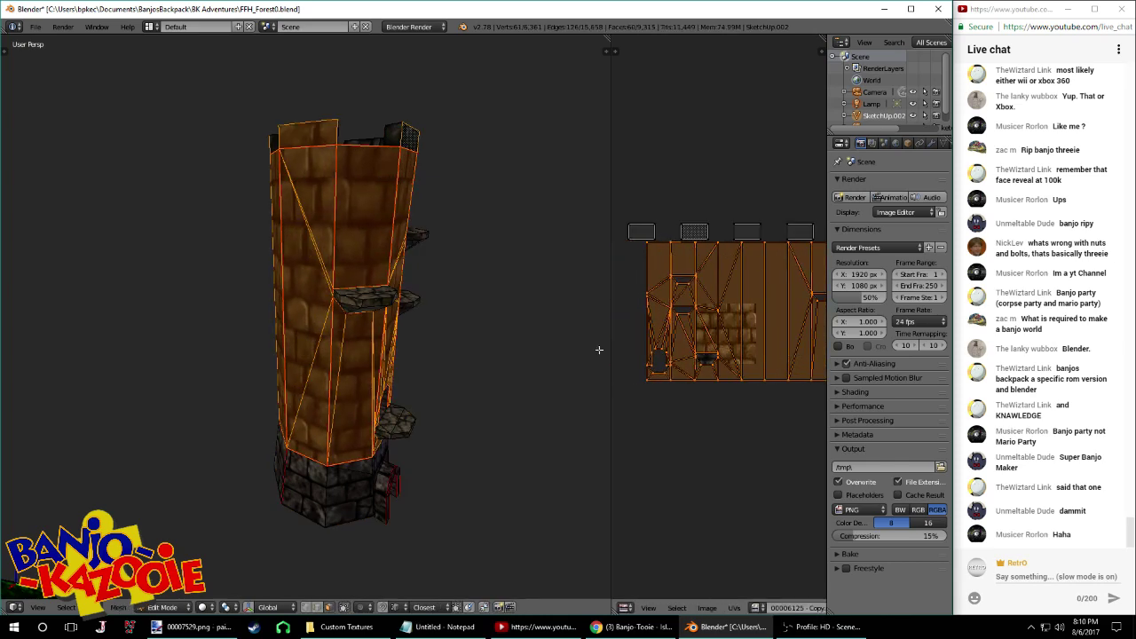
key(g)
key(x)
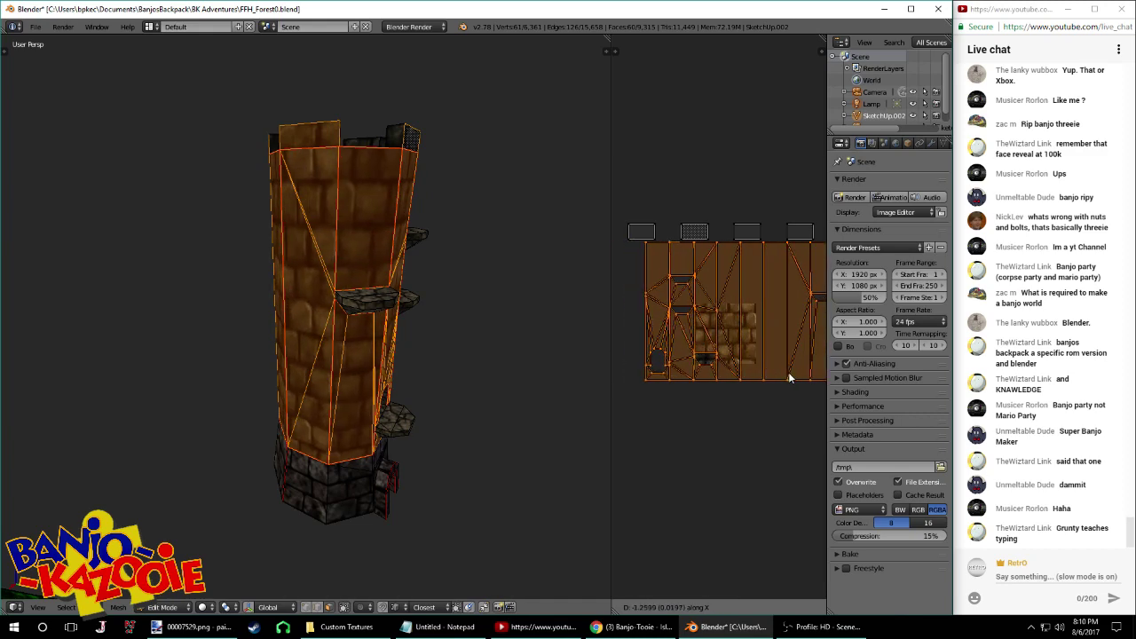
click(789, 379)
key(Tab)
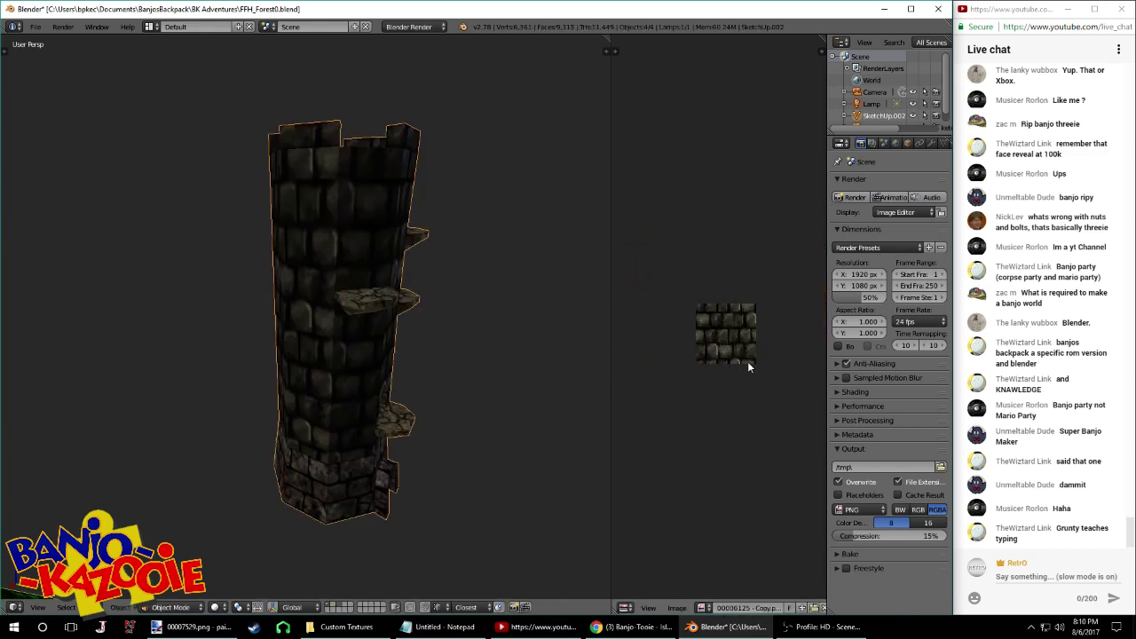
Enlarge the wall strip's UV islands in small increments, adjusting their position along X between the scalings
key(Tab)
key(g)
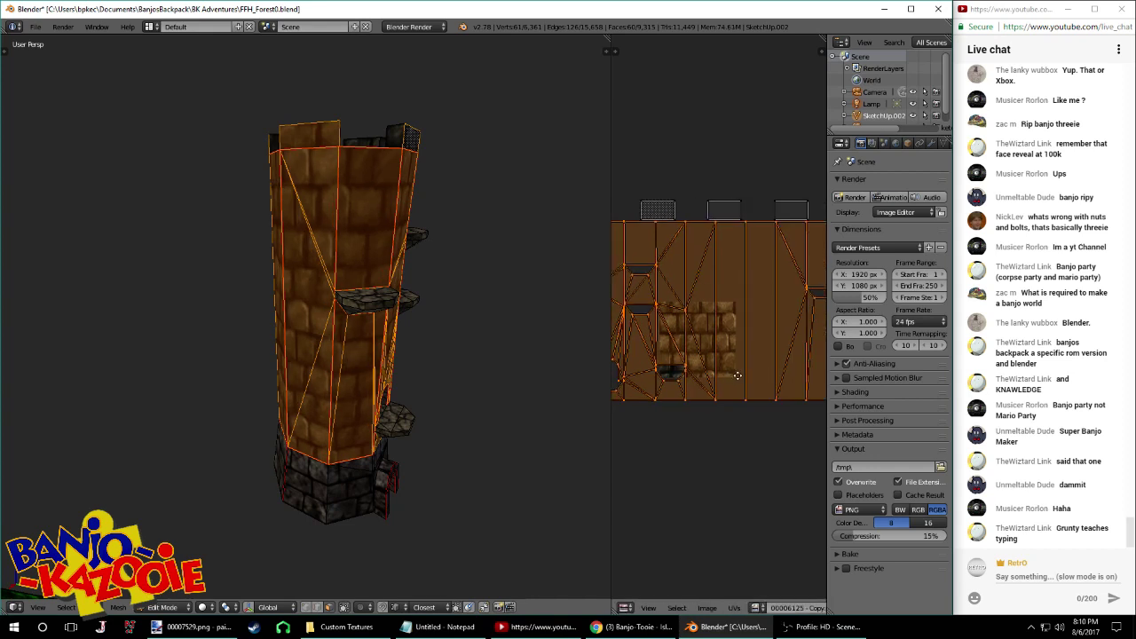
middle_drag(737, 375, 711, 381)
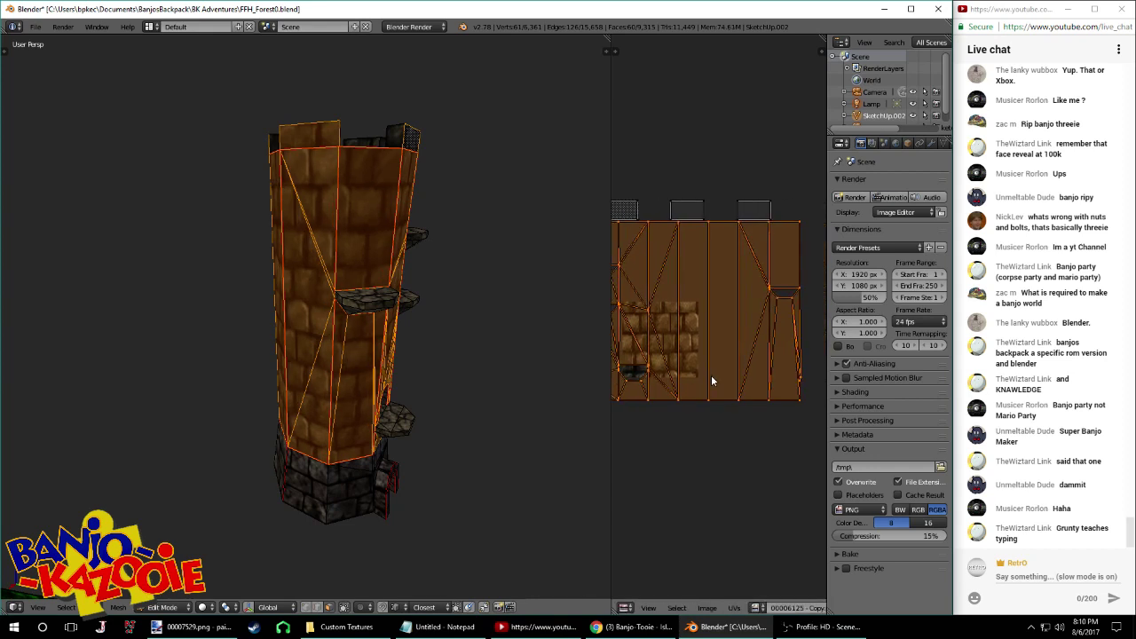
key(g)
key(x)
key(s)
click(761, 404)
key(g)
key(x)
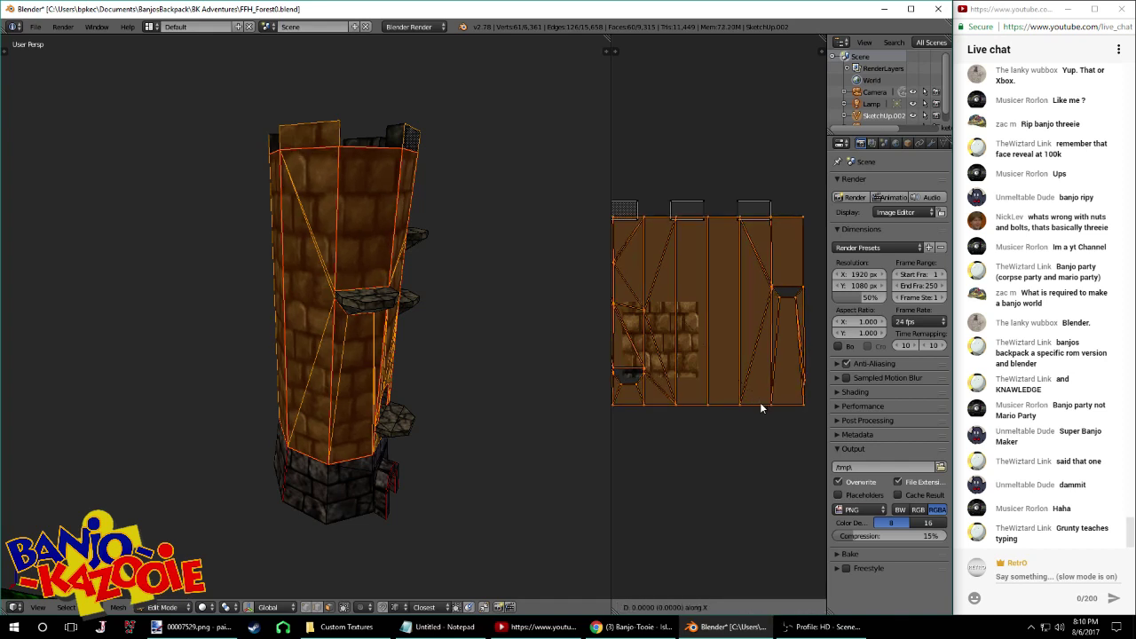
click(759, 405)
key(s)
click(762, 405)
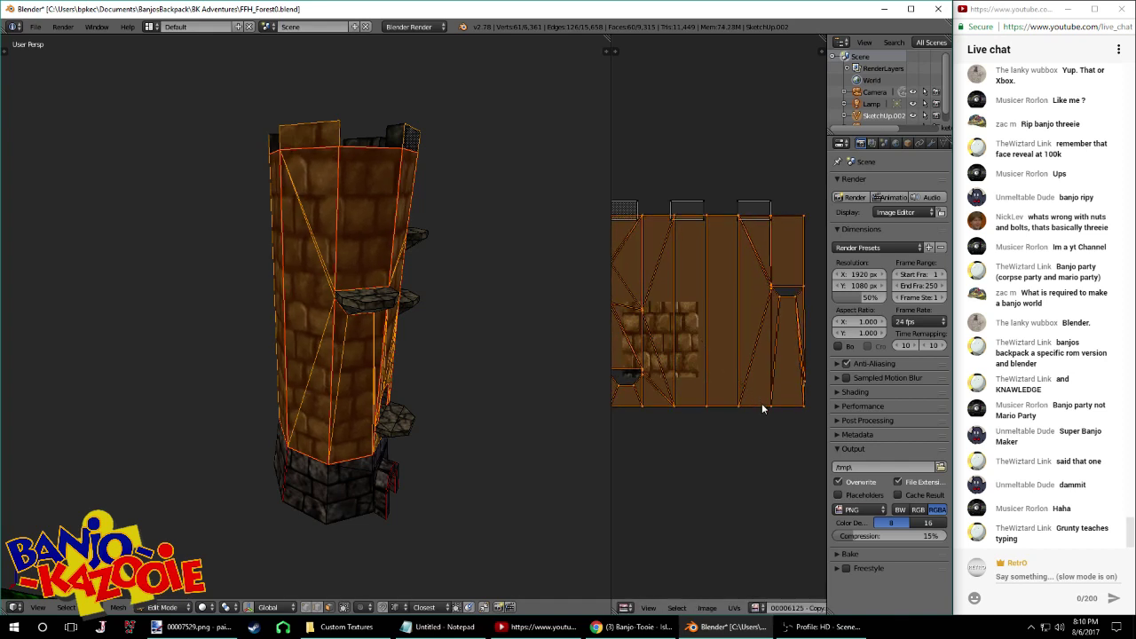
click(762, 403)
Inspect the tower from several sides, move the wall strip slightly down along Y, and check the brick rows outside Edit Mode
key(Tab)
middle_drag(431, 332, 347, 338)
key(Tab)
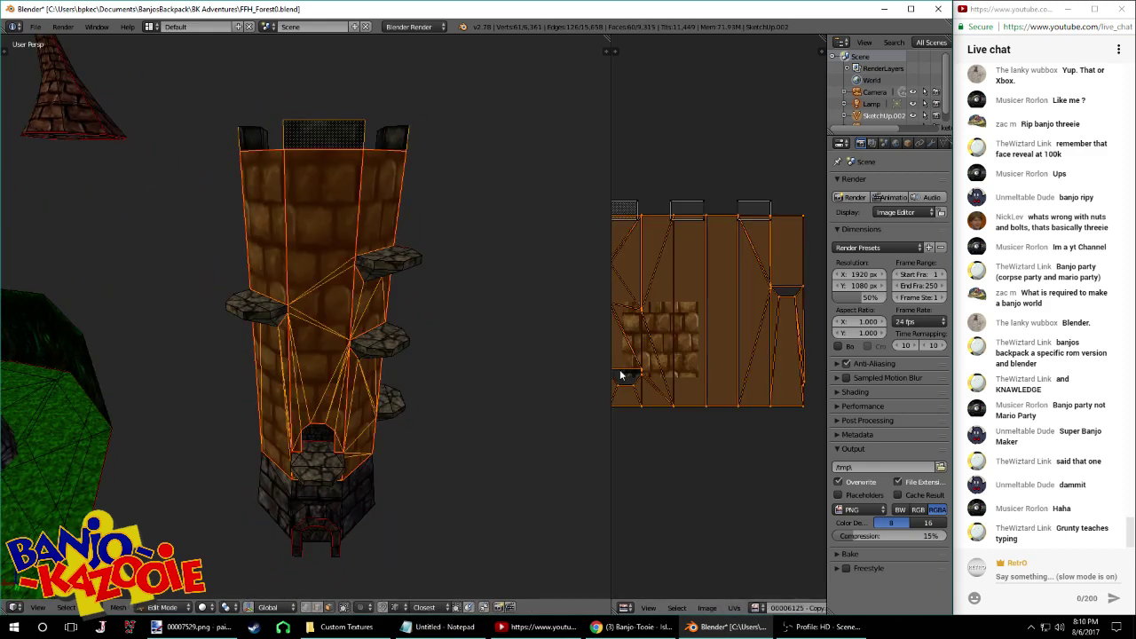
key(Tab)
middle_drag(440, 363, 553, 358)
key(Tab)
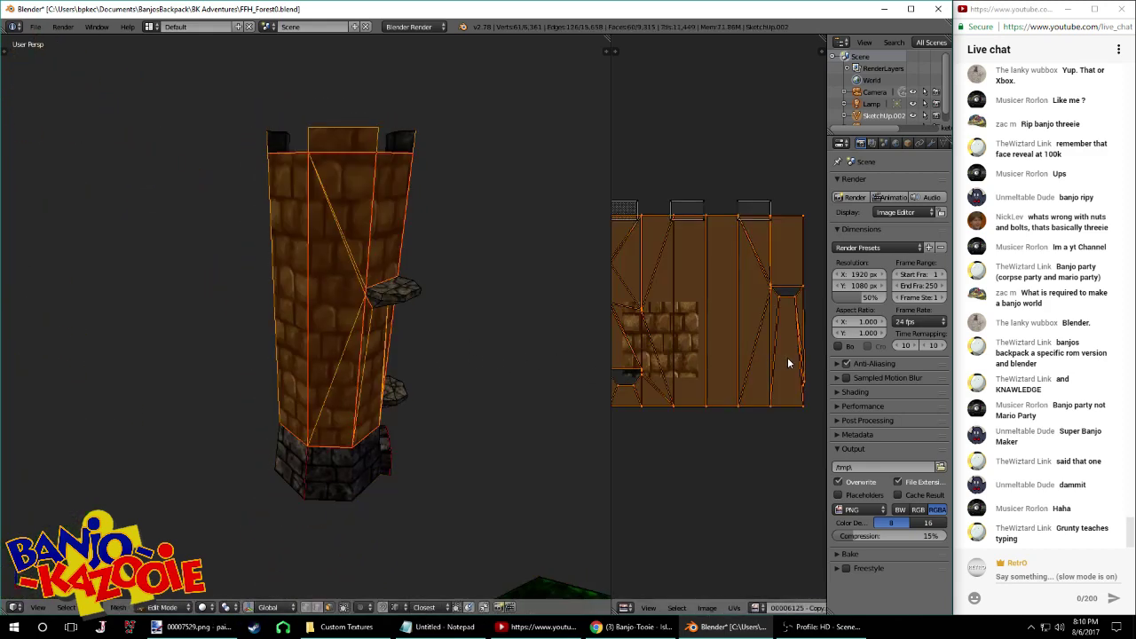
key(g)
key(y)
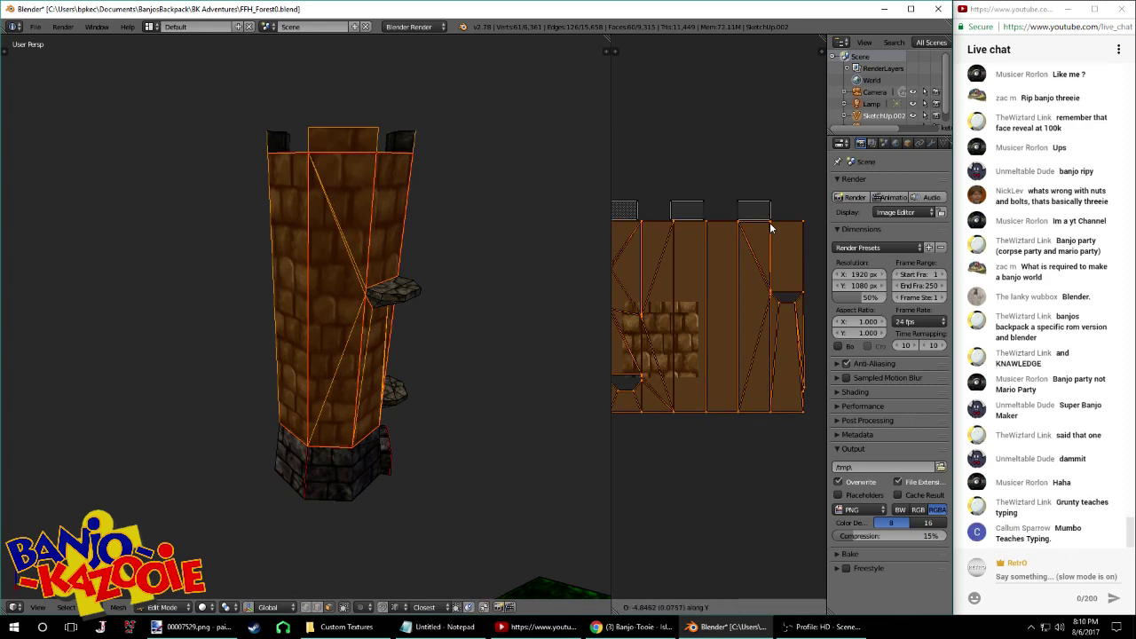
click(771, 224)
key(Tab)
middle_drag(426, 293, 532, 317)
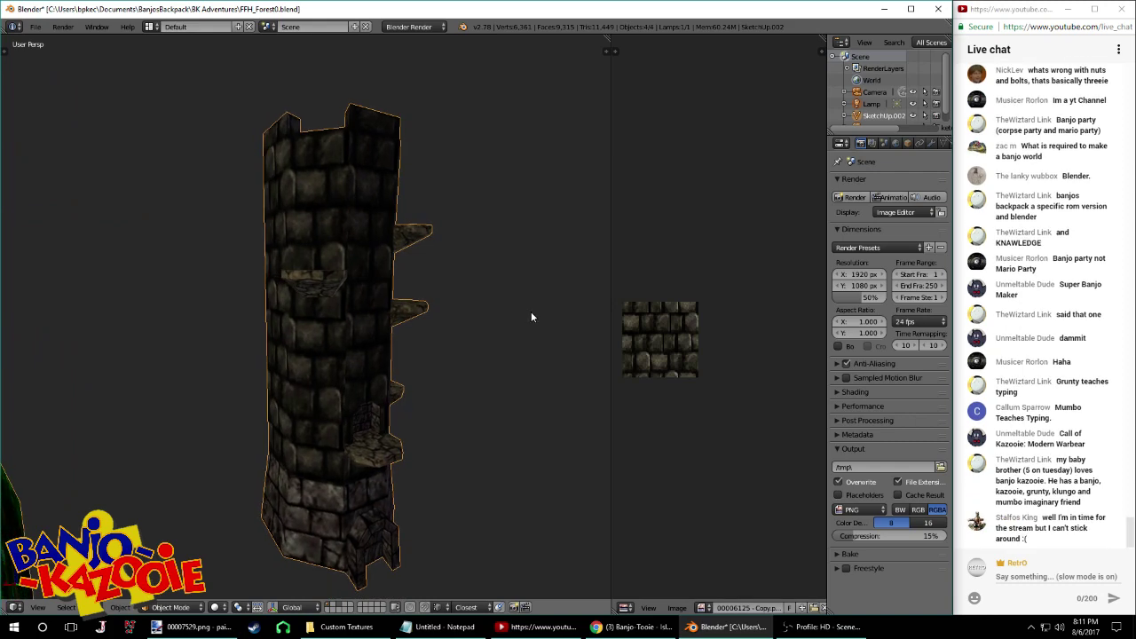
Select the whole mesh, remove its double vertices, and pick a single face on the tower wall
key(Tab)
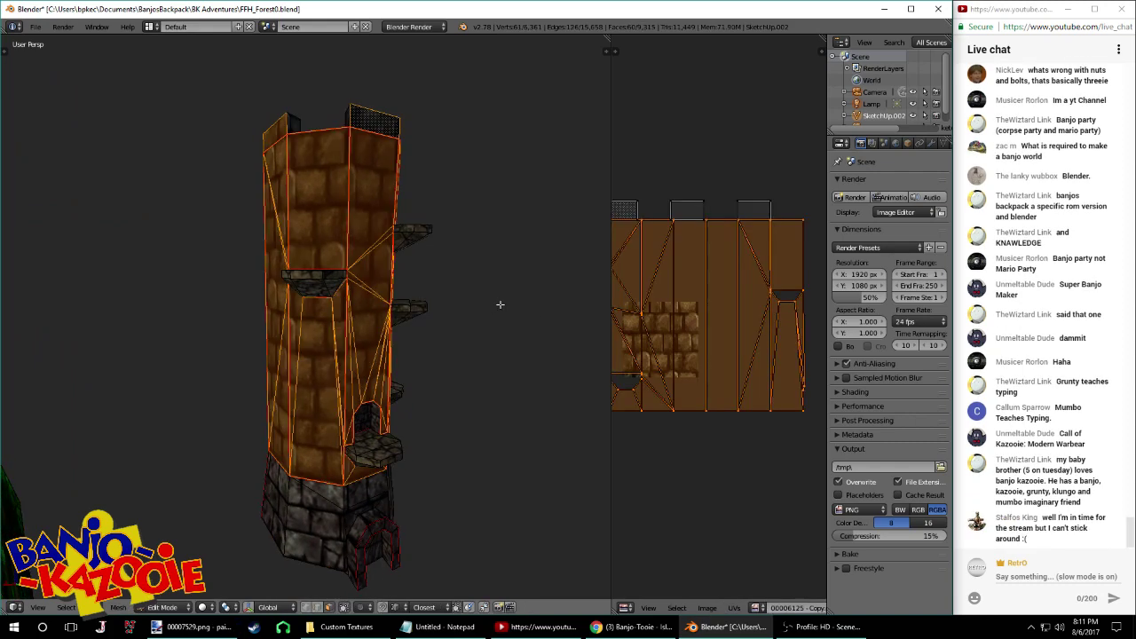
key(a)
key(w)
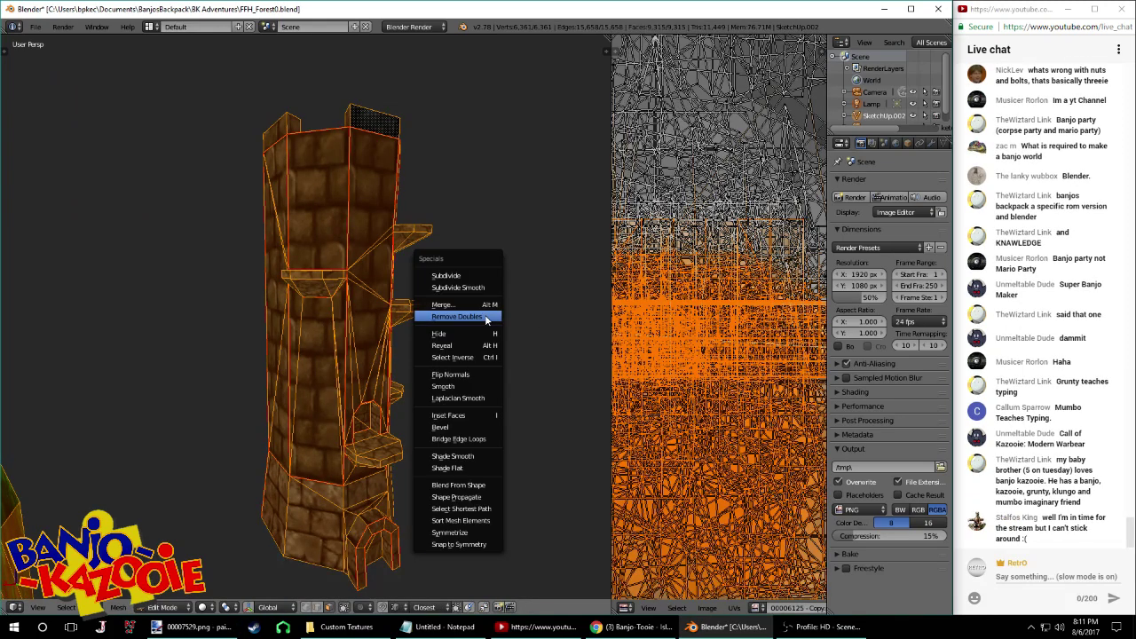
click(486, 316)
right_click(346, 320)
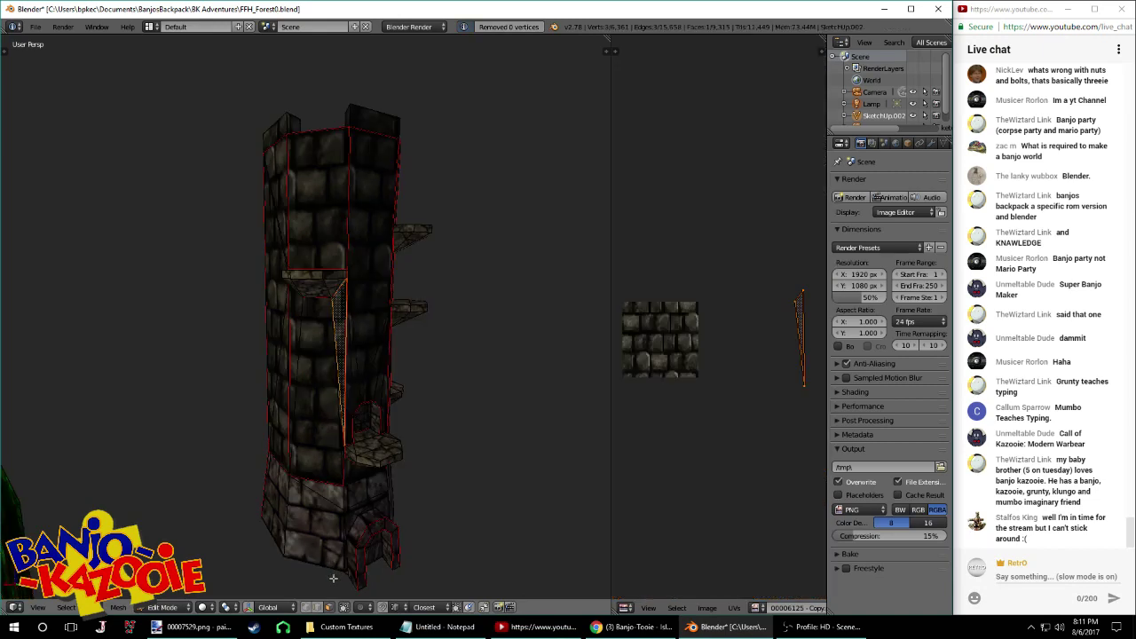
Switch to edge selection and mark the edge above the tower's base, below the doorway ledge, as a seam
click(321, 609)
middle_drag(330, 555, 453, 465)
middle_drag(325, 461, 408, 462)
right_click(294, 463)
key(ctrl+e)
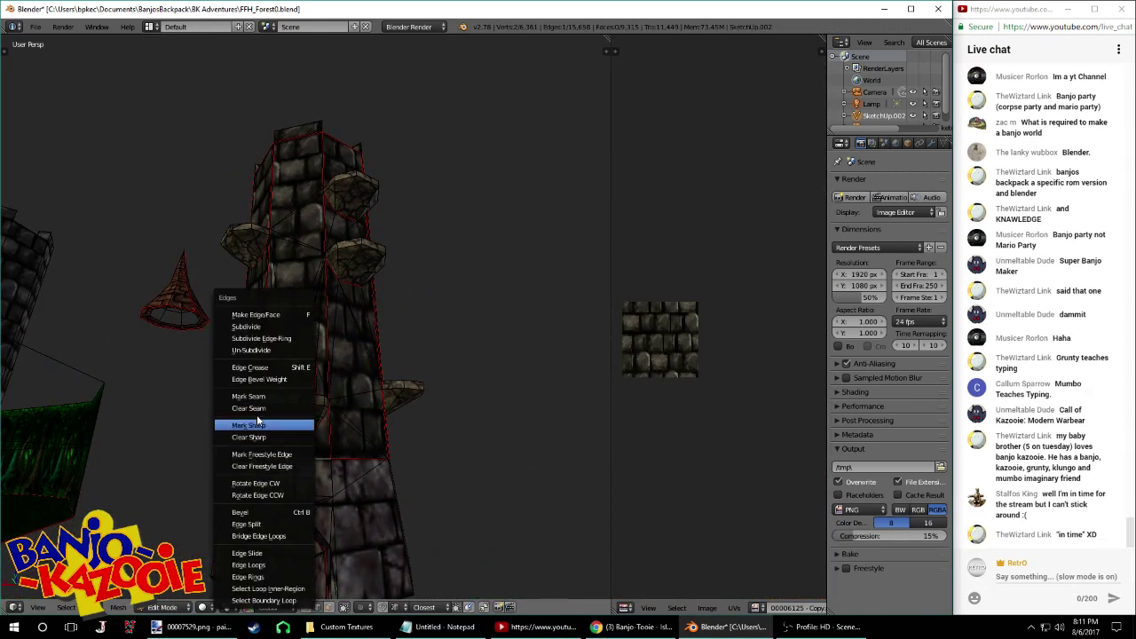
click(259, 397)
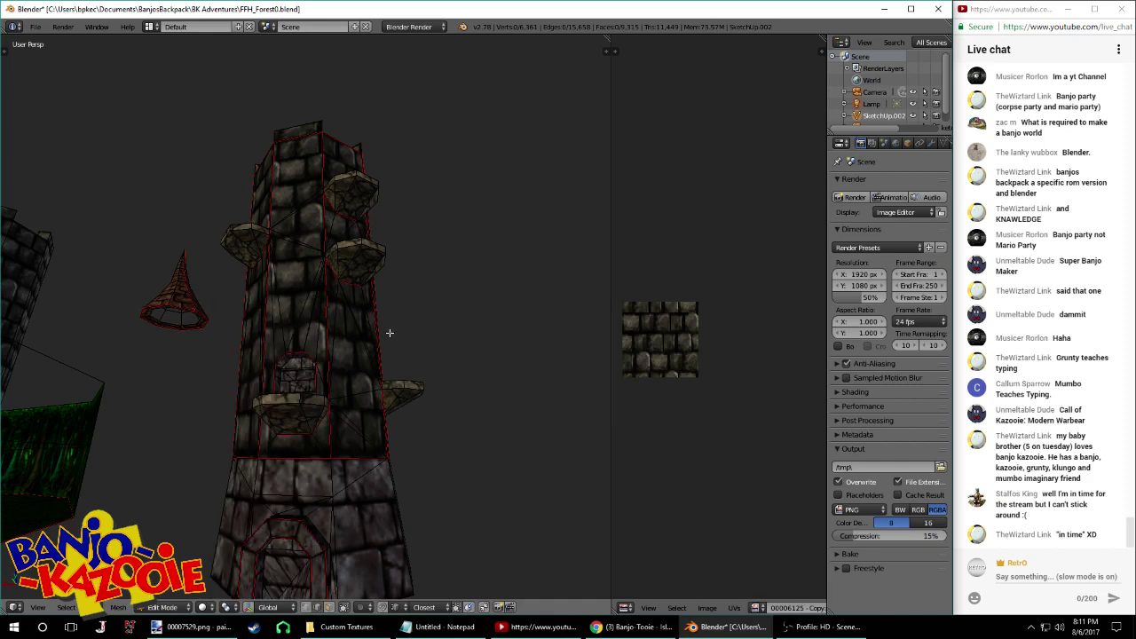
Select the whole mesh, run Remove Doubles again, and reduce the selection to one edge on the tower
key(a)
key(w)
click(388, 332)
scroll(357, 334, up, 3)
scroll(358, 334, down, 2)
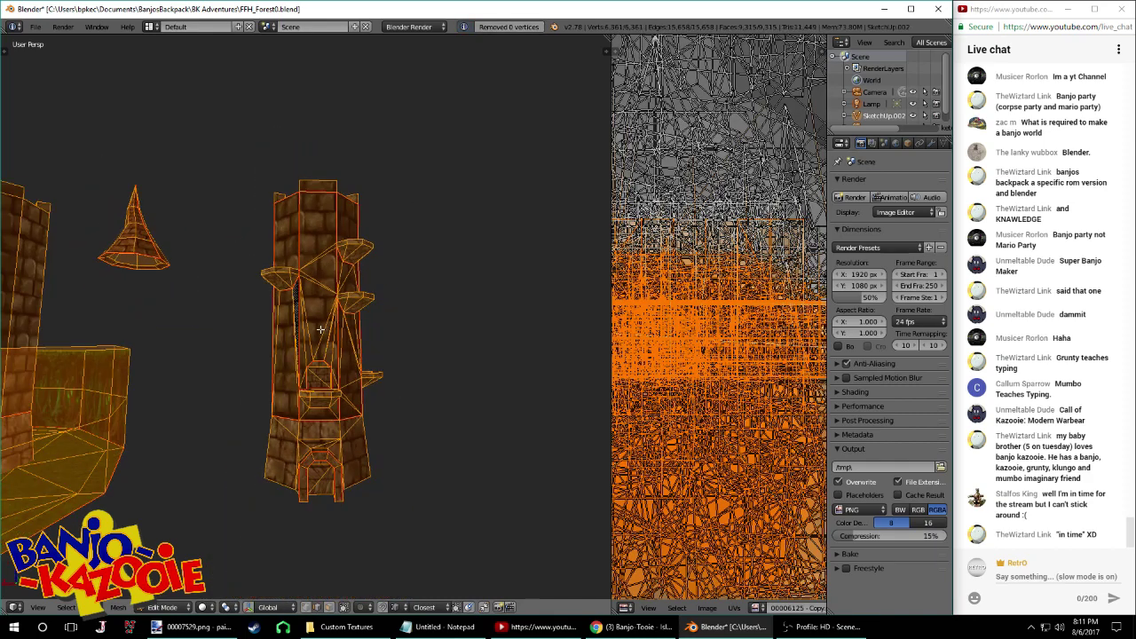
right_click(332, 332)
scroll(311, 301, up, 6)
Examine the tower's brick texture outside Edit Mode, up close around the doorway ledge and from several sides
key(Tab)
scroll(307, 308, down, 7)
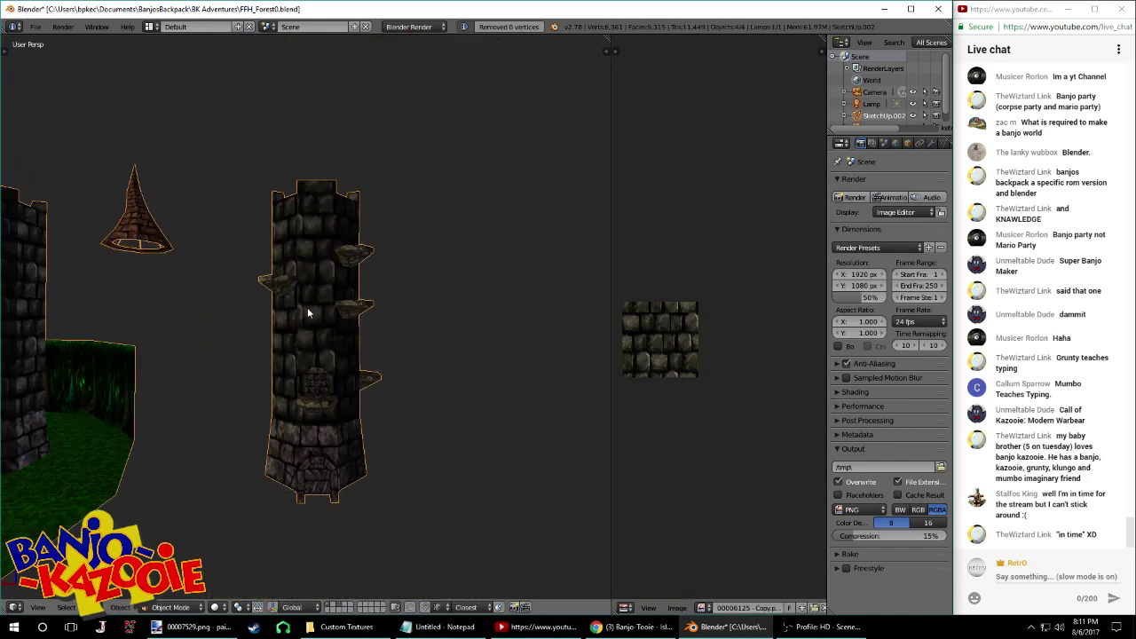
middle_drag(346, 322, 307, 306)
scroll(336, 342, up, 3)
scroll(307, 355, up, 5)
middle_drag(283, 484, 374, 416)
scroll(375, 417, down, 3)
scroll(376, 410, up, 5)
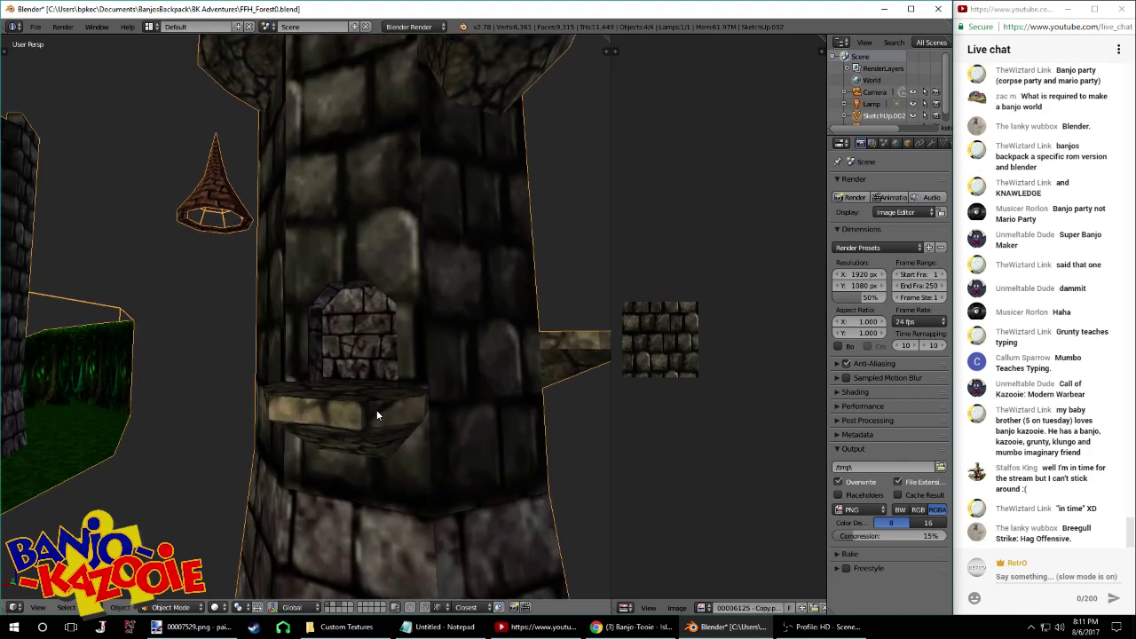
scroll(365, 404, down, 5)
Select the tower's connected wall faces panel by panel within their seam boundaries
key(Tab)
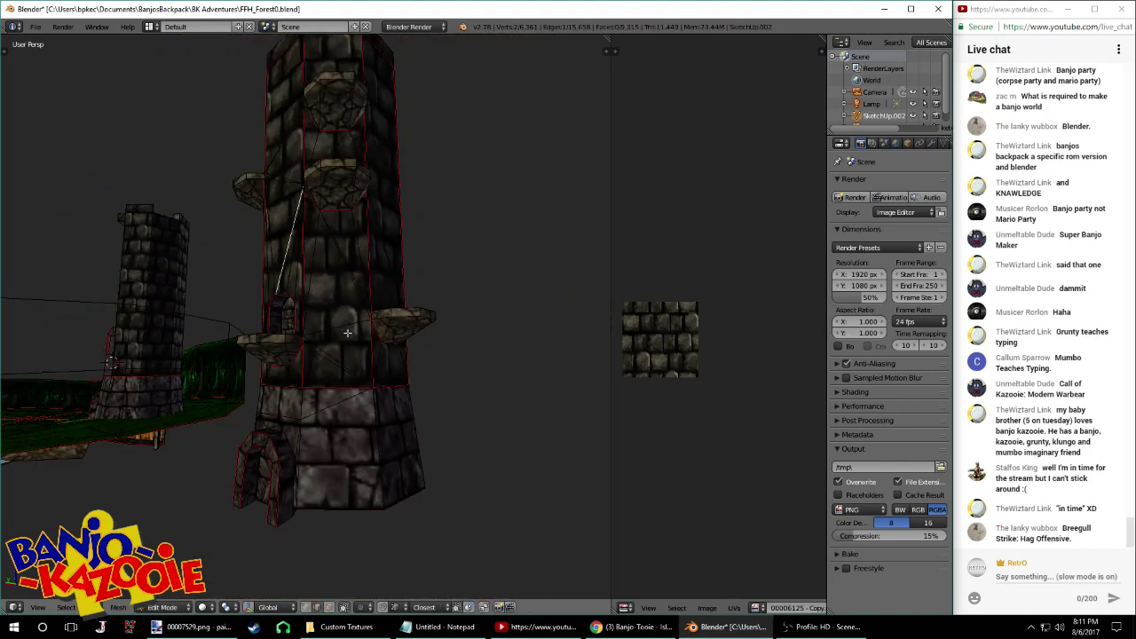
key(l)
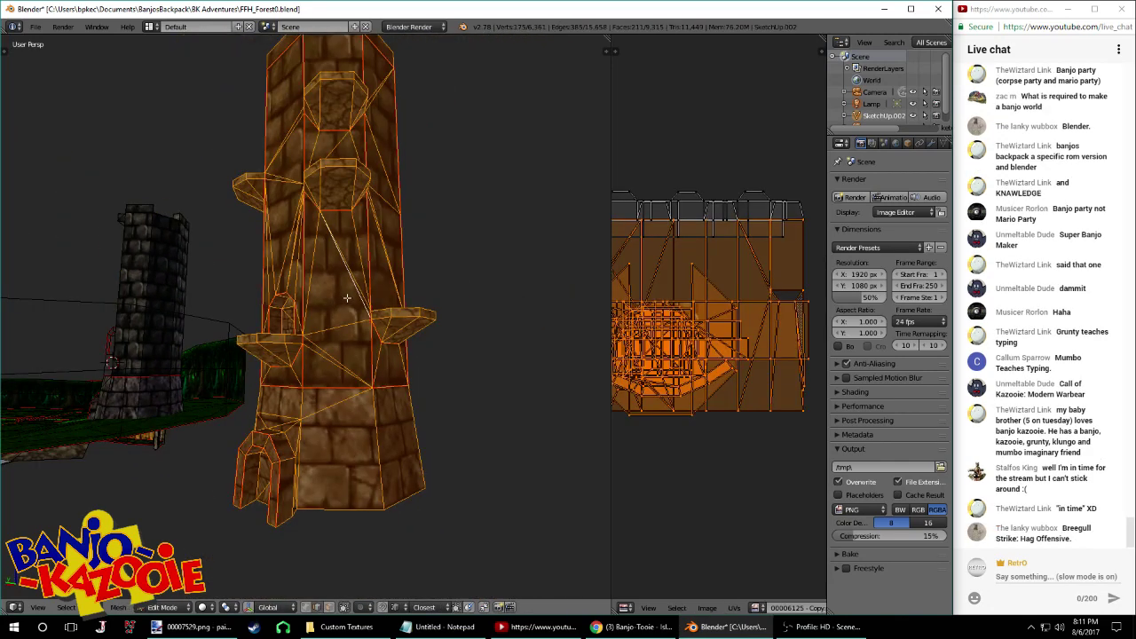
key(a)
key(l)
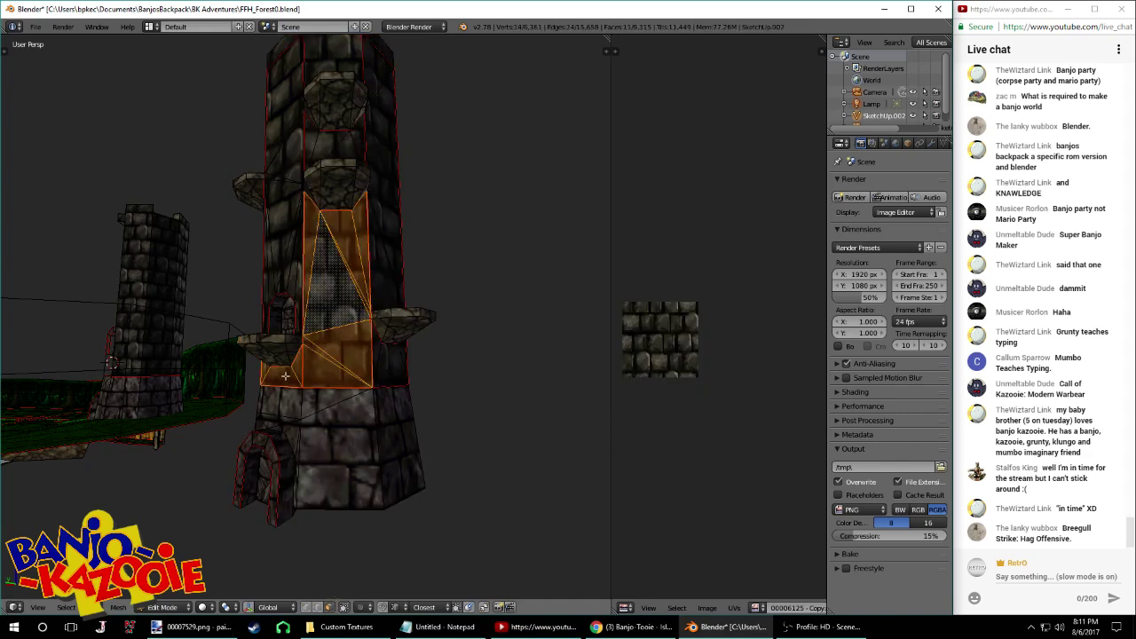
key(l)
key(l)
middle_drag(379, 132, 289, 256)
key(l)
key(l)
key(l)
key(l)
Check the tower from a distance outside Edit Mode and remove double vertices across the whole mesh
middle_drag(357, 157, 293, 266)
scroll(684, 379, down, 2)
scroll(483, 268, down, 4)
key(Tab)
mouse_move(441, 258)
middle_down()
mouse_move(409, 215)
mouse_move(394, 215)
mouse_move(254, 305)
mouse_move(458, 292)
mouse_move(380, 298)
mouse_move(467, 355)
mouse_move(502, 285)
mouse_move(418, 287)
mouse_move(428, 247)
middle_up()
key(Tab)
key(a)
key(a)
key(w)
click(429, 248)
Clear the selection and circle-select the entire textured tower through the wireframe
key(a)
right_click(434, 240)
key(c)
right_click(442, 233)
mouse_move(479, 302)
mouse_down()
mouse_move(471, 289)
mouse_move(464, 375)
mouse_up()
right_click(464, 374)
middle_drag(457, 359, 441, 386)
Duplicate the selected tower along X beside the original and restore the textured display
key(shift+d)
key(x)
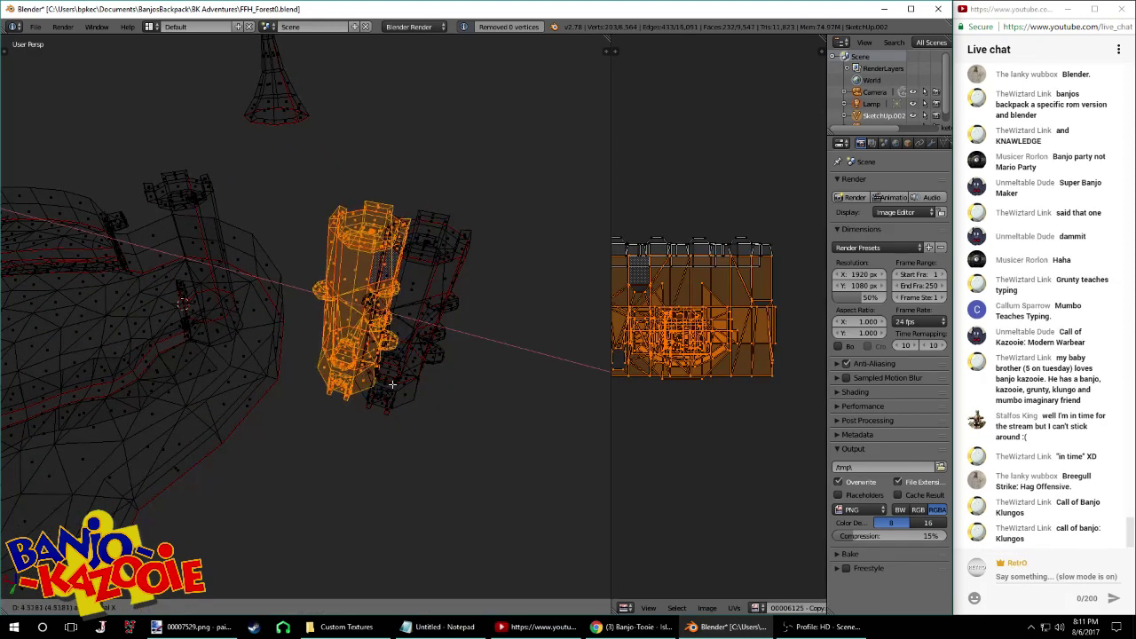
click(354, 371)
middle_drag(354, 371, 405, 347)
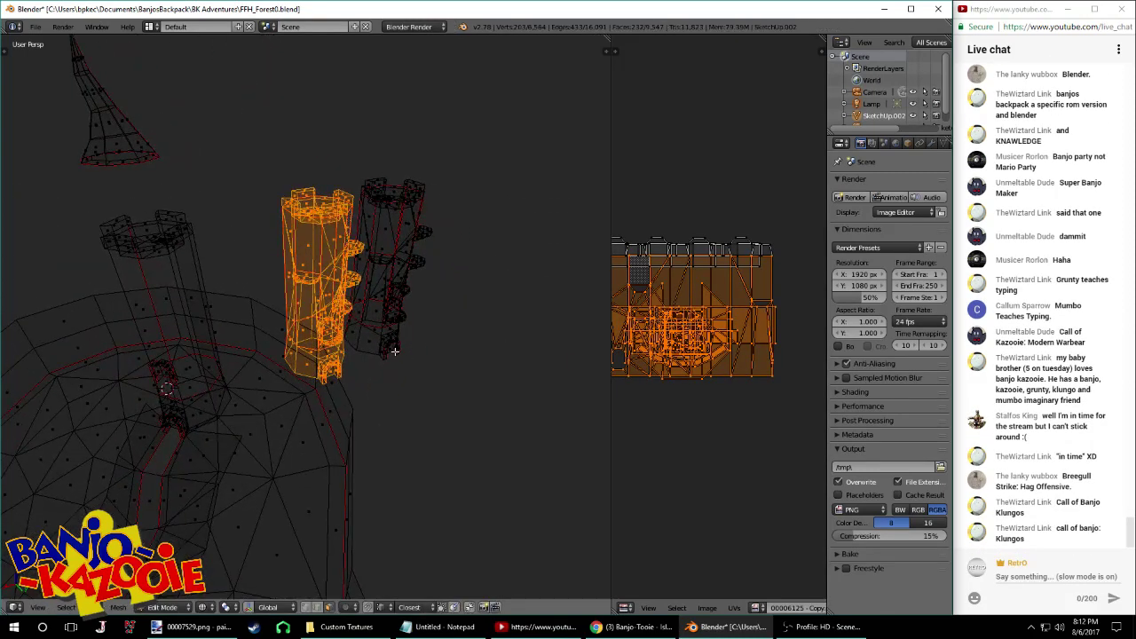
key(alt+z)
text(gz)
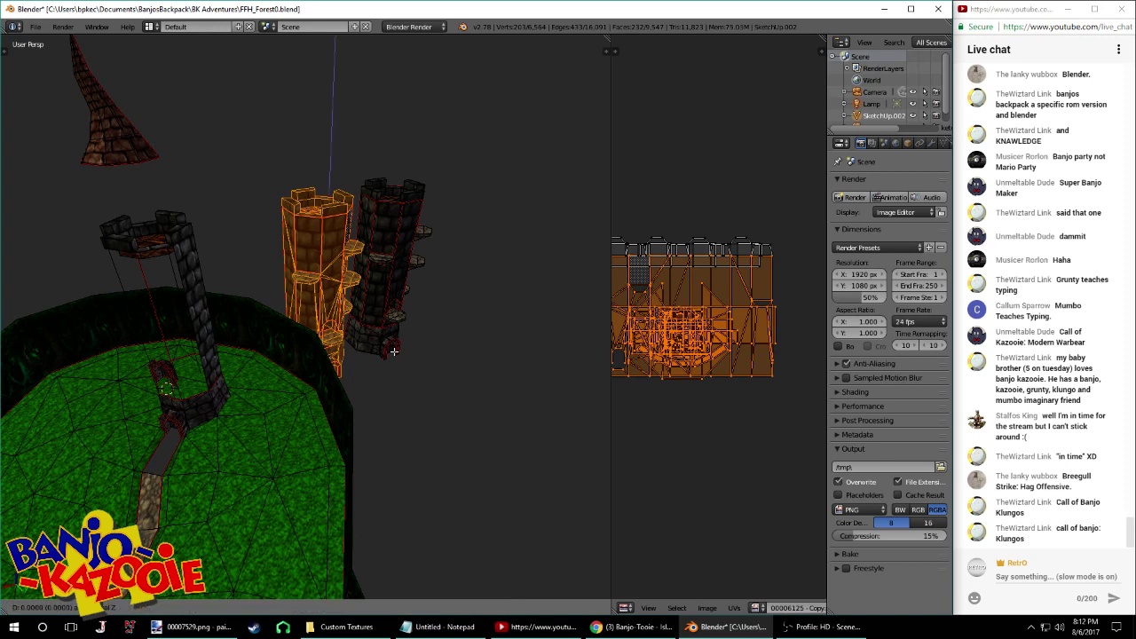
text(-100)
key(Escape)
key(g)
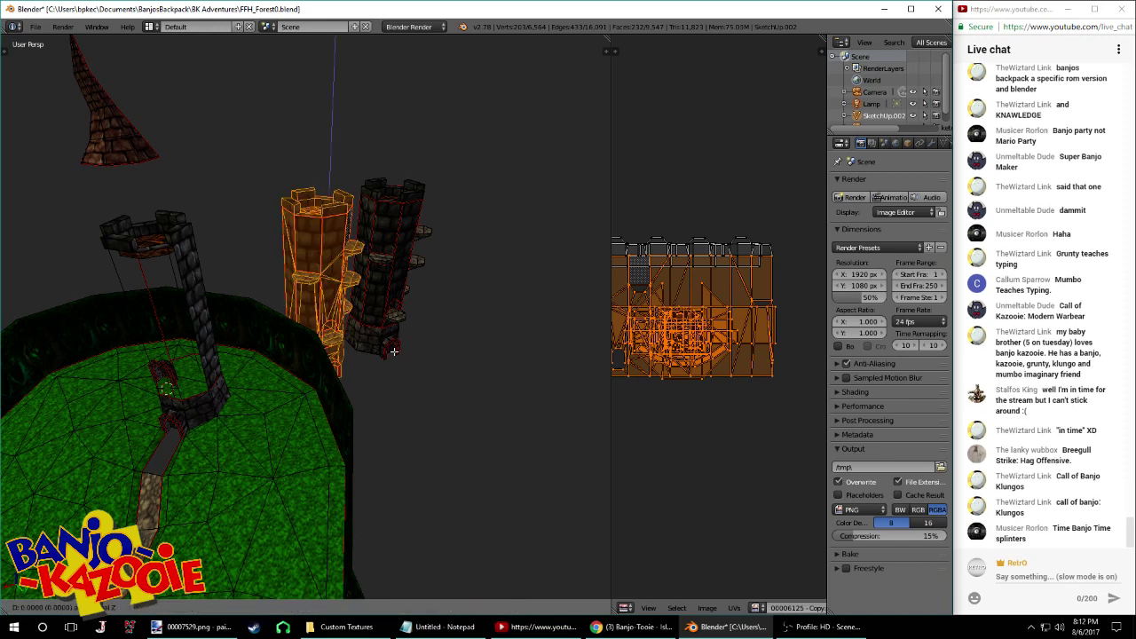
key(Escape)
Rotate the duplicated tower by -45° about the Z axis
key(r)
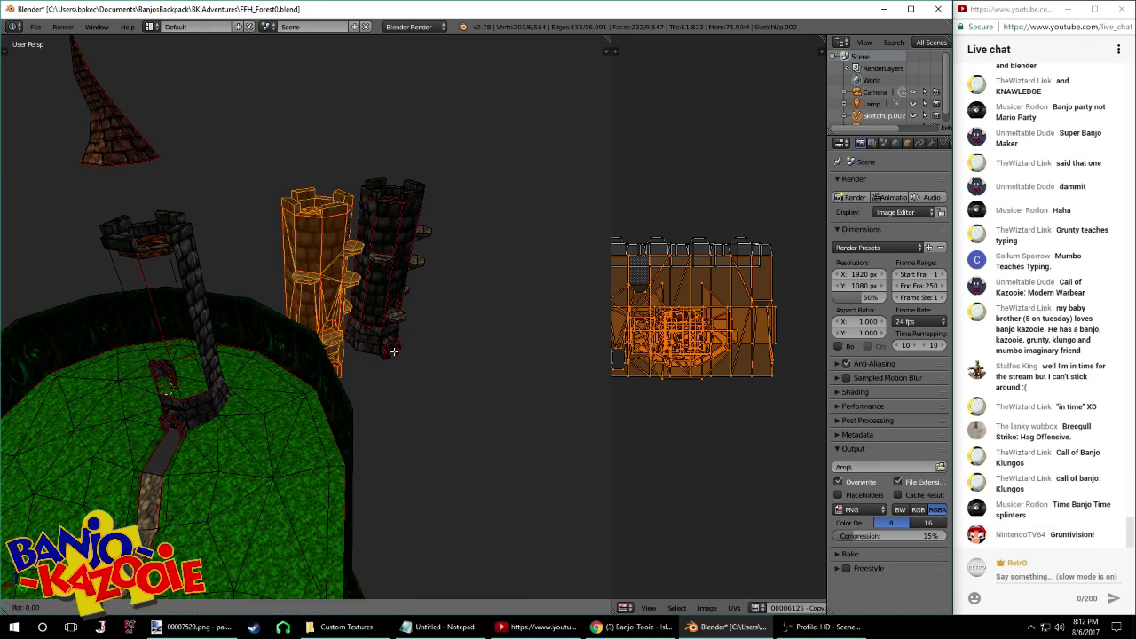
key(z)
key(z)
text(z90)
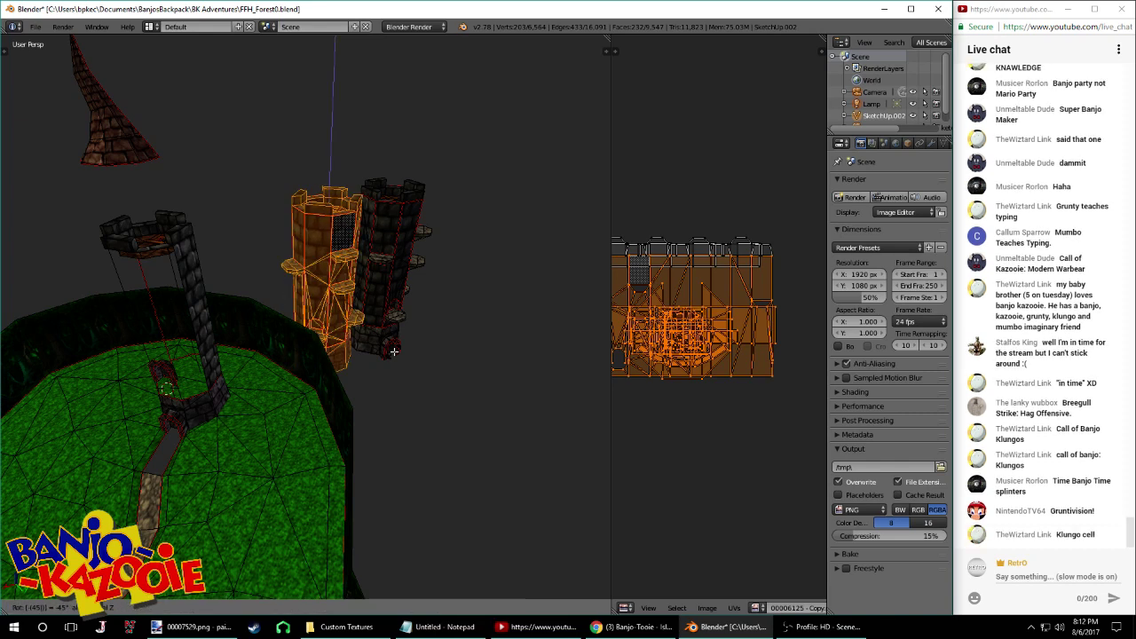
key(Return)
middle_drag(404, 352, 410, 307)
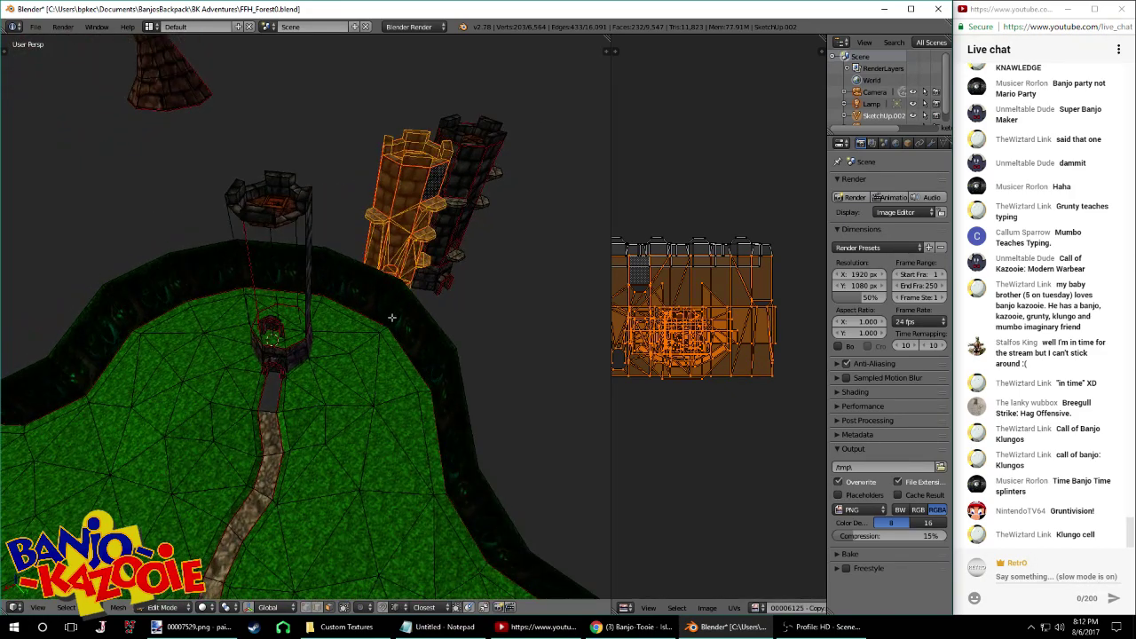
Move the rotated tower copy onto the grass hill beside the incomplete tower at the end of the path
key(g)
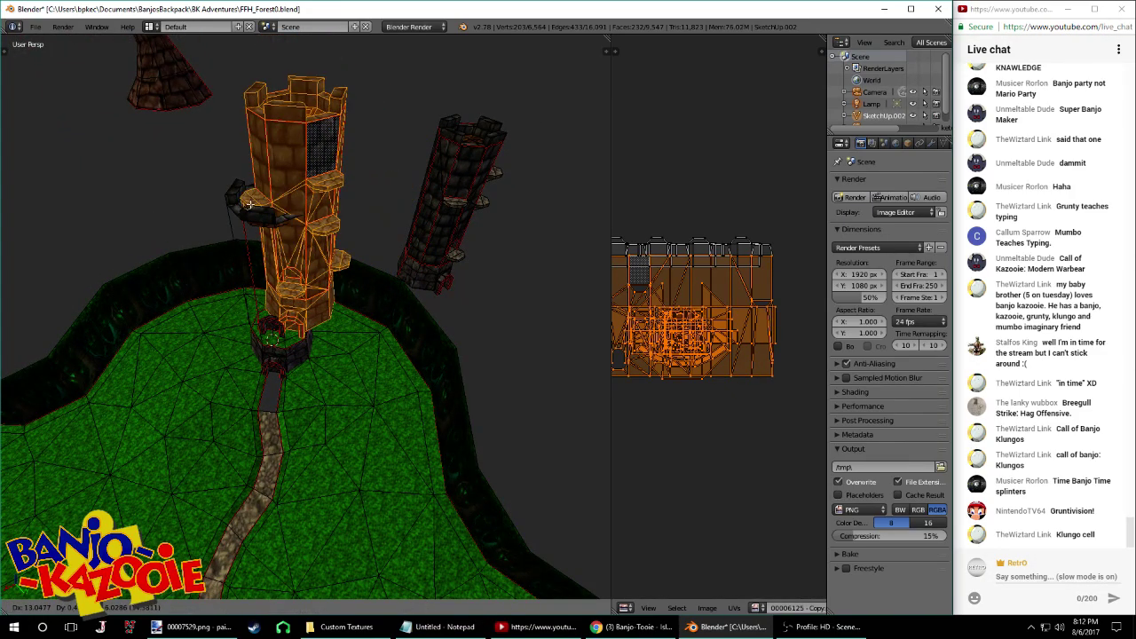
click(259, 238)
key(g)
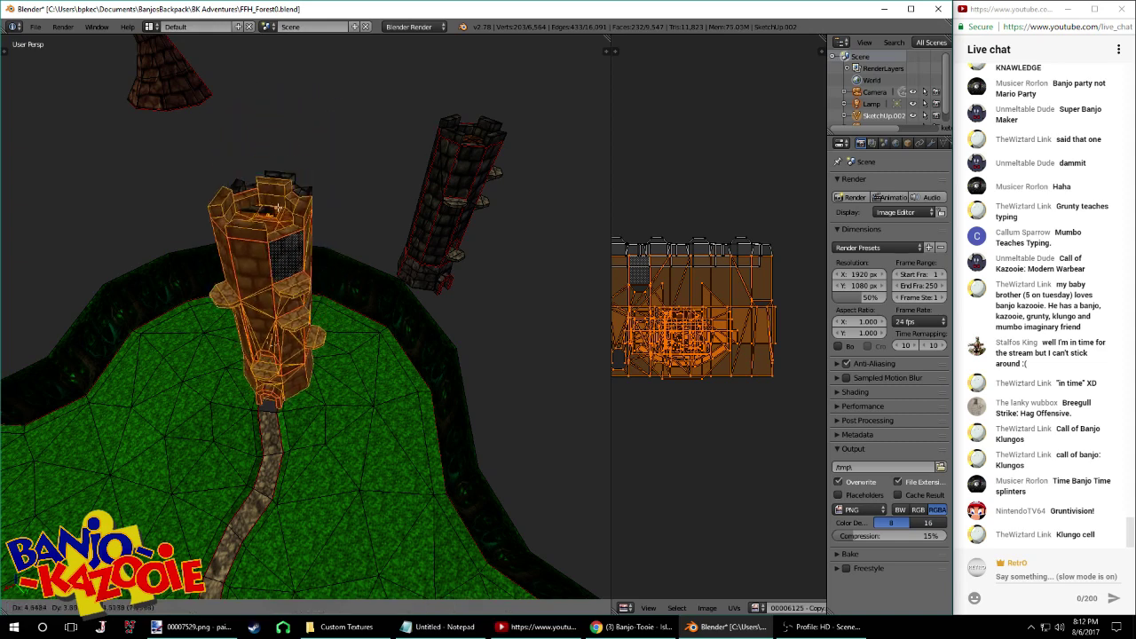
click(327, 156)
middle_drag(327, 156, 322, 137)
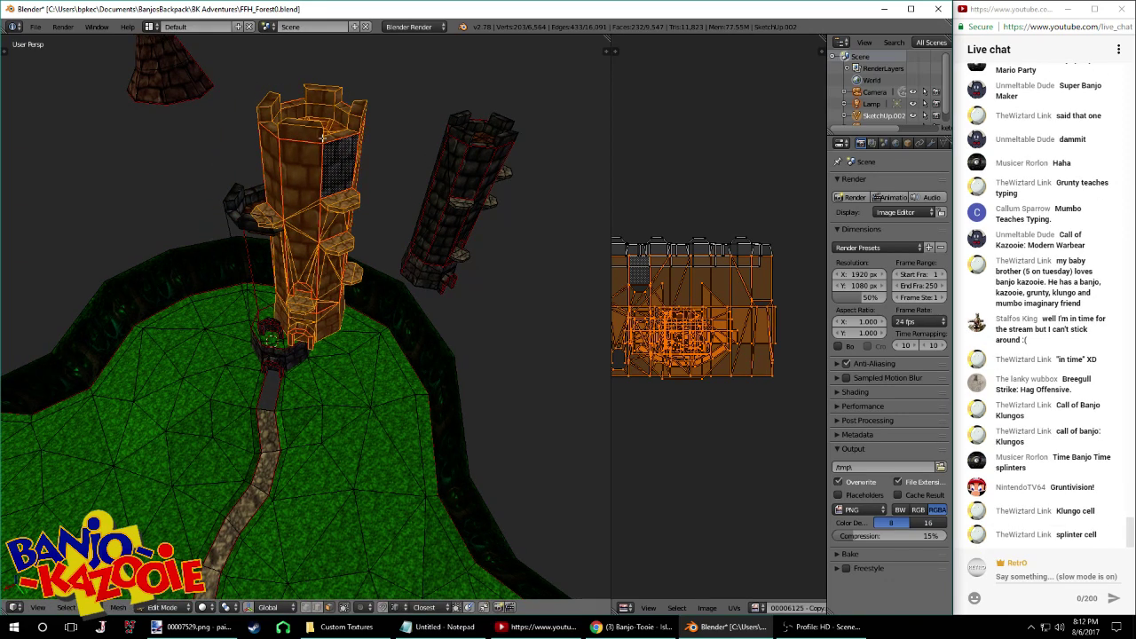
Select all connected faces of the rotated tower copy and move it toward the incomplete tower on the hill
right_click(321, 128)
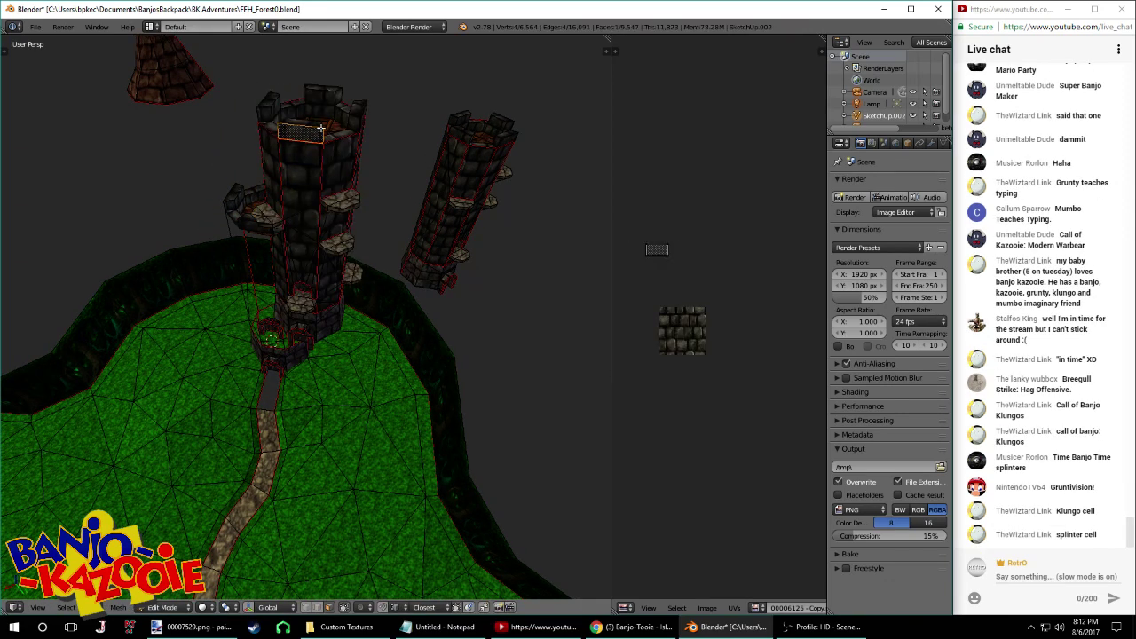
key(l)
key(a)
key(l)
middle_drag(320, 144, 375, 224)
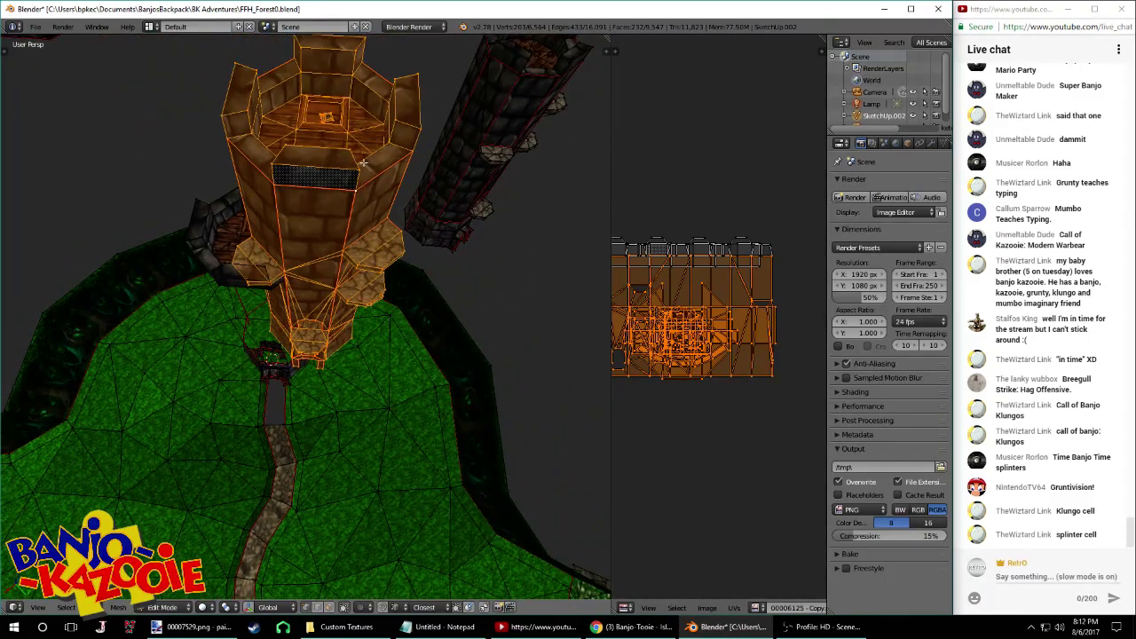
key(g)
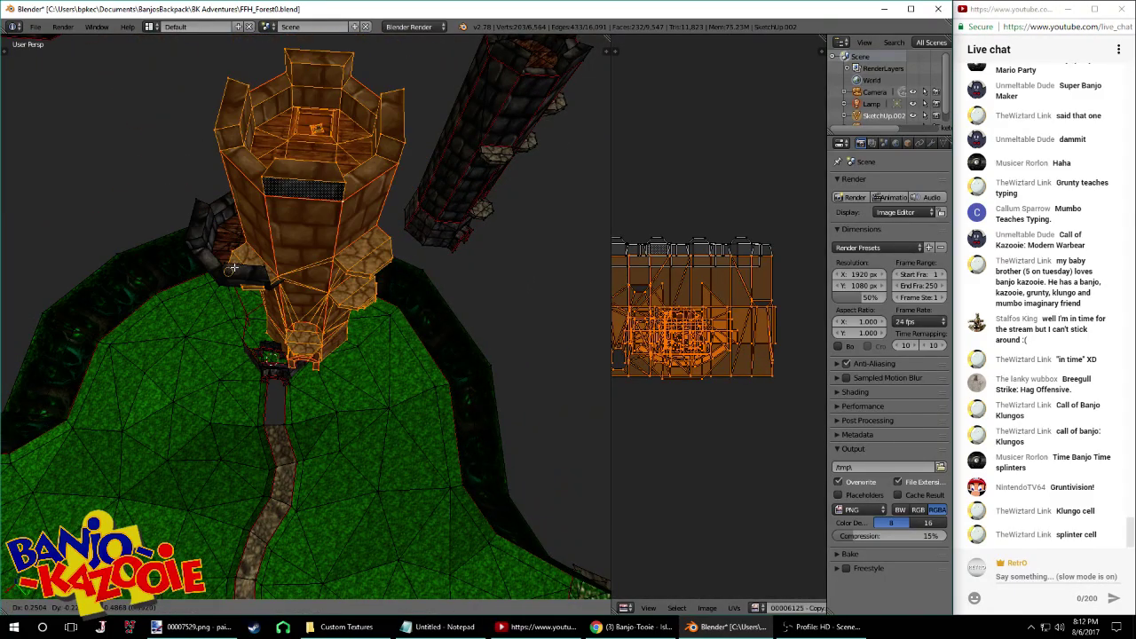
click(233, 270)
Shift the tower copy along X over the incomplete tower, and lower it along Z onto the stone base
shift+middle_drag(234, 270, 306, 227)
key(g)
key(x)
click(275, 263)
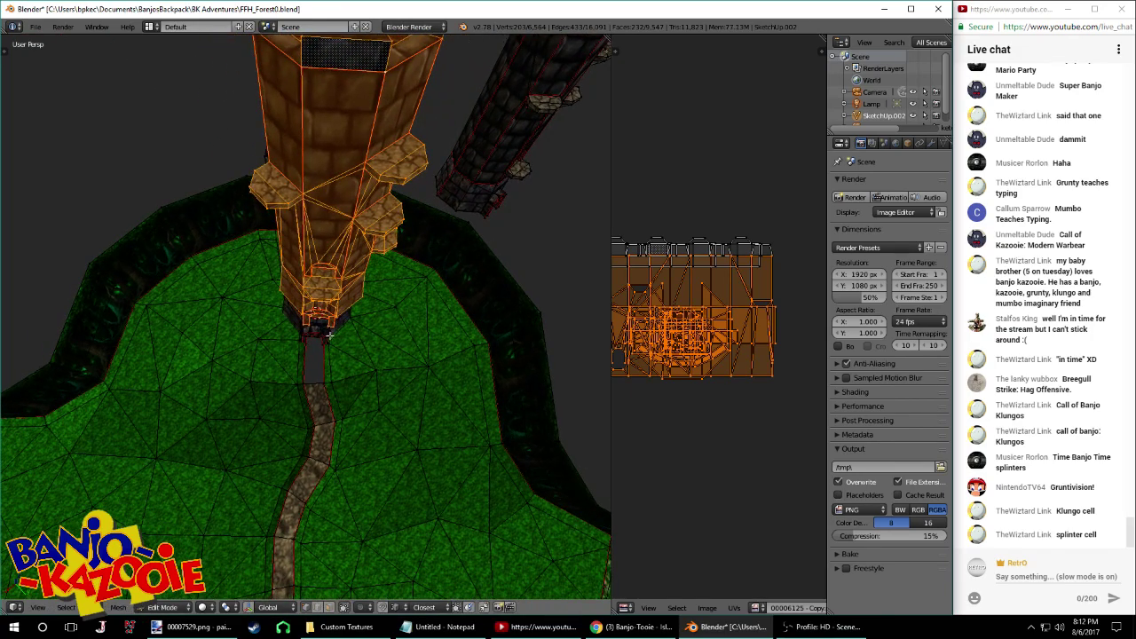
scroll(329, 334, up, 8)
middle_drag(377, 366, 426, 258)
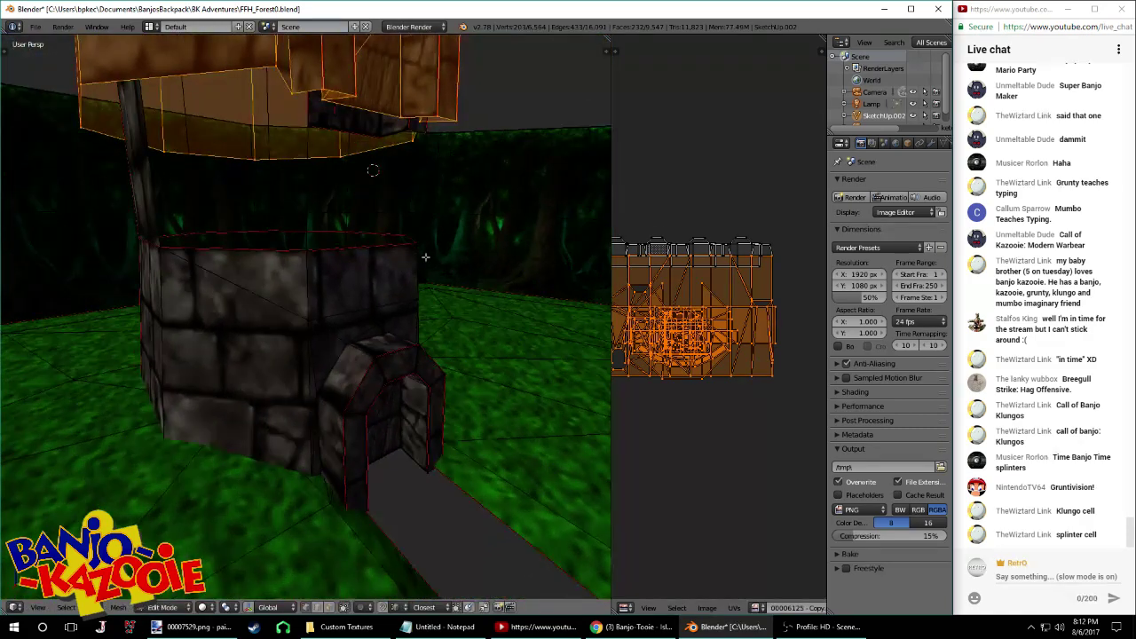
key(g)
key(z)
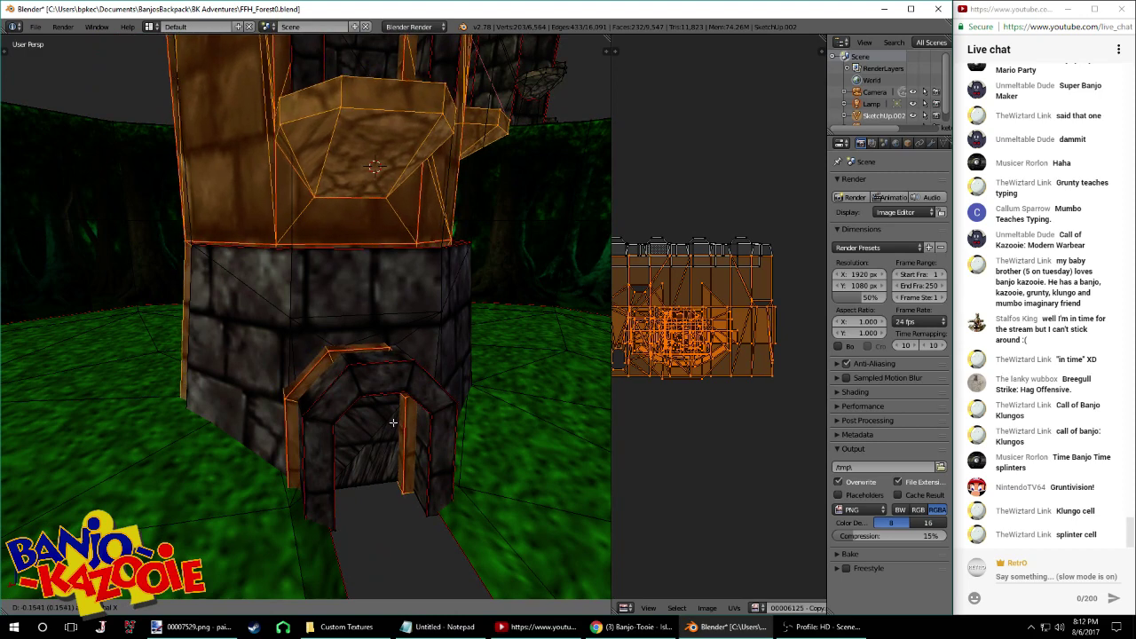
click(395, 446)
Fine-align the tower copy with the incomplete tower's base and doorway along Y and X
key(g)
key(y)
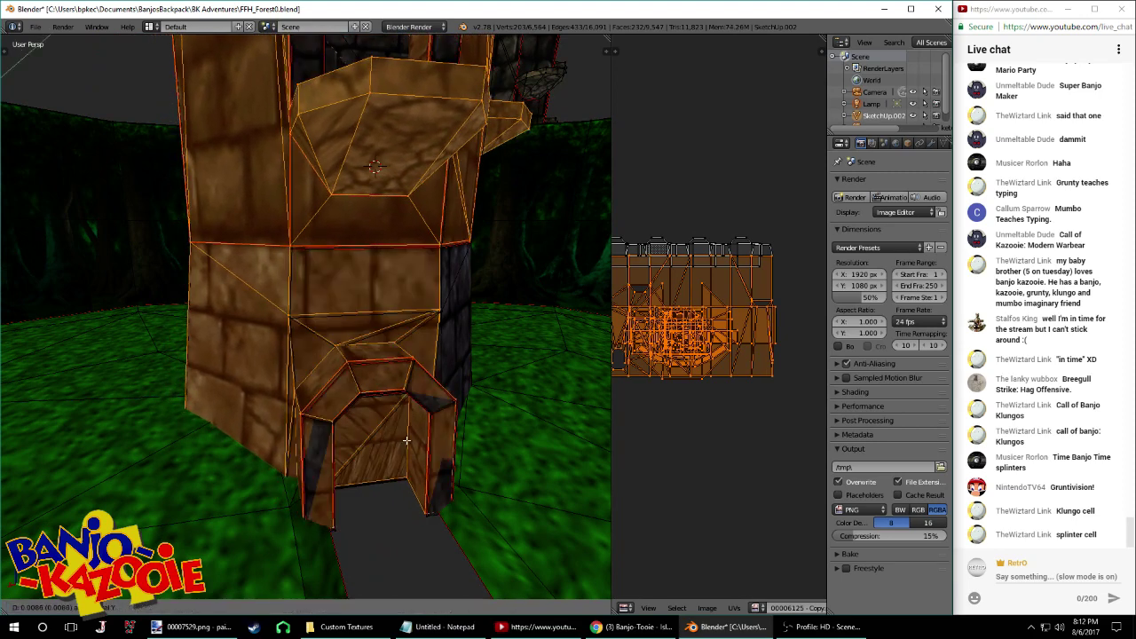
click(408, 440)
key(g)
key(x)
click(409, 438)
middle_drag(408, 437, 357, 234)
scroll(329, 357, down, 5)
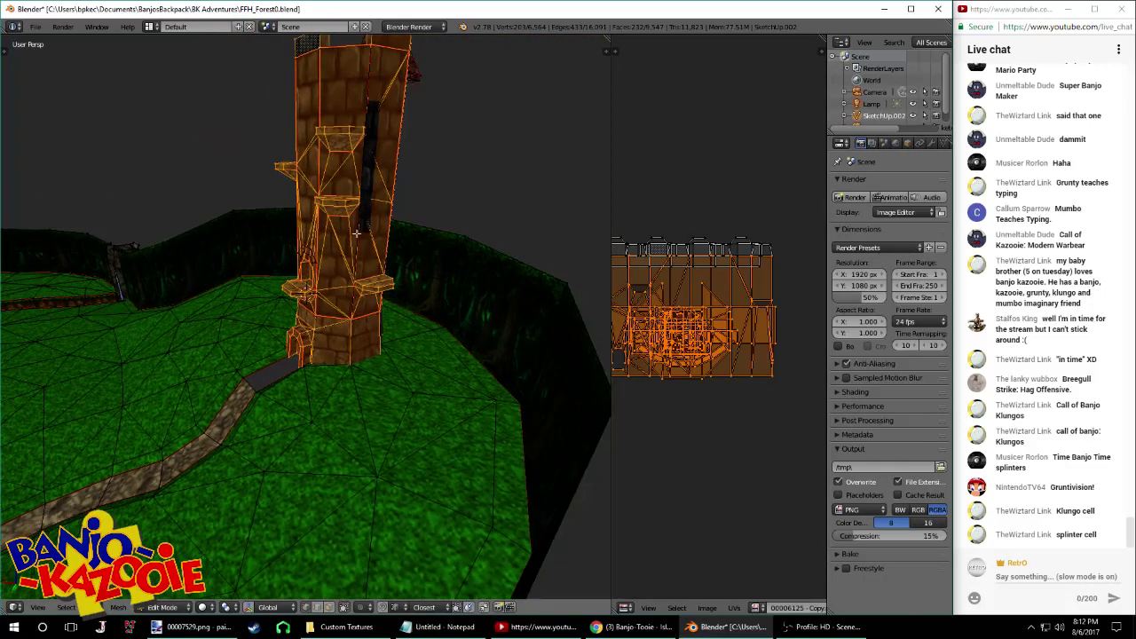
right_click(369, 185)
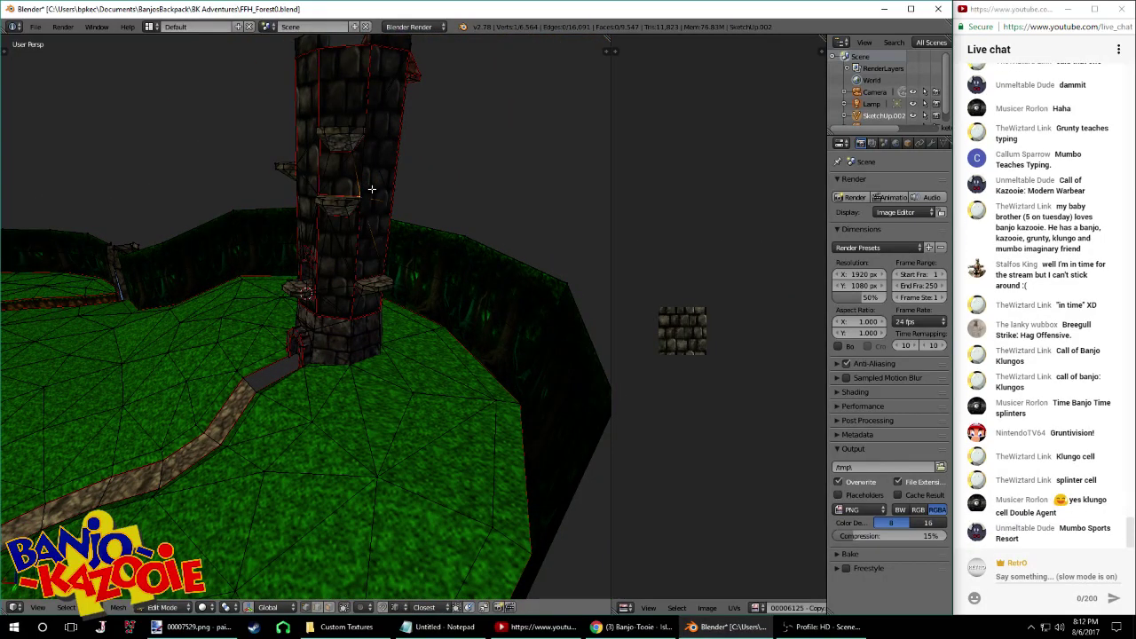
key(ctrl+z)
key(ctrl+shift+z)
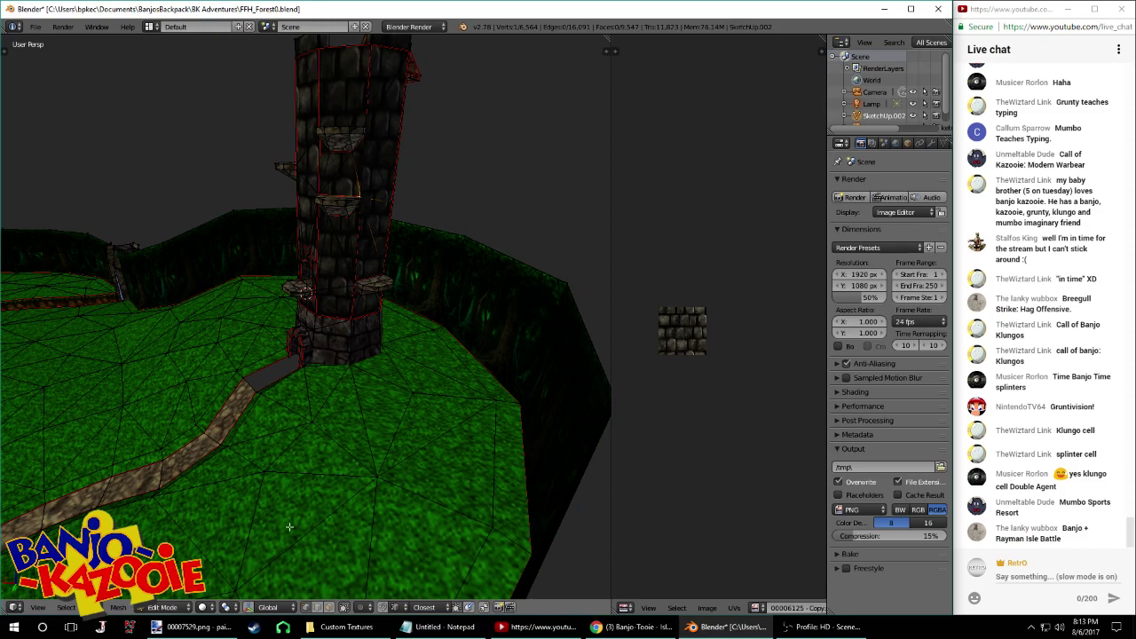
key(ctrl+l)
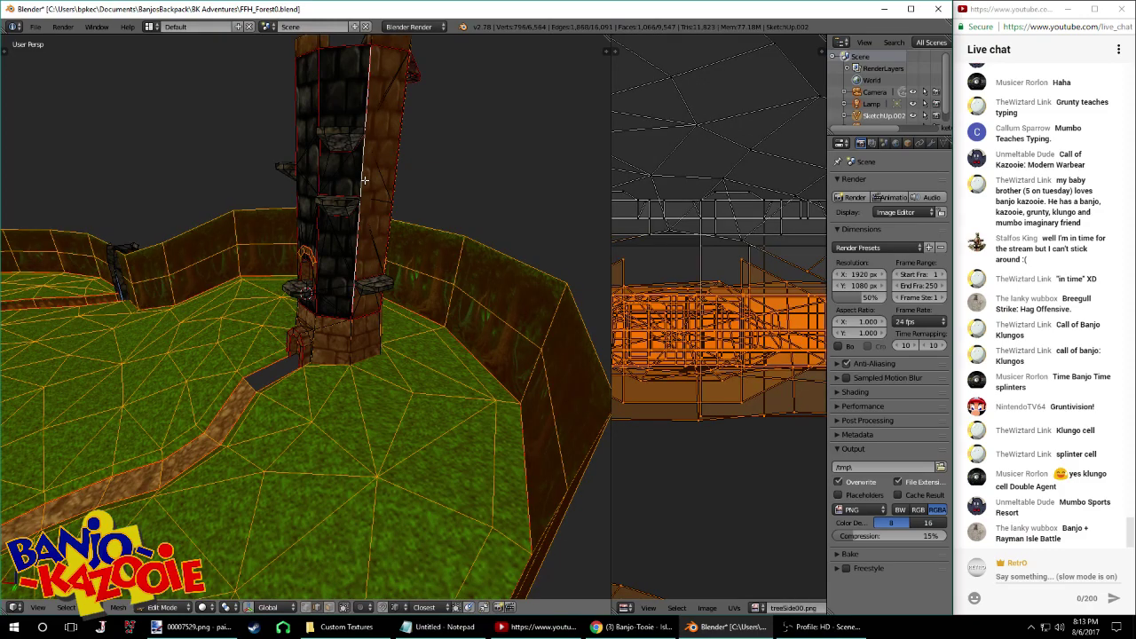
key(ctrl+z)
Select the old incomplete tower's linked geometry inside the new tower and delete it
middle_drag(366, 177, 361, 217)
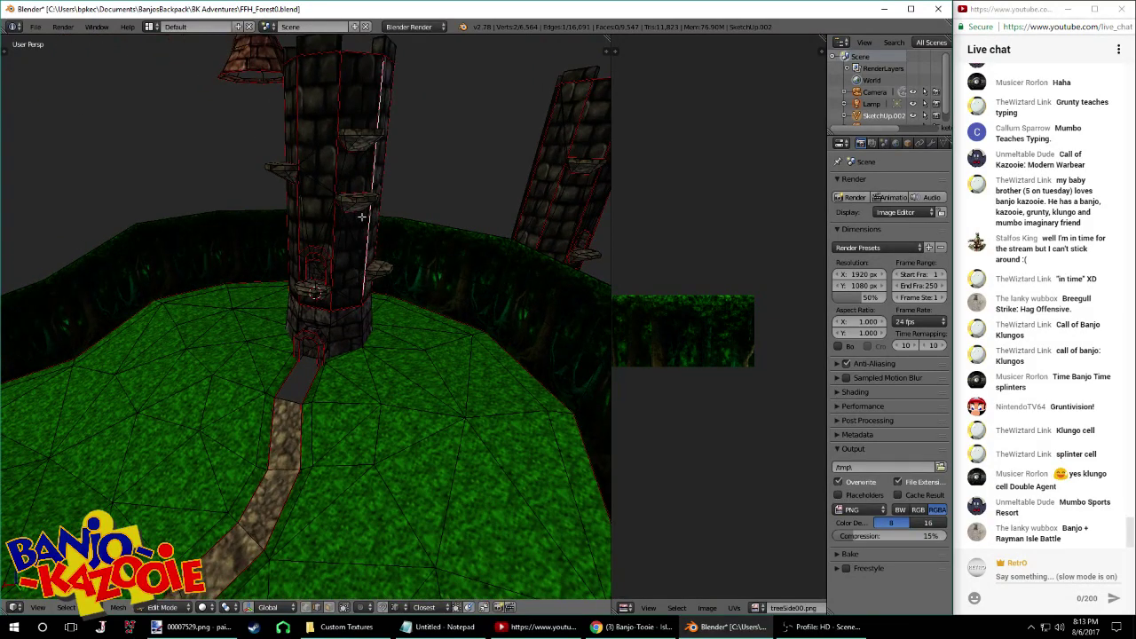
key(l)
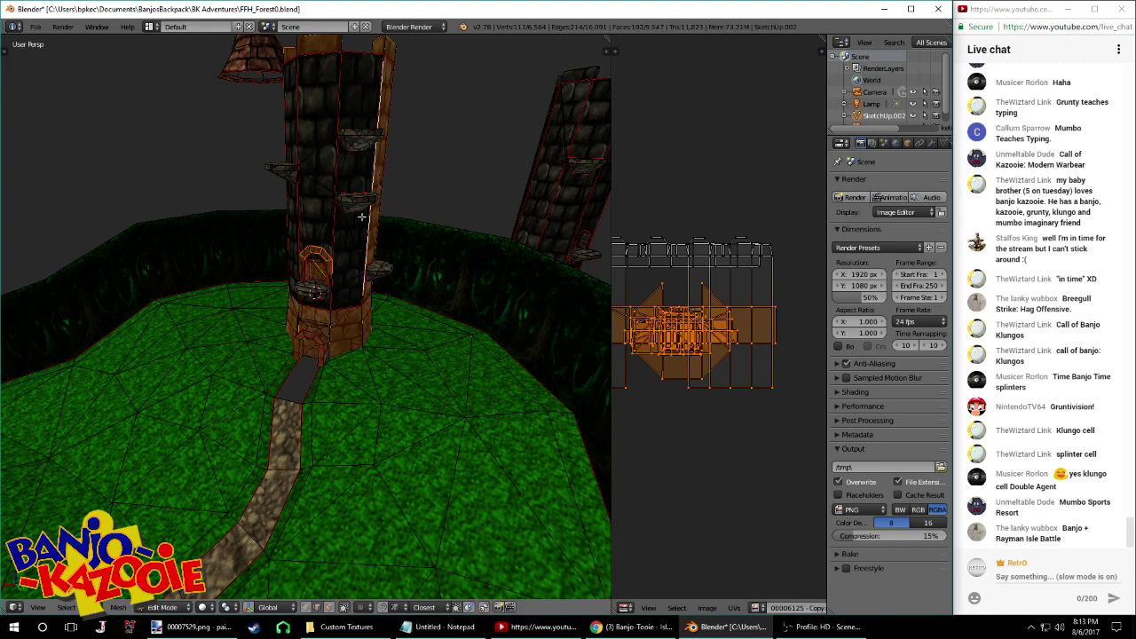
key(x)
click(338, 193)
middle_drag(345, 263, 381, 249)
key(ctrl+z)
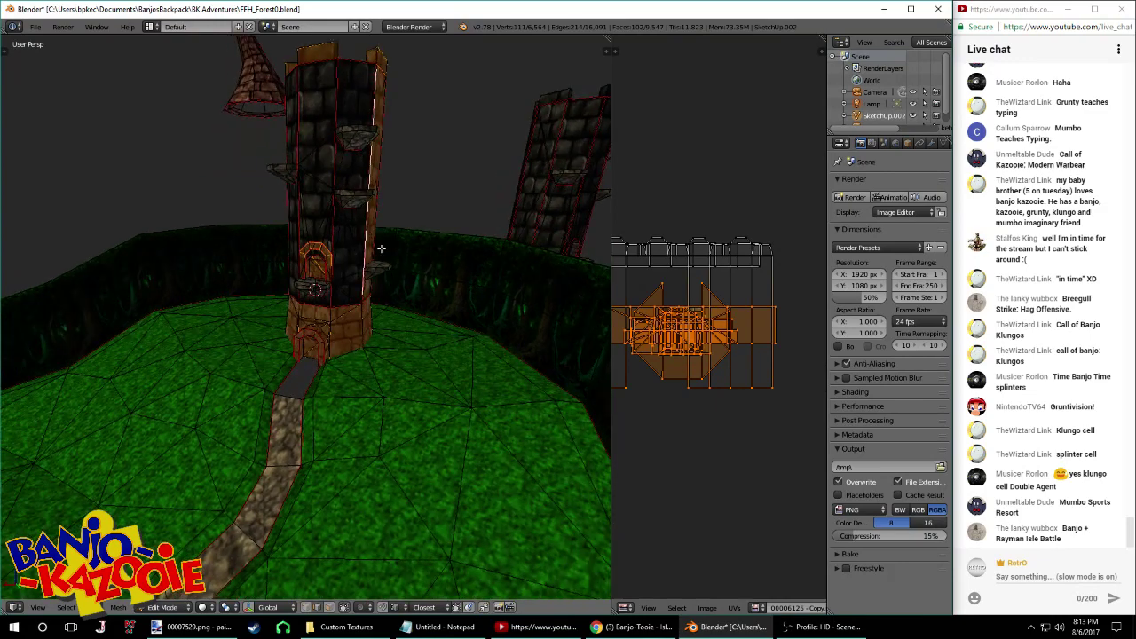
key(x)
click(388, 249)
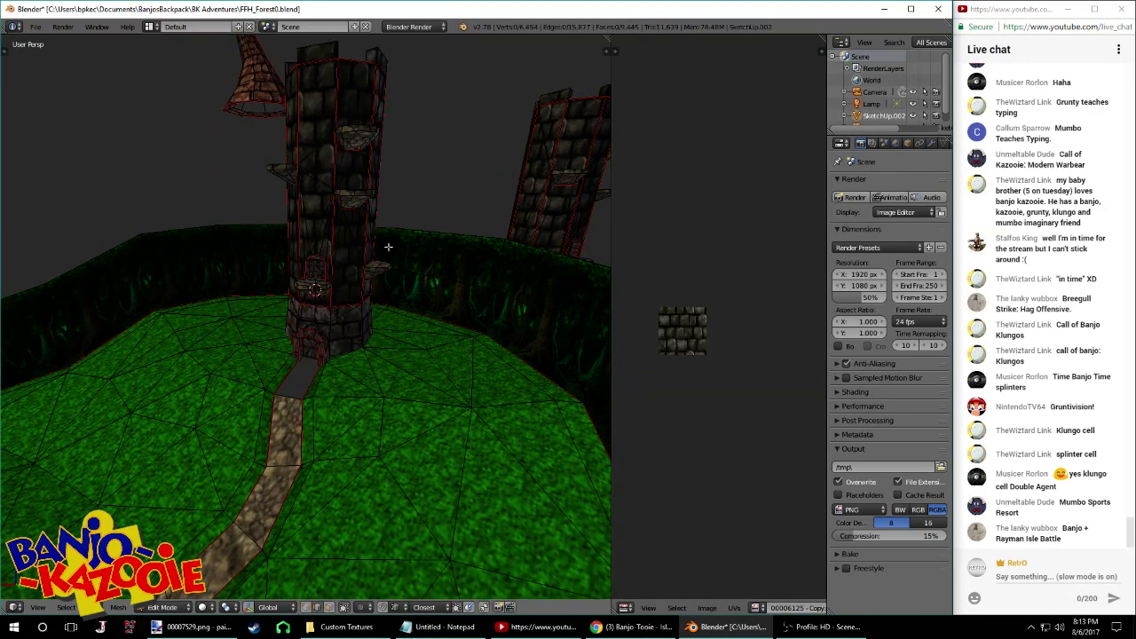
Try lowering the new tower along Z to check for leftover geometry from the old one
middle_drag(388, 248, 382, 182)
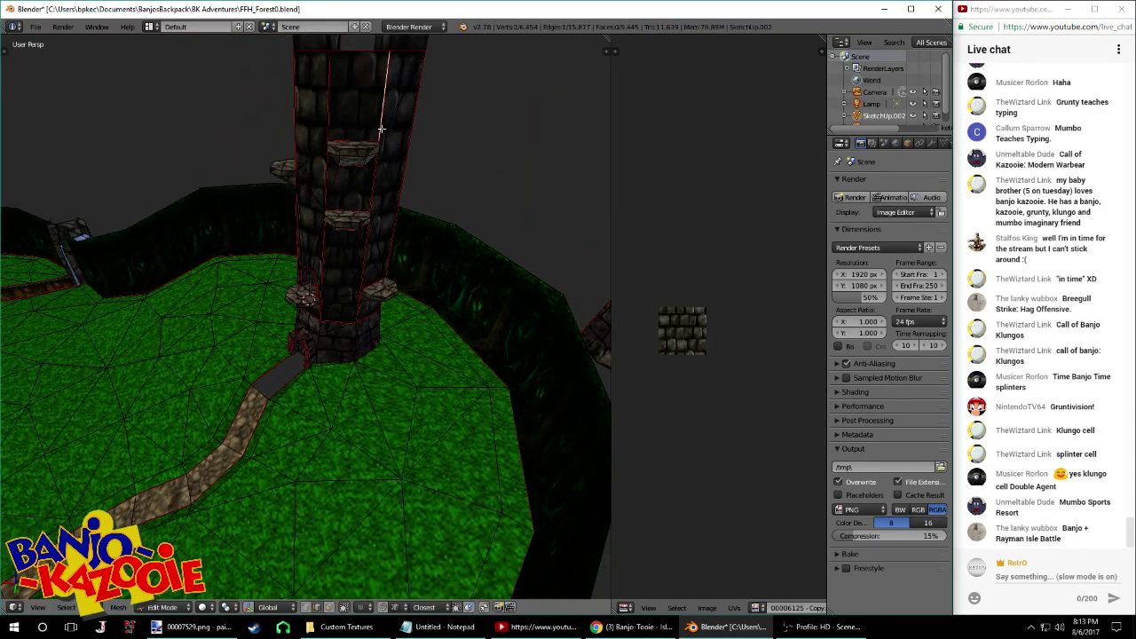
key(l)
key(g)
key(z)
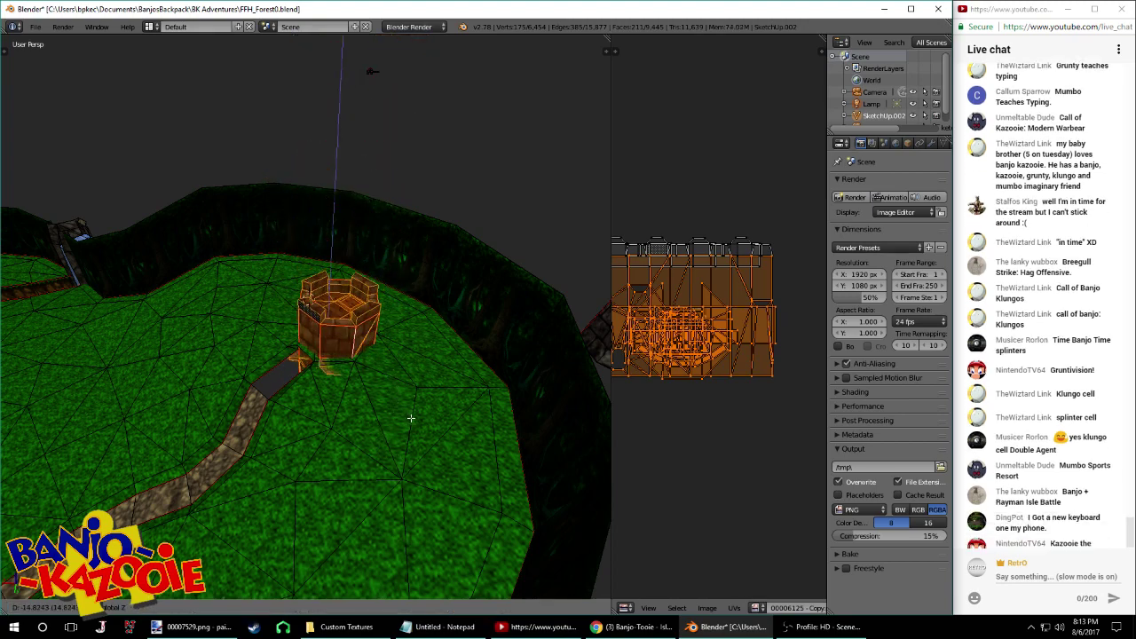
right_click(411, 416)
Try deleting the small dark linked piece on the tower's wooden trapdoor, and undo the deletion
middle_drag(438, 193, 401, 313)
scroll(403, 266, up, 5)
mouse_move(408, 182)
shift+middle_down()
mouse_move(329, 323)
mouse_move(319, 316)
shift+middle_up()
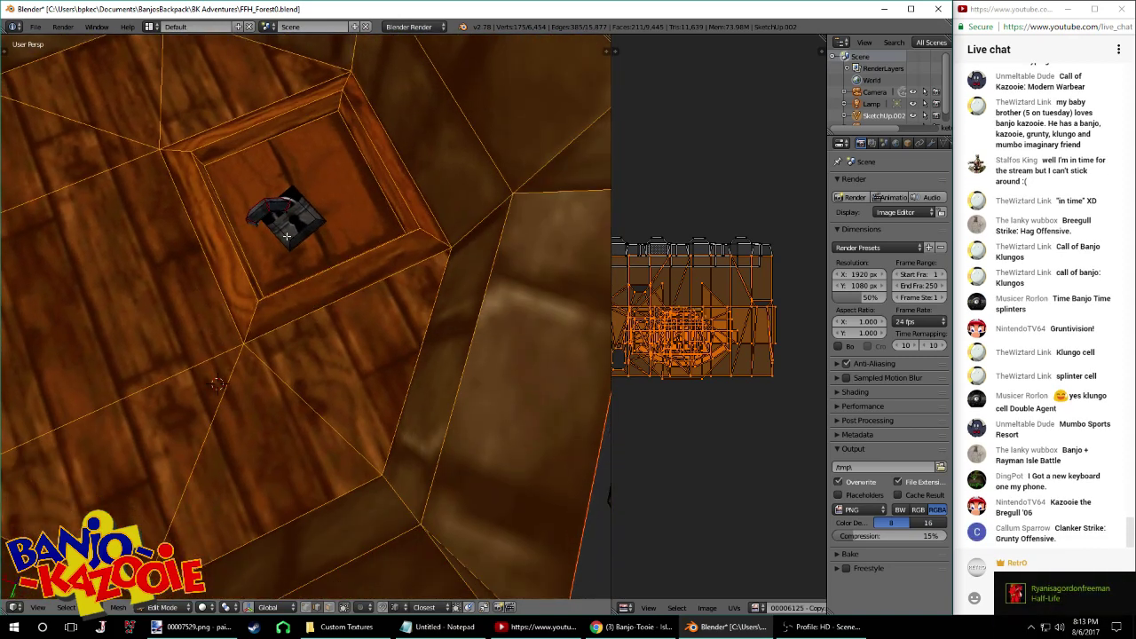
key(a)
key(l)
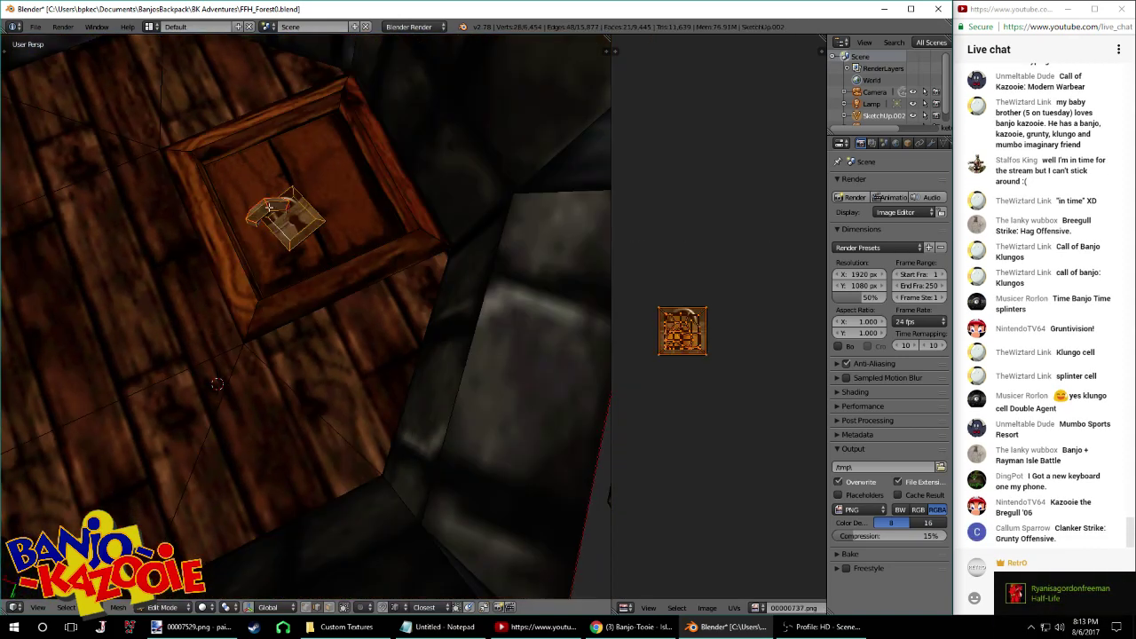
key(x)
click(268, 210)
key(ctrl+z)
key(ctrl+z)
key(ctrl+z)
key(ctrl+z)
Delete the leftover linked piece overlapping the handle at the centre of the tower's wooden trapdoor
middle_drag(303, 214, 318, 218)
scroll(319, 218, down, 5)
scroll(325, 266, up, 5)
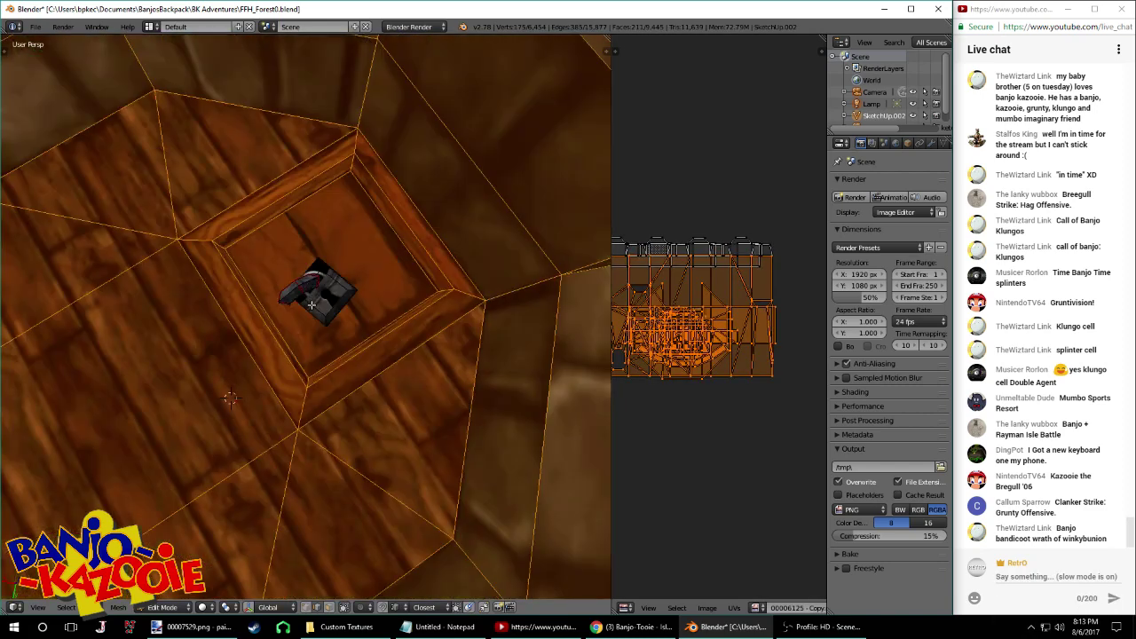
key(a)
key(l)
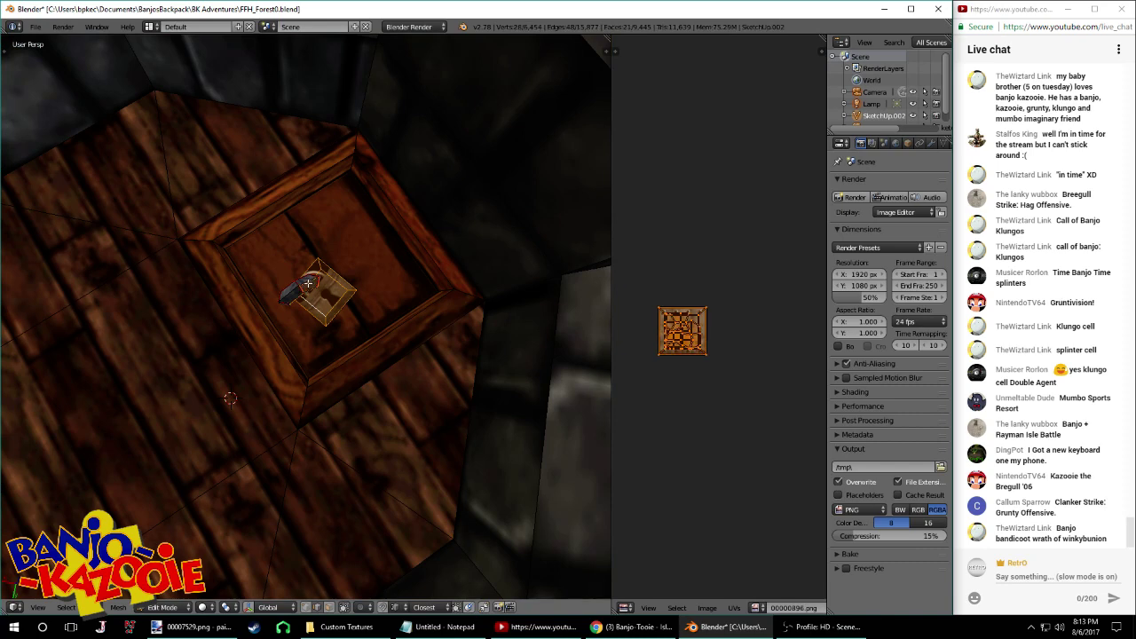
key(x)
click(297, 284)
scroll(350, 259, down, 7)
middle_drag(398, 261, 388, 223)
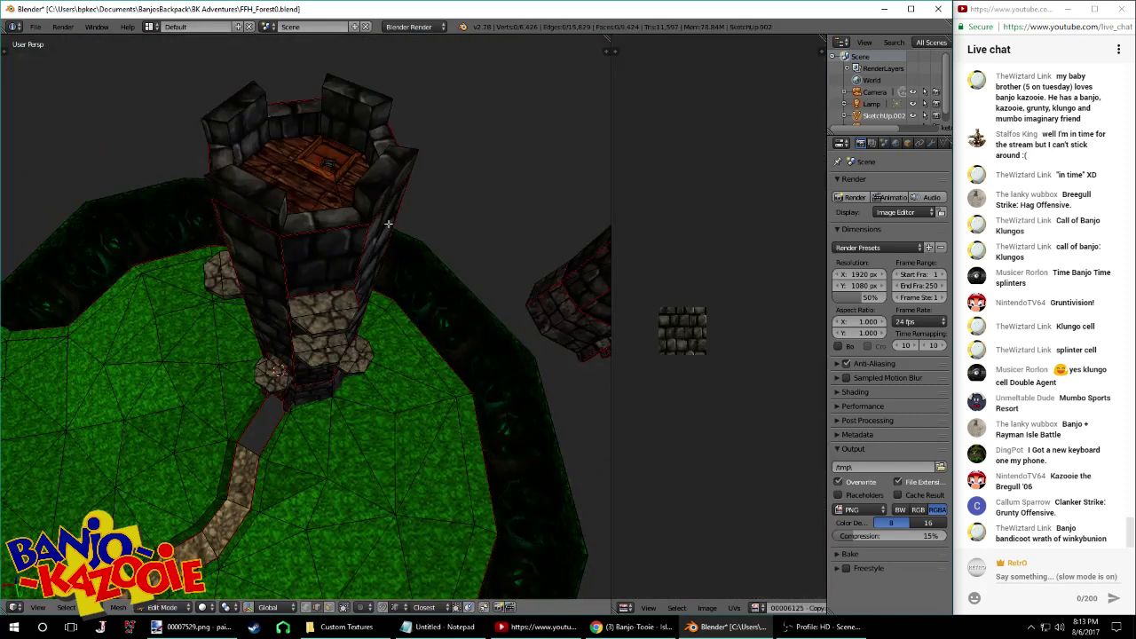
Remove doubles across the entire level mesh and switch to Object Mode
key(a)
key(w)
click(388, 223)
key(Tab)
middle_drag(359, 271, 391, 214)
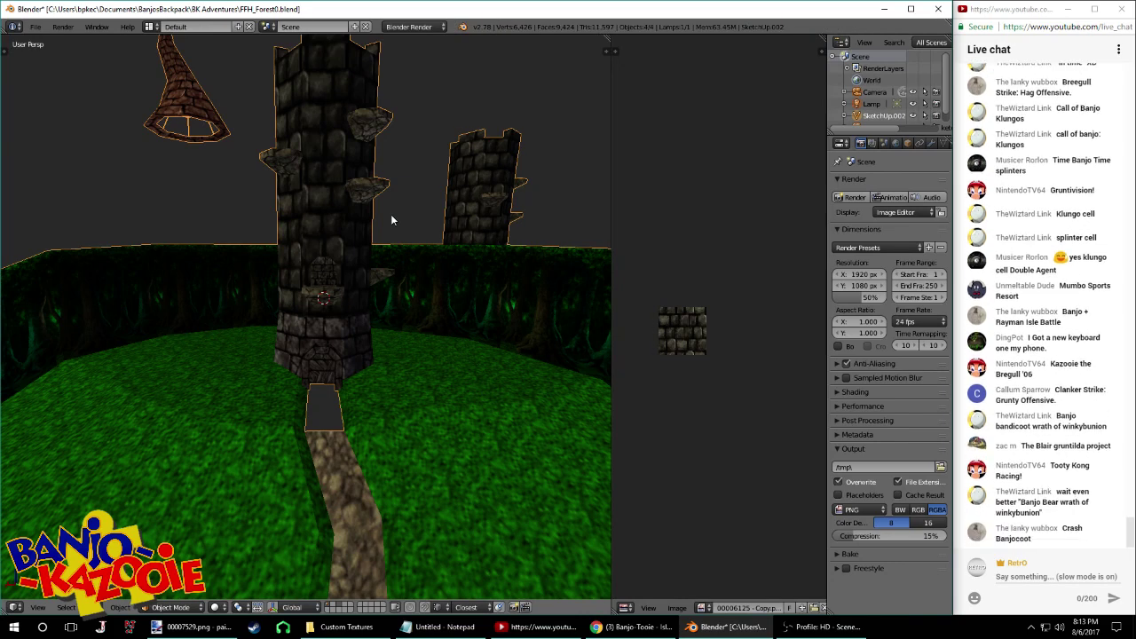
click(631, 627)
click(839, 9)
scroll(789, 209, down, 1)
scroll(788, 210, up, 1)
click(914, 11)
key(alt+Tab)
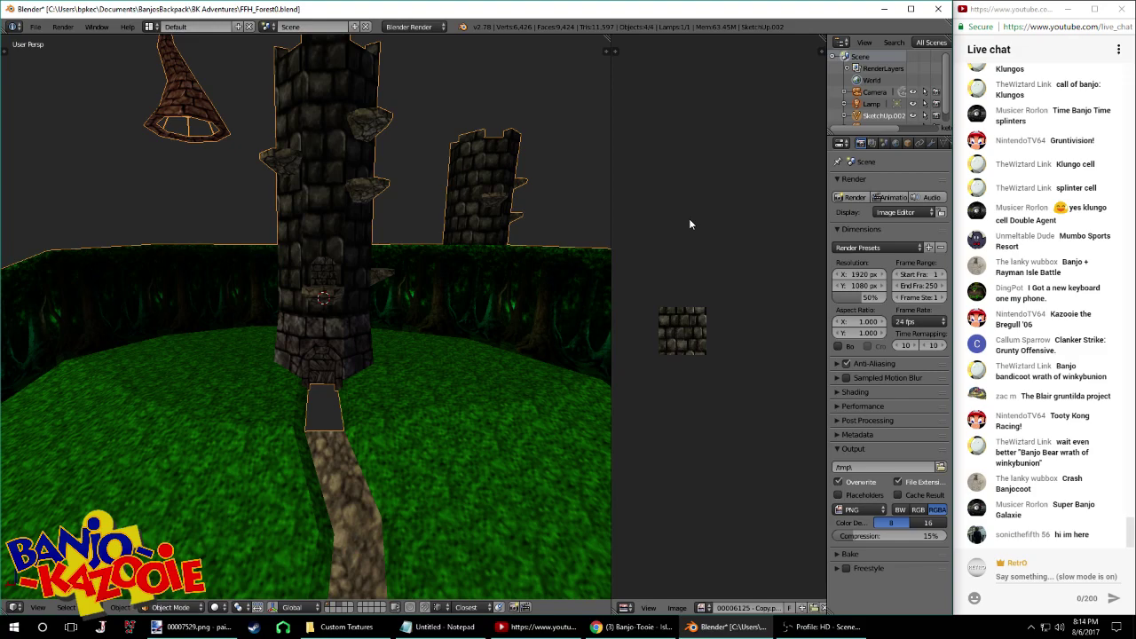
Save the level over the existing Blender file
middle_drag(532, 275, 318, 306)
key(ctrl+s)
click(319, 305)
Return to Edit Mode and run Remove Doubles on all of the level's vertices
key(a)
key(a)
key(Tab)
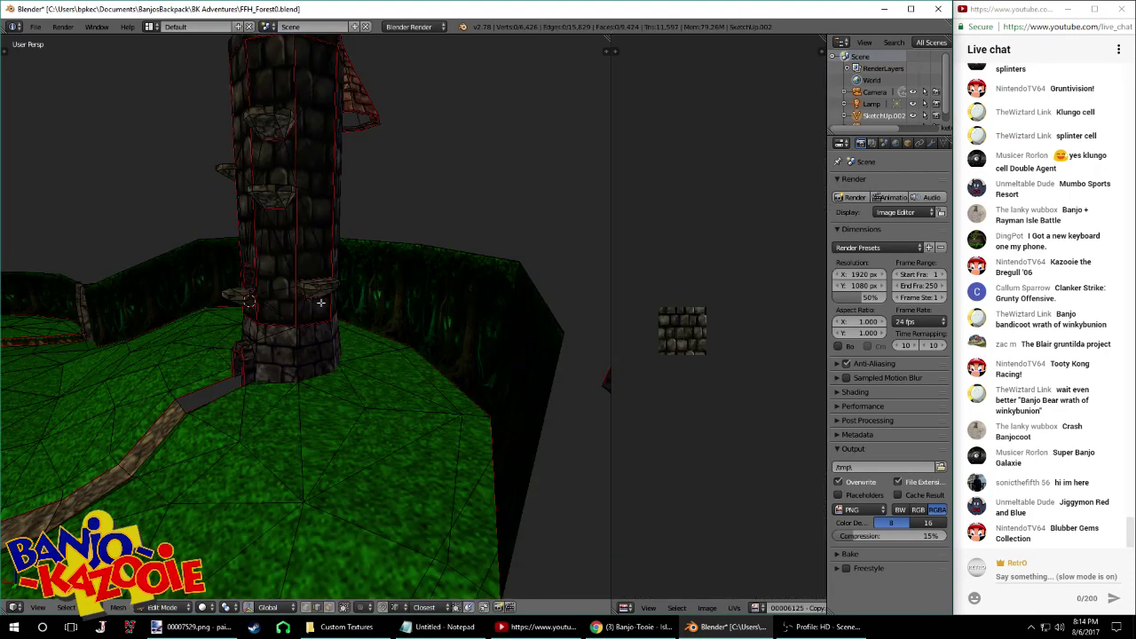
key(w)
click(321, 304)
middle_drag(320, 304, 426, 260)
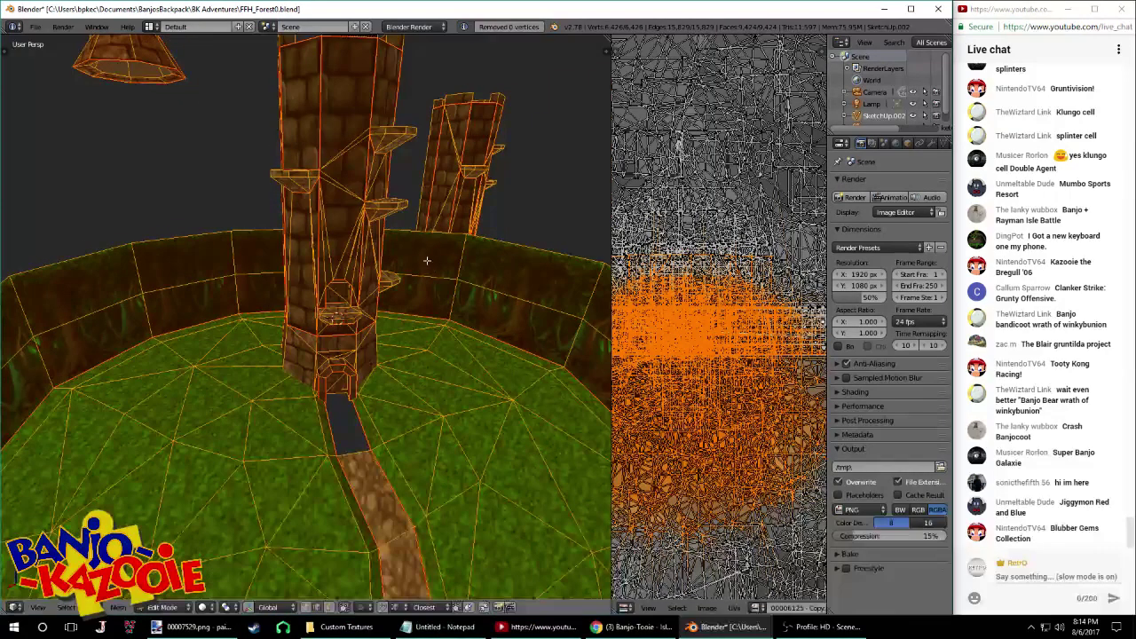
right_click(359, 199)
key(Tab)
middle_drag(358, 197, 328, 201)
key(Tab)
key(Tab)
key(Tab)
Select the spare cone roof and the original spare tower outside the level, using wireframe display for the tower
scroll(342, 152, down, 5)
middle_drag(308, 81, 280, 172)
key(l)
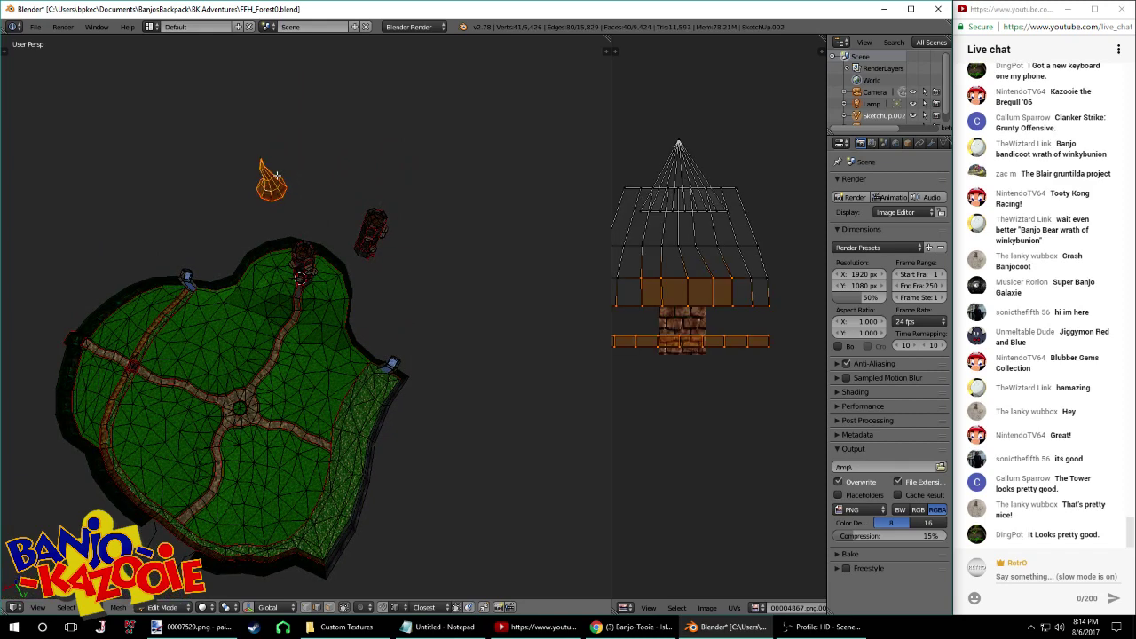
middle_drag(418, 230, 443, 241)
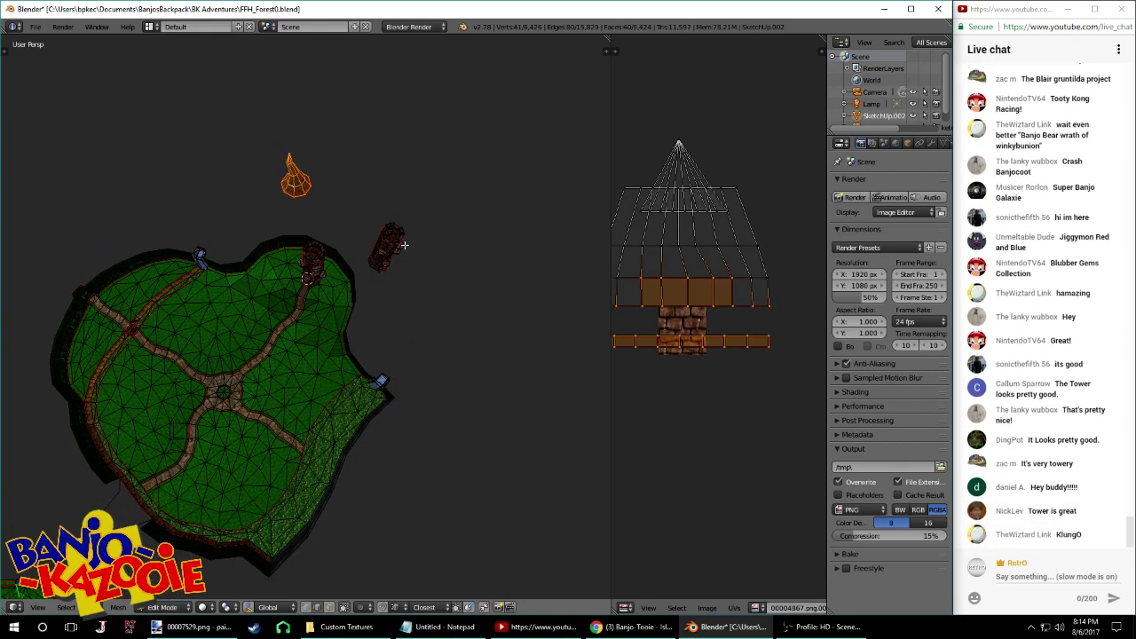
key(z)
key(c)
click(488, 226)
right_click(487, 225)
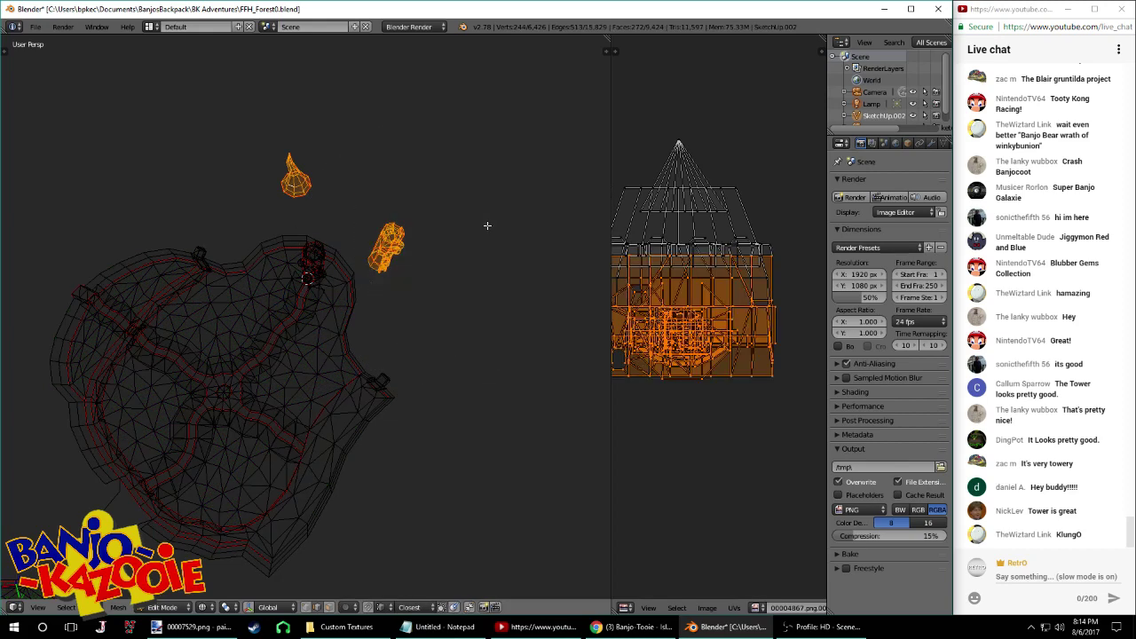
Move the selected roof and spare tower along Y farther away from the level, and save the file
key(g)
key(x)
key(y)
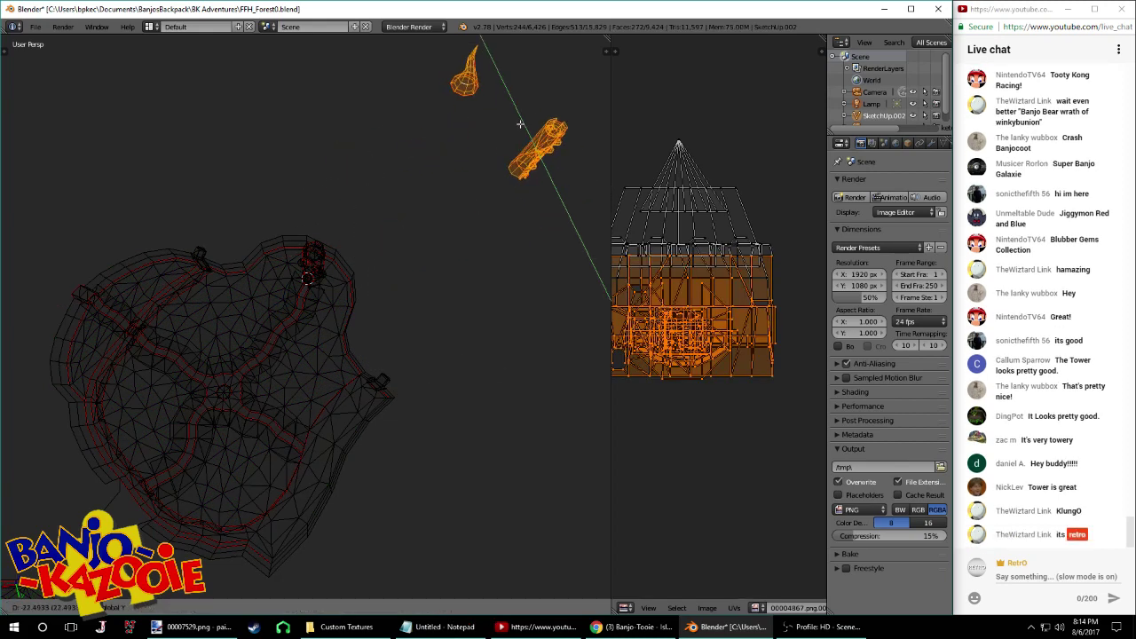
click(494, 89)
middle_drag(438, 172, 467, 166)
key(ctrl+s)
click(467, 164)
key(Tab)
mouse_move(325, 291)
middle_down()
mouse_move(296, 279)
mouse_move(317, 272)
mouse_move(293, 275)
mouse_move(287, 297)
middle_up()
key(Tab)
key(Tab)
key(z)
key(Tab)
scroll(308, 266, up, 3)
Circle-select the whole level section containing the new tower in wireframe display to check its geometry
right_click(308, 265)
key(z)
scroll(307, 296, down, 7)
key(c)
scroll(291, 342, up, 2)
click(292, 344)
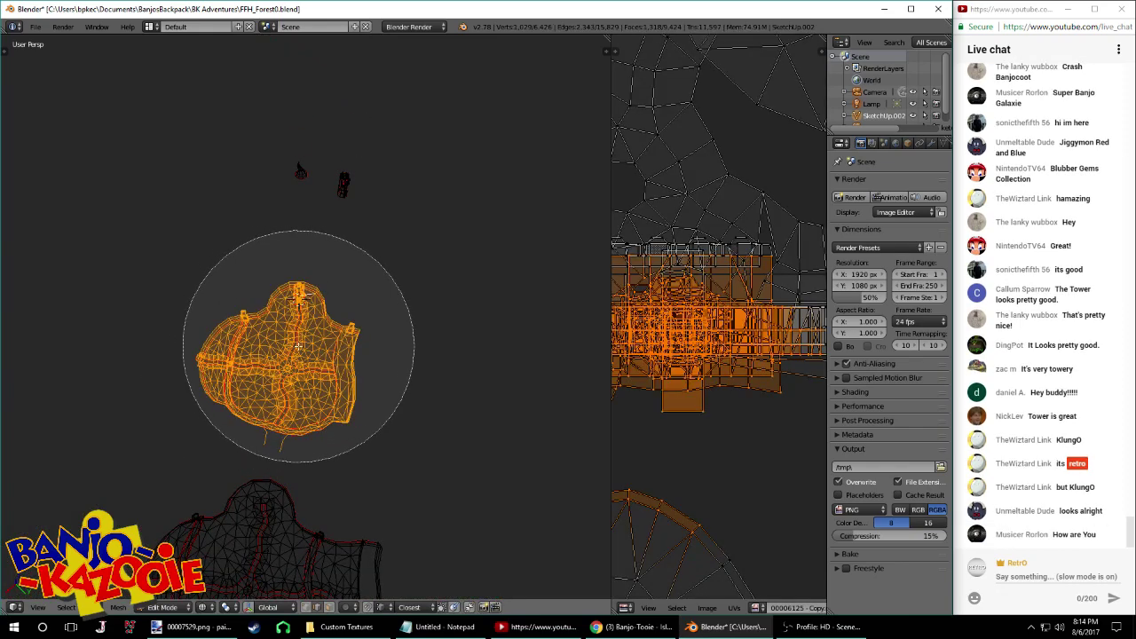
right_click(298, 347)
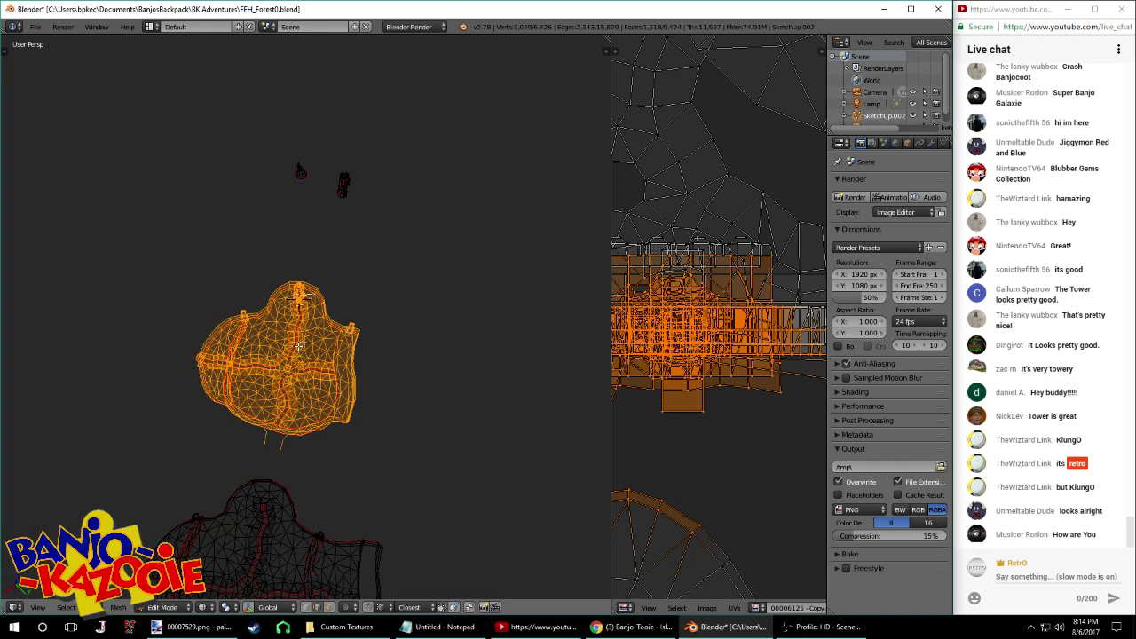
Restore the textured display and select the grass edge beside the untextured path segment at the tower's doorway
scroll(298, 347, up, 8)
middle_drag(298, 347, 275, 274)
key(Tab)
key(Tab)
key(z)
scroll(265, 264, up, 4)
right_click(276, 258)
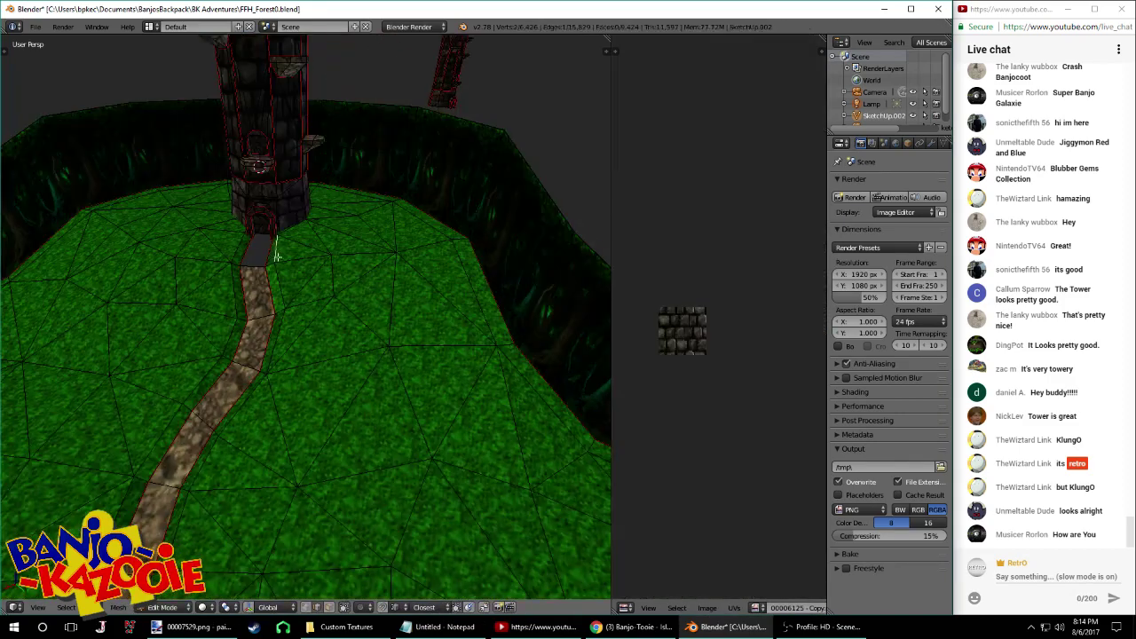
scroll(276, 256, up, 2)
scroll(282, 291, up, 2)
shift+middle_drag(298, 293, 439, 412)
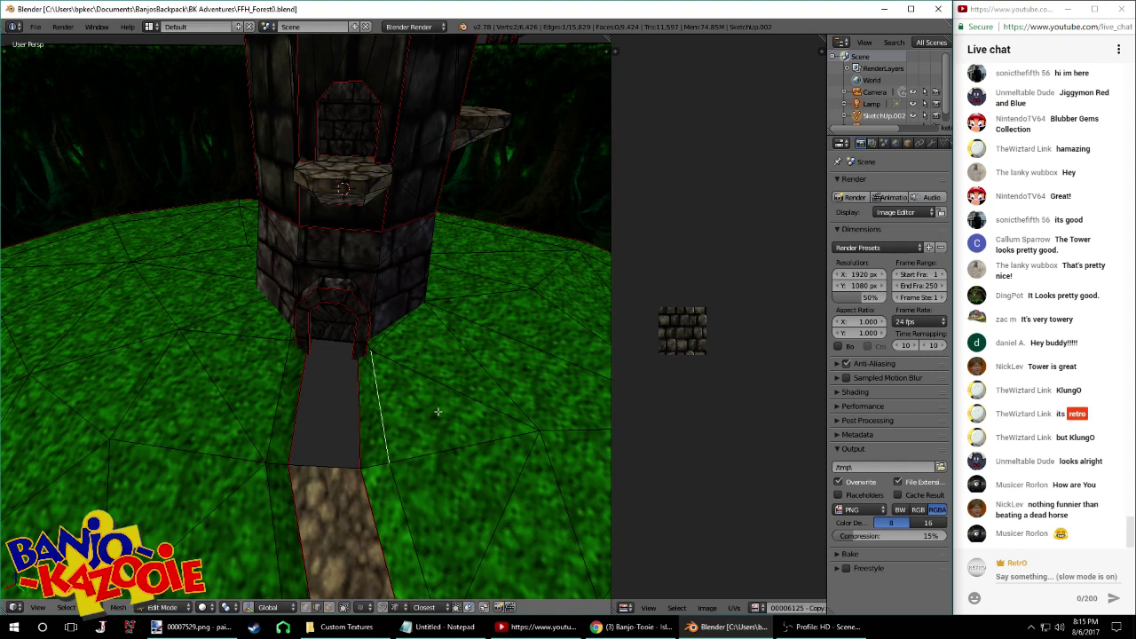
Switch to Object Mode and examine the placed tower and its battlements from several angles
middle_drag(409, 298, 422, 264)
scroll(388, 254, down, 6)
key(Tab)
scroll(349, 204, up, 4)
middle_drag(349, 201, 276, 275)
middle_drag(229, 282, 279, 335)
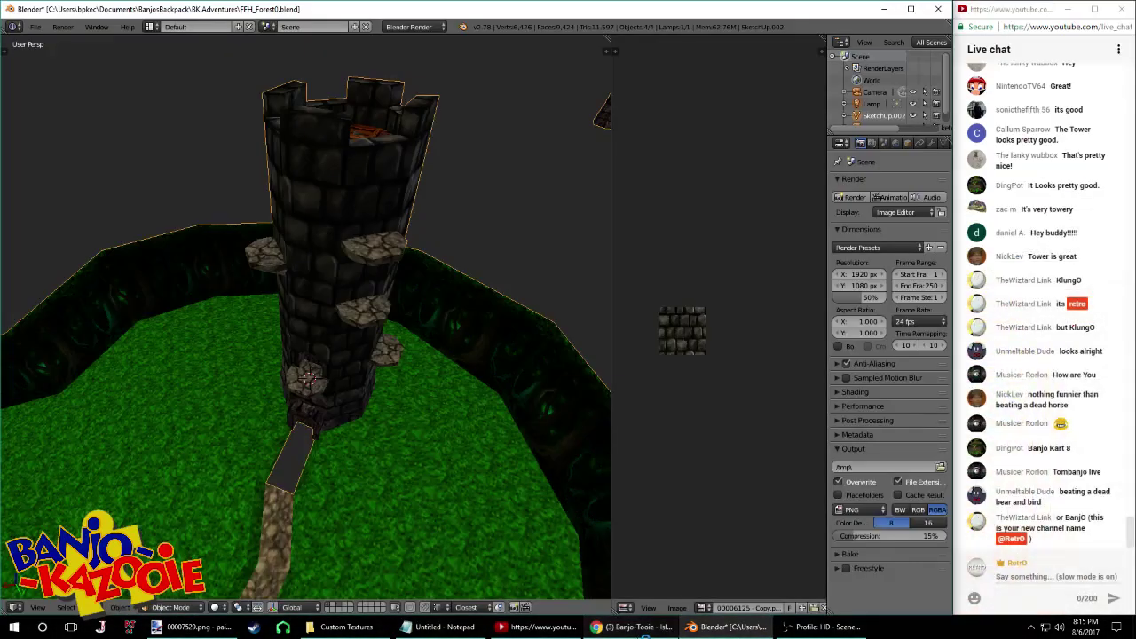
Switch to the Banjo-Kazooie livestream page in Chrome and expand its full description
click(640, 633)
click(848, 13)
scroll(559, 291, down, 4)
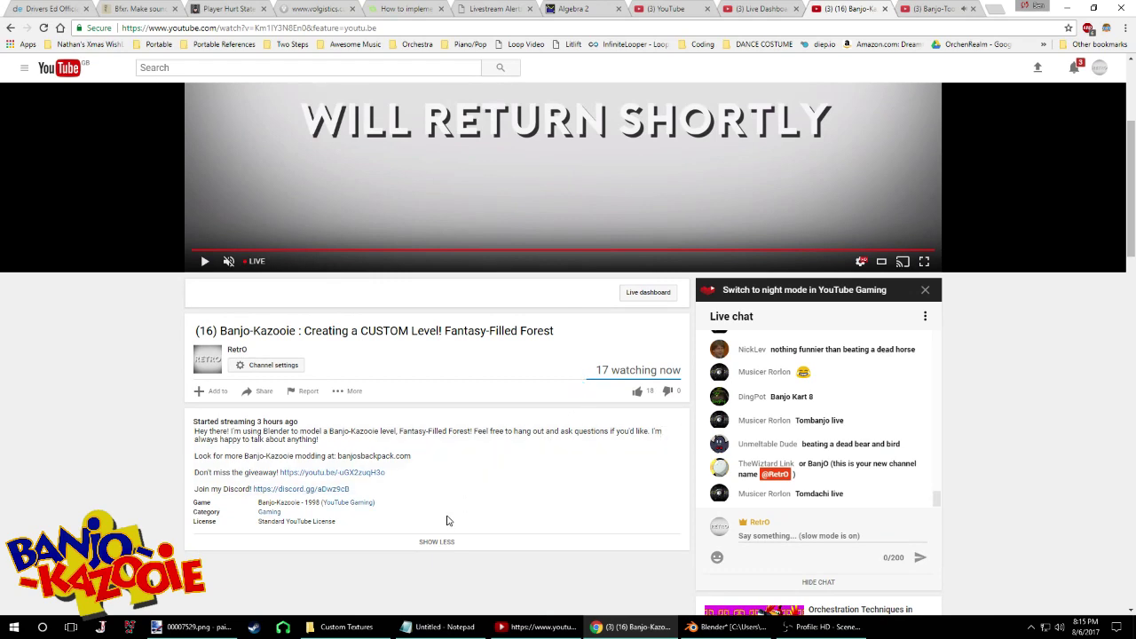
click(433, 542)
click(444, 482)
Open the giveaway link from the stream description in a new tab and bring that tab forward
right_click(310, 474)
click(355, 481)
key(ctrl+Tab)
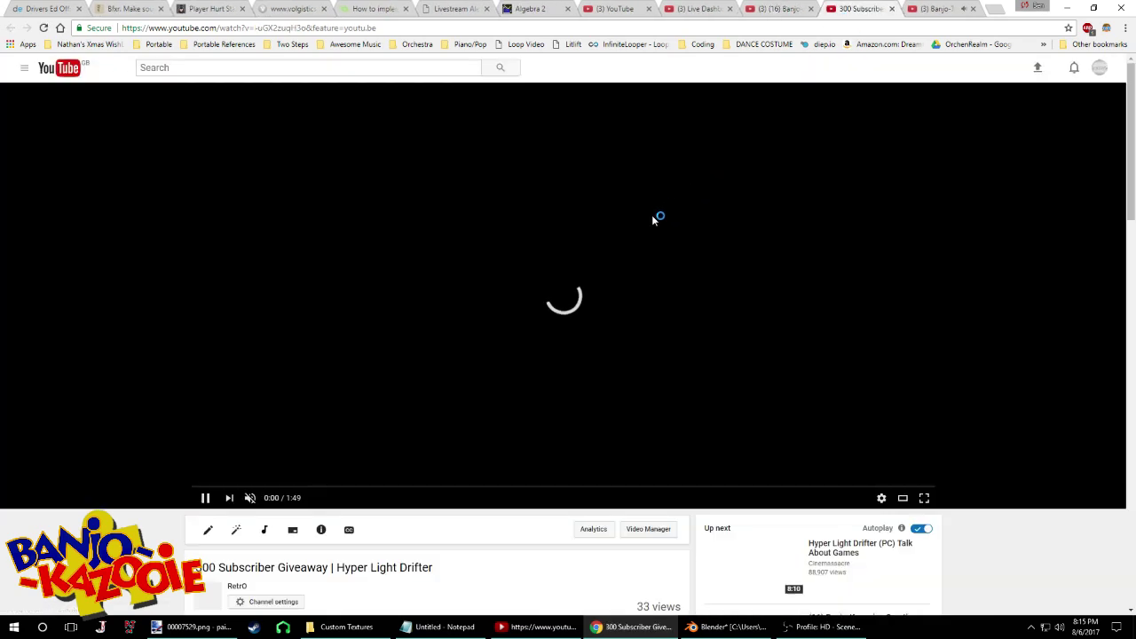
Look over the 300 Subscriber Giveaway video page and its description, then close its tab and return to Blender
scroll(634, 228, down, 7)
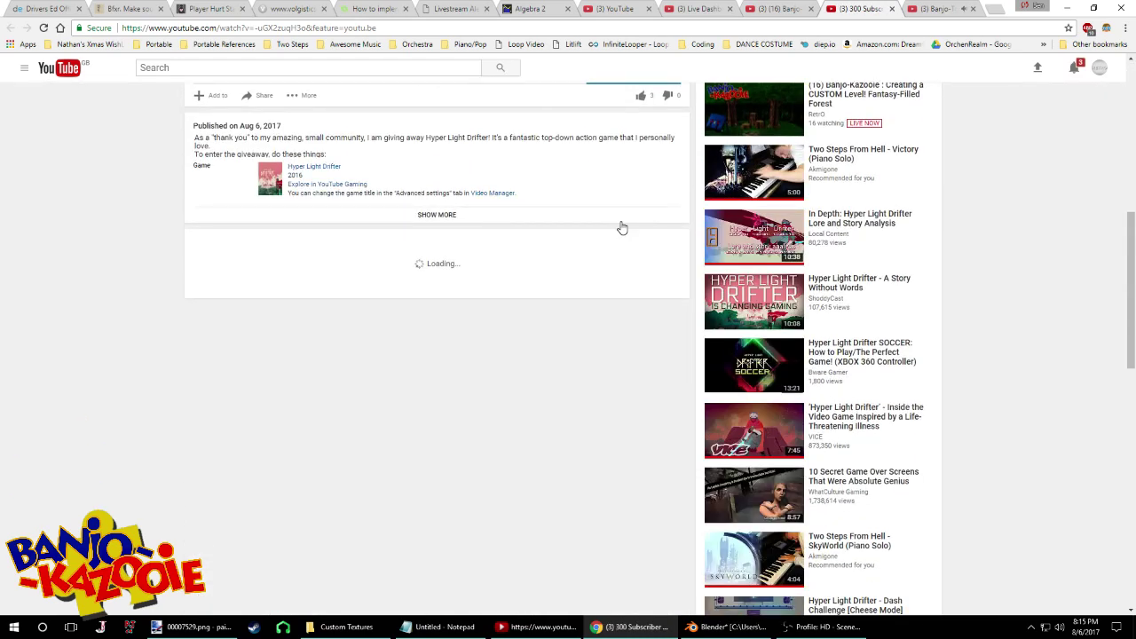
scroll(546, 241, down, 2)
scroll(585, 246, up, 8)
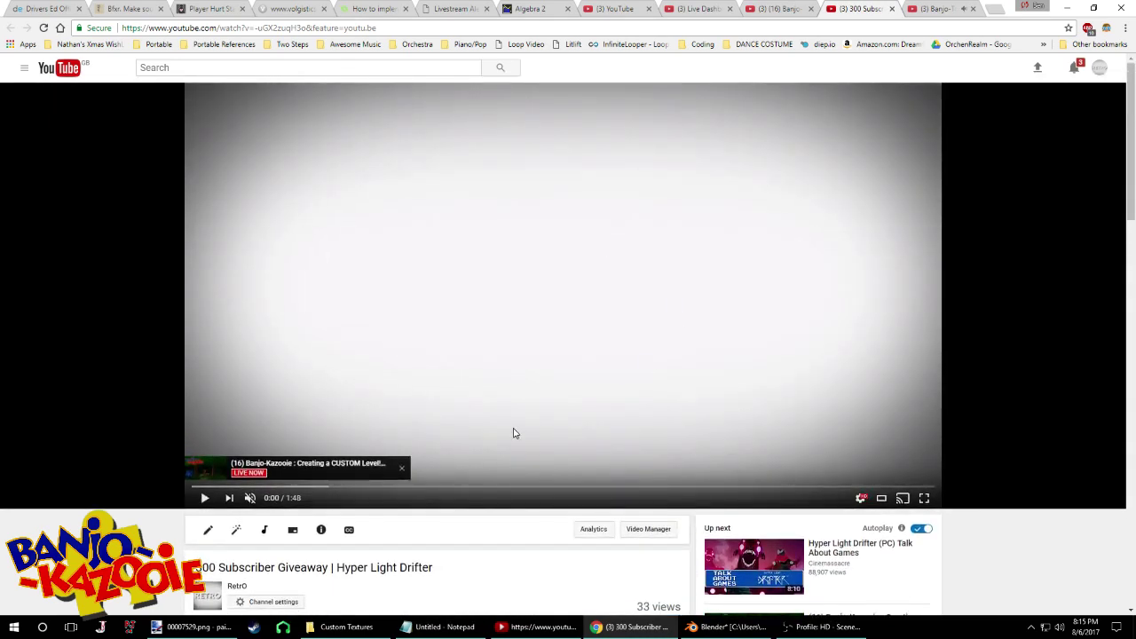
click(892, 9)
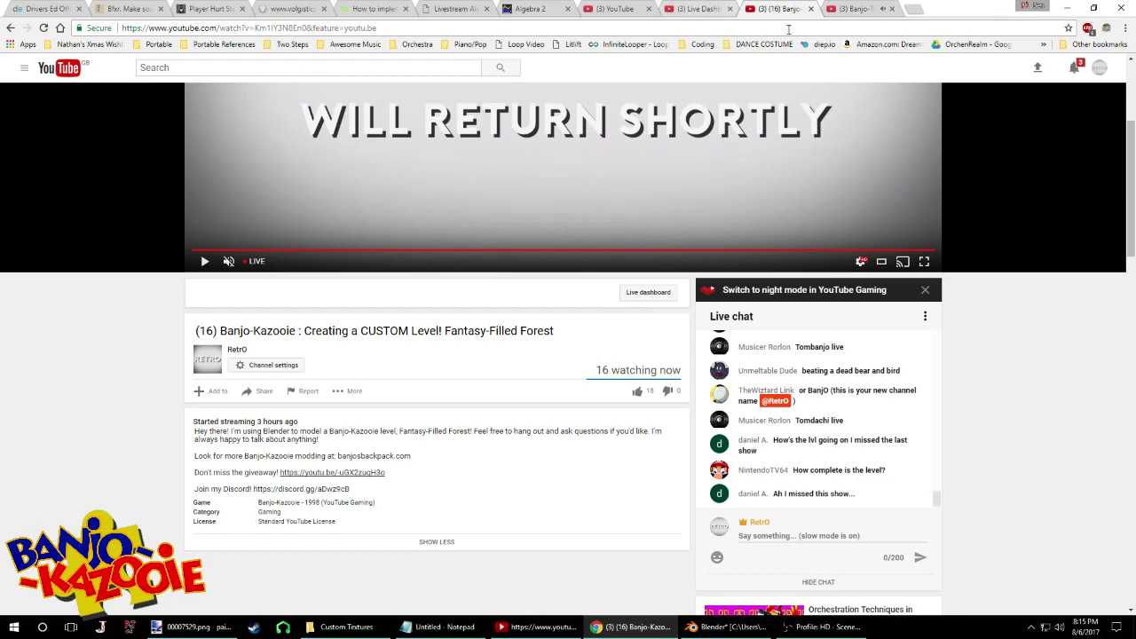
click(723, 627)
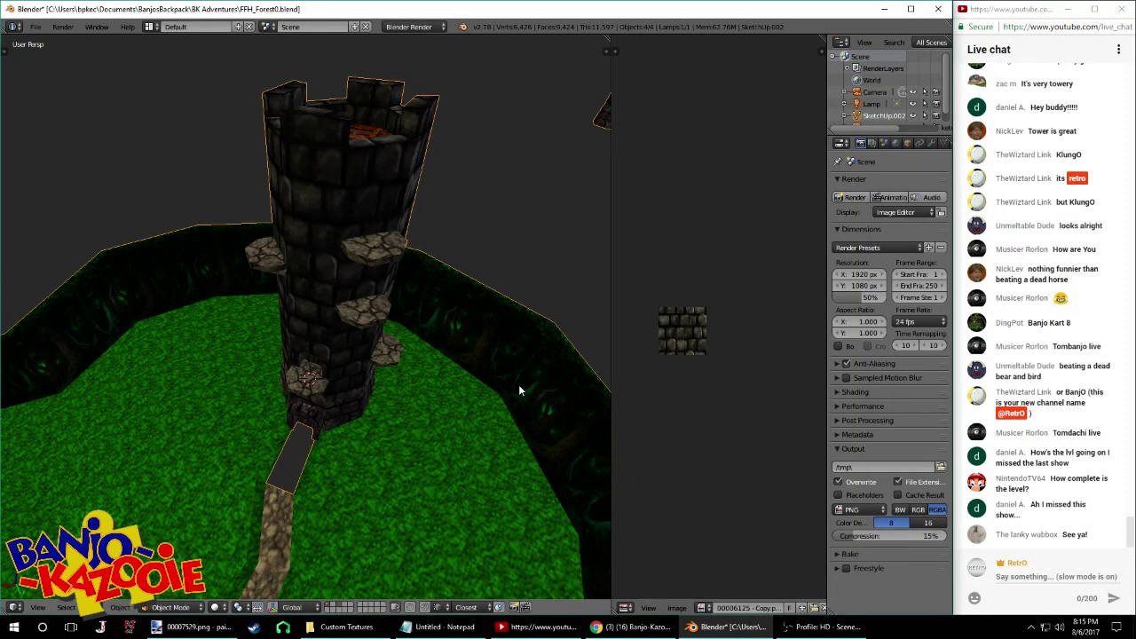